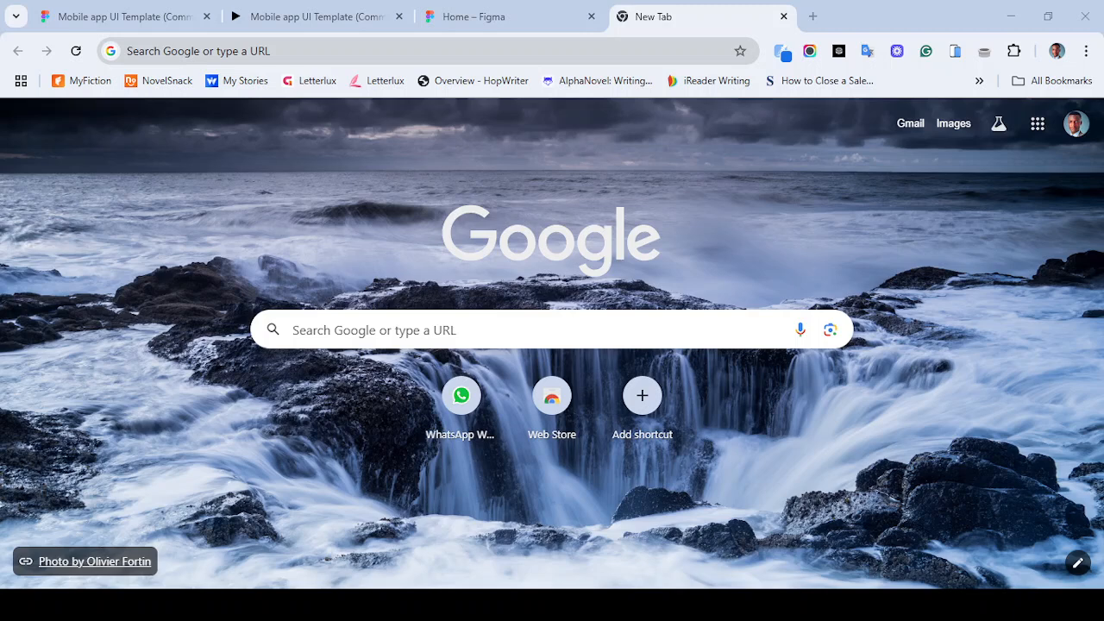
- Switch to the Mobile app UI Template prototype tab and restart the prototype
{"action": "left_click", "coordinate": [206, 51]}
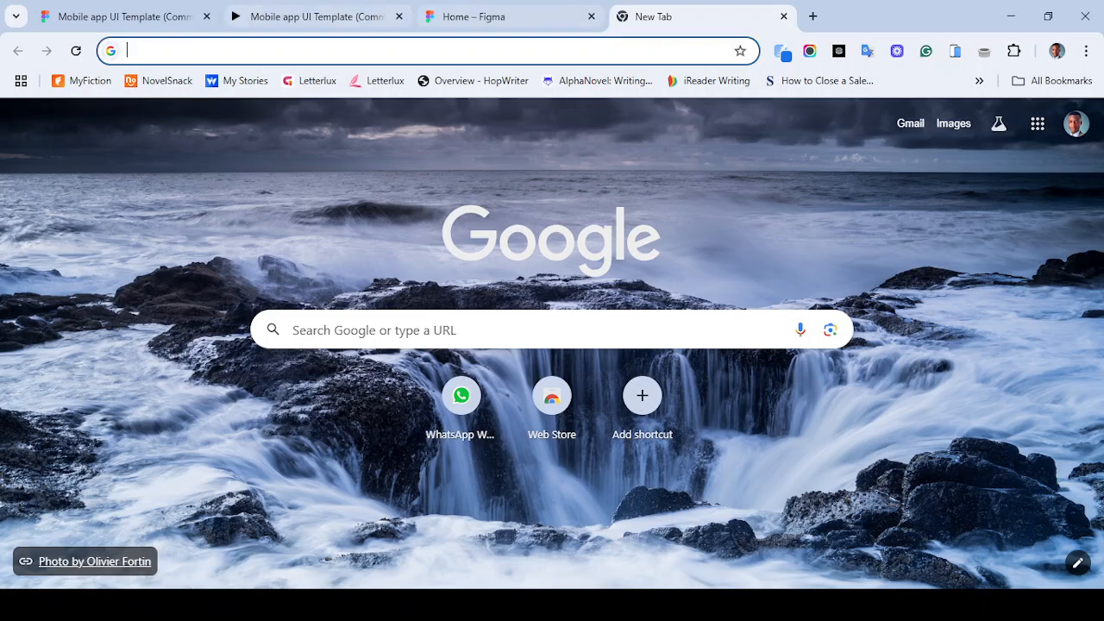
{"action": "left_click", "coordinate": [317, 16]}
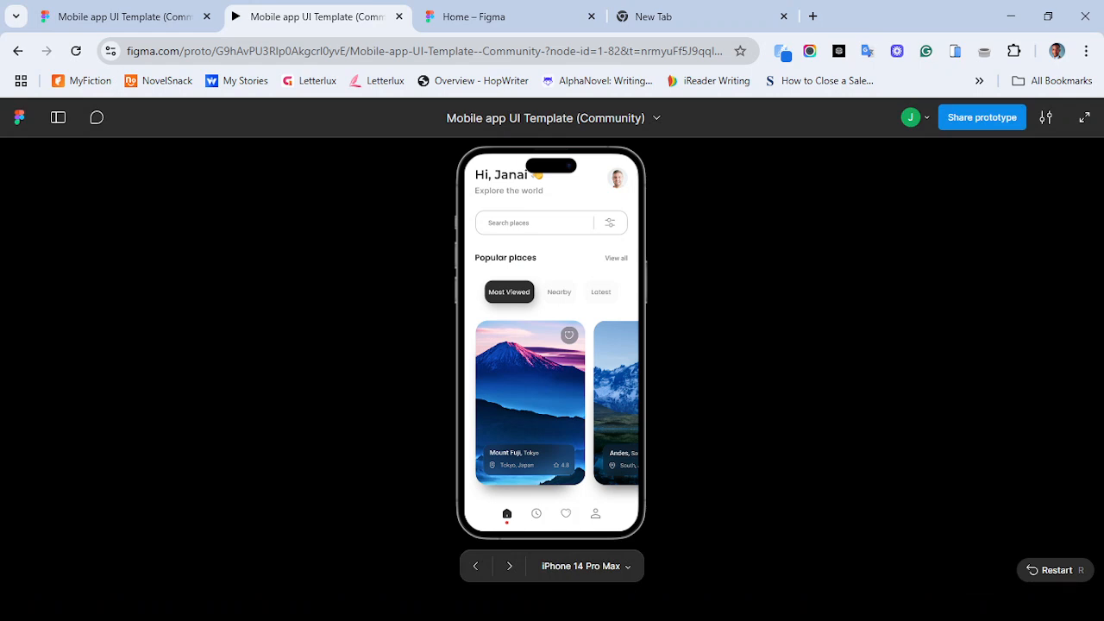
{"action": "key", "text": "r"}
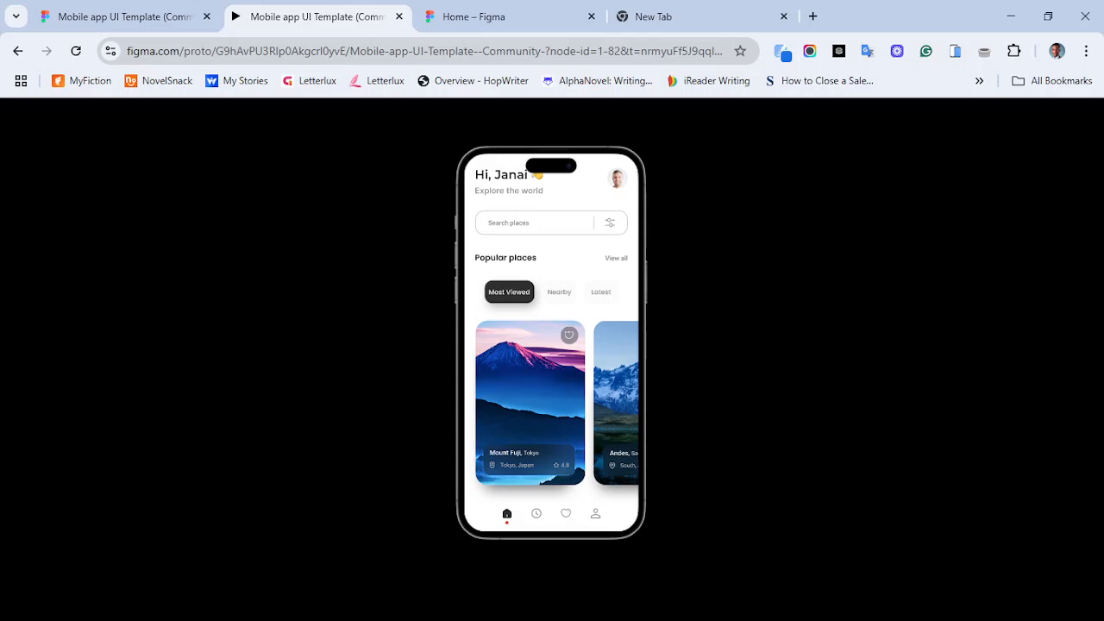
- Preview the prototype by switching between the Most Viewed, Nearby and Latest filters and the bottom navigation icons
{"action": "left_click", "coordinate": [559, 292]}
{"action": "left_click", "coordinate": [602, 293]}
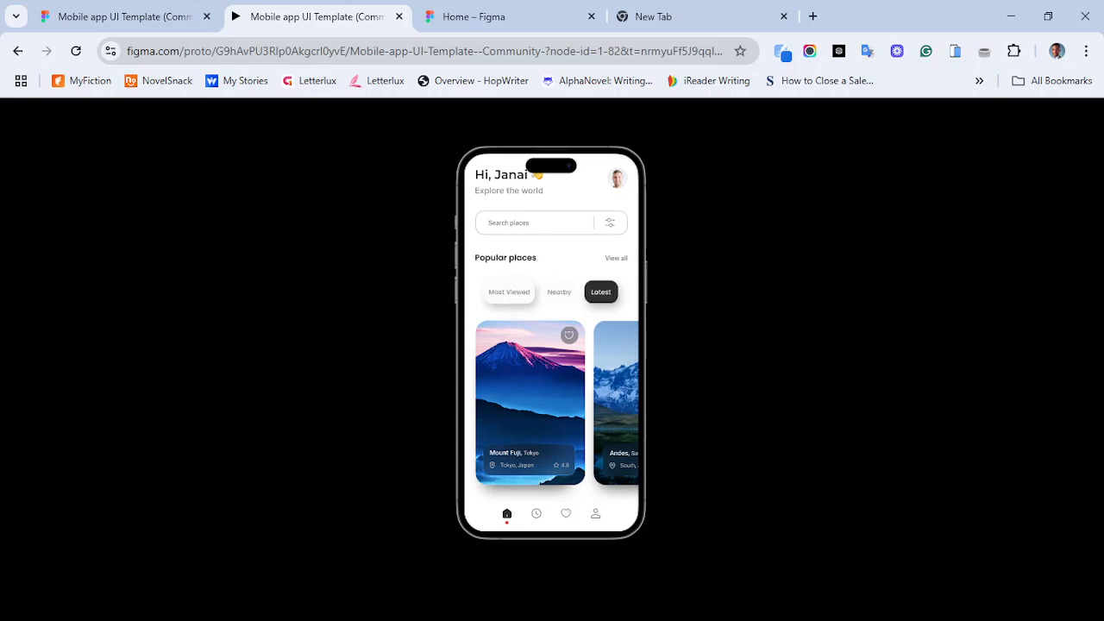
{"action": "left_click", "coordinate": [508, 293]}
{"action": "left_click", "coordinate": [559, 293]}
{"action": "left_click", "coordinate": [509, 292]}
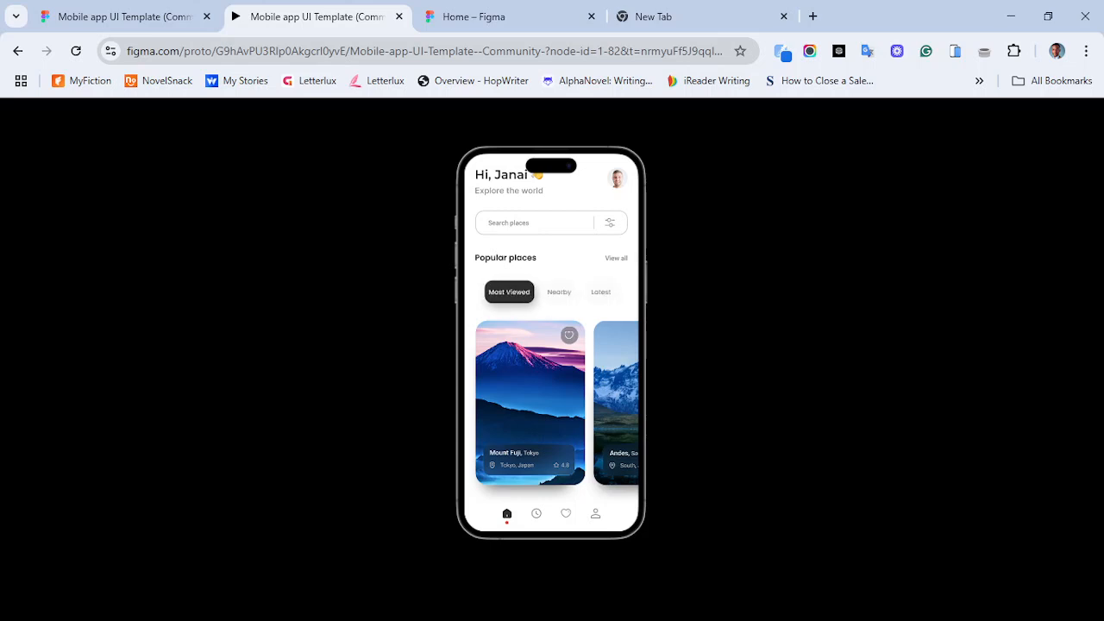
{"action": "left_click", "coordinate": [559, 293]}
{"action": "left_click", "coordinate": [509, 292]}
{"action": "left_click", "coordinate": [536, 513]}
{"action": "left_click", "coordinate": [566, 513]}
{"action": "left_click", "coordinate": [595, 514]}
{"action": "left_click", "coordinate": [507, 514]}
{"action": "left_click", "coordinate": [536, 513]}
{"action": "left_click", "coordinate": [566, 513]}
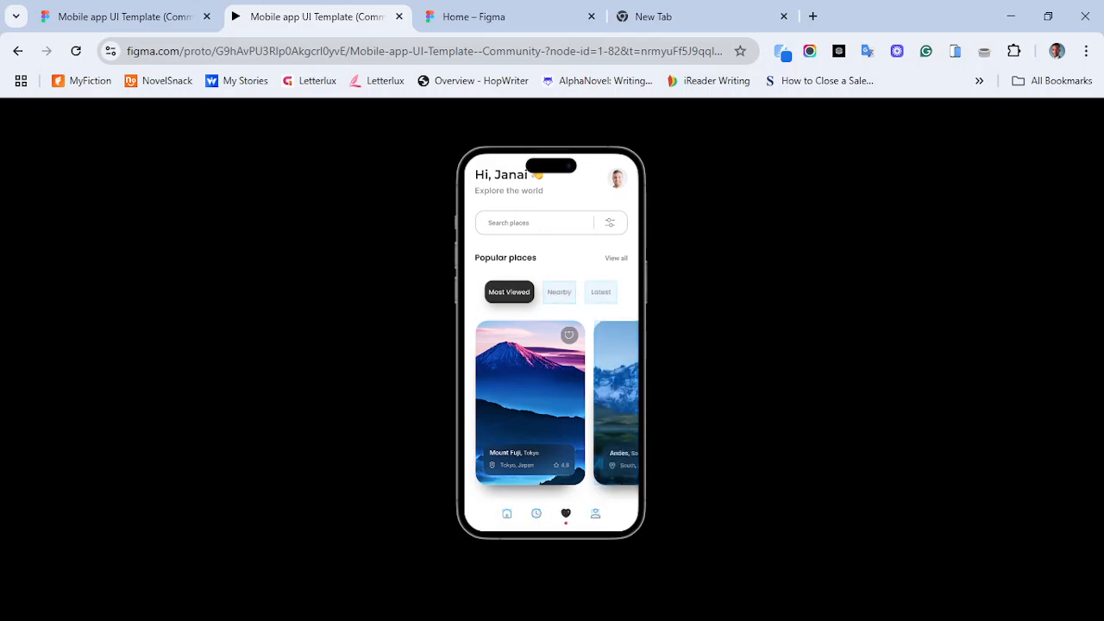
- Keep cycling through the Nearby, Latest and Most Viewed filters and the favourites icon to inspect their transitions
{"action": "left_click", "coordinate": [559, 292]}
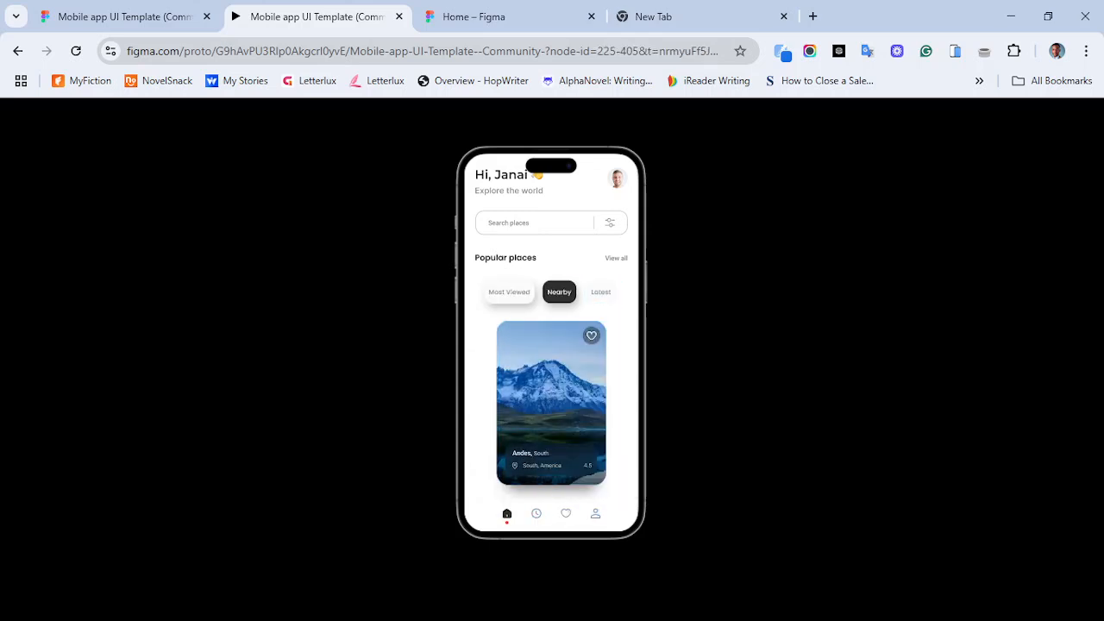
{"action": "left_click", "coordinate": [602, 291]}
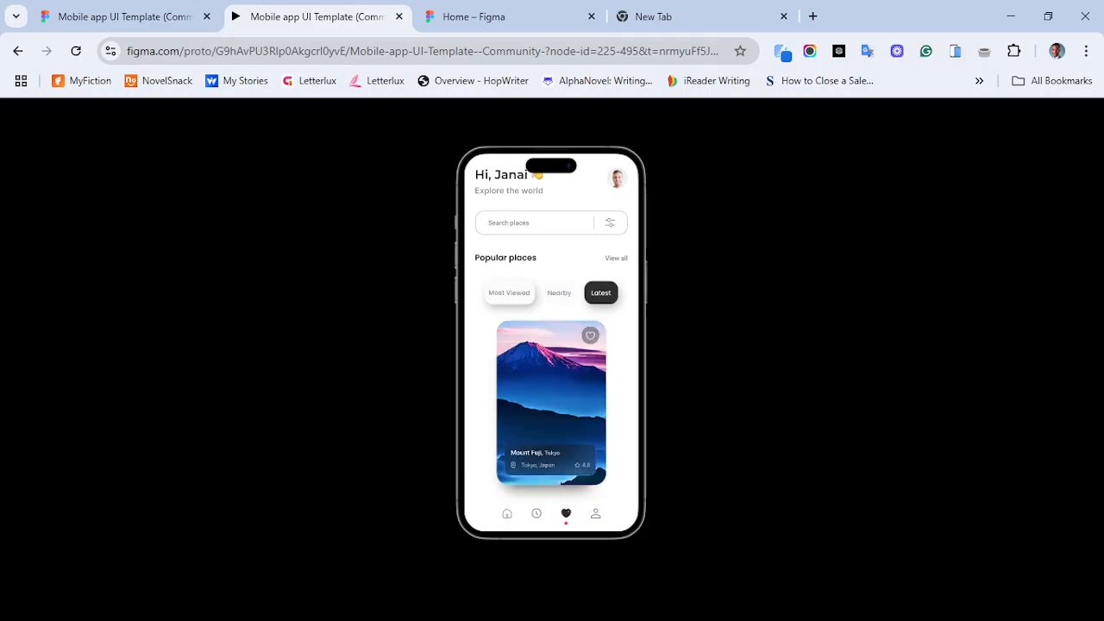
{"action": "left_click", "coordinate": [601, 293]}
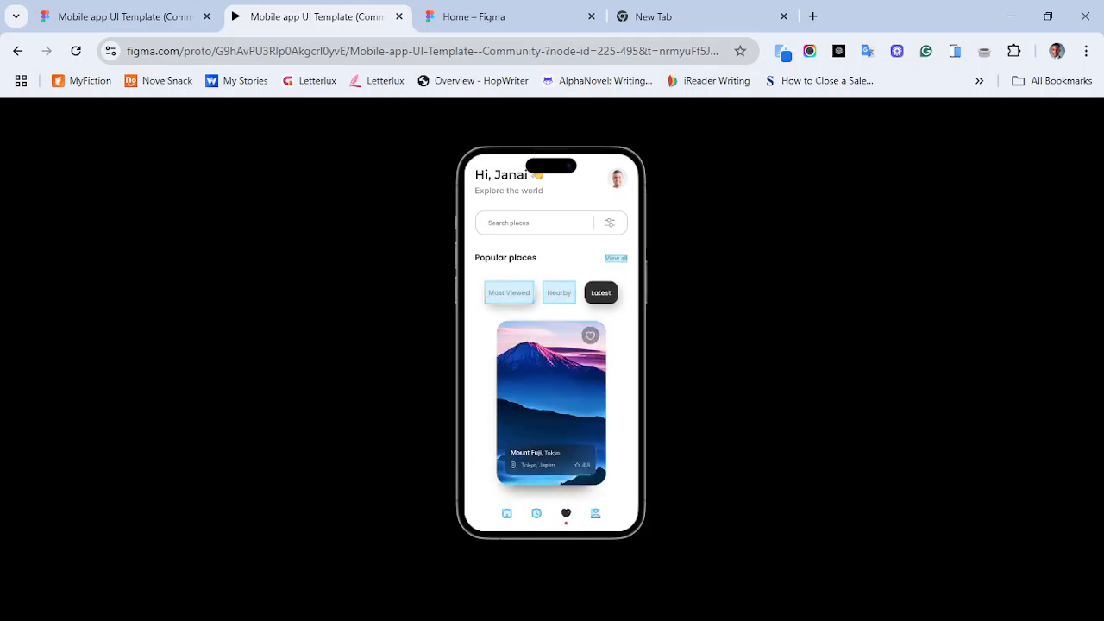
{"action": "left_click", "coordinate": [601, 292]}
{"action": "left_click", "coordinate": [509, 292]}
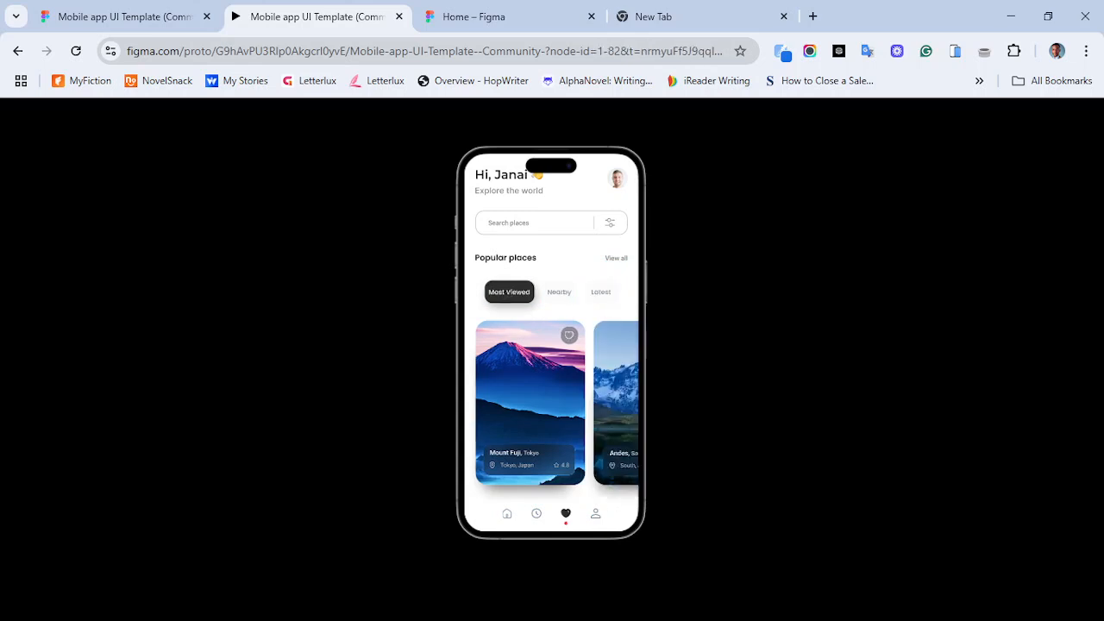
{"action": "left_click", "coordinate": [602, 293]}
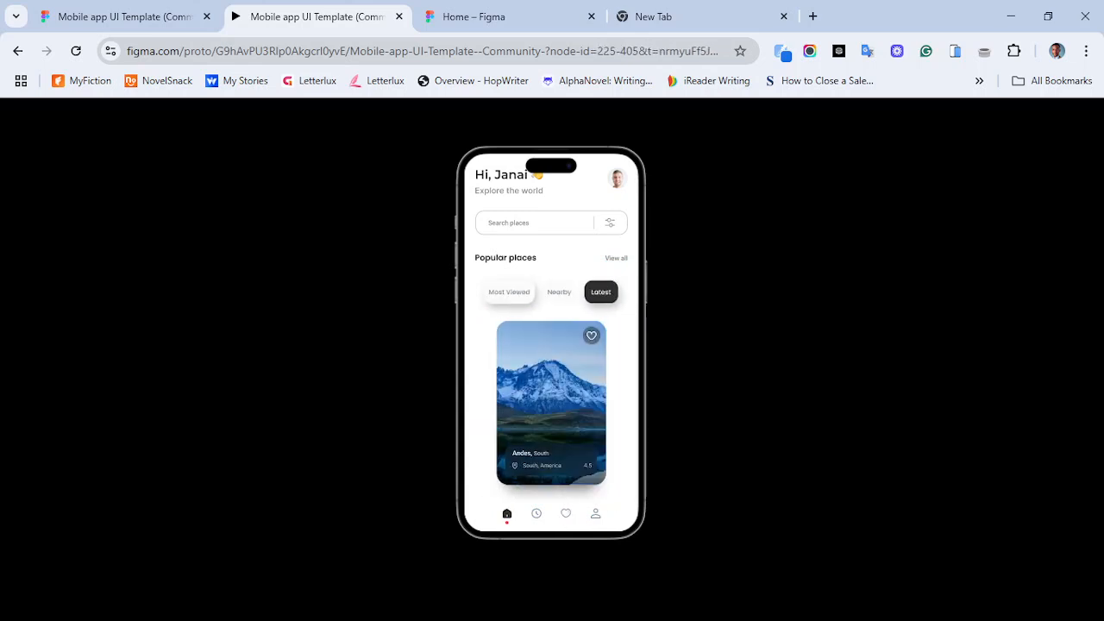
{"action": "left_click", "coordinate": [566, 513]}
{"action": "left_click", "coordinate": [559, 293]}
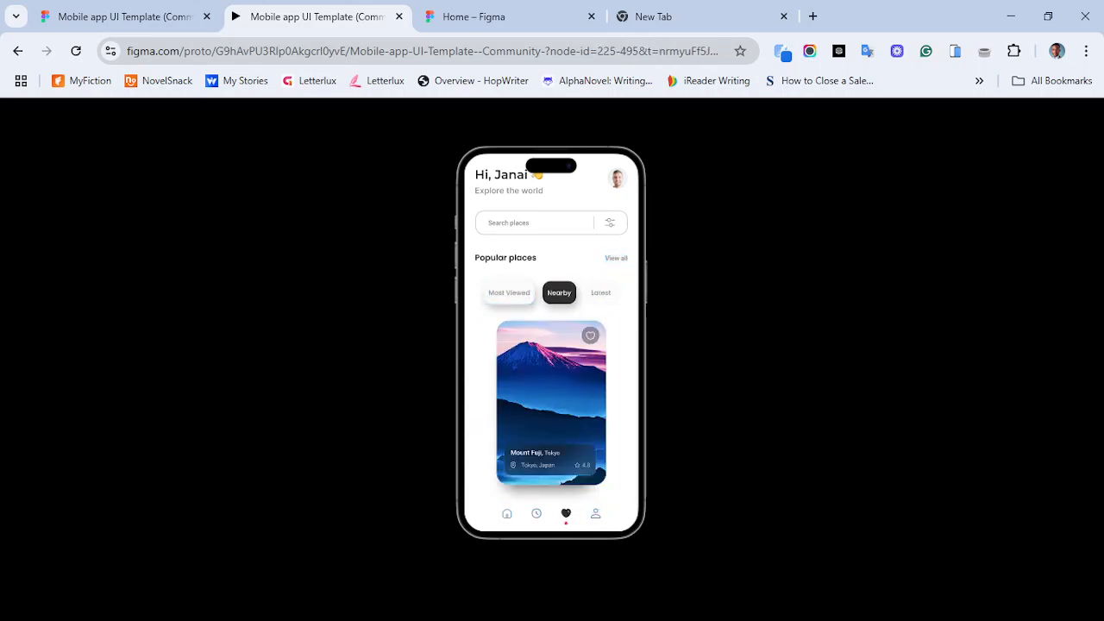
- Open the Andes place card to view its detail screen, go back, and cycle through the filters again
{"action": "left_click", "coordinate": [552, 403]}
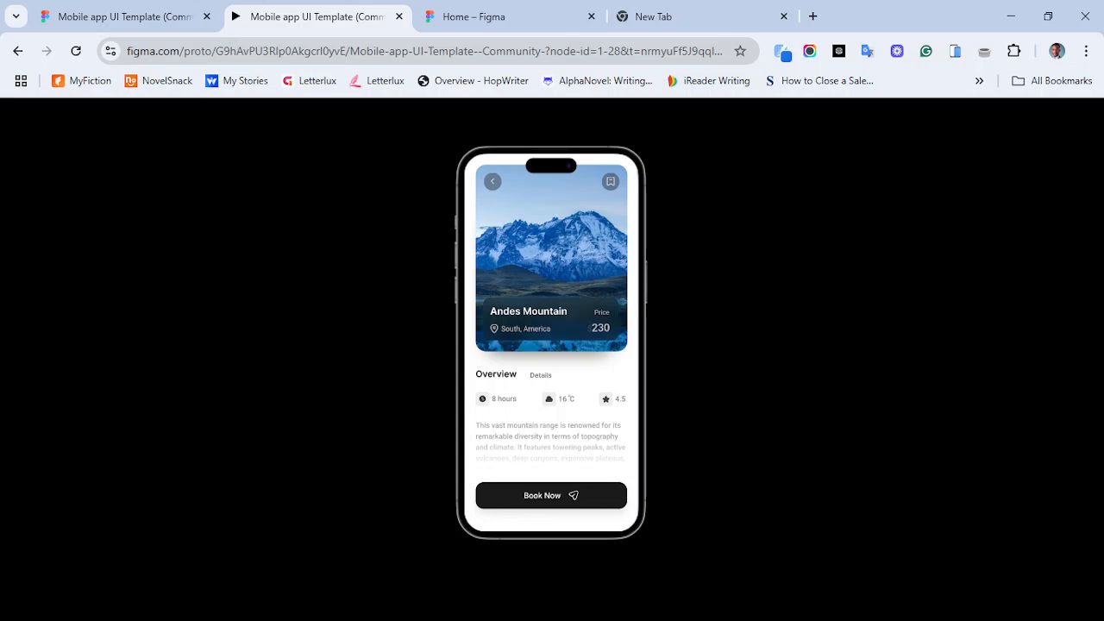
{"action": "left_click", "coordinate": [493, 182]}
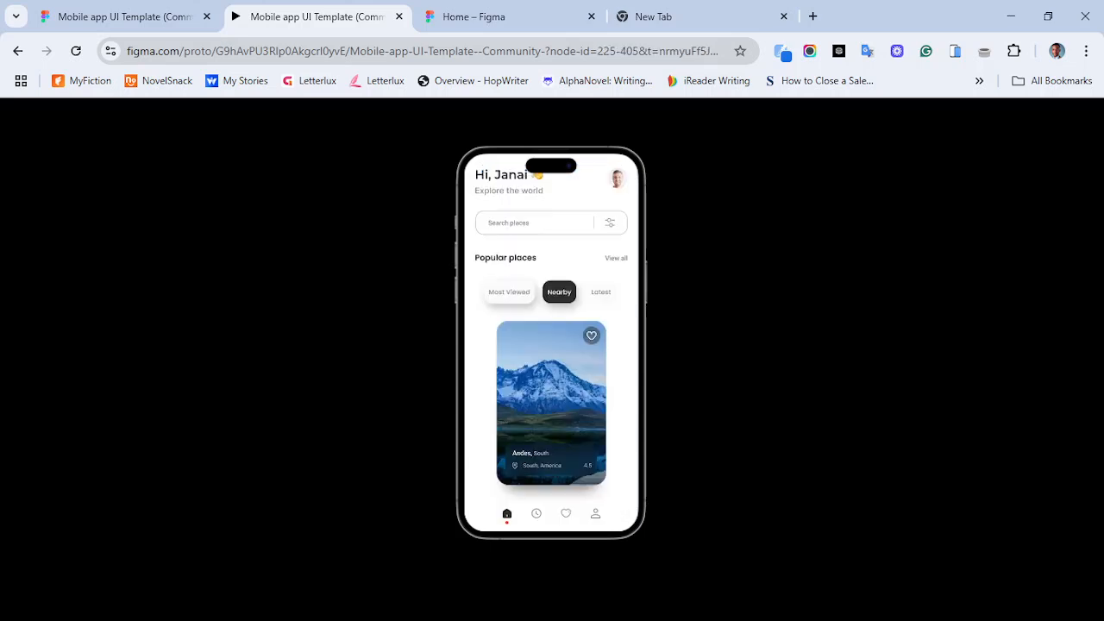
{"action": "left_click", "coordinate": [552, 403]}
{"action": "left_click", "coordinate": [493, 181]}
{"action": "left_click", "coordinate": [509, 293]}
{"action": "left_click", "coordinate": [559, 293]}
{"action": "left_click", "coordinate": [509, 292]}
{"action": "left_click", "coordinate": [566, 513]}
{"action": "left_click", "coordinate": [559, 292]}
{"action": "left_click", "coordinate": [601, 292]}
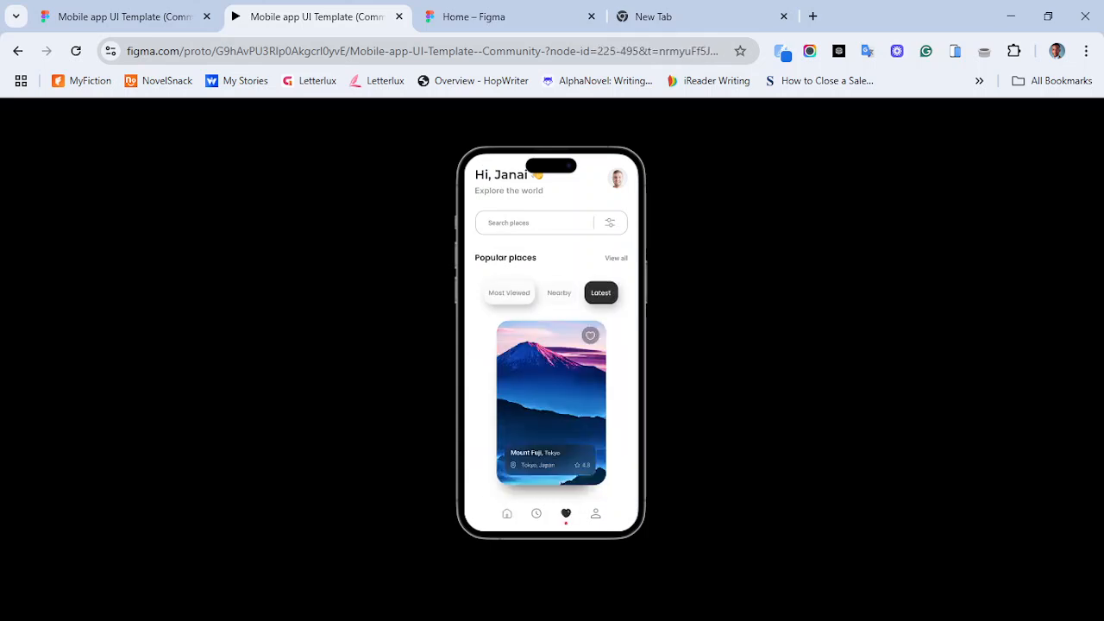
- Close the empty browser tab, go to the Figma home page and create a new design file
{"action": "left_click", "coordinate": [783, 16]}
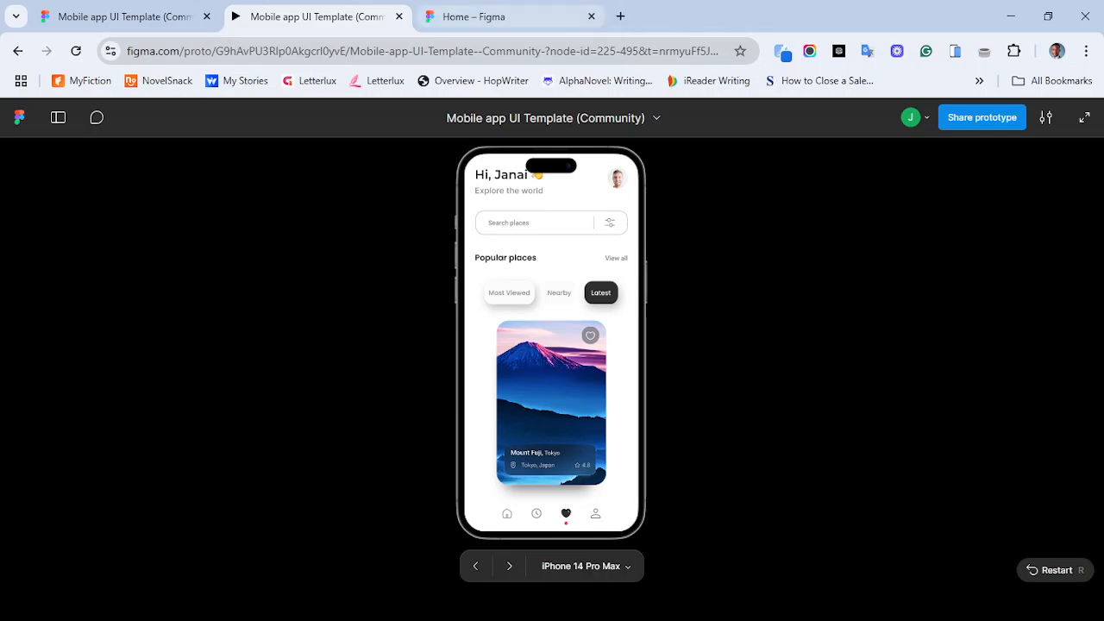
{"action": "left_click", "coordinate": [483, 16]}
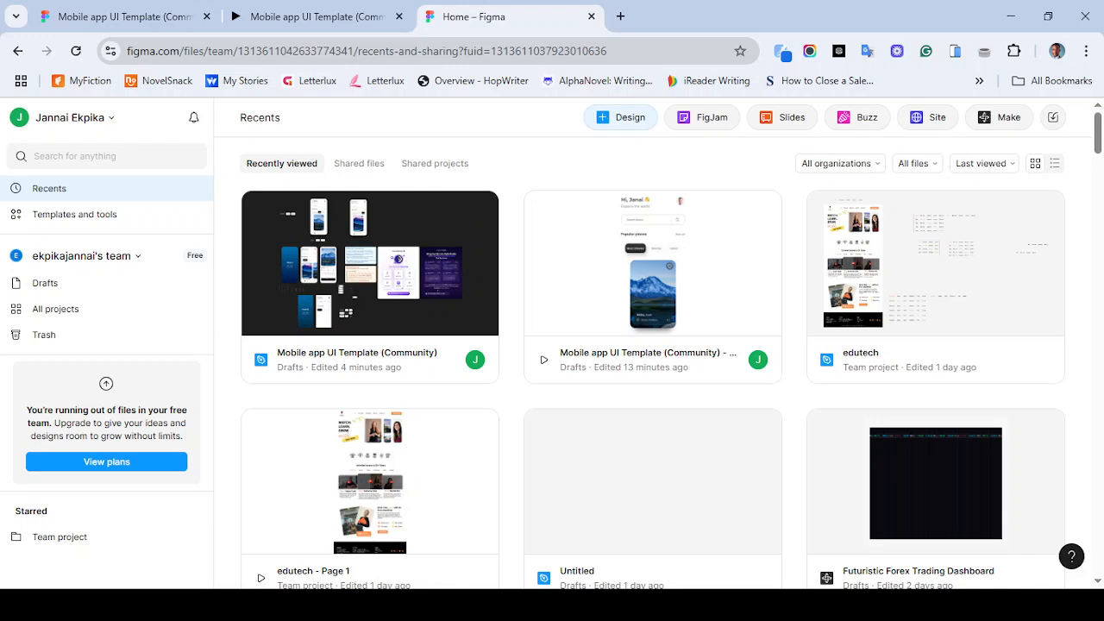
{"action": "left_click", "coordinate": [620, 117]}
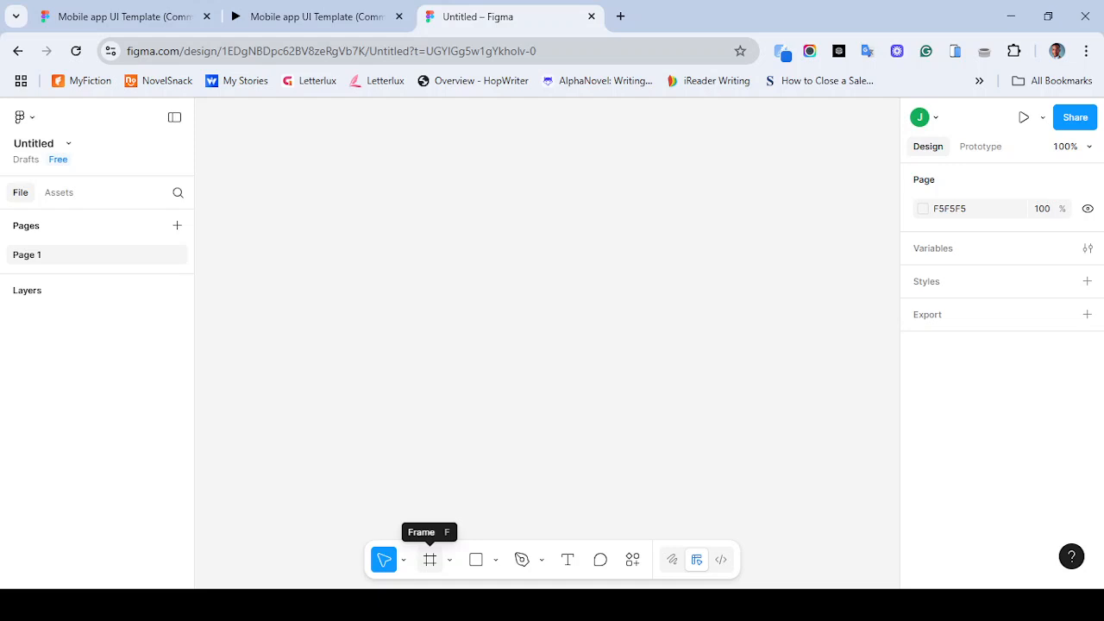
- Add an iPhone 14 & 15 Pro Max frame to the canvas
{"action": "left_click", "coordinate": [430, 559]}
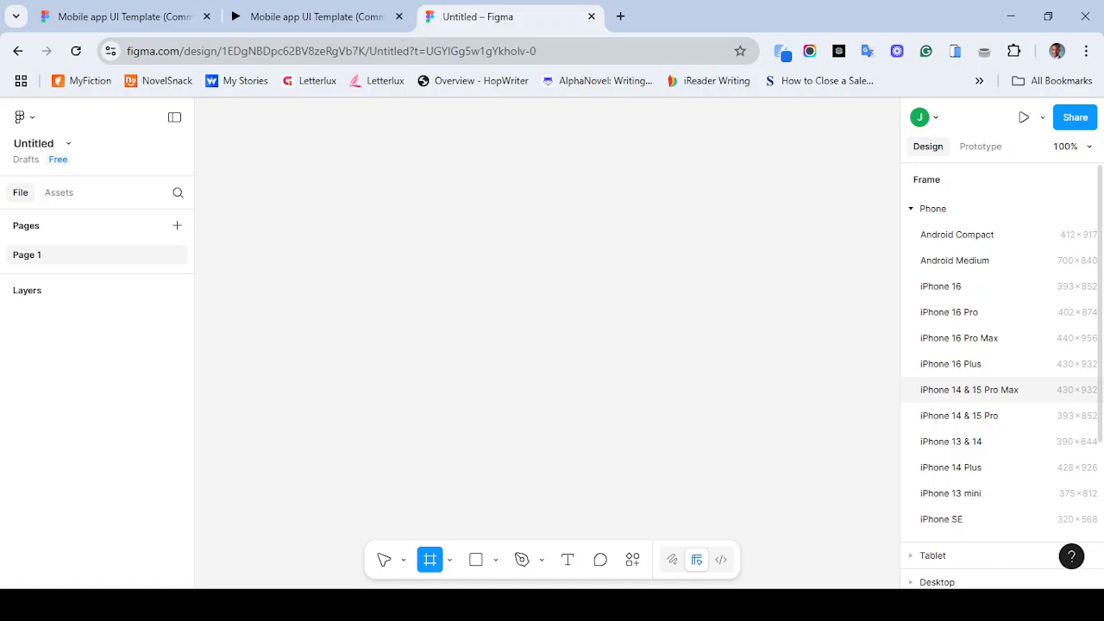
{"action": "left_click", "coordinate": [969, 389]}
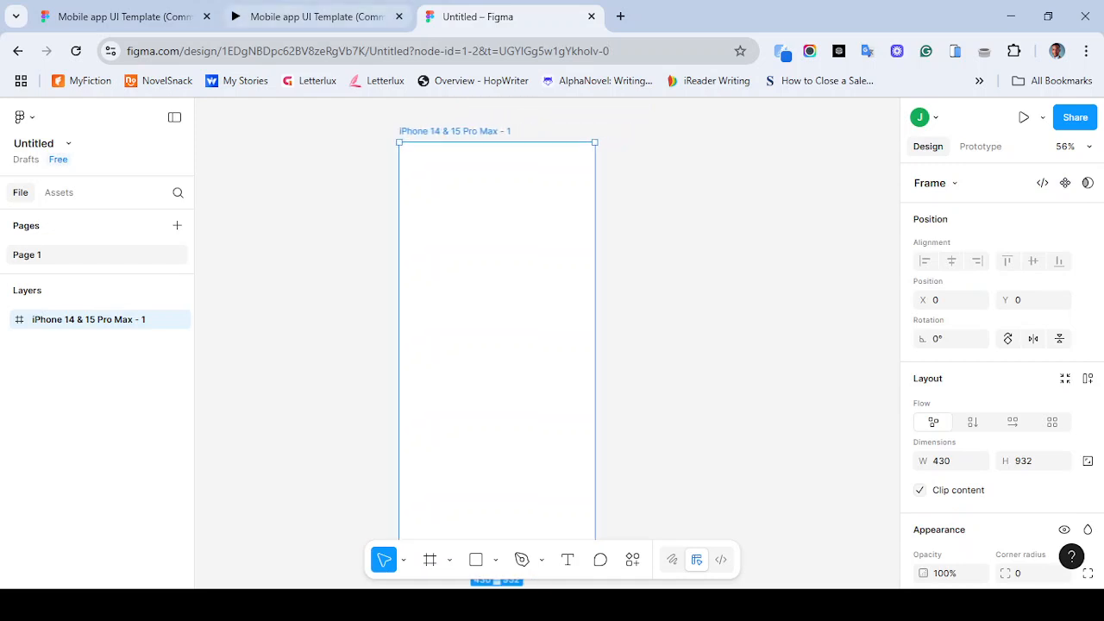
- Restart the reference prototype in its tab and return to the design file
{"action": "left_click", "coordinate": [316, 17]}
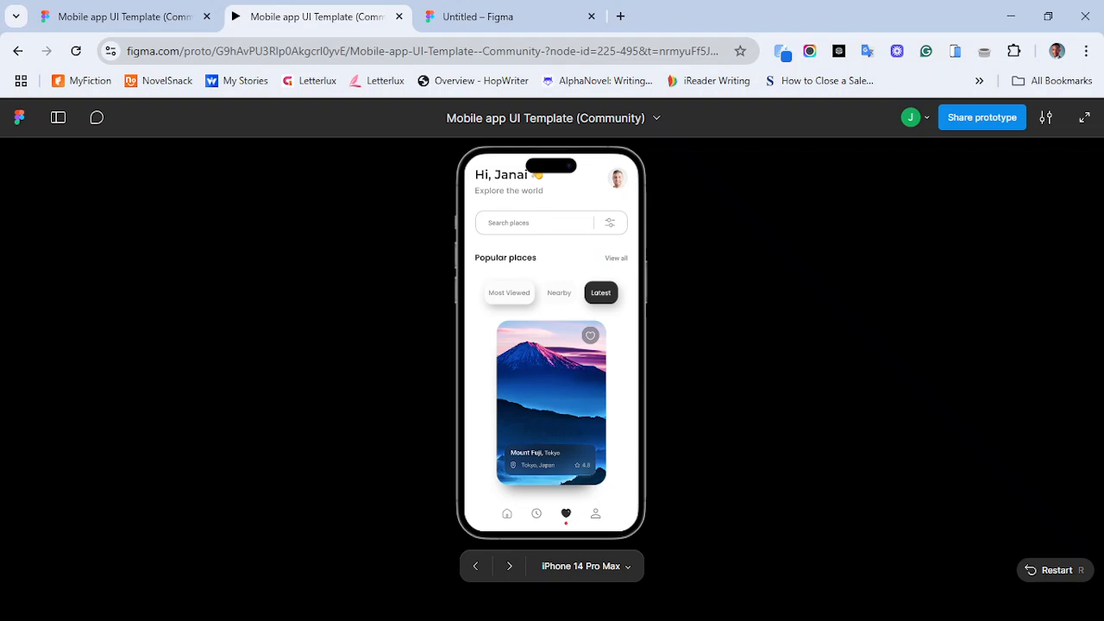
{"action": "left_click", "coordinate": [1031, 570]}
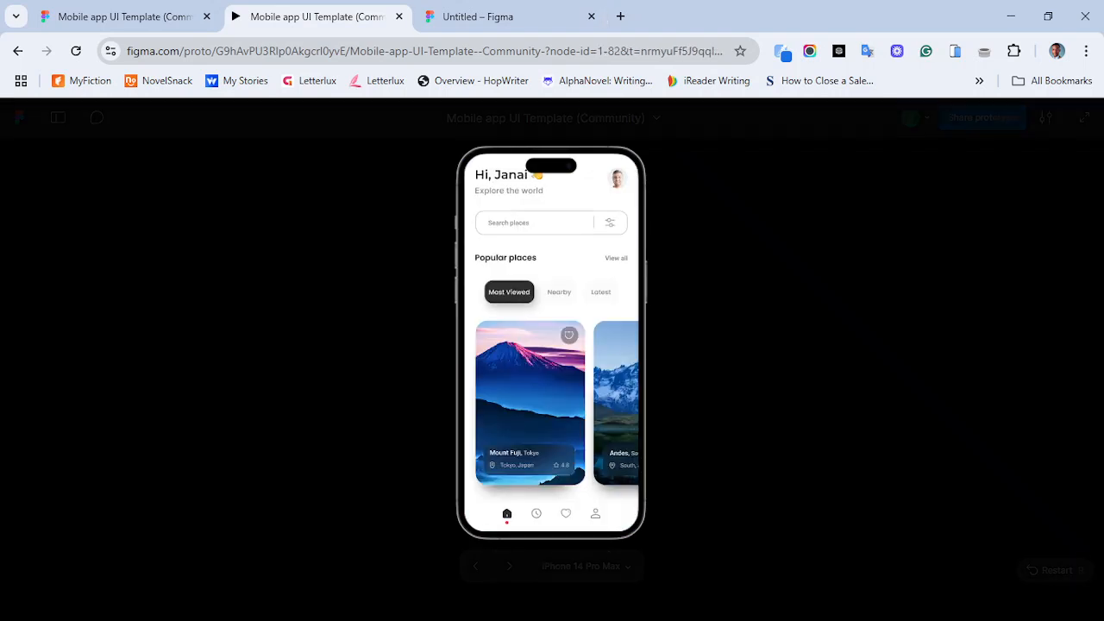
{"action": "key", "text": "ctrl+3"}
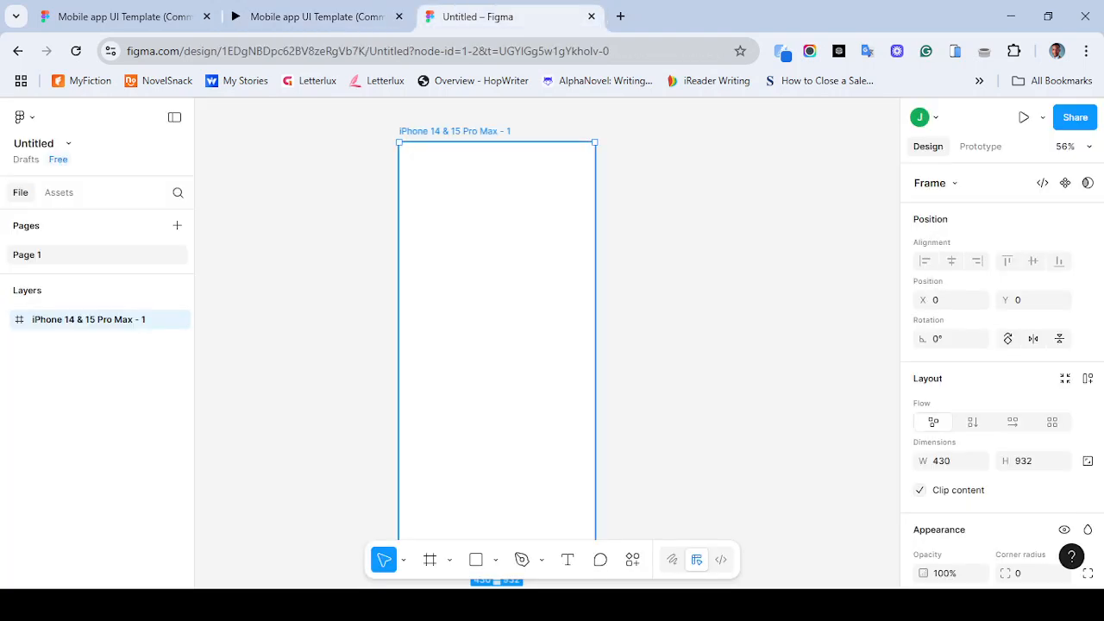
{"action": "key", "text": "ctrl+r"}
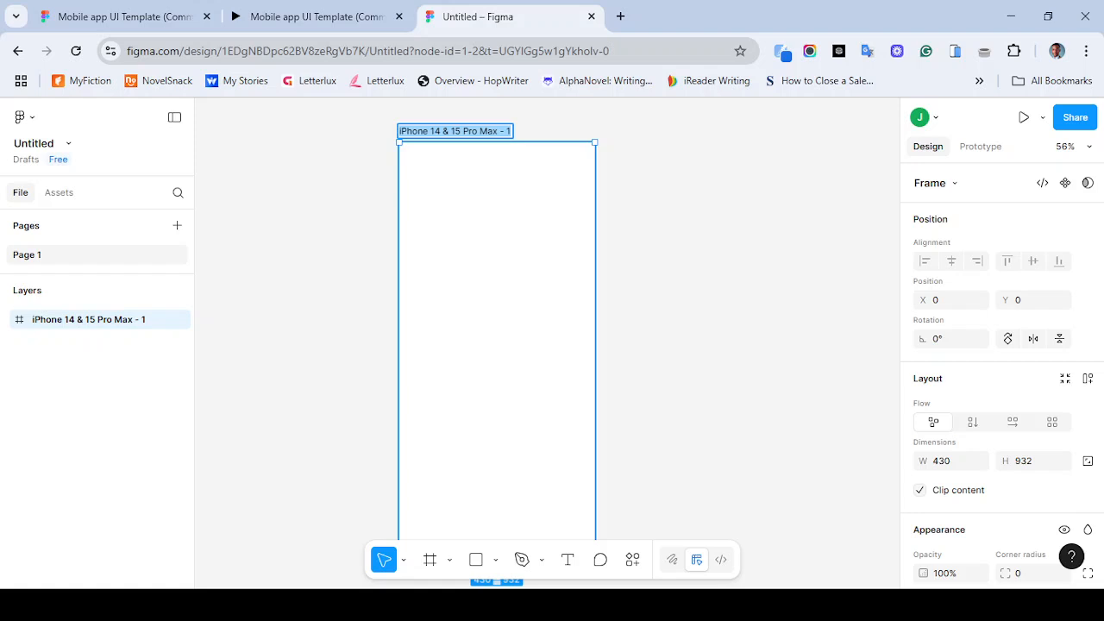
{"action": "type", "text": "Trave"}
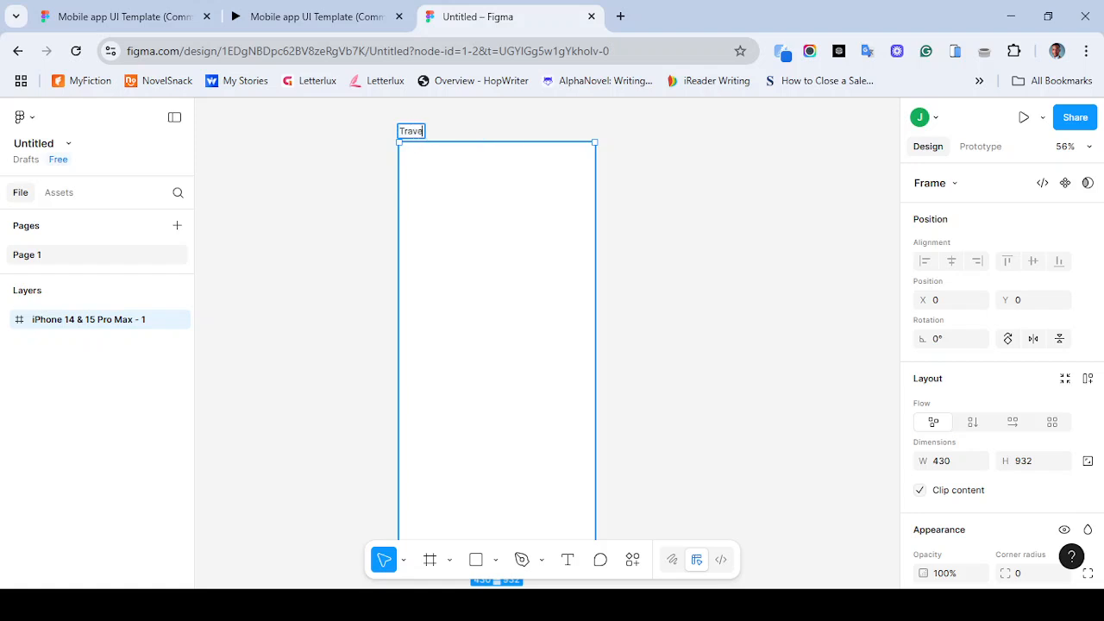
{"action": "key", "text": "BackSpace"}
{"action": "key", "text": "BackSpace"}
{"action": "key", "text": "BackSpace"}
{"action": "key", "text": "BackSpace"}
{"action": "key", "text": "BackSpace"}
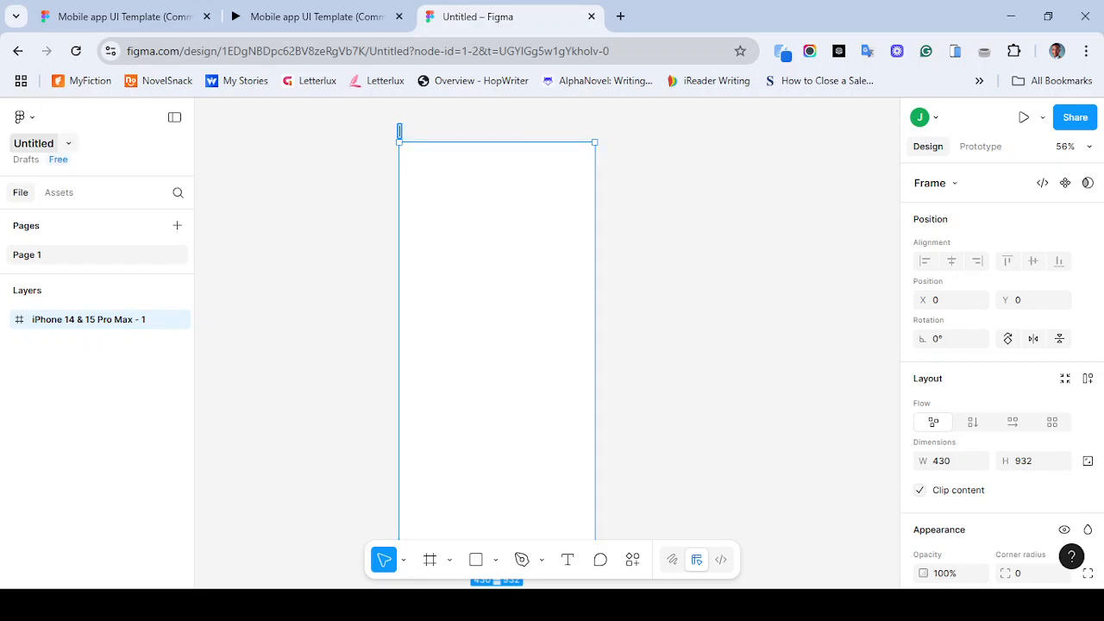
- Rename the design file to Travel App Design
{"action": "left_click", "coordinate": [34, 143]}
{"action": "type", "text": "Tr"}
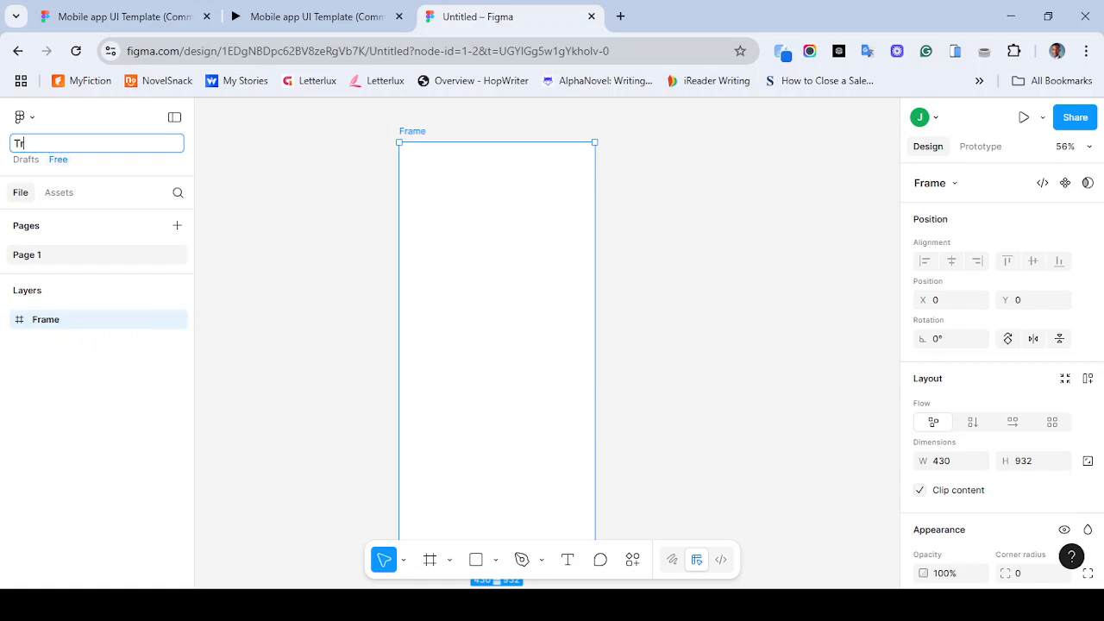
{"action": "type", "text": "avel App Design TUto"}
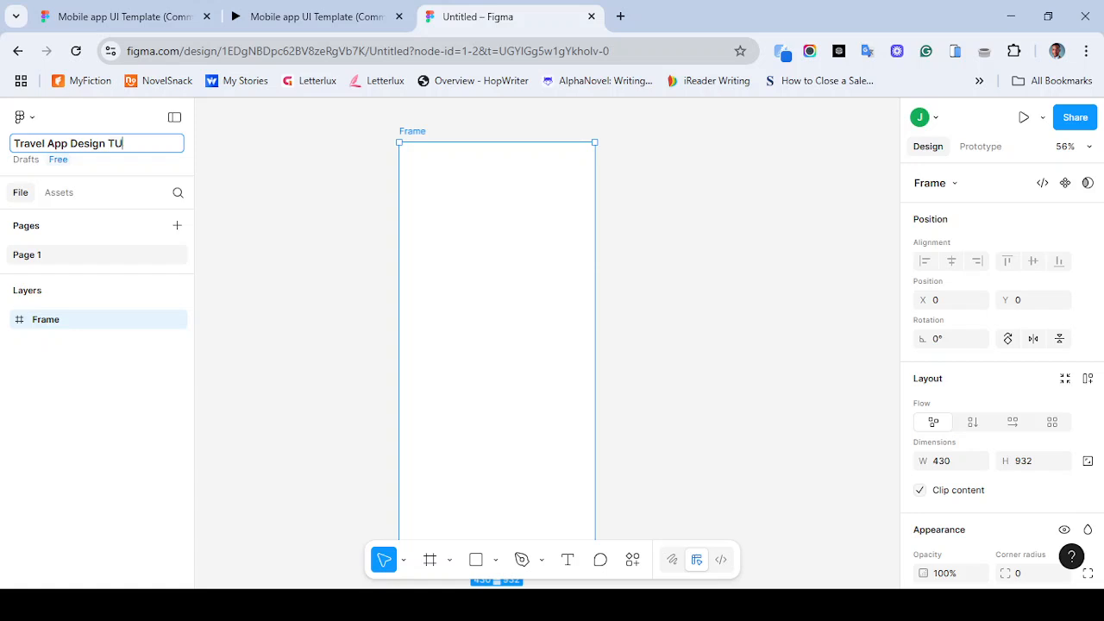
{"action": "key", "text": "BackSpace"}
{"action": "key", "text": "BackSpace"}
{"action": "key", "text": "BackSpace"}
{"action": "key", "text": "BackSpace"}
{"action": "key", "text": "Return"}
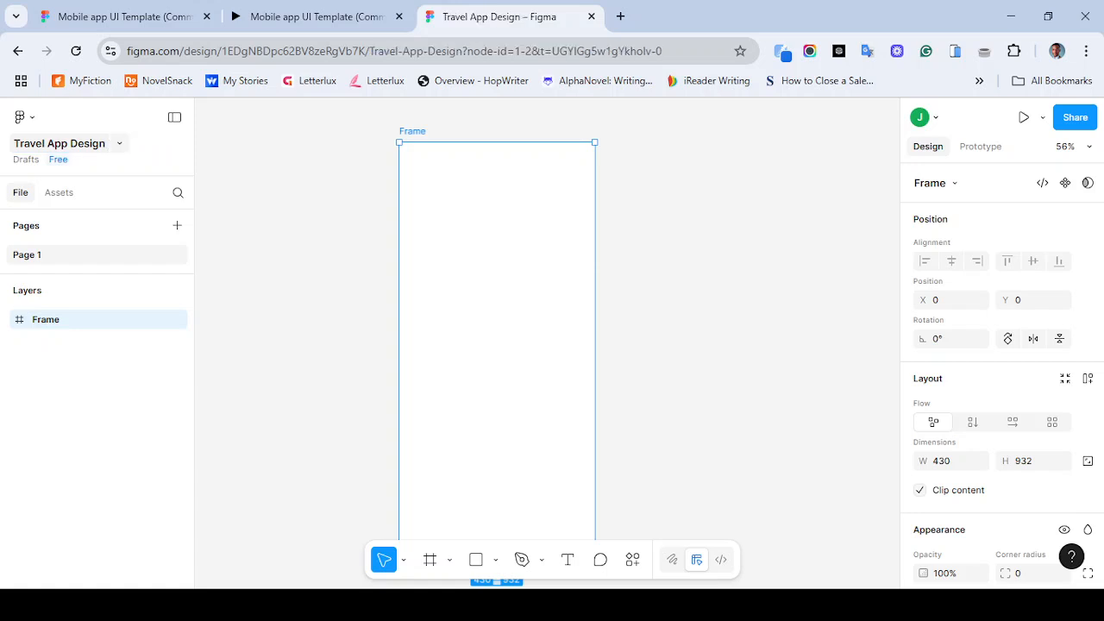
- Rename the phone frame to Splash
{"action": "double_click", "coordinate": [412, 131]}
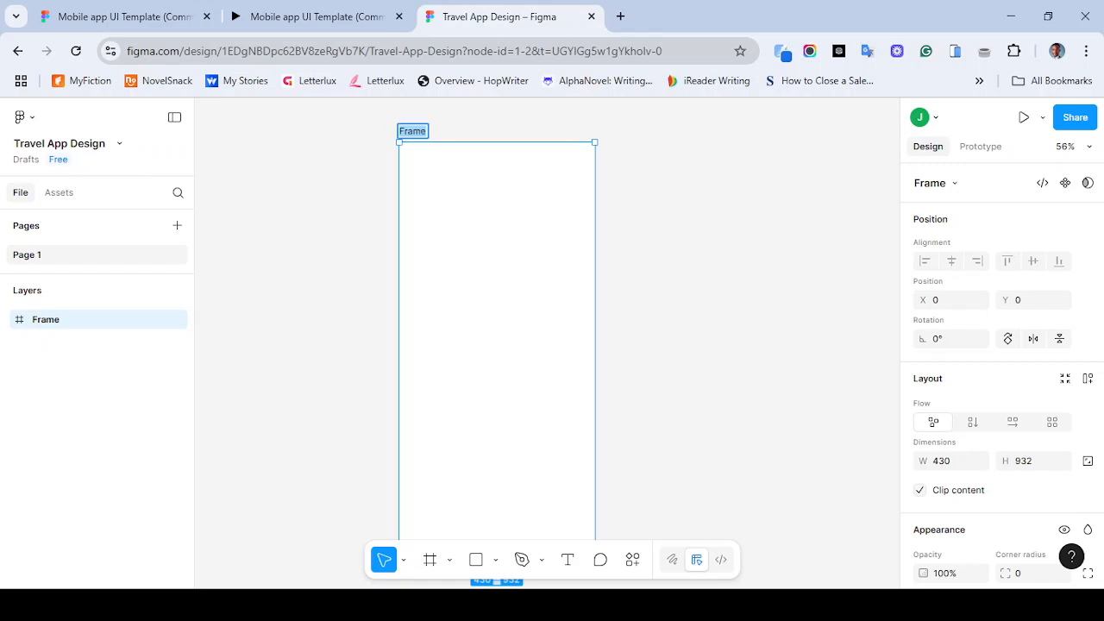
{"action": "type", "text": "Splash"}
{"action": "key", "text": "Return"}
- Restart the reference prototype once more and return to the design file
{"action": "left_click", "coordinate": [301, 17]}
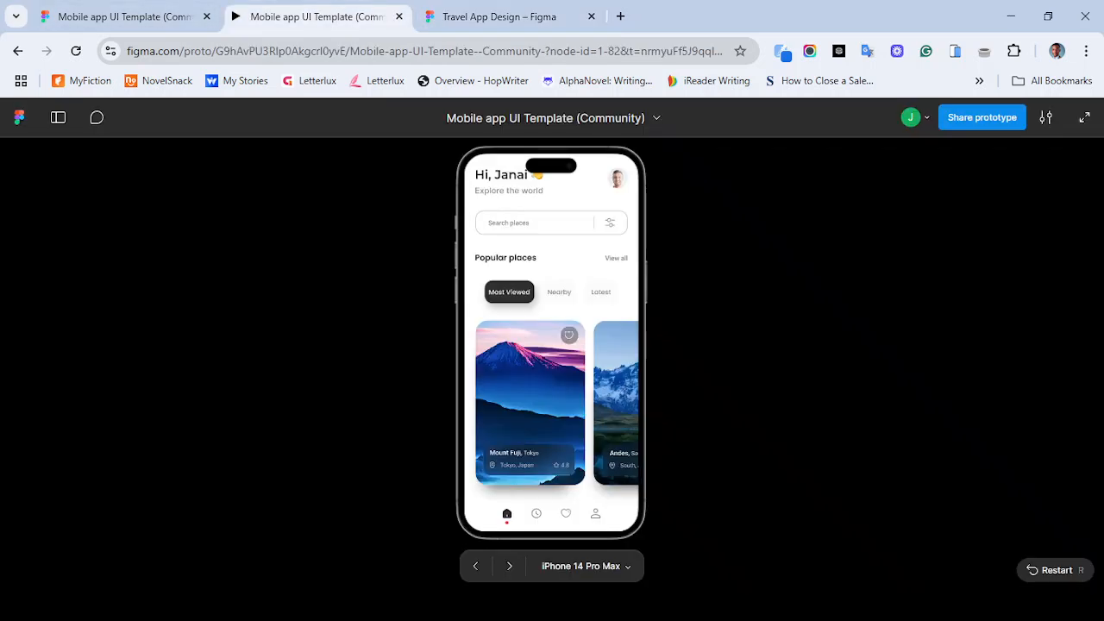
{"action": "key", "text": "r"}
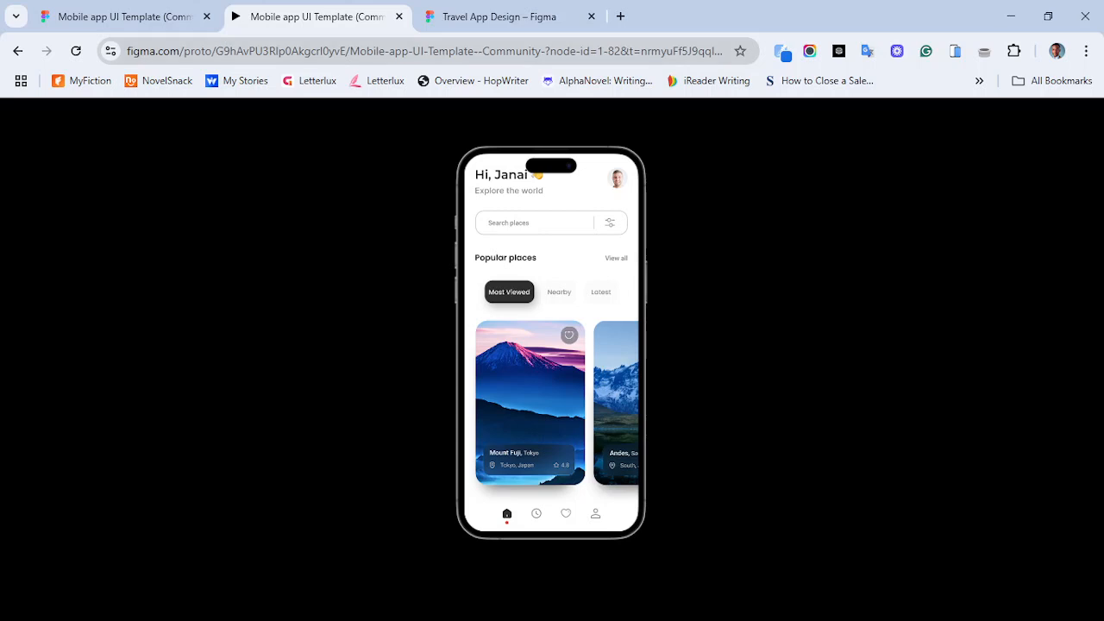
{"action": "left_click", "coordinate": [499, 16]}
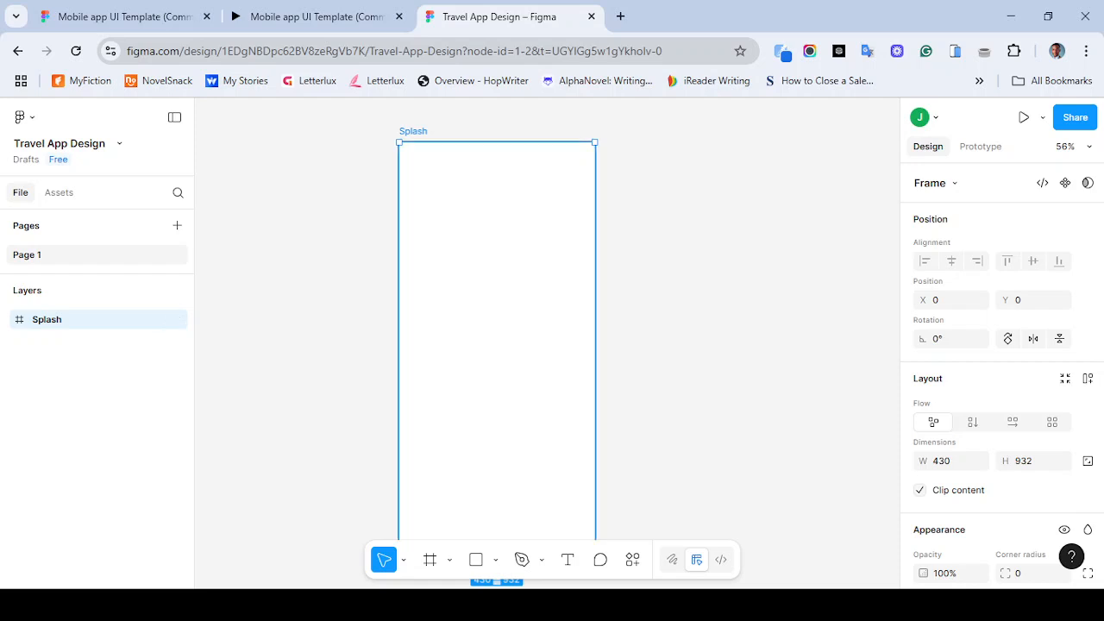
- Add a text layer reading Travel near the top-left of the Splash frame
{"action": "left_click", "coordinate": [567, 559]}
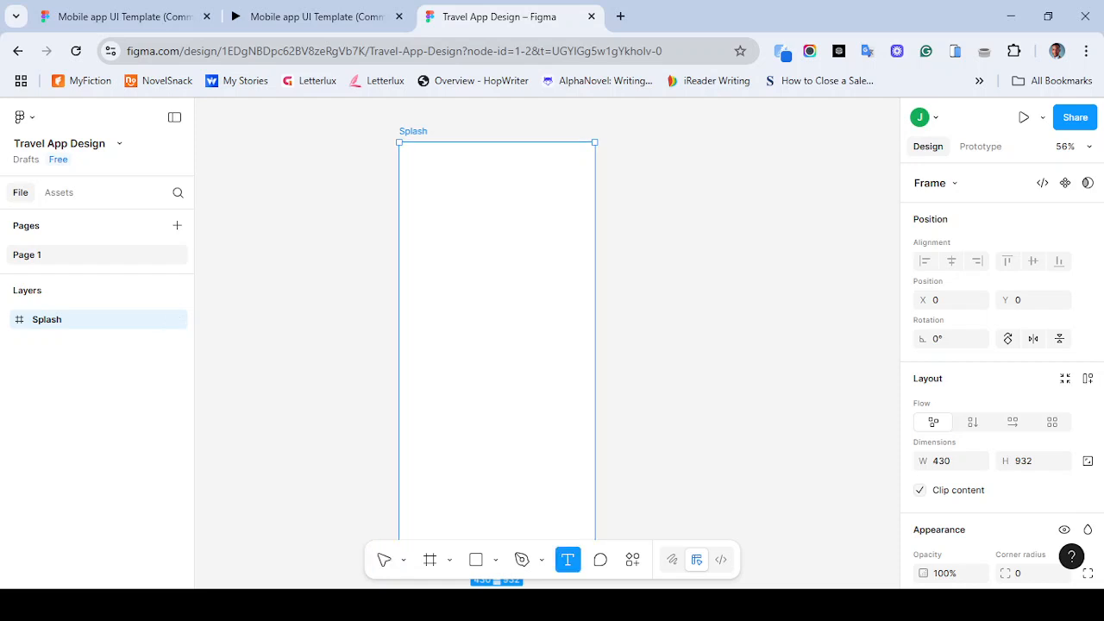
{"action": "left_click", "coordinate": [435, 233]}
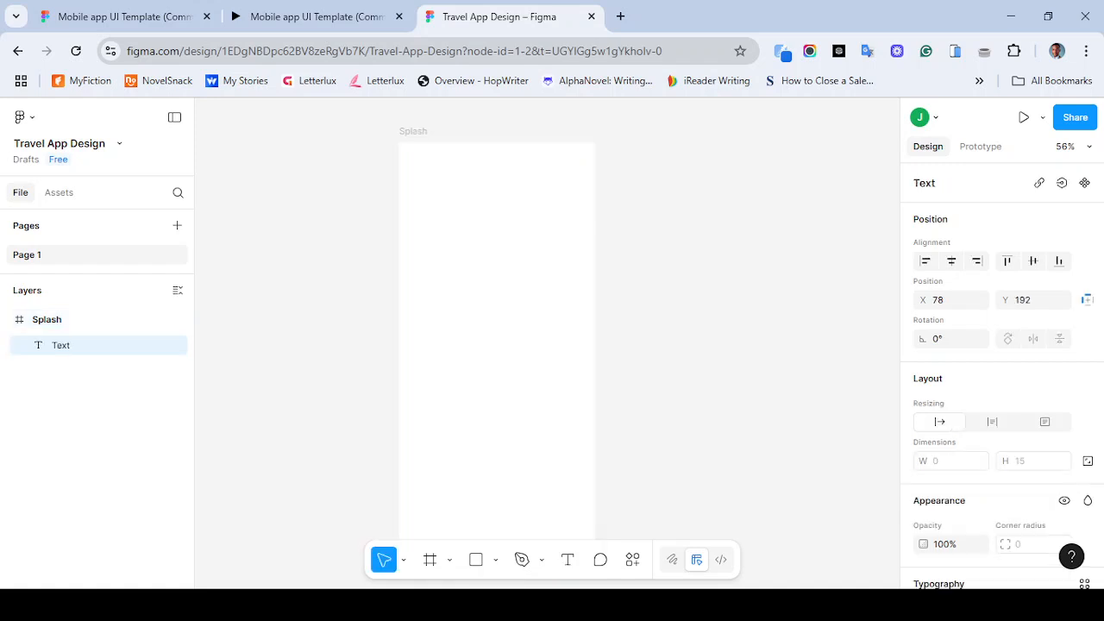
{"action": "type", "text": "Travel"}
{"action": "key", "text": "Escape"}
{"action": "scroll", "coordinate": [1001, 377], "scroll_direction": "down", "scroll_amount": 5}
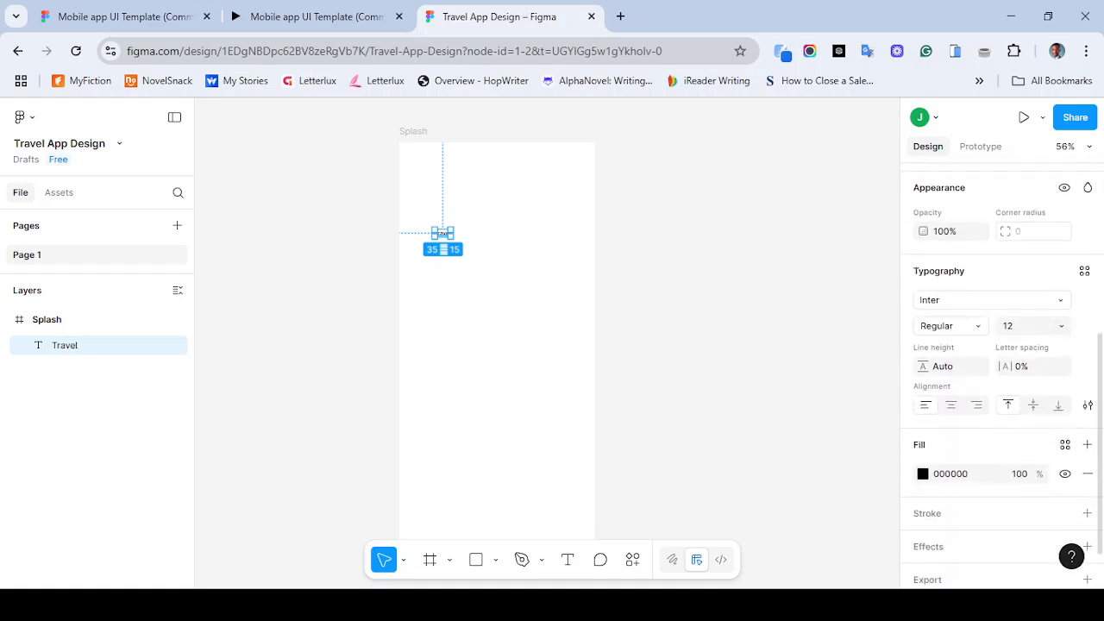
- Set the Travel text's font to Lobster with a size of 48
{"action": "left_click", "coordinate": [990, 300]}
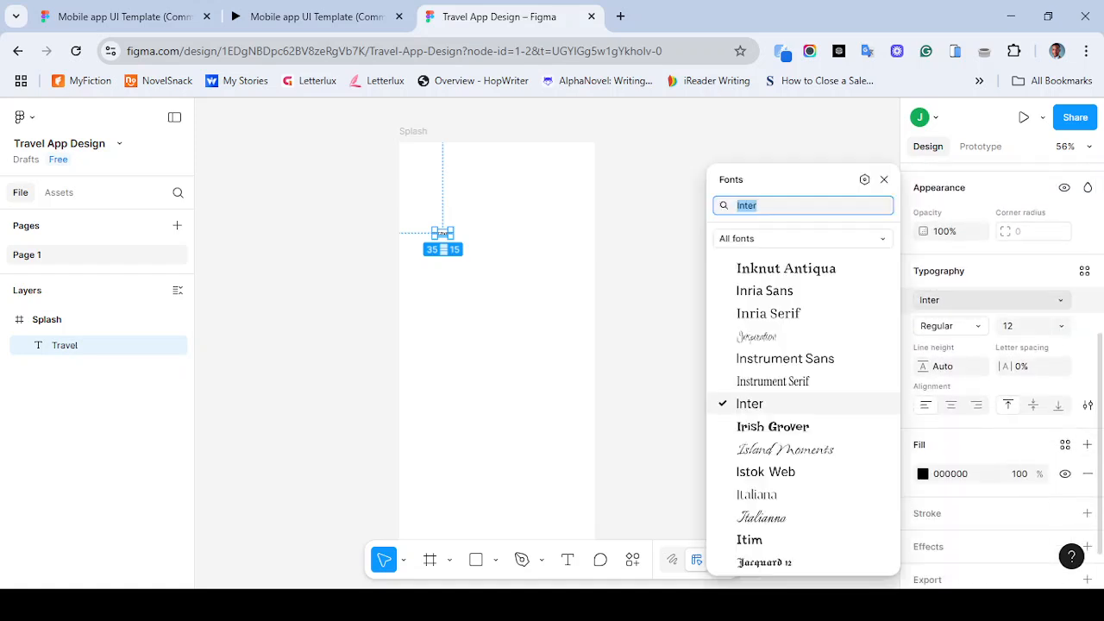
{"action": "key", "text": "BackSpace"}
{"action": "type", "text": "lobs"}
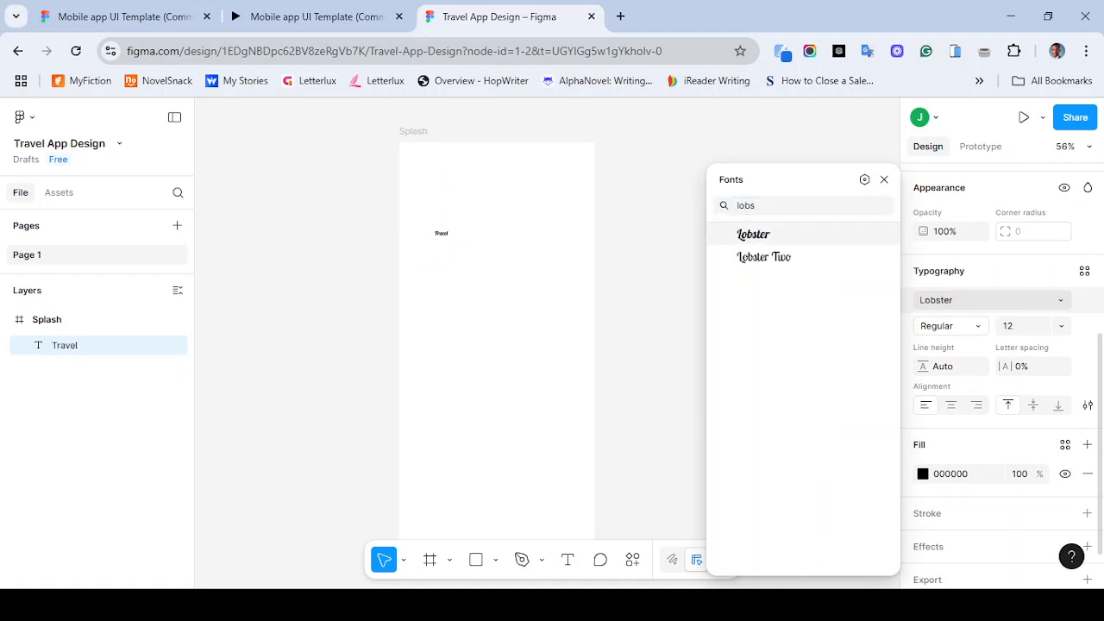
{"action": "left_click", "coordinate": [753, 234]}
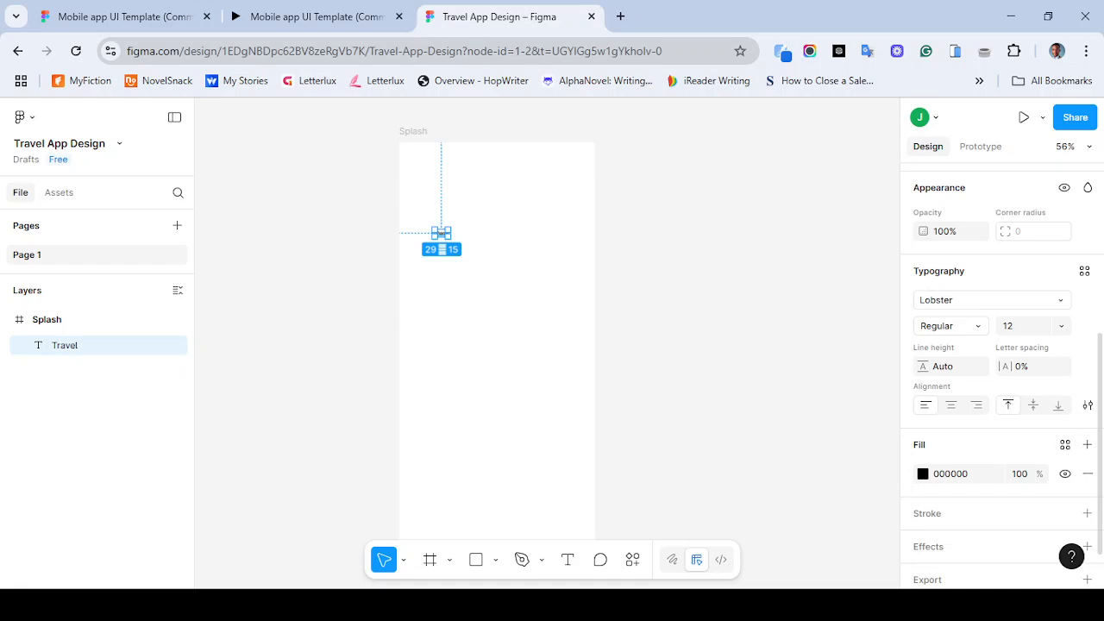
{"action": "left_click", "coordinate": [973, 326]}
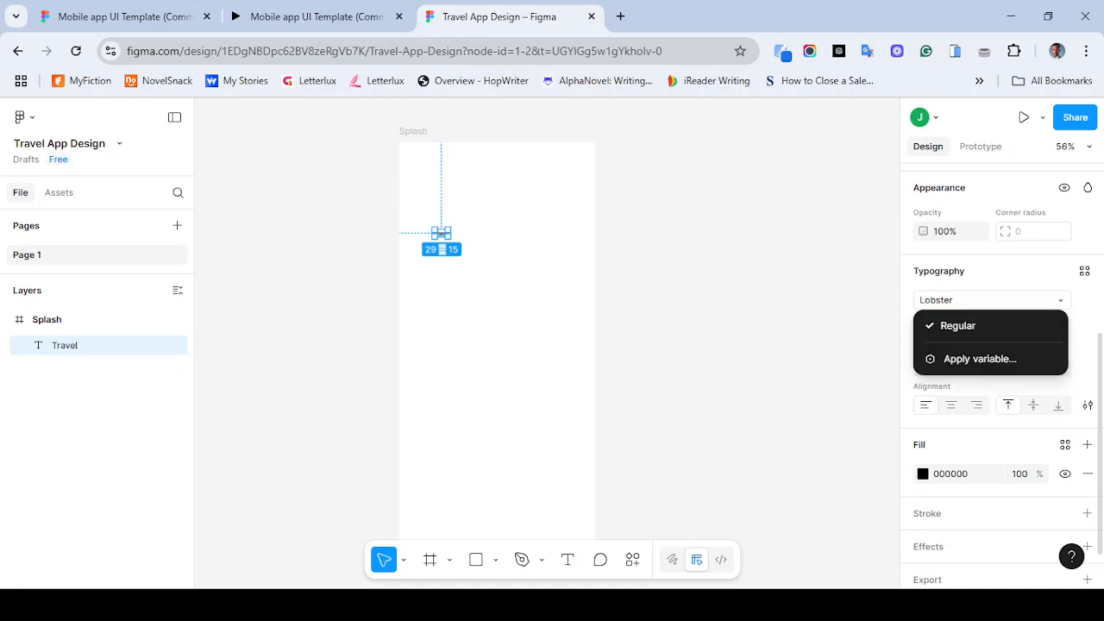
{"action": "left_click", "coordinate": [1079, 327]}
{"action": "left_click", "coordinate": [1061, 325]}
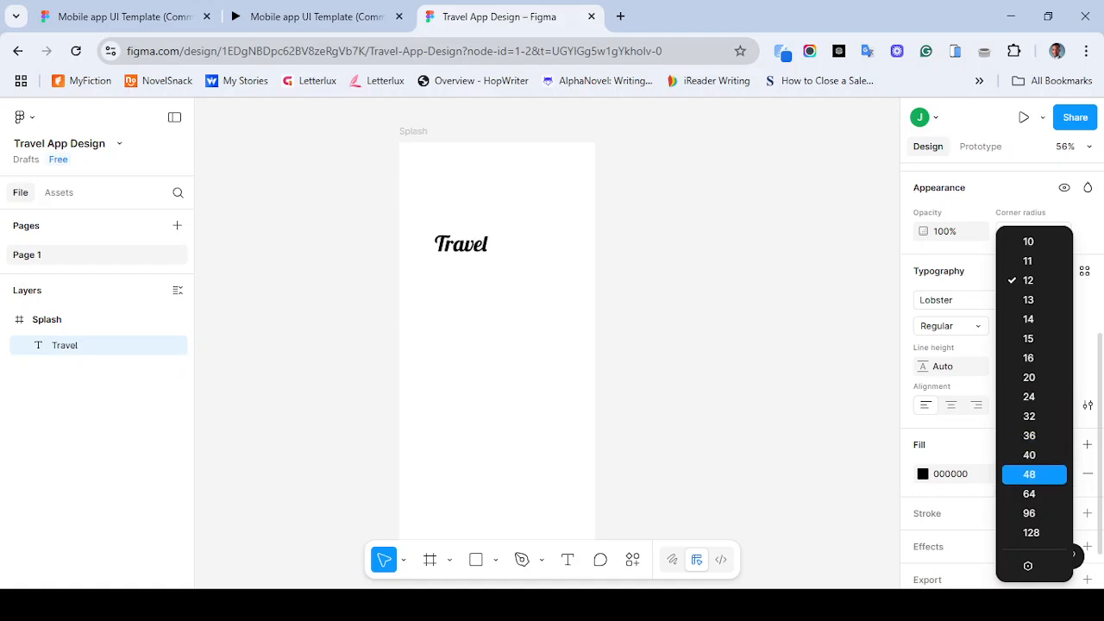
{"action": "left_click", "coordinate": [1033, 474]}
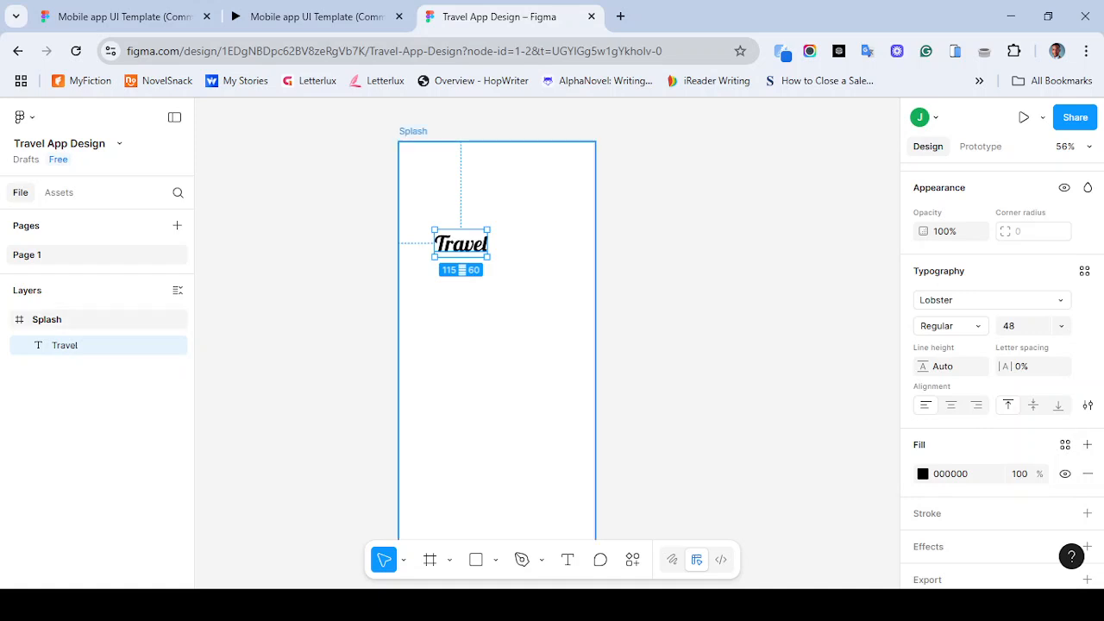
{"action": "key", "text": "Escape"}
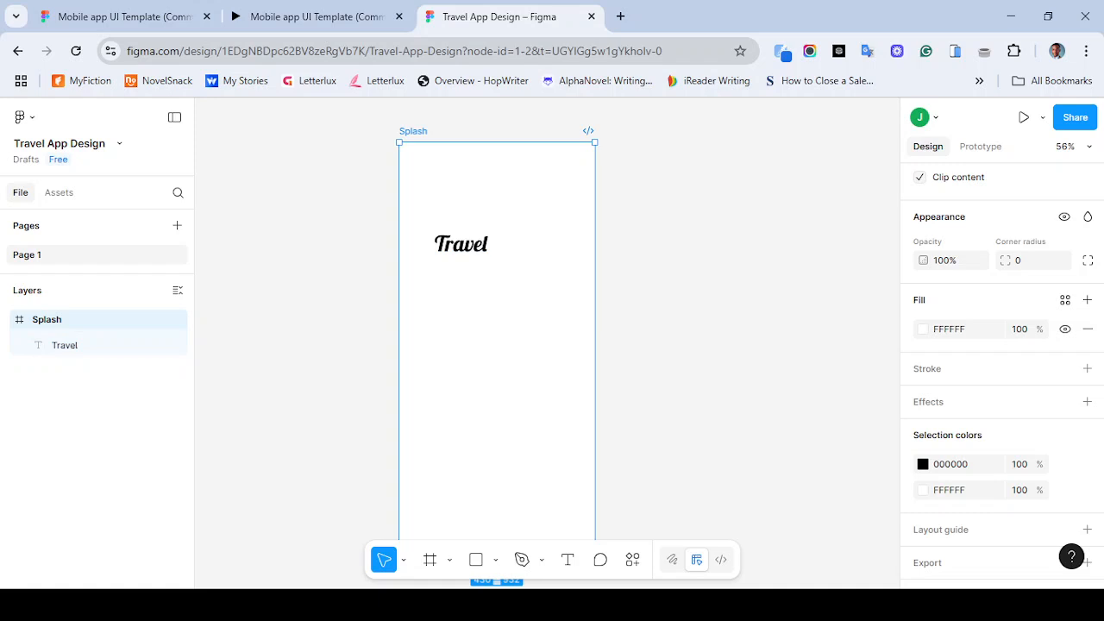
- Restart the reference prototype and return to the design file
{"action": "left_click", "coordinate": [317, 17]}
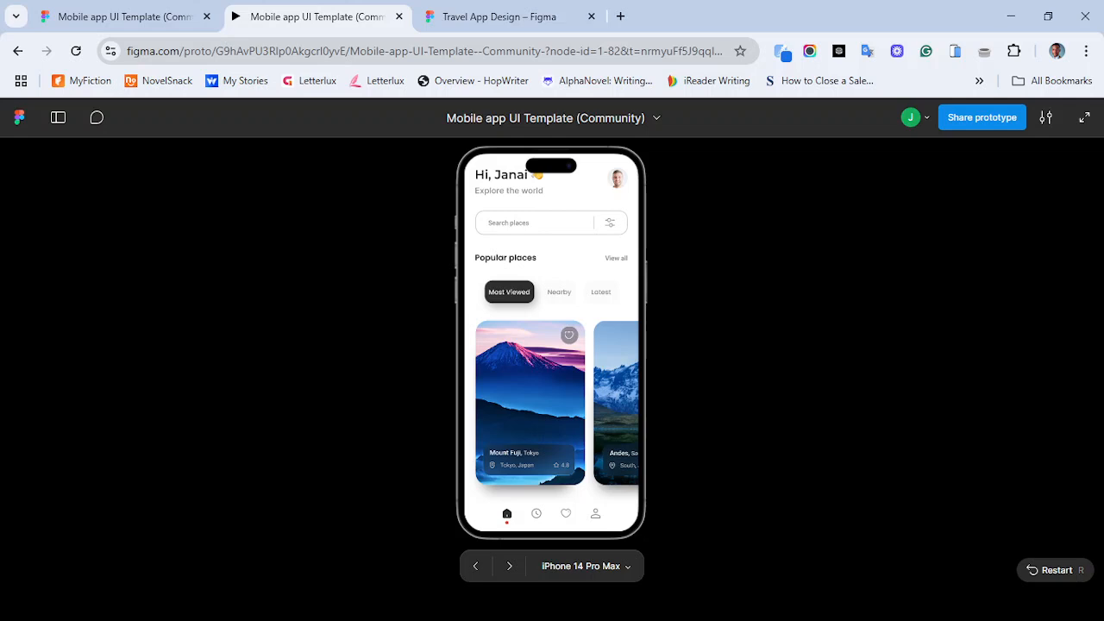
{"action": "key", "text": "r"}
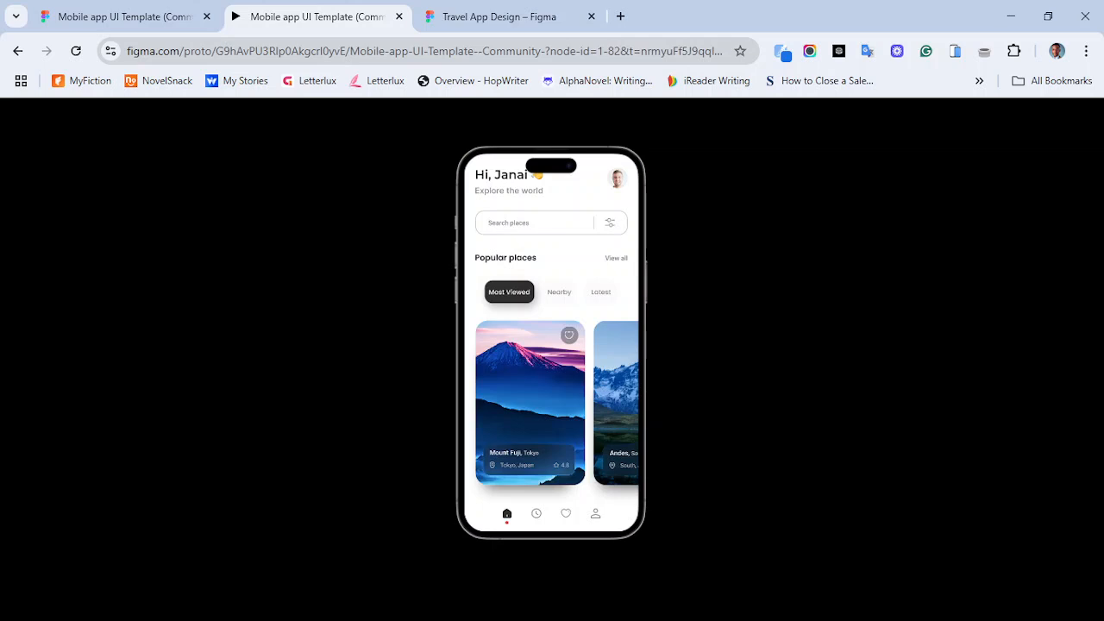
{"action": "left_click", "coordinate": [500, 16]}
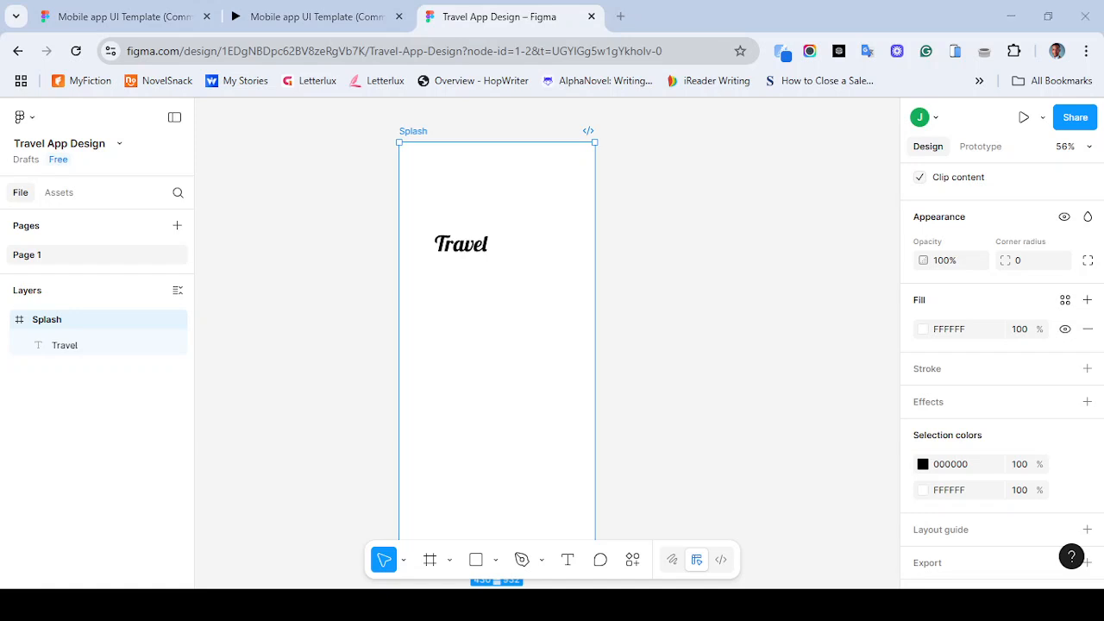
- Open the Splash frame's fill colour and compare it with the reference prototype's restarted splash screen
{"action": "left_click", "coordinate": [923, 329]}
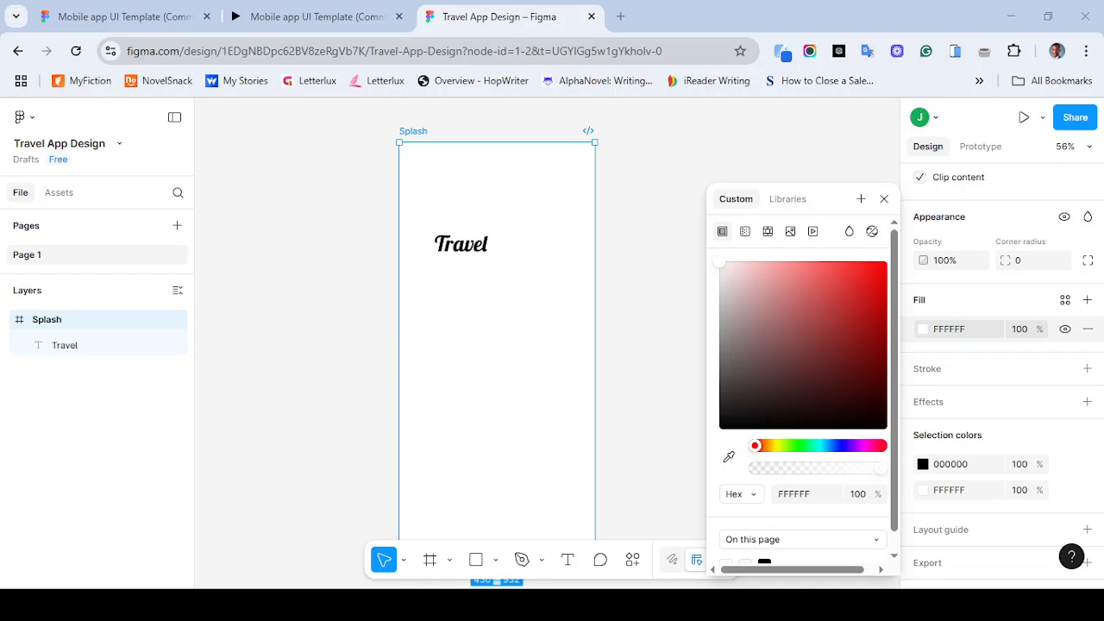
{"action": "left_click", "coordinate": [958, 330]}
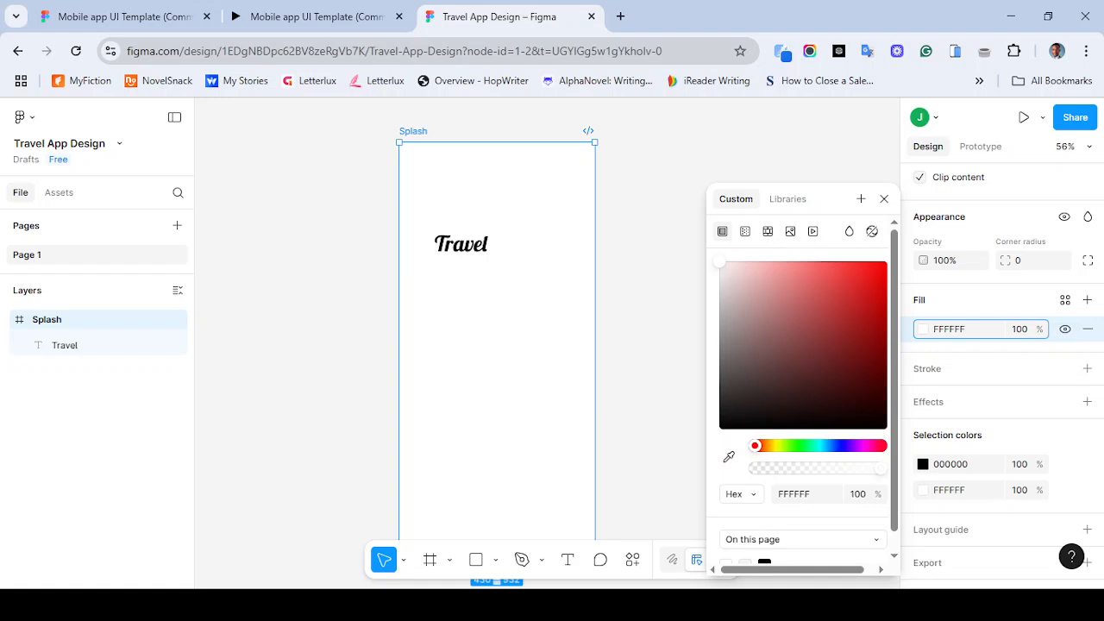
{"action": "left_click", "coordinate": [302, 17]}
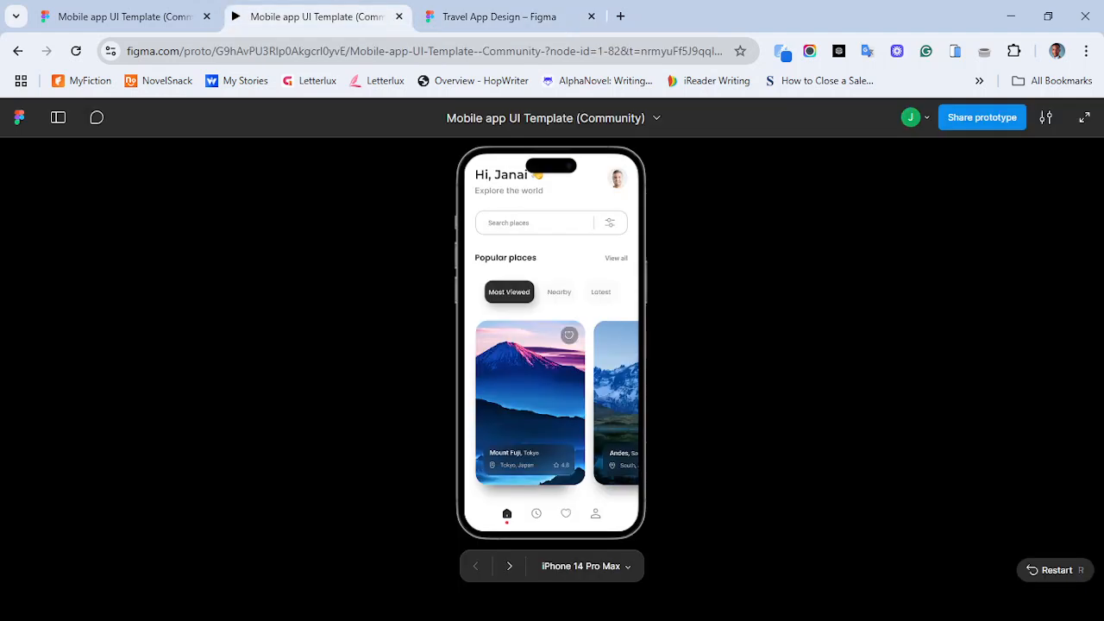
{"action": "key", "text": "r"}
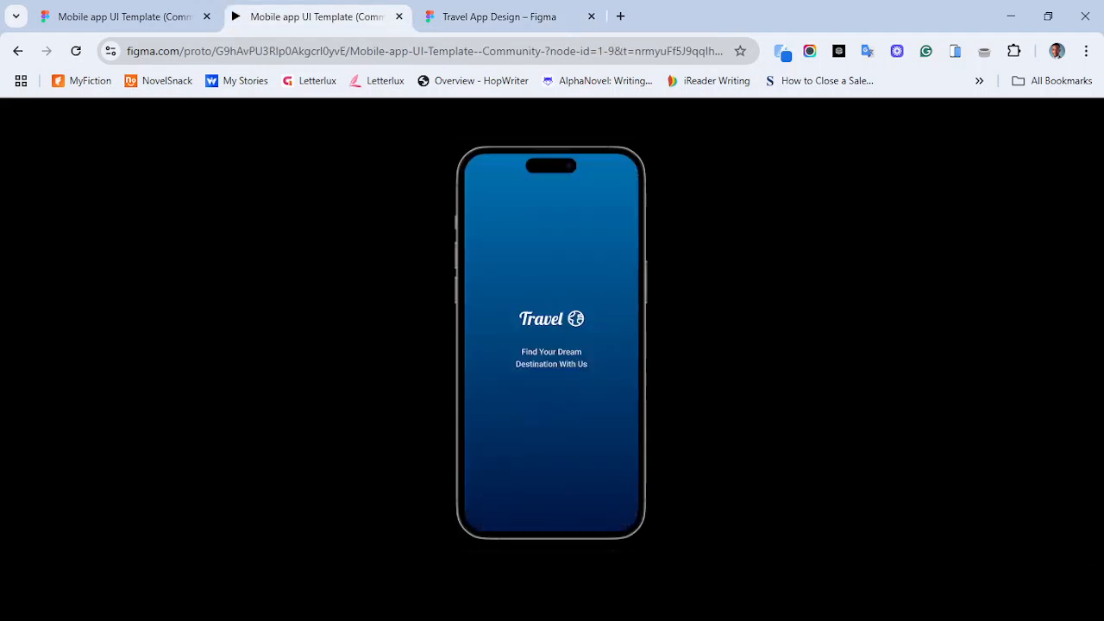
{"action": "left_click", "coordinate": [499, 16]}
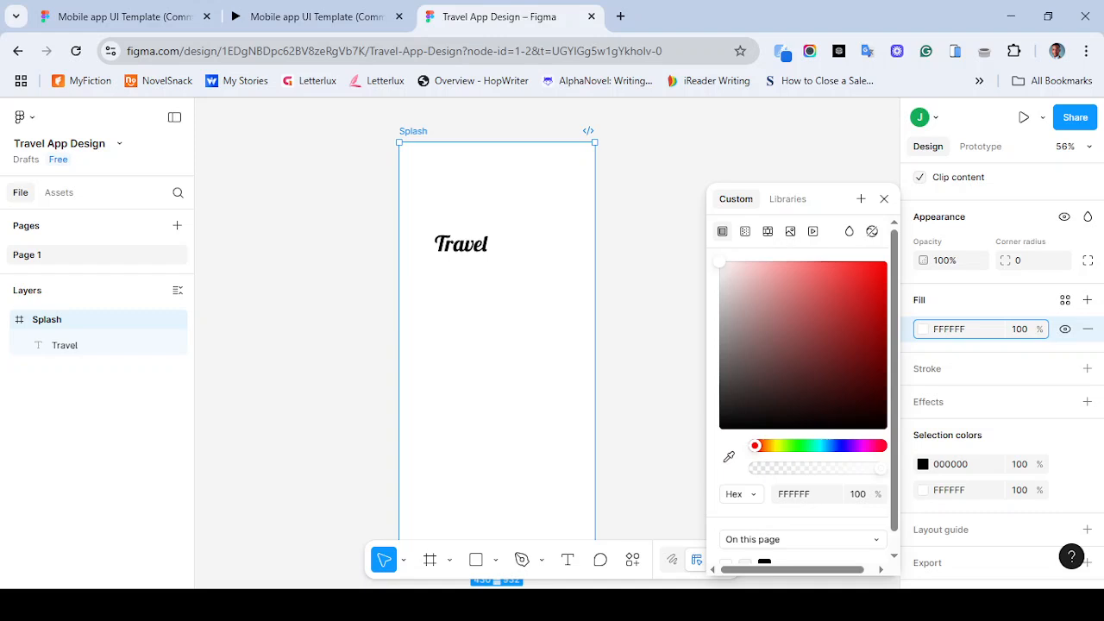
{"action": "left_click", "coordinate": [841, 446]}
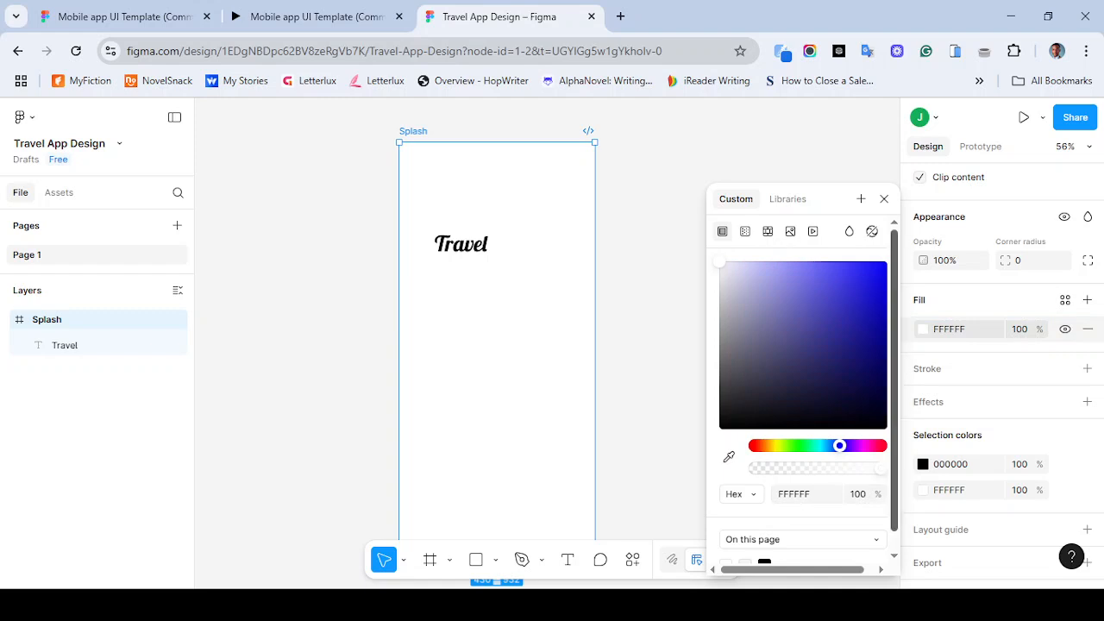
{"action": "scroll", "coordinate": [802, 388], "scroll_direction": "down", "scroll_amount": 1}
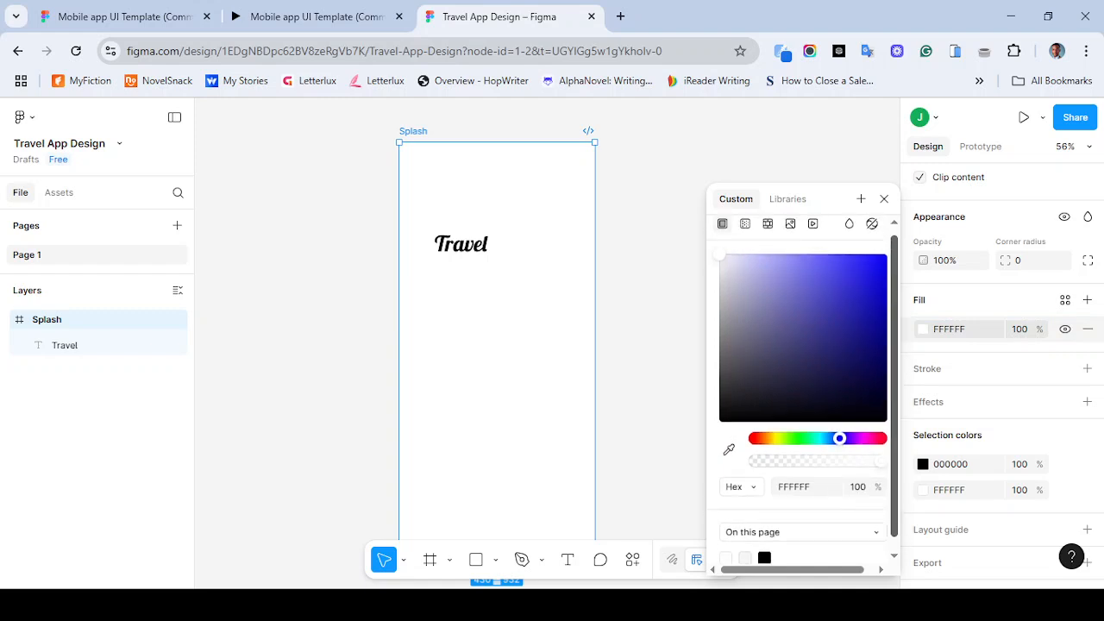
{"action": "left_click", "coordinate": [923, 330]}
{"action": "left_click", "coordinate": [923, 329]}
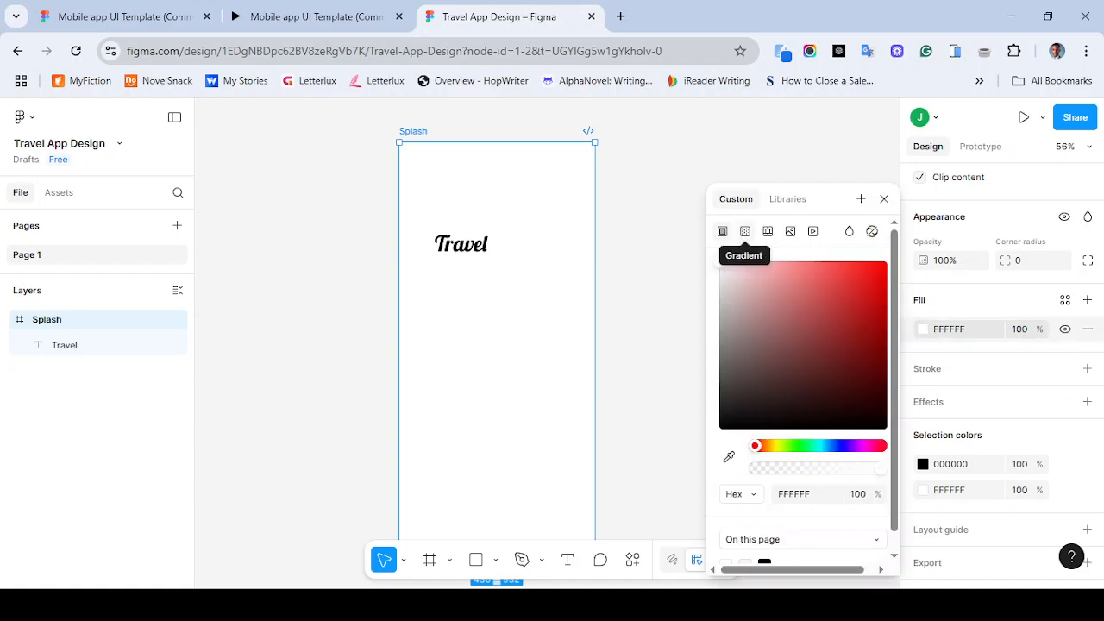
{"action": "left_click", "coordinate": [745, 231]}
{"action": "key", "text": "ctrl+z"}
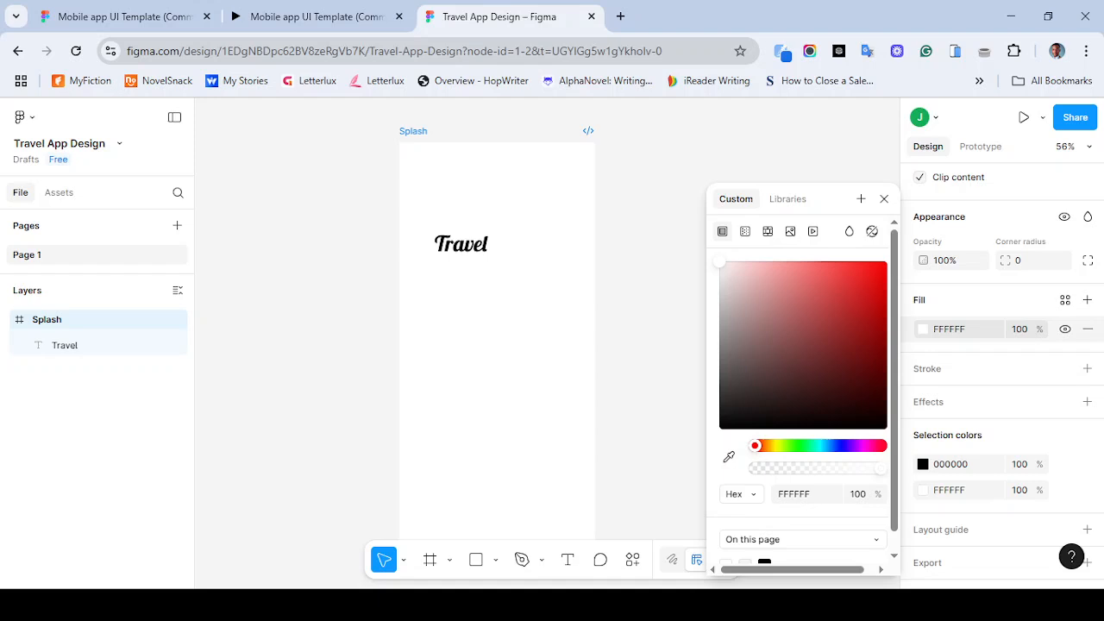
- Change the Splash frame's fill to a linear gradient with a bright blue 0A36E8 first stop
{"action": "left_click", "coordinate": [745, 231]}
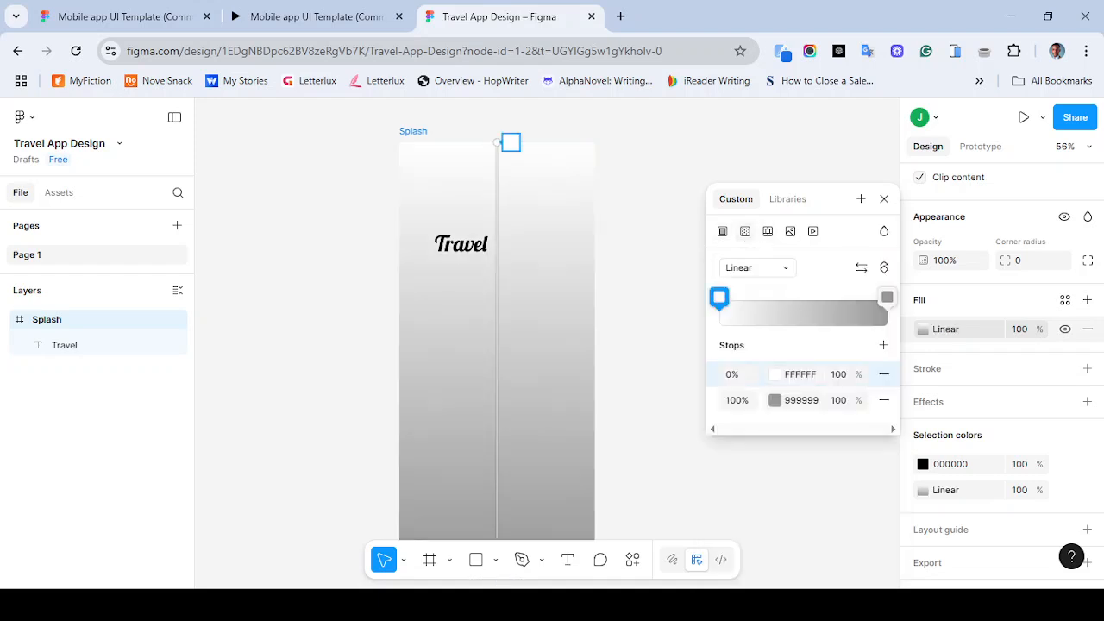
{"action": "left_click", "coordinate": [775, 375]}
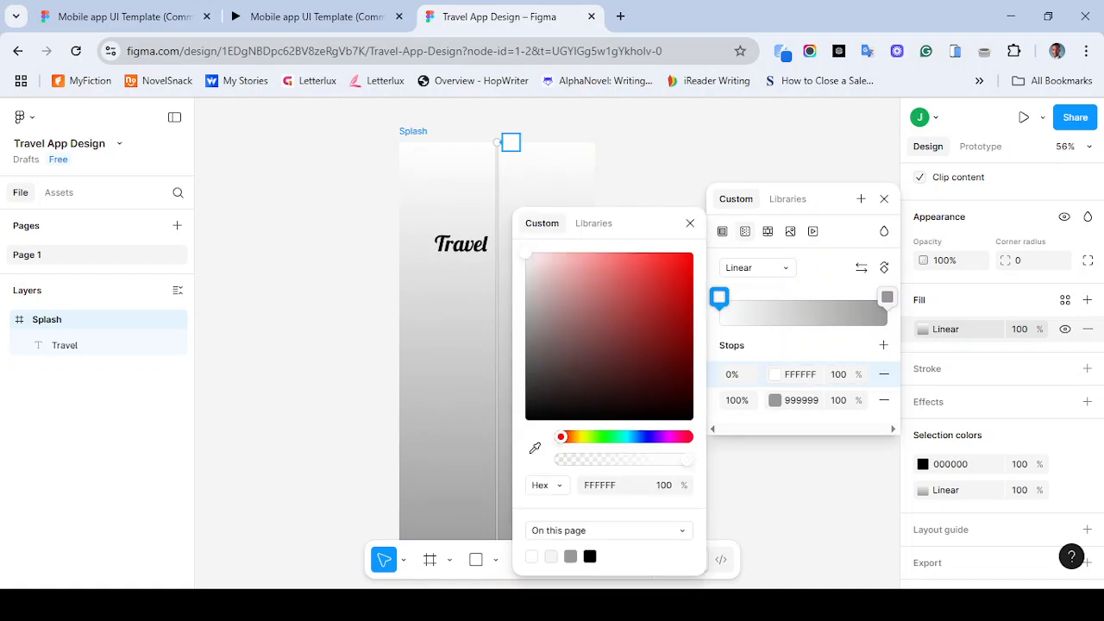
{"action": "left_click", "coordinate": [641, 436]}
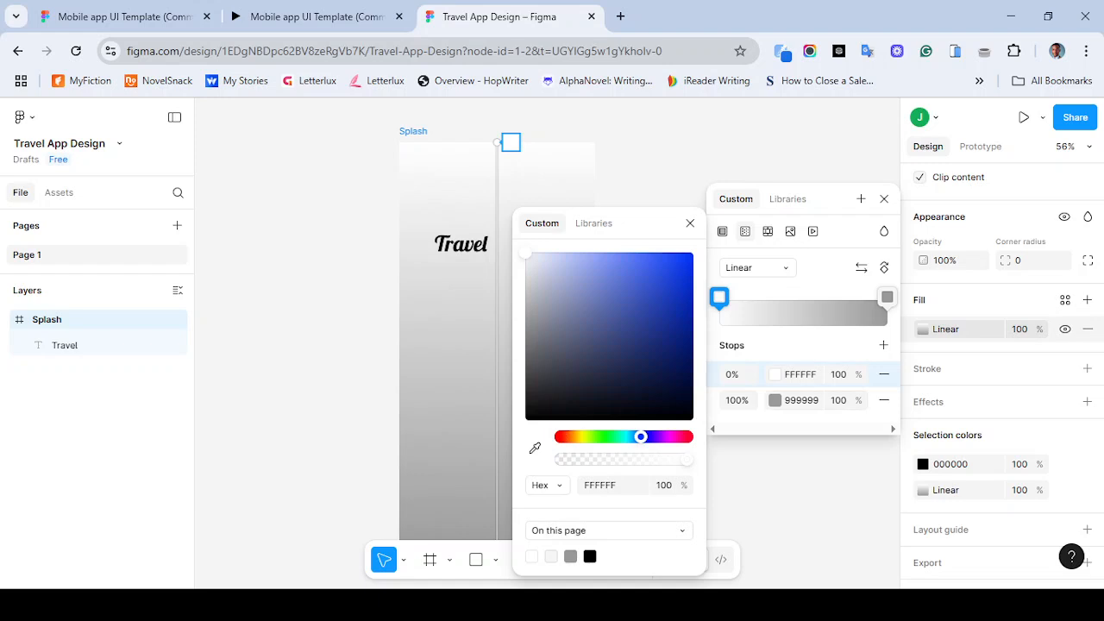
{"action": "left_click", "coordinate": [685, 295]}
{"action": "left_click_drag", "start_coordinate": [685, 295], "coordinate": [686, 268]}
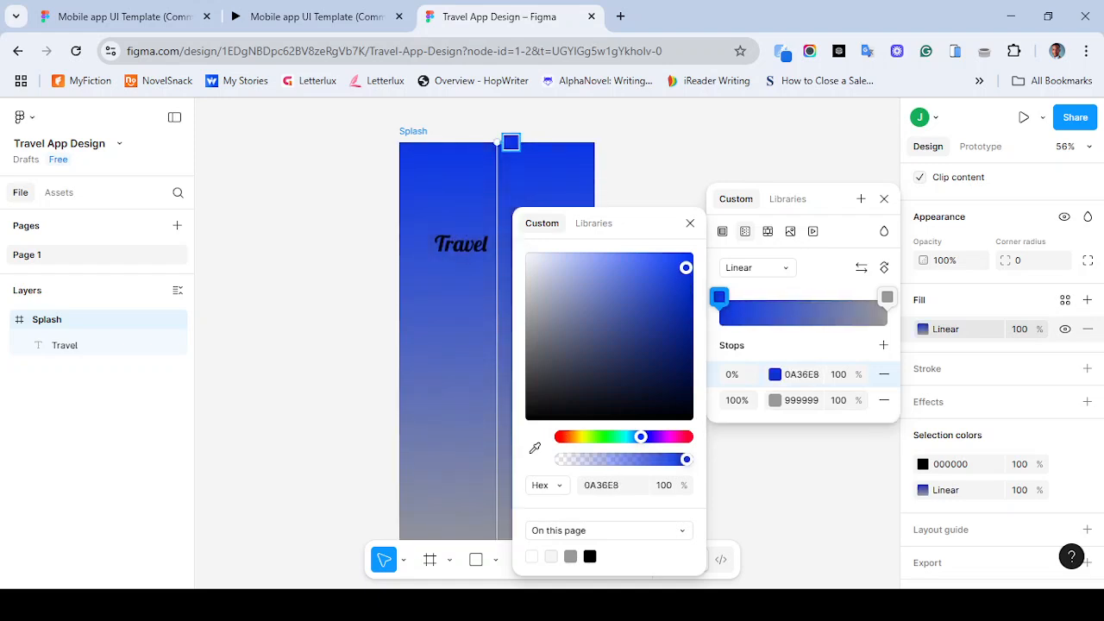
- Set the gradient's second stop colour to 001645
{"action": "left_click", "coordinate": [801, 400]}
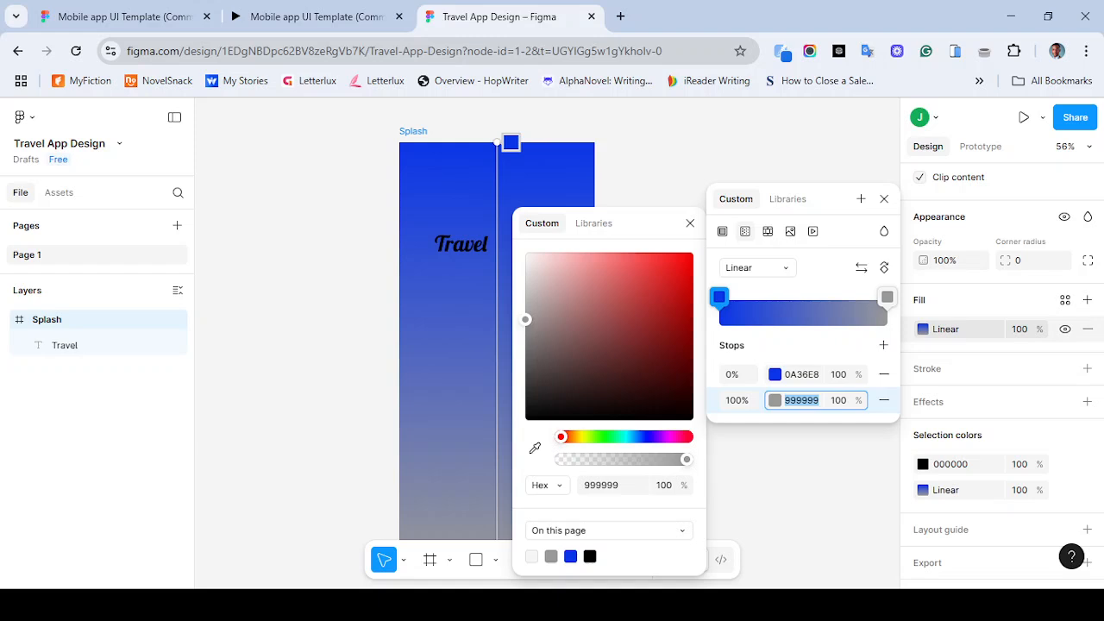
{"action": "type", "text": "001645"}
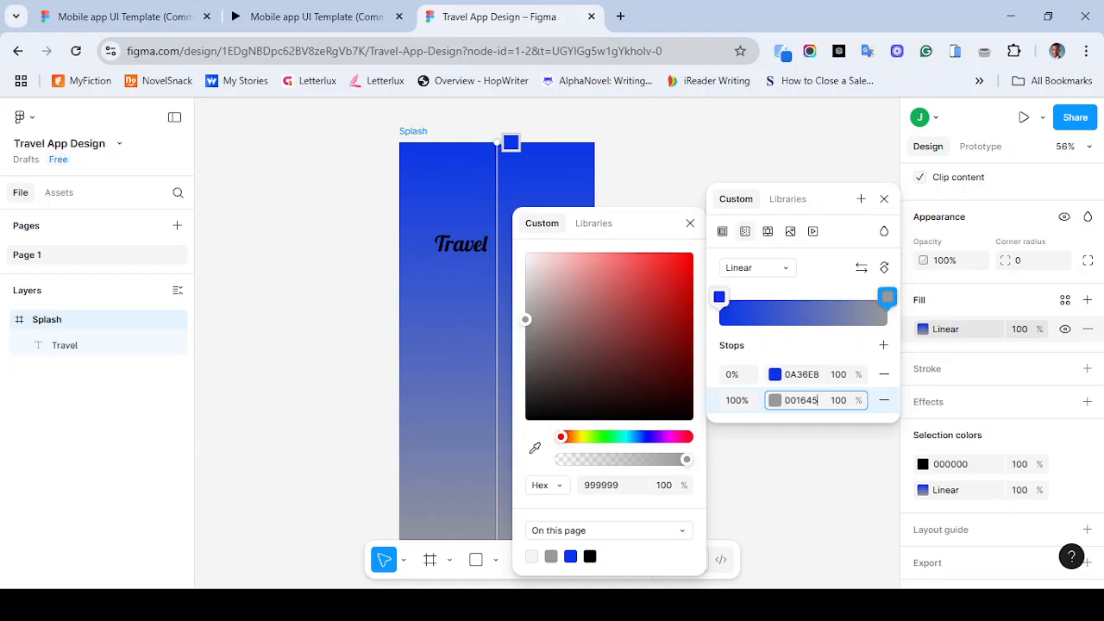
{"action": "key", "text": "Return"}
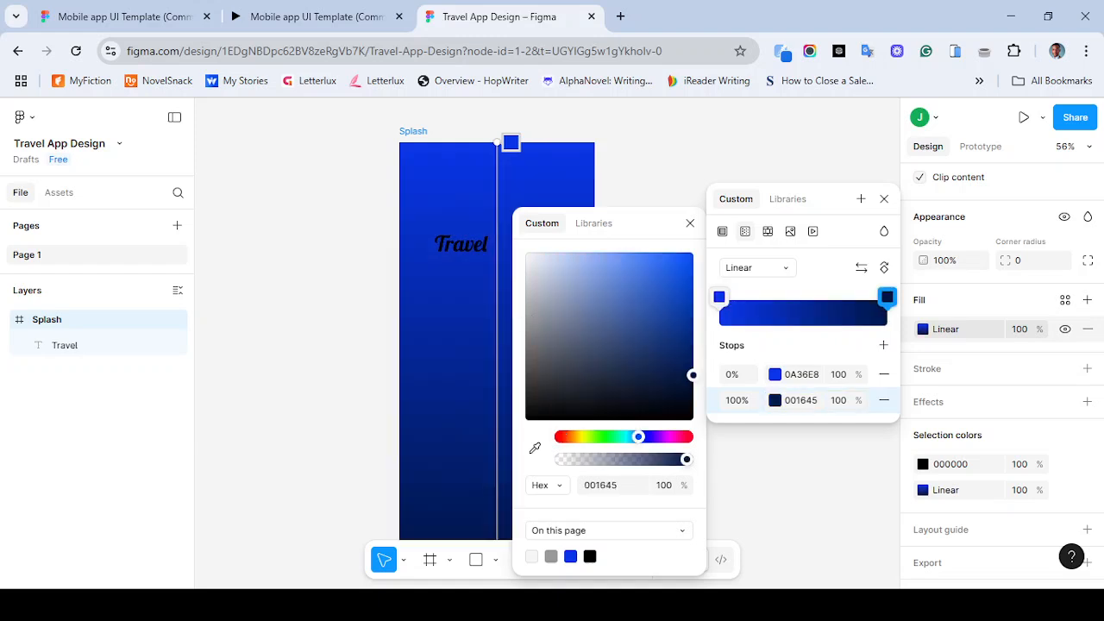
- Set the gradient's first stop to a lighter blue, 003DBE
{"action": "left_click", "coordinate": [802, 374]}
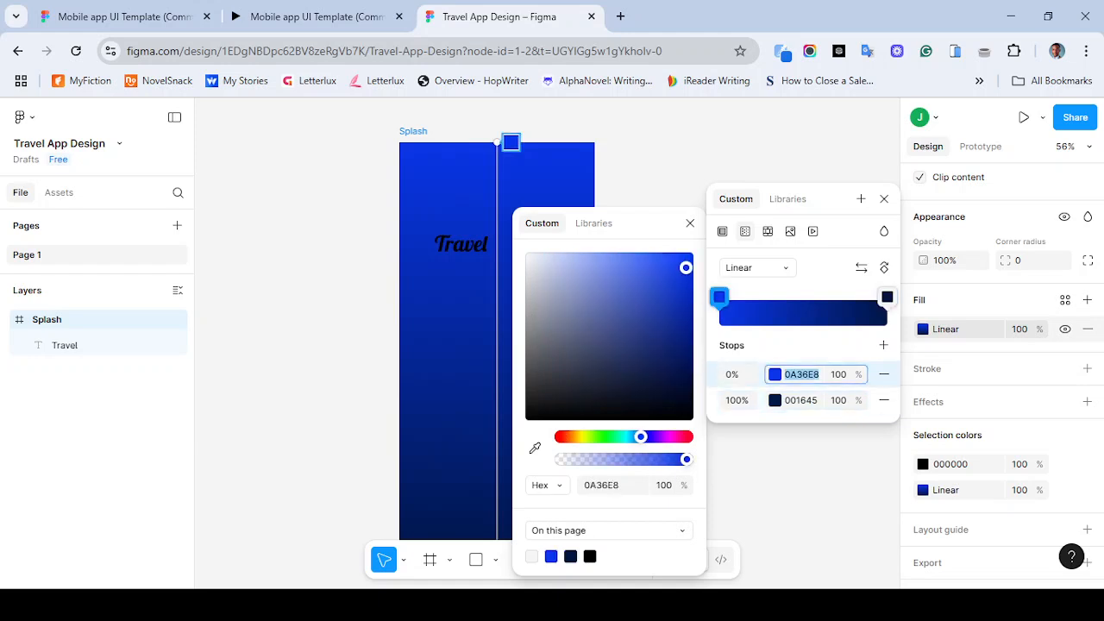
{"action": "type", "text": "001645"}
{"action": "key", "text": "Return"}
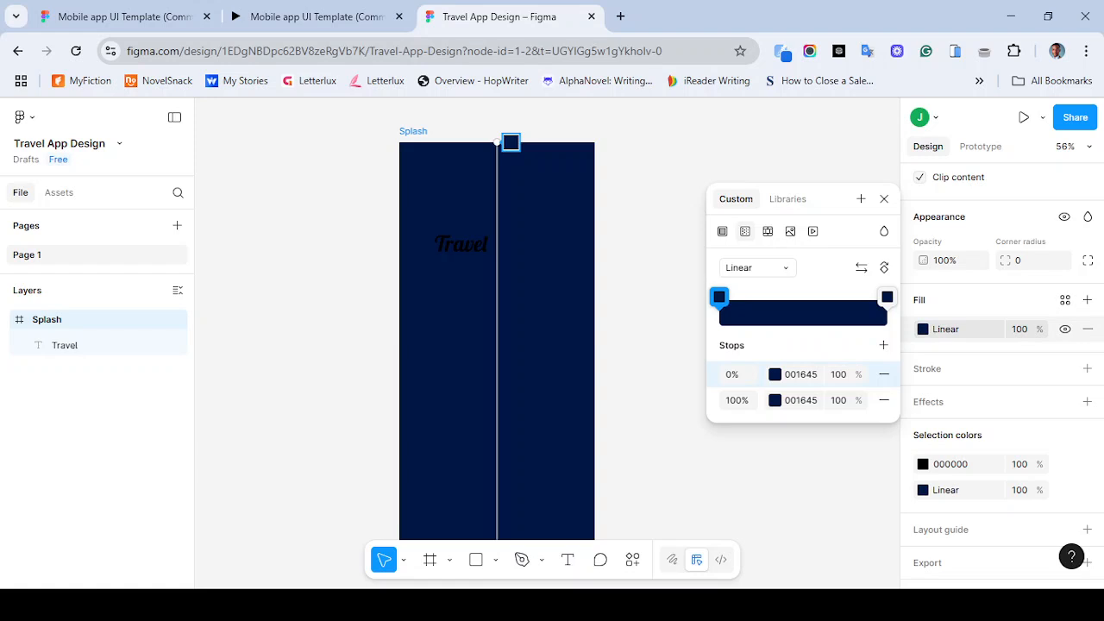
{"action": "left_click", "coordinate": [775, 374]}
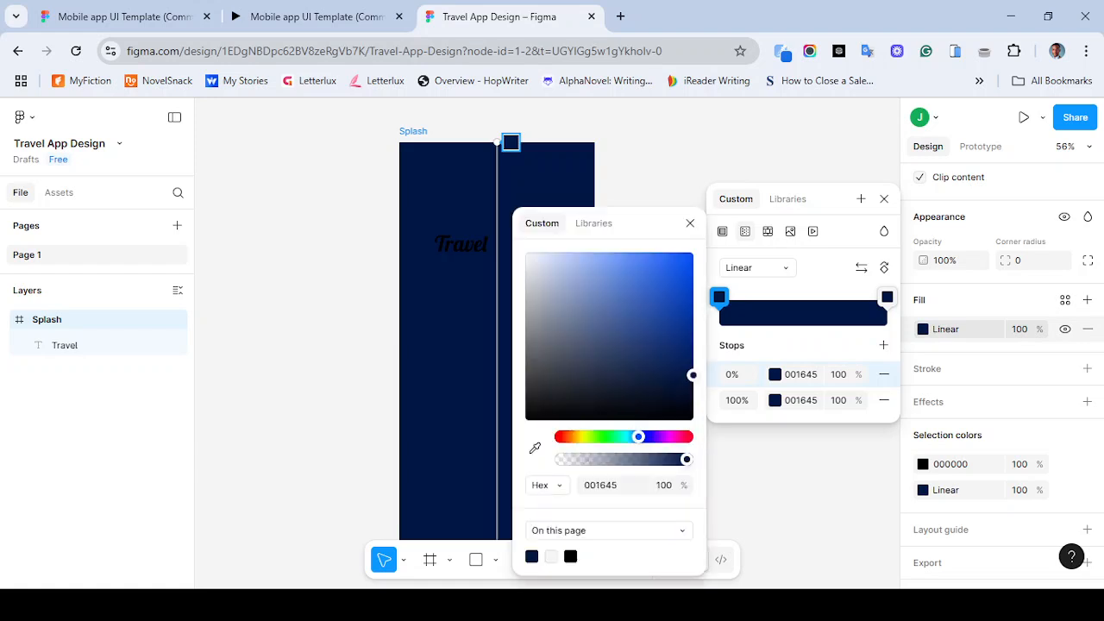
{"action": "mouse_move", "coordinate": [693, 375]}
{"action": "left_mouse_down"}
{"action": "mouse_move", "coordinate": [692, 280]}
{"action": "mouse_move", "coordinate": [692, 295]}
{"action": "left_mouse_up"}
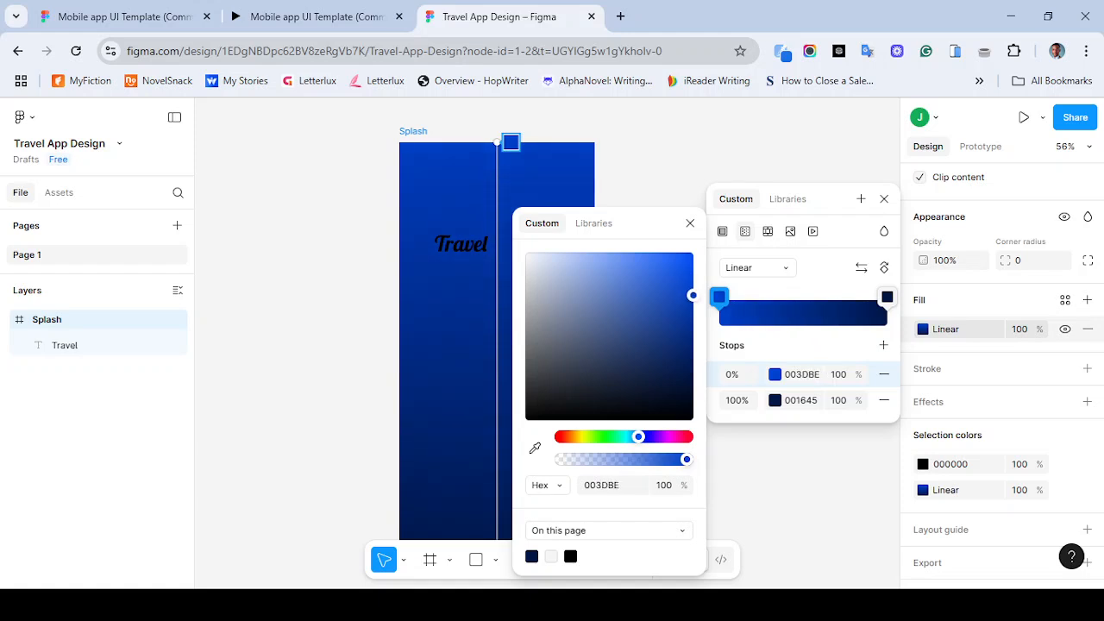
- Restart the reference prototype to compare its splash, then return to the design file
{"action": "left_click", "coordinate": [315, 17]}
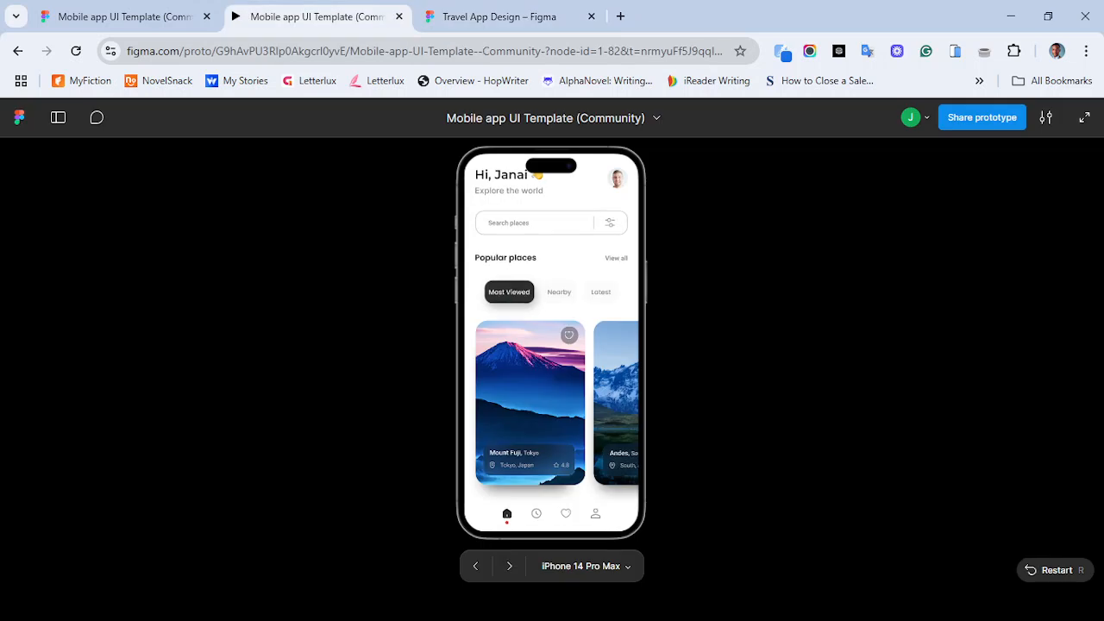
{"action": "key", "text": "r"}
{"action": "left_click", "coordinate": [500, 17]}
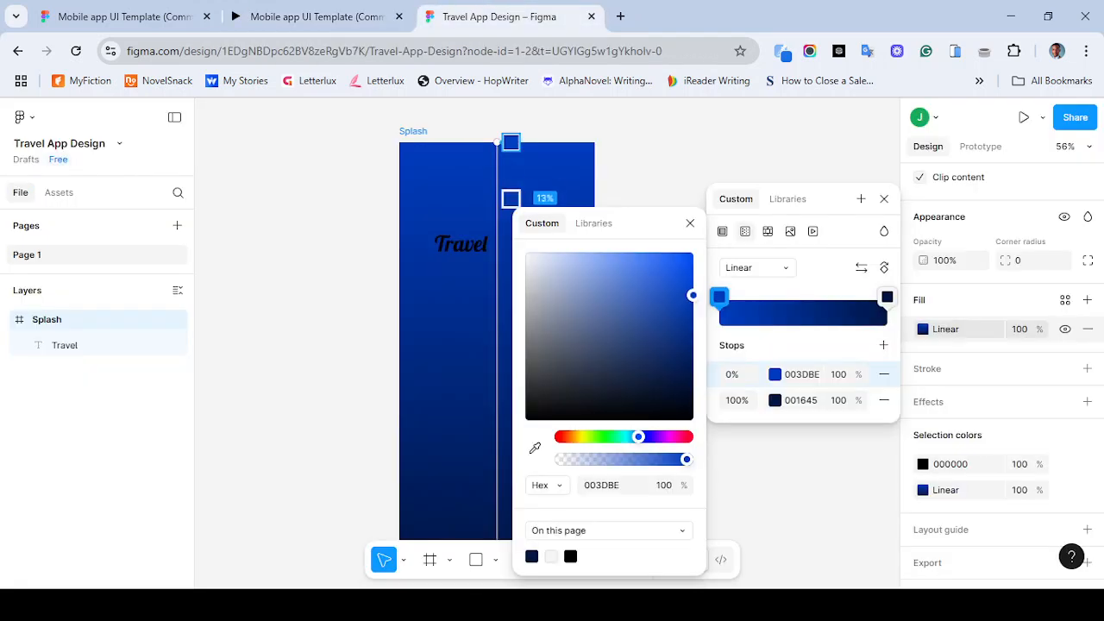
- Adjust the first gradient stop to 0041CD, close the fill picker and select the Travel text
{"action": "left_click_drag", "start_coordinate": [693, 295], "coordinate": [693, 286]}
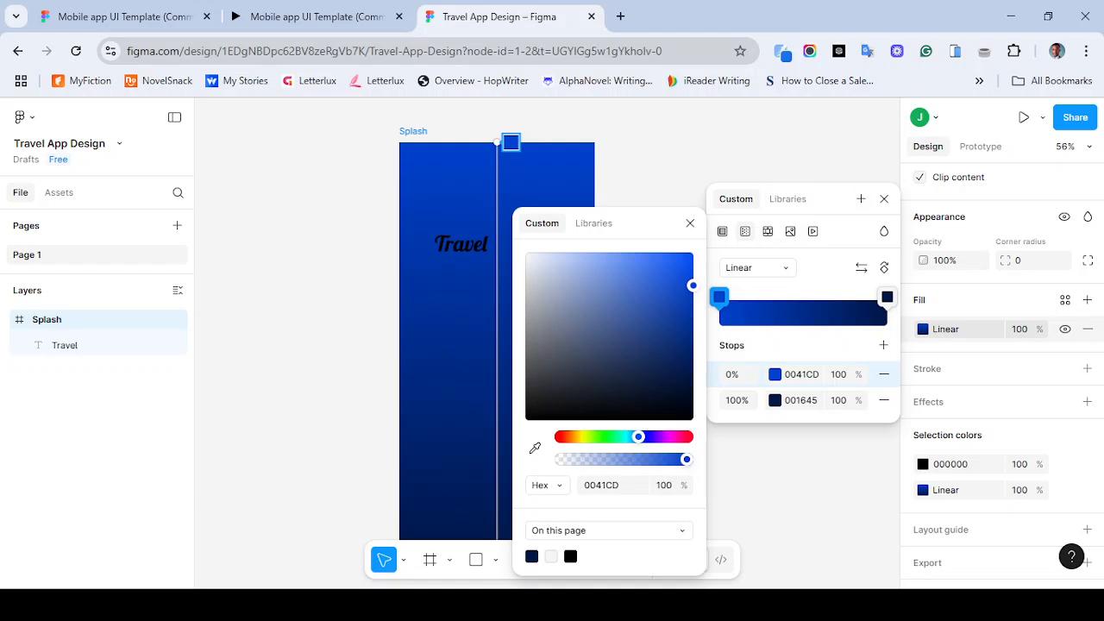
{"action": "left_click", "coordinate": [884, 199]}
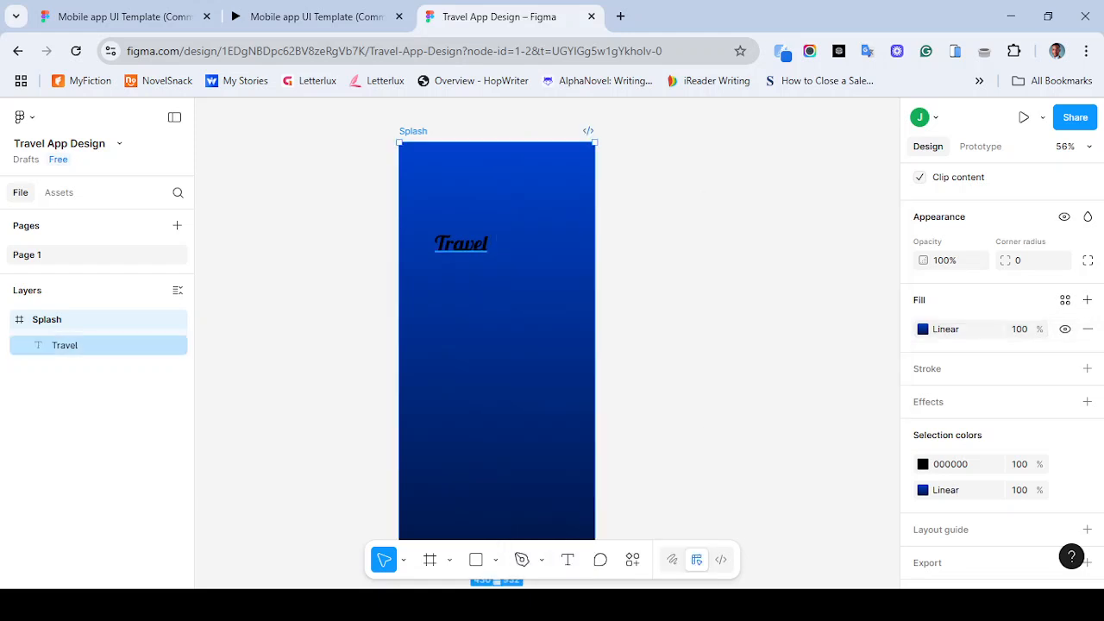
{"action": "left_click", "coordinate": [461, 244]}
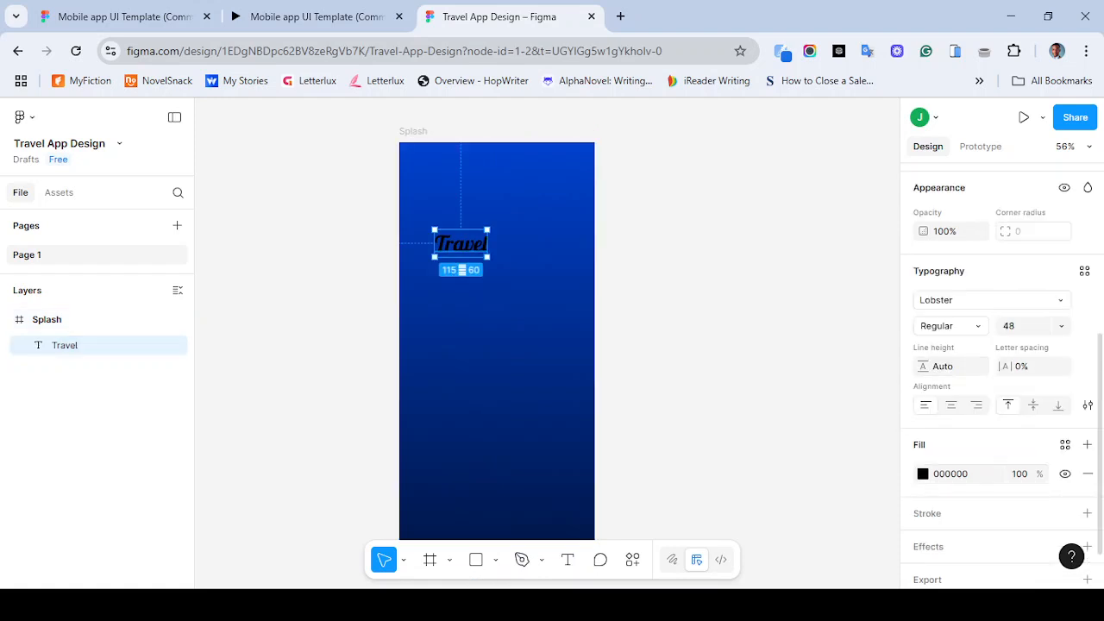
- Set the Travel text's fill colour to white, FFFFFF
{"action": "left_click", "coordinate": [923, 474]}
{"action": "left_click_drag", "start_coordinate": [754, 365], "coordinate": [718, 259]}
{"action": "left_click", "coordinate": [884, 199]}
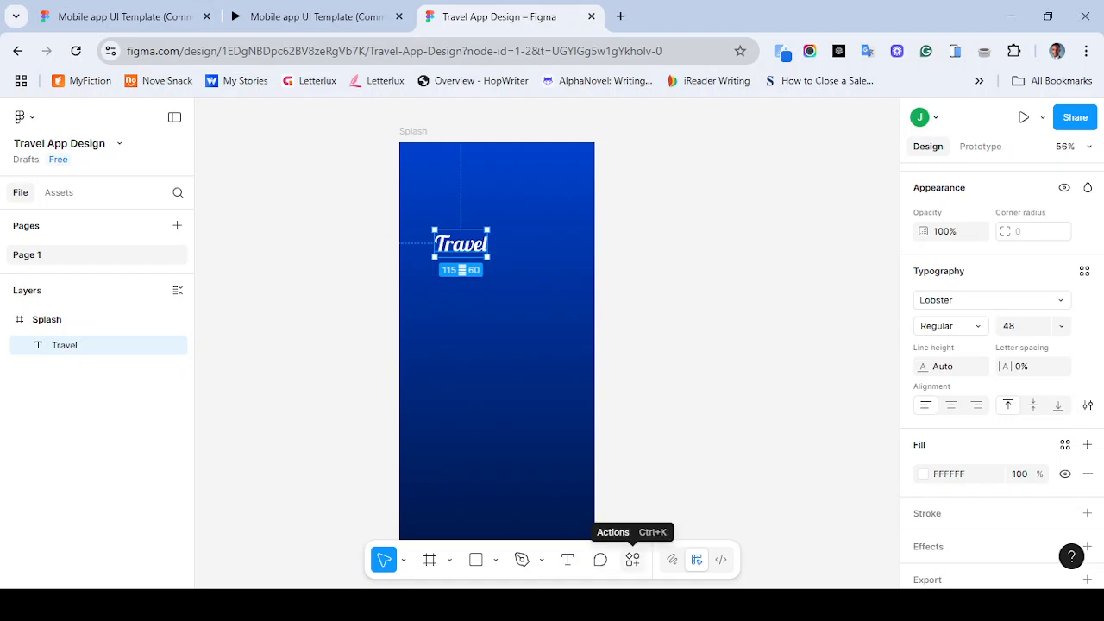
- Open the Iconify plugin and search its icons for WORLD
{"action": "left_click", "coordinate": [632, 559]}
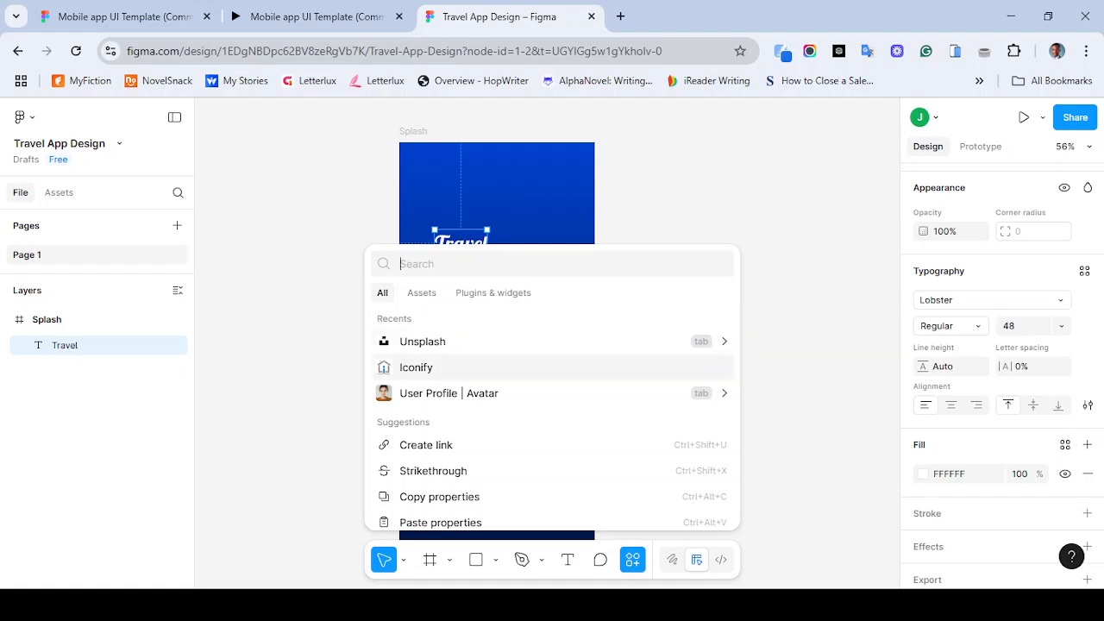
{"action": "key", "text": "Return"}
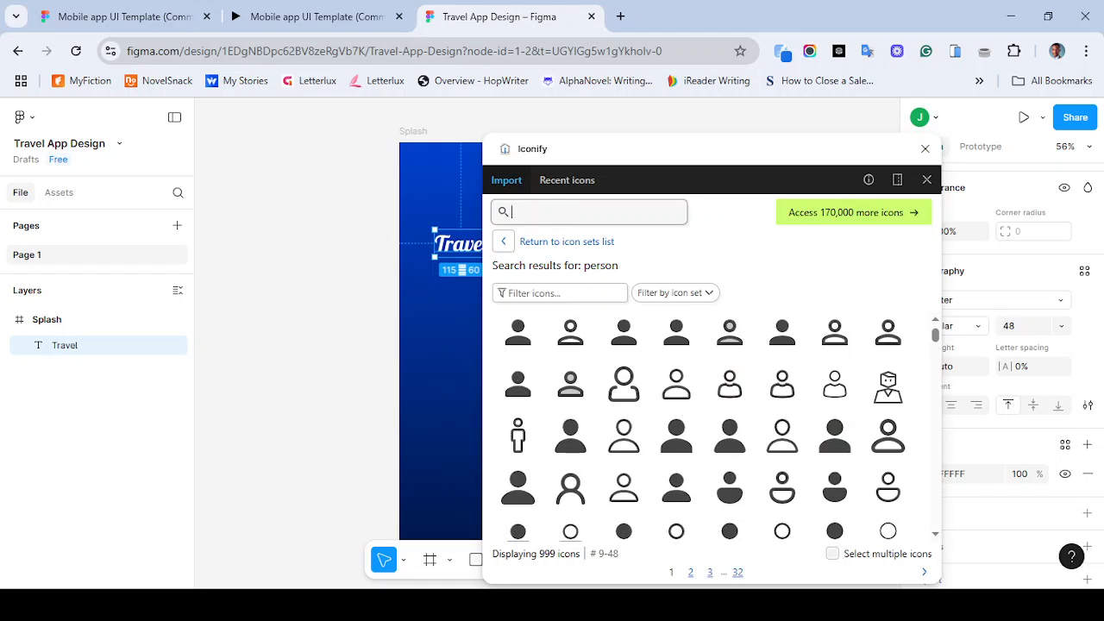
{"action": "type", "text": "WORLD"}
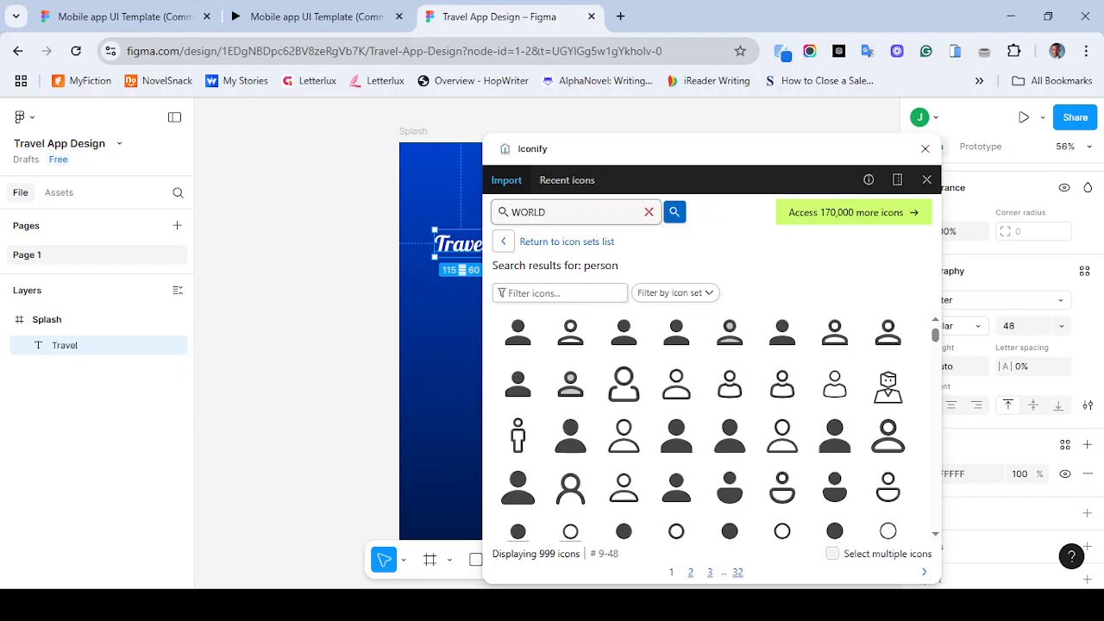
{"action": "key", "text": "Return"}
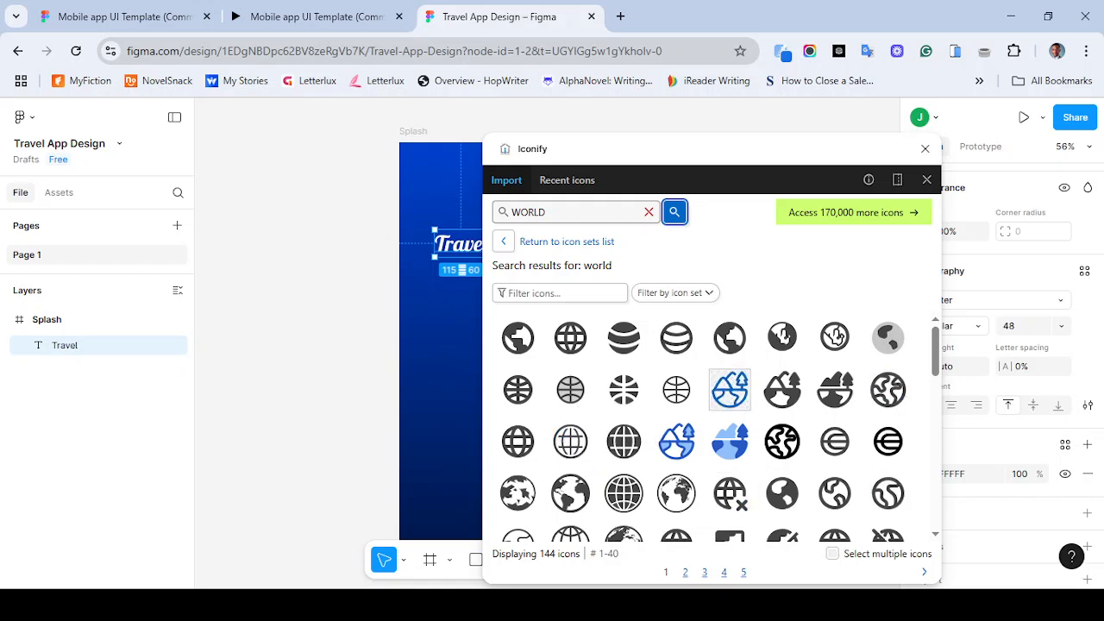
- Restart the reference prototype to check its splash, then return to the design file
{"action": "left_click", "coordinate": [310, 16]}
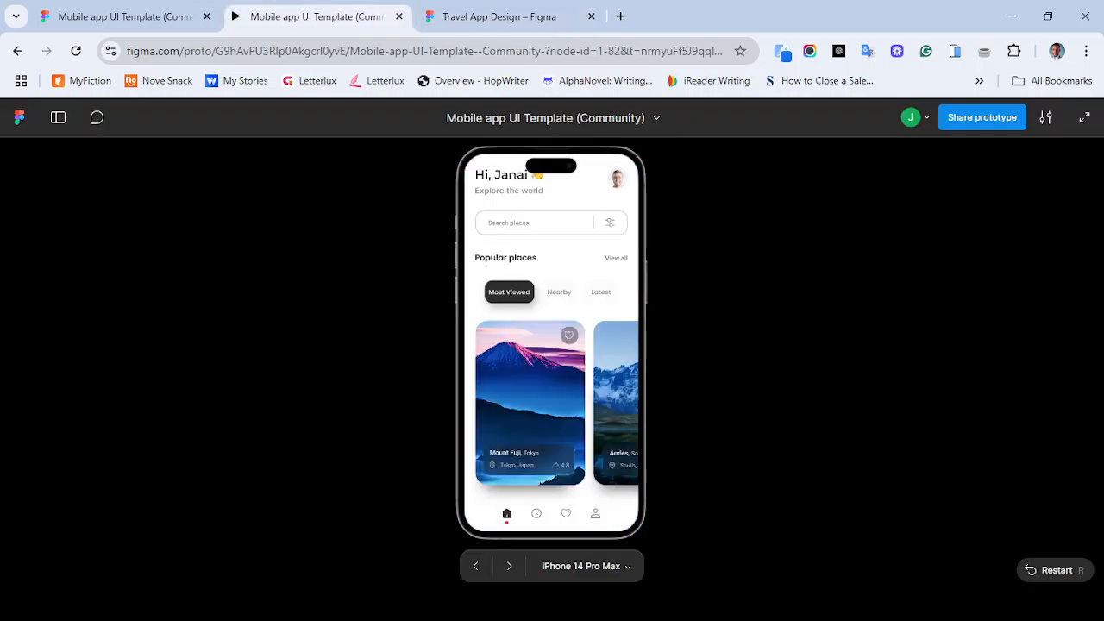
{"action": "key", "text": "r"}
{"action": "left_click", "coordinate": [500, 16]}
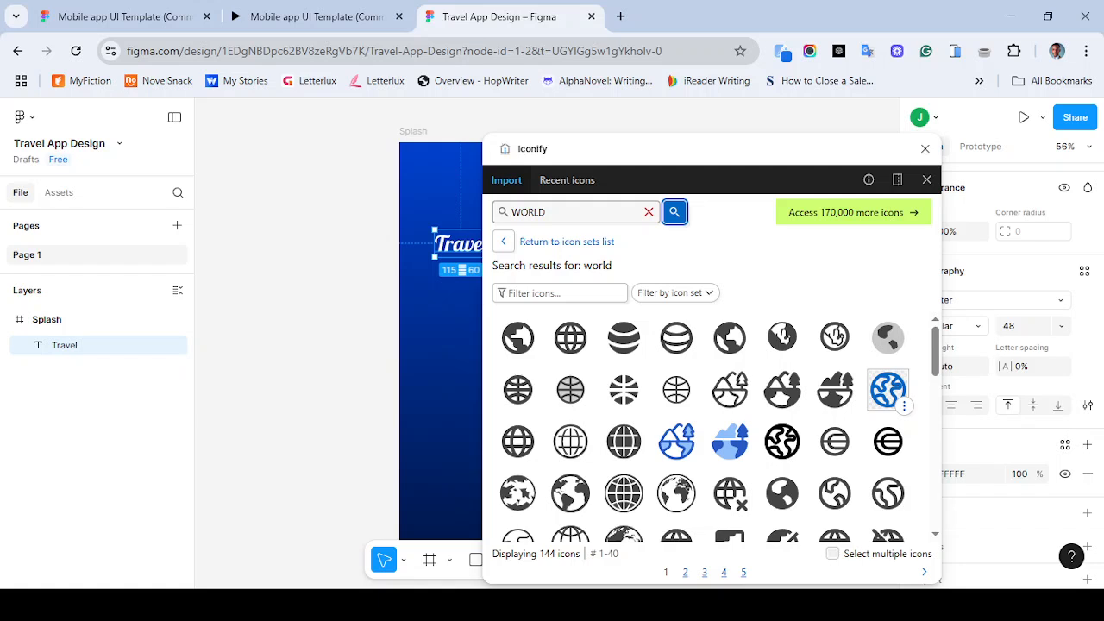
- Import the world outline icon as a frame into the Splash frame and close the plugin
{"action": "left_click", "coordinate": [888, 390]}
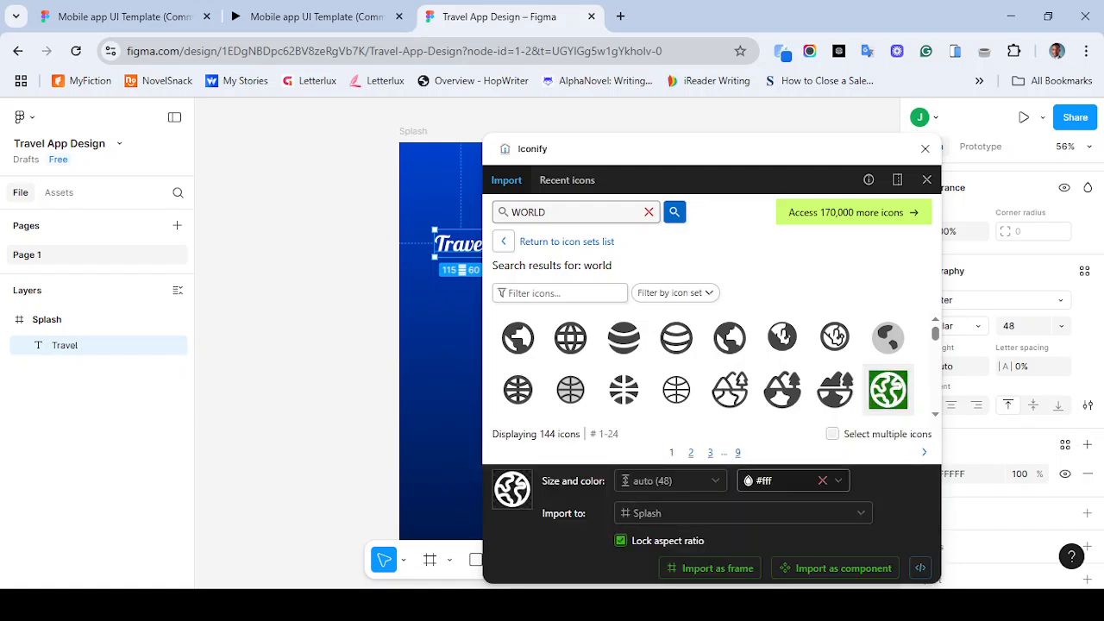
{"action": "left_click", "coordinate": [413, 131]}
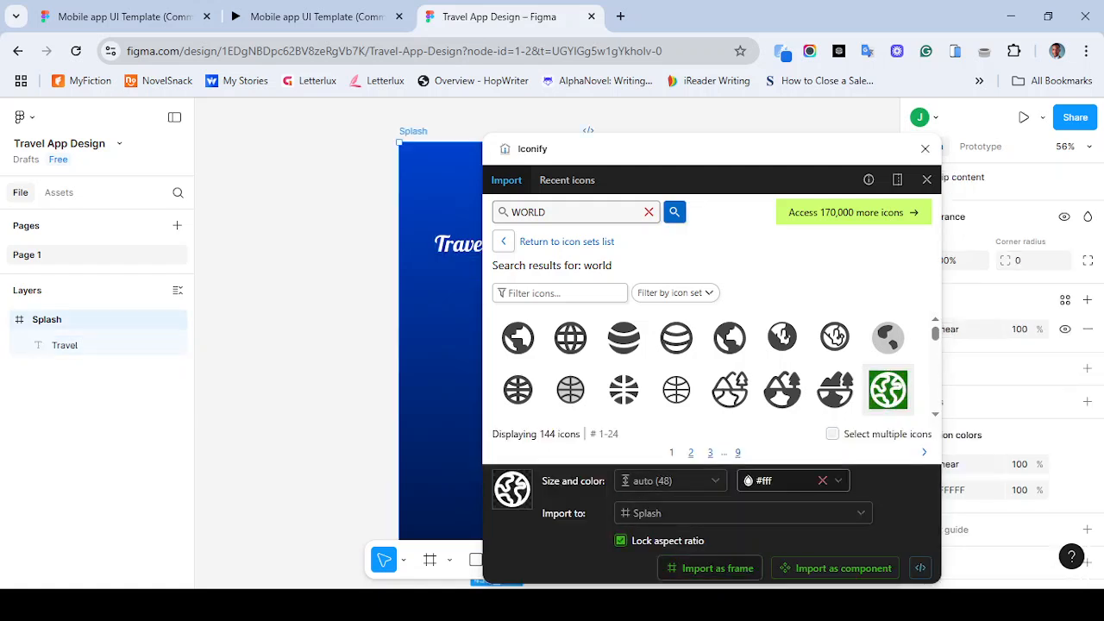
{"action": "left_click", "coordinate": [710, 567]}
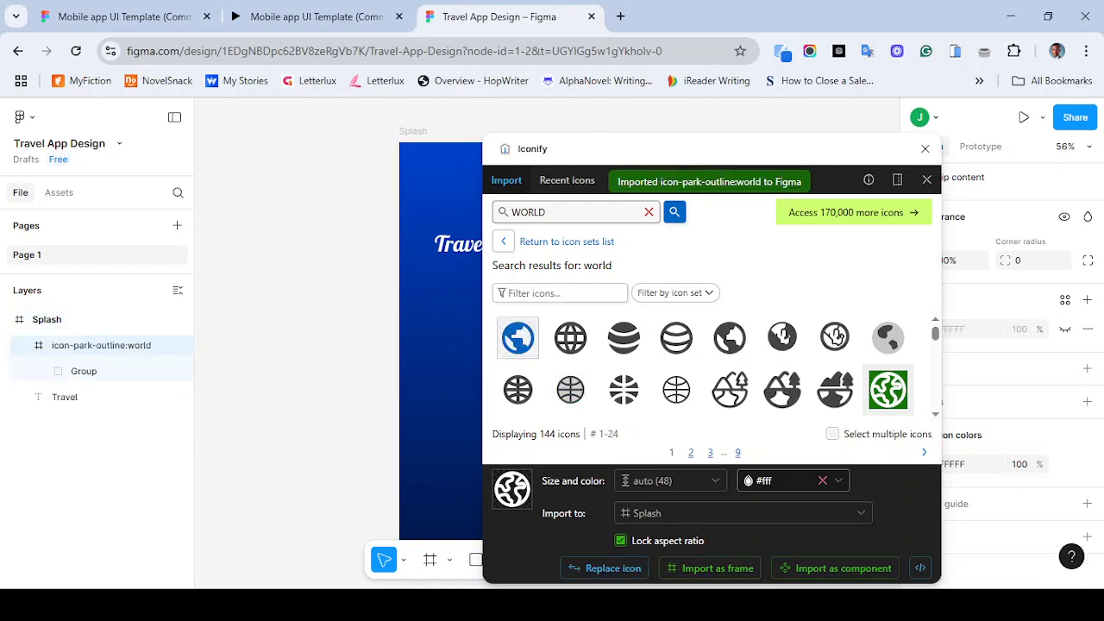
{"action": "left_click", "coordinate": [925, 149]}
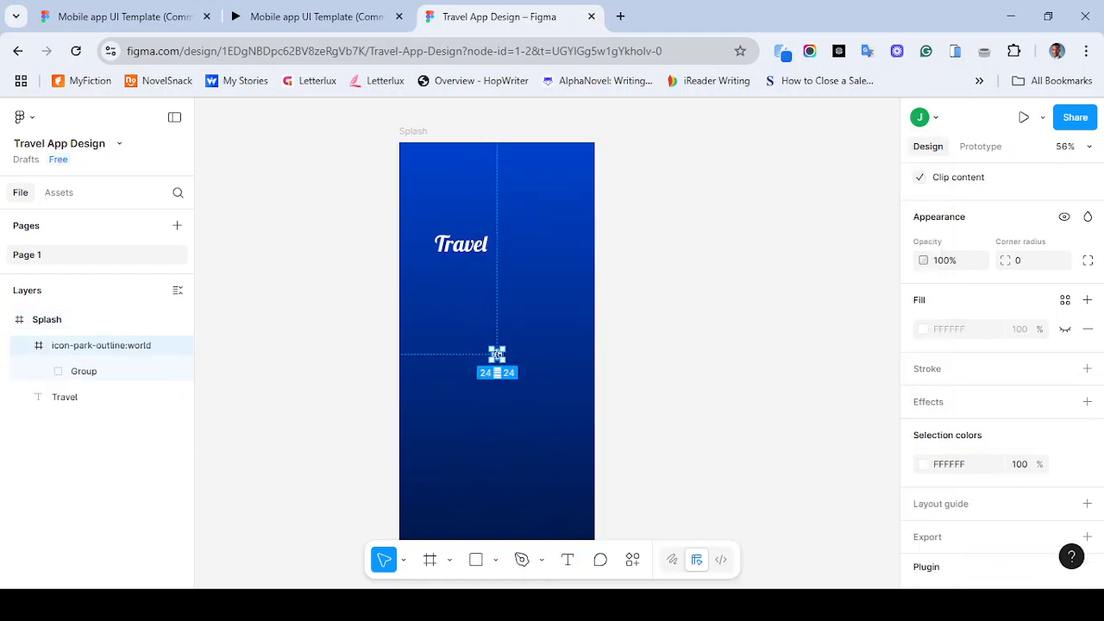
- Move the world icon beside the Travel text and resize it to 48 by 48
{"action": "key", "text": "shift+0"}
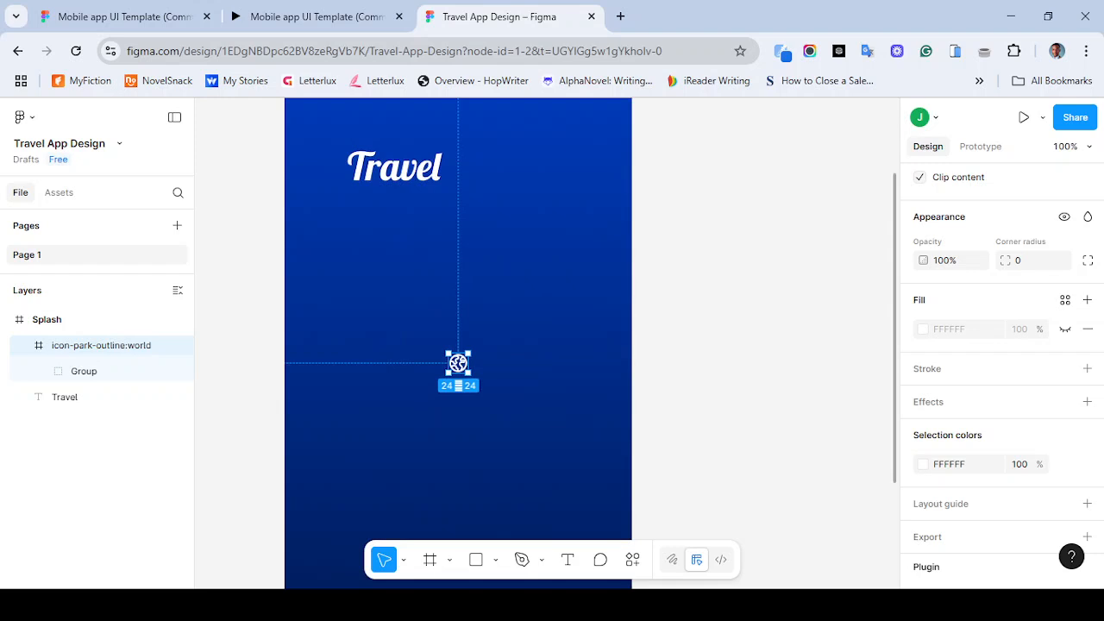
{"action": "left_click_drag", "start_coordinate": [458, 362], "coordinate": [502, 171]}
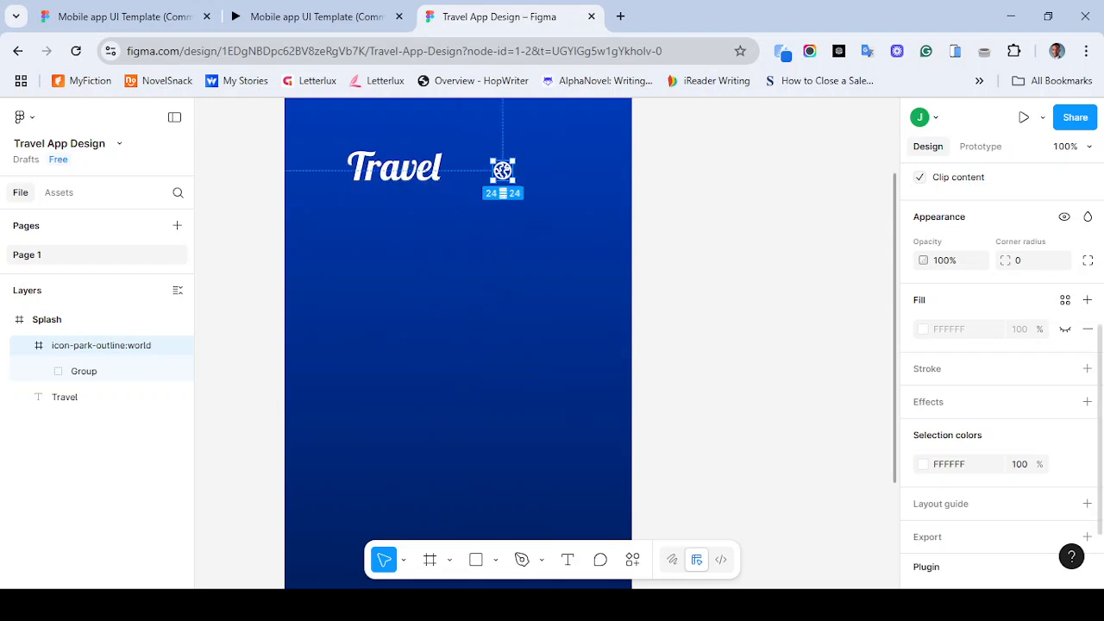
{"action": "scroll", "coordinate": [1000, 371], "scroll_direction": "up", "scroll_amount": 4}
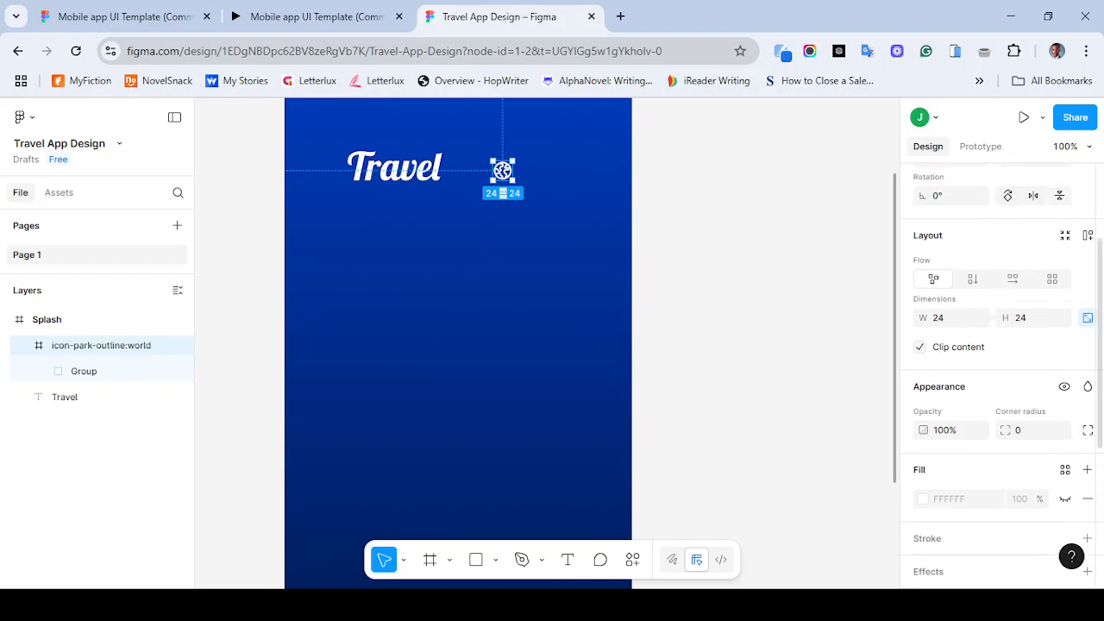
{"action": "left_click", "coordinate": [394, 167]}
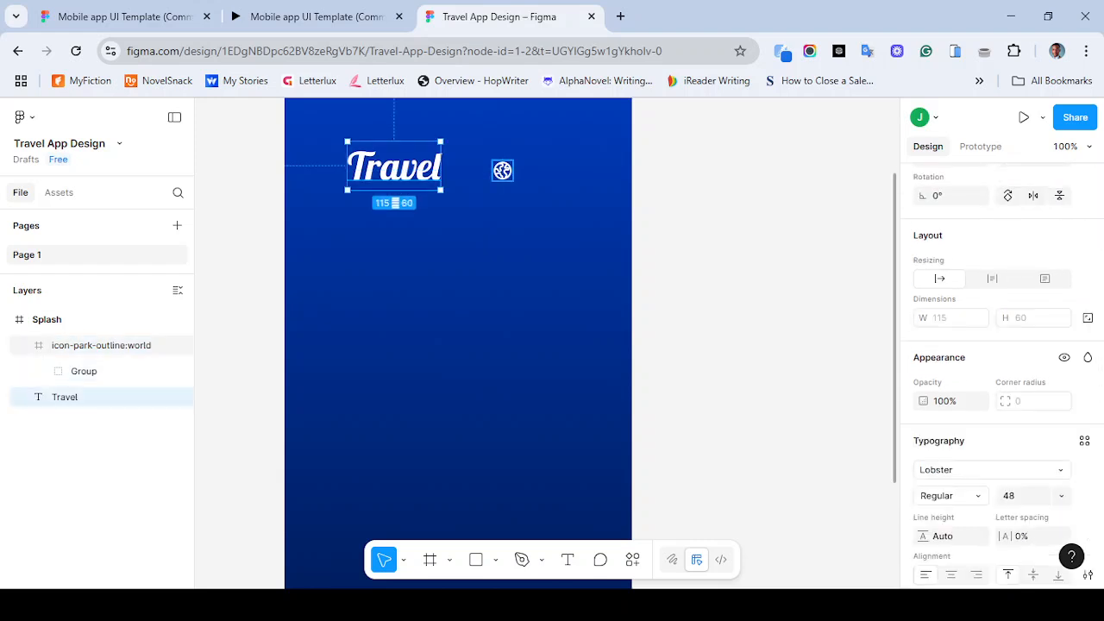
{"action": "left_click", "coordinate": [503, 170]}
{"action": "left_click", "coordinate": [949, 318]}
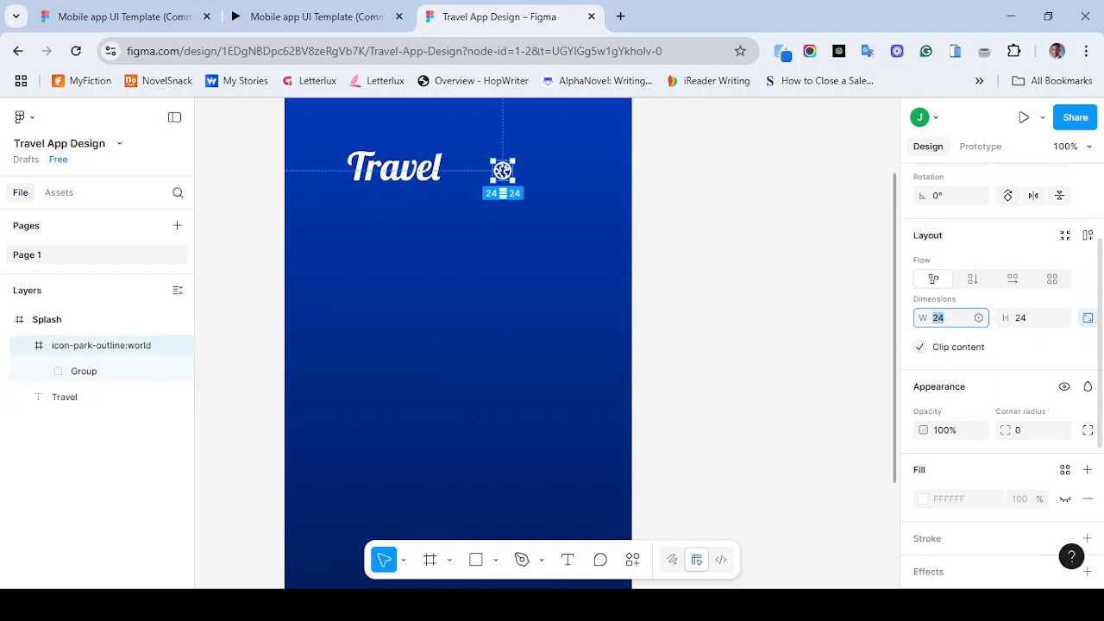
{"action": "type", "text": "48"}
{"action": "key", "text": "Return"}
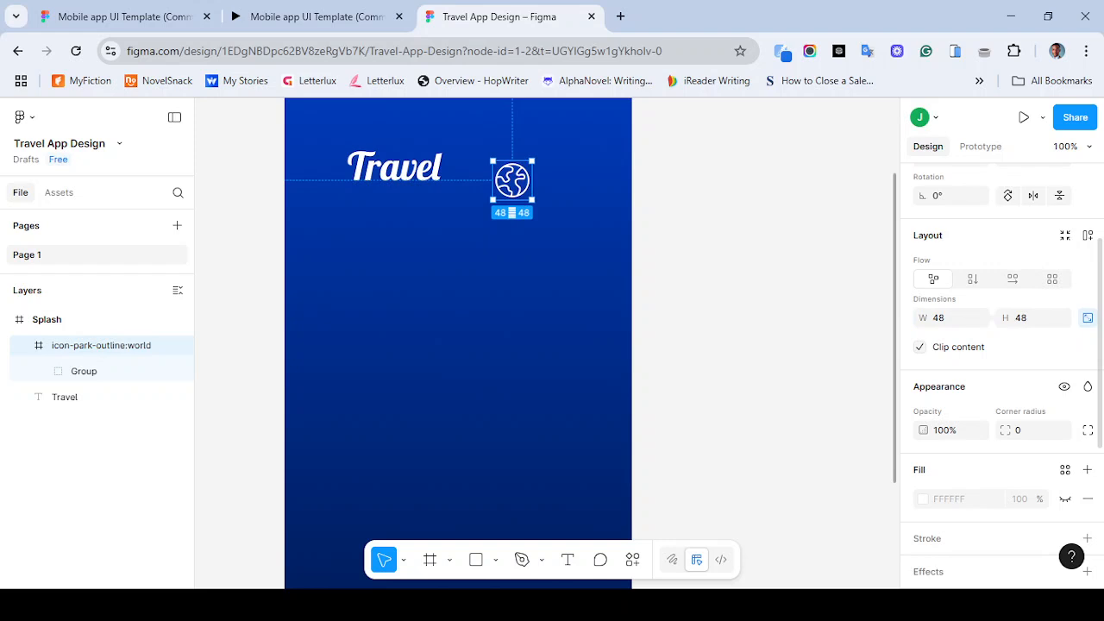
- Restart the reference prototype again to compare its splash with the design
{"action": "key", "text": "ctrl+minus"}
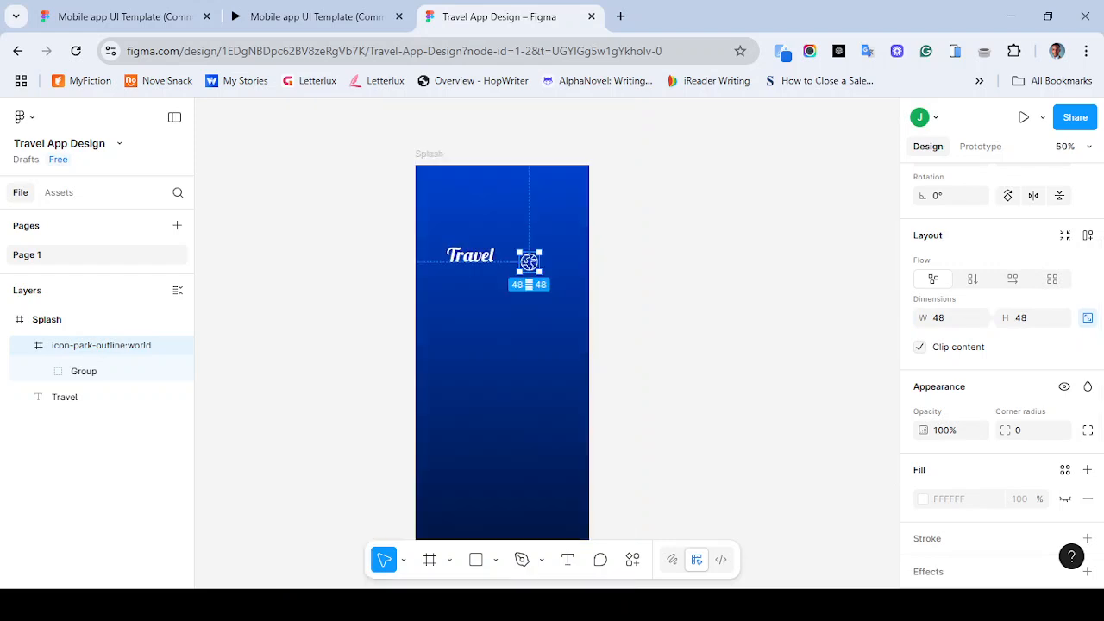
{"action": "left_click", "coordinate": [316, 17]}
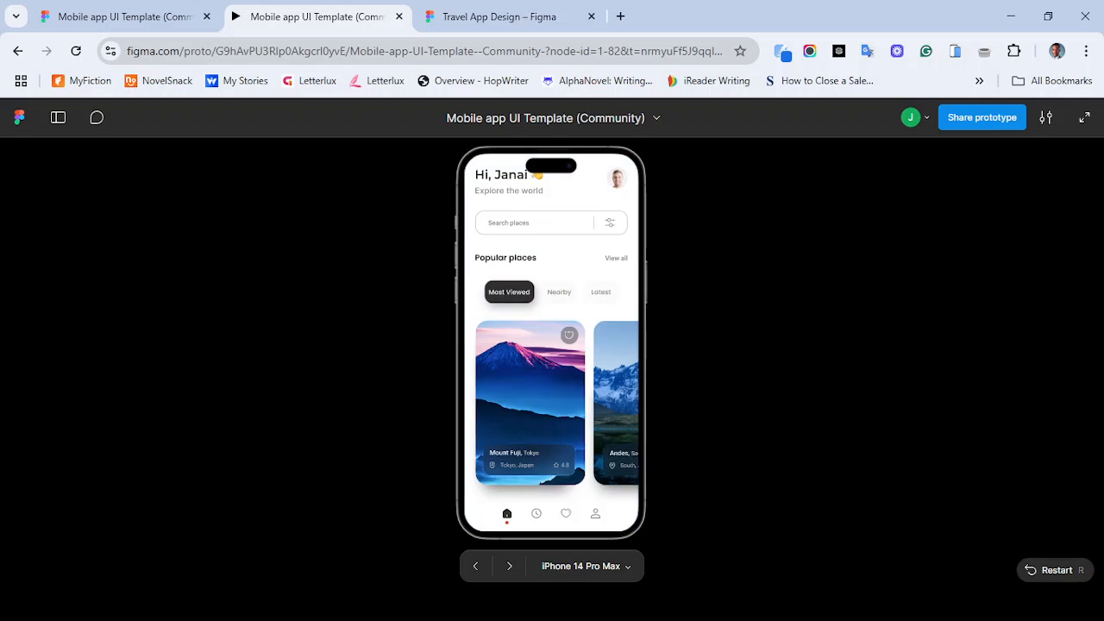
{"action": "left_click", "coordinate": [1055, 570]}
{"action": "left_click", "coordinate": [517, 17]}
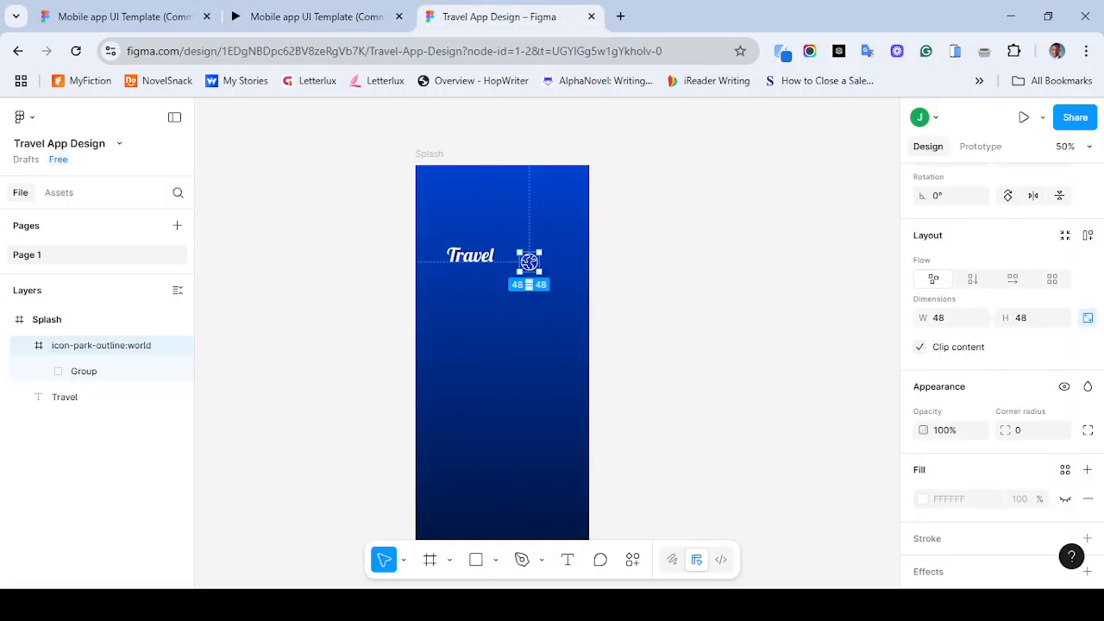
{"action": "key", "text": "ctrl+plus"}
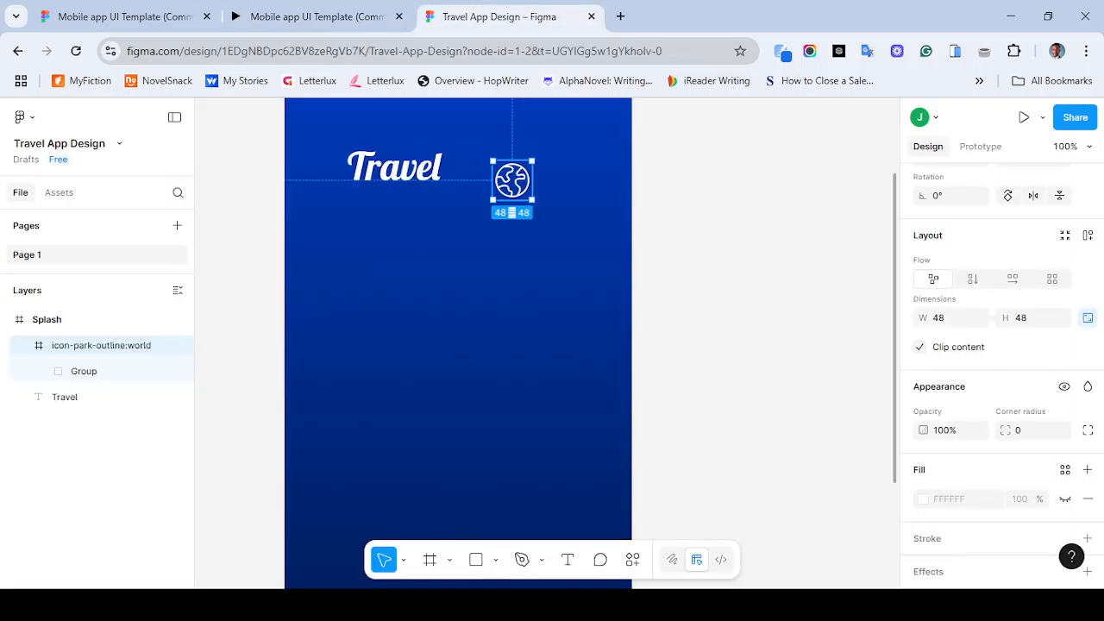
{"action": "scroll", "coordinate": [1001, 371], "scroll_direction": "down", "scroll_amount": 5}
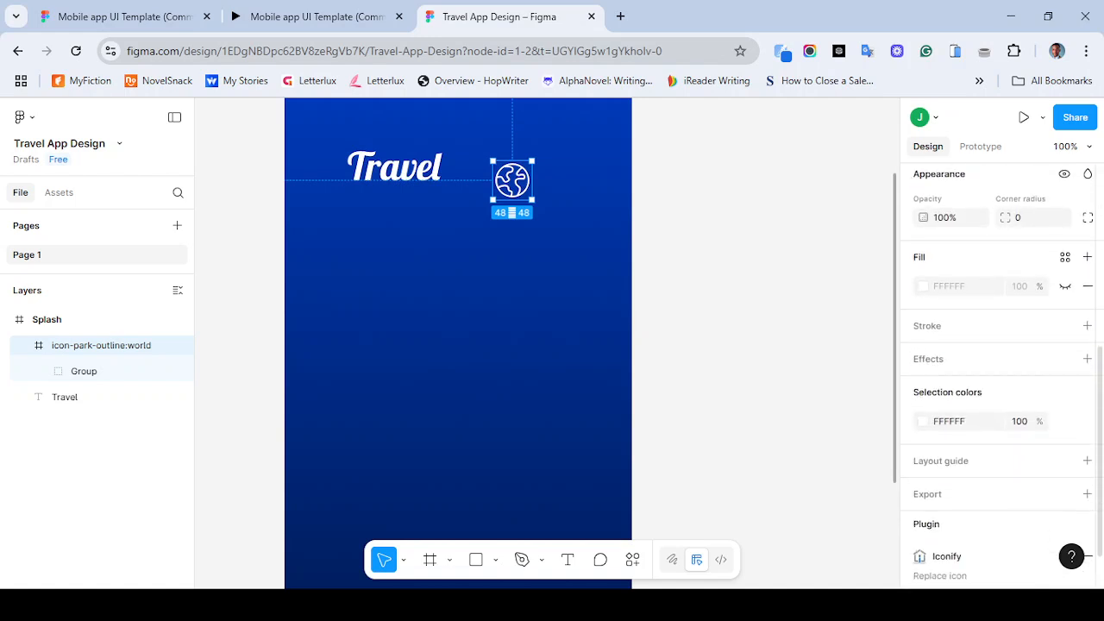
{"action": "scroll", "coordinate": [1001, 371], "scroll_direction": "up", "scroll_amount": 3}
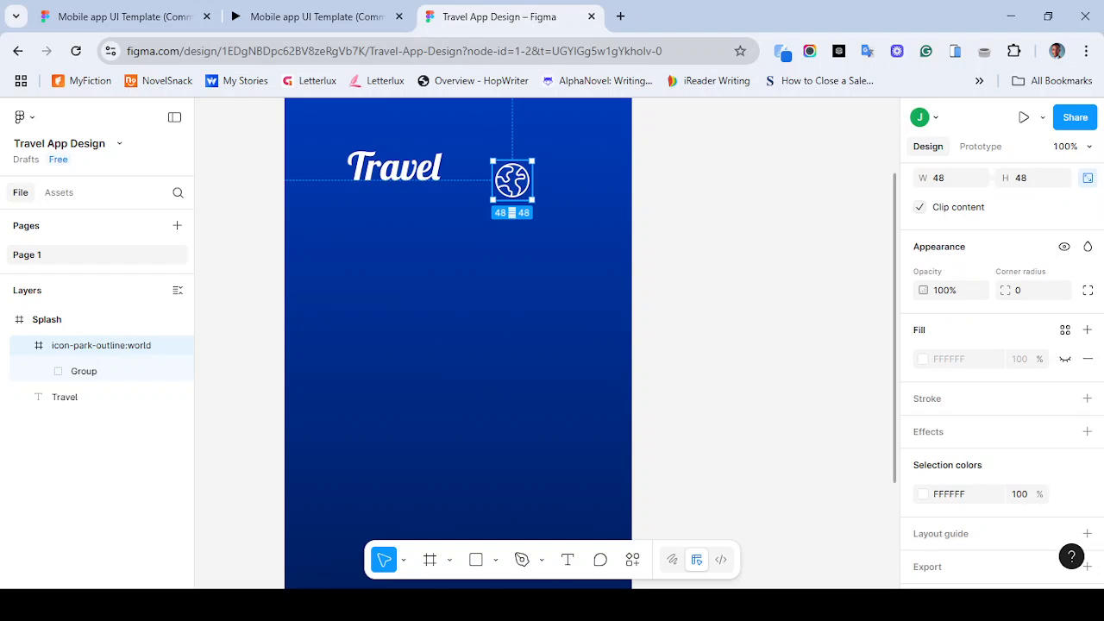
- Set the stroke weight of the icon's inner group to 3
{"action": "left_click", "coordinate": [84, 371]}
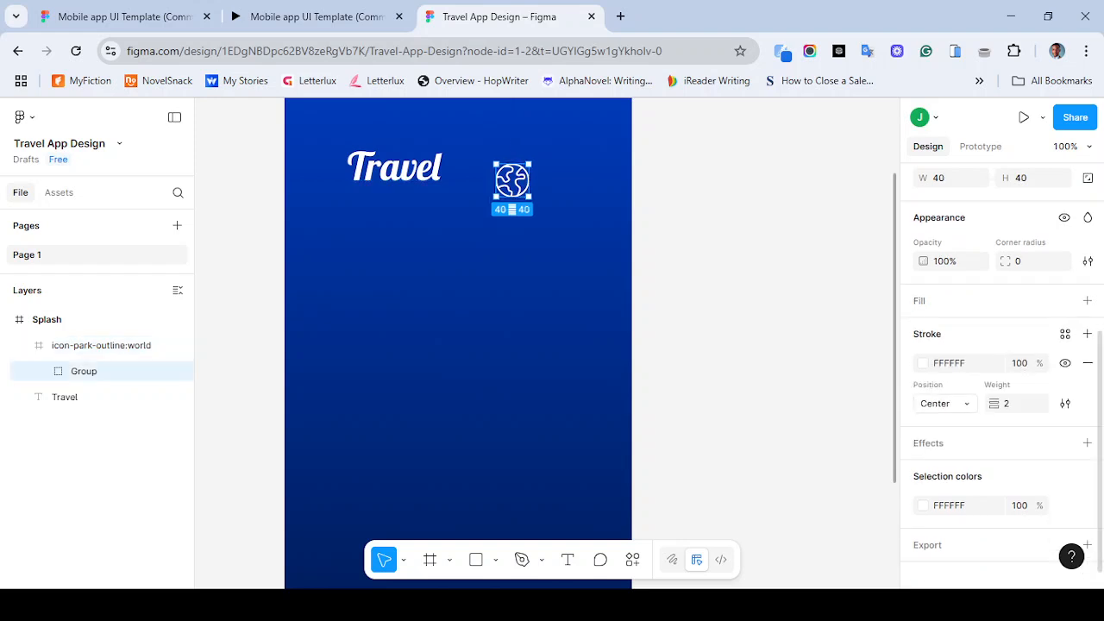
{"action": "left_click", "coordinate": [1014, 404]}
{"action": "type", "text": "3"}
{"action": "key", "text": "Return"}
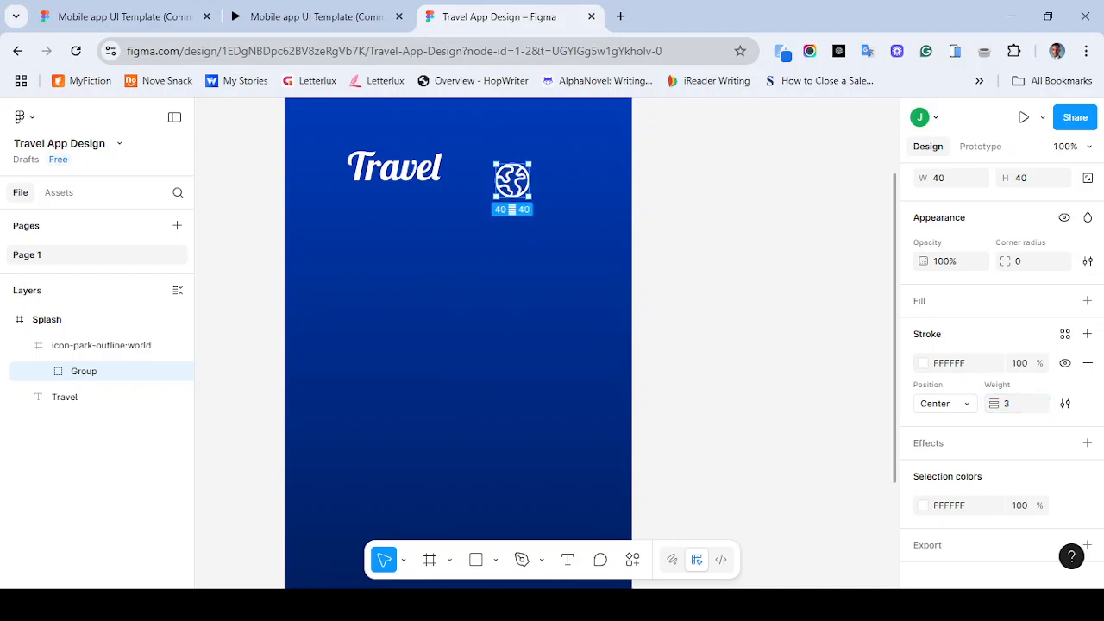
{"action": "key", "text": "Escape"}
- Select the Travel text and the world icon and align their vertical centres
{"action": "left_click", "coordinate": [394, 167]}
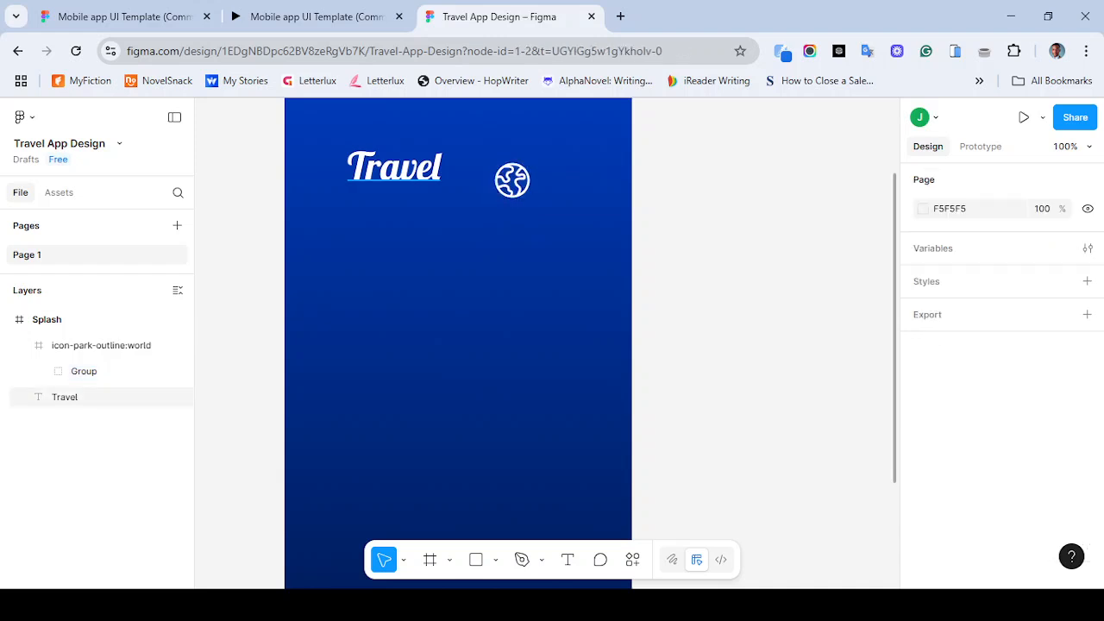
{"action": "key", "text": "minus"}
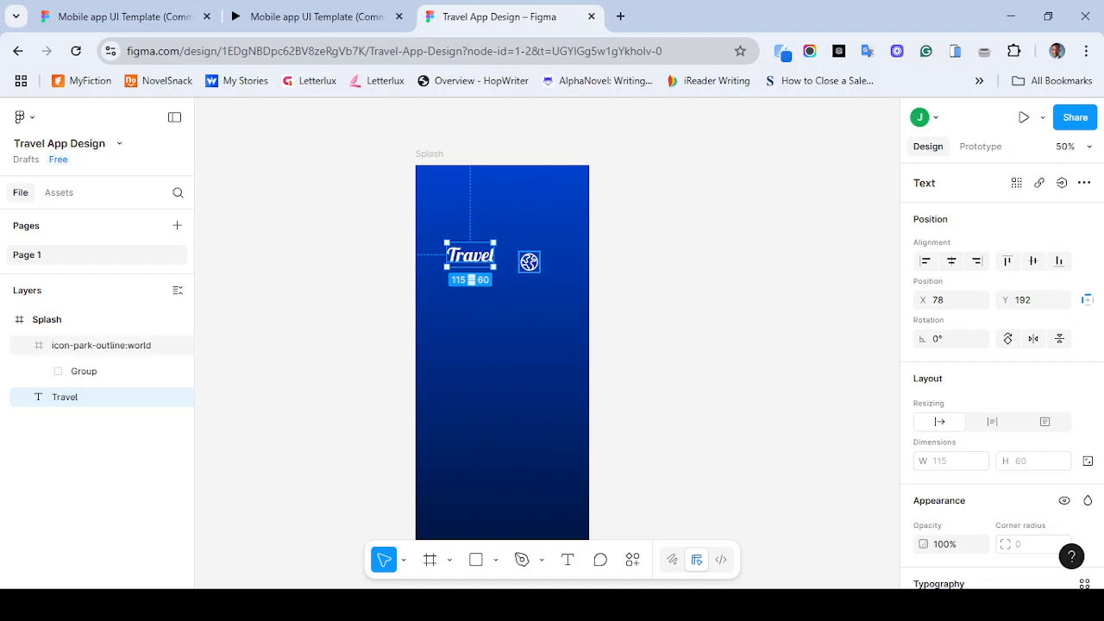
{"action": "left_click", "coordinate": [529, 261], "text": "shift"}
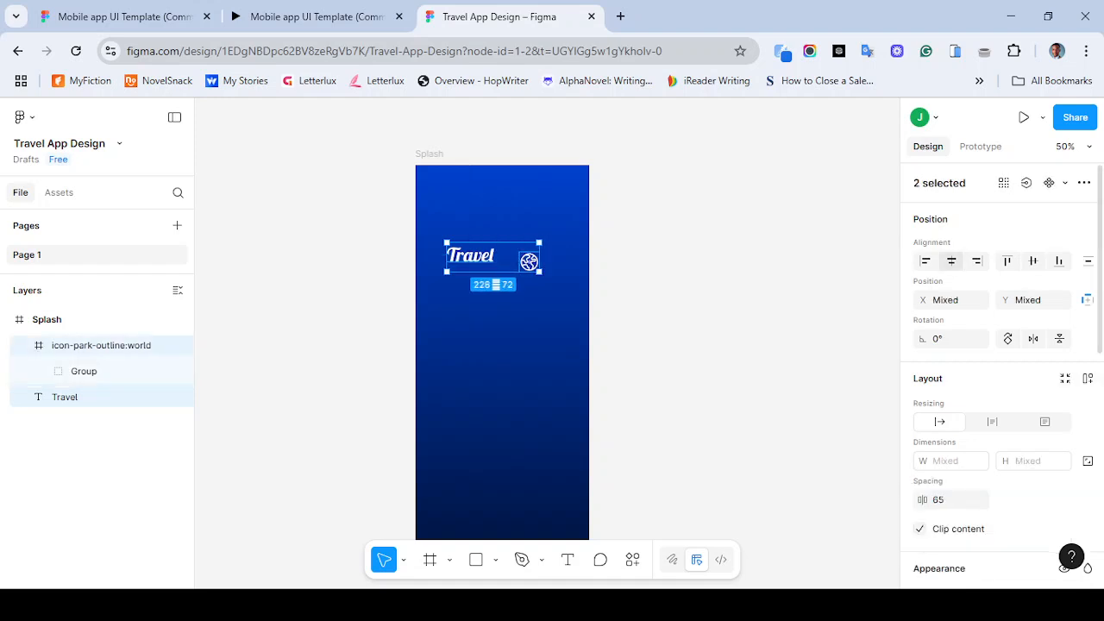
{"action": "left_click", "coordinate": [1032, 260]}
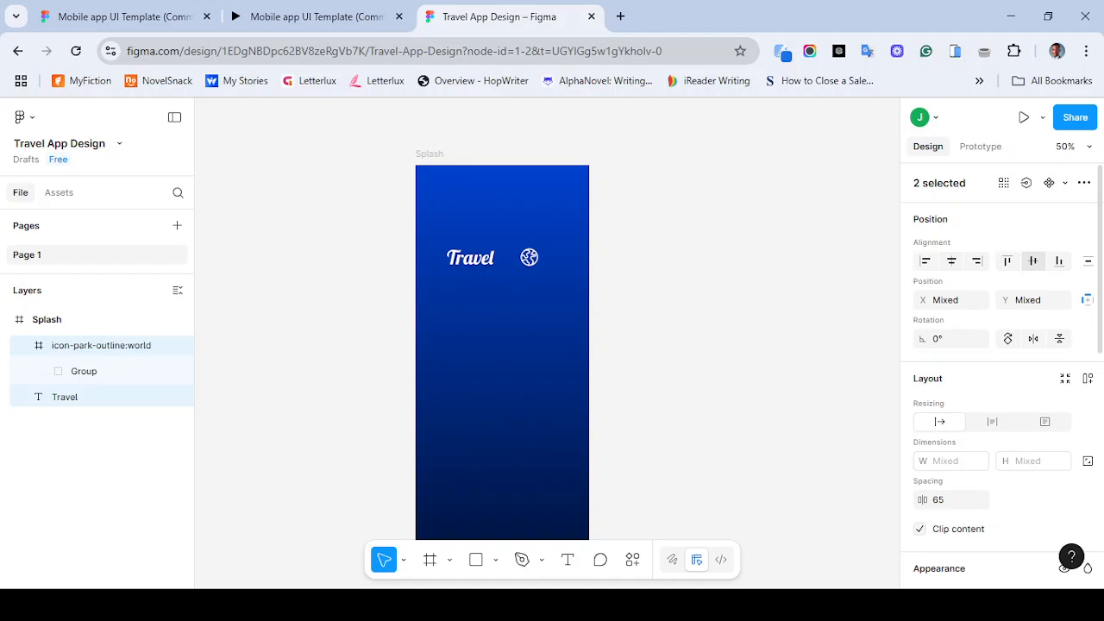
{"action": "scroll", "coordinate": [1000, 371], "scroll_direction": "down", "scroll_amount": 2}
{"action": "scroll", "coordinate": [1000, 371], "scroll_direction": "down", "scroll_amount": 6}
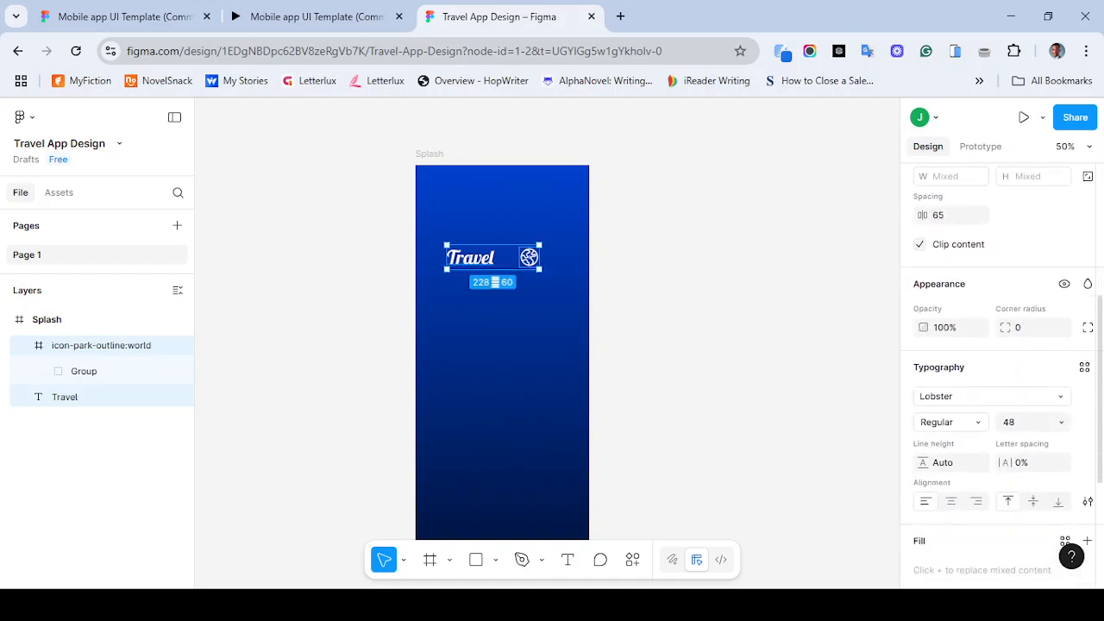
{"action": "key", "text": "Escape"}
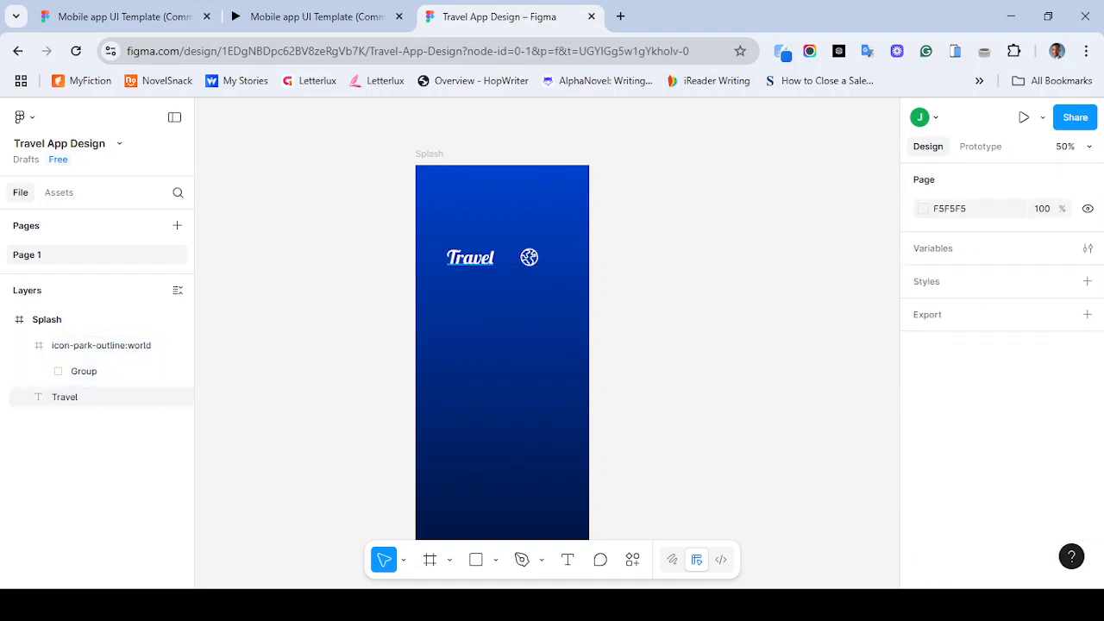
- Move the Travel text lower in the frame and place the world icon right beside it
{"action": "left_click_drag", "start_coordinate": [470, 257], "coordinate": [488, 306]}
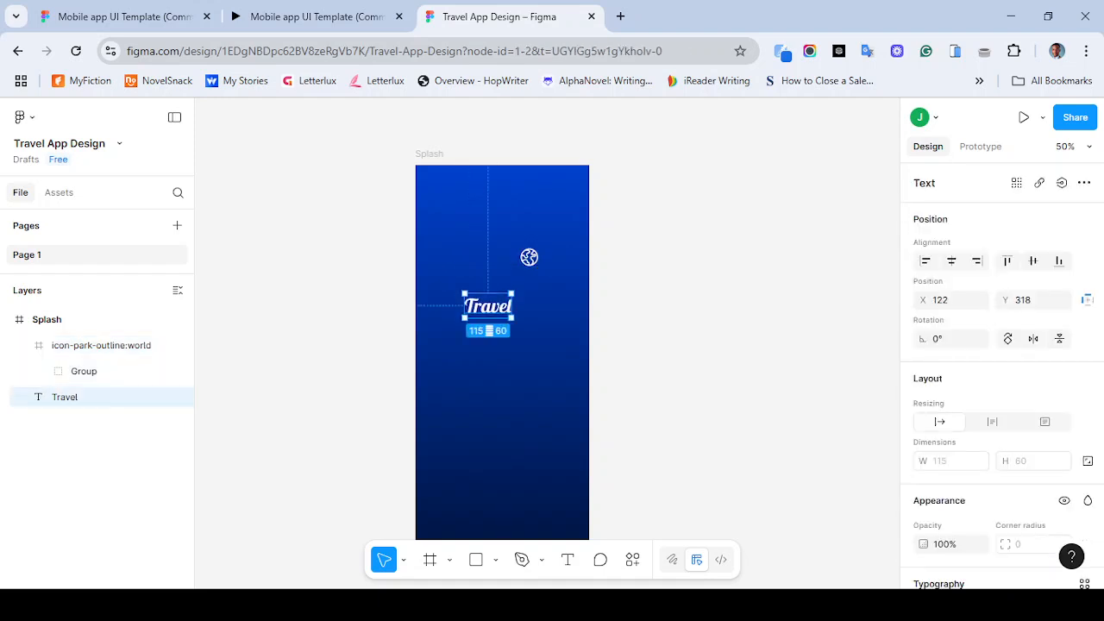
{"action": "left_click_drag", "start_coordinate": [529, 257], "coordinate": [526, 305]}
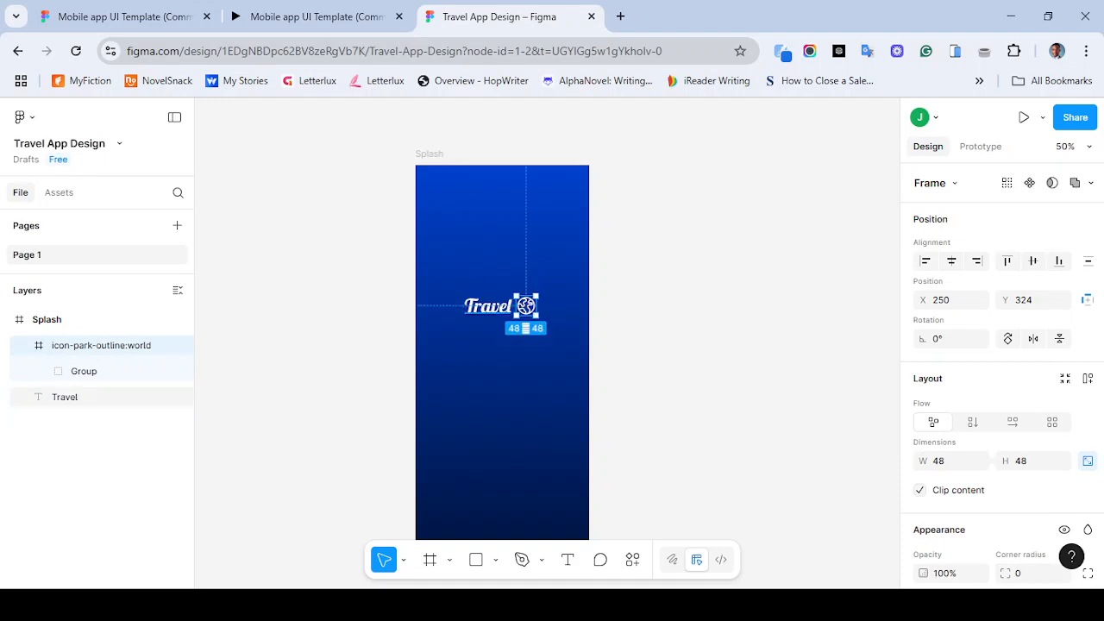
- Group the Travel text with the world icon and centre the group vertically in the Splash frame
{"action": "left_click", "coordinate": [65, 396], "text": "shift"}
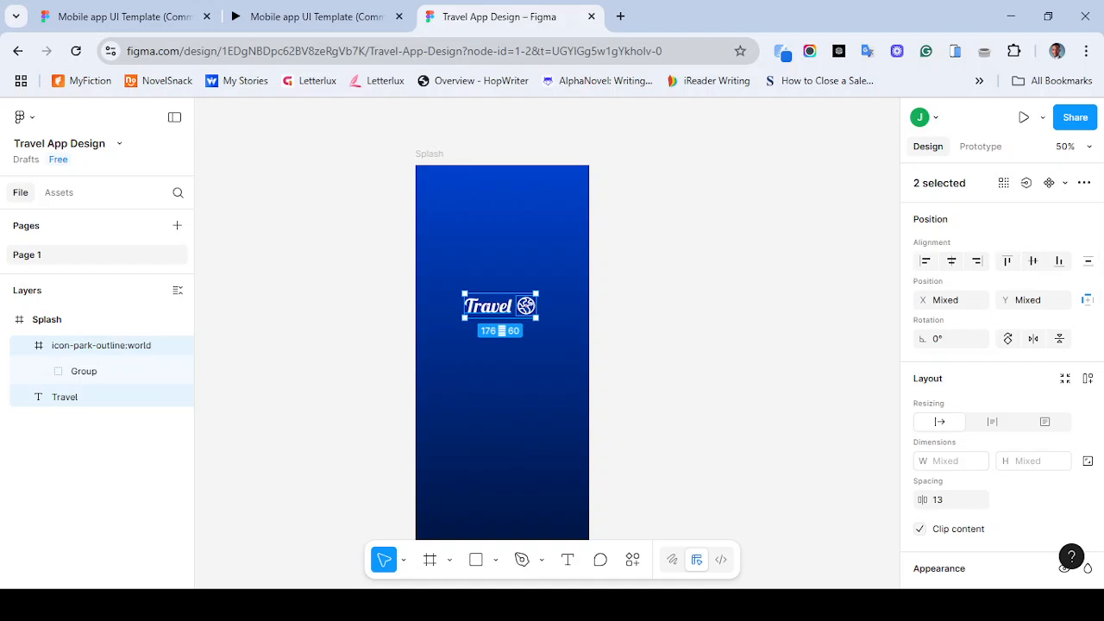
{"action": "right_click", "coordinate": [509, 306]}
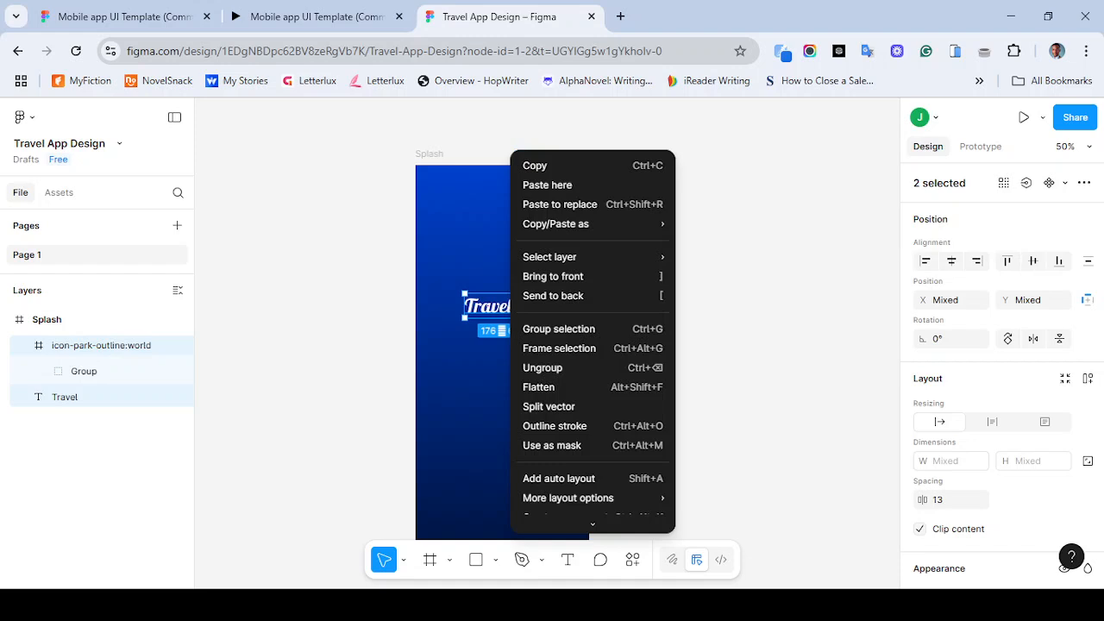
{"action": "mouse_move", "coordinate": [593, 523]}
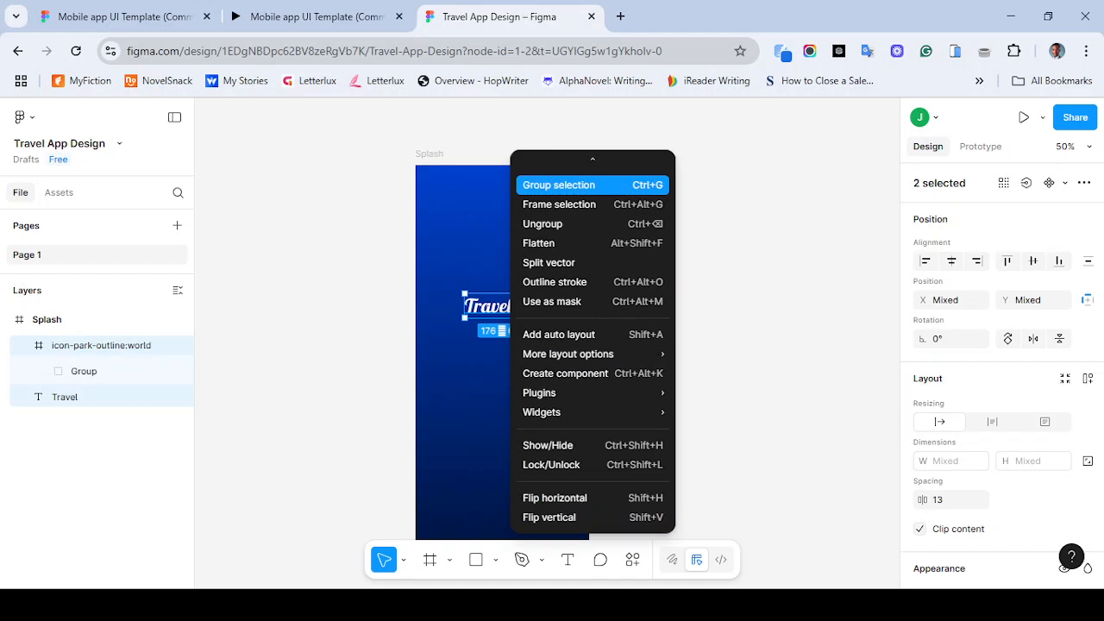
{"action": "mouse_move", "coordinate": [592, 162]}
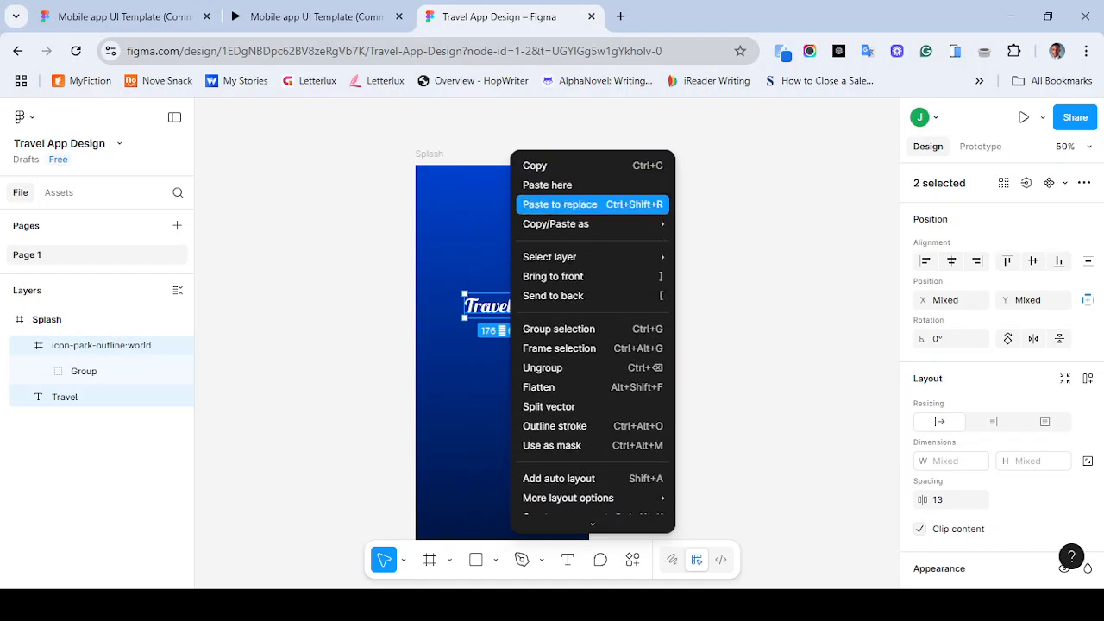
{"action": "key", "text": "Escape"}
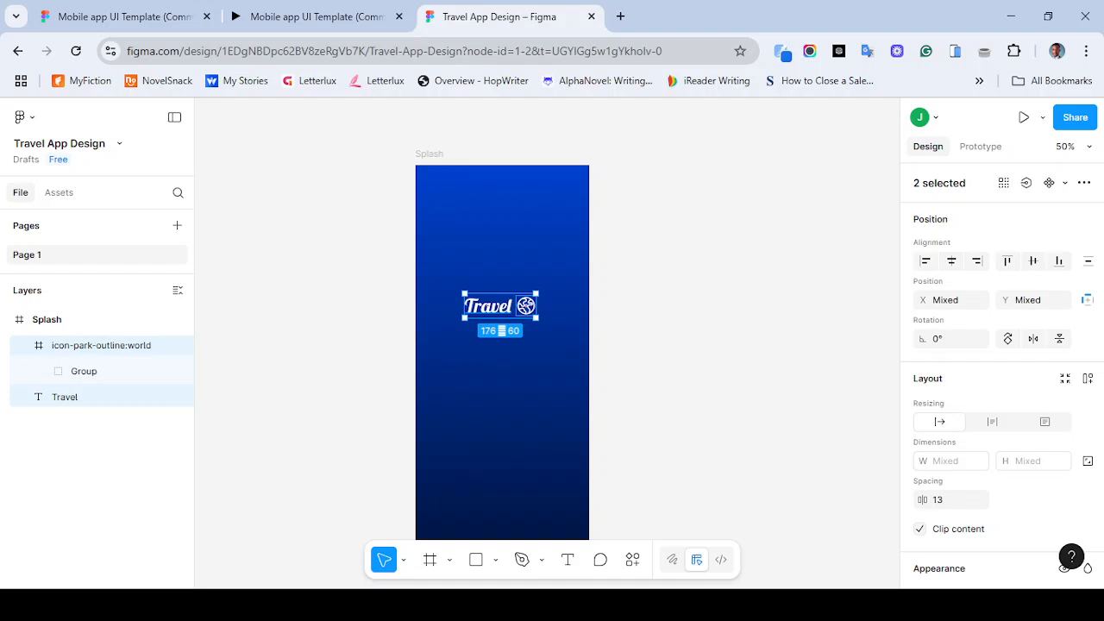
{"action": "key", "text": "ctrl+g"}
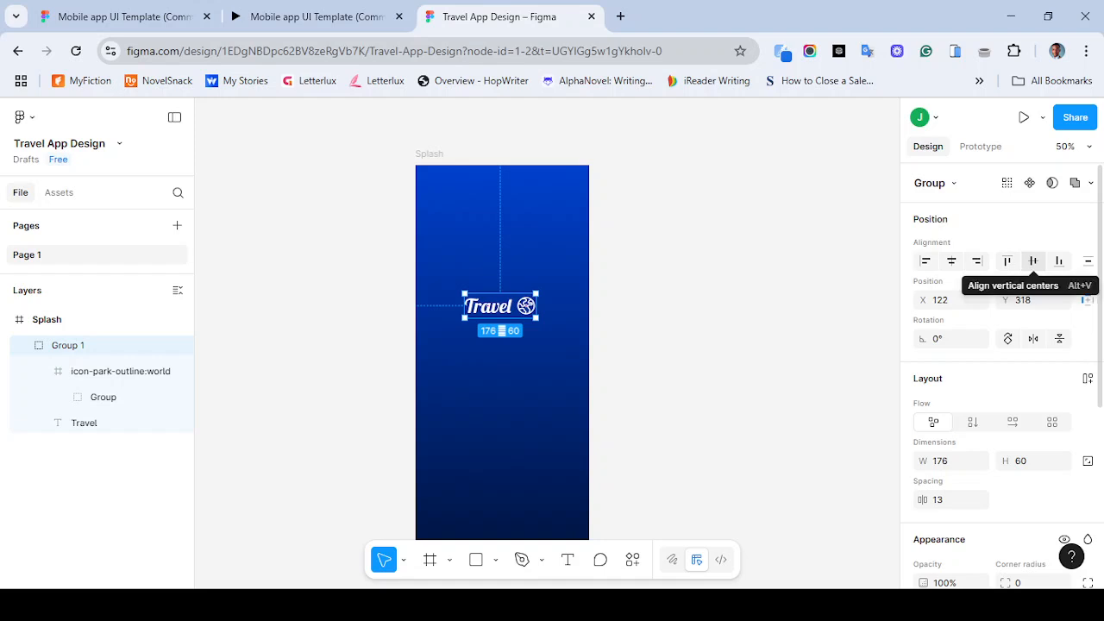
{"action": "left_click", "coordinate": [1033, 260]}
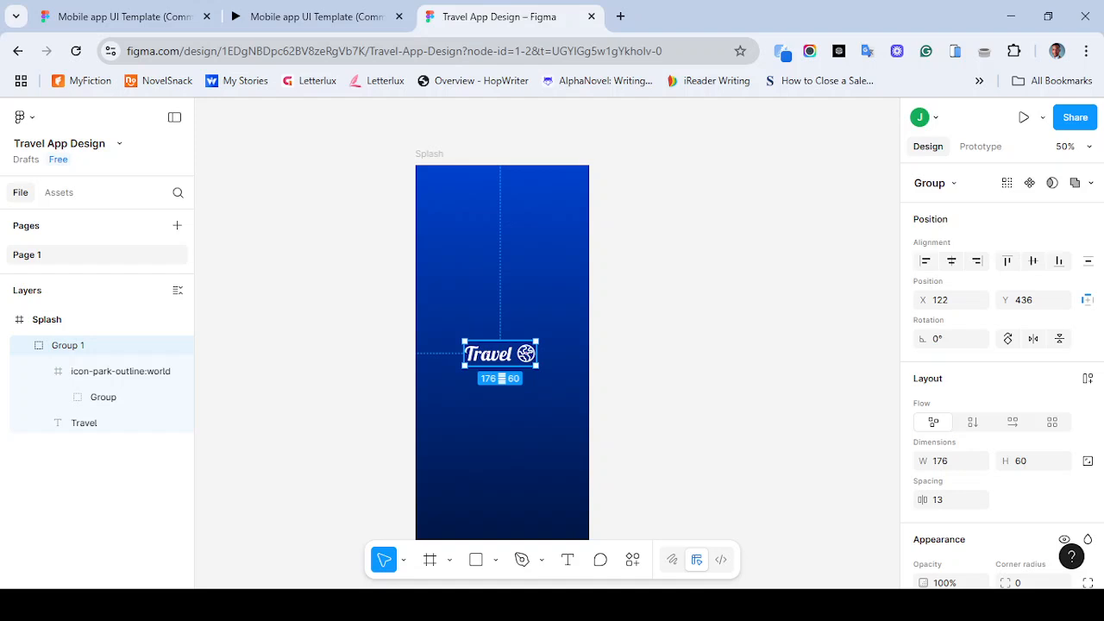
- Compare with the reference splash, then move the logo group higher to about Y 336
{"action": "left_click", "coordinate": [310, 17]}
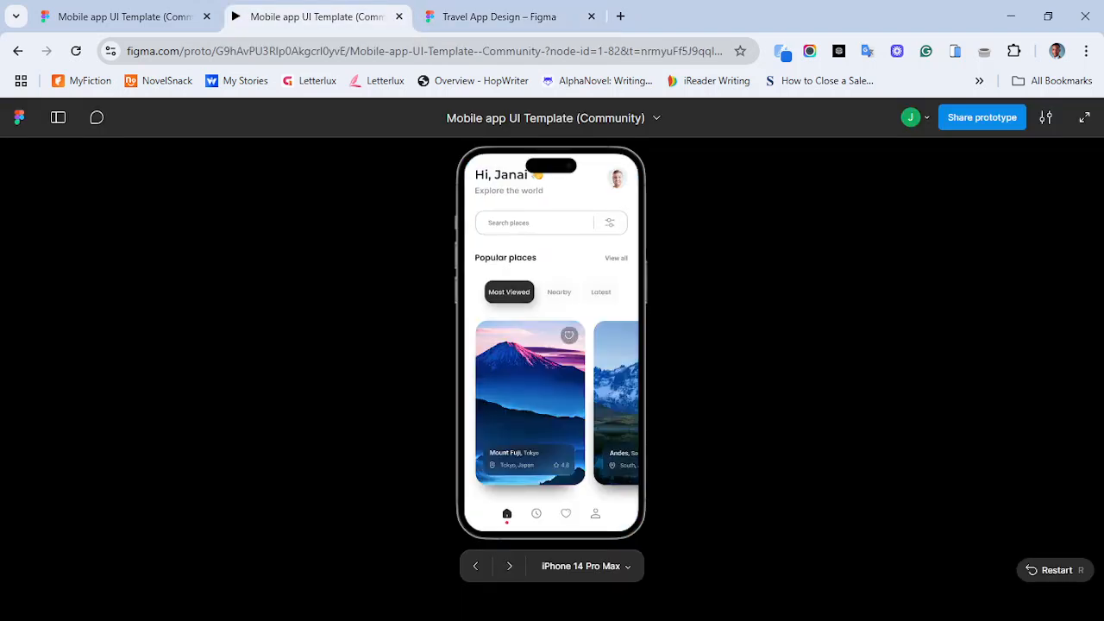
{"action": "left_click", "coordinate": [1034, 570]}
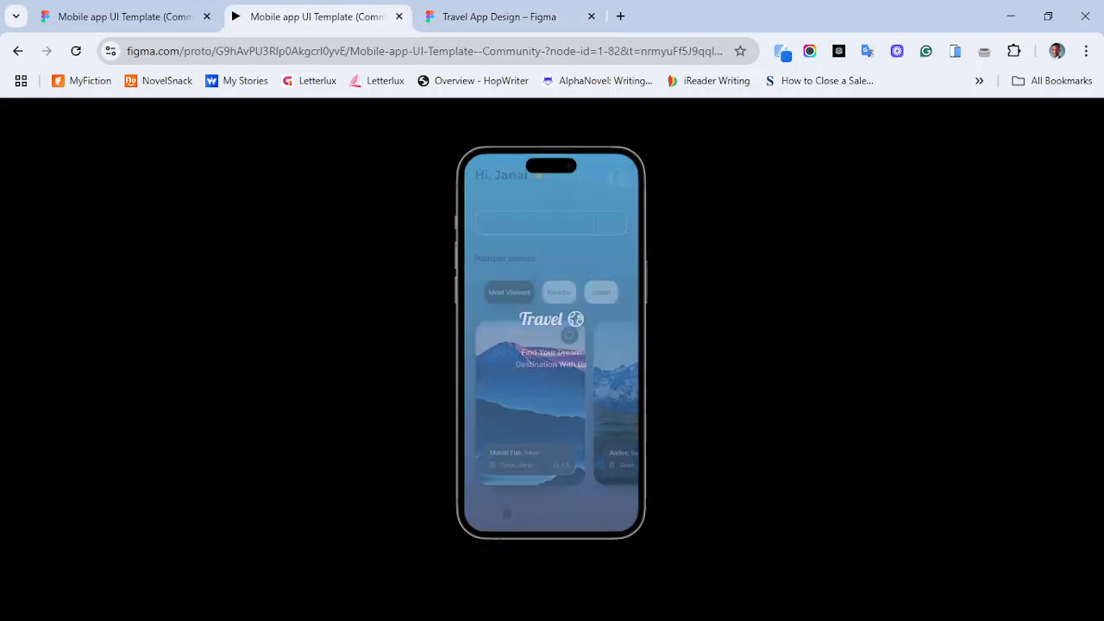
{"action": "left_click", "coordinate": [499, 17]}
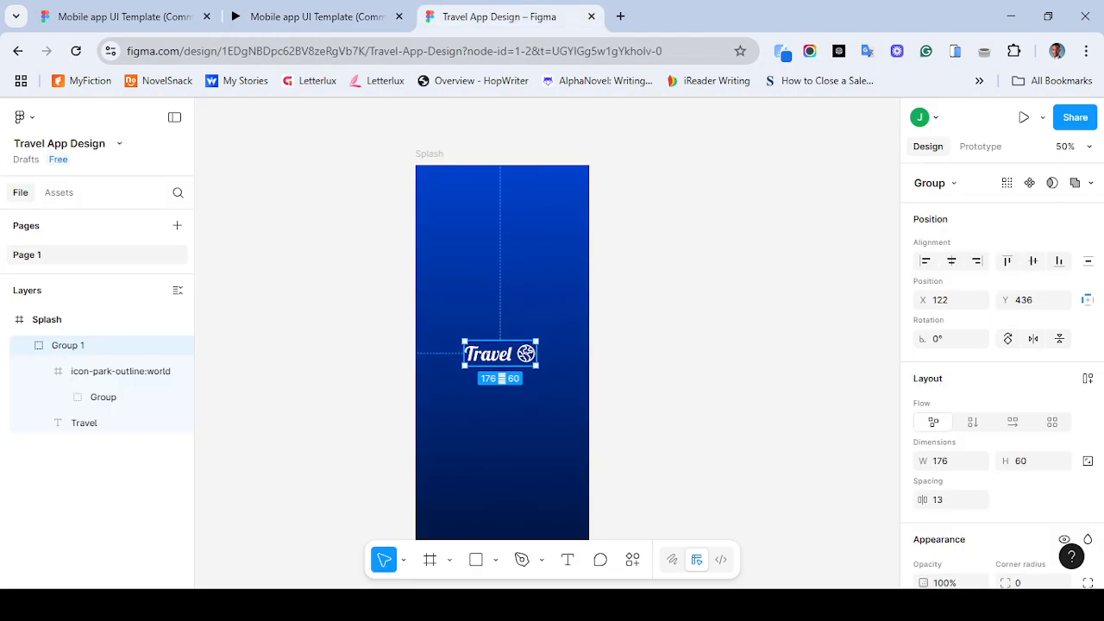
{"action": "left_click_drag", "start_coordinate": [500, 353], "coordinate": [503, 314]}
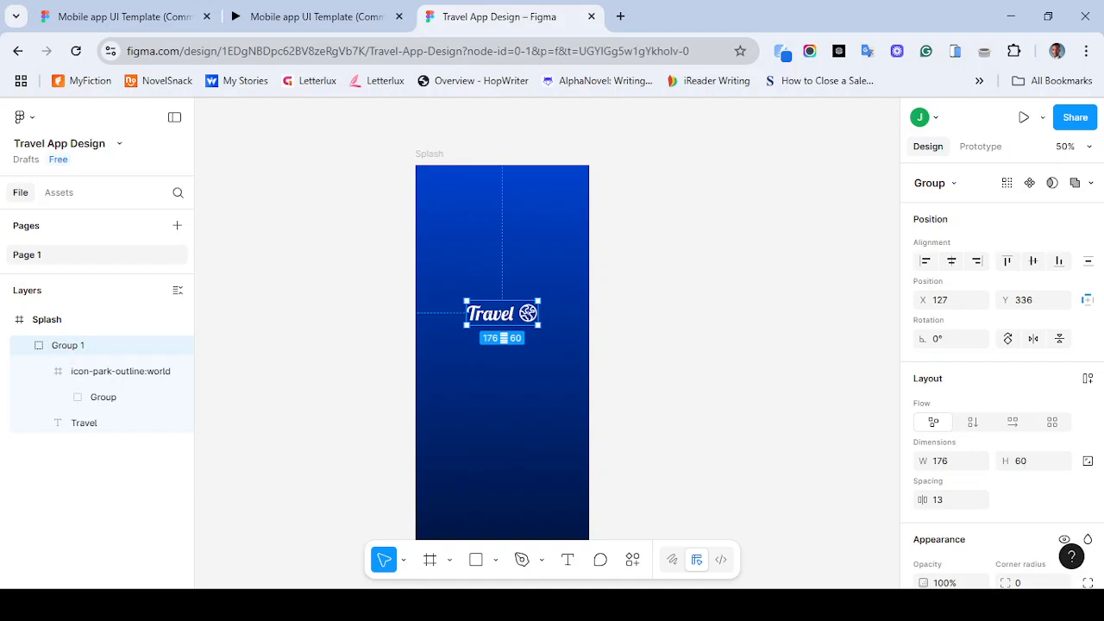
{"action": "key", "text": "Escape"}
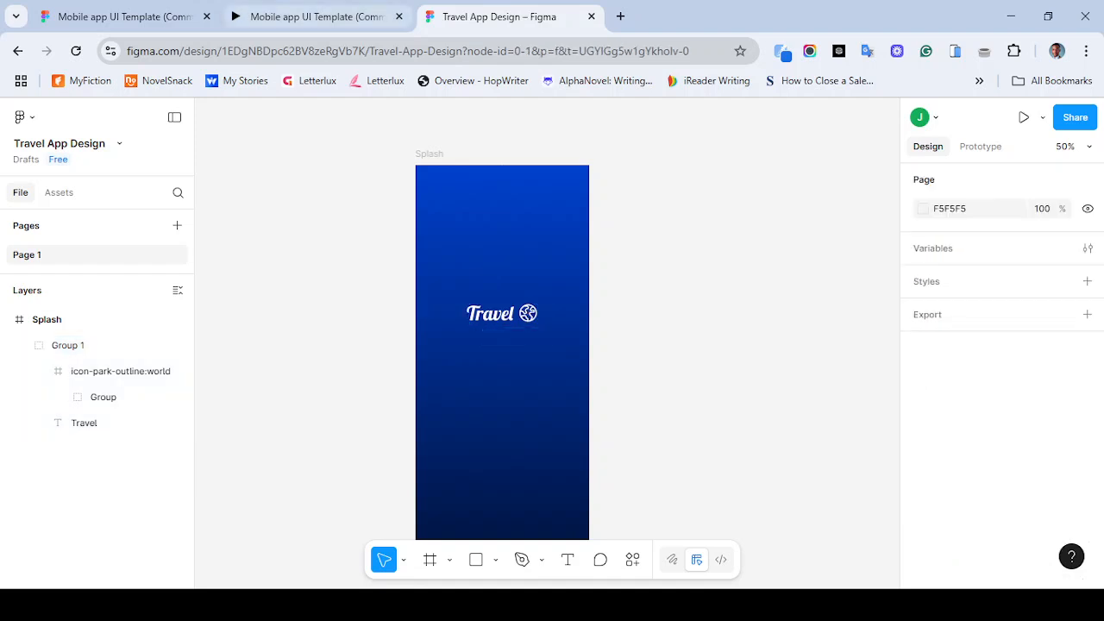
- Restart the reference prototype to review its splash screen and tagline again
{"action": "left_click", "coordinate": [310, 17]}
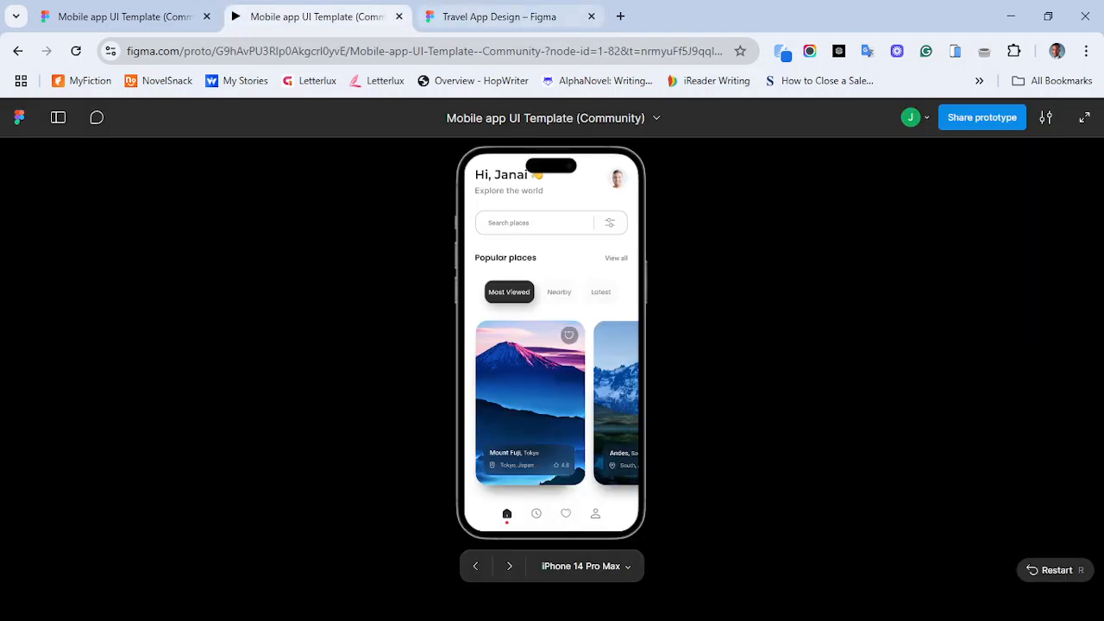
{"action": "left_click", "coordinate": [1034, 571]}
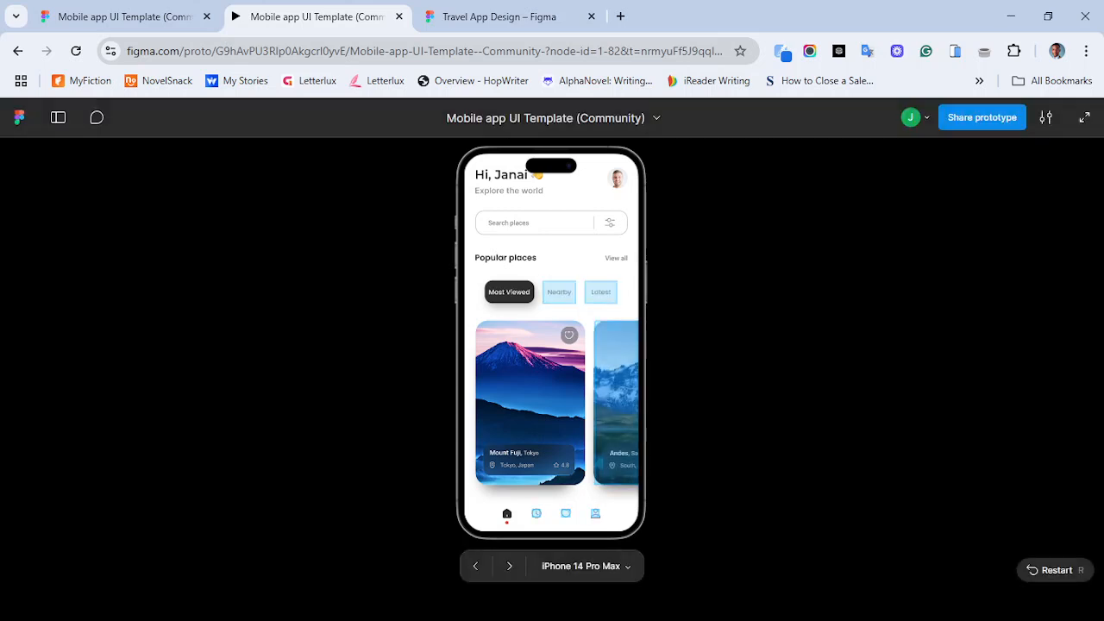
{"action": "left_click", "coordinate": [1034, 570]}
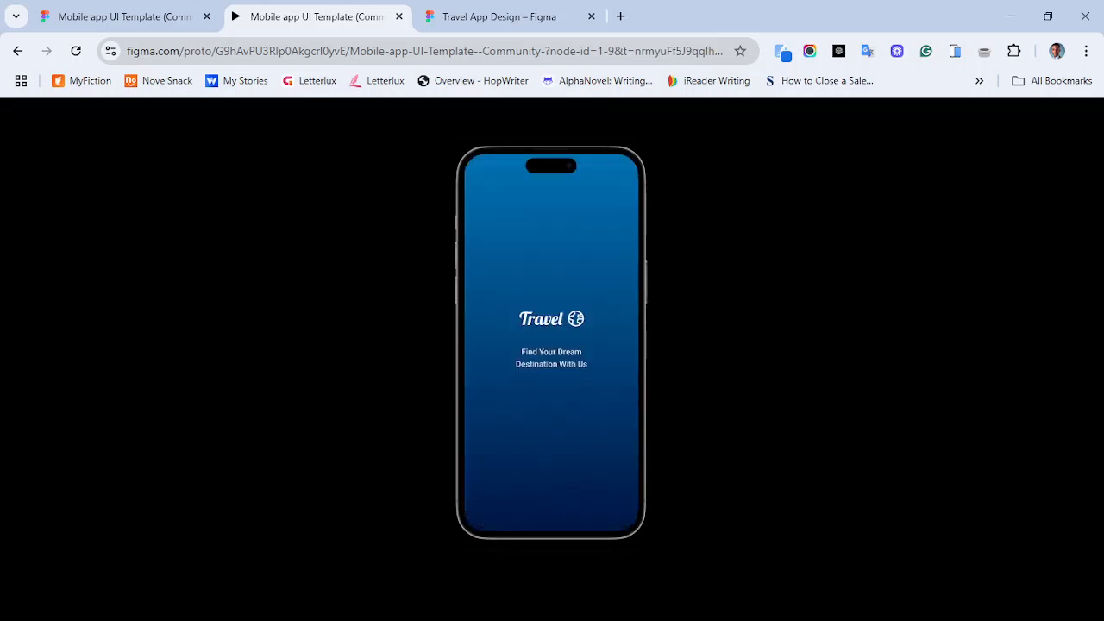
{"action": "left_click", "coordinate": [500, 16]}
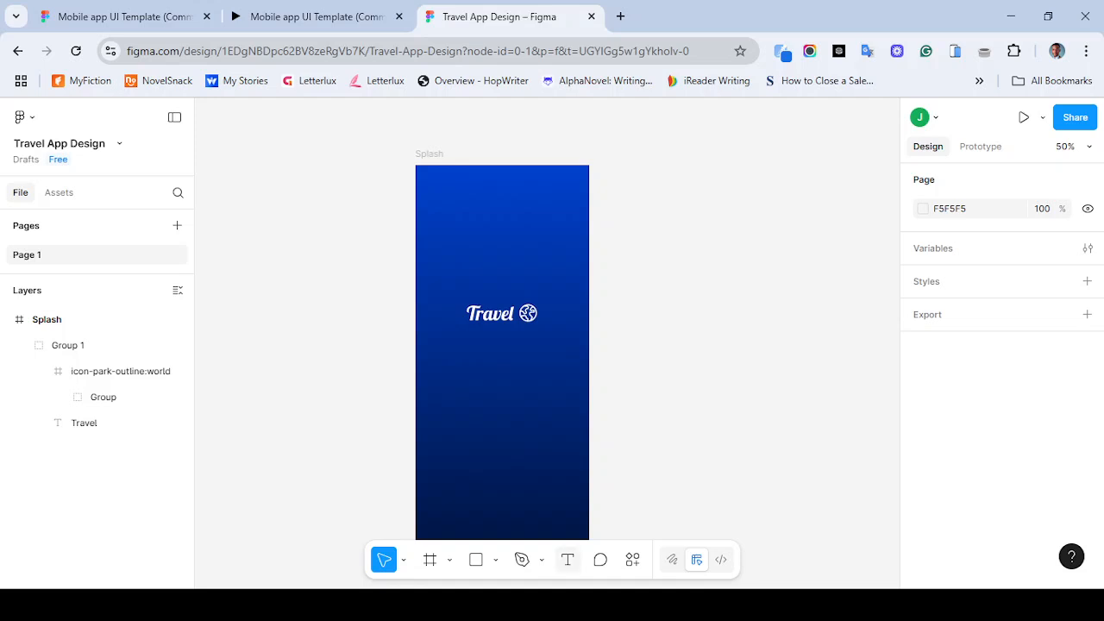
{"action": "left_click", "coordinate": [567, 560]}
{"action": "left_click", "coordinate": [464, 365]}
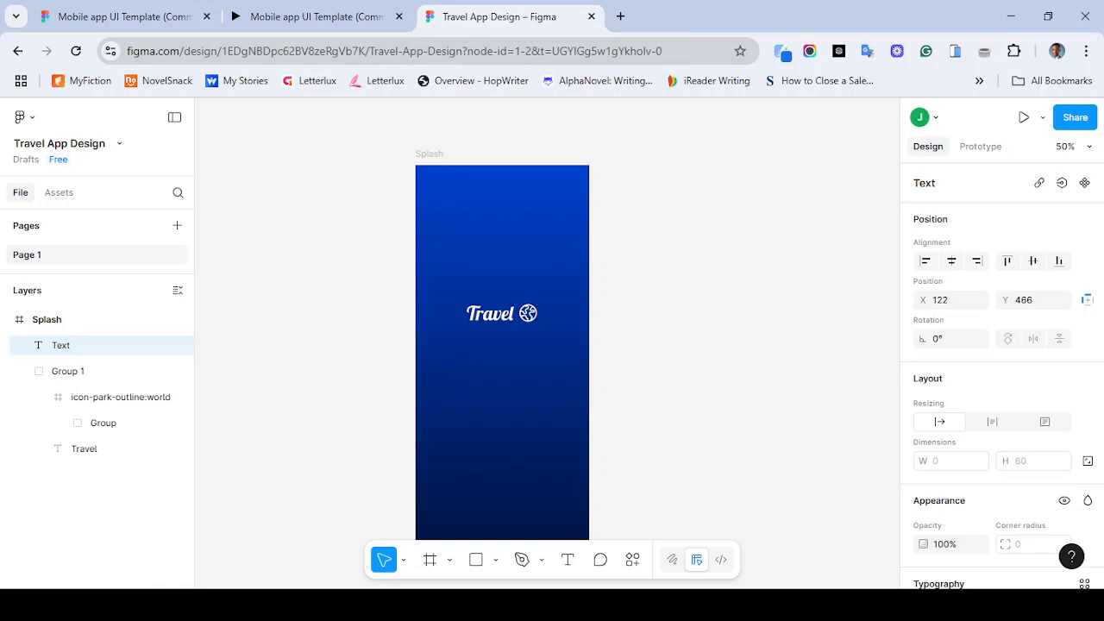
{"action": "type", "text": "fIND YOUR"}
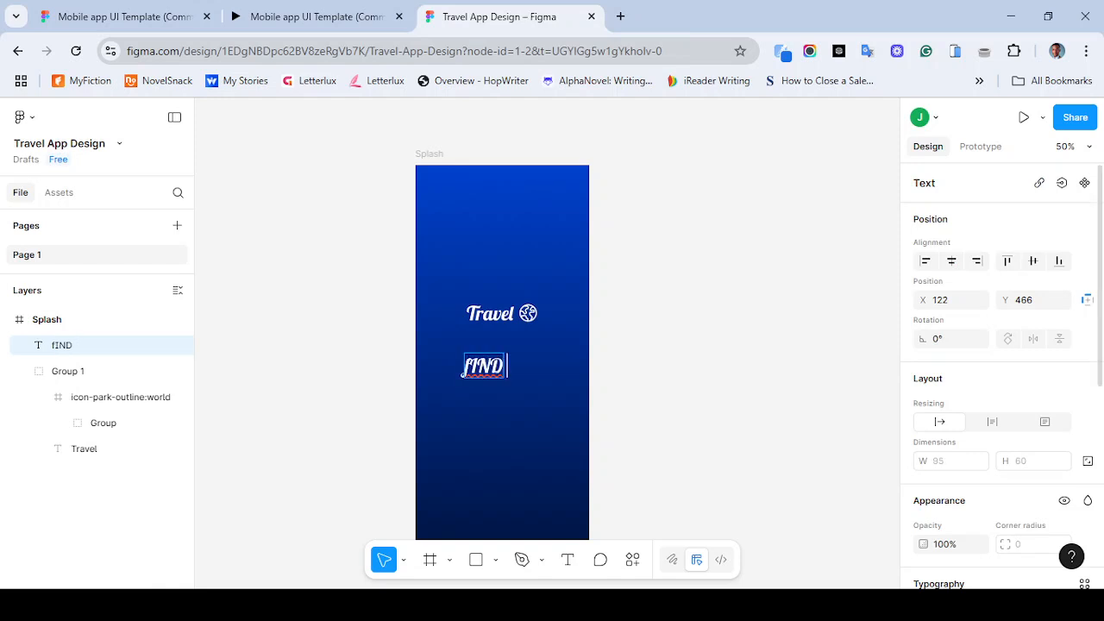
{"action": "key", "text": "BackSpace"}
{"action": "key", "text": "BackSpace"}
{"action": "key", "text": "BackSpace"}
{"action": "key", "text": "BackSpace"}
{"action": "key", "text": "BackSpace"}
{"action": "key", "text": "BackSpace"}
{"action": "key", "text": "BackSpace"}
{"action": "key", "text": "BackSpace"}
{"action": "key", "text": "BackSpace"}
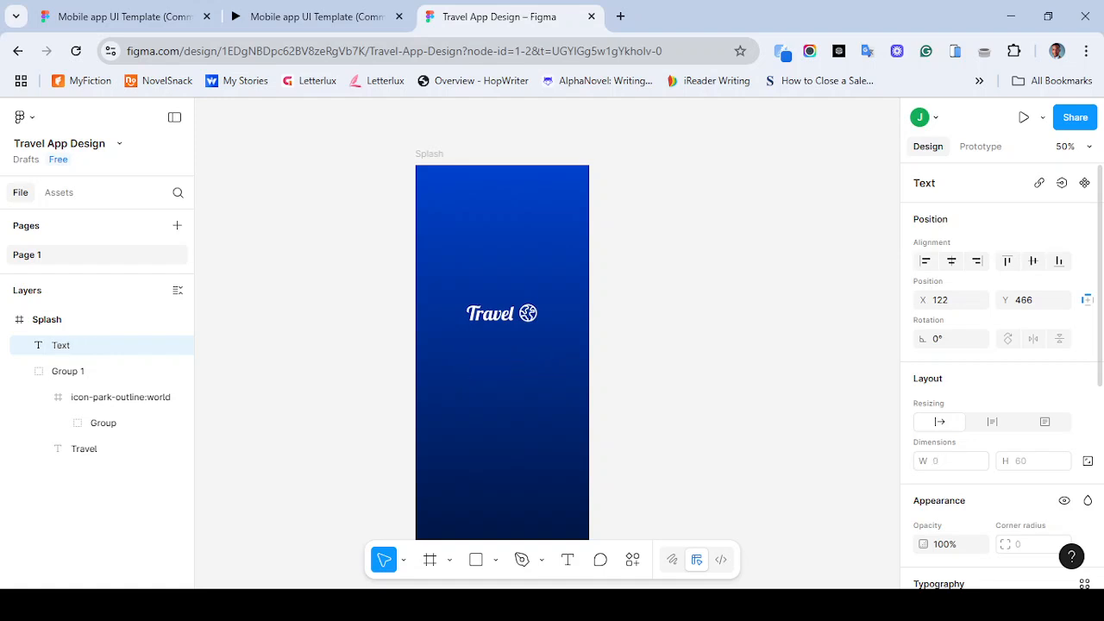
- Set the new text's font to Poppins with a size of 16
{"action": "scroll", "coordinate": [992, 370], "scroll_direction": "down", "scroll_amount": 3}
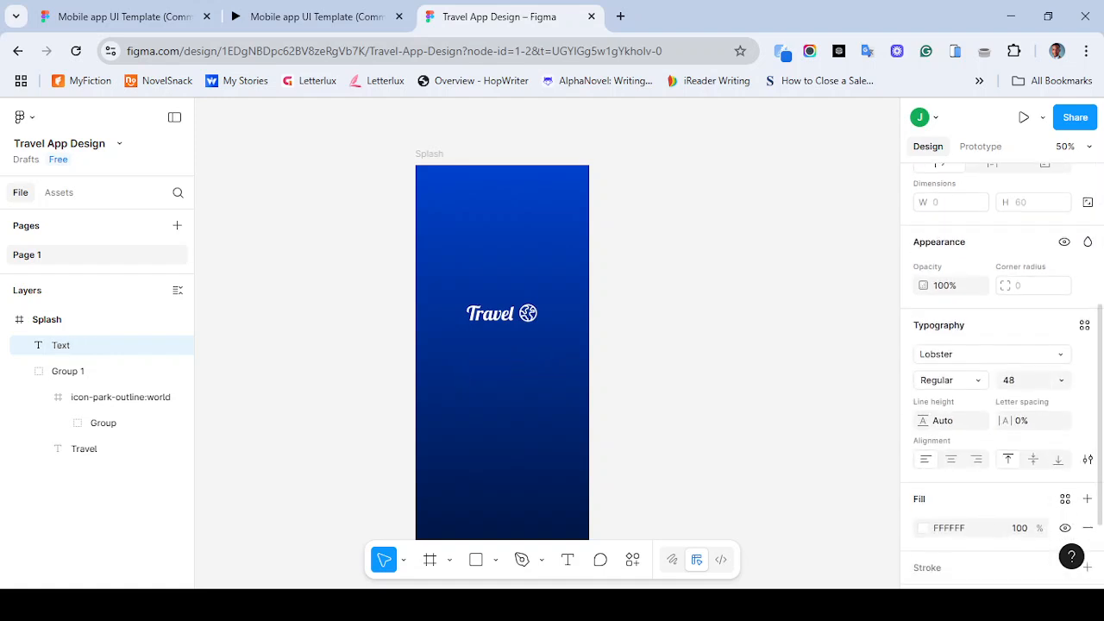
{"action": "left_click", "coordinate": [990, 355]}
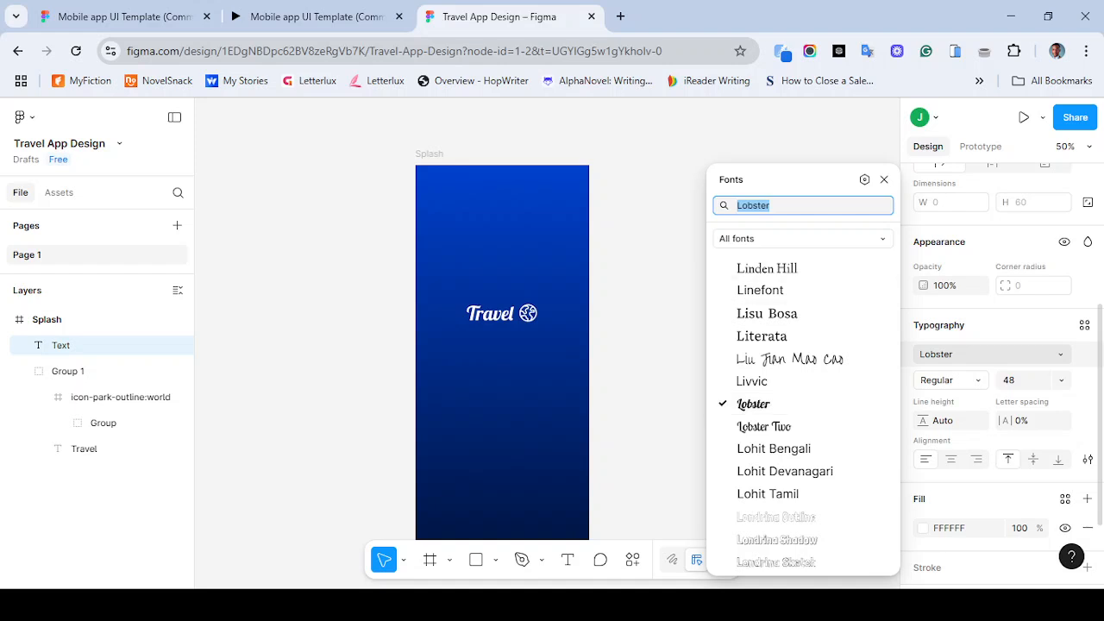
{"action": "type", "text": "popp"}
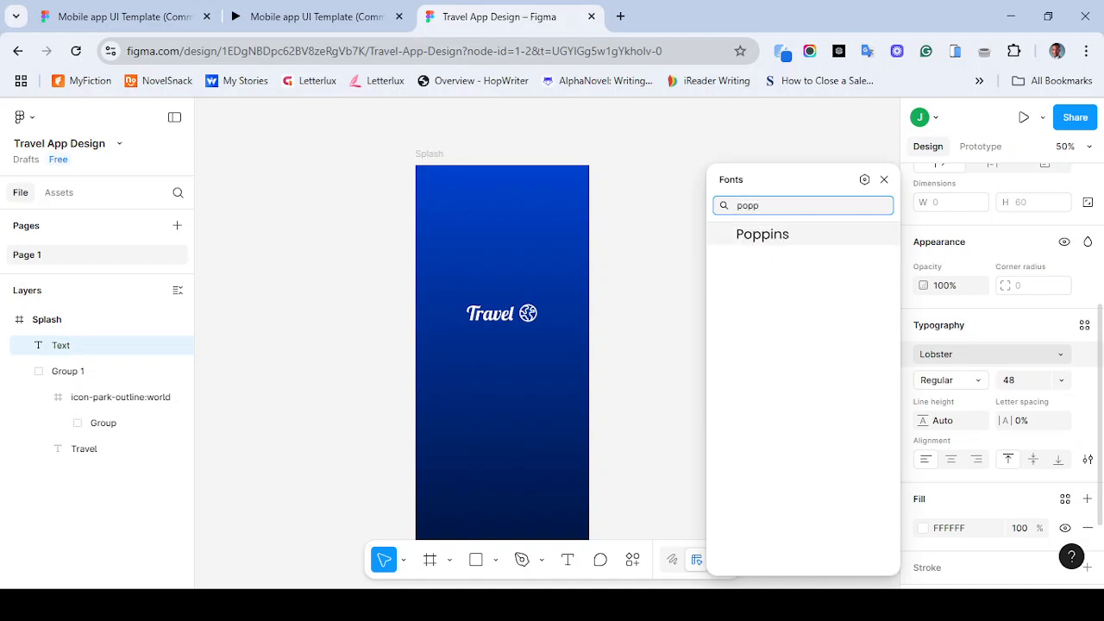
{"action": "key", "text": "Return"}
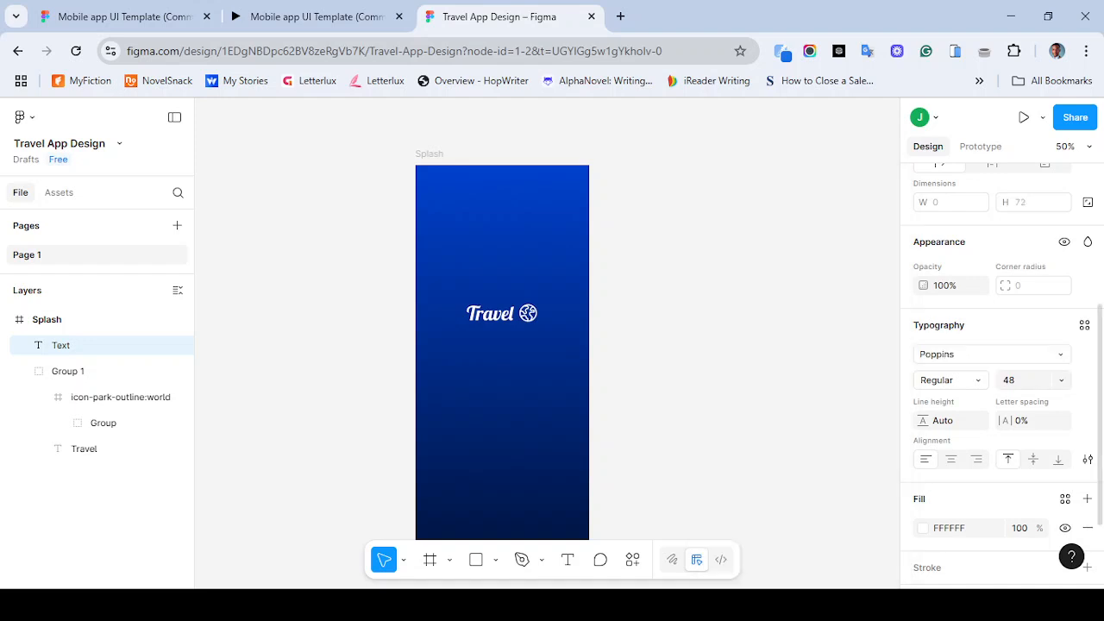
{"action": "left_click", "coordinate": [991, 355]}
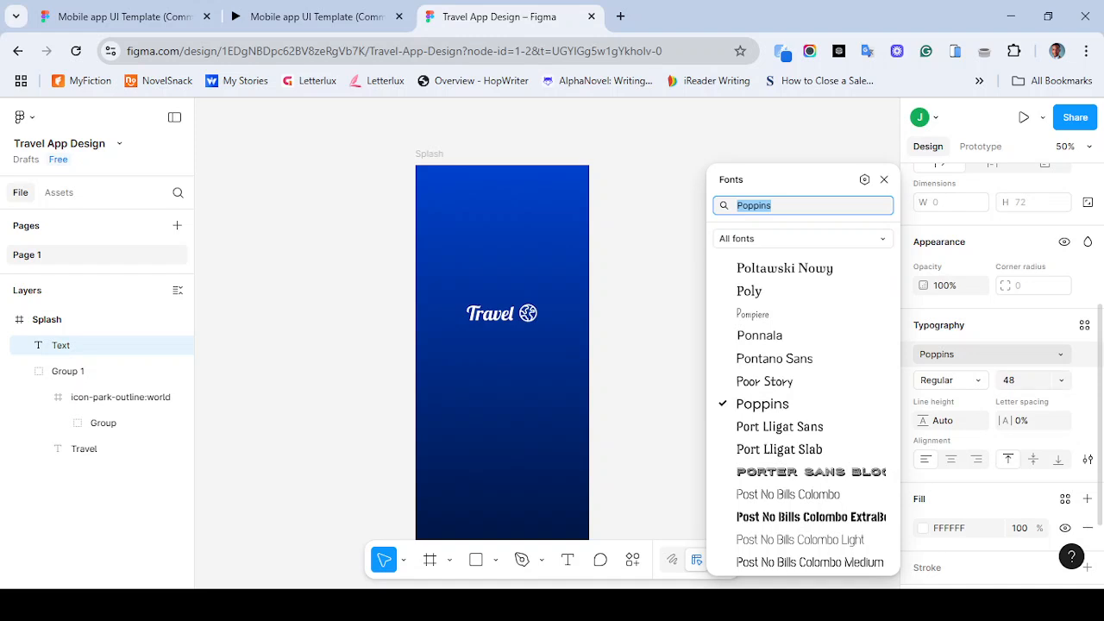
{"action": "left_click", "coordinate": [1061, 380]}
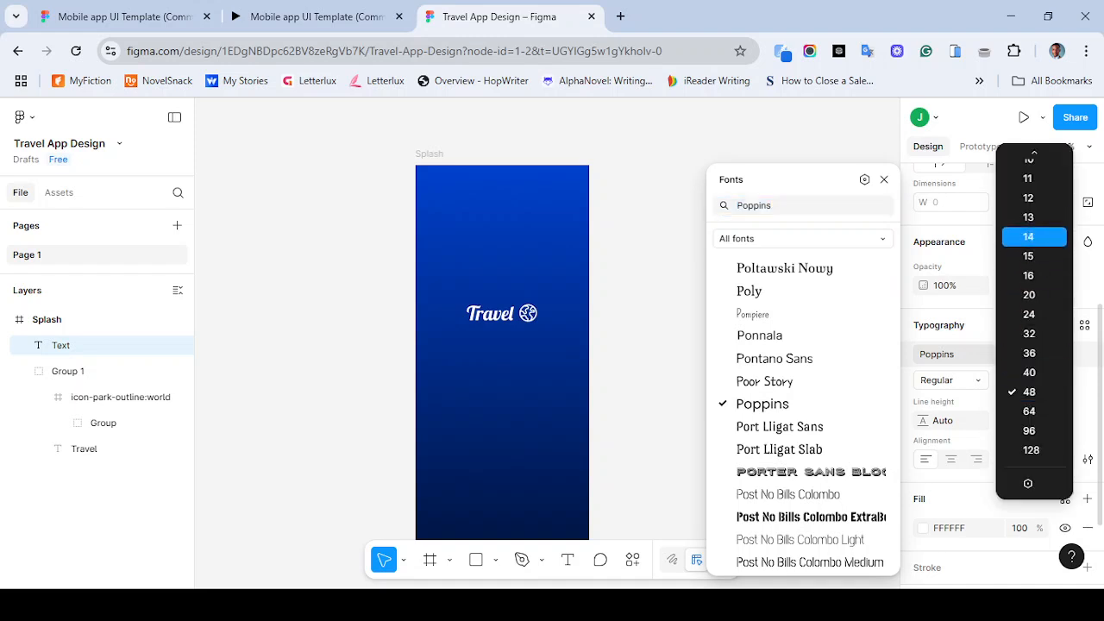
{"action": "left_click", "coordinate": [1034, 276]}
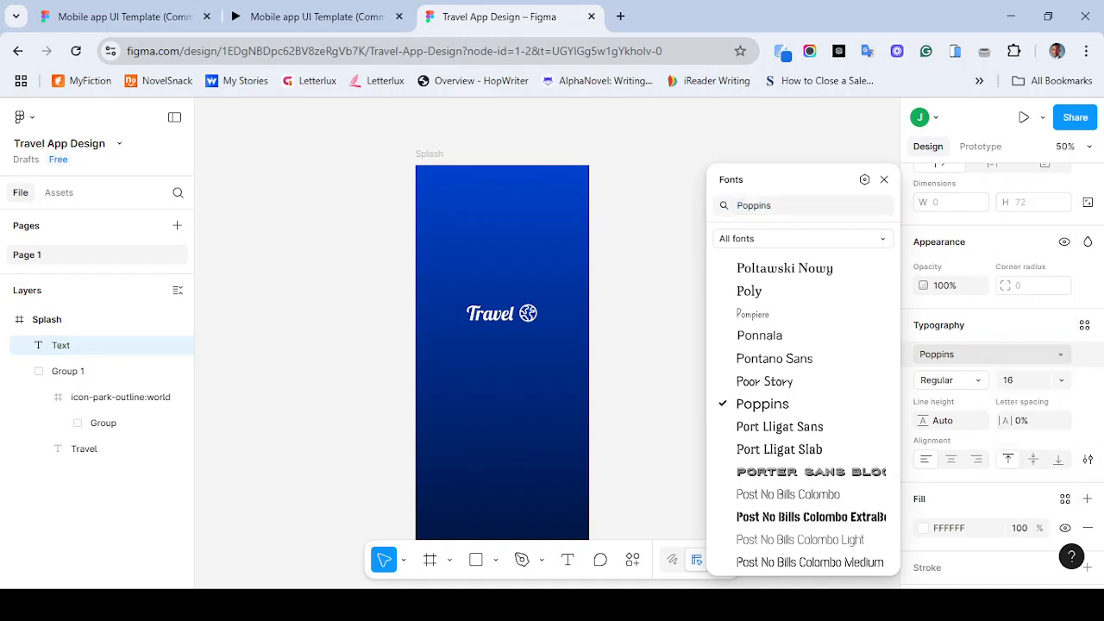
{"action": "left_click", "coordinate": [648, 302]}
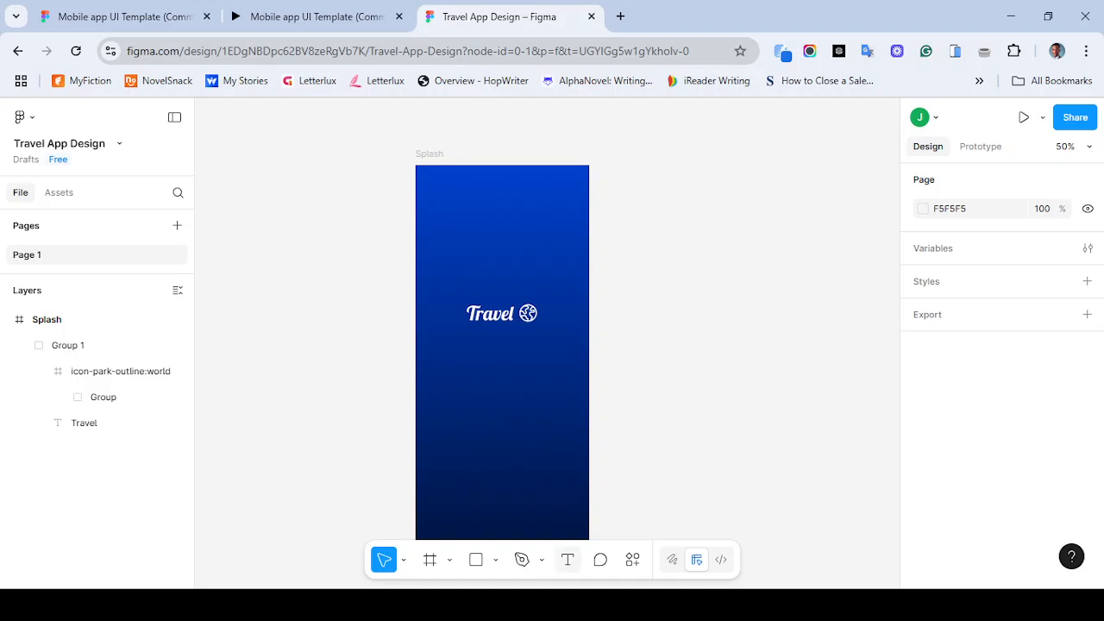
- Add a text line reading "Find your dream place with us" below the logo
{"action": "left_click", "coordinate": [568, 560]}
{"action": "left_click", "coordinate": [480, 369]}
{"action": "type", "text": "FF"}
{"action": "key", "text": "BackSpace"}
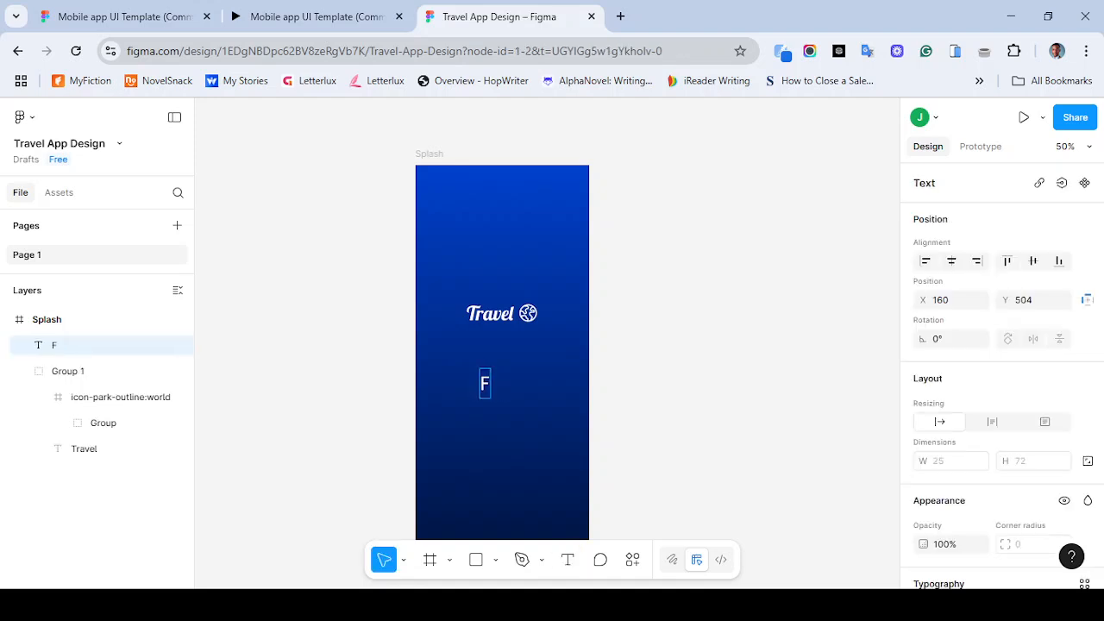
{"action": "type", "text": "ind"}
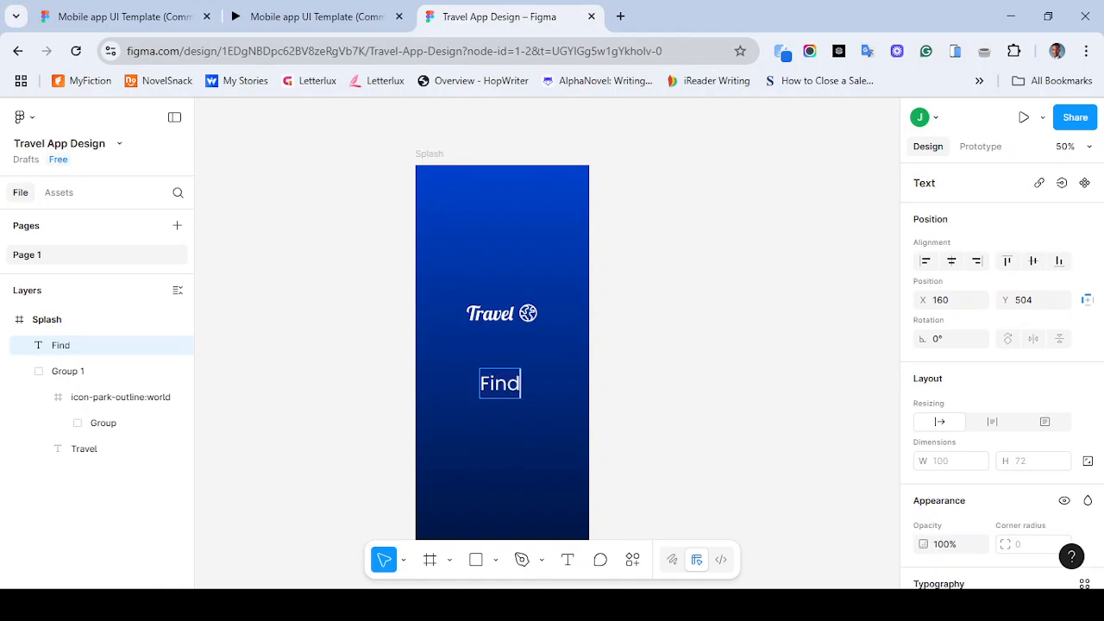
{"action": "type", "text": " your"}
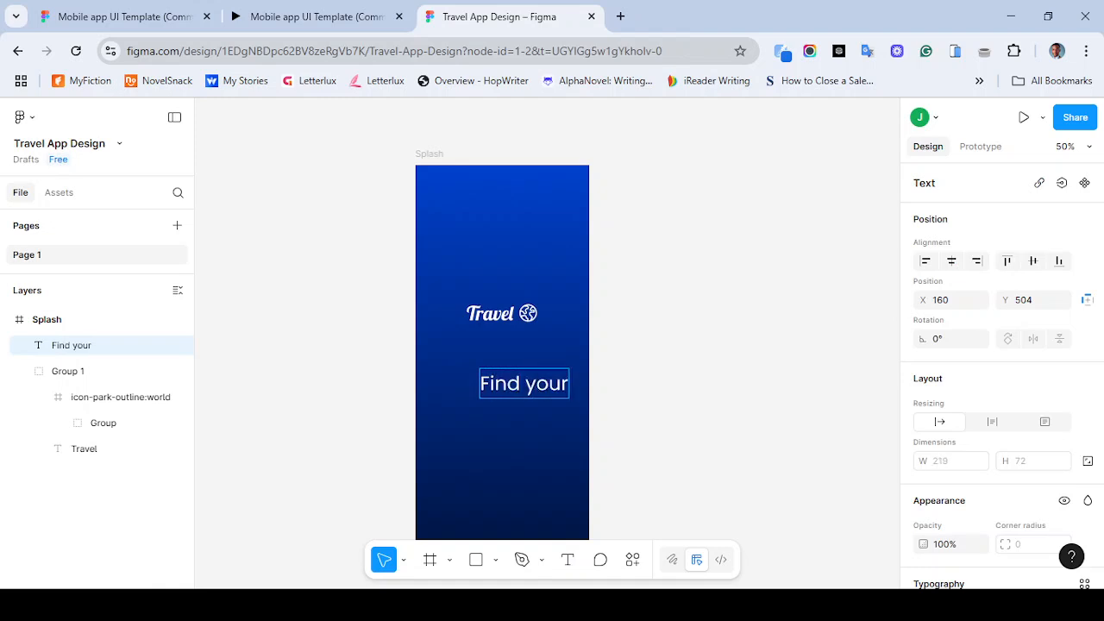
{"action": "type", "text": " dream pla"}
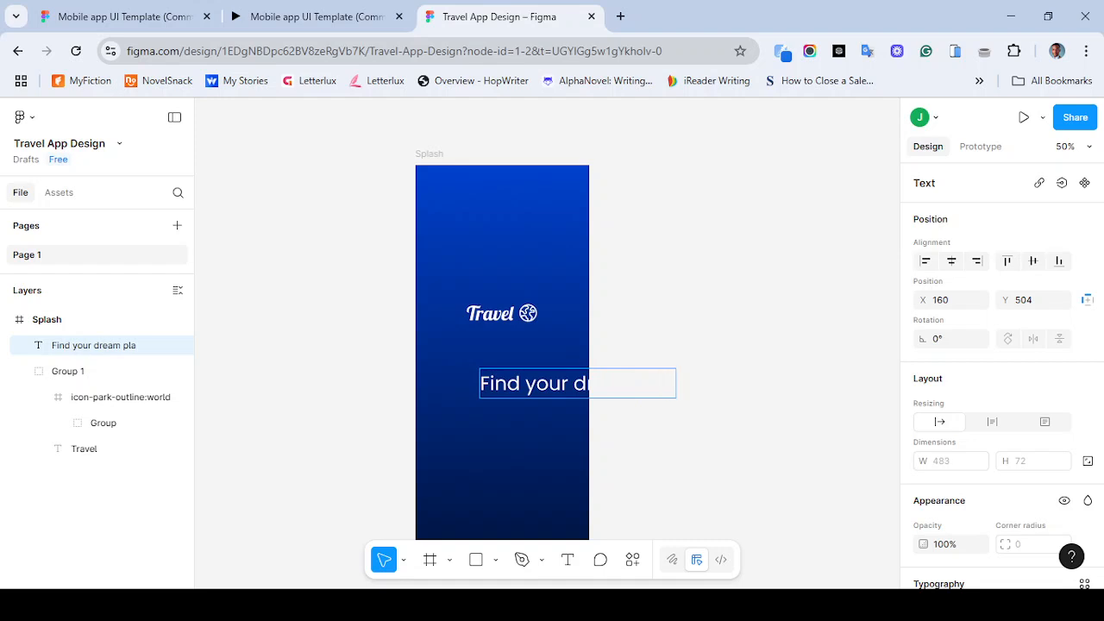
{"action": "type", "text": "ce with us"}
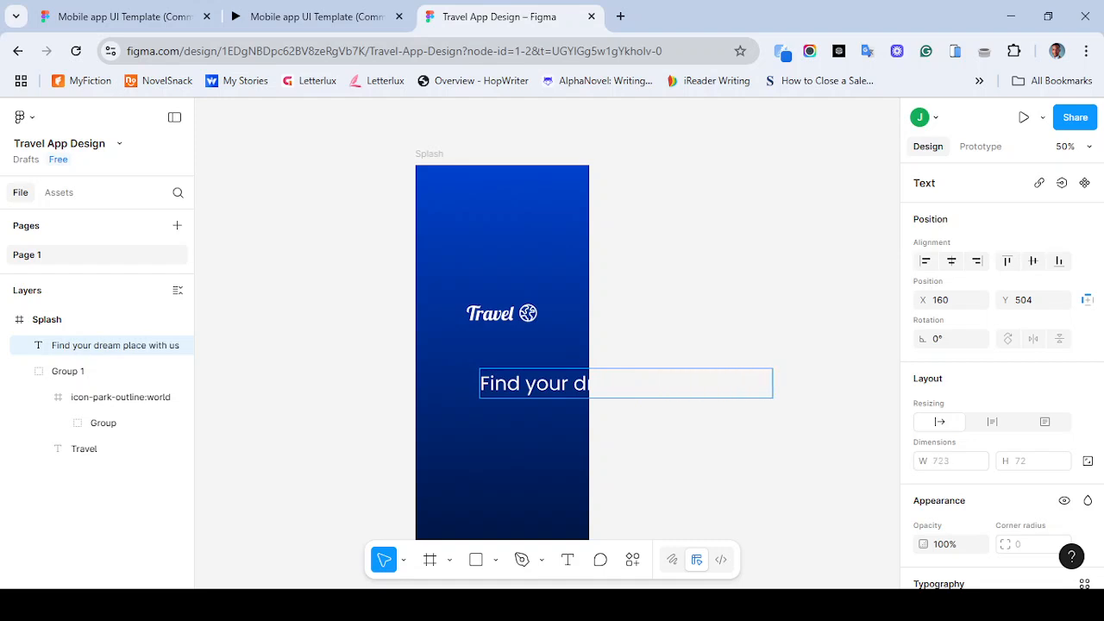
{"action": "key", "text": "Escape"}
- Set the tagline's font size to 16
{"action": "scroll", "coordinate": [1001, 377], "scroll_direction": "down", "scroll_amount": 3}
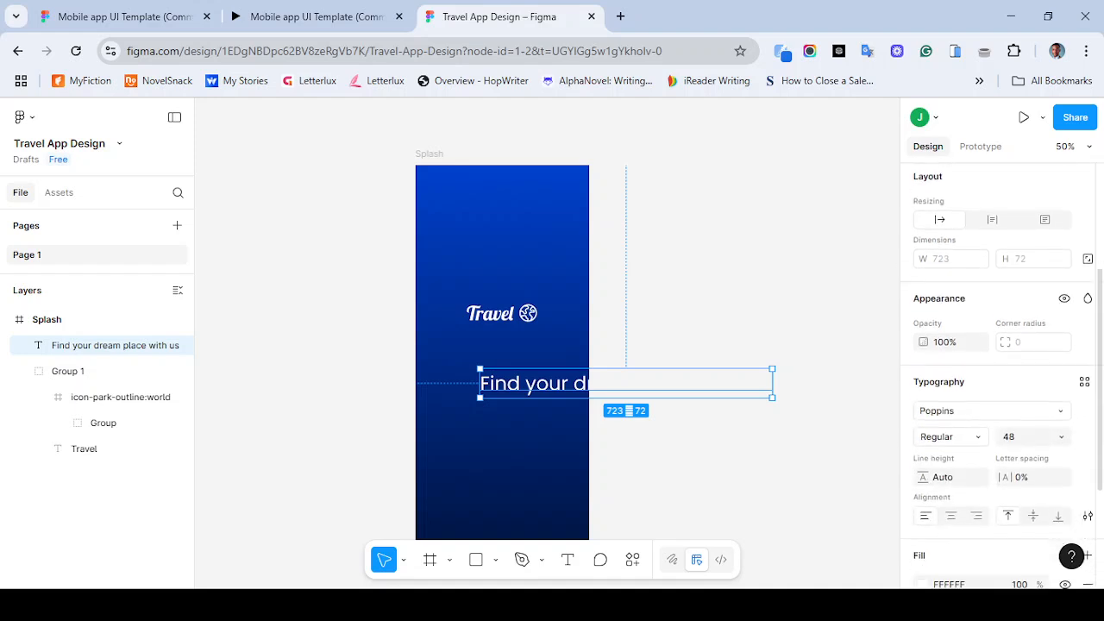
{"action": "key", "text": "Up"}
{"action": "key", "text": "Up"}
{"action": "key", "text": "Up"}
{"action": "key", "text": "Up"}
{"action": "key", "text": "Up"}
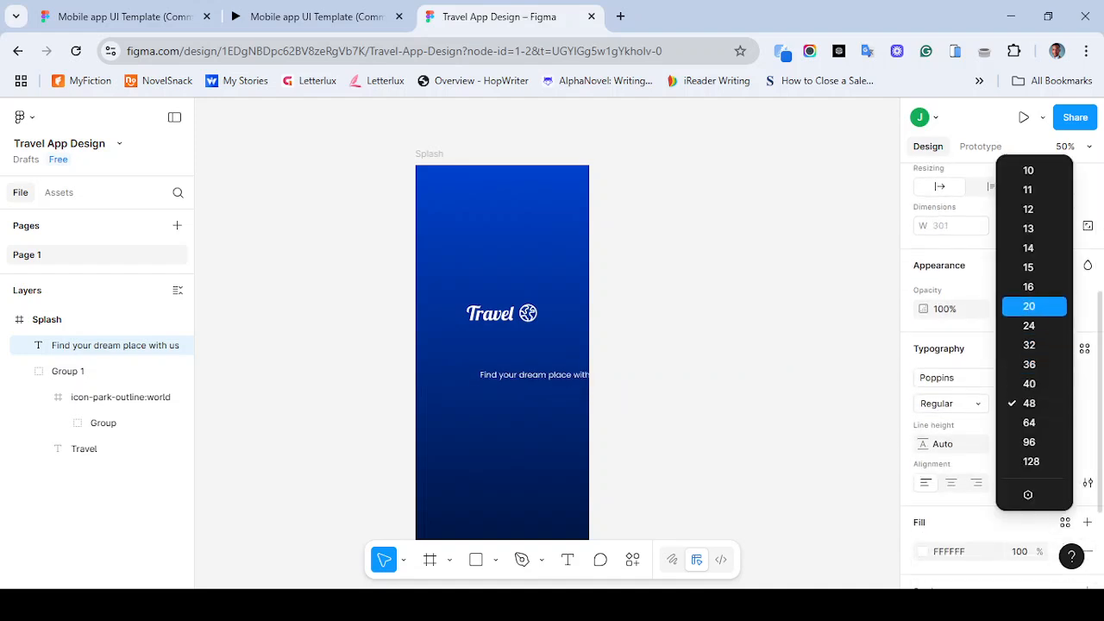
{"action": "key", "text": "Return"}
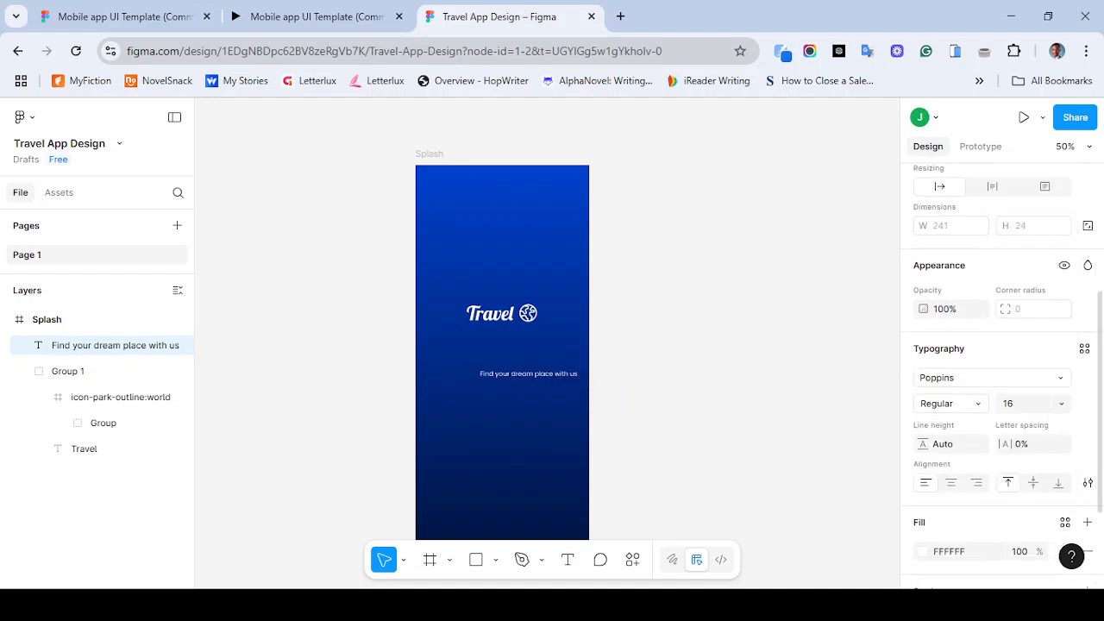
- Set the tagline's font size to 20
{"action": "left_click", "coordinate": [1062, 404]}
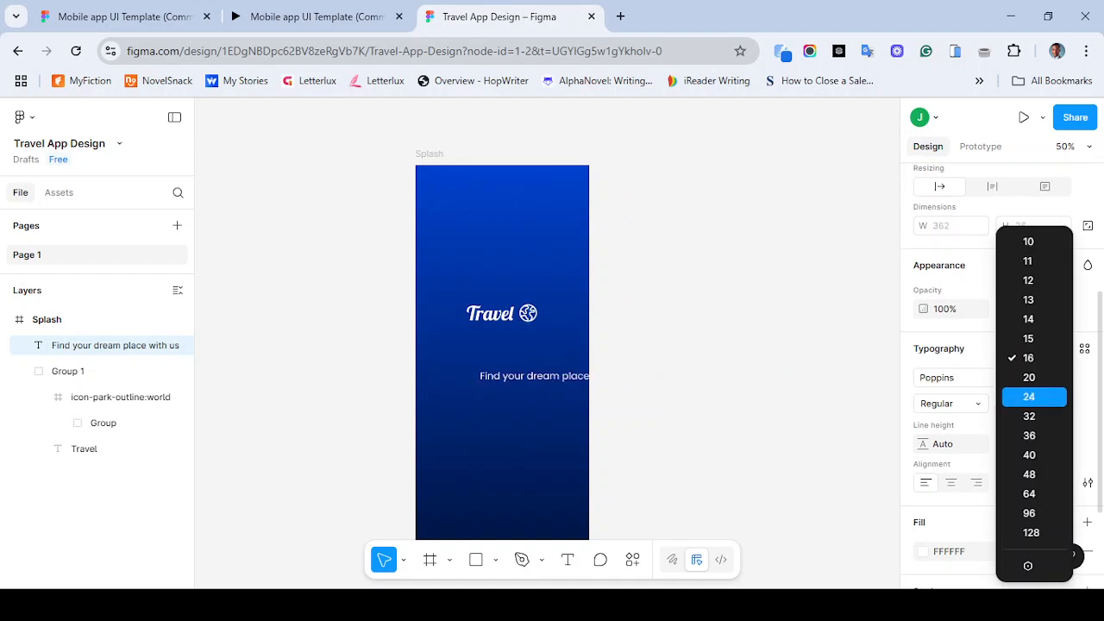
{"action": "key", "text": "Up"}
{"action": "key", "text": "Return"}
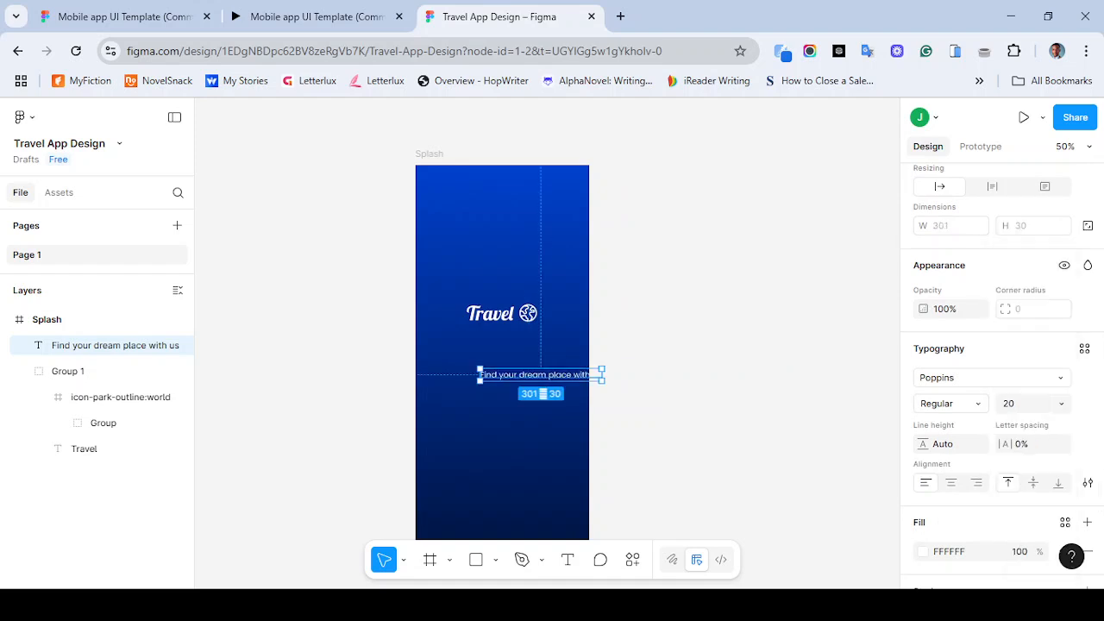
- Narrow the tagline box to about 268 wide so it wraps onto two lines, and center-align the text
{"action": "left_click_drag", "start_coordinate": [541, 375], "coordinate": [550, 348]}
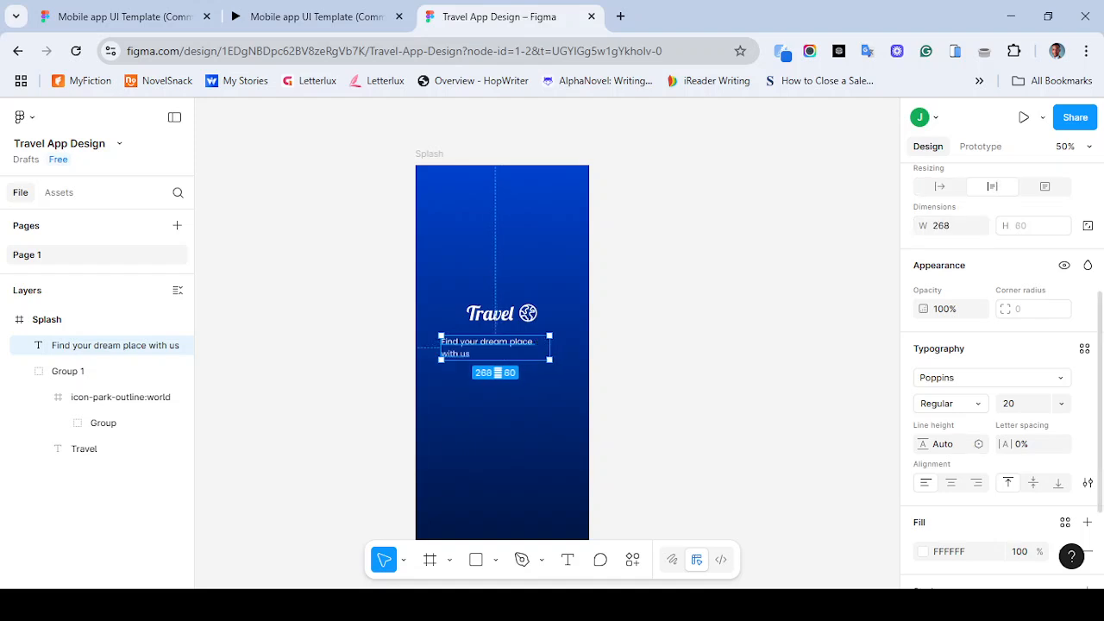
{"action": "left_click", "coordinate": [951, 483]}
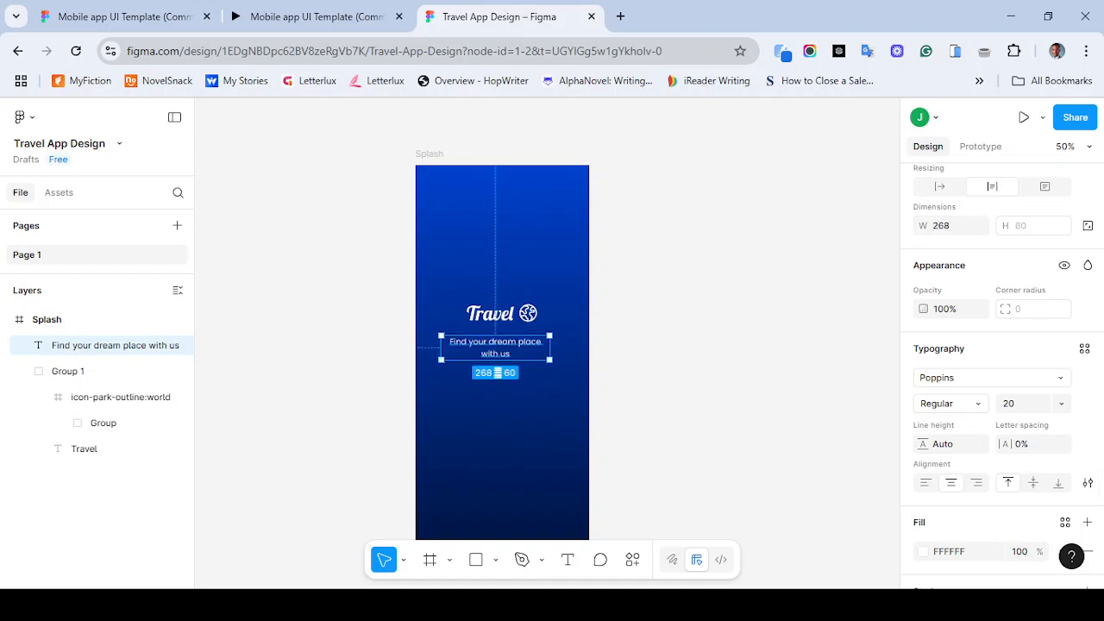
- Center the tagline horizontally in the frame and nudge it down to Y 438
{"action": "scroll", "coordinate": [1001, 371], "scroll_direction": "up", "scroll_amount": 2}
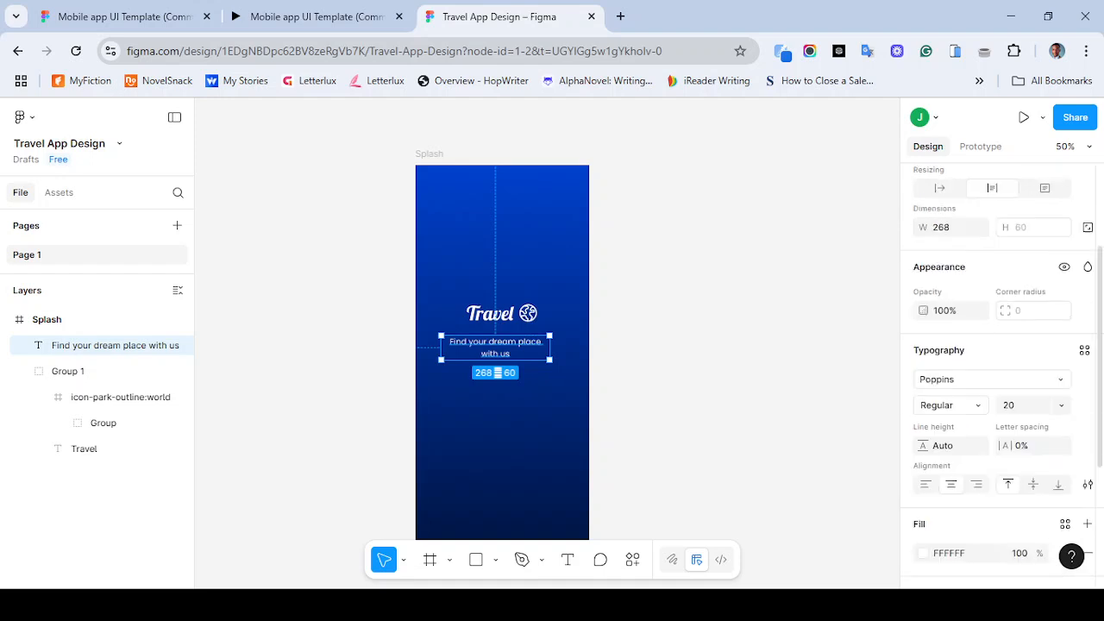
{"action": "scroll", "coordinate": [1000, 370], "scroll_direction": "up", "scroll_amount": 2}
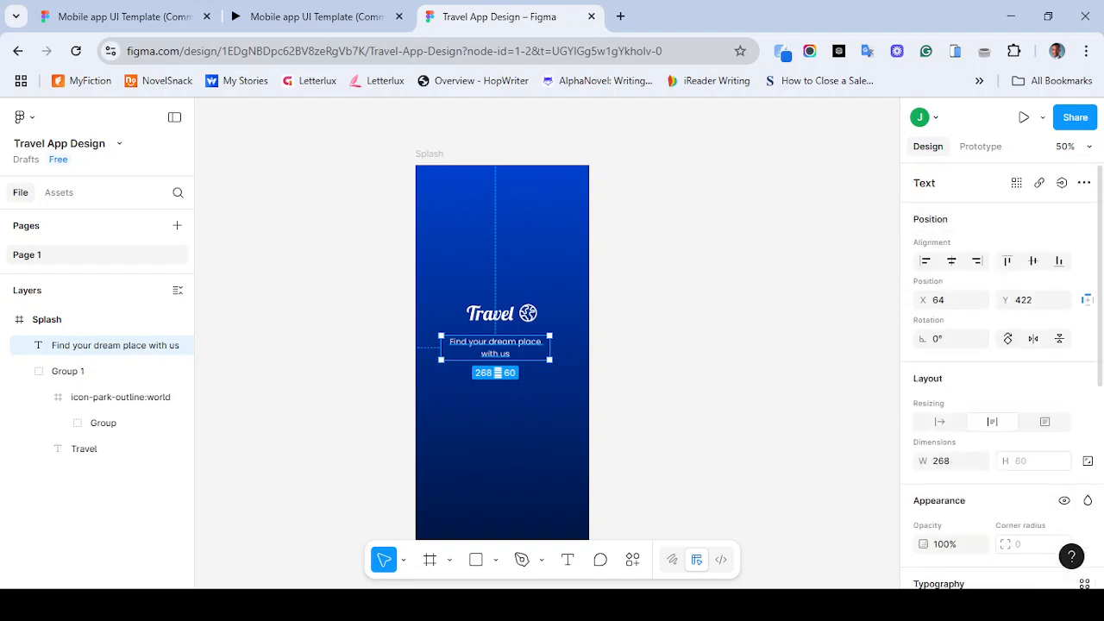
{"action": "left_click", "coordinate": [951, 260]}
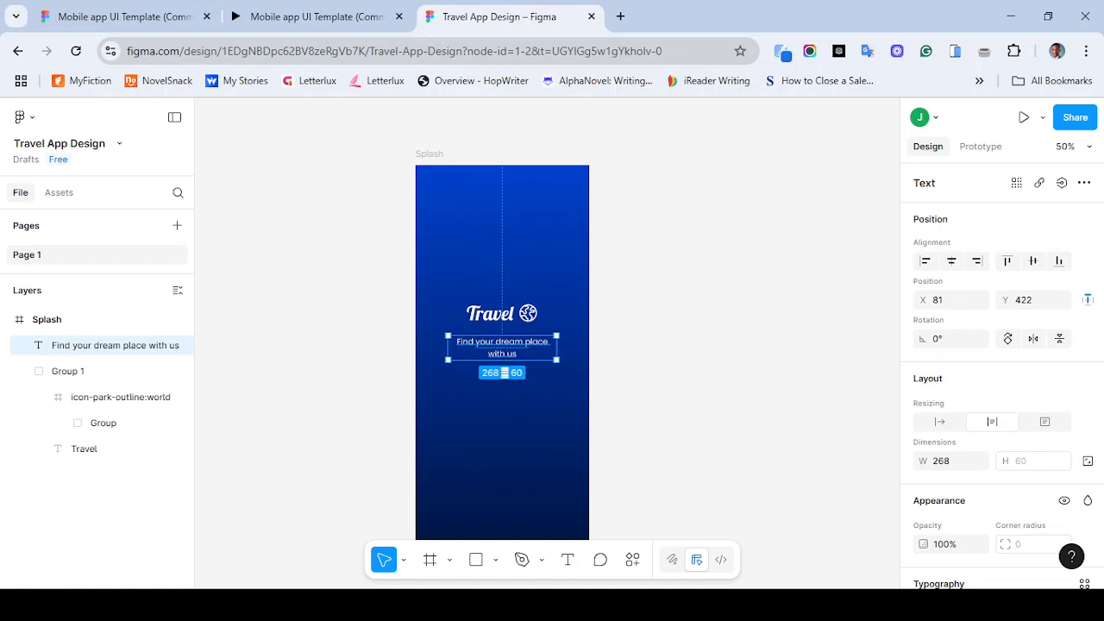
{"action": "mouse_move", "coordinate": [517, 354]}
{"action": "left_mouse_down"}
{"action": "mouse_move", "coordinate": [514, 344]}
{"action": "mouse_move", "coordinate": [518, 351]}
{"action": "left_mouse_up"}
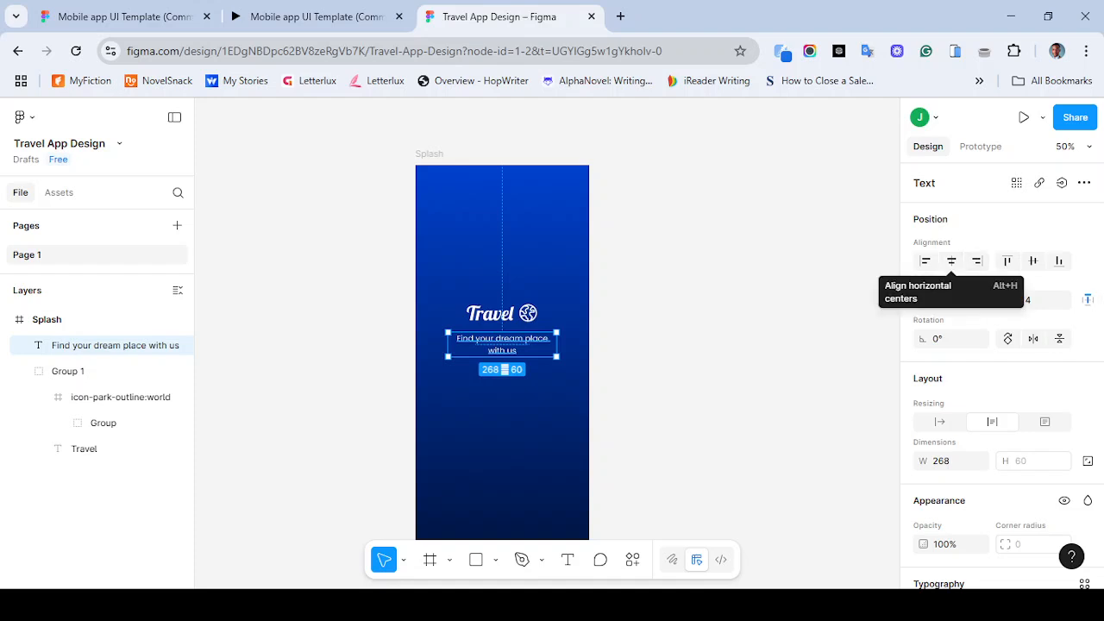
{"action": "key", "text": "Down"}
{"action": "key", "text": "Down"}
{"action": "key", "text": "Down"}
{"action": "key", "text": "Down"}
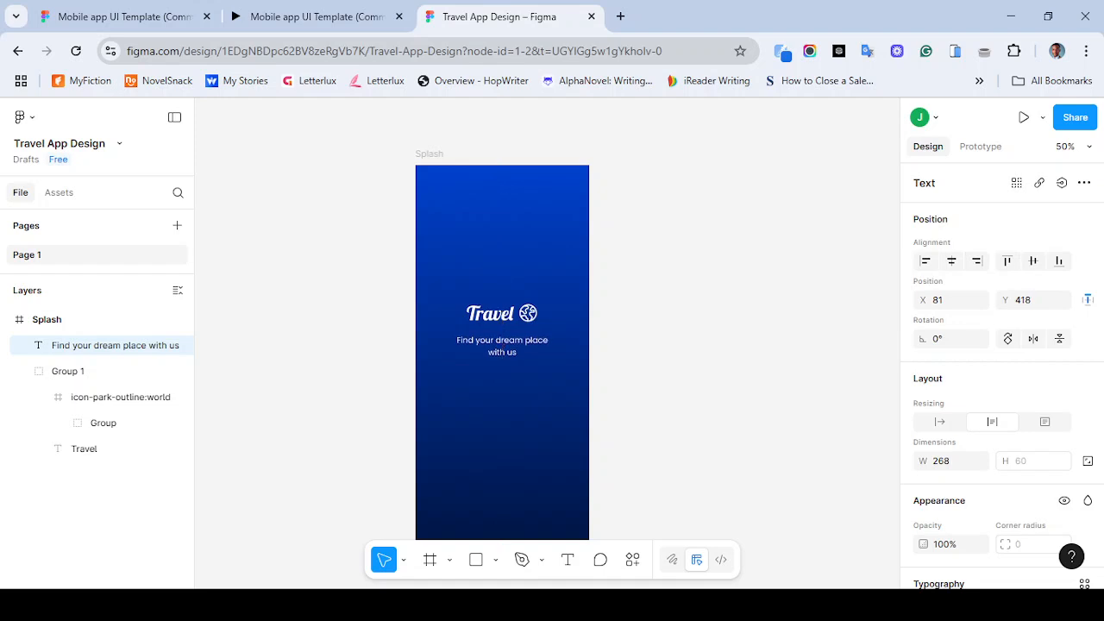
{"action": "key", "text": "shift+Down"}
{"action": "key", "text": "shift+Down"}
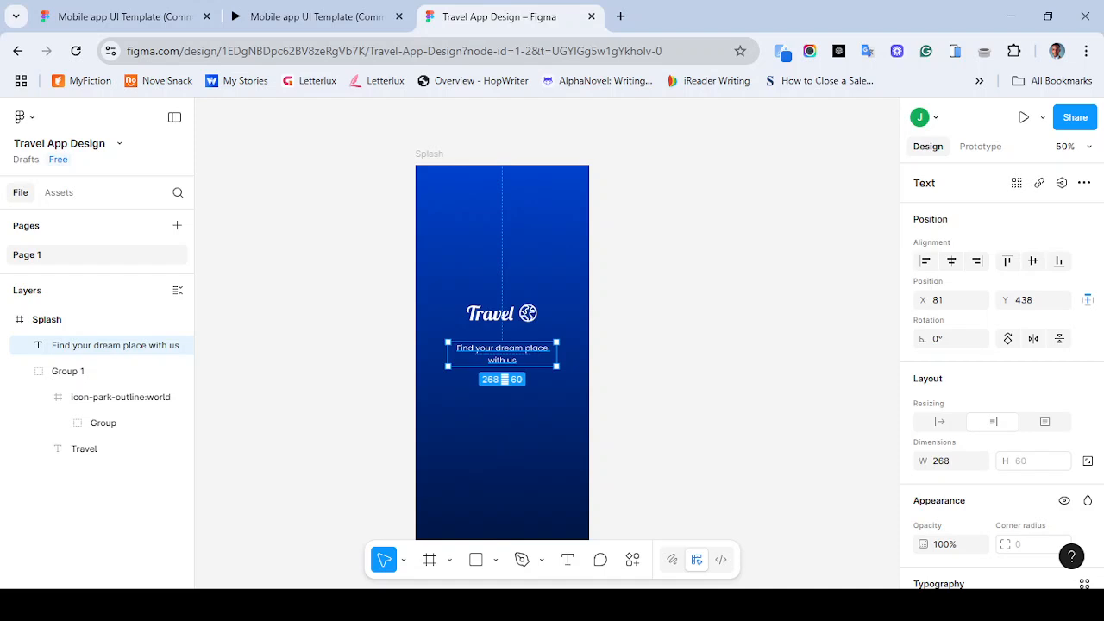
- Restart the reference prototype to compare its splash tagline, then return to the design file
{"action": "left_click", "coordinate": [317, 16]}
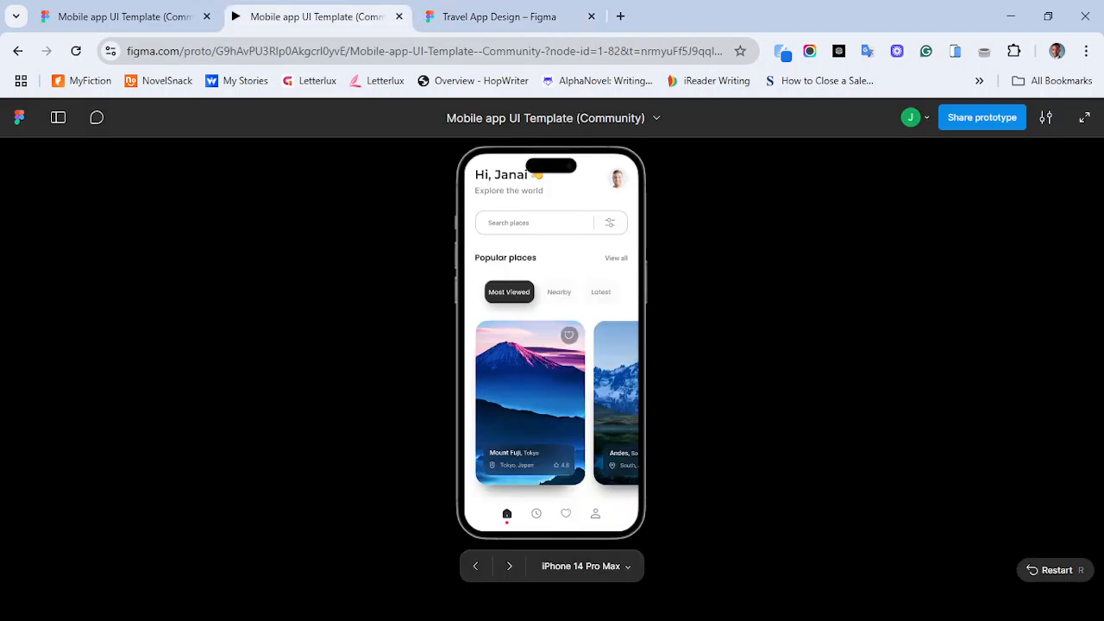
{"action": "key", "text": "r"}
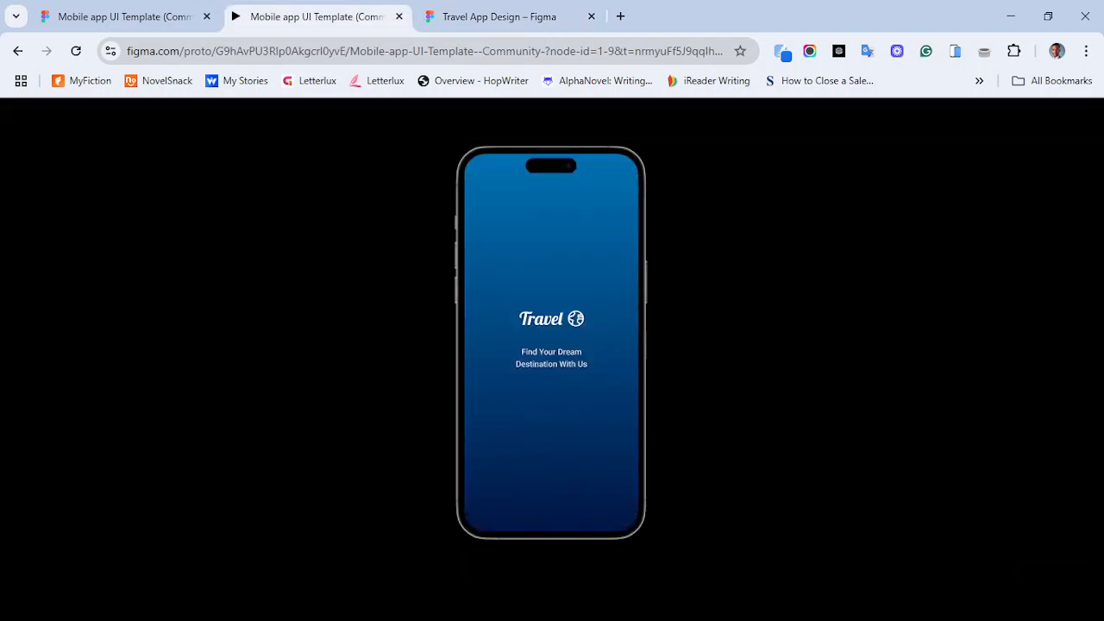
{"action": "left_click", "coordinate": [500, 16]}
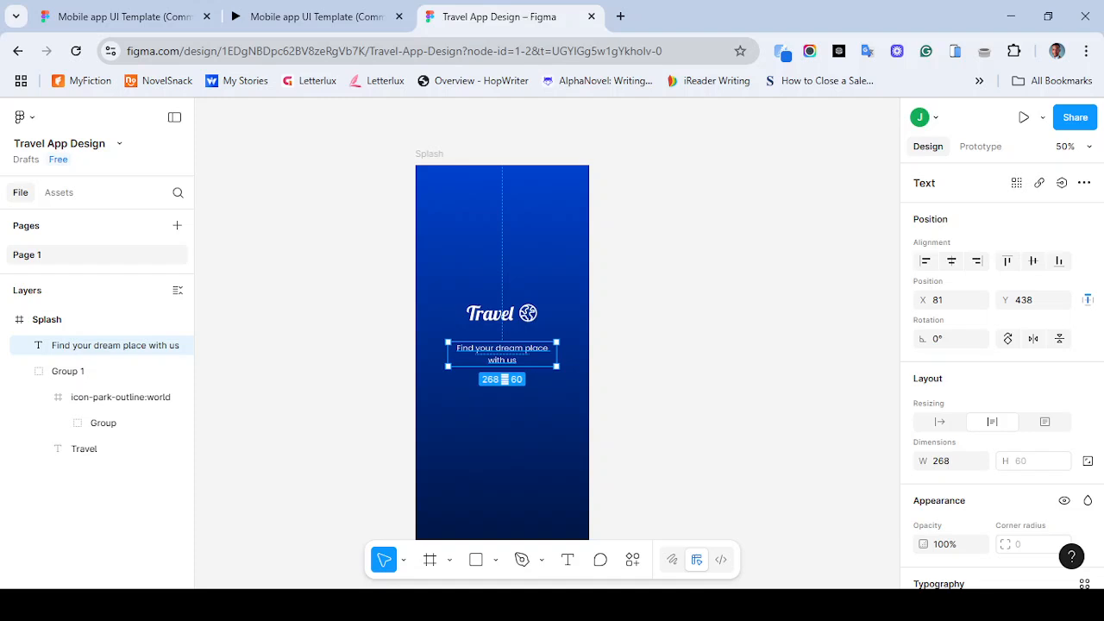
- Resize the tagline box from both sides to about 222 wide, keeping it centered
{"action": "left_click_drag", "start_coordinate": [556, 355], "coordinate": [536, 355]}
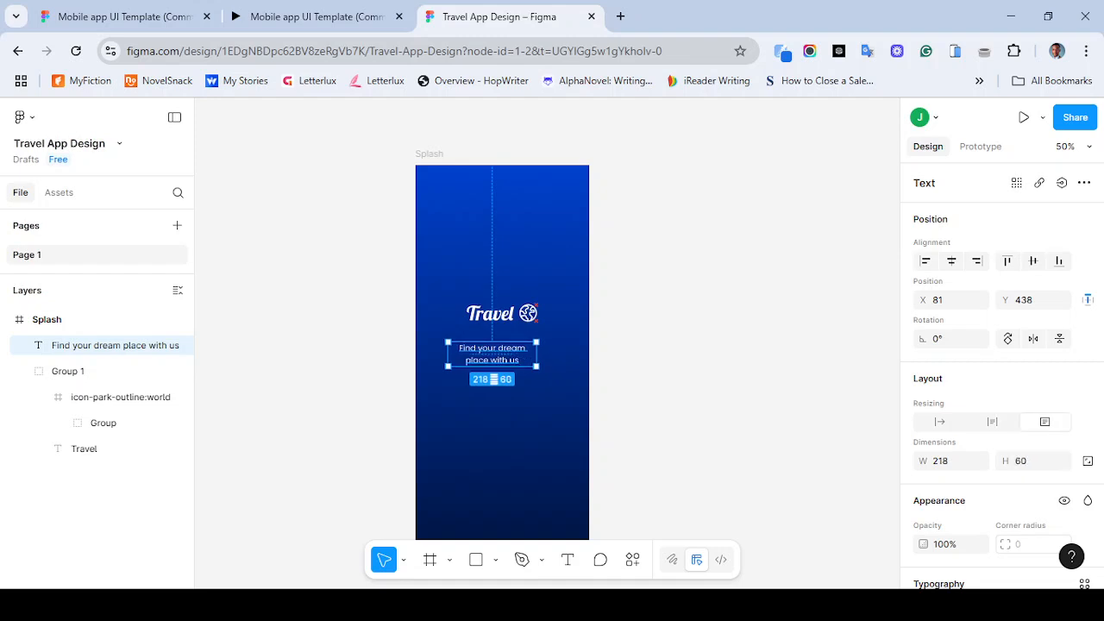
{"action": "left_click_drag", "start_coordinate": [448, 355], "coordinate": [468, 354]}
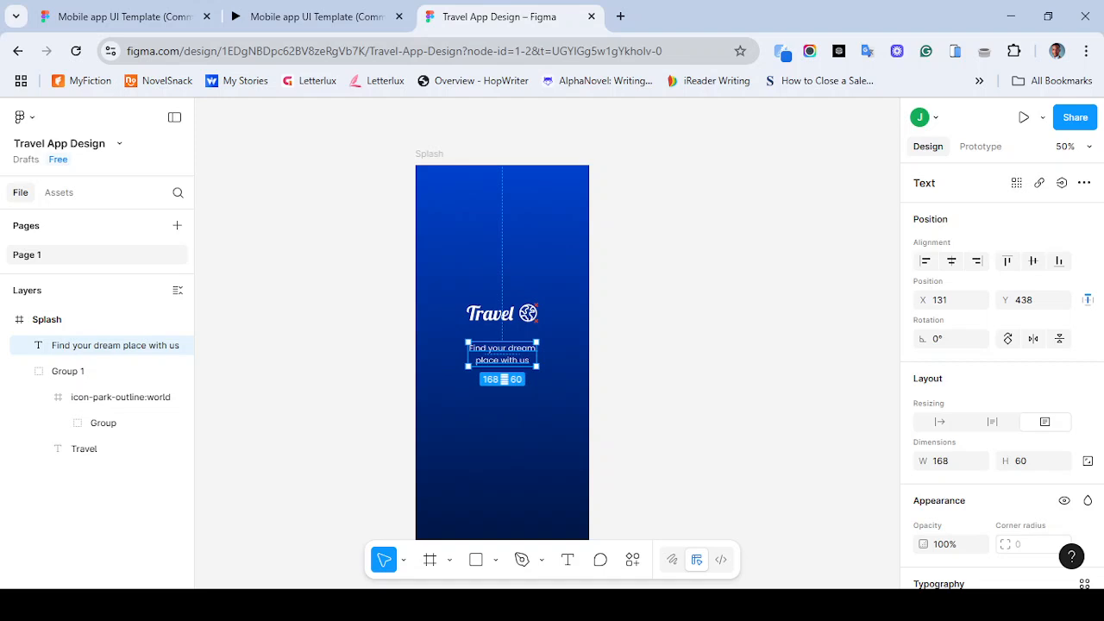
{"action": "left_click_drag", "start_coordinate": [536, 354], "coordinate": [538, 355]}
{"action": "left_click_drag", "start_coordinate": [466, 355], "coordinate": [448, 355]}
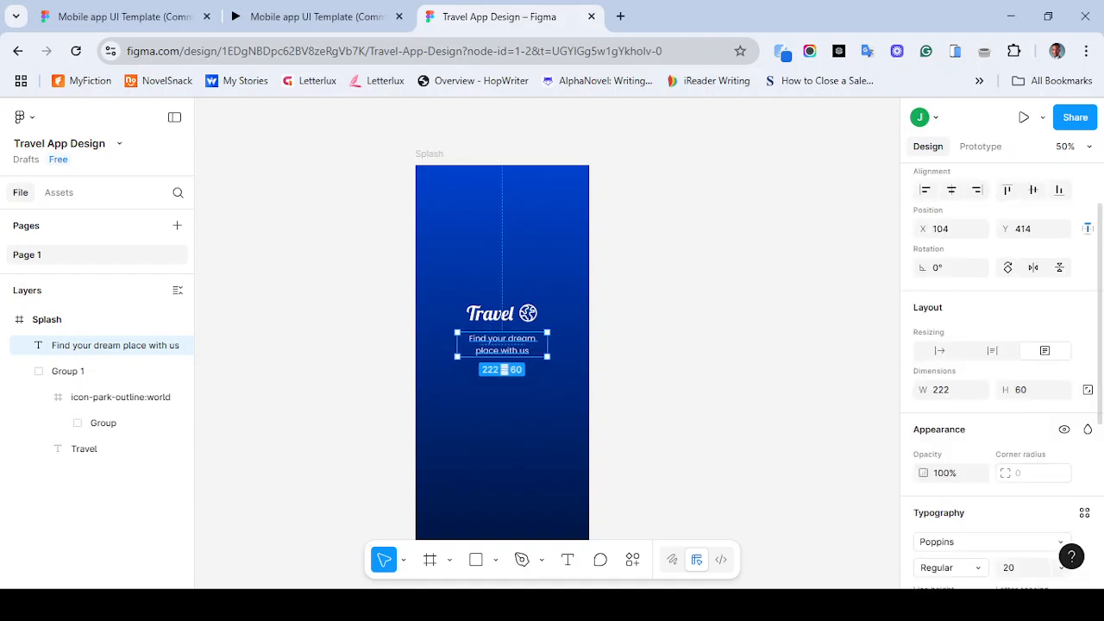
- Change the tagline's font to Roboto
{"action": "left_click", "coordinate": [989, 541]}
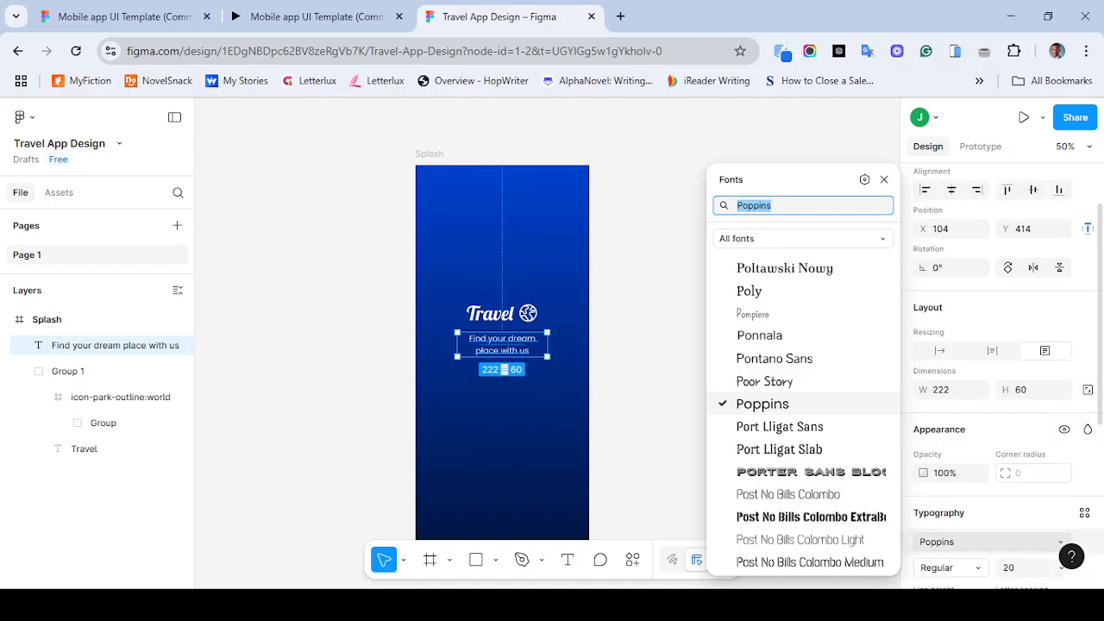
{"action": "type", "text": "ro"}
{"action": "key", "text": "Down"}
{"action": "key", "text": "Return"}
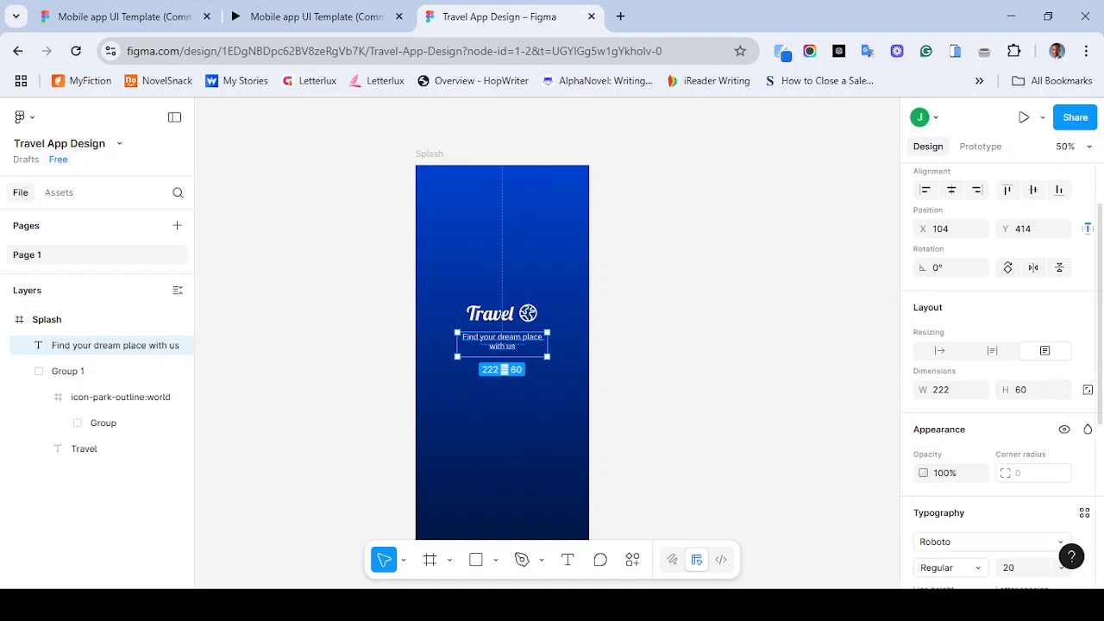
- Set the tagline's vertical text alignment to middle and nudge it slightly down
{"action": "scroll", "coordinate": [1001, 380], "scroll_direction": "down", "scroll_amount": 2}
{"action": "scroll", "coordinate": [1000, 379], "scroll_direction": "down", "scroll_amount": 2}
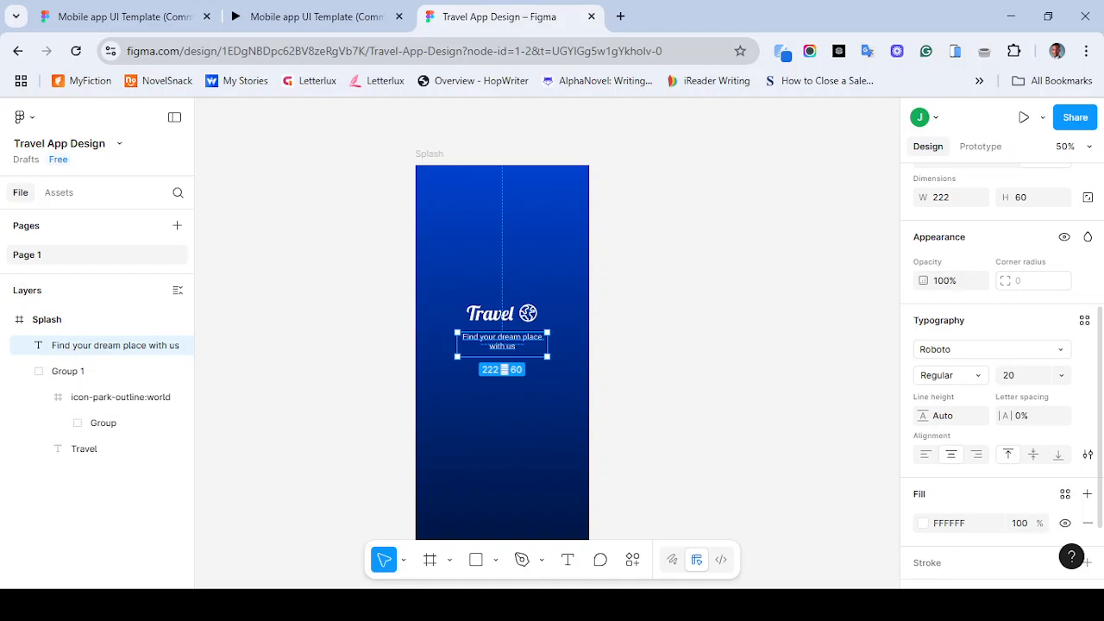
{"action": "left_click", "coordinate": [1034, 454]}
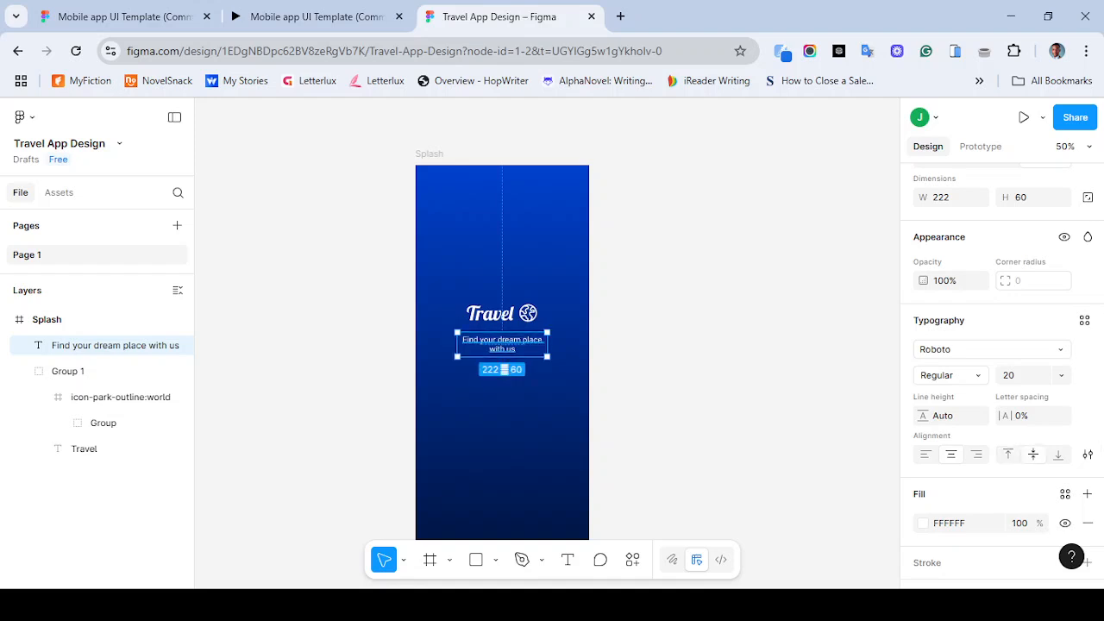
{"action": "key", "text": "shift+Down"}
{"action": "key", "text": "shift+Down"}
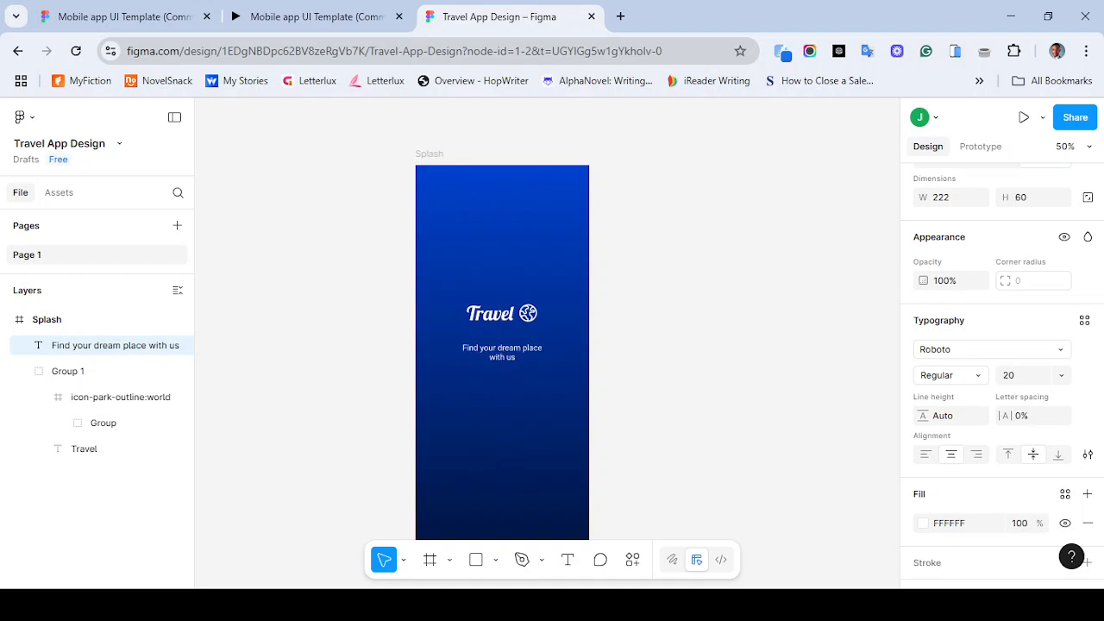
{"action": "key", "text": "shift+Up"}
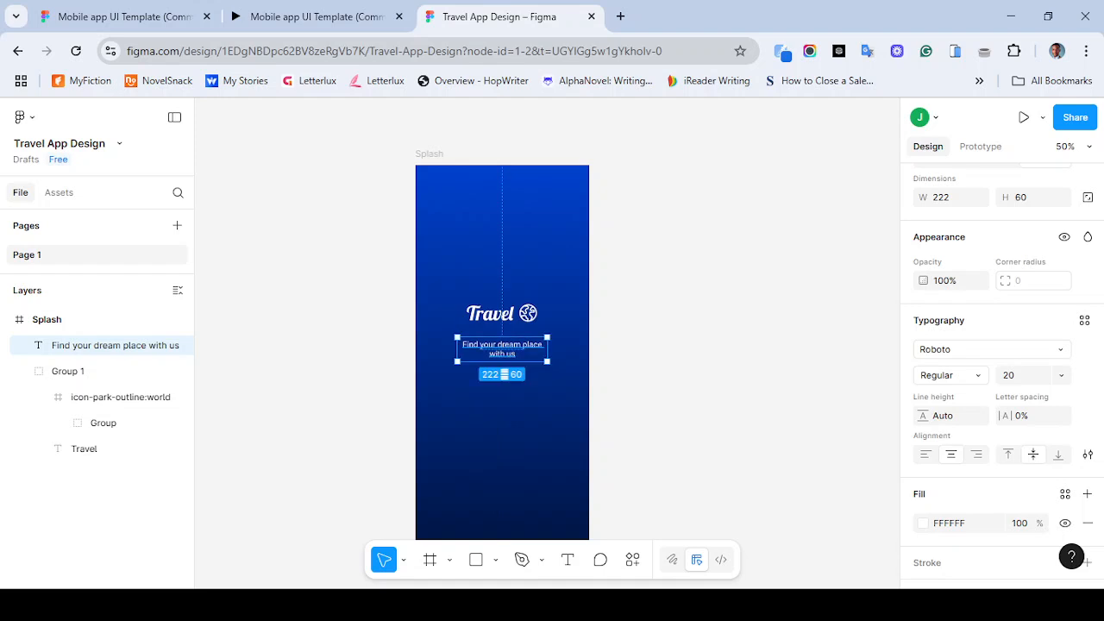
- Group the Travel logo and tagline and center the group vertically in the Splash frame
{"action": "left_click_drag", "start_coordinate": [470, 269], "coordinate": [518, 375]}
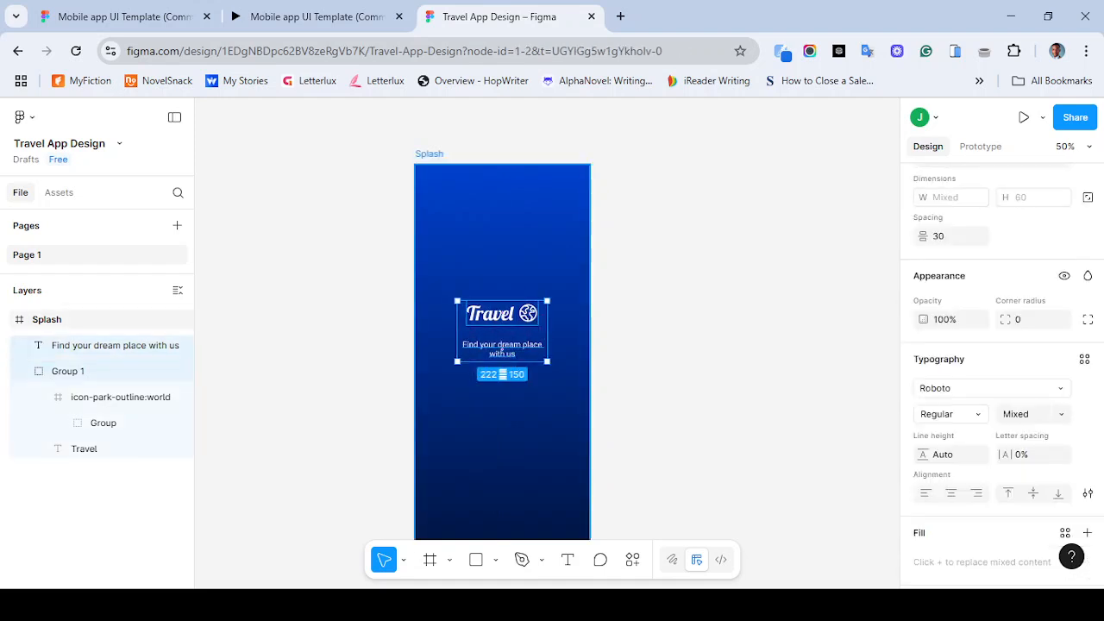
{"action": "key", "text": "ctrl+g"}
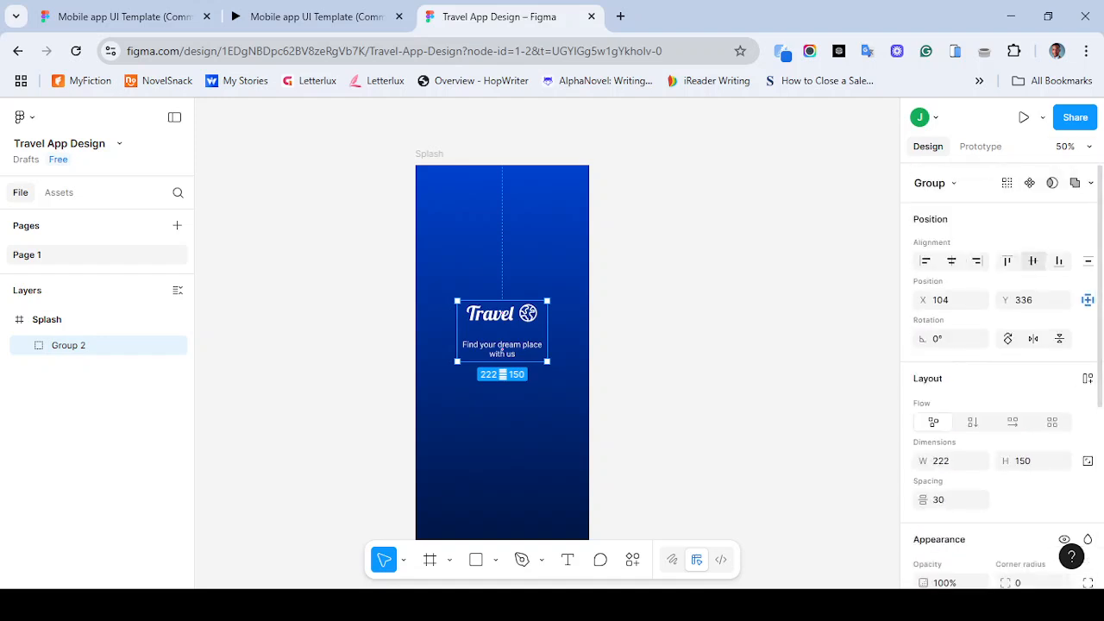
{"action": "left_click", "coordinate": [1032, 261]}
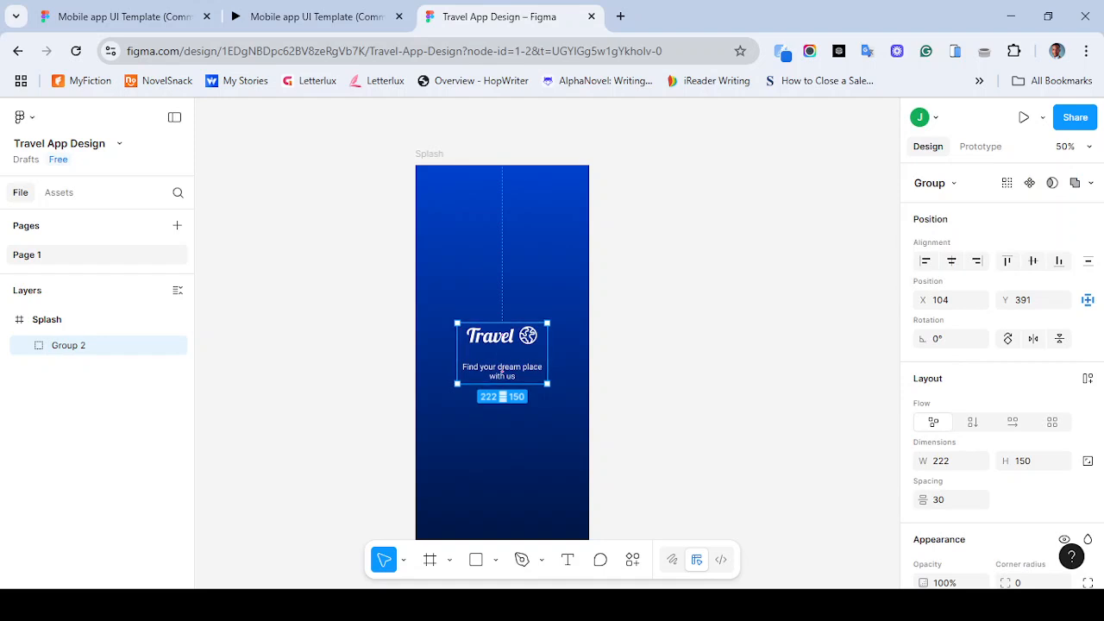
{"action": "key", "text": "Escape"}
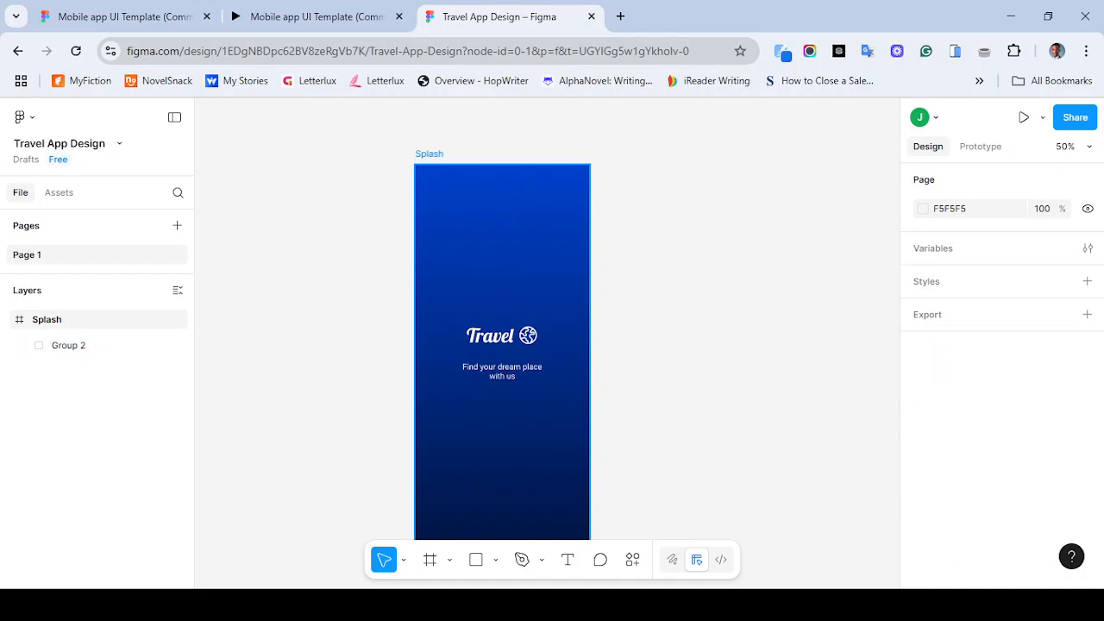
{"action": "left_click", "coordinate": [501, 370]}
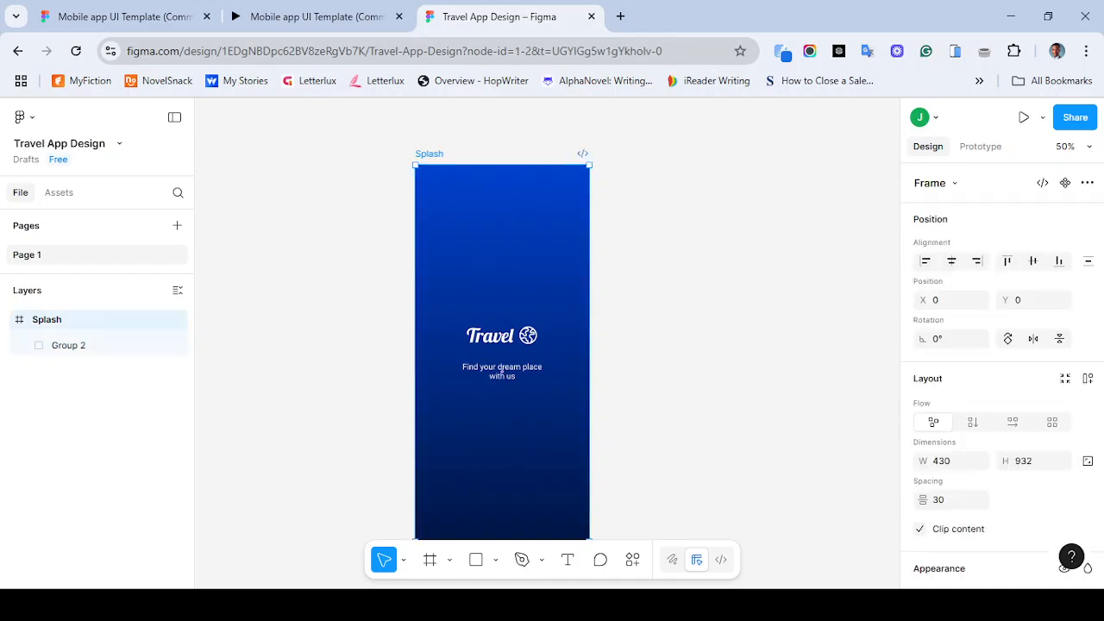
{"action": "key", "text": "Escape"}
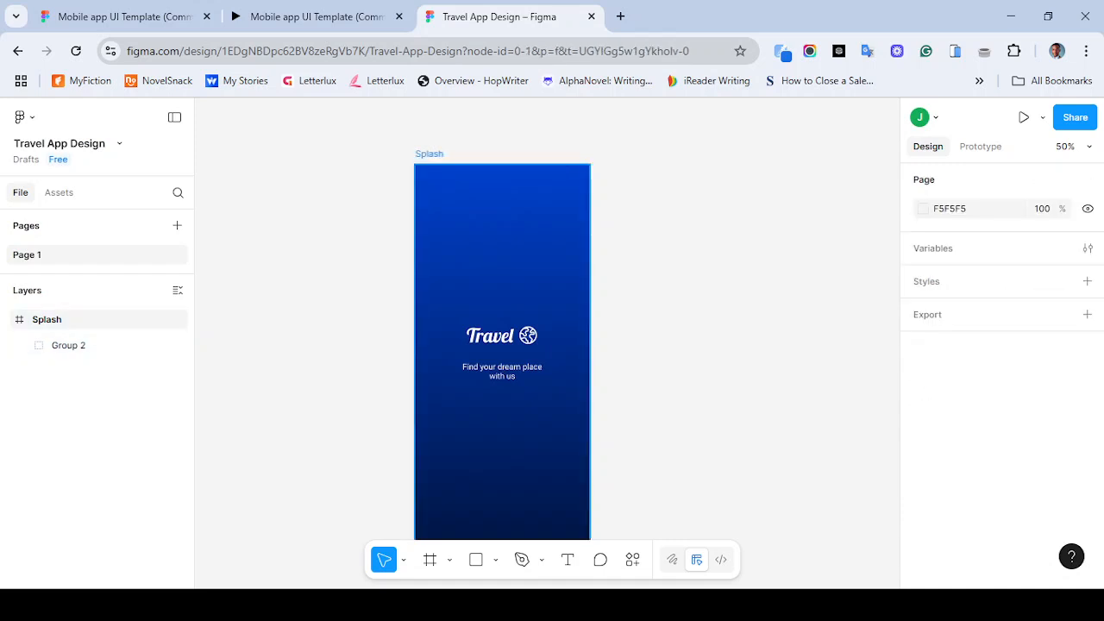
{"action": "left_click", "coordinate": [501, 370]}
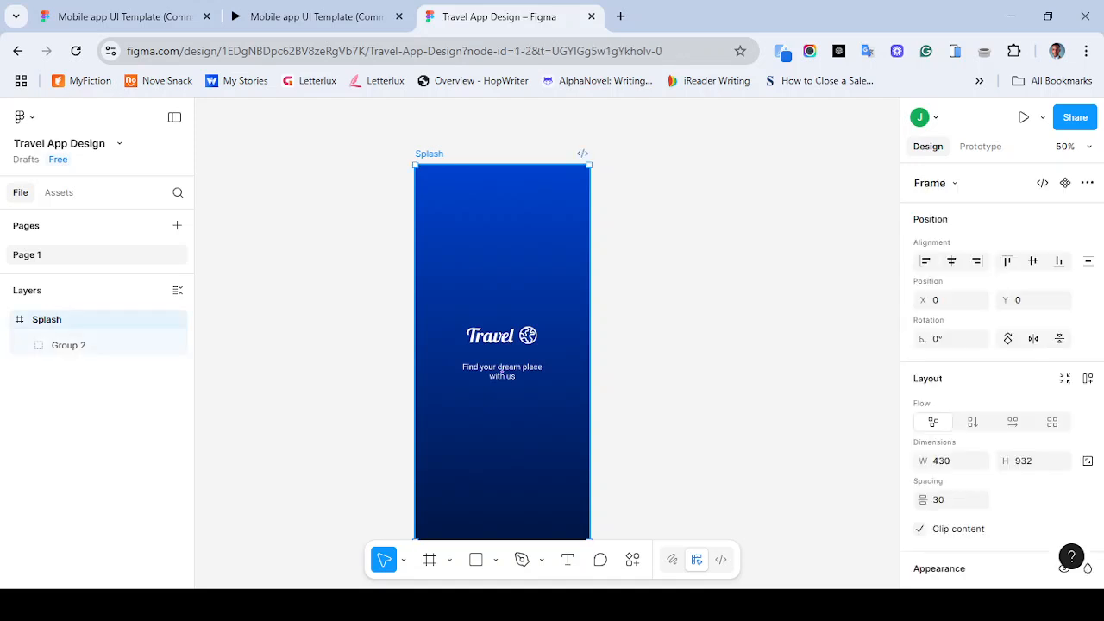
{"action": "left_click_drag", "start_coordinate": [501, 370], "coordinate": [761, 386]}
{"action": "key", "text": "ctrl+z"}
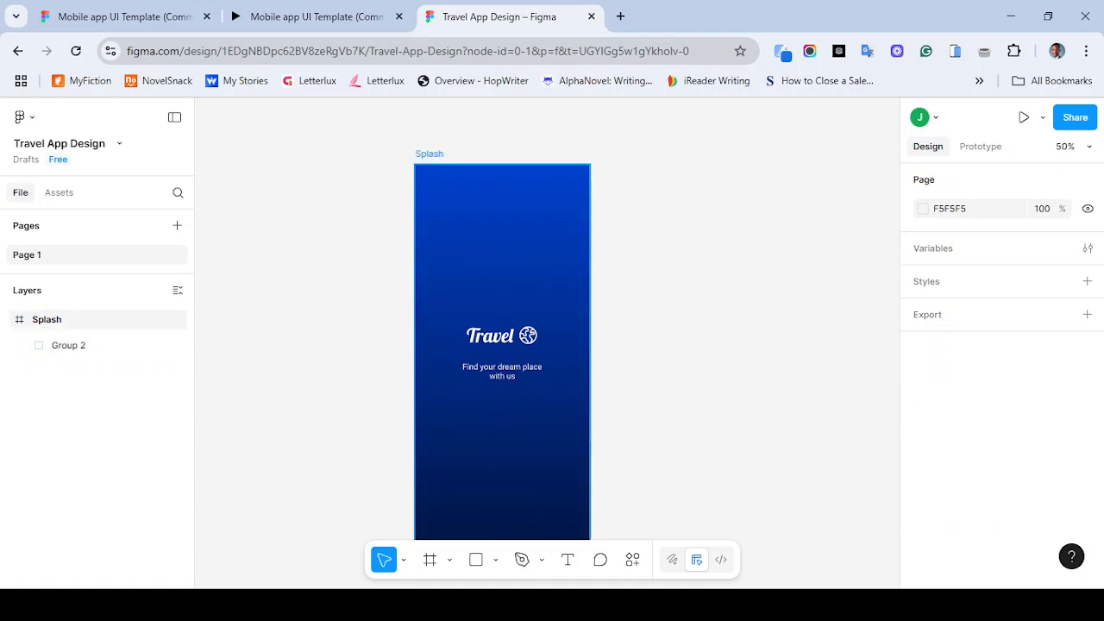
- Duplicate the Splash frame to the right and remove the copy's background fill
{"action": "left_click_drag", "start_coordinate": [429, 153], "coordinate": [703, 153]}
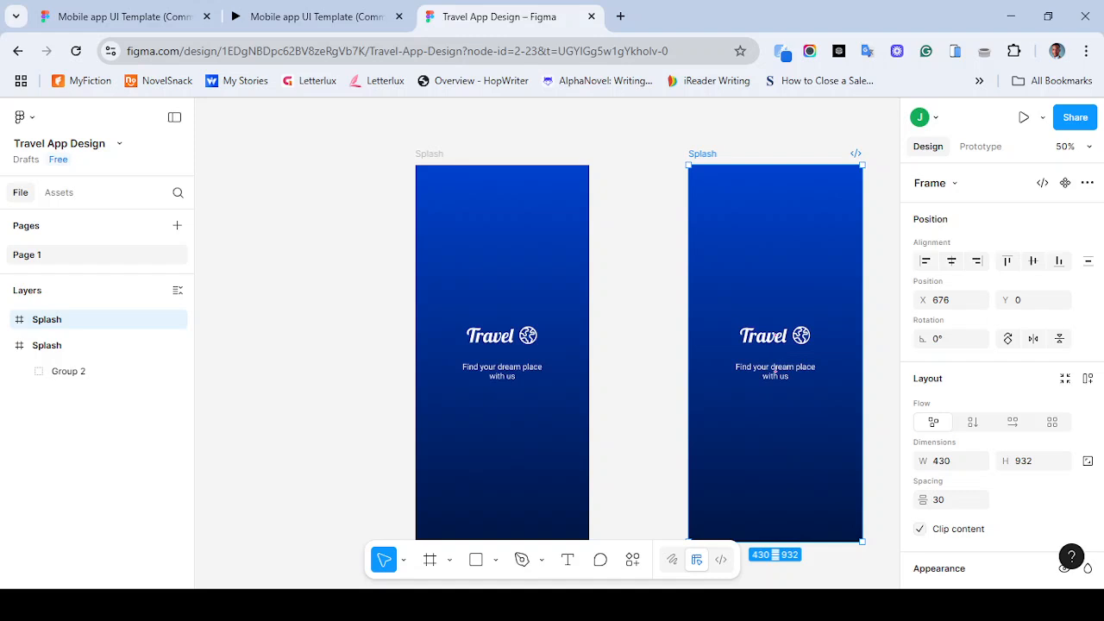
{"action": "left_click", "coordinate": [1087, 183]}
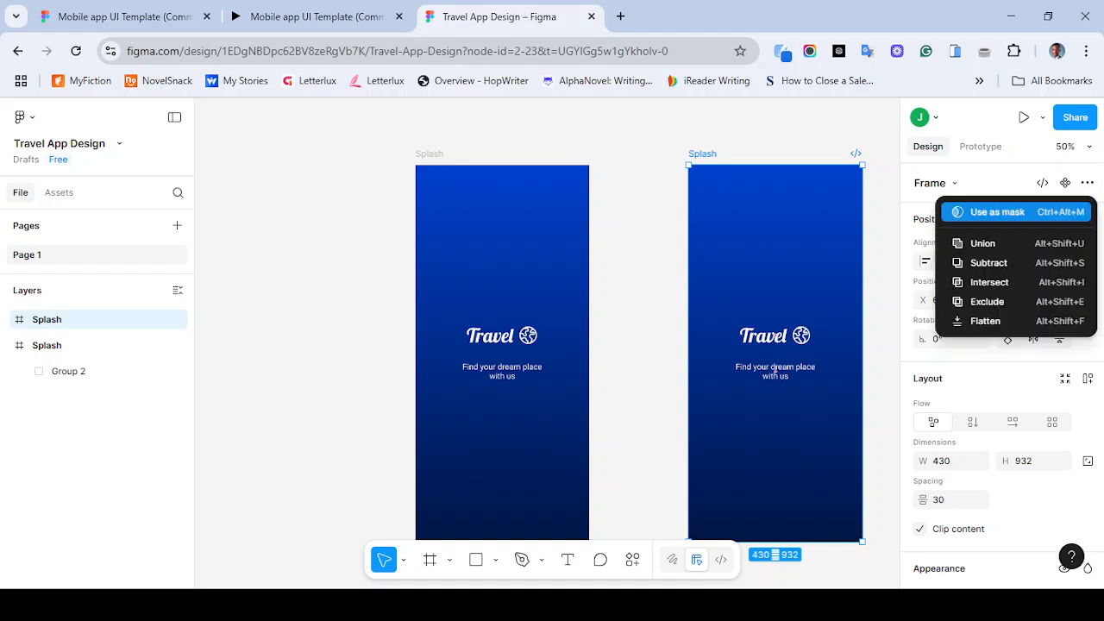
{"action": "key", "text": "Escape"}
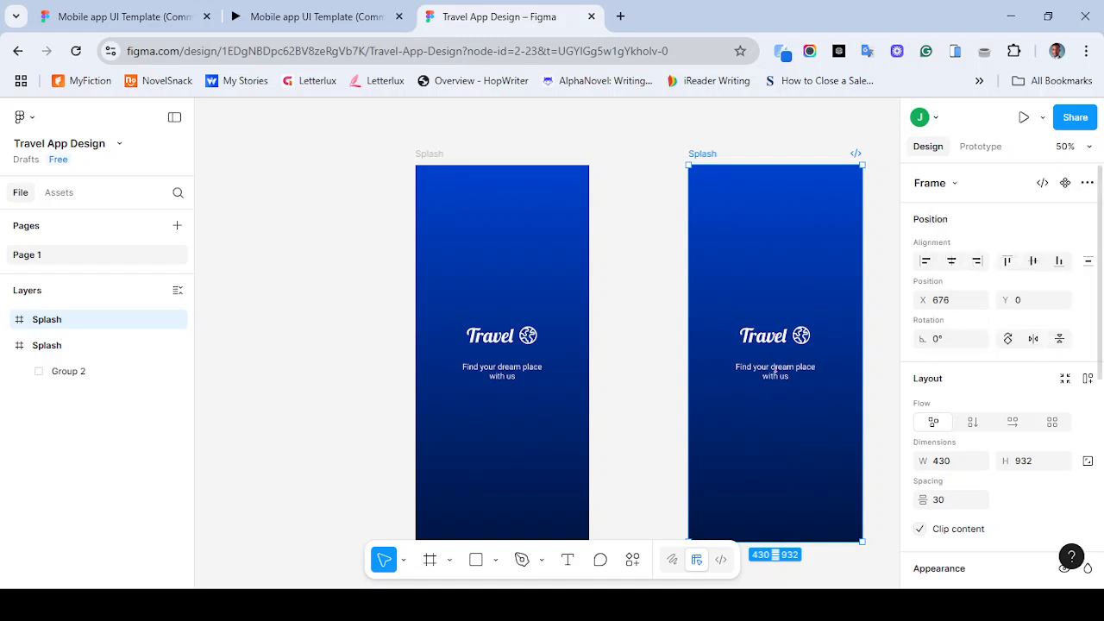
{"action": "scroll", "coordinate": [1018, 388], "scroll_direction": "down", "scroll_amount": 3}
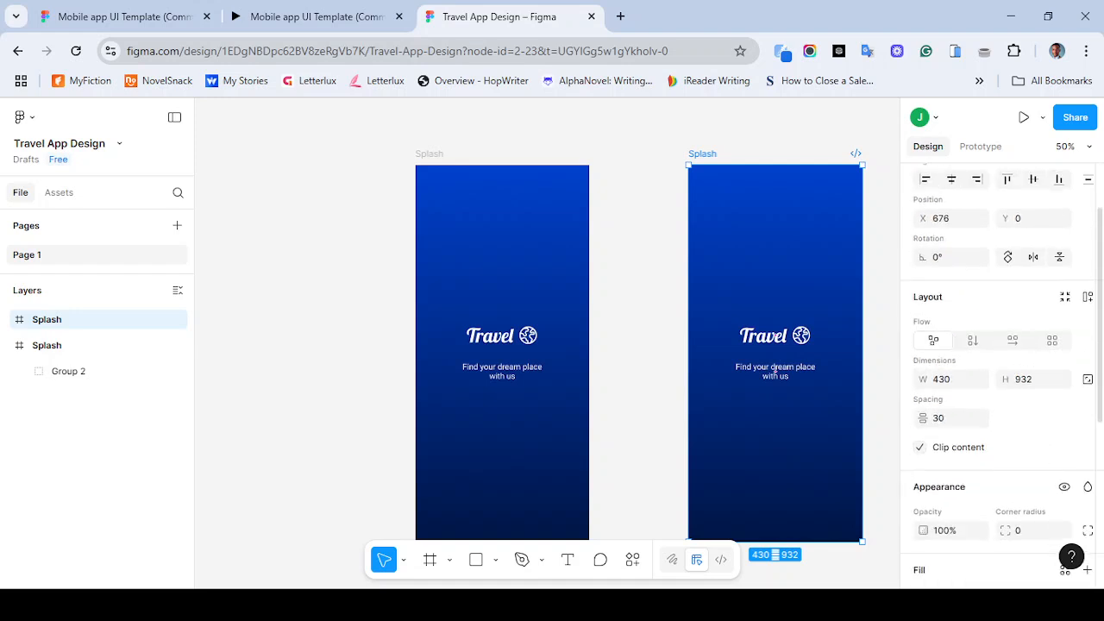
{"action": "left_click", "coordinate": [1088, 425]}
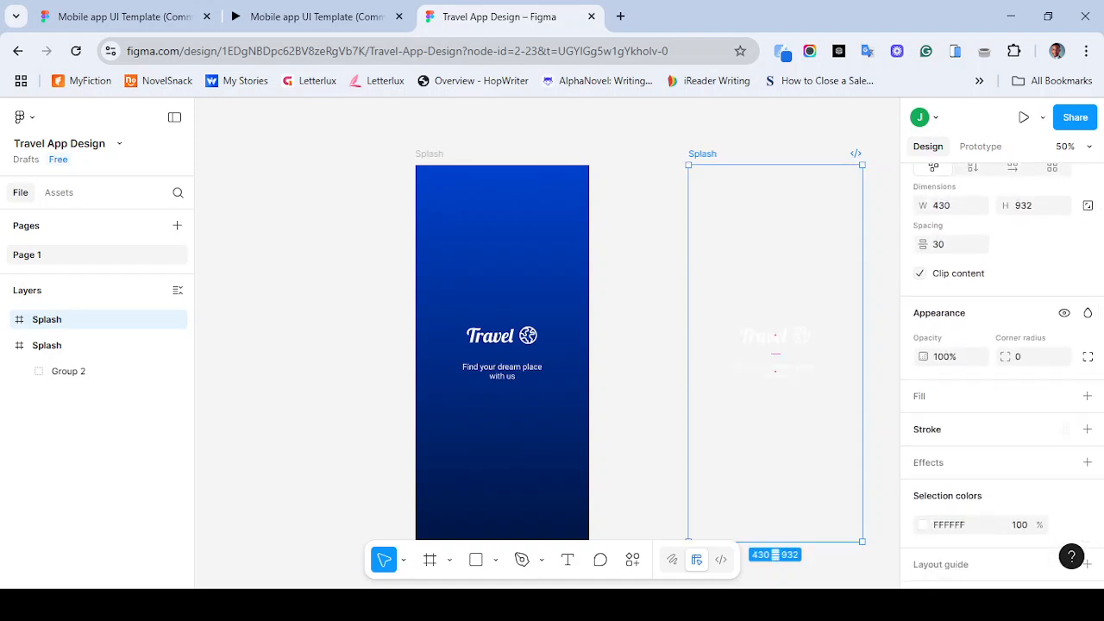
- Delete the logo group from the duplicated frame and give that frame a white FFFFFF fill
{"action": "left_click", "coordinate": [775, 354]}
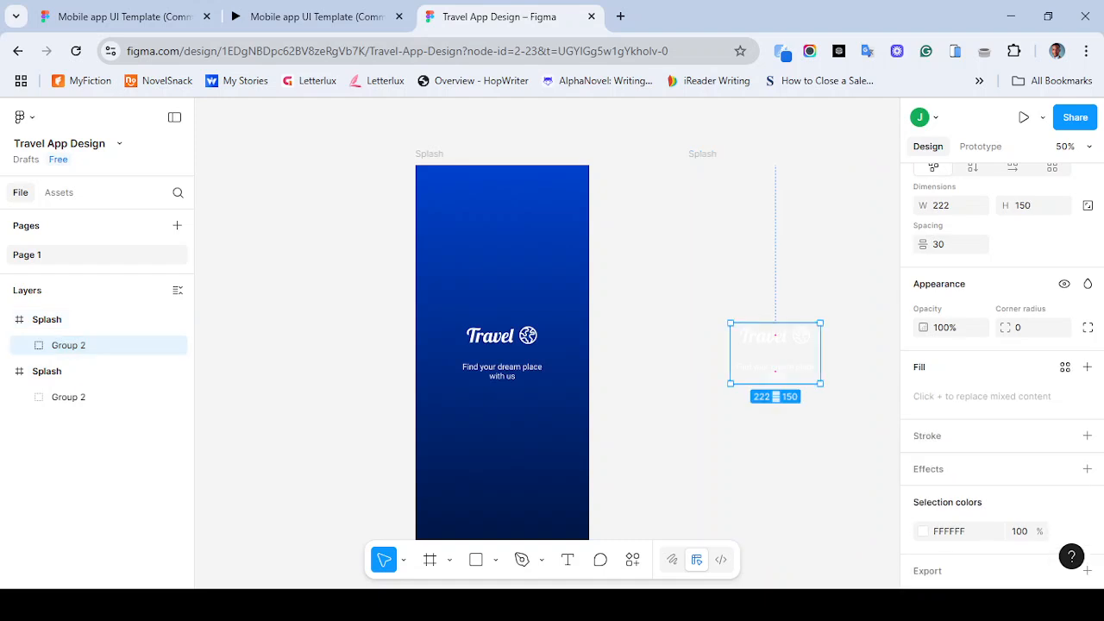
{"action": "key", "text": "Delete"}
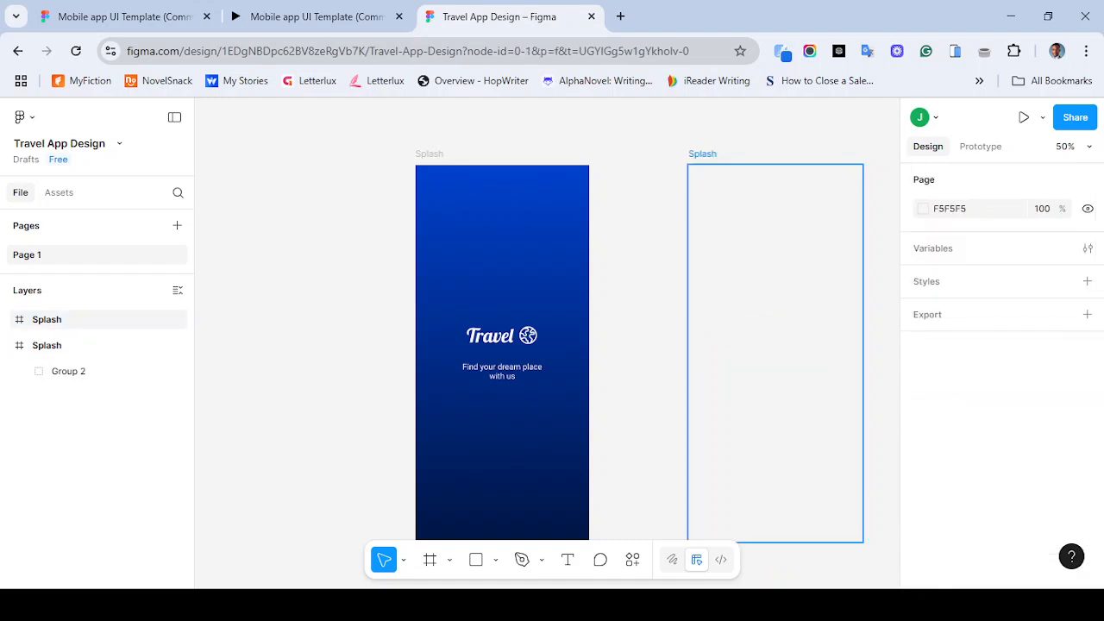
{"action": "scroll", "coordinate": [996, 362], "scroll_direction": "down", "scroll_amount": 3}
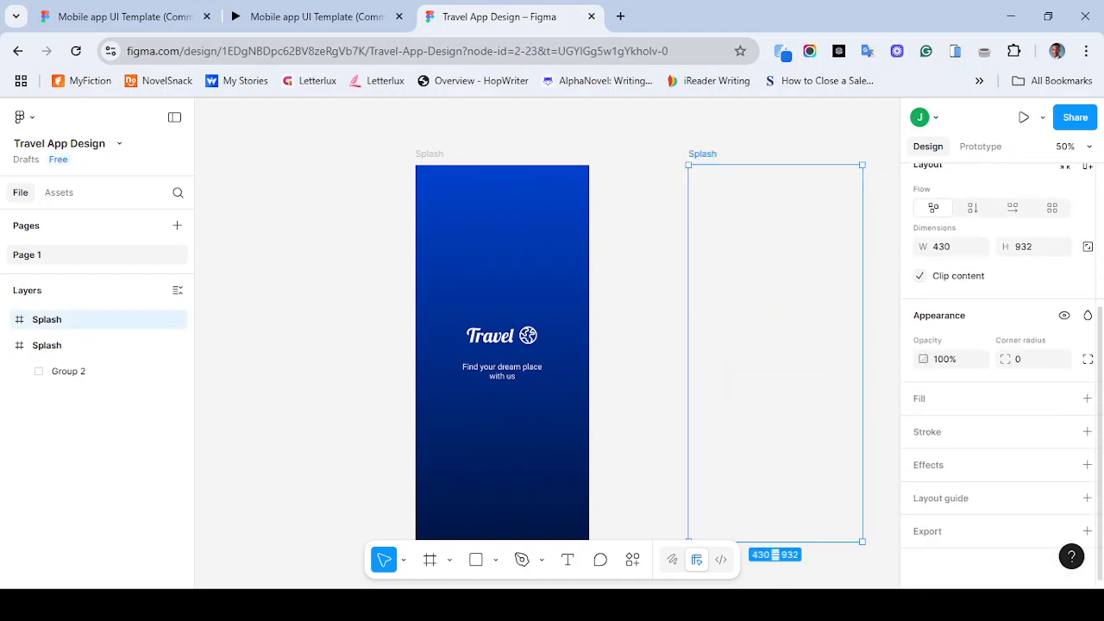
{"action": "left_click", "coordinate": [1087, 398]}
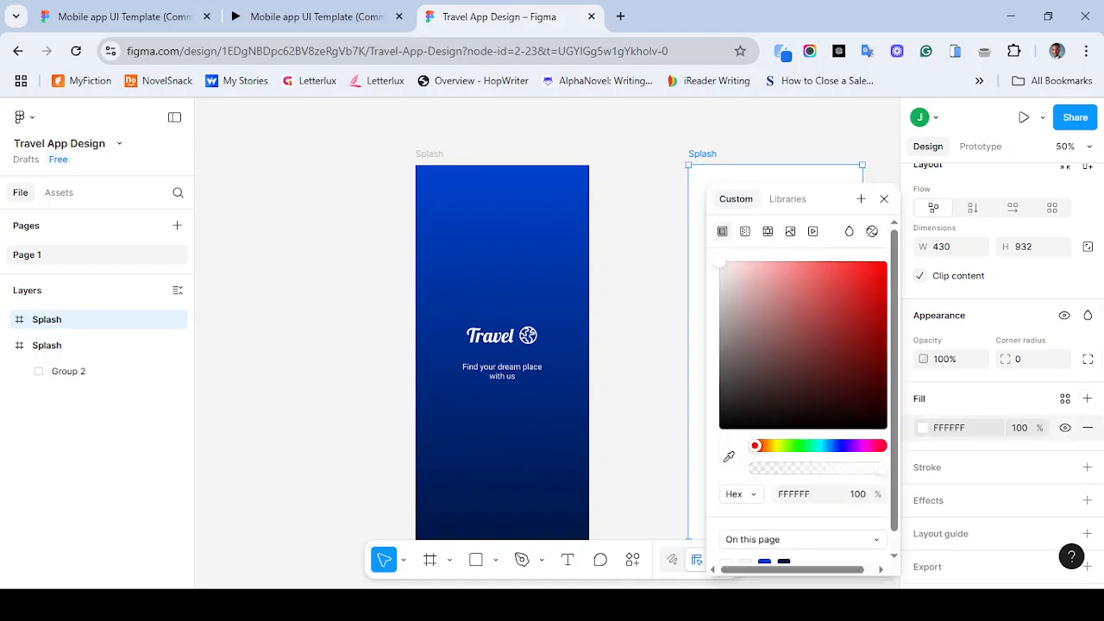
{"action": "left_click", "coordinate": [884, 198]}
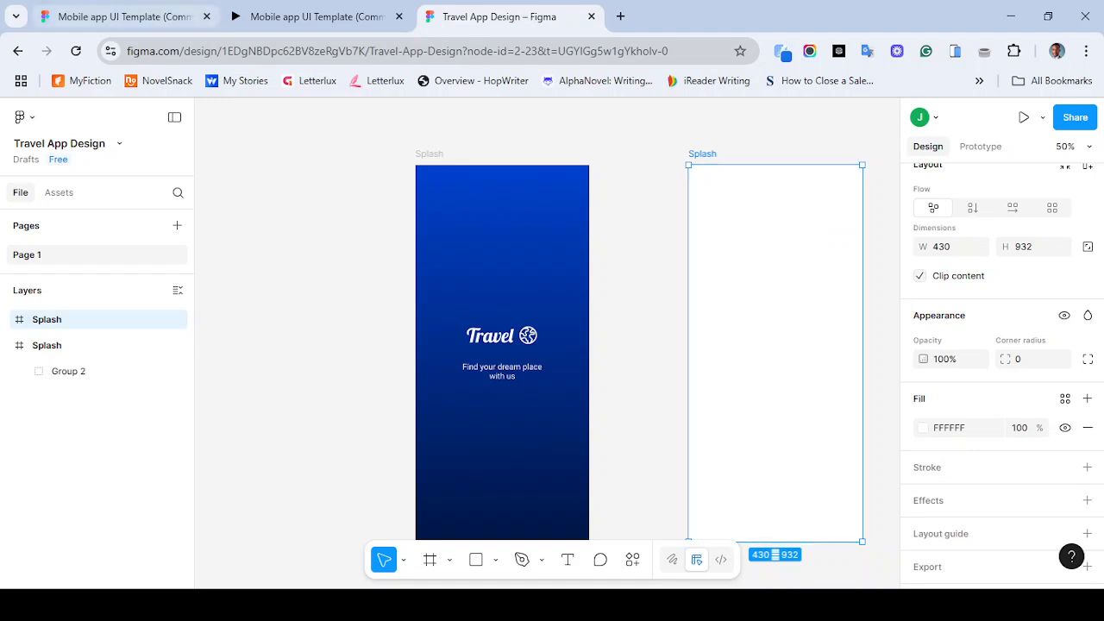
- Rename the duplicated frame as Welcome screen
{"action": "left_click", "coordinate": [120, 17]}
{"action": "left_click", "coordinate": [341, 16]}
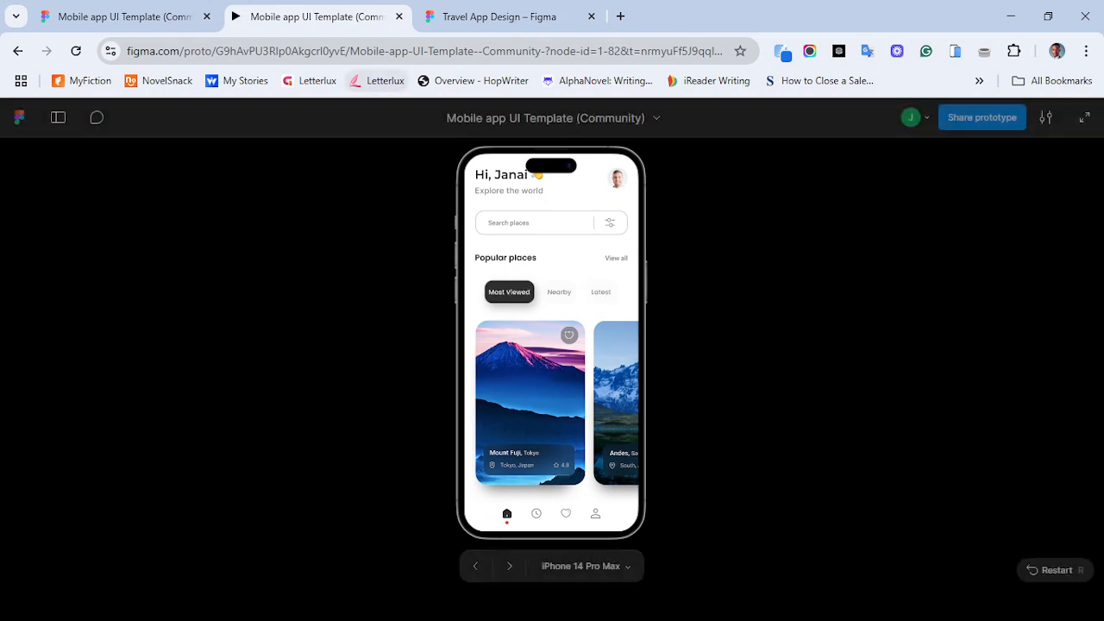
{"action": "left_click", "coordinate": [498, 16]}
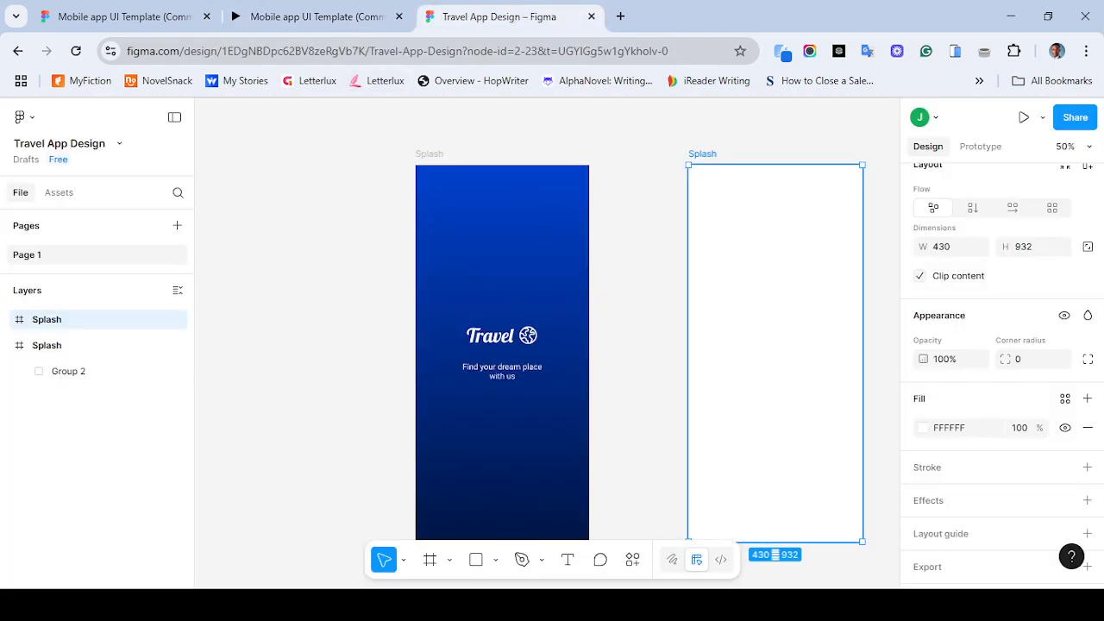
{"action": "double_click", "coordinate": [702, 153]}
{"action": "key", "text": "BackSpace"}
{"action": "type", "text": "Welcome screen"}
{"action": "key", "text": "Return"}
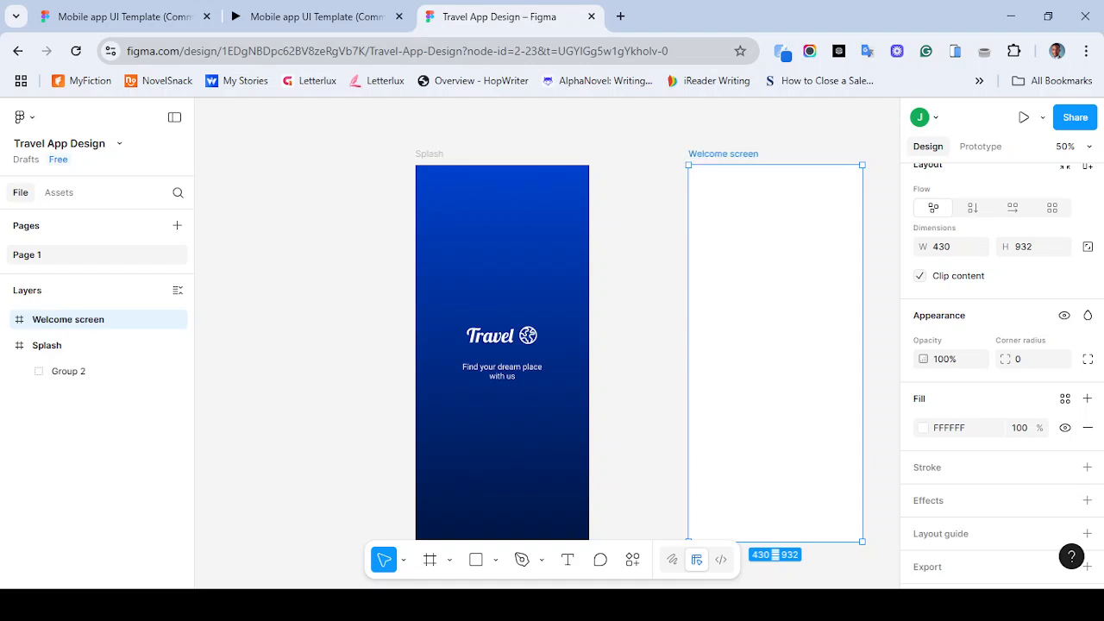
- Compare the empty Welcome screen frame with the reference prototype's home screen
{"action": "left_click", "coordinate": [345, 16]}
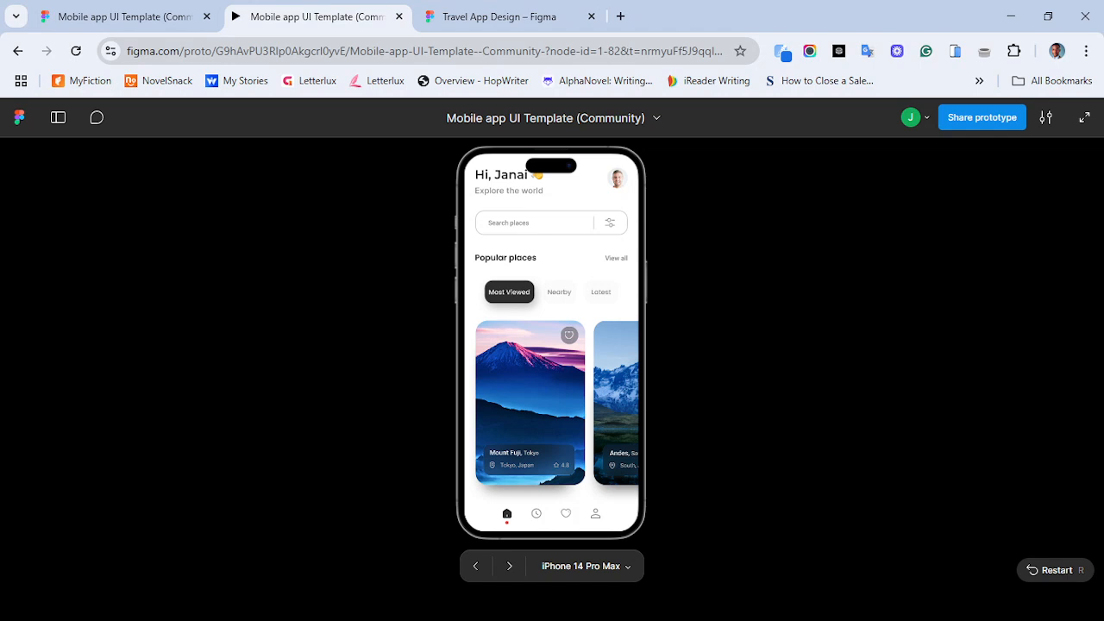
{"action": "left_click", "coordinate": [500, 16]}
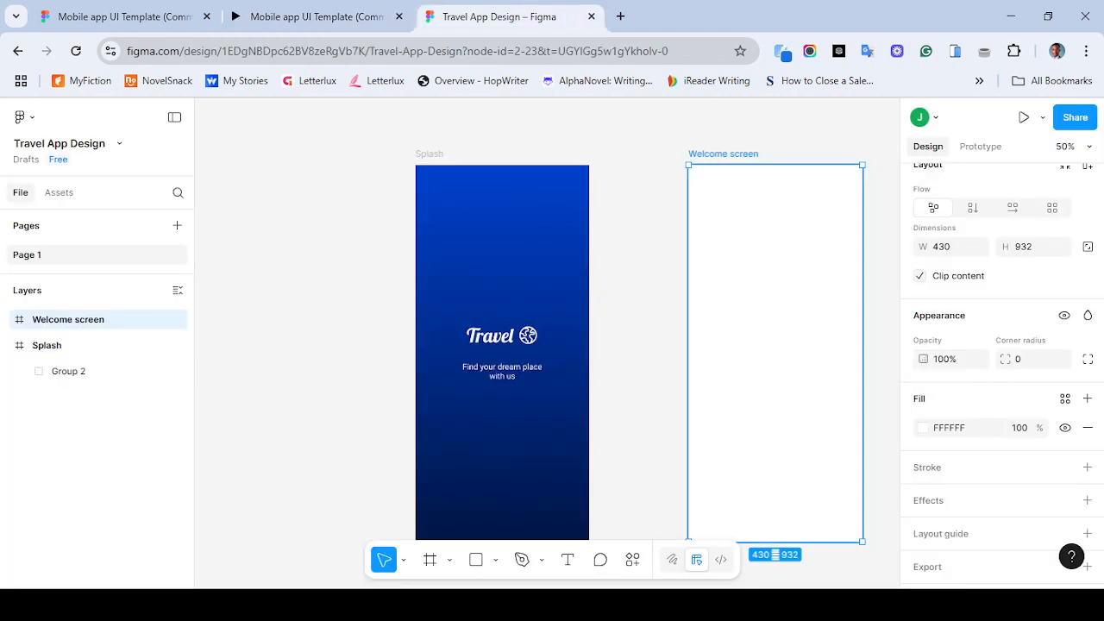
{"action": "left_click", "coordinate": [567, 559]}
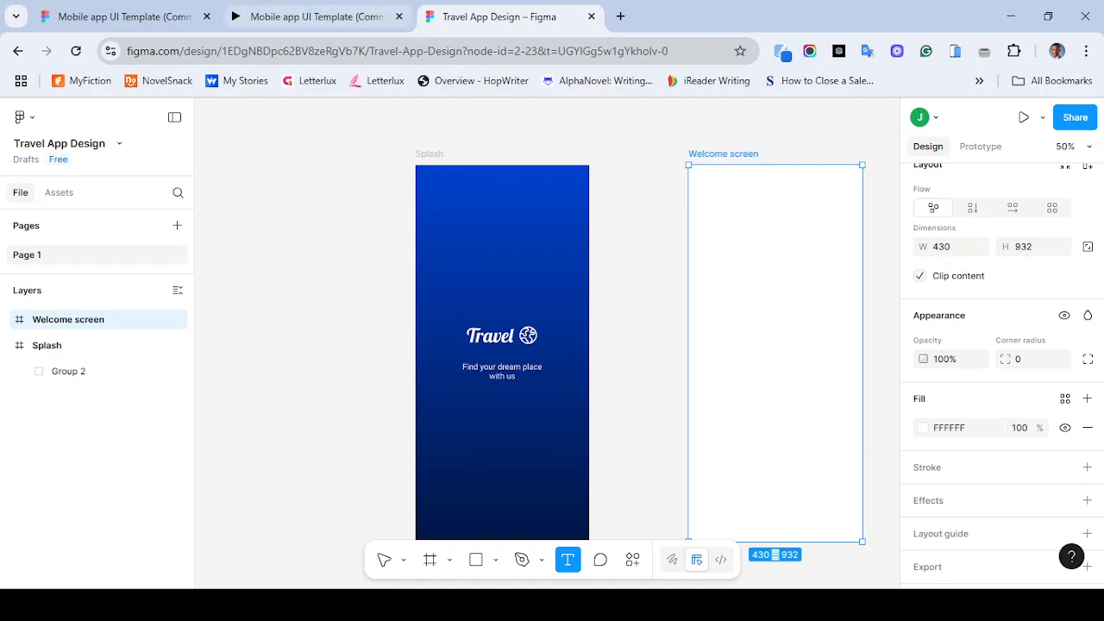
{"action": "left_click", "coordinate": [310, 16]}
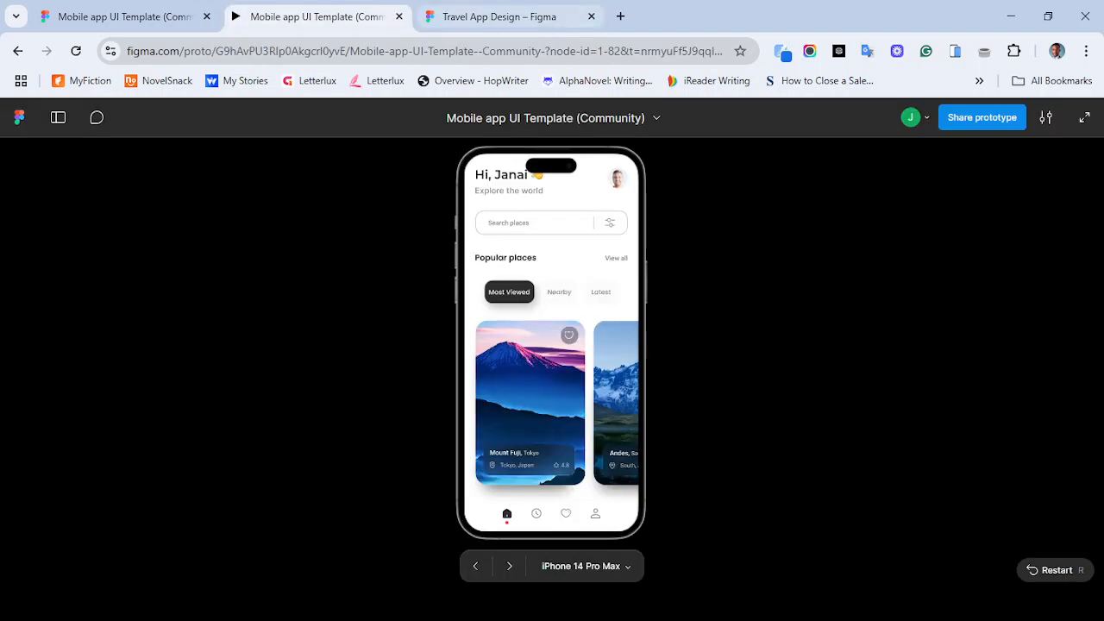
{"action": "key", "text": "ctrl+Tab"}
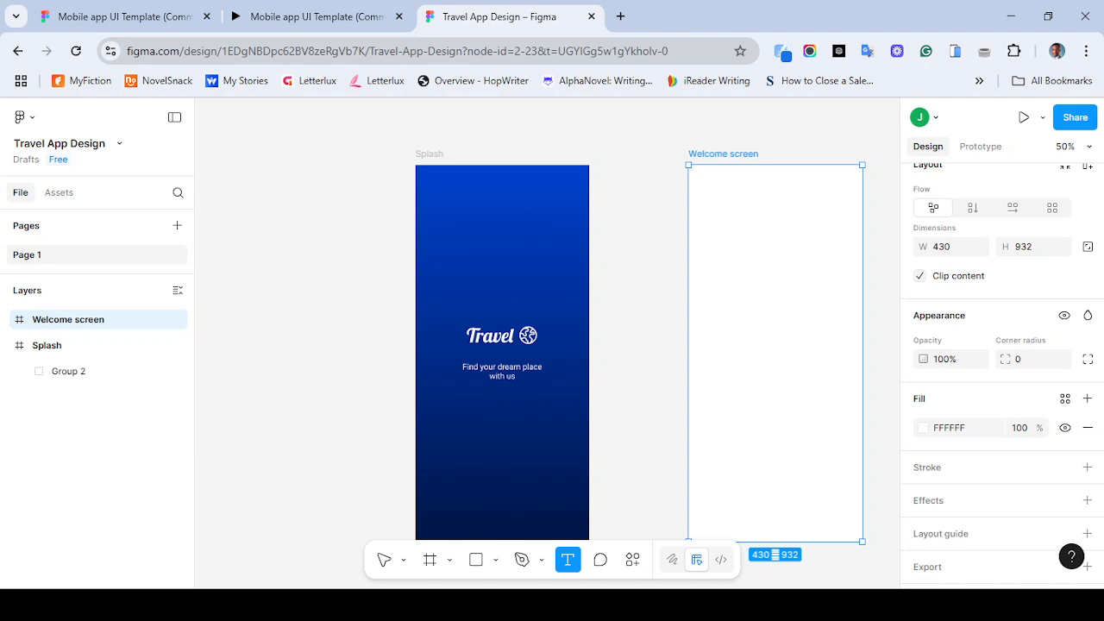
{"action": "key", "text": "ctrl+shift+Tab"}
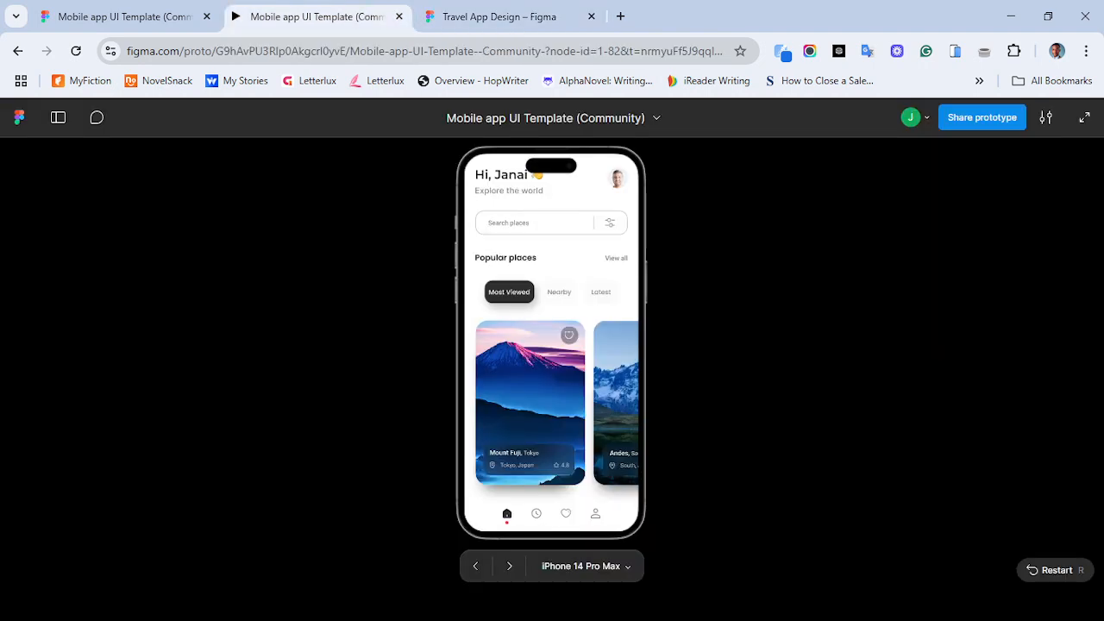
{"action": "key", "text": "ctrl+Tab"}
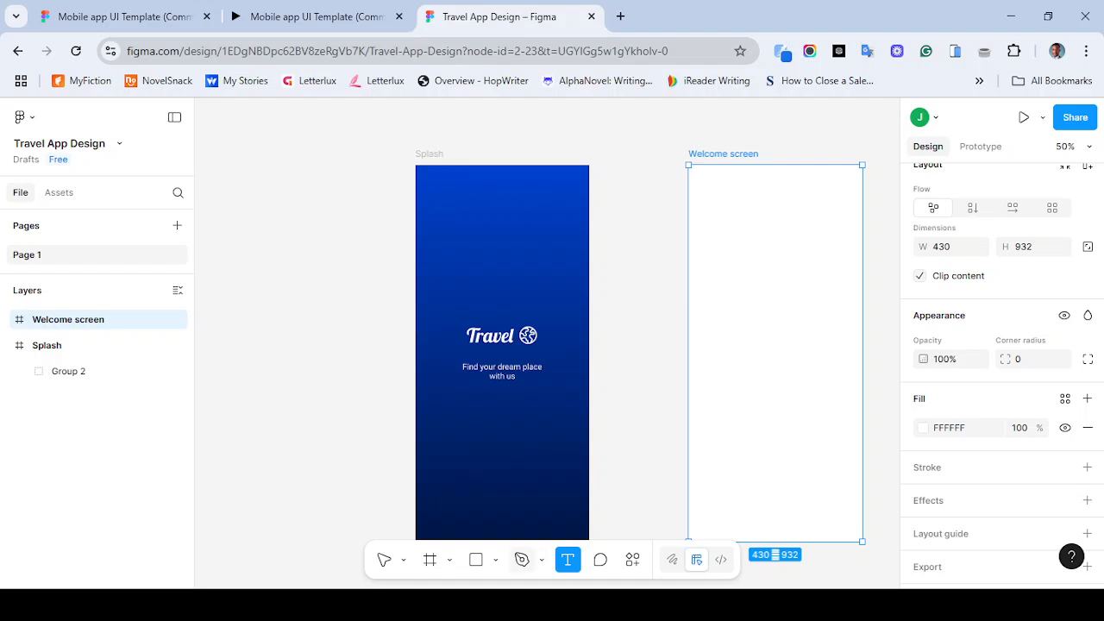
{"action": "left_click", "coordinate": [384, 559]}
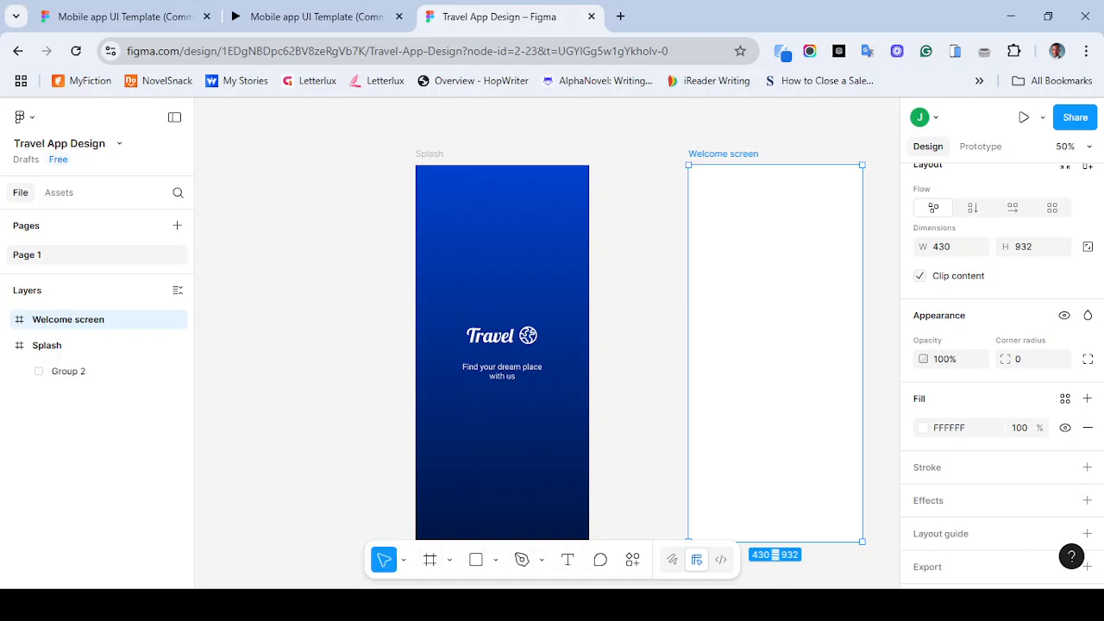
- Add a layout guide to the Welcome screen frame and switch it to 12 columns
{"action": "scroll", "coordinate": [1000, 371], "scroll_direction": "up", "scroll_amount": 2}
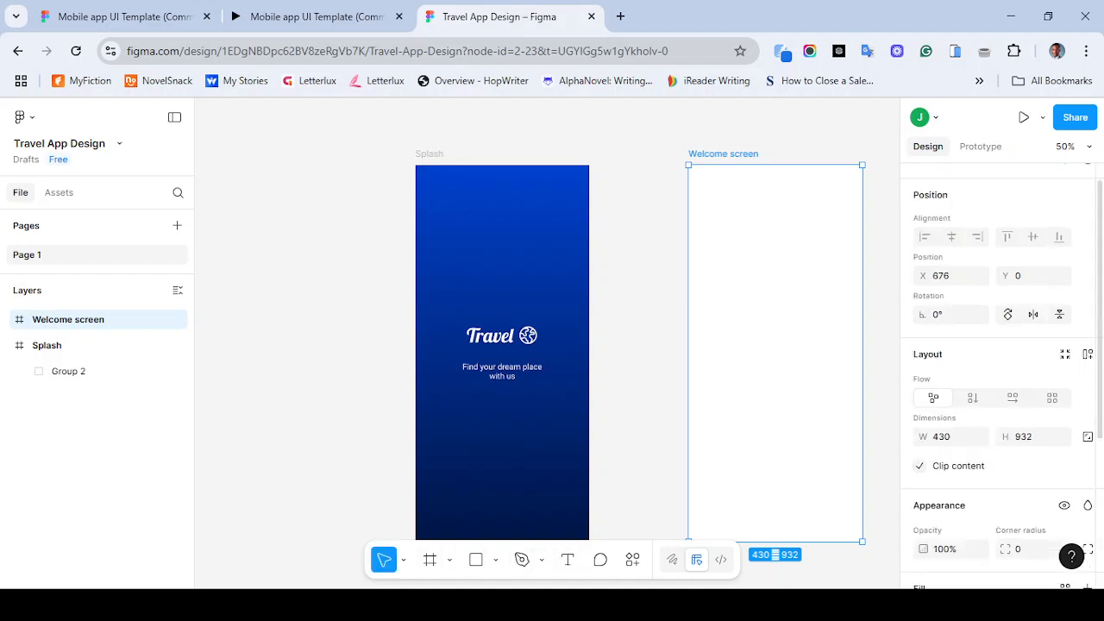
{"action": "scroll", "coordinate": [1000, 371], "scroll_direction": "down", "scroll_amount": 3}
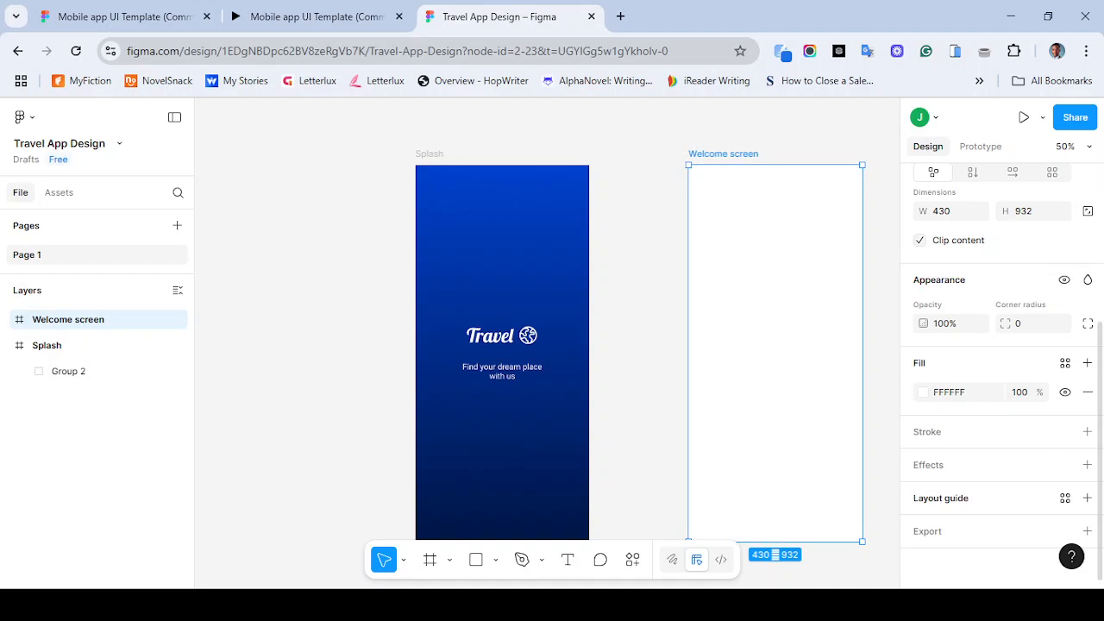
{"action": "left_click", "coordinate": [1087, 498]}
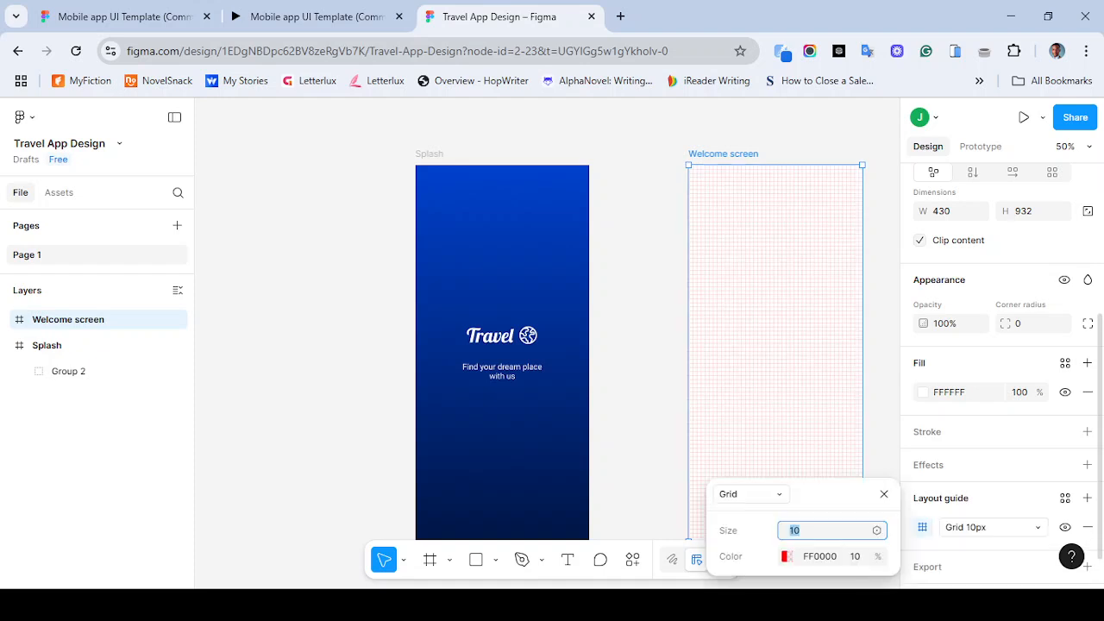
{"action": "key", "text": "Escape"}
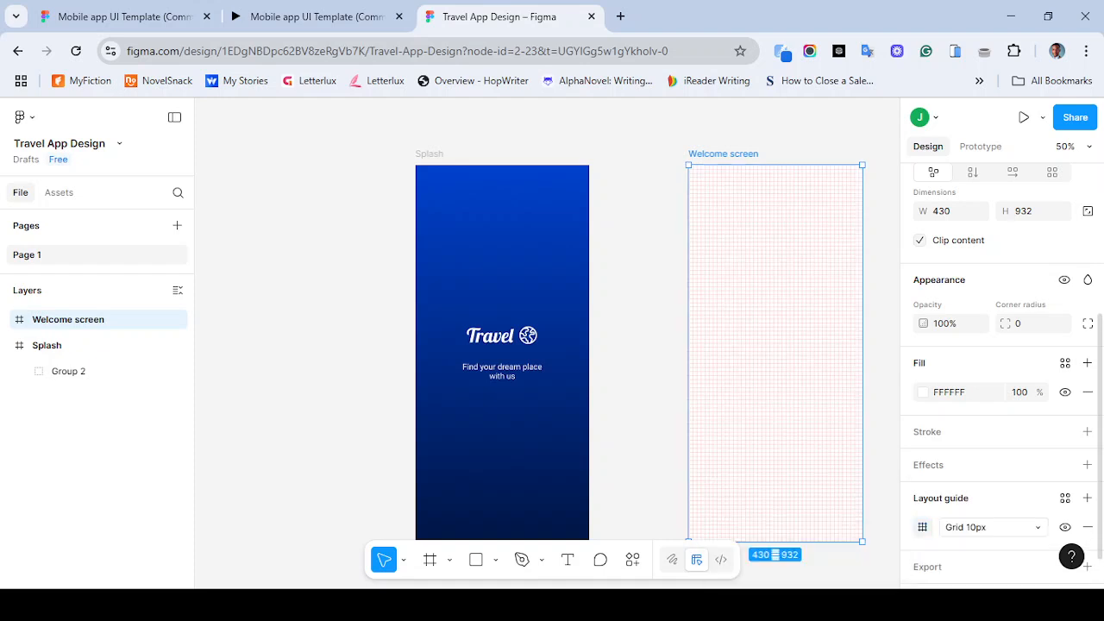
{"action": "left_click", "coordinate": [923, 527]}
{"action": "left_click", "coordinate": [749, 494]}
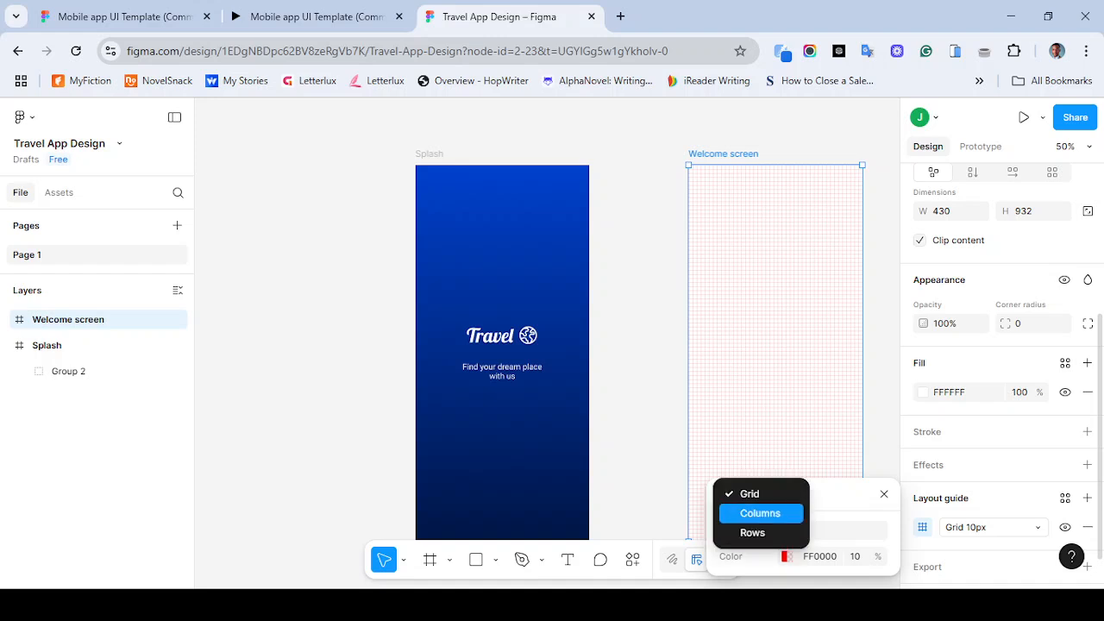
{"action": "left_click", "coordinate": [760, 513]}
{"action": "left_click_drag", "start_coordinate": [828, 495], "coordinate": [834, 415]}
{"action": "left_click", "coordinate": [824, 452]}
{"action": "double_click", "coordinate": [819, 452]}
{"action": "type", "text": "12"}
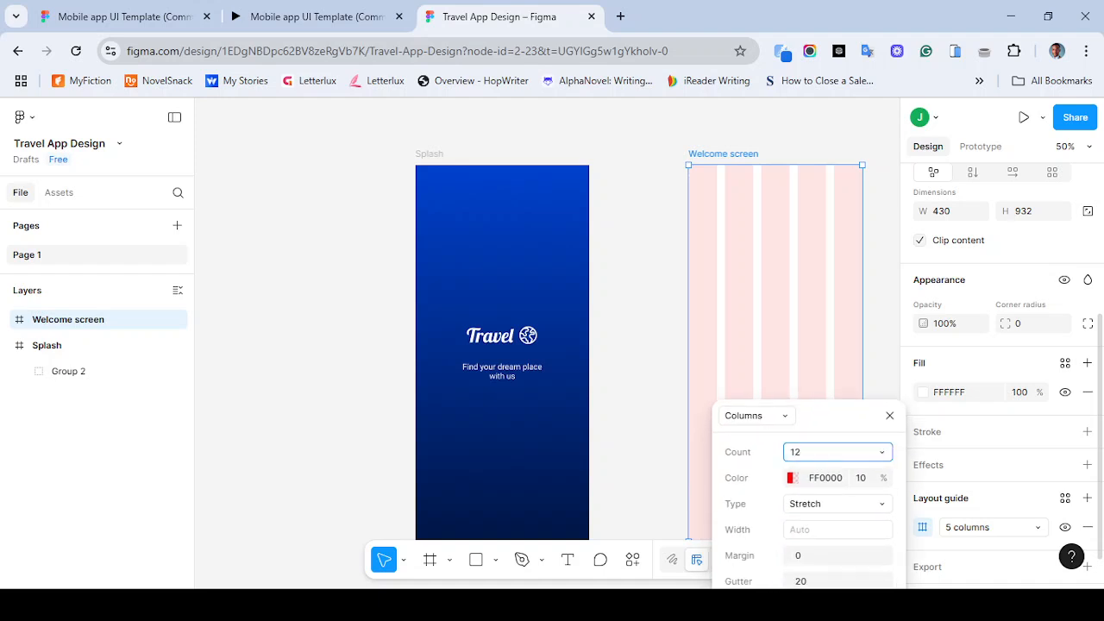
{"action": "key", "text": "Return"}
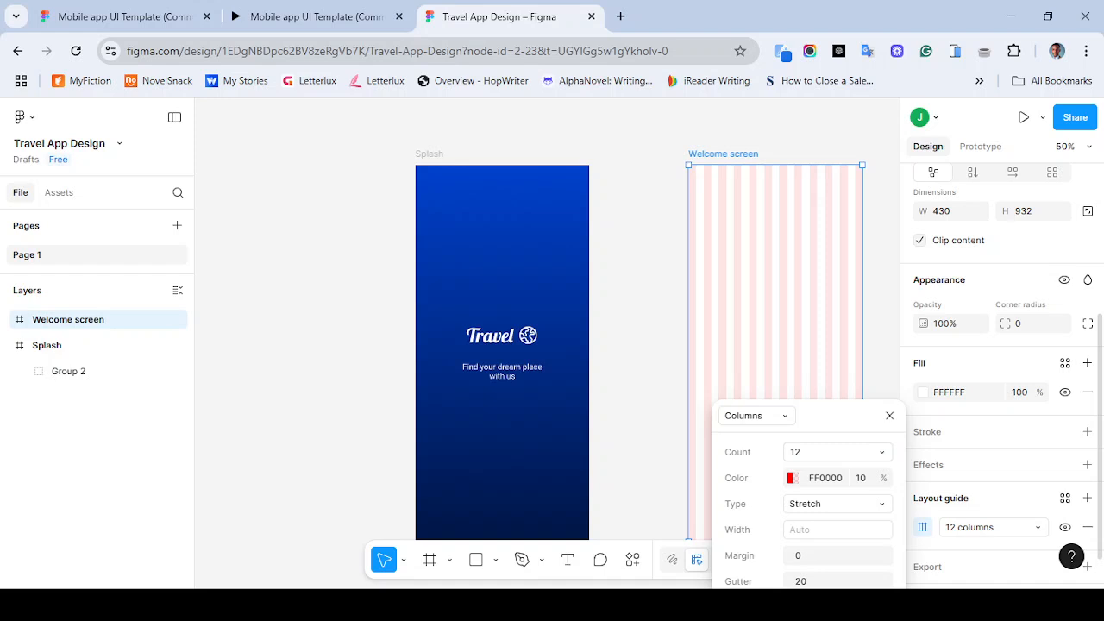
- Set the column guide's margin to 40
{"action": "left_click_drag", "start_coordinate": [837, 416], "coordinate": [845, 375]}
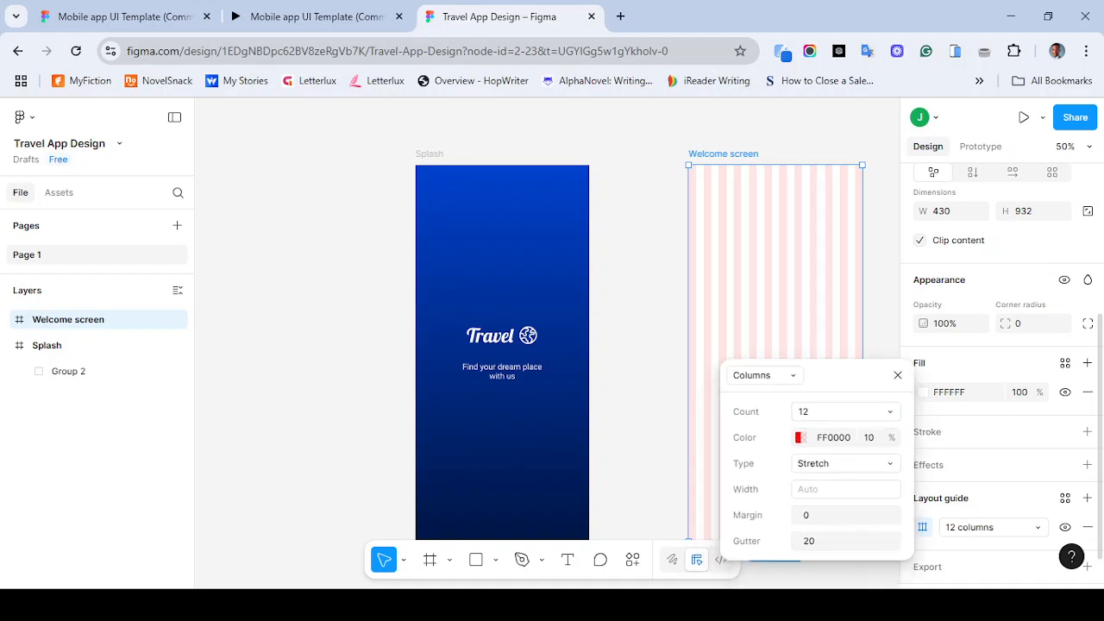
{"action": "left_click", "coordinate": [835, 516]}
{"action": "left_click", "coordinate": [835, 541]}
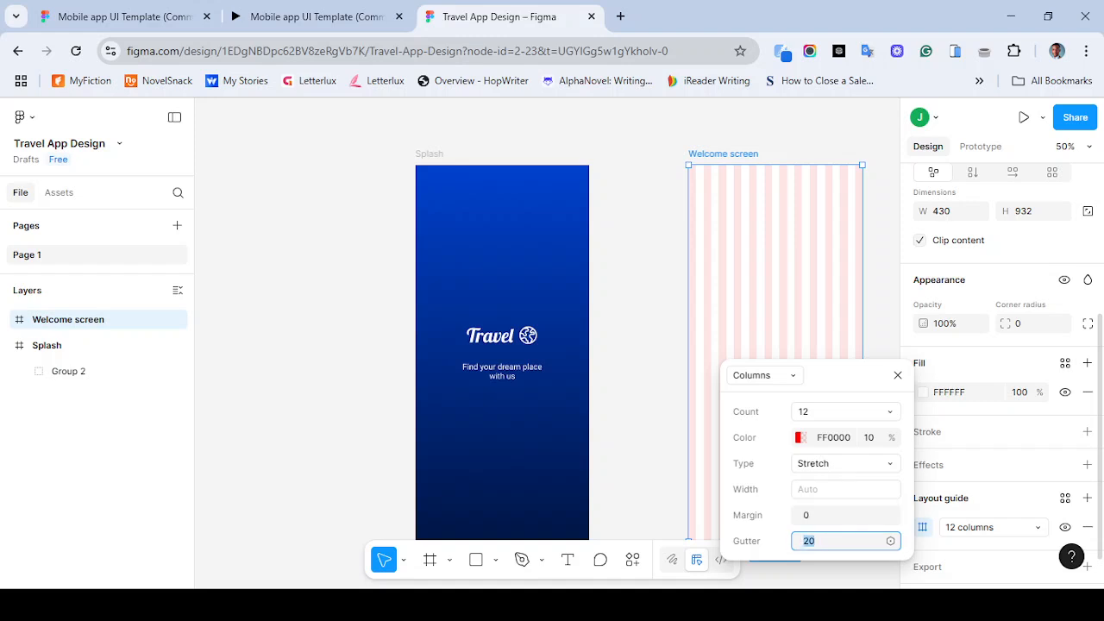
{"action": "left_click", "coordinate": [835, 515]}
{"action": "type", "text": "20"}
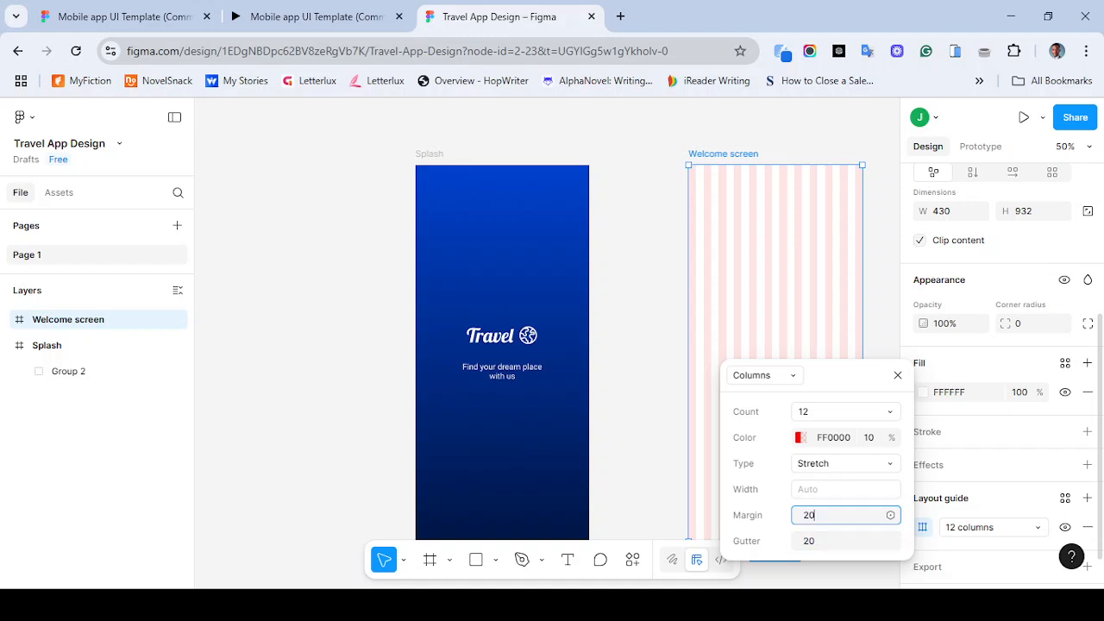
{"action": "key", "text": "Return"}
{"action": "left_click", "coordinate": [835, 515]}
{"action": "type", "text": "6"}
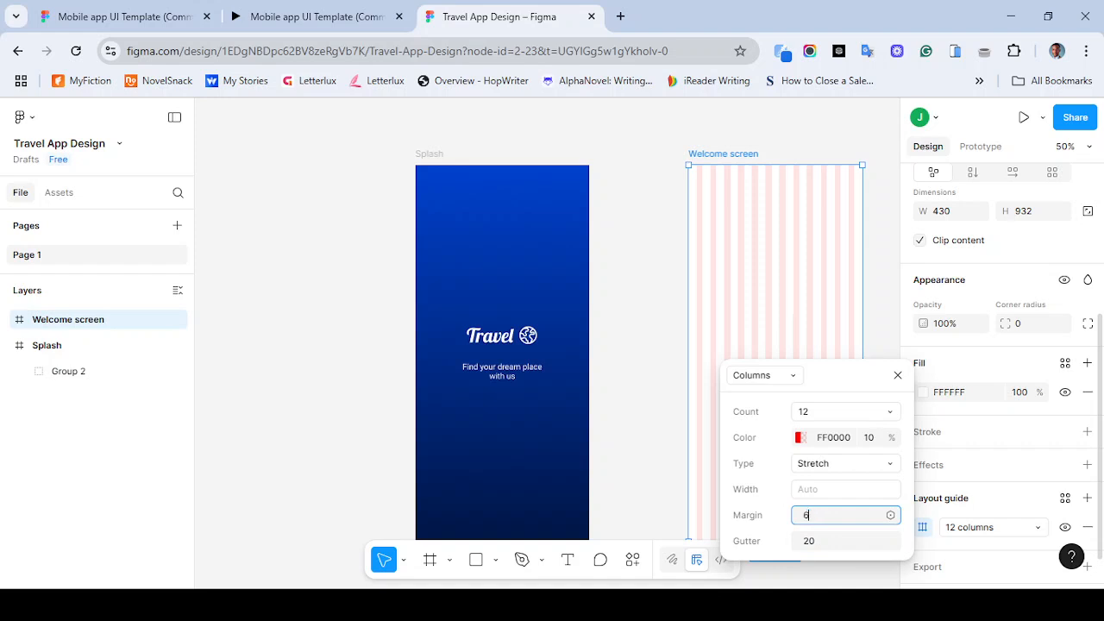
{"action": "key", "text": "BackSpace"}
{"action": "type", "text": "80"}
{"action": "key", "text": "Return"}
{"action": "left_click", "coordinate": [826, 515]}
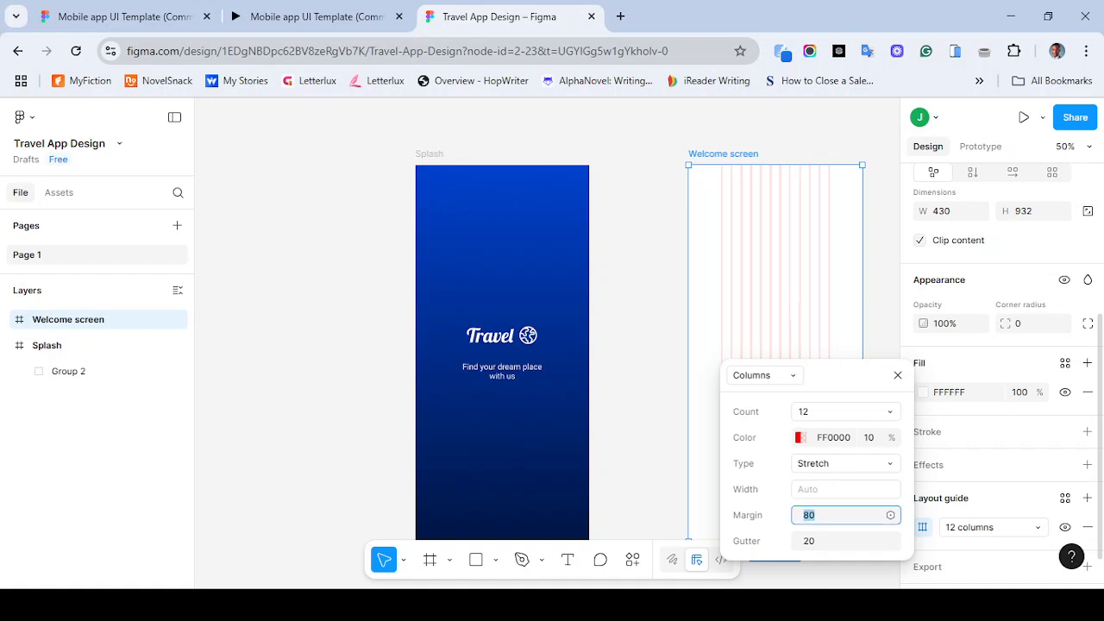
{"action": "type", "text": "40"}
{"action": "key", "text": "Return"}
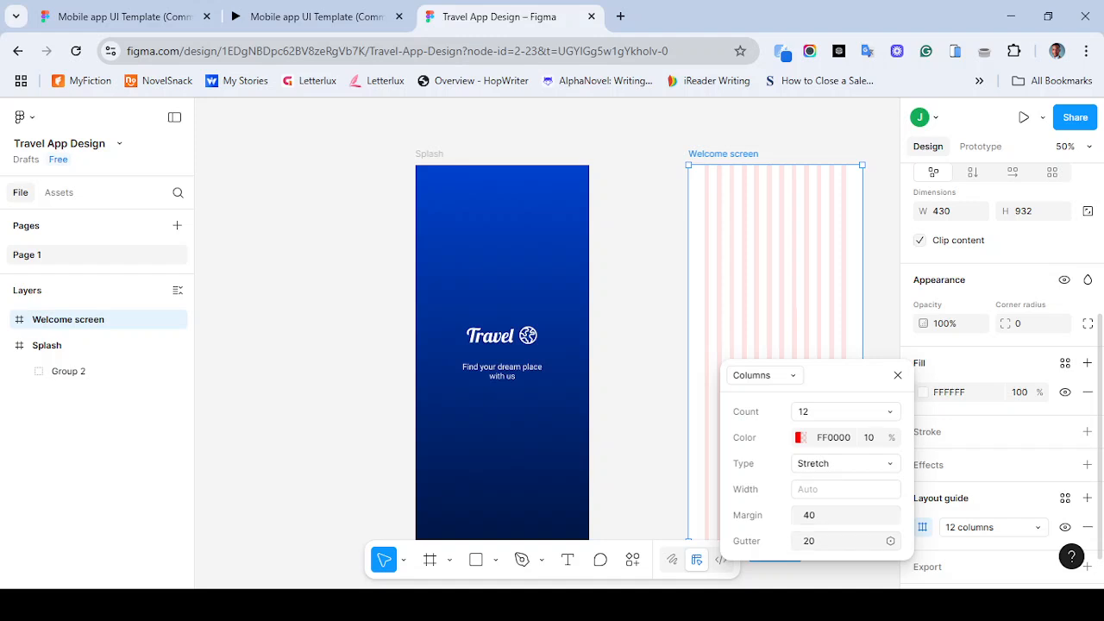
- Try a column gutter of 10 and restore it to 20
{"action": "left_click", "coordinate": [828, 540]}
{"action": "type", "text": "10"}
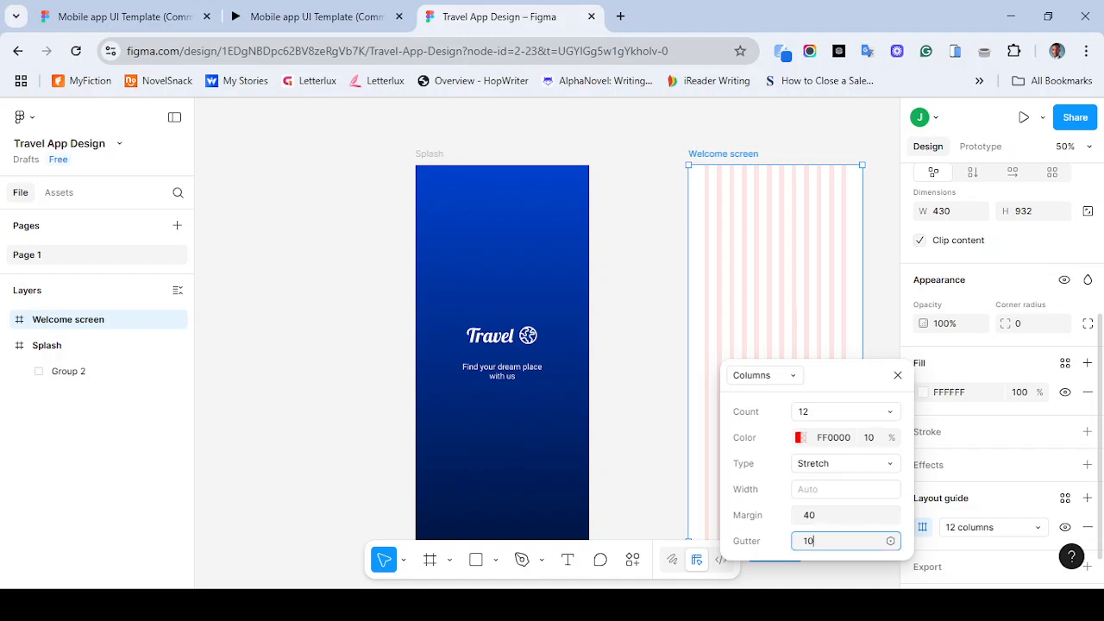
{"action": "key", "text": "Return"}
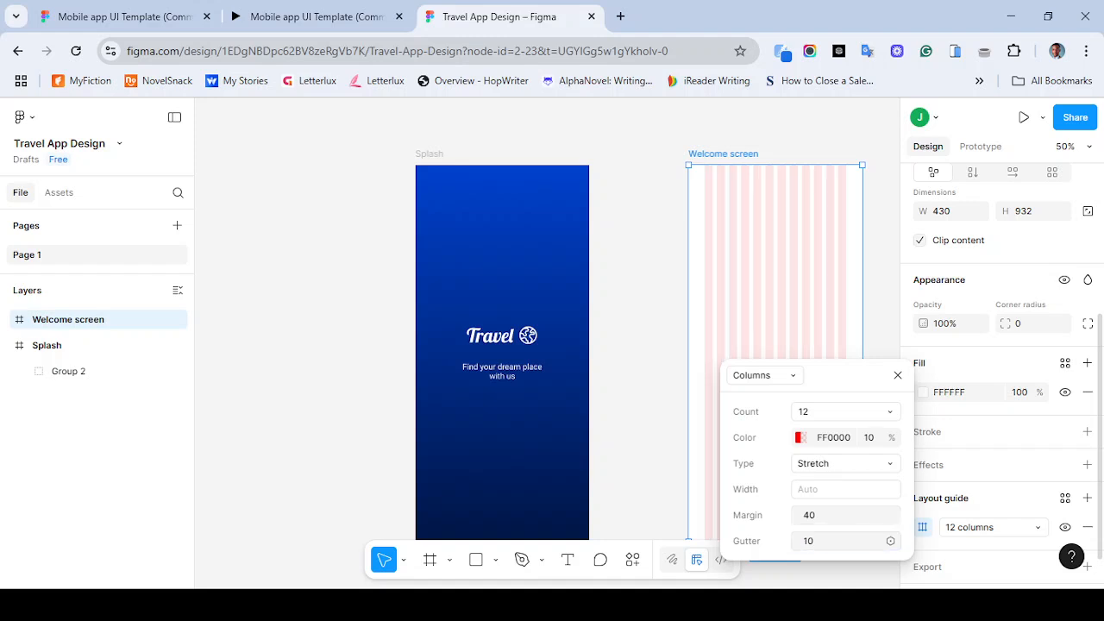
{"action": "left_click", "coordinate": [828, 541]}
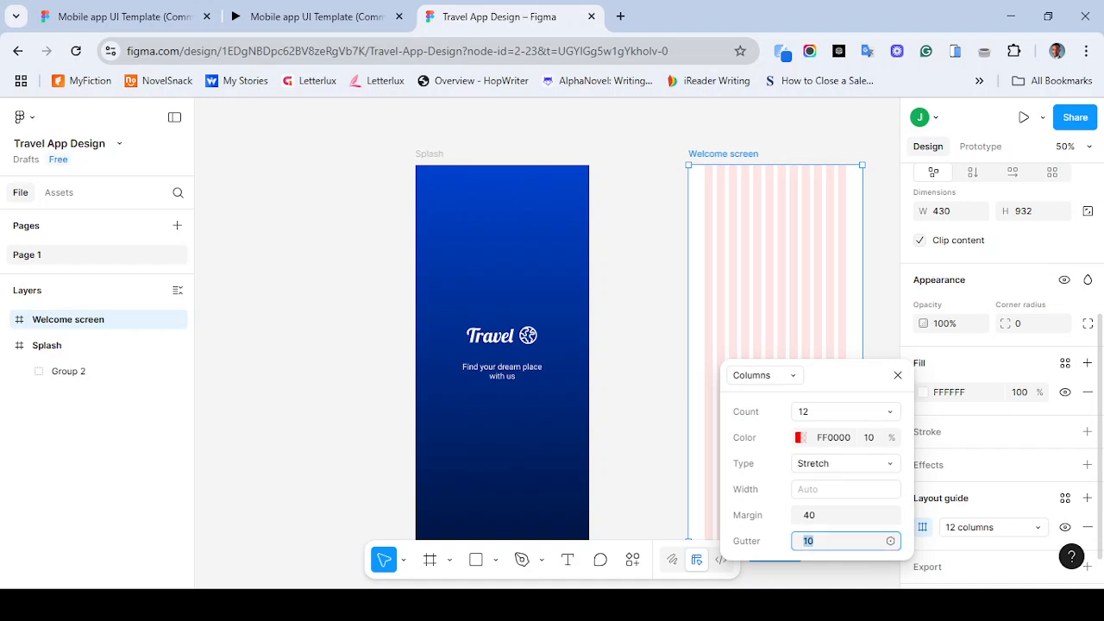
{"action": "type", "text": "20"}
{"action": "key", "text": "Return"}
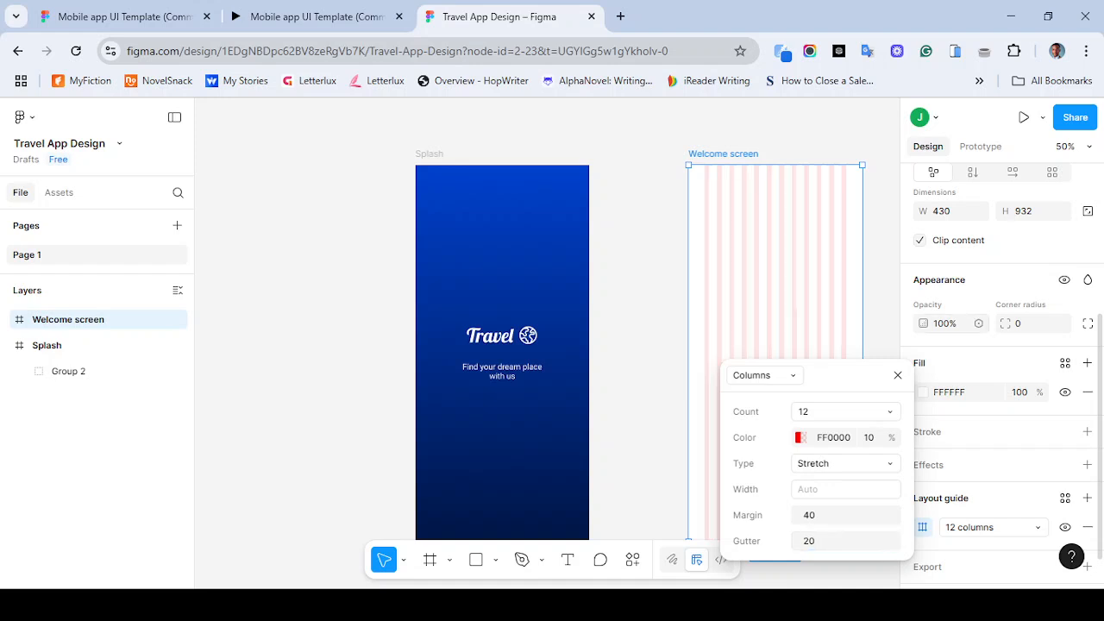
{"action": "key", "text": "Escape"}
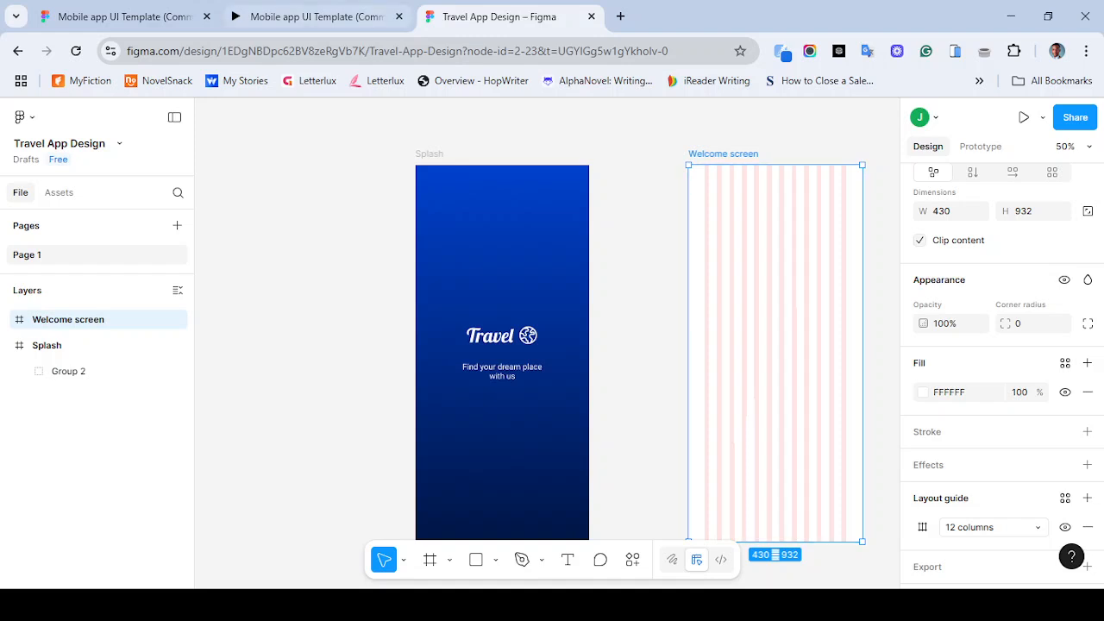
{"action": "left_click", "coordinate": [346, 12]}
{"action": "left_click", "coordinate": [498, 16]}
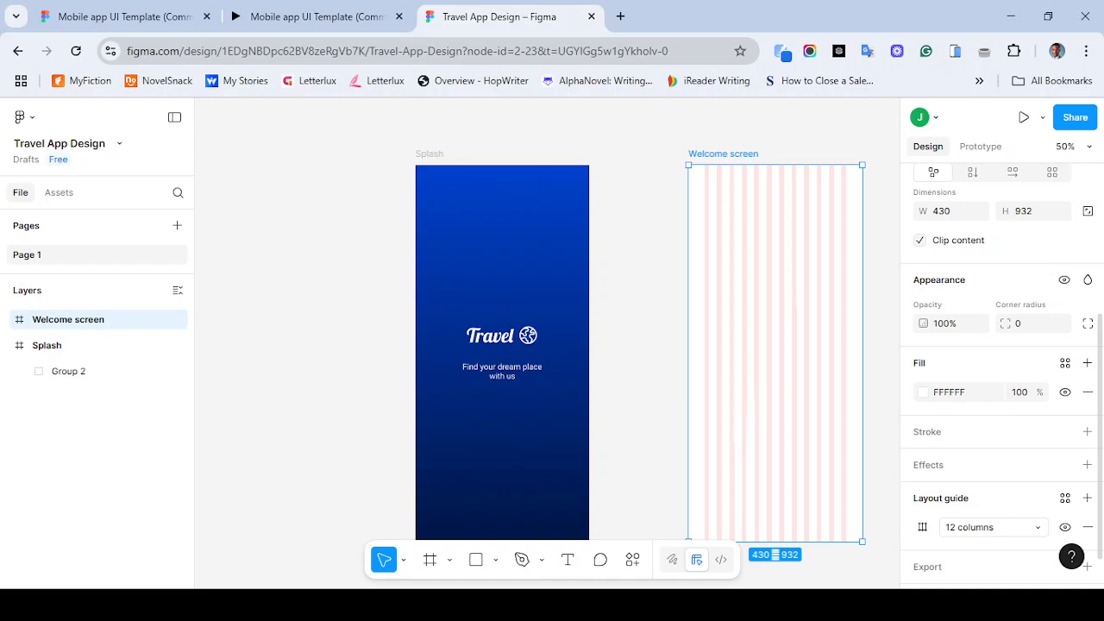
- Set the column layout guide's margin to 30 and its gutter to 15
{"action": "left_click", "coordinate": [922, 527]}
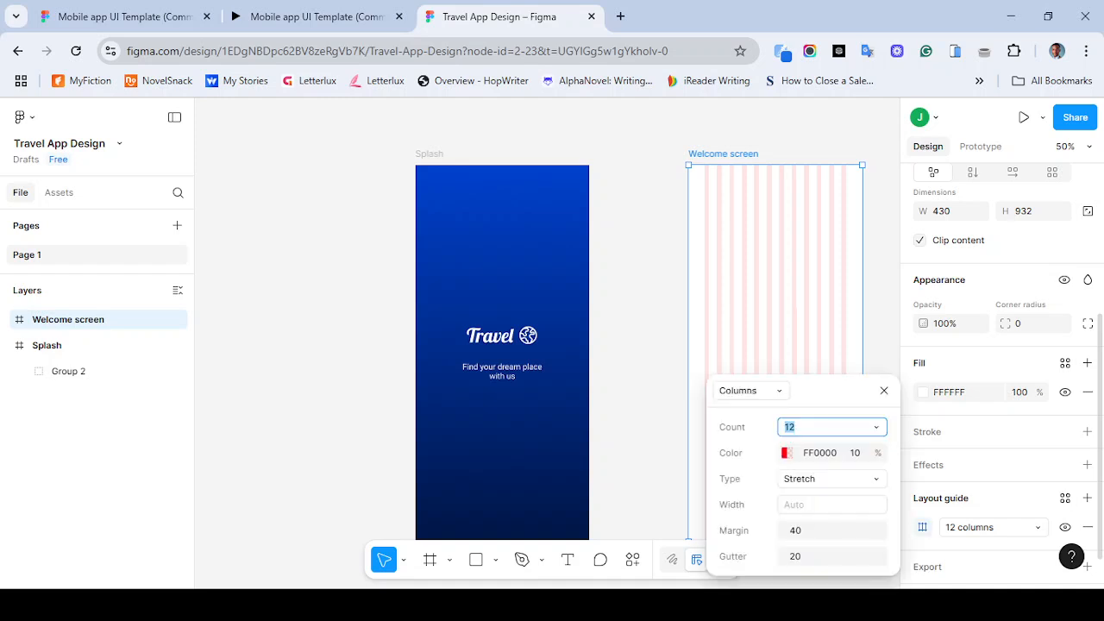
{"action": "left_click", "coordinate": [820, 531]}
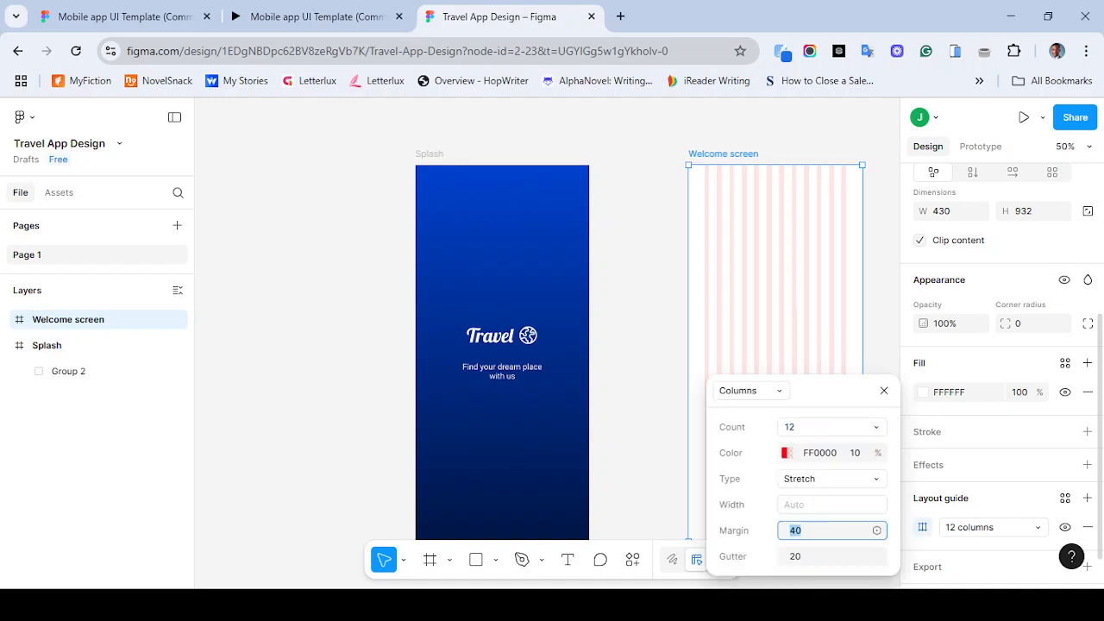
{"action": "type", "text": "30"}
{"action": "key", "text": "Return"}
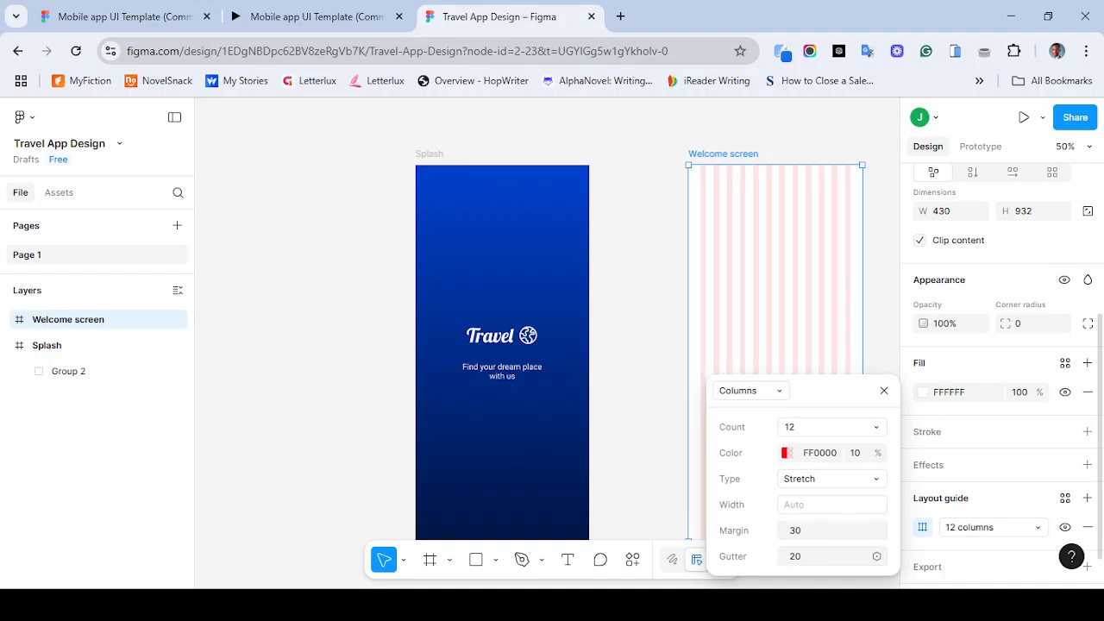
{"action": "left_click", "coordinate": [820, 557]}
{"action": "type", "text": "10"}
{"action": "key", "text": "Return"}
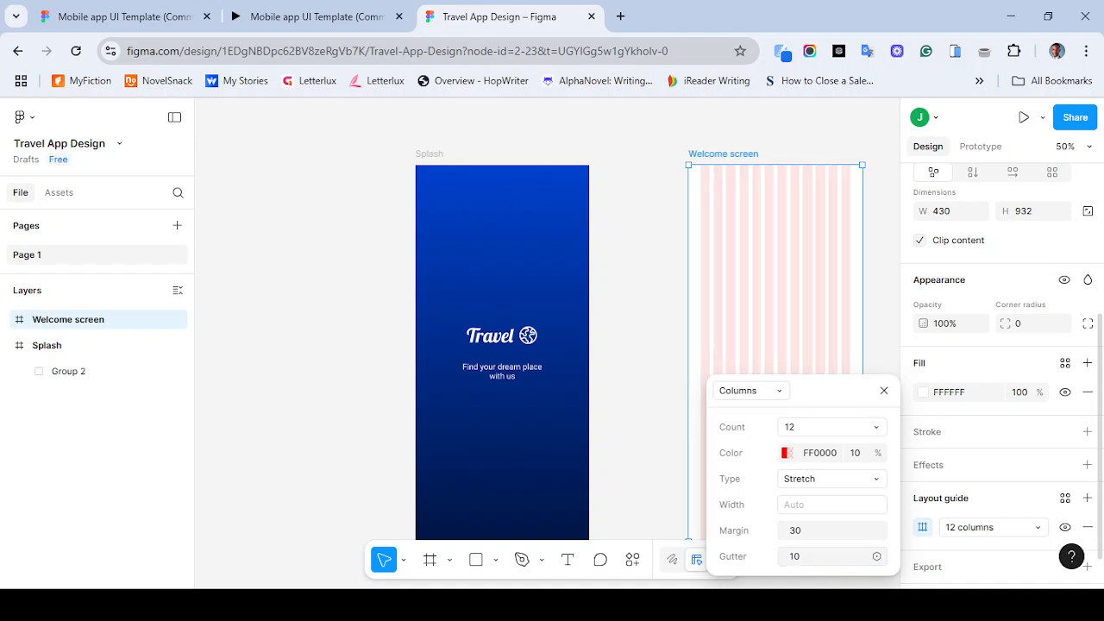
{"action": "left_click", "coordinate": [819, 556]}
{"action": "type", "text": "15"}
{"action": "key", "text": "Return"}
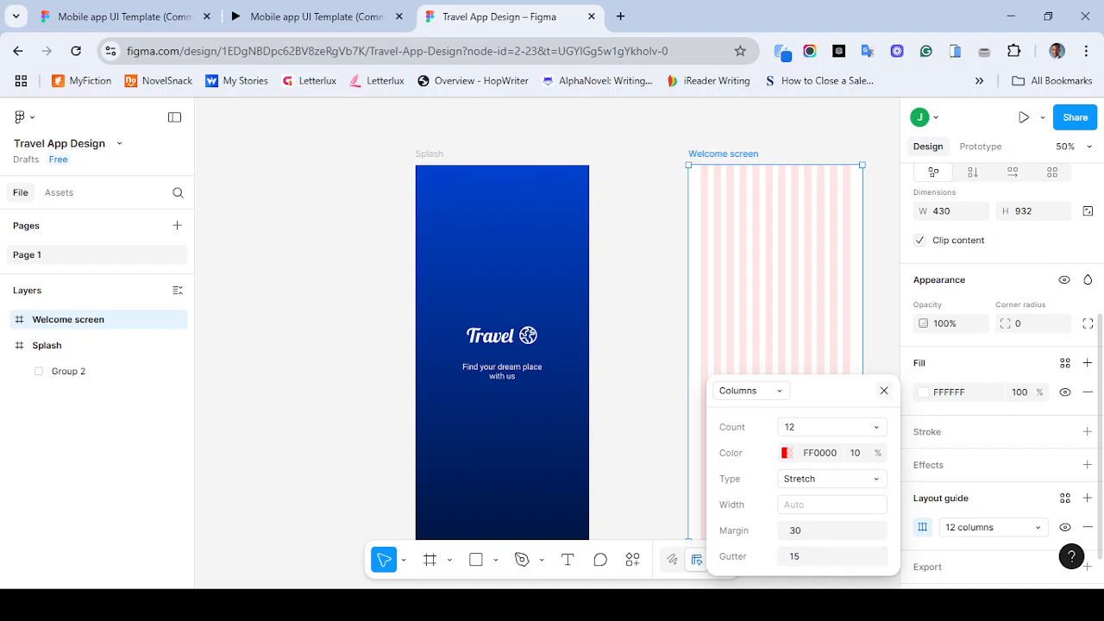
{"action": "left_click", "coordinate": [884, 391]}
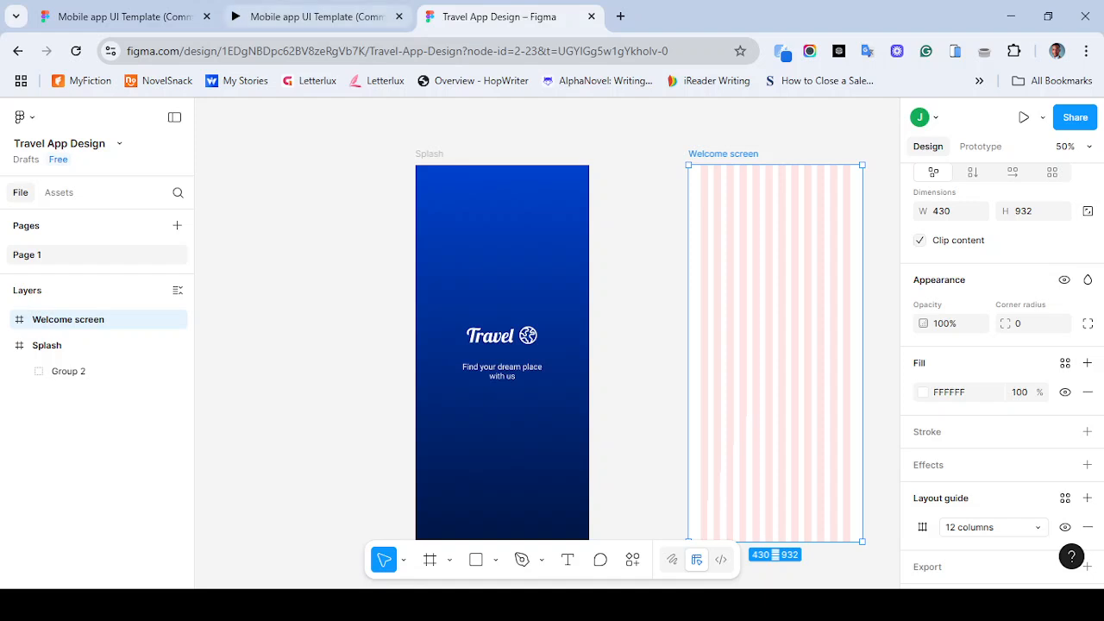
- Compare the Welcome screen frame with the reference prototype's home screen
{"action": "left_click", "coordinate": [311, 16]}
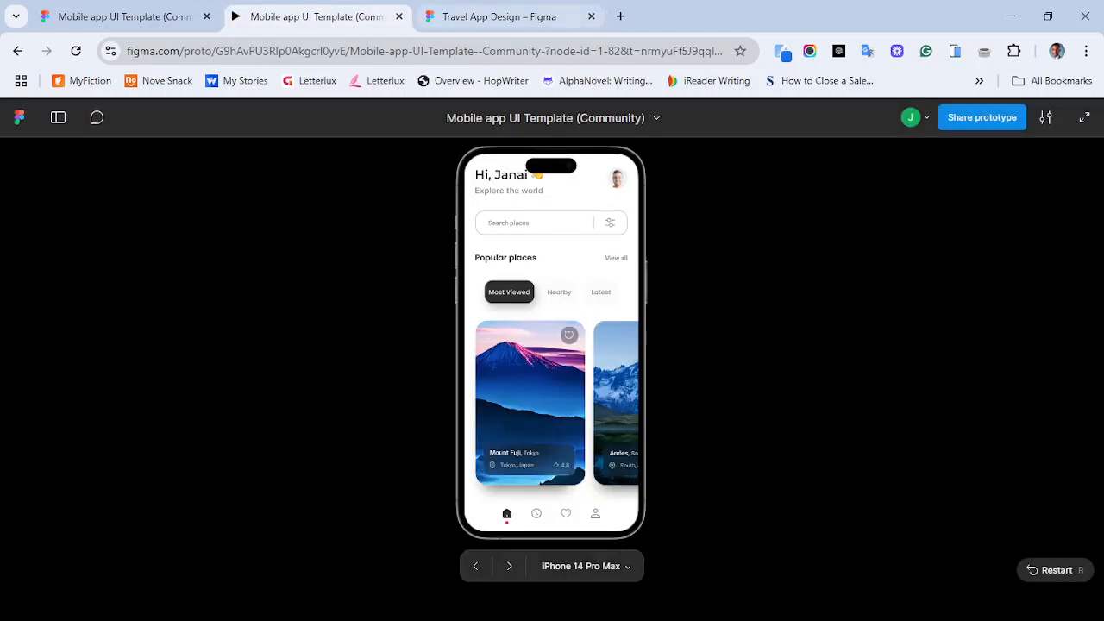
{"action": "left_click", "coordinate": [500, 16]}
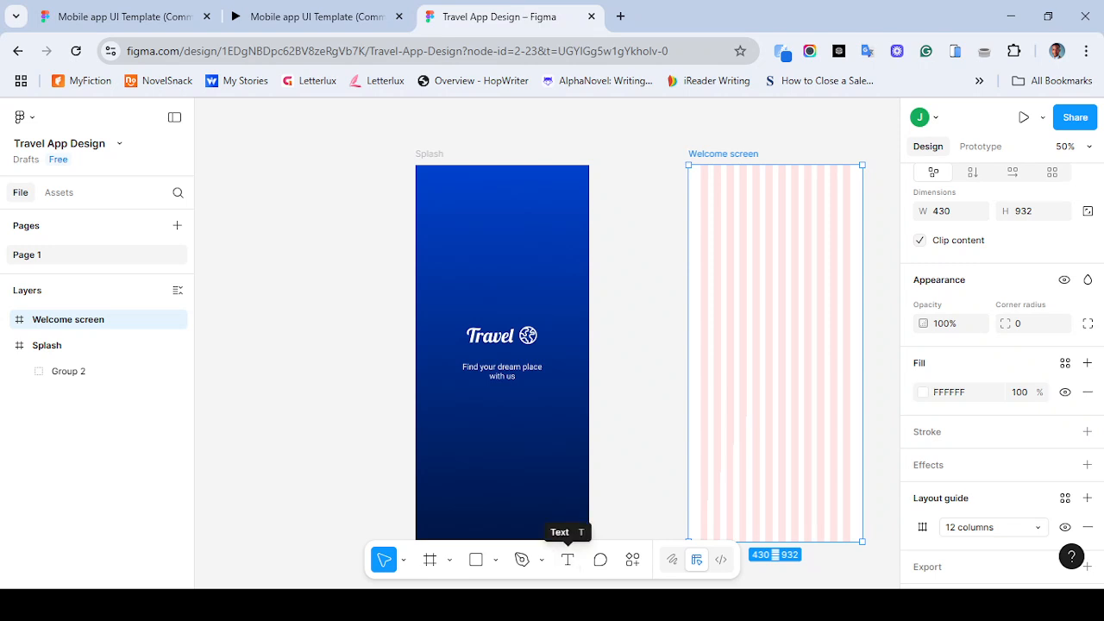
{"action": "key", "text": "Escape"}
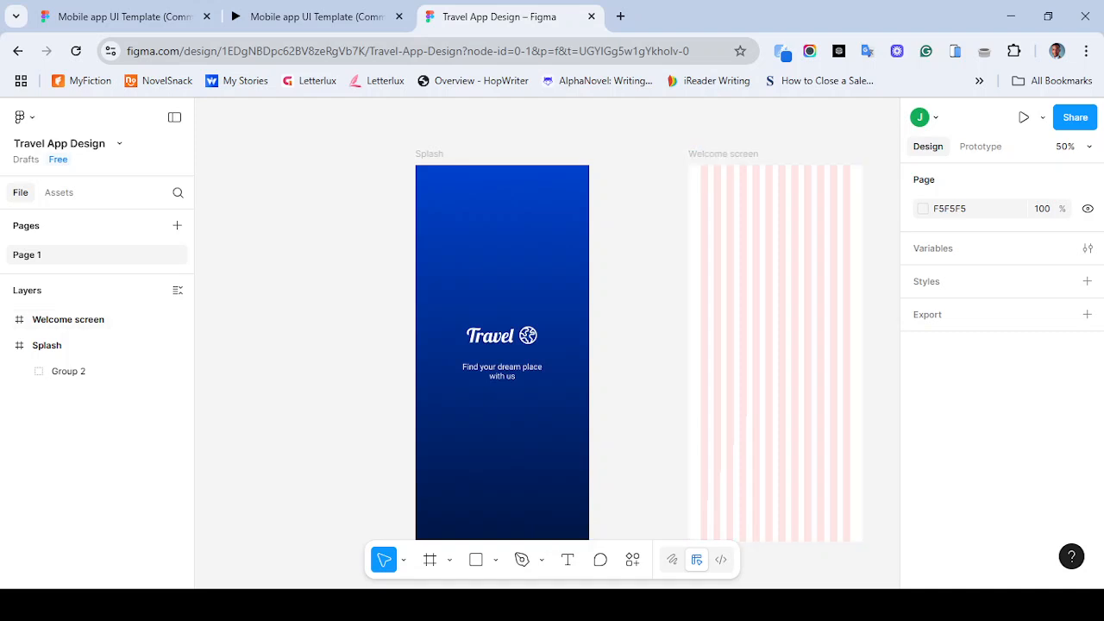
- Paste the colour swatches onto the canvas and move them beside the Splash frame
{"action": "left_click", "coordinate": [568, 559]}
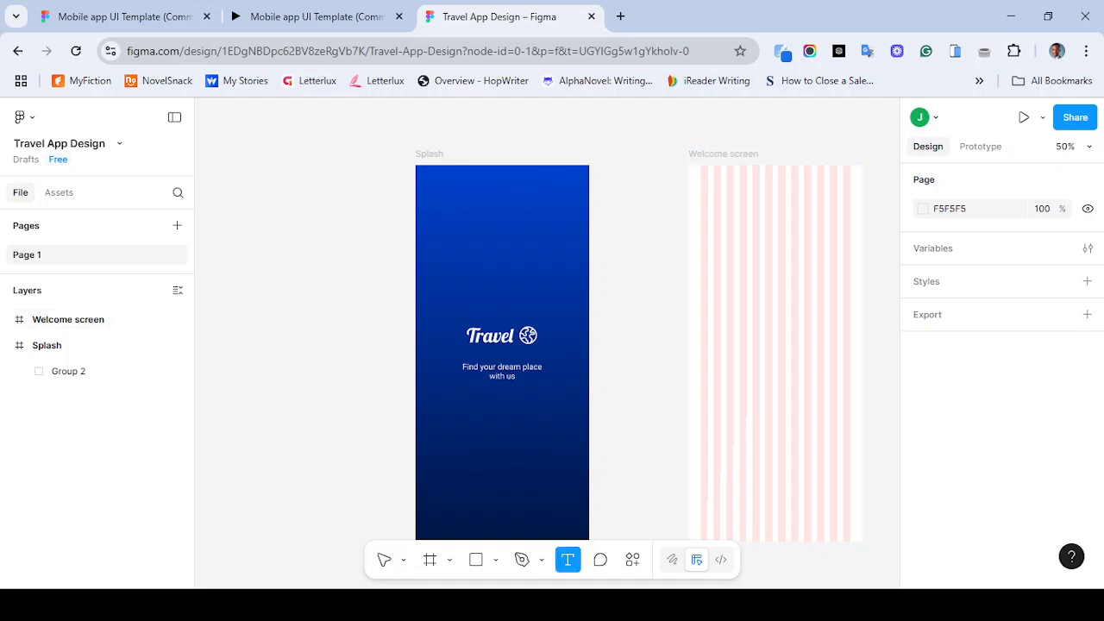
{"action": "left_click", "coordinate": [707, 185]}
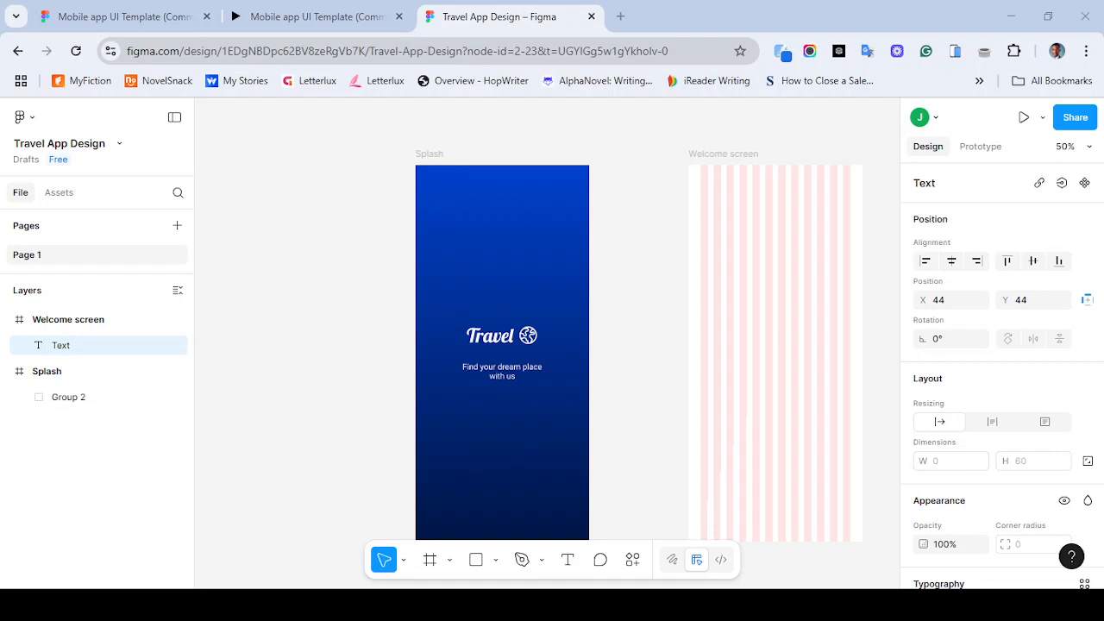
{"action": "key", "text": "ctrl+v"}
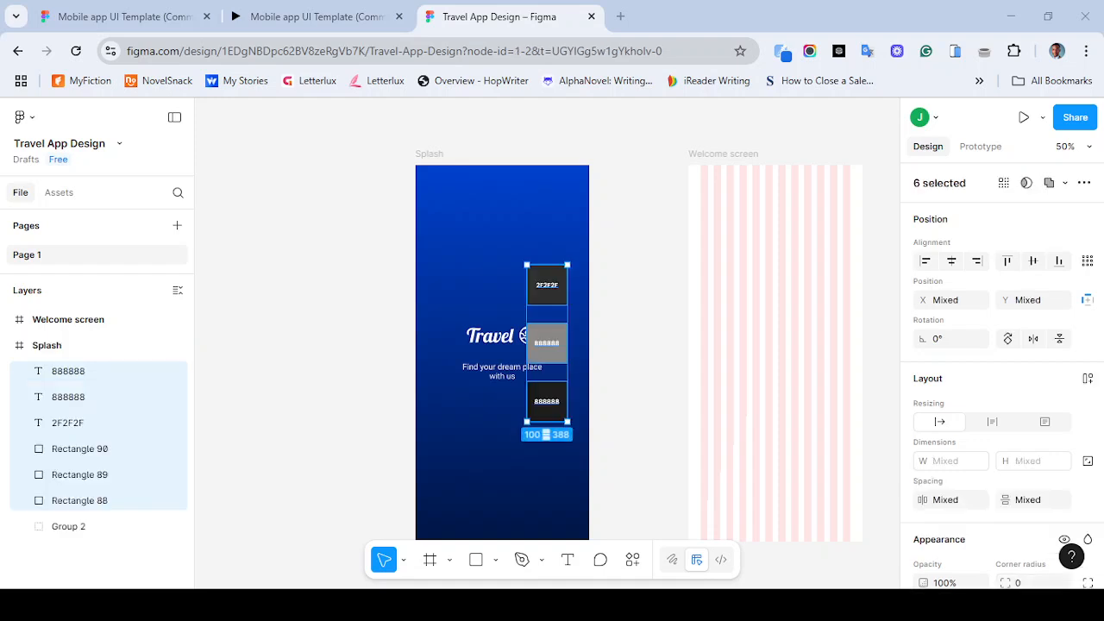
{"action": "left_click_drag", "start_coordinate": [552, 408], "coordinate": [281, 364]}
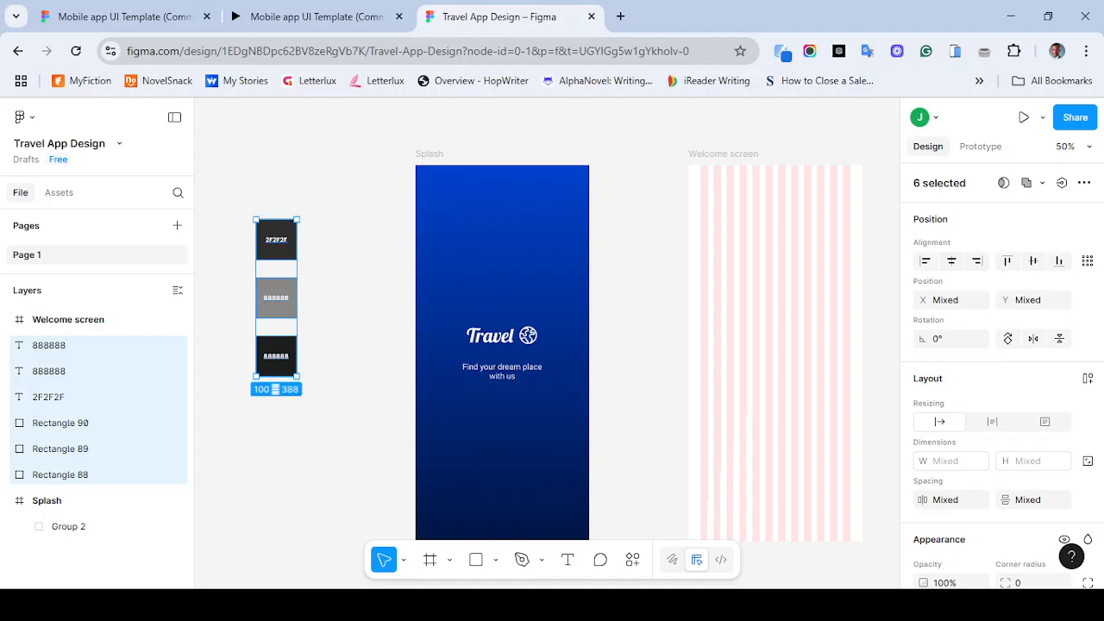
{"action": "scroll", "coordinate": [547, 345], "scroll_direction": "right", "scroll_amount": 1}
{"action": "scroll", "coordinate": [547, 345], "scroll_direction": "down", "scroll_amount": 1}
{"action": "scroll", "coordinate": [547, 345], "scroll_direction": "left", "scroll_amount": 1}
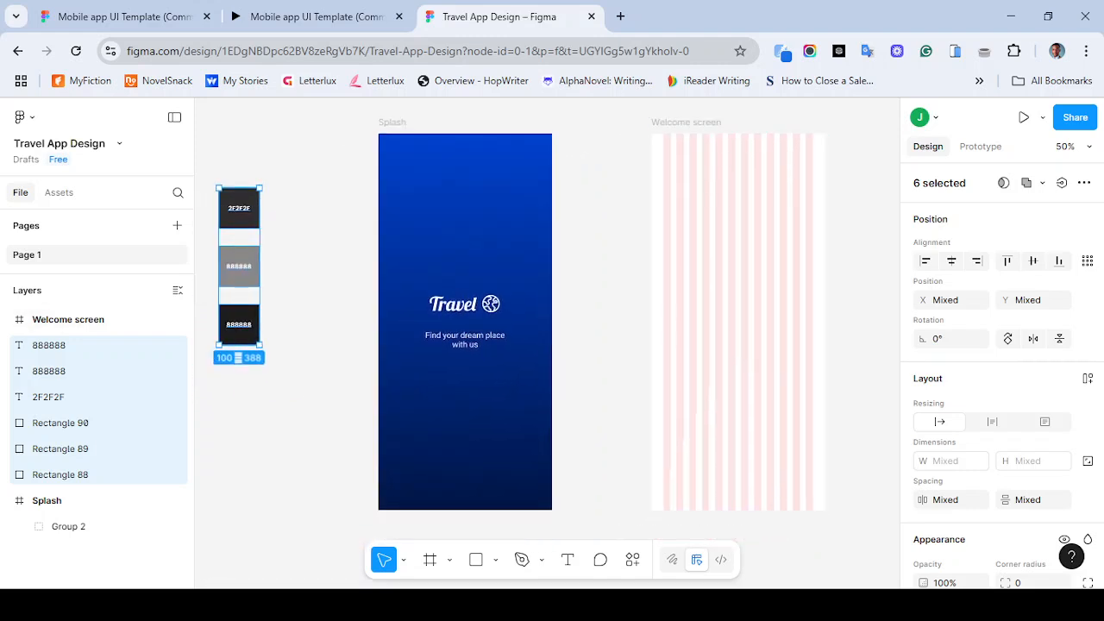
- Add a 'Hi,' greeting text with the user's first name near the Welcome screen's top-left corner
{"action": "key", "text": "t"}
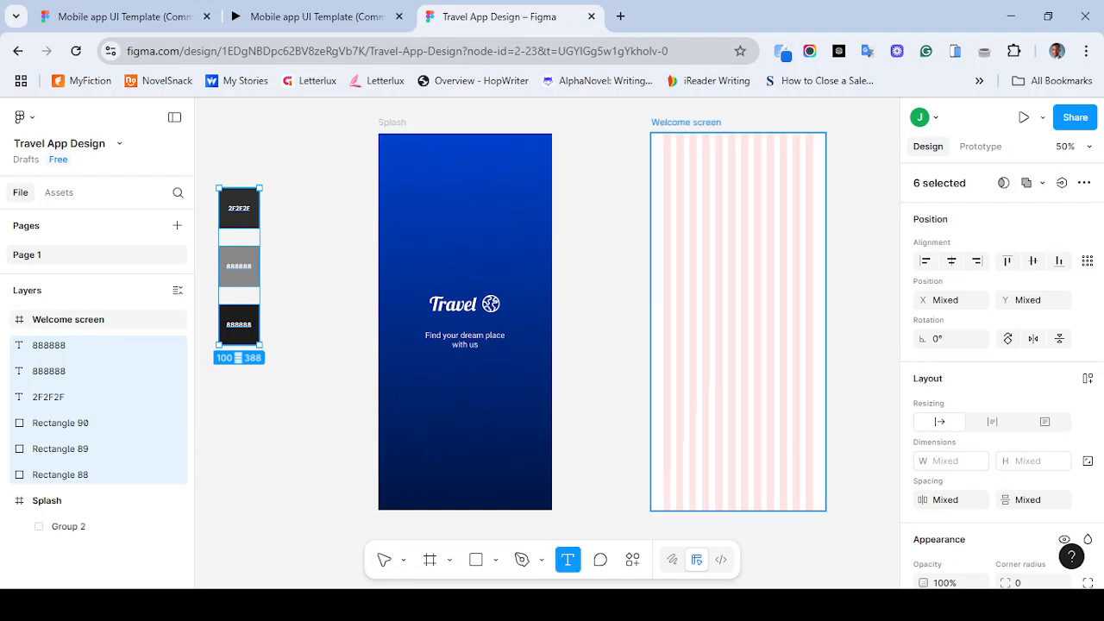
{"action": "left_click", "coordinate": [668, 155]}
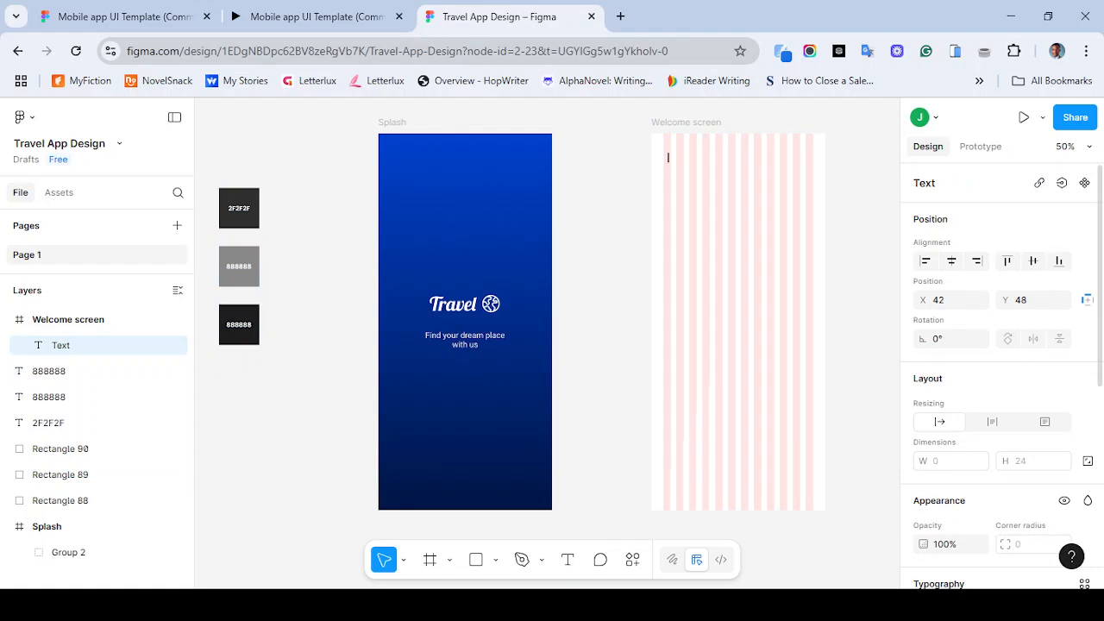
{"action": "type", "text": "Hi, Janai"}
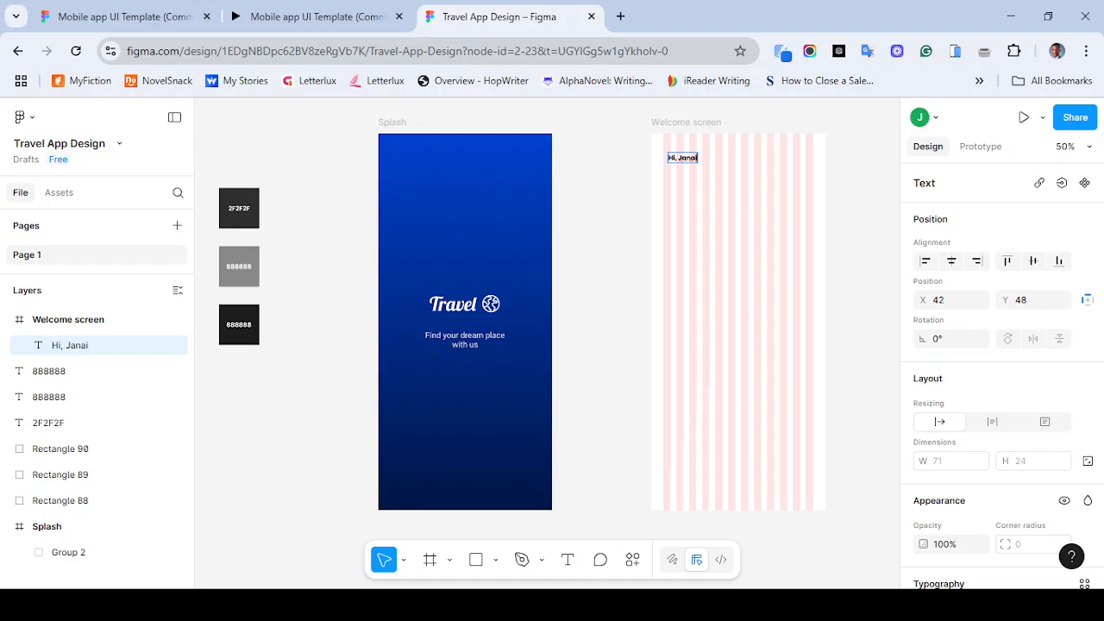
{"action": "key", "text": "Escape"}
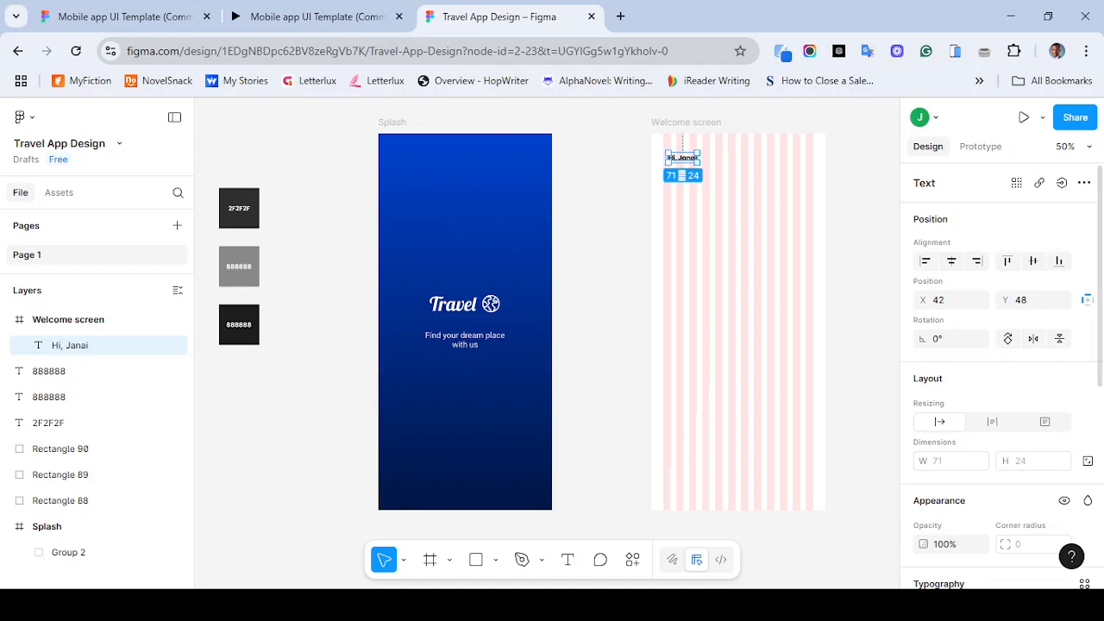
- Set the greeting text's font size to 32
{"action": "scroll", "coordinate": [1060, 438], "scroll_direction": "down", "scroll_amount": 3}
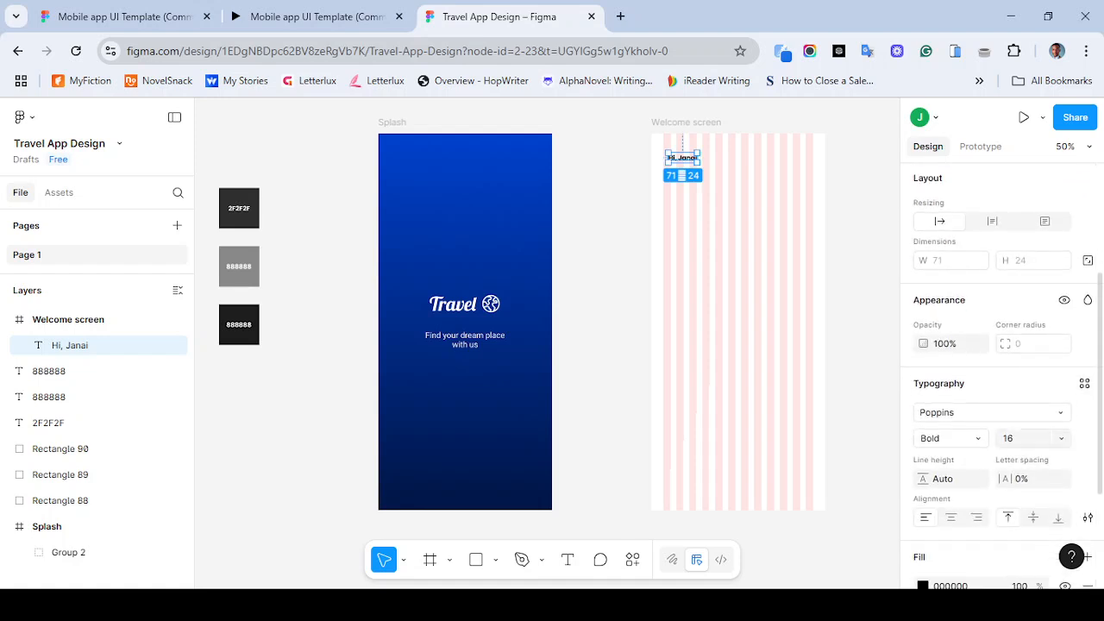
{"action": "left_click", "coordinate": [1061, 439]}
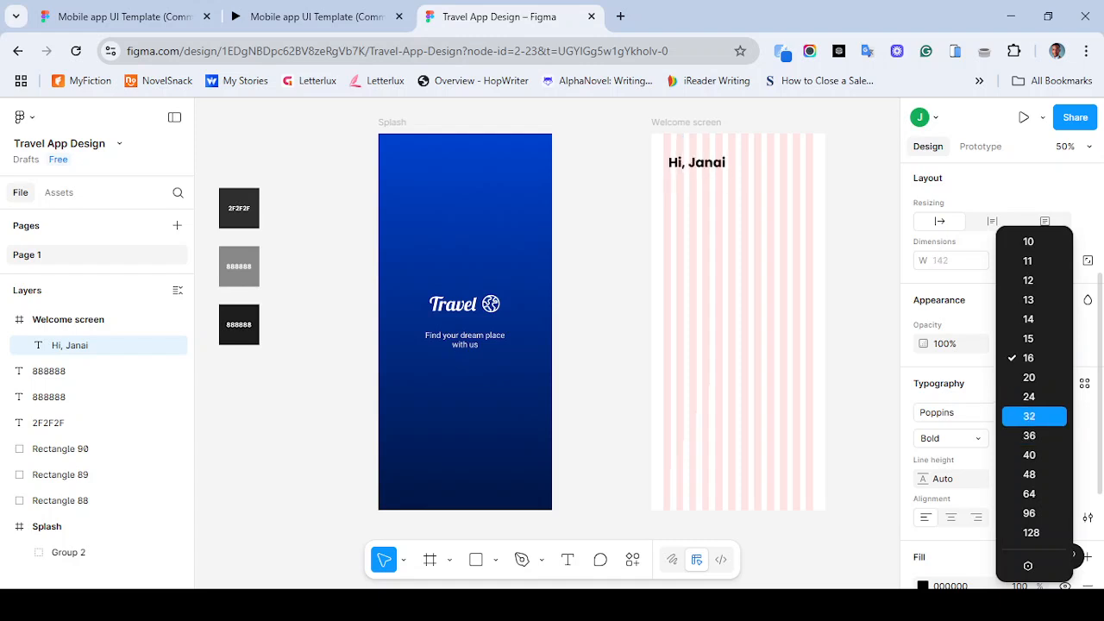
{"action": "left_click", "coordinate": [1029, 416]}
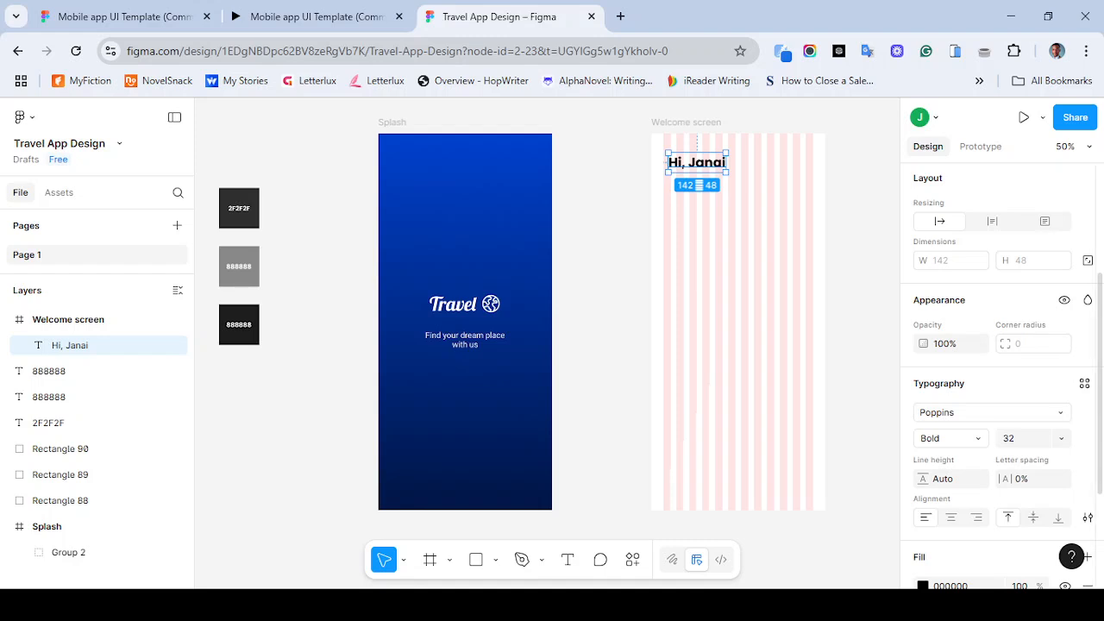
- Change the greeting text's font to Montserrat
{"action": "left_click", "coordinate": [992, 412]}
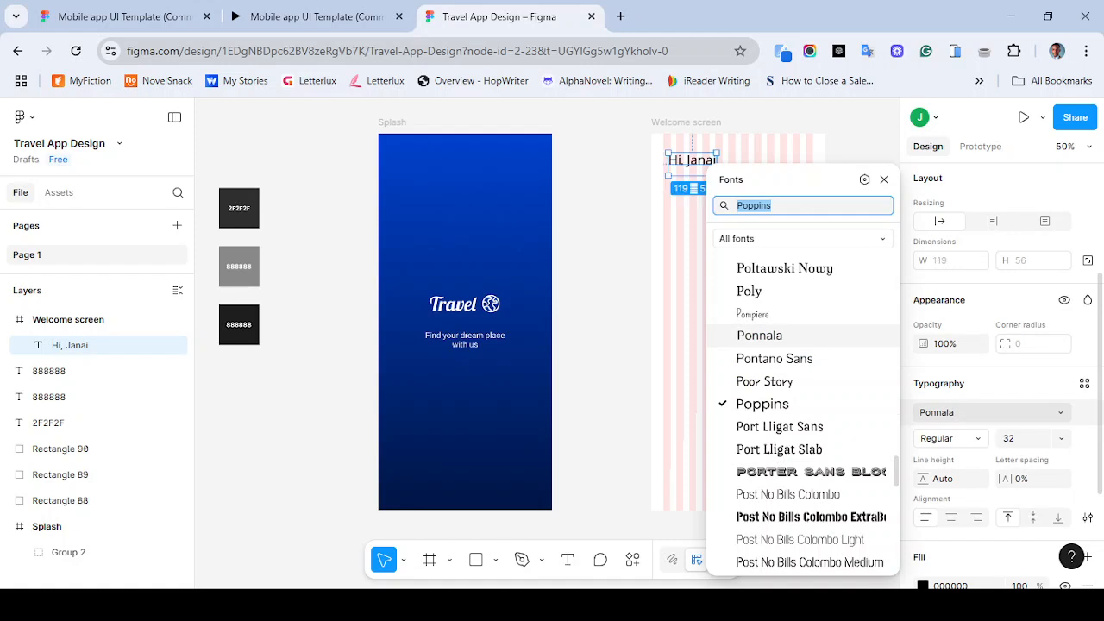
{"action": "type", "text": "monse"}
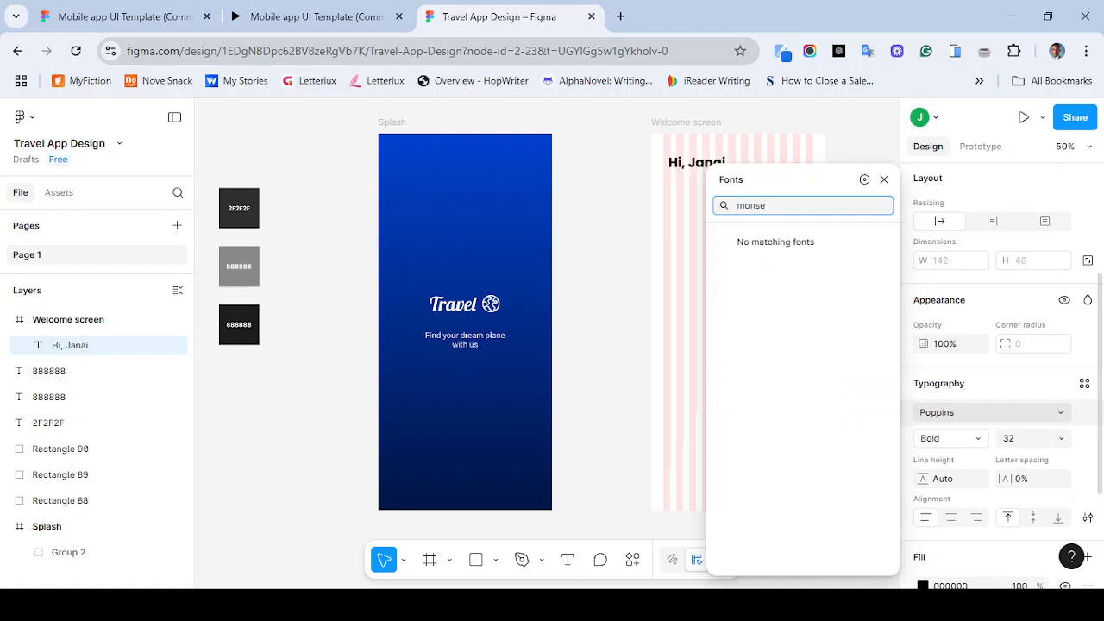
{"action": "key", "text": "BackSpace"}
{"action": "key", "text": "BackSpace"}
{"action": "key", "text": "BackSpace"}
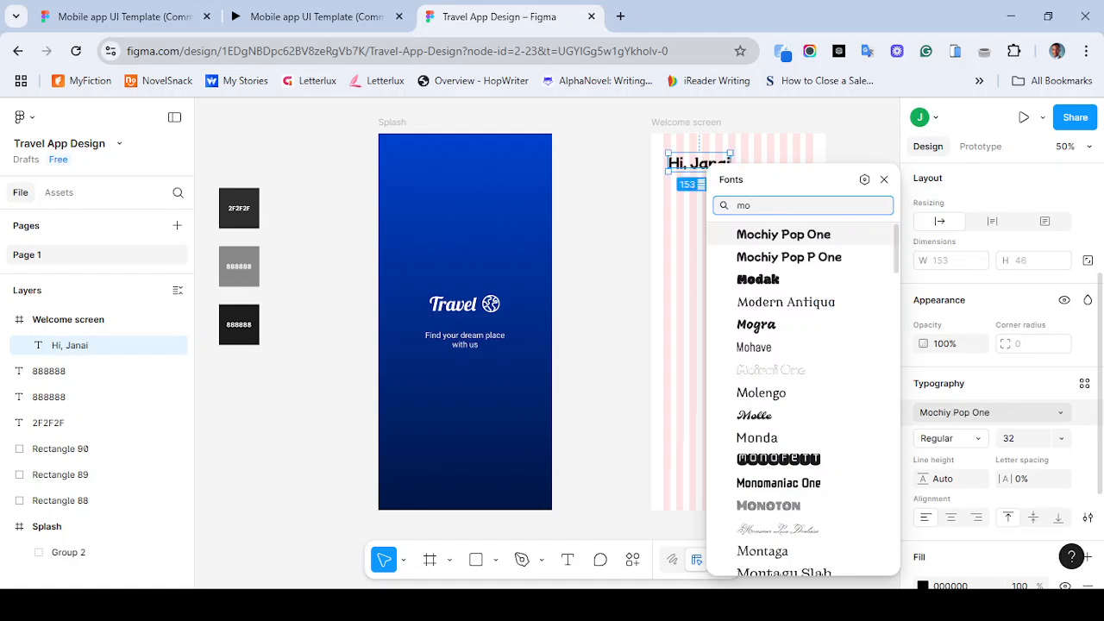
{"action": "left_click_drag", "start_coordinate": [896, 259], "coordinate": [896, 267]}
{"action": "scroll", "coordinate": [777, 332], "scroll_direction": "down", "scroll_amount": 5}
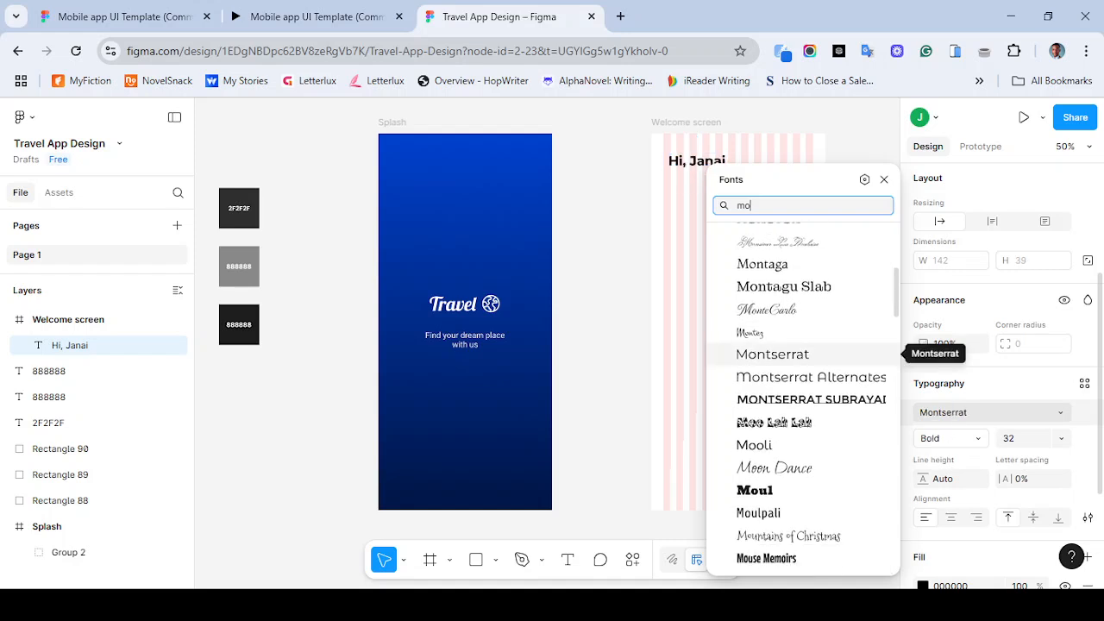
{"action": "left_click", "coordinate": [819, 353]}
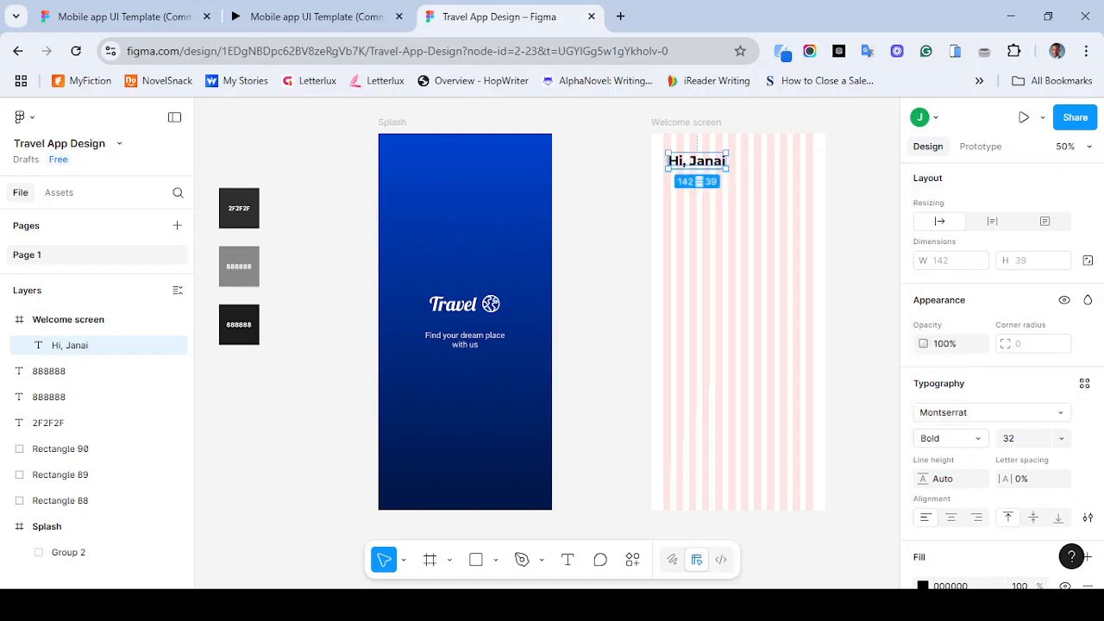
- Set the greeting text's font weight to SemiBold
{"action": "key", "text": "ctrl+b"}
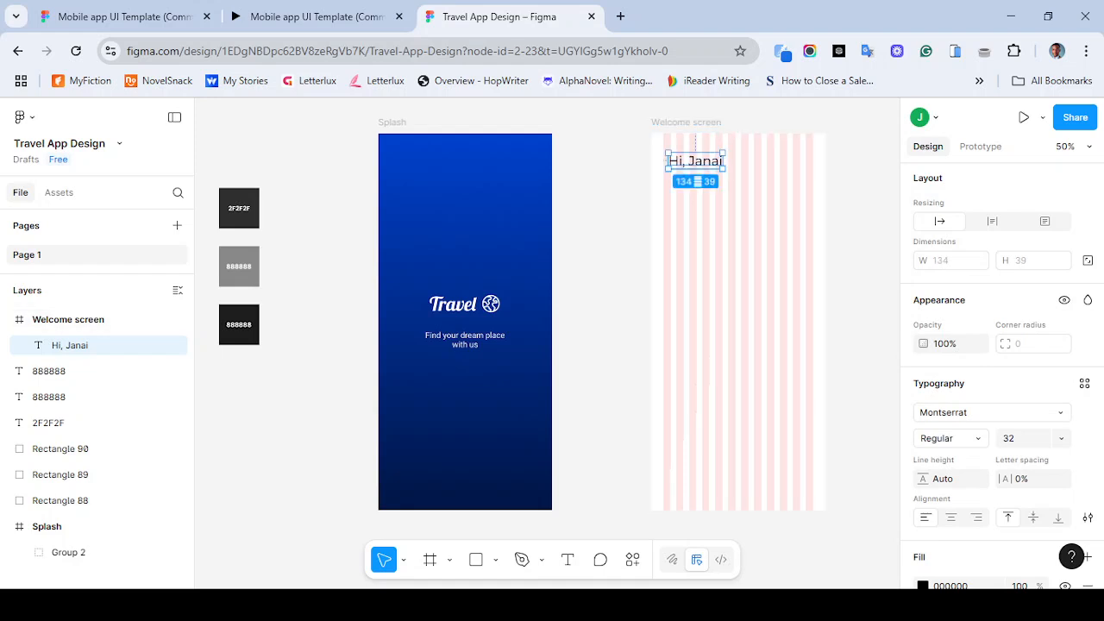
{"action": "left_click", "coordinate": [952, 438]}
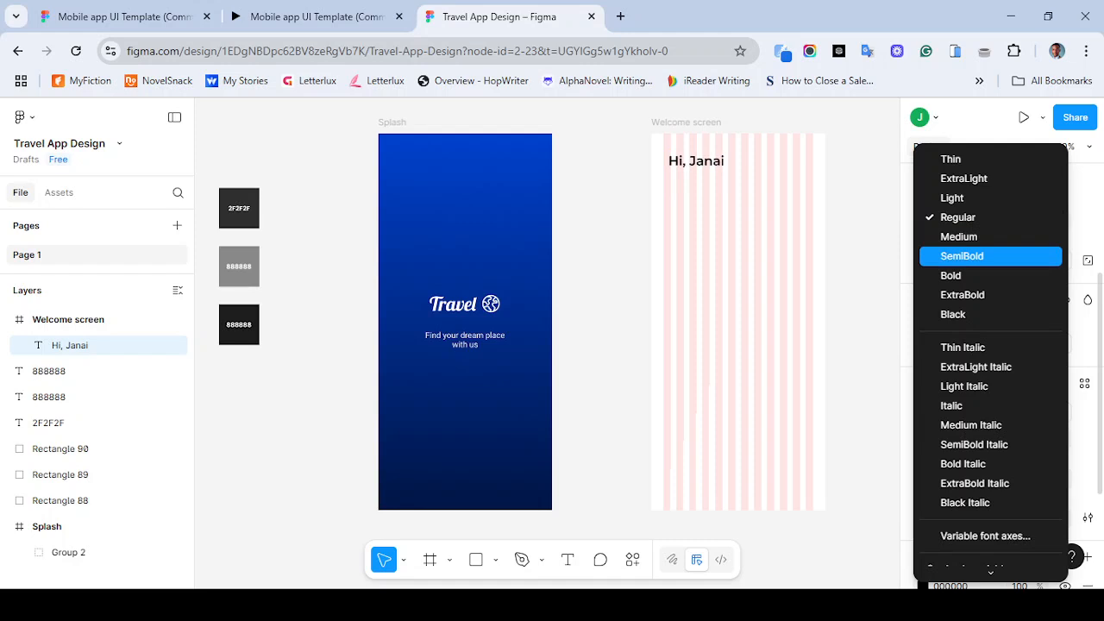
{"action": "left_click", "coordinate": [961, 255]}
- Compare the greeting with the reference prototype's home screen
{"action": "left_click", "coordinate": [316, 16]}
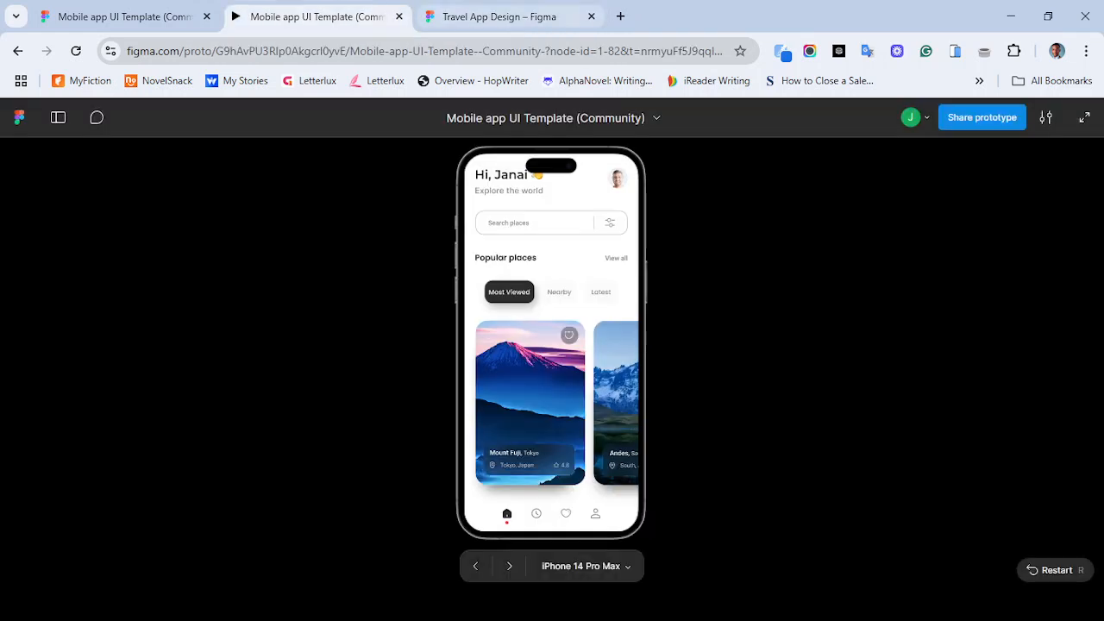
{"action": "left_click", "coordinate": [501, 16]}
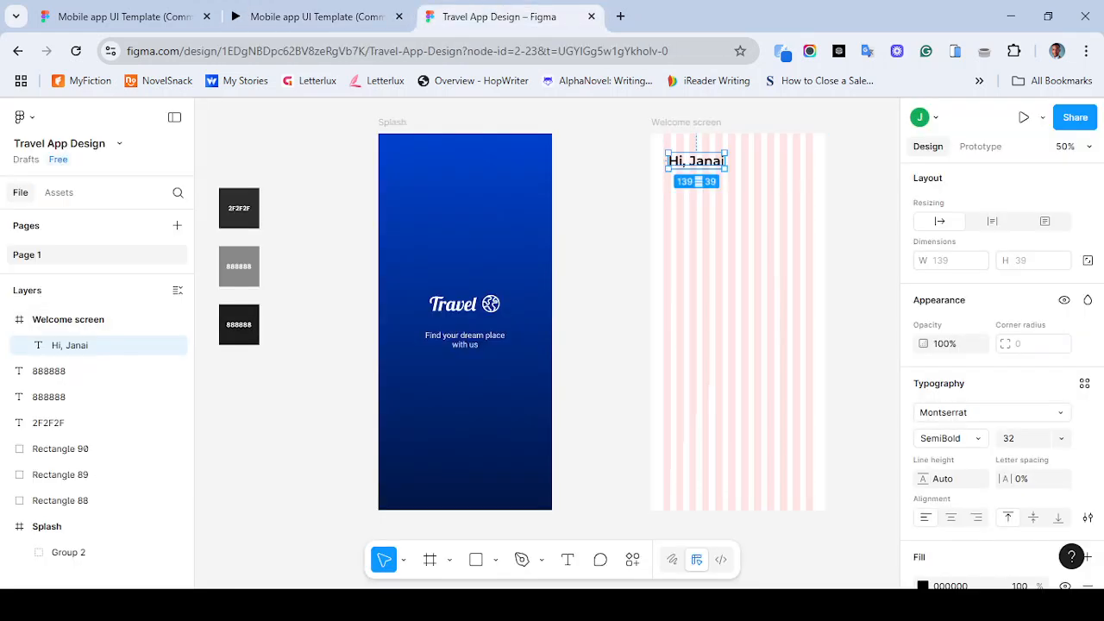
- Hide the Welcome screen frame's layout guide
{"action": "left_click", "coordinate": [685, 122]}
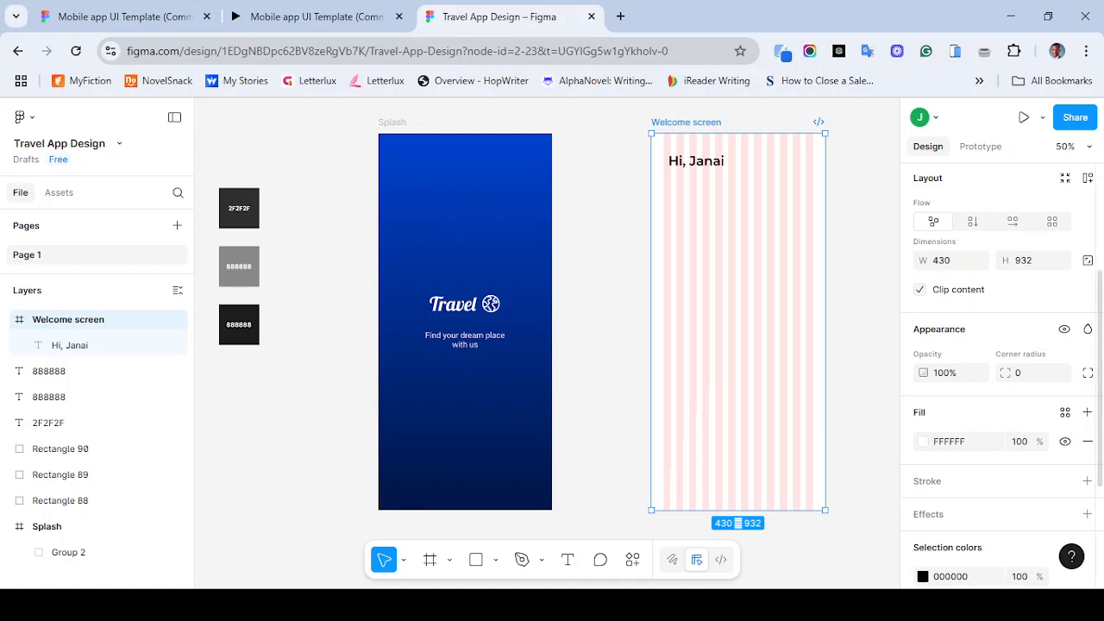
{"action": "scroll", "coordinate": [992, 388], "scroll_direction": "down", "scroll_amount": 3}
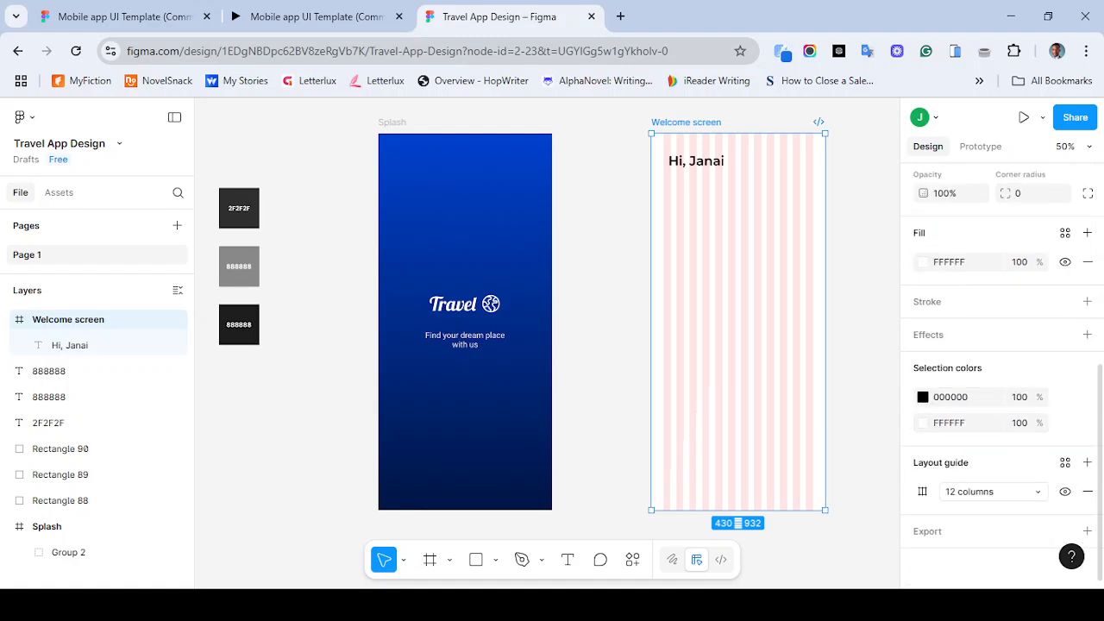
{"action": "left_click", "coordinate": [1065, 490]}
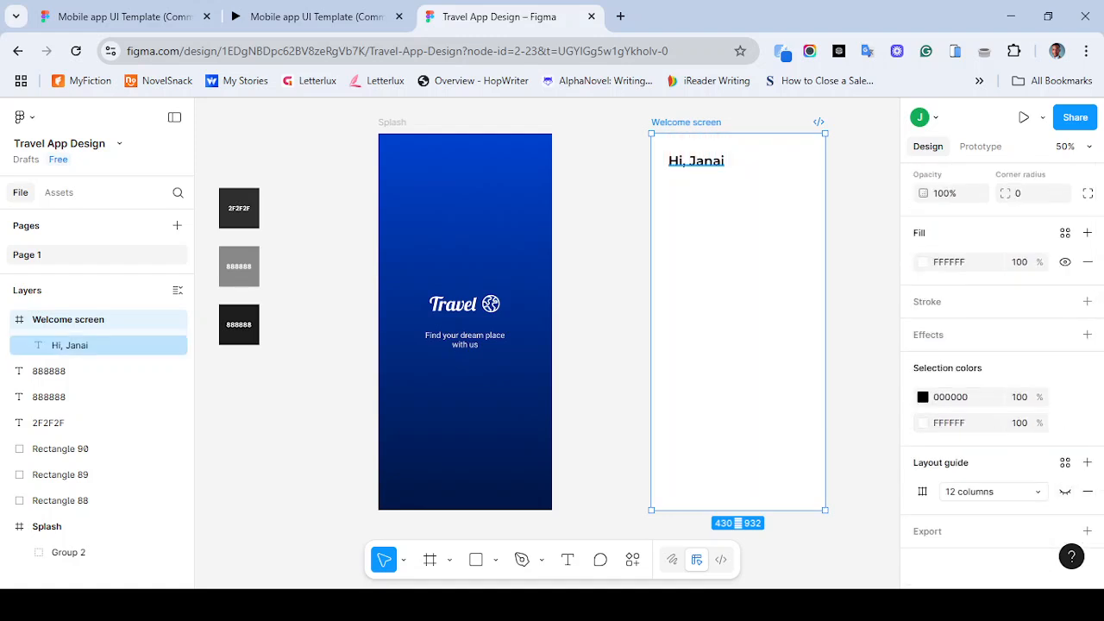
{"action": "left_click", "coordinate": [697, 161]}
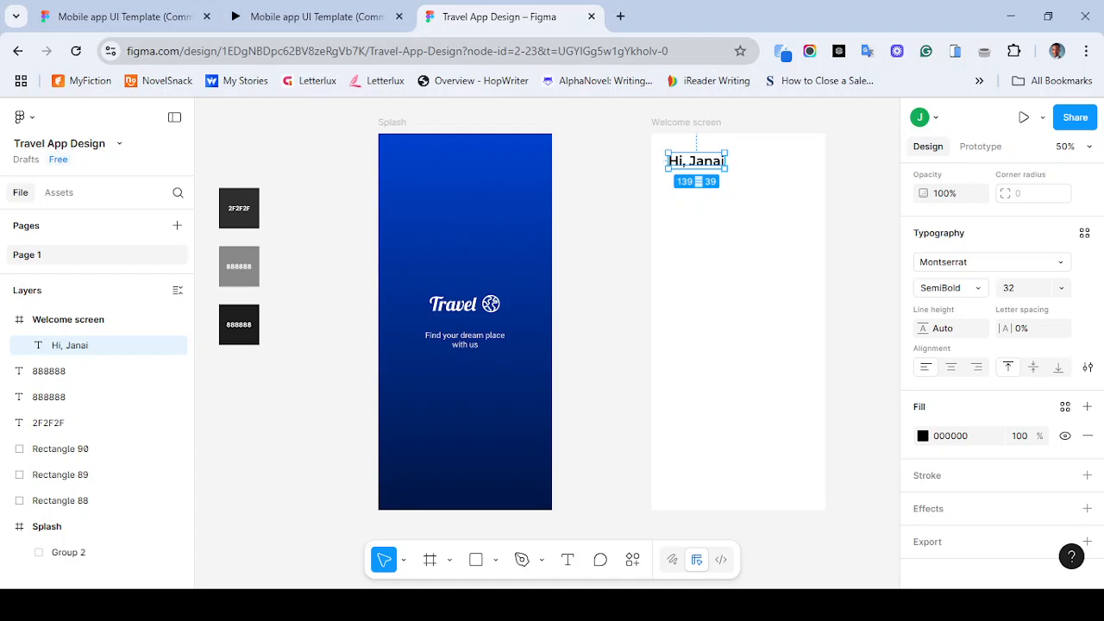
{"action": "left_click", "coordinate": [316, 16]}
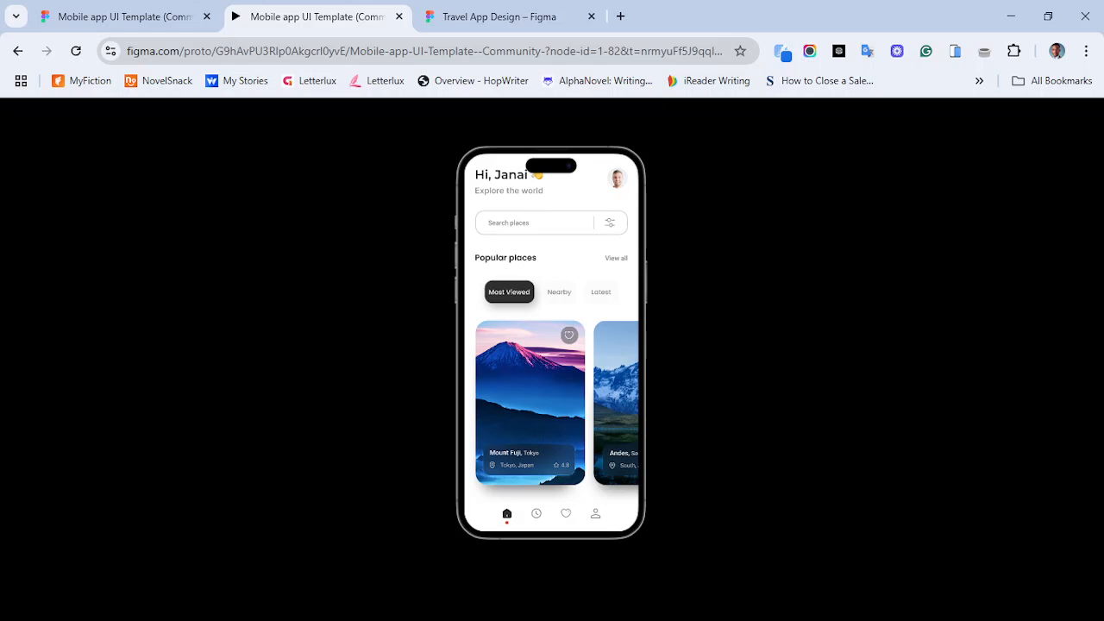
- Search the web for a wave emoji and copy the waving hand emoji from the results
{"action": "left_click", "coordinate": [499, 16]}
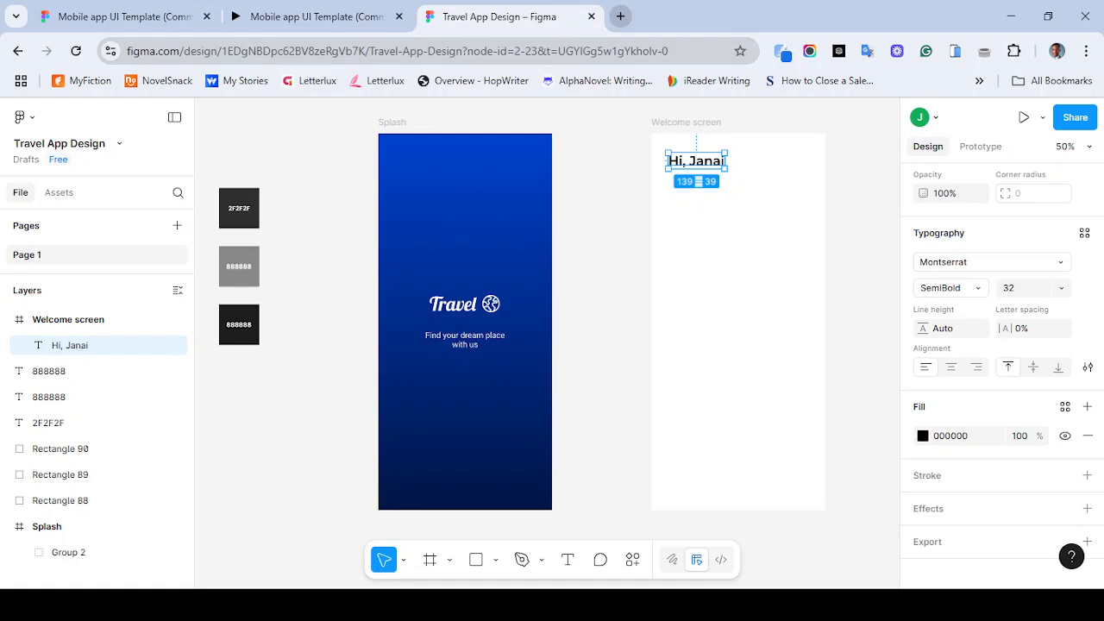
{"action": "left_click", "coordinate": [620, 17]}
{"action": "type", "text": "wave e"}
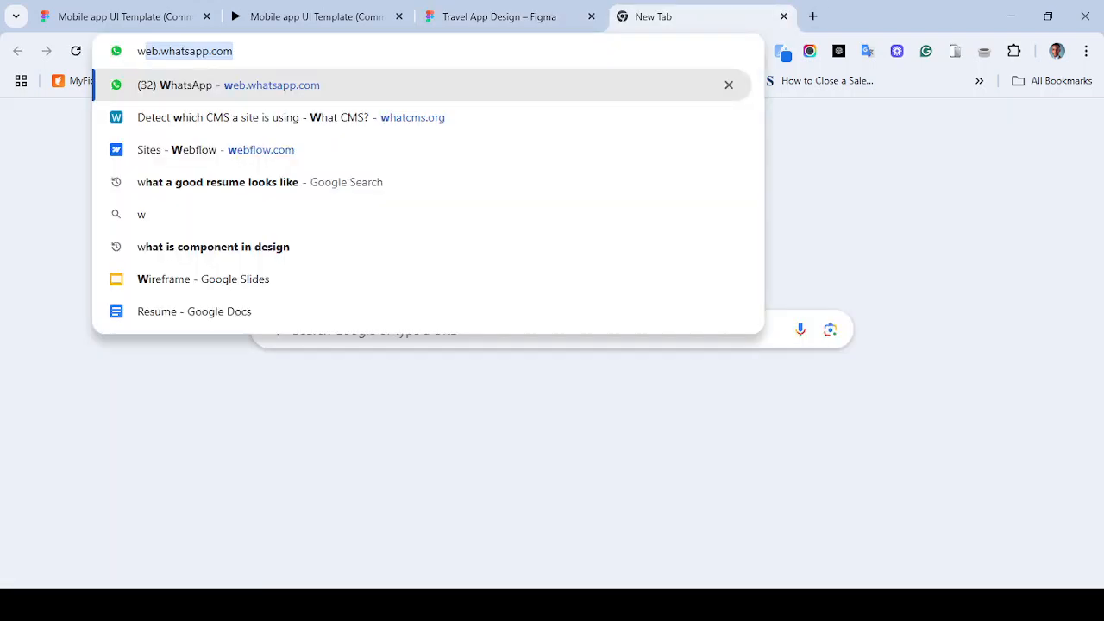
{"action": "type", "text": "moji"}
{"action": "key", "text": "Return"}
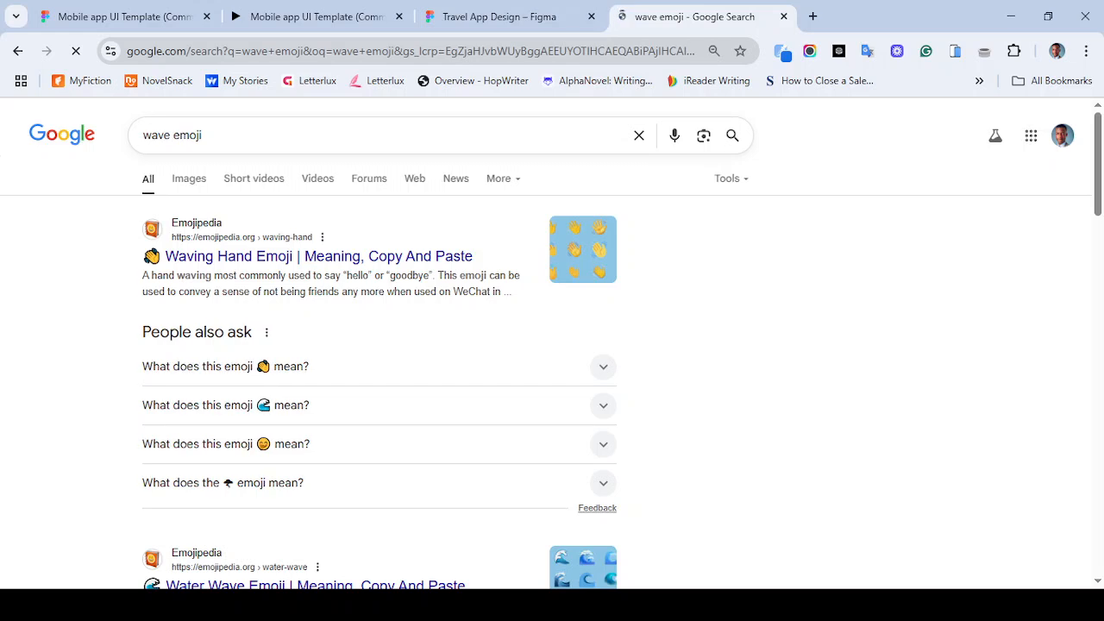
{"action": "left_click", "coordinate": [603, 367]}
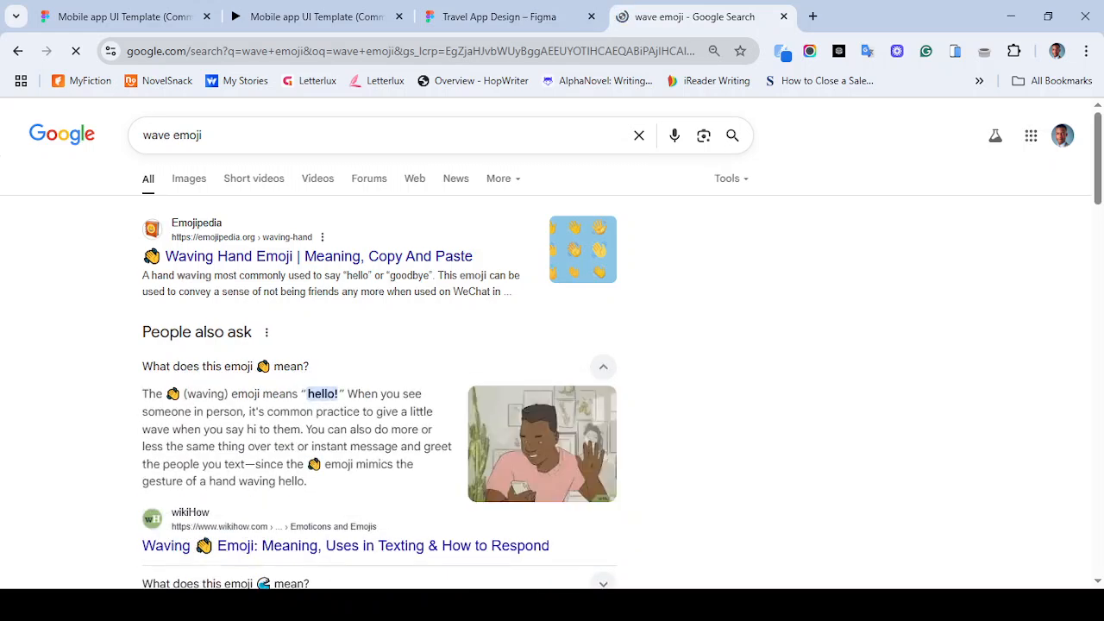
{"action": "left_click_drag", "start_coordinate": [184, 395], "coordinate": [163, 394]}
{"action": "key", "text": "ctrl+c"}
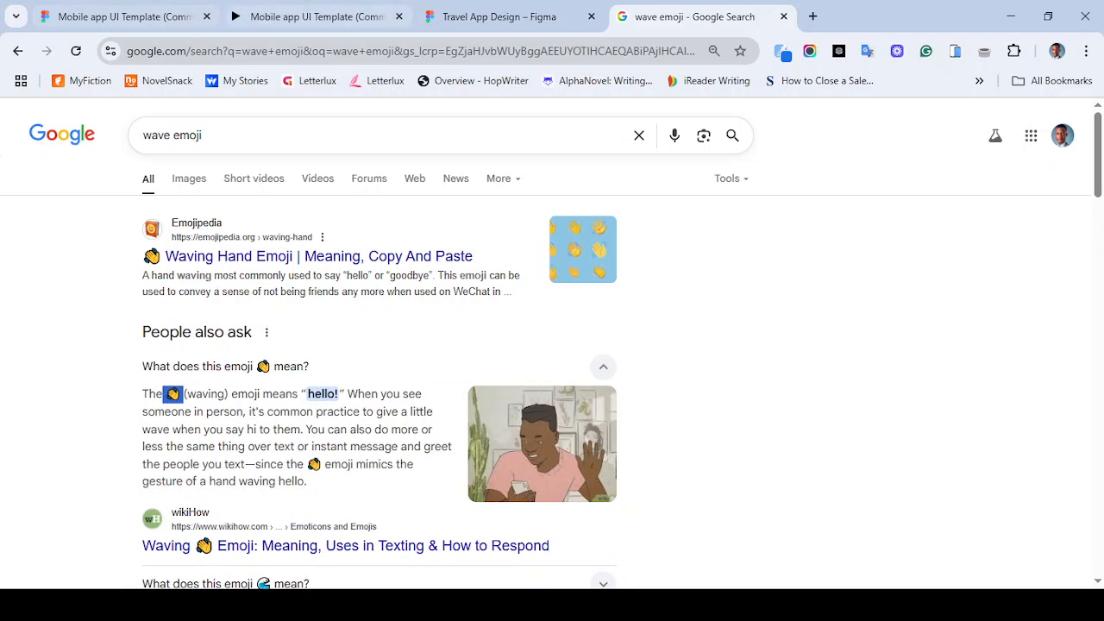
- Append the waving hand emoji to the end of the greeting text
{"action": "left_click", "coordinate": [498, 16]}
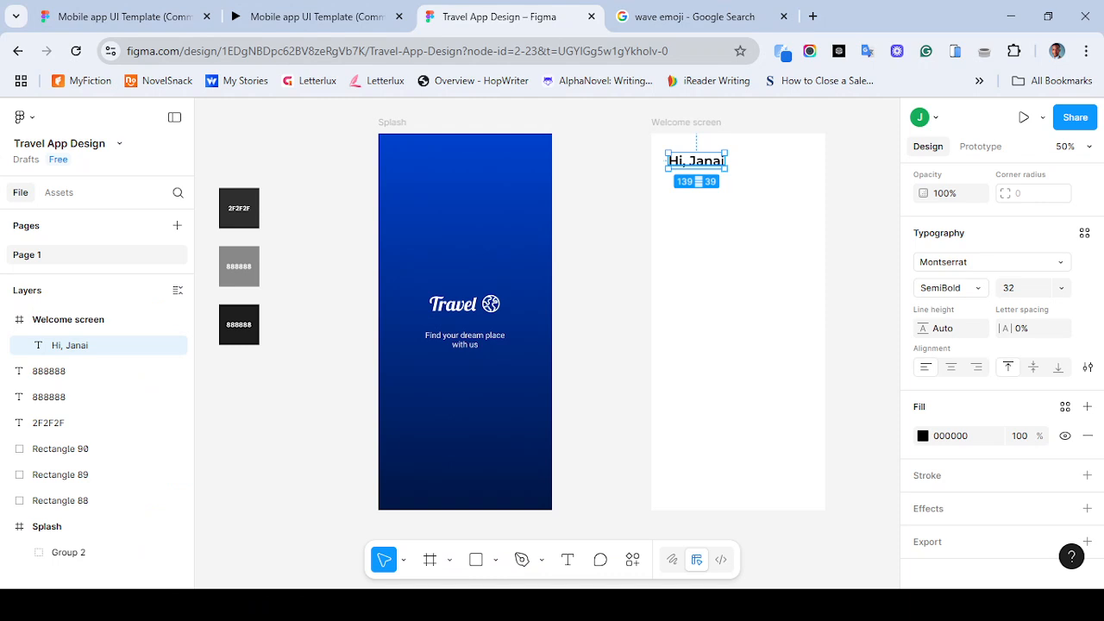
{"action": "key", "text": "Return"}
{"action": "key", "text": "End"}
{"action": "key", "text": "ctrl+v"}
{"action": "key", "text": "BackSpace"}
{"action": "key", "text": "Left"}
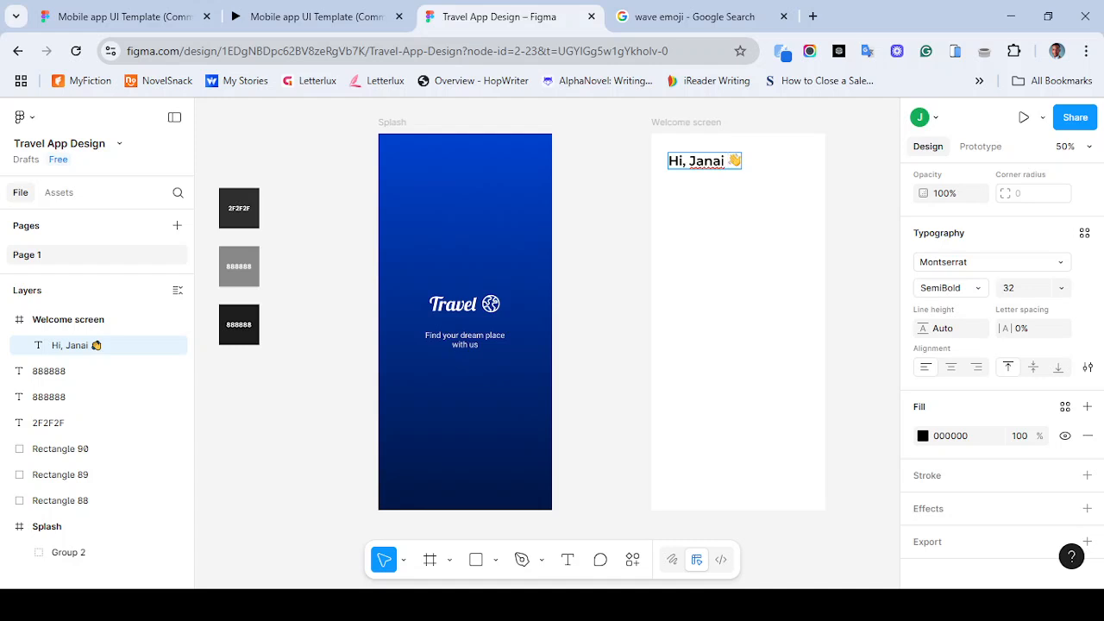
{"action": "key", "text": "BackSpace"}
{"action": "key", "text": "Escape"}
{"action": "key", "text": "Escape"}
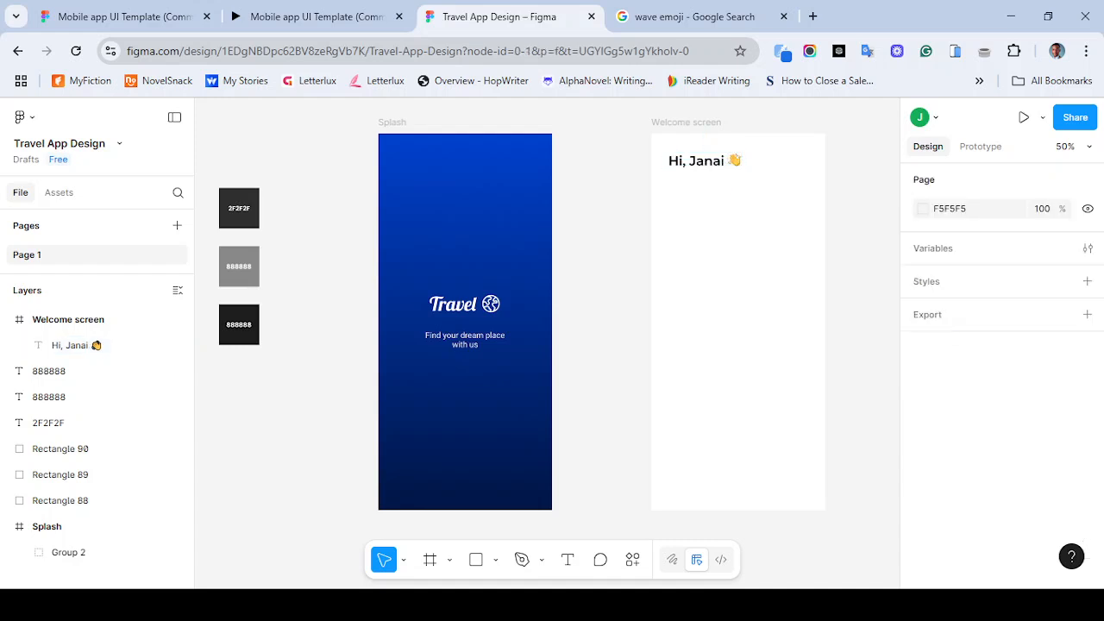
- Compare the greeting with the reference prototype and close the search tab
{"action": "left_click", "coordinate": [310, 16]}
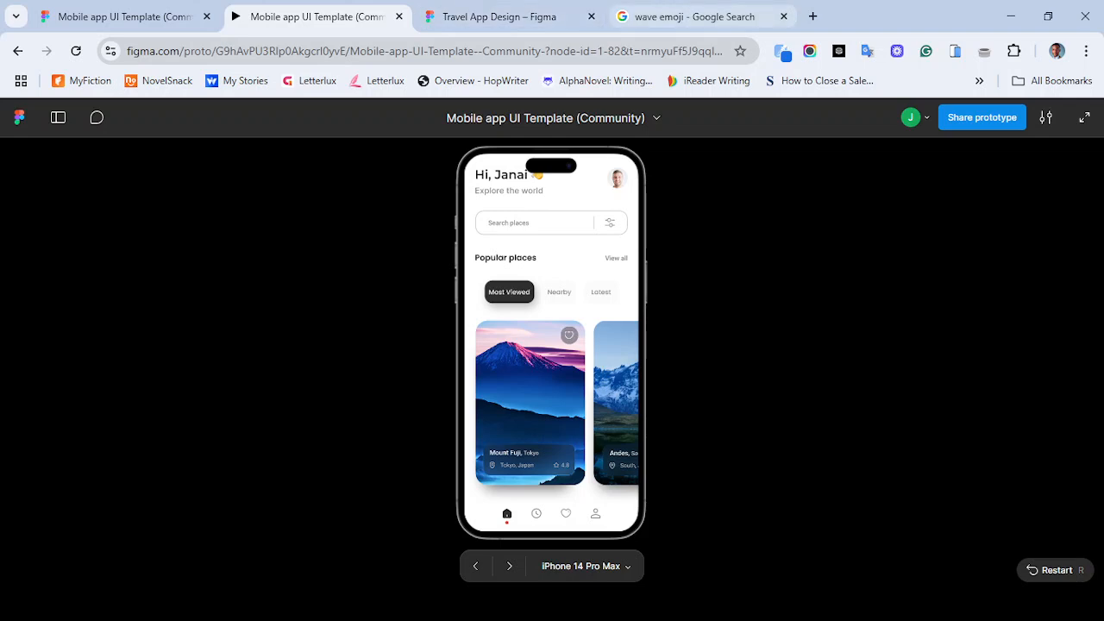
{"action": "left_click", "coordinate": [783, 16]}
{"action": "left_click", "coordinate": [509, 16]}
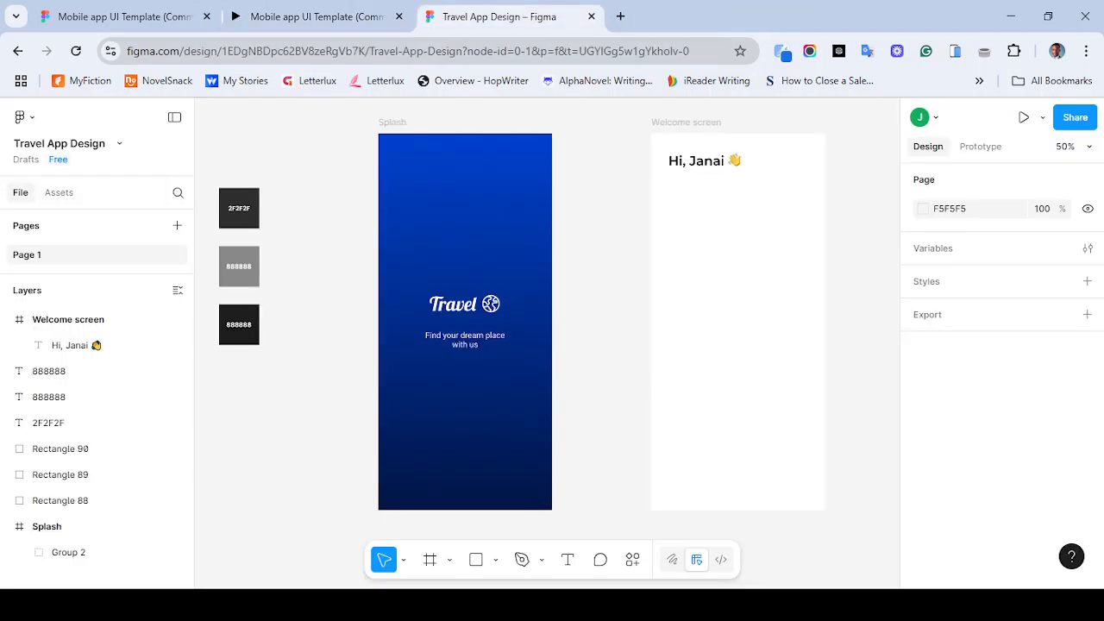
- Add a text layer reading "Explore the world" below the greeting on the Welcome screen
{"action": "left_click", "coordinate": [567, 560]}
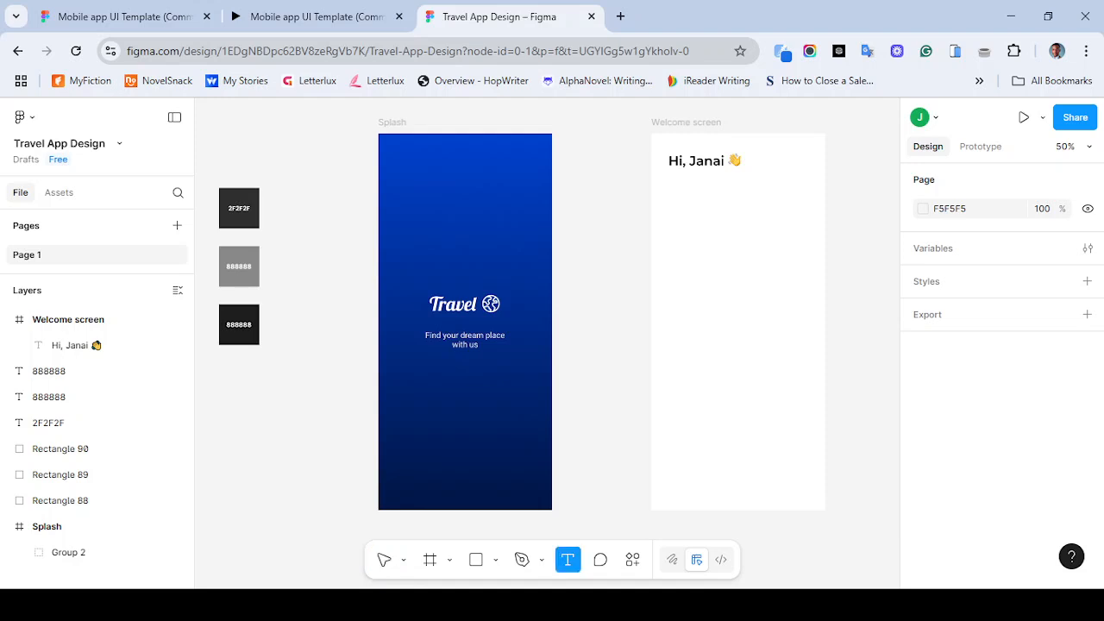
{"action": "left_click", "coordinate": [678, 188]}
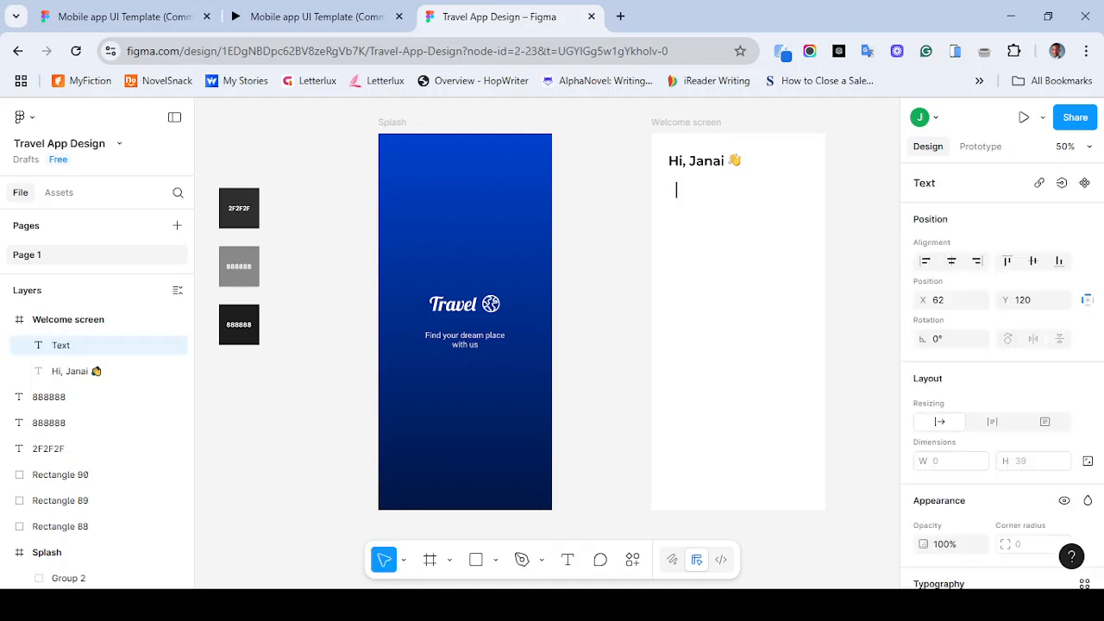
{"action": "type", "text": "Explore the world"}
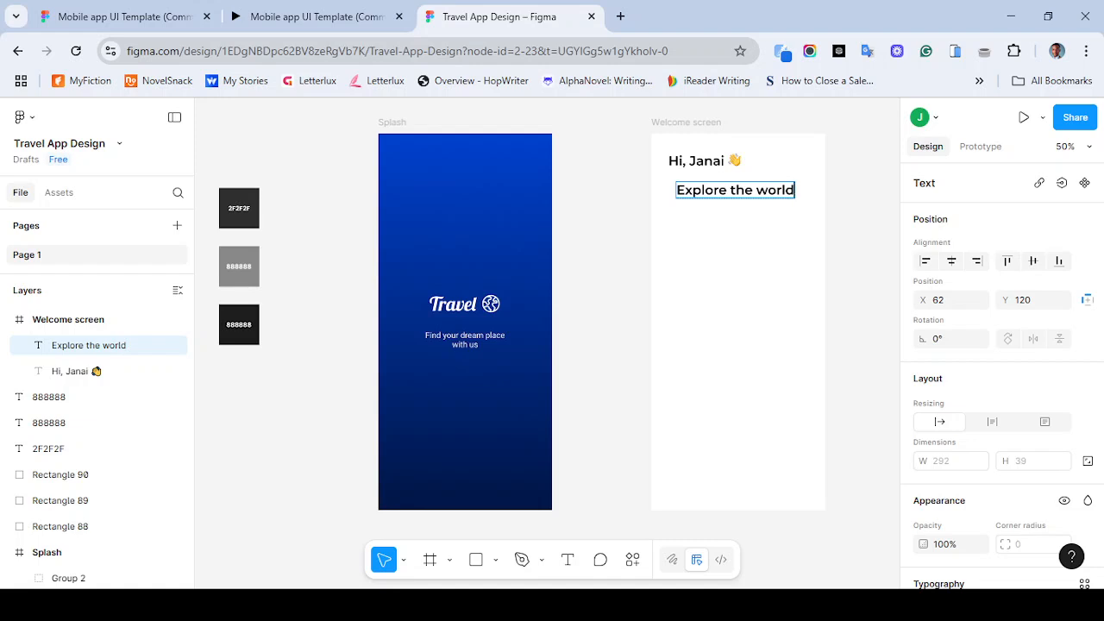
{"action": "key", "text": "Escape"}
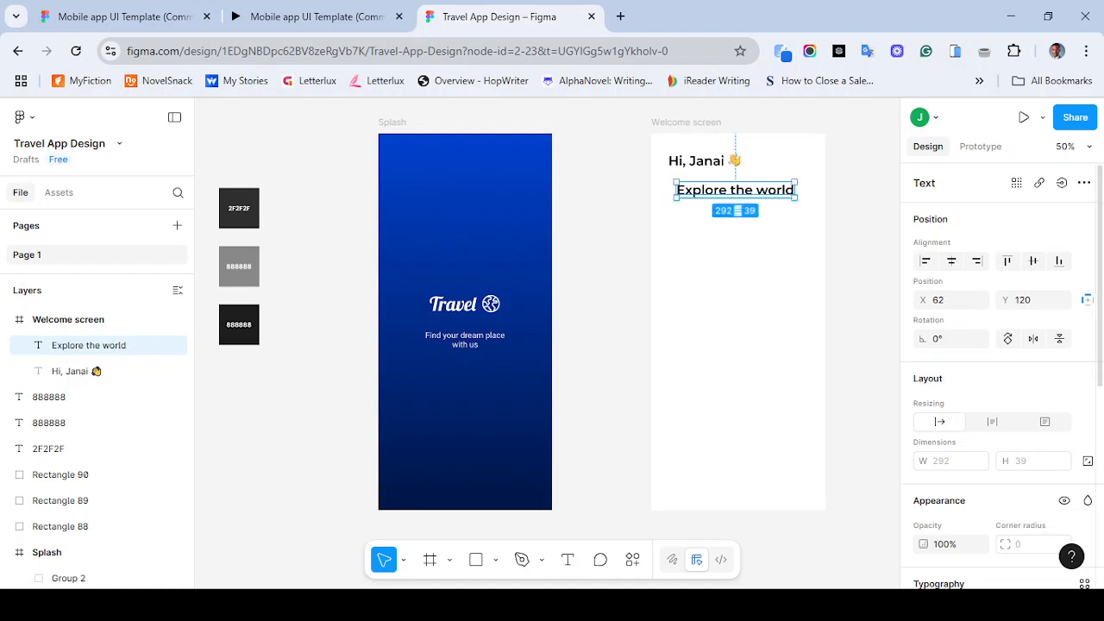
- Change the subtitle text's font to Poppins
{"action": "scroll", "coordinate": [1000, 370], "scroll_direction": "down", "scroll_amount": 5}
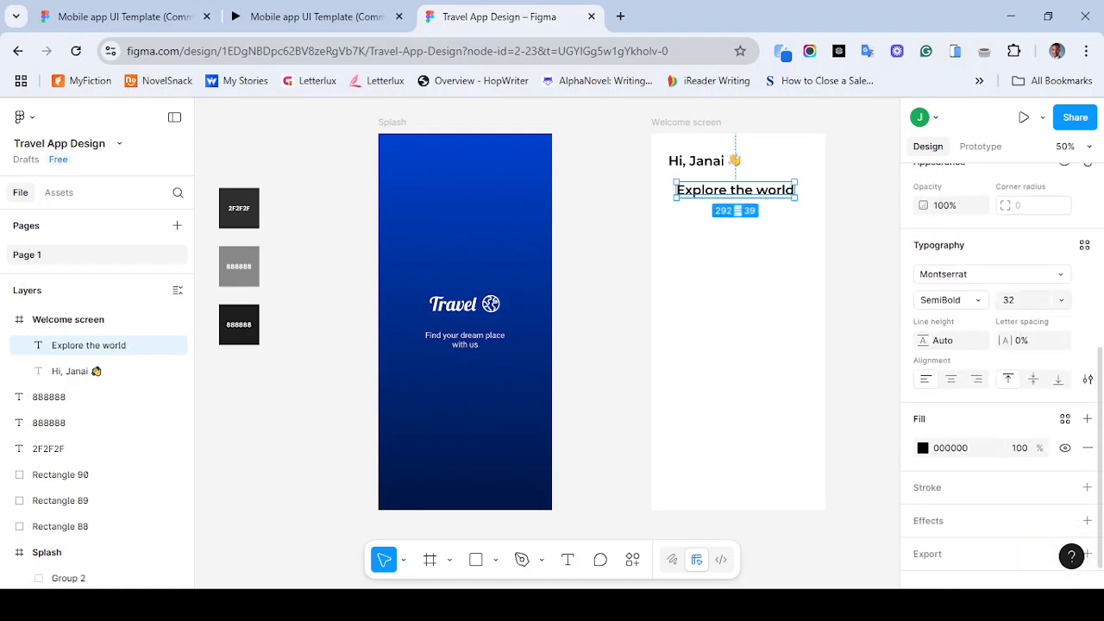
{"action": "left_click", "coordinate": [990, 273]}
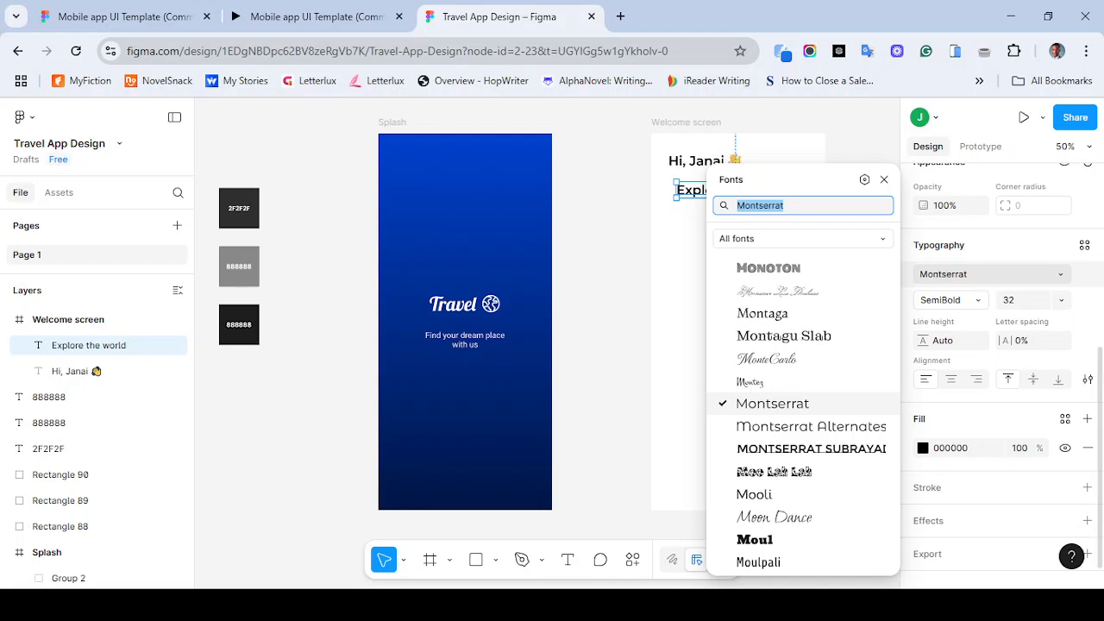
{"action": "type", "text": "rob"}
{"action": "key", "text": "BackSpace"}
{"action": "key", "text": "BackSpace"}
{"action": "key", "text": "BackSpace"}
{"action": "type", "text": "popp"}
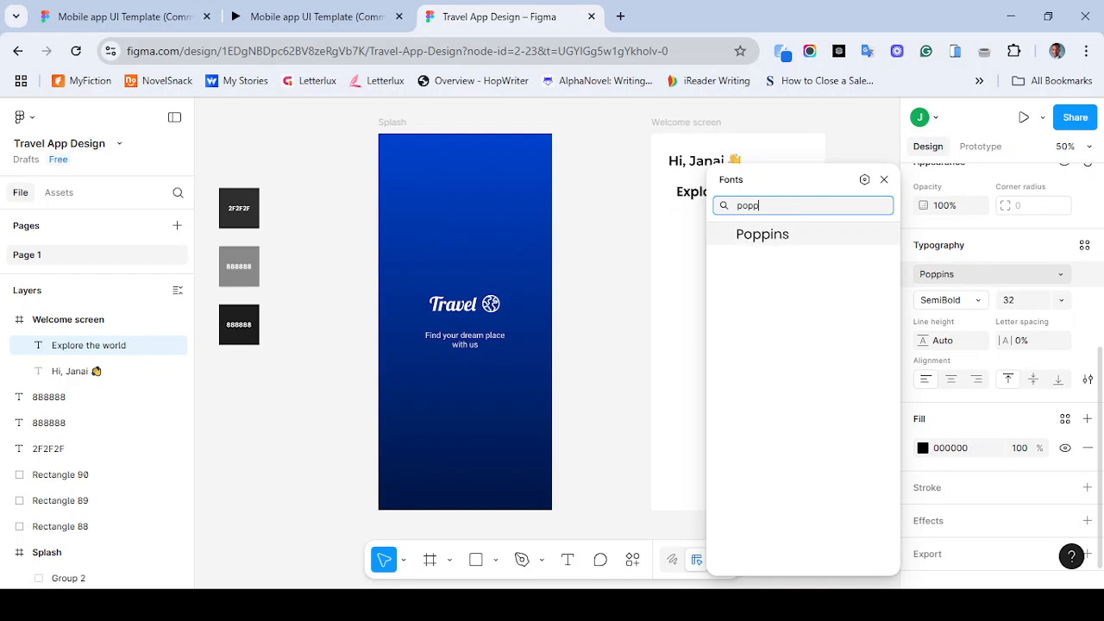
{"action": "key", "text": "Return"}
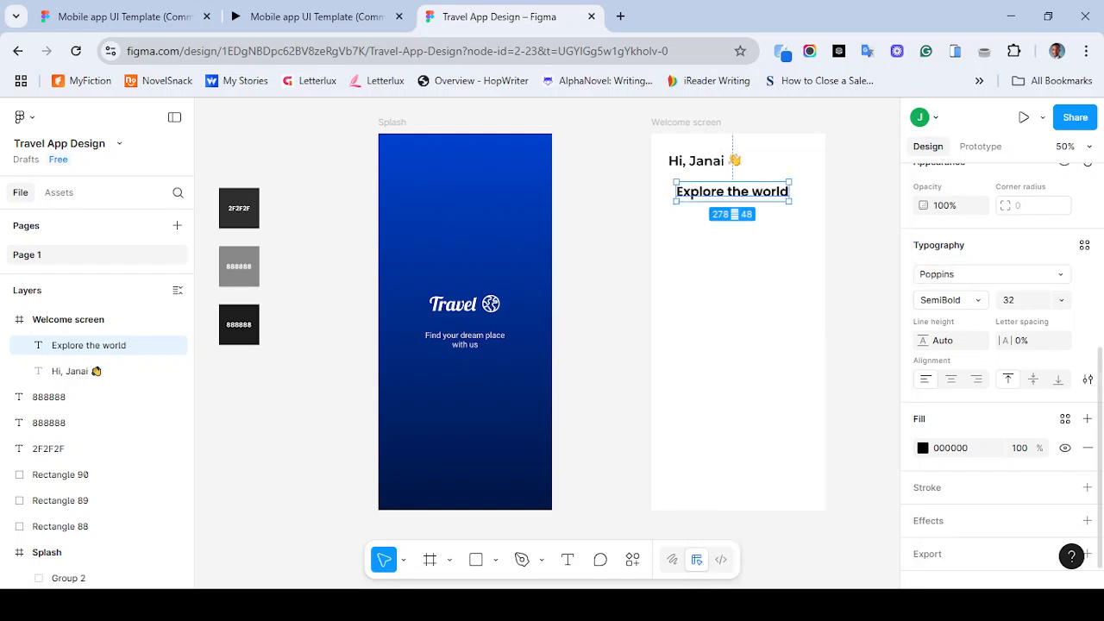
- Set the subtitle's font weight to Regular and its size to 20
{"action": "left_click", "coordinate": [949, 300]}
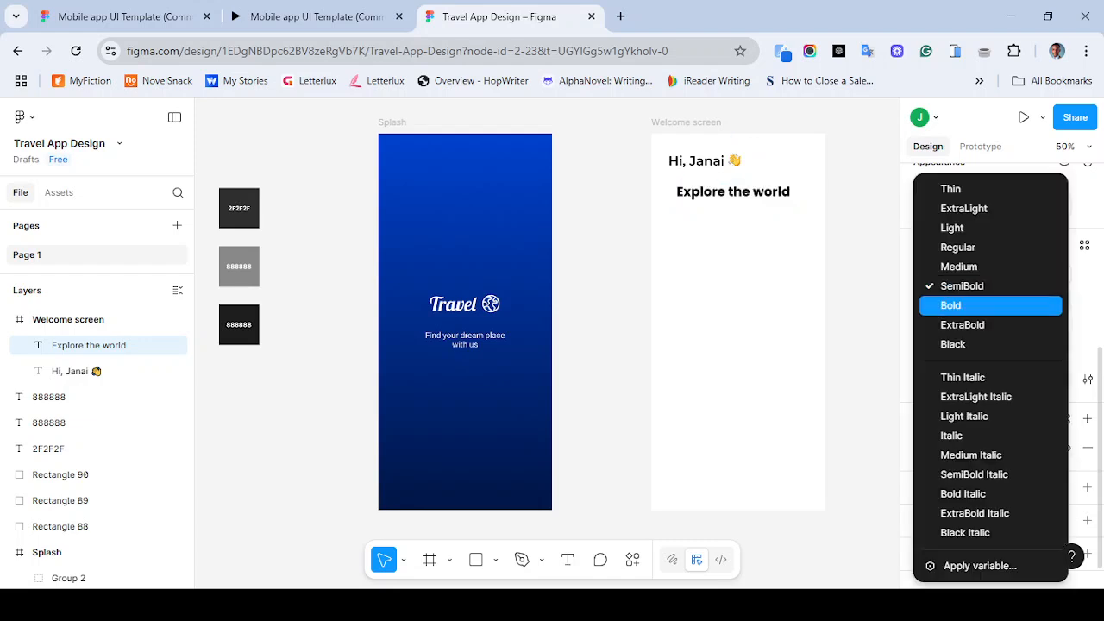
{"action": "left_click", "coordinate": [945, 246]}
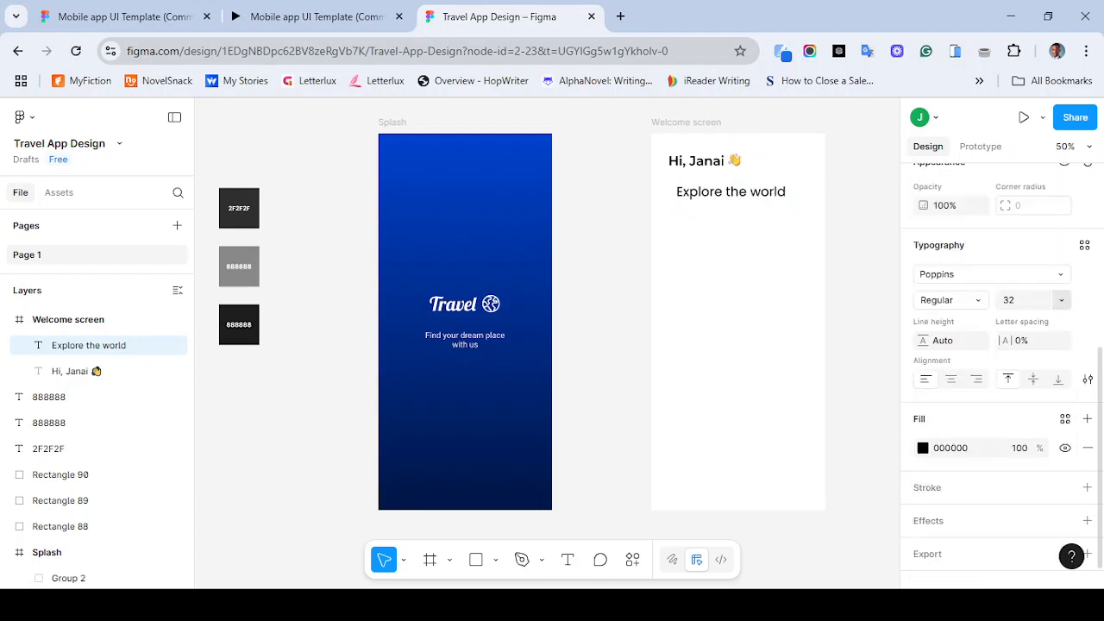
{"action": "left_click", "coordinate": [1061, 299]}
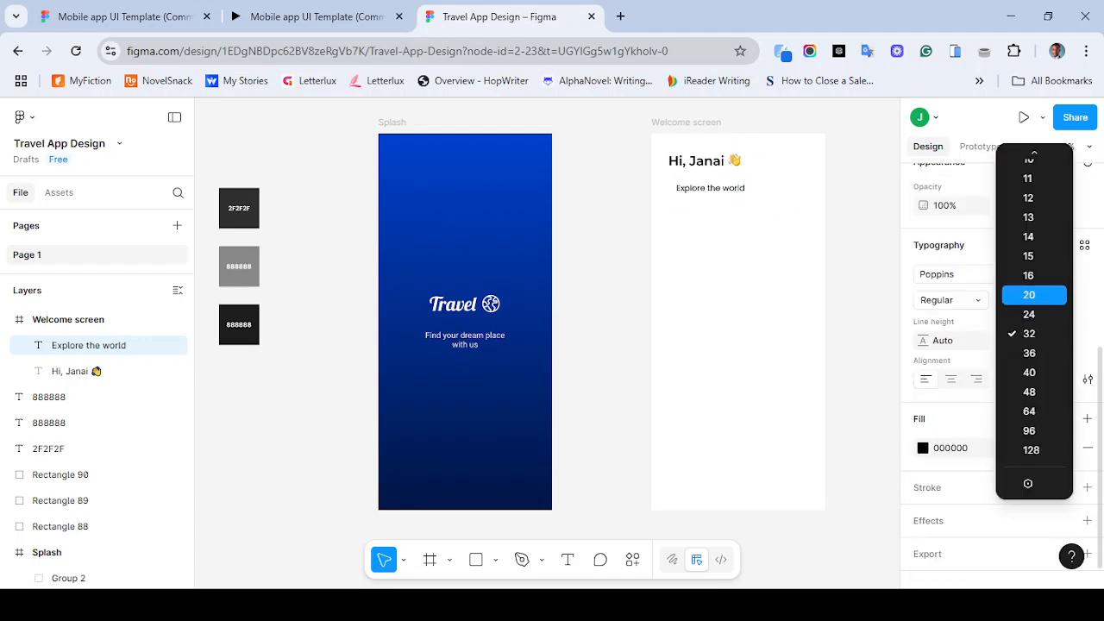
{"action": "left_click", "coordinate": [1029, 295]}
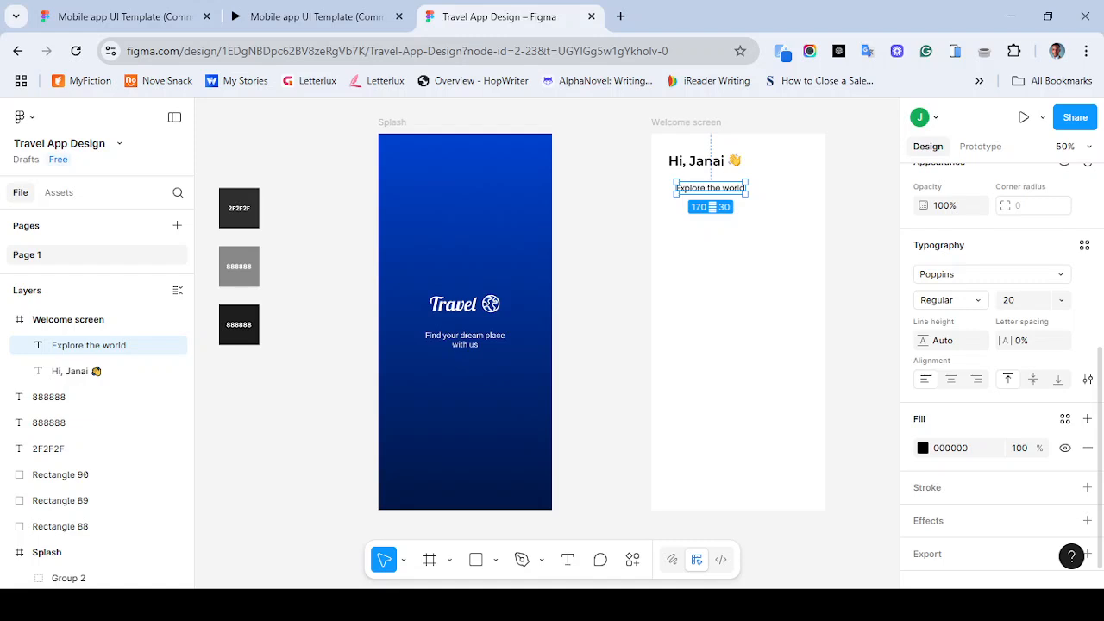
- Set the grey swatch label's fill to 888888 and undo the change
{"action": "left_click", "coordinate": [923, 448]}
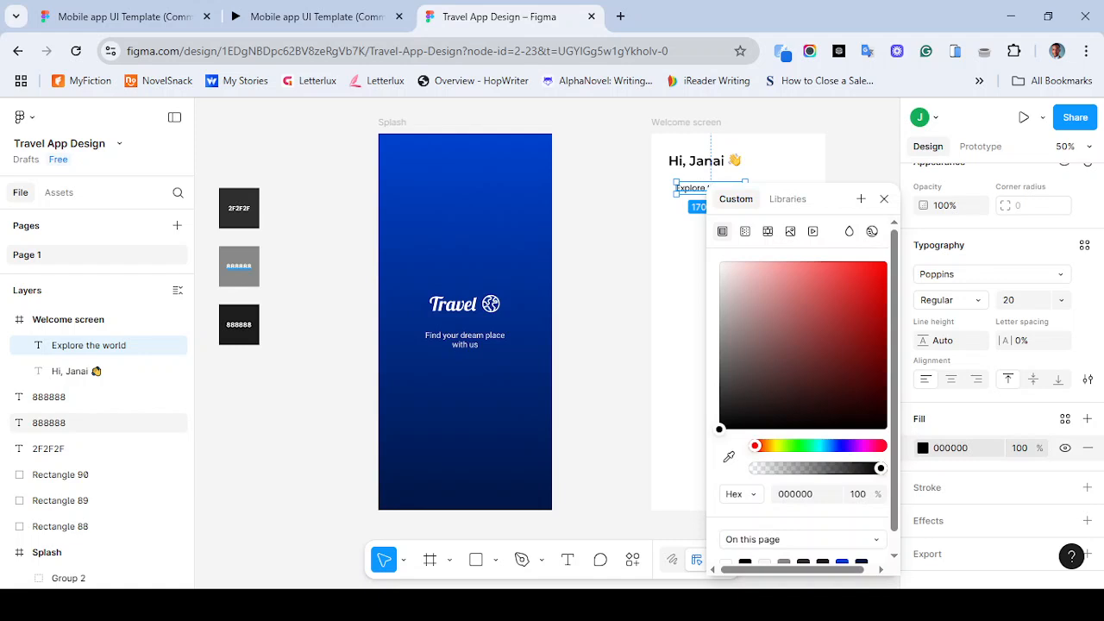
{"action": "left_click", "coordinate": [49, 422]}
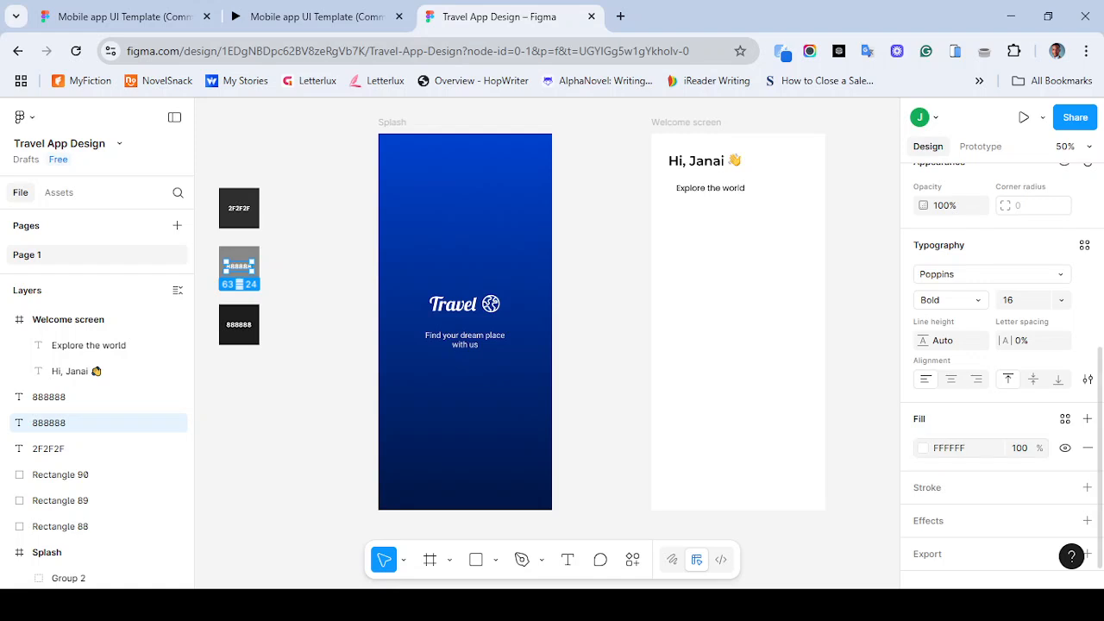
{"action": "left_click", "coordinate": [950, 449]}
{"action": "type", "text": "888888"}
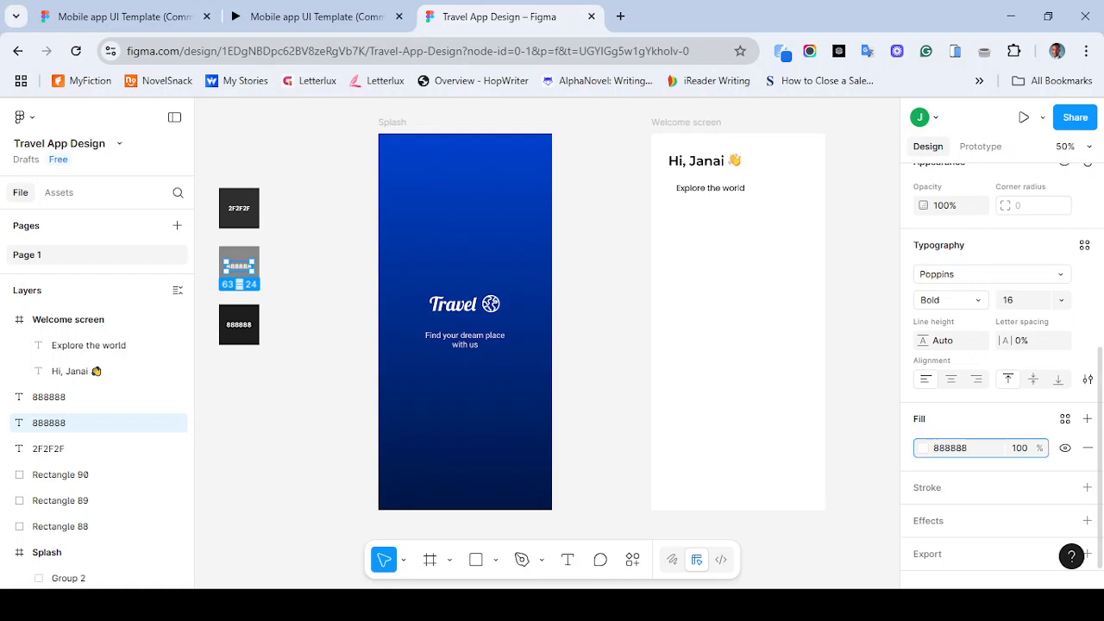
{"action": "key", "text": "ctrl+z"}
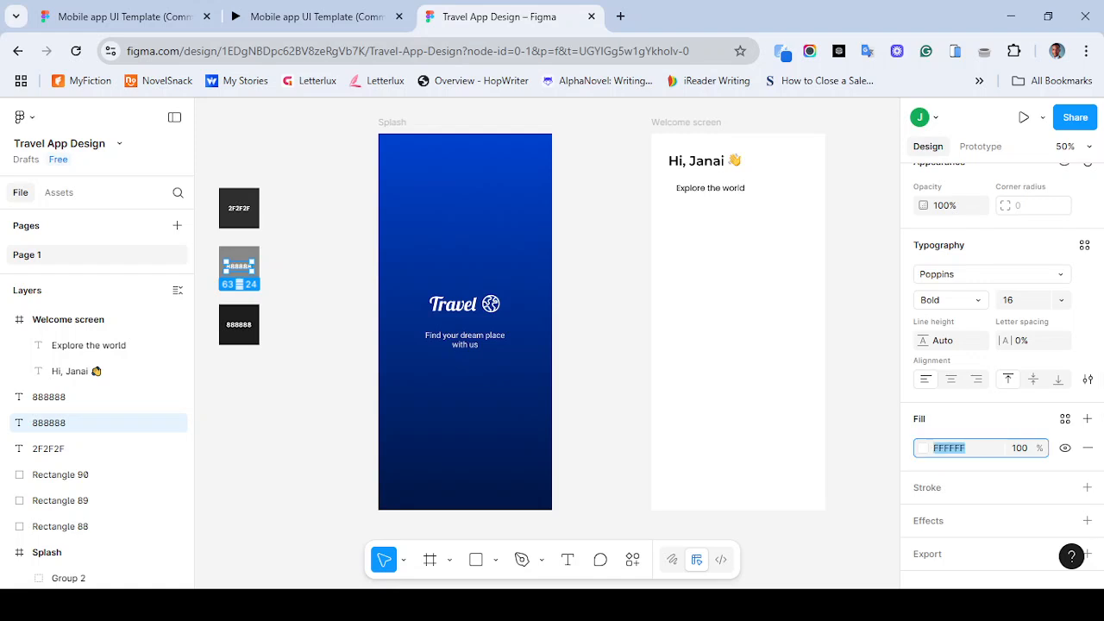
- Set the subtitle's fill colour to 888888
{"action": "left_click", "coordinate": [88, 345]}
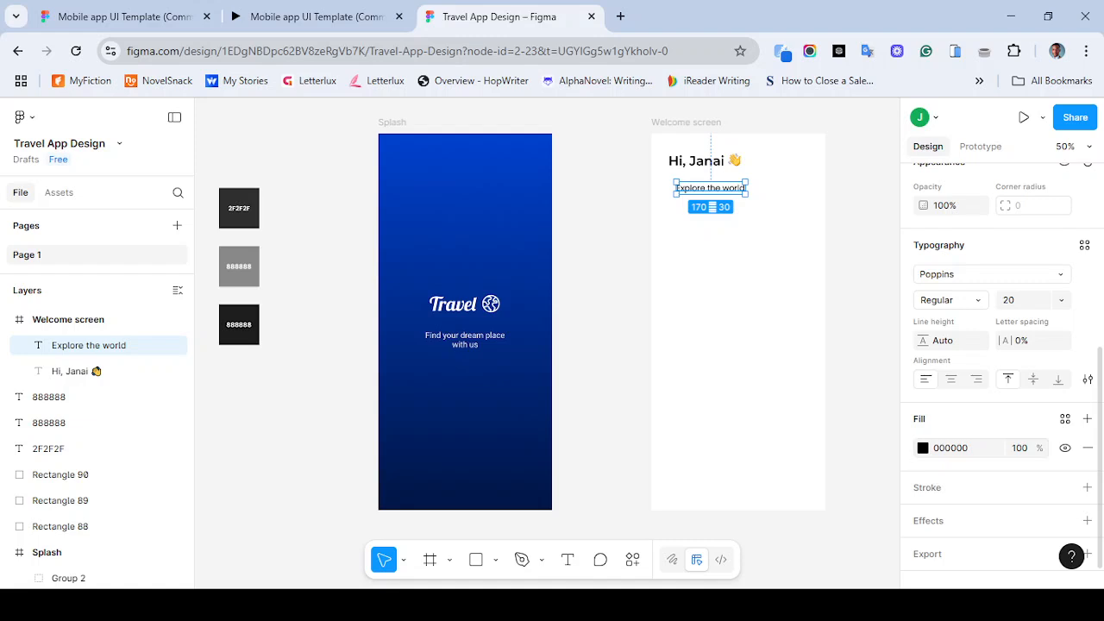
{"action": "left_click", "coordinate": [951, 447]}
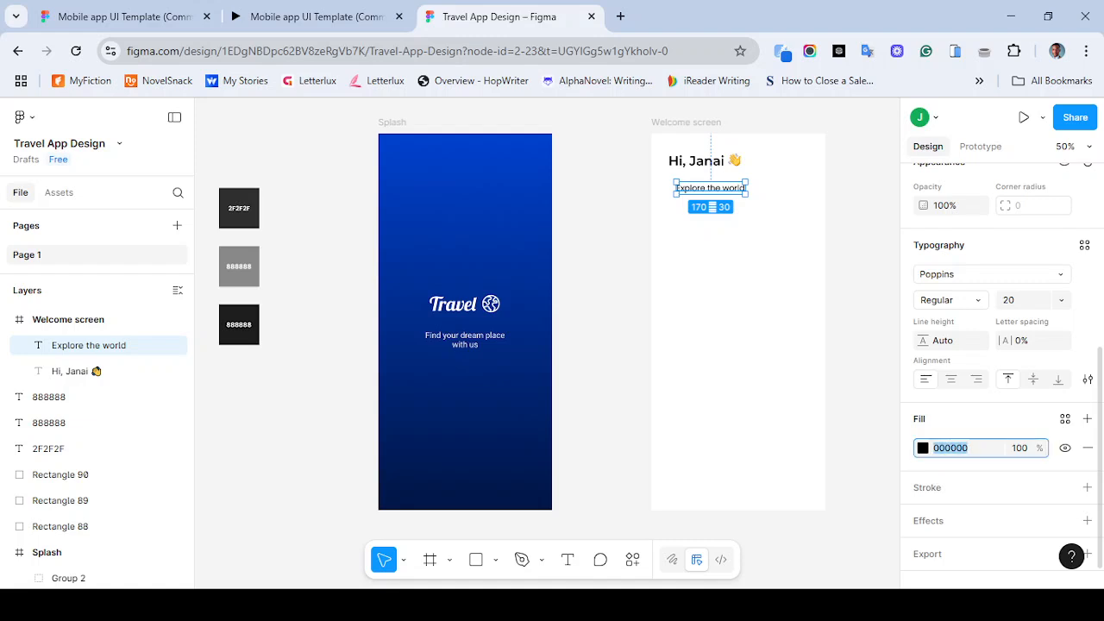
{"action": "type", "text": "888888"}
{"action": "key", "text": "Return"}
{"action": "key", "text": "Escape"}
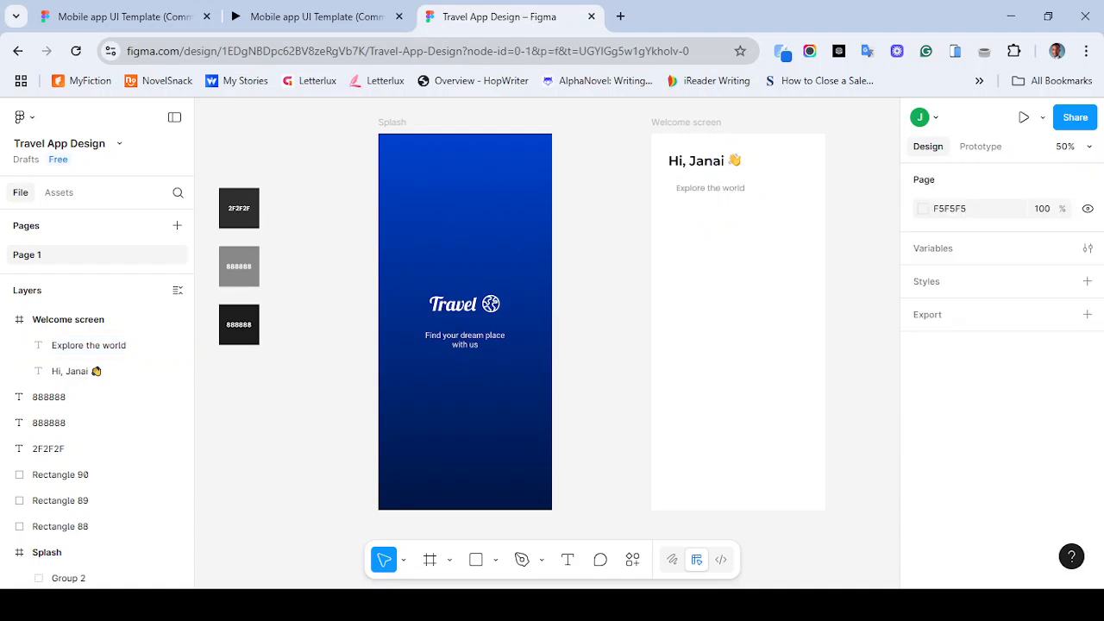
- Move the subtitle up to about Y 91, just below the greeting
{"action": "left_click", "coordinate": [88, 345]}
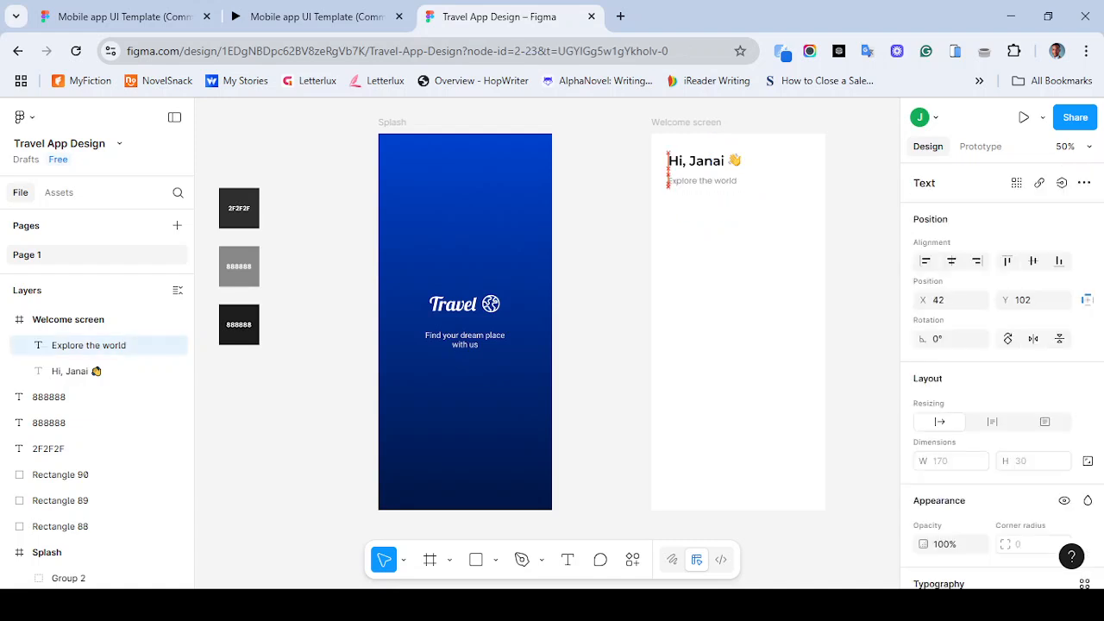
{"action": "left_click_drag", "start_coordinate": [694, 179], "coordinate": [702, 174]}
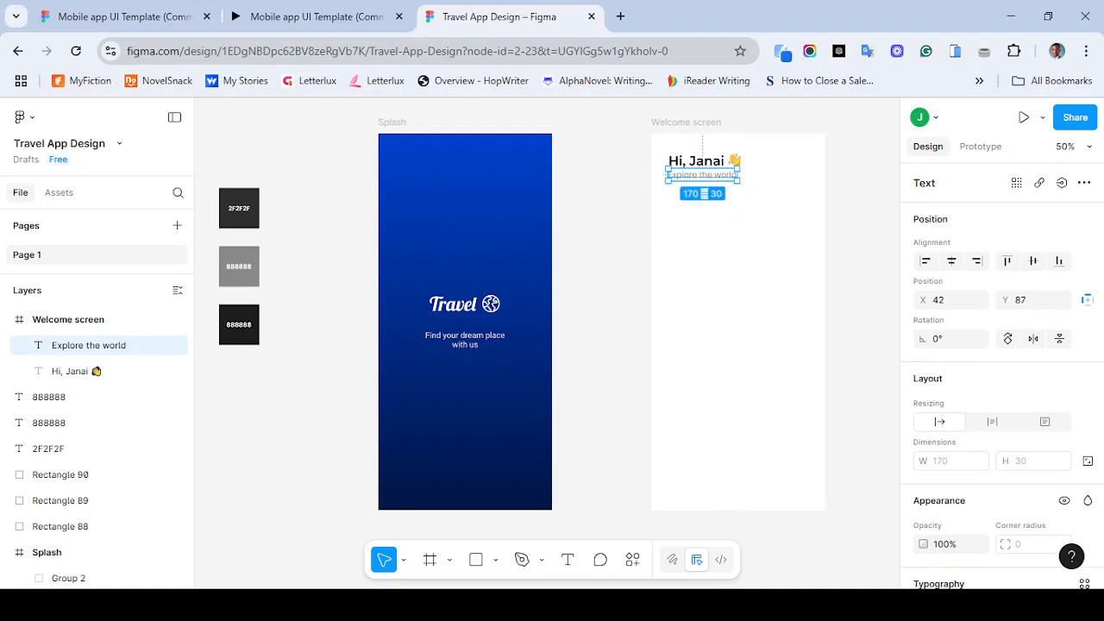
{"action": "key", "text": "Down"}
{"action": "key", "text": "Down"}
{"action": "key", "text": "Down"}
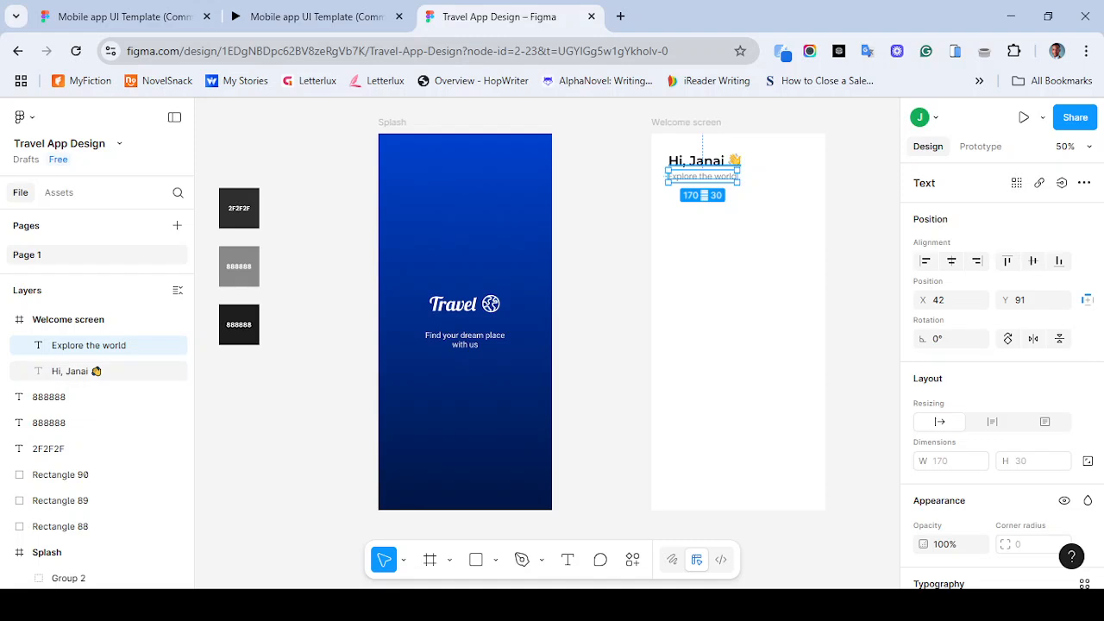
- Select both the greeting and the subtitle text layers together
{"action": "left_click", "coordinate": [73, 371], "text": "shift"}
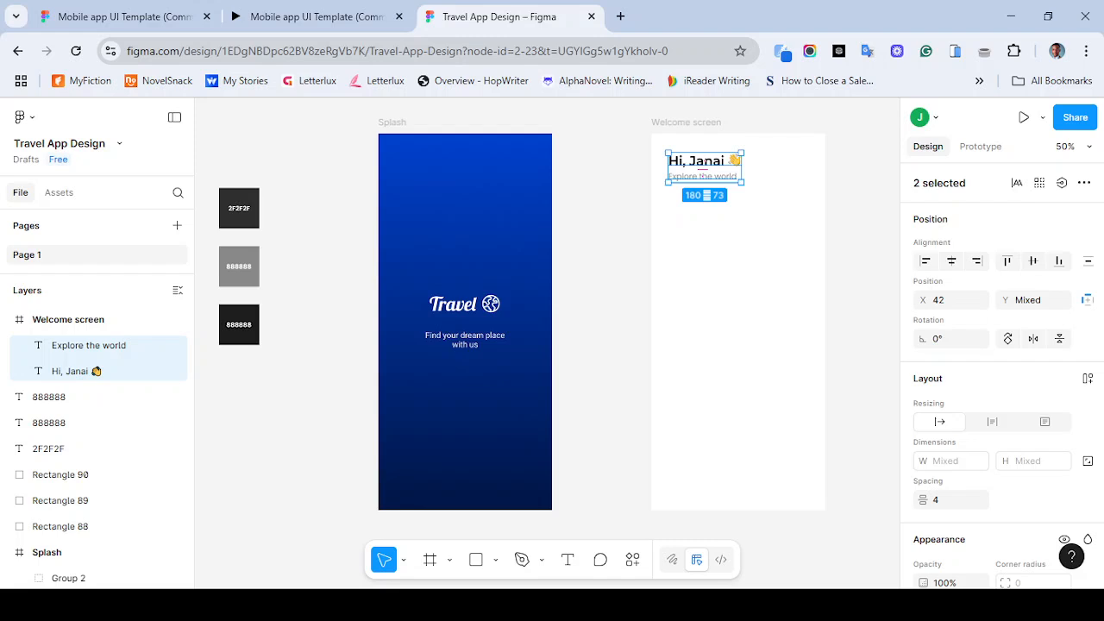
- Group the greeting and subtitle, and add a vertical auto layout to the group
{"action": "key", "text": "ctrl+g"}
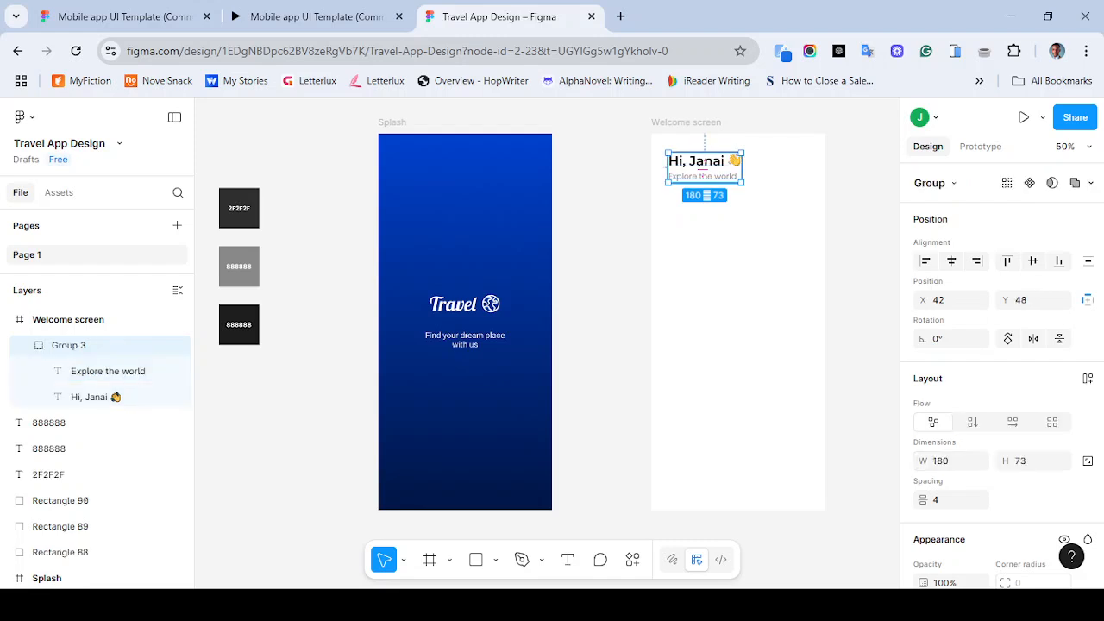
{"action": "key", "text": "Escape"}
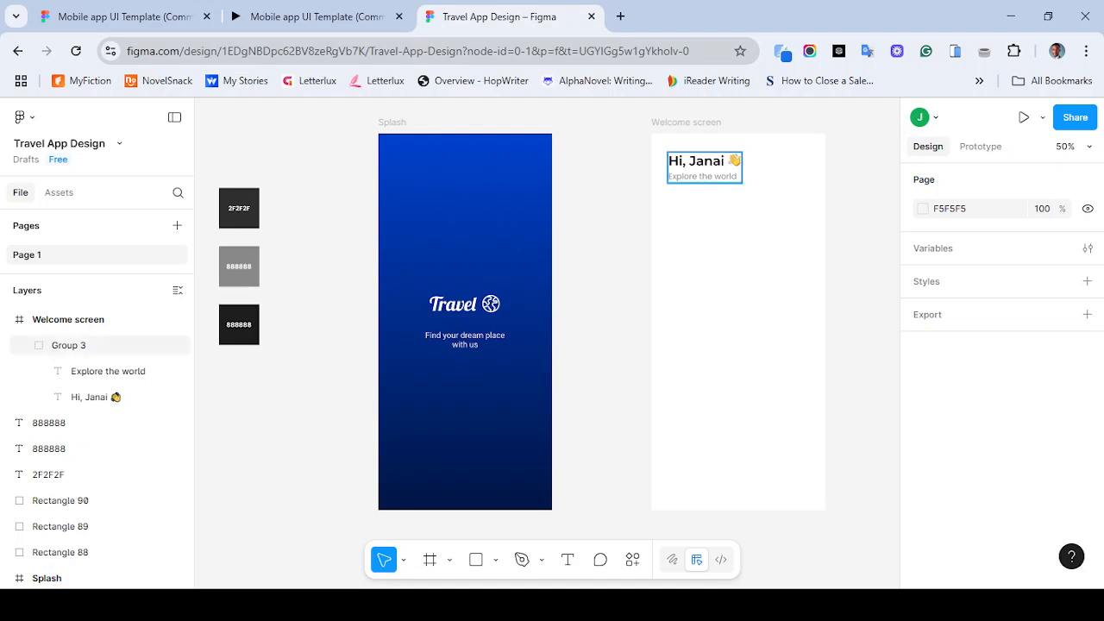
{"action": "left_click", "coordinate": [68, 345]}
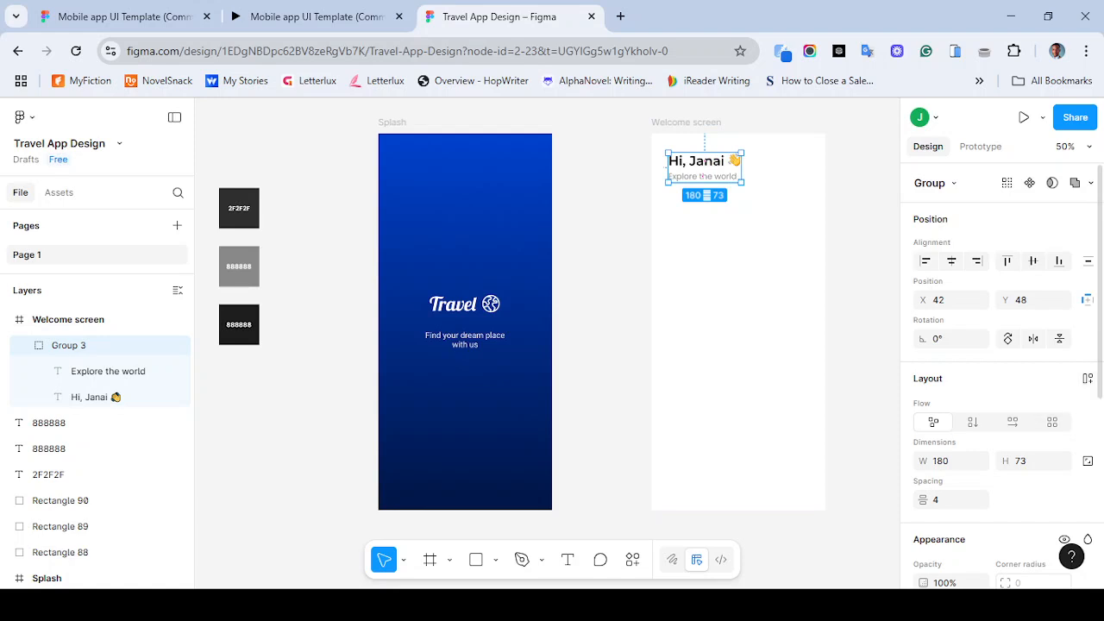
{"action": "left_click", "coordinate": [1087, 378]}
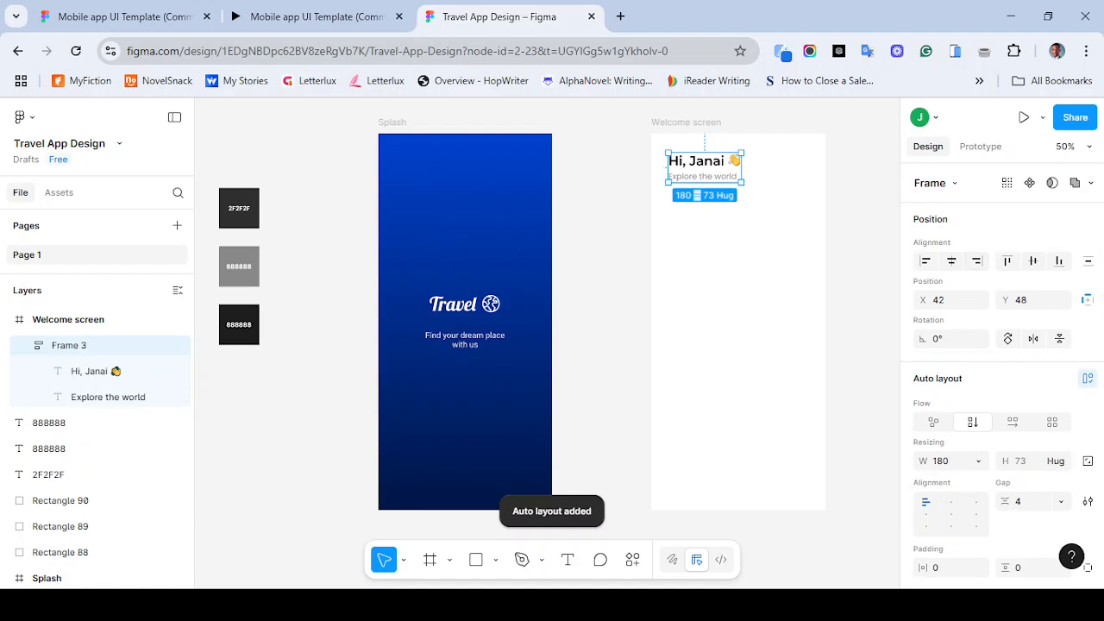
{"action": "key", "text": "Escape"}
{"action": "left_click", "coordinate": [704, 168]}
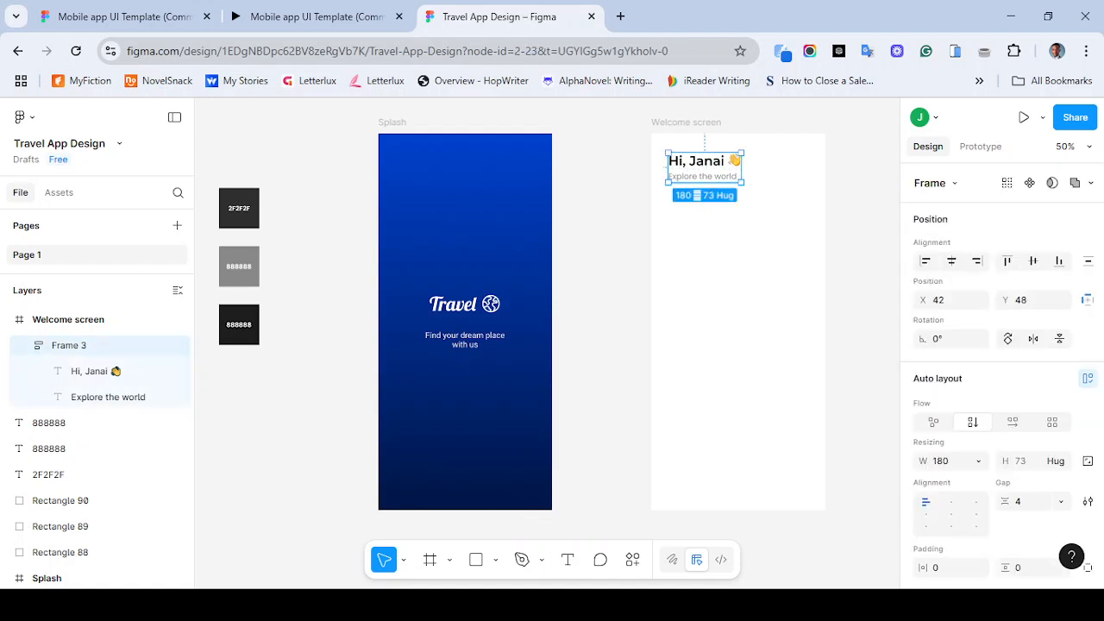
{"action": "double_click", "coordinate": [705, 176]}
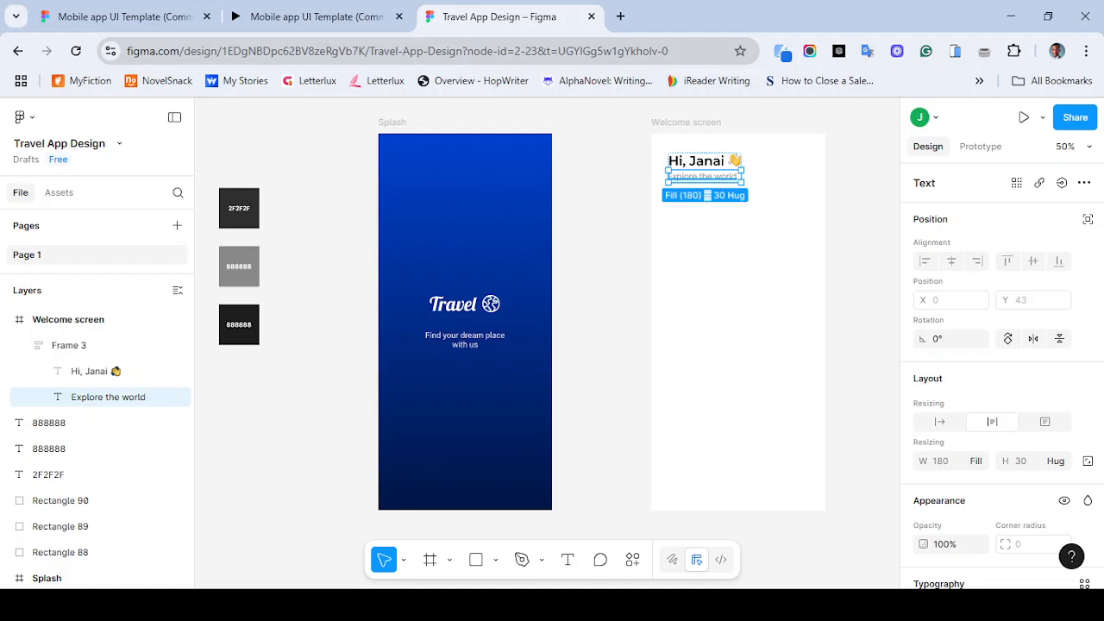
{"action": "key", "text": "Up"}
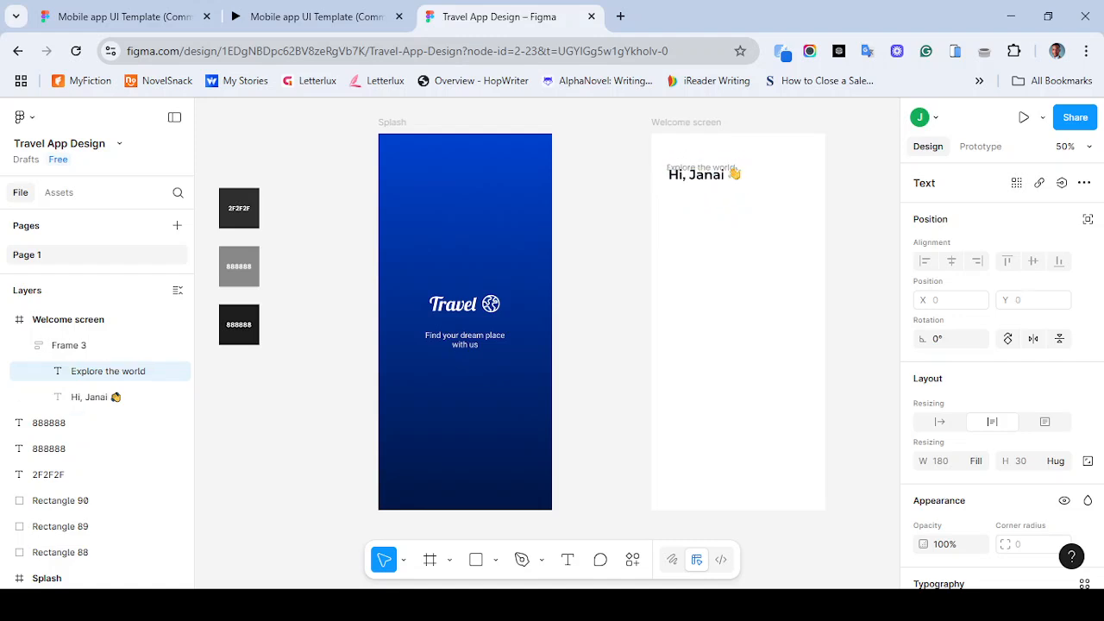
{"action": "key", "text": "Down"}
{"action": "key", "text": "Up"}
{"action": "key", "text": "Down"}
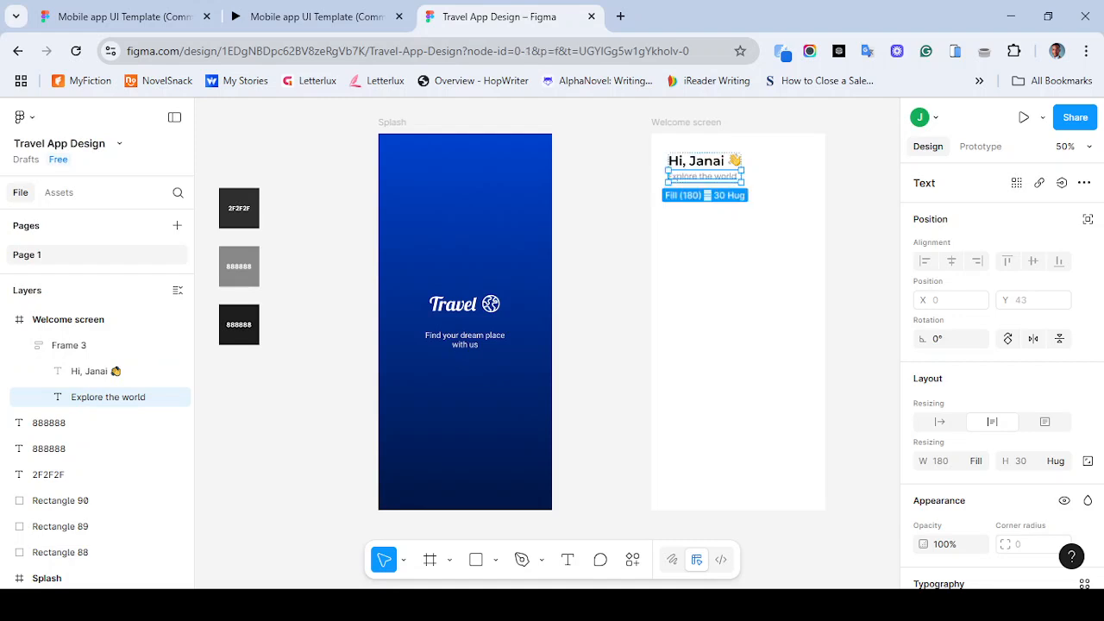
{"action": "key", "text": "Escape"}
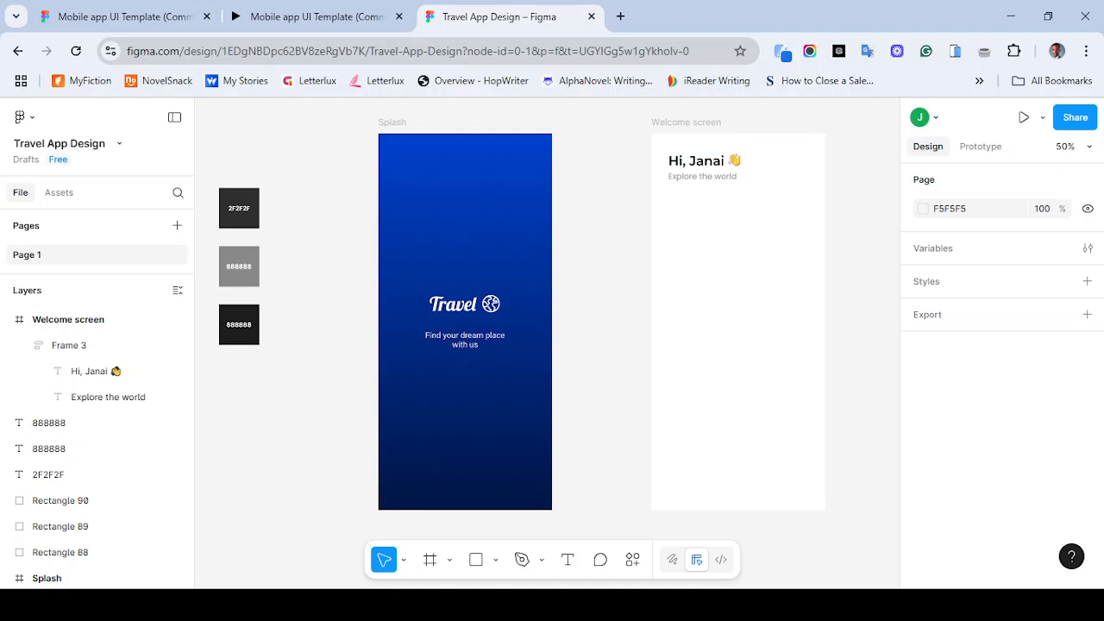
- Compare the Welcome screen header with the reference prototype in the other tab
{"action": "left_click", "coordinate": [704, 168]}
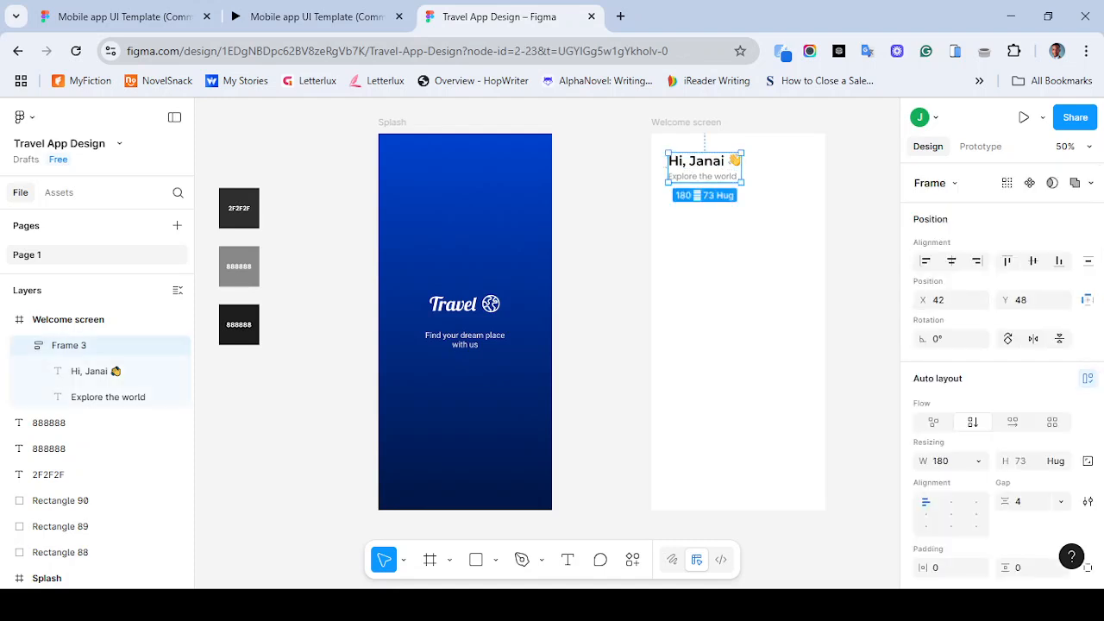
{"action": "key", "text": "Escape"}
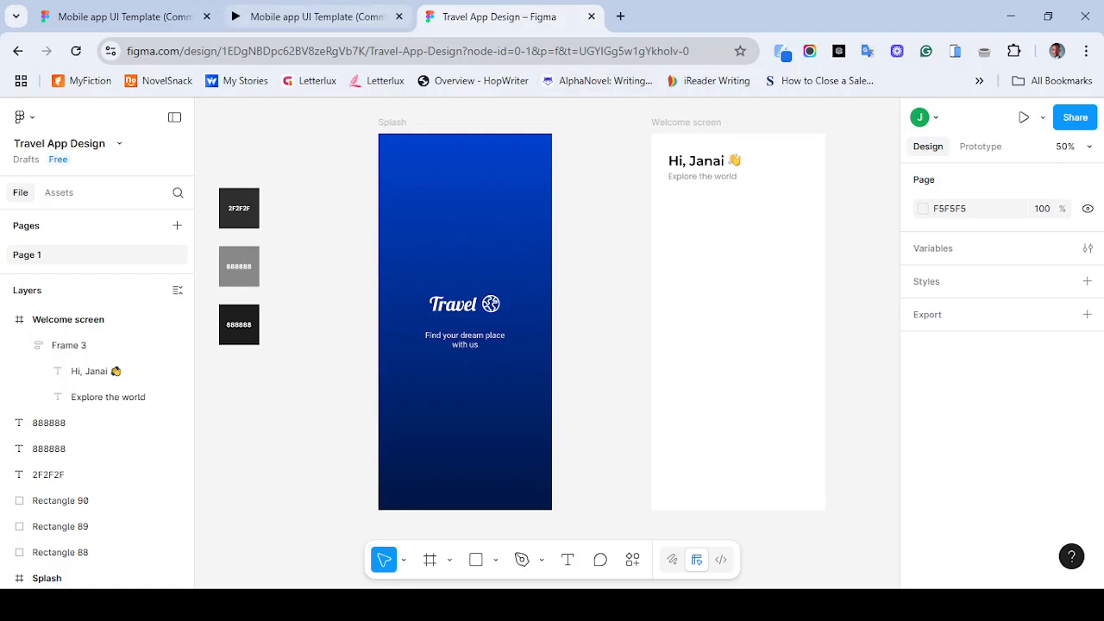
{"action": "left_click", "coordinate": [310, 17]}
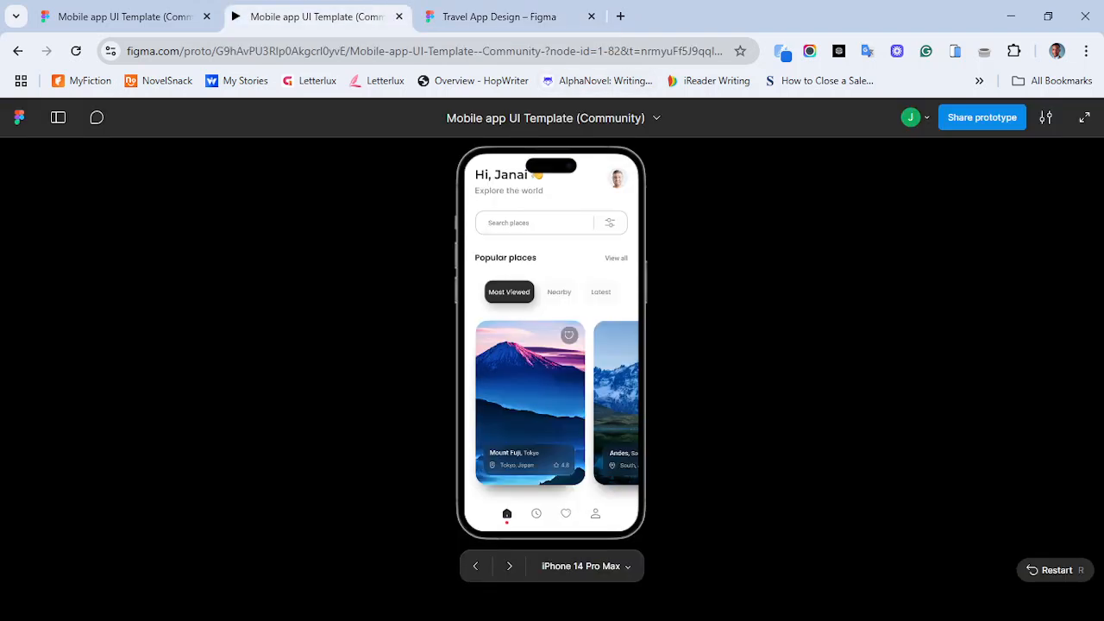
{"action": "left_click", "coordinate": [499, 17]}
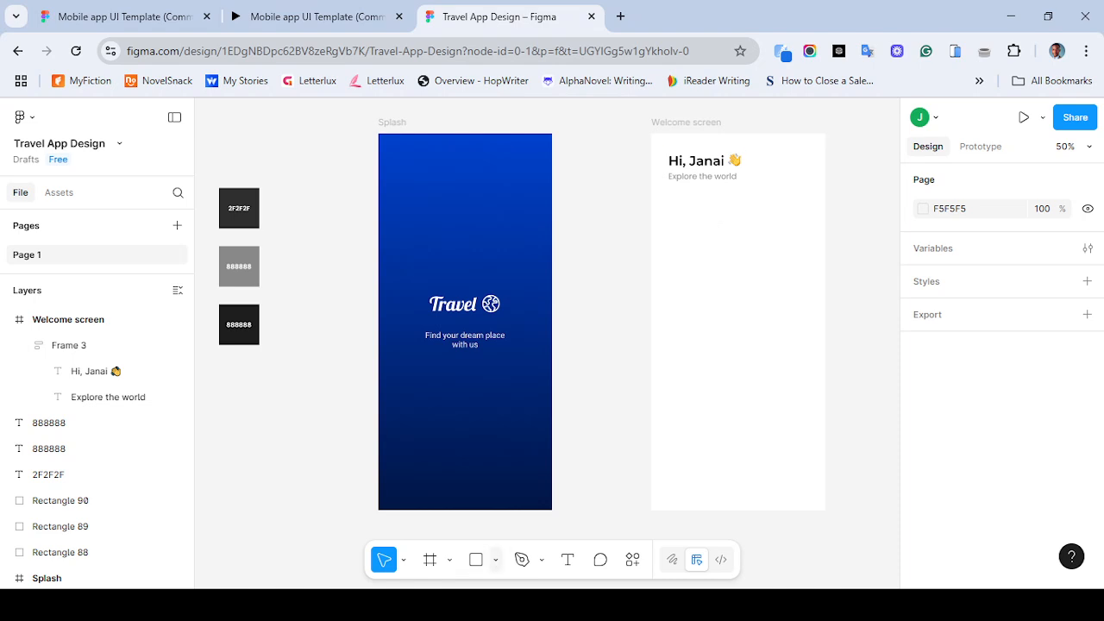
- Draw a 100 × 100 ellipse near the Welcome screen's top-right corner
{"action": "left_click", "coordinate": [496, 560]}
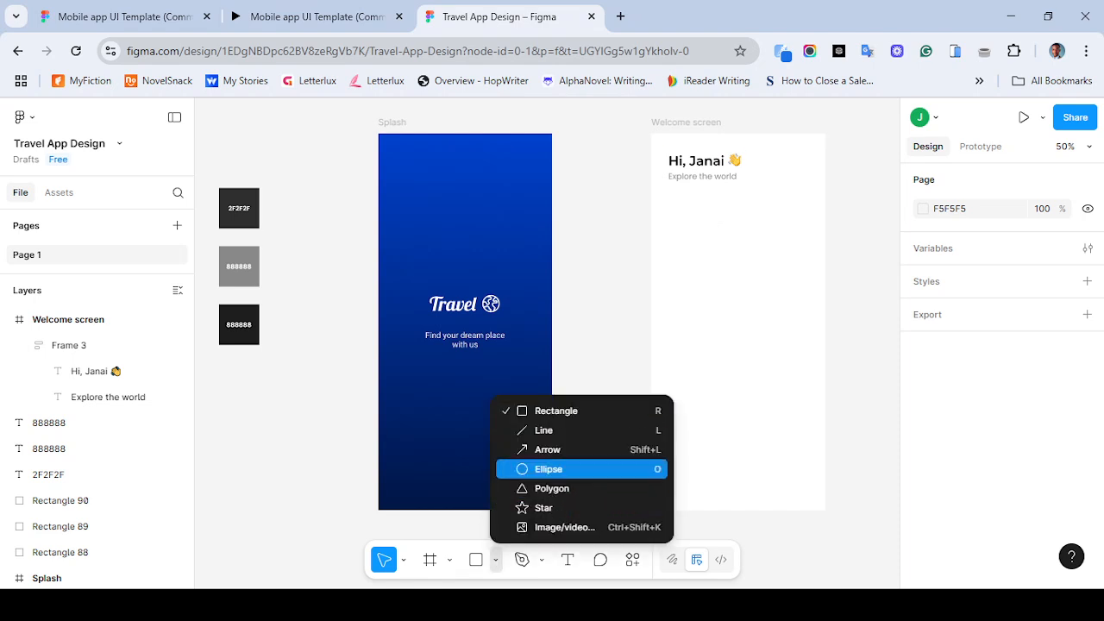
{"action": "left_click", "coordinate": [549, 468]}
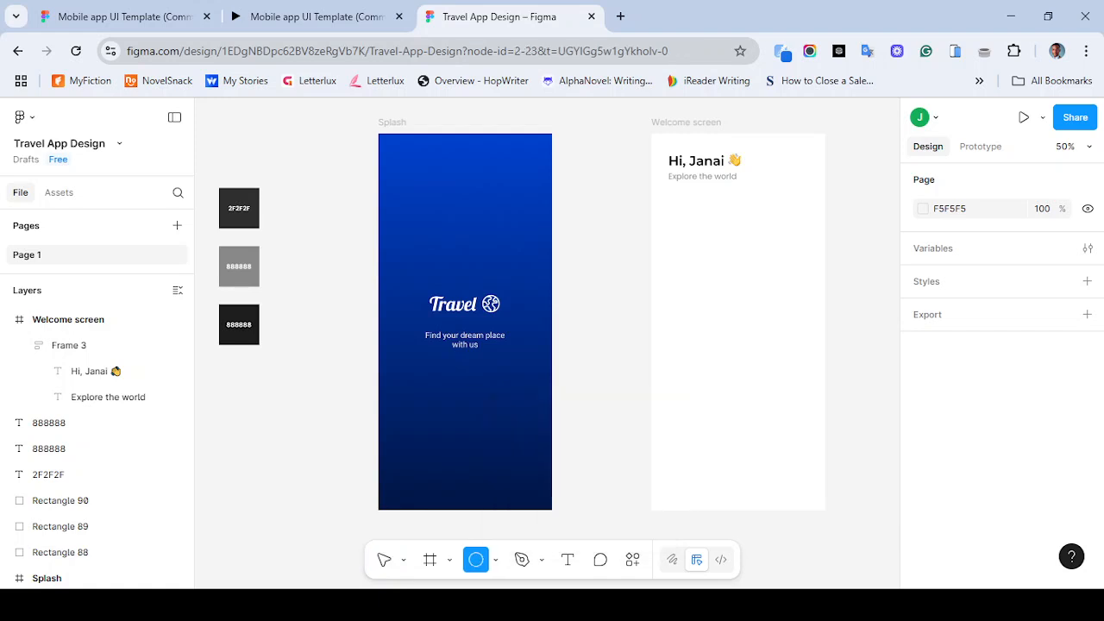
{"action": "left_click", "coordinate": [782, 145]}
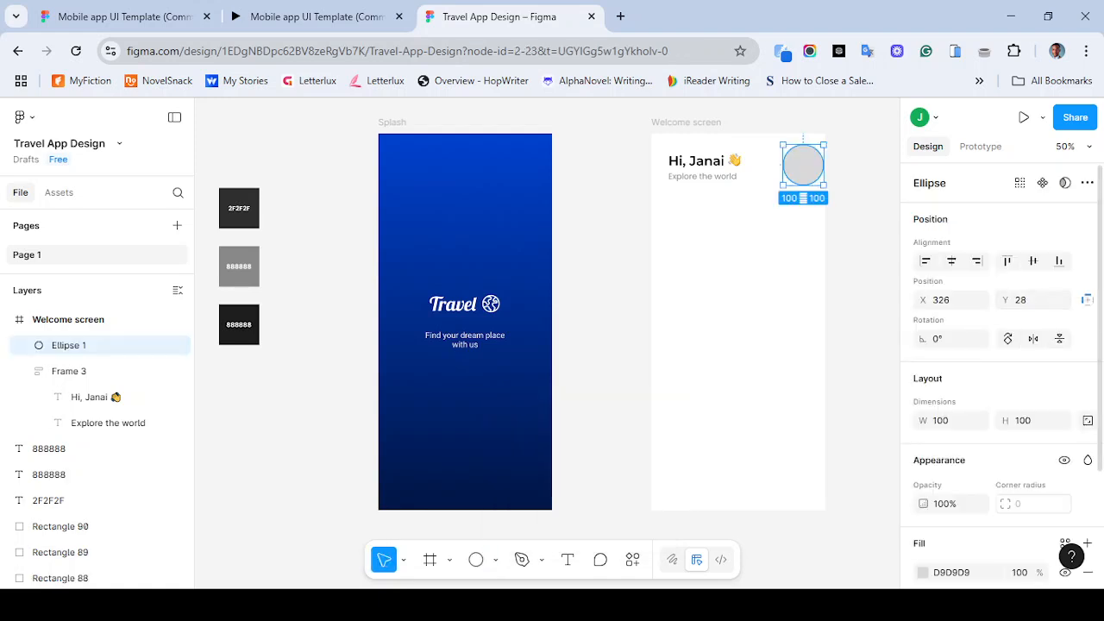
{"action": "scroll", "coordinate": [1001, 371], "scroll_direction": "down", "scroll_amount": 3}
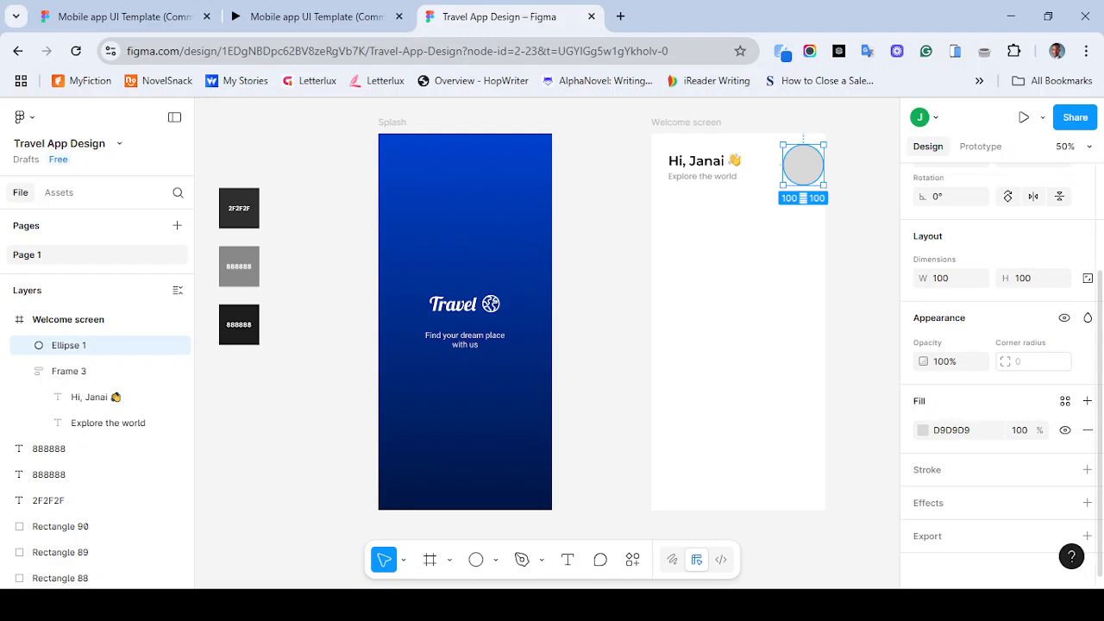
{"action": "left_click", "coordinate": [948, 277]}
{"action": "type", "text": "50"}
{"action": "key", "text": "Return"}
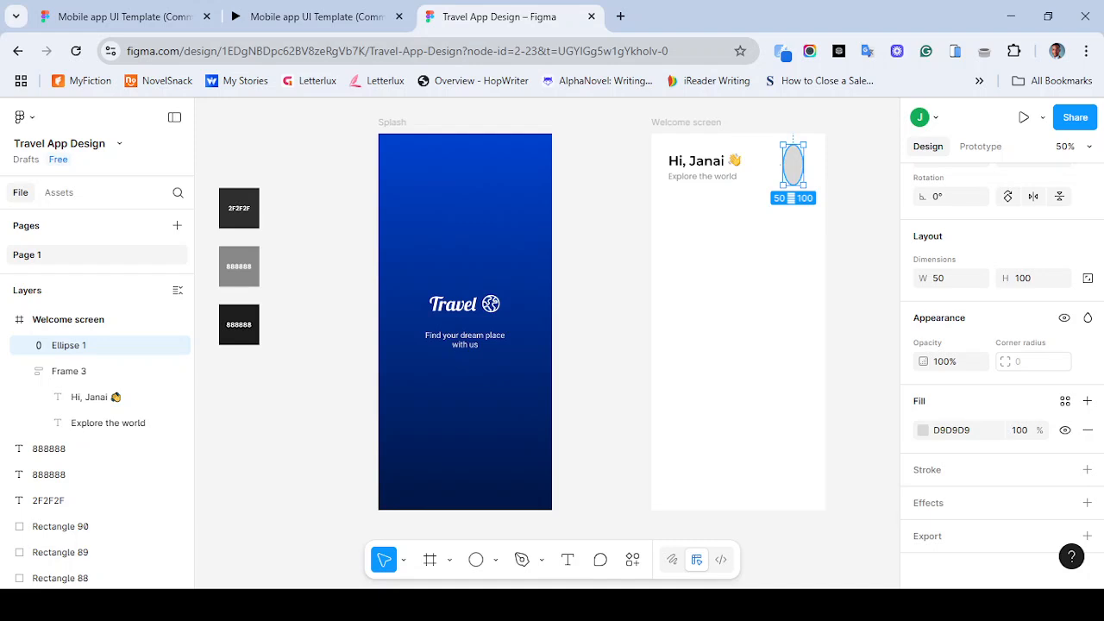
{"action": "key", "text": "ctrl+z"}
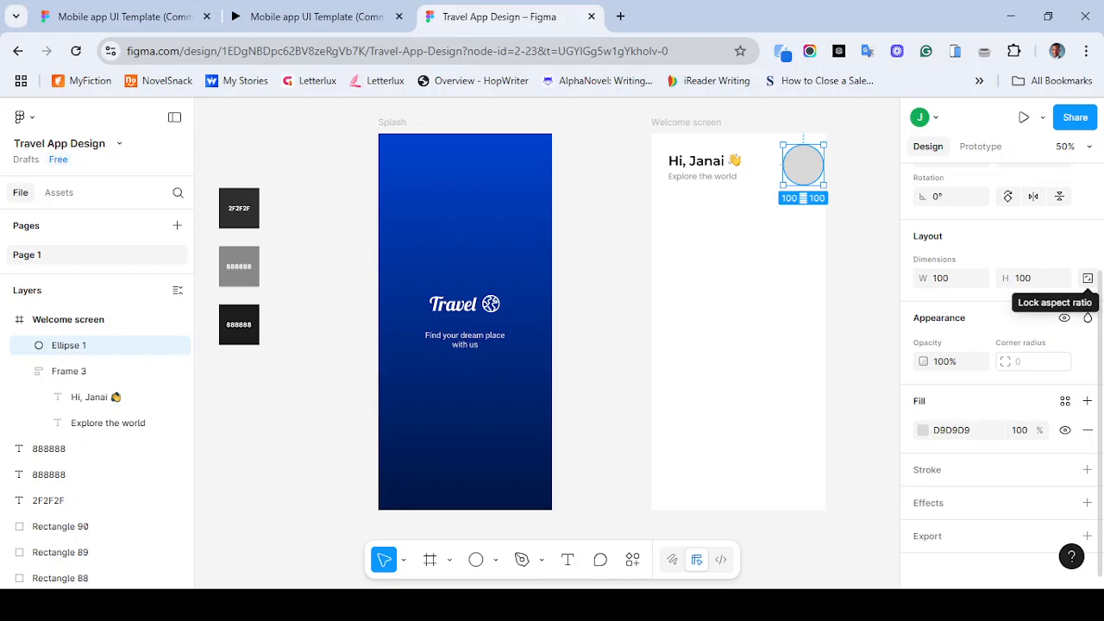
- Lock the ellipse's aspect ratio and resize it to 60 × 60
{"action": "left_click", "coordinate": [1087, 277]}
{"action": "left_click", "coordinate": [942, 279]}
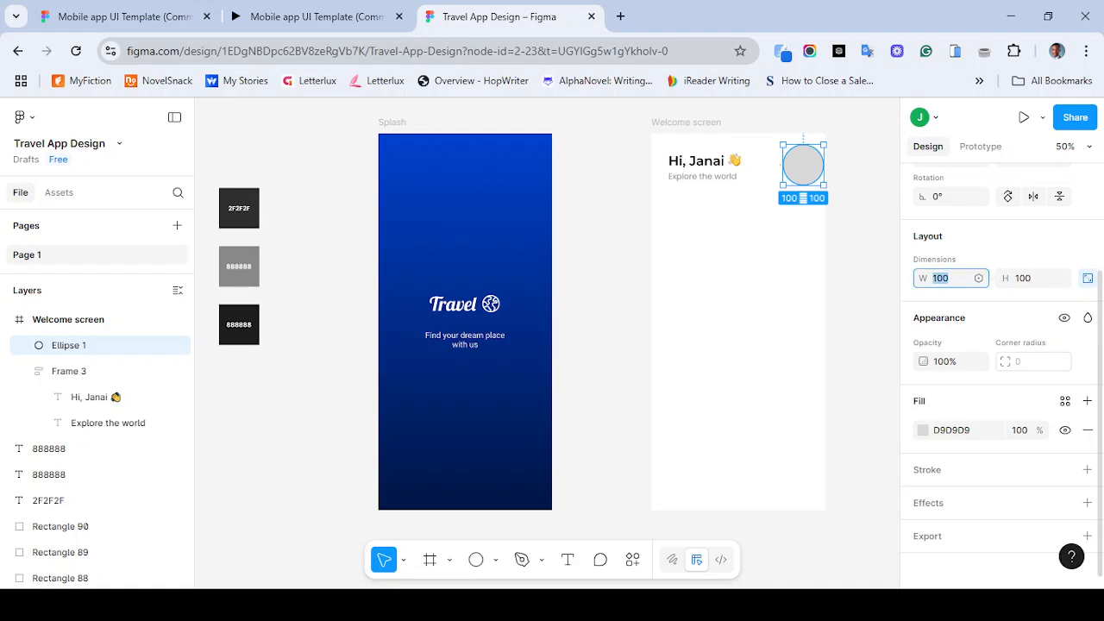
{"action": "type", "text": "50"}
{"action": "key", "text": "Return"}
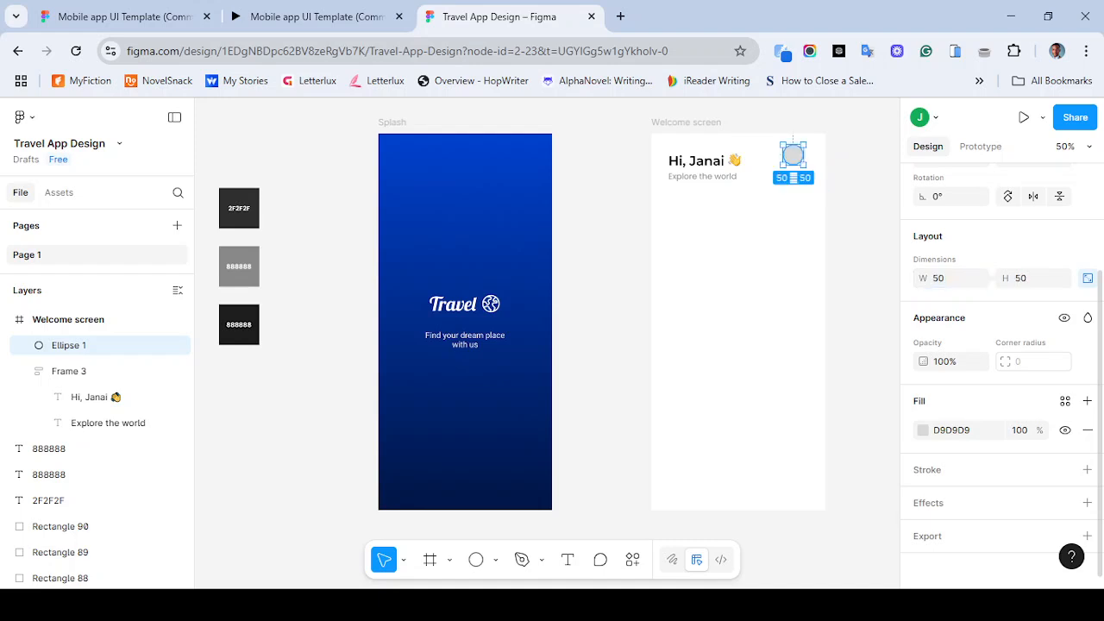
{"action": "left_click", "coordinate": [942, 278]}
{"action": "type", "text": "70"}
{"action": "key", "text": "Return"}
{"action": "left_click", "coordinate": [944, 278]}
{"action": "type", "text": "60"}
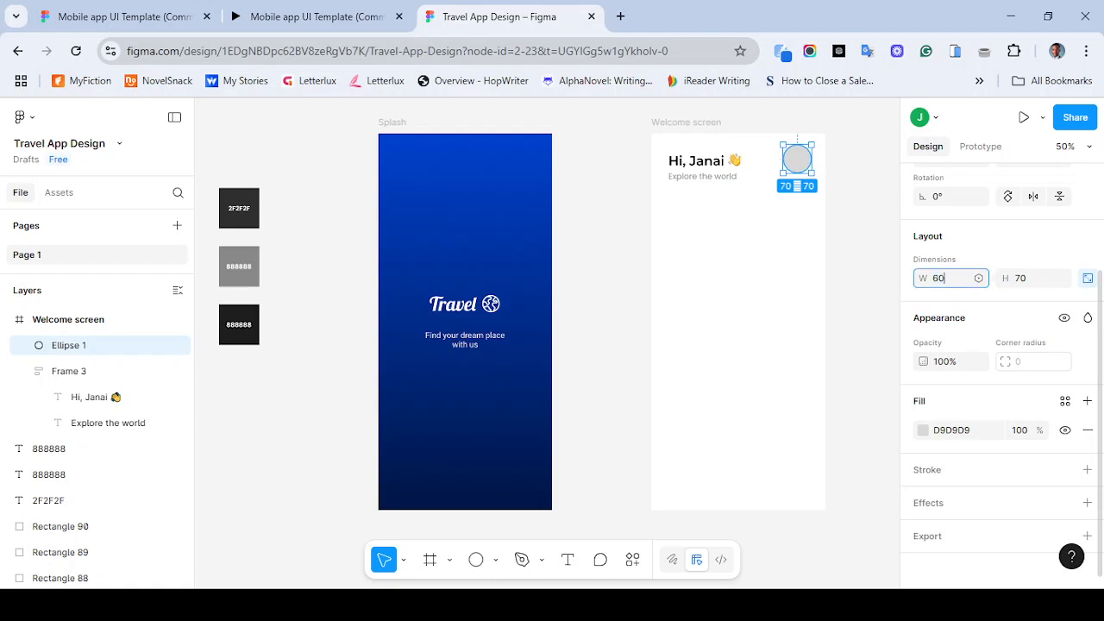
{"action": "key", "text": "Return"}
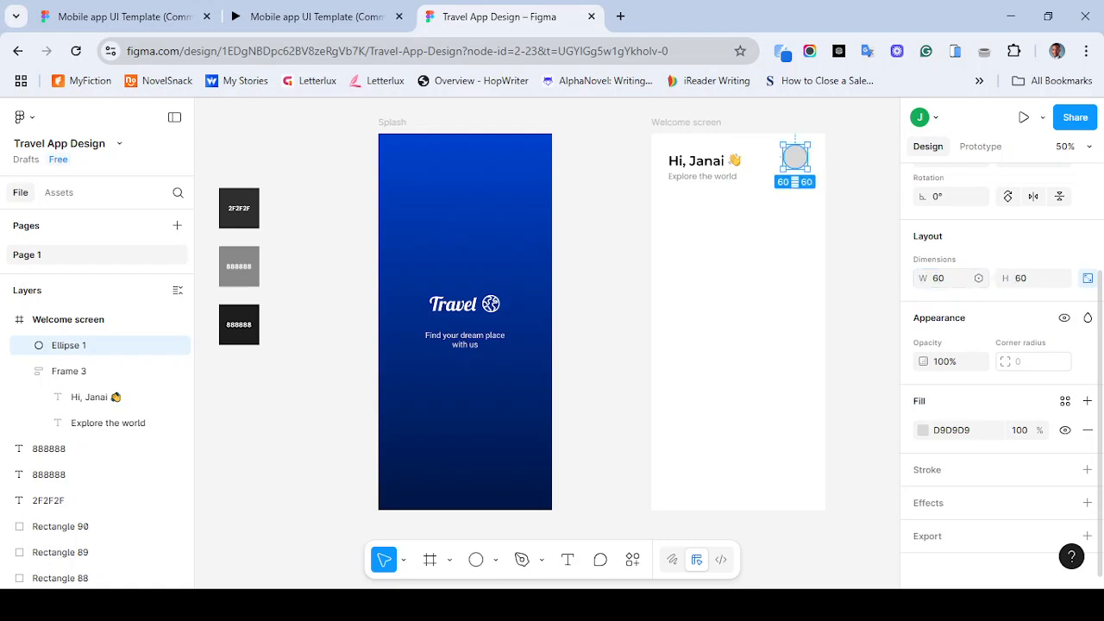
- Show the Welcome screen's 12-column layout guide and place the ellipse against its right column edge
{"action": "left_click_drag", "start_coordinate": [795, 157], "coordinate": [794, 168]}
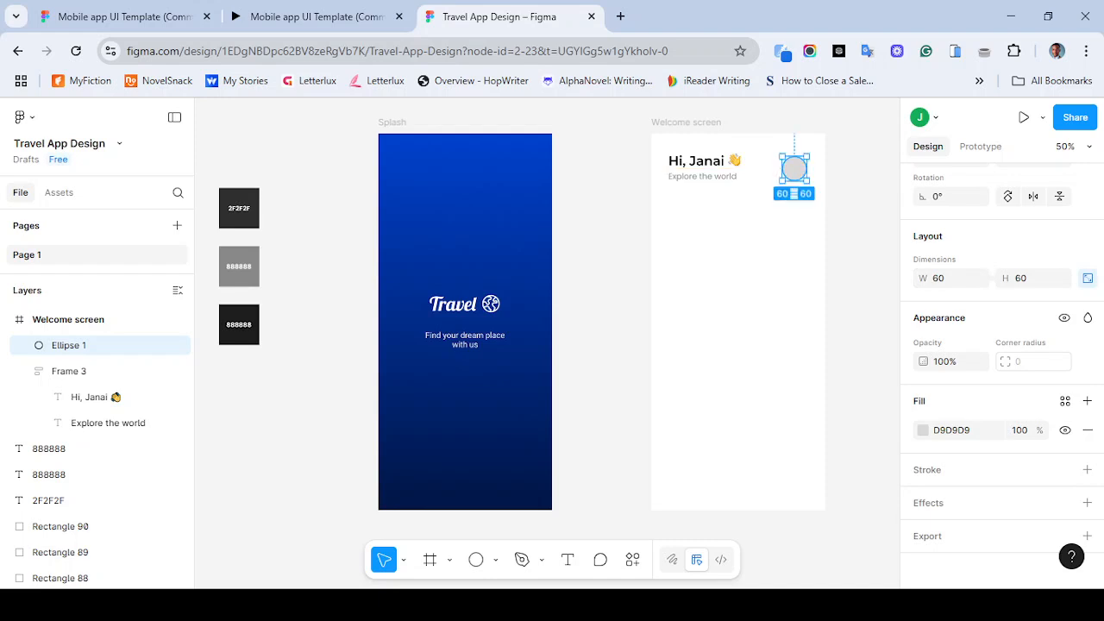
{"action": "key", "text": "Escape"}
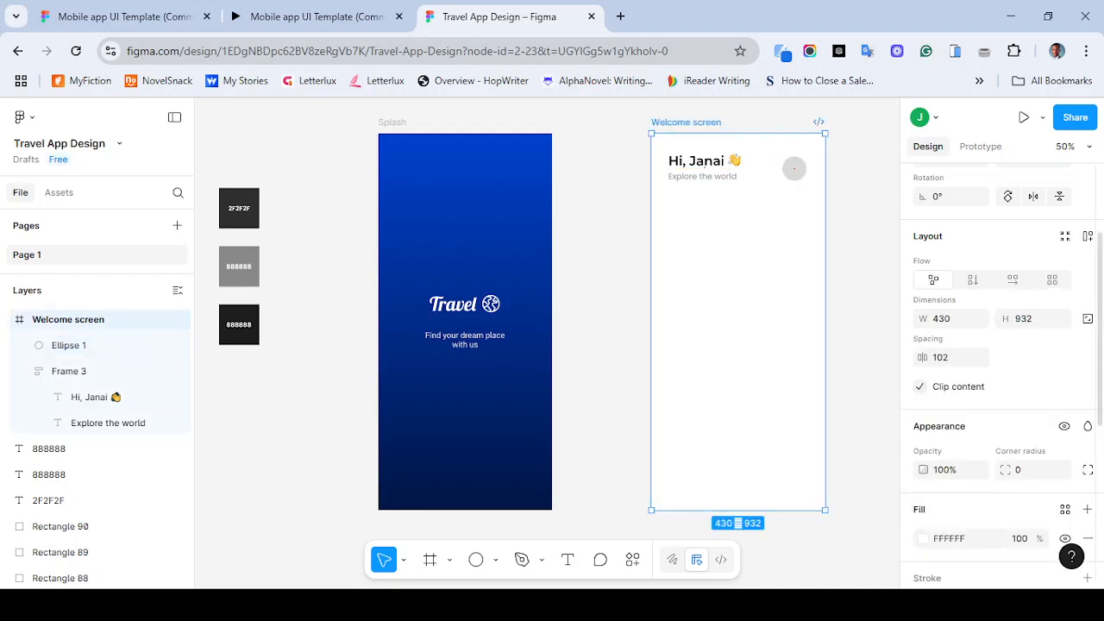
{"action": "left_click", "coordinate": [1065, 491]}
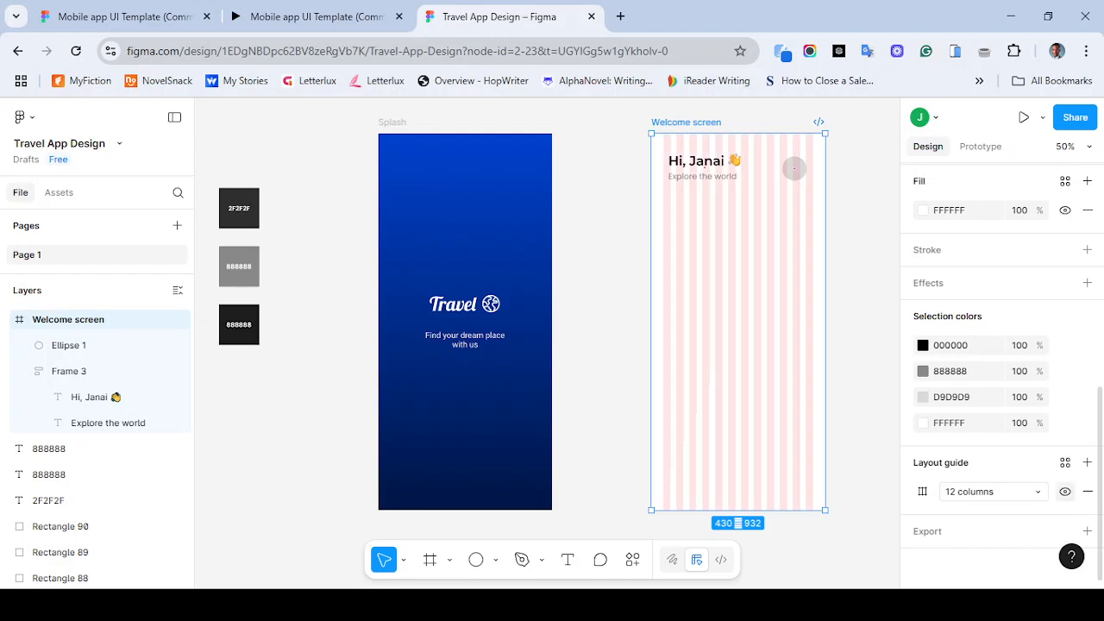
{"action": "left_click", "coordinate": [794, 169]}
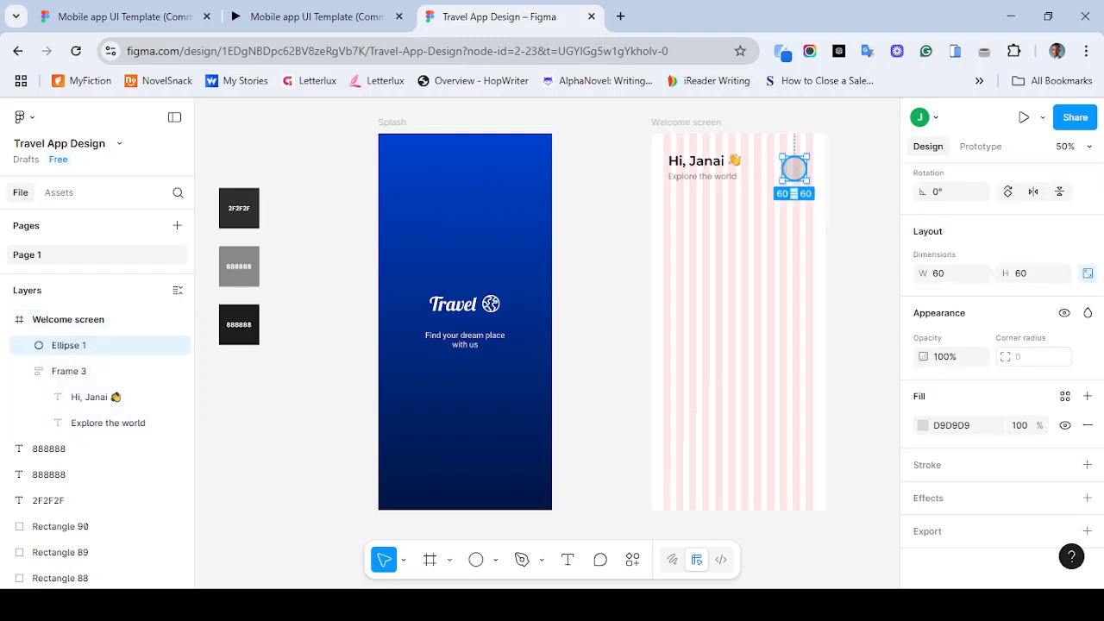
{"action": "left_click_drag", "start_coordinate": [795, 169], "coordinate": [800, 164]}
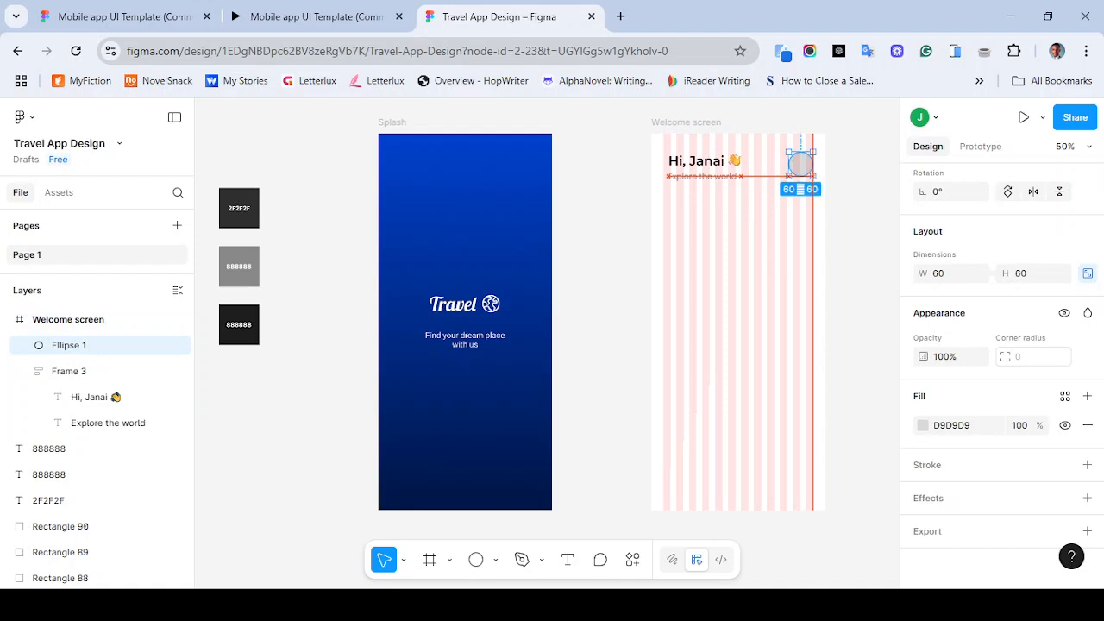
- Align the ellipse and the greeting text frame along their vertical centres
{"action": "left_click", "coordinate": [704, 166], "text": "shift"}
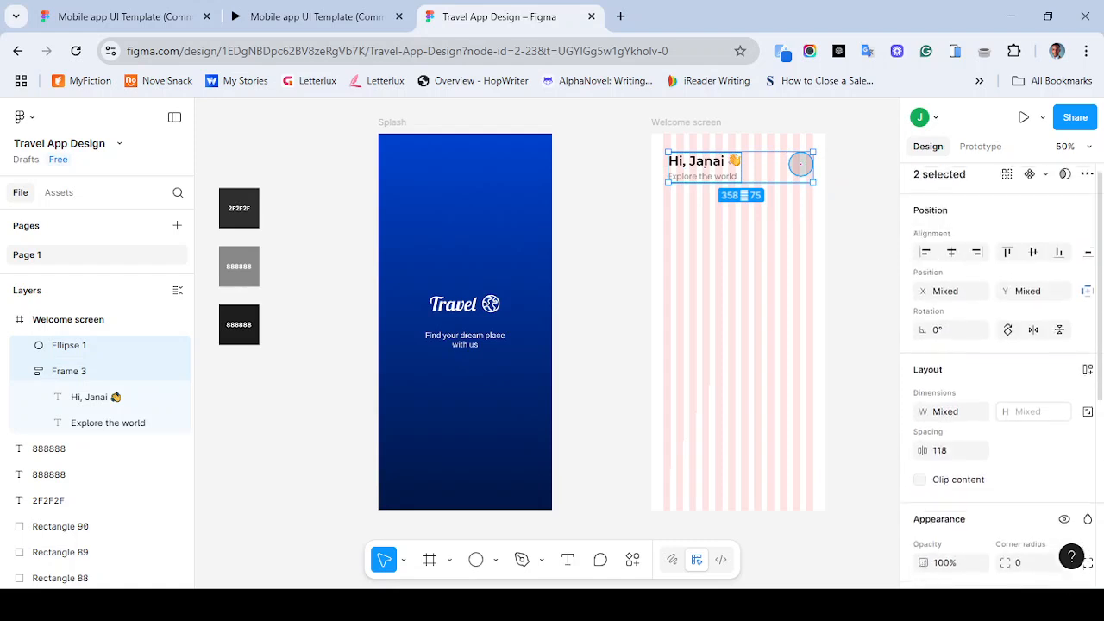
{"action": "left_click", "coordinate": [1033, 261]}
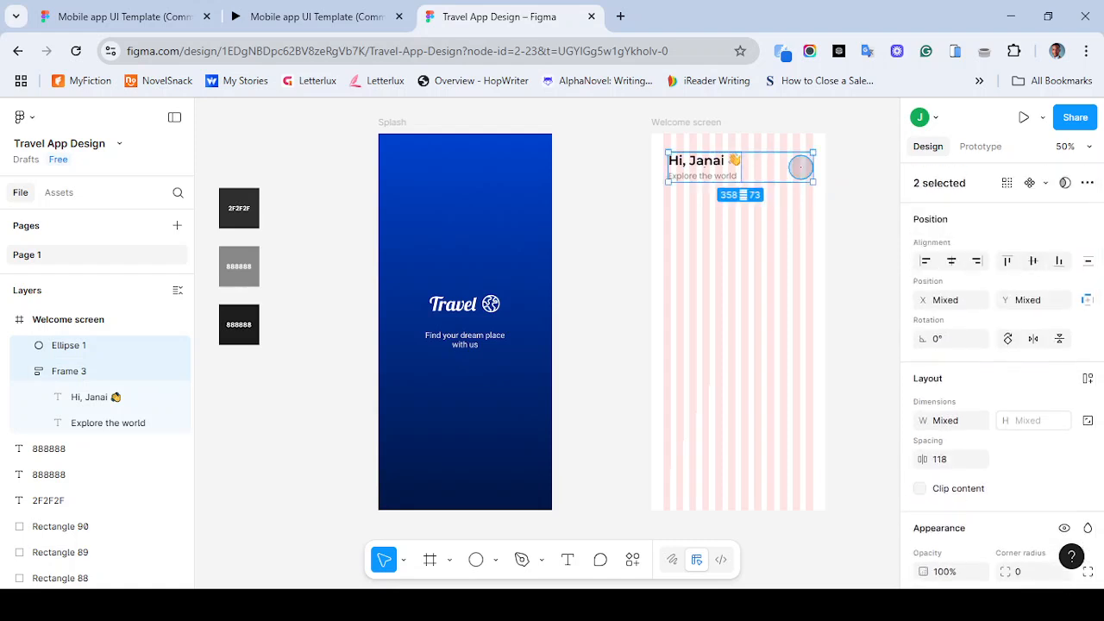
{"action": "key", "text": "Escape"}
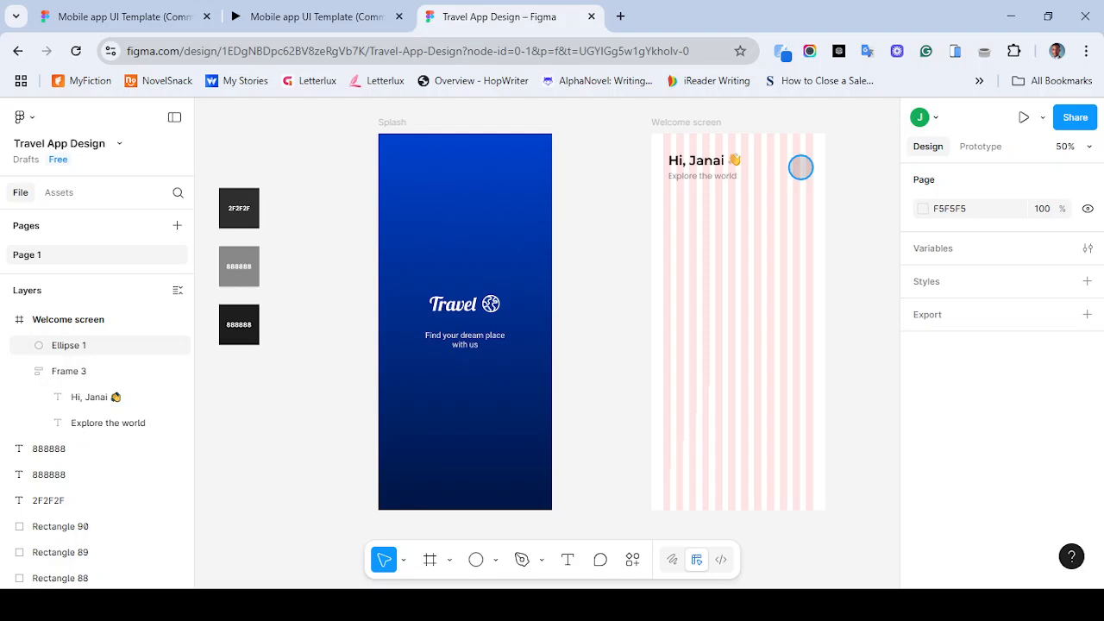
- Open the User Profile avatar plugin with the ellipse selected, and close it
{"action": "left_click", "coordinate": [801, 167]}
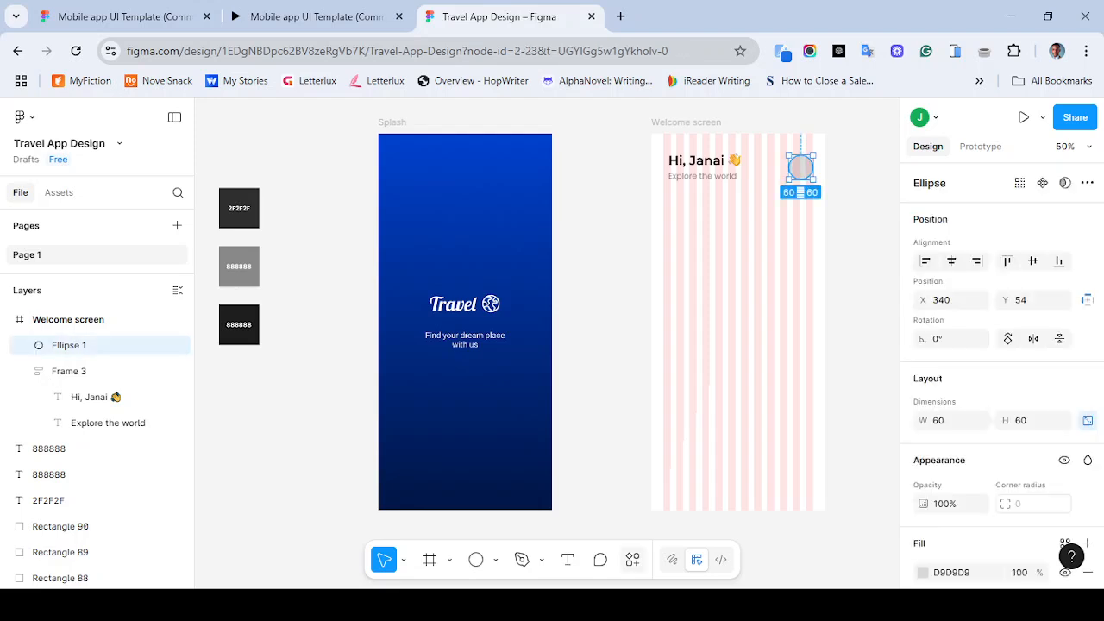
{"action": "key", "text": "ctrl+k"}
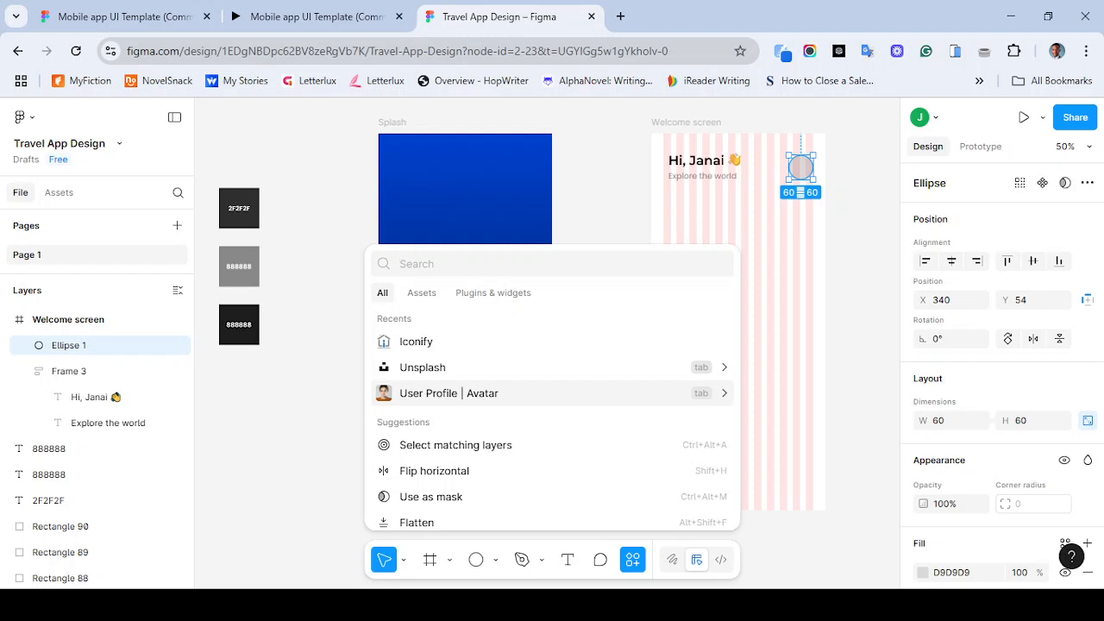
{"action": "key", "text": "Return"}
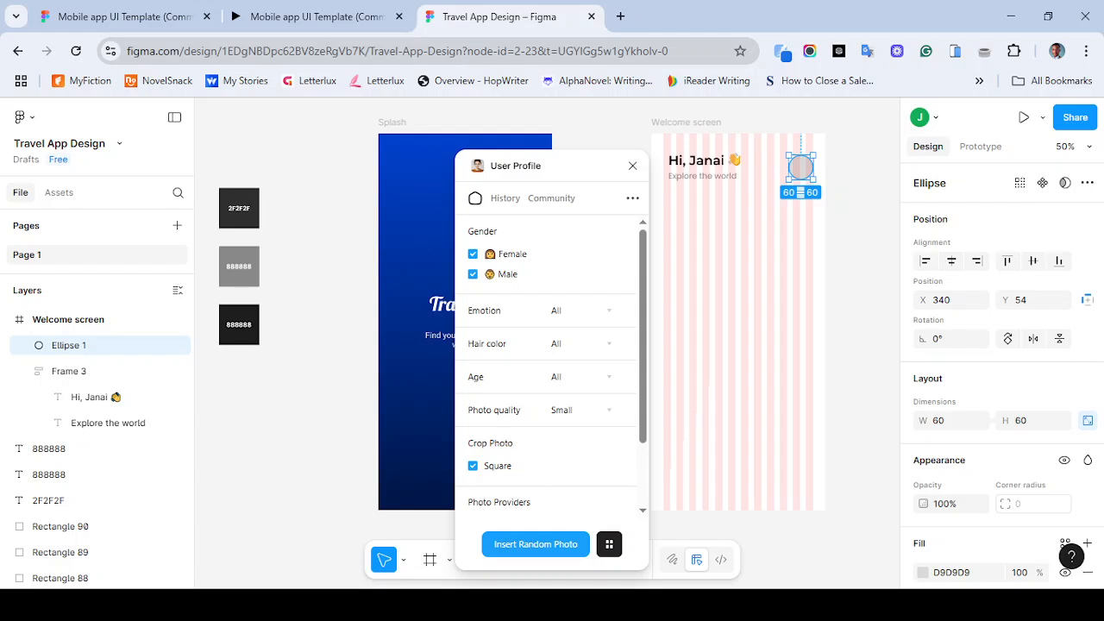
{"action": "left_click", "coordinate": [632, 166]}
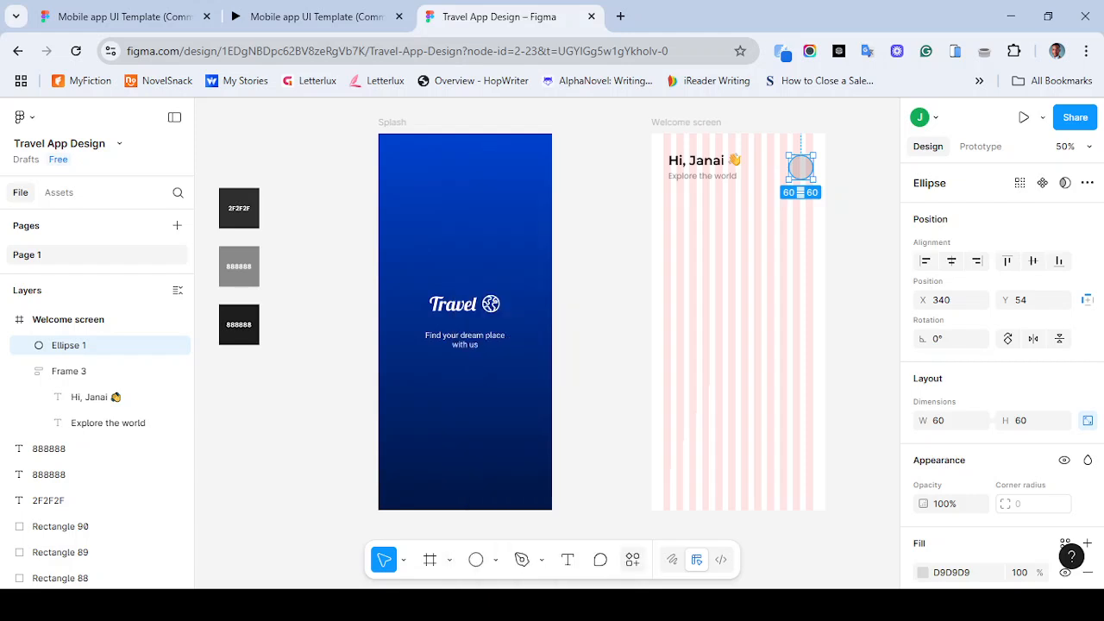
- Search the plugins for "avatar" and launch the User Profile | Avatar plugin on the selected ellipse
{"action": "key", "text": "ctrl+k"}
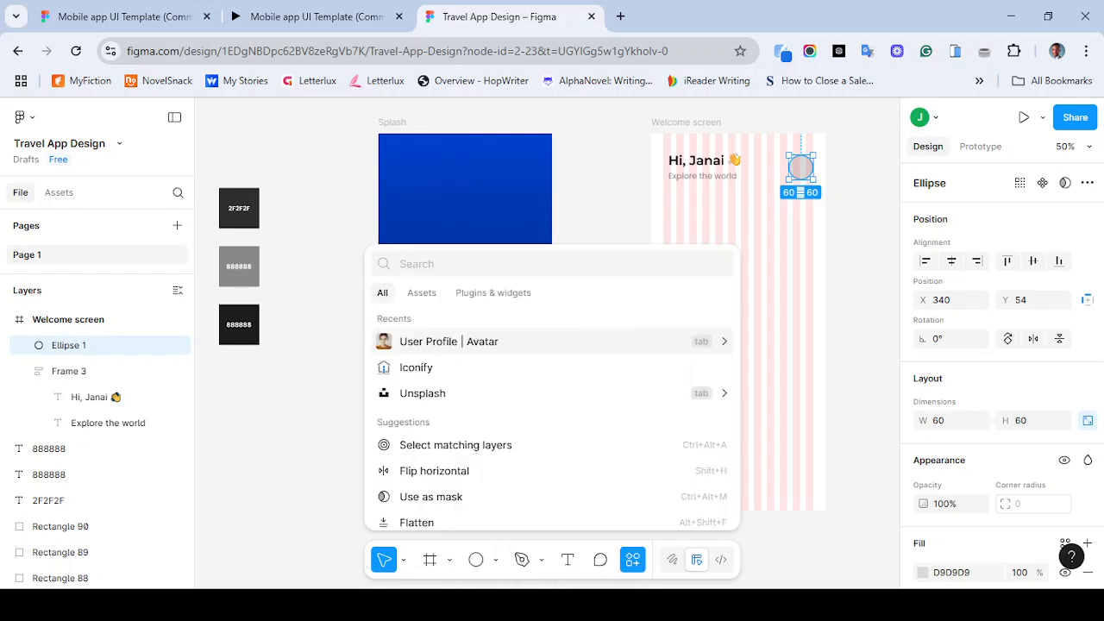
{"action": "left_click", "coordinate": [493, 293]}
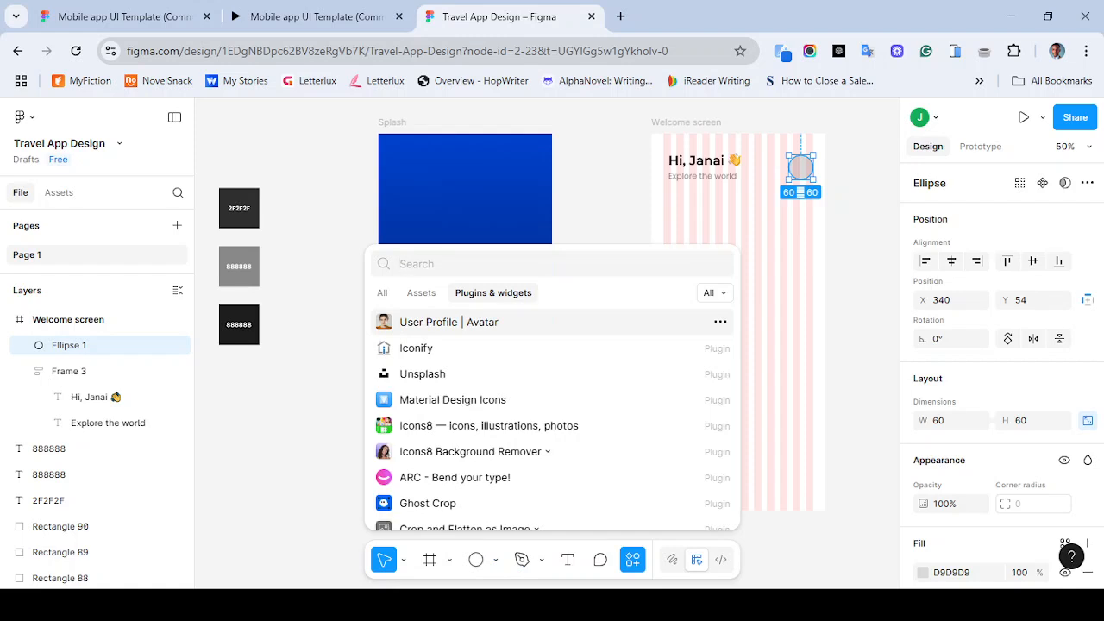
{"action": "type", "text": "avatar"}
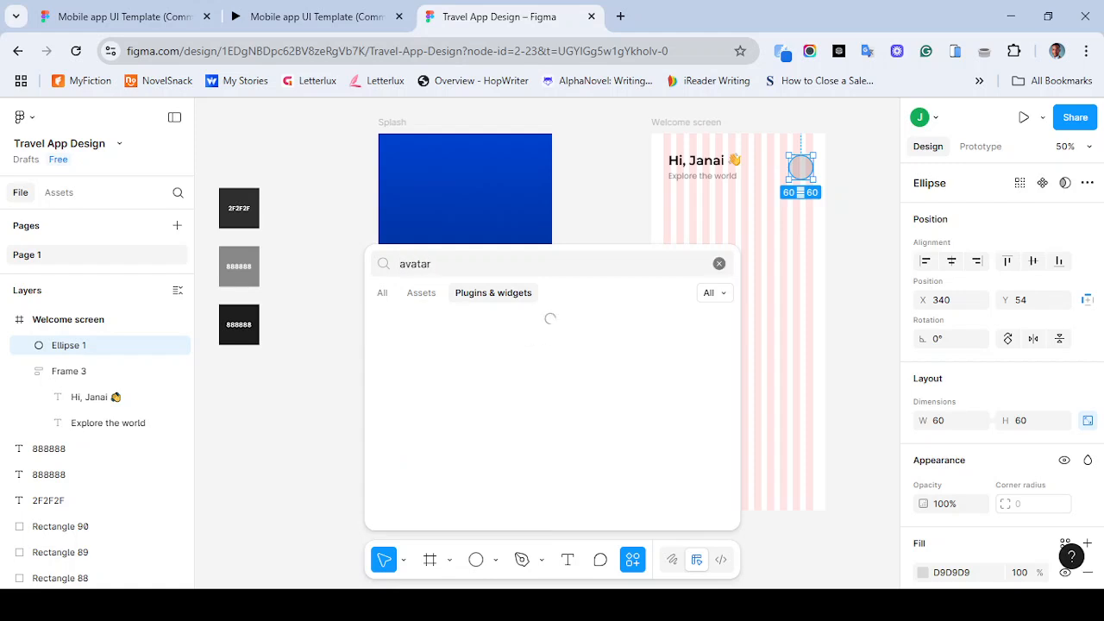
{"action": "key", "text": "Down"}
{"action": "key", "text": "Down"}
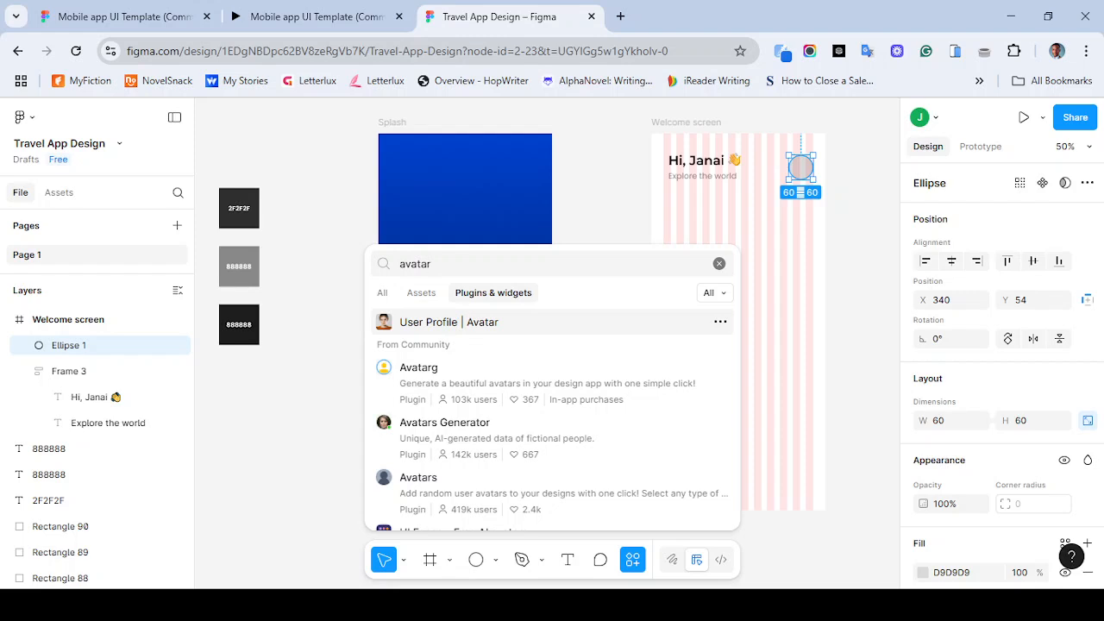
{"action": "key", "text": "Return"}
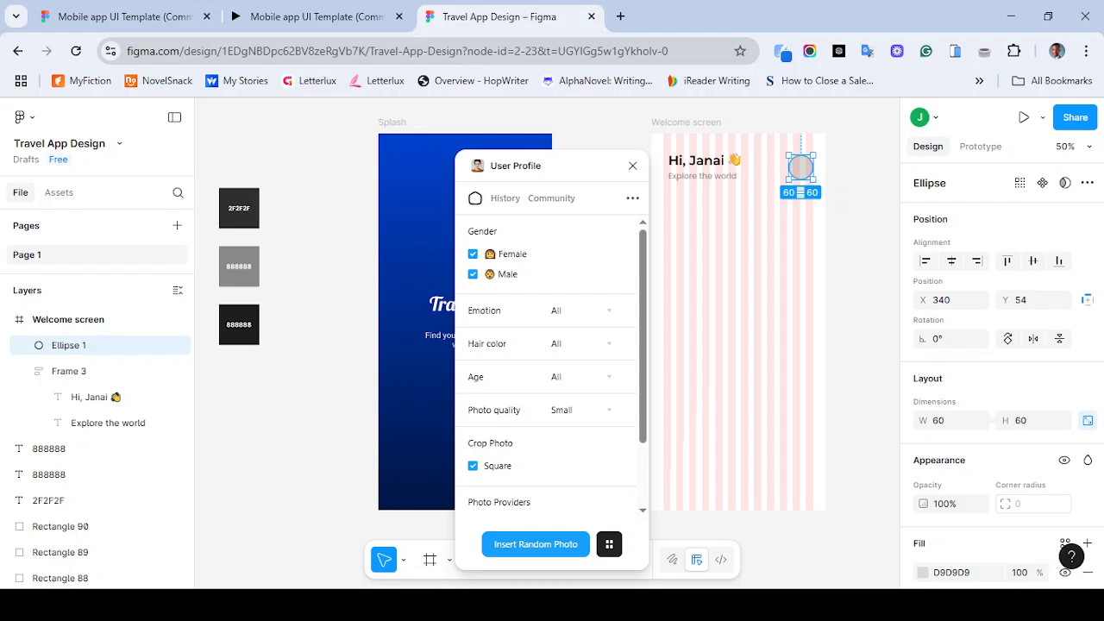
- Filter the plugin's photos to male only, black hair, Gen Z age and neutral emotion
{"action": "left_click", "coordinate": [473, 253]}
{"action": "left_click", "coordinate": [582, 344]}
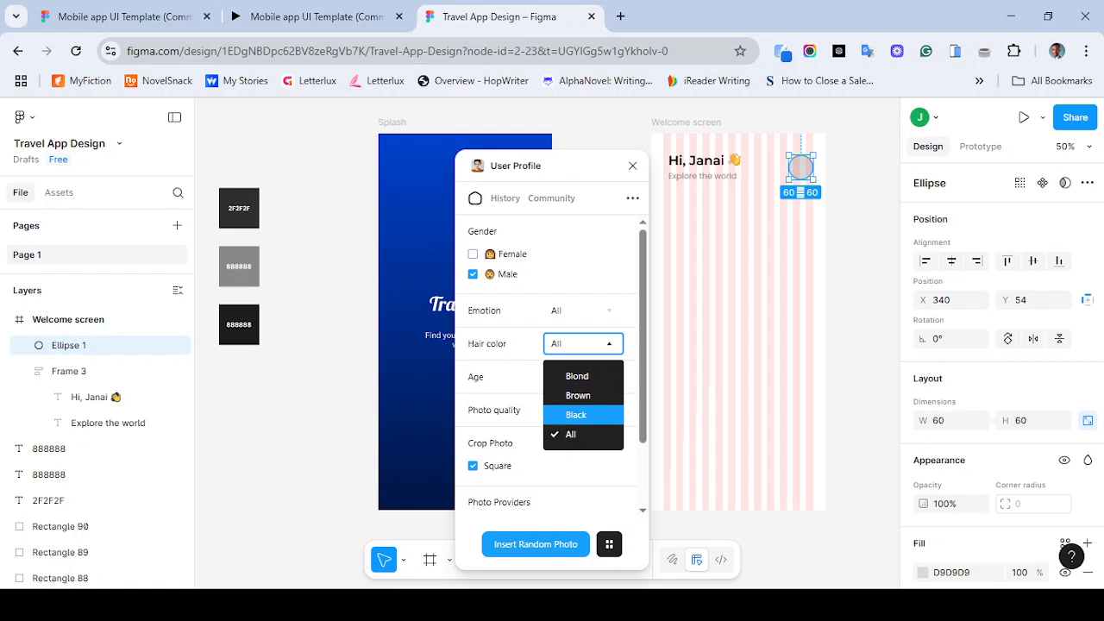
{"action": "left_click", "coordinate": [576, 415]}
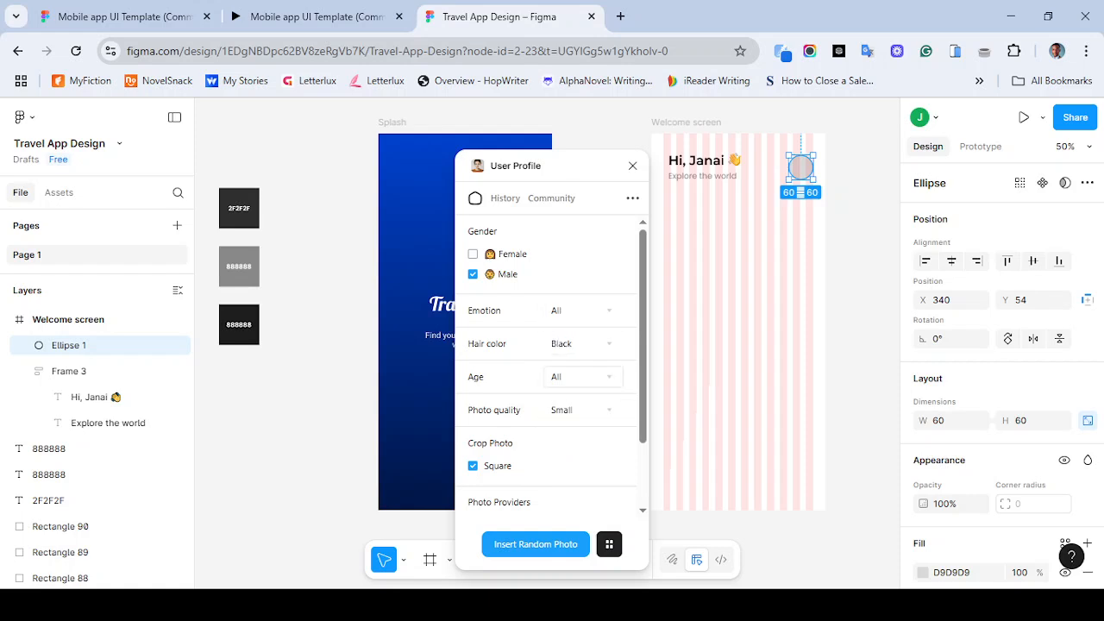
{"action": "left_click", "coordinate": [582, 377]}
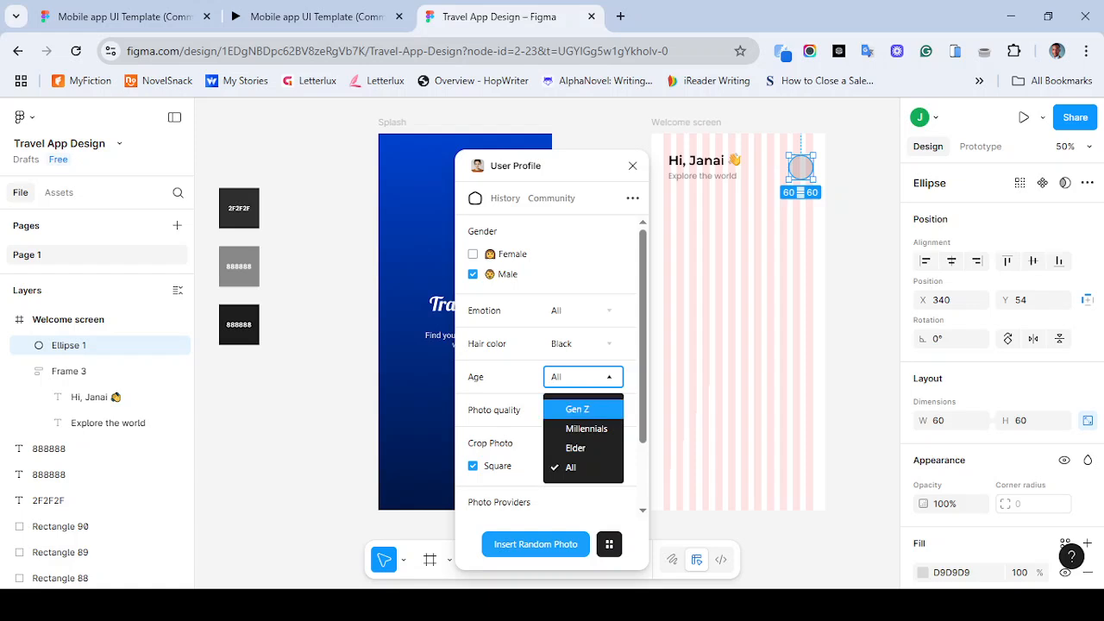
{"action": "left_click", "coordinate": [577, 409]}
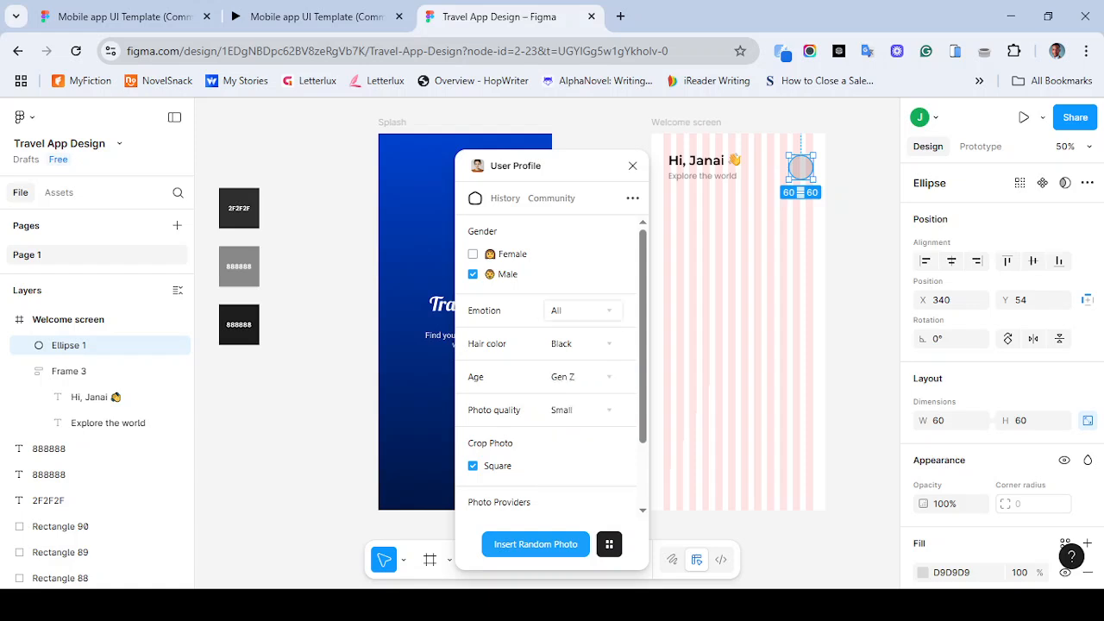
{"action": "left_click", "coordinate": [583, 310]}
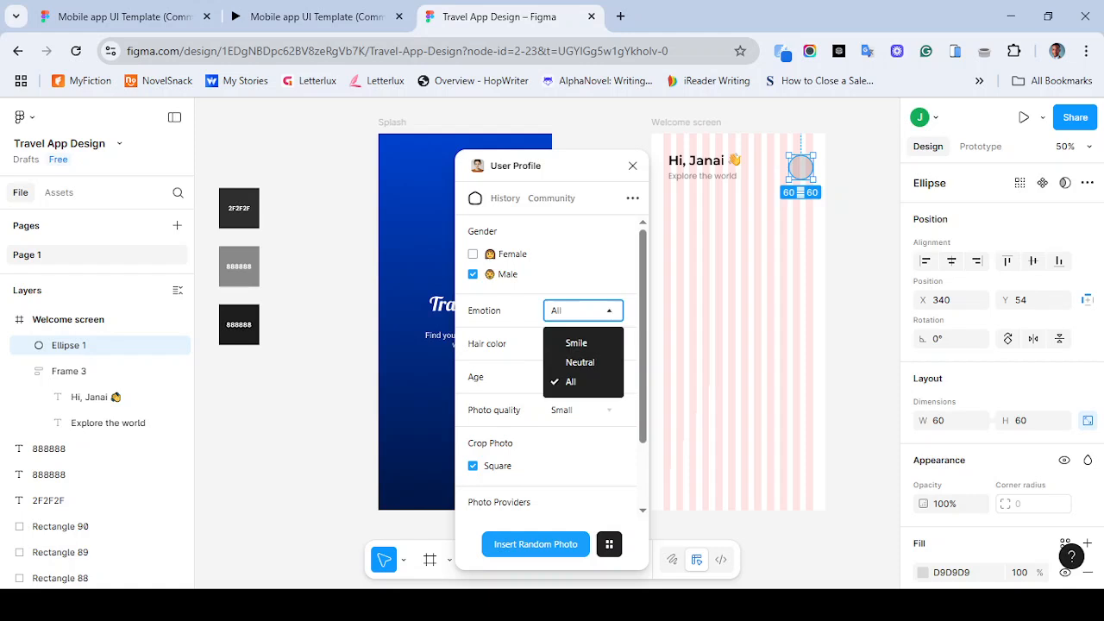
{"action": "left_click", "coordinate": [573, 381]}
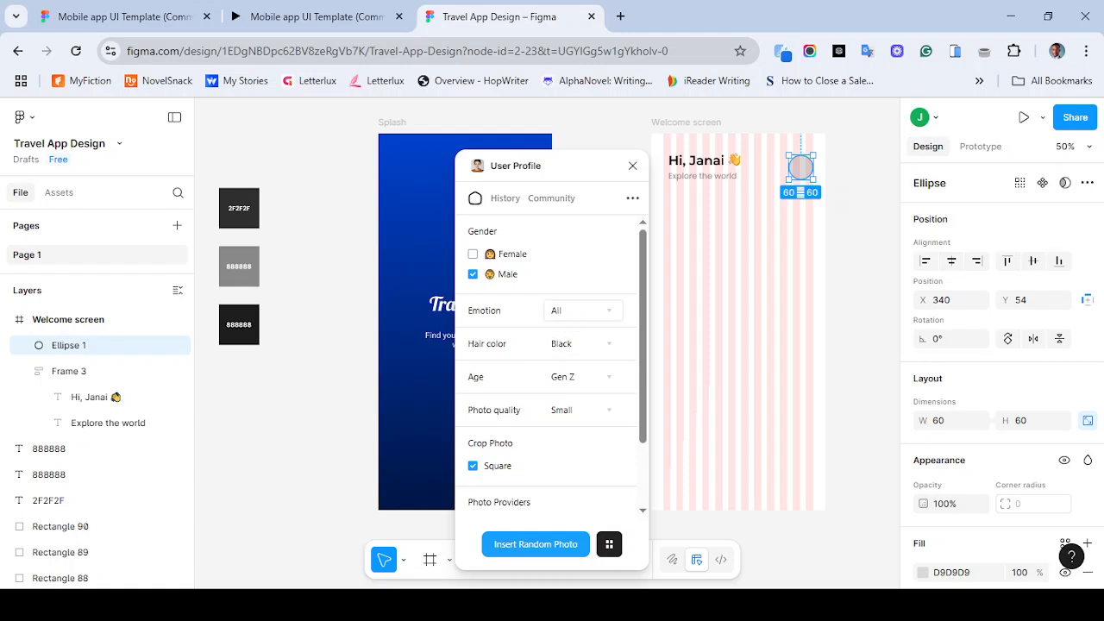
{"action": "left_click", "coordinate": [582, 311]}
{"action": "left_click", "coordinate": [580, 362]}
{"action": "left_click", "coordinate": [535, 544]}
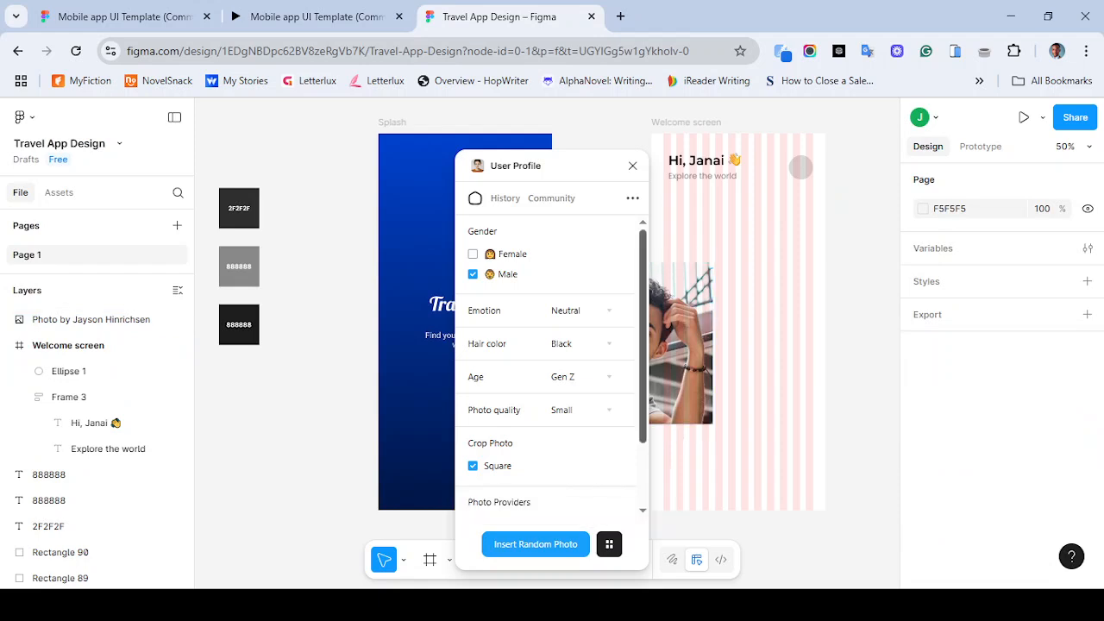
{"action": "scroll", "coordinate": [551, 365], "scroll_direction": "down", "scroll_amount": 1}
{"action": "scroll", "coordinate": [551, 362], "scroll_direction": "up", "scroll_amount": 1}
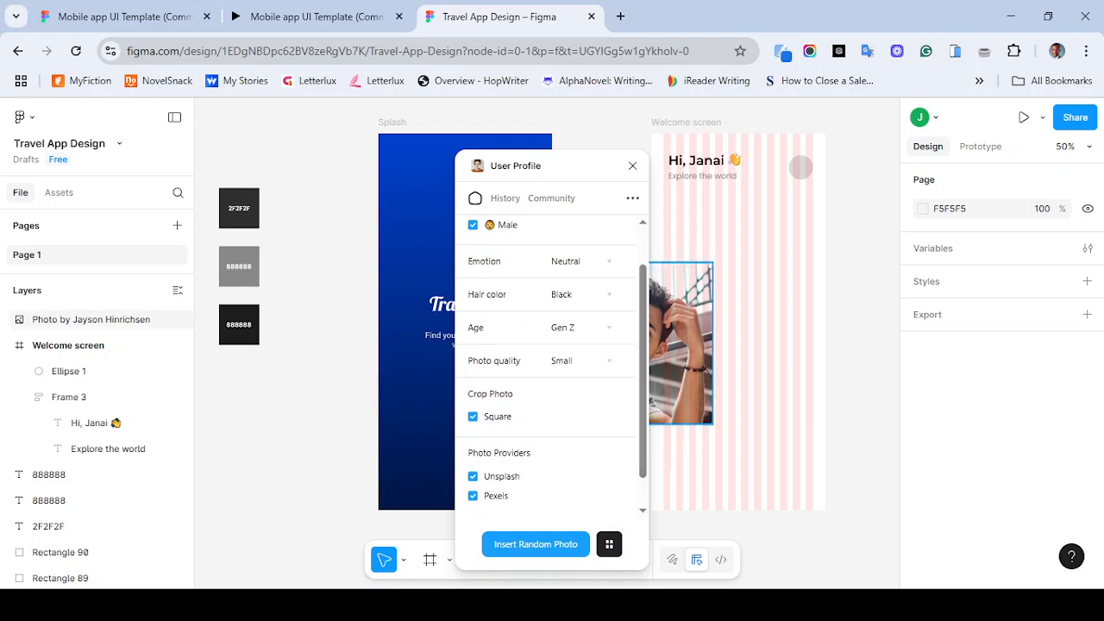
{"action": "left_click_drag", "start_coordinate": [681, 345], "coordinate": [737, 293]}
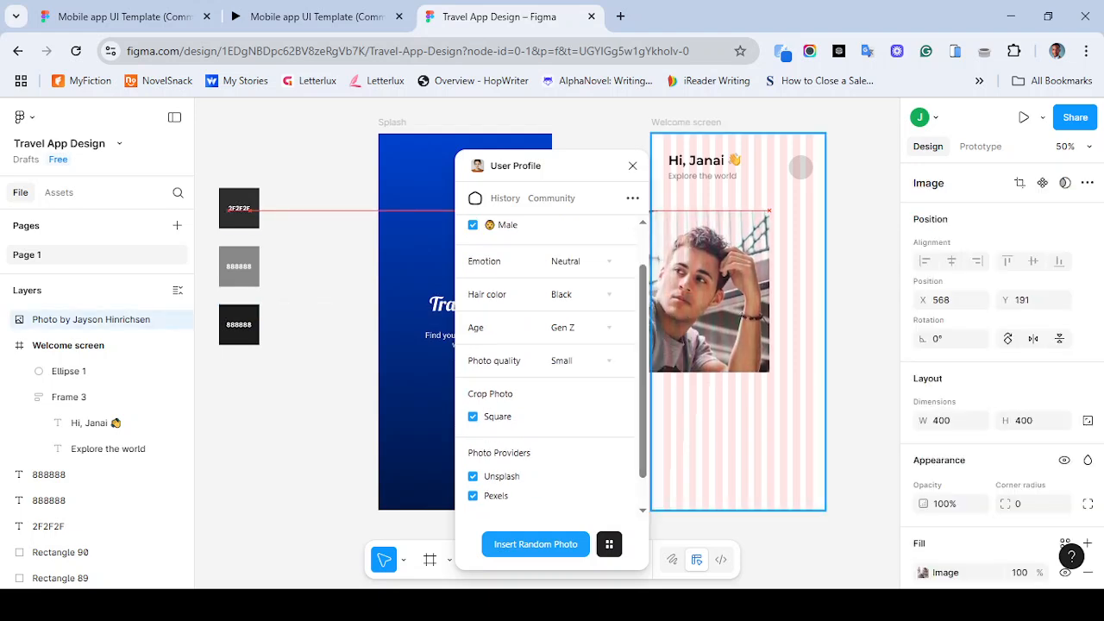
{"action": "key", "text": "ctrl+z"}
{"action": "key", "text": "ctrl+z"}
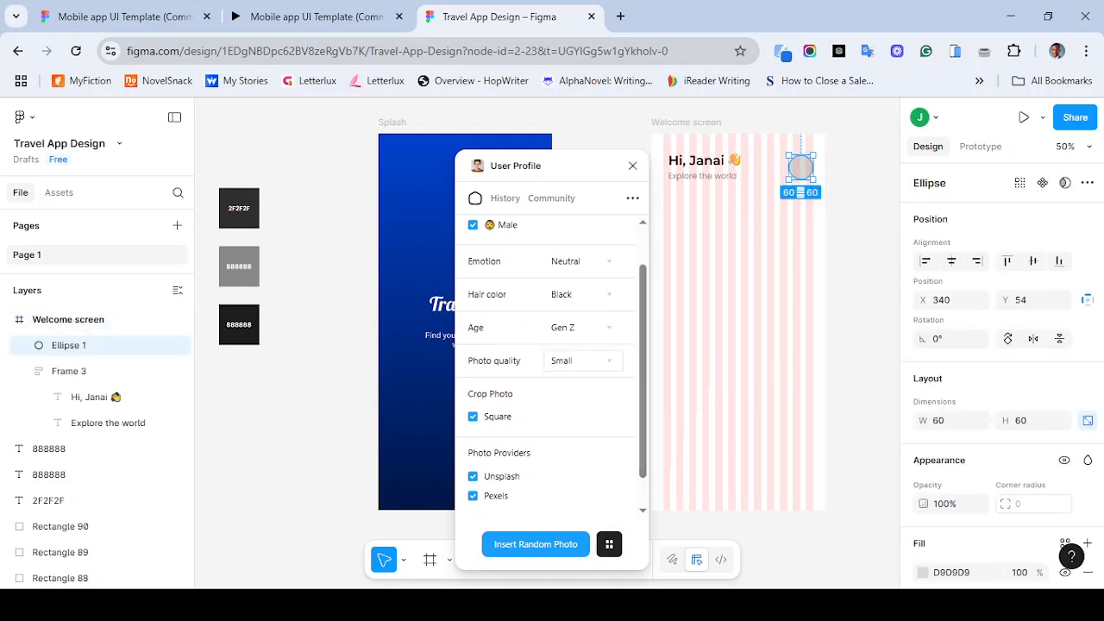
- Fill the ellipse with the smiling man's portrait from the plugin's history, then close the plugin
{"action": "scroll", "coordinate": [551, 363], "scroll_direction": "up", "scroll_amount": 1}
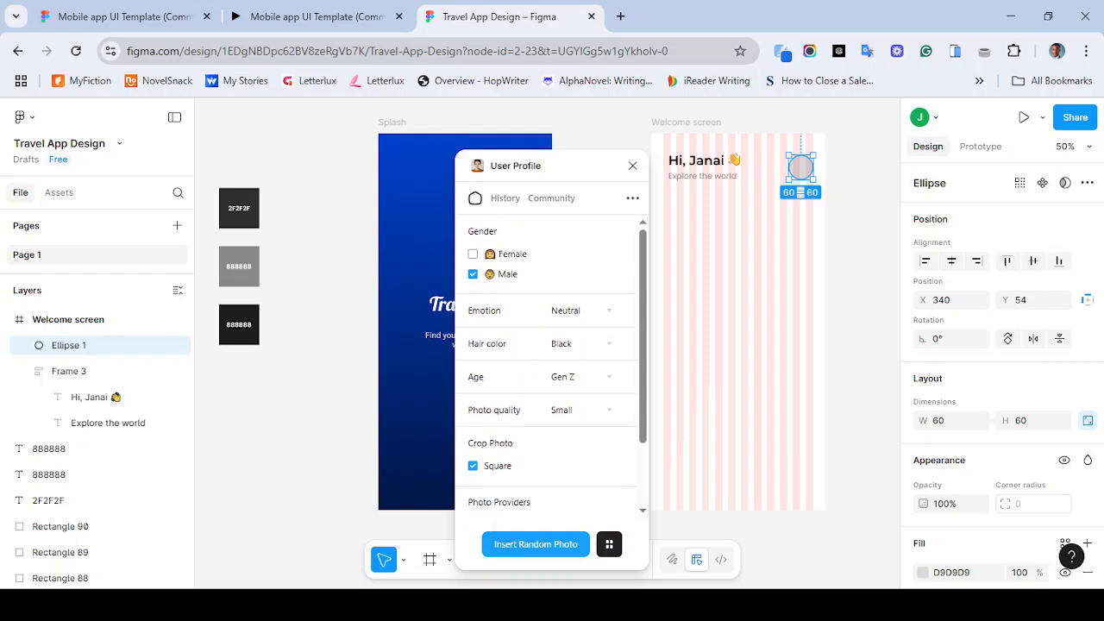
{"action": "left_click", "coordinate": [551, 198]}
{"action": "left_click", "coordinate": [506, 198]}
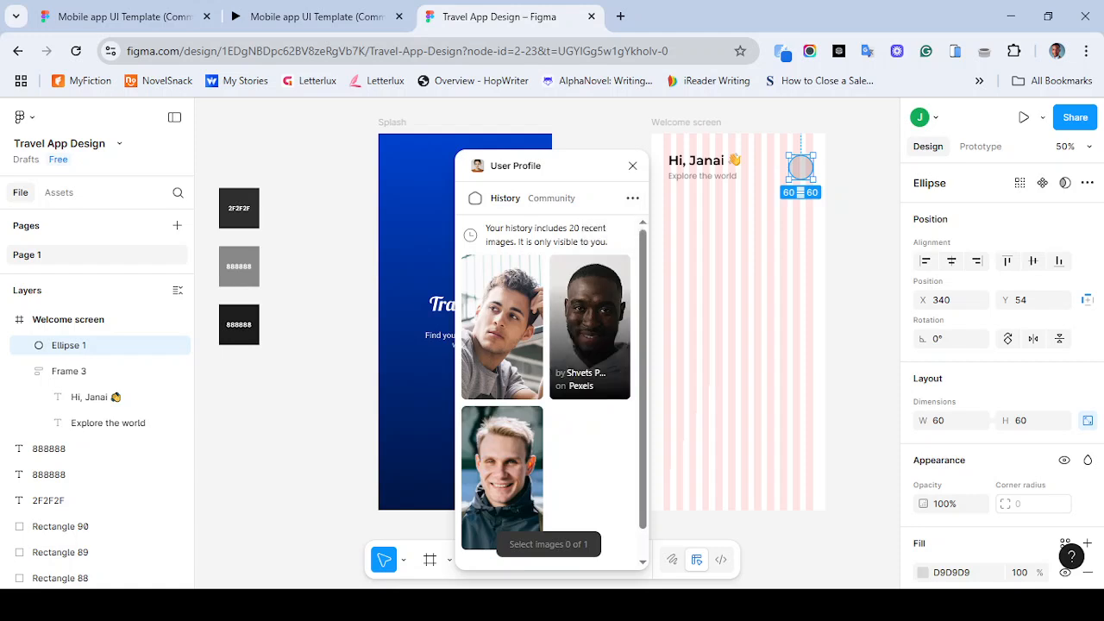
{"action": "left_click", "coordinate": [590, 327]}
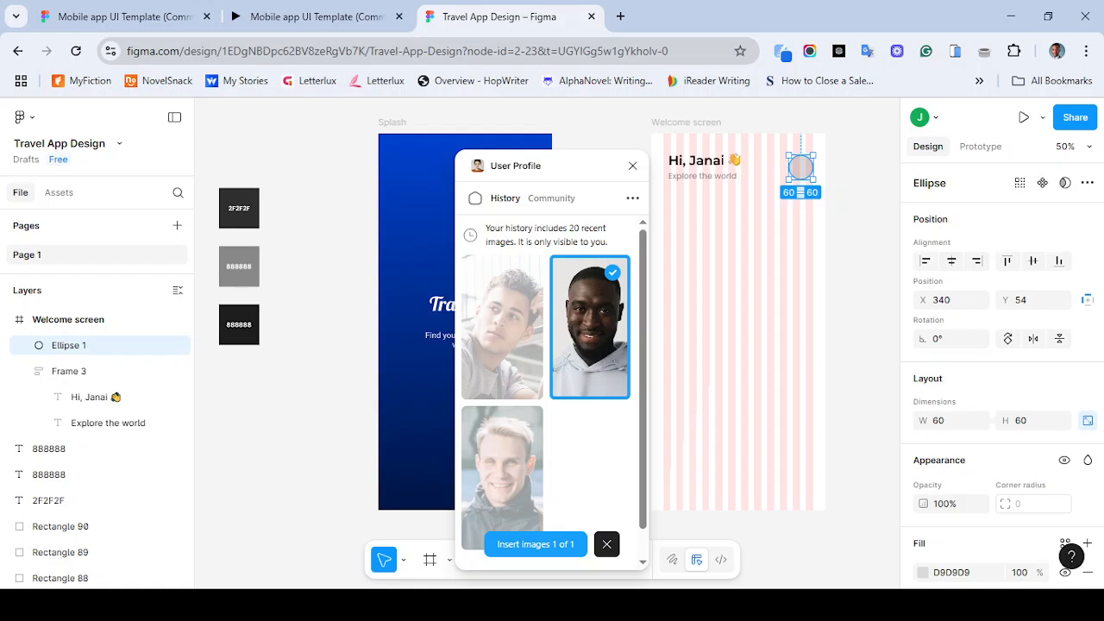
{"action": "left_click", "coordinate": [535, 544]}
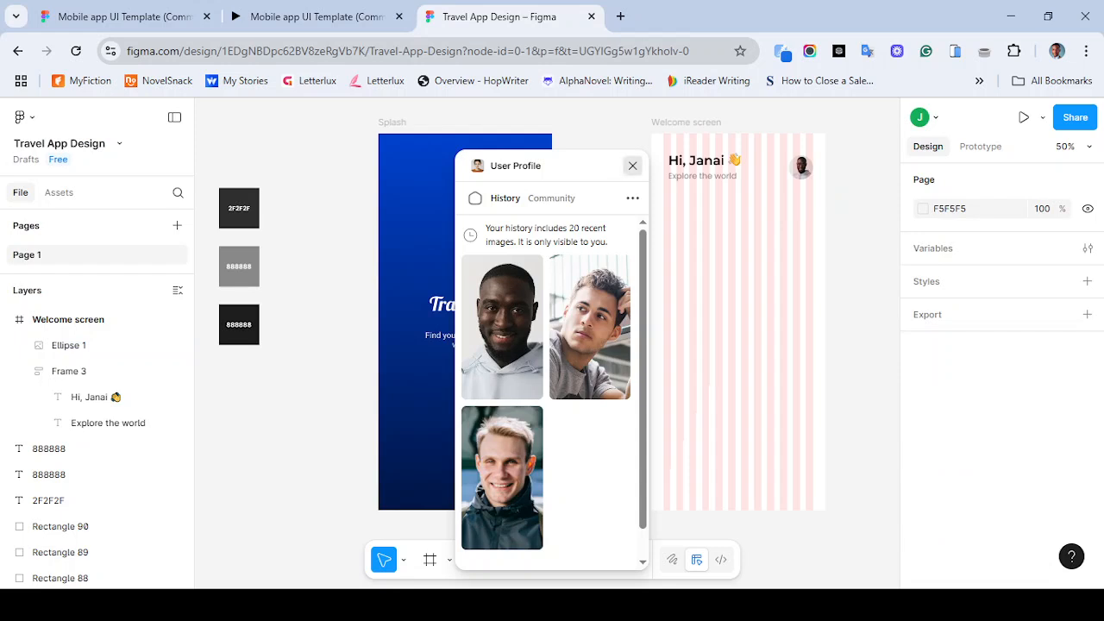
{"action": "left_click", "coordinate": [633, 166]}
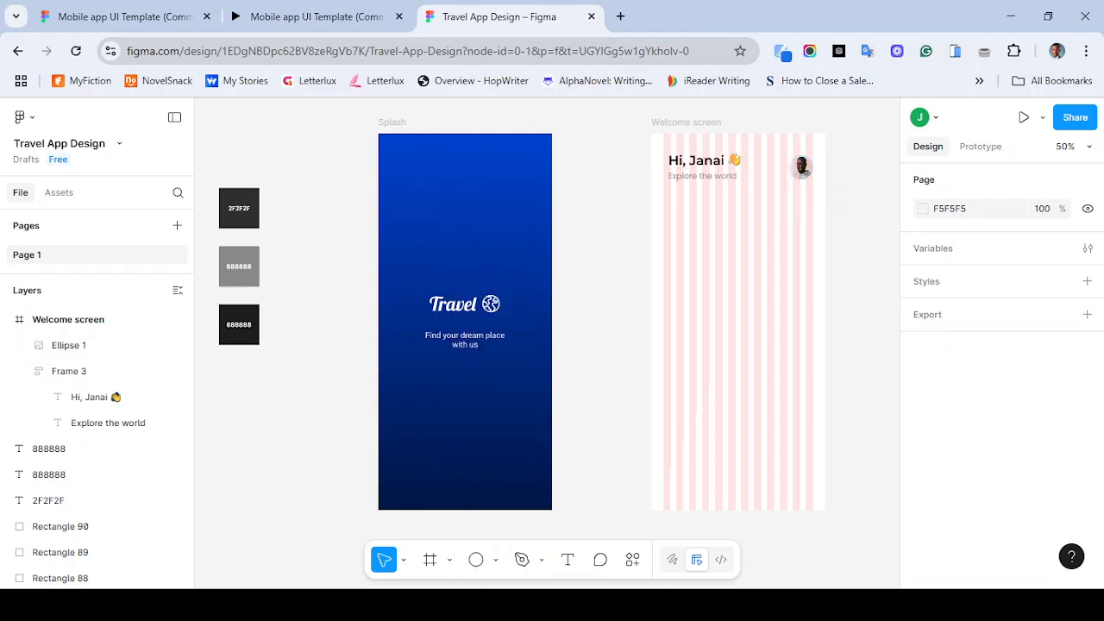
- Compare against the reference prototype and hide the Welcome screen's 12-column layout guide
{"action": "left_click", "coordinate": [311, 17]}
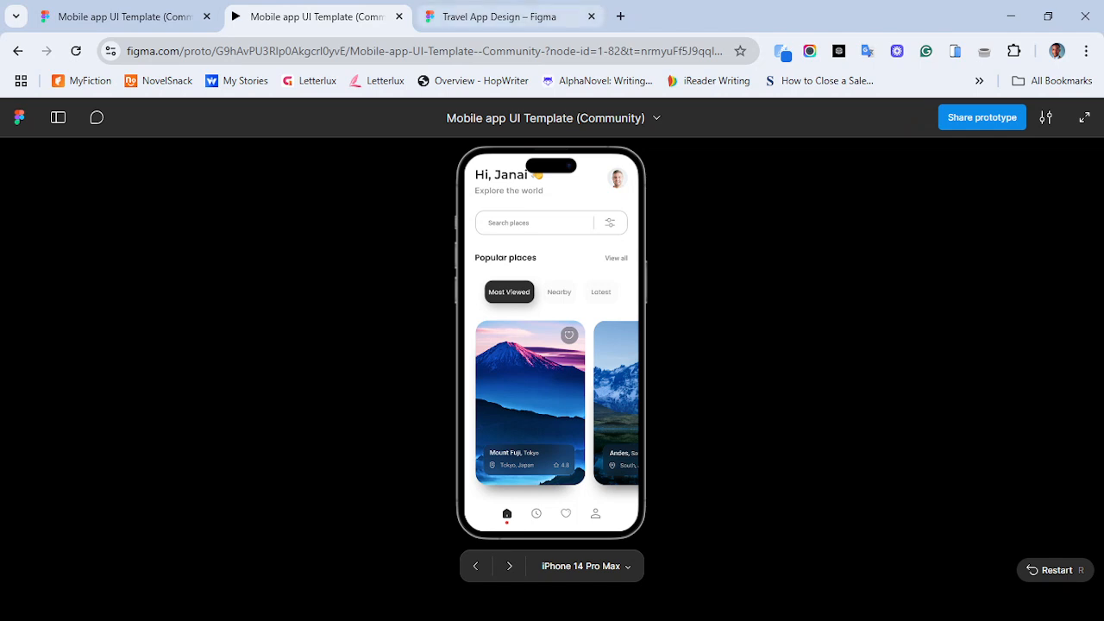
{"action": "left_click", "coordinate": [498, 16]}
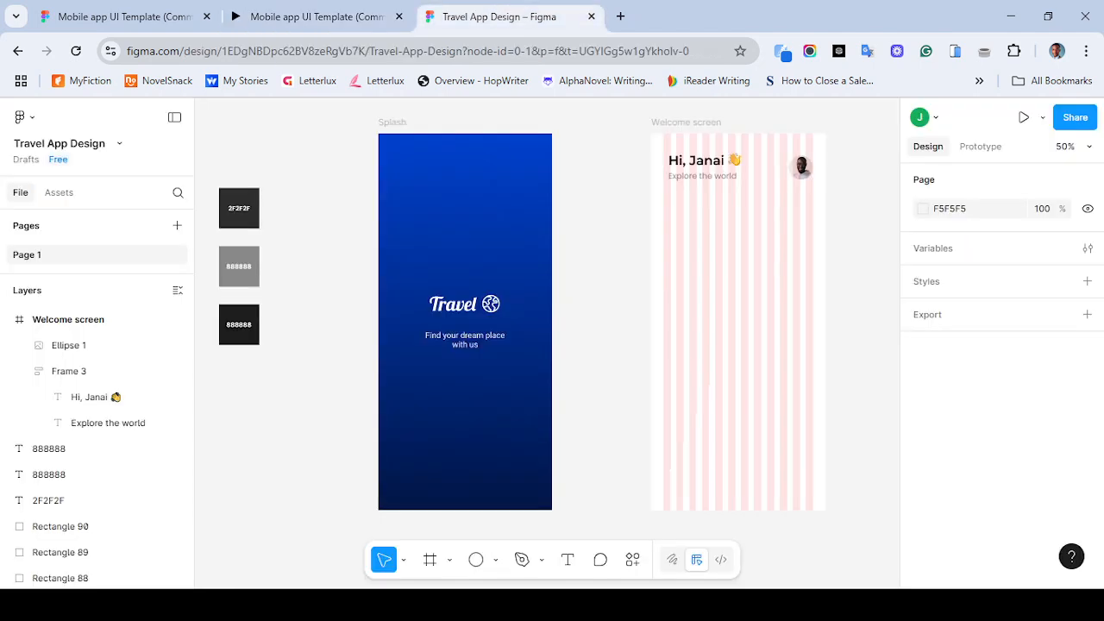
{"action": "left_click", "coordinate": [686, 123]}
{"action": "scroll", "coordinate": [1000, 379], "scroll_direction": "down", "scroll_amount": 5}
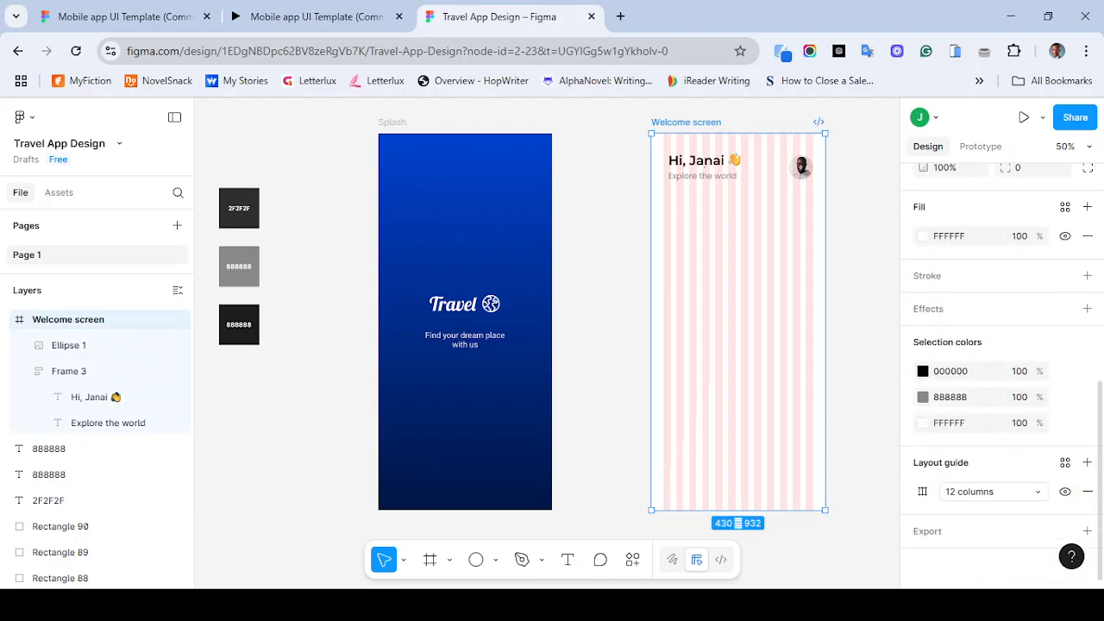
{"action": "left_click", "coordinate": [1065, 492]}
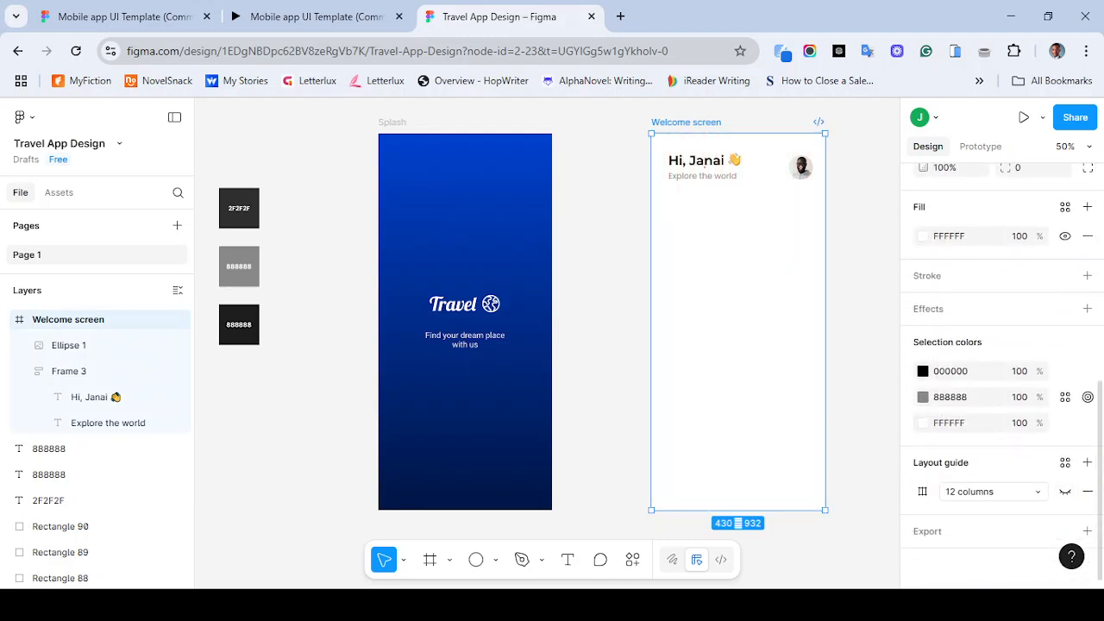
- Draw a rectangle about 324 × 77 below the greeting header on the Welcome screen
{"action": "left_click", "coordinate": [311, 16]}
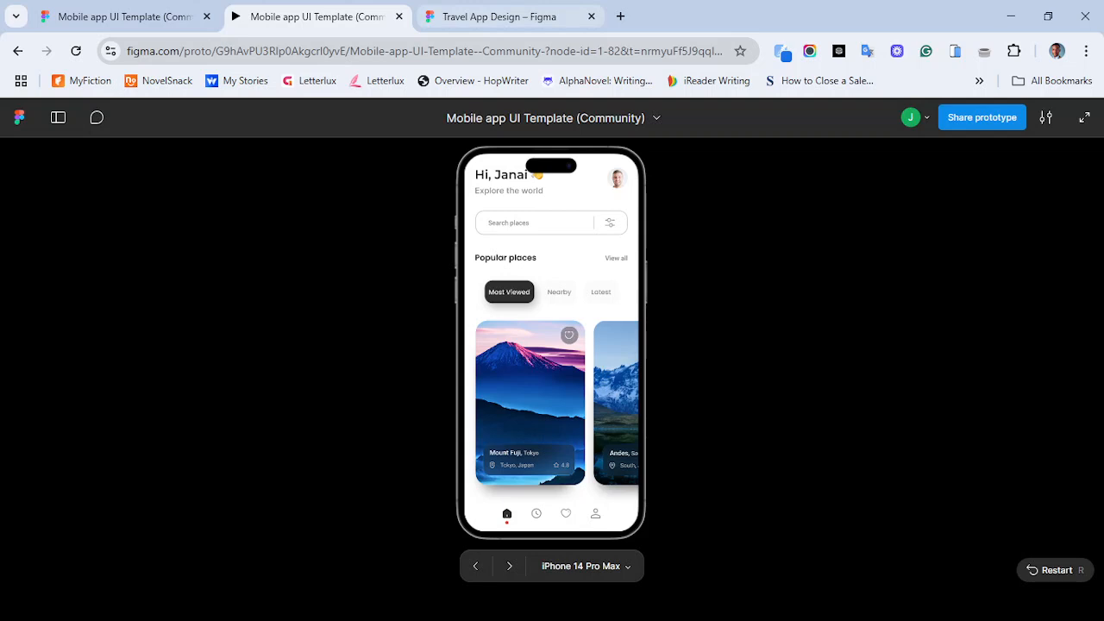
{"action": "left_click", "coordinate": [500, 17]}
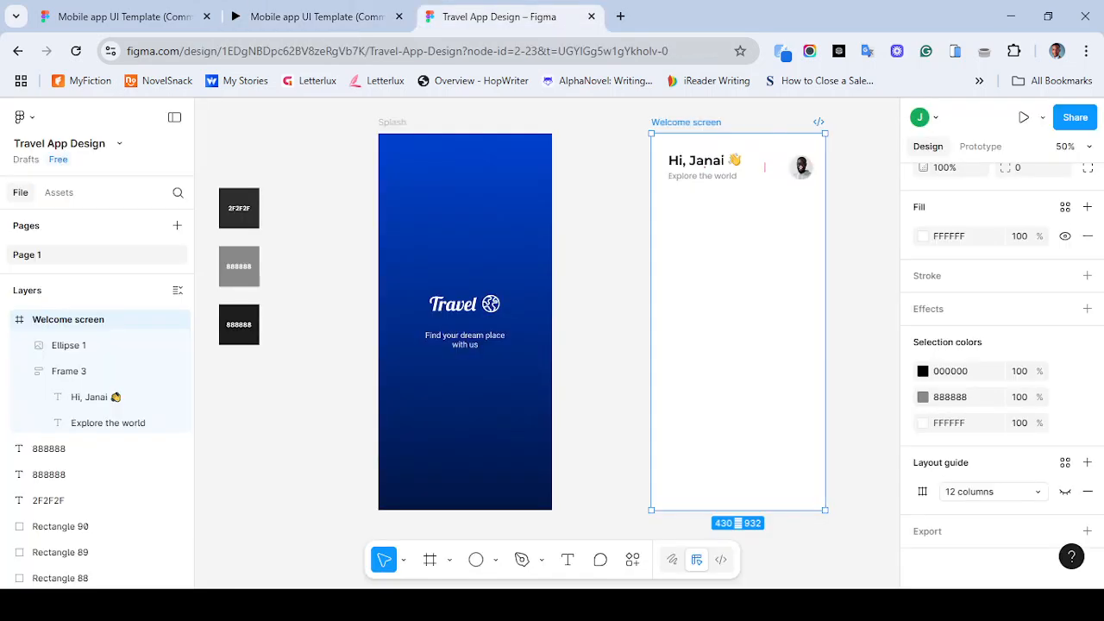
{"action": "left_click", "coordinate": [496, 559]}
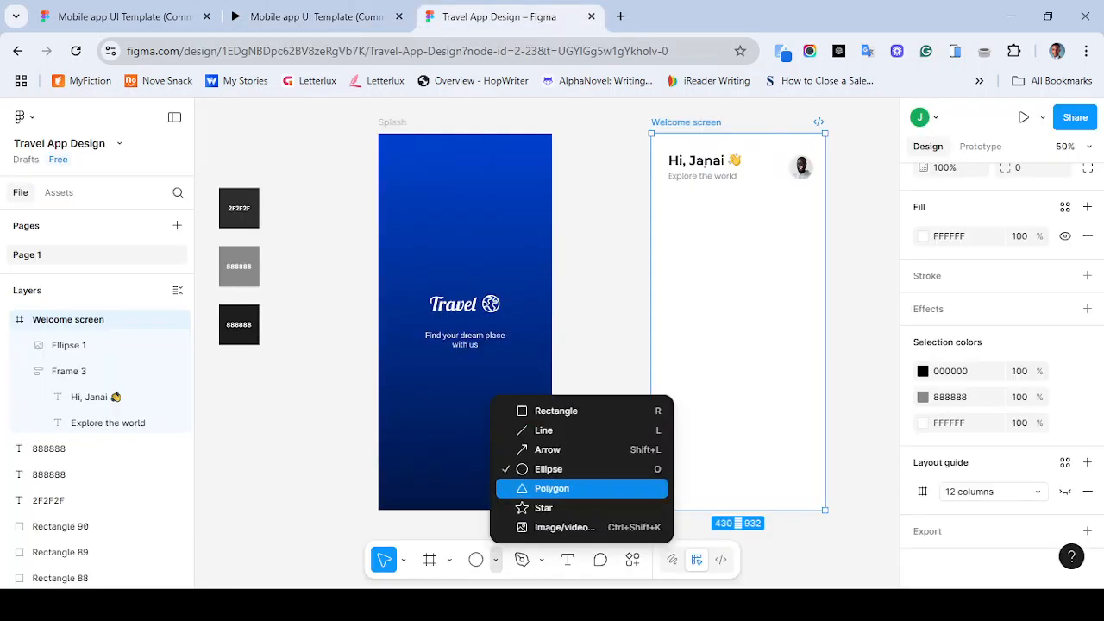
{"action": "left_click", "coordinate": [556, 411]}
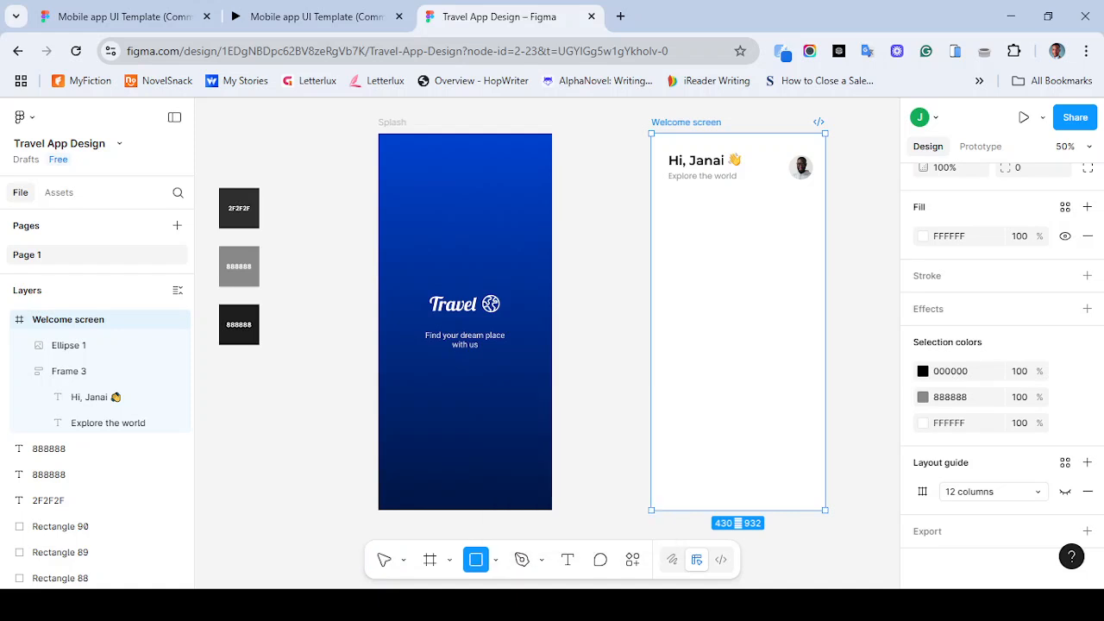
{"action": "mouse_move", "coordinate": [677, 204]}
{"action": "left_mouse_down"}
{"action": "mouse_move", "coordinate": [789, 205]}
{"action": "mouse_move", "coordinate": [808, 234]}
{"action": "left_mouse_up"}
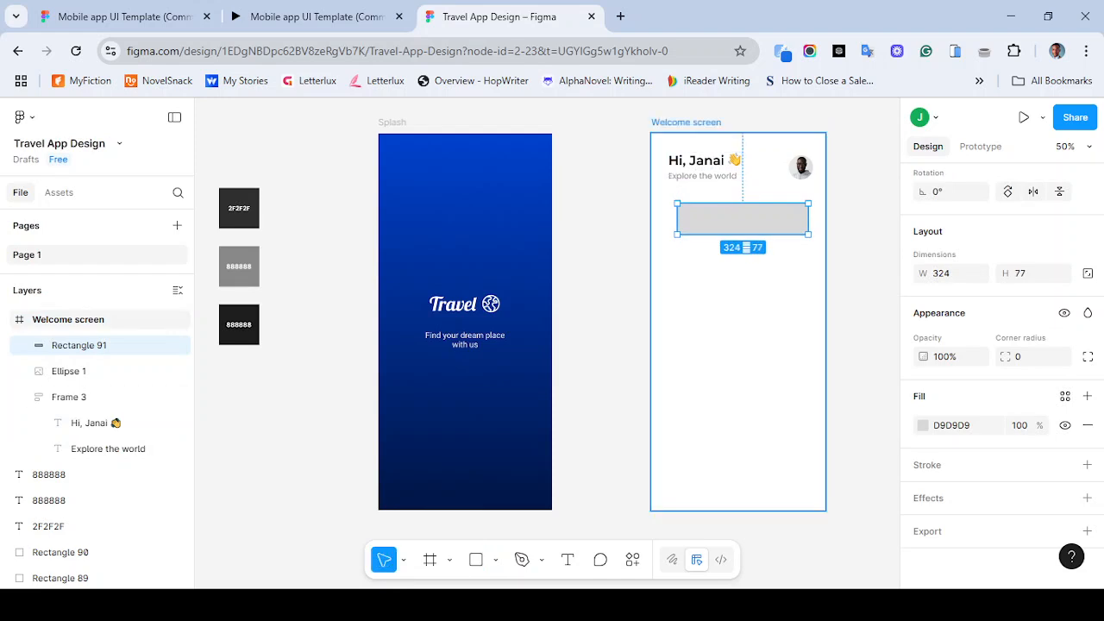
- Show the Welcome screen's layout guide again and select the new rectangle
{"action": "left_click", "coordinate": [686, 122]}
{"action": "scroll", "coordinate": [1000, 363], "scroll_direction": "up", "scroll_amount": 1}
{"action": "scroll", "coordinate": [1001, 362], "scroll_direction": "down", "scroll_amount": 5}
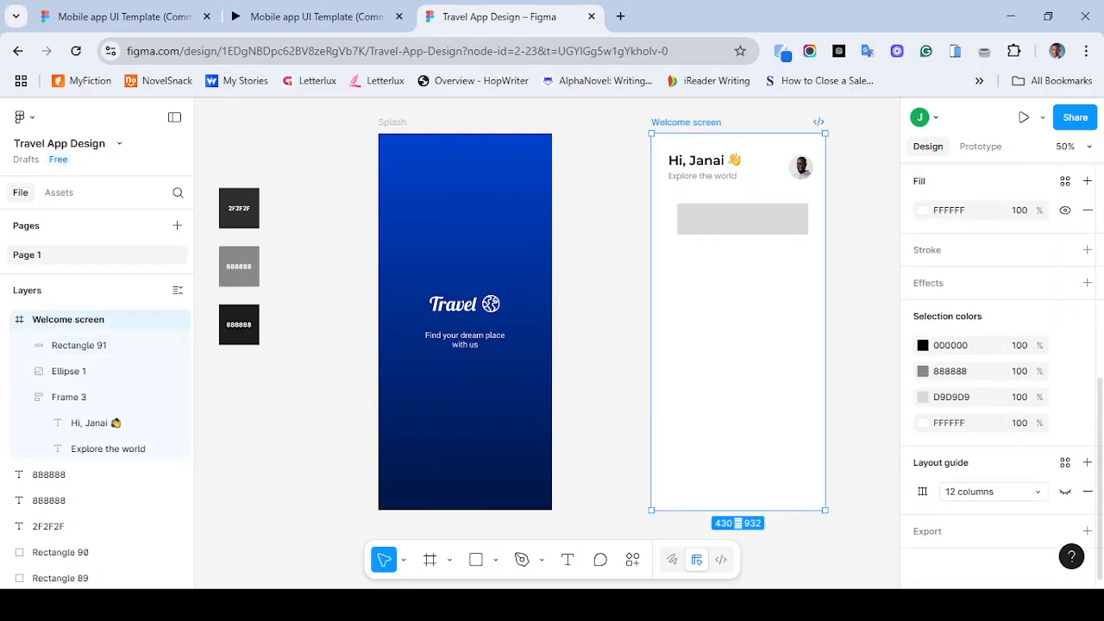
{"action": "left_click", "coordinate": [310, 16]}
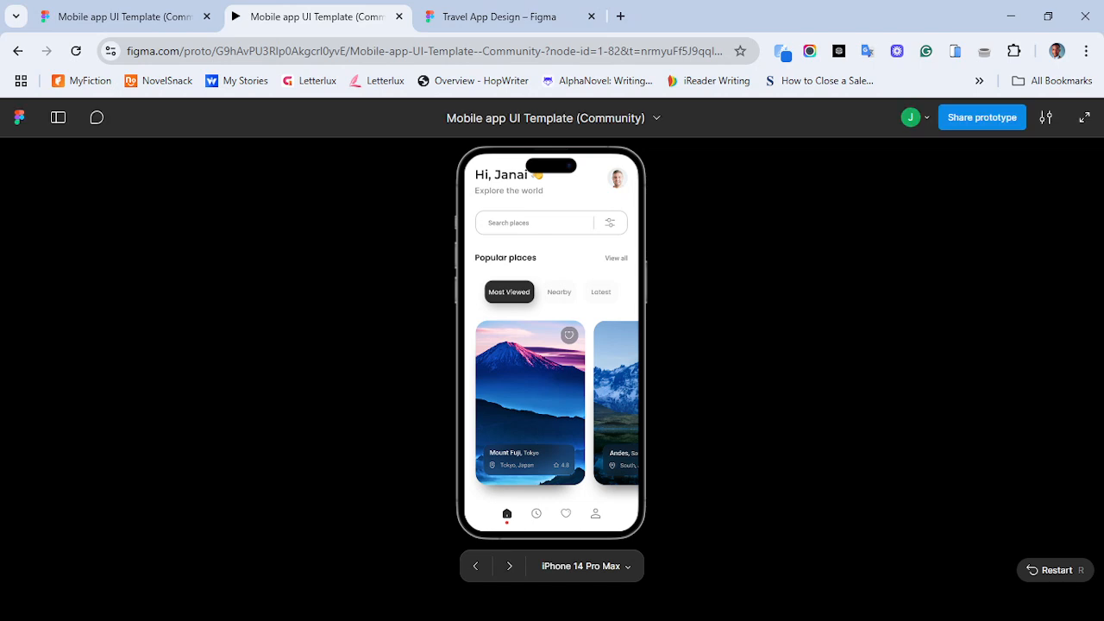
{"action": "left_click", "coordinate": [500, 16]}
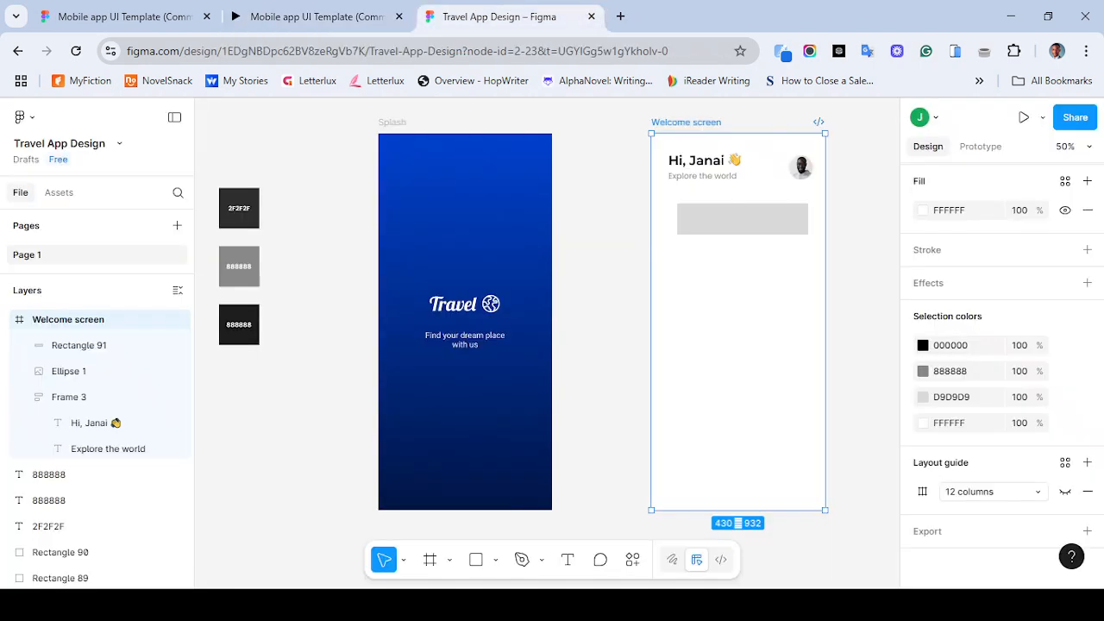
{"action": "left_click", "coordinate": [1065, 491]}
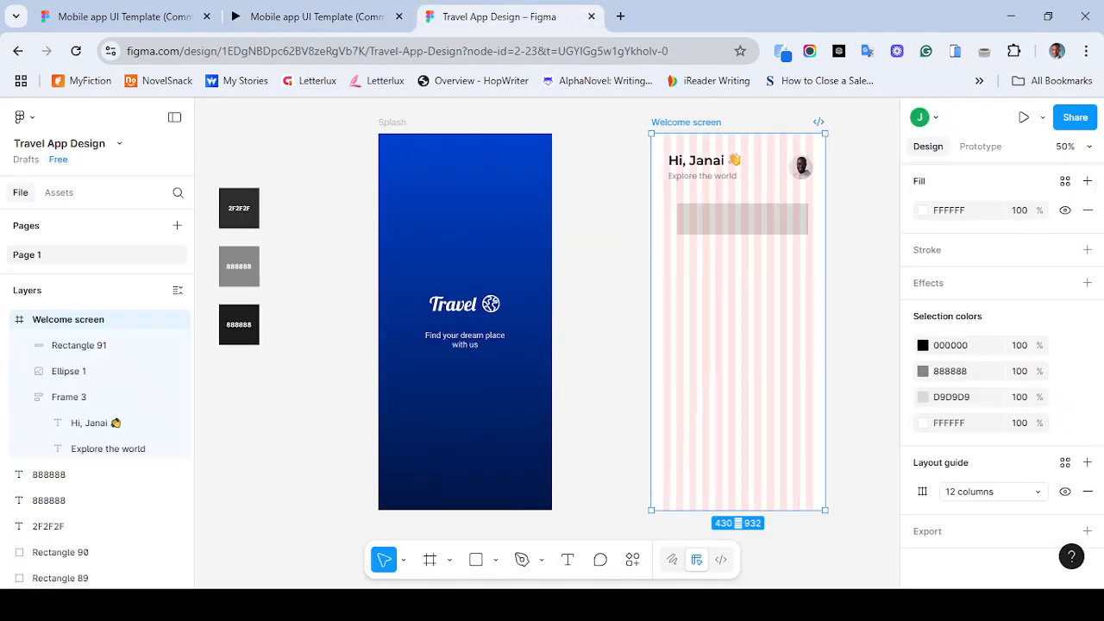
{"action": "left_click", "coordinate": [863, 302]}
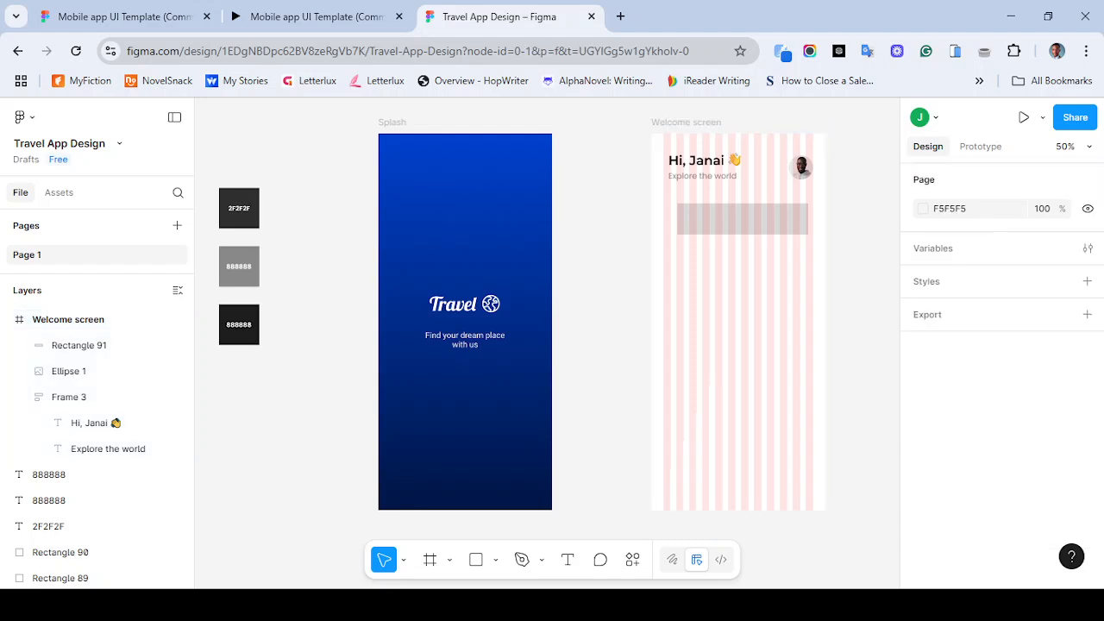
{"action": "left_click", "coordinate": [742, 219]}
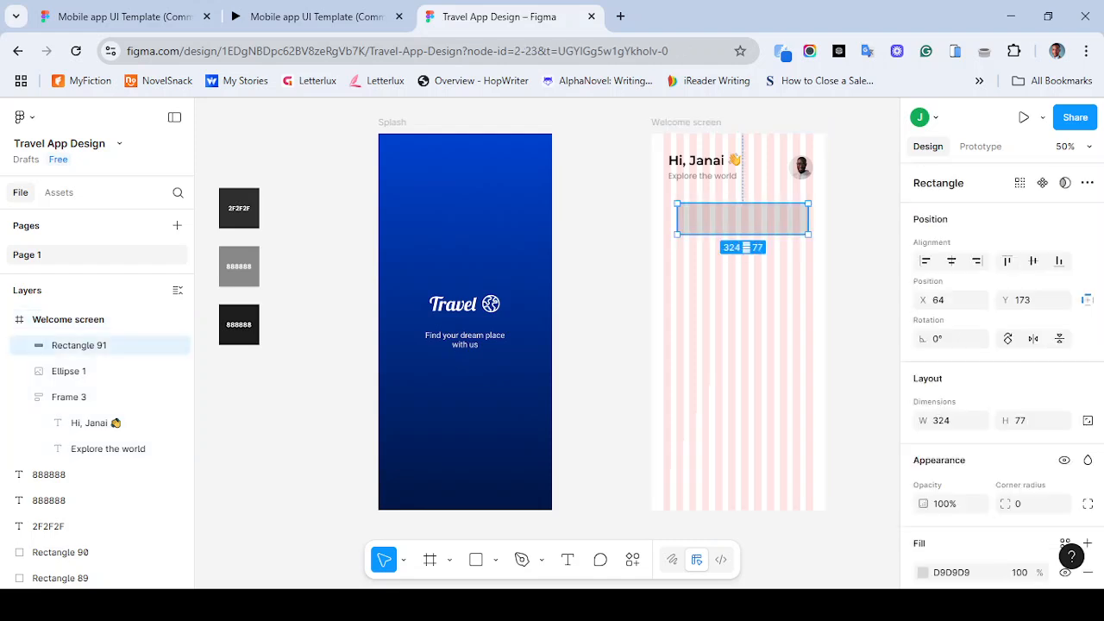
- Widen the rectangle by its side edges to about 370 × 77 across the Welcome screen
{"action": "left_click_drag", "start_coordinate": [677, 218], "coordinate": [670, 219]}
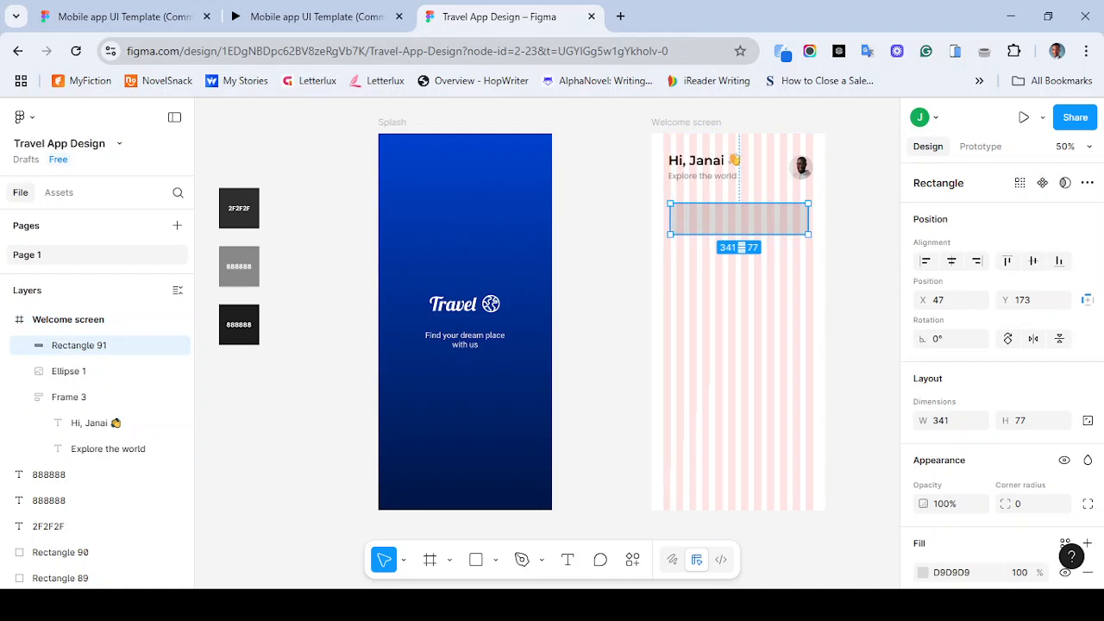
{"action": "left_click_drag", "start_coordinate": [808, 219], "coordinate": [805, 218]}
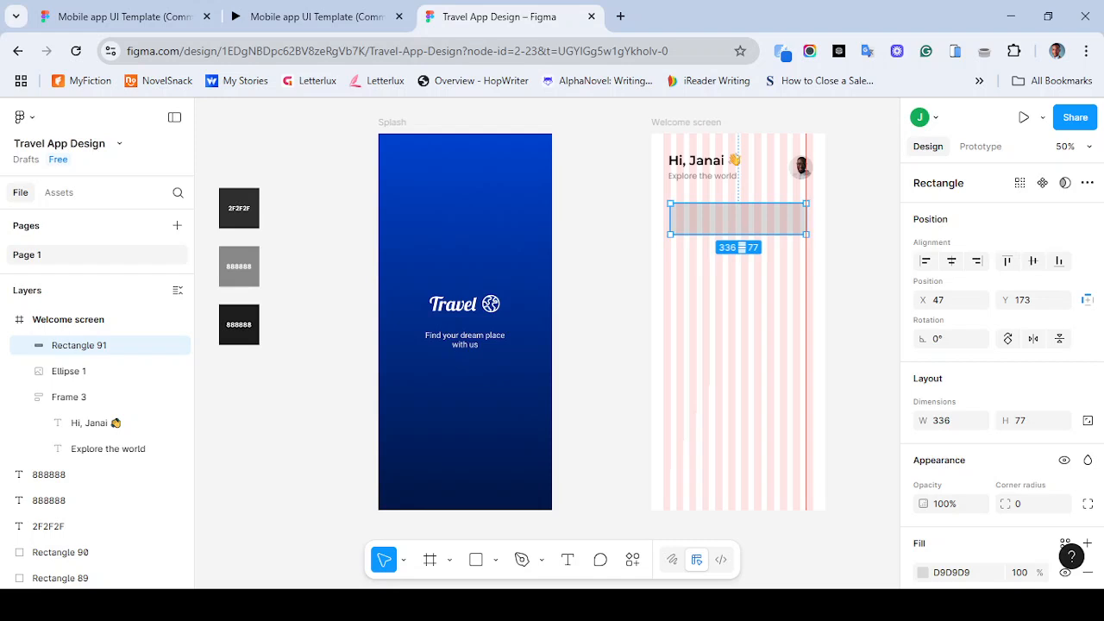
{"action": "key", "text": "shift"}
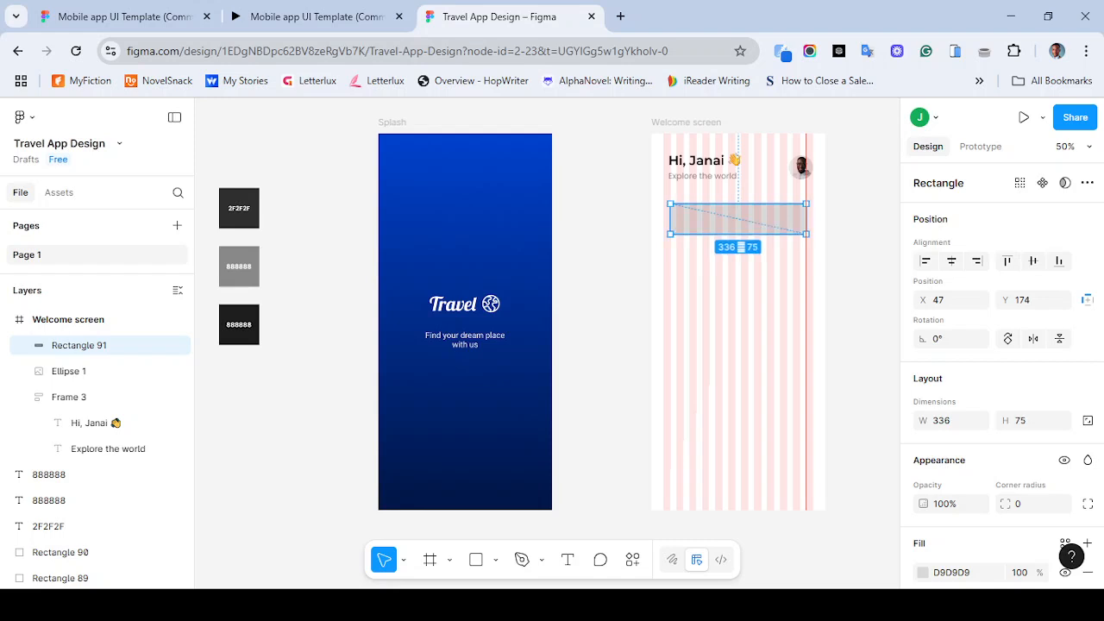
{"action": "left_click_drag", "start_coordinate": [805, 204], "coordinate": [812, 218]}
{"action": "key", "text": "alt"}
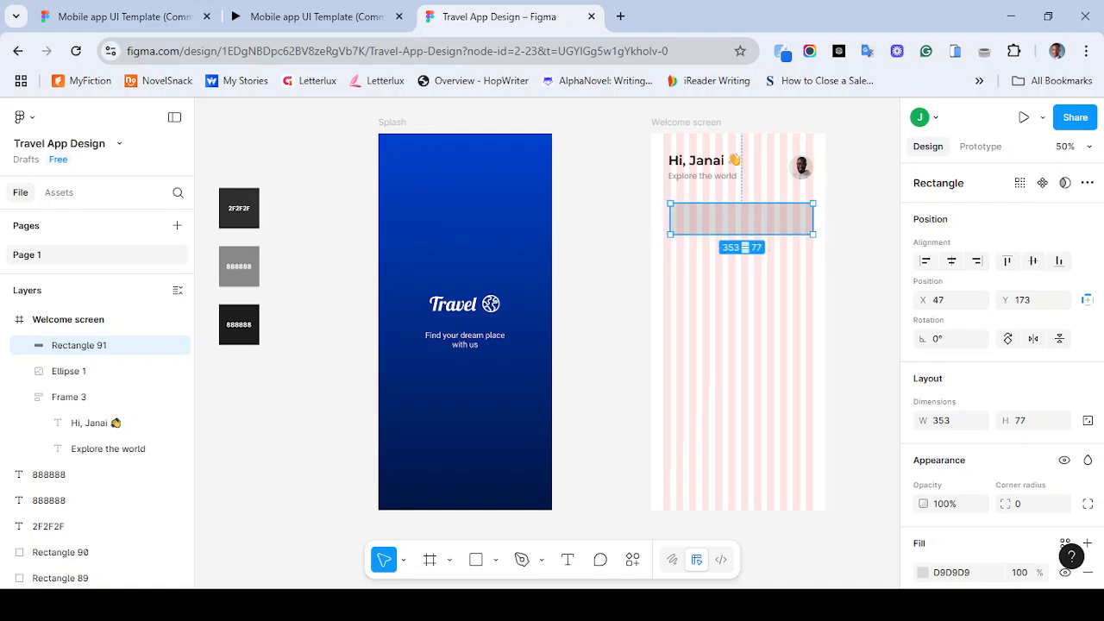
{"action": "left_click_drag", "start_coordinate": [670, 218], "coordinate": [663, 219]}
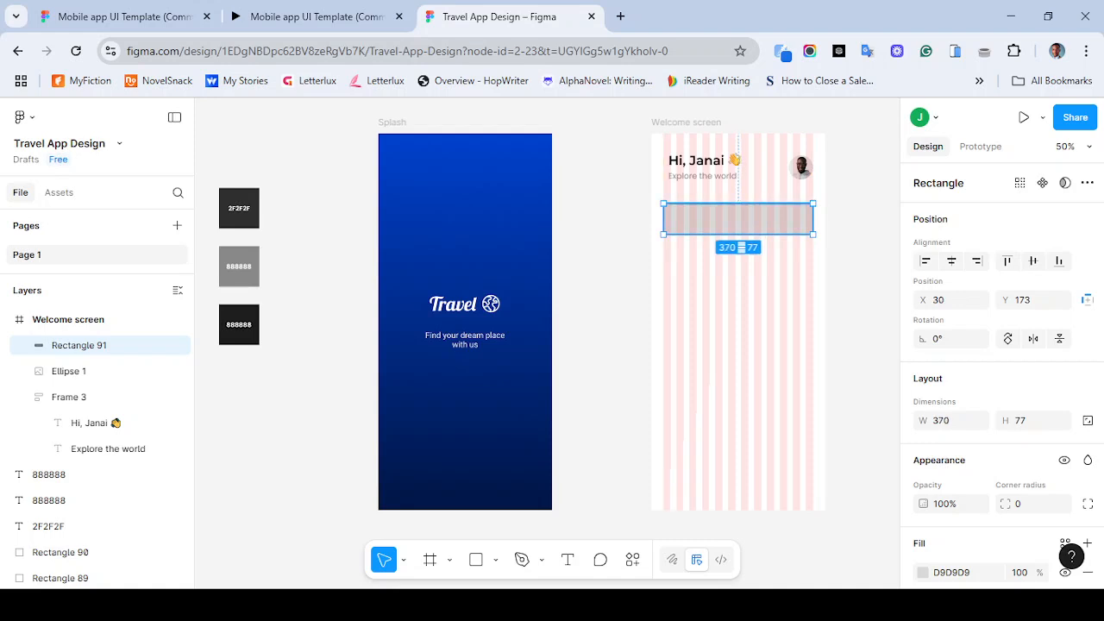
{"action": "left_click_drag", "start_coordinate": [813, 218], "coordinate": [814, 218]}
{"action": "left_click_drag", "start_coordinate": [664, 218], "coordinate": [668, 218]}
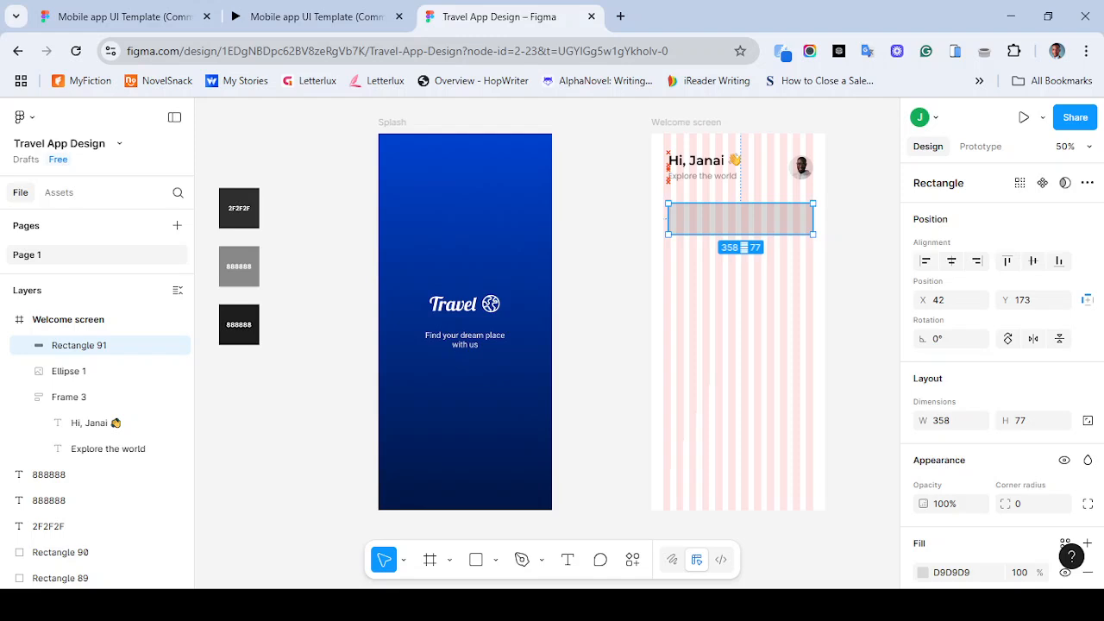
{"action": "left_click_drag", "start_coordinate": [669, 218], "coordinate": [663, 218]}
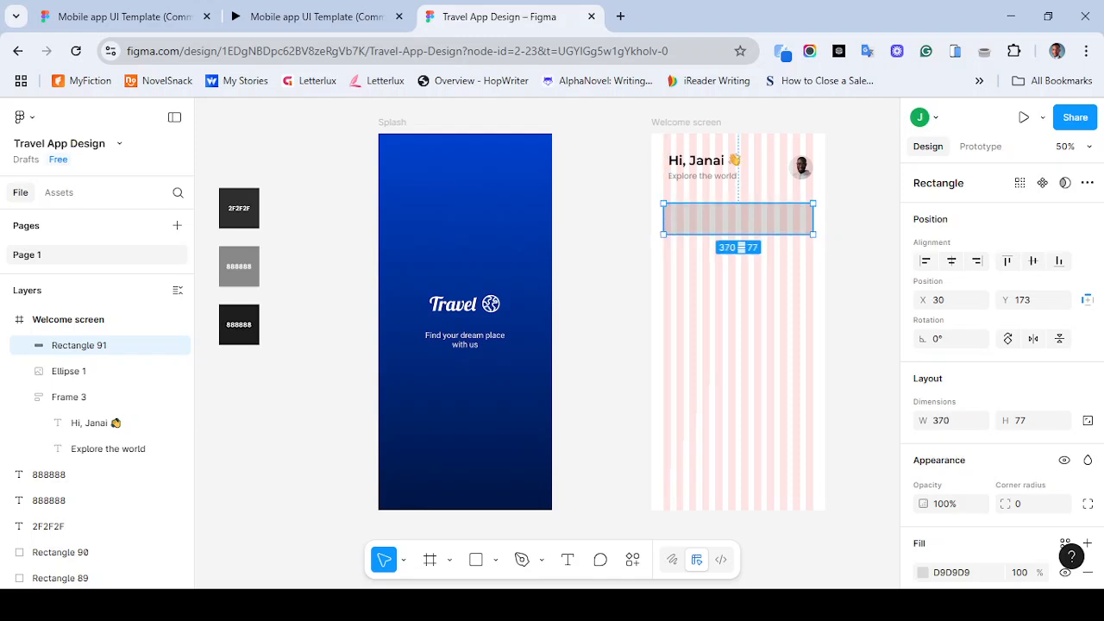
- Add a stroke to the rectangle and remove its fill
{"action": "scroll", "coordinate": [1085, 464], "scroll_direction": "down", "scroll_amount": 3}
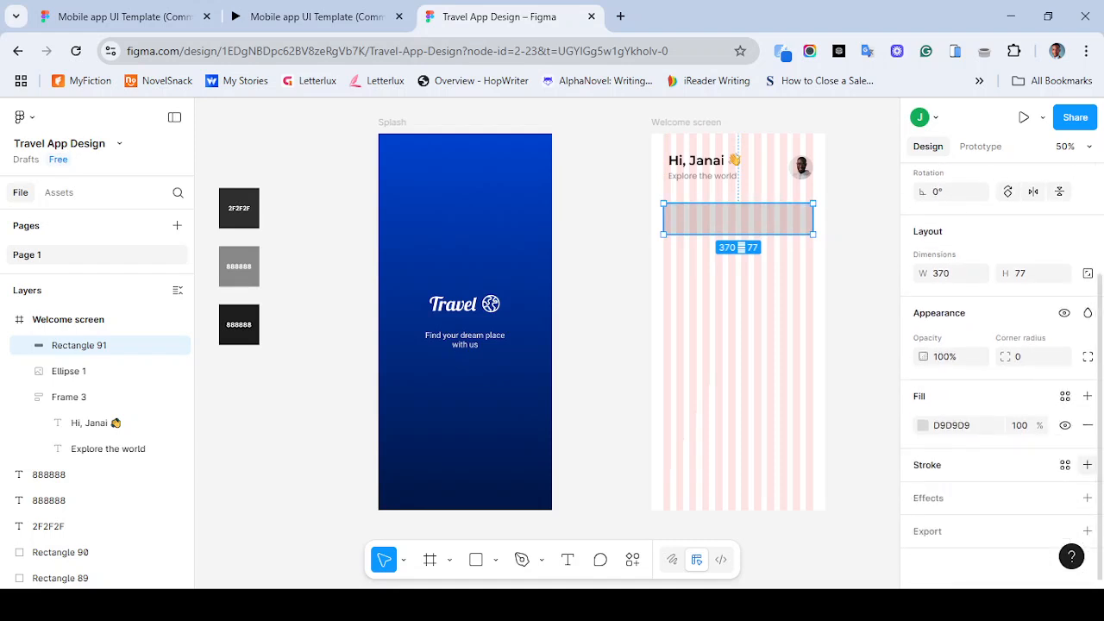
{"action": "left_click", "coordinate": [1087, 464]}
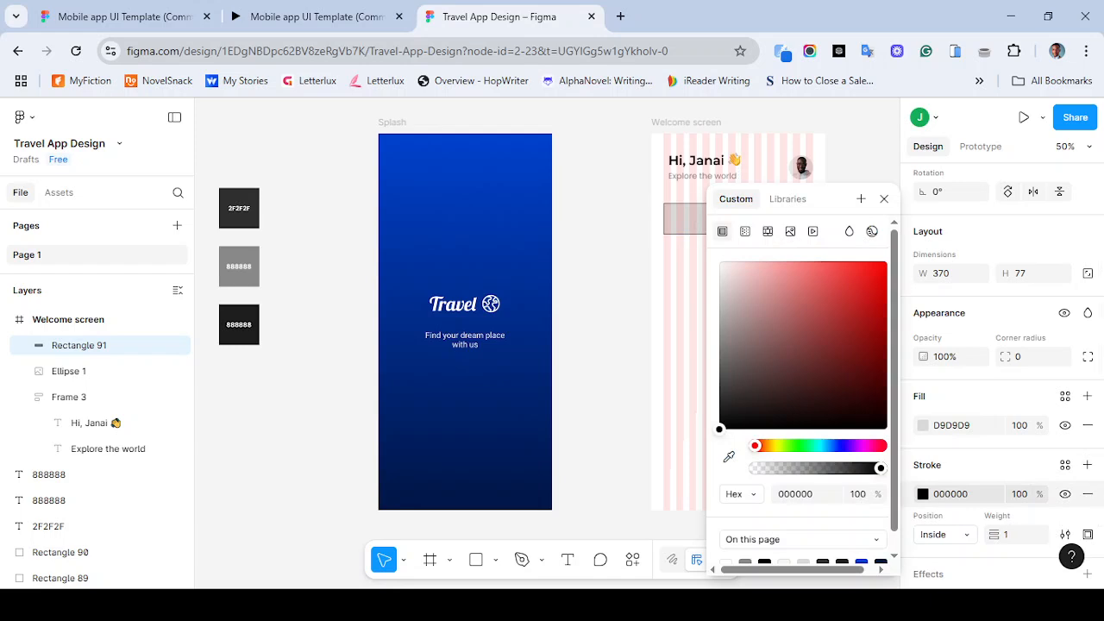
{"action": "left_click", "coordinate": [883, 198]}
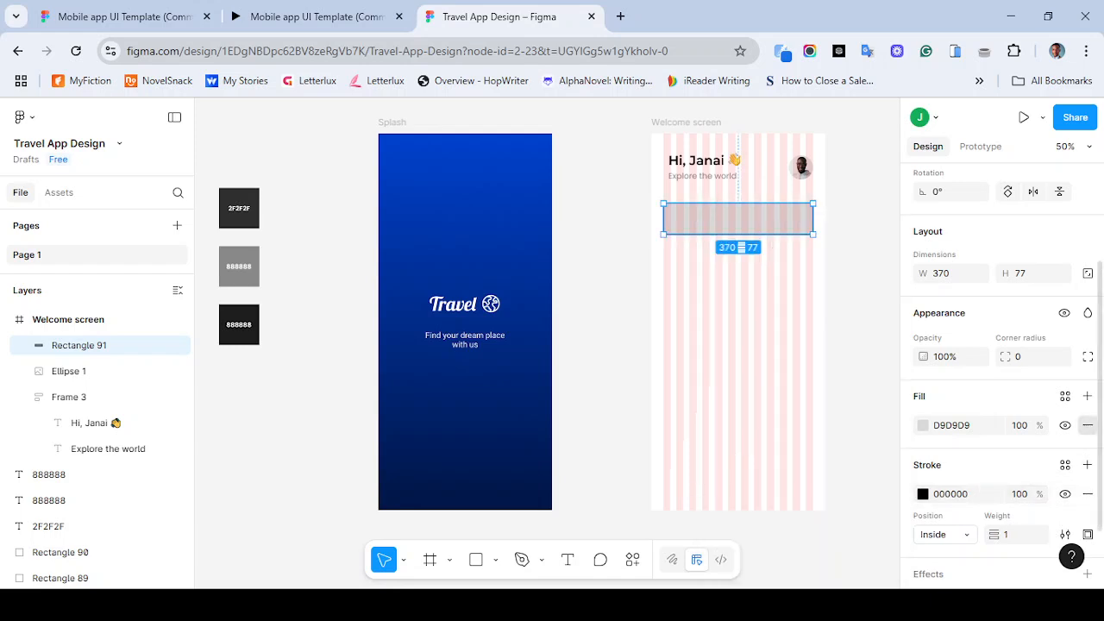
{"action": "left_click", "coordinate": [1088, 425]}
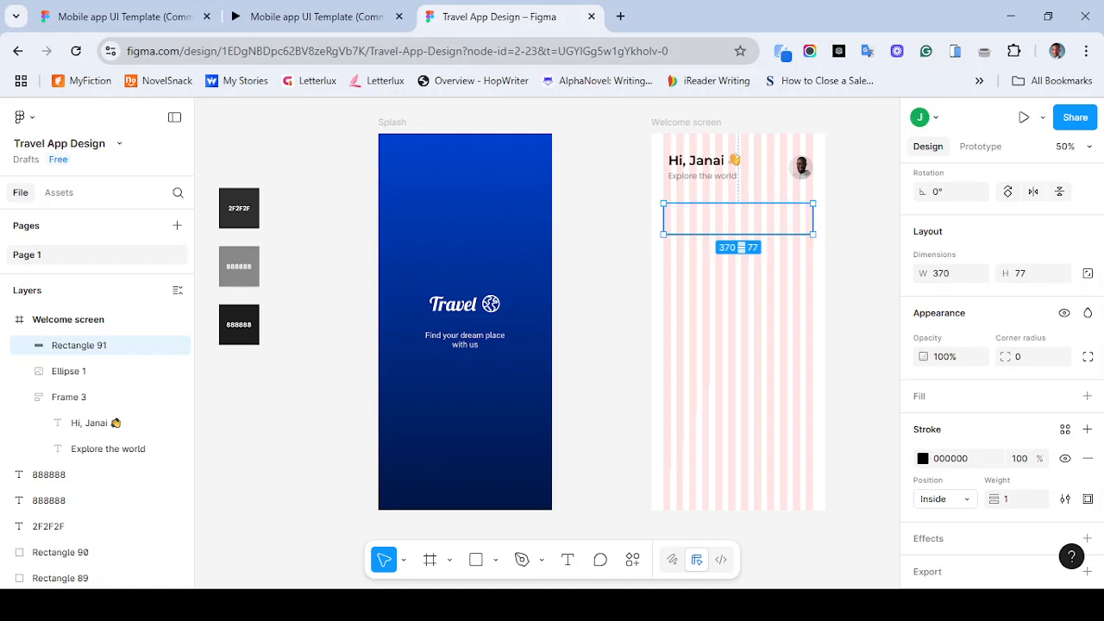
- Select the Welcome screen frame and hide its layout guide
{"action": "left_click", "coordinate": [686, 122]}
{"action": "scroll", "coordinate": [1000, 345], "scroll_direction": "down", "scroll_amount": 5}
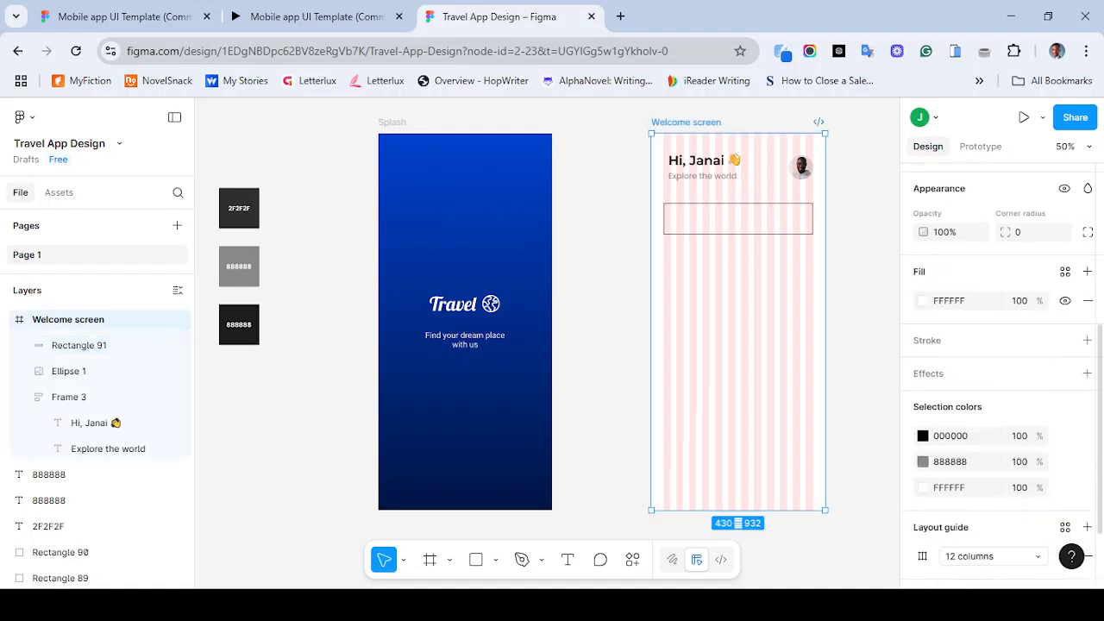
{"action": "left_click", "coordinate": [1065, 492]}
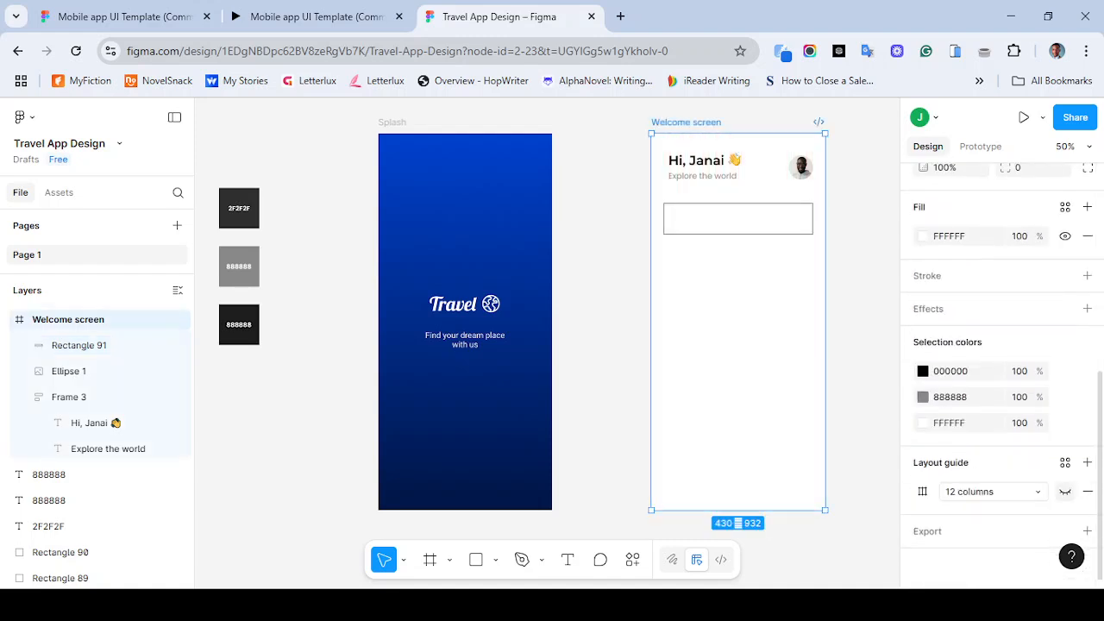
- Set the rectangle's corner radius to 20
{"action": "left_click", "coordinate": [738, 218]}
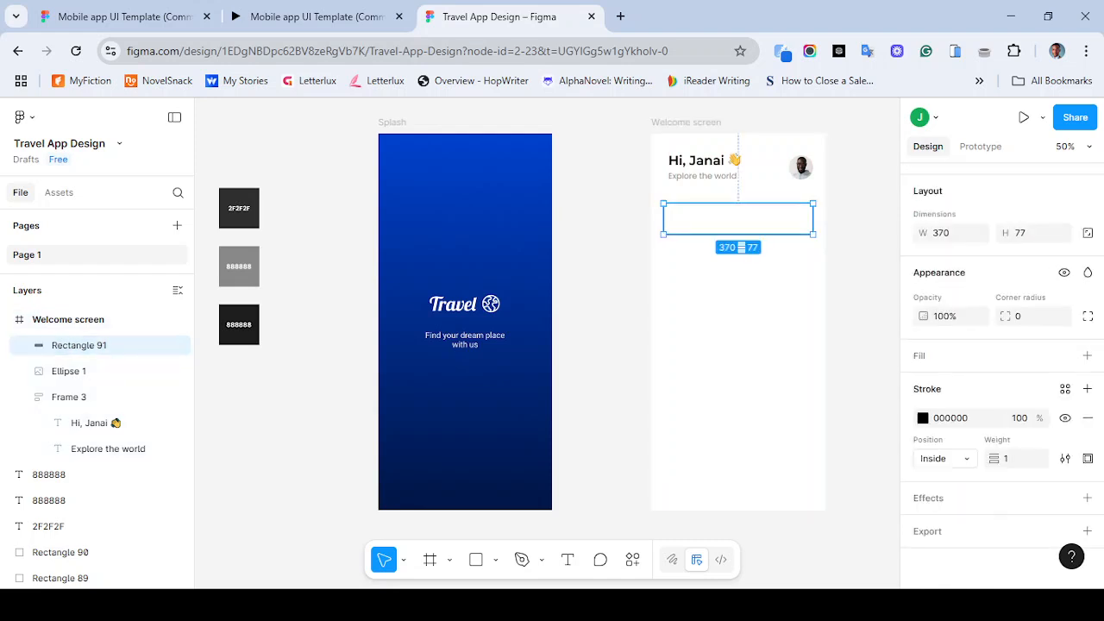
{"action": "left_click", "coordinate": [1018, 316]}
{"action": "type", "text": "20"}
{"action": "key", "text": "Return"}
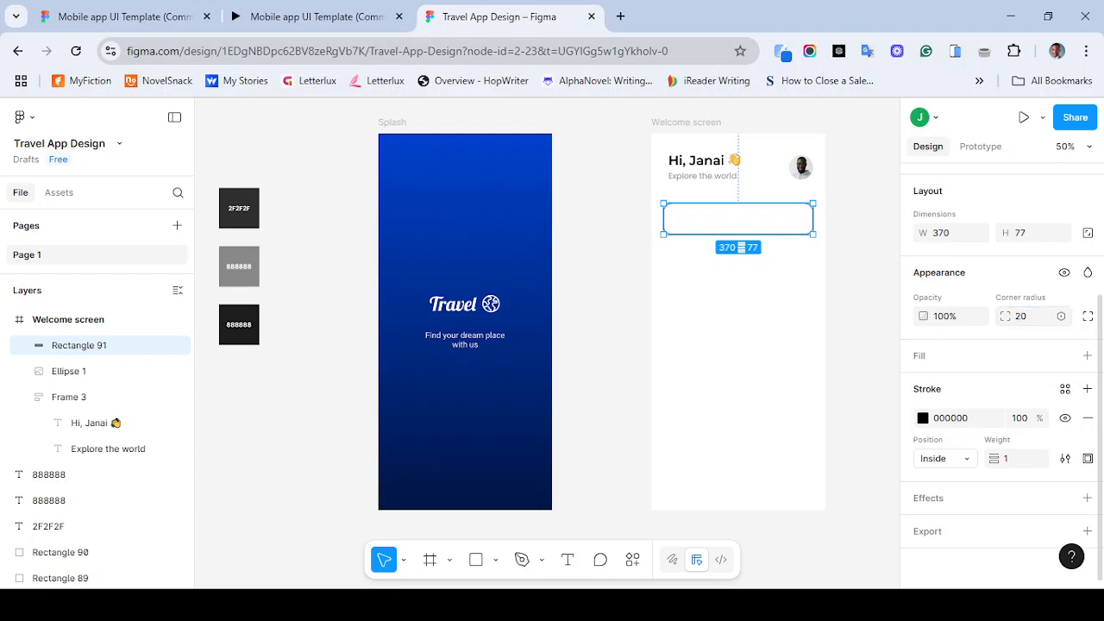
{"action": "key", "text": "Escape"}
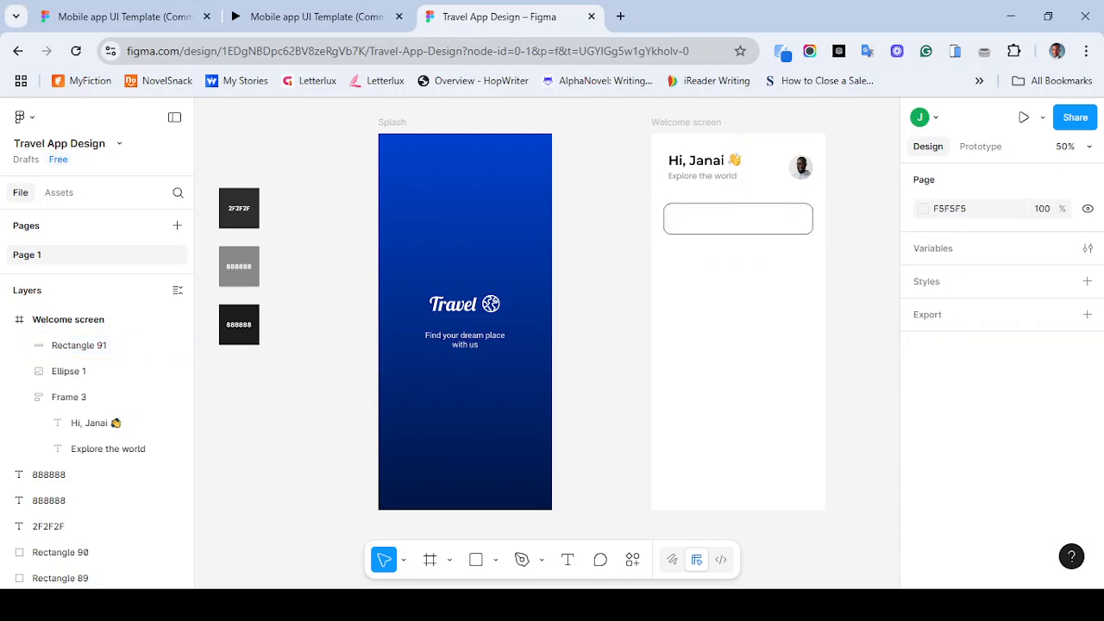
- Set the rectangle's stroke colour to 888888
{"action": "left_click", "coordinate": [739, 219]}
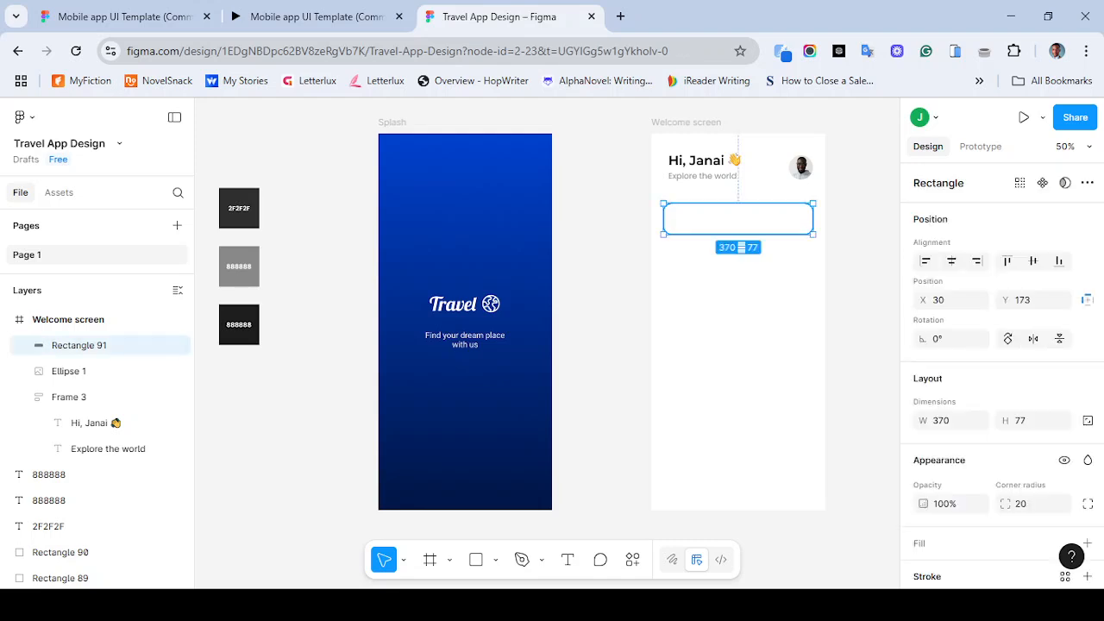
{"action": "scroll", "coordinate": [1001, 371], "scroll_direction": "down", "scroll_amount": 4}
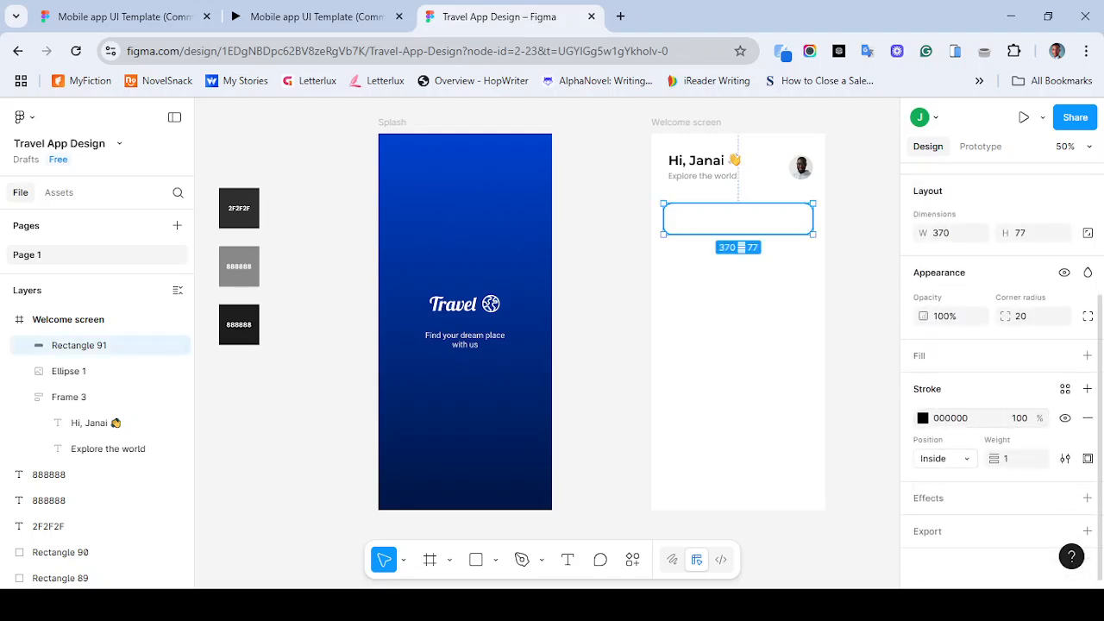
{"action": "left_click", "coordinate": [951, 418]}
{"action": "type", "text": "888888"}
{"action": "key", "text": "Return"}
{"action": "key", "text": "Escape"}
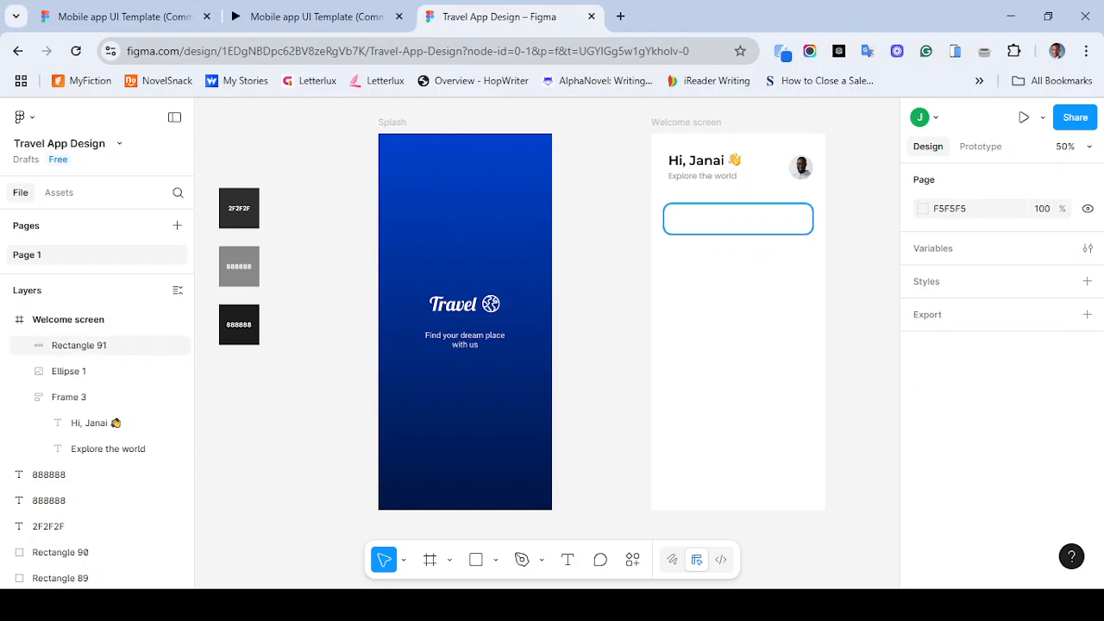
- Try to change the rectangle's stroke weight
{"action": "left_click", "coordinate": [737, 218]}
{"action": "key", "text": "Escape"}
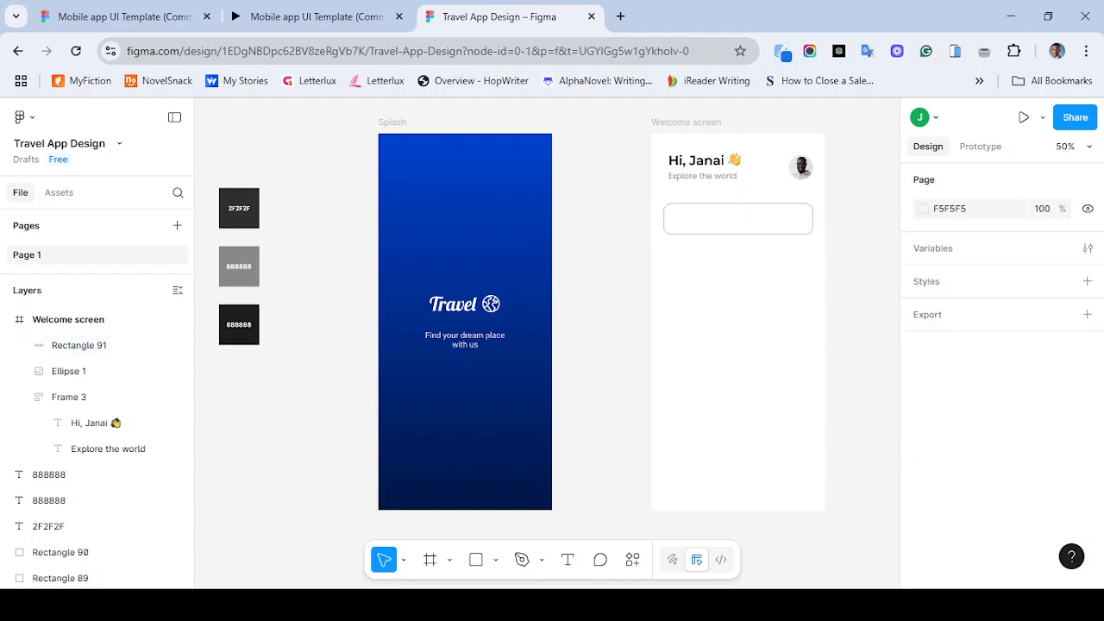
{"action": "left_click", "coordinate": [737, 219]}
{"action": "scroll", "coordinate": [999, 375], "scroll_direction": "down", "scroll_amount": 3}
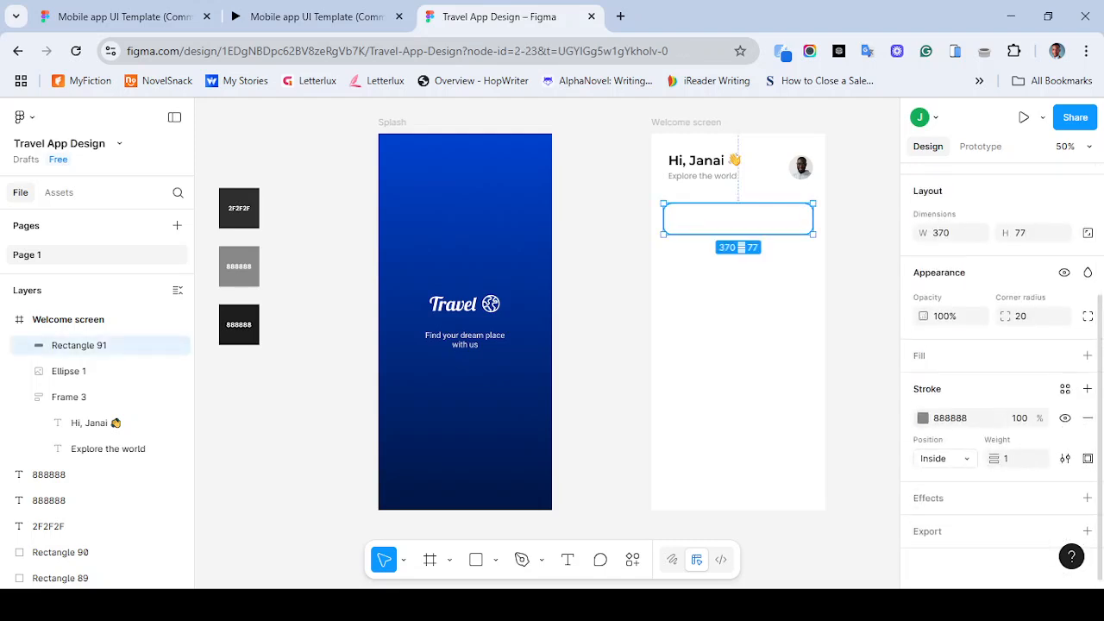
{"action": "left_click", "coordinate": [1014, 458]}
{"action": "key", "text": "Escape"}
{"action": "key", "text": "Escape"}
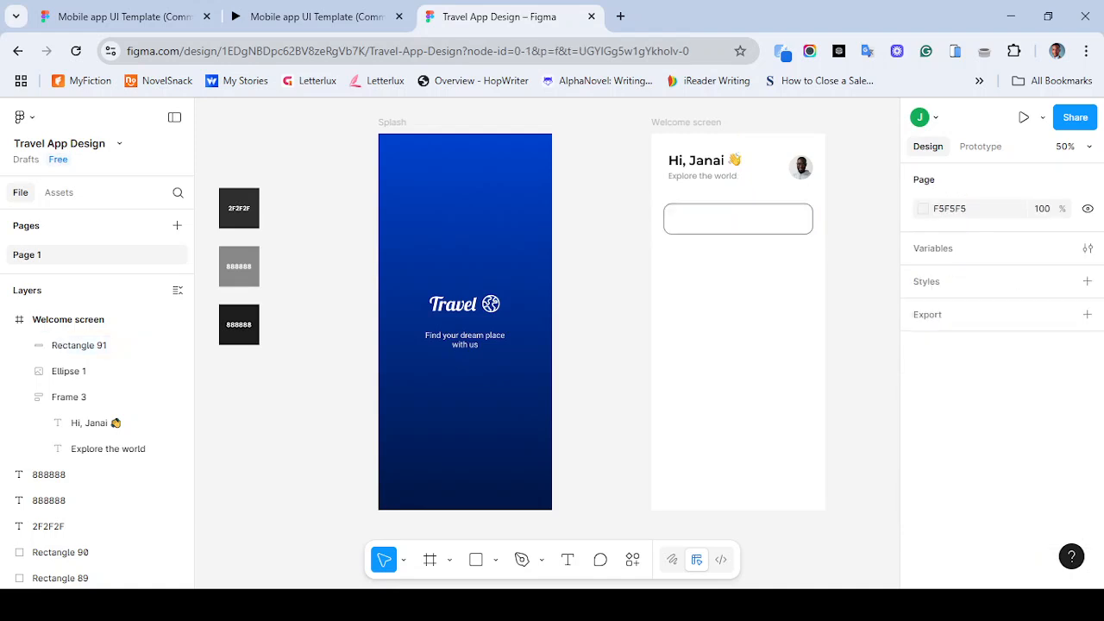
- Compare against the reference prototype and set the search bar rectangle's stroke weight to 1
{"action": "key", "text": "ctrl+2"}
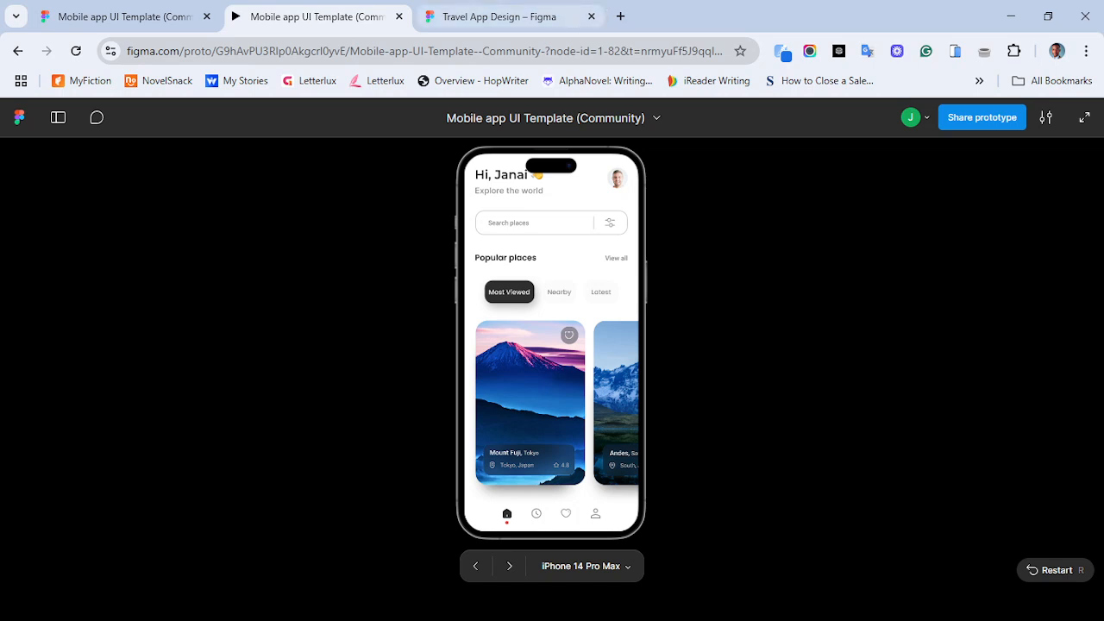
{"action": "left_click", "coordinate": [500, 16]}
{"action": "left_click", "coordinate": [738, 220]}
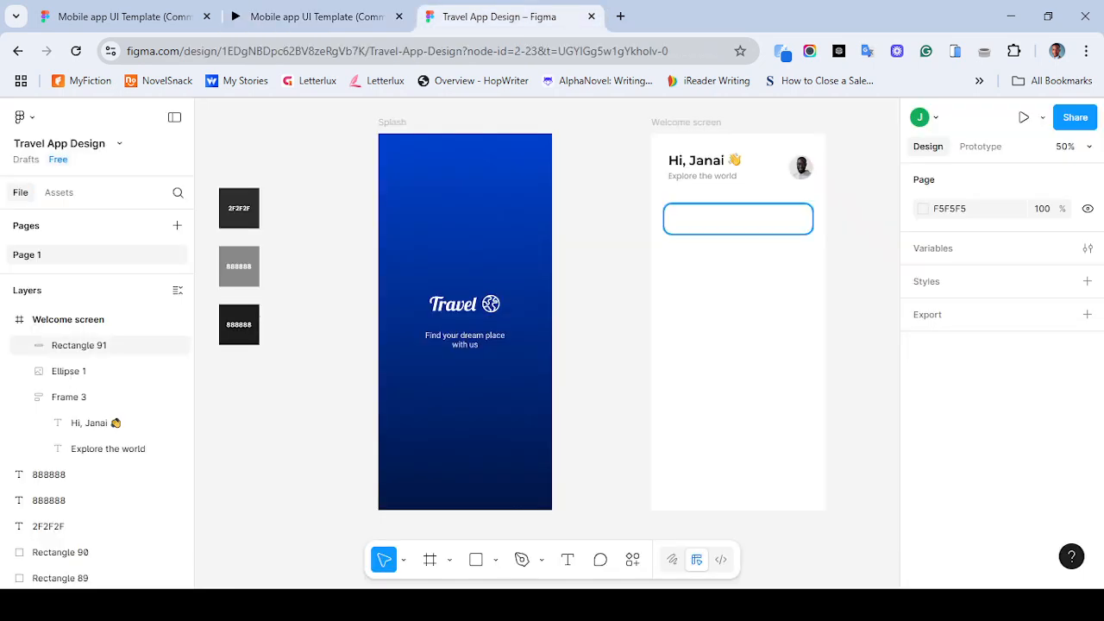
{"action": "scroll", "coordinate": [1001, 375], "scroll_direction": "down", "scroll_amount": 1}
{"action": "scroll", "coordinate": [983, 426], "scroll_direction": "down", "scroll_amount": 3}
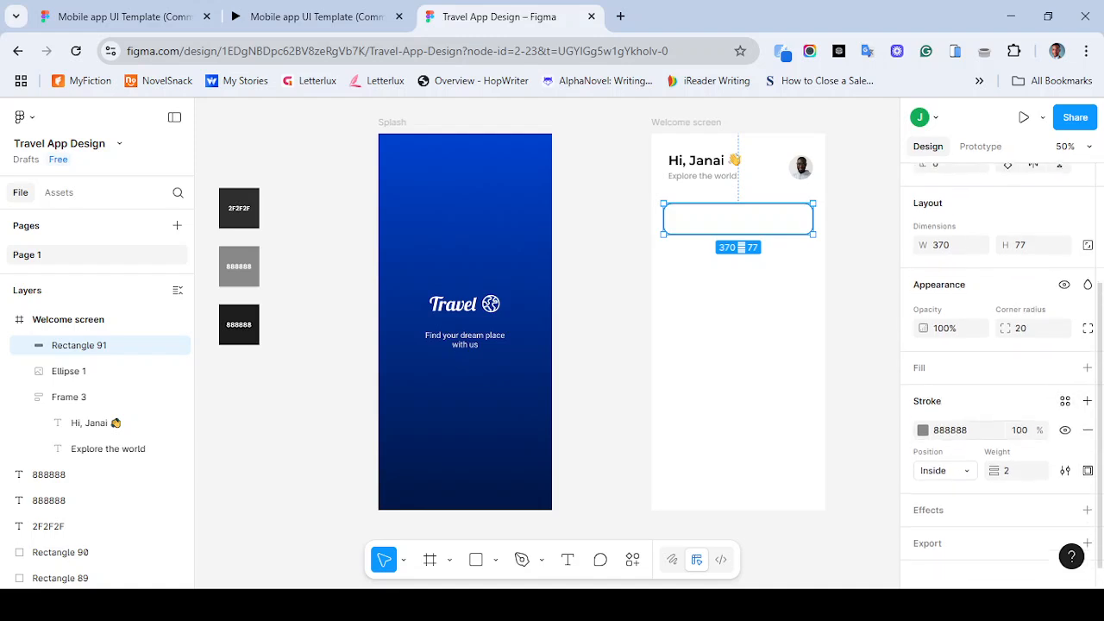
{"action": "left_click", "coordinate": [1007, 467]}
{"action": "type", "text": "1"}
{"action": "key", "text": "Return"}
{"action": "left_click", "coordinate": [864, 345]}
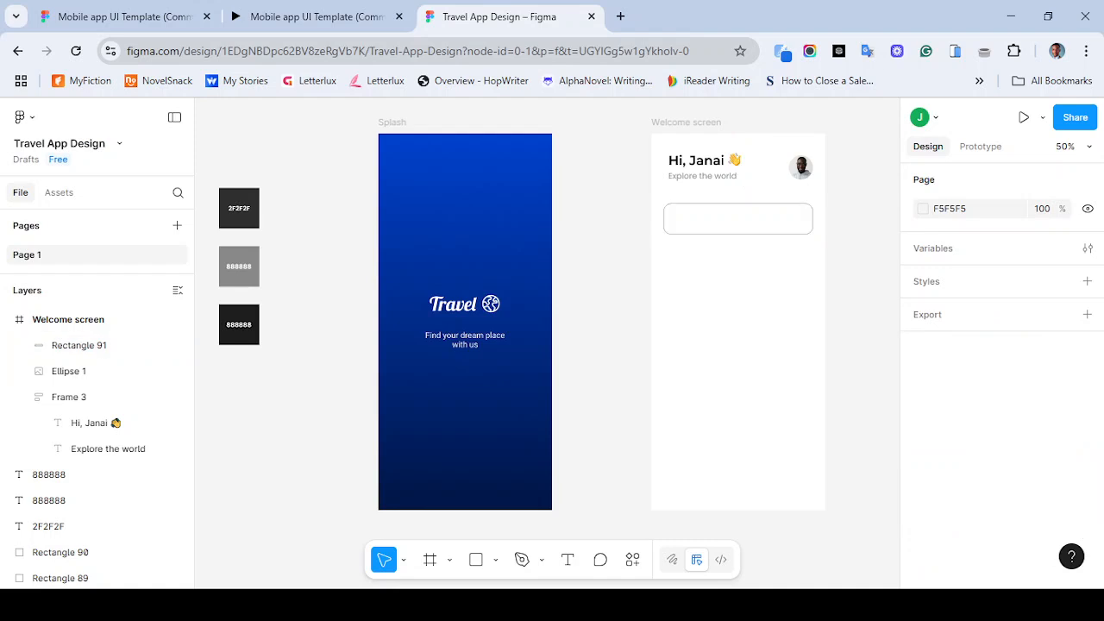
- Add the text "Search places" inside the search bar rectangle
{"action": "key", "text": "t"}
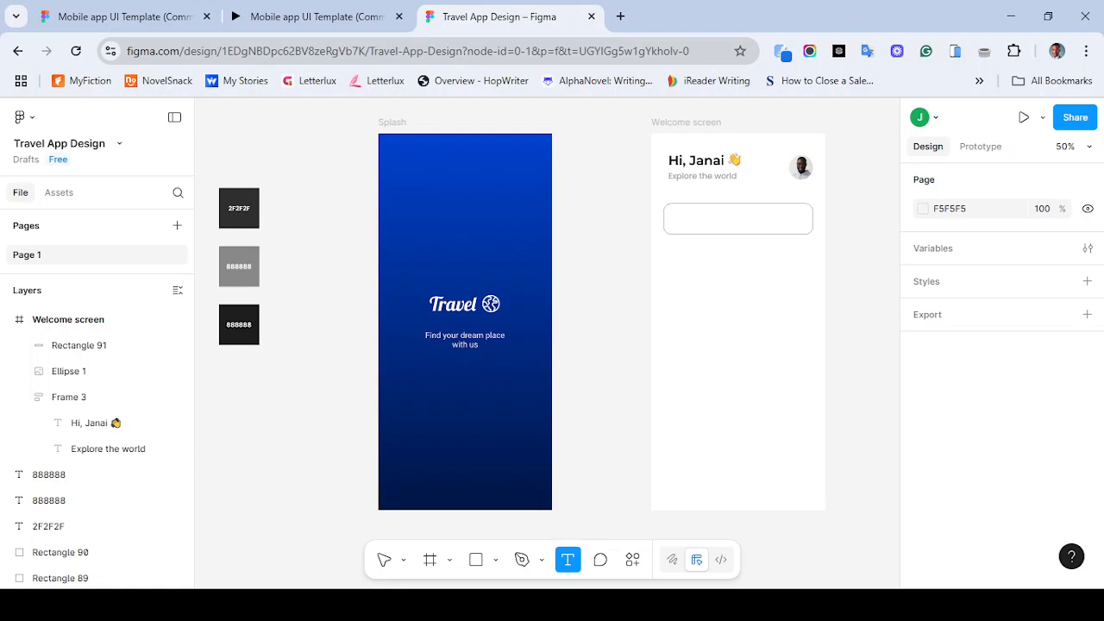
{"action": "left_click", "coordinate": [684, 220]}
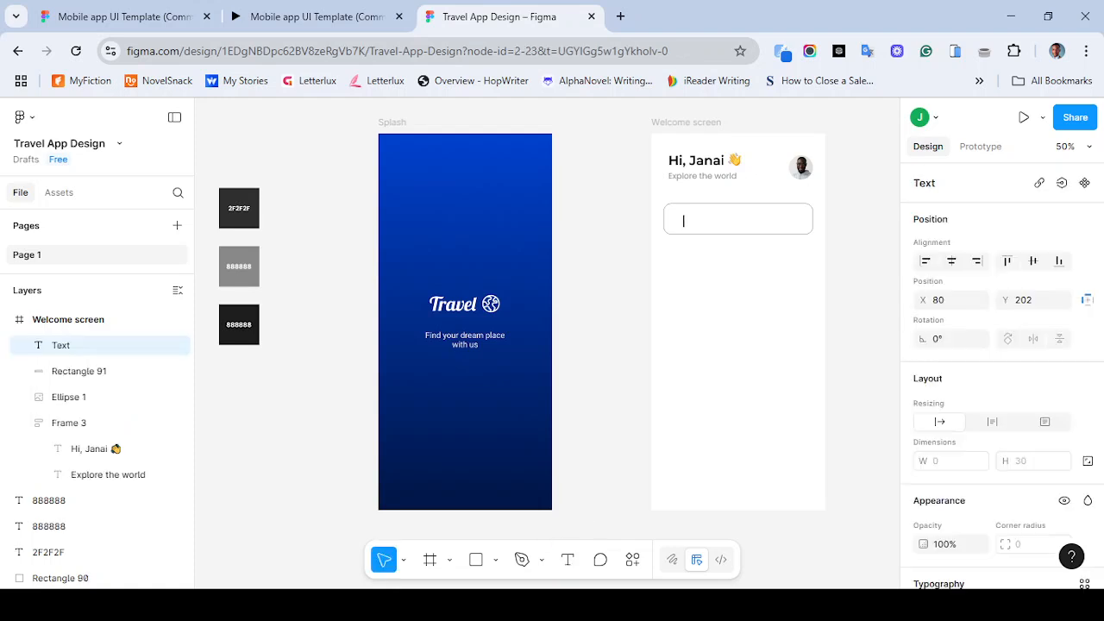
{"action": "type", "text": "Seac"}
{"action": "key", "text": "BackSpace"}
{"action": "type", "text": "ch places"}
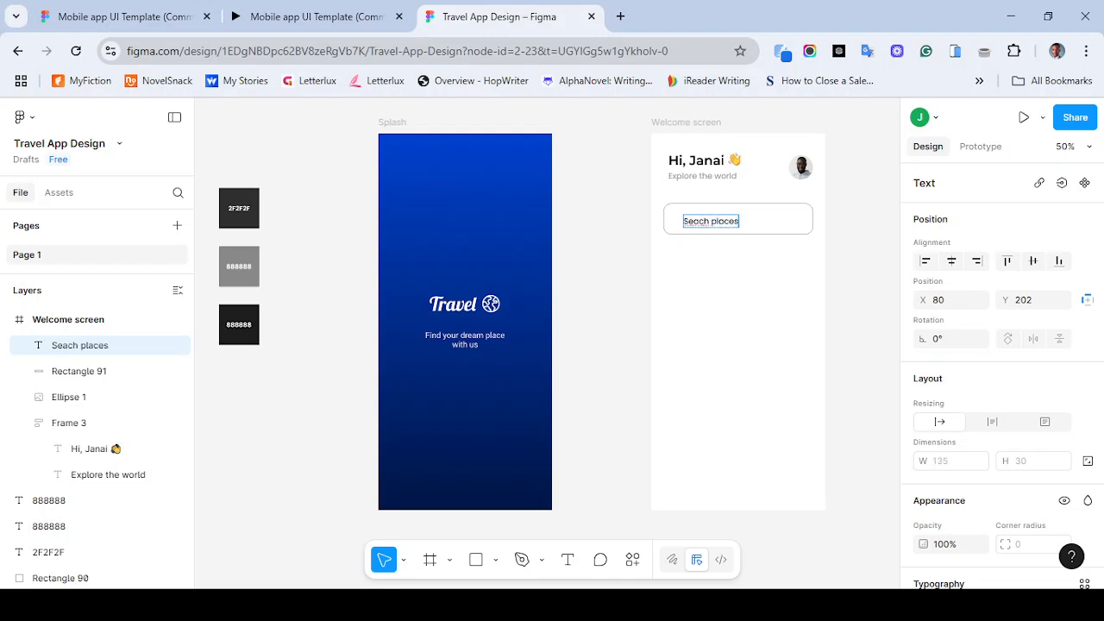
{"action": "left_click", "coordinate": [698, 220]}
{"action": "type", "text": "r"}
{"action": "key", "text": "Escape"}
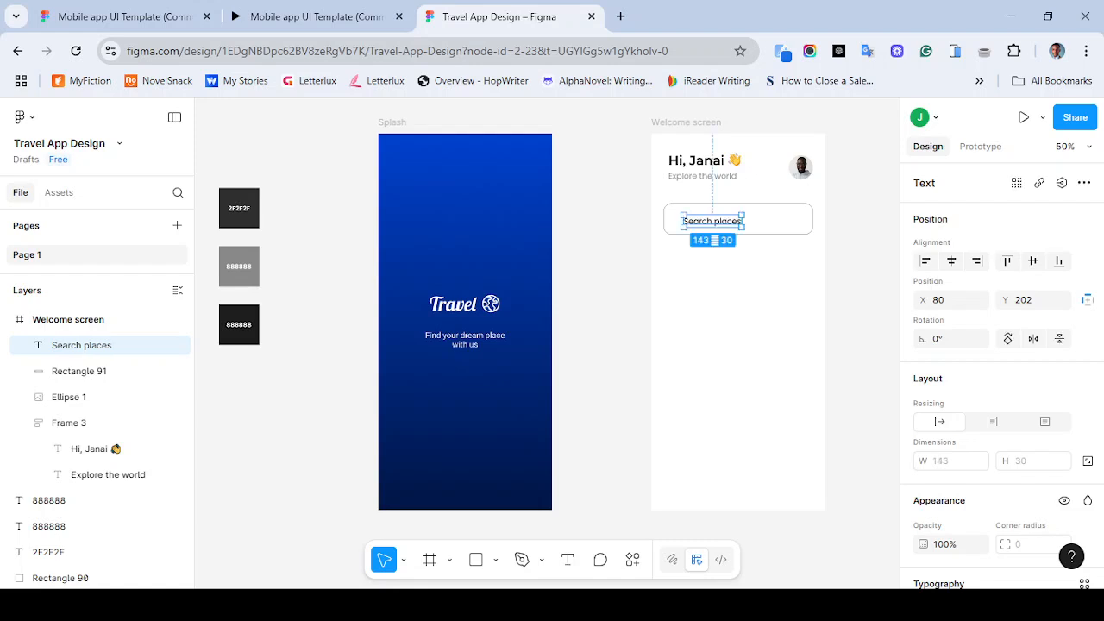
- Set the "Search places" text colour to 888888
{"action": "scroll", "coordinate": [1000, 371], "scroll_direction": "down", "scroll_amount": 5}
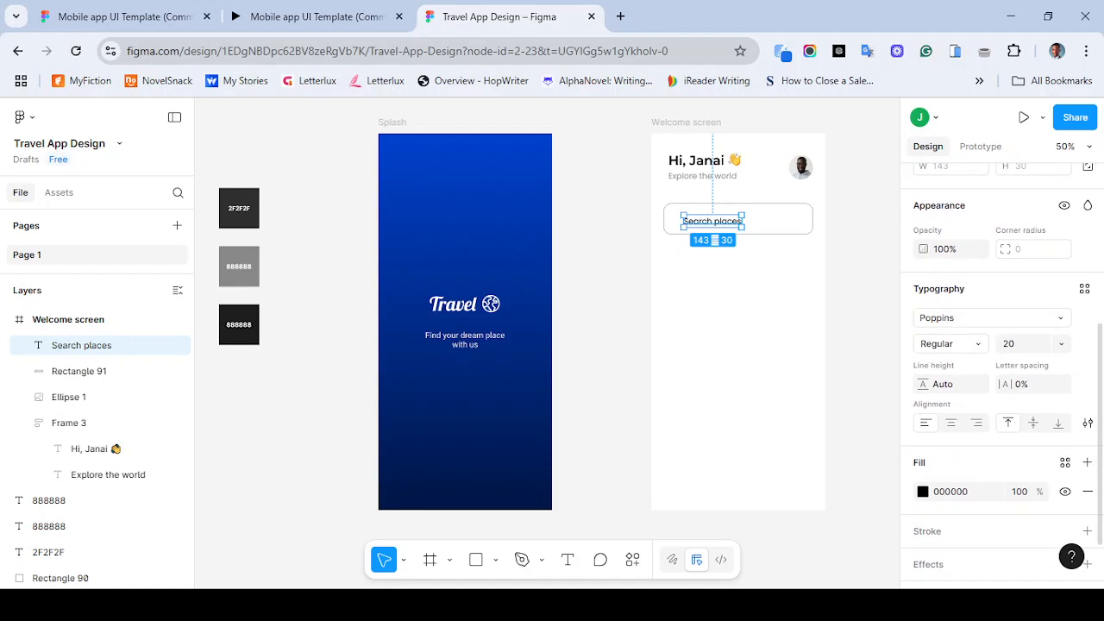
{"action": "left_click", "coordinate": [952, 492]}
{"action": "type", "text": "888888"}
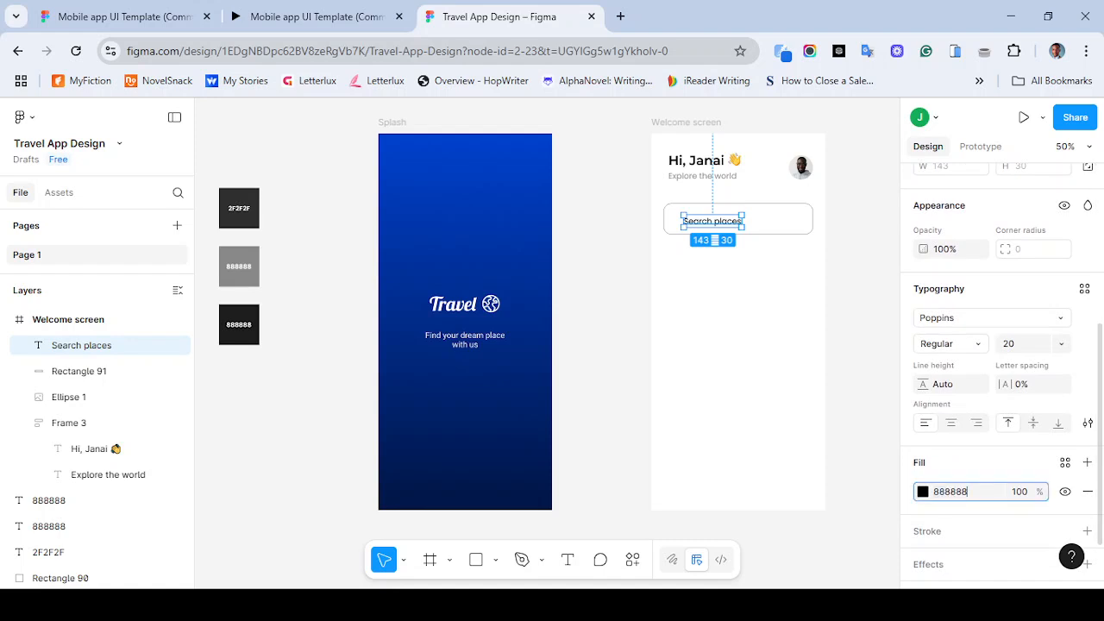
{"action": "key", "text": "Return"}
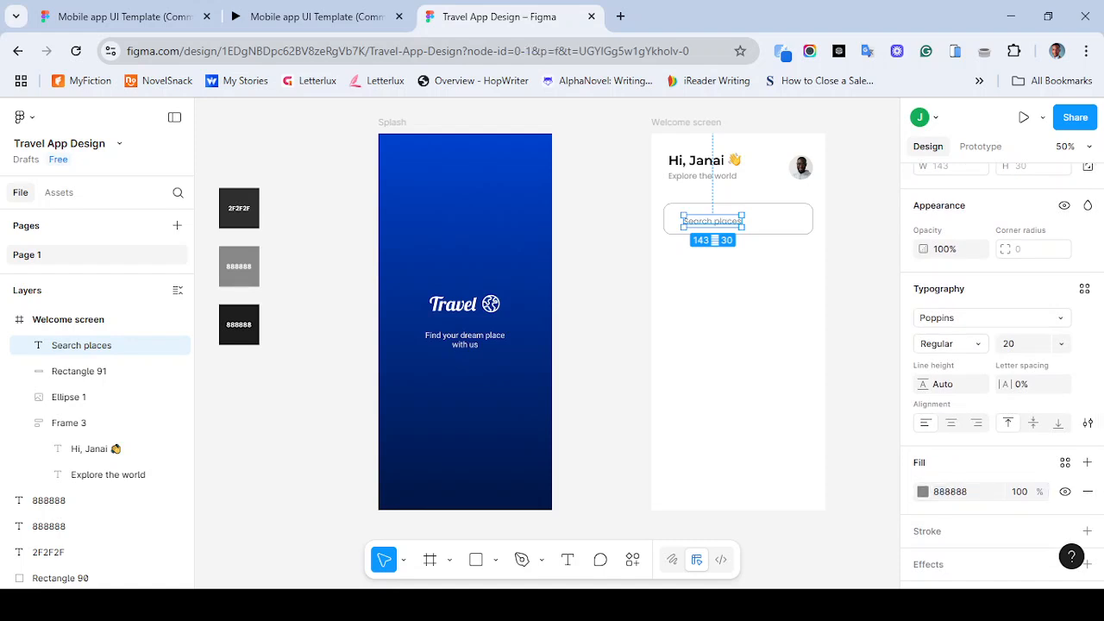
{"action": "key", "text": "Escape"}
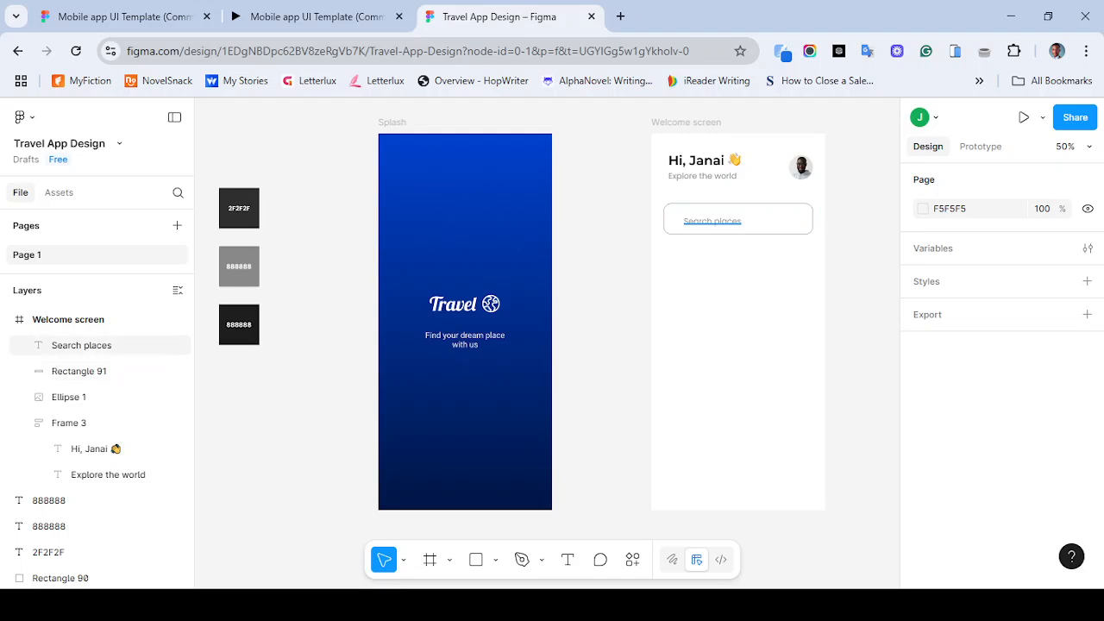
- Move the "Search places" text left to about X 60, Y 197 inside the search bar
{"action": "left_click", "coordinate": [81, 345]}
{"action": "scroll", "coordinate": [1001, 377], "scroll_direction": "down", "scroll_amount": 3}
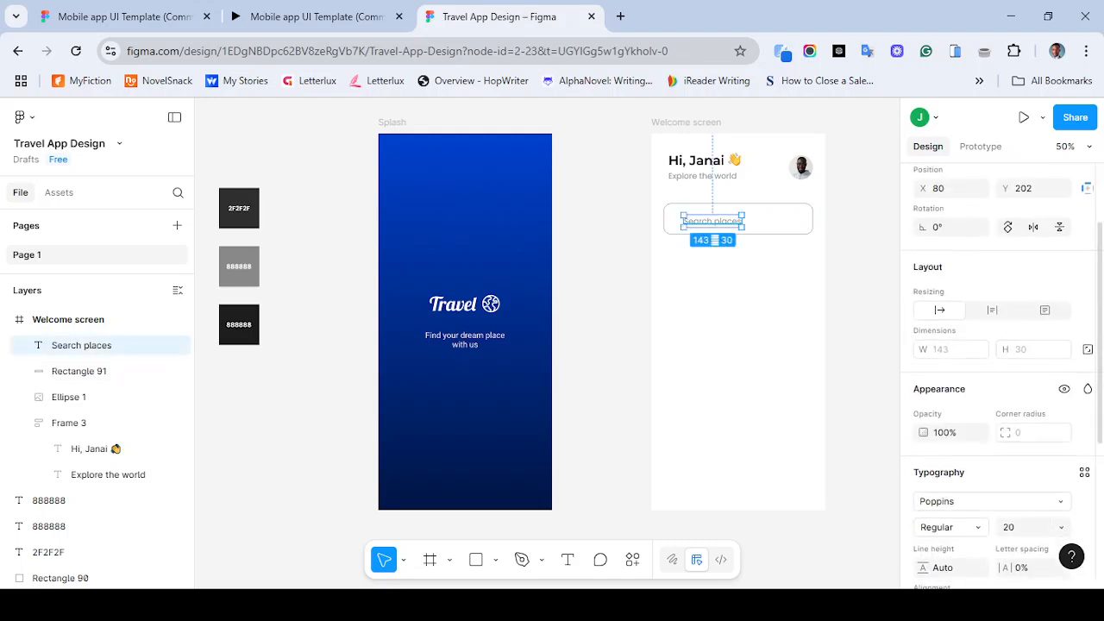
{"action": "key", "text": "Escape"}
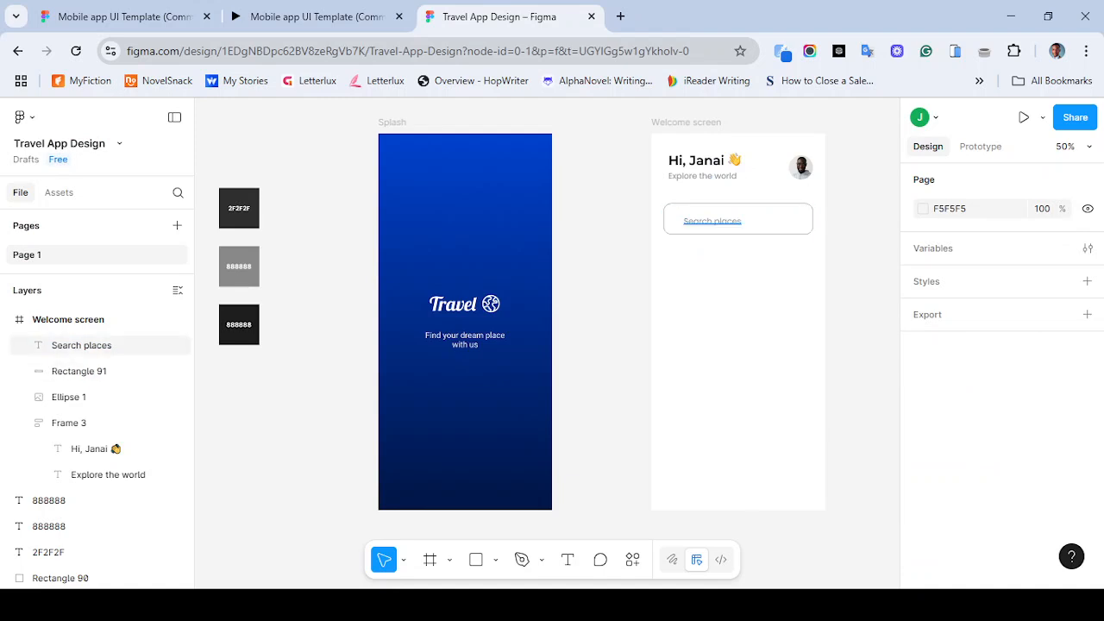
{"action": "left_click", "coordinate": [81, 345]}
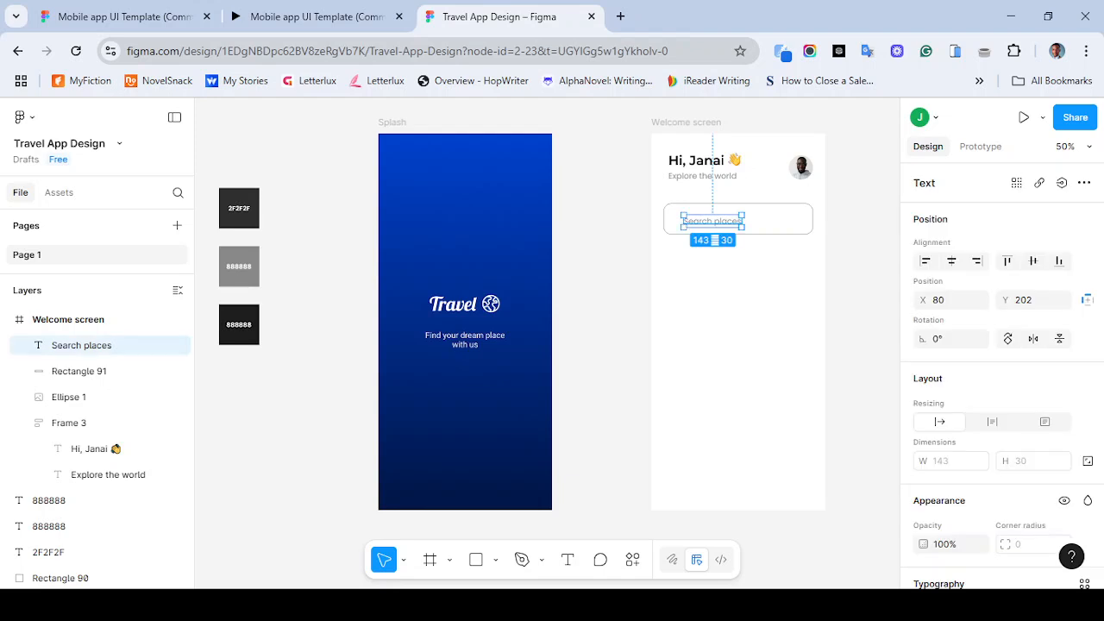
{"action": "left_click_drag", "start_coordinate": [713, 221], "coordinate": [703, 218]}
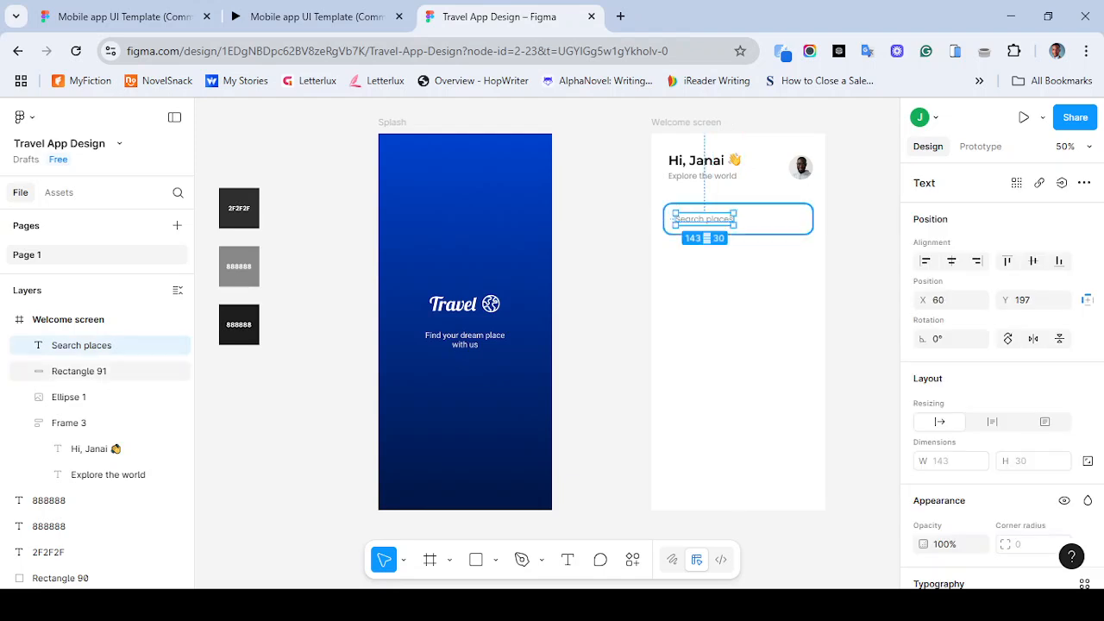
{"action": "left_click", "coordinate": [770, 220], "text": "shift"}
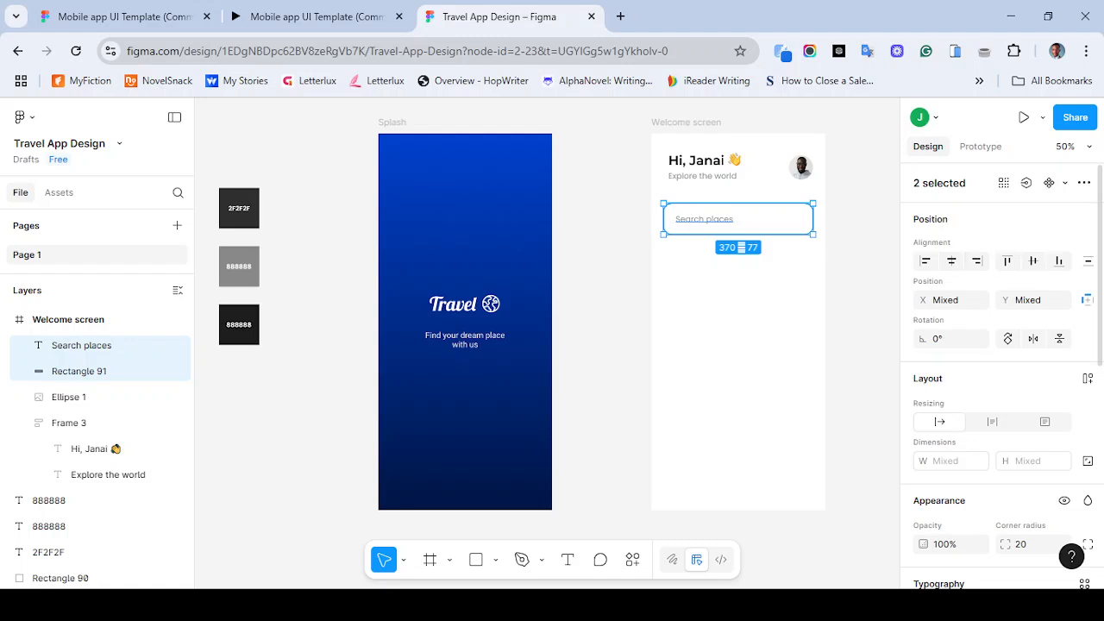
{"action": "key", "text": "Escape"}
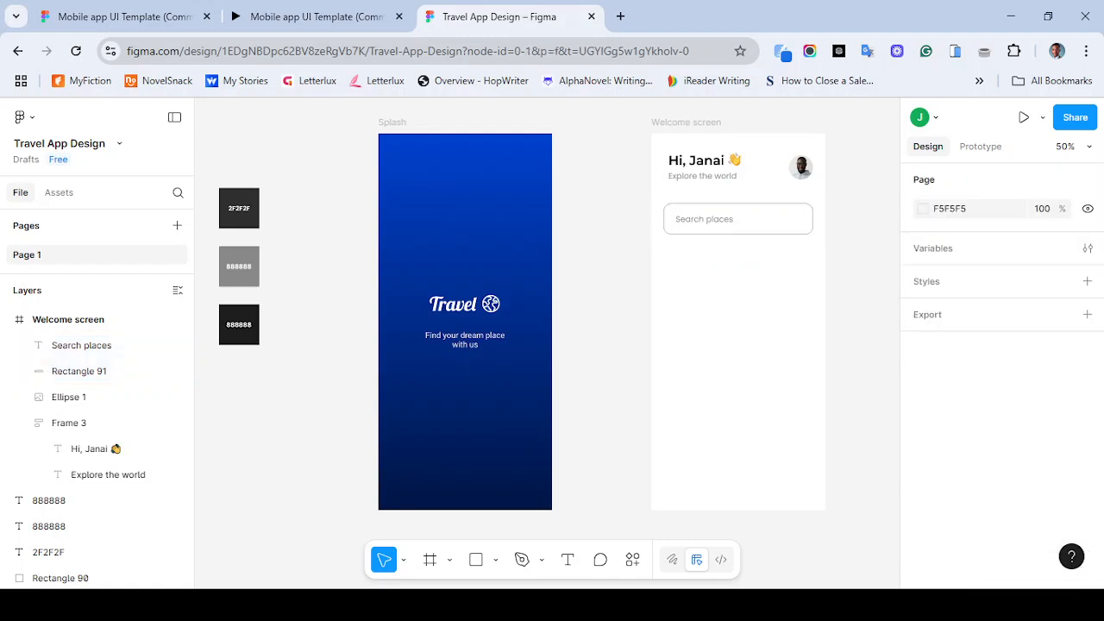
{"action": "left_click", "coordinate": [705, 219]}
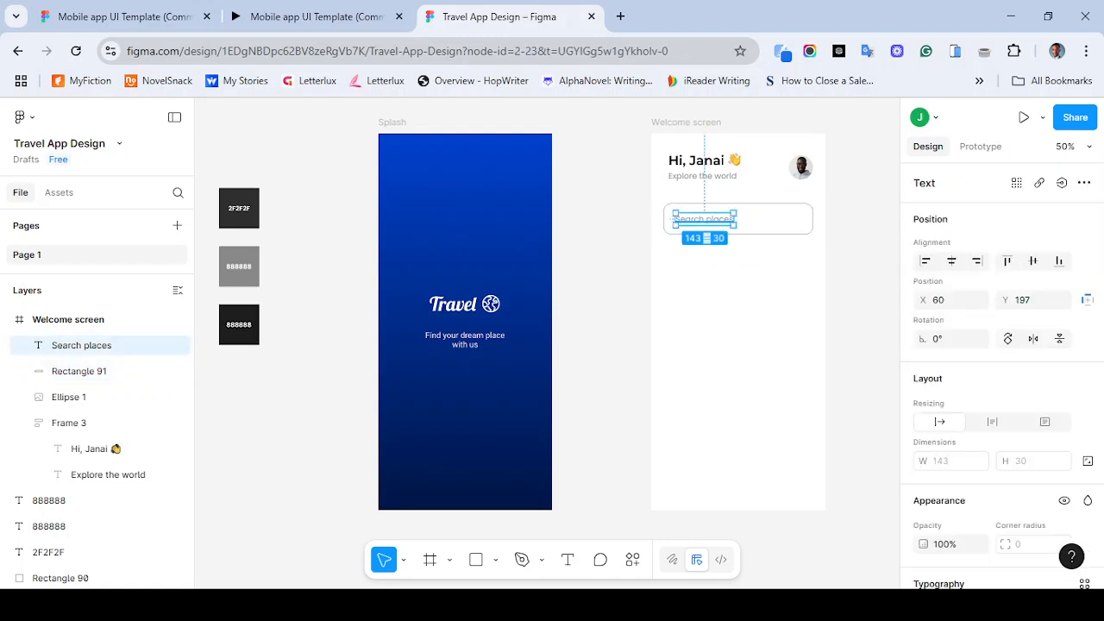
{"action": "key", "text": "Left"}
{"action": "key", "text": "Left"}
{"action": "key", "text": "Right"}
{"action": "key", "text": "Right"}
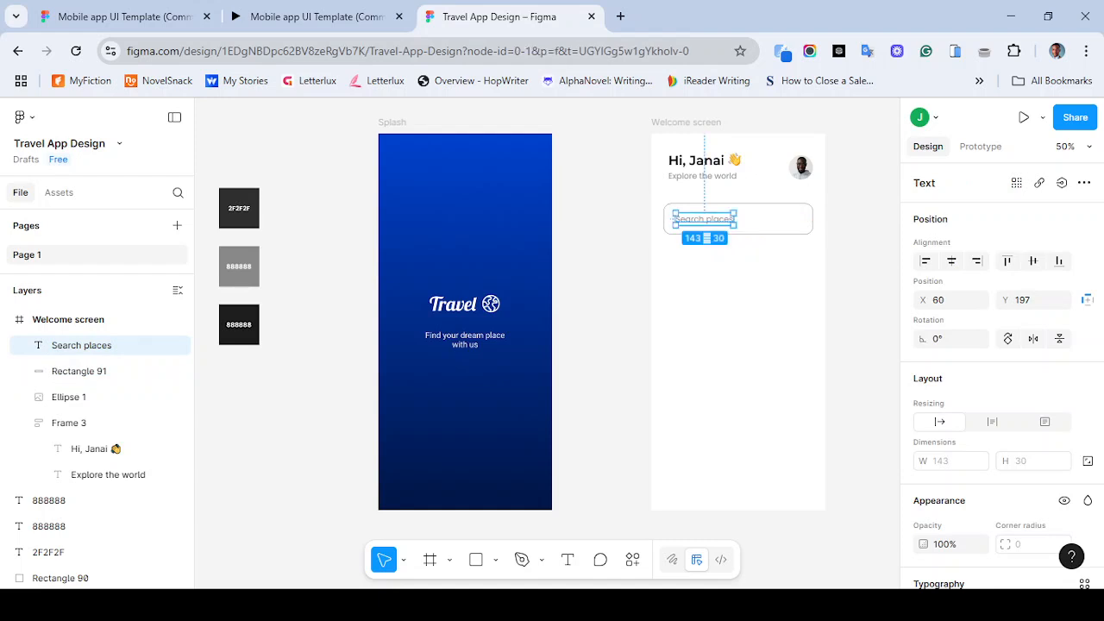
{"action": "key", "text": "Escape"}
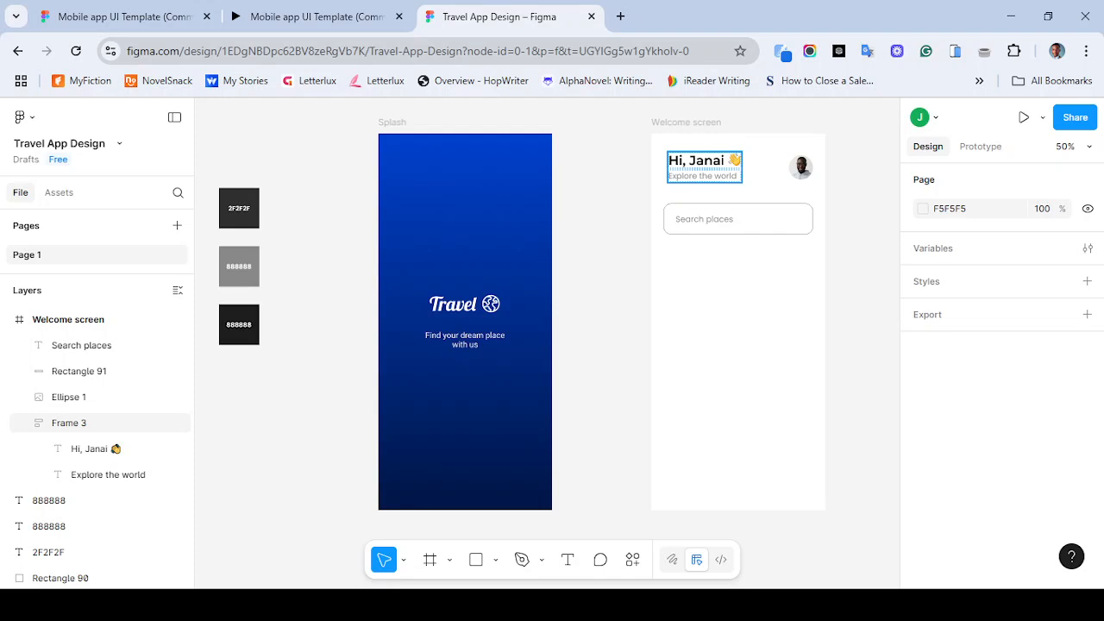
- Rename the greeting text frame as Frame
{"action": "left_click", "coordinate": [69, 423]}
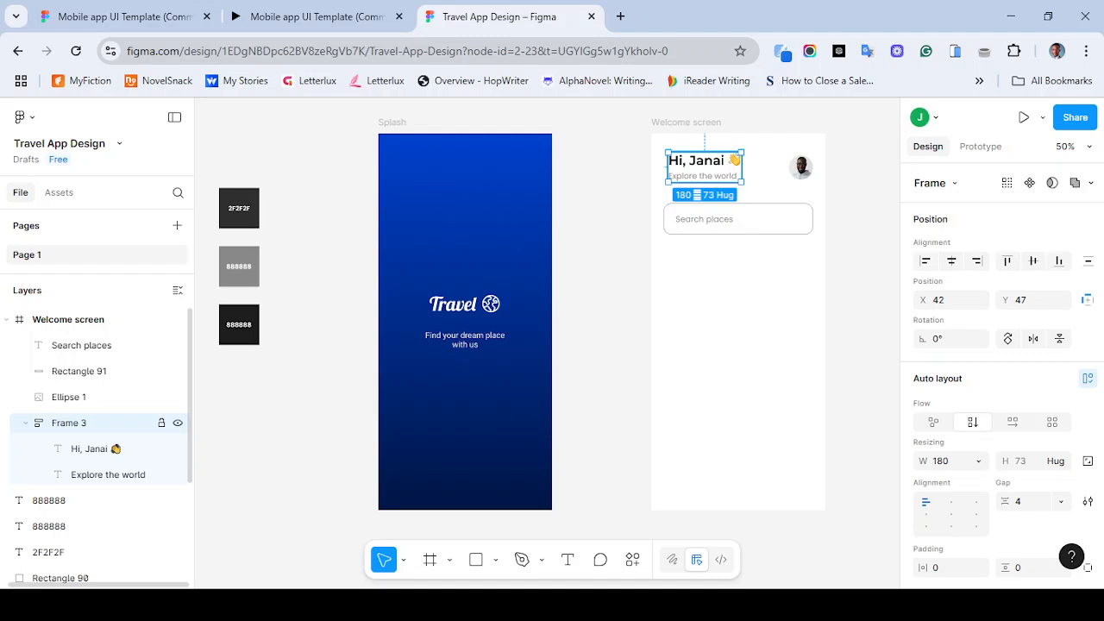
{"action": "double_click", "coordinate": [69, 423]}
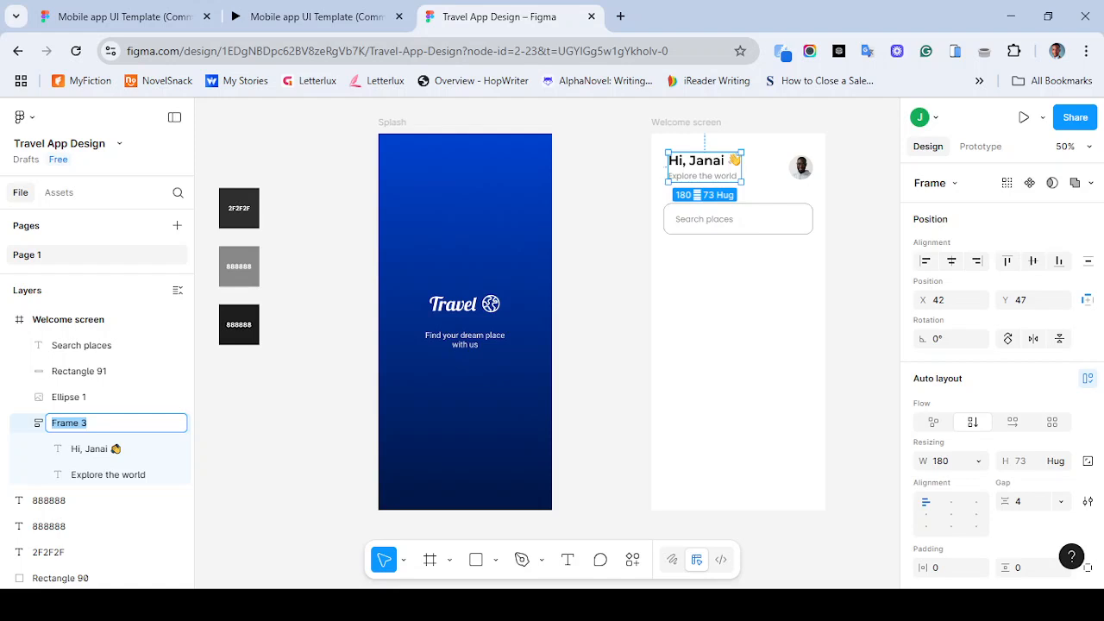
{"action": "type", "text": "welcome"}
{"action": "type", "text": "n"}
{"action": "key", "text": "BackSpace"}
{"action": "key", "text": "BackSpace"}
{"action": "key", "text": "BackSpace"}
{"action": "key", "text": "BackSpace"}
{"action": "key", "text": "BackSpace"}
{"action": "key", "text": "BackSpace"}
{"action": "key", "text": "BackSpace"}
{"action": "key", "text": "BackSpace"}
{"action": "key", "text": "BackSpace"}
{"action": "left_click", "coordinate": [862, 285]}
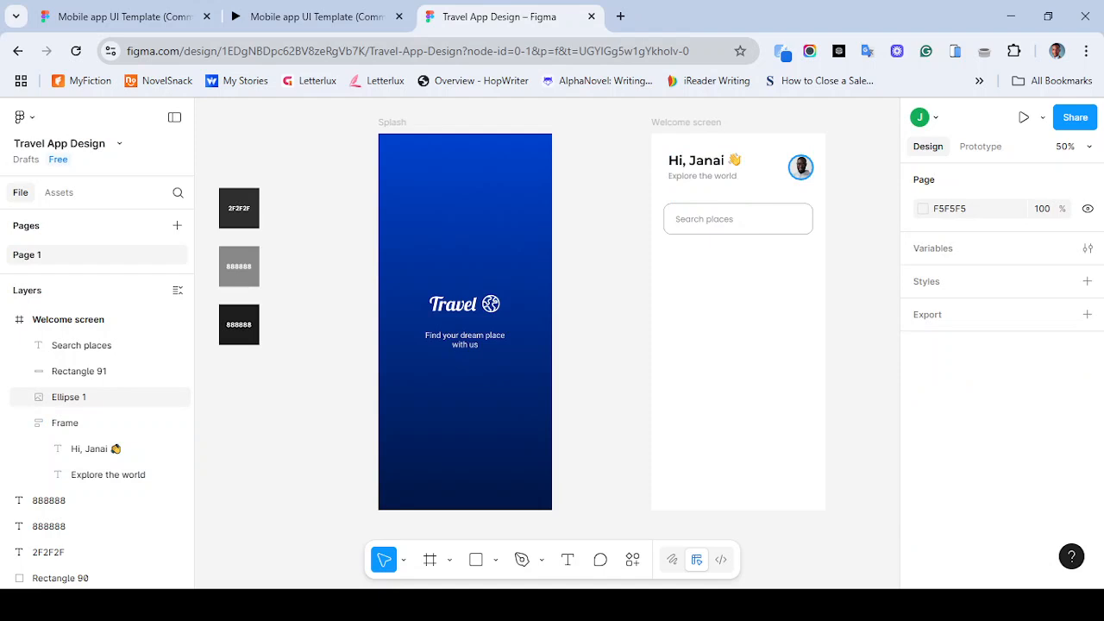
- Wrap the greeting frame and avatar in a horizontal auto layout frame named "welcome content"
{"action": "left_click", "coordinate": [800, 166]}
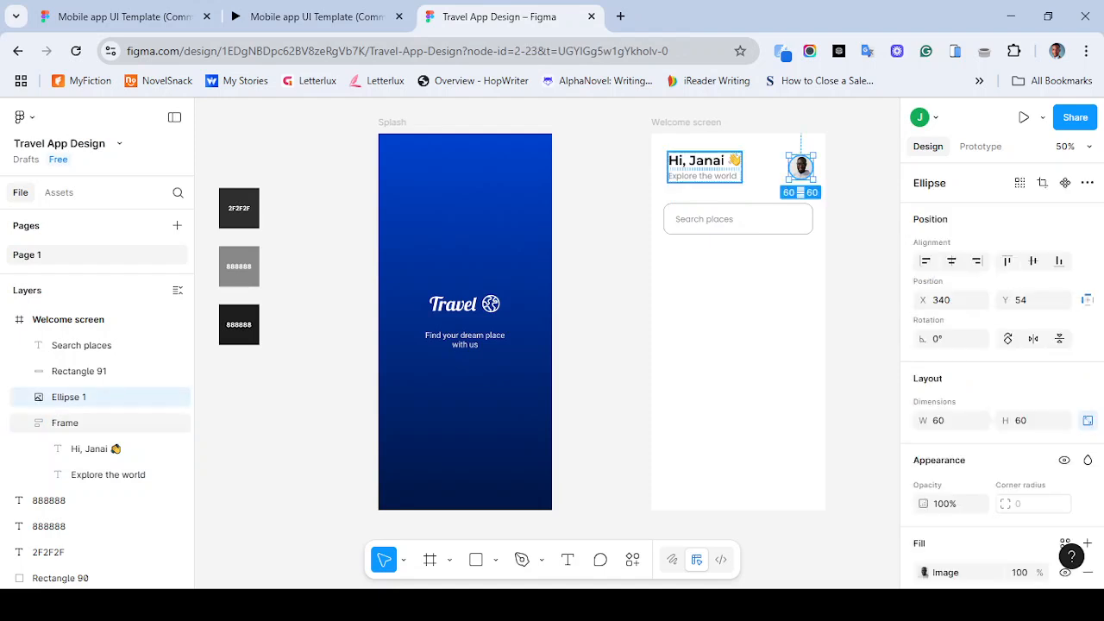
{"action": "left_click", "coordinate": [703, 165], "text": "shift"}
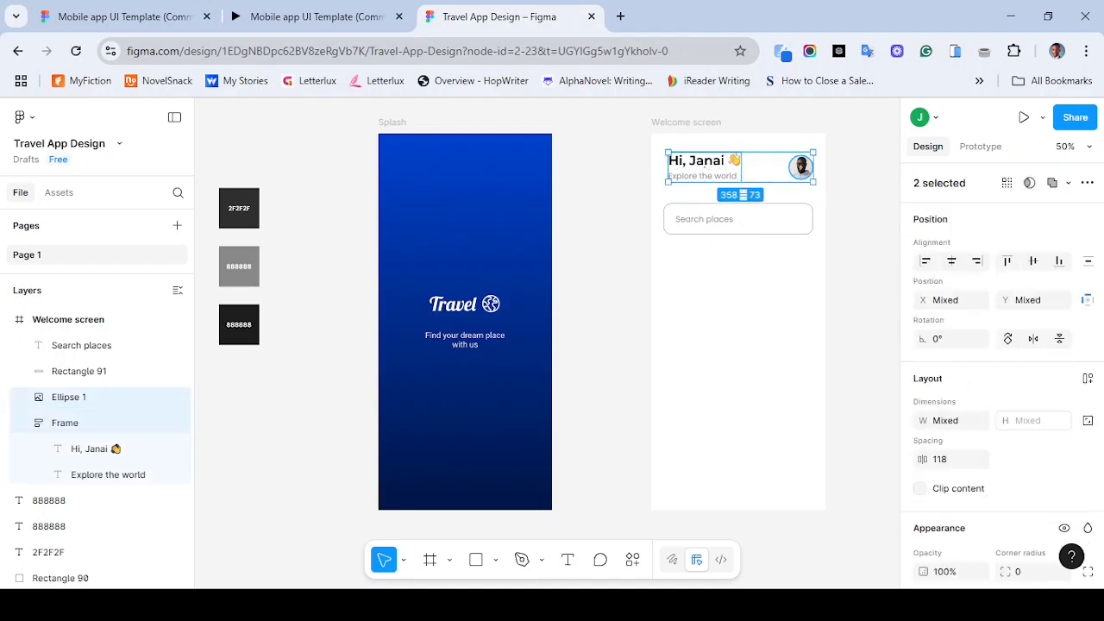
{"action": "key", "text": "shift+a"}
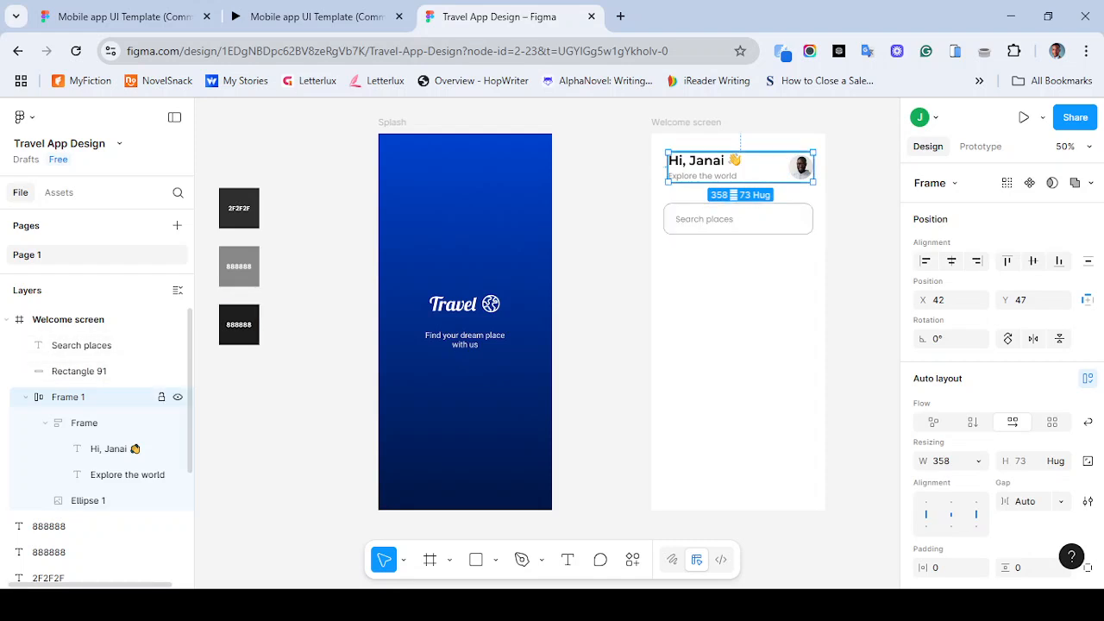
{"action": "double_click", "coordinate": [69, 397]}
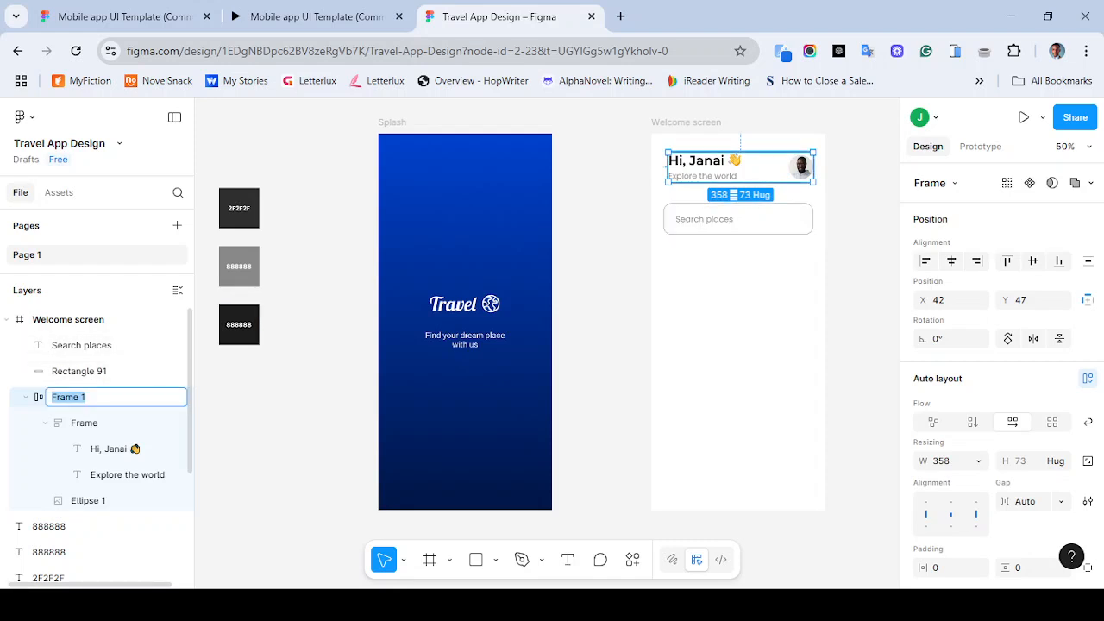
{"action": "type", "text": "welcome content"}
{"action": "key", "text": "Return"}
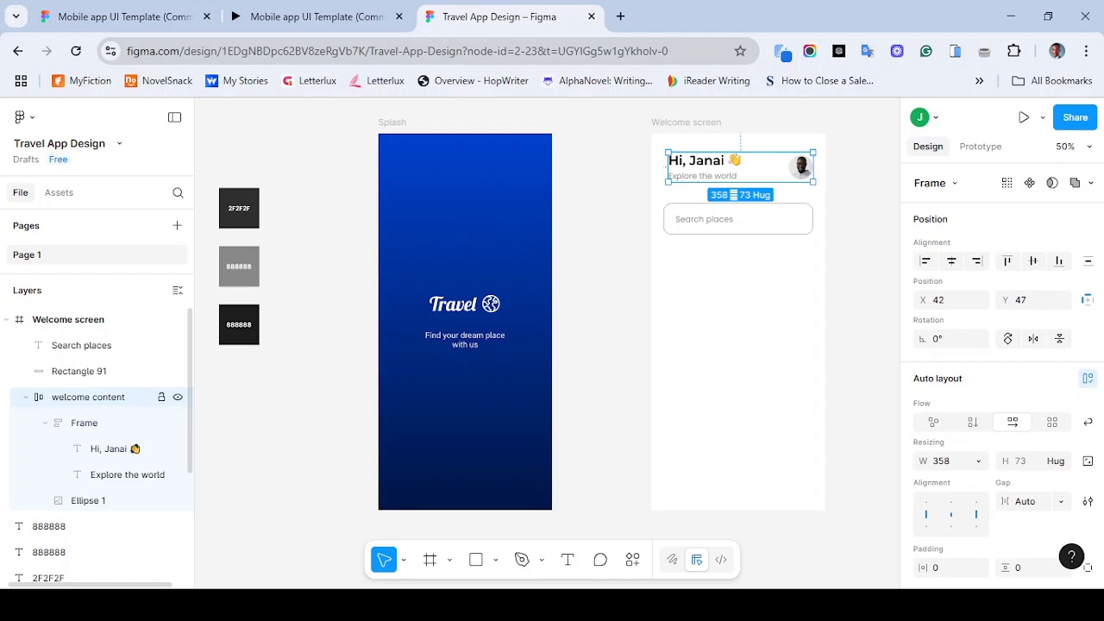
{"action": "left_click", "coordinate": [26, 398]}
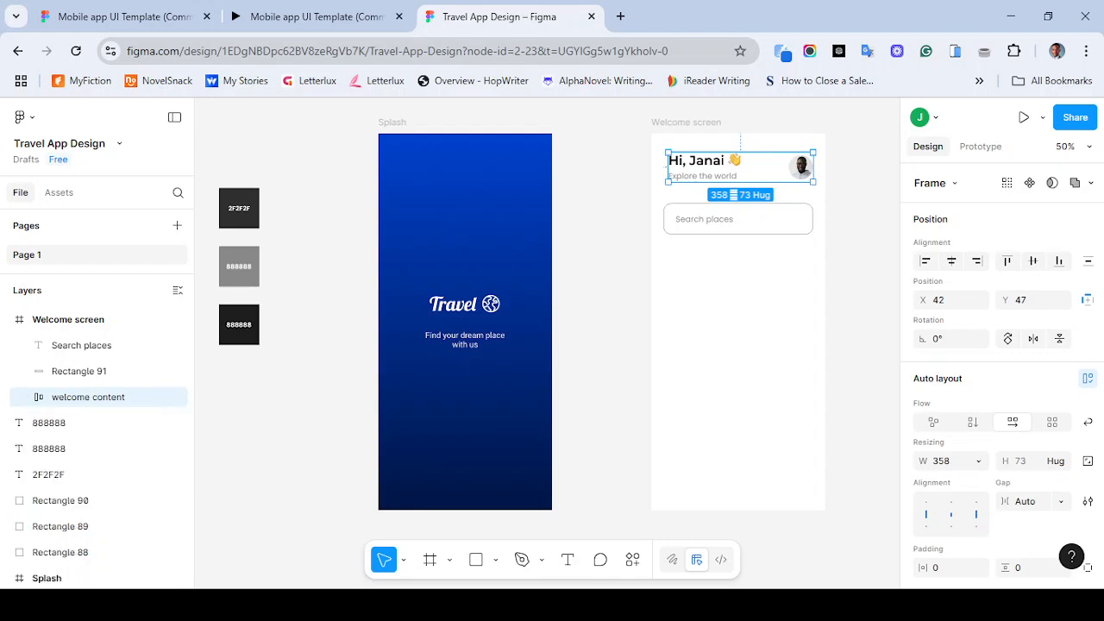
{"action": "key", "text": "Escape"}
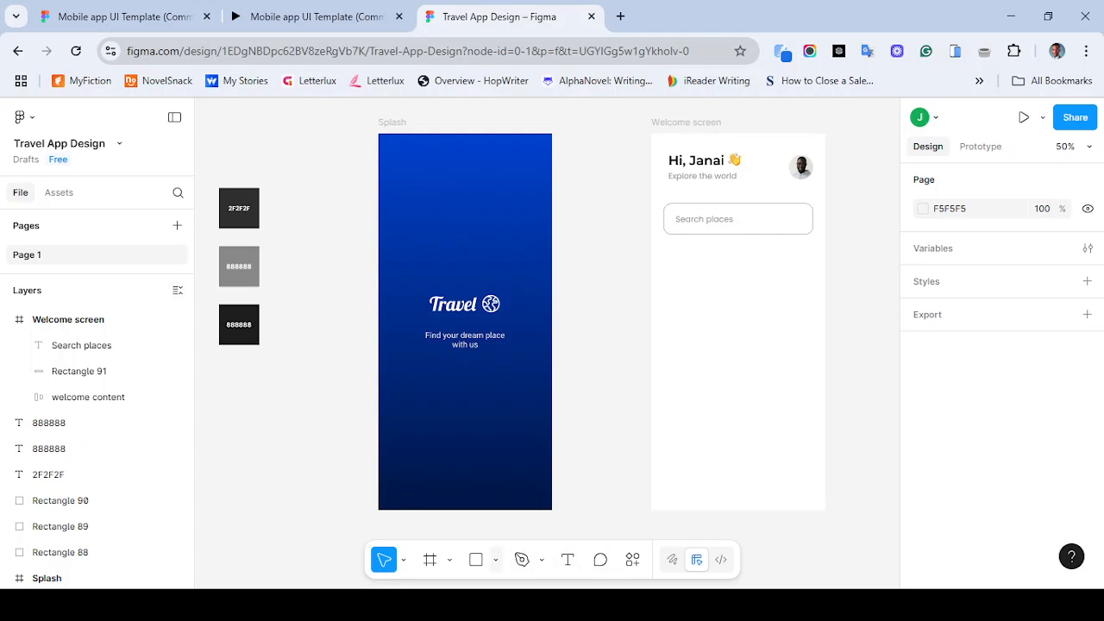
- Draw a vertical divider line about 43 px long inside the search bar and centre it vertically on the bar
{"action": "left_click", "coordinate": [496, 560]}
{"action": "left_click", "coordinate": [544, 430]}
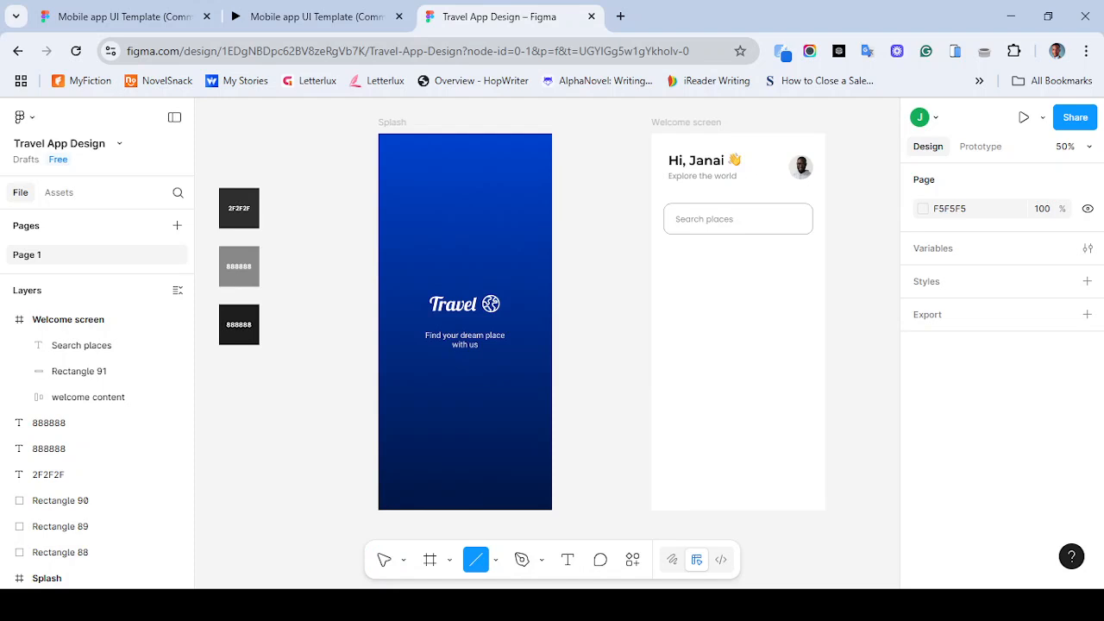
{"action": "left_click_drag", "start_coordinate": [774, 213], "coordinate": [773, 230]}
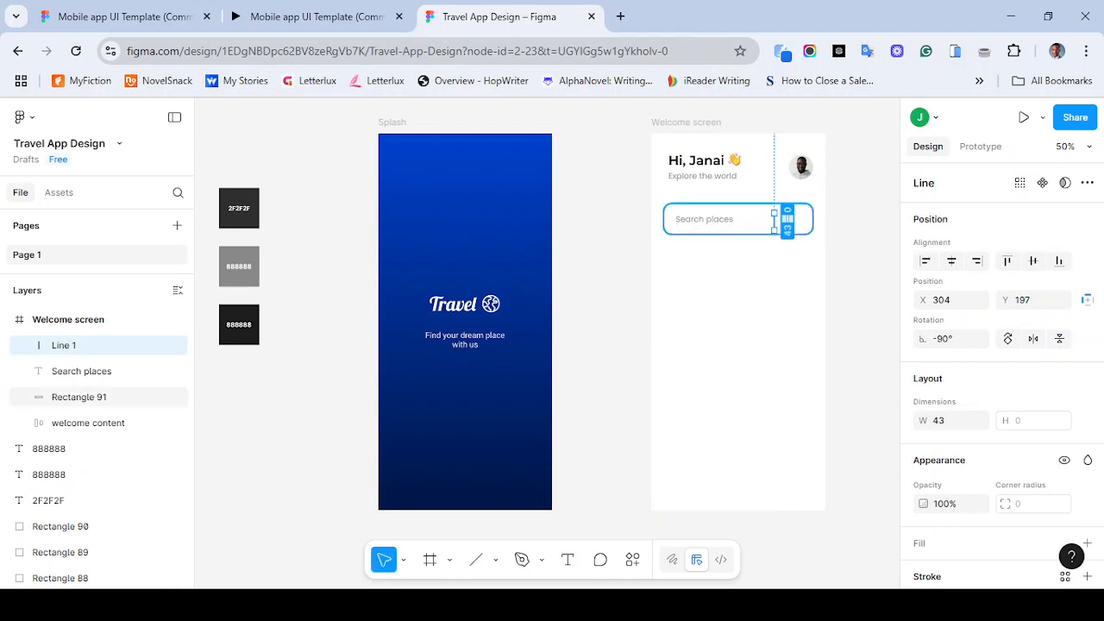
{"action": "left_click", "coordinate": [775, 222], "text": "shift"}
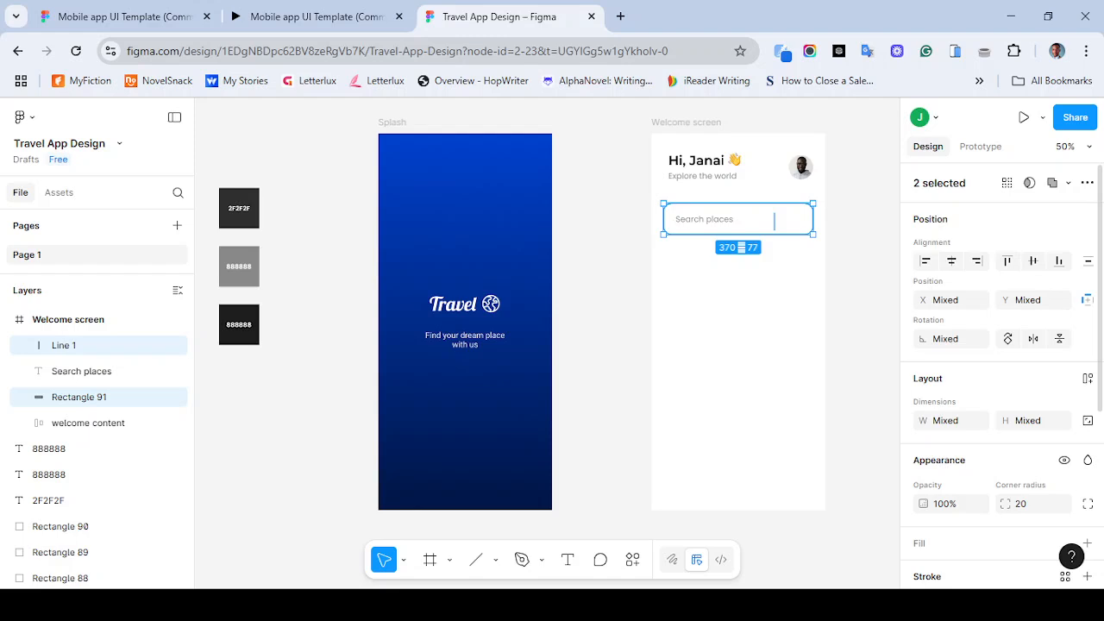
{"action": "left_click", "coordinate": [1033, 261]}
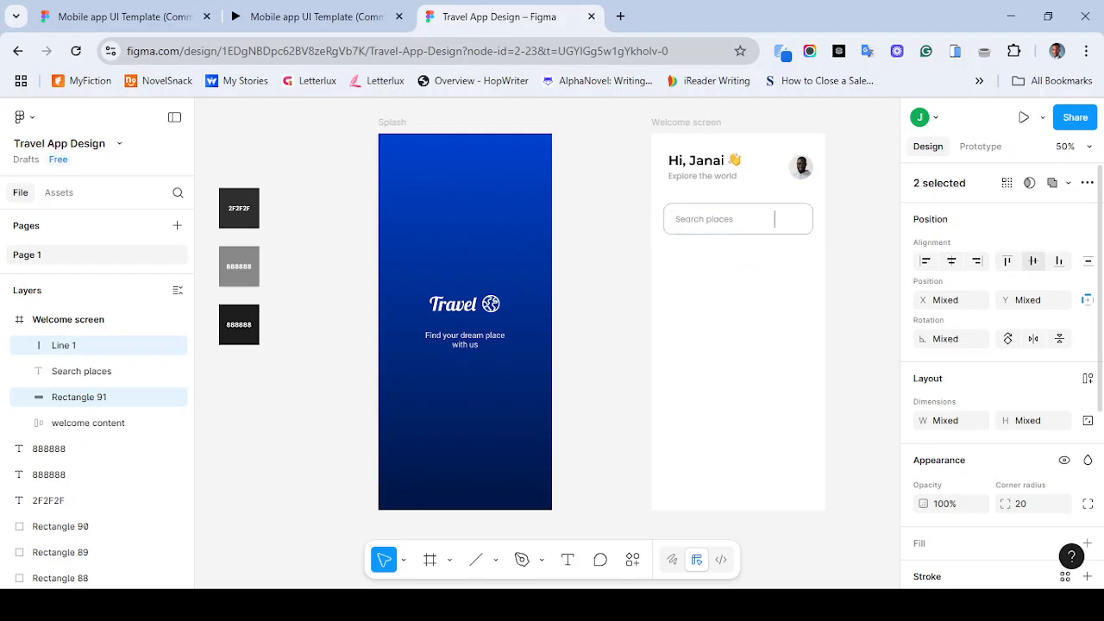
{"action": "left_click", "coordinate": [761, 289]}
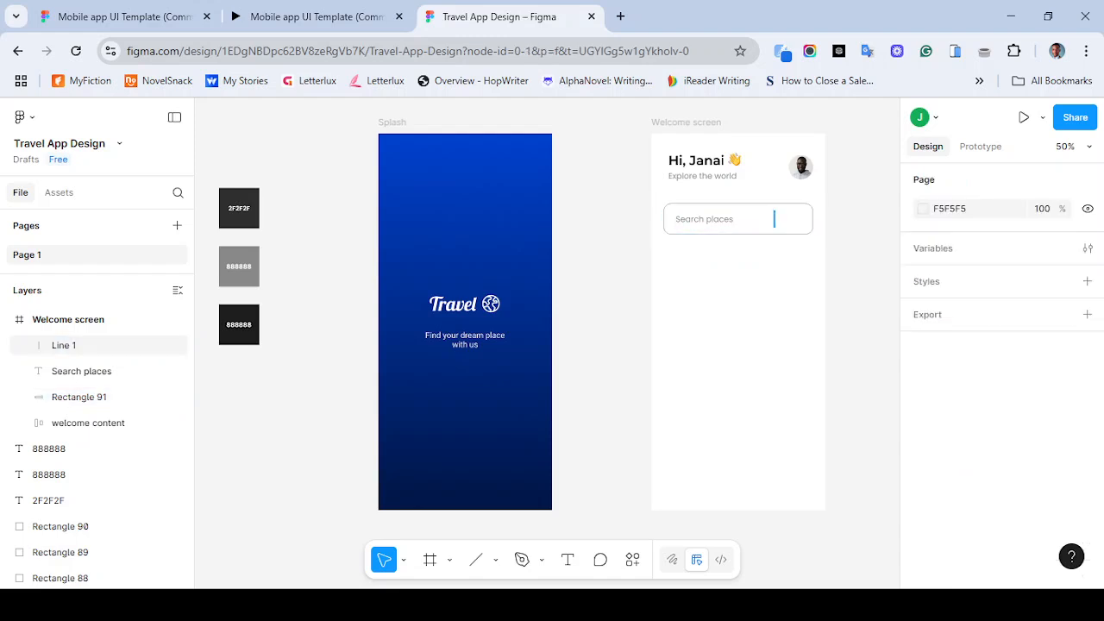
- Set the divider line's stroke colour to 888888
{"action": "left_click", "coordinate": [774, 220]}
{"action": "scroll", "coordinate": [996, 379], "scroll_direction": "down", "scroll_amount": 2}
{"action": "scroll", "coordinate": [983, 414], "scroll_direction": "down", "scroll_amount": 1}
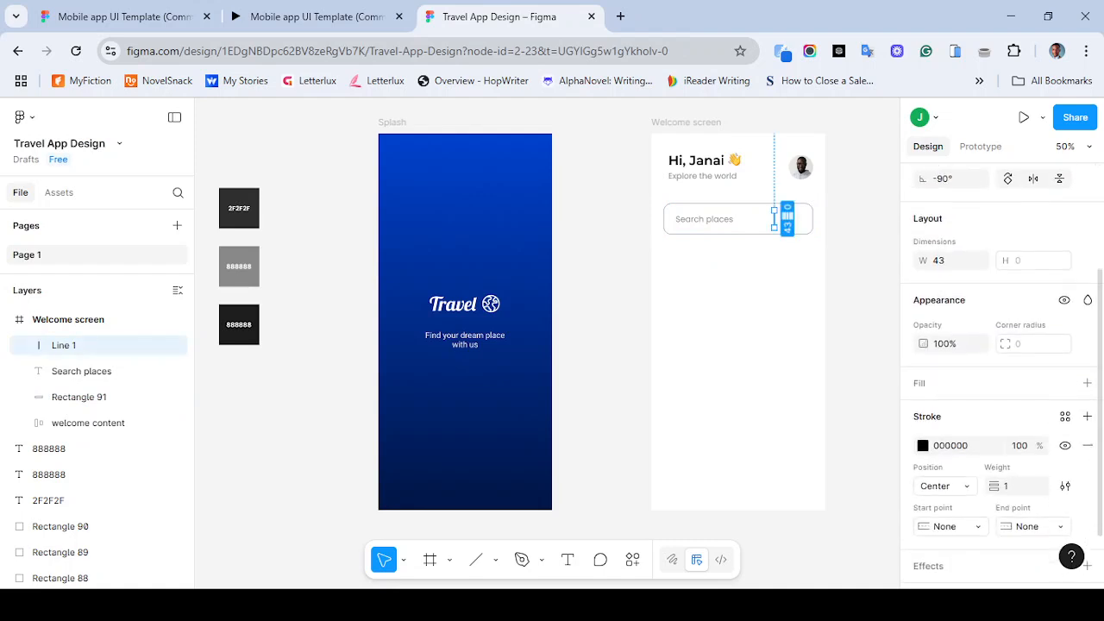
{"action": "left_click", "coordinate": [951, 446]}
{"action": "type", "text": "888888"}
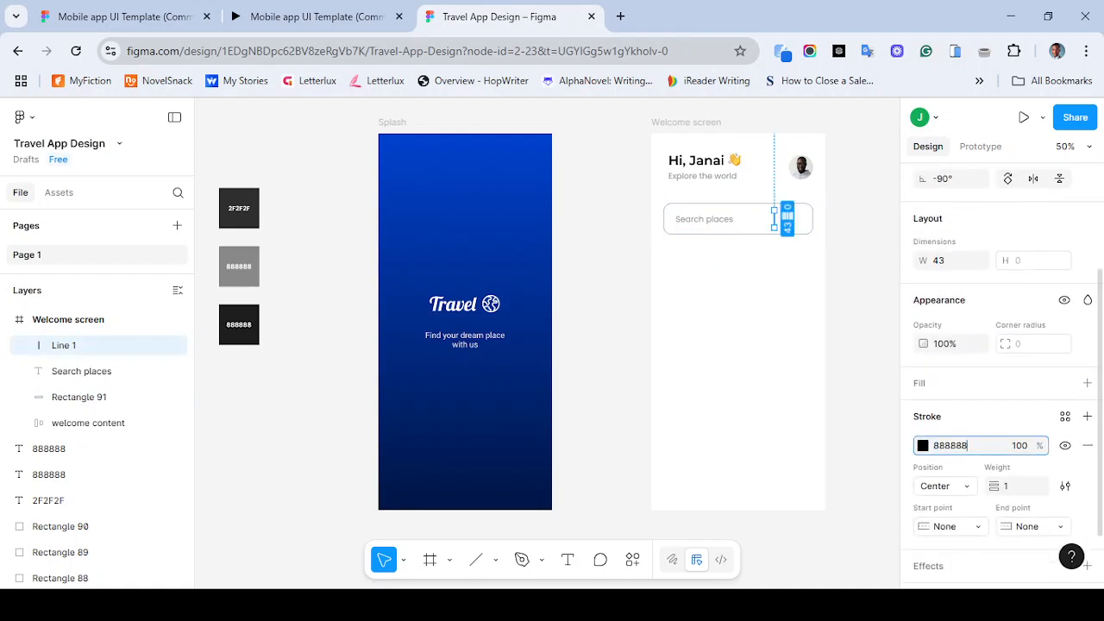
{"action": "key", "text": "Return"}
{"action": "key", "text": "Escape"}
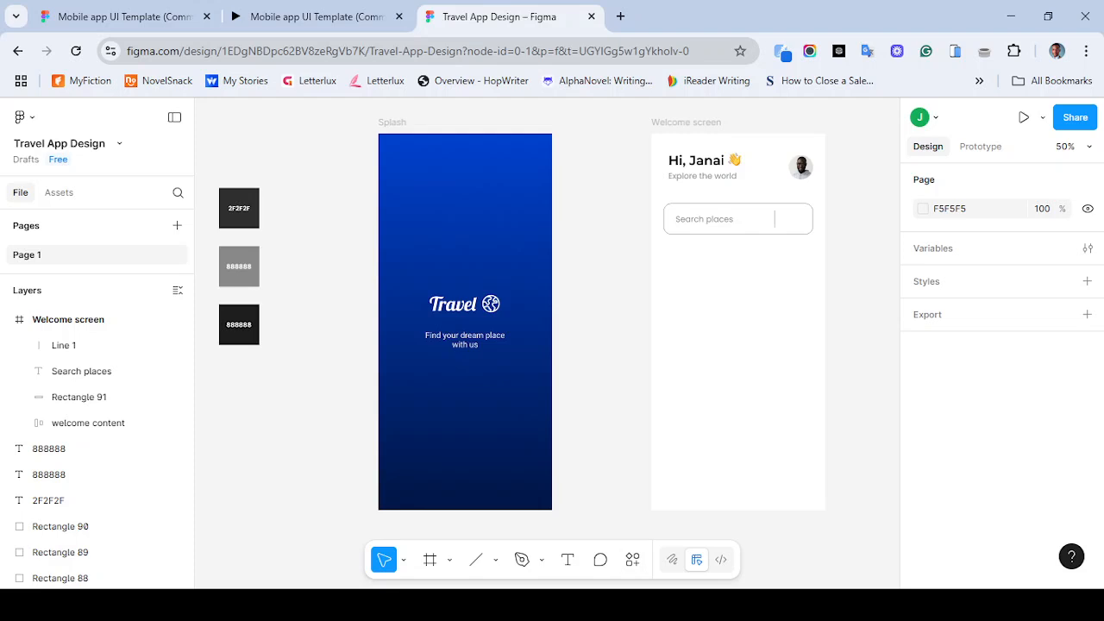
- Compare with the reference prototype, then import a sliders-style filter icon from the Iconify plugin as a frame
{"action": "left_click", "coordinate": [311, 17]}
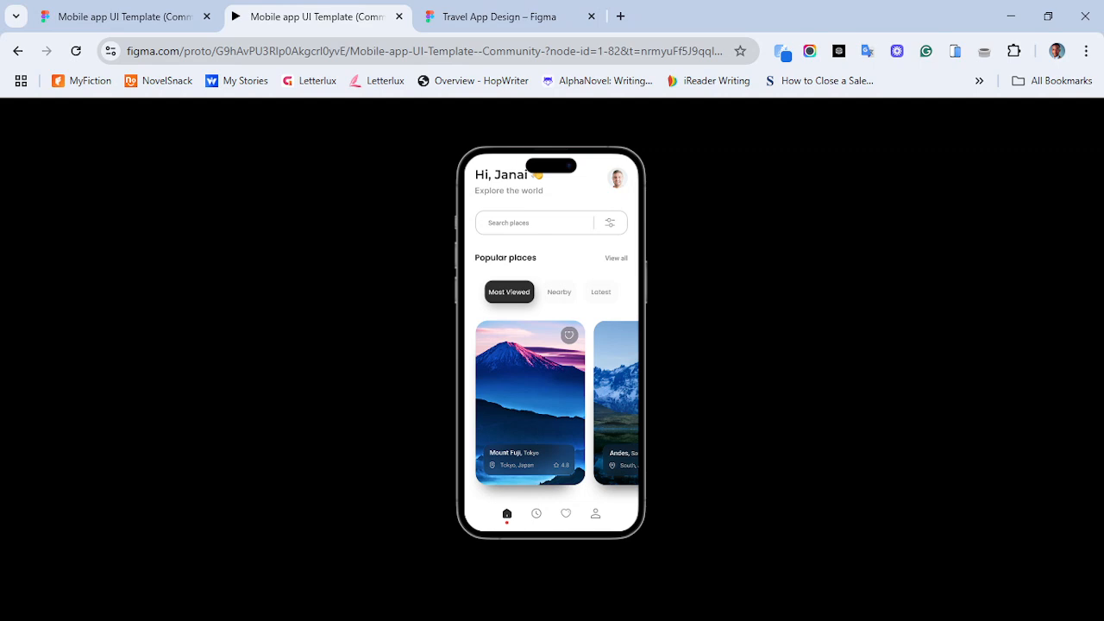
{"action": "left_click", "coordinate": [500, 17]}
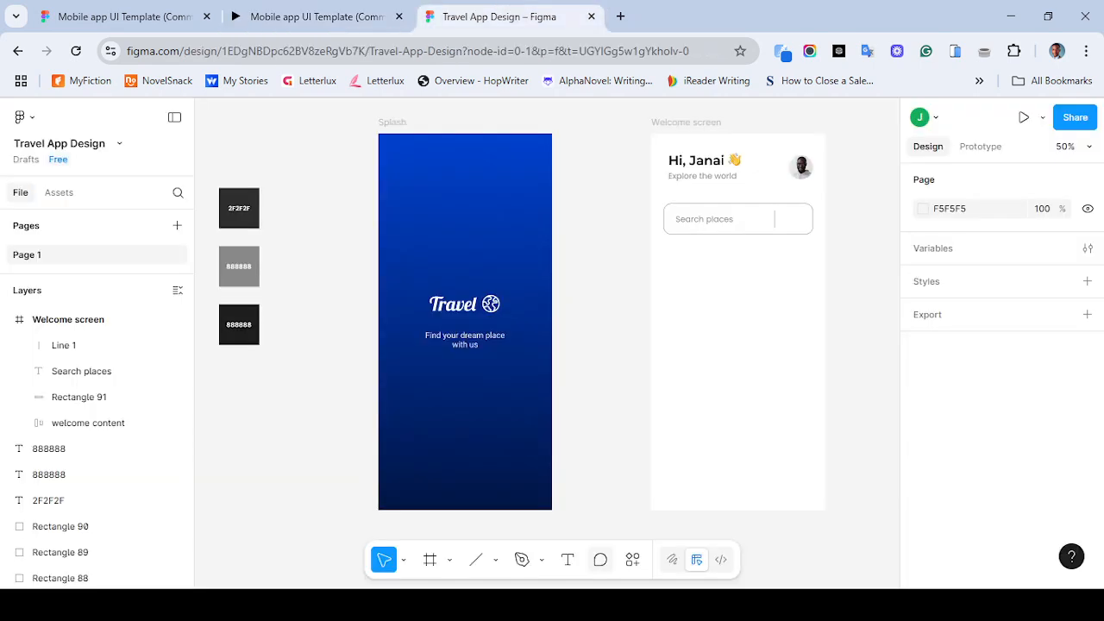
{"action": "left_click", "coordinate": [632, 559]}
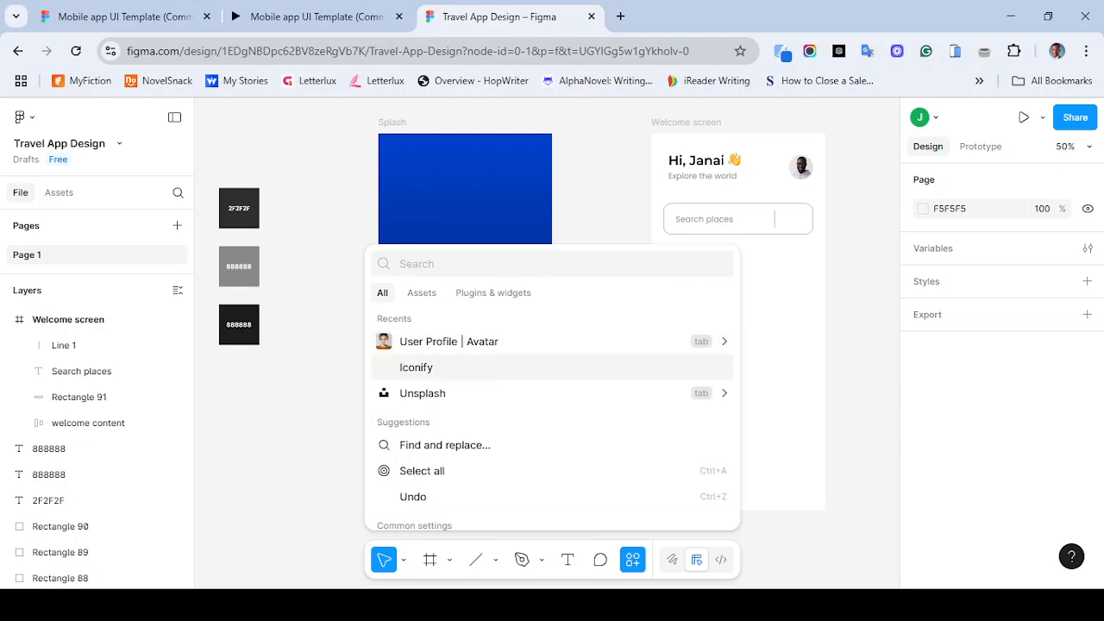
{"action": "left_click", "coordinate": [406, 366]}
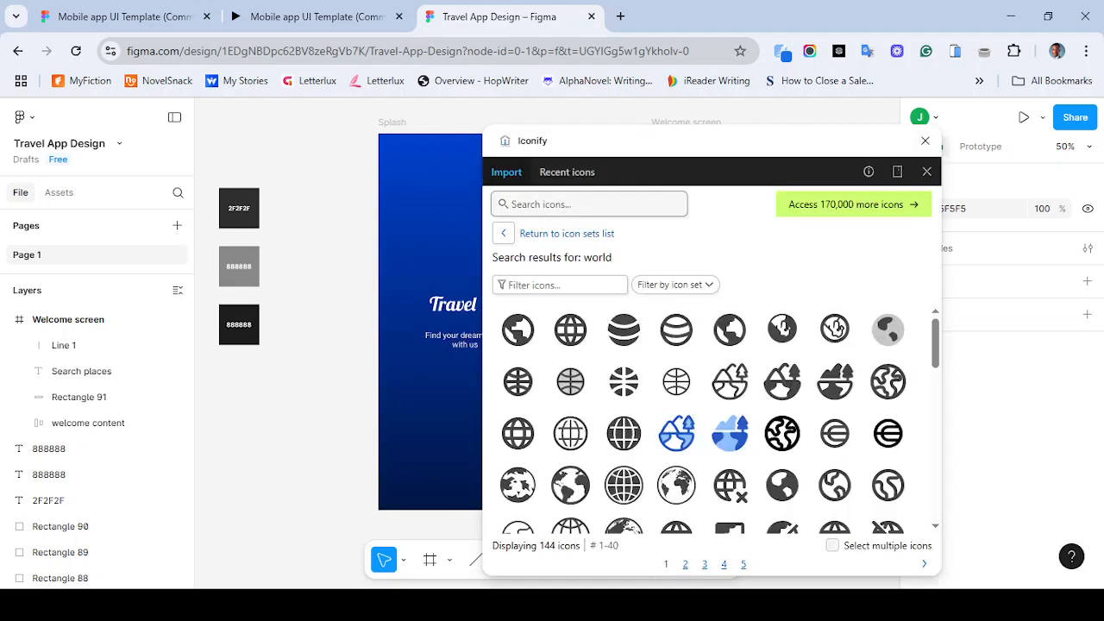
{"action": "type", "text": "filter"}
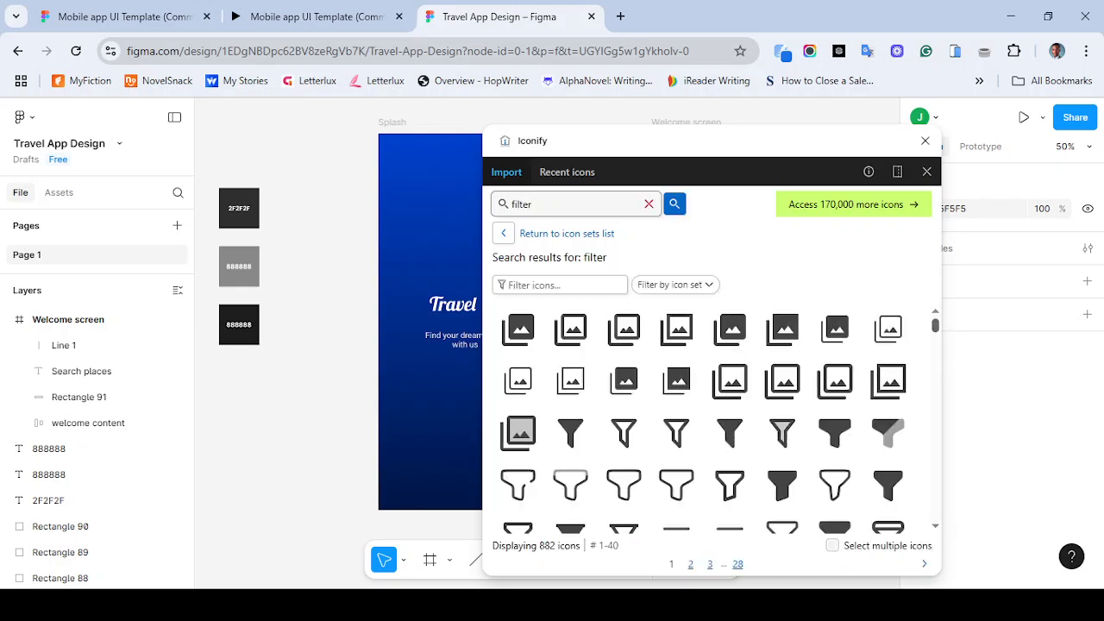
{"action": "scroll", "coordinate": [712, 414], "scroll_direction": "down", "scroll_amount": 5}
{"action": "scroll", "coordinate": [712, 414], "scroll_direction": "down", "scroll_amount": 3}
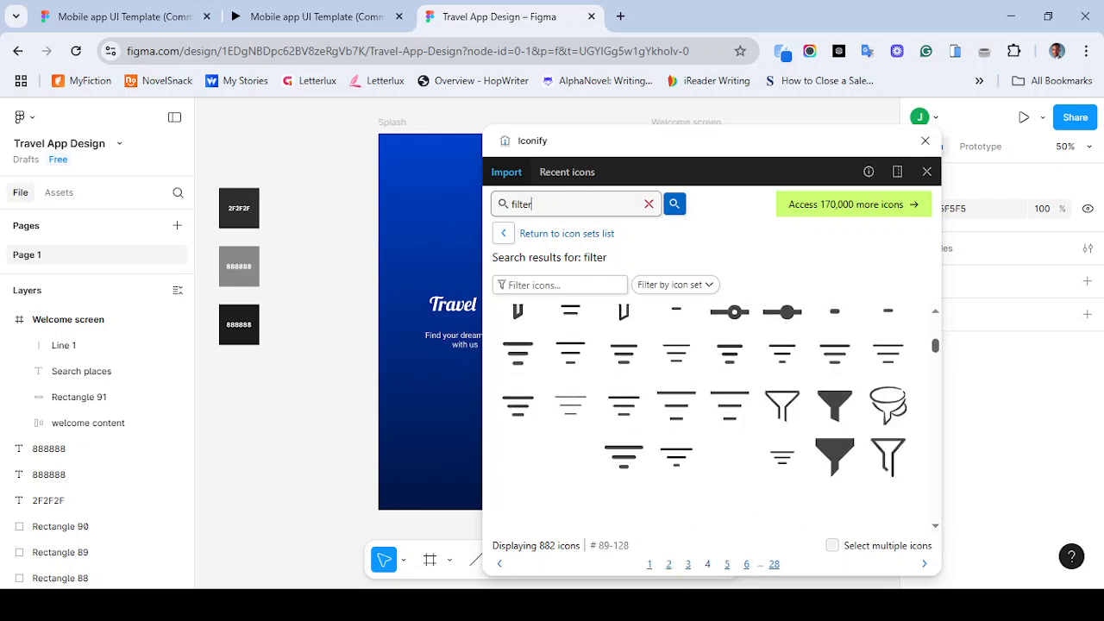
{"action": "scroll", "coordinate": [711, 414], "scroll_direction": "up", "scroll_amount": 5}
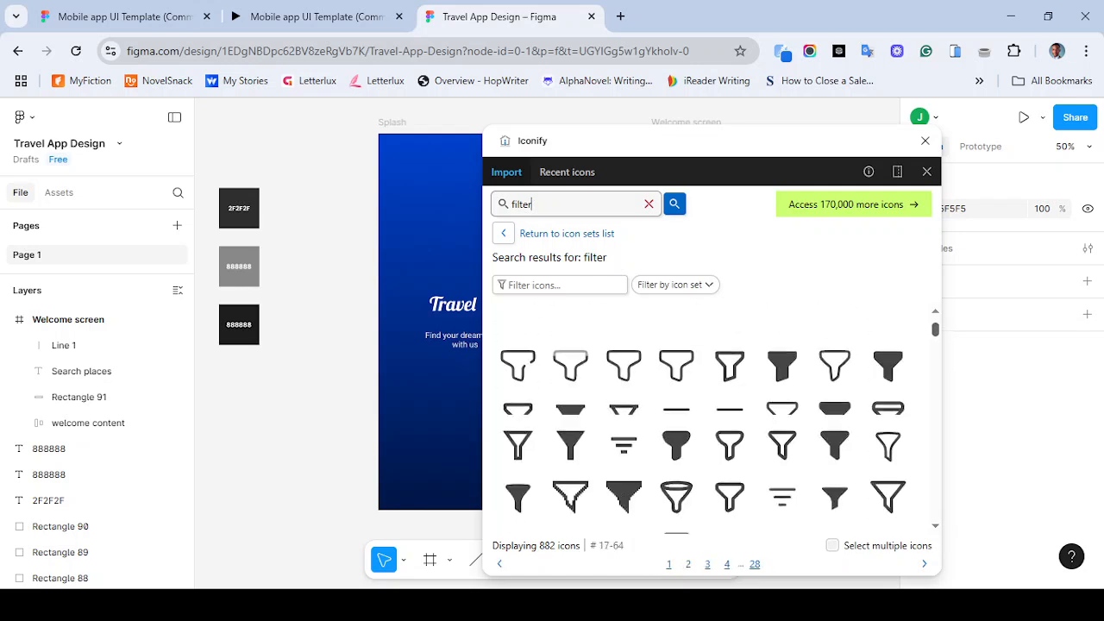
{"action": "scroll", "coordinate": [711, 414], "scroll_direction": "down", "scroll_amount": 2}
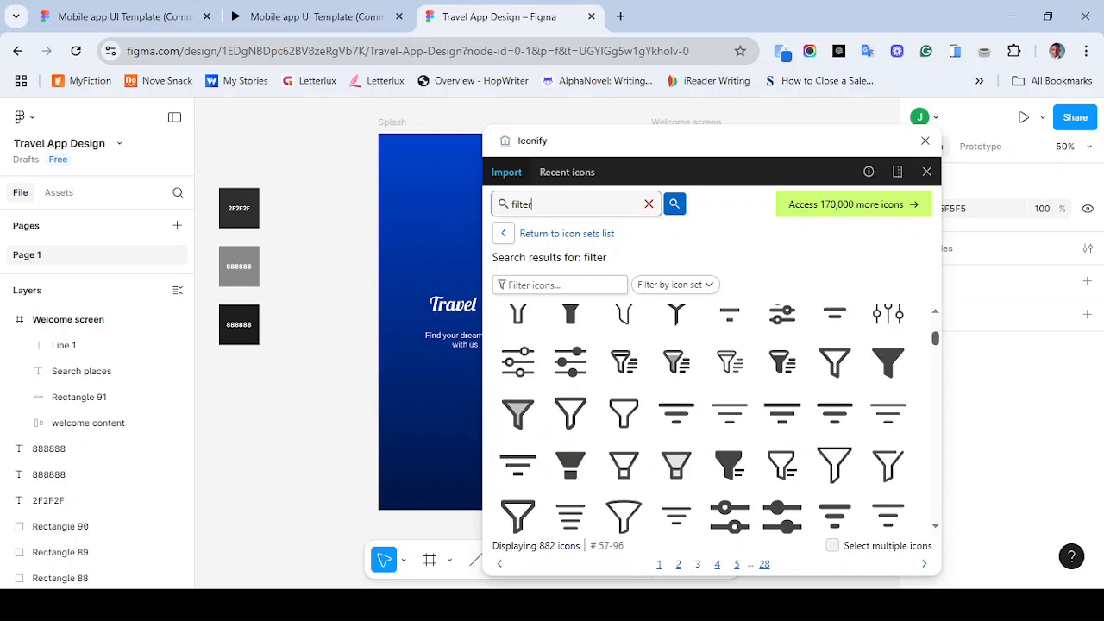
{"action": "scroll", "coordinate": [712, 414], "scroll_direction": "down", "scroll_amount": 12}
{"action": "scroll", "coordinate": [712, 414], "scroll_direction": "down", "scroll_amount": 7}
{"action": "scroll", "coordinate": [712, 414], "scroll_direction": "down", "scroll_amount": 4}
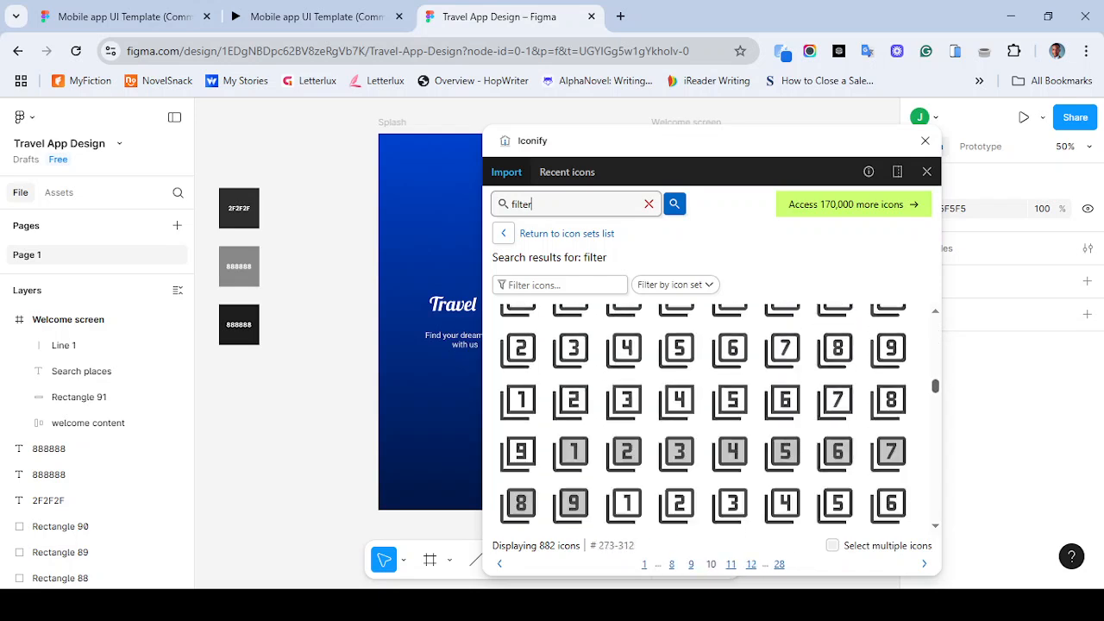
{"action": "scroll", "coordinate": [712, 414], "scroll_direction": "down", "scroll_amount": 1}
{"action": "scroll", "coordinate": [711, 414], "scroll_direction": "down", "scroll_amount": 2}
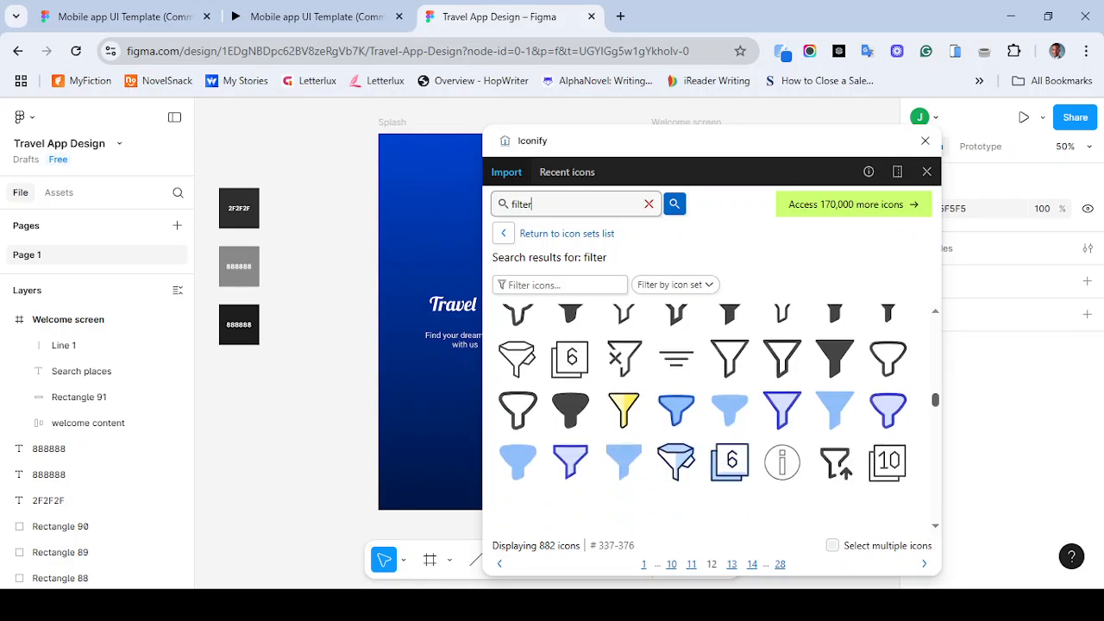
{"action": "scroll", "coordinate": [711, 414], "scroll_direction": "down", "scroll_amount": 3}
{"action": "left_click", "coordinate": [730, 387]}
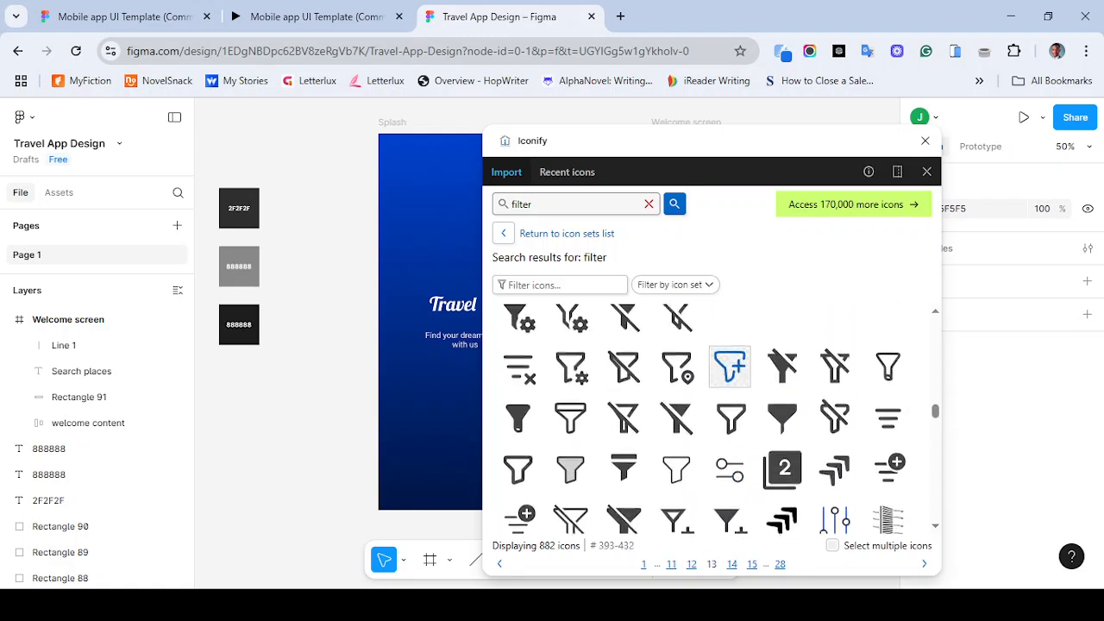
{"action": "scroll", "coordinate": [730, 354], "scroll_direction": "up", "scroll_amount": 10}
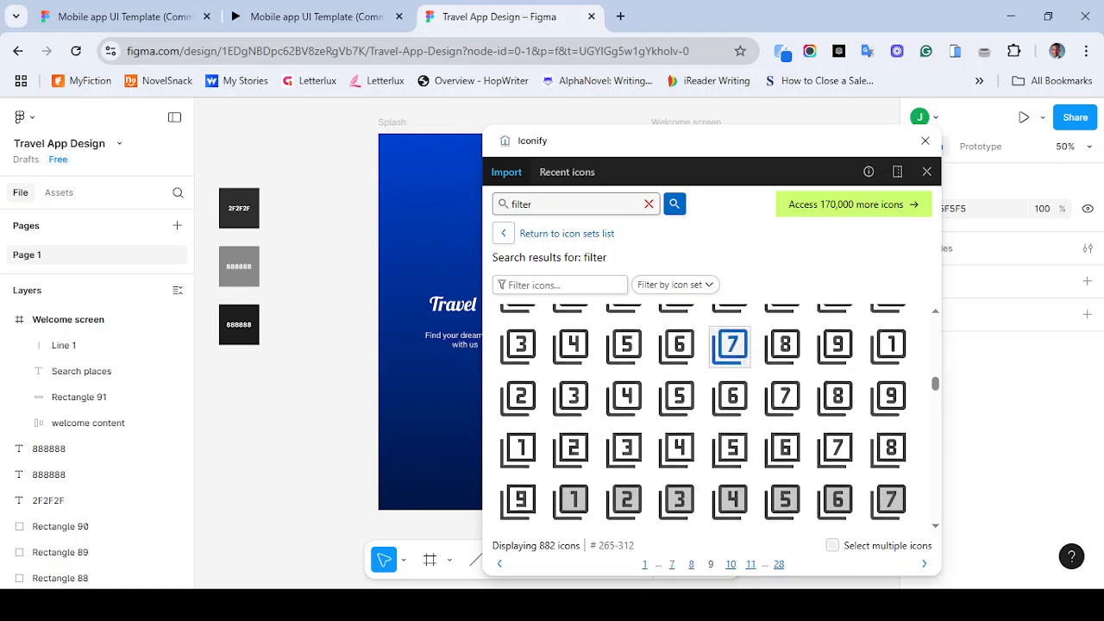
{"action": "scroll", "coordinate": [729, 372], "scroll_direction": "up", "scroll_amount": 12}
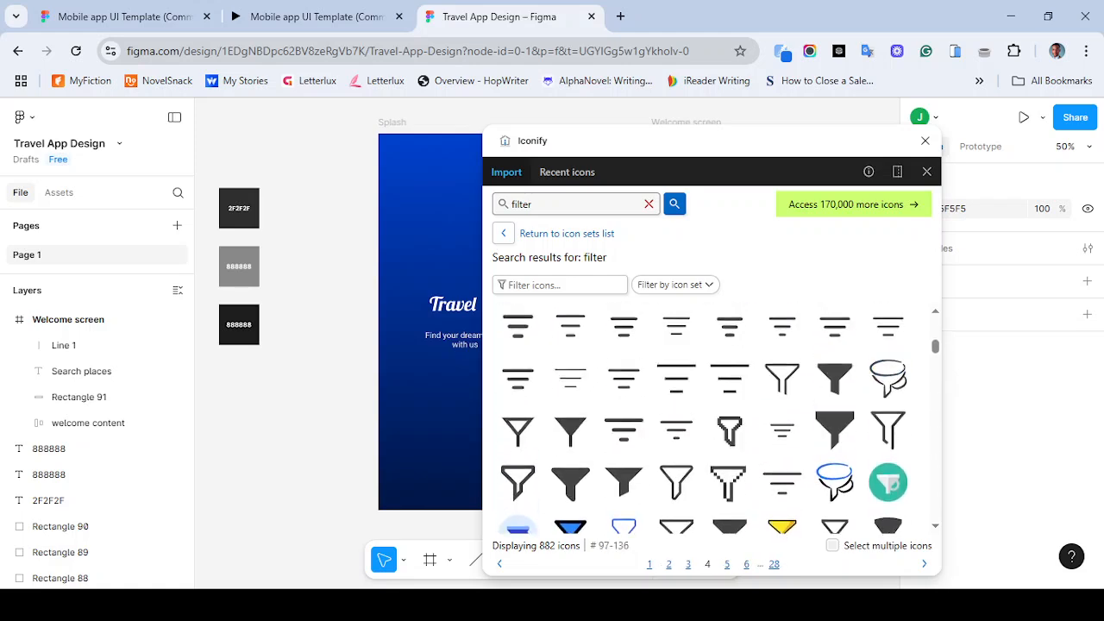
{"action": "scroll", "coordinate": [730, 380], "scroll_direction": "down", "scroll_amount": 3}
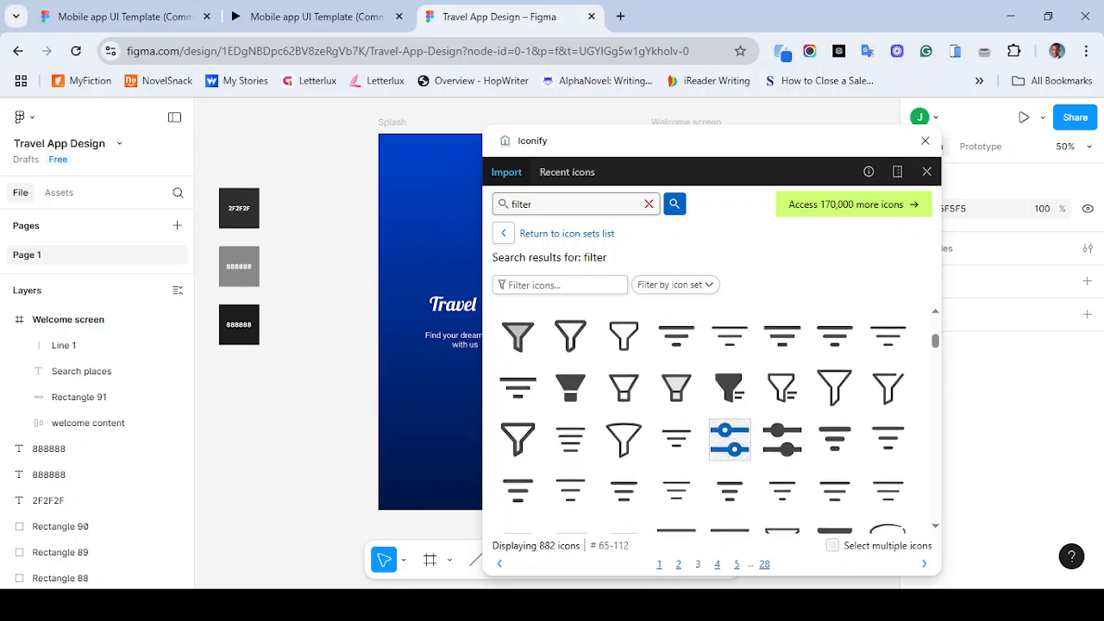
{"action": "left_click", "coordinate": [730, 373]}
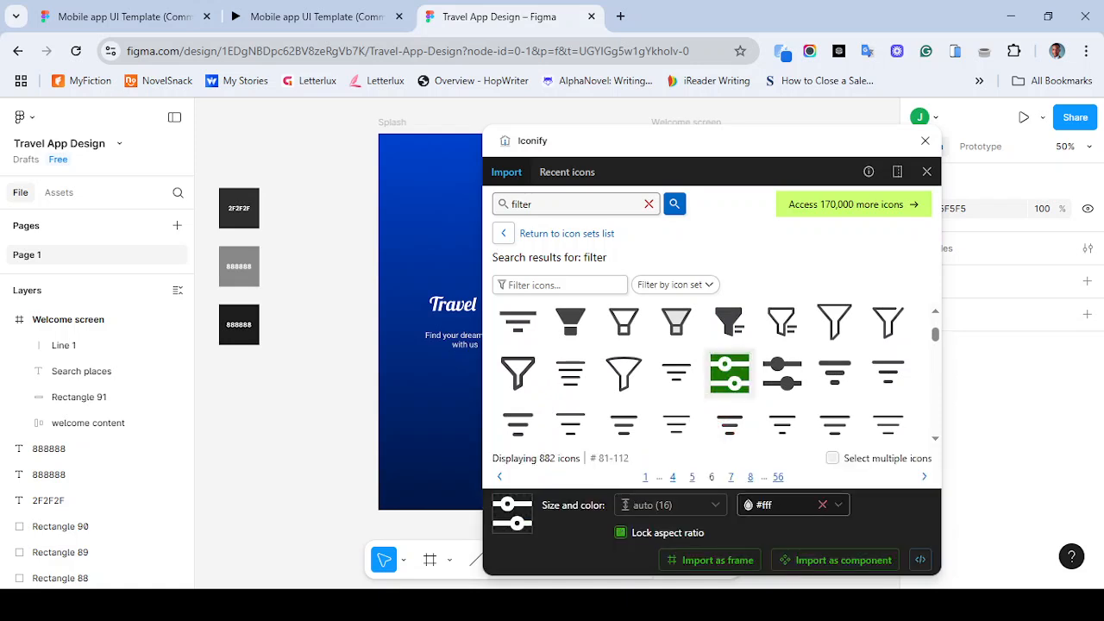
{"action": "left_click", "coordinate": [709, 560]}
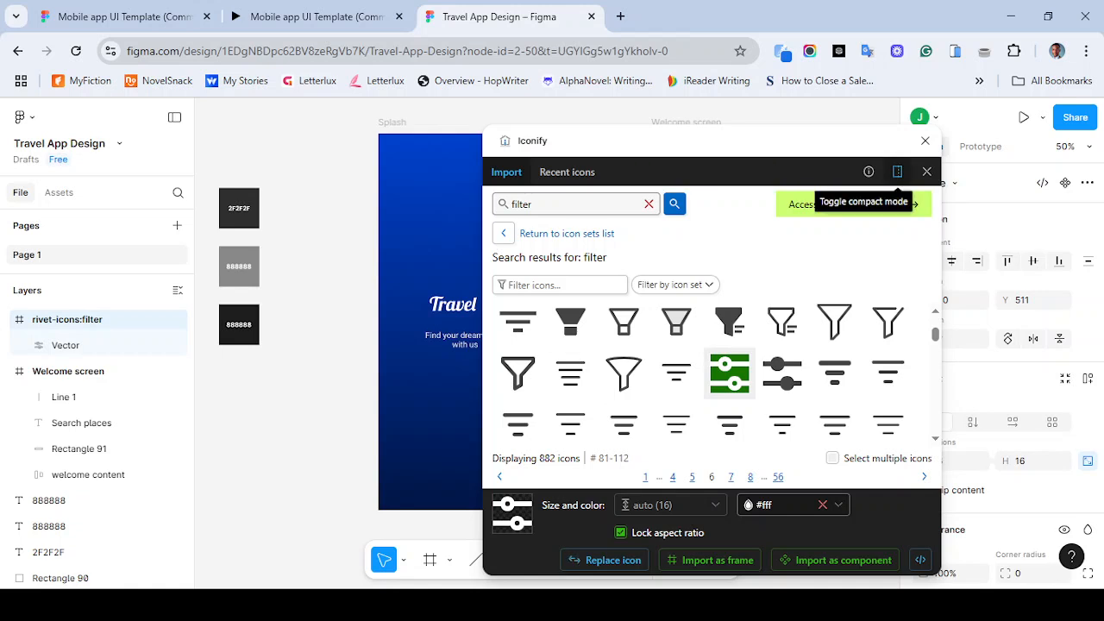
{"action": "left_click", "coordinate": [926, 139]}
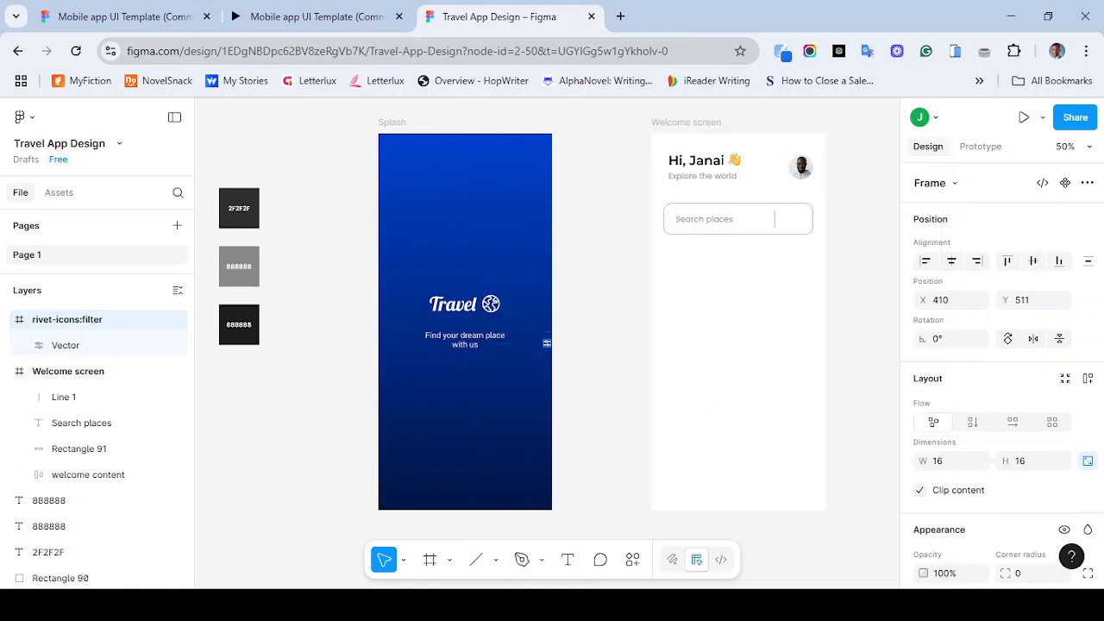
- Move the filter icon into the search bar beside the divider and set its vector fill colour to 888888
{"action": "left_click_drag", "start_coordinate": [547, 344], "coordinate": [792, 220]}
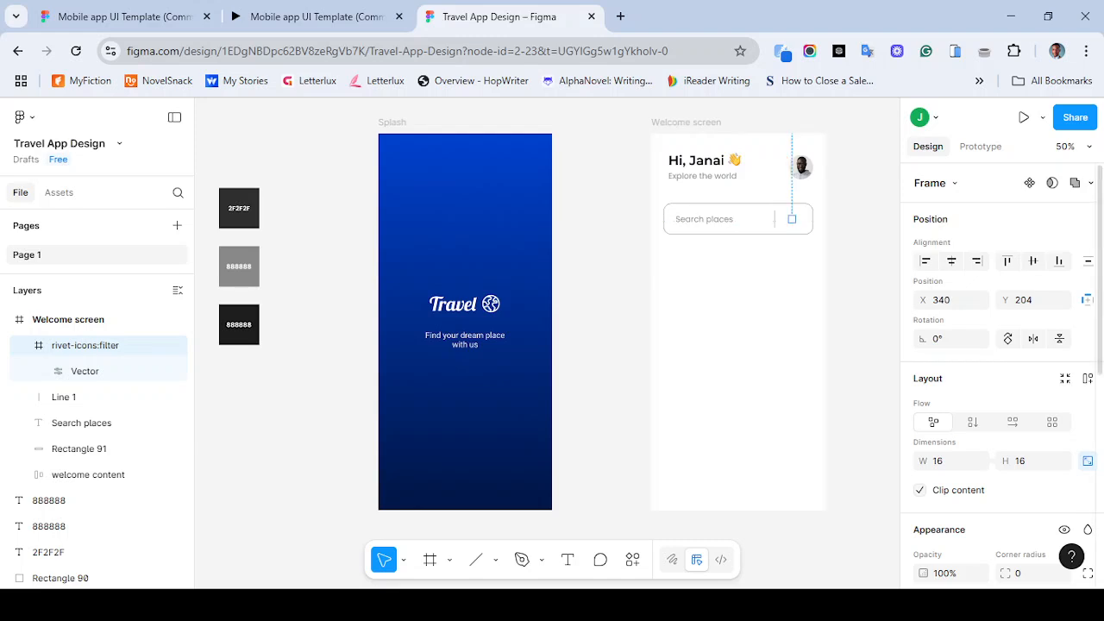
{"action": "scroll", "coordinate": [1001, 370], "scroll_direction": "down", "scroll_amount": 3}
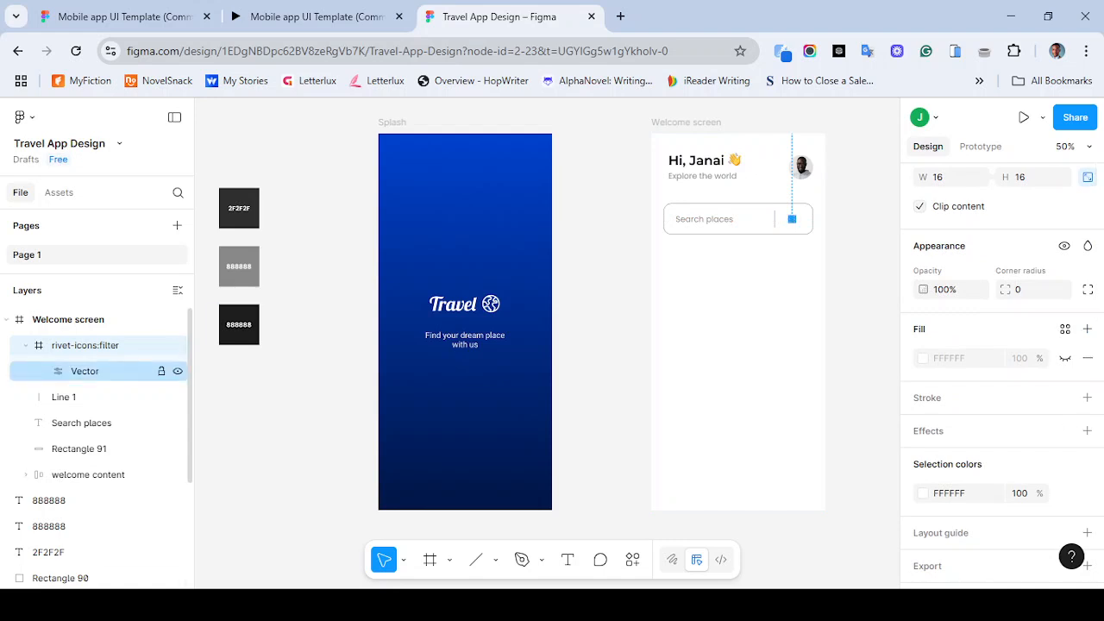
{"action": "left_click", "coordinate": [85, 371]}
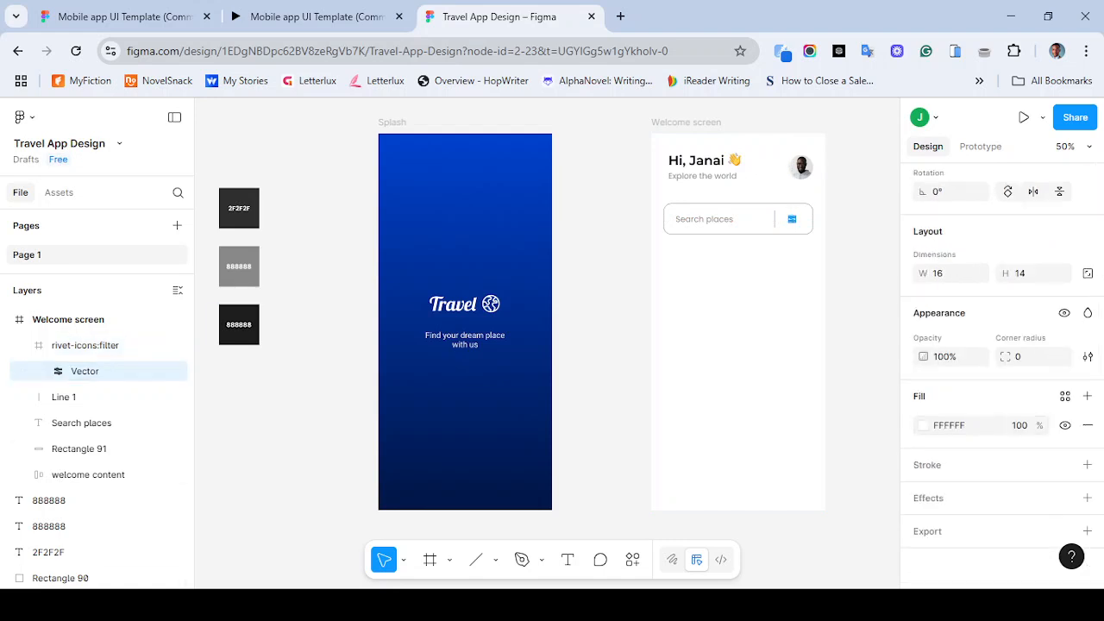
{"action": "key", "text": "ctrl+plus"}
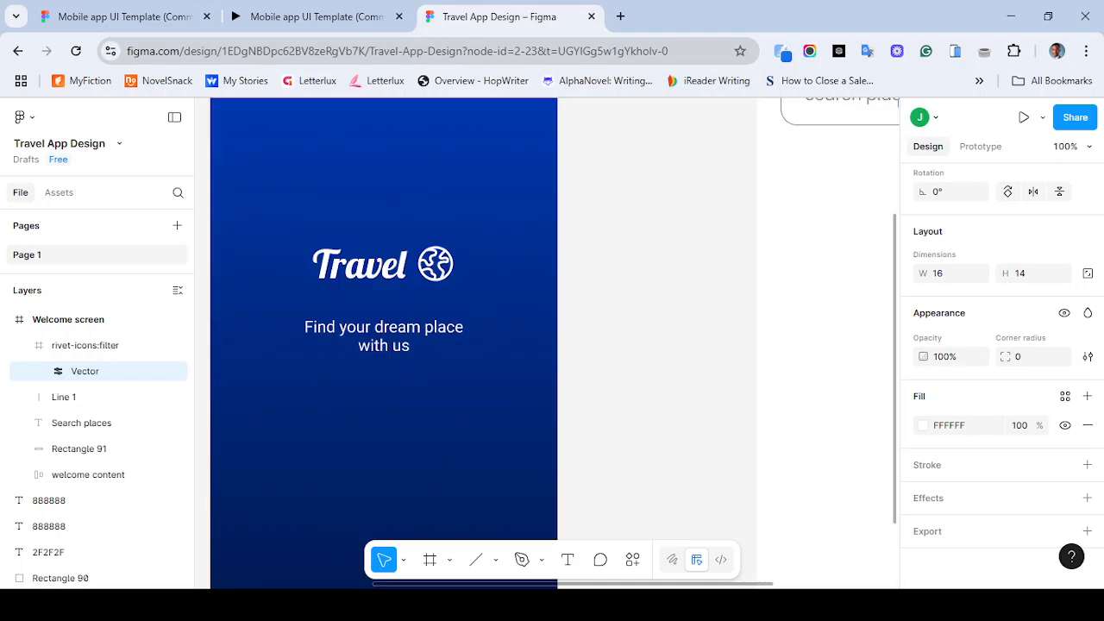
{"action": "scroll", "coordinate": [548, 343], "scroll_direction": "right", "scroll_amount": 4}
{"action": "scroll", "coordinate": [547, 343], "scroll_direction": "up", "scroll_amount": 1}
{"action": "scroll", "coordinate": [547, 344], "scroll_direction": "right", "scroll_amount": 1}
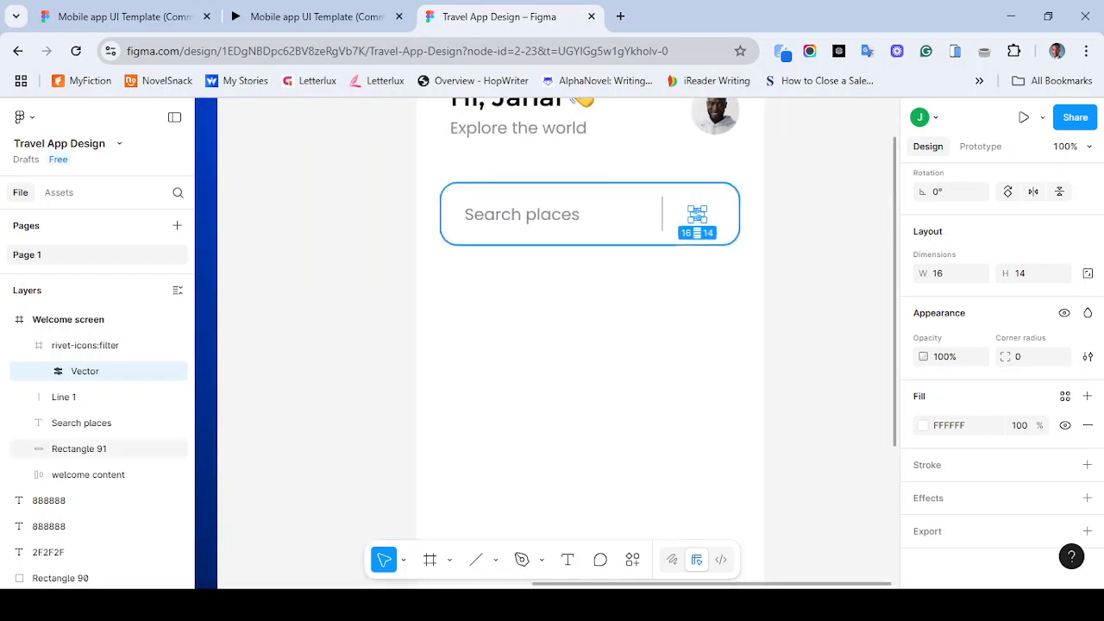
{"action": "left_click", "coordinate": [961, 425]}
{"action": "type", "text": "888888"}
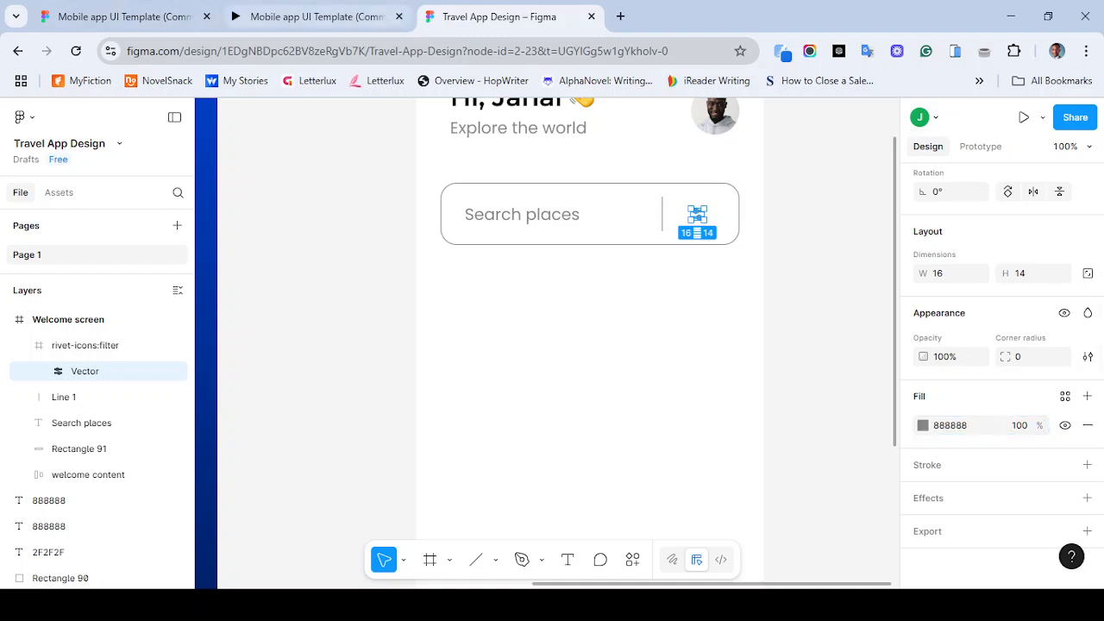
- Resize the filter icon frame to 30 × 30 px with its aspect ratio locked
{"action": "left_click", "coordinate": [311, 17]}
{"action": "left_click", "coordinate": [499, 17]}
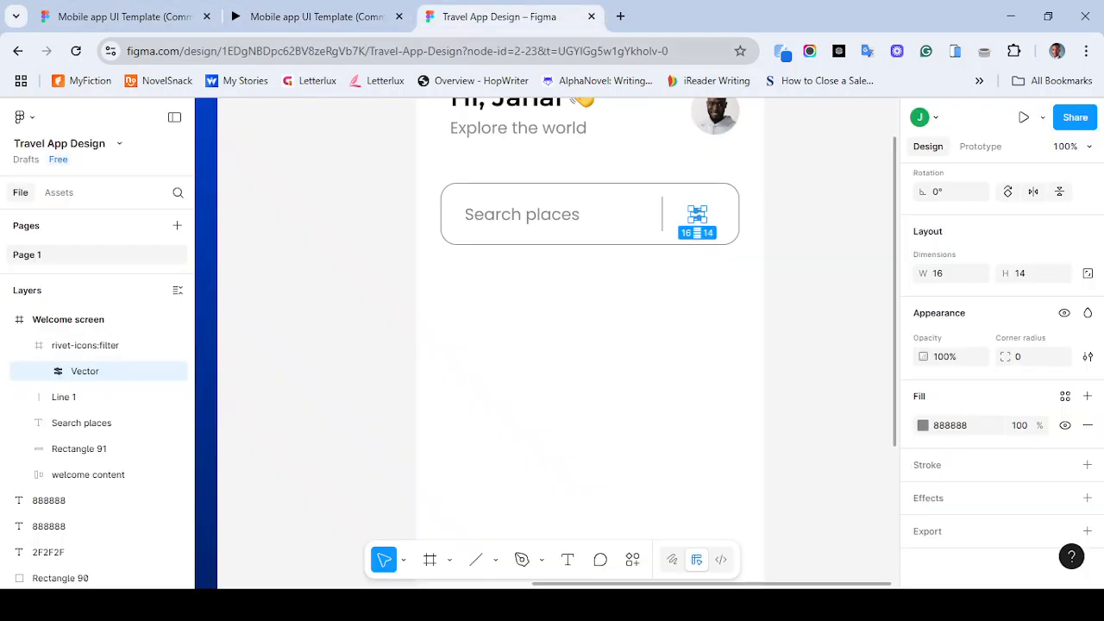
{"action": "key", "text": "Escape"}
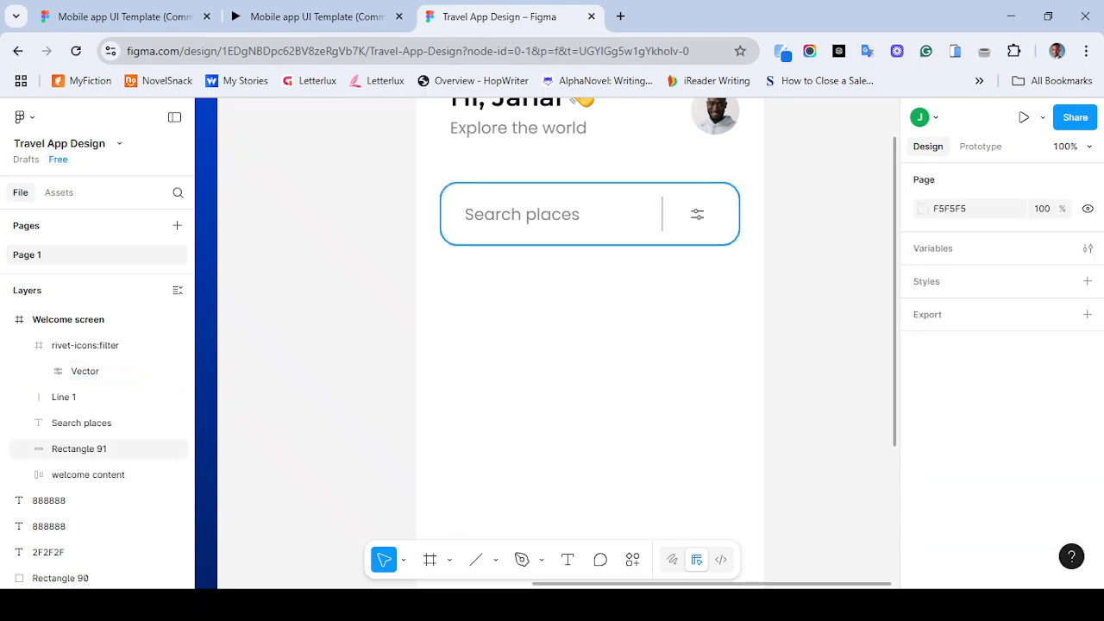
{"action": "left_click", "coordinate": [698, 215]}
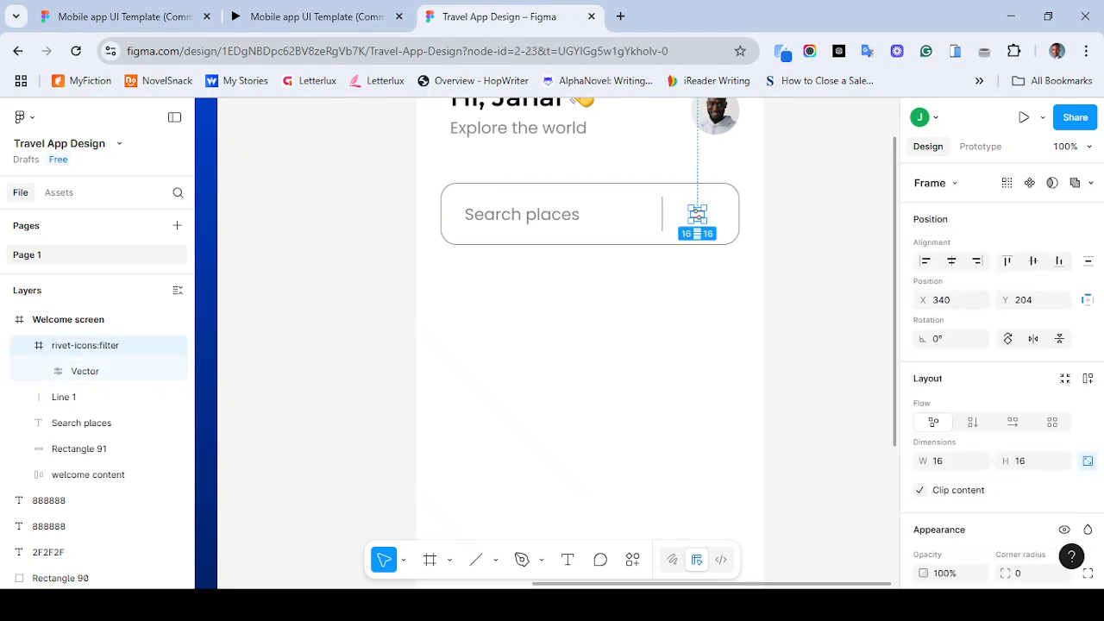
{"action": "left_click", "coordinate": [939, 462]}
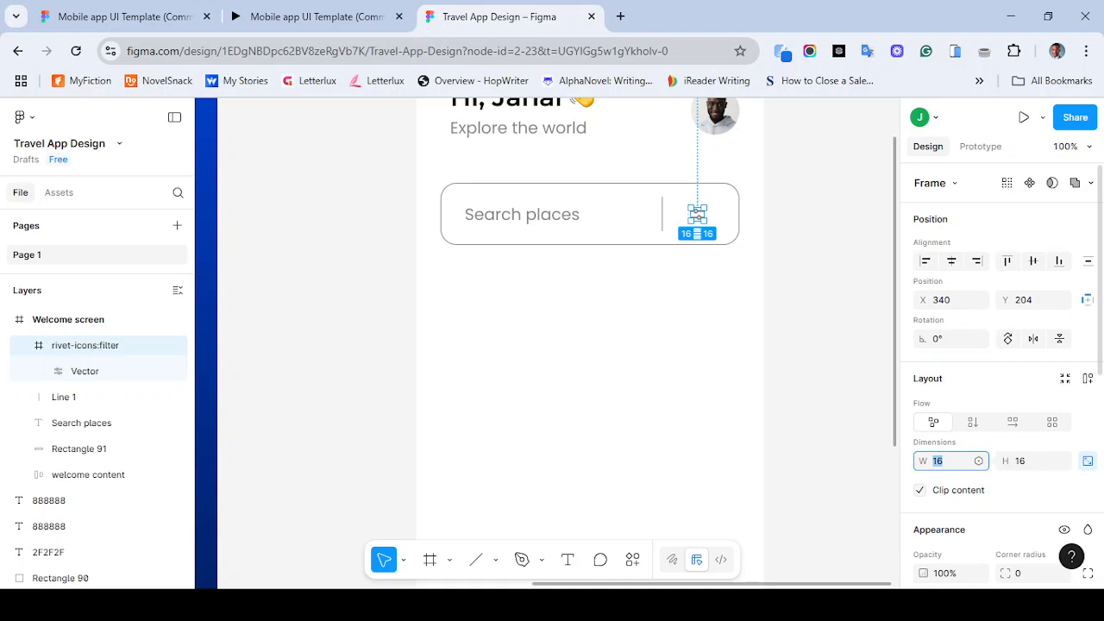
{"action": "left_click", "coordinate": [1088, 461]}
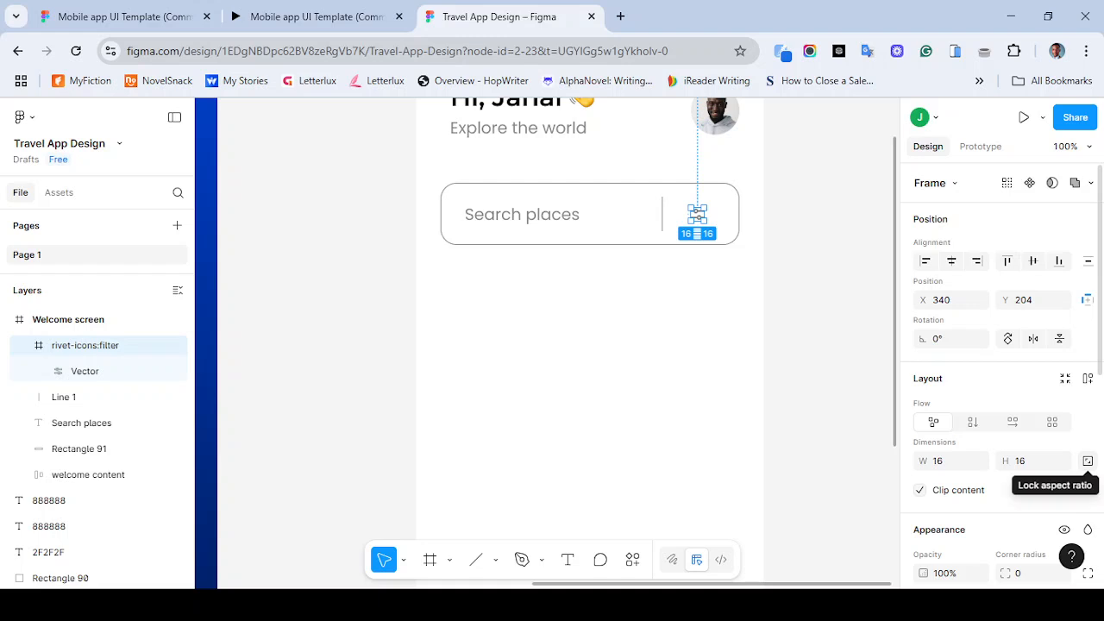
{"action": "left_click", "coordinate": [1087, 460]}
{"action": "left_click", "coordinate": [939, 462]}
{"action": "type", "text": "30"}
{"action": "key", "text": "Return"}
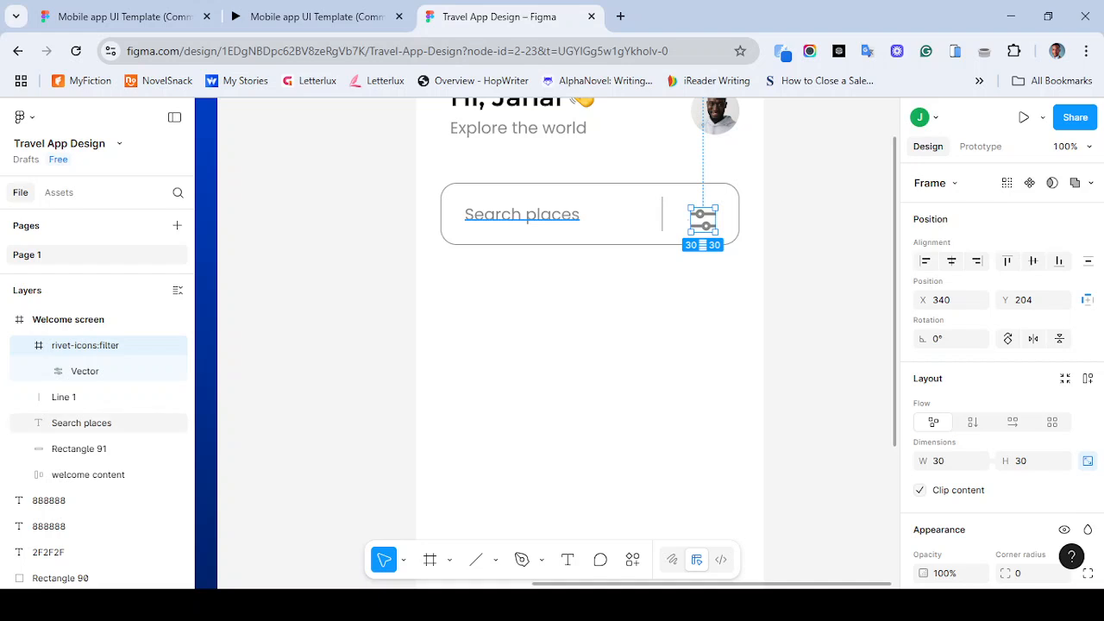
- Set the search bar rectangle's height to 60 px
{"action": "left_click", "coordinate": [535, 244]}
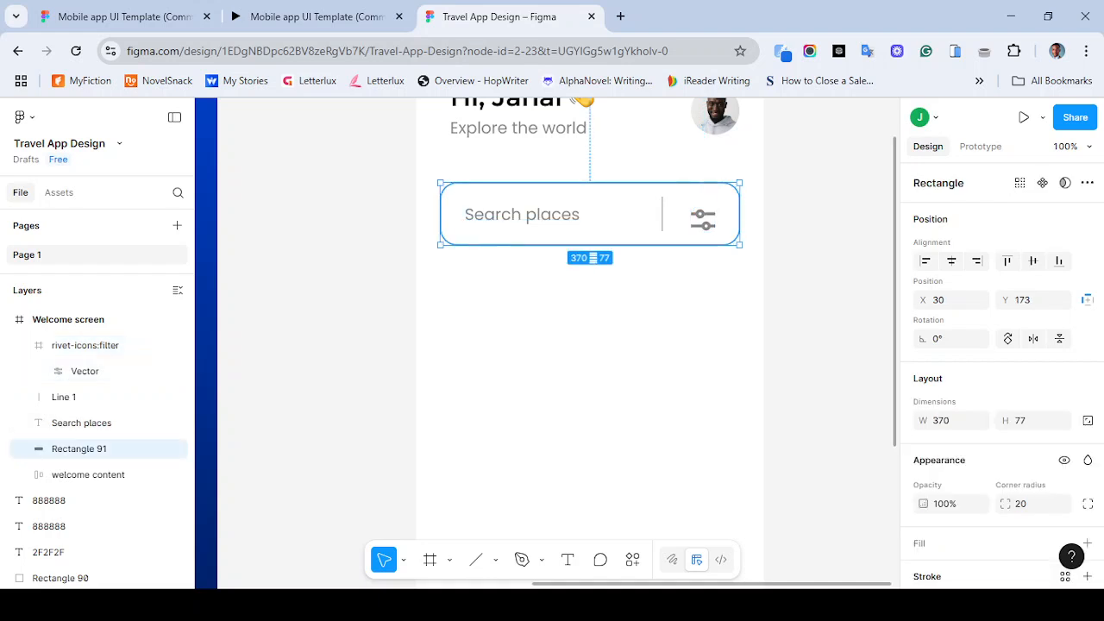
{"action": "left_click_drag", "start_coordinate": [534, 245], "coordinate": [535, 237]}
{"action": "key", "text": "ctrl+z"}
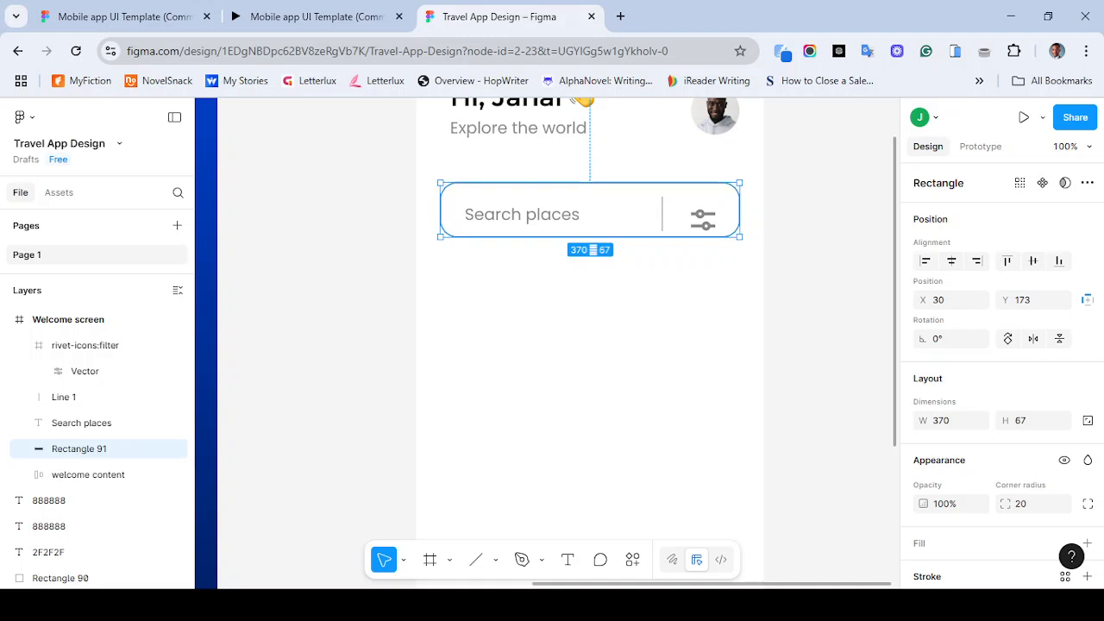
{"action": "key", "text": "ctrl+z"}
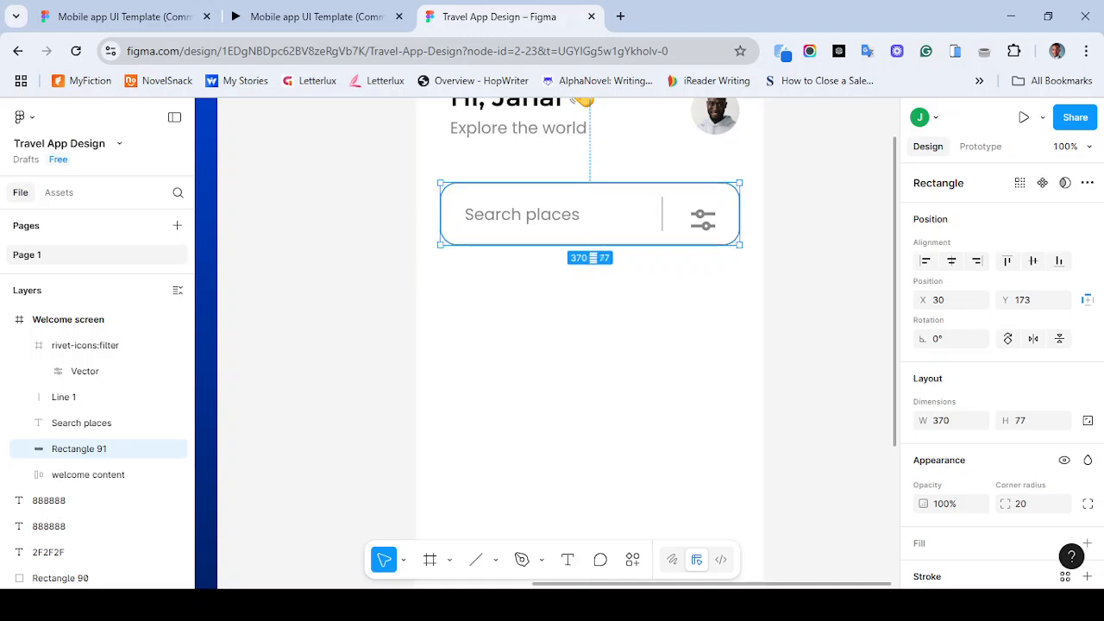
{"action": "key", "text": "ctrl+shift+z"}
{"action": "key", "text": "ctrl+shift+z"}
{"action": "left_click_drag", "start_coordinate": [590, 236], "coordinate": [590, 238]}
{"action": "left_click", "coordinate": [1022, 421]}
{"action": "type", "text": "60"}
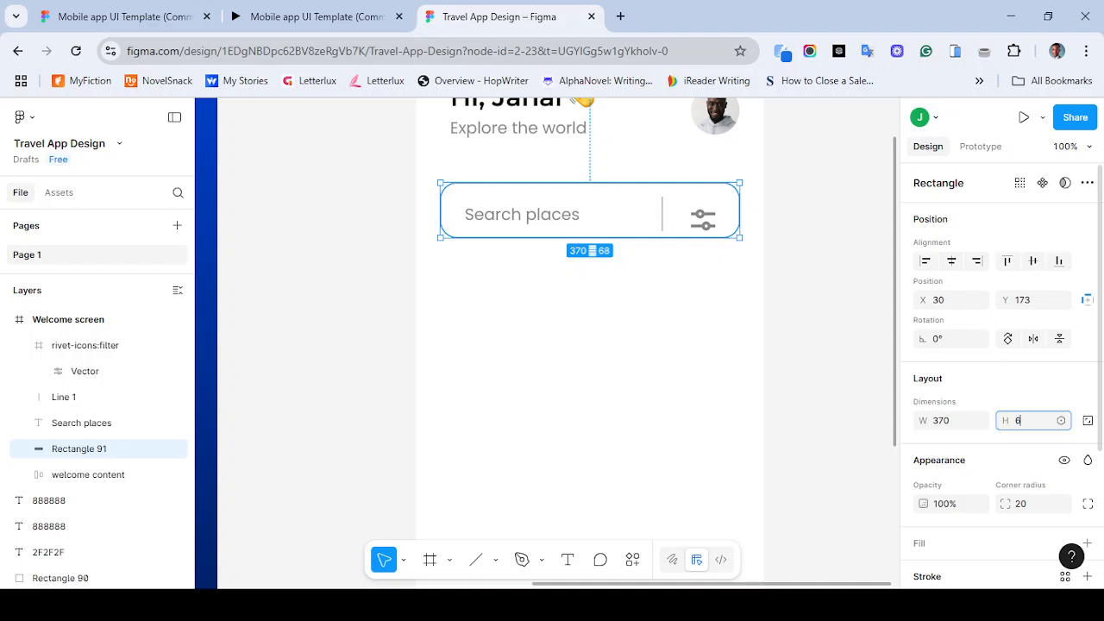
{"action": "key", "text": "Return"}
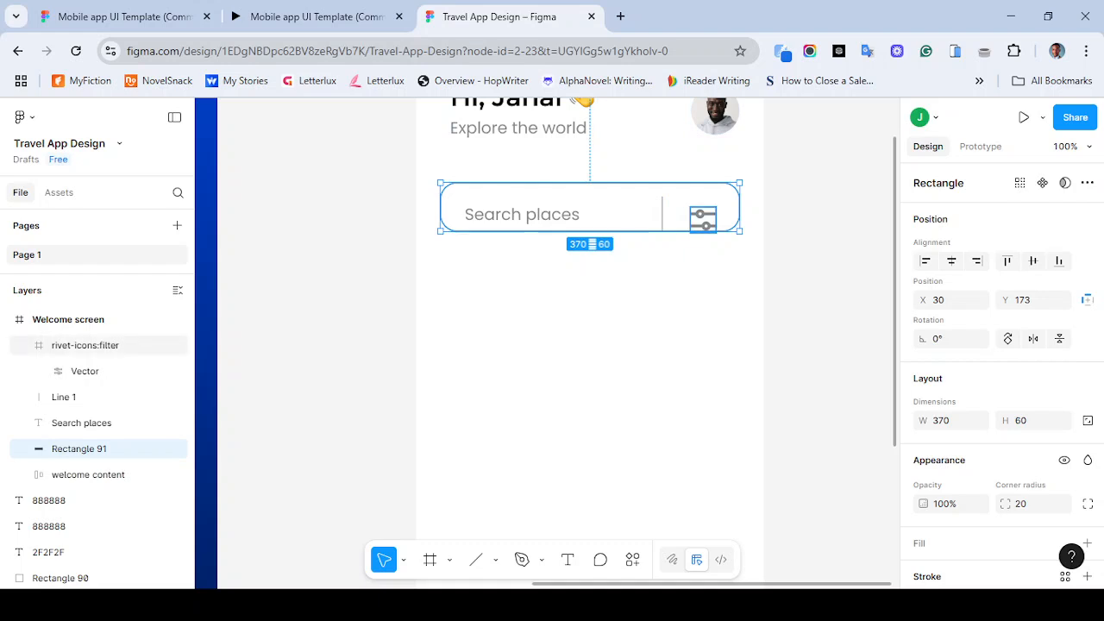
- Align the vertical centres of the filter icon, divider line, search text and search bar rectangle
{"action": "left_click", "coordinate": [87, 345], "text": "shift"}
{"action": "left_click", "coordinate": [64, 397], "text": "shift"}
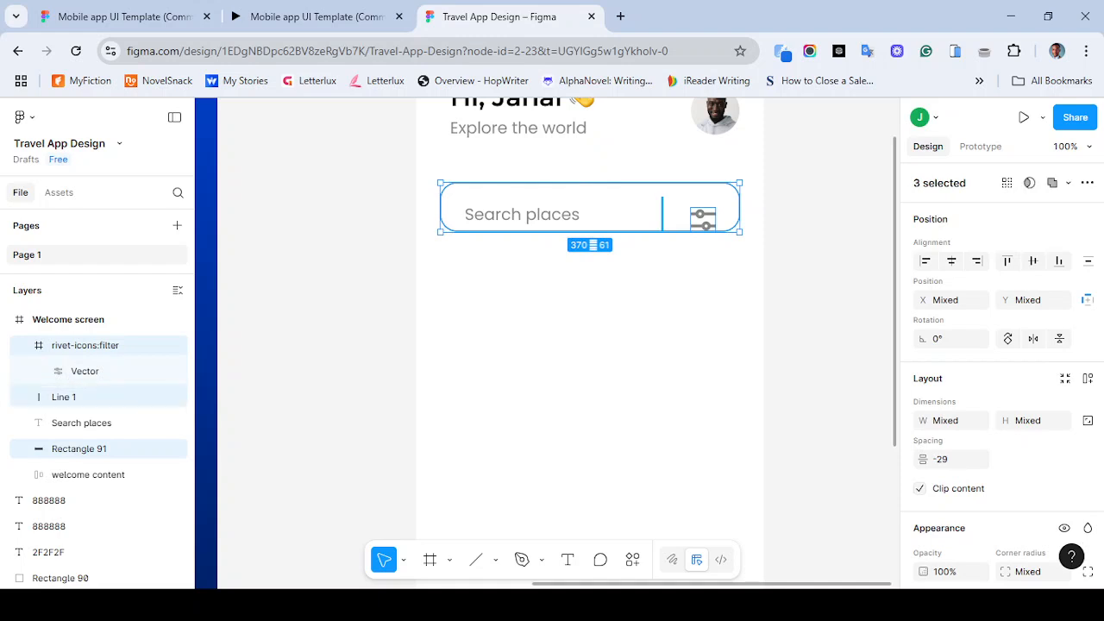
{"action": "left_click", "coordinate": [81, 422], "text": "shift"}
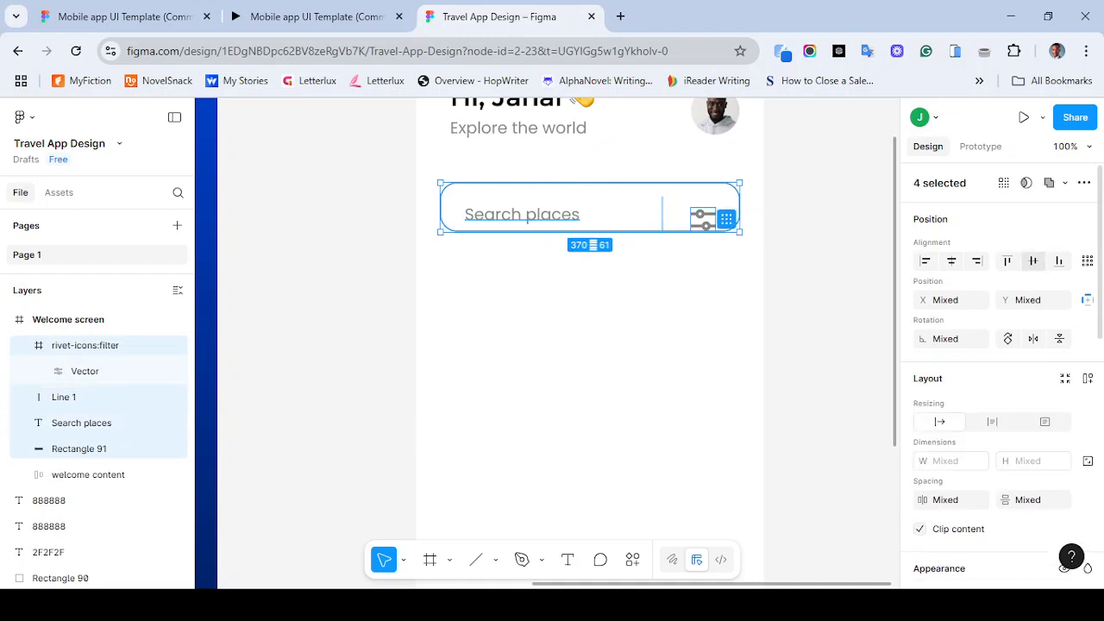
{"action": "left_click", "coordinate": [1033, 261]}
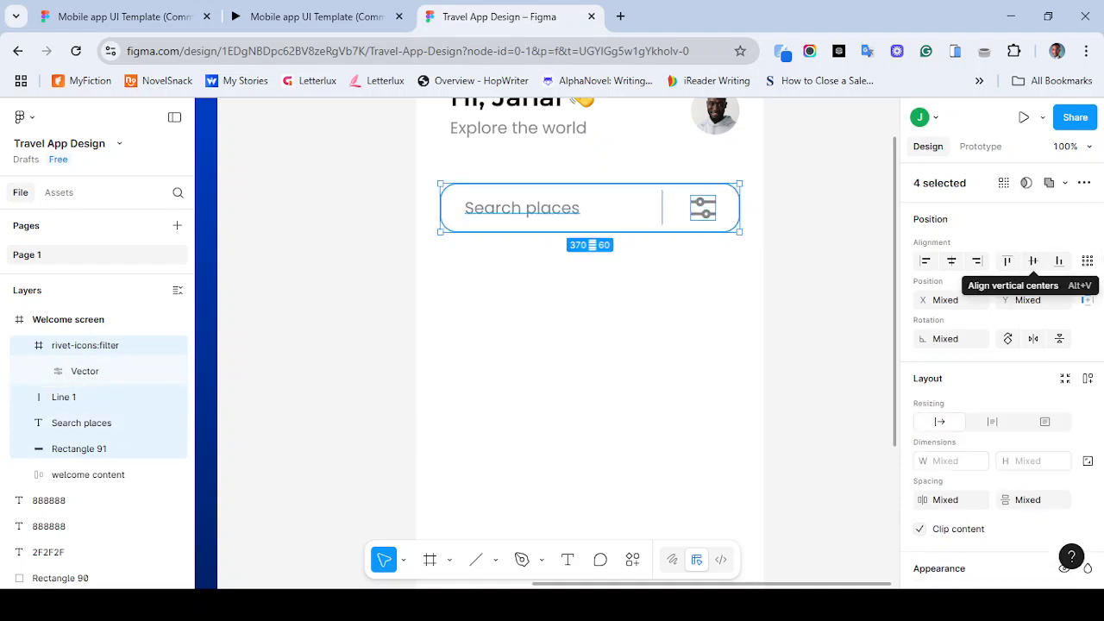
{"action": "key", "text": "Escape"}
{"action": "left_click", "coordinate": [703, 208]}
{"action": "left_click", "coordinate": [662, 208], "text": "shift"}
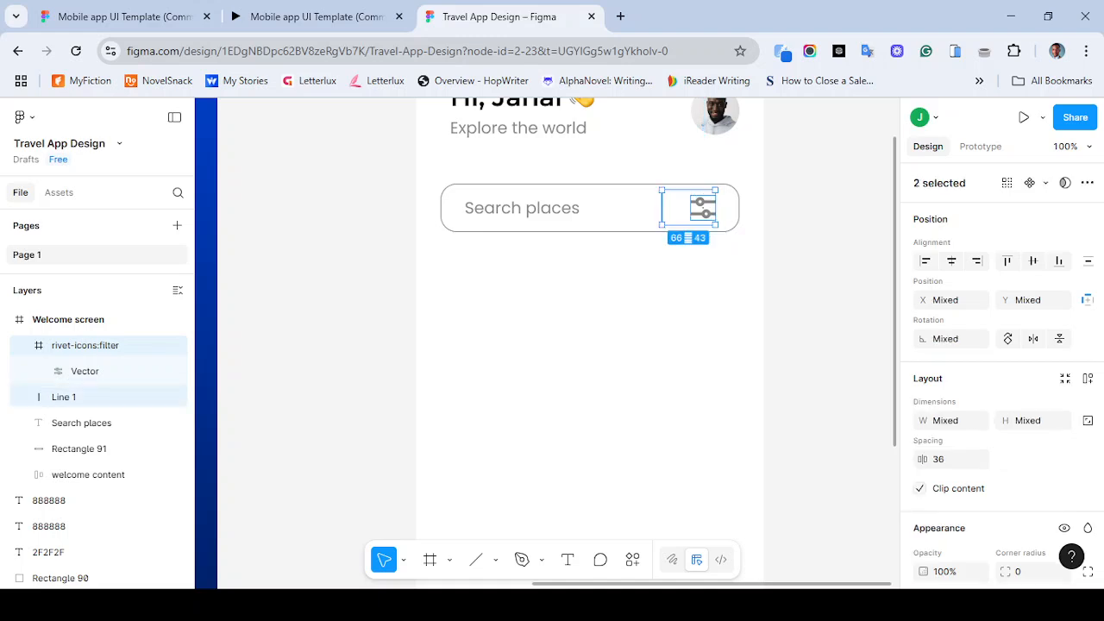
{"action": "left_click", "coordinate": [552, 209], "text": "shift"}
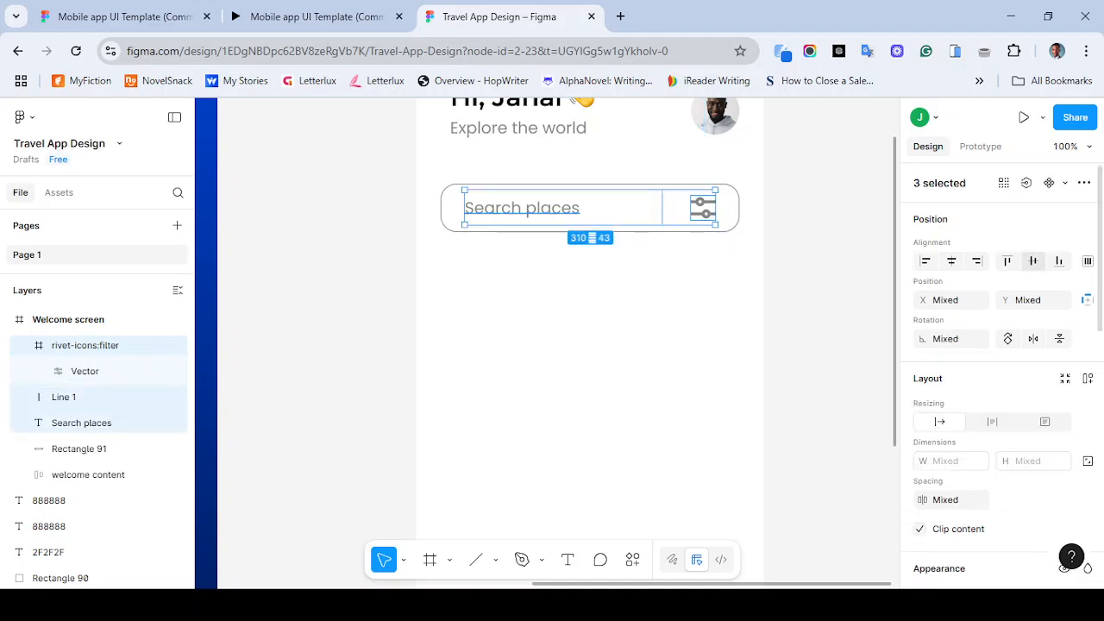
{"action": "key", "text": "Escape"}
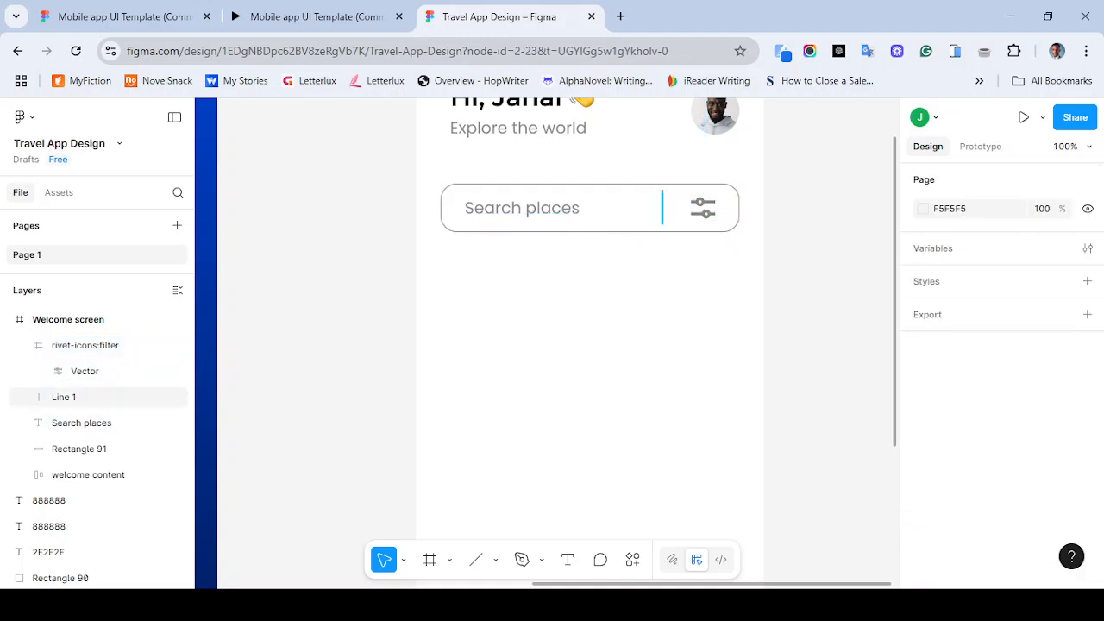
- Nudge the divider line 10 px to the right inside the search bar
{"action": "left_click", "coordinate": [64, 397]}
{"action": "left_click_drag", "start_coordinate": [663, 190], "coordinate": [662, 194]}
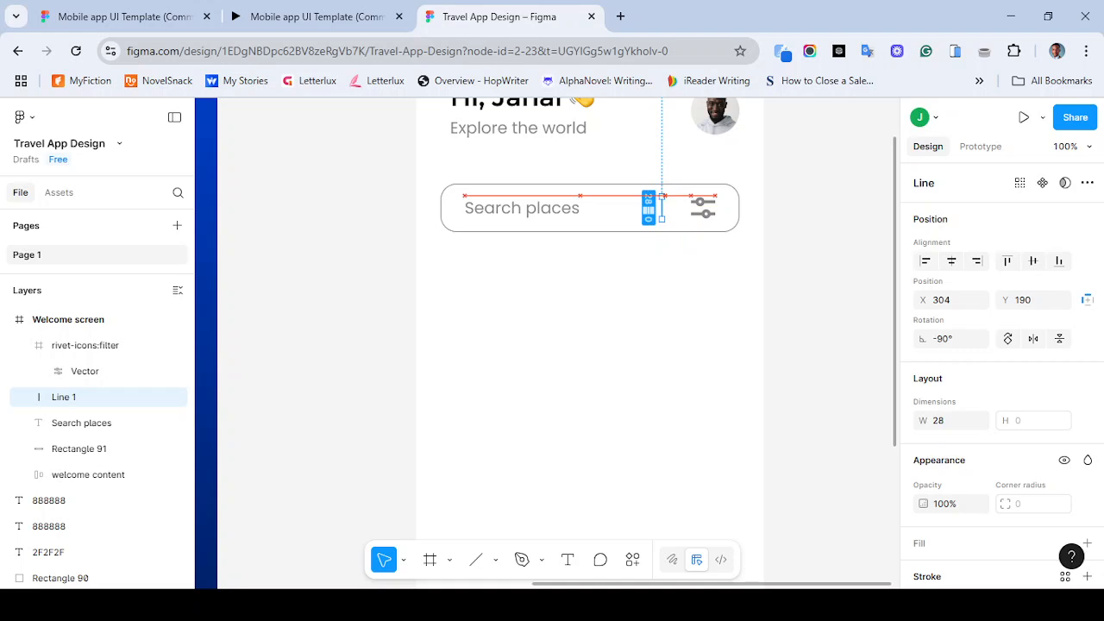
{"action": "key", "text": "alt"}
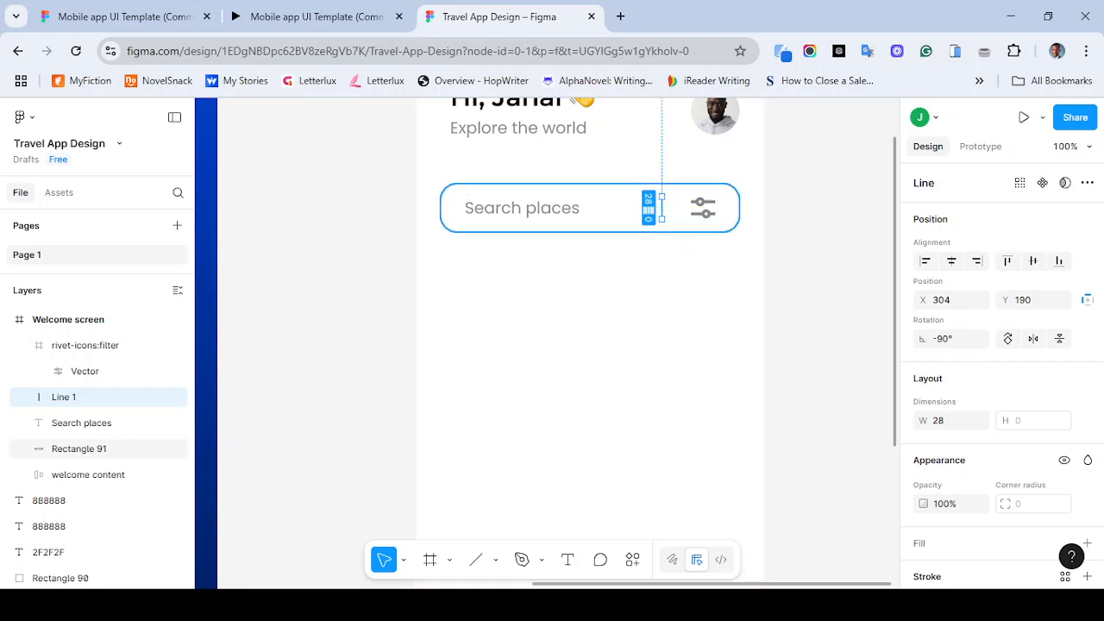
{"action": "key", "text": "Escape"}
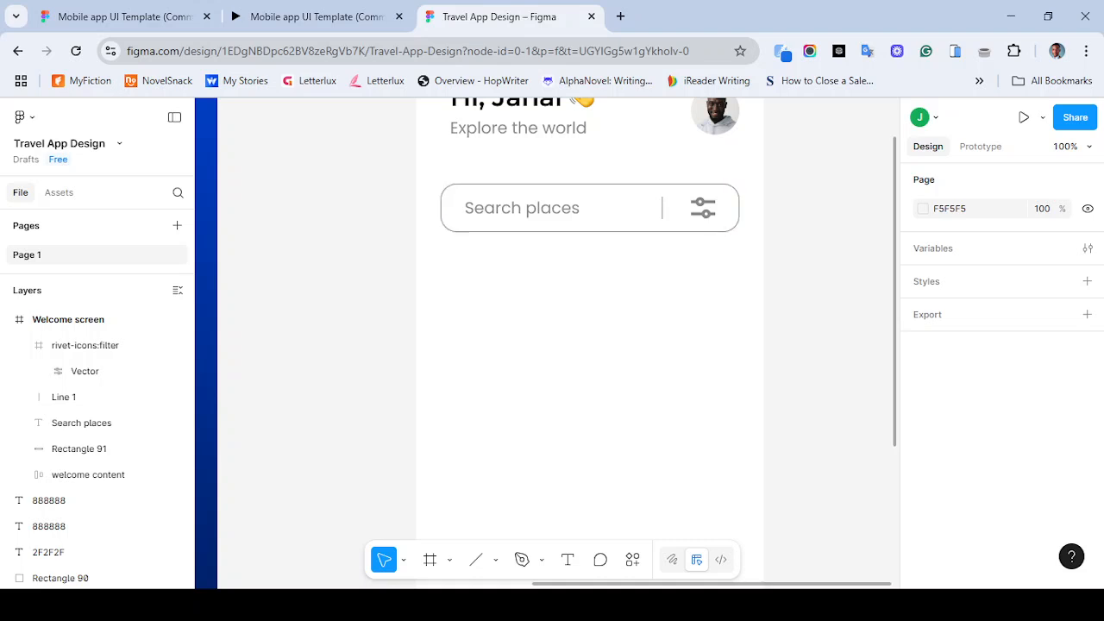
{"action": "left_click", "coordinate": [662, 208]}
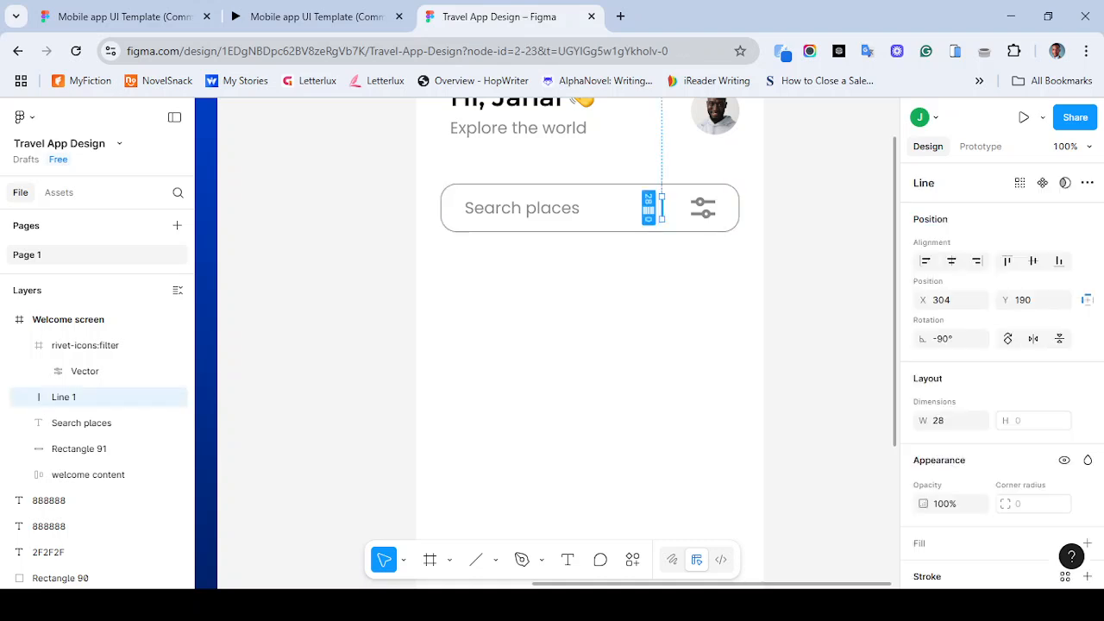
{"action": "key", "text": "shift+Right"}
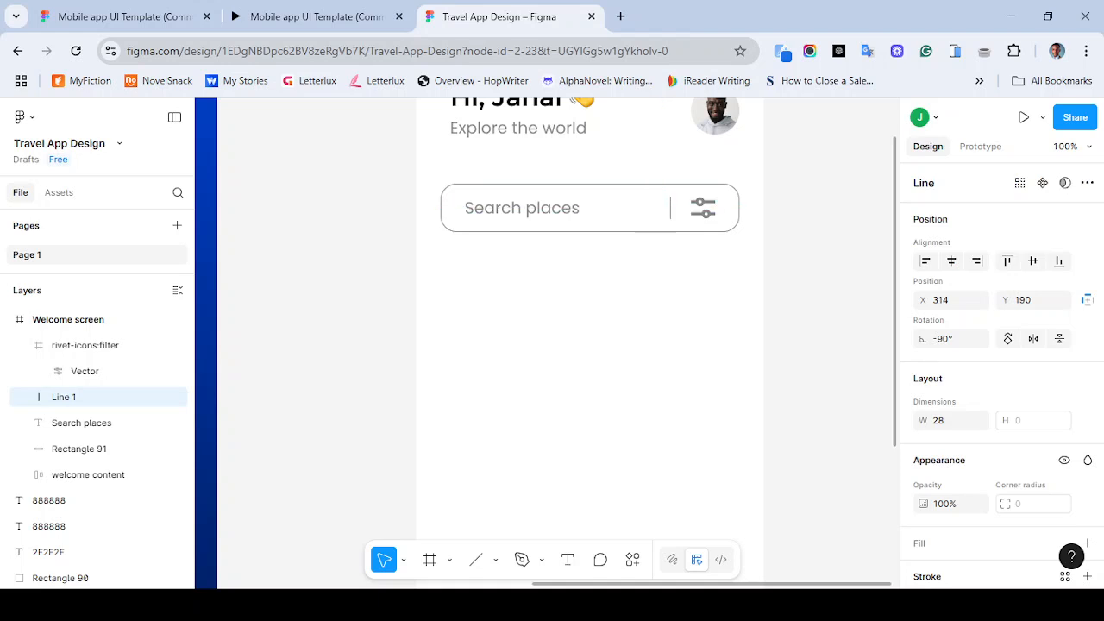
- Set the divider line's length to 30 px
{"action": "scroll", "coordinate": [1001, 377], "scroll_direction": "down", "scroll_amount": 3}
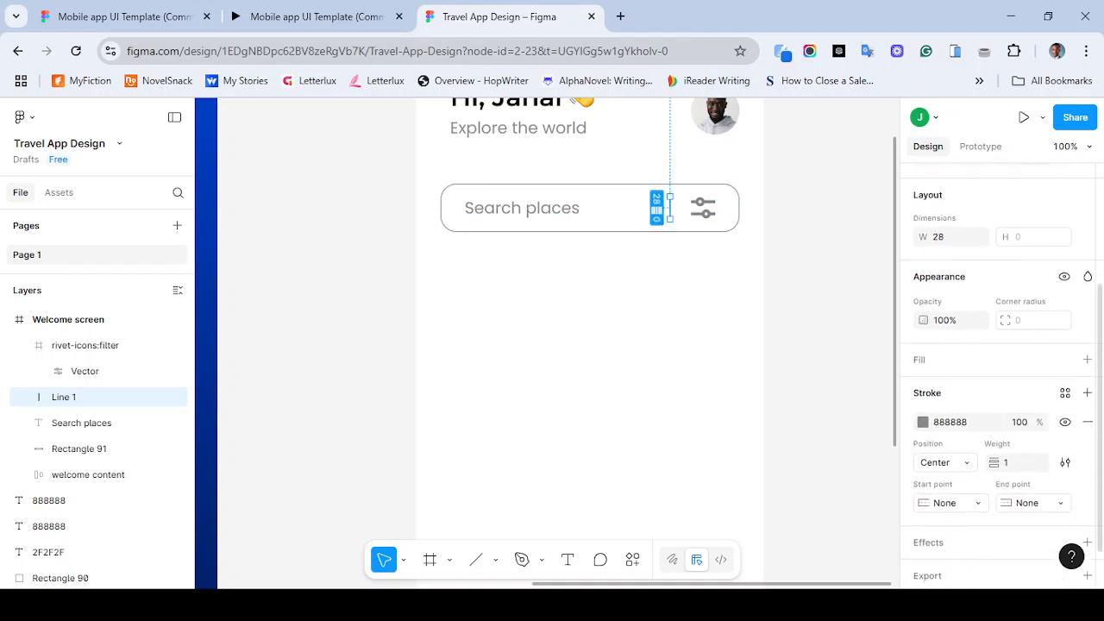
{"action": "scroll", "coordinate": [1001, 377], "scroll_direction": "down", "scroll_amount": 1}
{"action": "scroll", "coordinate": [1001, 377], "scroll_direction": "up", "scroll_amount": 4}
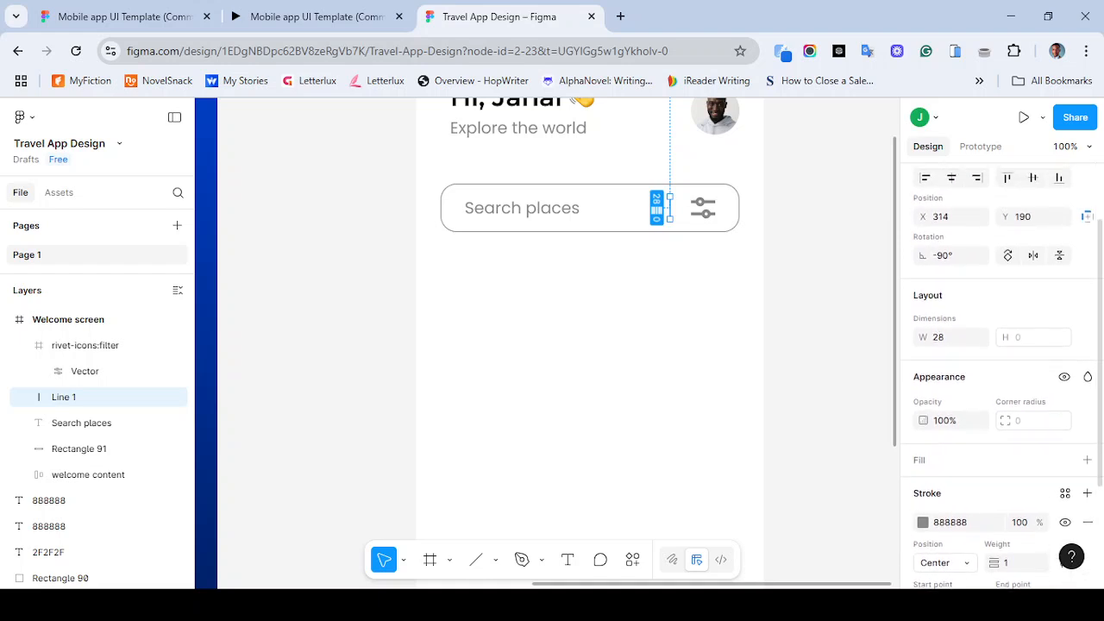
{"action": "left_click", "coordinate": [949, 337]}
{"action": "type", "text": "30"}
{"action": "key", "text": "Return"}
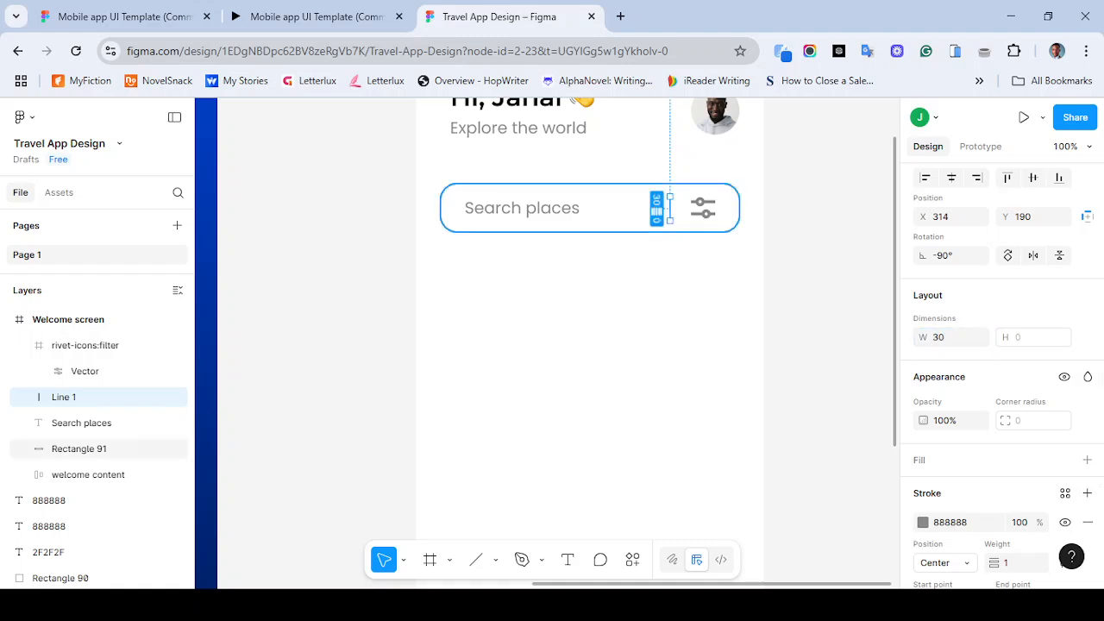
- Nudge the divider line 2 px further right
{"action": "left_click", "coordinate": [79, 448], "text": "shift"}
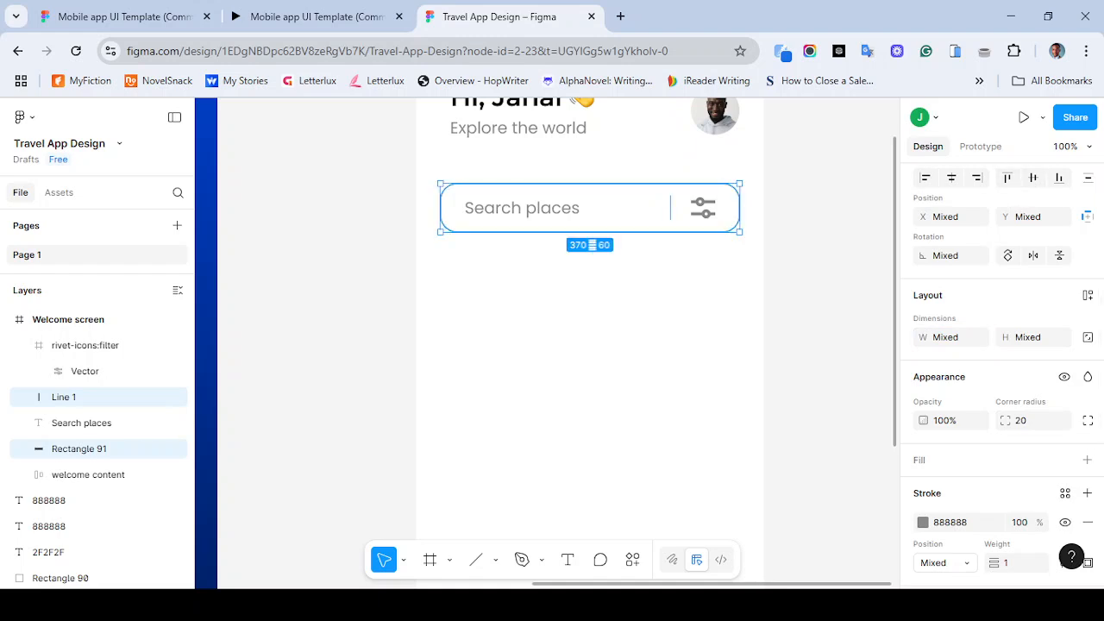
{"action": "key", "text": "Escape"}
{"action": "left_click", "coordinate": [670, 207]}
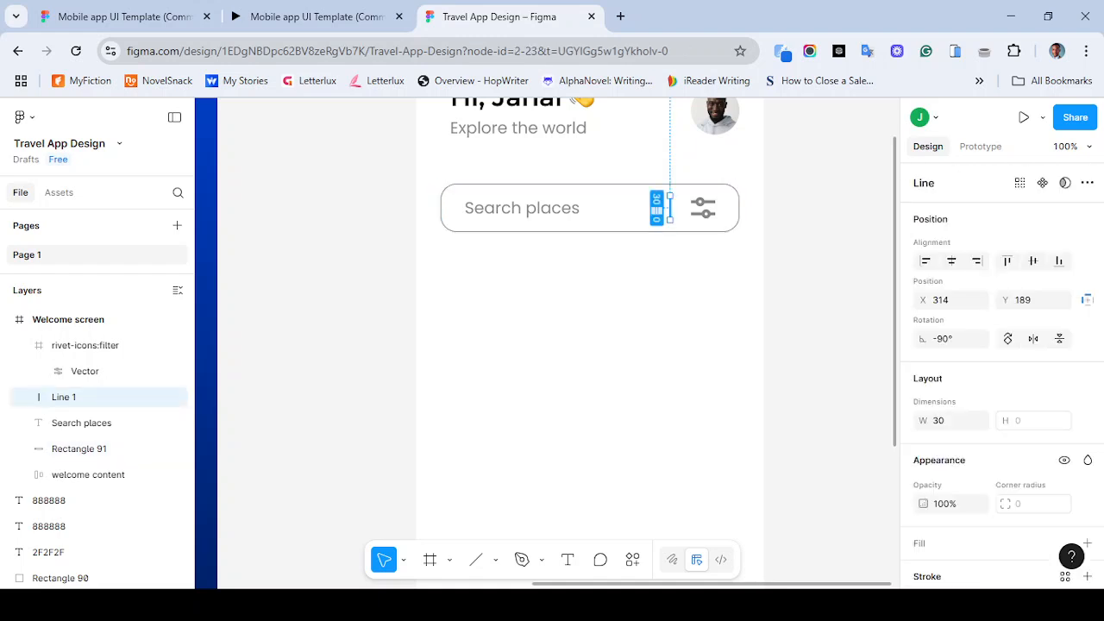
{"action": "key", "text": "Right"}
{"action": "key", "text": "Right"}
{"action": "key", "text": "Escape"}
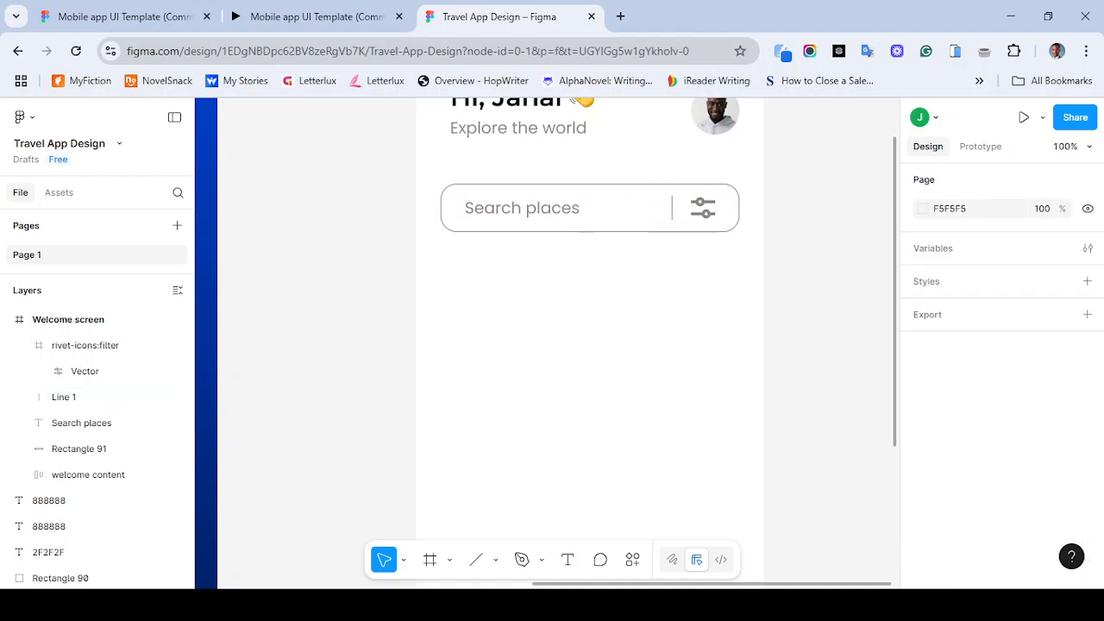
- Change the search placeholder text's font to Roboto
{"action": "key", "text": "minus"}
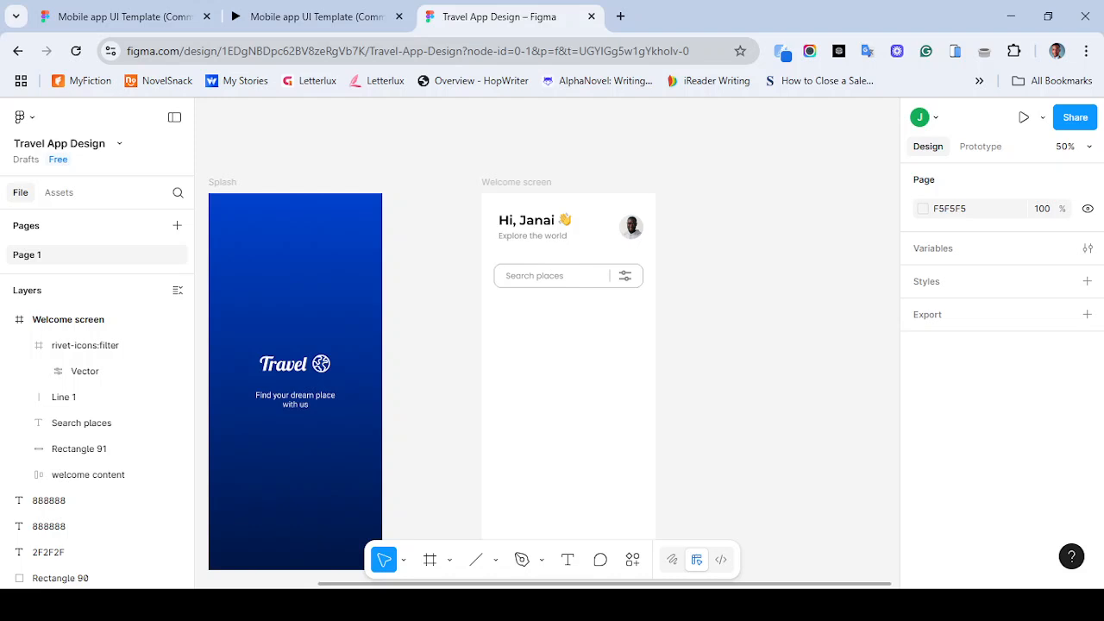
{"action": "scroll", "coordinate": [547, 345], "scroll_direction": "down", "scroll_amount": 1}
{"action": "left_click", "coordinate": [316, 17]}
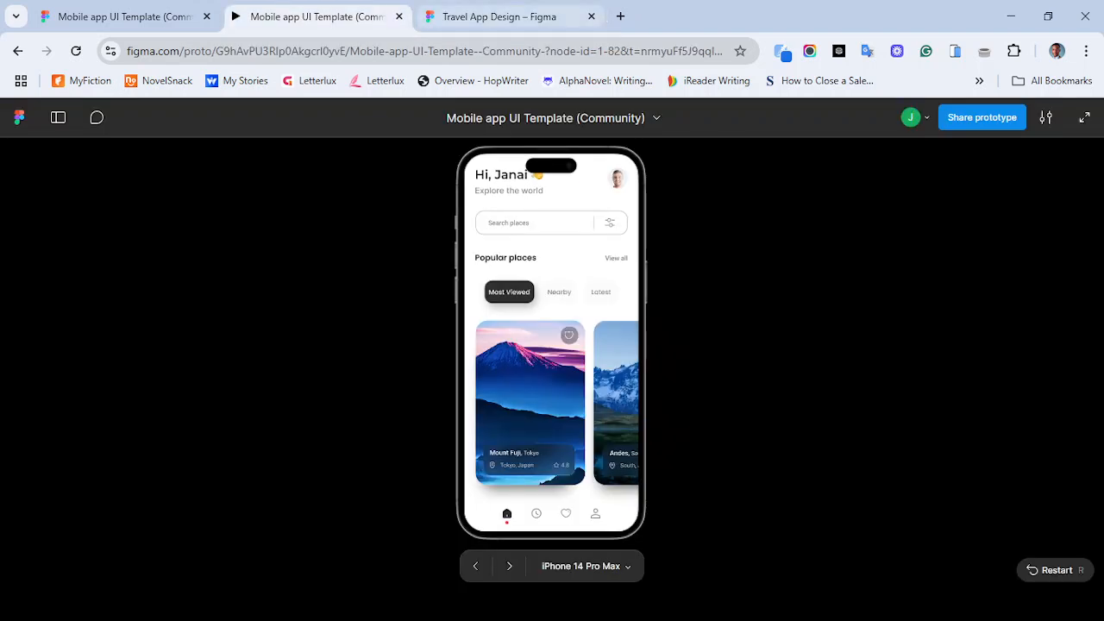
{"action": "left_click", "coordinate": [500, 17]}
{"action": "left_click", "coordinate": [539, 233]}
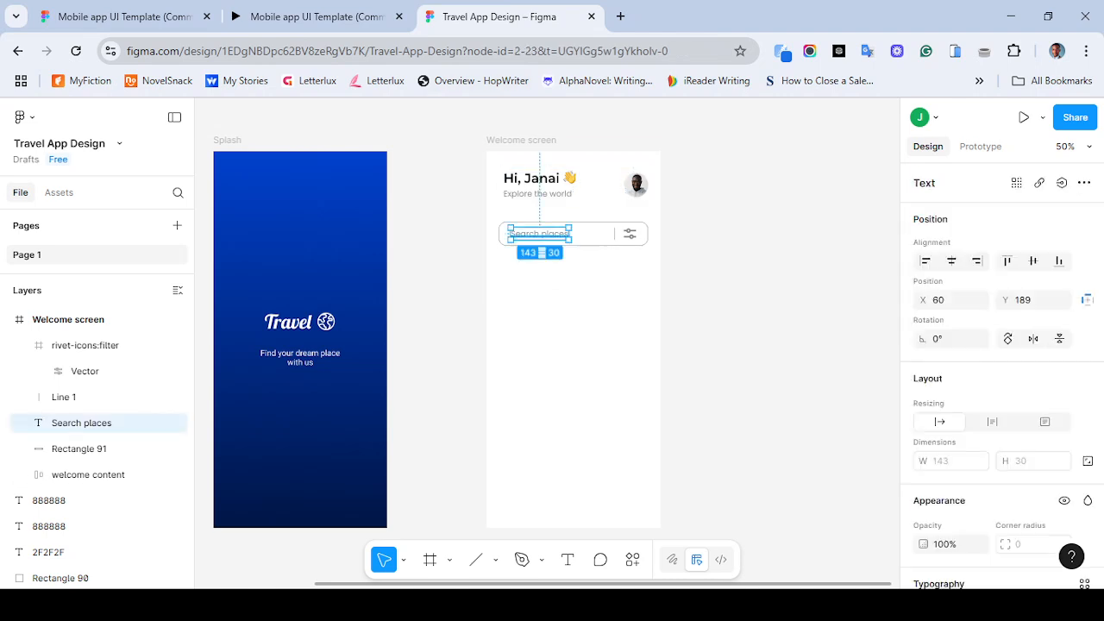
{"action": "scroll", "coordinate": [992, 362], "scroll_direction": "down", "scroll_amount": 3}
{"action": "scroll", "coordinate": [991, 371], "scroll_direction": "down", "scroll_amount": 1}
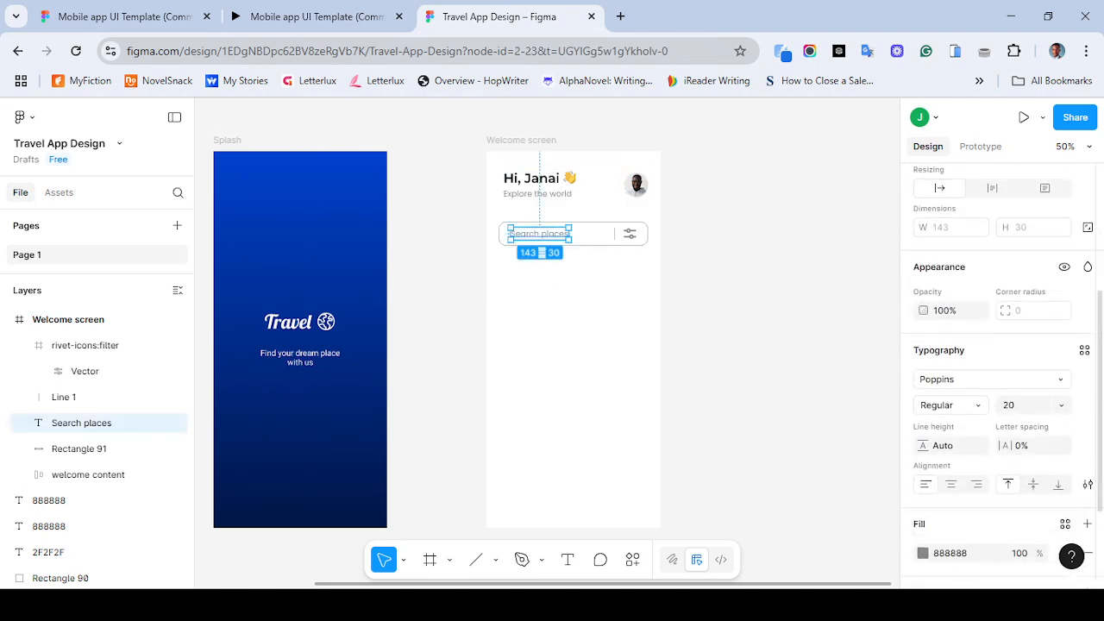
{"action": "left_click", "coordinate": [990, 379]}
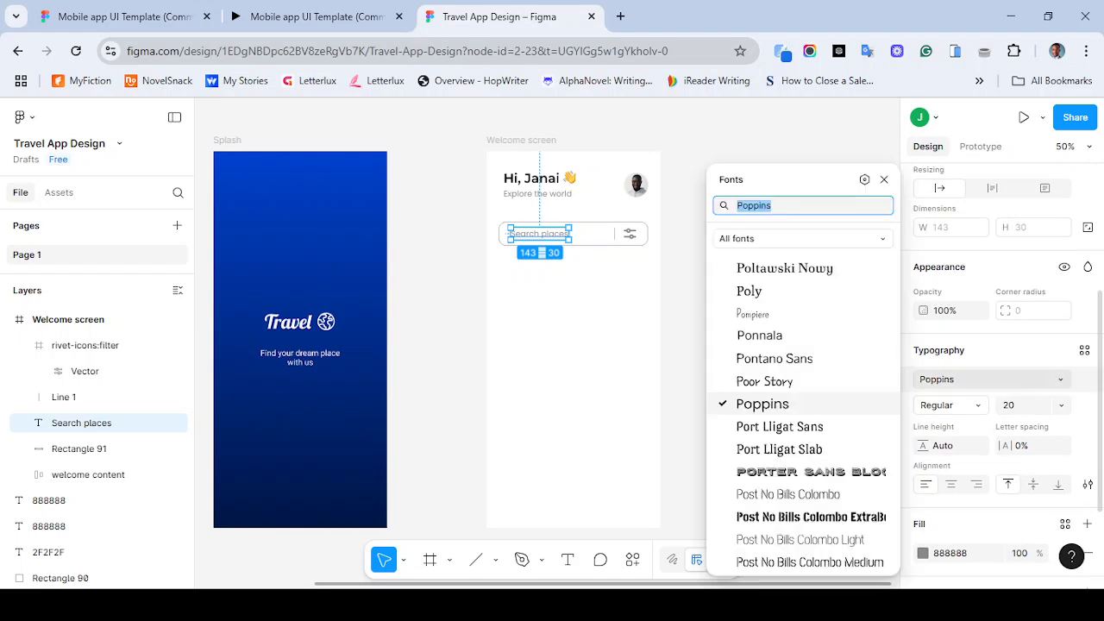
{"action": "type", "text": "robo"}
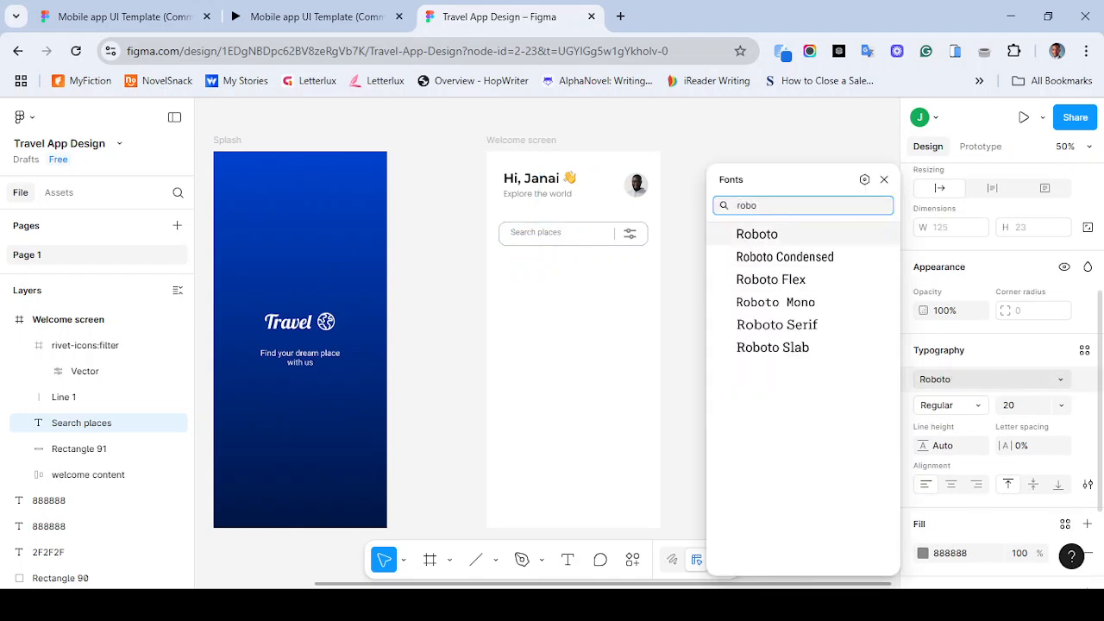
{"action": "key", "text": "Return"}
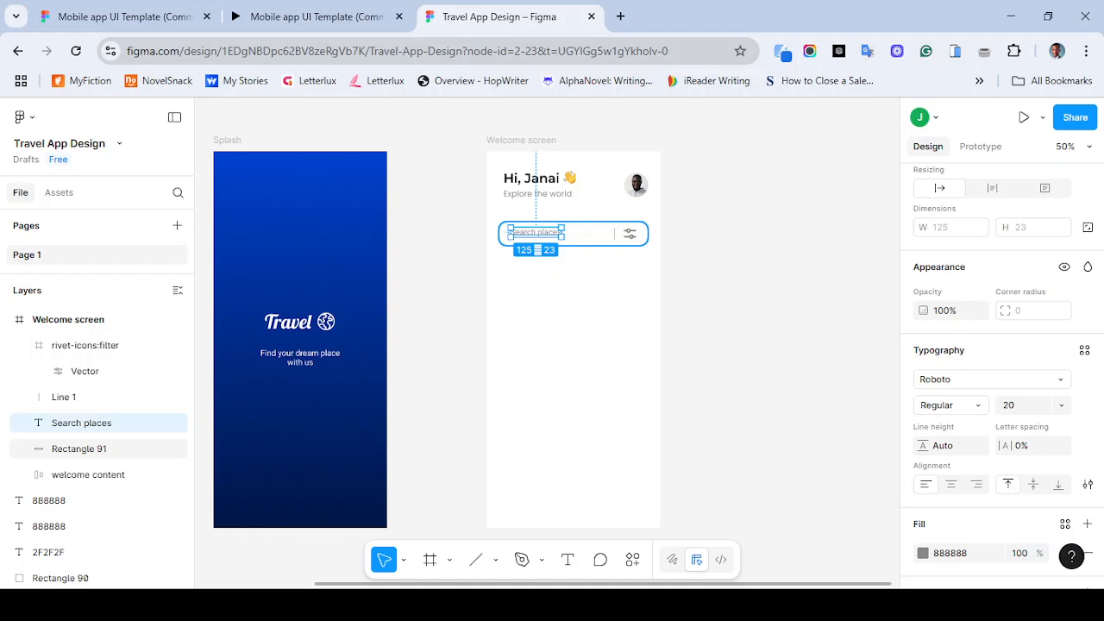
- Compare the search bar with the reference prototype
{"action": "left_click", "coordinate": [78, 449], "text": "shift"}
{"action": "scroll", "coordinate": [1000, 362], "scroll_direction": "up", "scroll_amount": 3}
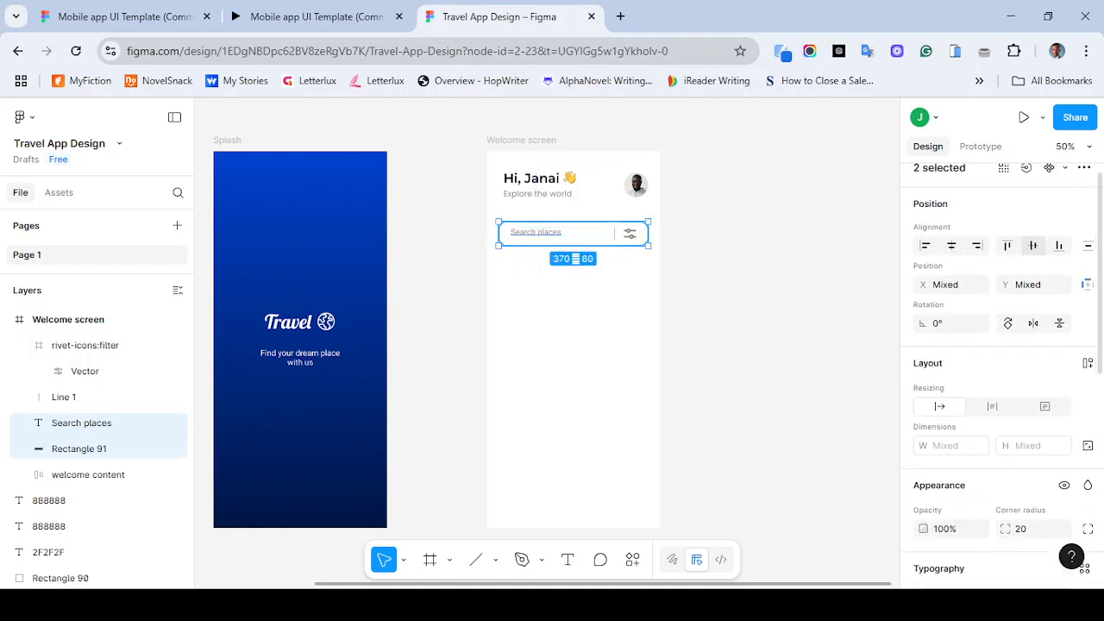
{"action": "key", "text": "Escape"}
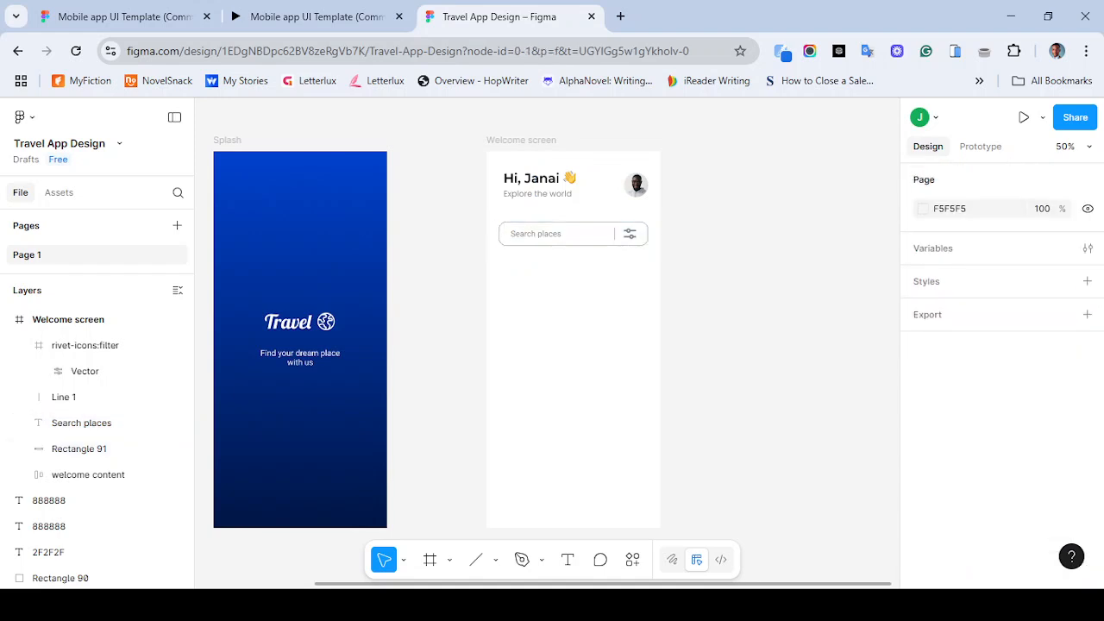
{"action": "key", "text": "ctrl+Page_Up"}
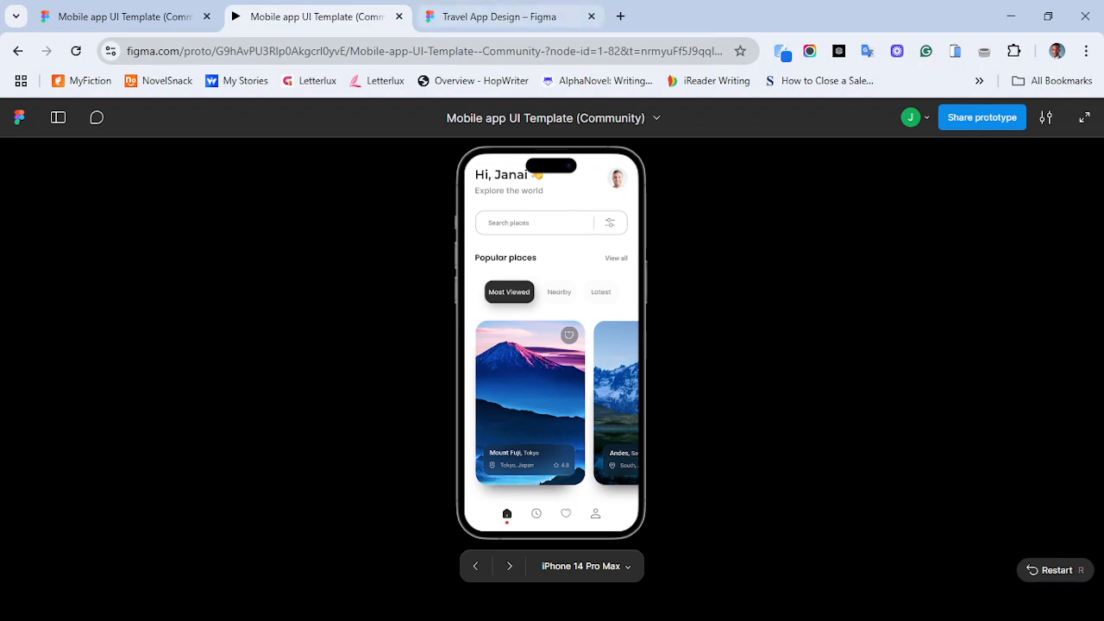
{"action": "key", "text": "ctrl+Page_Down"}
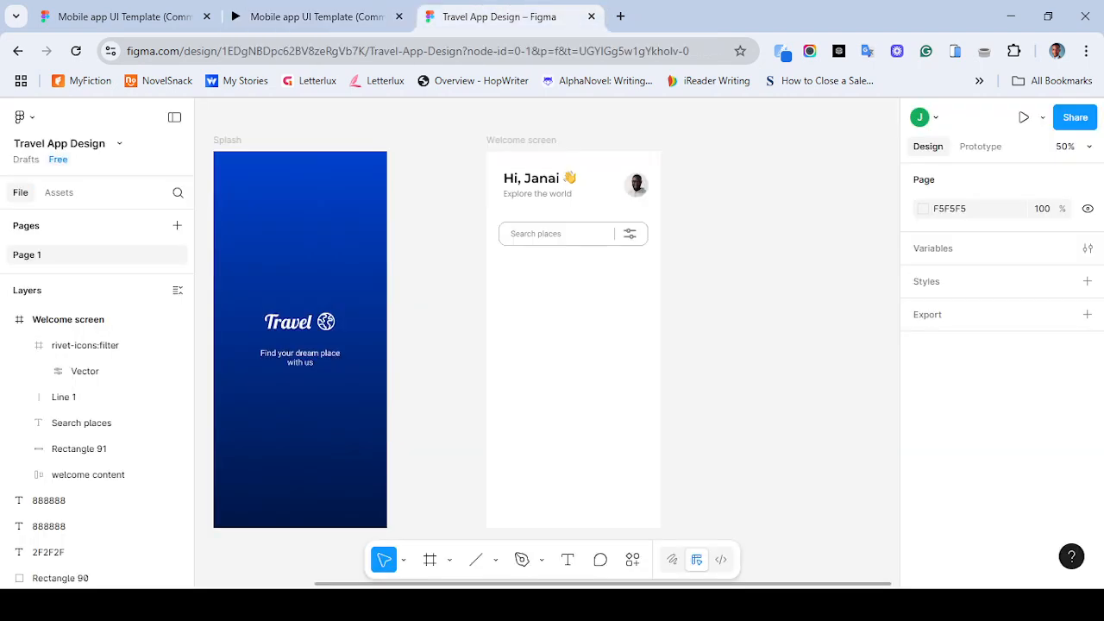
{"action": "key", "text": "ctrl+Page_Up"}
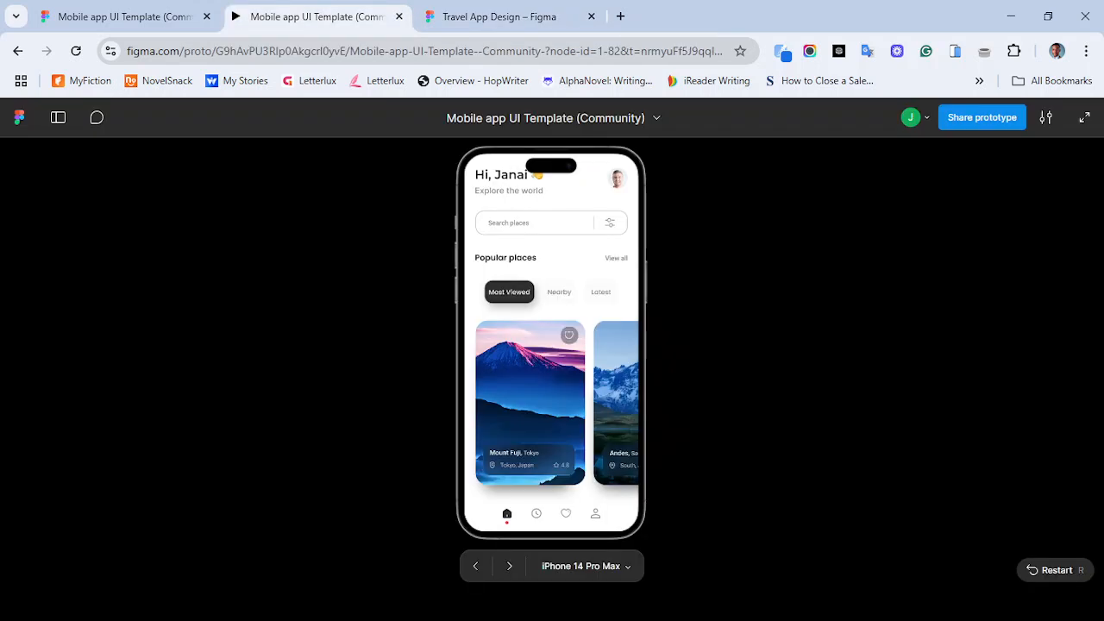
{"action": "key", "text": "ctrl+Page_Down"}
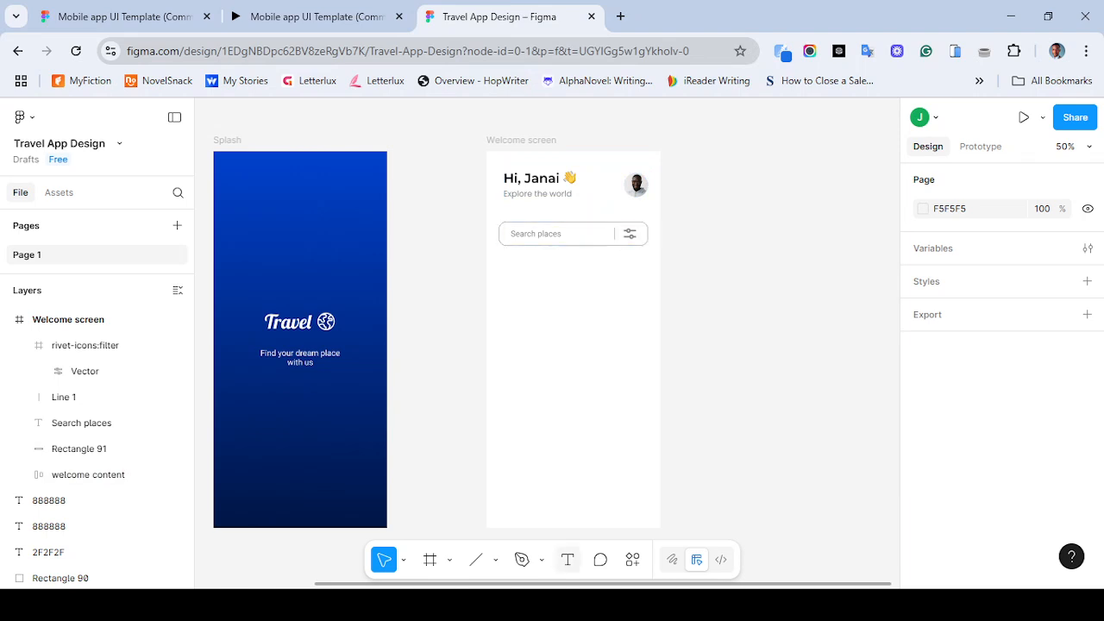
- Add a "Popular places" text label below the search bar on the Welcome screen
{"action": "key", "text": "t"}
{"action": "left_click", "coordinate": [514, 283]}
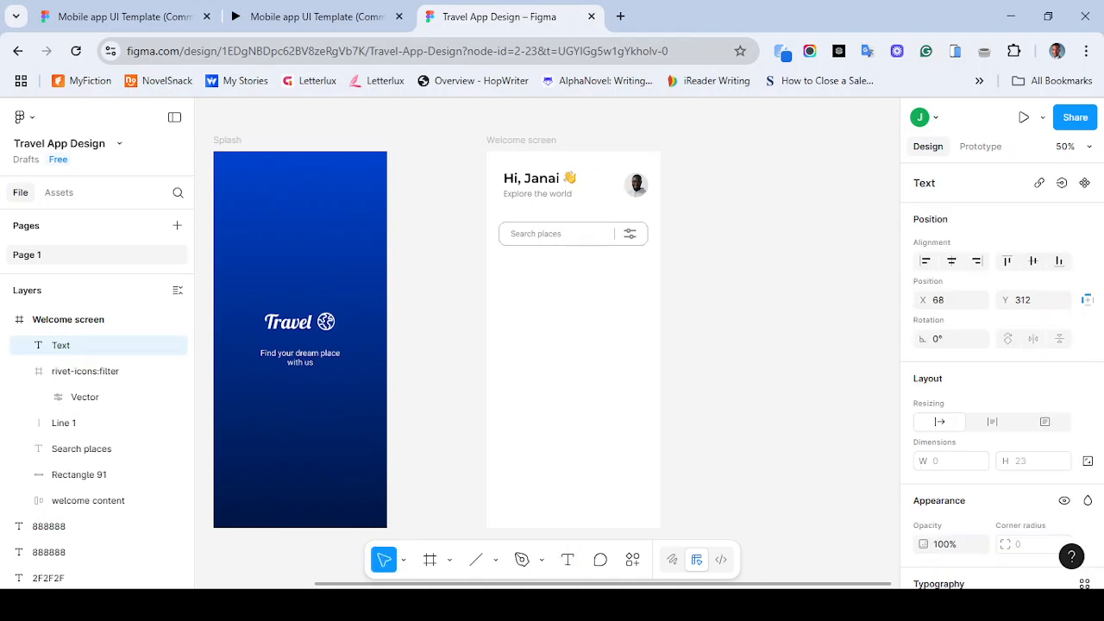
{"action": "type", "text": "Popular places"}
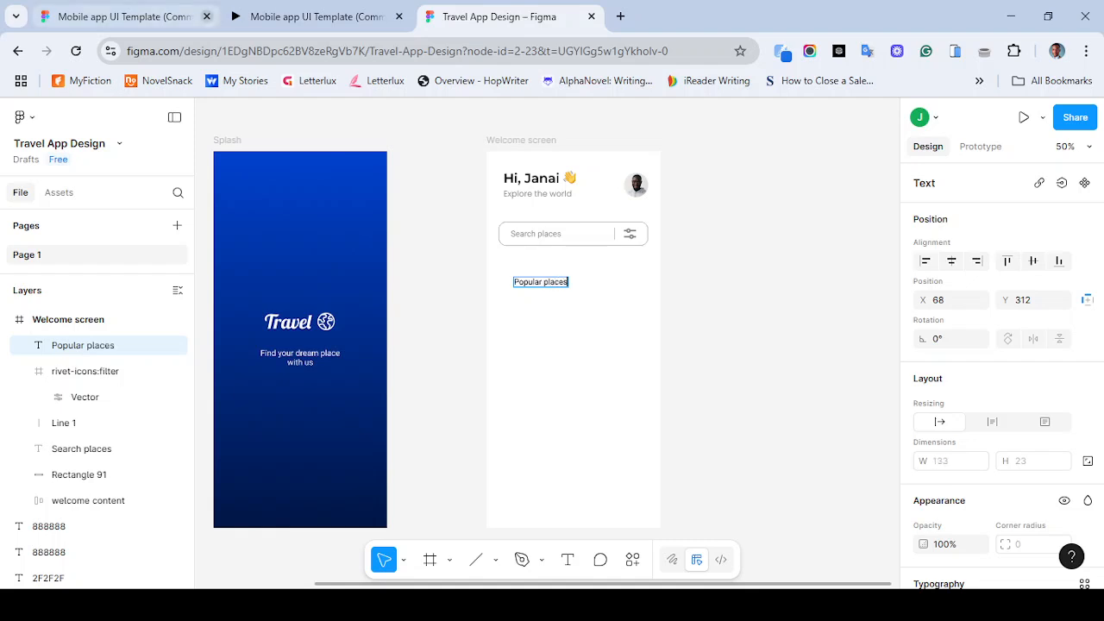
- Review the Popular places section of the reference prototype
{"action": "left_click", "coordinate": [315, 17]}
{"action": "left_click", "coordinate": [501, 16]}
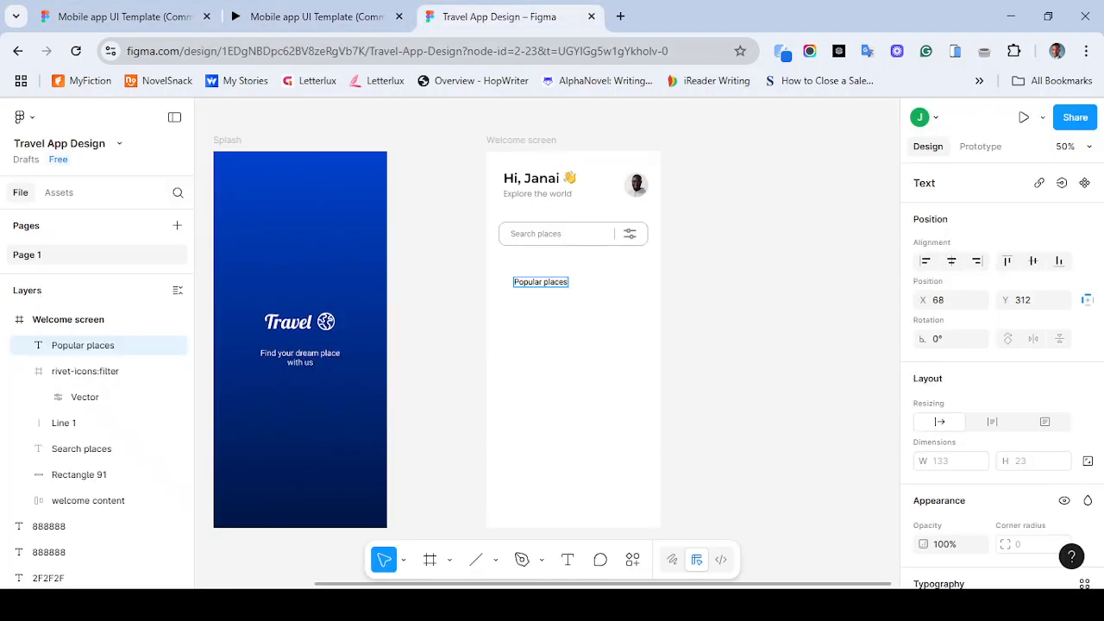
{"action": "left_click", "coordinate": [315, 16]}
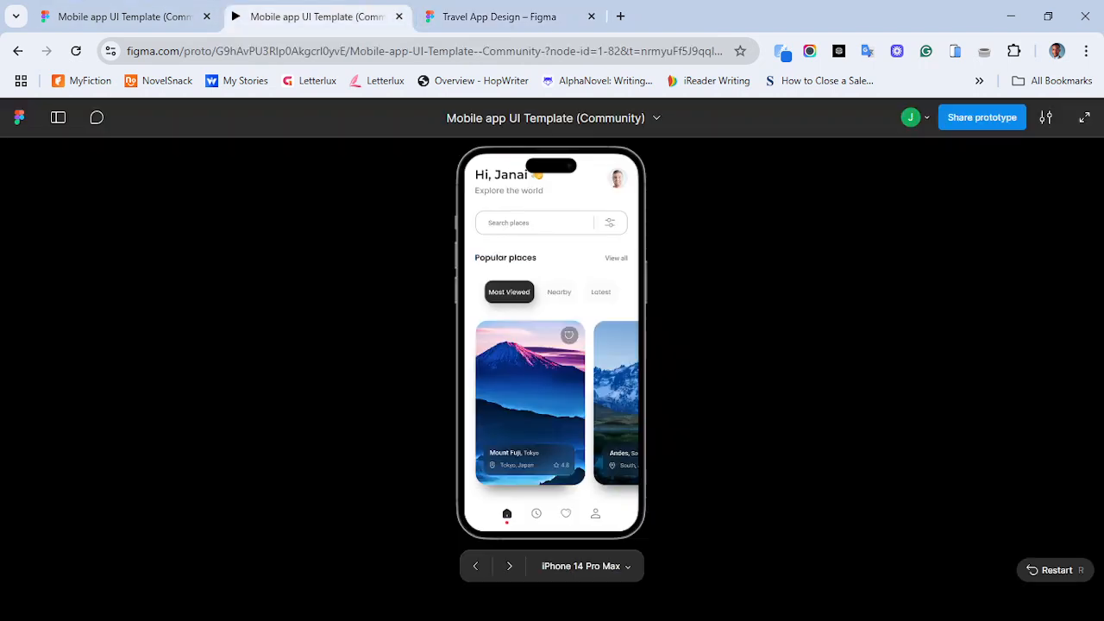
{"action": "key", "text": "r"}
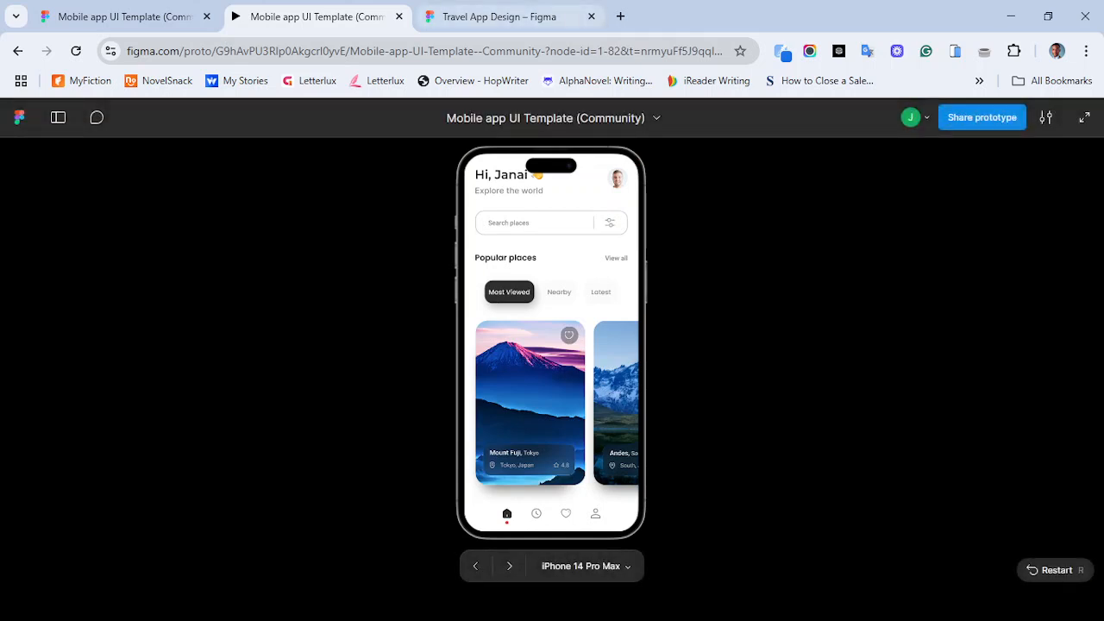
- Set the splash screen tagline text's letter case to Title case
{"action": "left_click", "coordinate": [499, 16]}
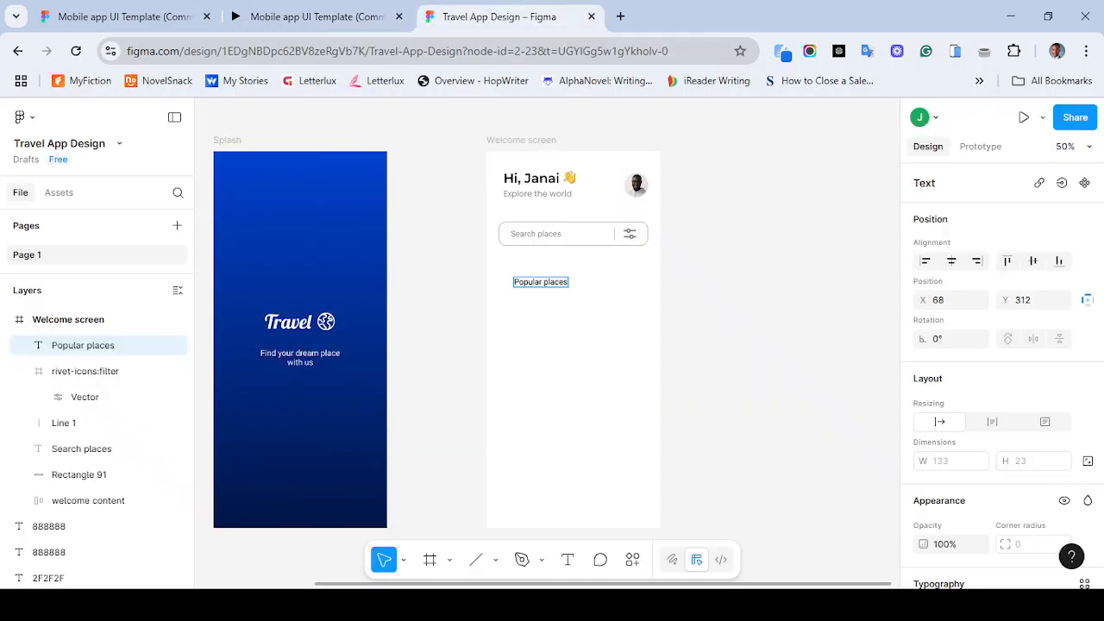
{"action": "key", "text": "Escape"}
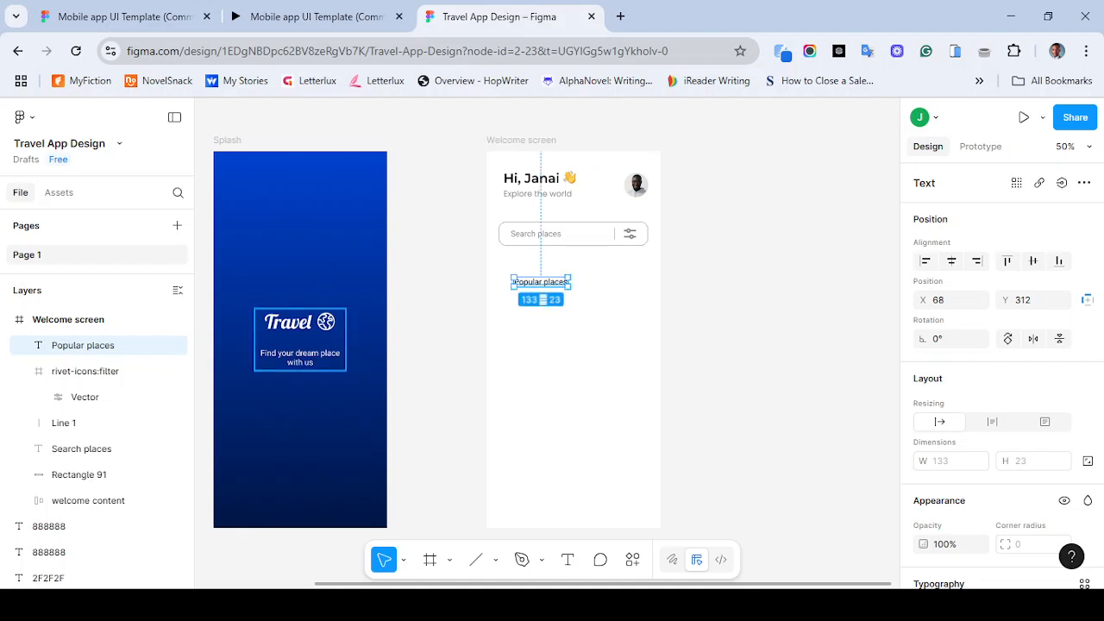
{"action": "left_click", "coordinate": [299, 354]}
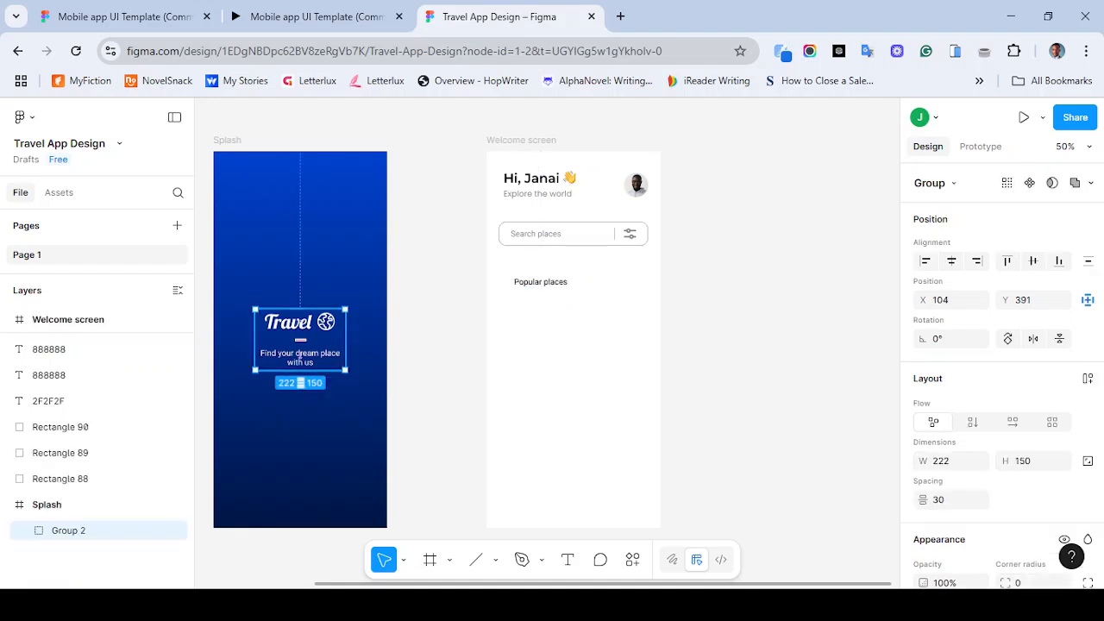
{"action": "double_click", "coordinate": [300, 353]}
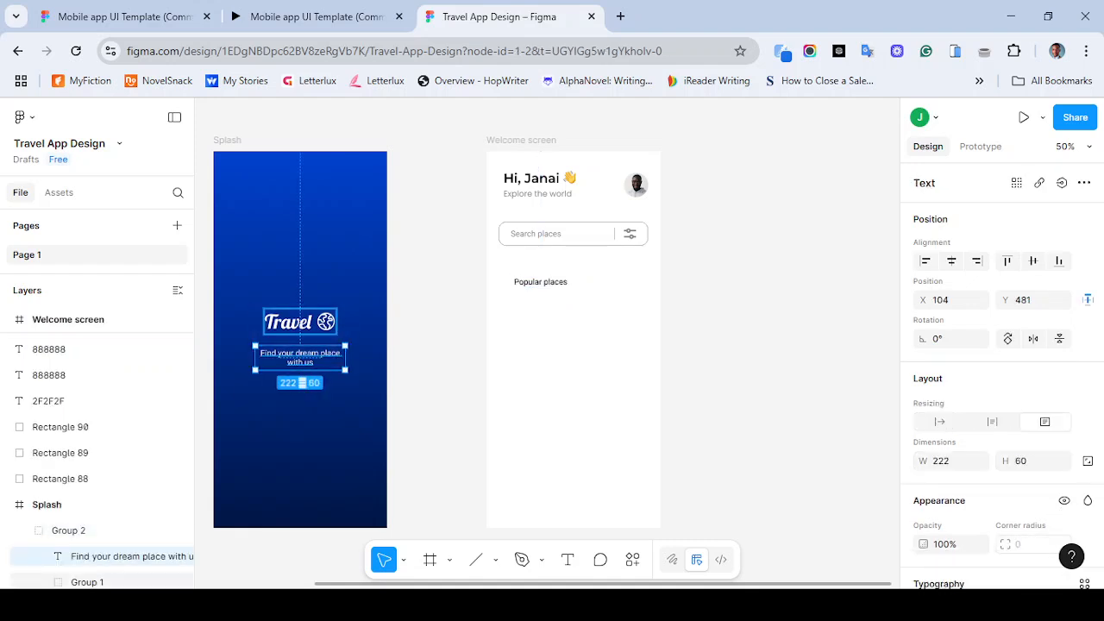
{"action": "scroll", "coordinate": [1000, 376], "scroll_direction": "down", "scroll_amount": 5}
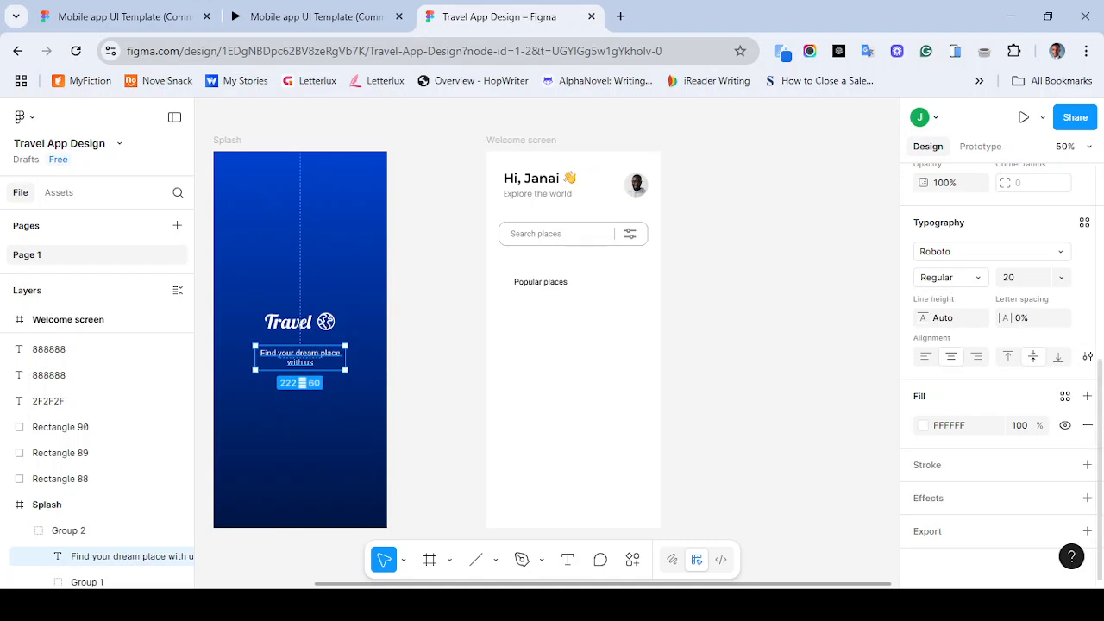
{"action": "scroll", "coordinate": [1001, 371], "scroll_direction": "up", "scroll_amount": 3}
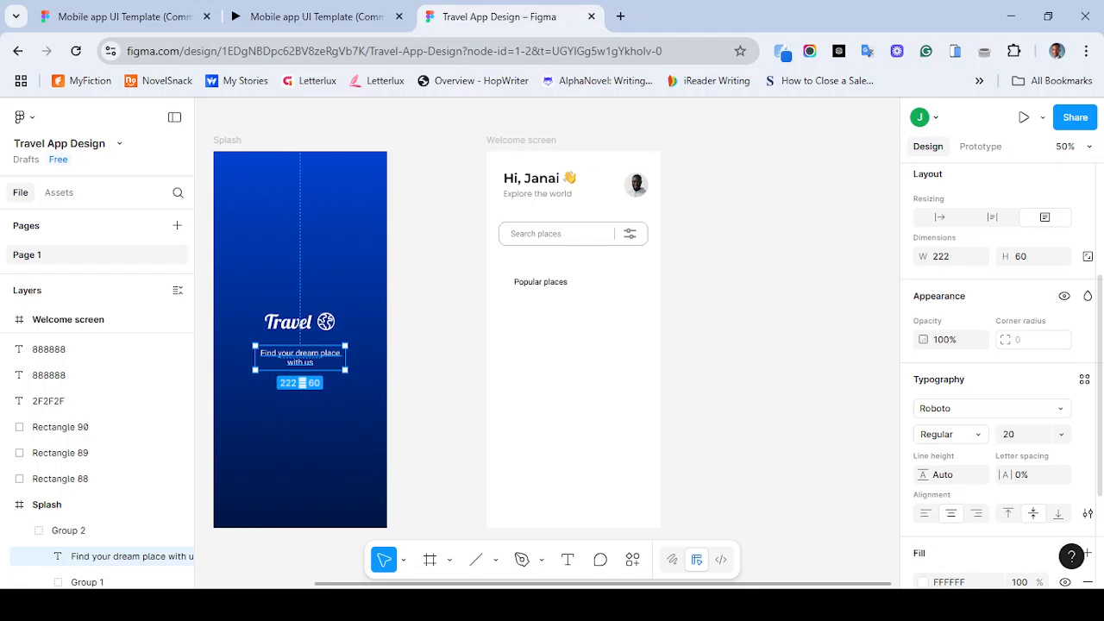
{"action": "scroll", "coordinate": [1000, 371], "scroll_direction": "up", "scroll_amount": 2}
{"action": "scroll", "coordinate": [1000, 371], "scroll_direction": "down", "scroll_amount": 3}
{"action": "scroll", "coordinate": [1001, 370], "scroll_direction": "down", "scroll_amount": 1}
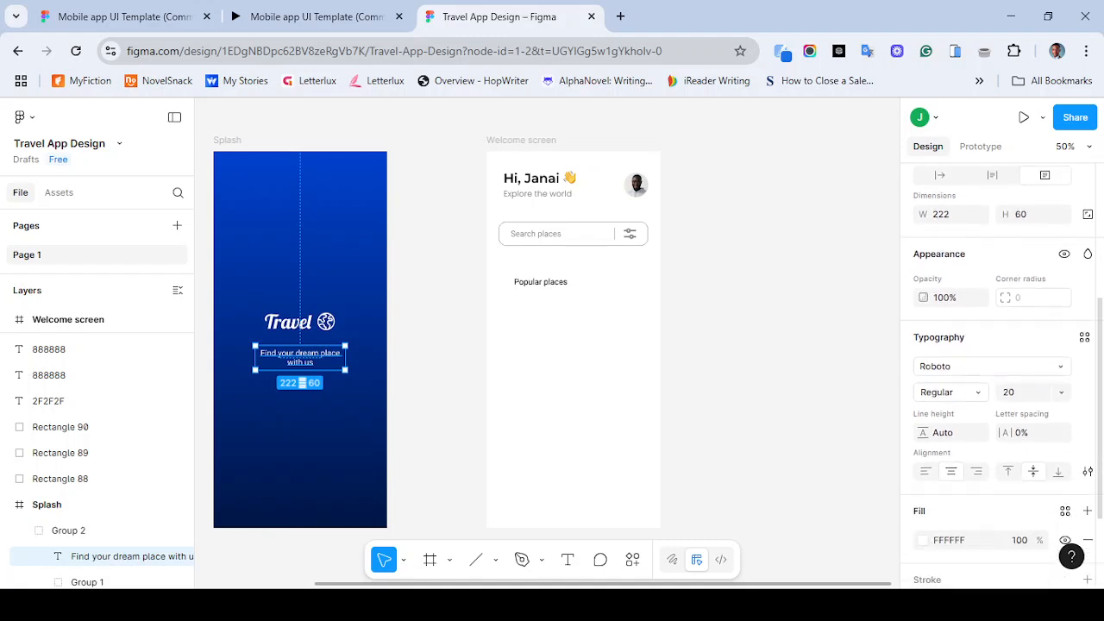
{"action": "left_click", "coordinate": [1085, 470]}
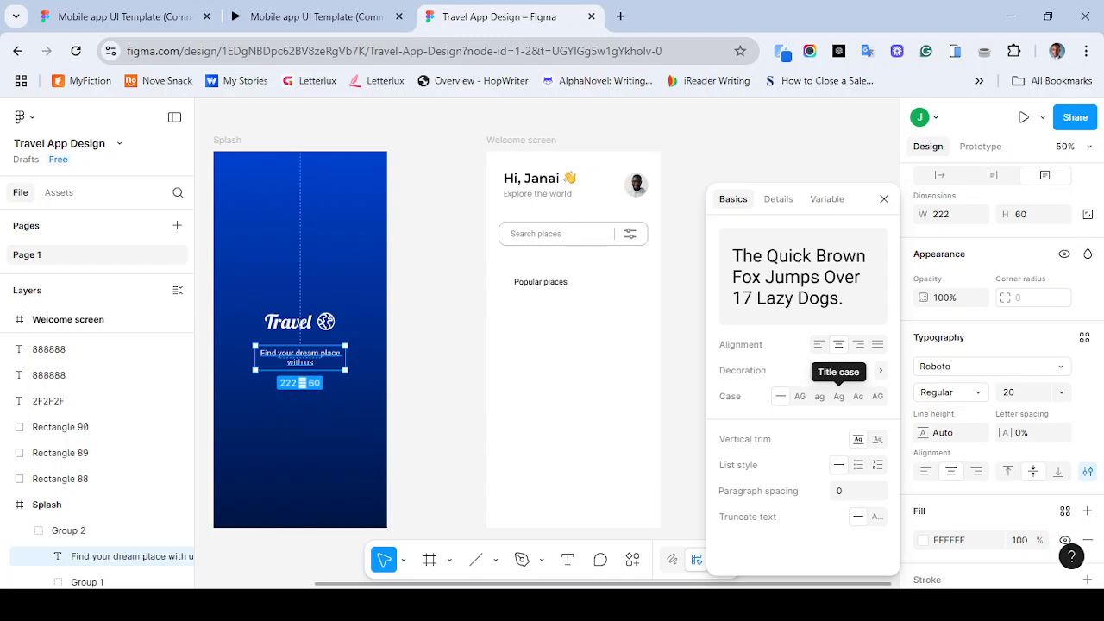
{"action": "left_click", "coordinate": [838, 396]}
{"action": "key", "text": "Escape"}
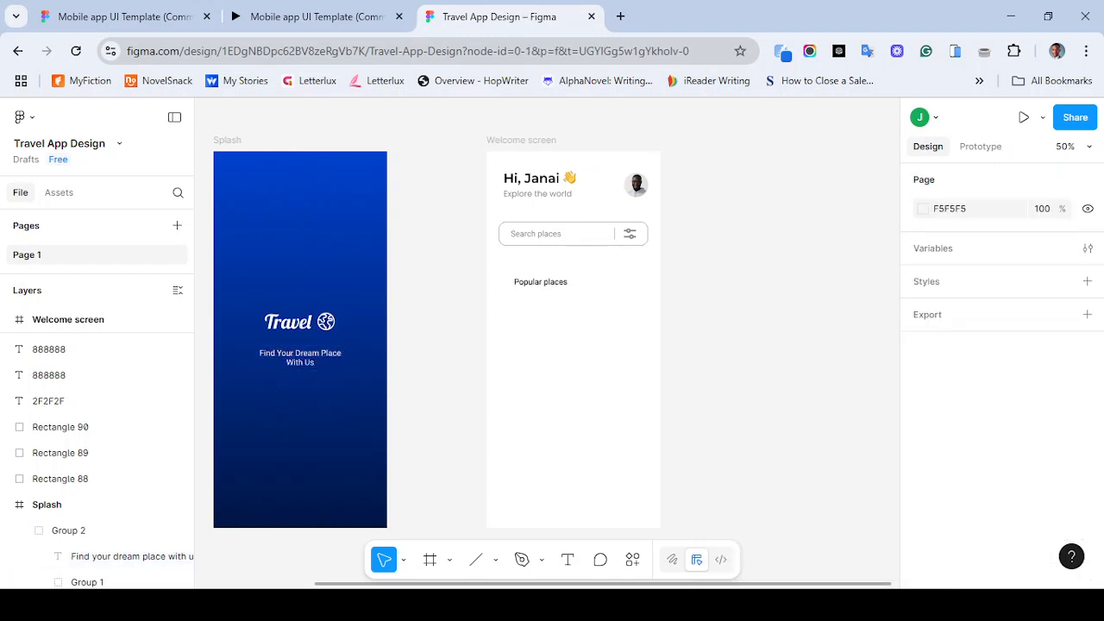
- Set the Popular places label's font weight to Bold
{"action": "left_click", "coordinate": [541, 283]}
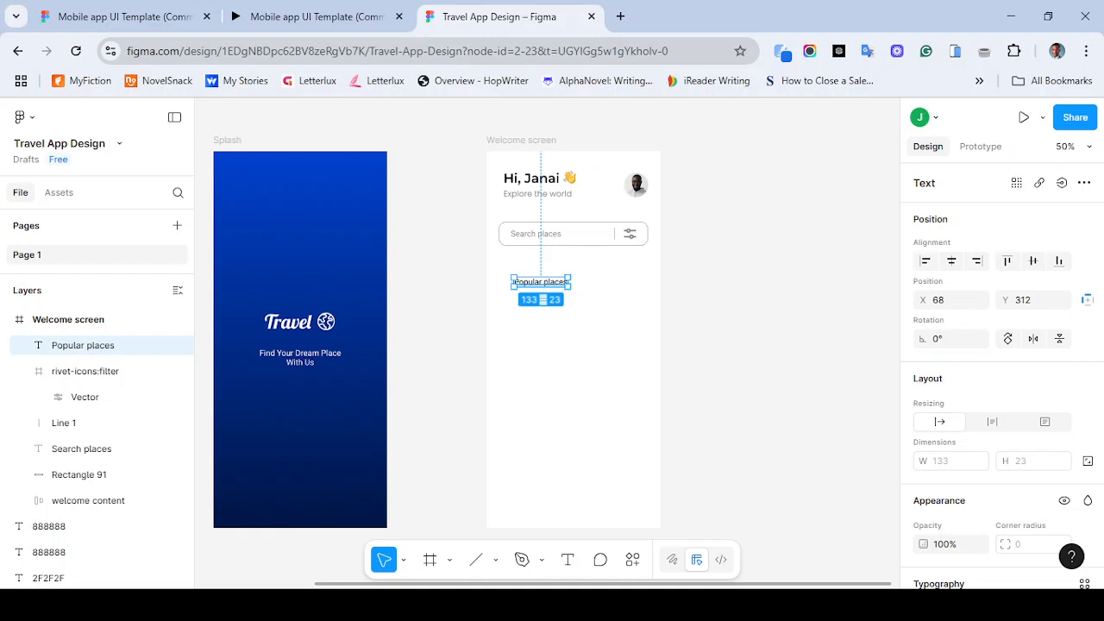
{"action": "scroll", "coordinate": [1000, 371], "scroll_direction": "down", "scroll_amount": 4}
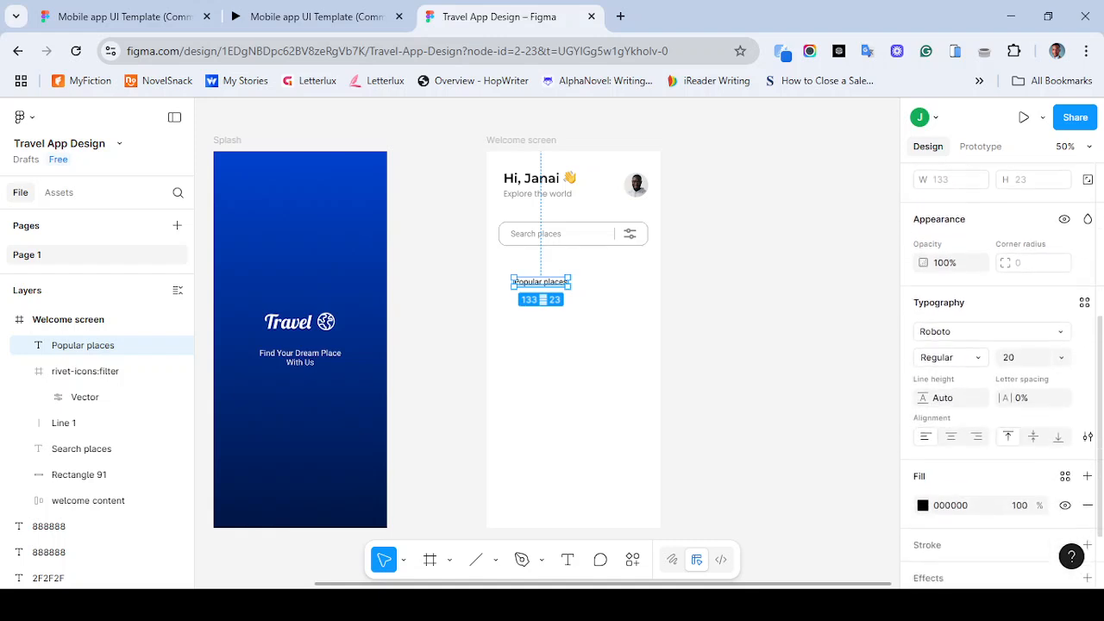
{"action": "scroll", "coordinate": [1001, 371], "scroll_direction": "down", "scroll_amount": 1}
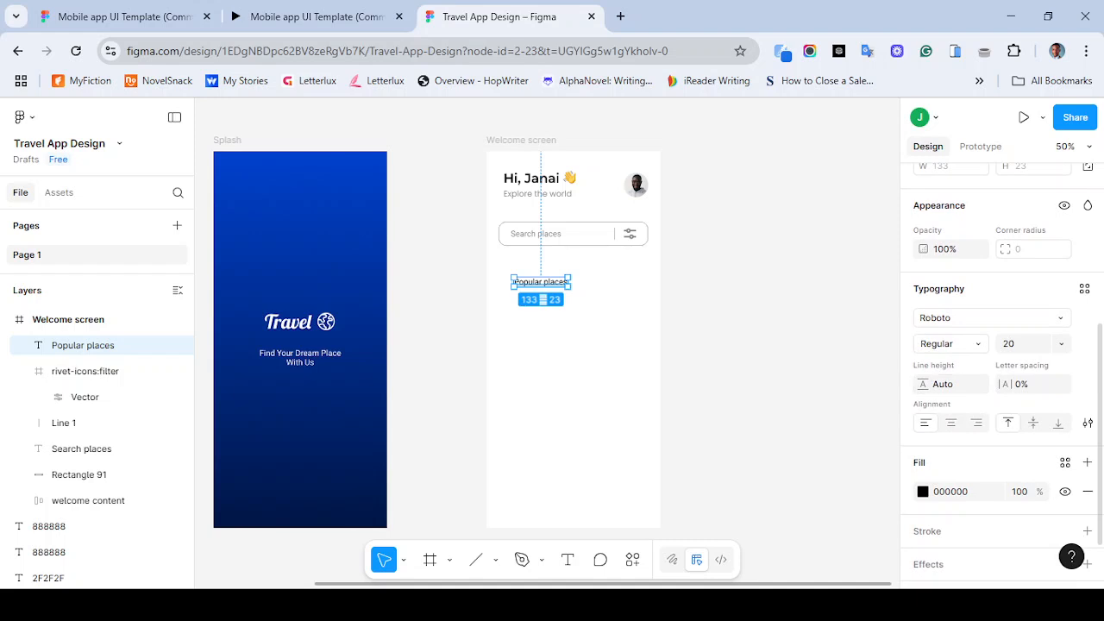
{"action": "left_click", "coordinate": [949, 344]}
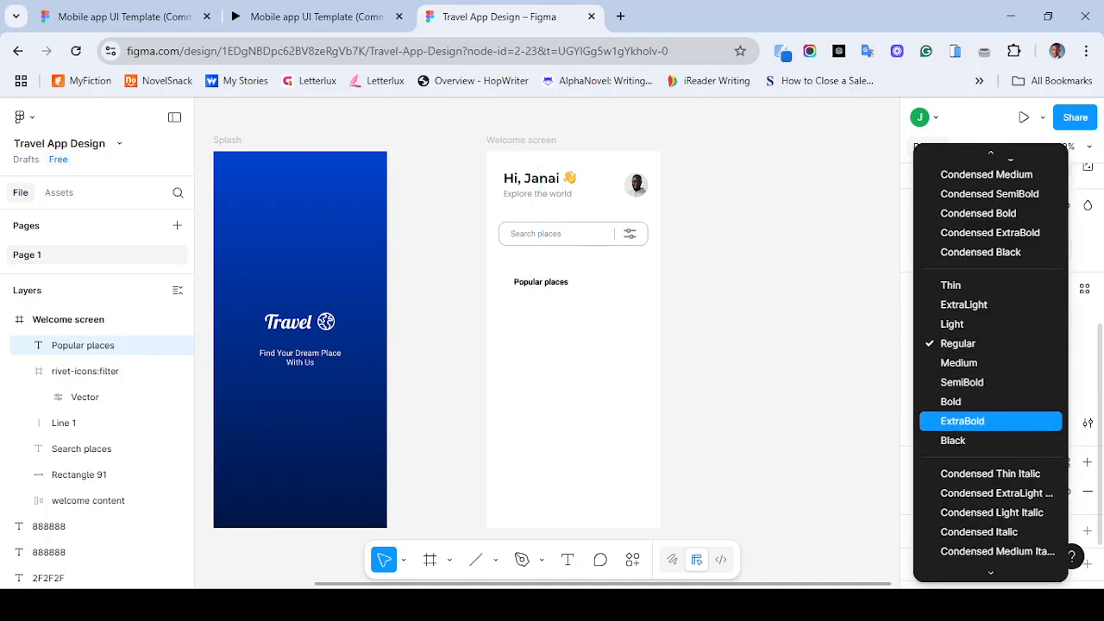
{"action": "left_click", "coordinate": [944, 401]}
{"action": "key", "text": "Escape"}
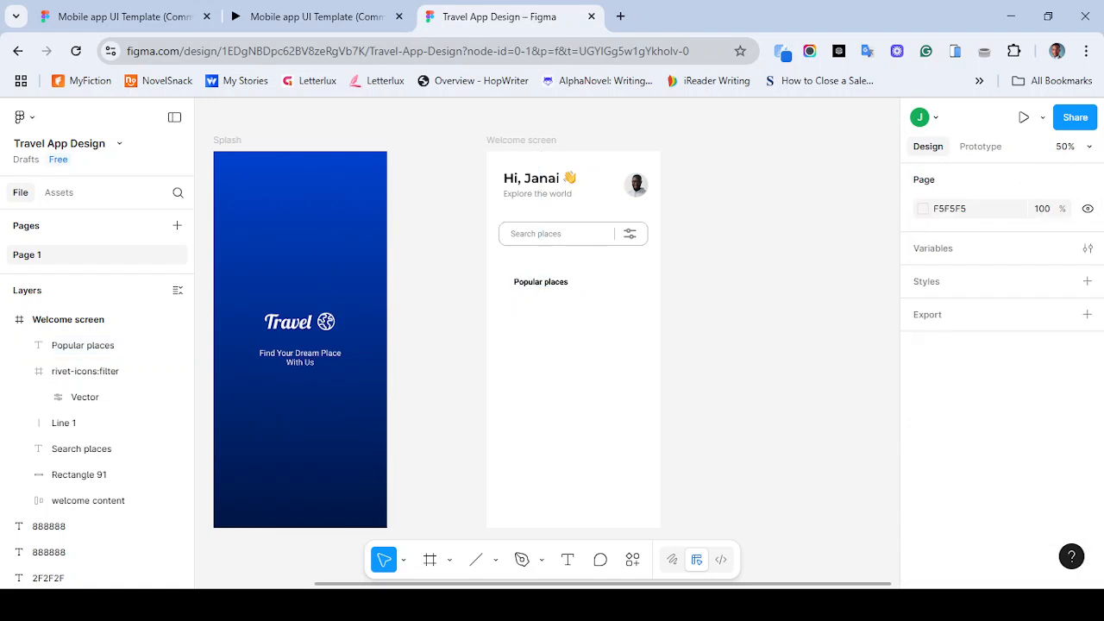
- Rename the splash screen's Group 2 layer to "spalsh content"
{"action": "left_click", "coordinate": [541, 282]}
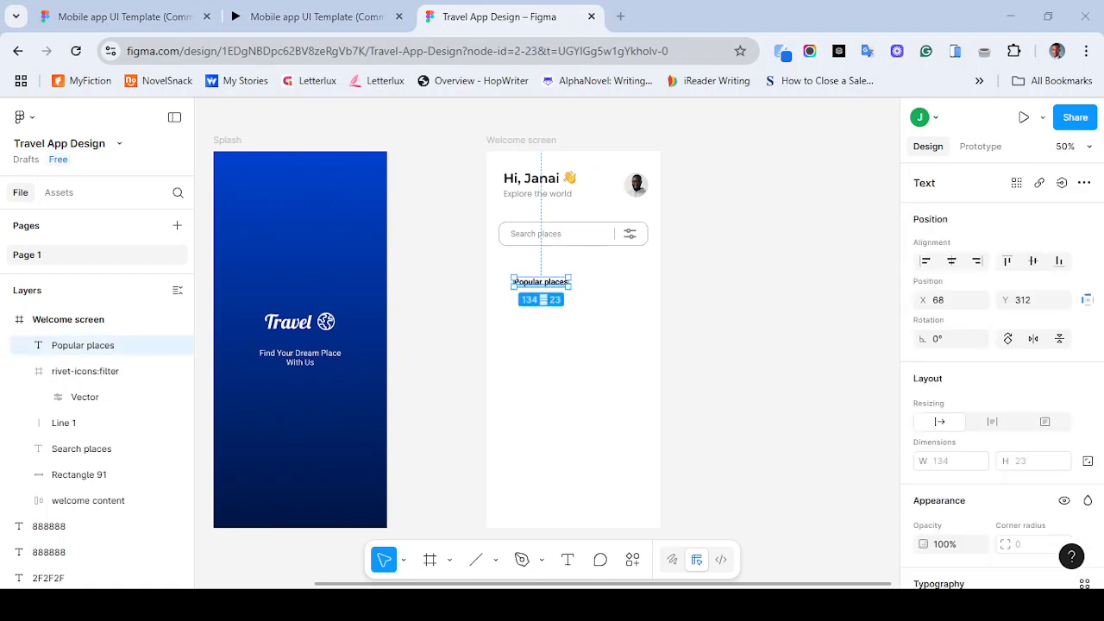
{"action": "left_click", "coordinate": [300, 356]}
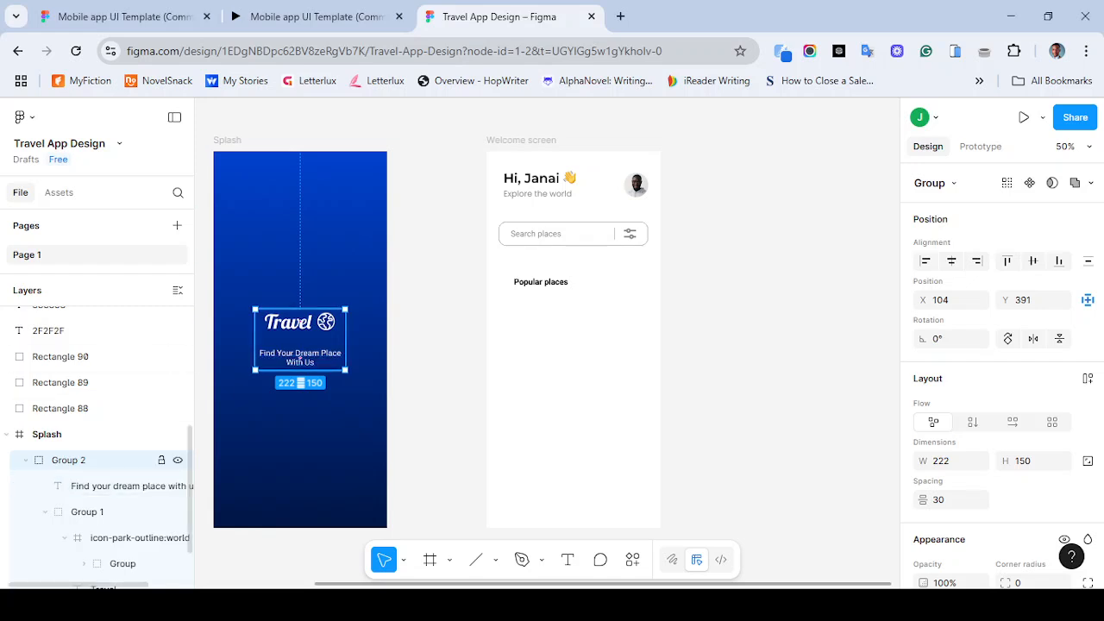
{"action": "key", "text": "ctrl+r"}
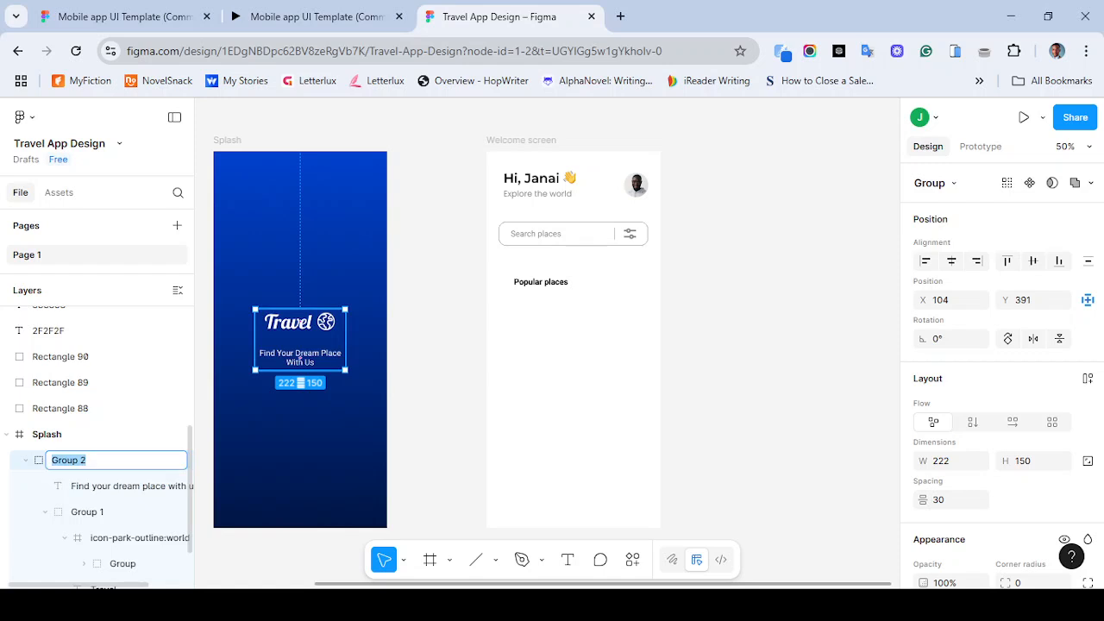
{"action": "type", "text": "spalsh tet"}
{"action": "key", "text": "BackSpace"}
{"action": "key", "text": "BackSpace"}
{"action": "key", "text": "BackSpace"}
{"action": "type", "text": "content"}
{"action": "key", "text": "Return"}
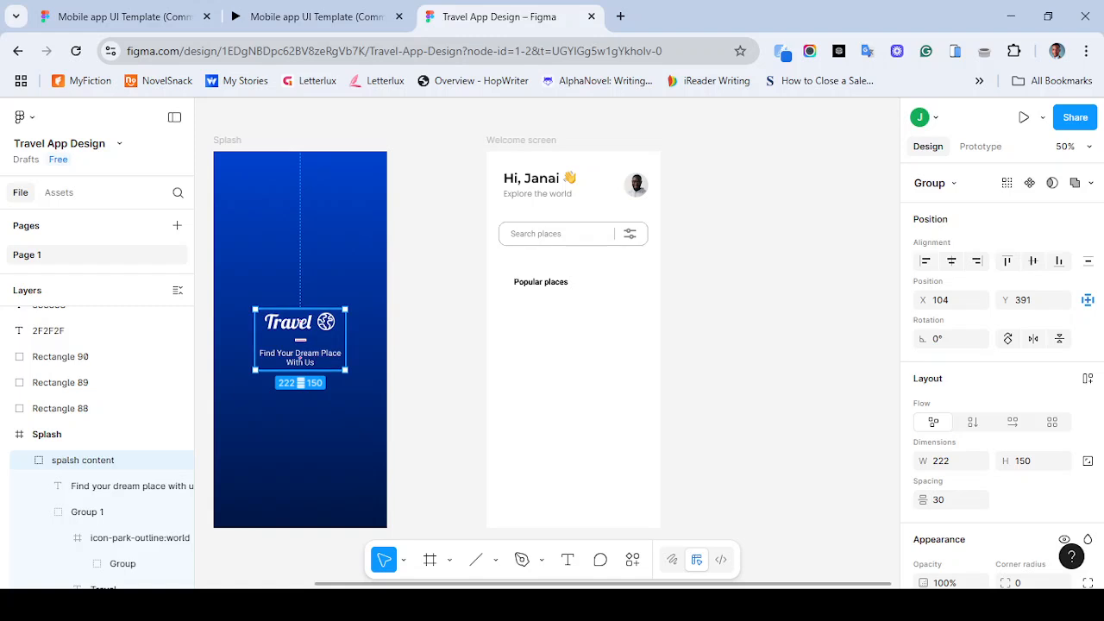
- Rename the splash screen's logo group (Group 1) to "logo"
{"action": "double_click", "coordinate": [299, 323]}
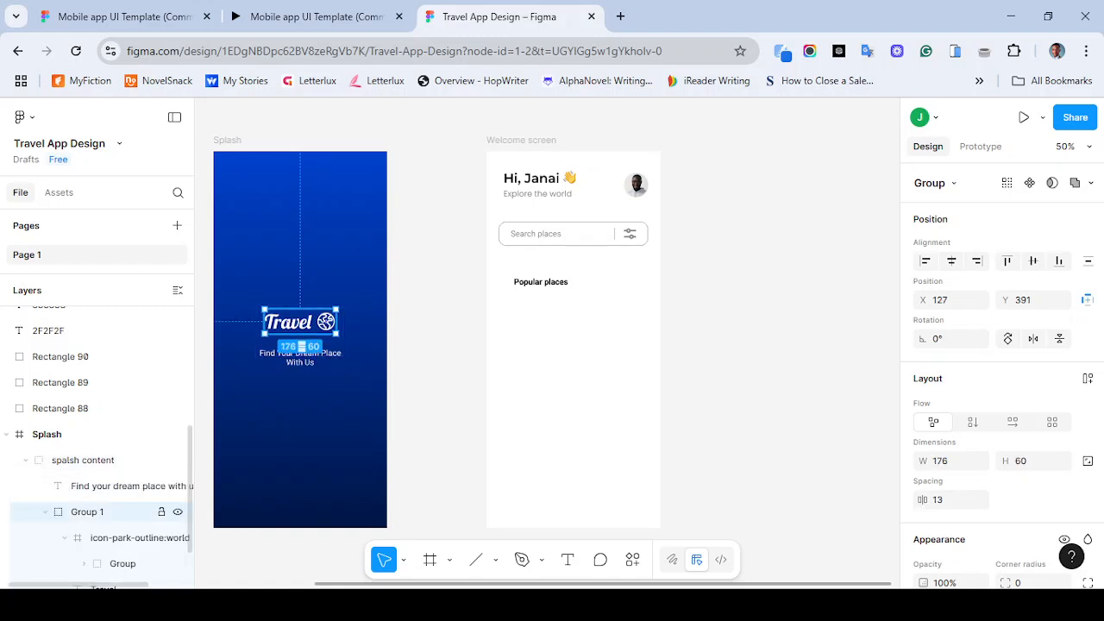
{"action": "double_click", "coordinate": [87, 511]}
{"action": "type", "text": "logo"}
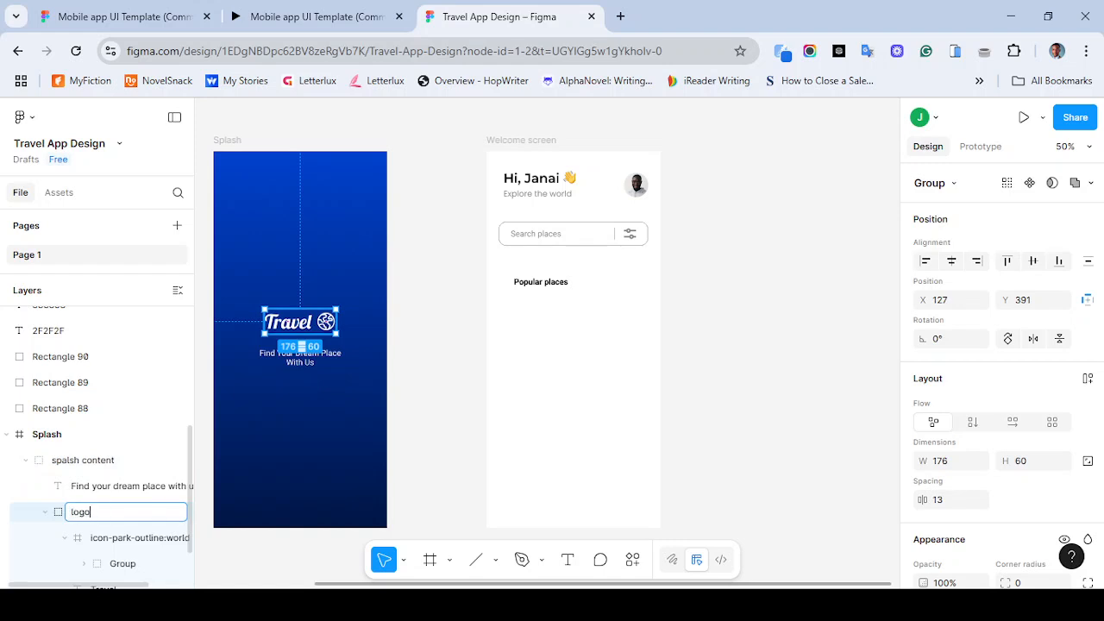
{"action": "key", "text": "Return"}
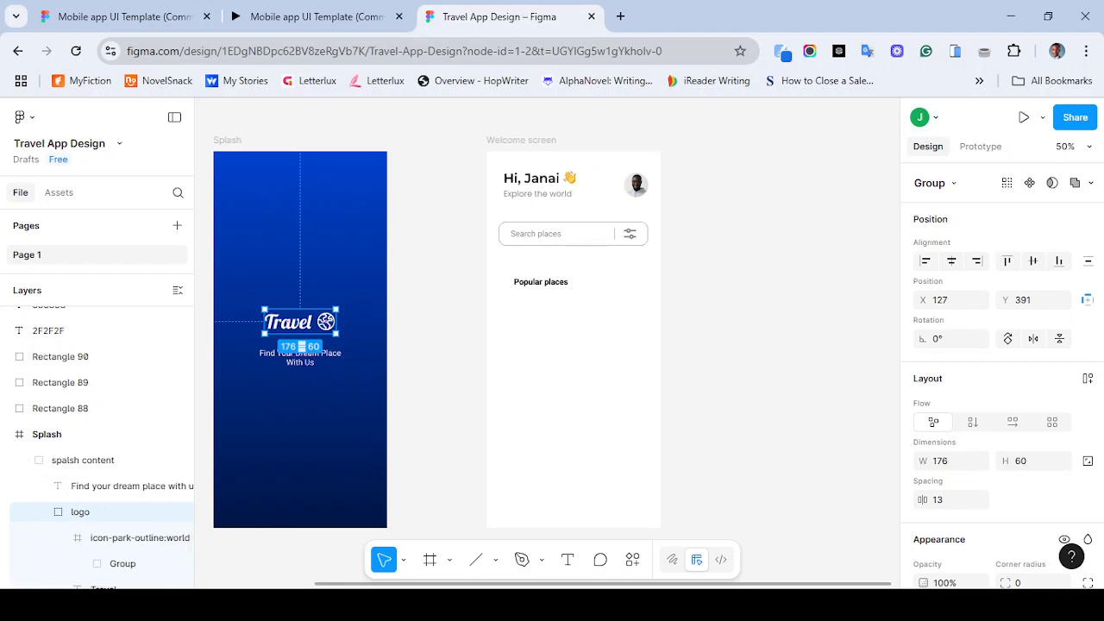
{"action": "key", "text": "Escape"}
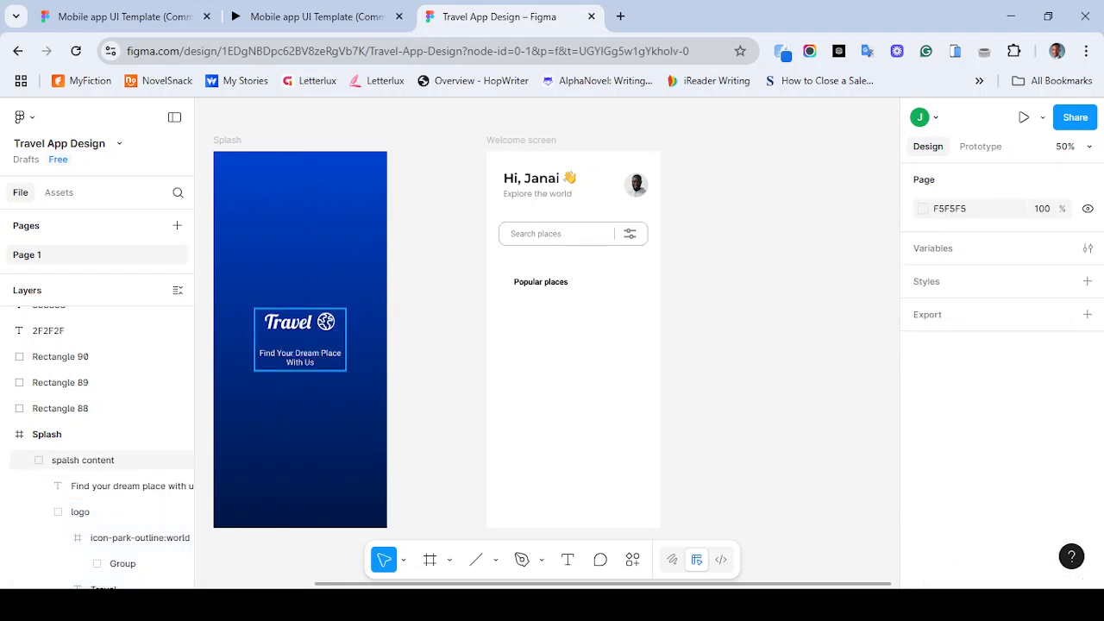
{"action": "left_click", "coordinate": [300, 340]}
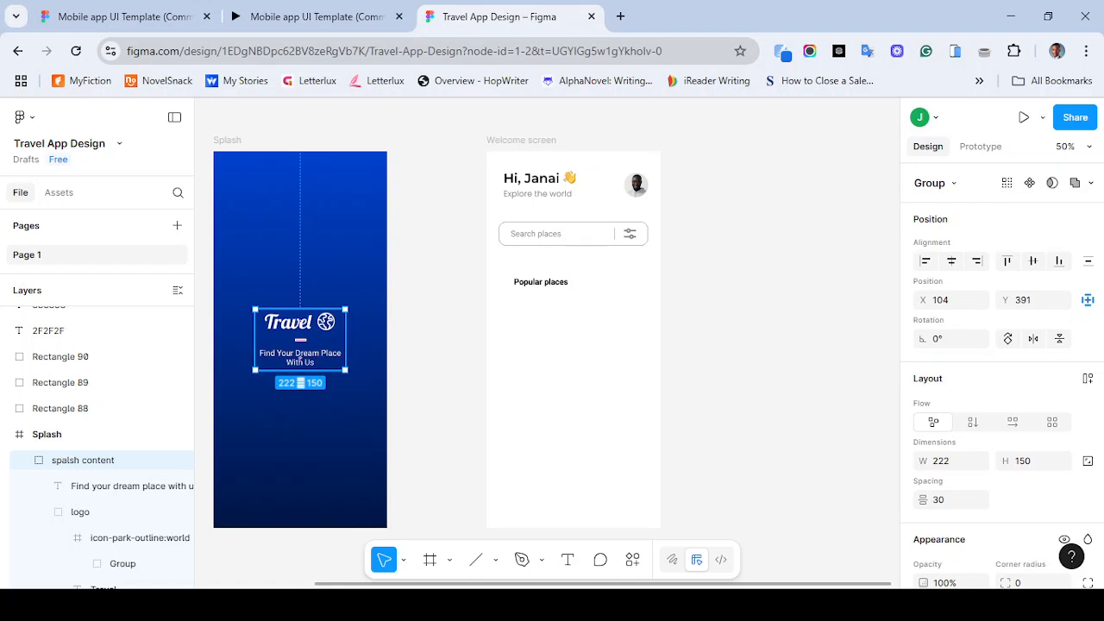
- Ungroup the splash content and wrap its layers in a vertical auto layout frame
{"action": "key", "text": "ctrl+shift+g"}
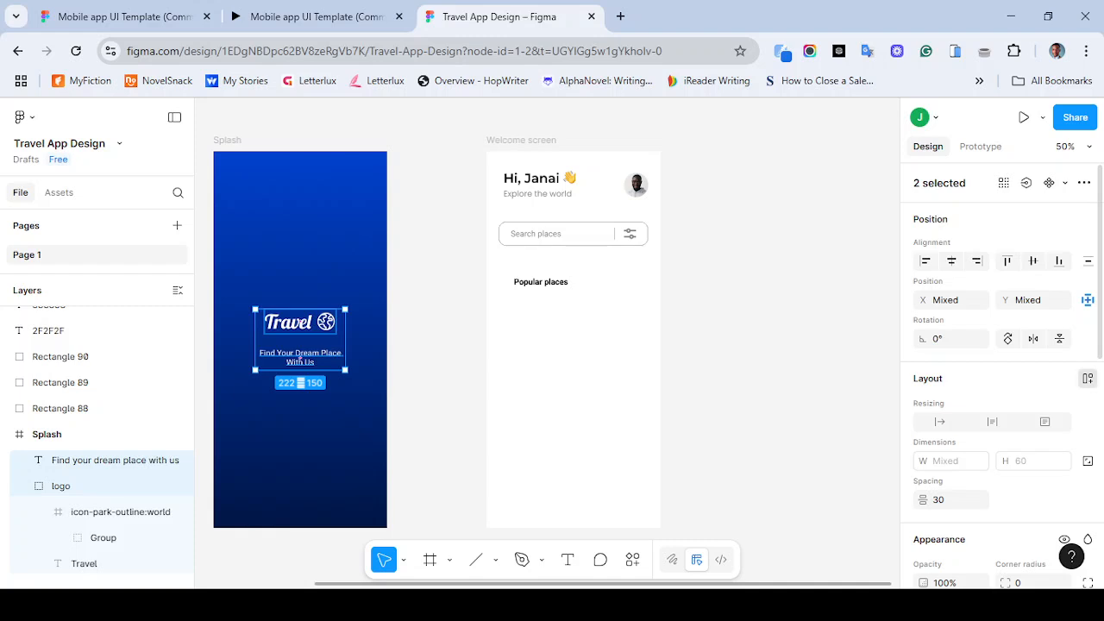
{"action": "key", "text": "shift+a"}
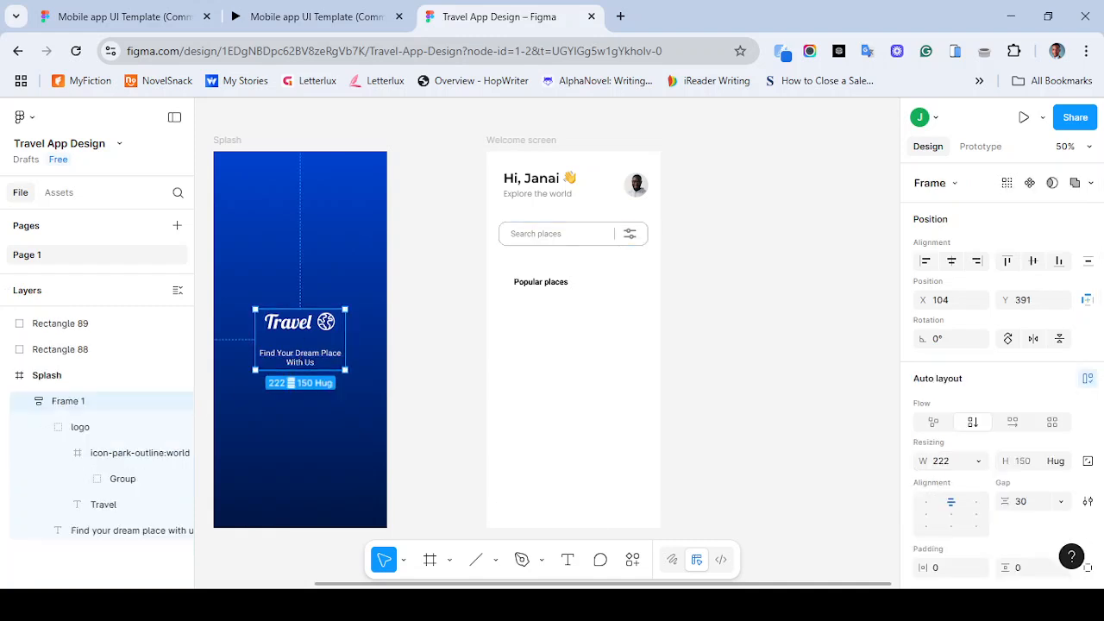
- Set the search bar placeholder text's font size to 16
{"action": "left_click", "coordinate": [536, 233]}
{"action": "scroll", "coordinate": [1000, 388], "scroll_direction": "down", "scroll_amount": 5}
{"action": "left_click", "coordinate": [1013, 380]}
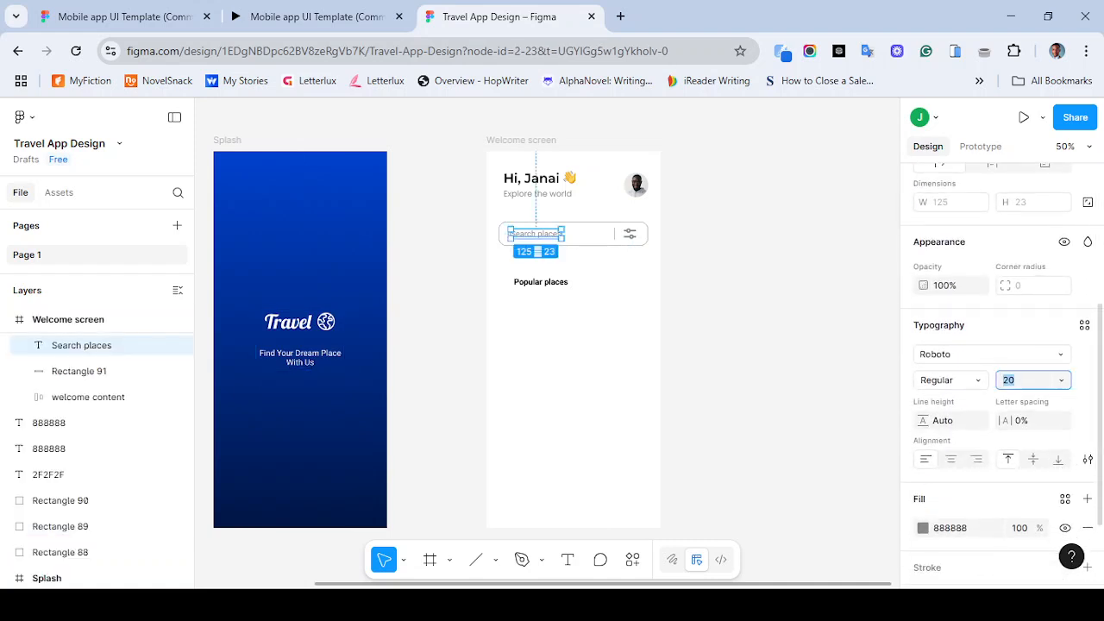
{"action": "type", "text": "16"}
{"action": "key", "text": "Return"}
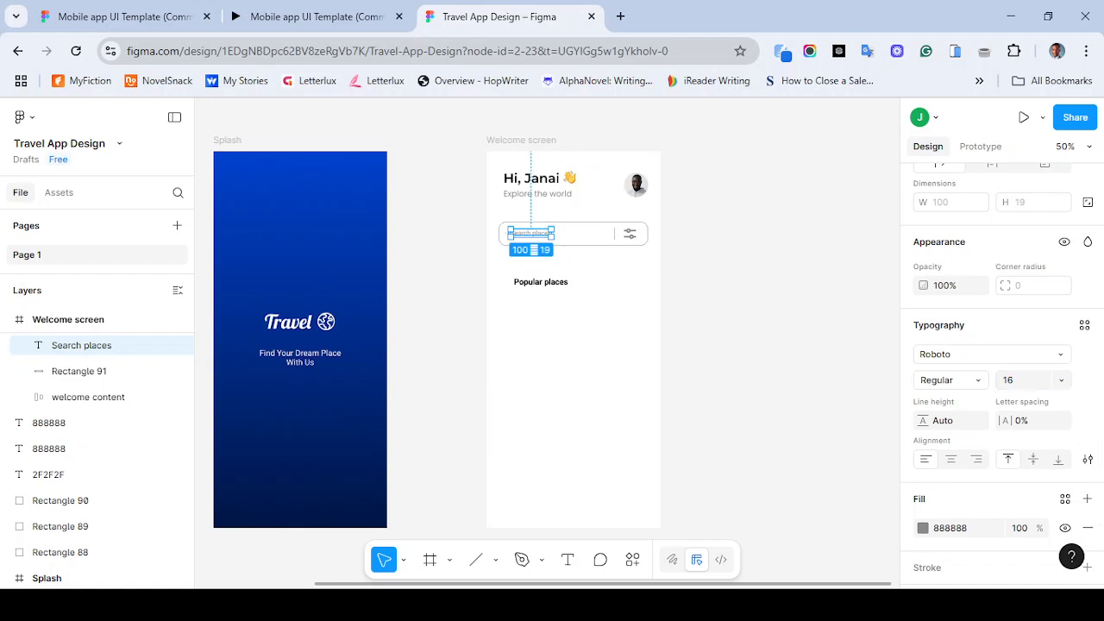
- Compare the search bar and filter icon with the reference prototype
{"action": "left_click", "coordinate": [79, 371], "text": "shift"}
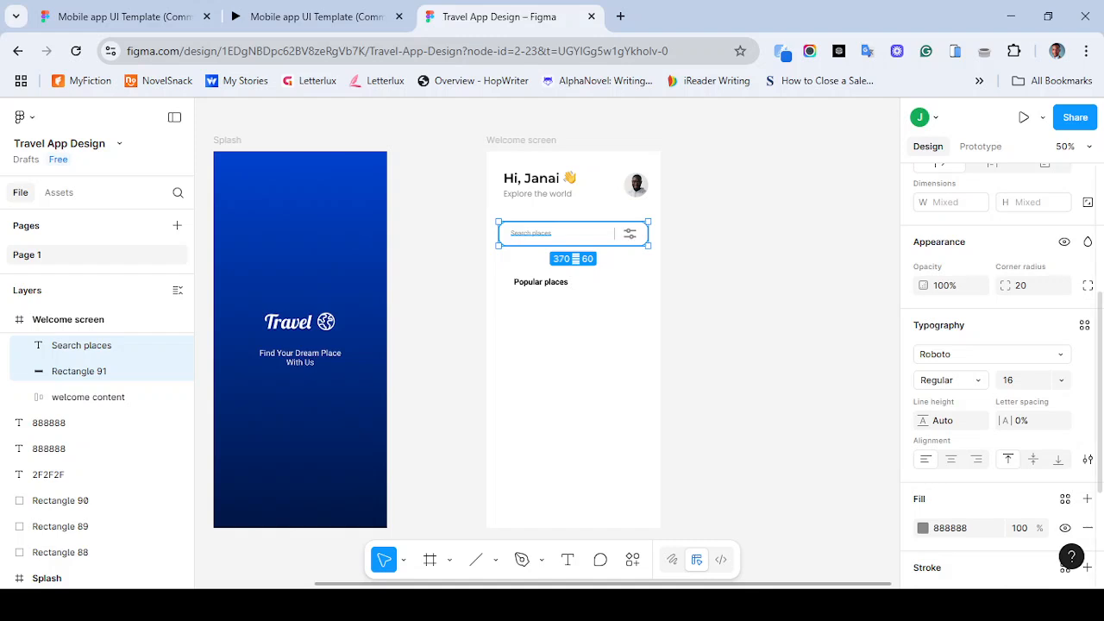
{"action": "scroll", "coordinate": [992, 345], "scroll_direction": "up", "scroll_amount": 5}
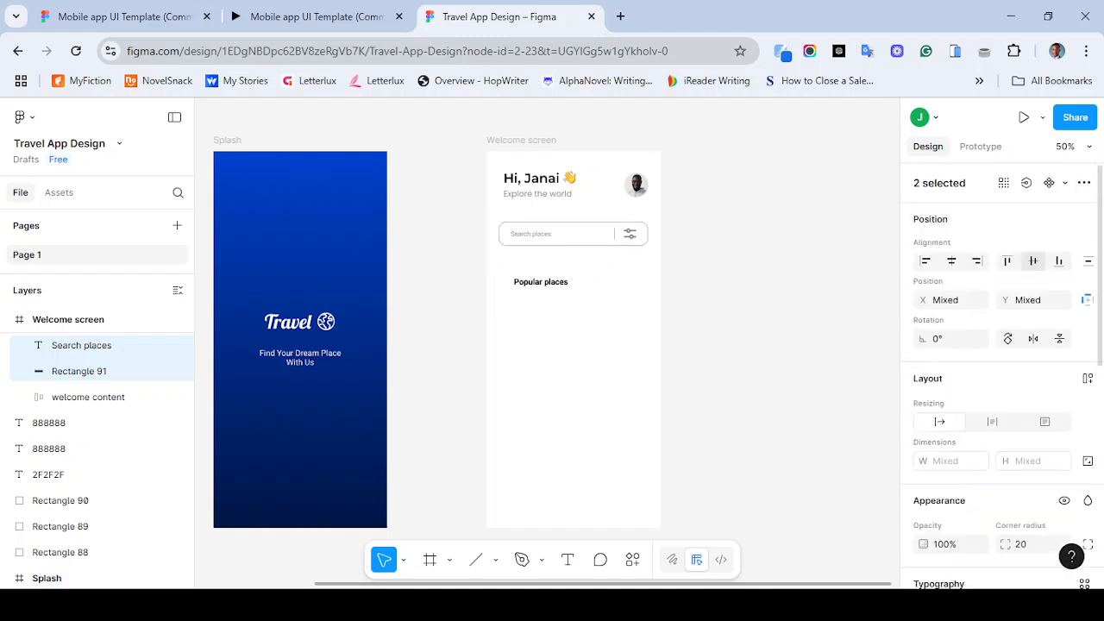
{"action": "left_click", "coordinate": [311, 16]}
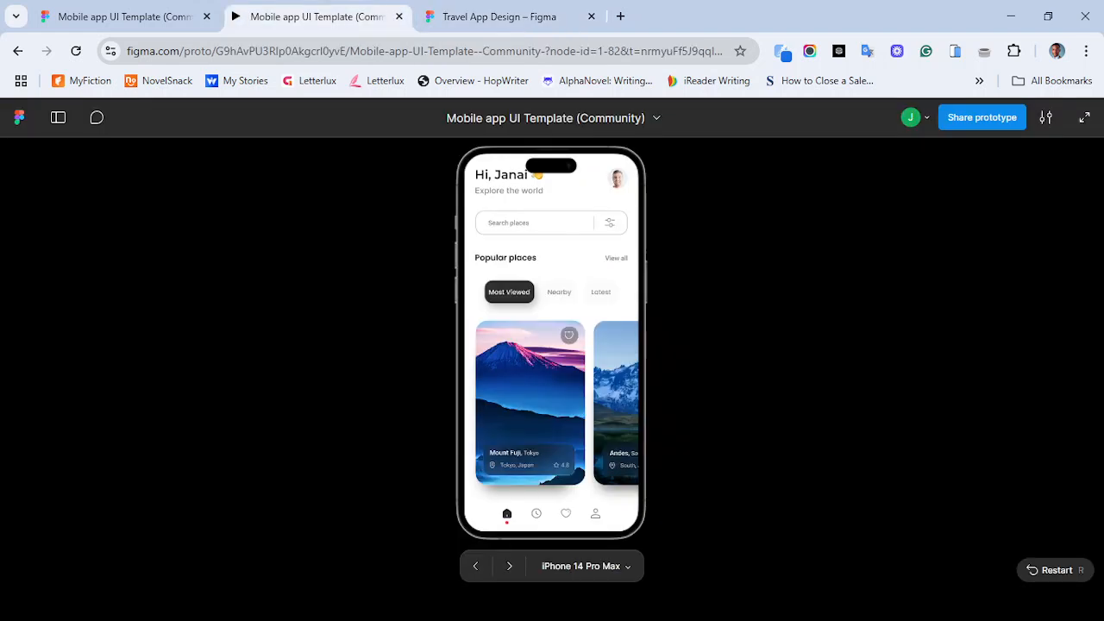
{"action": "left_click", "coordinate": [500, 17]}
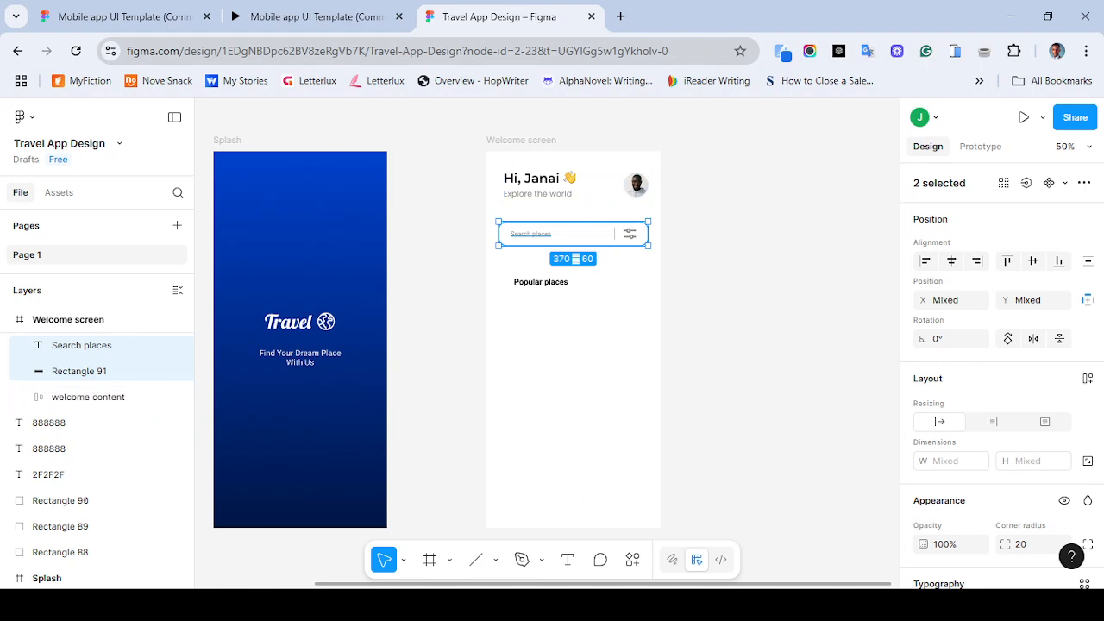
{"action": "left_click", "coordinate": [629, 234]}
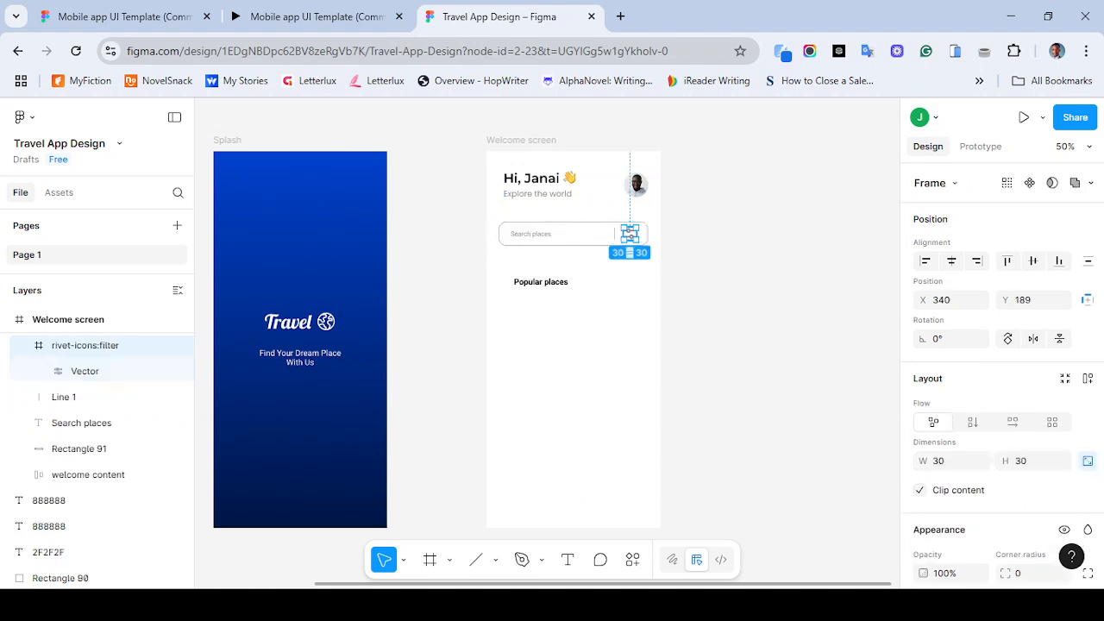
{"action": "scroll", "coordinate": [1001, 371], "scroll_direction": "down", "scroll_amount": 5}
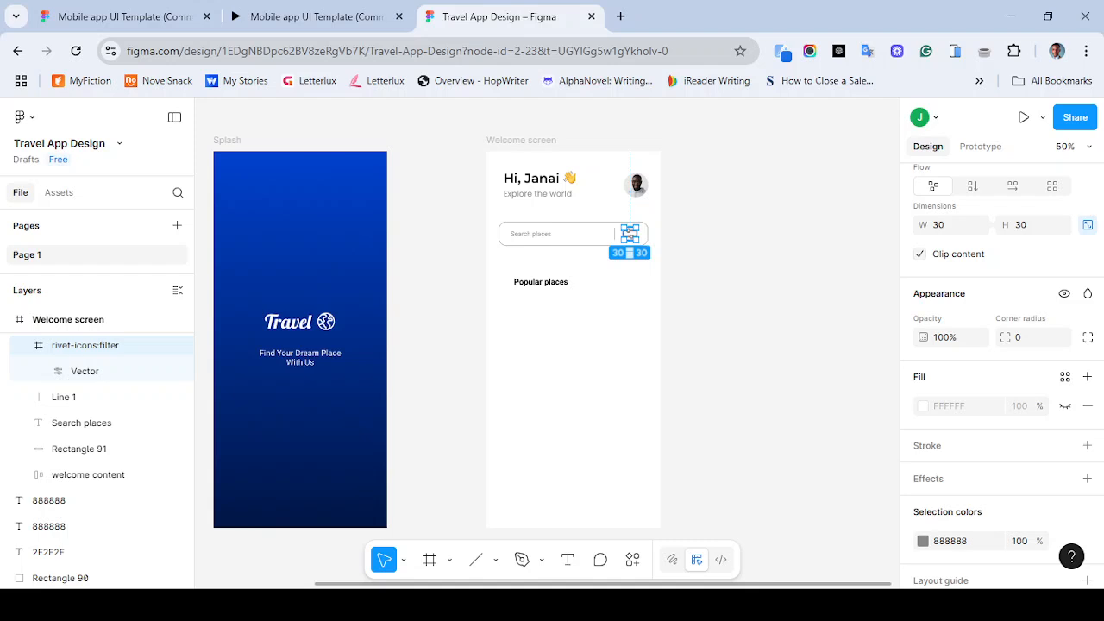
{"action": "key", "text": "Escape"}
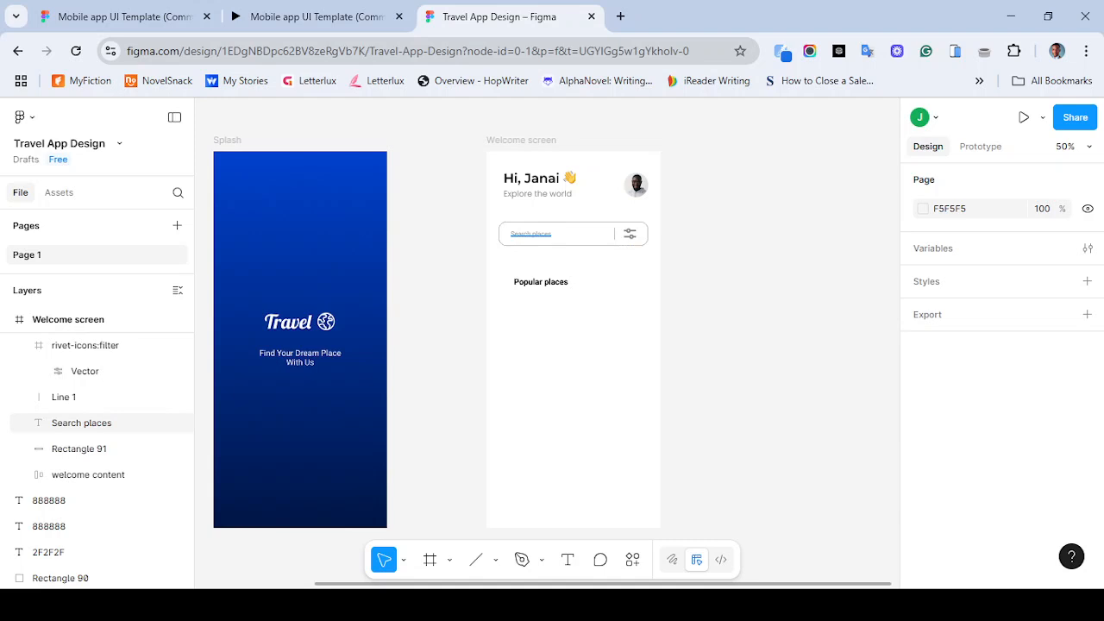
- Undo the last six edits
{"action": "key", "text": "ctrl+z"}
{"action": "key", "text": "ctrl+z"}
{"action": "key", "text": "ctrl+z"}
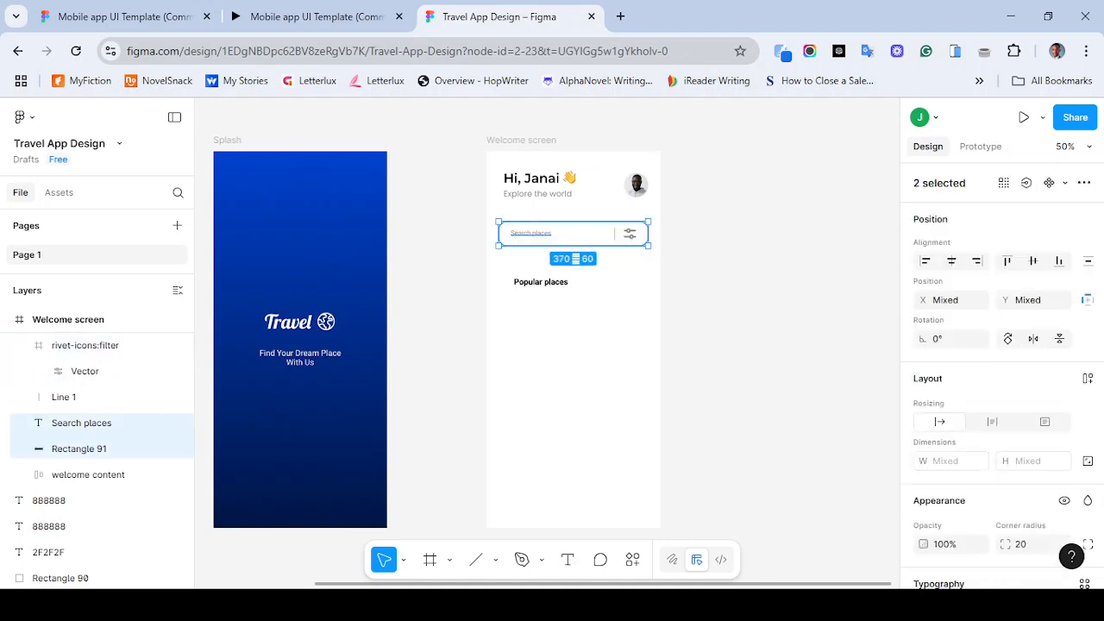
{"action": "key", "text": "ctrl+z"}
{"action": "key", "text": "ctrl+z"}
{"action": "key", "text": "ctrl+z"}
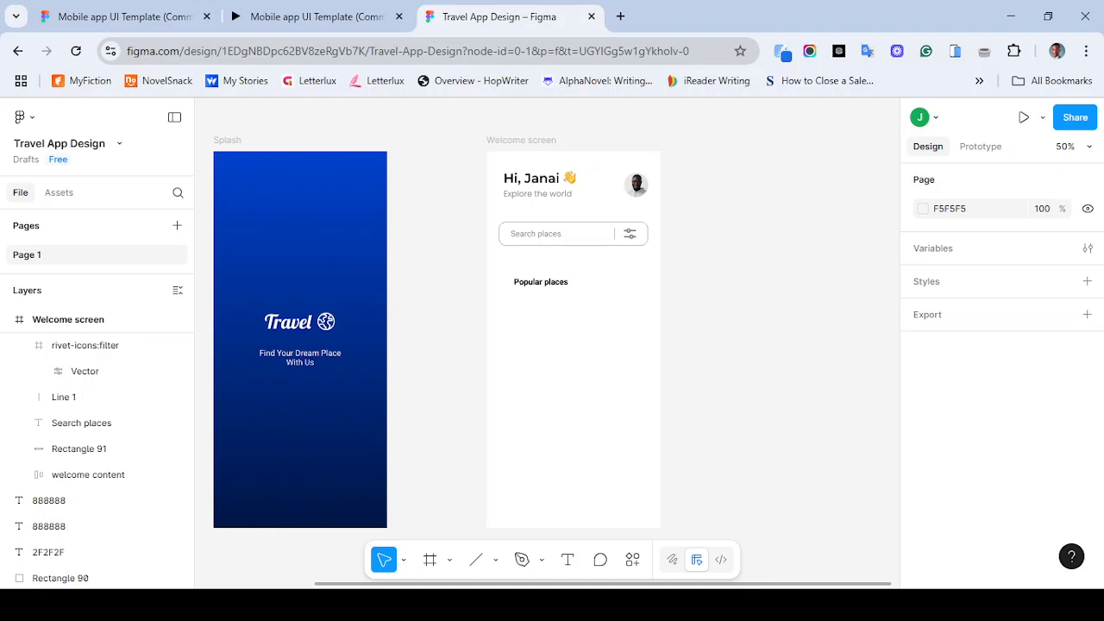
- Set the Popular places label's font size to 24
{"action": "left_click", "coordinate": [541, 282]}
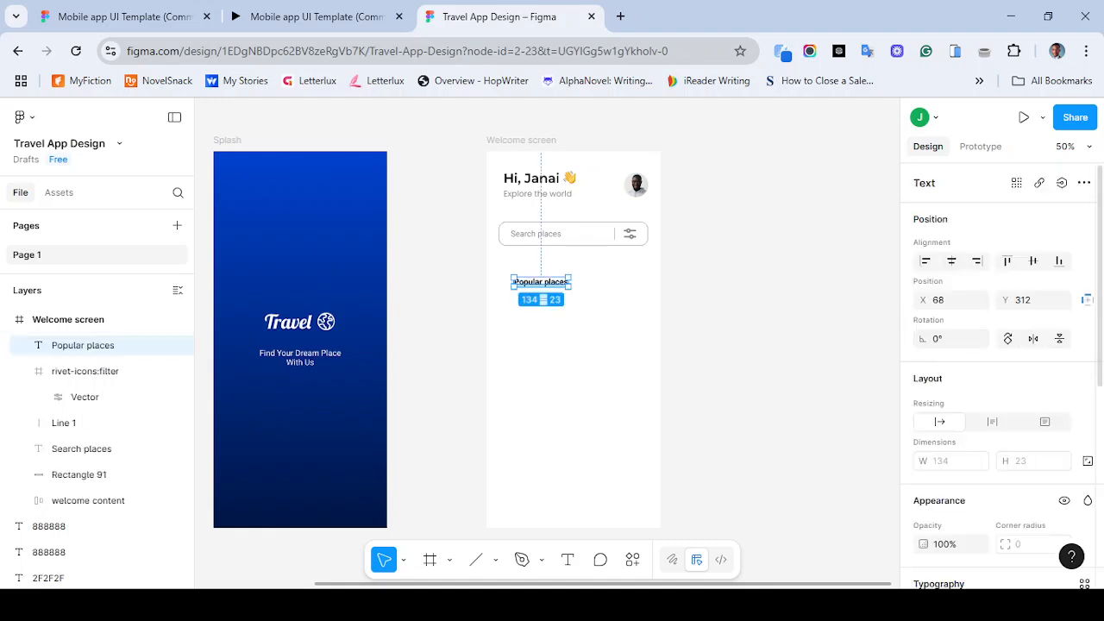
{"action": "scroll", "coordinate": [1061, 472], "scroll_direction": "down", "scroll_amount": 3}
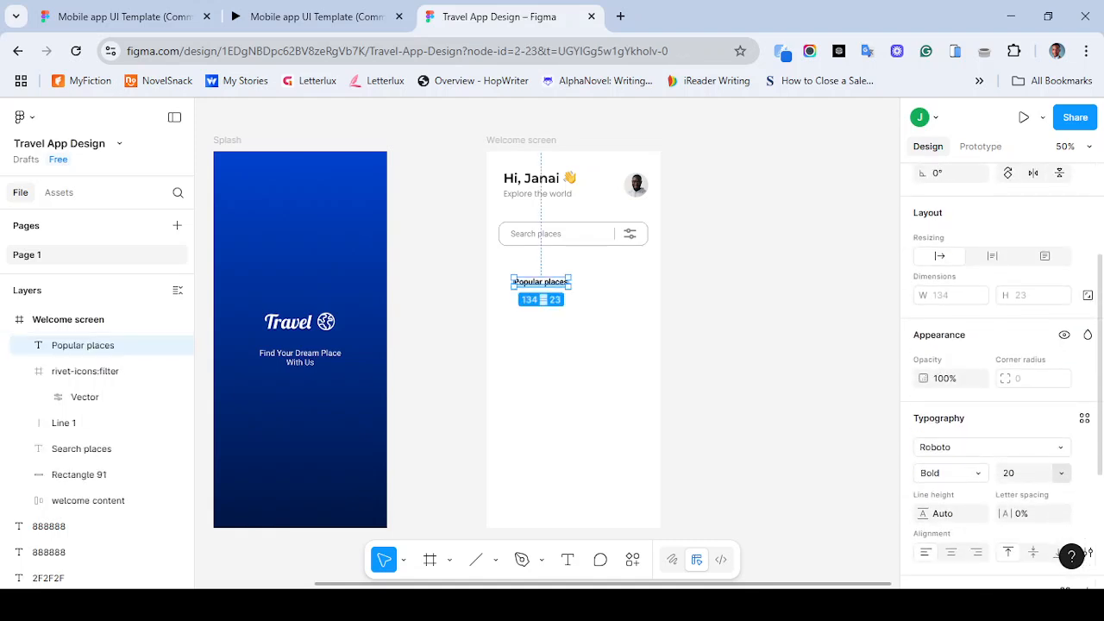
{"action": "left_click", "coordinate": [1061, 473]}
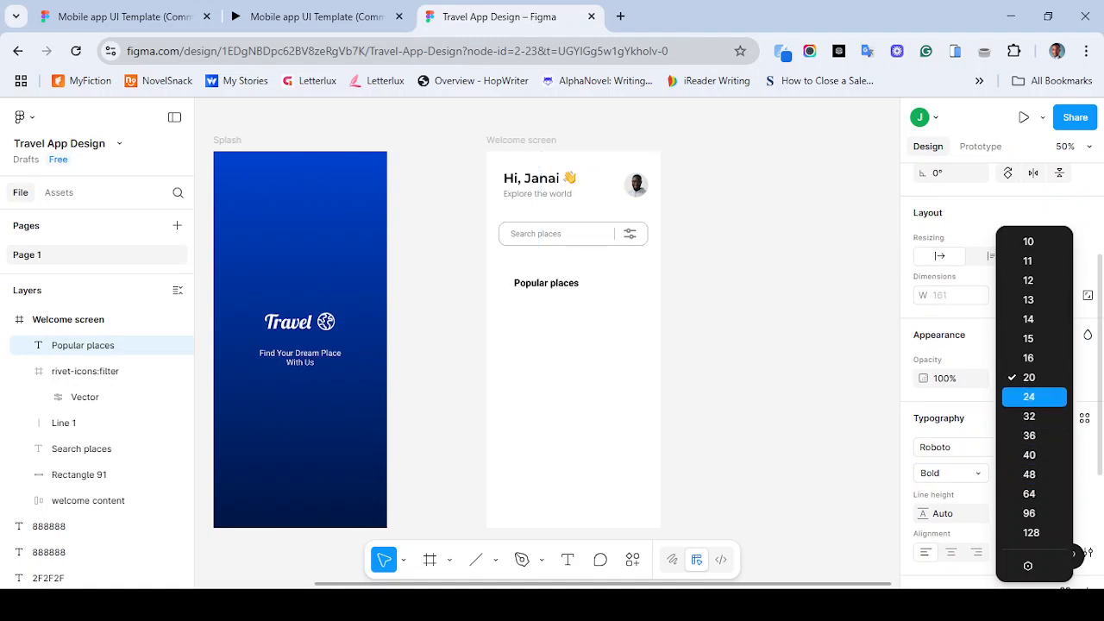
{"action": "key", "text": "Return"}
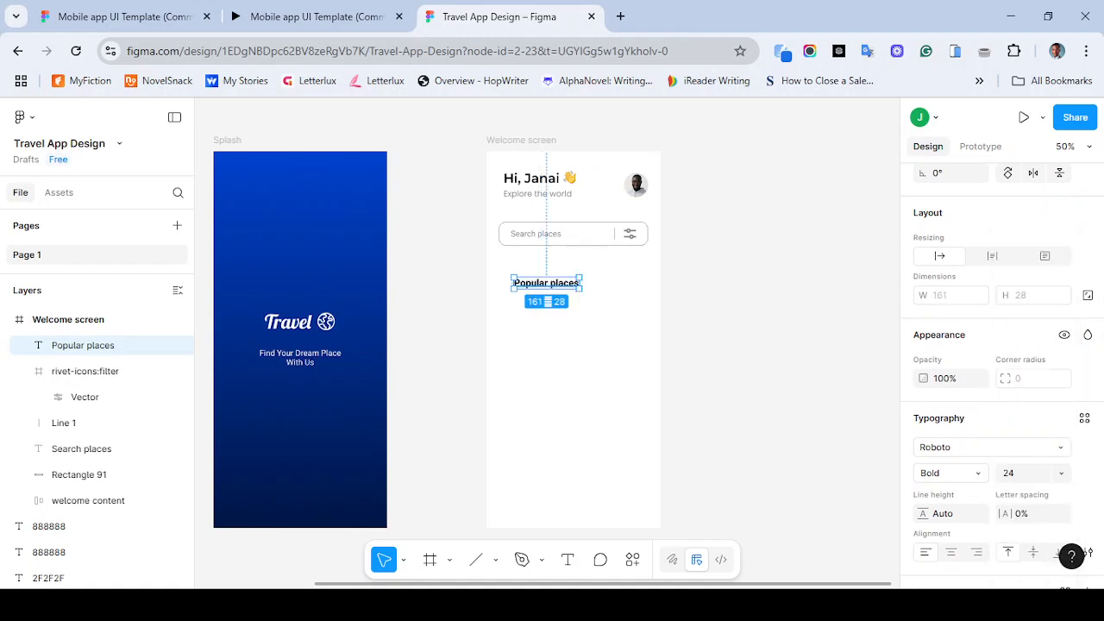
- Position the Popular places label at X 30, Y 288, below the search bar
{"action": "left_click_drag", "start_coordinate": [546, 283], "coordinate": [531, 269]}
{"action": "left_click", "coordinate": [569, 362]}
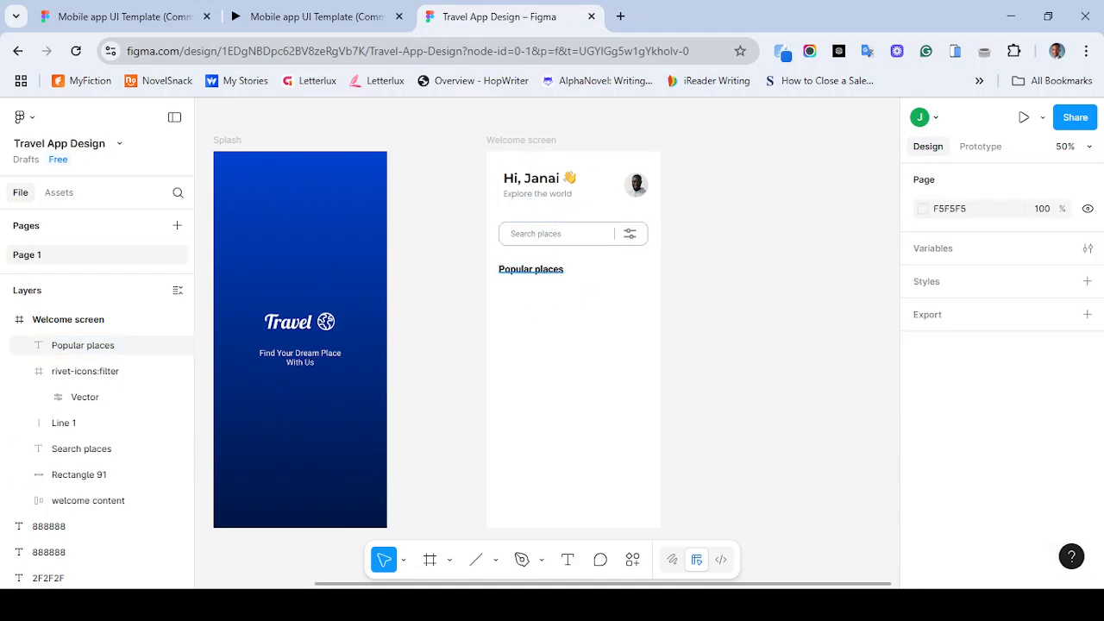
{"action": "left_click", "coordinate": [83, 345]}
{"action": "key", "text": "Up"}
{"action": "key", "text": "Up"}
{"action": "key", "text": "Up"}
{"action": "key", "text": "Up"}
{"action": "key", "text": "Up"}
{"action": "key", "text": "Up"}
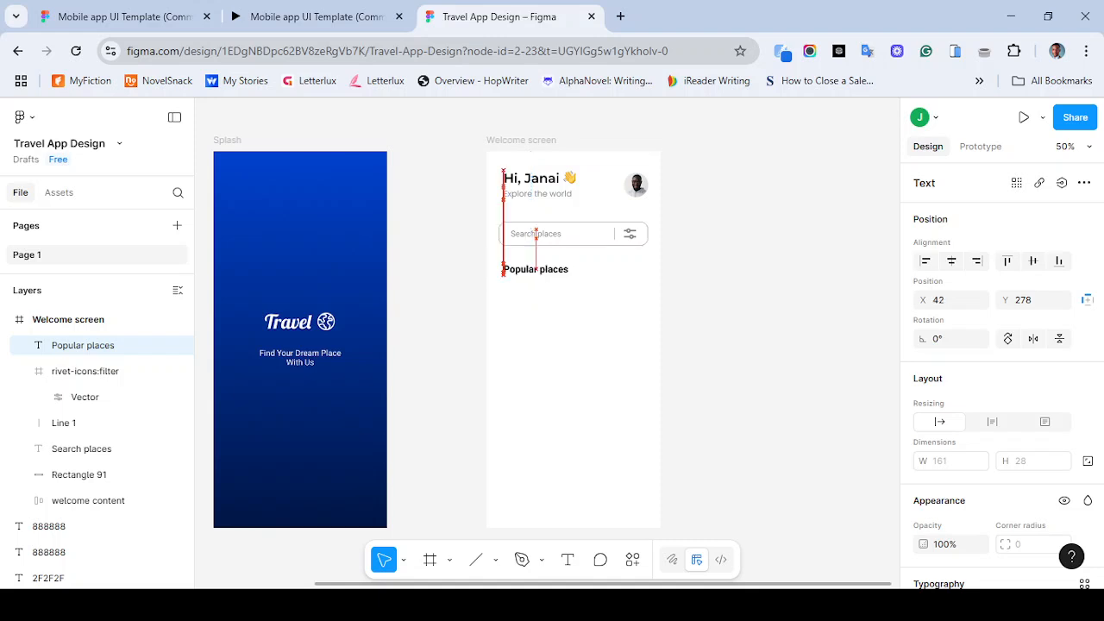
{"action": "left_click_drag", "start_coordinate": [530, 267], "coordinate": [528, 274]}
{"action": "key", "text": "Right"}
{"action": "key", "text": "Right"}
{"action": "key", "text": "Right"}
{"action": "key", "text": "Right"}
{"action": "key", "text": "Right"}
{"action": "key", "text": "Right"}
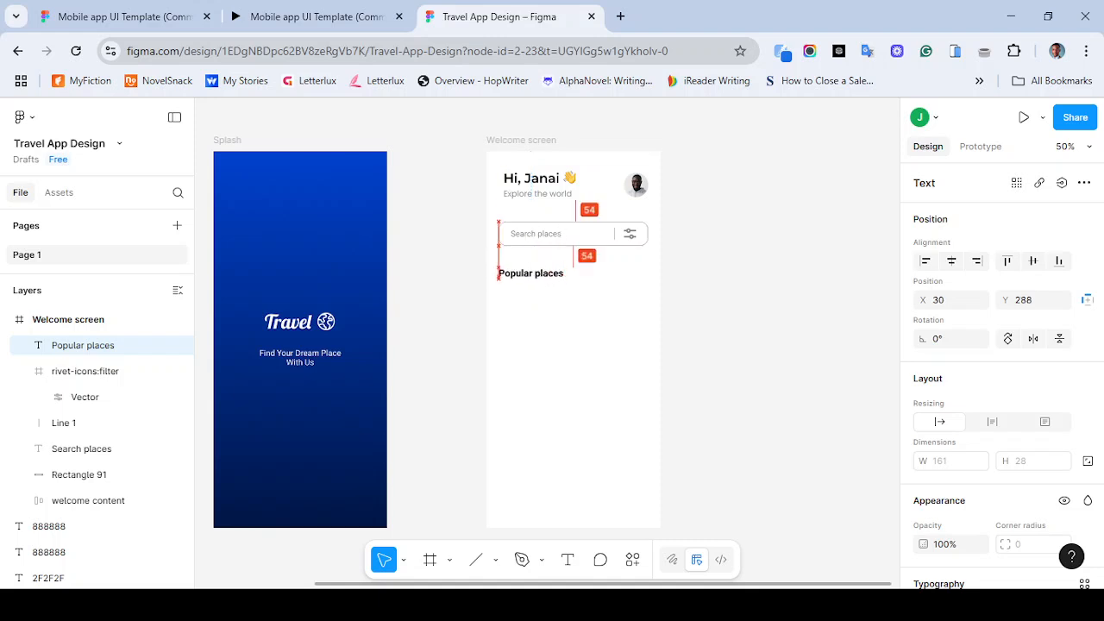
{"action": "key", "text": "Escape"}
- Add a "View all" text to the right of the Popular places label
{"action": "left_click", "coordinate": [318, 17]}
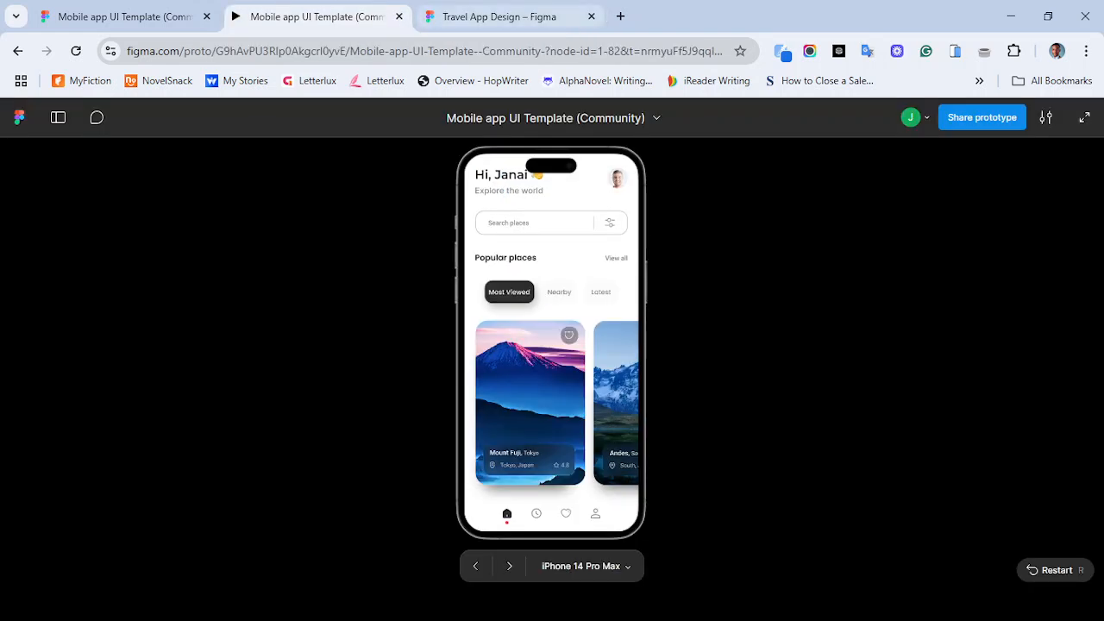
{"action": "left_click", "coordinate": [500, 16]}
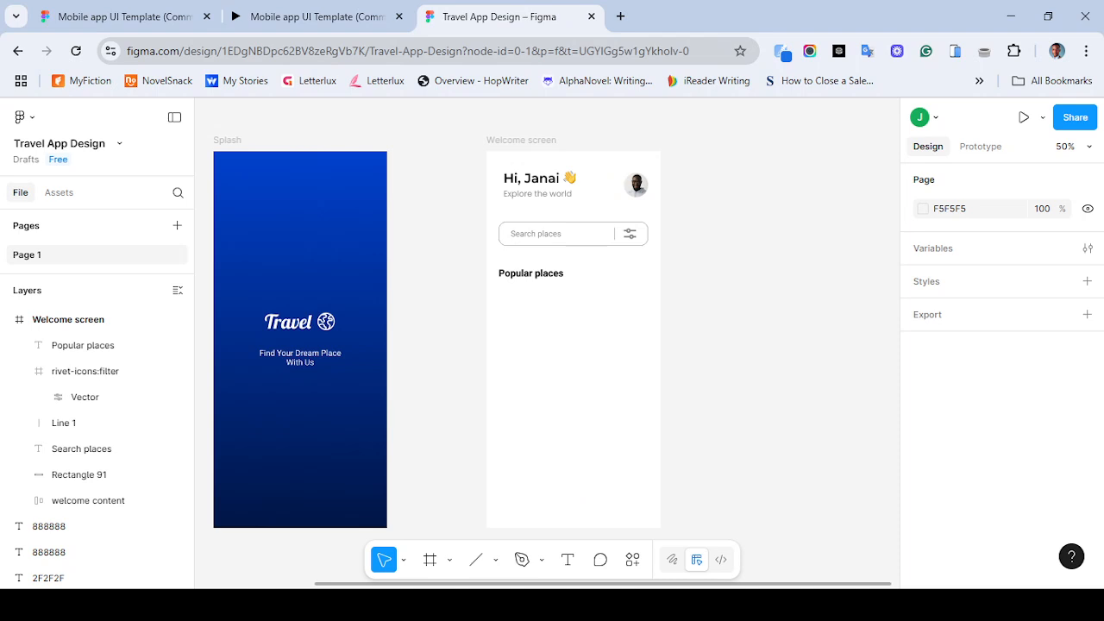
{"action": "key", "text": "t"}
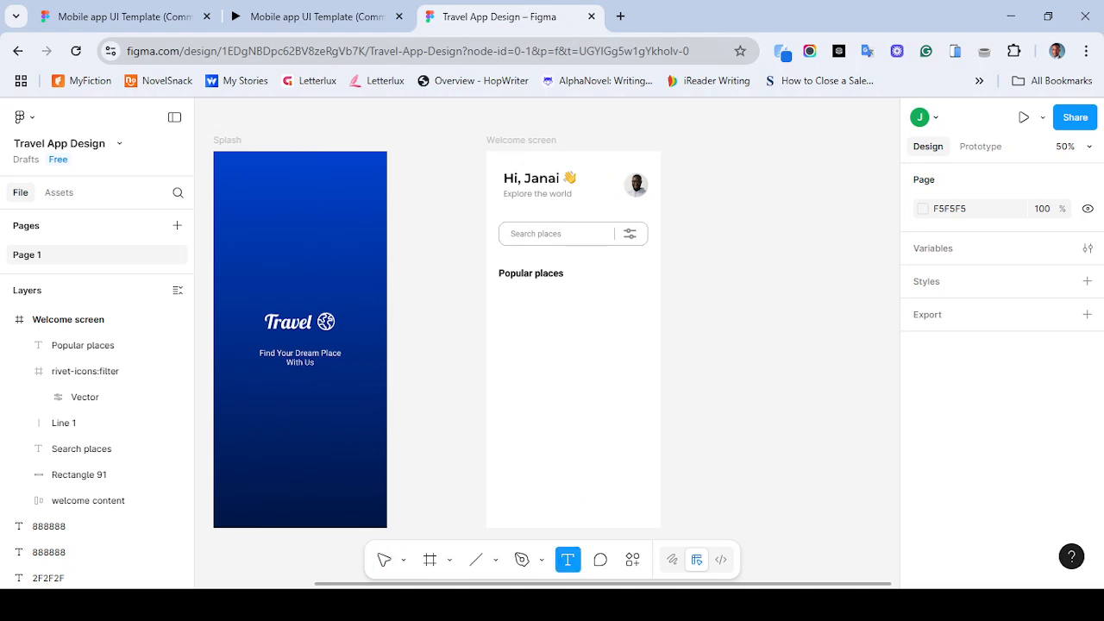
{"action": "left_click", "coordinate": [605, 280]}
{"action": "type", "text": "VIEW ALL"}
{"action": "key", "text": "BackSpace"}
{"action": "key", "text": "ctrl+BackSpace"}
{"action": "key", "text": "ctrl+BackSpace"}
{"action": "type", "text": "View all"}
{"action": "key", "text": "Escape"}
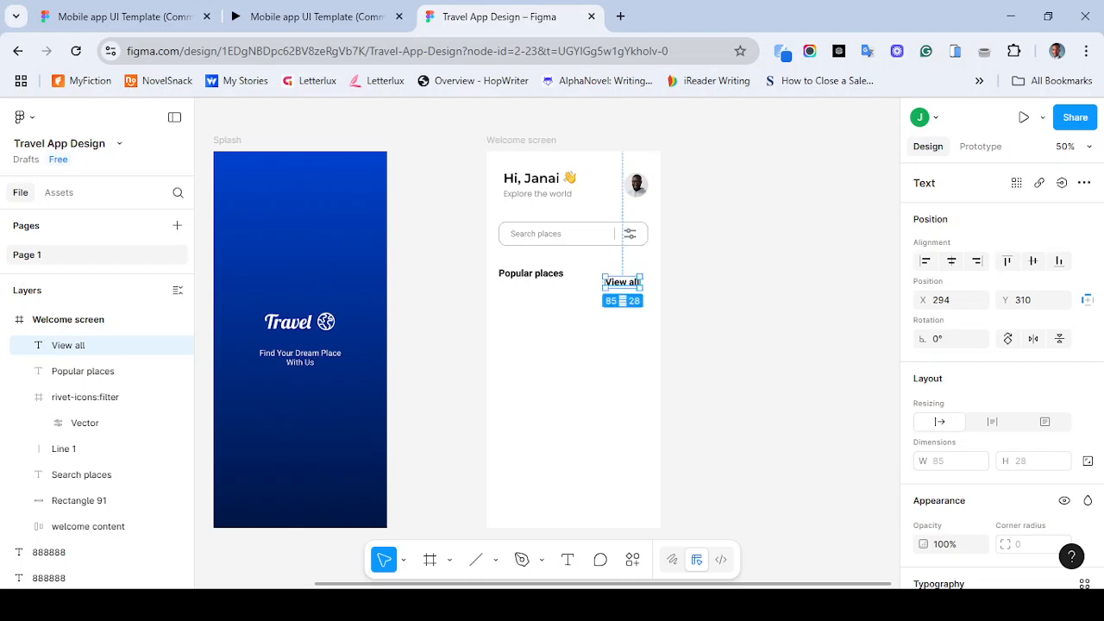
- Change the Popular places label's font to Poppins
{"action": "scroll", "coordinate": [1001, 371], "scroll_direction": "down", "scroll_amount": 3}
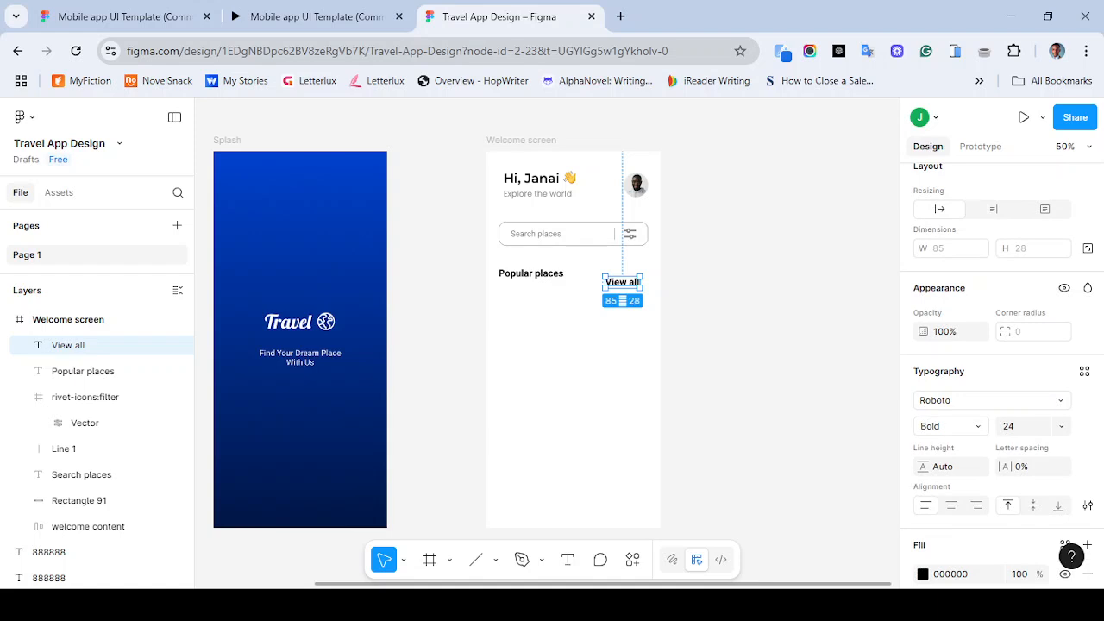
{"action": "left_click", "coordinate": [531, 274]}
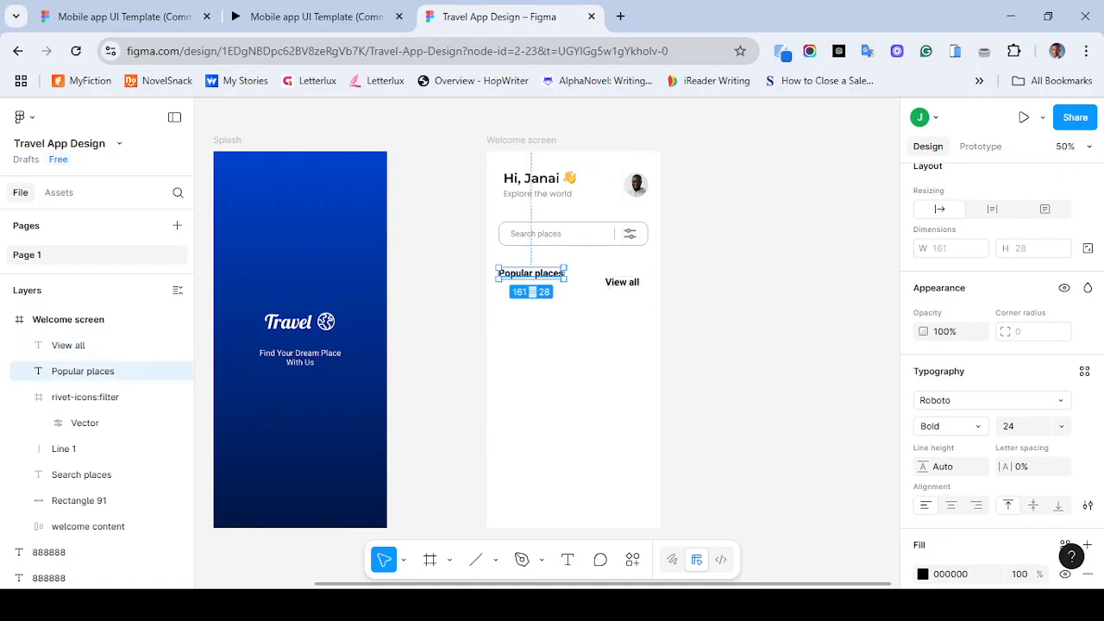
{"action": "left_click", "coordinate": [990, 401]}
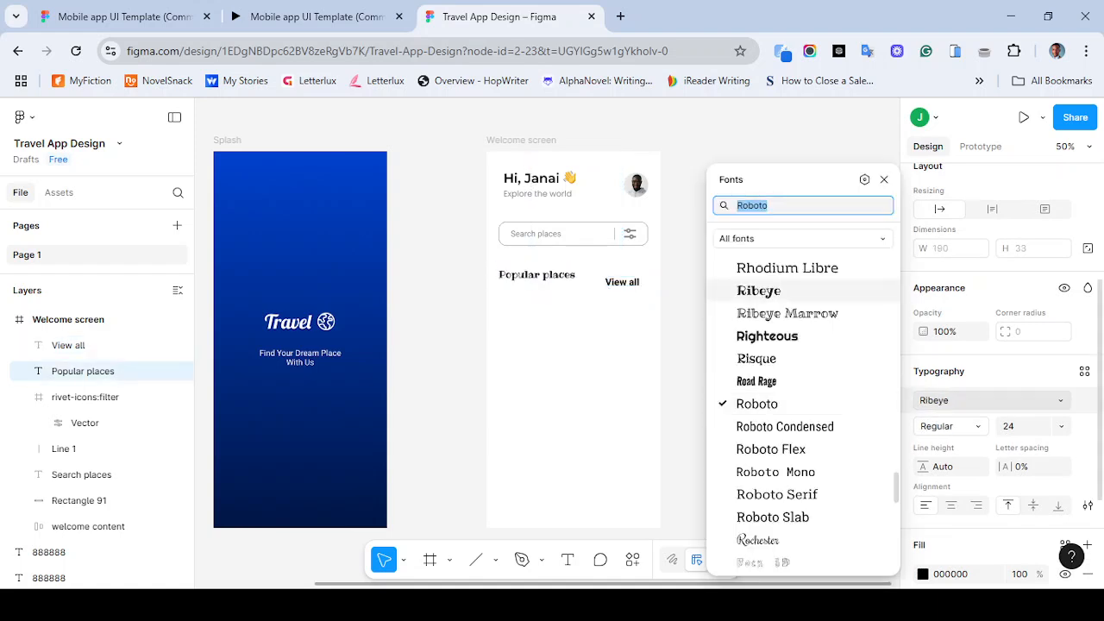
{"action": "type", "text": "pop"}
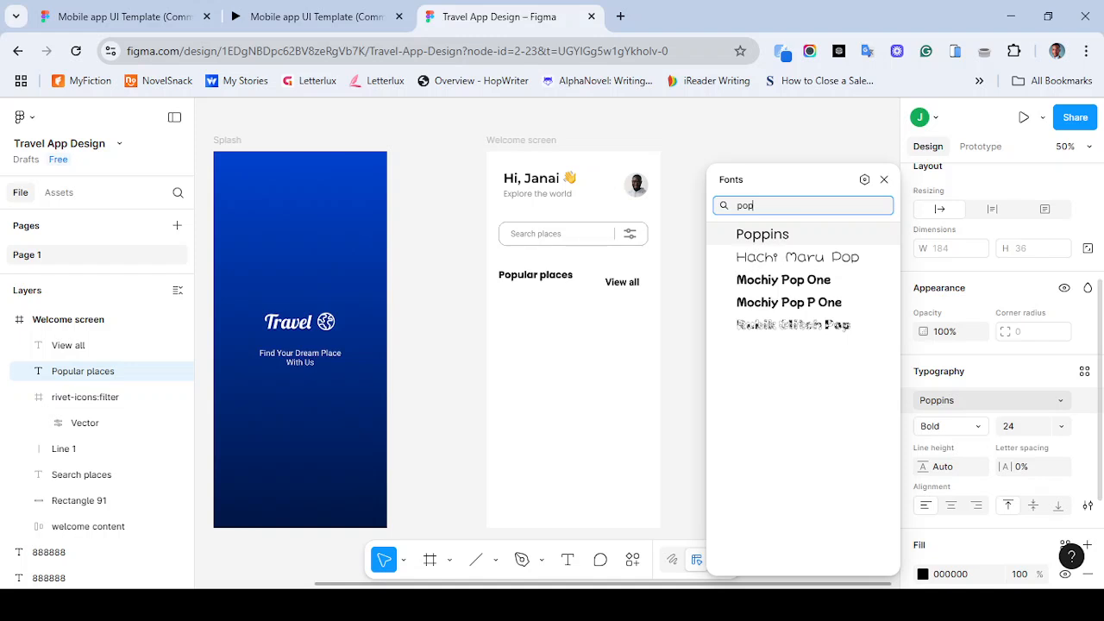
{"action": "left_click", "coordinate": [763, 234]}
- Set the View all text to size 16 and Regular weight
{"action": "left_click", "coordinate": [622, 282]}
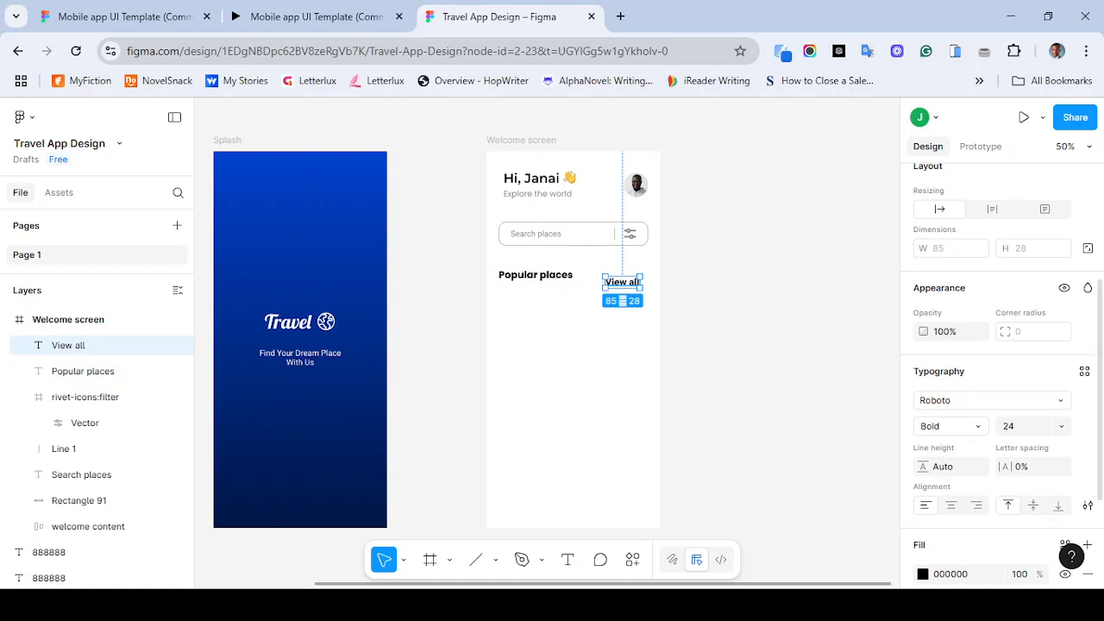
{"action": "left_click", "coordinate": [1061, 426]}
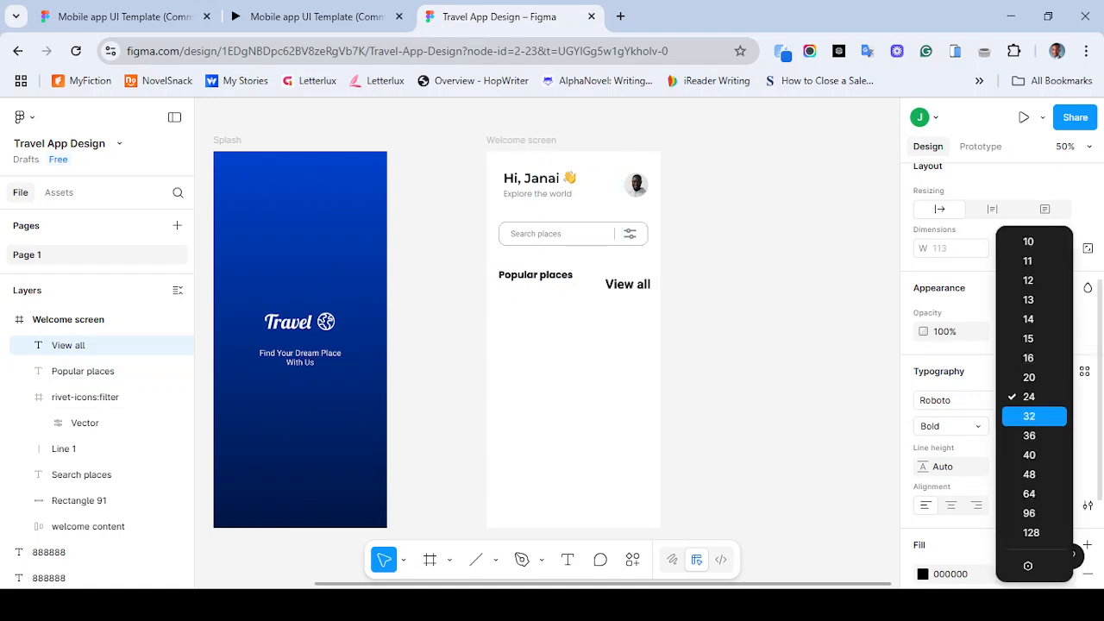
{"action": "left_click", "coordinate": [1031, 357]}
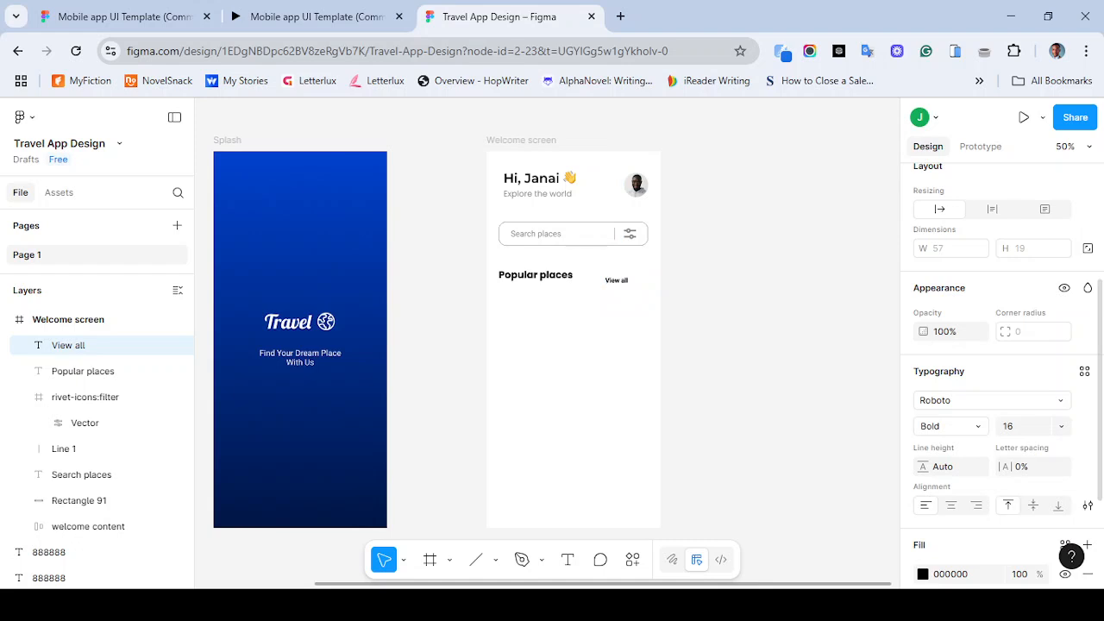
{"action": "left_click", "coordinate": [978, 426]}
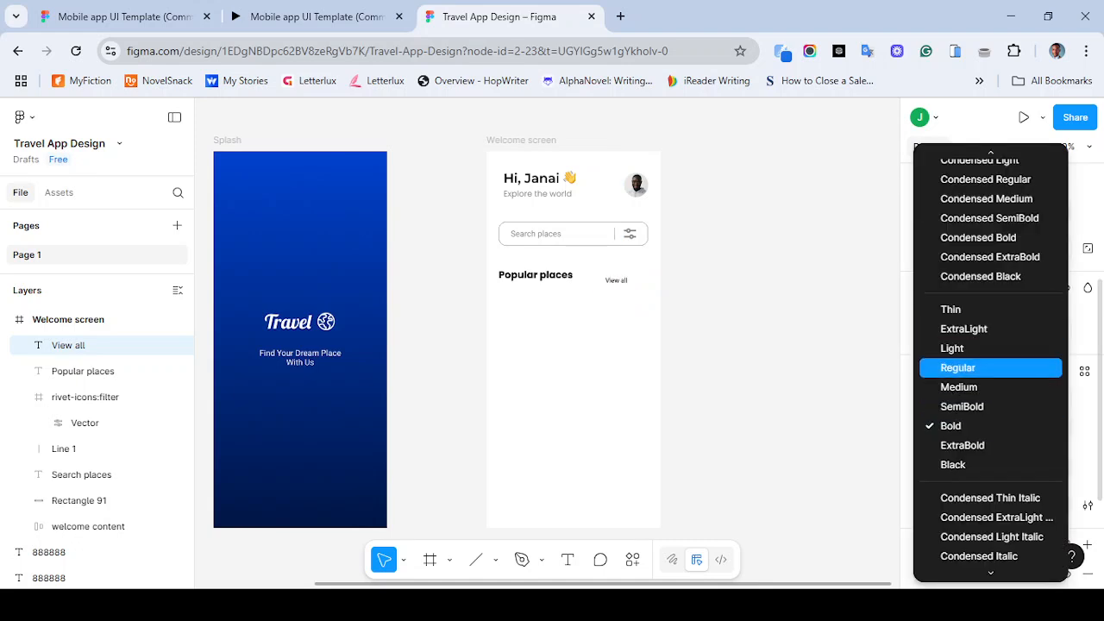
{"action": "left_click", "coordinate": [957, 367]}
- Set the View all text's fill colour to 888888
{"action": "scroll", "coordinate": [958, 368], "scroll_direction": "down", "scroll_amount": 2}
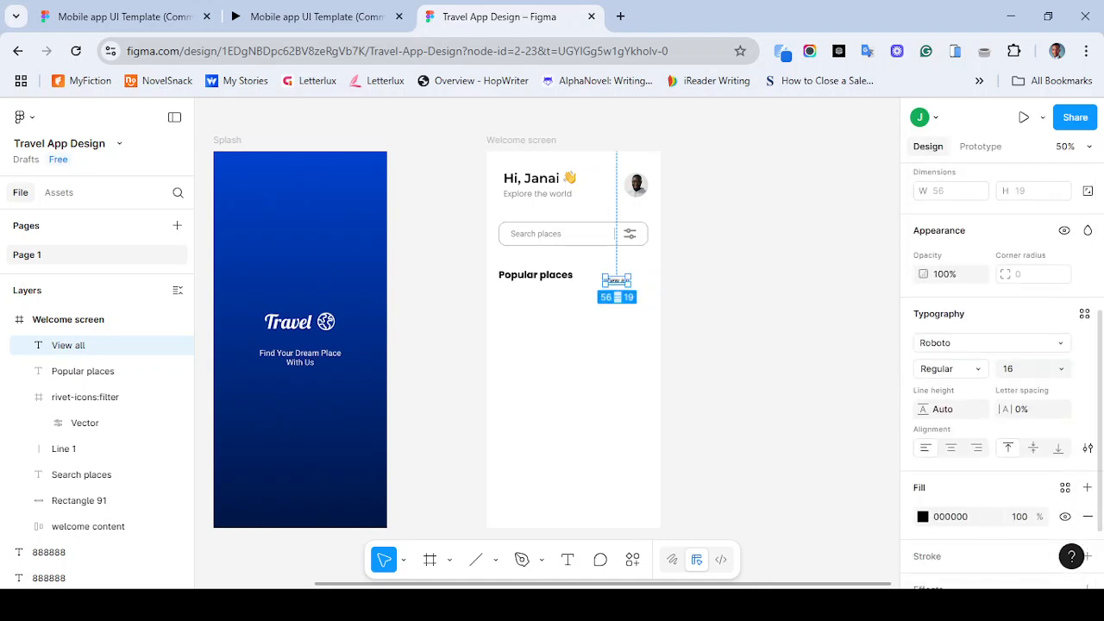
{"action": "left_click", "coordinate": [951, 516]}
{"action": "type", "text": "888888"}
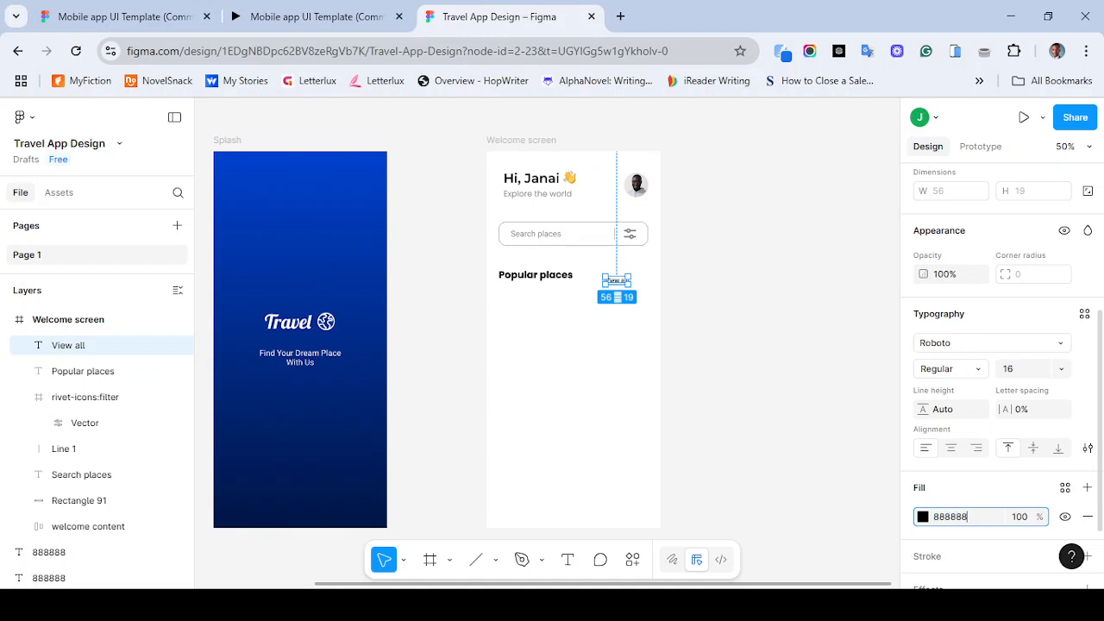
{"action": "key", "text": "Return"}
{"action": "left_click", "coordinate": [738, 360]}
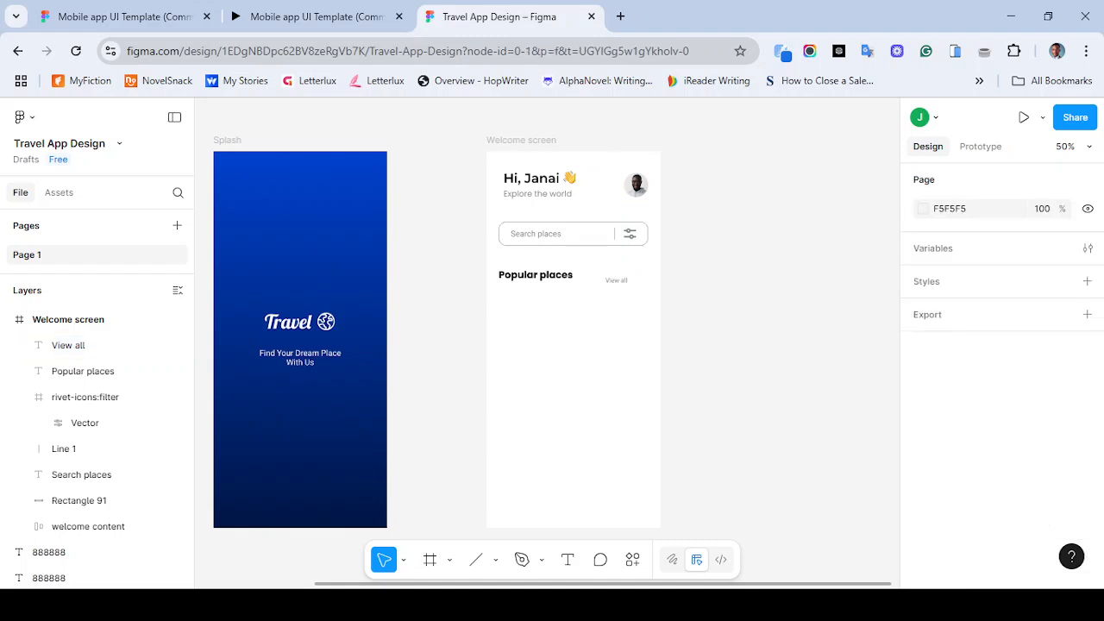
- Move the View all text to the frame's right margin, level with the Popular places label
{"action": "key", "text": "shift+0"}
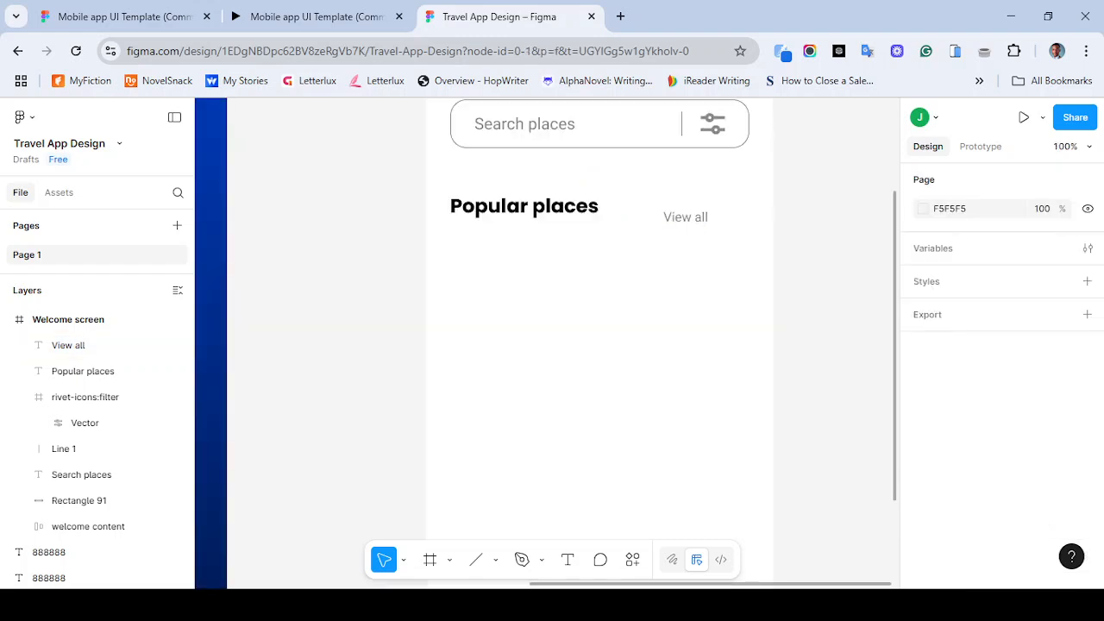
{"action": "scroll", "coordinate": [547, 343], "scroll_direction": "up", "scroll_amount": 1}
{"action": "scroll", "coordinate": [547, 343], "scroll_direction": "right", "scroll_amount": 1}
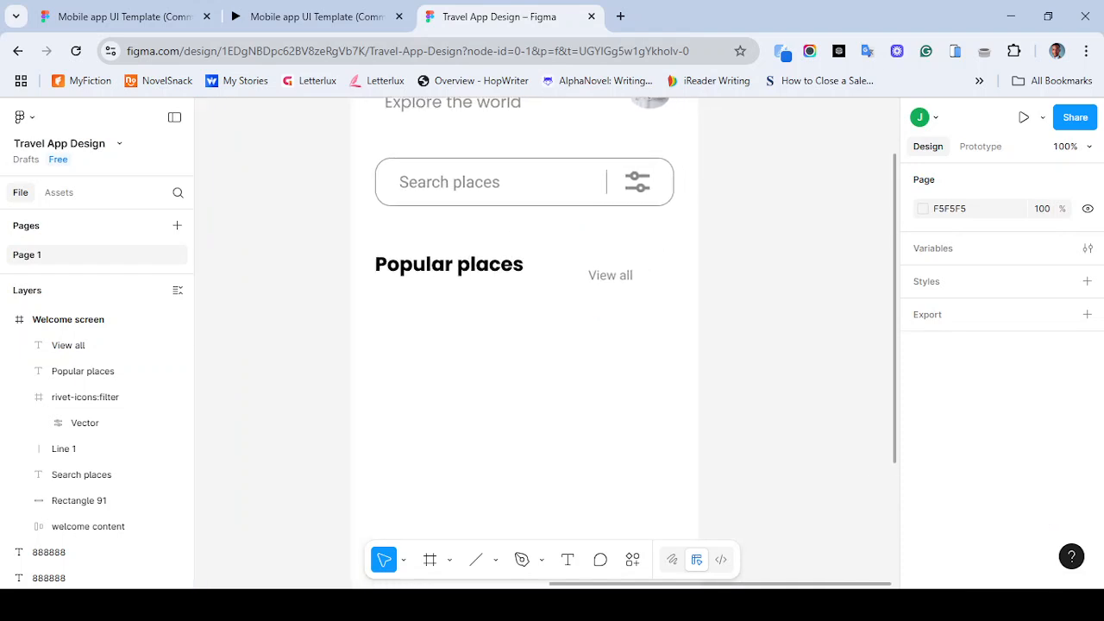
{"action": "left_click_drag", "start_coordinate": [611, 276], "coordinate": [652, 266]}
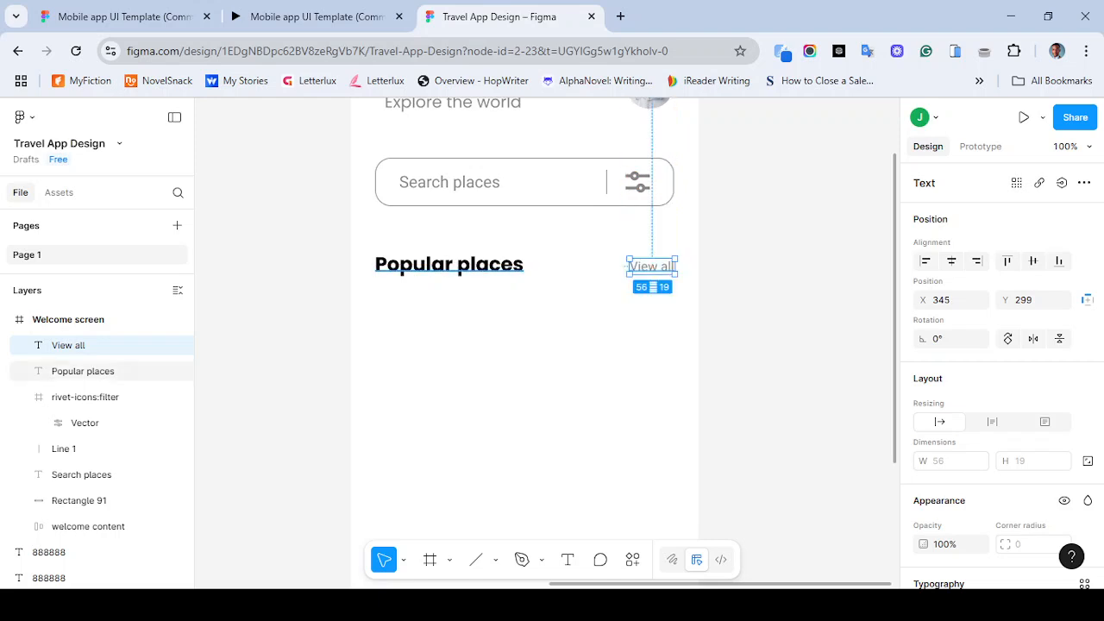
- Align the Popular places label and the View all text on their vertical centres
{"action": "key", "text": "minus"}
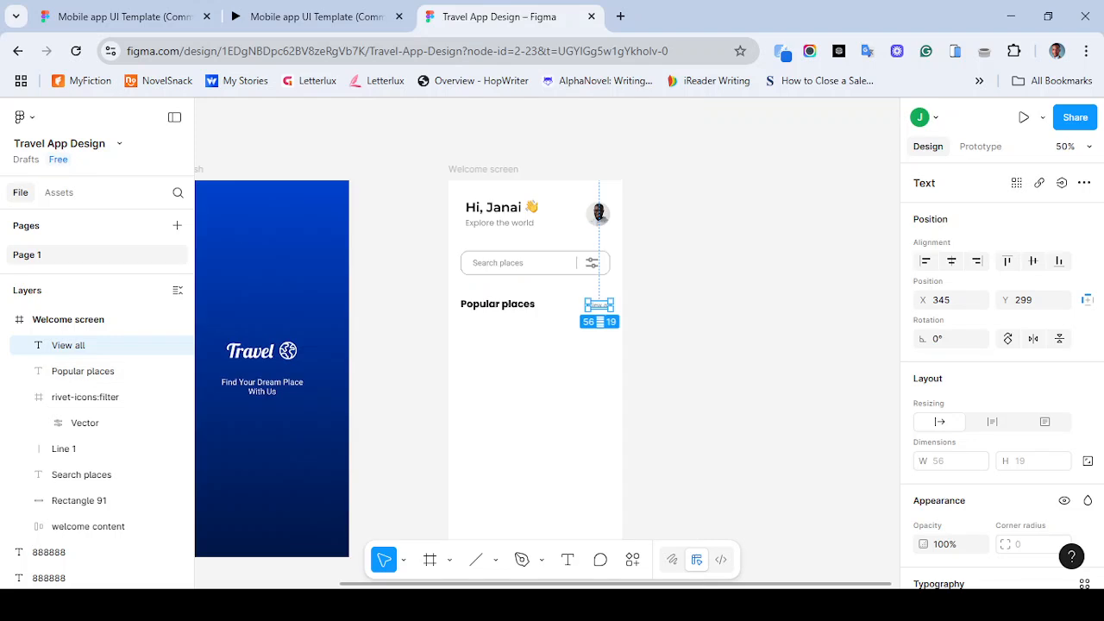
{"action": "scroll", "coordinate": [538, 345], "scroll_direction": "down", "scroll_amount": 1}
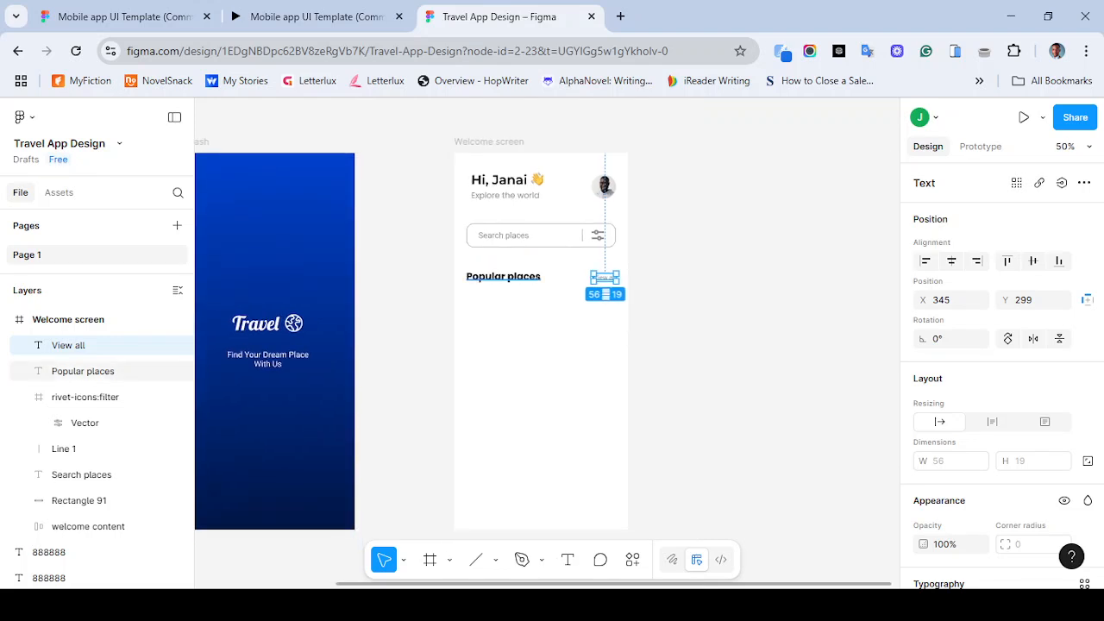
{"action": "left_click", "coordinate": [503, 277]}
{"action": "left_click", "coordinate": [604, 278], "text": "shift"}
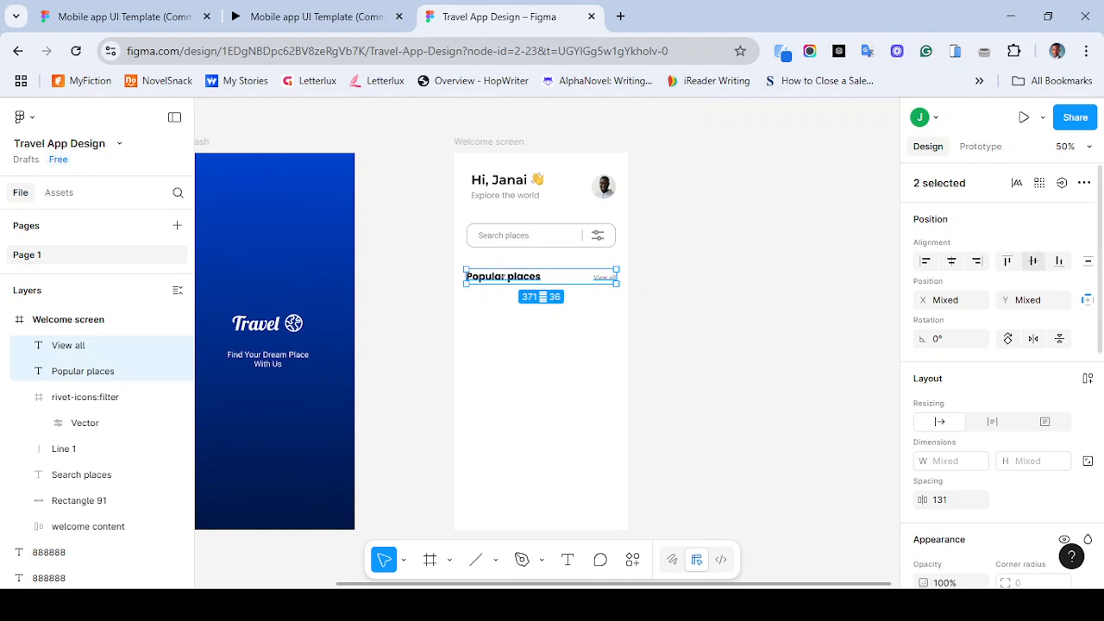
{"action": "left_click", "coordinate": [1034, 262]}
{"action": "left_click", "coordinate": [726, 319]}
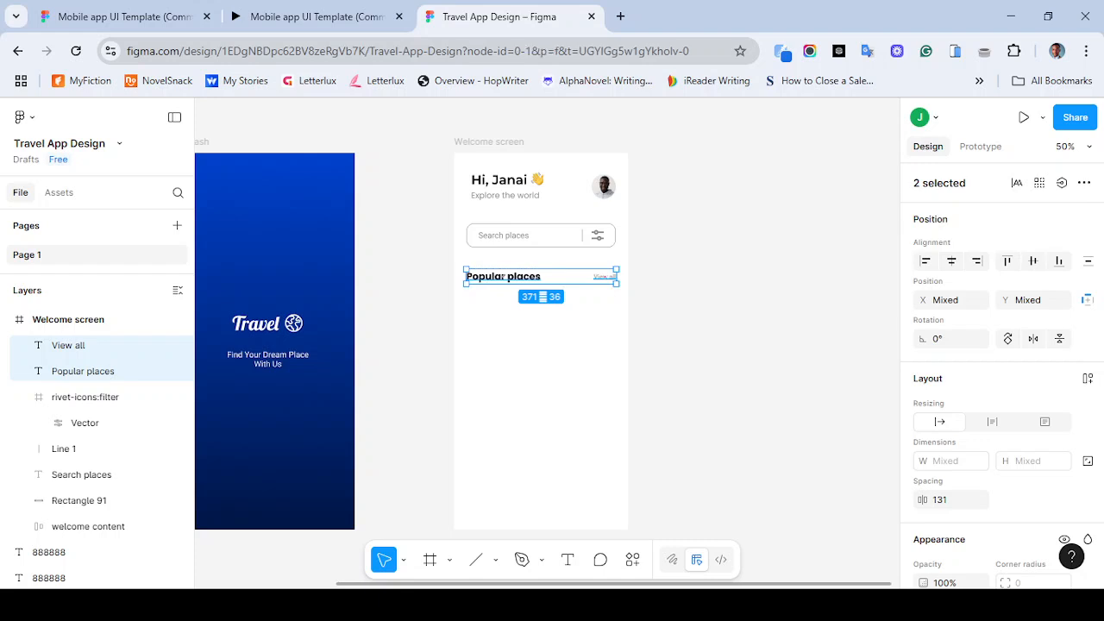
- Nudge the Popular places label up to a Y position of 280
{"action": "left_click", "coordinate": [504, 276]}
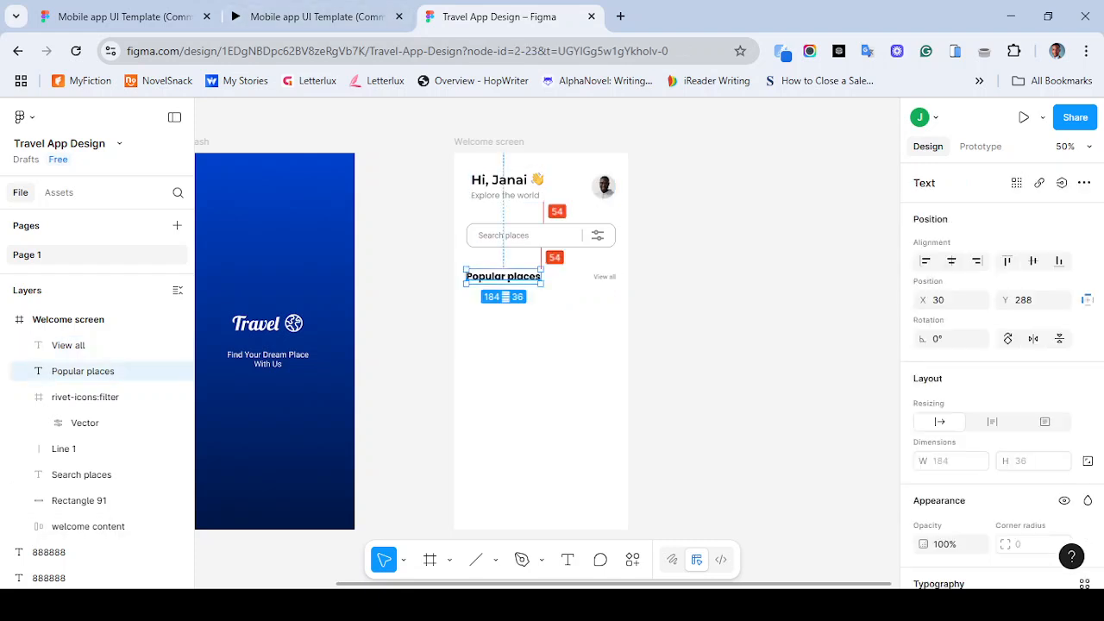
{"action": "key", "text": "shift+Right"}
{"action": "key", "text": "Right"}
{"action": "key", "text": "Right"}
{"action": "key", "text": "Left"}
{"action": "key", "text": "Left"}
{"action": "key", "text": "Left"}
{"action": "key", "text": "Left"}
{"action": "left_click_drag", "start_coordinate": [506, 277], "coordinate": [503, 273]}
{"action": "key", "text": "Up"}
{"action": "key", "text": "Down"}
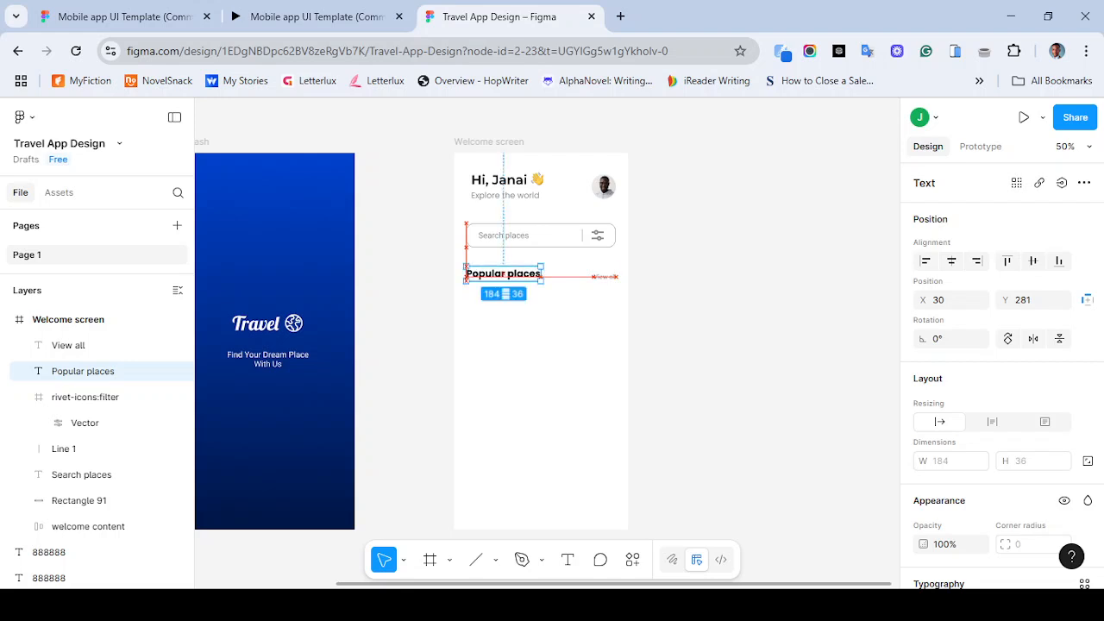
{"action": "key", "text": "Up"}
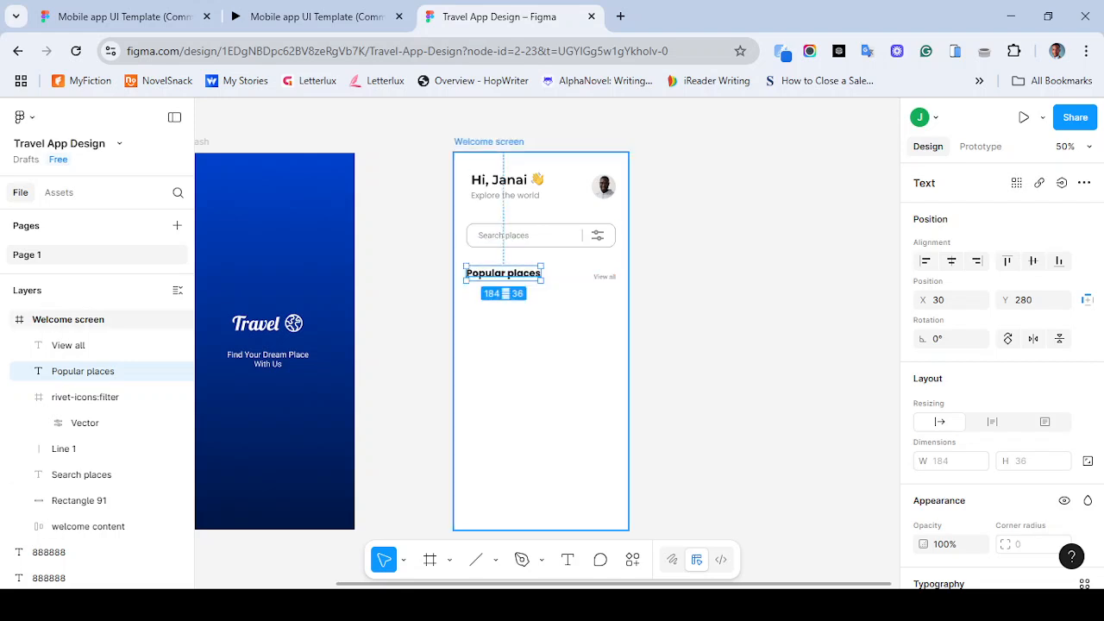
{"action": "key", "text": "Escape"}
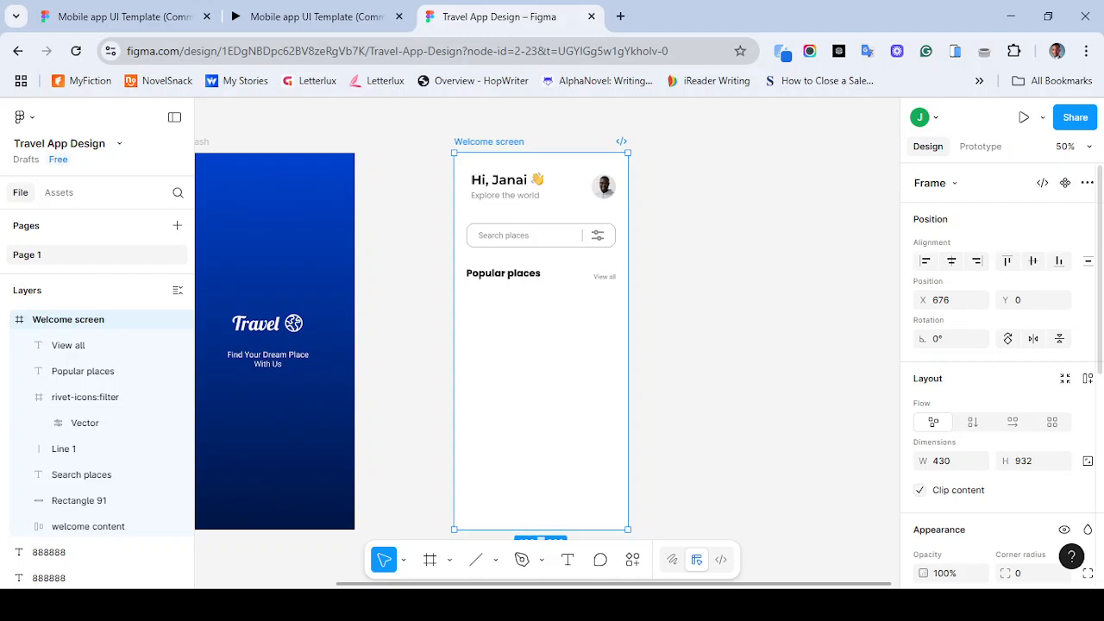
- Show the Welcome screen frame's 12-column layout grid
{"action": "scroll", "coordinate": [1072, 552], "scroll_direction": "down", "scroll_amount": 5}
{"action": "left_click", "coordinate": [1065, 491]}
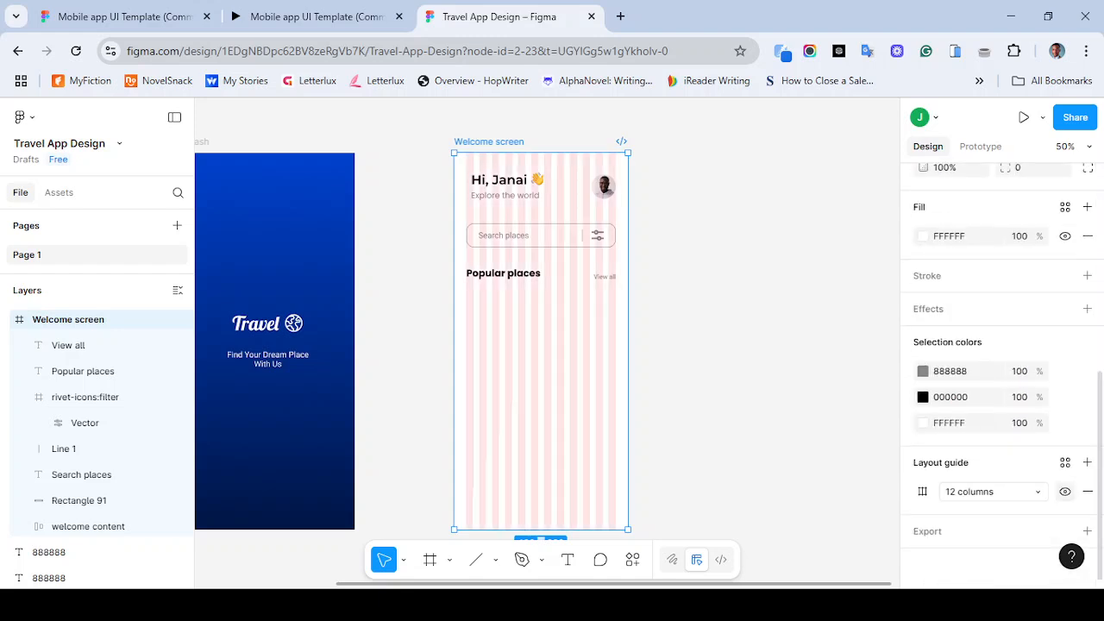
- Re-align the Popular places label and View all text on their vertical centres
{"action": "mouse_move", "coordinate": [503, 273]}
{"action": "left_mouse_down"}
{"action": "mouse_move", "coordinate": [494, 271]}
{"action": "mouse_move", "coordinate": [503, 275]}
{"action": "left_mouse_up"}
{"action": "key", "text": "ctrl+z"}
{"action": "left_click", "coordinate": [504, 273]}
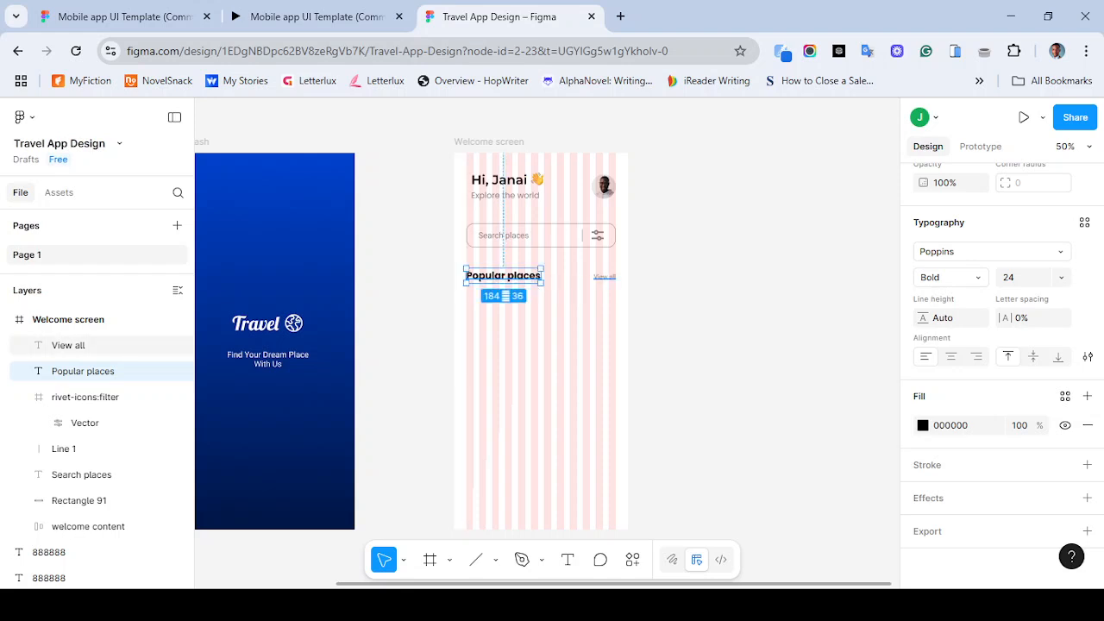
{"action": "left_click", "coordinate": [68, 345], "text": "shift"}
{"action": "scroll", "coordinate": [1001, 371], "scroll_direction": "up", "scroll_amount": 5}
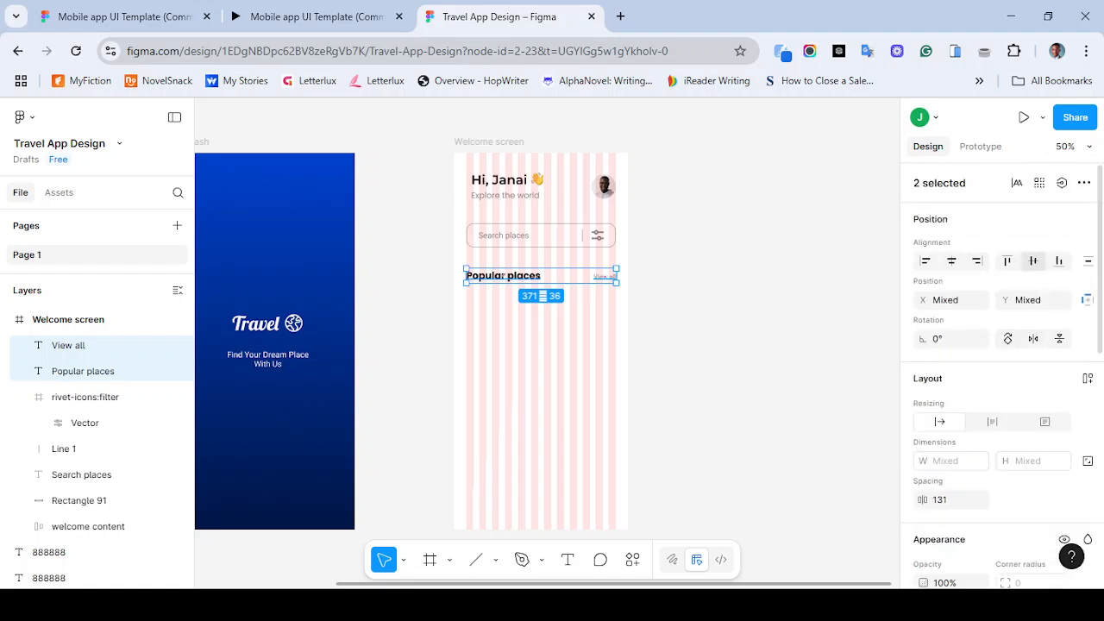
{"action": "left_click", "coordinate": [1034, 261]}
{"action": "key", "text": "shift+Down"}
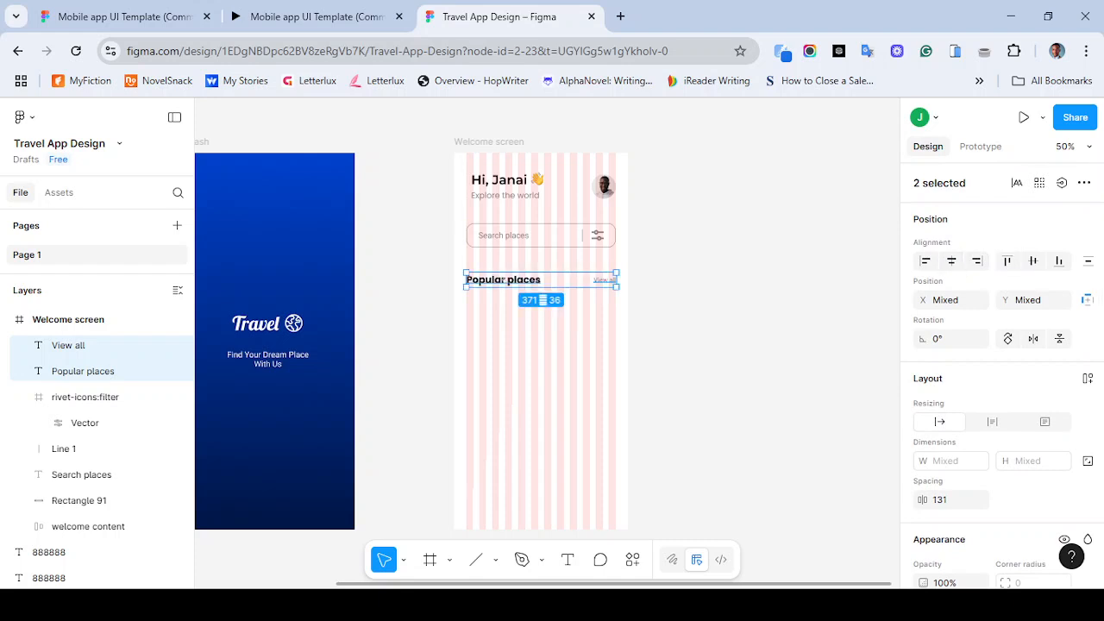
{"action": "key", "text": "shift+Up"}
{"action": "key", "text": "shift+Up"}
{"action": "key", "text": "shift+Down"}
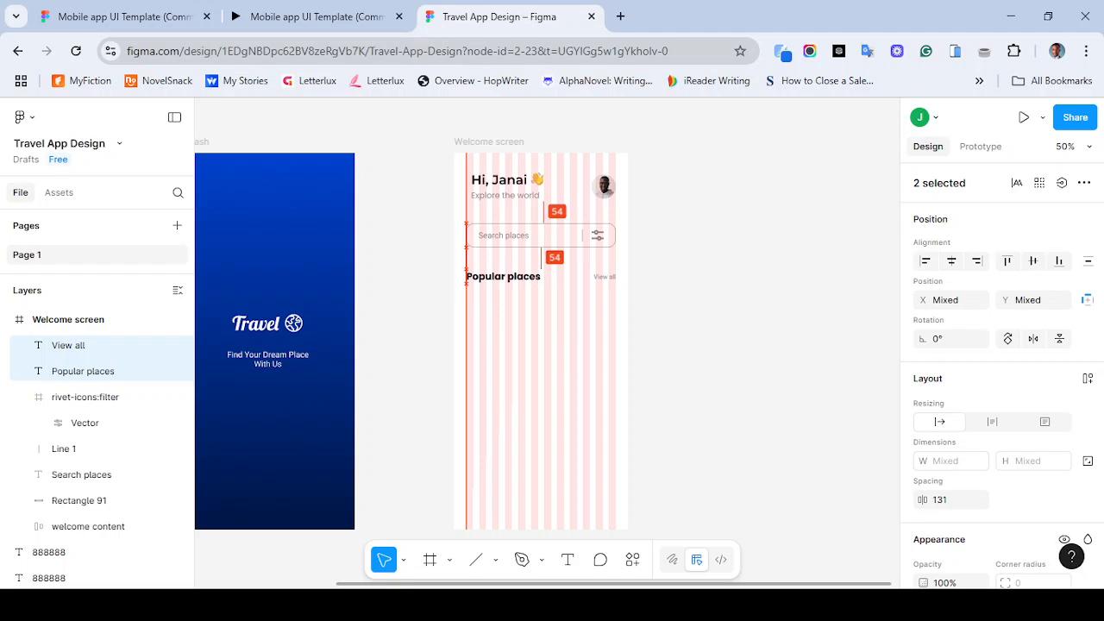
{"action": "key", "text": "Escape"}
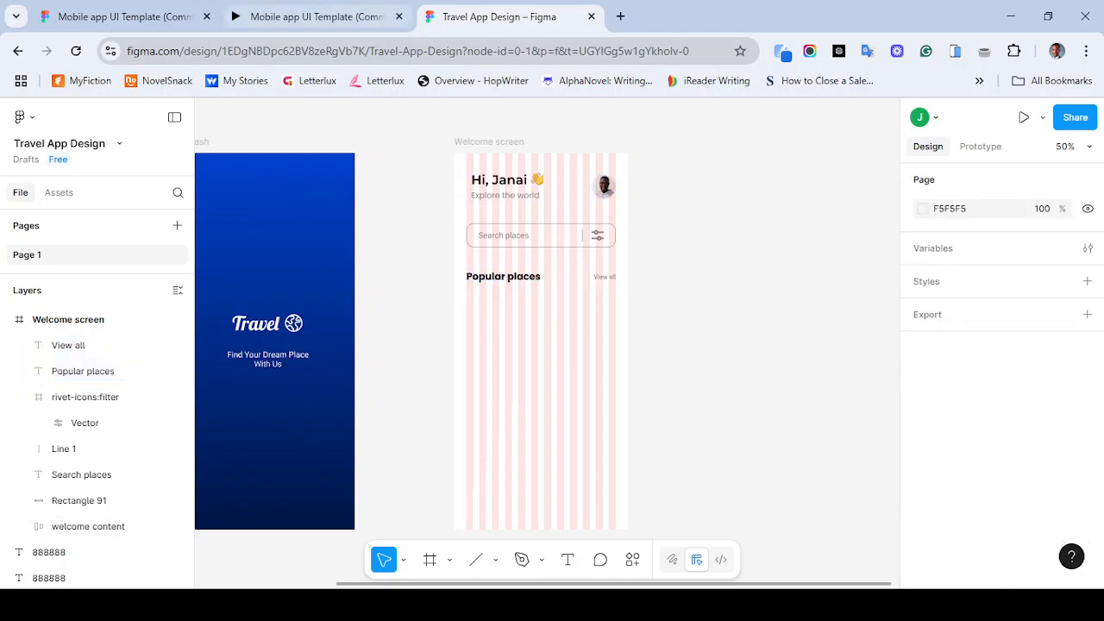
- Compare the header against the reference prototype and hide the Welcome screen's layout grid
{"action": "left_click", "coordinate": [310, 17]}
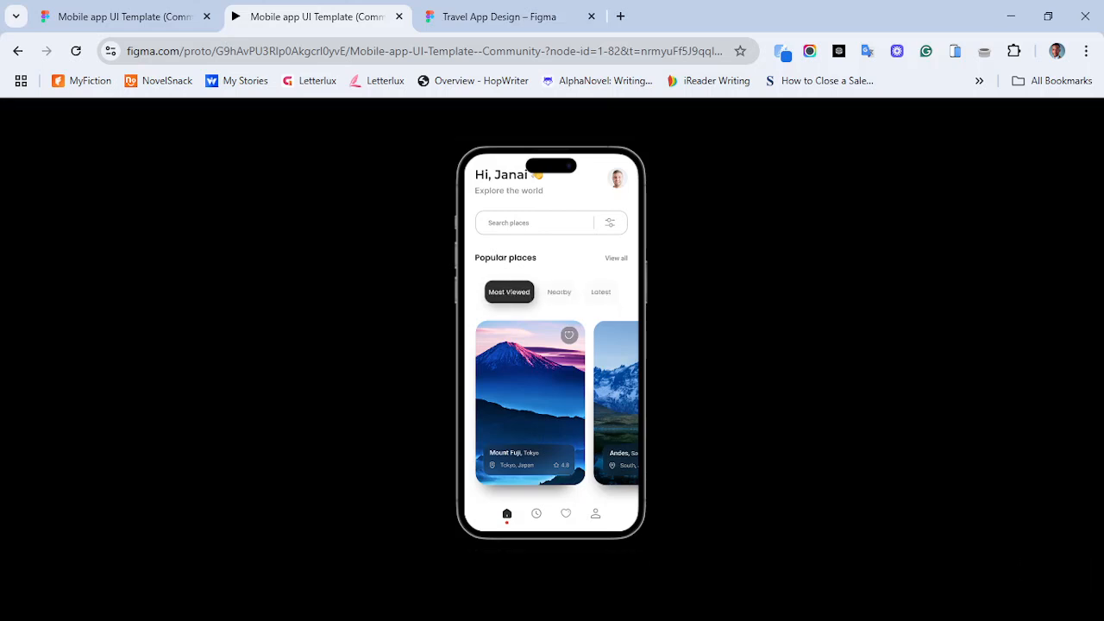
{"action": "left_click", "coordinate": [499, 16]}
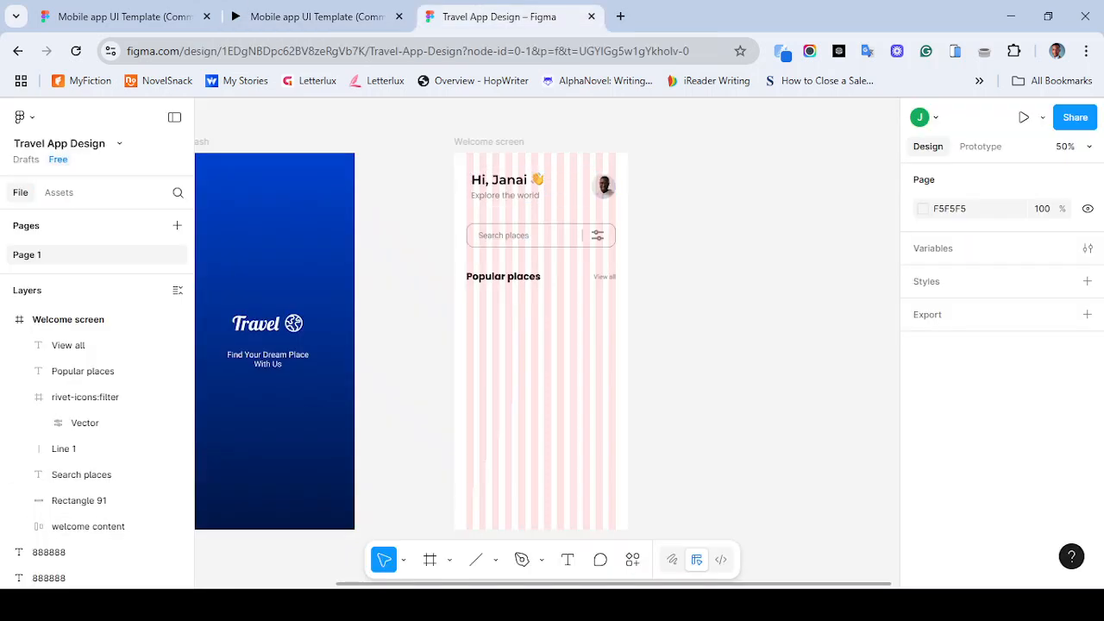
{"action": "left_click", "coordinate": [489, 142]}
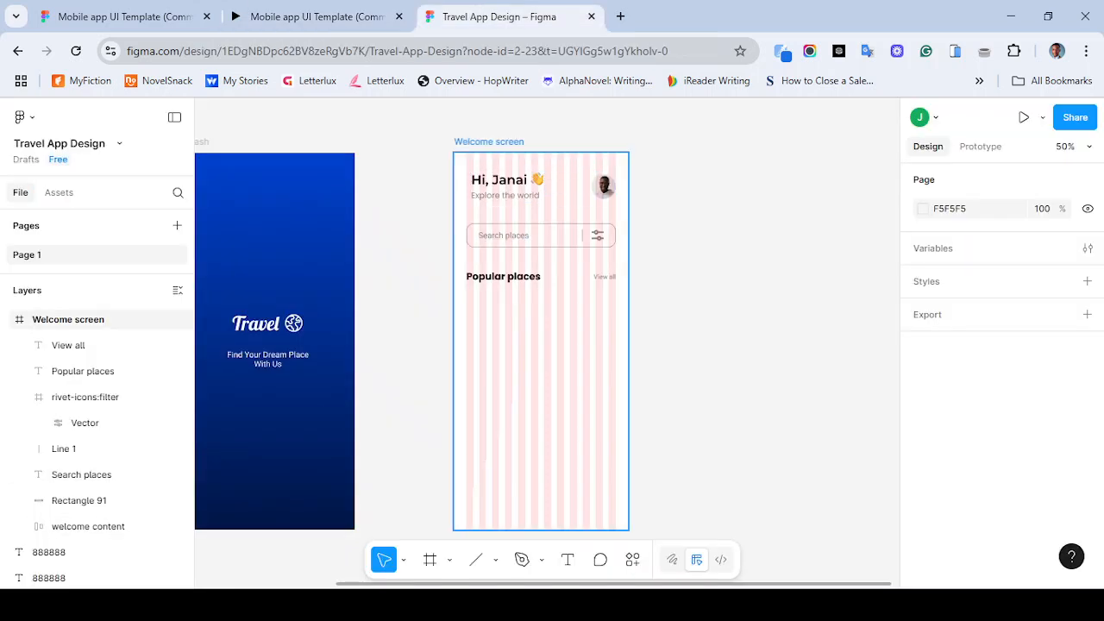
{"action": "scroll", "coordinate": [992, 388], "scroll_direction": "down", "scroll_amount": 5}
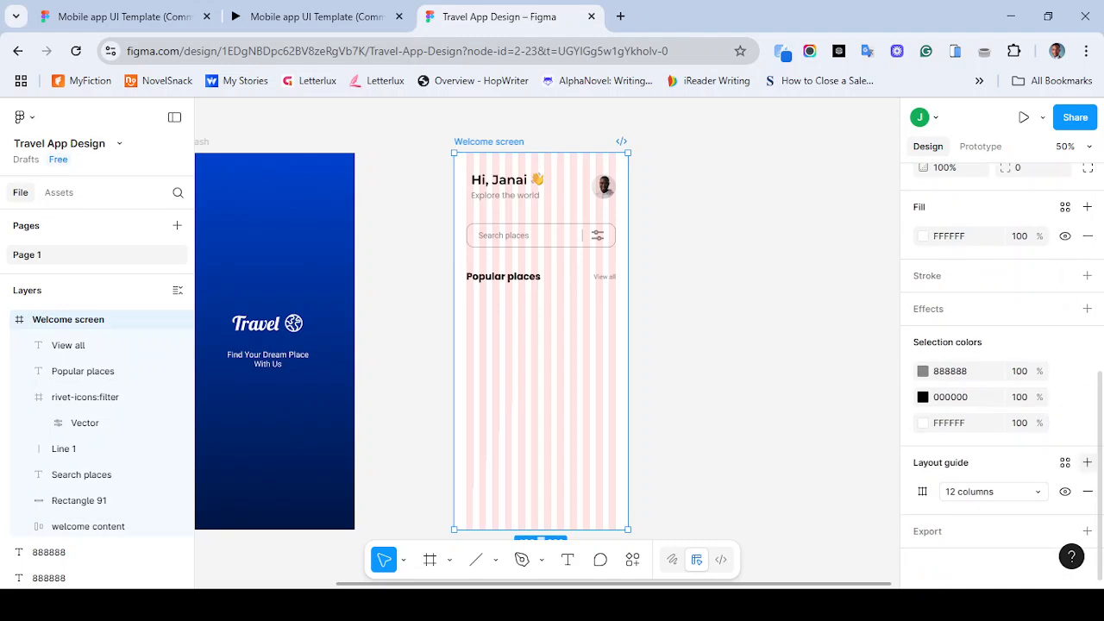
{"action": "left_click", "coordinate": [1066, 490]}
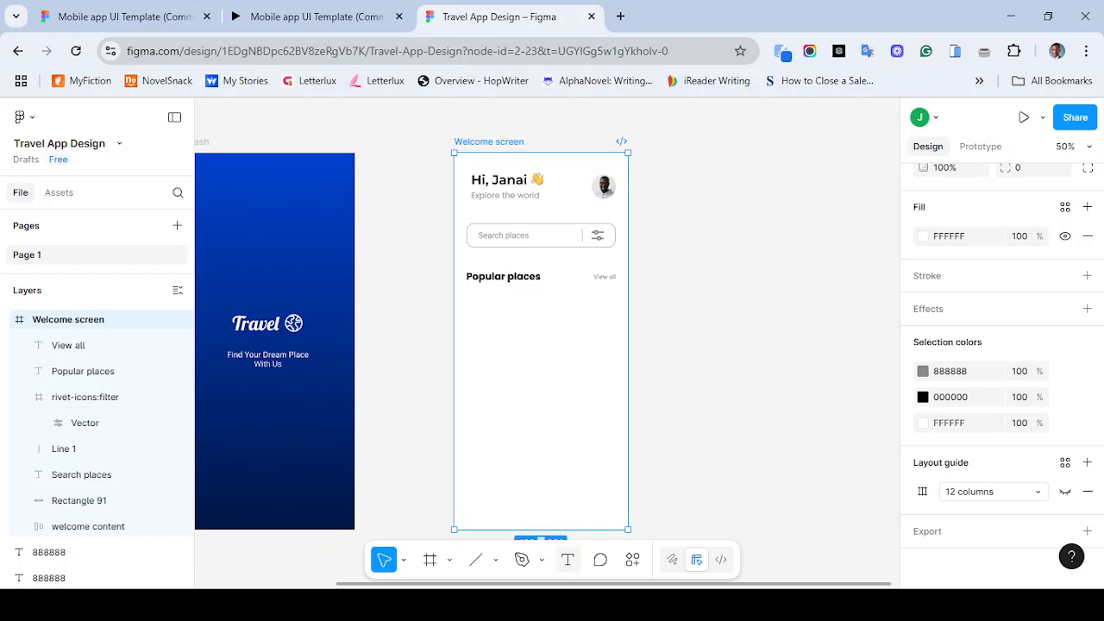
- Add a size 16 "Most viewed" text below the Popular places label
{"action": "left_click", "coordinate": [567, 559]}
{"action": "left_click", "coordinate": [481, 324]}
{"action": "left_click", "coordinate": [317, 17]}
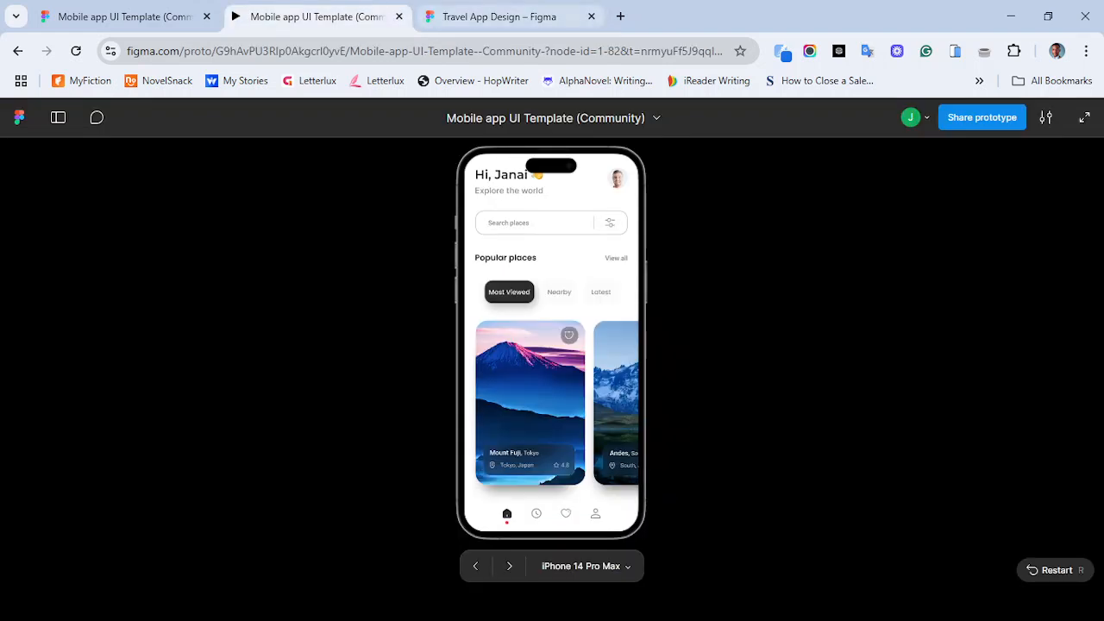
{"action": "left_click", "coordinate": [509, 17]}
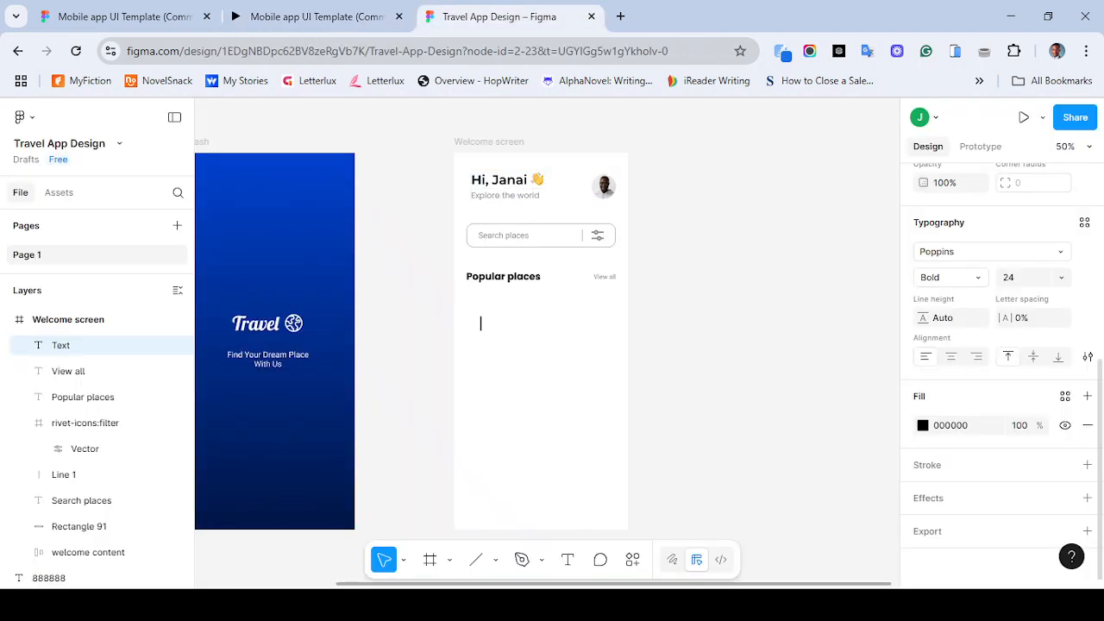
{"action": "left_click", "coordinate": [1061, 276]}
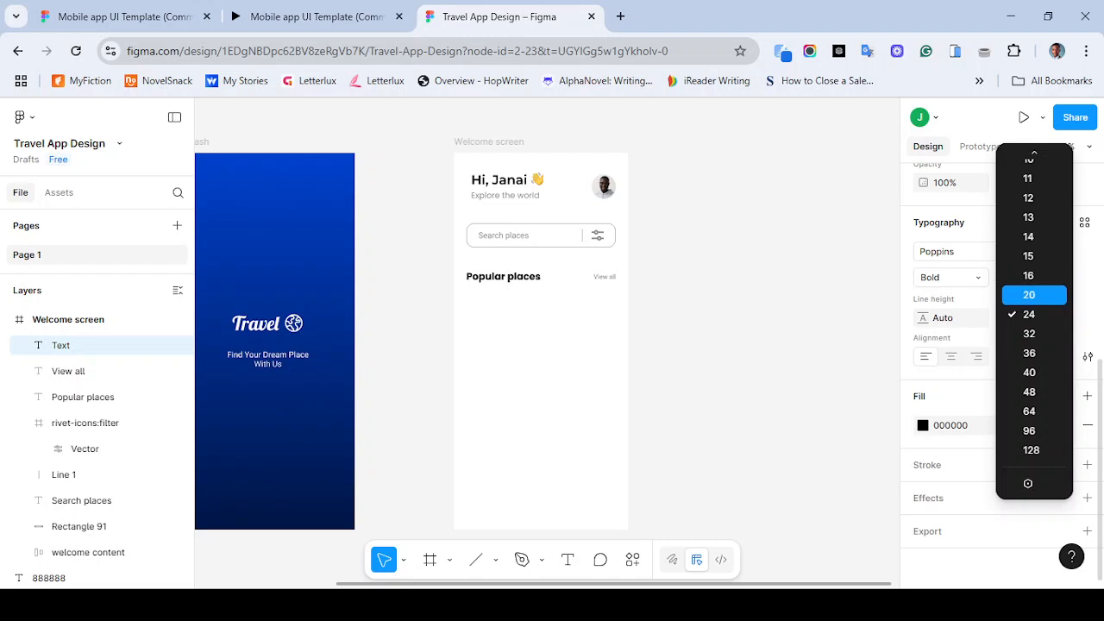
{"action": "left_click", "coordinate": [1029, 294]}
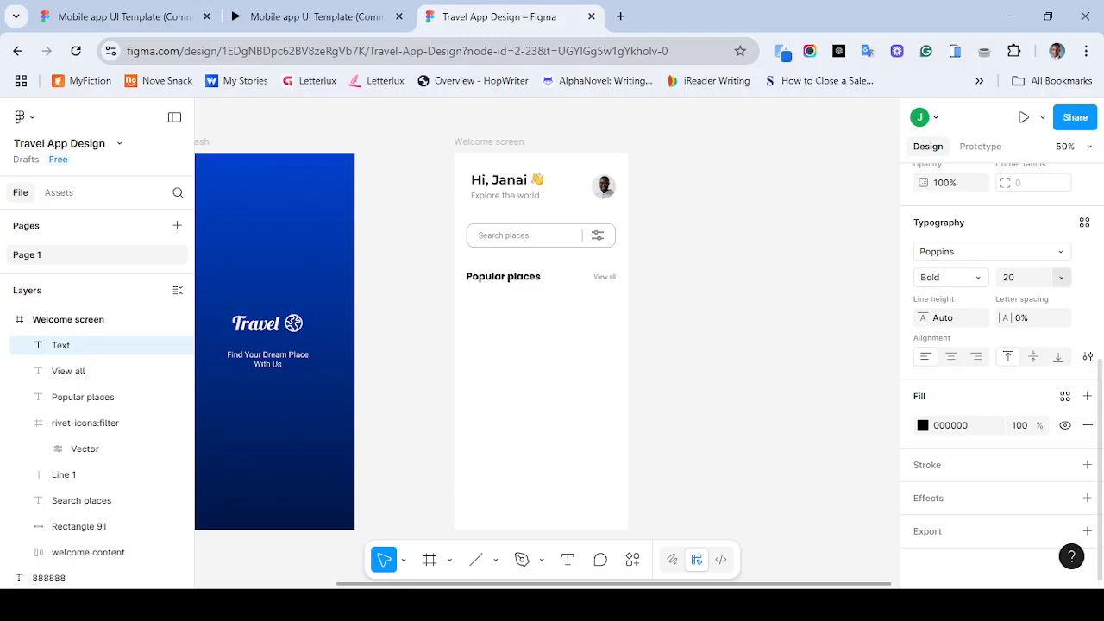
{"action": "left_click", "coordinate": [1061, 277]}
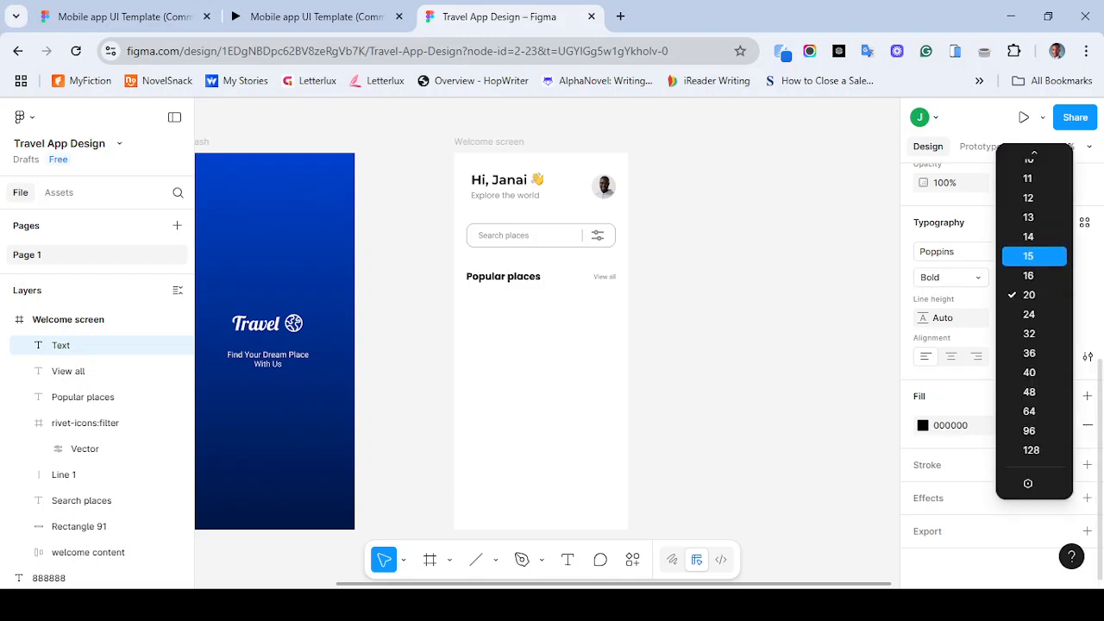
{"action": "left_click", "coordinate": [1029, 275]}
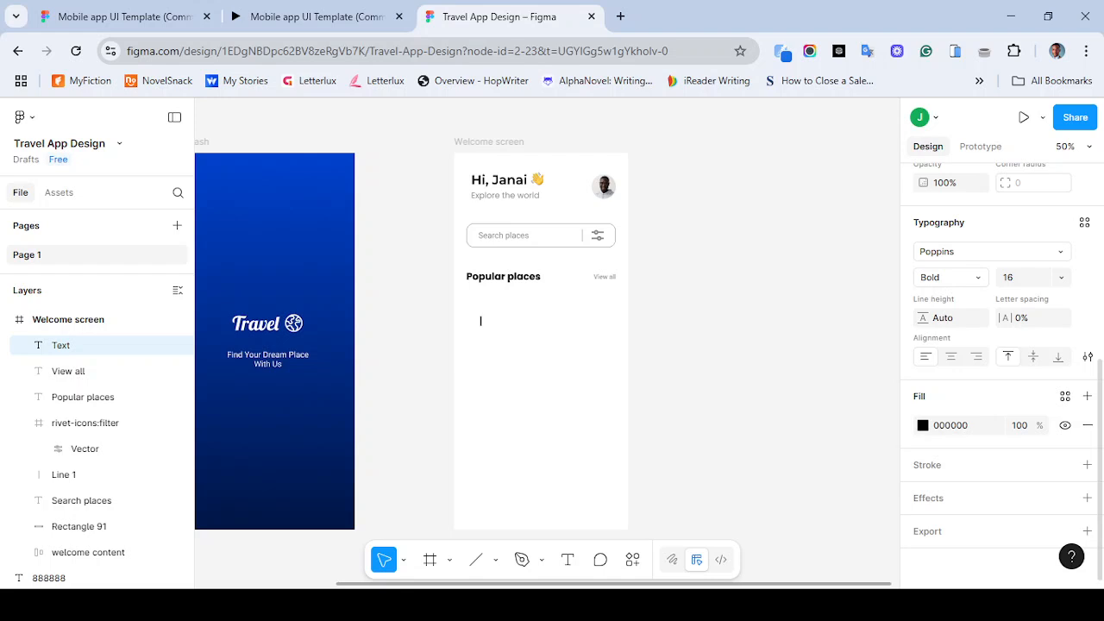
{"action": "type", "text": "Most viewed"}
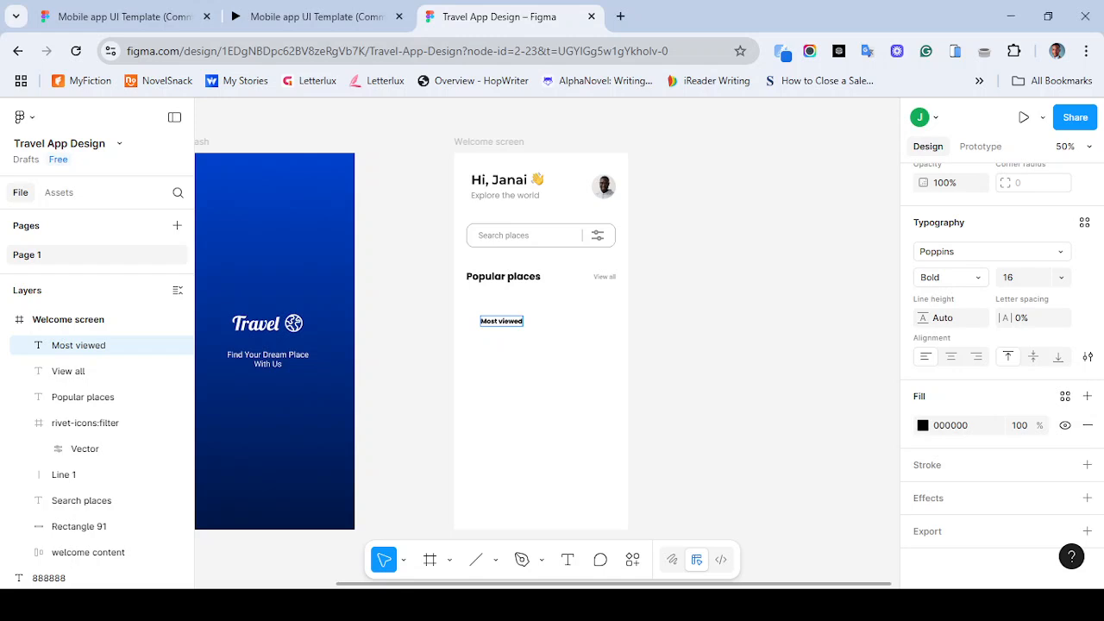
{"action": "key", "text": "Escape"}
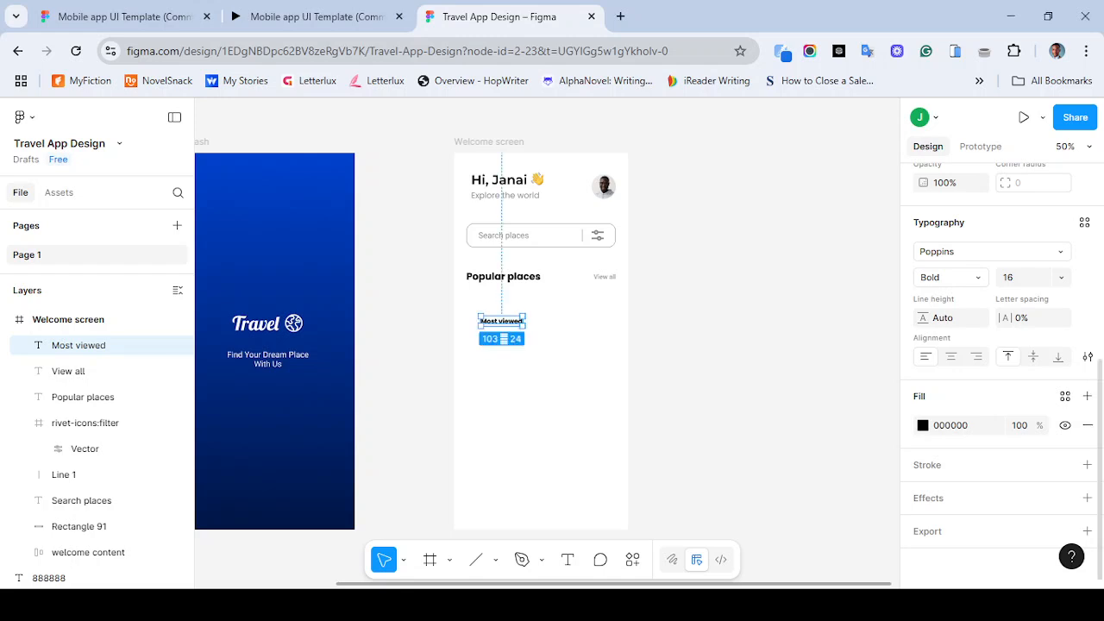
- Set the Most viewed text to Medium weight and wrap it in an auto layout frame
{"action": "left_click", "coordinate": [949, 277]}
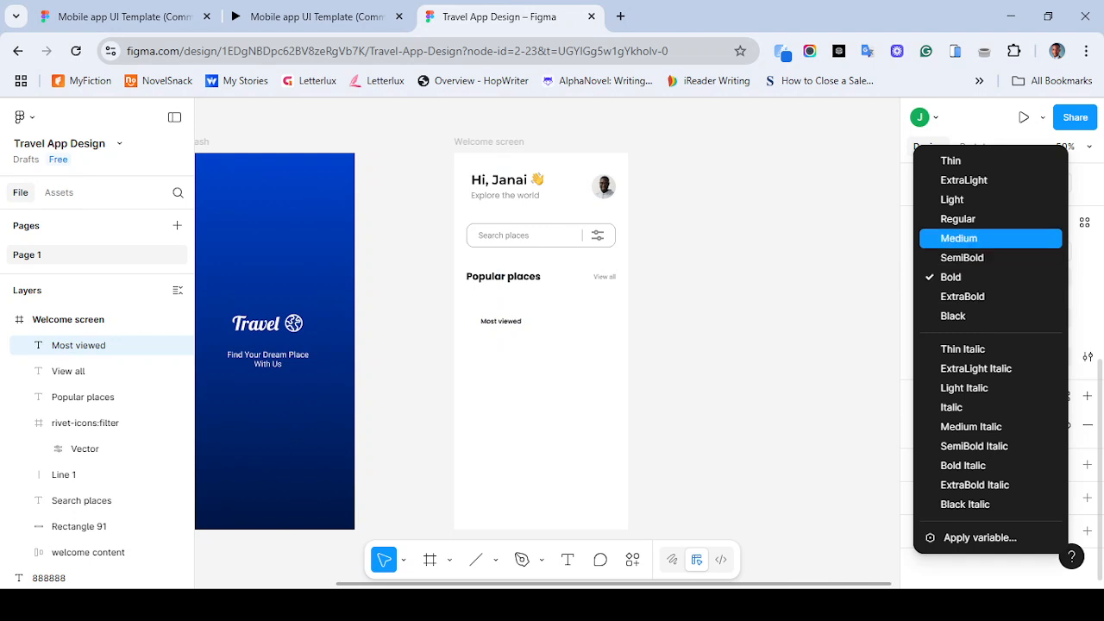
{"action": "left_click", "coordinate": [957, 239]}
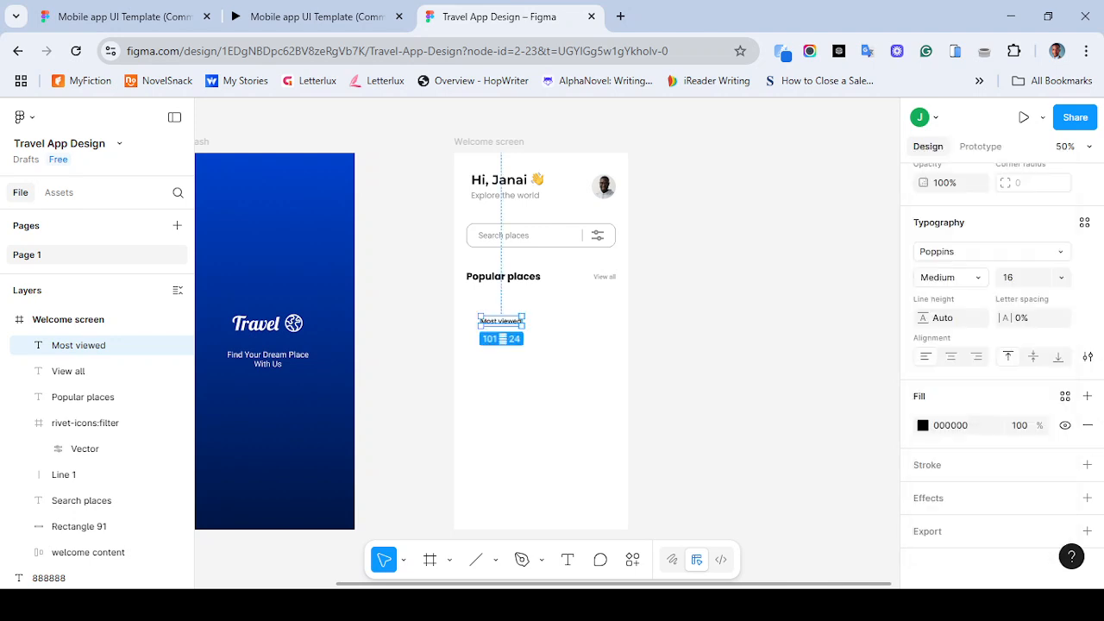
{"action": "key", "text": "shift+a"}
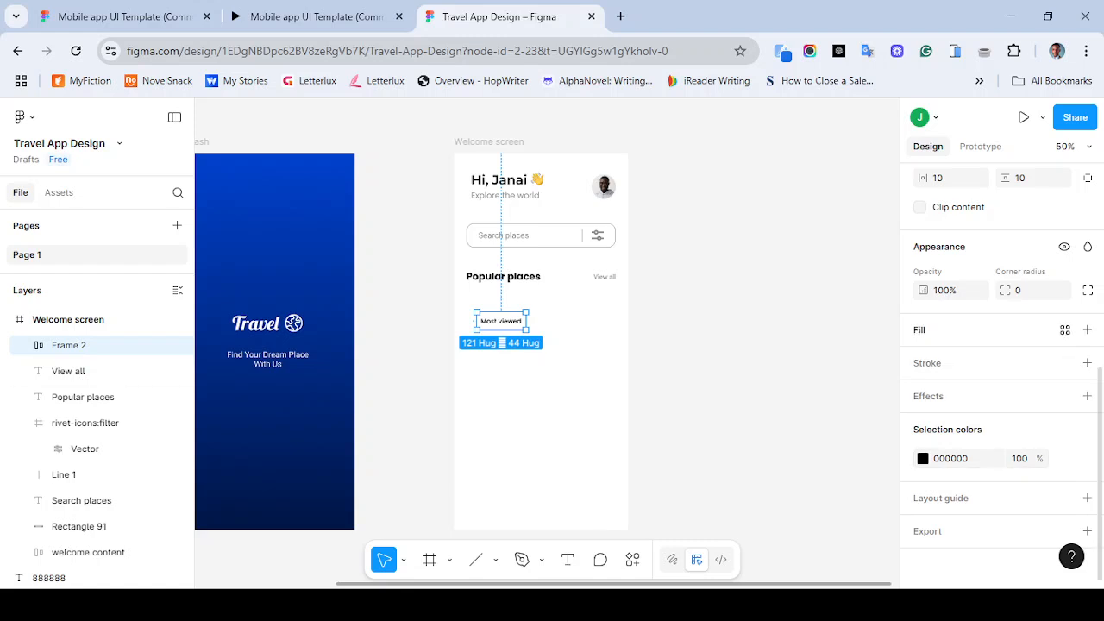
- Try adding a fill to the Most viewed frame and look up the 2F2F2F colour swatch on the canvas
{"action": "left_click", "coordinate": [1087, 329]}
{"action": "left_click", "coordinate": [922, 359]}
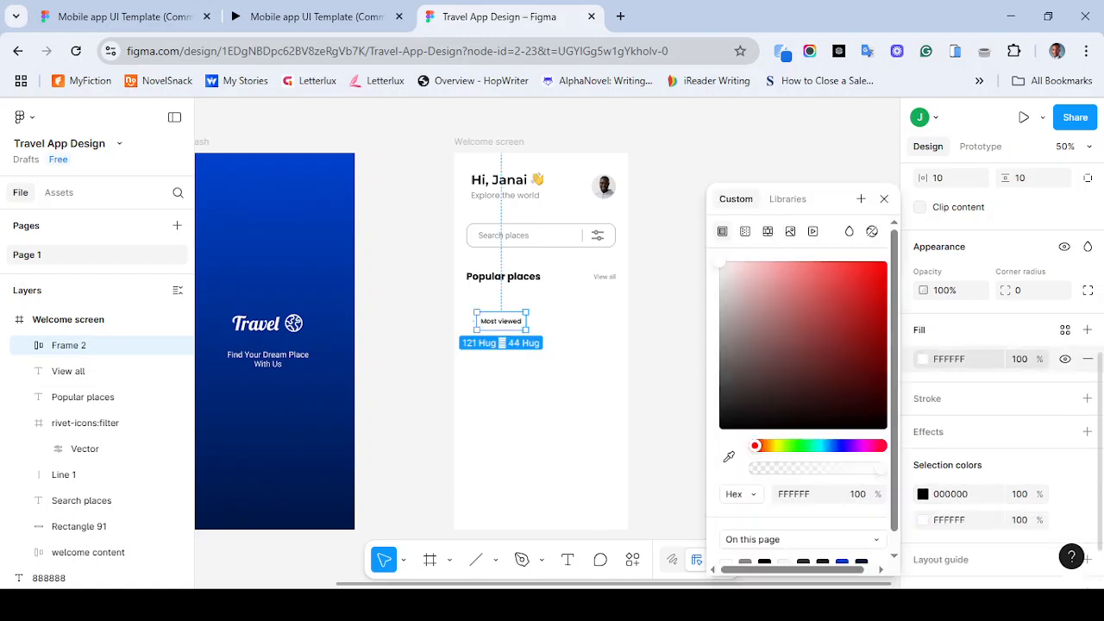
{"action": "key", "text": "space"}
{"action": "left_click_drag", "start_coordinate": [362, 345], "coordinate": [654, 383]}
{"action": "left_click", "coordinate": [334, 267]}
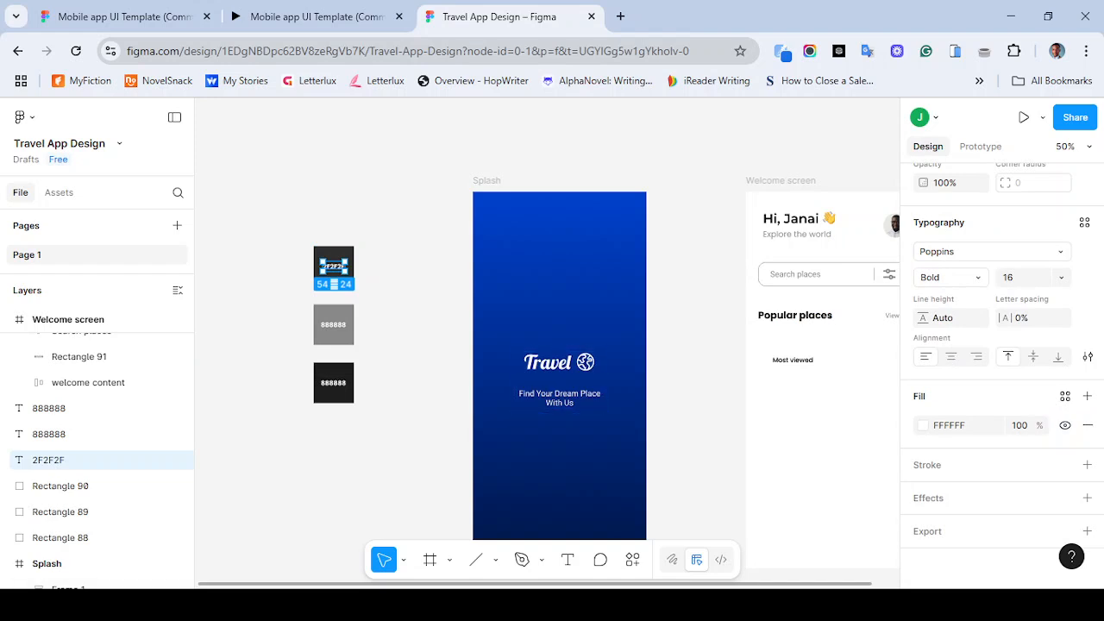
{"action": "scroll", "coordinate": [552, 350], "scroll_direction": "right", "scroll_amount": 3}
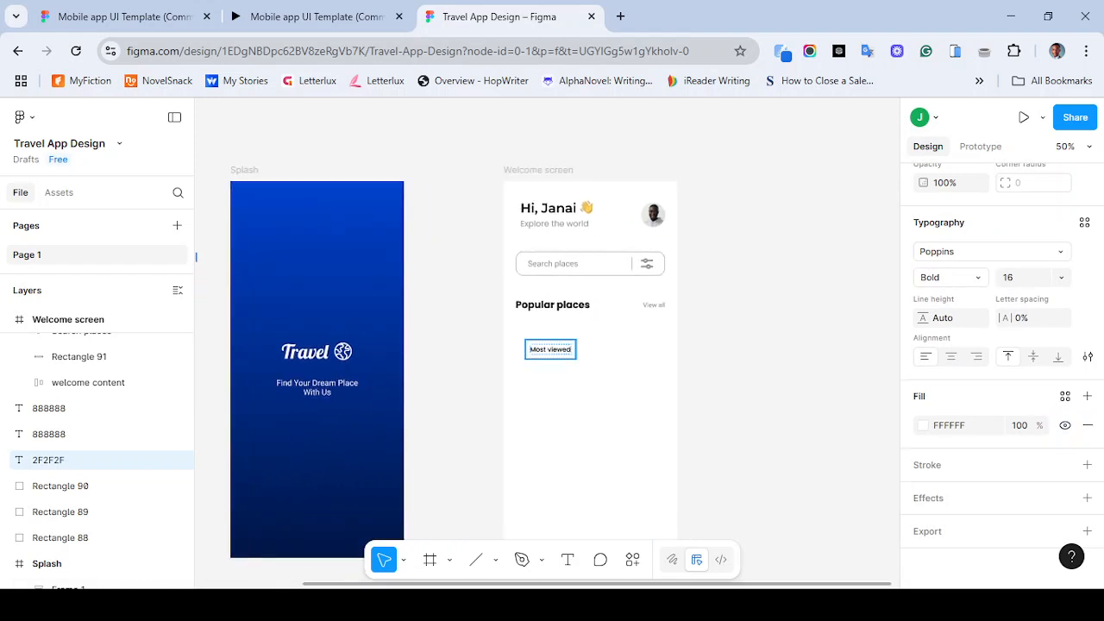
- Select the Most viewed frame and remove its wrapping auto layout frame
{"action": "left_click", "coordinate": [550, 349]}
{"action": "double_click", "coordinate": [550, 350]}
{"action": "key", "text": "Escape"}
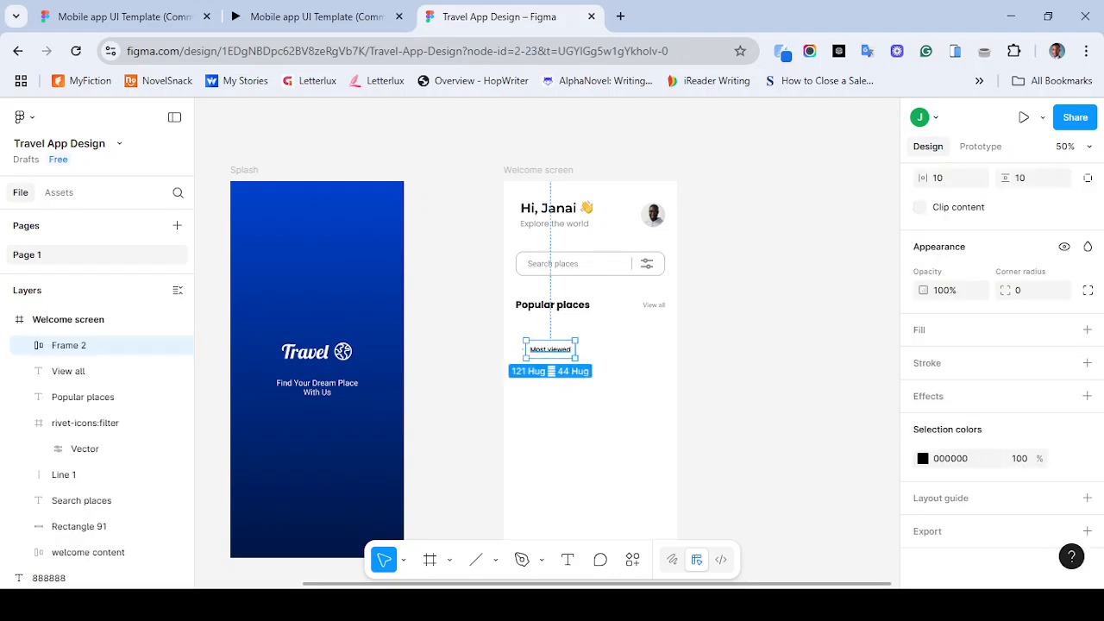
{"action": "key", "text": "ctrl+shift+g"}
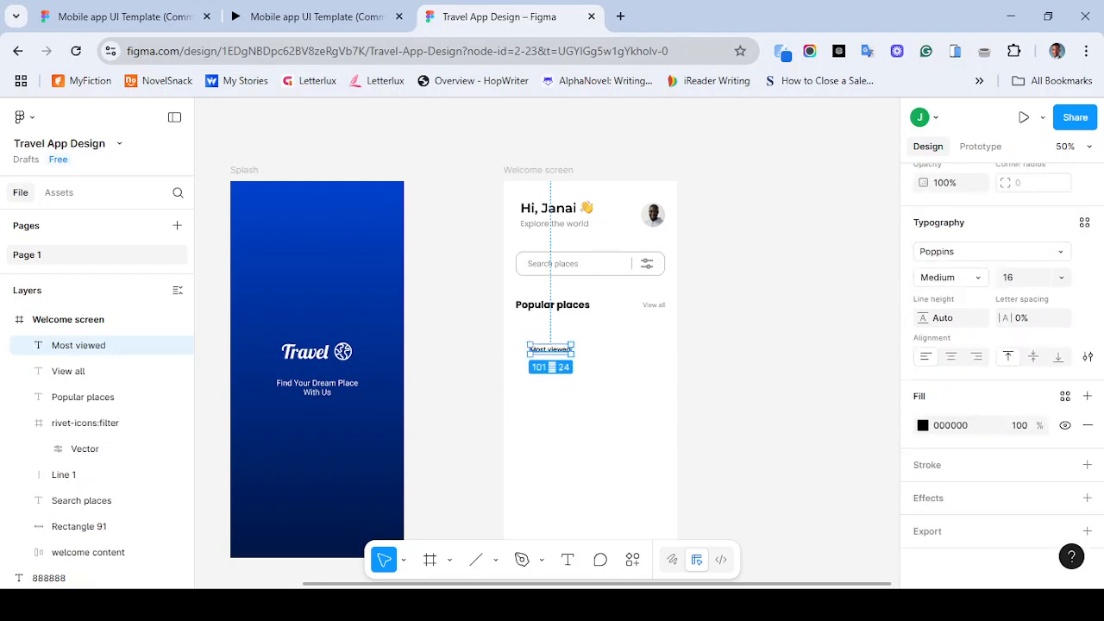
- Review the Most viewed text's position, size and typography properties
{"action": "scroll", "coordinate": [1001, 371], "scroll_direction": "up", "scroll_amount": 5}
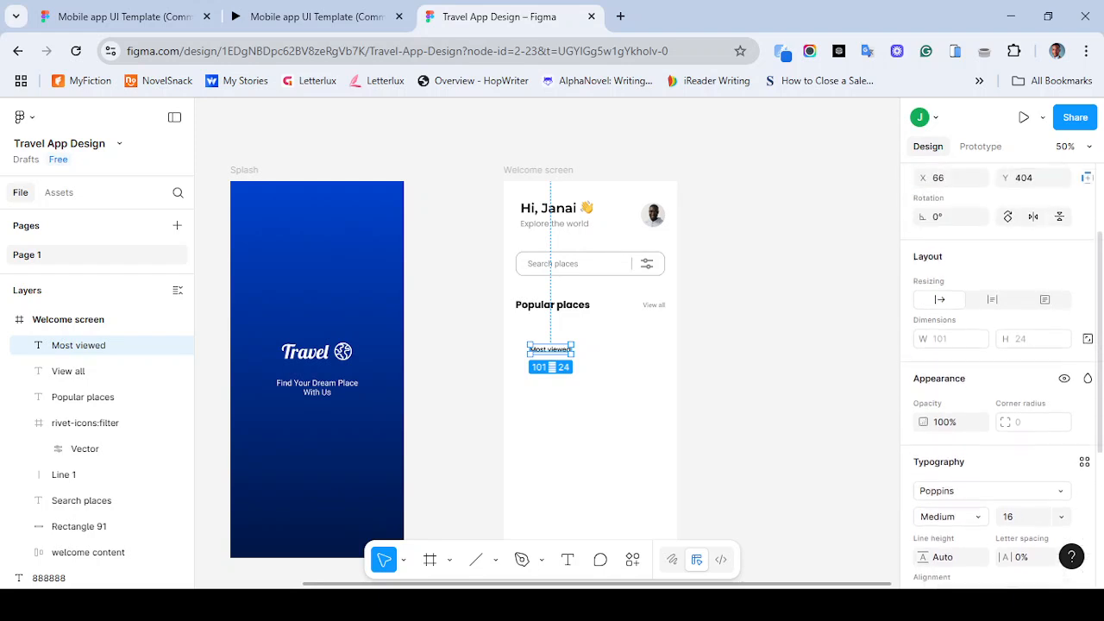
{"action": "scroll", "coordinate": [1001, 371], "scroll_direction": "down", "scroll_amount": 3}
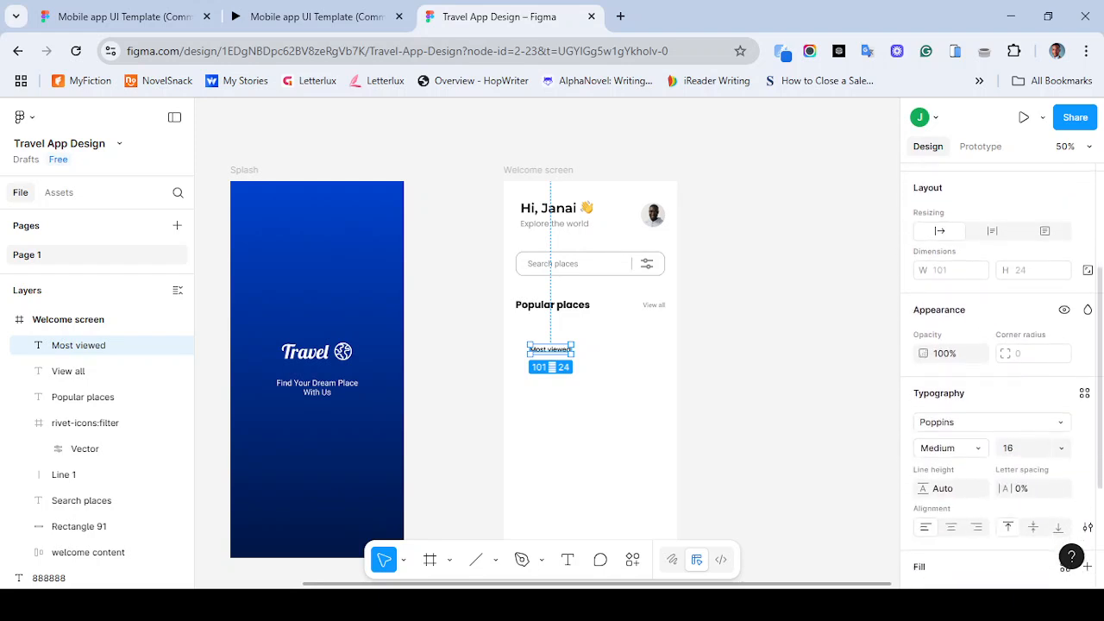
{"action": "scroll", "coordinate": [1001, 371], "scroll_direction": "down", "scroll_amount": 2}
{"action": "scroll", "coordinate": [1001, 371], "scroll_direction": "up", "scroll_amount": 4}
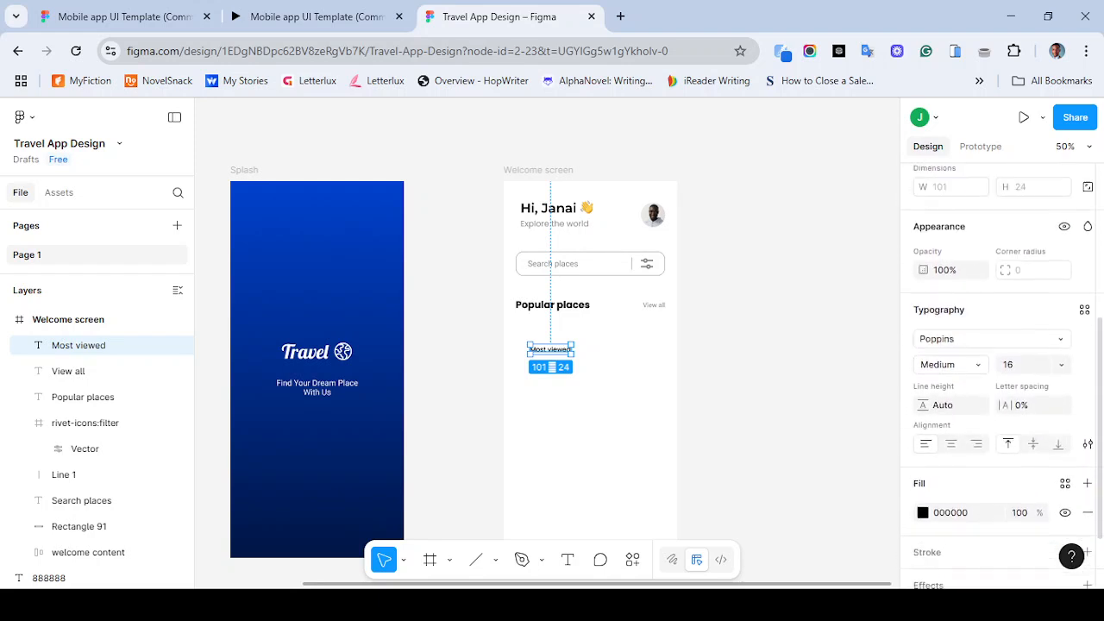
{"action": "scroll", "coordinate": [1000, 377], "scroll_direction": "up", "scroll_amount": 3}
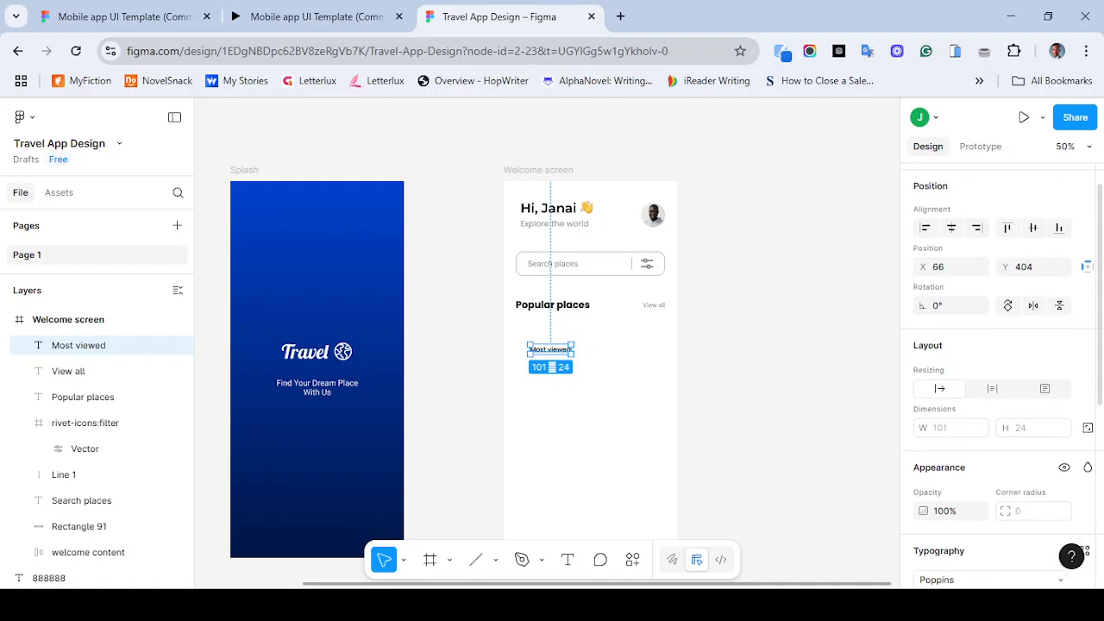
{"action": "scroll", "coordinate": [1001, 378], "scroll_direction": "up", "scroll_amount": 1}
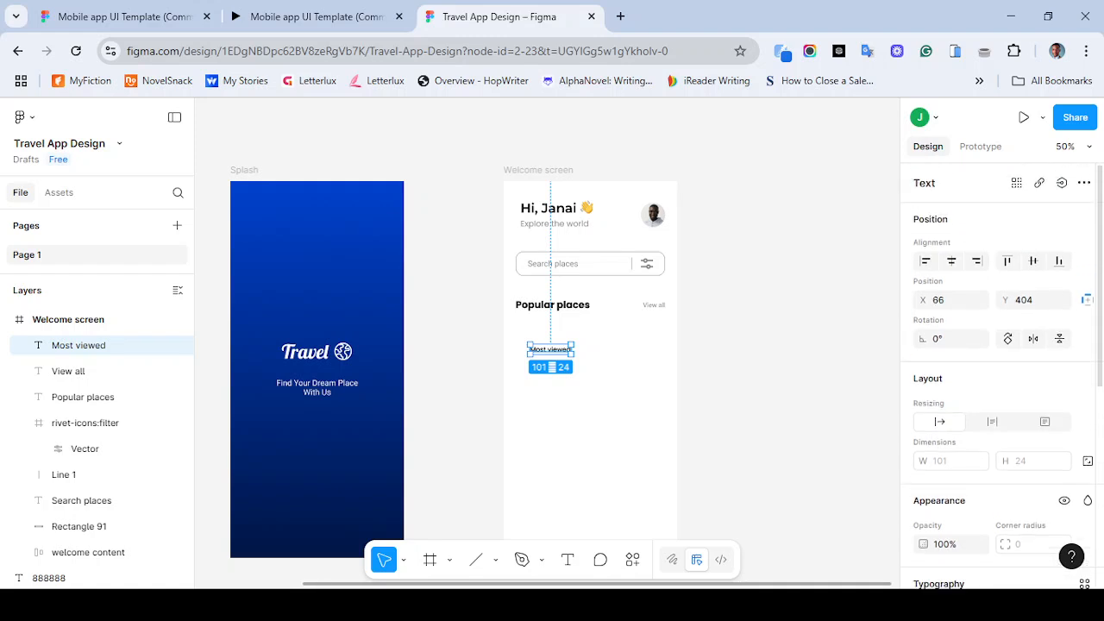
{"action": "scroll", "coordinate": [1001, 378], "scroll_direction": "down", "scroll_amount": 4}
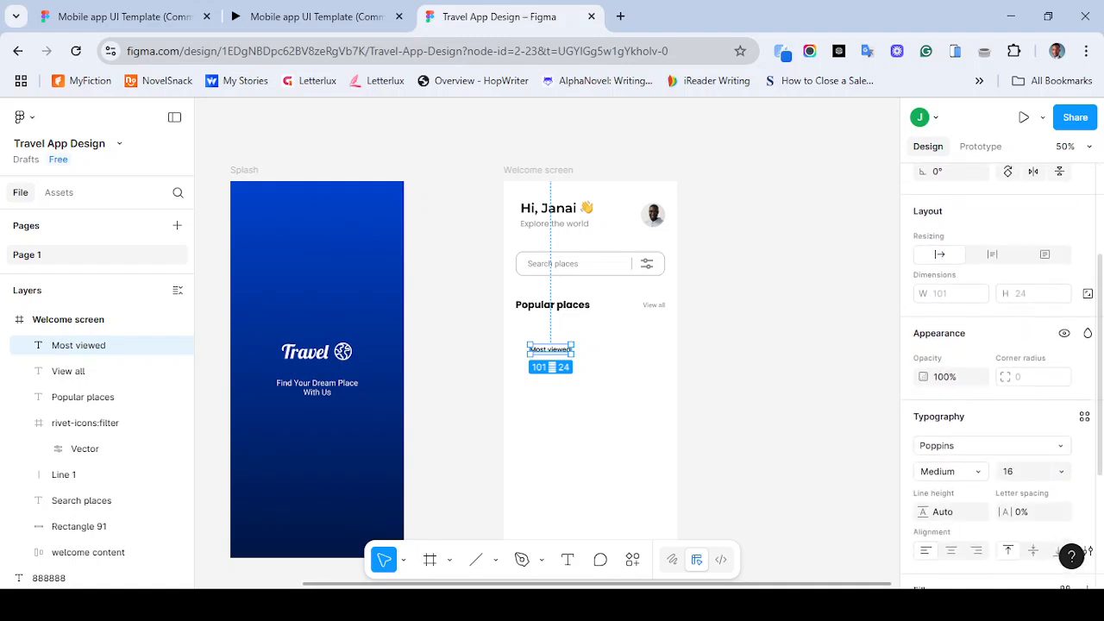
{"action": "scroll", "coordinate": [1001, 378], "scroll_direction": "down", "scroll_amount": 3}
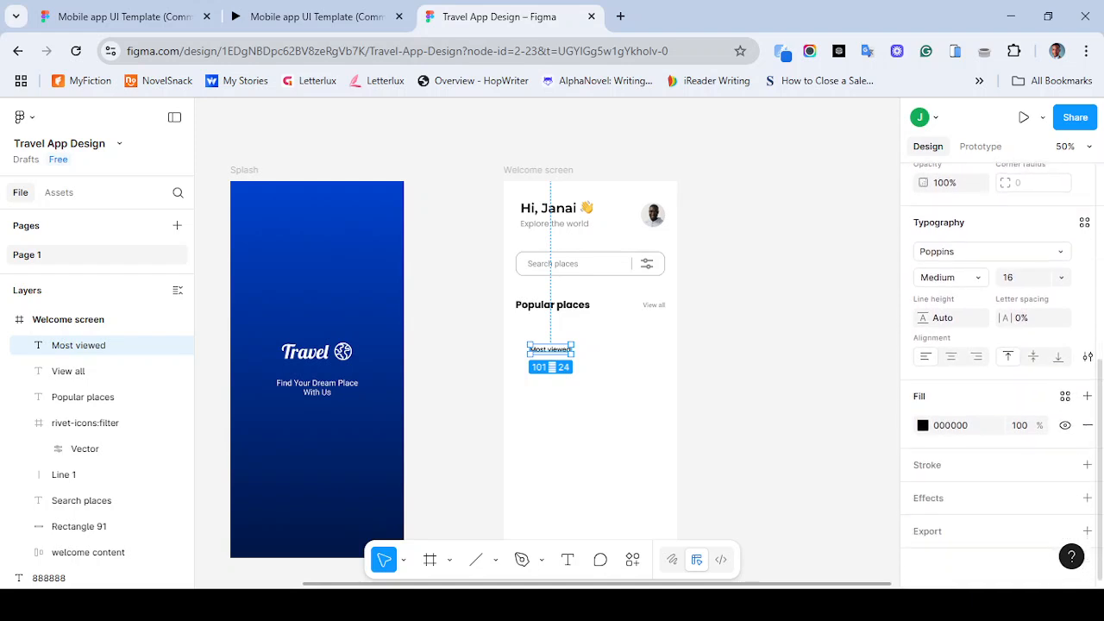
{"action": "scroll", "coordinate": [1000, 378], "scroll_direction": "up", "scroll_amount": 5}
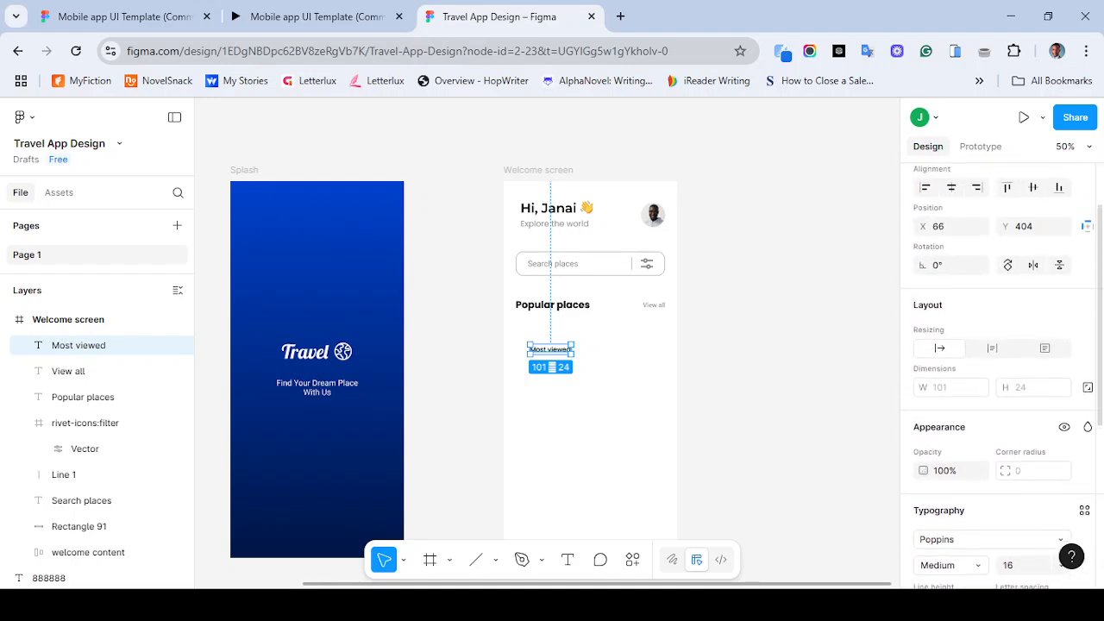
{"action": "scroll", "coordinate": [1000, 378], "scroll_direction": "up", "scroll_amount": 2}
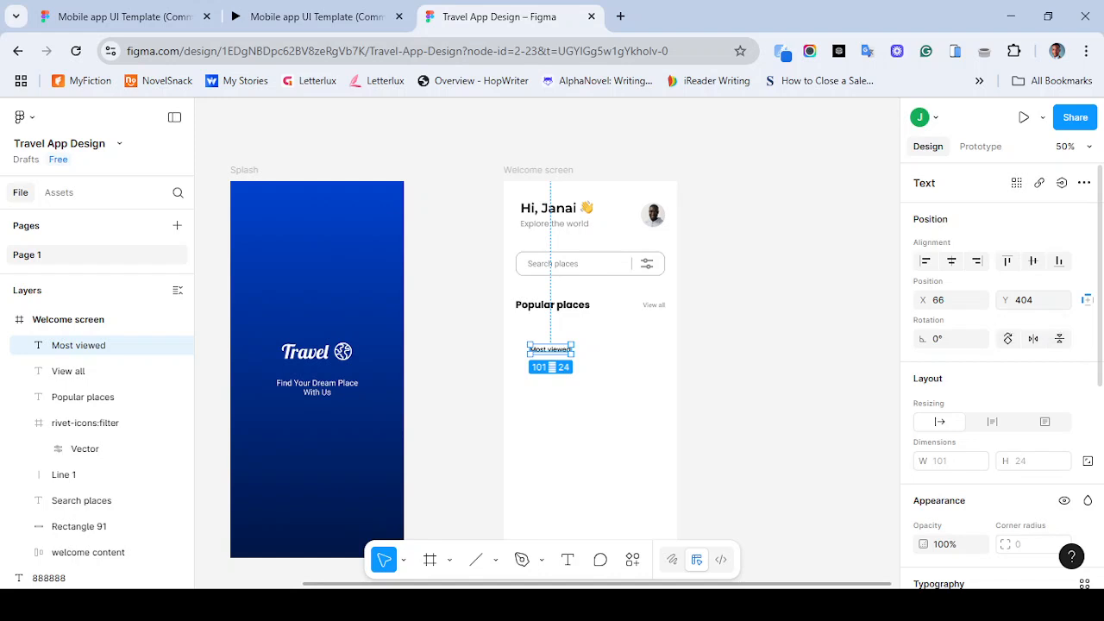
- Wrap the Most viewed text in an auto layout frame again and fill the frame with 2F2F2F
{"action": "key", "text": "shift+a"}
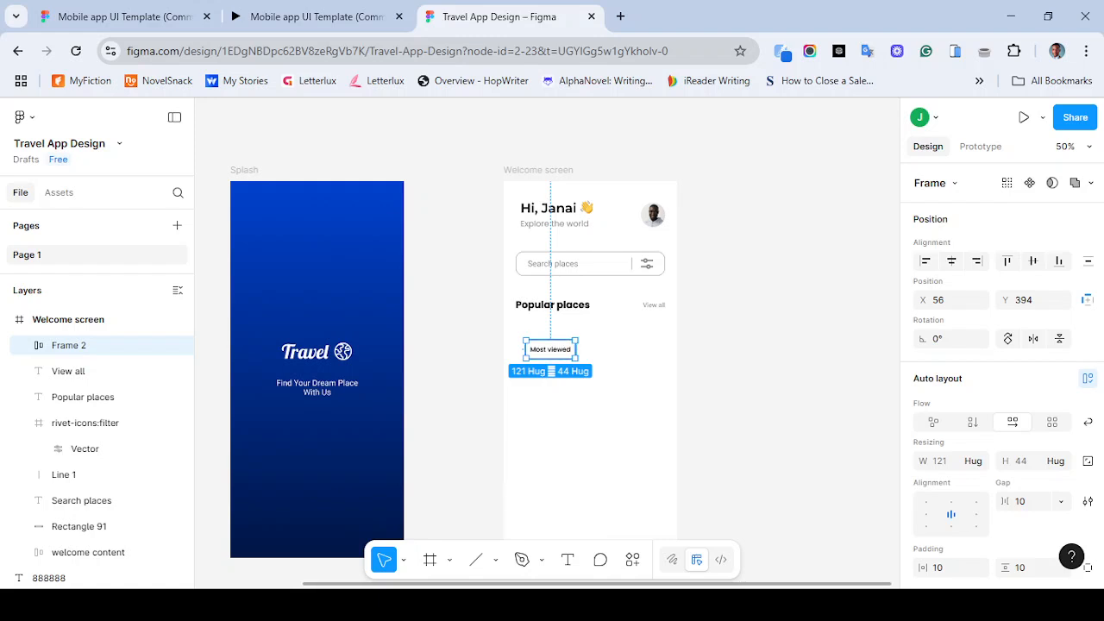
{"action": "scroll", "coordinate": [1001, 376], "scroll_direction": "down", "scroll_amount": 5}
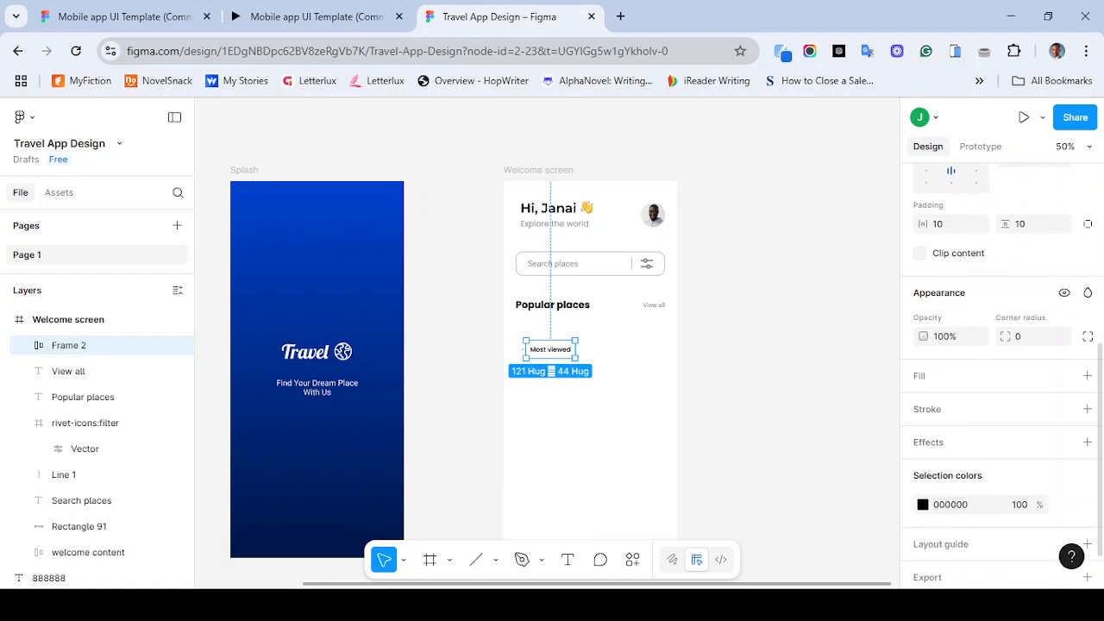
{"action": "left_click", "coordinate": [1087, 376]}
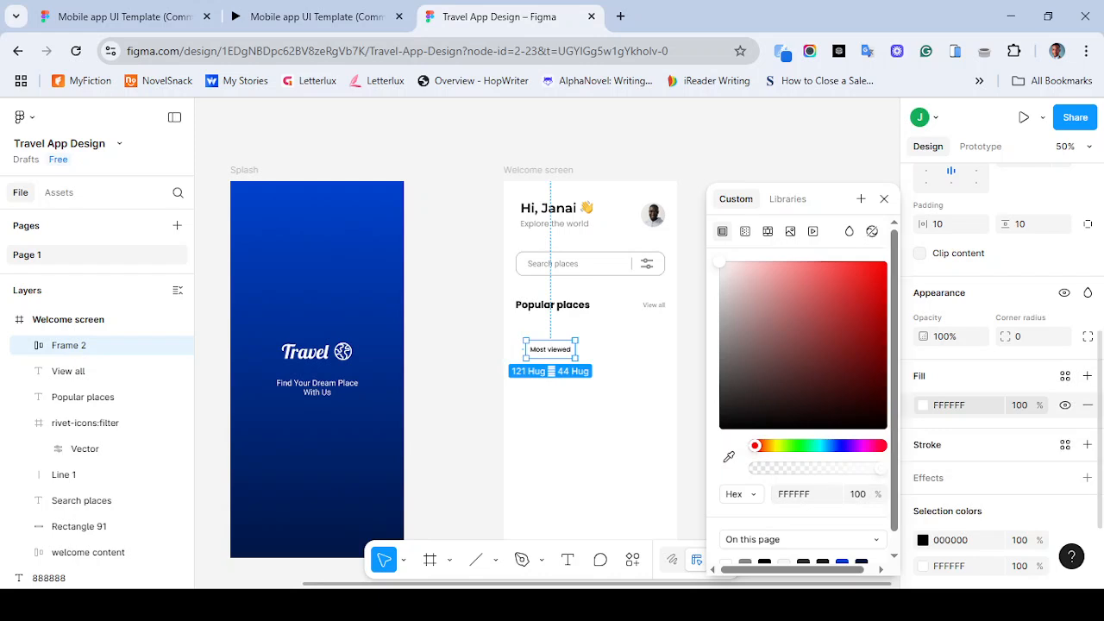
{"action": "left_click", "coordinate": [950, 405]}
{"action": "type", "text": "2F2F2F"}
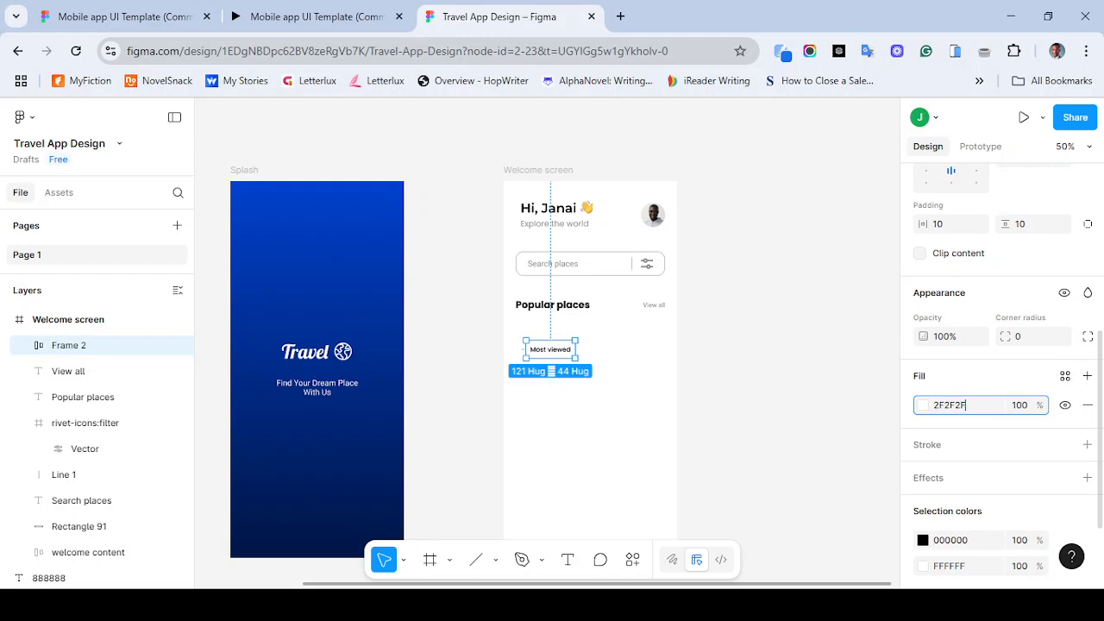
{"action": "key", "text": "Return"}
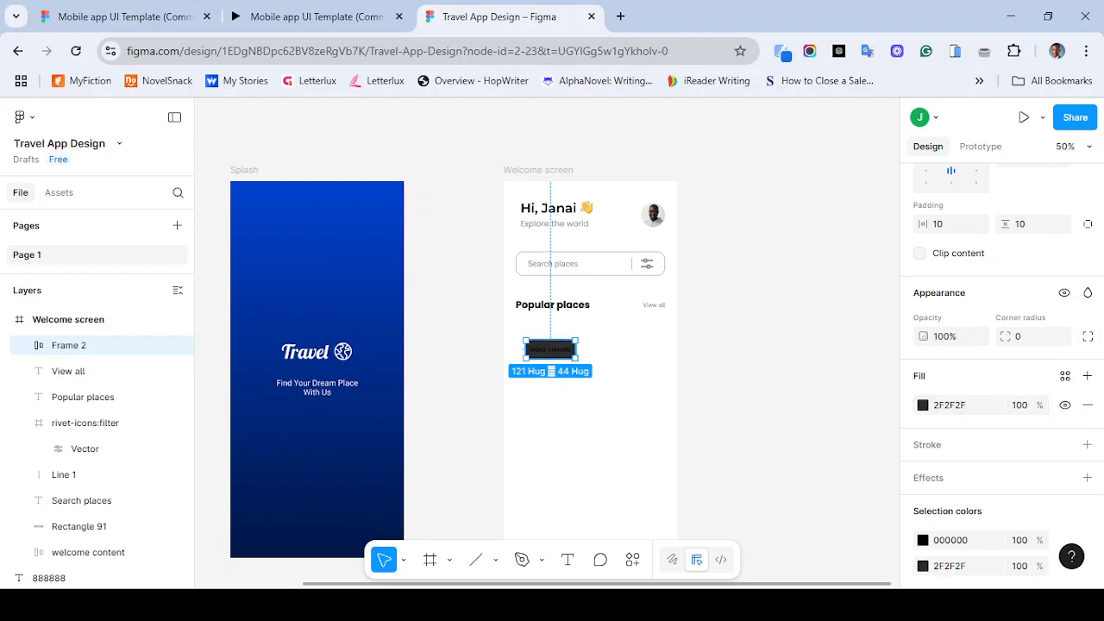
- Set the Most viewed text colour inside the frame to white FFFFFF
{"action": "key", "text": "Return"}
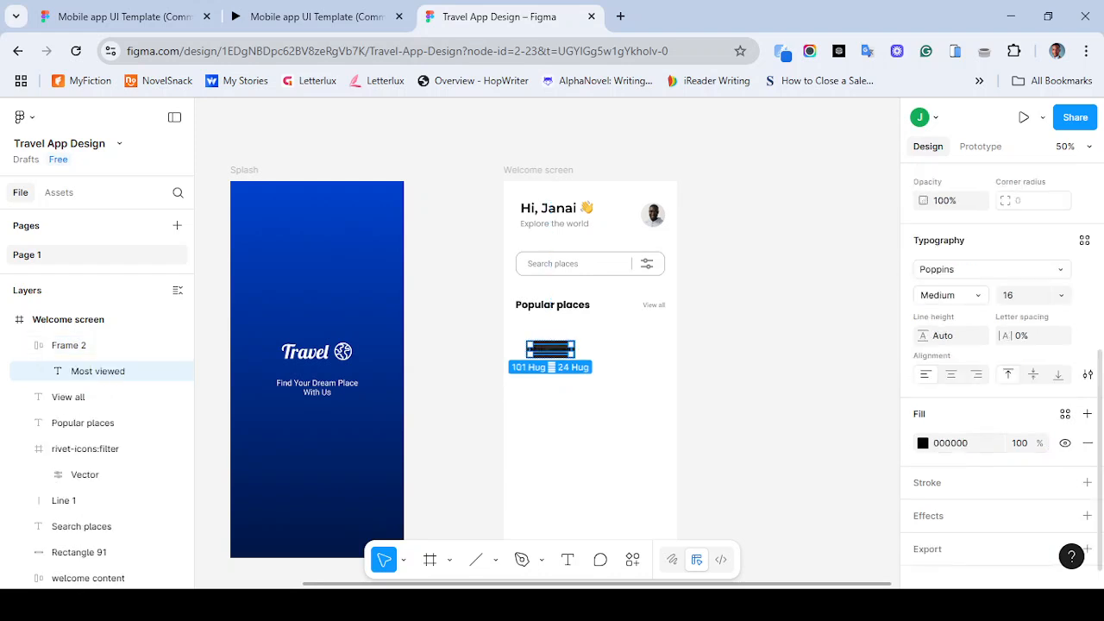
{"action": "left_click", "coordinate": [923, 443]}
{"action": "left_click_drag", "start_coordinate": [813, 344], "coordinate": [721, 262]}
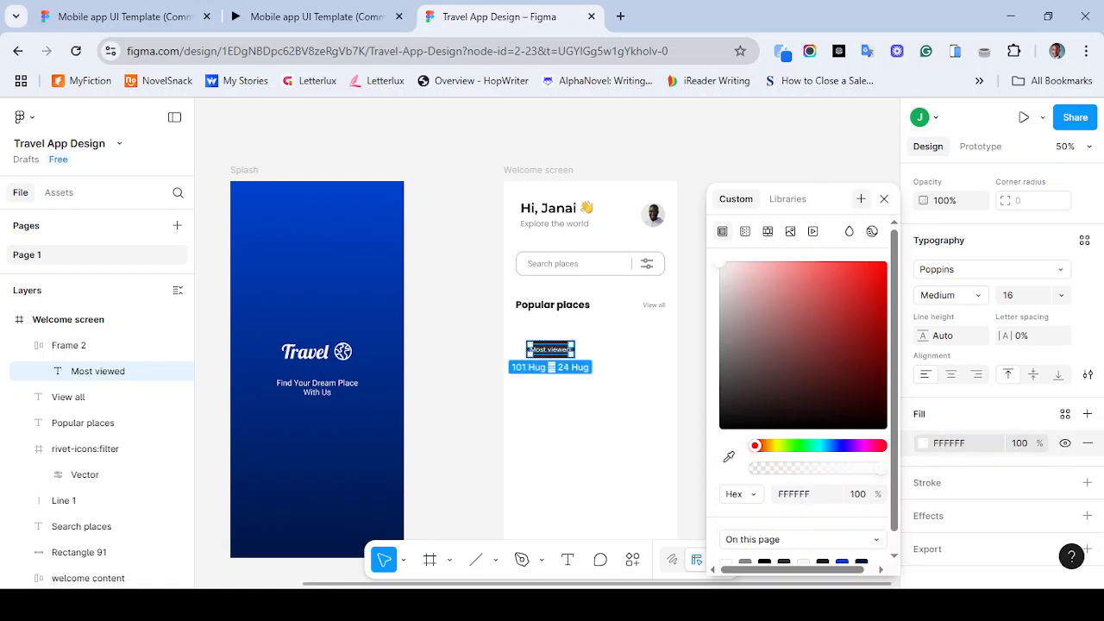
{"action": "left_click", "coordinate": [884, 198]}
{"action": "scroll", "coordinate": [1000, 371], "scroll_direction": "up", "scroll_amount": 3}
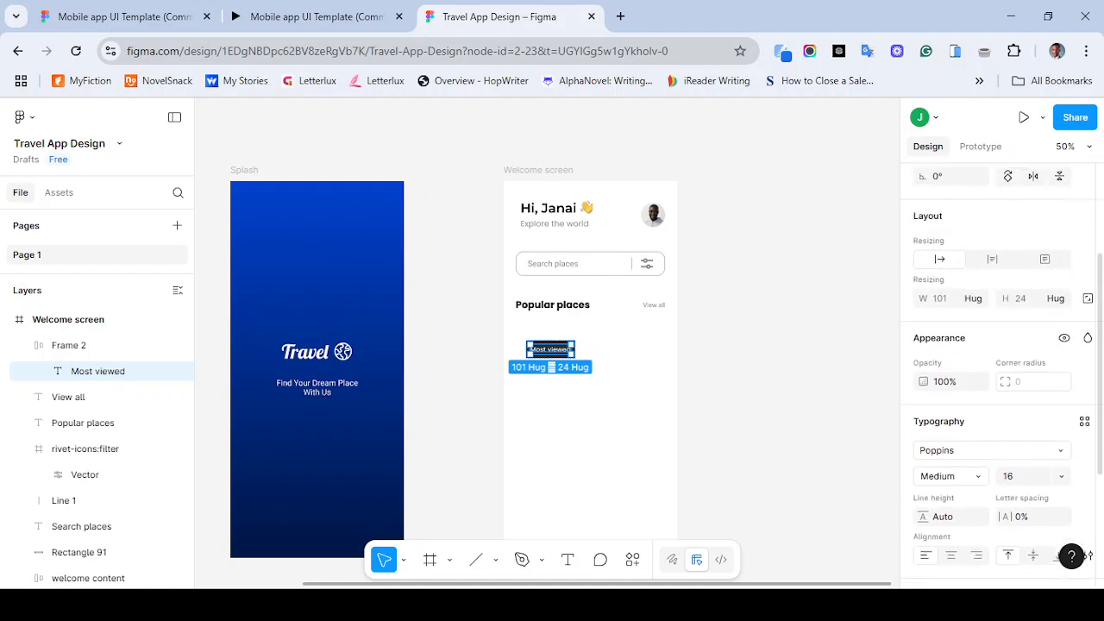
{"action": "left_click", "coordinate": [738, 370]}
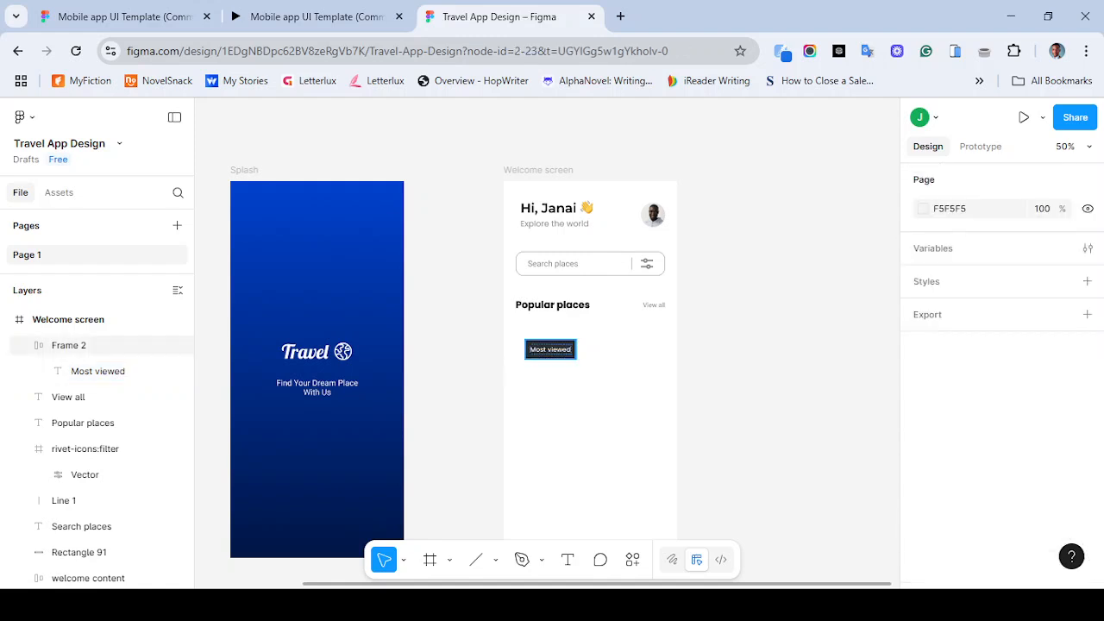
- Compare the Most viewed tab with the reference prototype's category tabs
{"action": "left_click", "coordinate": [550, 349]}
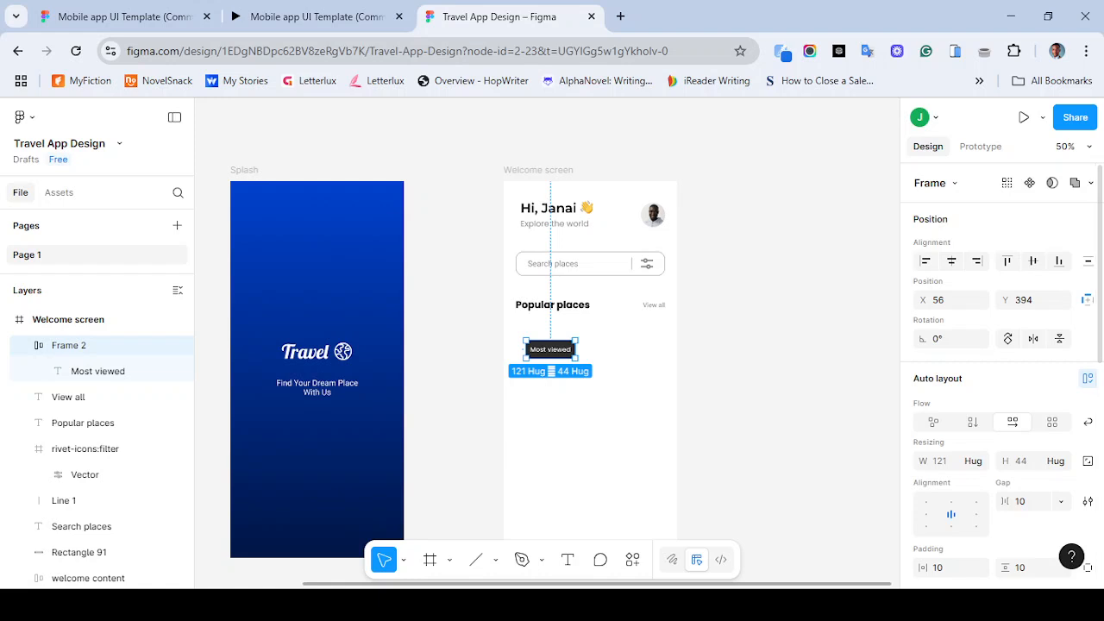
{"action": "left_click", "coordinate": [311, 17]}
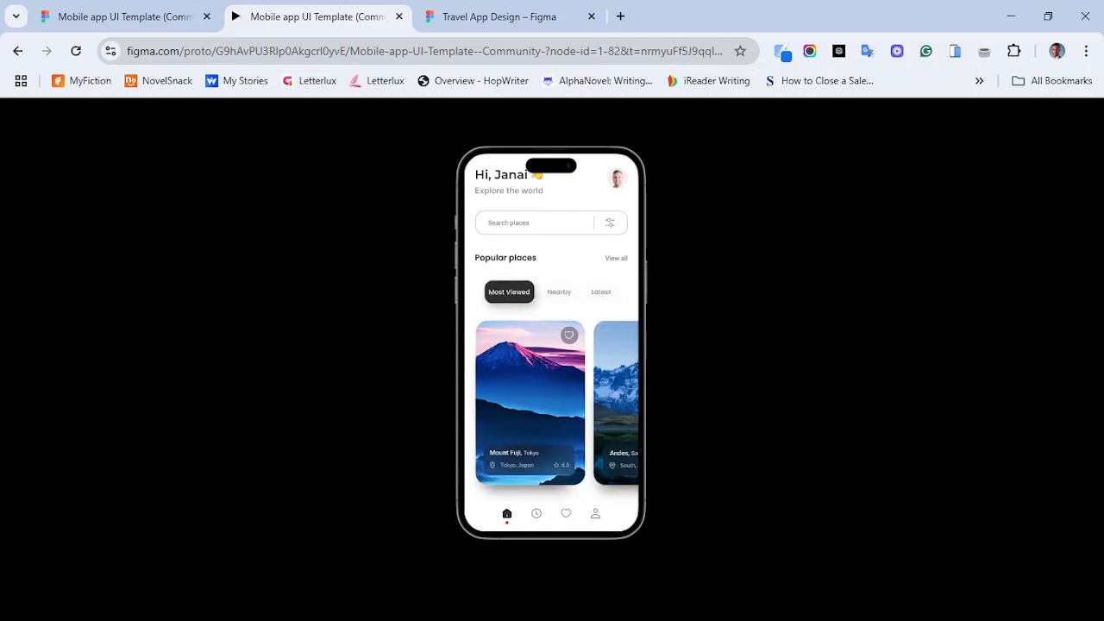
{"action": "left_click", "coordinate": [499, 16]}
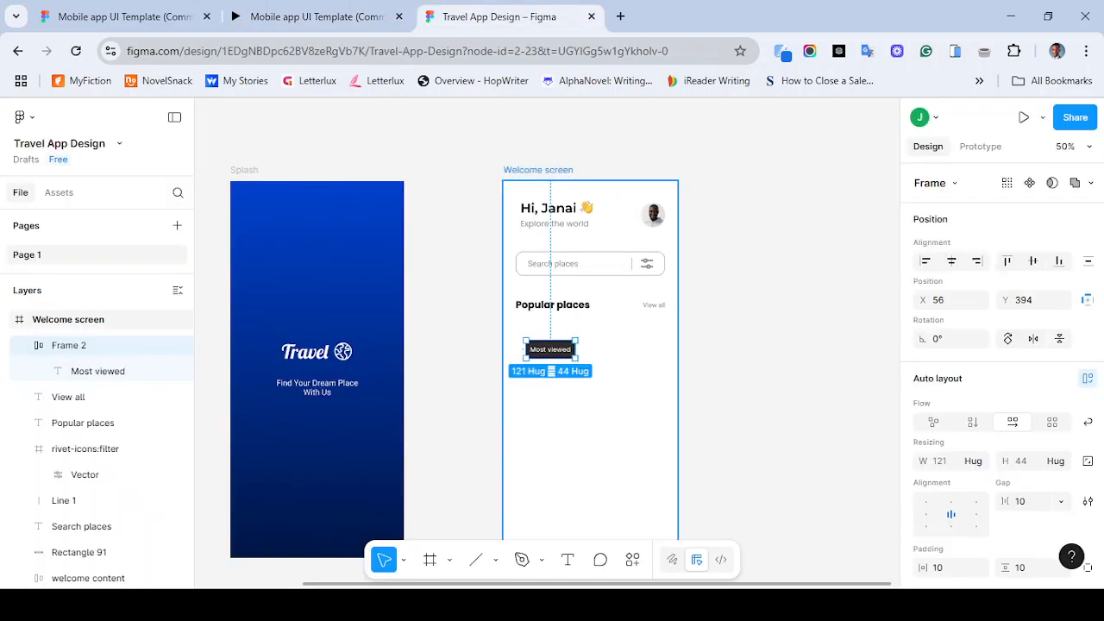
{"action": "key", "text": "Escape"}
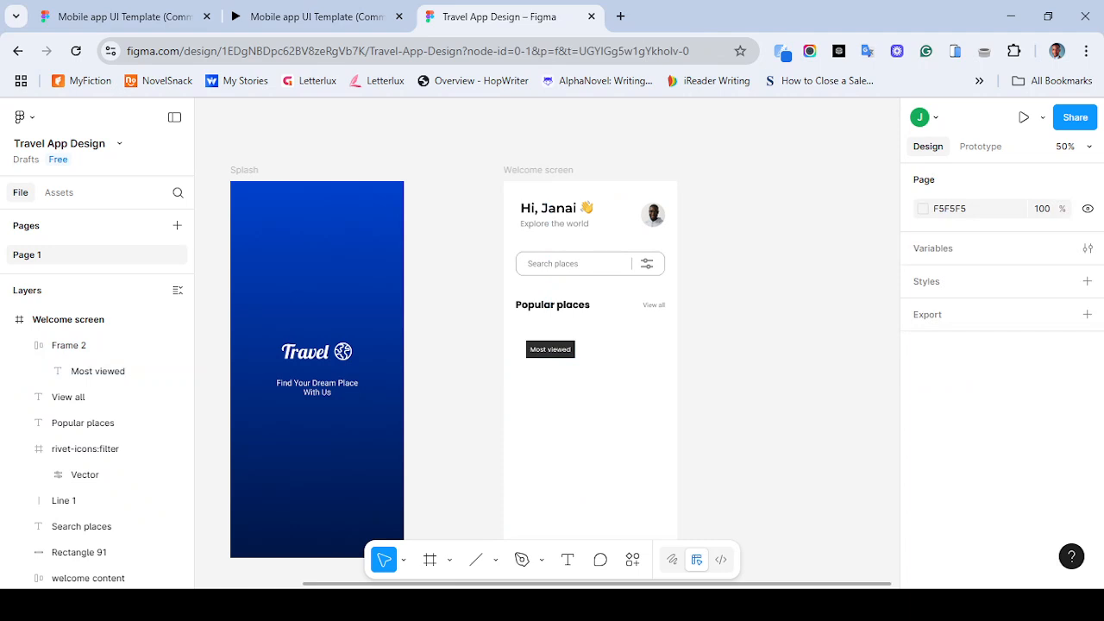
- Set the Most viewed frame's corner radius to 20
{"action": "scroll", "coordinate": [547, 344], "scroll_direction": "up", "scroll_amount": 5}
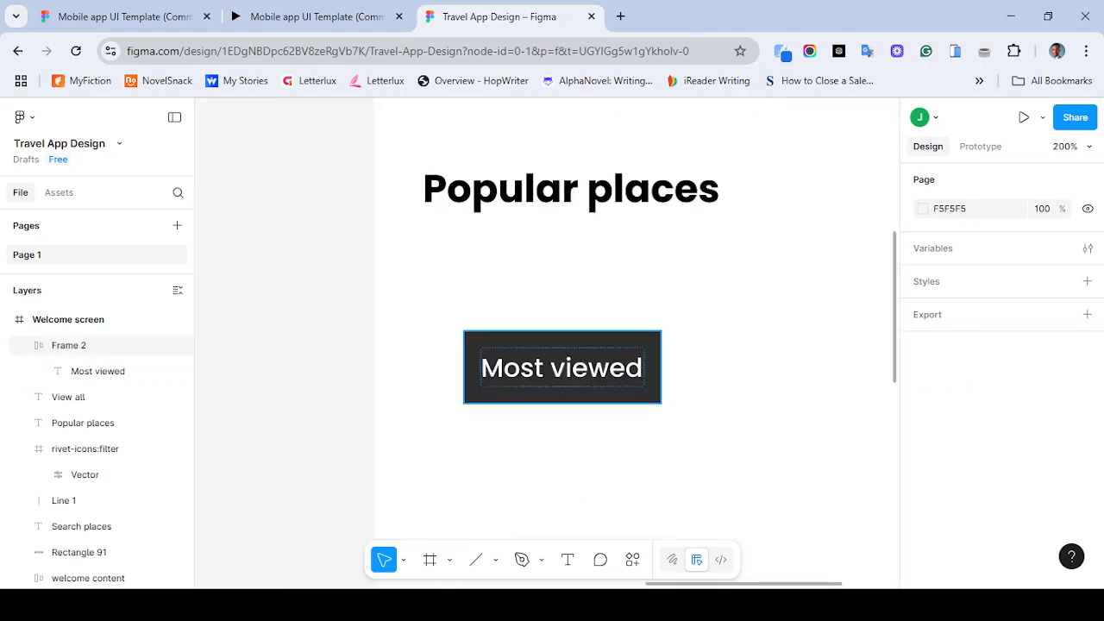
{"action": "key", "text": "ctrl+minus"}
{"action": "scroll", "coordinate": [546, 343], "scroll_direction": "right", "scroll_amount": 1}
{"action": "left_click", "coordinate": [450, 336]}
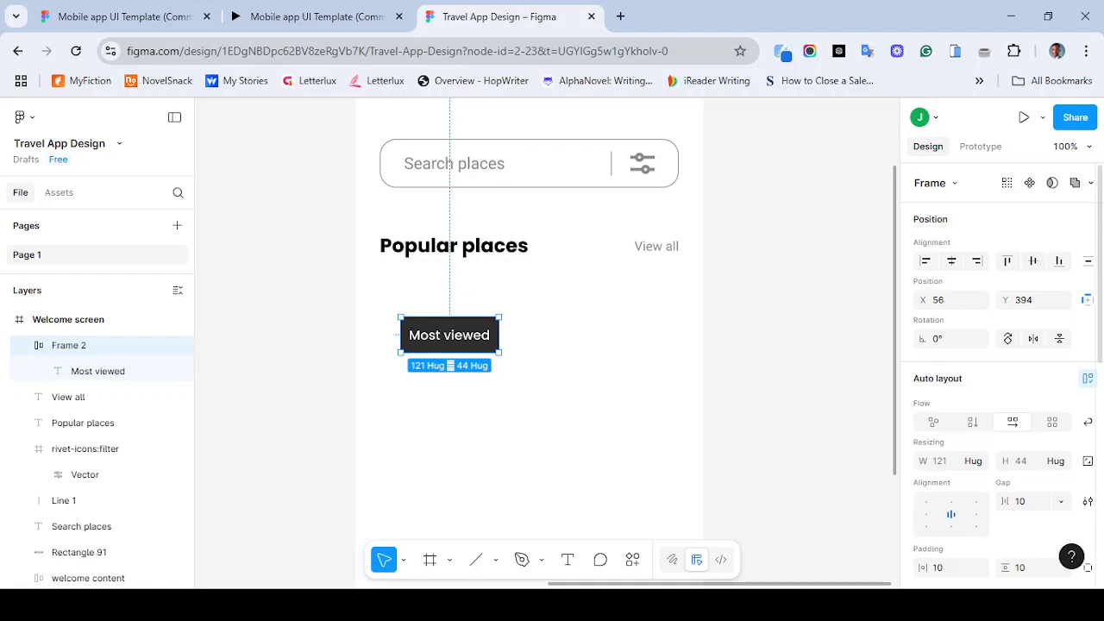
{"action": "scroll", "coordinate": [1000, 371], "scroll_direction": "down", "scroll_amount": 4}
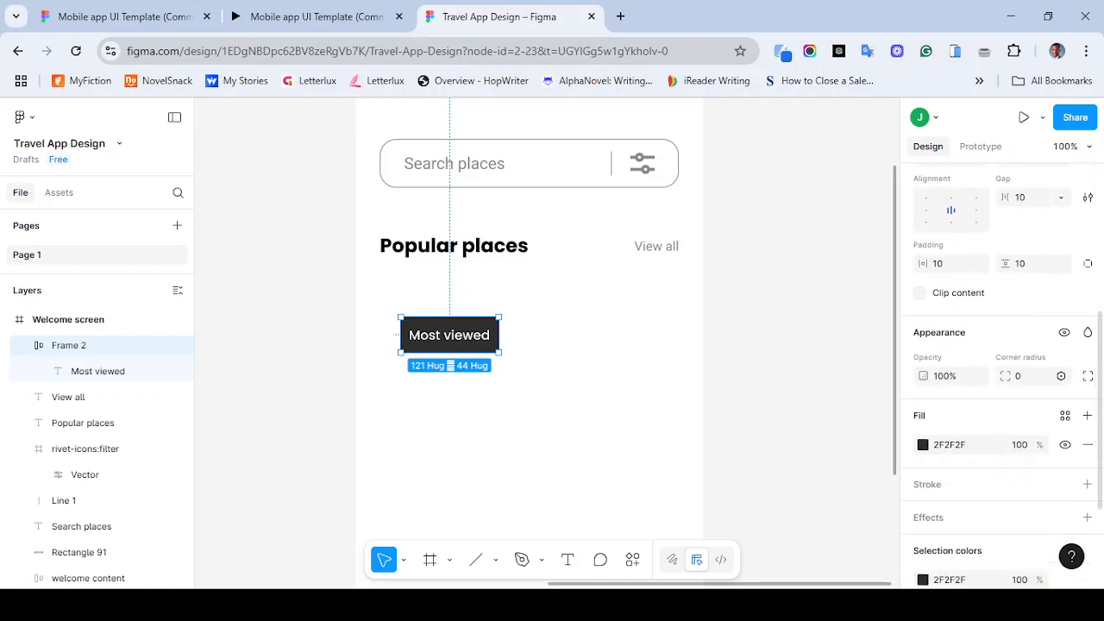
{"action": "left_click", "coordinate": [1027, 376]}
{"action": "type", "text": "20"}
{"action": "key", "text": "Return"}
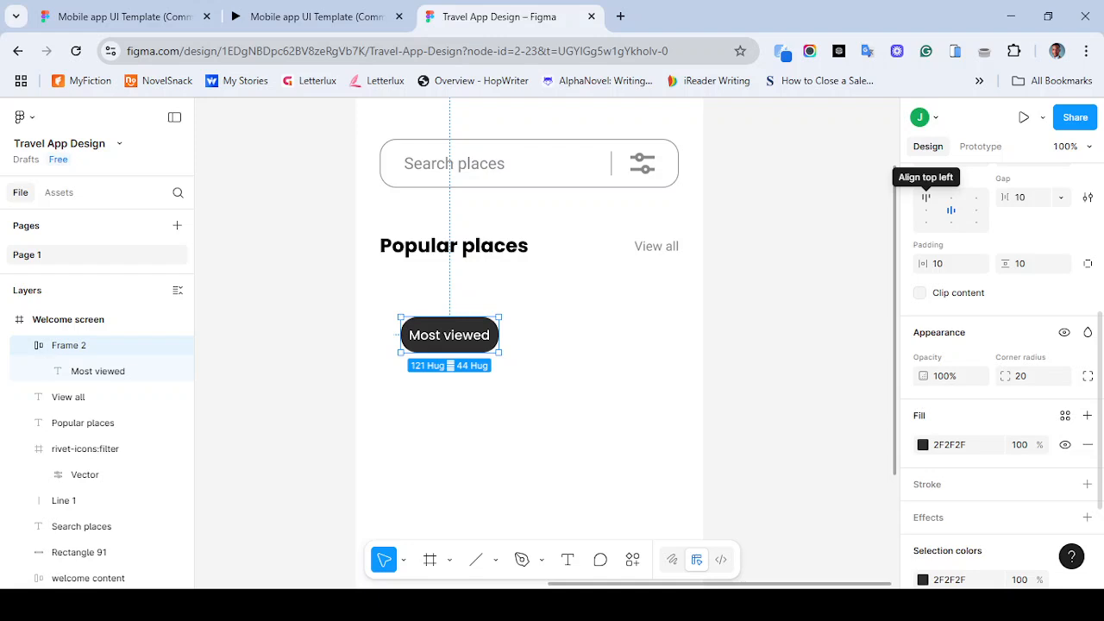
- Enlarge the Most viewed frame to about 168 × 77 and align its content to the top left
{"action": "left_click", "coordinate": [926, 196]}
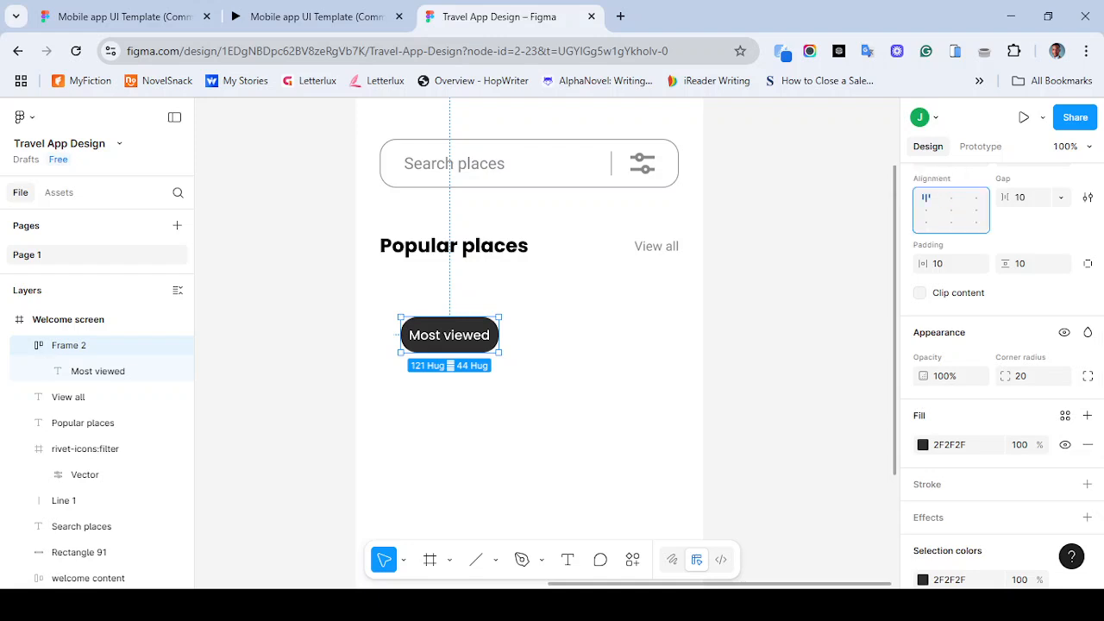
{"action": "left_click_drag", "start_coordinate": [500, 352], "coordinate": [538, 379]}
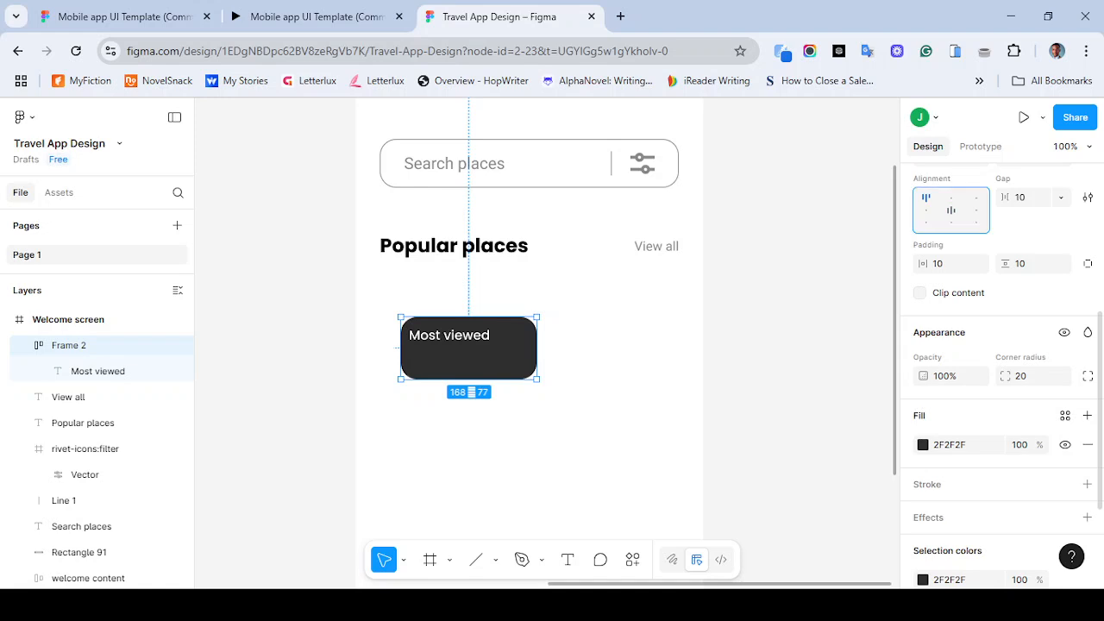
{"action": "left_click", "coordinate": [950, 211]}
{"action": "left_click", "coordinate": [976, 197]}
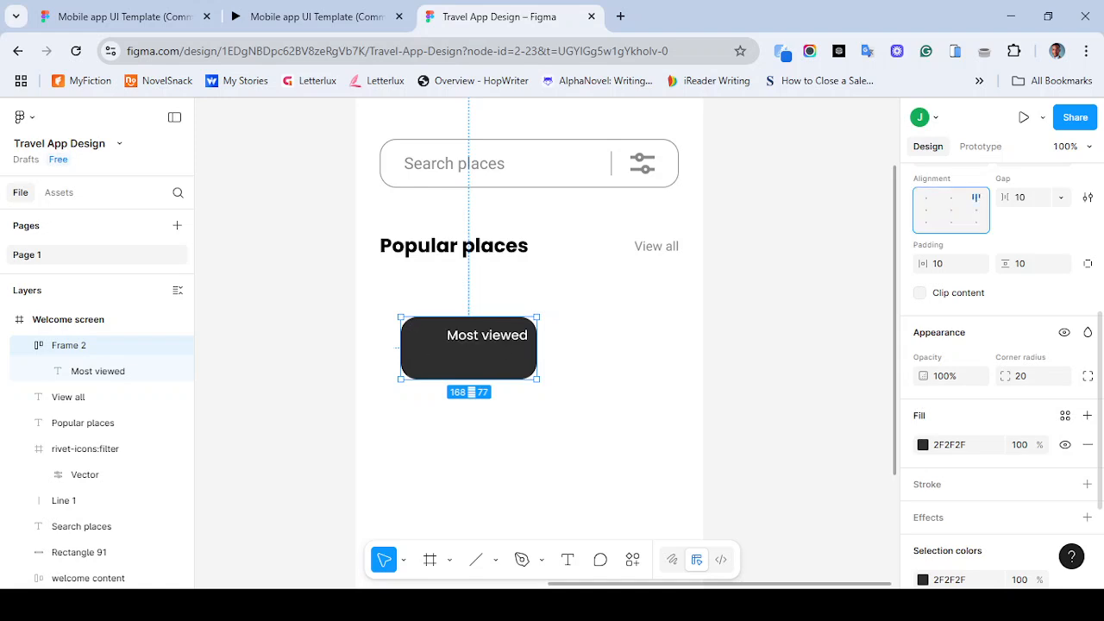
{"action": "left_click", "coordinate": [951, 198]}
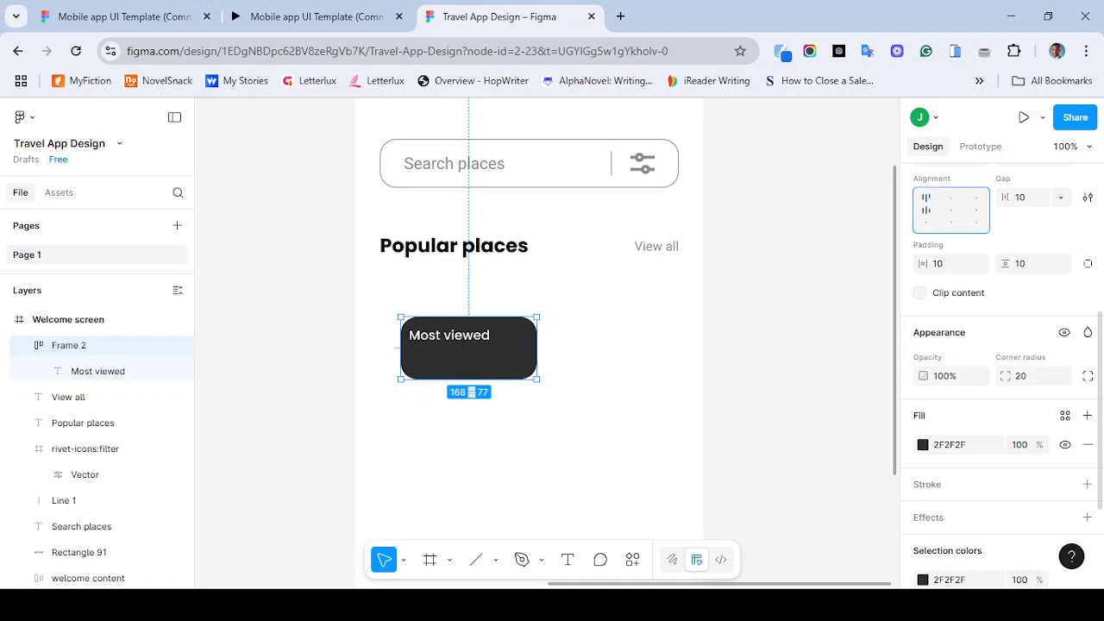
- Try several content alignments for the Most viewed frame, then undo the last three alignment changes
{"action": "left_click", "coordinate": [927, 198]}
{"action": "left_click", "coordinate": [927, 211]}
{"action": "left_click", "coordinate": [927, 222]}
{"action": "left_click", "coordinate": [950, 222]}
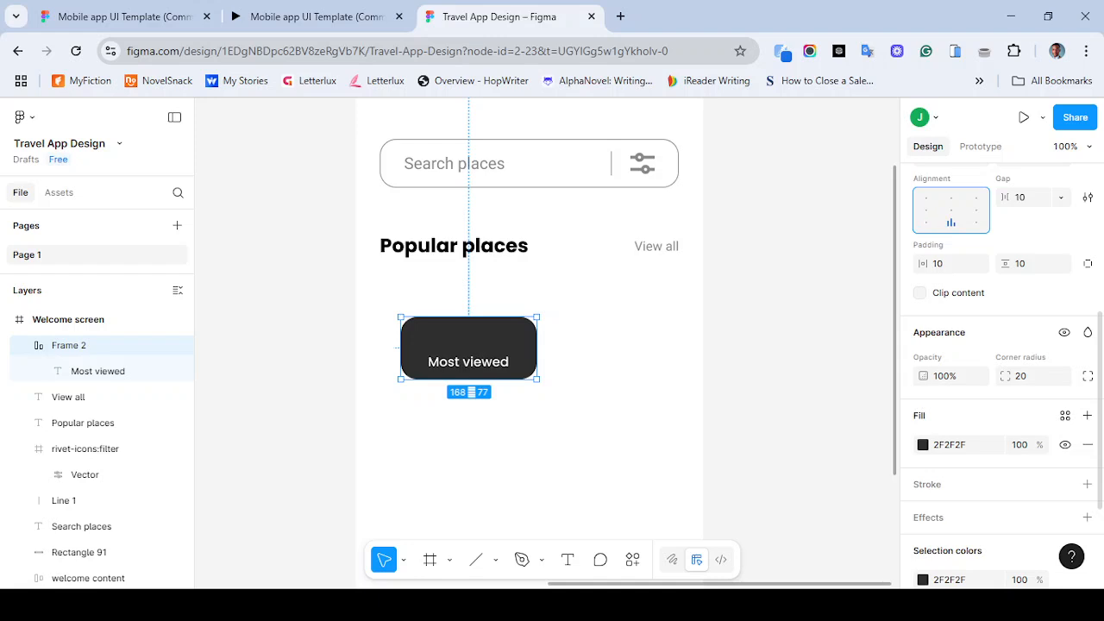
{"action": "left_click", "coordinate": [975, 222]}
{"action": "left_click", "coordinate": [976, 210]}
{"action": "left_click", "coordinate": [950, 198]}
{"action": "left_click", "coordinate": [950, 211]}
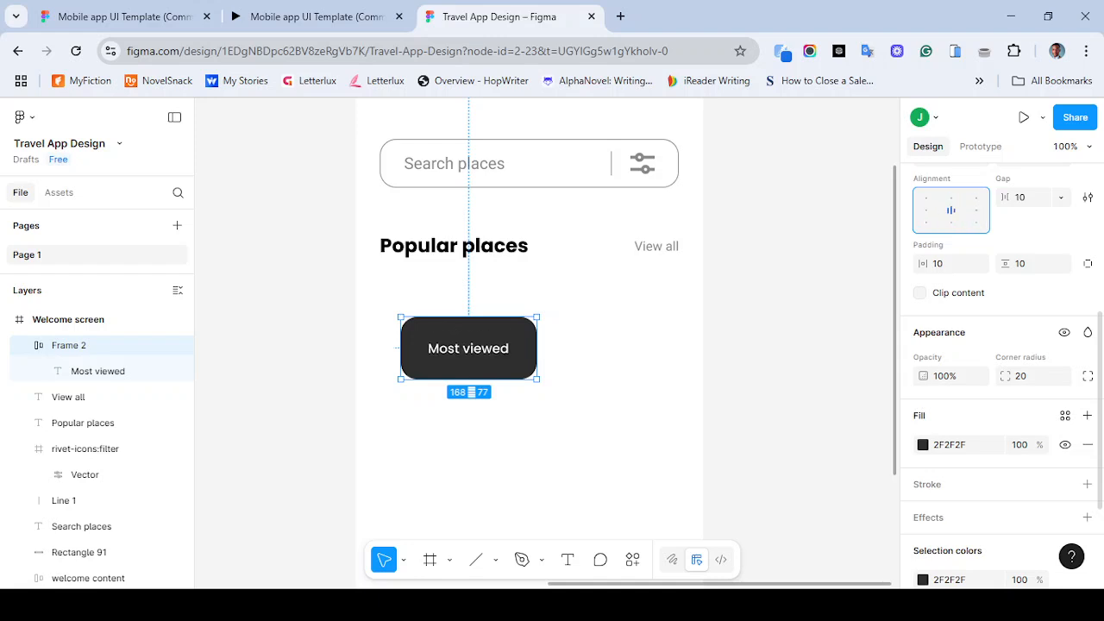
{"action": "left_click", "coordinate": [951, 198]}
{"action": "left_click", "coordinate": [975, 210]}
{"action": "left_click", "coordinate": [950, 223]}
{"action": "left_click", "coordinate": [925, 222]}
{"action": "left_click", "coordinate": [925, 210]}
{"action": "key", "text": "ctrl+z"}
{"action": "key", "text": "ctrl+z"}
{"action": "key", "text": "ctrl+z"}
{"action": "key", "text": "ctrl+z"}
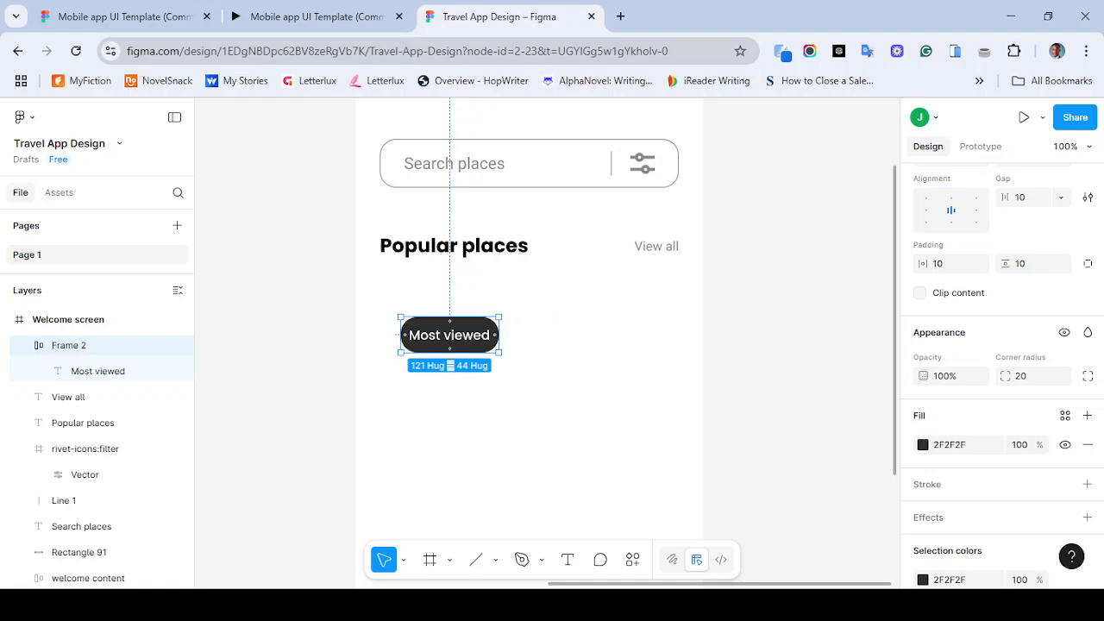
- Stretch the Most viewed frame's height to about 55
{"action": "left_click_drag", "start_coordinate": [450, 352], "coordinate": [450, 361]}
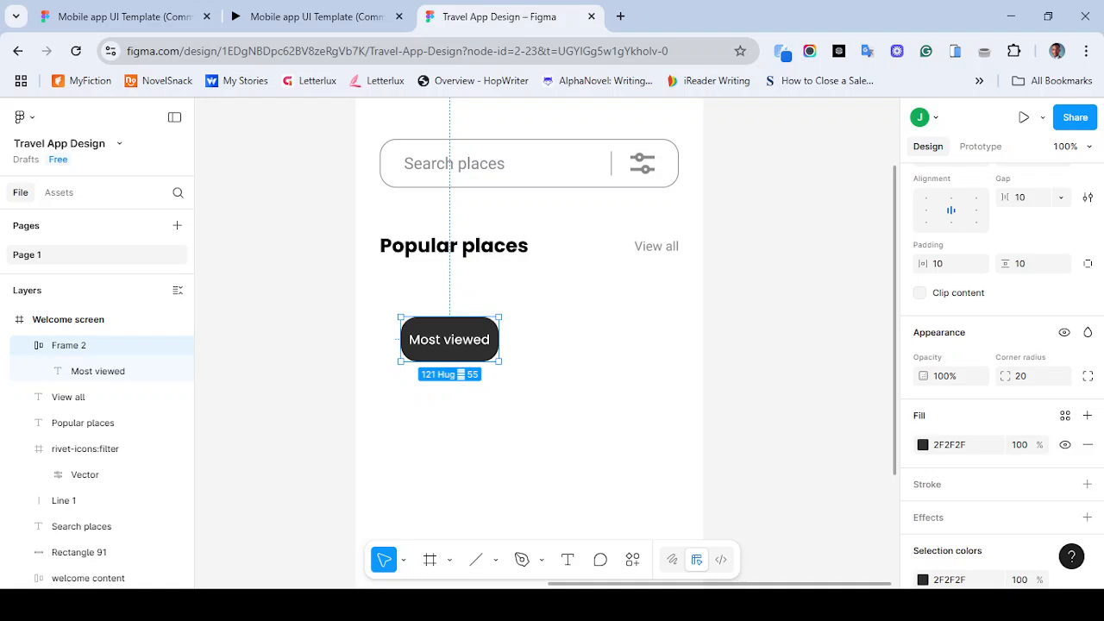
{"action": "scroll", "coordinate": [991, 371], "scroll_direction": "up", "scroll_amount": 5}
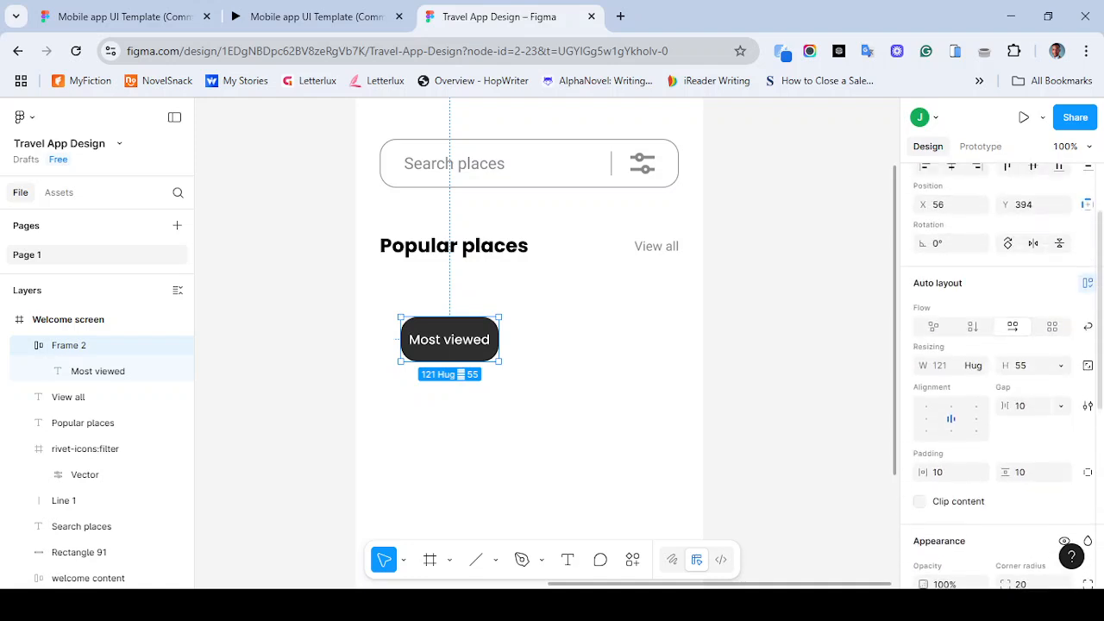
{"action": "left_click", "coordinate": [1027, 379]}
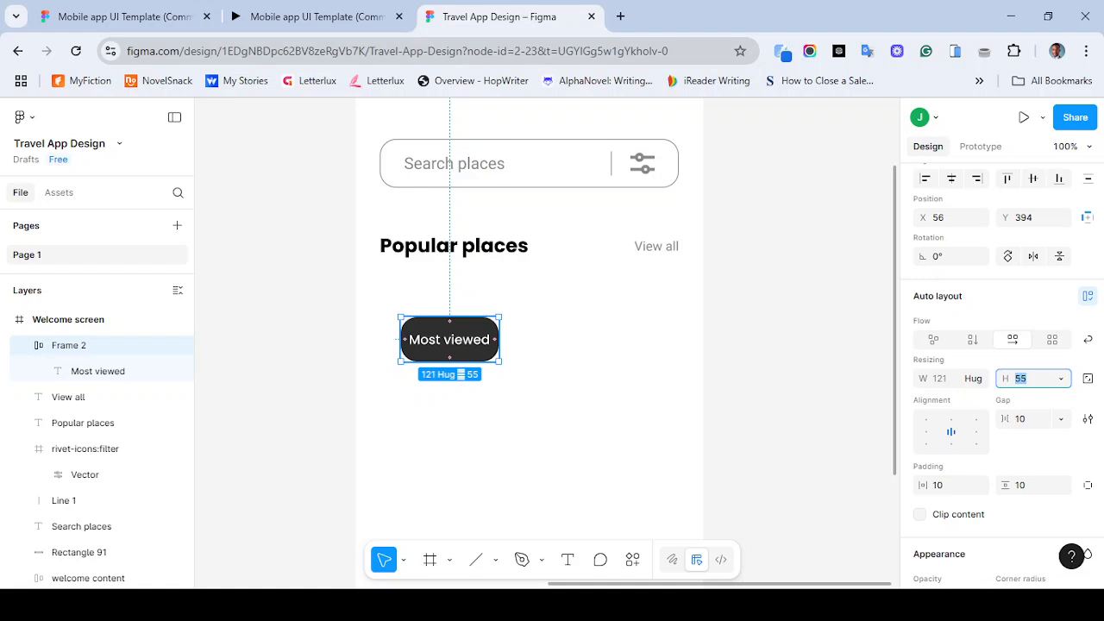
- Duplicate the Most viewed button twice to form a row of three tabs
{"action": "left_click_drag", "start_coordinate": [449, 339], "coordinate": [561, 339]}
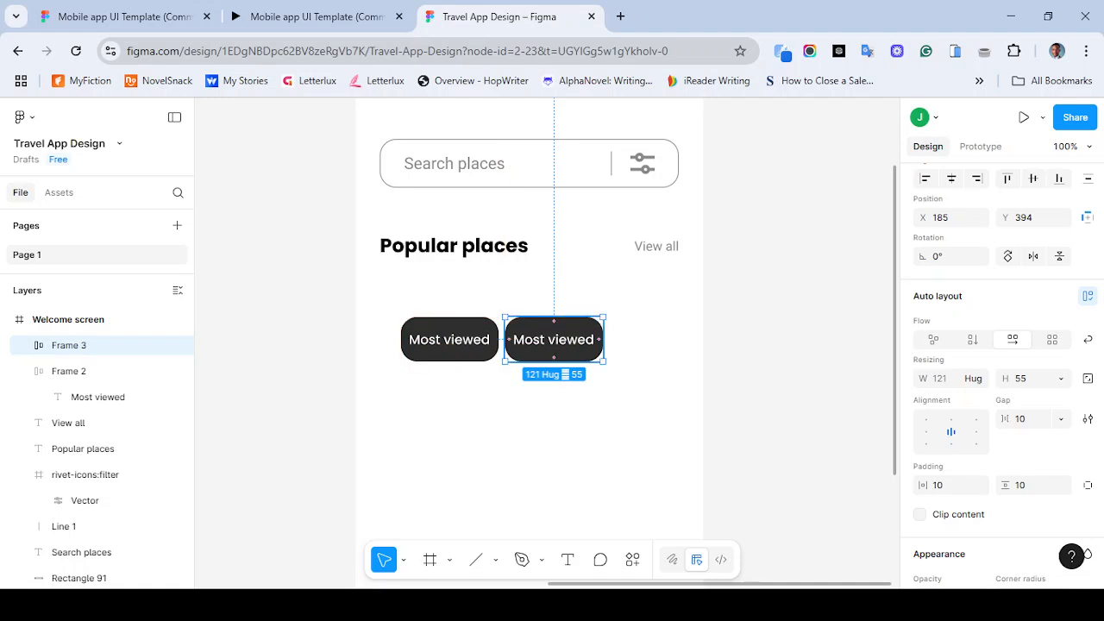
{"action": "key", "text": "ctrl+d"}
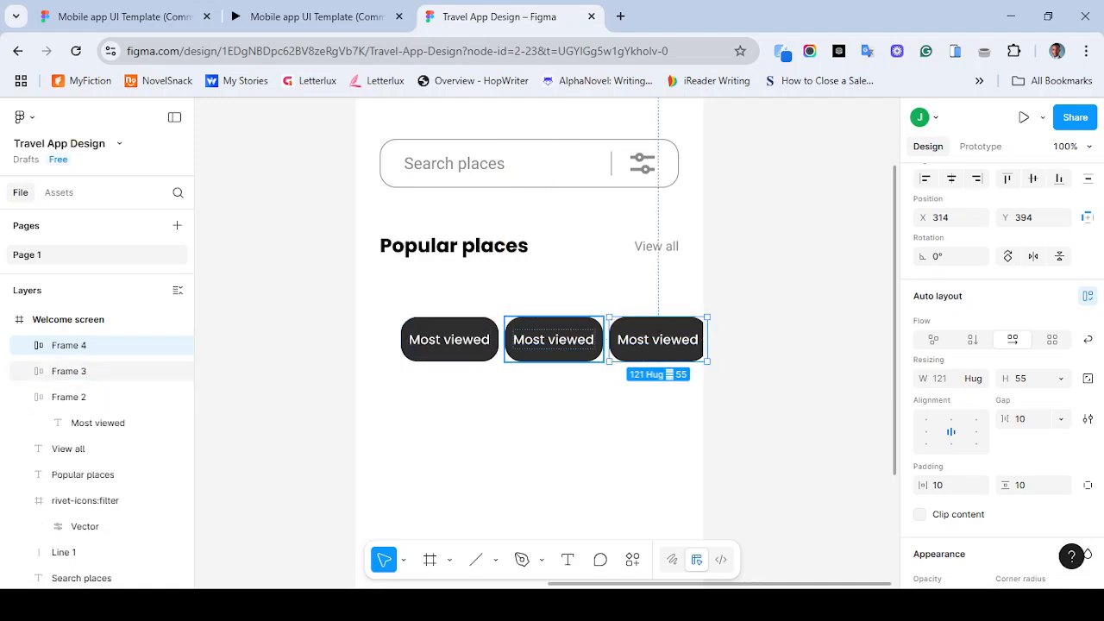
- Rename the second tab's label to Nearby, matching the reference prototype's category tabs
{"action": "left_click", "coordinate": [553, 339]}
{"action": "double_click", "coordinate": [553, 339]}
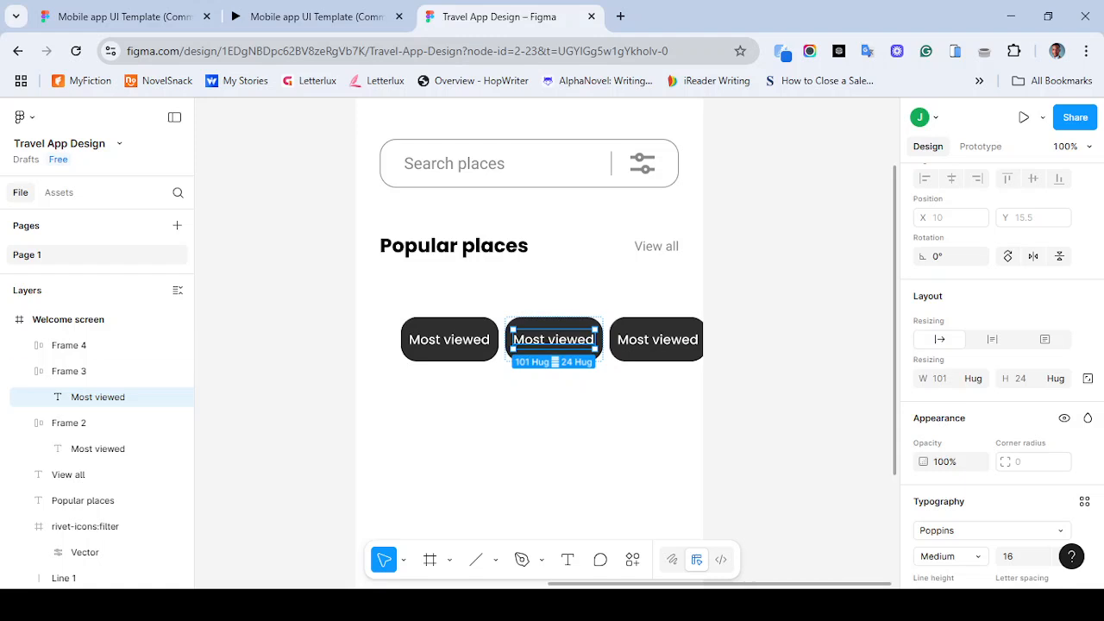
{"action": "key", "text": "ctrl+shift+Tab"}
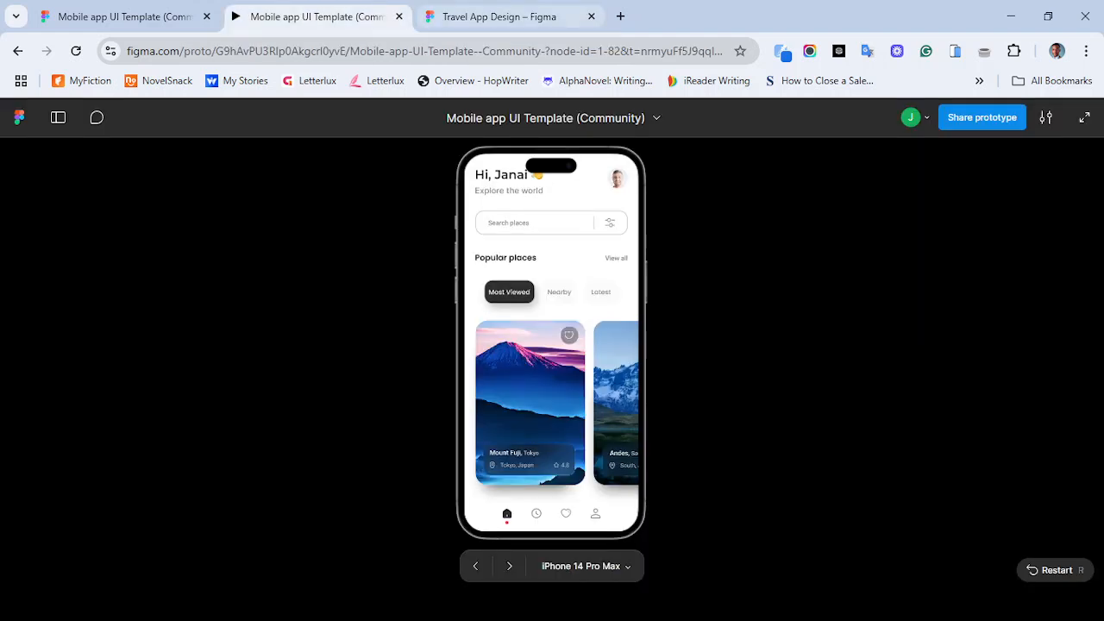
{"action": "key", "text": "ctrl+Tab"}
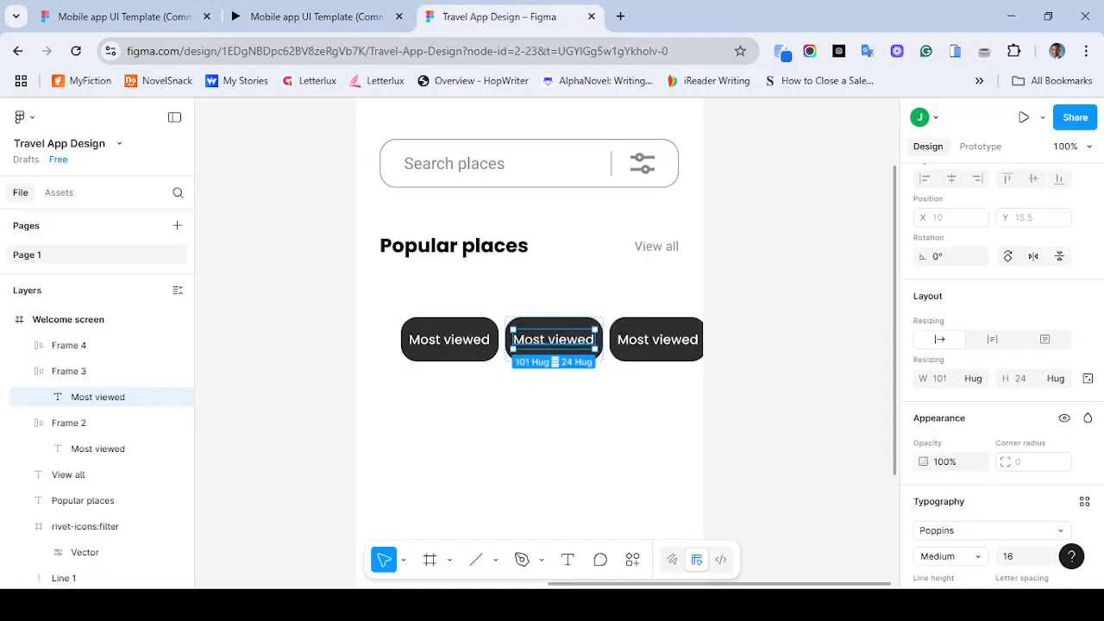
{"action": "key", "text": "Return"}
{"action": "type", "text": "N"}
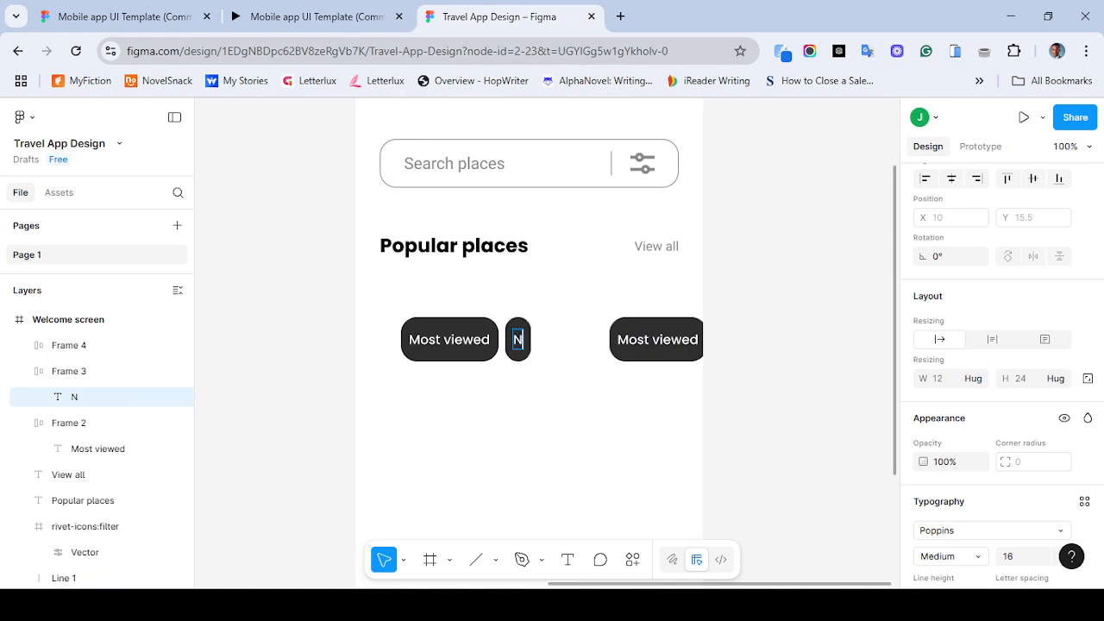
{"action": "type", "text": "earby"}
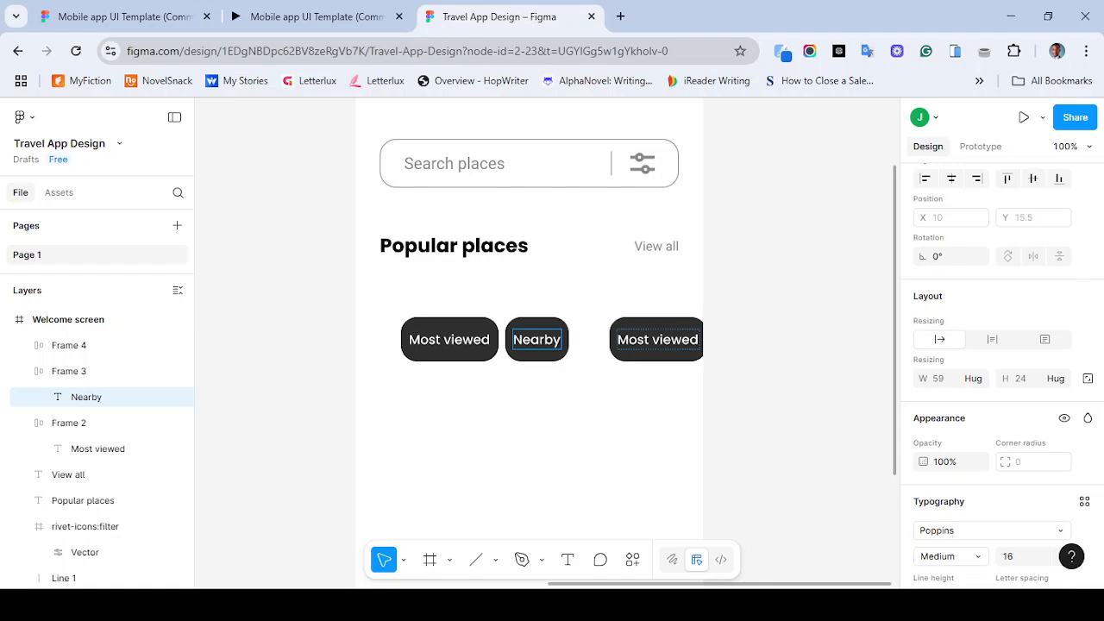
- Rename the third tab's label to Latest
{"action": "double_click", "coordinate": [653, 340]}
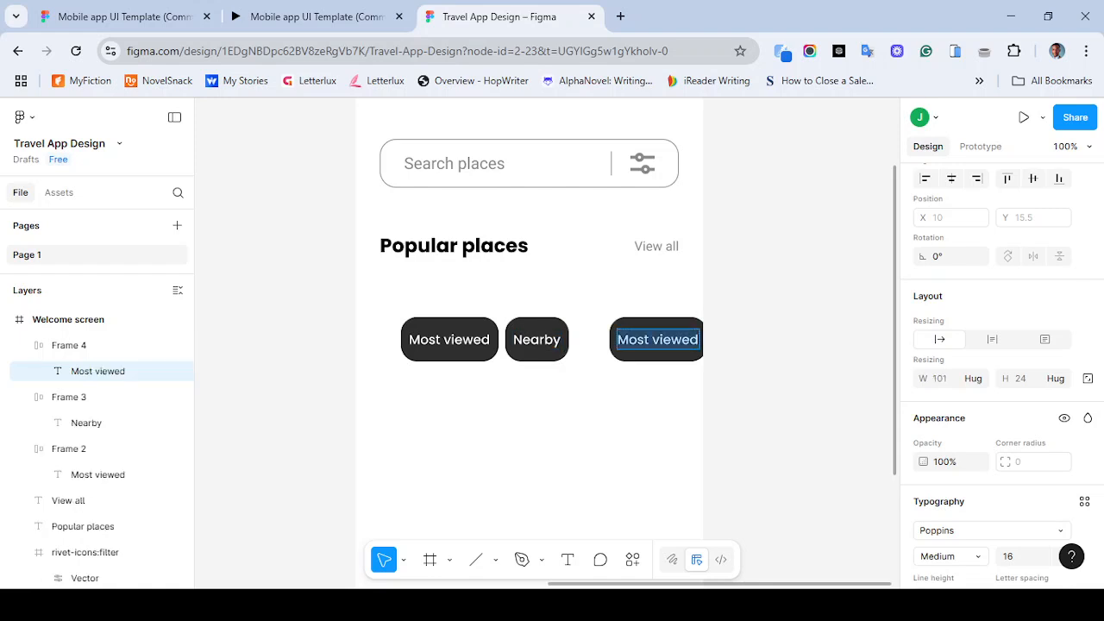
{"action": "type", "text": "Latest"}
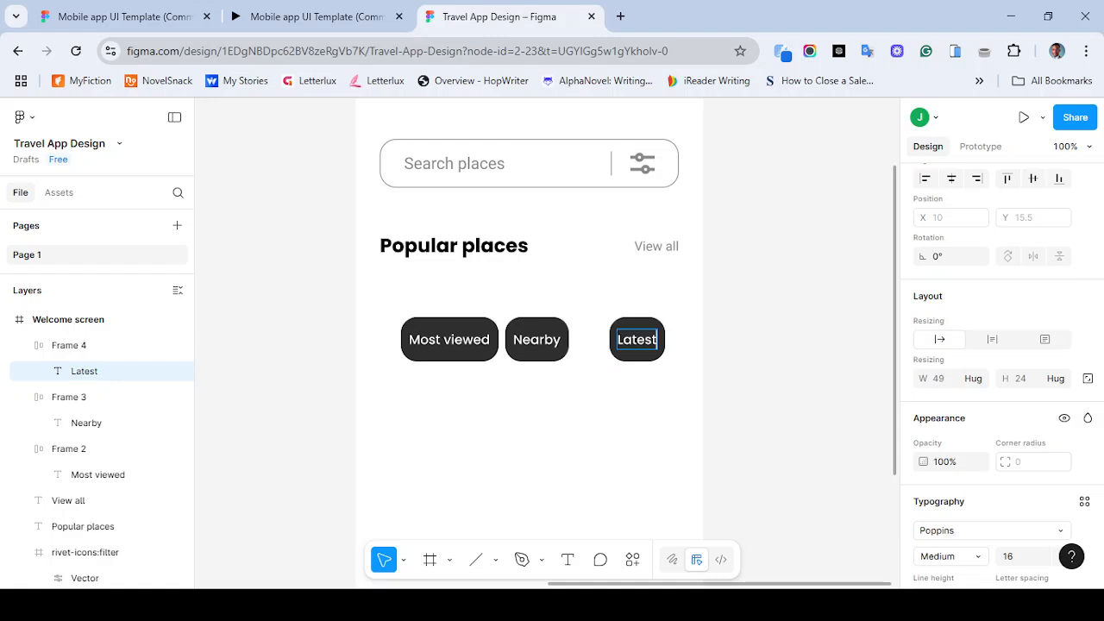
{"action": "key", "text": "Escape"}
{"action": "key", "text": "Escape"}
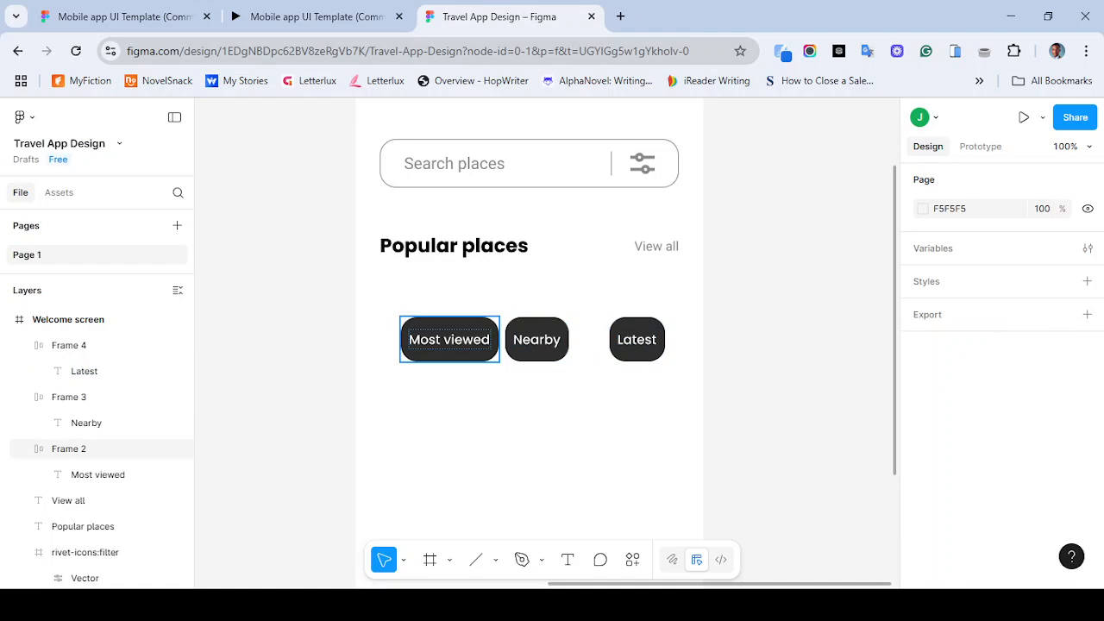
- Wrap the three tabs in an auto layout frame with a gap of 30
{"action": "left_click_drag", "start_coordinate": [400, 287], "coordinate": [675, 377]}
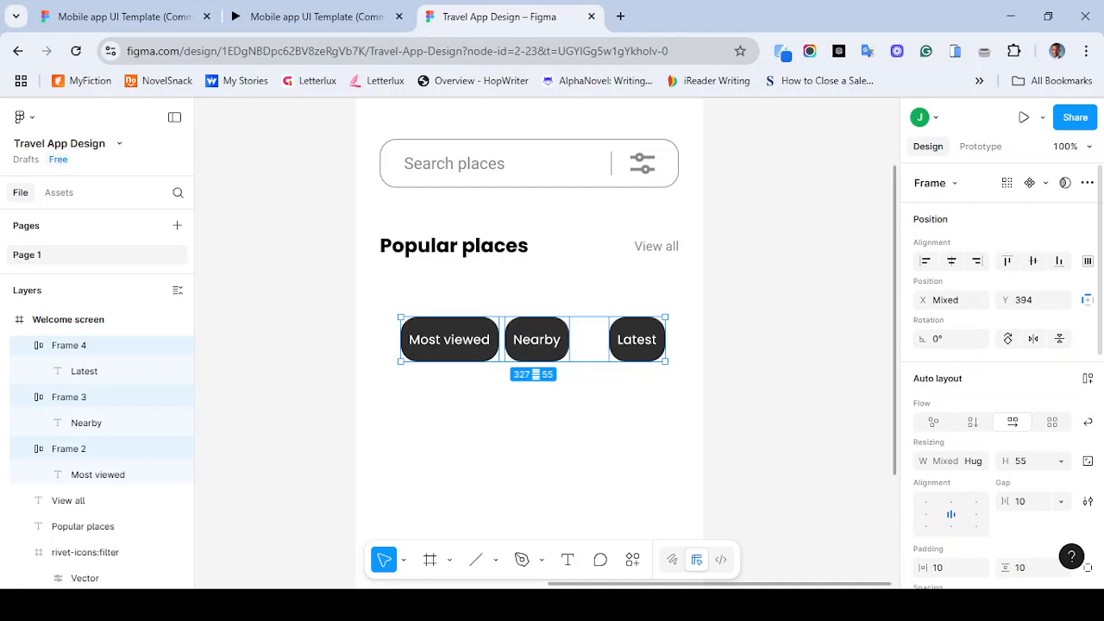
{"action": "left_click", "coordinate": [1088, 378]}
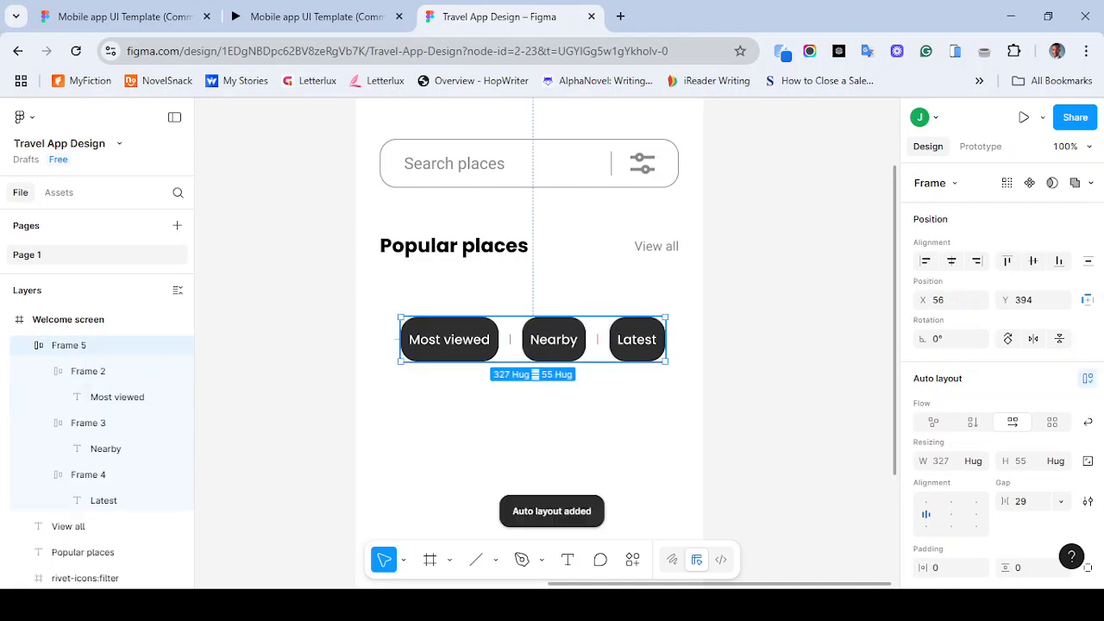
{"action": "left_click", "coordinate": [1027, 501]}
{"action": "type", "text": "30"}
{"action": "key", "text": "Return"}
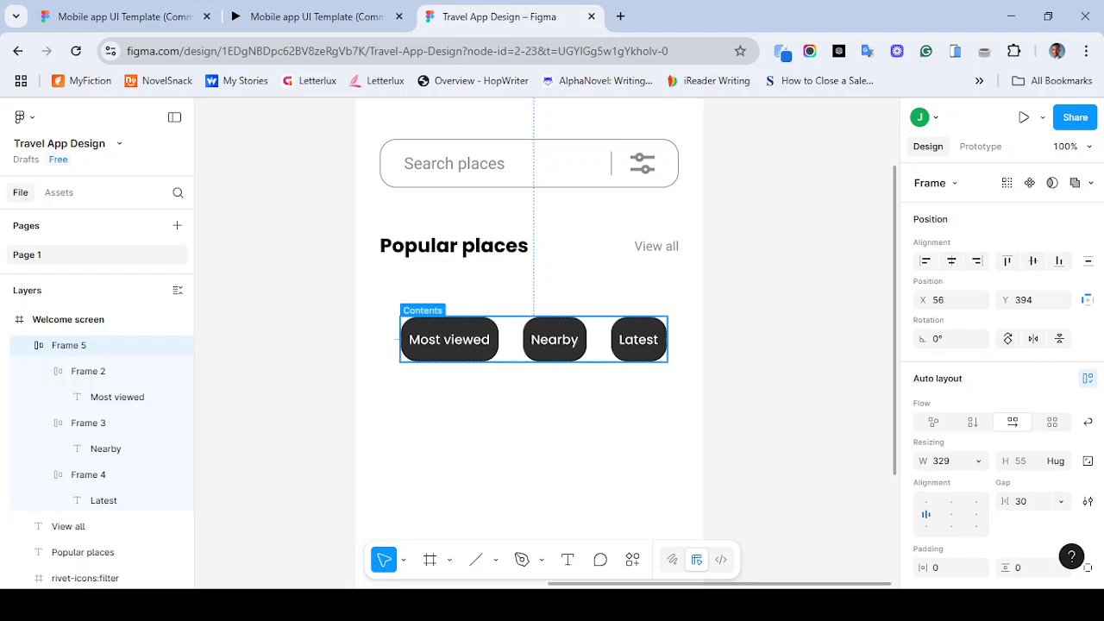
- Set the widths of the Latest and Nearby tab frames to 83
{"action": "double_click", "coordinate": [450, 340]}
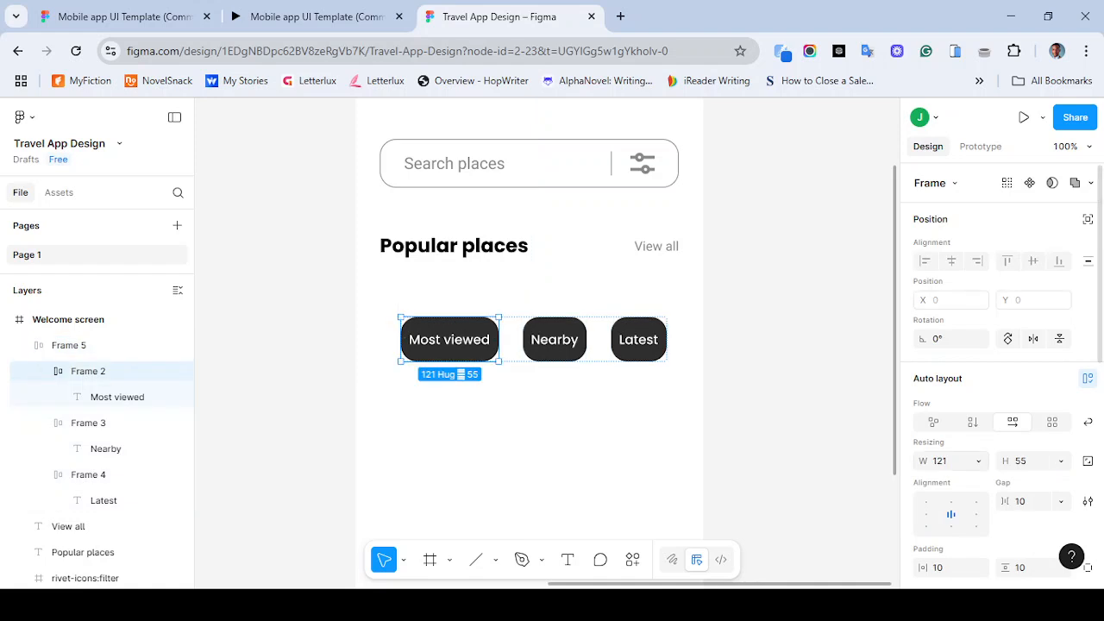
{"action": "left_click", "coordinate": [555, 340]}
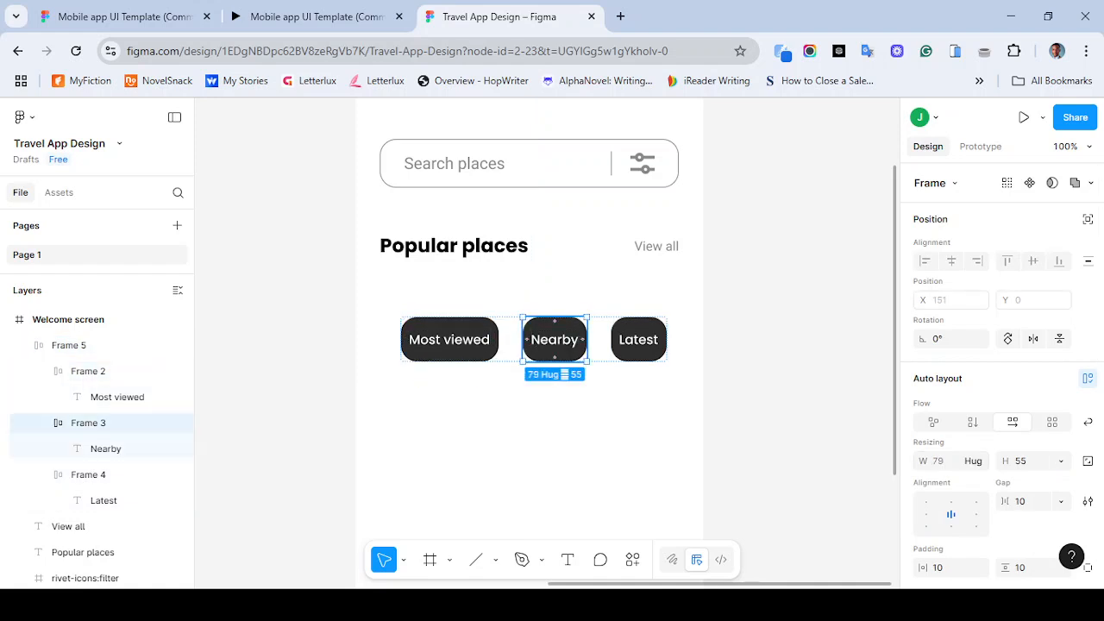
{"action": "left_click", "coordinate": [943, 460]}
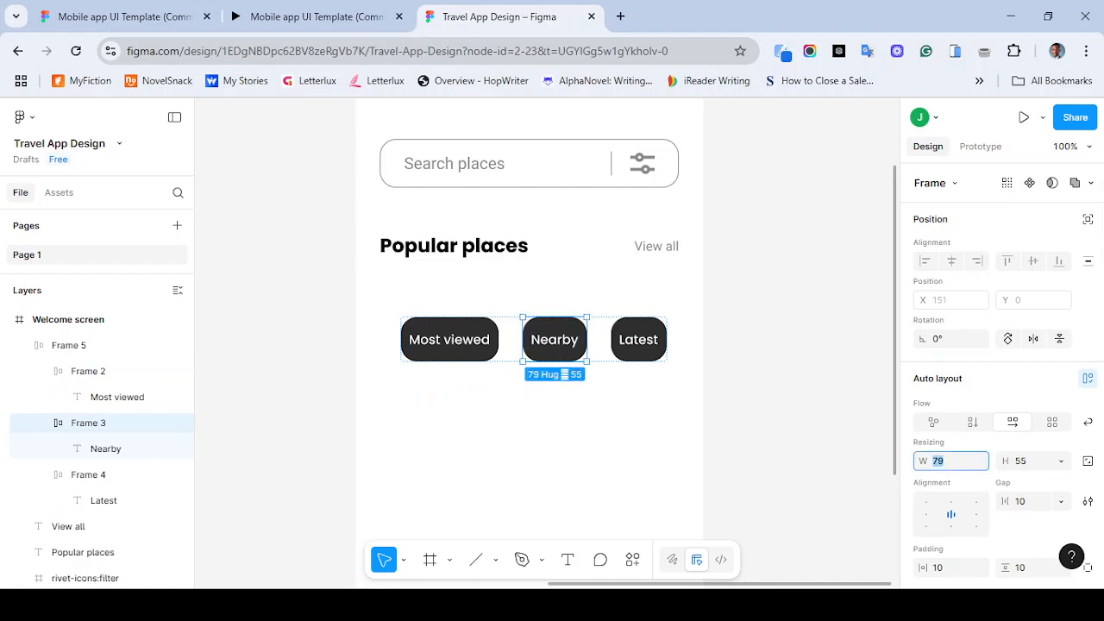
{"action": "left_click", "coordinate": [638, 339]}
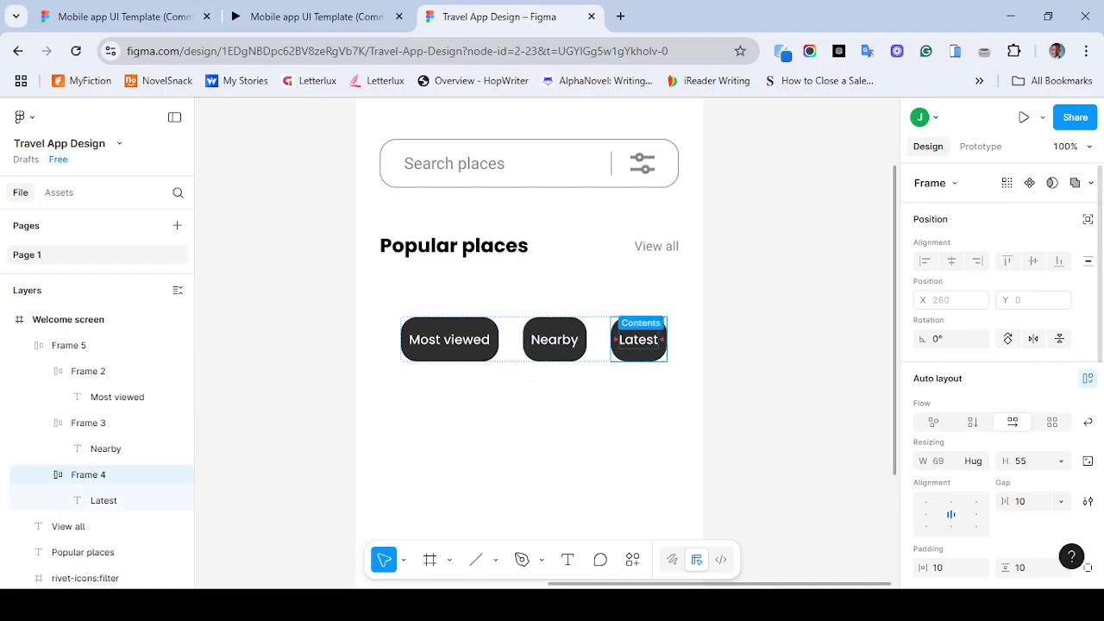
{"action": "left_click", "coordinate": [944, 461]}
{"action": "type", "text": "83"}
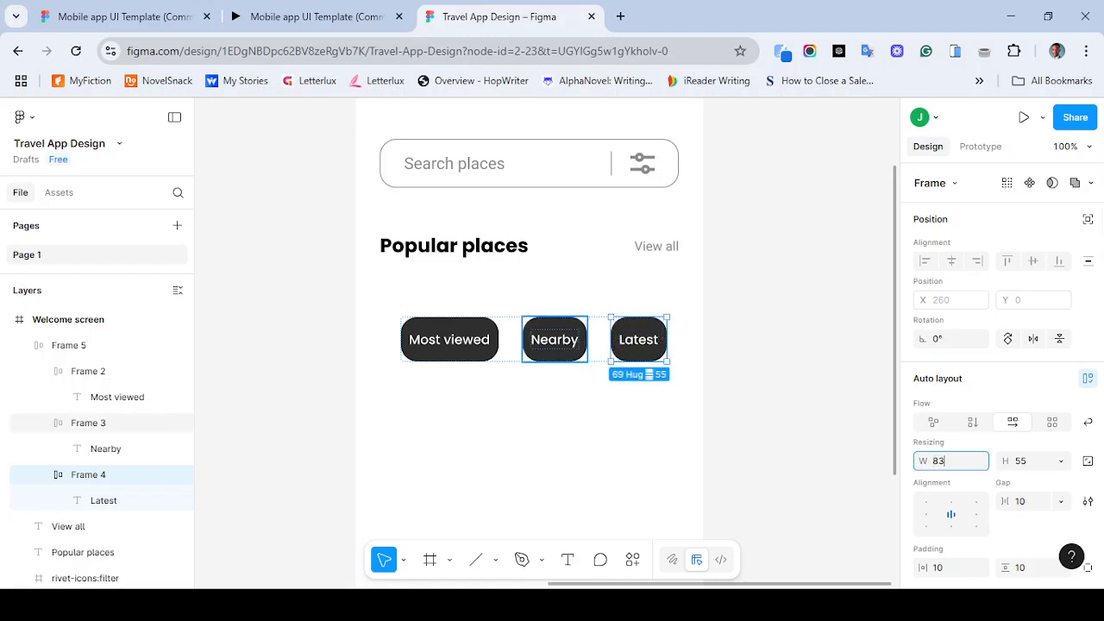
{"action": "left_click", "coordinate": [555, 340]}
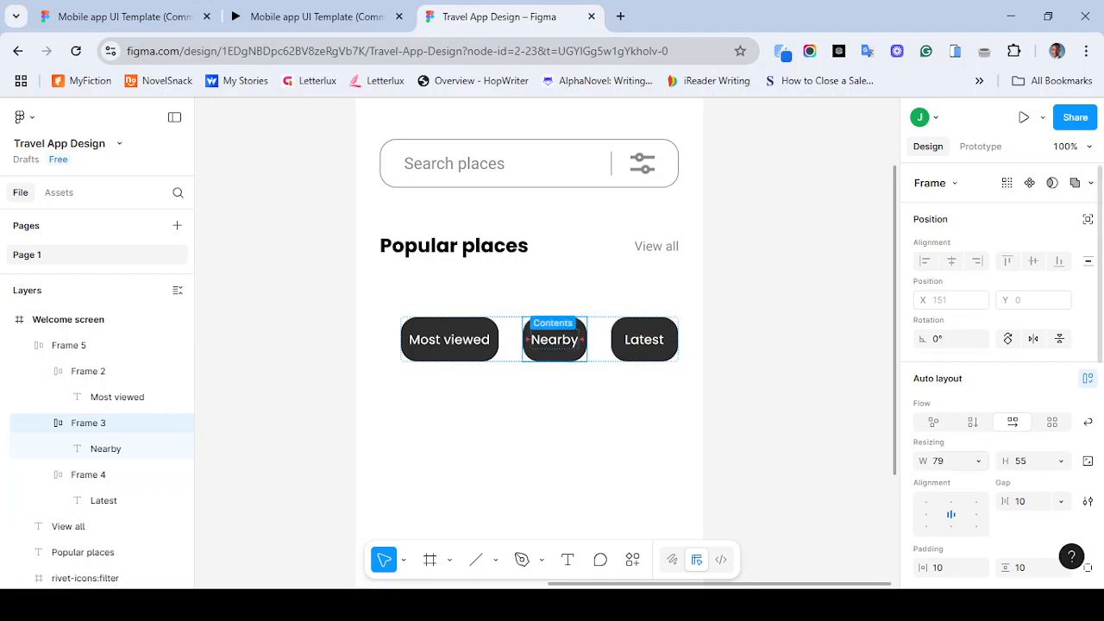
{"action": "left_click", "coordinate": [937, 461]}
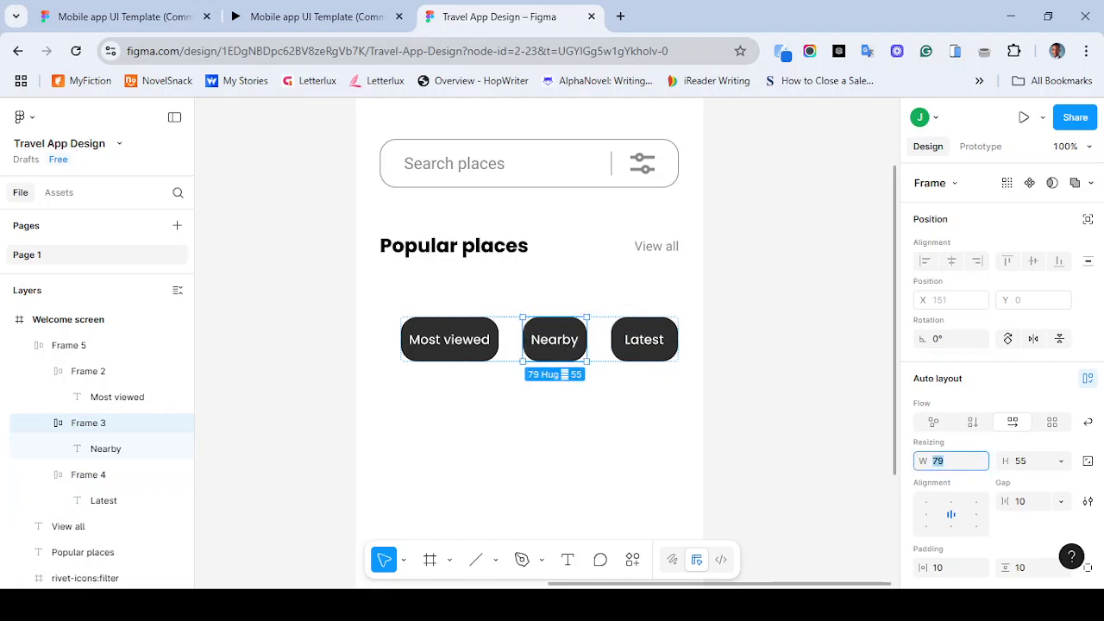
{"action": "type", "text": "83"}
{"action": "key", "text": "Return"}
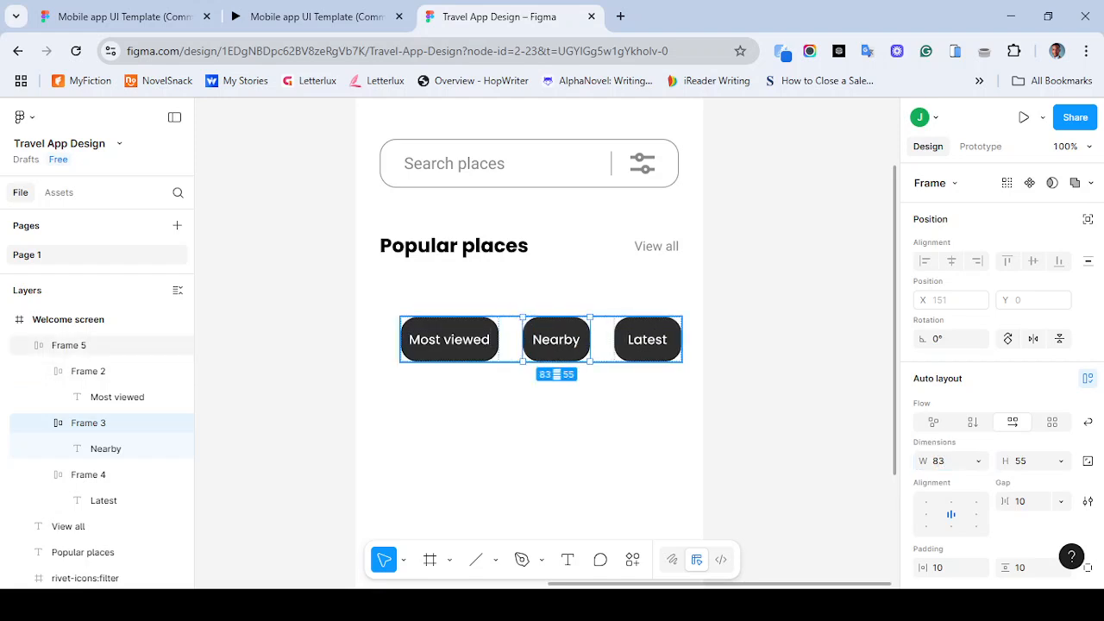
{"action": "key", "text": "Escape"}
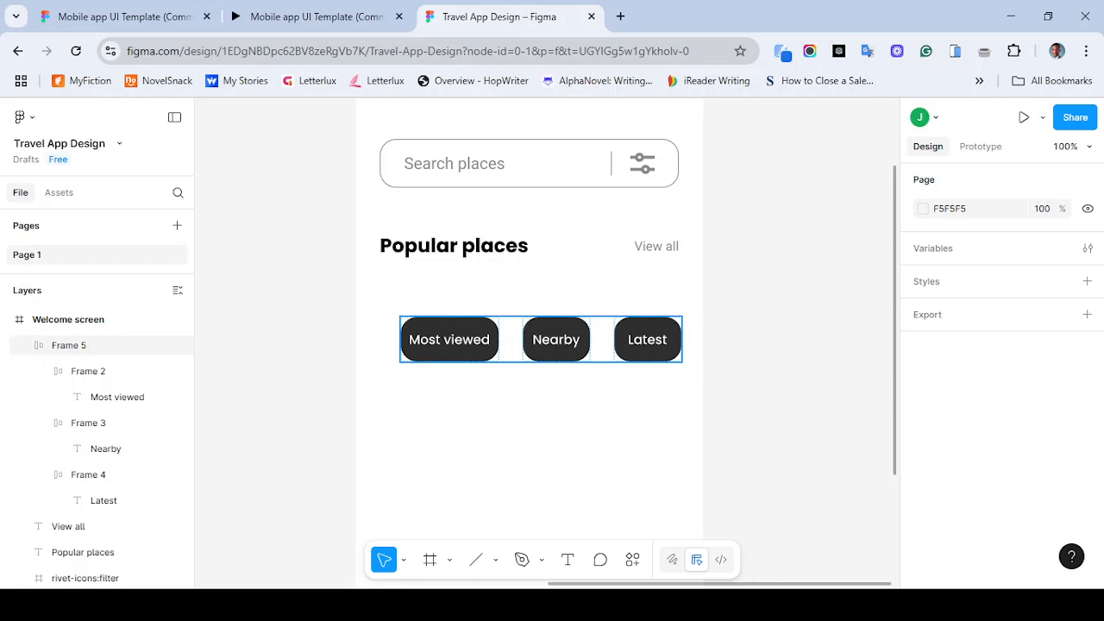
- Set the Most viewed tab frame's width to 123
{"action": "left_click", "coordinate": [556, 339]}
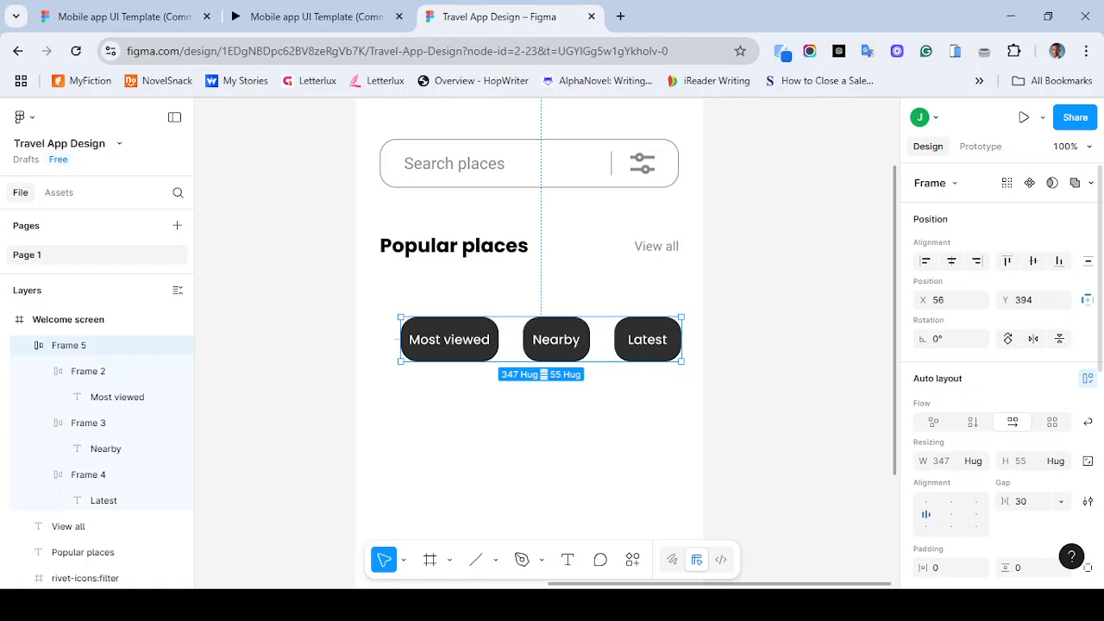
{"action": "double_click", "coordinate": [449, 340]}
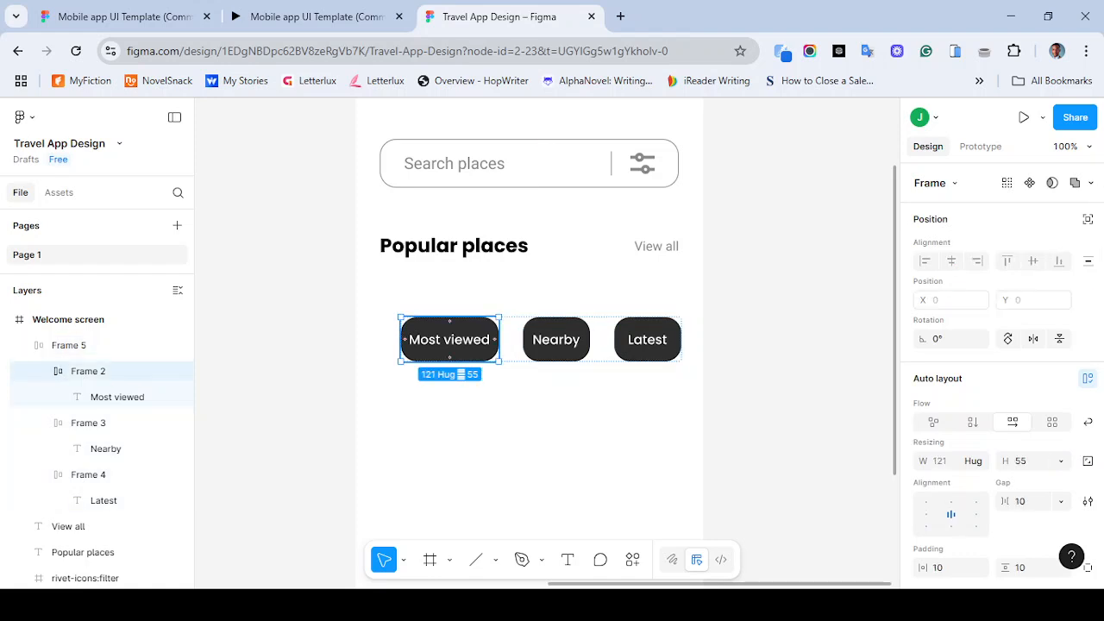
{"action": "left_click", "coordinate": [939, 461]}
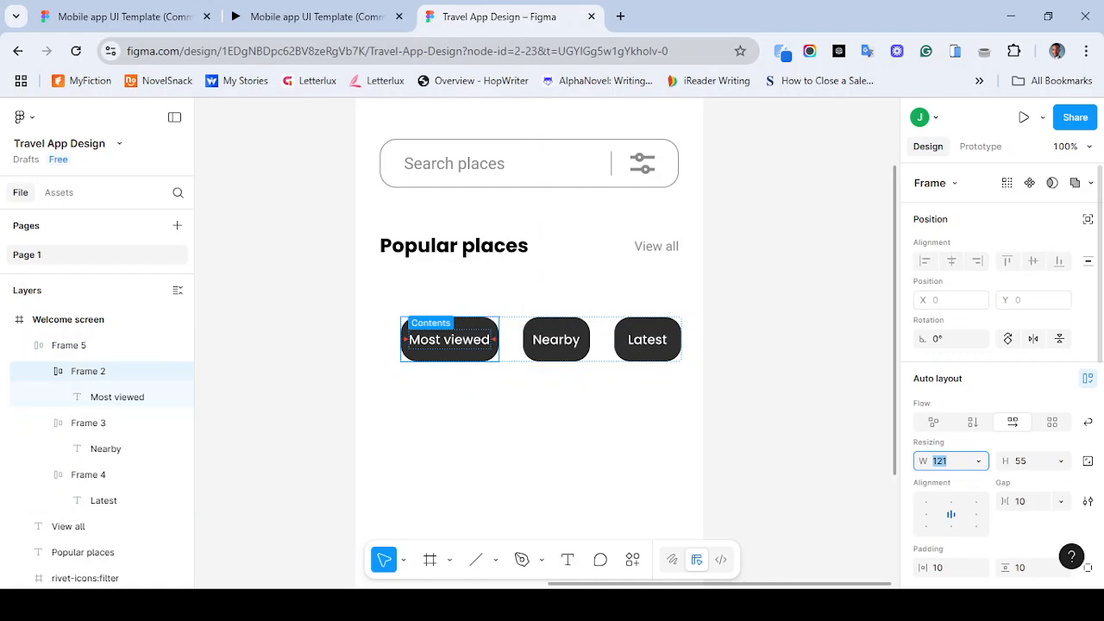
{"action": "type", "text": "123"}
{"action": "key", "text": "Return"}
{"action": "key", "text": "Escape"}
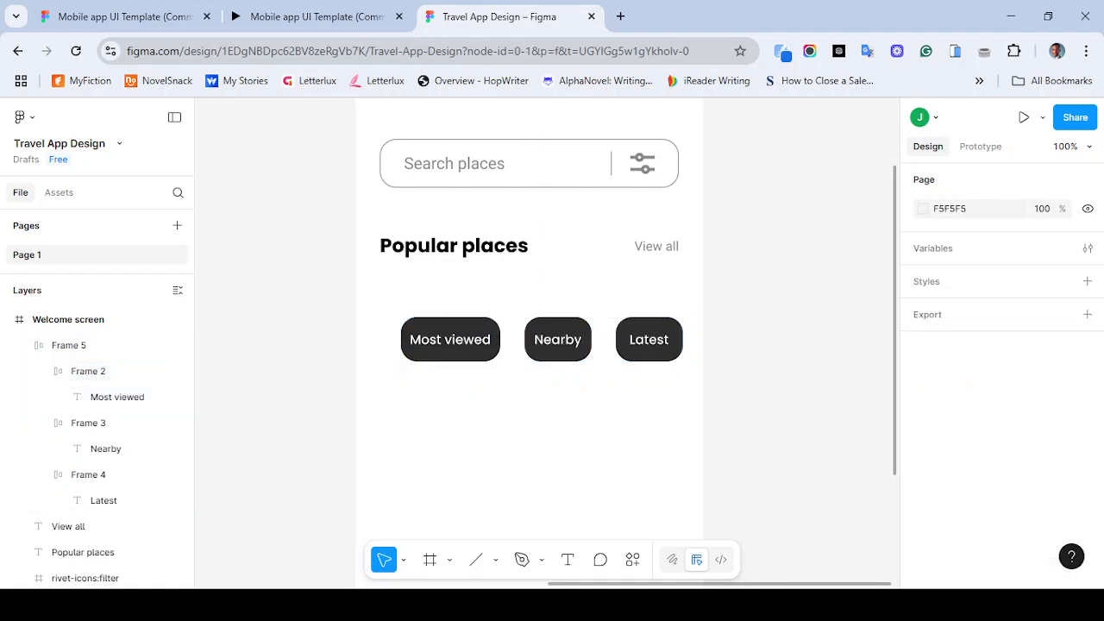
- Centre the tab row horizontally within the Welcome screen and select the Nearby tab
{"action": "left_click", "coordinate": [541, 340]}
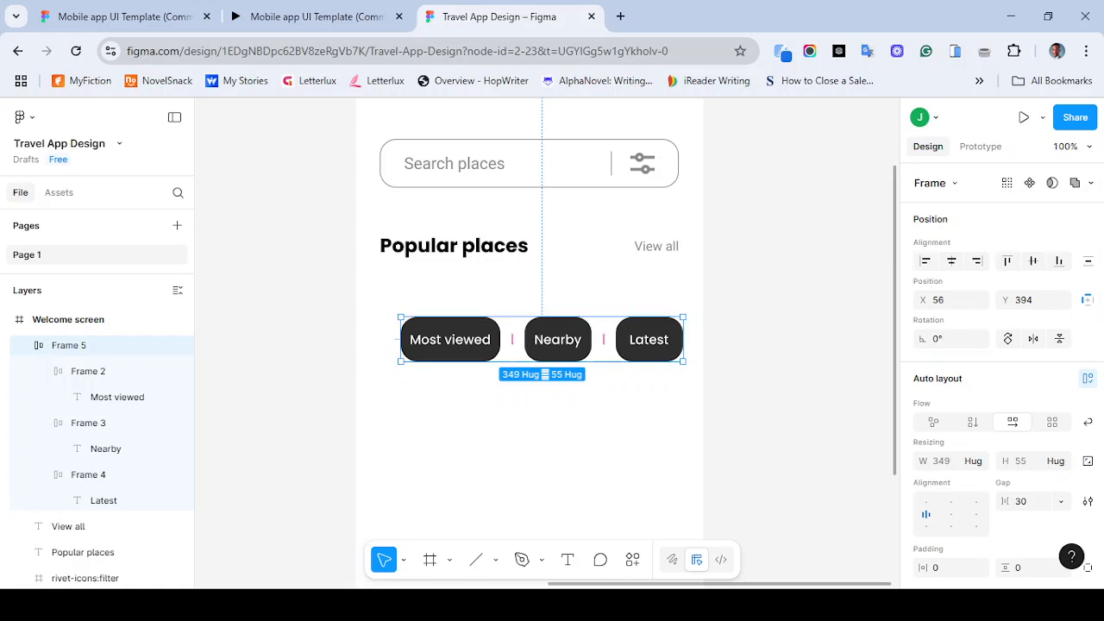
{"action": "left_click", "coordinate": [951, 261]}
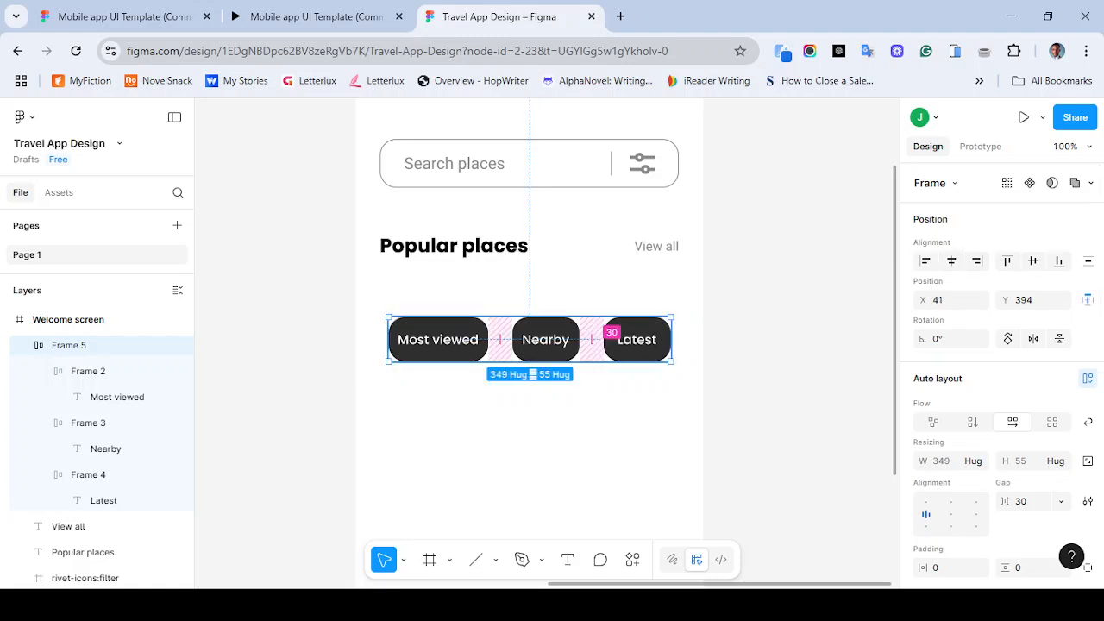
{"action": "double_click", "coordinate": [545, 340]}
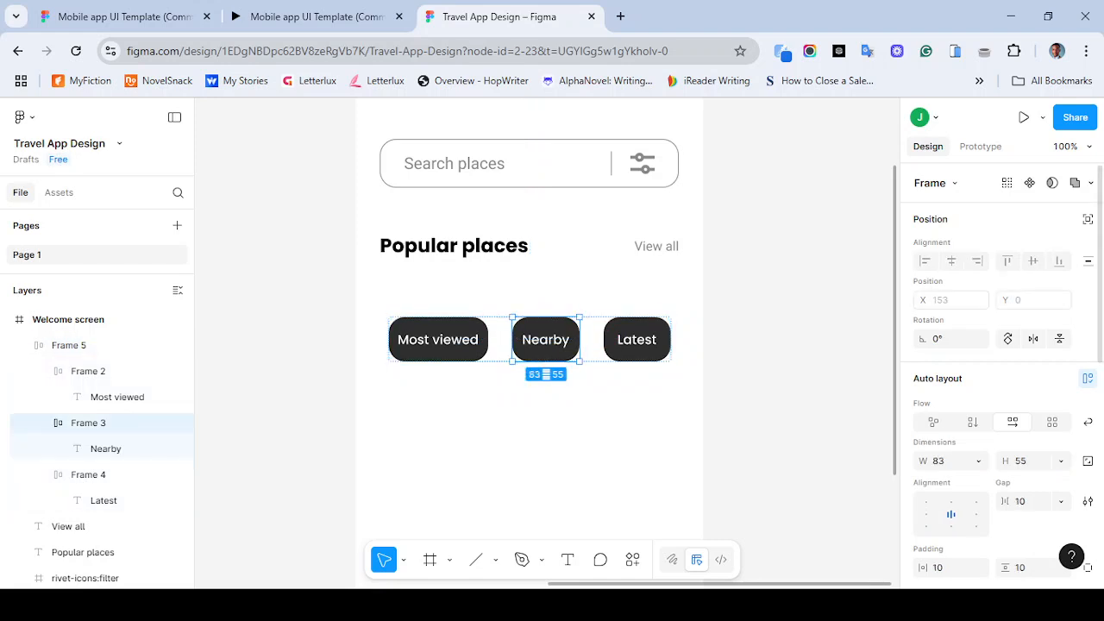
- Set the Nearby tab frame's fill colour to F6F6F6
{"action": "scroll", "coordinate": [1002, 371], "scroll_direction": "down", "scroll_amount": 2}
{"action": "scroll", "coordinate": [1002, 380], "scroll_direction": "down", "scroll_amount": 5}
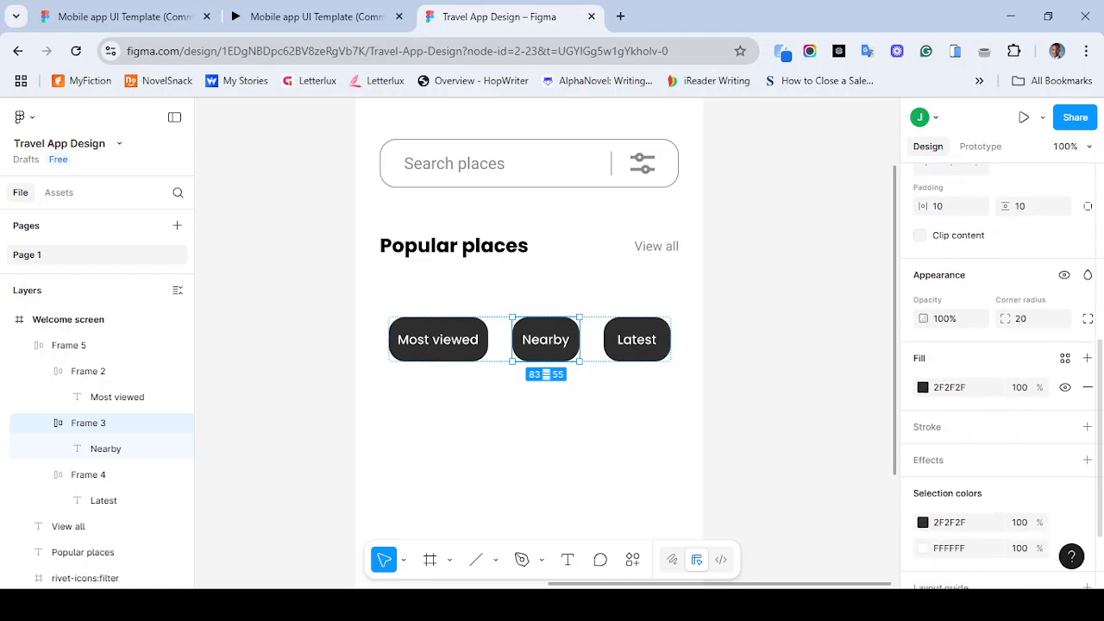
{"action": "scroll", "coordinate": [1002, 380], "scroll_direction": "down", "scroll_amount": 1}
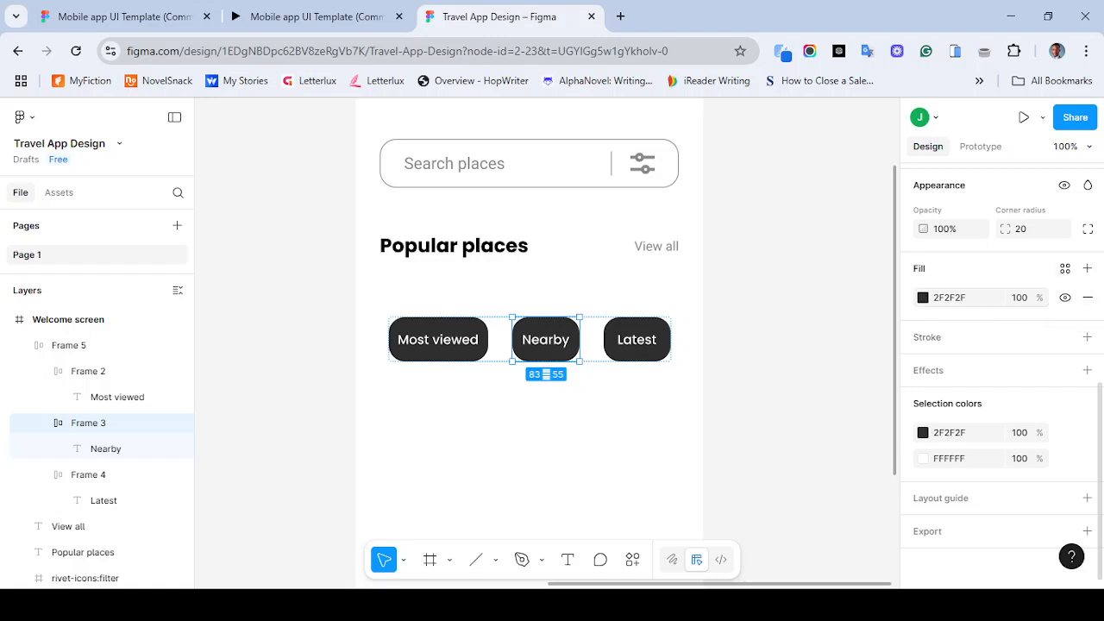
{"action": "left_click", "coordinate": [923, 298]}
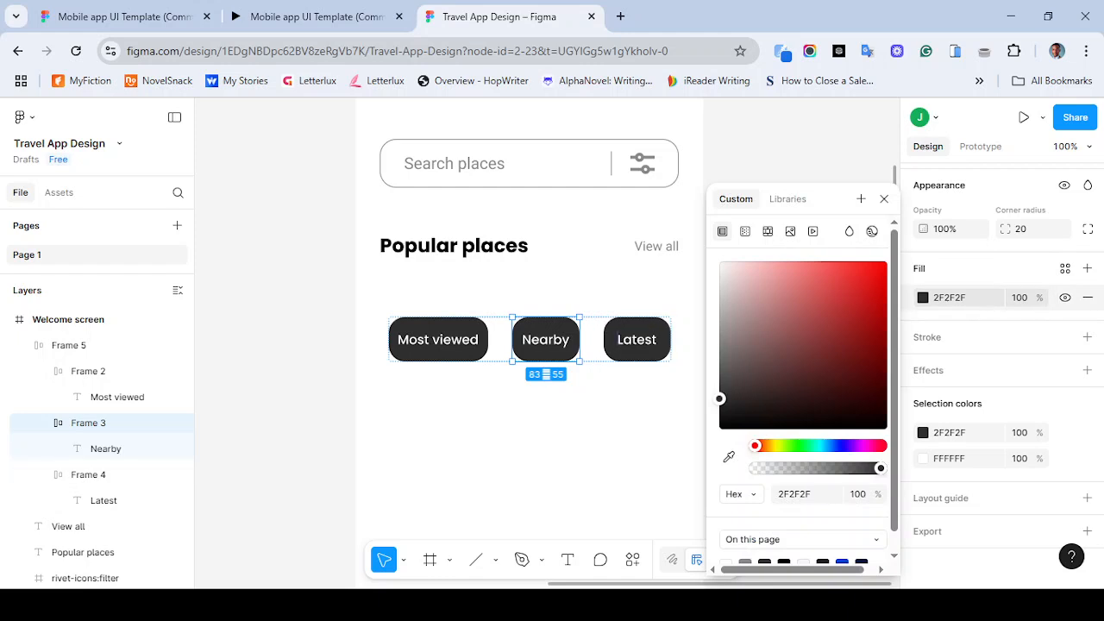
{"action": "scroll", "coordinate": [535, 345], "scroll_direction": "left", "scroll_amount": 5}
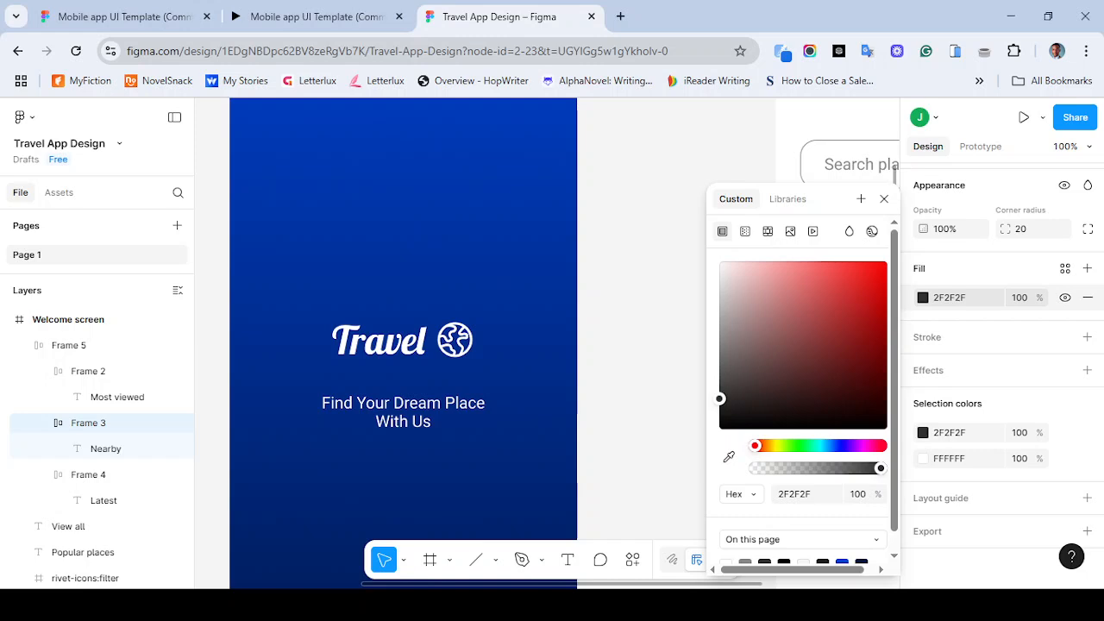
{"action": "left_click_drag", "start_coordinate": [719, 398], "coordinate": [720, 264]}
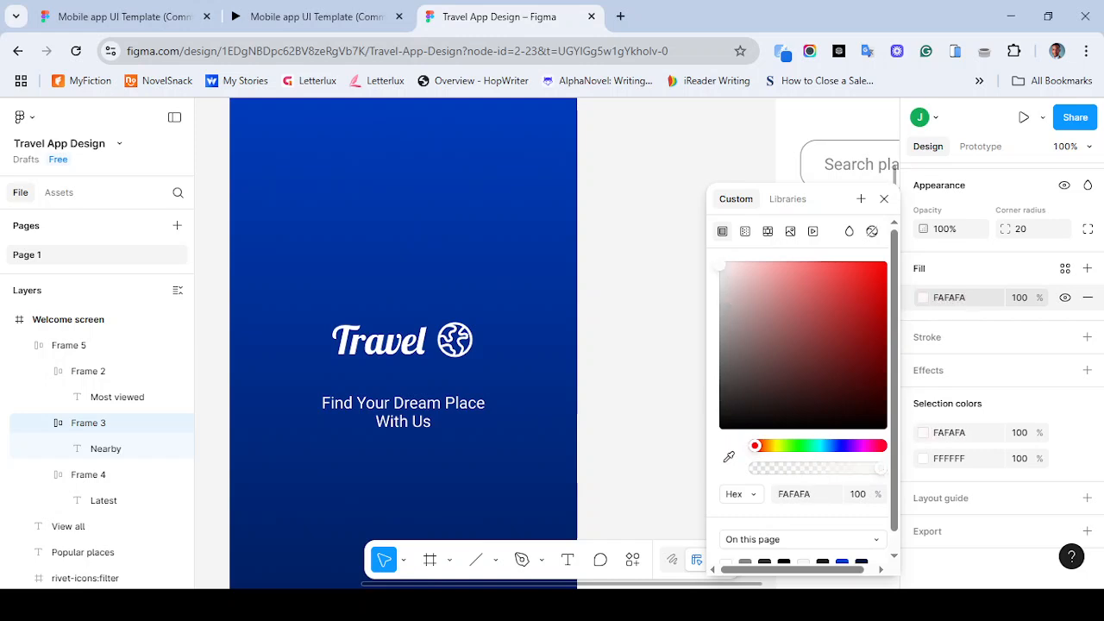
{"action": "scroll", "coordinate": [541, 345], "scroll_direction": "right", "scroll_amount": 5}
{"action": "scroll", "coordinate": [540, 345], "scroll_direction": "right", "scroll_amount": 5}
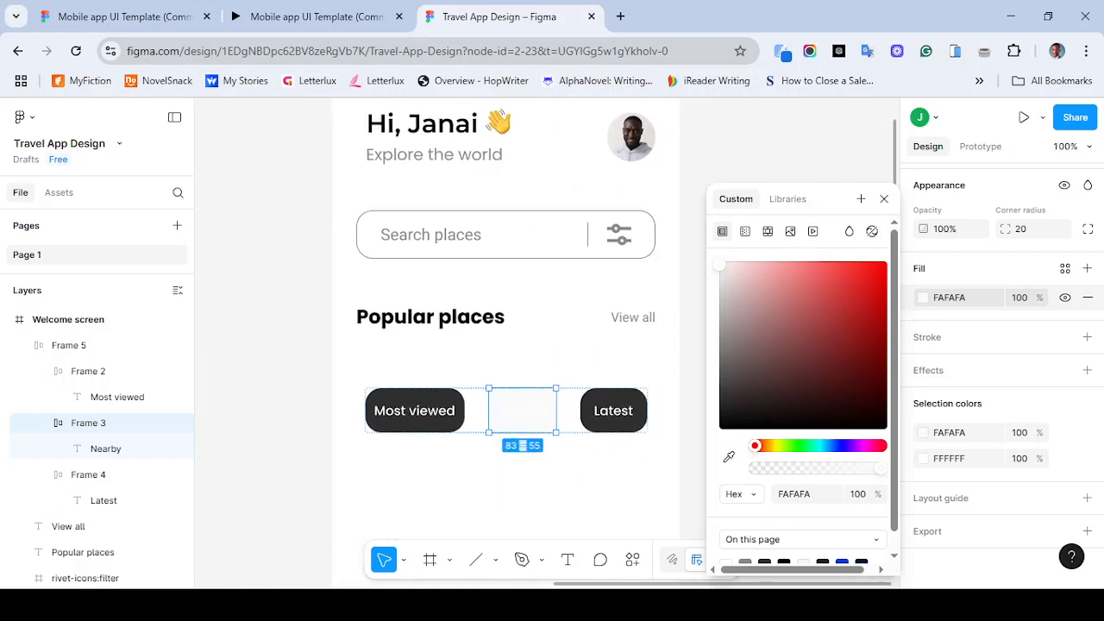
{"action": "left_click_drag", "start_coordinate": [720, 264], "coordinate": [719, 268]}
{"action": "left_click", "coordinate": [884, 199]}
- Set the Nearby tab's text colour to 888888
{"action": "left_click", "coordinate": [949, 459]}
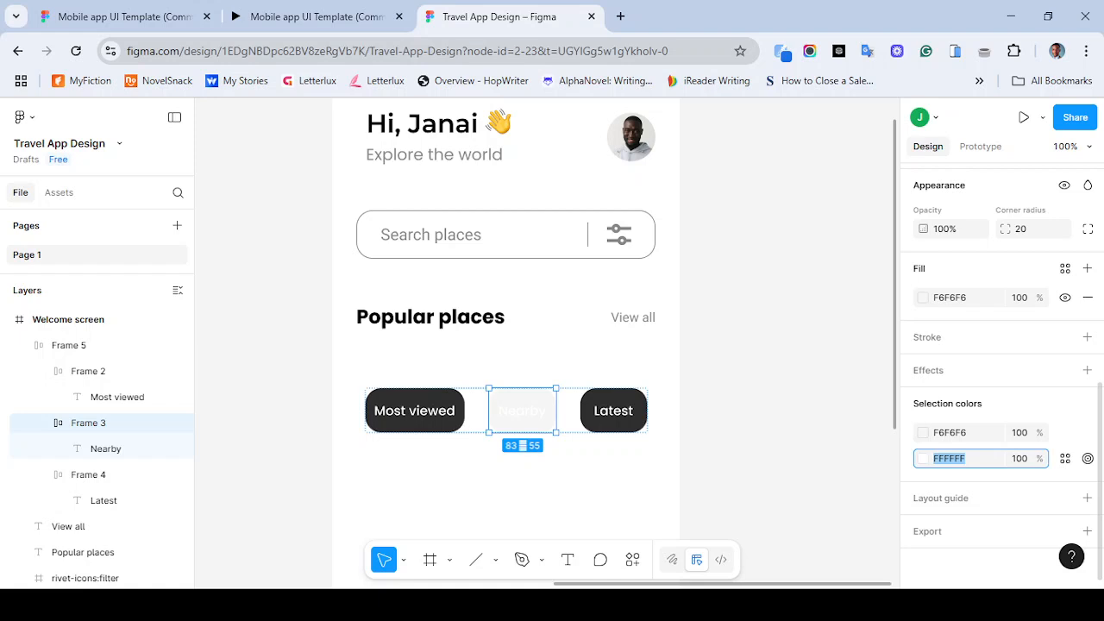
{"action": "type", "text": "2F2F2F"}
{"action": "key", "text": "BackSpace"}
{"action": "key", "text": "BackSpace"}
{"action": "key", "text": "BackSpace"}
{"action": "key", "text": "BackSpace"}
{"action": "key", "text": "BackSpace"}
{"action": "key", "text": "BackSpace"}
{"action": "type", "text": "888888"}
{"action": "key", "text": "Return"}
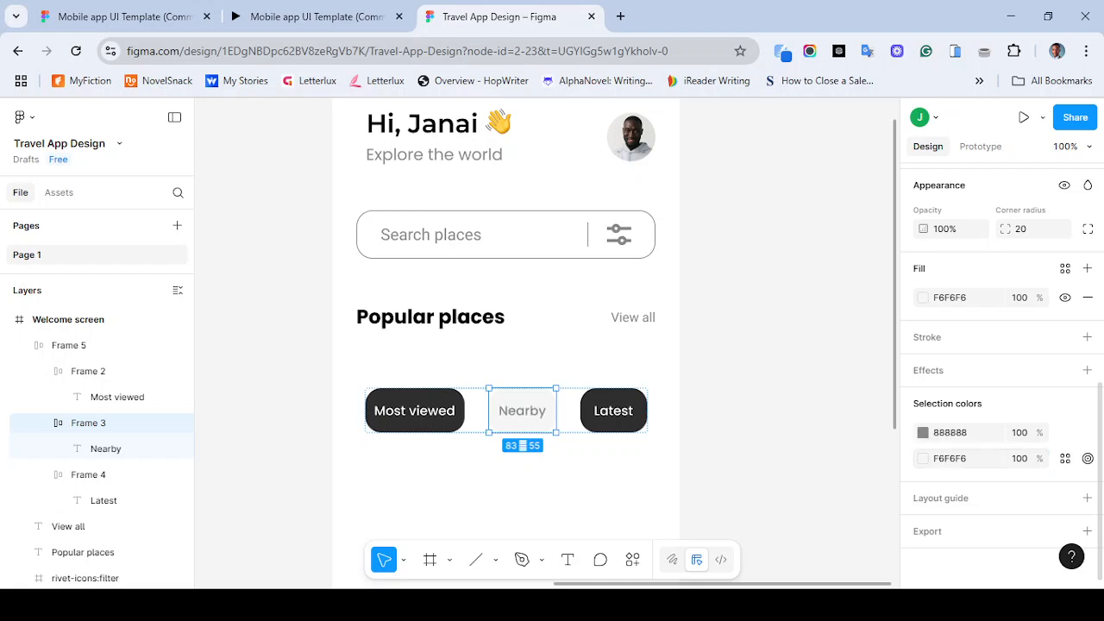
- Copy the Nearby tab's 888888 text colour and try pasting it into the Latest tab's fill, undoing it
{"action": "left_click", "coordinate": [759, 440]}
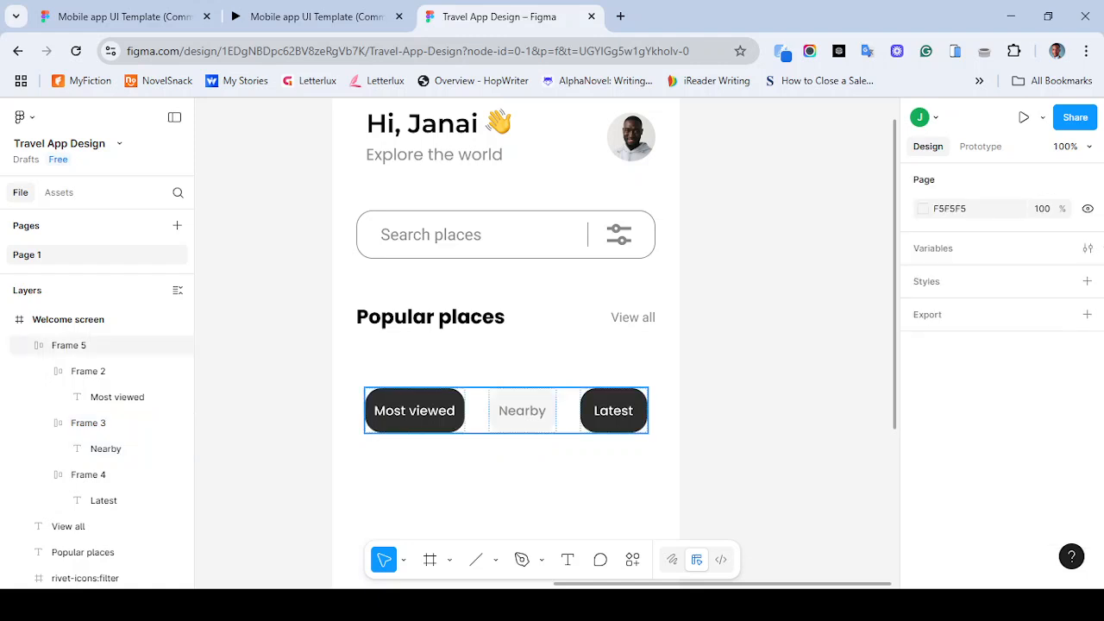
{"action": "double_click", "coordinate": [613, 411]}
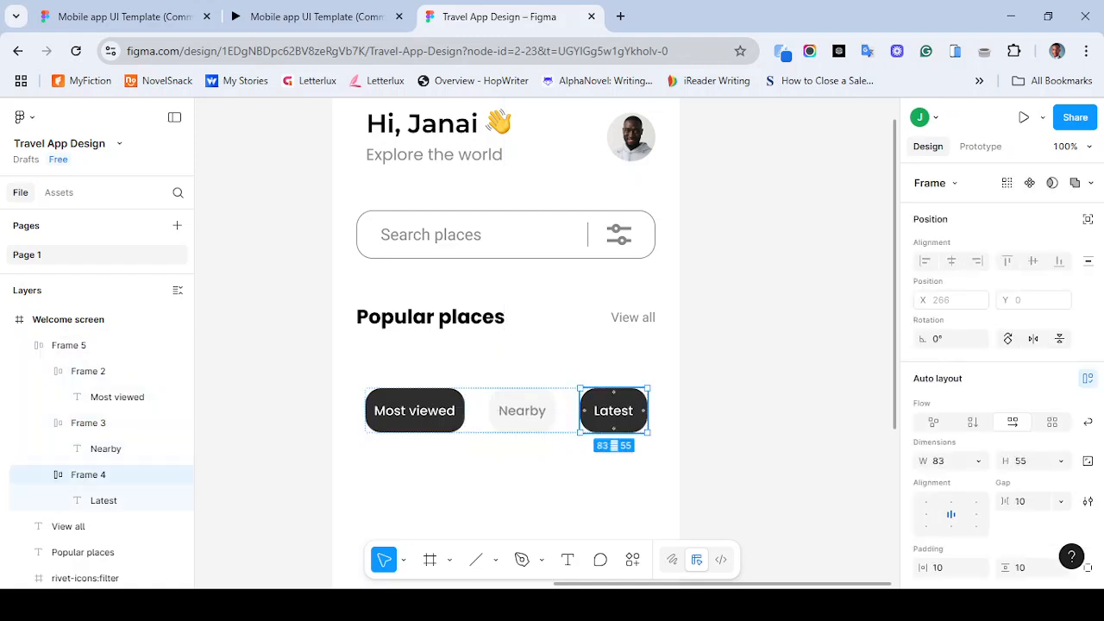
{"action": "left_click", "coordinate": [88, 422]}
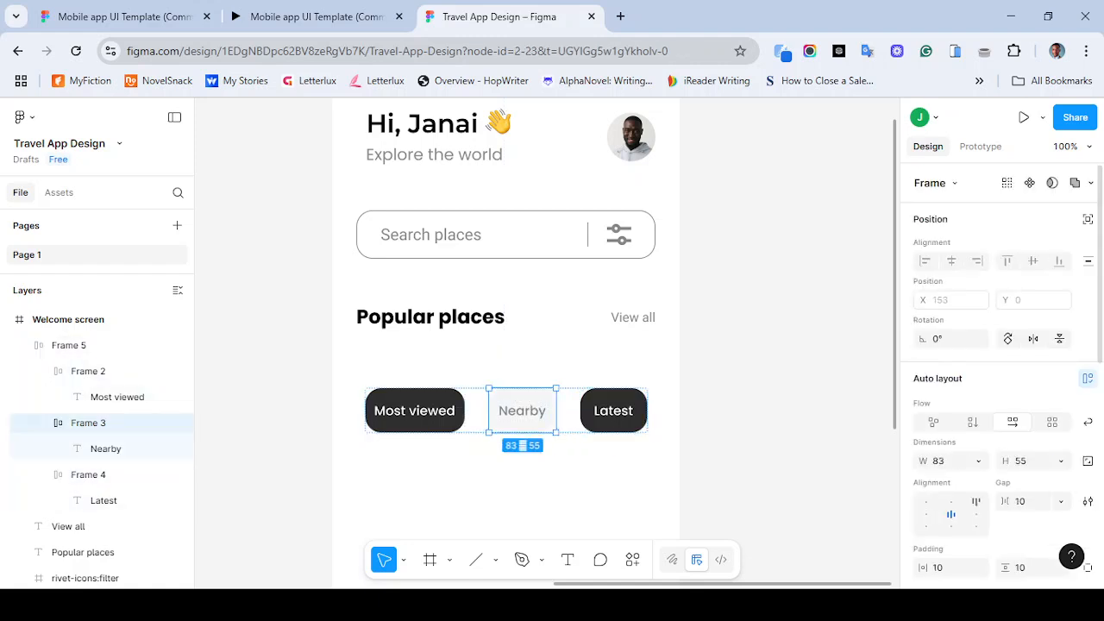
{"action": "scroll", "coordinate": [1000, 389], "scroll_direction": "down", "scroll_amount": 5}
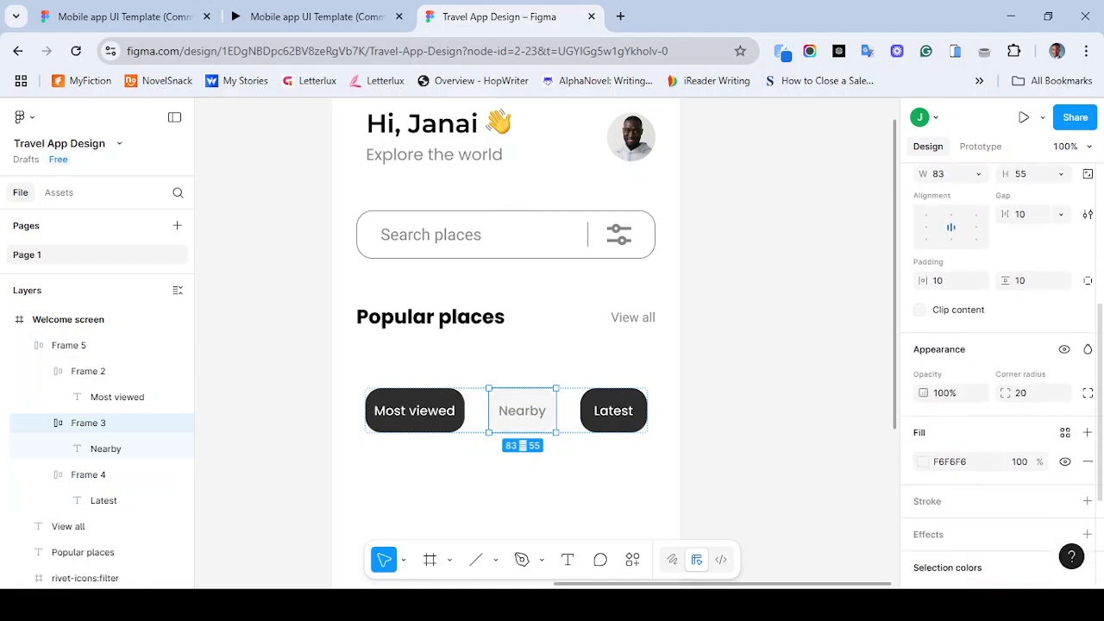
{"action": "left_click", "coordinate": [951, 491]}
{"action": "key", "text": "ctrl+c"}
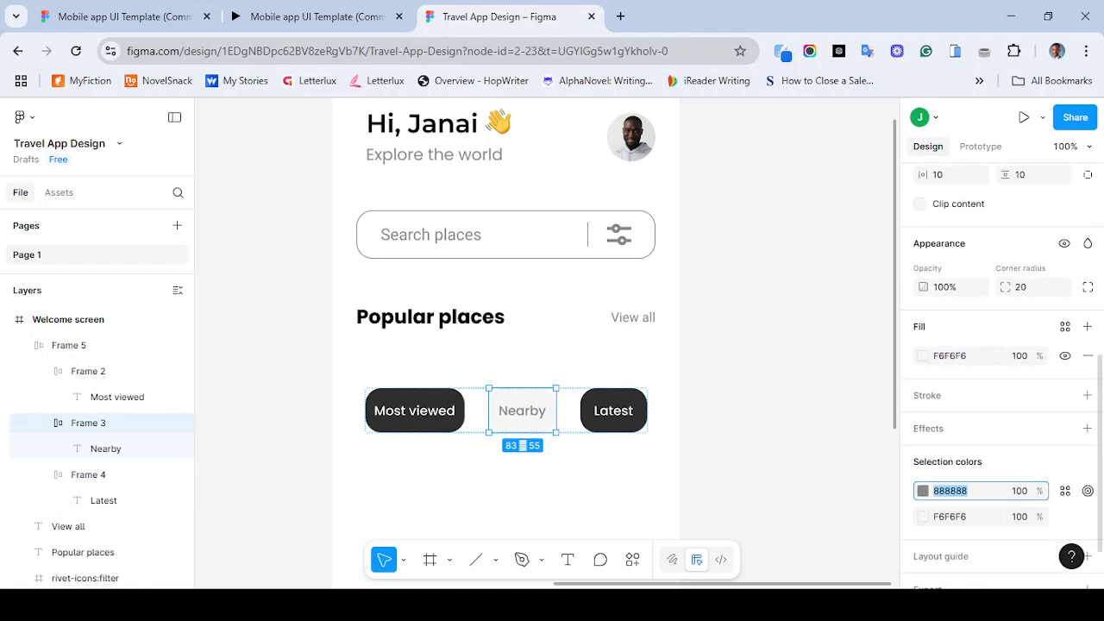
{"action": "left_click", "coordinate": [614, 410]}
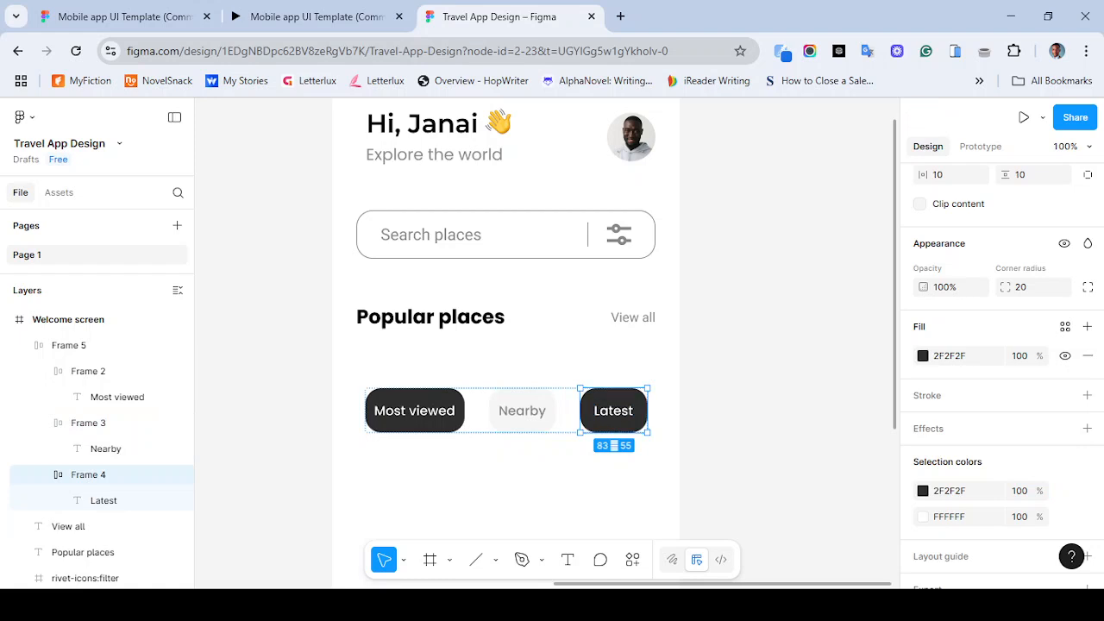
{"action": "left_click", "coordinate": [961, 491]}
{"action": "key", "text": "ctrl+v"}
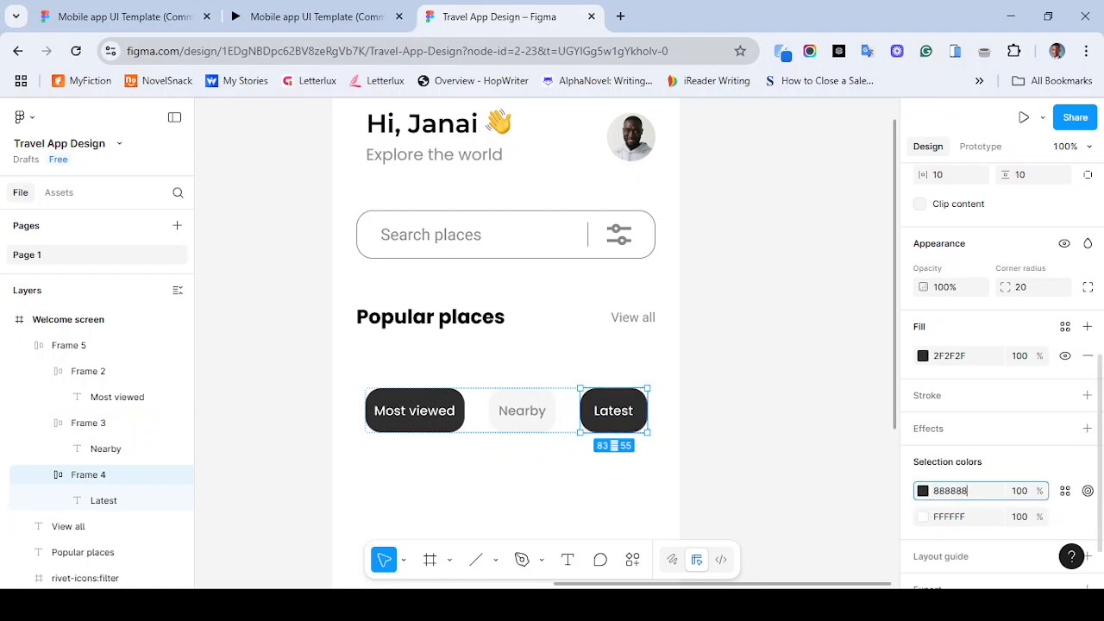
{"action": "key", "text": "ctrl+z"}
{"action": "left_click", "coordinate": [944, 517]}
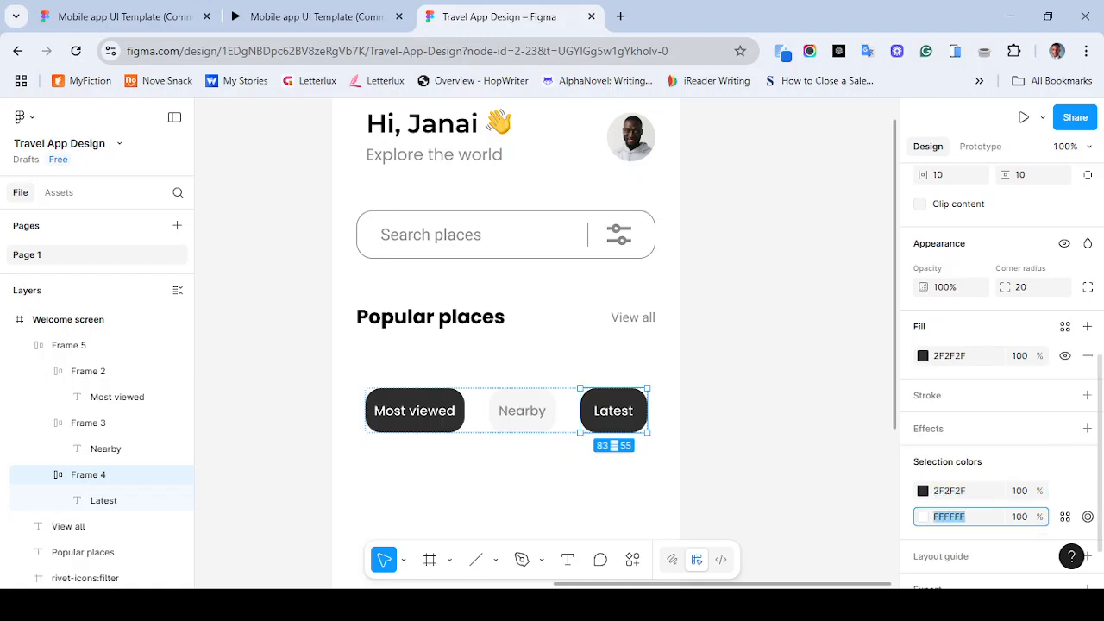
{"action": "key", "text": "ctrl+v"}
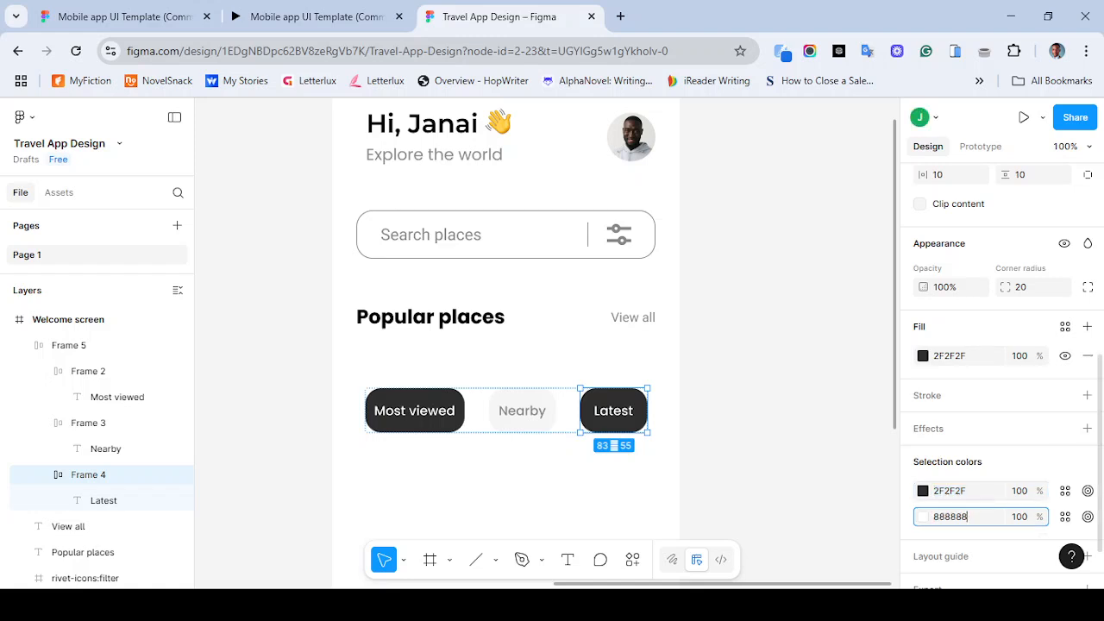
{"action": "left_click", "coordinate": [948, 491]}
{"action": "key", "text": "ctrl+v"}
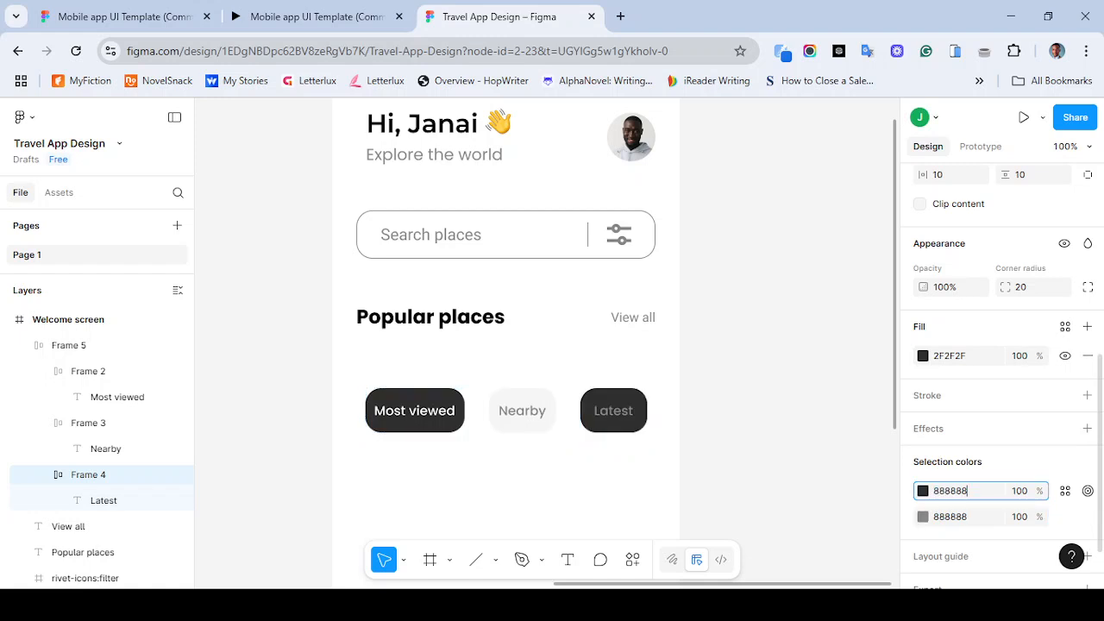
{"action": "left_click", "coordinate": [949, 517]}
{"action": "key", "text": "ctrl+c"}
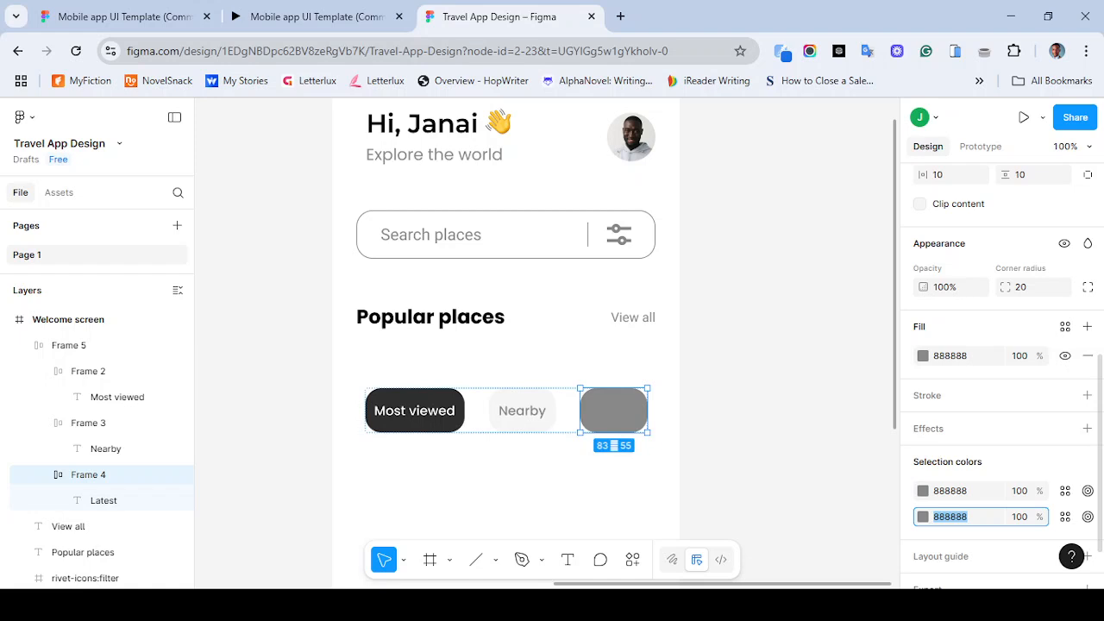
{"action": "type", "text": "ffffff"}
{"action": "key", "text": "Return"}
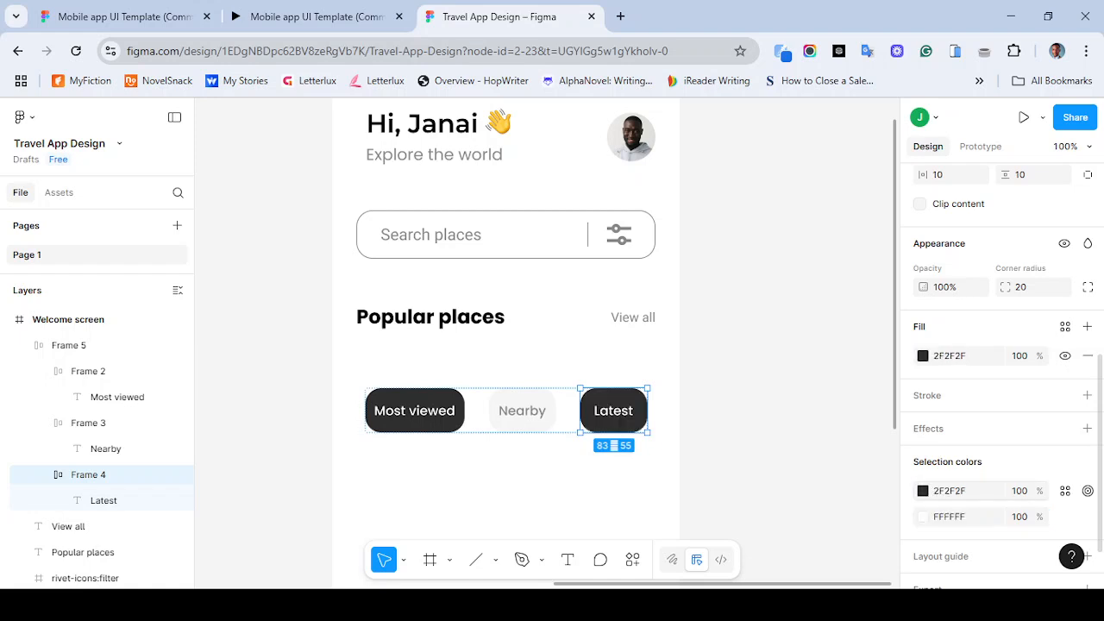
- Set the Latest tab's text colour to 888888 and its fill colour to F6F6F6
{"action": "left_click", "coordinate": [952, 518]}
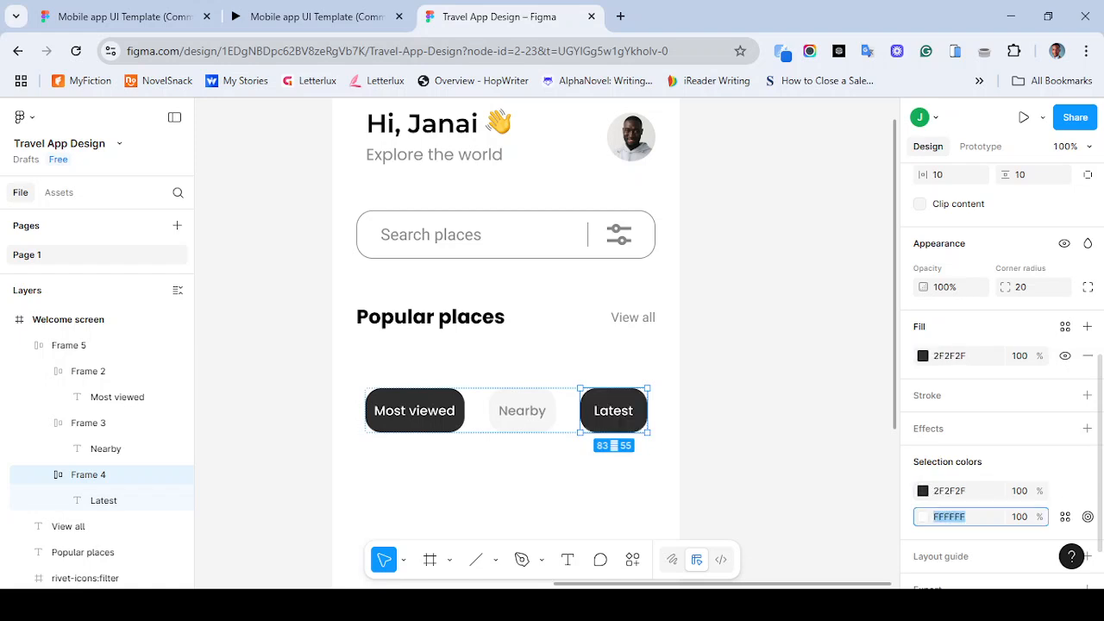
{"action": "key", "text": "ctrl+v"}
{"action": "left_click", "coordinate": [951, 491]}
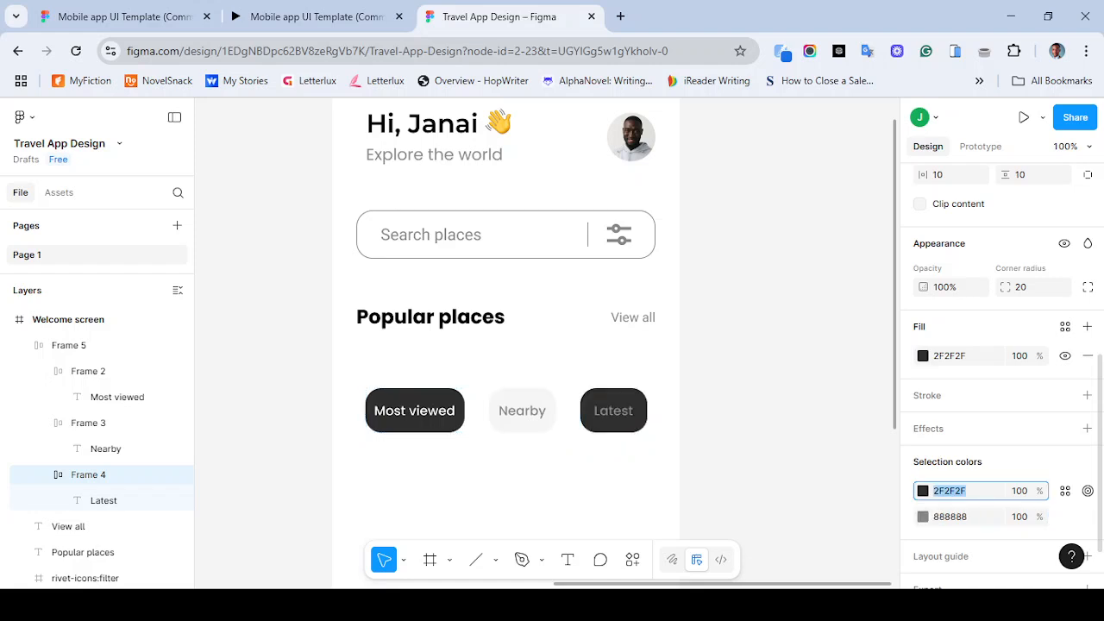
{"action": "type", "text": "f"}
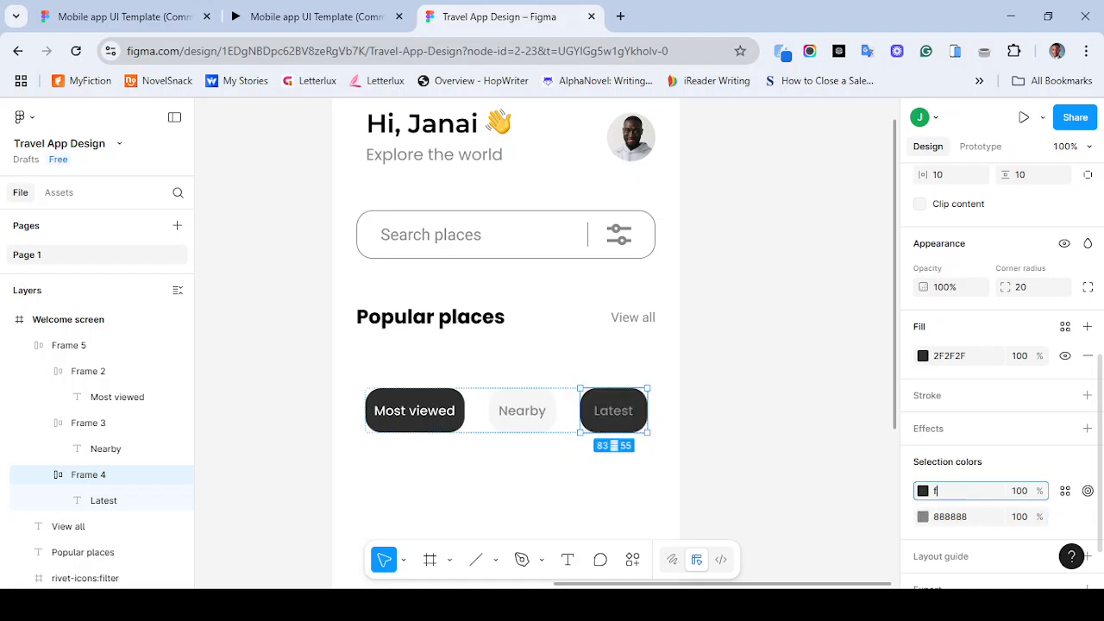
{"action": "type", "text": "6f6f6"}
{"action": "key", "text": "Return"}
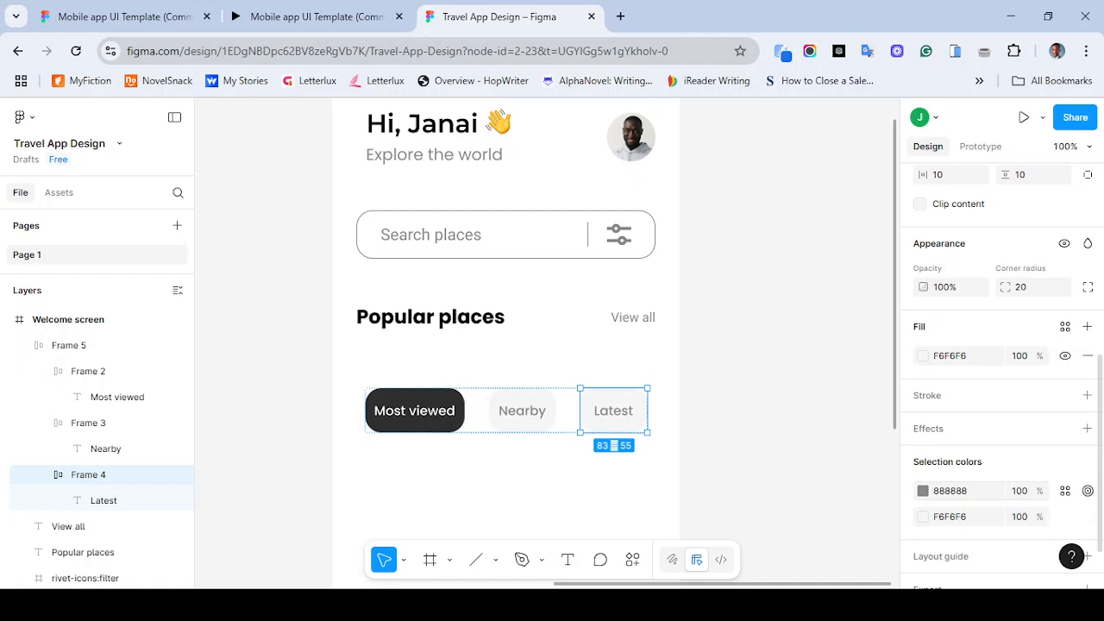
{"action": "left_click", "coordinate": [923, 516]}
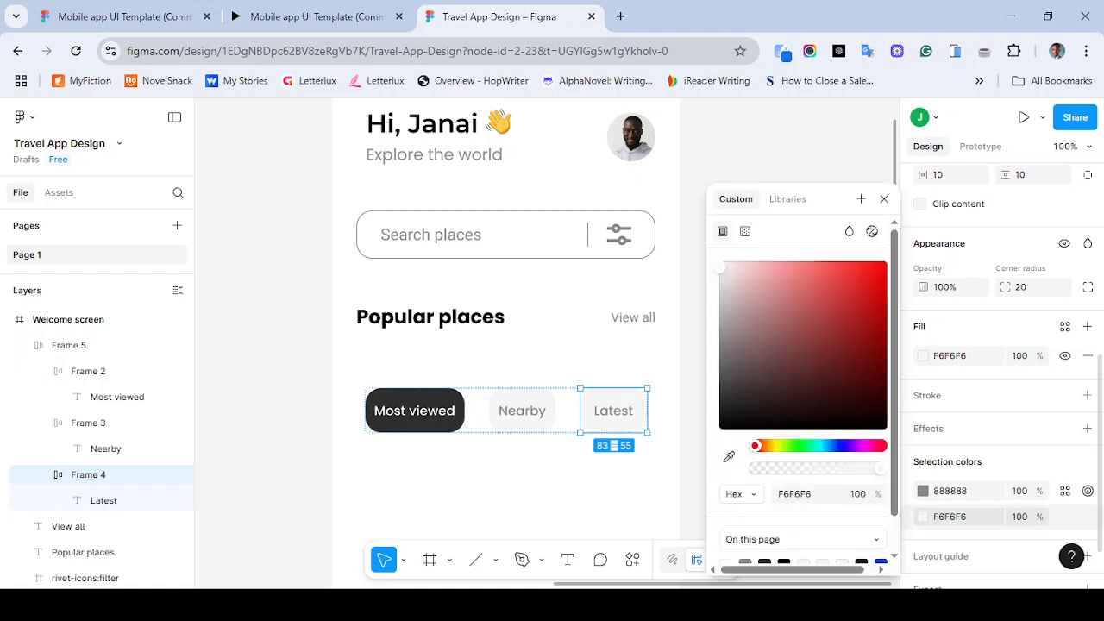
{"action": "key", "text": "ctrl+z"}
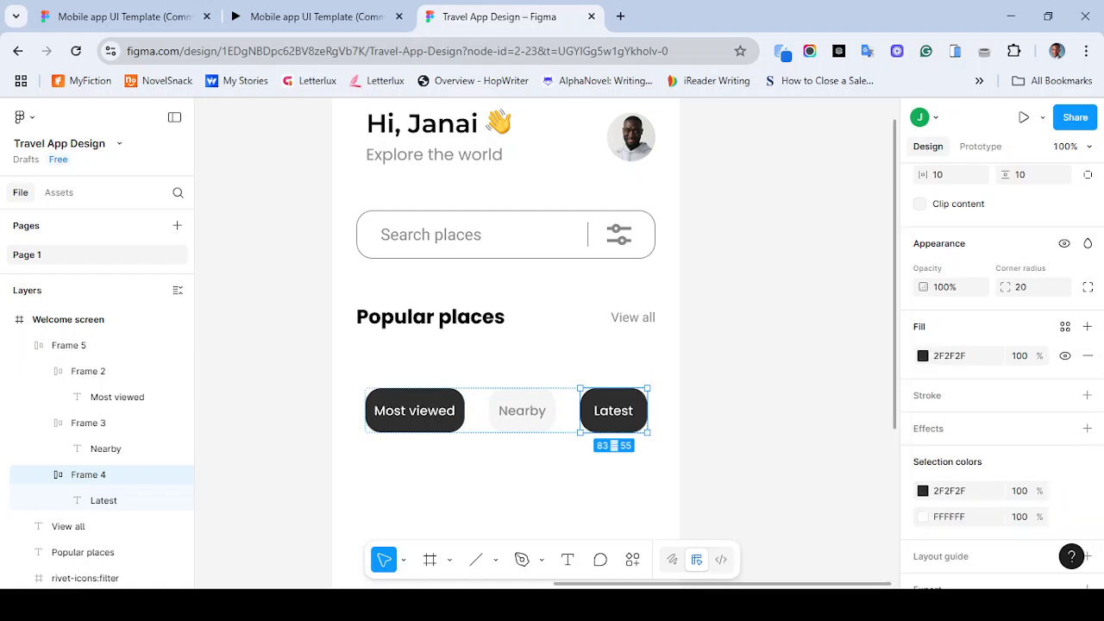
{"action": "left_click", "coordinate": [923, 517]}
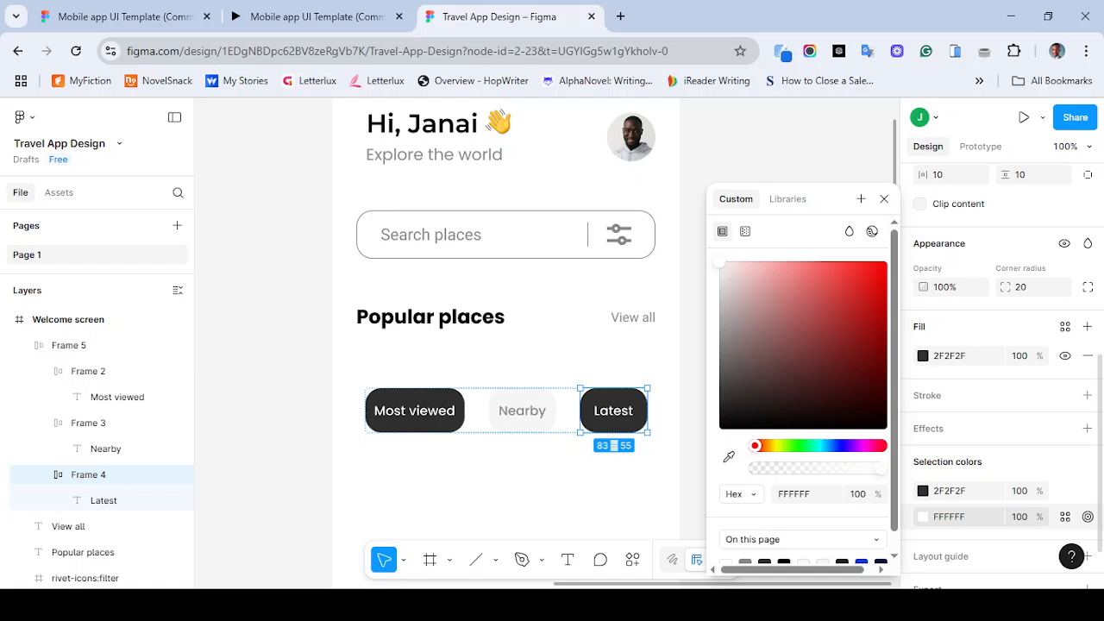
{"action": "key", "text": "ctrl+z"}
{"action": "key", "text": "ctrl+z"}
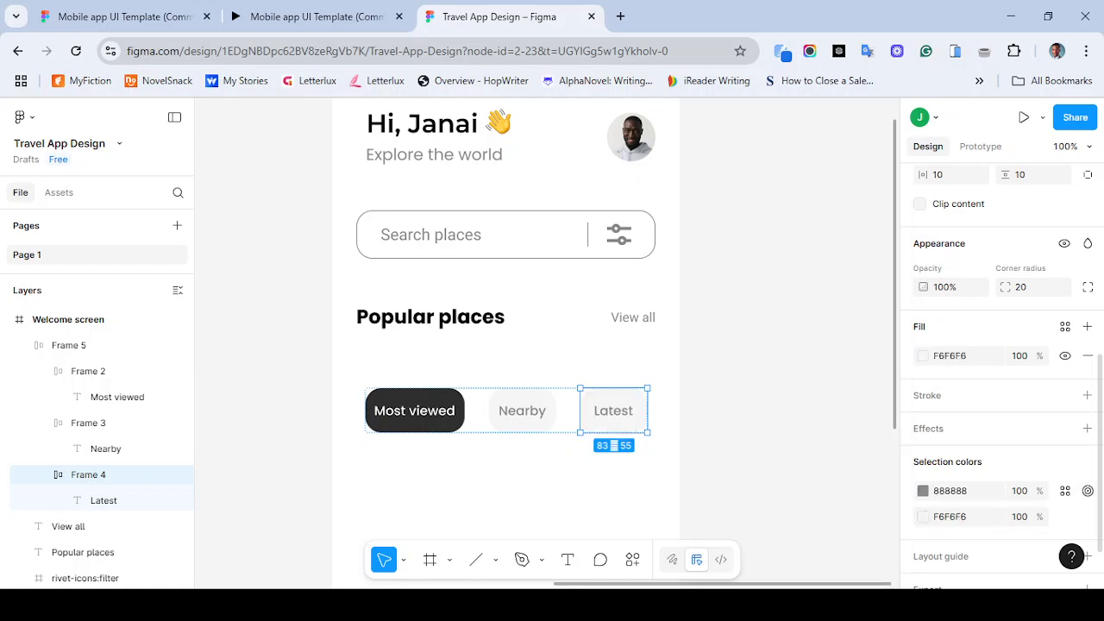
- Sample the Nearby tab's fill with the eyedropper for the Latest tab's fill colour
{"action": "left_click", "coordinate": [923, 517]}
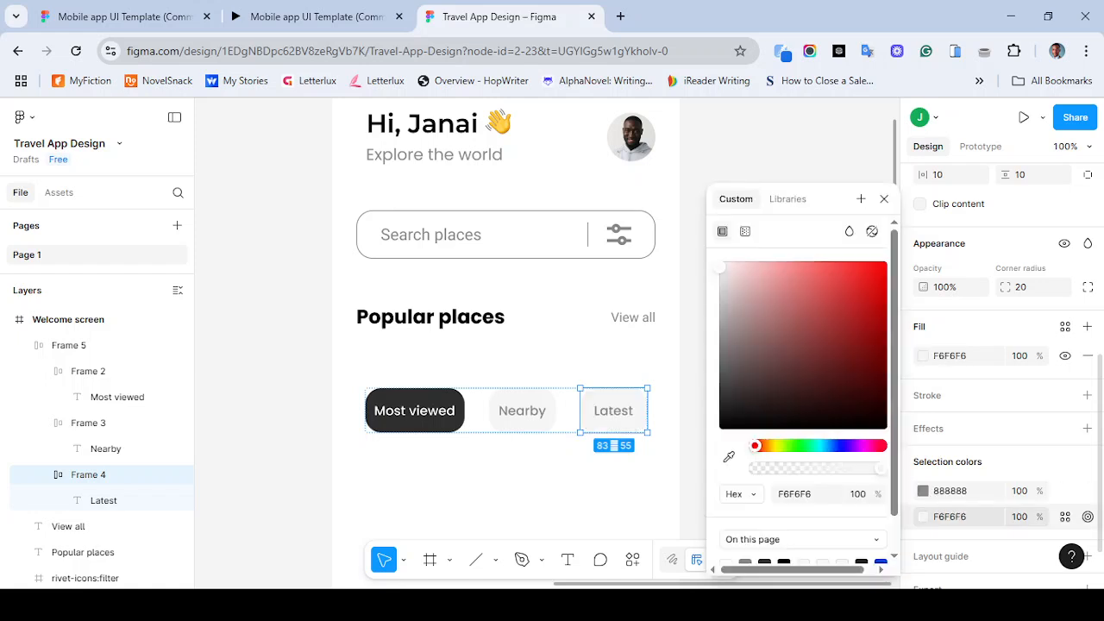
{"action": "left_click", "coordinate": [729, 456]}
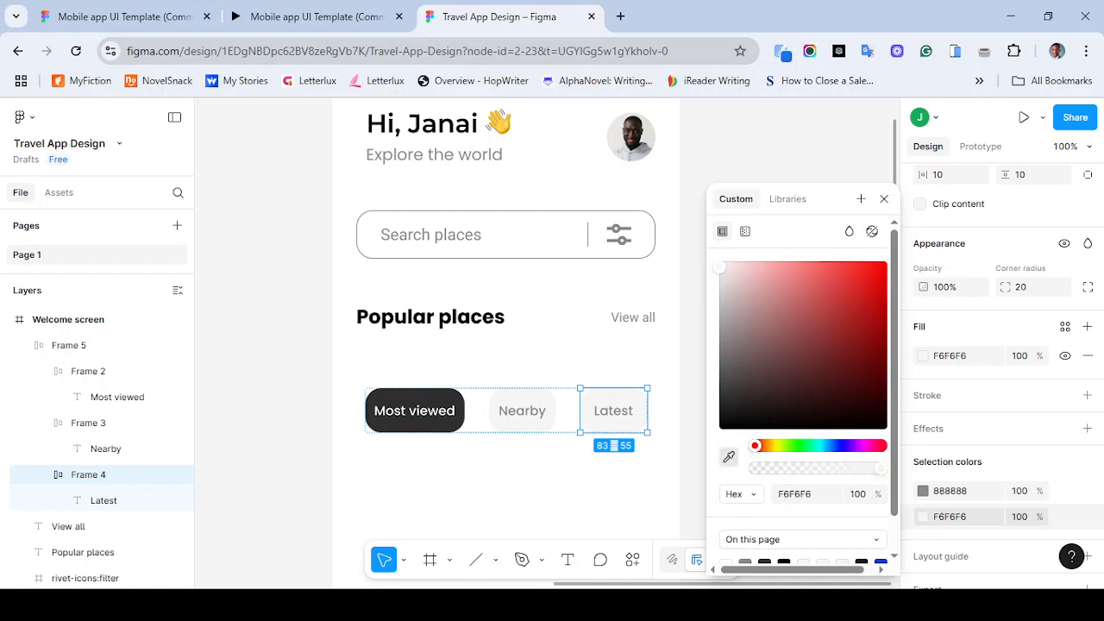
{"action": "left_click", "coordinate": [440, 391]}
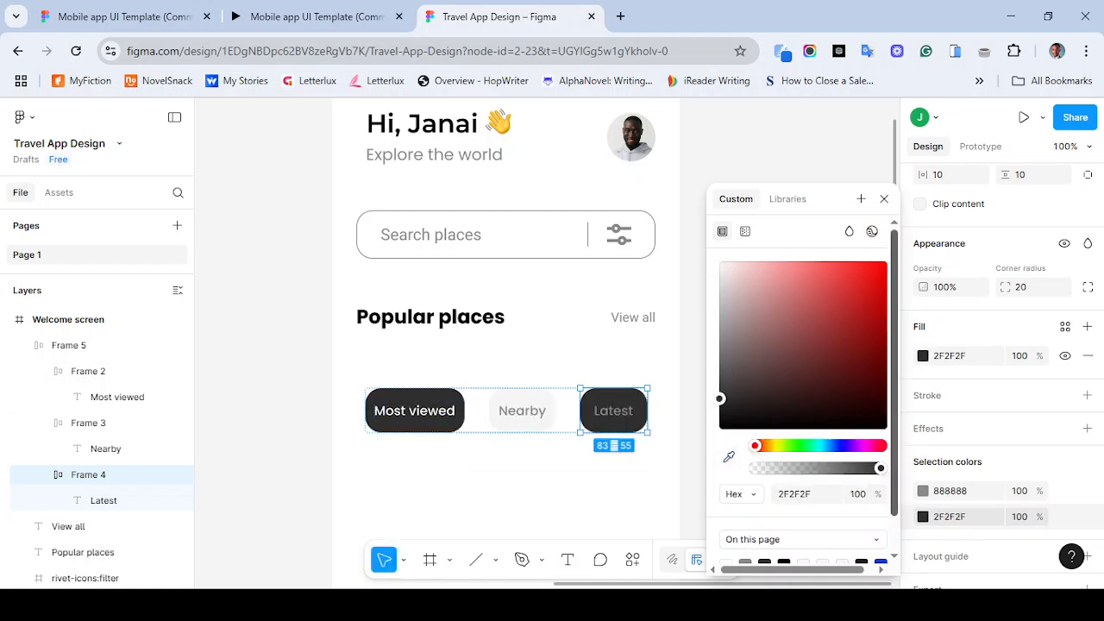
{"action": "left_click", "coordinate": [527, 398]}
{"action": "left_click", "coordinate": [528, 397]}
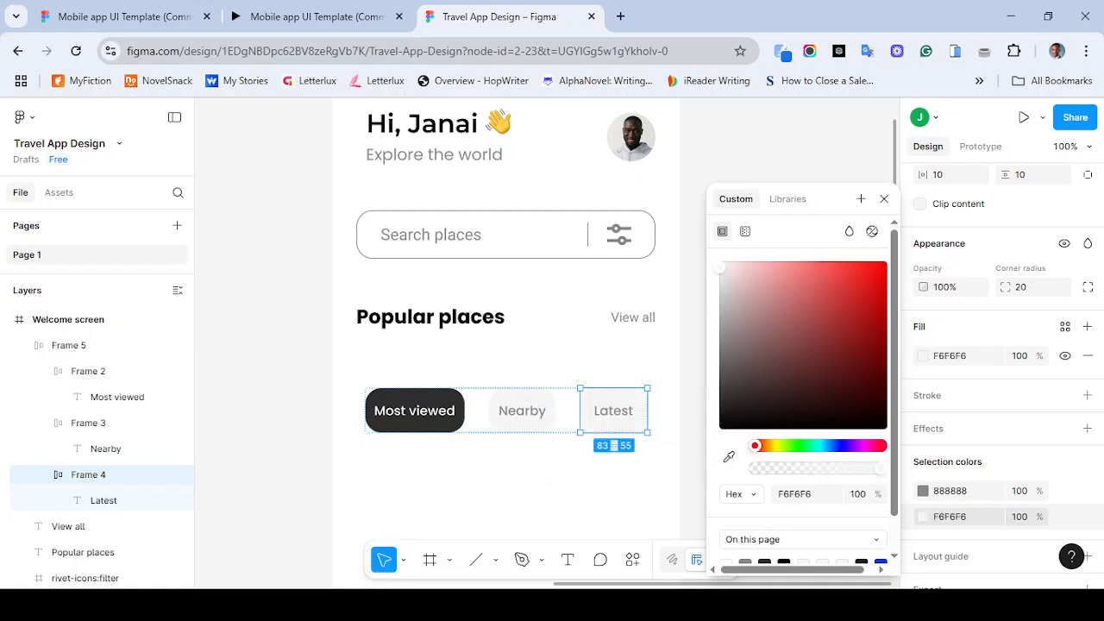
{"action": "left_click", "coordinate": [884, 198]}
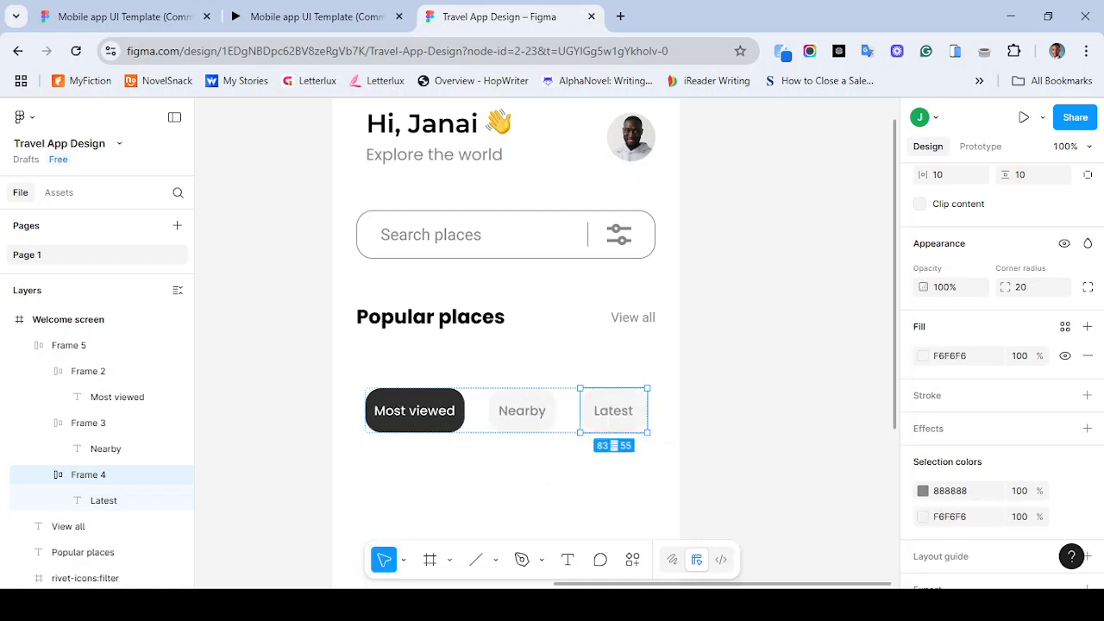
- Zoom out and switch to the Mobile app UI Template prototype tab to compare the tab row
{"action": "key", "text": "Escape"}
{"action": "key", "text": "minus"}
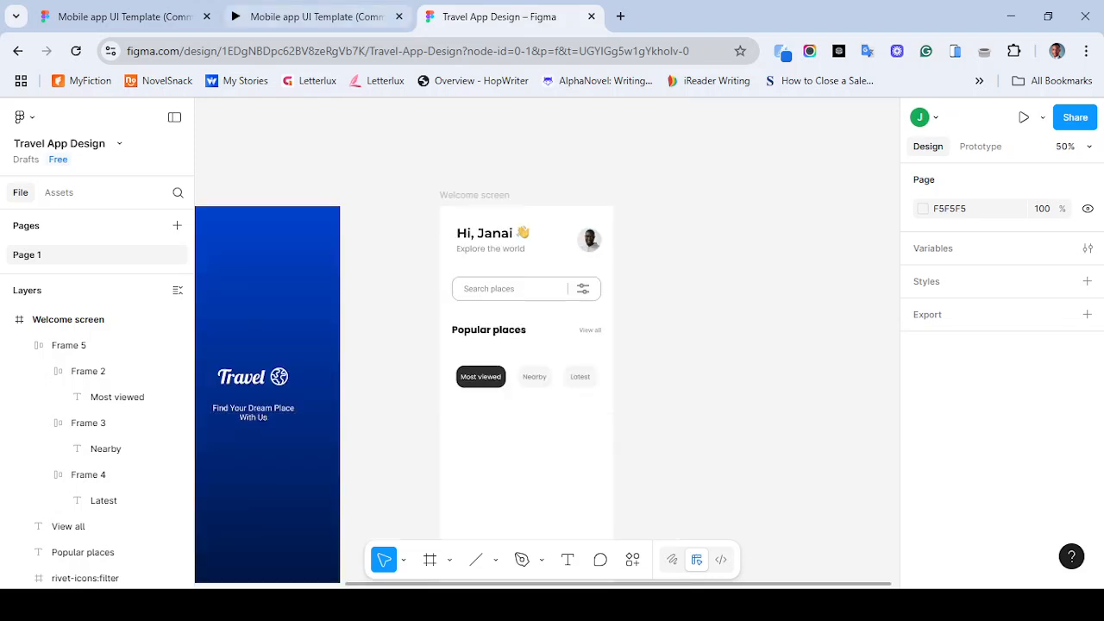
{"action": "left_click", "coordinate": [315, 16]}
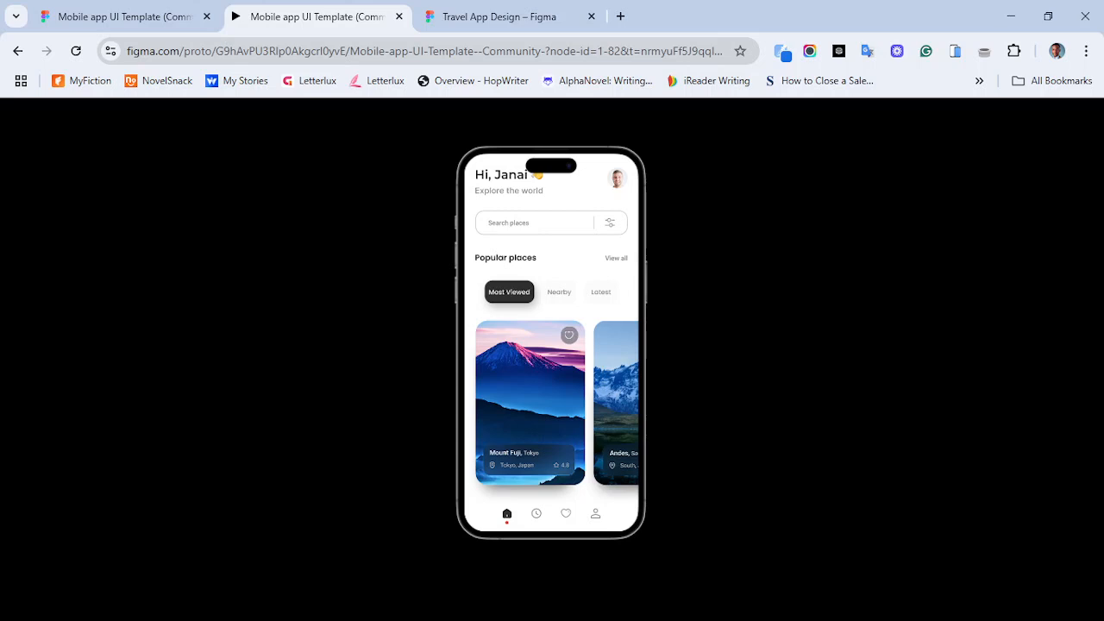
- Group the search bar's box, text, divider and filter icon and rename the group "search bar"
{"action": "left_click", "coordinate": [501, 16]}
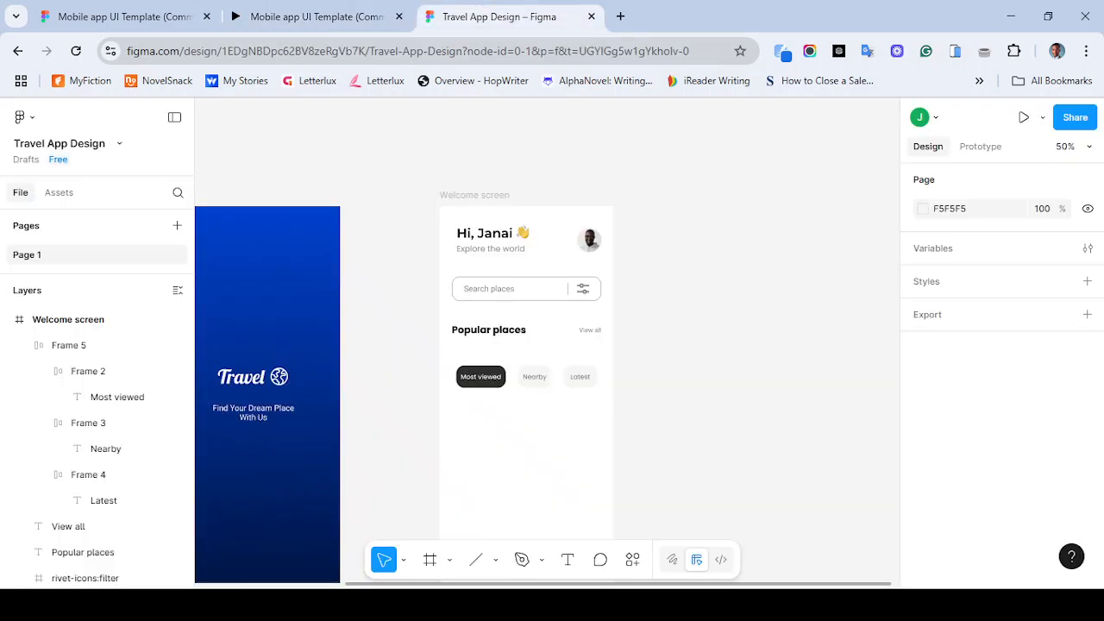
{"action": "key", "text": "shift+0"}
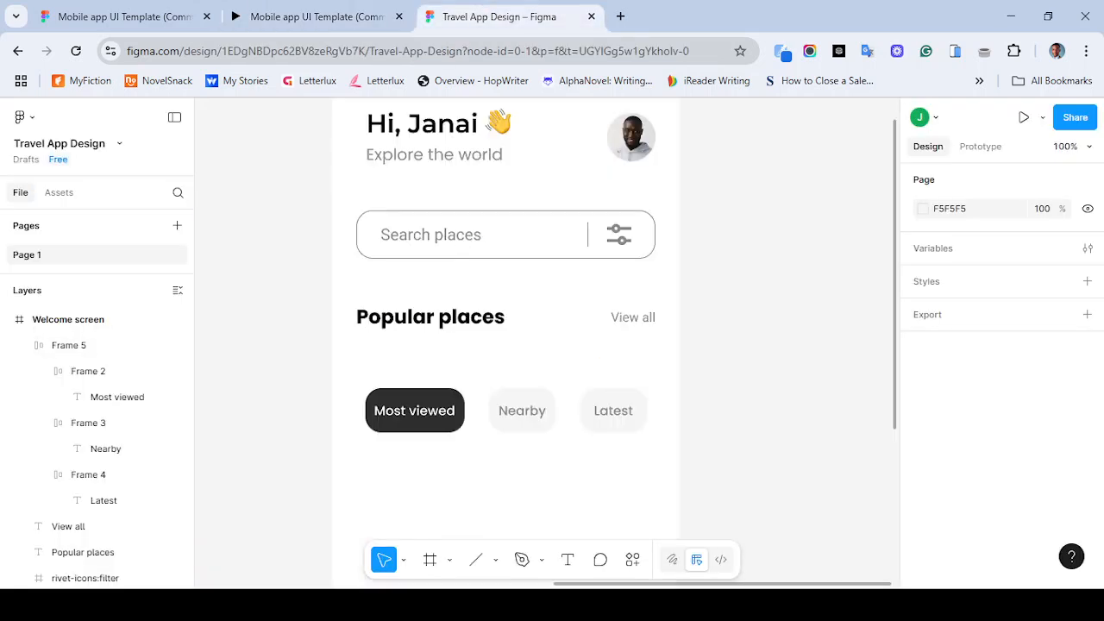
{"action": "left_click_drag", "start_coordinate": [346, 194], "coordinate": [663, 271]}
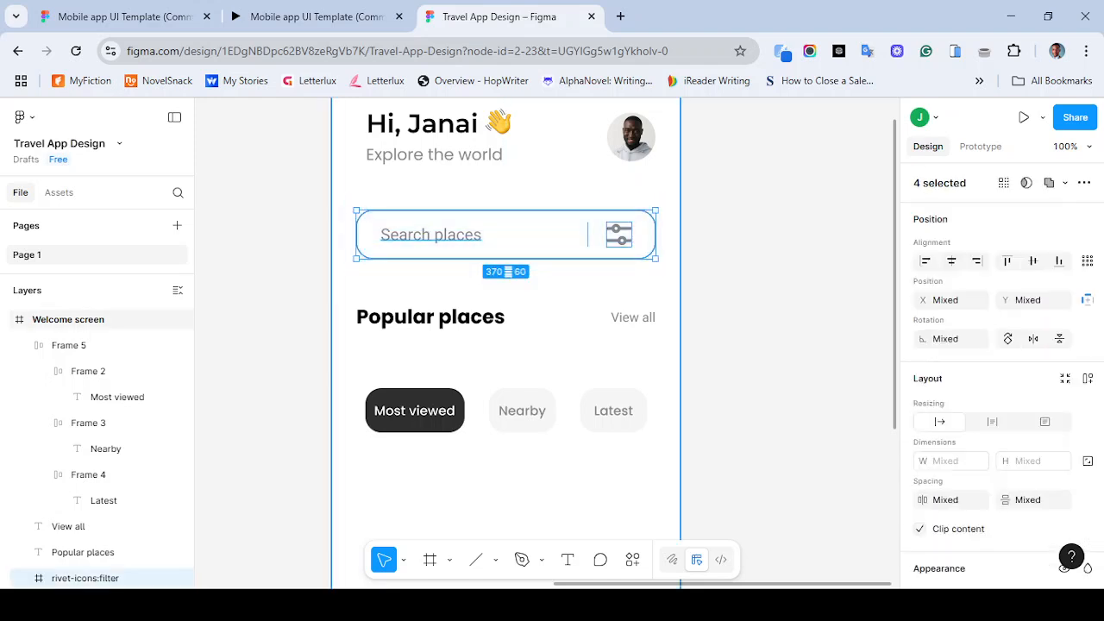
{"action": "key", "text": "ctrl+g"}
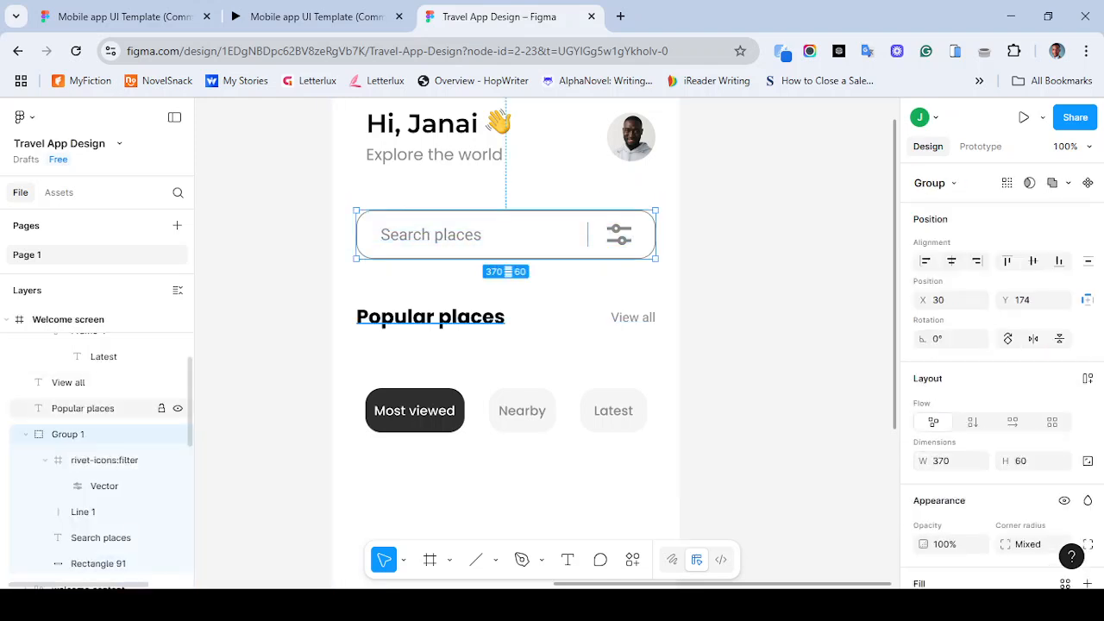
{"action": "key", "text": "ctrl+r"}
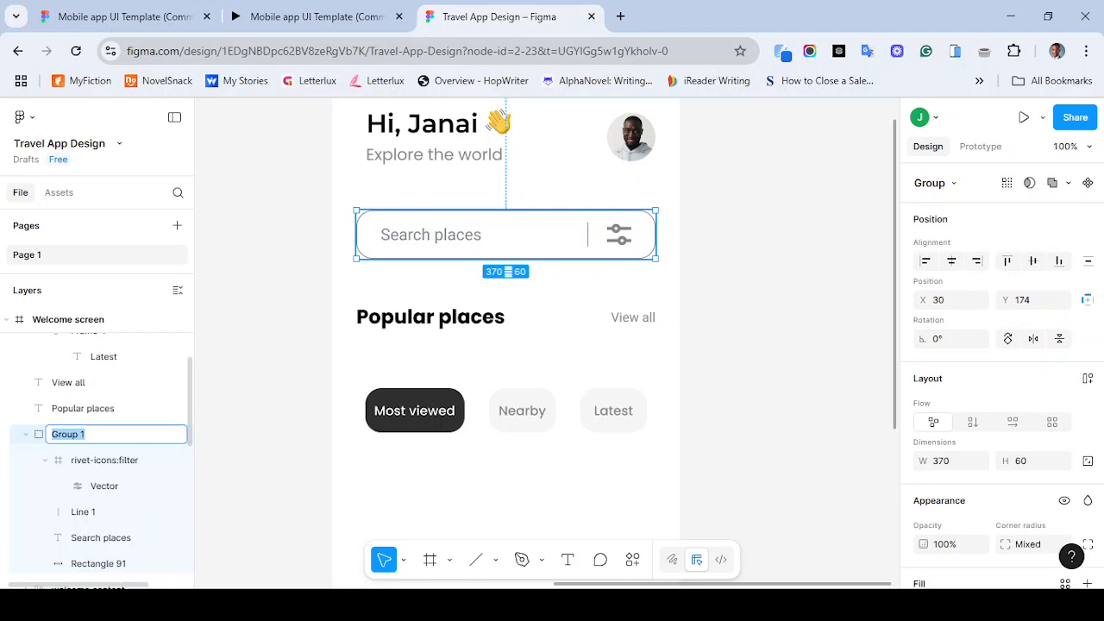
{"action": "type", "text": "search bar"}
{"action": "key", "text": "Return"}
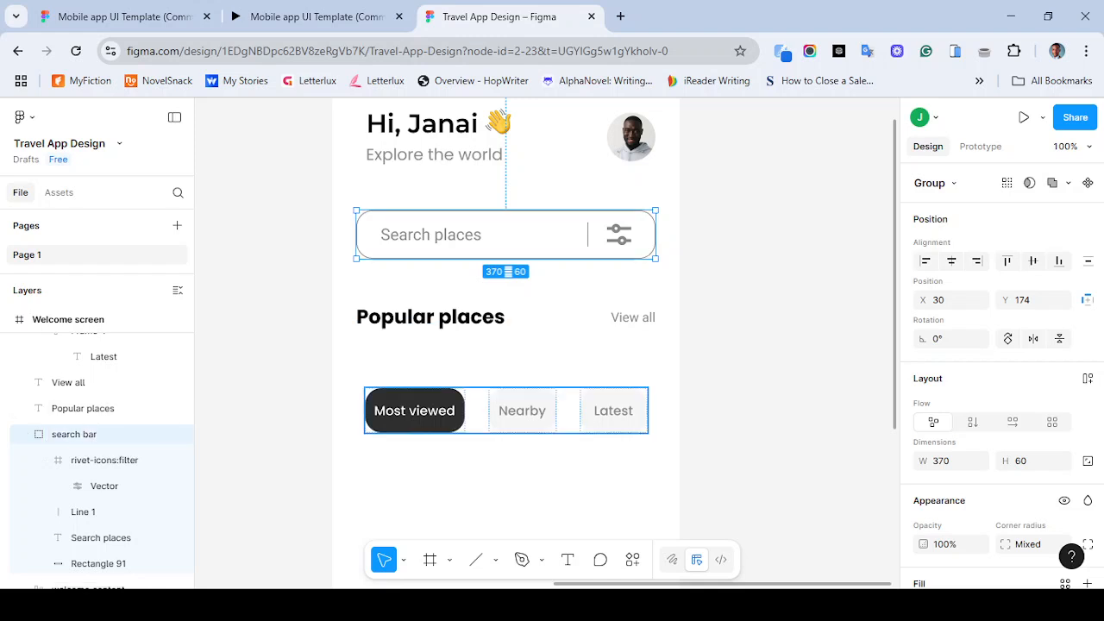
{"action": "left_click", "coordinate": [508, 410]}
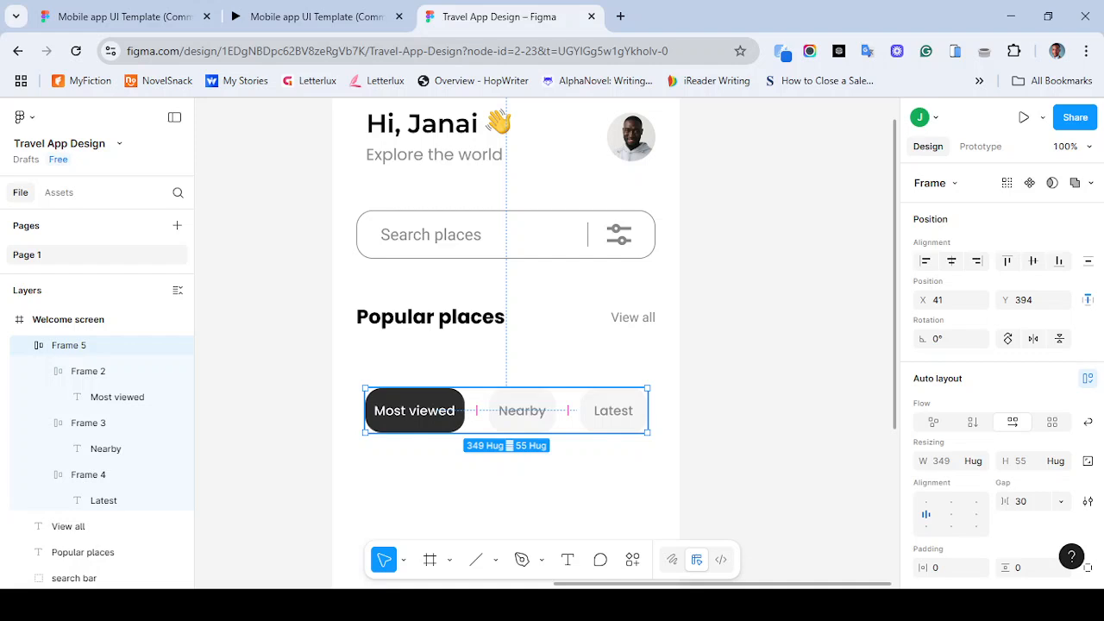
{"action": "double_click", "coordinate": [414, 411]}
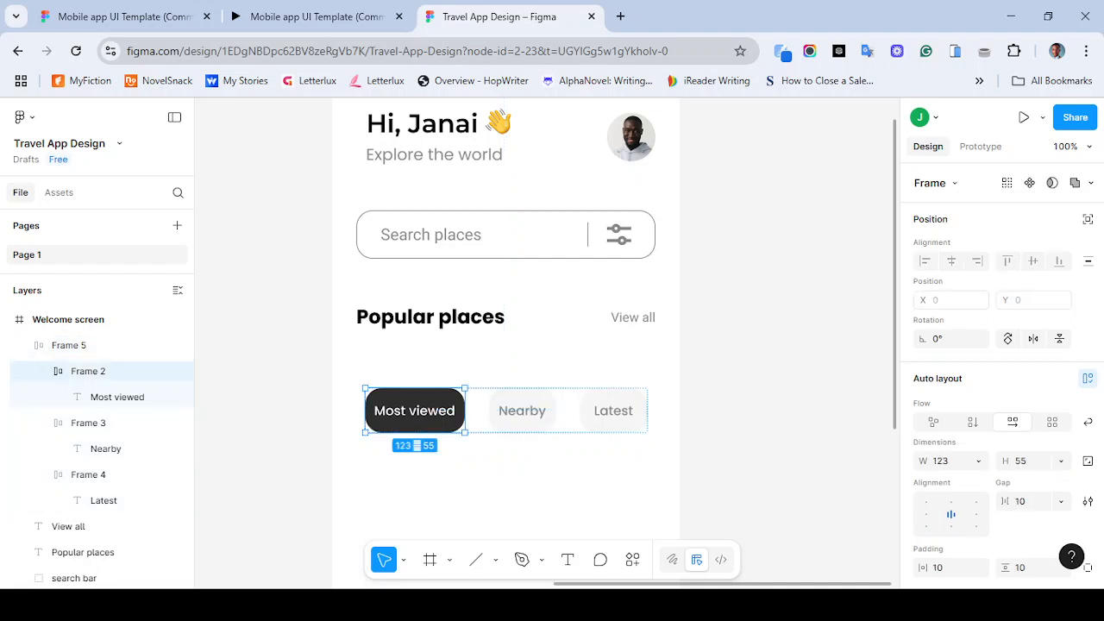
{"action": "key", "text": "ctrl+r"}
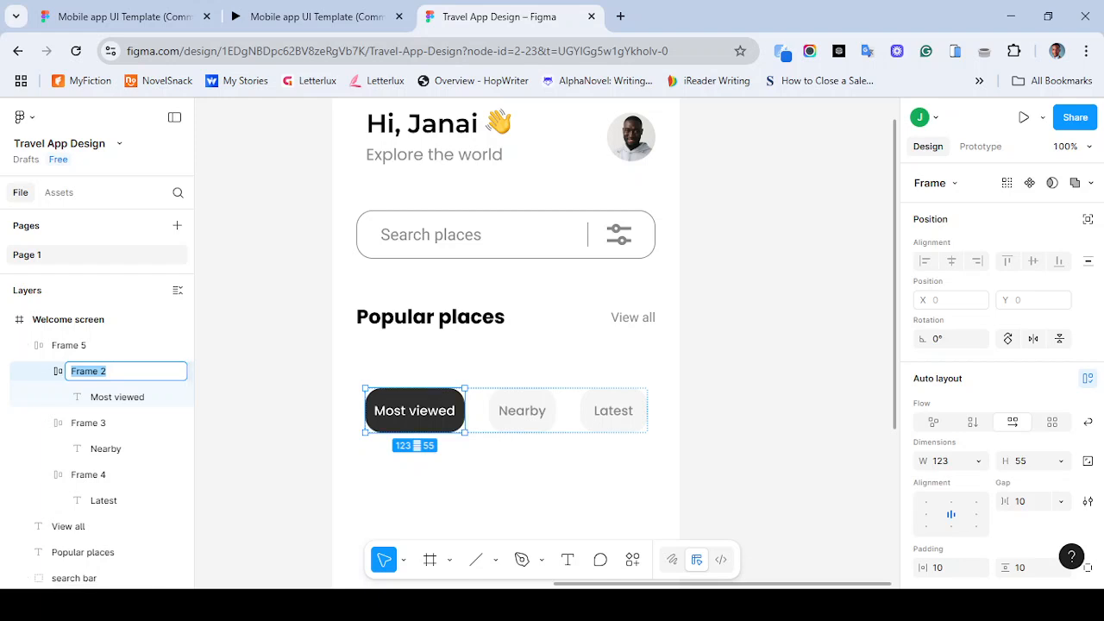
{"action": "left_click", "coordinate": [483, 483]}
- Rename the frame holding the three category tabs "filter tab"
{"action": "left_click", "coordinate": [506, 411]}
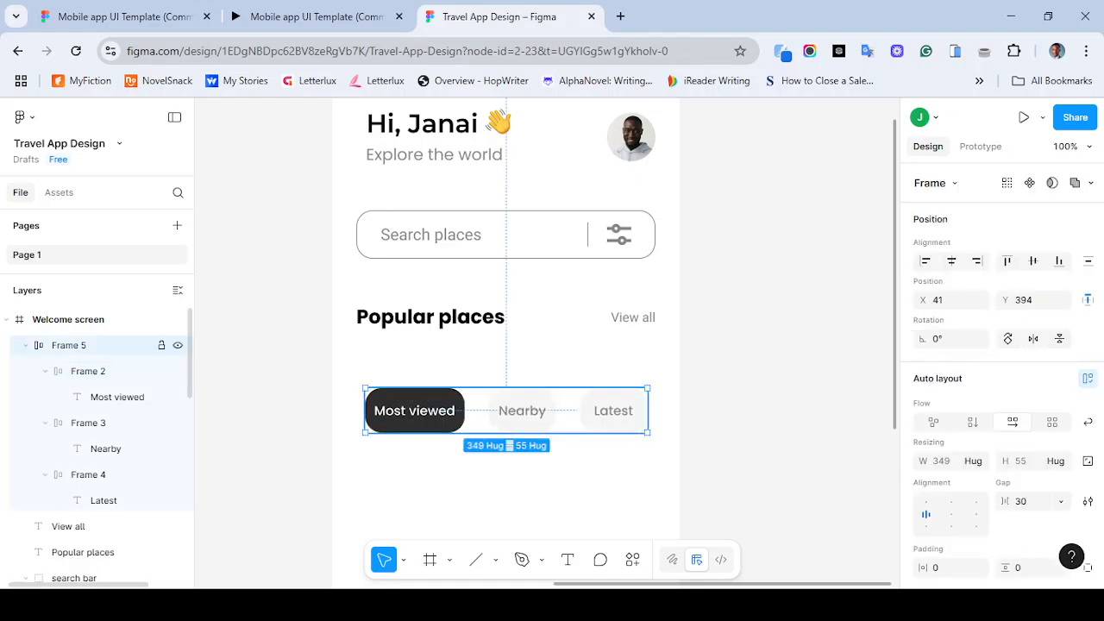
{"action": "double_click", "coordinate": [69, 345]}
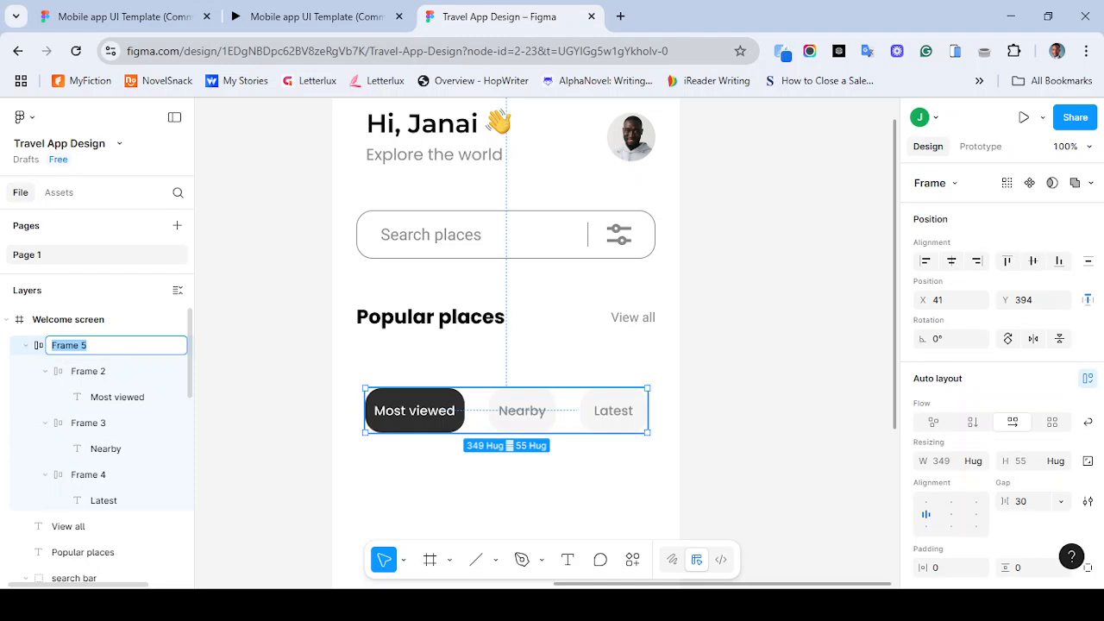
{"action": "type", "text": "o"}
{"action": "key", "text": "BackSpace"}
{"action": "key", "text": "BackSpace"}
{"action": "type", "text": "filter tab"}
{"action": "key", "text": "Return"}
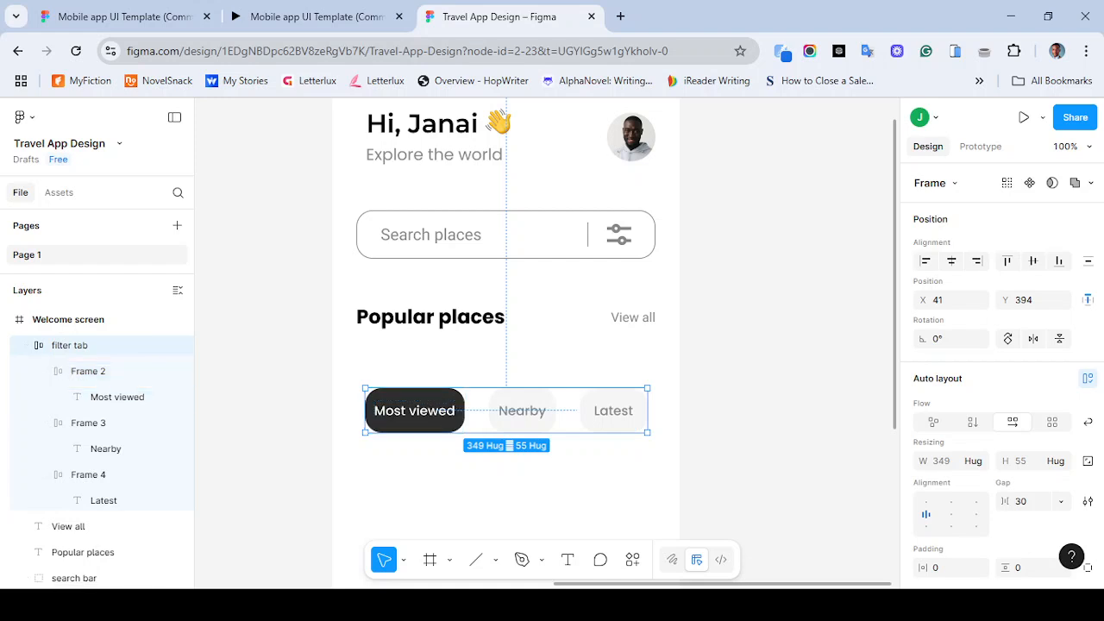
- Move the filter tab row up to about Y 368 and compare its spacing with the template prototype
{"action": "left_click", "coordinate": [285, 405]}
{"action": "left_click_drag", "start_coordinate": [509, 412], "coordinate": [510, 391]}
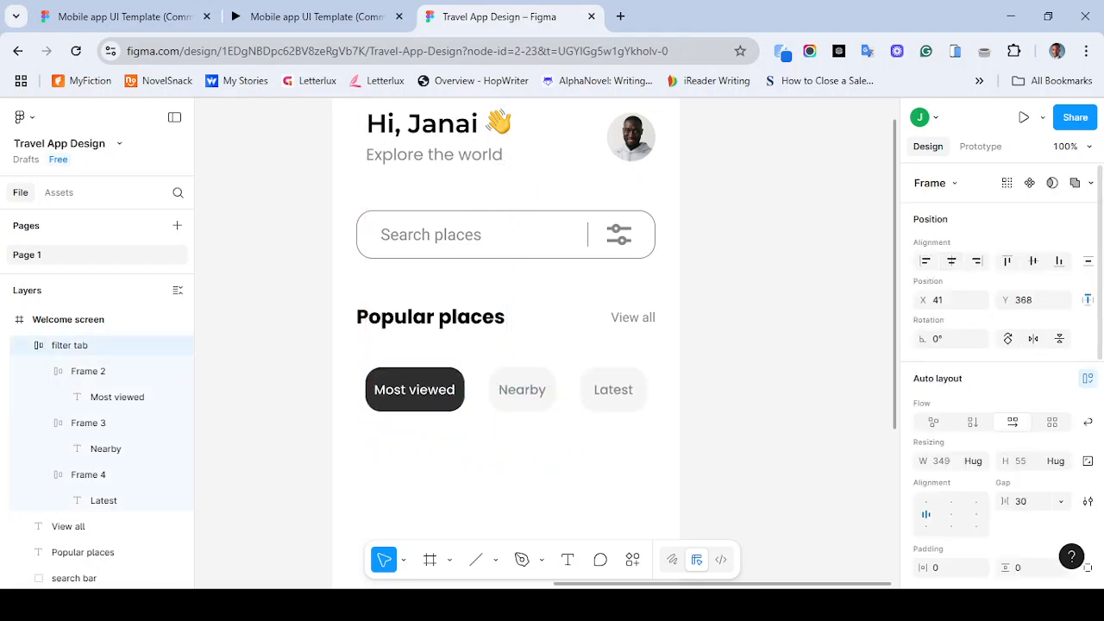
{"action": "left_click", "coordinate": [315, 16]}
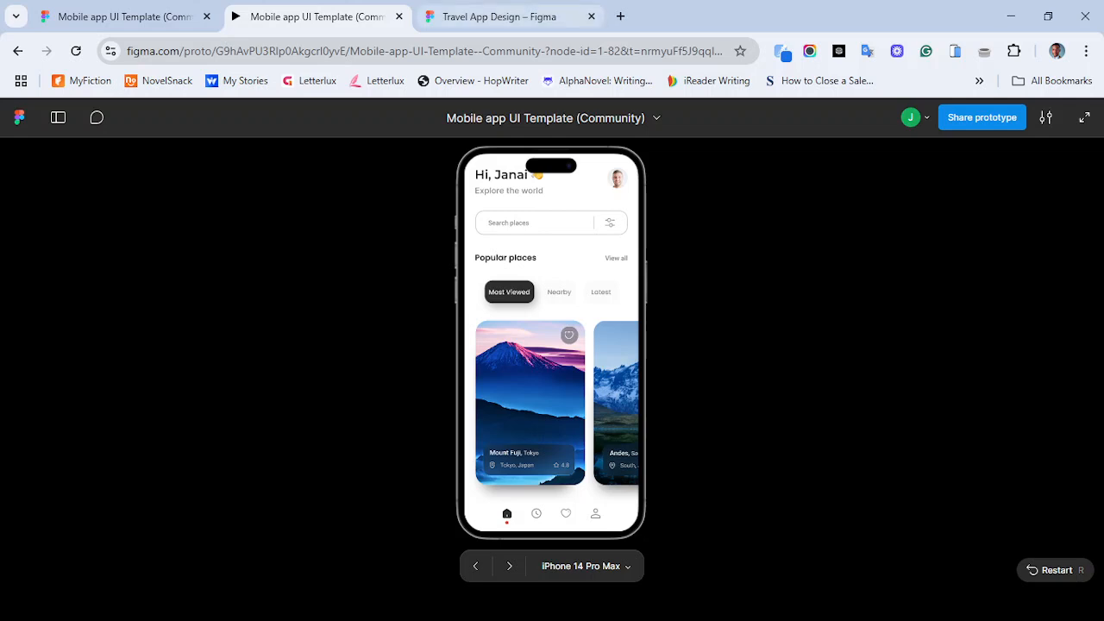
{"action": "left_click", "coordinate": [500, 16]}
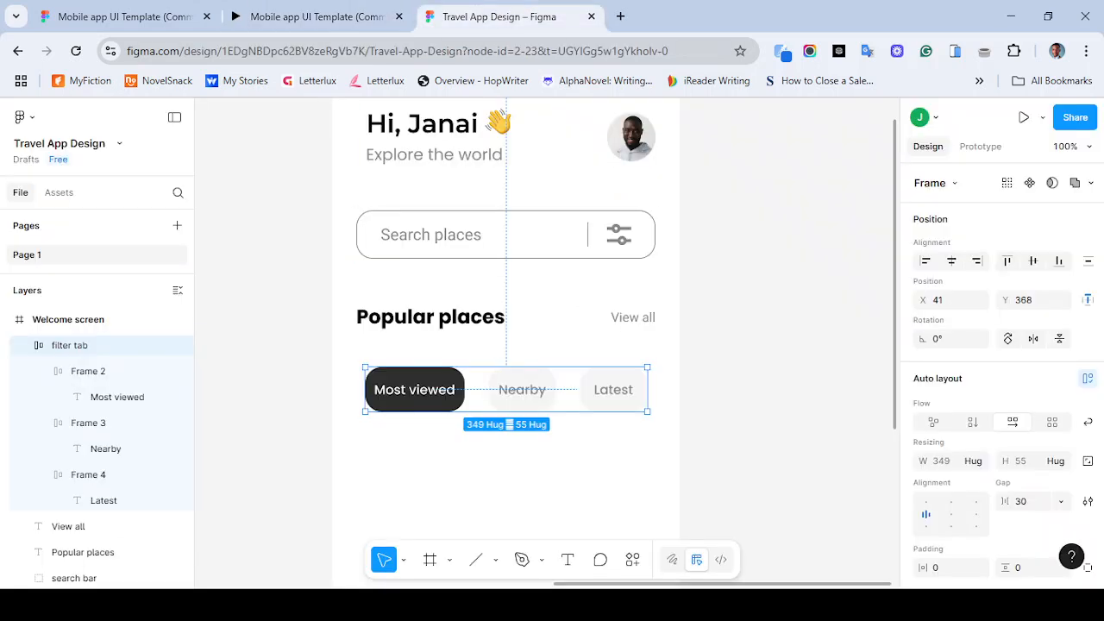
- Add a drop shadow to the Most viewed tab with X 2, Y 5 and blur 10
{"action": "double_click", "coordinate": [414, 389]}
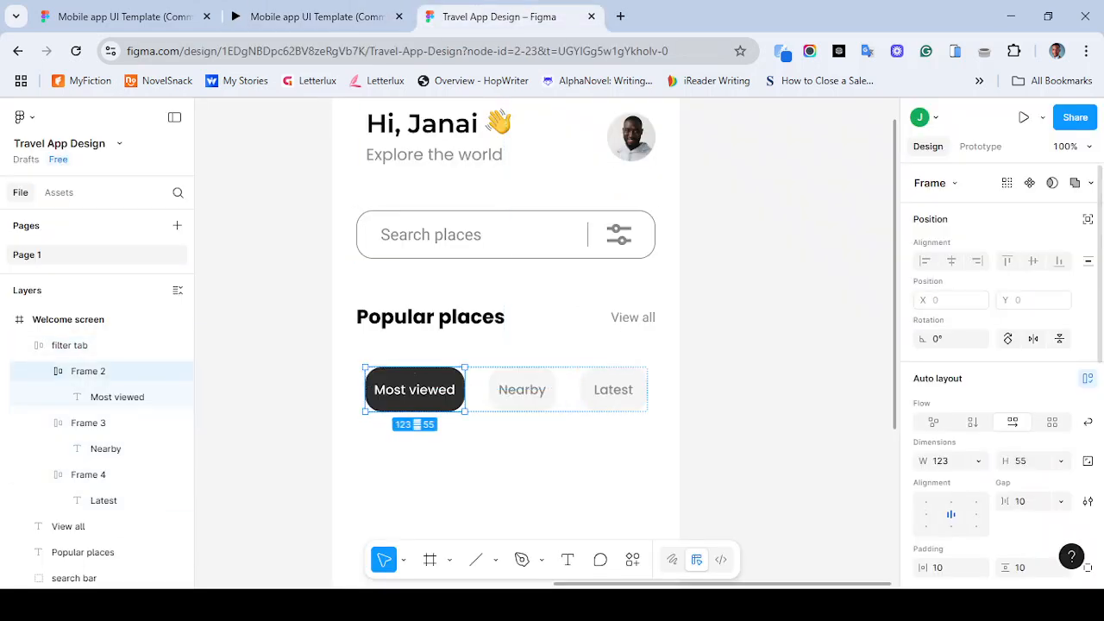
{"action": "scroll", "coordinate": [992, 396], "scroll_direction": "down", "scroll_amount": 1}
{"action": "scroll", "coordinate": [1001, 371], "scroll_direction": "down", "scroll_amount": 3}
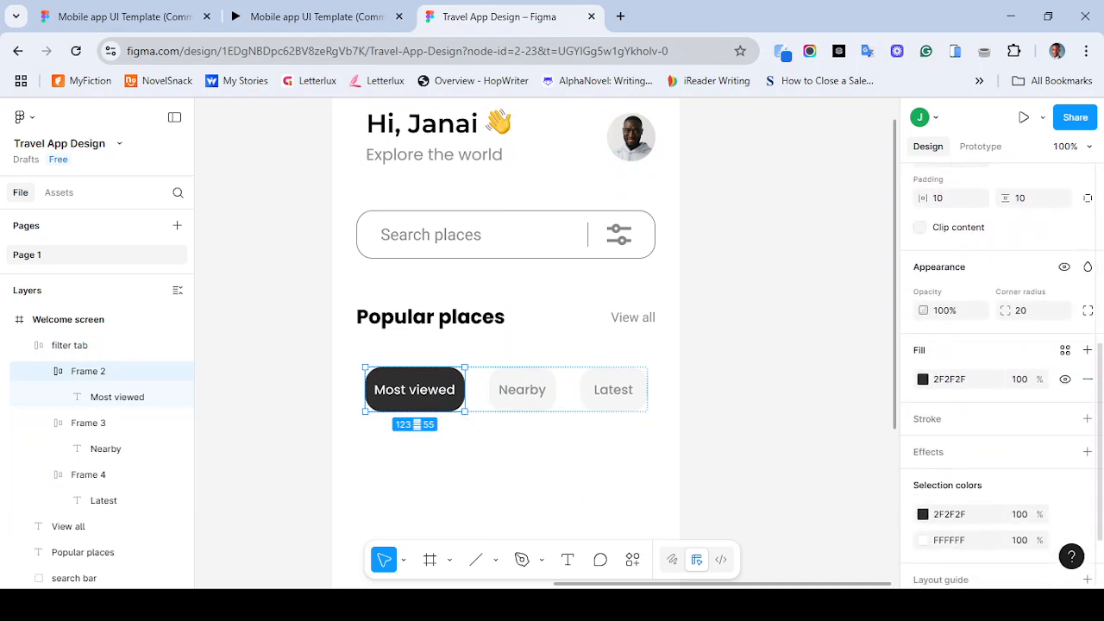
{"action": "scroll", "coordinate": [1000, 371], "scroll_direction": "down", "scroll_amount": 1}
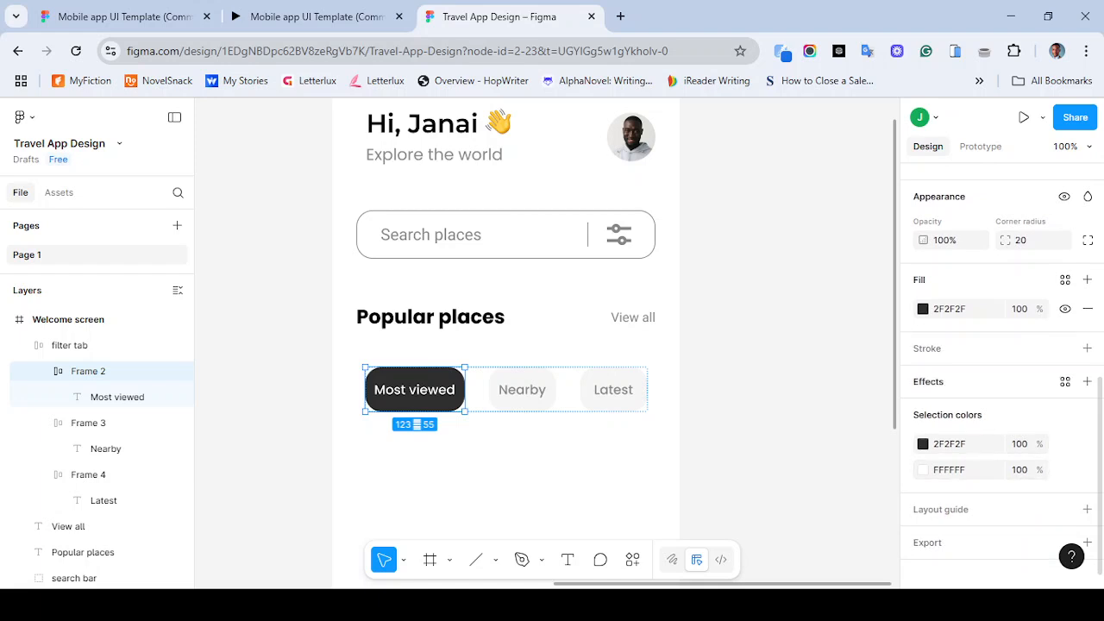
{"action": "left_click", "coordinate": [1087, 381]}
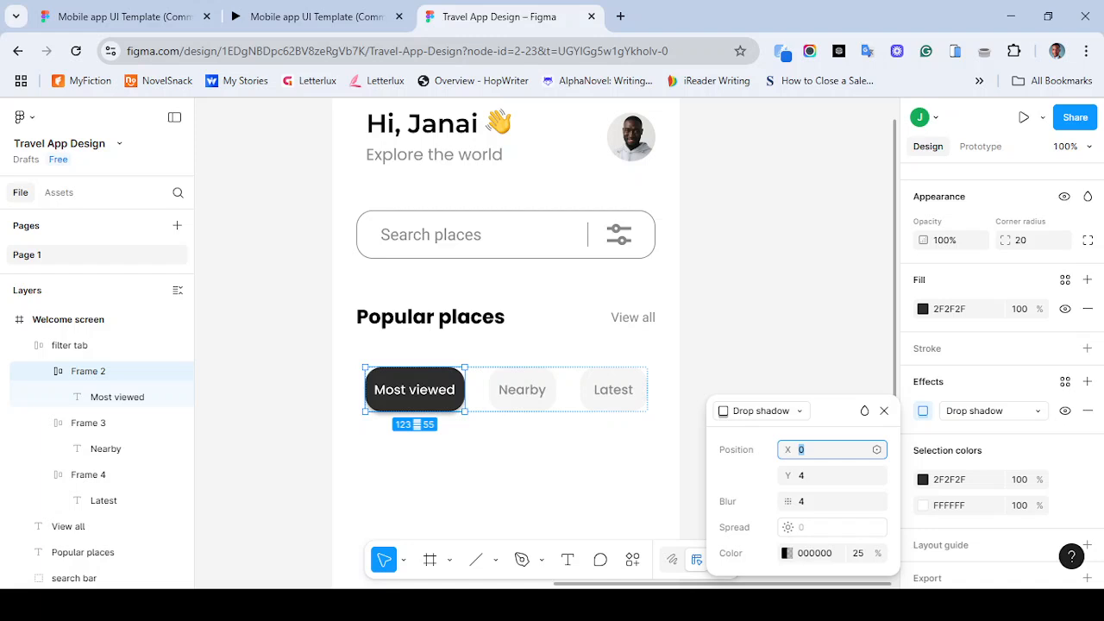
{"action": "type", "text": "3"}
{"action": "key", "text": "Tab"}
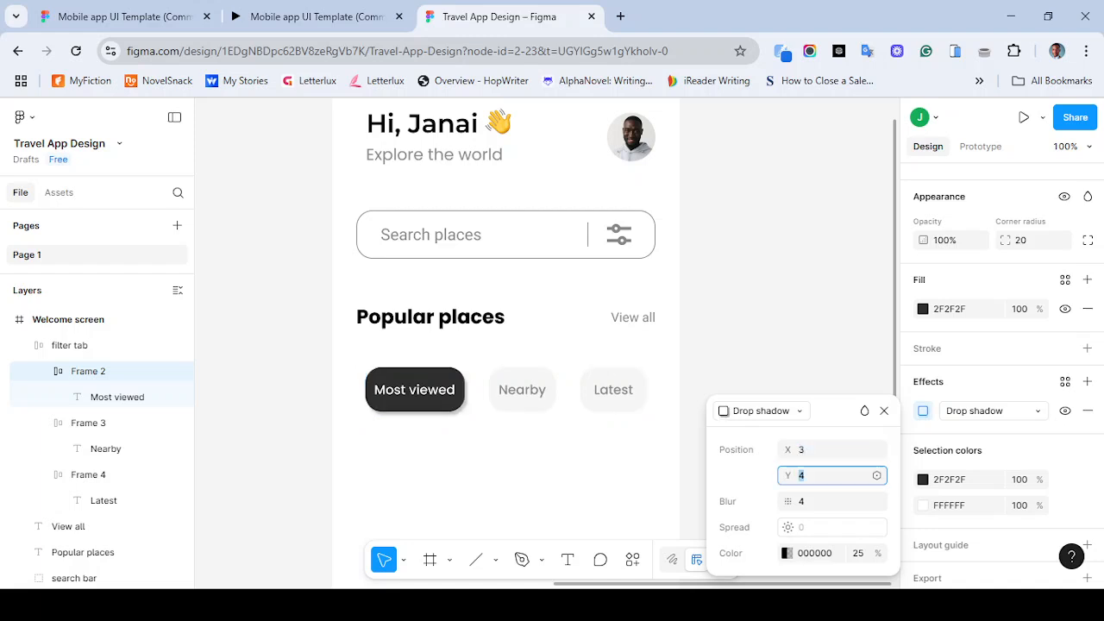
{"action": "key", "text": "shift+Tab"}
{"action": "type", "text": "2"}
{"action": "key", "text": "Tab"}
{"action": "type", "text": "5"}
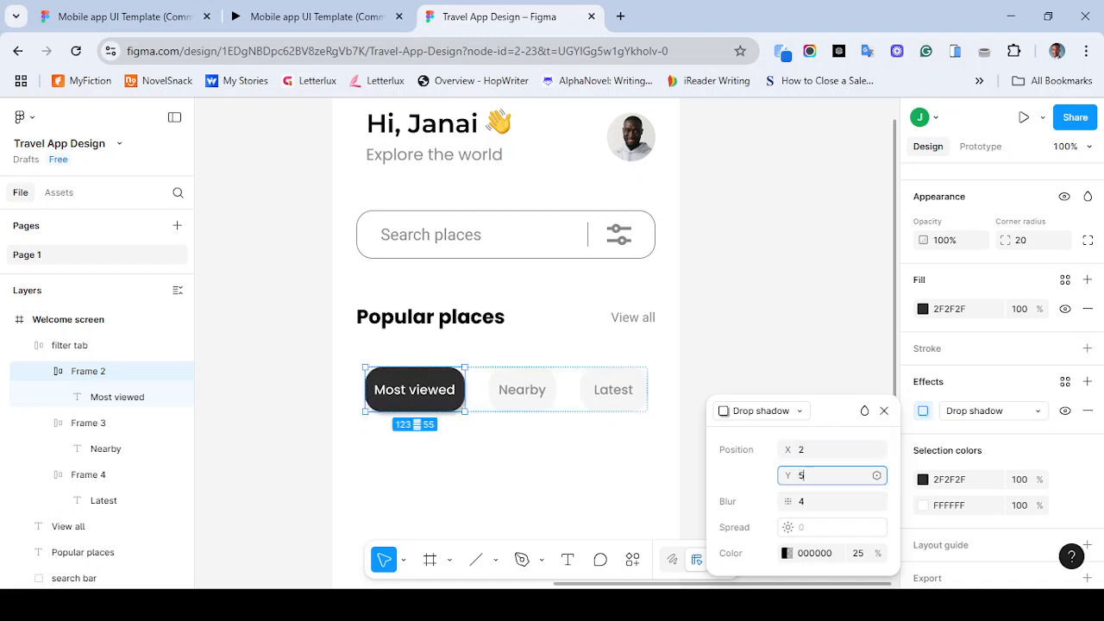
{"action": "left_click", "coordinate": [831, 501]}
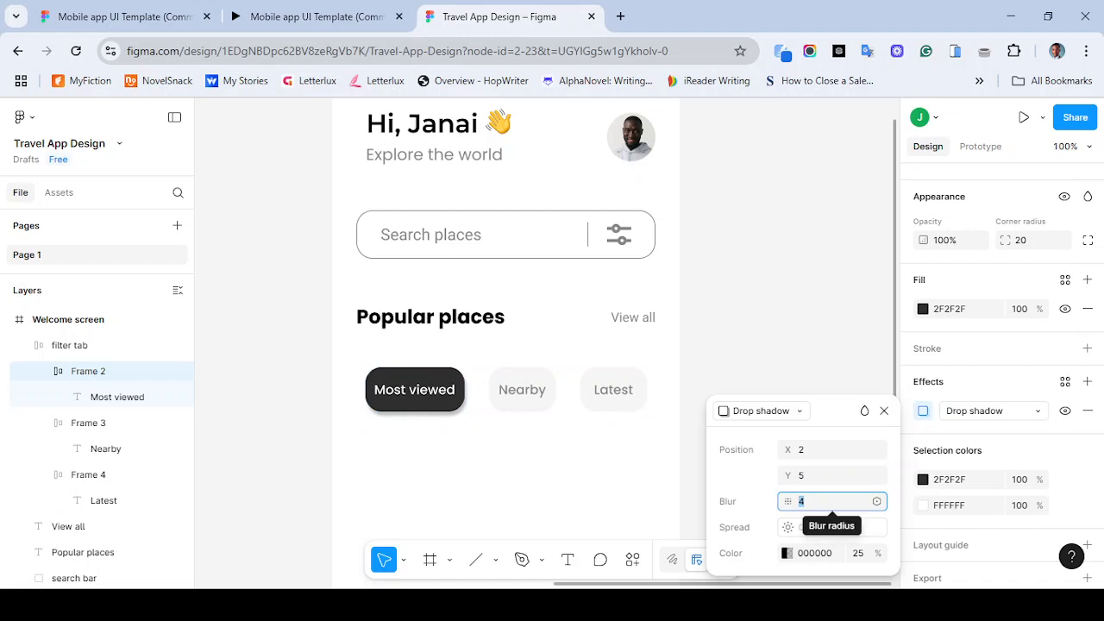
{"action": "type", "text": "10"}
{"action": "key", "text": "Return"}
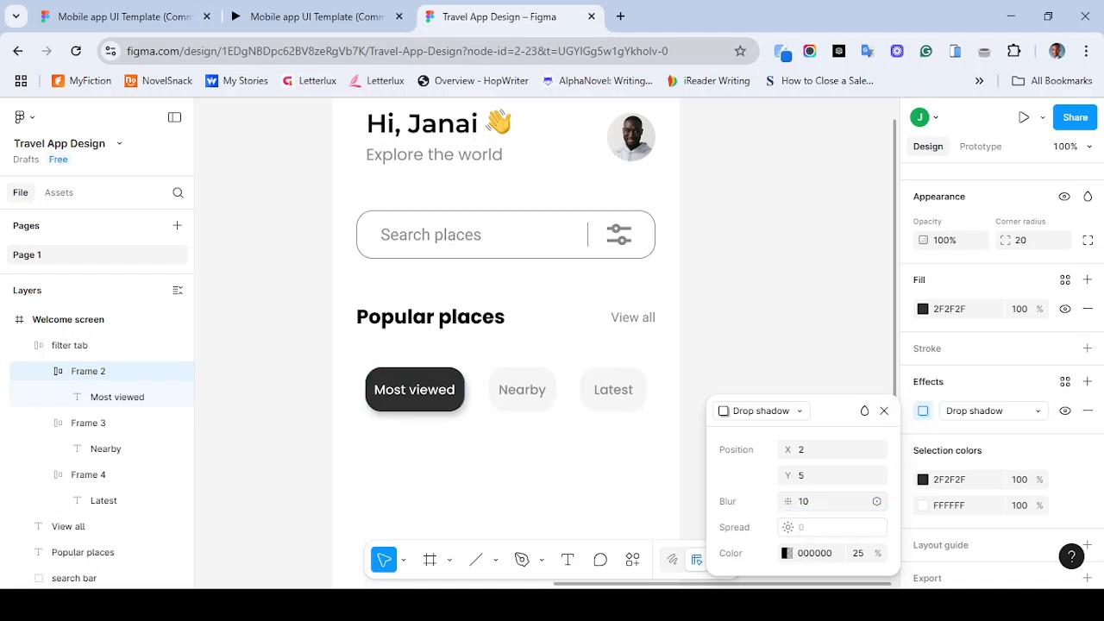
{"action": "key", "text": "Escape"}
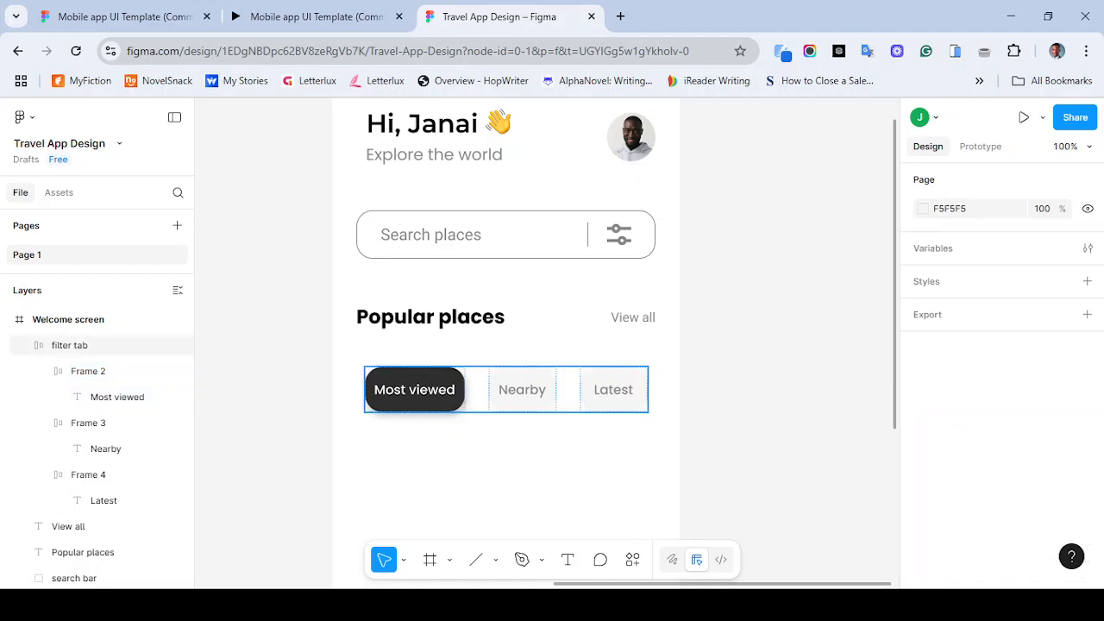
- Set the Most viewed tab's drop shadow X offset to 0
{"action": "left_click", "coordinate": [511, 390]}
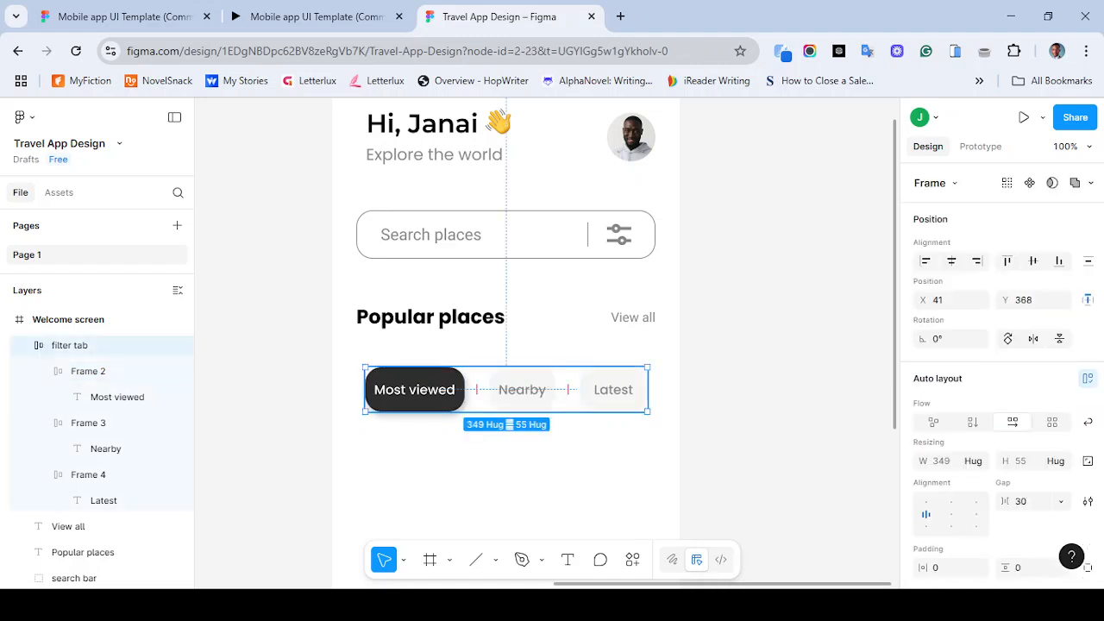
{"action": "double_click", "coordinate": [414, 390]}
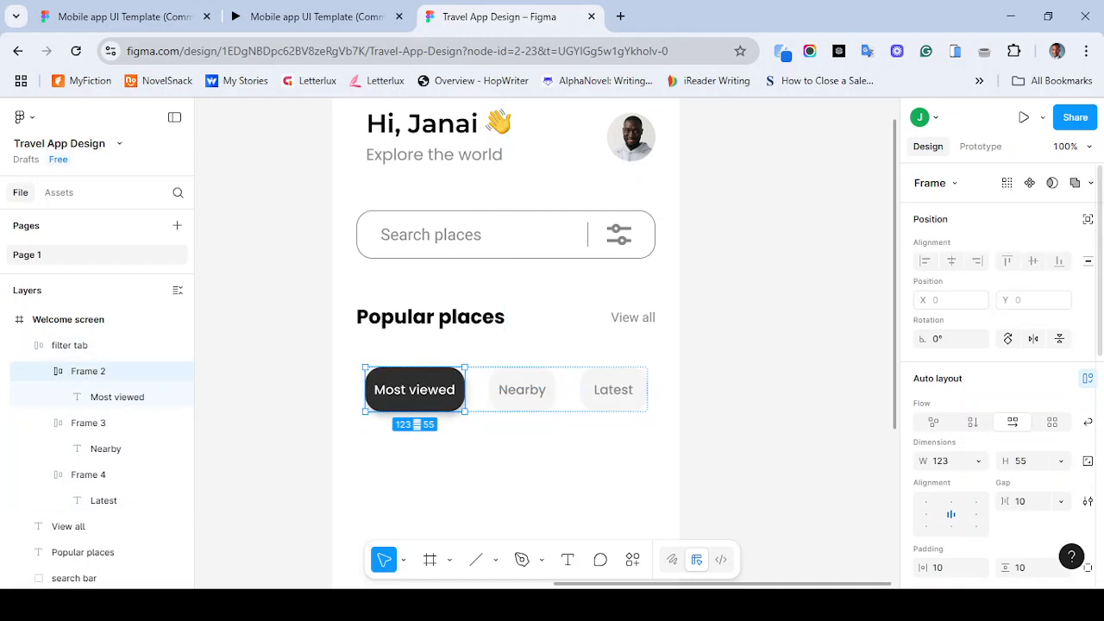
{"action": "scroll", "coordinate": [992, 388], "scroll_direction": "down", "scroll_amount": 10}
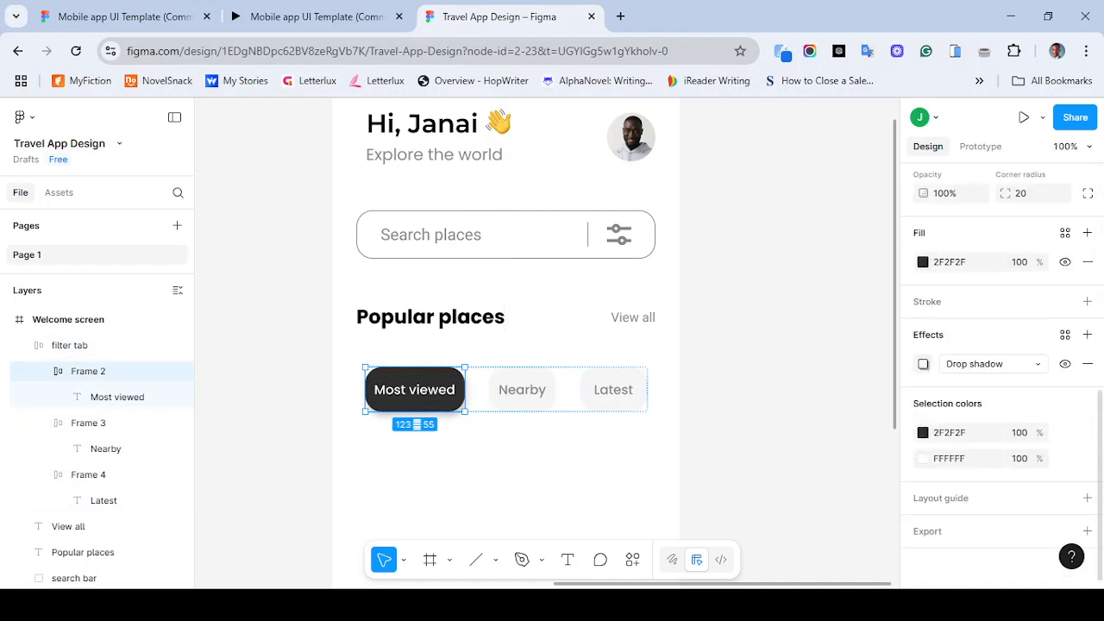
{"action": "left_click", "coordinate": [922, 363]}
{"action": "type", "text": "0"}
{"action": "key", "text": "Return"}
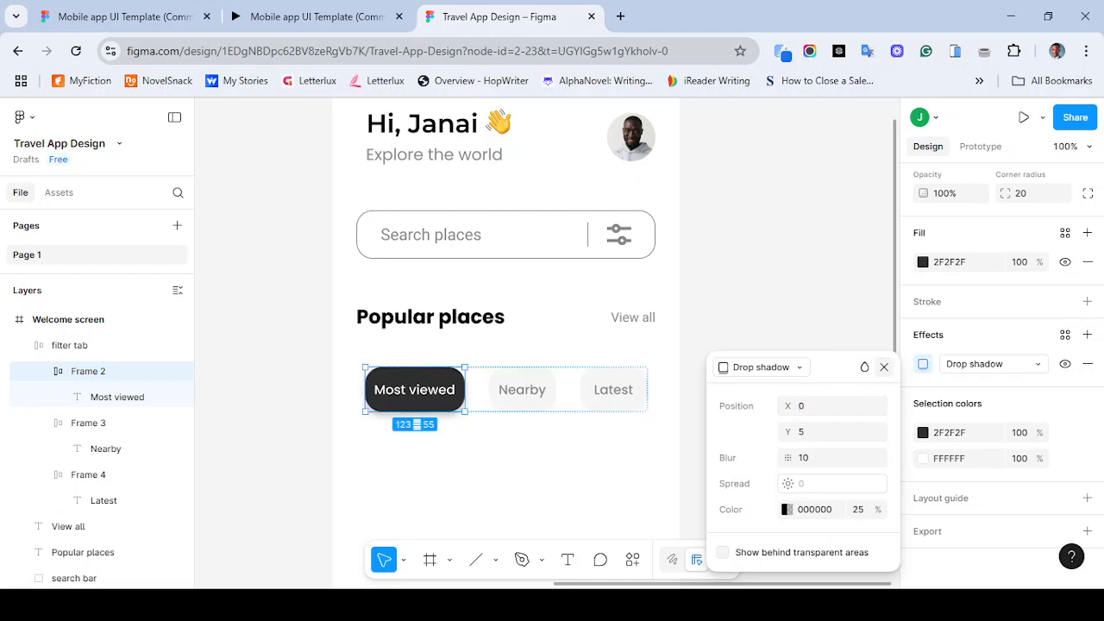
{"action": "left_click", "coordinate": [883, 366]}
{"action": "left_click", "coordinate": [776, 393]}
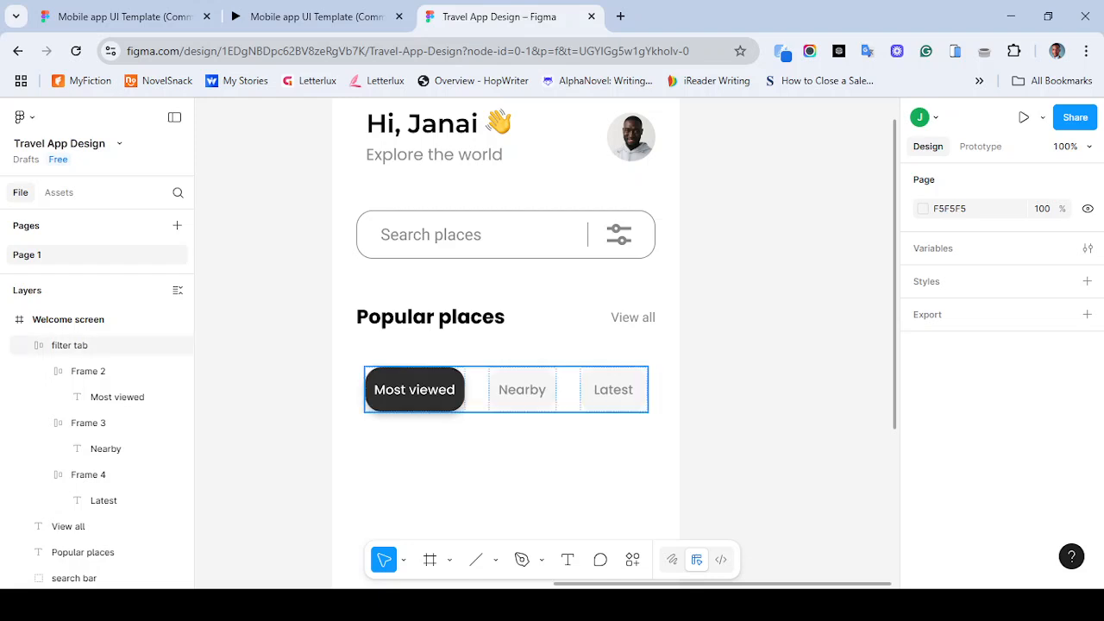
- Zoom out and compare the Welcome screen's tab row with the template prototype
{"action": "key", "text": "minus"}
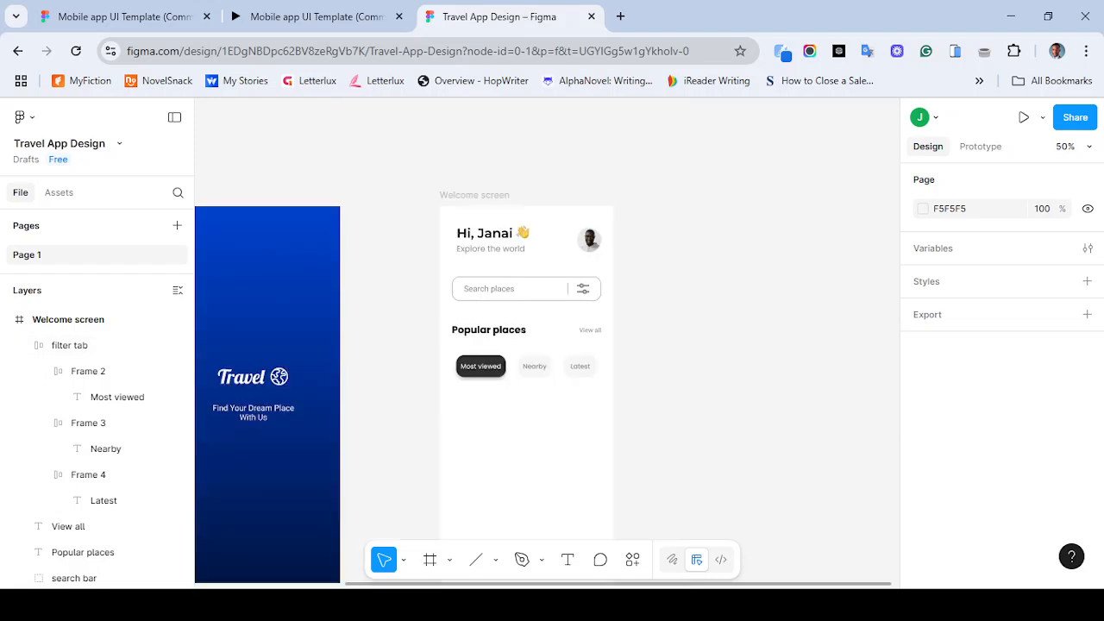
{"action": "scroll", "coordinate": [405, 371], "scroll_direction": "down", "scroll_amount": 3}
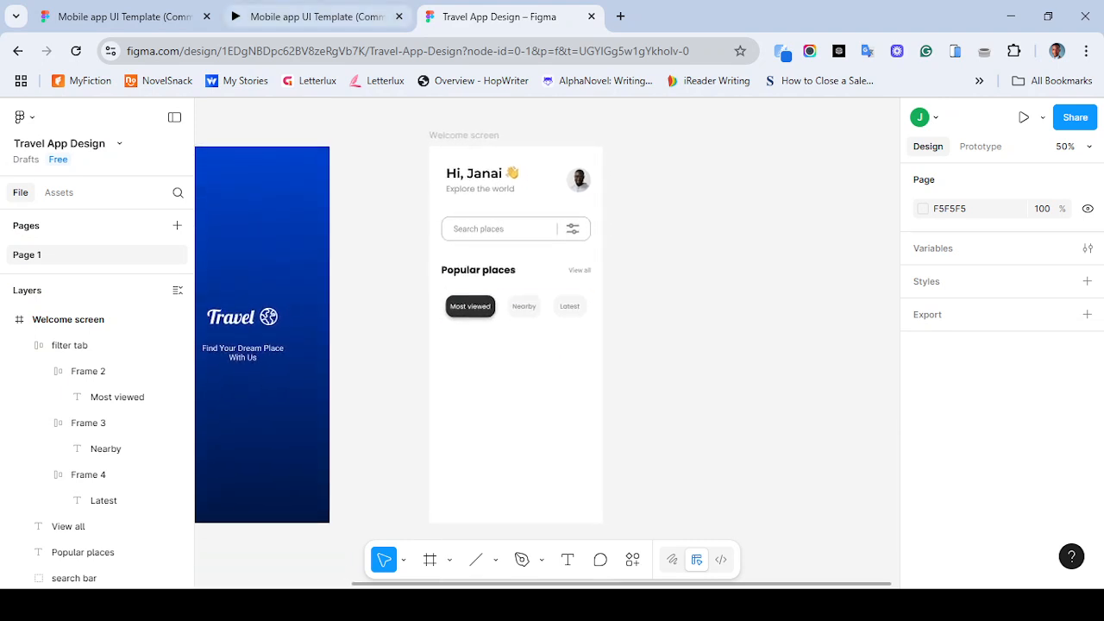
{"action": "left_click", "coordinate": [315, 16]}
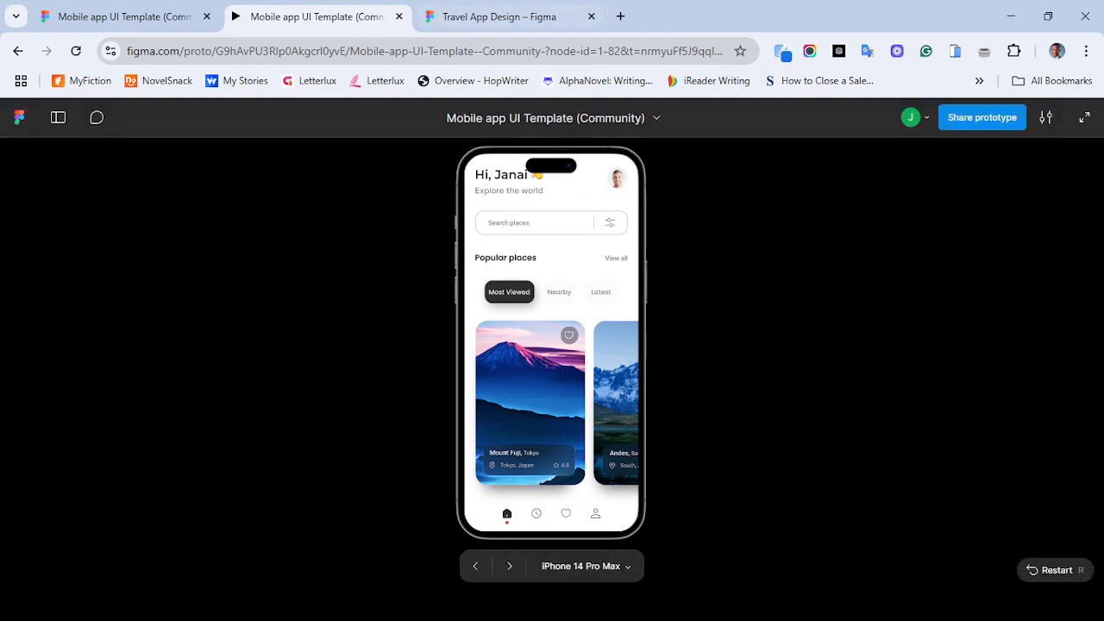
{"action": "left_click", "coordinate": [500, 16]}
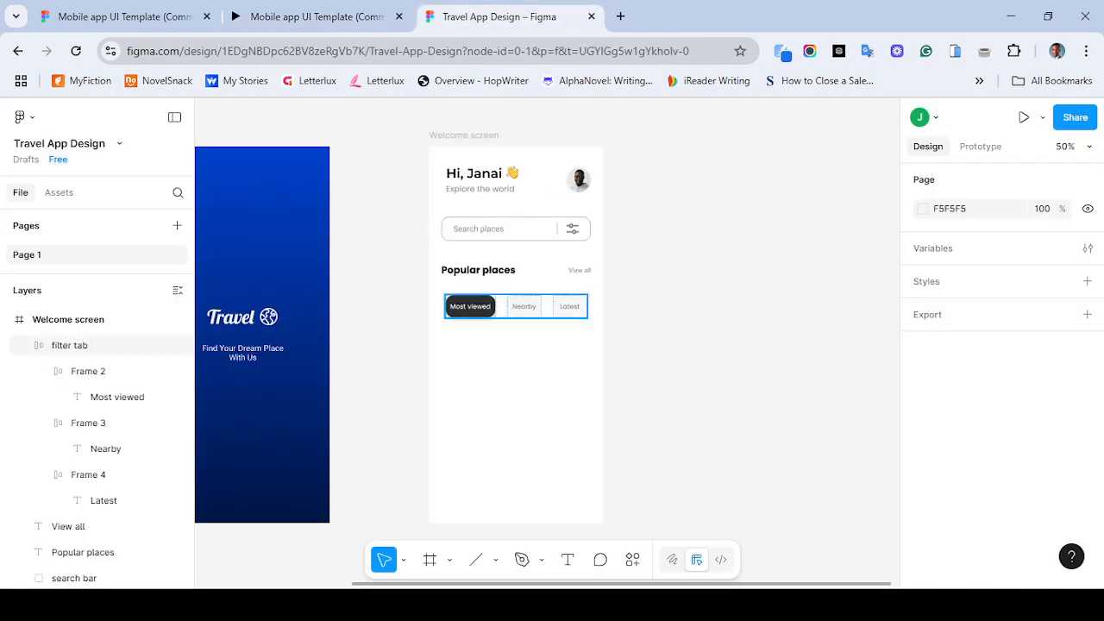
- Draw a rectangle about 203 by 283 below the filter tab row on the Welcome screen
{"action": "key", "text": "ctrl+plus"}
{"action": "scroll", "coordinate": [474, 345], "scroll_direction": "down", "scroll_amount": 3}
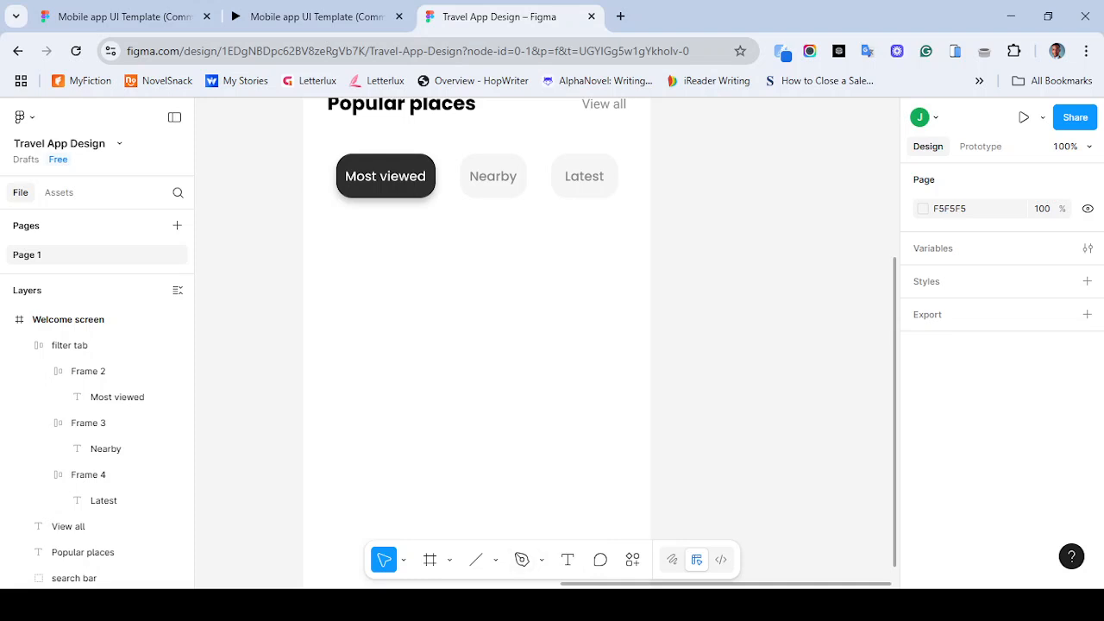
{"action": "left_click", "coordinate": [496, 560]}
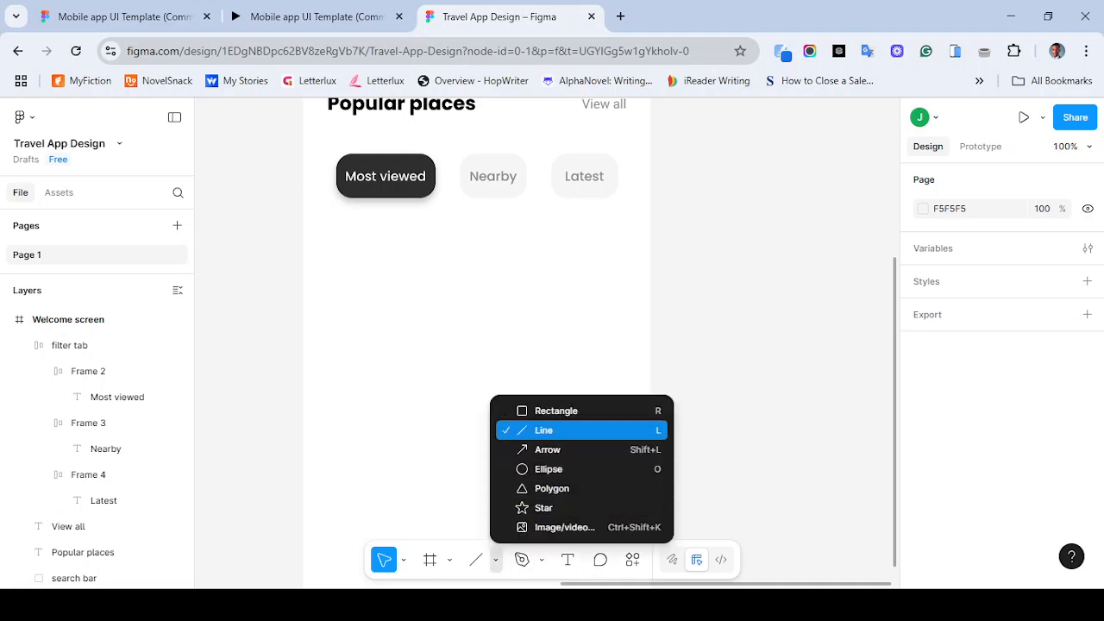
{"action": "left_click", "coordinate": [556, 411]}
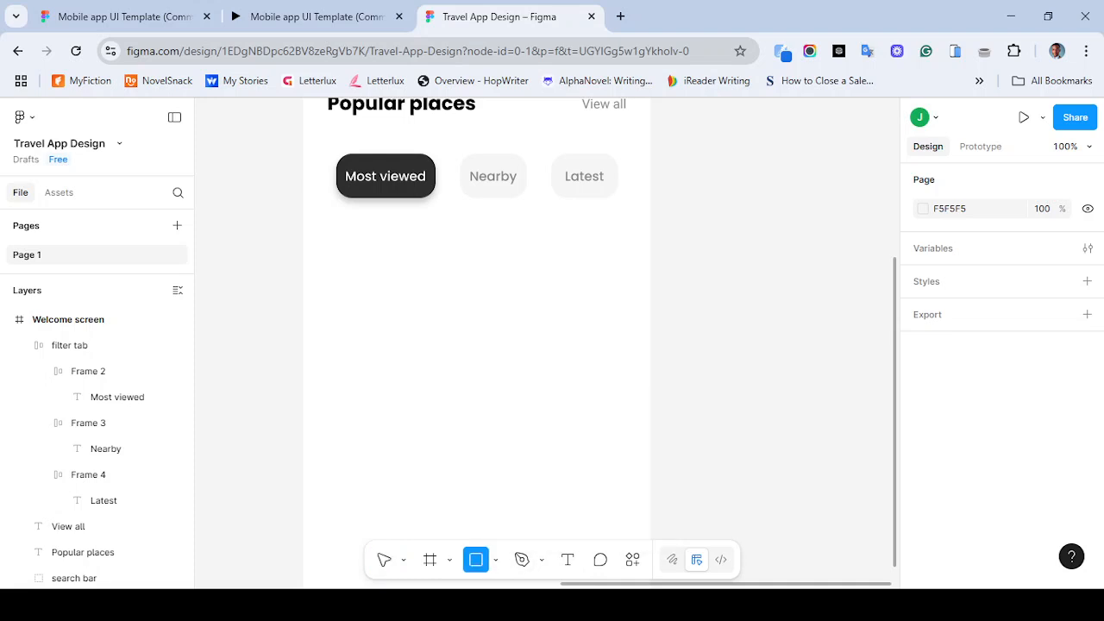
{"action": "left_click_drag", "start_coordinate": [372, 300], "coordinate": [537, 528]}
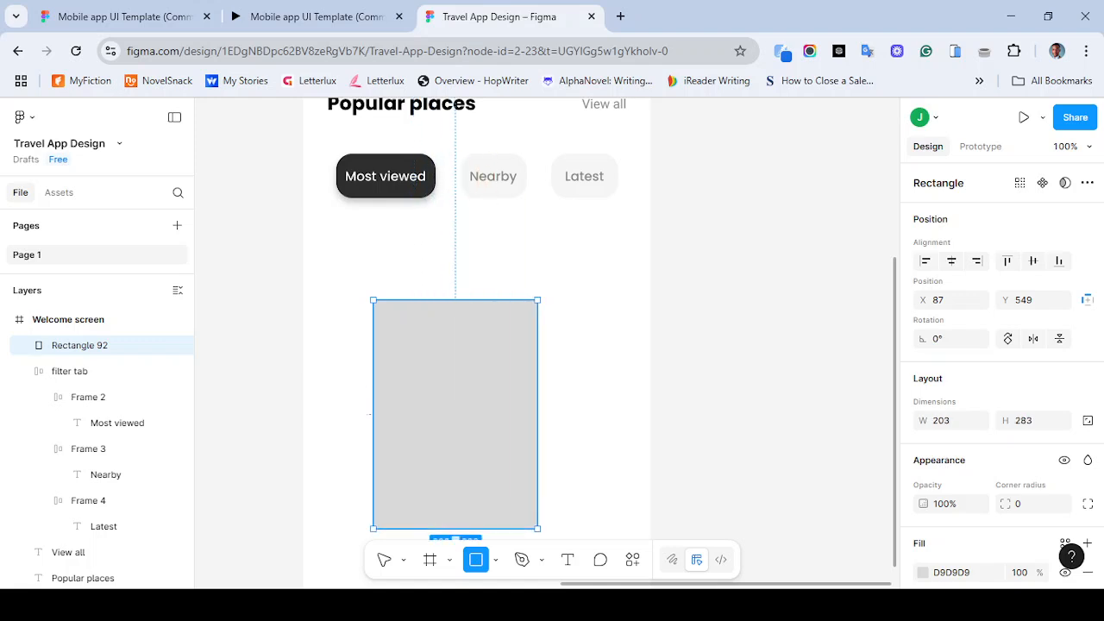
{"action": "key", "text": "minus"}
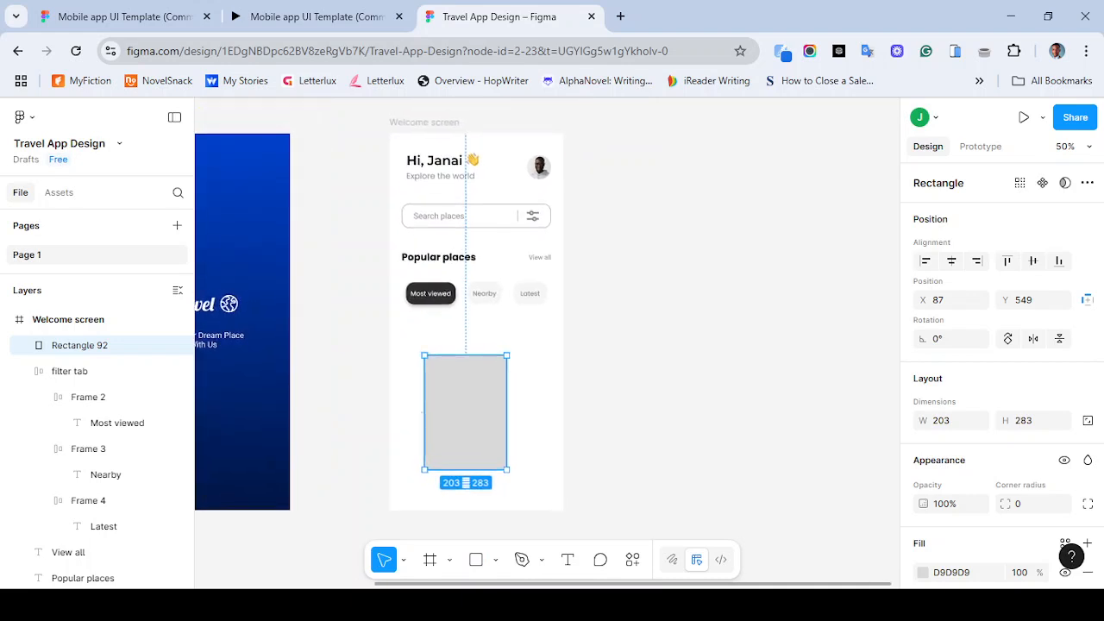
- Move the rectangle to X 42, Y 477, matching the card placement in the template prototype
{"action": "left_click", "coordinate": [316, 17]}
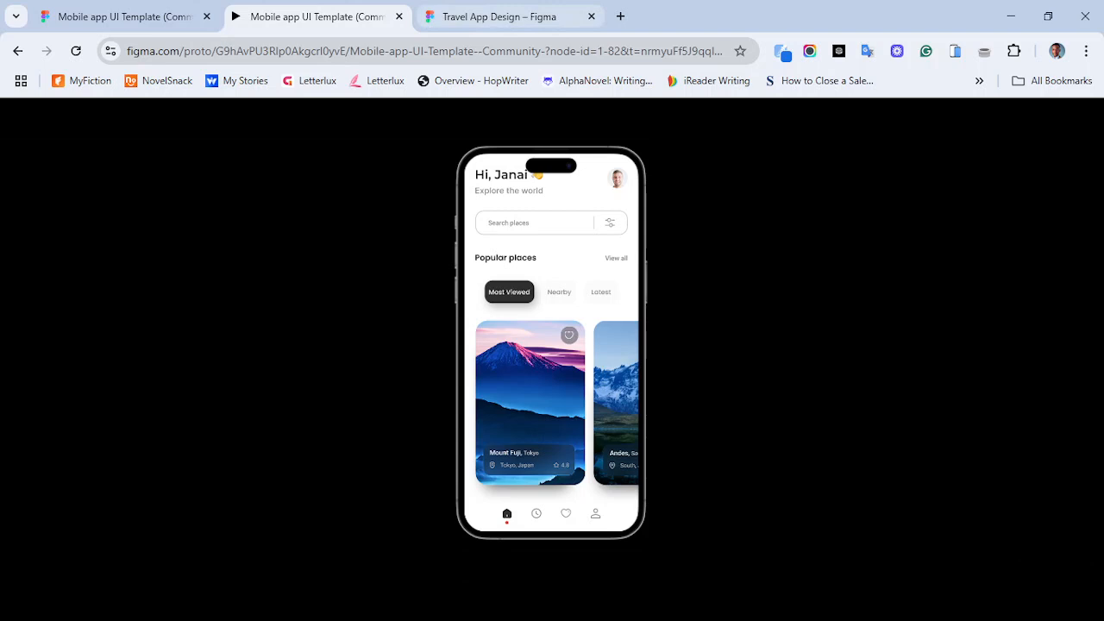
{"action": "key", "text": "ctrl+Tab"}
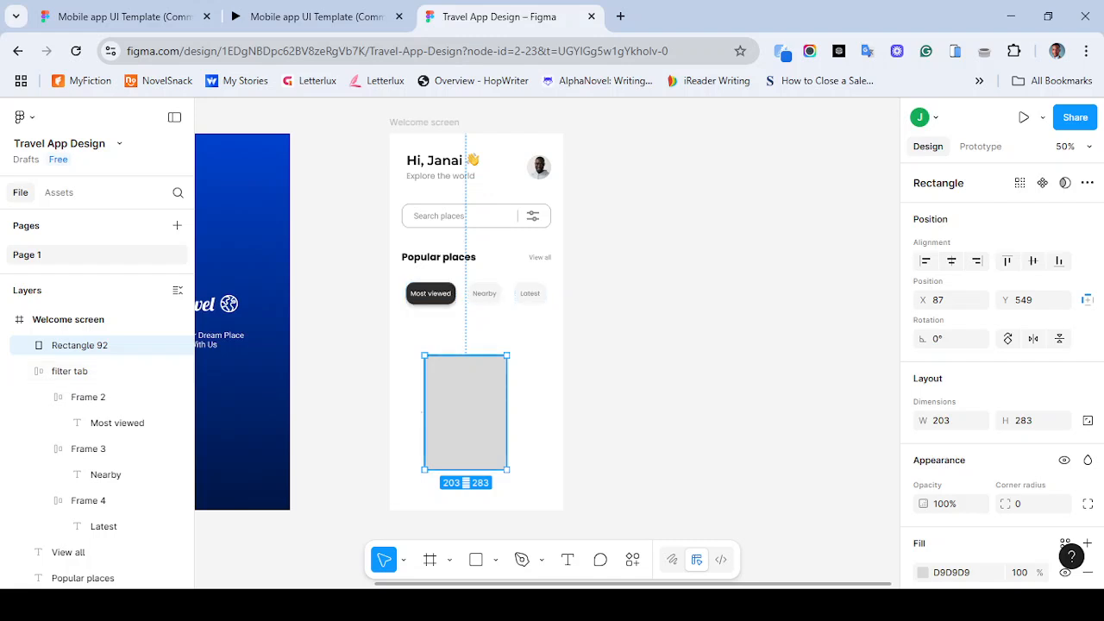
{"action": "left_click_drag", "start_coordinate": [466, 412], "coordinate": [446, 383]}
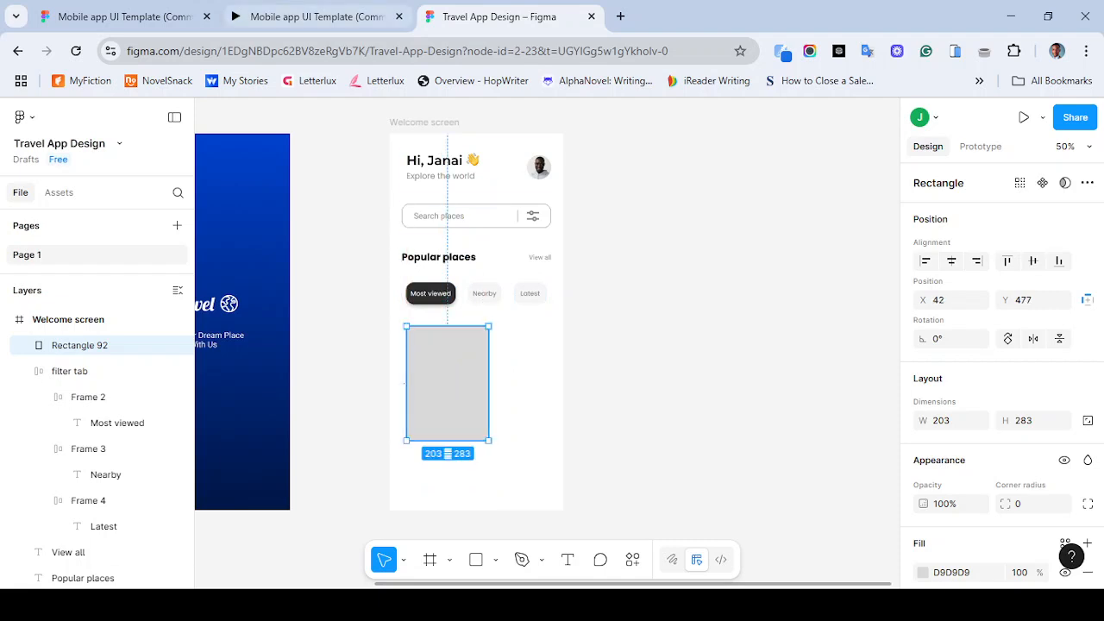
{"action": "left_click", "coordinate": [311, 17]}
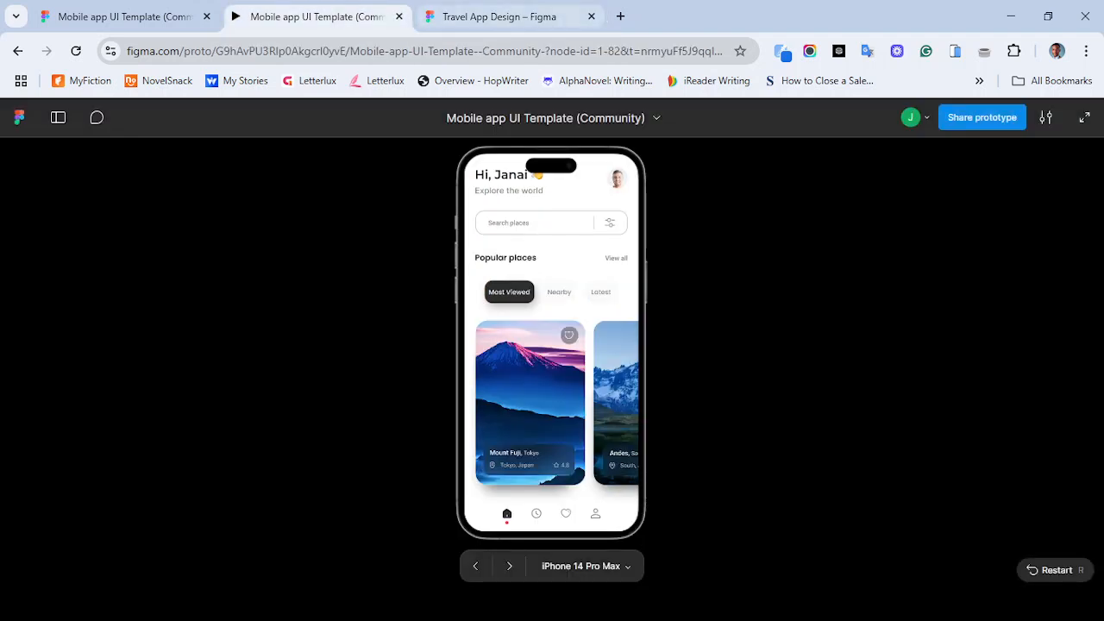
{"action": "left_click", "coordinate": [500, 16]}
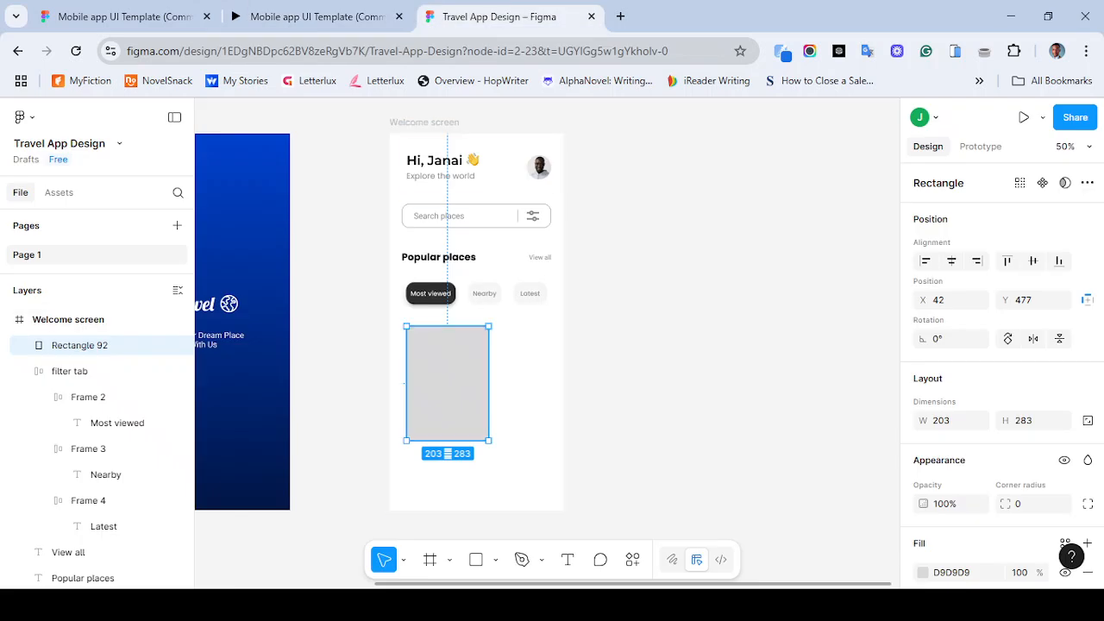
- Enlarge the rectangle to about 265 by 369 and set its corner radius to 20
{"action": "left_click_drag", "start_coordinate": [488, 439], "coordinate": [514, 475]}
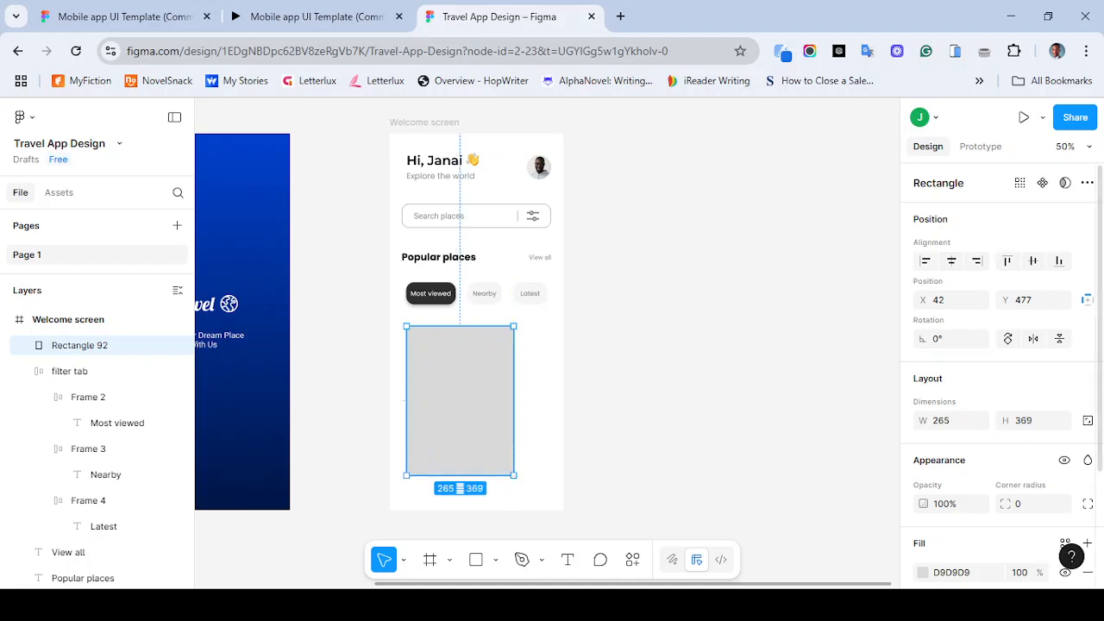
{"action": "scroll", "coordinate": [1001, 371], "scroll_direction": "down", "scroll_amount": 3}
{"action": "left_click", "coordinate": [1019, 356]}
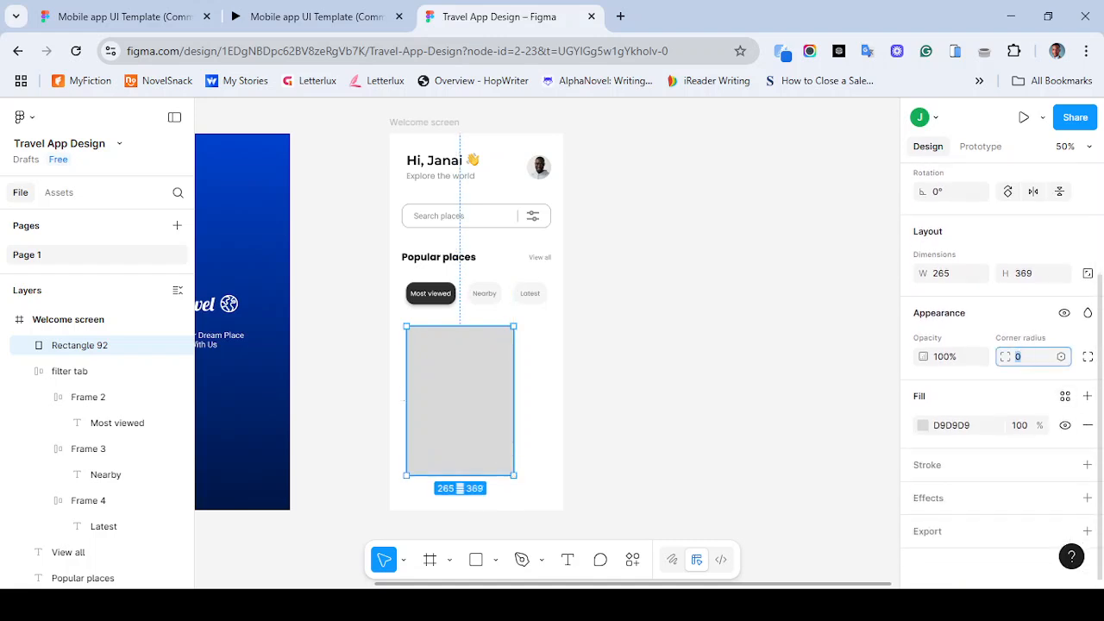
{"action": "type", "text": "20"}
{"action": "key", "text": "Return"}
{"action": "key", "text": "Escape"}
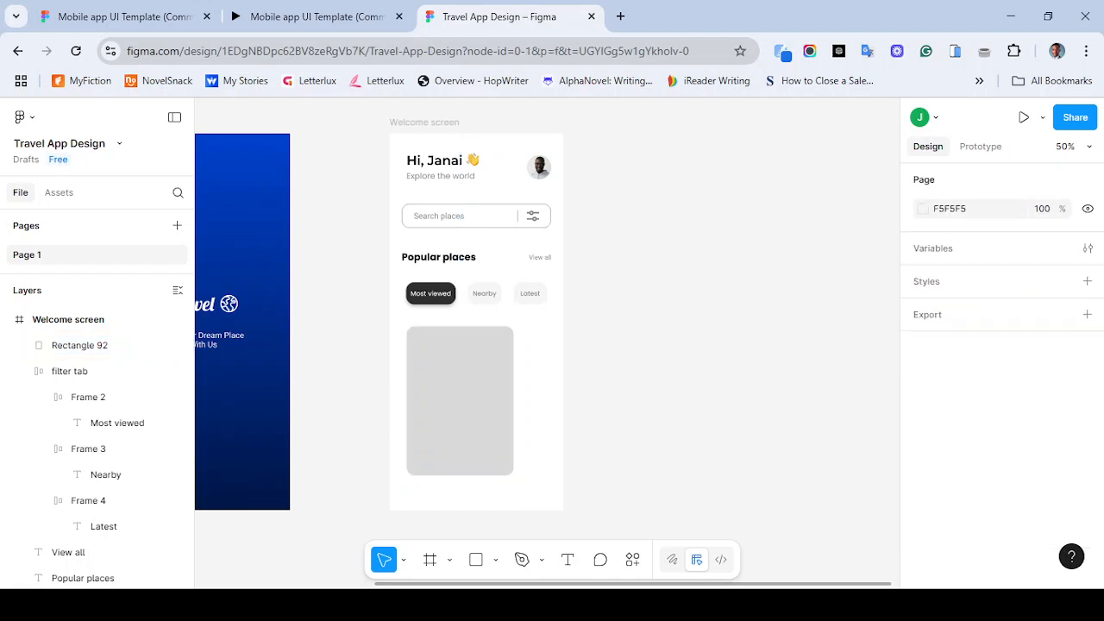
- Compare the card with the template prototype and undo the last change
{"action": "left_click", "coordinate": [316, 16]}
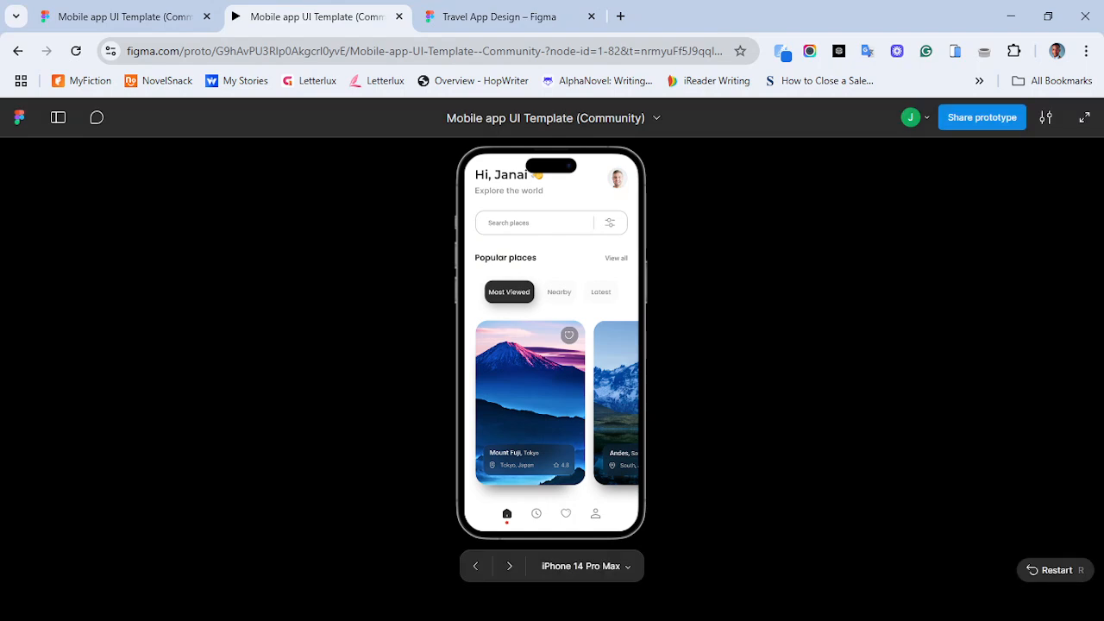
{"action": "left_click", "coordinate": [498, 17]}
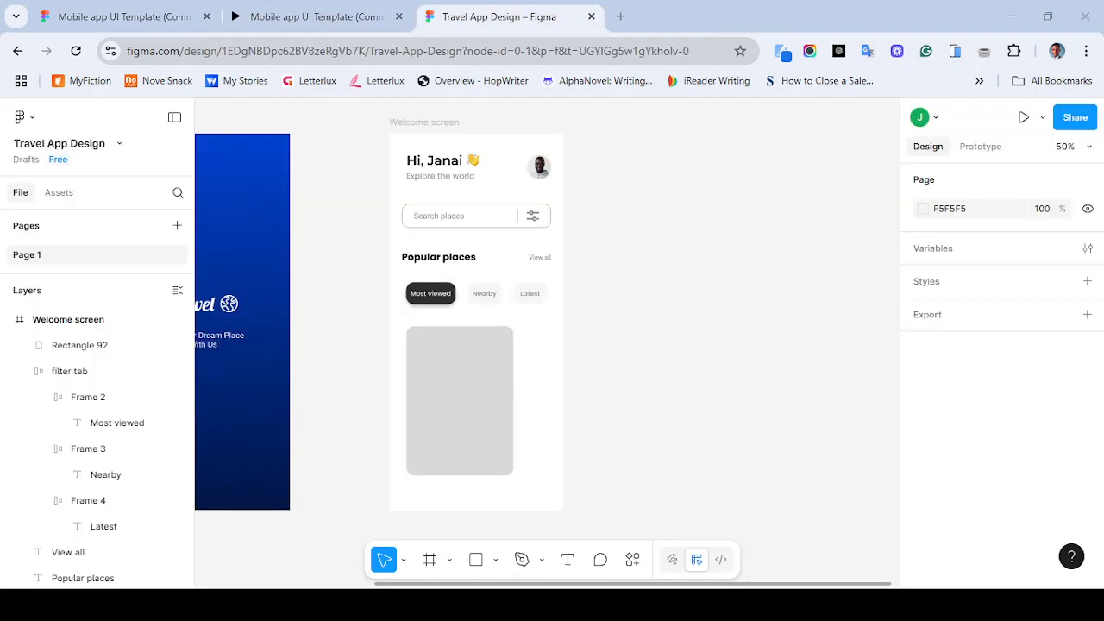
{"action": "key", "text": "ctrl+z"}
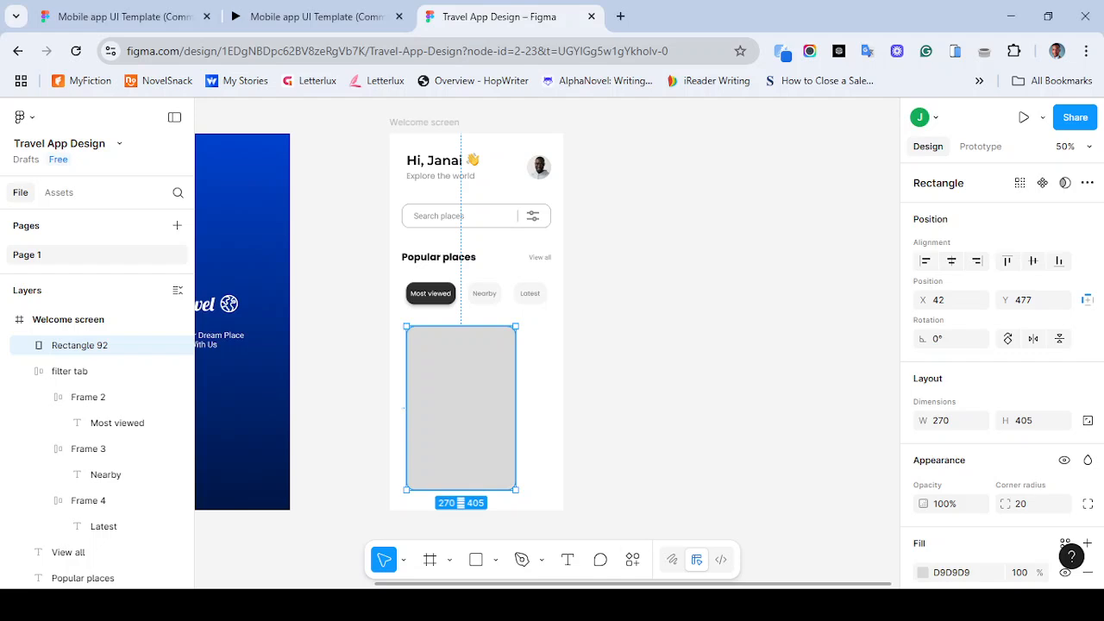
- Set the rectangle's corner radius to 30
{"action": "left_click", "coordinate": [1026, 503]}
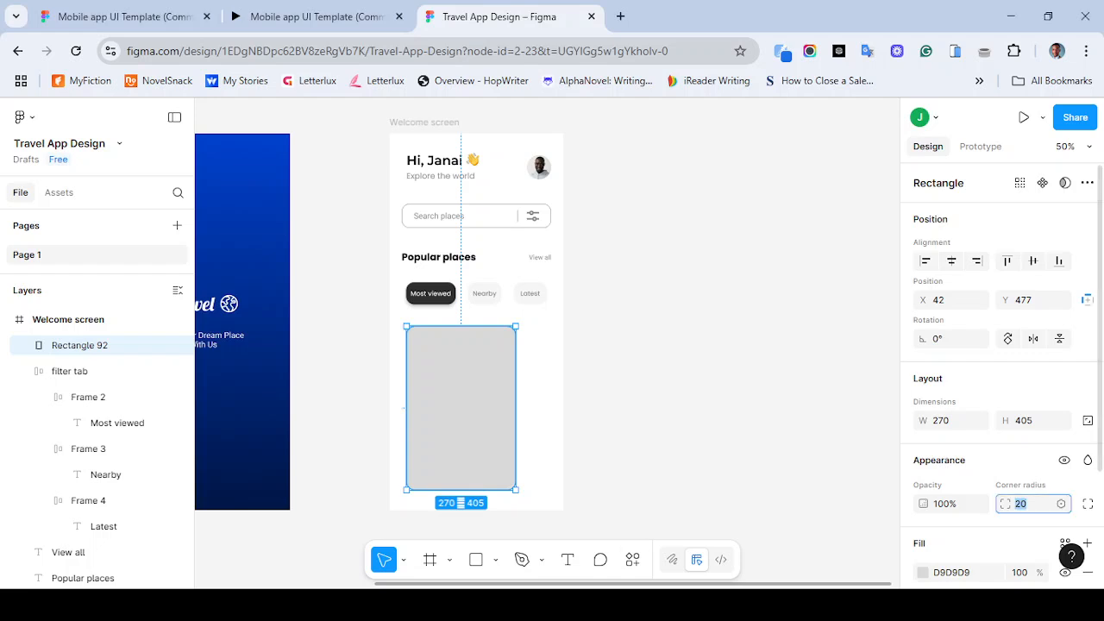
{"action": "type", "text": "30"}
{"action": "key", "text": "Return"}
{"action": "key", "text": "Escape"}
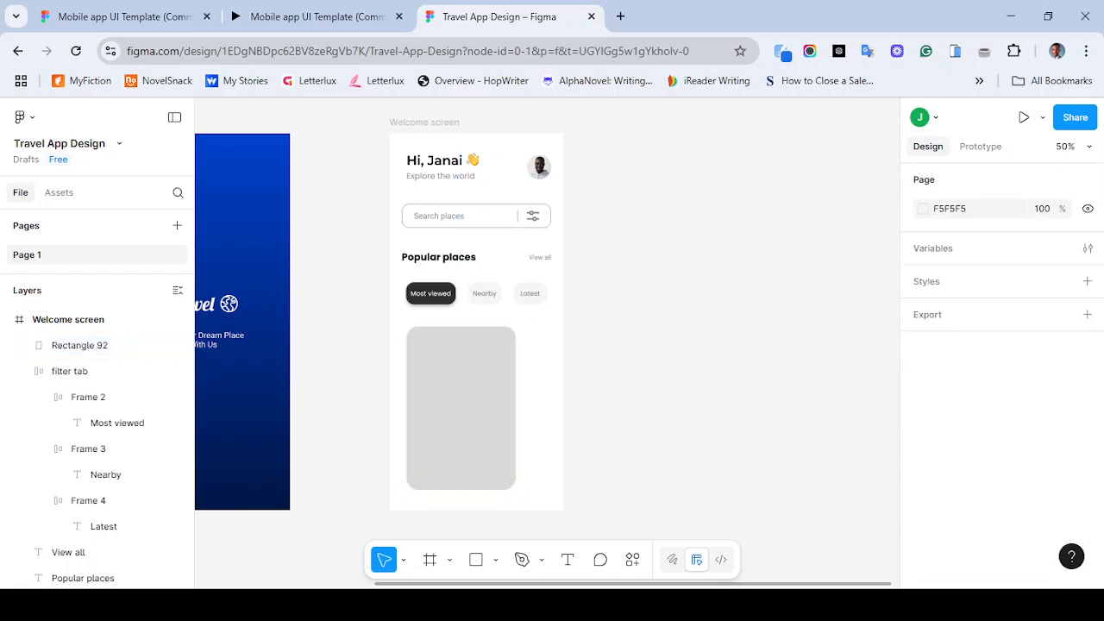
- Open the Unsplash plugin with the card rectangle selected
{"action": "left_click", "coordinate": [460, 407]}
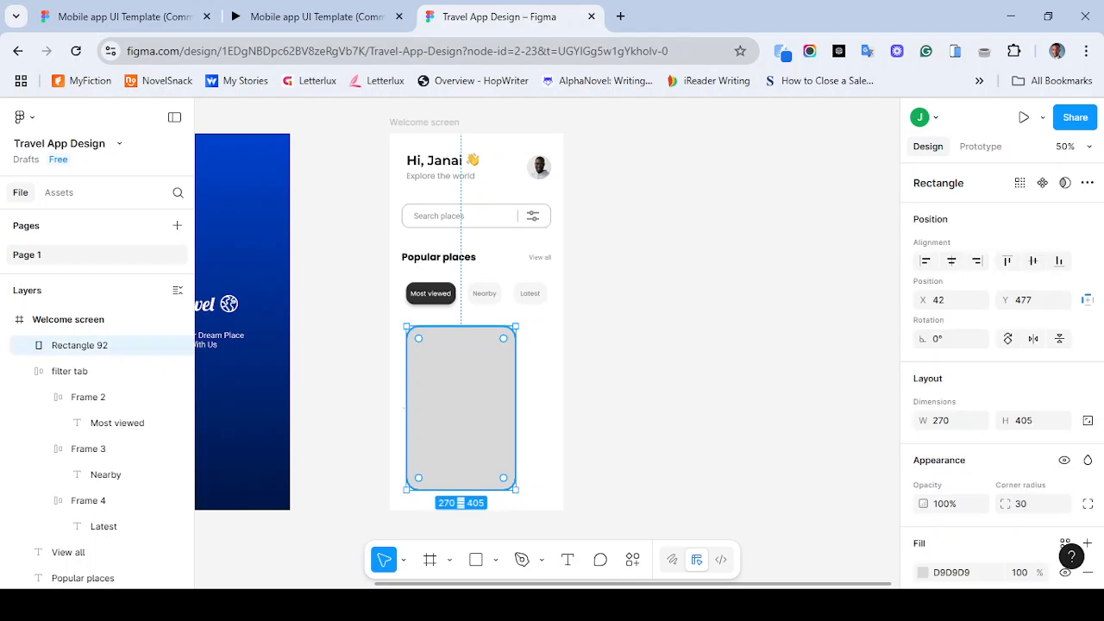
{"action": "left_click", "coordinate": [632, 558]}
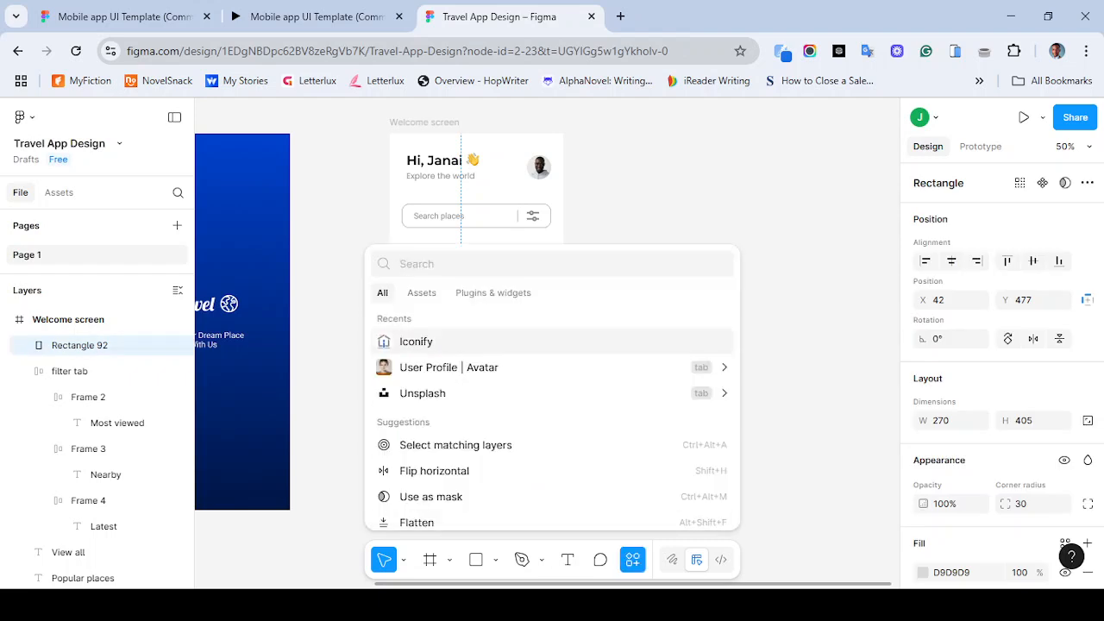
{"action": "key", "text": "Down"}
{"action": "key", "text": "Down"}
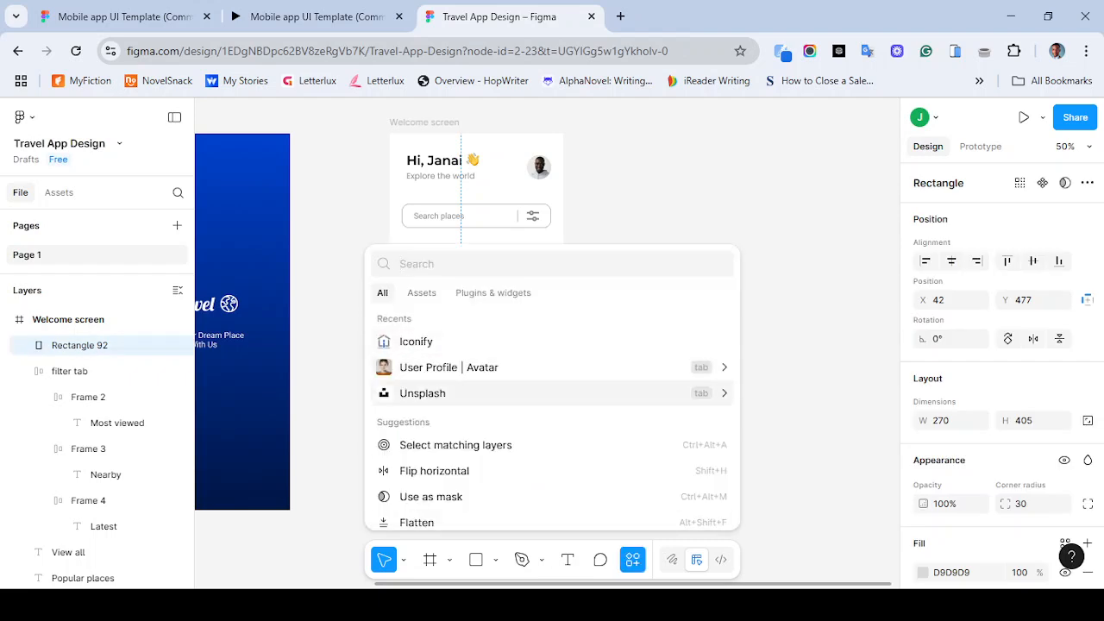
{"action": "key", "text": "Return"}
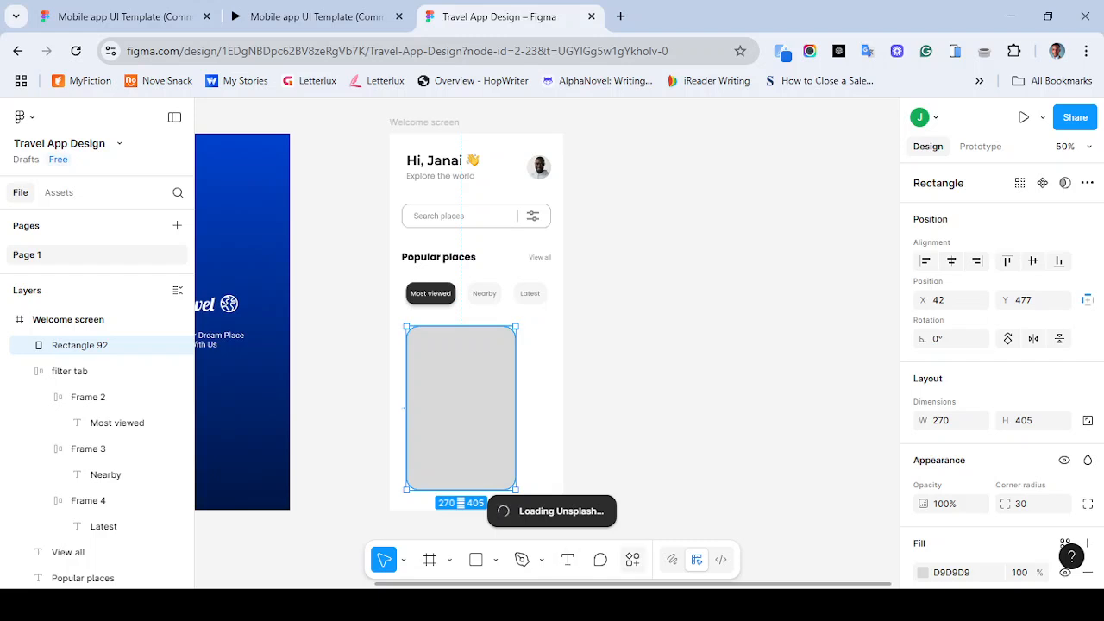
{"action": "key", "text": "ctrl+k"}
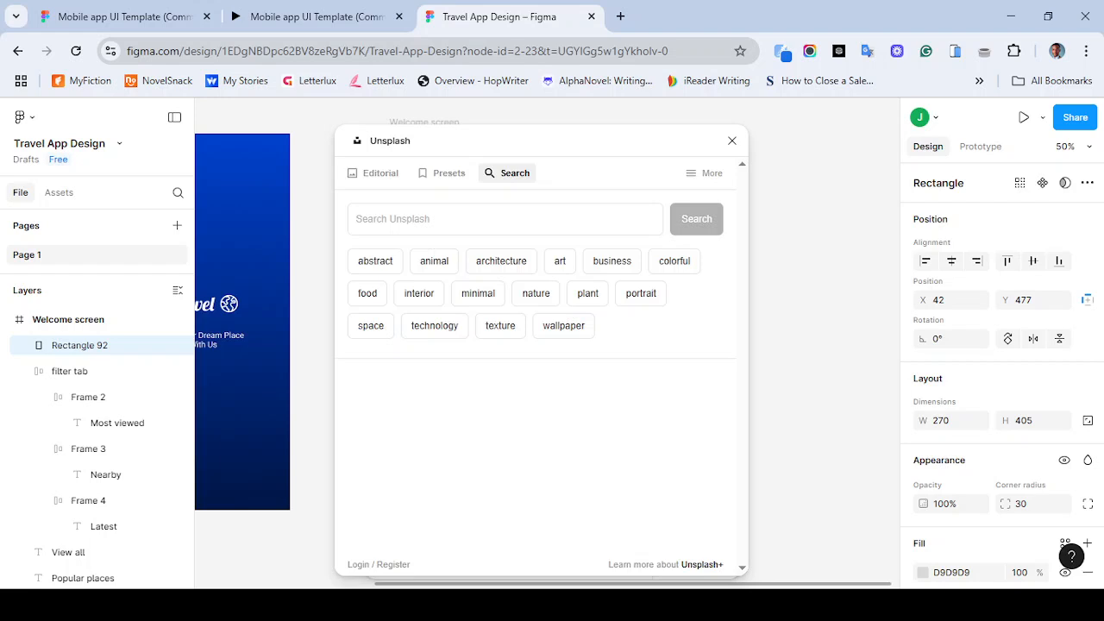
- Search Unsplash for mount fuji and select the cherry-blossom photo of the mountain
{"action": "left_click", "coordinate": [504, 219]}
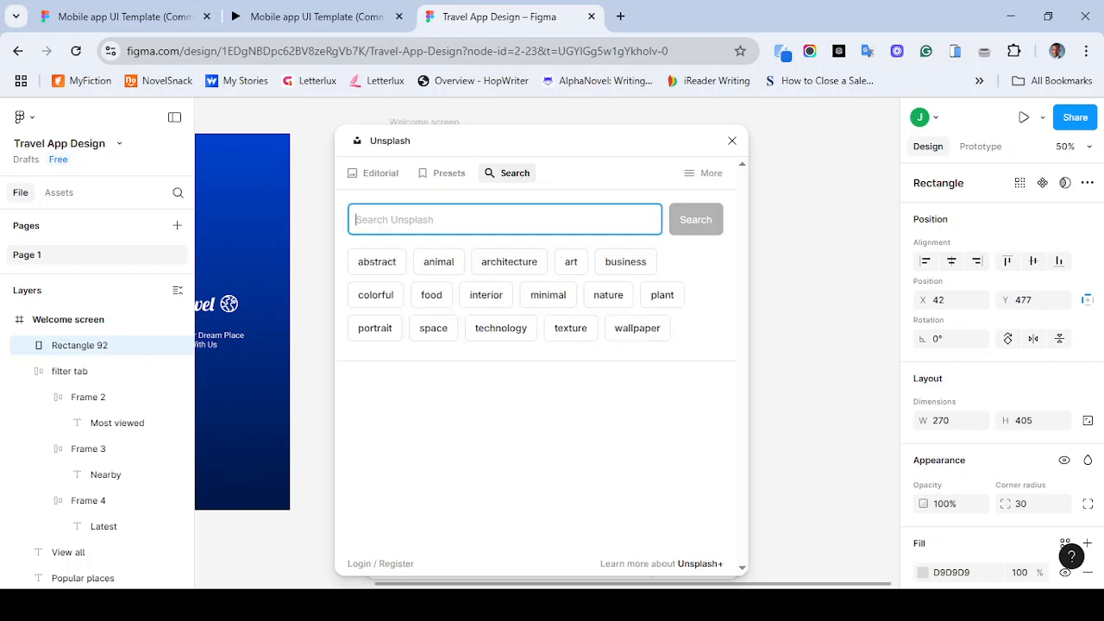
{"action": "type", "text": "m"}
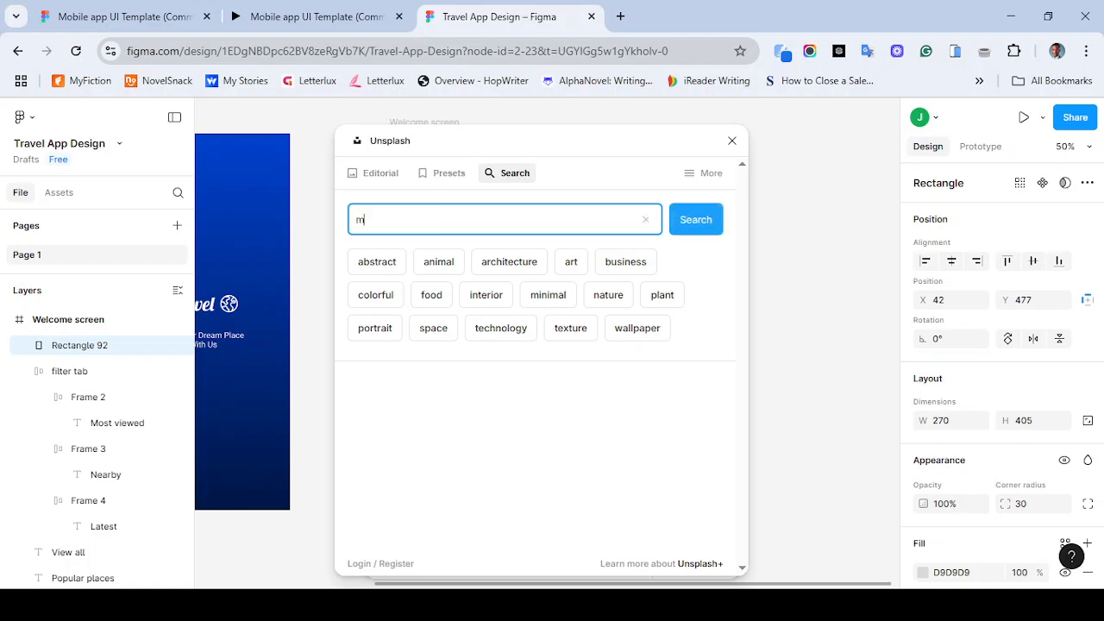
{"action": "type", "text": "ount fuji"}
{"action": "key", "text": "Return"}
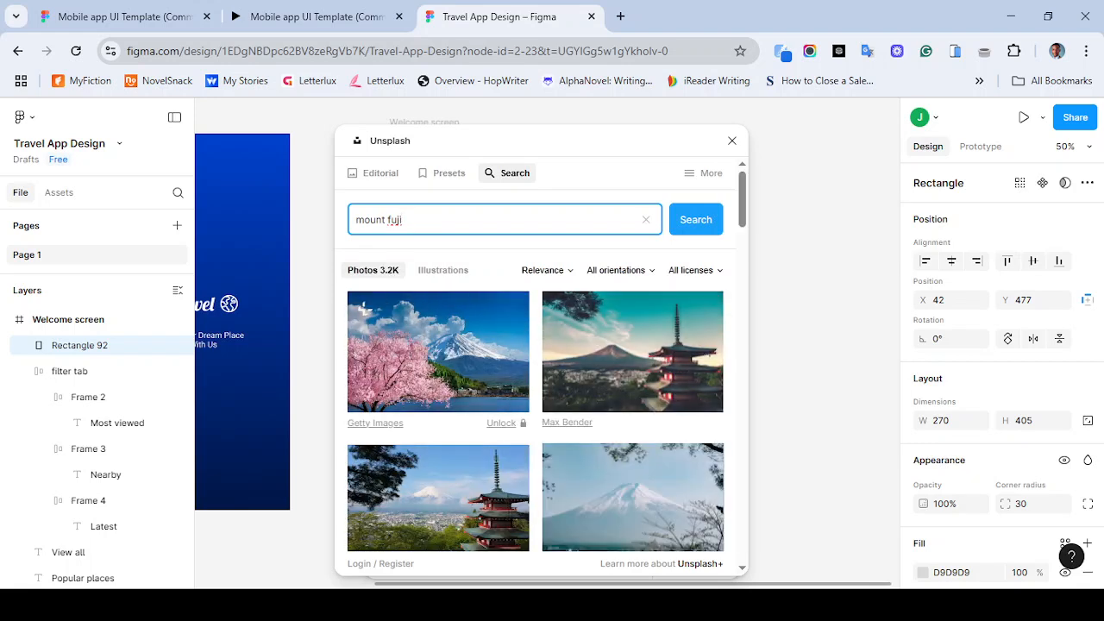
{"action": "left_click", "coordinate": [365, 308]}
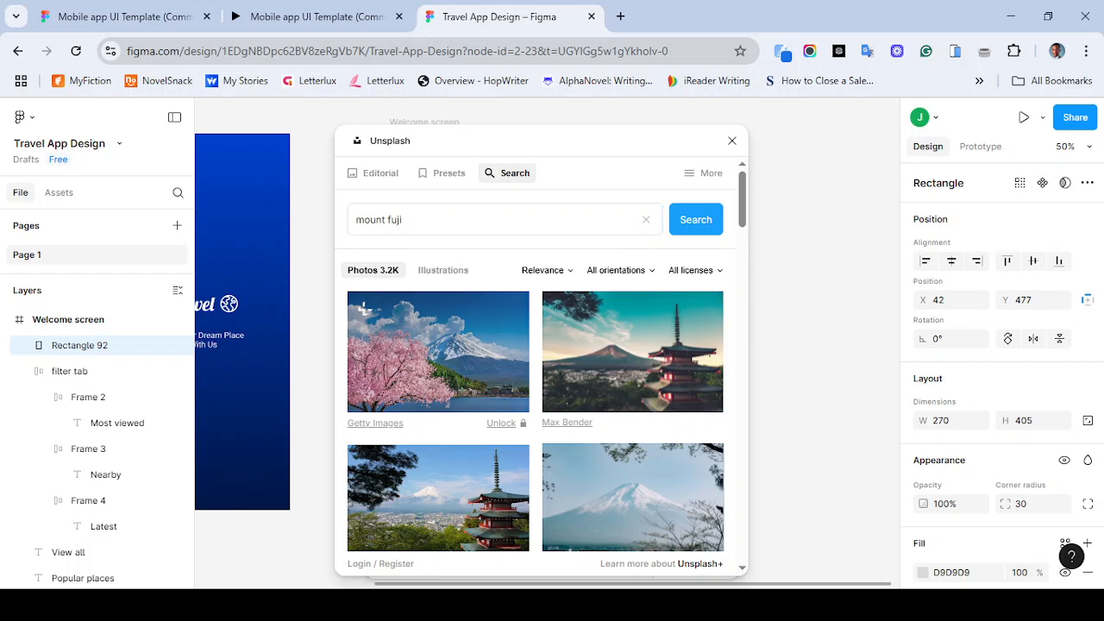
- Browse the mount fuji photo results for a suitable card image
{"action": "scroll", "coordinate": [364, 293], "scroll_direction": "down", "scroll_amount": 1}
{"action": "scroll", "coordinate": [534, 388], "scroll_direction": "down", "scroll_amount": 1}
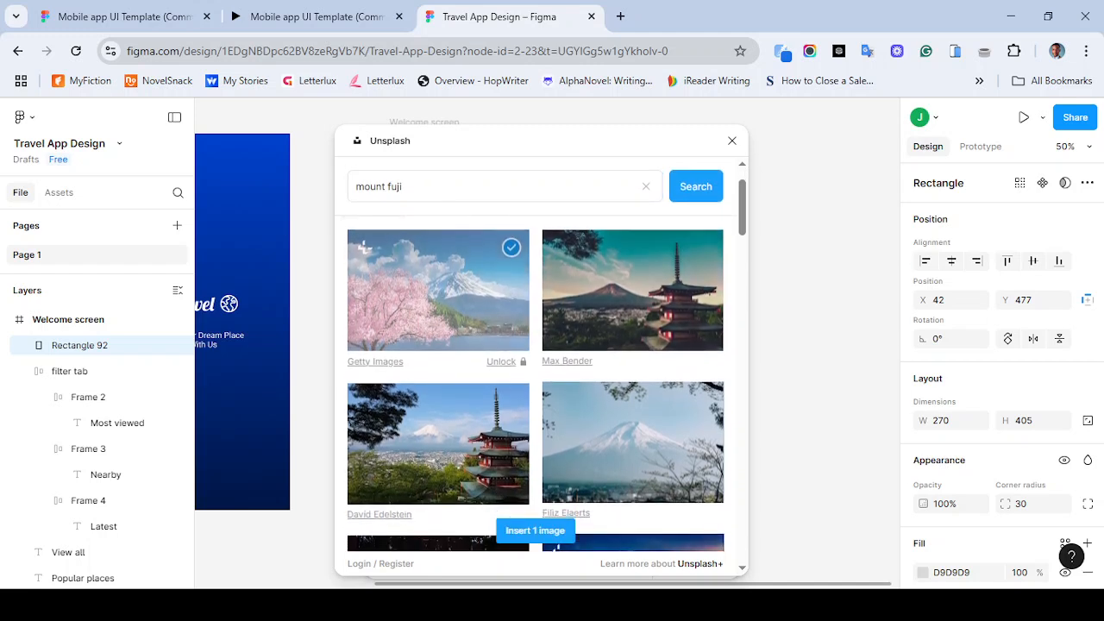
{"action": "scroll", "coordinate": [535, 389], "scroll_direction": "up", "scroll_amount": 2}
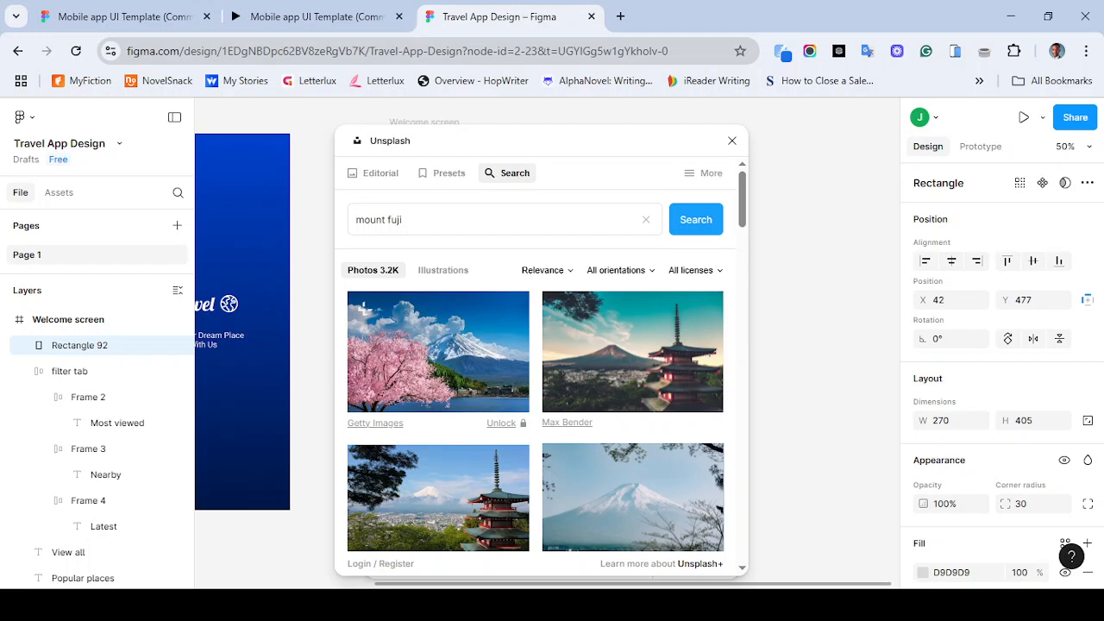
{"action": "scroll", "coordinate": [535, 389], "scroll_direction": "down", "scroll_amount": 1}
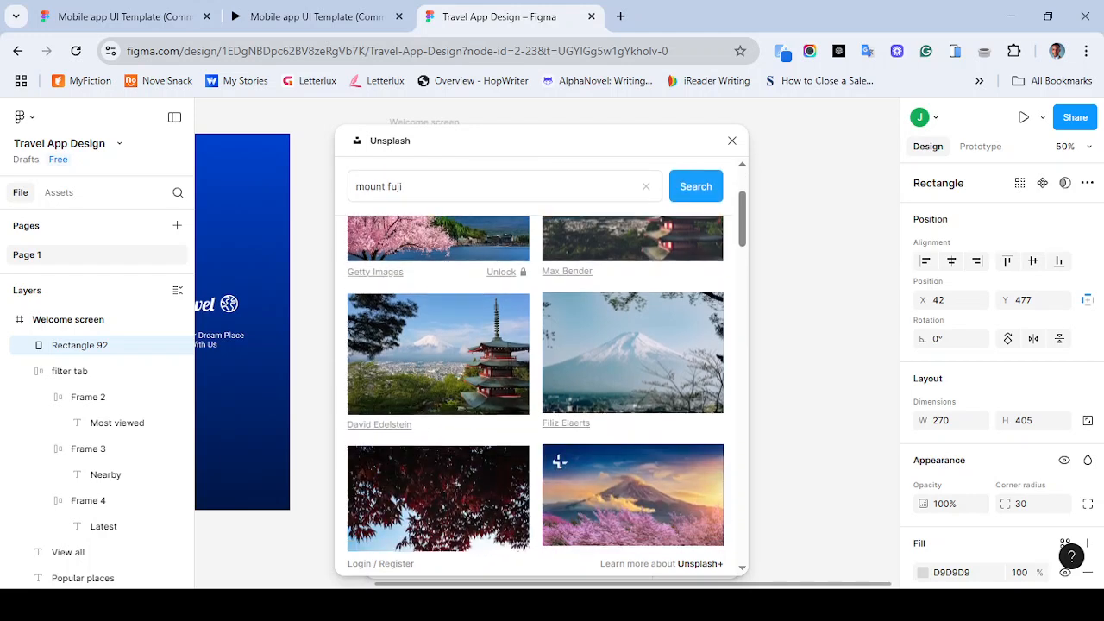
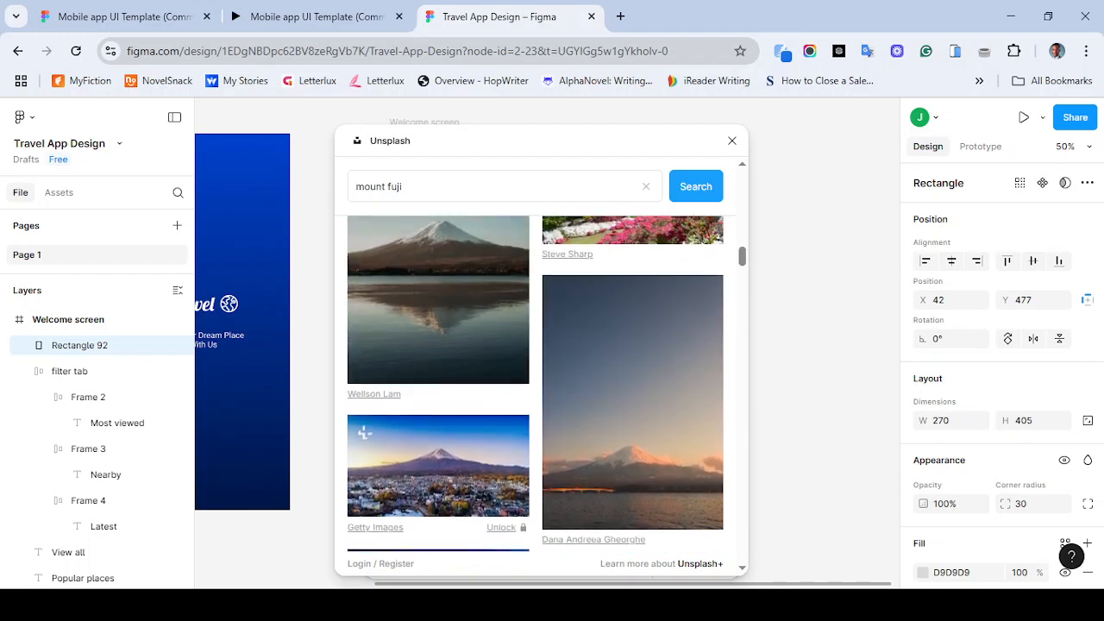
- Scroll the Unsplash results, apply a snow-capped Mount Fuji photo to the card rectangle, and close the plugin
{"action": "scroll", "coordinate": [535, 388], "scroll_direction": "down", "scroll_amount": 10}
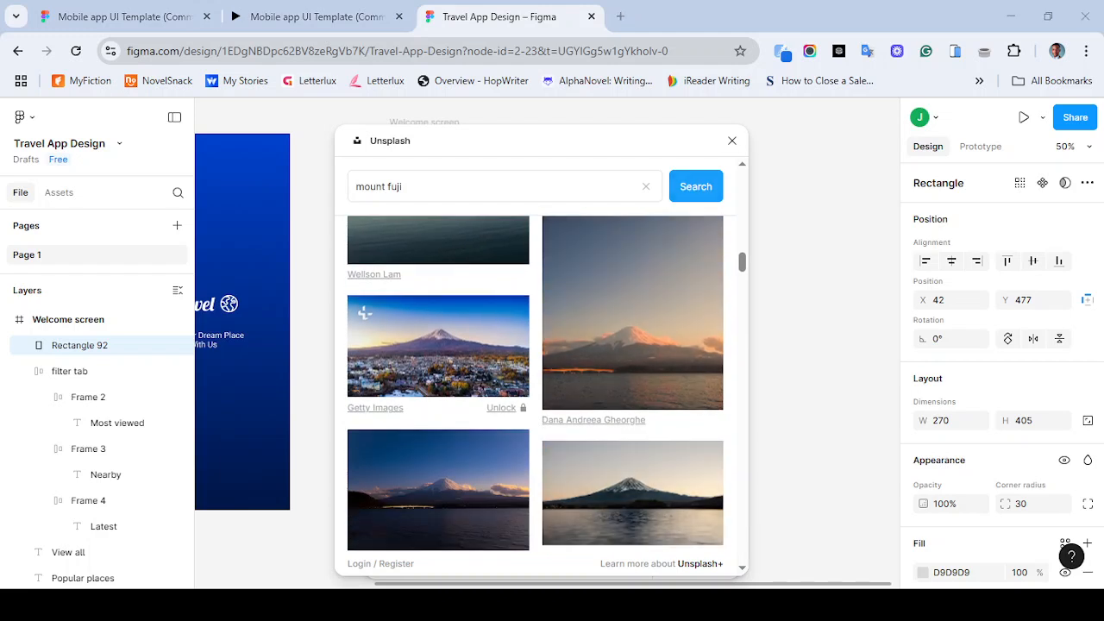
{"action": "left_click", "coordinate": [364, 313]}
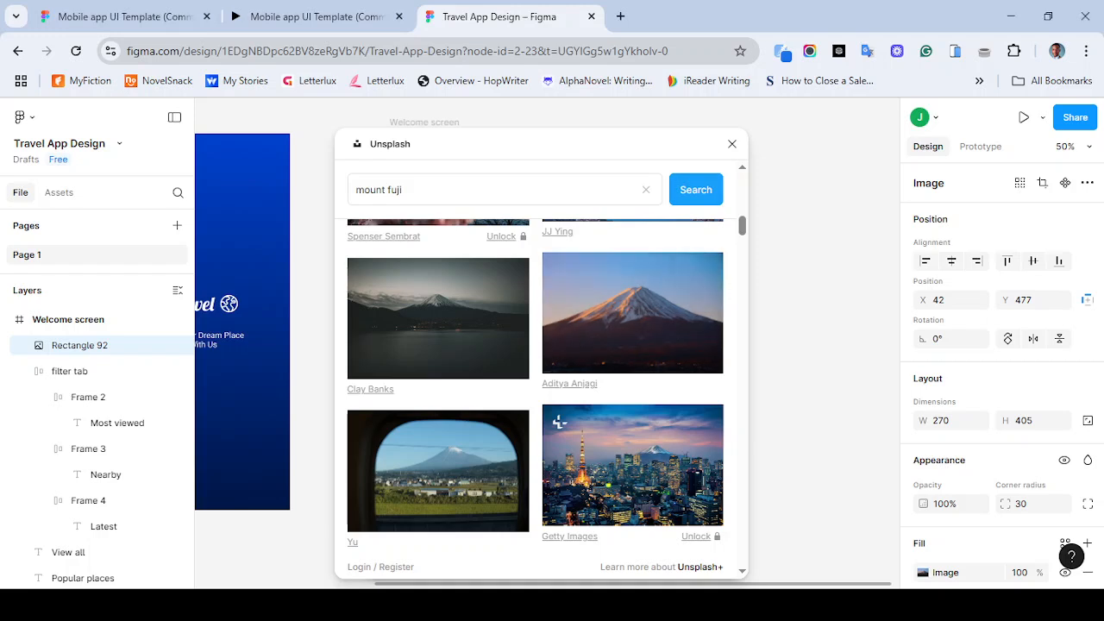
{"action": "left_click", "coordinate": [731, 143]}
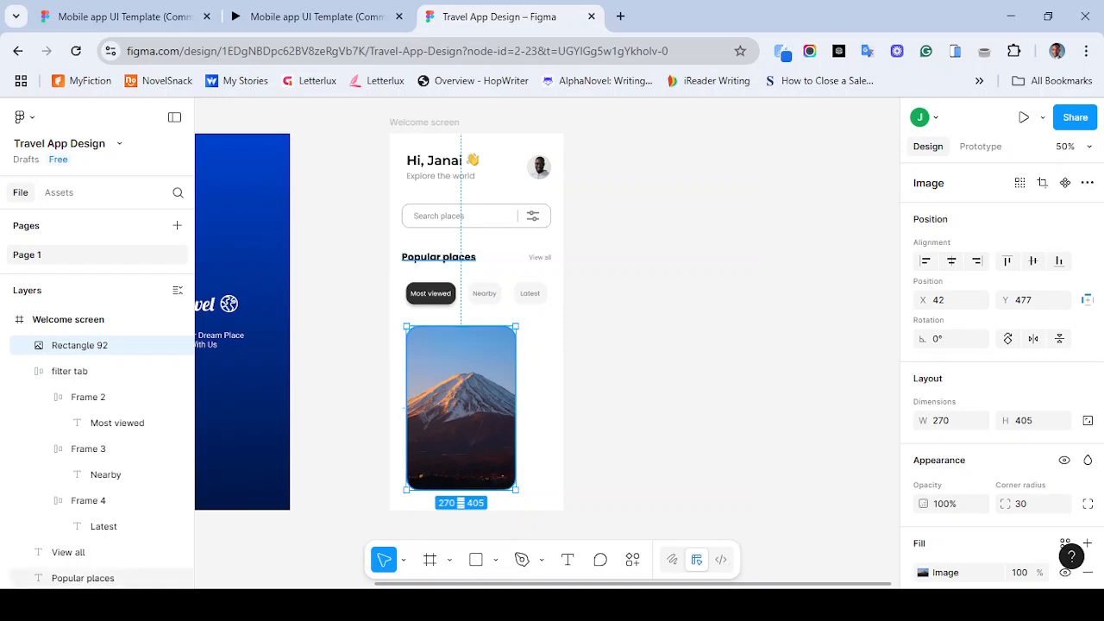
- Compare with the reference template, then raise the card photo's exposure, contrast, saturation and temperature slightly
{"action": "left_click", "coordinate": [336, 17]}
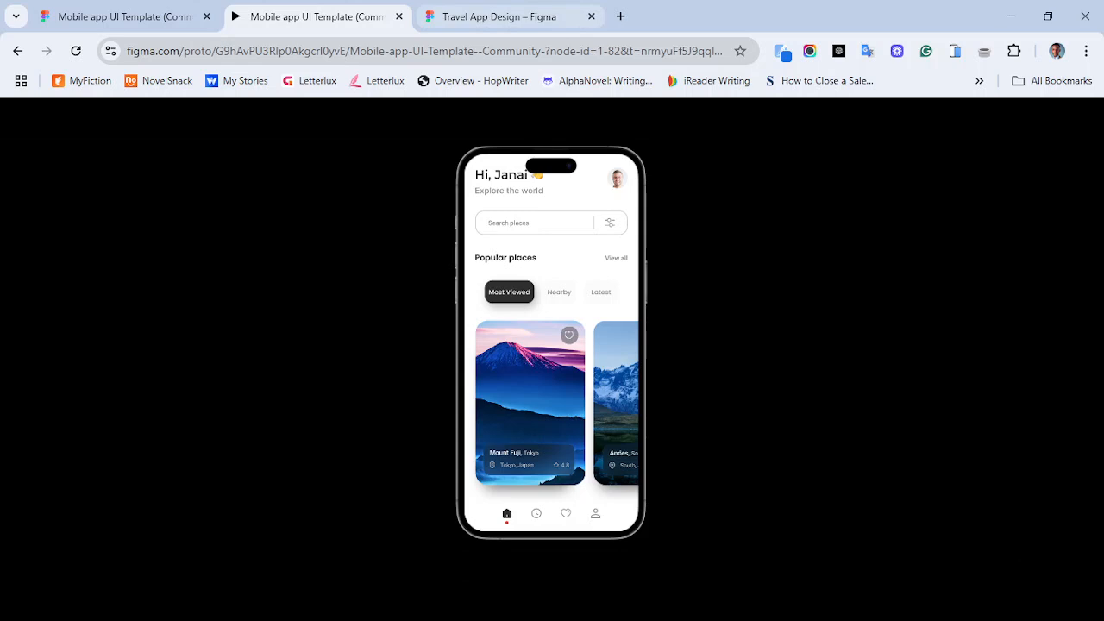
{"action": "left_click", "coordinate": [500, 16]}
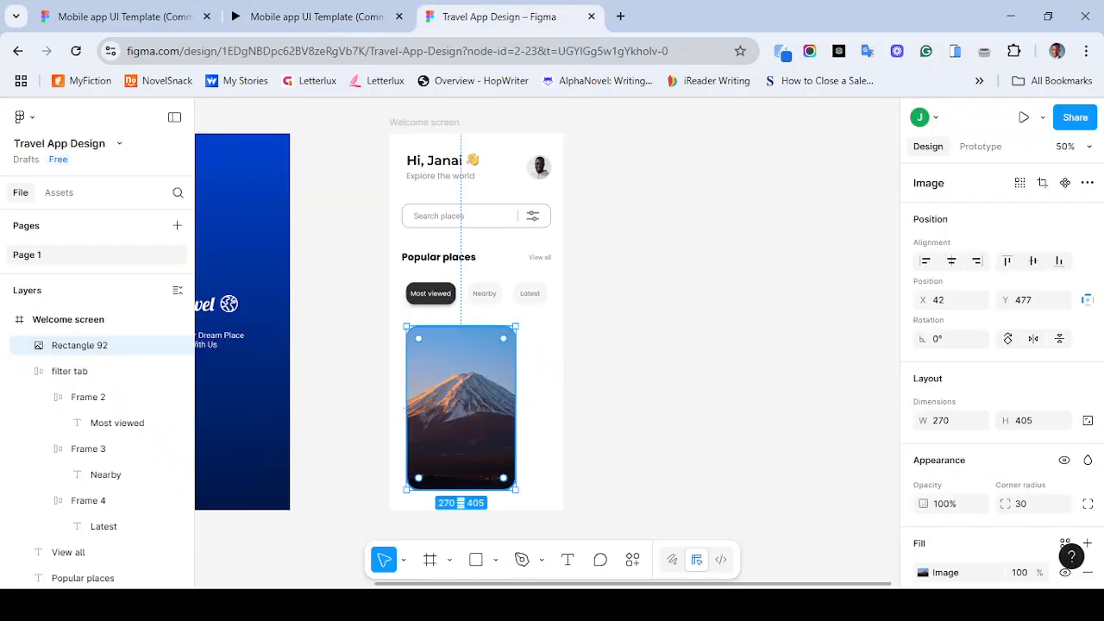
{"action": "double_click", "coordinate": [460, 408]}
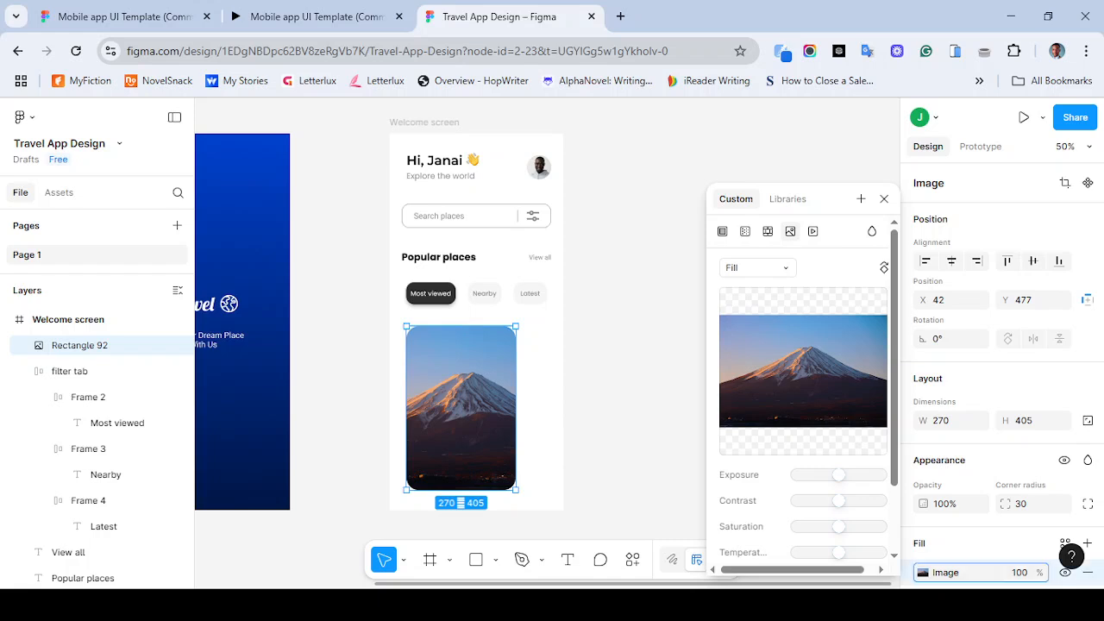
{"action": "mouse_move", "coordinate": [803, 371]}
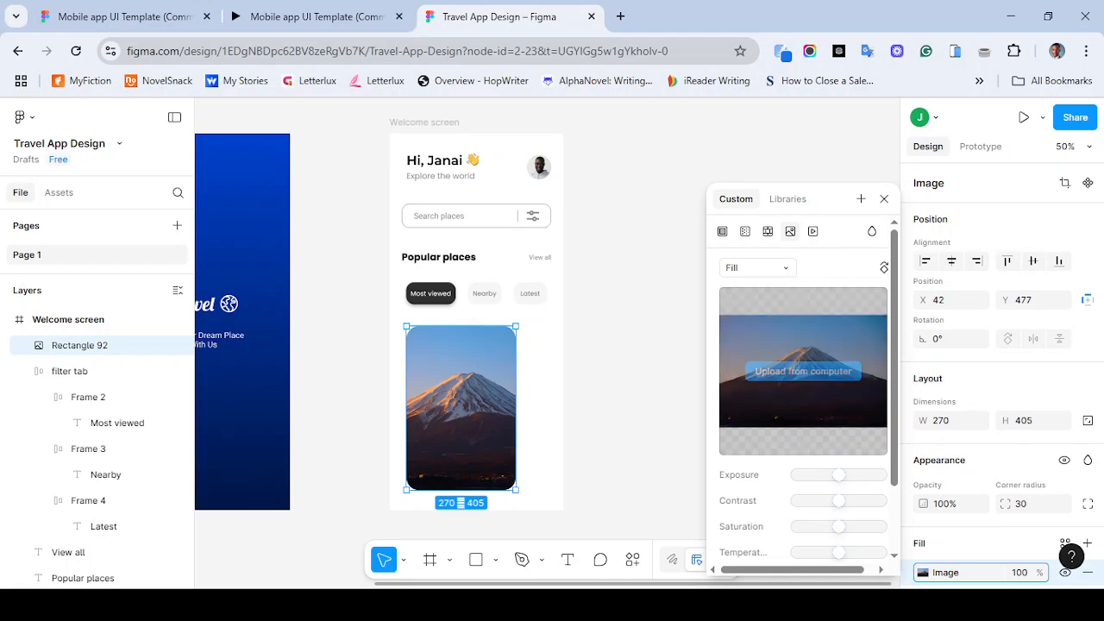
{"action": "left_click_drag", "start_coordinate": [838, 474], "coordinate": [818, 552]}
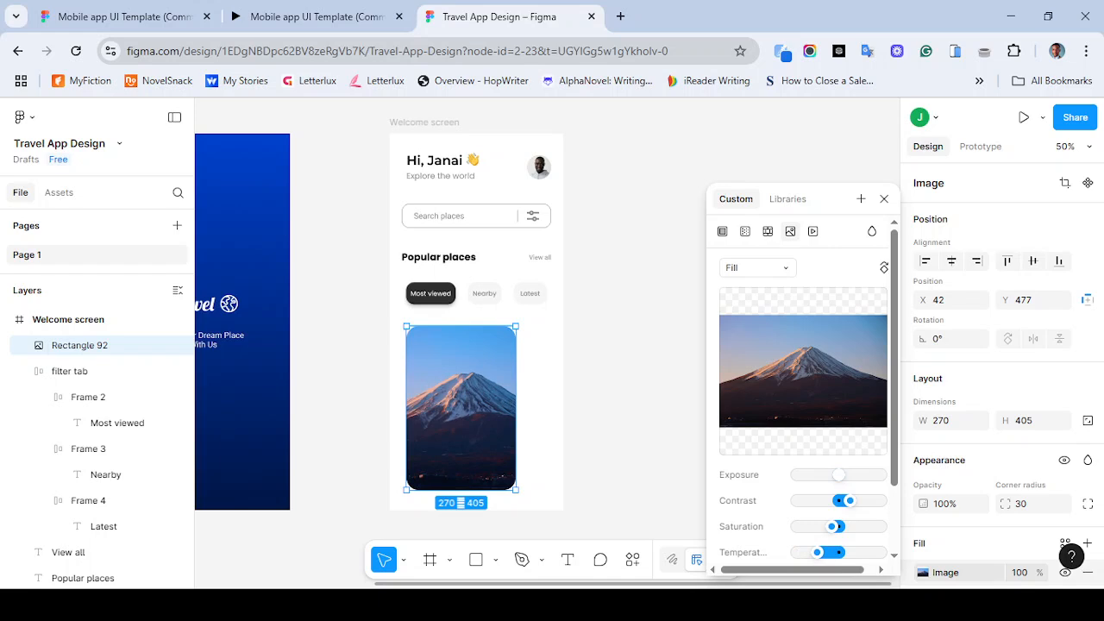
{"action": "mouse_move", "coordinate": [839, 474]}
{"action": "left_mouse_down"}
{"action": "mouse_move", "coordinate": [866, 474]}
{"action": "mouse_move", "coordinate": [847, 474]}
{"action": "left_mouse_up"}
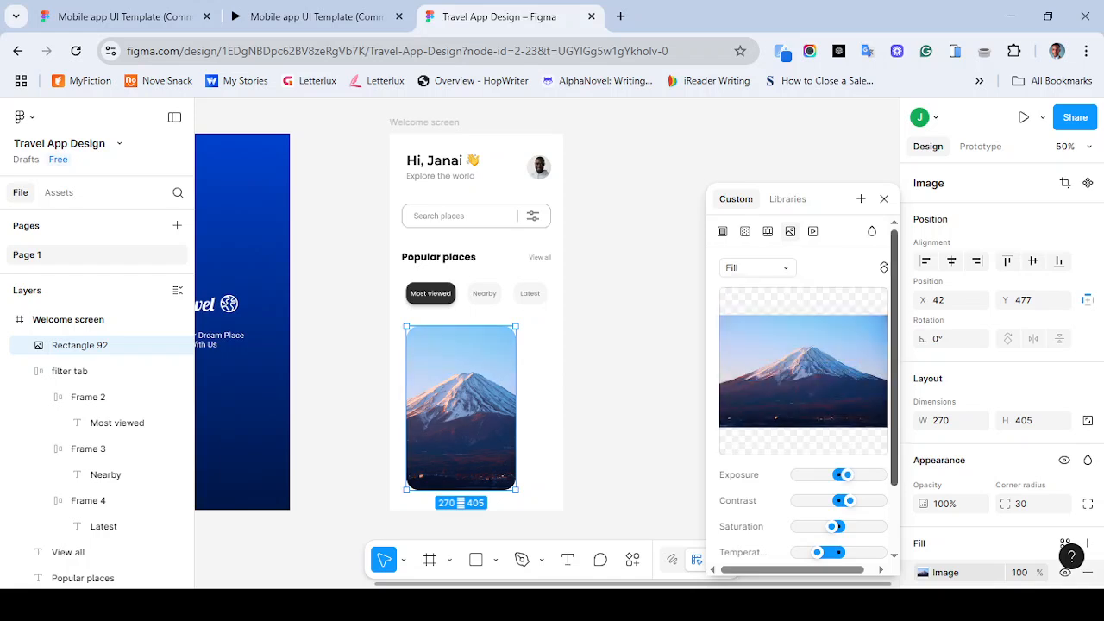
{"action": "left_click_drag", "start_coordinate": [850, 500], "coordinate": [844, 526]}
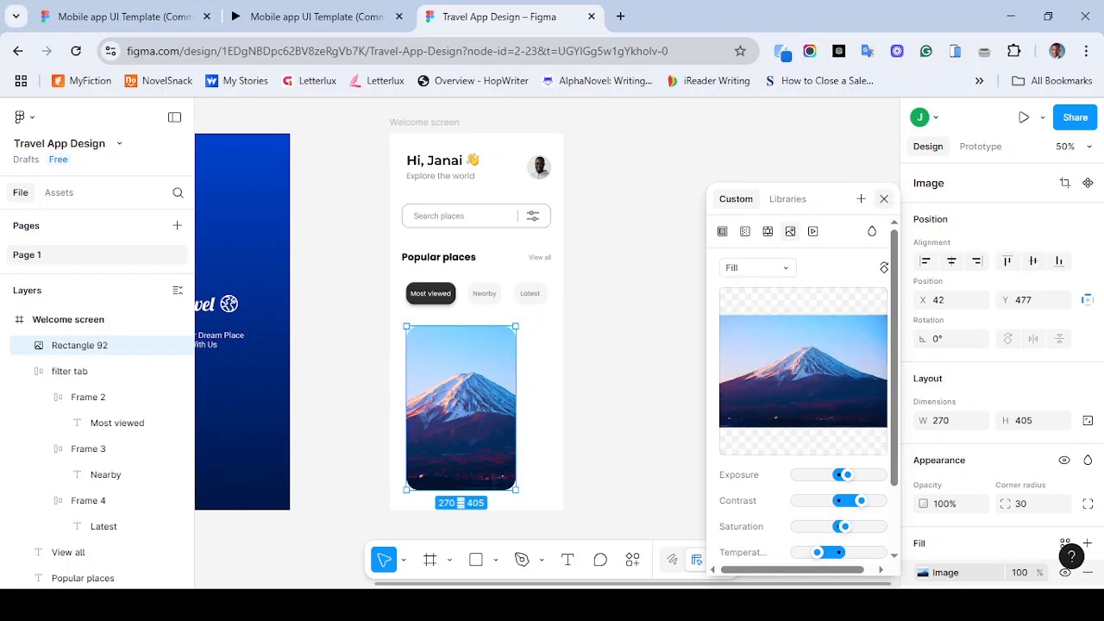
{"action": "left_click", "coordinate": [884, 198]}
{"action": "key", "text": "Escape"}
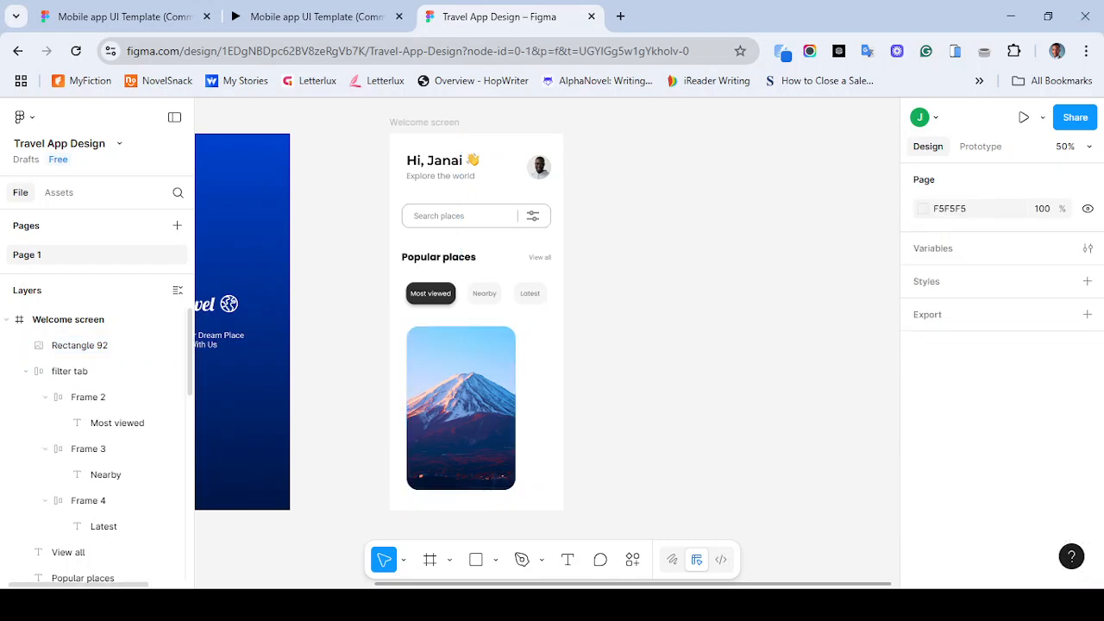
- Review the card image's adjustment settings and compare the card against the reference template
{"action": "double_click", "coordinate": [462, 408]}
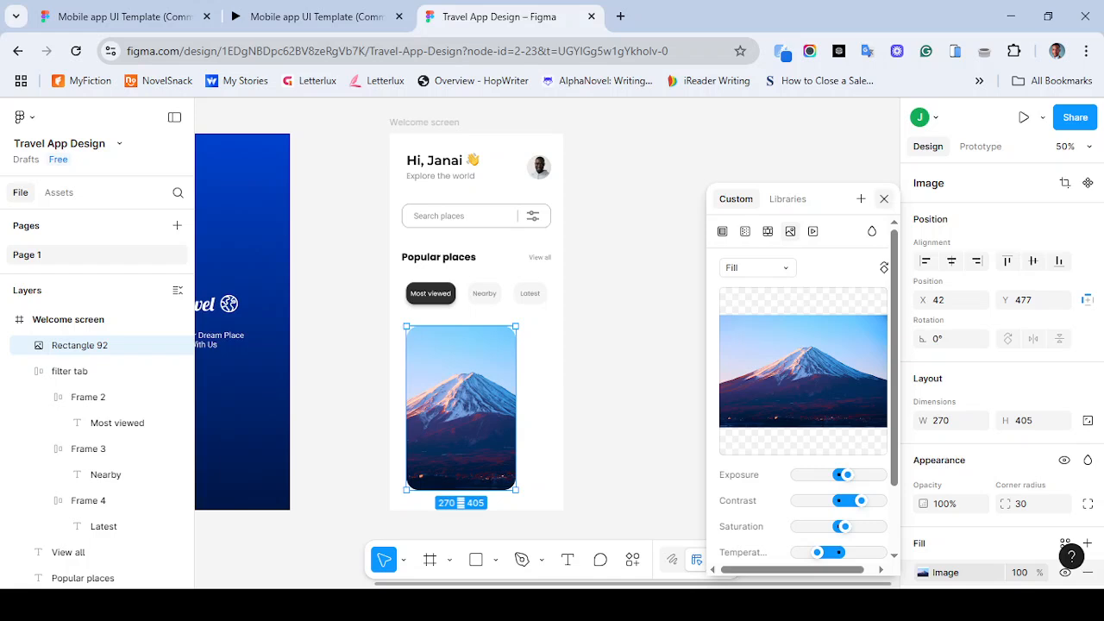
{"action": "left_click", "coordinate": [884, 198]}
{"action": "key", "text": "Escape"}
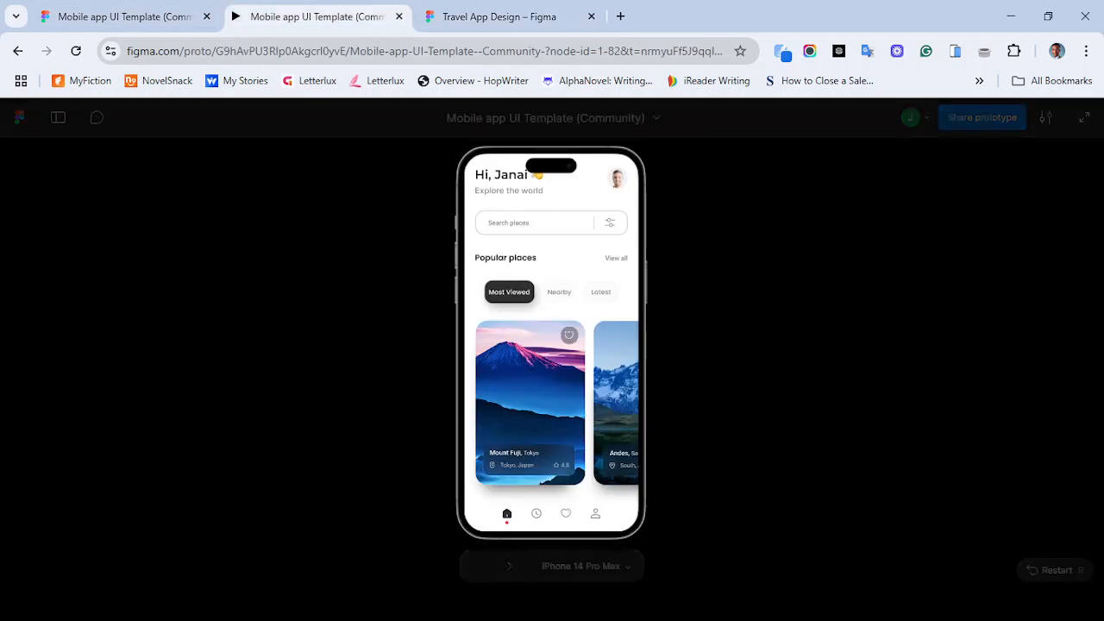
{"action": "left_click", "coordinate": [316, 17]}
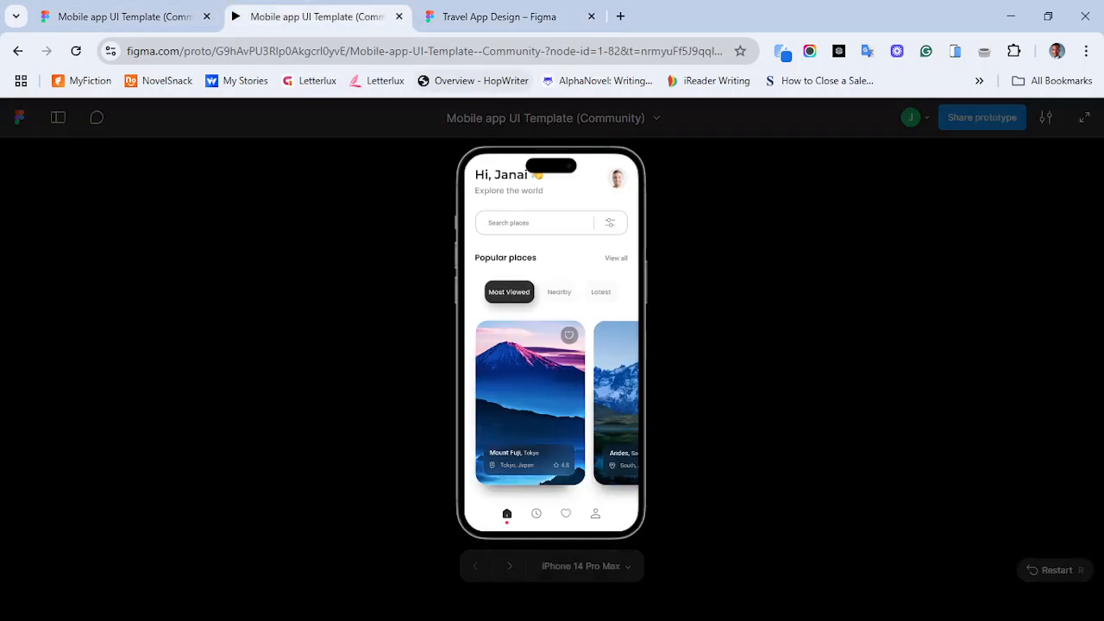
{"action": "key", "text": "ctrl+Tab"}
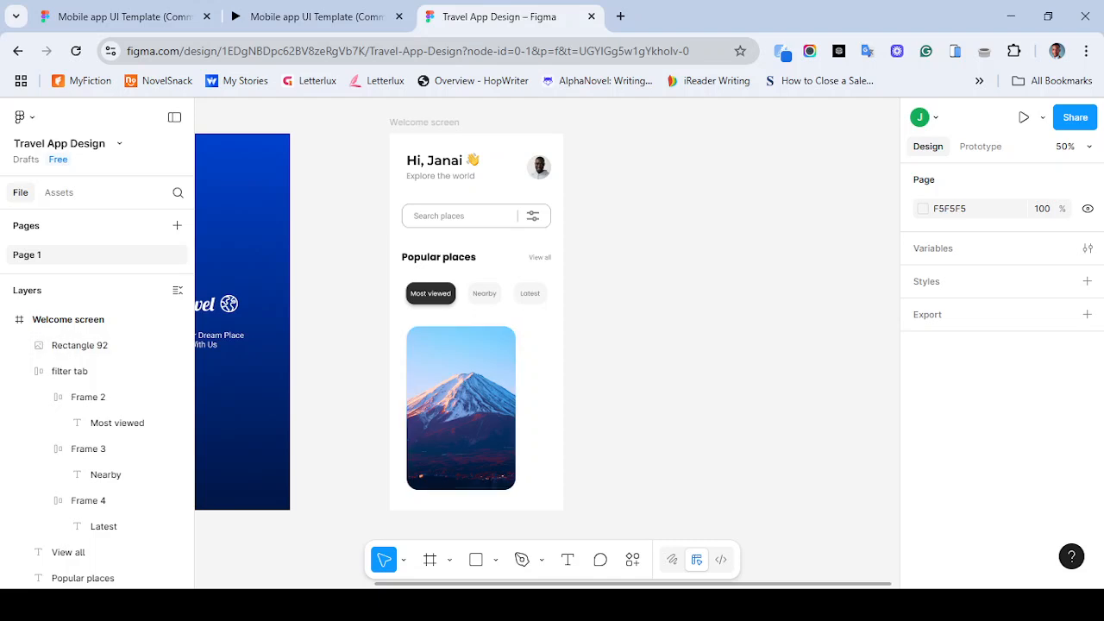
- Open the Iconify plugin, search for heart, and import the outlined heart icon as a frame into the Welcome screen
{"action": "key", "text": "ctrl+k"}
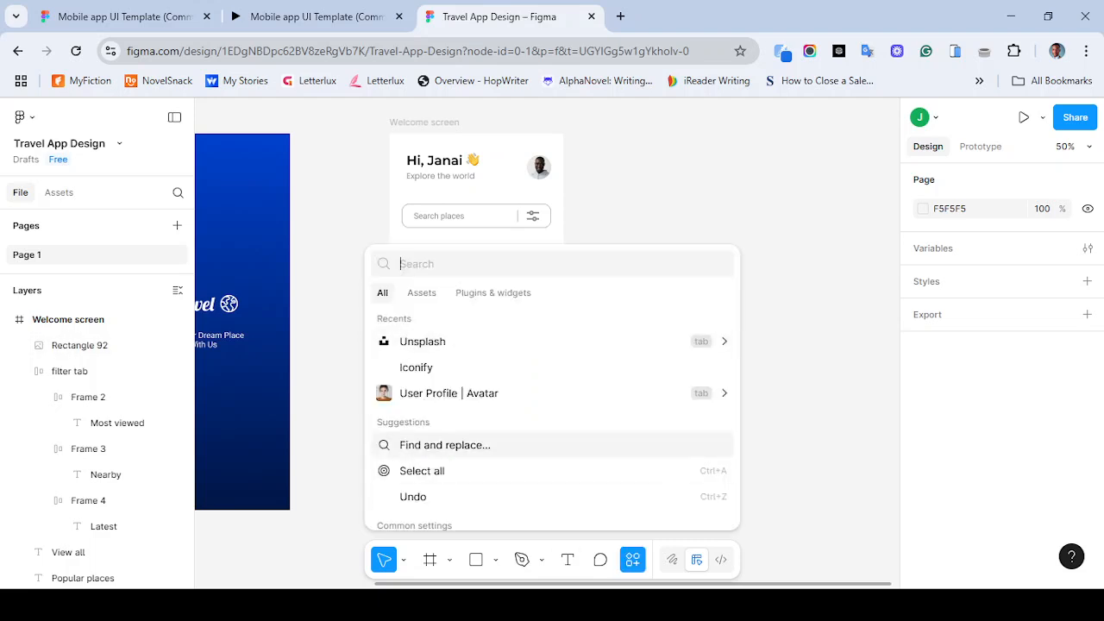
{"action": "key", "text": "Down"}
{"action": "key", "text": "Return"}
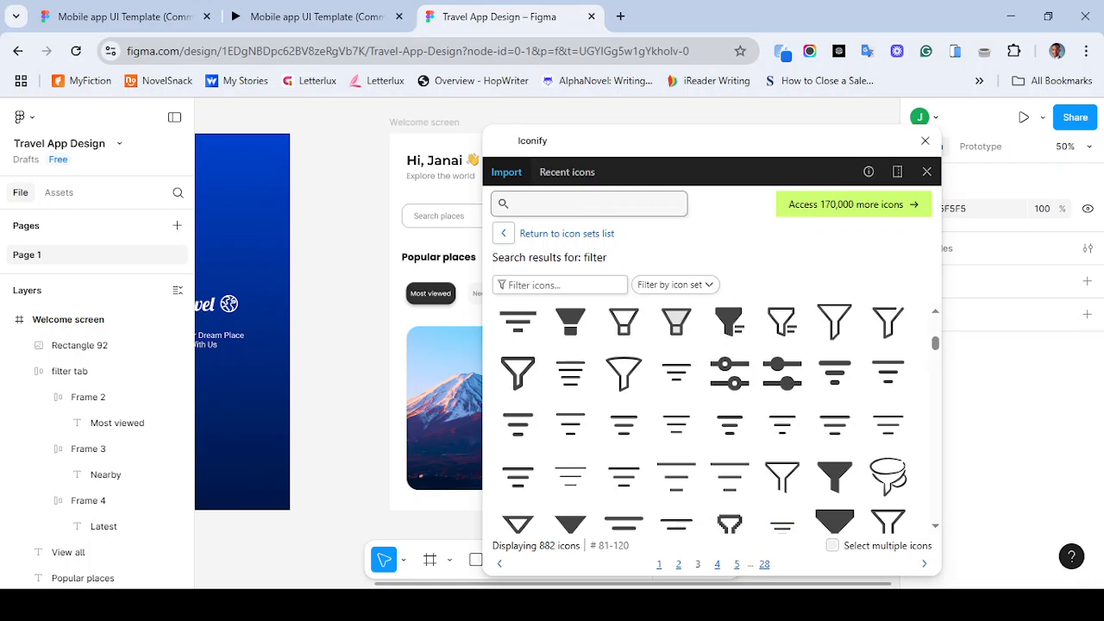
{"action": "type", "text": "heart"}
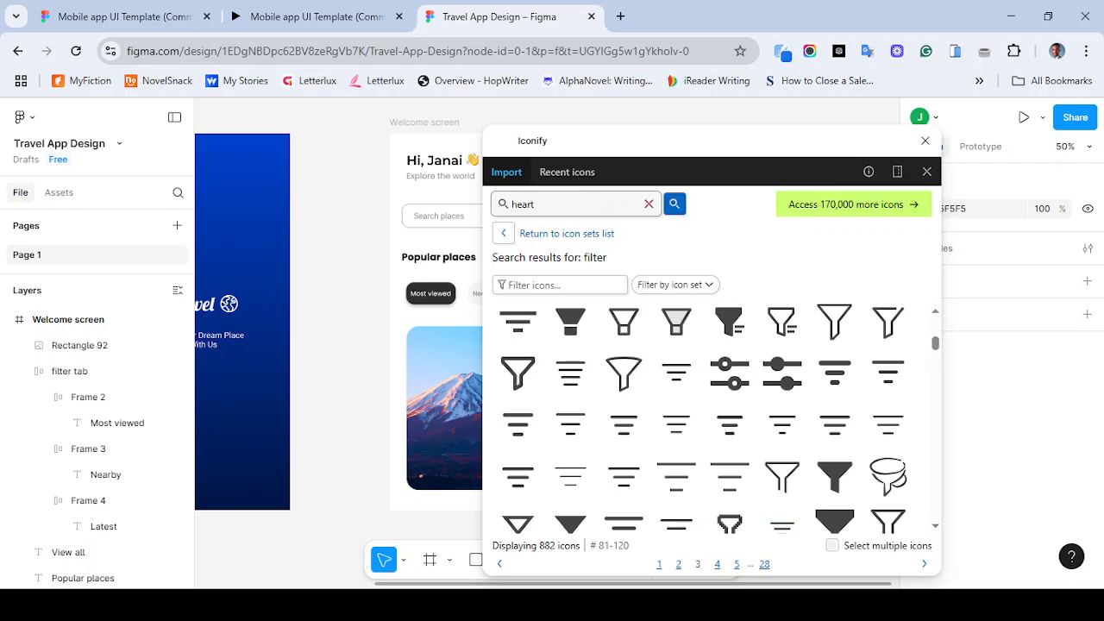
{"action": "key", "text": "Return"}
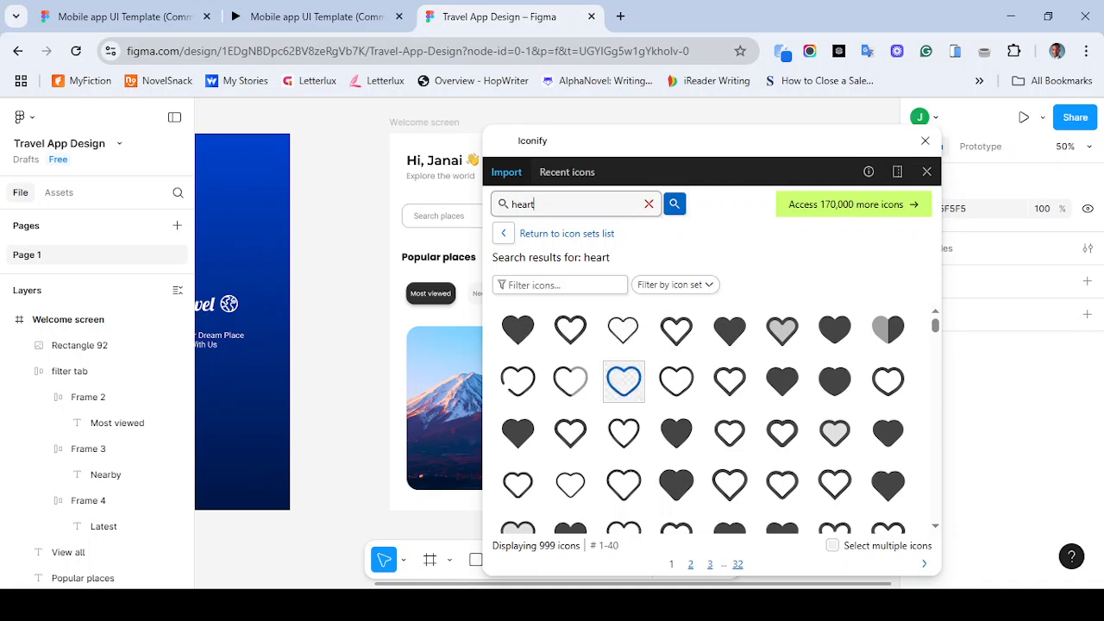
{"action": "left_click", "coordinate": [624, 380]}
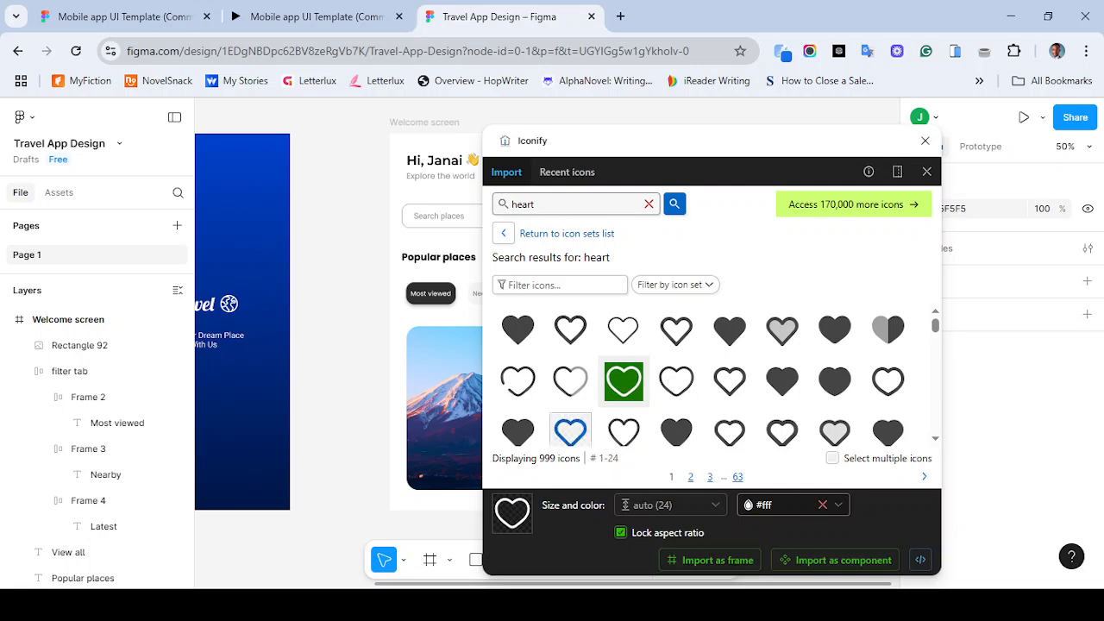
{"action": "left_click", "coordinate": [449, 390]}
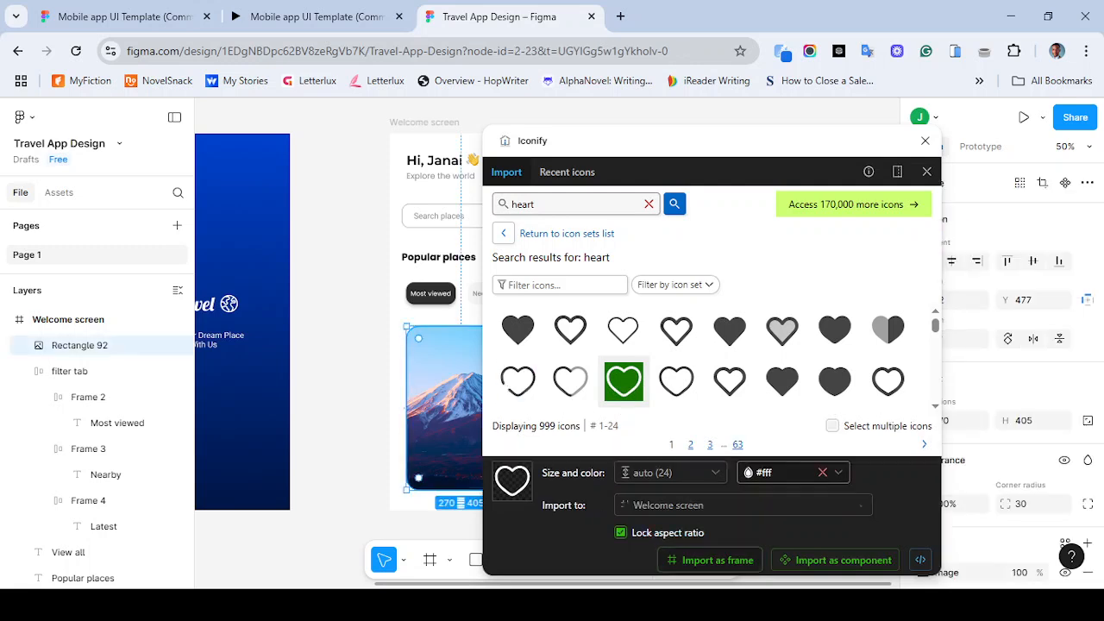
{"action": "left_click", "coordinate": [717, 560]}
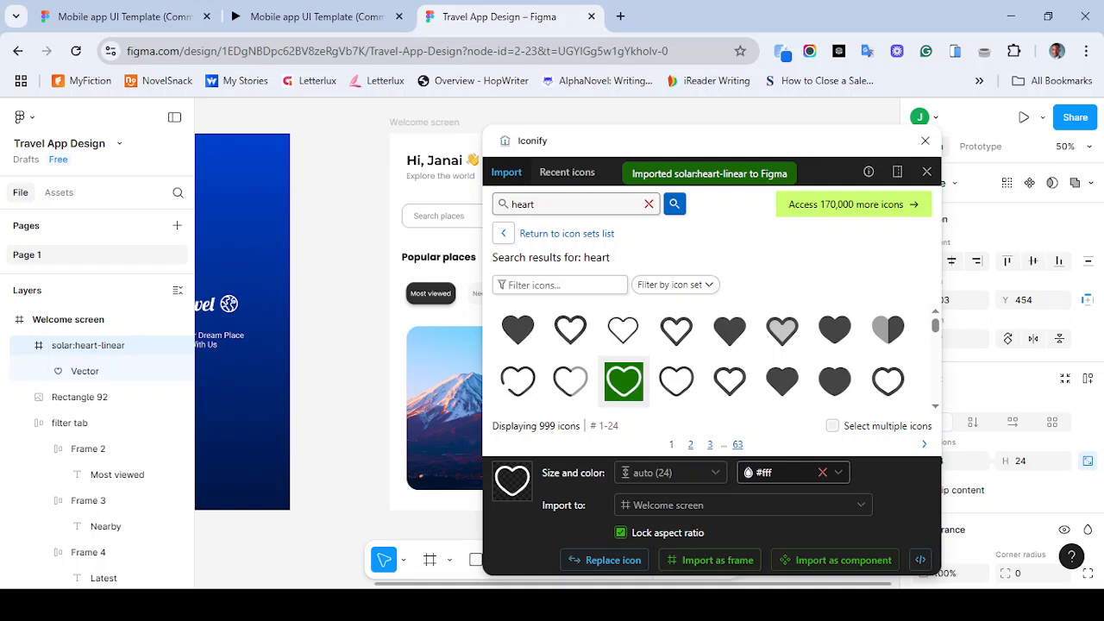
{"action": "left_click", "coordinate": [925, 141]}
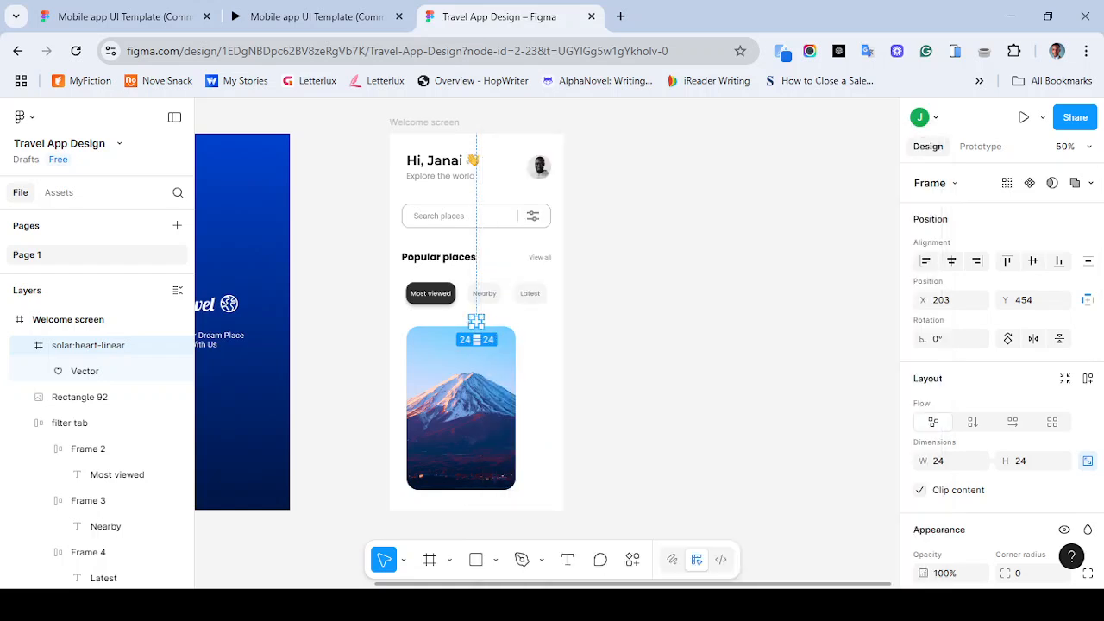
- Zoom in and move the heart icon to the card's top-right corner
{"action": "key", "text": "shift+0"}
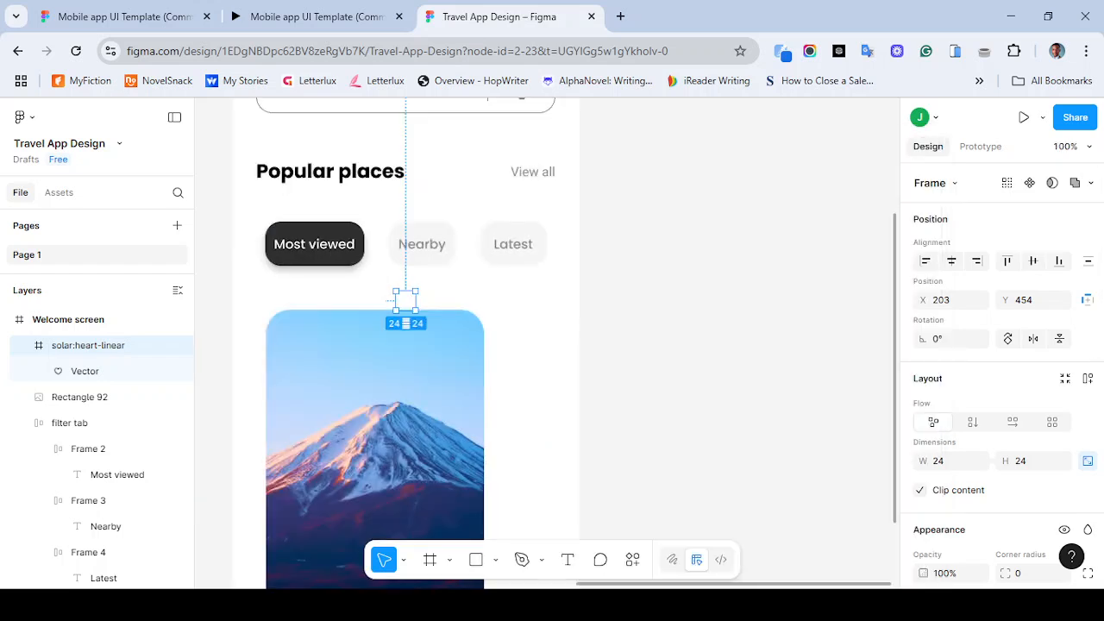
{"action": "key", "text": "ctrl+plus"}
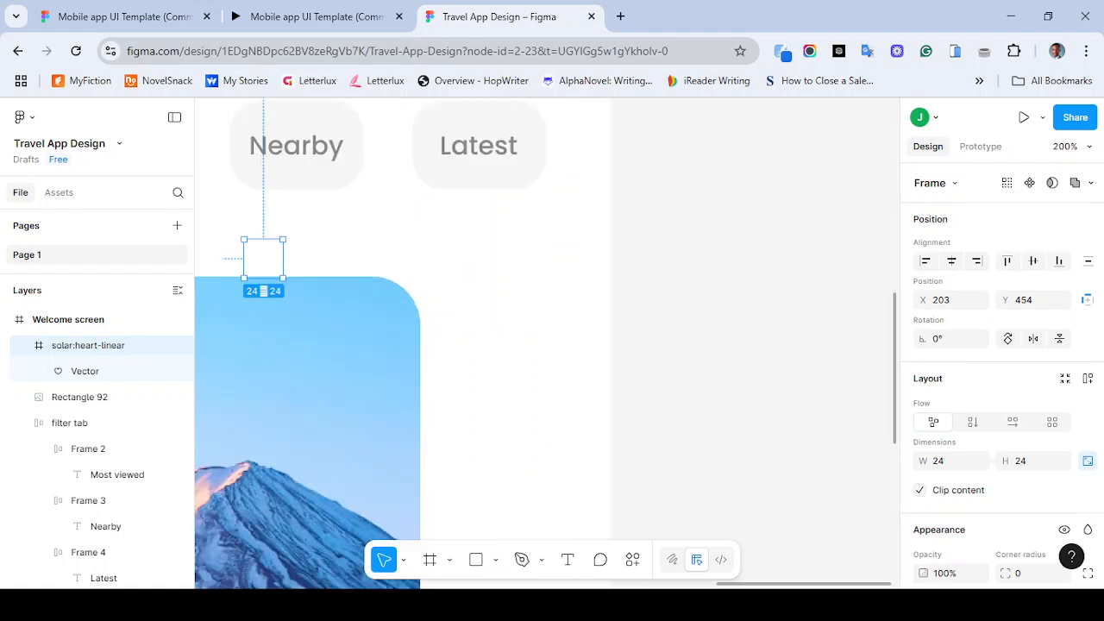
{"action": "left_click_drag", "start_coordinate": [263, 258], "coordinate": [358, 334]}
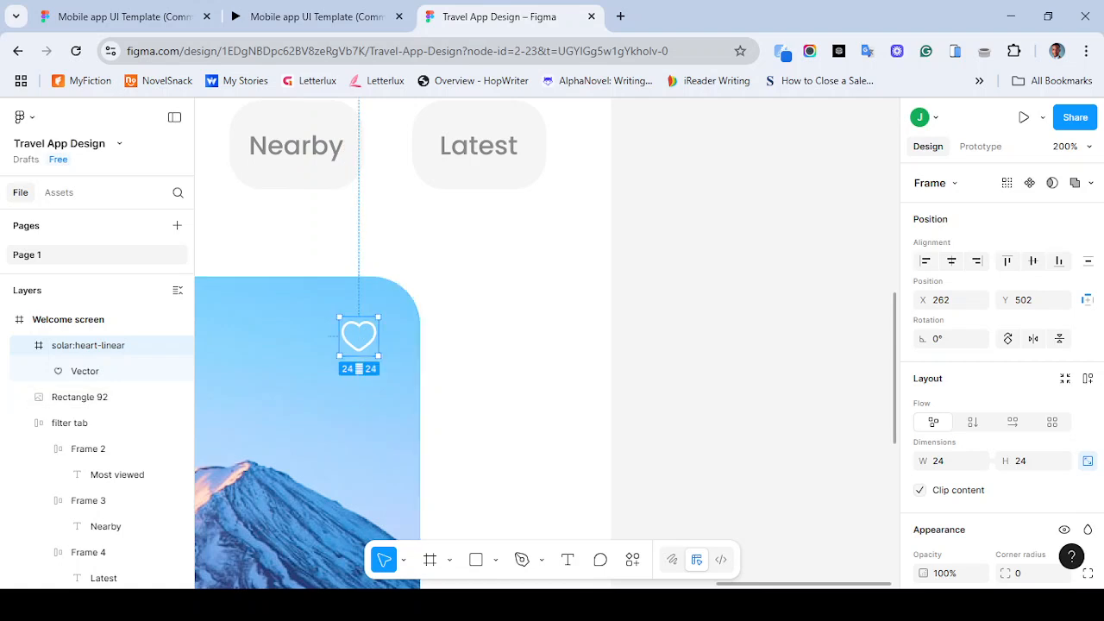
{"action": "key", "text": "Escape"}
- Draw a circle with the Ellipse tool near the card's top edge
{"action": "key", "text": "o"}
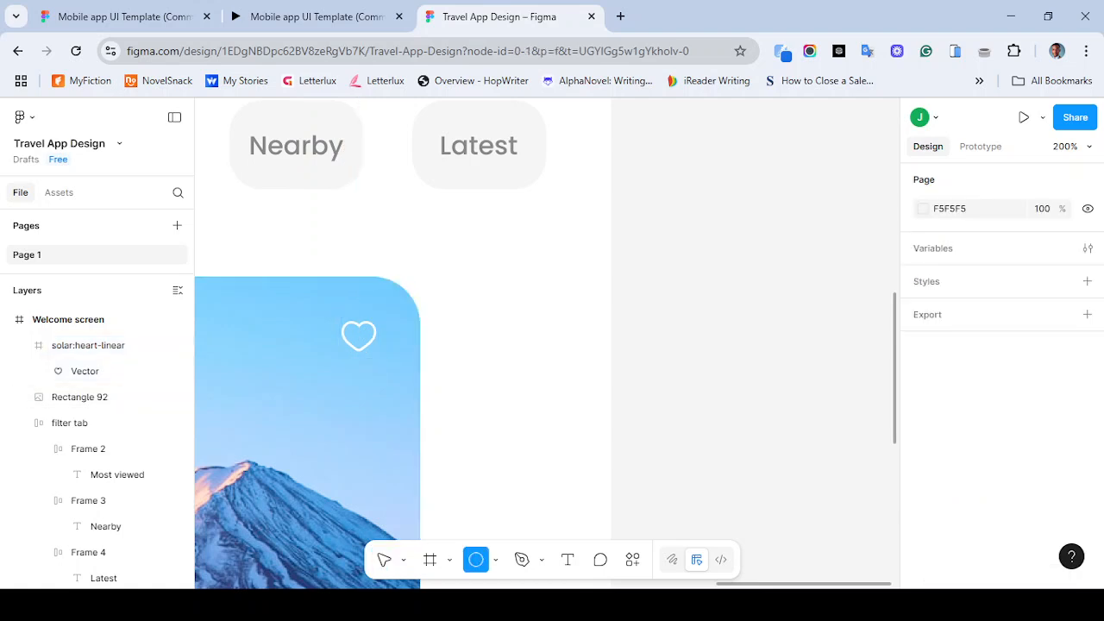
{"action": "left_click", "coordinate": [338, 339]}
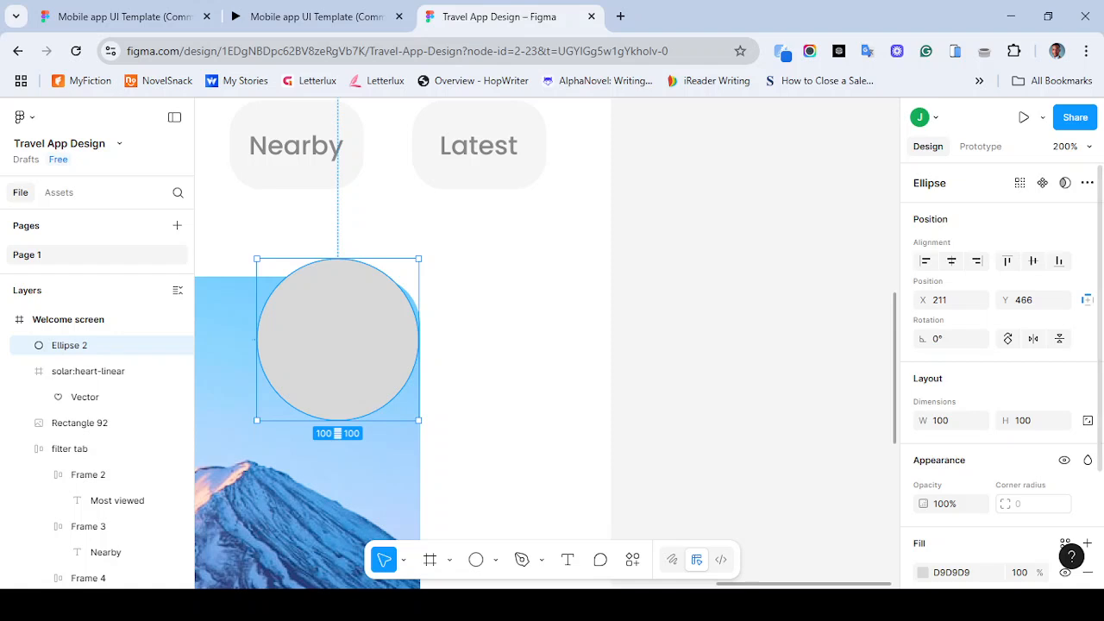
{"action": "left_click", "coordinate": [941, 421]}
{"action": "type", "text": "30"}
{"action": "key", "text": "Return"}
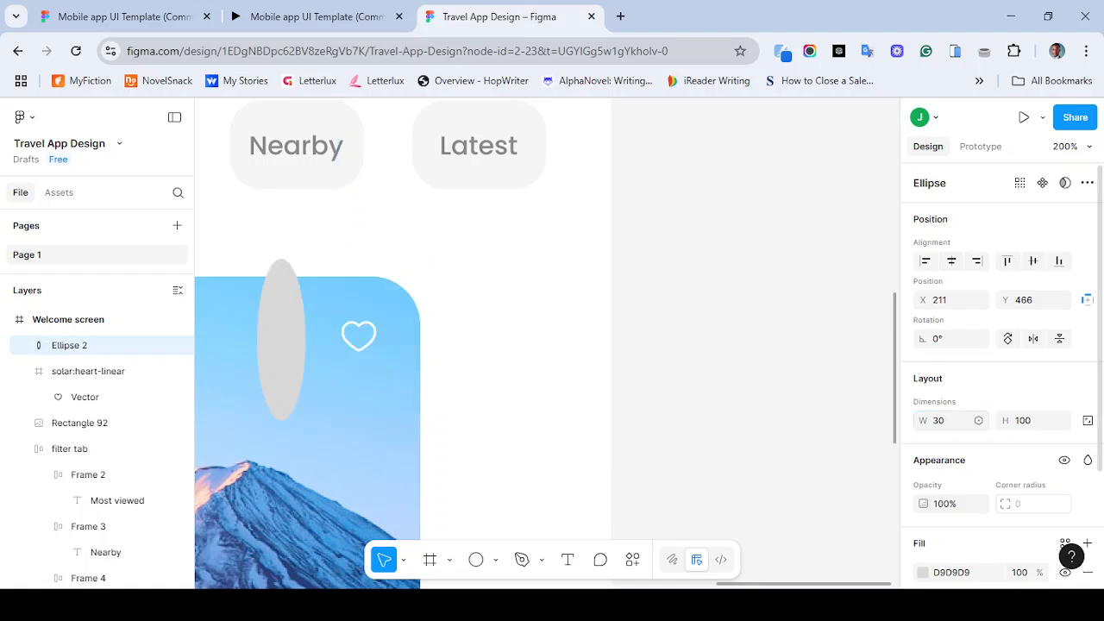
{"action": "key", "text": "ctrl+z"}
- Lock the circle's aspect ratio and resize it to 30 by 30
{"action": "left_click", "coordinate": [1088, 421]}
{"action": "left_click", "coordinate": [1027, 421]}
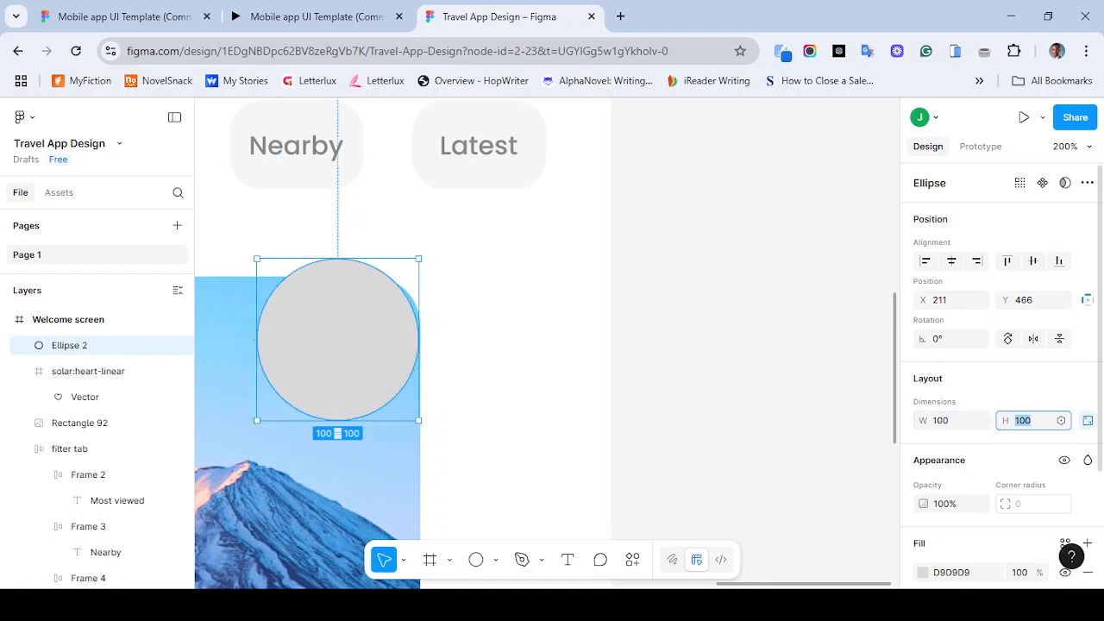
{"action": "type", "text": "30"}
{"action": "key", "text": "Return"}
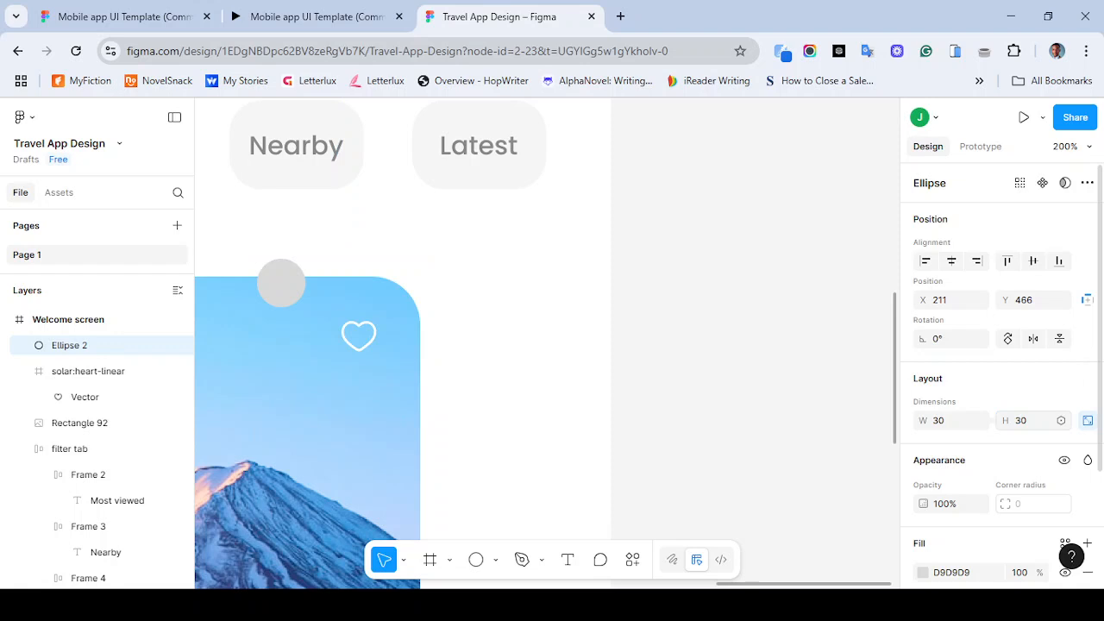
- Place the 30 circle over the heart icon in the card's top-right corner and compare with the reference
{"action": "left_click_drag", "start_coordinate": [281, 283], "coordinate": [354, 336]}
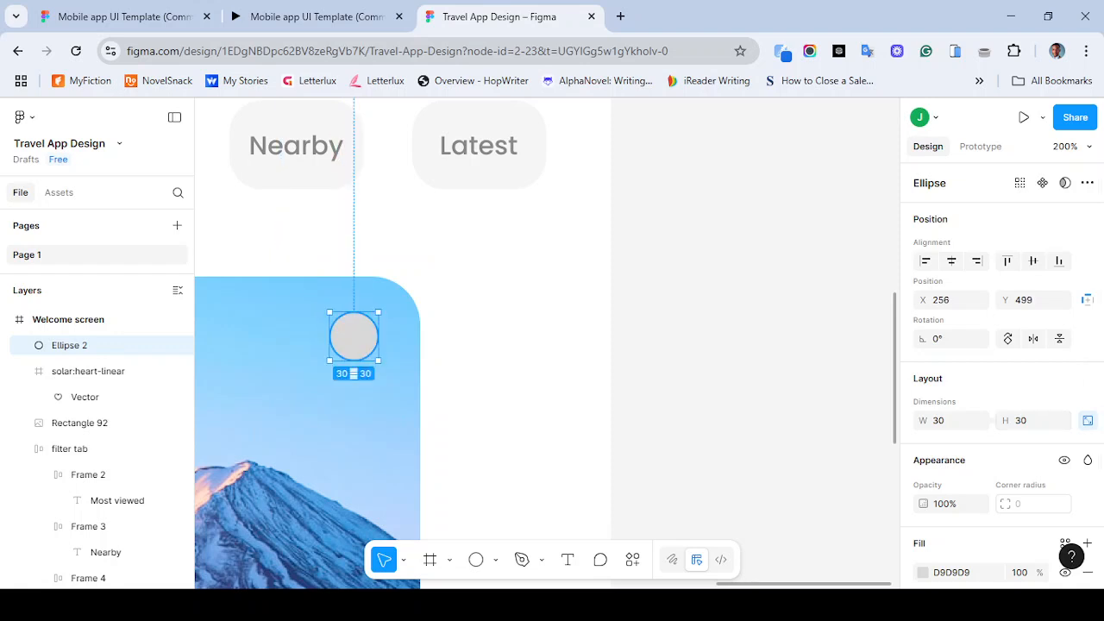
{"action": "key", "text": "shift+0"}
{"action": "key", "text": "minus"}
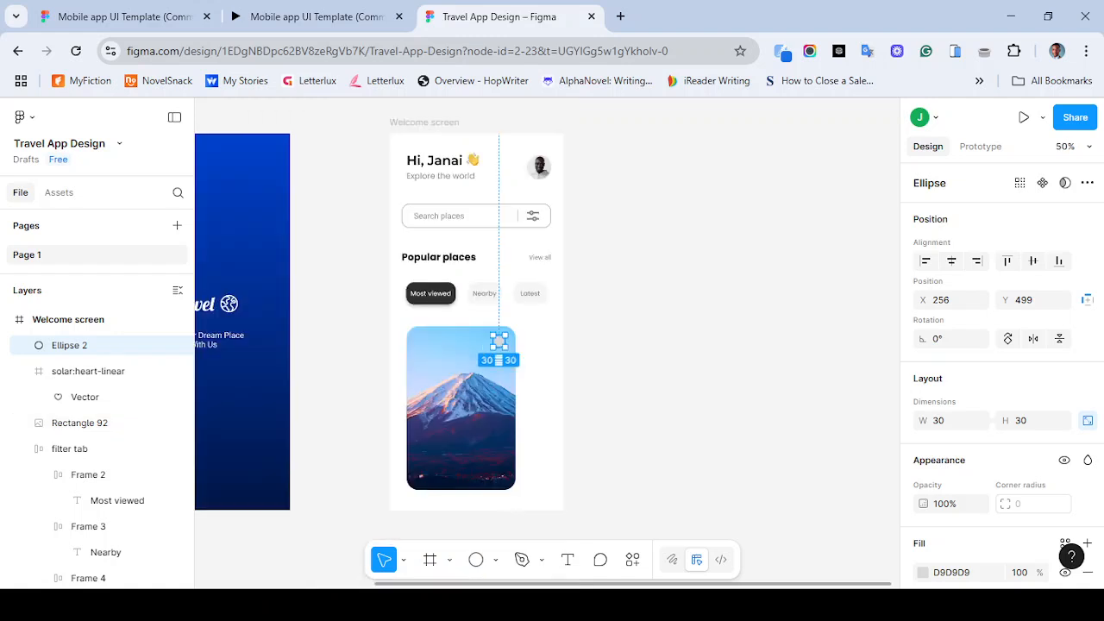
{"action": "key", "text": "Escape"}
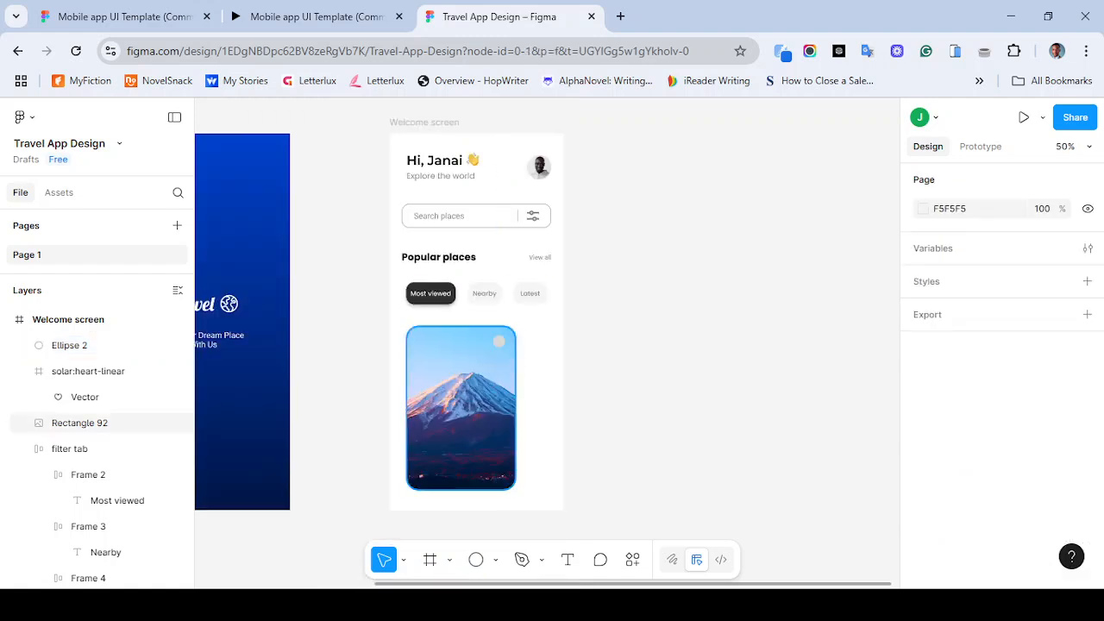
{"action": "left_click", "coordinate": [317, 16]}
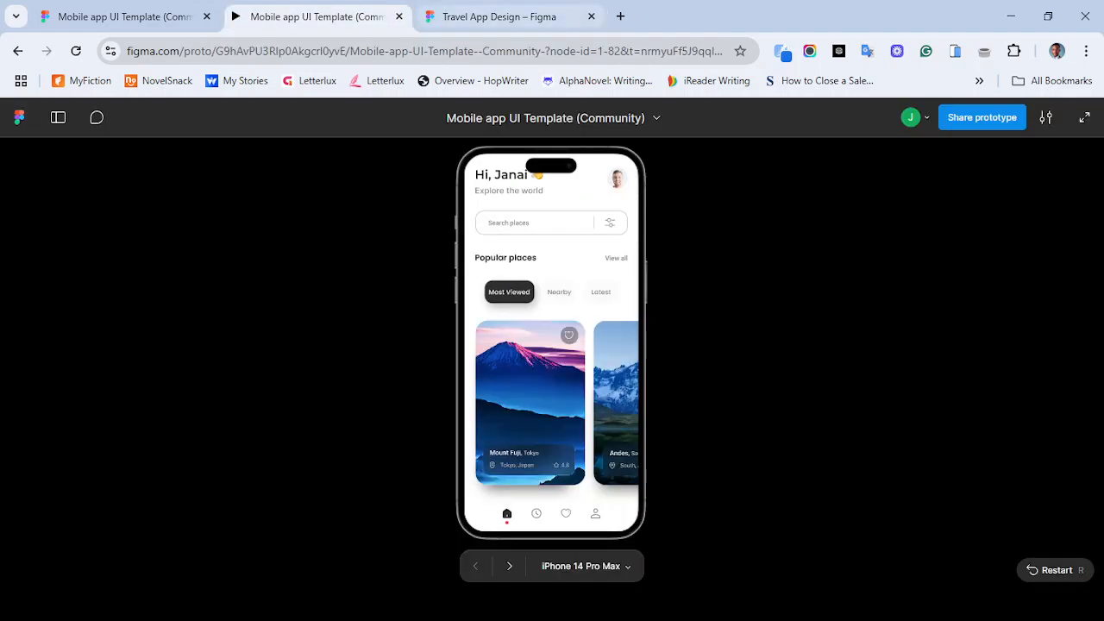
- Resize the circle on the card to 50 by 50
{"action": "left_click", "coordinate": [492, 17]}
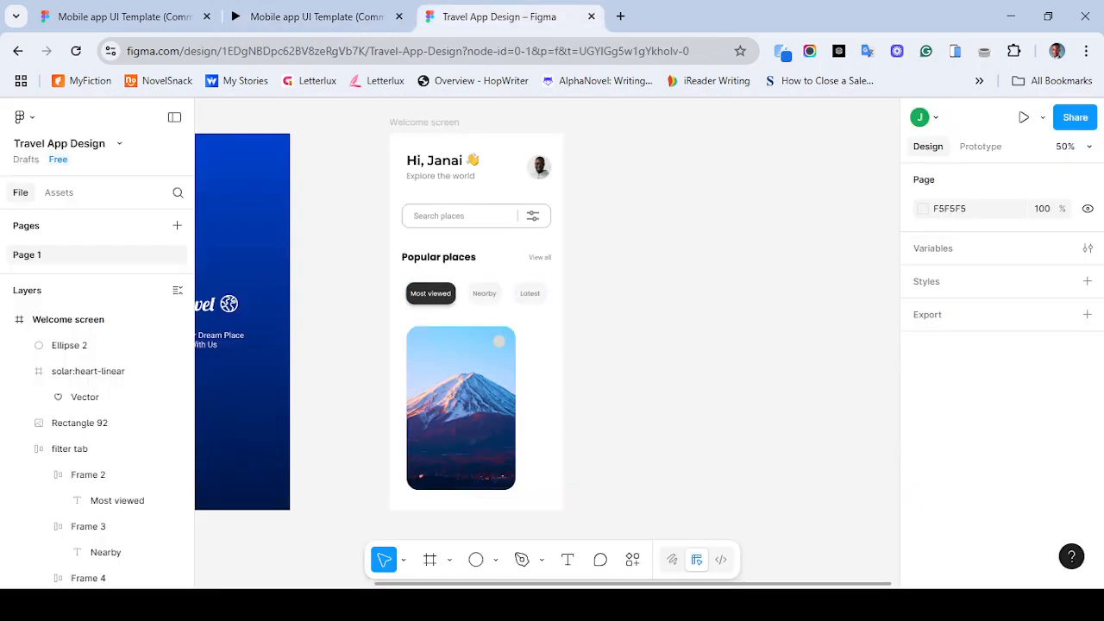
{"action": "left_click", "coordinate": [498, 342]}
{"action": "left_click", "coordinate": [1022, 421]}
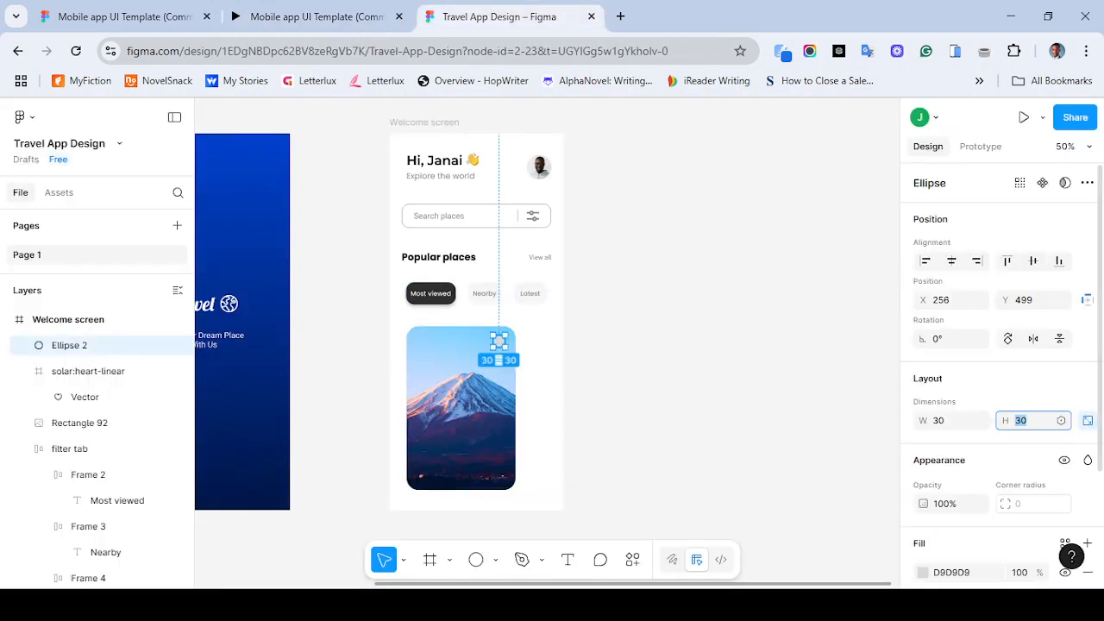
{"action": "type", "text": "50"}
{"action": "key", "text": "Return"}
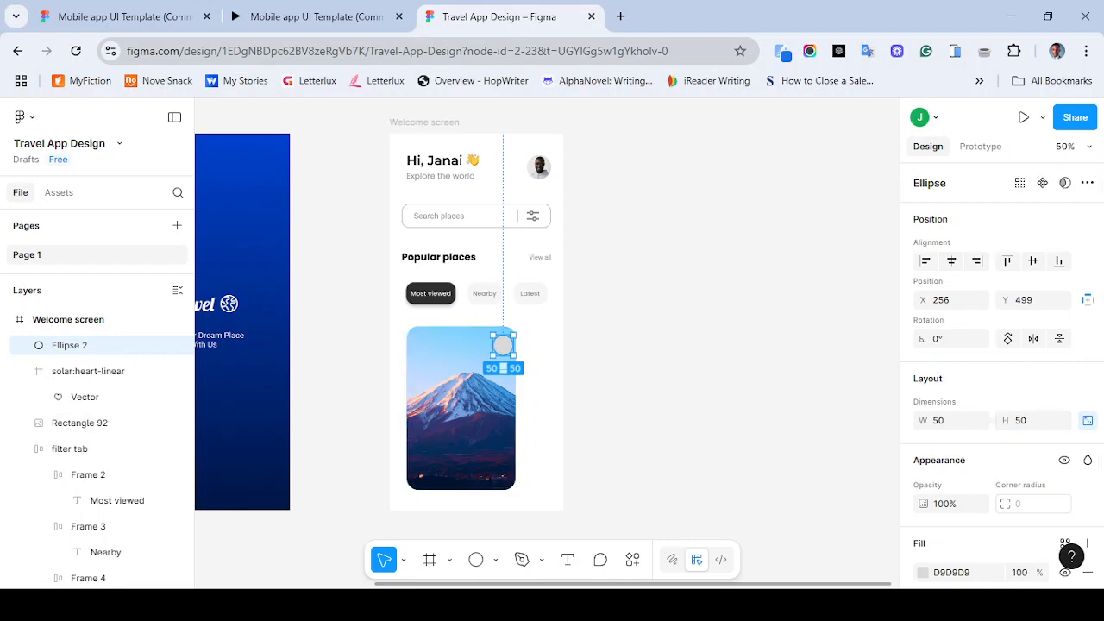
- Move the circle down onto the card image and resize the heart icon frame to 40 by 40
{"action": "left_click_drag", "start_coordinate": [503, 345], "coordinate": [472, 369]}
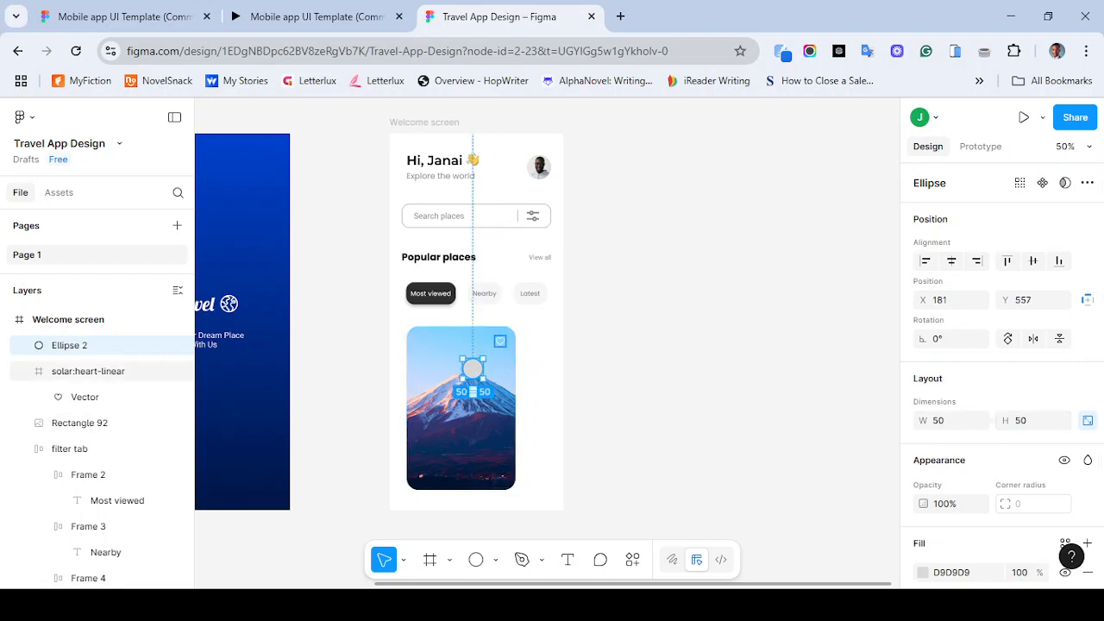
{"action": "left_click", "coordinate": [500, 340]}
{"action": "left_click", "coordinate": [940, 460]}
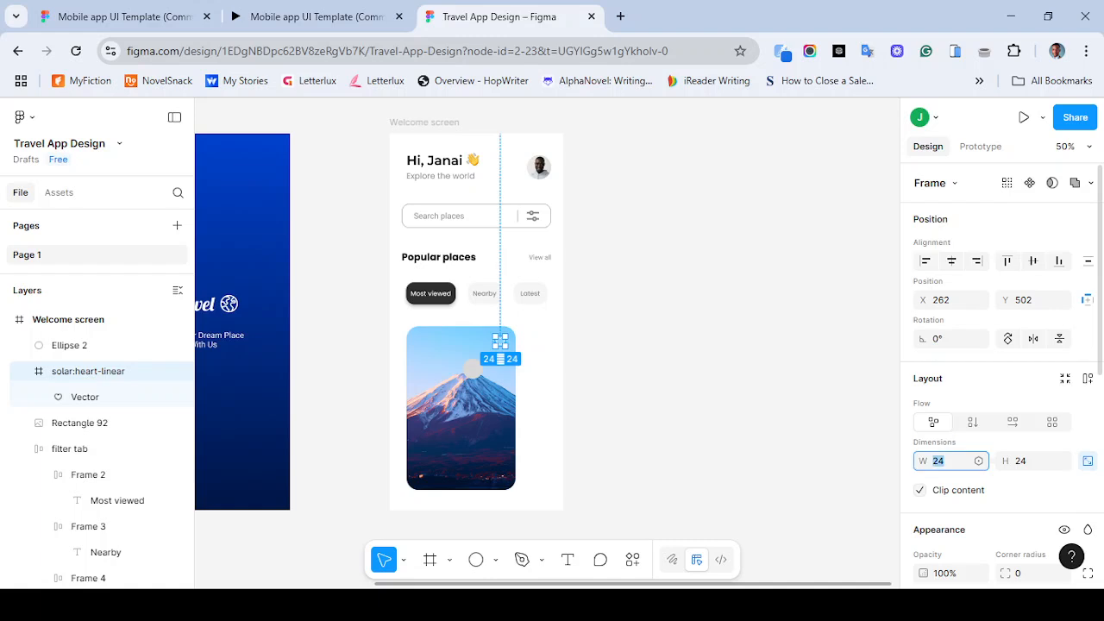
{"action": "type", "text": "40"}
{"action": "key", "text": "Return"}
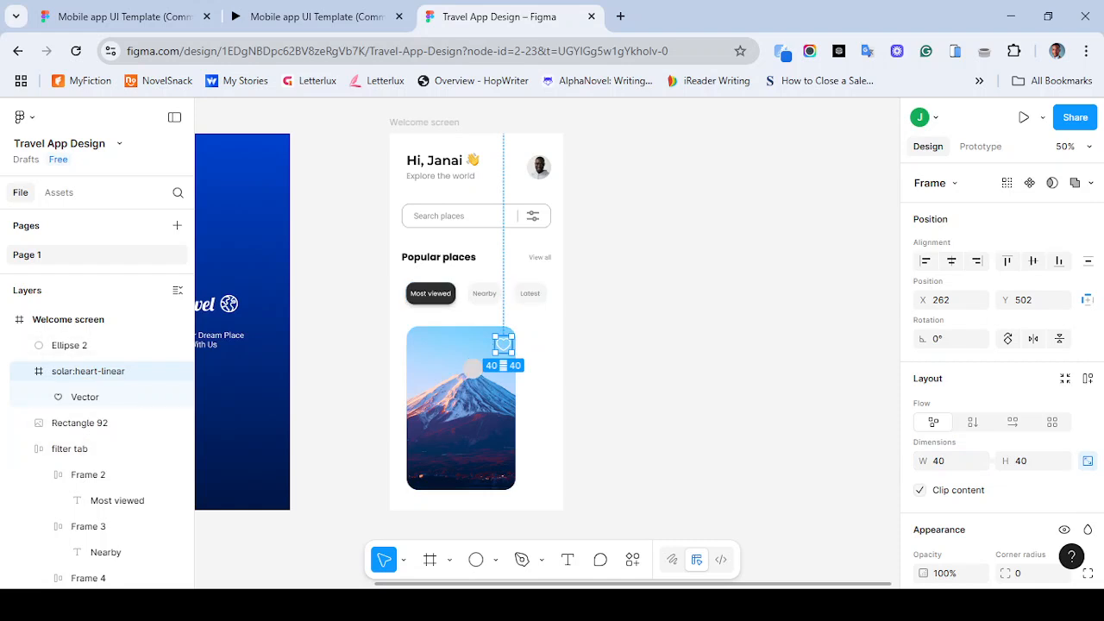
- Move the heart icon to the circle's lower left and compare the card with the reference design
{"action": "left_click_drag", "start_coordinate": [504, 345], "coordinate": [446, 387]}
{"action": "left_click", "coordinate": [473, 369]}
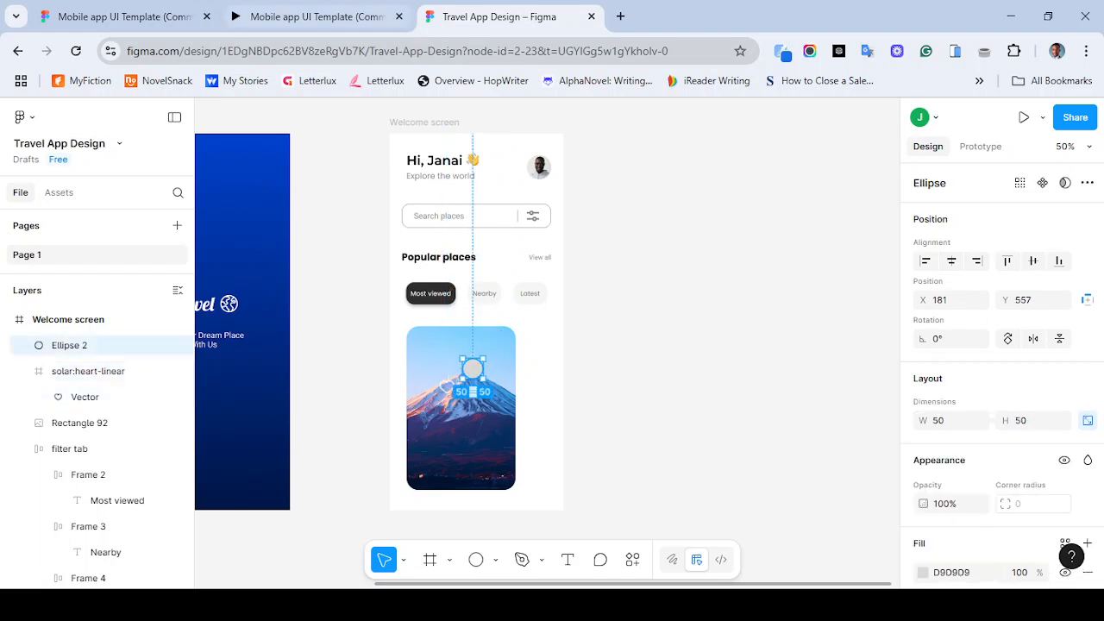
{"action": "left_click", "coordinate": [316, 17]}
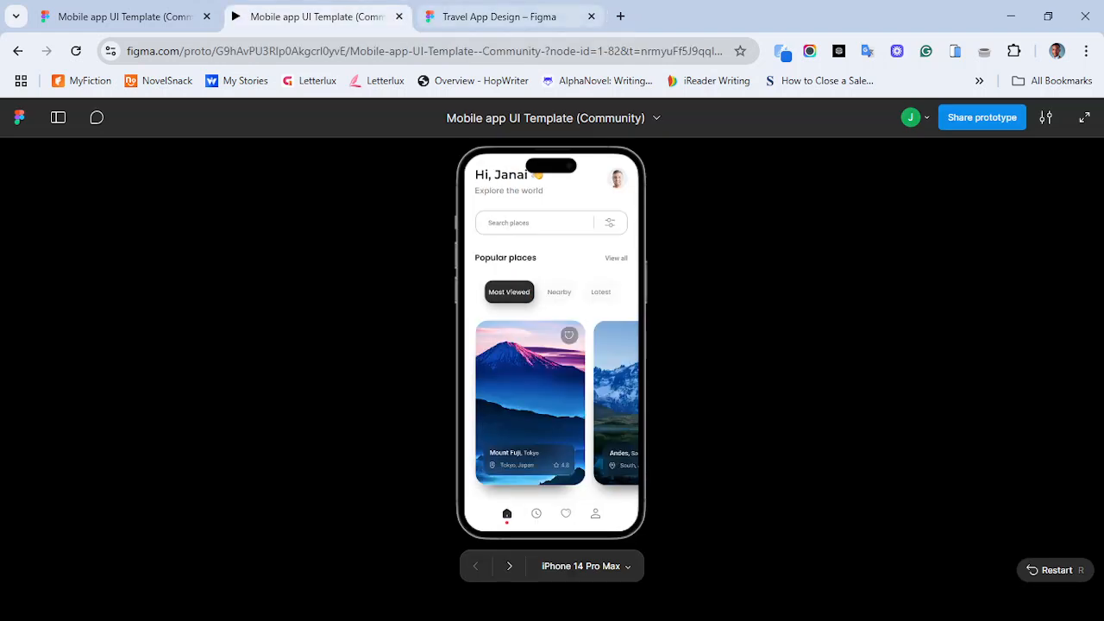
{"action": "left_click", "coordinate": [500, 16]}
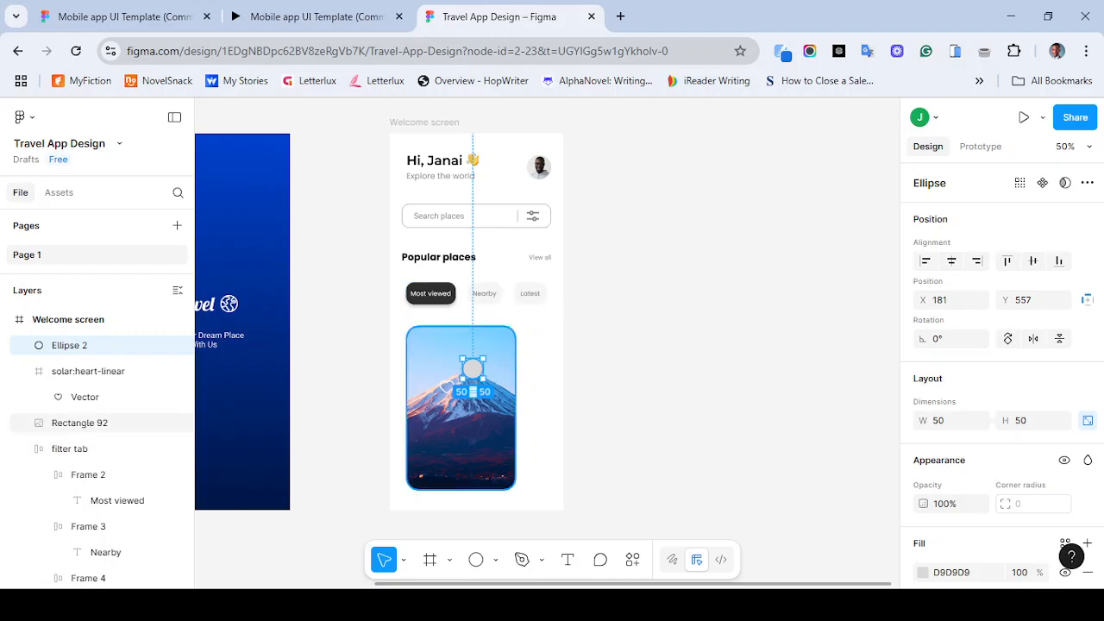
- Copy the dark swatch's fill hex and relabel that swatch's text as 1D1D1D
{"action": "scroll", "coordinate": [543, 319], "scroll_direction": "left", "scroll_amount": 5}
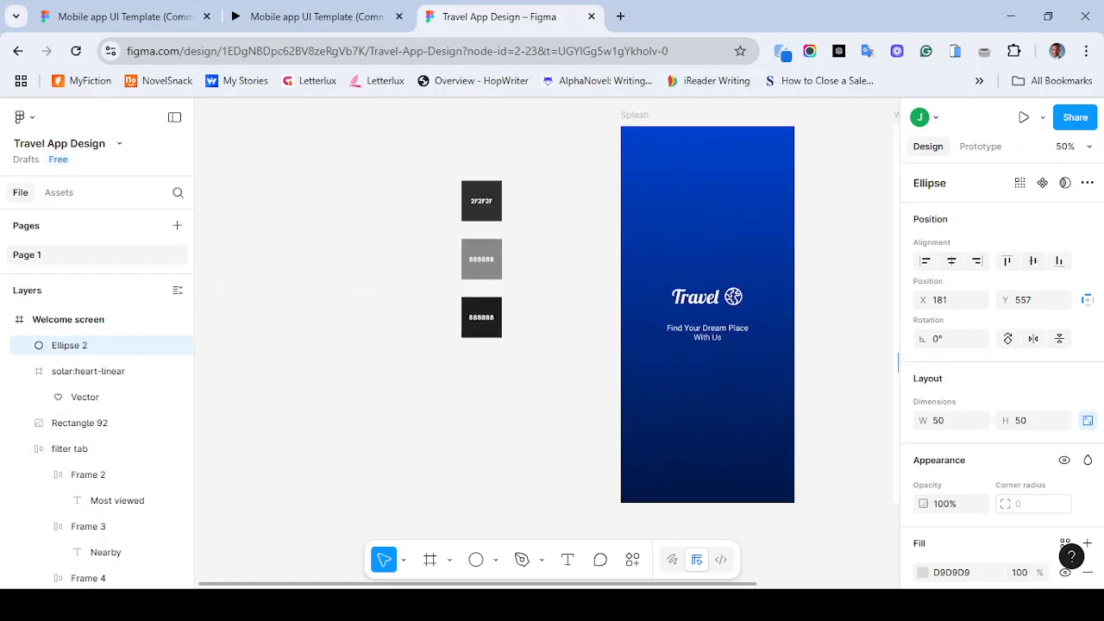
{"action": "left_click", "coordinate": [481, 318]}
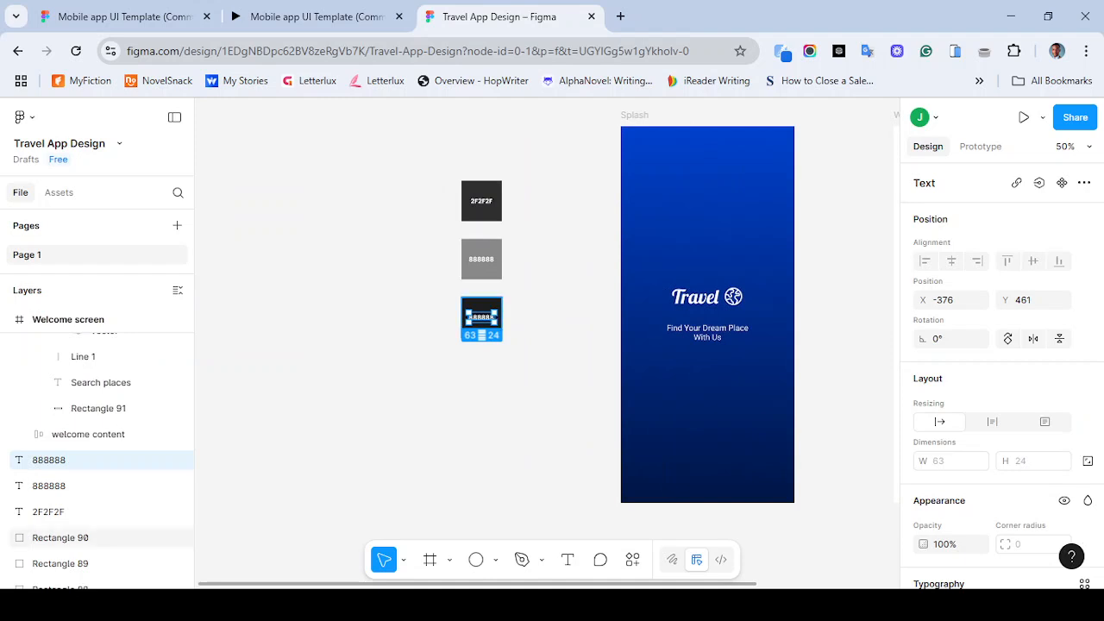
{"action": "left_click", "coordinate": [112, 538]}
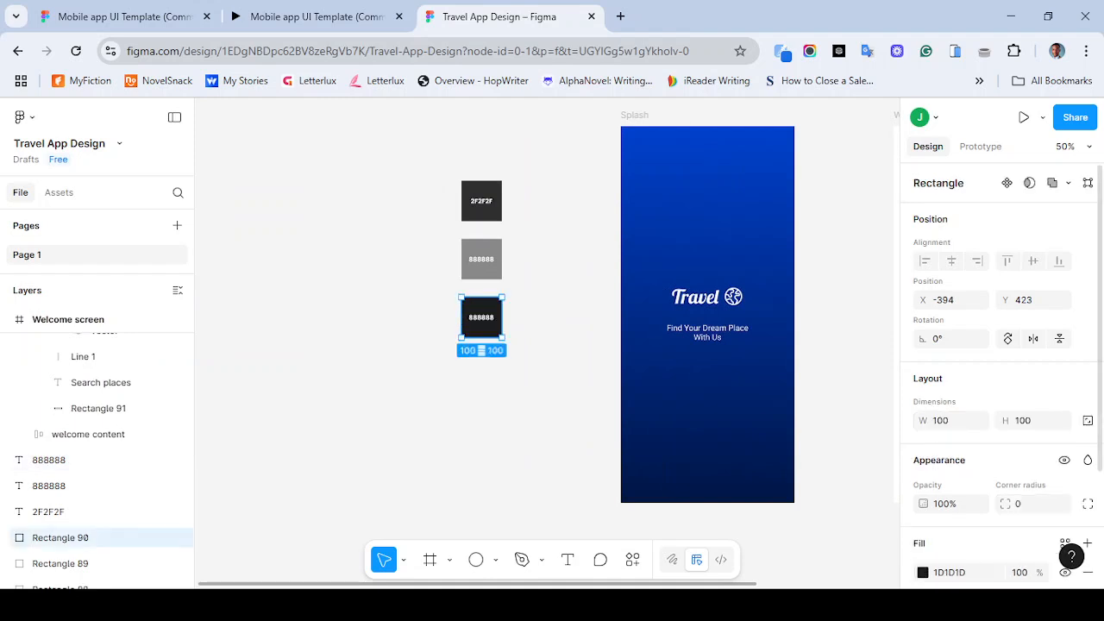
{"action": "left_click", "coordinate": [949, 573]}
{"action": "key", "text": "ctrl+c"}
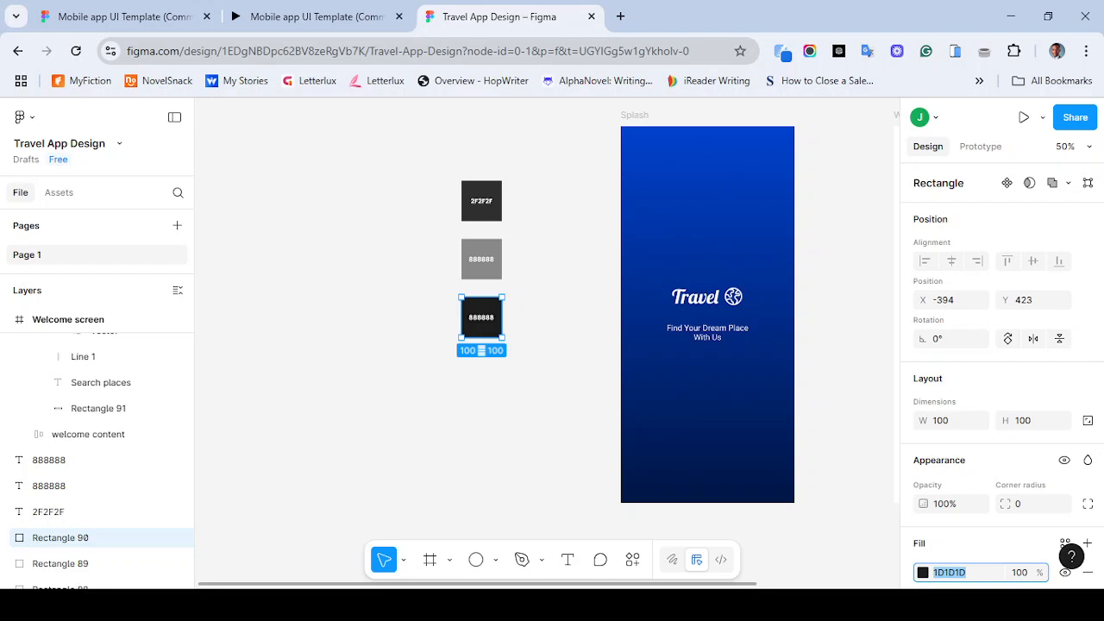
{"action": "double_click", "coordinate": [481, 317]}
{"action": "key", "text": "ctrl+v"}
{"action": "key", "text": "Escape"}
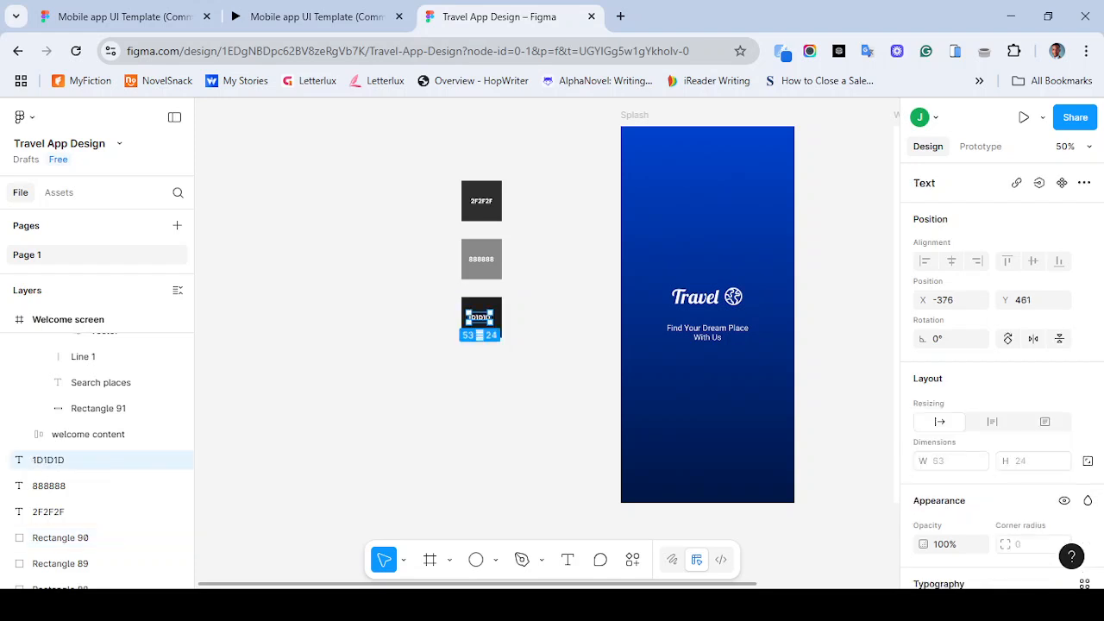
- Fill the circle on the card with the colour 1D1D1D
{"action": "scroll", "coordinate": [653, 368], "scroll_direction": "right", "scroll_amount": 5}
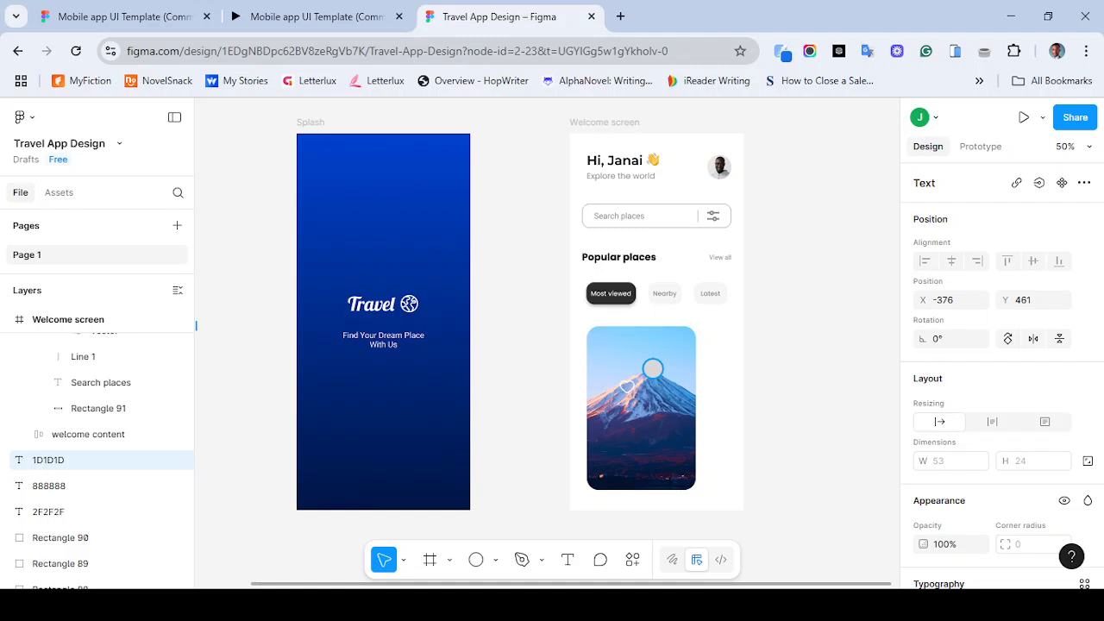
{"action": "left_click", "coordinate": [652, 368]}
{"action": "left_click", "coordinate": [948, 572]}
{"action": "key", "text": "ctrl+v"}
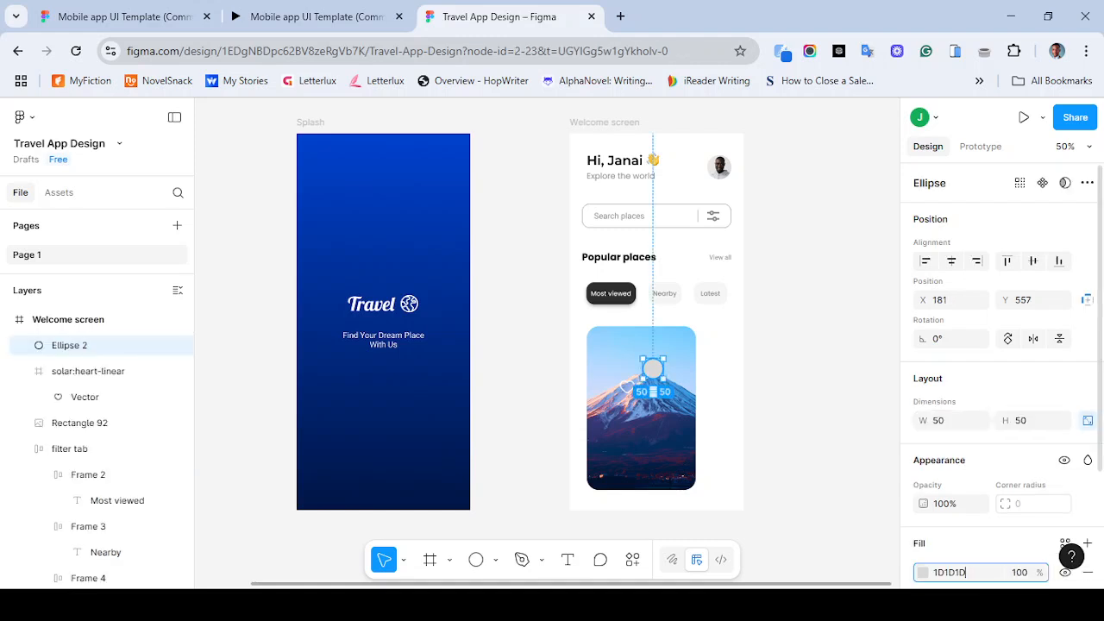
{"action": "key", "text": "Return"}
{"action": "left_click", "coordinate": [1020, 572]}
{"action": "type", "text": "40"}
{"action": "key", "text": "BackSpace"}
{"action": "key", "text": "BackSpace"}
{"action": "key", "text": "Return"}
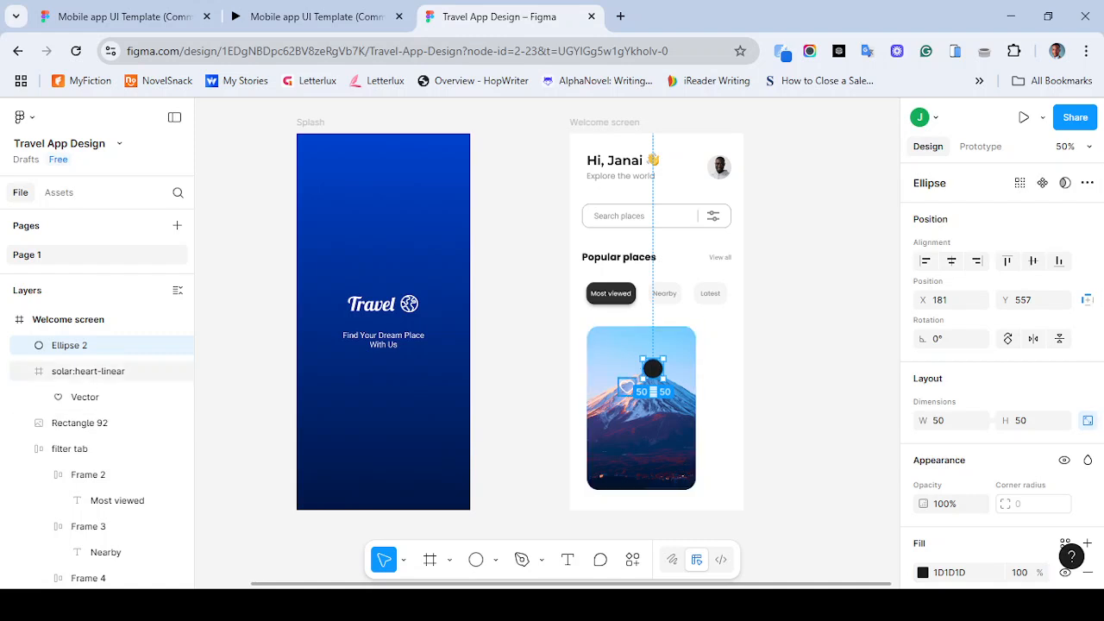
- Move the dark circle into the card's top-right corner beside the heart icon
{"action": "left_click_drag", "start_coordinate": [626, 387], "coordinate": [669, 353]}
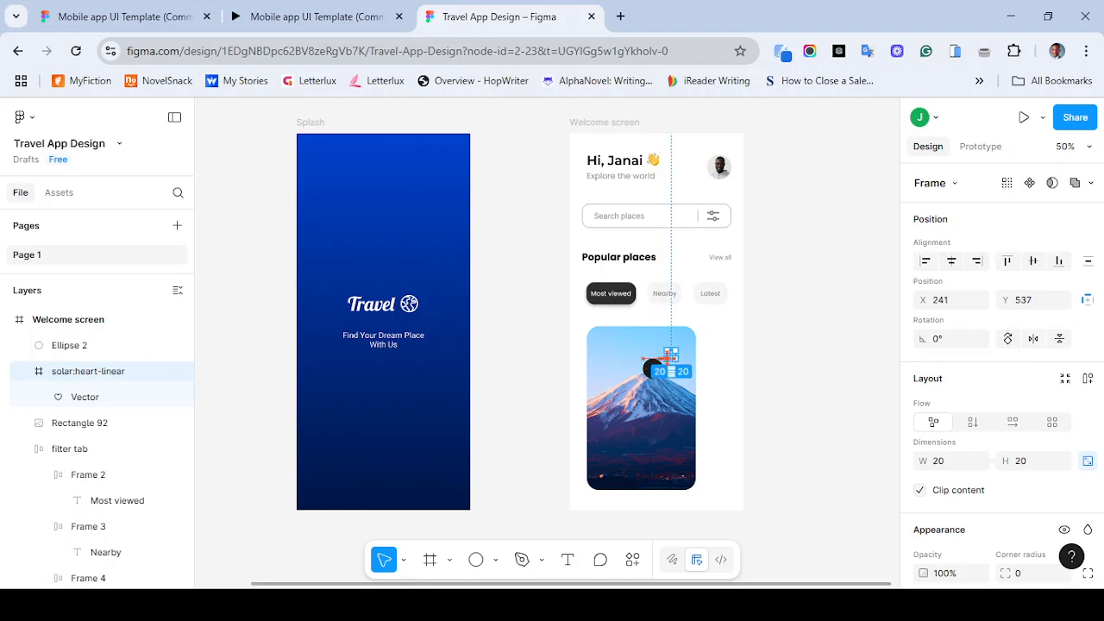
{"action": "key", "text": "ctrl+z"}
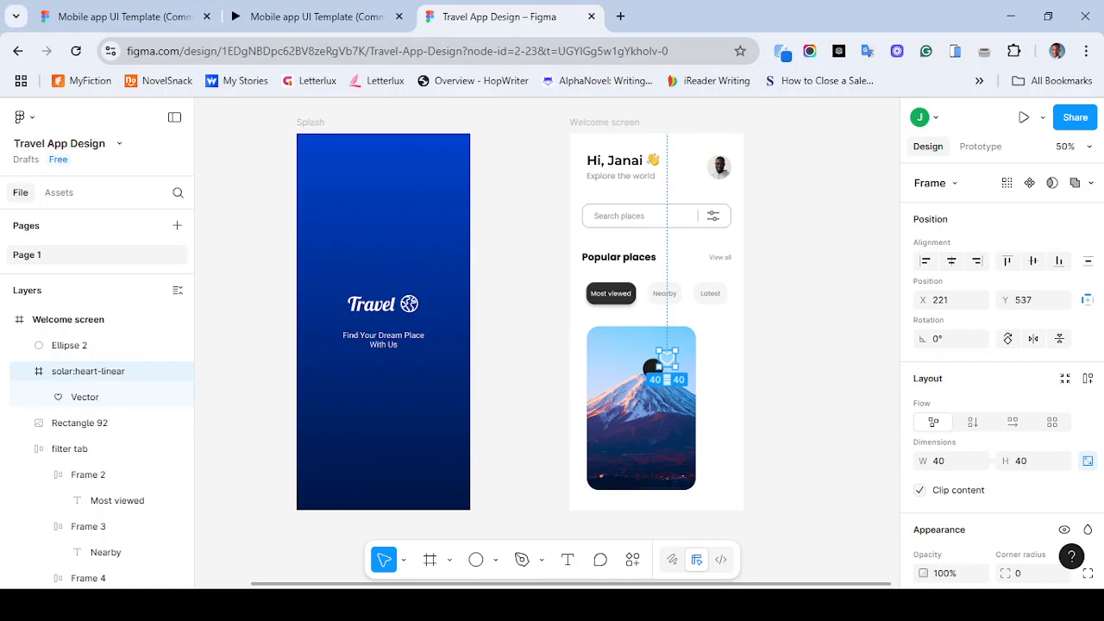
{"action": "key", "text": "ctrl+plus"}
{"action": "key", "text": "ctrl+plus"}
{"action": "scroll", "coordinate": [802, 388], "scroll_direction": "right", "scroll_amount": 1}
{"action": "scroll", "coordinate": [802, 388], "scroll_direction": "down", "scroll_amount": 1}
{"action": "scroll", "coordinate": [641, 343], "scroll_direction": "right", "scroll_amount": 2}
{"action": "scroll", "coordinate": [641, 344], "scroll_direction": "down", "scroll_amount": 1}
{"action": "left_click_drag", "start_coordinate": [707, 315], "coordinate": [810, 237]}
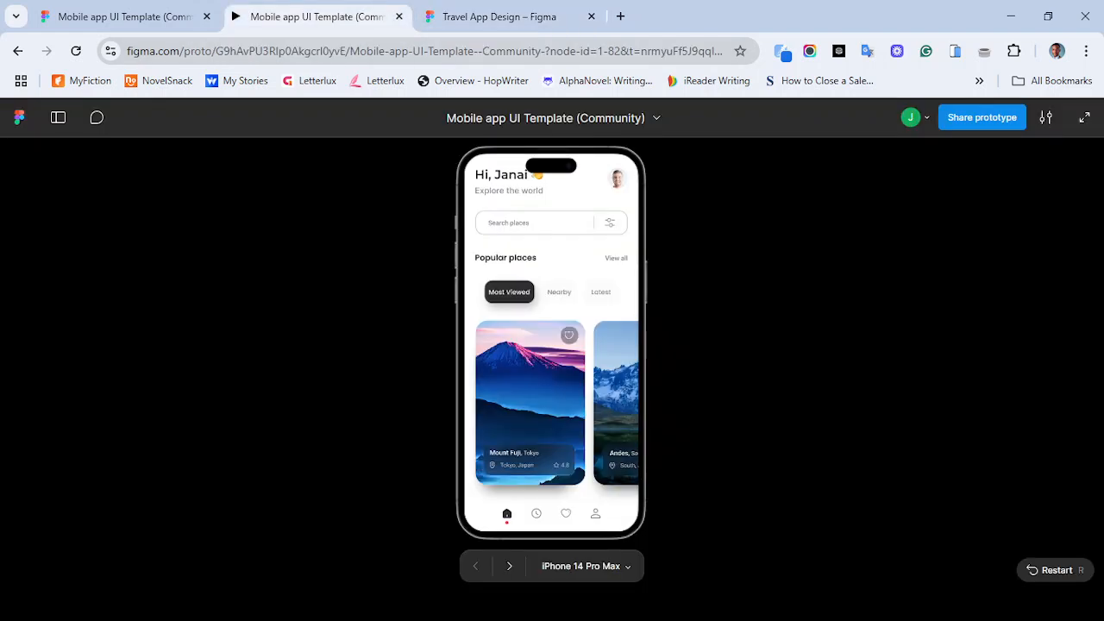
- Draw a rectangle about 220 by 88 over the card's lower part and fill it with 1D1D1D
{"action": "left_click", "coordinate": [310, 17]}
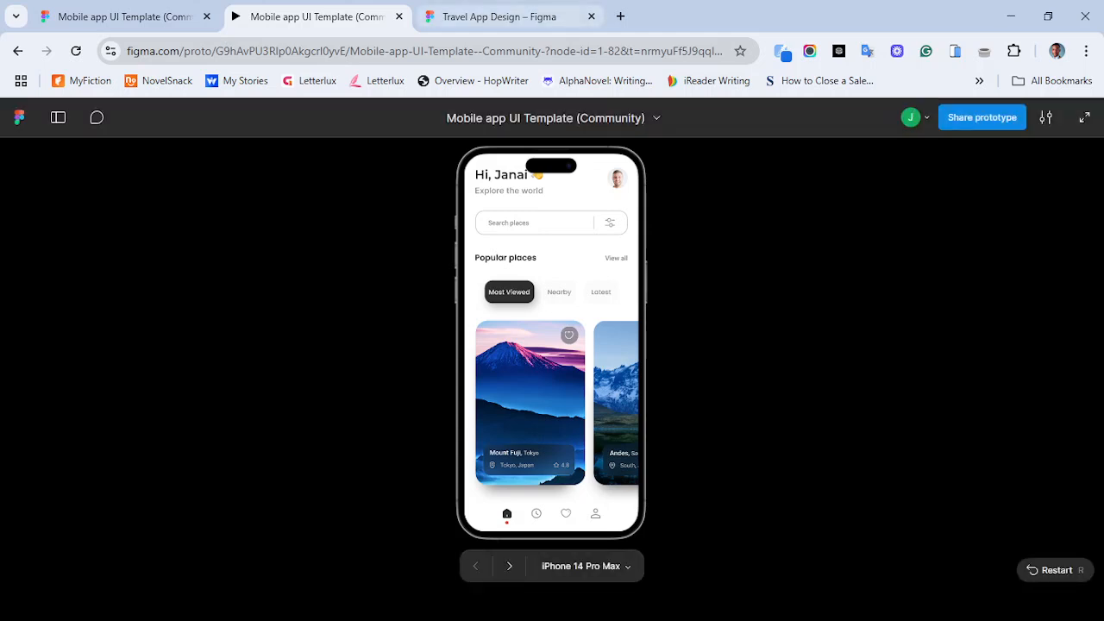
{"action": "left_click", "coordinate": [500, 16]}
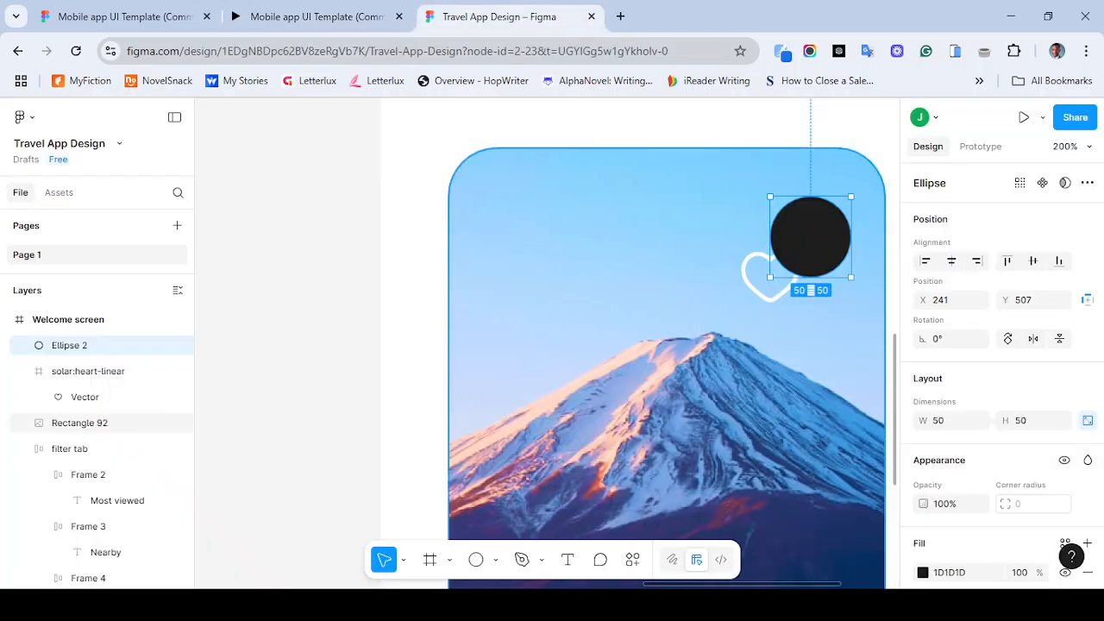
{"action": "scroll", "coordinate": [664, 345], "scroll_direction": "down", "scroll_amount": 5}
{"action": "scroll", "coordinate": [639, 345], "scroll_direction": "down", "scroll_amount": 2}
{"action": "scroll", "coordinate": [638, 345], "scroll_direction": "right", "scroll_amount": 1}
{"action": "key", "text": "r"}
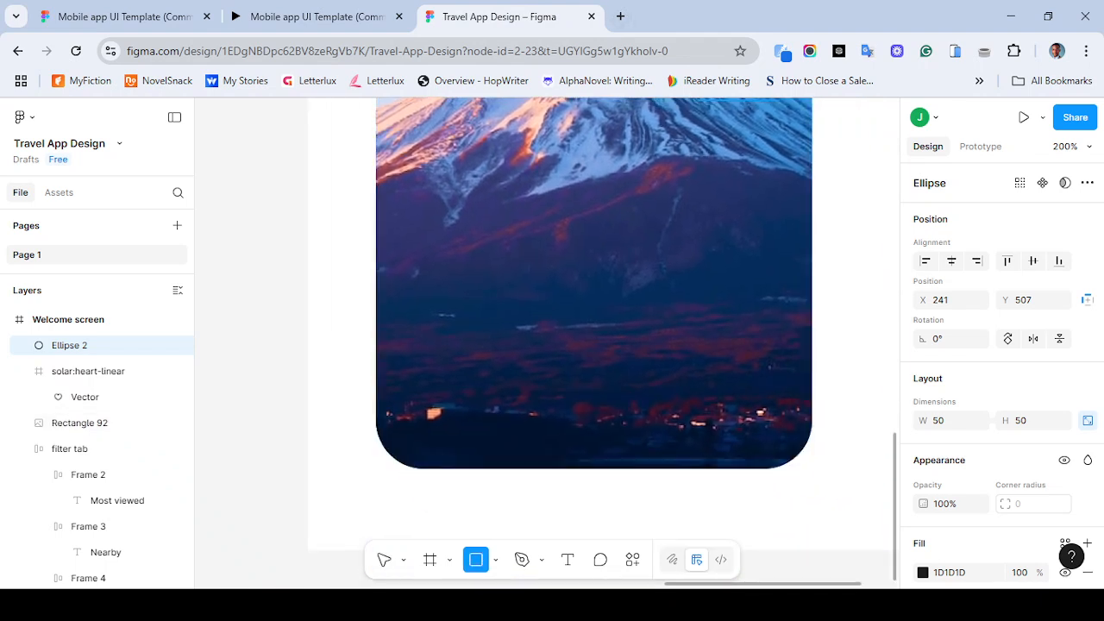
{"action": "left_click_drag", "start_coordinate": [417, 262], "coordinate": [772, 404]}
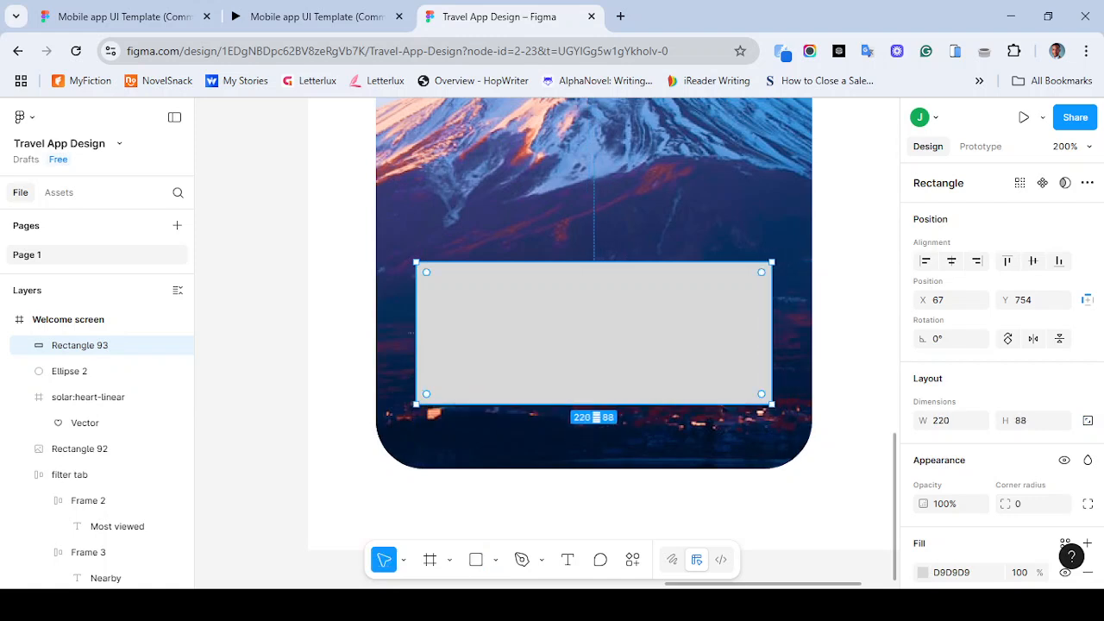
{"action": "scroll", "coordinate": [1001, 371], "scroll_direction": "down", "scroll_amount": 2}
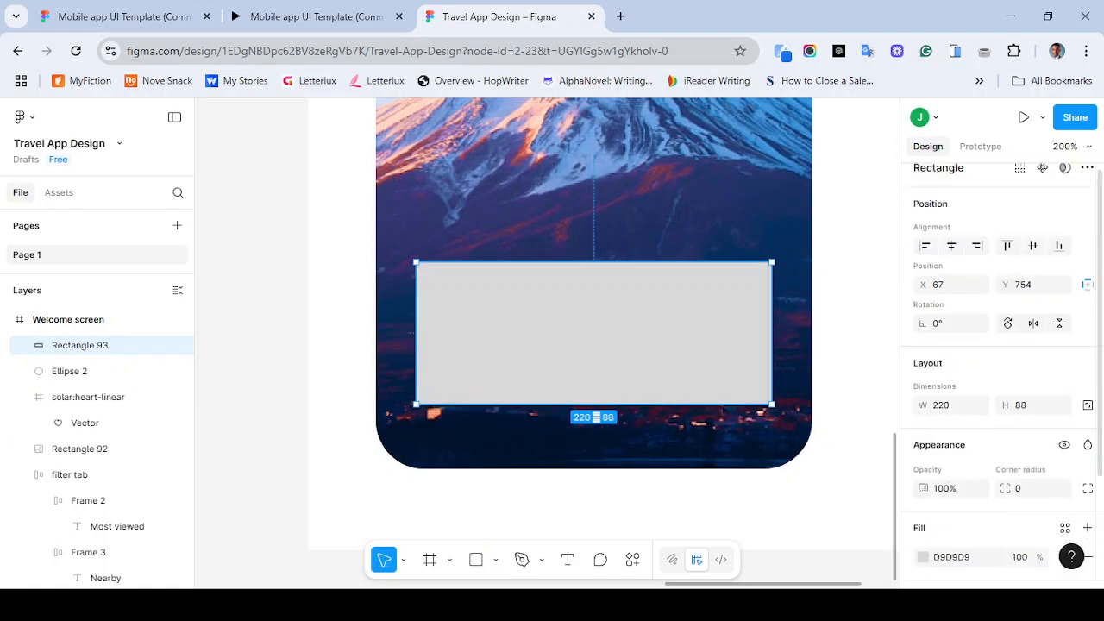
{"action": "left_click", "coordinate": [950, 529]}
{"action": "key", "text": "ctrl+v"}
{"action": "key", "text": "Return"}
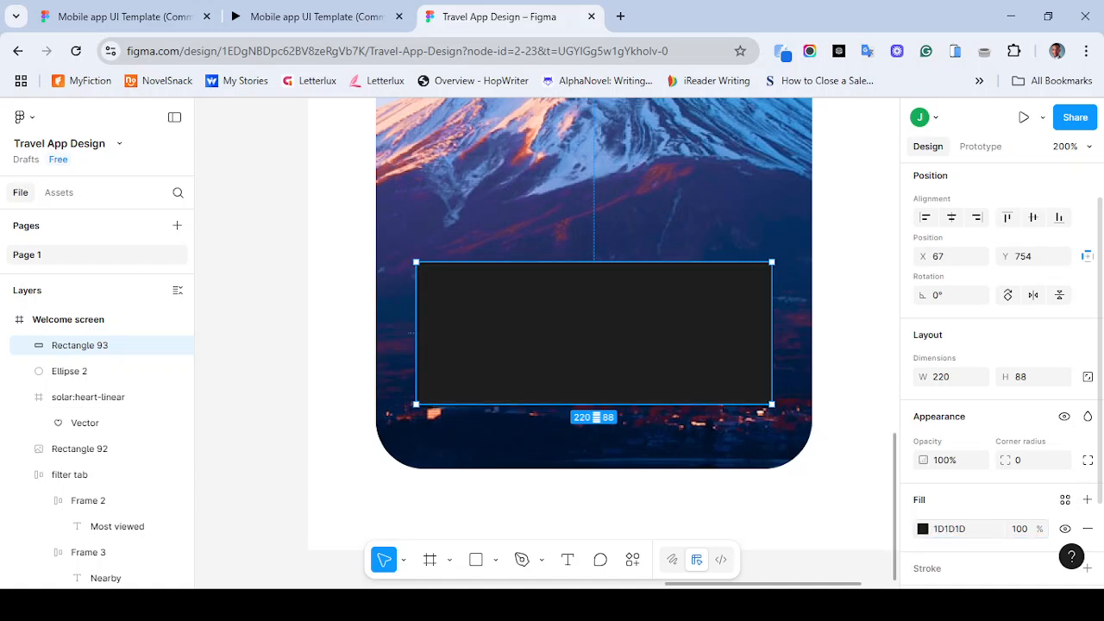
- Add the text Mount Fuji inside the dark rectangle on the card
{"action": "left_click", "coordinate": [315, 16]}
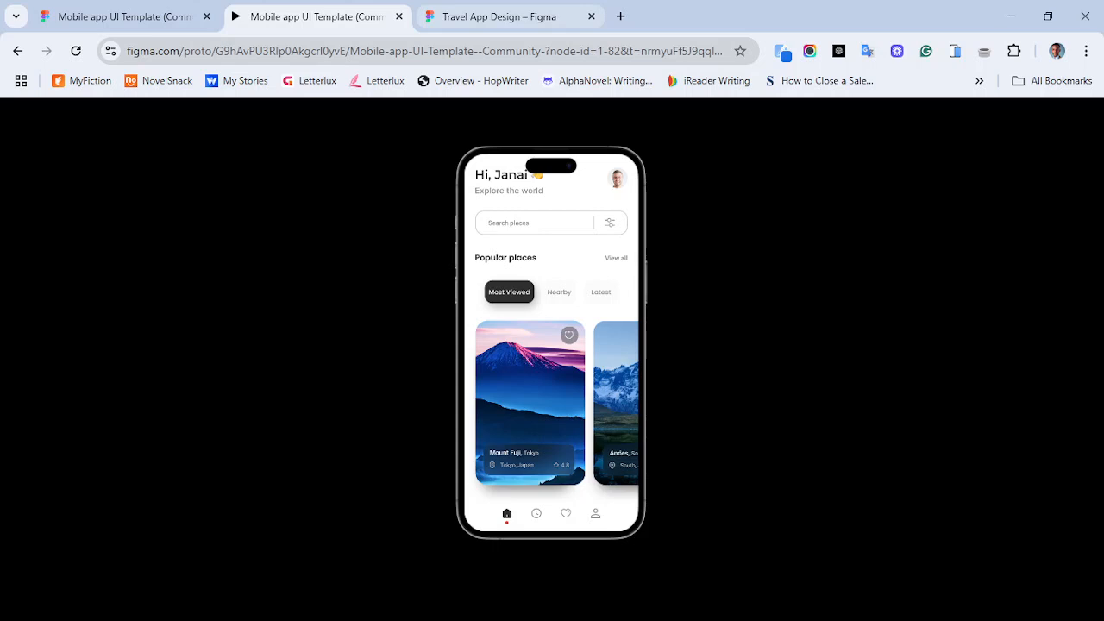
{"action": "left_click", "coordinate": [499, 16]}
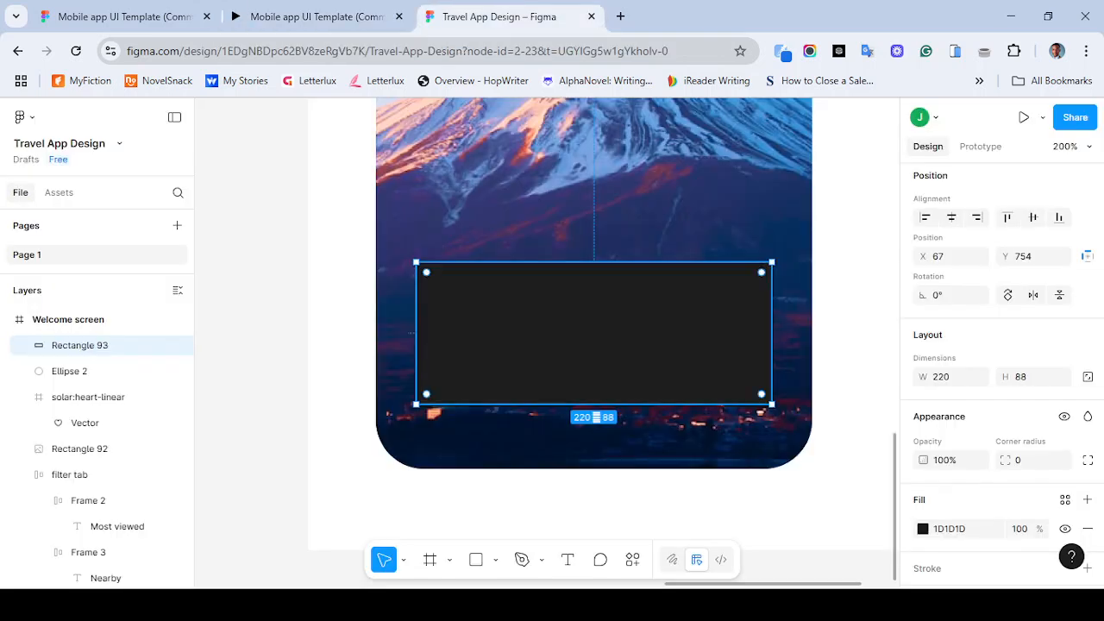
{"action": "key", "text": "t"}
{"action": "left_click", "coordinate": [474, 312]}
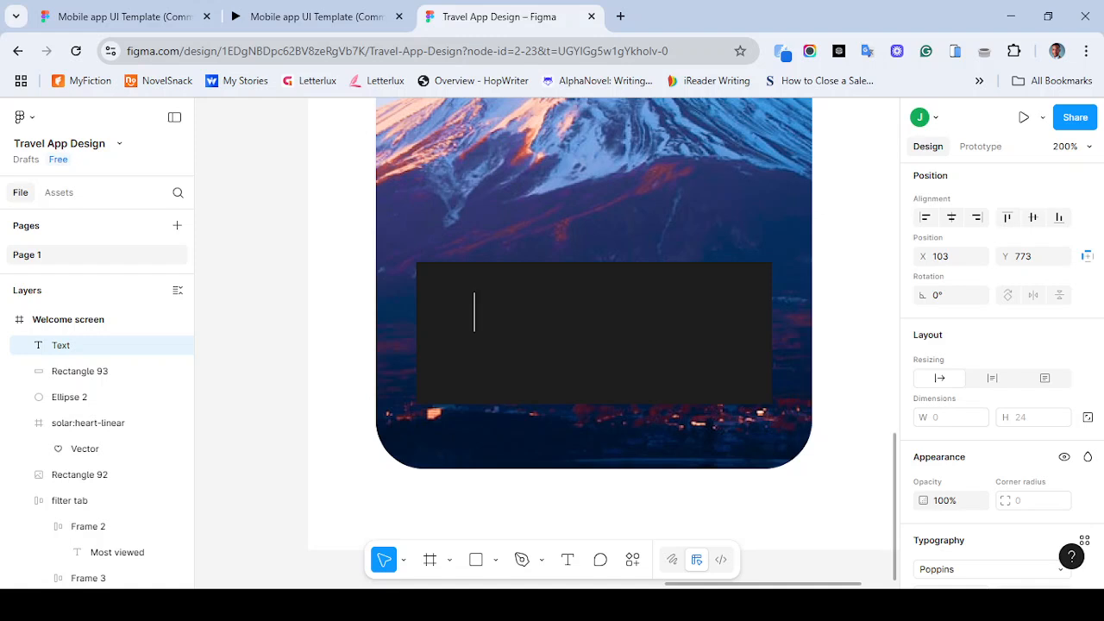
{"action": "type", "text": "Mount Fuji"}
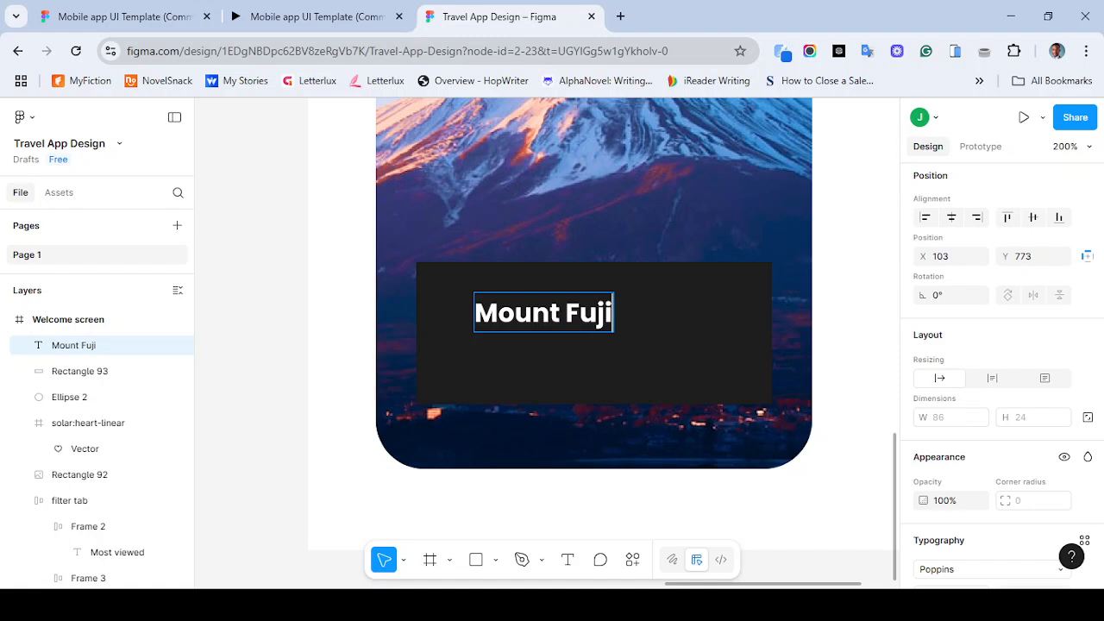
{"action": "key", "text": "Escape"}
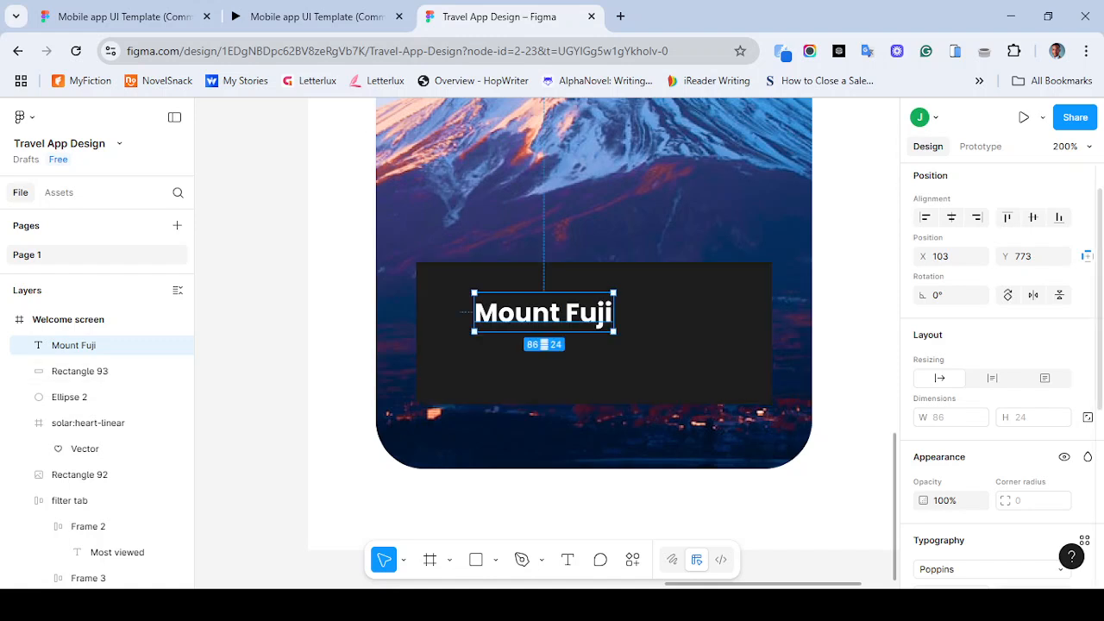
{"action": "scroll", "coordinate": [1000, 377], "scroll_direction": "down", "scroll_amount": 3}
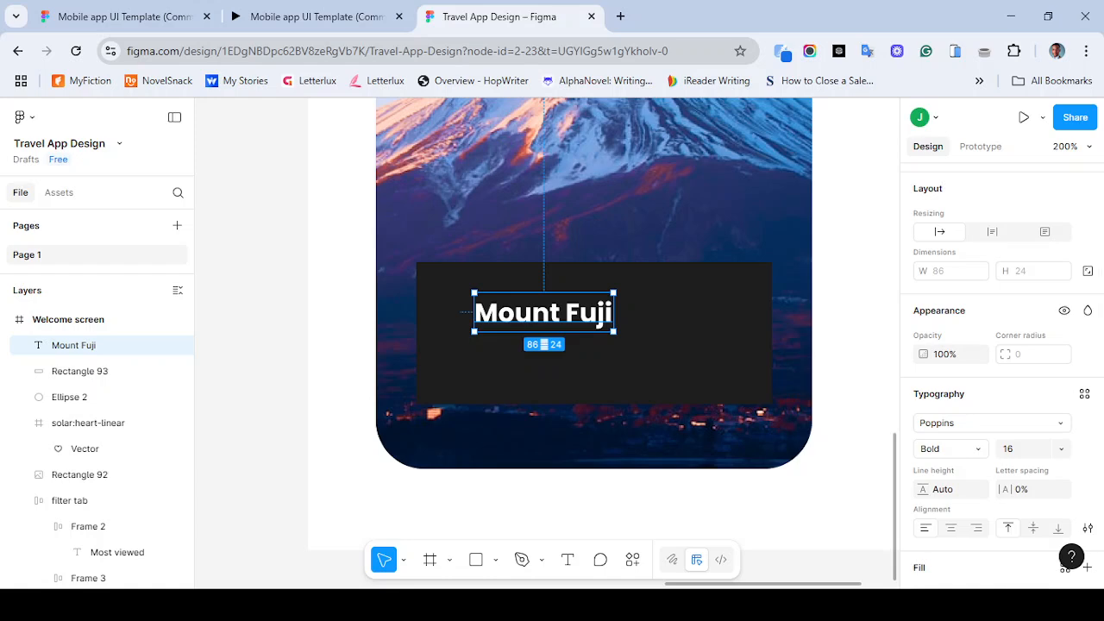
{"action": "key", "text": "ctrl+minus"}
{"action": "key", "text": "ctrl+minus"}
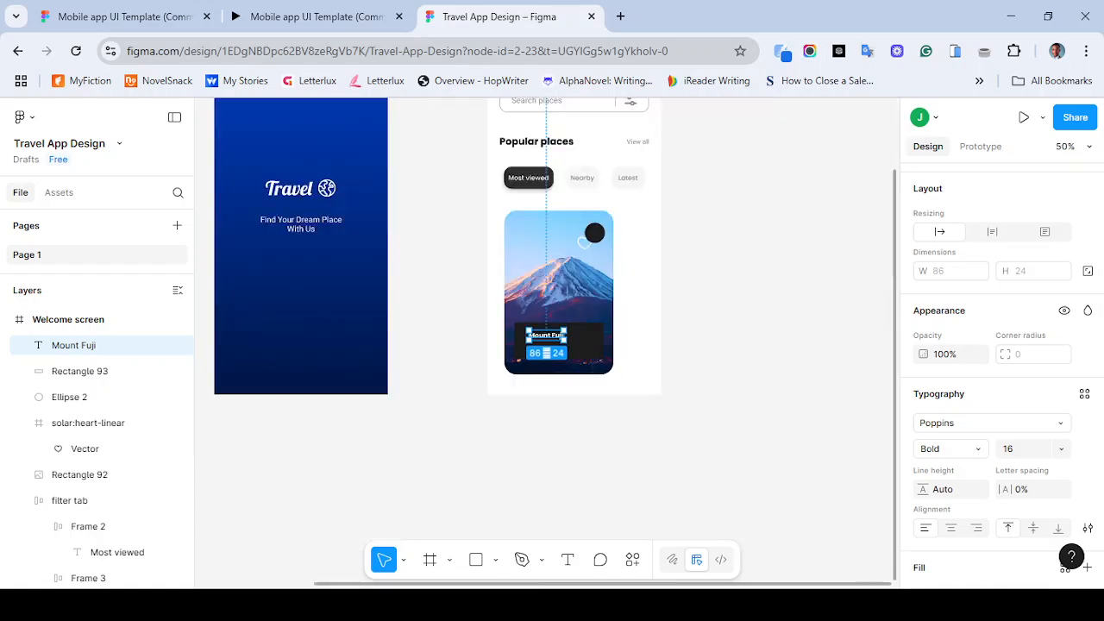
{"action": "left_click", "coordinate": [1061, 448]}
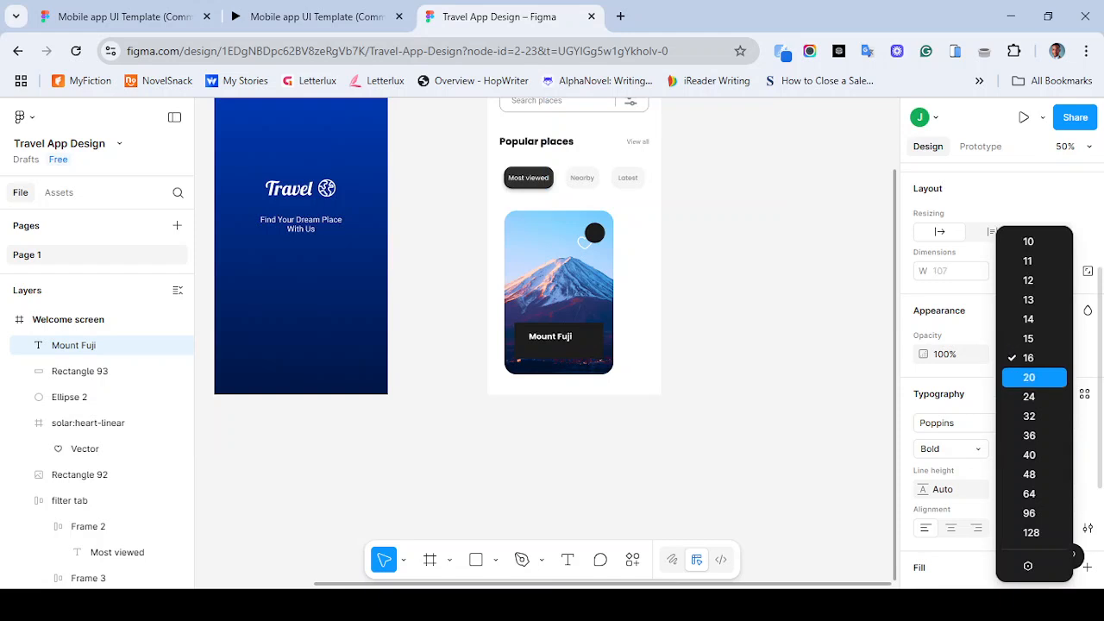
{"action": "key", "text": "Escape"}
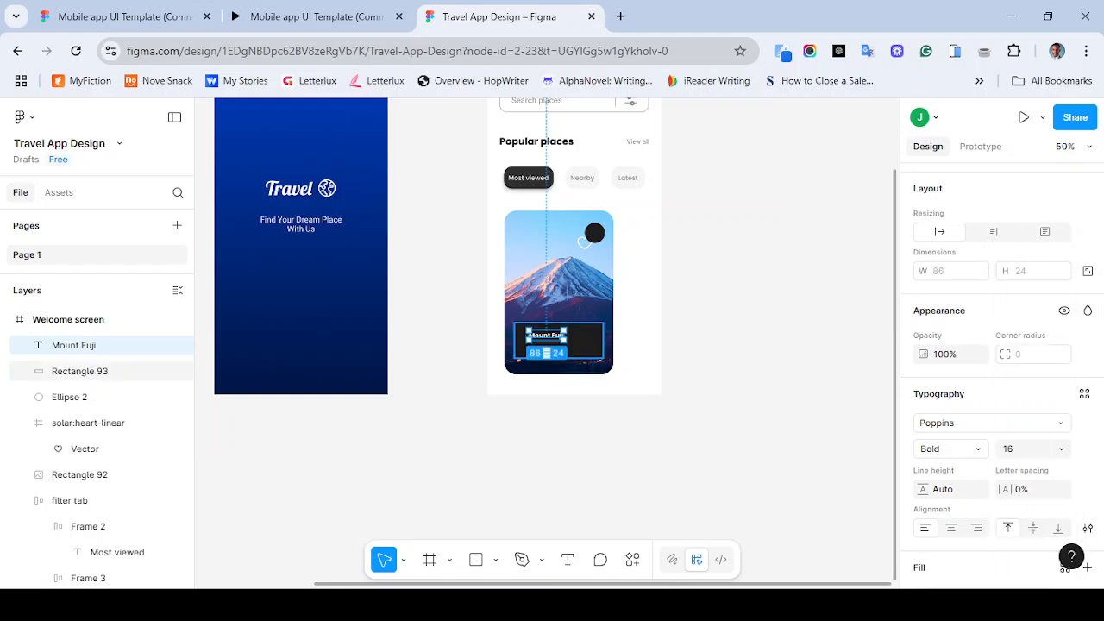
- Extend the card label text to read Mount Fuji, Tokyo
{"action": "left_click", "coordinate": [587, 343]}
{"action": "left_click", "coordinate": [546, 335]}
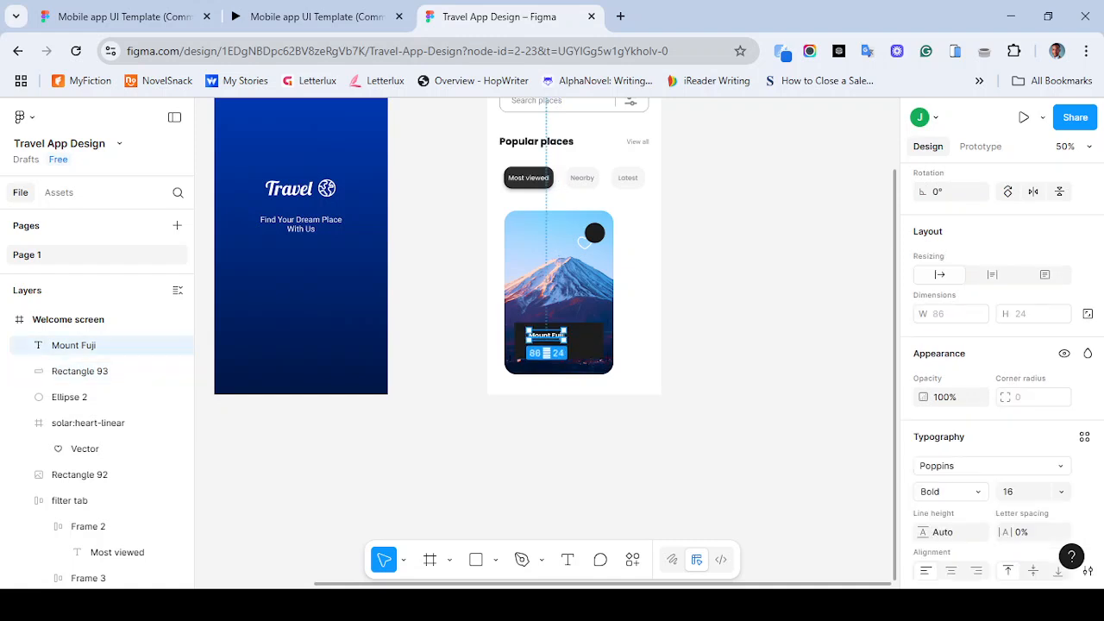
{"action": "key", "text": "Return"}
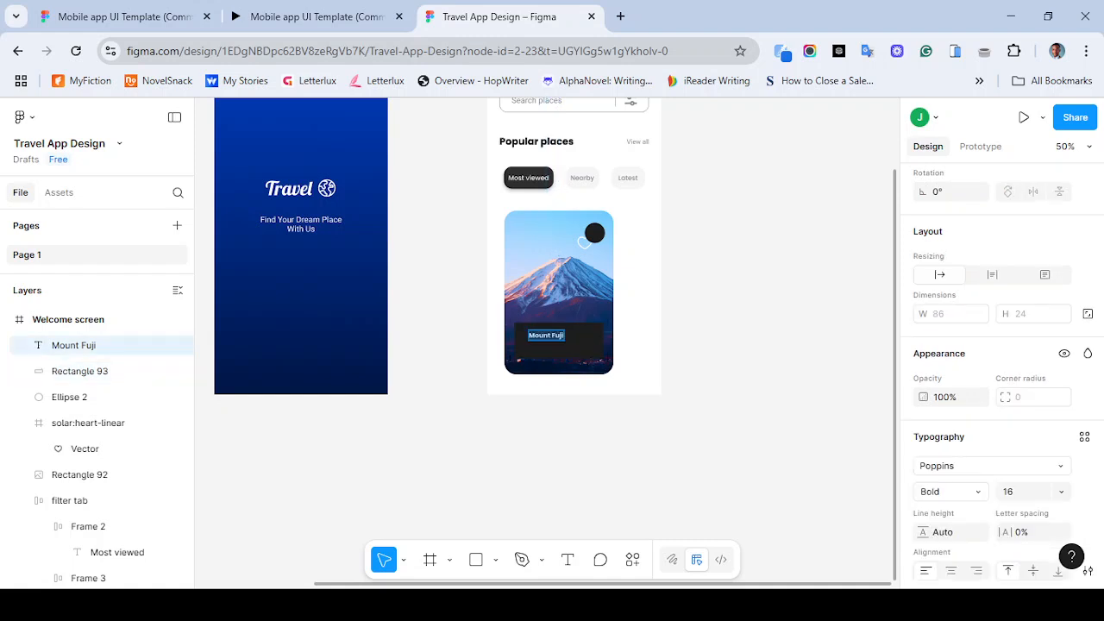
{"action": "key", "text": "Right"}
{"action": "type", "text": ", Tokyo"}
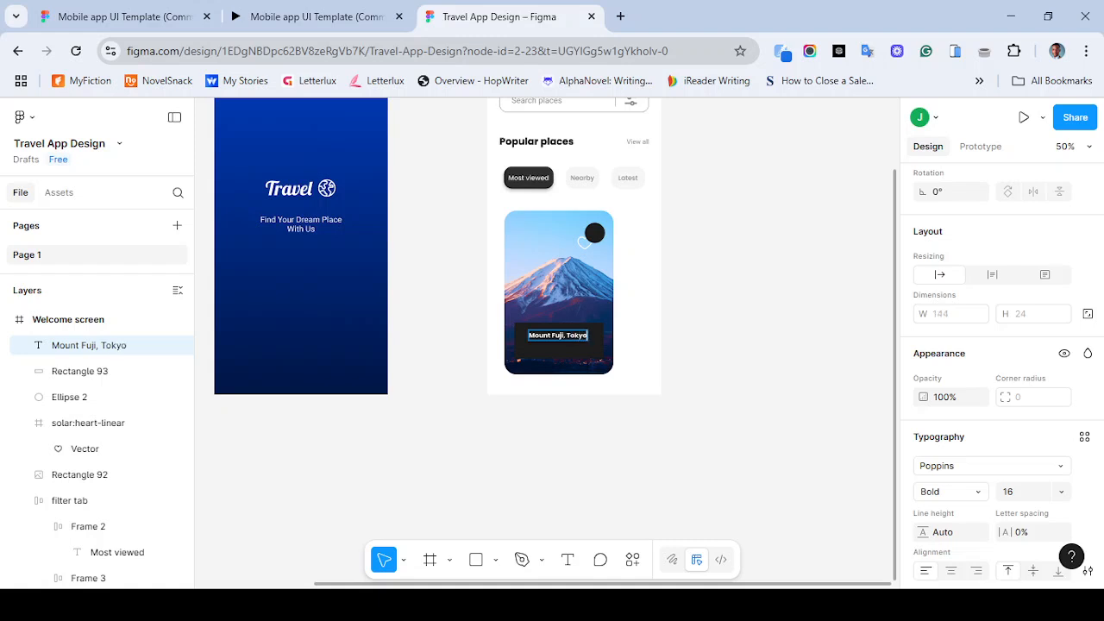
- Set the word Tokyo in the label to Light weight
{"action": "key", "text": "ctrl+shift+Left"}
{"action": "left_click", "coordinate": [979, 492]}
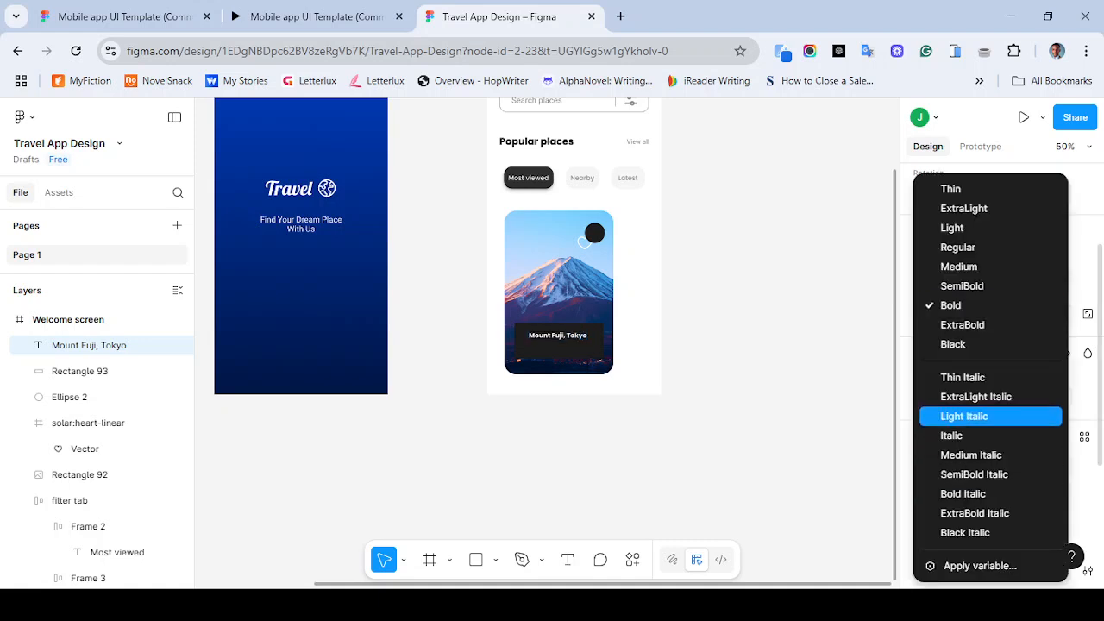
{"action": "key", "text": "Up"}
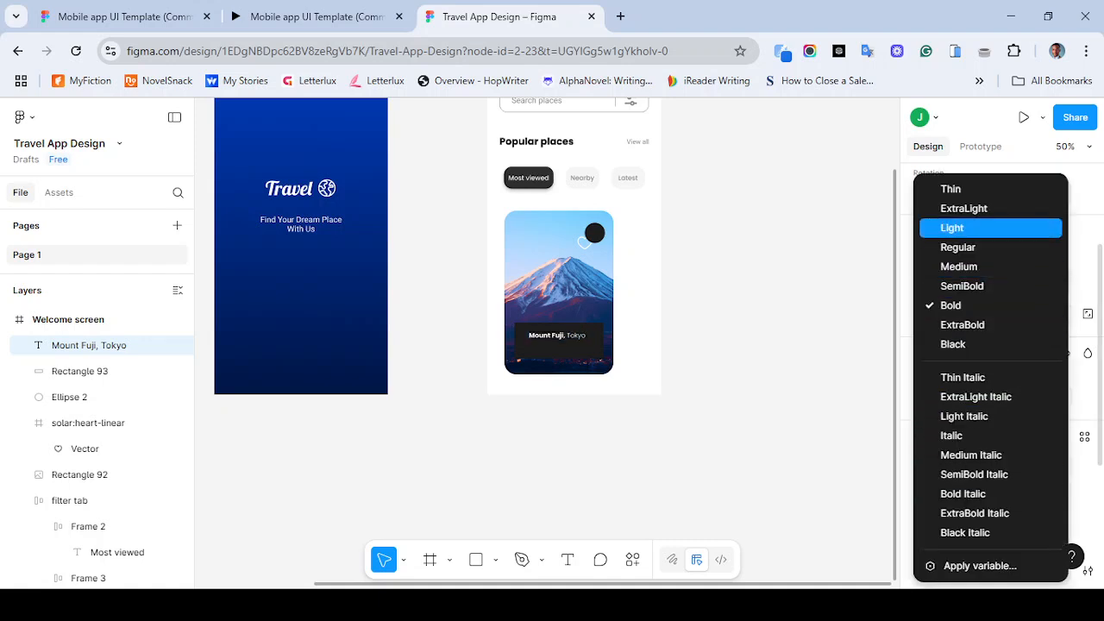
{"action": "key", "text": "Return"}
{"action": "key", "text": "Escape"}
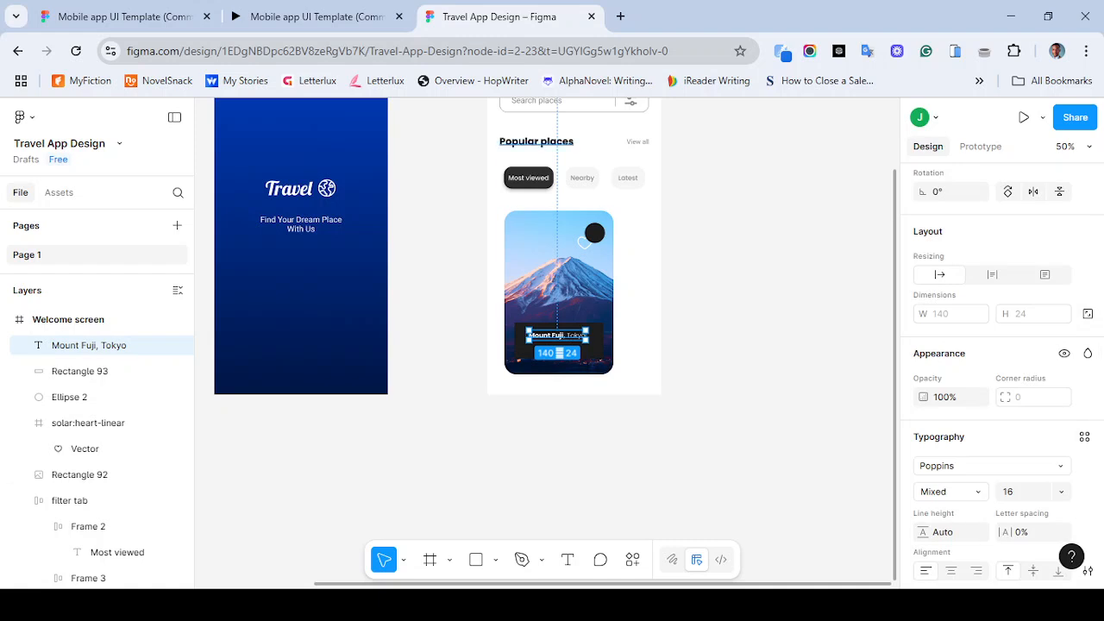
- Compare the card with the reference prototype and inspect the label up close
{"action": "left_click", "coordinate": [310, 16]}
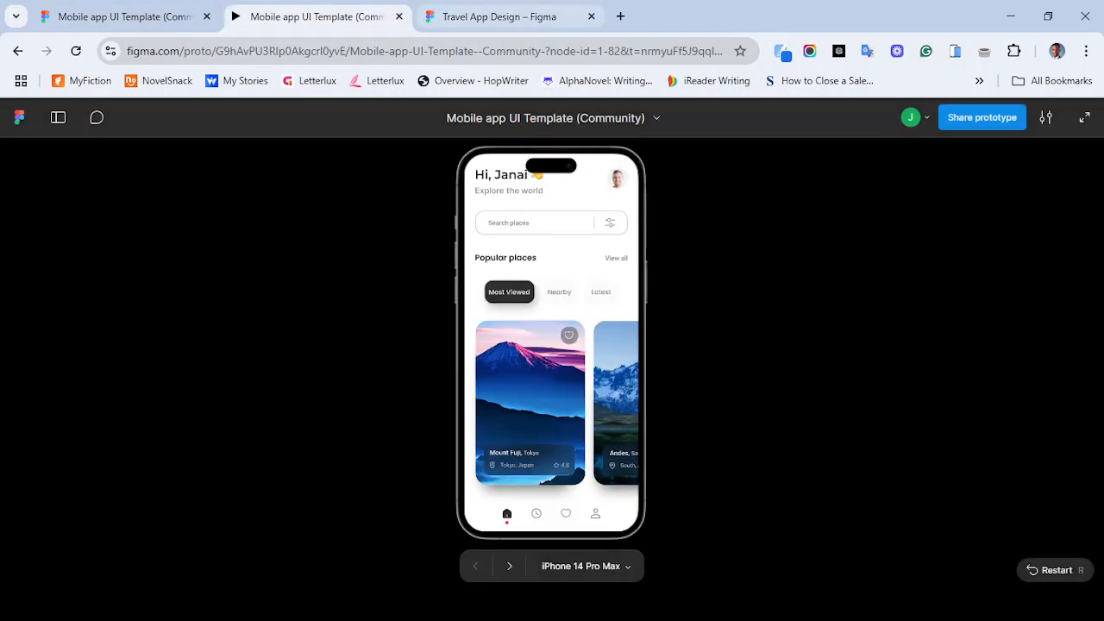
{"action": "left_click", "coordinate": [499, 17]}
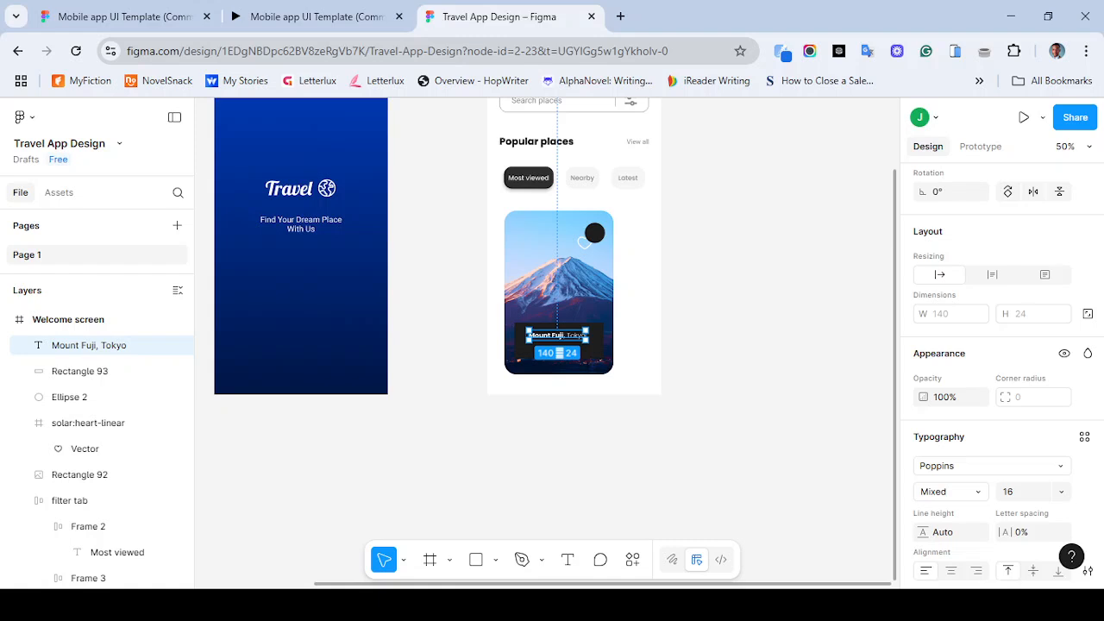
{"action": "left_click", "coordinate": [749, 326]}
{"action": "scroll", "coordinate": [748, 326], "scroll_direction": "right", "scroll_amount": 2}
{"action": "scroll", "coordinate": [748, 326], "scroll_direction": "up", "scroll_amount": 1}
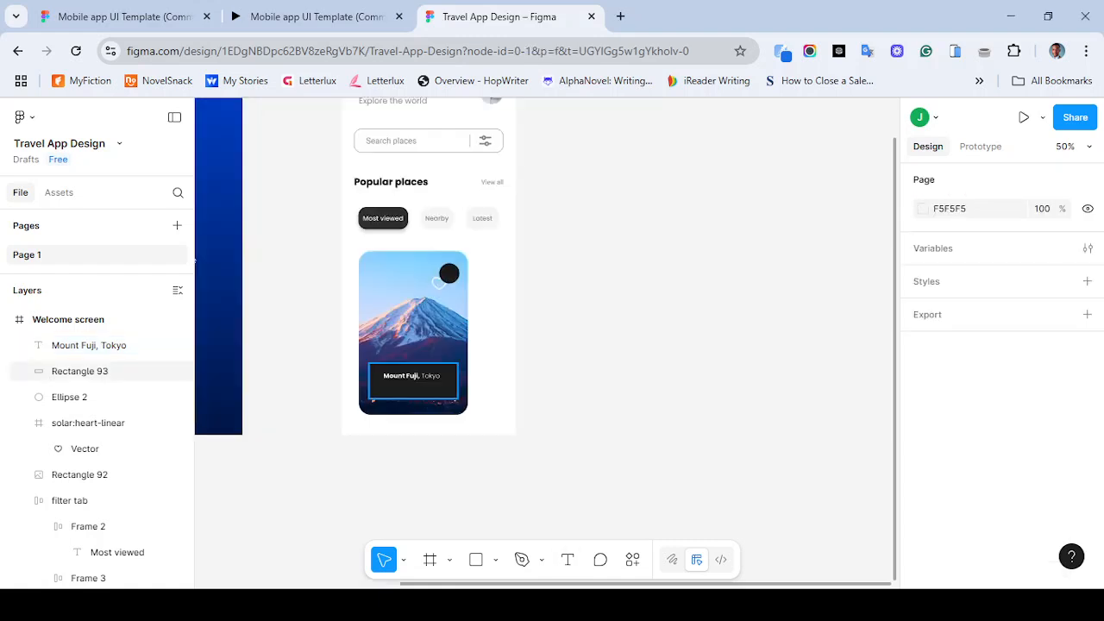
{"action": "key", "text": "ctrl+plus"}
{"action": "key", "text": "ctrl+plus"}
{"action": "scroll", "coordinate": [547, 343], "scroll_direction": "left", "scroll_amount": 6}
{"action": "scroll", "coordinate": [547, 343], "scroll_direction": "down", "scroll_amount": 1}
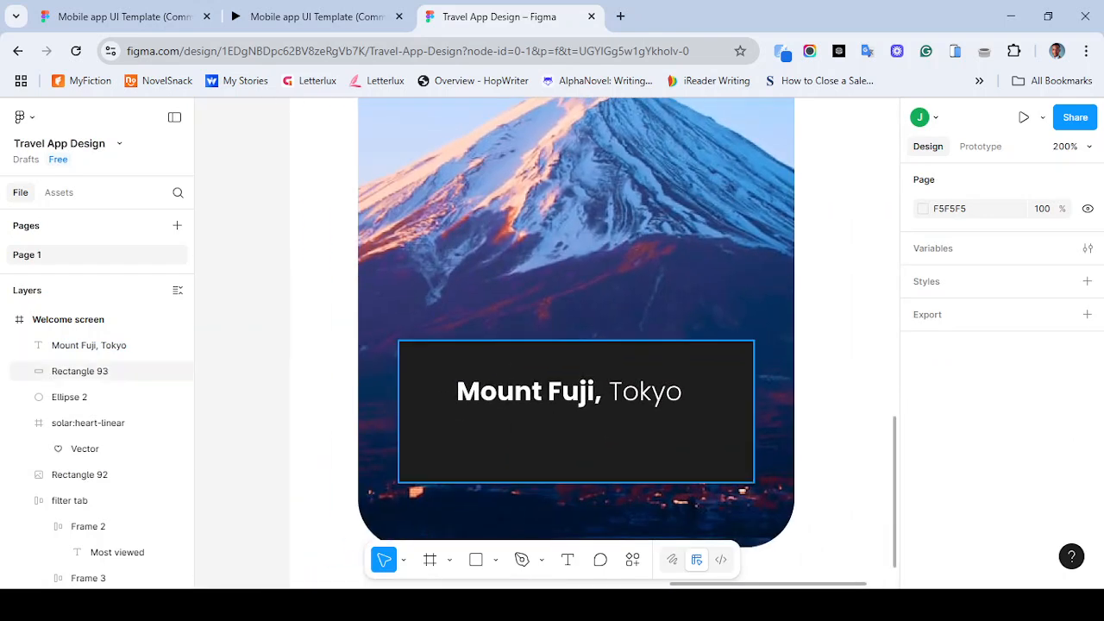
- Restyle the word Tokyo to font size 14 and Medium weight
{"action": "double_click", "coordinate": [569, 392]}
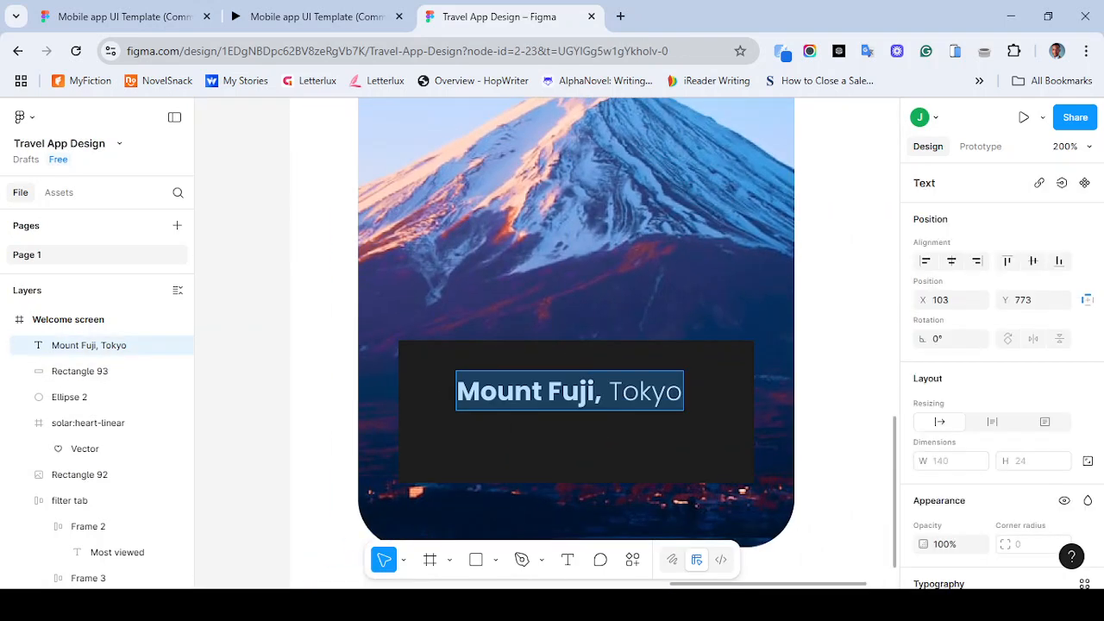
{"action": "left_click", "coordinate": [602, 391]}
{"action": "left_click_drag", "start_coordinate": [609, 391], "coordinate": [682, 392]}
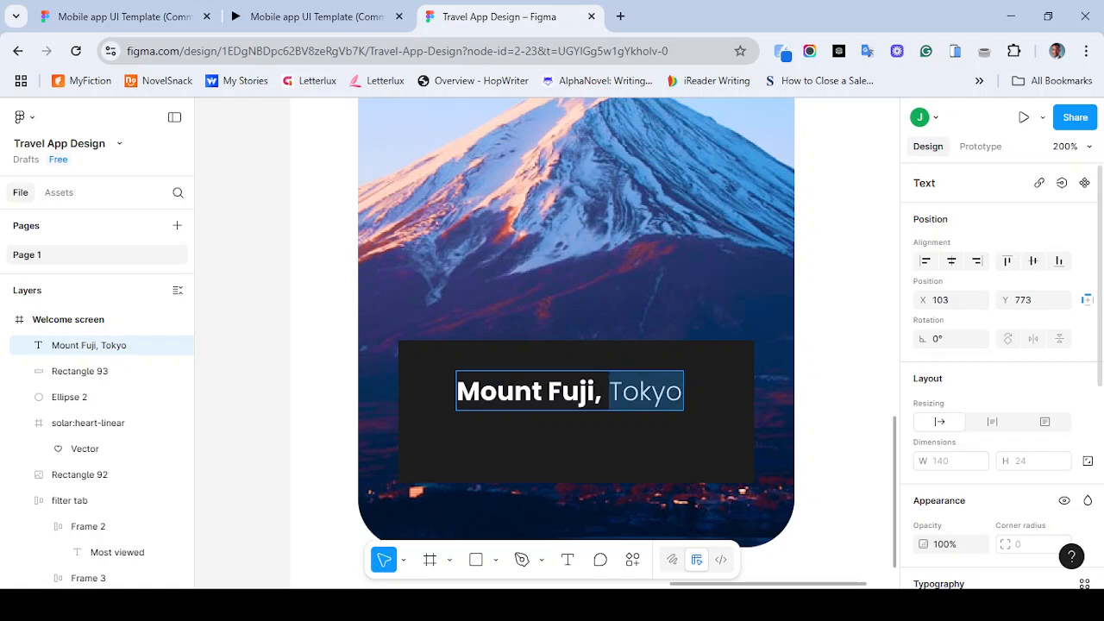
{"action": "scroll", "coordinate": [1001, 370], "scroll_direction": "down", "scroll_amount": 5}
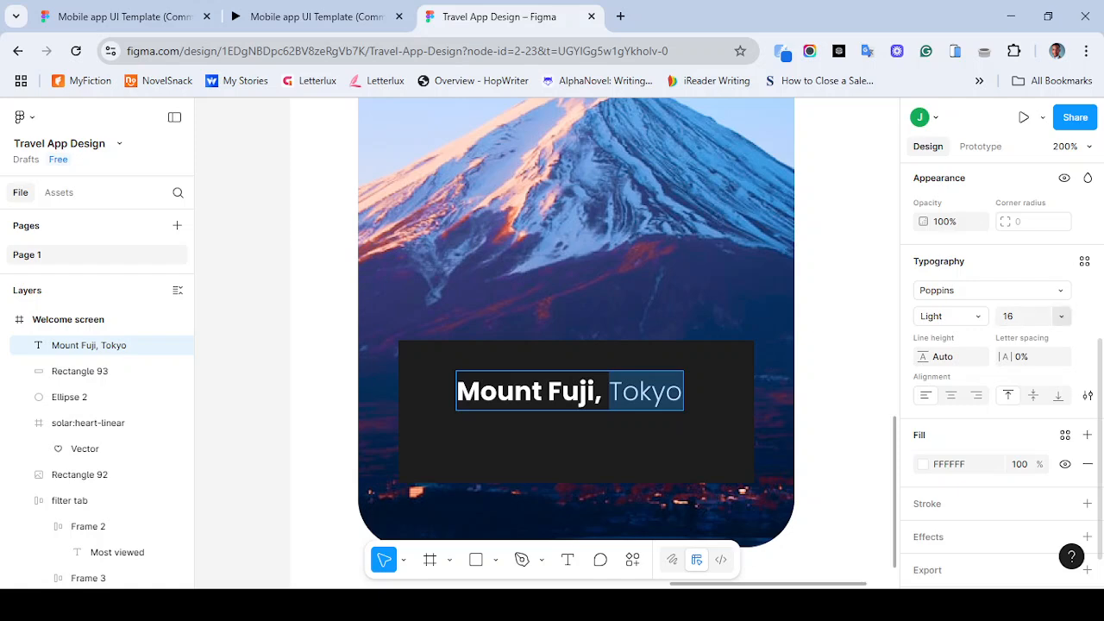
{"action": "left_click", "coordinate": [1061, 316]}
{"action": "left_click", "coordinate": [1018, 276]}
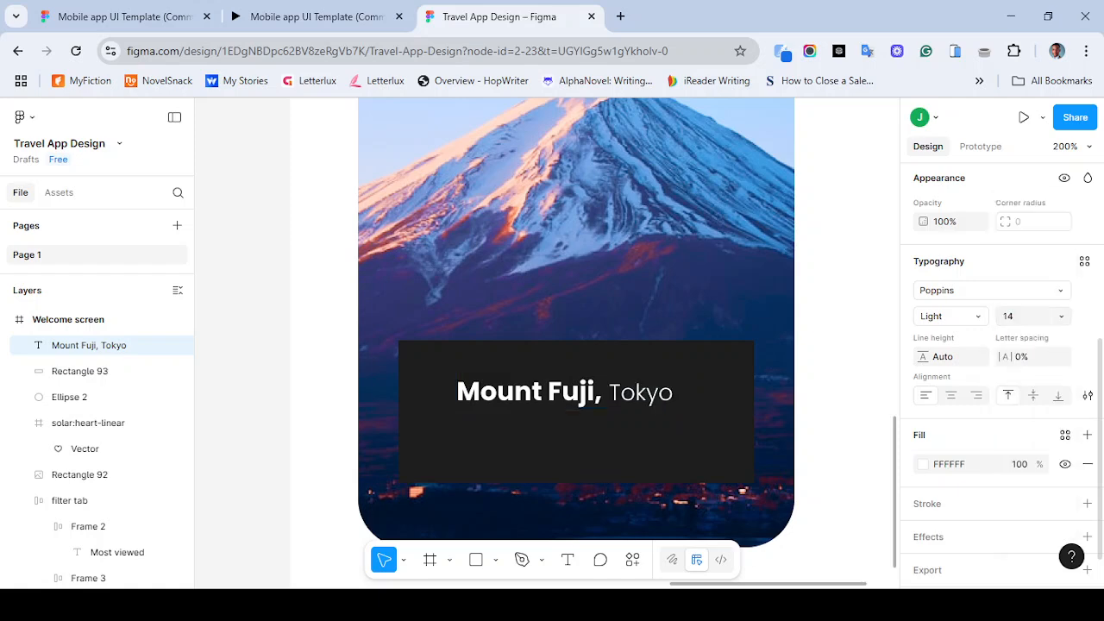
{"action": "left_click", "coordinate": [949, 316]}
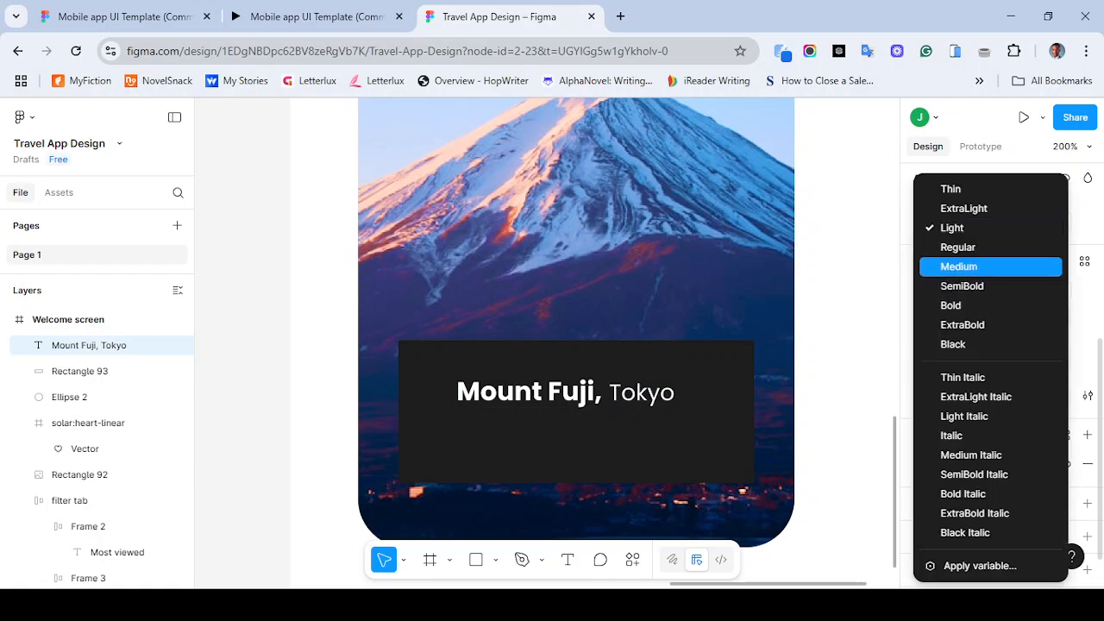
{"action": "left_click", "coordinate": [958, 266]}
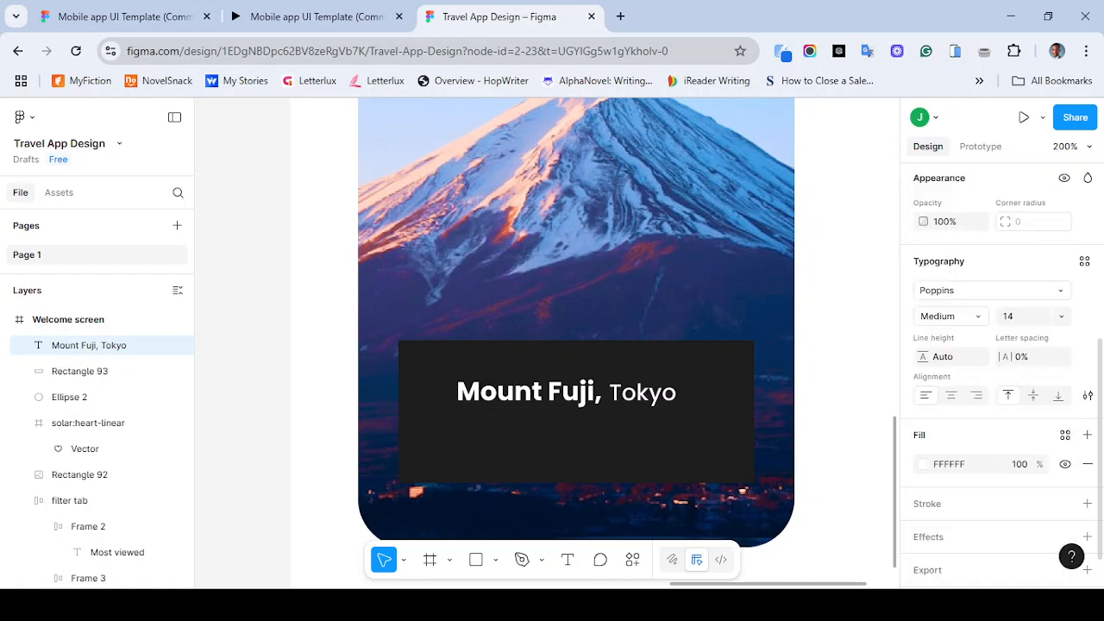
- Set the Mount Fuji, part of the label to Medium weight
{"action": "triple_click", "coordinate": [500, 392]}
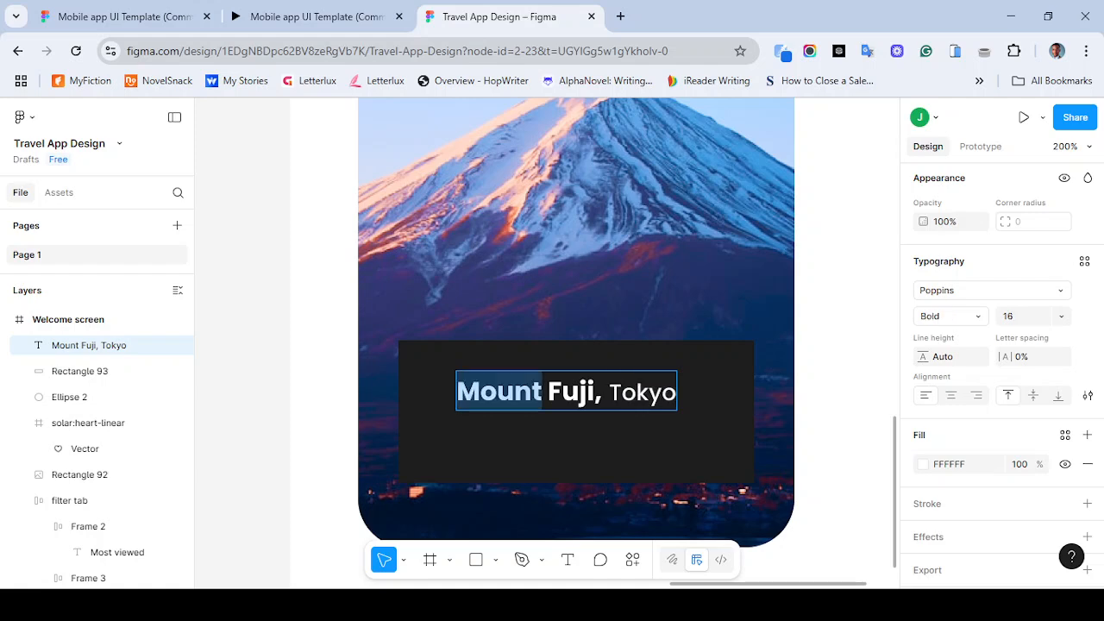
{"action": "double_click", "coordinate": [571, 392]}
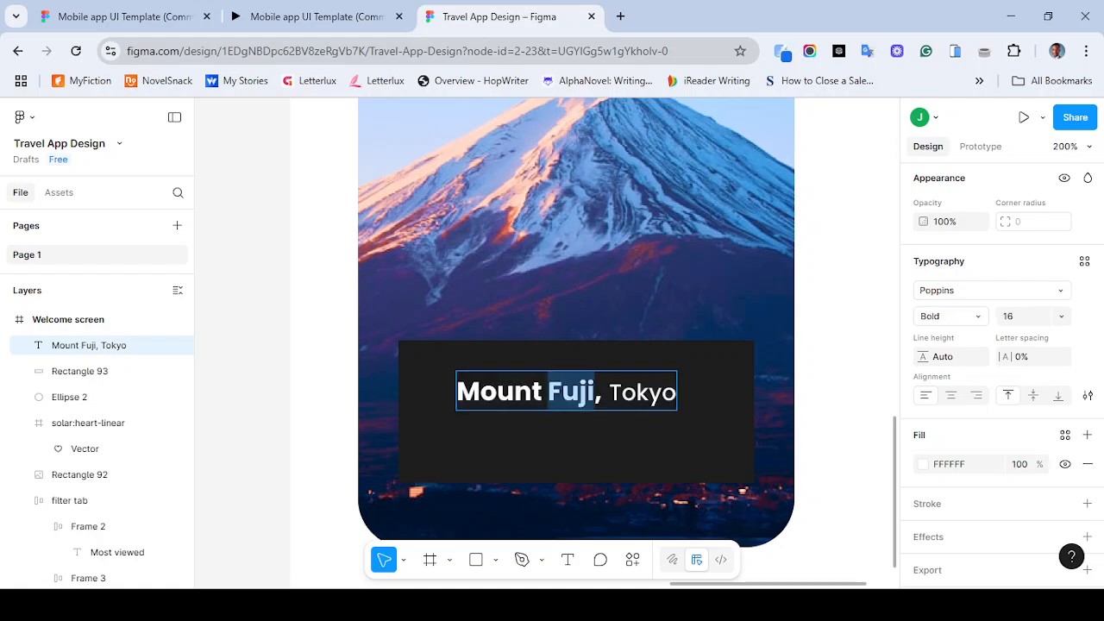
{"action": "left_click", "coordinate": [602, 392]}
{"action": "left_click_drag", "start_coordinate": [602, 392], "coordinate": [458, 392]}
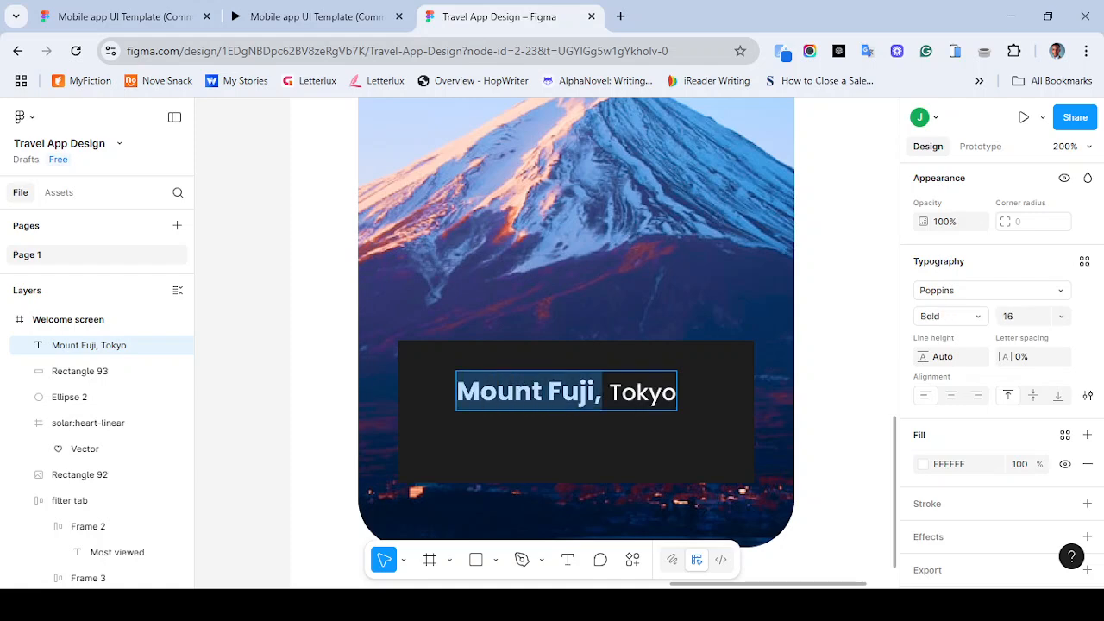
{"action": "left_click", "coordinate": [949, 316]}
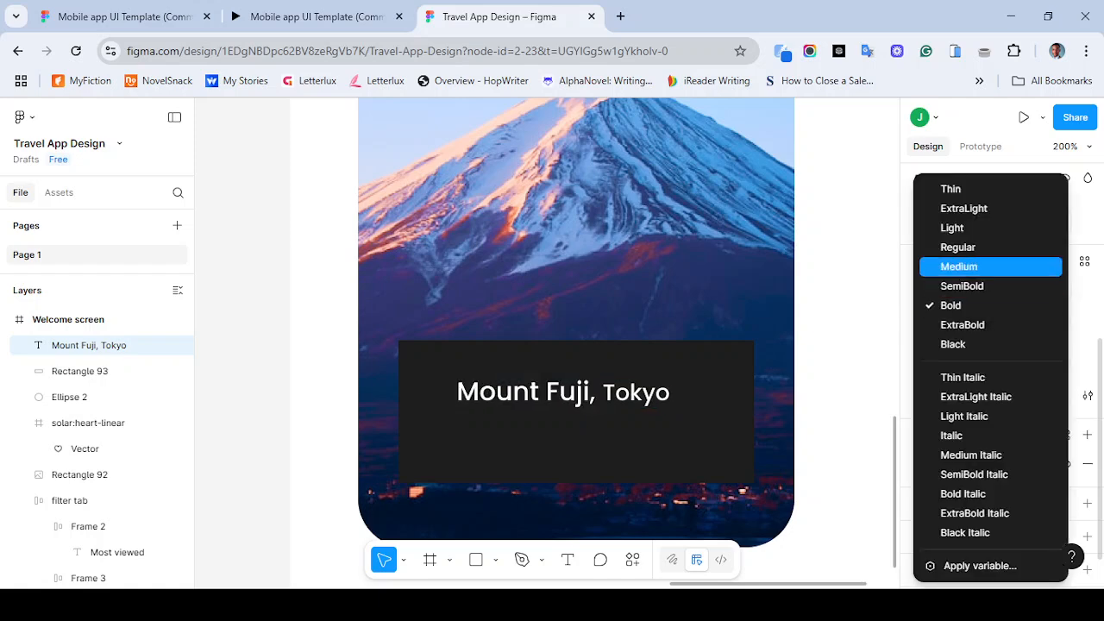
{"action": "key", "text": "Return"}
{"action": "key", "text": "Escape"}
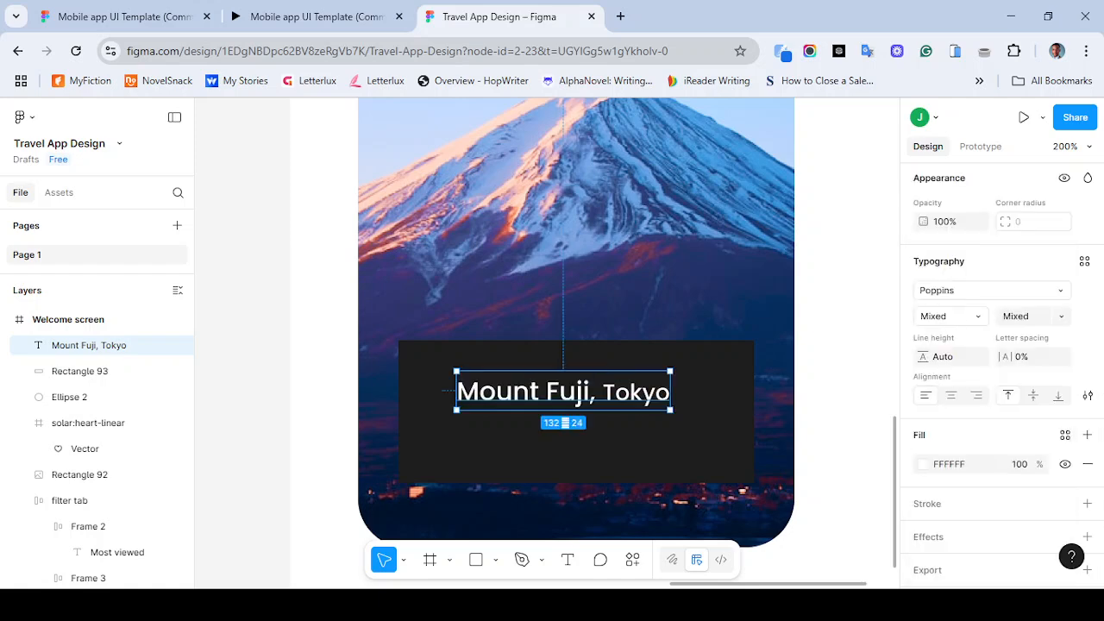
- Round the dark label rectangle's corners with a radius of 20
{"action": "key", "text": "Escape"}
{"action": "key", "text": "shift+0"}
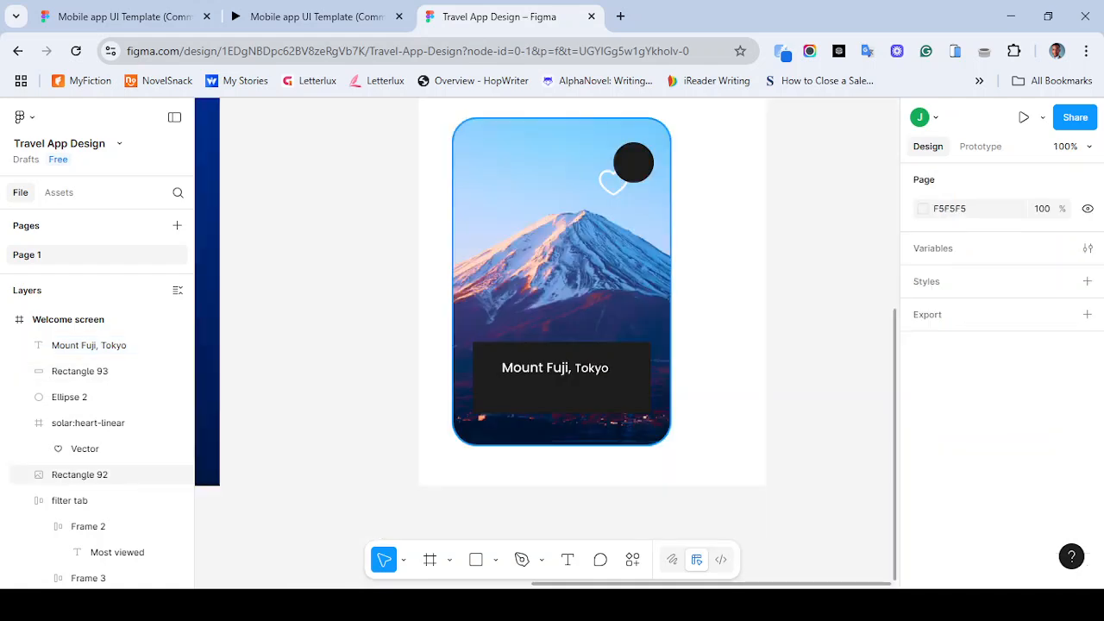
{"action": "left_click", "coordinate": [562, 394]}
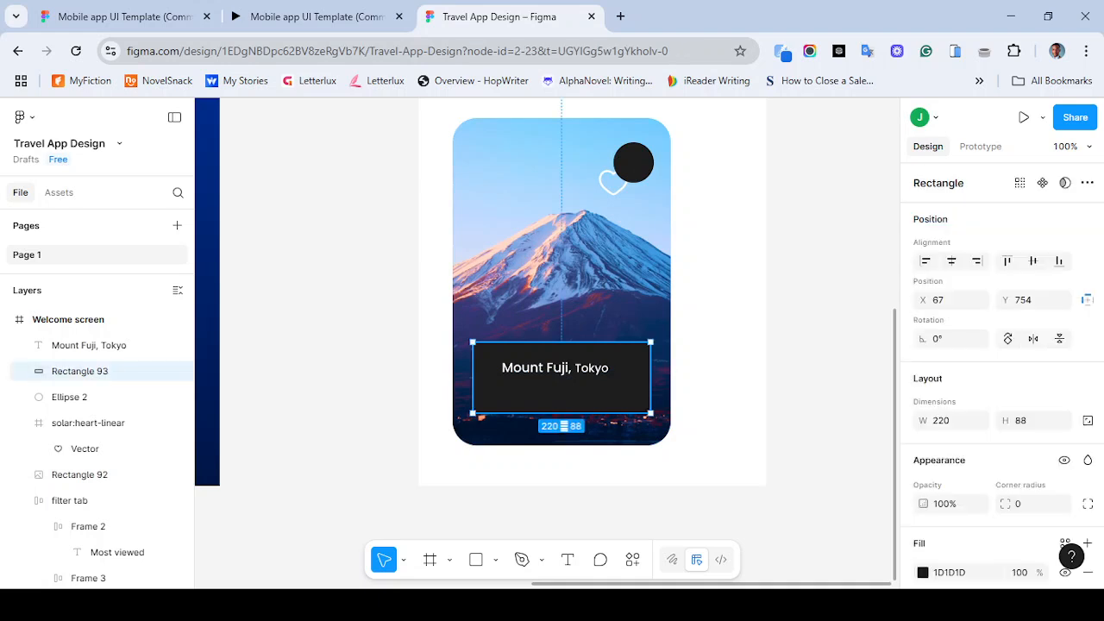
{"action": "left_click", "coordinate": [1030, 504]}
{"action": "type", "text": "20"}
{"action": "key", "text": "Return"}
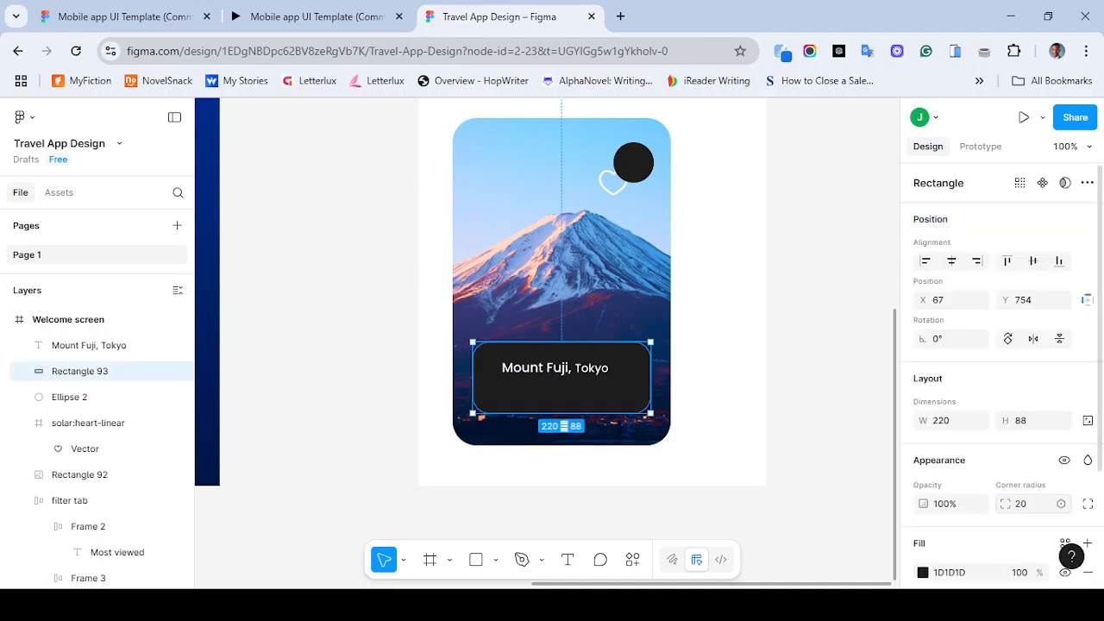
- Move the dark rectangle lower on the card, undoing an accidental text move
{"action": "left_click", "coordinate": [811, 414]}
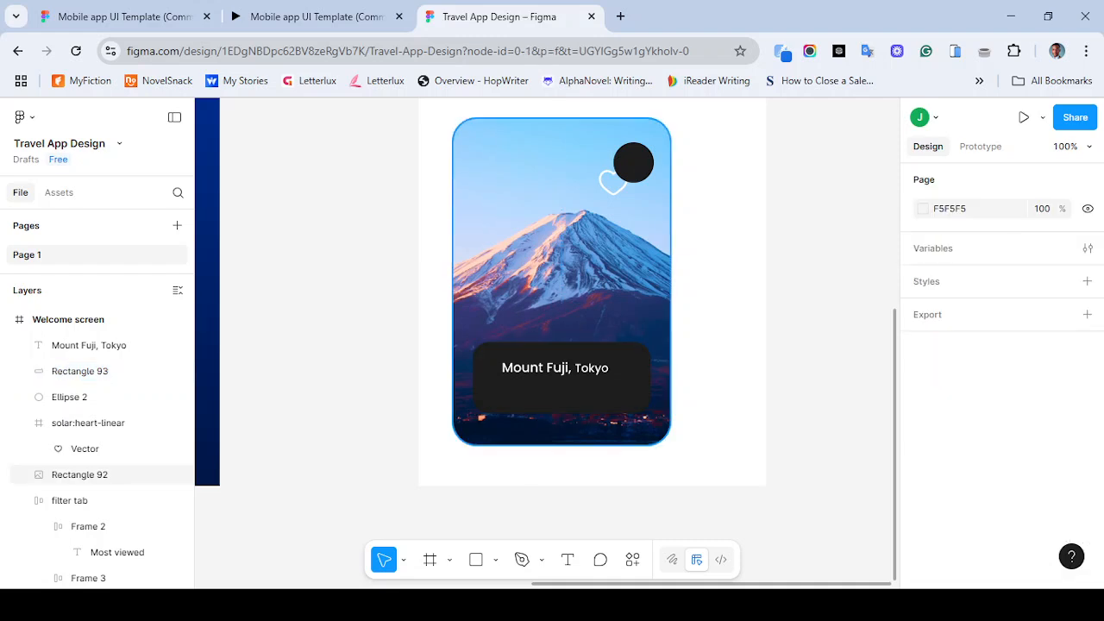
{"action": "left_click_drag", "start_coordinate": [562, 373], "coordinate": [562, 393]}
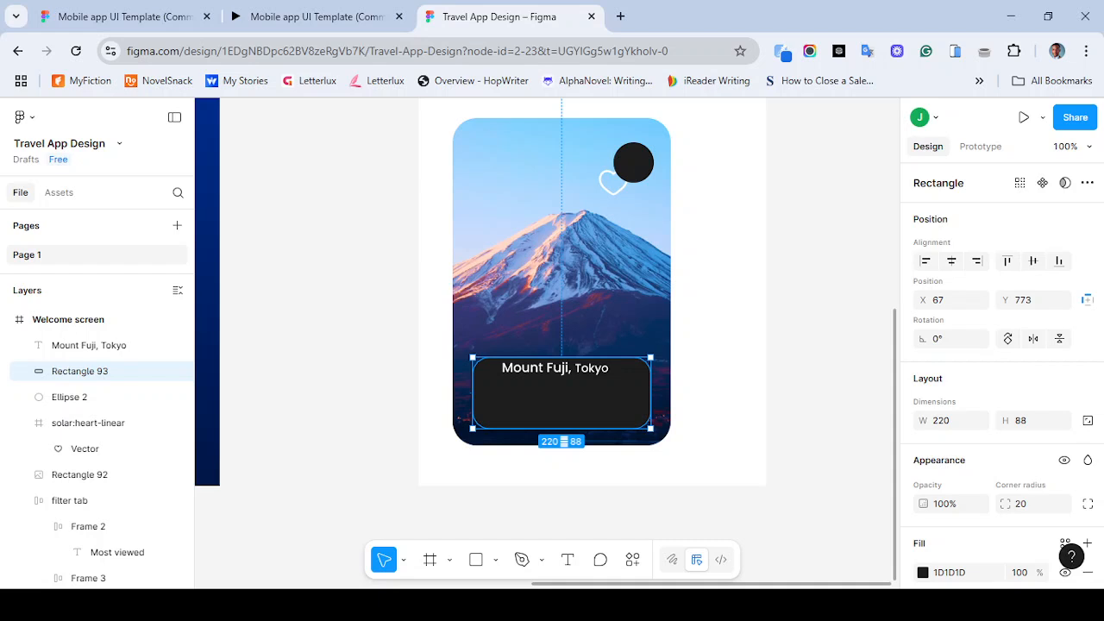
{"action": "left_click_drag", "start_coordinate": [554, 369], "coordinate": [542, 378]}
{"action": "key", "text": "ctrl+z"}
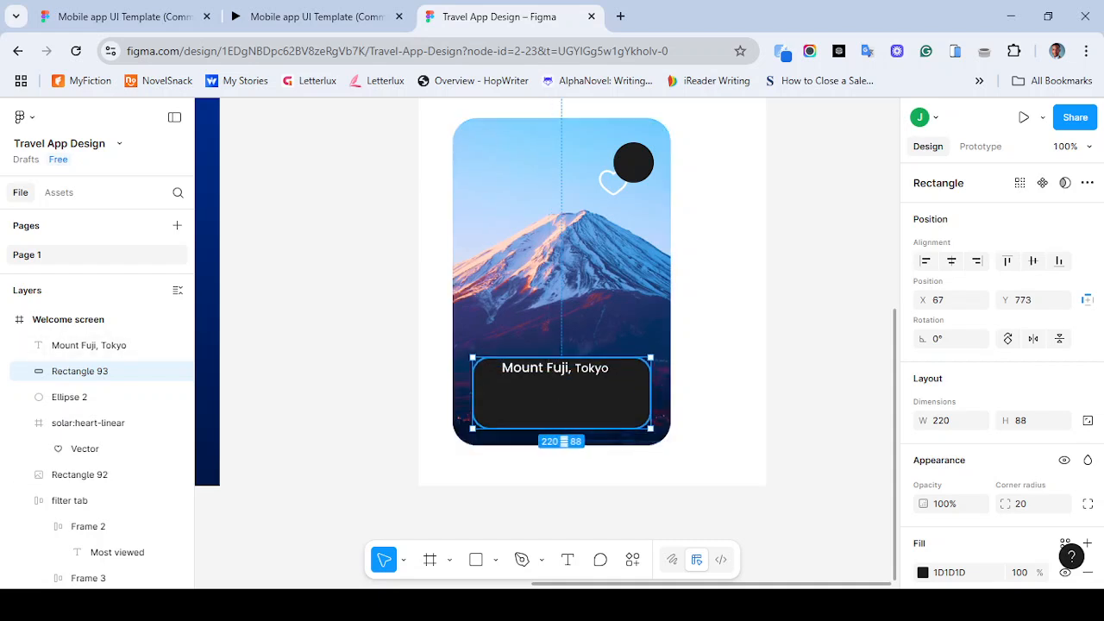
- Reduce the dark rectangle's height to 76 after checking the reference prototype
{"action": "left_click", "coordinate": [310, 16]}
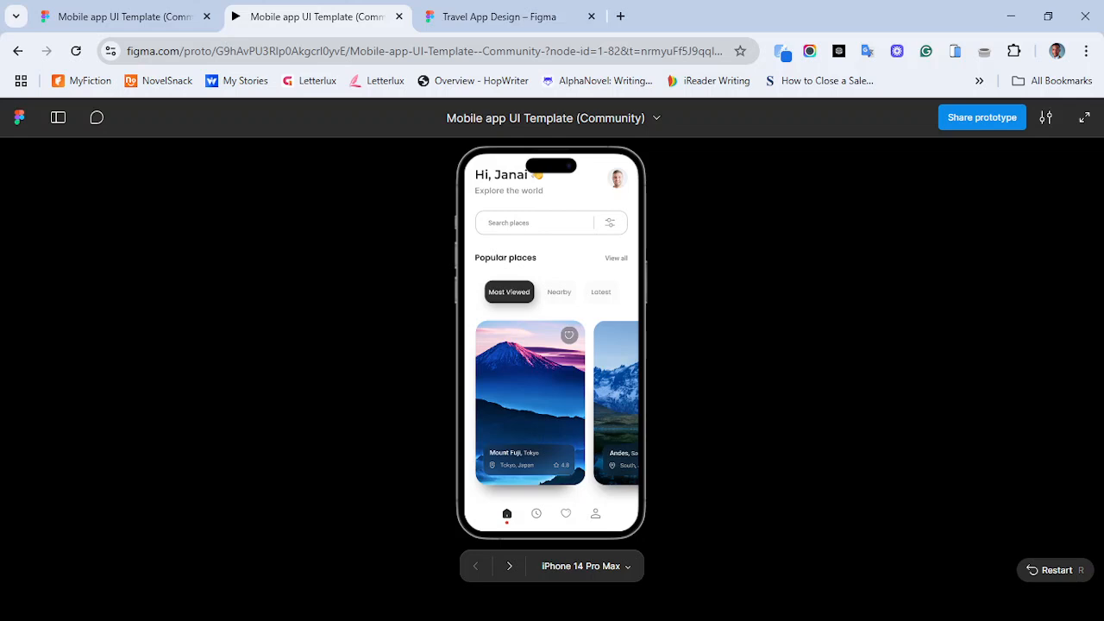
{"action": "left_click", "coordinate": [500, 17]}
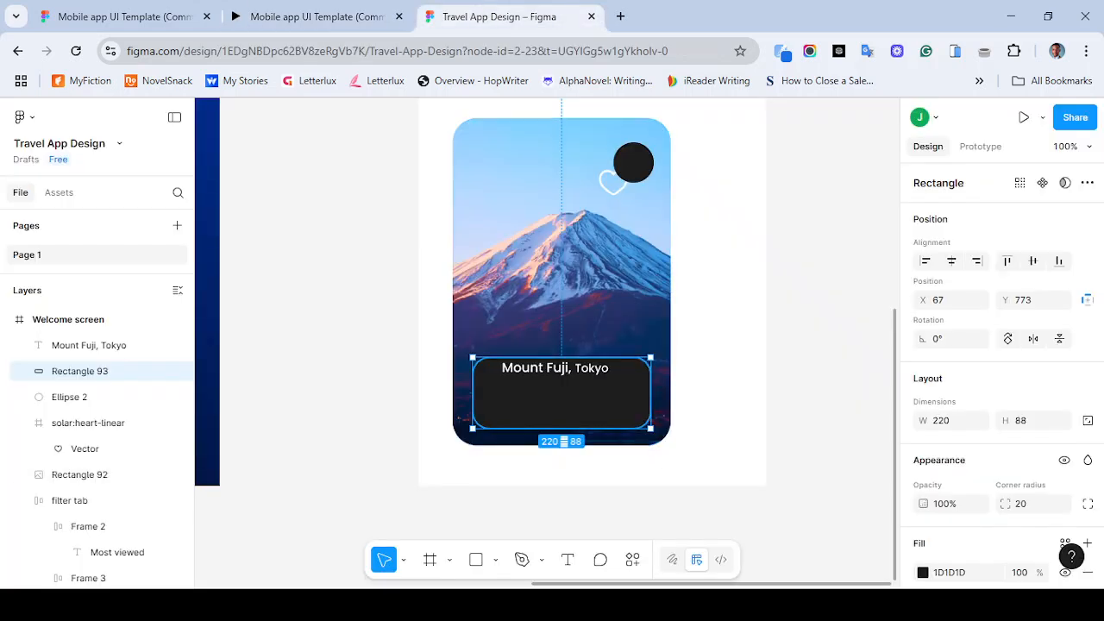
{"action": "left_click_drag", "start_coordinate": [561, 429], "coordinate": [562, 419]}
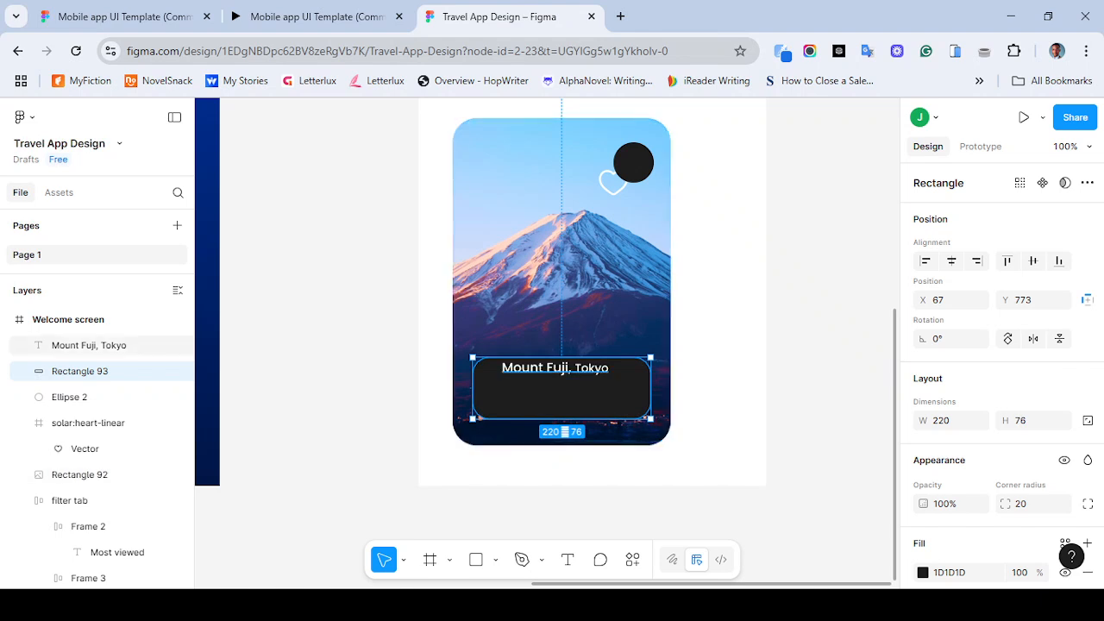
- Move the Mount Fuji, Tokyo text to the rectangle's upper-left area
{"action": "left_click", "coordinate": [86, 345]}
{"action": "left_click_drag", "start_coordinate": [555, 368], "coordinate": [533, 375]}
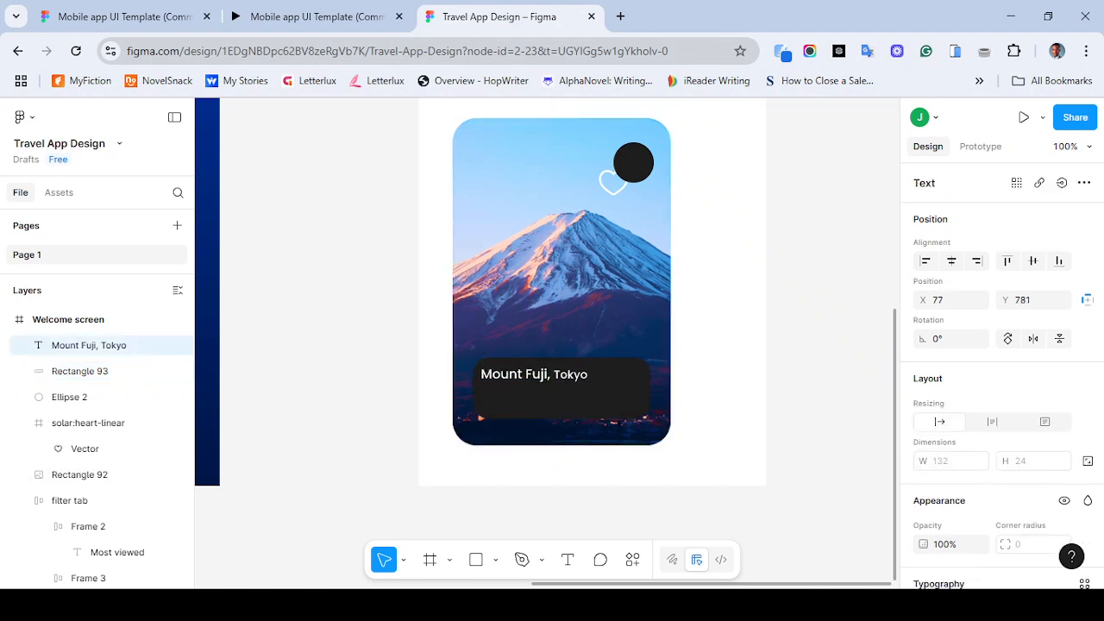
{"action": "left_click", "coordinate": [604, 473]}
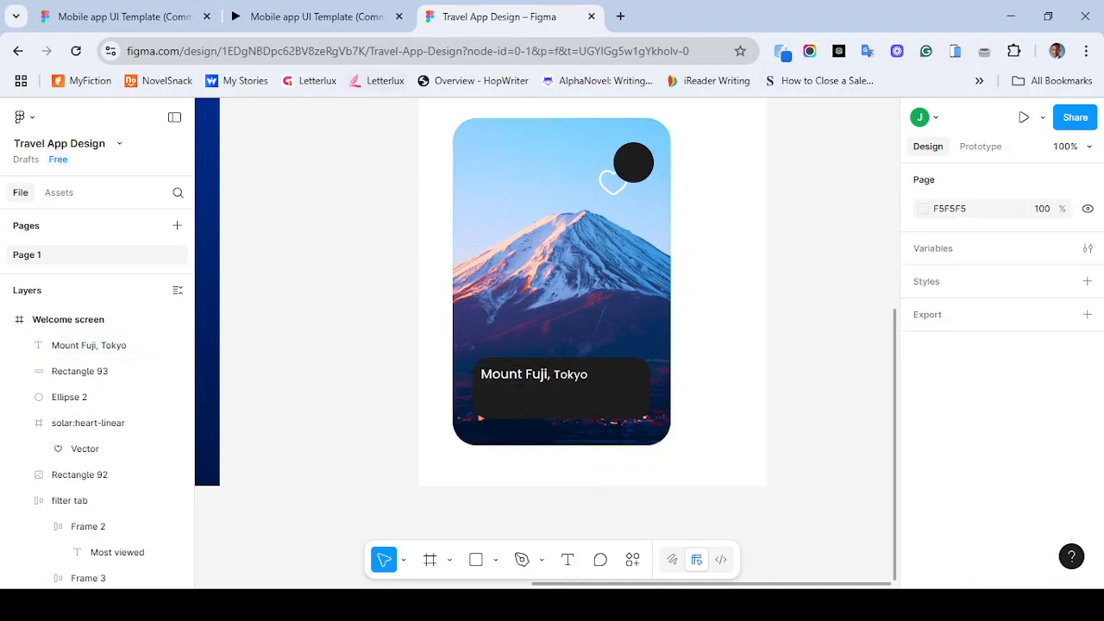
- Compare with the reference prototype, then import an outlined location pin icon from Iconify as a frame
{"action": "left_click", "coordinate": [317, 17]}
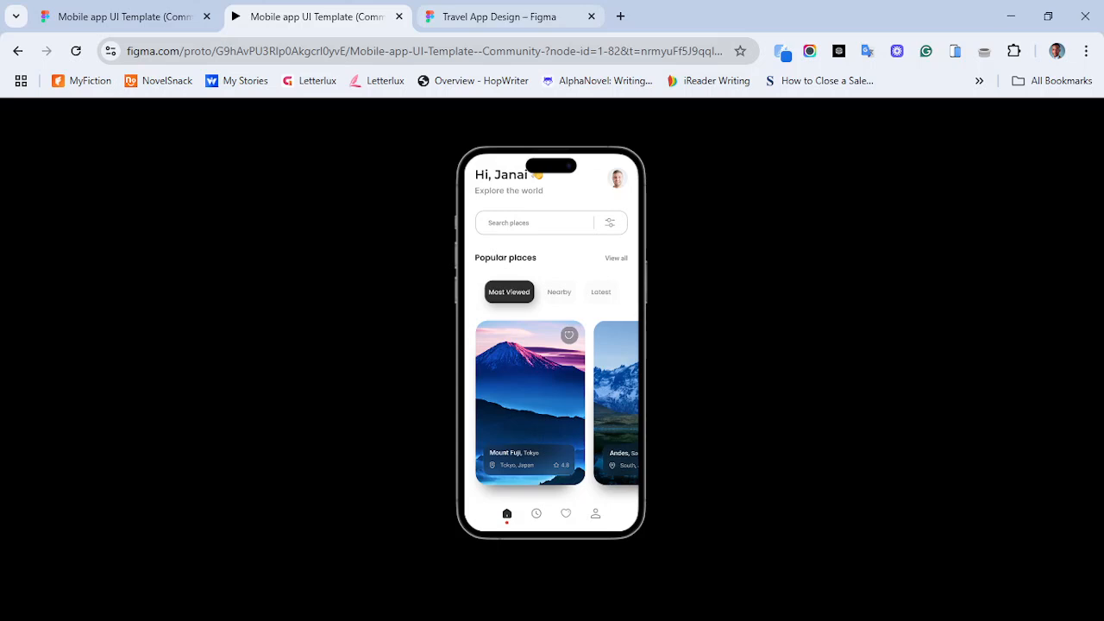
{"action": "left_click", "coordinate": [501, 17]}
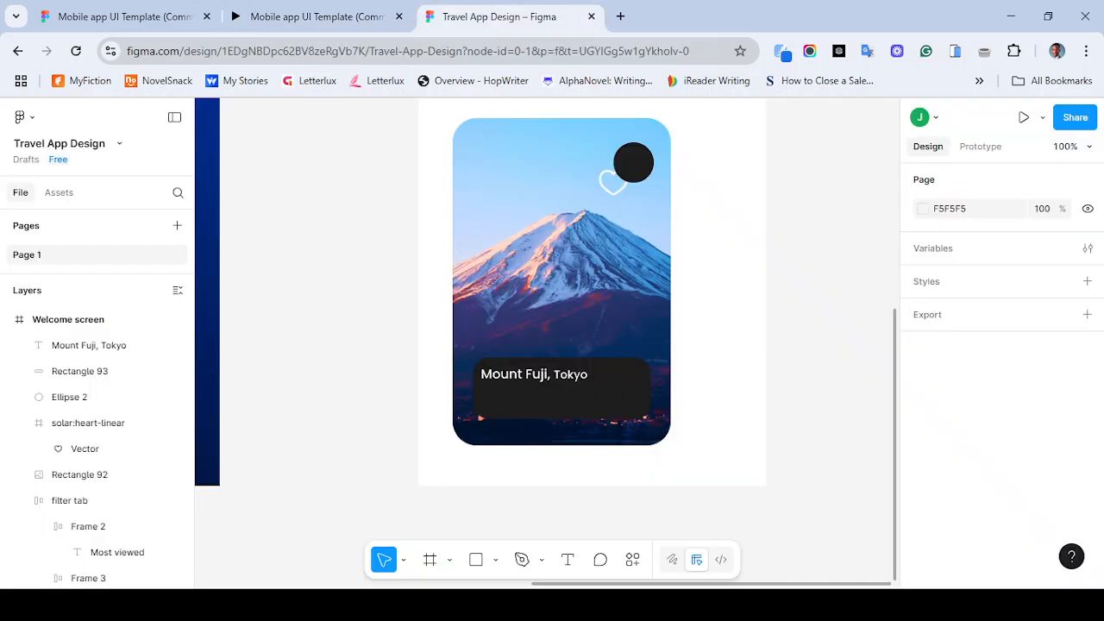
{"action": "left_click", "coordinate": [632, 560]}
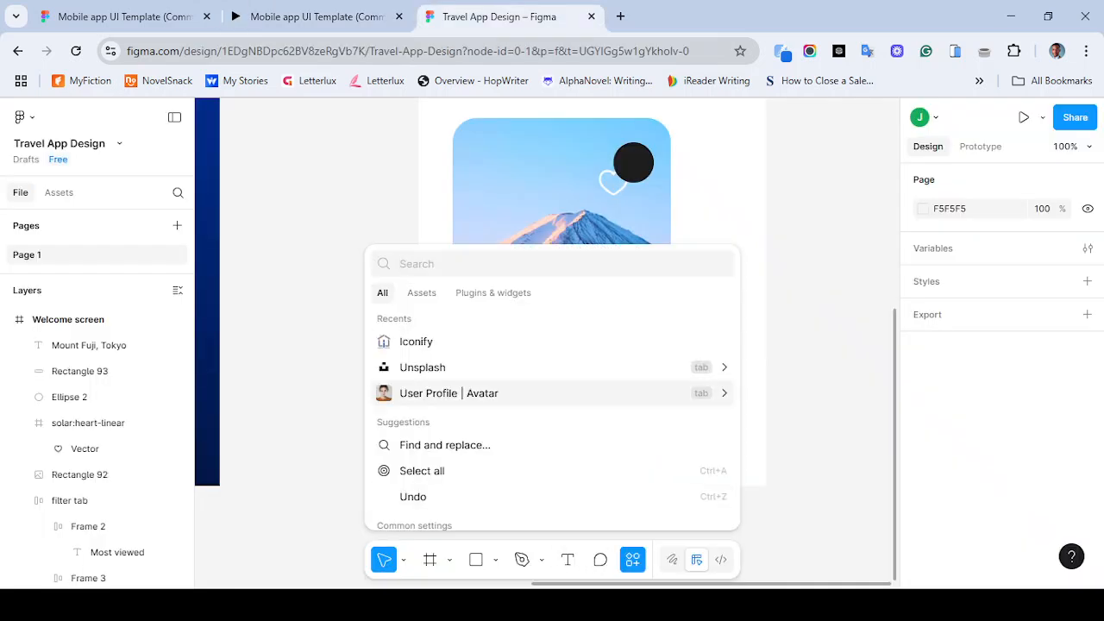
{"action": "left_click", "coordinate": [501, 342]}
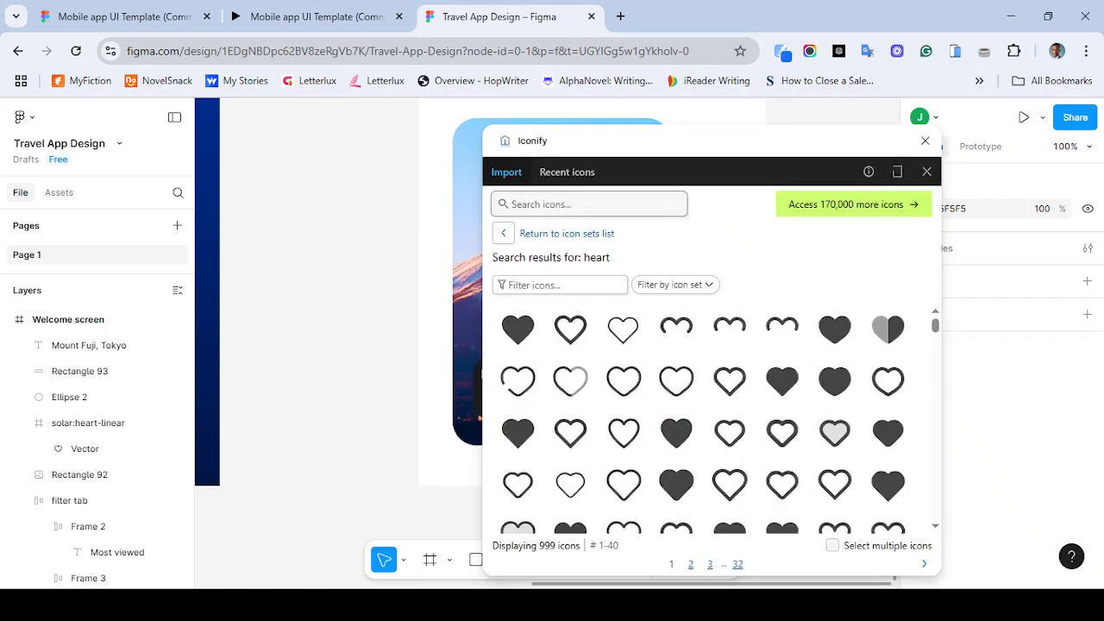
{"action": "type", "text": "location"}
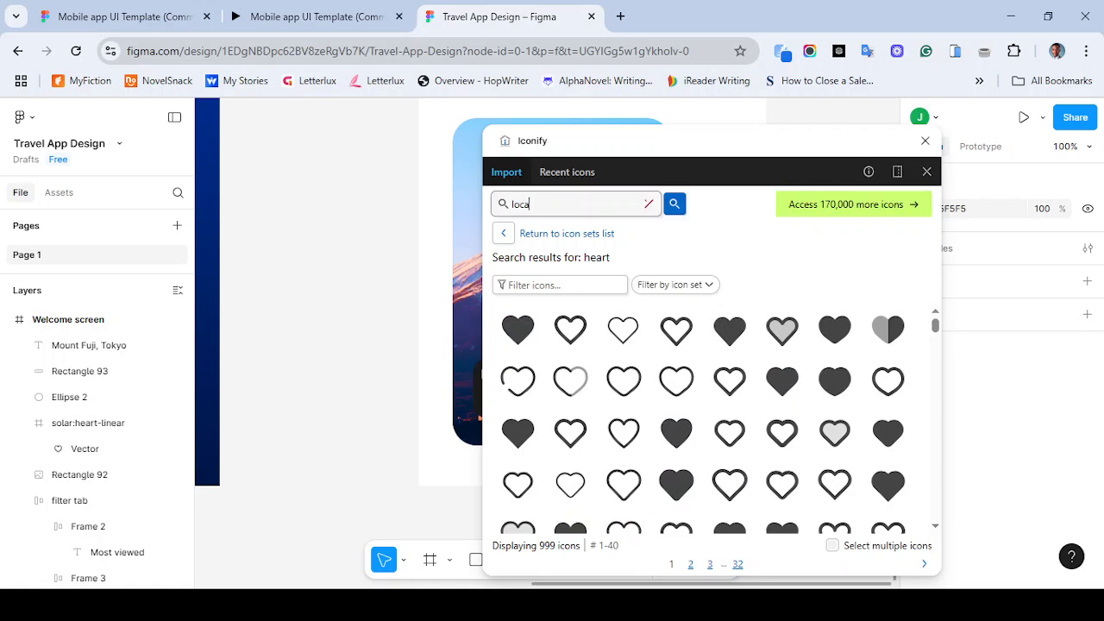
{"action": "key", "text": "Return"}
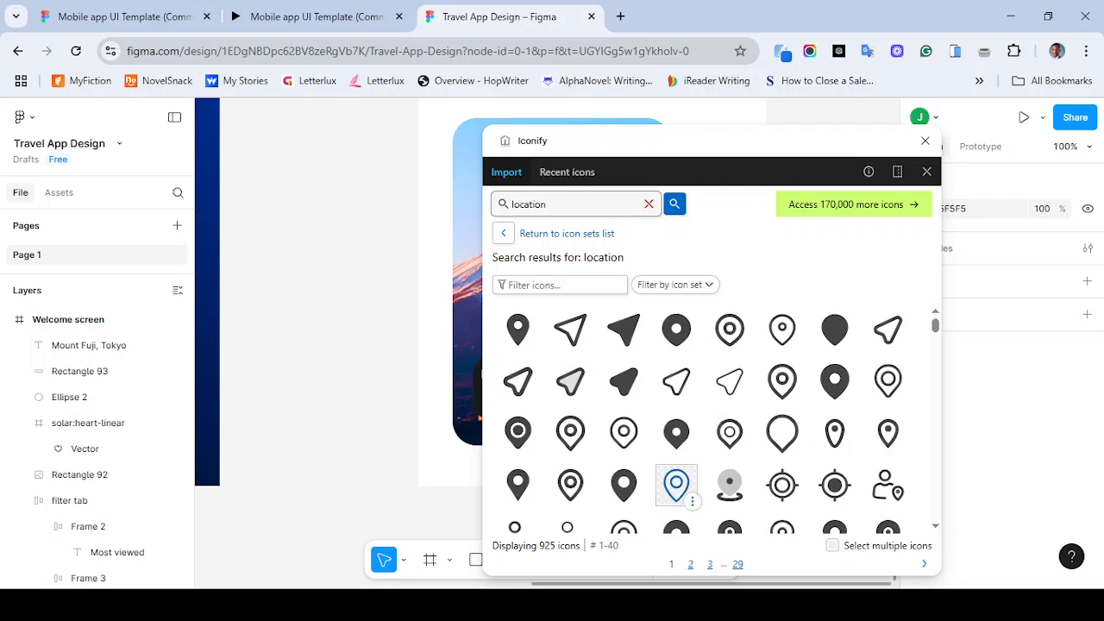
{"action": "left_click", "coordinate": [676, 484]}
{"action": "left_click", "coordinate": [467, 226]}
{"action": "left_click", "coordinate": [718, 560]}
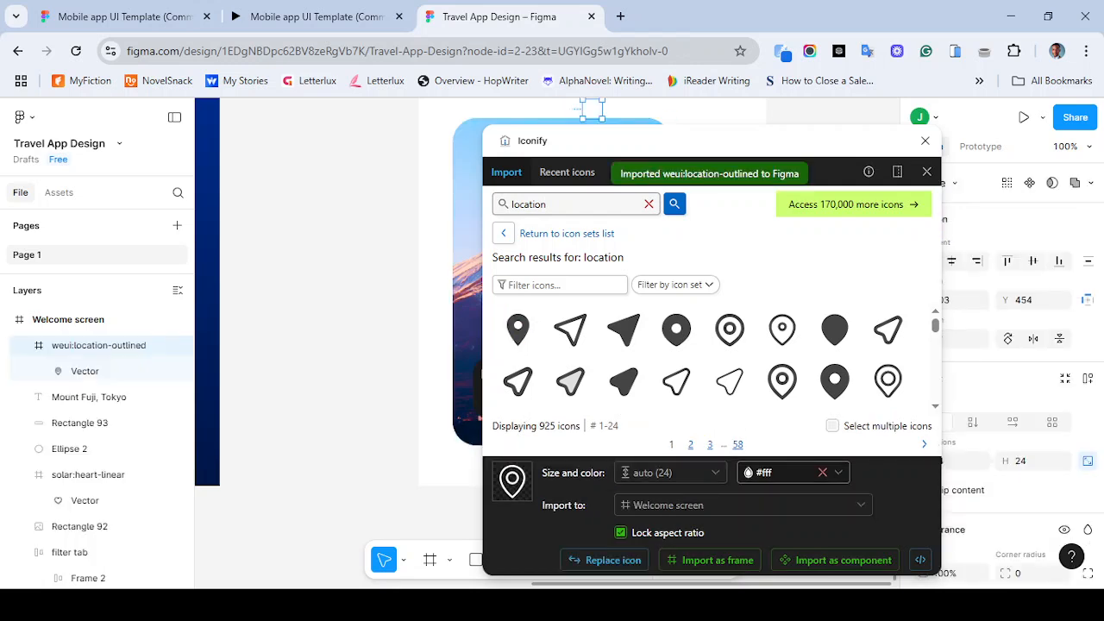
- Search Iconify for star icons, import the thin outline star as a frame, and close the plugin
{"action": "key", "text": "ctrl+a"}
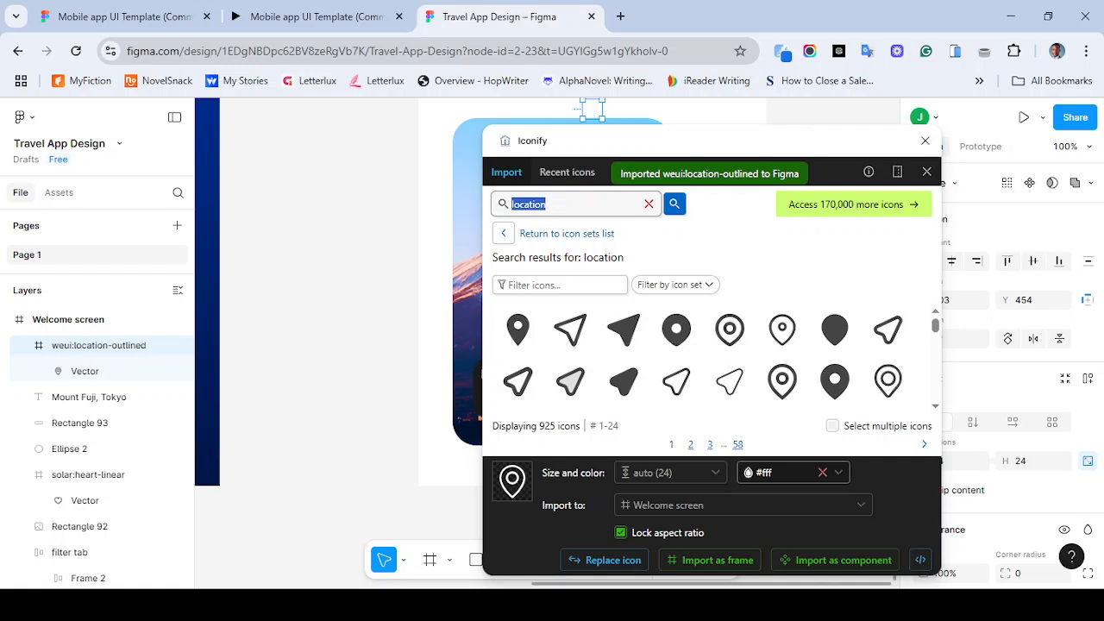
{"action": "type", "text": "star"}
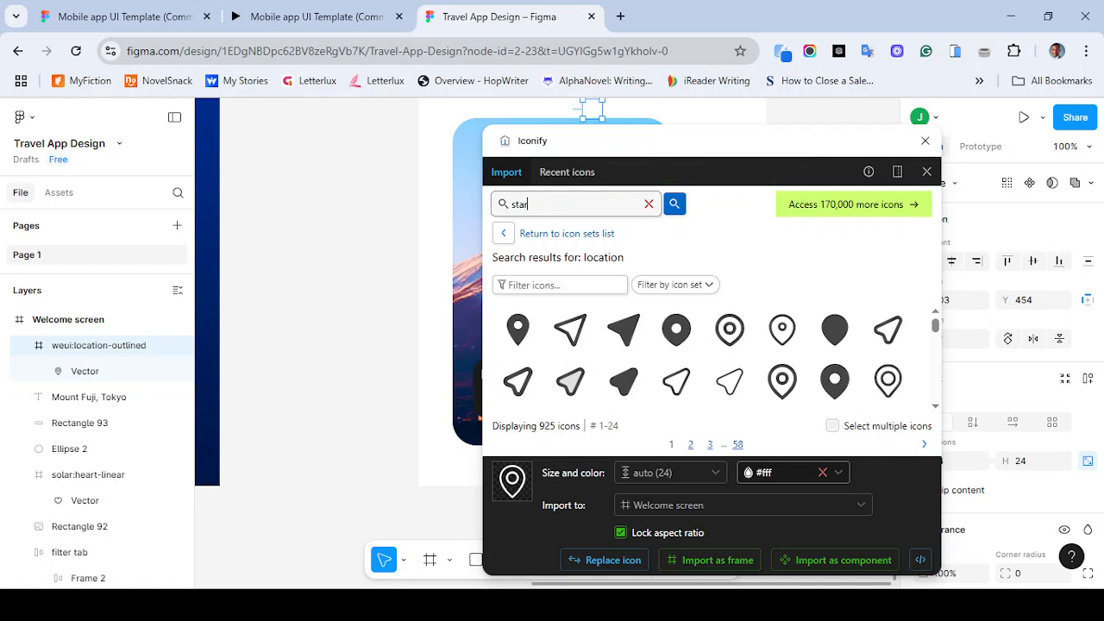
{"action": "key", "text": "Return"}
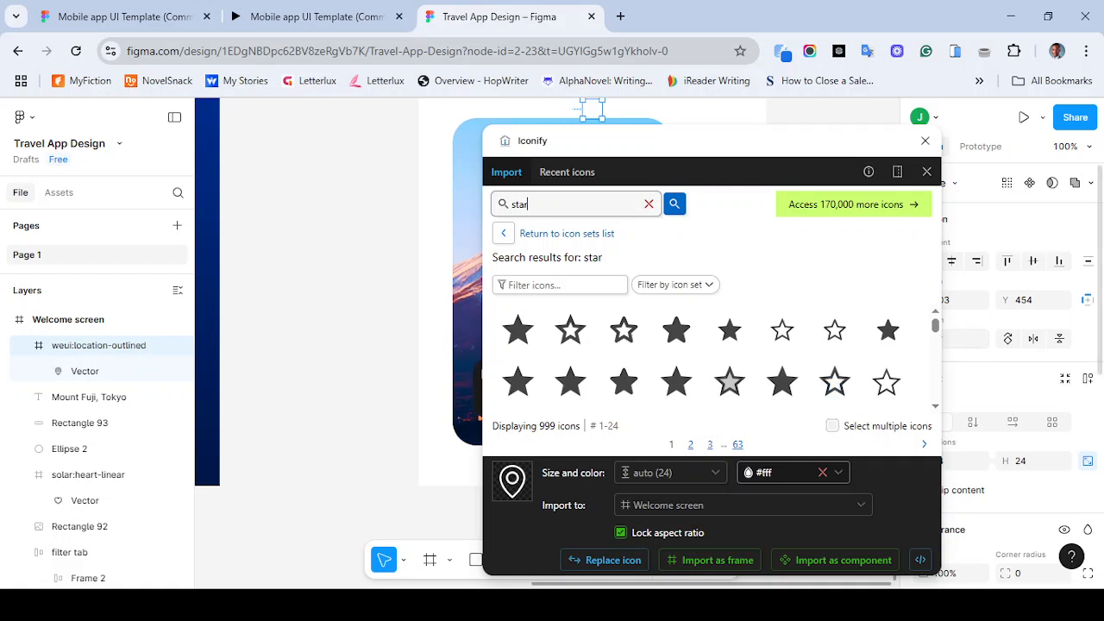
{"action": "scroll", "coordinate": [712, 358], "scroll_direction": "down", "scroll_amount": 2}
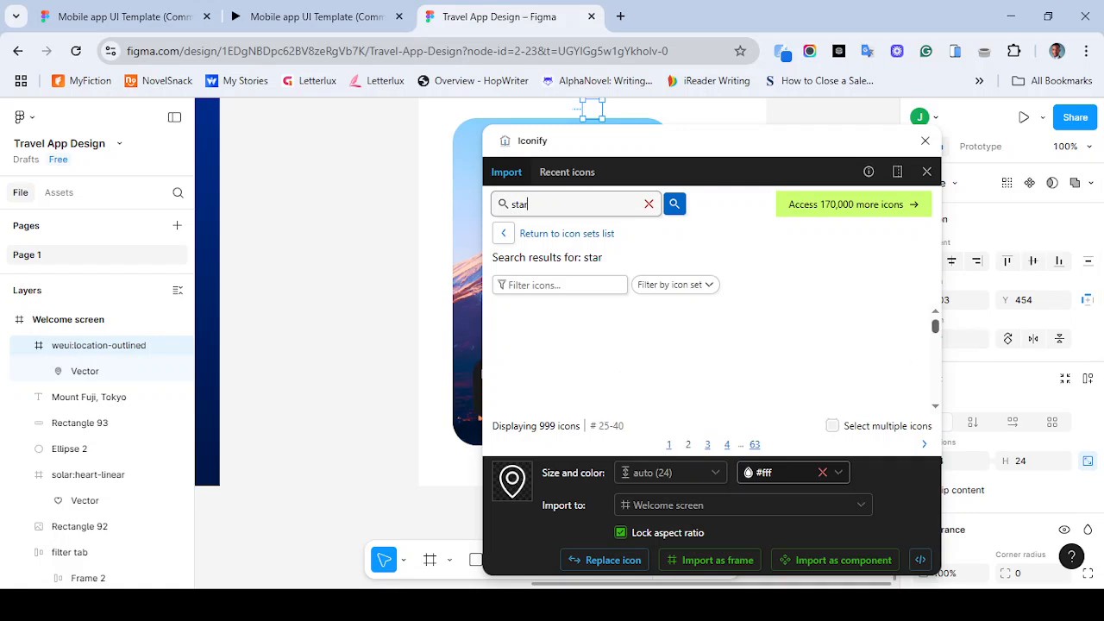
{"action": "scroll", "coordinate": [711, 358], "scroll_direction": "down", "scroll_amount": 10}
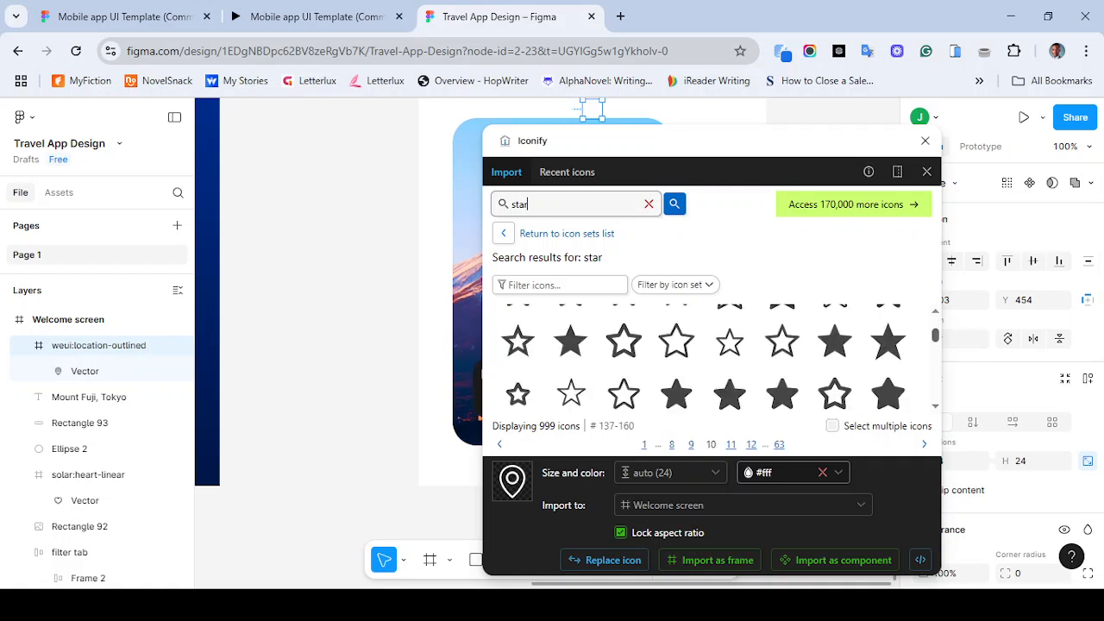
{"action": "scroll", "coordinate": [711, 358], "scroll_direction": "down", "scroll_amount": 3}
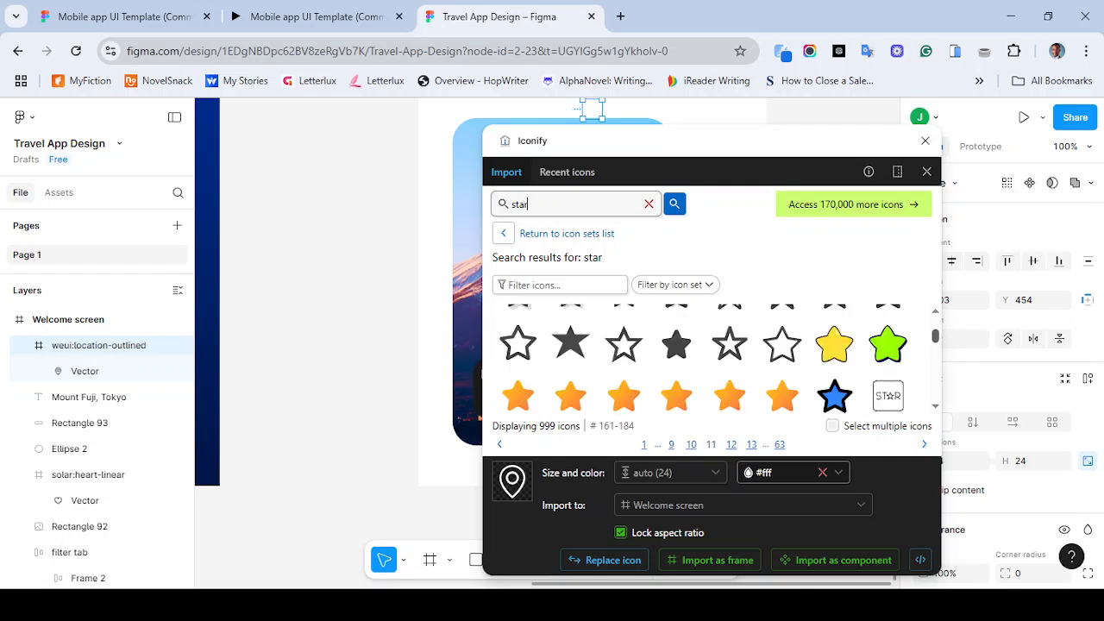
{"action": "scroll", "coordinate": [784, 343], "scroll_direction": "up", "scroll_amount": 1}
{"action": "scroll", "coordinate": [783, 344], "scroll_direction": "up", "scroll_amount": 2}
{"action": "scroll", "coordinate": [783, 343], "scroll_direction": "up", "scroll_amount": 1}
{"action": "scroll", "coordinate": [783, 314], "scroll_direction": "up", "scroll_amount": 1}
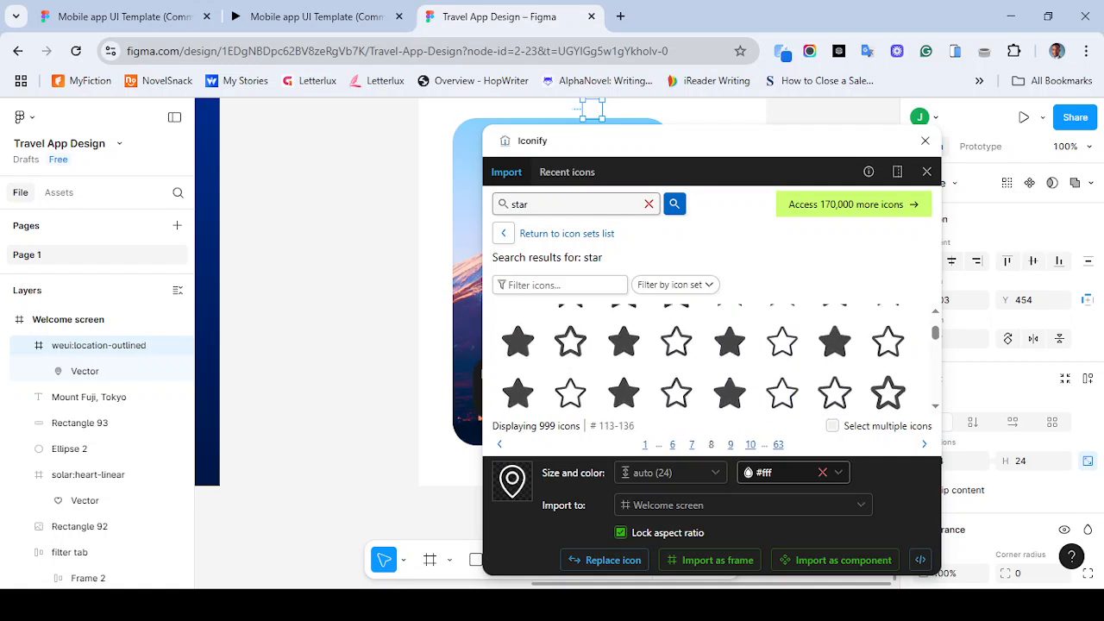
{"action": "scroll", "coordinate": [782, 323], "scroll_direction": "up", "scroll_amount": 1}
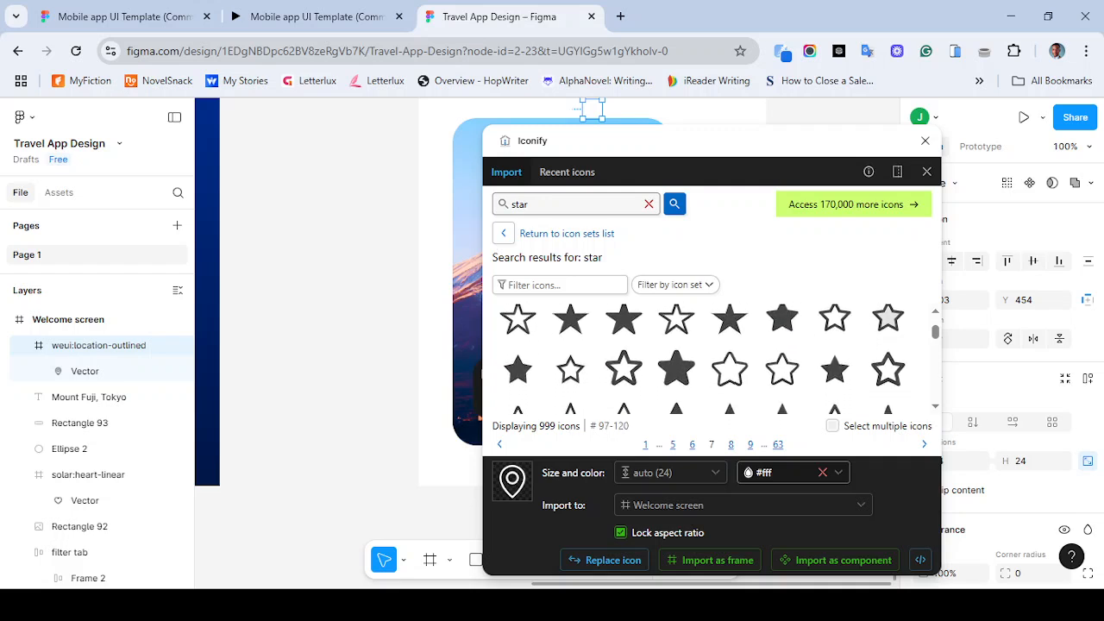
{"action": "scroll", "coordinate": [798, 336], "scroll_direction": "up", "scroll_amount": 1}
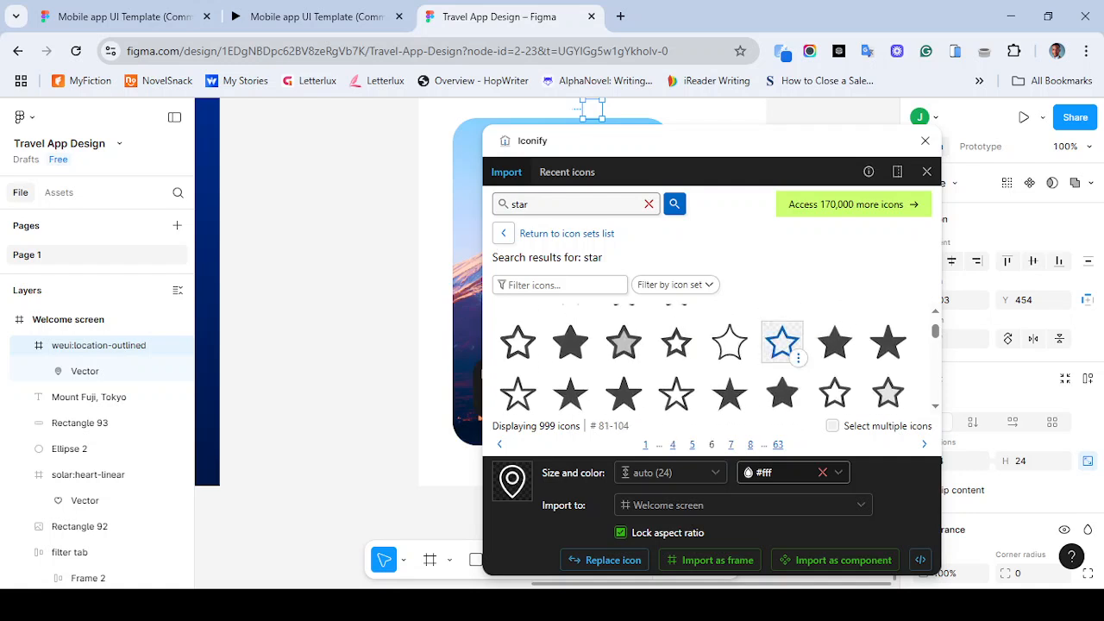
{"action": "scroll", "coordinate": [782, 345], "scroll_direction": "down", "scroll_amount": 1}
{"action": "scroll", "coordinate": [782, 354], "scroll_direction": "down", "scroll_amount": 5}
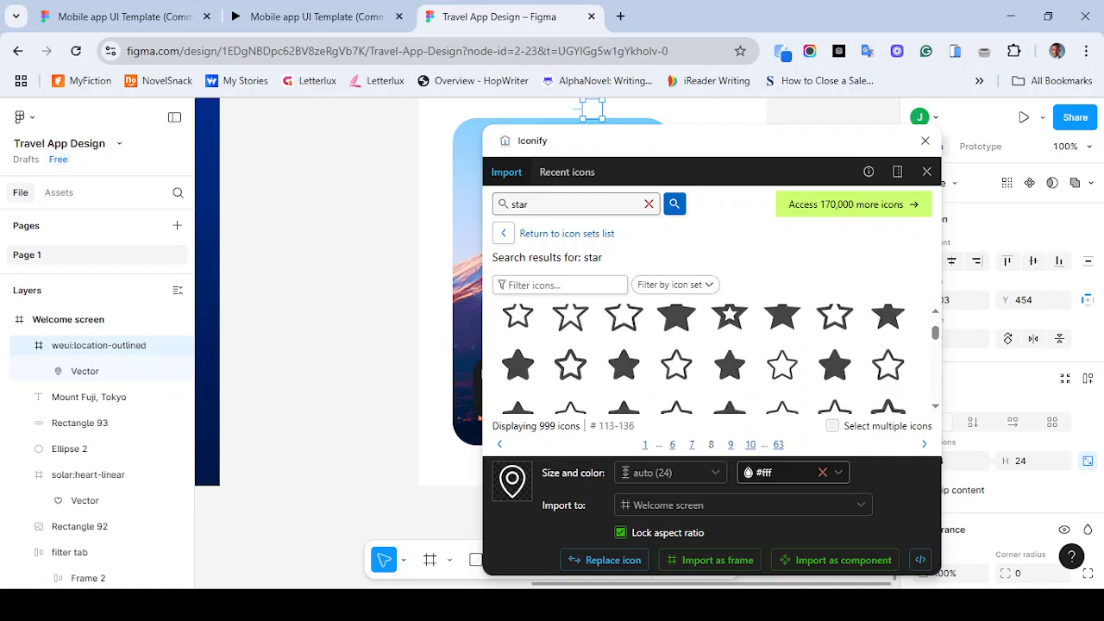
{"action": "scroll", "coordinate": [782, 345], "scroll_direction": "up", "scroll_amount": 2}
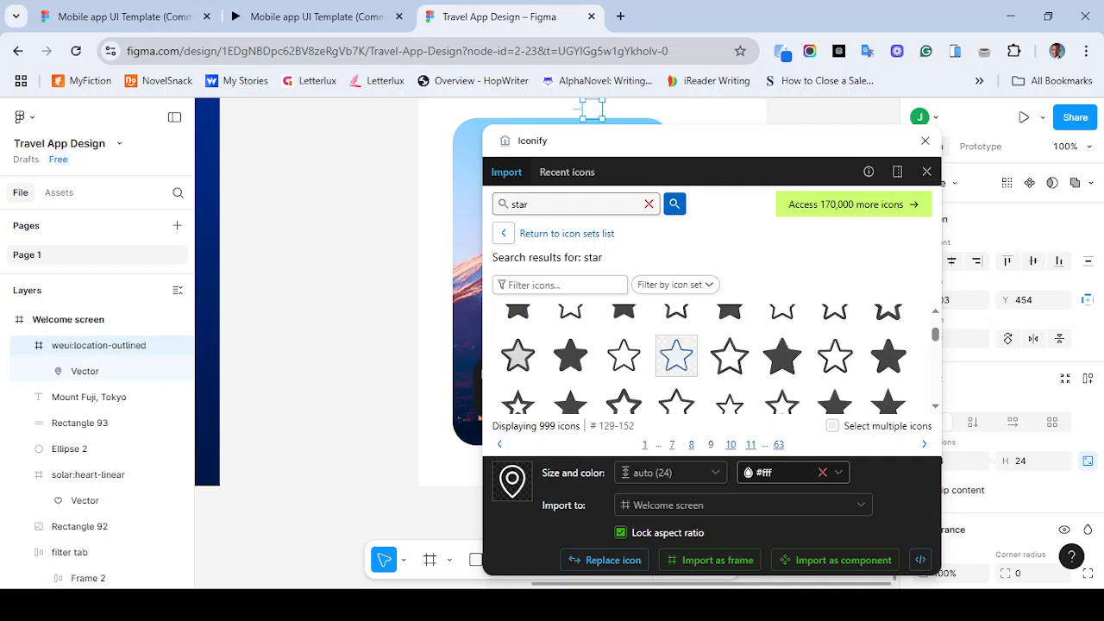
{"action": "scroll", "coordinate": [676, 349], "scroll_direction": "down", "scroll_amount": 1}
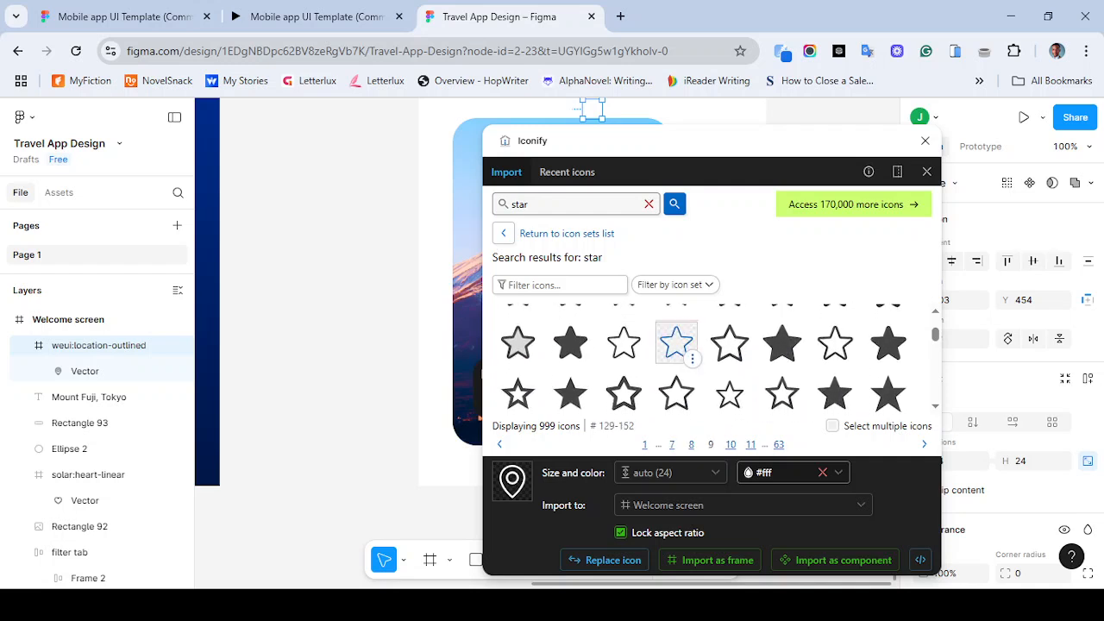
{"action": "left_click", "coordinate": [676, 343]}
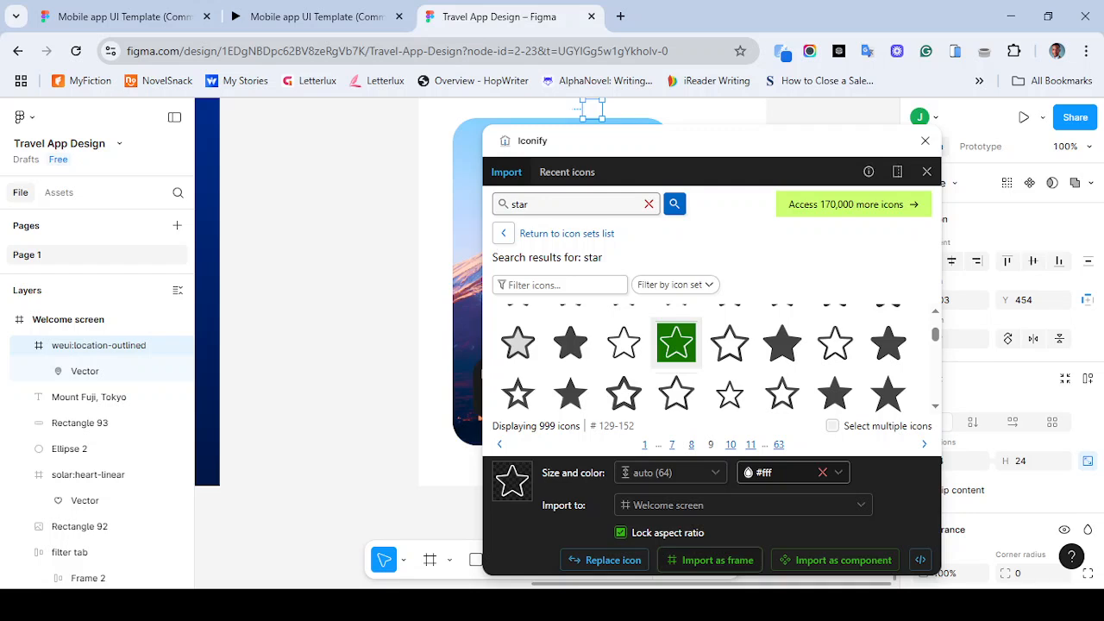
{"action": "left_click", "coordinate": [710, 560]}
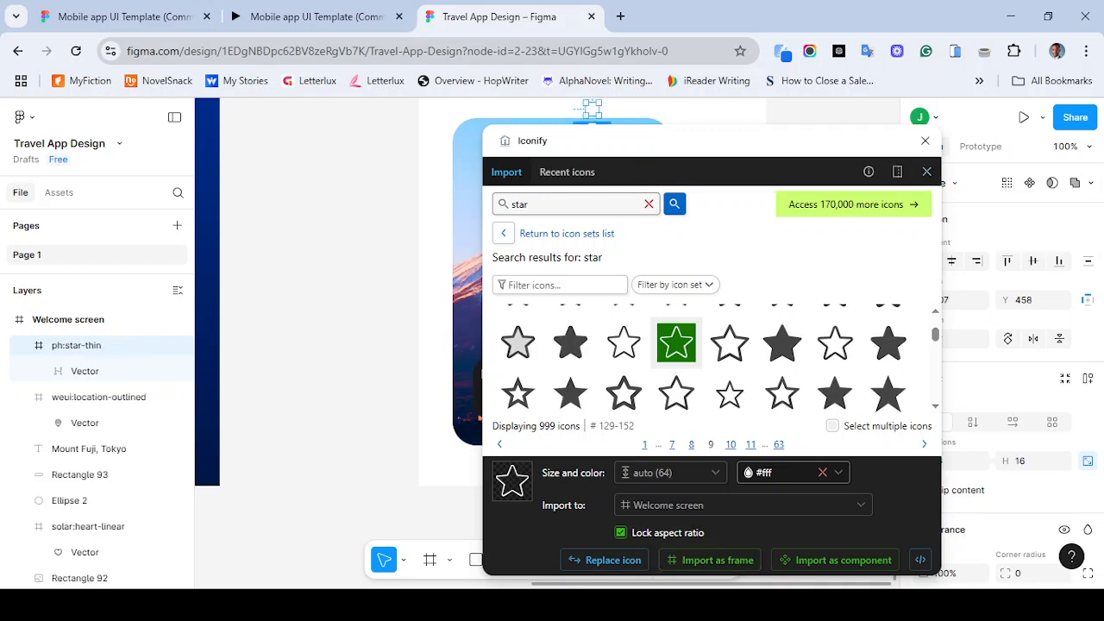
{"action": "left_click", "coordinate": [926, 141]}
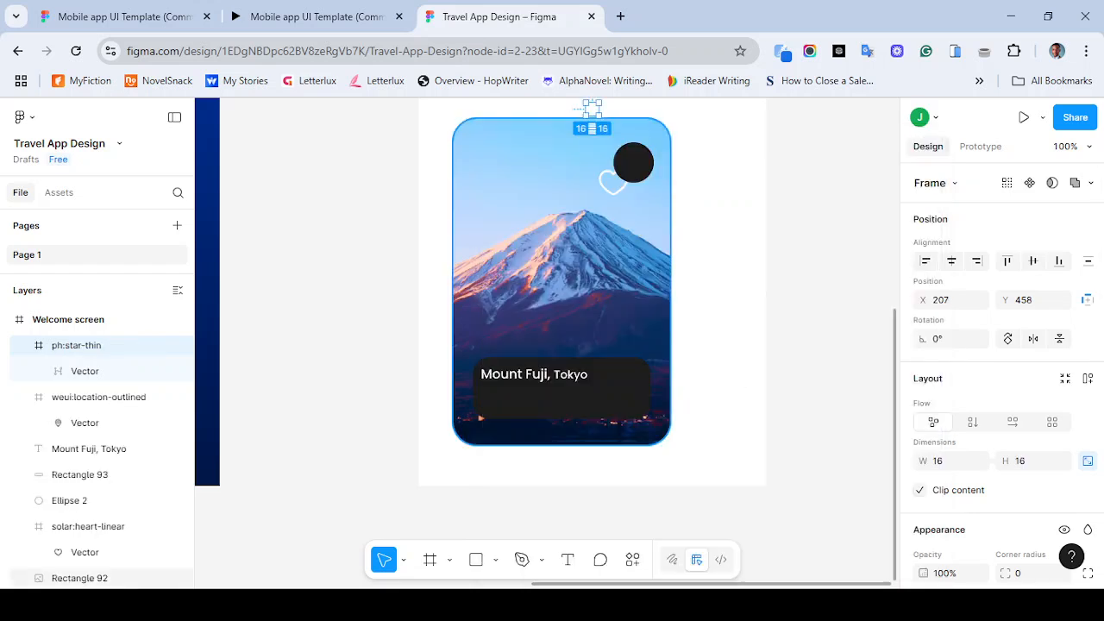
- Move the star icon onto the card image and the location pin to the label's lower-left corner
{"action": "scroll", "coordinate": [561, 315], "scroll_direction": "up", "scroll_amount": 2}
{"action": "scroll", "coordinate": [561, 314], "scroll_direction": "right", "scroll_amount": 2}
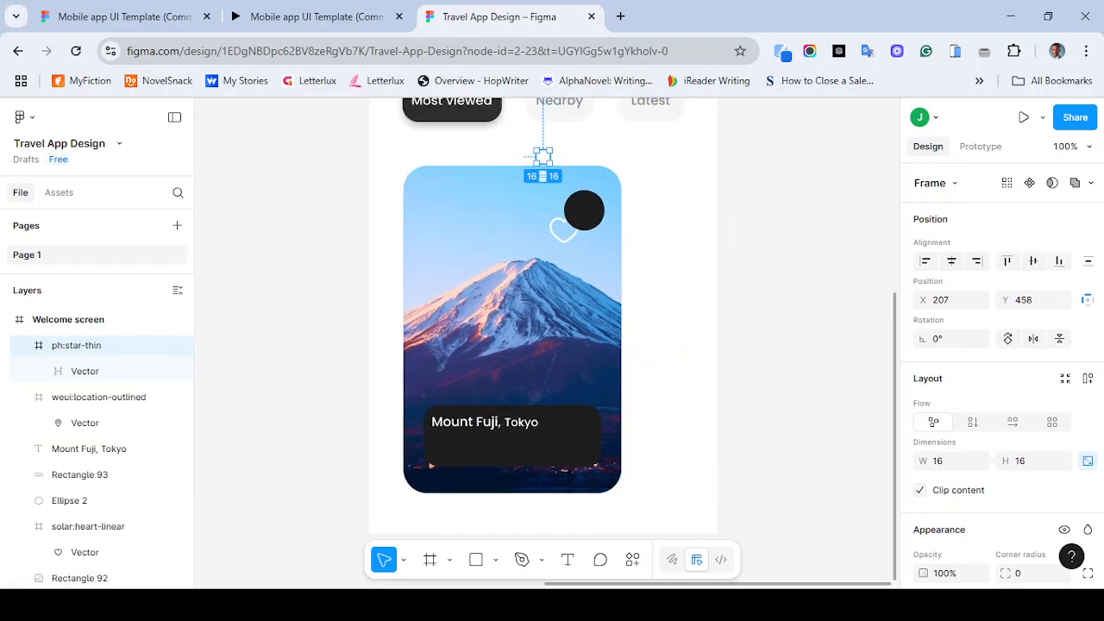
{"action": "left_click_drag", "start_coordinate": [542, 156], "coordinate": [474, 250]}
{"action": "left_click_drag", "start_coordinate": [542, 156], "coordinate": [437, 451]}
- Resize the location pin to 20 by 20 and nudge it into place inside the label
{"action": "left_click", "coordinate": [945, 461]}
{"action": "type", "text": "20"}
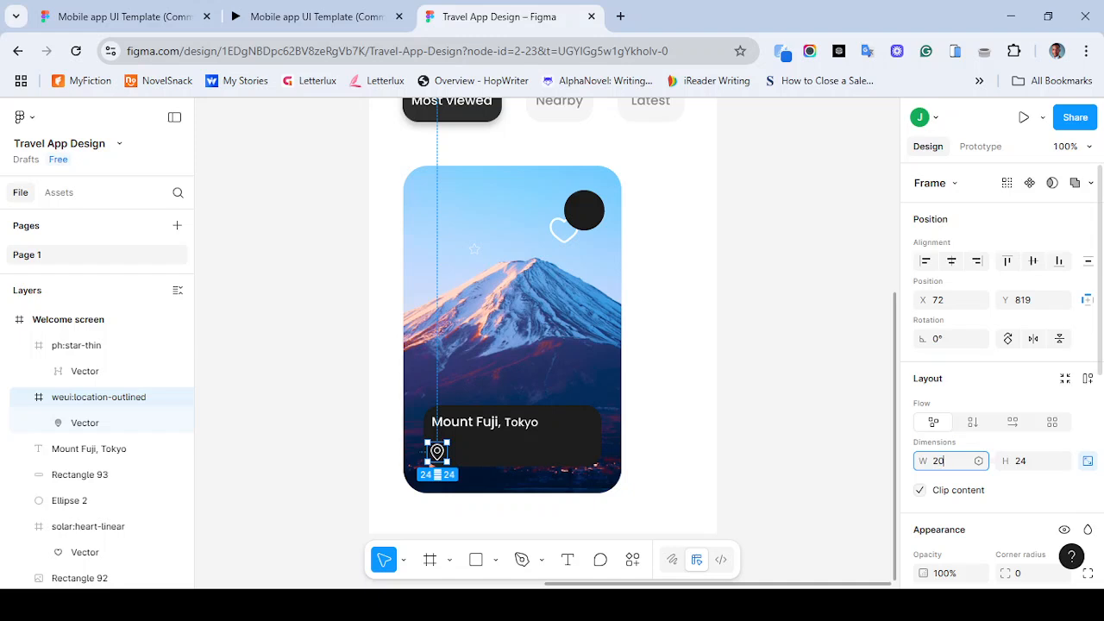
{"action": "key", "text": "Return"}
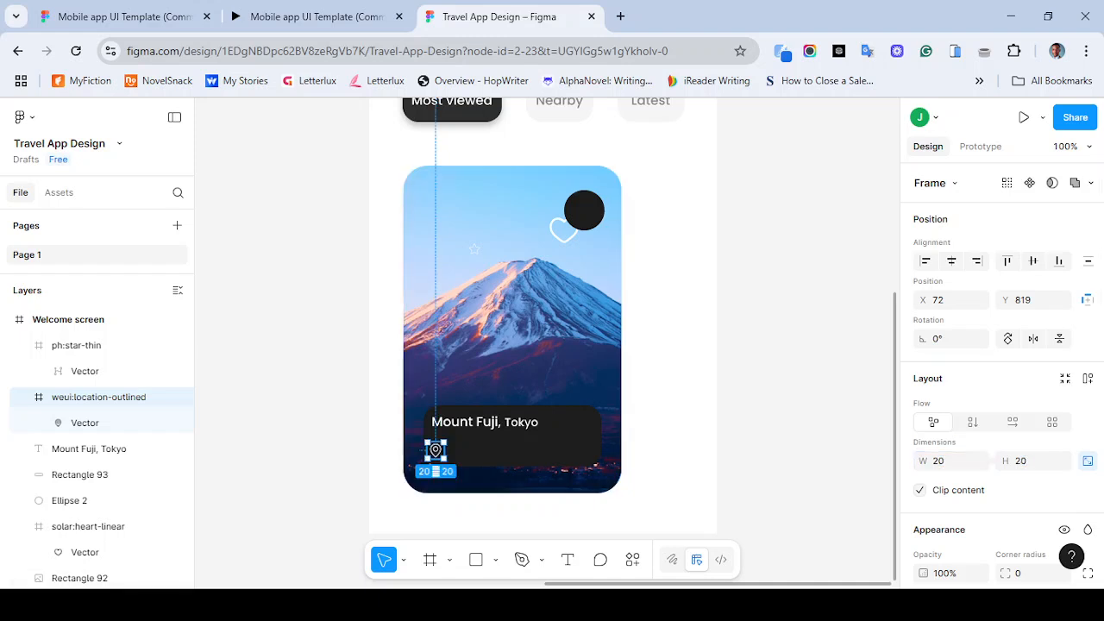
{"action": "left_click_drag", "start_coordinate": [436, 449], "coordinate": [439, 447]}
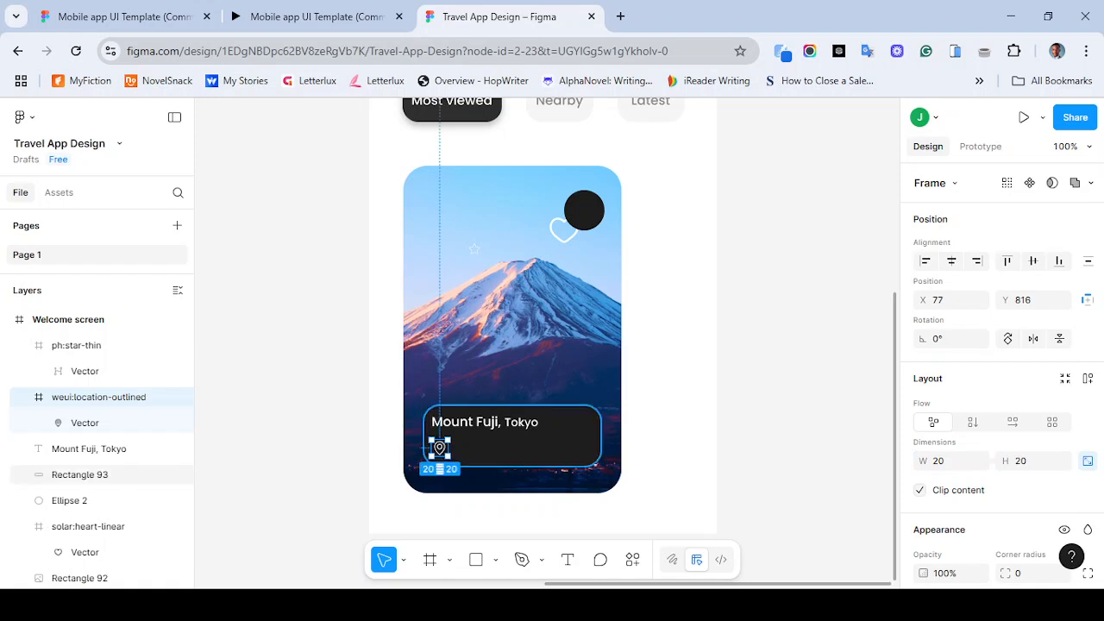
- Add a Tokyo text beside the location pin inside the dark label
{"action": "key", "text": "t"}
{"action": "left_click", "coordinate": [462, 457]}
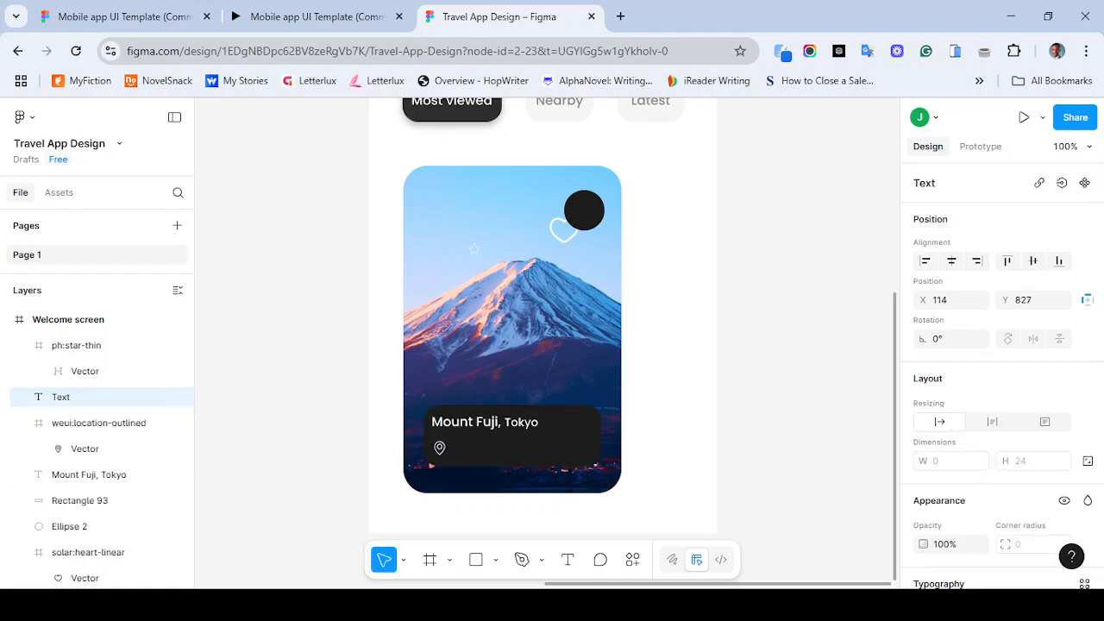
{"action": "type", "text": "Tokyo"}
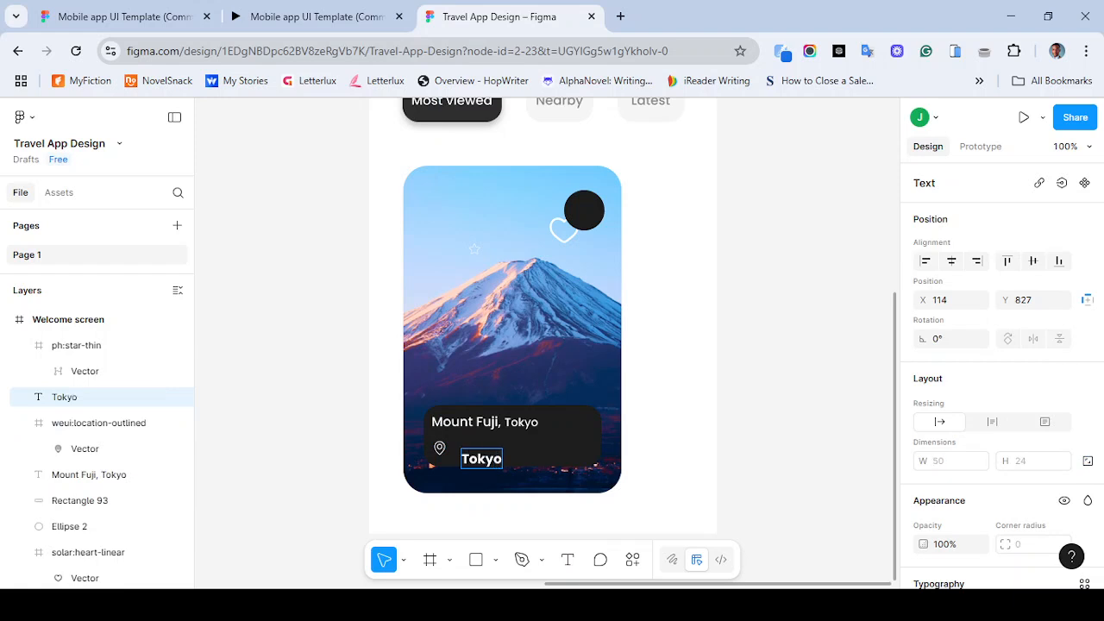
{"action": "key", "text": "Escape"}
- Set the Tokyo text to size 14 with Medium weight
{"action": "scroll", "coordinate": [1001, 371], "scroll_direction": "down", "scroll_amount": 3}
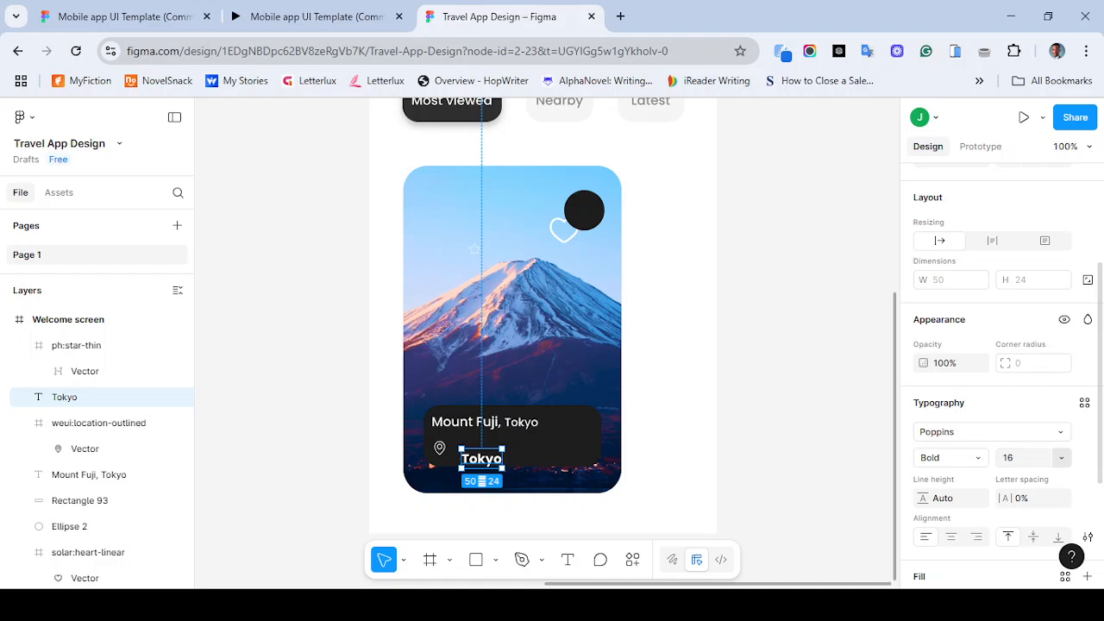
{"action": "left_click", "coordinate": [1061, 457]}
{"action": "left_click", "coordinate": [1033, 319]}
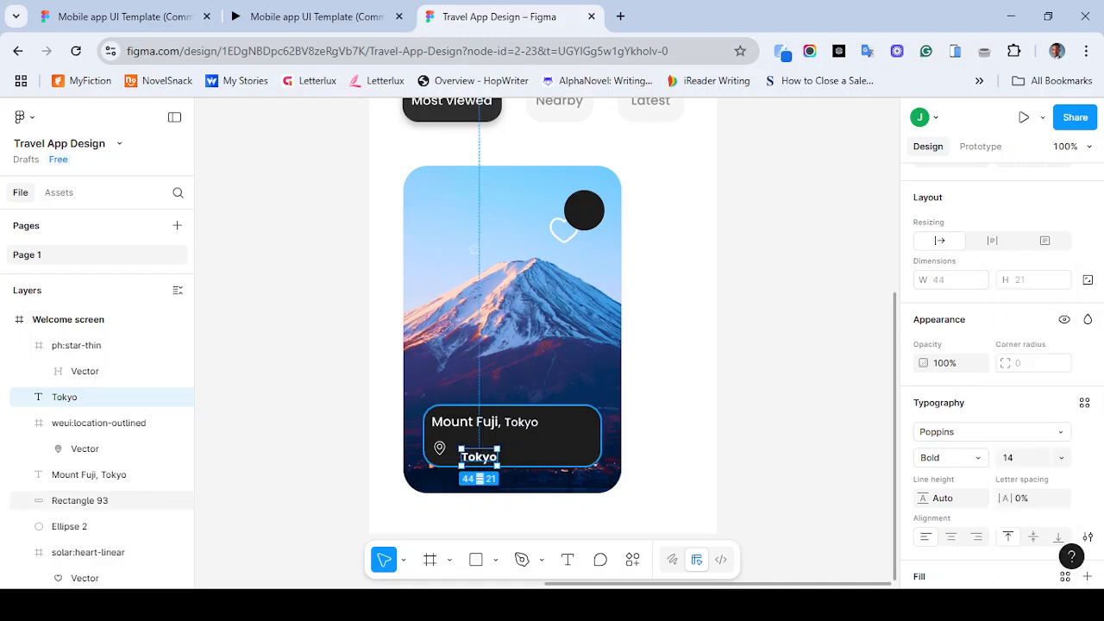
{"action": "left_click", "coordinate": [949, 458]}
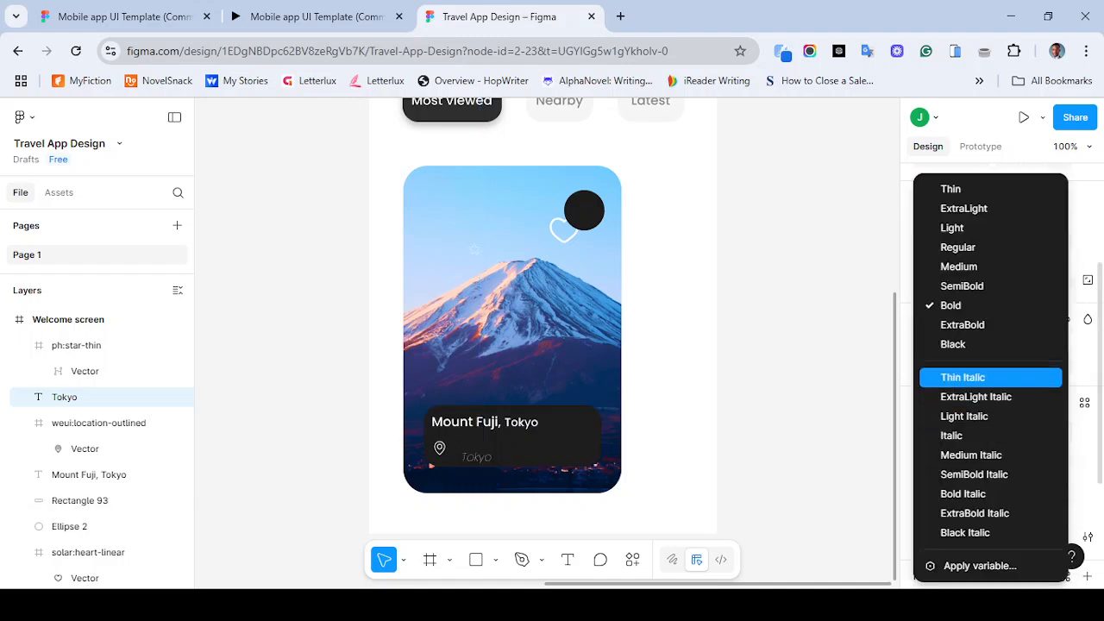
{"action": "left_click", "coordinate": [958, 267]}
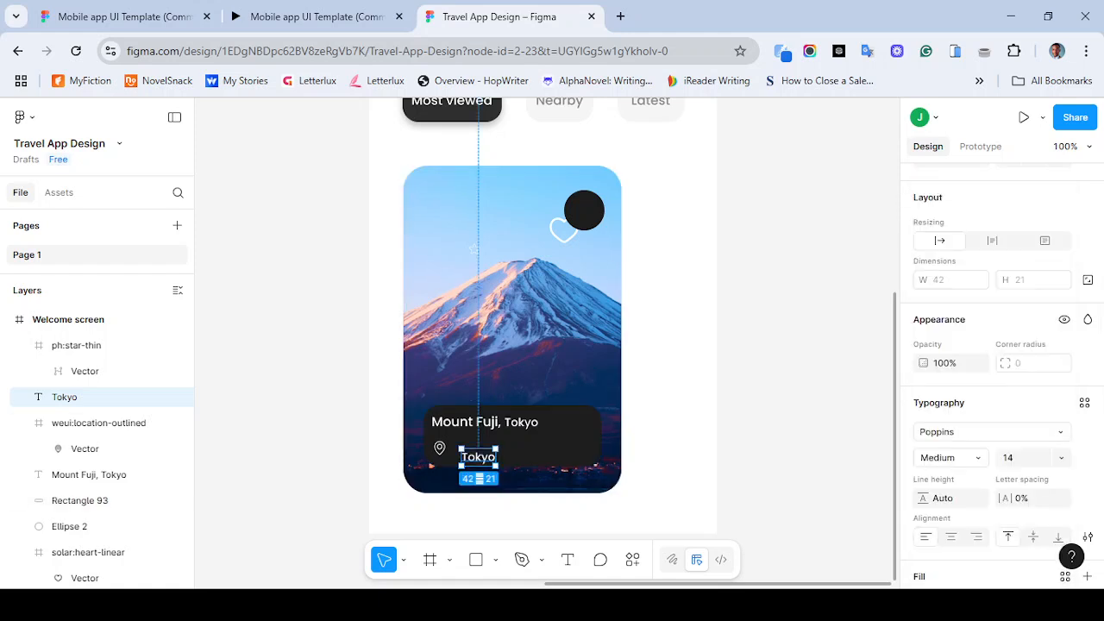
- Extend the location text to read Tokyo, Japan
{"action": "key", "text": "Return"}
{"action": "key", "text": "Right"}
{"action": "type", "text": ", Japan"}
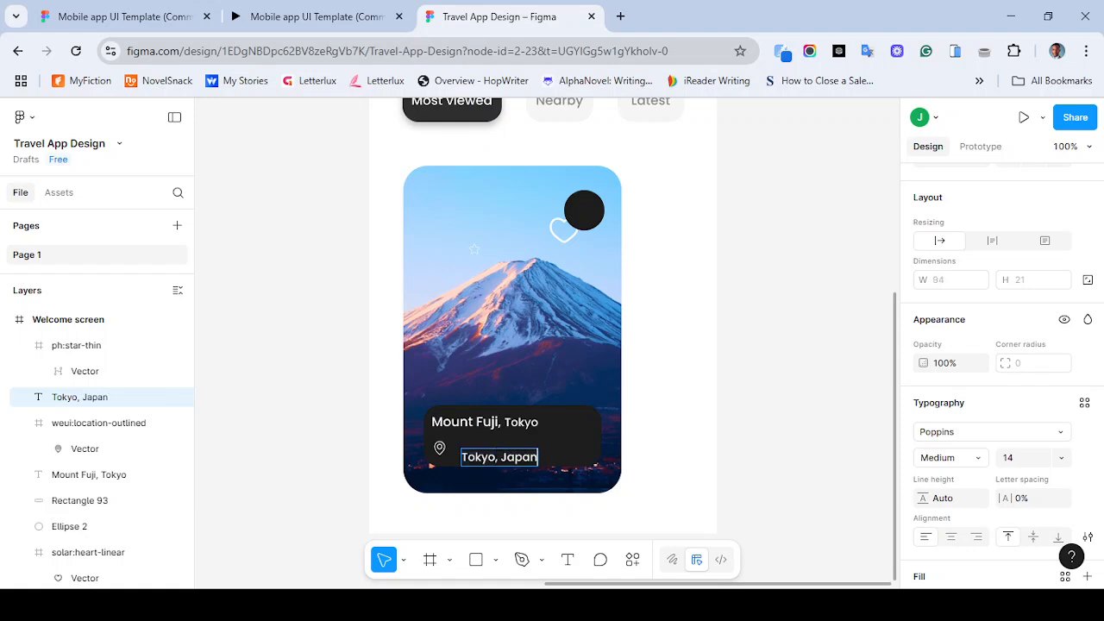
{"action": "key", "text": "Escape"}
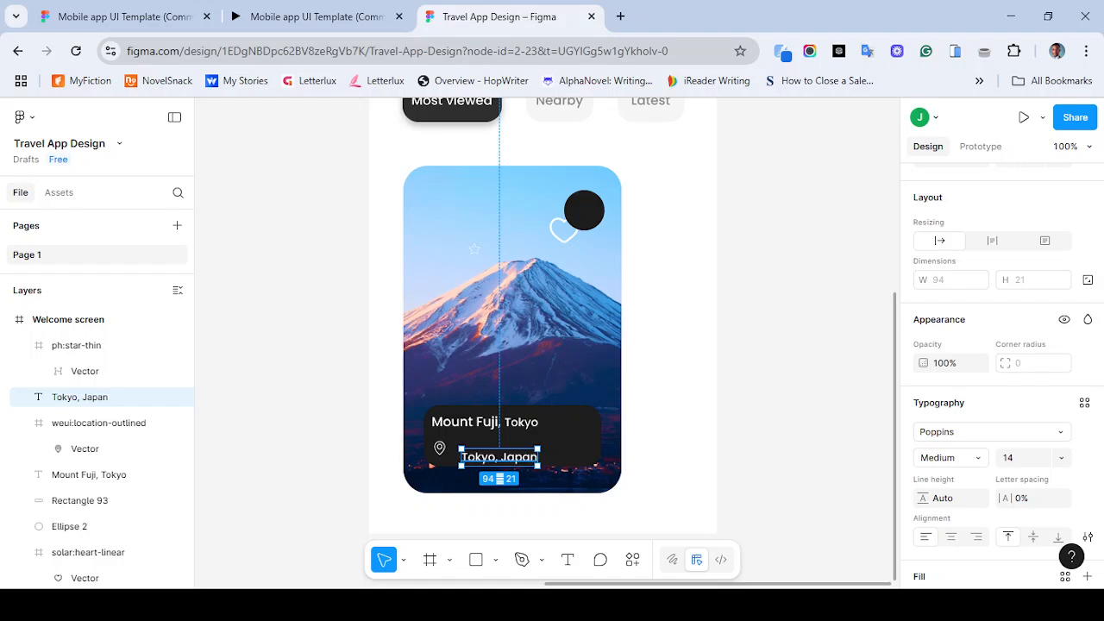
- Set the Tokyo, Japan text's weight to Light and compare it with the reference design
{"action": "left_click", "coordinate": [949, 457]}
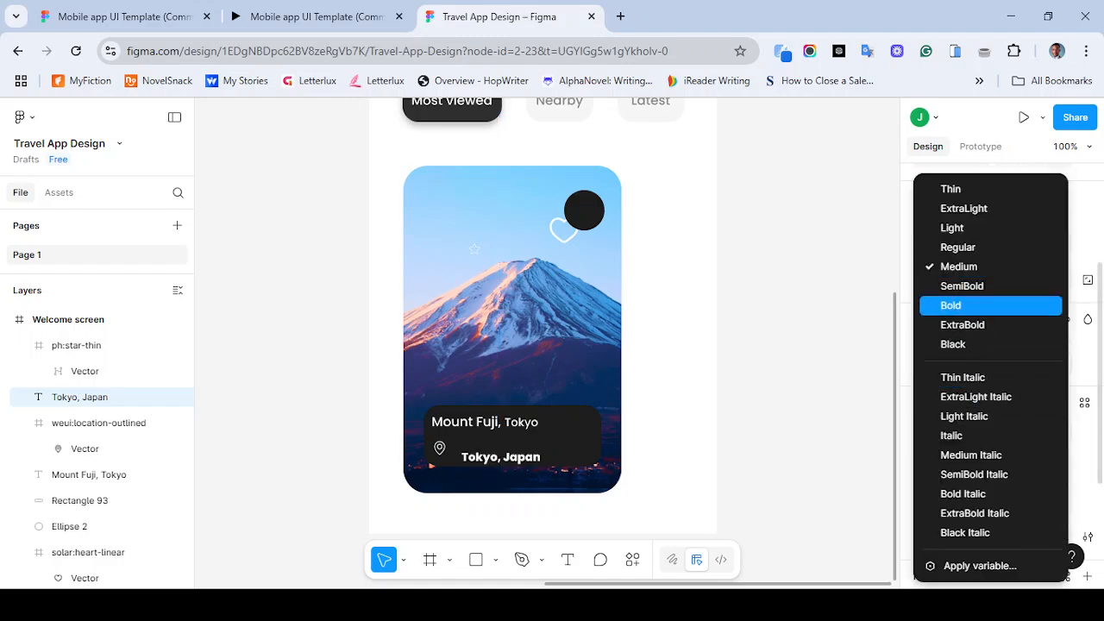
{"action": "left_click", "coordinate": [990, 228]}
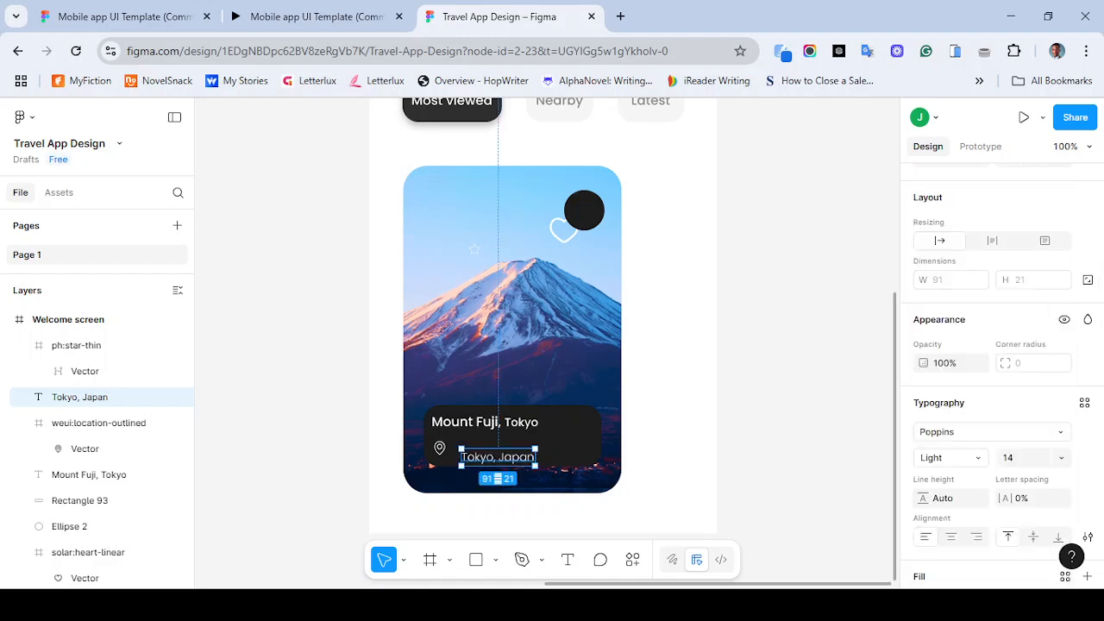
{"action": "left_click", "coordinate": [802, 327]}
{"action": "left_click", "coordinate": [316, 16]}
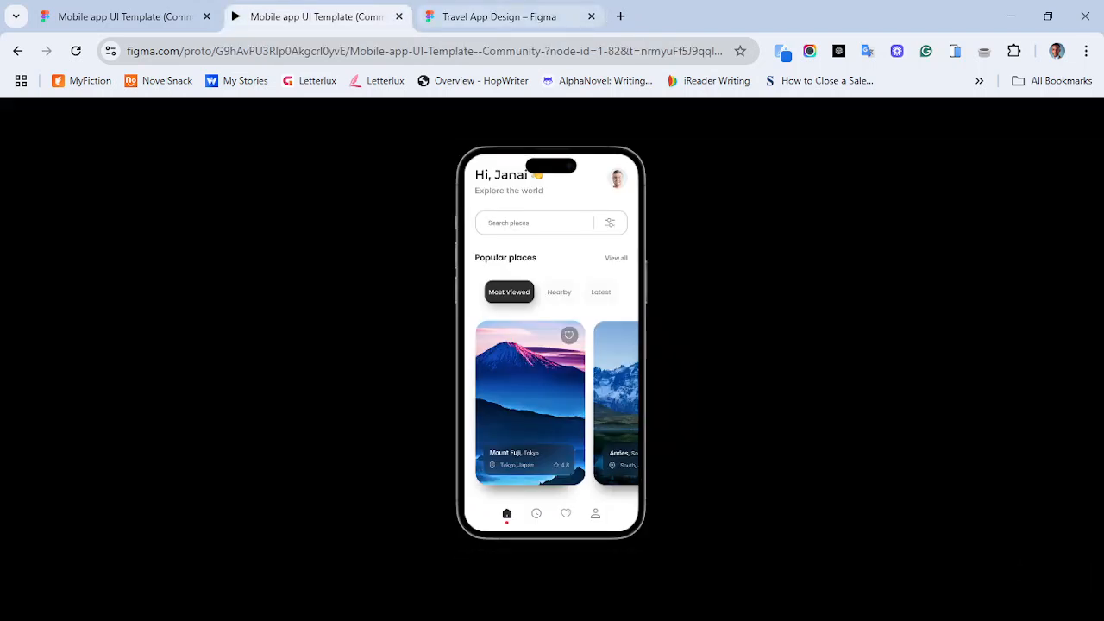
{"action": "left_click", "coordinate": [500, 17]}
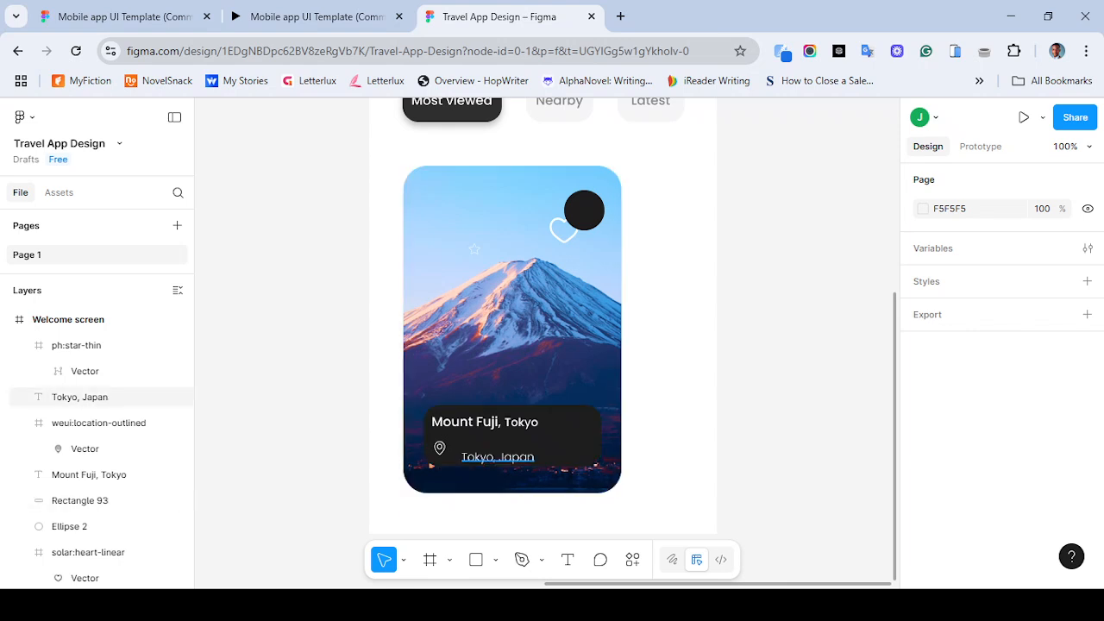
- Move the Tokyo, Japan text up so it sits beside the location pin
{"action": "left_click", "coordinate": [498, 457]}
{"action": "left_click_drag", "start_coordinate": [498, 456], "coordinate": [483, 447]}
{"action": "left_click", "coordinate": [494, 383]}
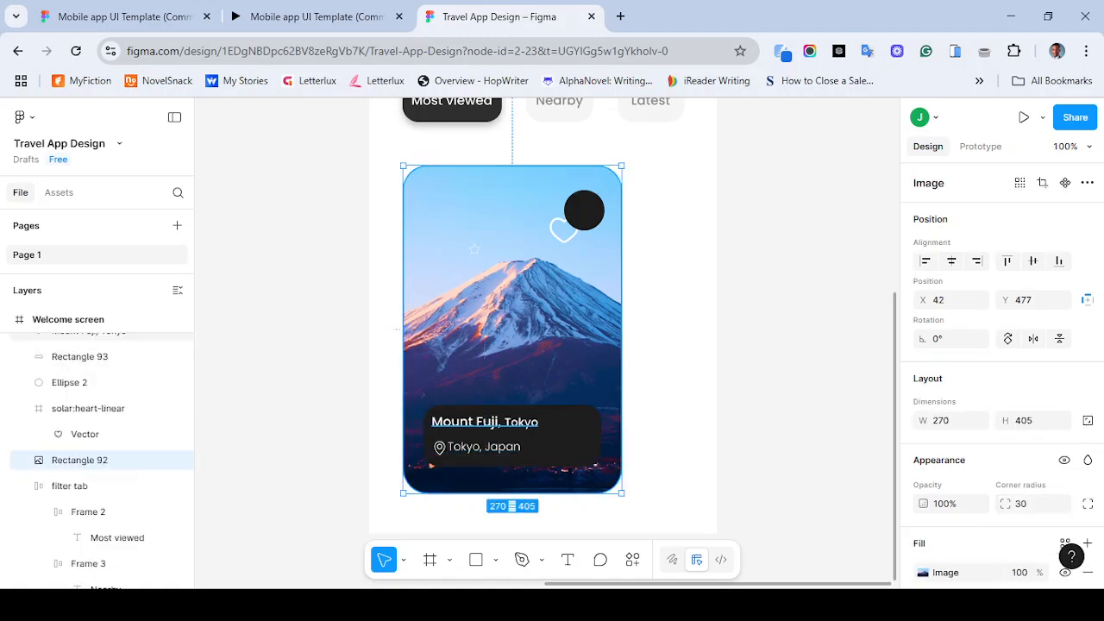
- Set the Tokyo word in the Mount Fuji, Tokyo title to Regular weight
{"action": "double_click", "coordinate": [485, 422]}
{"action": "left_click", "coordinate": [518, 422]}
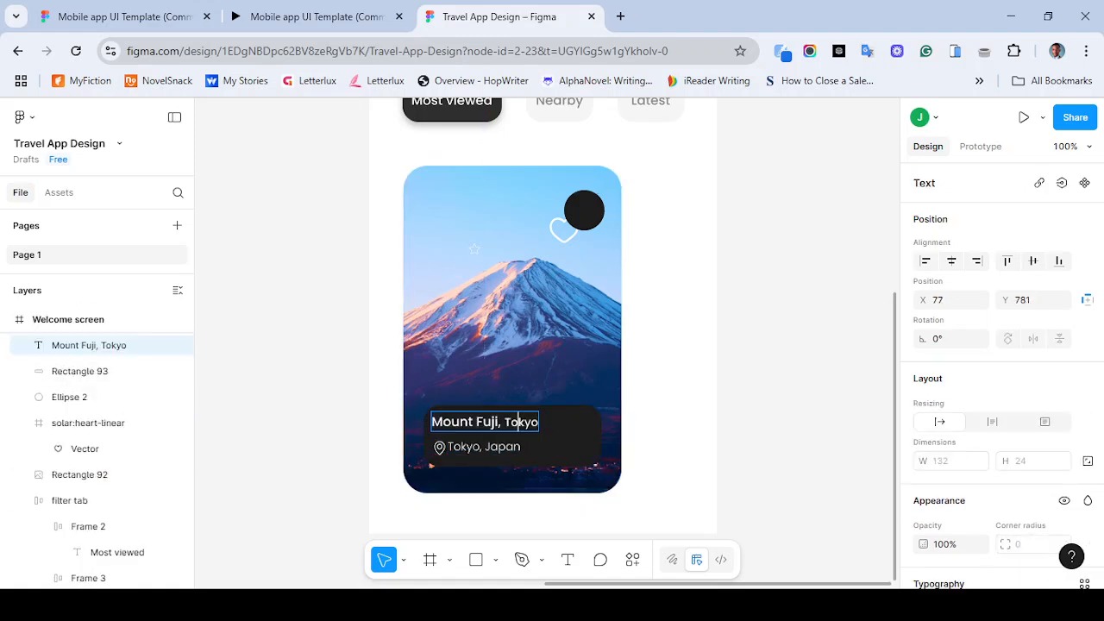
{"action": "left_click_drag", "start_coordinate": [504, 422], "coordinate": [539, 422]}
{"action": "scroll", "coordinate": [1001, 378], "scroll_direction": "down", "scroll_amount": 3}
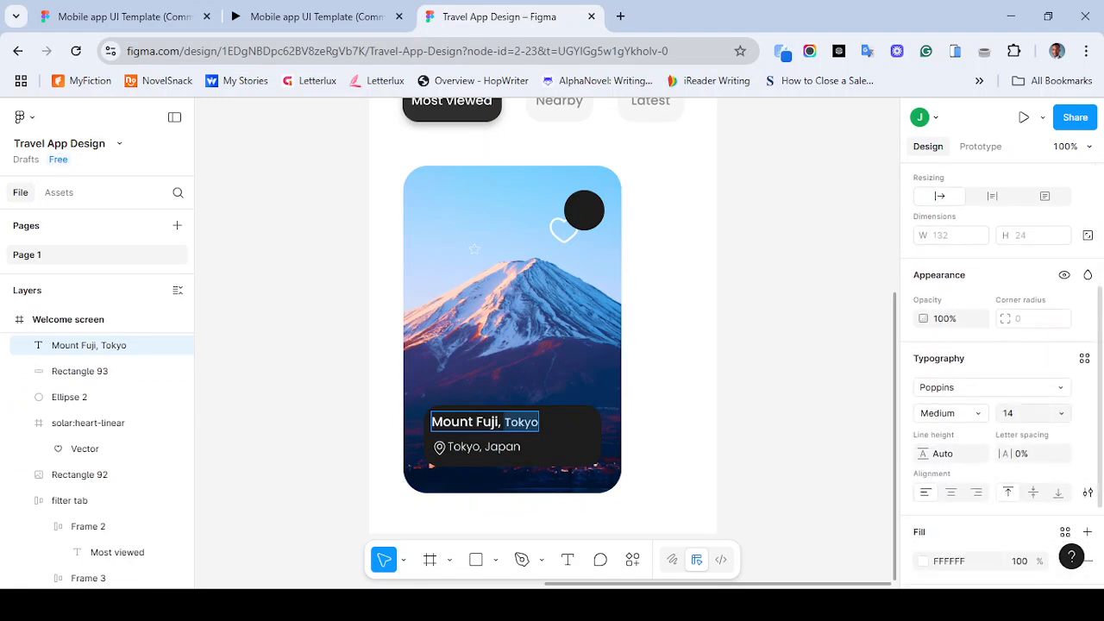
{"action": "left_click", "coordinate": [949, 413]}
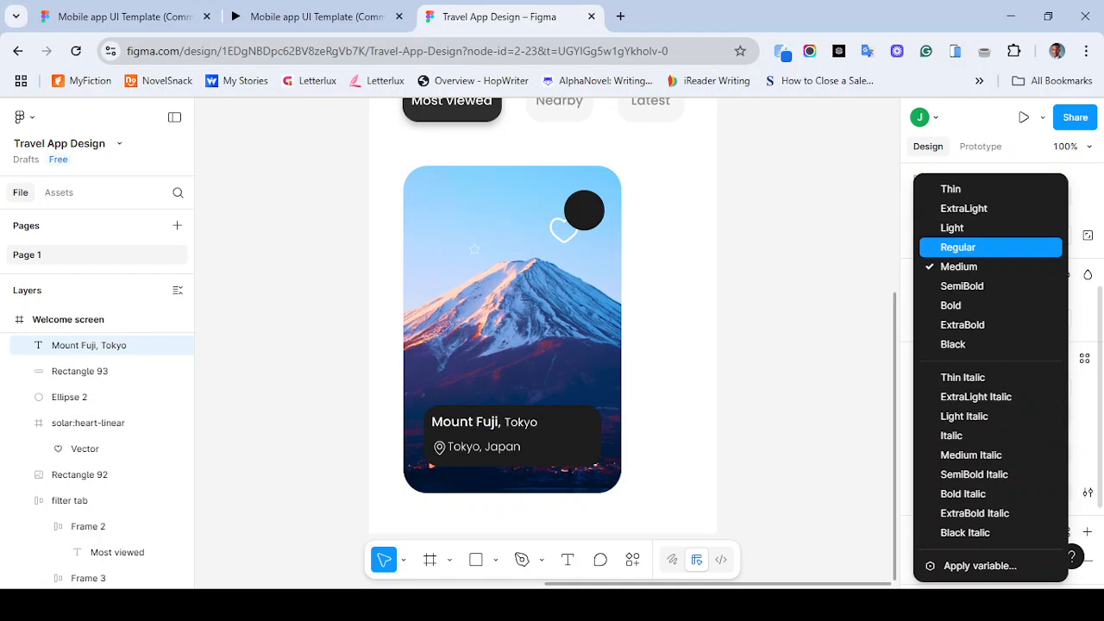
{"action": "left_click", "coordinate": [957, 246]}
{"action": "key", "text": "Escape"}
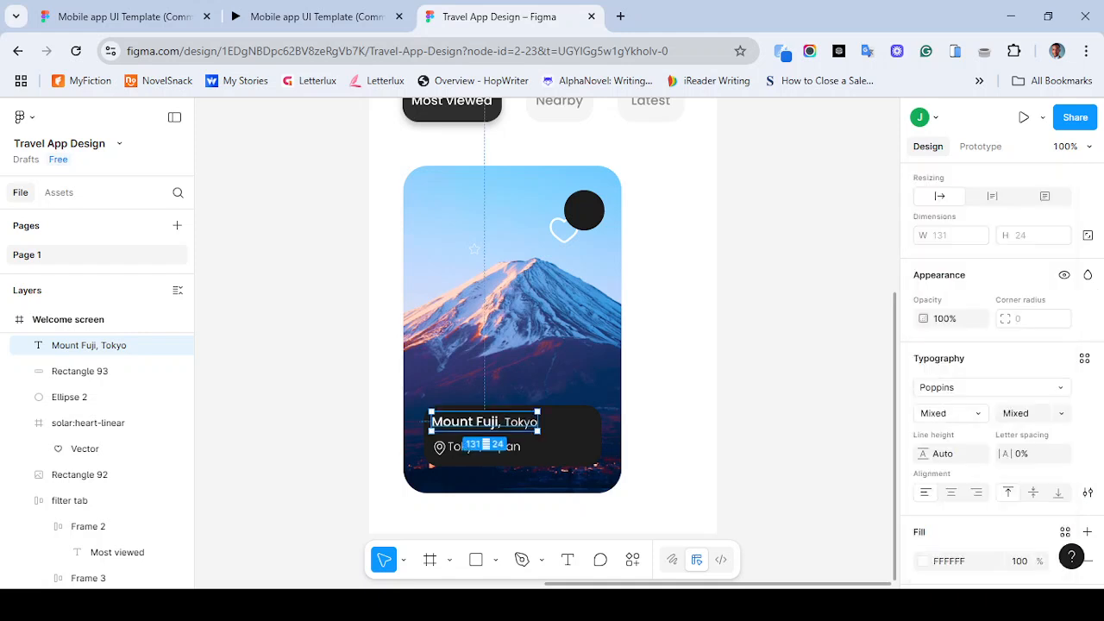
{"action": "key", "text": "Escape"}
- Nudge the Tokyo, Japan text 2 px to the right of the location pin
{"action": "key", "text": "ctrl+minus"}
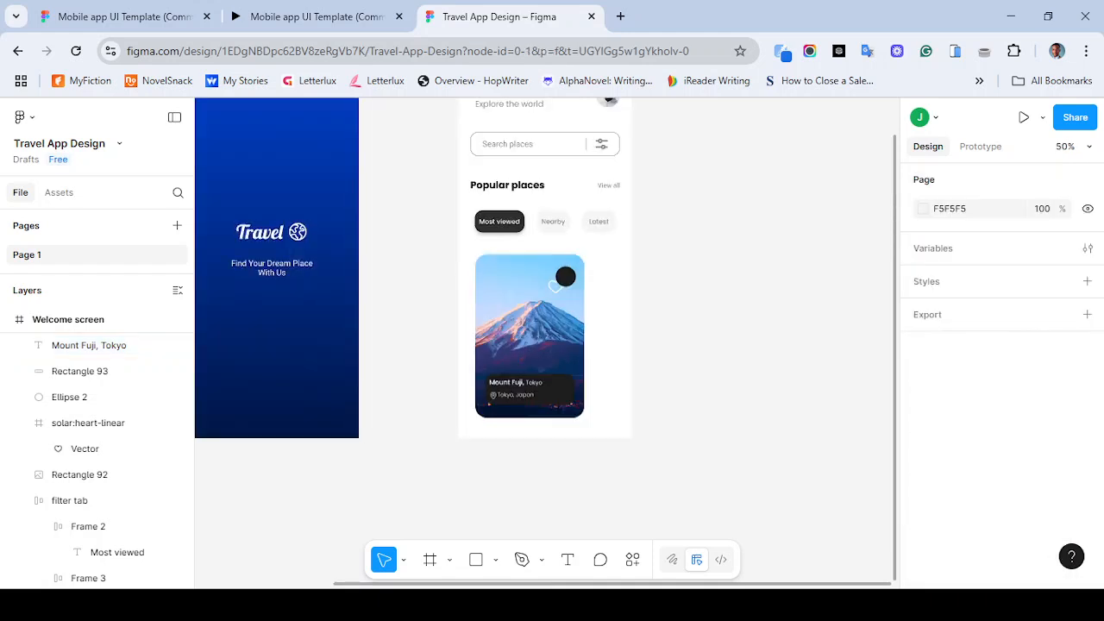
{"action": "key", "text": "ctrl+plus"}
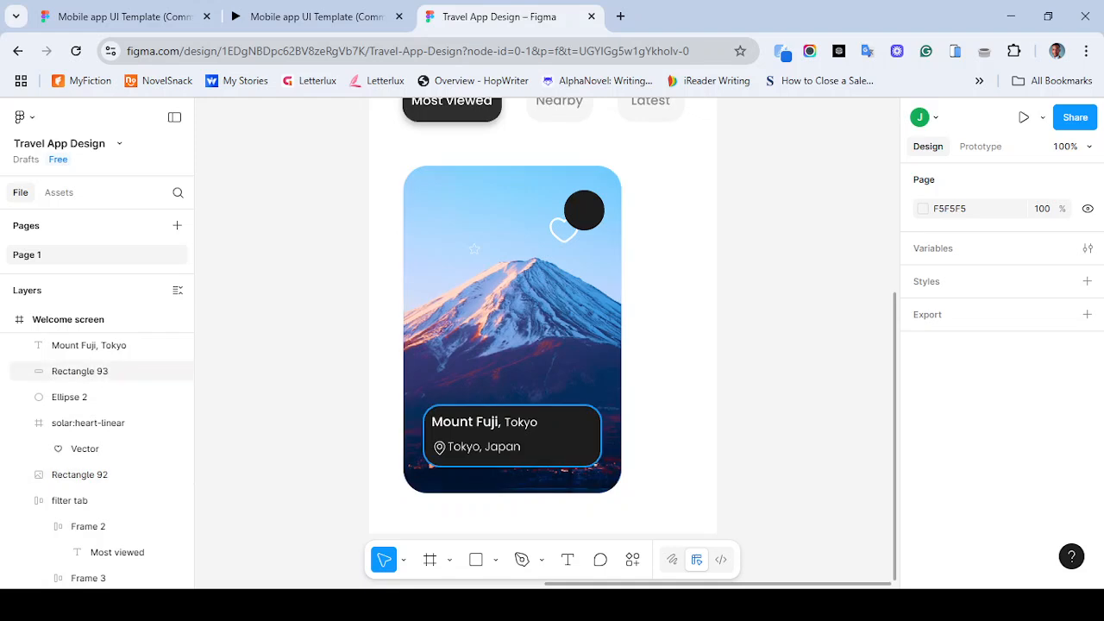
{"action": "left_click", "coordinate": [484, 447]}
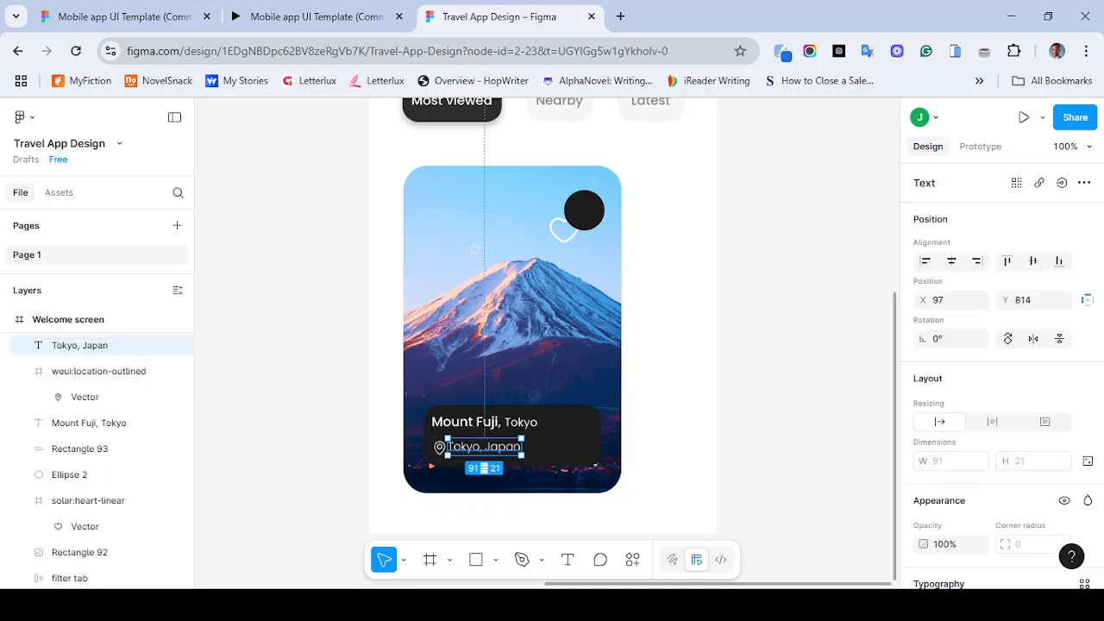
{"action": "left_click", "coordinate": [99, 371], "text": "shift"}
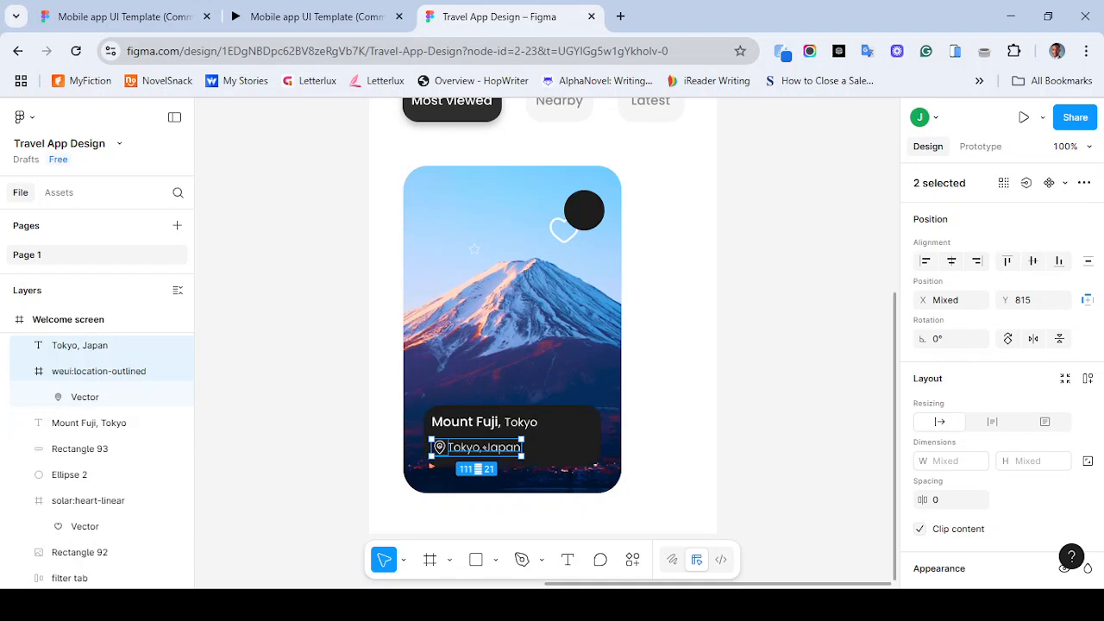
{"action": "left_click", "coordinate": [484, 447]}
{"action": "key", "text": "Right"}
{"action": "key", "text": "Right"}
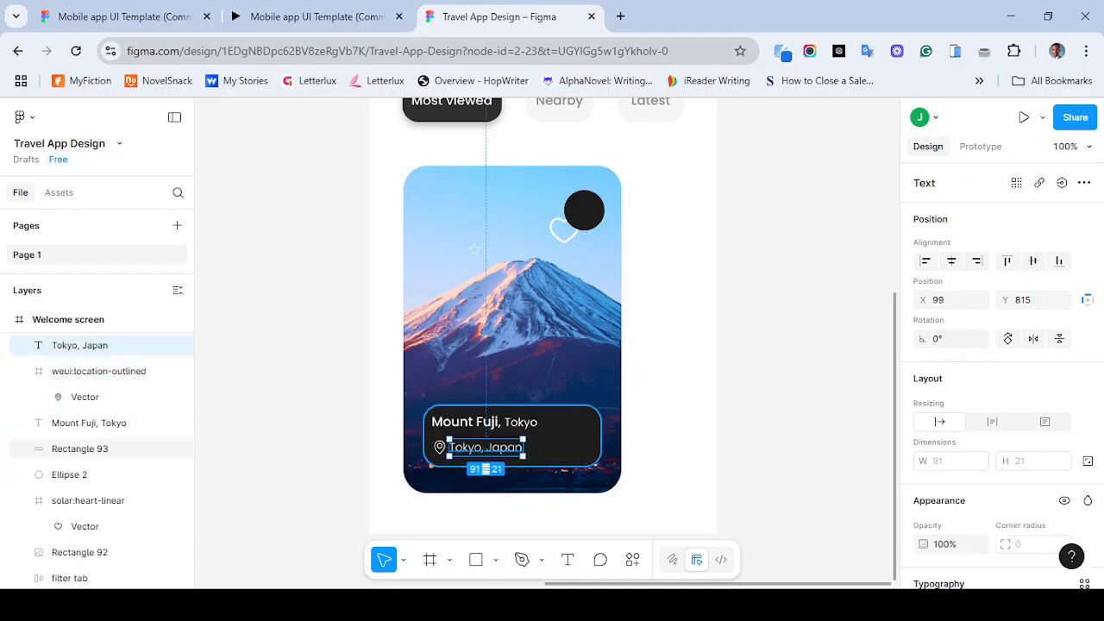
- Compare the card's label with the reference design
{"action": "left_click", "coordinate": [486, 345]}
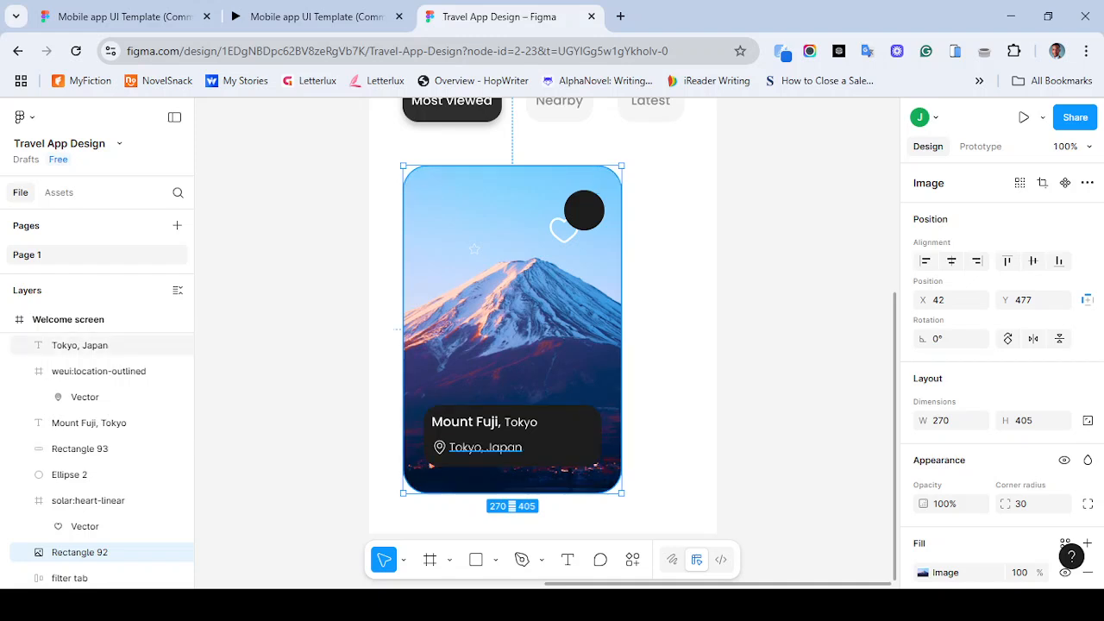
{"action": "left_click", "coordinate": [486, 447]}
{"action": "left_click", "coordinate": [293, 285]}
{"action": "left_click", "coordinate": [316, 16]}
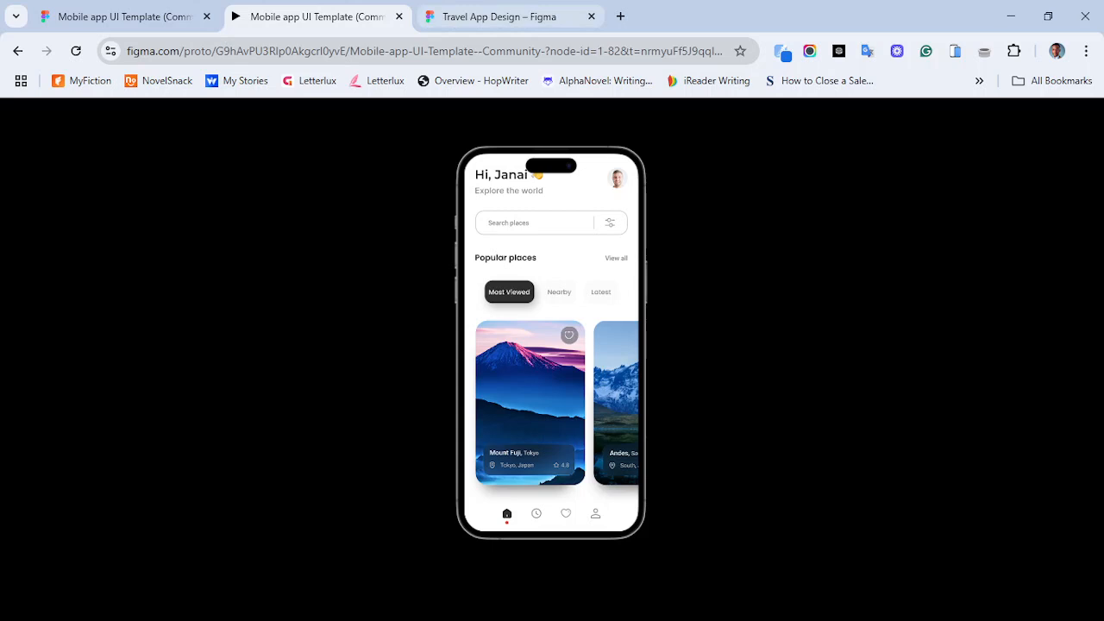
{"action": "left_click", "coordinate": [501, 17]}
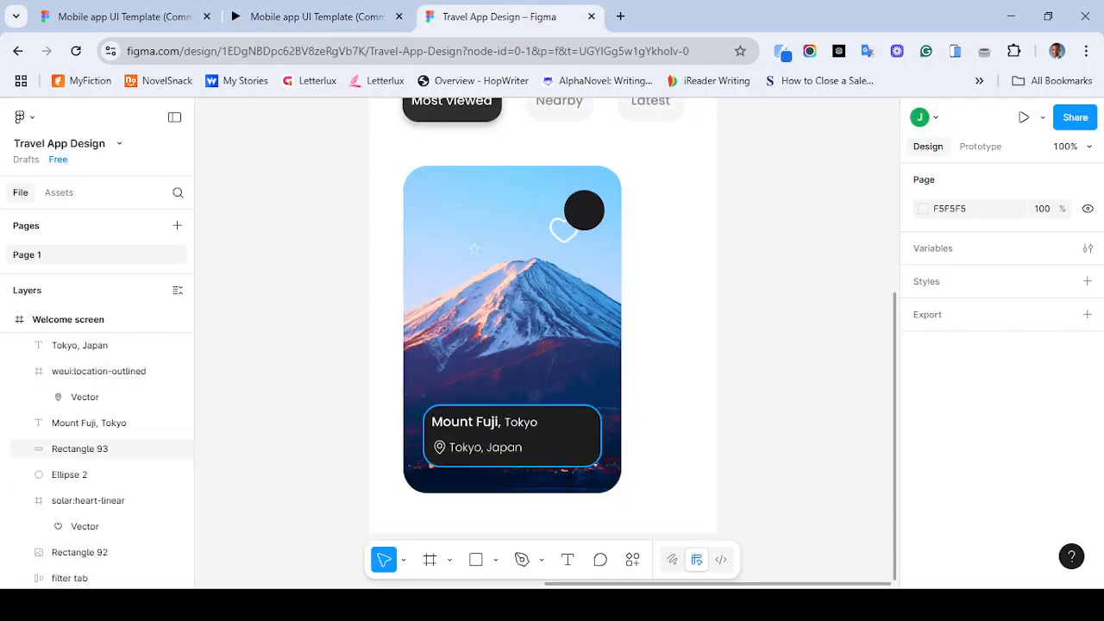
- Move the star icon into the dark label and add a 4.8 rating text beside it
{"action": "left_click", "coordinate": [474, 249]}
{"action": "left_click_drag", "start_coordinate": [474, 249], "coordinate": [564, 447]}
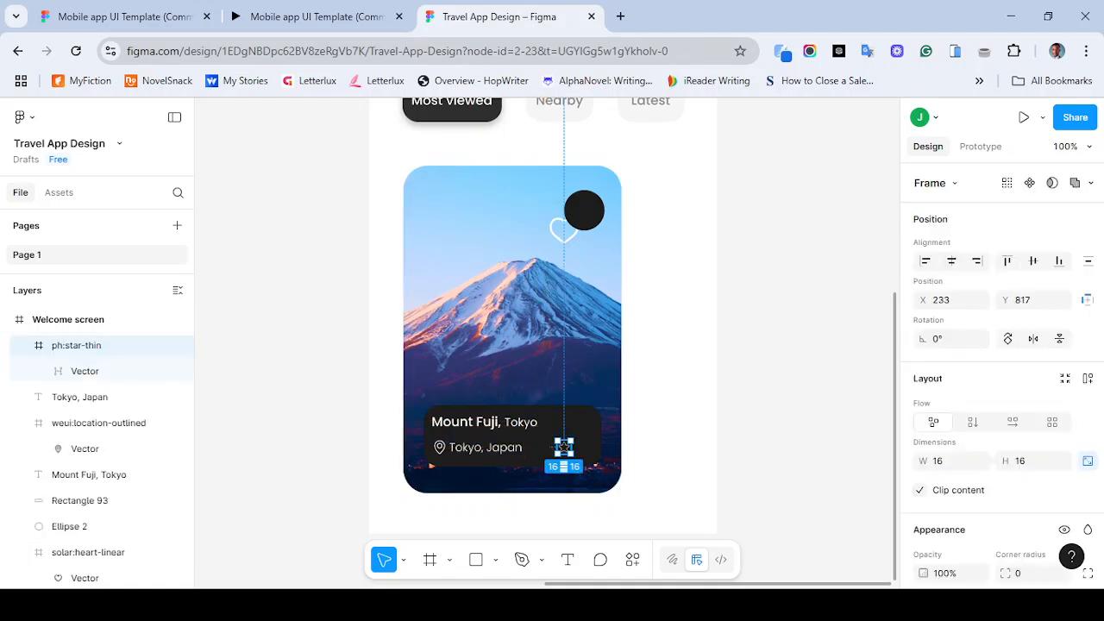
{"action": "key", "text": "t"}
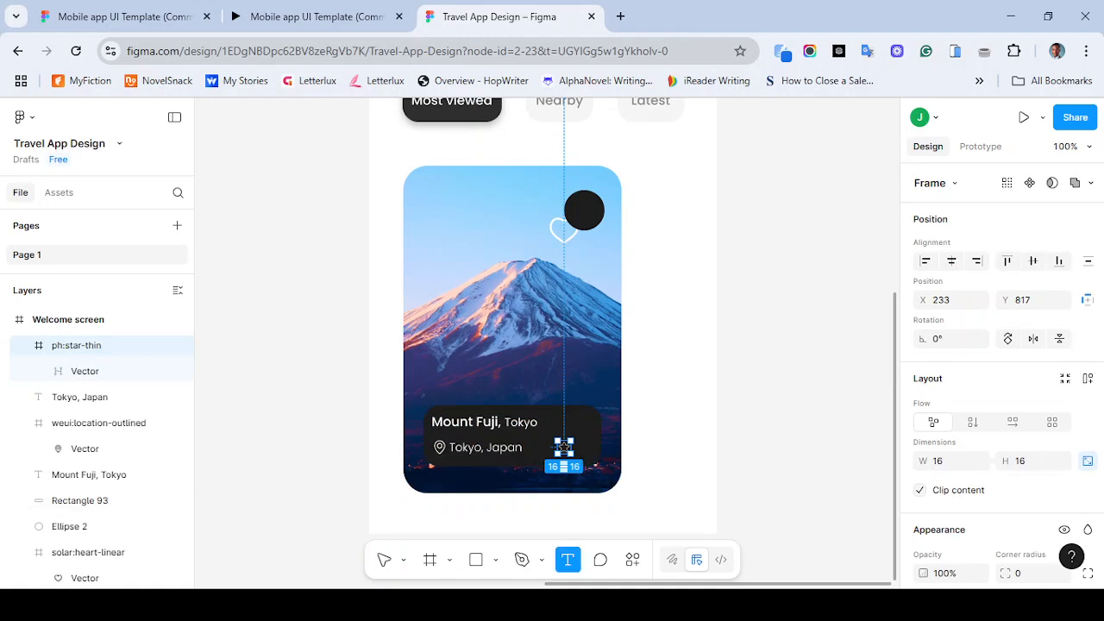
{"action": "left_click", "coordinate": [581, 456]}
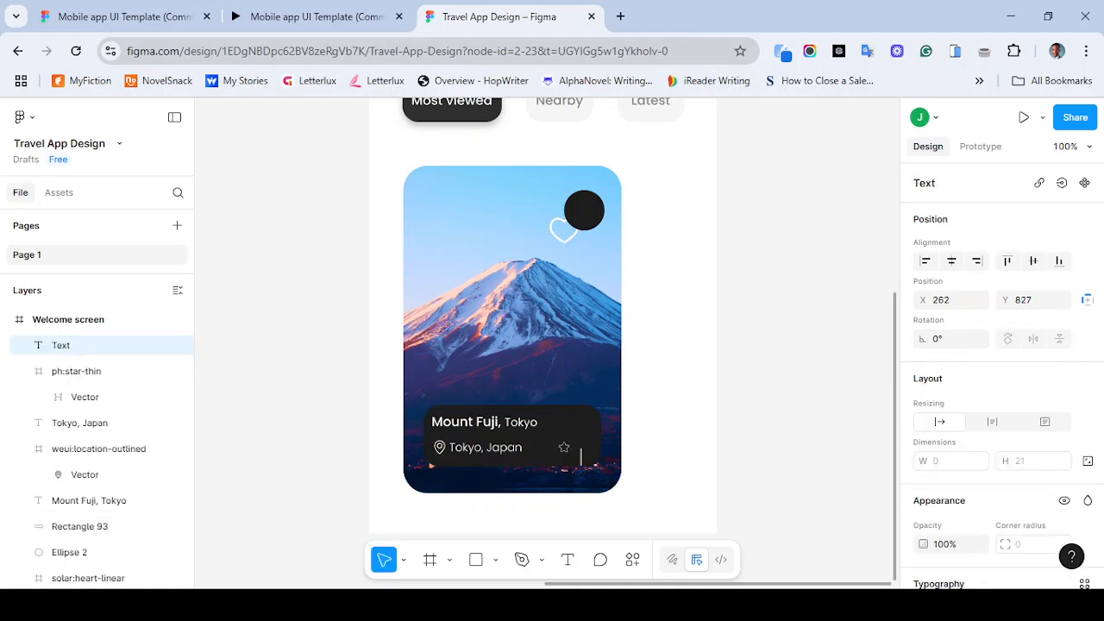
{"action": "type", "text": "4.8"}
{"action": "key", "text": "Escape"}
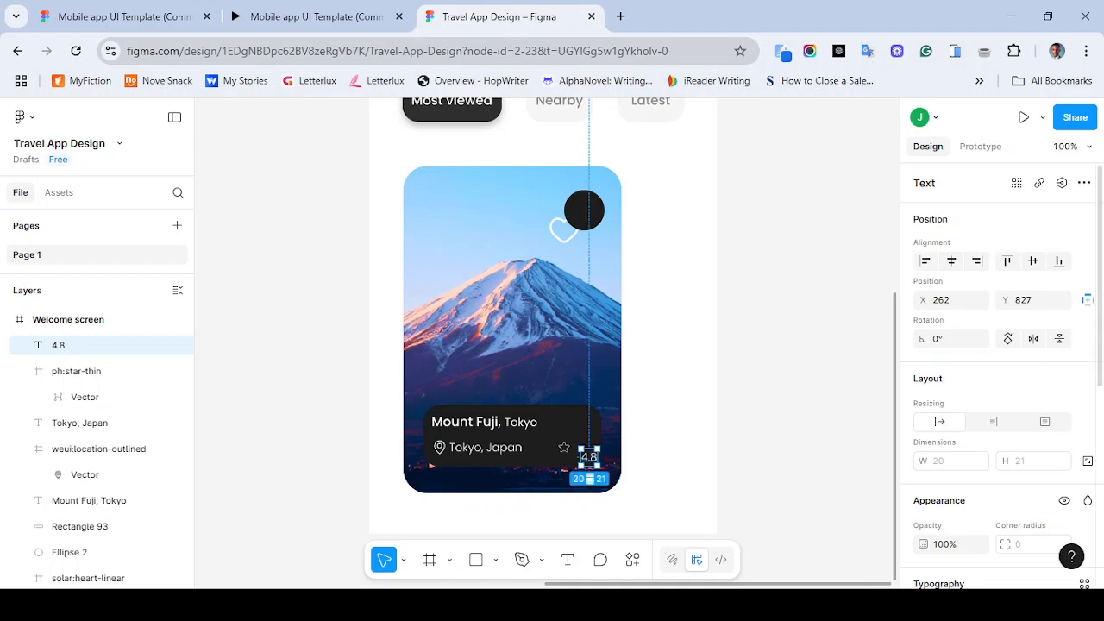
- Pick a smaller font size for the 4.8 rating text
{"action": "scroll", "coordinate": [1061, 413], "scroll_direction": "down", "scroll_amount": 5}
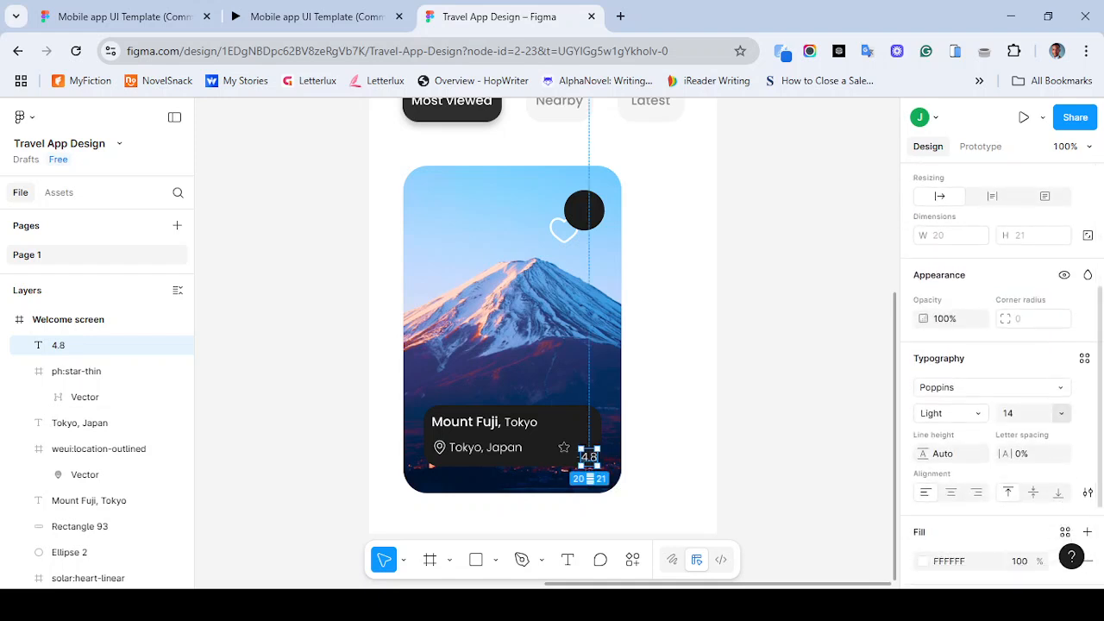
{"action": "left_click", "coordinate": [1061, 413]}
{"action": "left_click", "coordinate": [1034, 281]}
{"action": "key", "text": "Escape"}
{"action": "left_click_drag", "start_coordinate": [563, 447], "coordinate": [565, 445]}
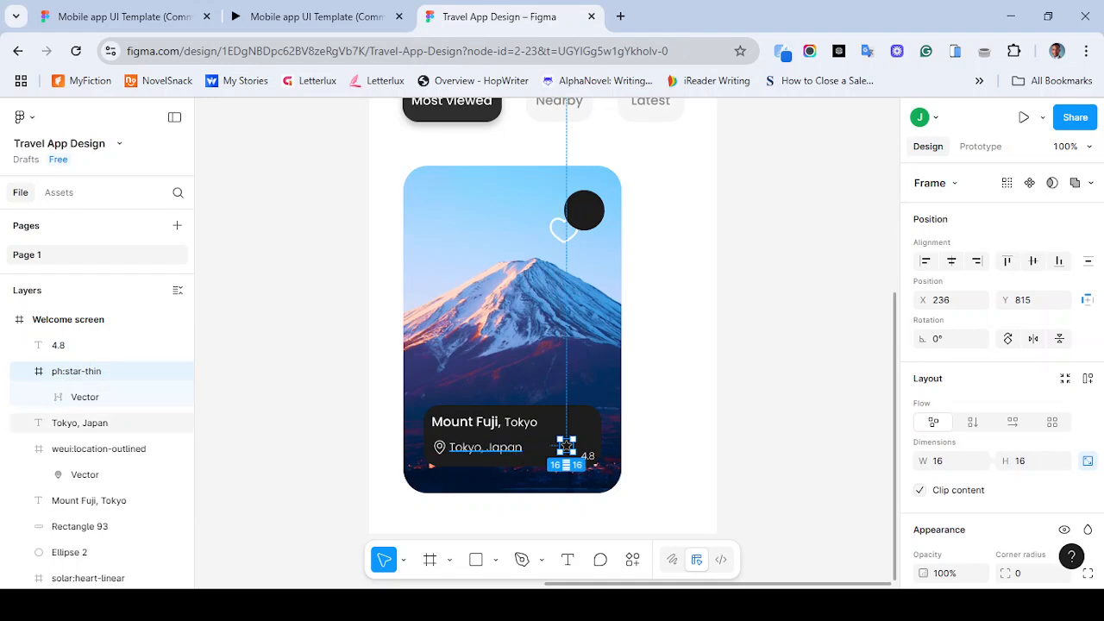
{"action": "left_click", "coordinate": [486, 448]}
{"action": "left_click", "coordinate": [439, 446]}
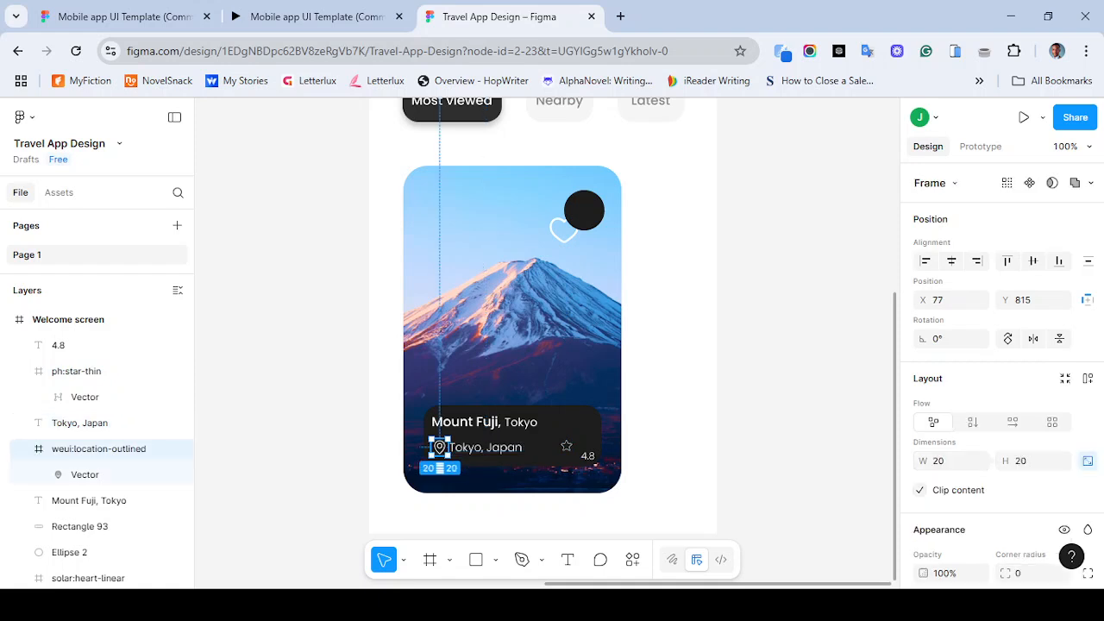
{"action": "left_click", "coordinate": [1033, 262]}
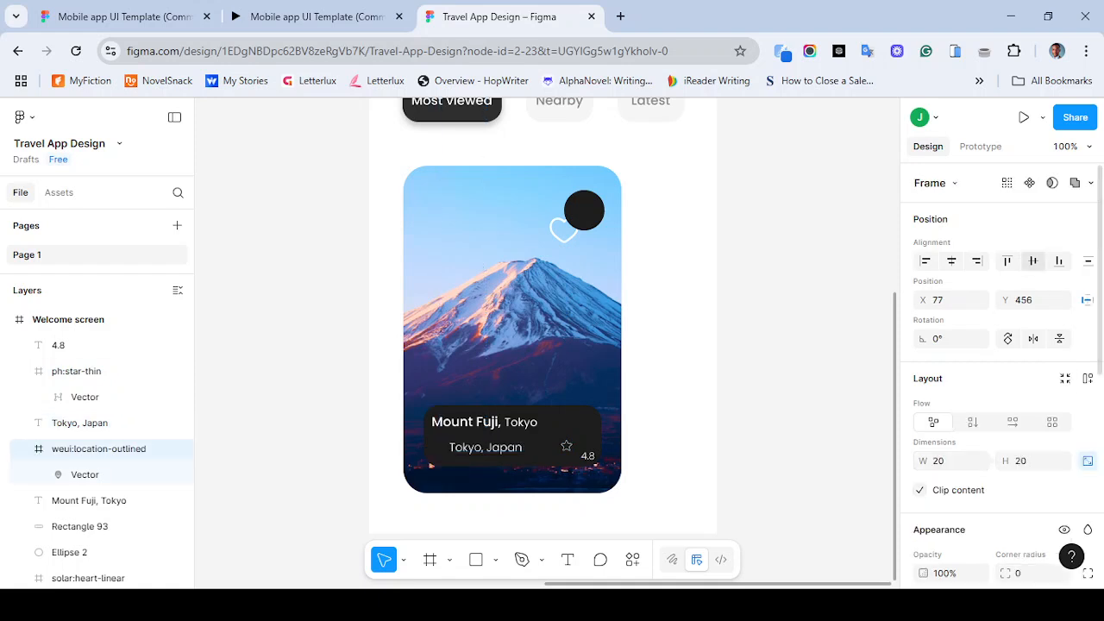
{"action": "left_click_drag", "start_coordinate": [439, 156], "coordinate": [439, 447]}
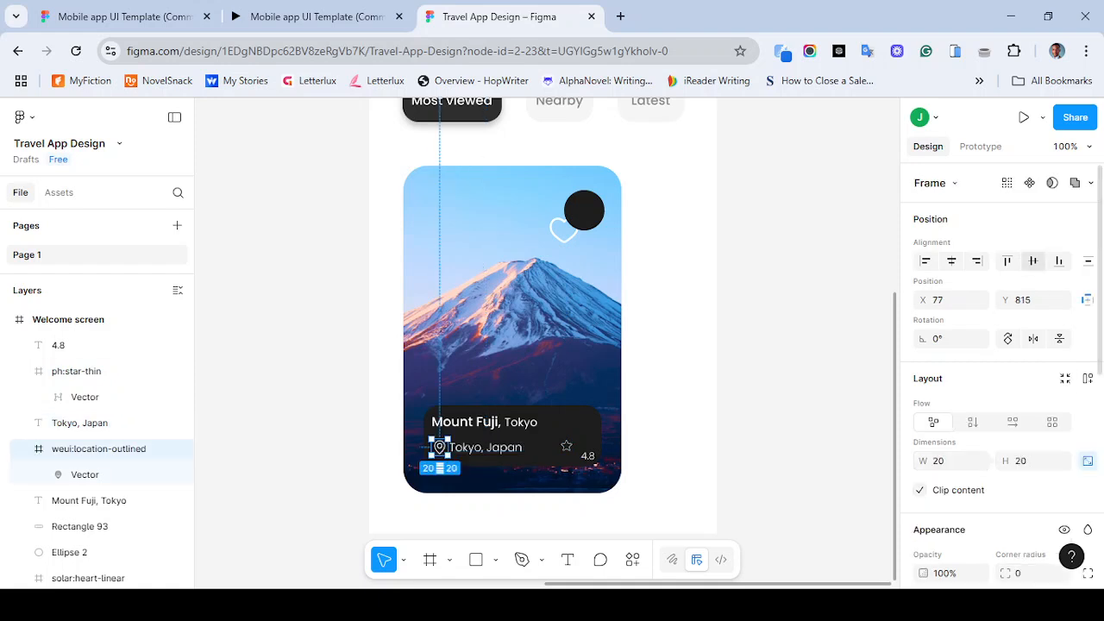
{"action": "key", "text": "Escape"}
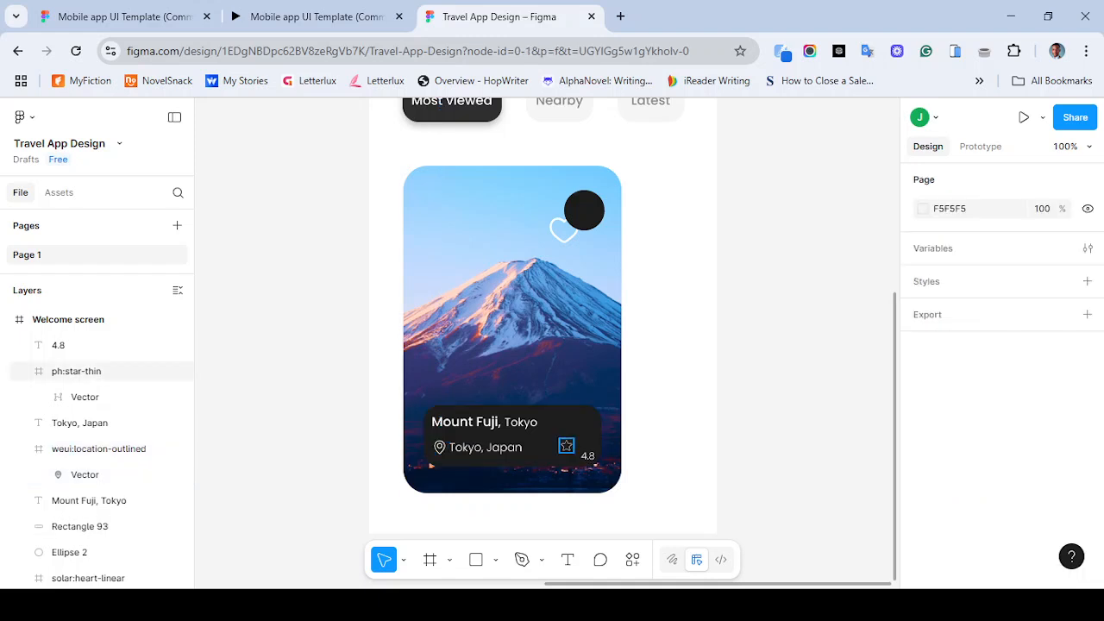
- Align the star icon and the 4.8 text along their vertical centres
{"action": "left_click", "coordinate": [76, 371]}
{"action": "mouse_move", "coordinate": [566, 450]}
{"action": "left_mouse_down"}
{"action": "mouse_move", "coordinate": [556, 445]}
{"action": "mouse_move", "coordinate": [586, 455]}
{"action": "mouse_move", "coordinate": [578, 447]}
{"action": "left_mouse_up"}
{"action": "left_click", "coordinate": [559, 447], "text": "shift"}
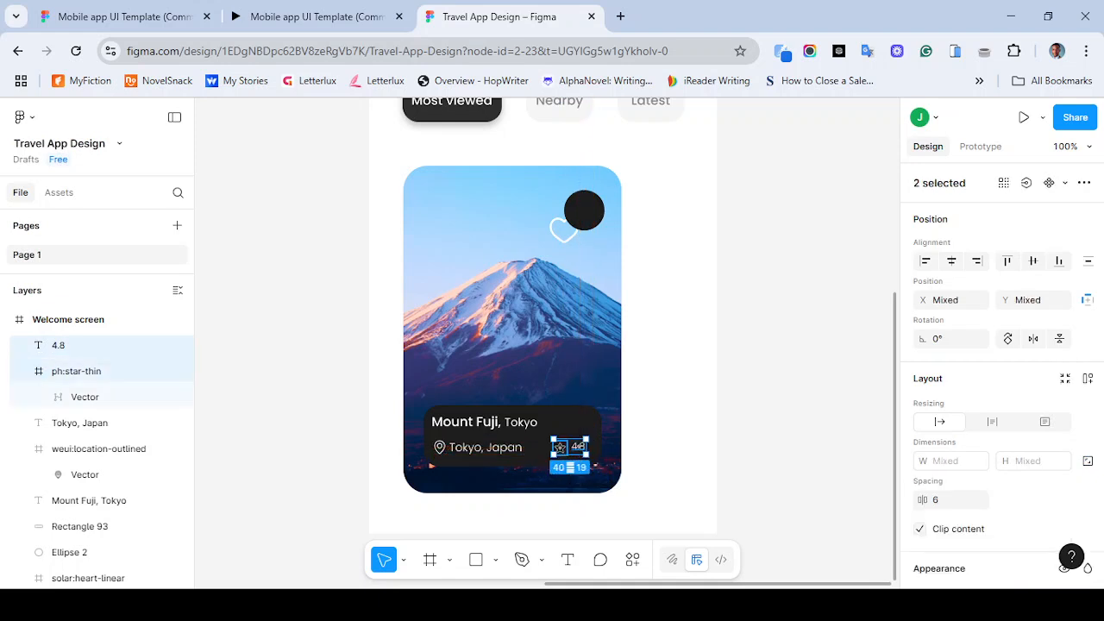
{"action": "left_click", "coordinate": [1032, 260]}
{"action": "key", "text": "Escape"}
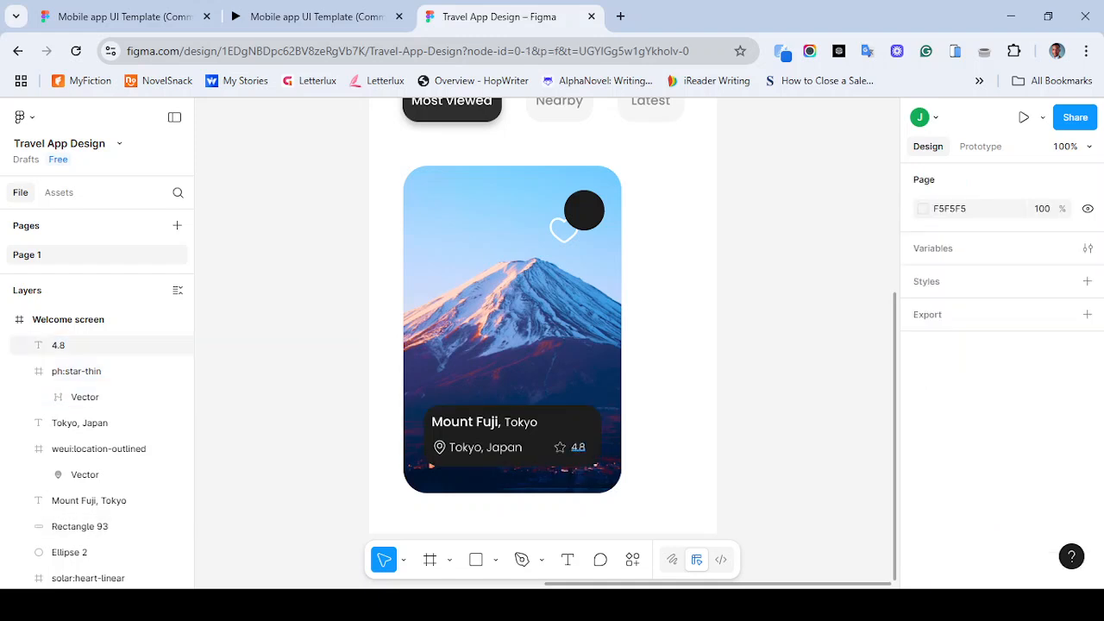
- Reposition the star icon and the 4.8 text closer together at the label's right end
{"action": "left_click", "coordinate": [560, 447]}
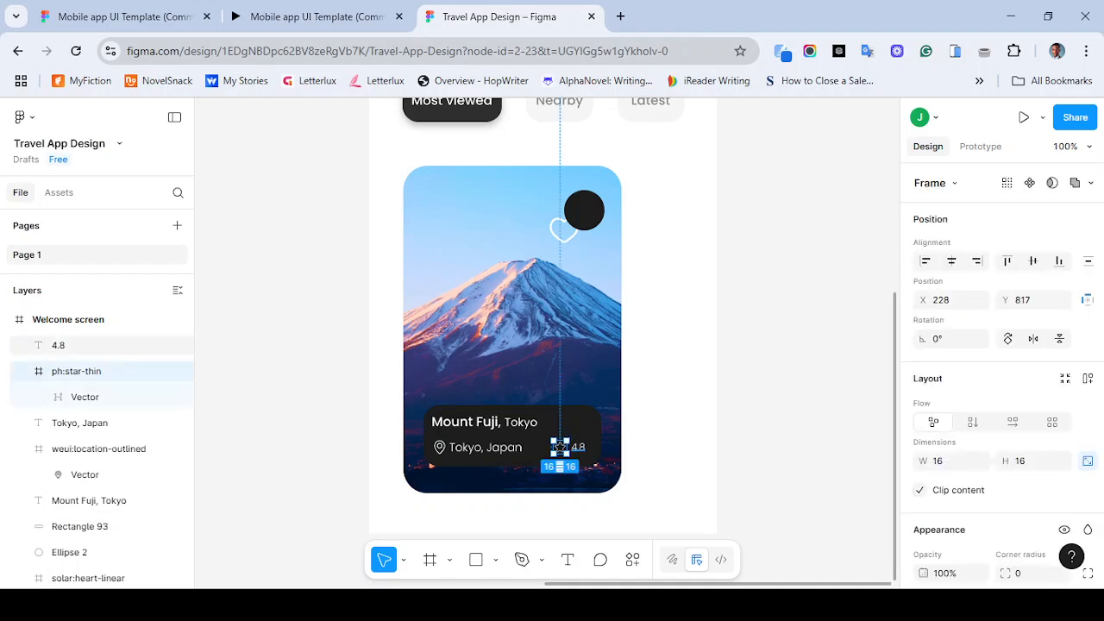
{"action": "left_click", "coordinate": [577, 447], "text": "shift"}
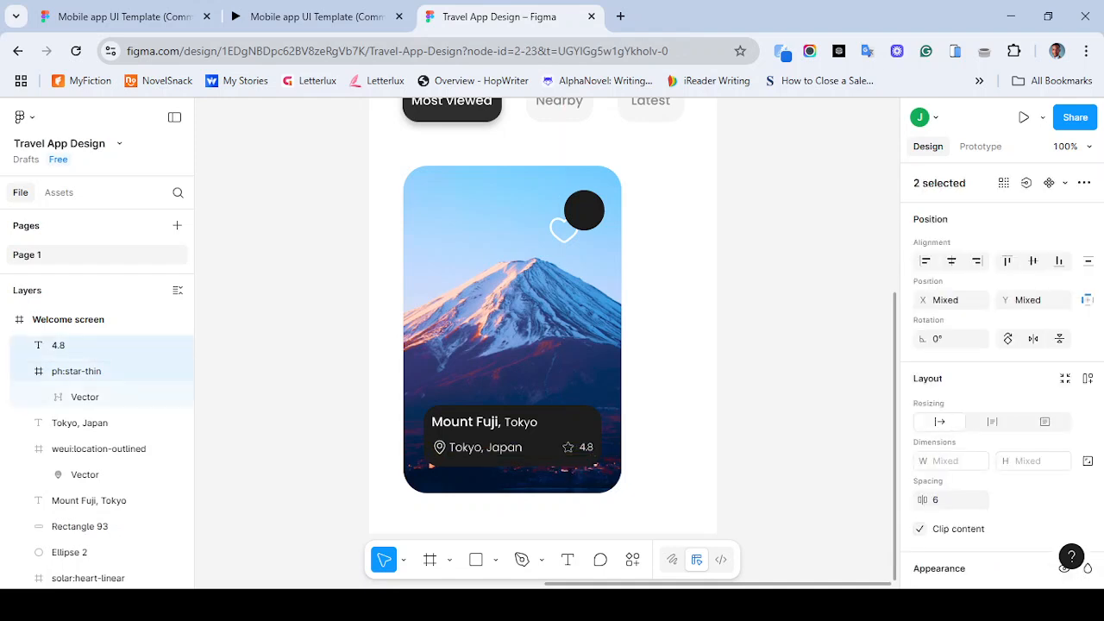
{"action": "left_click", "coordinate": [586, 447]}
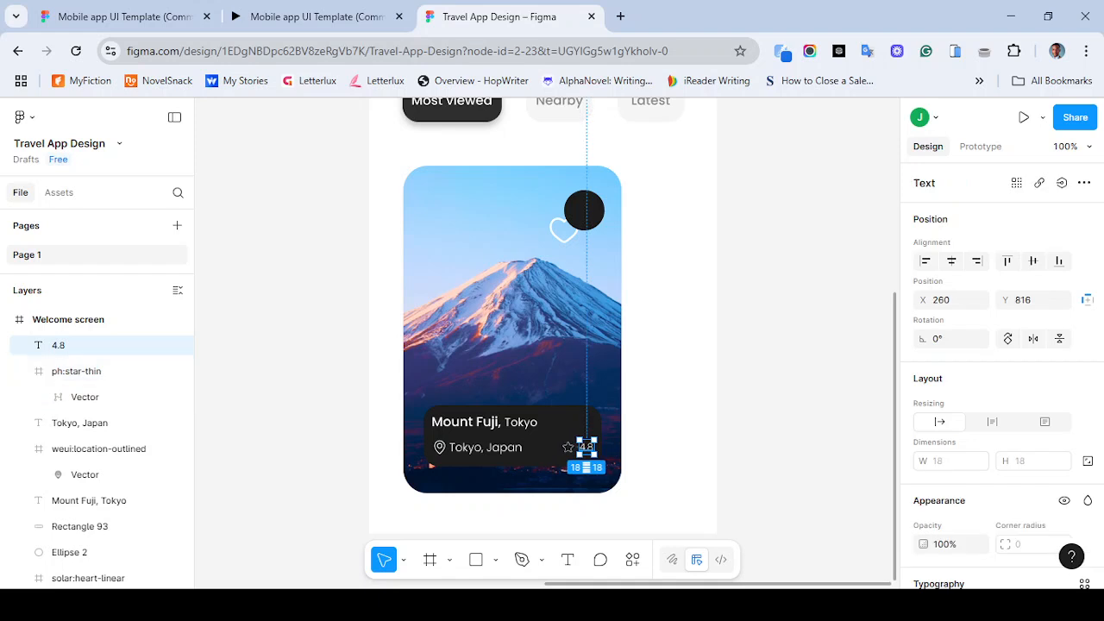
{"action": "left_click_drag", "start_coordinate": [586, 447], "coordinate": [582, 447]}
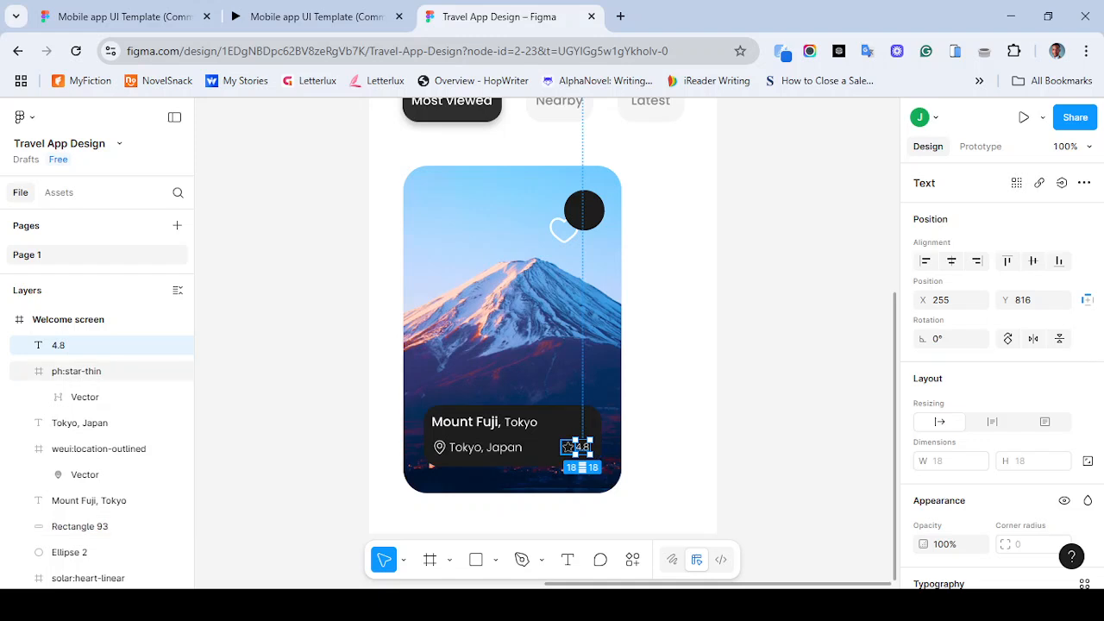
{"action": "left_click", "coordinate": [567, 446]}
{"action": "left_click_drag", "start_coordinate": [566, 446], "coordinate": [564, 446]}
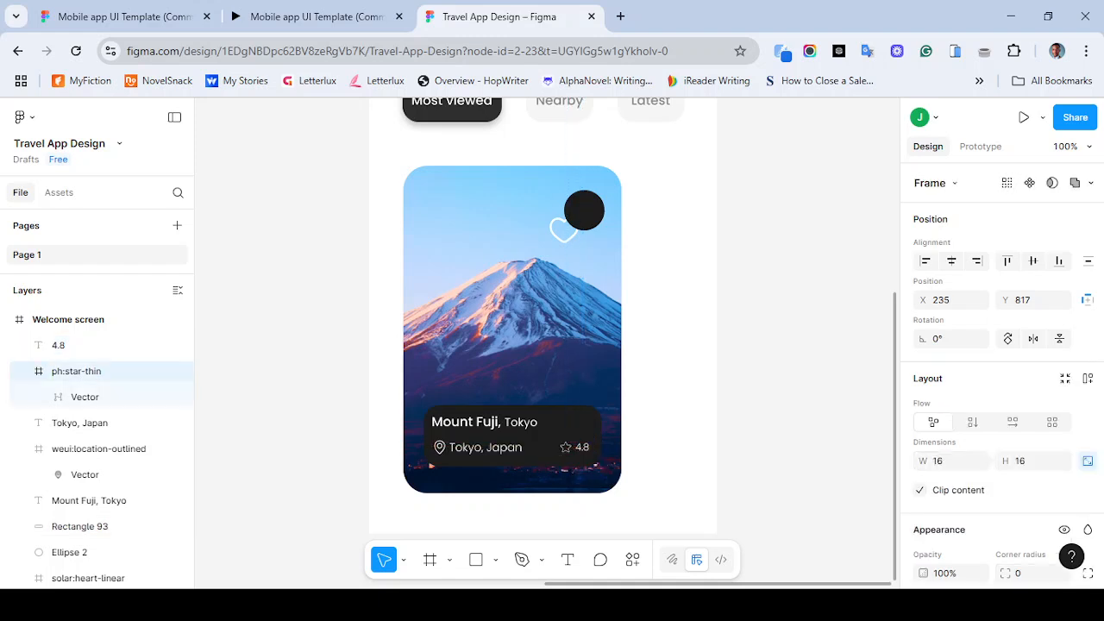
{"action": "key", "text": "Escape"}
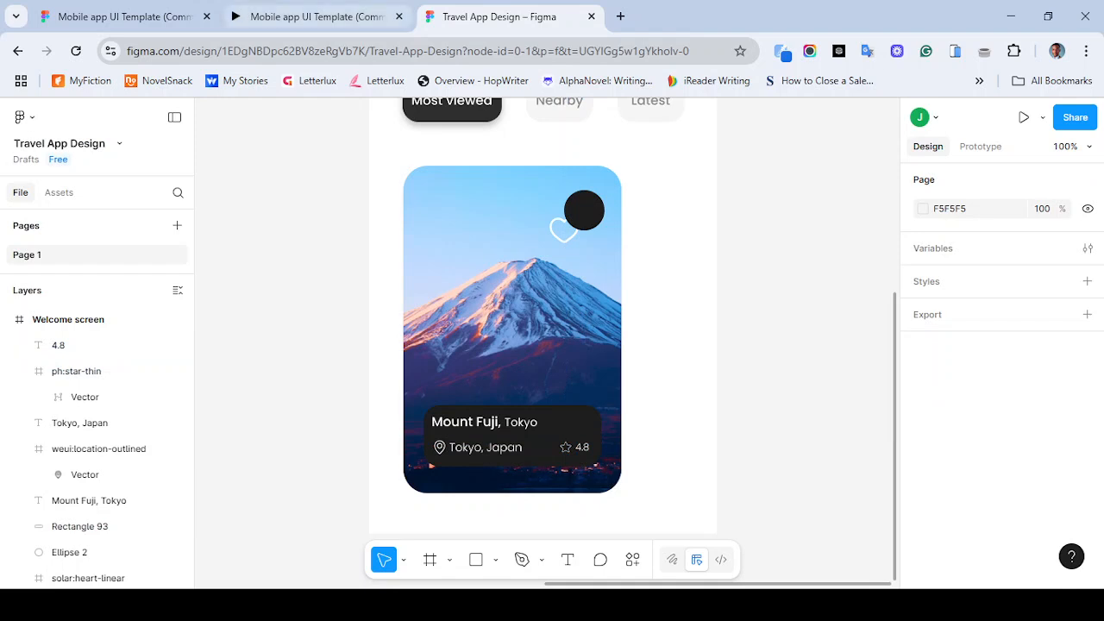
- Compare with the reference prototype, then set the heart button circle's fill opacity to 40%
{"action": "left_click", "coordinate": [310, 17]}
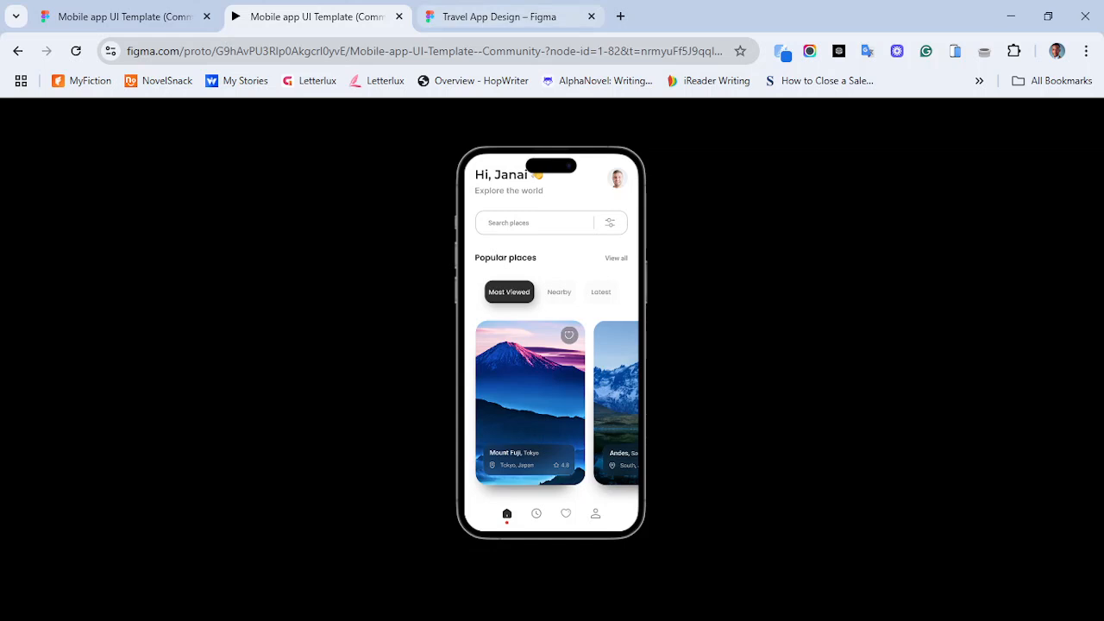
{"action": "left_click", "coordinate": [499, 16]}
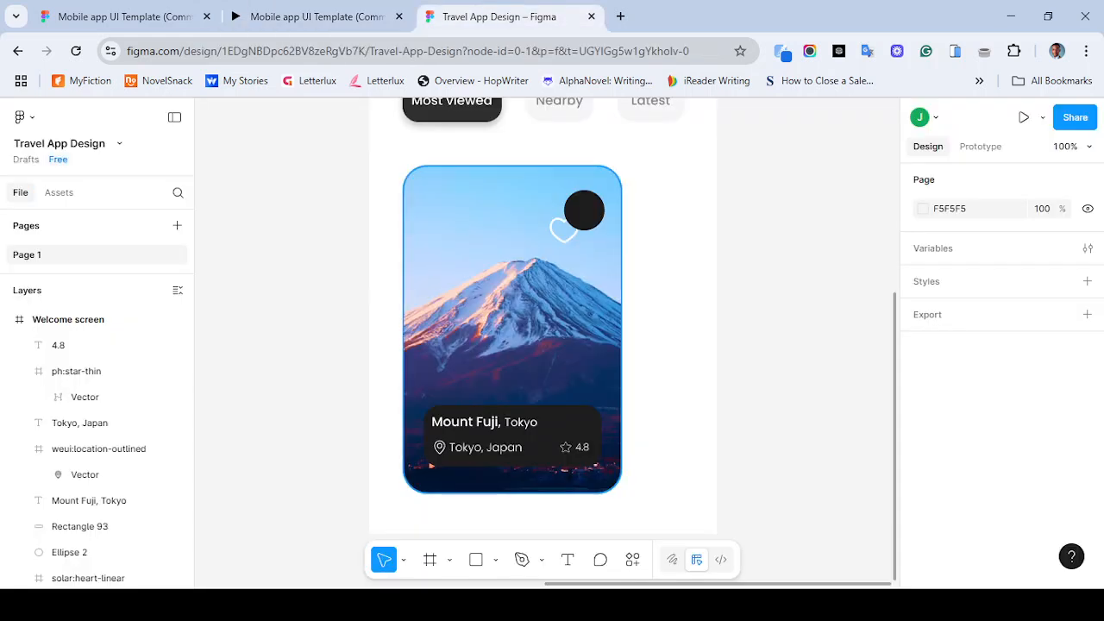
{"action": "left_click", "coordinate": [543, 439]}
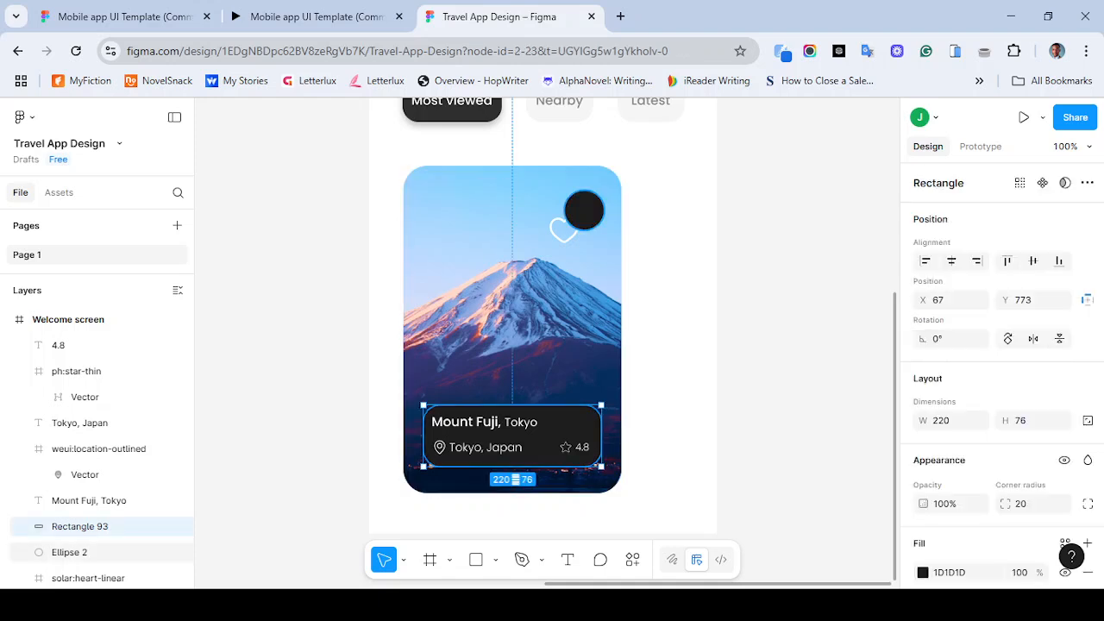
{"action": "left_click", "coordinate": [585, 211]}
{"action": "scroll", "coordinate": [1000, 371], "scroll_direction": "down", "scroll_amount": 3}
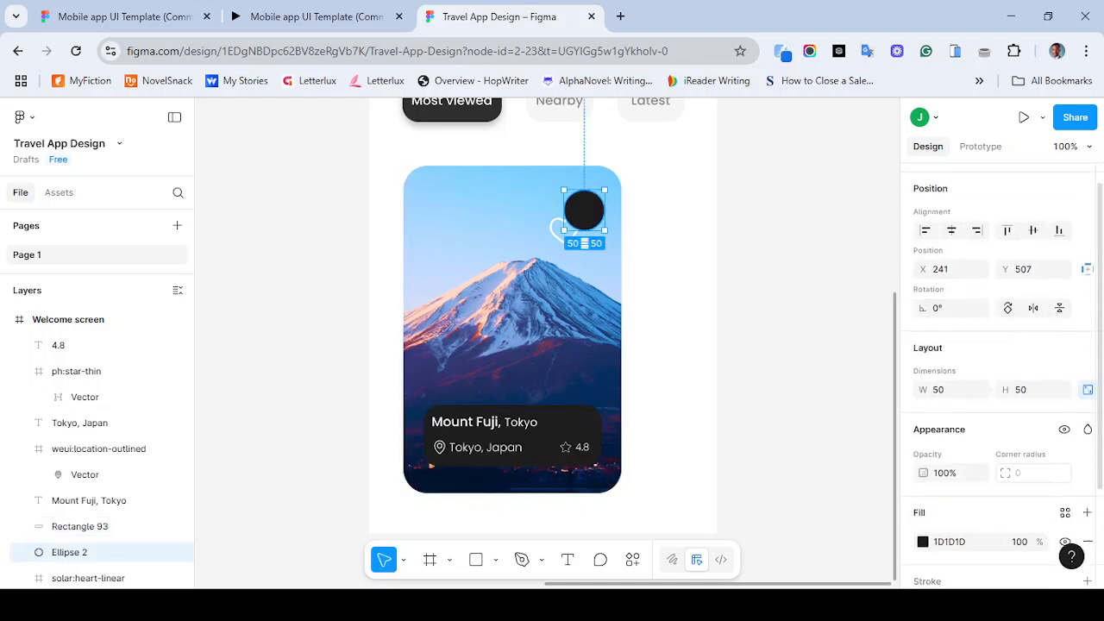
{"action": "left_click", "coordinate": [1019, 425]}
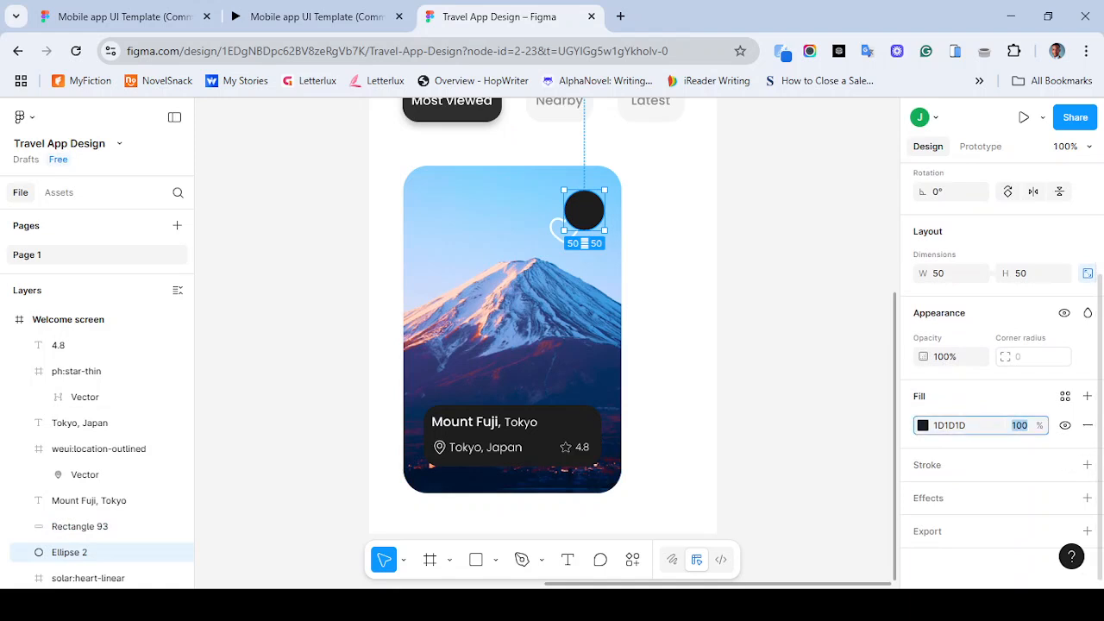
{"action": "type", "text": "40"}
{"action": "key", "text": "Return"}
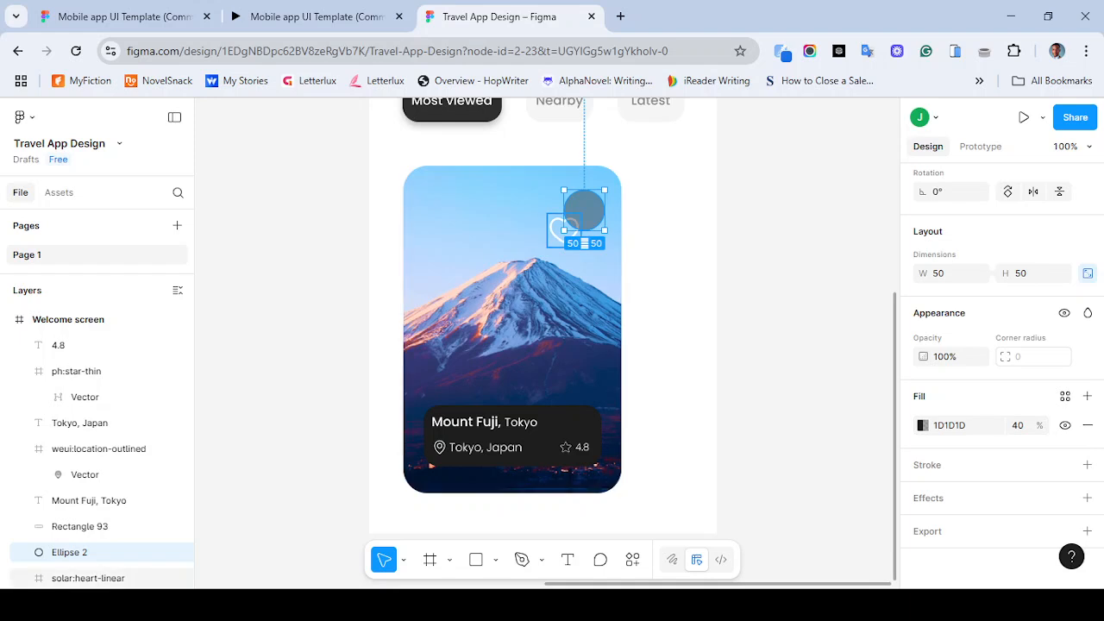
- Move the heart icon onto the circle and bring it to the front
{"action": "left_click_drag", "start_coordinate": [560, 227], "coordinate": [585, 212]}
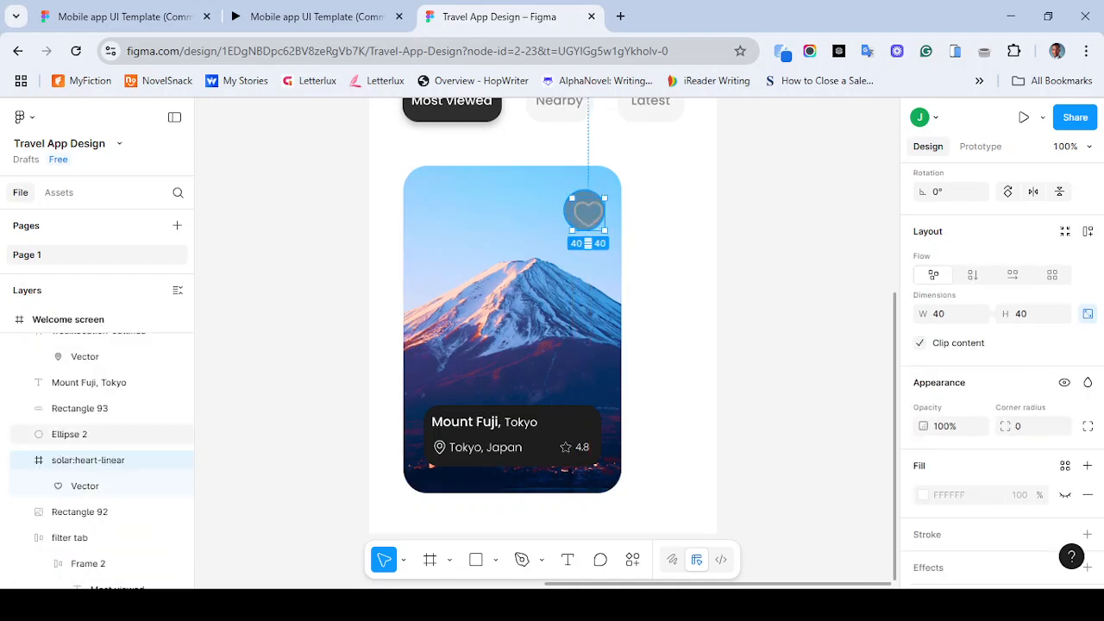
{"action": "right_click", "coordinate": [578, 212]}
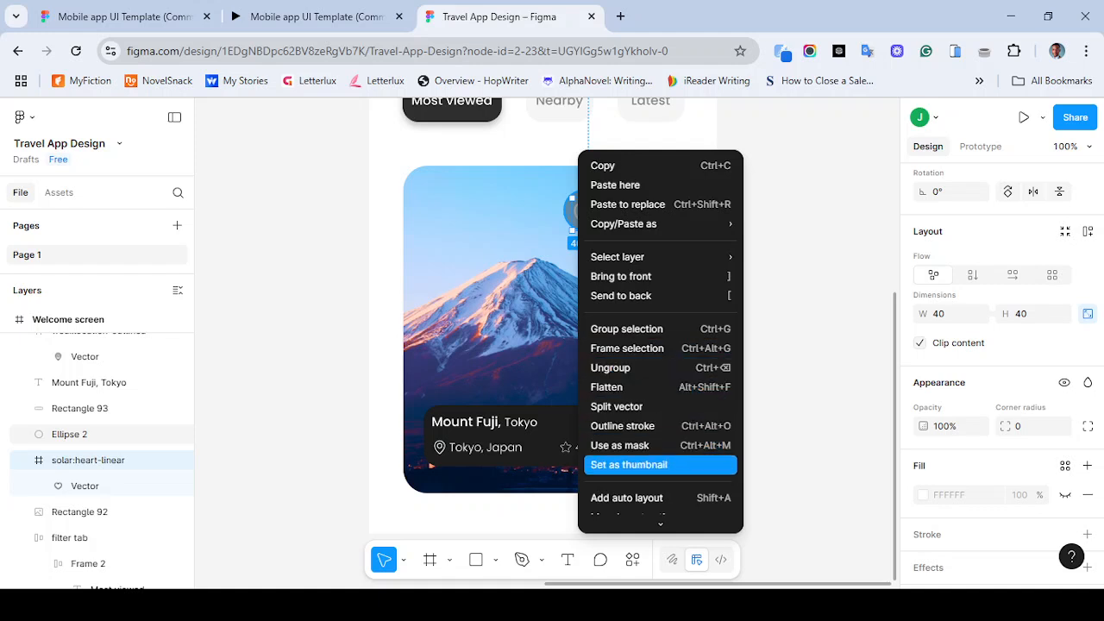
{"action": "scroll", "coordinate": [621, 414], "scroll_direction": "down", "scroll_amount": 3}
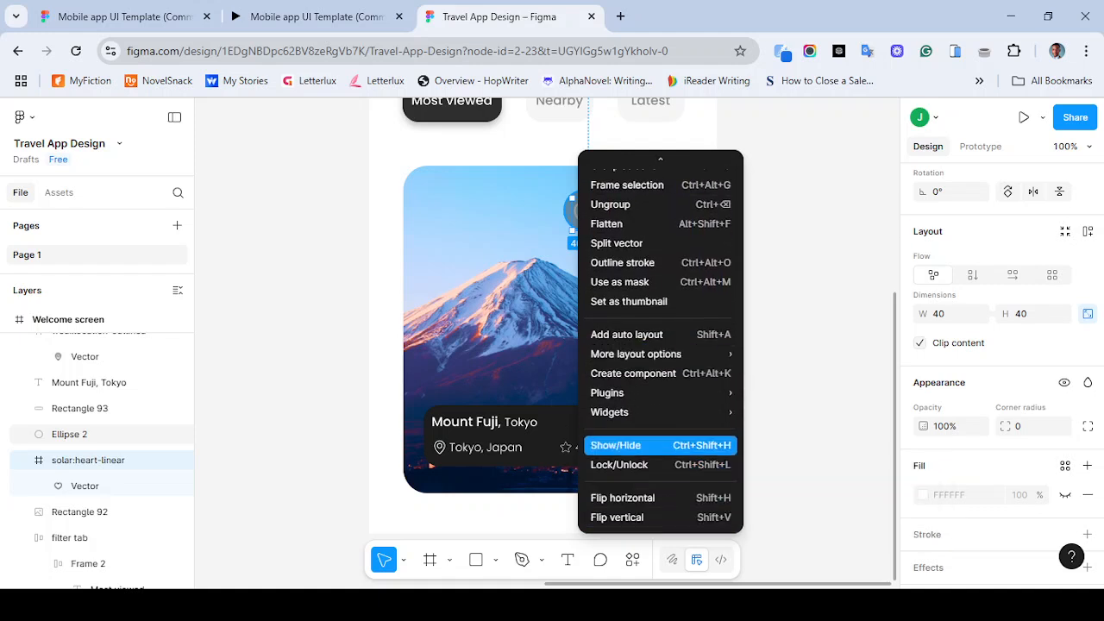
{"action": "scroll", "coordinate": [661, 172], "scroll_direction": "up", "scroll_amount": 3}
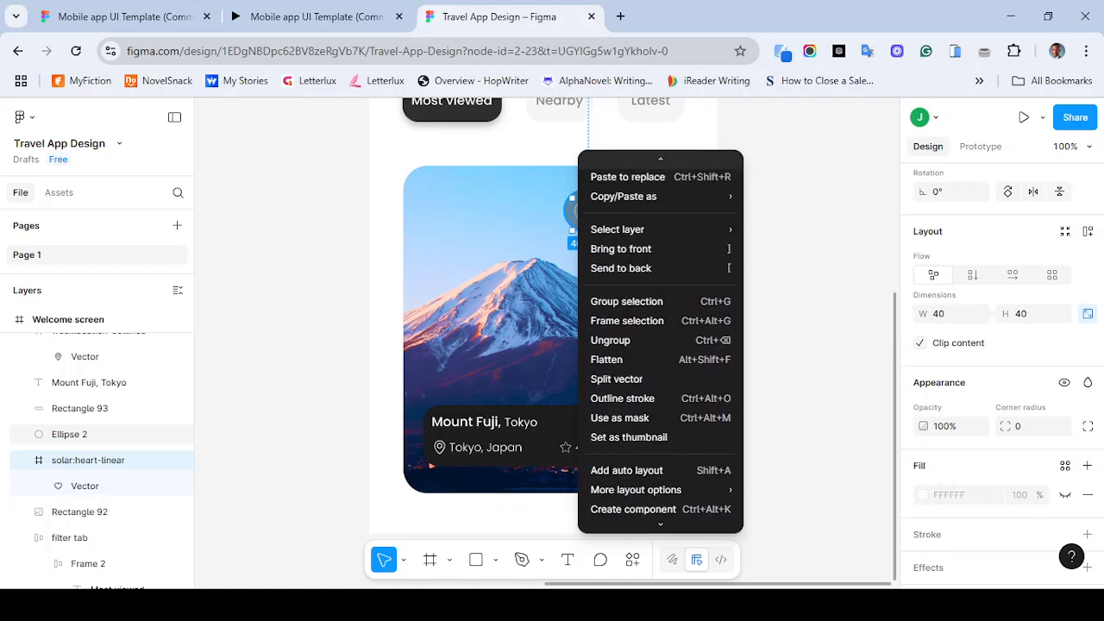
{"action": "left_click", "coordinate": [621, 276]}
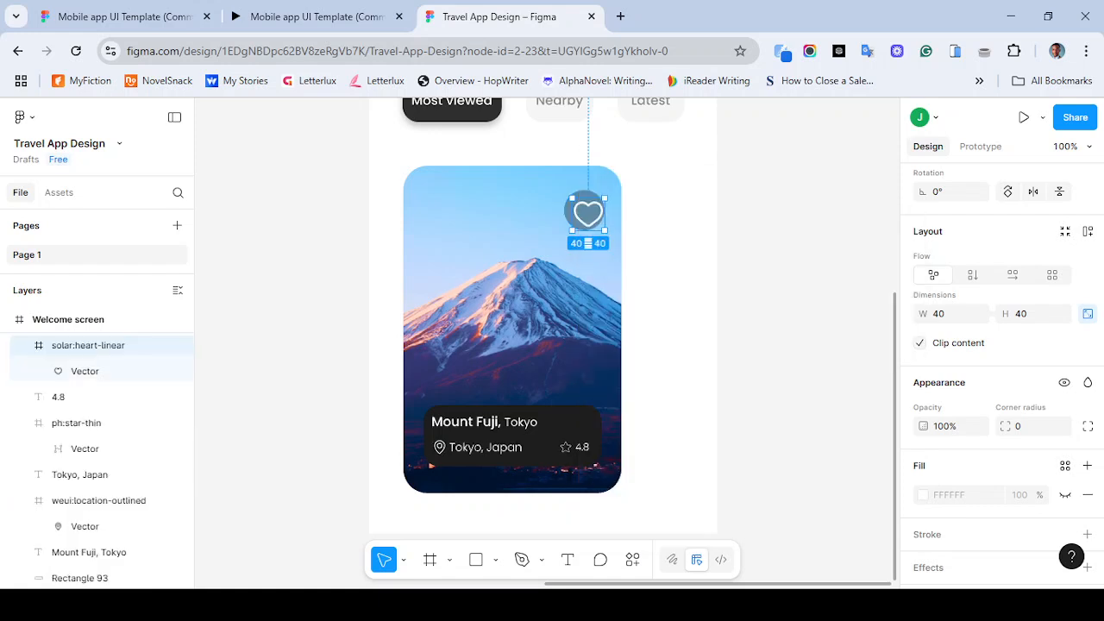
{"action": "left_click_drag", "start_coordinate": [587, 213], "coordinate": [584, 209]}
- Check the reference prototype, then change the heart vector's fill colour to EEEEEE
{"action": "left_click", "coordinate": [315, 16]}
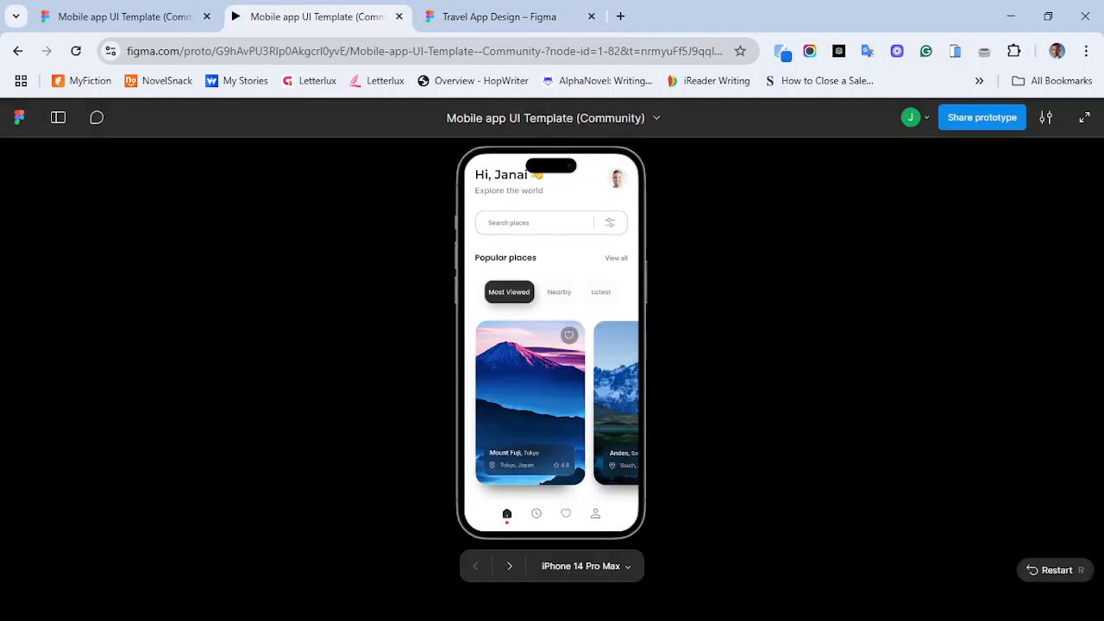
{"action": "left_click", "coordinate": [552, 17]}
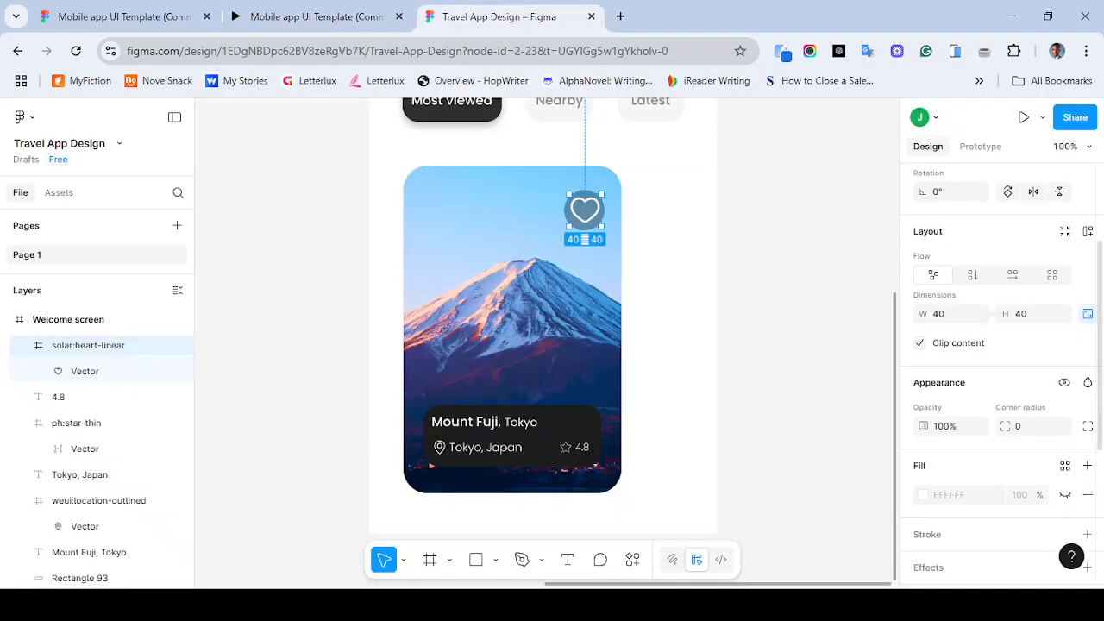
{"action": "scroll", "coordinate": [1001, 370], "scroll_direction": "down", "scroll_amount": 3}
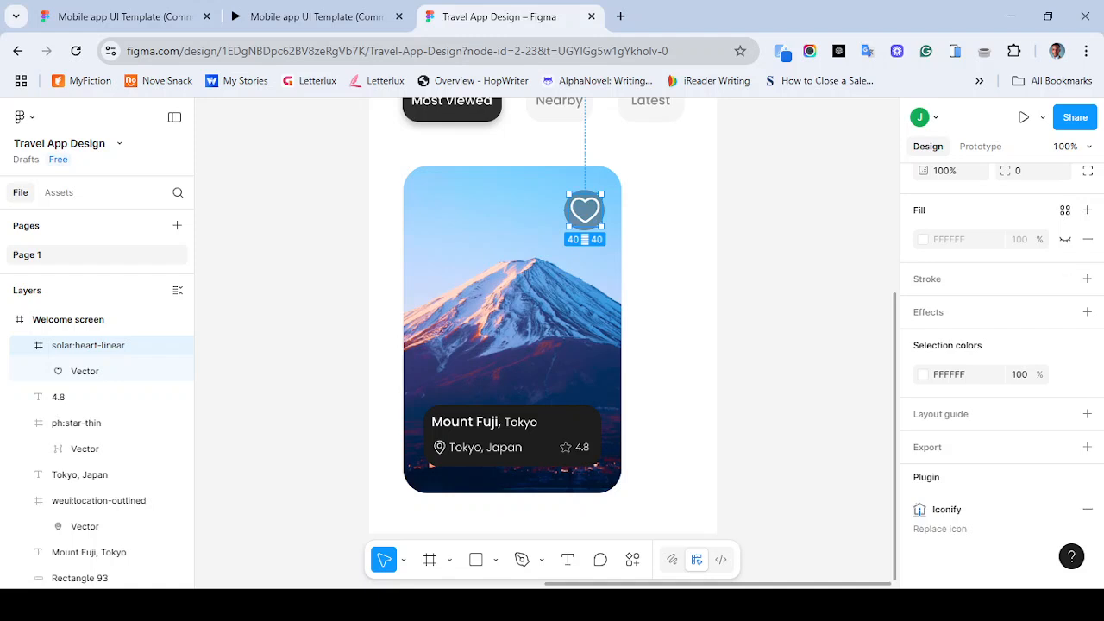
{"action": "double_click", "coordinate": [585, 210]}
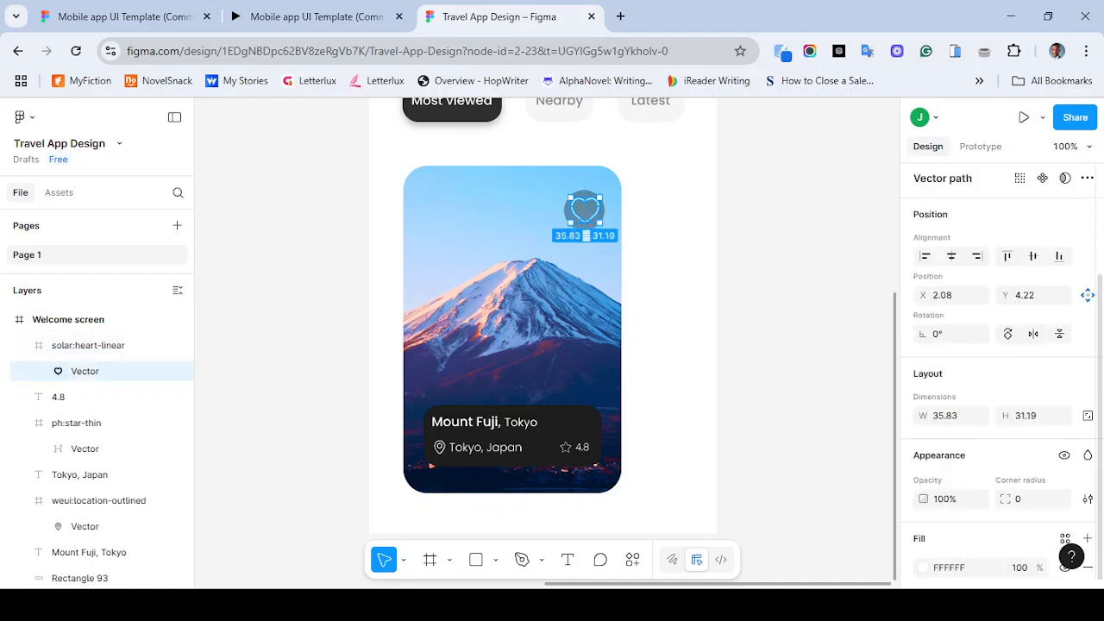
{"action": "scroll", "coordinate": [1000, 362], "scroll_direction": "up", "scroll_amount": 1}
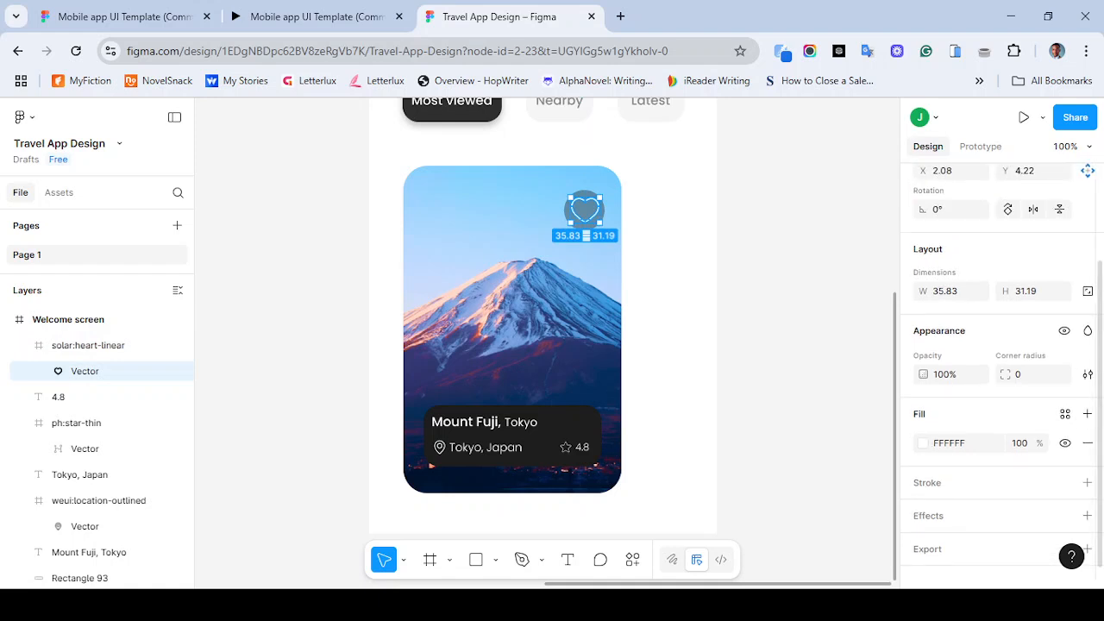
{"action": "scroll", "coordinate": [1001, 370], "scroll_direction": "up", "scroll_amount": 2}
{"action": "scroll", "coordinate": [1001, 371], "scroll_direction": "down", "scroll_amount": 3}
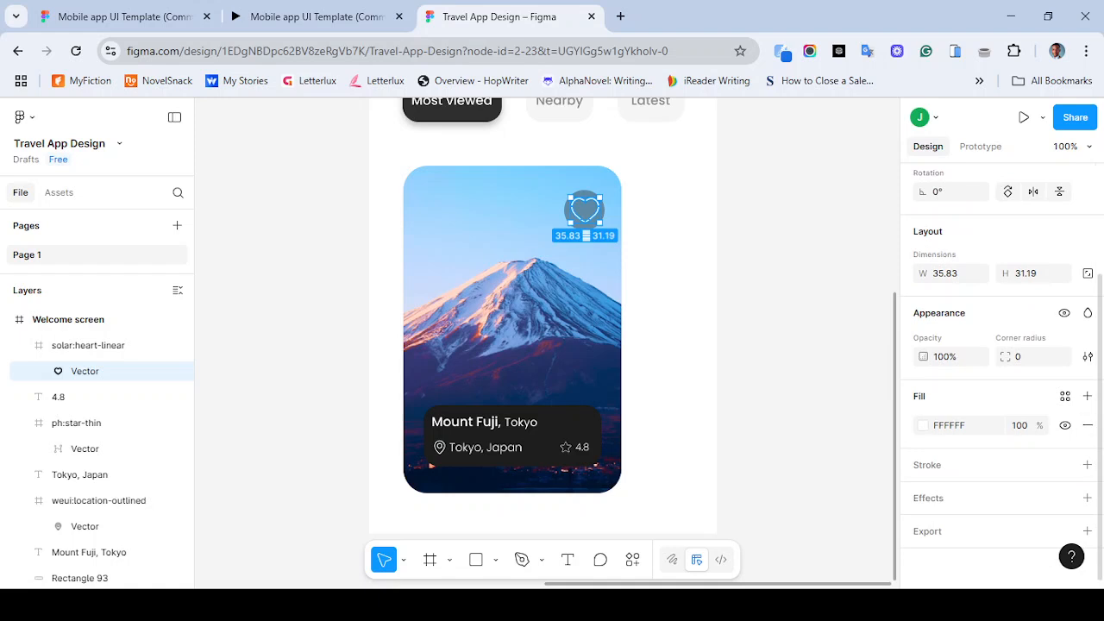
{"action": "left_click", "coordinate": [923, 425]}
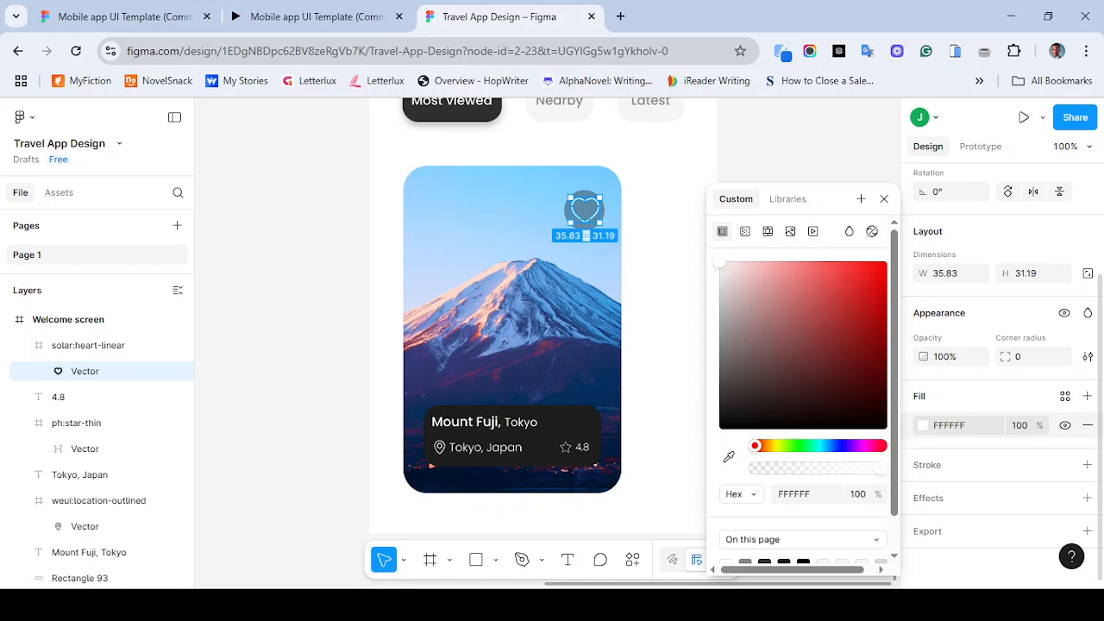
{"action": "left_click_drag", "start_coordinate": [720, 261], "coordinate": [719, 273]}
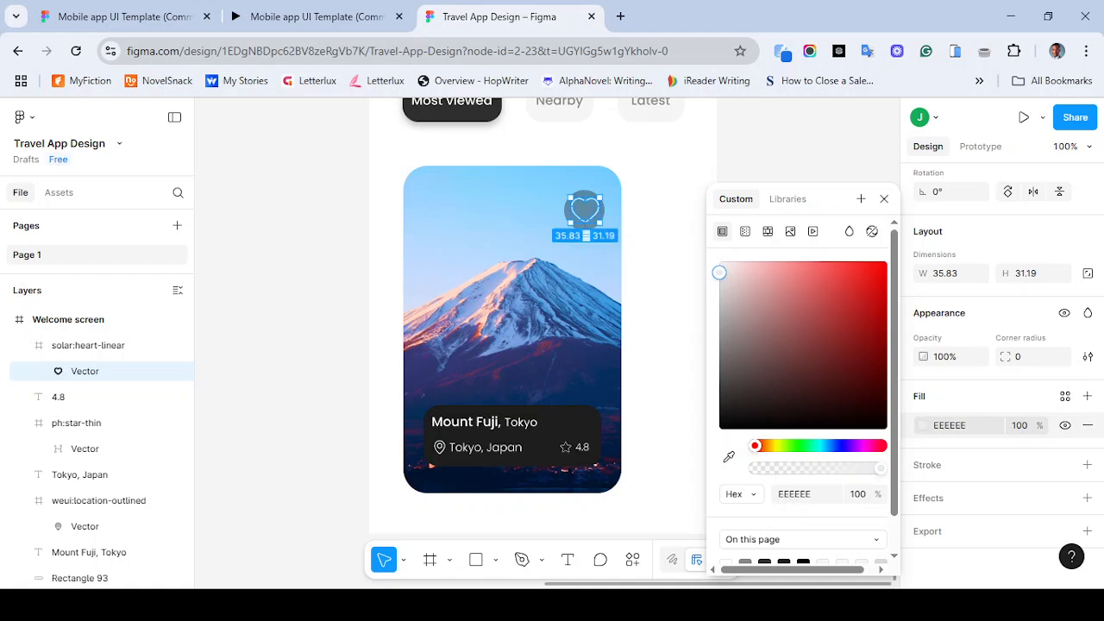
{"action": "left_click", "coordinate": [664, 253]}
- Select the heart icon together with the circle and center them on each other
{"action": "left_click", "coordinate": [584, 210]}
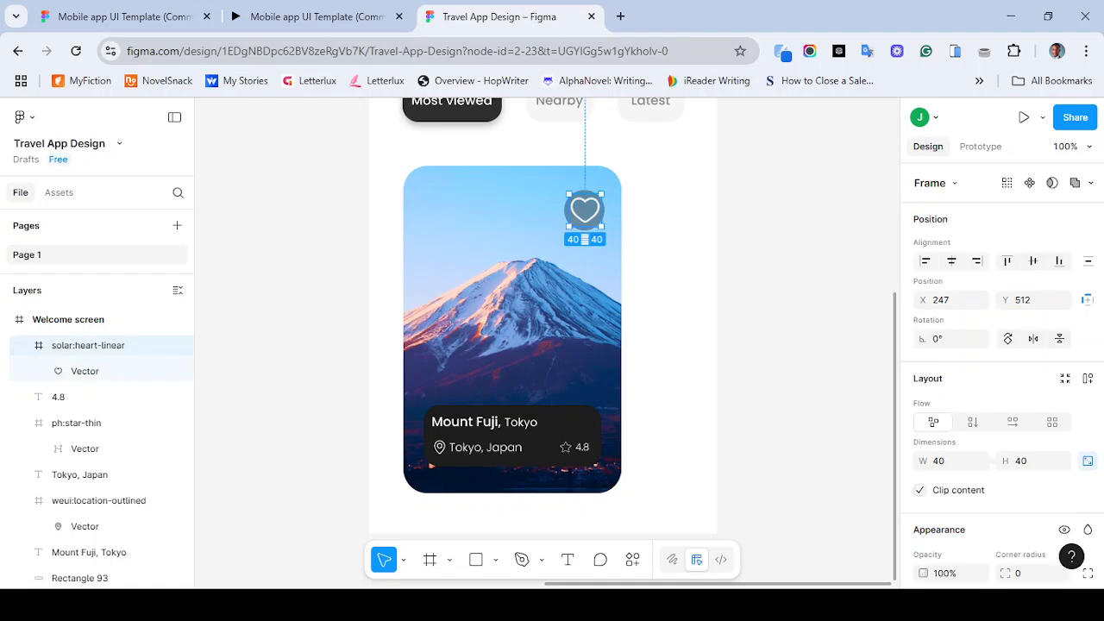
{"action": "key", "text": "ctrl+plus"}
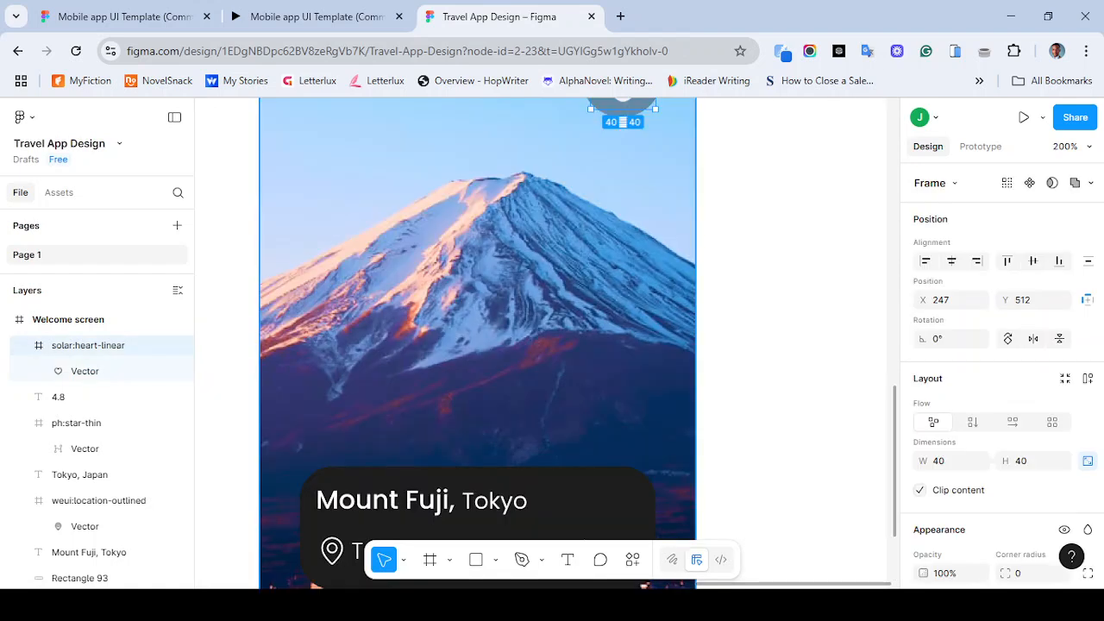
{"action": "scroll", "coordinate": [546, 343], "scroll_direction": "up", "scroll_amount": 1}
{"action": "scroll", "coordinate": [545, 343], "scroll_direction": "right", "scroll_amount": 1}
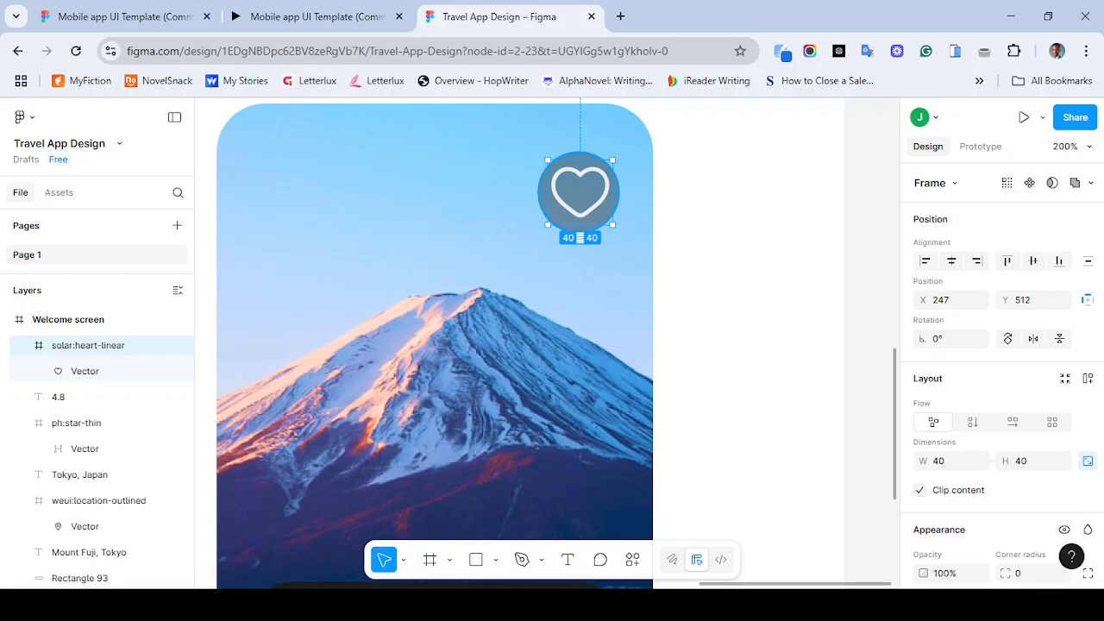
{"action": "left_click", "coordinate": [578, 225], "text": "shift"}
{"action": "left_click", "coordinate": [951, 260]}
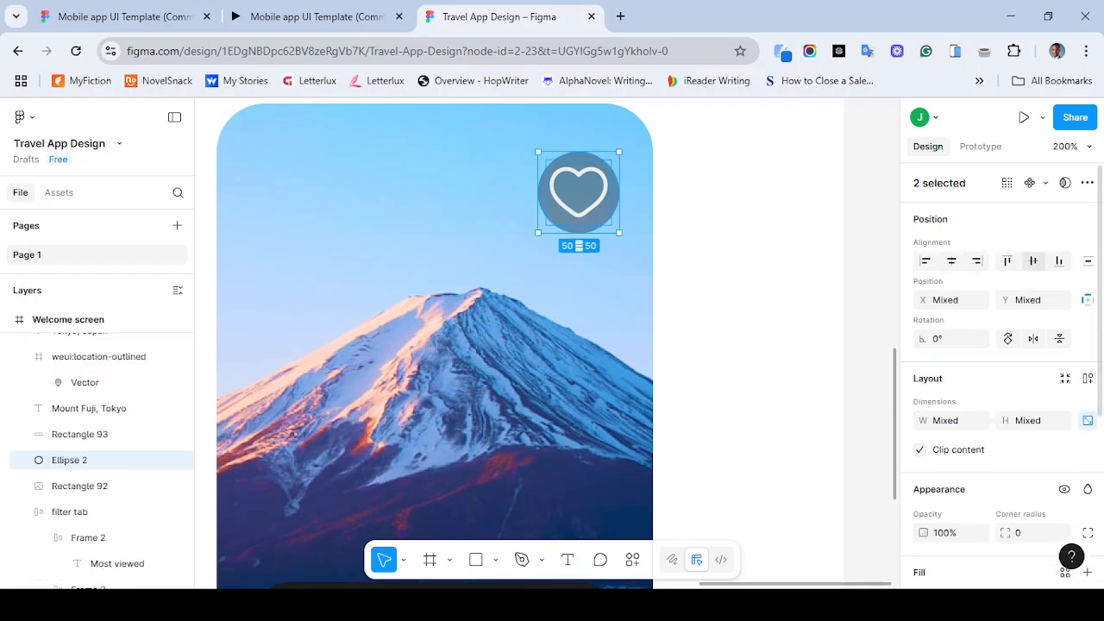
{"action": "left_click", "coordinate": [776, 267]}
- Scale the heart button and circle down with the Scale tool to about 36 × 36 (0.72x)
{"action": "key", "text": "ctrl+minus"}
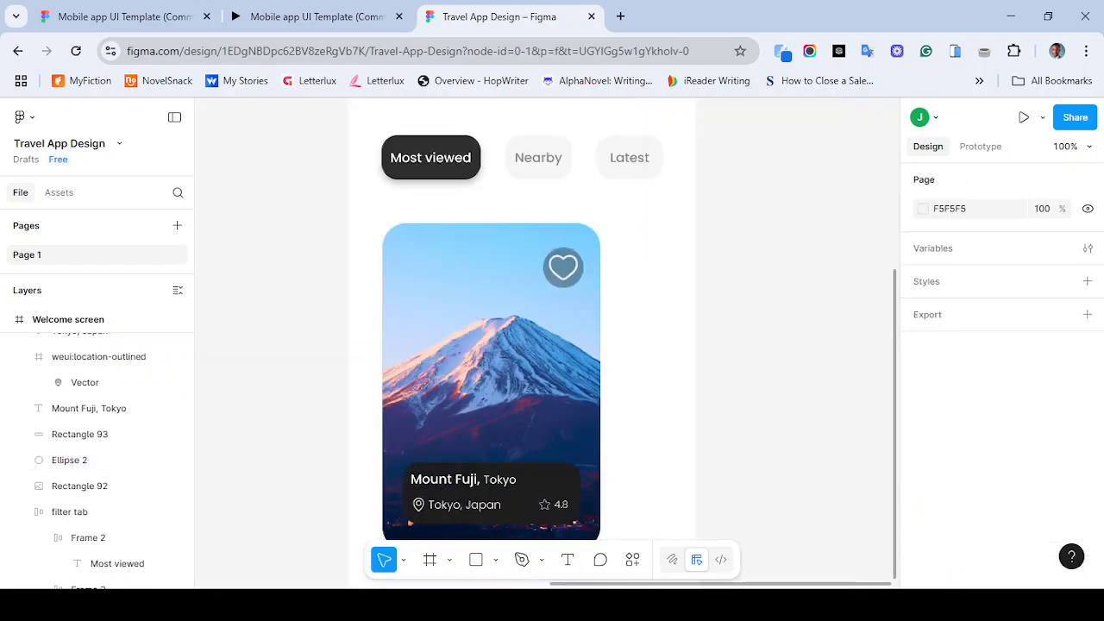
{"action": "key", "text": "ctrl+minus"}
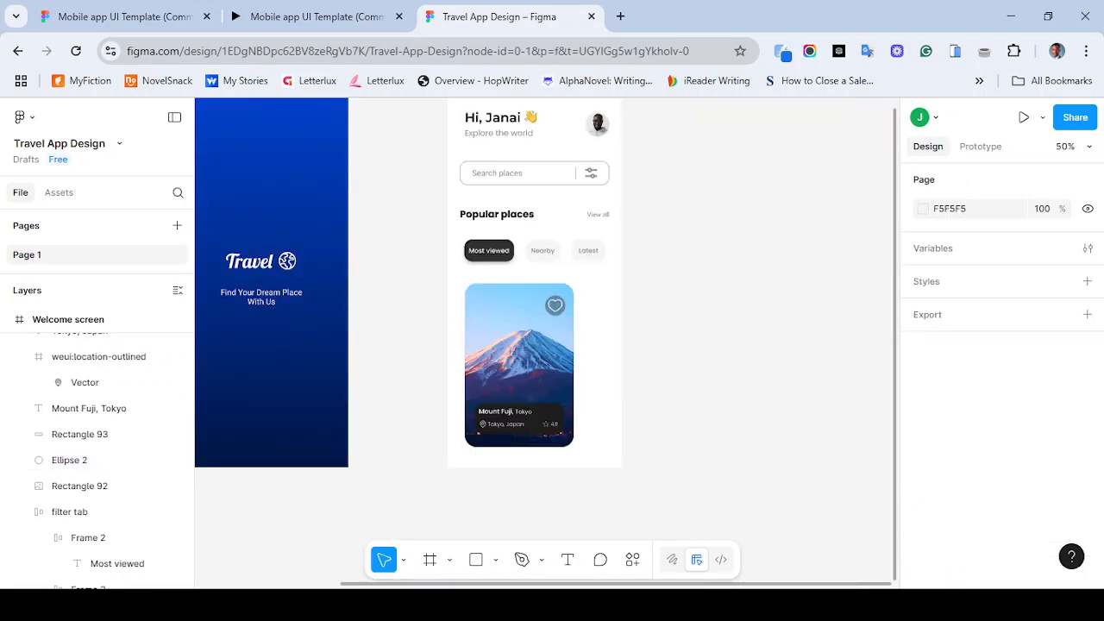
{"action": "scroll", "coordinate": [547, 343], "scroll_direction": "right", "scroll_amount": 1}
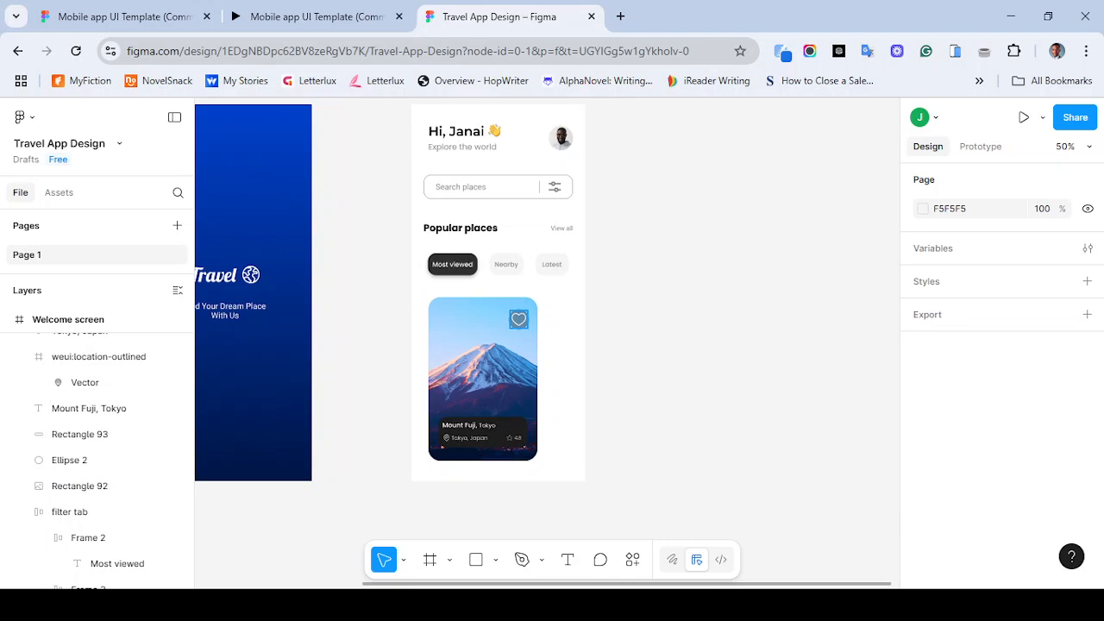
{"action": "left_click_drag", "start_coordinate": [548, 305], "coordinate": [506, 336]}
{"action": "left_click", "coordinate": [489, 352], "text": "shift"}
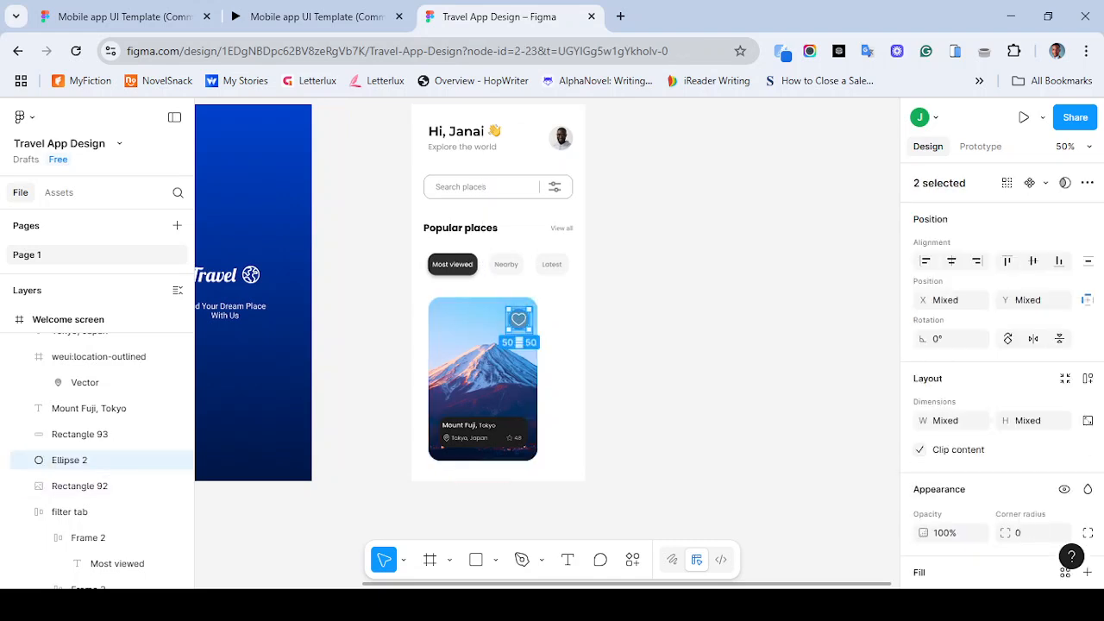
{"action": "key", "text": "k"}
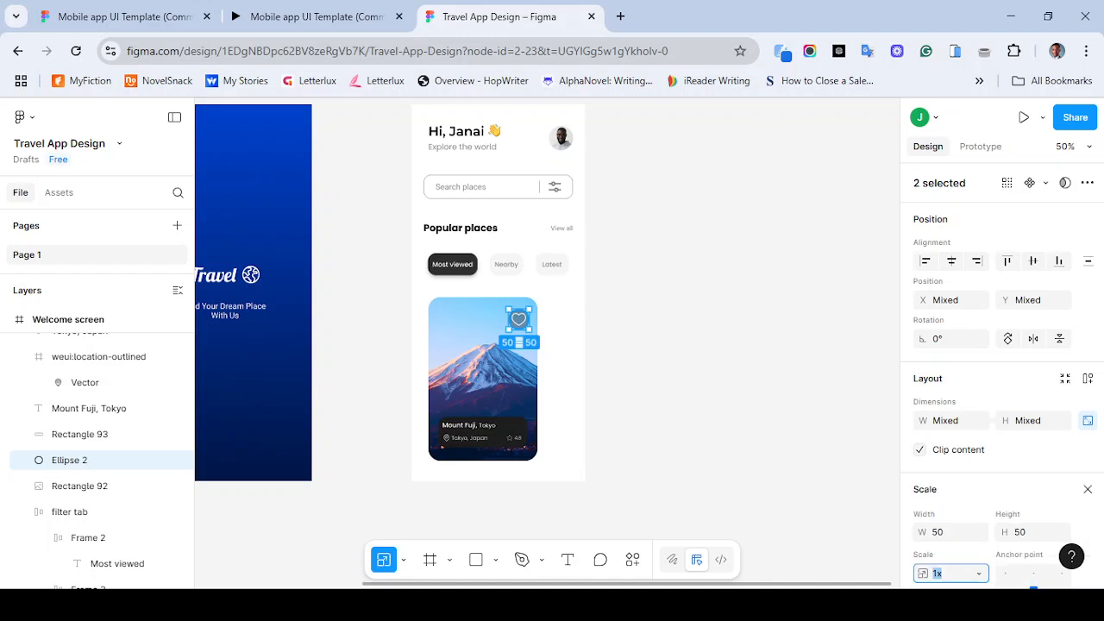
{"action": "left_click_drag", "start_coordinate": [507, 331], "coordinate": [511, 326]}
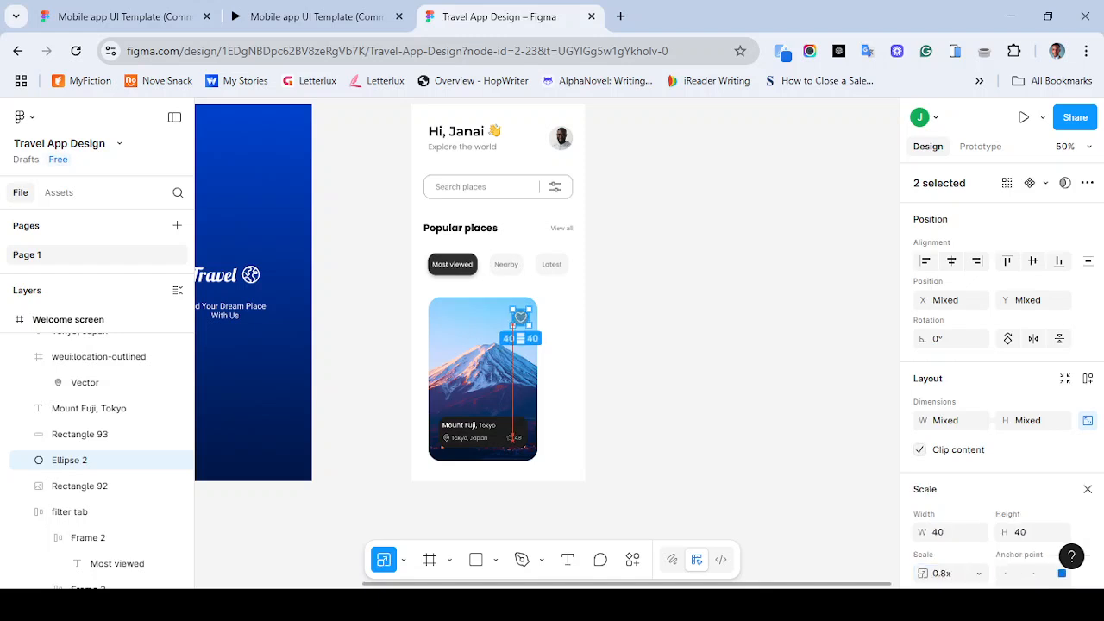
{"action": "key", "text": "shift+0"}
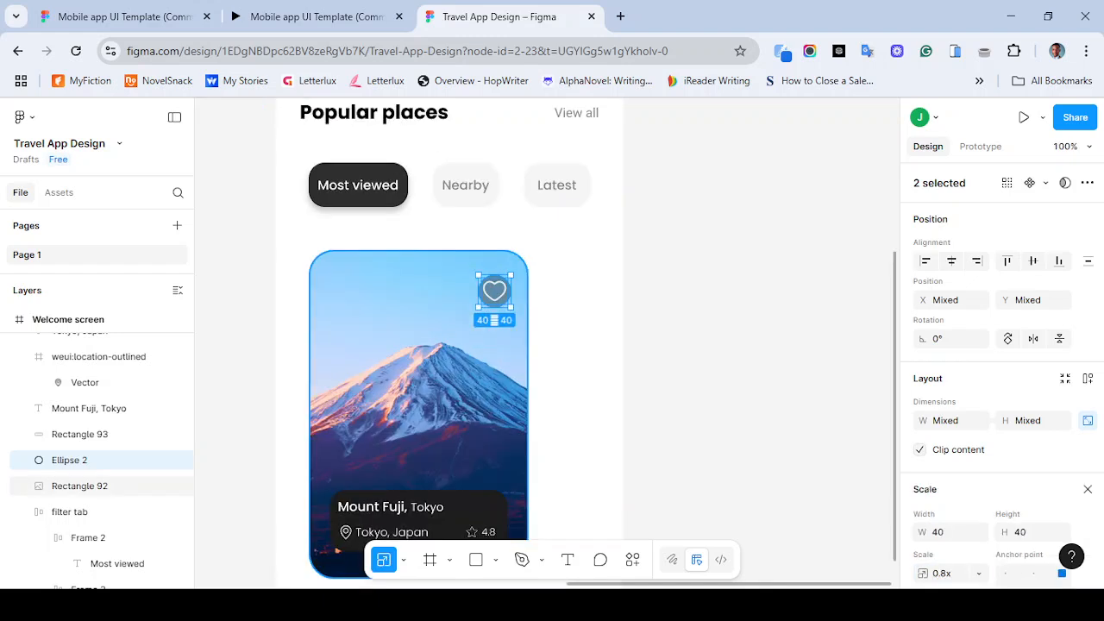
{"action": "left_click_drag", "start_coordinate": [479, 307], "coordinate": [480, 305]}
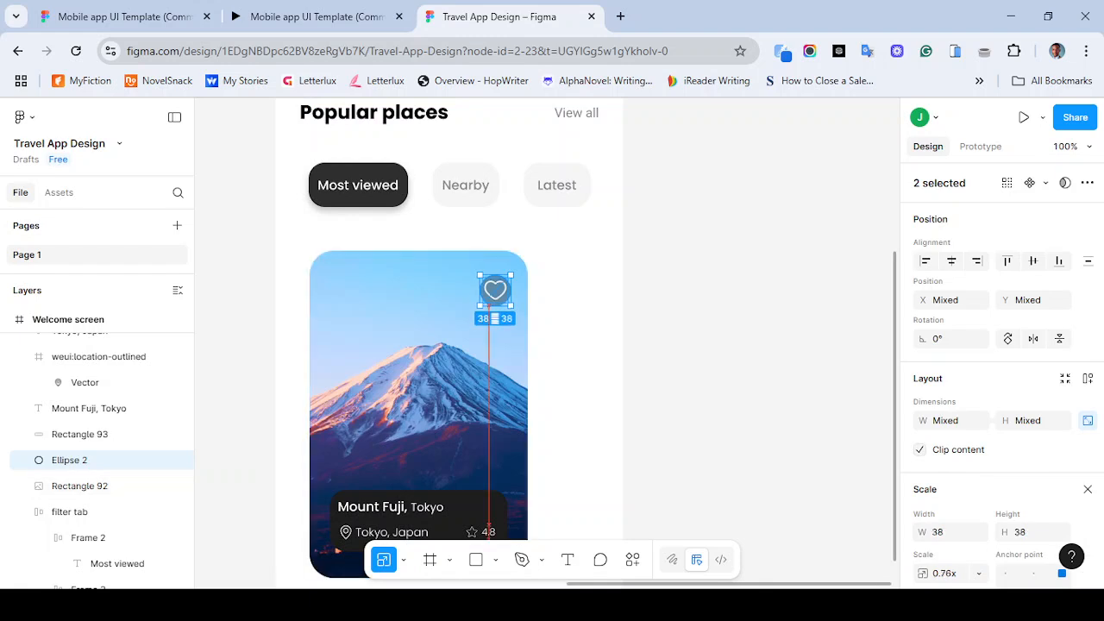
{"action": "left_click_drag", "start_coordinate": [480, 305], "coordinate": [482, 304]}
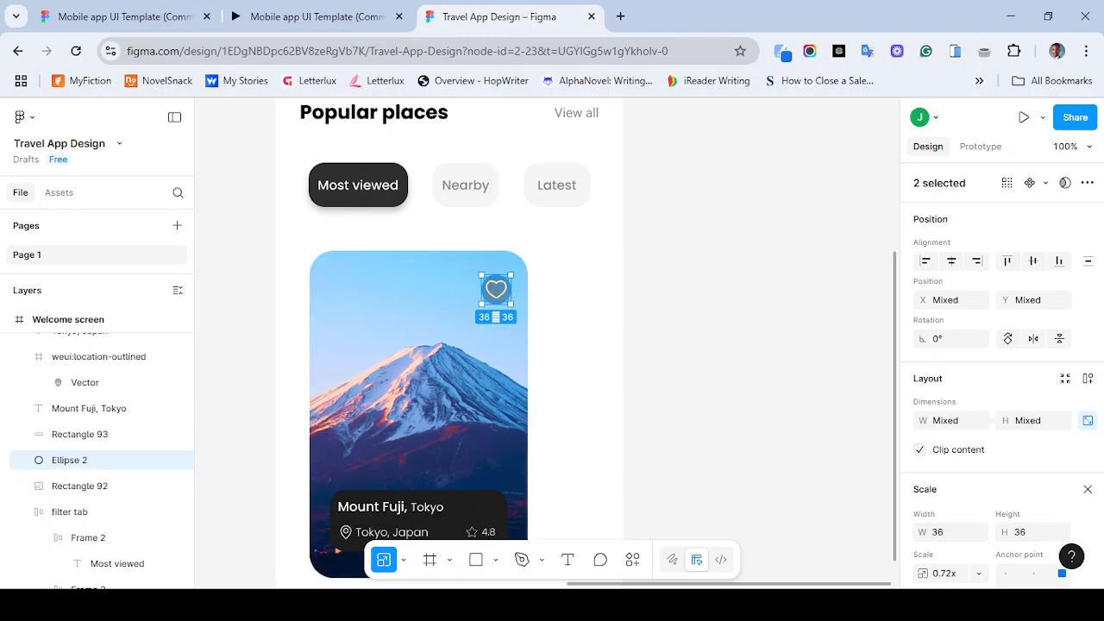
{"action": "key", "text": "Escape"}
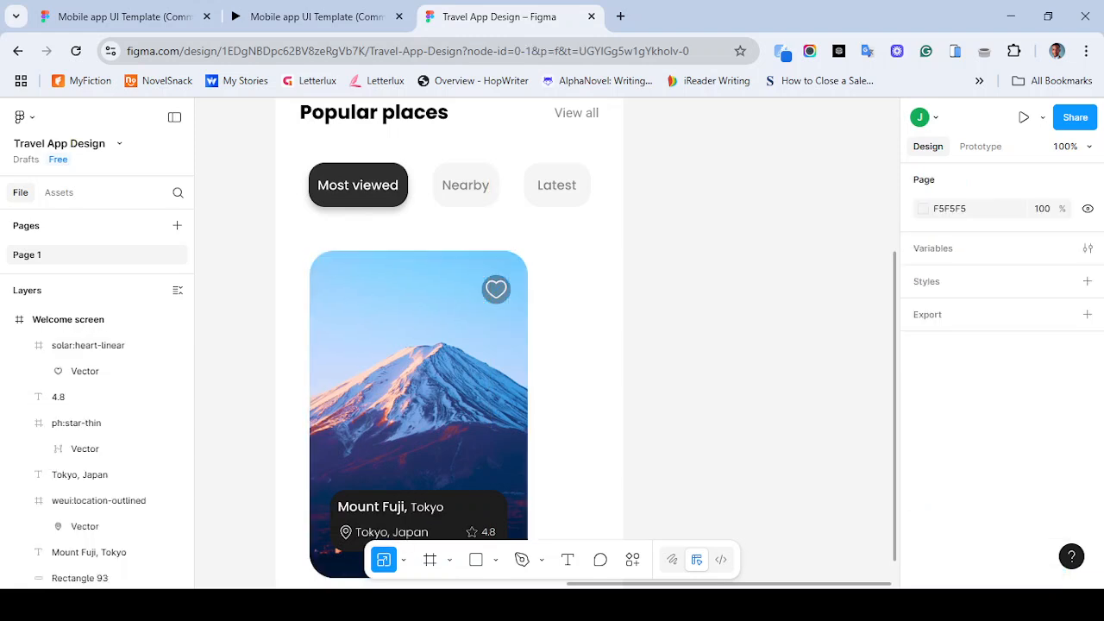
{"action": "key", "text": "minus"}
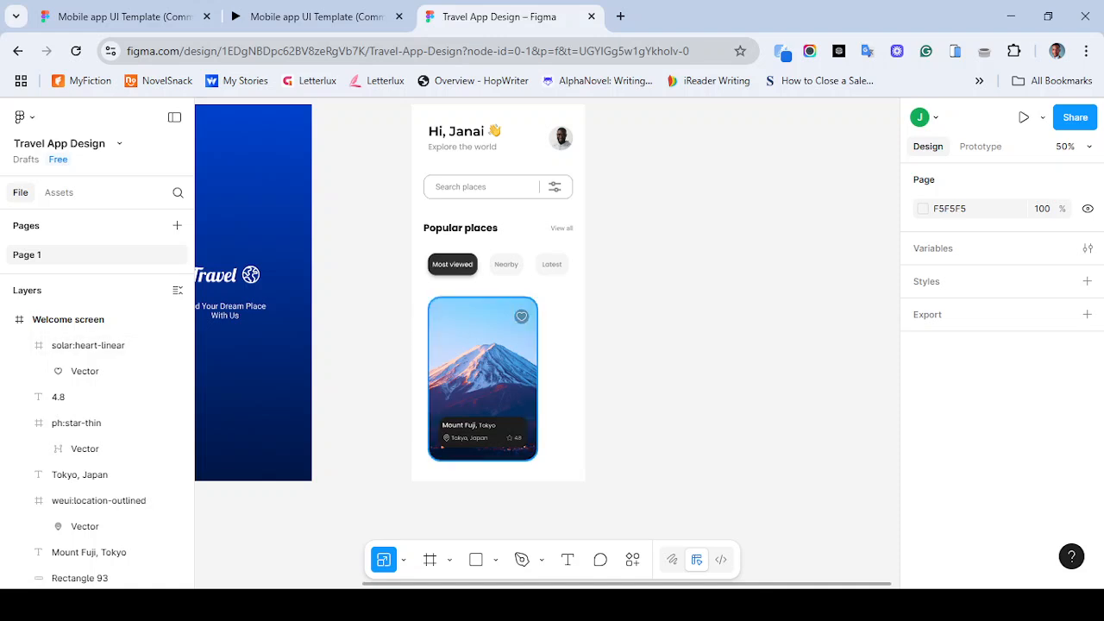
{"action": "left_click", "coordinate": [522, 316]}
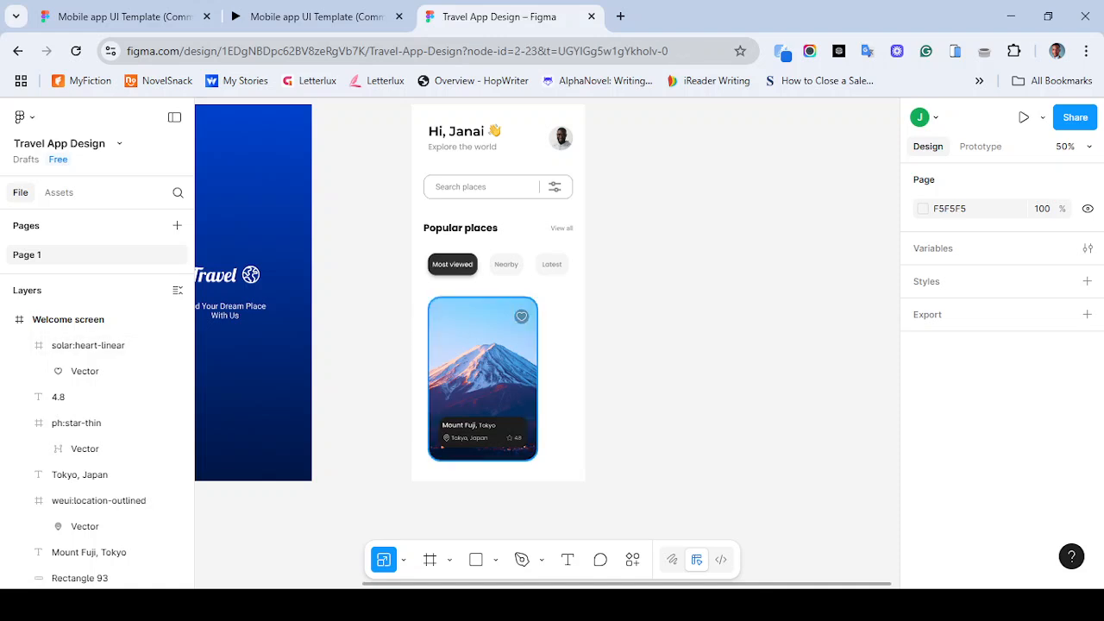
{"action": "left_click", "coordinate": [521, 322], "text": "shift"}
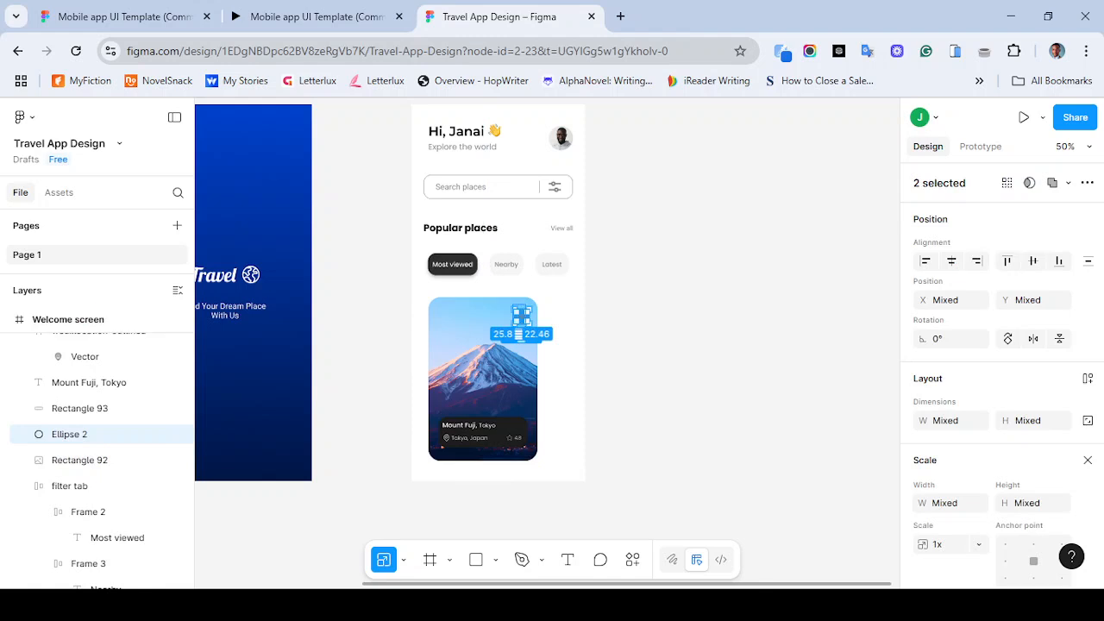
{"action": "key", "text": "ctrl+g"}
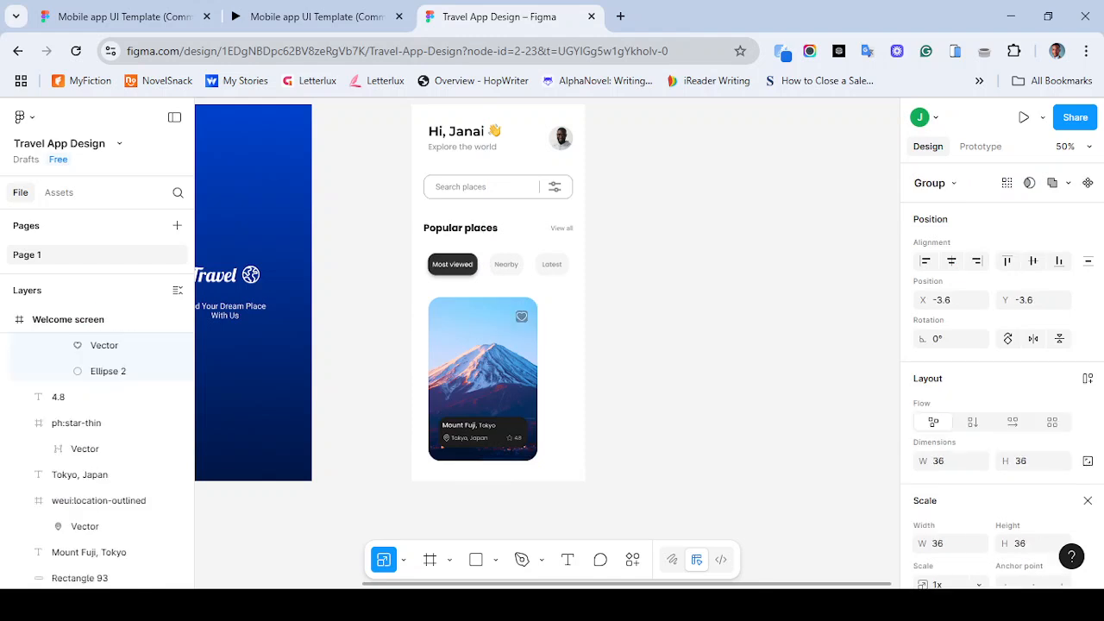
{"action": "key", "text": "ctrl+equal"}
{"action": "key", "text": "ctrl+equal"}
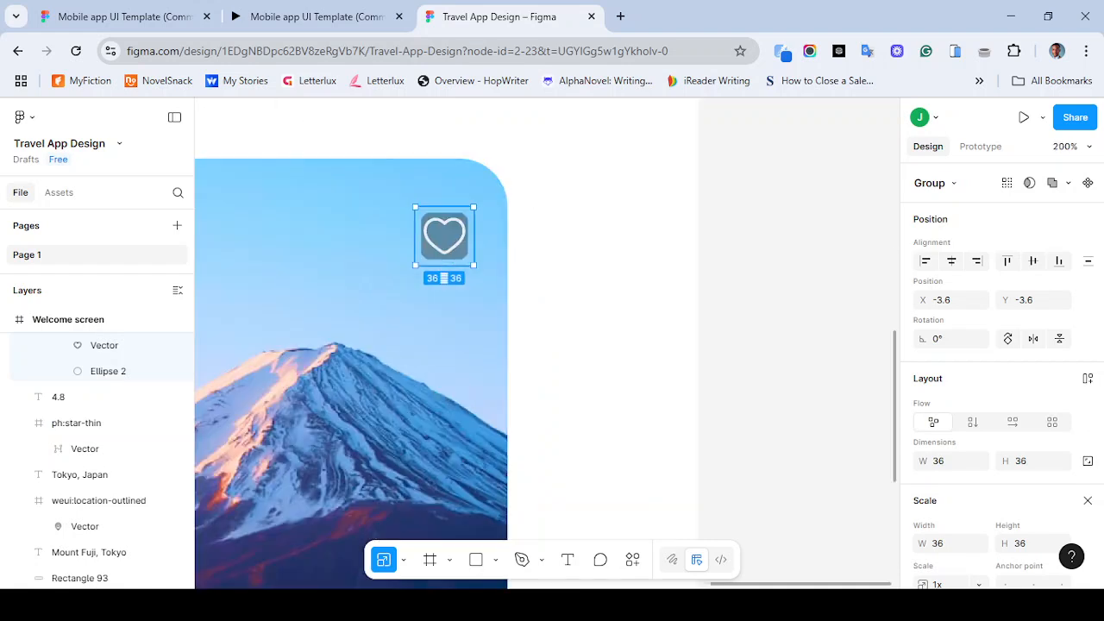
{"action": "key", "text": "ctrl+z"}
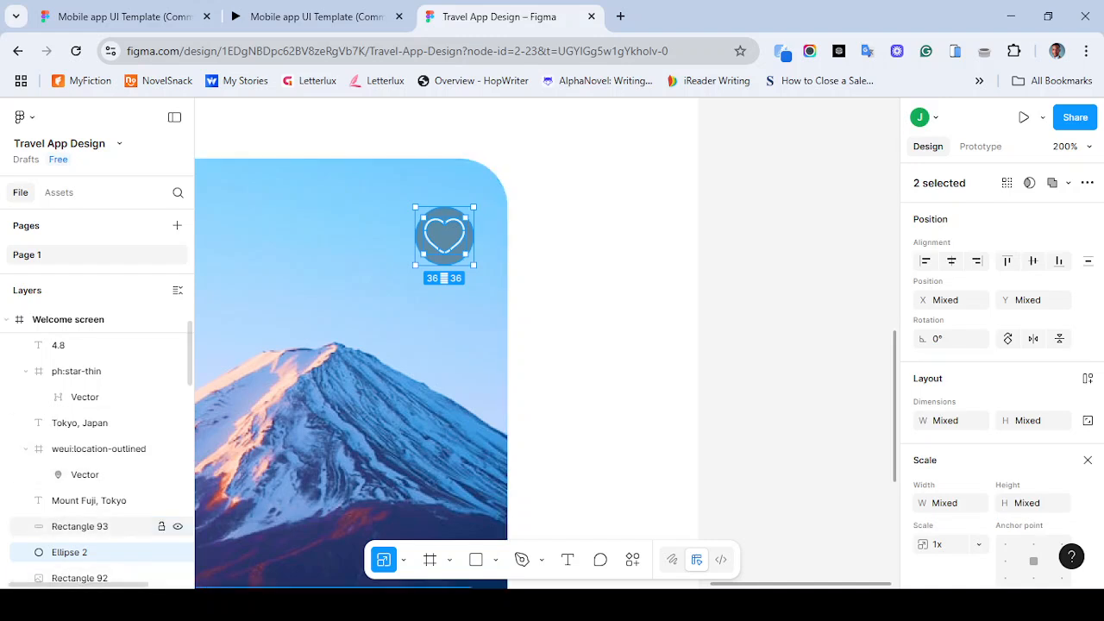
- Group the heart icon and its circle together into one group
{"action": "left_click", "coordinate": [398, 269]}
{"action": "left_click", "coordinate": [459, 208]}
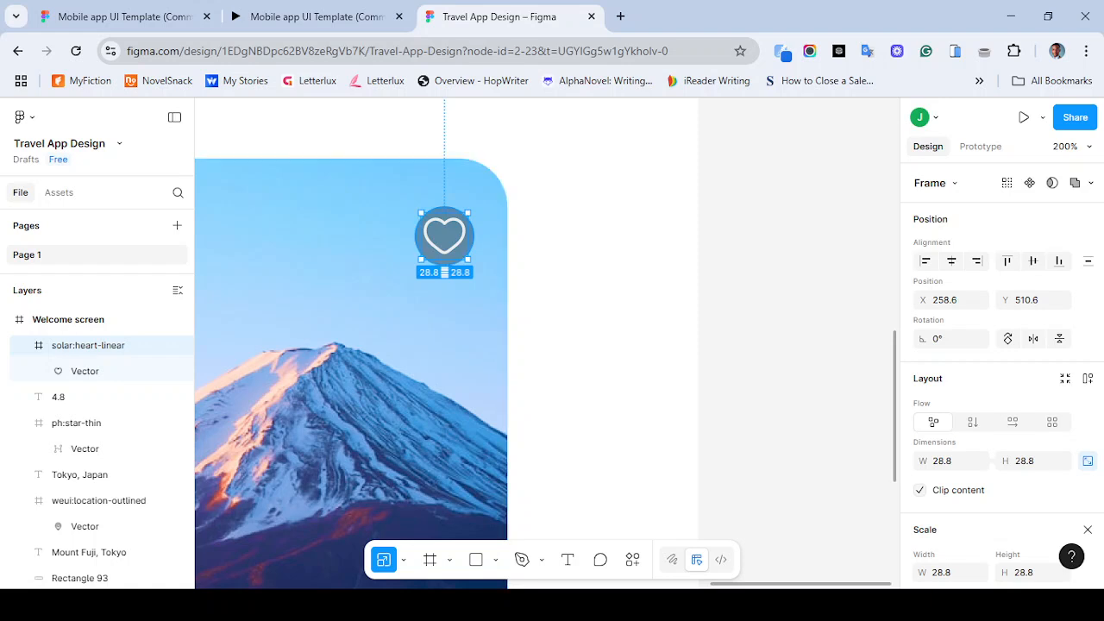
{"action": "left_click", "coordinate": [470, 236], "text": "shift"}
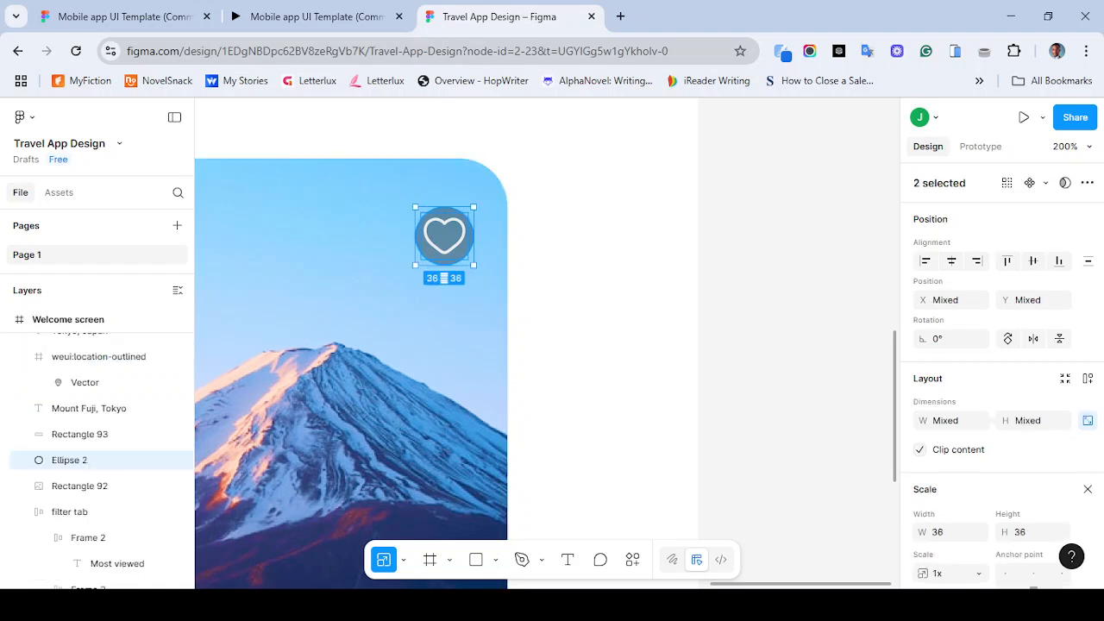
{"action": "key", "text": "ctrl+g"}
{"action": "key", "text": "Escape"}
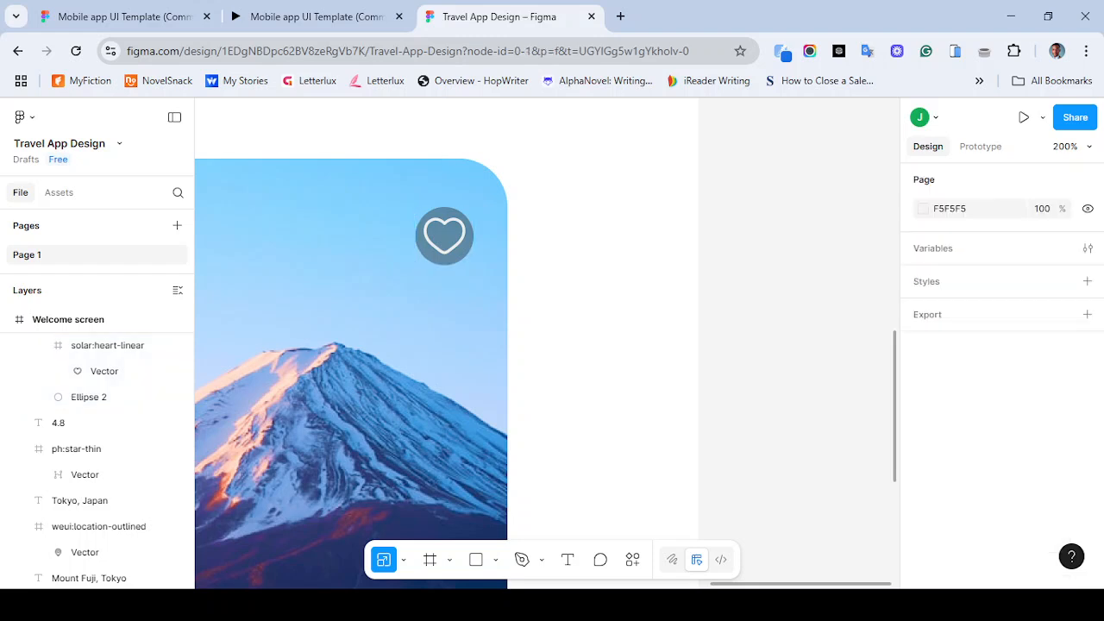
- Align the heart group to the top-right corner of the Mount Fuji image card
{"action": "key", "text": "ctrl+minus"}
{"action": "key", "text": "ctrl+minus"}
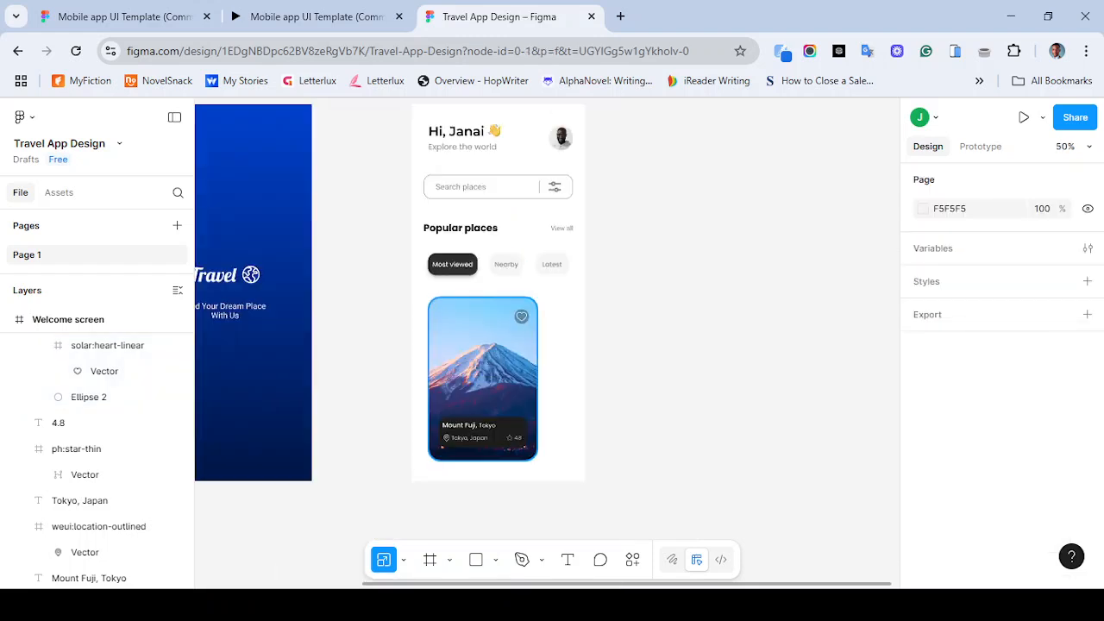
{"action": "left_click_drag", "start_coordinate": [521, 316], "coordinate": [523, 308]}
{"action": "left_click", "coordinate": [492, 358], "text": "shift"}
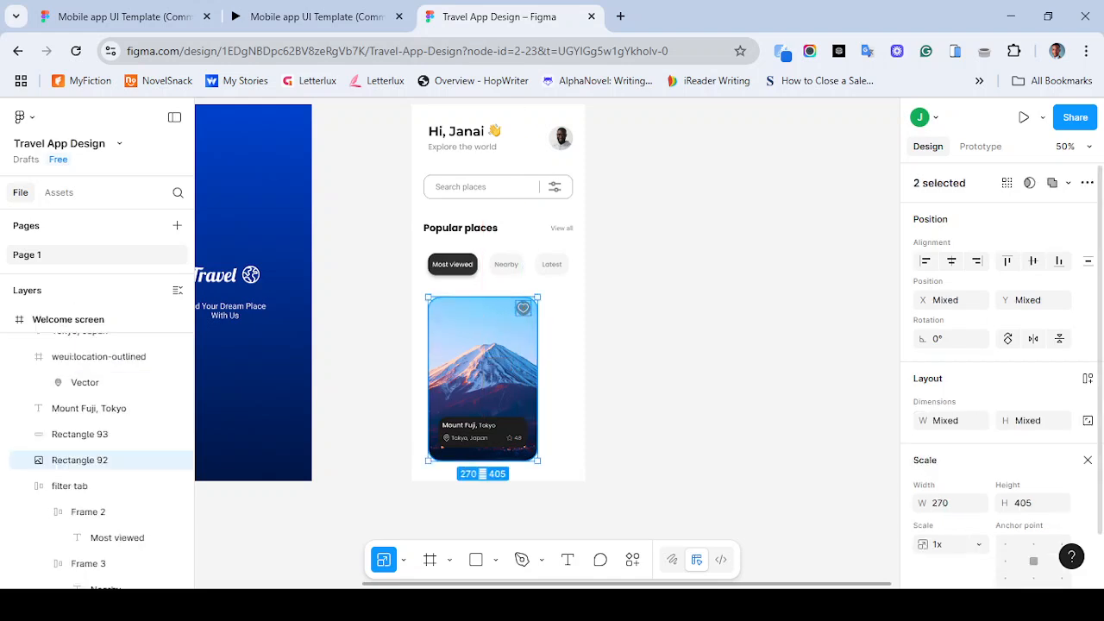
{"action": "left_click", "coordinate": [1007, 261]}
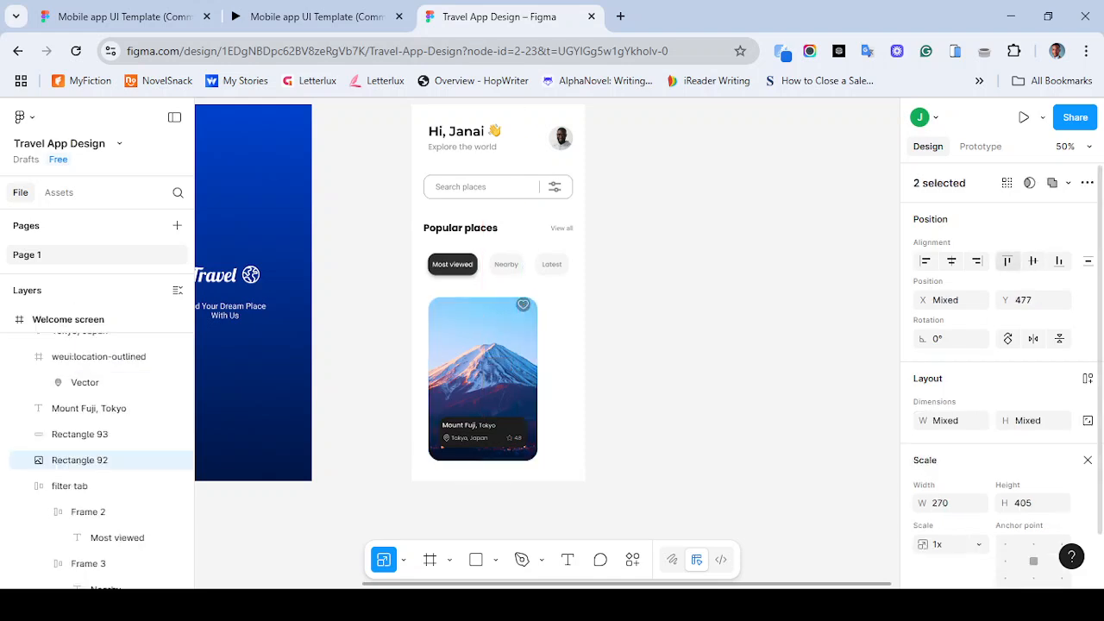
{"action": "left_click", "coordinate": [977, 261]}
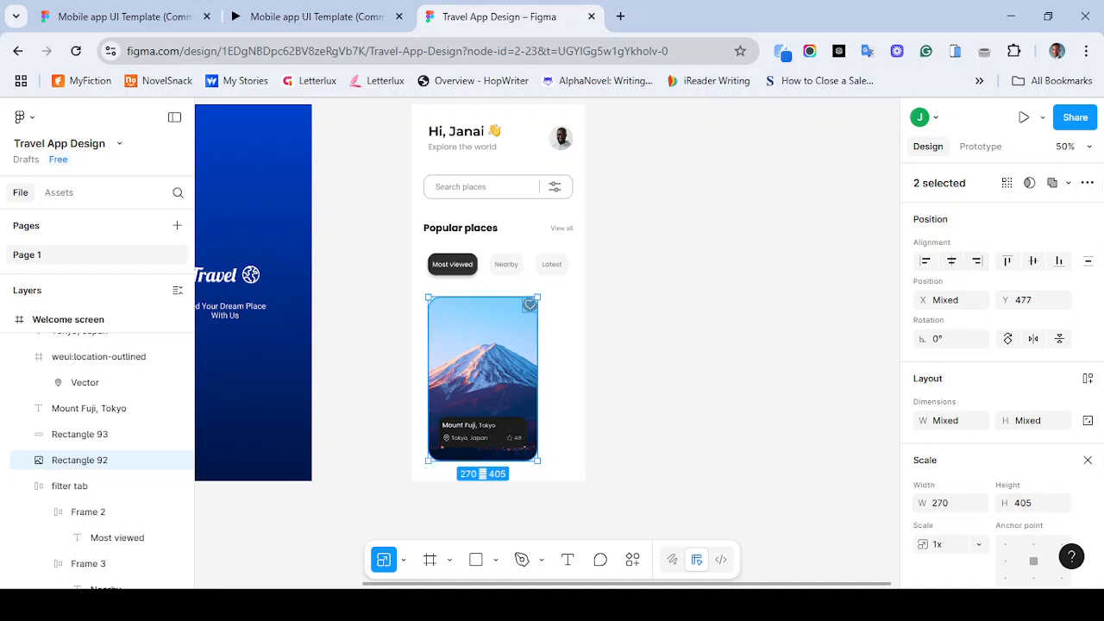
- Nudge the heart group 10 px left and 10 px down from the card's corner
{"action": "key", "text": "shift+Left"}
{"action": "key", "text": "shift+Down"}
{"action": "key", "text": "ctrl+z"}
{"action": "key", "text": "ctrl+z"}
{"action": "left_click", "coordinate": [529, 303]}
{"action": "key", "text": "shift+Left"}
{"action": "key", "text": "shift+Down"}
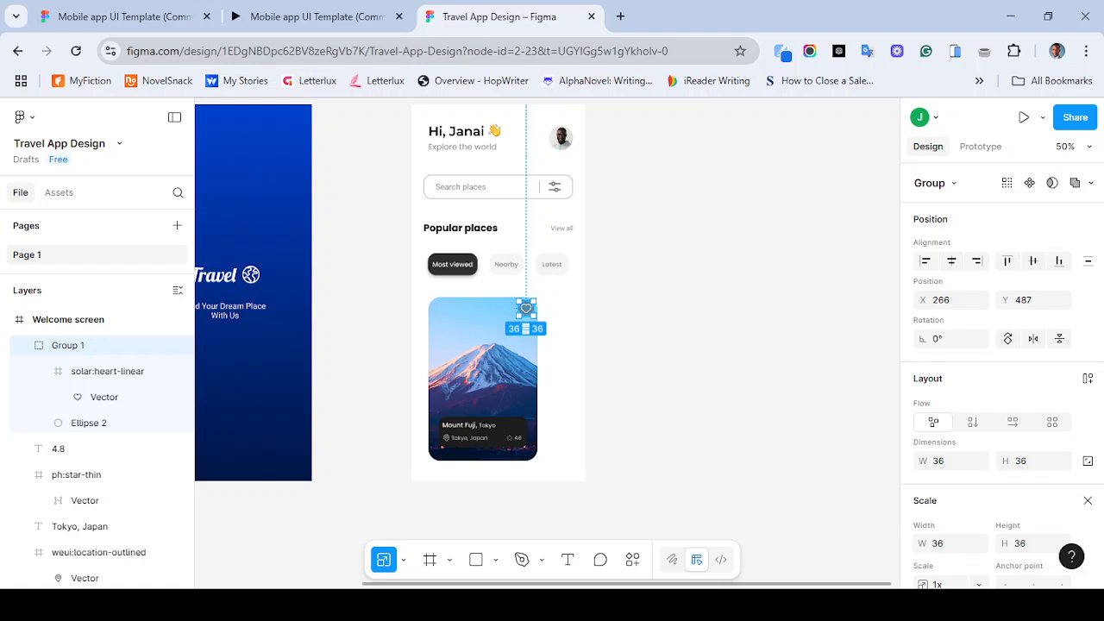
{"action": "key", "text": "Escape"}
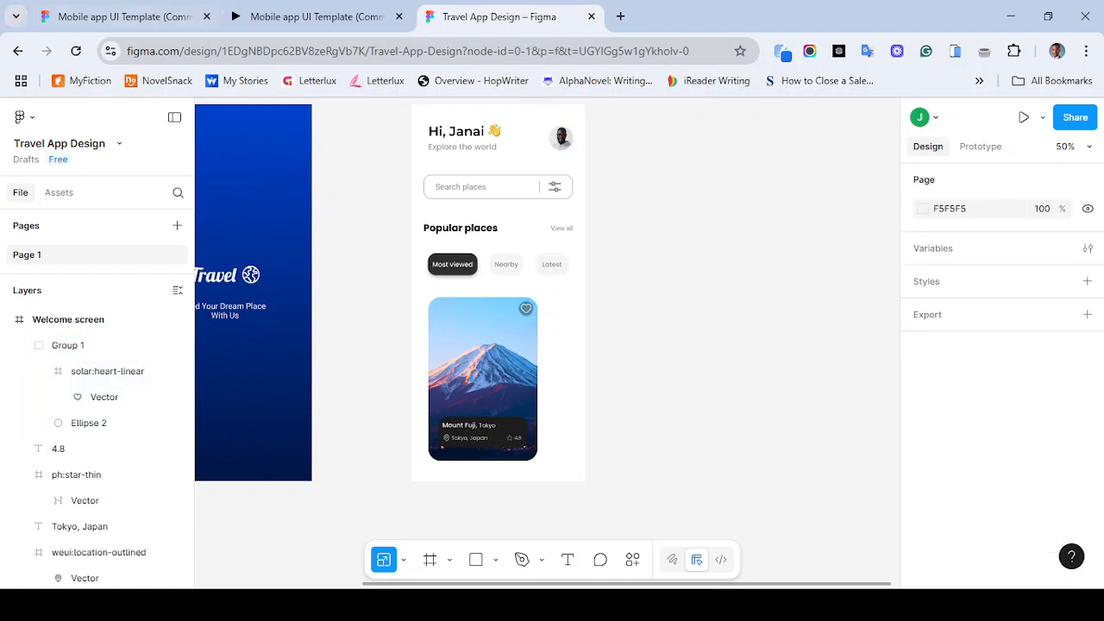
- Compare with the reference prototype and nudge the heart group further left and down to about X 256, Y 491
{"action": "left_click", "coordinate": [311, 16]}
{"action": "left_click", "coordinate": [500, 16]}
{"action": "left_click", "coordinate": [526, 309]}
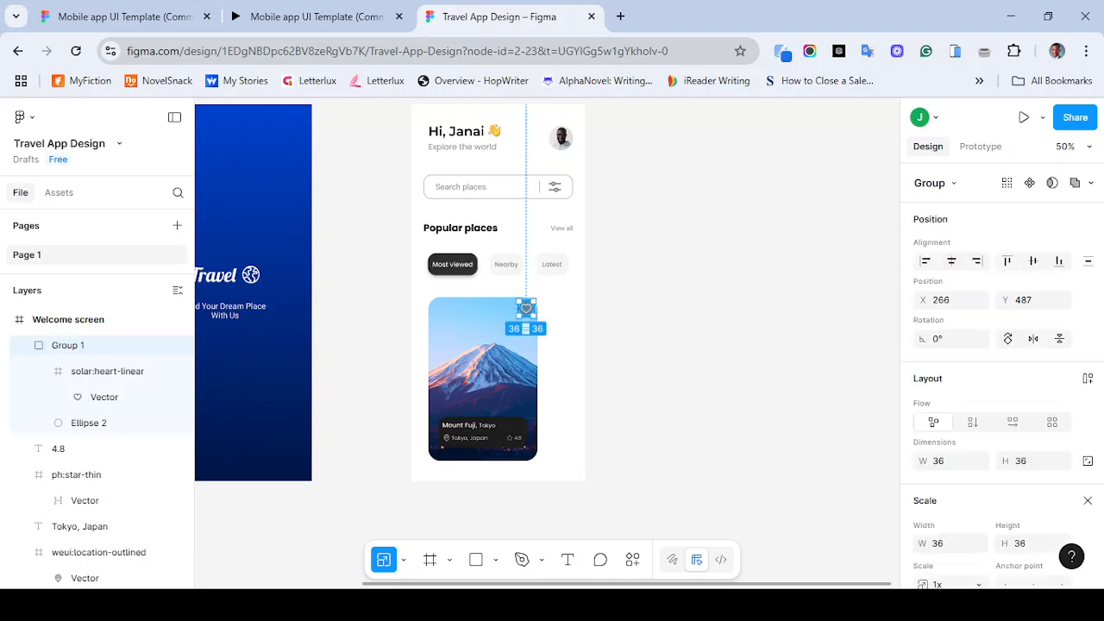
{"action": "key", "text": "shift+Left"}
{"action": "key", "text": "shift+Down"}
{"action": "key", "text": "Up"}
{"action": "key", "text": "Up"}
{"action": "key", "text": "Up"}
{"action": "key", "text": "Up"}
{"action": "key", "text": "Up"}
{"action": "key", "text": "Up"}
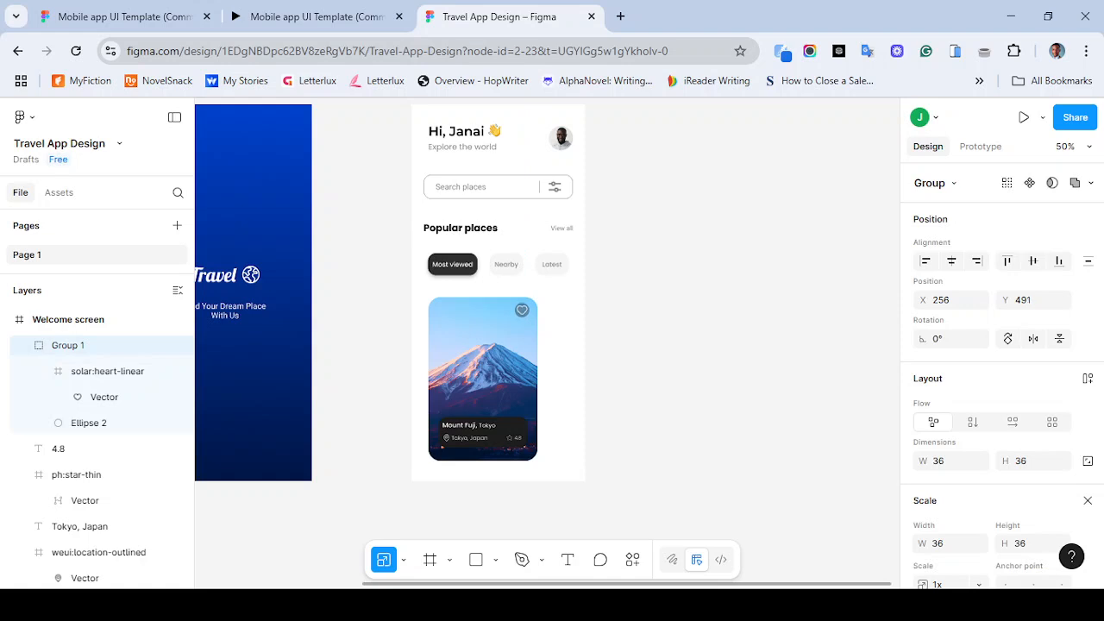
{"action": "key", "text": "Escape"}
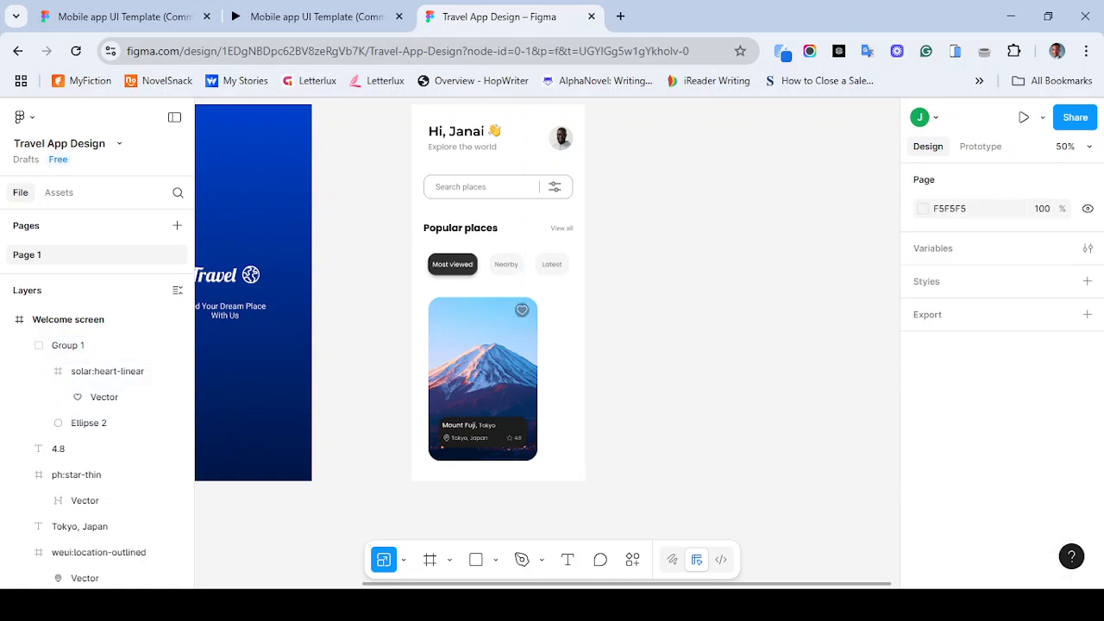
- Check the reference prototype, then enlarge the heart group to about 41 × 41
{"action": "left_click", "coordinate": [522, 310]}
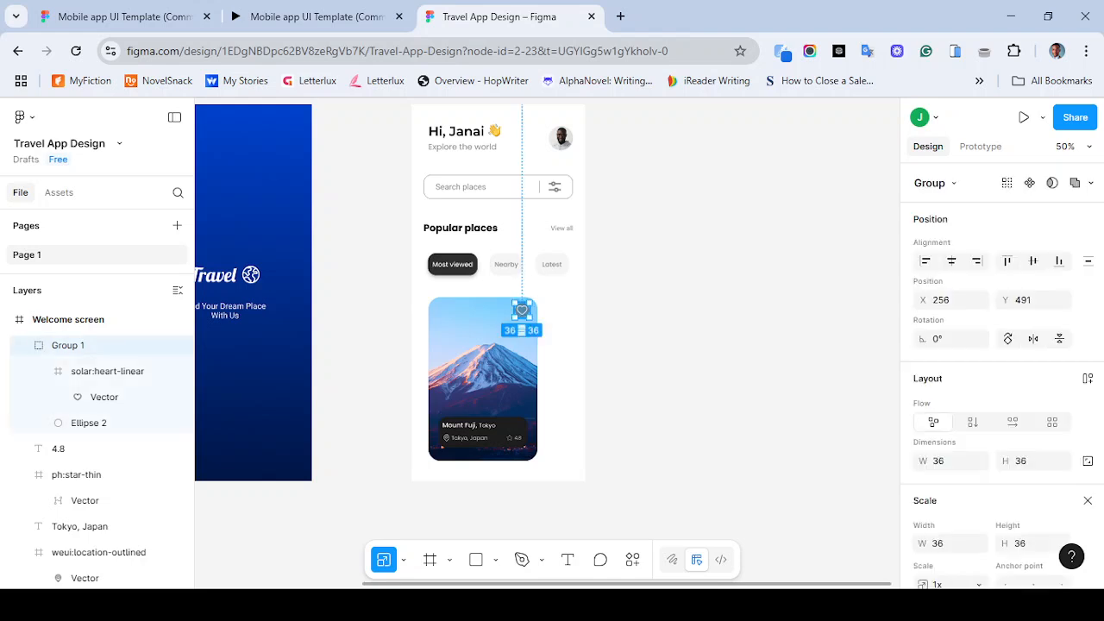
{"action": "left_click", "coordinate": [310, 16]}
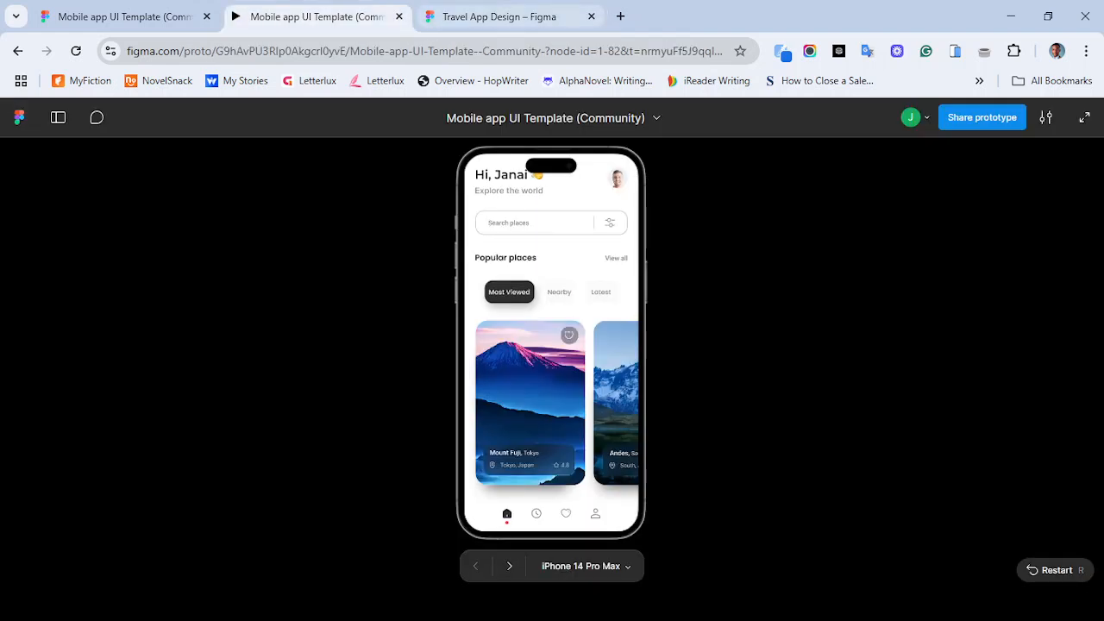
{"action": "left_click", "coordinate": [500, 17]}
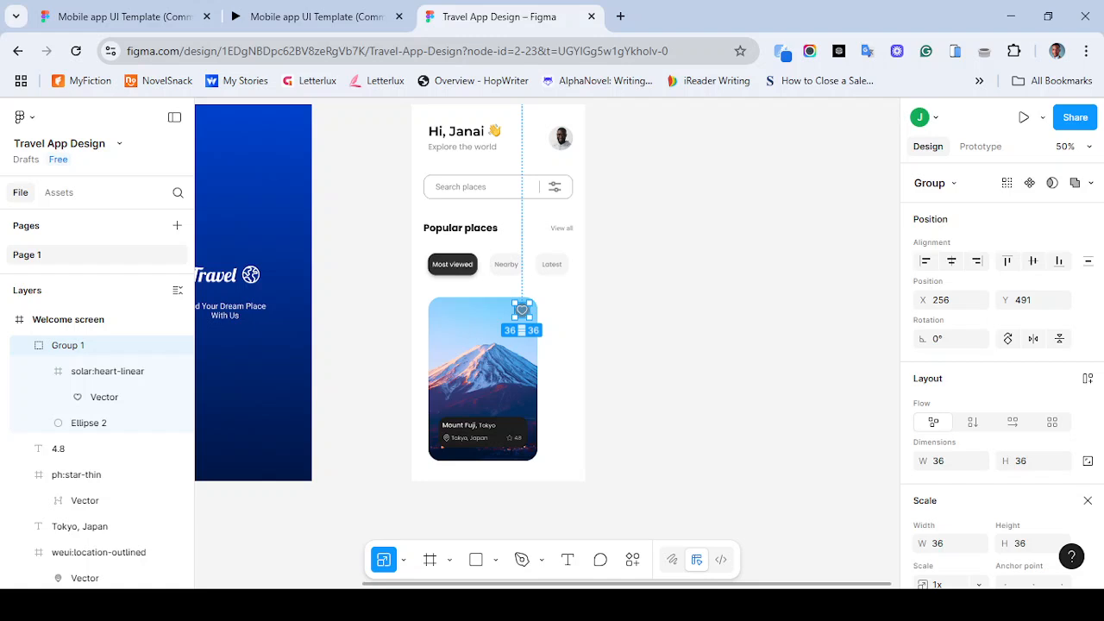
{"action": "left_click_drag", "start_coordinate": [513, 319], "coordinate": [511, 321]}
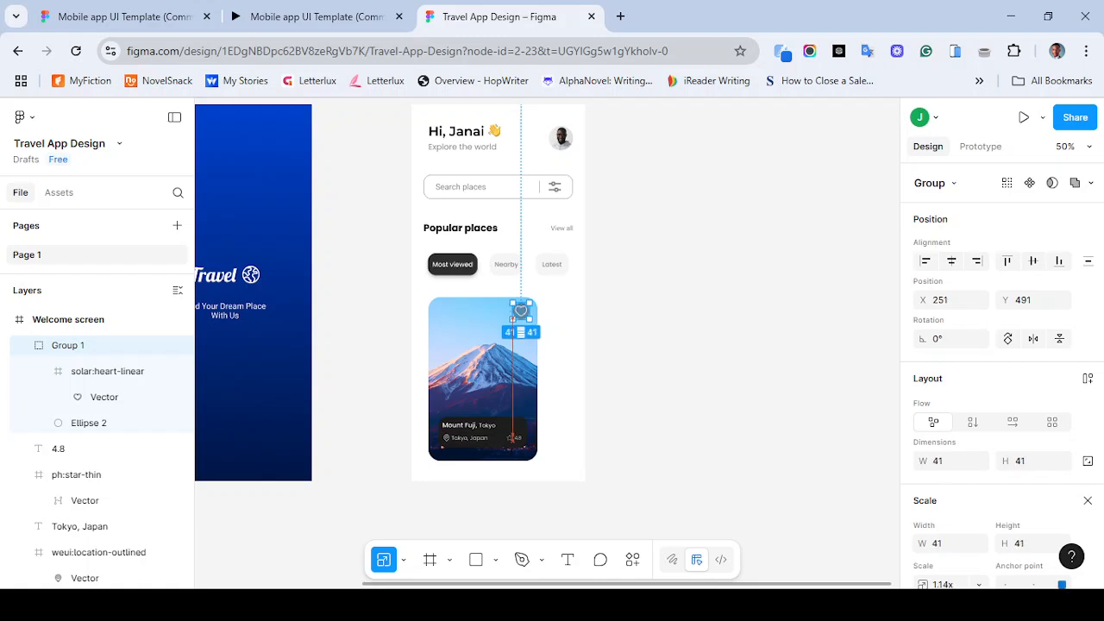
{"action": "key", "text": "Escape"}
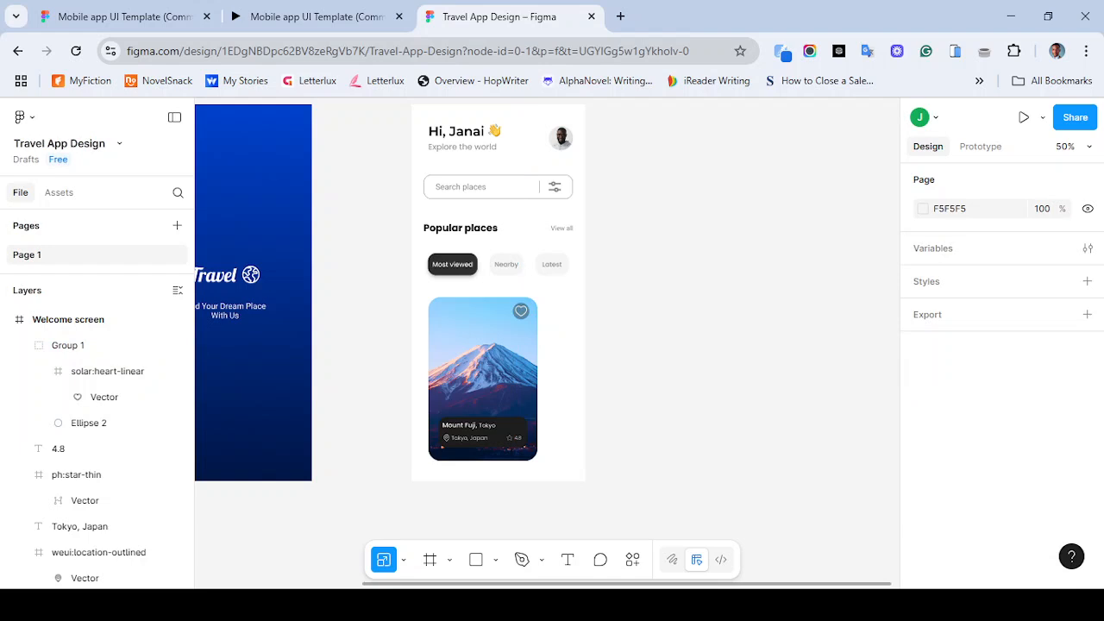
- Select the heart button's circle and add a new effect to it
{"action": "scroll", "coordinate": [546, 342], "scroll_direction": "up", "scroll_amount": 5}
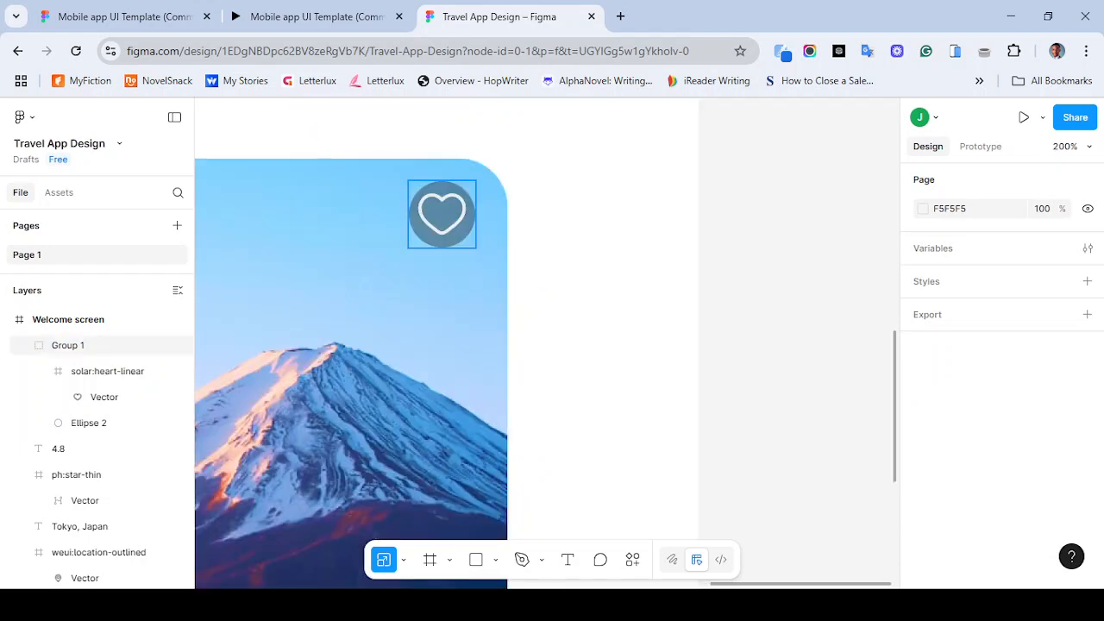
{"action": "left_click", "coordinate": [441, 214]}
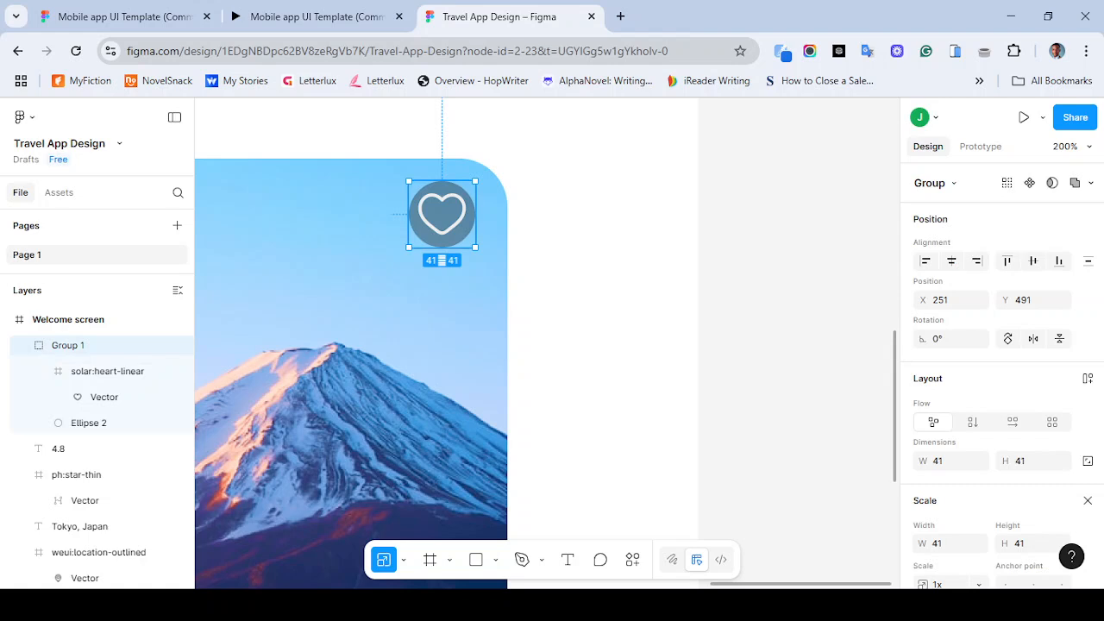
{"action": "double_click", "coordinate": [441, 214]}
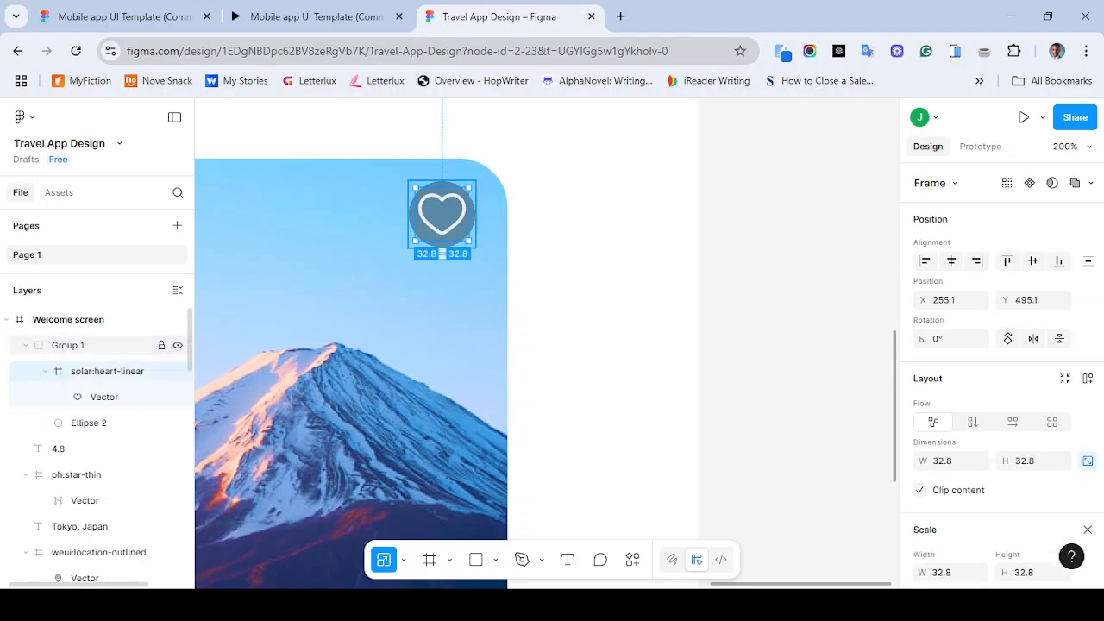
{"action": "left_click", "coordinate": [90, 423]}
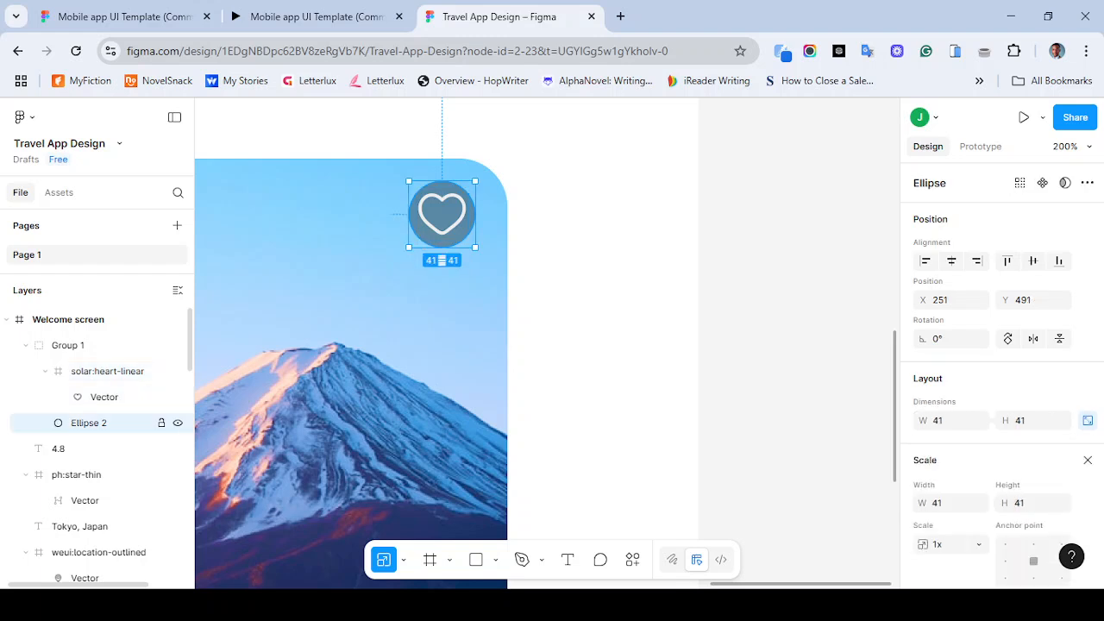
{"action": "scroll", "coordinate": [1001, 371], "scroll_direction": "down", "scroll_amount": 1}
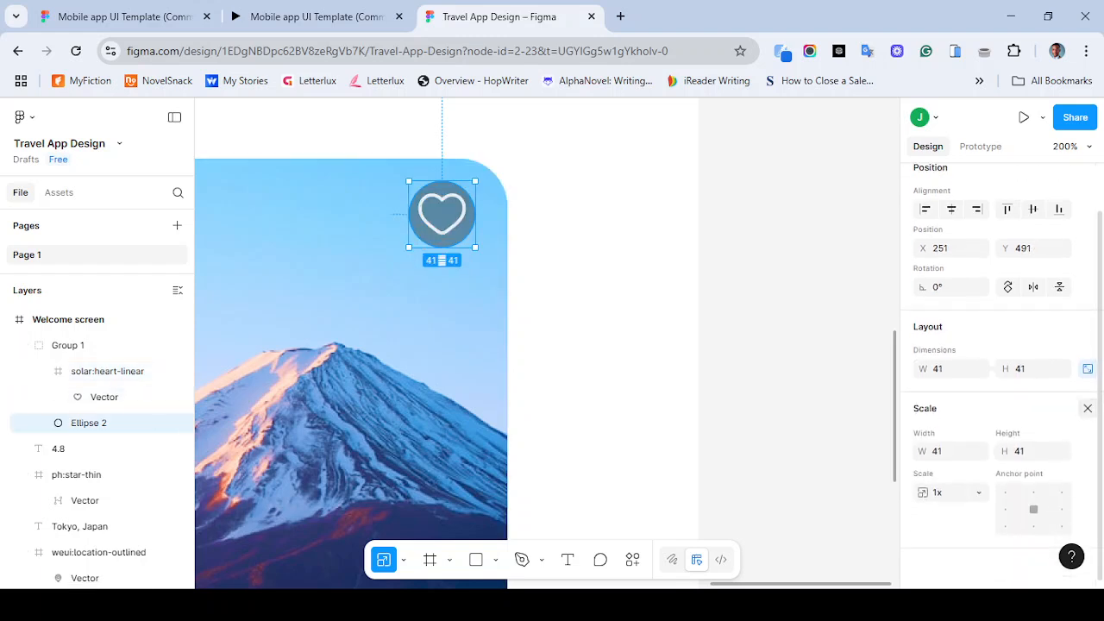
{"action": "left_click", "coordinate": [1087, 408]}
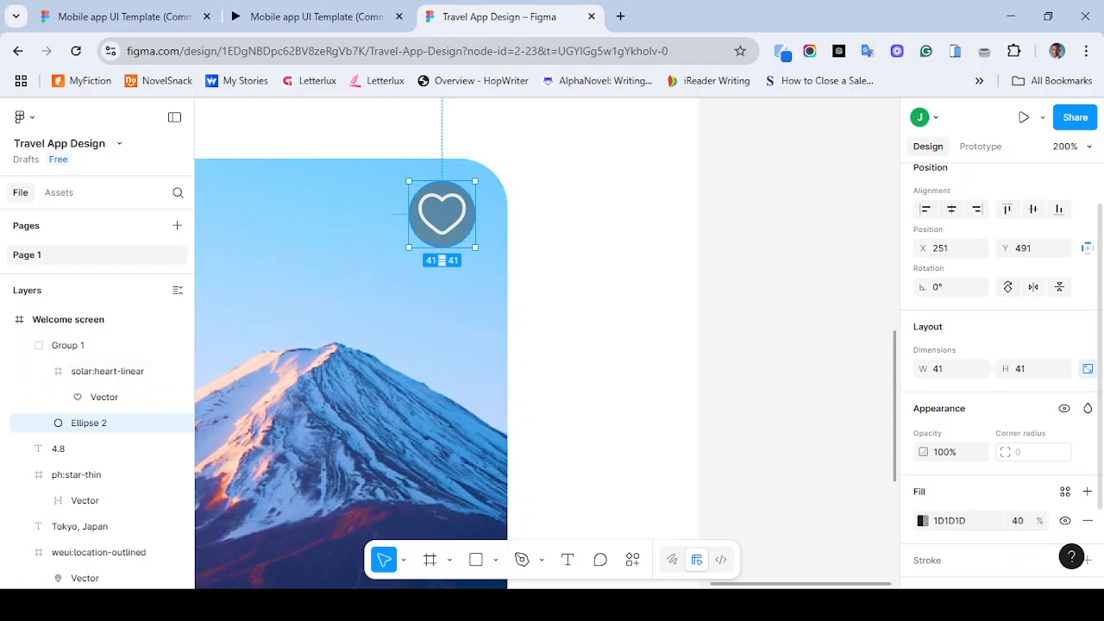
{"action": "scroll", "coordinate": [1001, 370], "scroll_direction": "down", "scroll_amount": 2}
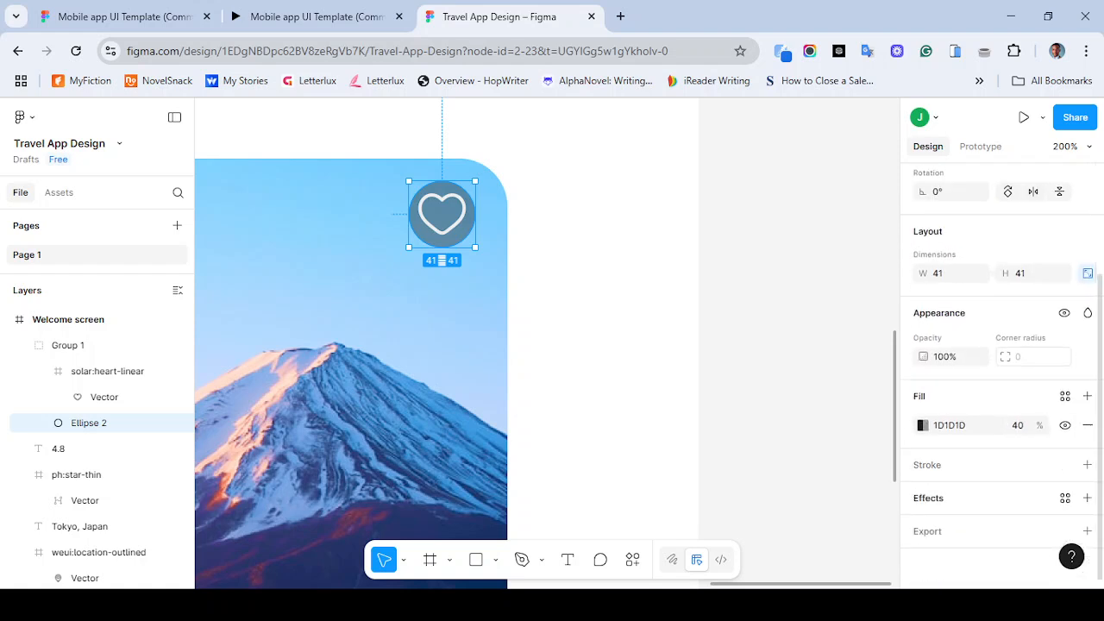
{"action": "left_click", "coordinate": [1087, 498]}
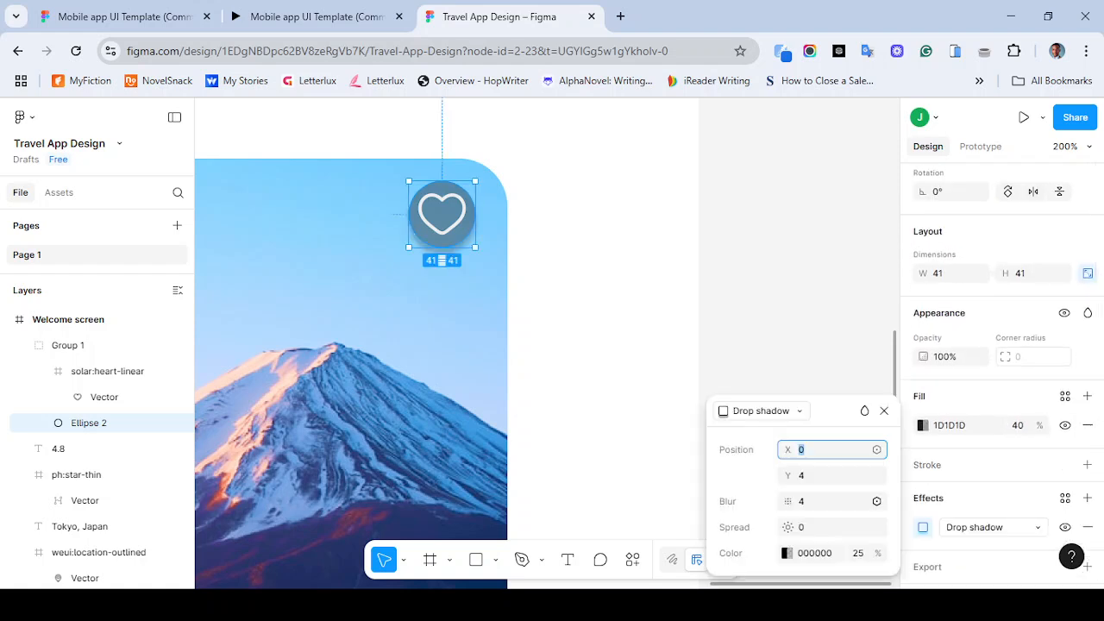
- Check the reference prototype, then change the circle's effect to Background blur with a blur of 40
{"action": "left_click", "coordinate": [355, 16]}
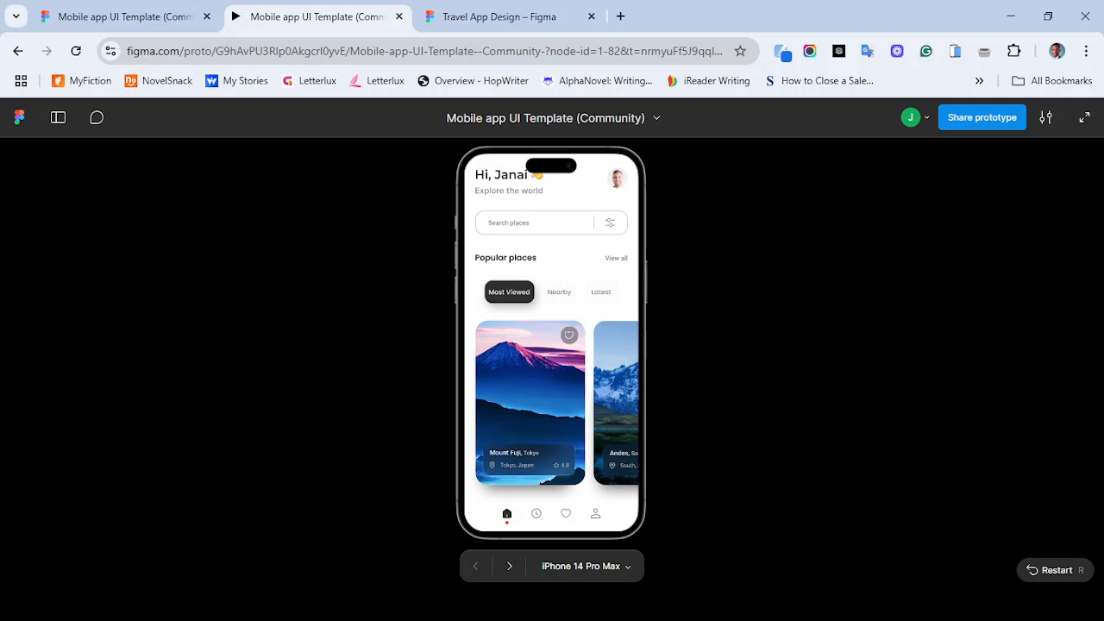
{"action": "left_click", "coordinate": [517, 17]}
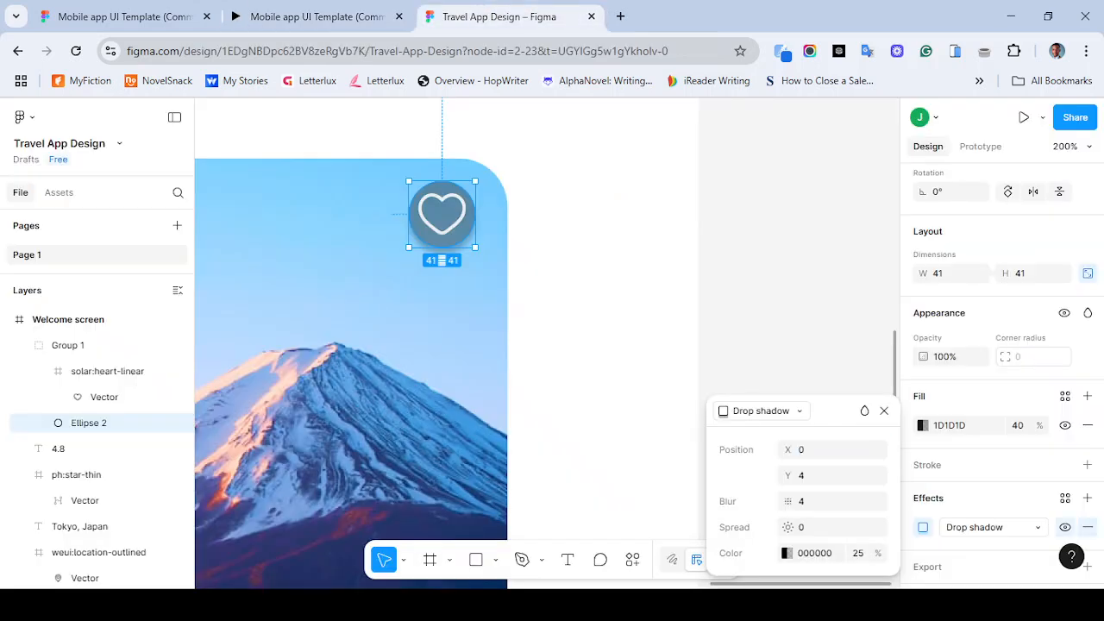
{"action": "left_click", "coordinate": [992, 527]}
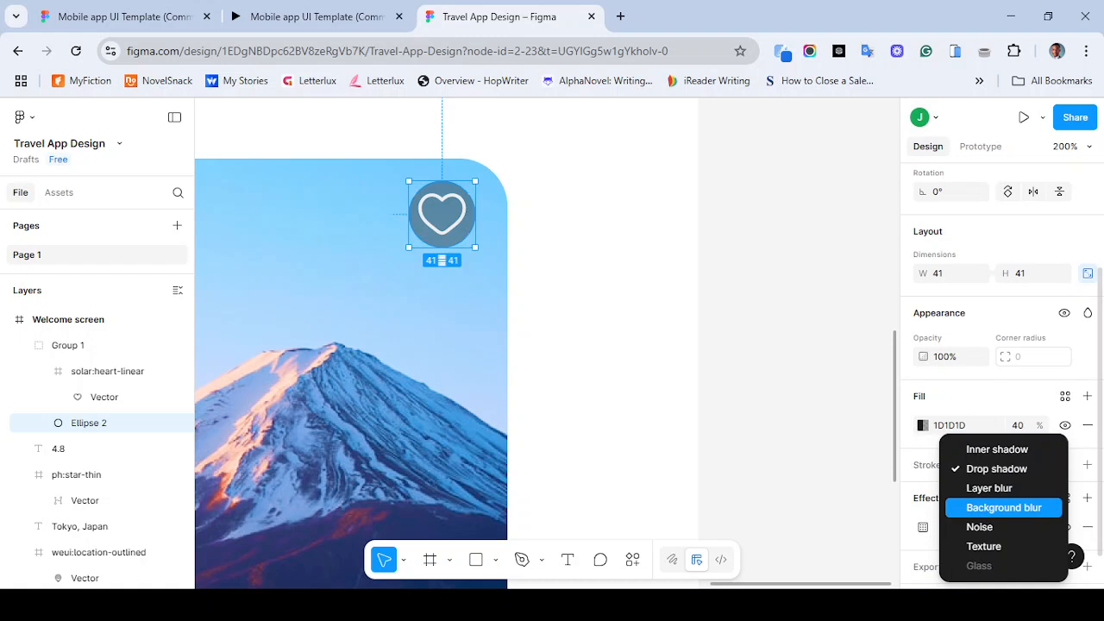
{"action": "key", "text": "Return"}
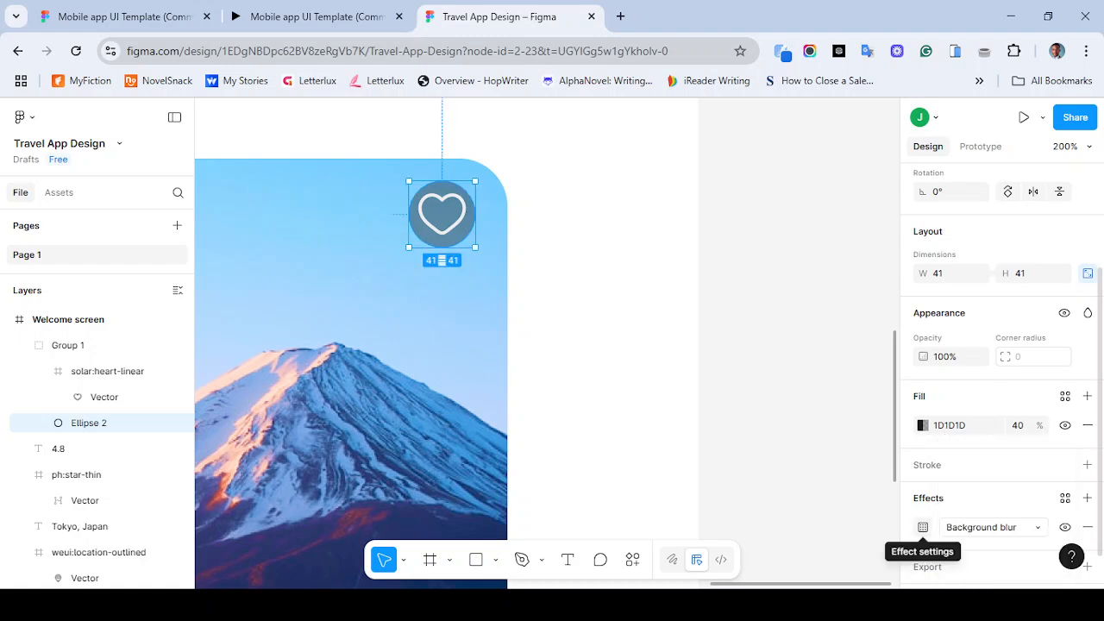
{"action": "left_click", "coordinate": [923, 527]}
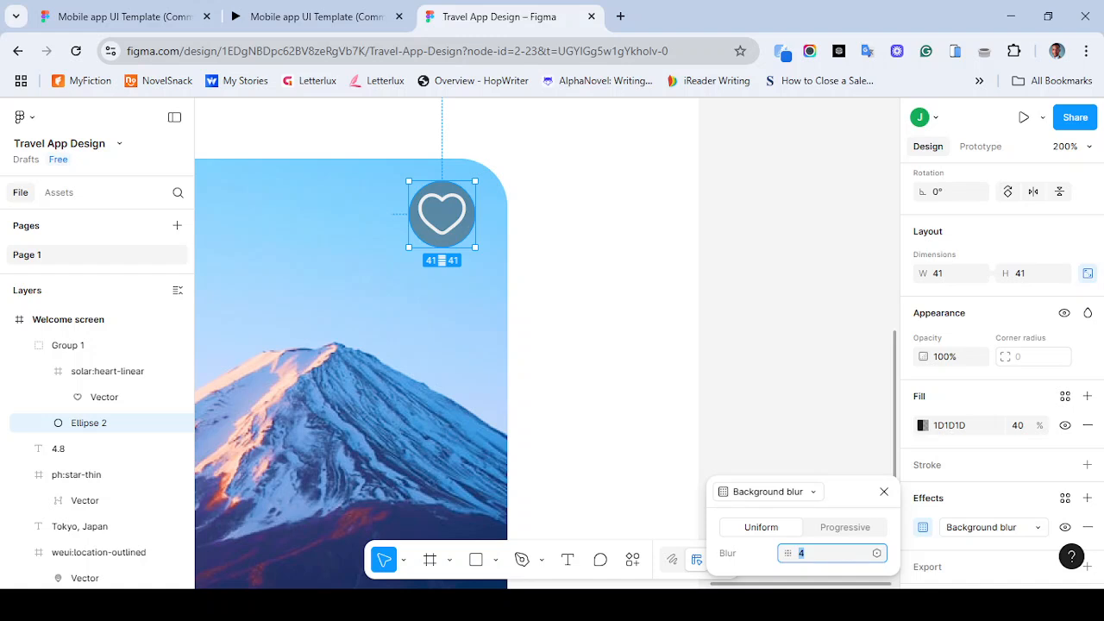
{"action": "type", "text": "40"}
{"action": "key", "text": "Return"}
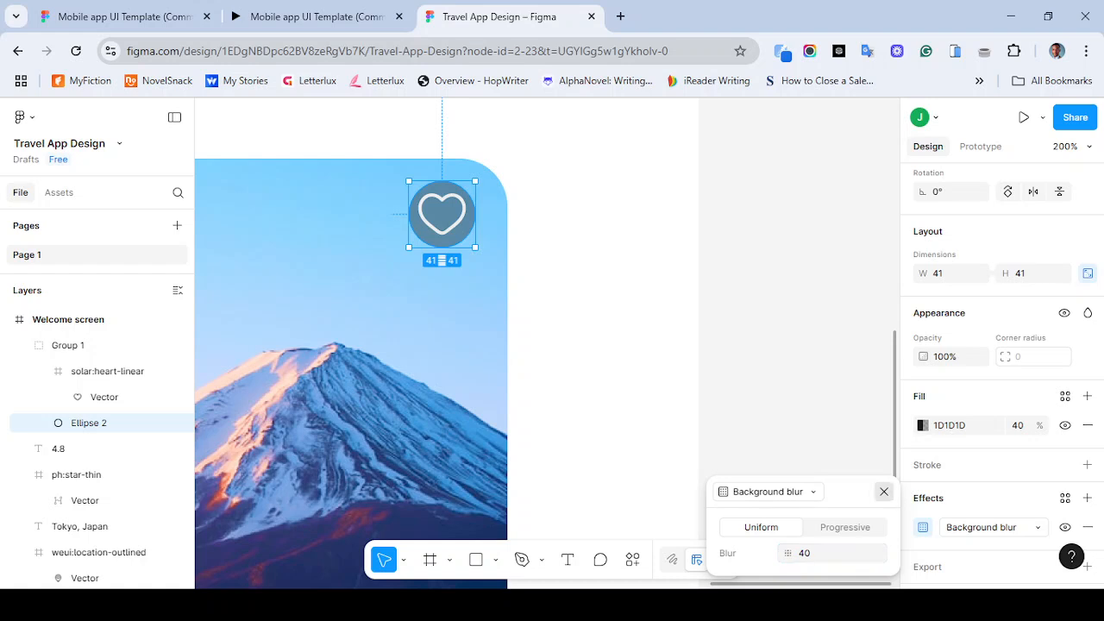
- Set the fill opacity of the rectangle behind the Mount Fuji title and location to 40%
{"action": "left_click", "coordinate": [884, 492]}
{"action": "scroll", "coordinate": [522, 207], "scroll_direction": "down", "scroll_amount": 4}
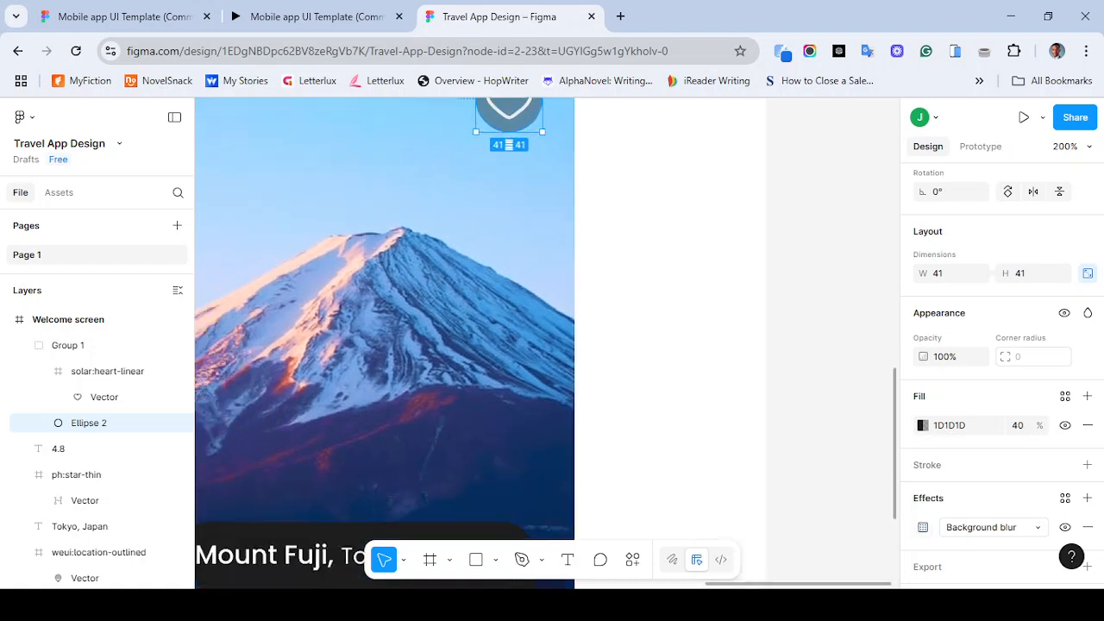
{"action": "scroll", "coordinate": [523, 207], "scroll_direction": "up", "scroll_amount": 4}
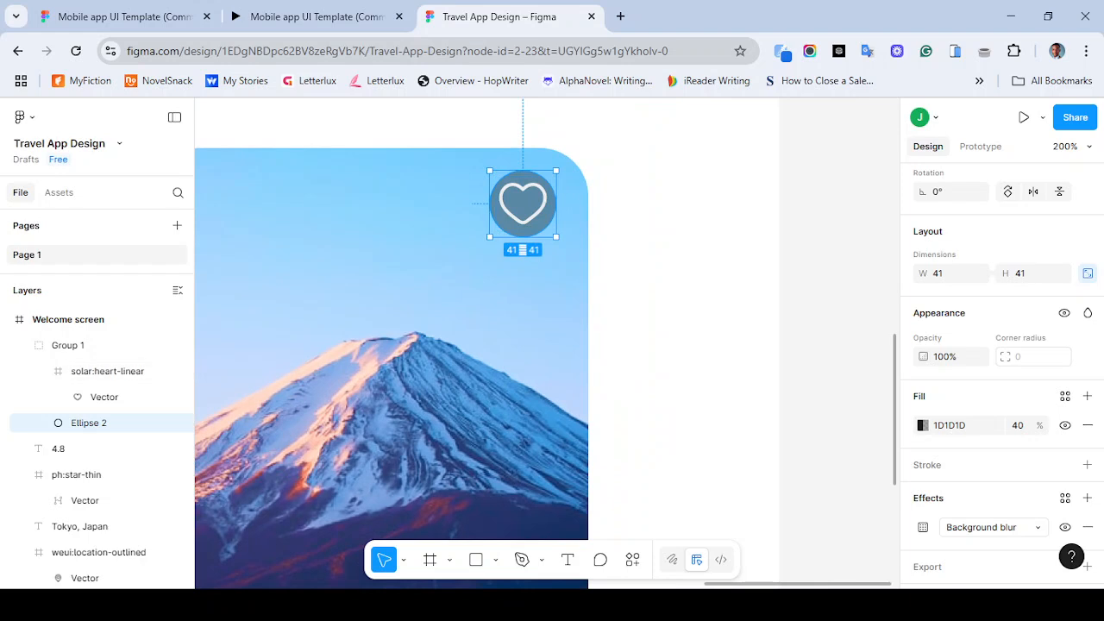
{"action": "key", "text": "Escape"}
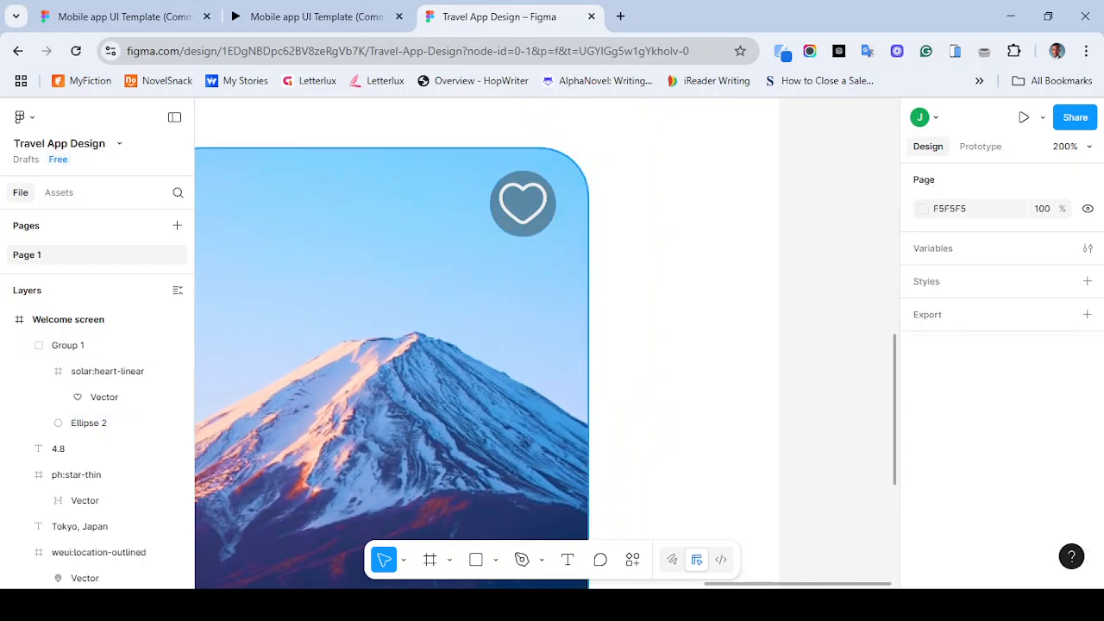
{"action": "scroll", "coordinate": [457, 345], "scroll_direction": "left", "scroll_amount": 3}
{"action": "scroll", "coordinate": [458, 345], "scroll_direction": "down", "scroll_amount": 3}
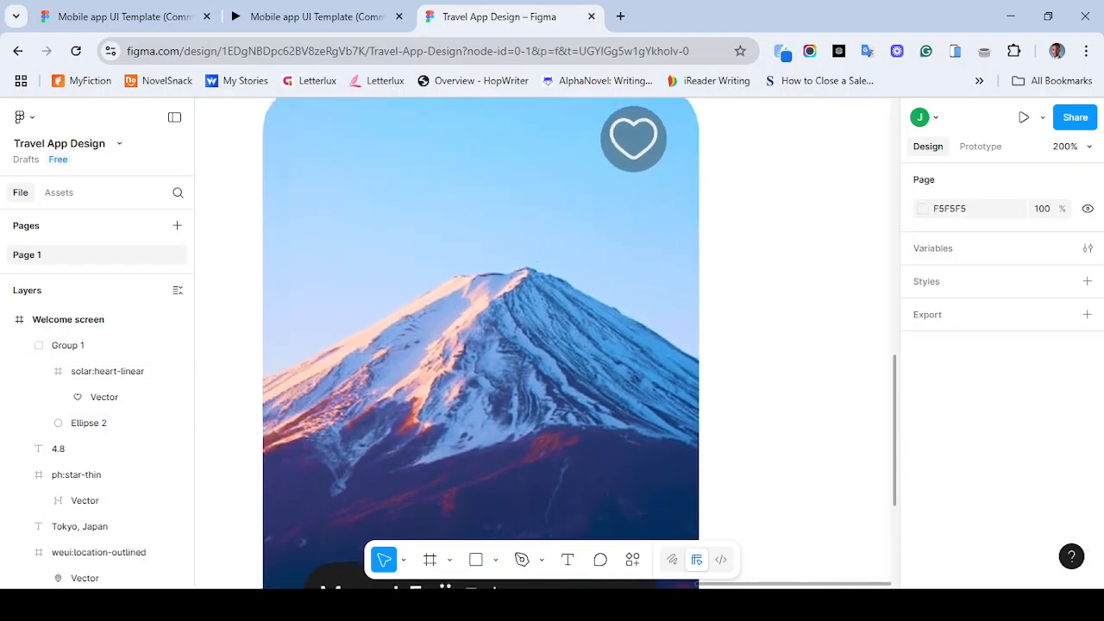
{"action": "scroll", "coordinate": [487, 345], "scroll_direction": "down", "scroll_amount": 3}
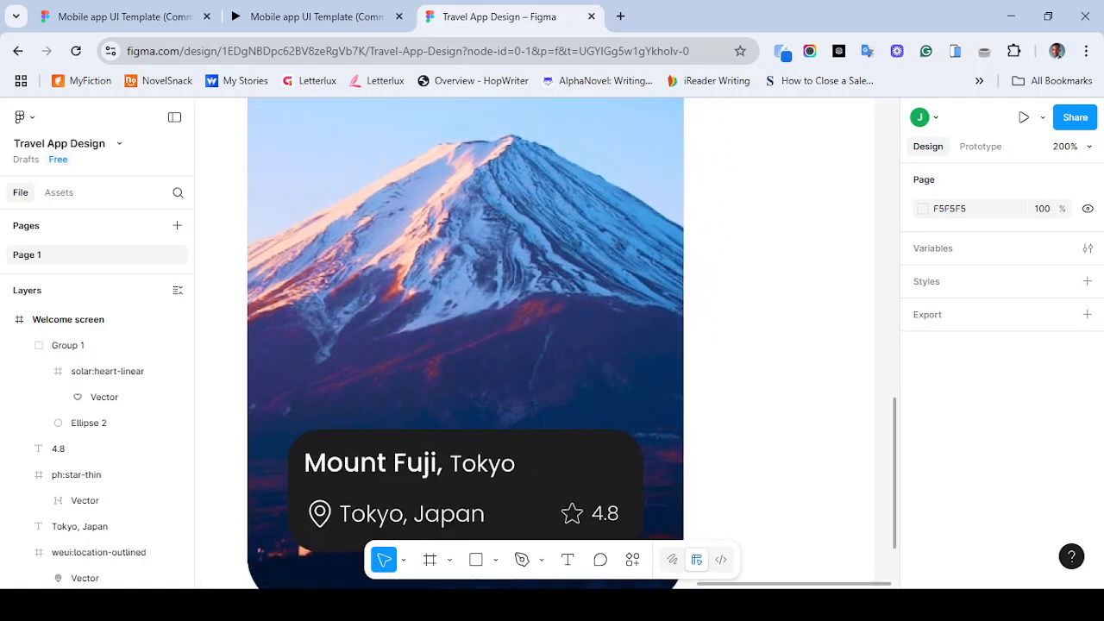
{"action": "left_click", "coordinate": [487, 414]}
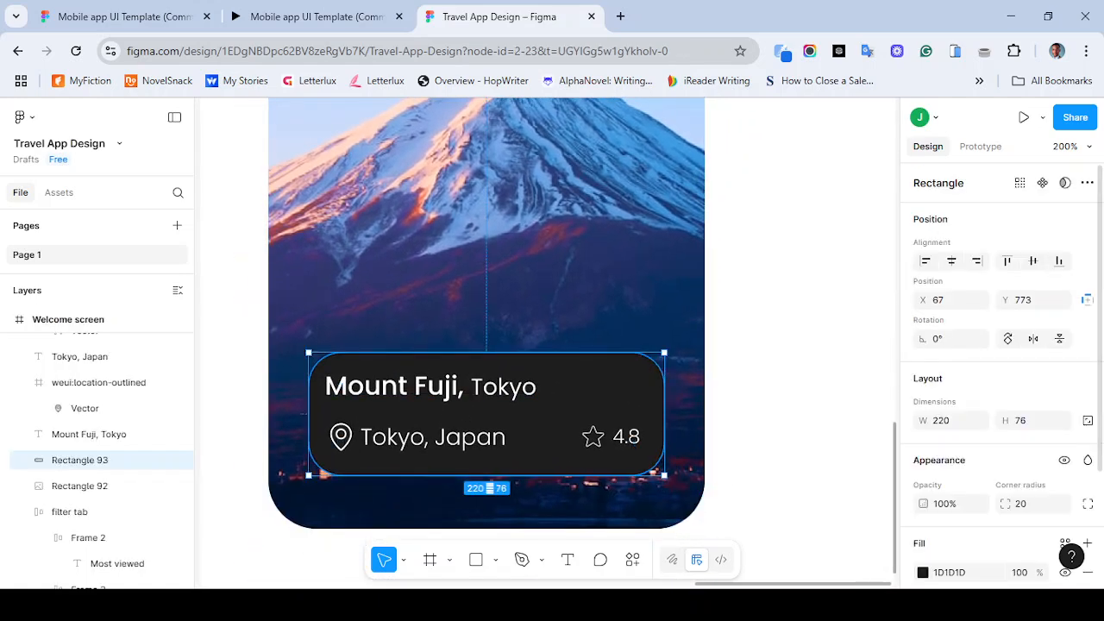
{"action": "left_click", "coordinate": [1020, 572]}
{"action": "type", "text": "40"}
{"action": "key", "text": "Return"}
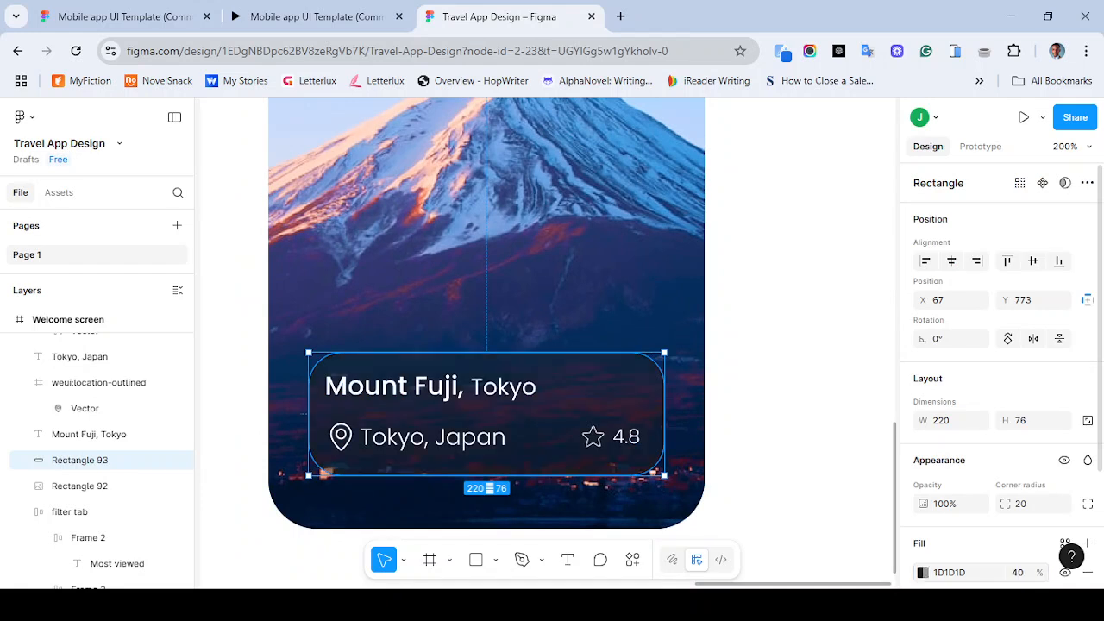
{"action": "key", "text": "Escape"}
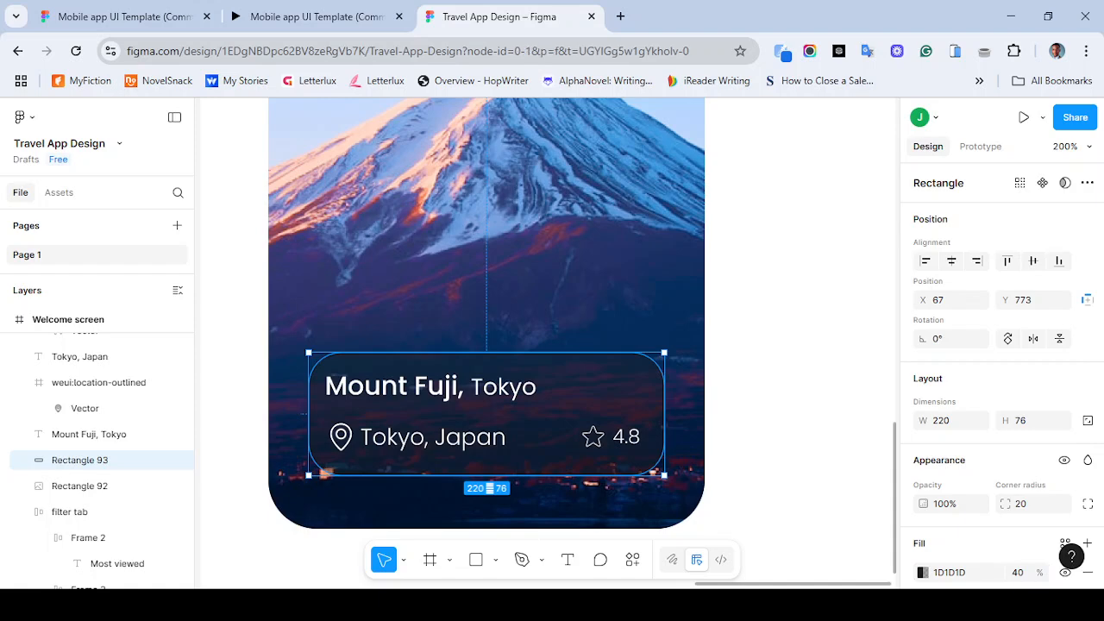
- Add a Background blur effect with a blur of 40 to the label rectangle
{"action": "key", "text": "ctrl+minus"}
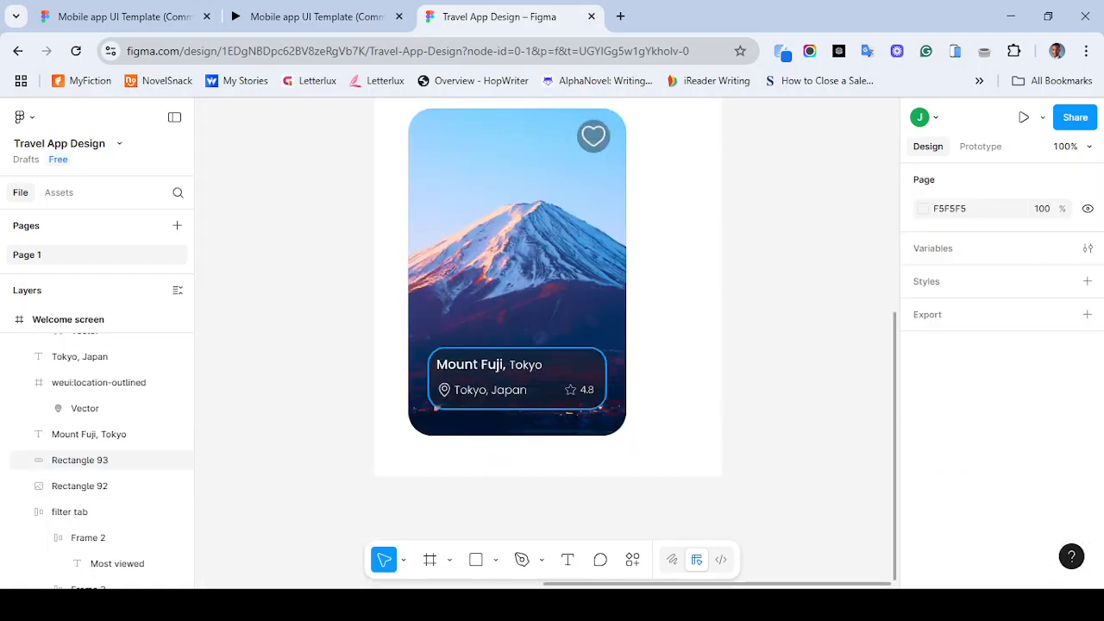
{"action": "left_click", "coordinate": [79, 459]}
{"action": "scroll", "coordinate": [1001, 372], "scroll_direction": "down", "scroll_amount": 2}
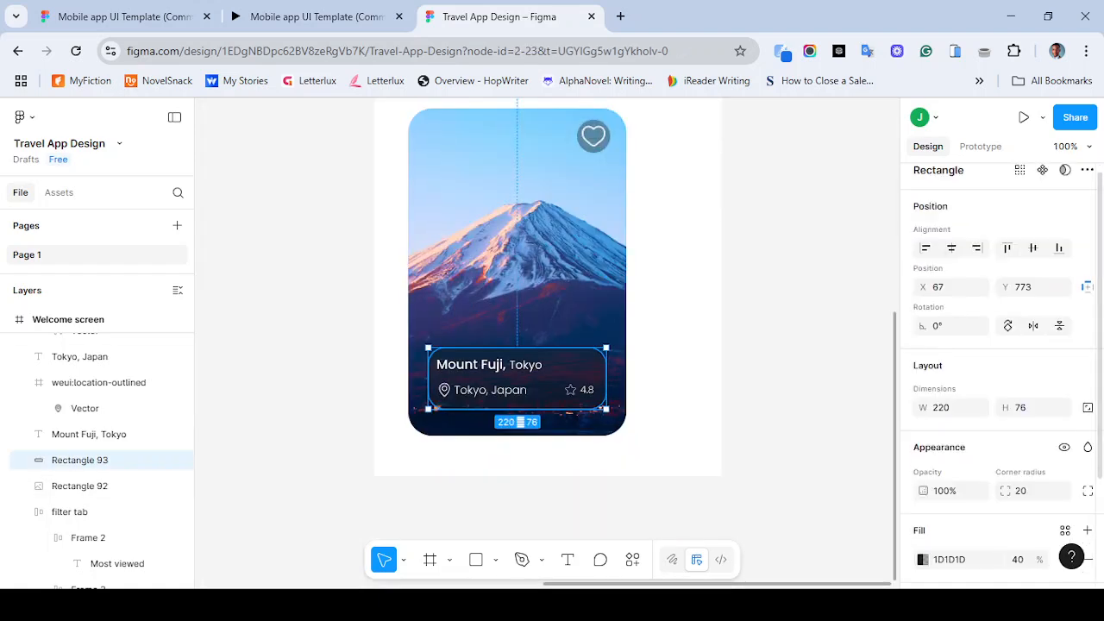
{"action": "left_click", "coordinate": [1087, 498]}
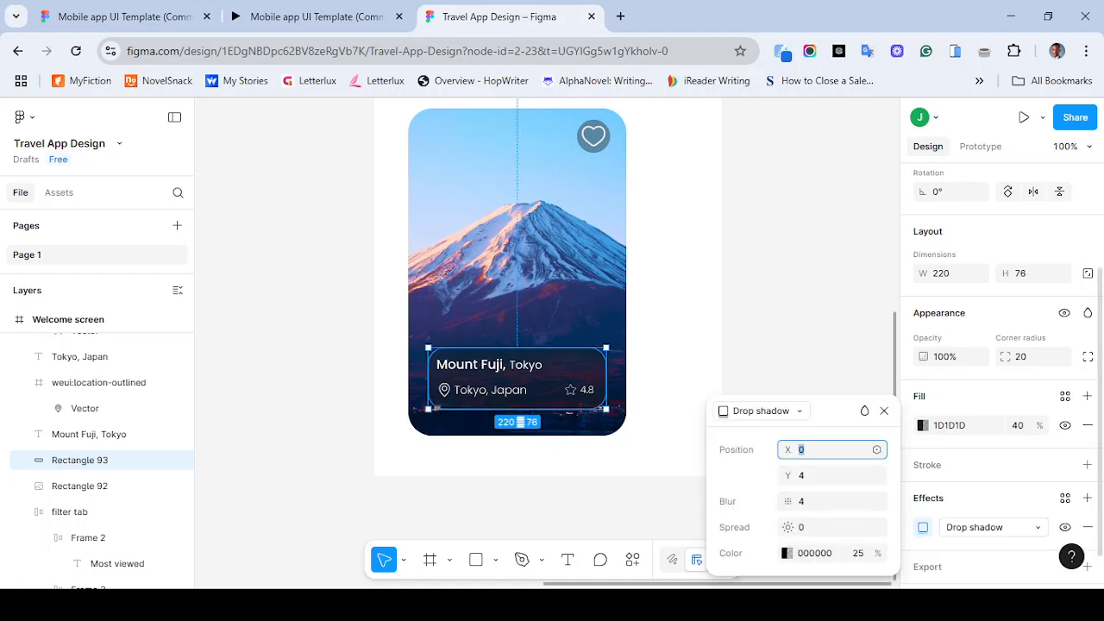
{"action": "left_click", "coordinate": [983, 527]}
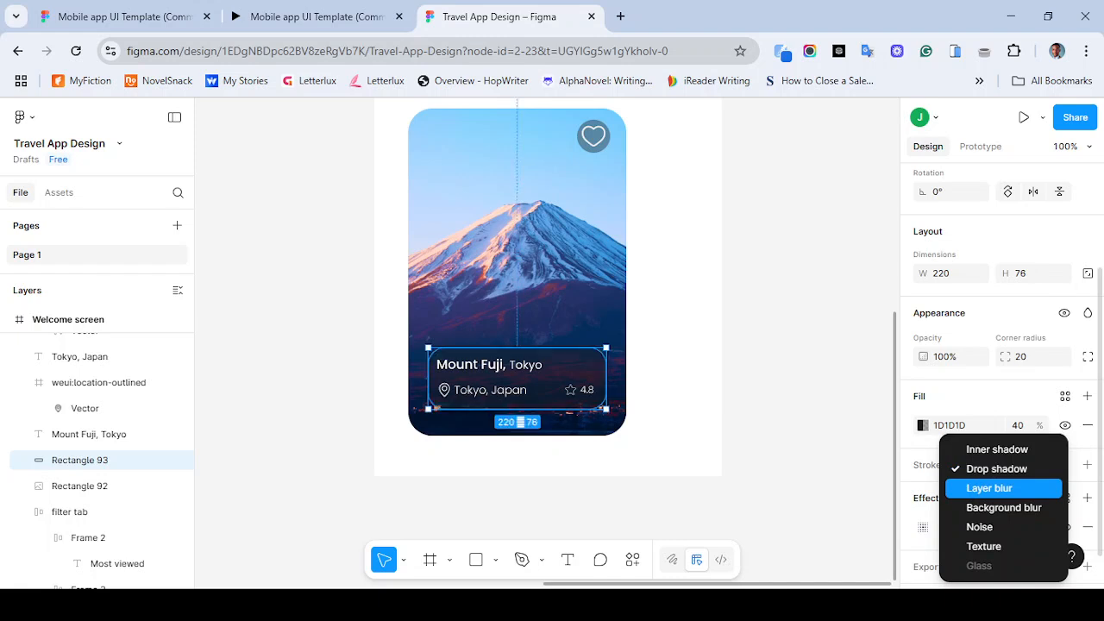
{"action": "left_click", "coordinate": [1003, 508]}
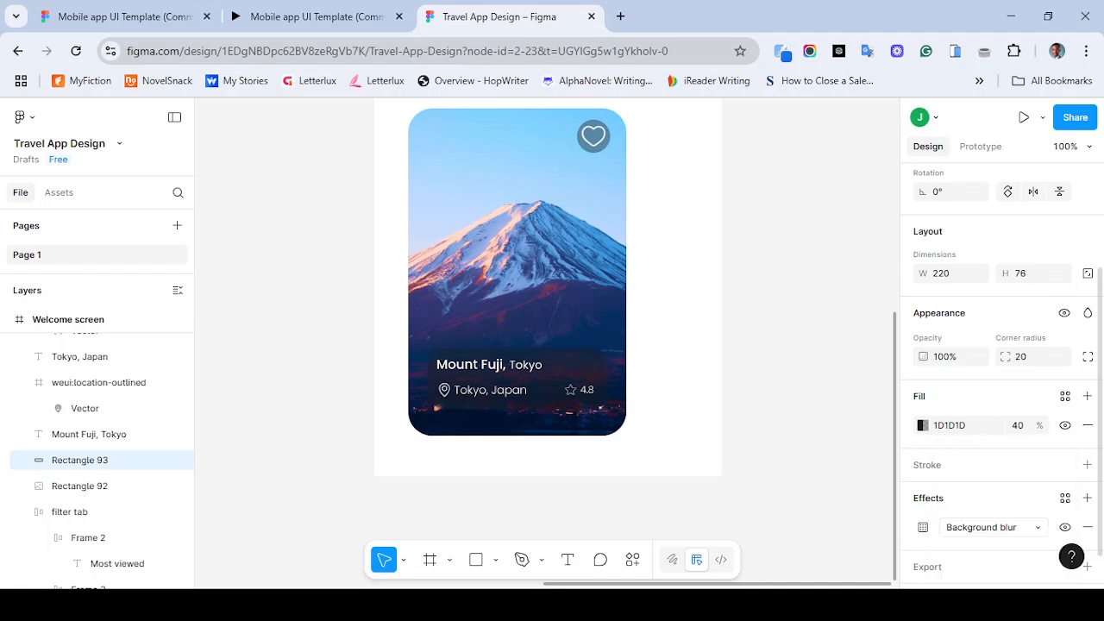
{"action": "left_click", "coordinate": [923, 527]}
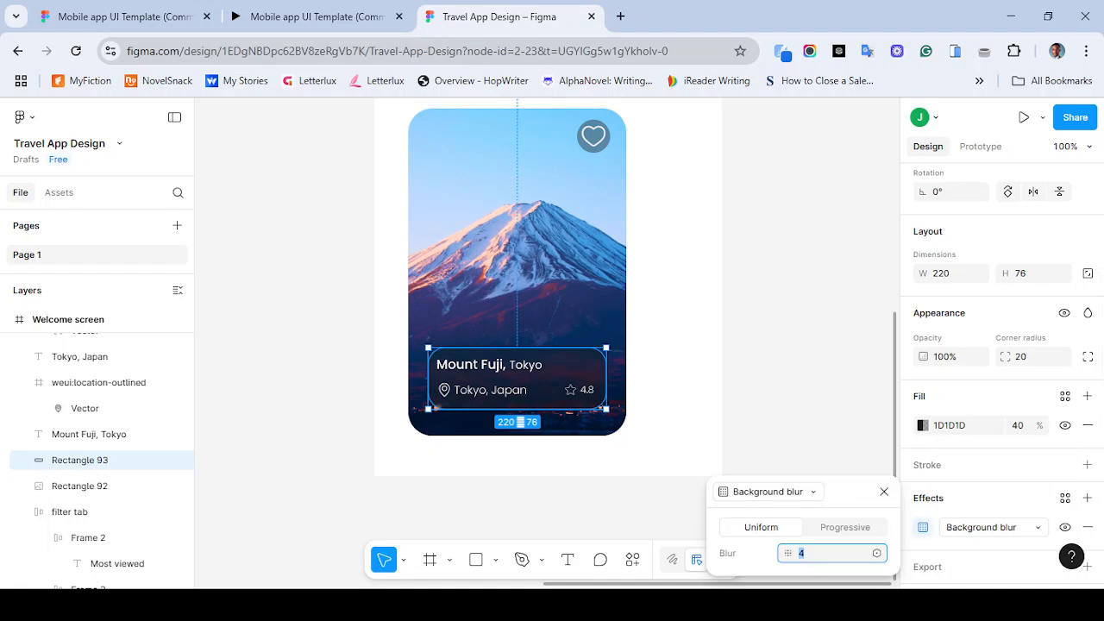
{"action": "type", "text": "40"}
{"action": "key", "text": "Return"}
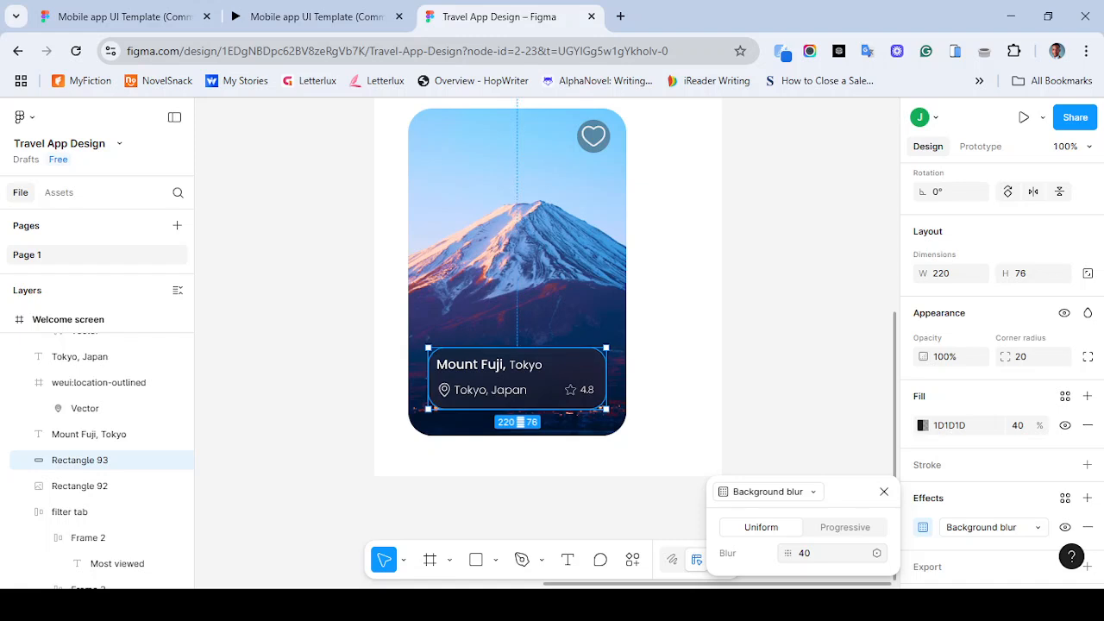
- Set the label rectangle's blur to 0 and back to 40 to compare the effect
{"action": "key", "text": "ctrl+plus"}
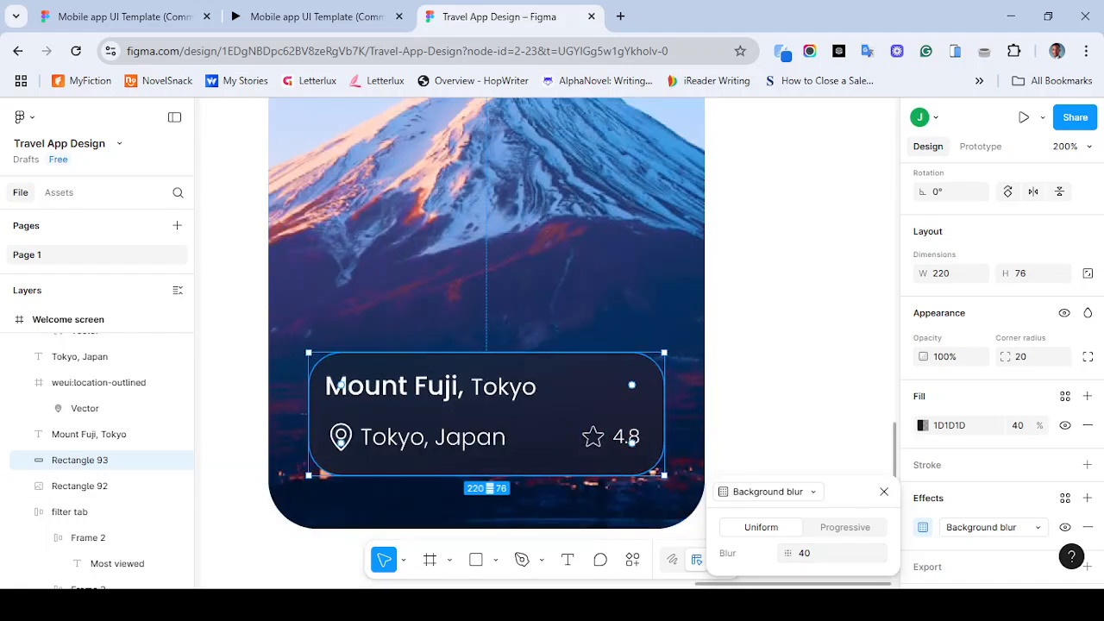
{"action": "left_click", "coordinate": [815, 553]}
{"action": "type", "text": "0"}
{"action": "key", "text": "Return"}
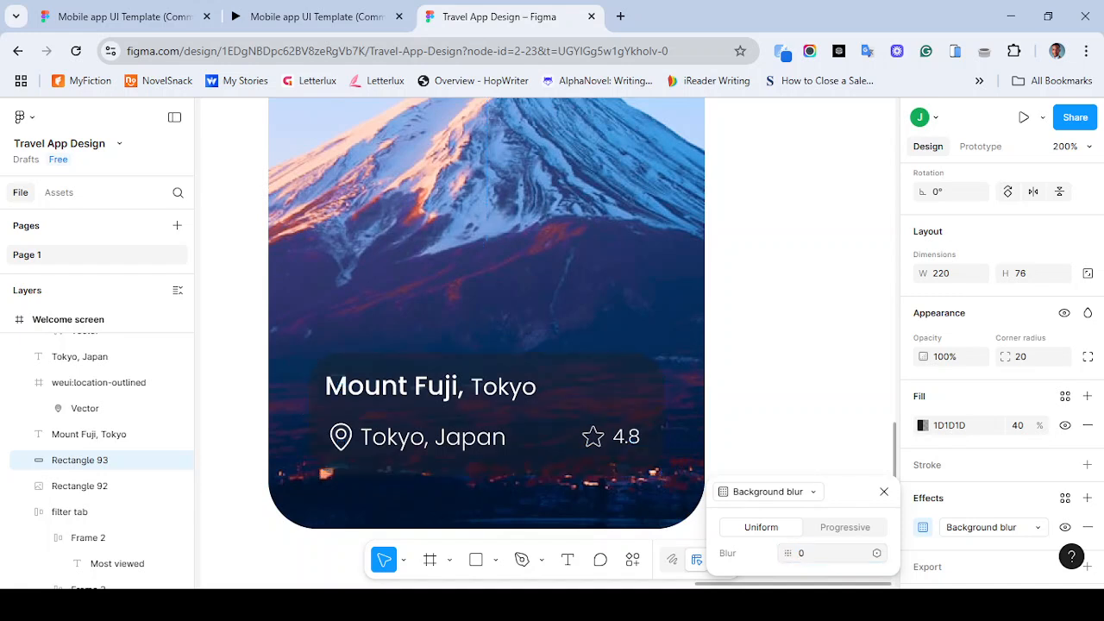
{"action": "left_click", "coordinate": [815, 553]}
{"action": "type", "text": "40"}
{"action": "key", "text": "Return"}
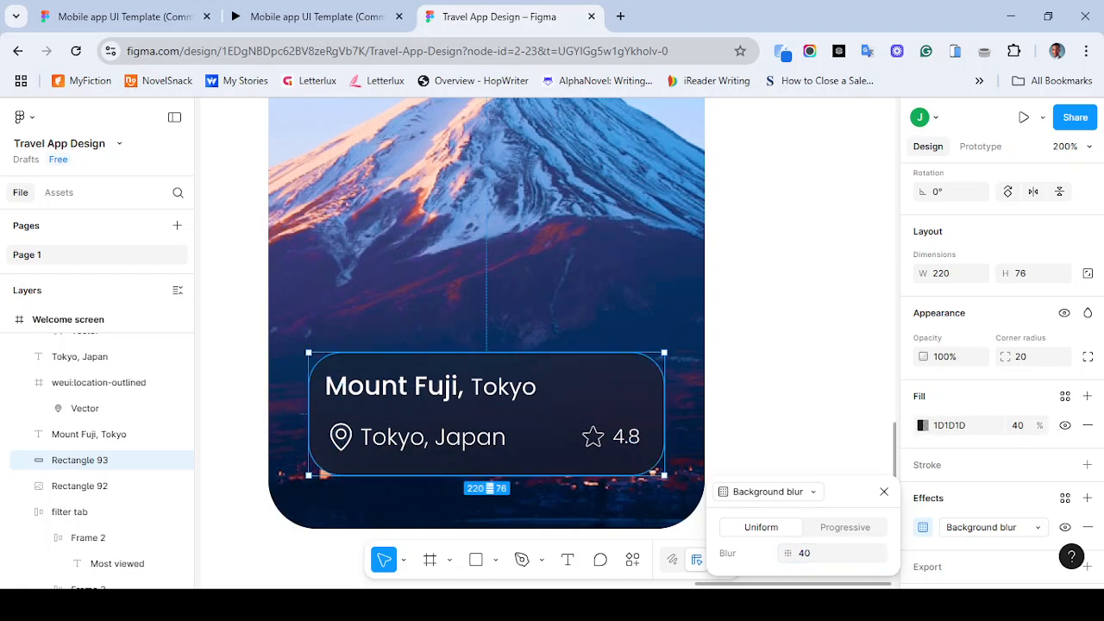
{"action": "left_click", "coordinate": [884, 492]}
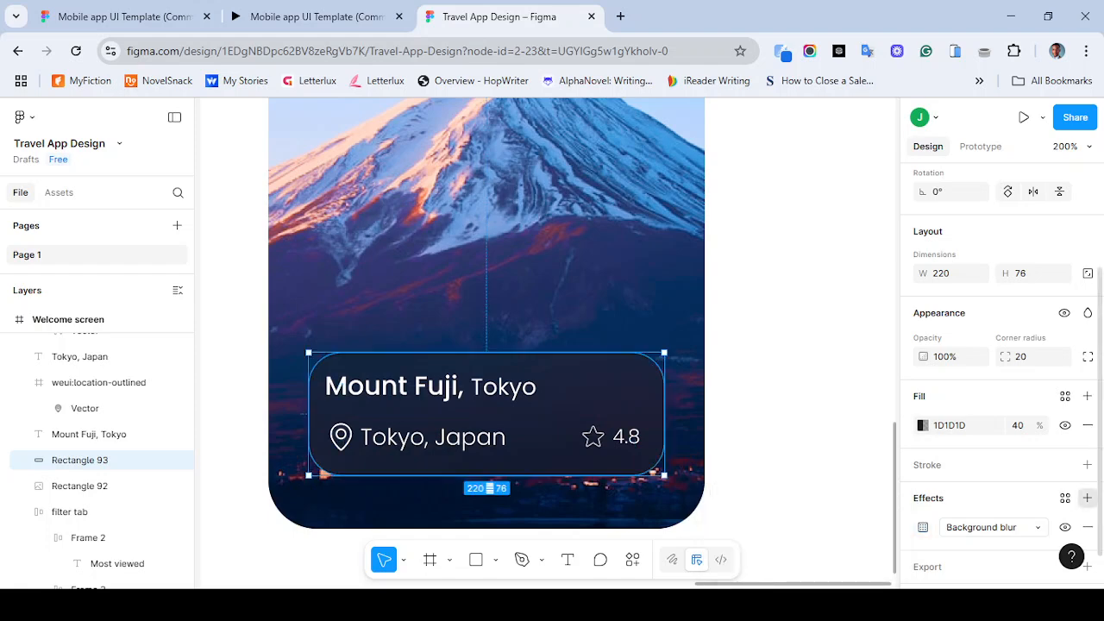
{"action": "left_click", "coordinate": [1088, 497]}
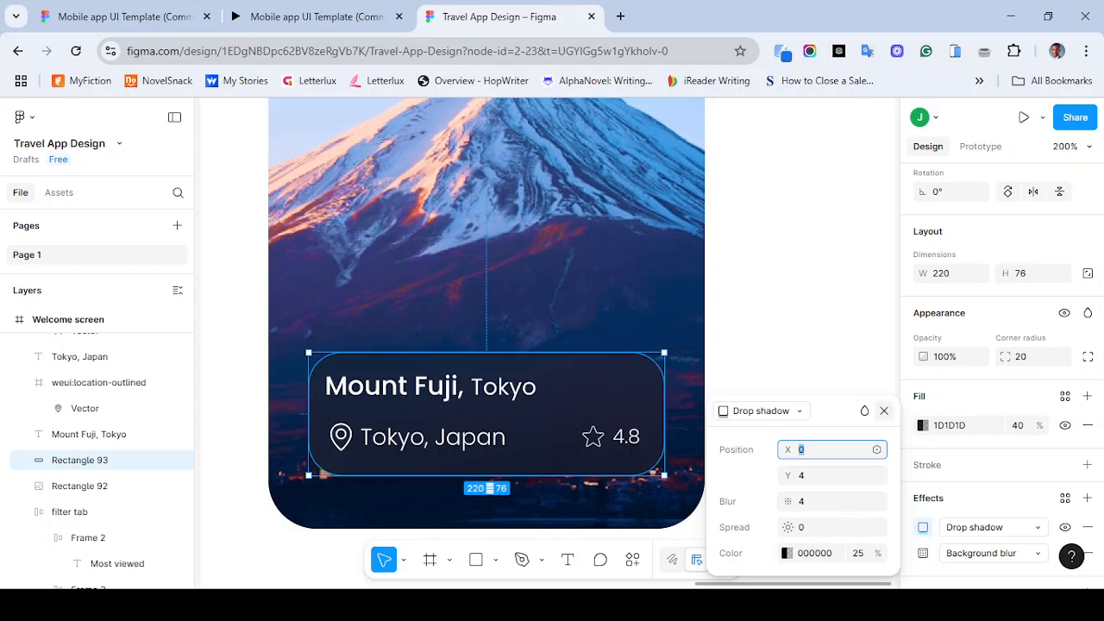
{"action": "left_click", "coordinate": [1088, 527]}
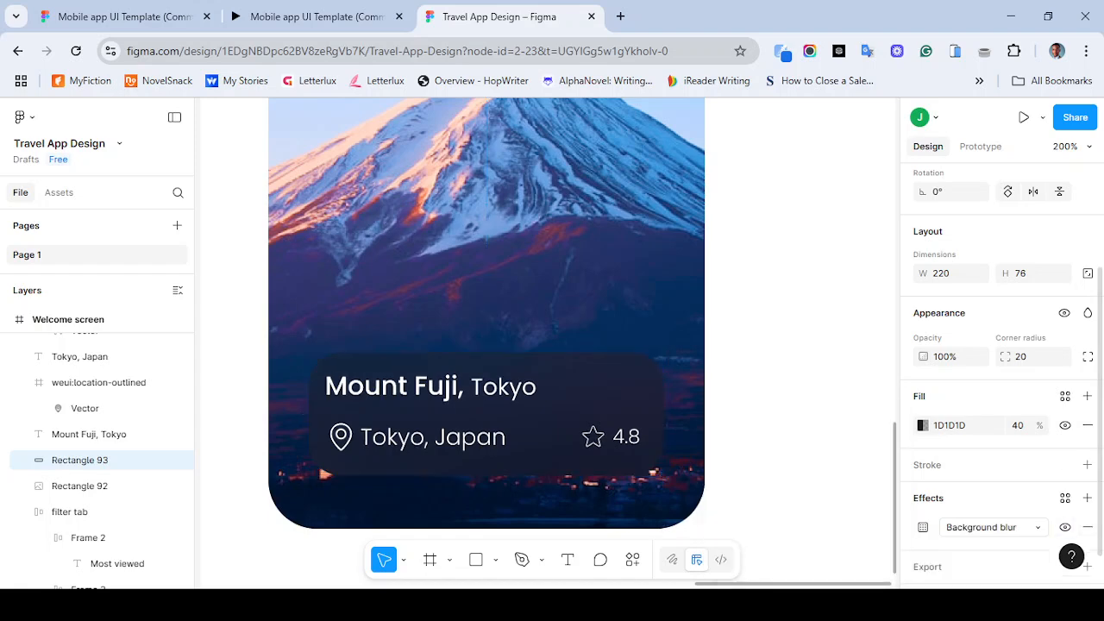
{"action": "key", "text": "Escape"}
{"action": "key", "text": "ctrl+minus"}
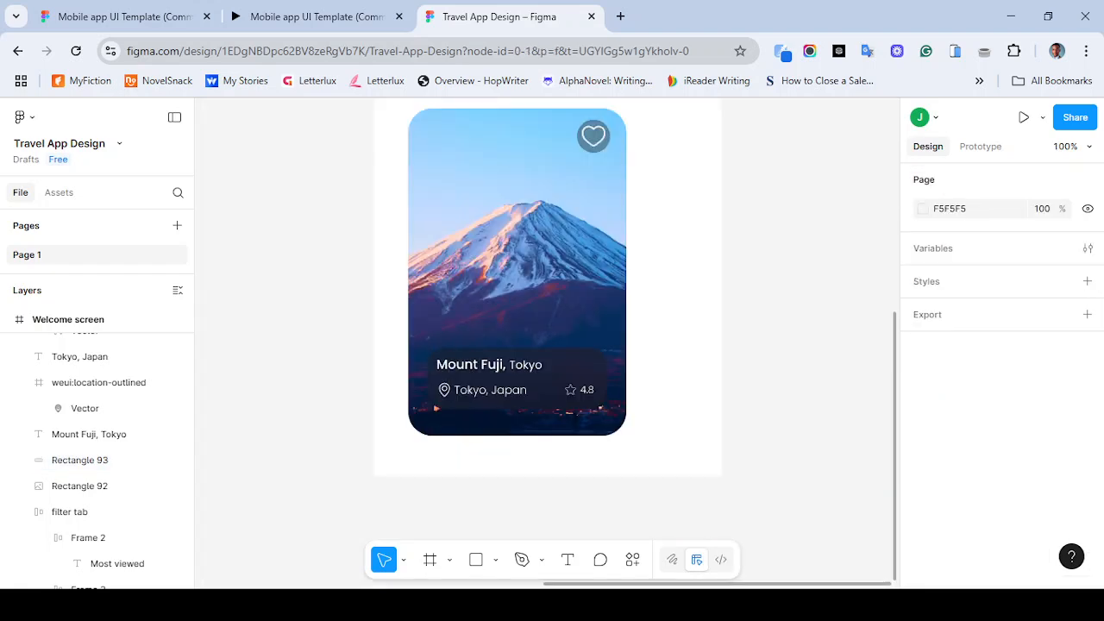
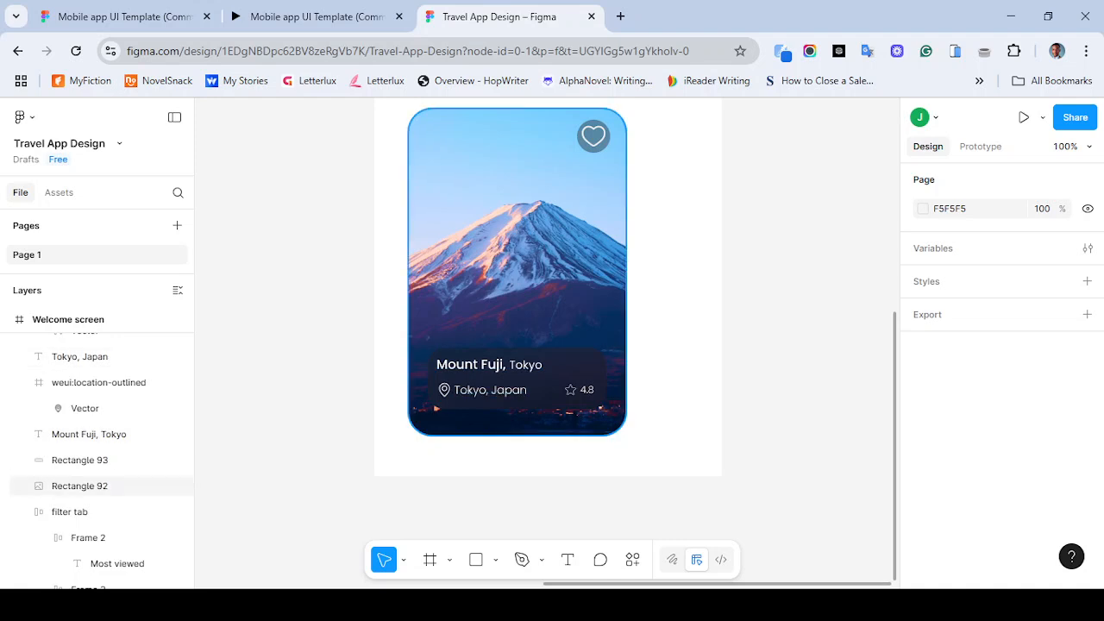
- Inspect the card's translucent info rectangle and its background blur effect settings
{"action": "left_click", "coordinate": [554, 373]}
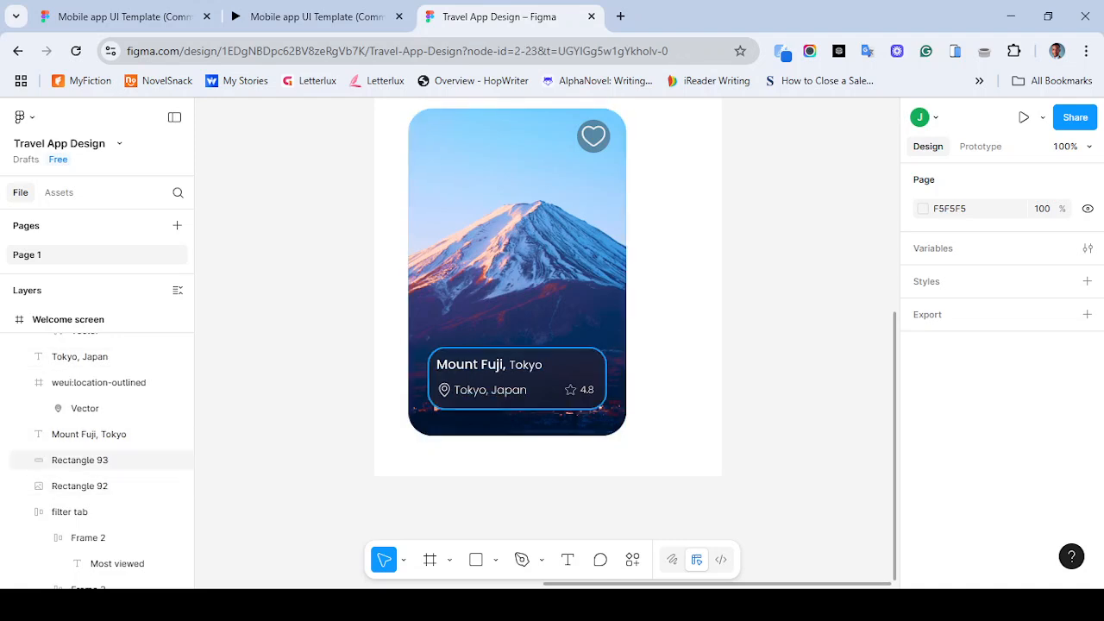
{"action": "scroll", "coordinate": [1001, 371], "scroll_direction": "down", "scroll_amount": 3}
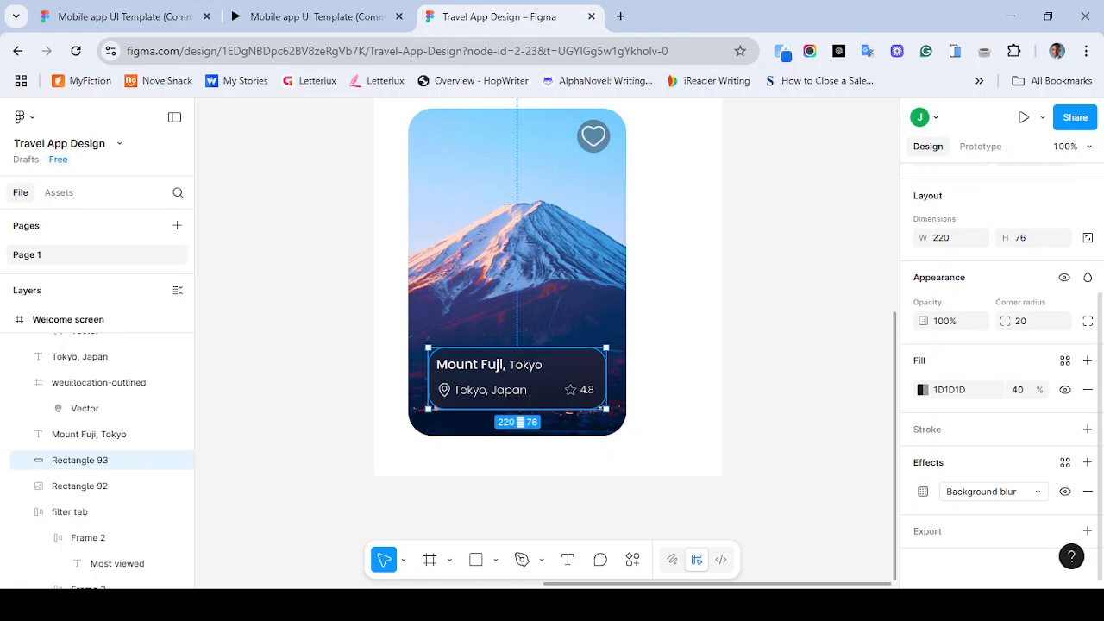
{"action": "left_click", "coordinate": [994, 492]}
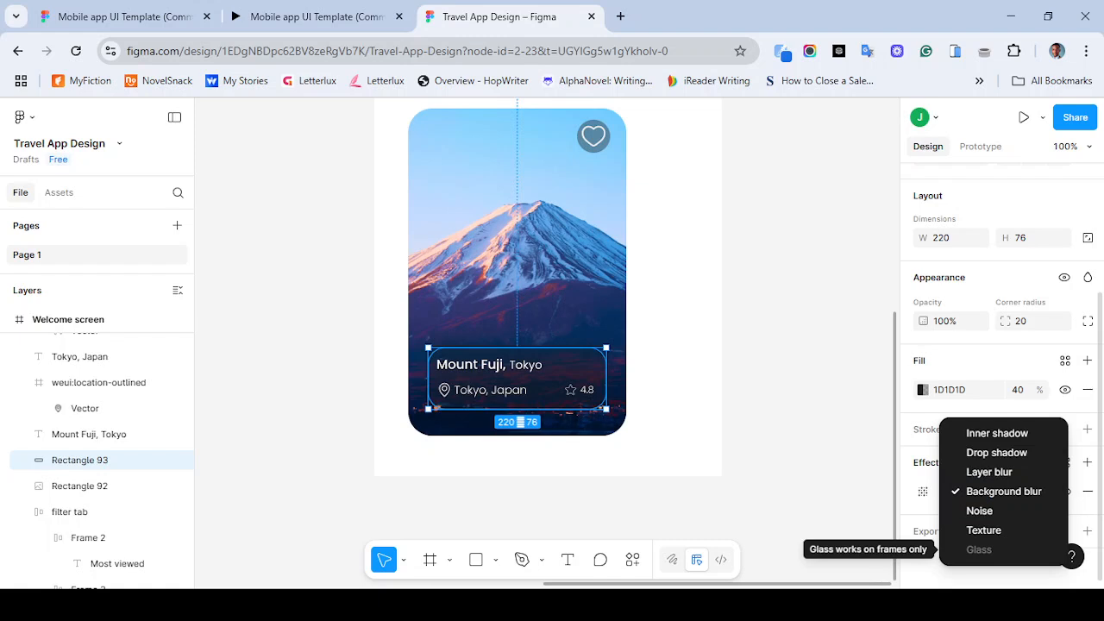
{"action": "key", "text": "Escape"}
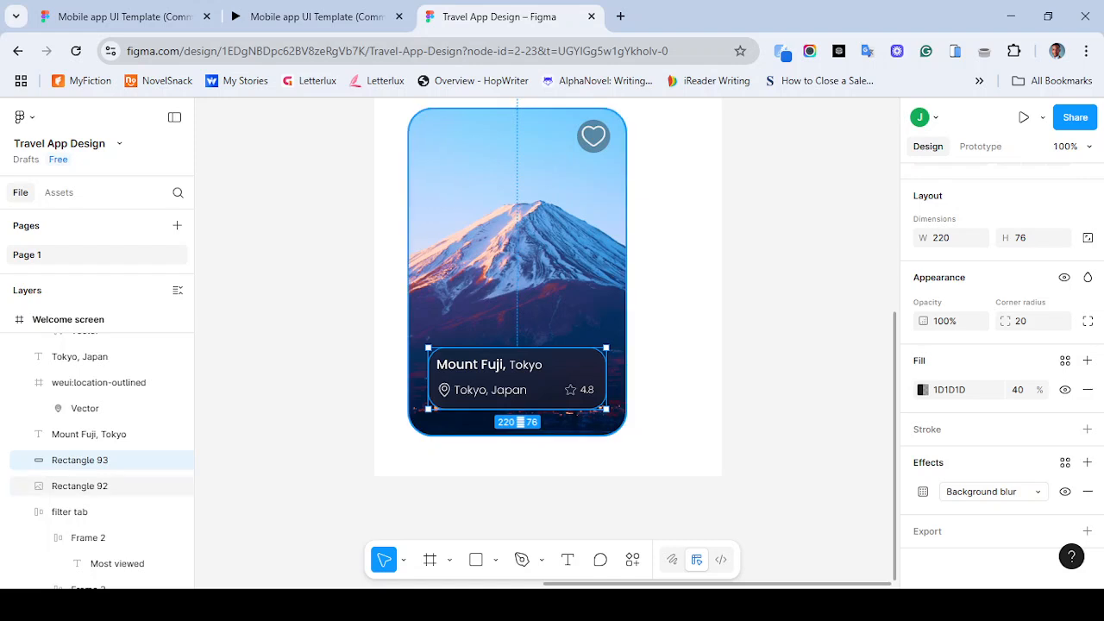
- Try duplicating the title, location text, star icon and rating beside the phone frame
{"action": "key", "text": "f"}
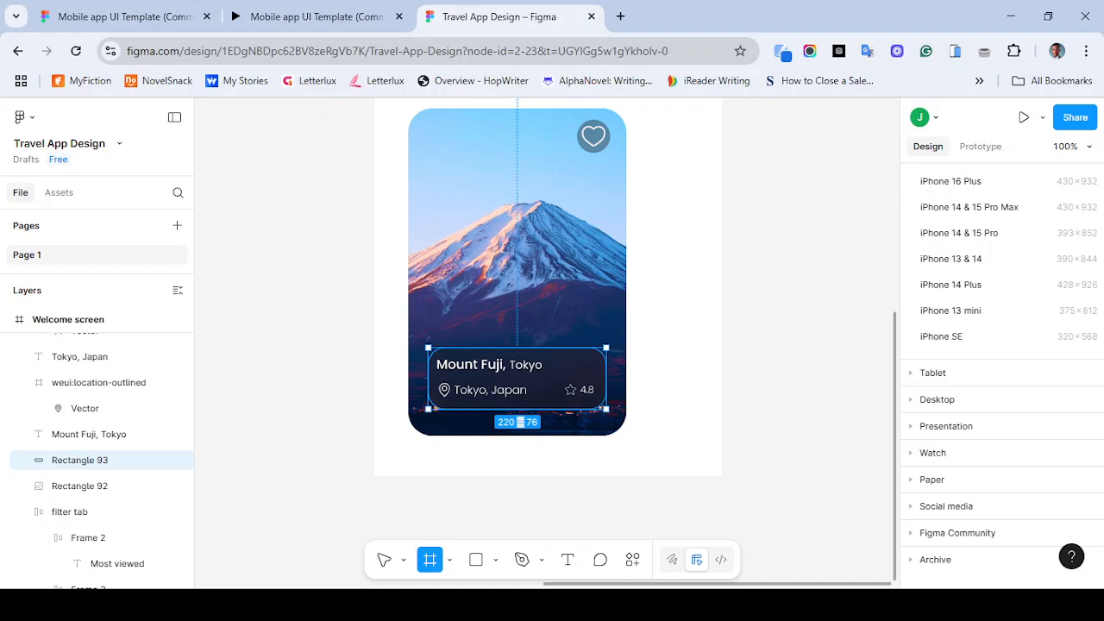
{"action": "left_click", "coordinate": [385, 560]}
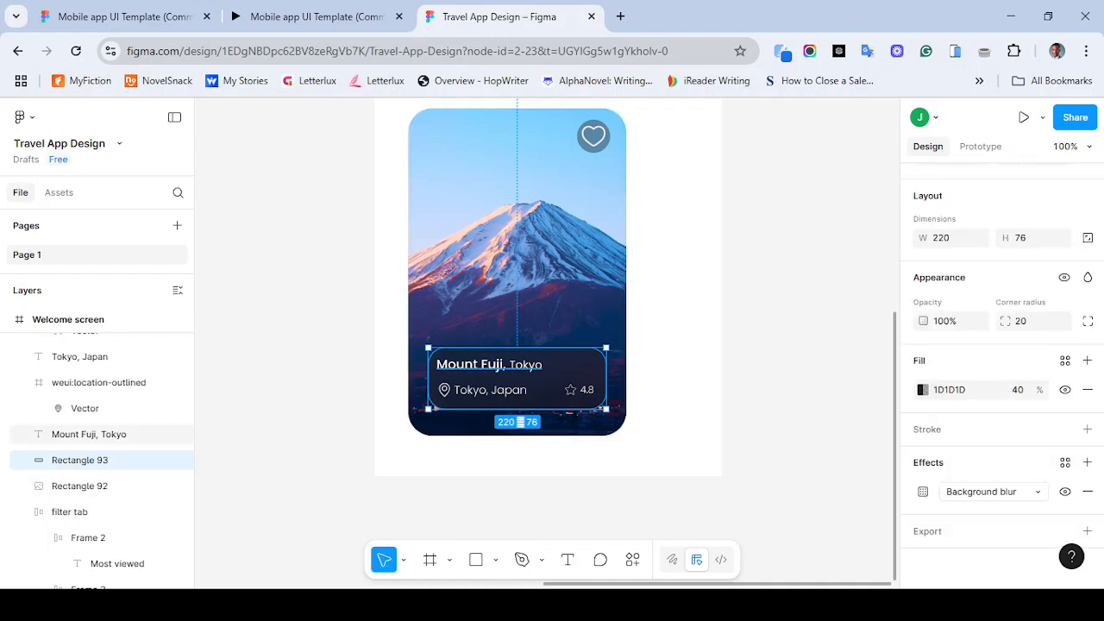
{"action": "left_click", "coordinate": [89, 434]}
{"action": "left_click", "coordinate": [80, 357]}
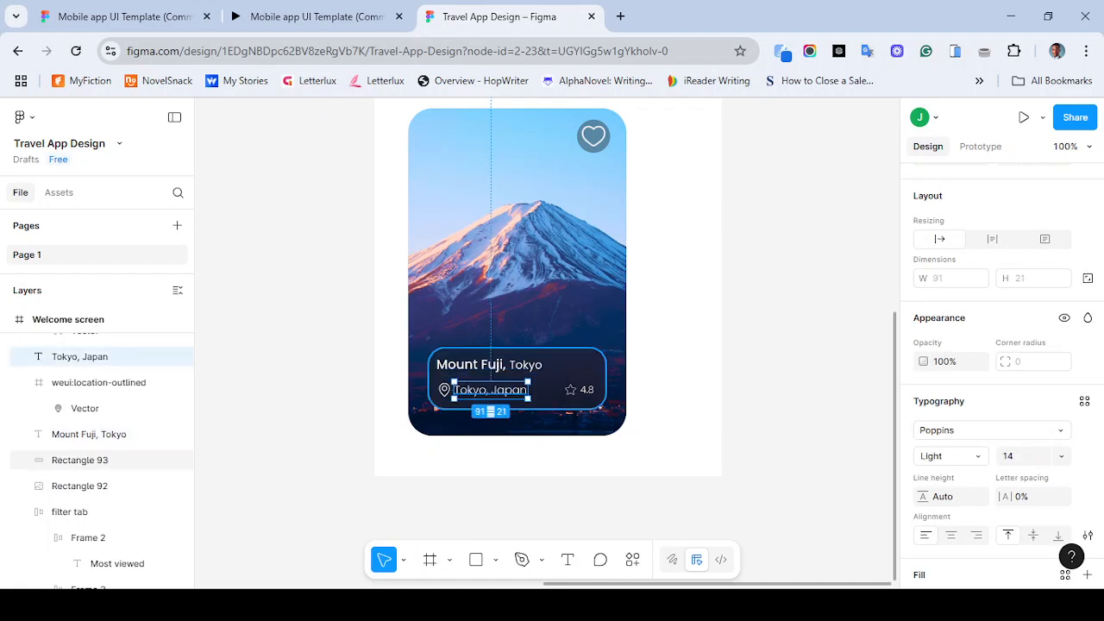
{"action": "left_click", "coordinate": [570, 390]}
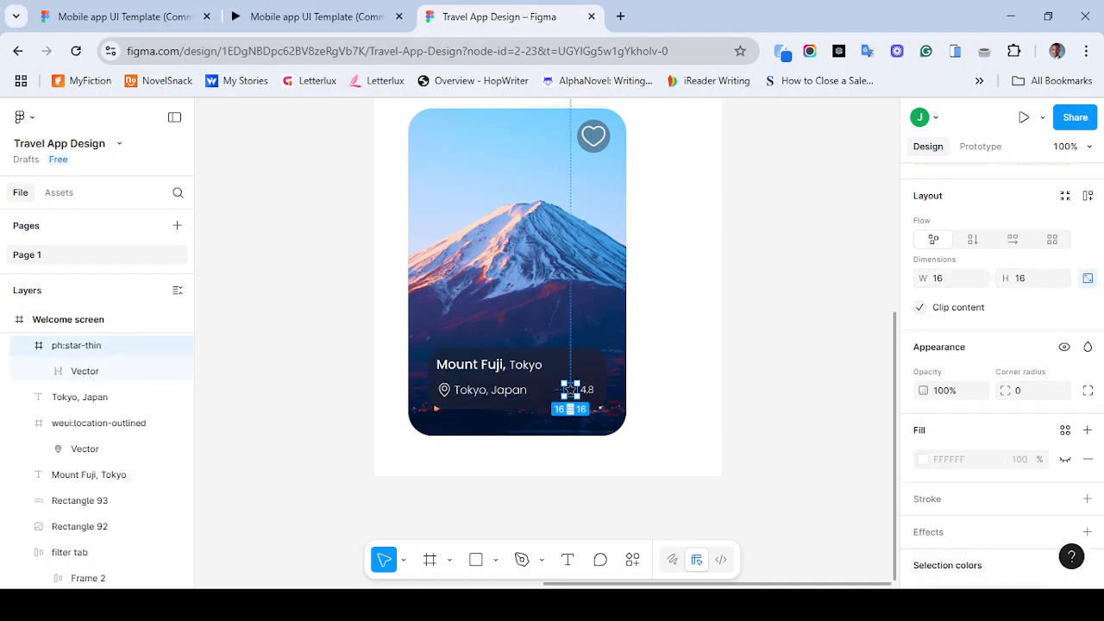
{"action": "left_click", "coordinate": [587, 389]}
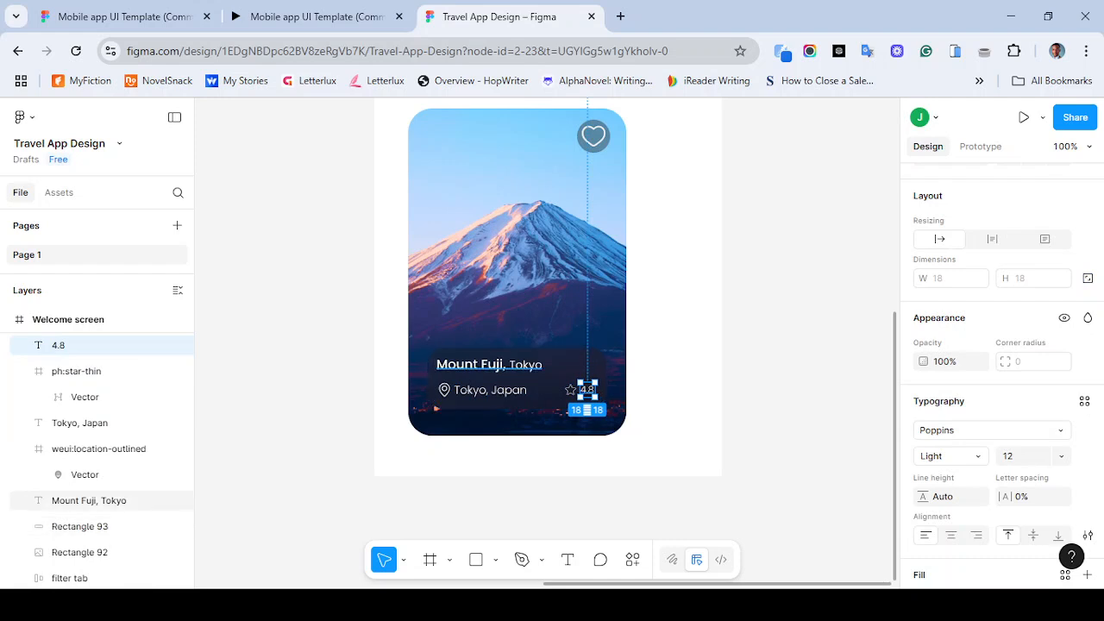
{"action": "left_click", "coordinate": [89, 500]}
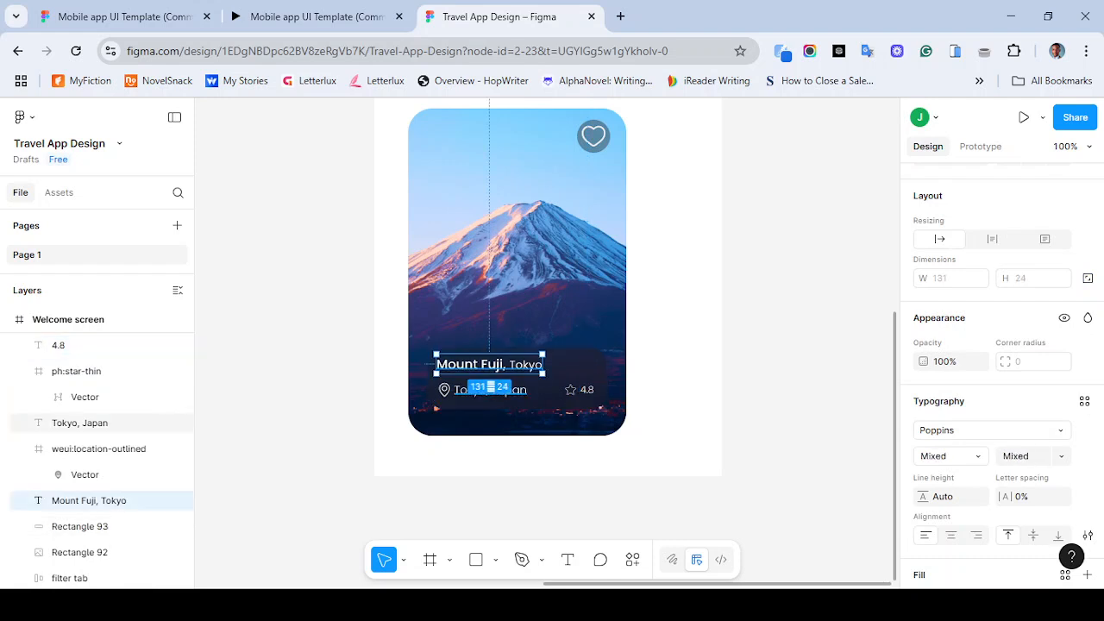
{"action": "left_click", "coordinate": [490, 390], "text": "shift"}
{"action": "left_click", "coordinate": [570, 390], "text": "shift"}
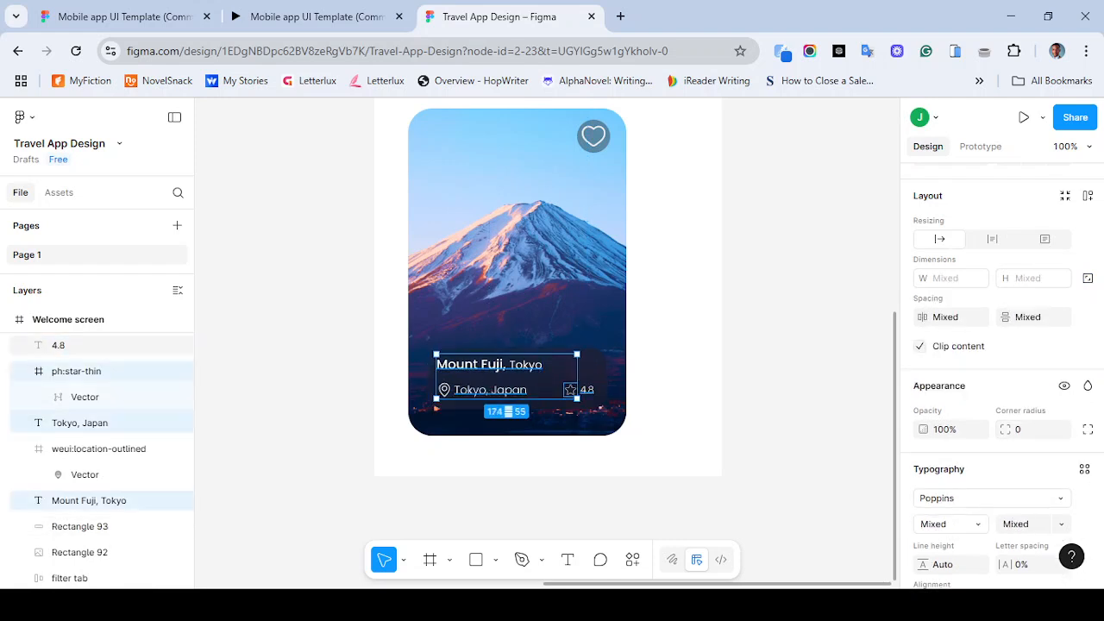
{"action": "left_click", "coordinate": [587, 390], "text": "shift"}
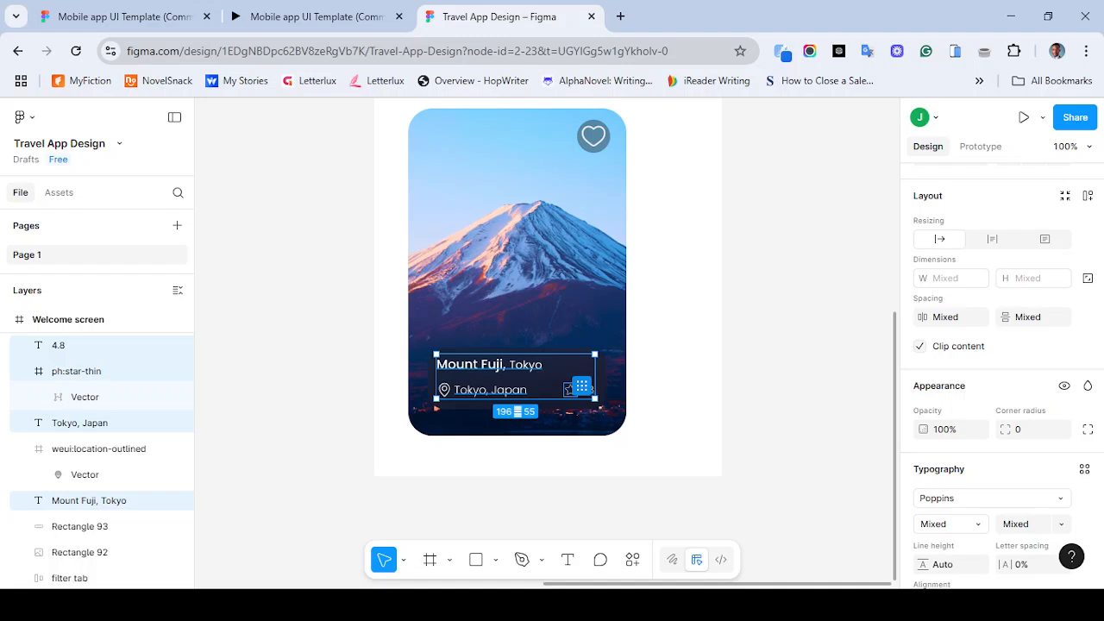
{"action": "key", "text": "alt"}
{"action": "left_click_drag", "start_coordinate": [571, 390], "coordinate": [858, 375]}
{"action": "left_click", "coordinate": [828, 440]}
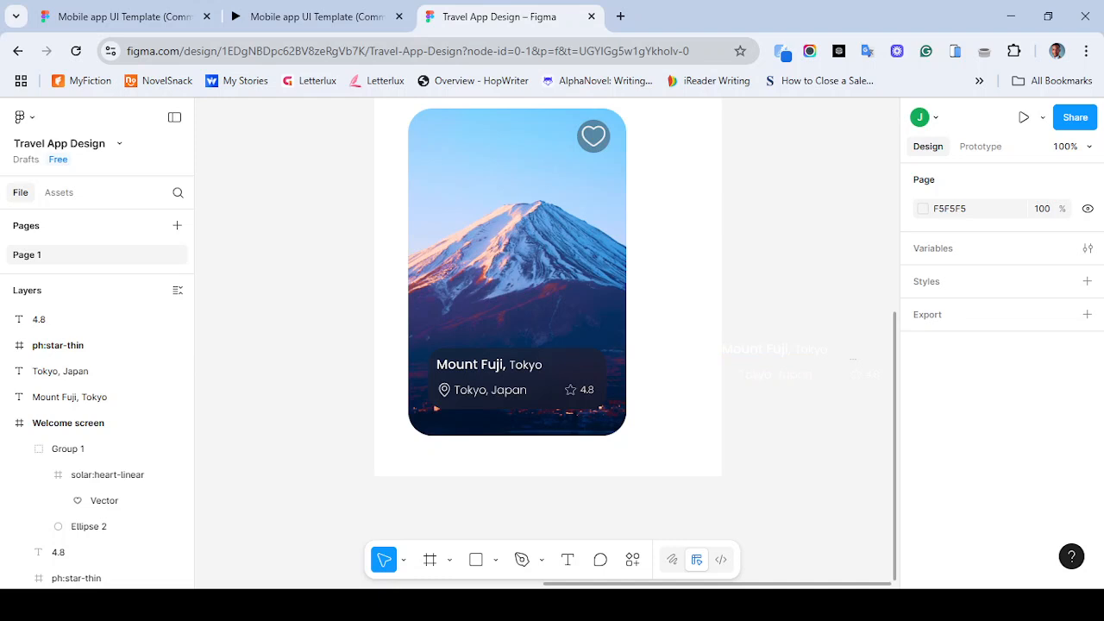
{"action": "left_click_drag", "start_coordinate": [889, 406], "coordinate": [742, 332]}
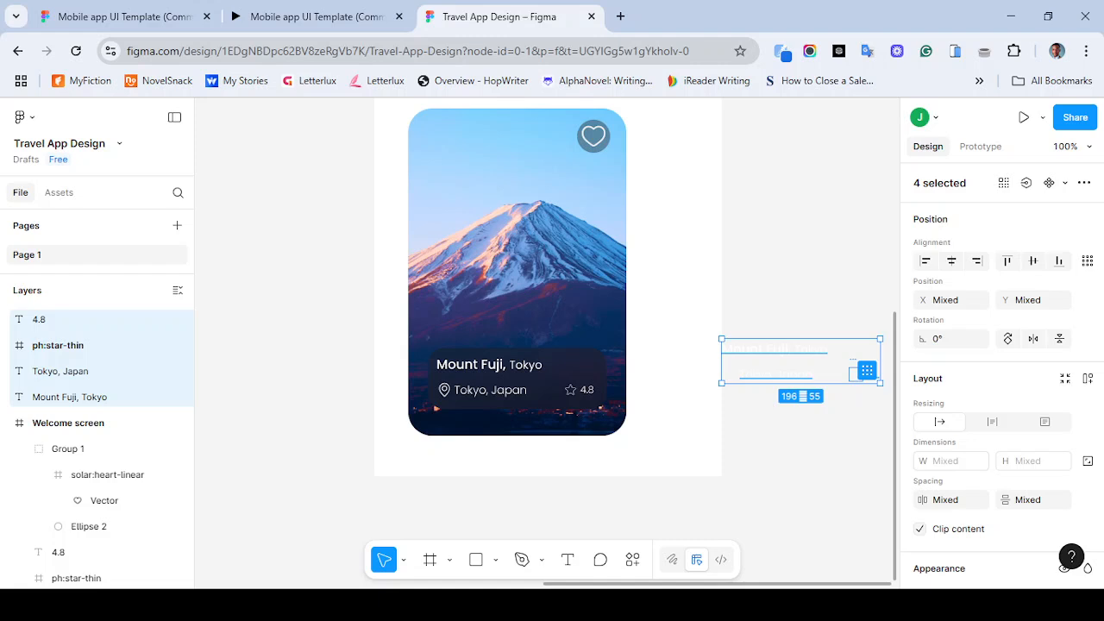
{"action": "key", "text": "ctrl+z"}
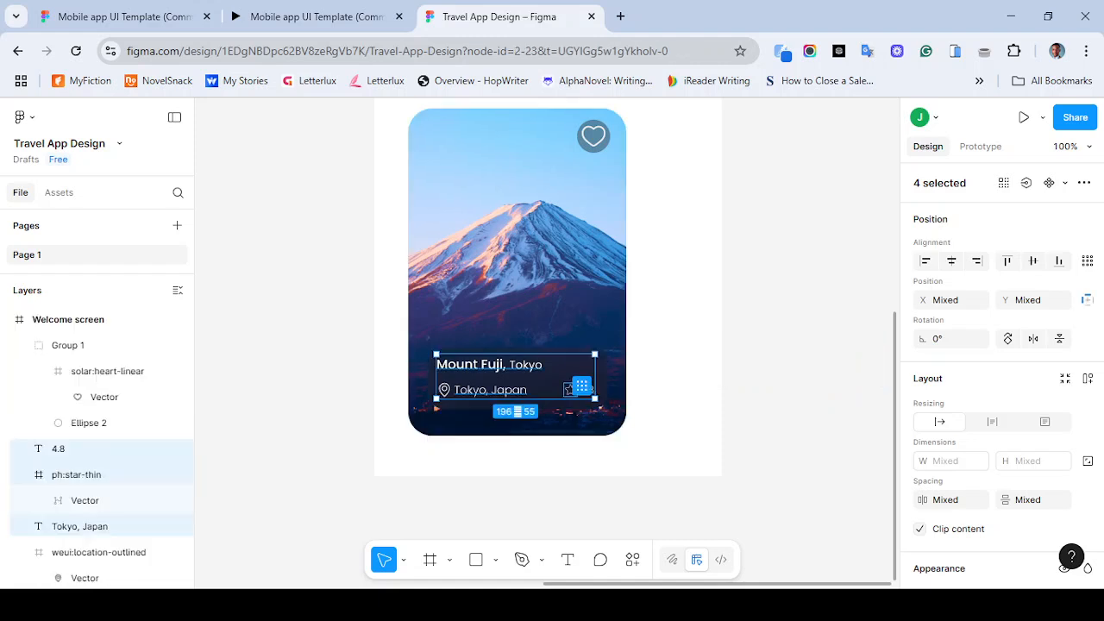
- Duplicate the title, location icon, location text, star icon and rating beside the phone frame
{"action": "left_click", "coordinate": [99, 552], "text": "shift"}
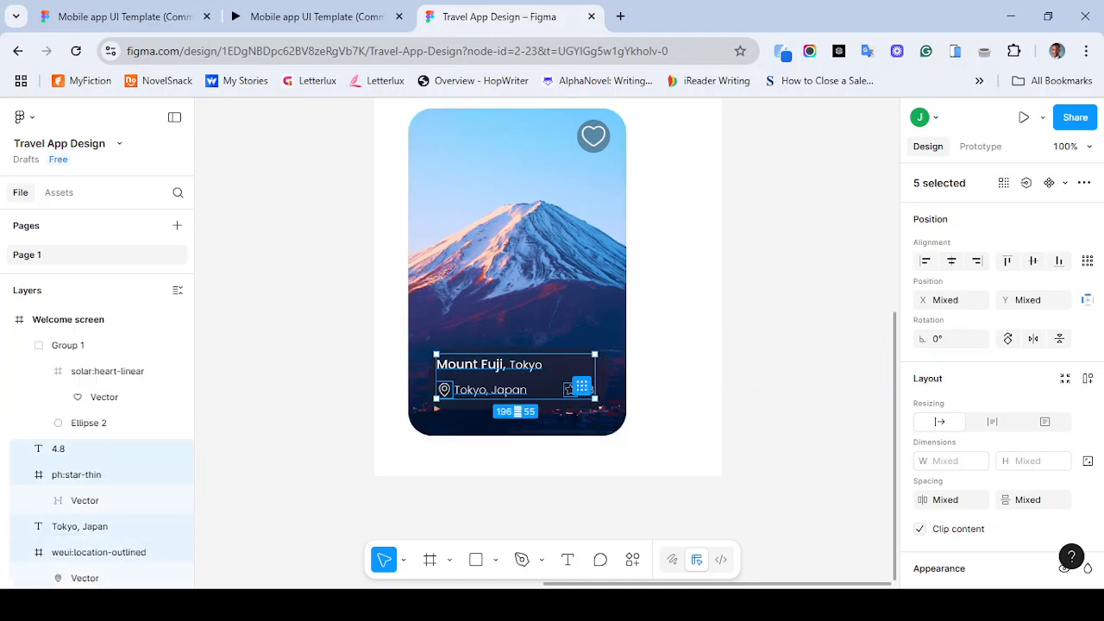
{"action": "left_click_drag", "start_coordinate": [489, 366], "coordinate": [803, 388]}
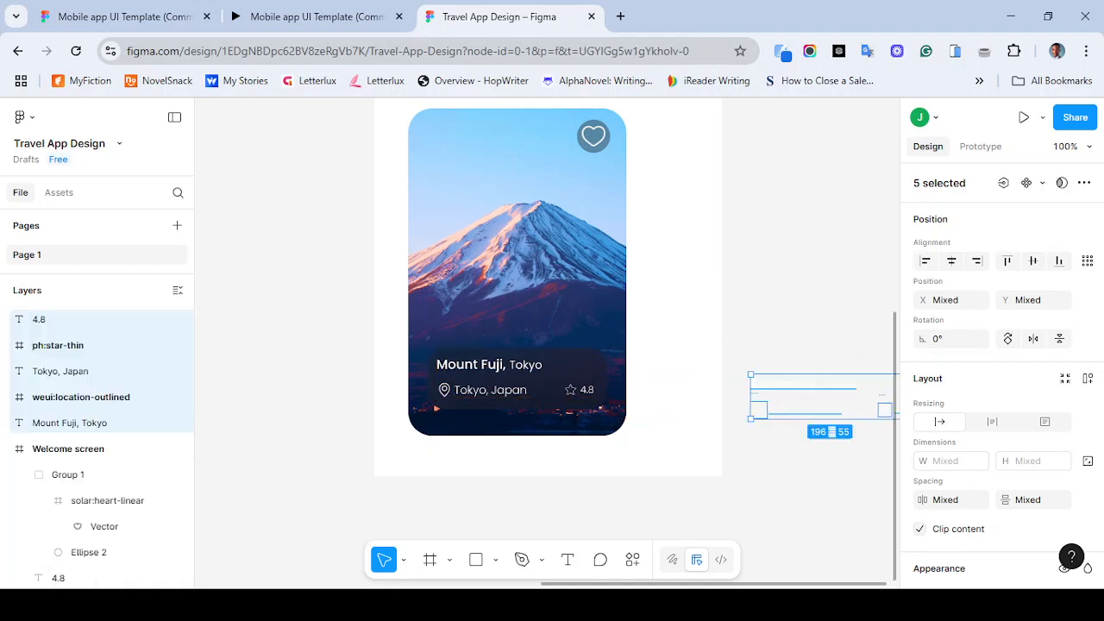
{"action": "key", "text": "Escape"}
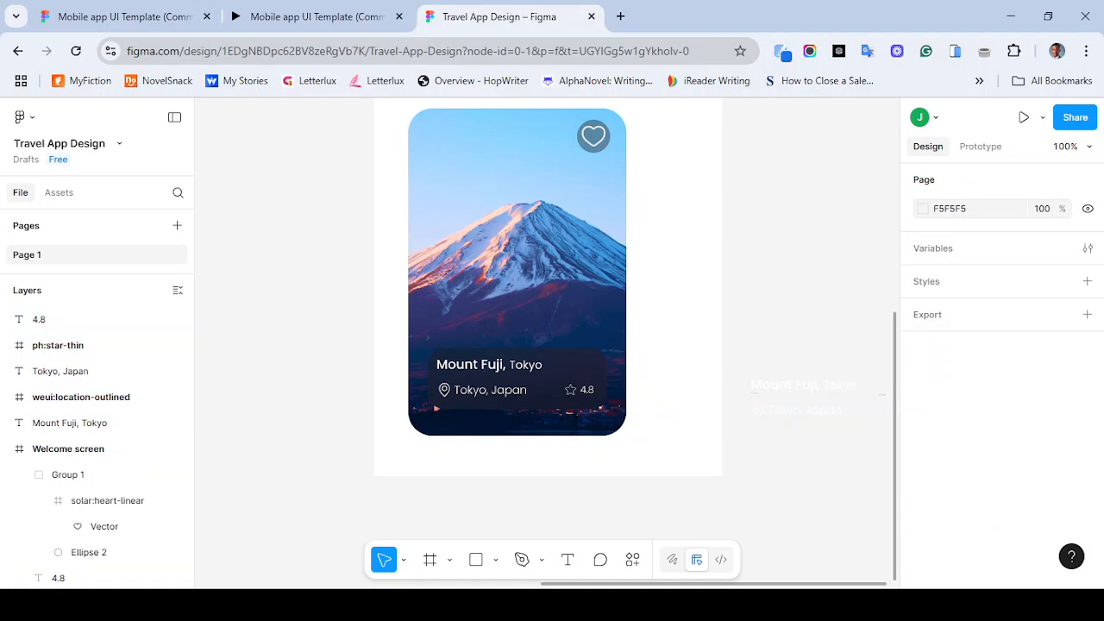
- Set the canvas background colour to BAB5B5
{"action": "left_click", "coordinate": [923, 208]}
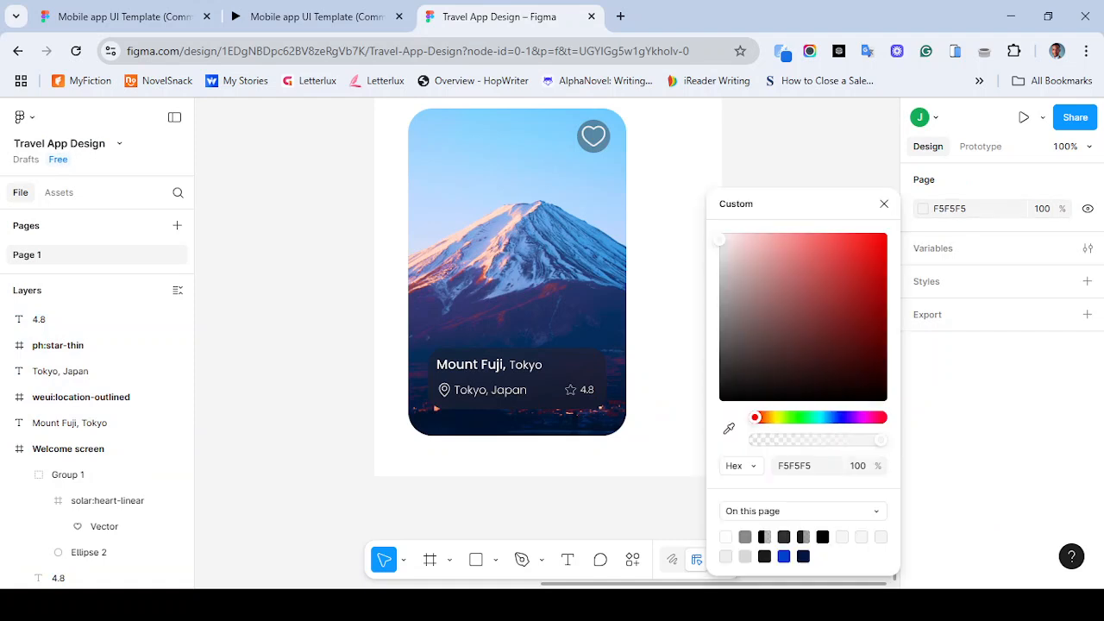
{"action": "left_click", "coordinate": [723, 278]}
{"action": "left_click", "coordinate": [884, 204]}
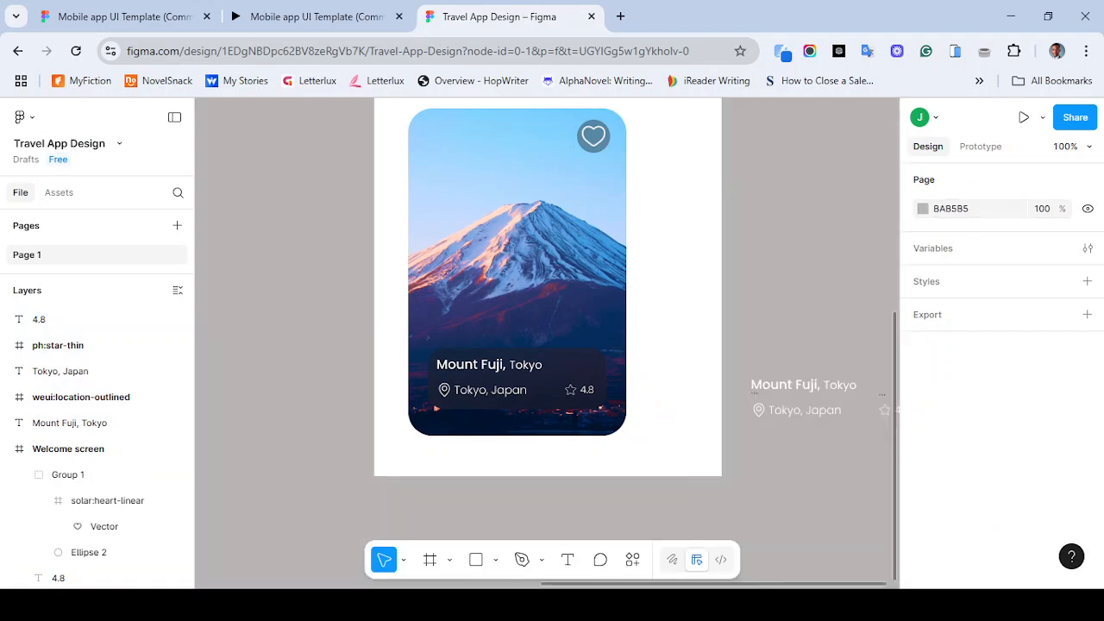
- Wrap the copied Mount Fuji title in an auto layout frame with horizontal and vertical padding of 0
{"action": "scroll", "coordinate": [548, 345], "scroll_direction": "right", "scroll_amount": 3}
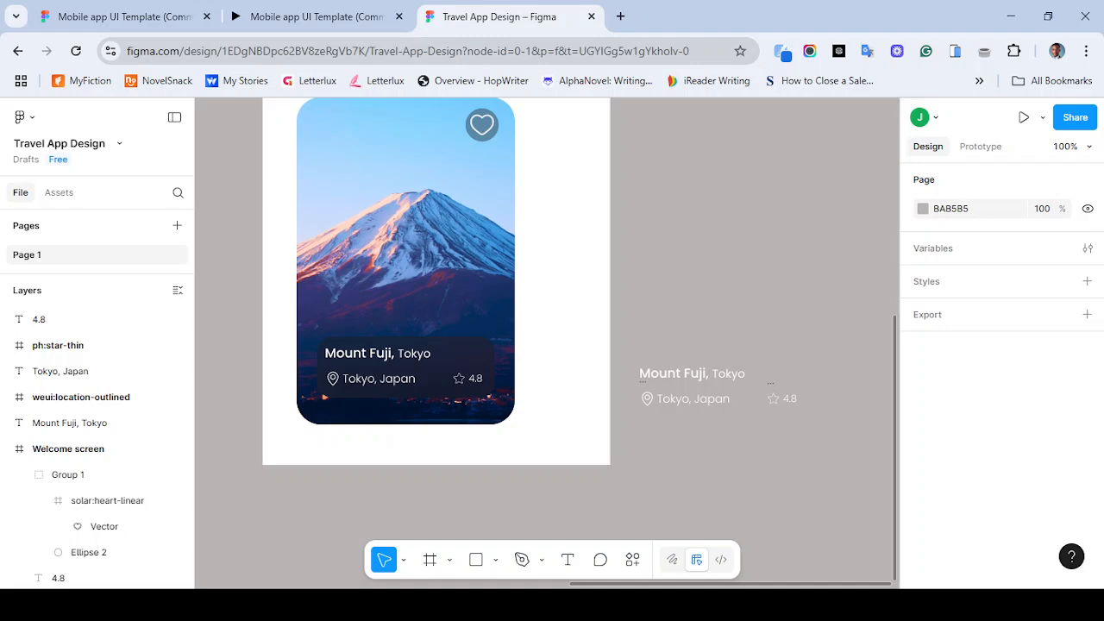
{"action": "left_click", "coordinate": [692, 374]}
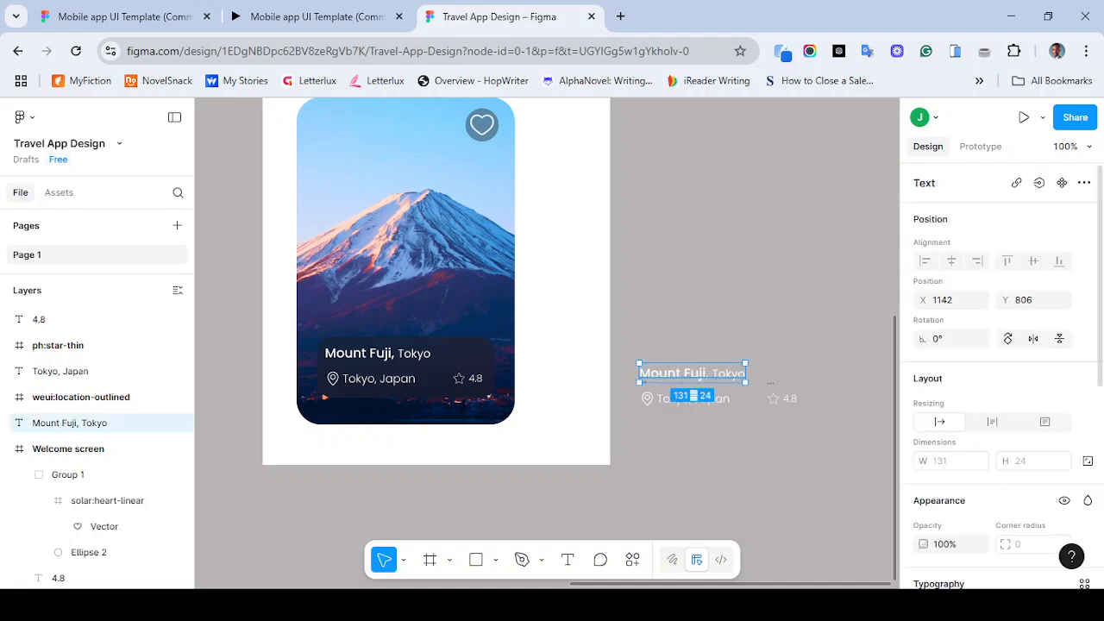
{"action": "key", "text": "shift+a"}
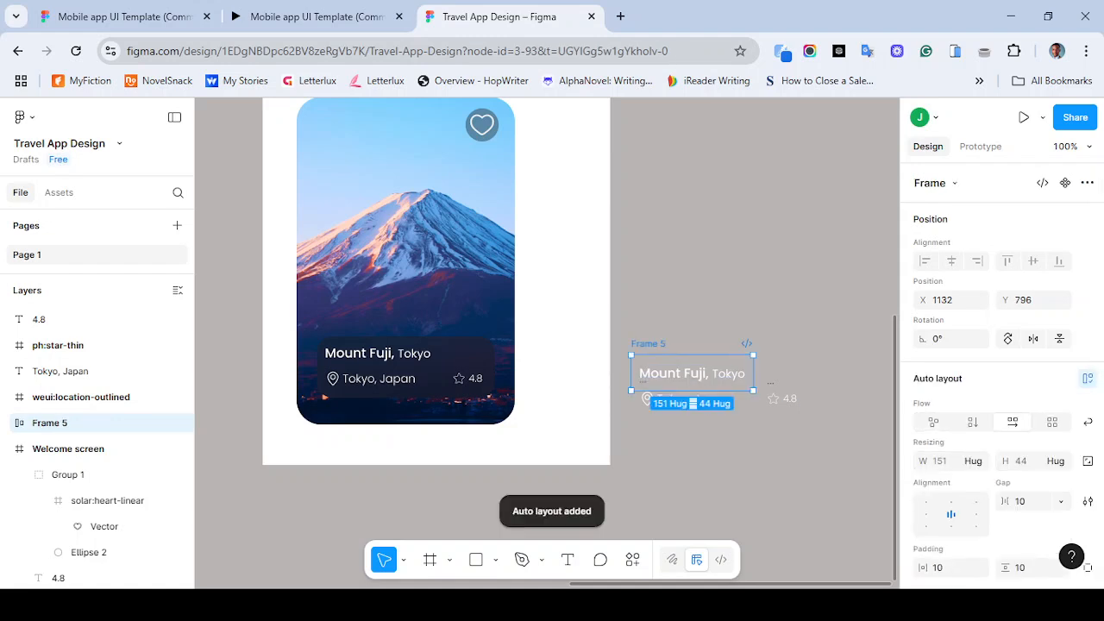
{"action": "left_click", "coordinate": [947, 567]}
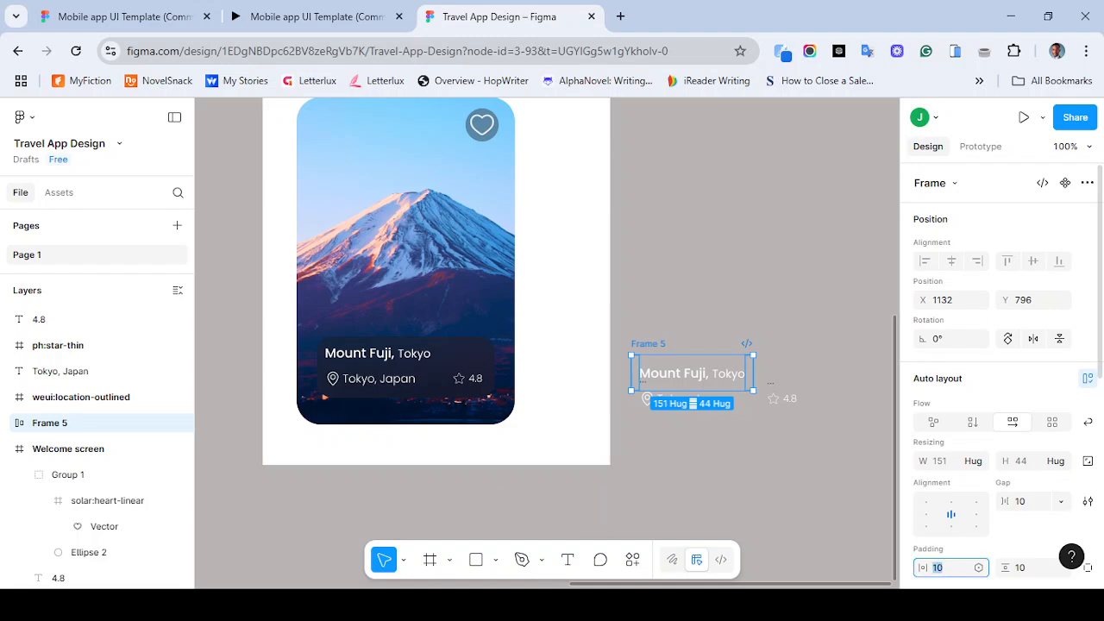
{"action": "type", "text": "0"}
{"action": "left_click", "coordinate": [1026, 567]}
{"action": "type", "text": "0"}
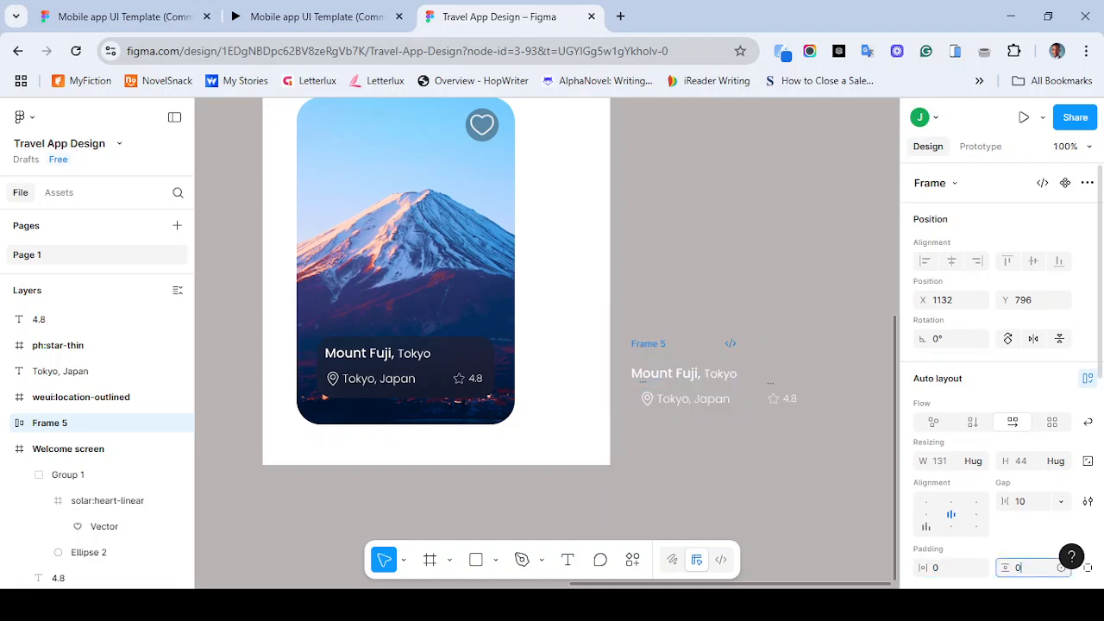
- Try wrapping the copied location icon and location text in auto layout with zero padding
{"action": "left_click", "coordinate": [777, 483]}
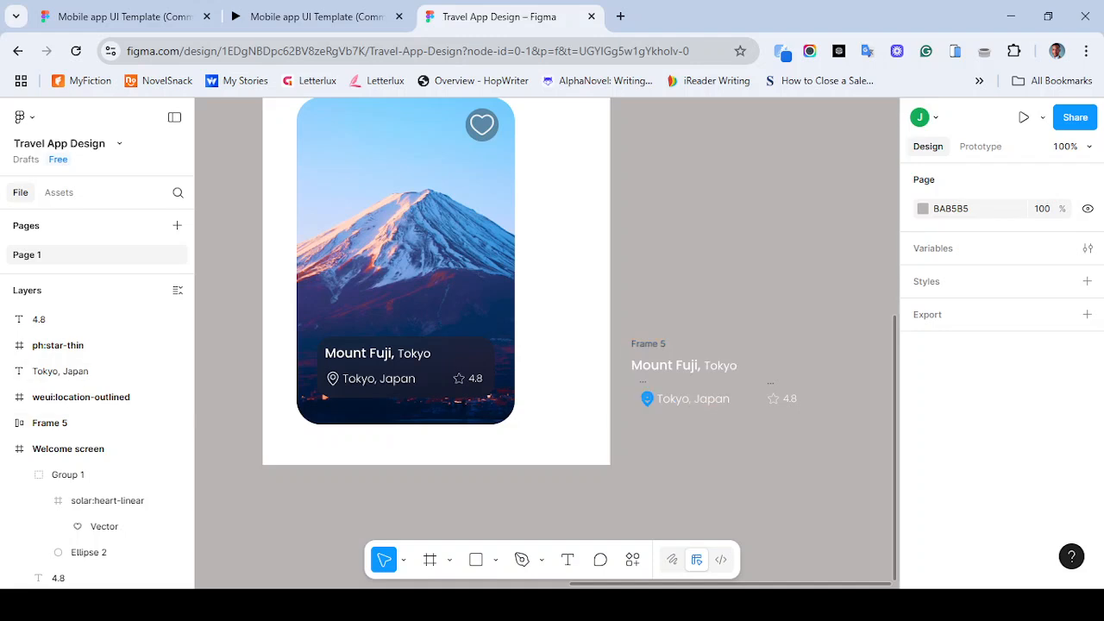
{"action": "left_click", "coordinate": [647, 398]}
{"action": "left_click", "coordinate": [692, 399], "text": "shift"}
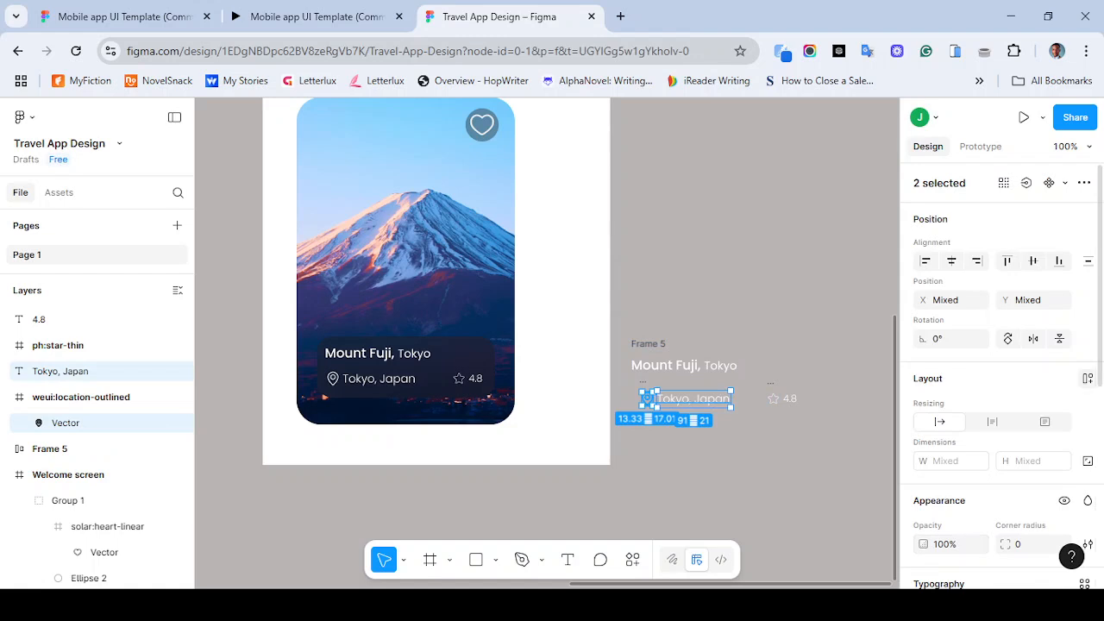
{"action": "left_click", "coordinate": [1088, 378]}
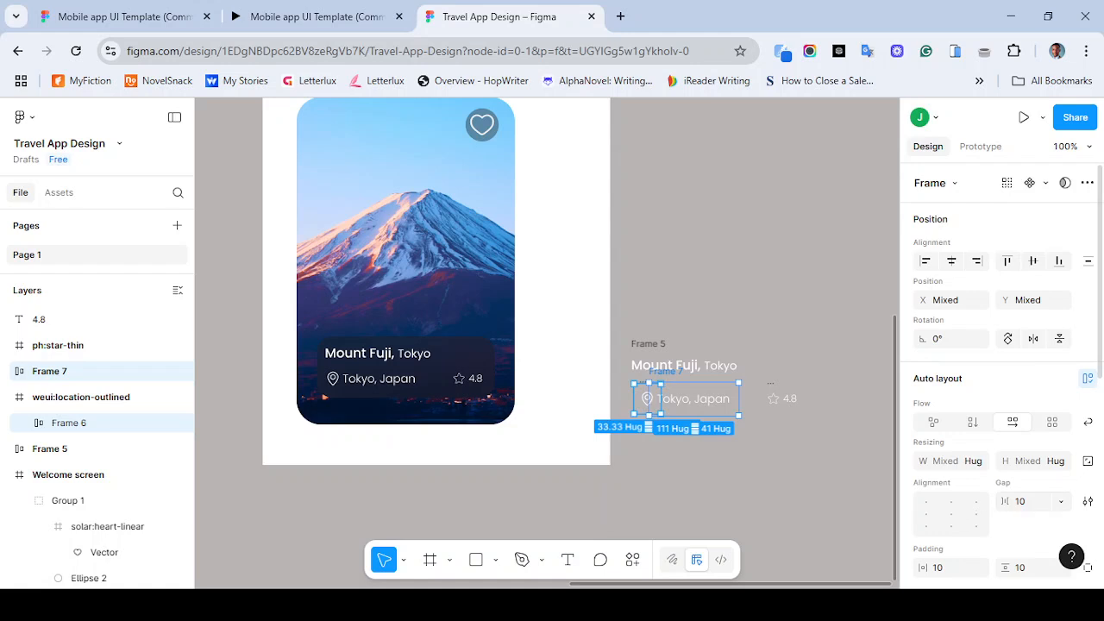
{"action": "left_click", "coordinate": [1020, 567]}
{"action": "double_click", "coordinate": [1020, 566]}
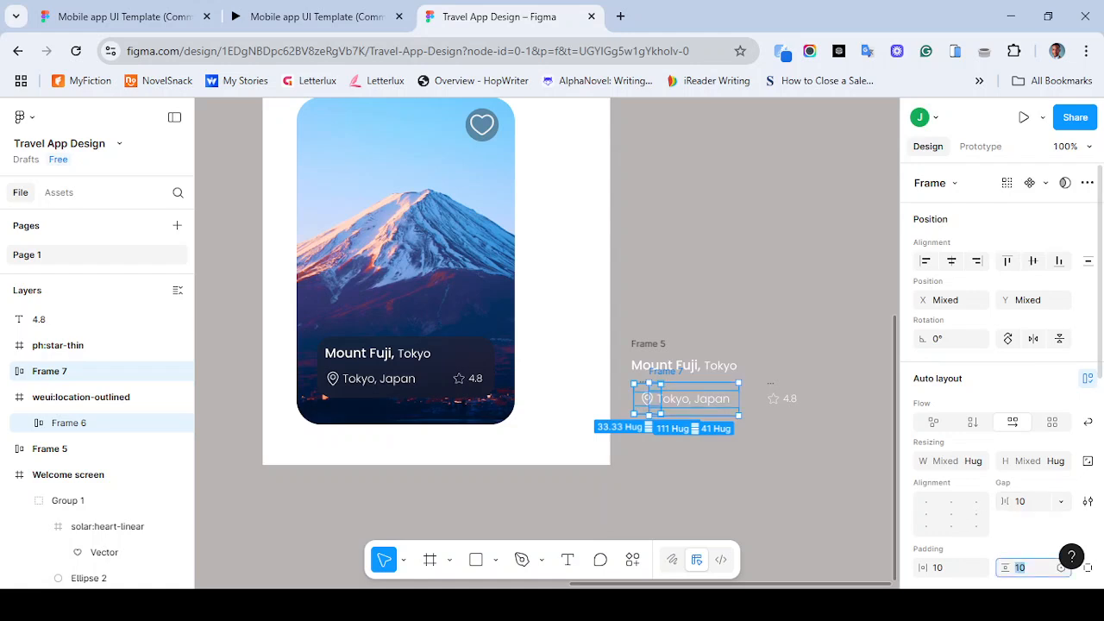
{"action": "type", "text": "0"}
{"action": "key", "text": "Tab"}
{"action": "type", "text": "0"}
{"action": "key", "text": "Escape"}
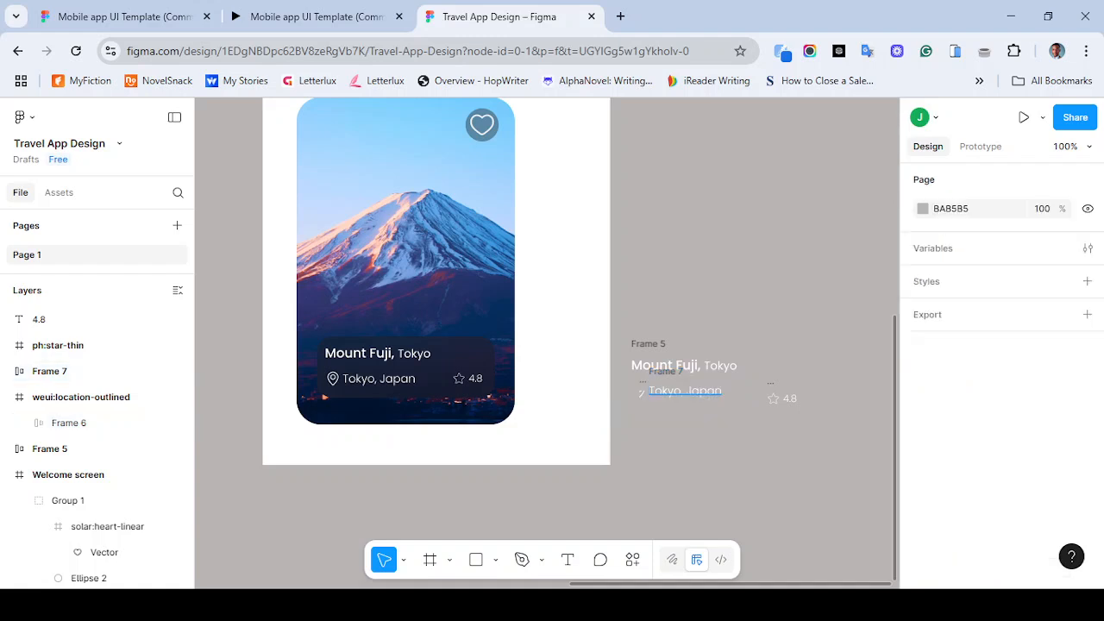
- Undo the padding changes and the auto layout on the location icon and text
{"action": "left_click", "coordinate": [685, 391]}
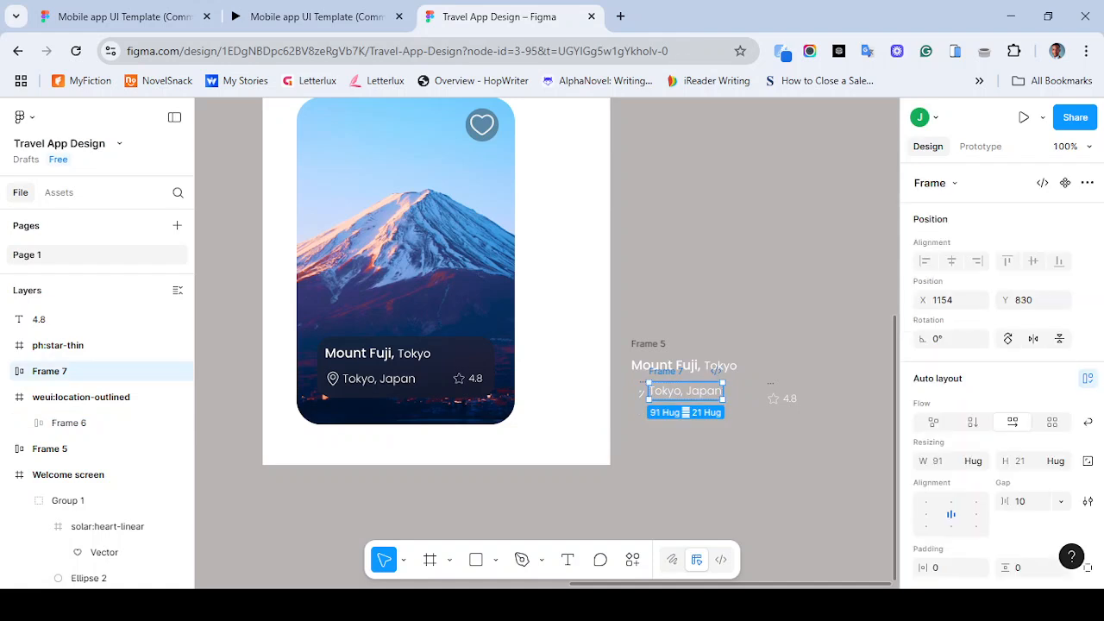
{"action": "key", "text": "ctrl+z"}
{"action": "key", "text": "ctrl+z"}
{"action": "key", "text": "ctrl+z"}
{"action": "key", "text": "ctrl+z"}
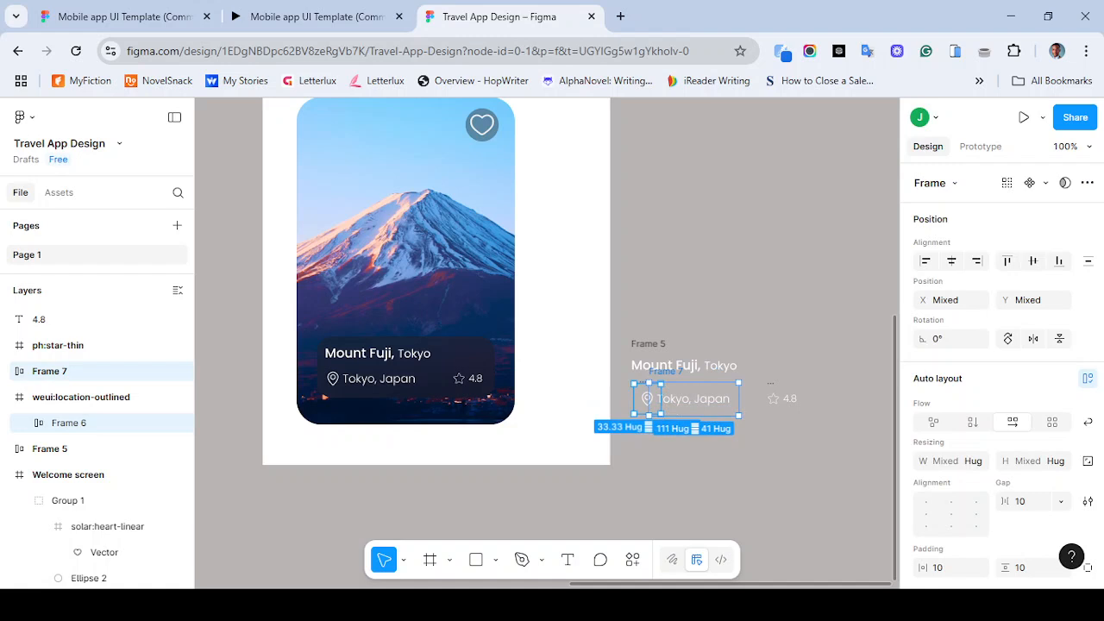
{"action": "key", "text": "Escape"}
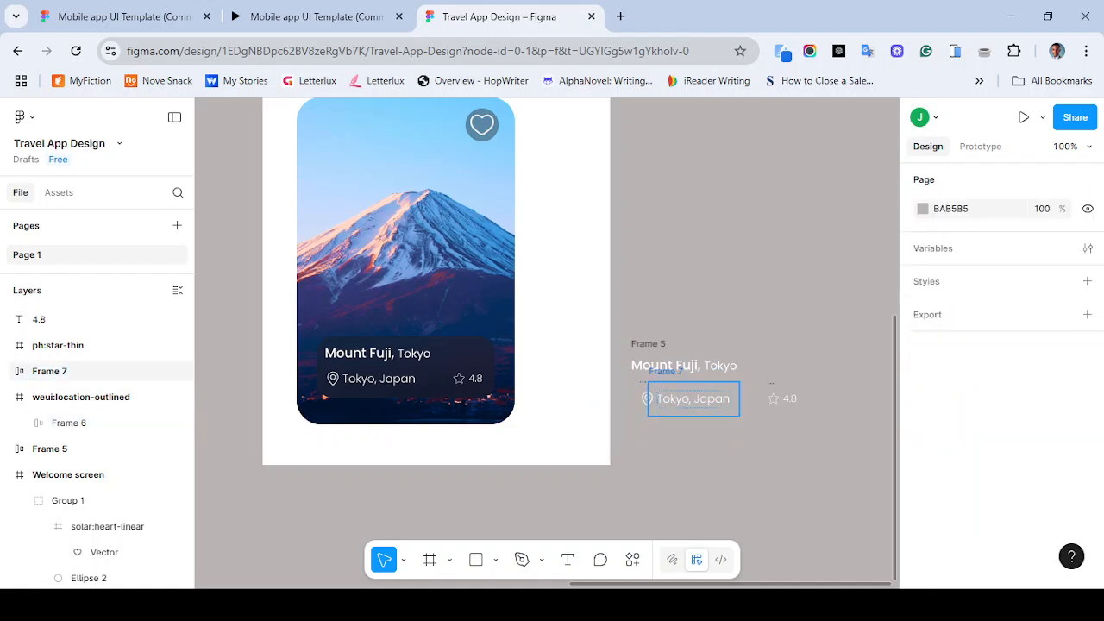
{"action": "key", "text": "ctrl+z"}
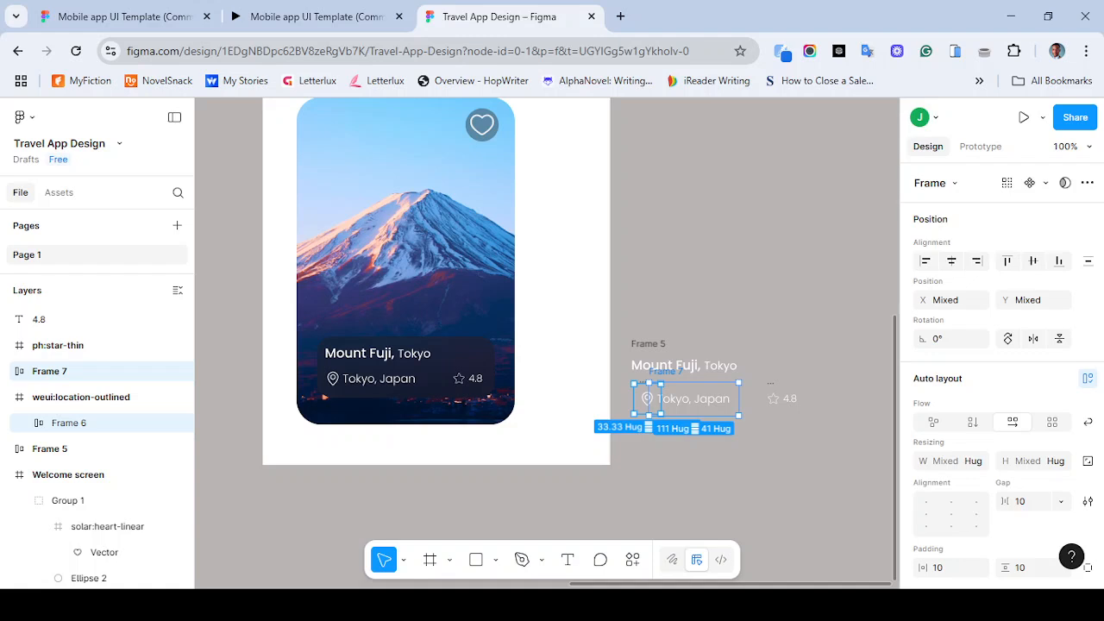
{"action": "key", "text": "Return"}
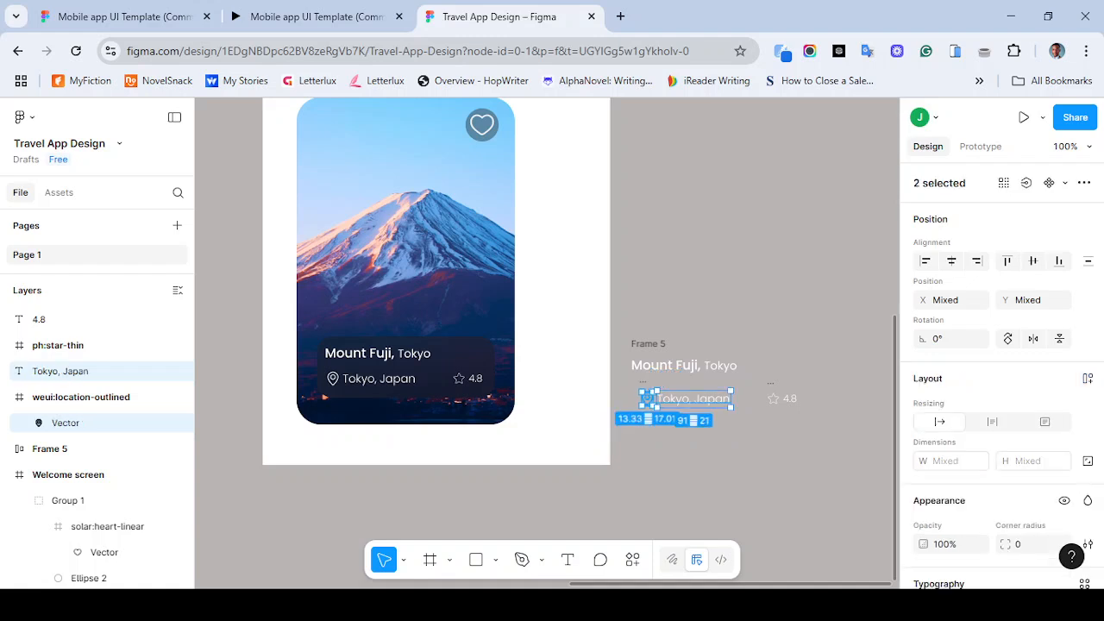
- Wrap the copied location icon and location text in an auto layout frame
{"action": "key", "text": "Escape"}
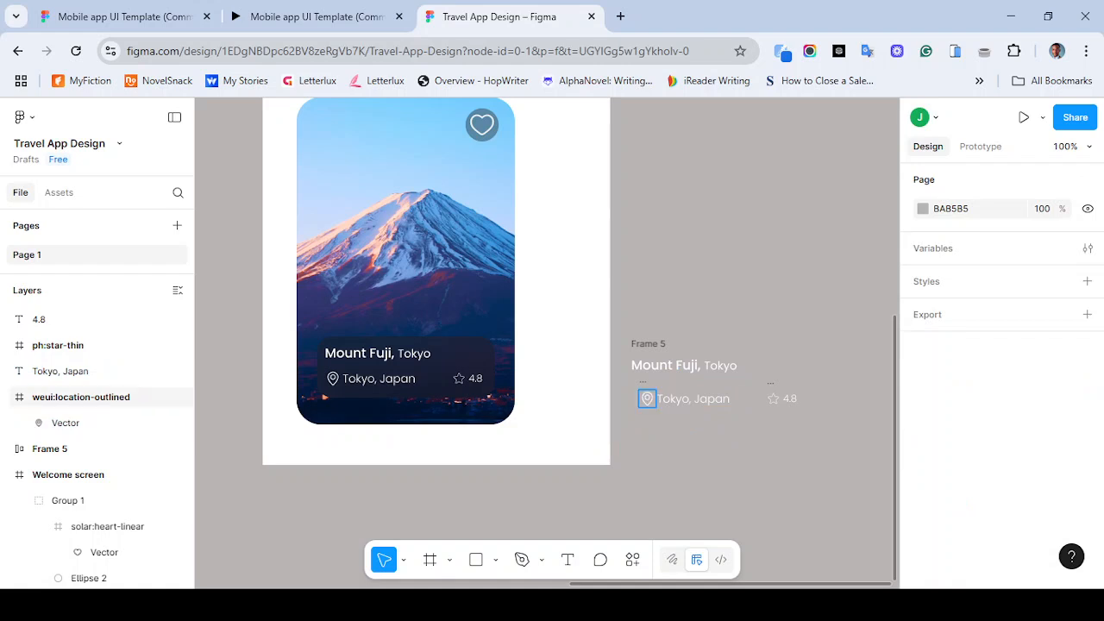
{"action": "left_click", "coordinate": [647, 399]}
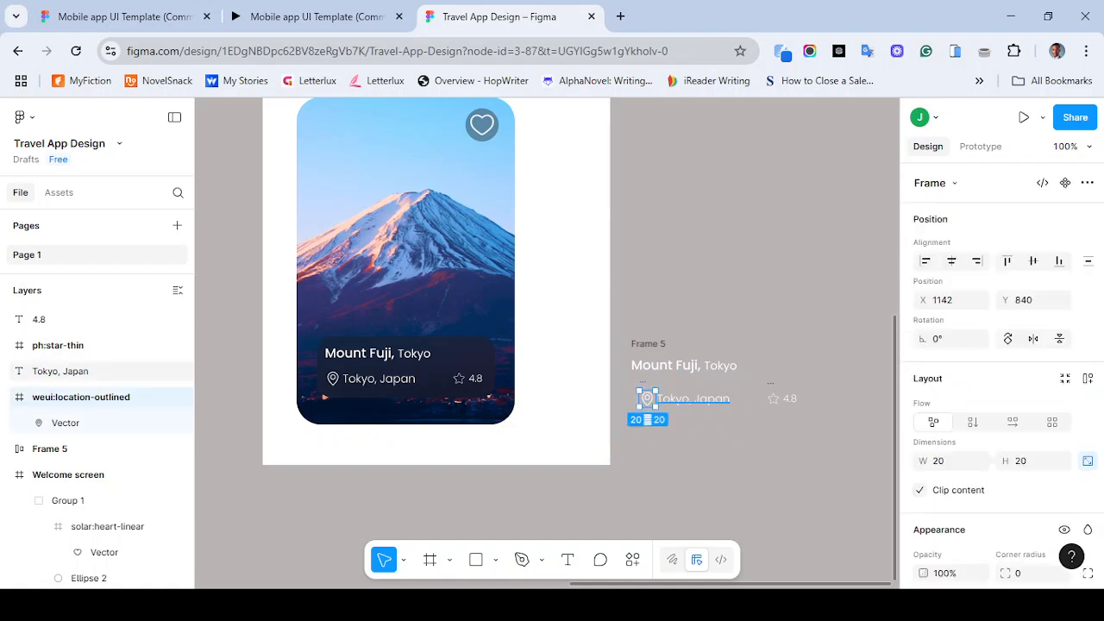
{"action": "left_click", "coordinate": [694, 398], "text": "shift"}
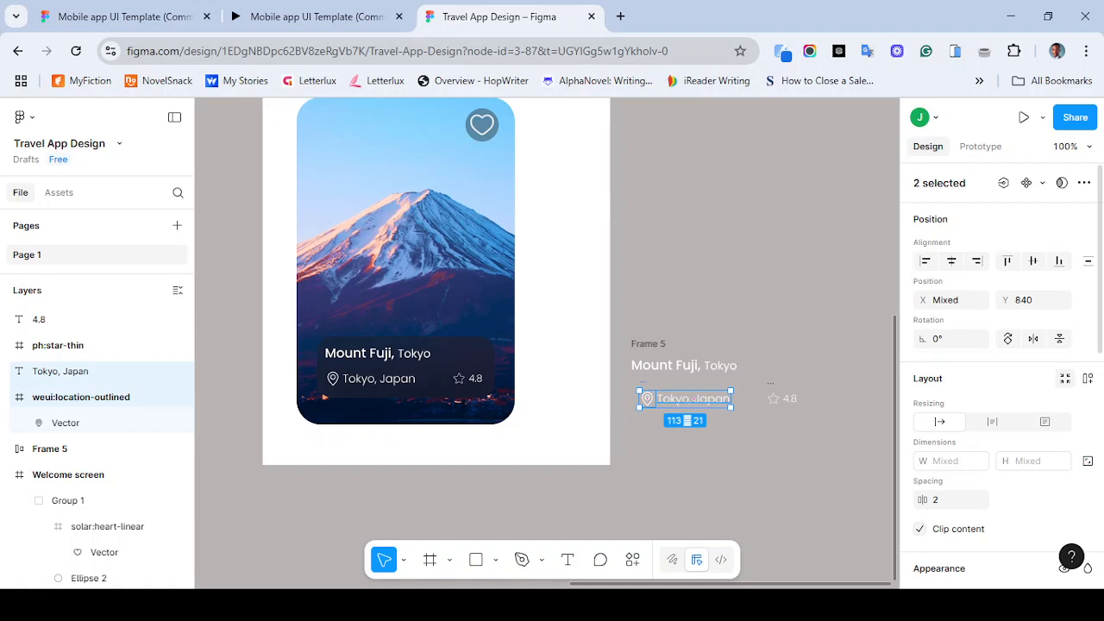
{"action": "key", "text": "shift+a"}
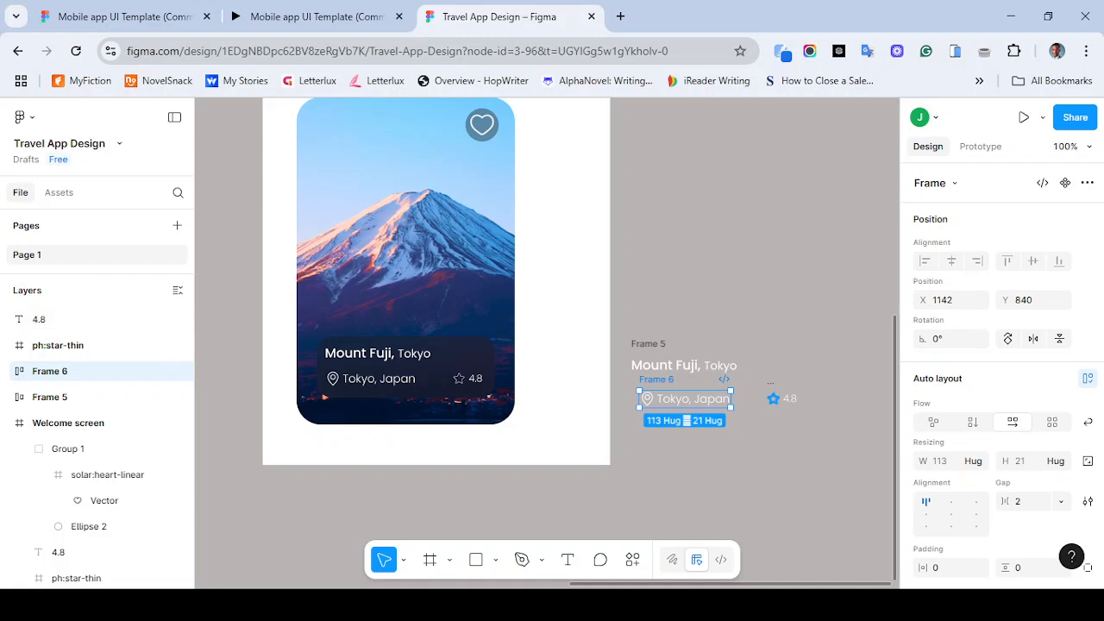
{"action": "double_click", "coordinate": [772, 400]}
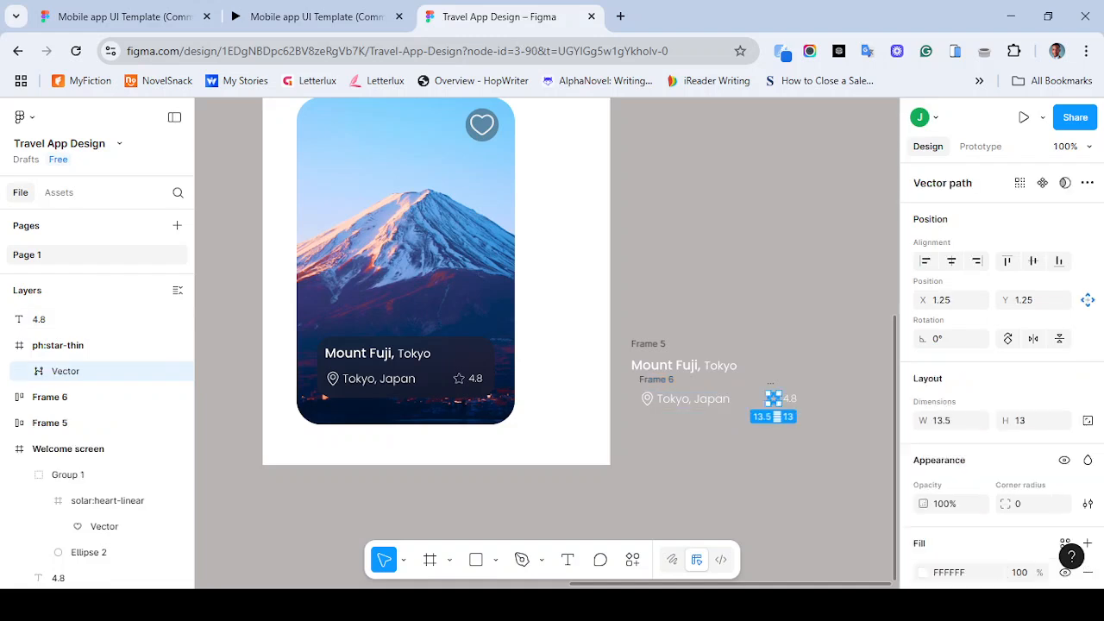
{"action": "left_click", "coordinate": [787, 397], "text": "shift"}
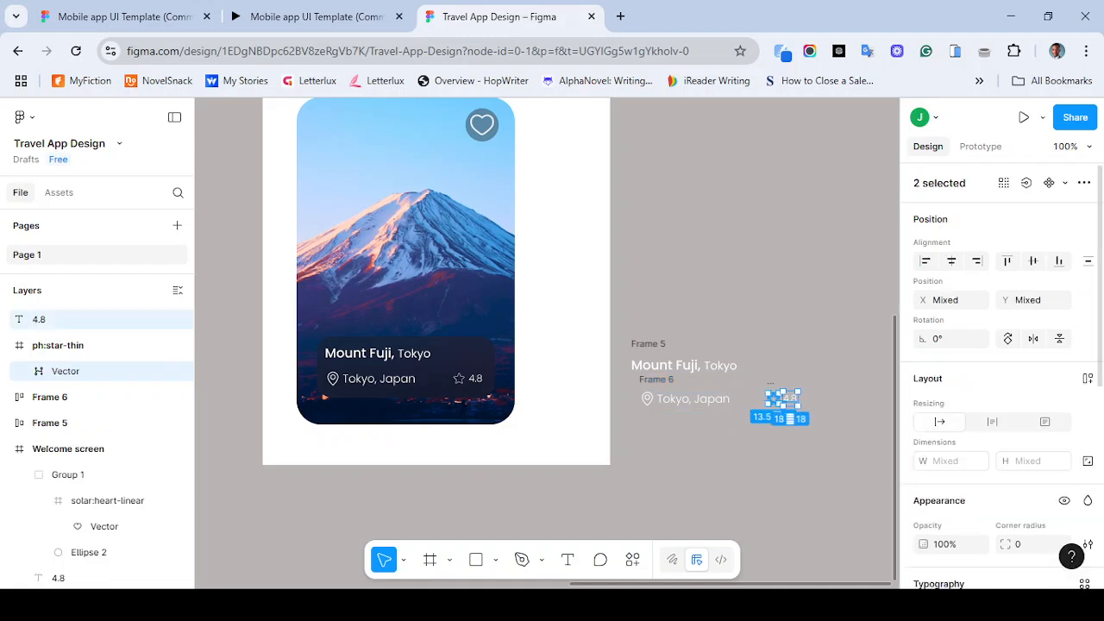
{"action": "scroll", "coordinate": [1000, 371], "scroll_direction": "down", "scroll_amount": 3}
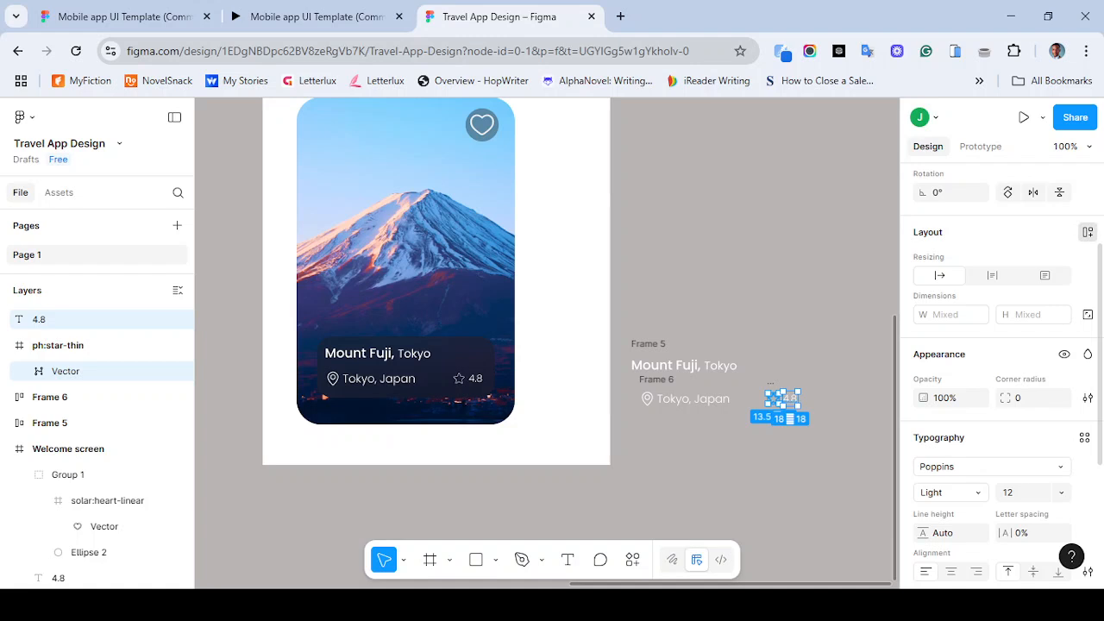
{"action": "left_click", "coordinate": [1088, 232]}
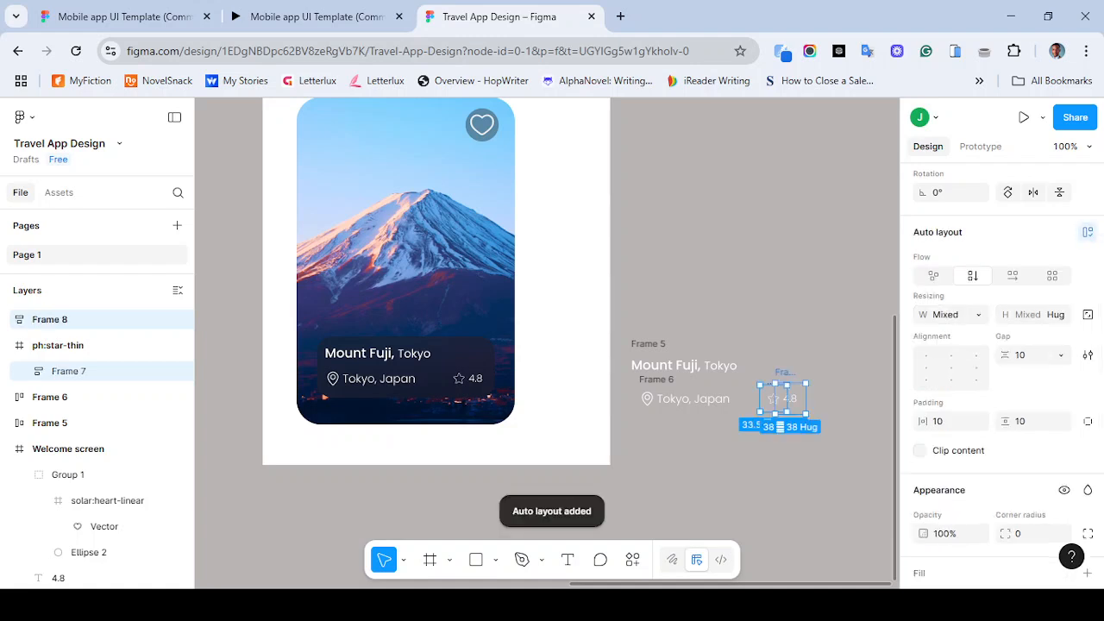
{"action": "key", "text": "ctrl+z"}
{"action": "key", "text": "ctrl+z"}
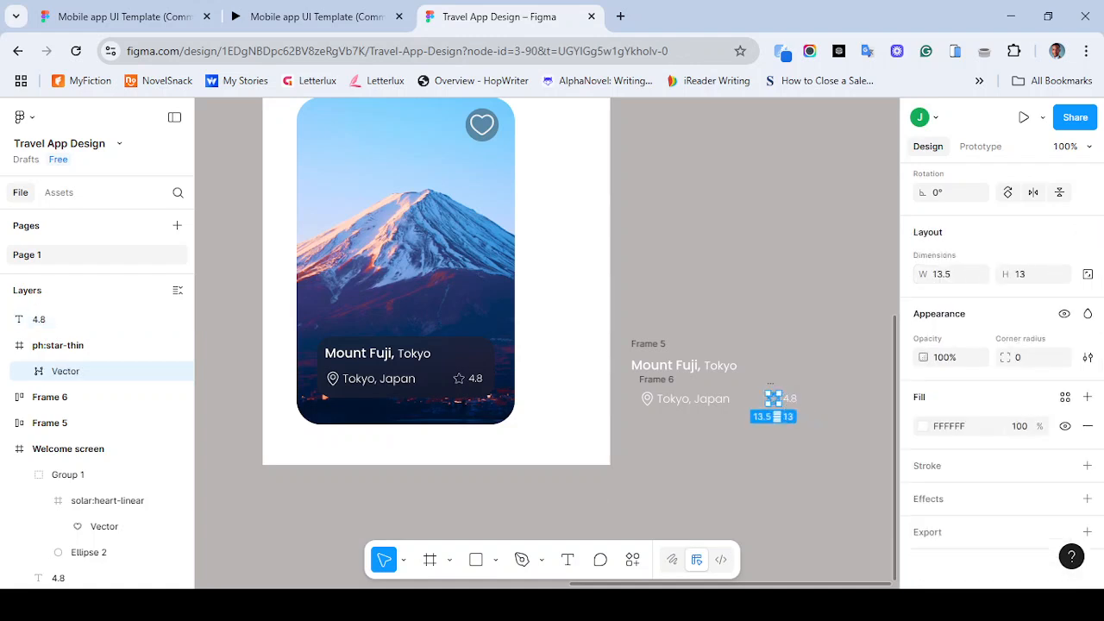
{"action": "key", "text": "ctrl+z"}
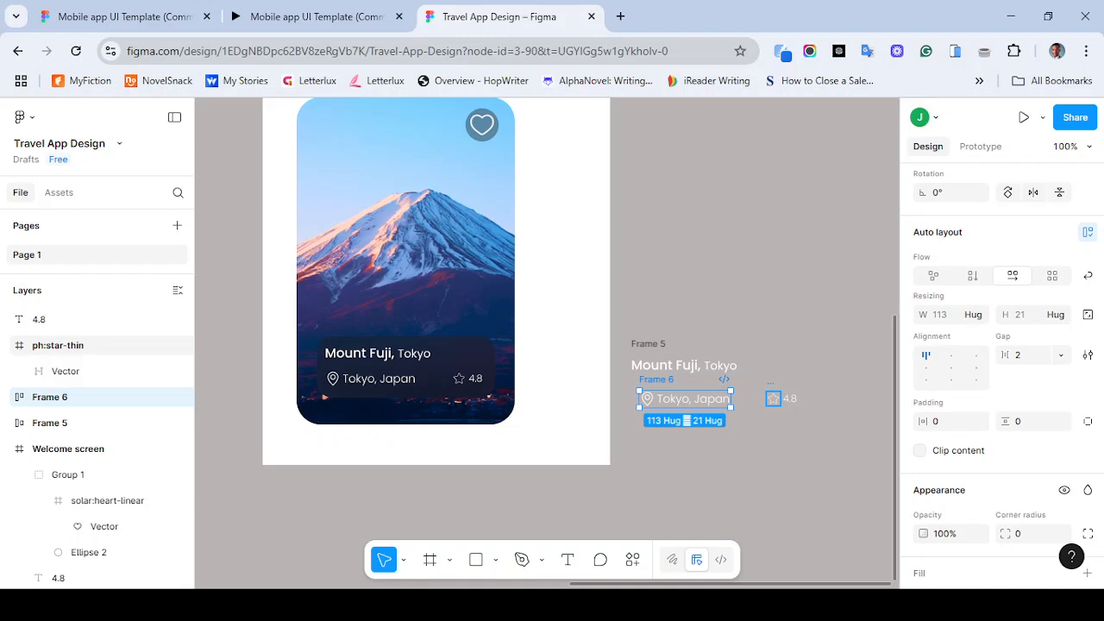
- Wrap the copied star icon and 4.8 rating text together in an auto layout frame
{"action": "left_click", "coordinate": [58, 345]}
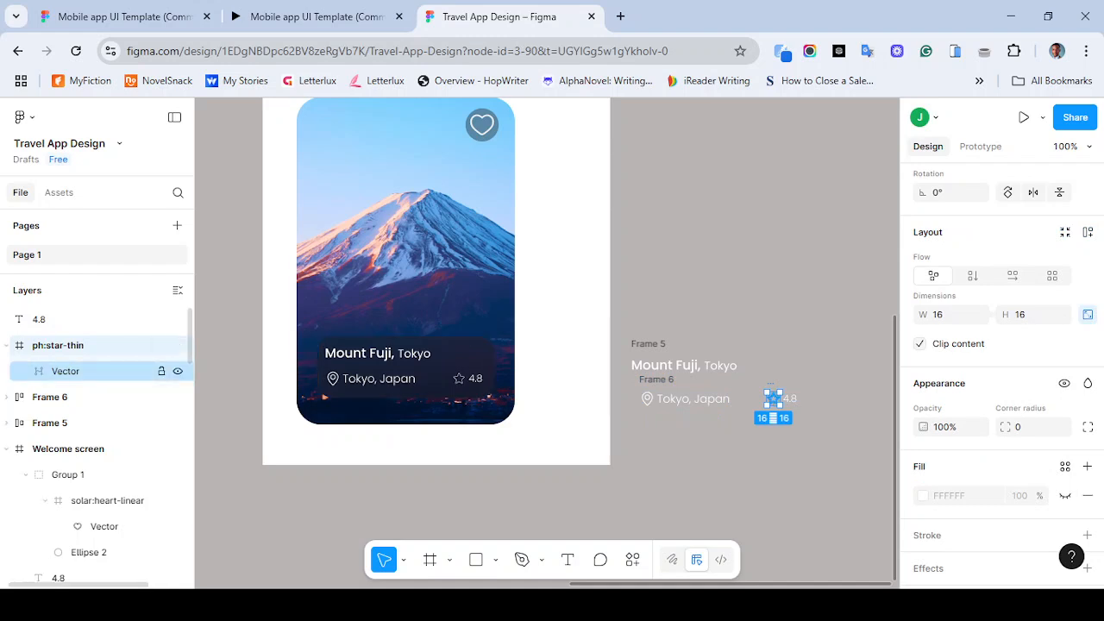
{"action": "left_click", "coordinate": [86, 371]}
{"action": "key", "text": "Escape"}
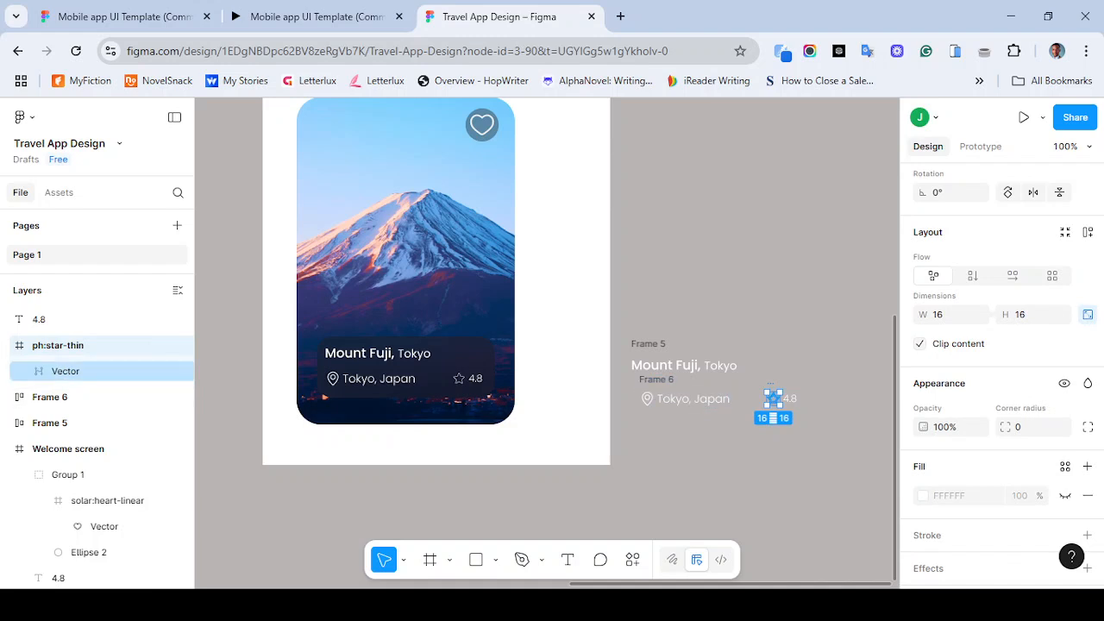
{"action": "left_click", "coordinate": [790, 399], "text": "shift"}
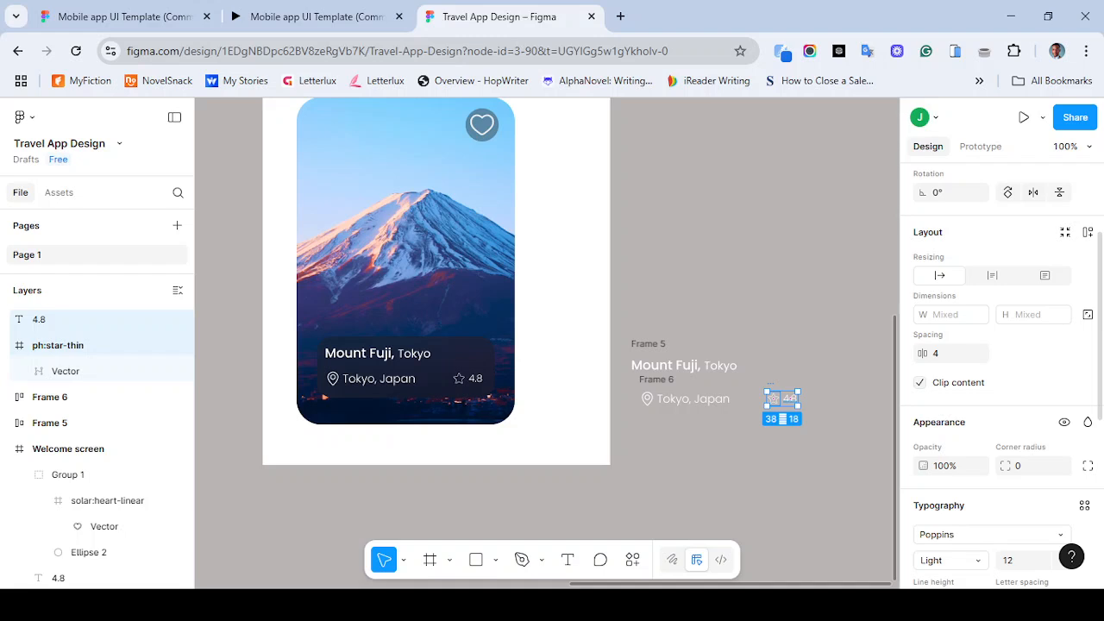
{"action": "left_click", "coordinate": [1087, 232]}
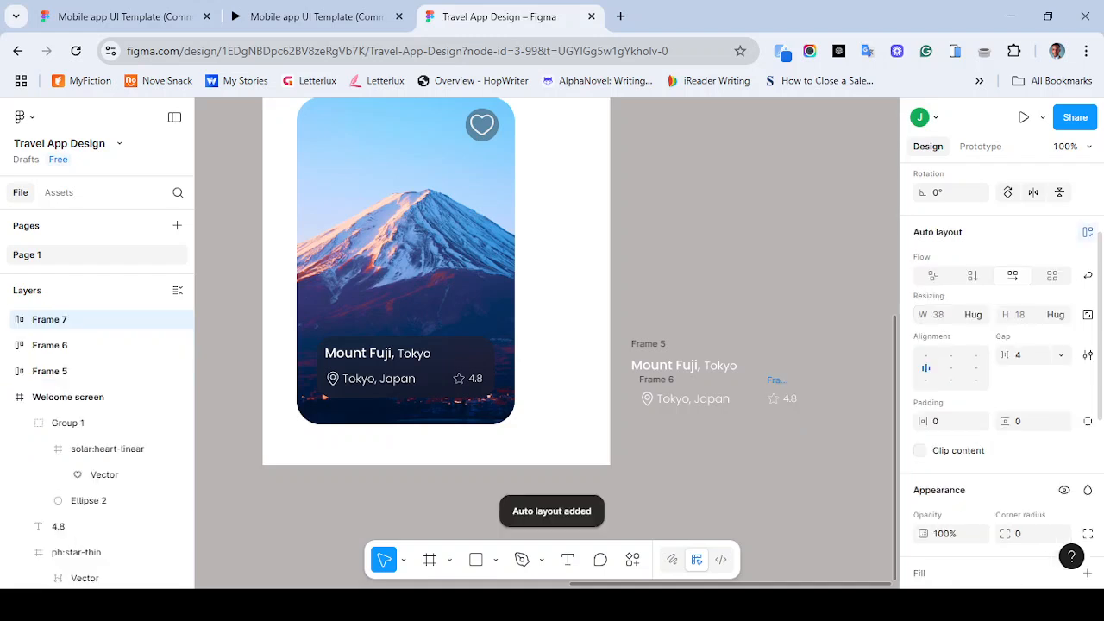
- Combine the location group and rating group into one horizontal auto layout row
{"action": "left_click", "coordinate": [797, 345]}
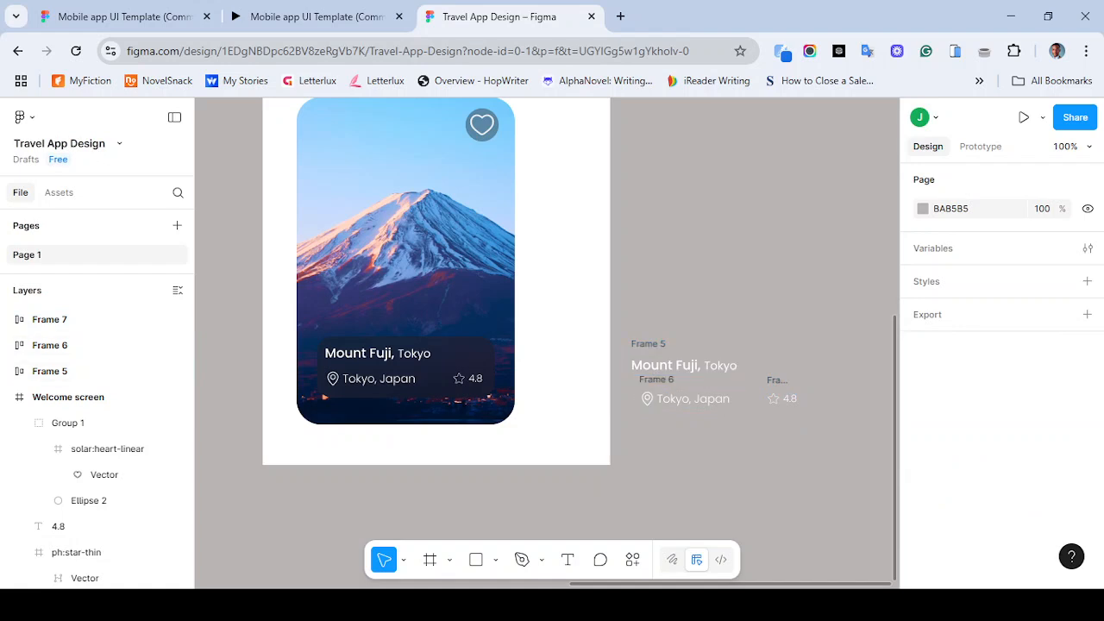
{"action": "left_click_drag", "start_coordinate": [647, 322], "coordinate": [765, 380]}
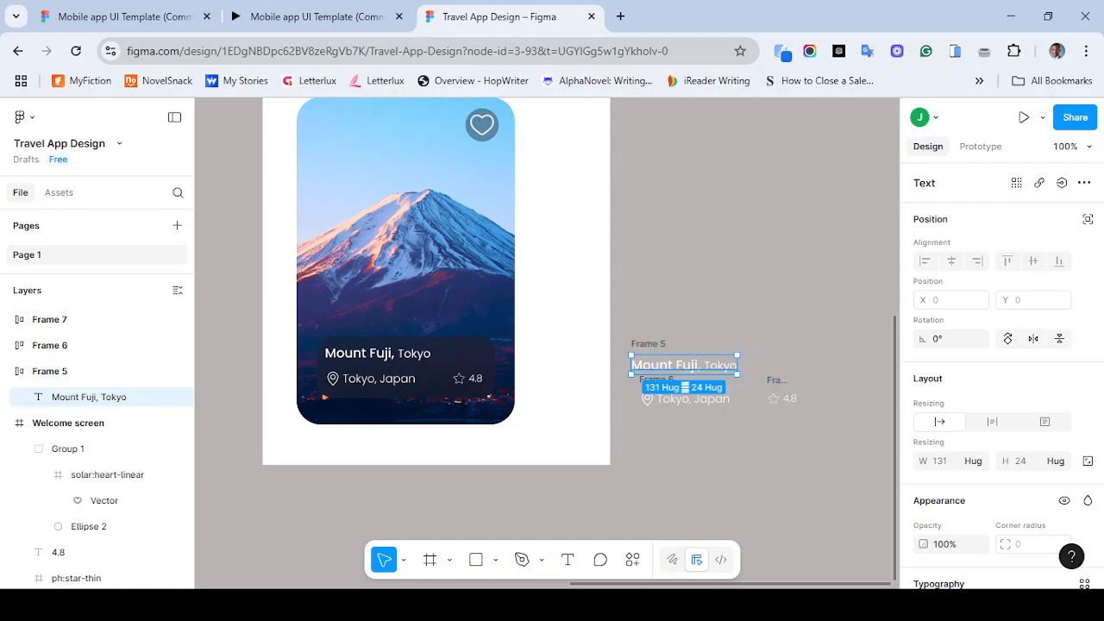
{"action": "left_click", "coordinate": [682, 302]}
{"action": "left_click_drag", "start_coordinate": [632, 324], "coordinate": [828, 444]}
{"action": "left_click", "coordinate": [828, 444]}
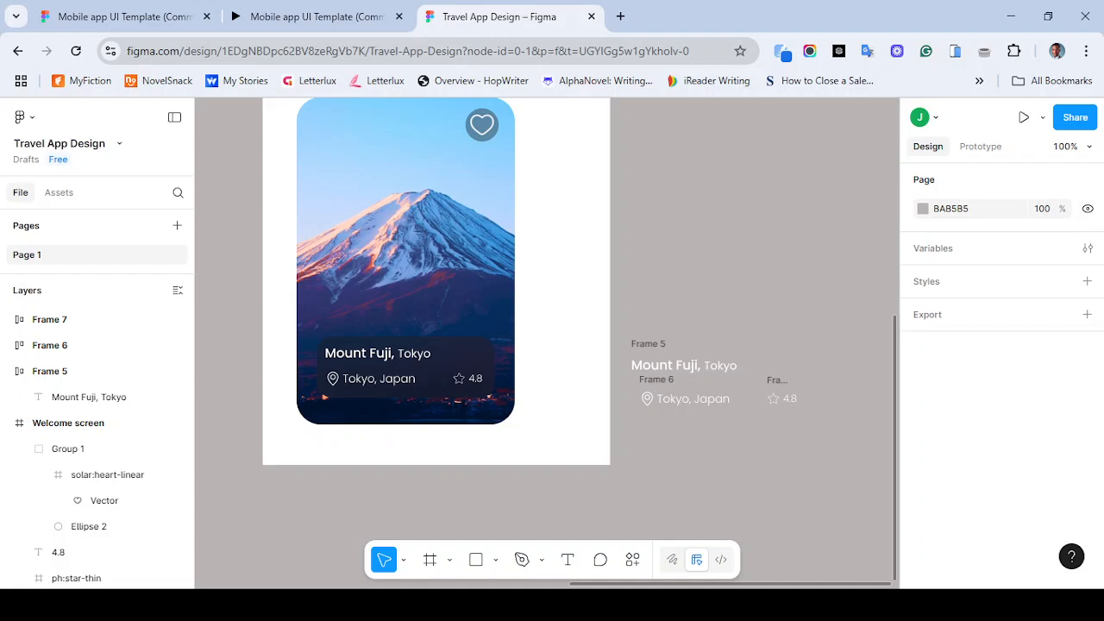
{"action": "key", "text": "shift+a"}
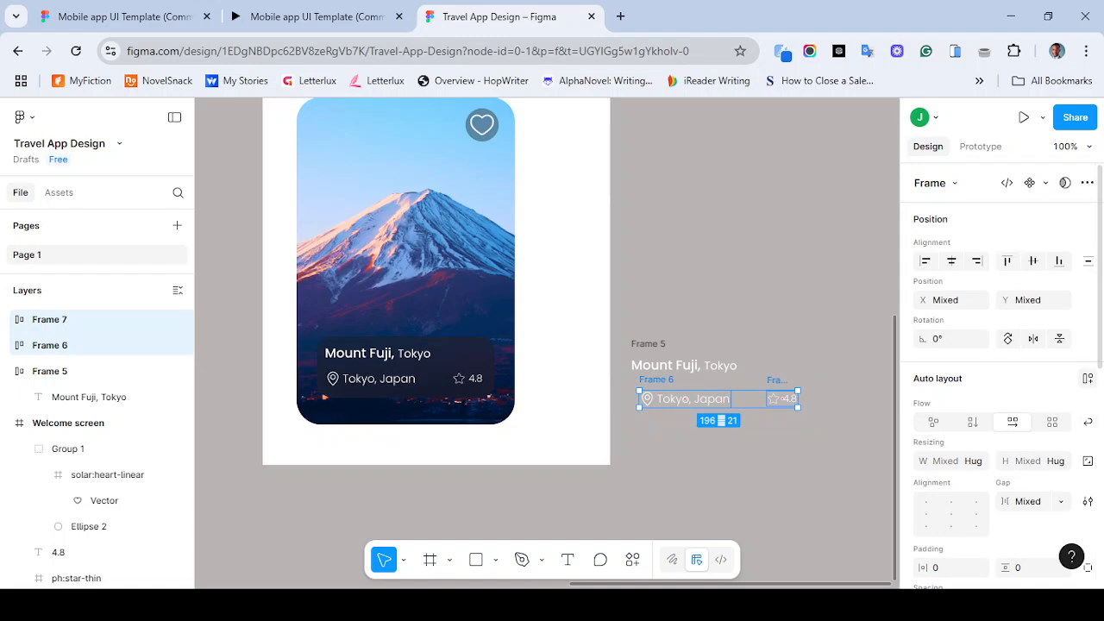
{"action": "left_click", "coordinate": [1088, 378]}
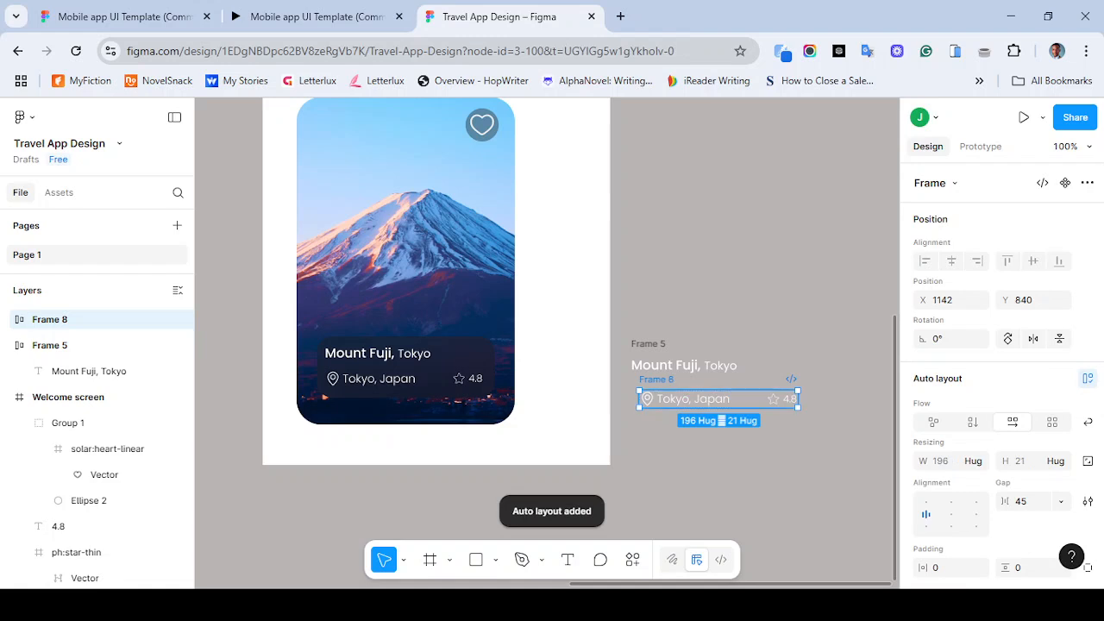
- Wrap the title frame and the location-rating row in a vertical auto layout frame
{"action": "left_click", "coordinate": [648, 345]}
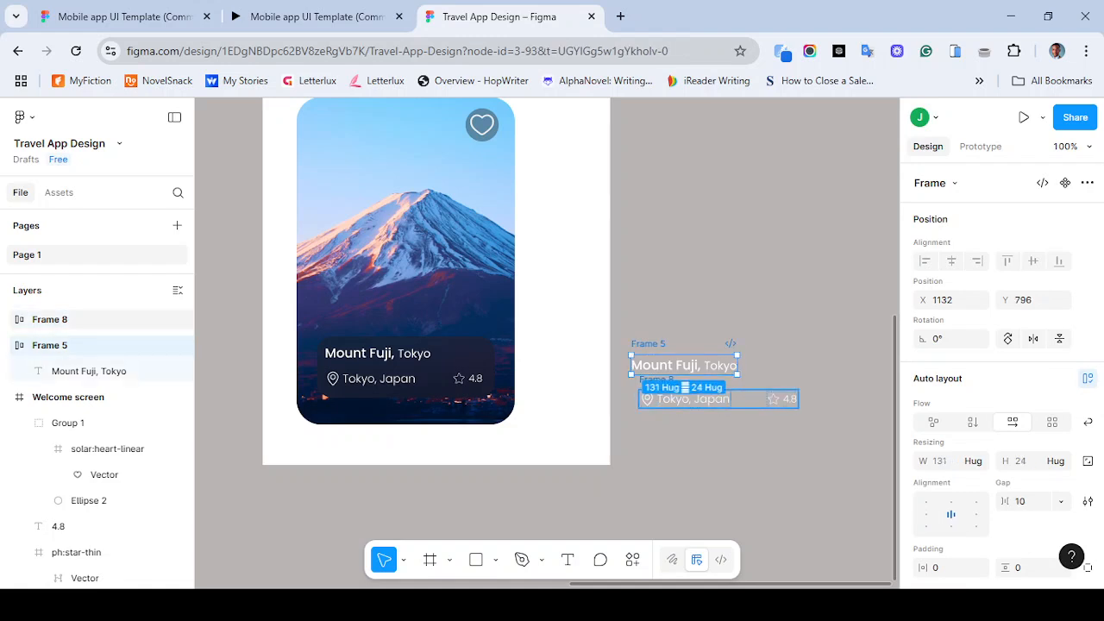
{"action": "left_click", "coordinate": [686, 390], "text": "shift"}
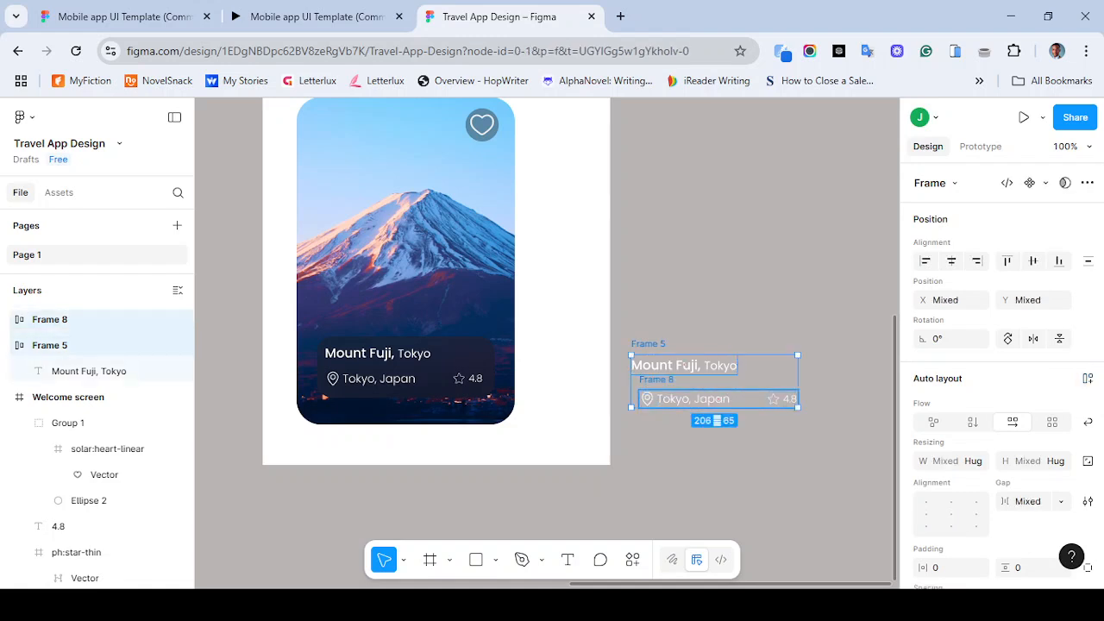
{"action": "key", "text": "shift+a"}
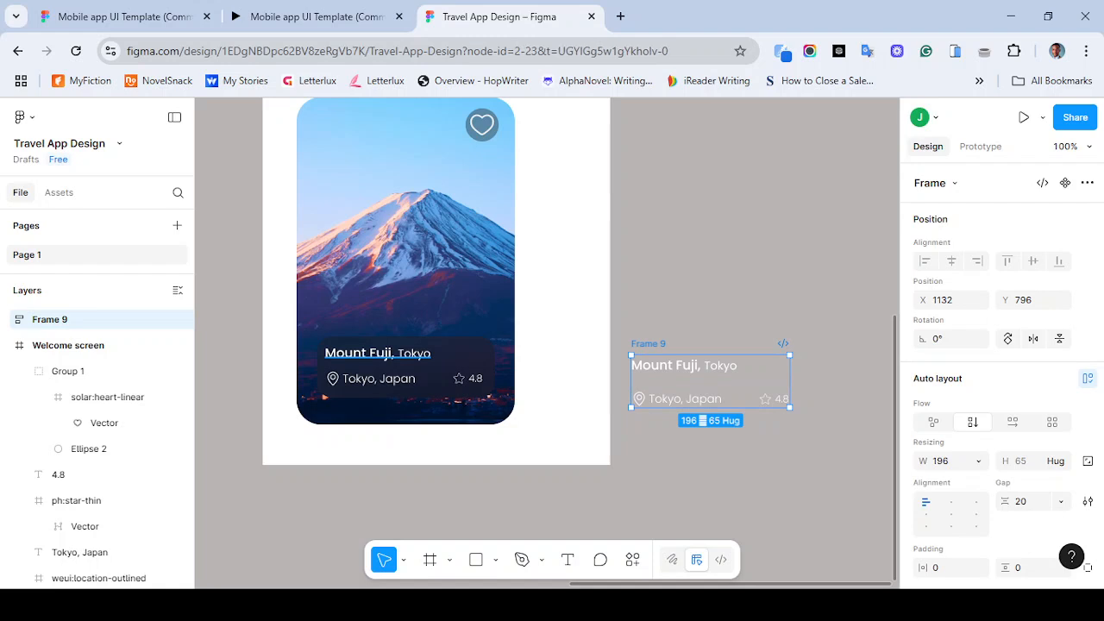
- Compare with the original card's text spacing and set the vertical frame's gap to 10
{"action": "left_click", "coordinate": [377, 354]}
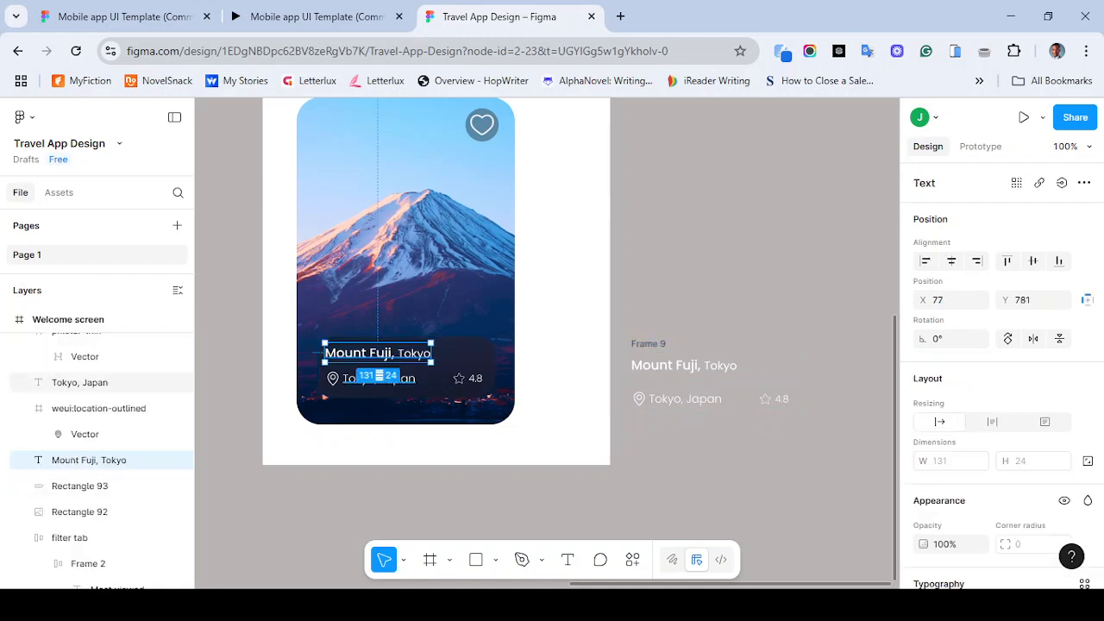
{"action": "left_click", "coordinate": [379, 378], "text": "shift"}
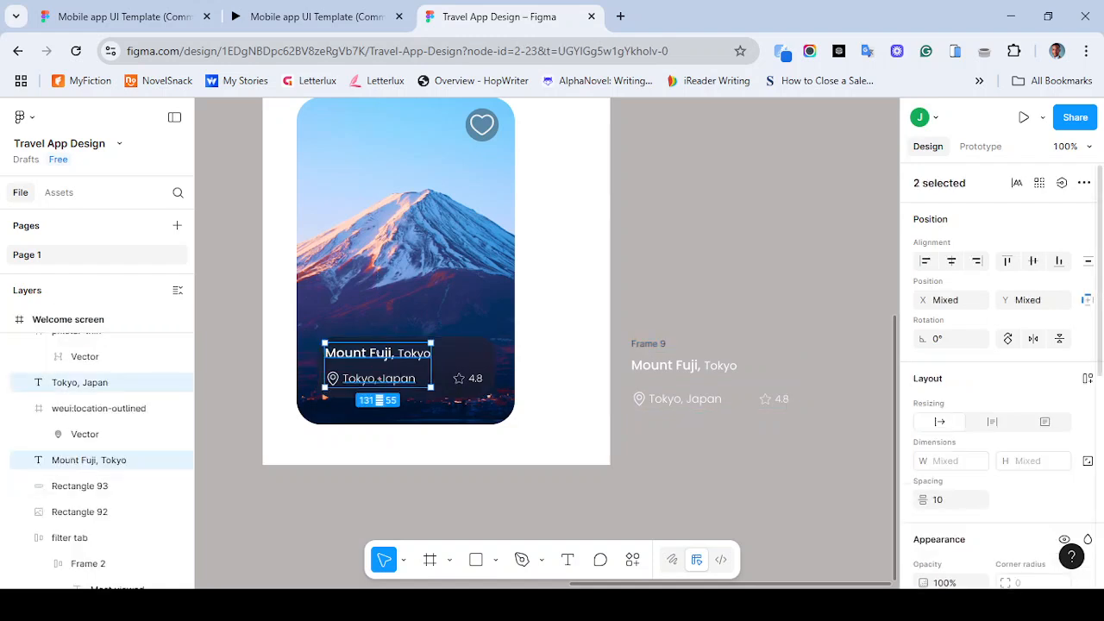
{"action": "left_click", "coordinate": [684, 365]}
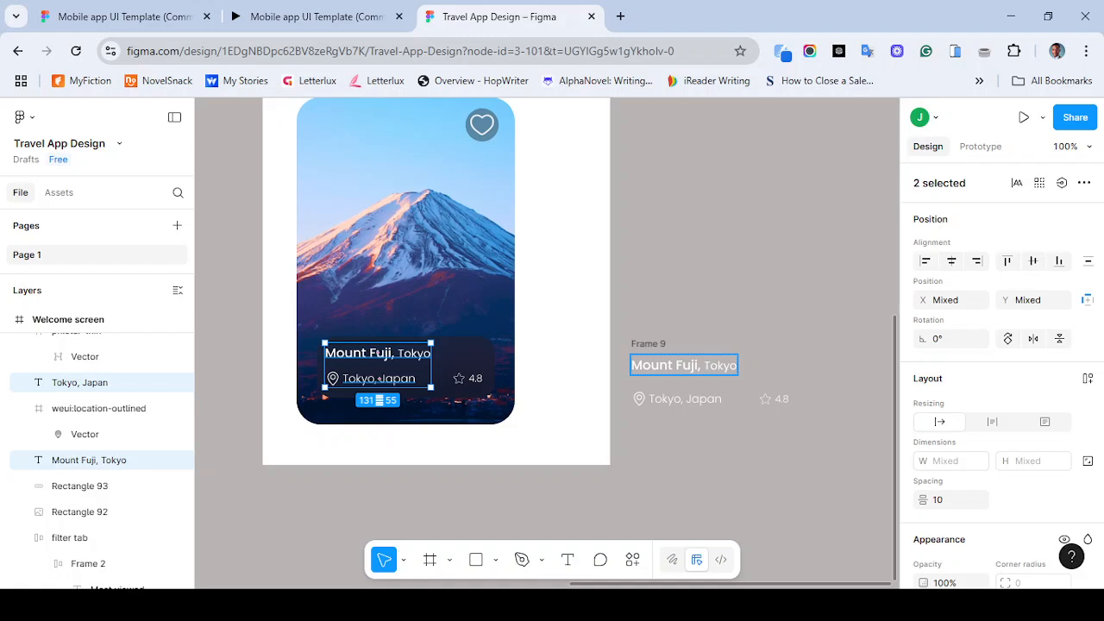
{"action": "left_click", "coordinate": [690, 398], "text": "shift"}
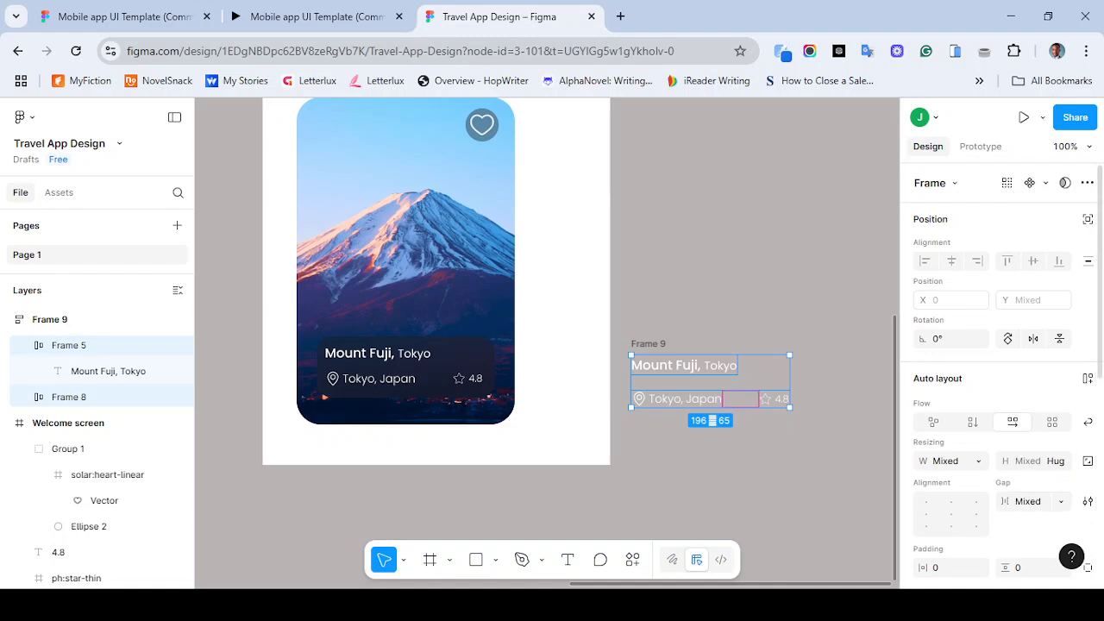
{"action": "left_click", "coordinate": [648, 344]}
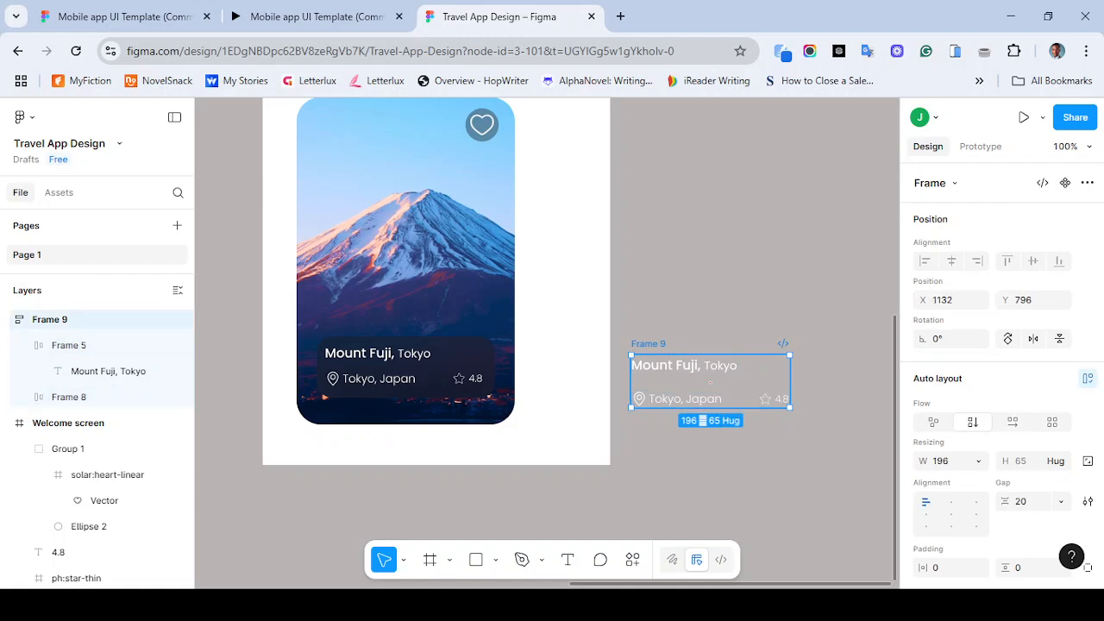
{"action": "left_click", "coordinate": [1022, 501]}
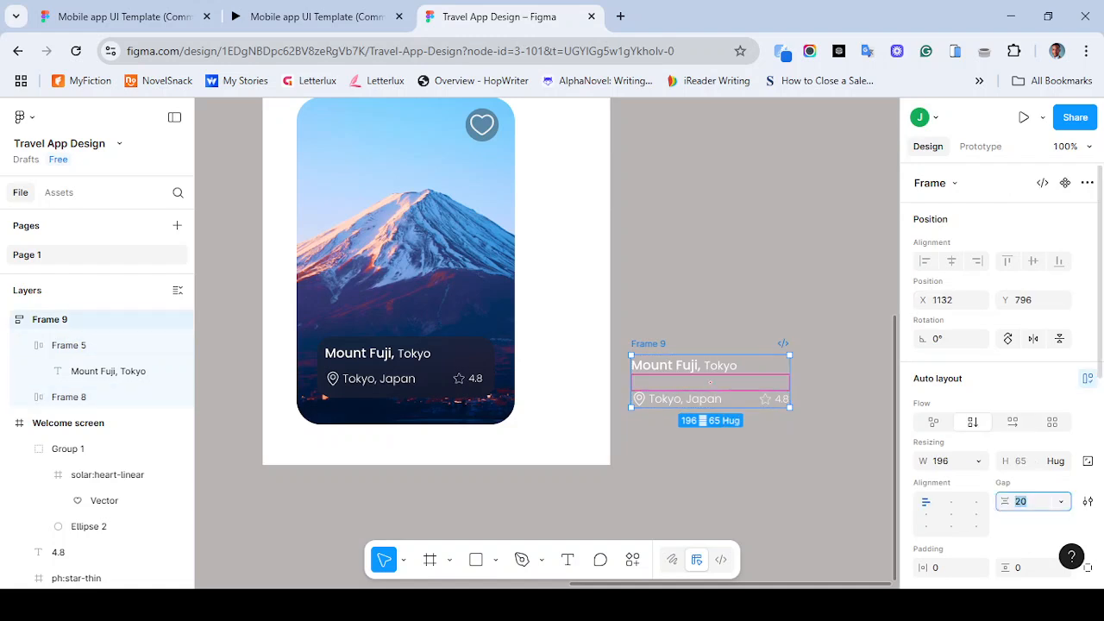
{"action": "type", "text": "10"}
{"action": "key", "text": "Return"}
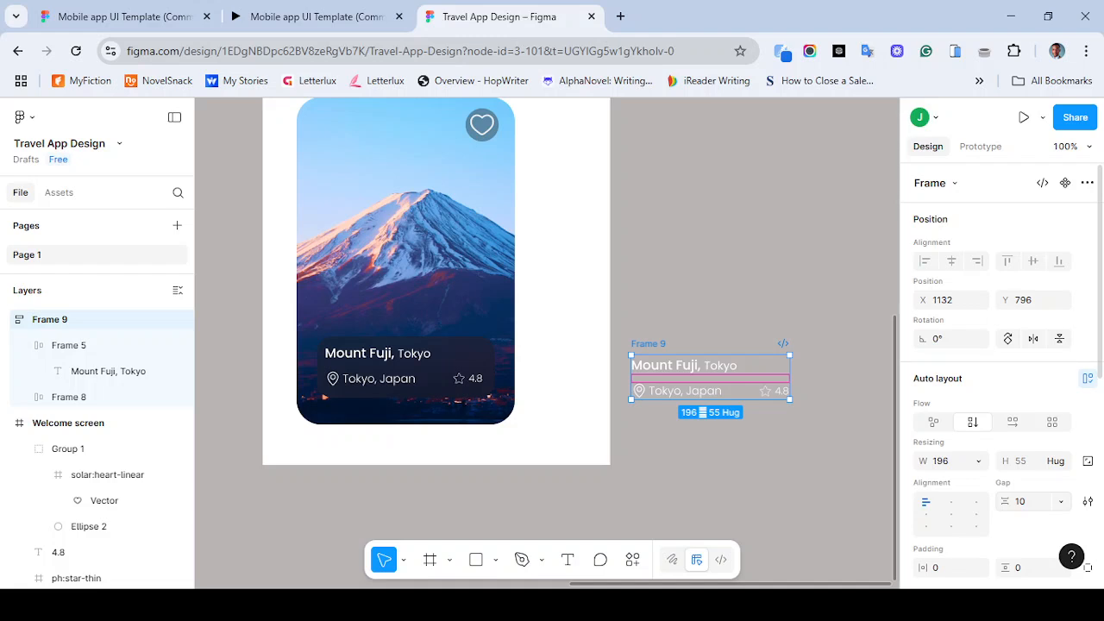
- Set the vertical frame's horizontal and vertical padding to 10 each
{"action": "left_click", "coordinate": [764, 470]}
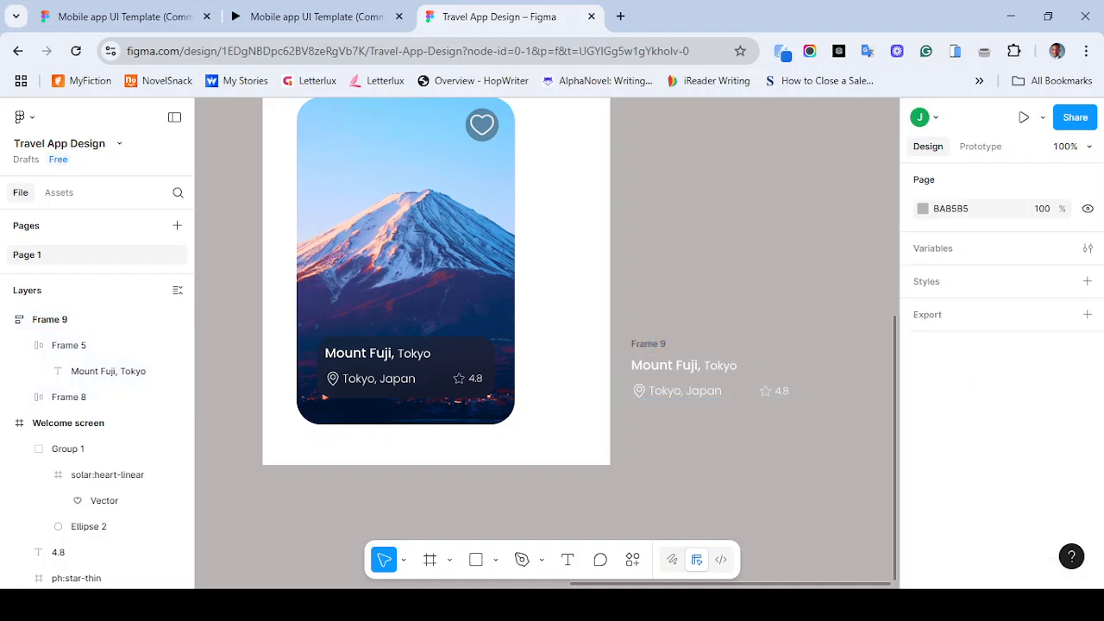
{"action": "left_click", "coordinate": [649, 344]}
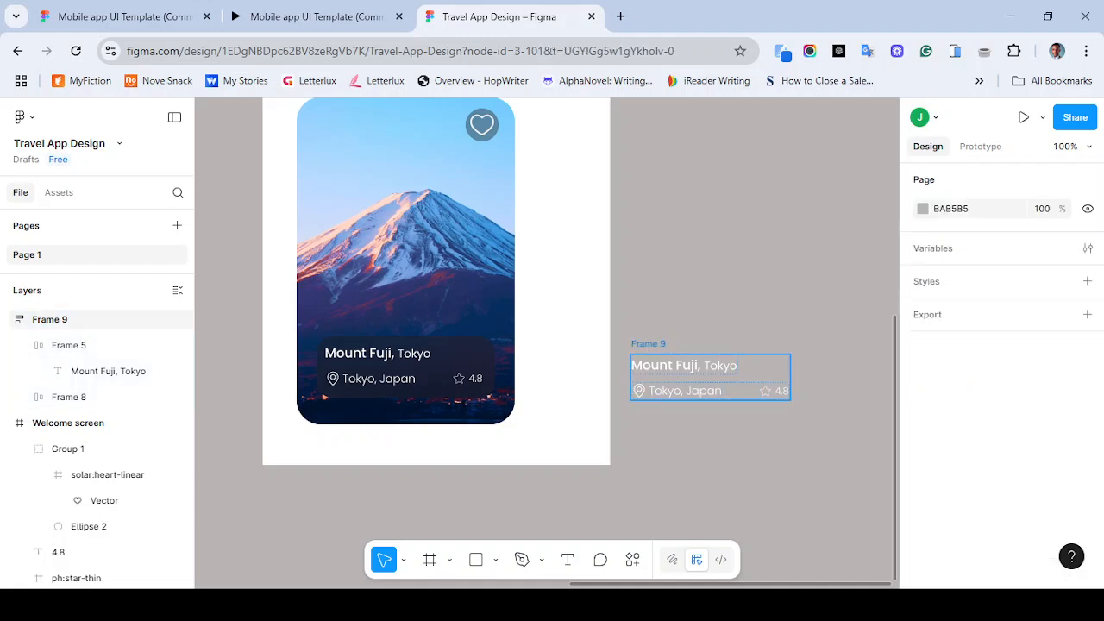
{"action": "left_click", "coordinate": [939, 568]}
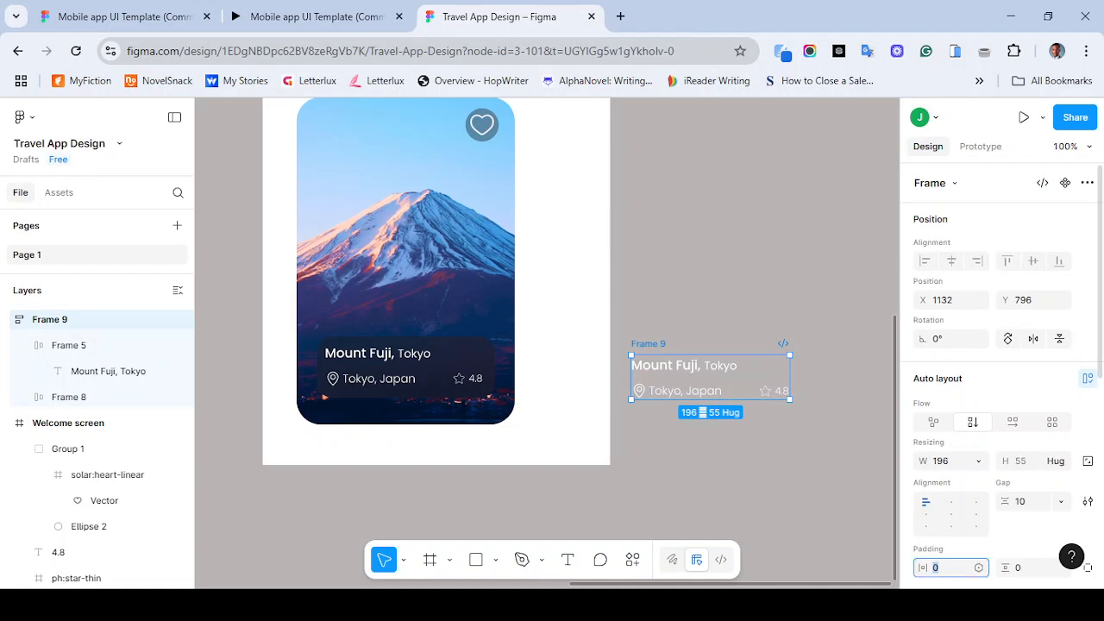
{"action": "type", "text": "10"}
{"action": "key", "text": "Tab"}
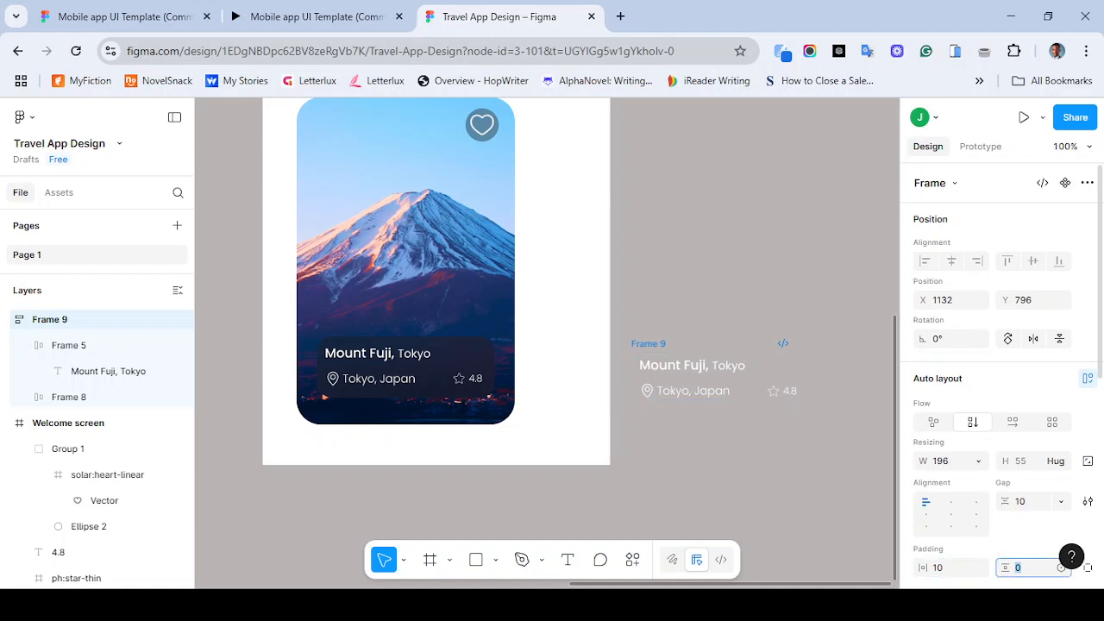
{"action": "type", "text": "20"}
{"action": "key", "text": "BackSpace"}
{"action": "key", "text": "BackSpace"}
{"action": "type", "text": "10"}
{"action": "key", "text": "Return"}
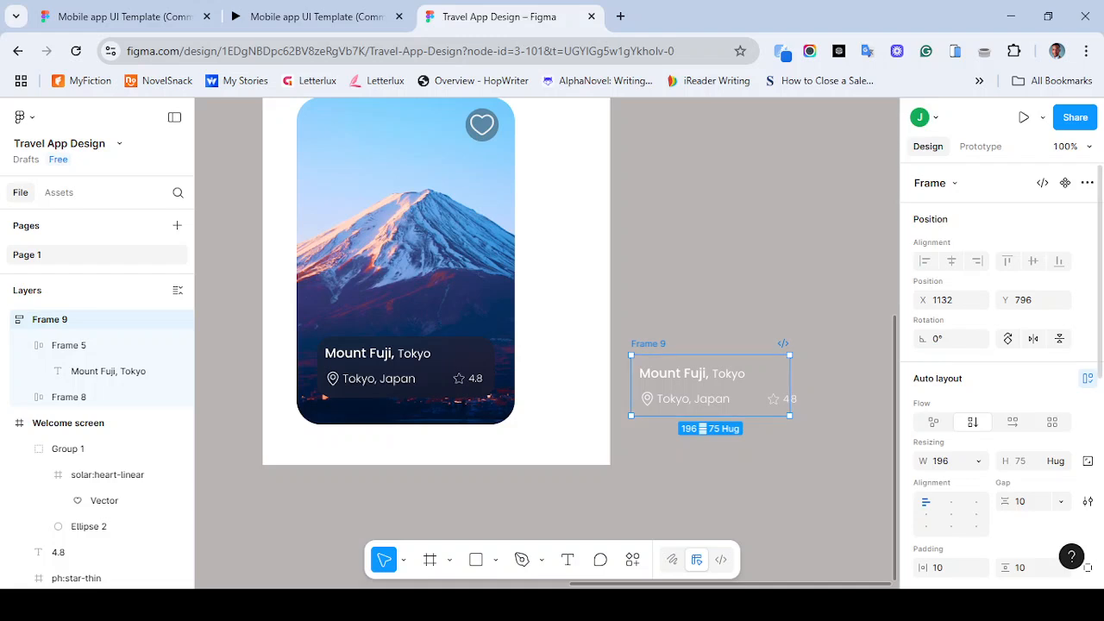
{"action": "scroll", "coordinate": [1000, 371], "scroll_direction": "down", "scroll_amount": 5}
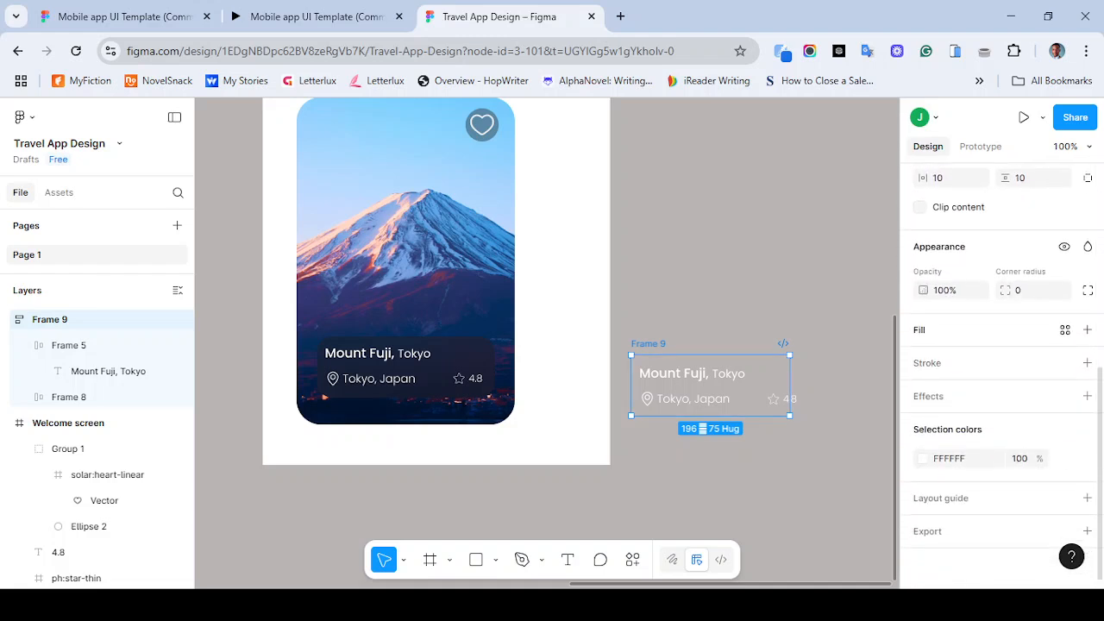
- Give the vertical auto layout frame a solid 1D1D1D fill
{"action": "left_click", "coordinate": [1088, 330]}
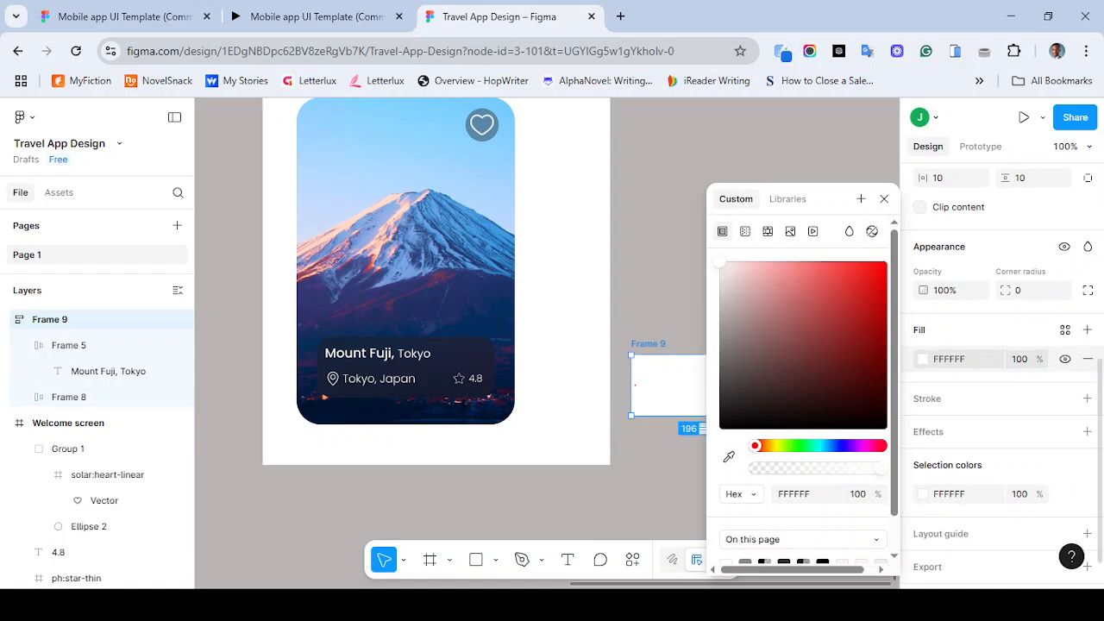
{"action": "key", "text": "Escape"}
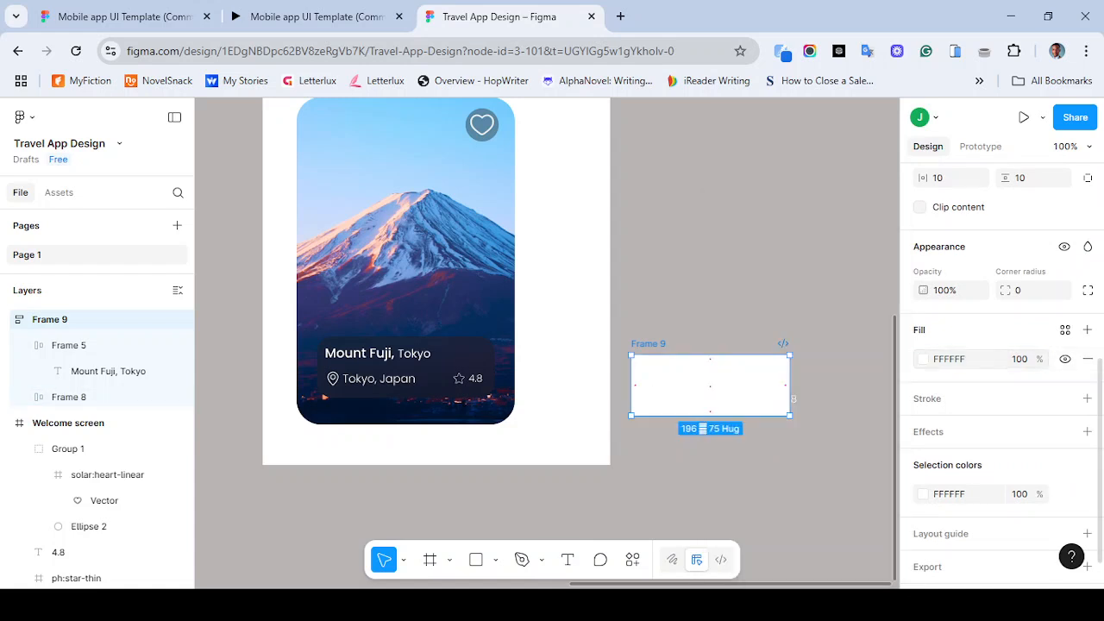
{"action": "left_click", "coordinate": [923, 358]}
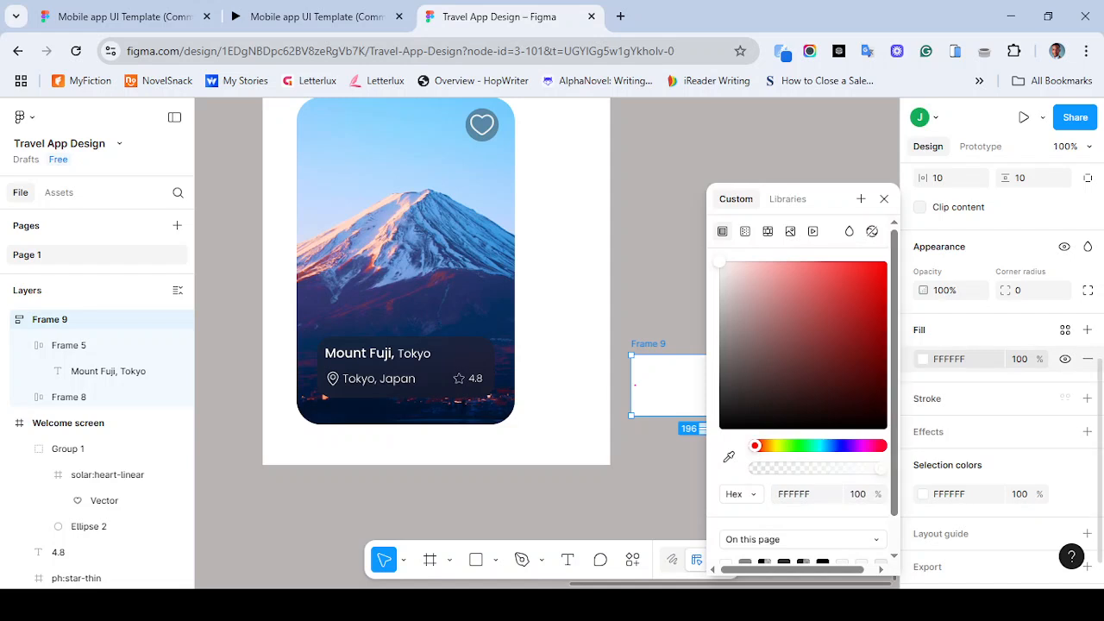
{"action": "left_click", "coordinate": [950, 359]}
{"action": "type", "text": "1D1D1D"}
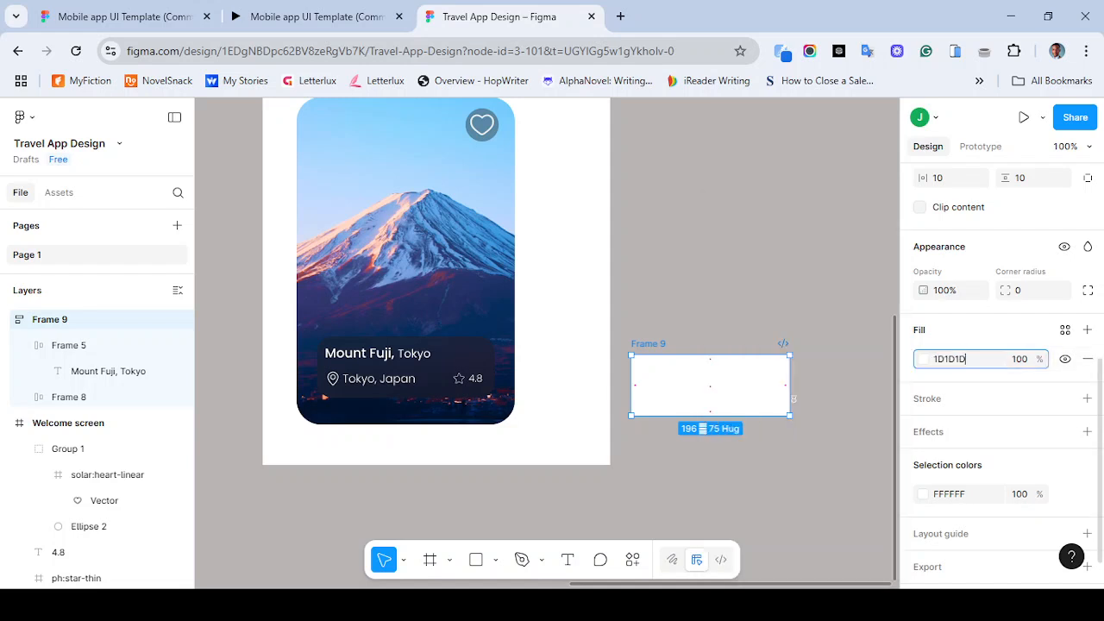
{"action": "key", "text": "Return"}
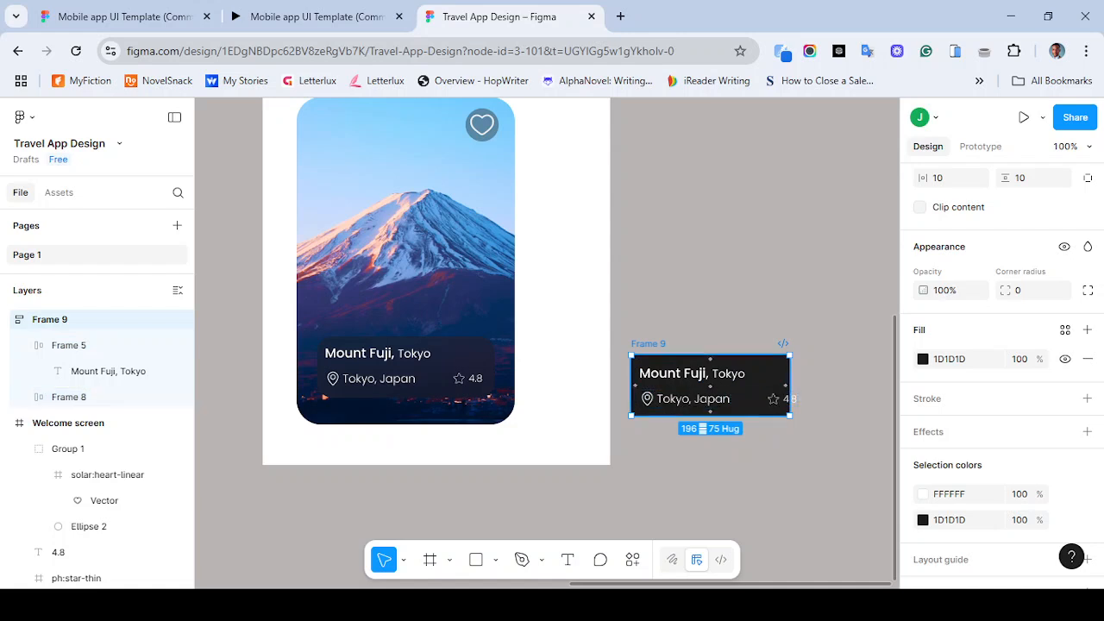
- Temporarily undo the last three changes and redo them to compare the frame's states
{"action": "key", "text": "ctrl+z"}
{"action": "key", "text": "ctrl+z"}
{"action": "key", "text": "ctrl+z"}
{"action": "key", "text": "ctrl+z"}
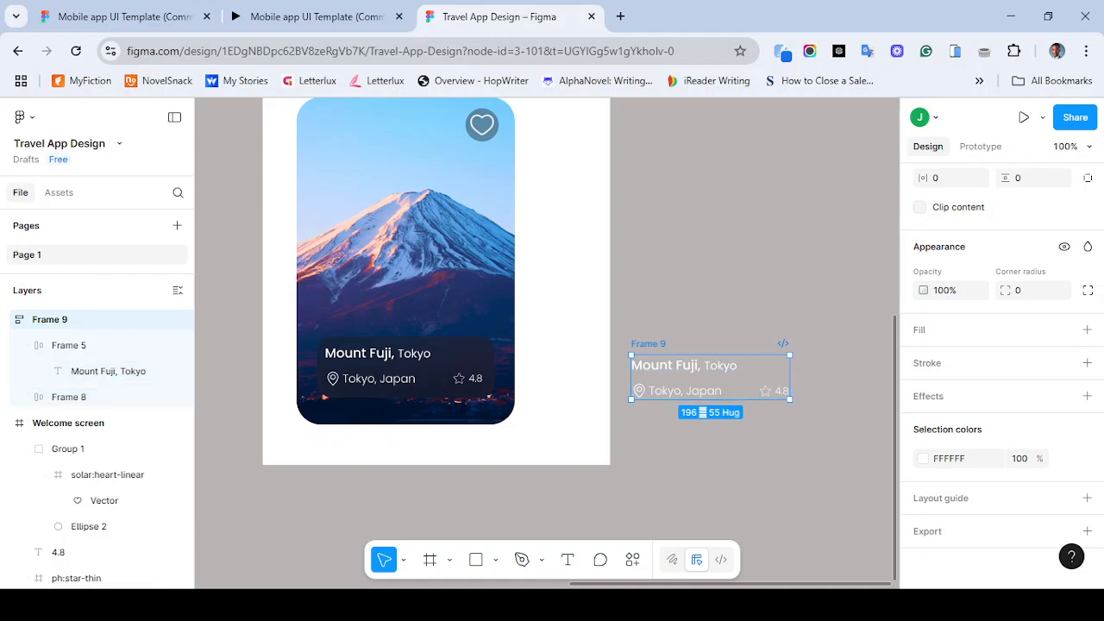
{"action": "left_click", "coordinate": [69, 397]}
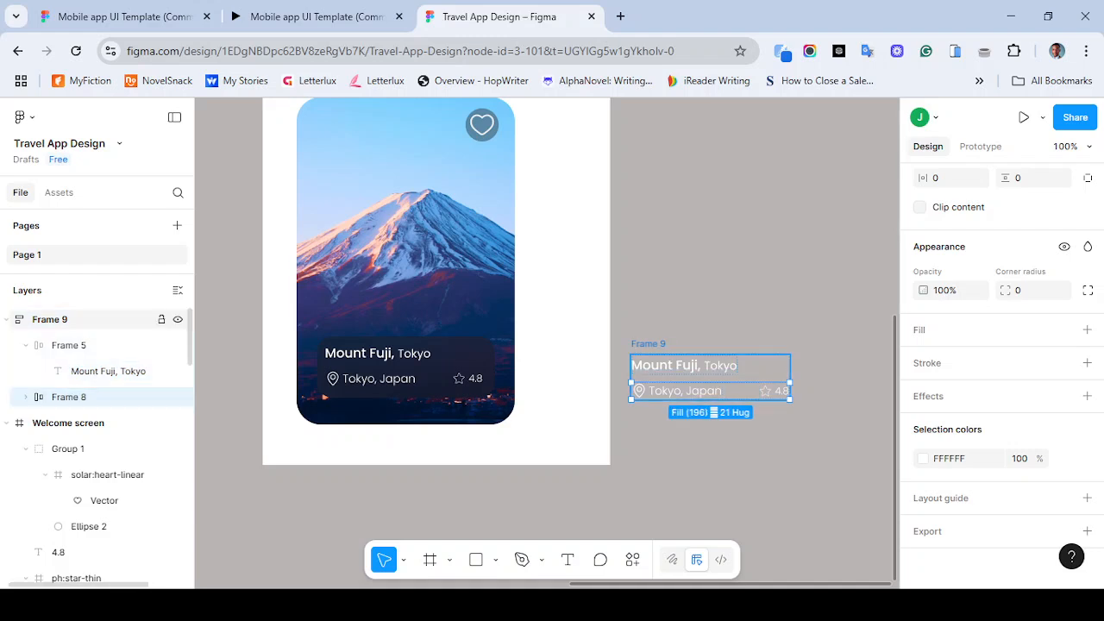
{"action": "left_click", "coordinate": [7, 319]}
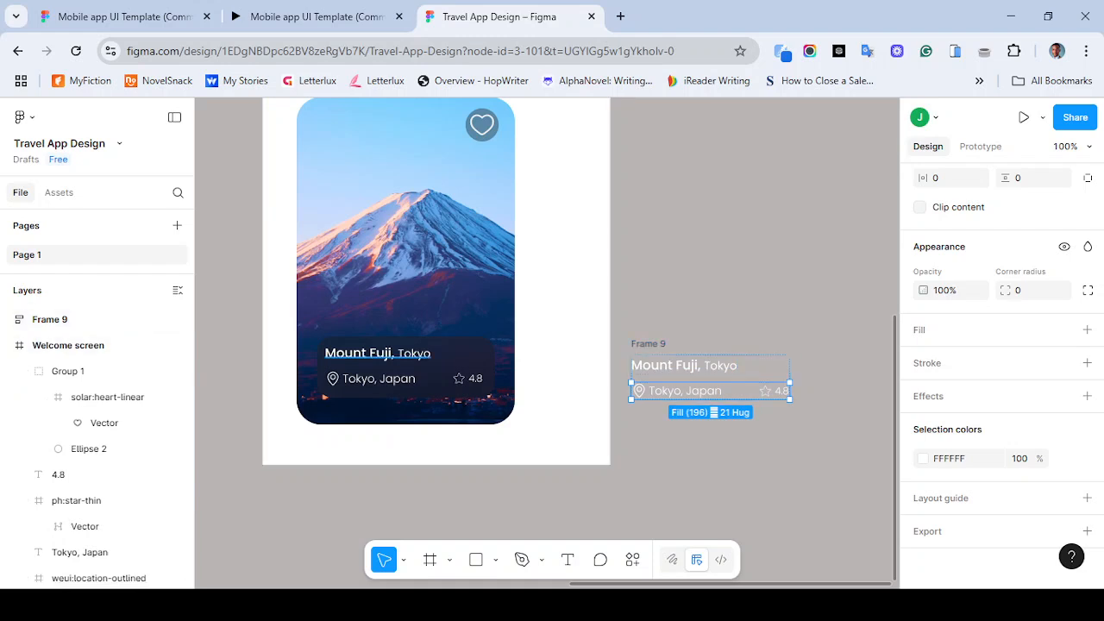
{"action": "key", "text": "ctrl+shift+z"}
{"action": "key", "text": "ctrl+shift+z"}
{"action": "key", "text": "ctrl+shift+z"}
{"action": "key", "text": "ctrl+shift+z"}
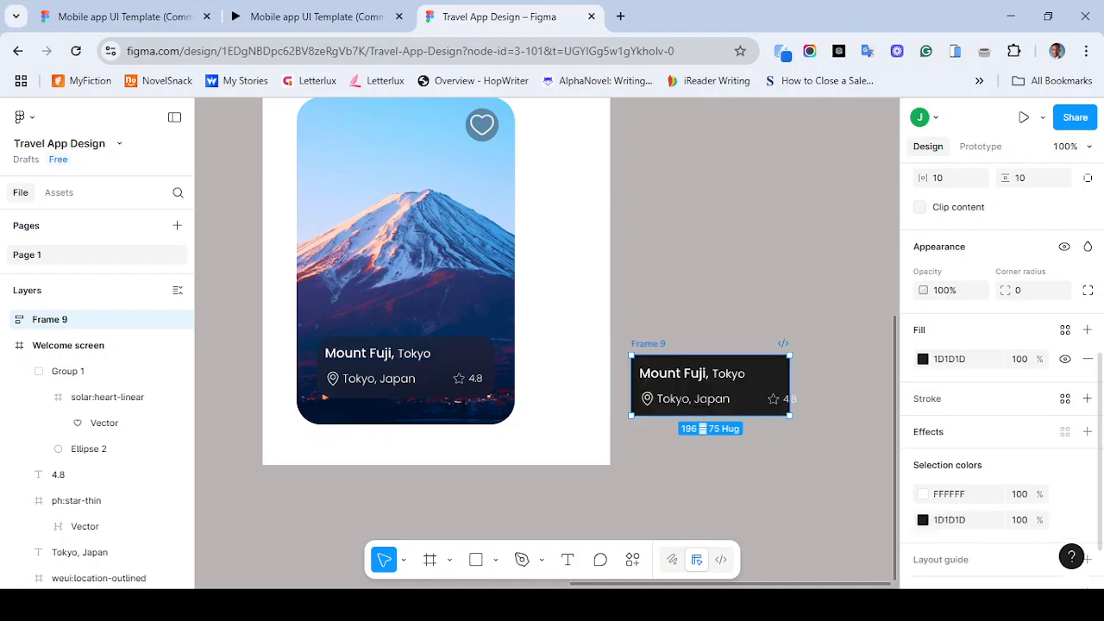
- Compare with the original overlay and set the vertical frame's width to 220
{"action": "left_click_drag", "start_coordinate": [790, 385], "coordinate": [806, 385]}
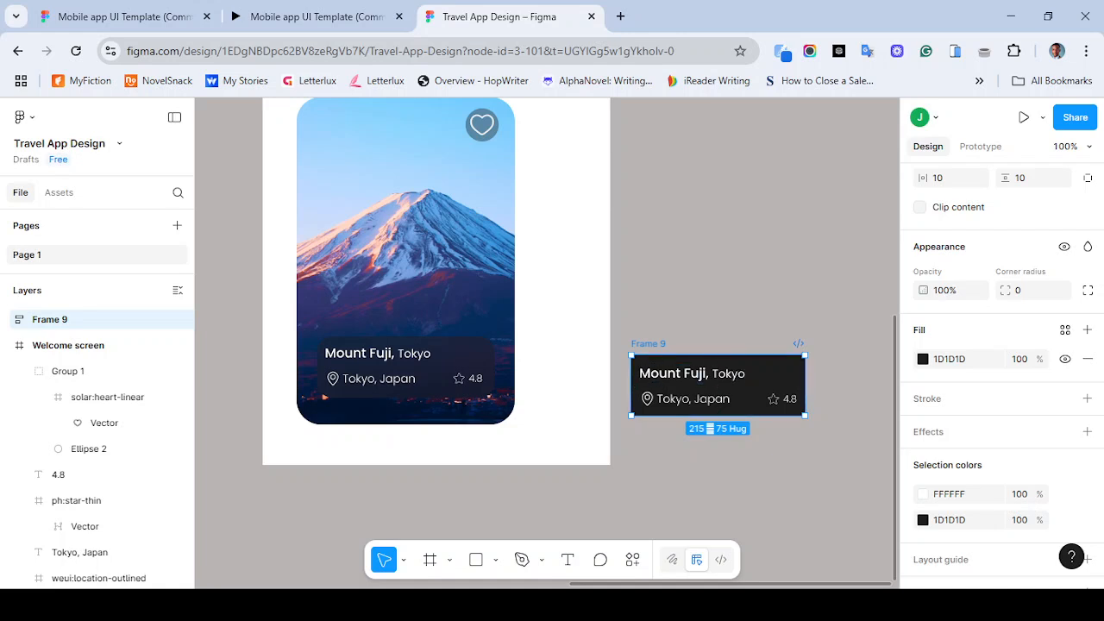
{"action": "left_click", "coordinate": [436, 369]}
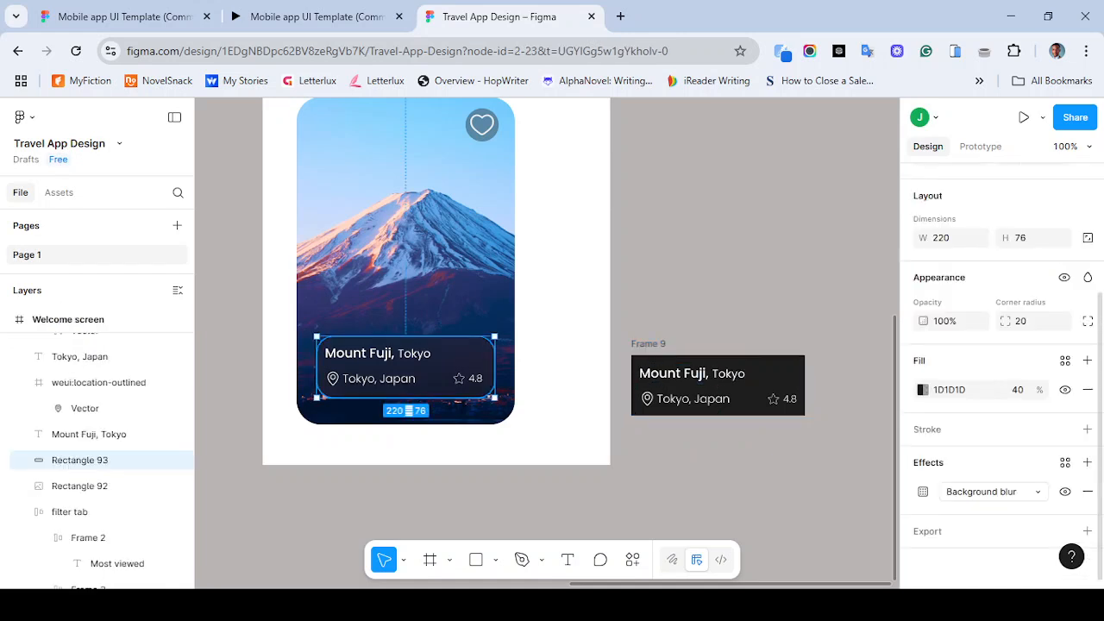
{"action": "scroll", "coordinate": [1001, 345], "scroll_direction": "up", "scroll_amount": 2}
{"action": "scroll", "coordinate": [1000, 345], "scroll_direction": "down", "scroll_amount": 2}
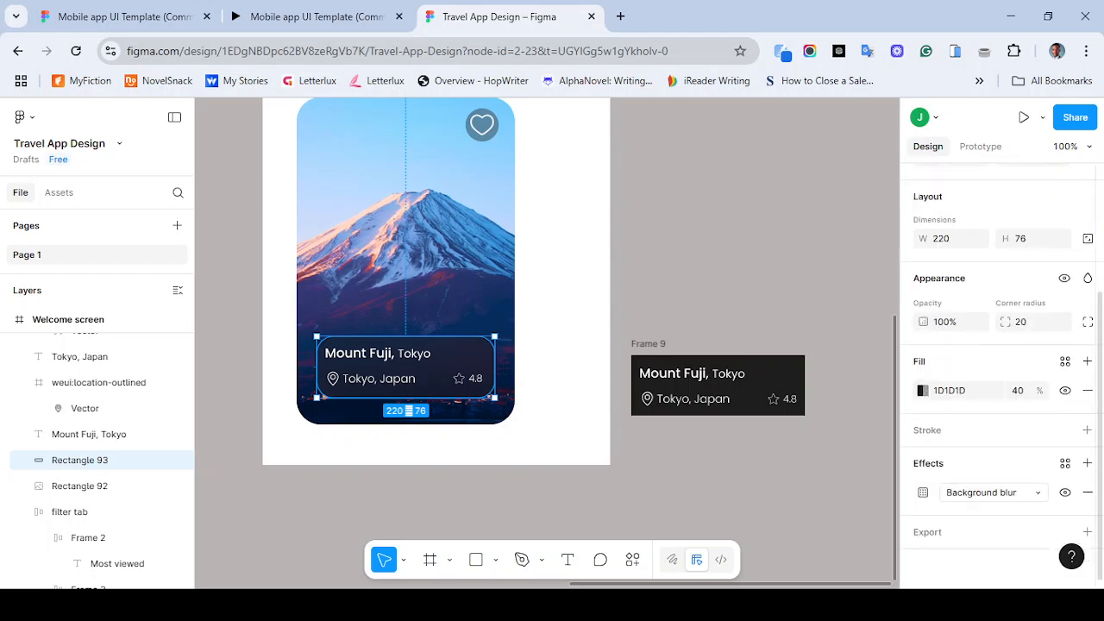
{"action": "left_click", "coordinate": [717, 385]}
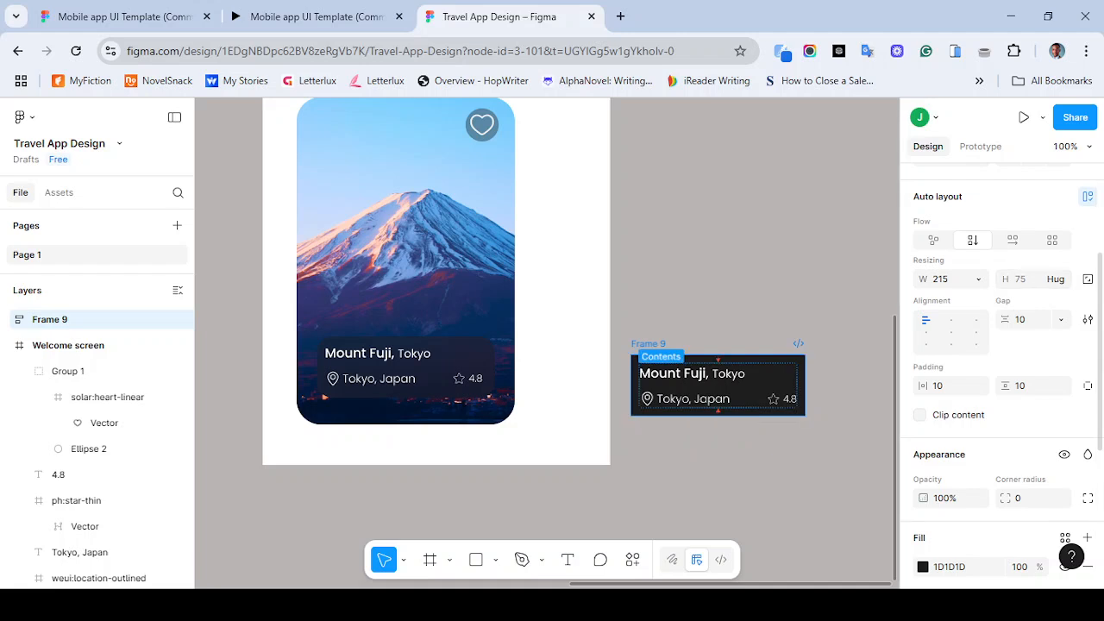
{"action": "left_click", "coordinate": [941, 279]}
{"action": "type", "text": "2"}
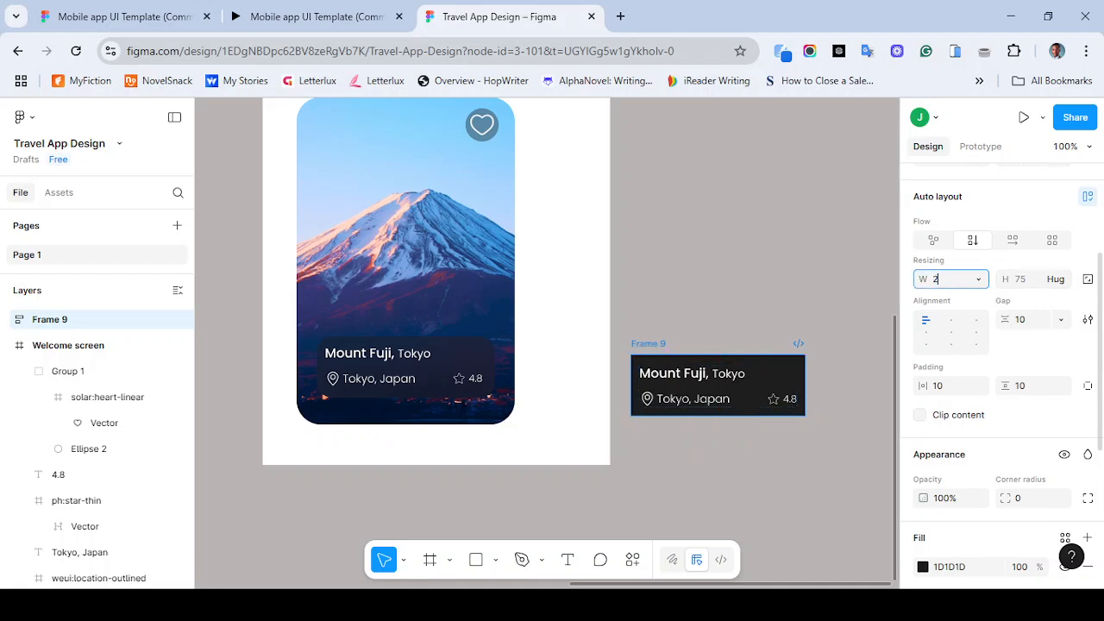
{"action": "type", "text": "20"}
{"action": "key", "text": "Return"}
- Set the vertical frame's corner radius to 20
{"action": "left_click", "coordinate": [438, 366]}
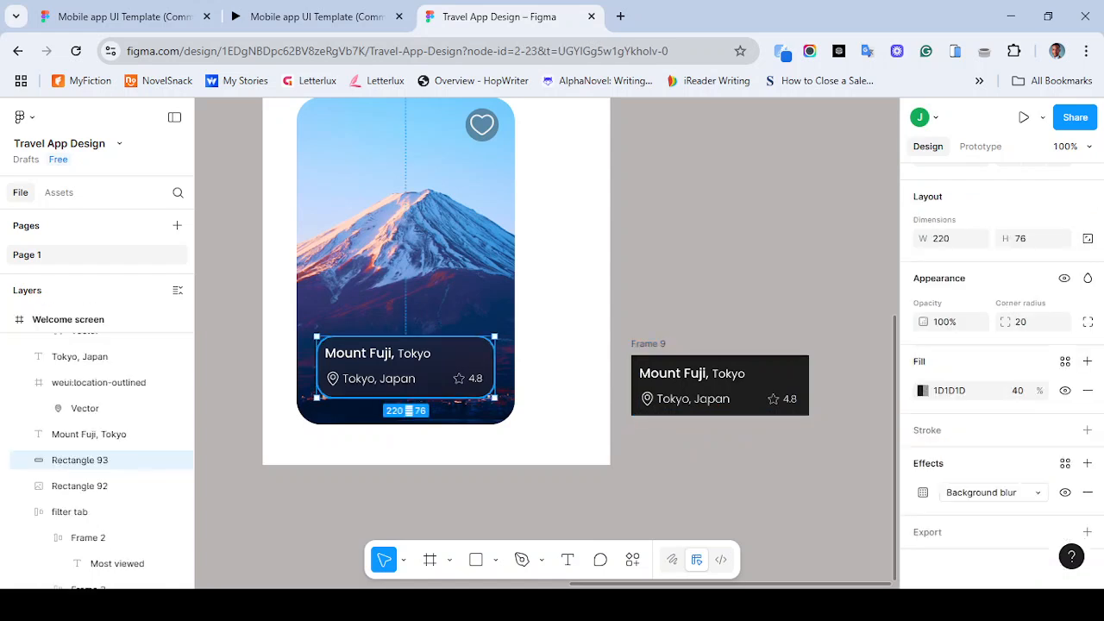
{"action": "left_click", "coordinate": [770, 376]}
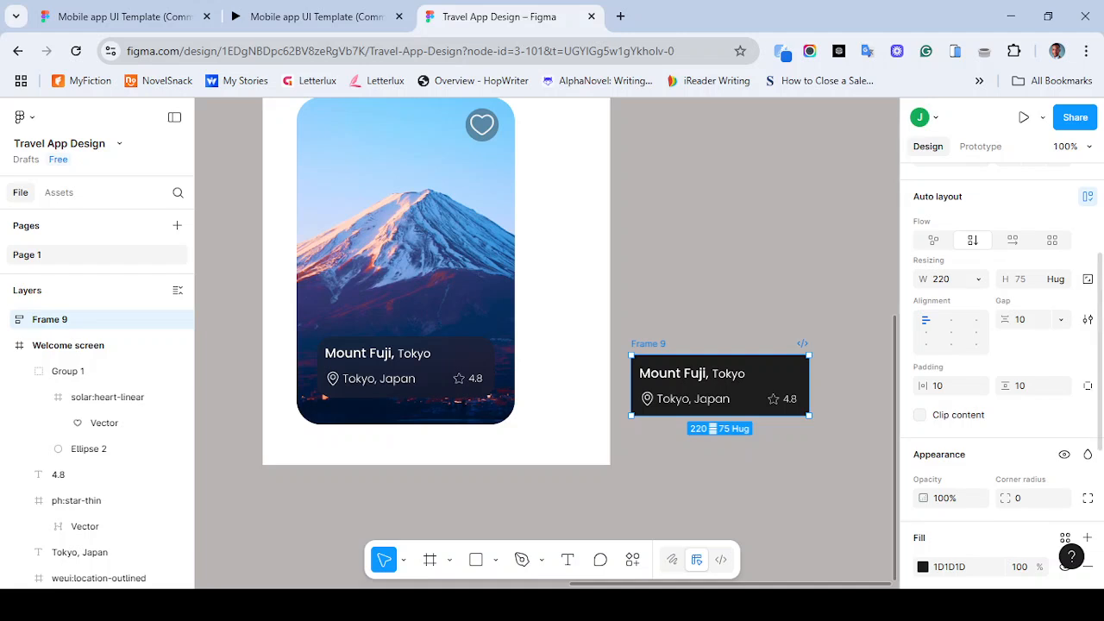
{"action": "left_click", "coordinate": [947, 386]}
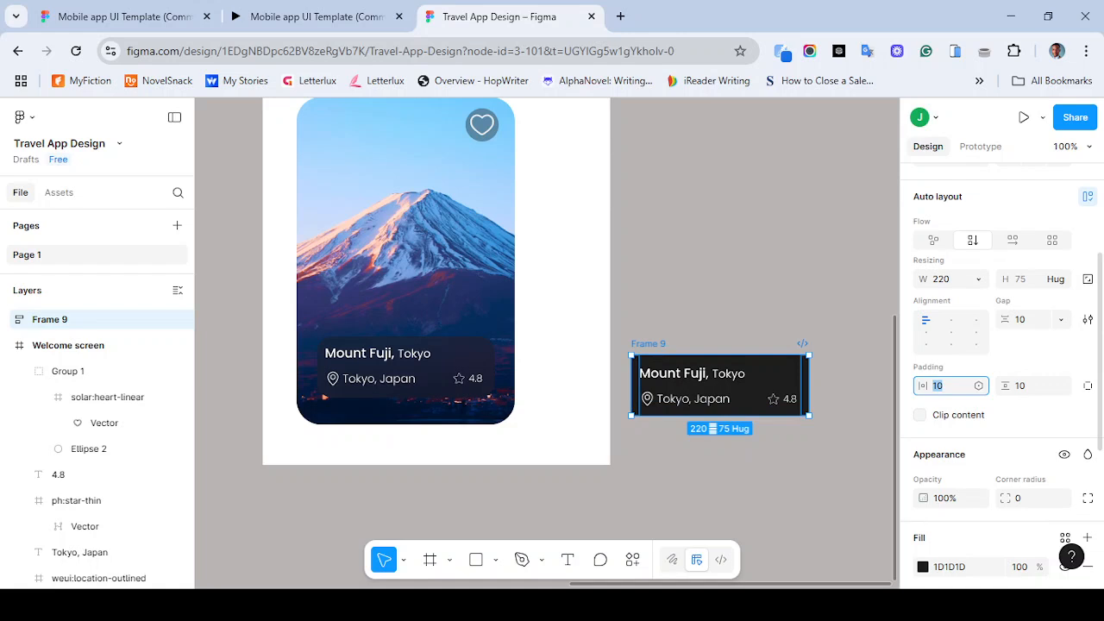
{"action": "key", "text": "Escape"}
{"action": "key", "text": "Escape"}
{"action": "left_click", "coordinate": [648, 344]}
{"action": "scroll", "coordinate": [1001, 380], "scroll_direction": "down", "scroll_amount": 5}
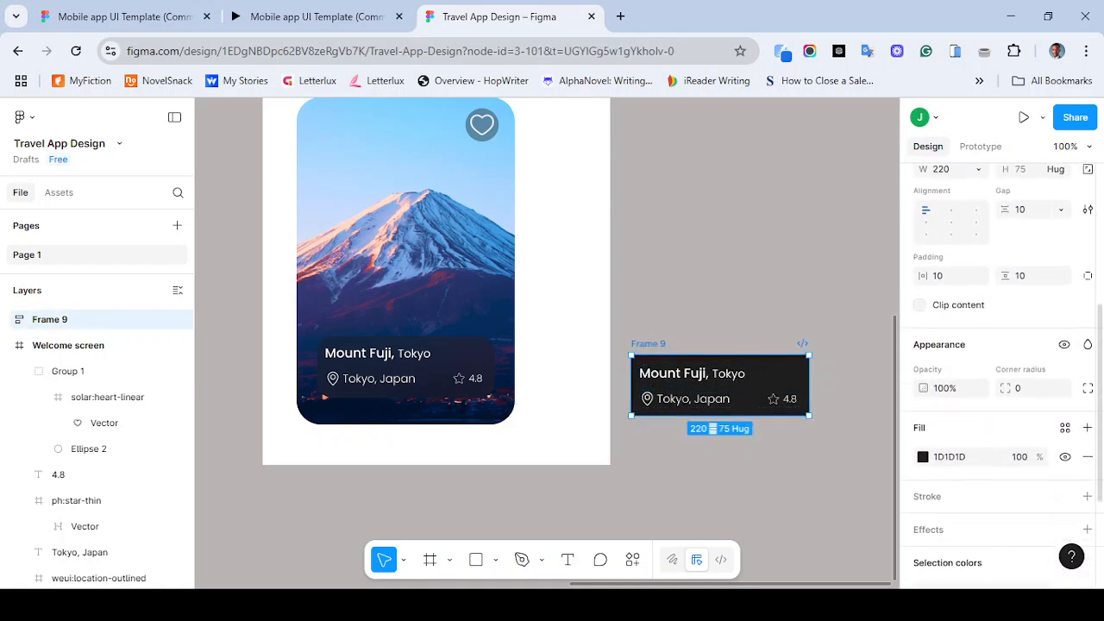
{"action": "left_click", "coordinate": [1027, 312]}
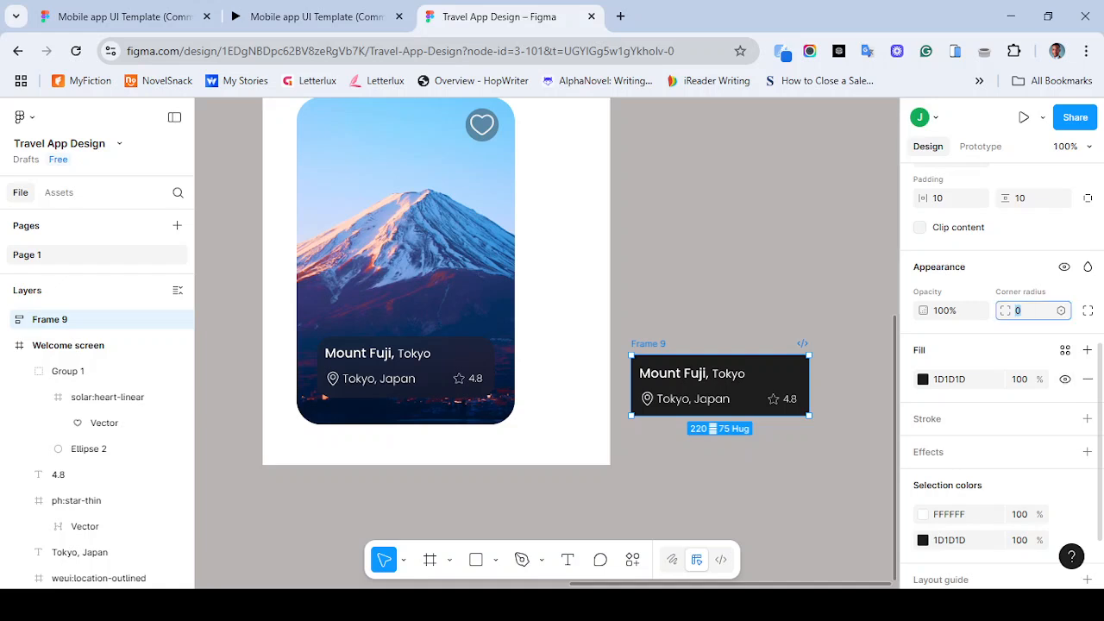
{"action": "type", "text": "20"}
{"action": "key", "text": "Return"}
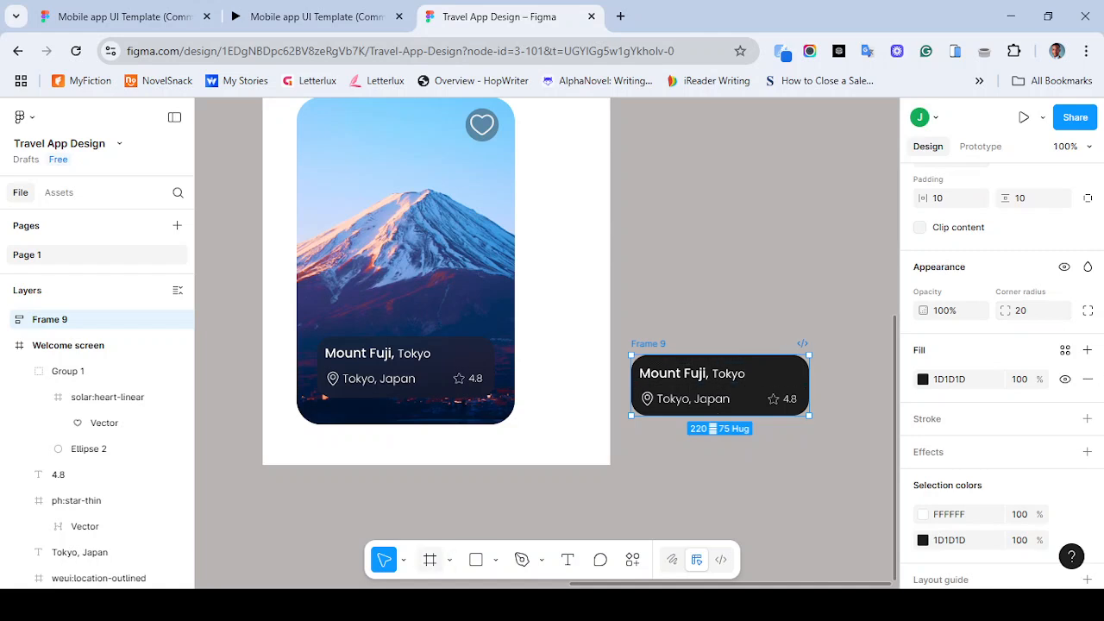
{"action": "key", "text": "f"}
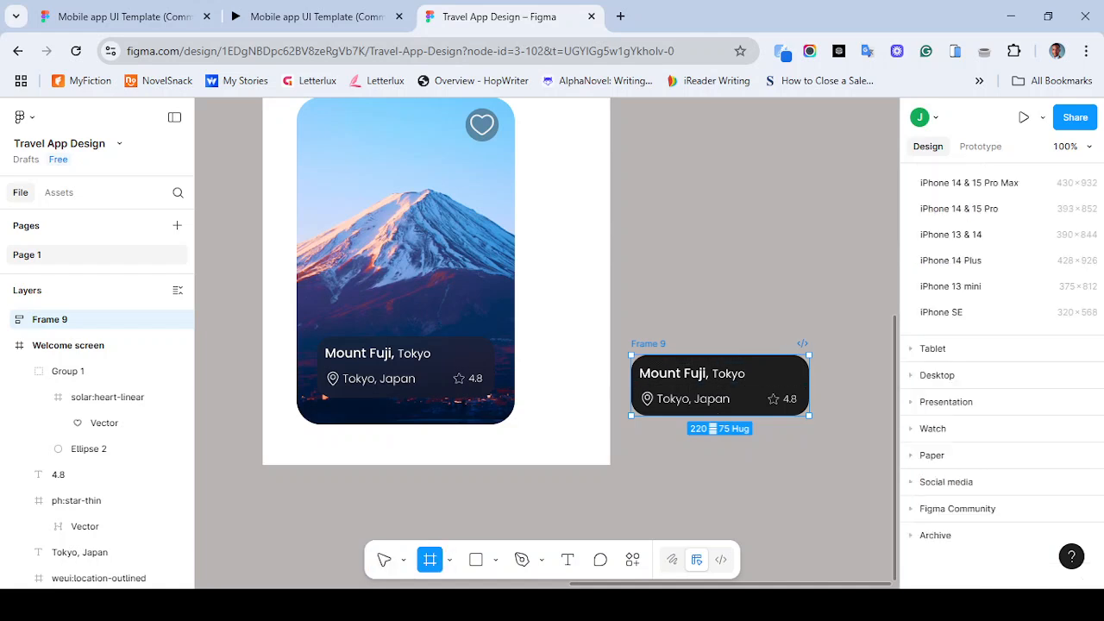
{"action": "left_click_drag", "start_coordinate": [639, 227], "coordinate": [819, 282]}
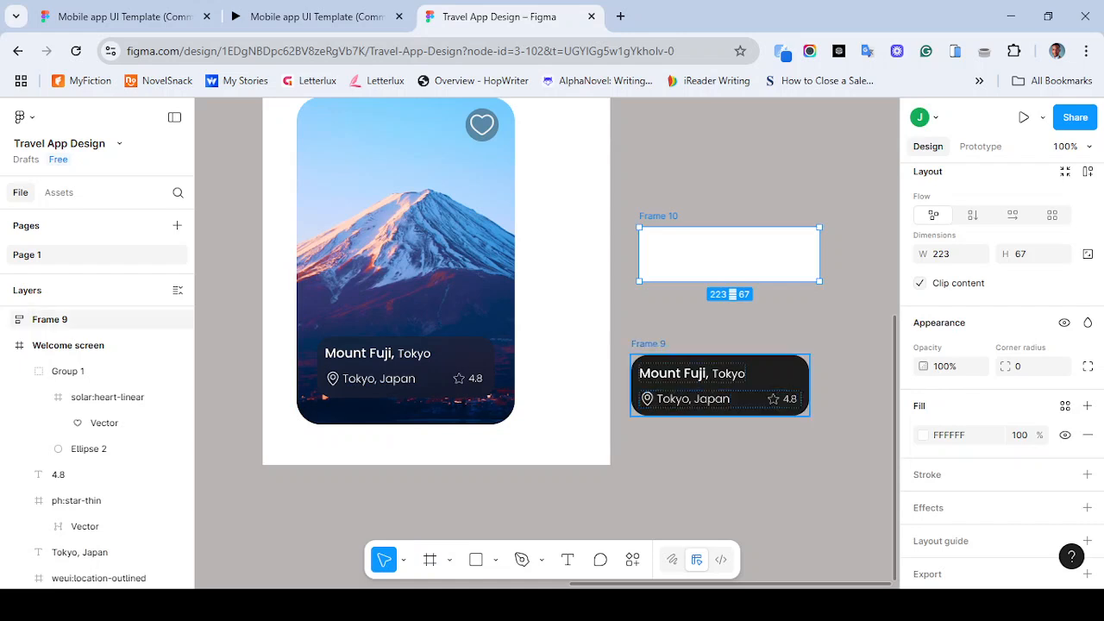
{"action": "left_click_drag", "start_coordinate": [720, 400], "coordinate": [729, 375]}
{"action": "left_click_drag", "start_coordinate": [727, 373], "coordinate": [722, 398]}
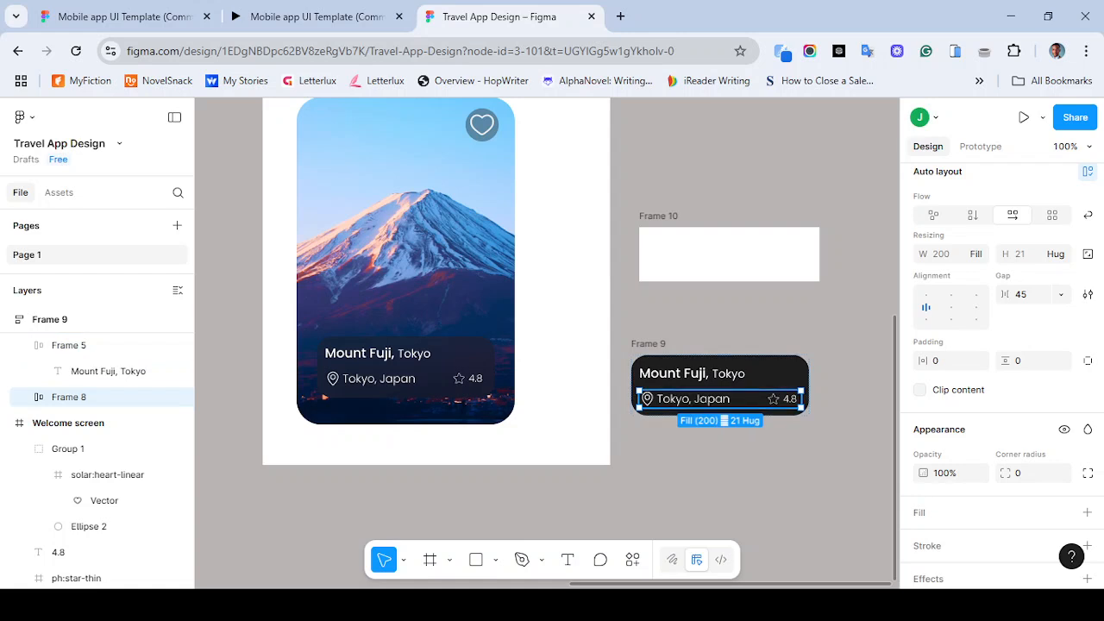
{"action": "double_click", "coordinate": [784, 399]}
{"action": "mouse_move", "coordinate": [783, 399]}
{"action": "left_mouse_down"}
{"action": "mouse_move", "coordinate": [659, 399]}
{"action": "mouse_move", "coordinate": [772, 401]}
{"action": "left_mouse_up"}
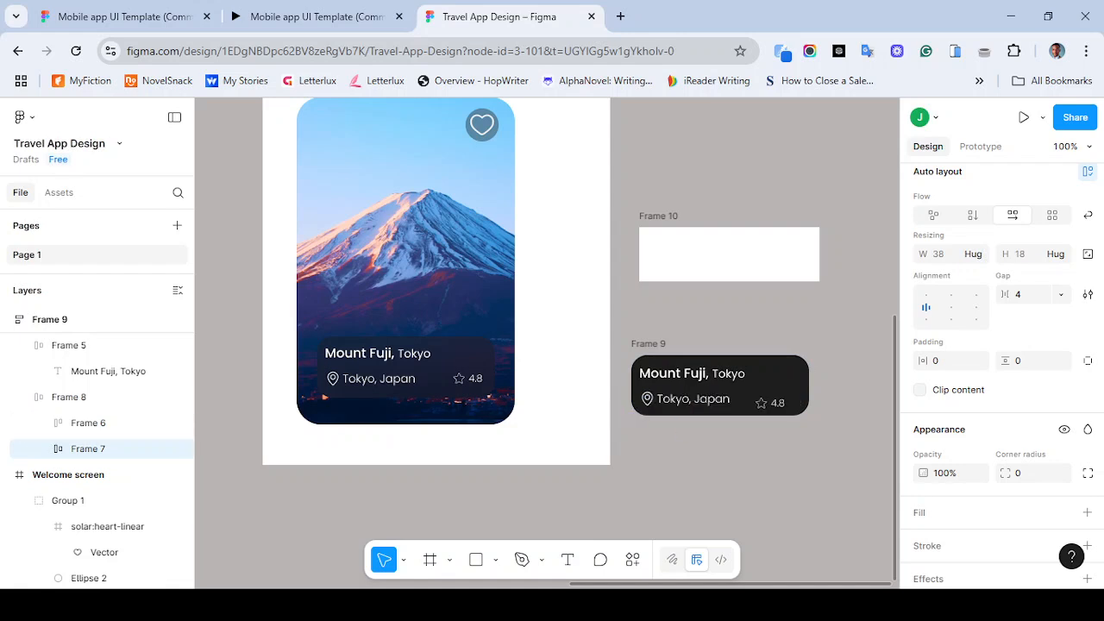
{"action": "key", "text": "Escape"}
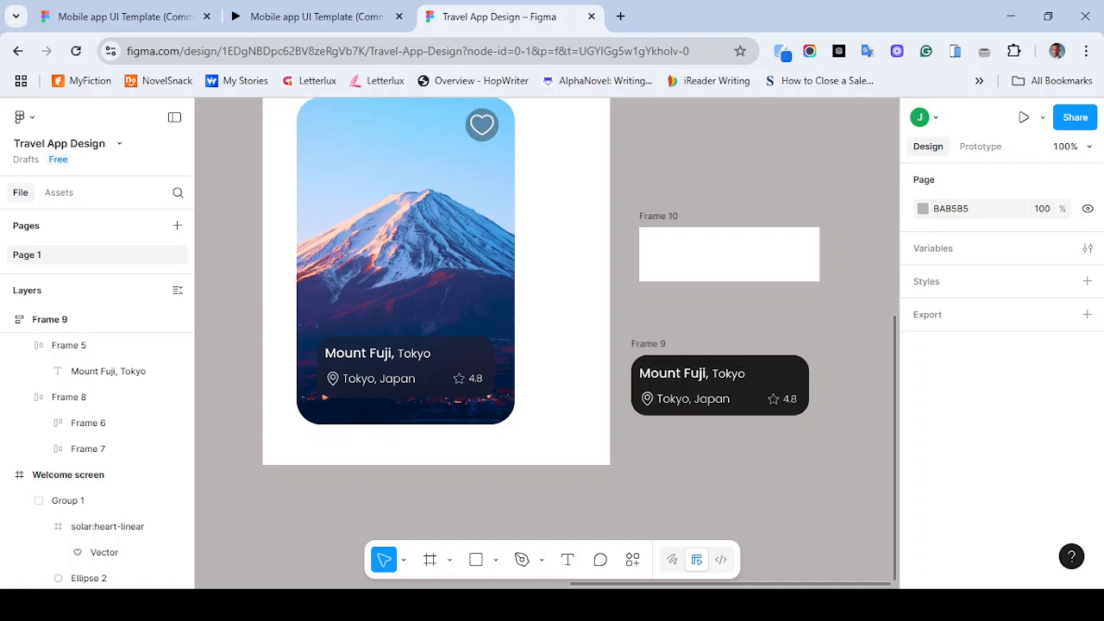
{"action": "left_click", "coordinate": [729, 254]}
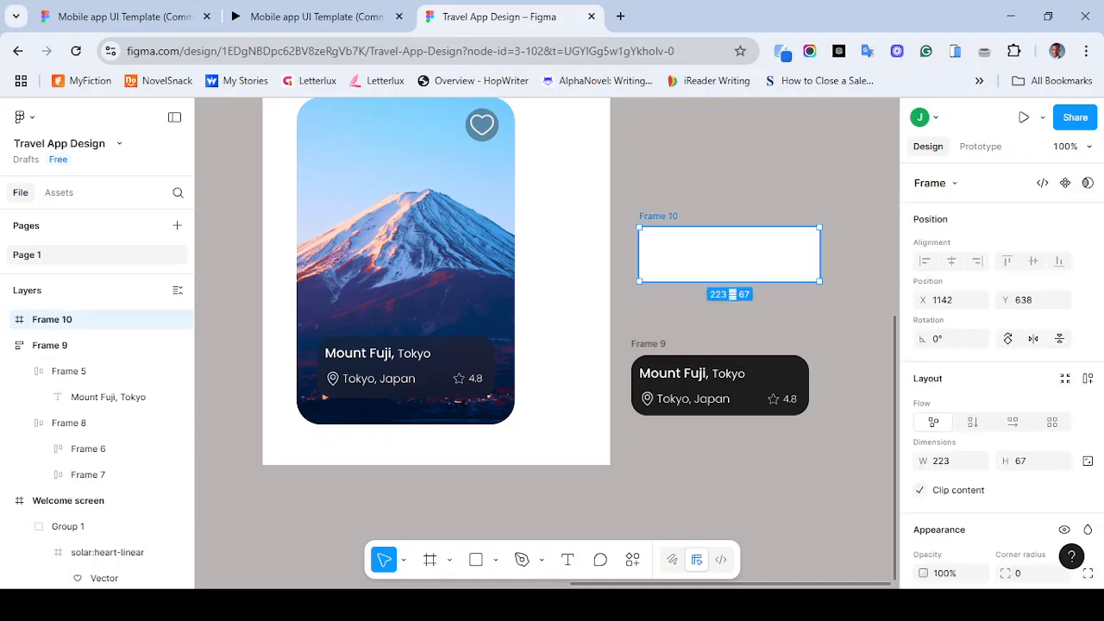
{"action": "key", "text": "Delete"}
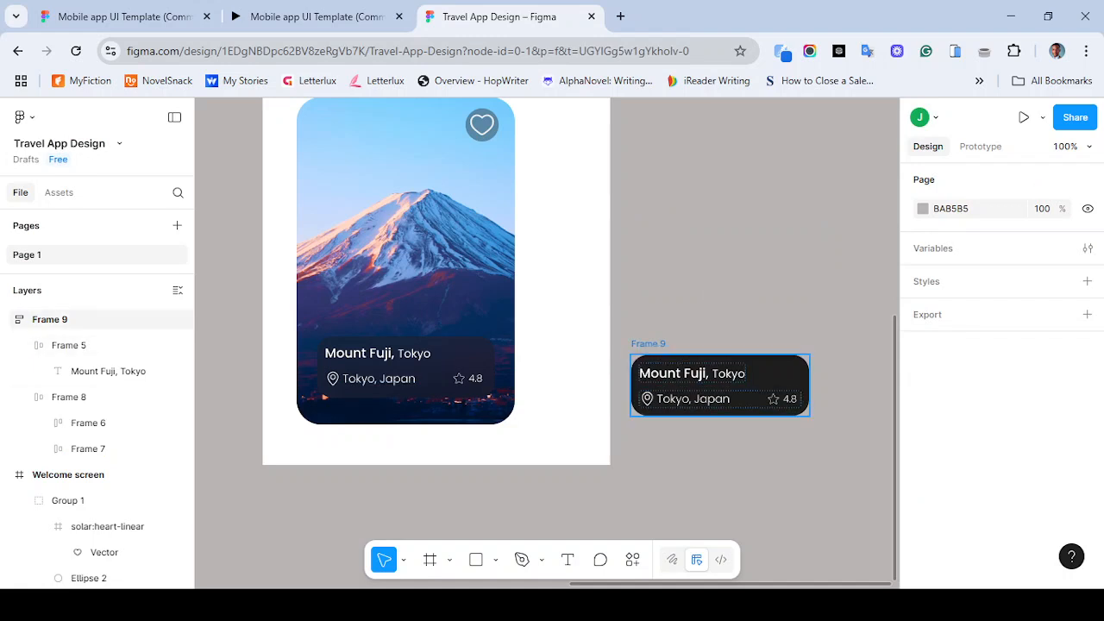
- Move the vertical frame onto the card image and add a Glass effect to it
{"action": "left_click_drag", "start_coordinate": [720, 384], "coordinate": [408, 284]}
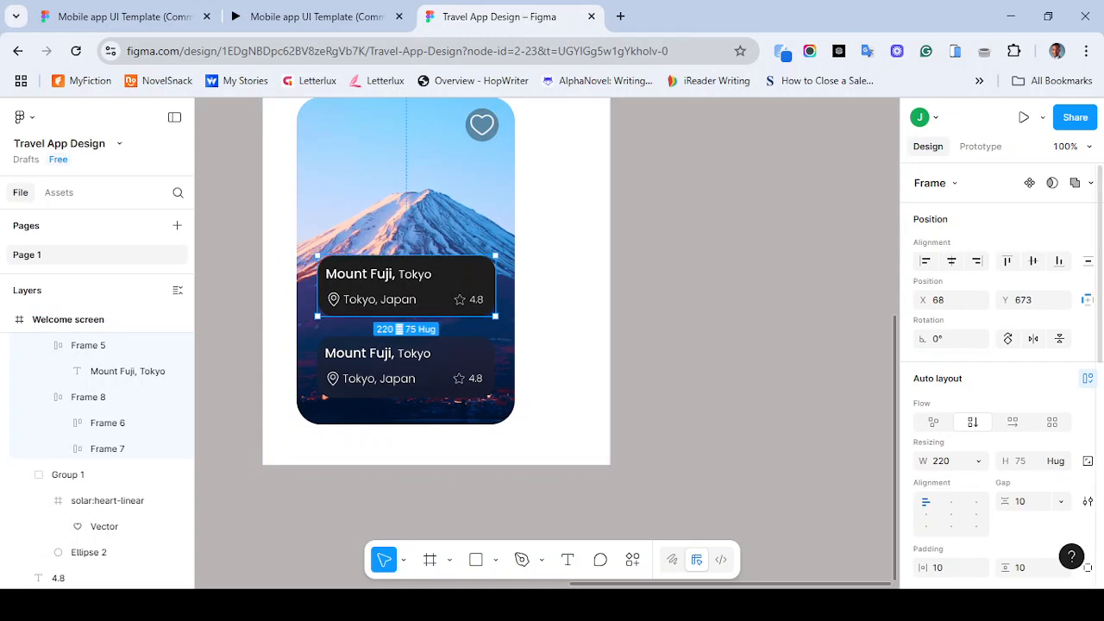
{"action": "scroll", "coordinate": [1000, 371], "scroll_direction": "down", "scroll_amount": 5}
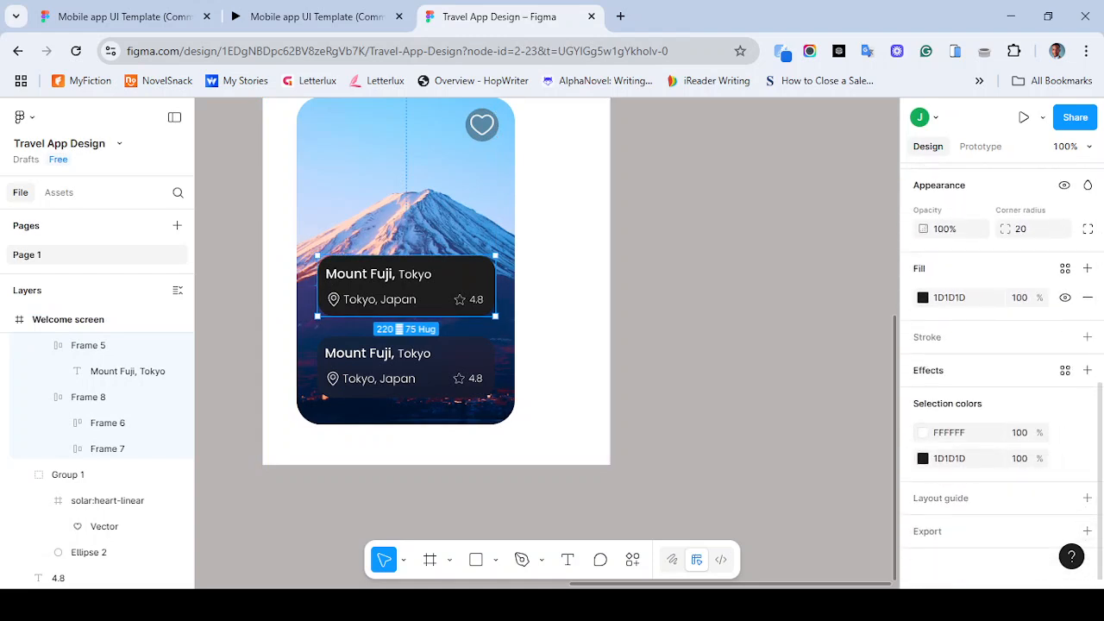
{"action": "left_click", "coordinate": [1087, 370]}
{"action": "left_click", "coordinate": [992, 399]}
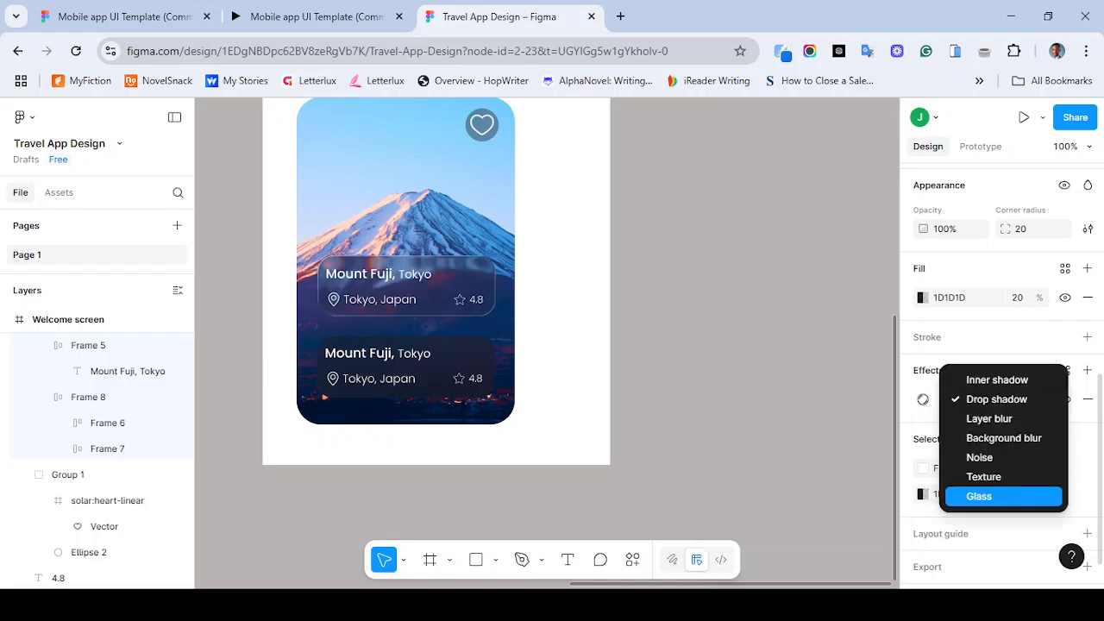
{"action": "left_click", "coordinate": [979, 496]}
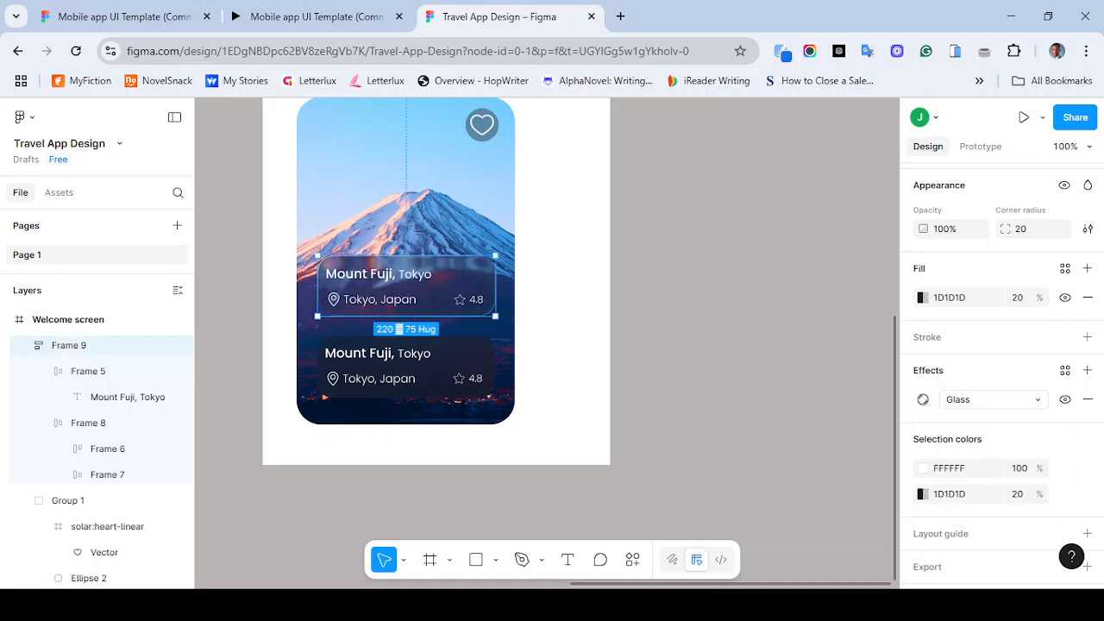
{"action": "key", "text": "Escape"}
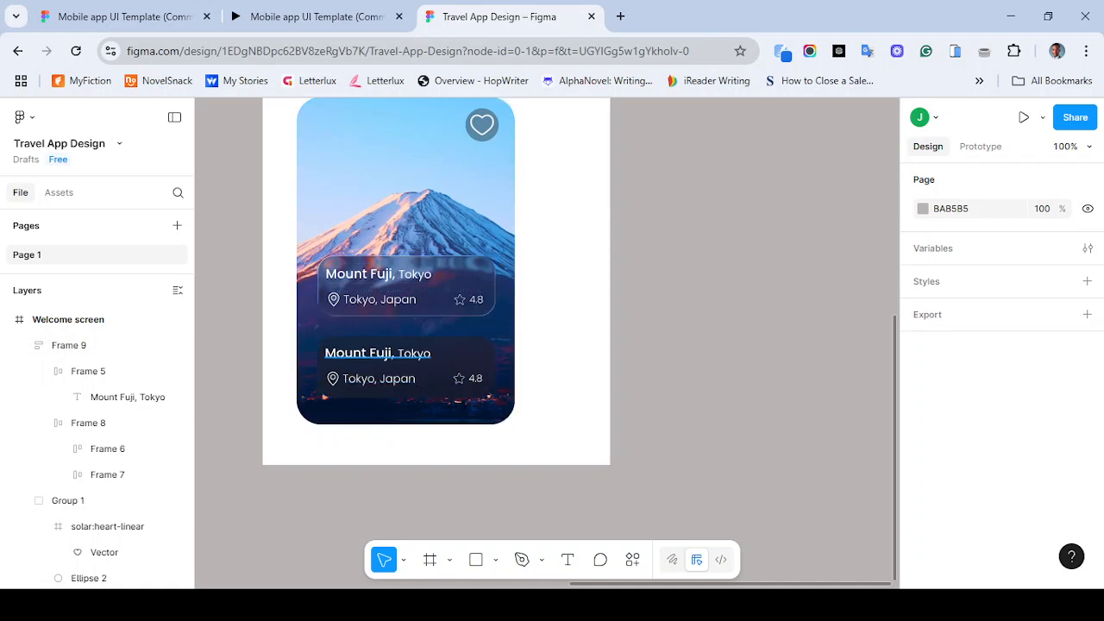
- Select the original overlay's elements and move them off the card to the right of the canvas
{"action": "left_click_drag", "start_coordinate": [312, 337], "coordinate": [493, 401]}
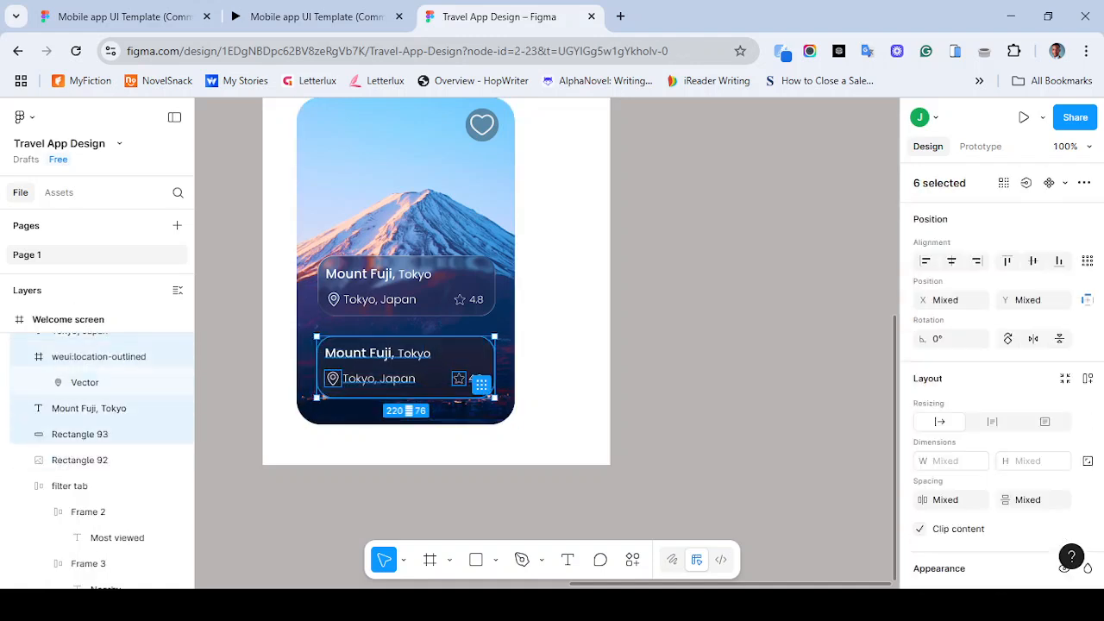
{"action": "left_click_drag", "start_coordinate": [455, 362], "coordinate": [908, 413]}
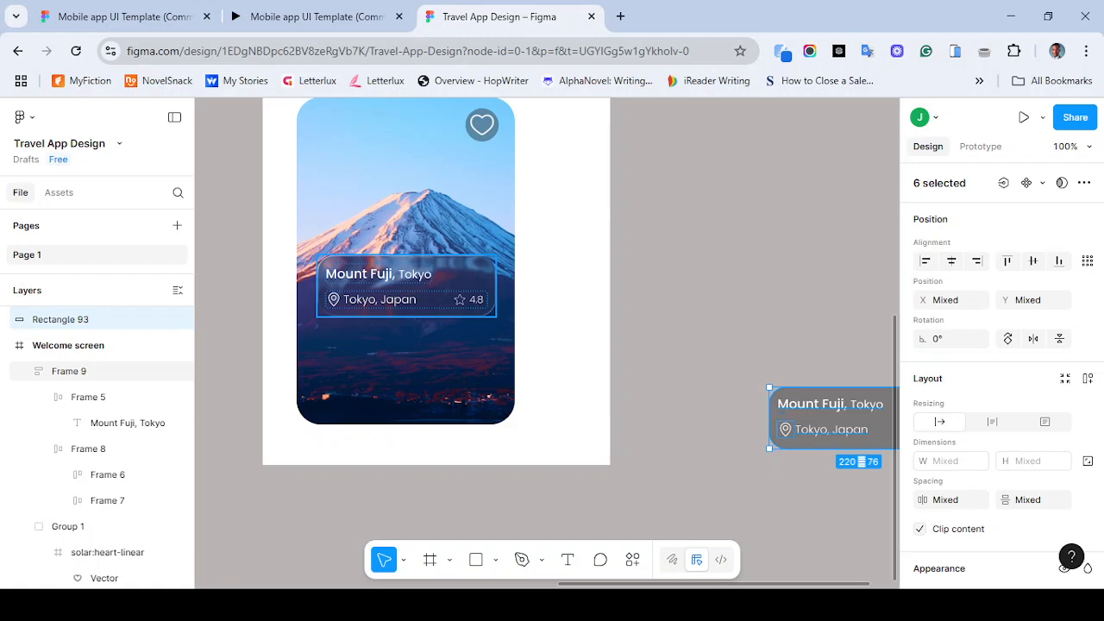
{"action": "left_click", "coordinate": [69, 371]}
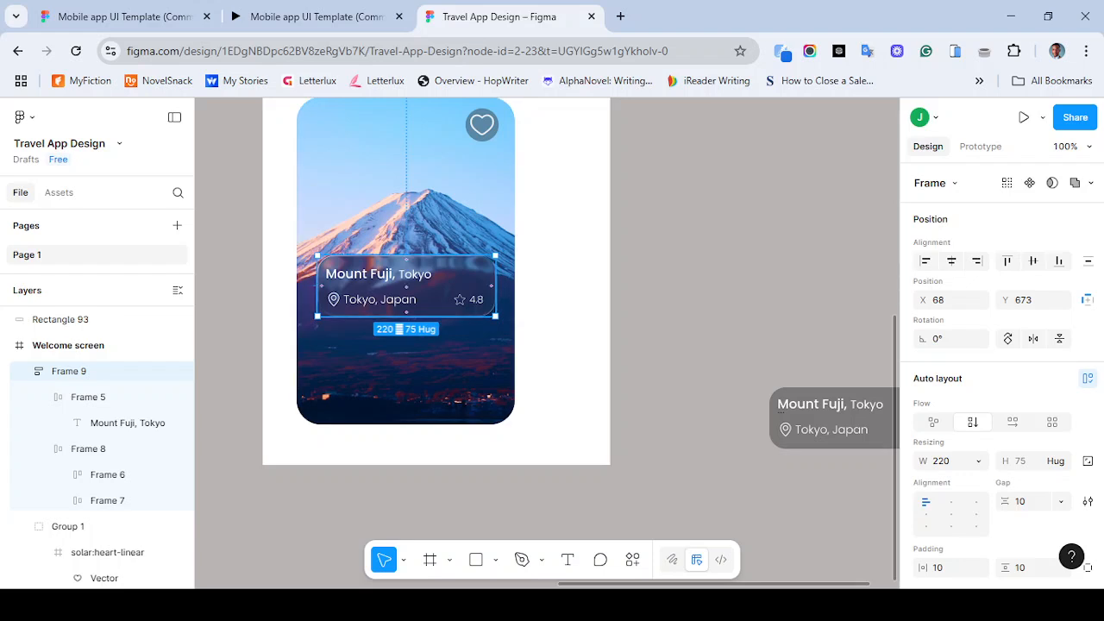
- Position the vertical frame near the bottom of the card image, checking the placement against the reference prototype
{"action": "left_click_drag", "start_coordinate": [405, 291], "coordinate": [392, 374]}
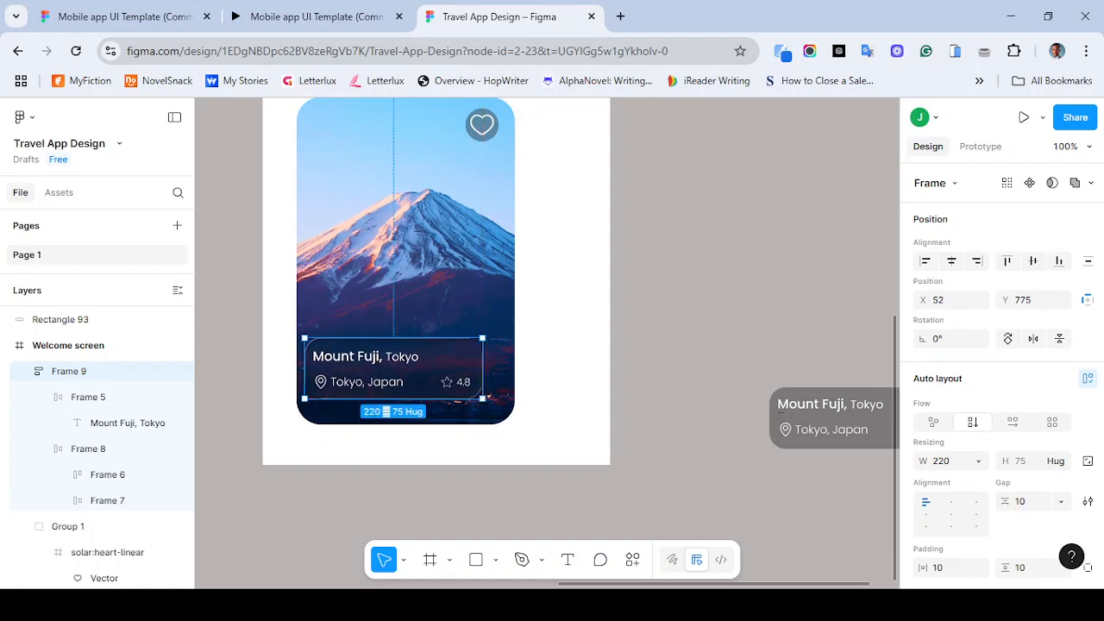
{"action": "key", "text": "ctrl+z"}
{"action": "left_click_drag", "start_coordinate": [405, 286], "coordinate": [406, 379]}
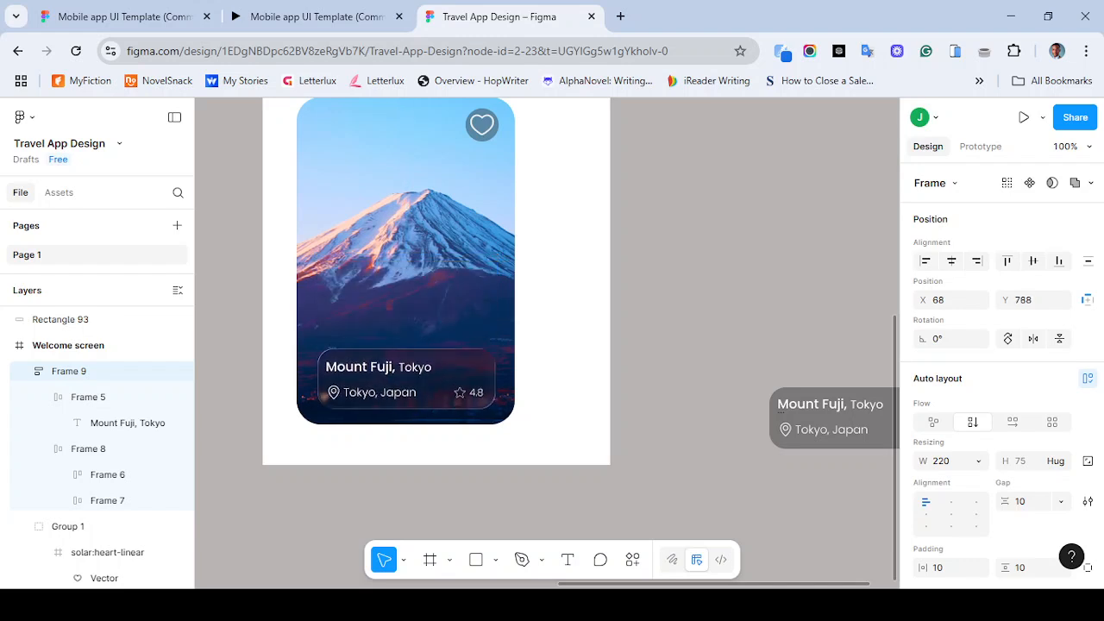
{"action": "key", "text": "ctrl+z"}
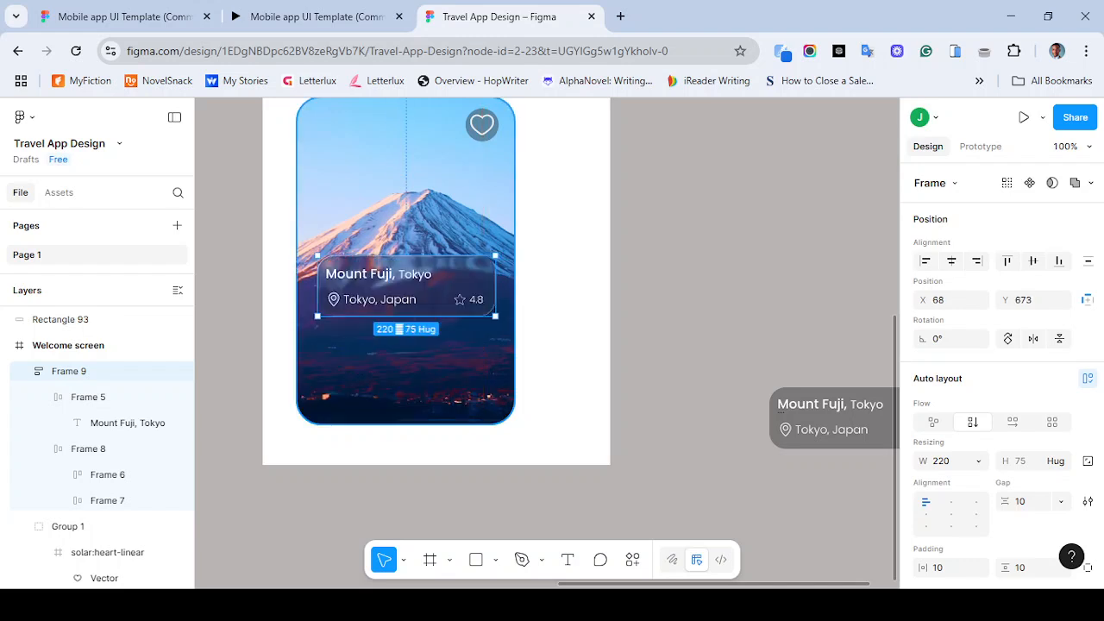
{"action": "left_click_drag", "start_coordinate": [406, 285], "coordinate": [405, 378]}
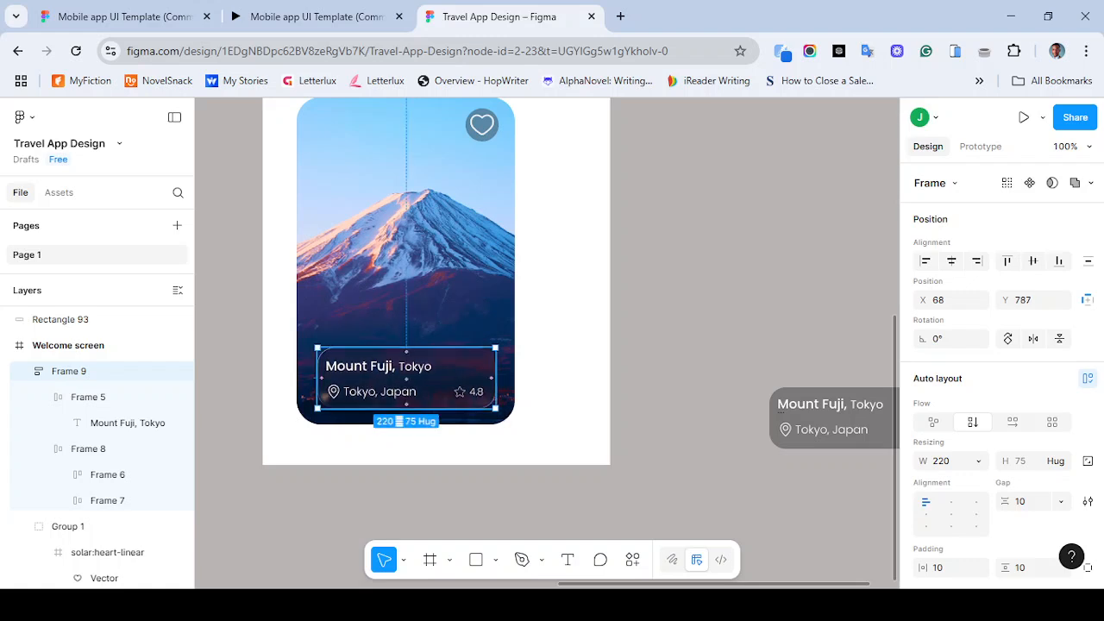
{"action": "key", "text": "ctrl+shift+Tab"}
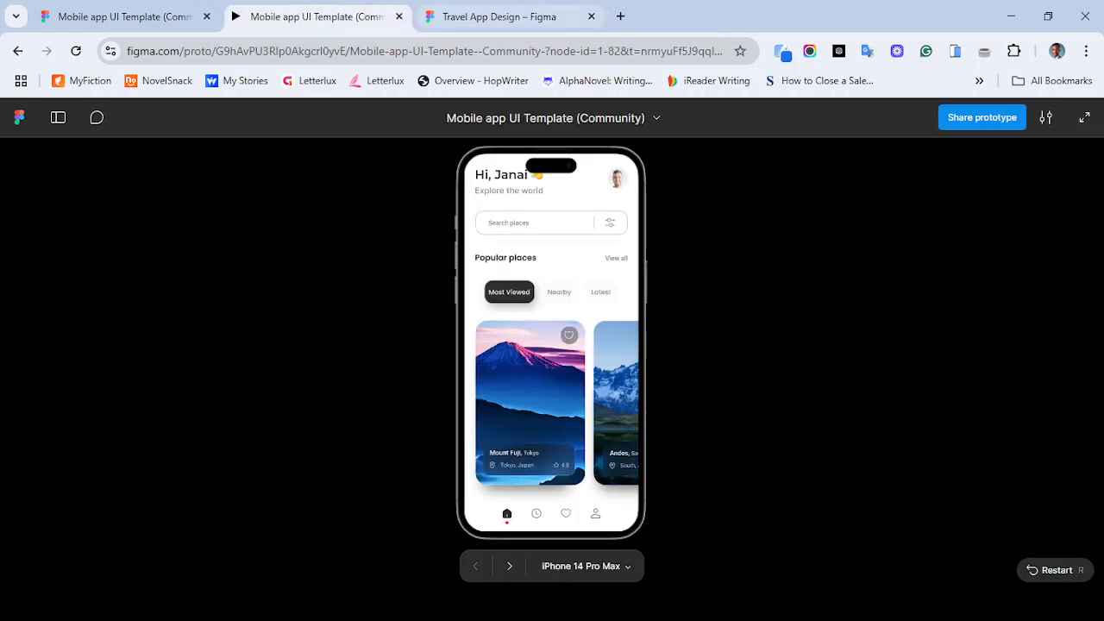
{"action": "key", "text": "ctrl+Tab"}
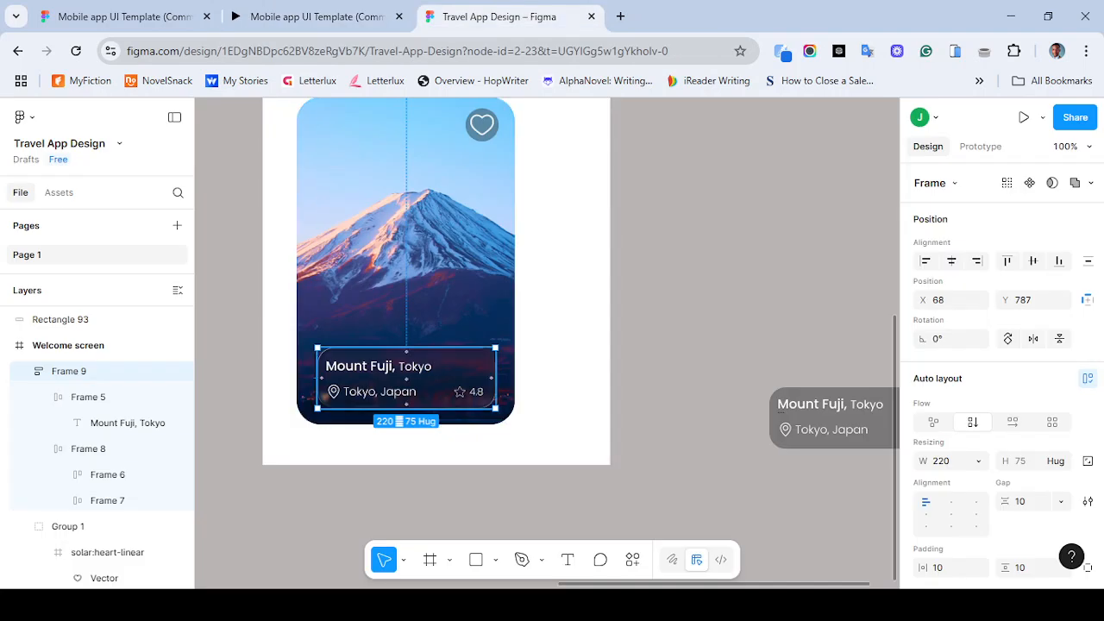
{"action": "key", "text": "shift+Up"}
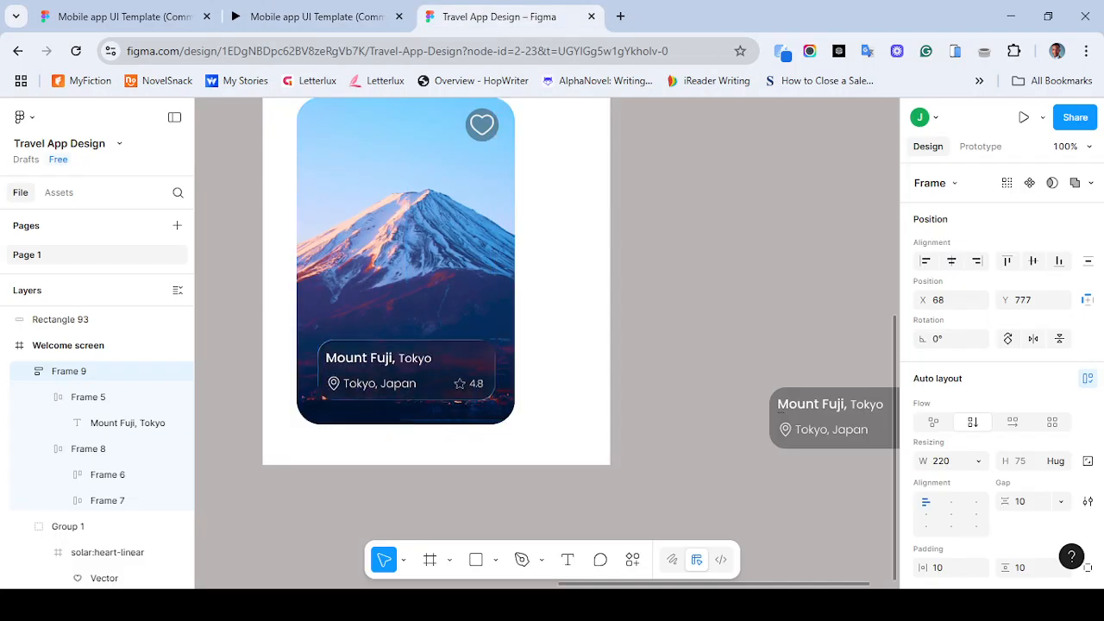
{"action": "key", "text": "Escape"}
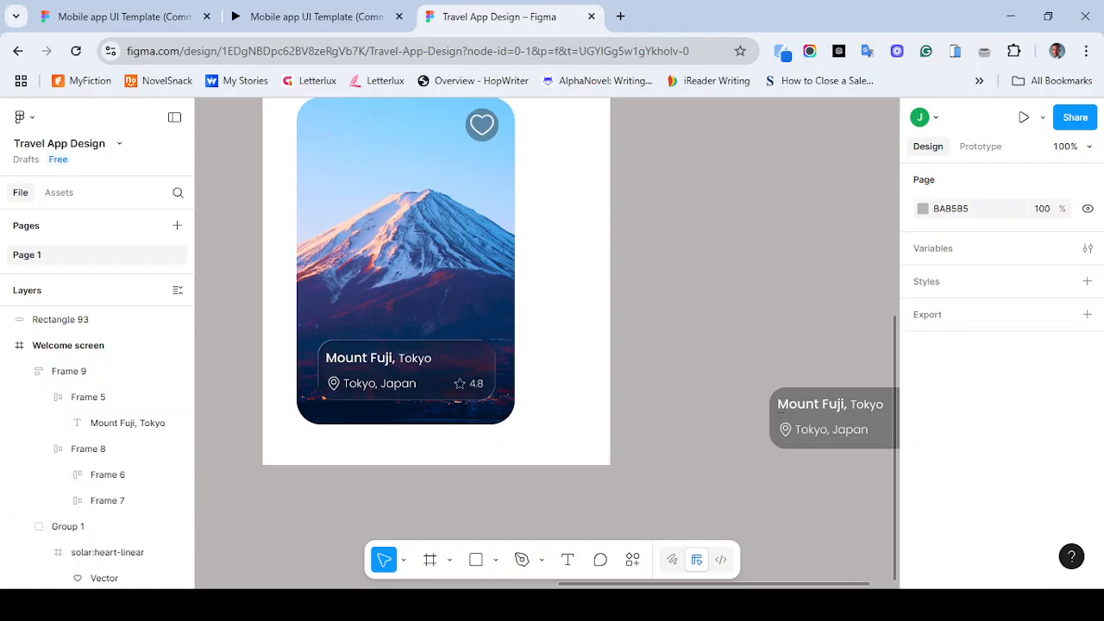
- Experiment with different Frost values in the vertical frame's Glass effect settings
{"action": "scroll", "coordinate": [552, 345], "scroll_direction": "up", "scroll_amount": 3}
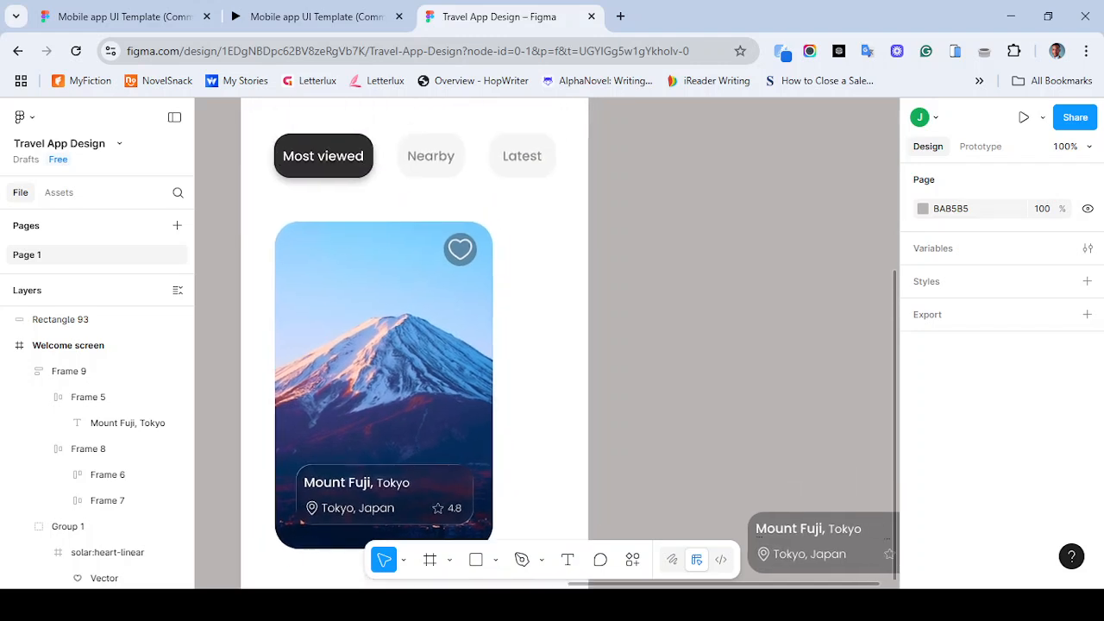
{"action": "left_click", "coordinate": [384, 495]}
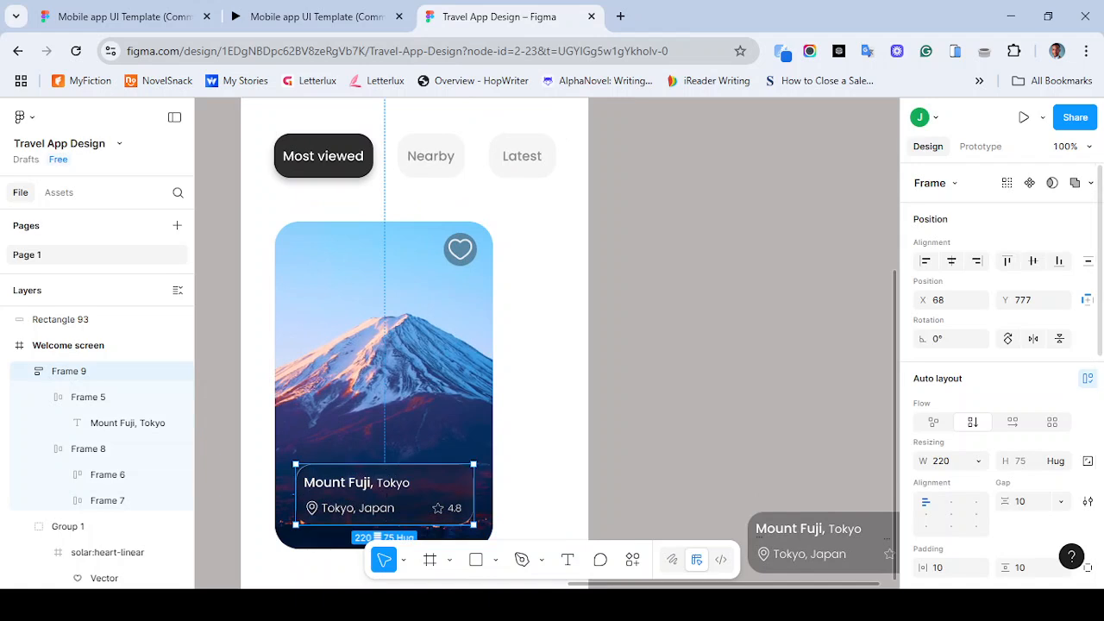
{"action": "scroll", "coordinate": [1002, 377], "scroll_direction": "down", "scroll_amount": 6}
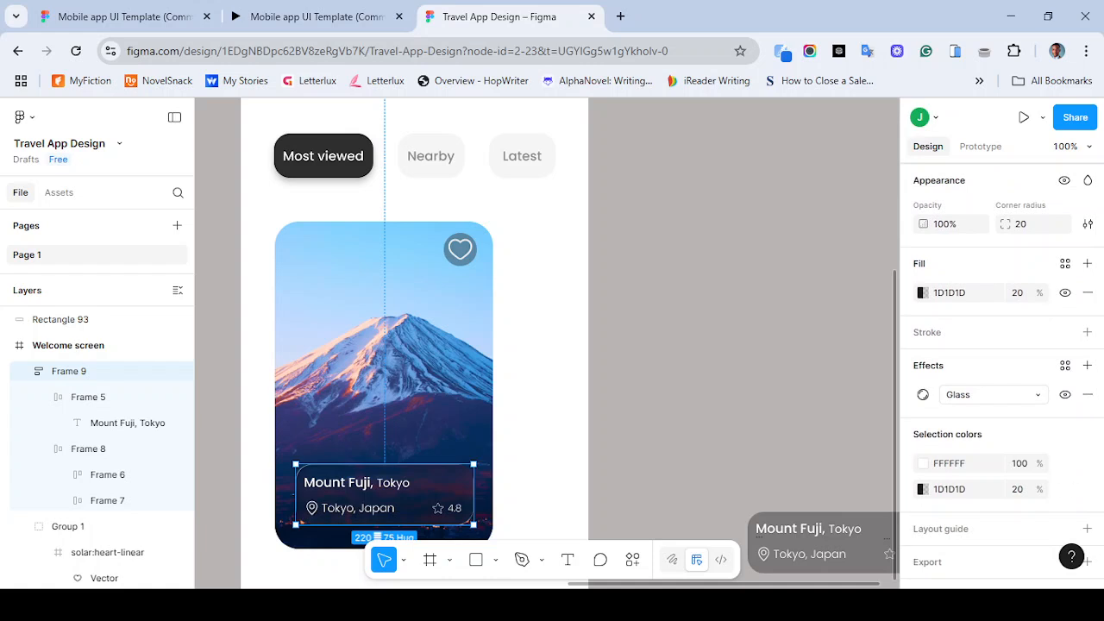
{"action": "left_click", "coordinate": [923, 394]}
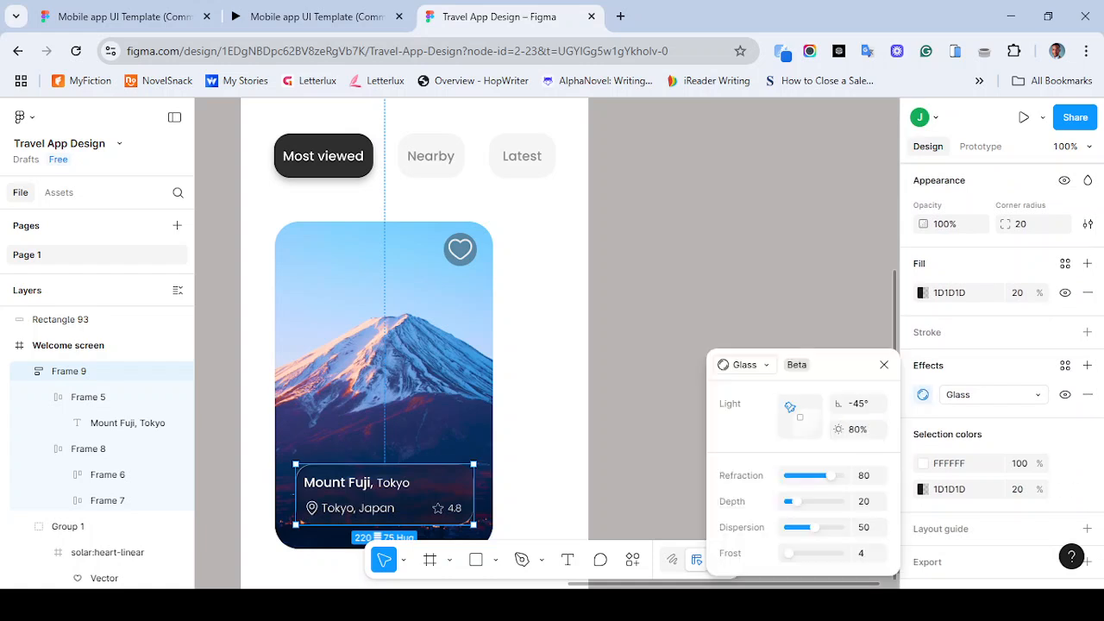
{"action": "left_click", "coordinate": [863, 553]}
{"action": "type", "text": "84"}
{"action": "key", "text": "Return"}
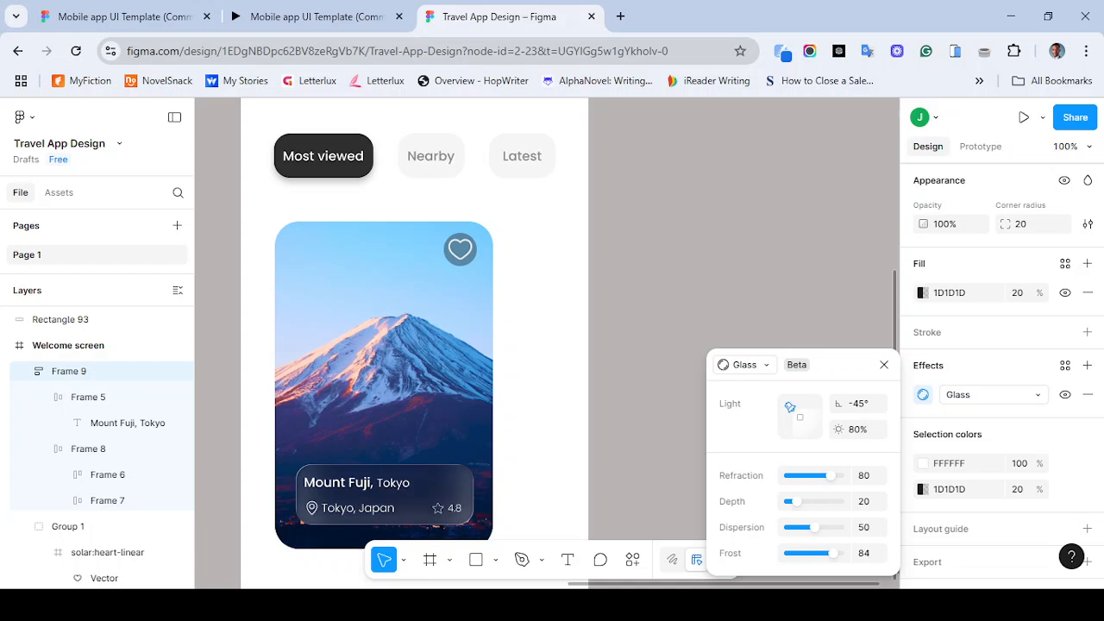
{"action": "type", "text": "100"}
{"action": "key", "text": "Return"}
{"action": "type", "text": "64"}
{"action": "key", "text": "Return"}
{"action": "type", "text": "44"}
{"action": "key", "text": "Return"}
{"action": "type", "text": "22"}
{"action": "key", "text": "Return"}
{"action": "type", "text": "2"}
{"action": "key", "text": "Return"}
{"action": "type", "text": "0"}
{"action": "key", "text": "Return"}
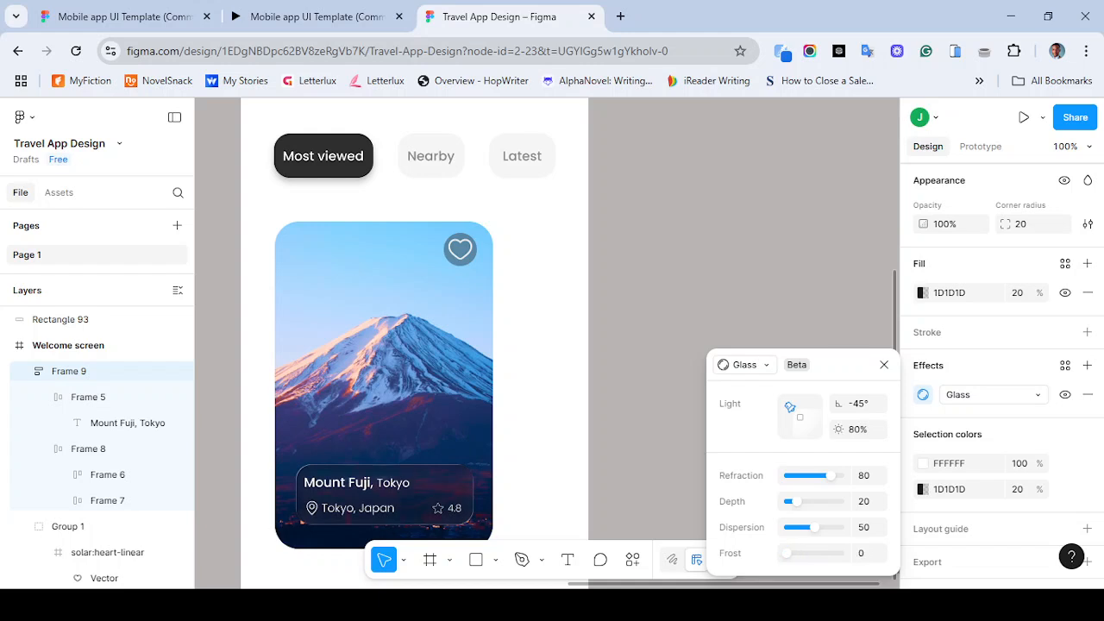
{"action": "type", "text": "16"}
{"action": "key", "text": "Return"}
{"action": "type", "text": "0"}
{"action": "key", "text": "Return"}
{"action": "left_click_drag", "start_coordinate": [785, 554], "coordinate": [794, 554]}
{"action": "left_click", "coordinate": [869, 554]}
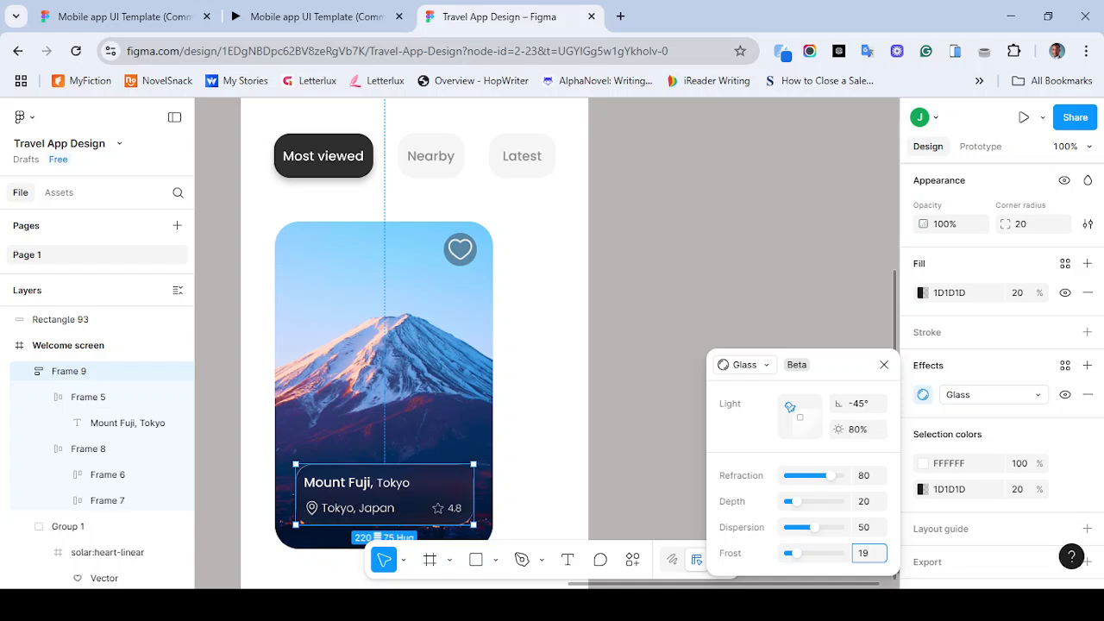
- Adjust the Glass refraction and dispersion, then undo those changes and restore the frame's position
{"action": "left_click_drag", "start_coordinate": [815, 527], "coordinate": [826, 475]}
{"action": "left_click", "coordinate": [869, 527]}
{"action": "left_click", "coordinate": [868, 476]}
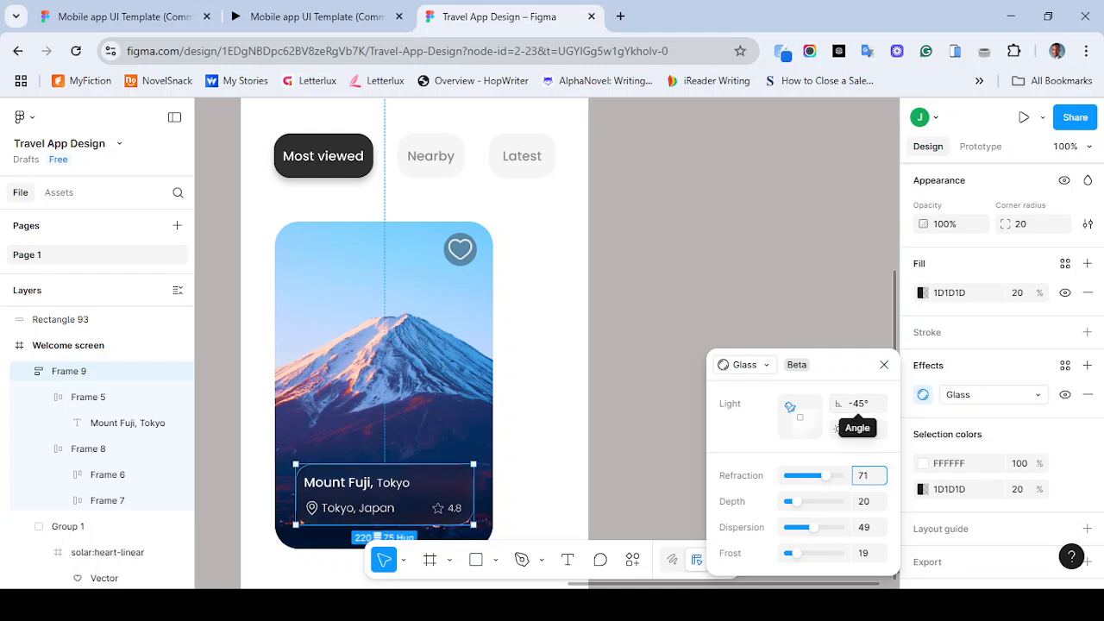
{"action": "mouse_move", "coordinate": [825, 476]}
{"action": "left_mouse_down"}
{"action": "mouse_move", "coordinate": [804, 475]}
{"action": "mouse_move", "coordinate": [821, 475]}
{"action": "left_mouse_up"}
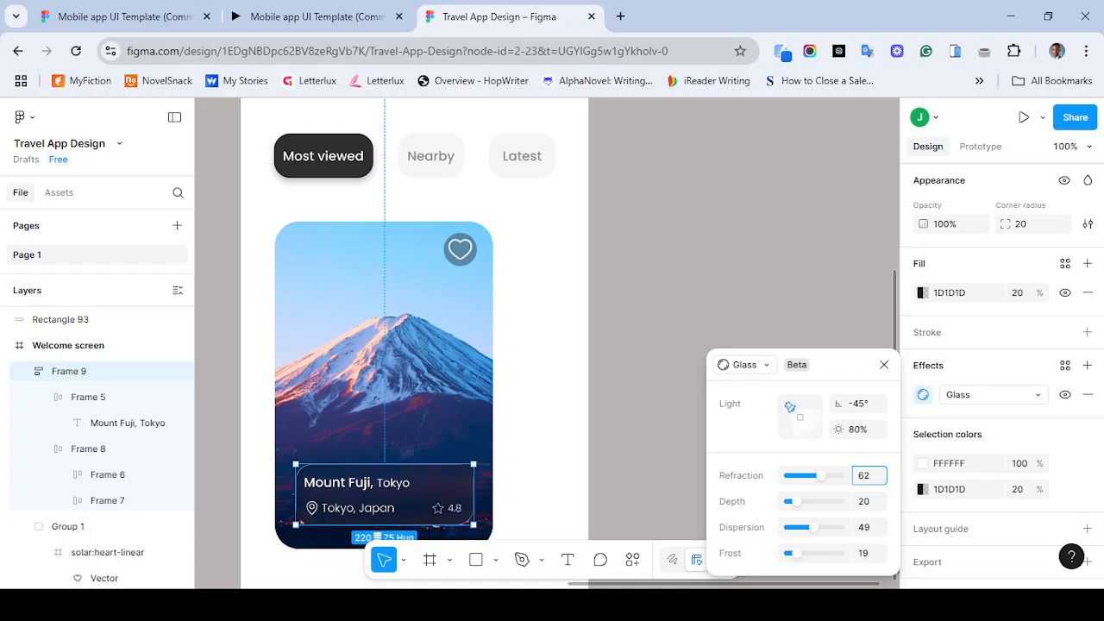
{"action": "key", "text": "ctrl+z"}
{"action": "key", "text": "ctrl+z"}
{"action": "key", "text": "ctrl+z"}
{"action": "key", "text": "ctrl+z"}
{"action": "key", "text": "ctrl+z"}
{"action": "key", "text": "ctrl+z"}
{"action": "key", "text": "ctrl+z"}
{"action": "key", "text": "ctrl+z"}
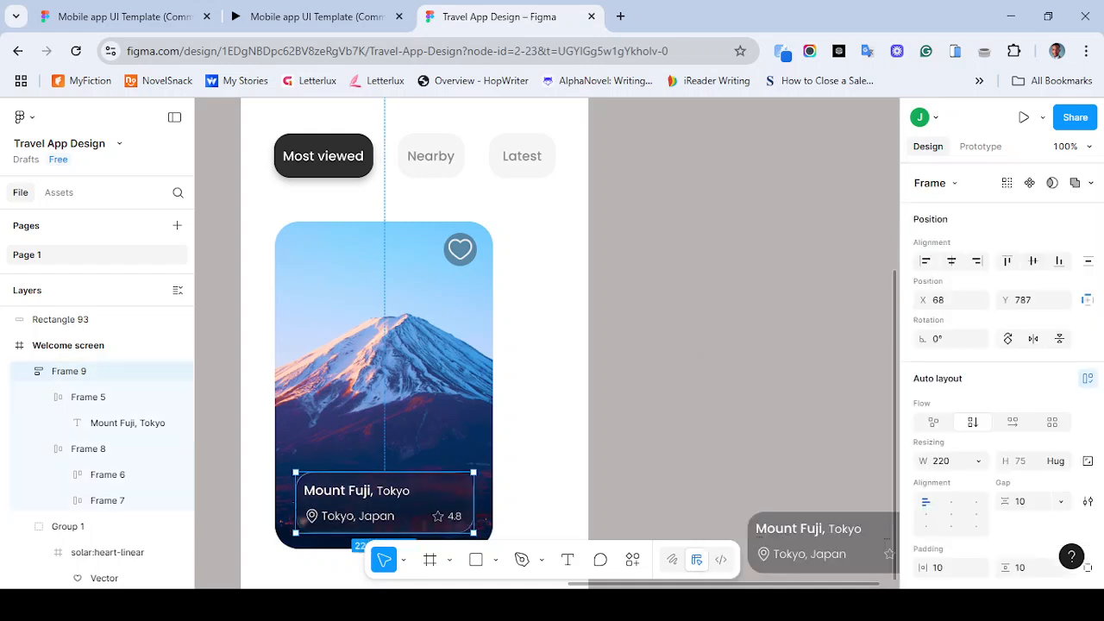
{"action": "key", "text": "shift+Up"}
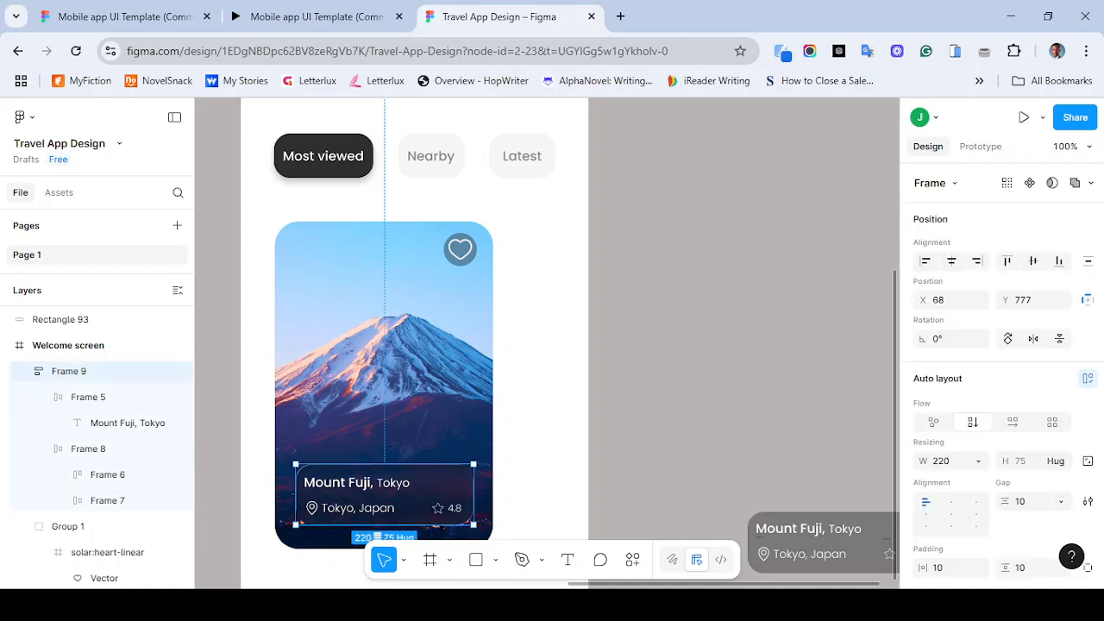
- Set the vertical frame's Glass refraction to 80, dispersion to 50 and frost to 15
{"action": "scroll", "coordinate": [997, 362], "scroll_direction": "down", "scroll_amount": 5}
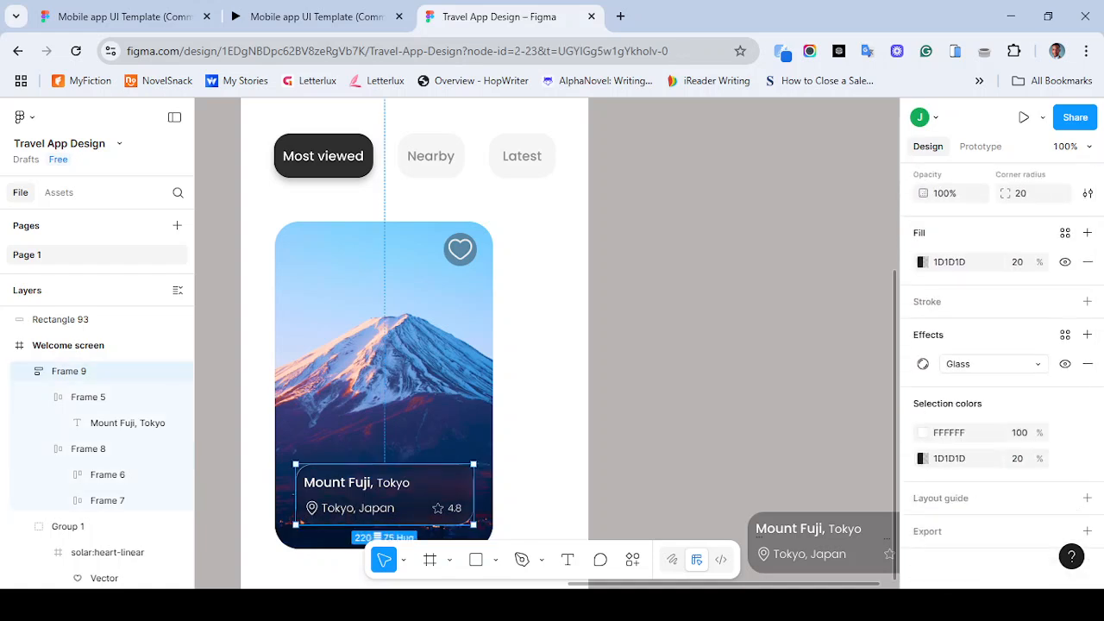
{"action": "left_click", "coordinate": [922, 363]}
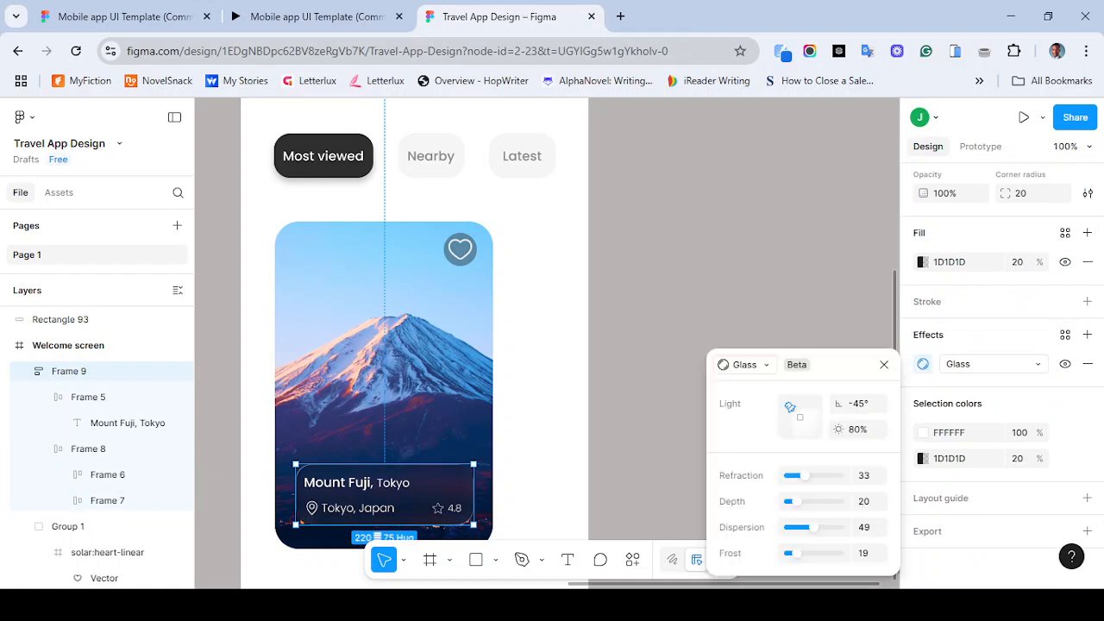
{"action": "left_click_drag", "start_coordinate": [804, 475], "coordinate": [826, 475]}
{"action": "left_click_drag", "start_coordinate": [825, 476], "coordinate": [830, 475]}
{"action": "left_click_drag", "start_coordinate": [813, 527], "coordinate": [794, 553]}
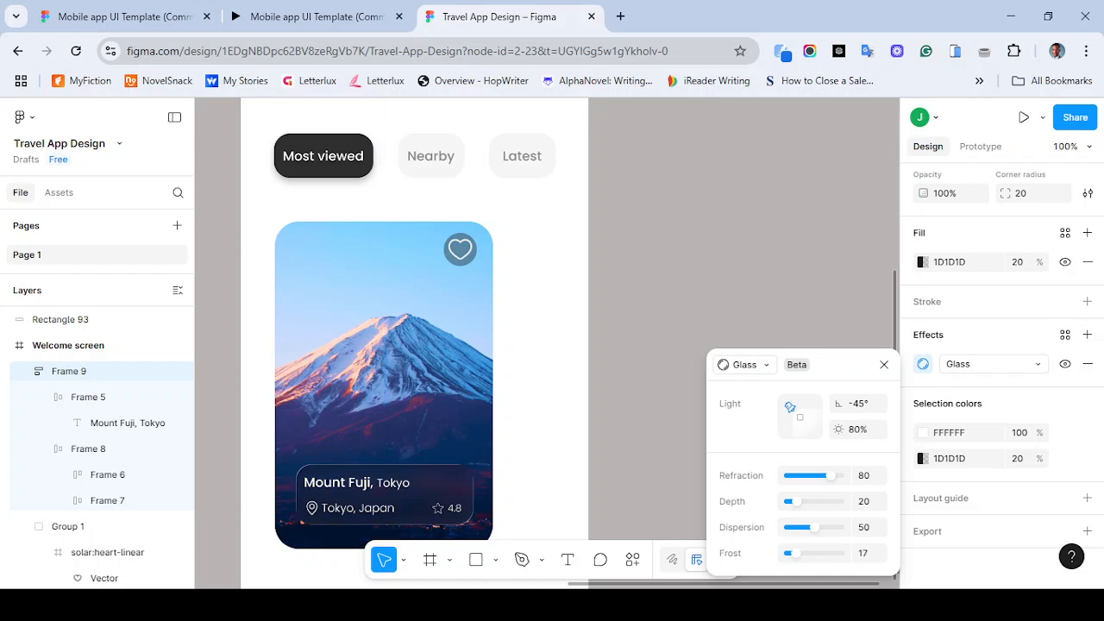
{"action": "left_click", "coordinate": [867, 553]}
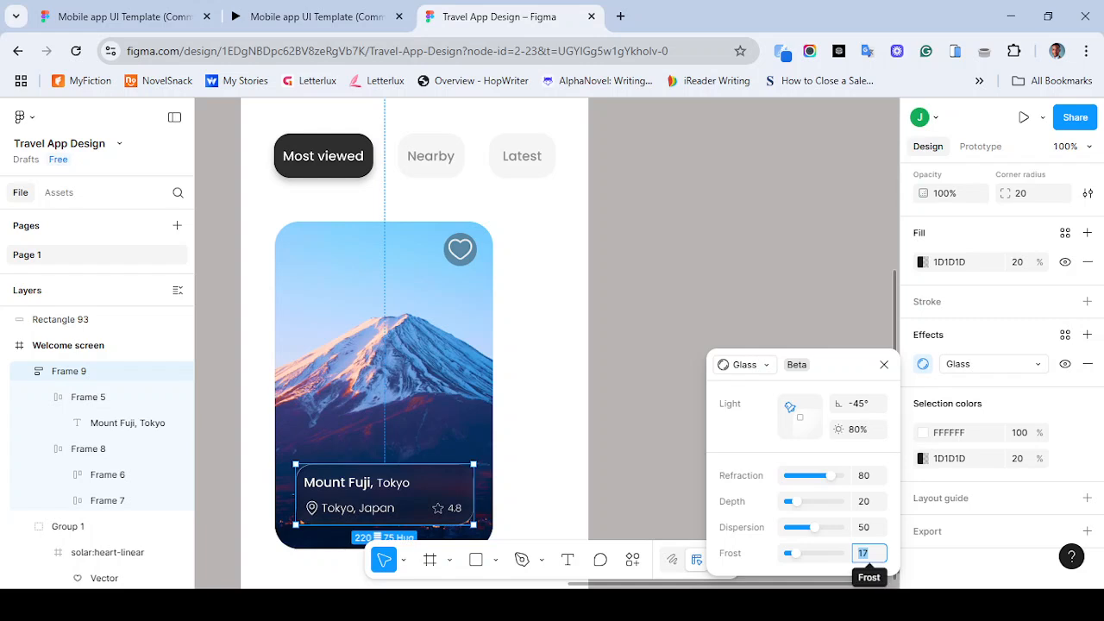
{"action": "type", "text": "14"}
{"action": "key", "text": "BackSpace"}
{"action": "type", "text": "5"}
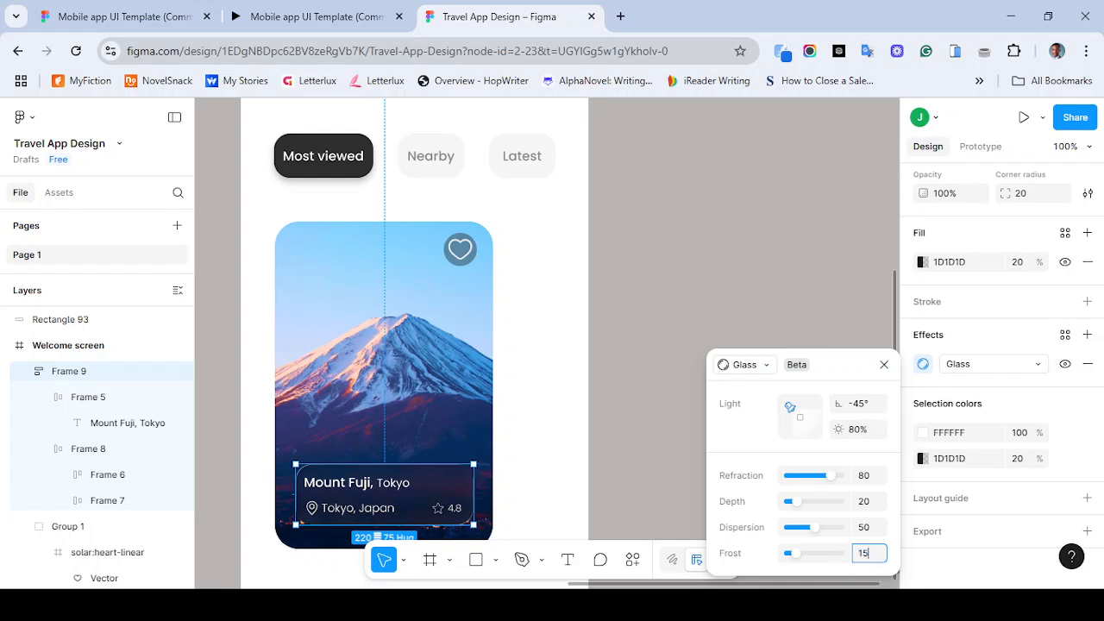
{"action": "key", "text": "Return"}
- Adjust the Glass effect's light angle to about -50° and close the settings
{"action": "mouse_move", "coordinate": [789, 406]}
{"action": "left_mouse_down"}
{"action": "mouse_move", "coordinate": [805, 404]}
{"action": "mouse_move", "coordinate": [788, 425]}
{"action": "left_mouse_up"}
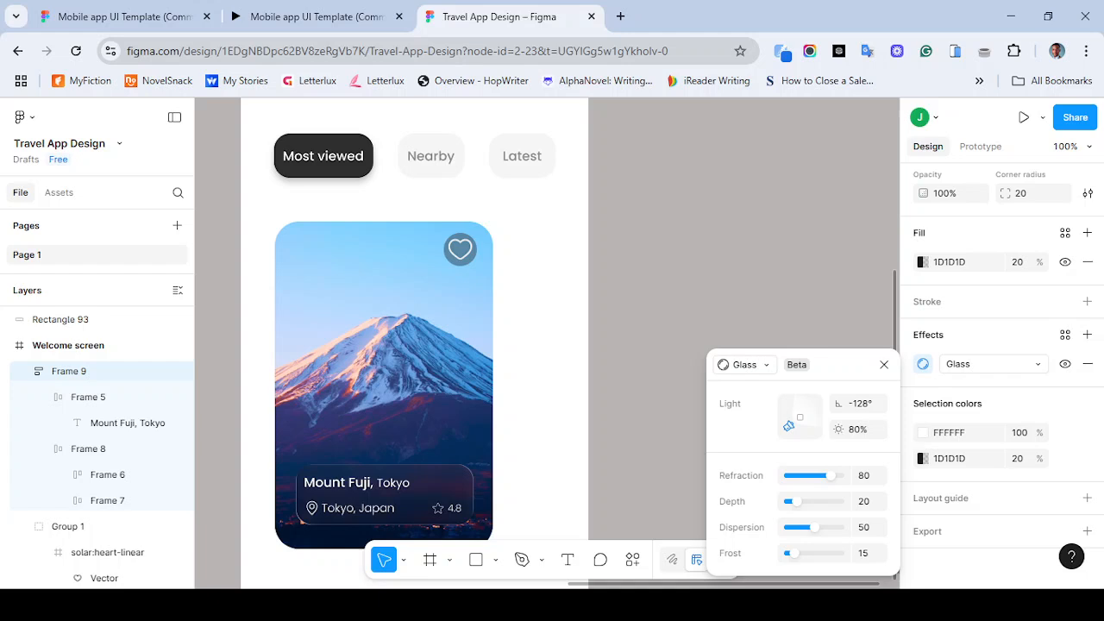
{"action": "mouse_move", "coordinate": [787, 409]}
{"action": "left_mouse_down"}
{"action": "mouse_move", "coordinate": [795, 430]}
{"action": "mouse_move", "coordinate": [811, 426]}
{"action": "mouse_move", "coordinate": [788, 420]}
{"action": "mouse_move", "coordinate": [789, 408]}
{"action": "left_mouse_up"}
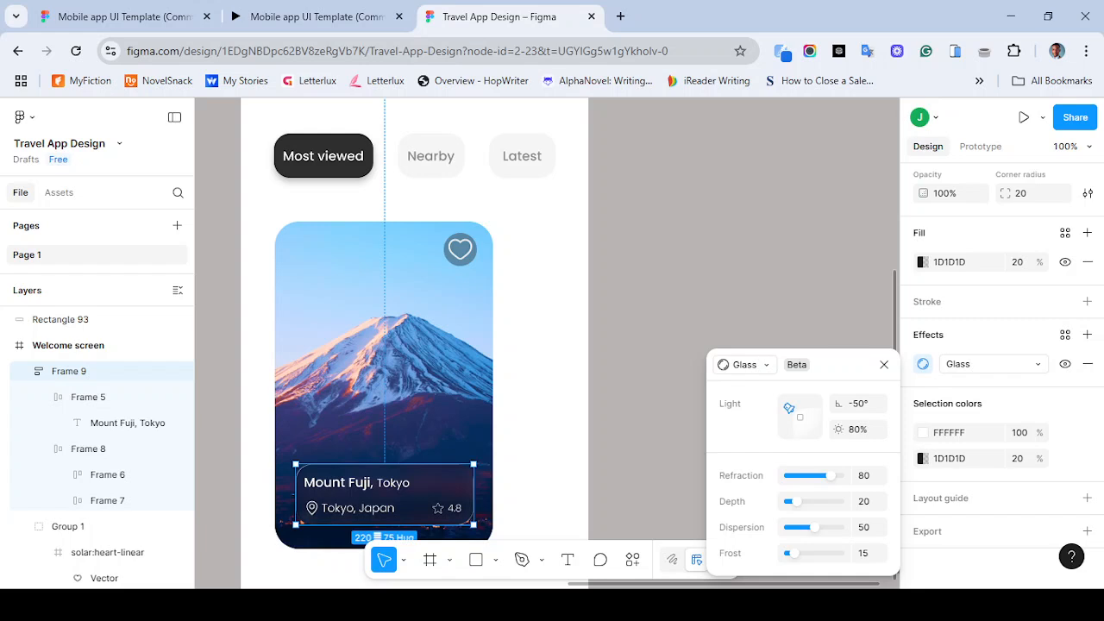
{"action": "left_click_drag", "start_coordinate": [788, 408], "coordinate": [787, 409]}
{"action": "left_click", "coordinate": [699, 356]}
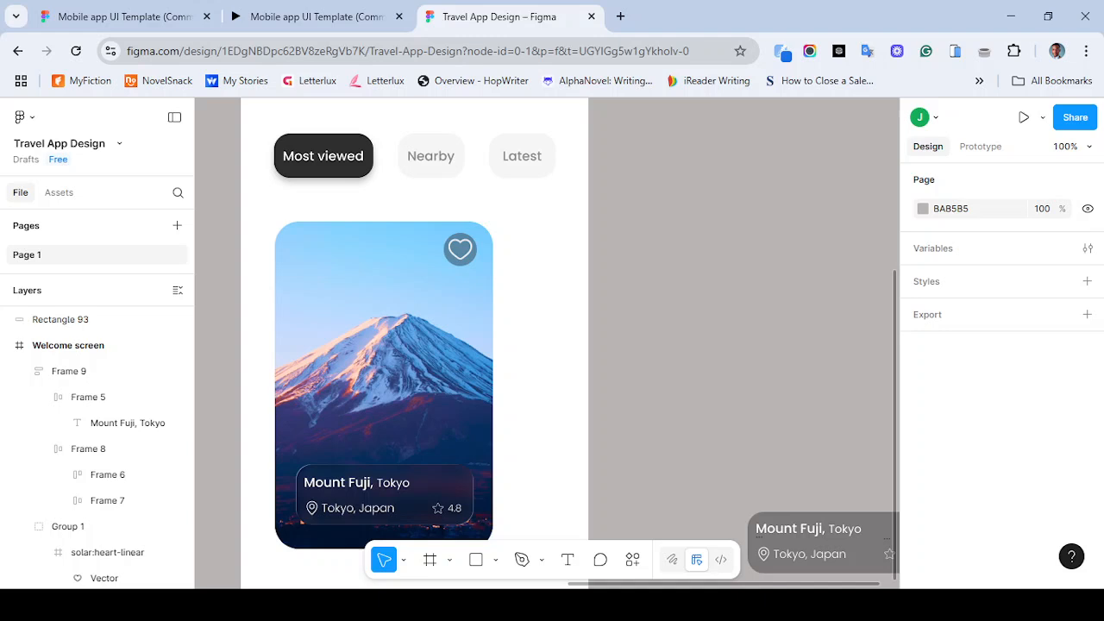
- Compare the card with the reference prototype and add a drop shadow effect to the card image
{"action": "left_click", "coordinate": [385, 495]}
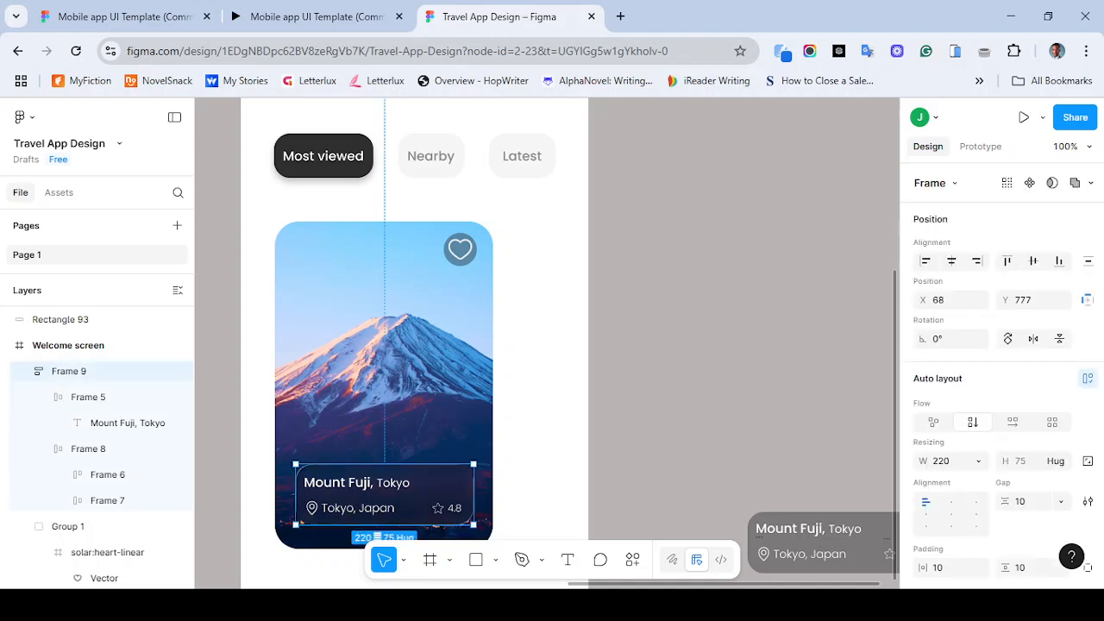
{"action": "left_click", "coordinate": [699, 356]}
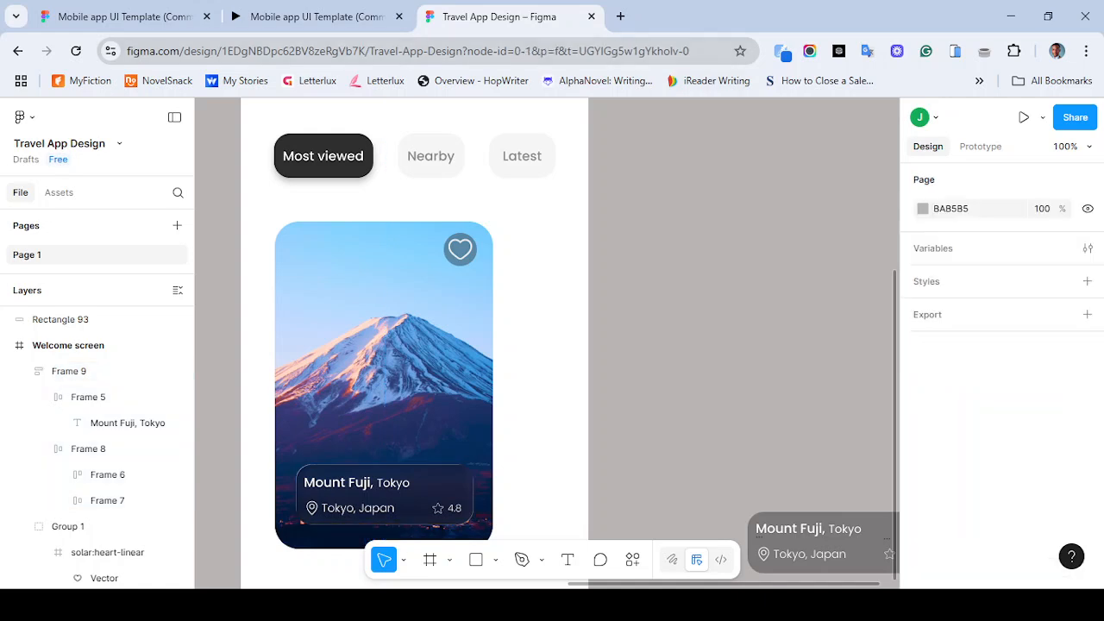
{"action": "key", "text": "minus"}
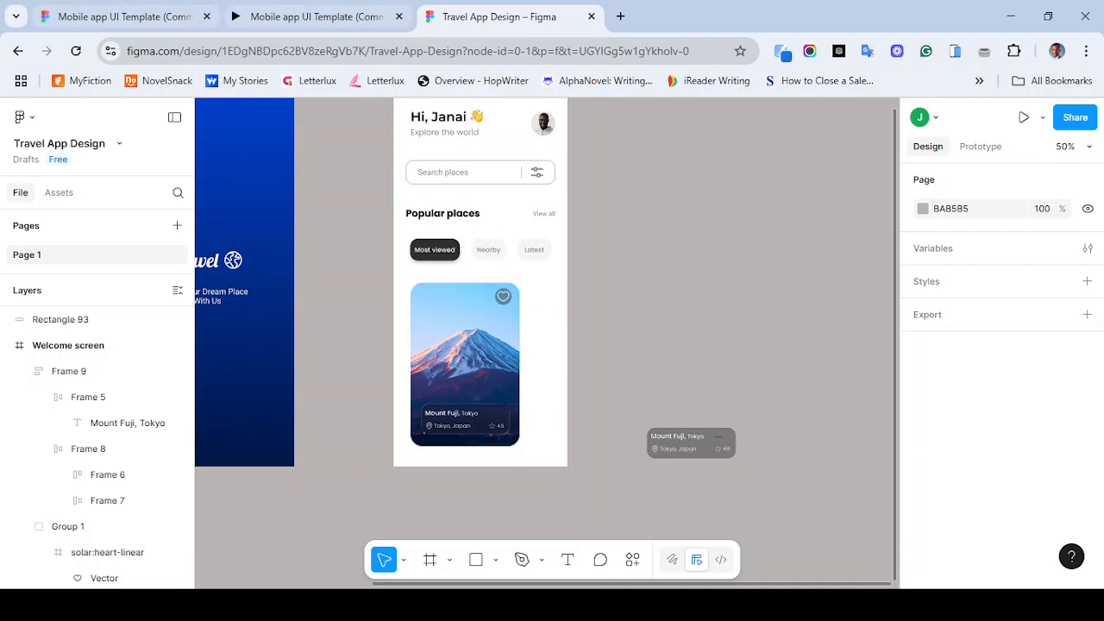
{"action": "left_click", "coordinate": [298, 17]}
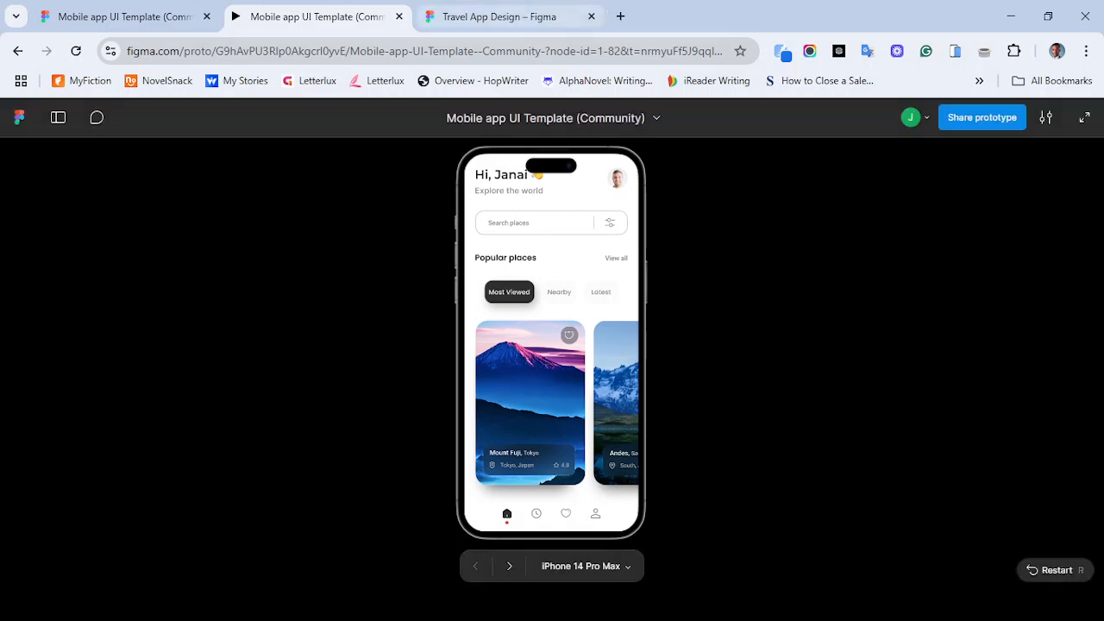
{"action": "key", "text": "ctrl+Tab"}
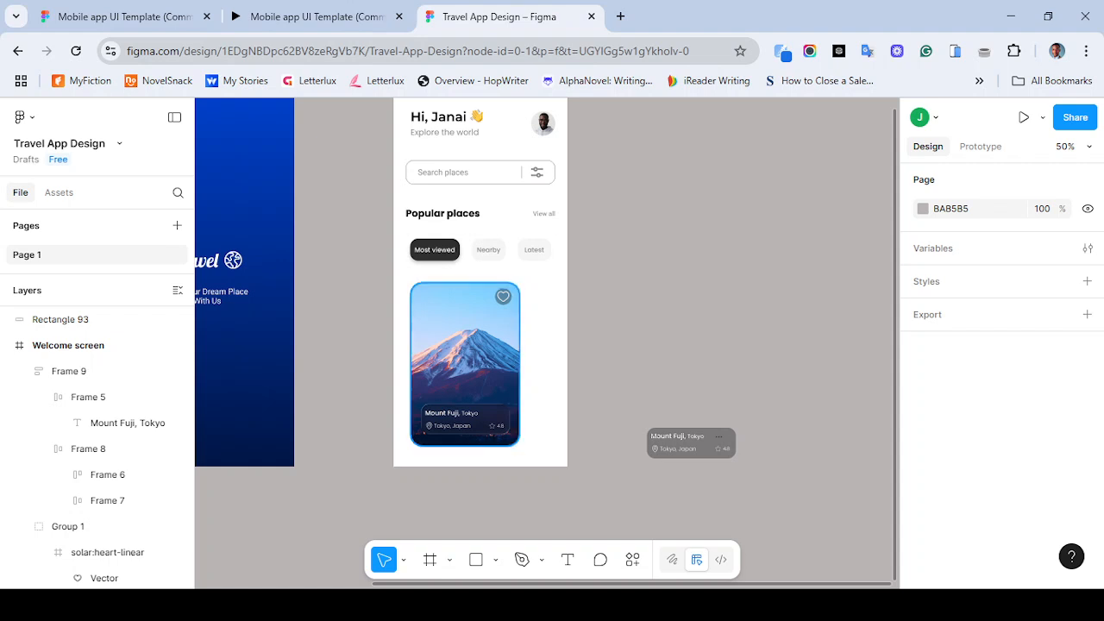
{"action": "left_click", "coordinate": [466, 363]}
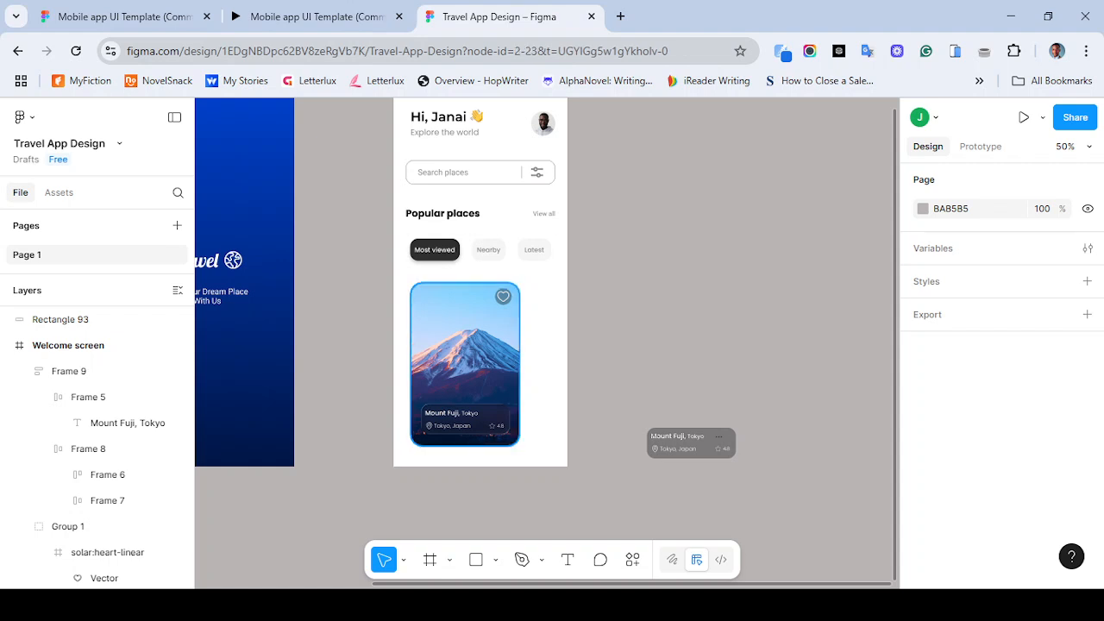
{"action": "scroll", "coordinate": [1000, 371], "scroll_direction": "down", "scroll_amount": 3}
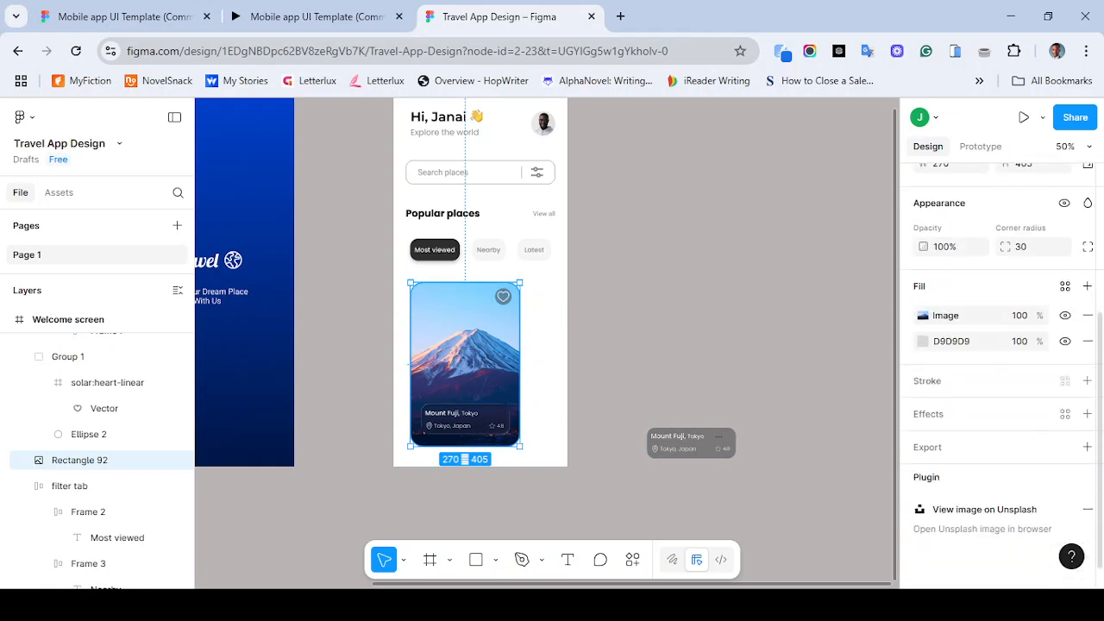
{"action": "left_click", "coordinate": [1087, 413]}
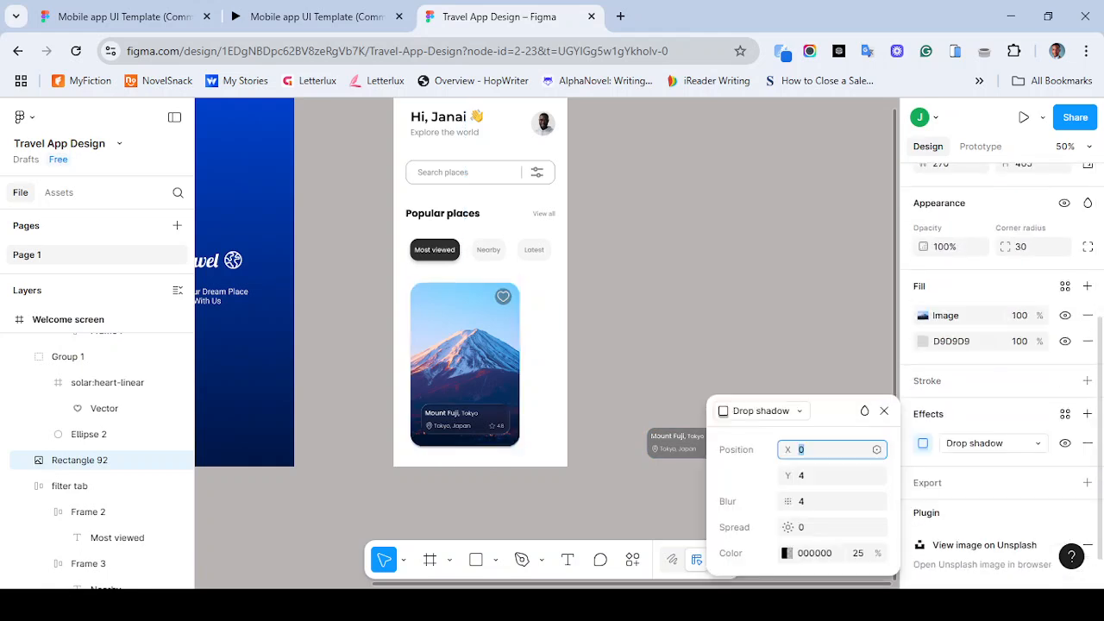
{"action": "key", "text": "Tab"}
{"action": "key", "text": "Tab"}
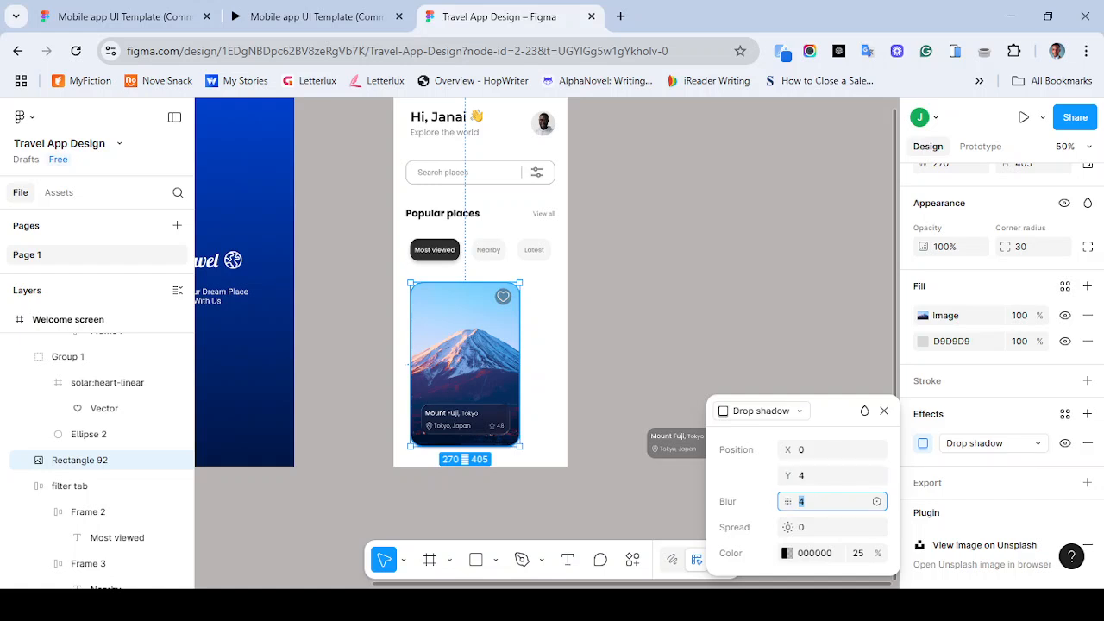
{"action": "type", "text": "20"}
{"action": "key", "text": "Return"}
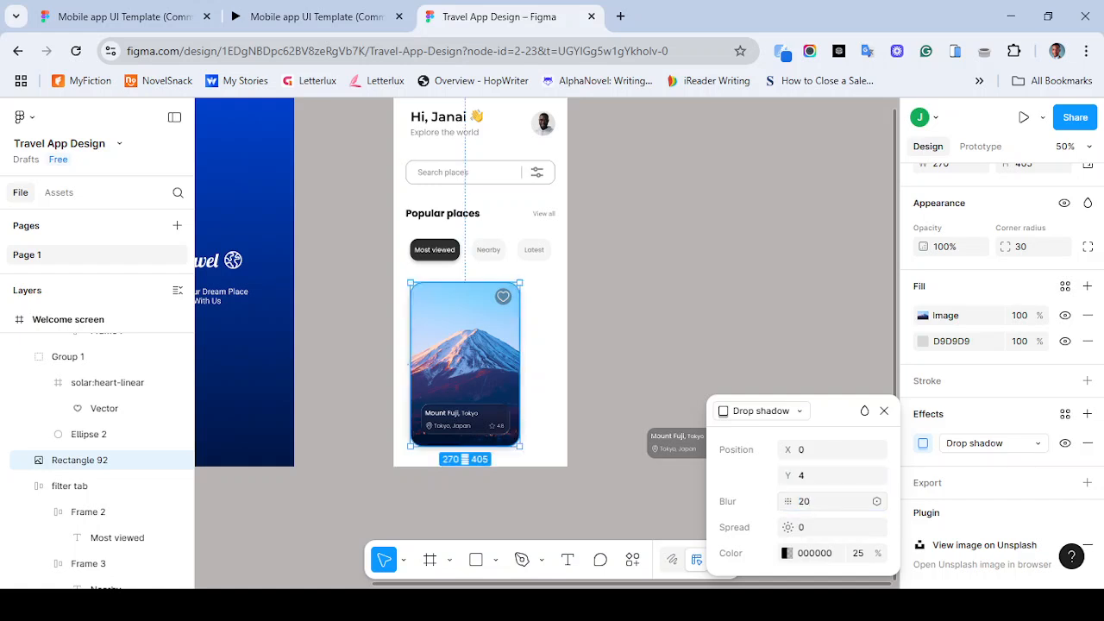
{"action": "key", "text": "ctrl+z"}
- Set the card image's drop shadow Y offset to 10
{"action": "left_click", "coordinate": [828, 475]}
{"action": "type", "text": "20"}
{"action": "key", "text": "Return"}
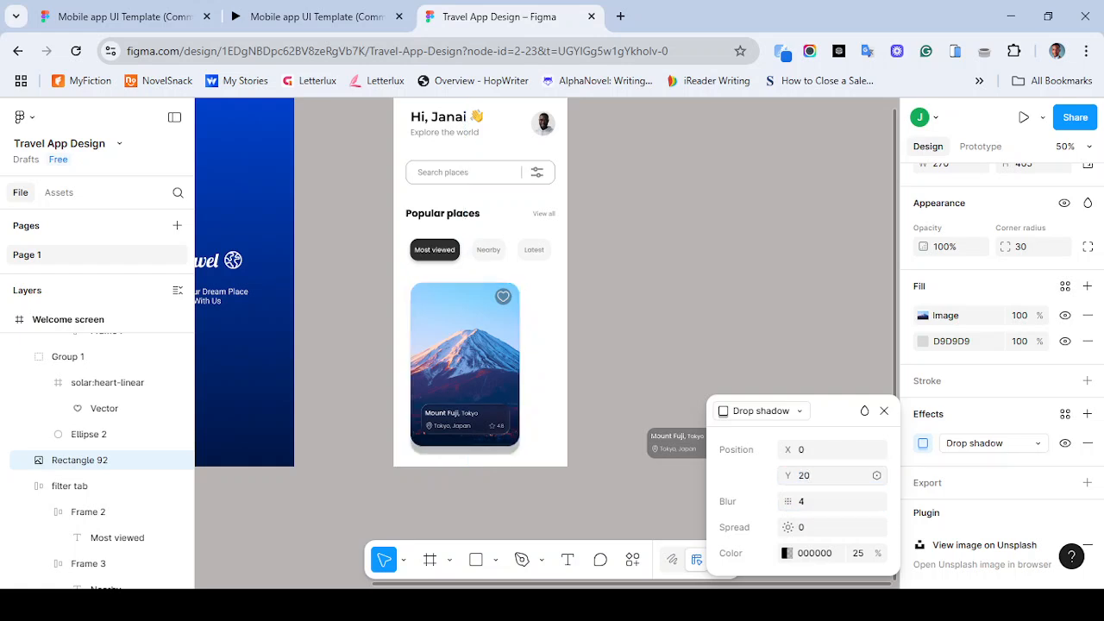
{"action": "left_click", "coordinate": [828, 475]}
{"action": "type", "text": "10"}
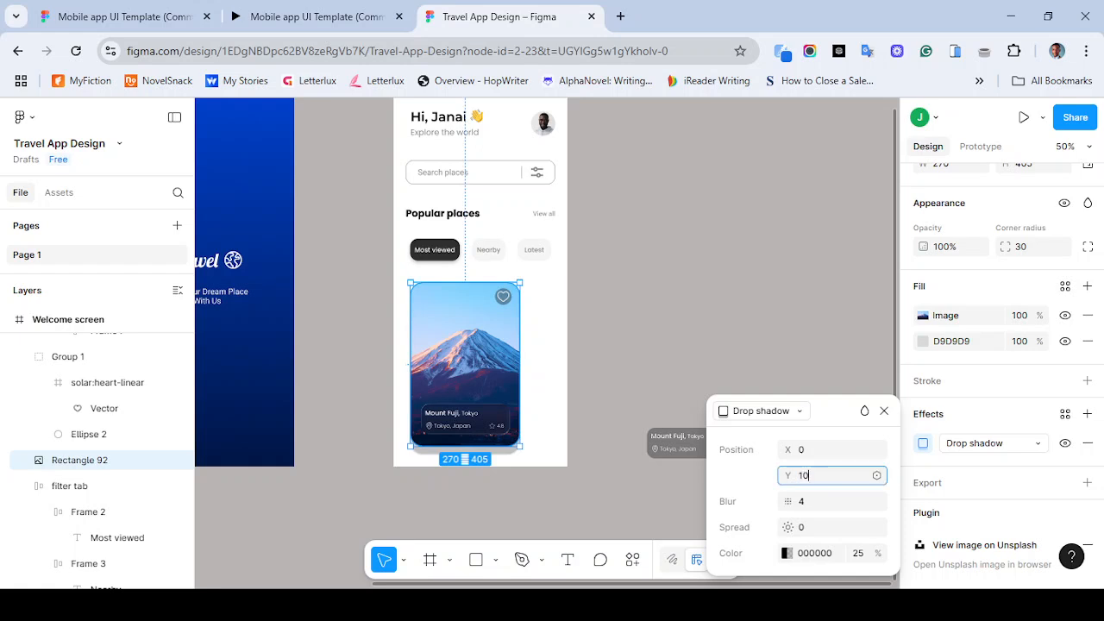
{"action": "key", "text": "Return"}
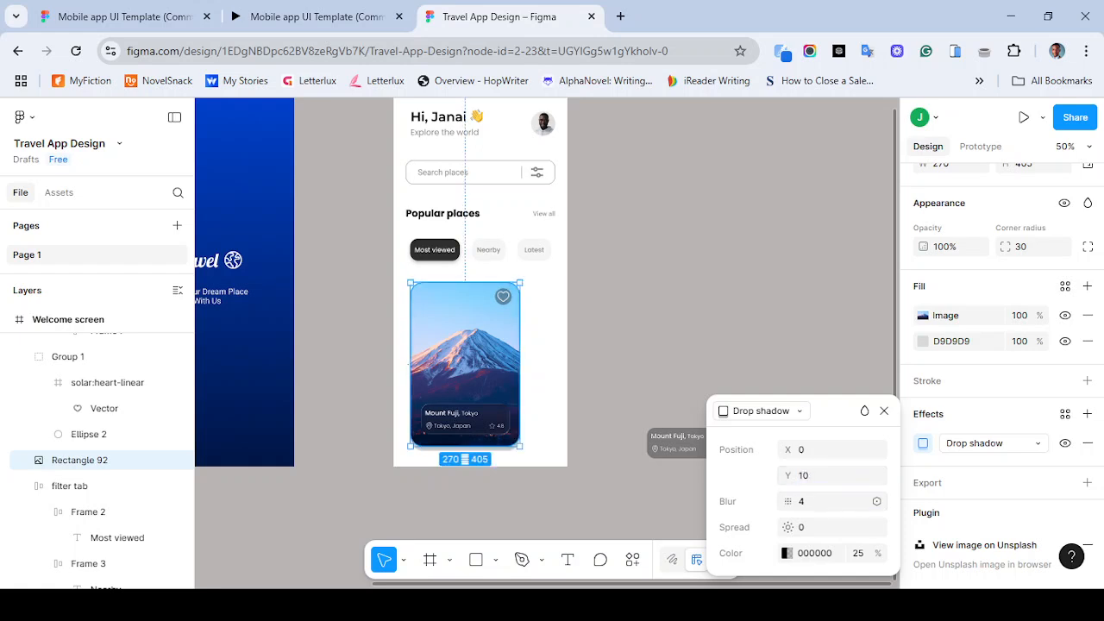
- Set the drop shadow's blur to 15
{"action": "left_click", "coordinate": [828, 501]}
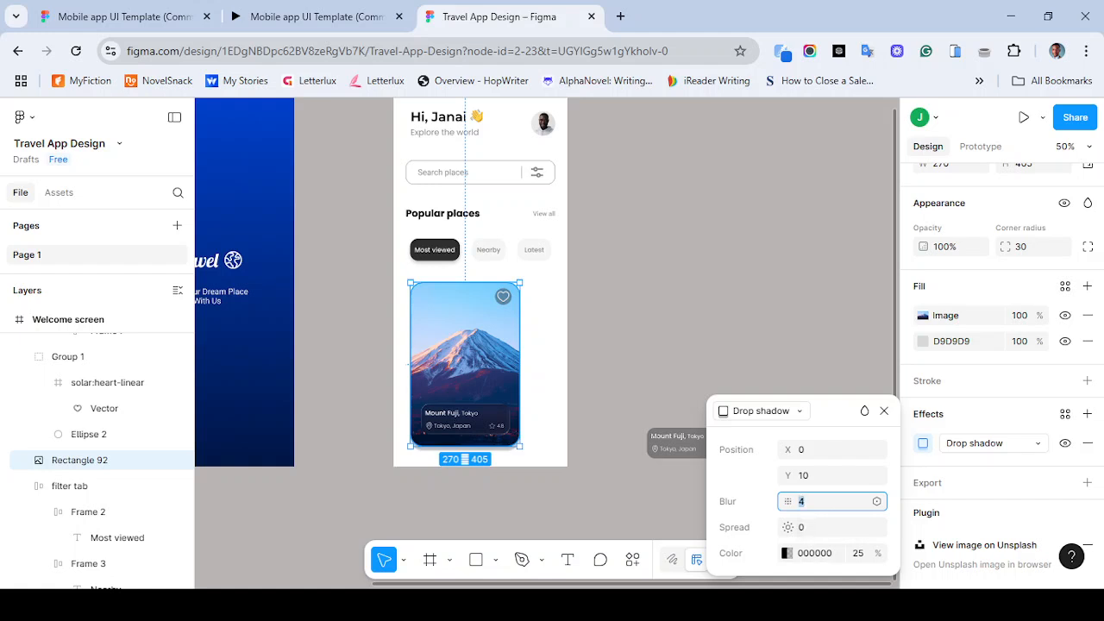
{"action": "type", "text": "20"}
{"action": "key", "text": "Return"}
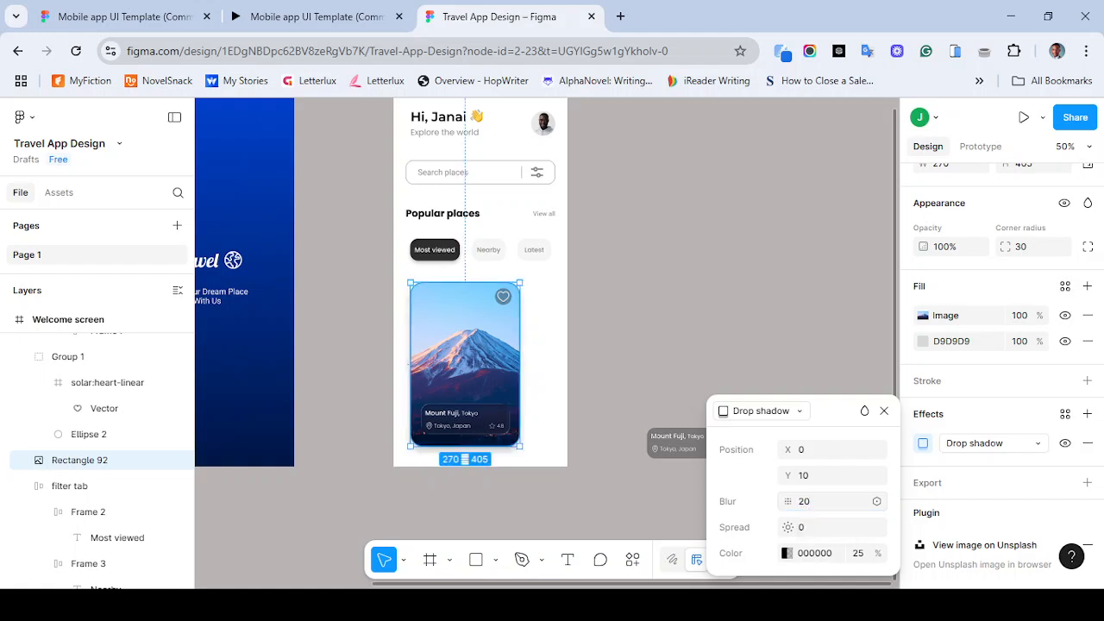
{"action": "left_click", "coordinate": [828, 501]}
{"action": "type", "text": "1"}
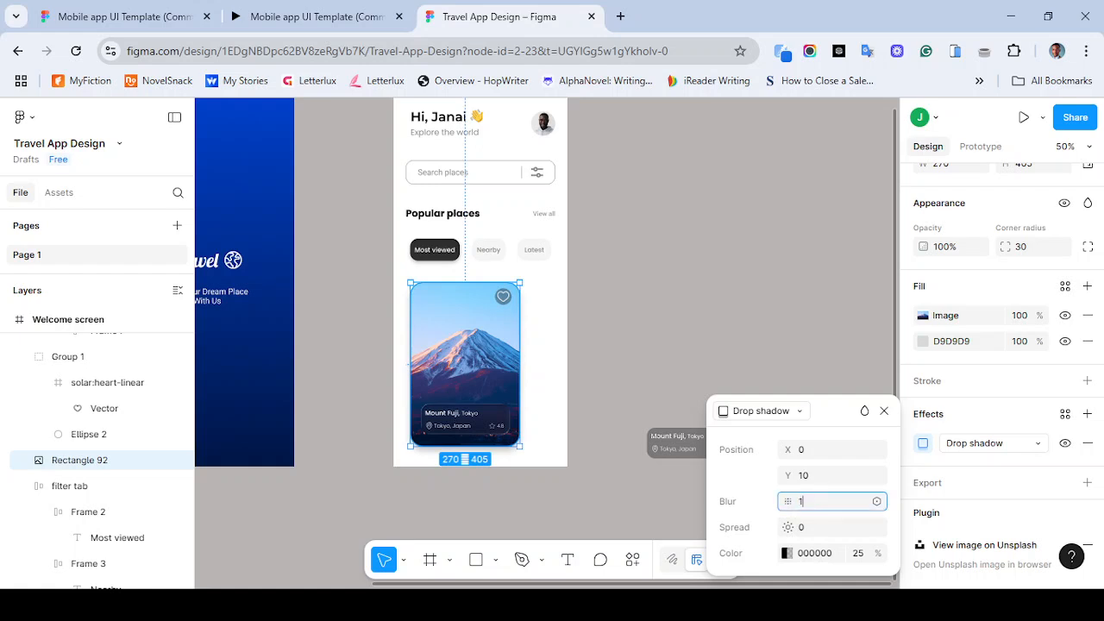
{"action": "type", "text": "5"}
{"action": "key", "text": "Return"}
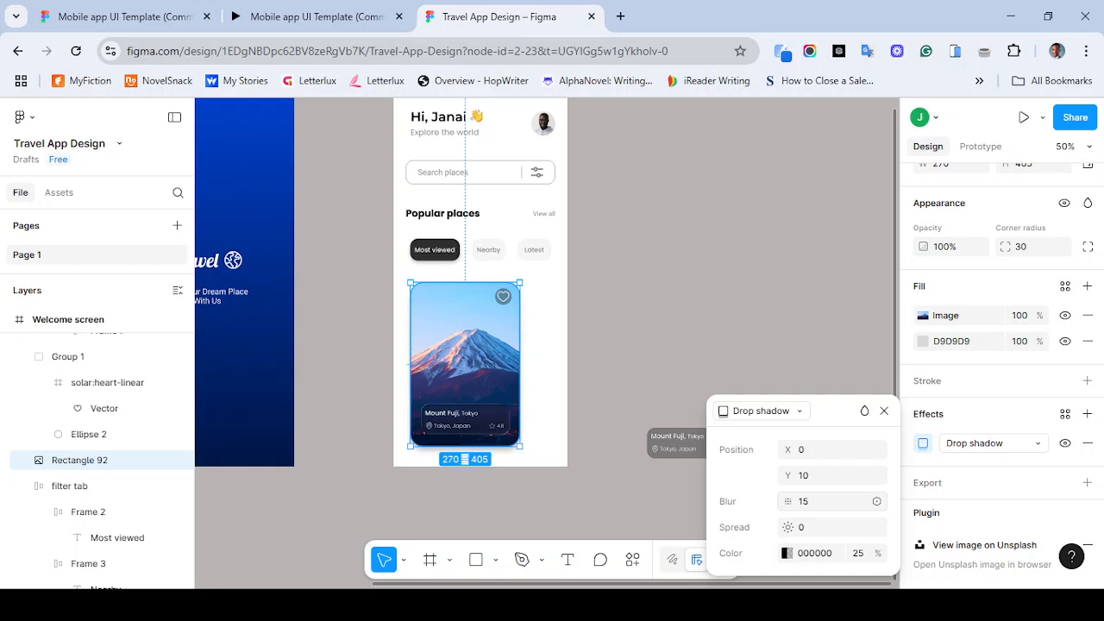
{"action": "left_click", "coordinate": [828, 476]}
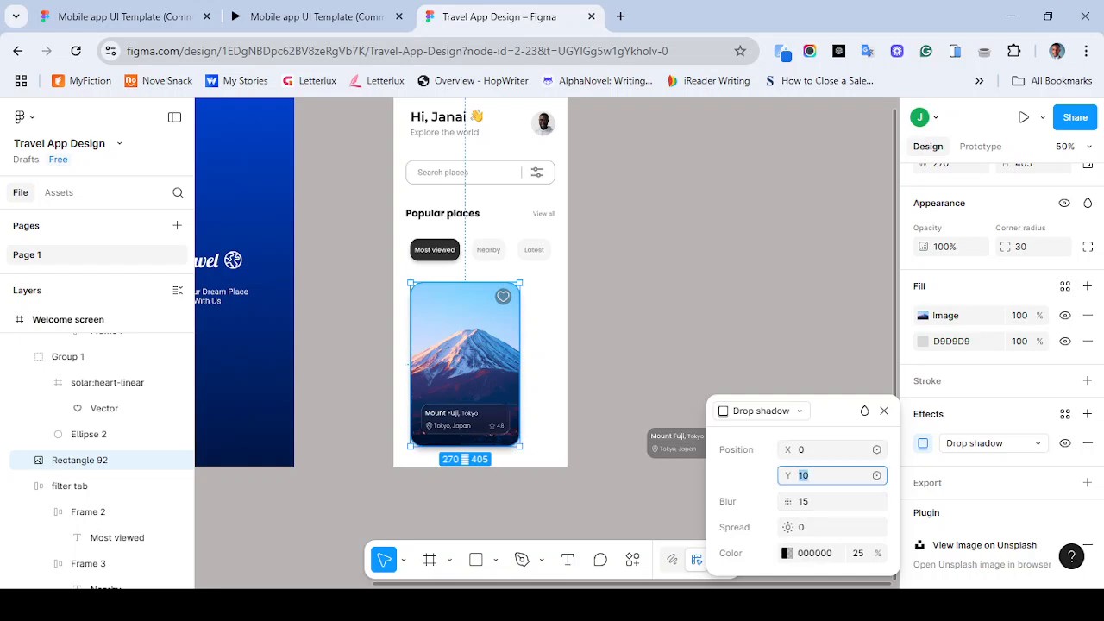
{"action": "type", "text": "15"}
{"action": "key", "text": "Return"}
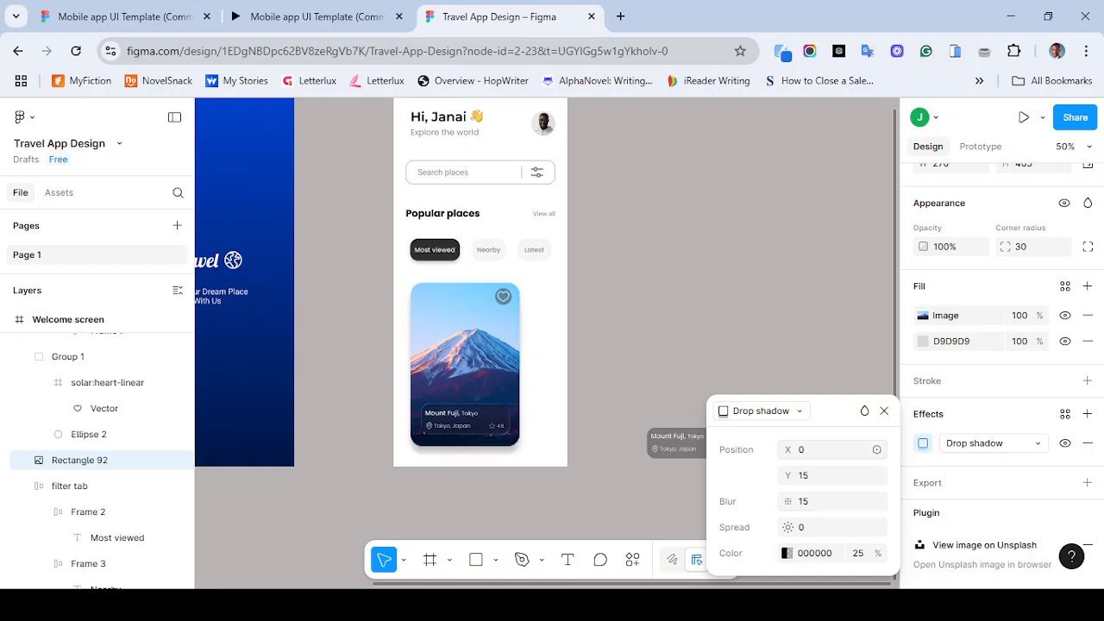
{"action": "key", "text": "ctrl+z"}
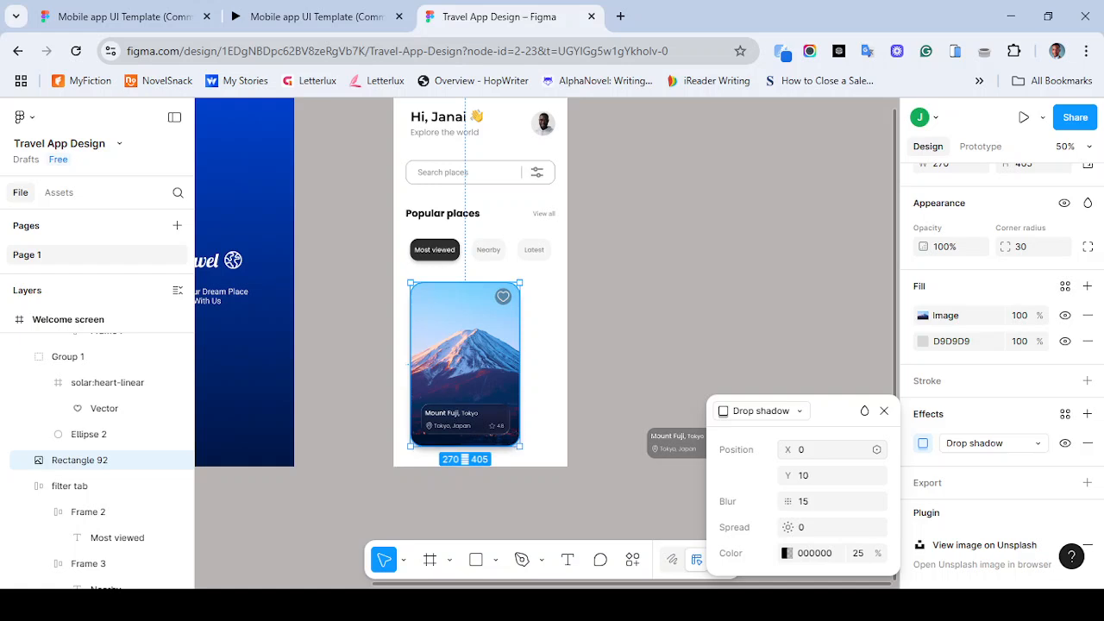
- Reopen the card image's drop shadow settings and compare them with the reference prototype
{"action": "left_click", "coordinate": [673, 345]}
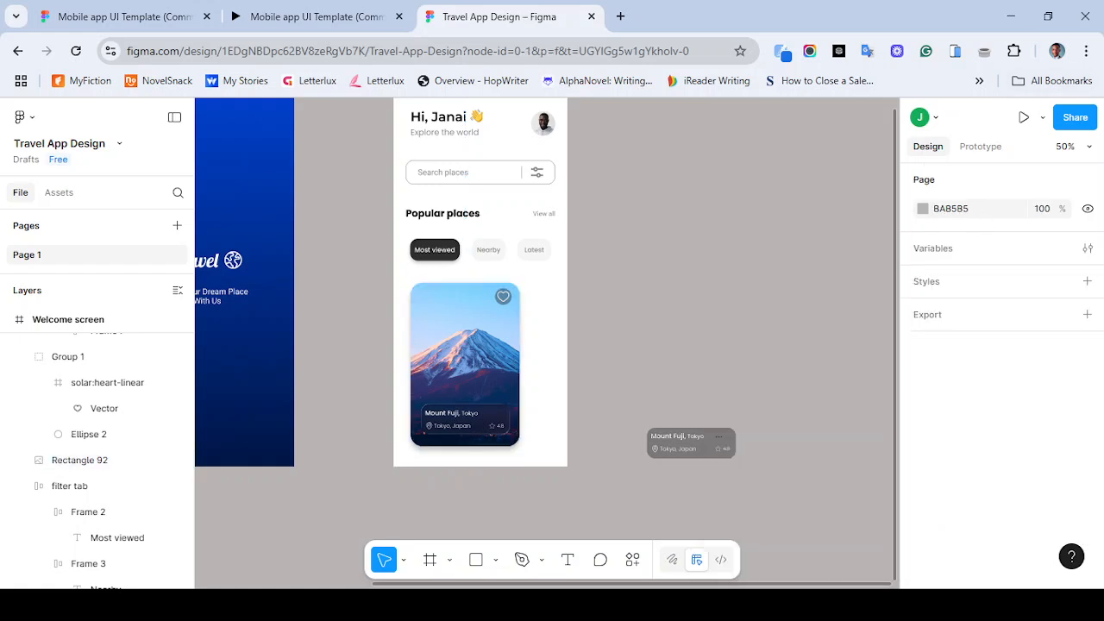
{"action": "left_click", "coordinate": [79, 459]}
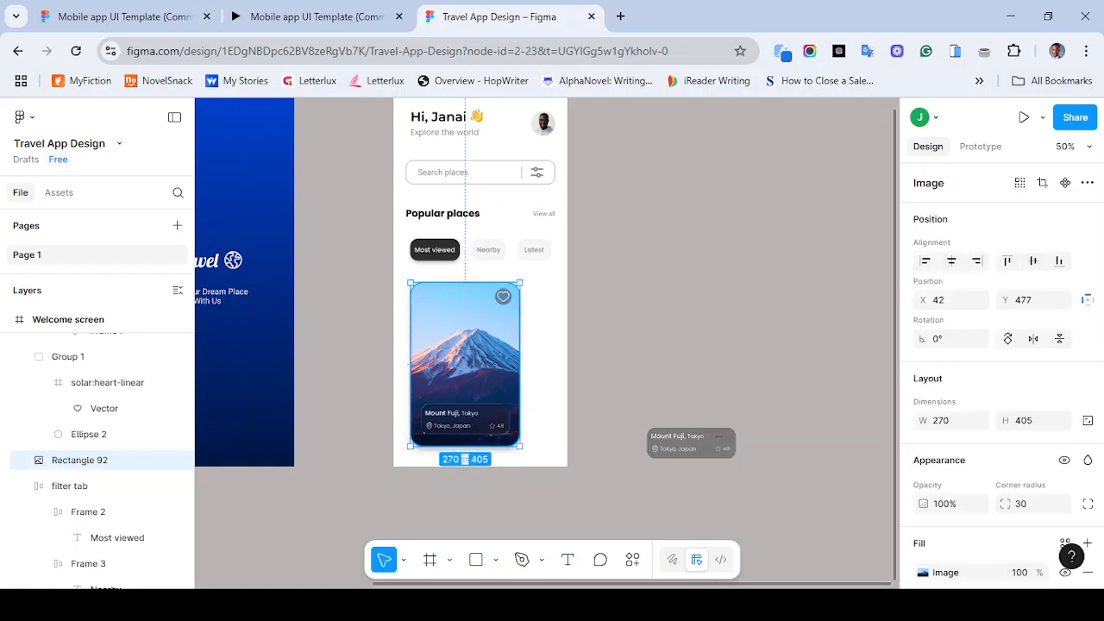
{"action": "scroll", "coordinate": [1001, 380], "scroll_direction": "down", "scroll_amount": 2}
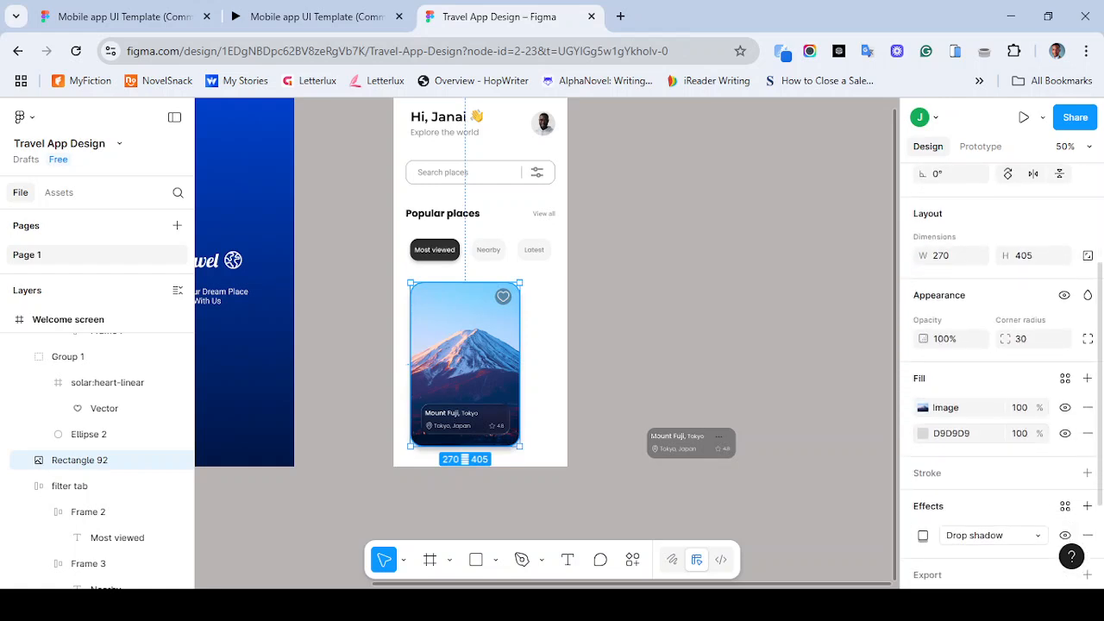
{"action": "scroll", "coordinate": [1001, 380], "scroll_direction": "down", "scroll_amount": 3}
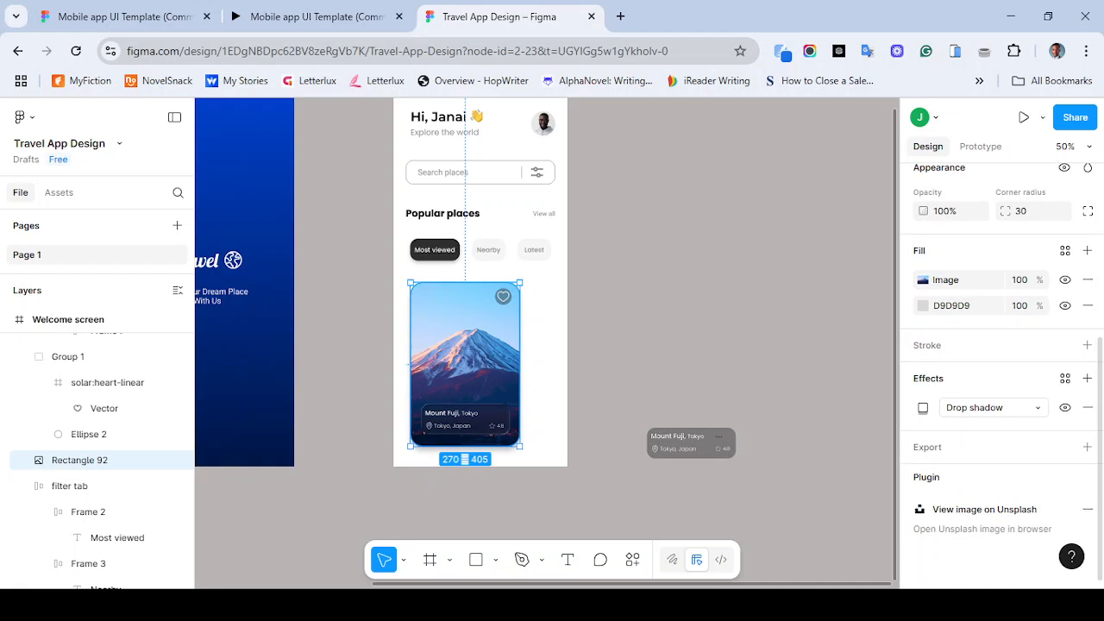
{"action": "left_click", "coordinate": [922, 407]}
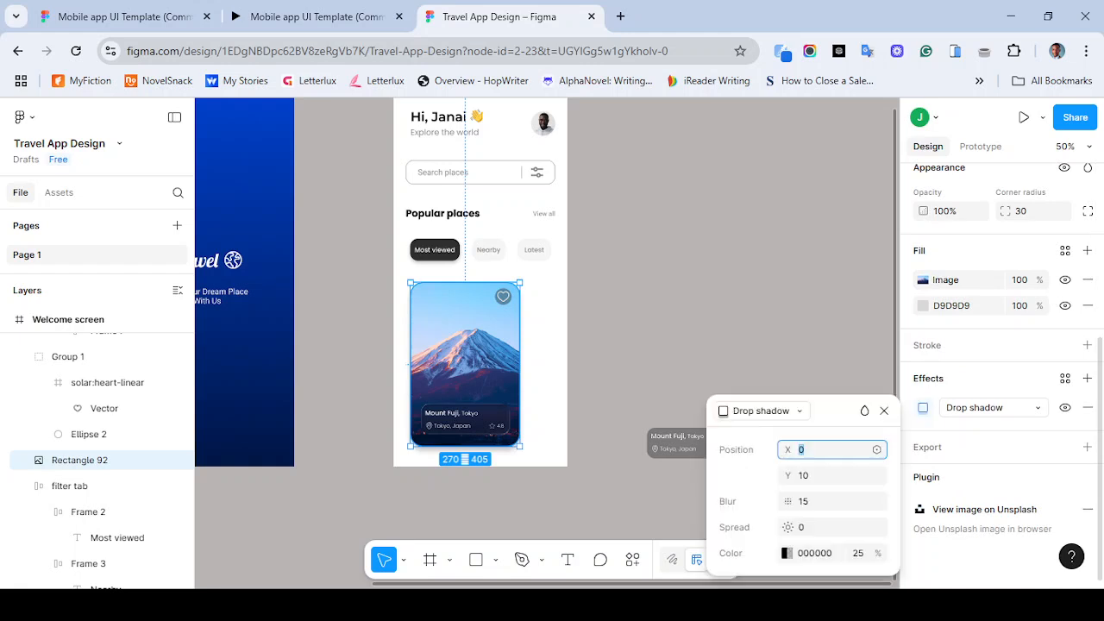
{"action": "left_click", "coordinate": [828, 475]}
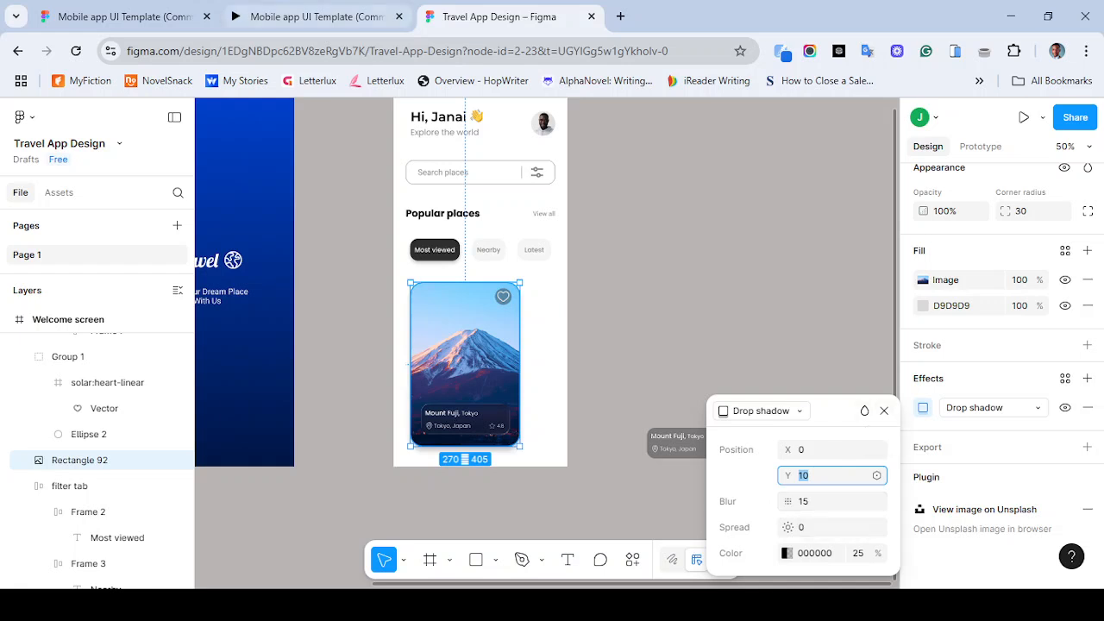
{"action": "left_click", "coordinate": [315, 17]}
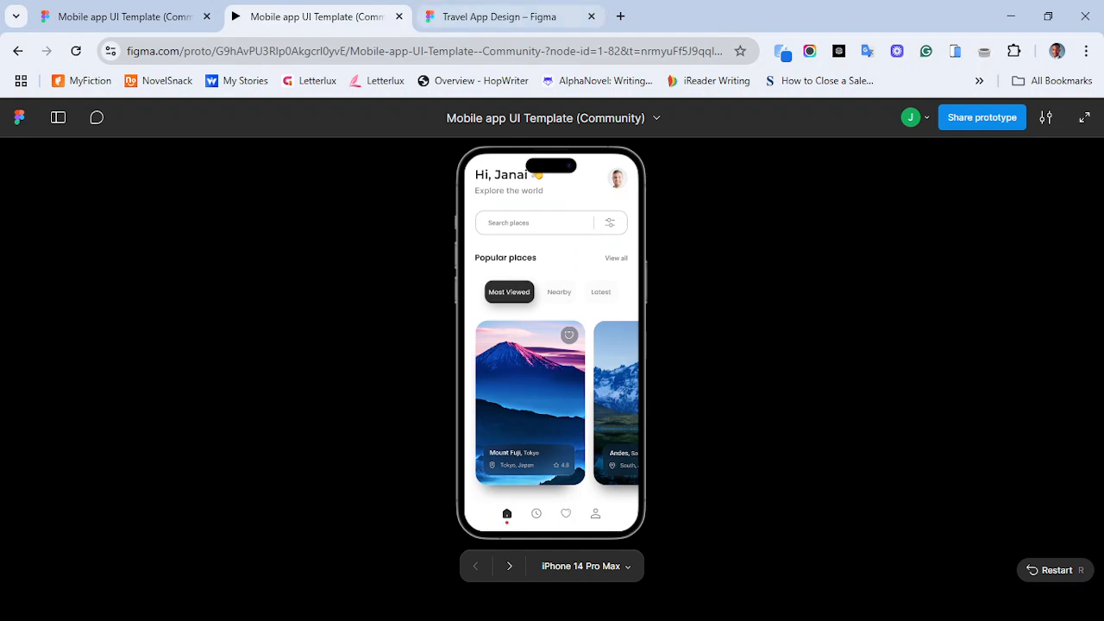
{"action": "left_click", "coordinate": [501, 16]}
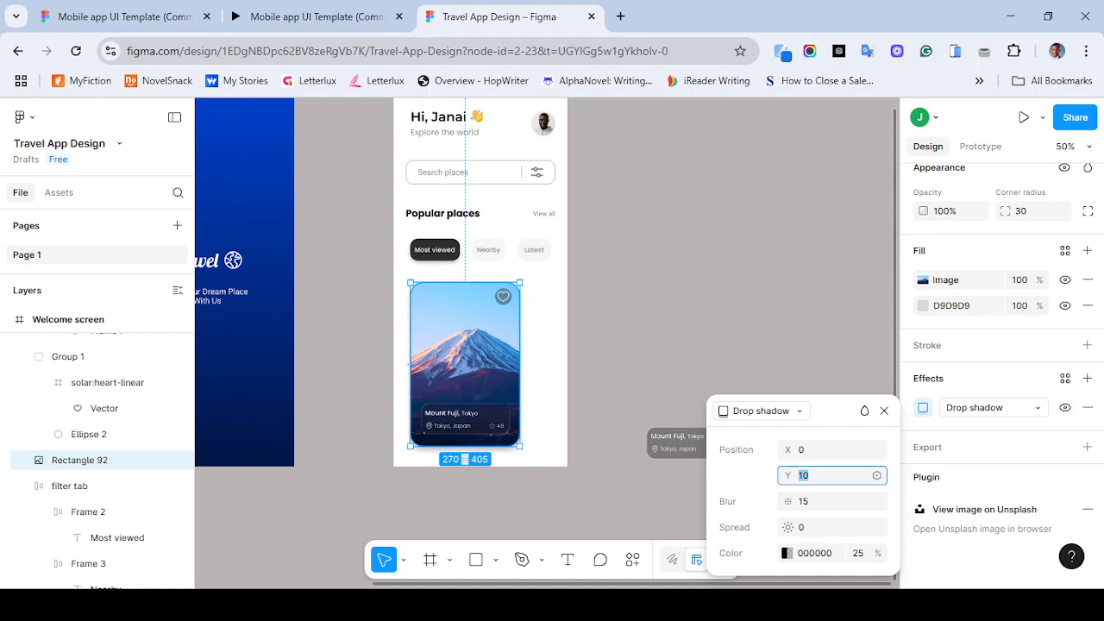
{"action": "type", "text": "12"}
{"action": "key", "text": "Return"}
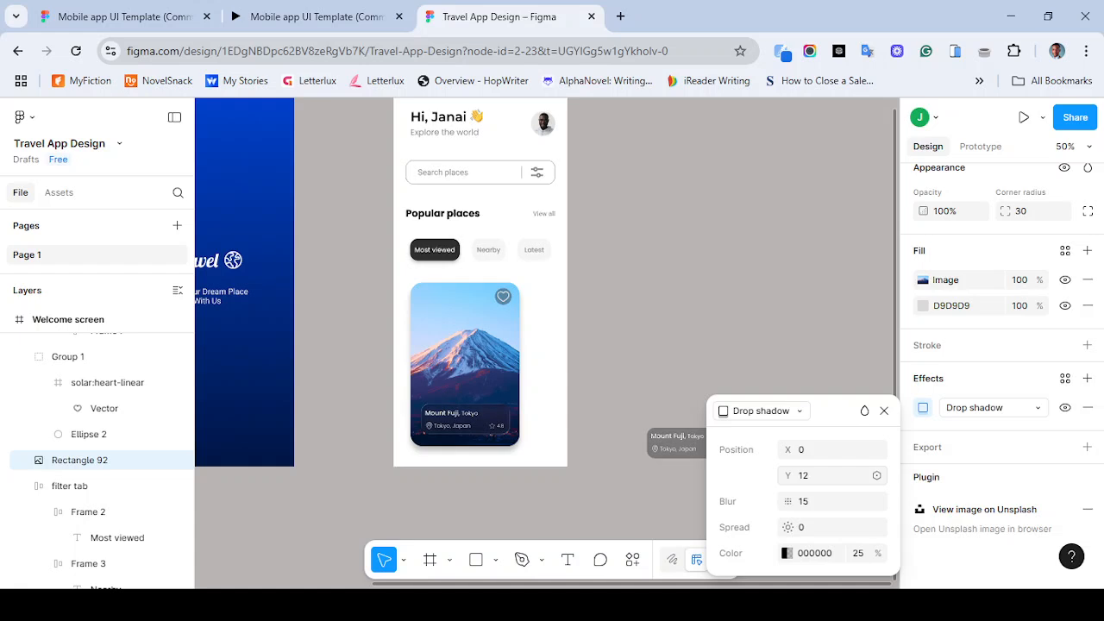
{"action": "key", "text": "ctrl+z"}
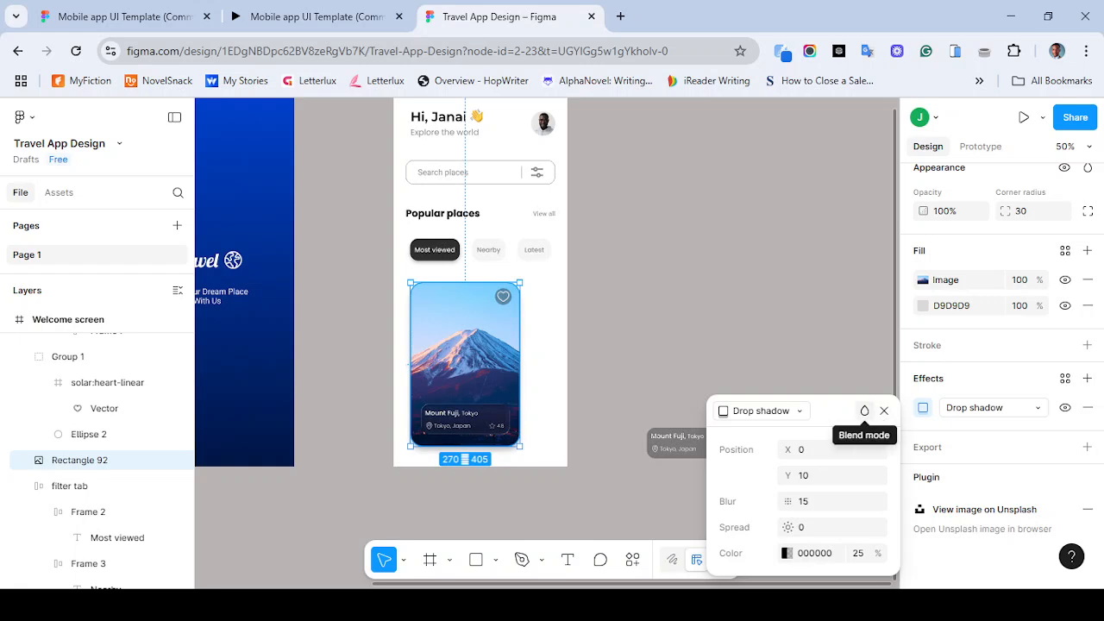
- Set the drop shadow's blend mode to Hard light
{"action": "left_click", "coordinate": [865, 411]}
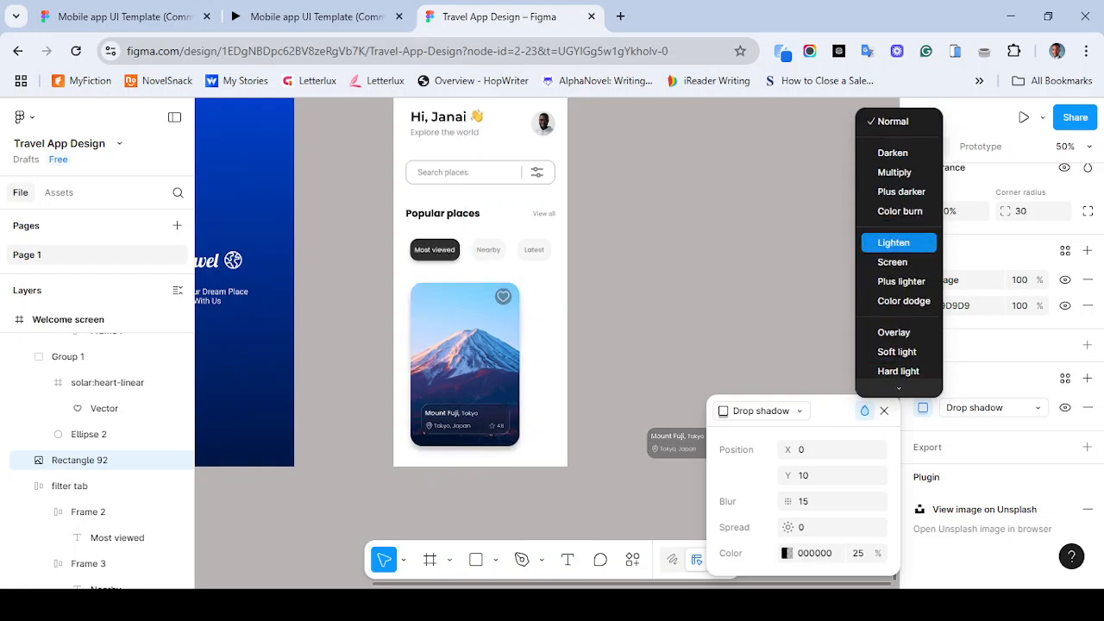
{"action": "scroll", "coordinate": [898, 250], "scroll_direction": "down", "scroll_amount": 3}
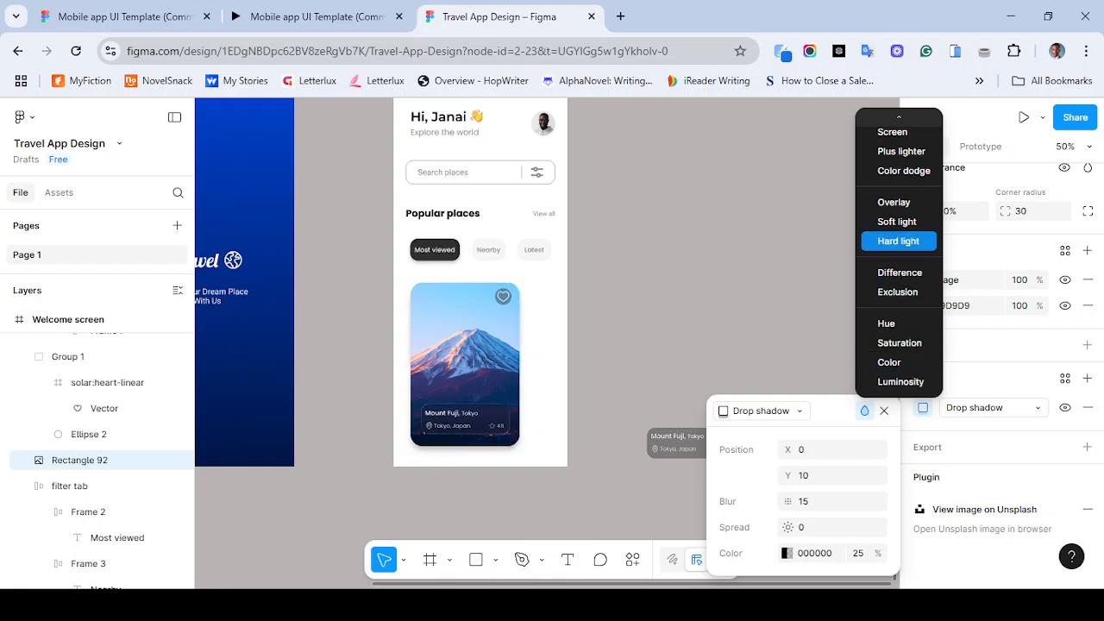
{"action": "left_click", "coordinate": [898, 242]}
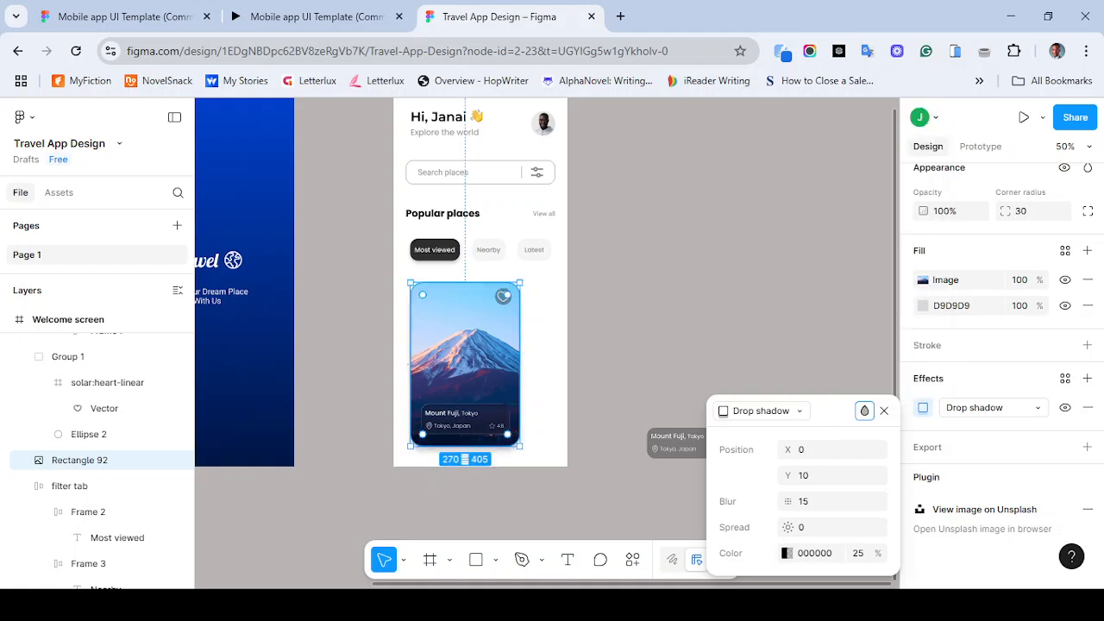
{"action": "left_click", "coordinate": [643, 319]}
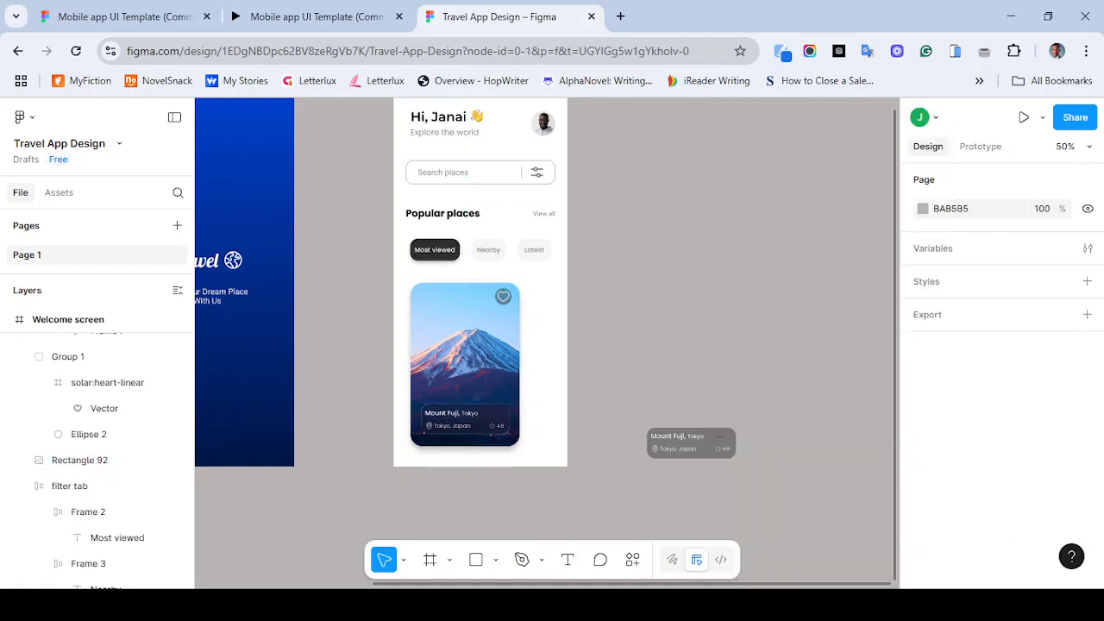
- Rename the overlay's title row frame holding Mount Fuji, Tokyo to glass content
{"action": "key", "text": "shift+0"}
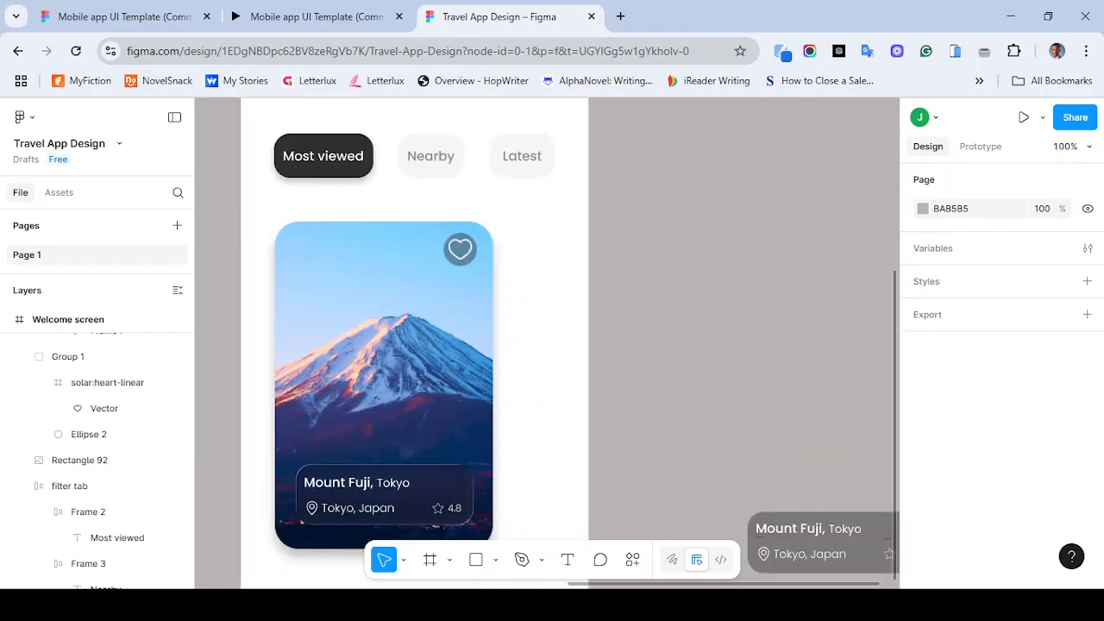
{"action": "scroll", "coordinate": [547, 343], "scroll_direction": "down", "scroll_amount": 1}
{"action": "scroll", "coordinate": [547, 343], "scroll_direction": "left", "scroll_amount": 1}
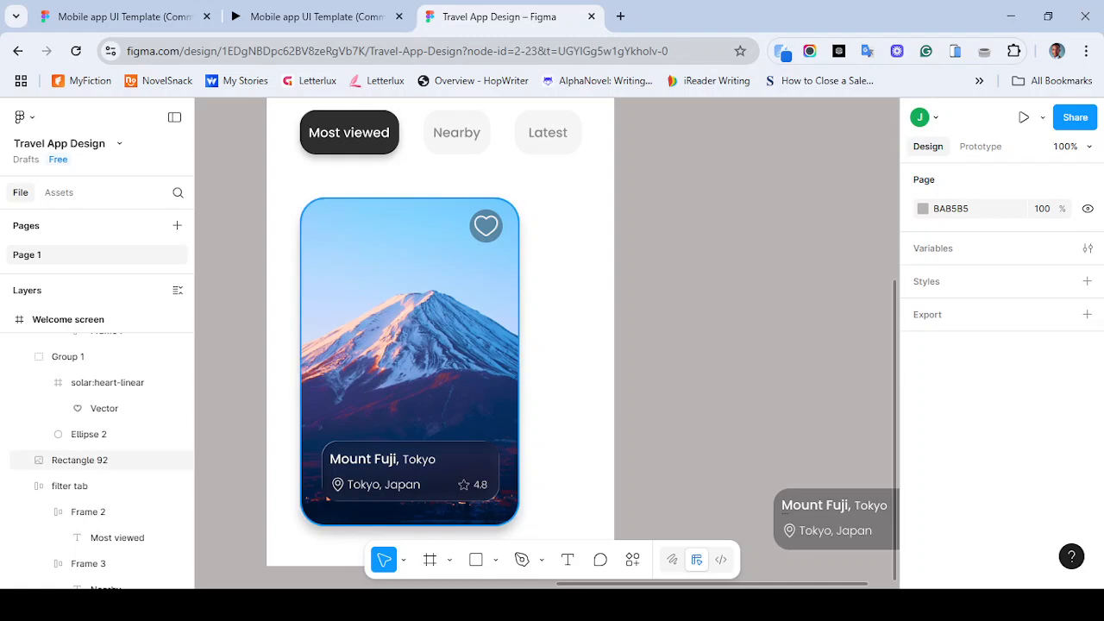
{"action": "left_click", "coordinate": [428, 399]}
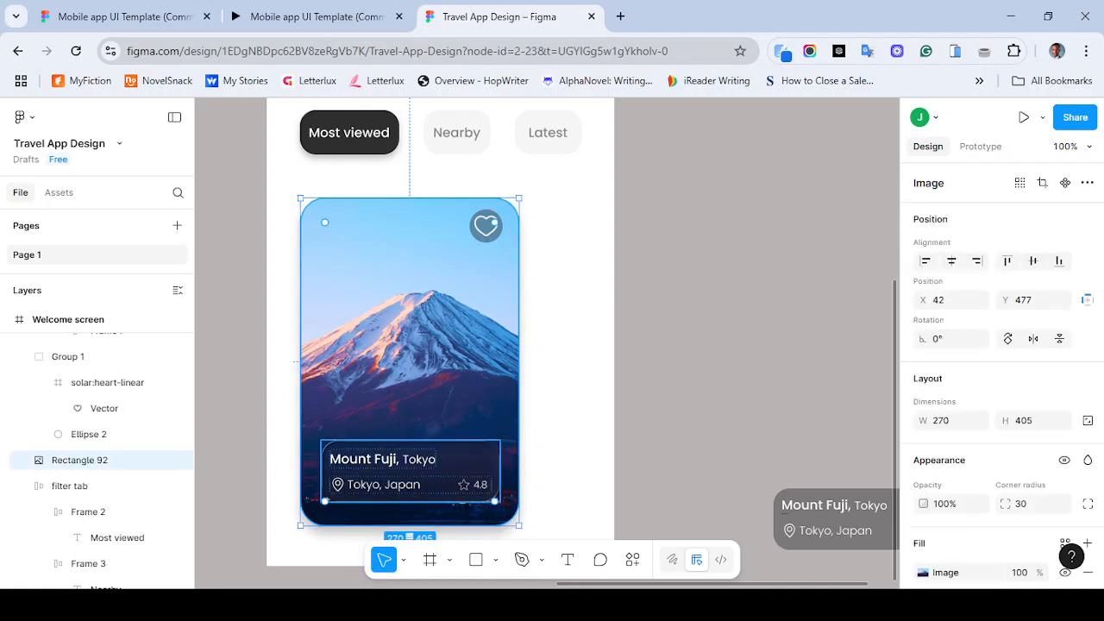
{"action": "left_click", "coordinate": [431, 473], "text": "shift"}
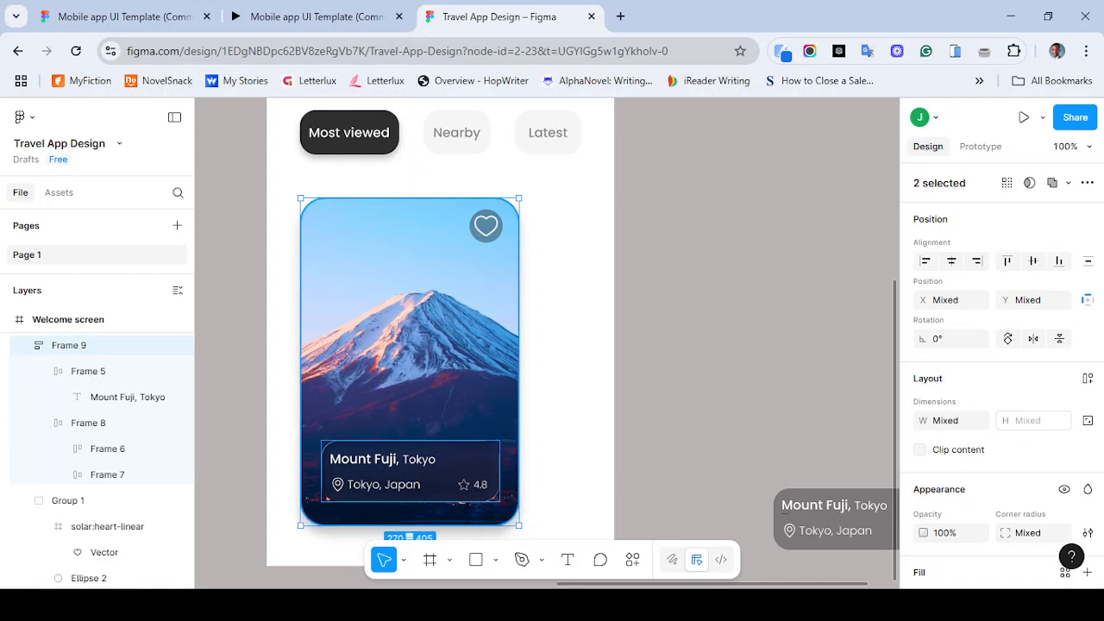
{"action": "left_click", "coordinate": [486, 226], "text": "shift"}
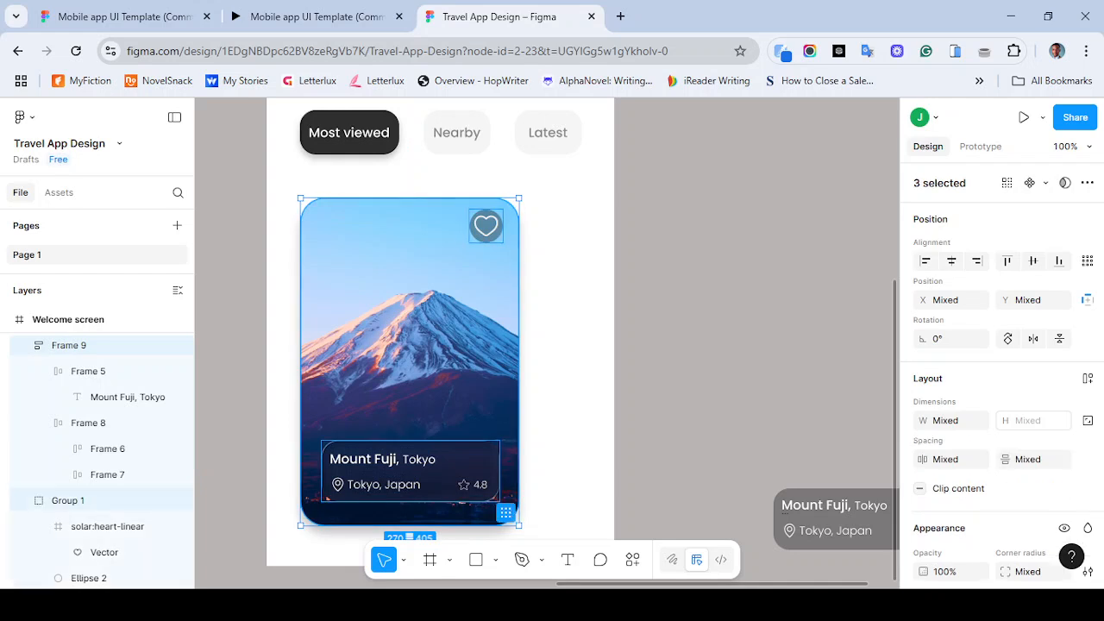
{"action": "left_click", "coordinate": [432, 473]}
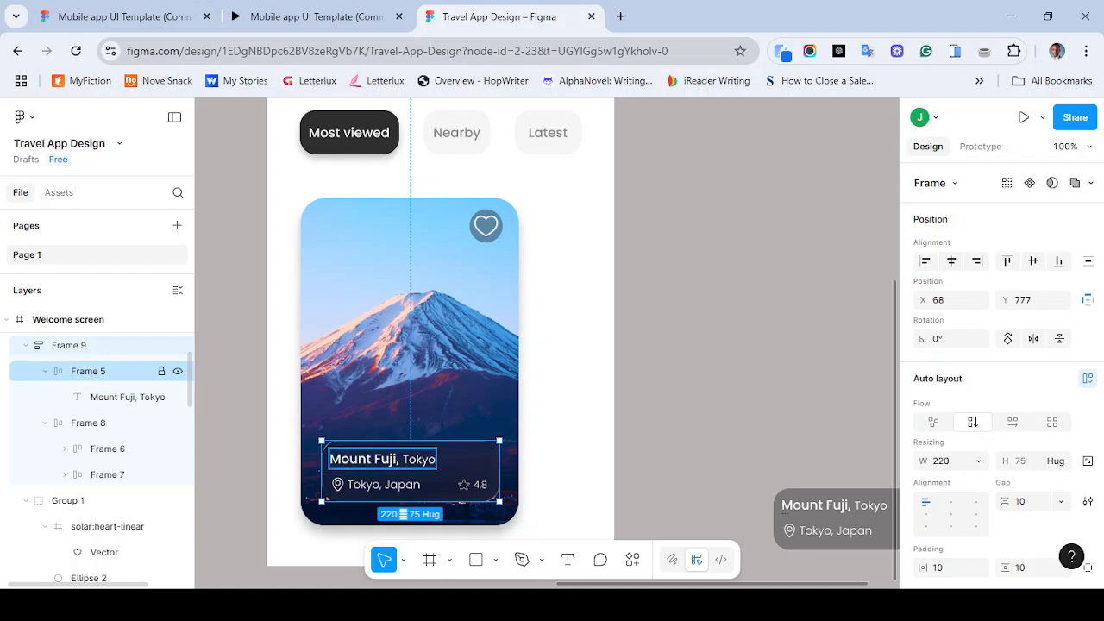
{"action": "double_click", "coordinate": [88, 371]}
{"action": "key", "text": "ctrl+a"}
{"action": "type", "text": "gls"}
{"action": "key", "text": "BackSpace"}
{"action": "type", "text": "a"}
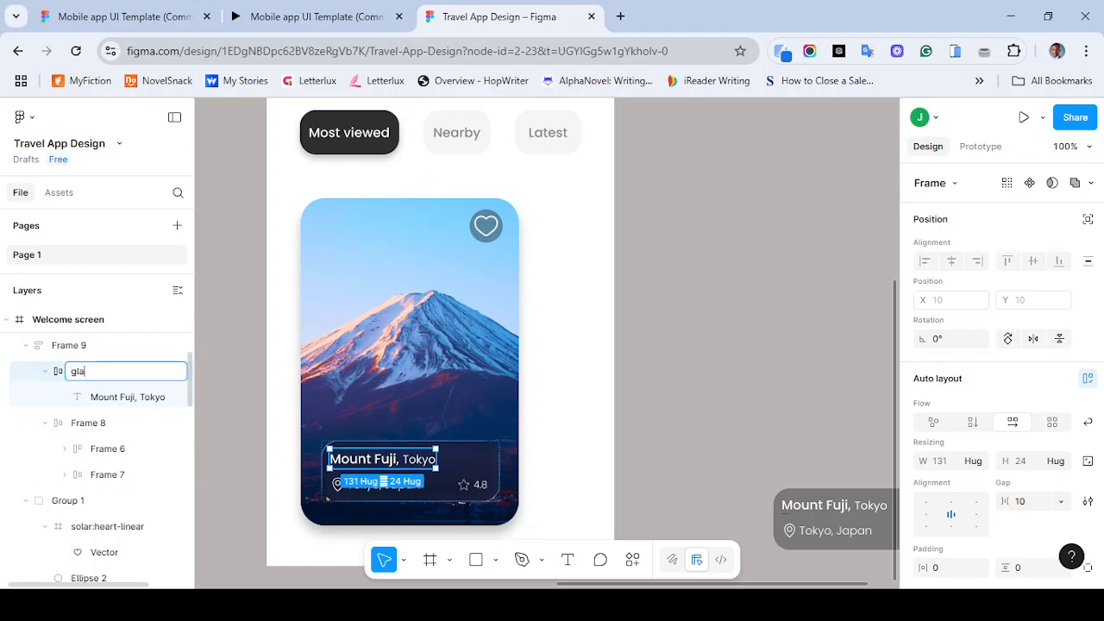
{"action": "type", "text": "content"}
{"action": "key", "text": "Return"}
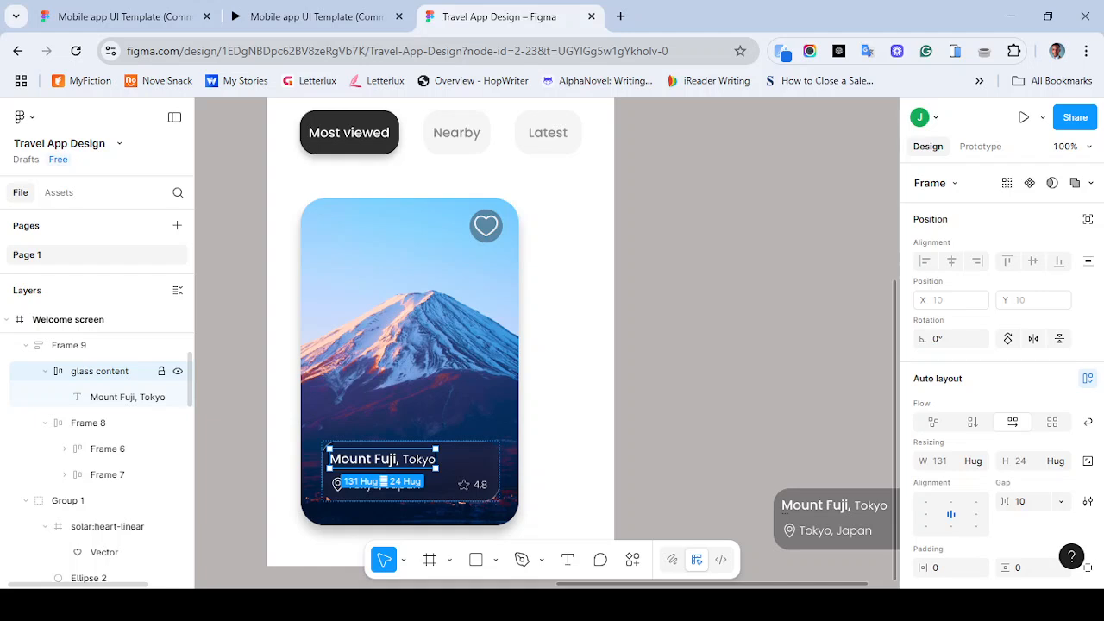
{"action": "left_click", "coordinate": [681, 243]}
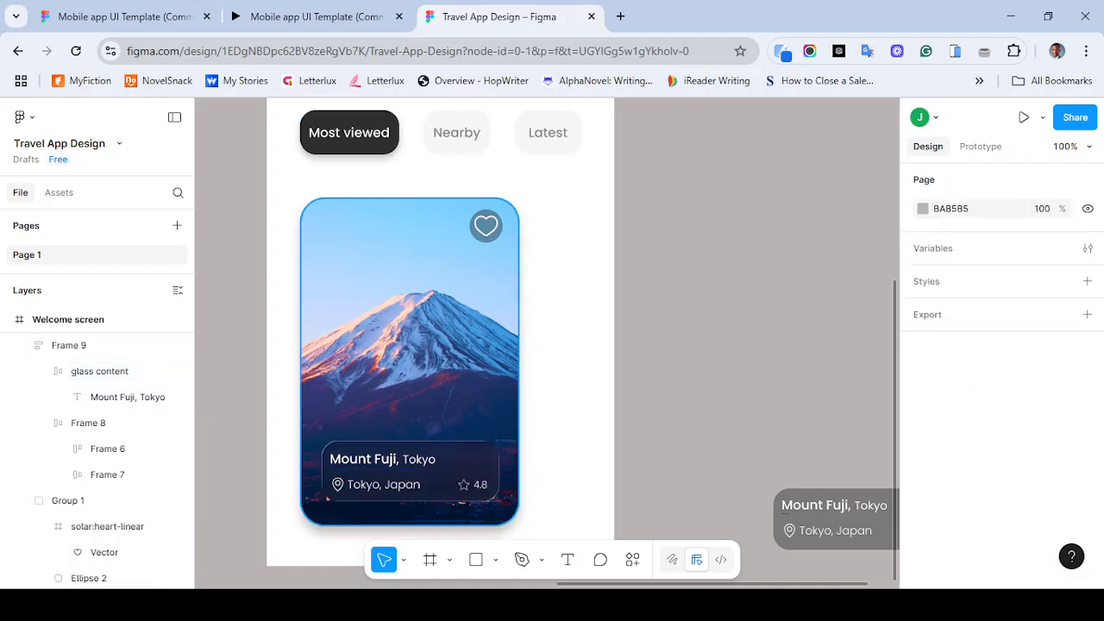
- Duplicate the Mount Fuji card with its overlay and heart icon, placing the copy to the right of the original
{"action": "left_click_drag", "start_coordinate": [286, 188], "coordinate": [543, 536]}
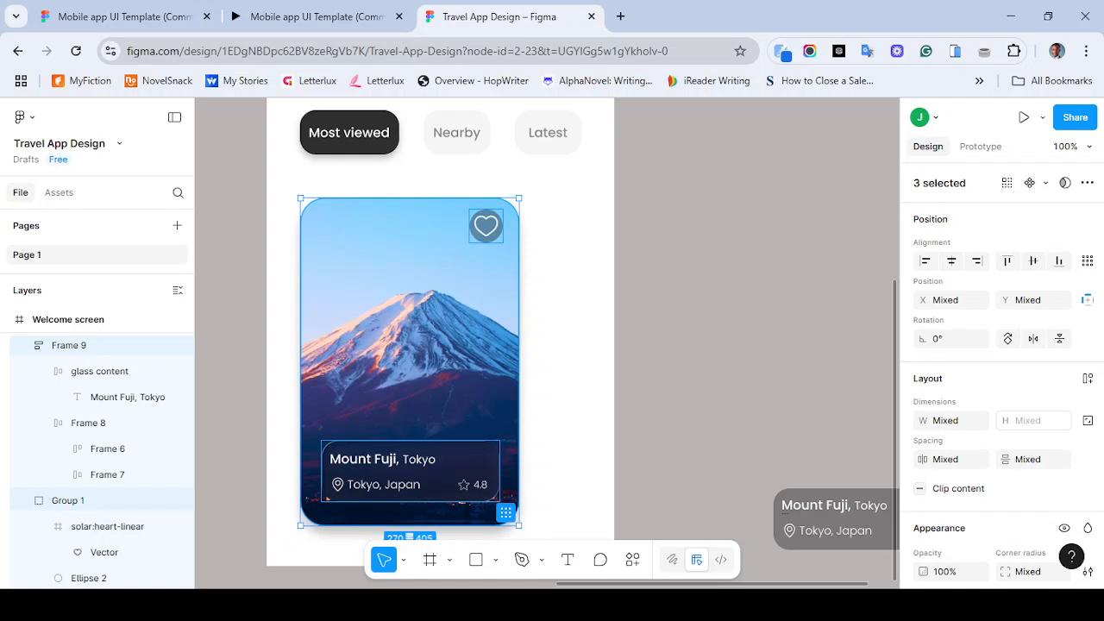
{"action": "left_click_drag", "start_coordinate": [410, 362], "coordinate": [673, 362]}
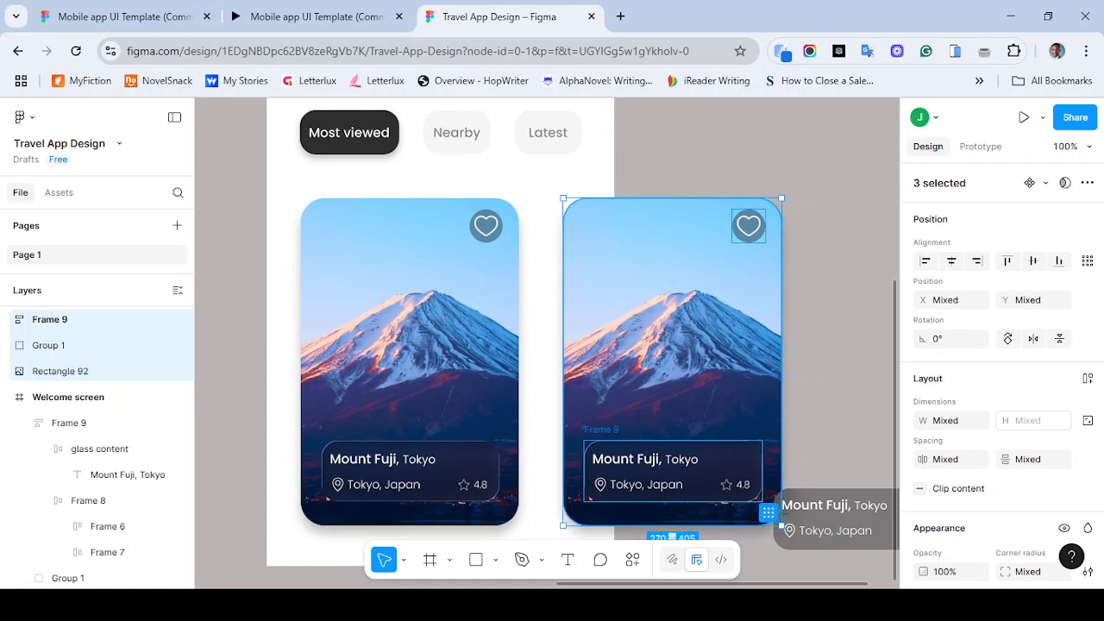
{"action": "left_click_drag", "start_coordinate": [673, 362], "coordinate": [590, 374]}
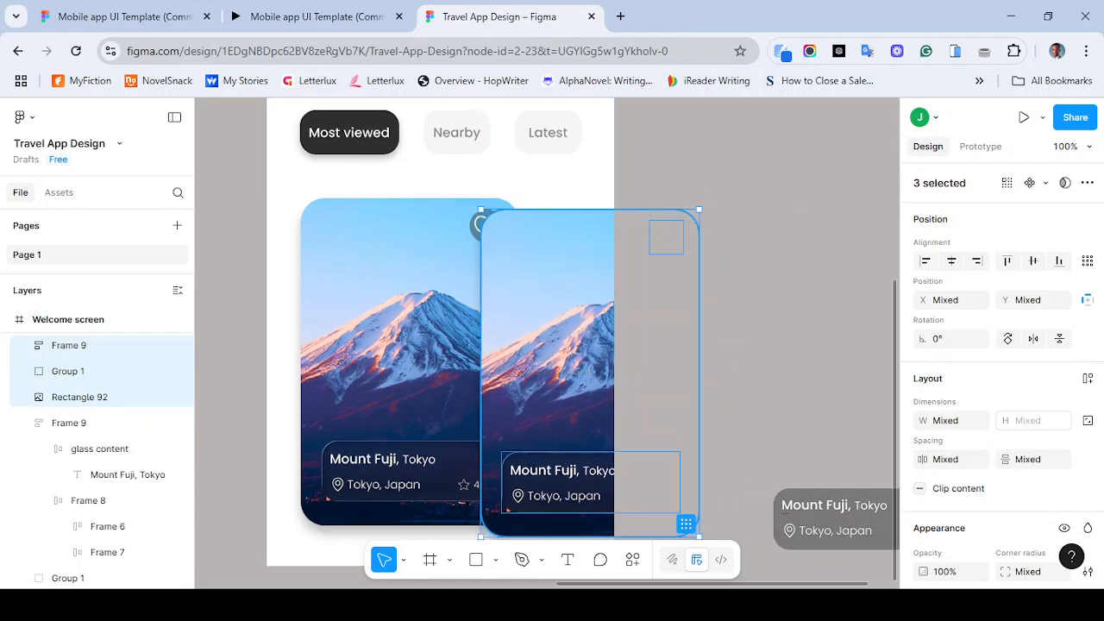
{"action": "left_click_drag", "start_coordinate": [590, 374], "coordinate": [646, 363]}
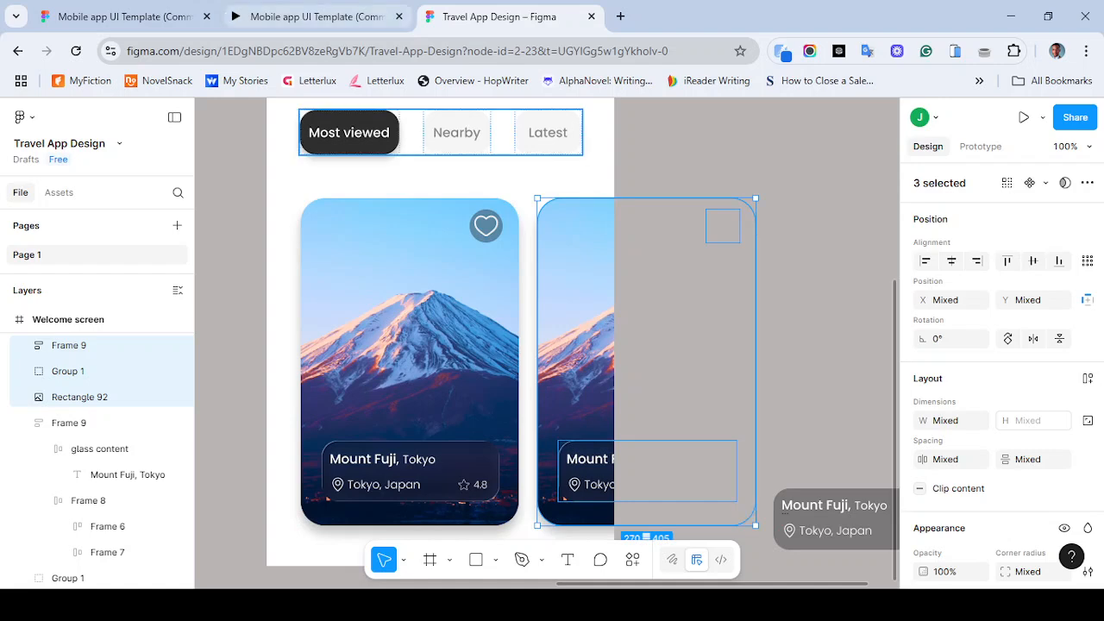
- Switch to the reference prototype tab and back to compare the card layout
{"action": "left_click", "coordinate": [311, 17]}
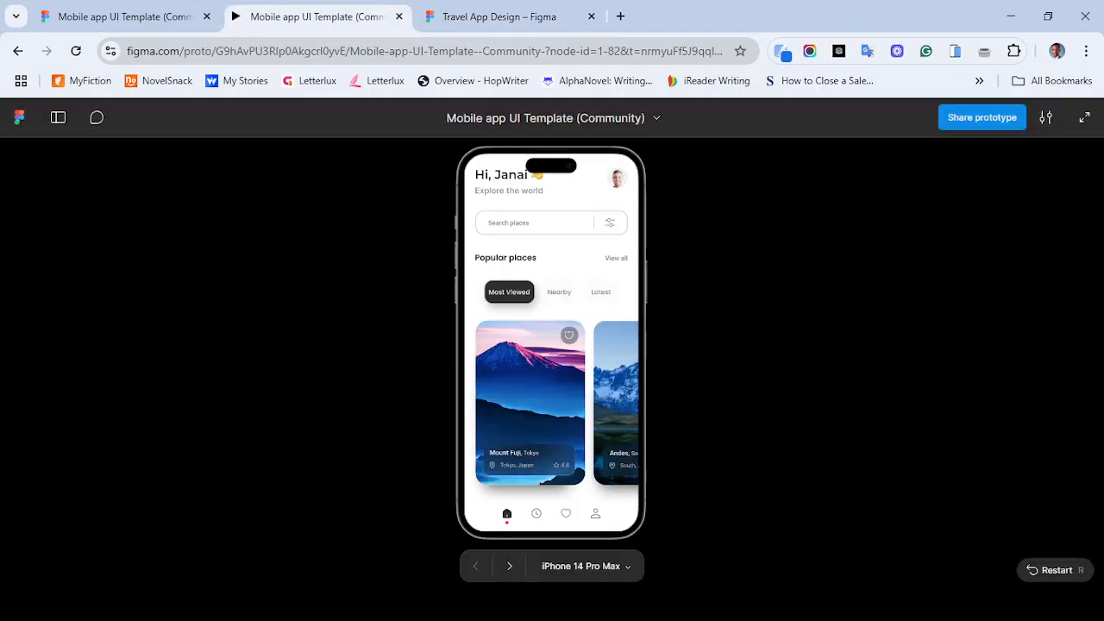
{"action": "left_click", "coordinate": [500, 17]}
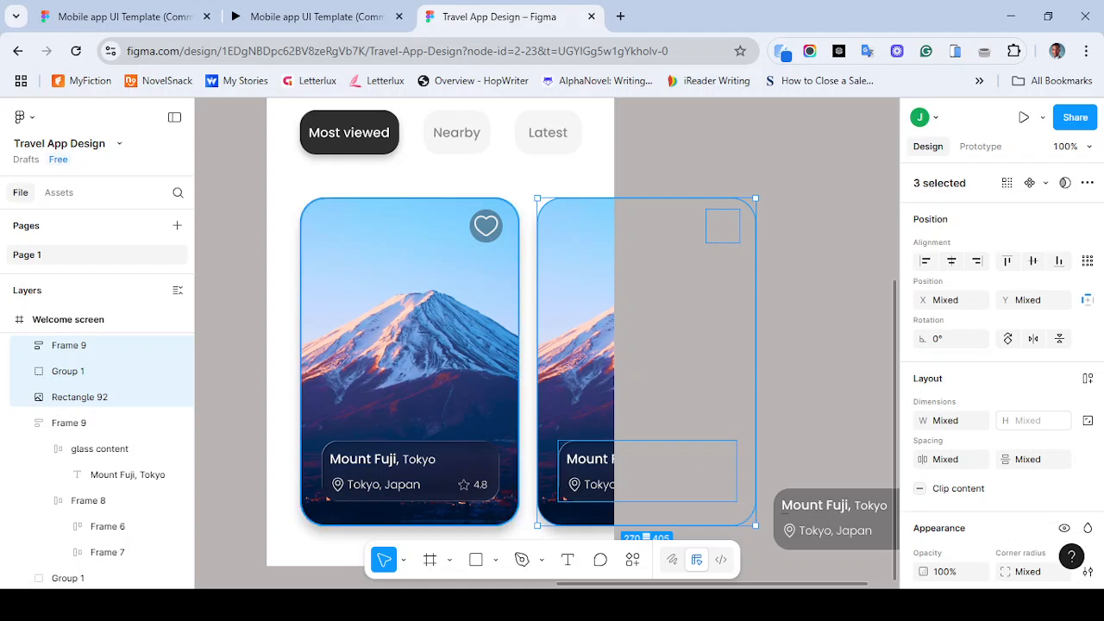
- Group the original card's image, glass overlay frame and heart icon group together
{"action": "left_click", "coordinate": [411, 388]}
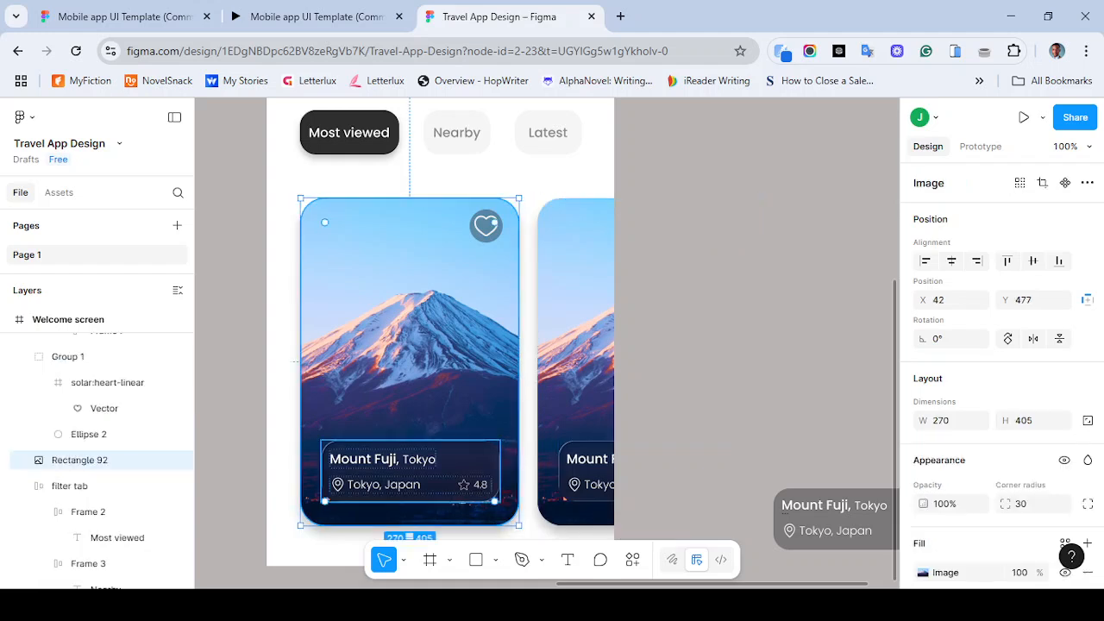
{"action": "left_click", "coordinate": [431, 472], "text": "shift"}
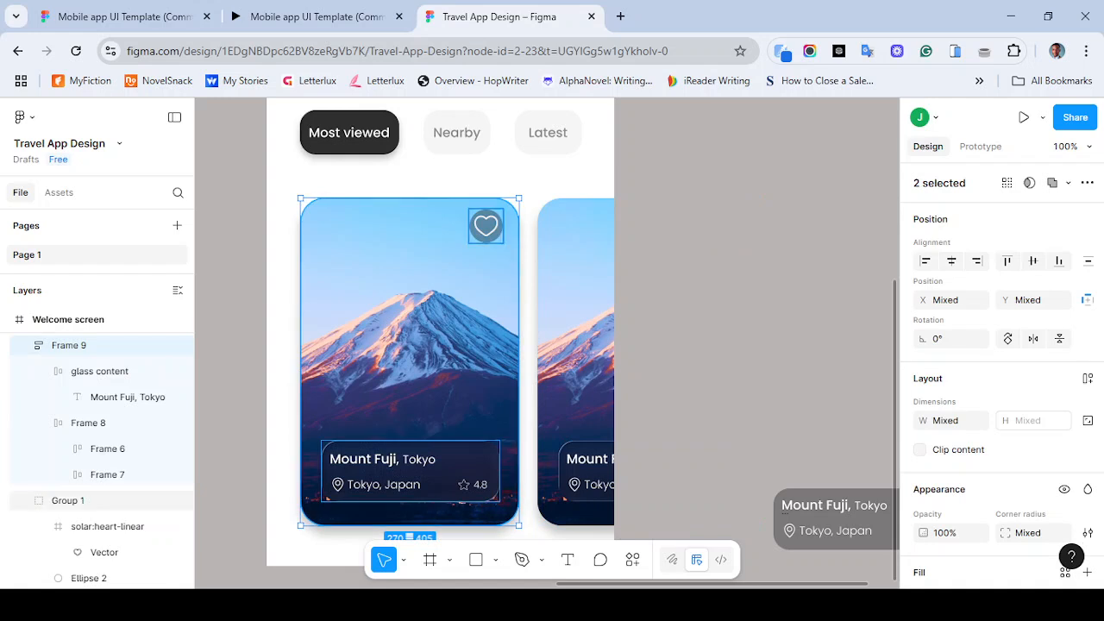
{"action": "left_click", "coordinate": [69, 500], "text": "shift"}
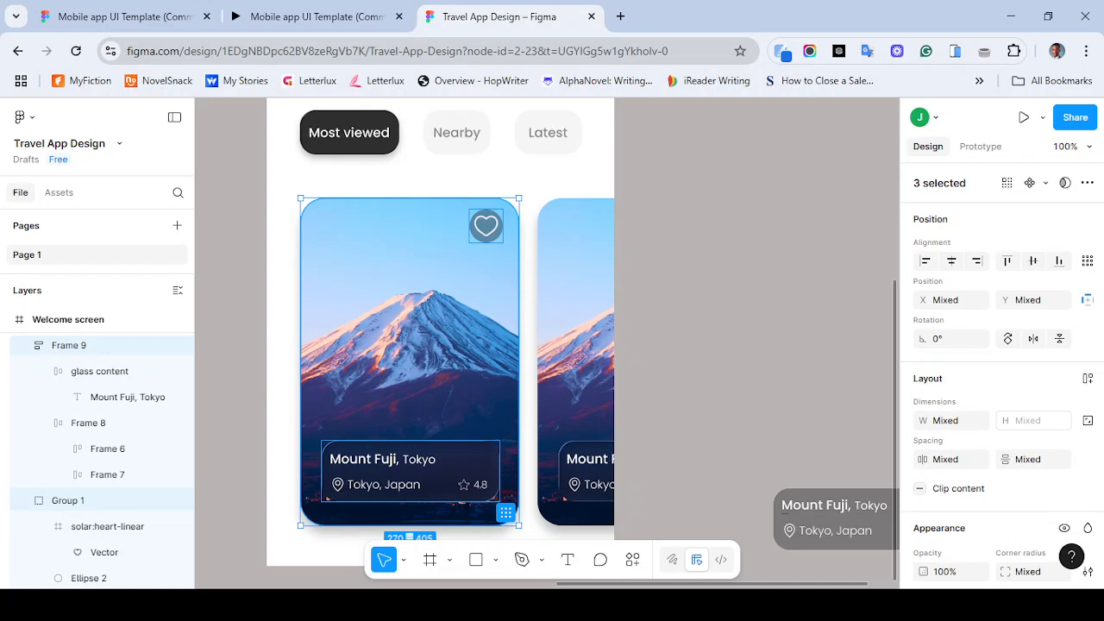
{"action": "key", "text": "ctrl+g"}
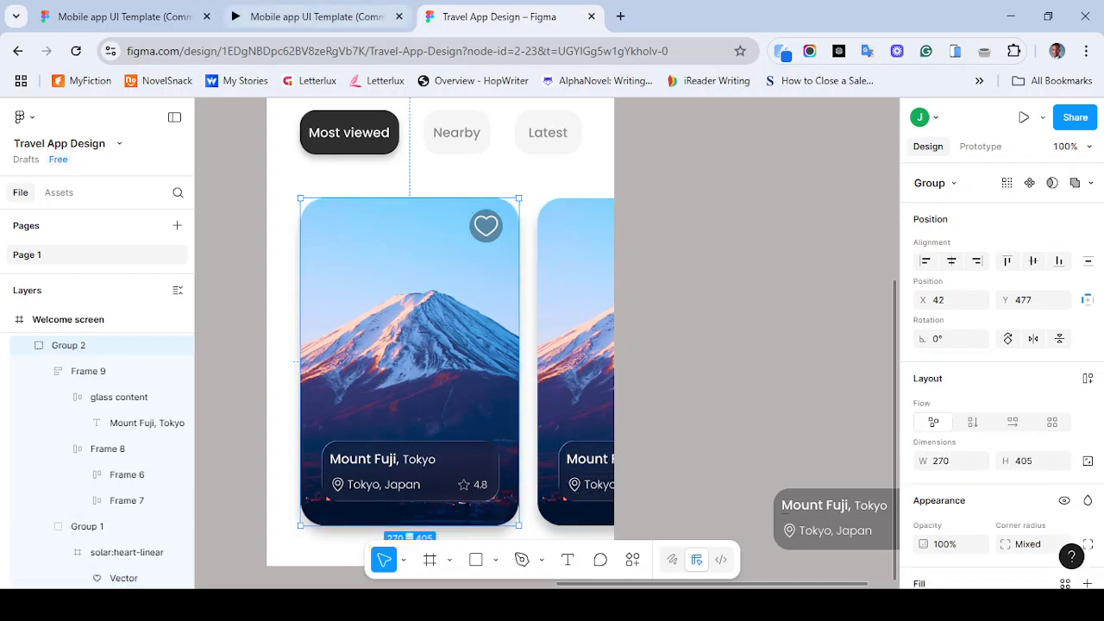
- Compare the cards with the reference prototype again
{"action": "left_click", "coordinate": [316, 16]}
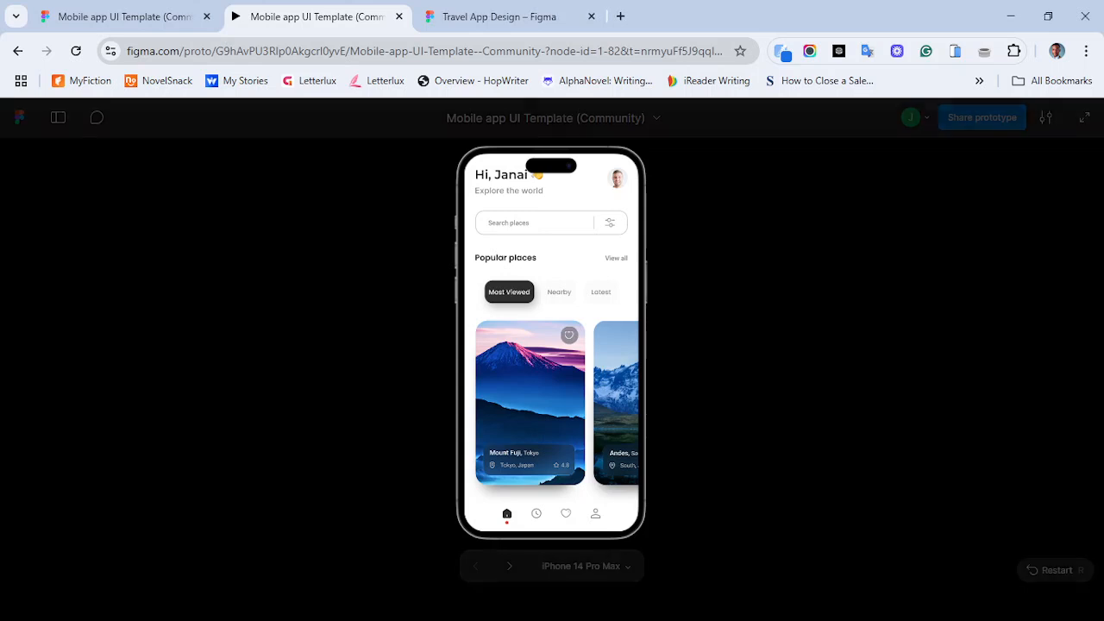
{"action": "left_click", "coordinate": [499, 17]}
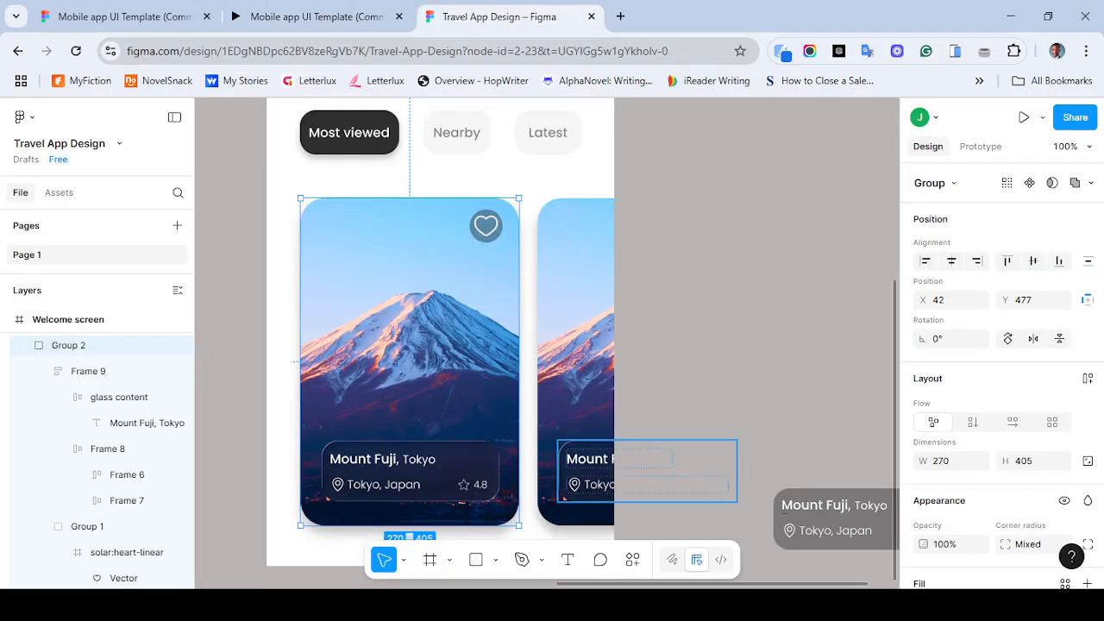
{"action": "left_click", "coordinate": [578, 459]}
{"action": "double_click", "coordinate": [578, 459]}
{"action": "left_click", "coordinate": [578, 459]}
{"action": "double_click", "coordinate": [578, 459]}
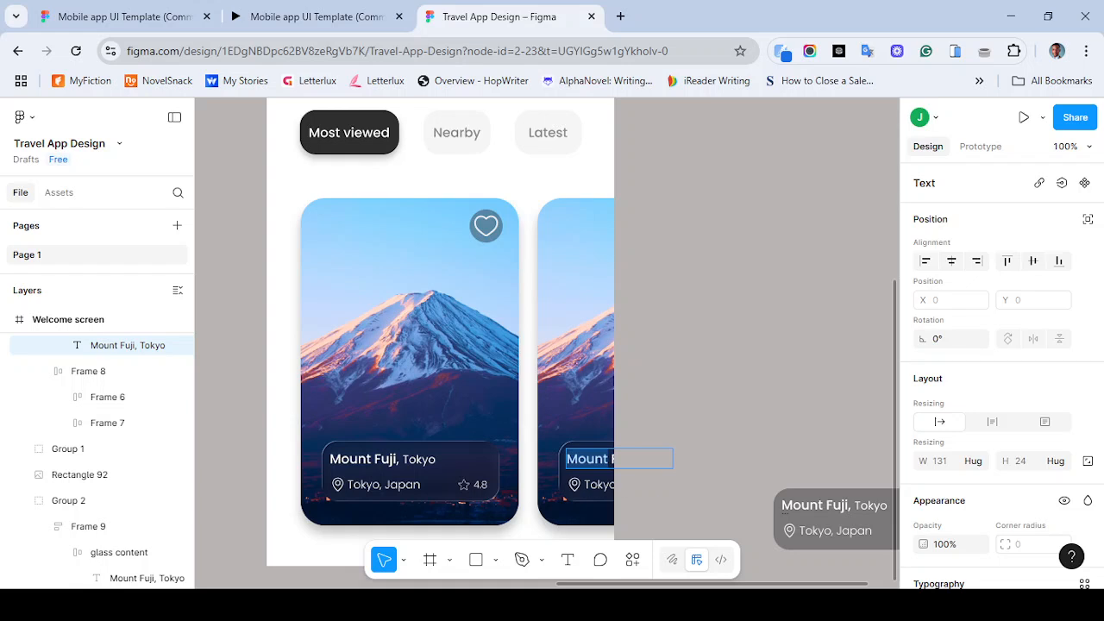
{"action": "triple_click", "coordinate": [578, 458]}
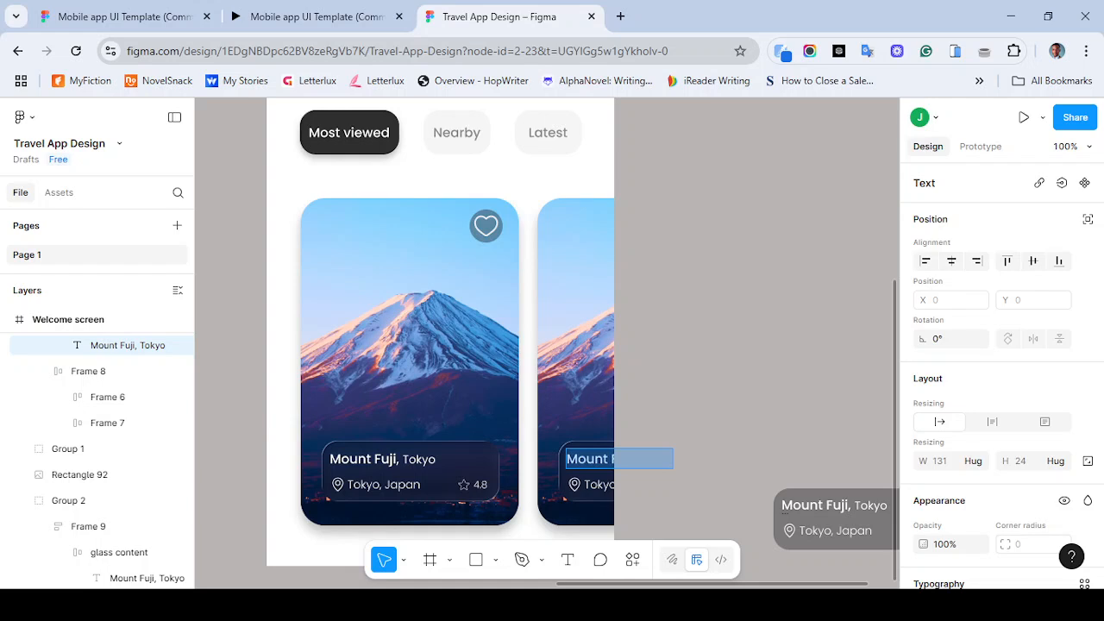
{"action": "key", "text": "shift+Left"}
{"action": "key", "text": "shift+Left"}
{"action": "key", "text": "shift+Left"}
{"action": "key", "text": "shift+Left"}
{"action": "key", "text": "shift+Left"}
{"action": "left_click_drag", "start_coordinate": [640, 459], "coordinate": [673, 459]}
{"action": "double_click", "coordinate": [589, 459]}
{"action": "triple_click", "coordinate": [588, 459]}
{"action": "key", "text": "Escape"}
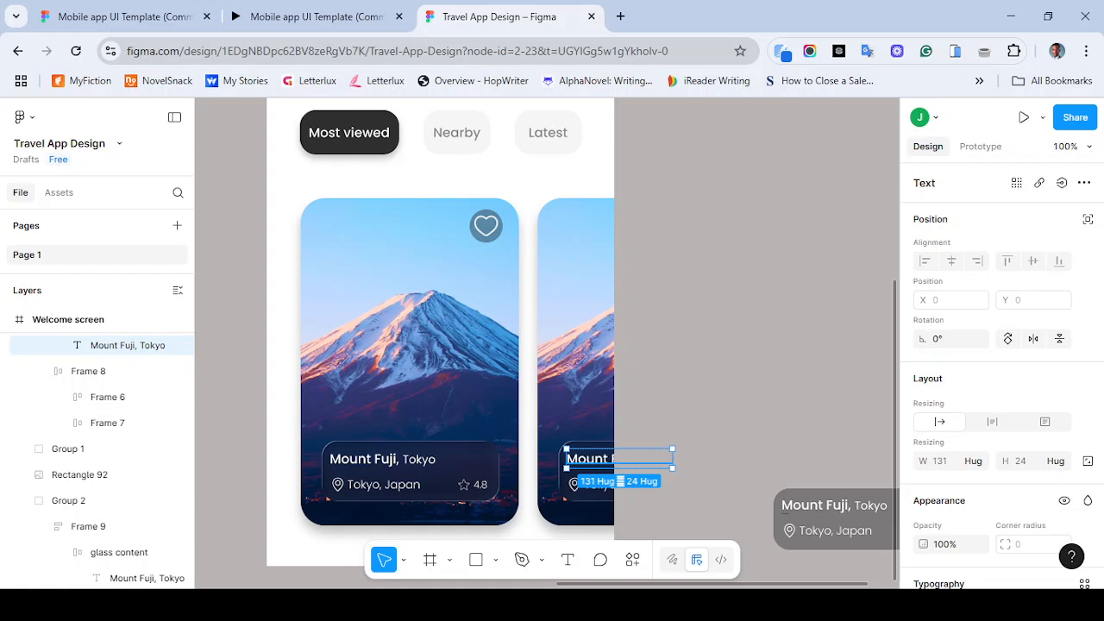
- Undo the grouping and copy moves, then redo only the card duplication to the right of the original
{"action": "key", "text": "ctrl+z"}
{"action": "key", "text": "ctrl+z"}
{"action": "key", "text": "ctrl+z"}
{"action": "key", "text": "ctrl+z"}
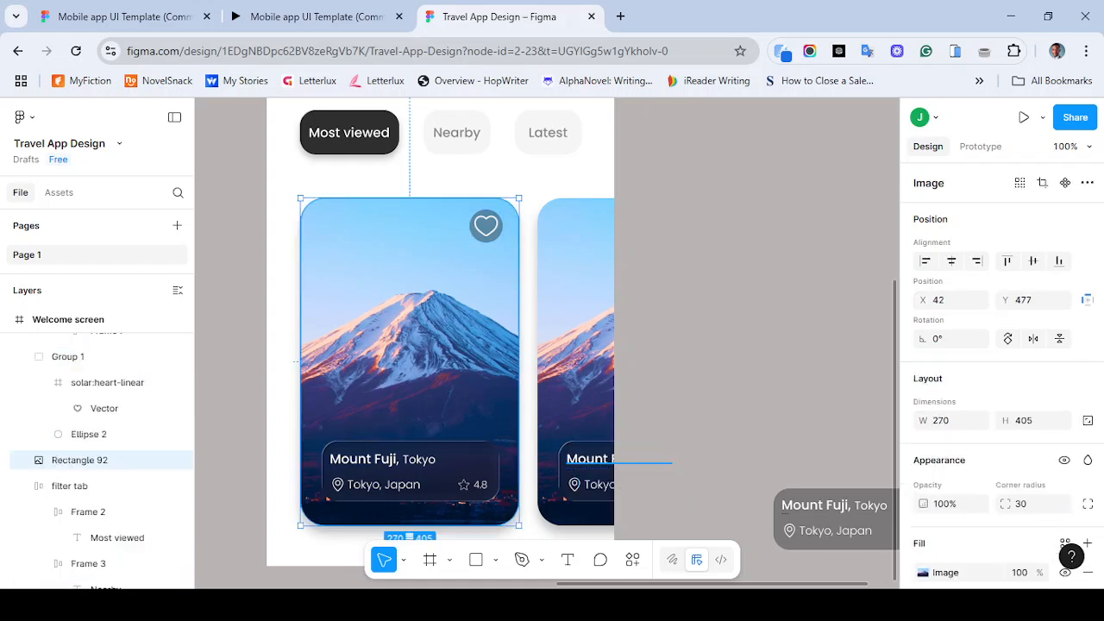
{"action": "key", "text": "ctrl+z"}
{"action": "key", "text": "ctrl+z"}
{"action": "key", "text": "ctrl+z"}
{"action": "key", "text": "ctrl+z"}
{"action": "key", "text": "ctrl+z"}
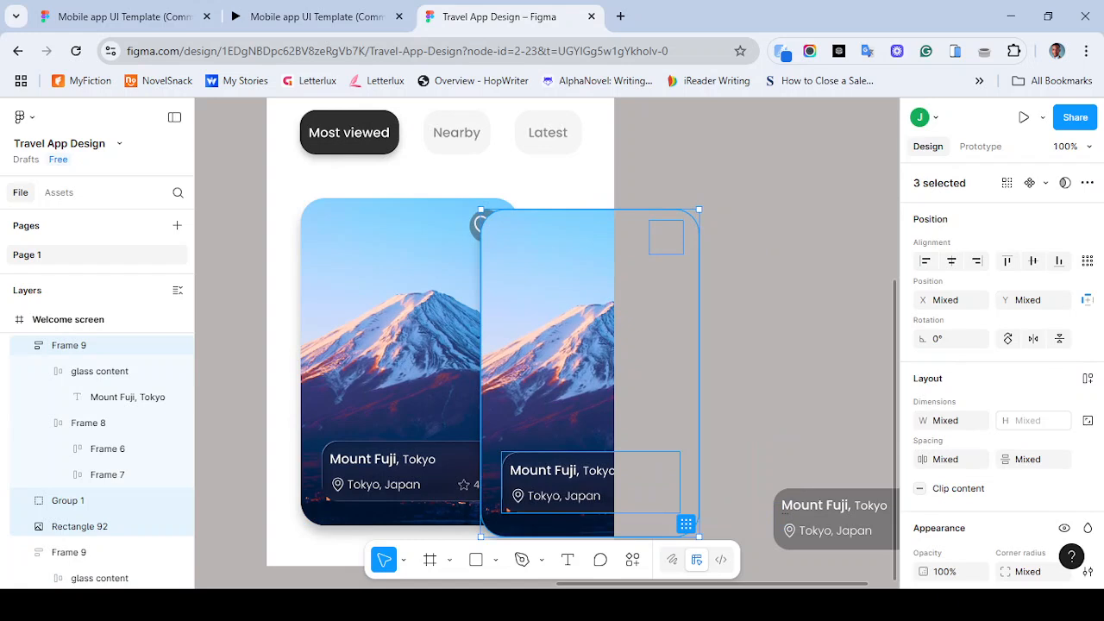
{"action": "key", "text": "ctrl+z"}
{"action": "key", "text": "ctrl+z"}
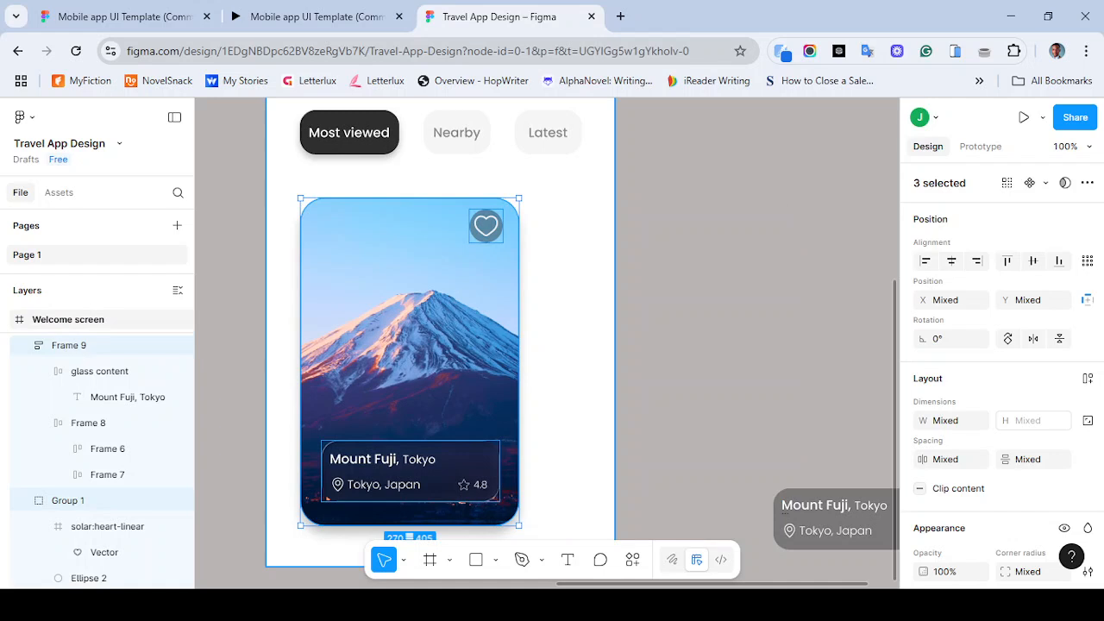
{"action": "key", "text": "ctrl+shift+z"}
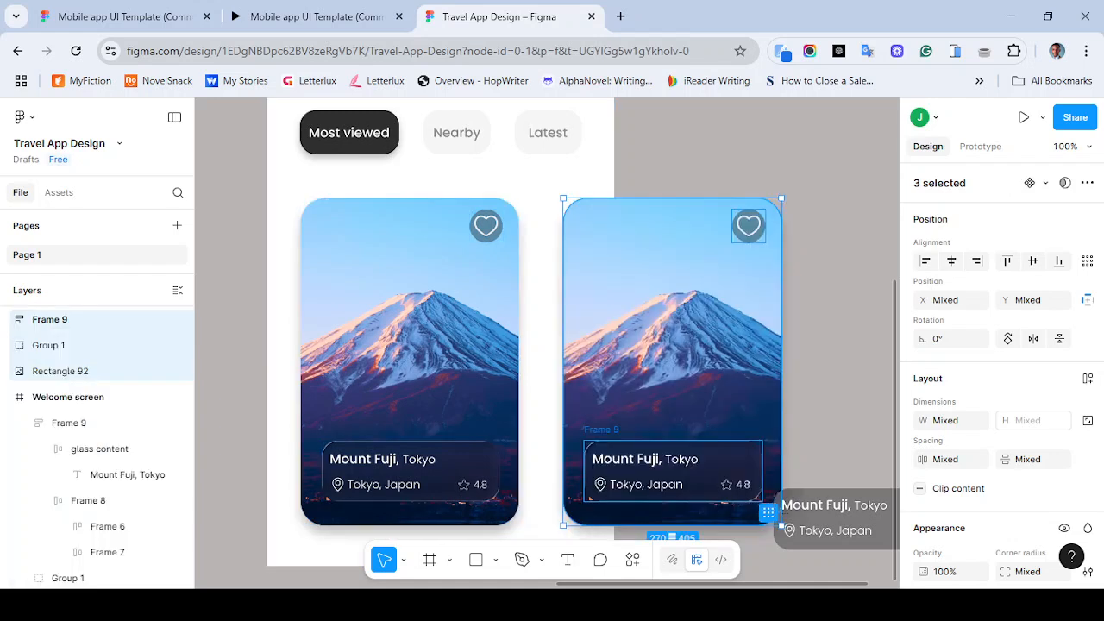
{"action": "key", "text": "ctrl+shift+z"}
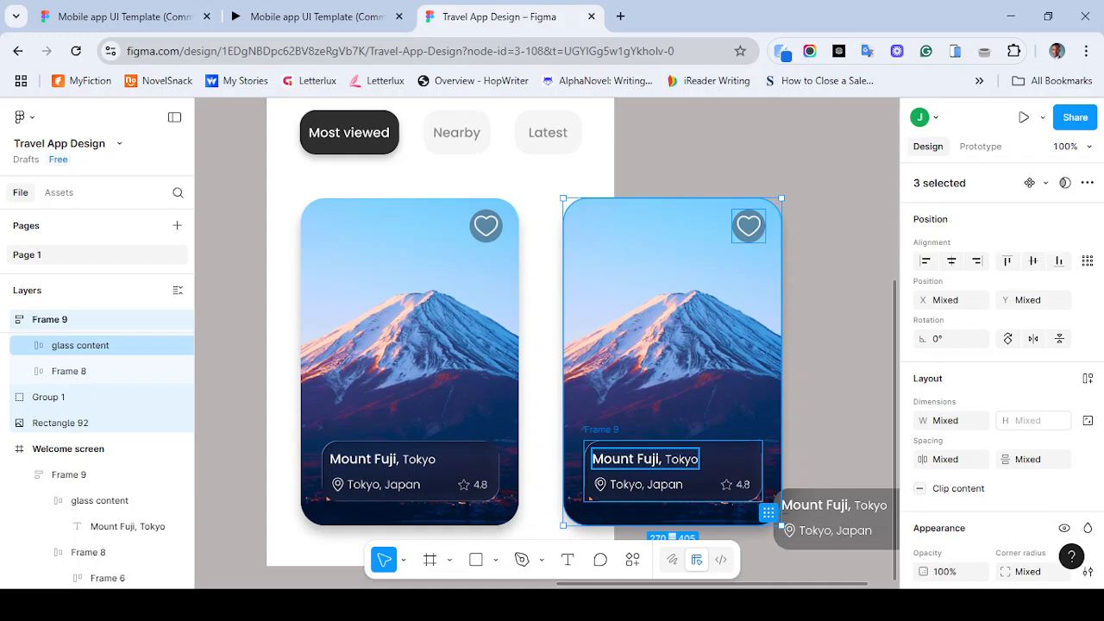
- Change the copied card's title text to Andes, South
{"action": "double_click", "coordinate": [645, 459]}
{"action": "key", "text": "Return"}
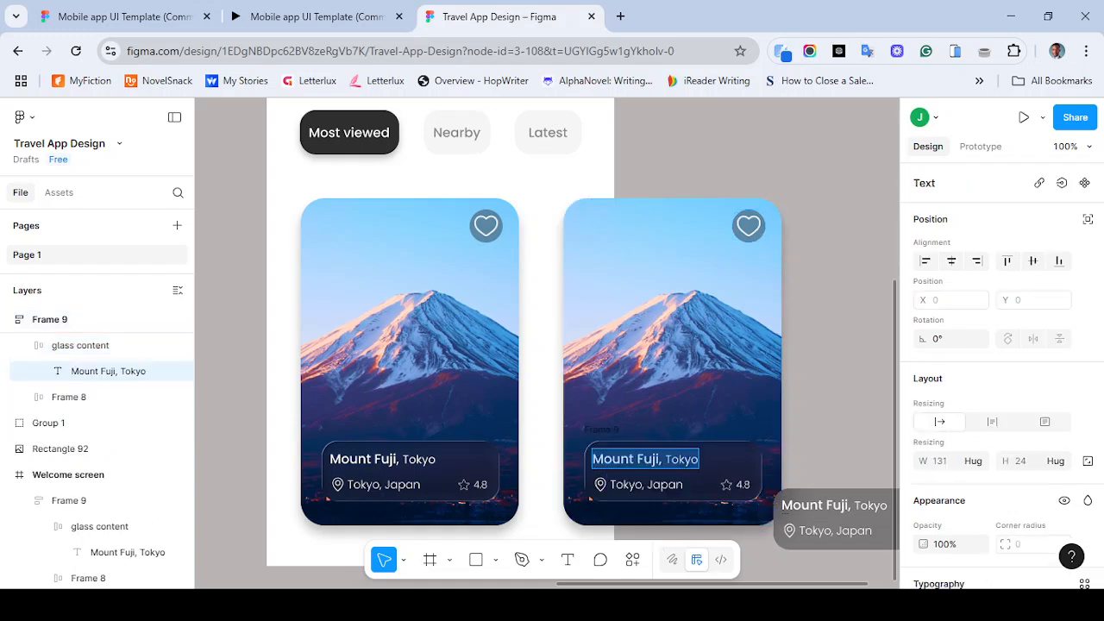
{"action": "left_click", "coordinate": [656, 459]}
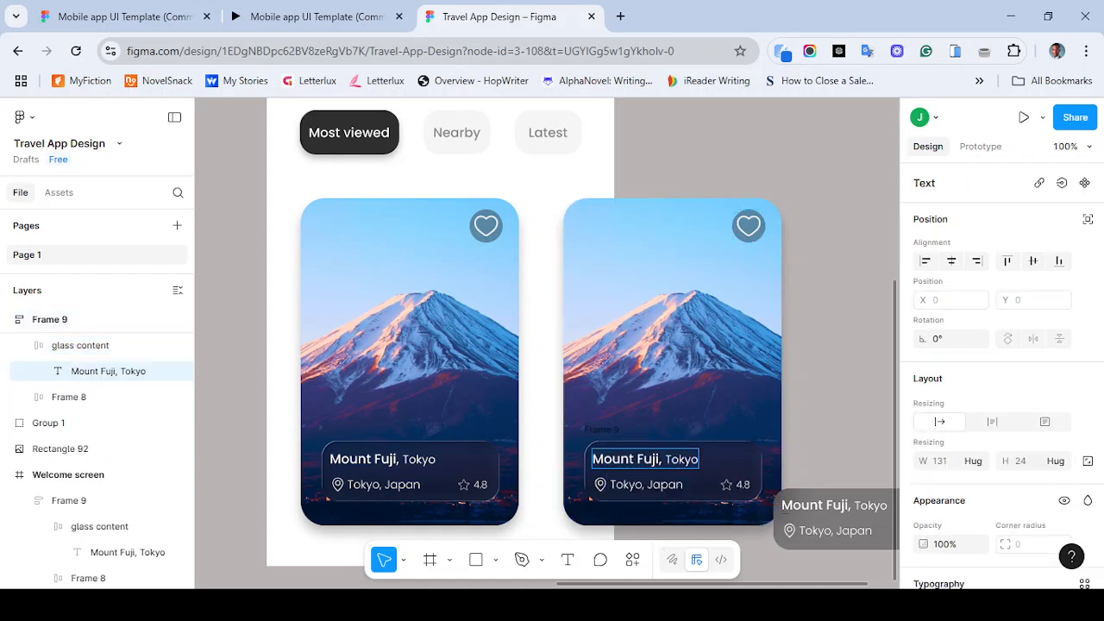
{"action": "key", "text": "Right"}
{"action": "key", "text": "BackSpace"}
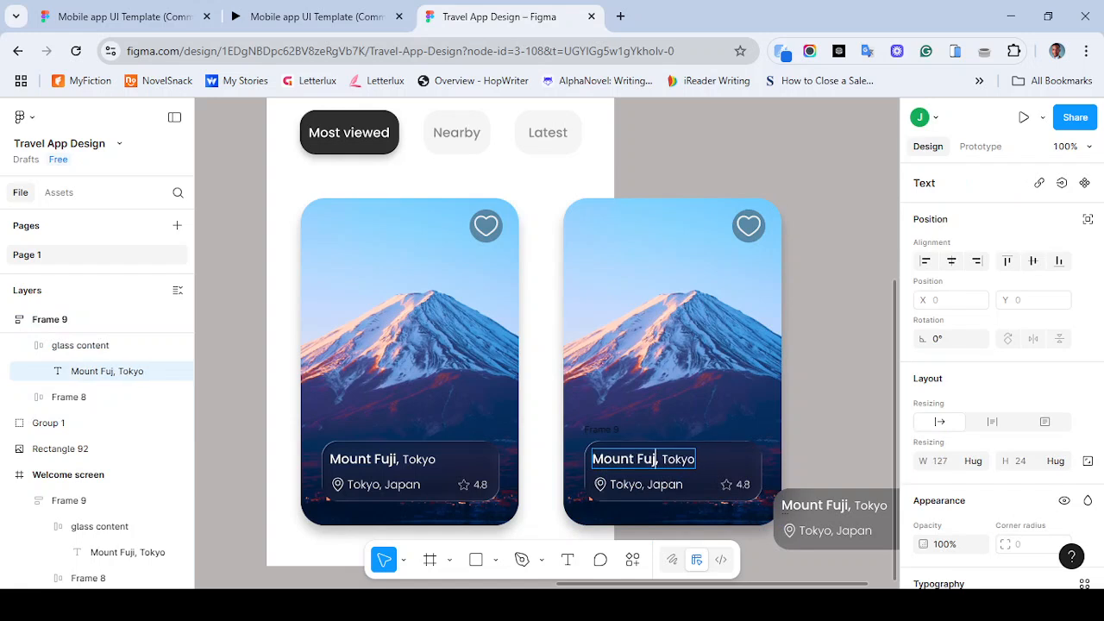
{"action": "key", "text": "ctrl+BackSpace"}
{"action": "key", "text": "ctrl+BackSpace"}
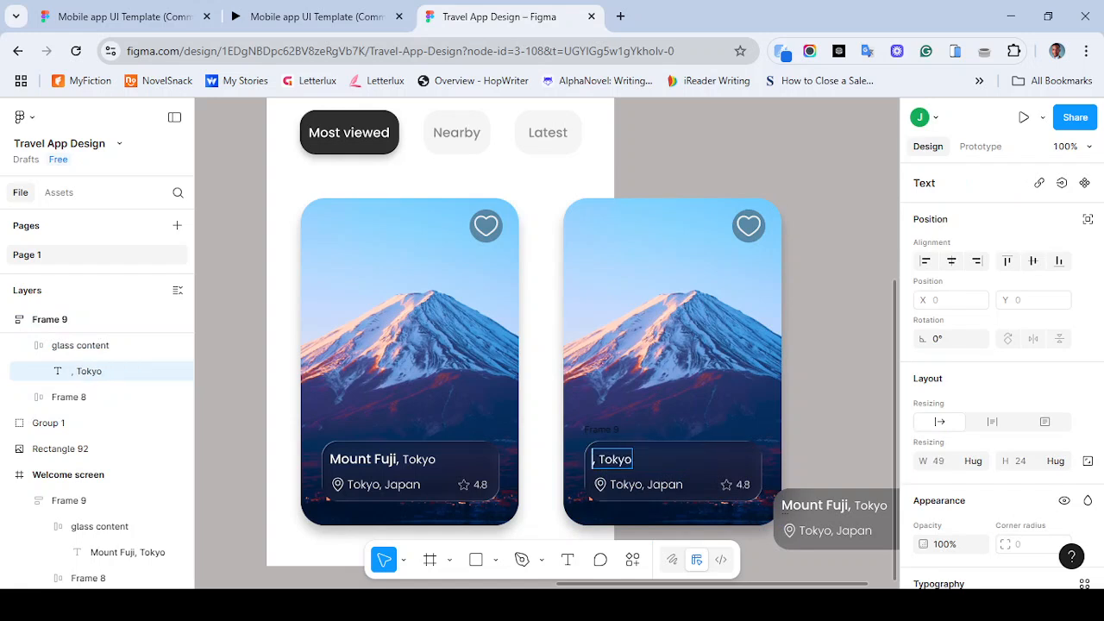
{"action": "type", "text": "Andes"}
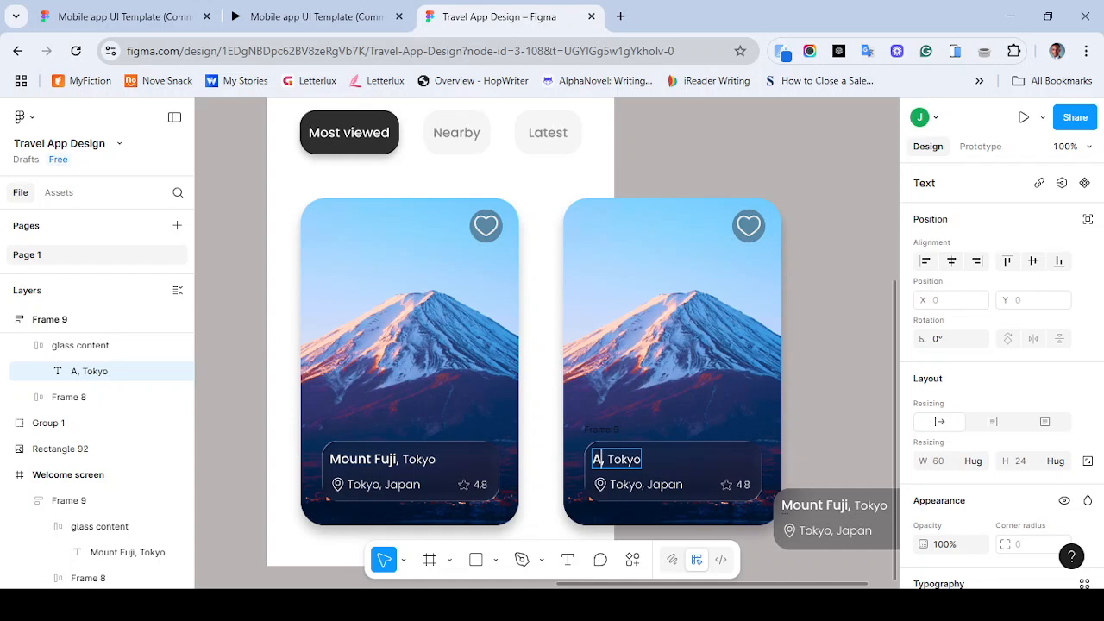
{"action": "key", "text": "ctrl+Right"}
{"action": "key", "text": "shift+End"}
{"action": "type", "text": "South"}
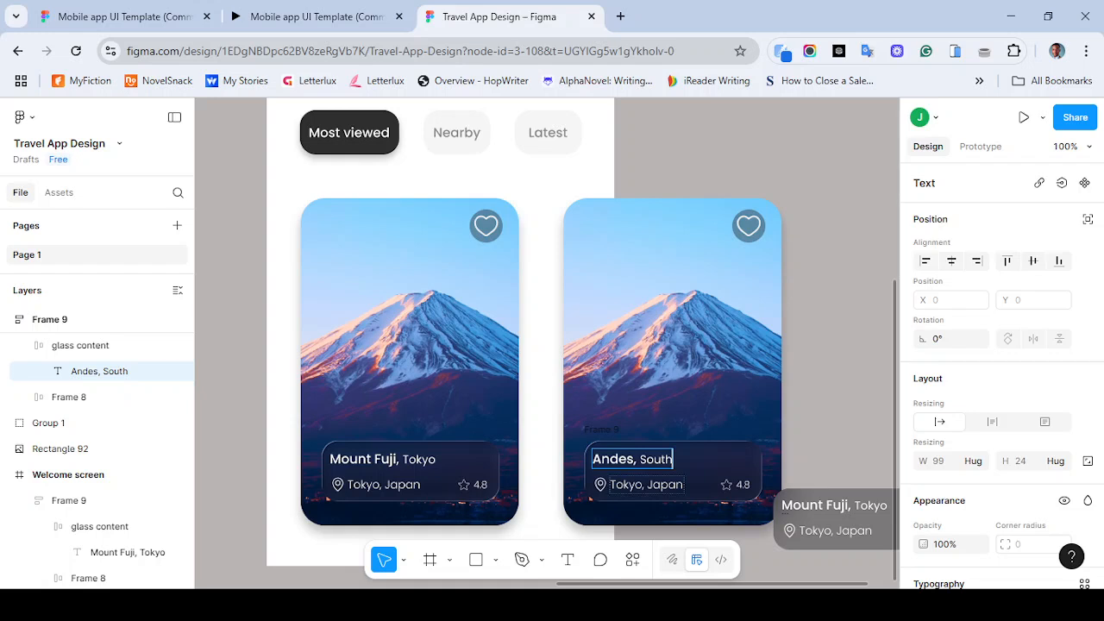
- Change the copied card's location text to South America
{"action": "double_click", "coordinate": [627, 485]}
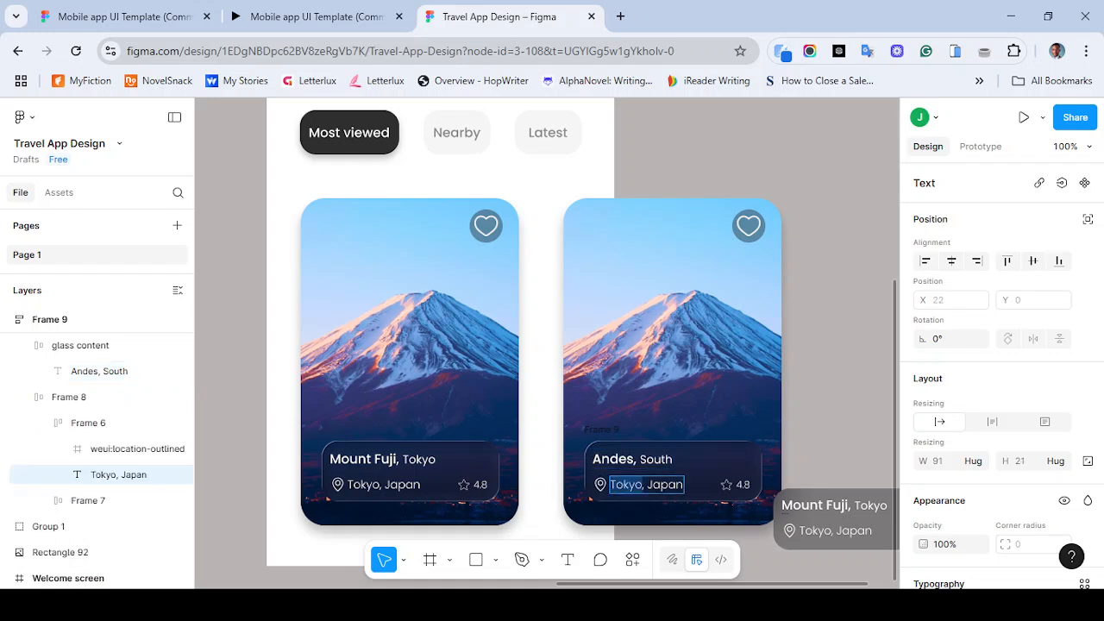
{"action": "type", "text": "So"}
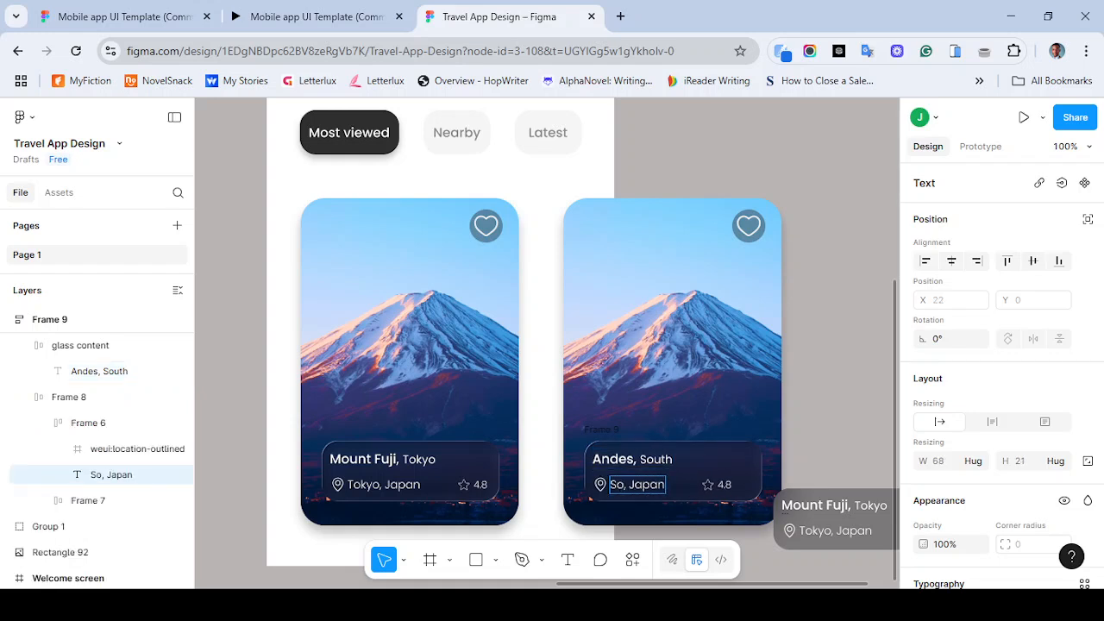
{"action": "type", "text": "tuh"}
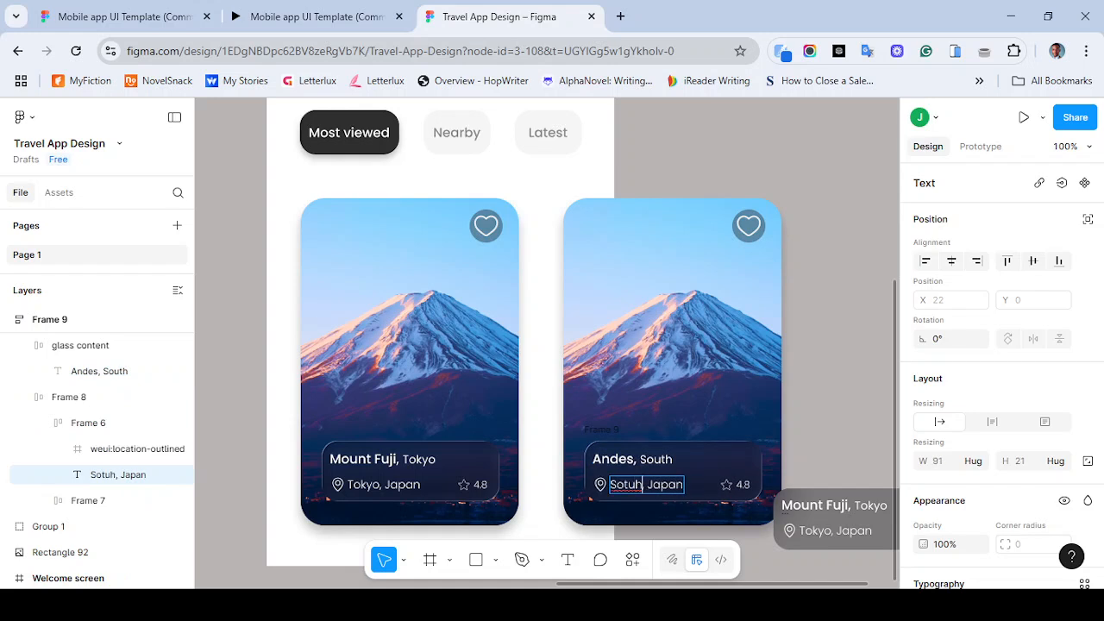
{"action": "key", "text": "Right"}
{"action": "key", "text": "Right"}
{"action": "key", "text": "Right"}
{"action": "key", "text": "Right"}
{"action": "key", "text": "Right"}
{"action": "key", "text": "Right"}
{"action": "key", "text": "BackSpace"}
{"action": "key", "text": "BackSpace"}
{"action": "key", "text": "BackSpace"}
{"action": "key", "text": "BackSpace"}
{"action": "key", "text": "BackSpace"}
{"action": "key", "text": "BackSpace"}
{"action": "key", "text": "BackSpace"}
{"action": "key", "text": "BackSpace"}
{"action": "key", "text": "BackSpace"}
{"action": "key", "text": "BackSpace"}
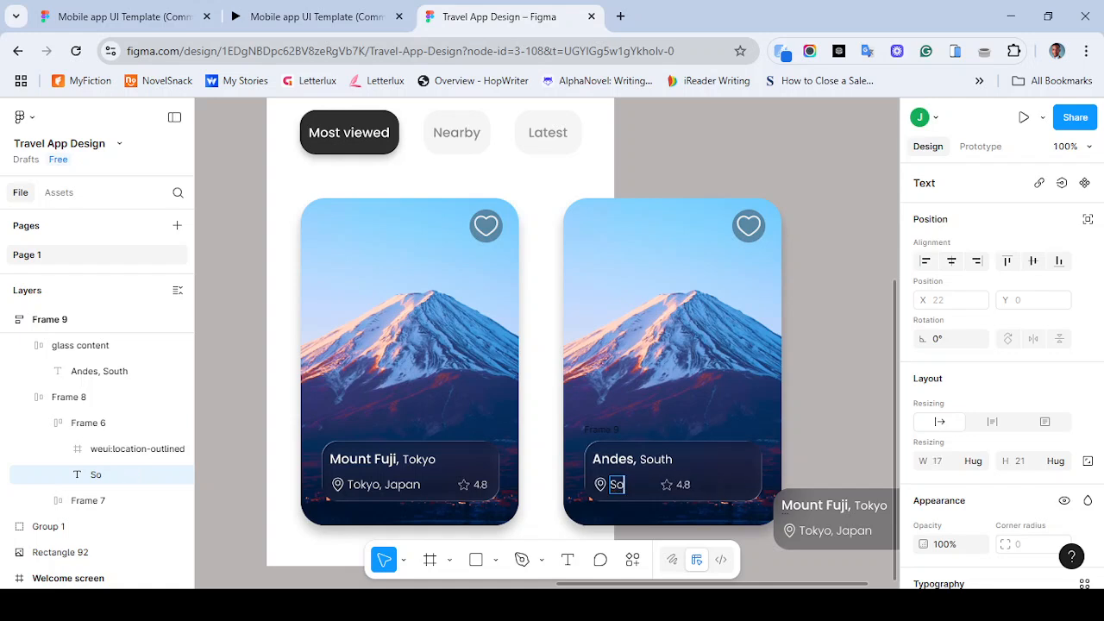
{"action": "type", "text": "uth"}
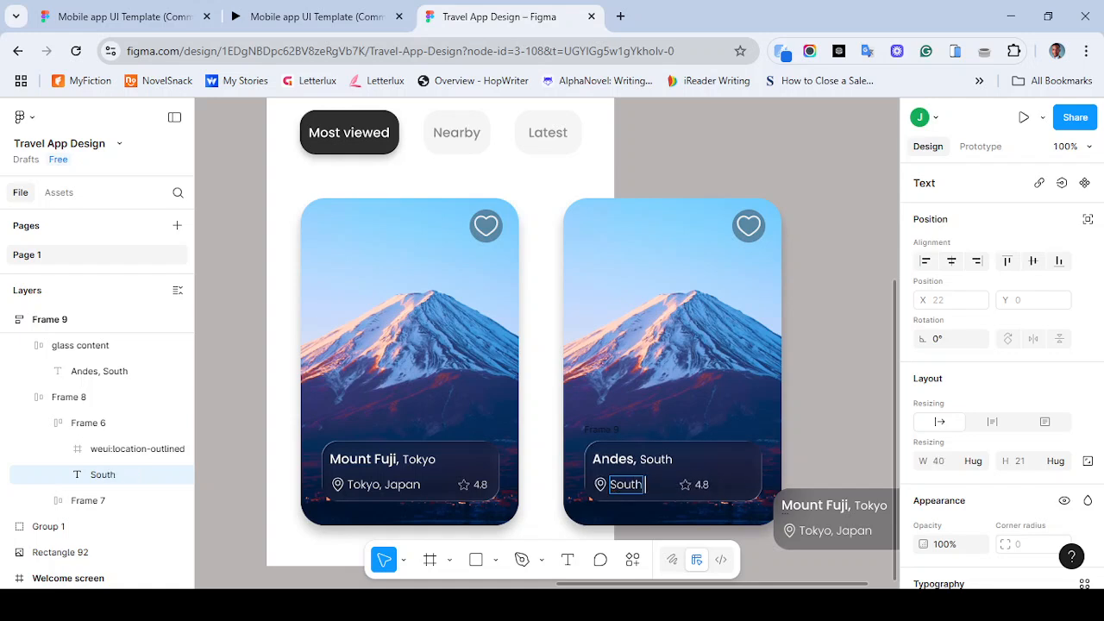
{"action": "type", "text": " America"}
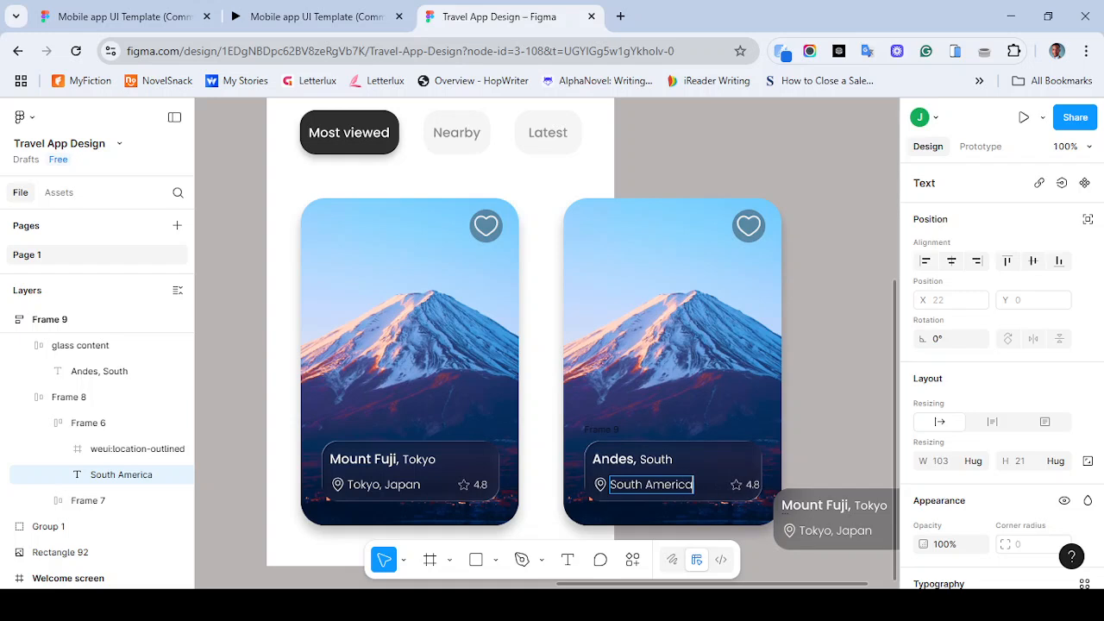
{"action": "key", "text": "Escape"}
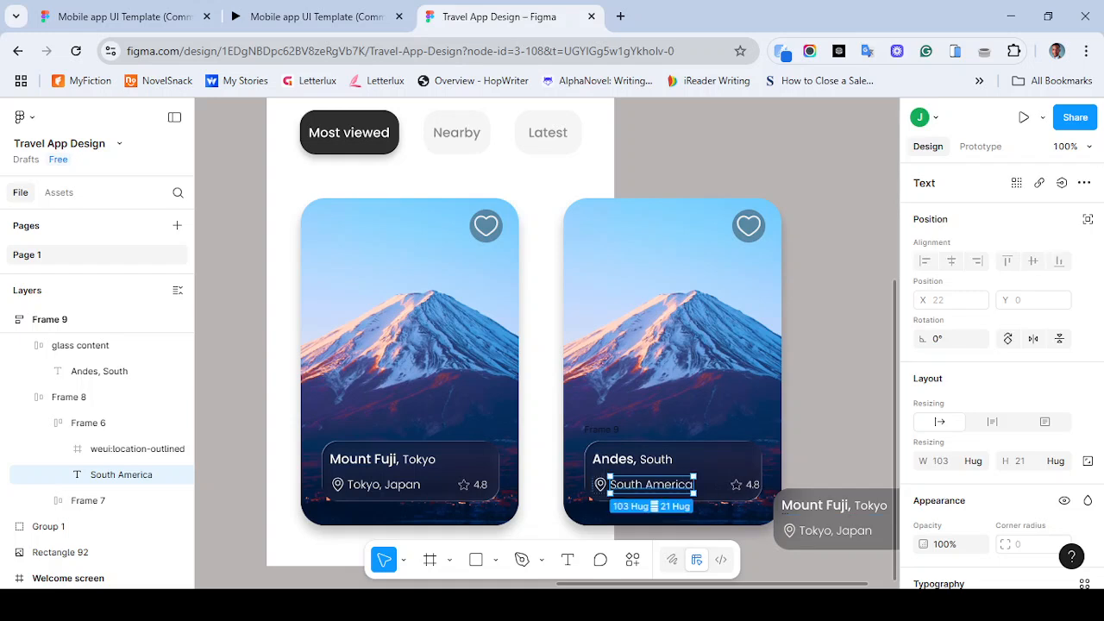
{"action": "key", "text": "Escape"}
- Check the second card in the reference prototype and return to the design
{"action": "left_click", "coordinate": [317, 16]}
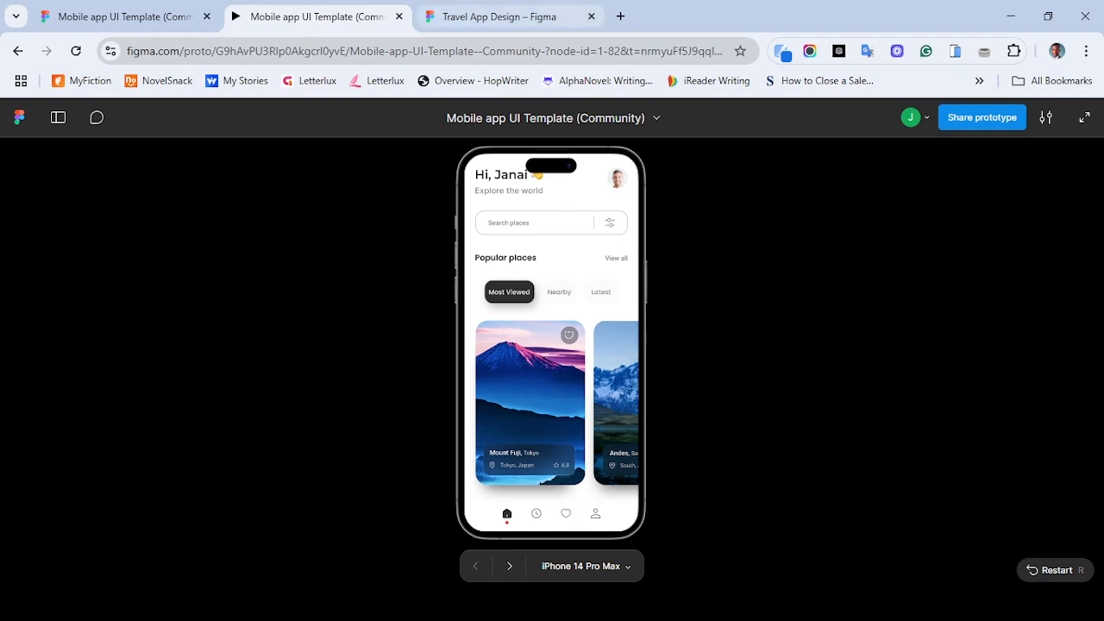
{"action": "left_click", "coordinate": [498, 16]}
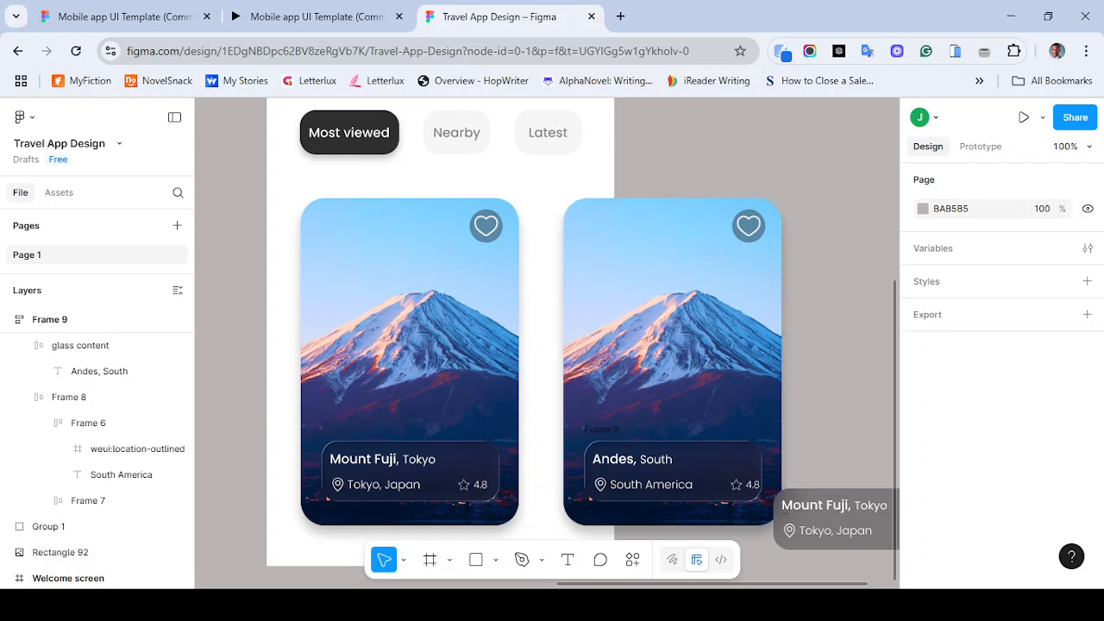
{"action": "left_click_drag", "start_coordinate": [723, 147], "coordinate": [800, 473]}
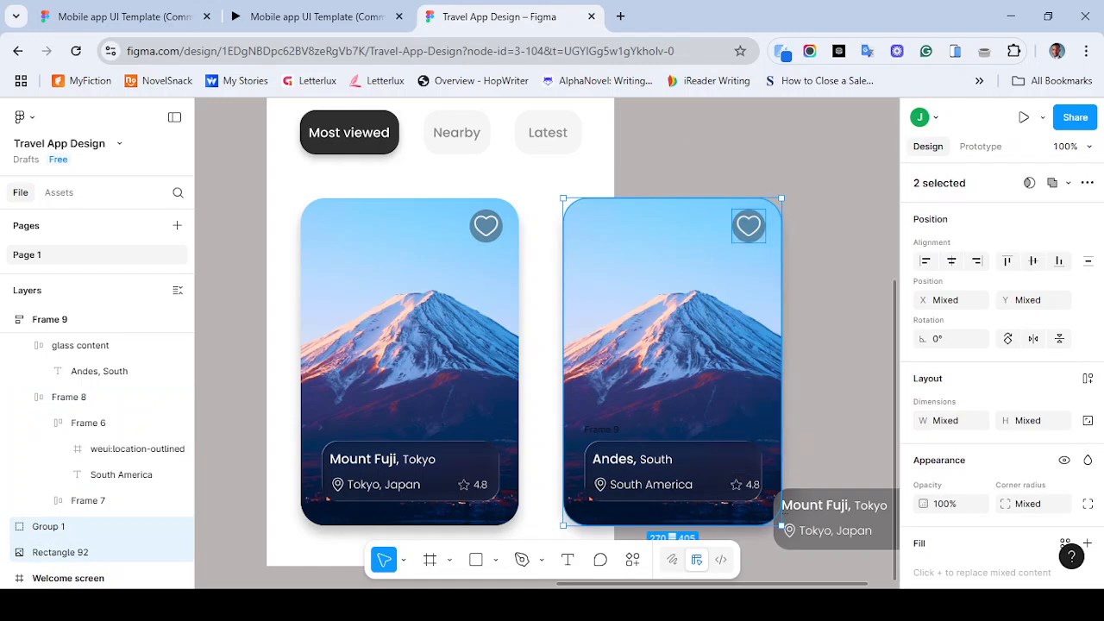
{"action": "left_click", "coordinate": [709, 485]}
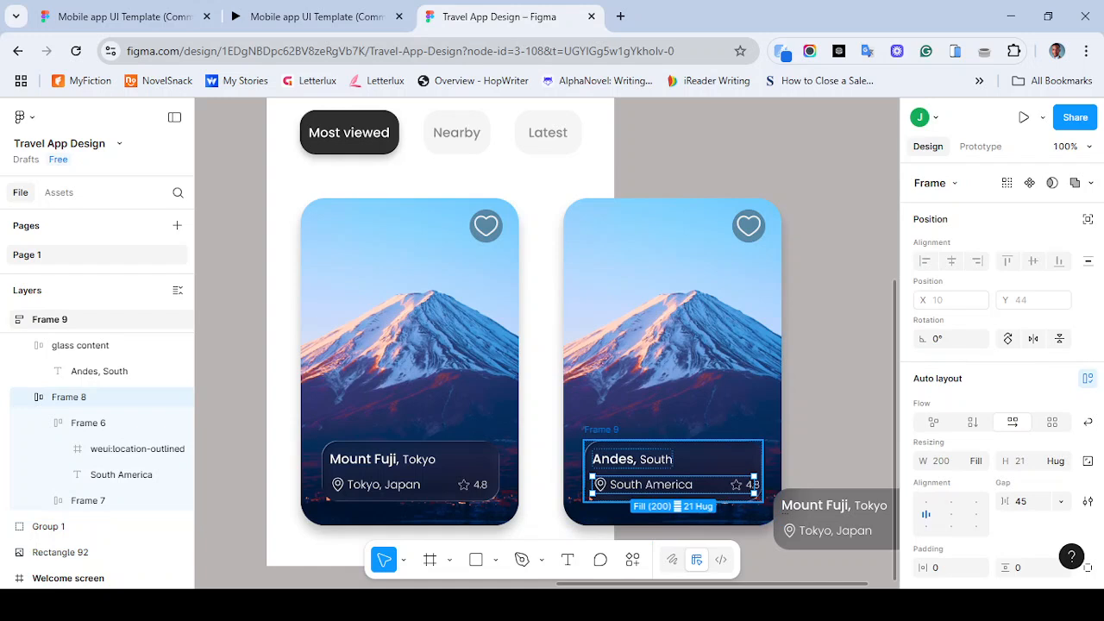
{"action": "left_click", "coordinate": [716, 464]}
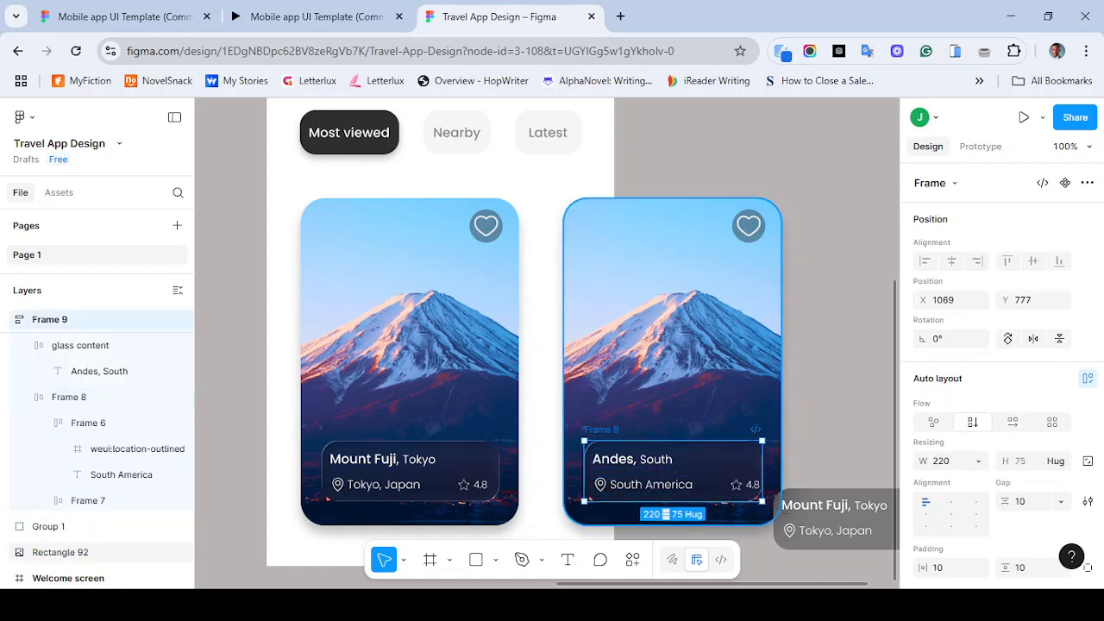
{"action": "left_click_drag", "start_coordinate": [682, 379], "coordinate": [627, 378]}
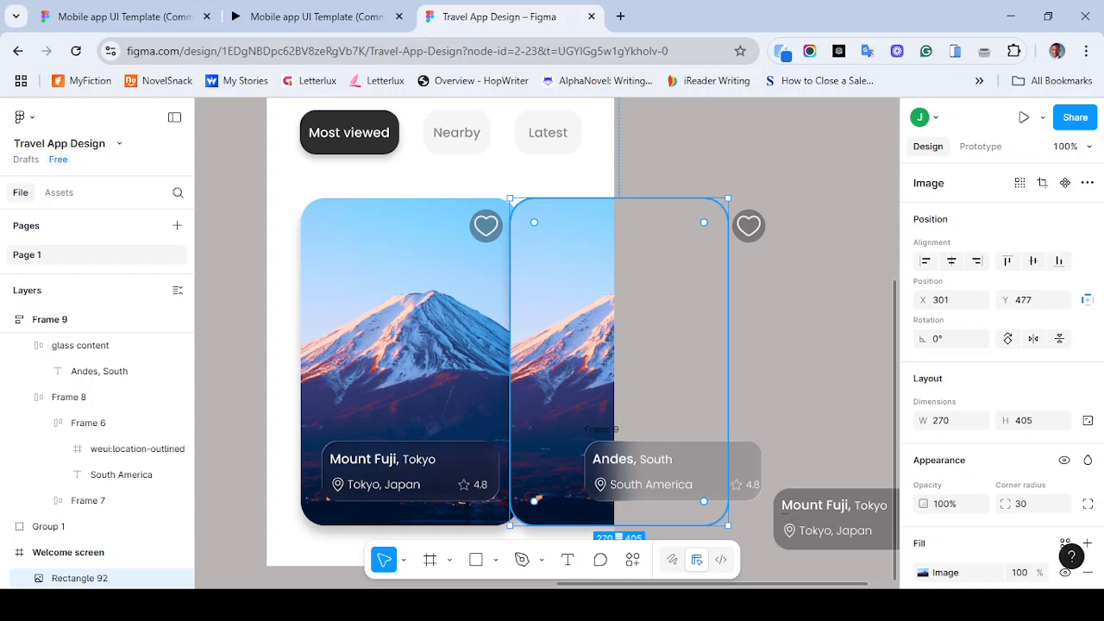
{"action": "key", "text": "ctrl+z"}
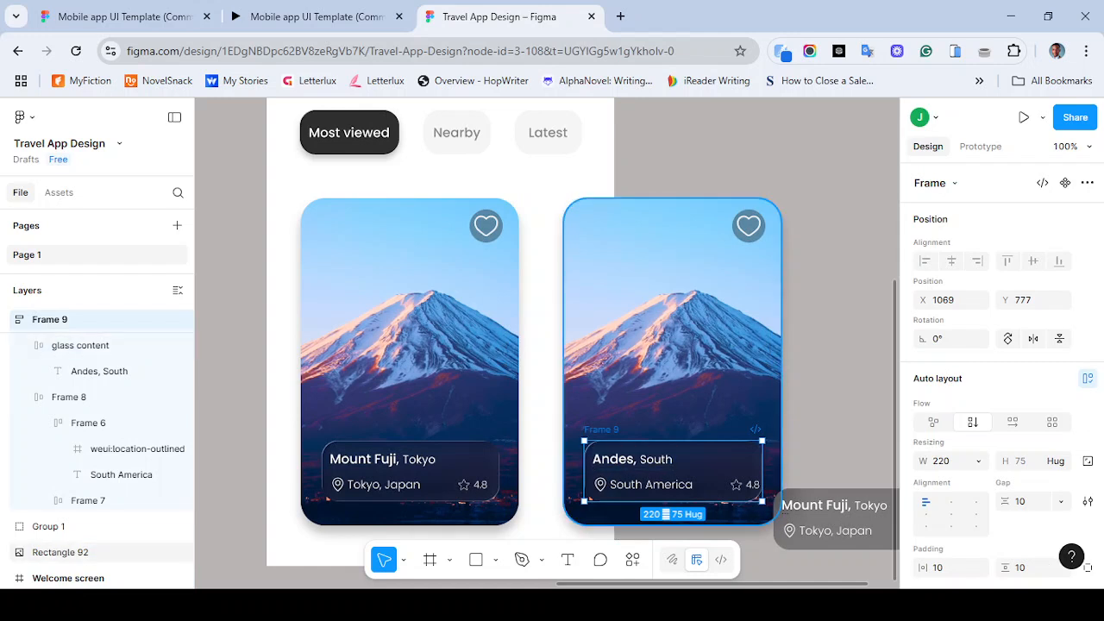
- Select the copied card's image, heart icon and text frame, nudge them beside the original card, and group them
{"action": "left_click", "coordinate": [61, 552], "text": "ctrl"}
{"action": "left_click", "coordinate": [749, 226], "text": "shift"}
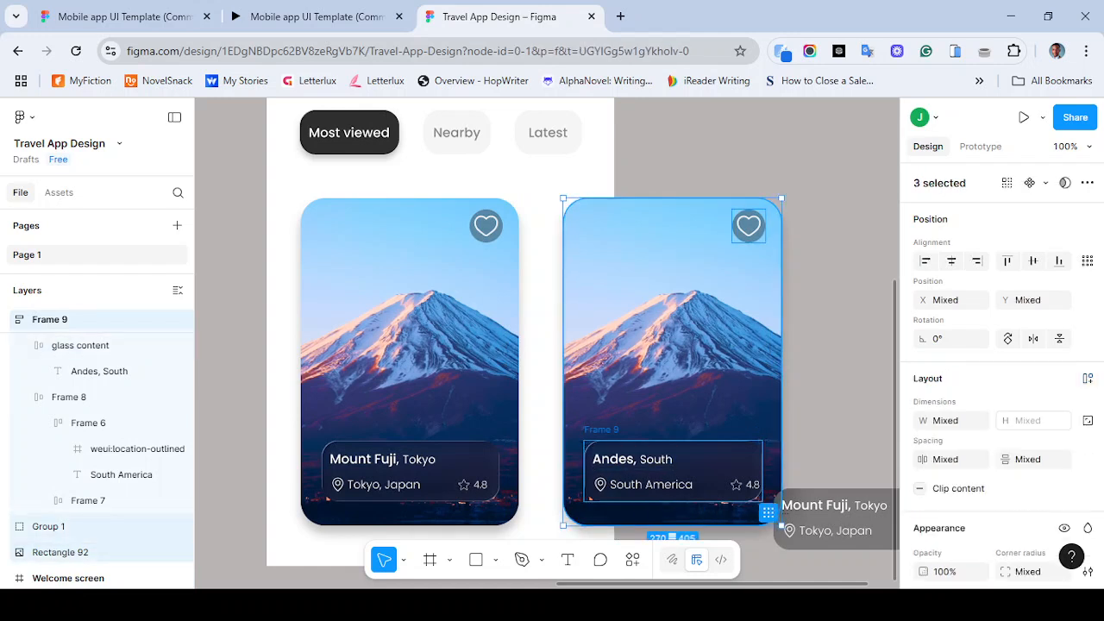
{"action": "left_click_drag", "start_coordinate": [687, 338], "coordinate": [547, 338]}
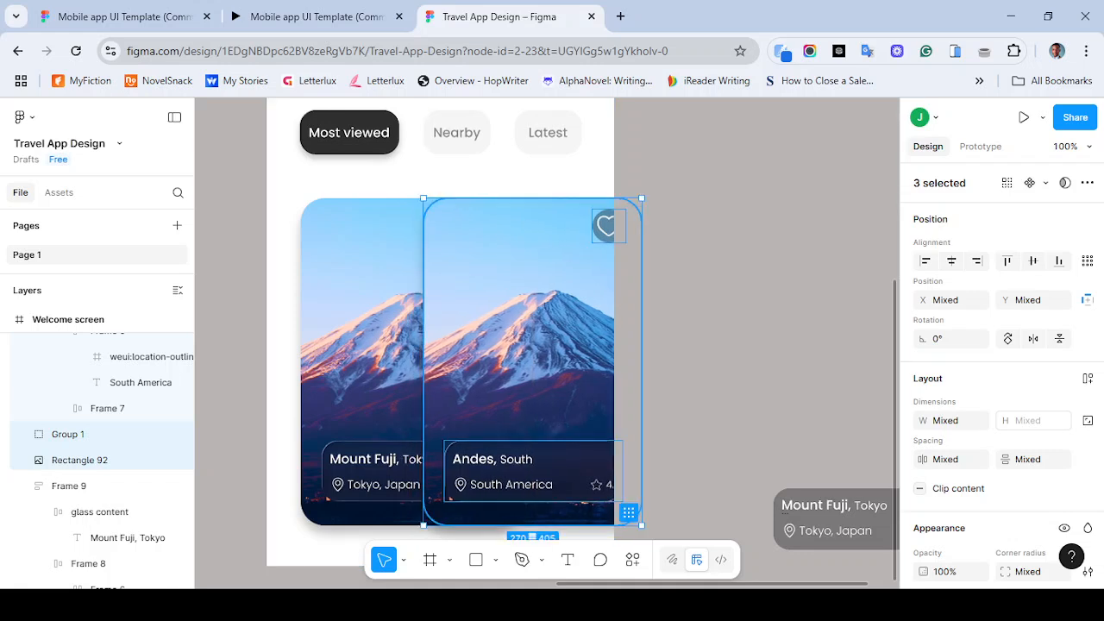
{"action": "left_click_drag", "start_coordinate": [542, 332], "coordinate": [606, 333]}
{"action": "key", "text": "shift+Right"}
{"action": "key", "text": "shift+Right"}
{"action": "key", "text": "shift+Right"}
{"action": "key", "text": "shift+Right"}
{"action": "key", "text": "shift+Right"}
{"action": "key", "text": "shift+Right"}
{"action": "key", "text": "shift+Right"}
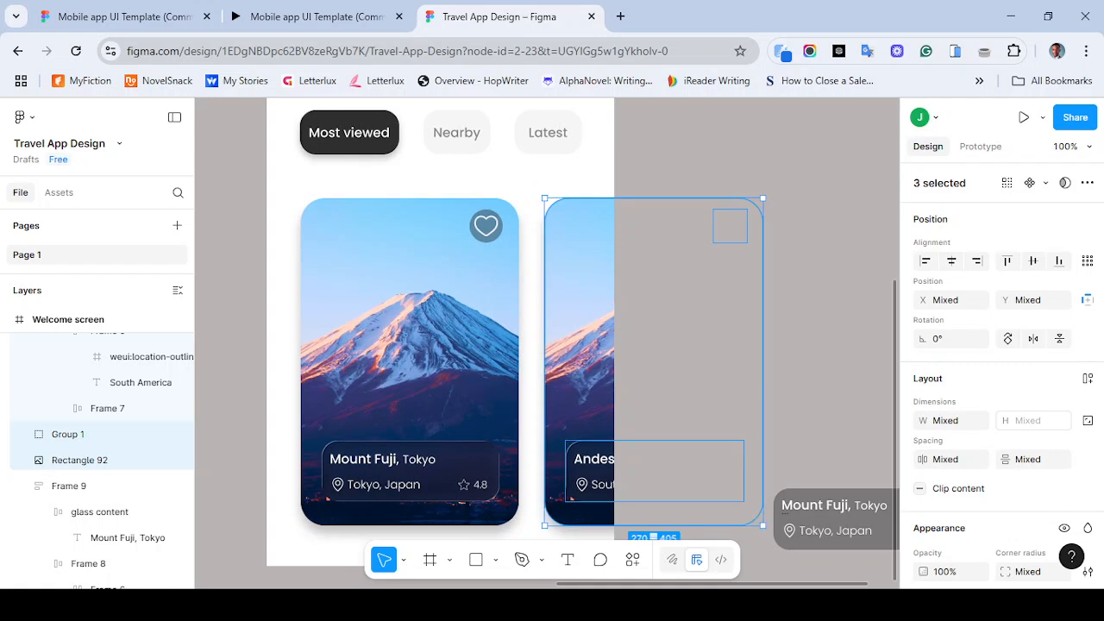
{"action": "key", "text": "shift+Left"}
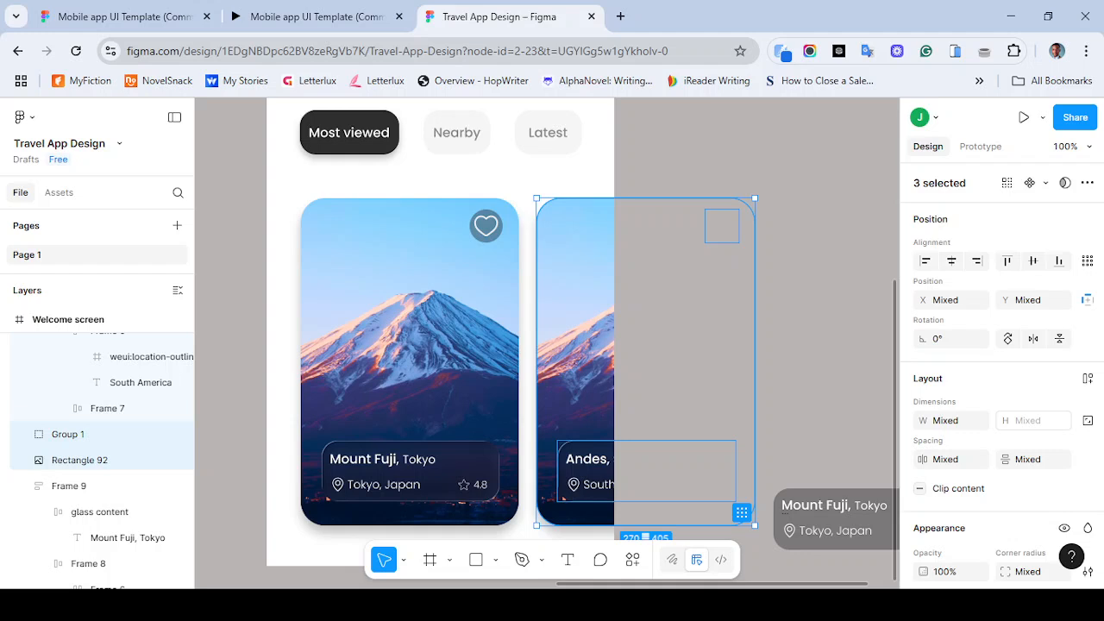
{"action": "key", "text": "ctrl+g"}
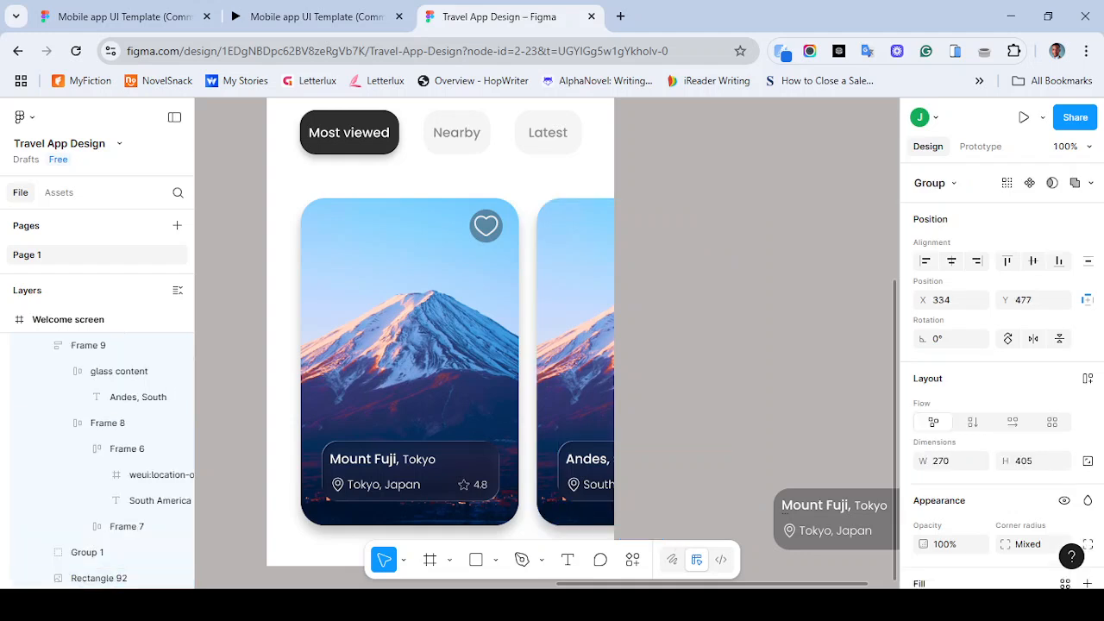
- Rename the original card's image layer to Card 1
{"action": "left_click", "coordinate": [409, 345]}
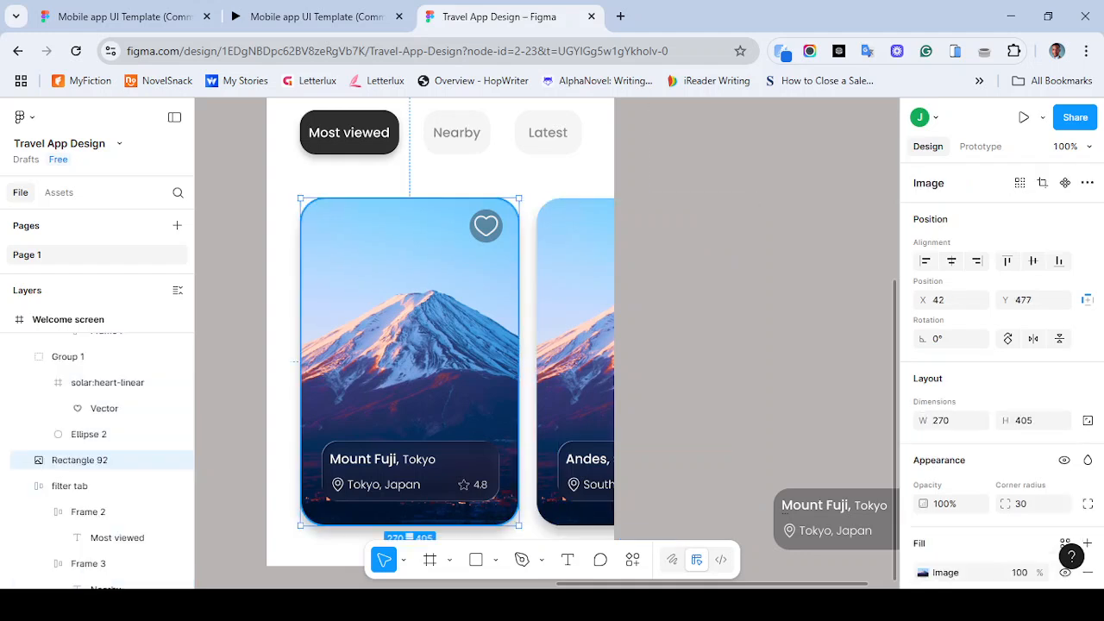
{"action": "double_click", "coordinate": [80, 460]}
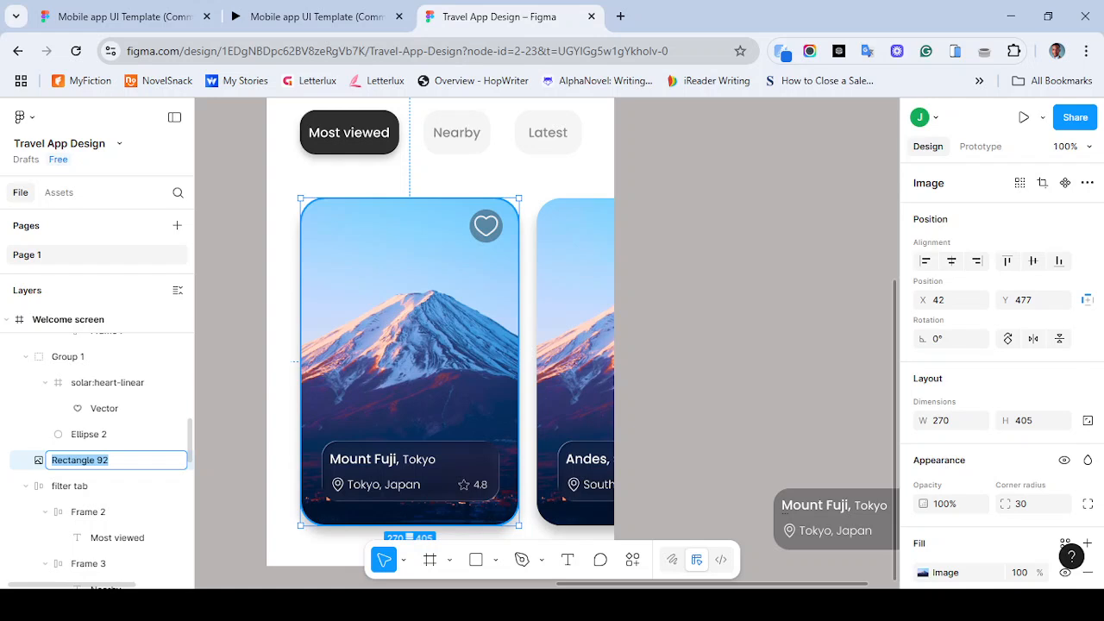
{"action": "type", "text": "Slide 1"}
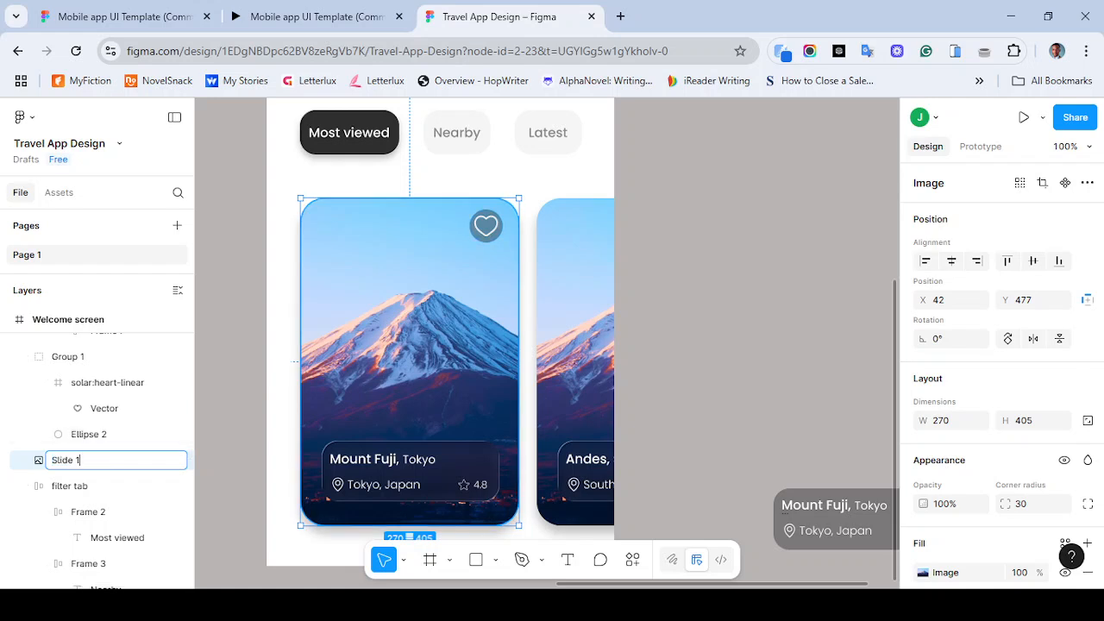
{"action": "key", "text": "ctrl+z"}
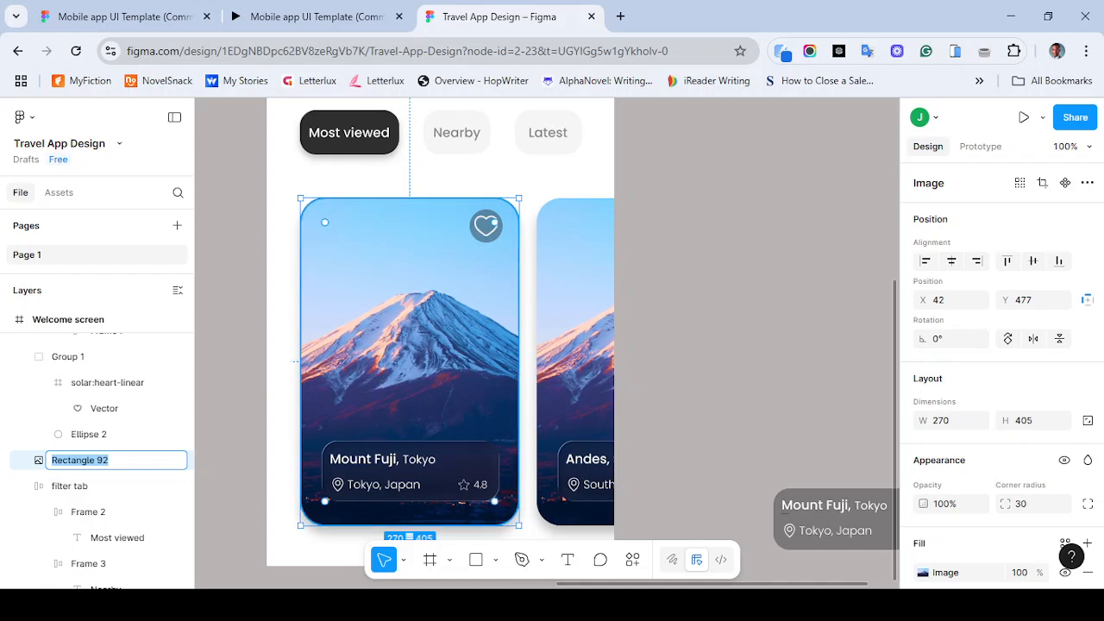
{"action": "type", "text": "Card 1"}
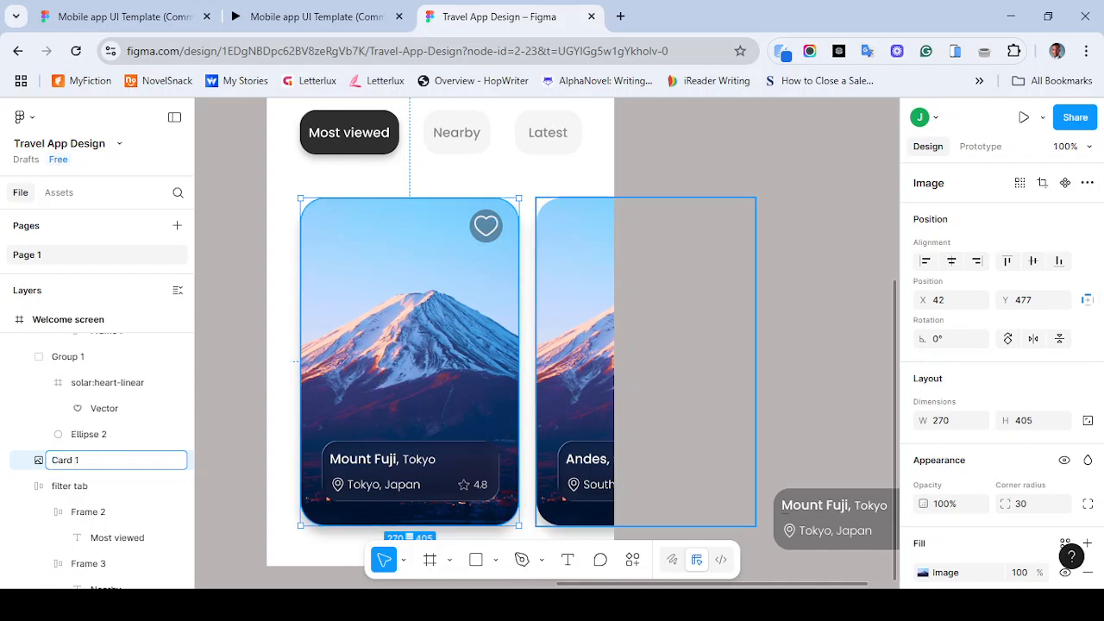
- Rename the copied card's group to Card 2
{"action": "left_click", "coordinate": [576, 355]}
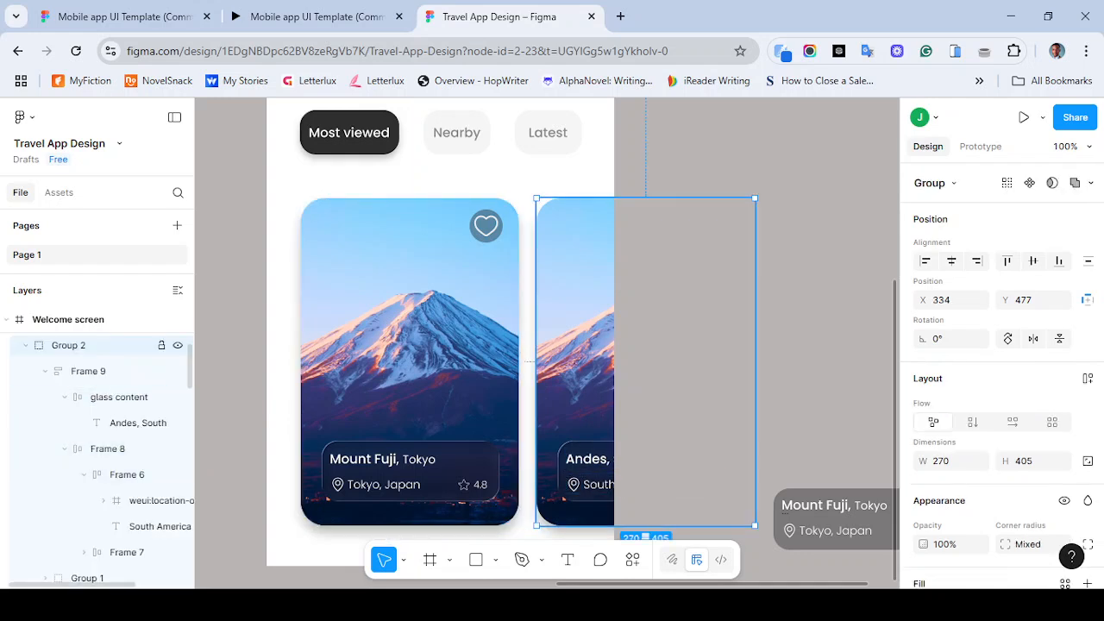
{"action": "key", "text": "ctrl+r"}
{"action": "type", "text": "Card 2"}
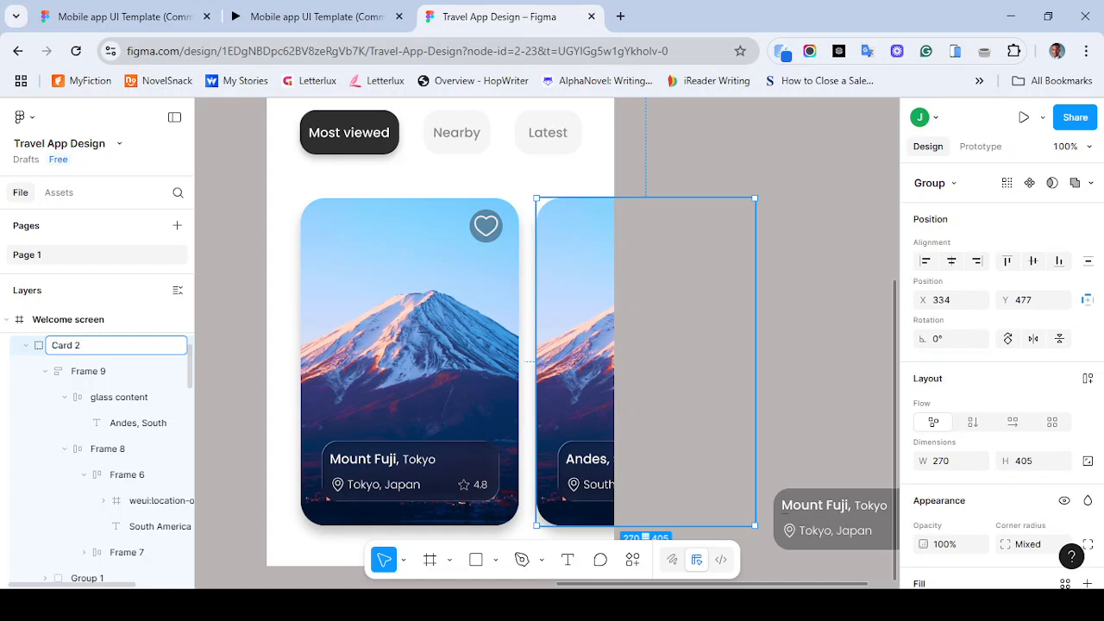
{"action": "key", "text": "Return"}
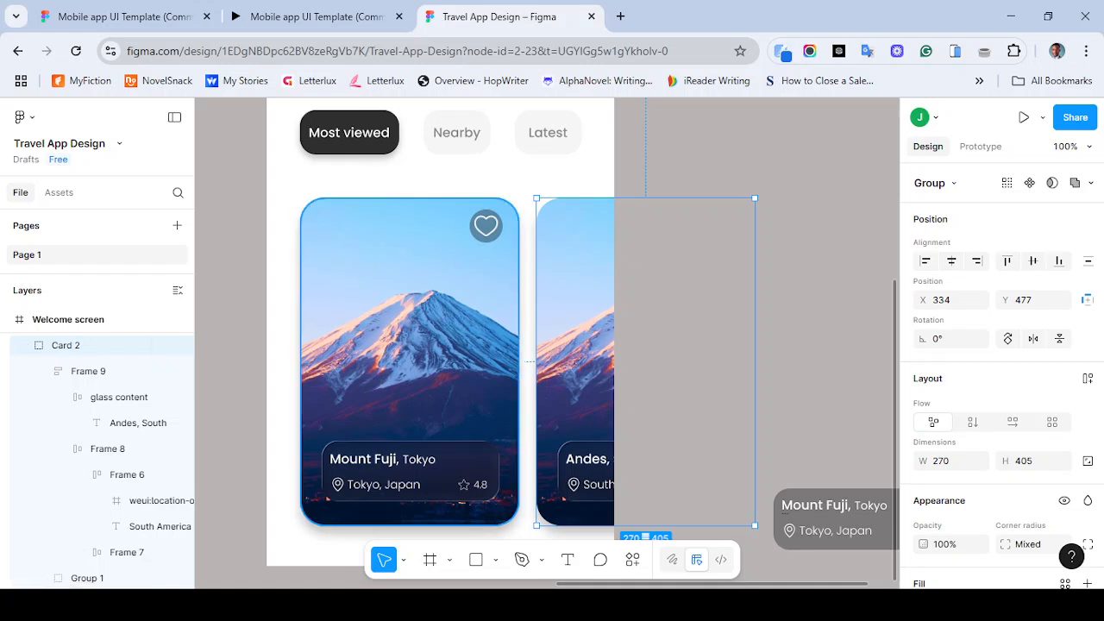
- Try to wrap Card 1 and Card 2 together in an auto layout frame
{"action": "left_click", "coordinate": [410, 362]}
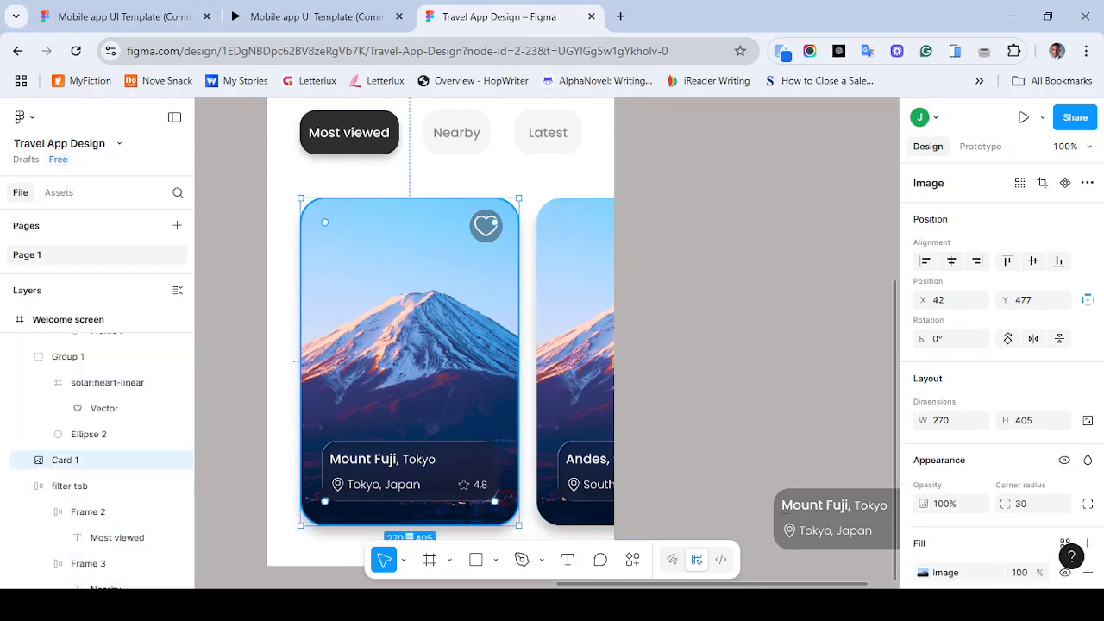
{"action": "key", "text": "minus"}
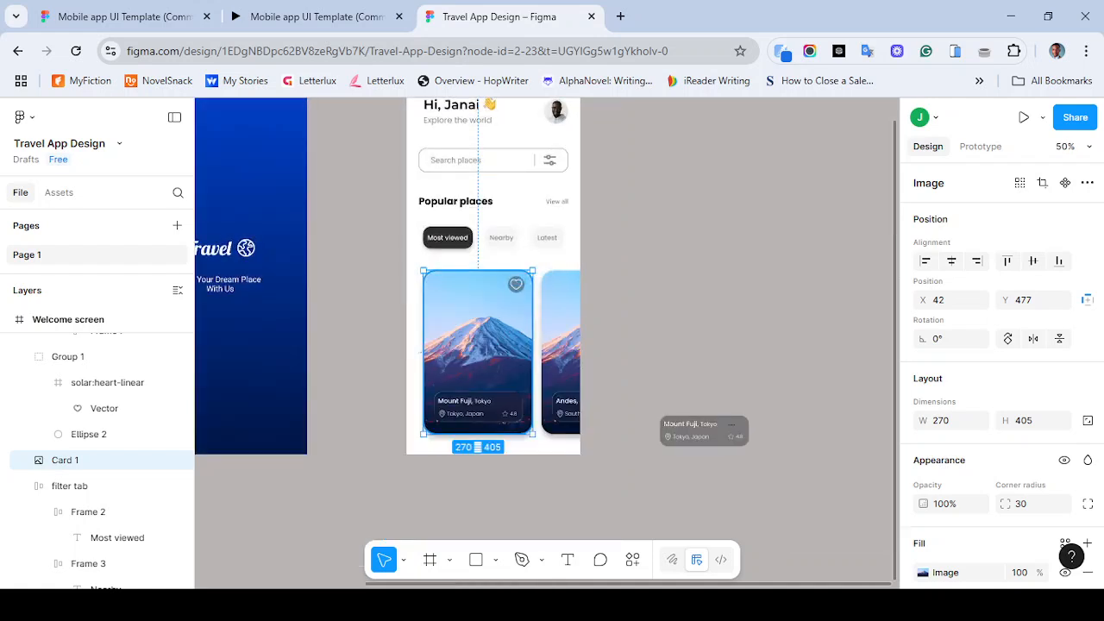
{"action": "left_click_drag", "start_coordinate": [478, 352], "coordinate": [473, 352]}
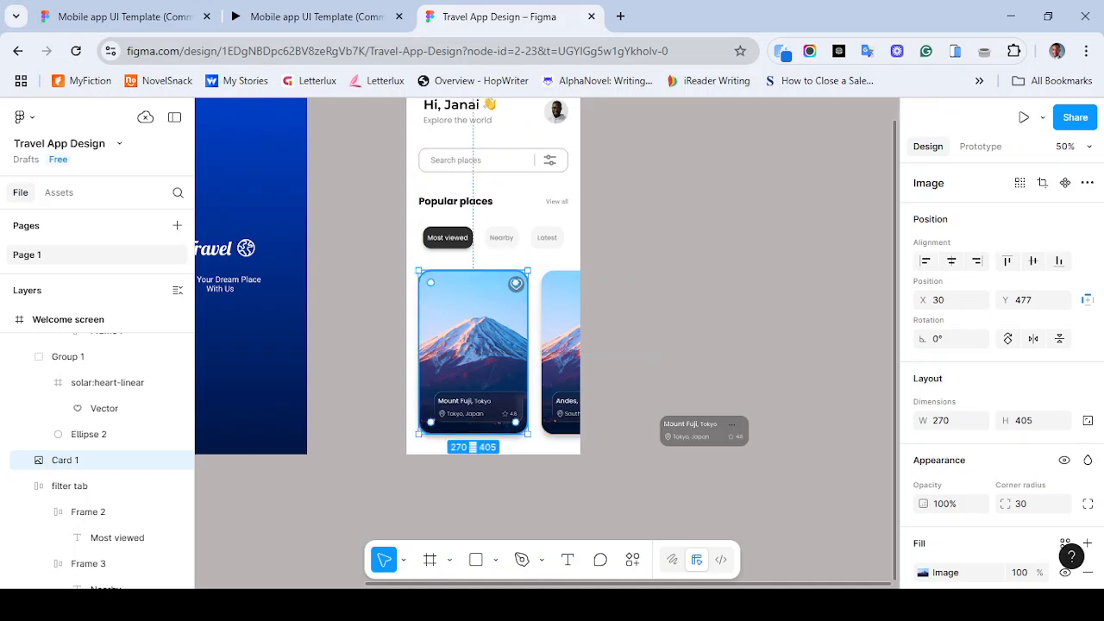
{"action": "left_click", "coordinate": [561, 345]}
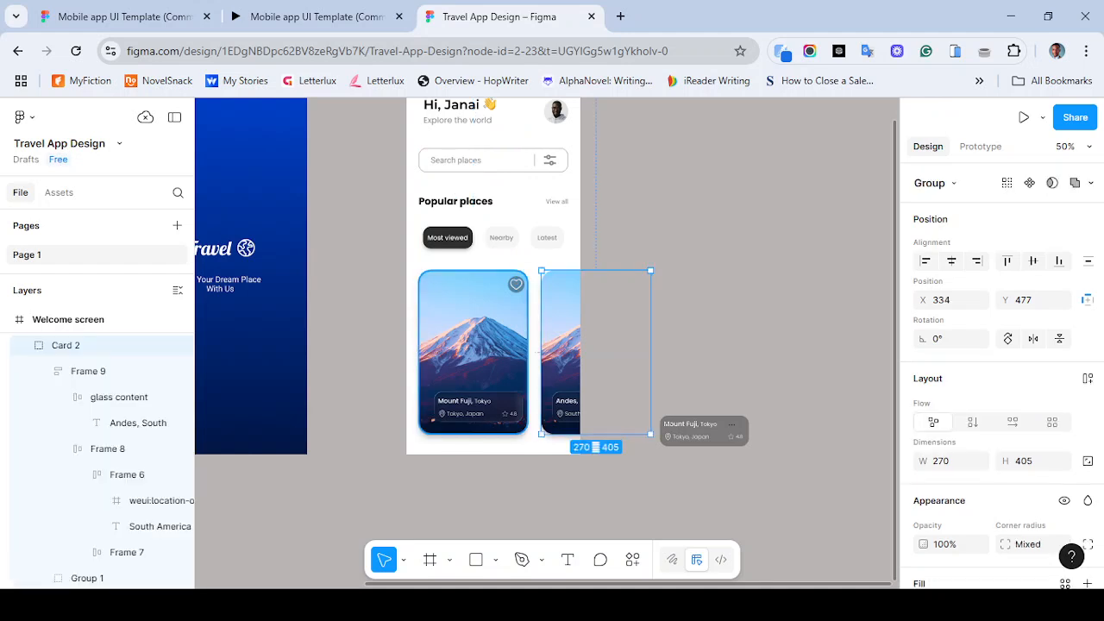
{"action": "left_click", "coordinate": [473, 367], "text": "shift"}
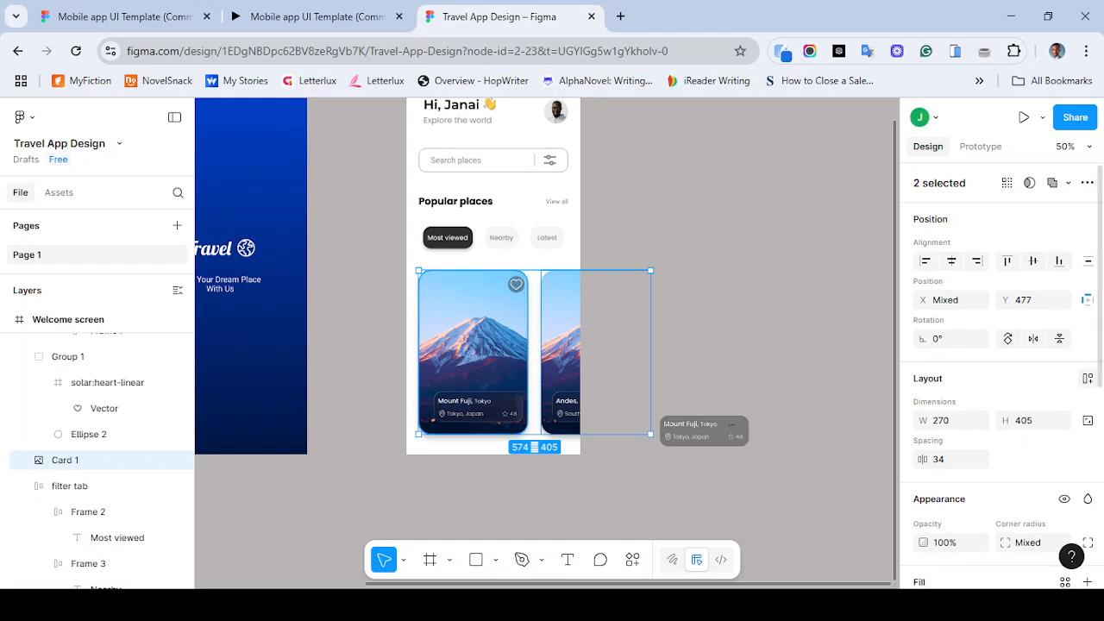
{"action": "left_click", "coordinate": [1088, 378]}
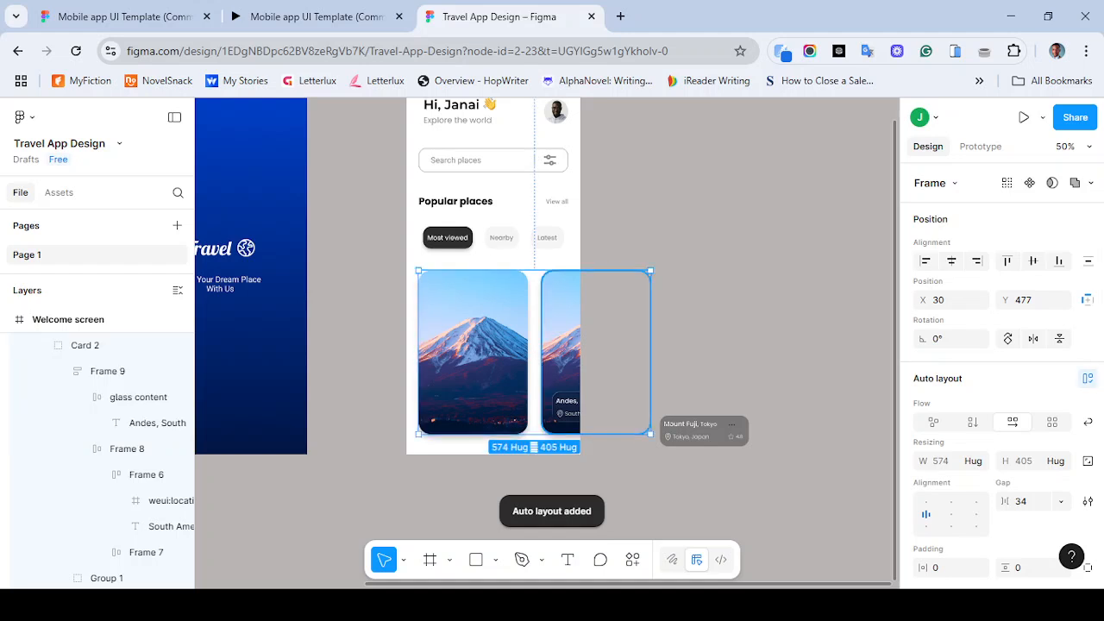
{"action": "key", "text": "Return"}
{"action": "left_click", "coordinate": [473, 352], "text": "shift"}
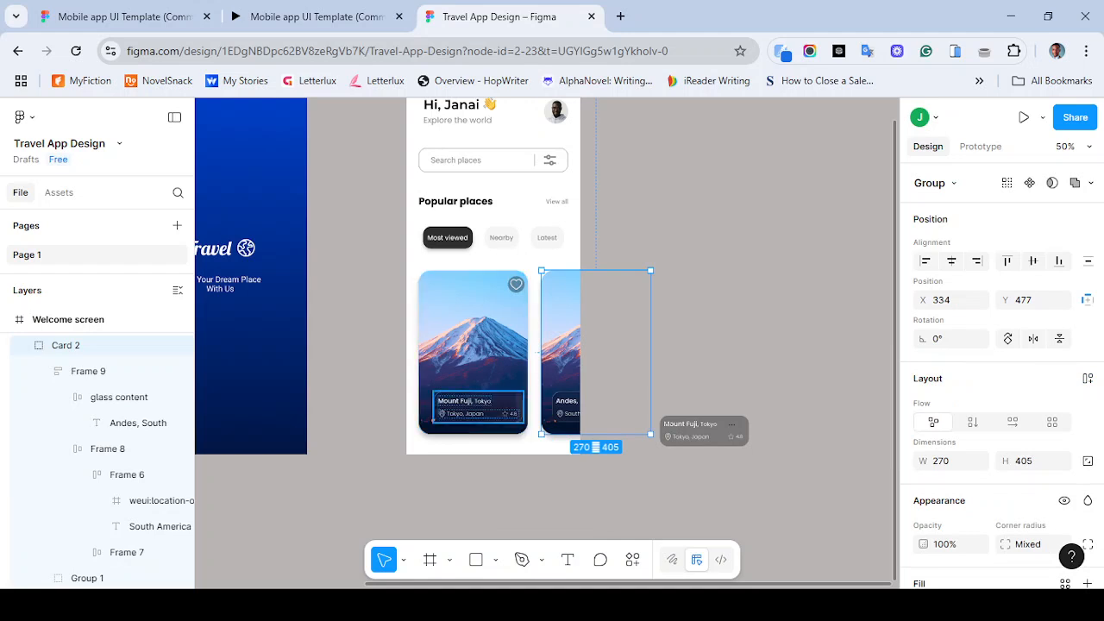
{"action": "left_click", "coordinate": [479, 373]}
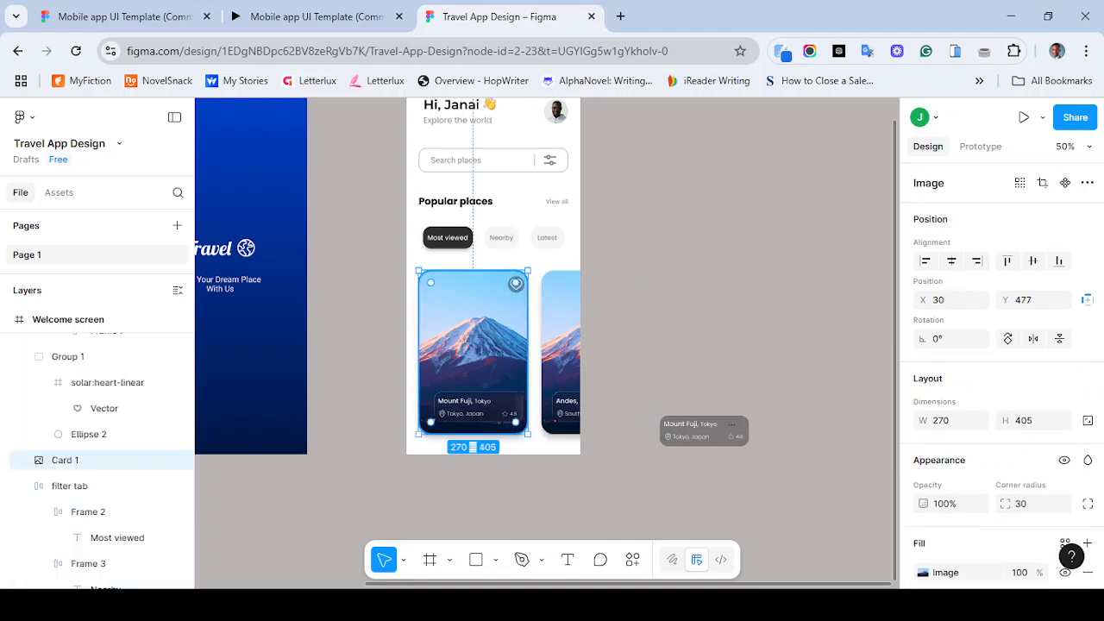
{"action": "left_click", "coordinate": [560, 363]}
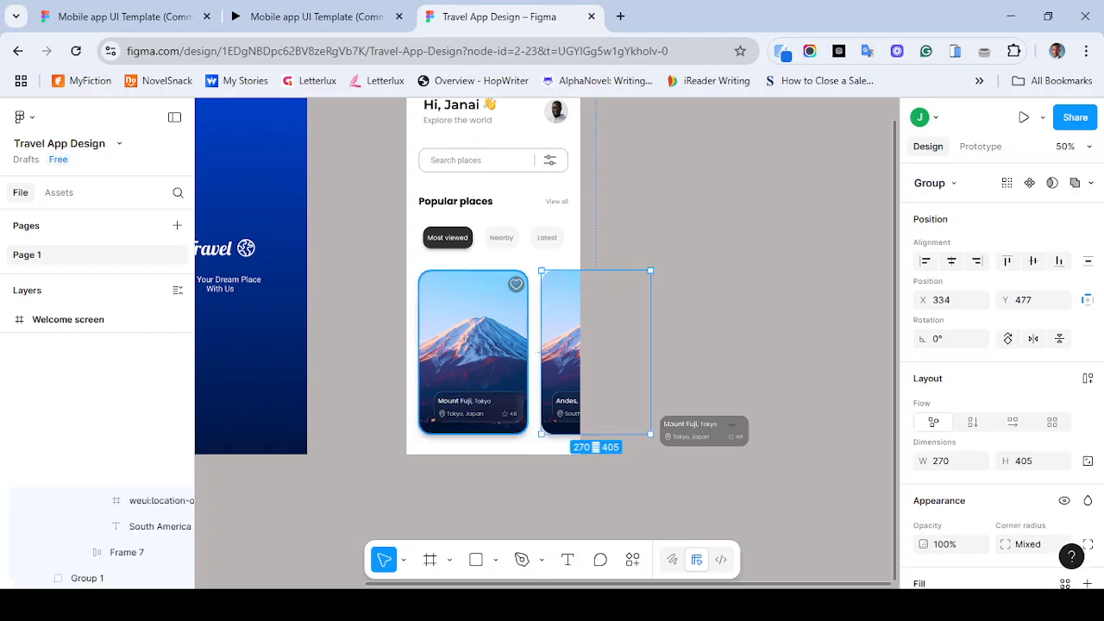
{"action": "left_click_drag", "start_coordinate": [485, 371], "coordinate": [490, 370]}
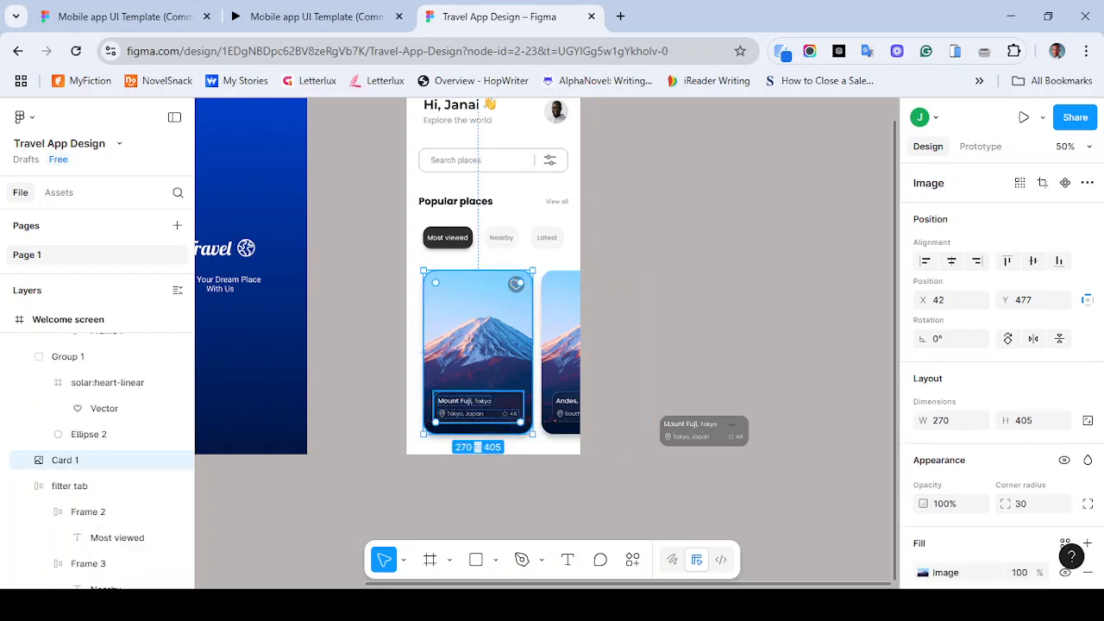
- Group the original card's text frame, heart icon and image into one group
{"action": "left_click", "coordinate": [469, 403], "text": "shift"}
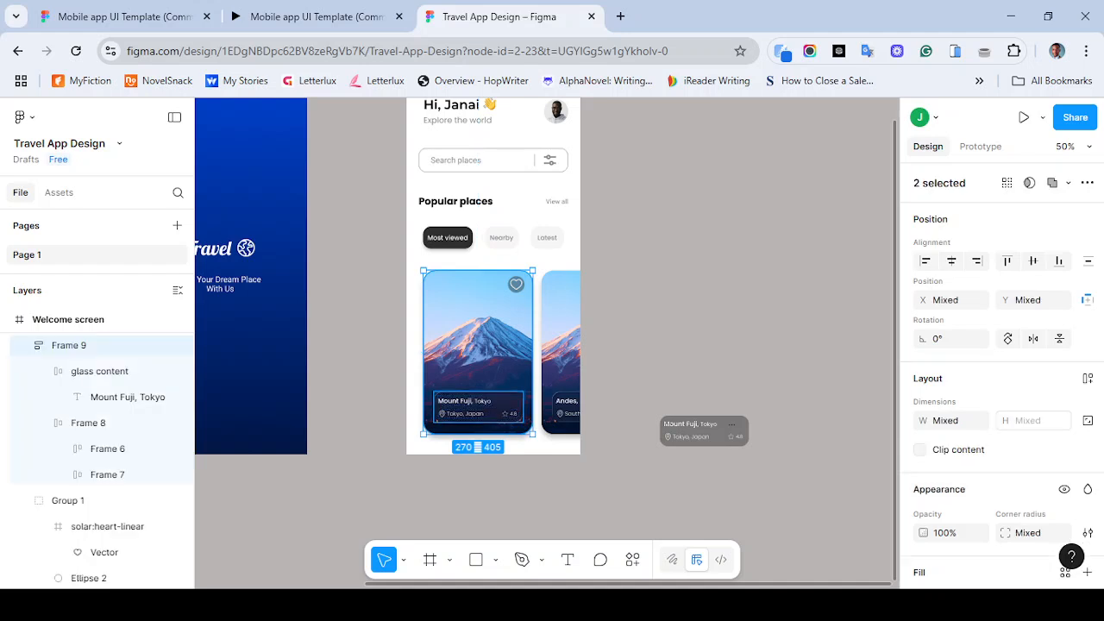
{"action": "left_click", "coordinate": [516, 283], "text": "shift"}
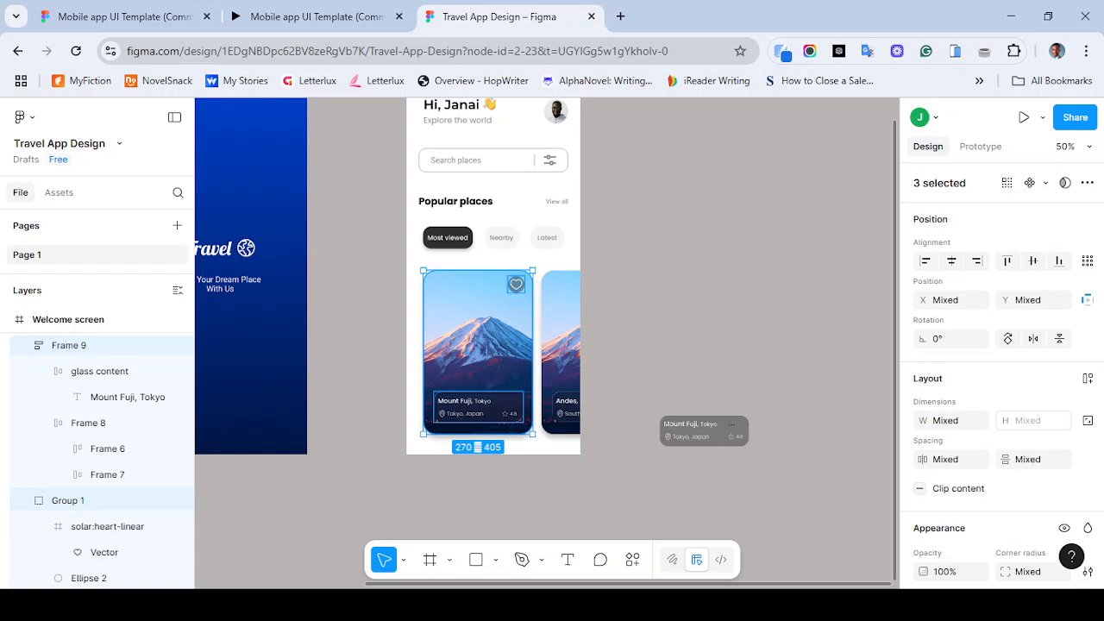
{"action": "key", "text": "ctrl+g"}
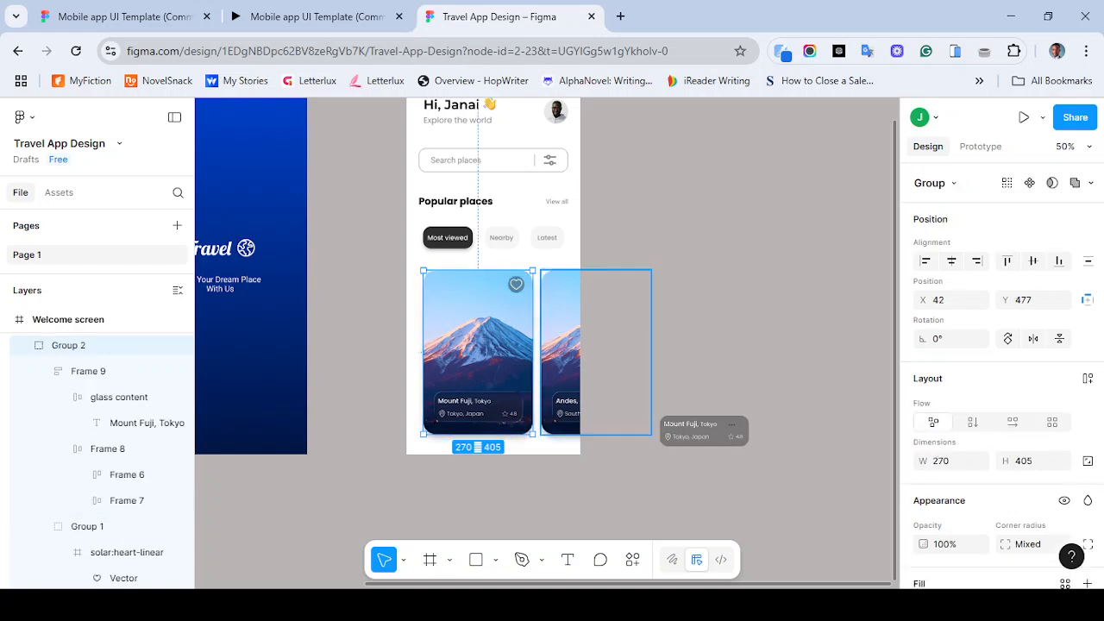
- Add a horizontal auto layout frame around the original card group and Card 2
{"action": "left_click", "coordinate": [561, 352], "text": "shift"}
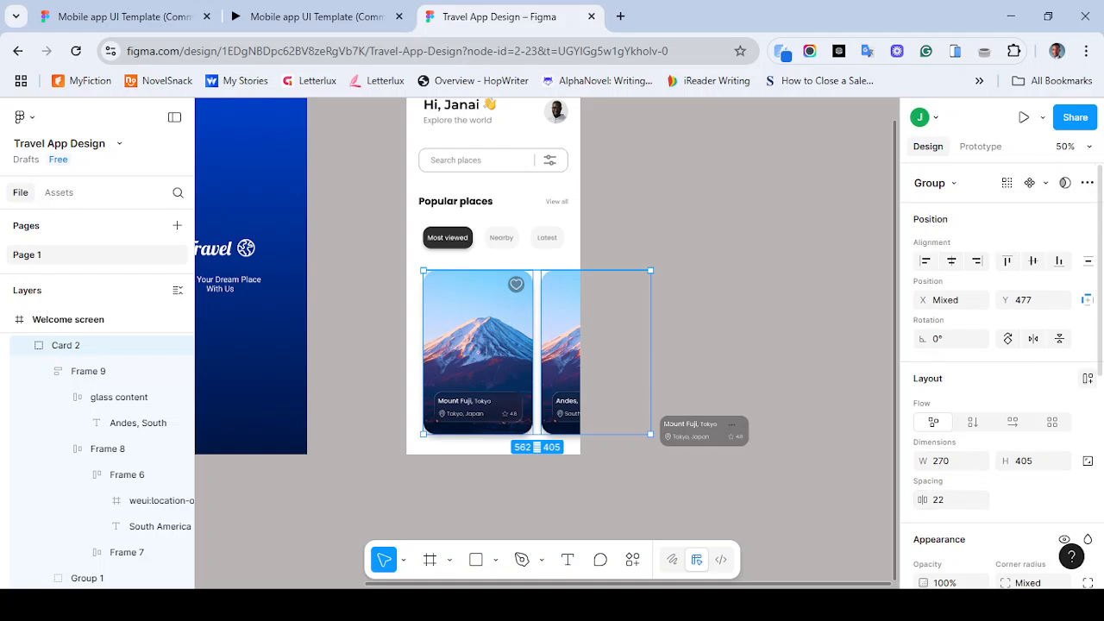
{"action": "left_click", "coordinate": [1088, 377]}
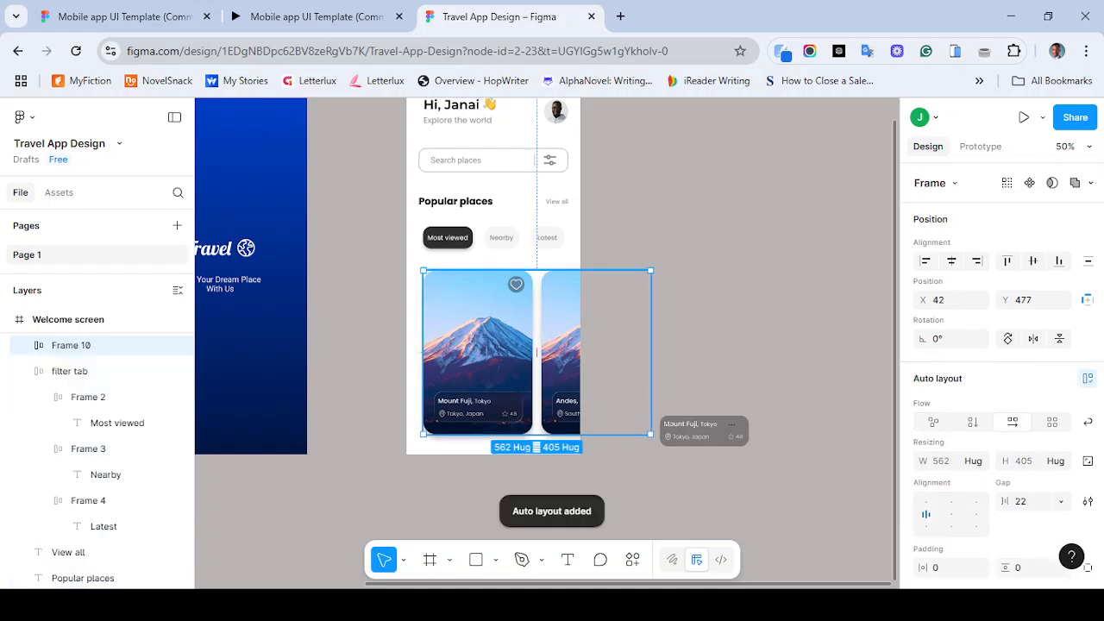
{"action": "left_click_drag", "start_coordinate": [536, 352], "coordinate": [501, 348]}
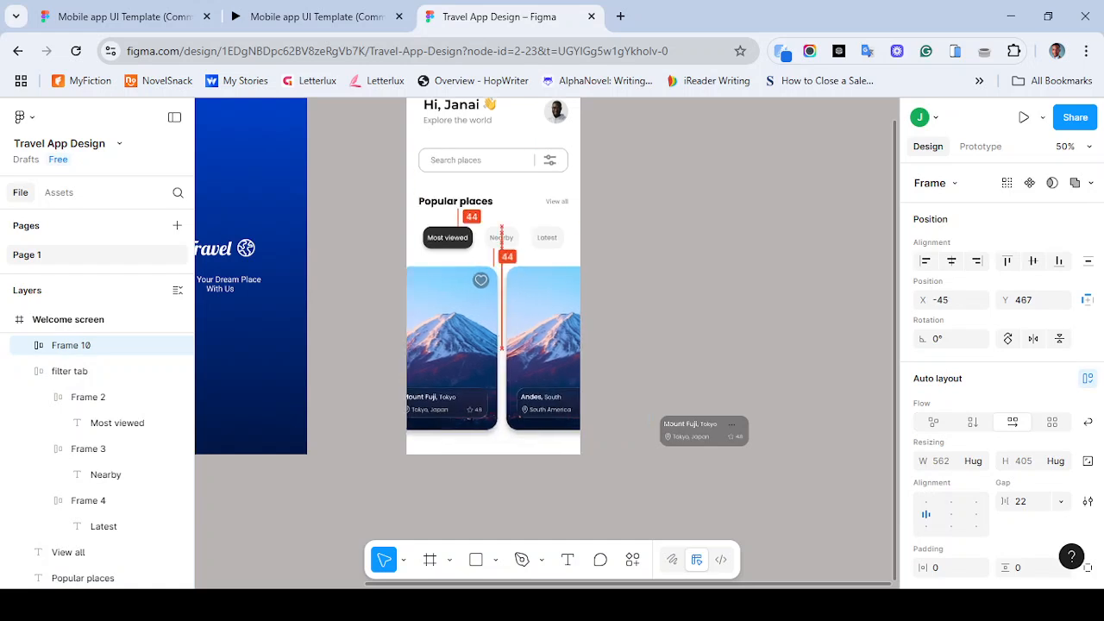
{"action": "key", "text": "ctrl+z"}
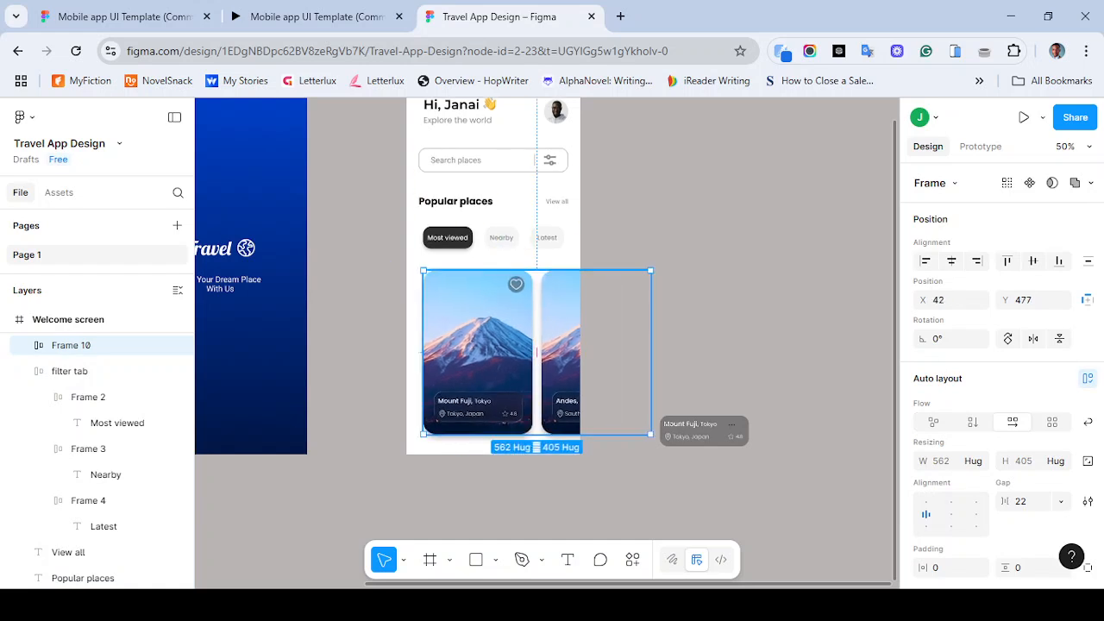
- Move the cards' auto layout frame to position 30, 453 below the filter tabs
{"action": "double_click", "coordinate": [556, 352]}
{"action": "mouse_move", "coordinate": [556, 352]}
{"action": "left_mouse_down"}
{"action": "mouse_move", "coordinate": [439, 348]}
{"action": "mouse_move", "coordinate": [556, 352]}
{"action": "left_mouse_up"}
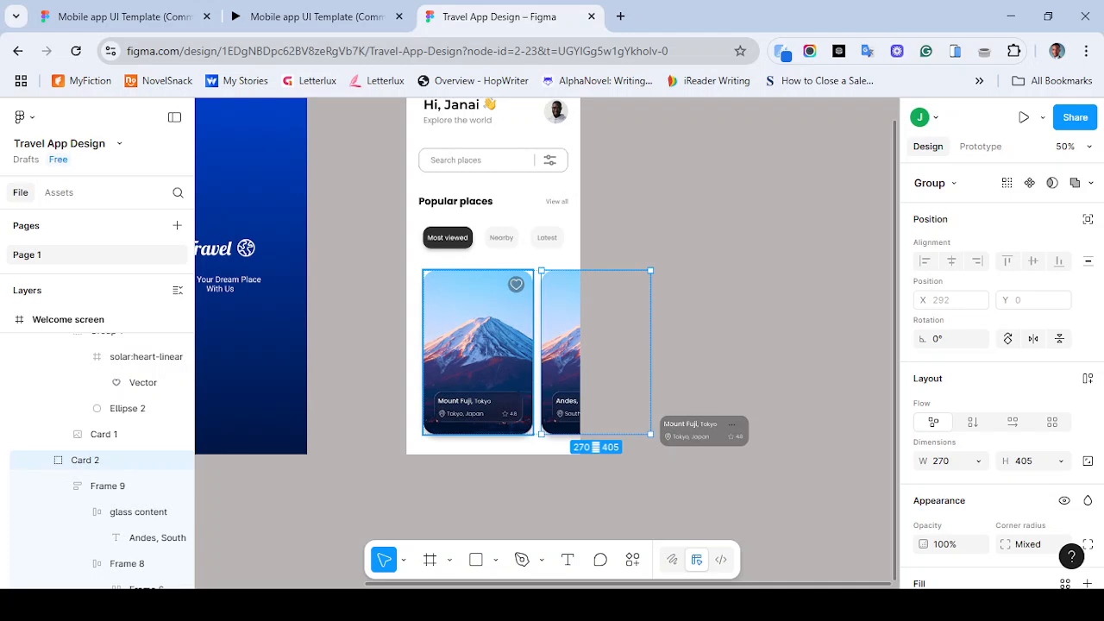
{"action": "mouse_move", "coordinate": [479, 352]}
{"action": "left_mouse_down"}
{"action": "mouse_move", "coordinate": [465, 350]}
{"action": "mouse_move", "coordinate": [480, 351]}
{"action": "left_mouse_up"}
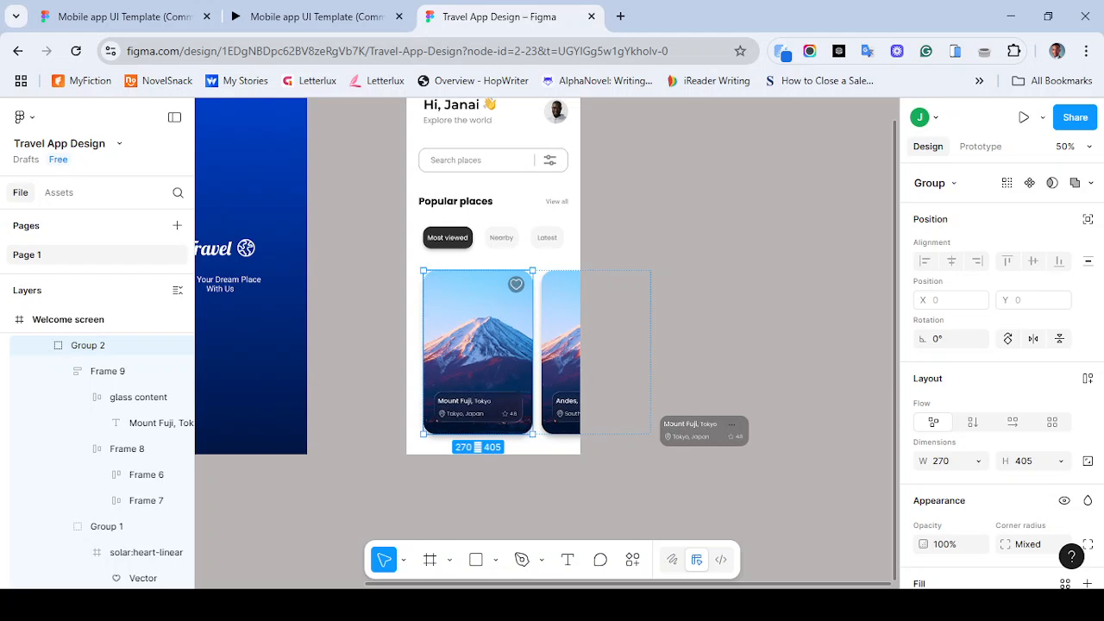
{"action": "left_click", "coordinate": [478, 448]}
{"action": "mouse_move", "coordinate": [504, 422]}
{"action": "left_mouse_down"}
{"action": "mouse_move", "coordinate": [484, 422]}
{"action": "mouse_move", "coordinate": [499, 412]}
{"action": "left_mouse_up"}
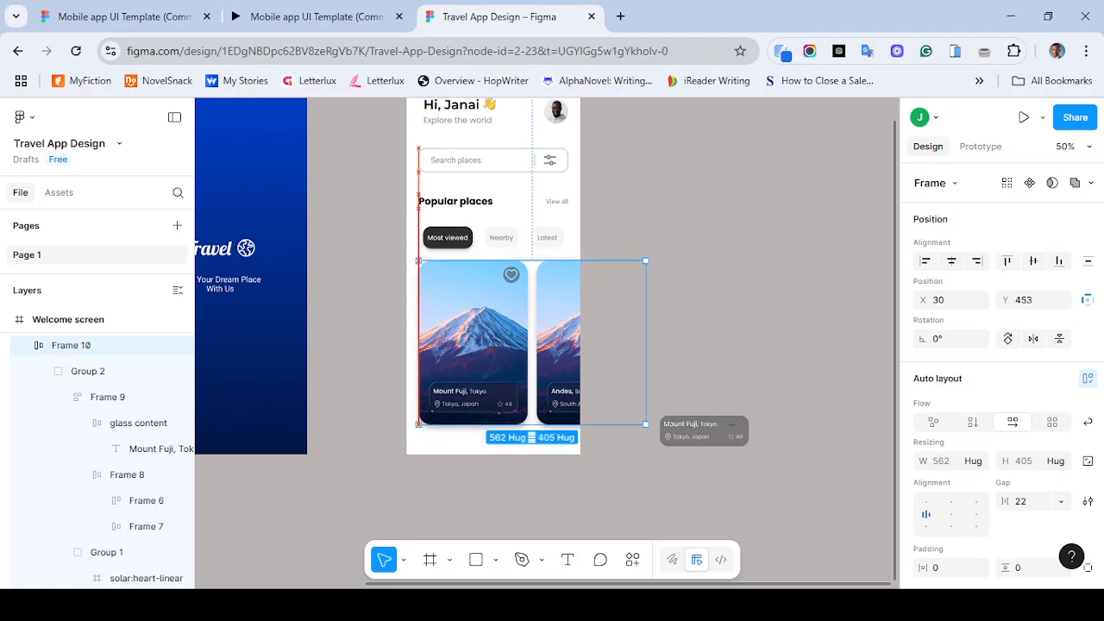
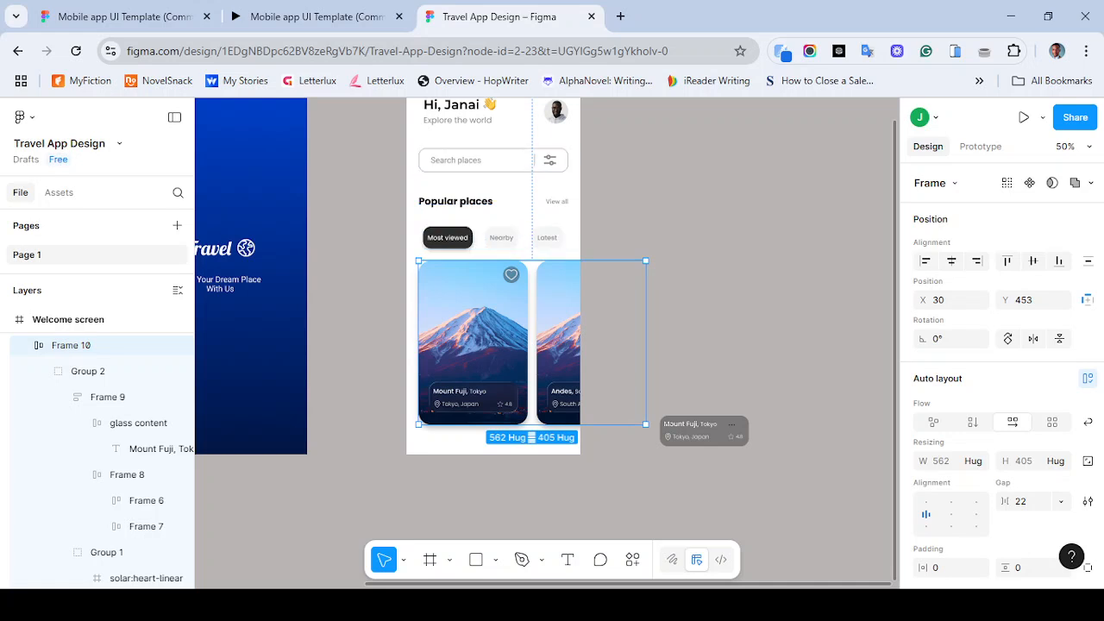
- Check the reference prototype, then nudge the search bar, heading row and filter tabs up 10 px together
{"action": "left_click", "coordinate": [315, 16]}
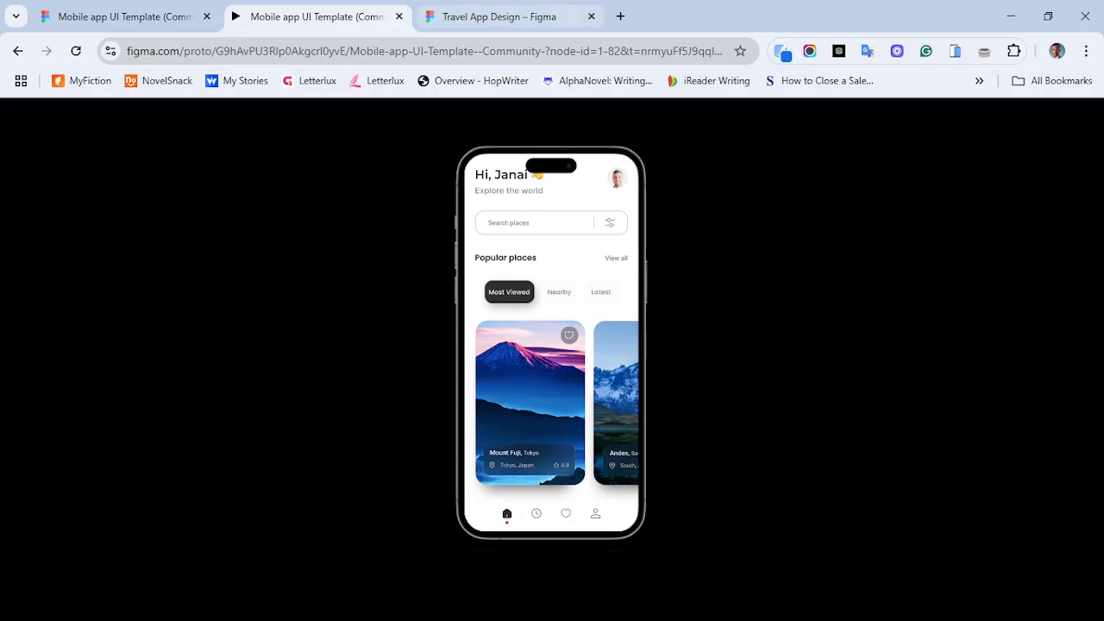
{"action": "left_click", "coordinate": [500, 17]}
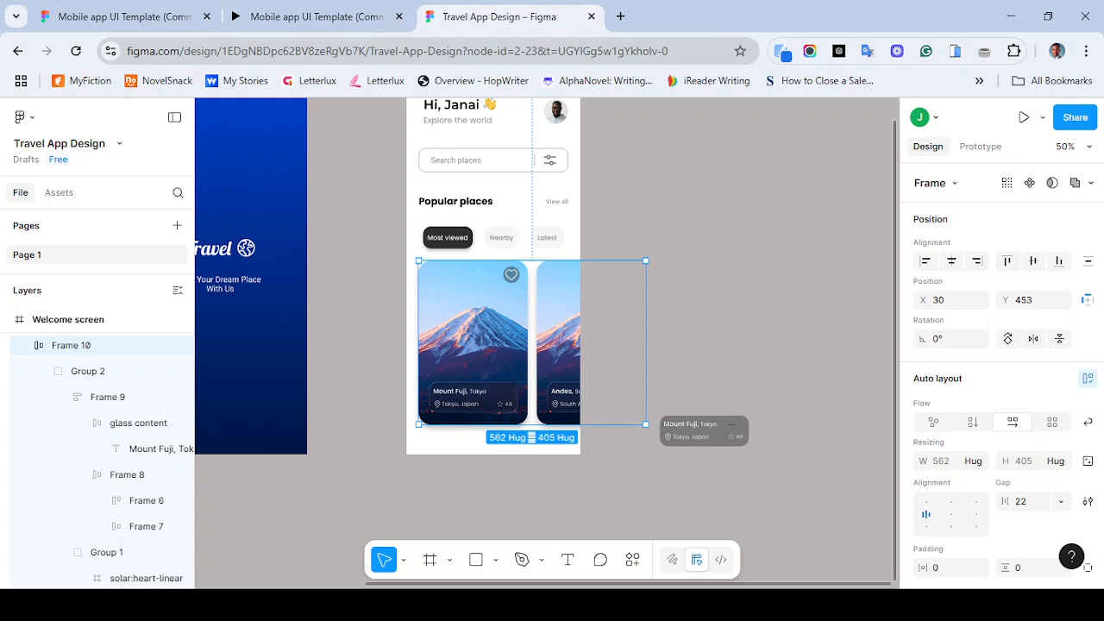
{"action": "left_click", "coordinate": [393, 248]}
{"action": "left_click_drag", "start_coordinate": [416, 247], "coordinate": [557, 160]}
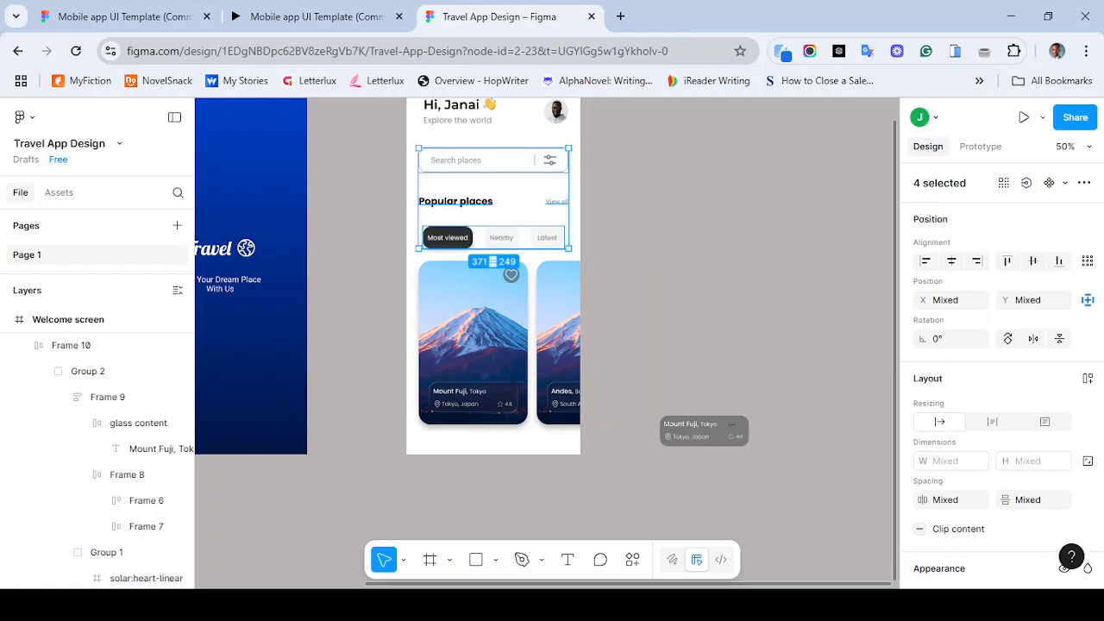
{"action": "key", "text": "shift+Up"}
{"action": "key", "text": "shift+Up"}
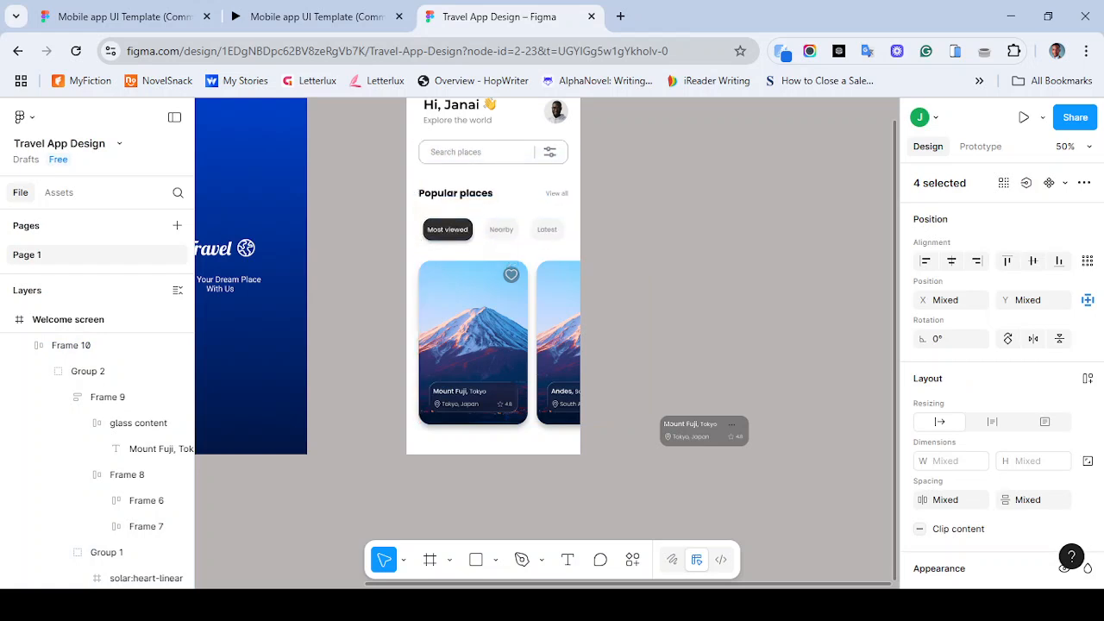
{"action": "key", "text": "shift+Down"}
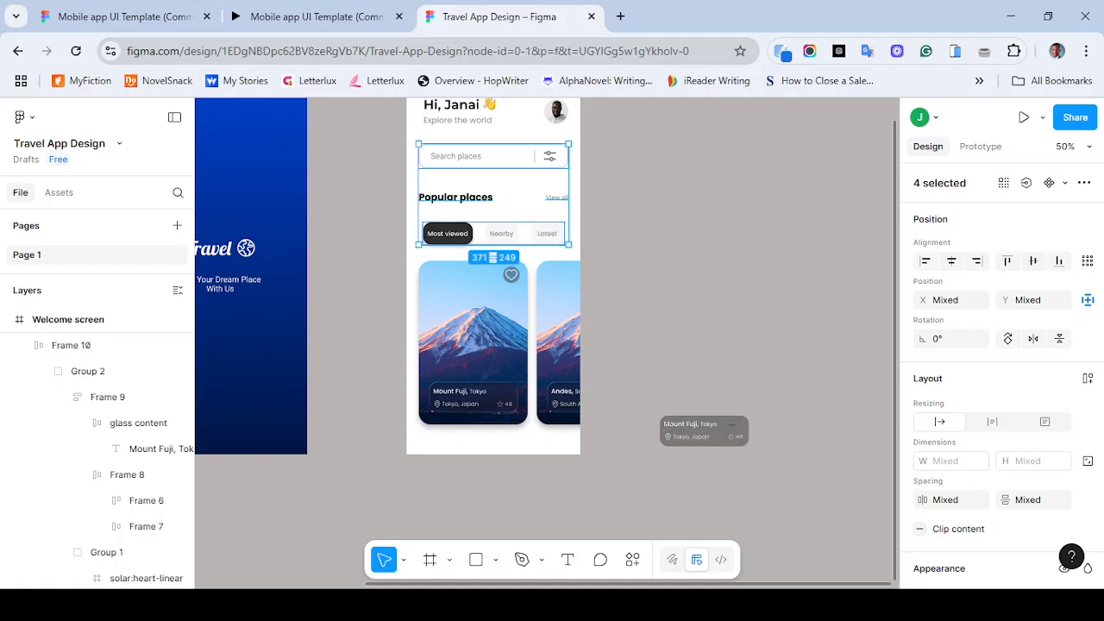
{"action": "key", "text": "Escape"}
- Nudge the Popular places heading and View all link up another 10 px
{"action": "left_click_drag", "start_coordinate": [403, 183], "coordinate": [573, 204]}
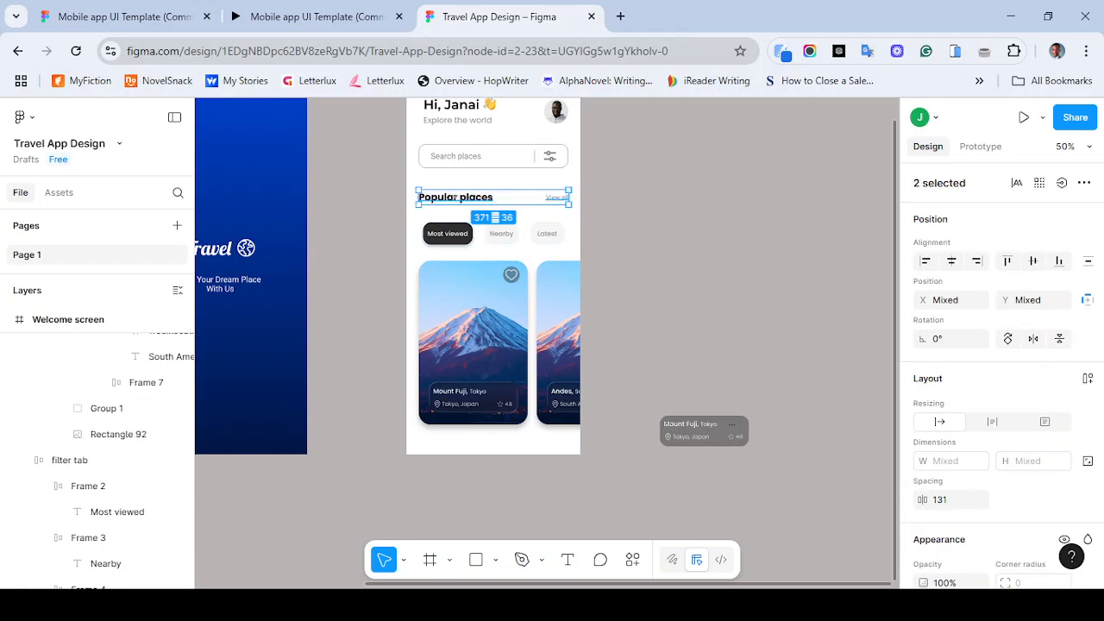
{"action": "key", "text": "shift+Up"}
{"action": "key", "text": "shift+Up"}
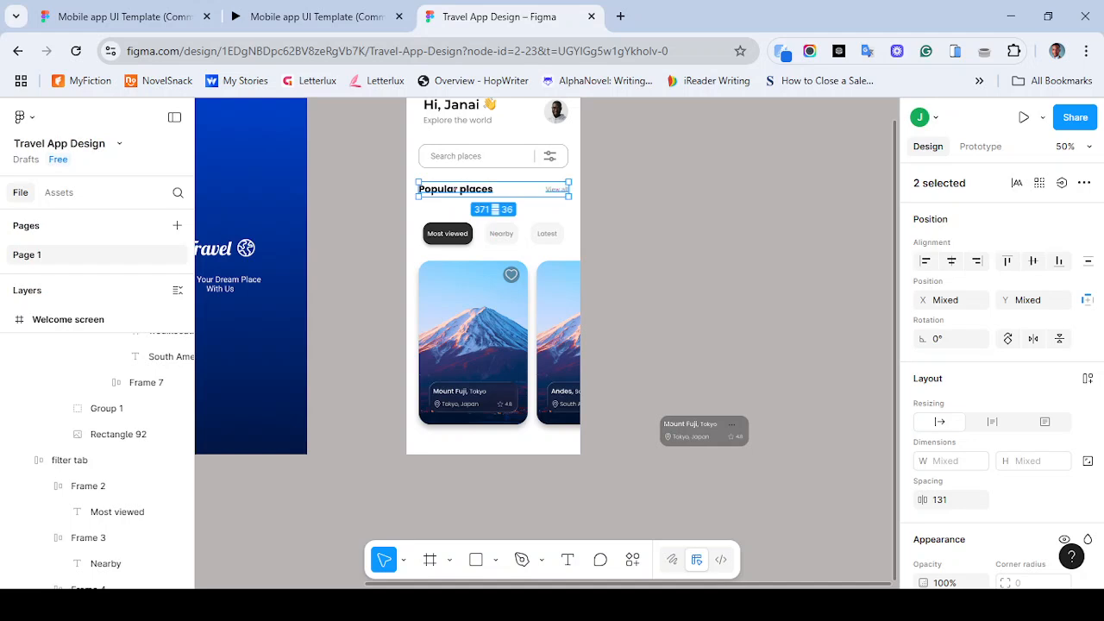
{"action": "key", "text": "shift+Down"}
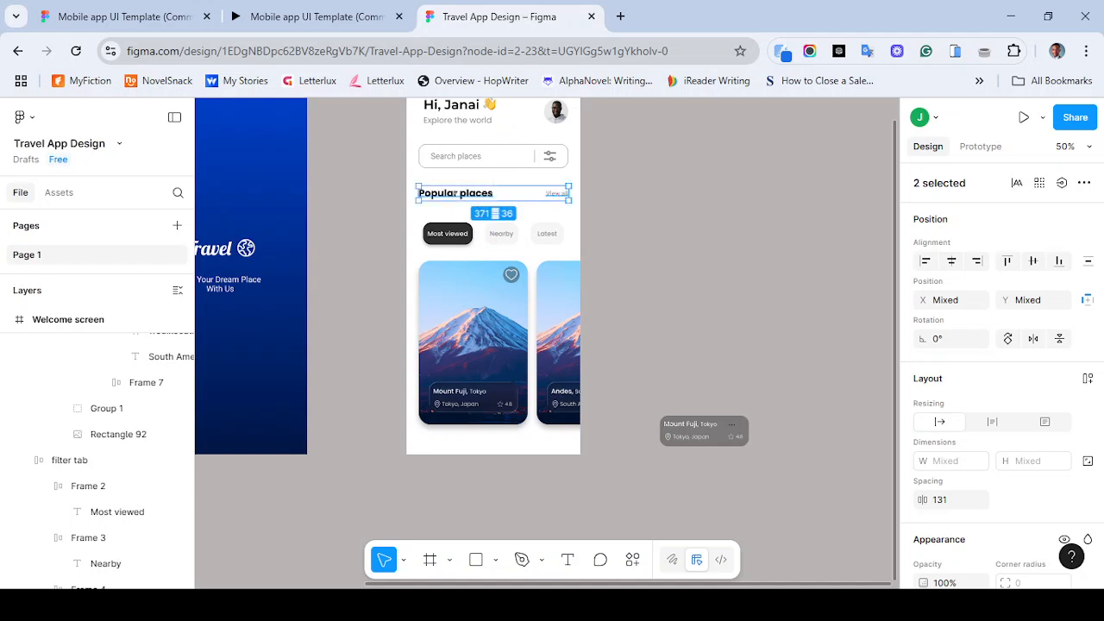
- Nudge the filter tabs row up 3 px
{"action": "left_click", "coordinate": [480, 213]}
{"action": "left_click", "coordinate": [481, 234]}
{"action": "key", "text": "Up"}
{"action": "key", "text": "Up"}
{"action": "key", "text": "Up"}
{"action": "key", "text": "Up"}
{"action": "key", "text": "Up"}
{"action": "key", "text": "Up"}
{"action": "key", "text": "Up"}
{"action": "key", "text": "Up"}
{"action": "key", "text": "Up"}
{"action": "key", "text": "Up"}
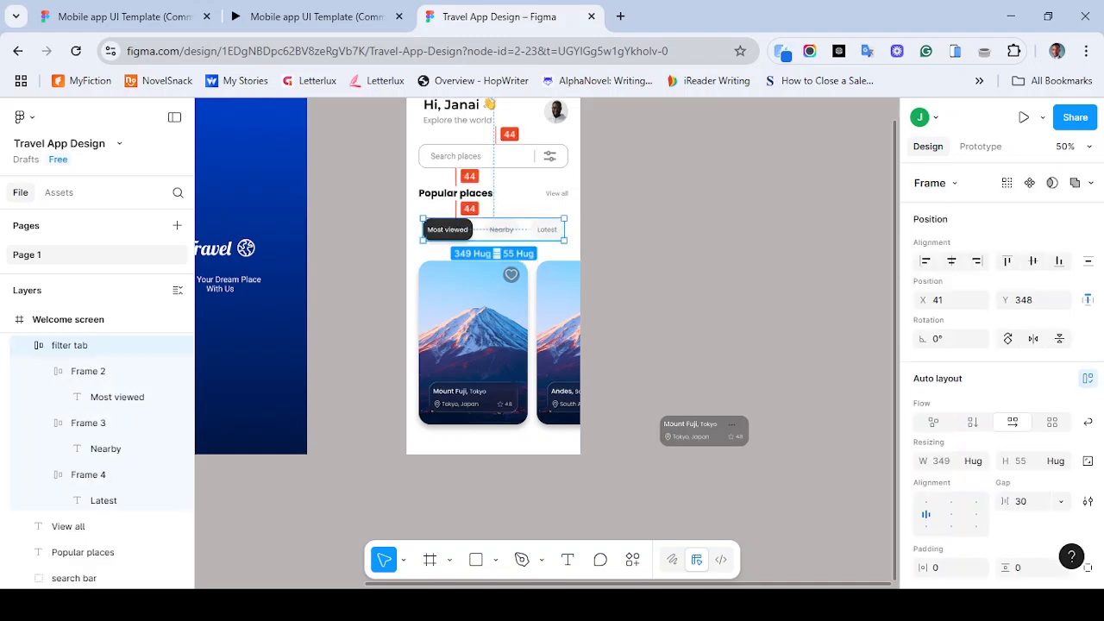
- Move the cards' auto layout frame up to position 30, 447 below the filter tabs
{"action": "left_click", "coordinate": [488, 315]}
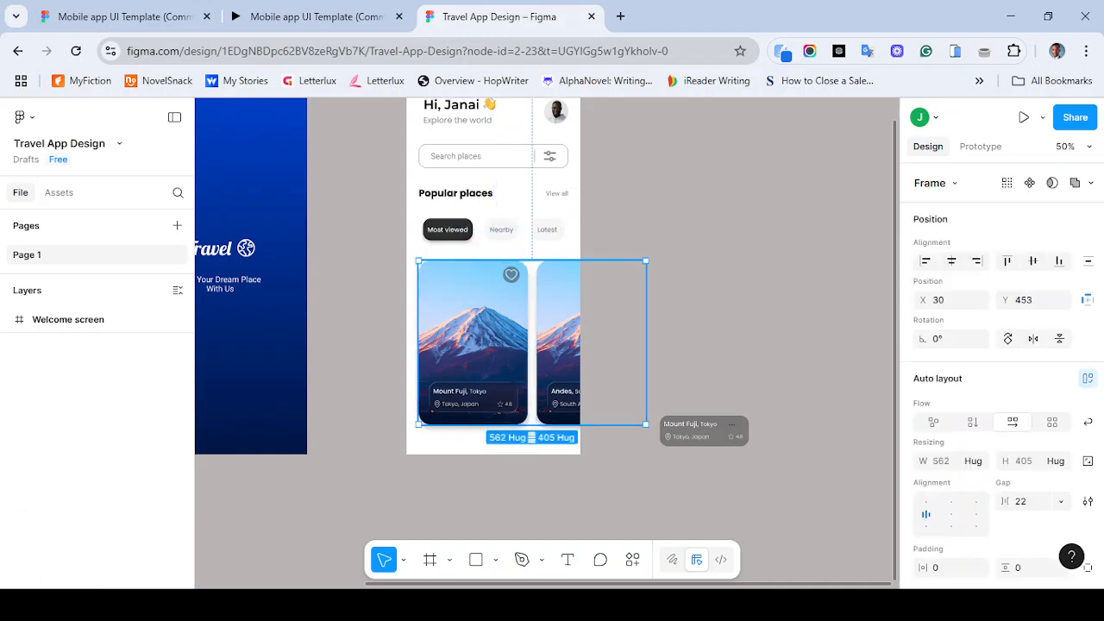
{"action": "key", "text": "shift+Up"}
{"action": "key", "text": "shift+Up"}
{"action": "key", "text": "shift+Up"}
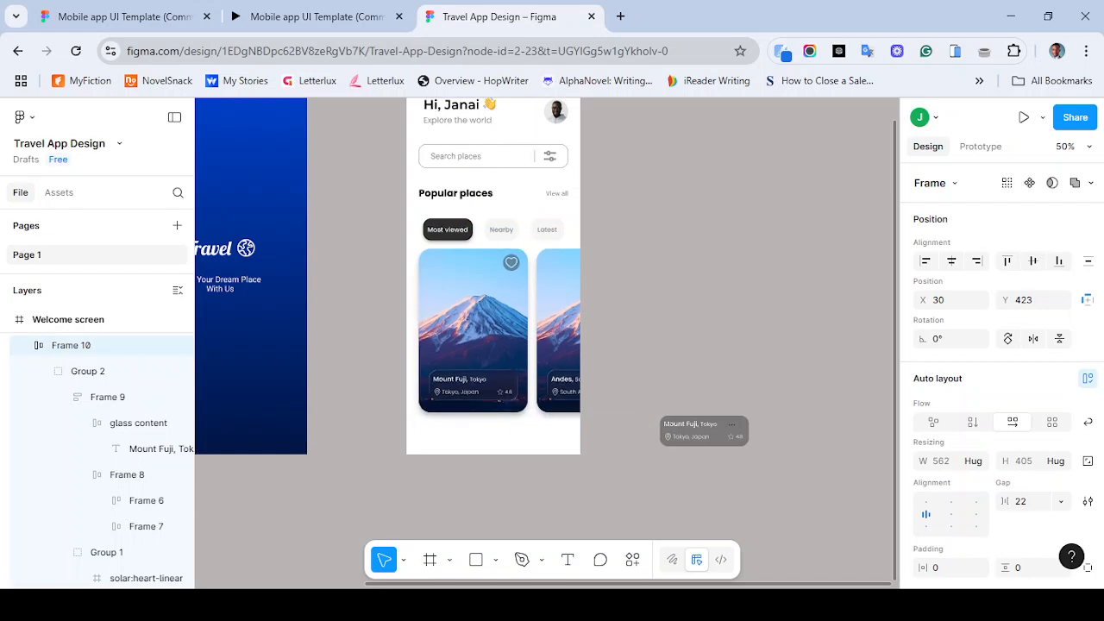
{"action": "key", "text": "Down"}
{"action": "key", "text": "Down"}
{"action": "key", "text": "Down"}
{"action": "key", "text": "Down"}
{"action": "key", "text": "Down"}
{"action": "key", "text": "Down"}
{"action": "key", "text": "Down"}
{"action": "key", "text": "Down"}
{"action": "key", "text": "Down"}
{"action": "key", "text": "Down"}
{"action": "key", "text": "Down"}
{"action": "key", "text": "Down"}
{"action": "key", "text": "Down"}
{"action": "key", "text": "Down"}
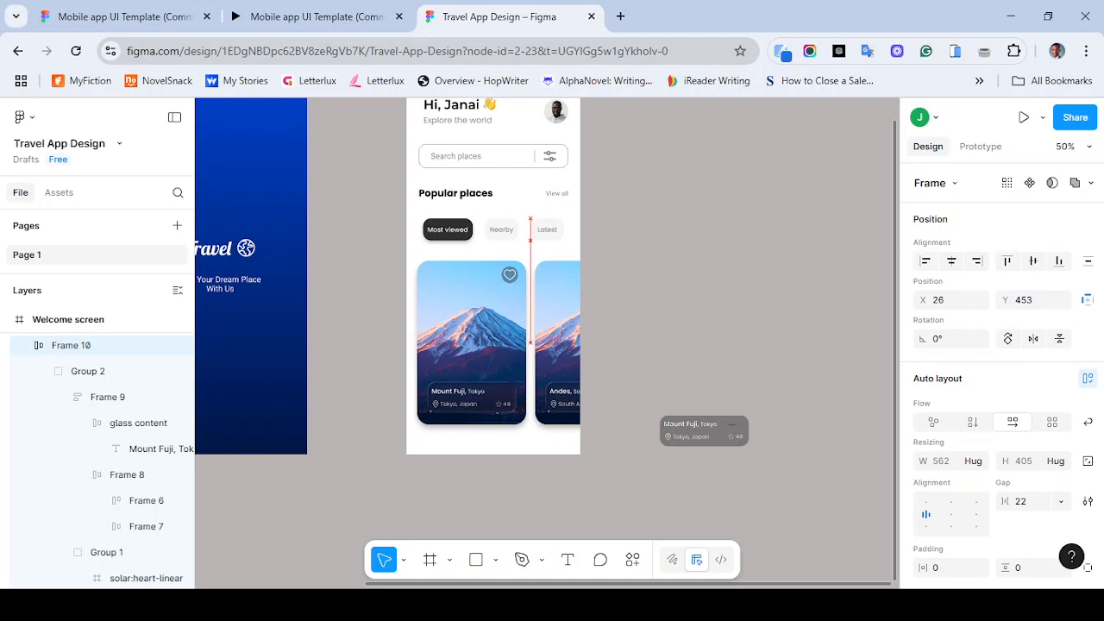
{"action": "left_click_drag", "start_coordinate": [471, 342], "coordinate": [474, 340]}
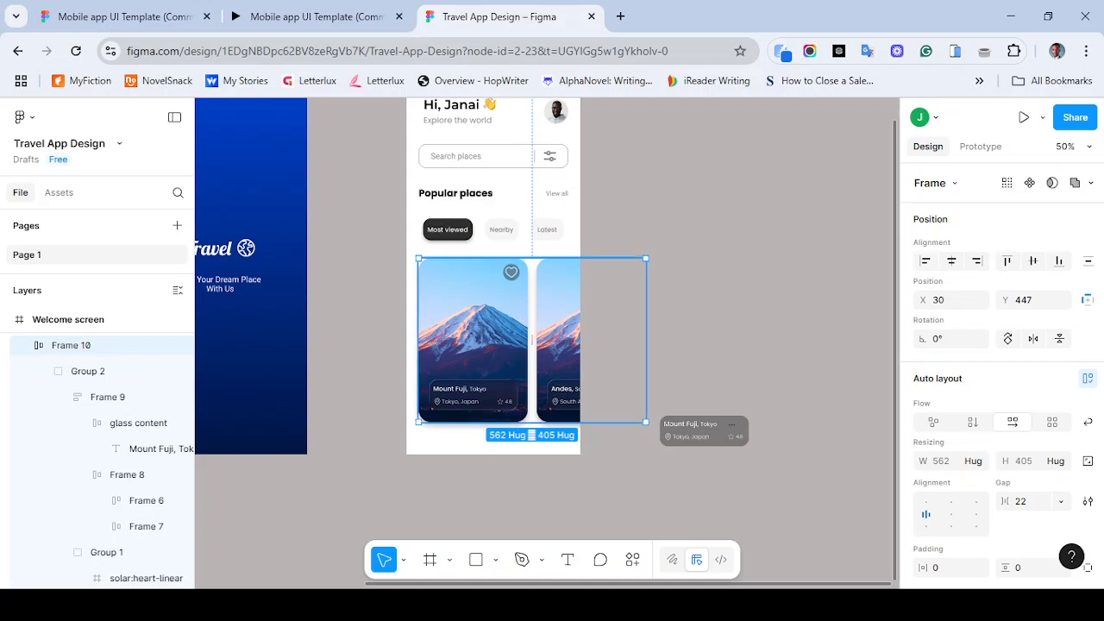
{"action": "mouse_move", "coordinate": [474, 340]}
{"action": "left_mouse_down"}
{"action": "mouse_move", "coordinate": [465, 332]}
{"action": "mouse_move", "coordinate": [472, 340]}
{"action": "left_mouse_up"}
{"action": "left_click", "coordinate": [700, 345]}
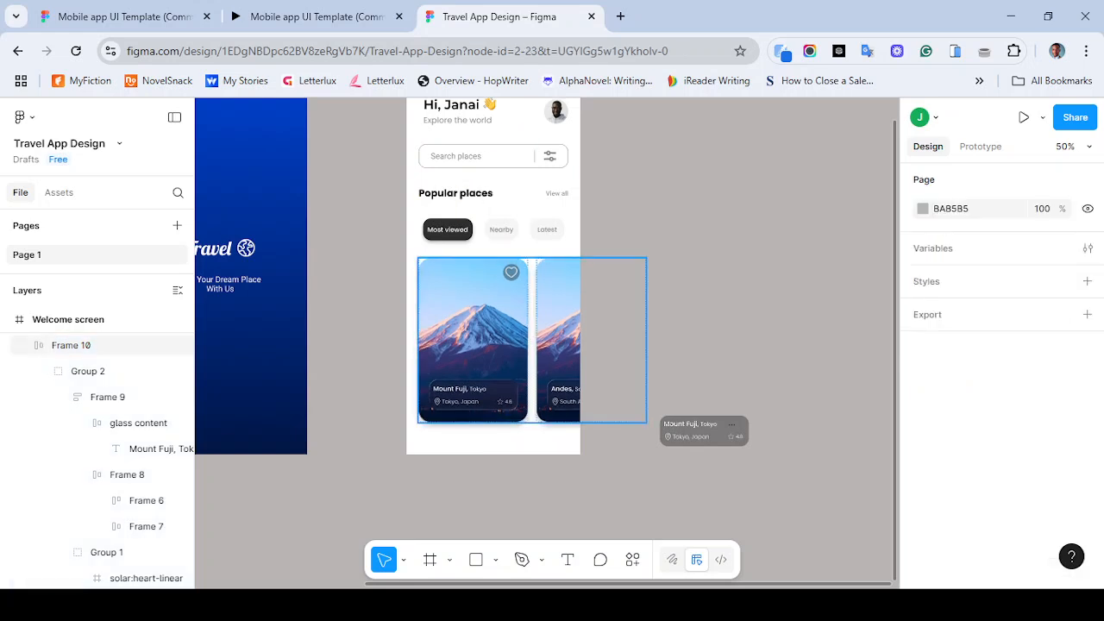
- Select Card 2's image and open the Unsplash plugin to search for andes mountain
{"action": "left_click", "coordinate": [487, 340]}
{"action": "double_click", "coordinate": [559, 340]}
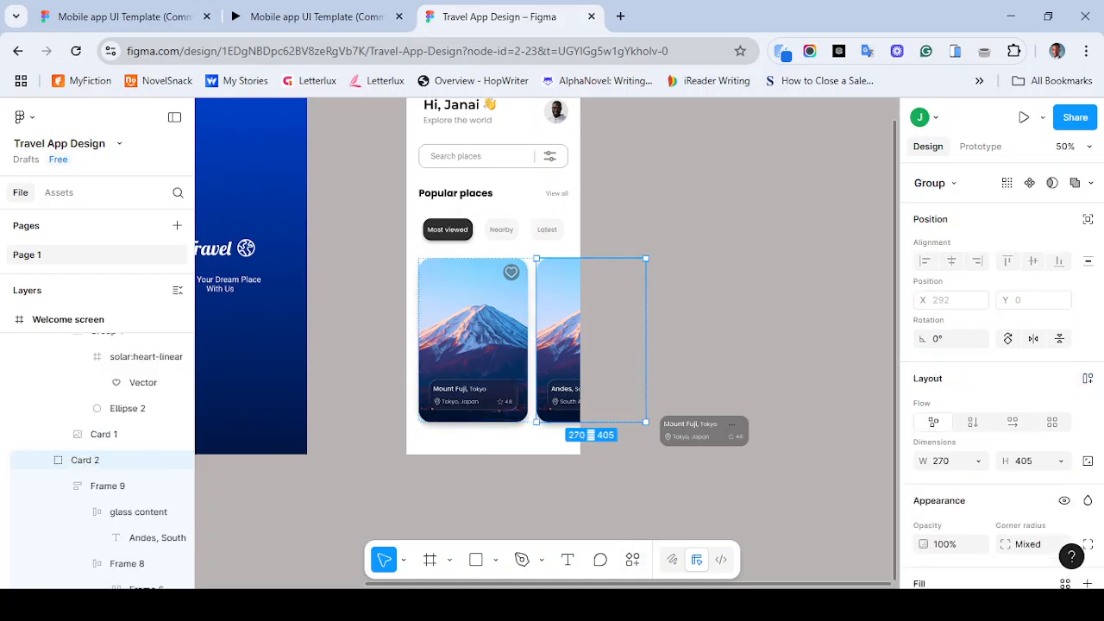
{"action": "double_click", "coordinate": [558, 333]}
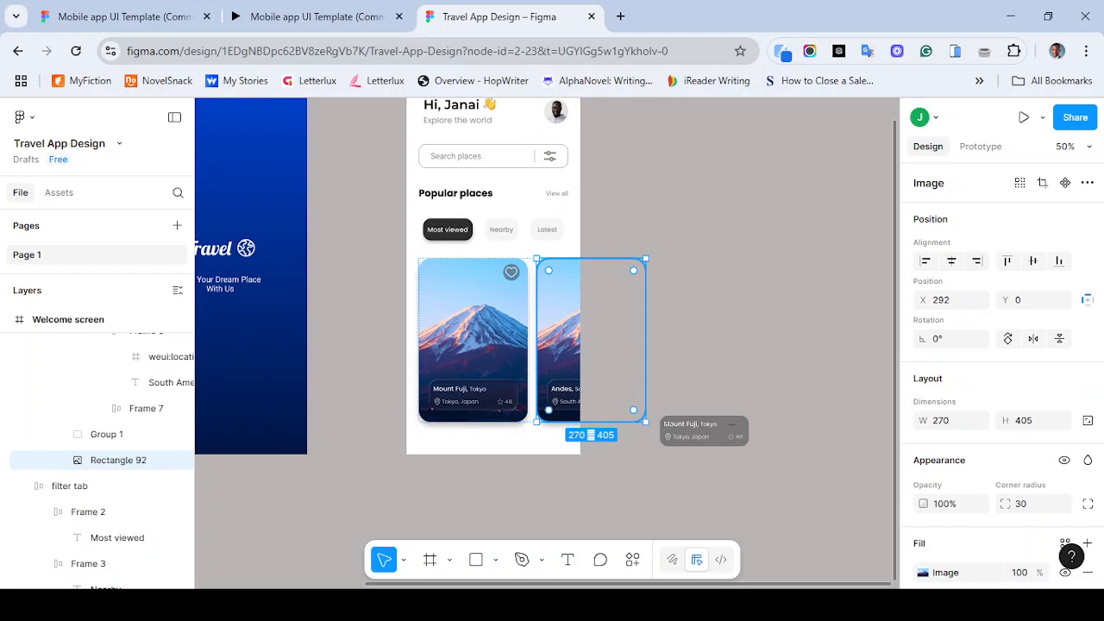
{"action": "key", "text": "ctrl+k"}
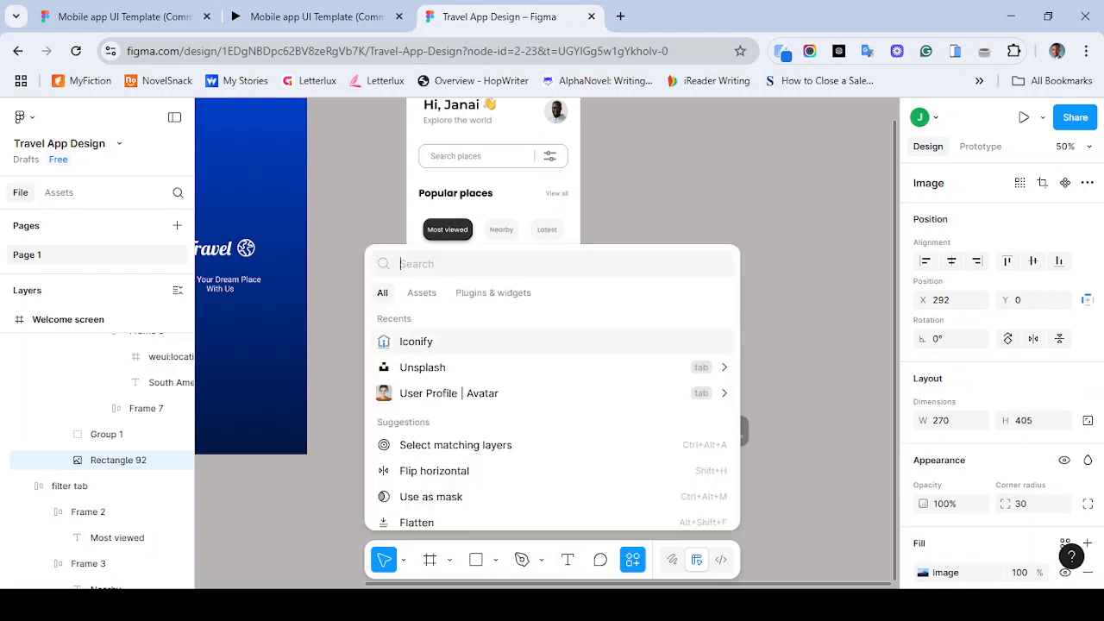
{"action": "key", "text": "Down"}
{"action": "key", "text": "Up"}
{"action": "key", "text": "Down"}
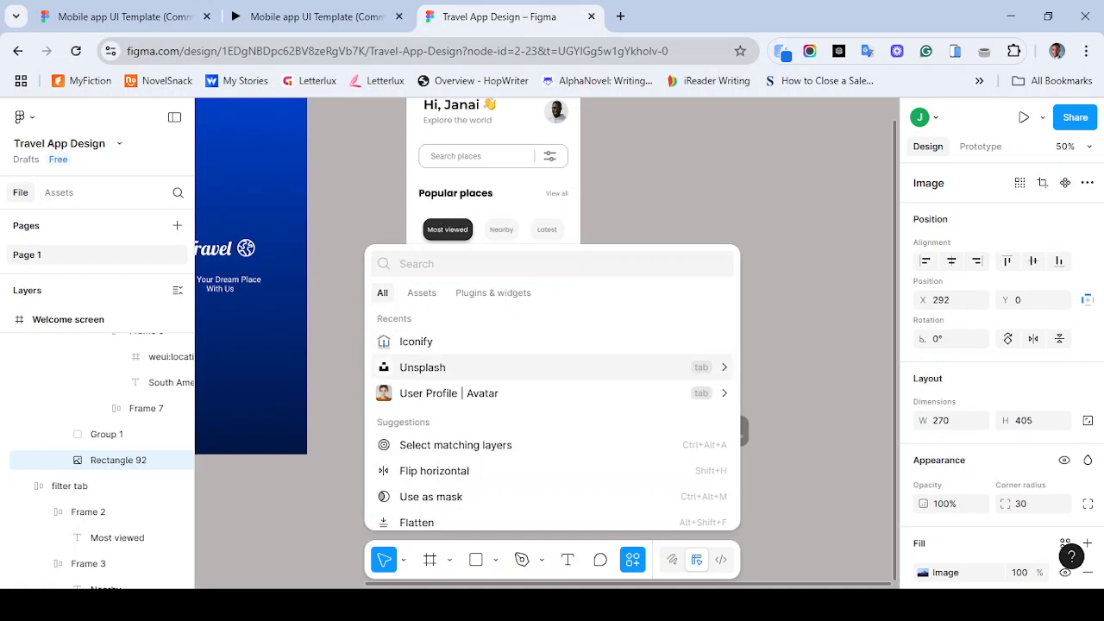
{"action": "key", "text": "Escape"}
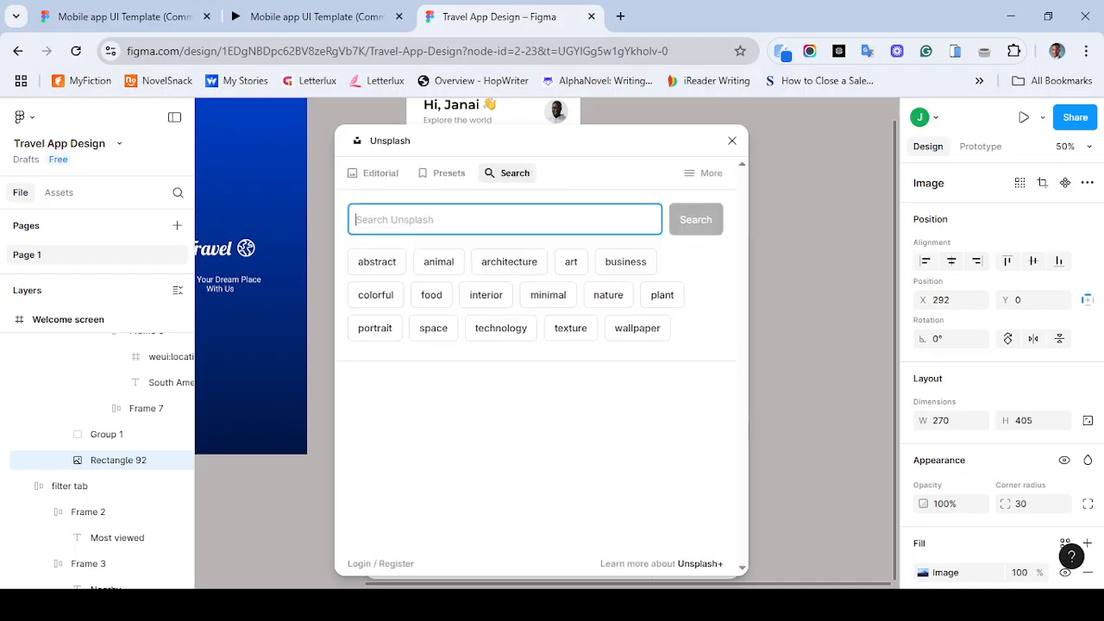
{"action": "type", "text": "andes"}
{"action": "key", "text": "Return"}
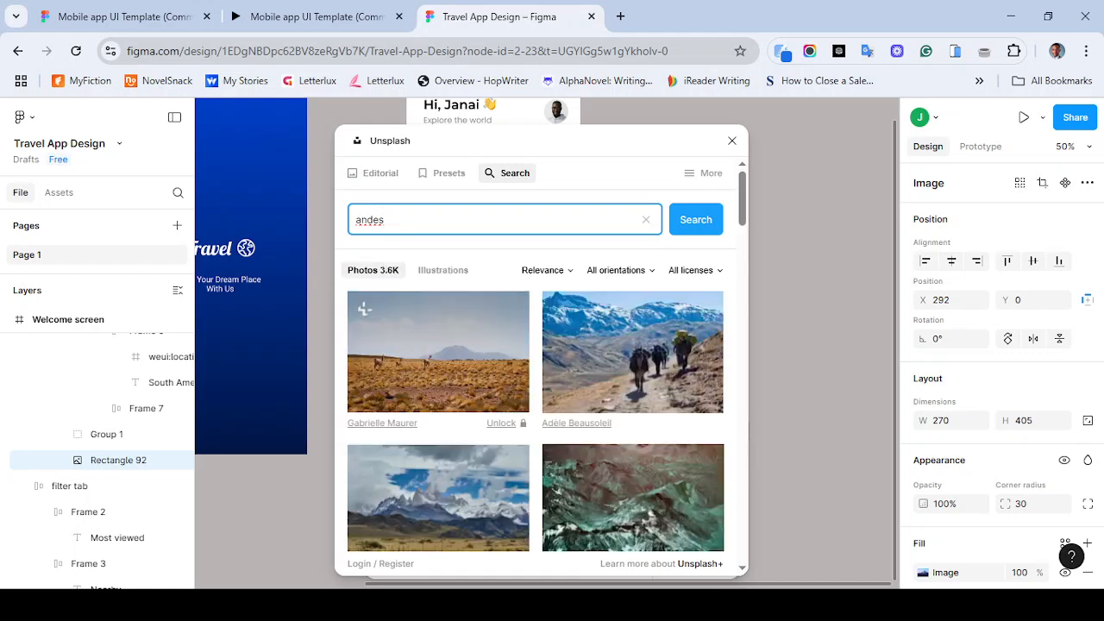
{"action": "type", "text": "mounta"}
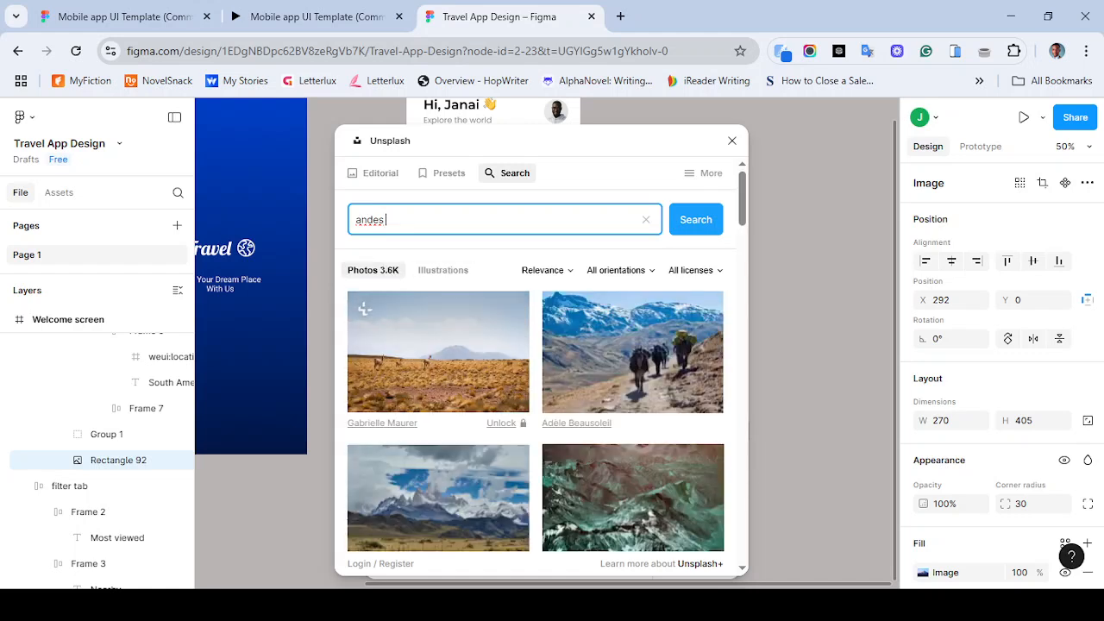
{"action": "type", "text": "in"}
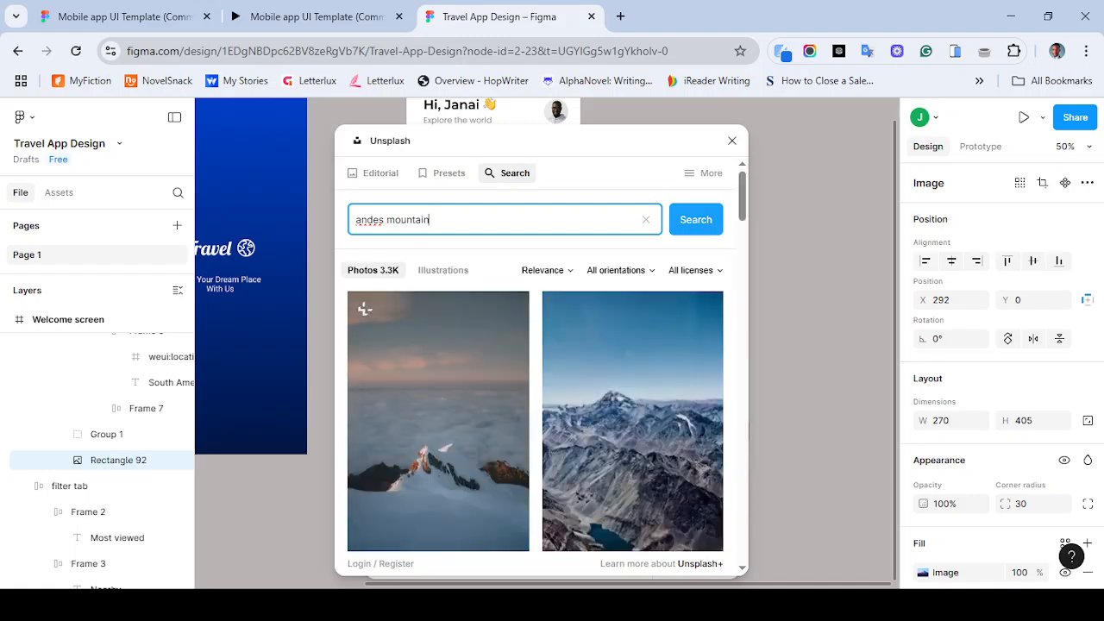
- Browse the Unsplash results and fill Card 2's image with the snowy rocky peak photo
{"action": "scroll", "coordinate": [535, 388], "scroll_direction": "down", "scroll_amount": 10}
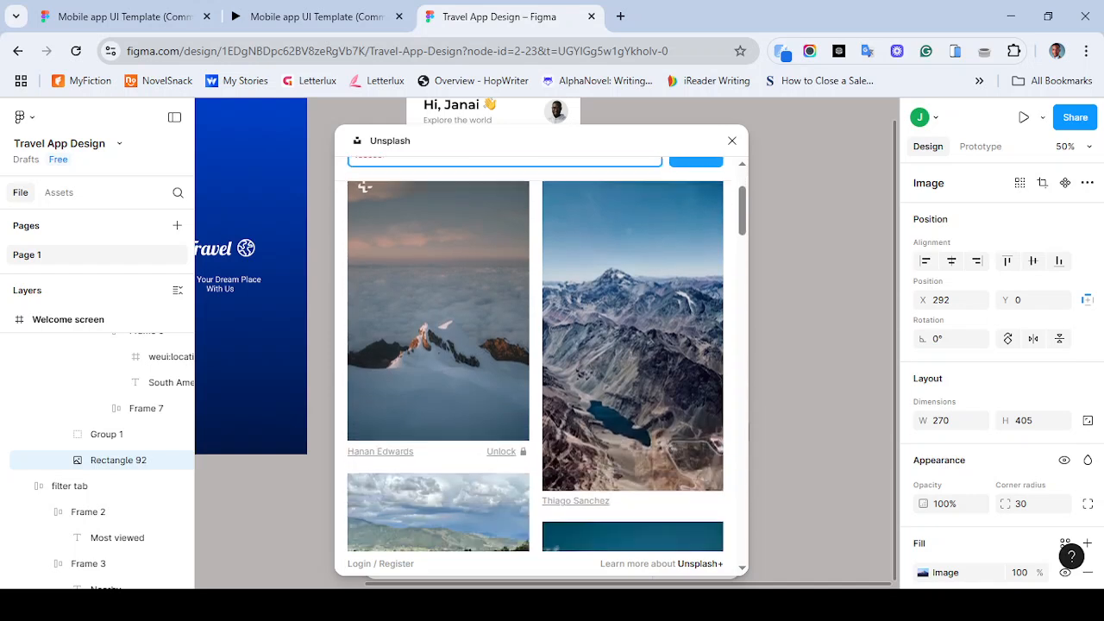
{"action": "scroll", "coordinate": [438, 362], "scroll_direction": "down", "scroll_amount": 5}
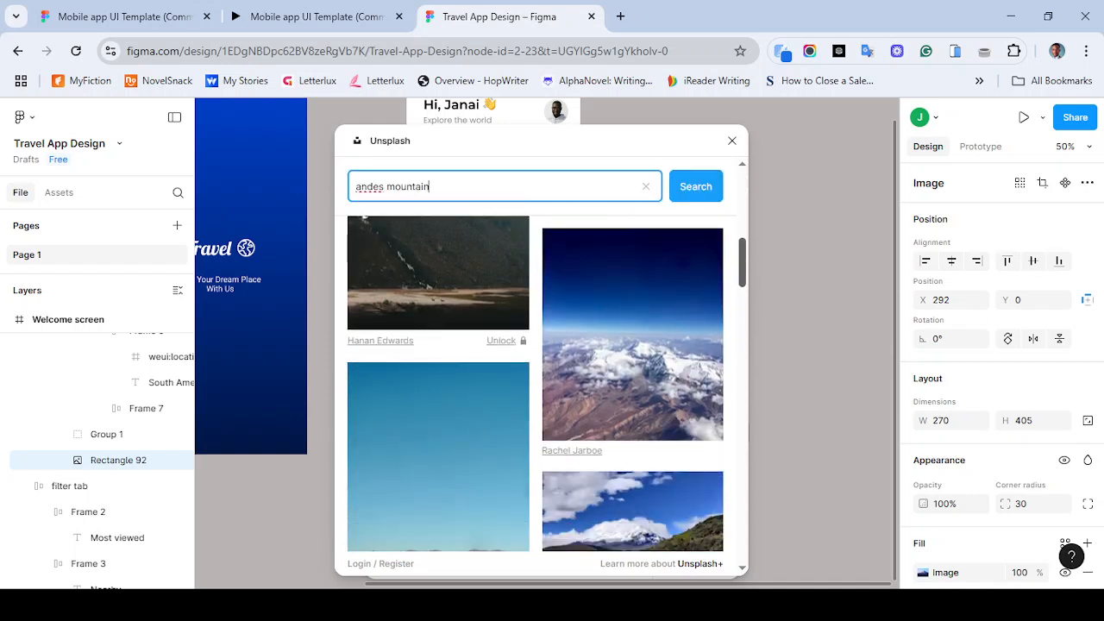
{"action": "scroll", "coordinate": [365, 301], "scroll_direction": "down", "scroll_amount": 5}
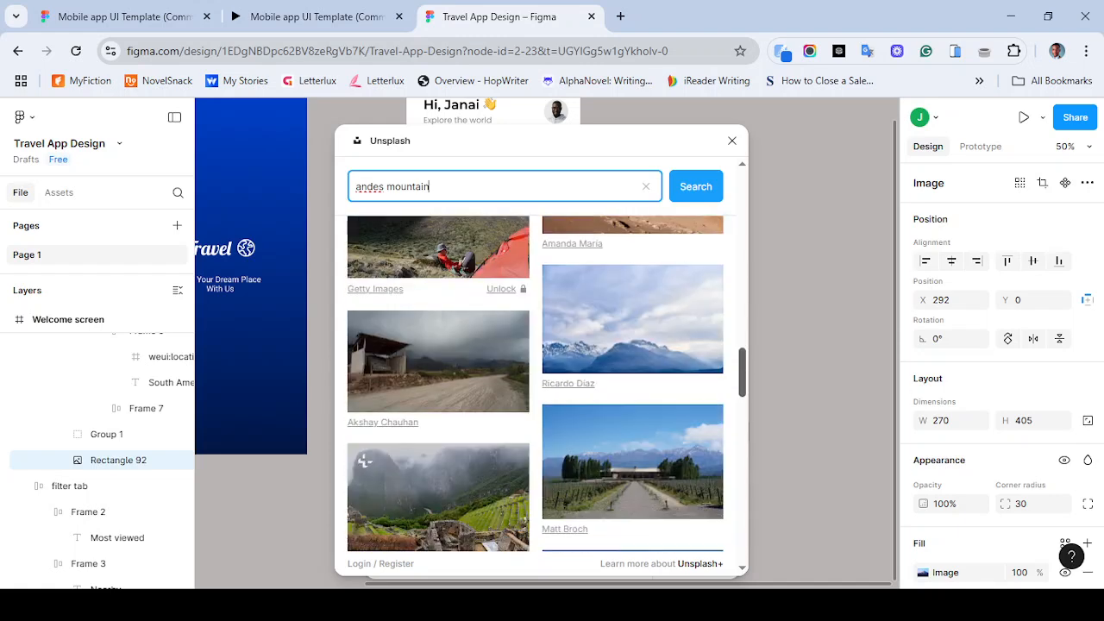
{"action": "scroll", "coordinate": [562, 483], "scroll_direction": "down", "scroll_amount": 10}
{"action": "scroll", "coordinate": [559, 288], "scroll_direction": "down", "scroll_amount": 3}
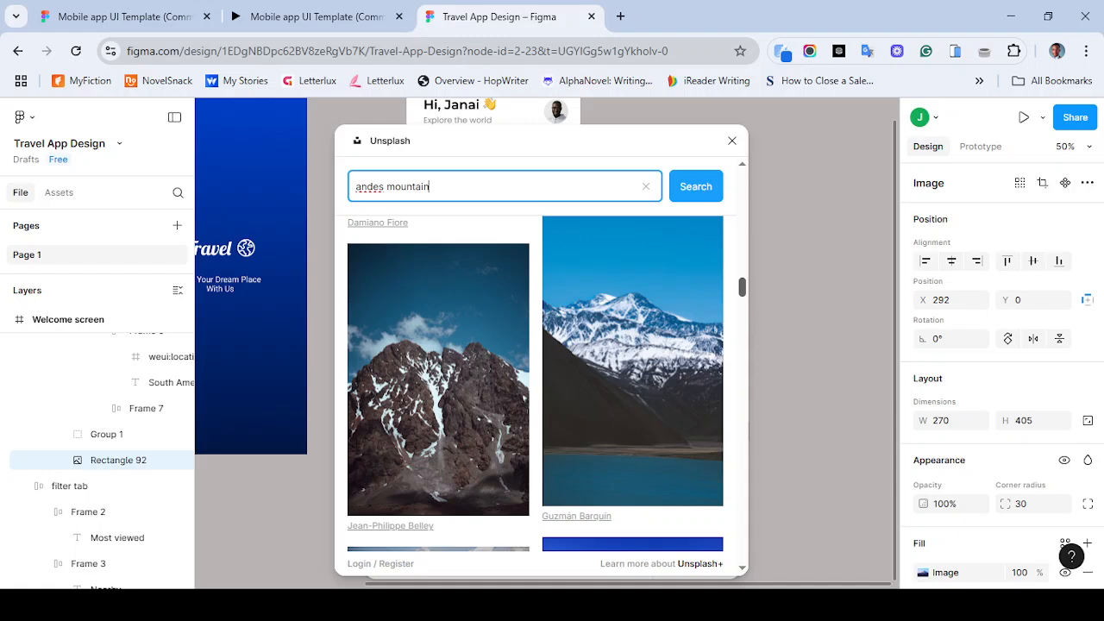
{"action": "scroll", "coordinate": [364, 407], "scroll_direction": "down", "scroll_amount": 2}
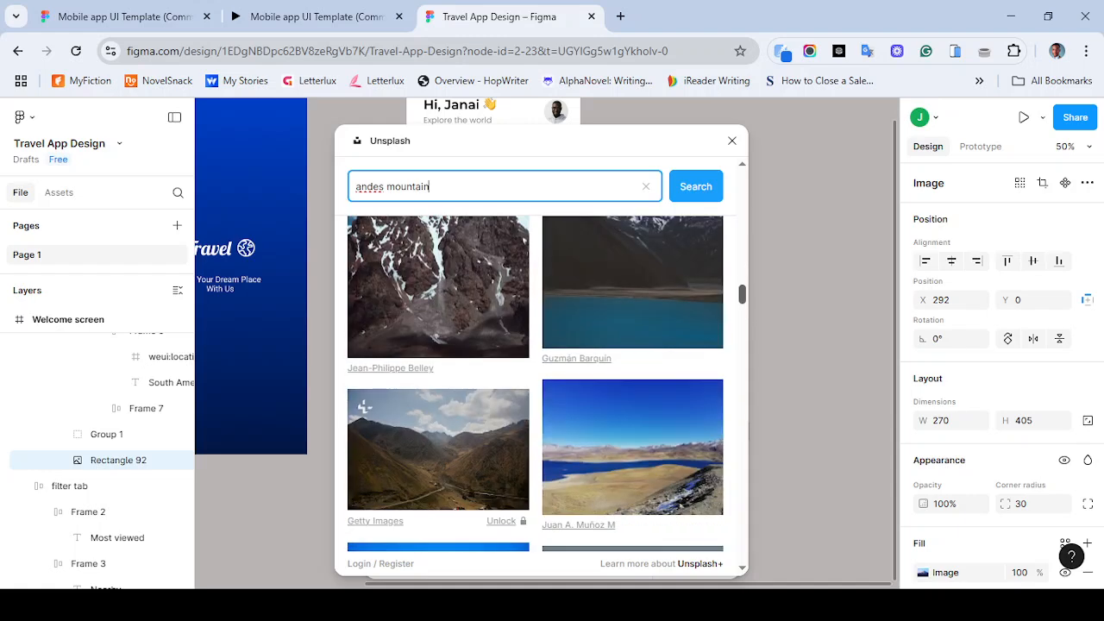
{"action": "scroll", "coordinate": [535, 384], "scroll_direction": "up", "scroll_amount": 2}
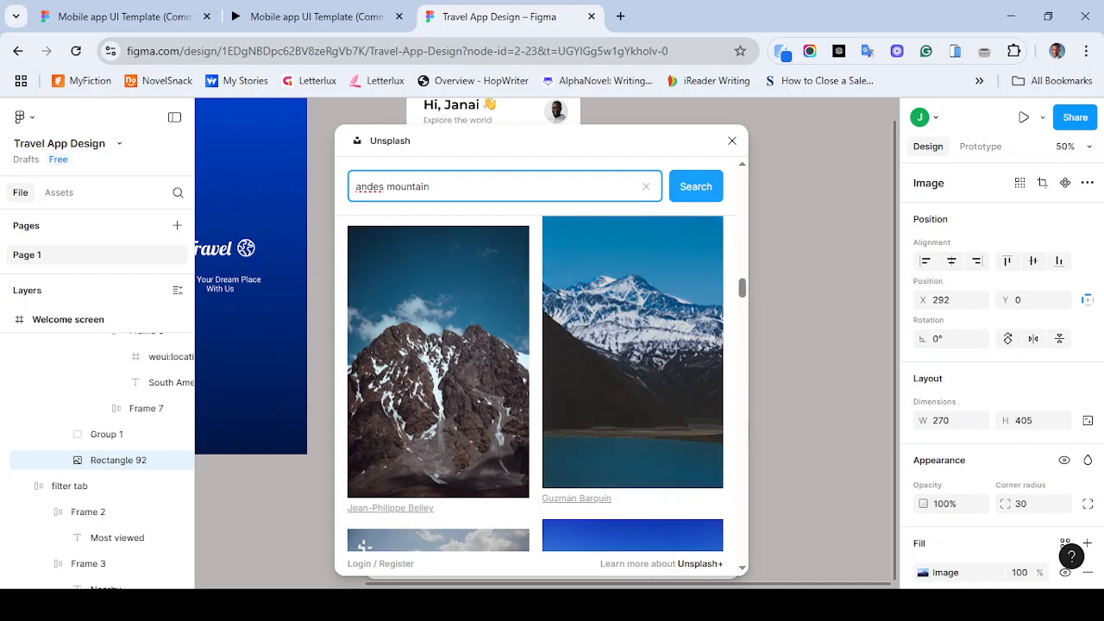
{"action": "left_click", "coordinate": [448, 362]}
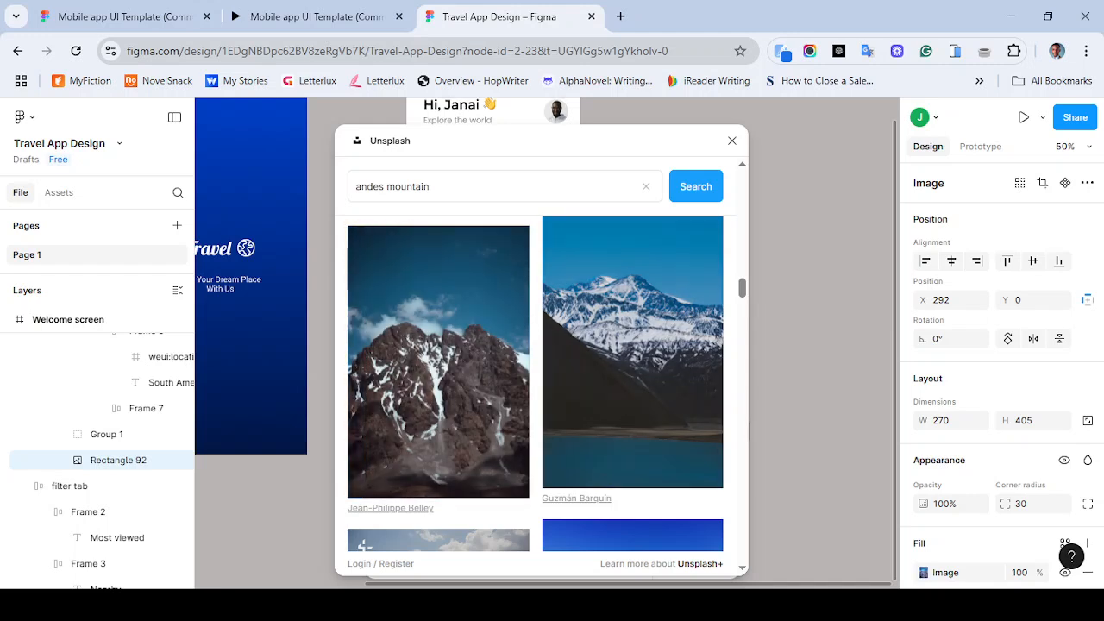
{"action": "left_click", "coordinate": [731, 140]}
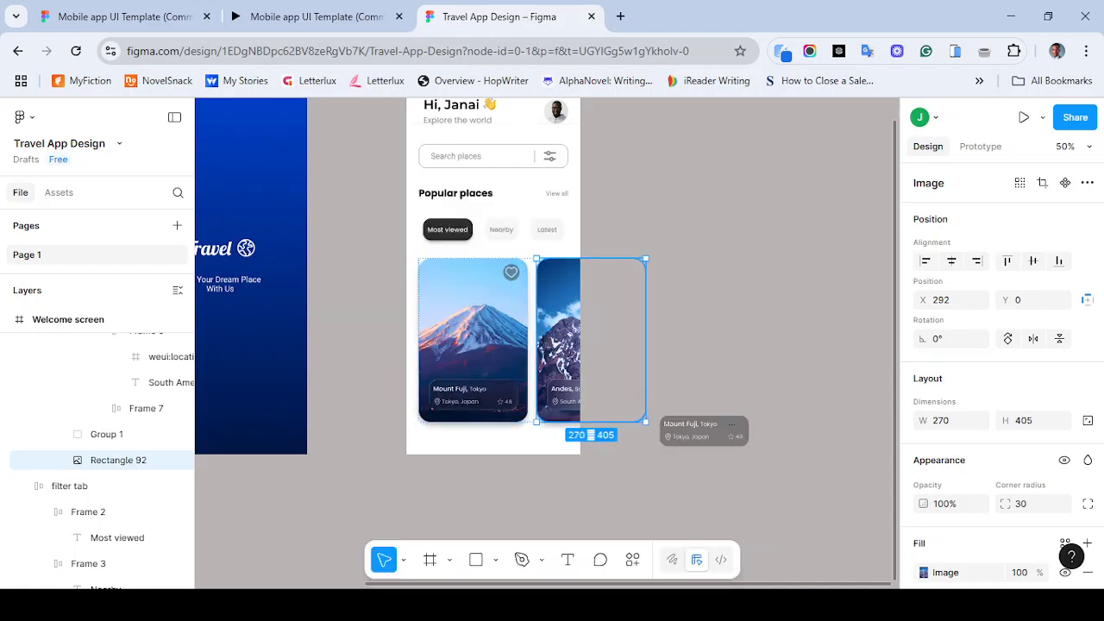
- Open the Andes image fill settings and lower its contrast and saturation while raising exposure slightly
{"action": "key", "text": "Escape"}
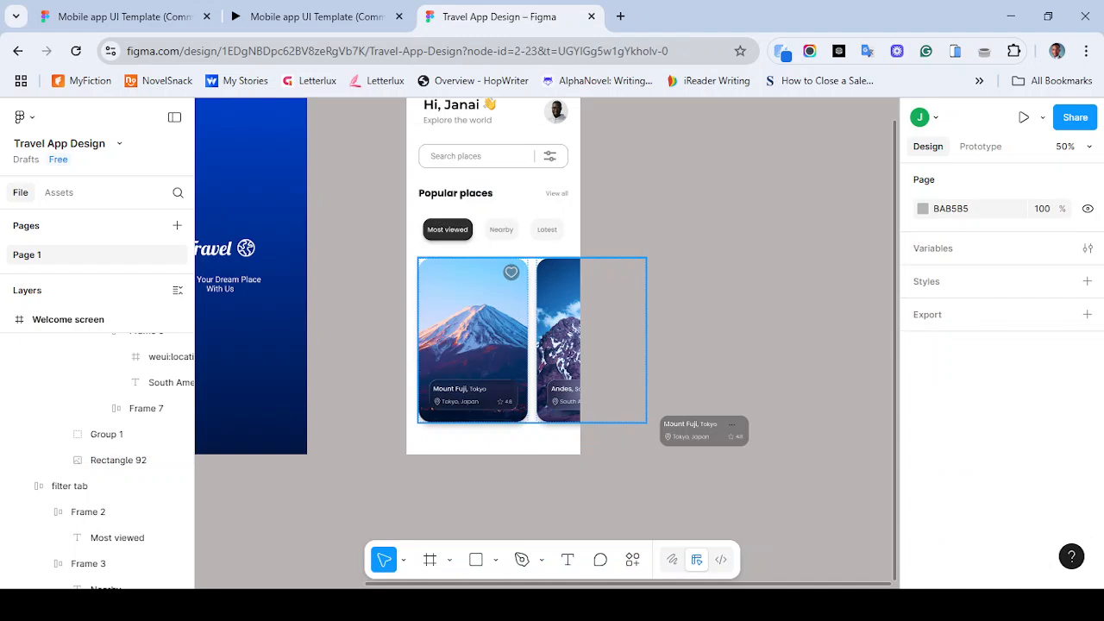
{"action": "double_click", "coordinate": [558, 332]}
{"action": "double_click", "coordinate": [559, 332]}
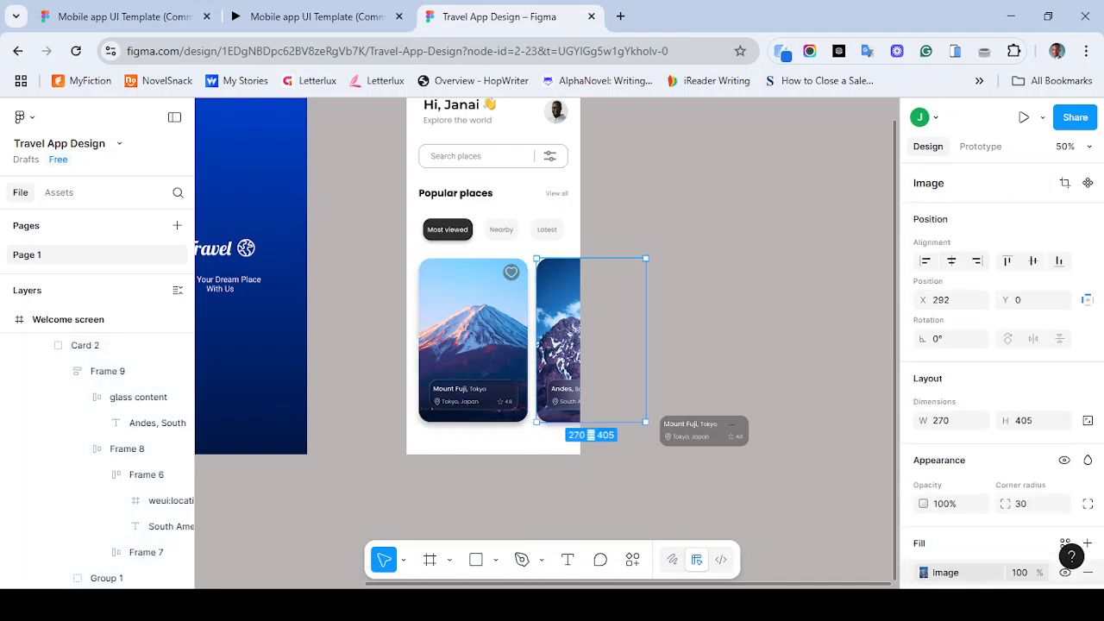
{"action": "left_click", "coordinate": [923, 572]}
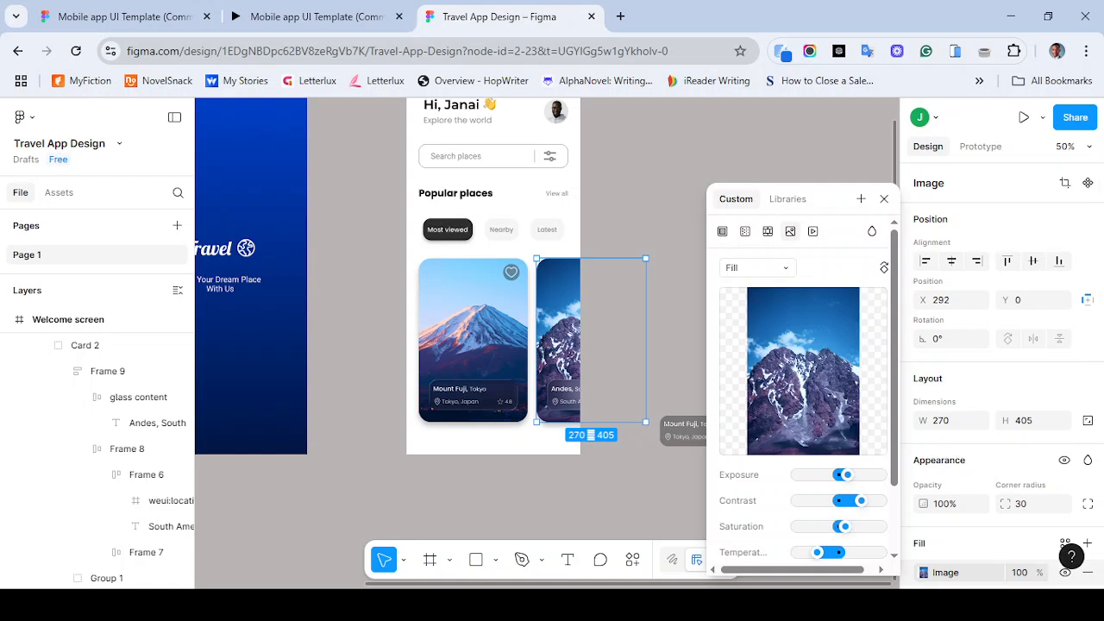
{"action": "left_click_drag", "start_coordinate": [861, 500], "coordinate": [845, 474]}
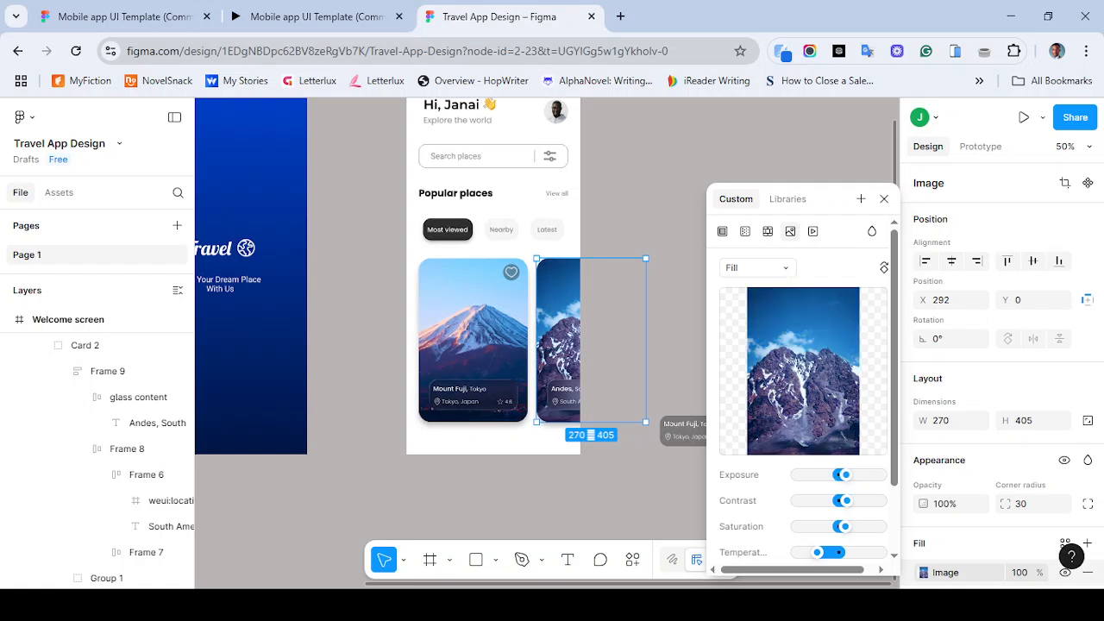
{"action": "left_click_drag", "start_coordinate": [845, 526], "coordinate": [828, 552]}
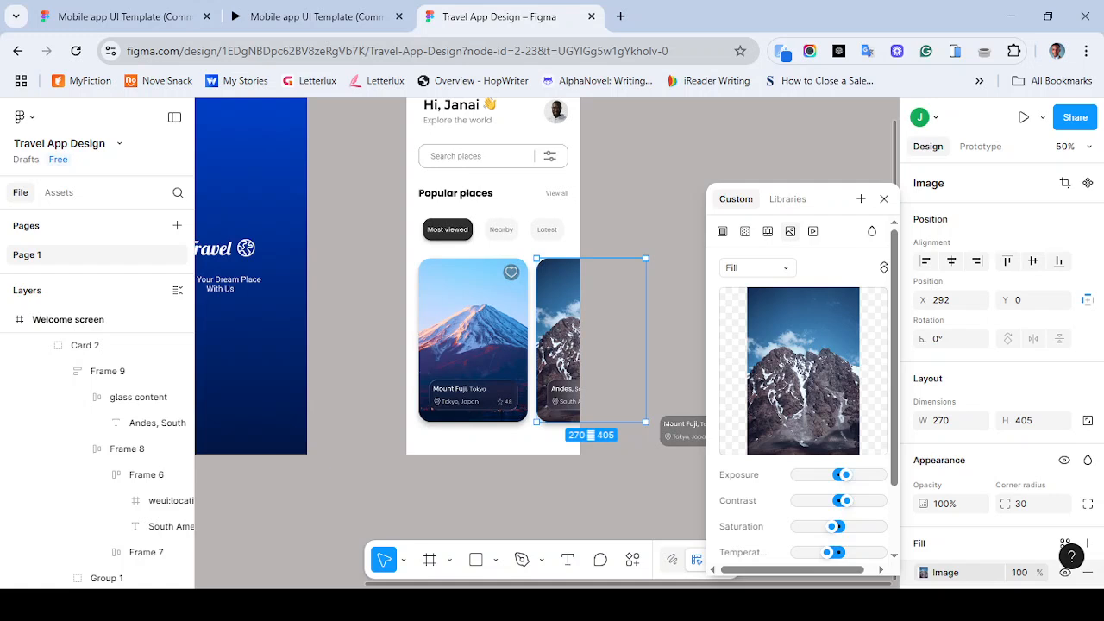
{"action": "left_click_drag", "start_coordinate": [844, 474], "coordinate": [849, 475]}
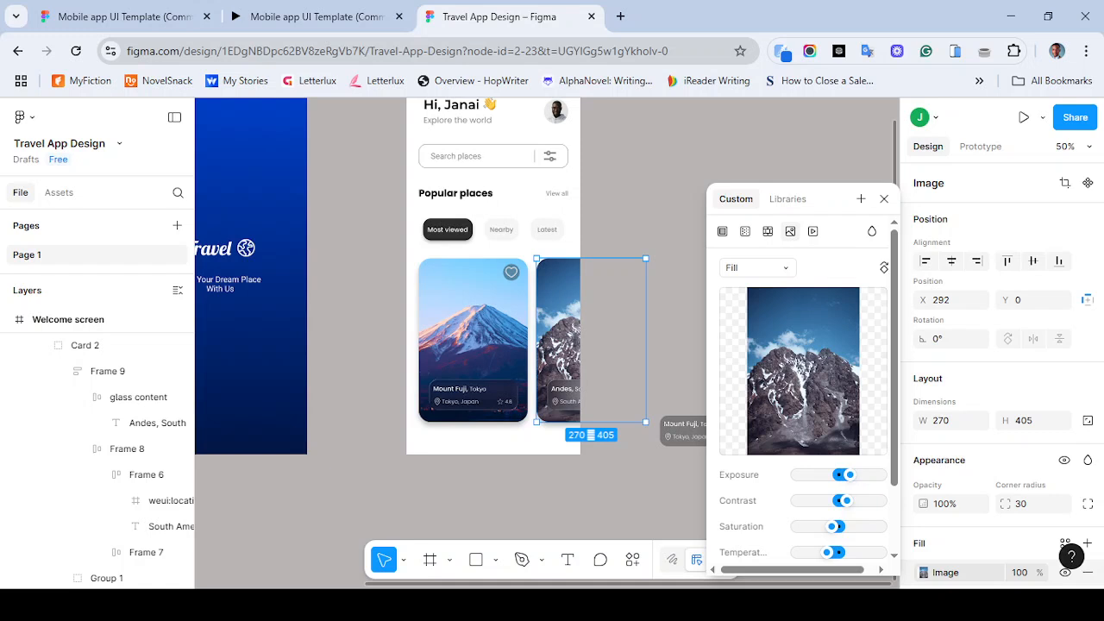
- Close the image fill settings, deselect, and compare the design against the reference prototype in the other tab
{"action": "left_click", "coordinate": [884, 198]}
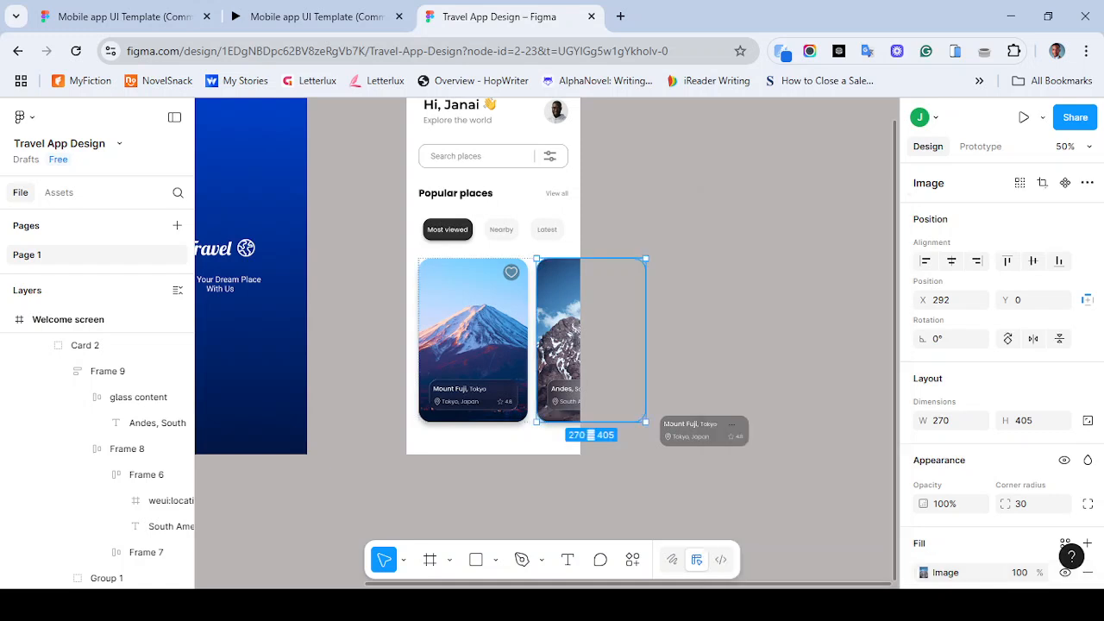
{"action": "key", "text": "Escape"}
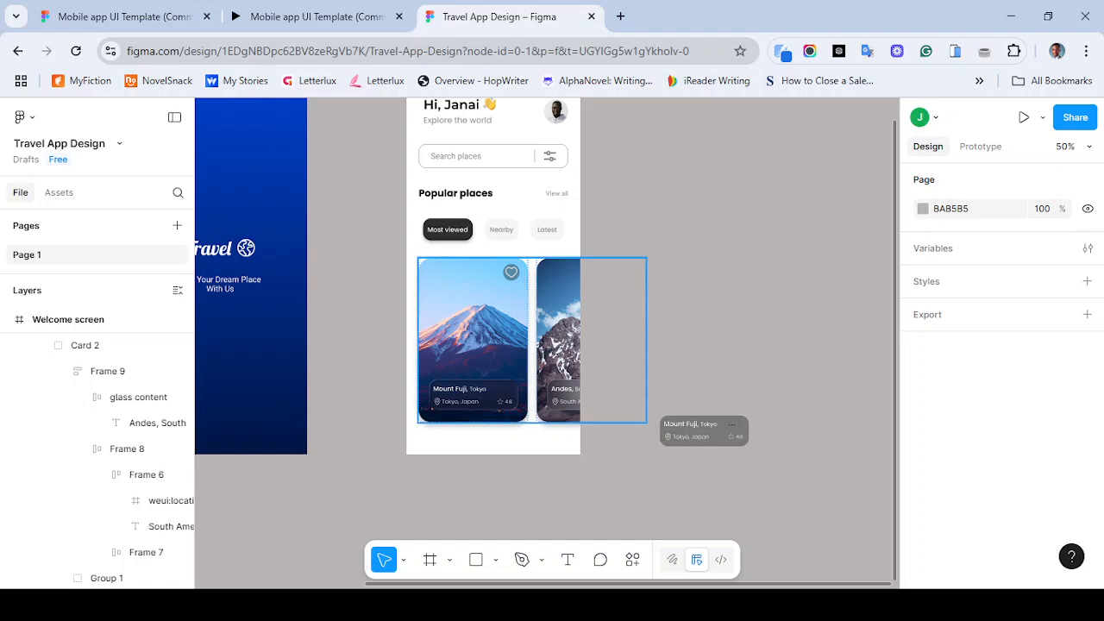
{"action": "left_click", "coordinate": [311, 16]}
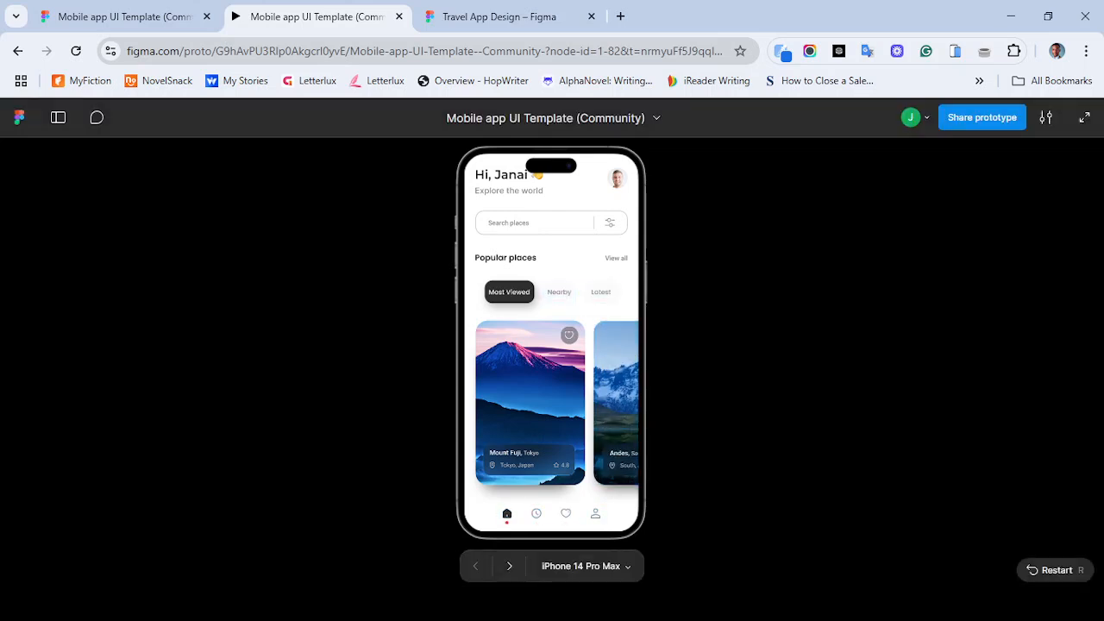
{"action": "key", "text": "ctrl+Tab"}
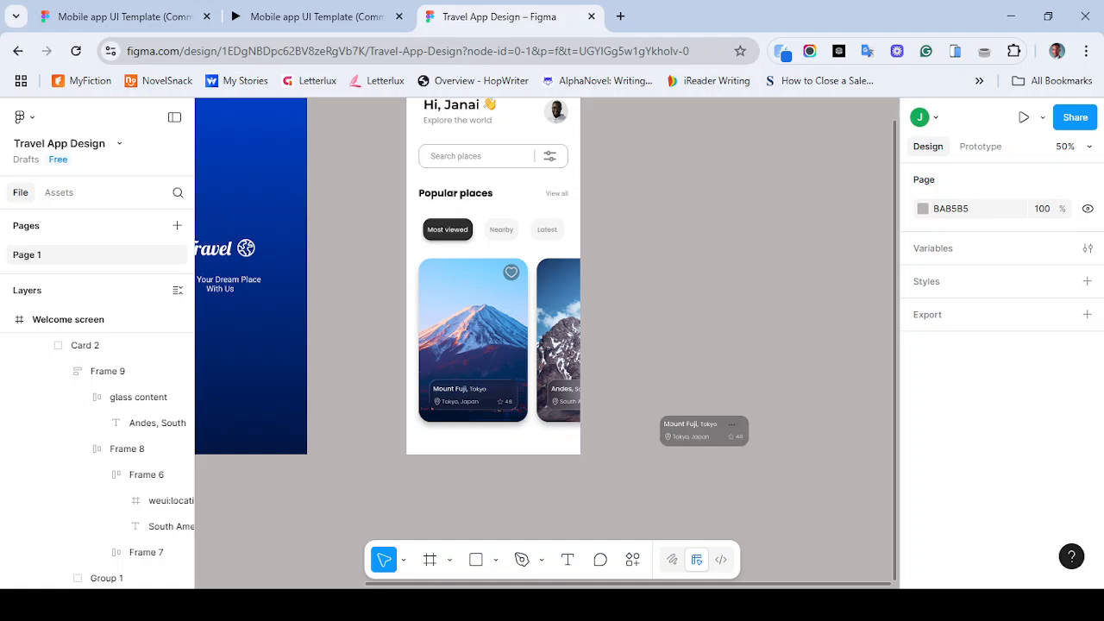
- Delete the stray glass-content card copy lying on the canvas beside the Welcome screen
{"action": "key", "text": "minus"}
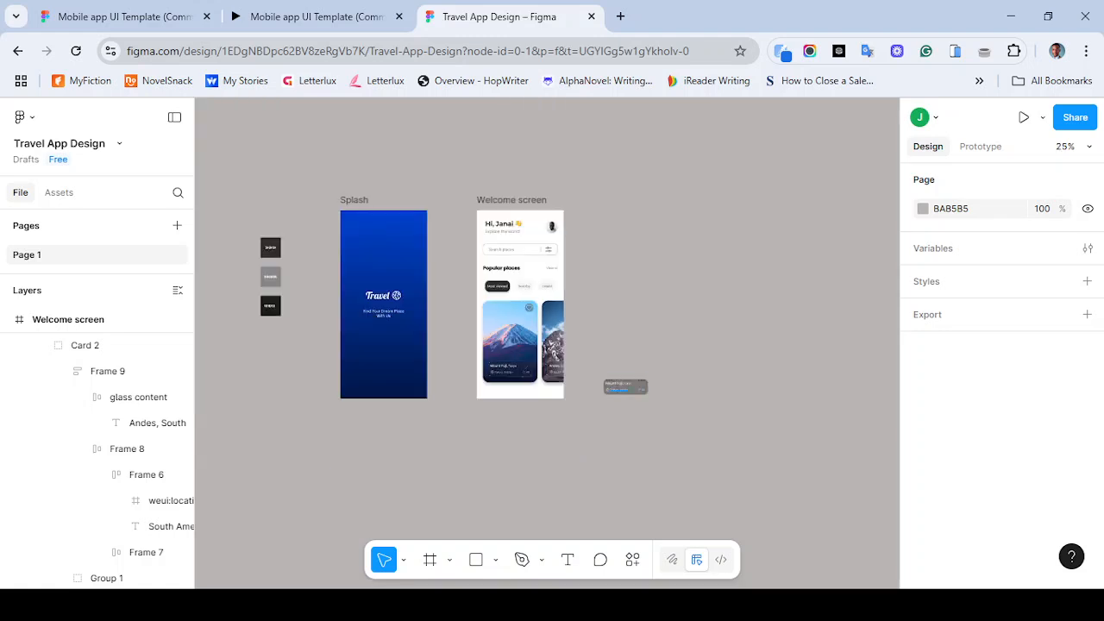
{"action": "left_click_drag", "start_coordinate": [604, 357], "coordinate": [659, 395]}
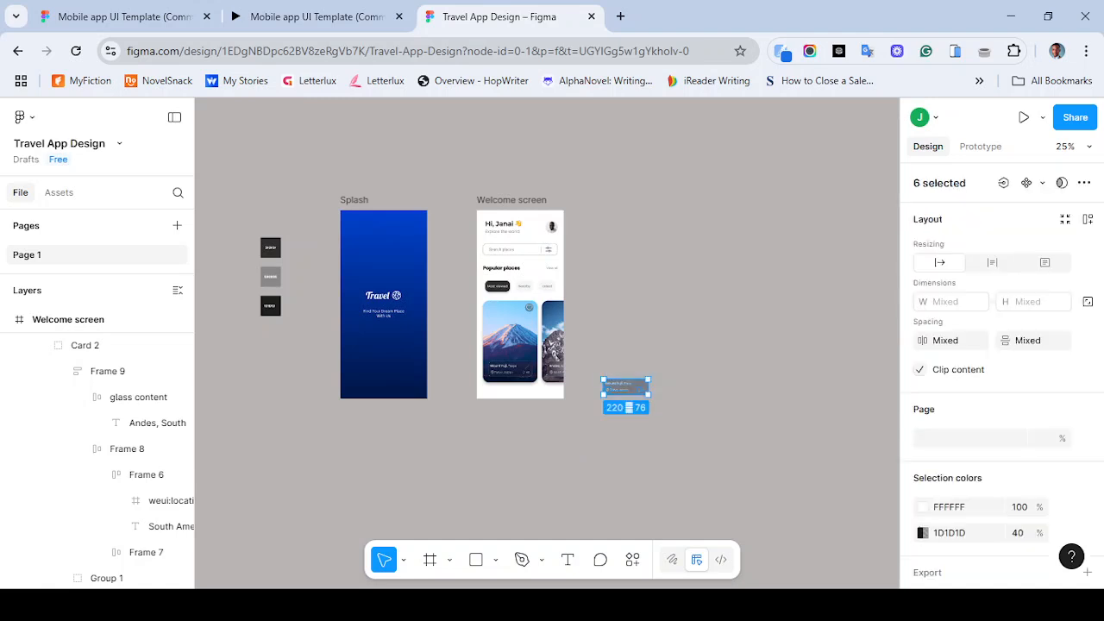
{"action": "key", "text": "Delete"}
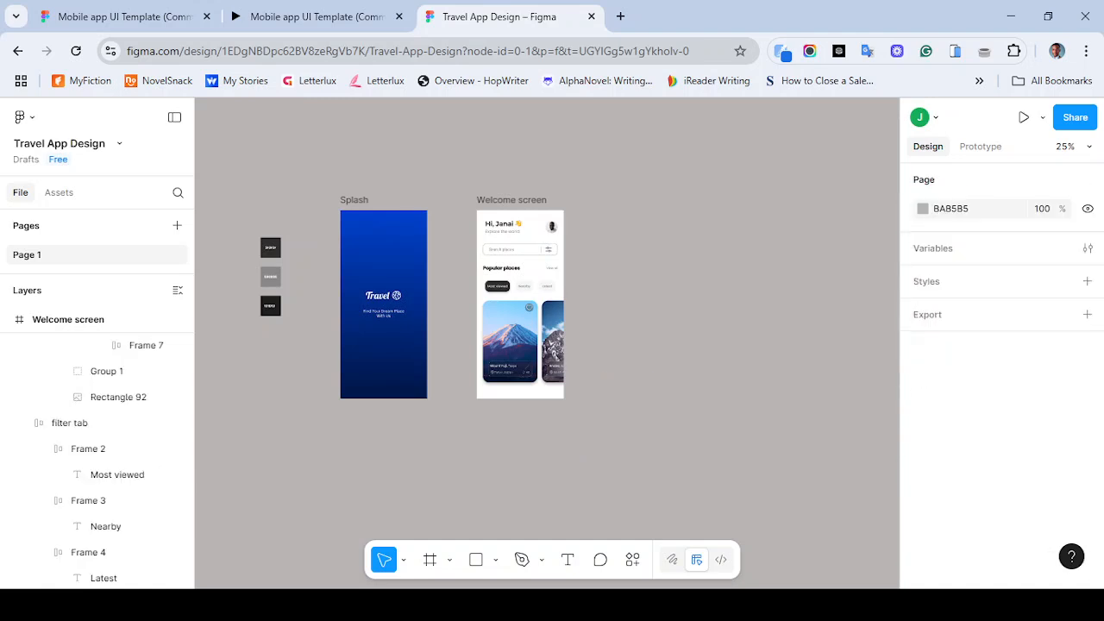
{"action": "key", "text": "plus"}
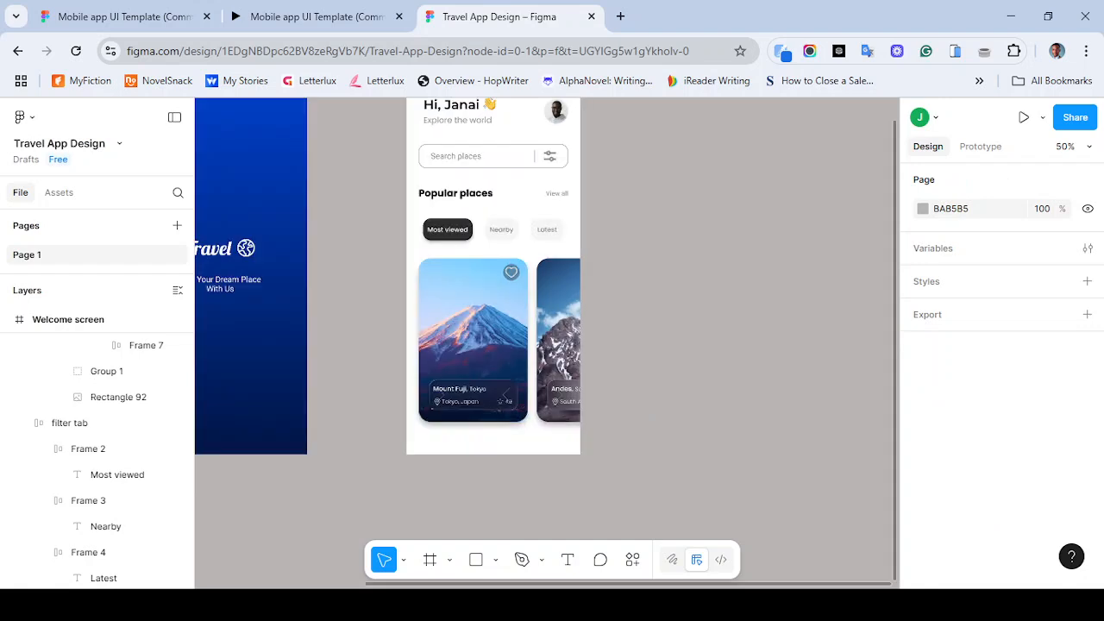
- Open the Iconify plugin and search its icons for home
{"action": "left_click", "coordinate": [633, 559]}
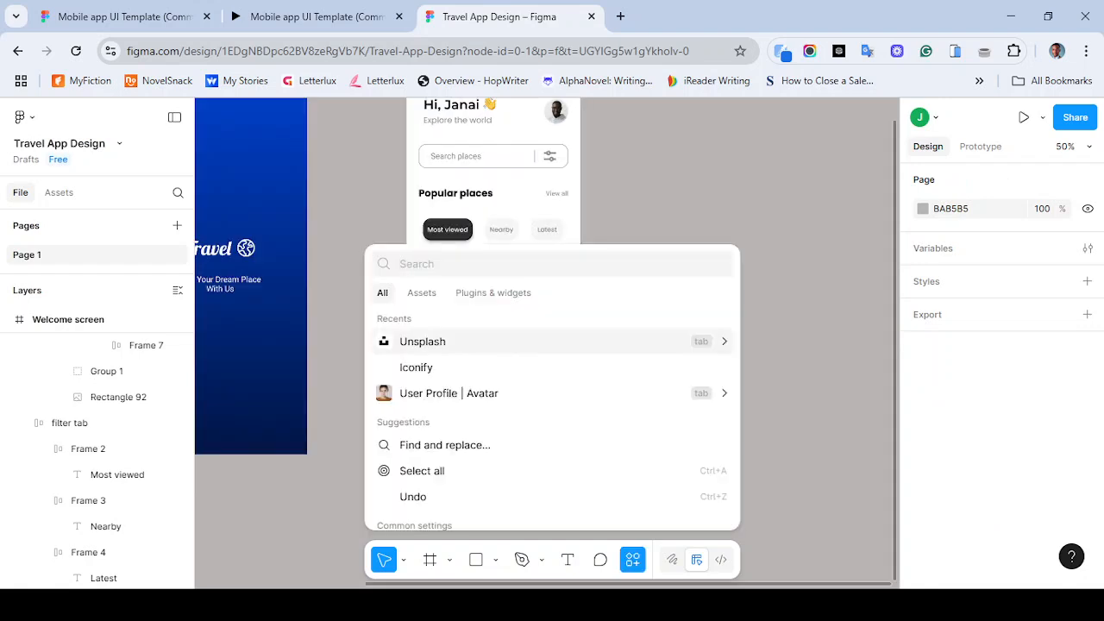
{"action": "left_click", "coordinate": [416, 367]}
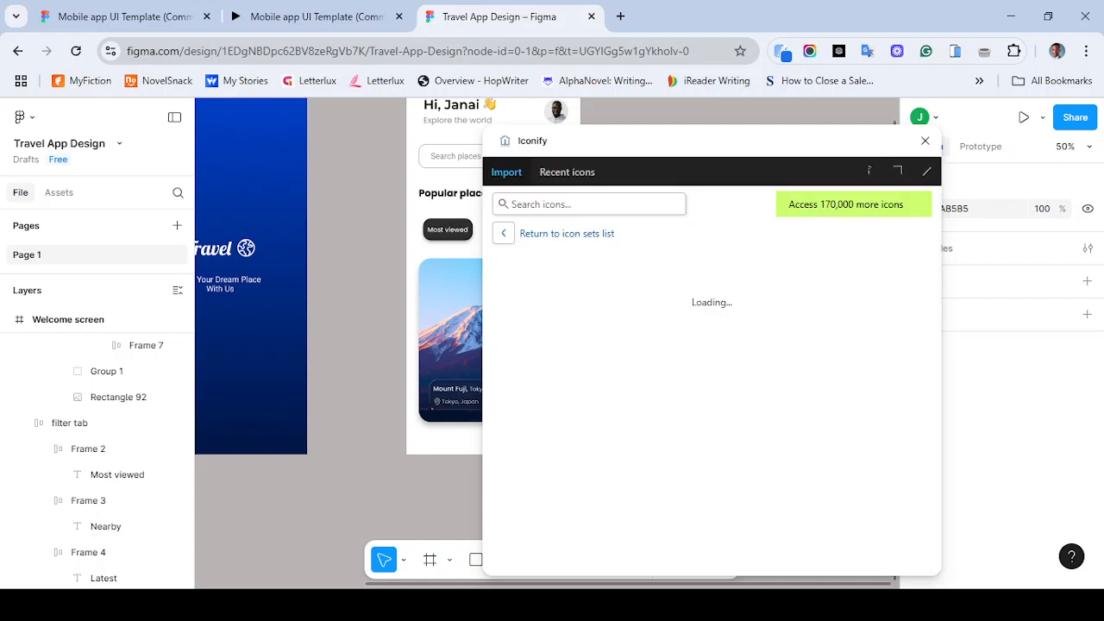
{"action": "left_click", "coordinate": [560, 205]}
{"action": "type", "text": "home"}
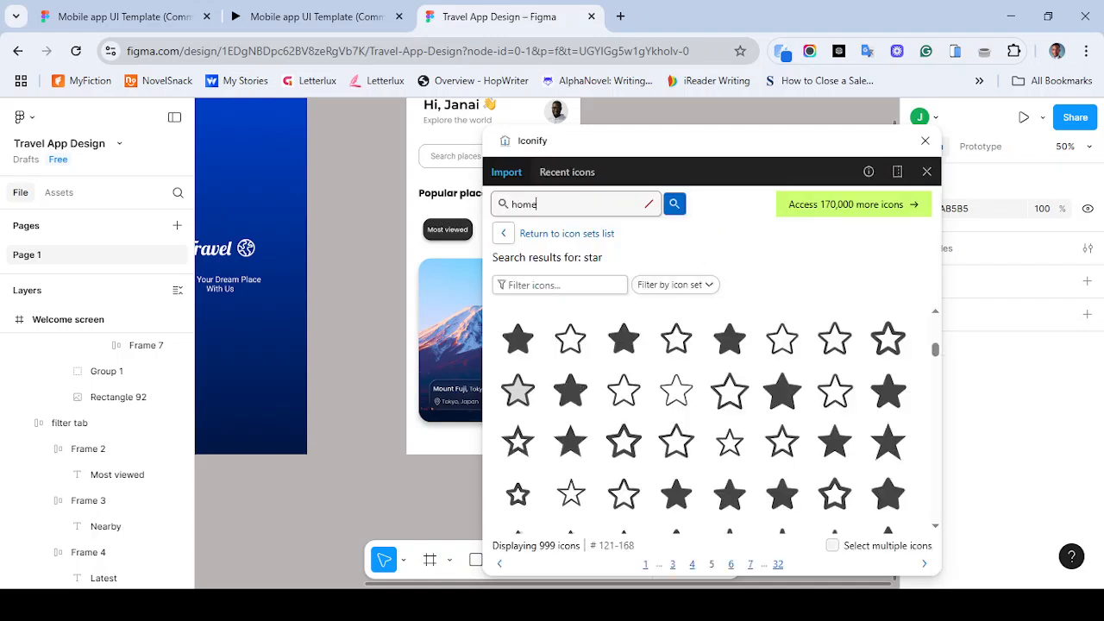
{"action": "key", "text": "Return"}
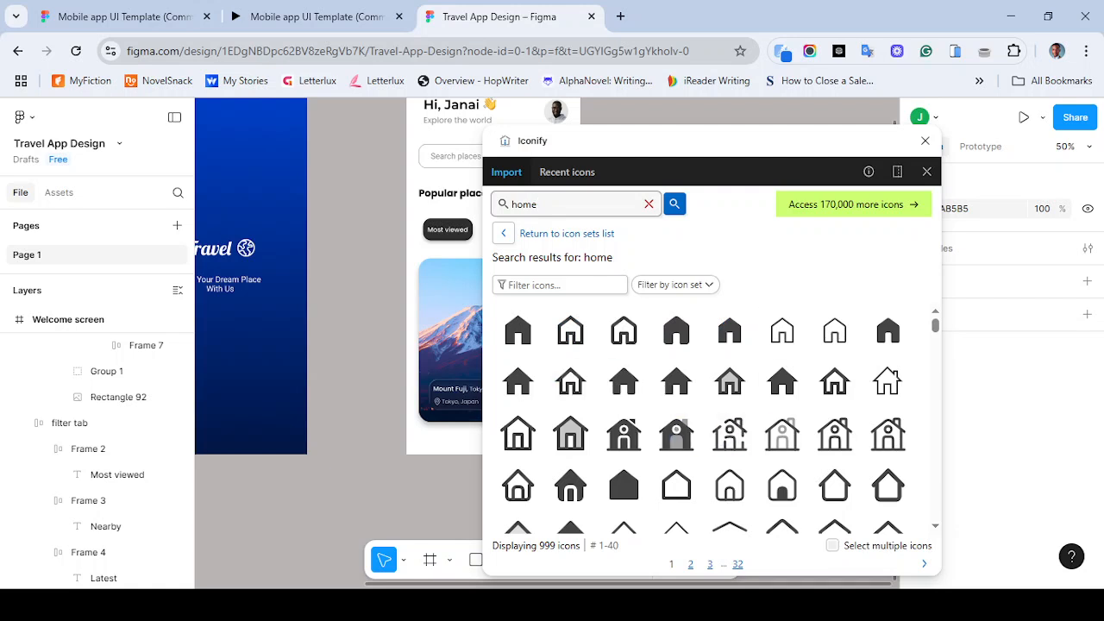
- Browse the home icon results for an outline home icon matching the reference navigation bar
{"action": "scroll", "coordinate": [703, 423], "scroll_direction": "down", "scroll_amount": 1}
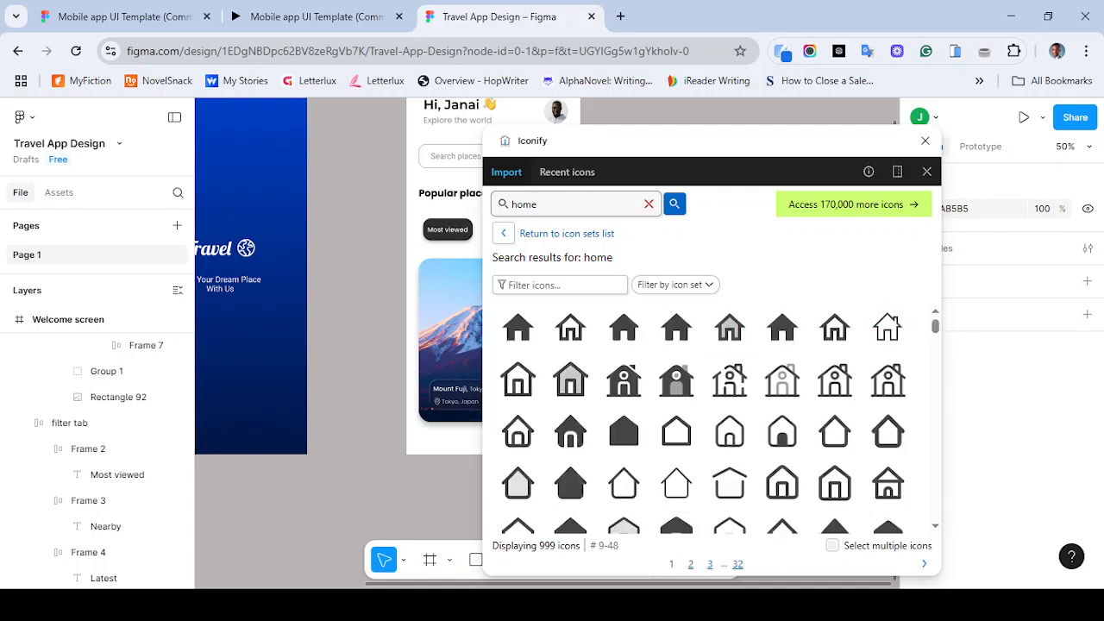
{"action": "scroll", "coordinate": [730, 341], "scroll_direction": "up", "scroll_amount": 1}
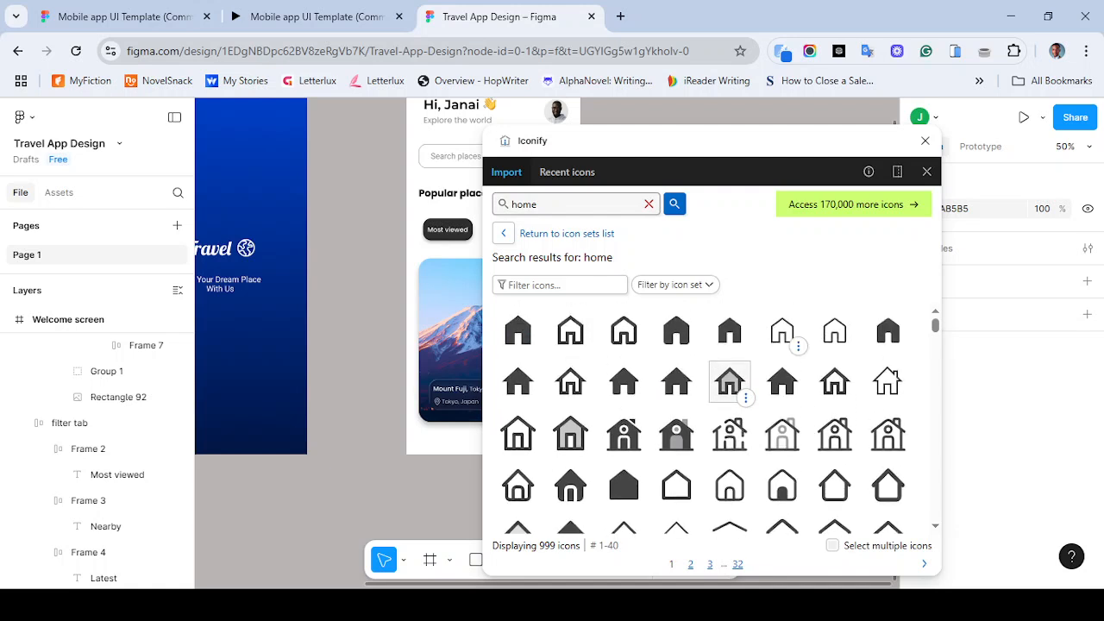
{"action": "scroll", "coordinate": [730, 380], "scroll_direction": "down", "scroll_amount": 3}
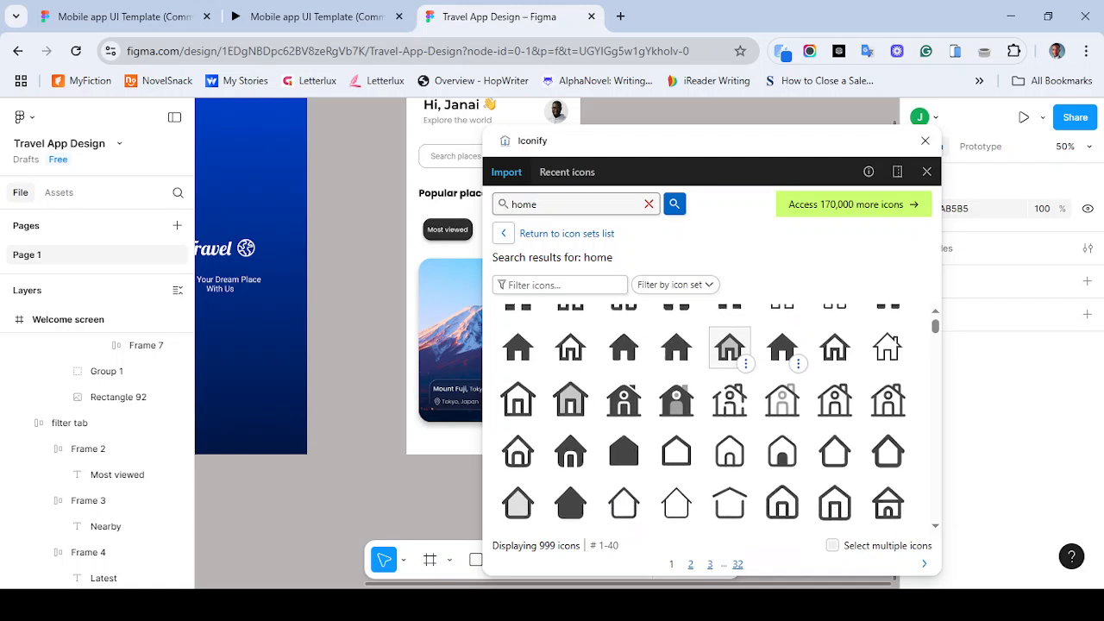
{"action": "scroll", "coordinate": [783, 345], "scroll_direction": "down", "scroll_amount": 1}
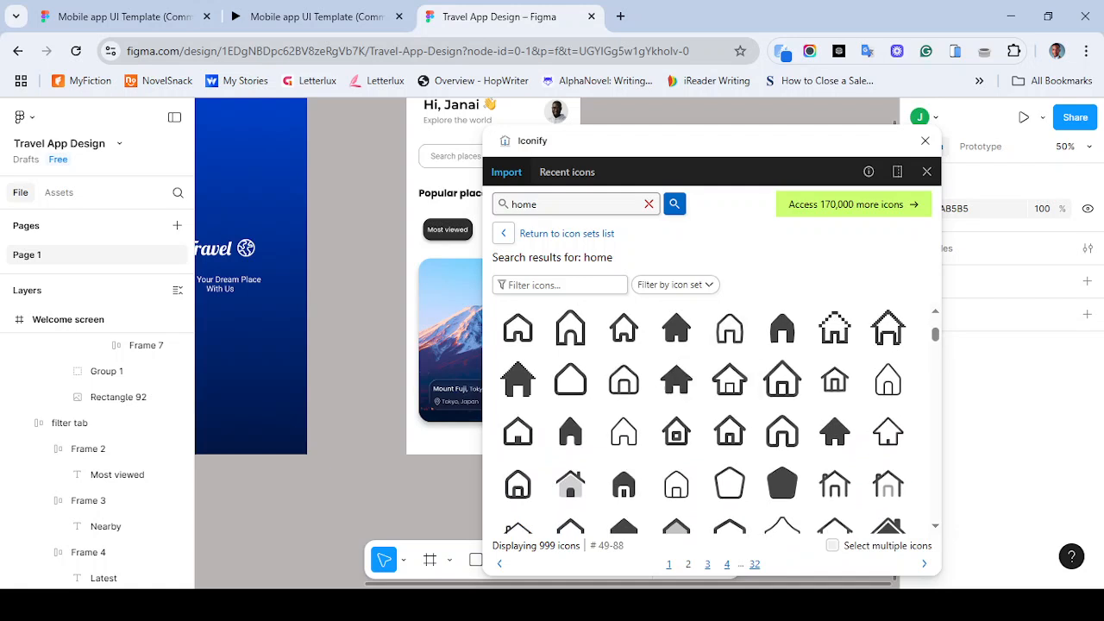
{"action": "scroll", "coordinate": [702, 414], "scroll_direction": "down", "scroll_amount": 5}
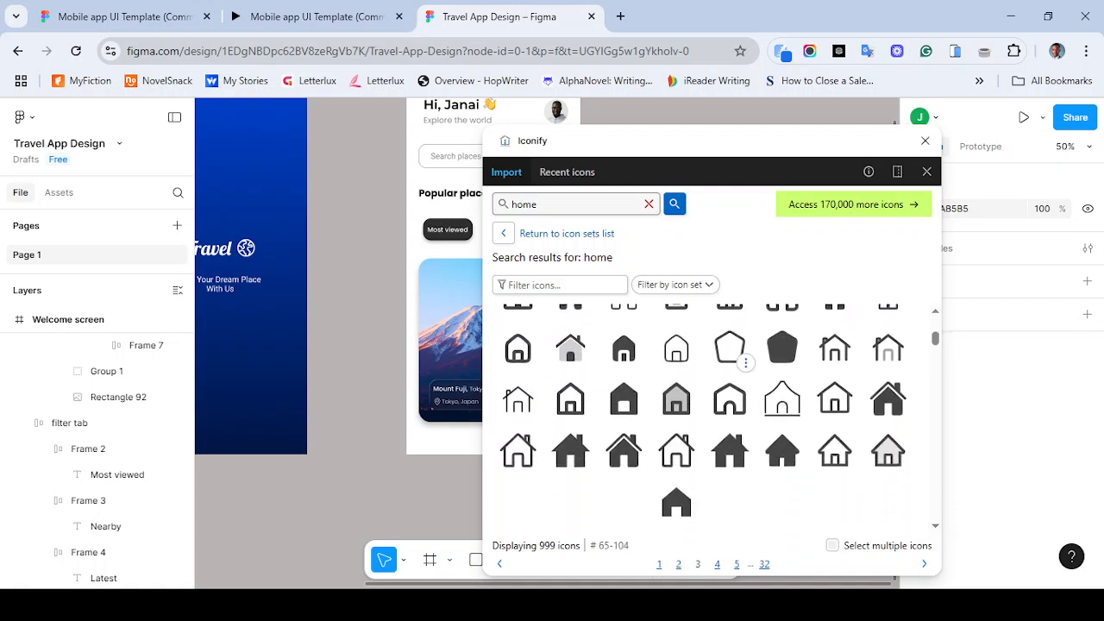
{"action": "scroll", "coordinate": [729, 345], "scroll_direction": "down", "scroll_amount": 5}
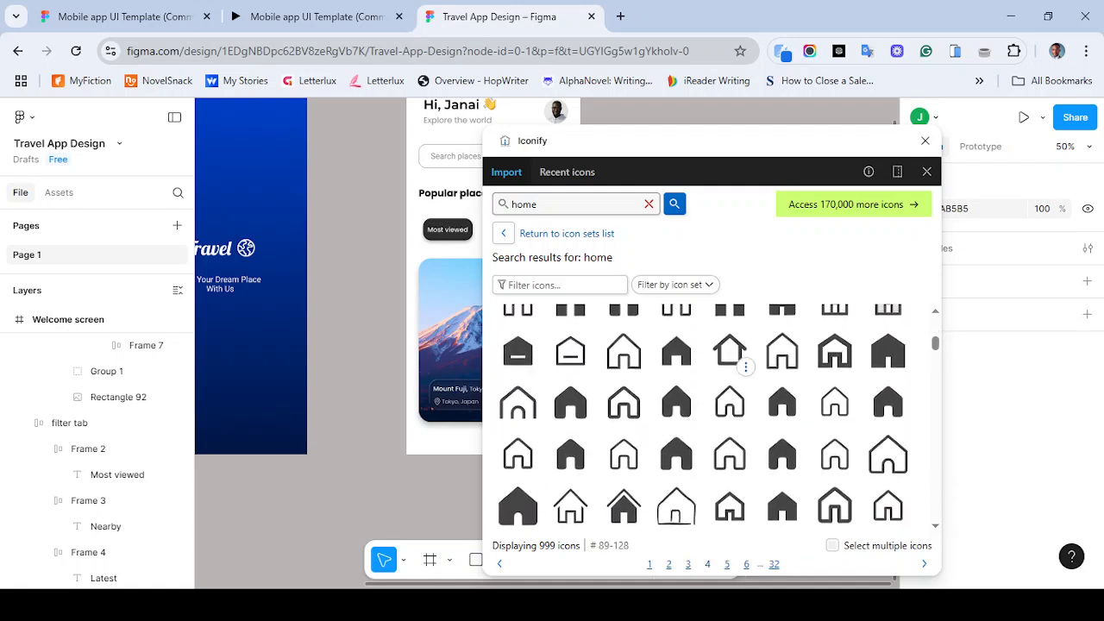
{"action": "scroll", "coordinate": [782, 323], "scroll_direction": "up", "scroll_amount": 10}
{"action": "scroll", "coordinate": [783, 324], "scroll_direction": "up", "scroll_amount": 3}
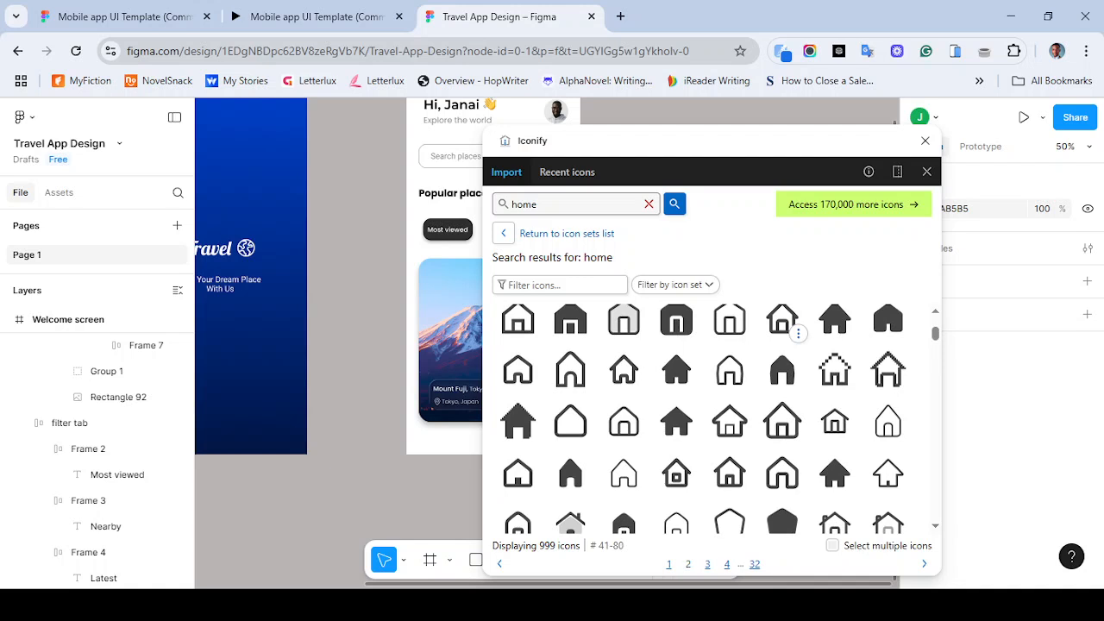
{"action": "scroll", "coordinate": [730, 370], "scroll_direction": "down", "scroll_amount": 1}
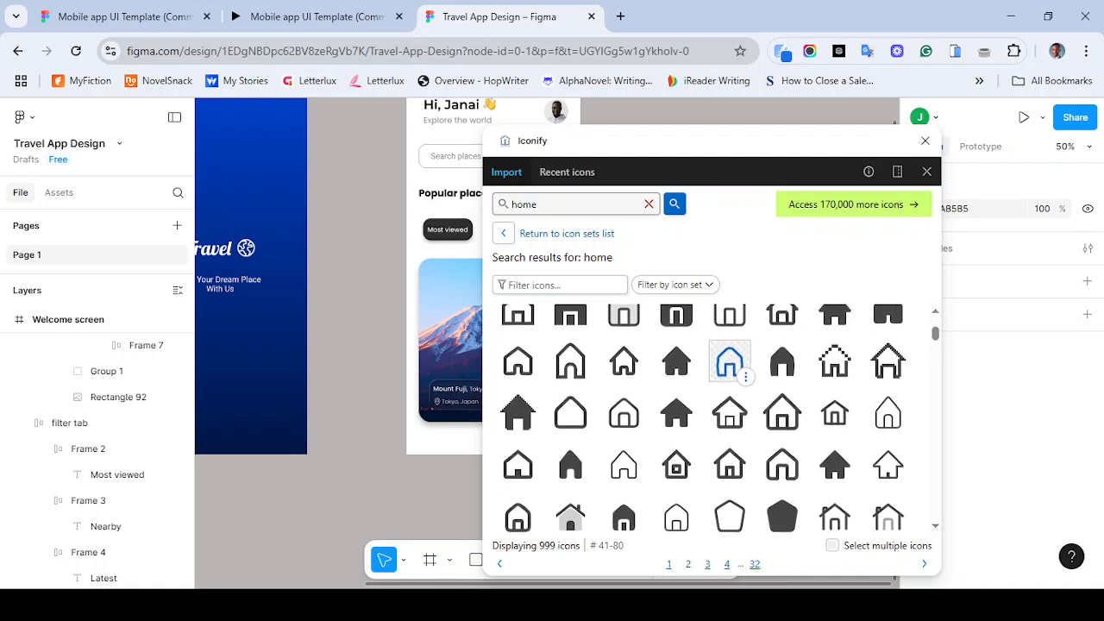
{"action": "scroll", "coordinate": [729, 328], "scroll_direction": "up", "scroll_amount": 2}
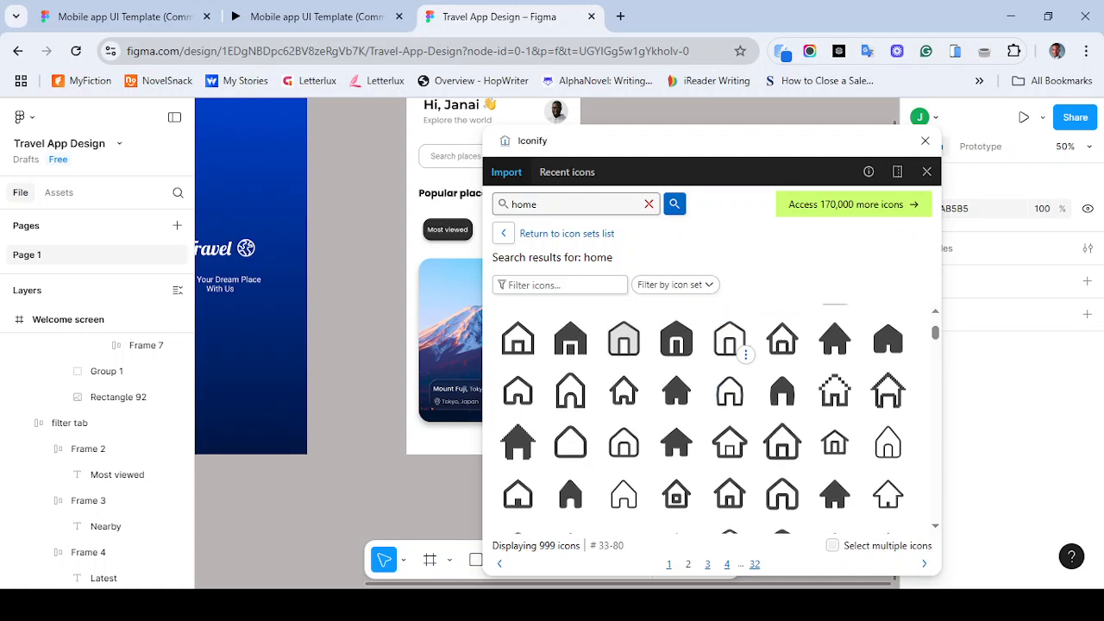
{"action": "scroll", "coordinate": [730, 328], "scroll_direction": "up", "scroll_amount": 4}
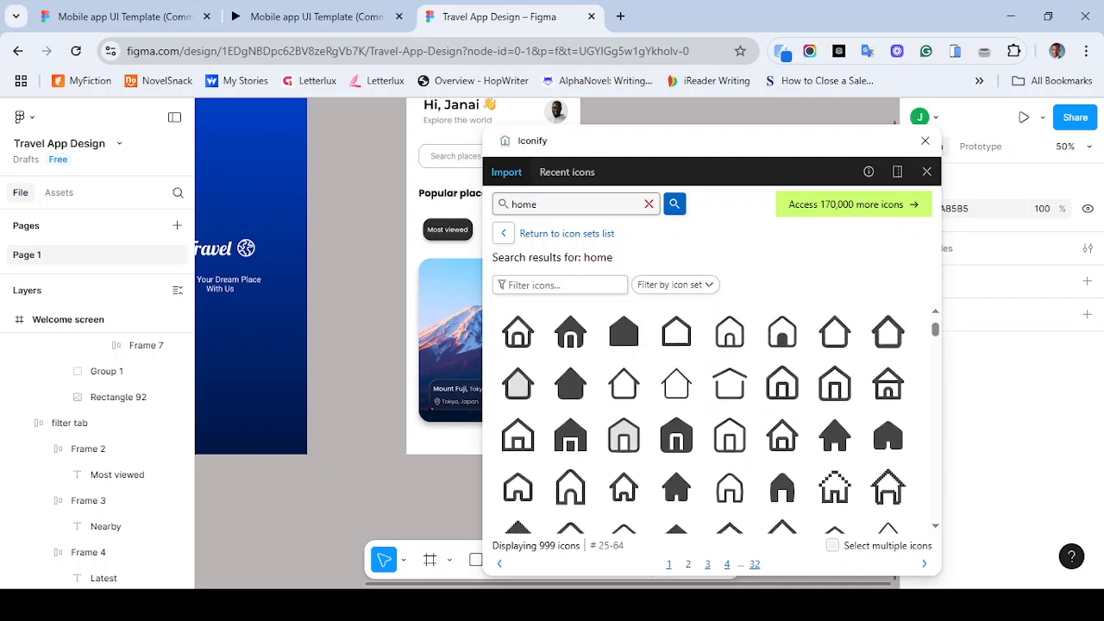
{"action": "scroll", "coordinate": [729, 327], "scroll_direction": "down", "scroll_amount": 5}
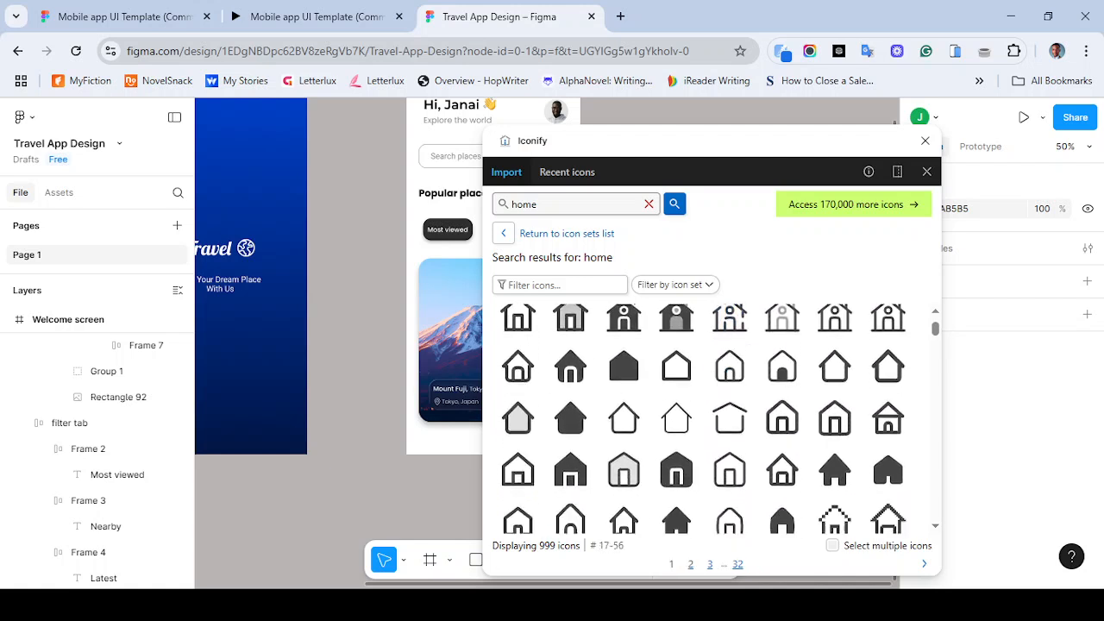
{"action": "scroll", "coordinate": [730, 340], "scroll_direction": "up", "scroll_amount": 3}
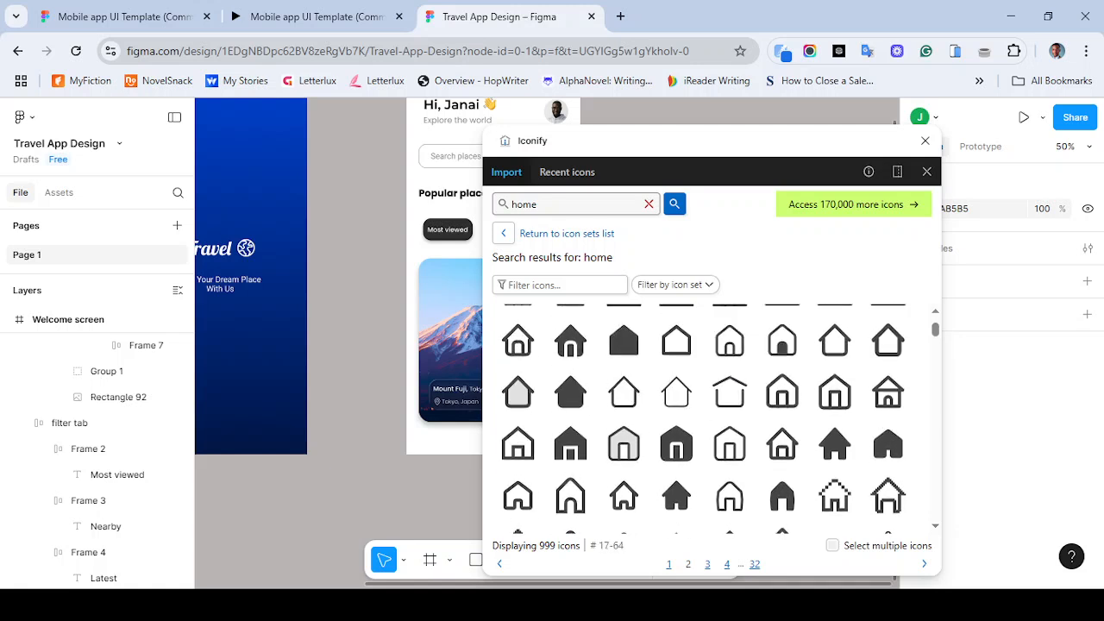
{"action": "scroll", "coordinate": [730, 340], "scroll_direction": "up", "scroll_amount": 2}
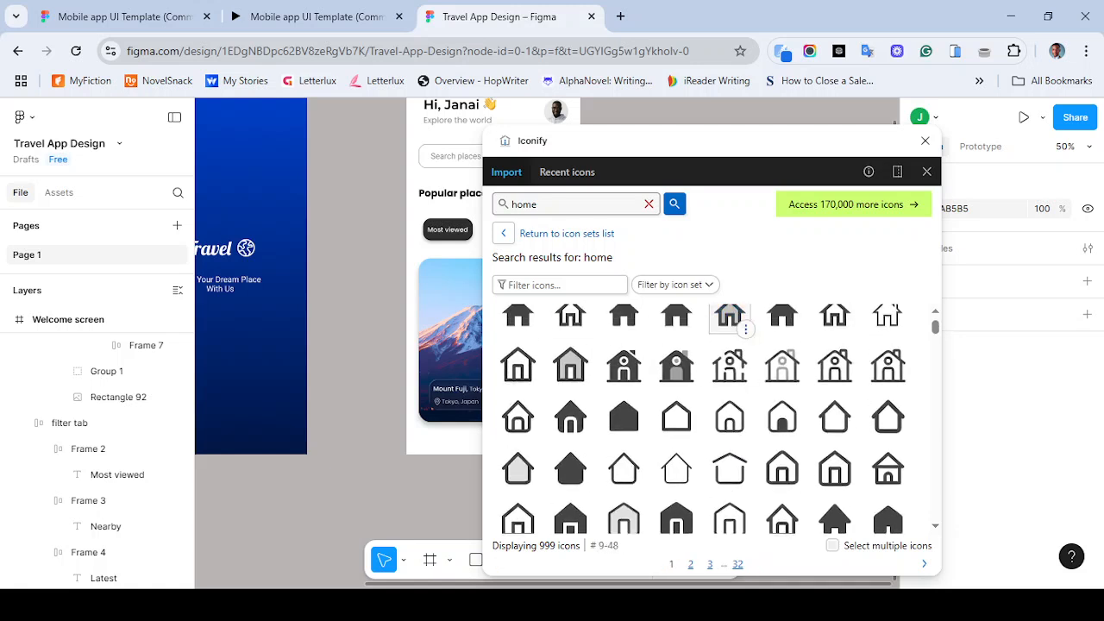
{"action": "scroll", "coordinate": [729, 345], "scroll_direction": "down", "scroll_amount": 1}
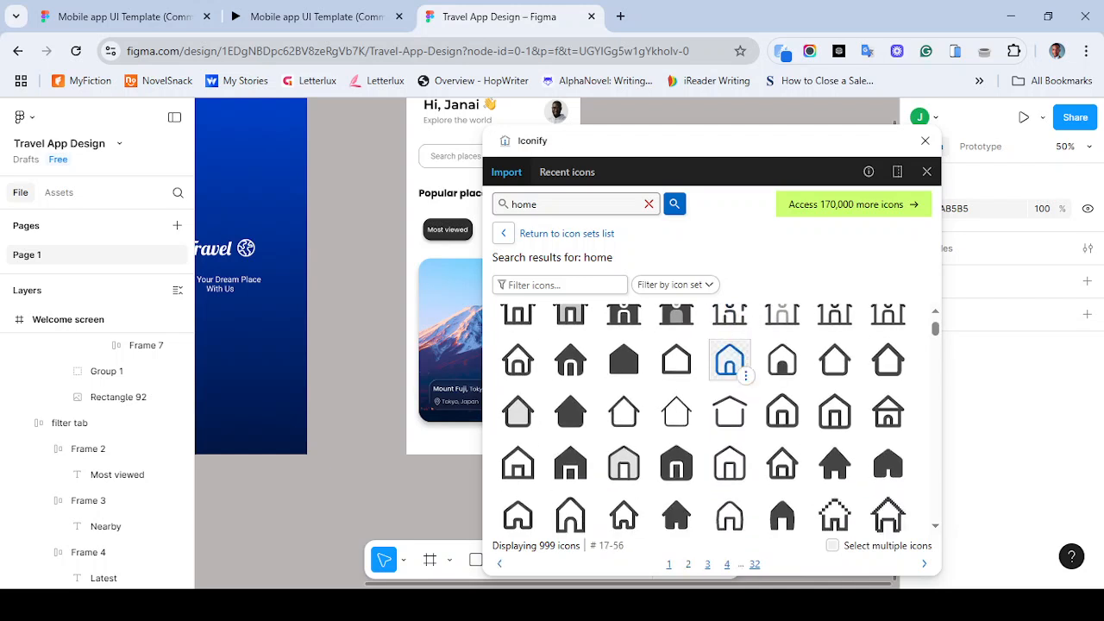
{"action": "scroll", "coordinate": [703, 414], "scroll_direction": "up", "scroll_amount": 3}
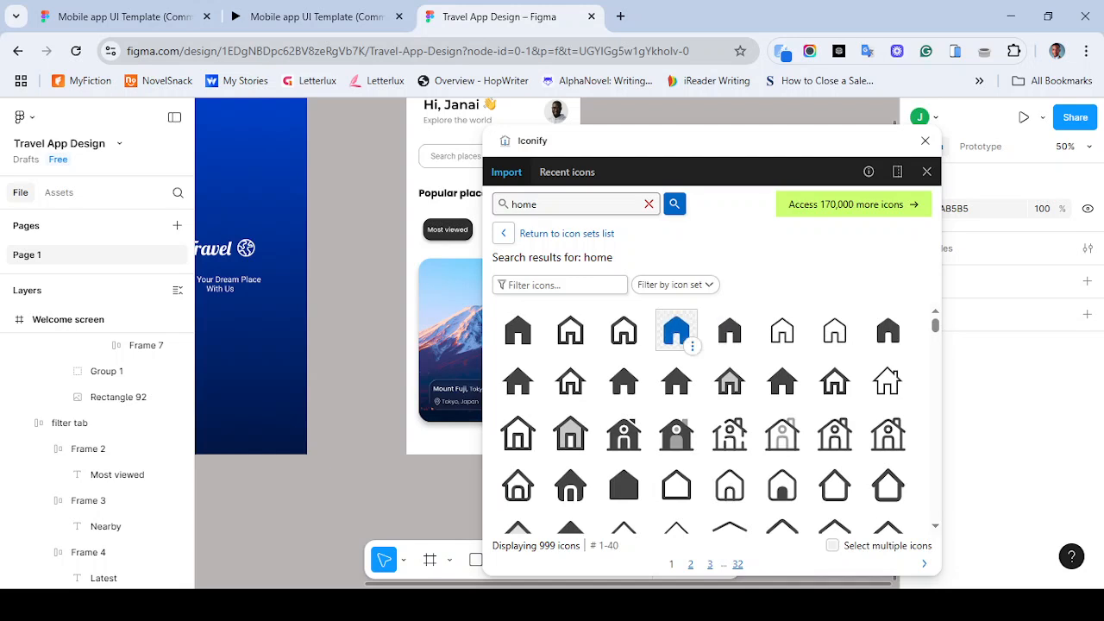
{"action": "mouse_move", "coordinate": [623, 331]}
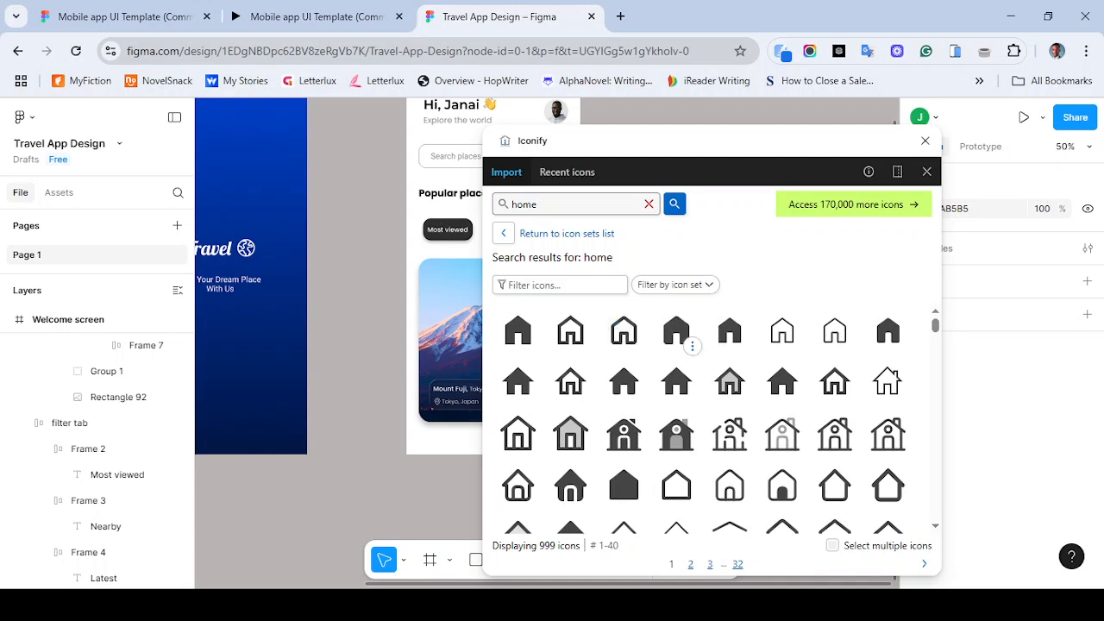
{"action": "scroll", "coordinate": [624, 354], "scroll_direction": "down", "scroll_amount": 3}
{"action": "scroll", "coordinate": [623, 362], "scroll_direction": "down", "scroll_amount": 5}
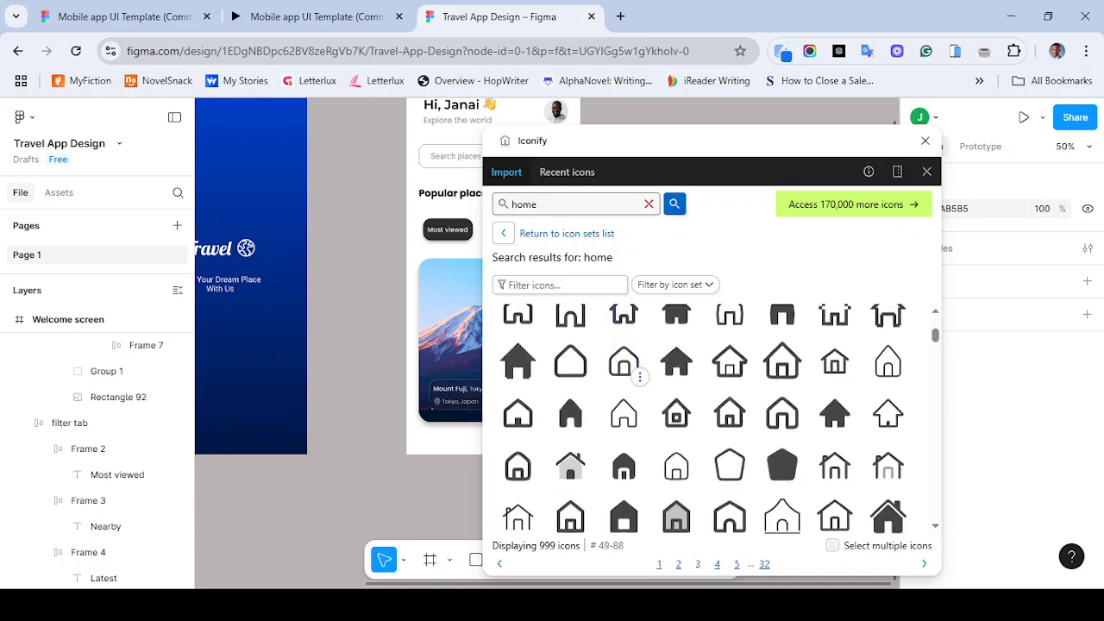
{"action": "scroll", "coordinate": [628, 366], "scroll_direction": "down", "scroll_amount": 2}
{"action": "scroll", "coordinate": [640, 355], "scroll_direction": "down", "scroll_amount": 2}
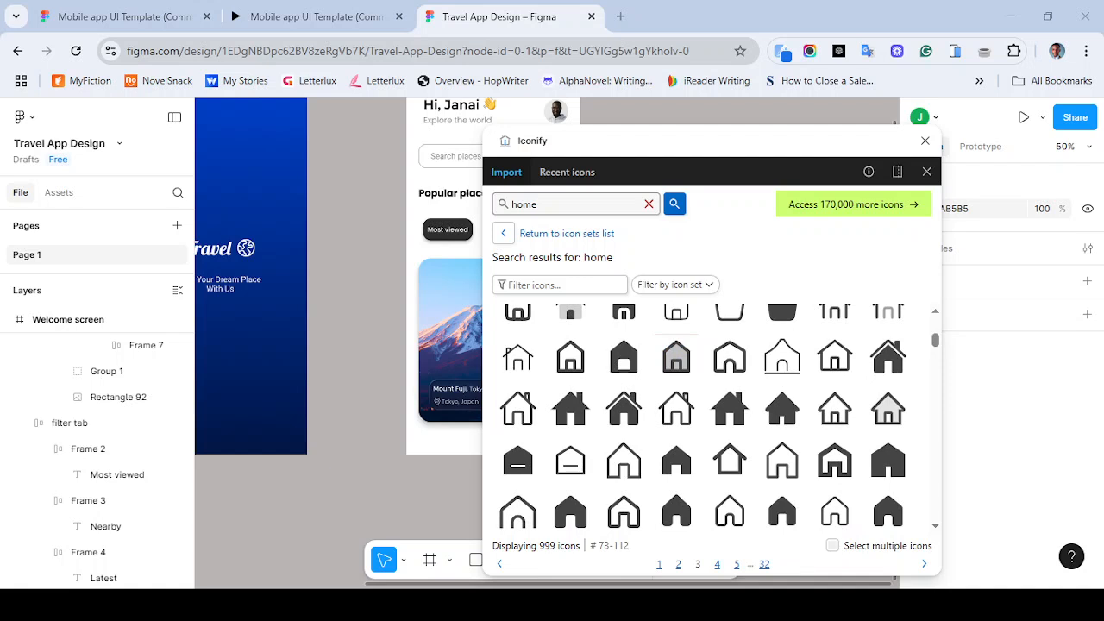
{"action": "scroll", "coordinate": [702, 414], "scroll_direction": "down", "scroll_amount": 10}
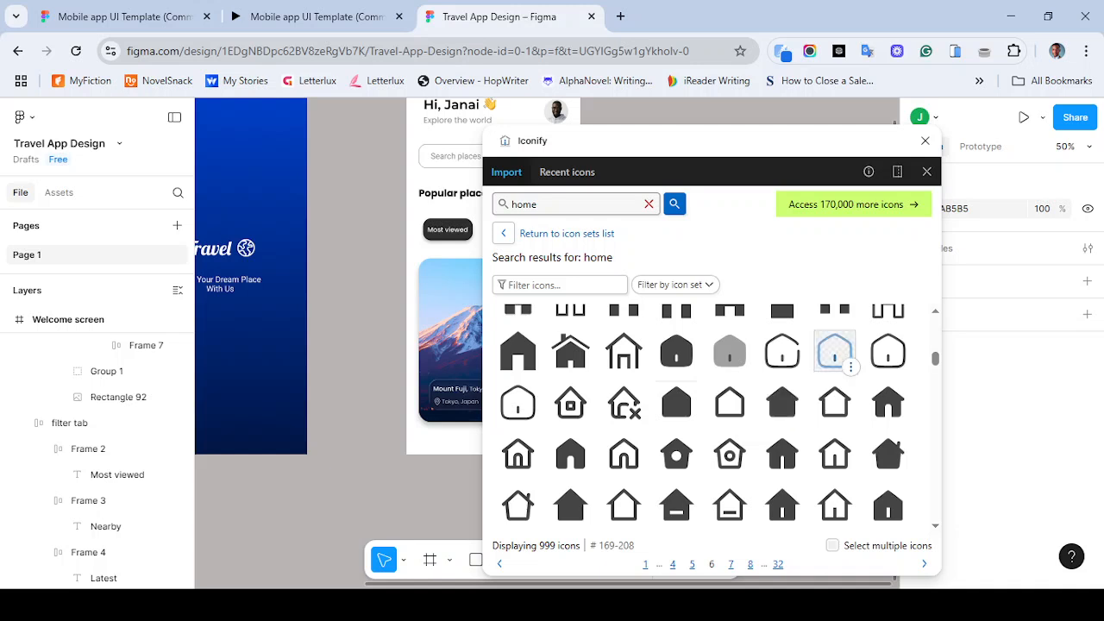
- Pick the rounded outline home icon and import it as a frame into the Welcome screen with white color at 24 size
{"action": "left_click", "coordinate": [888, 351]}
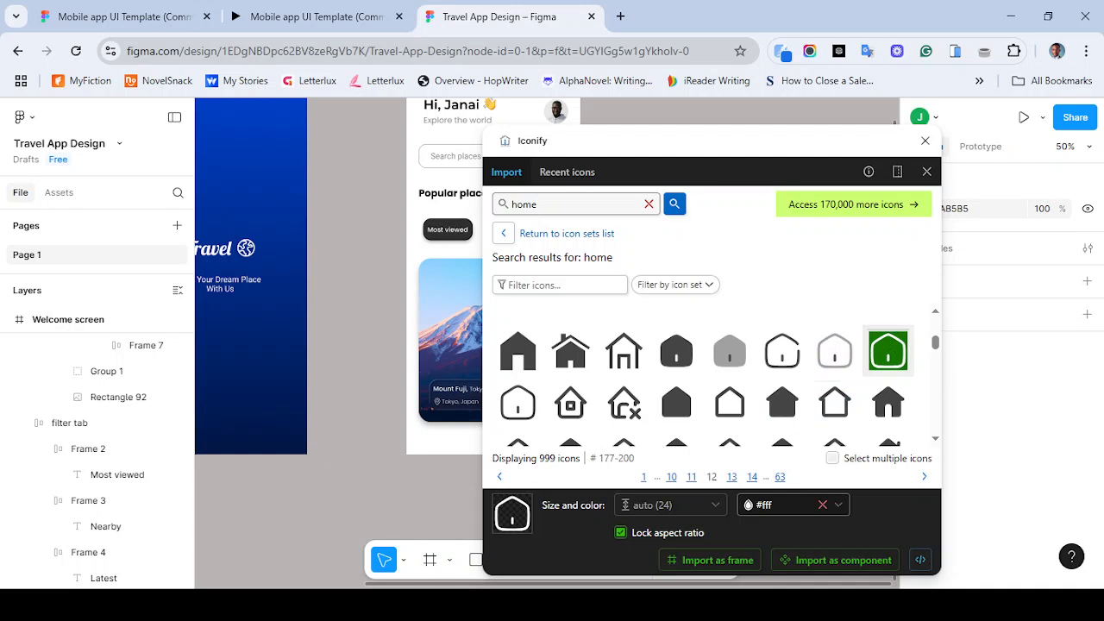
{"action": "scroll", "coordinate": [339, 344], "scroll_direction": "up", "scroll_amount": 1}
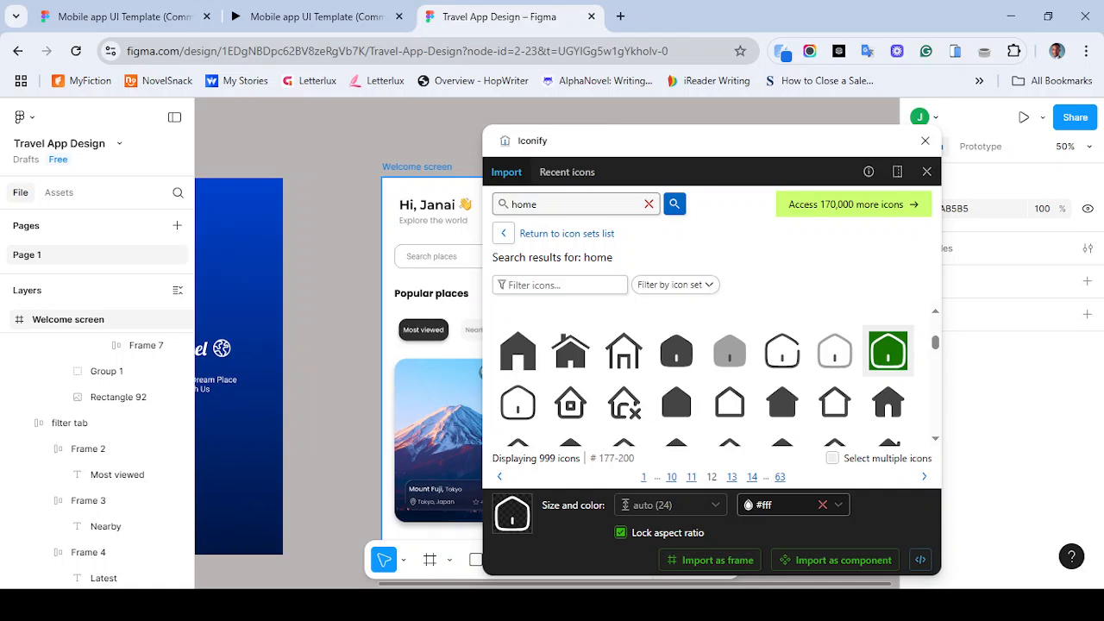
{"action": "left_click", "coordinate": [417, 166]}
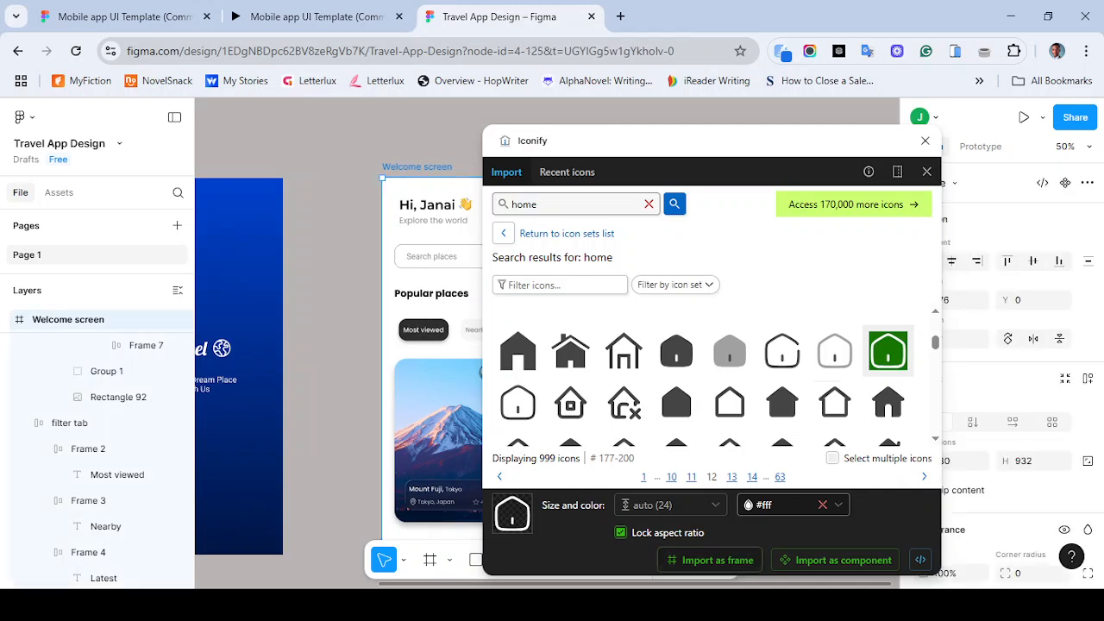
{"action": "left_click", "coordinate": [717, 560]}
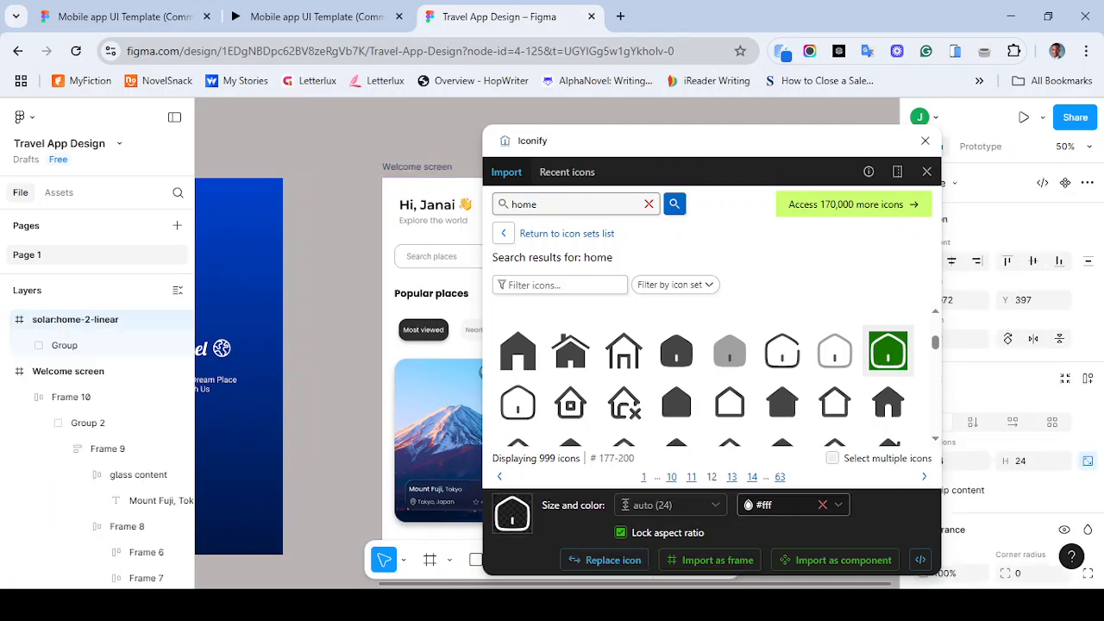
- Search the Iconify icons for clock, compare with the reference, and import the outline clock icon as a frame
{"action": "double_click", "coordinate": [550, 205]}
{"action": "left_click", "coordinate": [318, 16]}
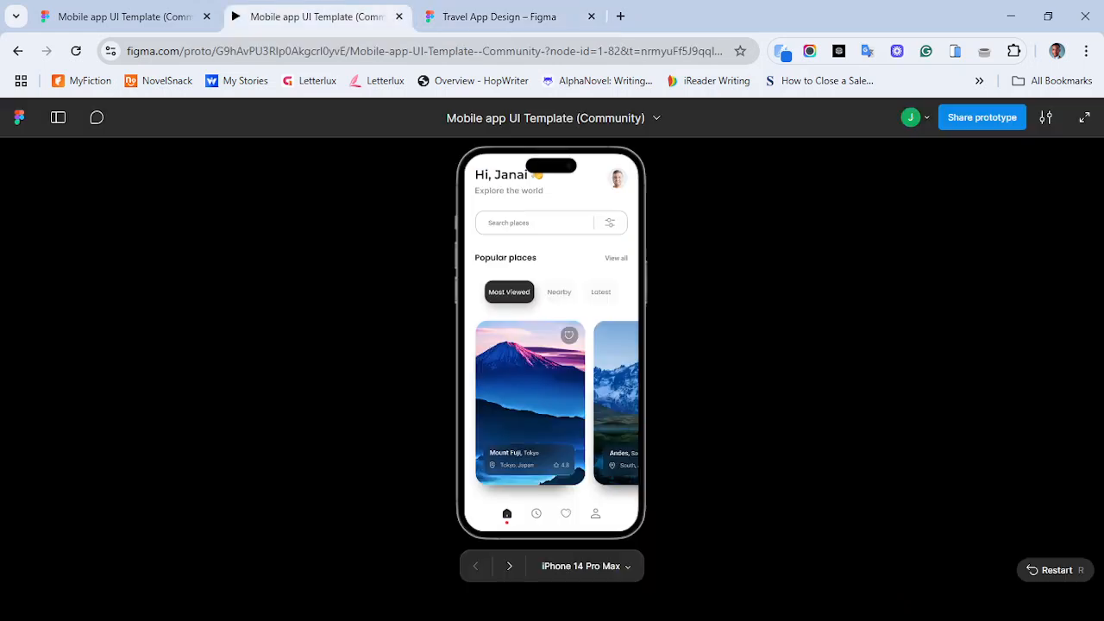
{"action": "key", "text": "ctrl+Tab"}
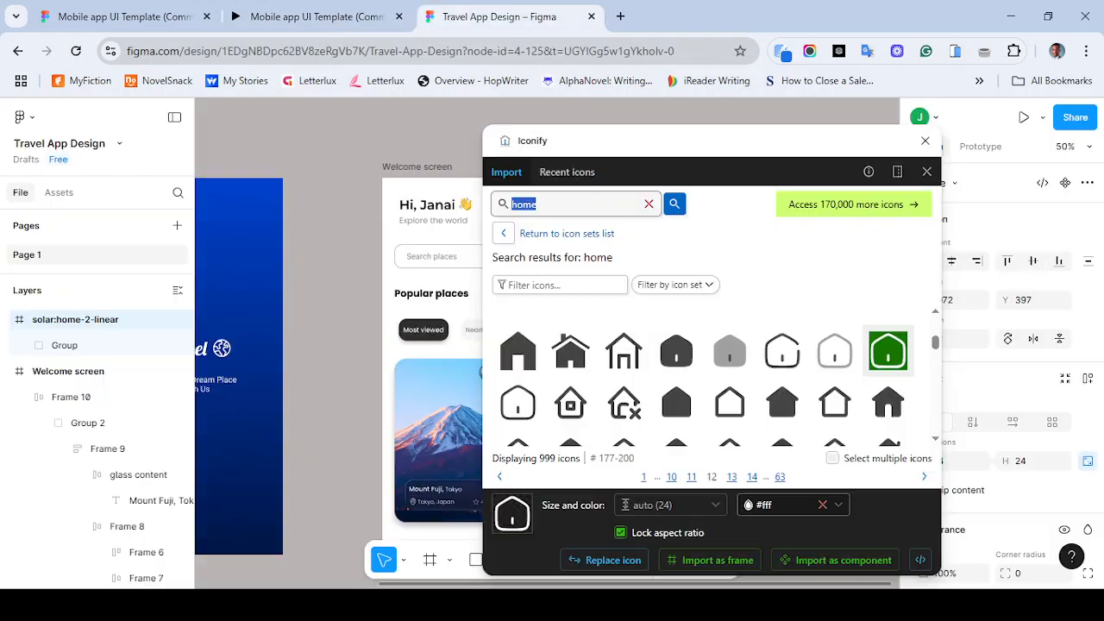
{"action": "type", "text": "clock"}
{"action": "key", "text": "Return"}
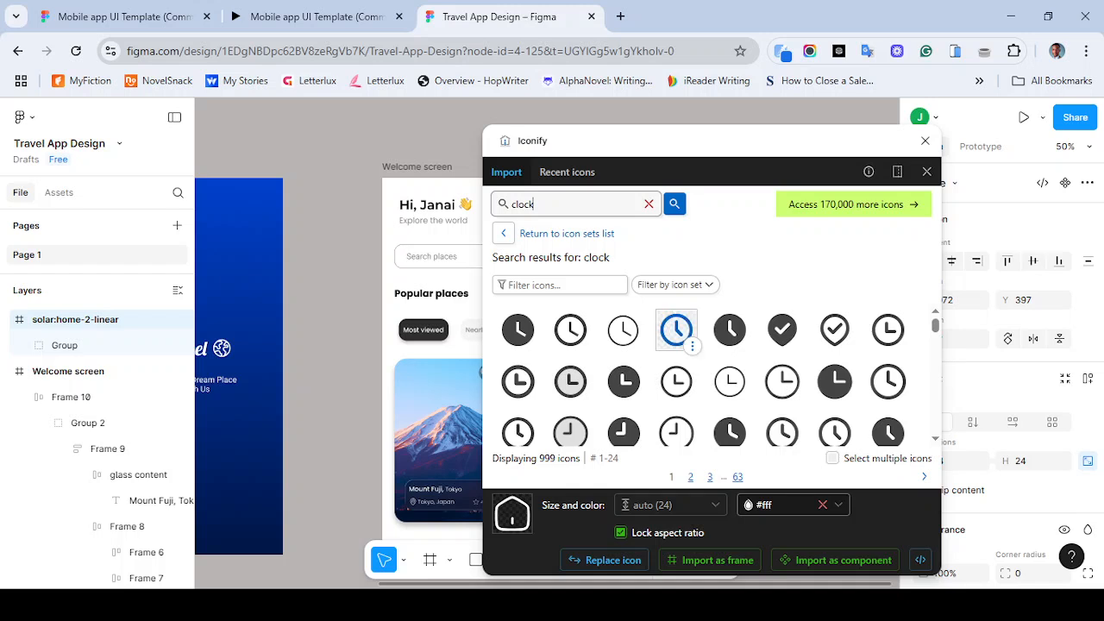
{"action": "left_click", "coordinate": [677, 329]}
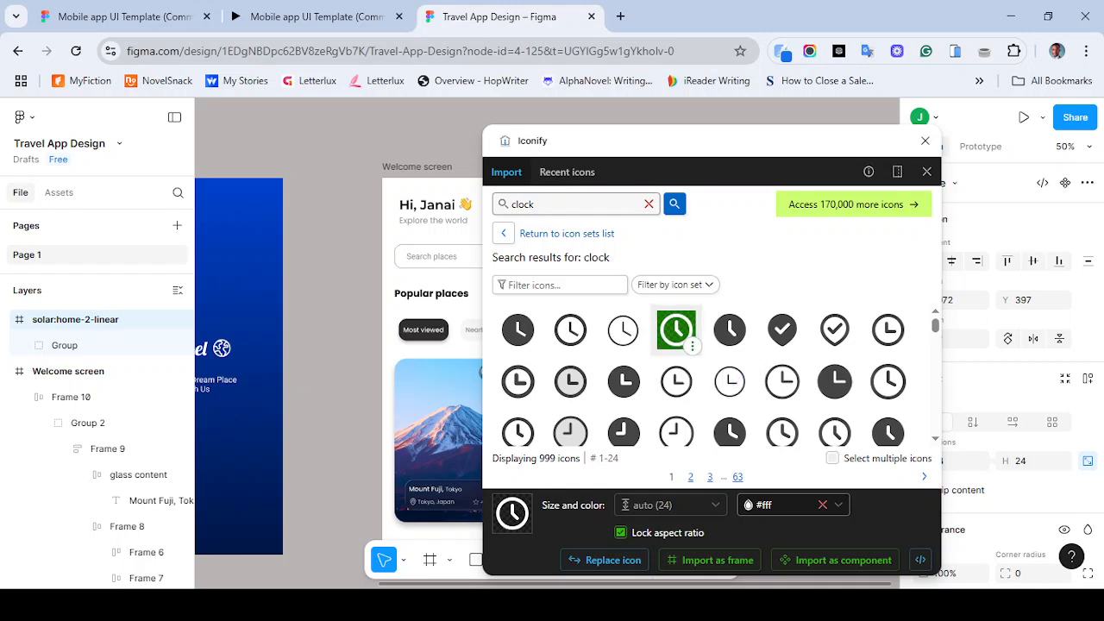
{"action": "left_click", "coordinate": [713, 560]}
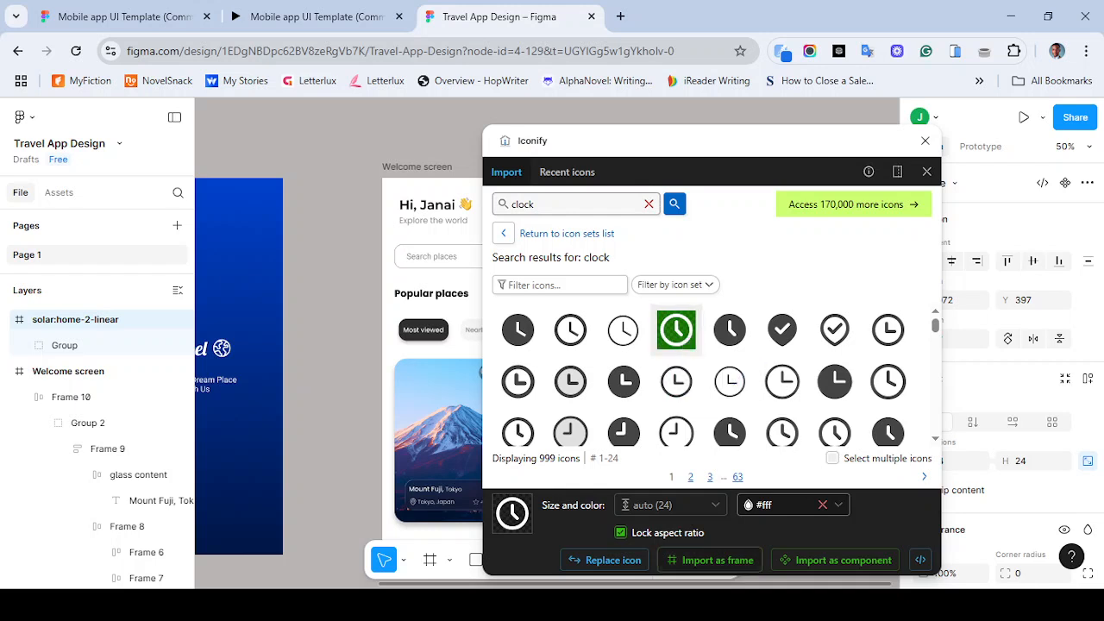
- Check the reference navigation bar and search the icons for love, then for heart
{"action": "left_click", "coordinate": [310, 17]}
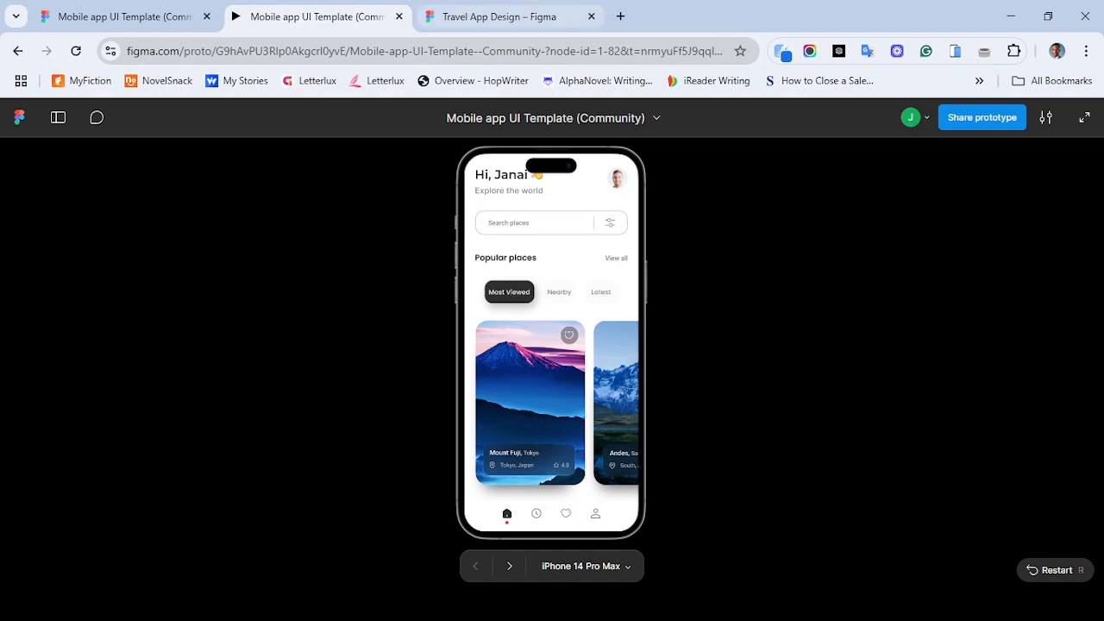
{"action": "left_click", "coordinate": [500, 16]}
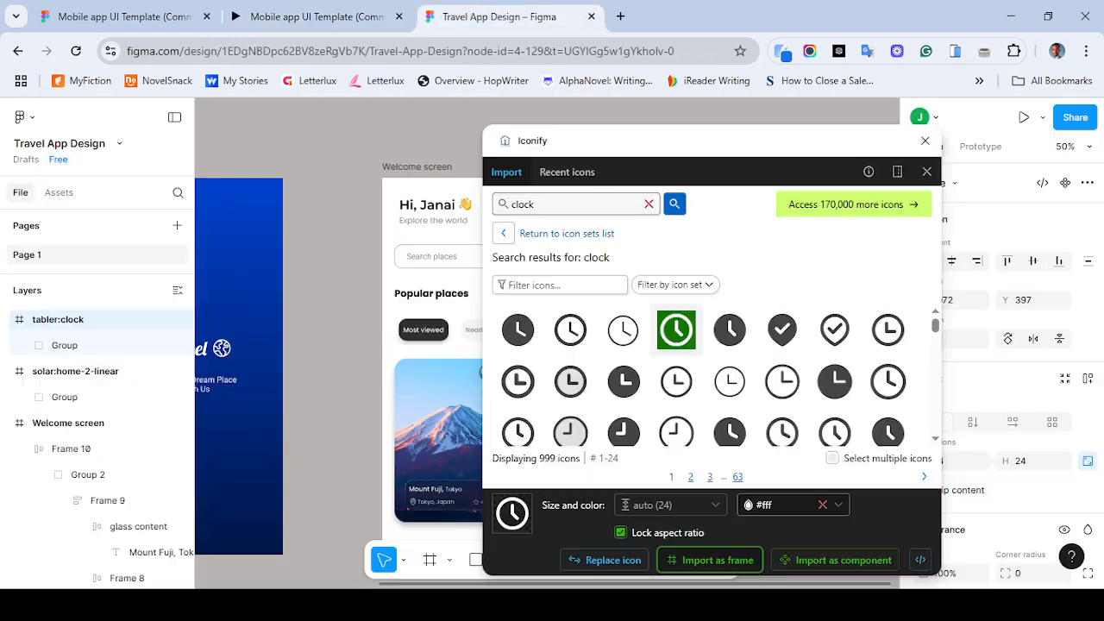
{"action": "left_click", "coordinate": [565, 204]}
{"action": "key", "text": "ctrl+a"}
{"action": "type", "text": "love"}
{"action": "key", "text": "Return"}
{"action": "key", "text": "ctrl+a"}
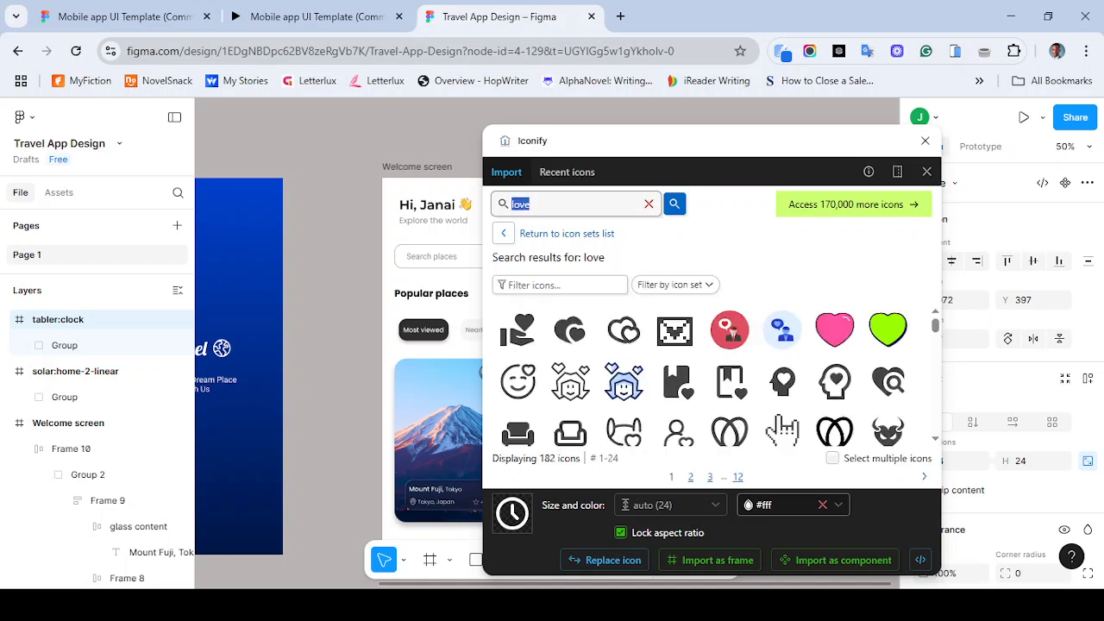
{"action": "type", "text": "heart"}
{"action": "key", "text": "Return"}
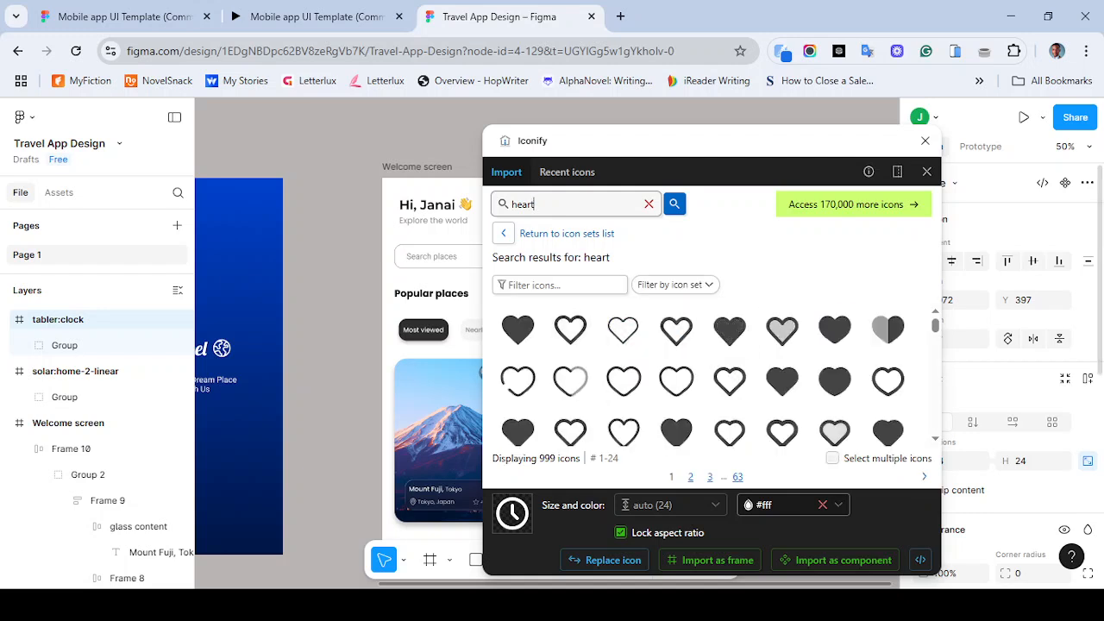
- Browse the heart icon results for an outline heart matching the reference navigation bar
{"action": "scroll", "coordinate": [707, 379], "scroll_direction": "down", "scroll_amount": 15}
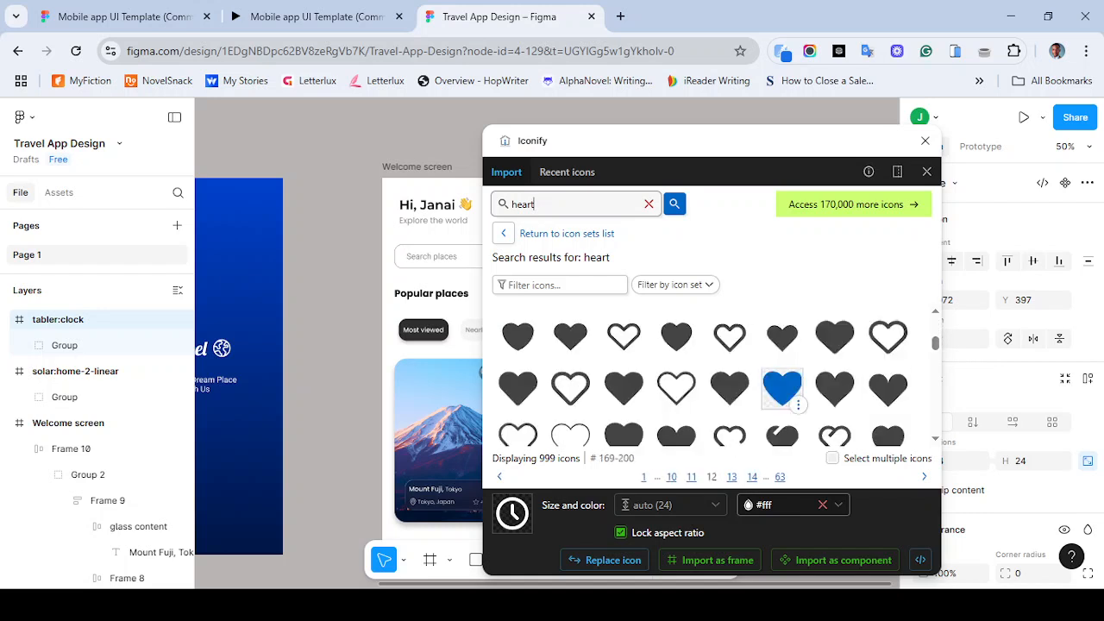
{"action": "scroll", "coordinate": [730, 393], "scroll_direction": "up", "scroll_amount": 8}
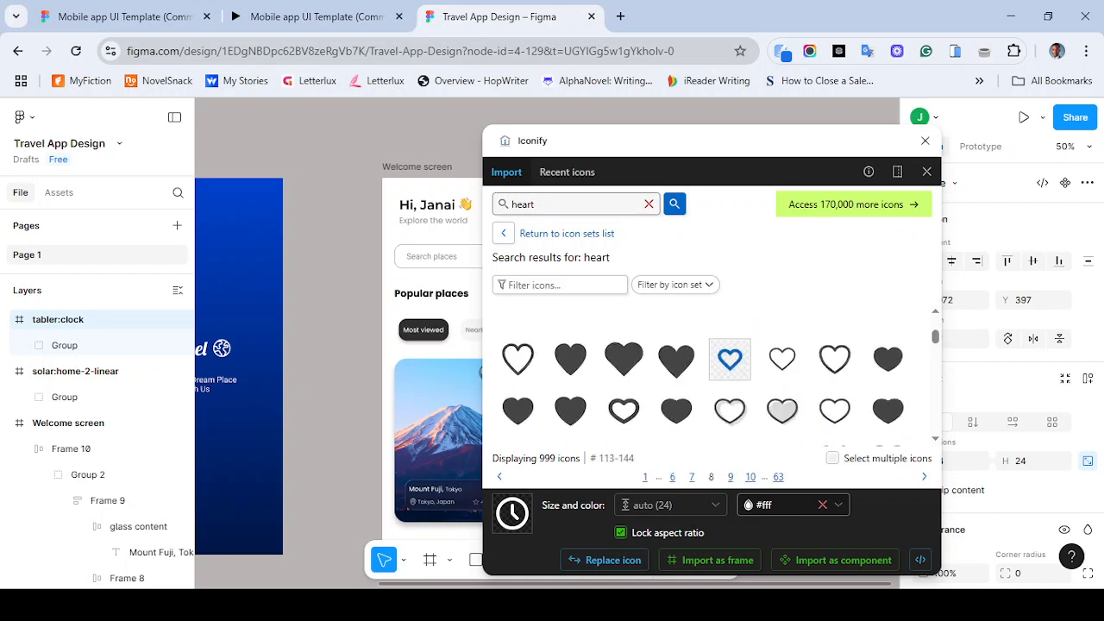
{"action": "scroll", "coordinate": [729, 392], "scroll_direction": "up", "scroll_amount": 1}
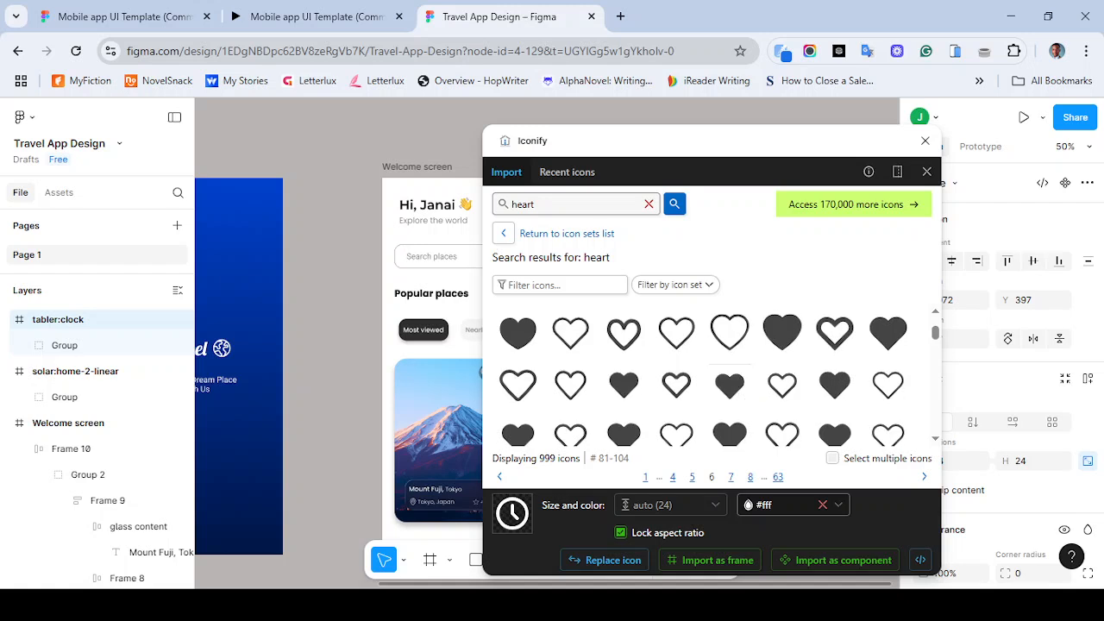
{"action": "scroll", "coordinate": [730, 421], "scroll_direction": "down", "scroll_amount": 1}
{"action": "scroll", "coordinate": [729, 421], "scroll_direction": "down", "scroll_amount": 2}
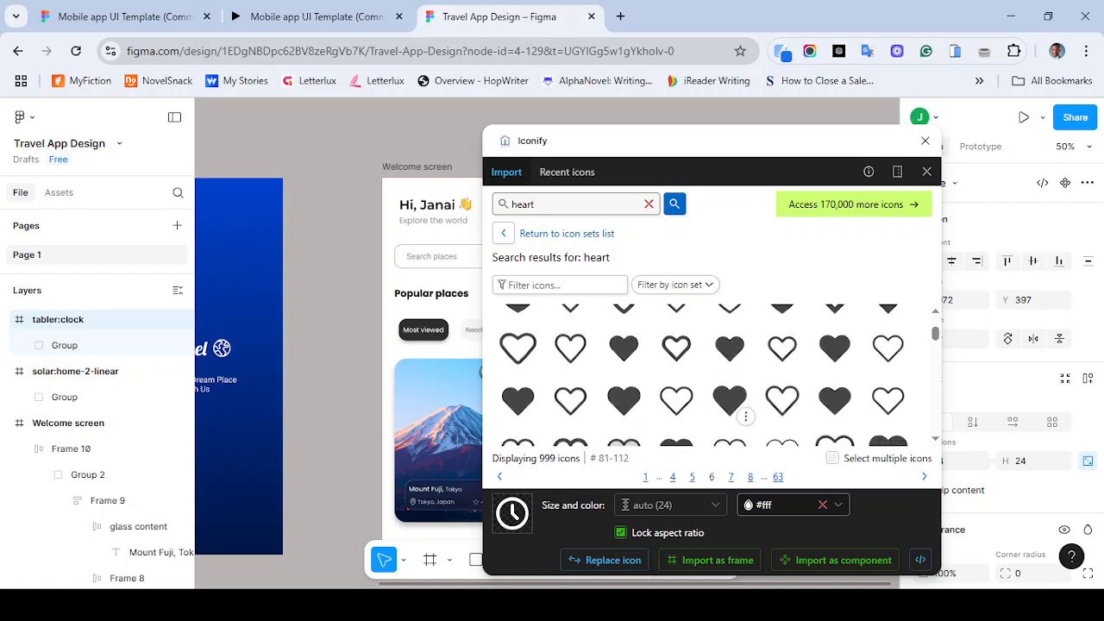
{"action": "scroll", "coordinate": [730, 421], "scroll_direction": "down", "scroll_amount": 1}
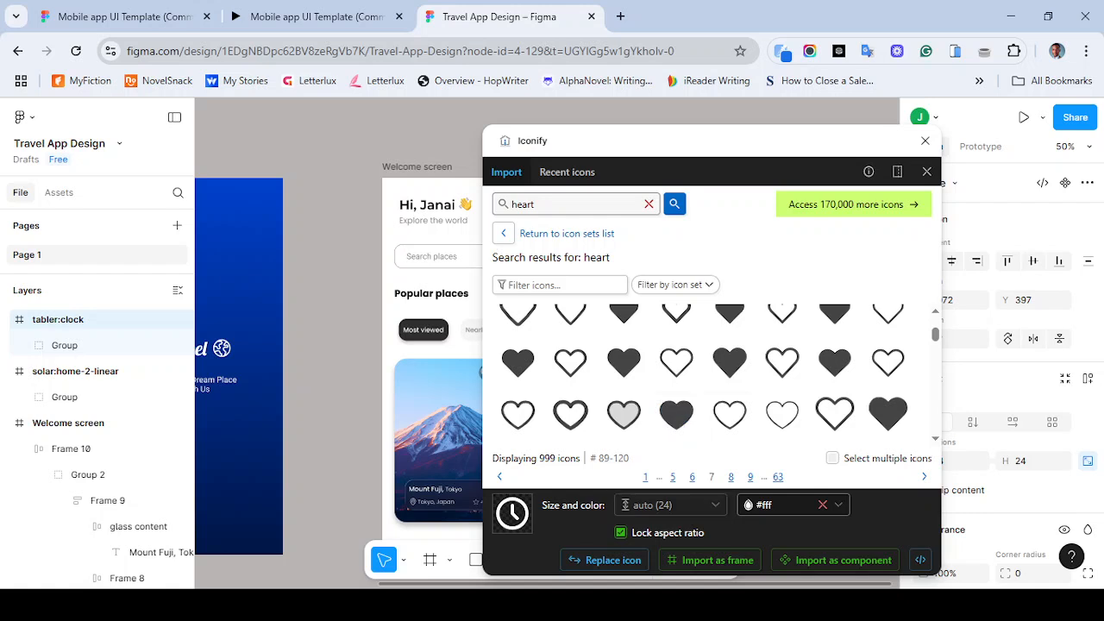
- Import the still-selected clock icon again as a frame and recheck the reference prototype
{"action": "left_click", "coordinate": [710, 560]}
{"action": "left_click", "coordinate": [710, 559]}
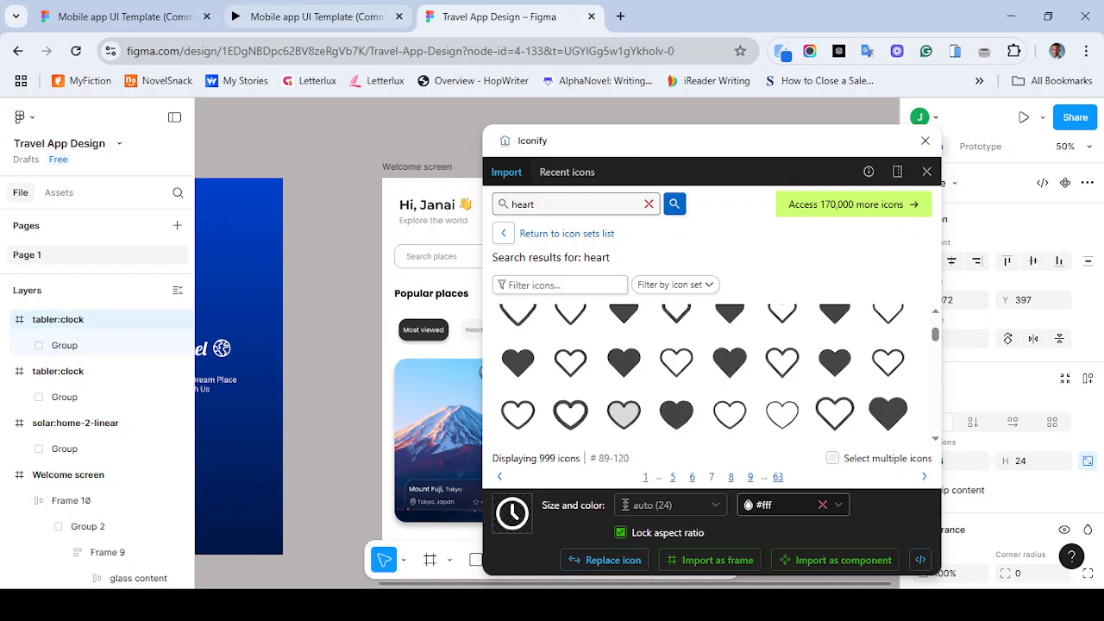
{"action": "left_click", "coordinate": [316, 17]}
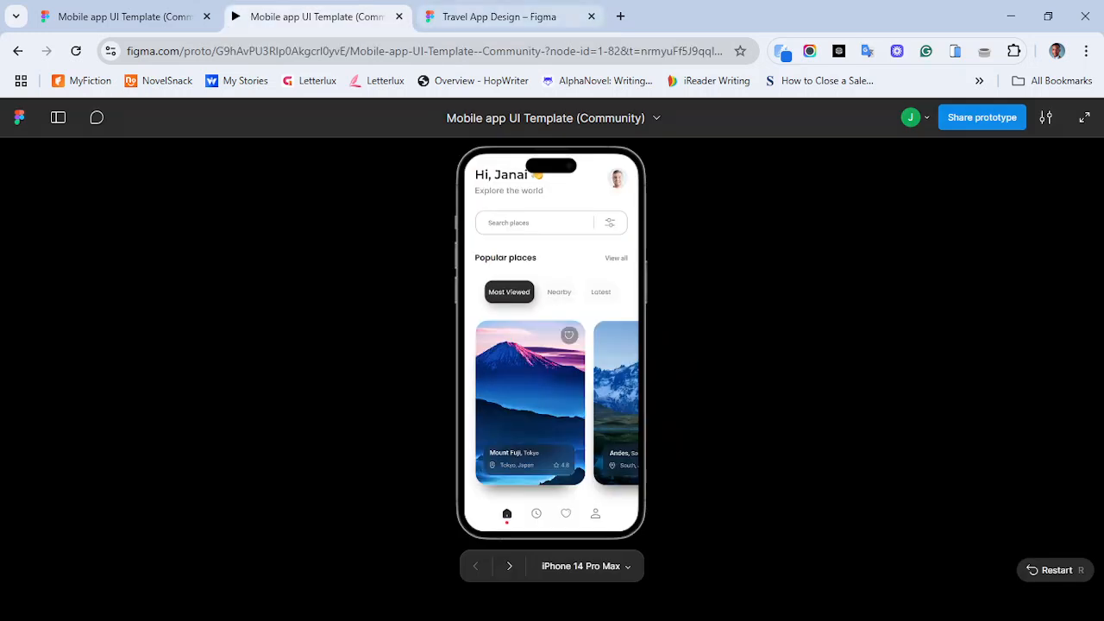
{"action": "left_click", "coordinate": [509, 17]}
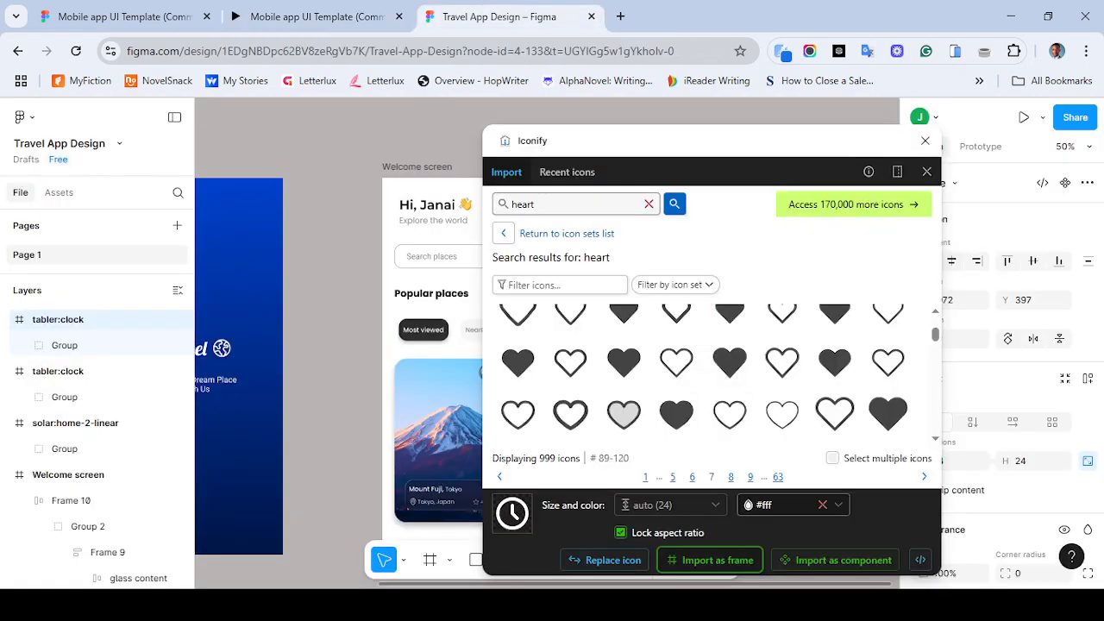
- Enter profile in the icon search and close the Iconify plugin
{"action": "left_click", "coordinate": [649, 205]}
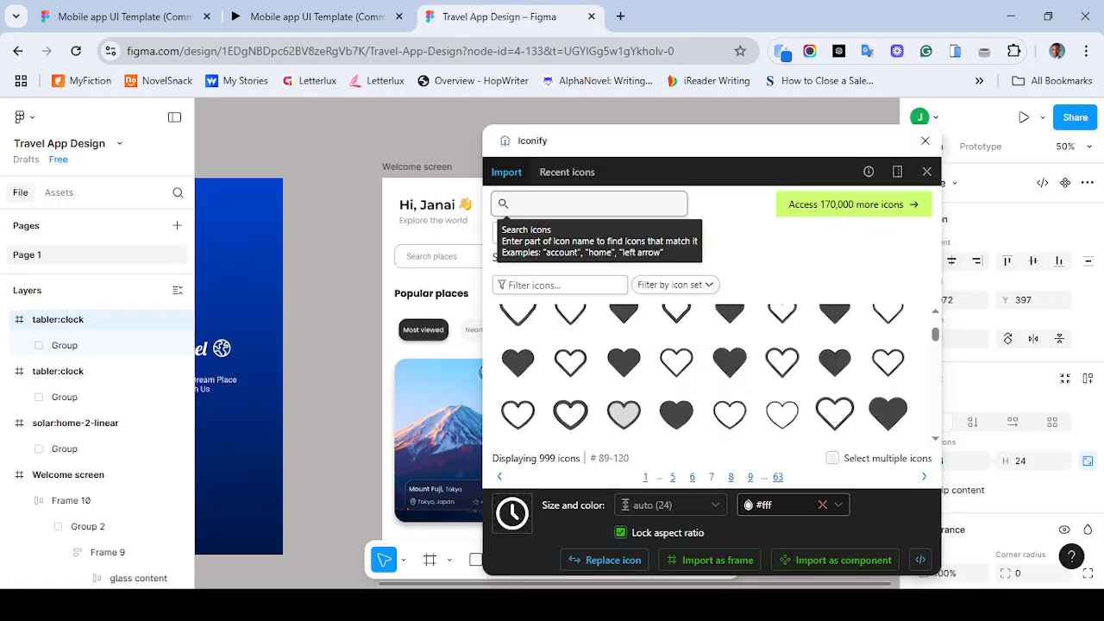
{"action": "type", "text": "profile"}
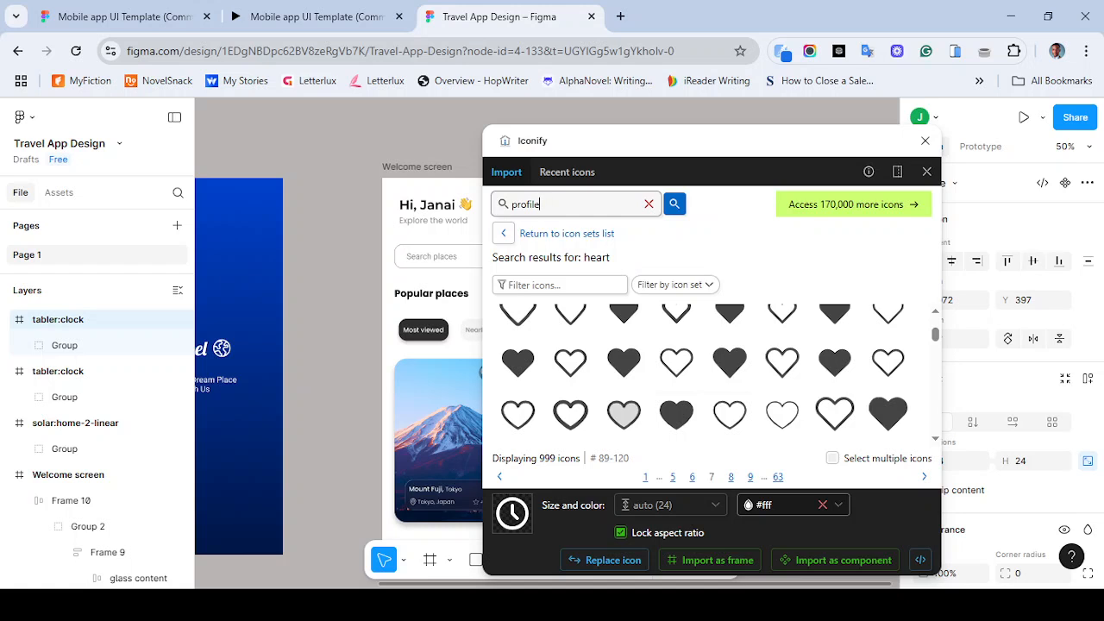
{"action": "scroll", "coordinate": [379, 448], "scroll_direction": "right", "scroll_amount": 2}
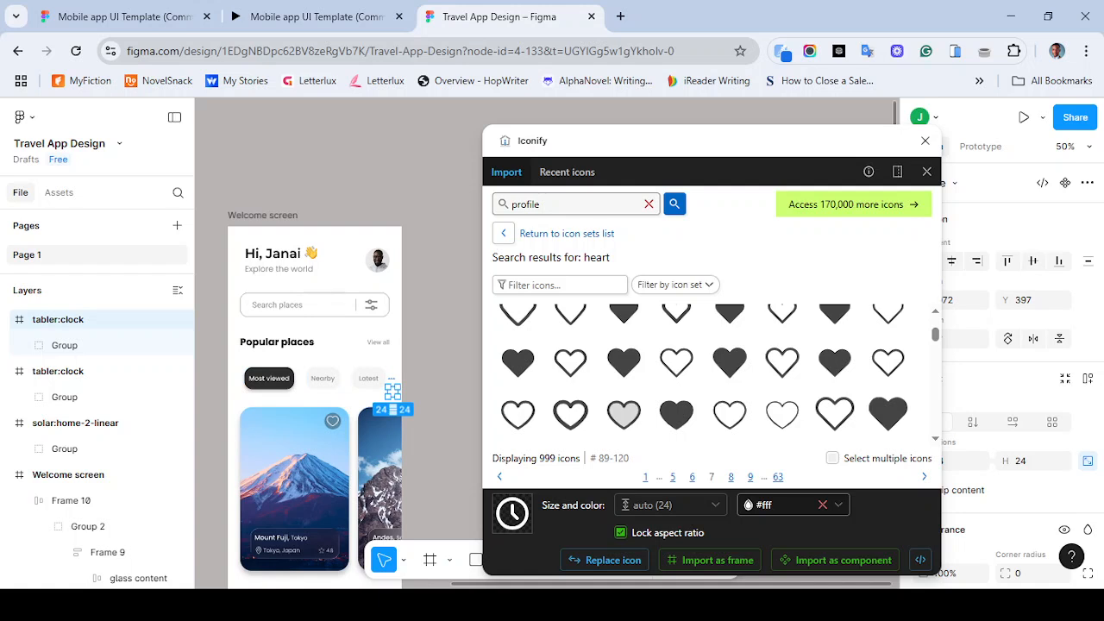
{"action": "key", "text": "ctrl+plus"}
{"action": "key", "text": "ctrl+plus"}
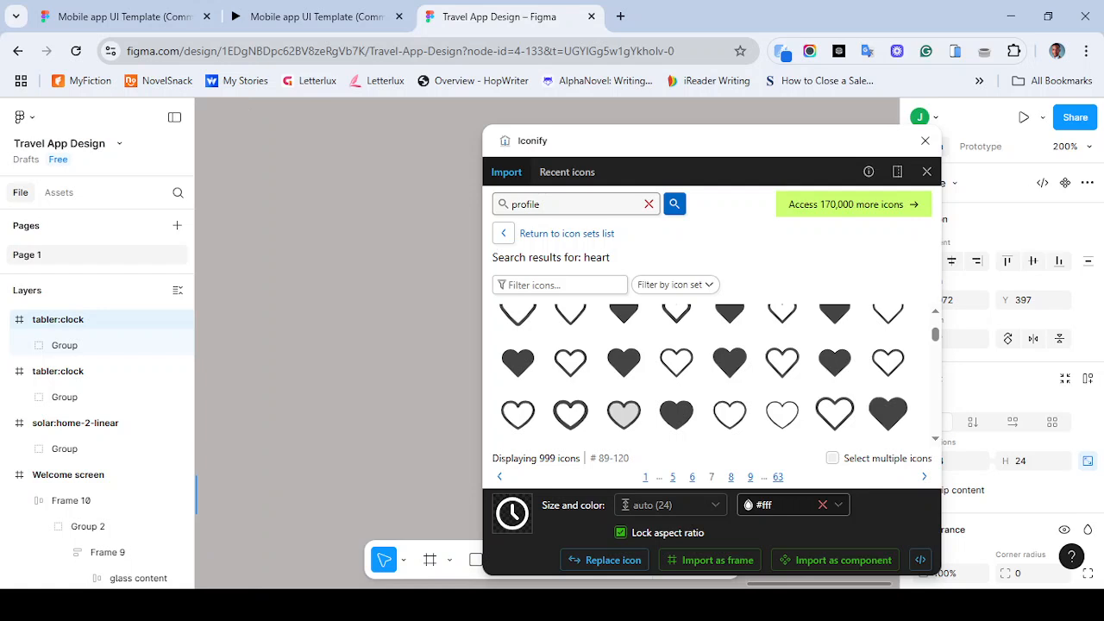
{"action": "scroll", "coordinate": [339, 345], "scroll_direction": "left", "scroll_amount": 1}
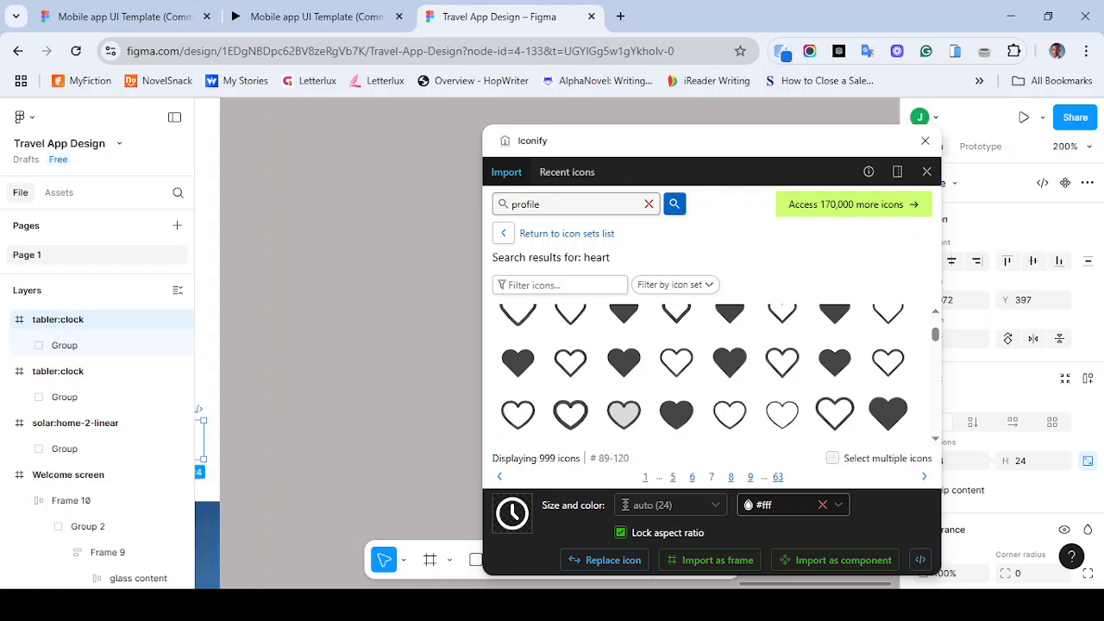
{"action": "scroll", "coordinate": [338, 345], "scroll_direction": "left", "scroll_amount": 2}
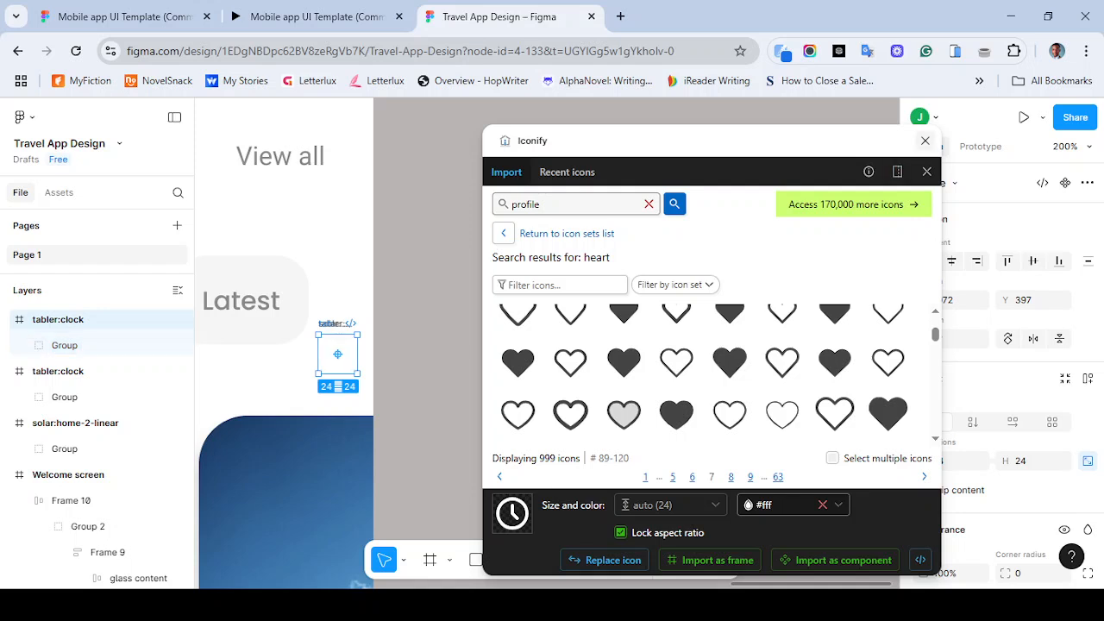
{"action": "left_click", "coordinate": [926, 140]}
- Spread the stacked imported clock and home icons apart on the canvas and delete the duplicate clock icon
{"action": "left_click_drag", "start_coordinate": [337, 354], "coordinate": [585, 334]}
{"action": "left_click_drag", "start_coordinate": [338, 354], "coordinate": [524, 273]}
{"action": "left_click_drag", "start_coordinate": [337, 354], "coordinate": [604, 264]}
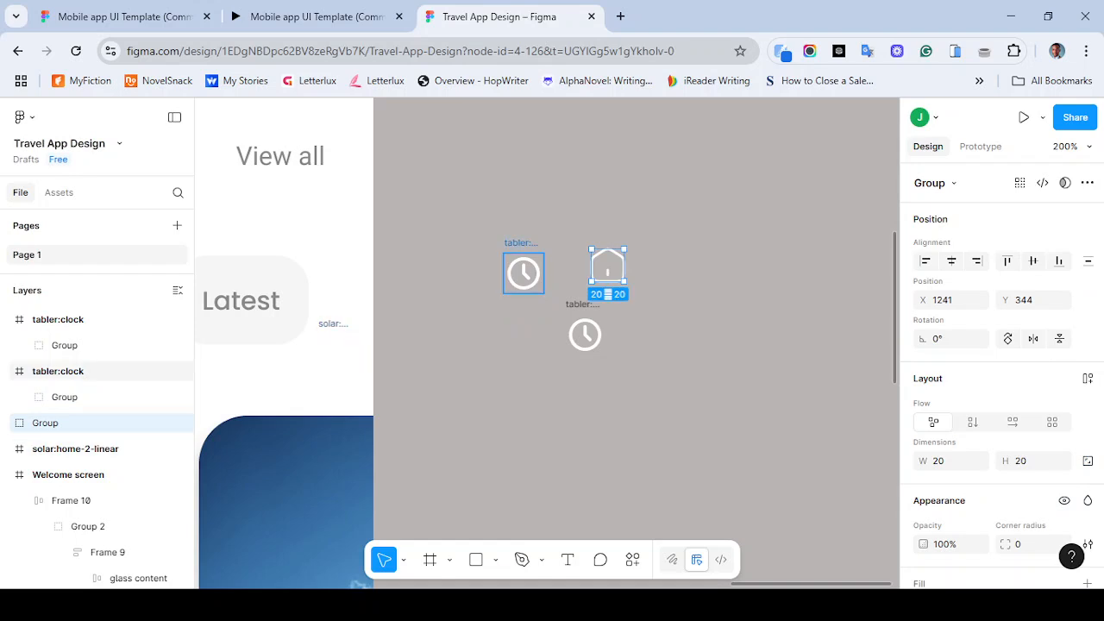
{"action": "key", "text": "ctrl+z"}
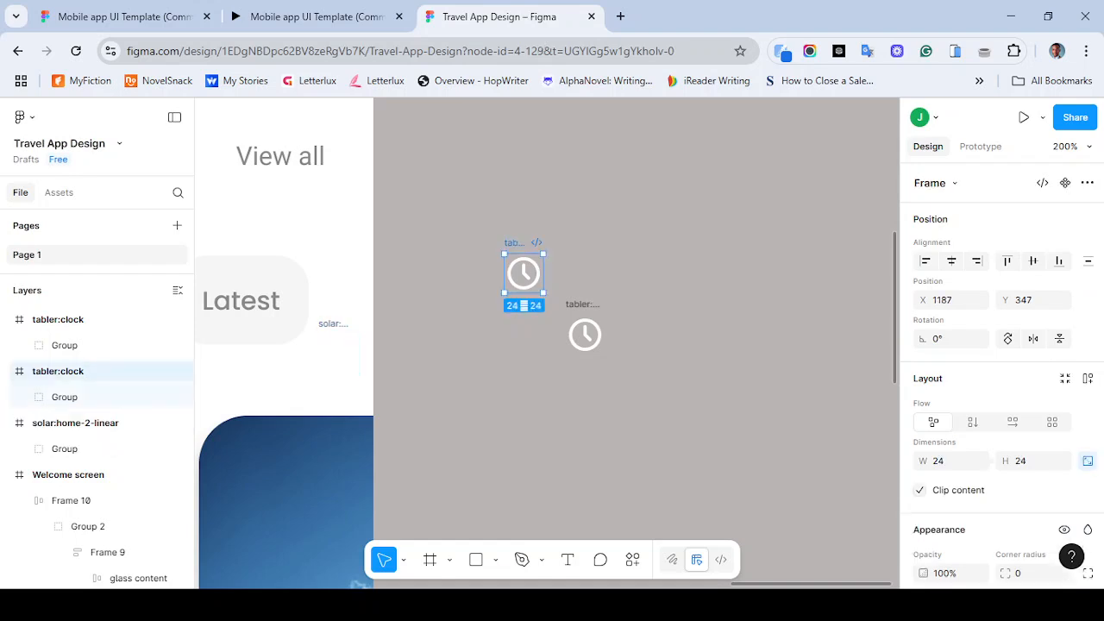
{"action": "left_click_drag", "start_coordinate": [338, 350], "coordinate": [609, 274]}
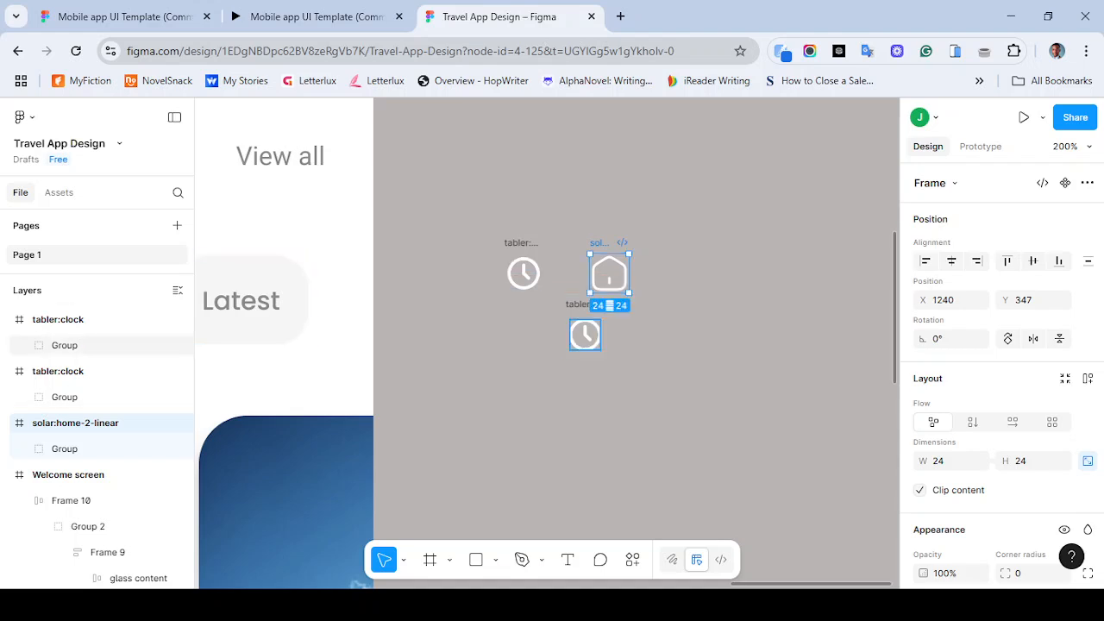
{"action": "left_click", "coordinate": [58, 319]}
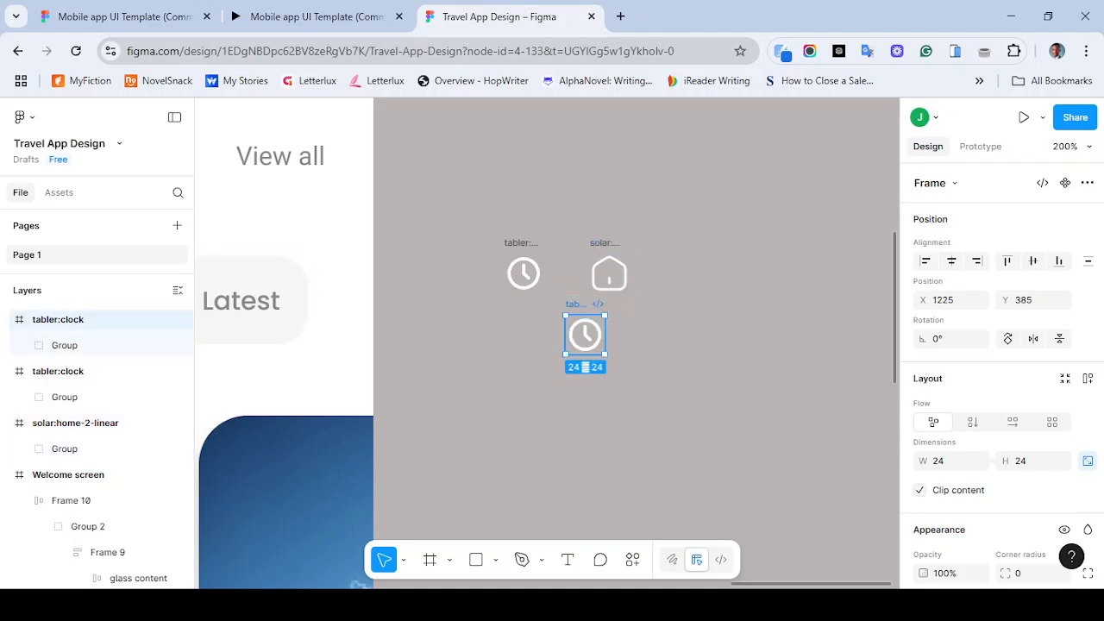
{"action": "key", "text": "Delete"}
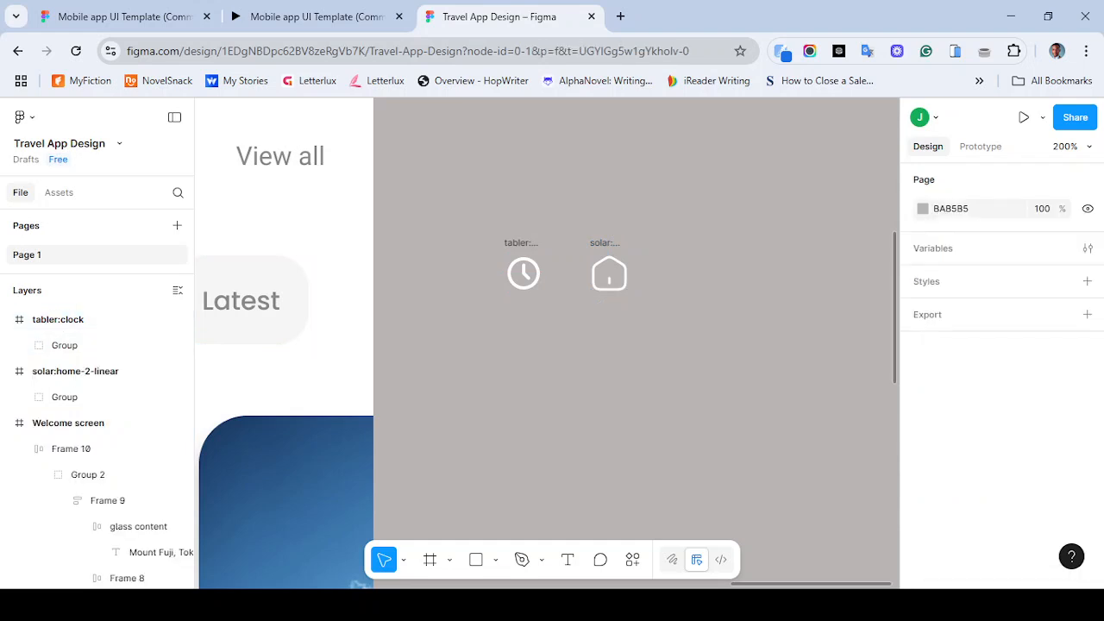
- Reopen the Iconify plugin and browse its heart icon results for an outline heart
{"action": "key", "text": "ctrl+alt+p"}
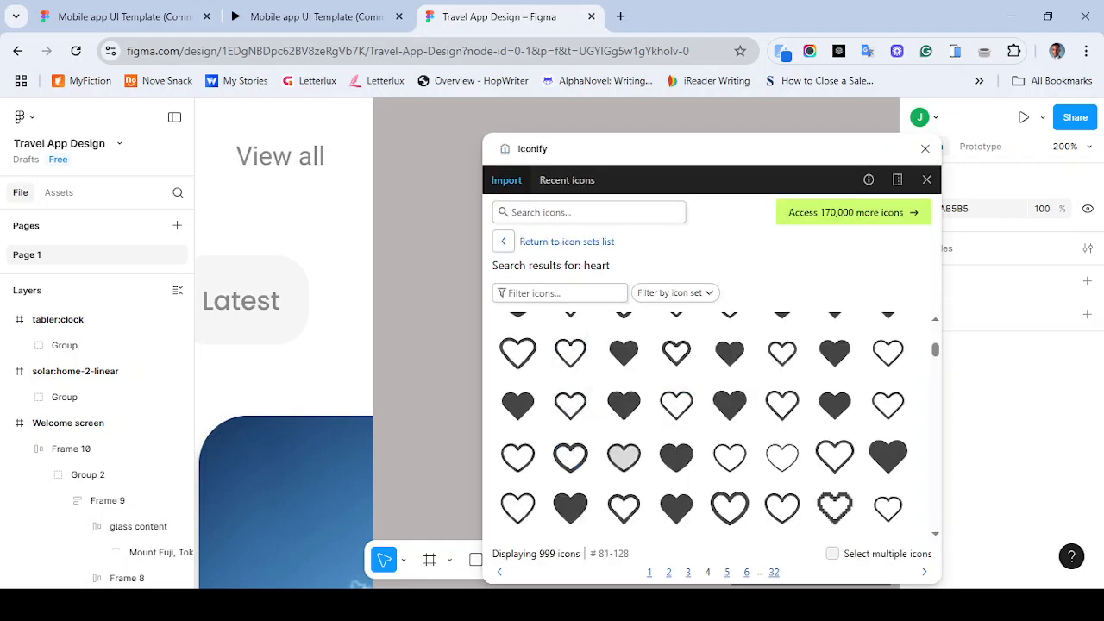
{"action": "scroll", "coordinate": [339, 343], "scroll_direction": "right", "scroll_amount": 2}
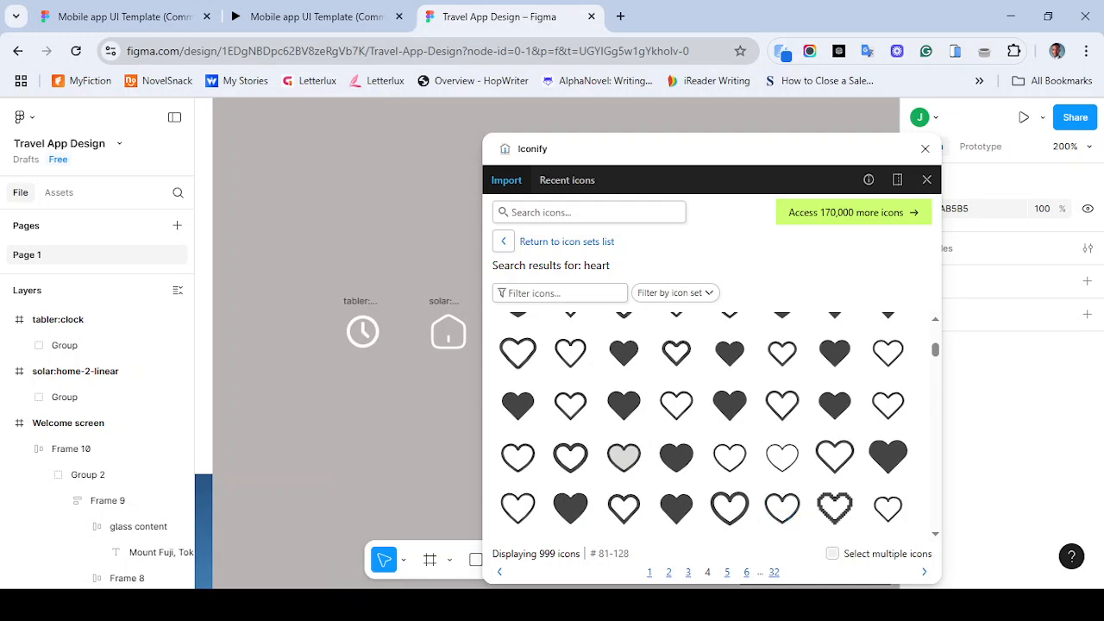
{"action": "scroll", "coordinate": [782, 507], "scroll_direction": "up", "scroll_amount": 7}
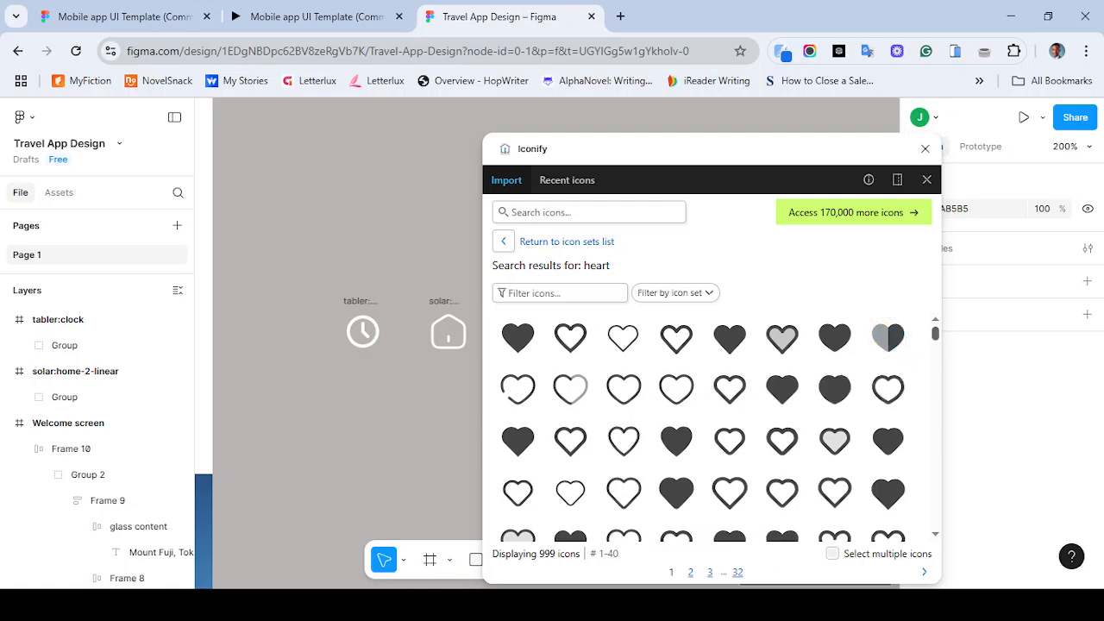
{"action": "scroll", "coordinate": [888, 338], "scroll_direction": "down", "scroll_amount": 6}
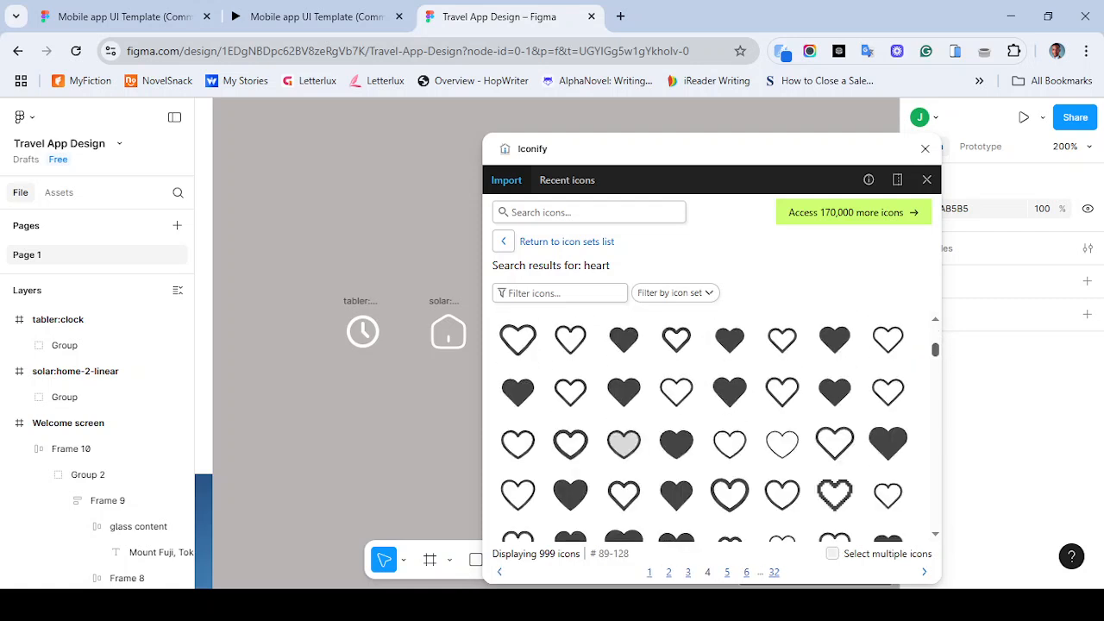
{"action": "scroll", "coordinate": [704, 426], "scroll_direction": "down", "scroll_amount": 2}
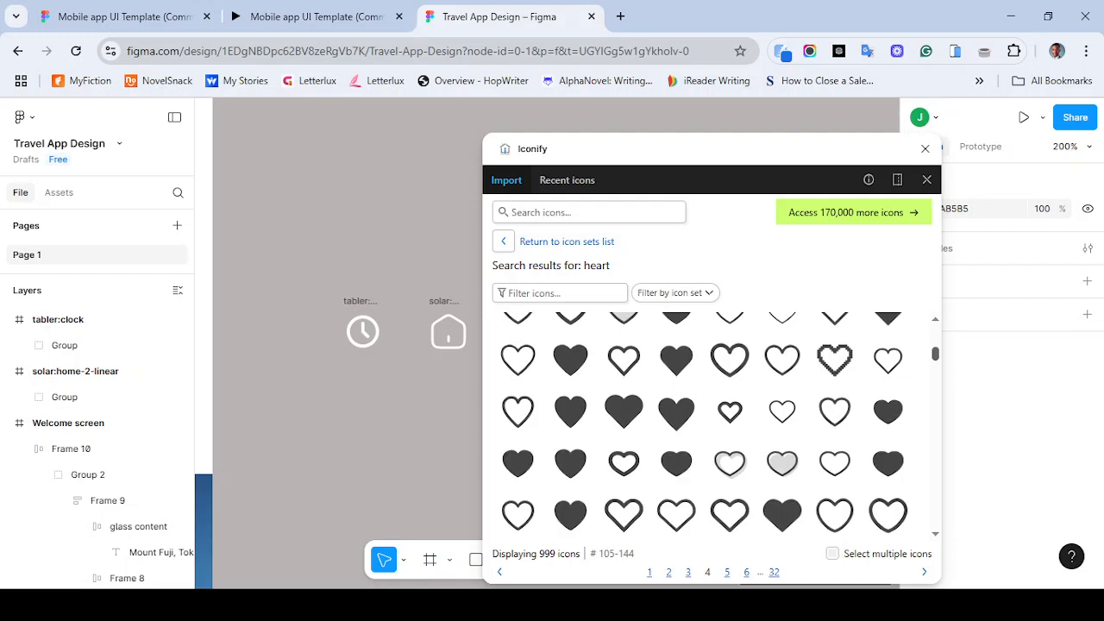
{"action": "scroll", "coordinate": [711, 423], "scroll_direction": "down", "scroll_amount": 5}
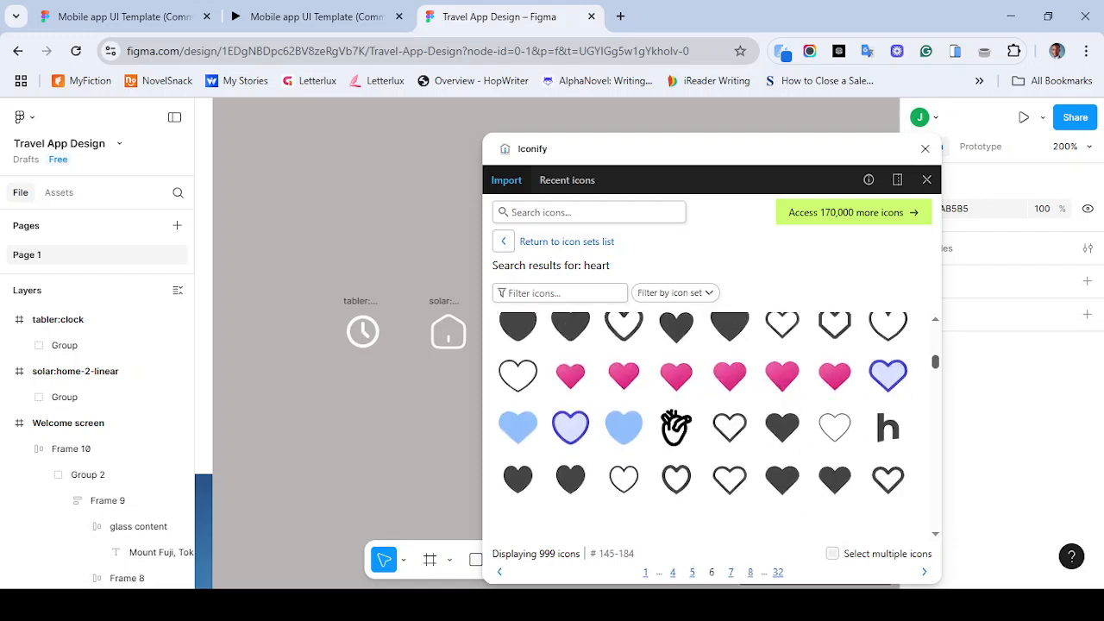
{"action": "scroll", "coordinate": [719, 426], "scroll_direction": "down", "scroll_amount": 3}
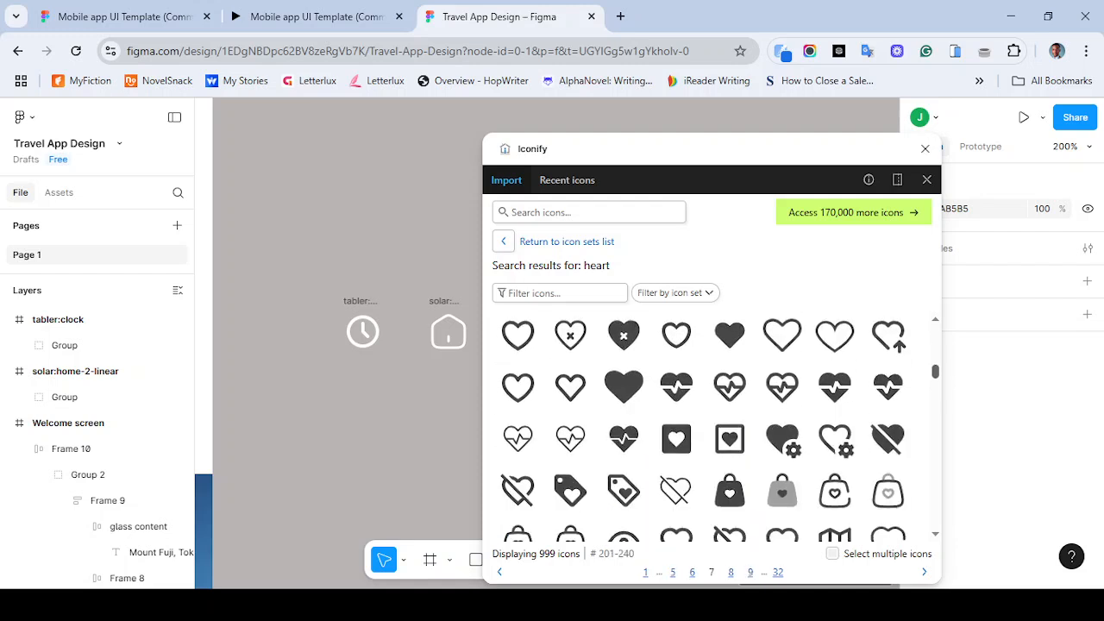
- Import an outline heart icon from the heart search results as a frame
{"action": "scroll", "coordinate": [705, 426], "scroll_direction": "up", "scroll_amount": 3}
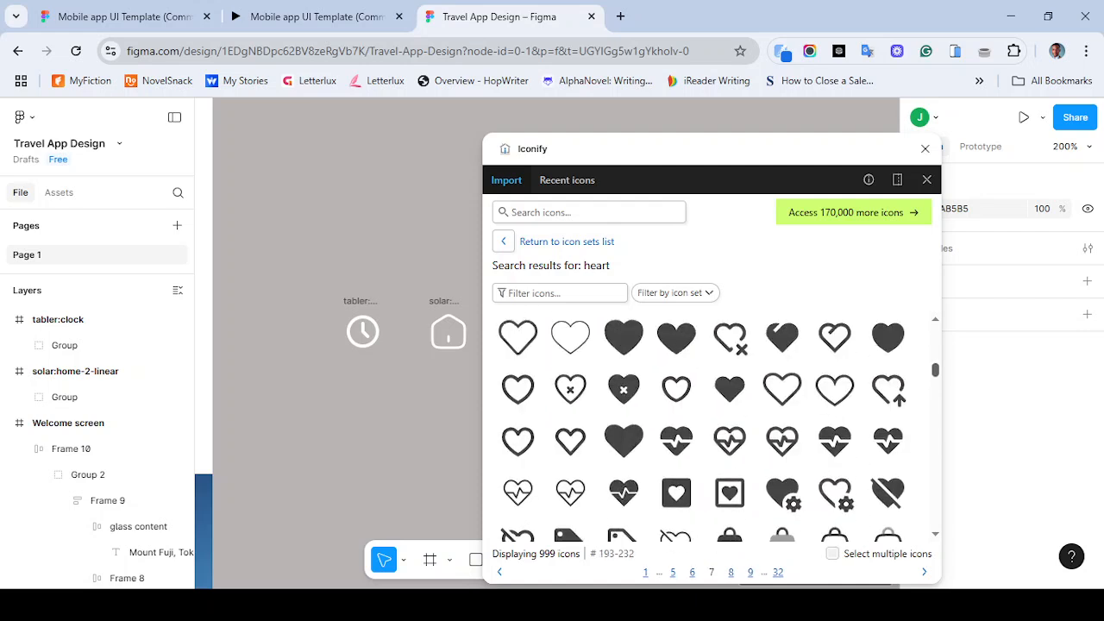
{"action": "scroll", "coordinate": [712, 426], "scroll_direction": "up", "scroll_amount": 2}
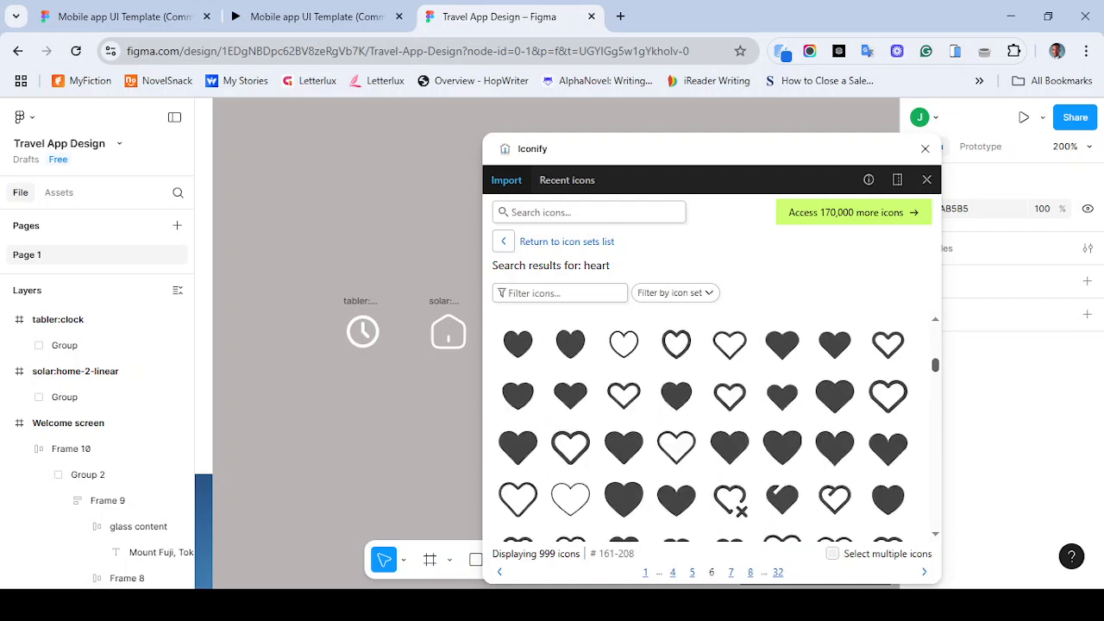
{"action": "scroll", "coordinate": [711, 426], "scroll_direction": "up", "scroll_amount": 2}
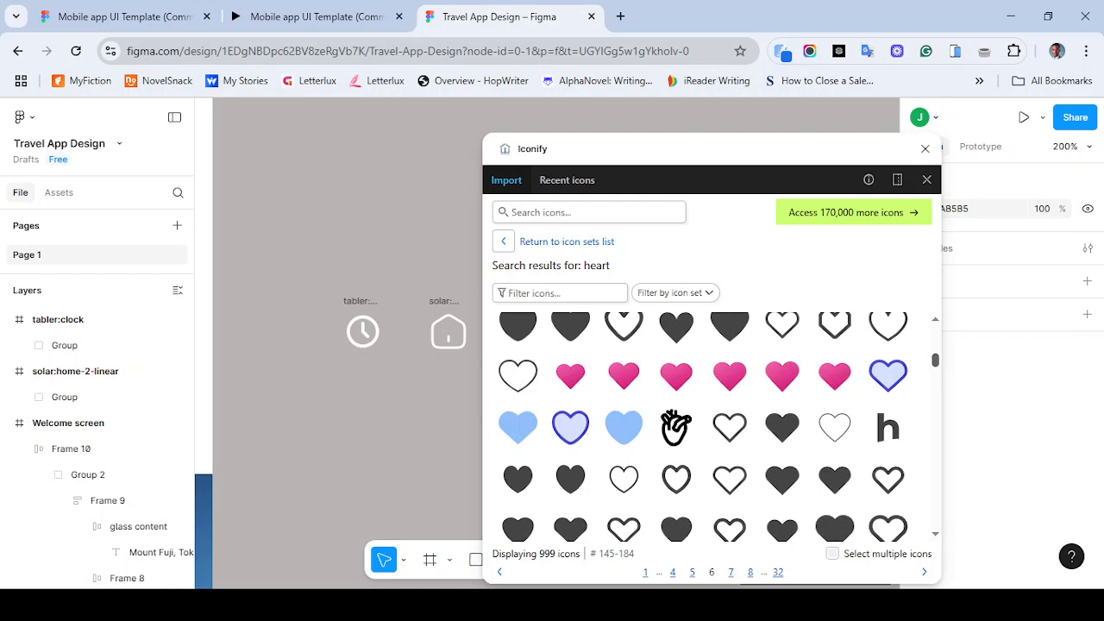
{"action": "scroll", "coordinate": [712, 426], "scroll_direction": "up", "scroll_amount": 3}
{"action": "scroll", "coordinate": [711, 426], "scroll_direction": "up", "scroll_amount": 5}
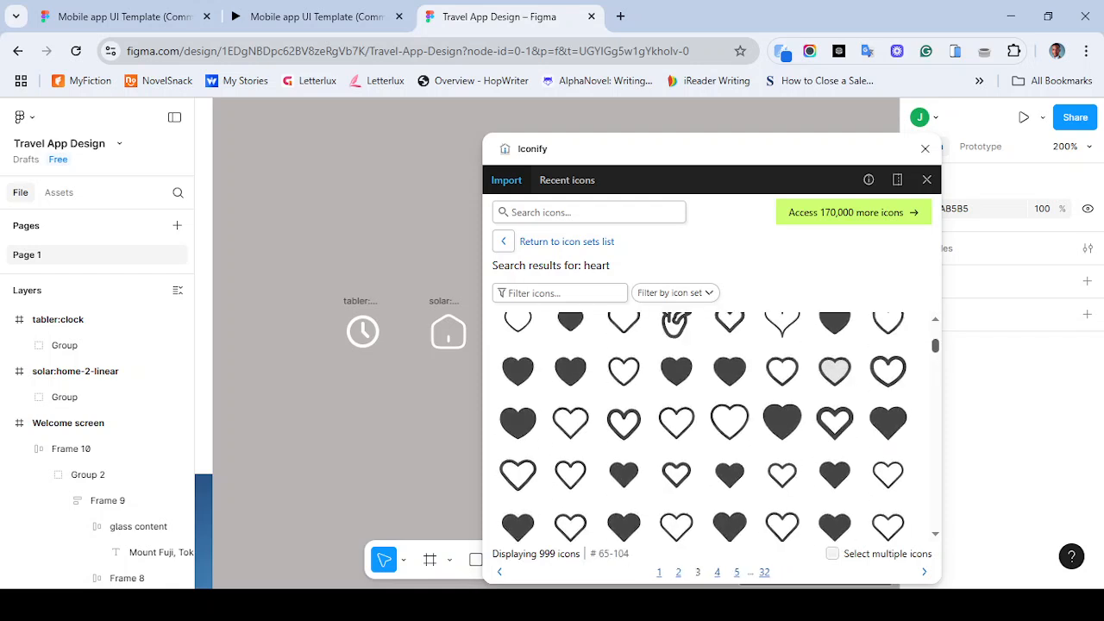
{"action": "scroll", "coordinate": [711, 426], "scroll_direction": "up", "scroll_amount": 1}
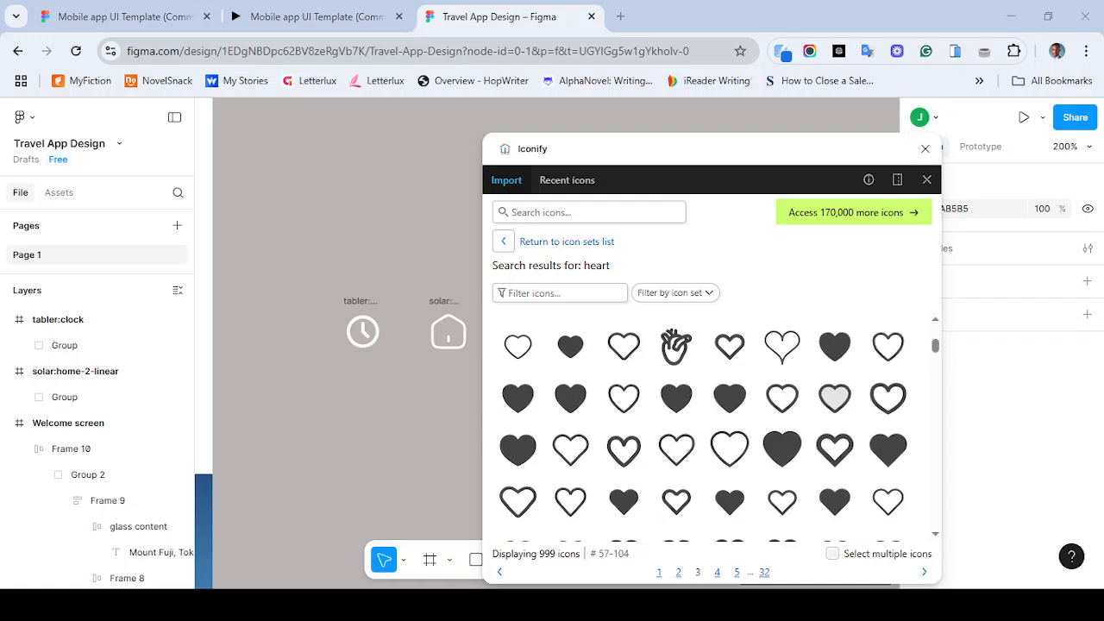
{"action": "scroll", "coordinate": [712, 426], "scroll_direction": "up", "scroll_amount": 3}
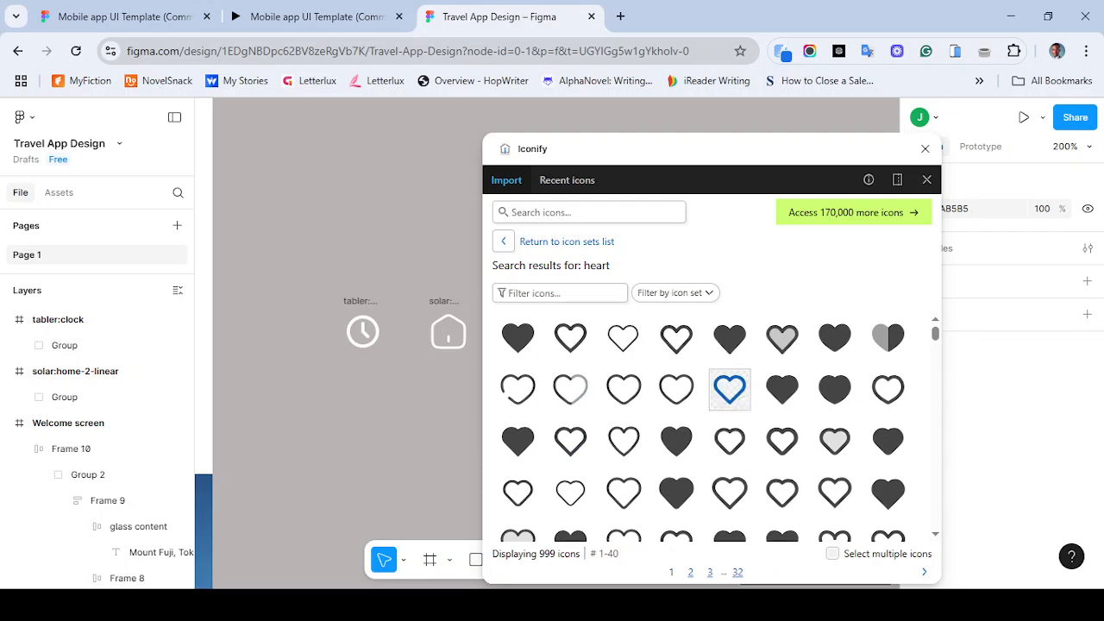
{"action": "left_click", "coordinate": [676, 390]}
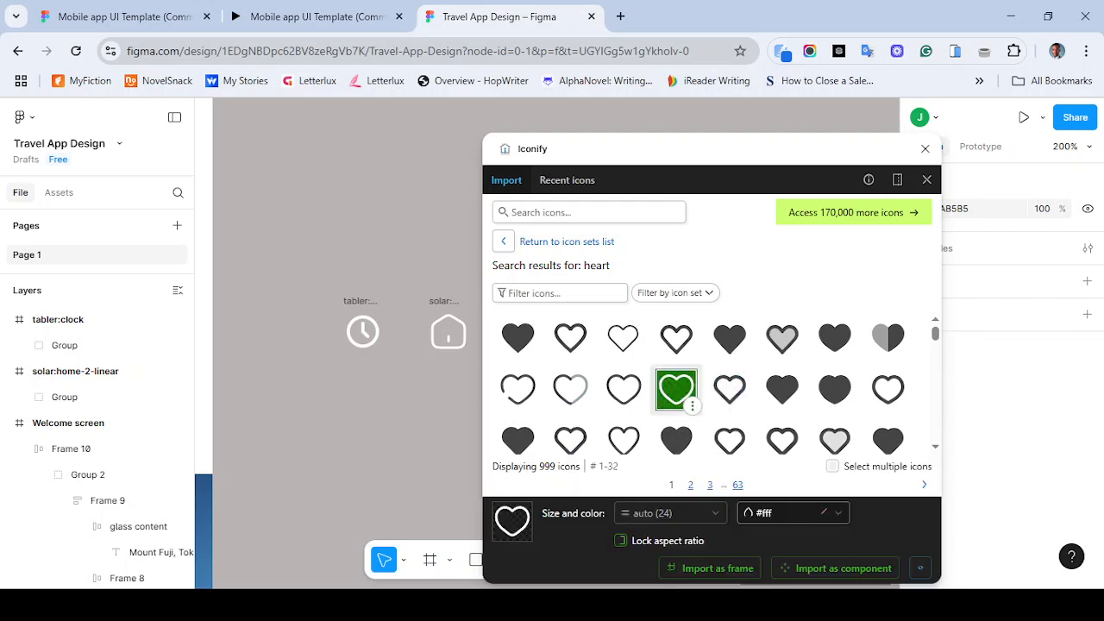
{"action": "left_click", "coordinate": [711, 569]}
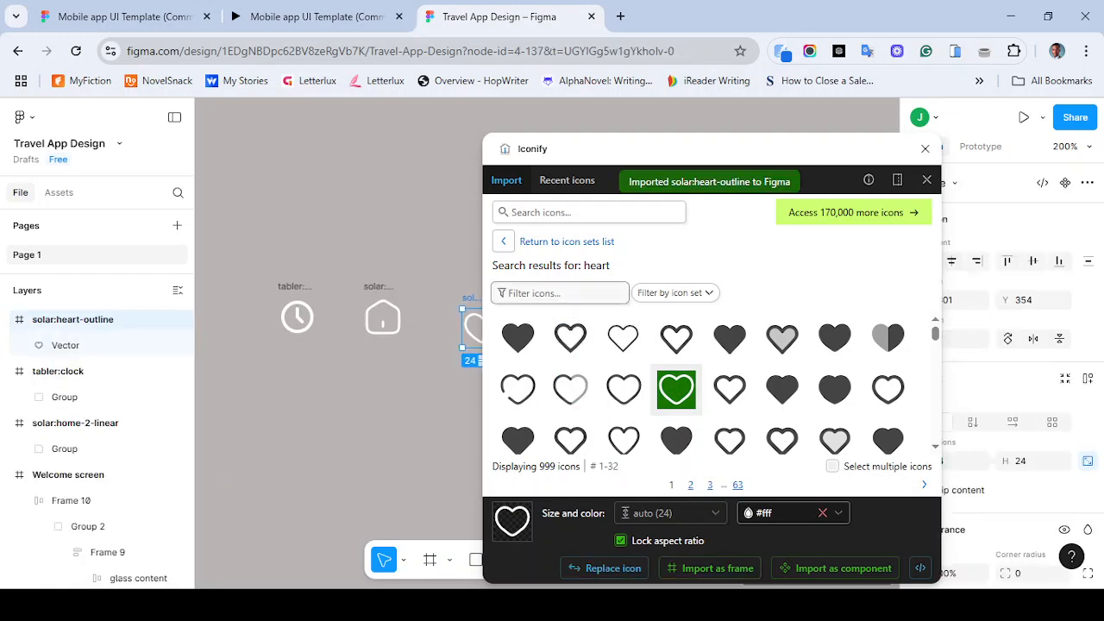
- Search the icon library for profile and browse the results
{"action": "left_click", "coordinate": [565, 213]}
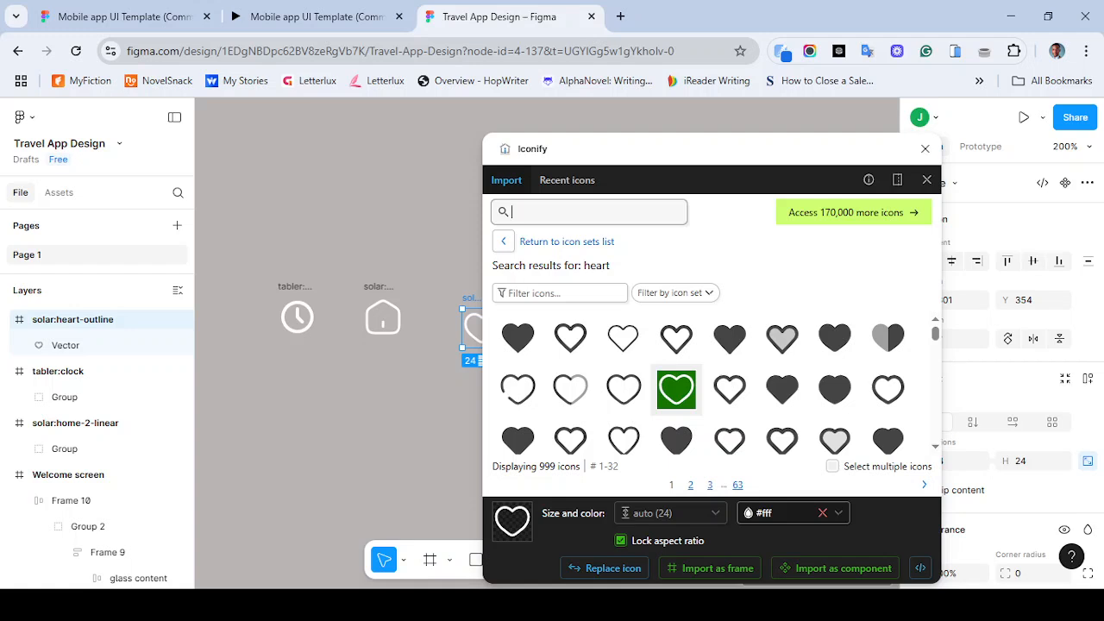
{"action": "type", "text": "profile"}
{"action": "key", "text": "Return"}
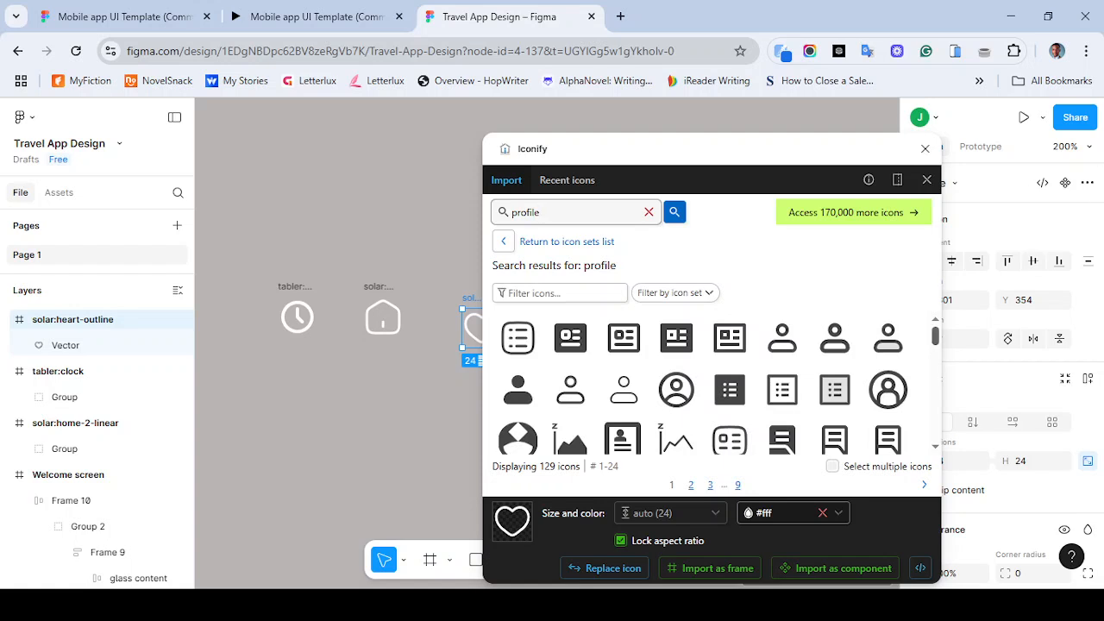
{"action": "scroll", "coordinate": [720, 384], "scroll_direction": "down", "scroll_amount": 5}
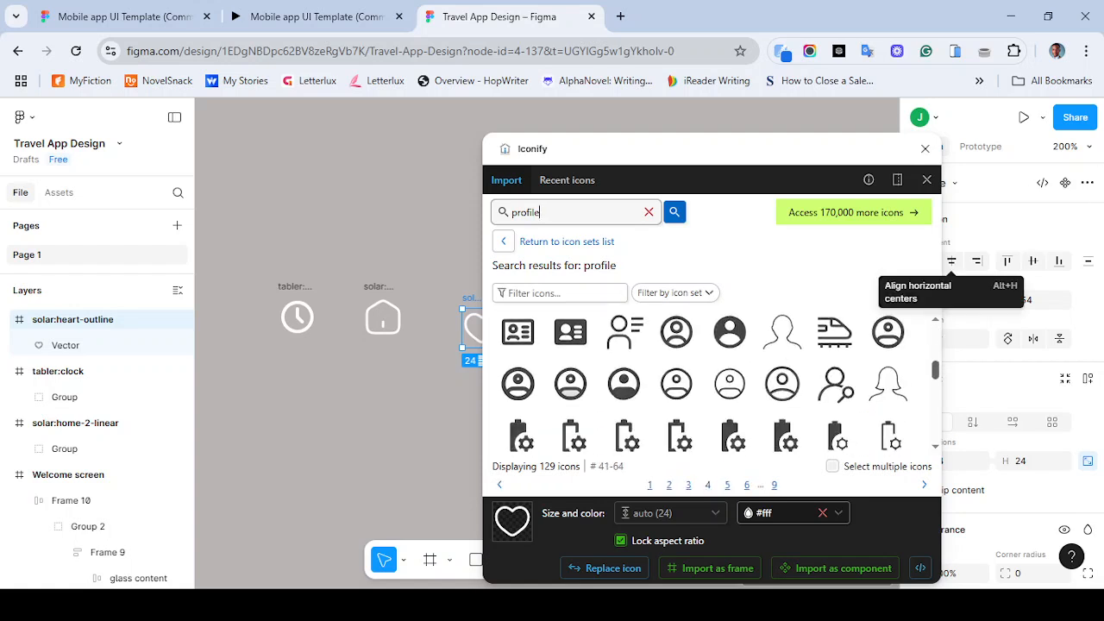
{"action": "scroll", "coordinate": [716, 384], "scroll_direction": "up", "scroll_amount": 5}
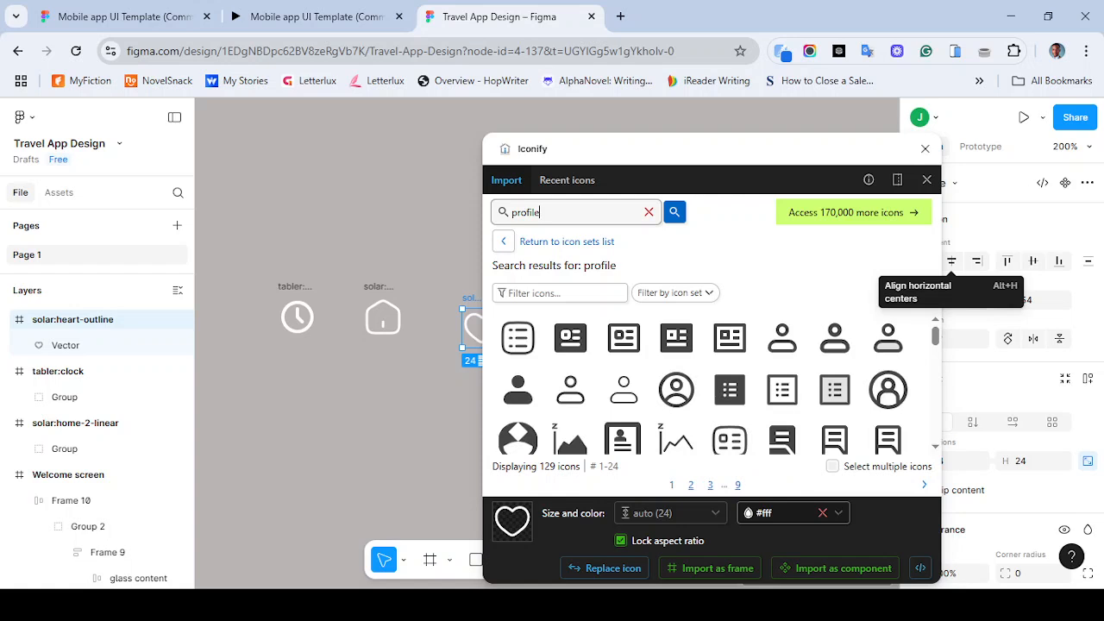
- Search for person instead, import an outline person icon as a frame, and close the Iconify plugin
{"action": "double_click", "coordinate": [540, 212]}
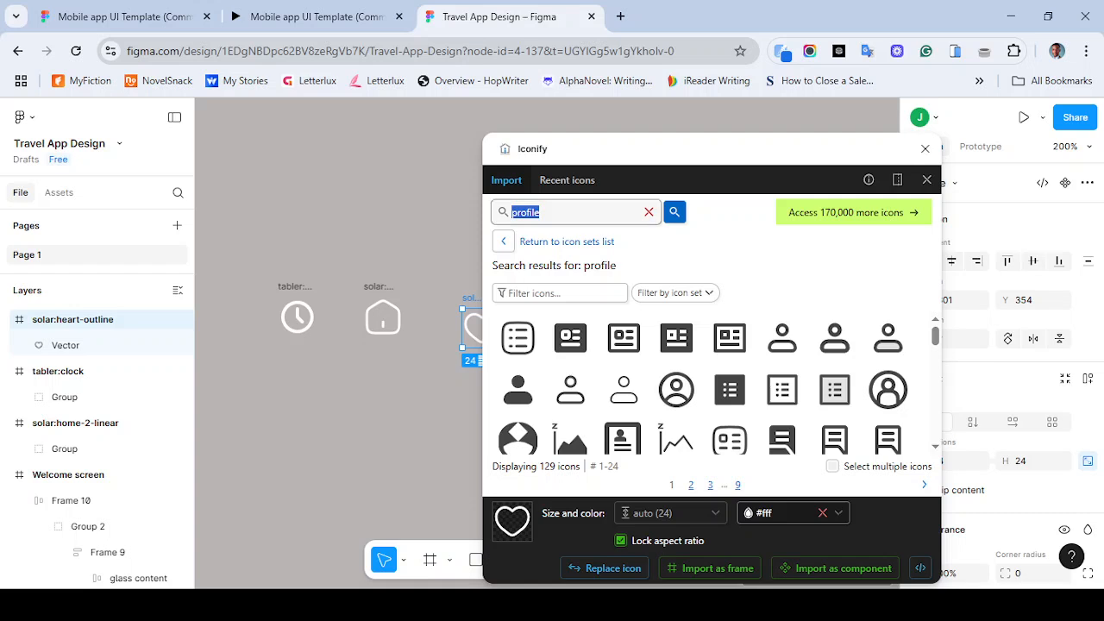
{"action": "type", "text": "profile"}
{"action": "key", "text": "ctrl+a"}
{"action": "type", "text": "person"}
{"action": "key", "text": "Return"}
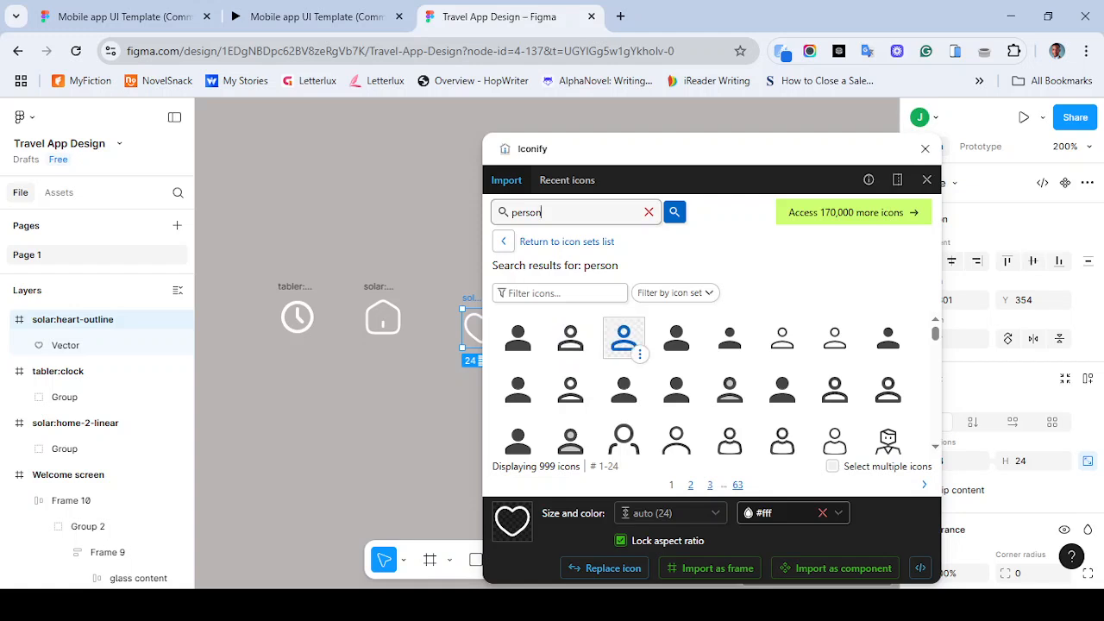
{"action": "left_click", "coordinate": [624, 338]}
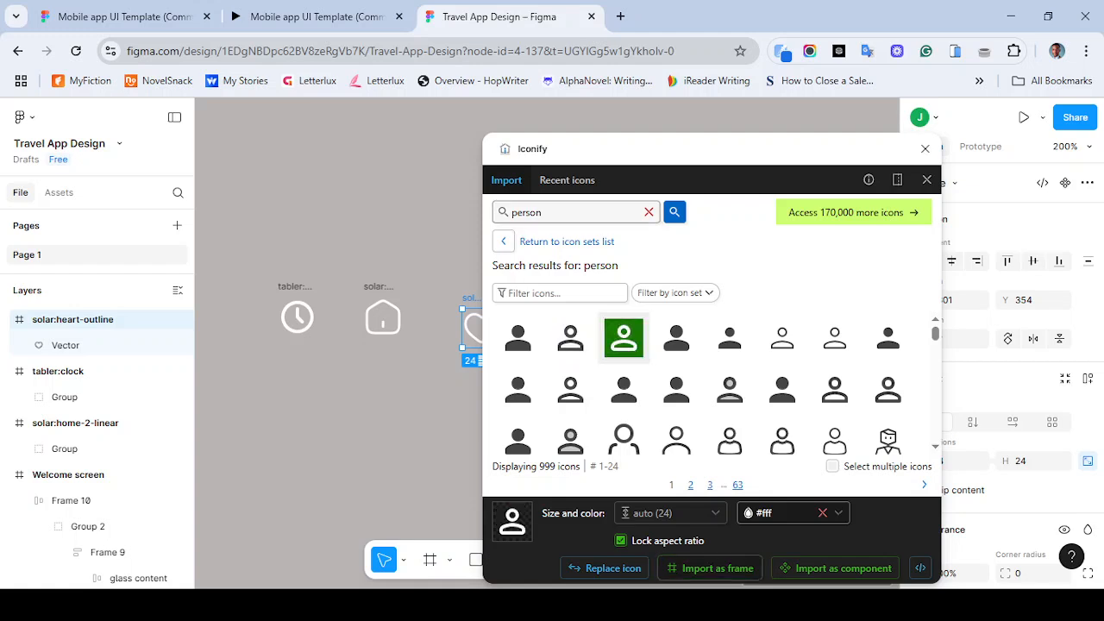
{"action": "left_click", "coordinate": [718, 568]}
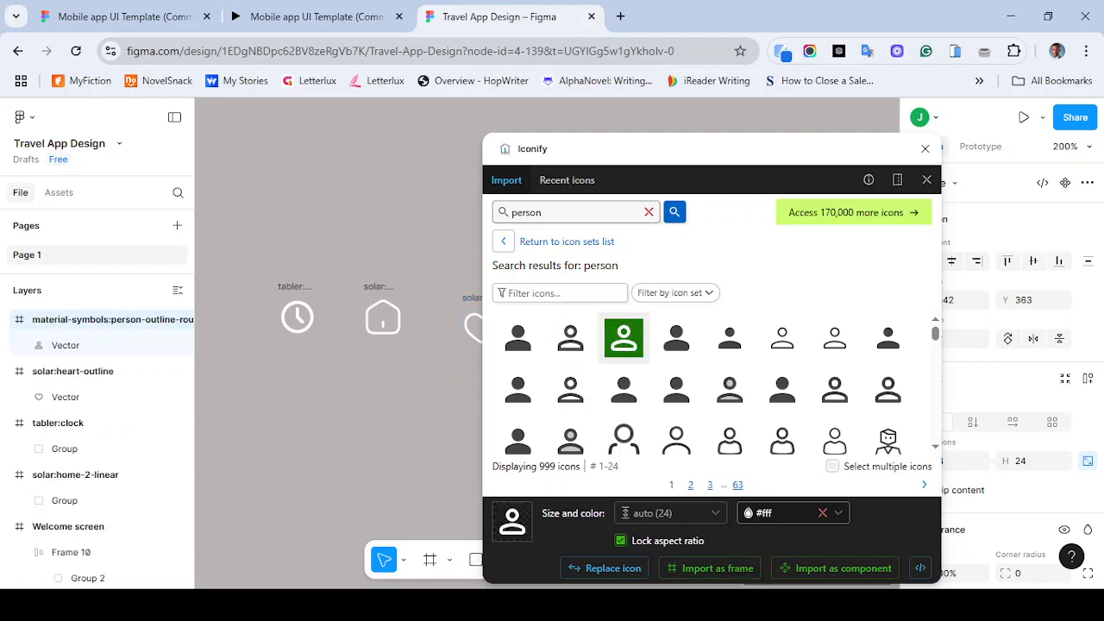
{"action": "left_click", "coordinate": [925, 148]}
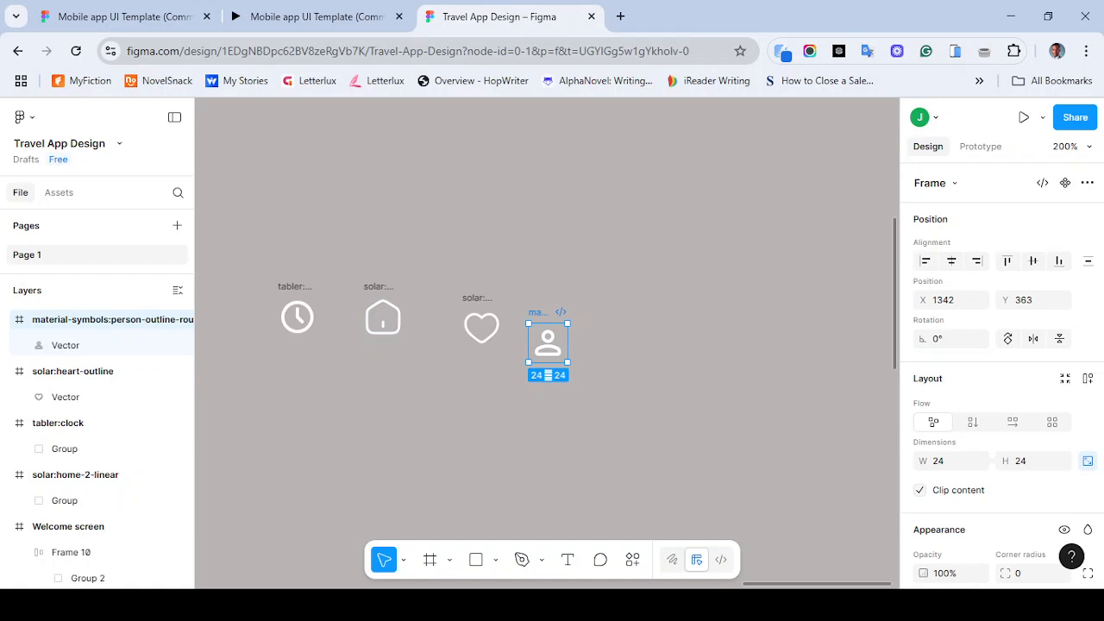
- Select all four imported icons and set their selection colour to 000000
{"action": "key", "text": "Escape"}
{"action": "left_click_drag", "start_coordinate": [276, 261], "coordinate": [577, 392]}
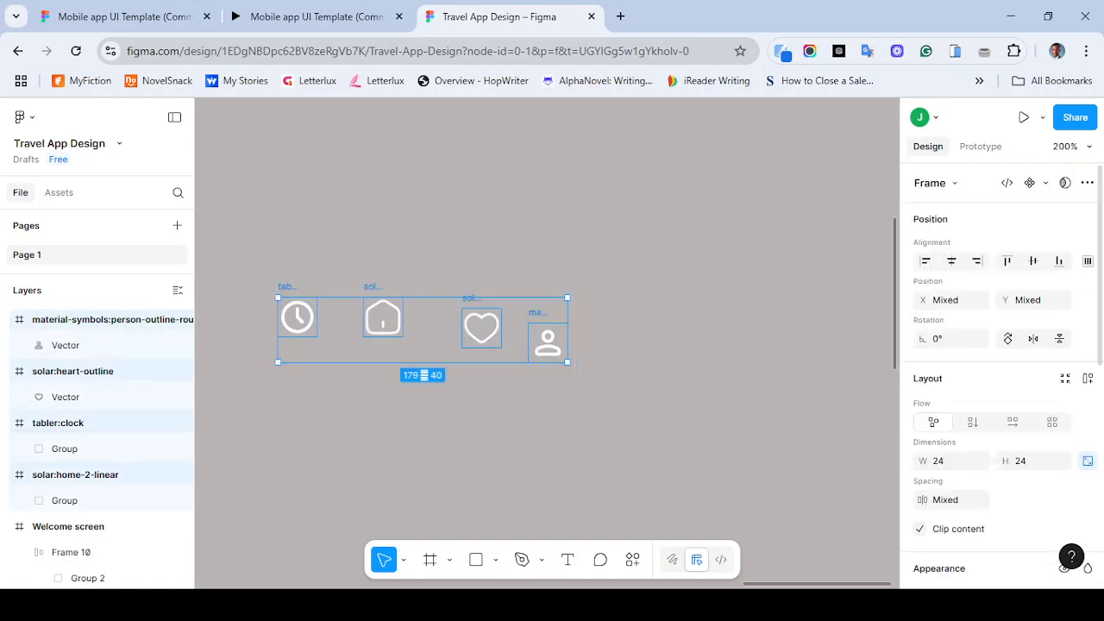
{"action": "scroll", "coordinate": [1000, 371], "scroll_direction": "down", "scroll_amount": 10}
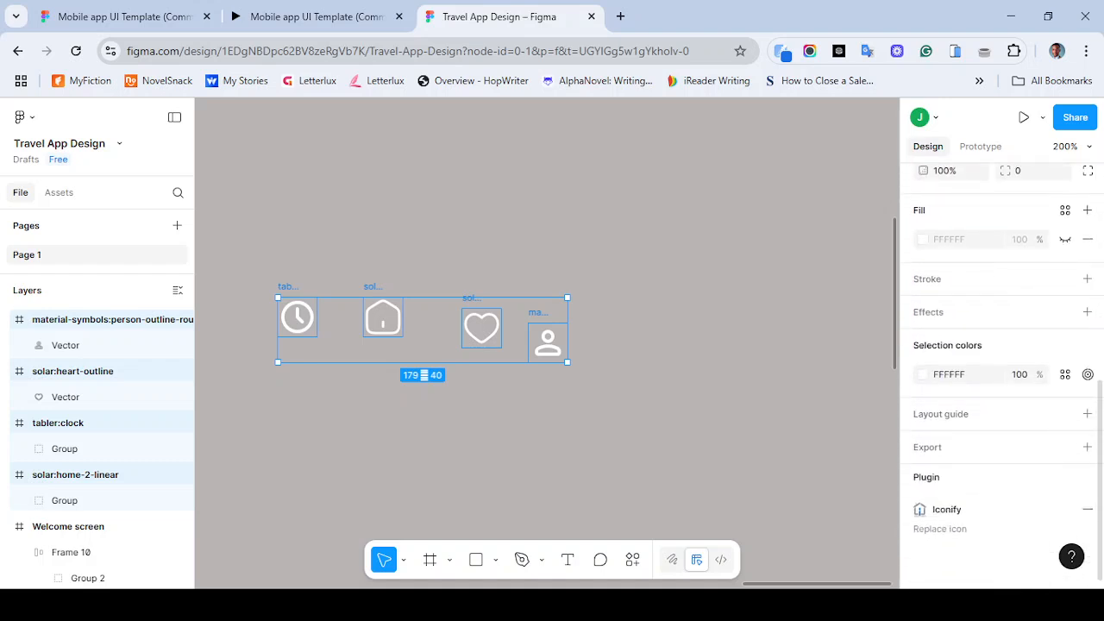
{"action": "left_click", "coordinate": [950, 374]}
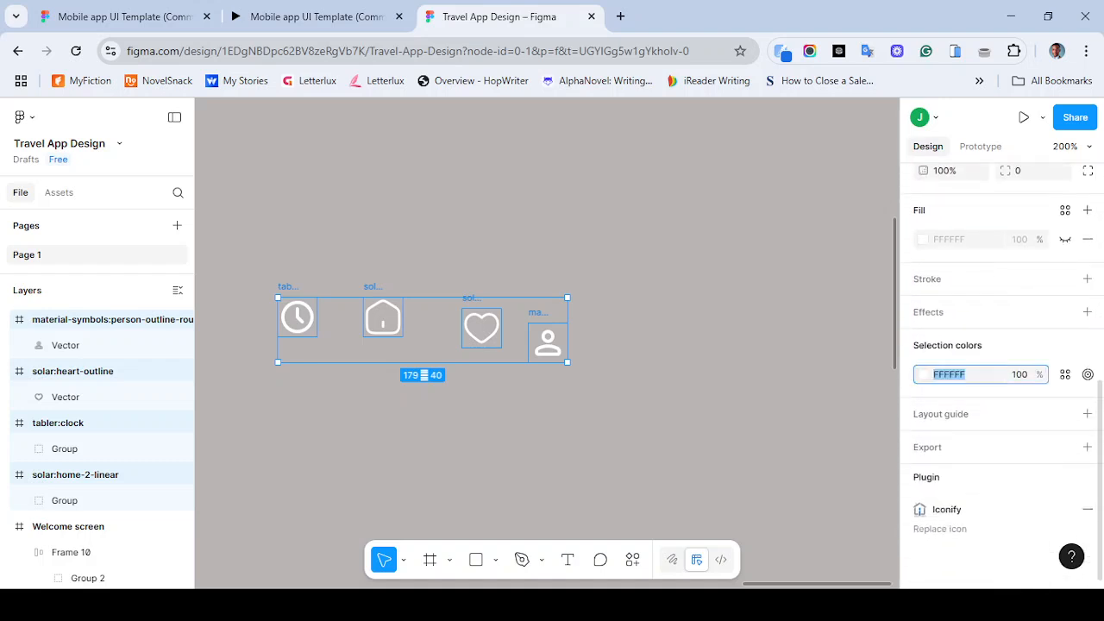
{"action": "type", "text": "000000"}
{"action": "key", "text": "Return"}
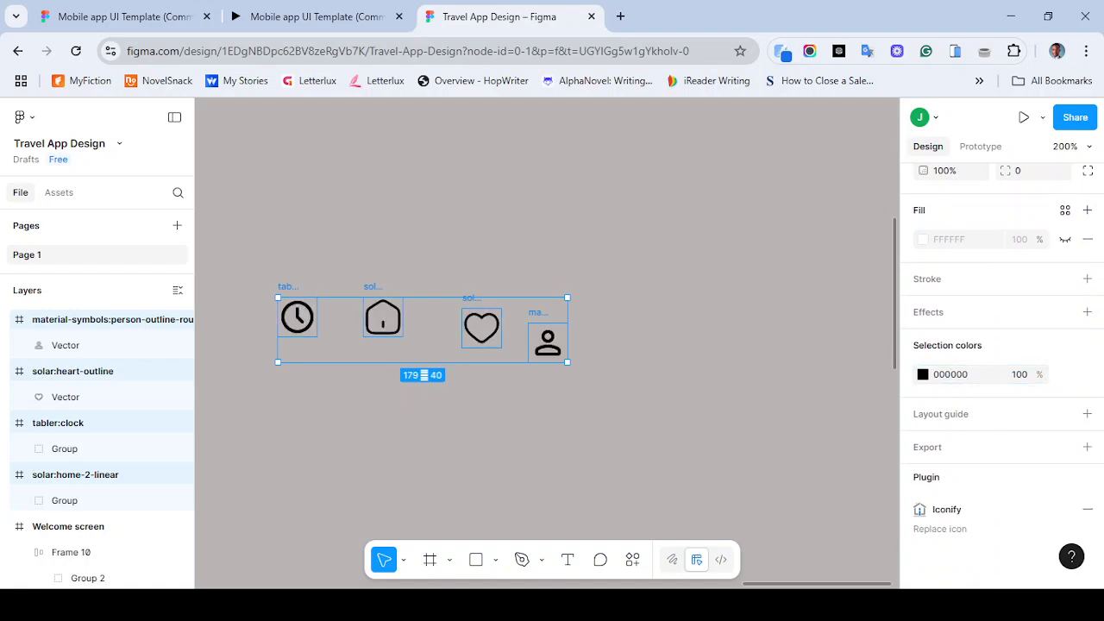
- Select the Most viewed tab frame and copy its 2F2F2F fill colour
{"action": "key", "text": "Escape"}
{"action": "key", "text": "ctrl+minus"}
{"action": "key", "text": "ctrl+minus"}
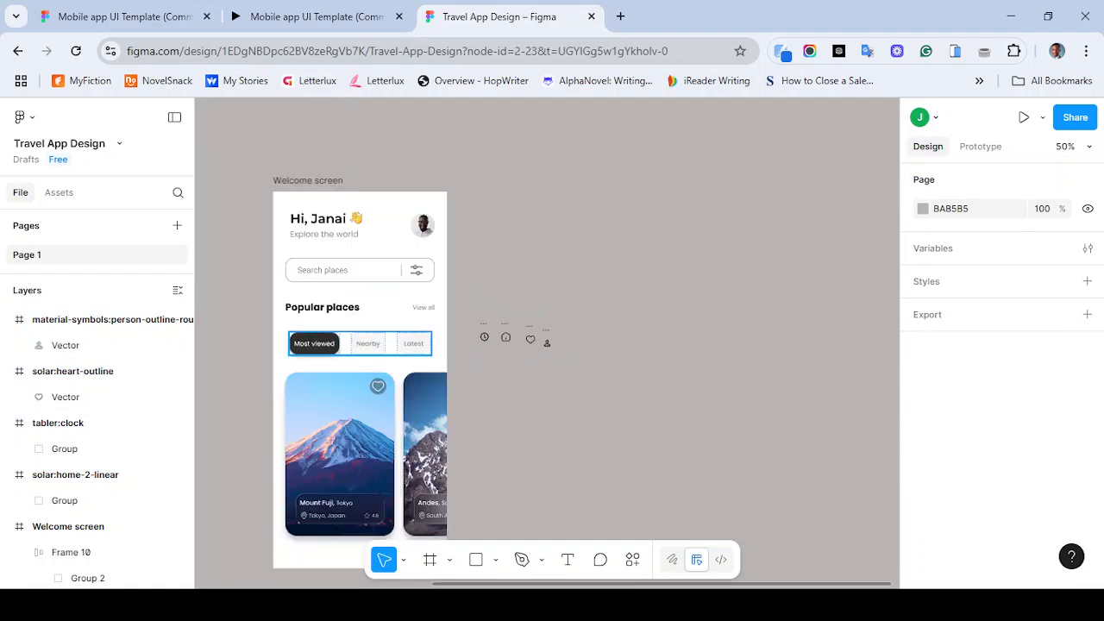
{"action": "double_click", "coordinate": [314, 343]}
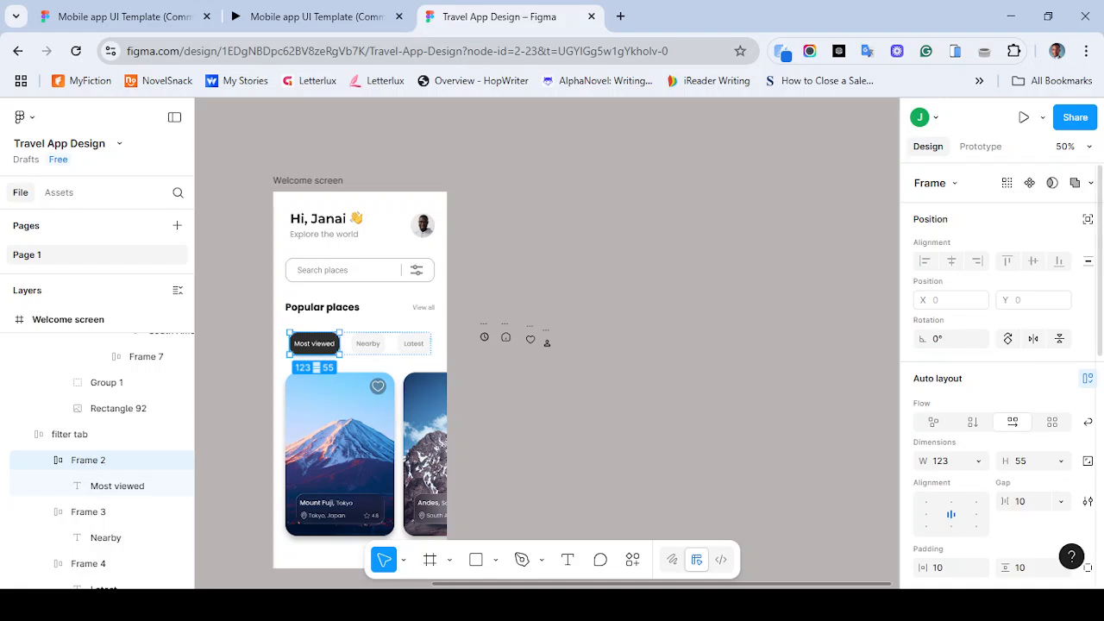
{"action": "scroll", "coordinate": [988, 405], "scroll_direction": "down", "scroll_amount": 4}
{"action": "left_click", "coordinate": [950, 372]}
{"action": "key", "text": "ctrl+c"}
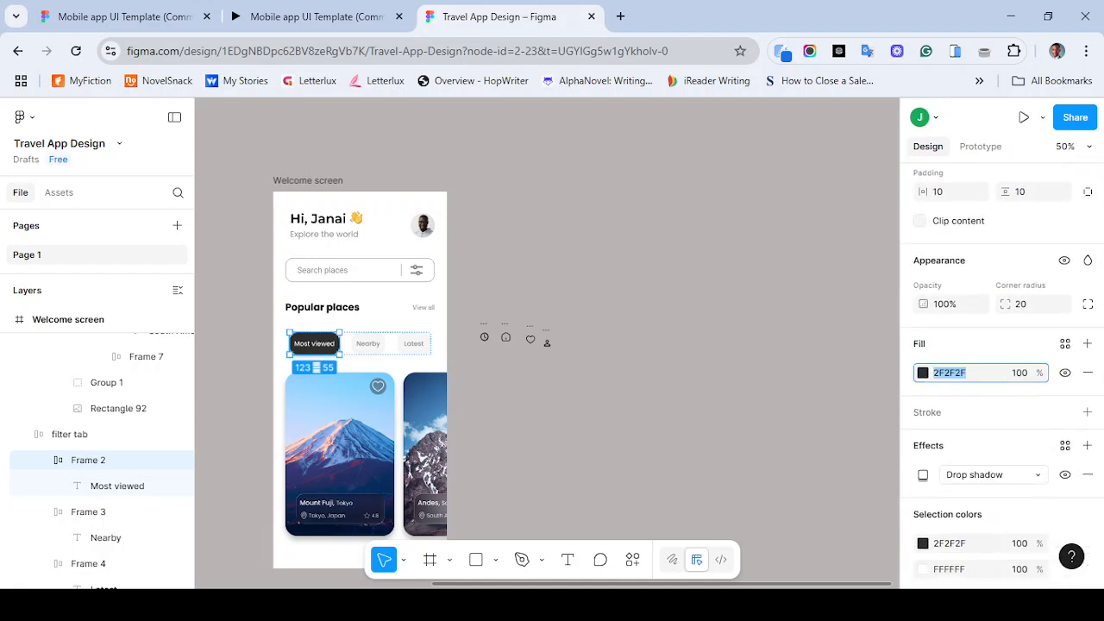
- Select the four icons again and paste 2F2F2F as their selection colour
{"action": "left_click_drag", "start_coordinate": [475, 299], "coordinate": [590, 396]}
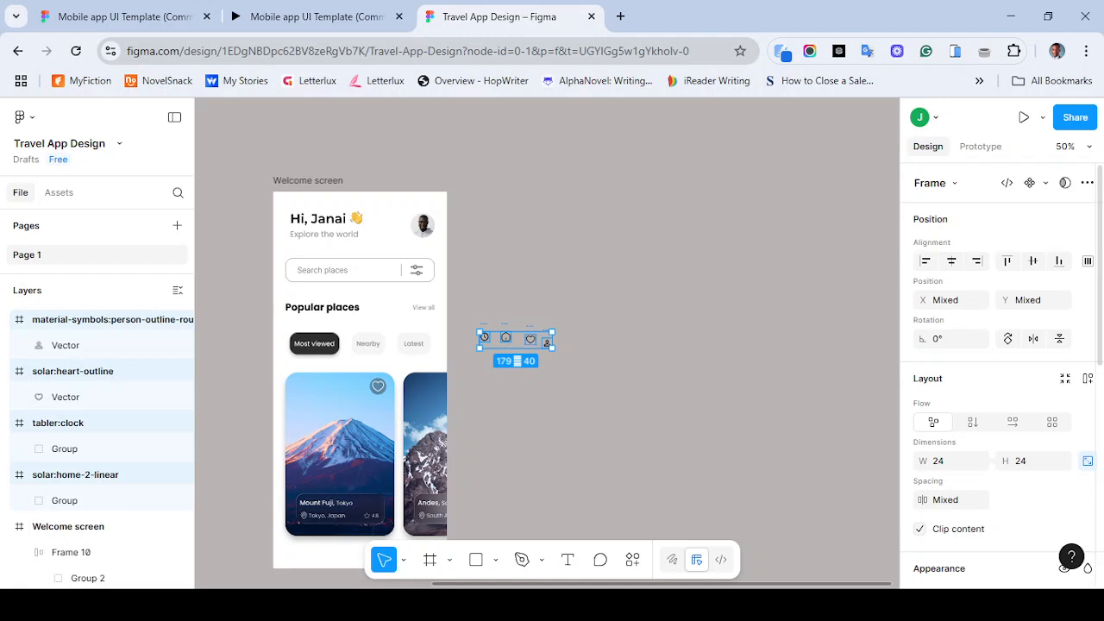
{"action": "scroll", "coordinate": [1001, 371], "scroll_direction": "down", "scroll_amount": 4}
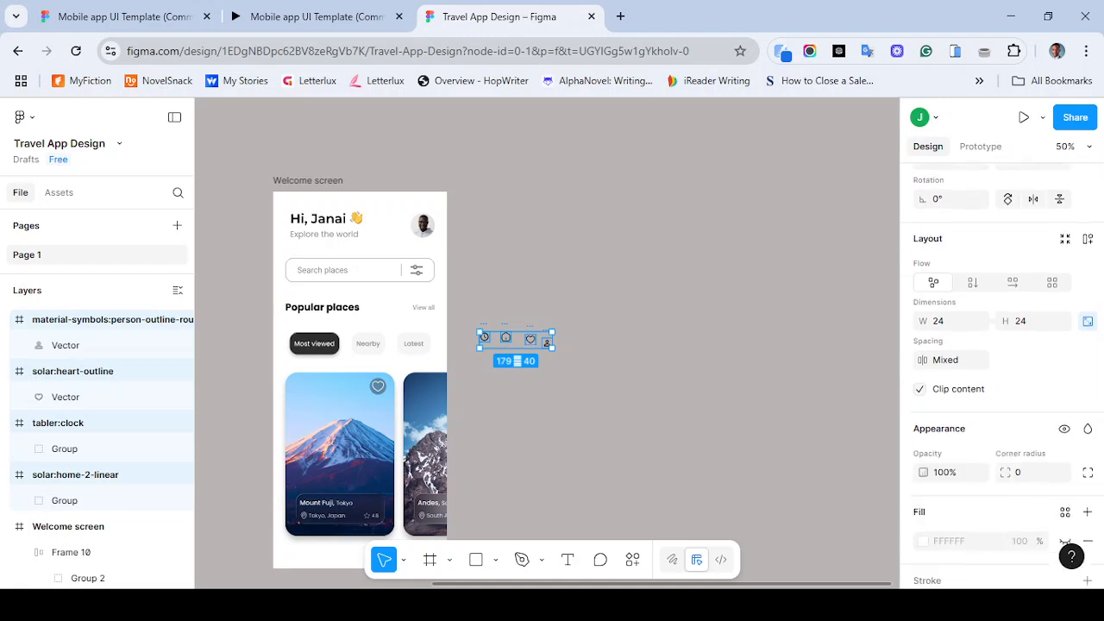
{"action": "scroll", "coordinate": [1000, 370], "scroll_direction": "up", "scroll_amount": 4}
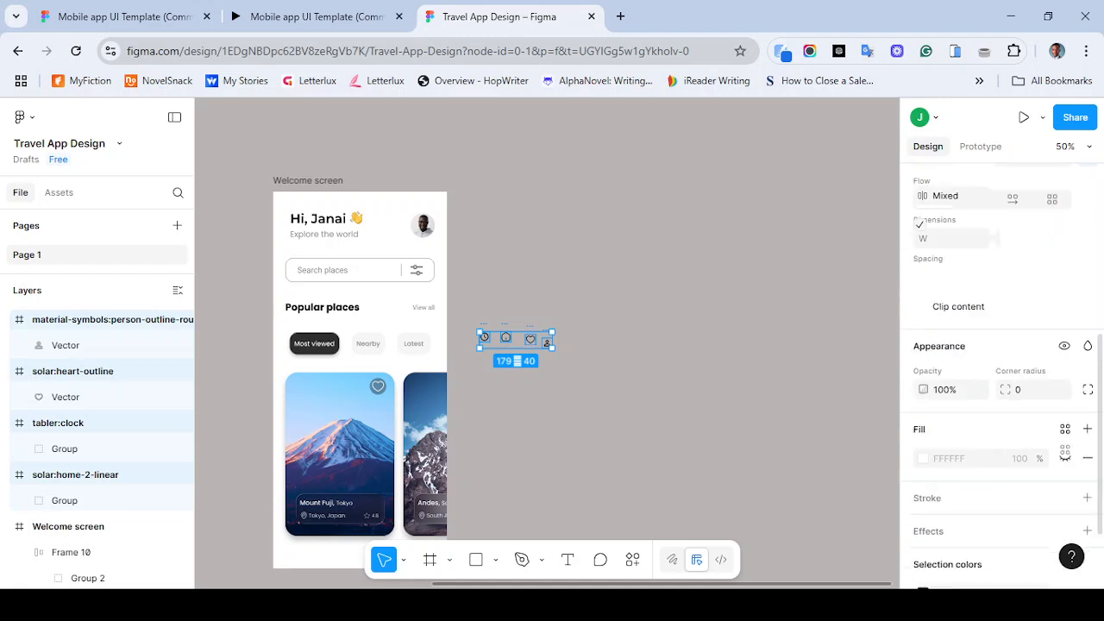
{"action": "scroll", "coordinate": [1000, 371], "scroll_direction": "down", "scroll_amount": 5}
{"action": "scroll", "coordinate": [1000, 371], "scroll_direction": "up", "scroll_amount": 3}
{"action": "scroll", "coordinate": [1000, 371], "scroll_direction": "down", "scroll_amount": 3}
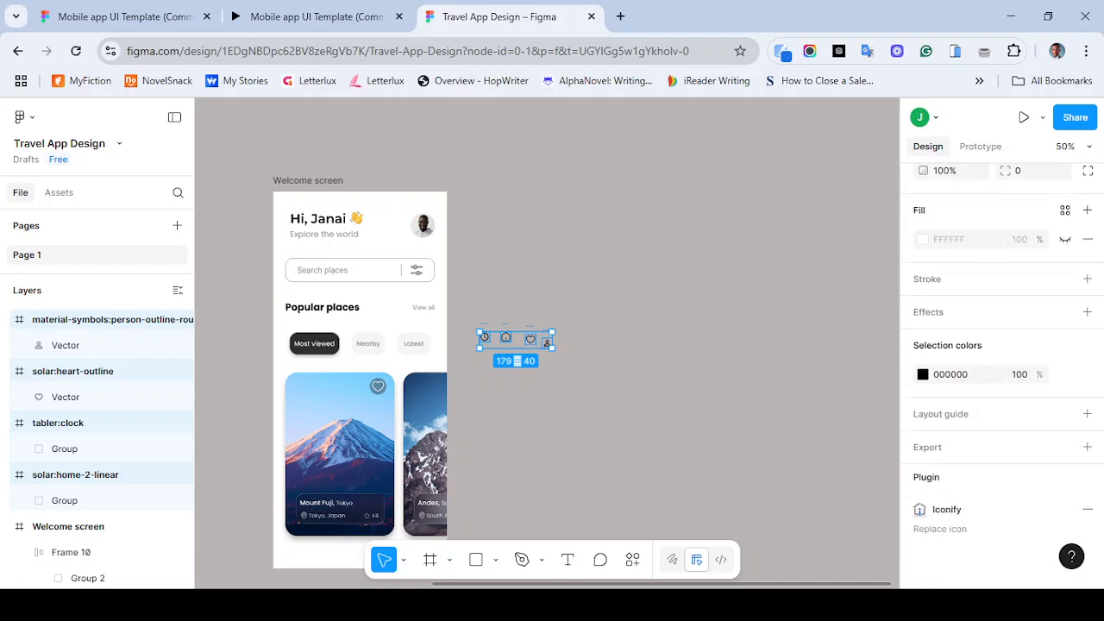
{"action": "left_click", "coordinate": [950, 375]}
{"action": "key", "text": "ctrl+v"}
{"action": "key", "text": "Return"}
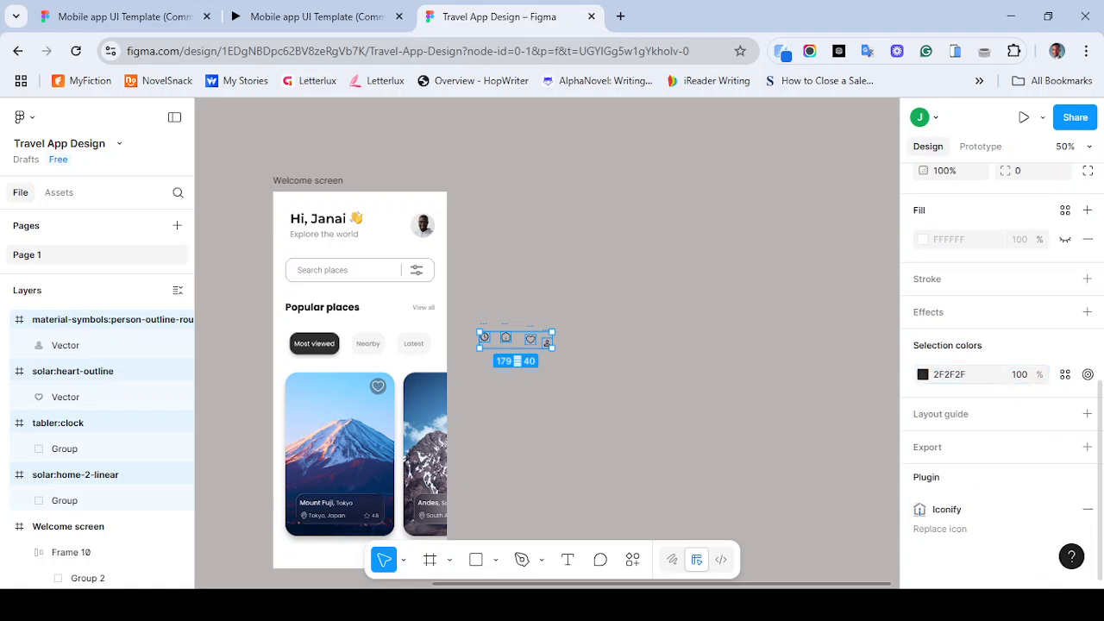
{"action": "key", "text": "Escape"}
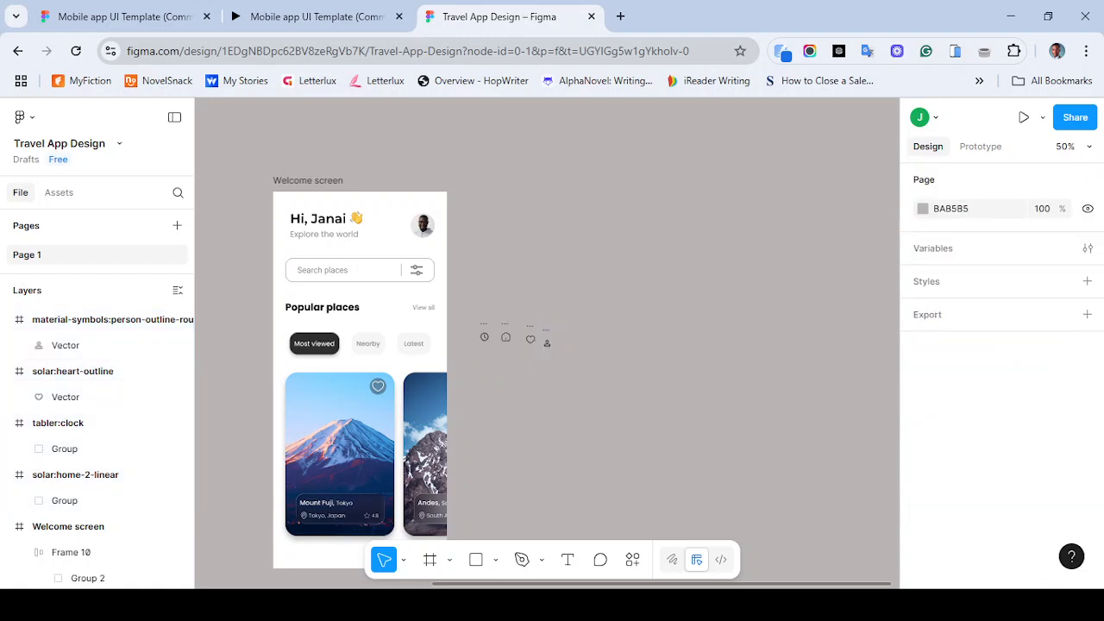
- Compare the recoloured icons with the bottom navigation bar in the reference prototype
{"action": "key", "text": "ctrl+plus"}
{"action": "key", "text": "ctrl+plus"}
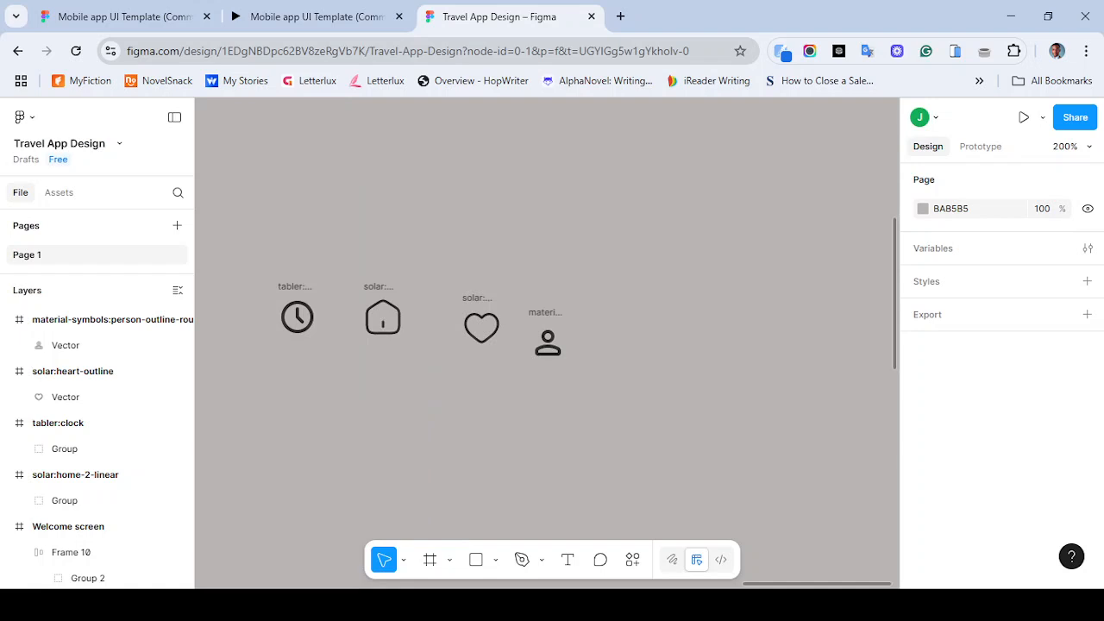
{"action": "scroll", "coordinate": [547, 343], "scroll_direction": "left", "scroll_amount": 3}
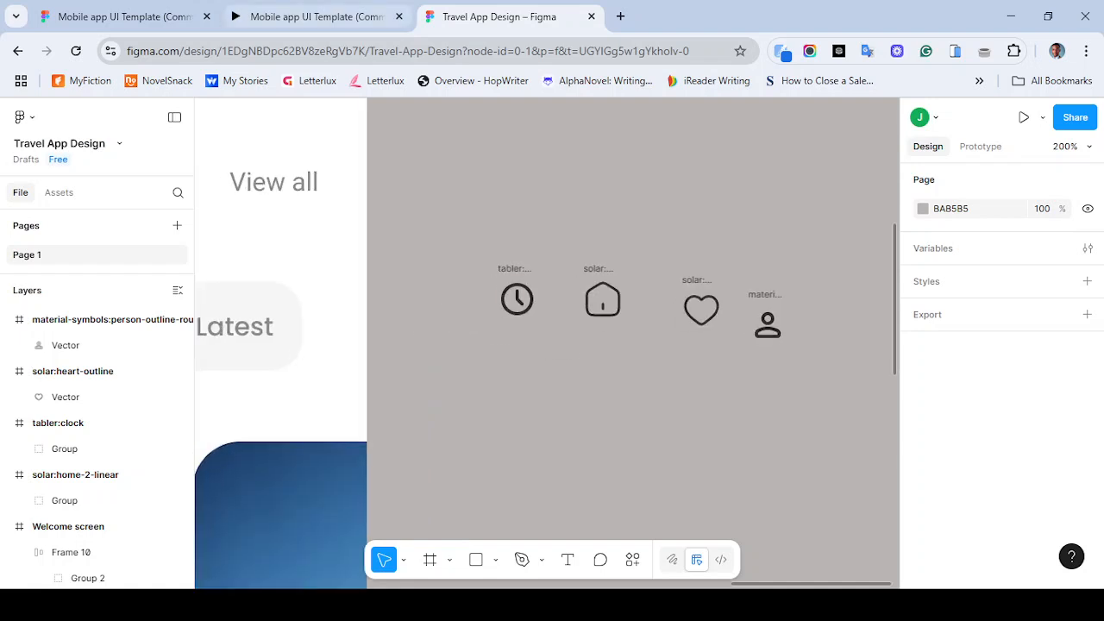
{"action": "left_click", "coordinate": [310, 16]}
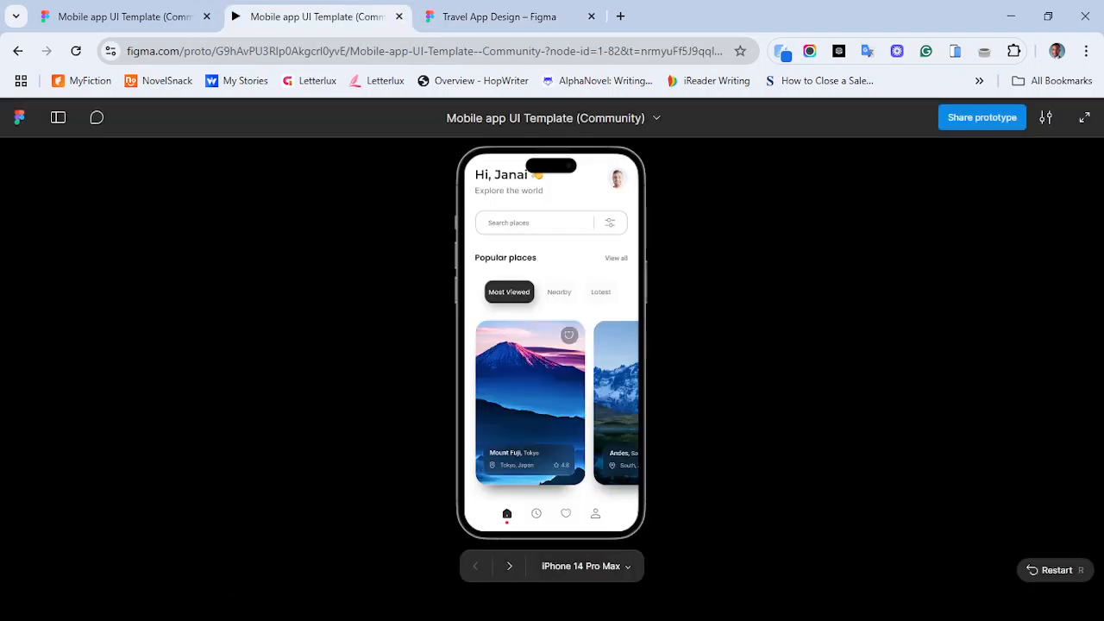
{"action": "left_click", "coordinate": [499, 17]}
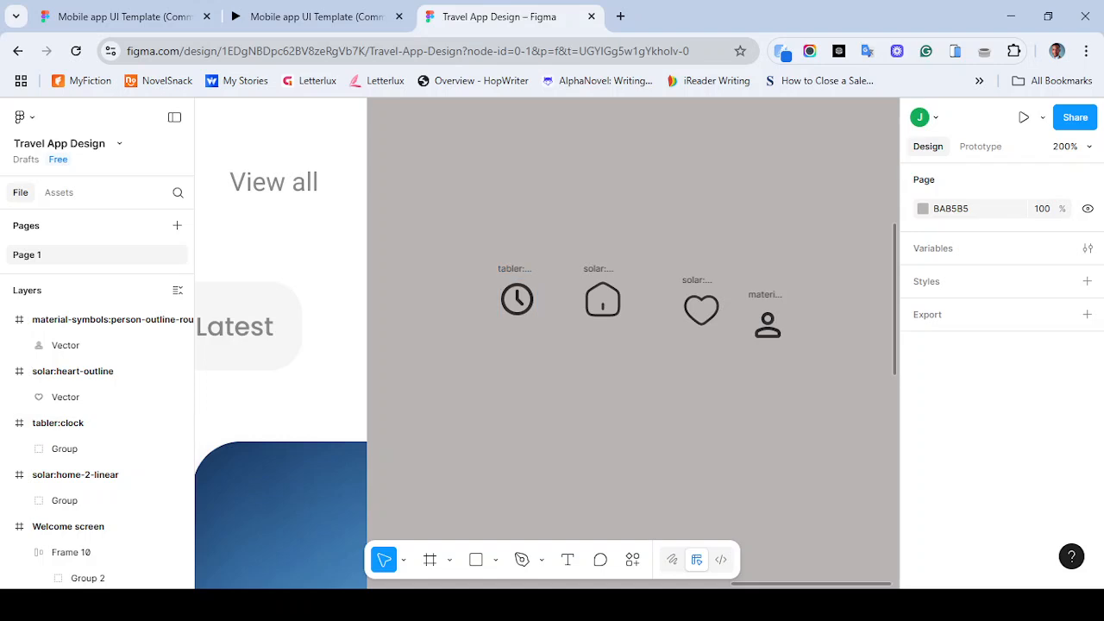
{"action": "left_click_drag", "start_coordinate": [490, 243], "coordinate": [792, 363]}
{"action": "key", "text": "Escape"}
{"action": "key", "text": "ctrl+minus"}
{"action": "key", "text": "ctrl+minus"}
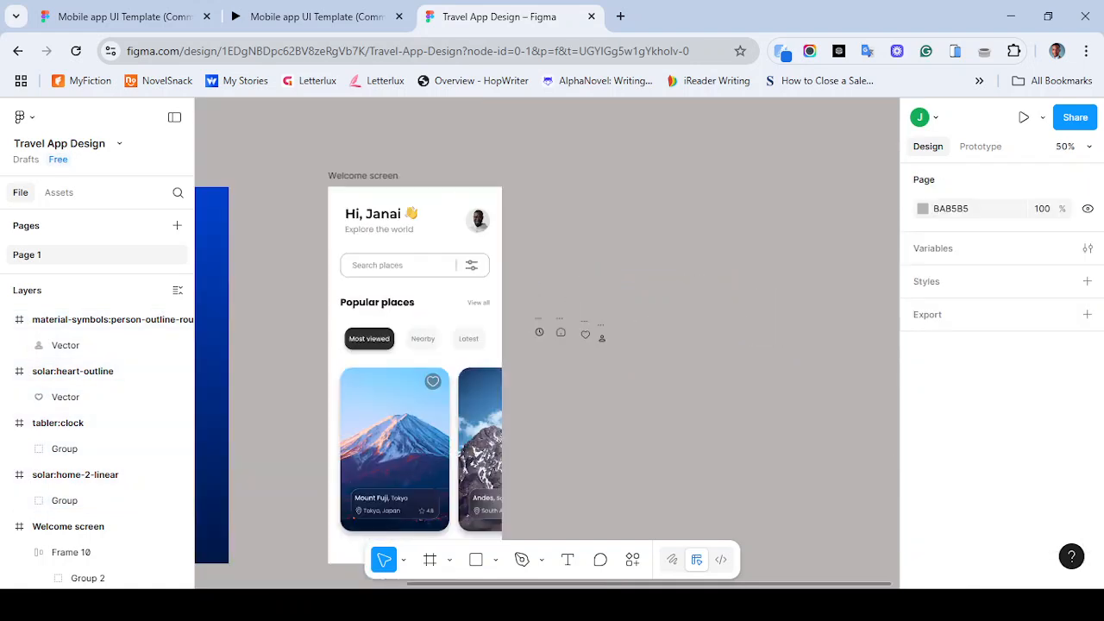
- Move the four icons onto the bottom of the Welcome screen, below the destination cards
{"action": "scroll", "coordinate": [547, 343], "scroll_direction": "down", "scroll_amount": 2}
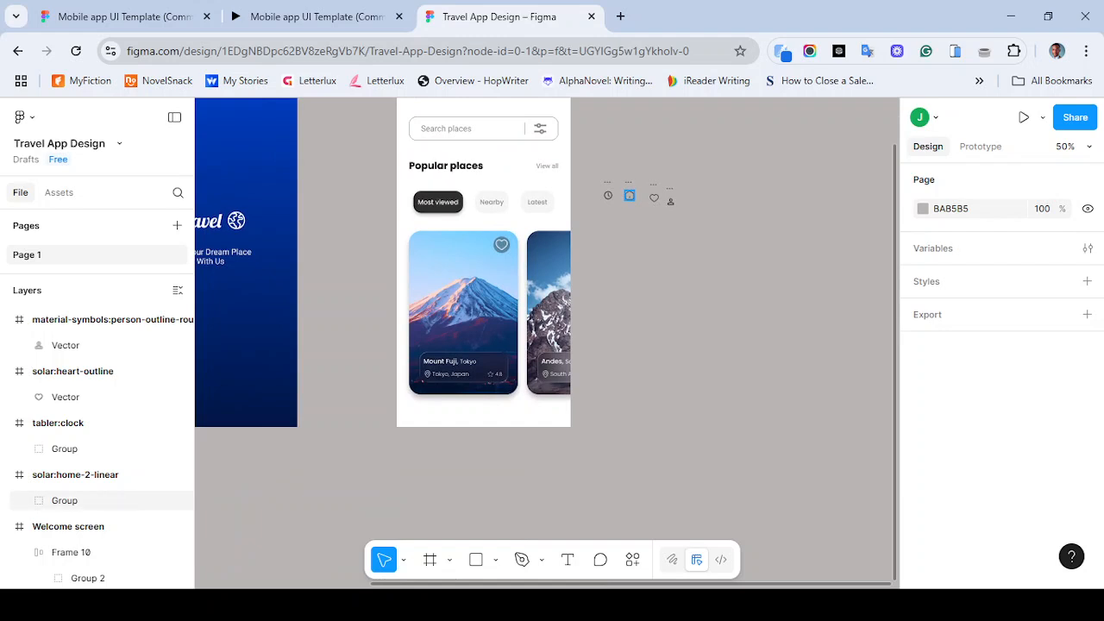
{"action": "left_click", "coordinate": [628, 196]}
{"action": "left_click_drag", "start_coordinate": [629, 195], "coordinate": [434, 417]}
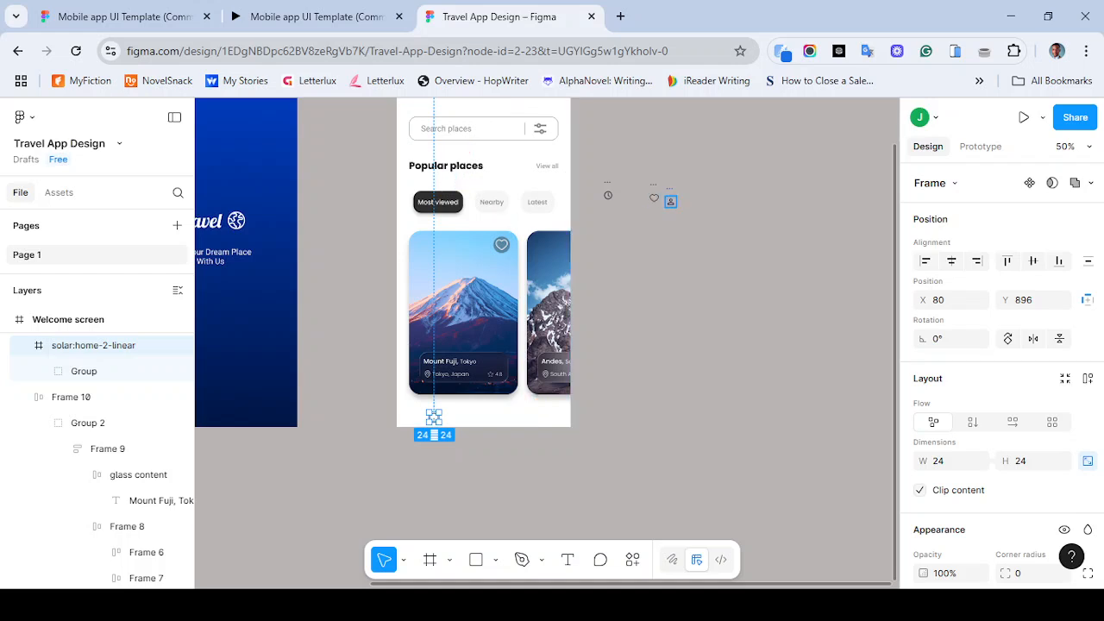
{"action": "left_click", "coordinate": [608, 195]}
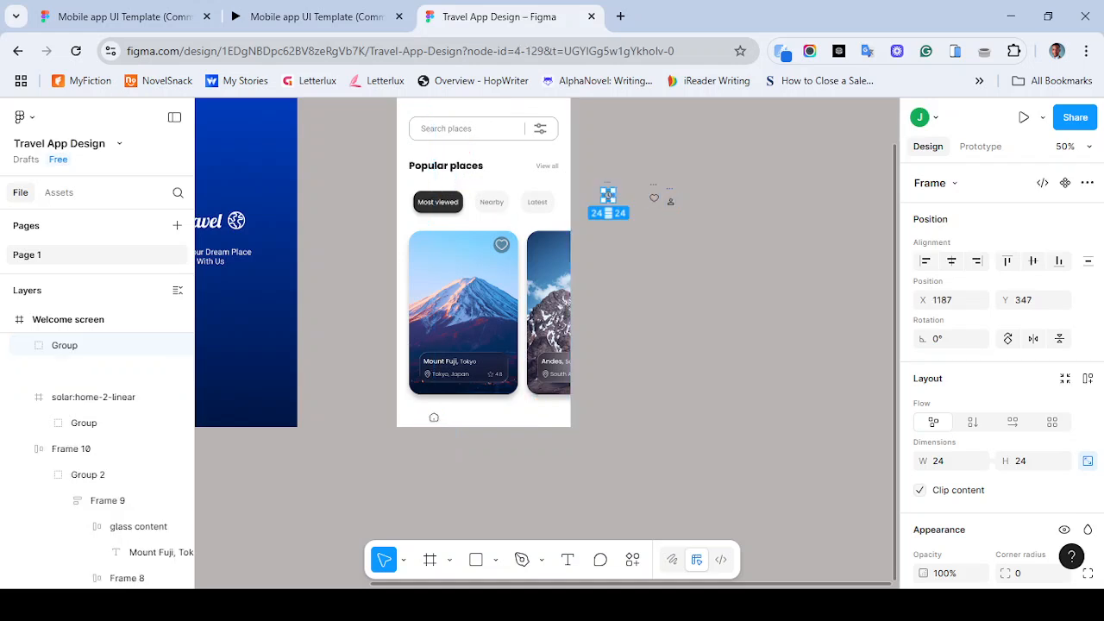
{"action": "left_click_drag", "start_coordinate": [608, 195], "coordinate": [444, 419]}
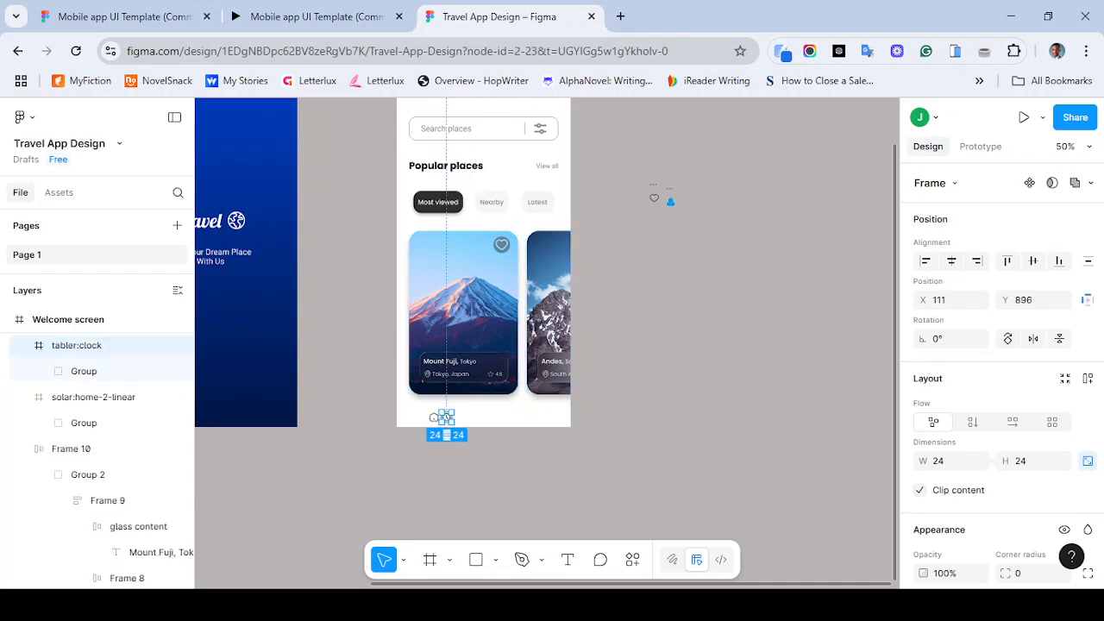
{"action": "left_click", "coordinate": [637, 210]}
{"action": "left_click_drag", "start_coordinate": [637, 165], "coordinate": [689, 235]}
{"action": "left_click_drag", "start_coordinate": [663, 200], "coordinate": [484, 421]}
- Select all four icons in the bottom row and align their vertical centres
{"action": "key", "text": "ctrl+plus"}
{"action": "key", "text": "ctrl+plus"}
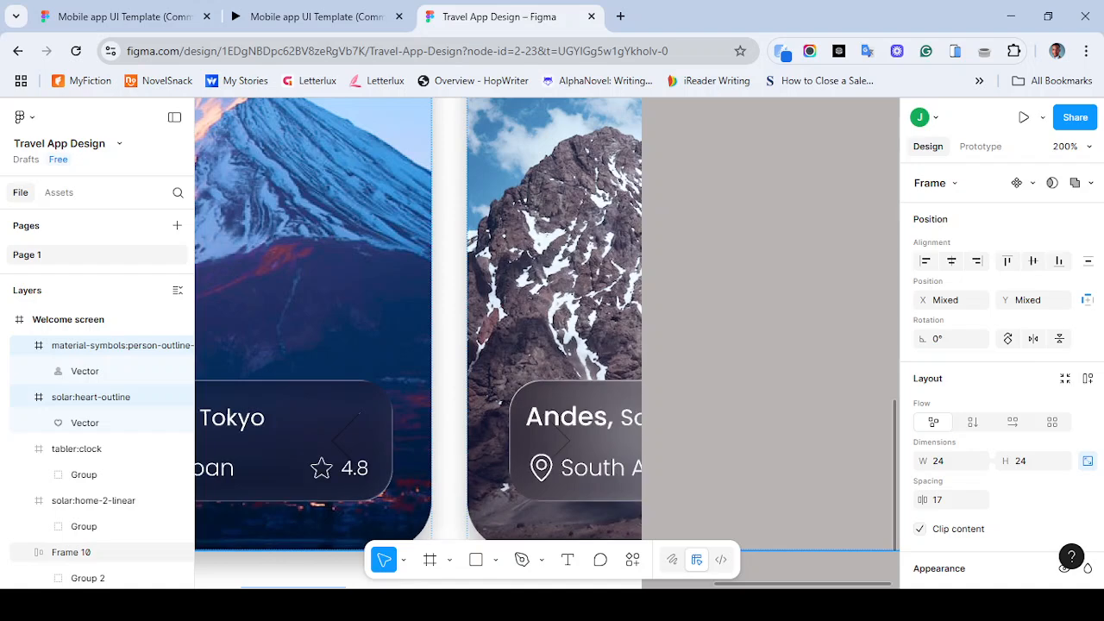
{"action": "scroll", "coordinate": [484, 420], "scroll_direction": "left", "scroll_amount": 2}
{"action": "scroll", "coordinate": [484, 420], "scroll_direction": "down", "scroll_amount": 1}
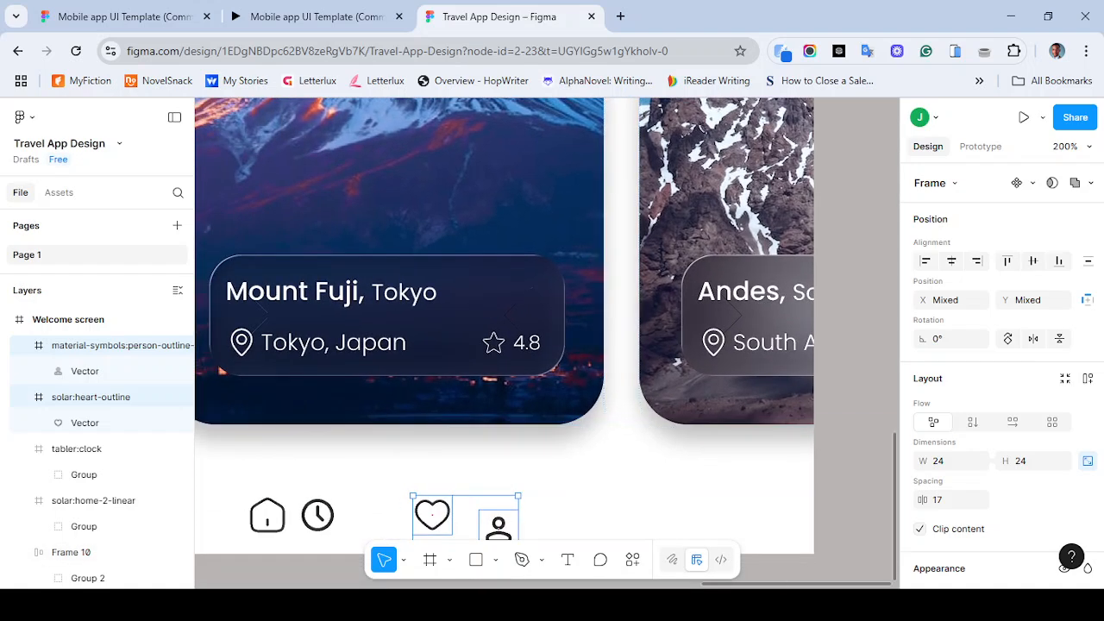
{"action": "scroll", "coordinate": [546, 343], "scroll_direction": "down", "scroll_amount": 1}
{"action": "scroll", "coordinate": [547, 343], "scroll_direction": "left", "scroll_amount": 1}
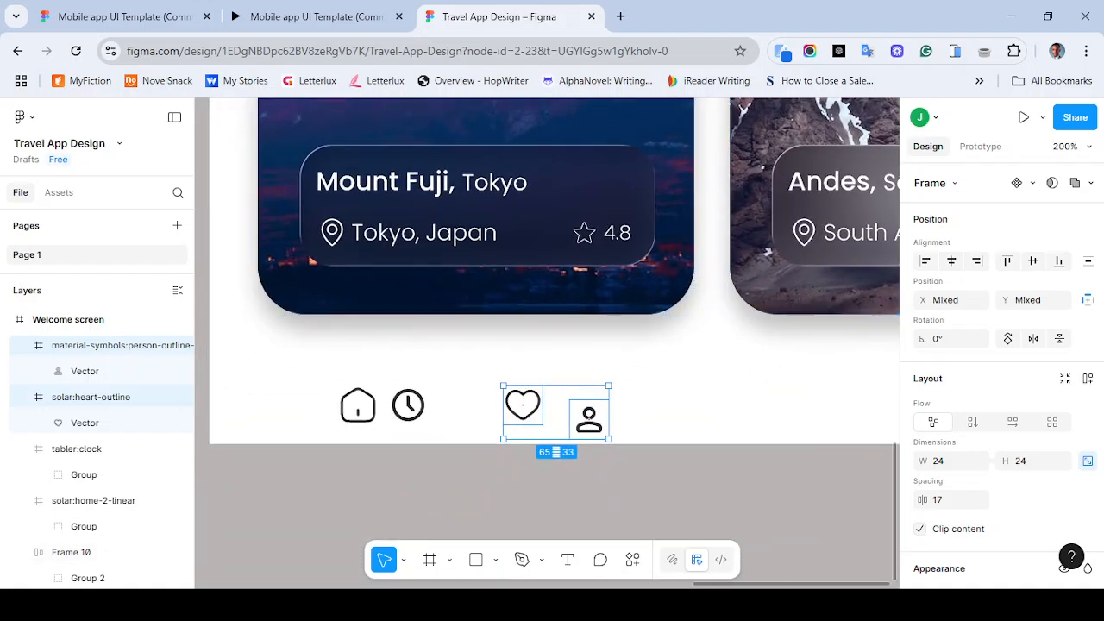
{"action": "left_click", "coordinate": [431, 488]}
{"action": "left_click_drag", "start_coordinate": [316, 355], "coordinate": [616, 439]}
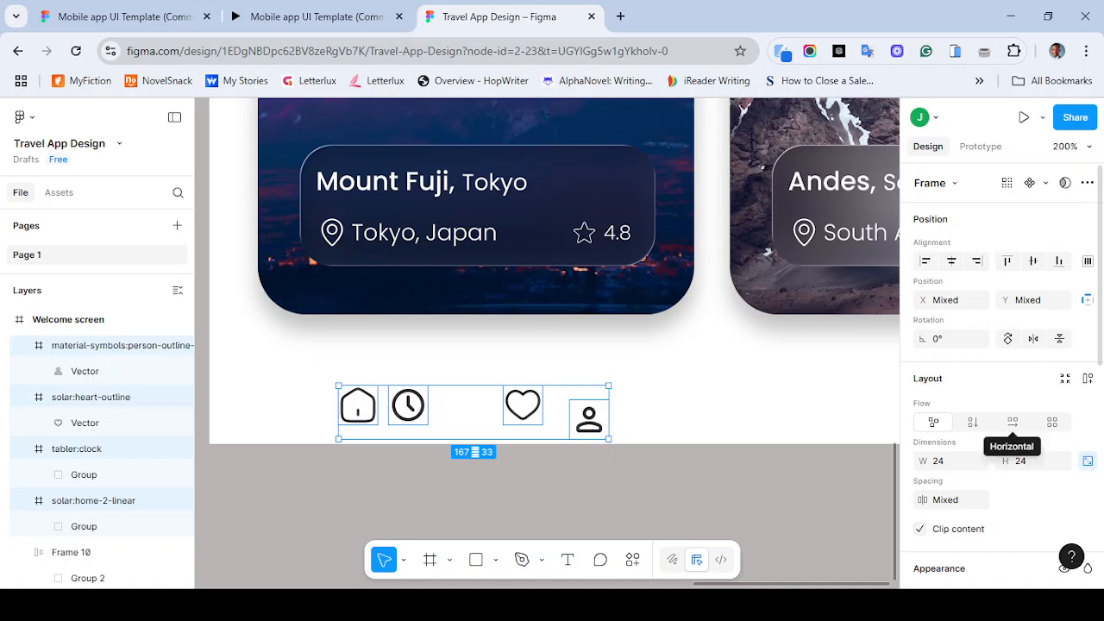
{"action": "left_click", "coordinate": [1012, 421]}
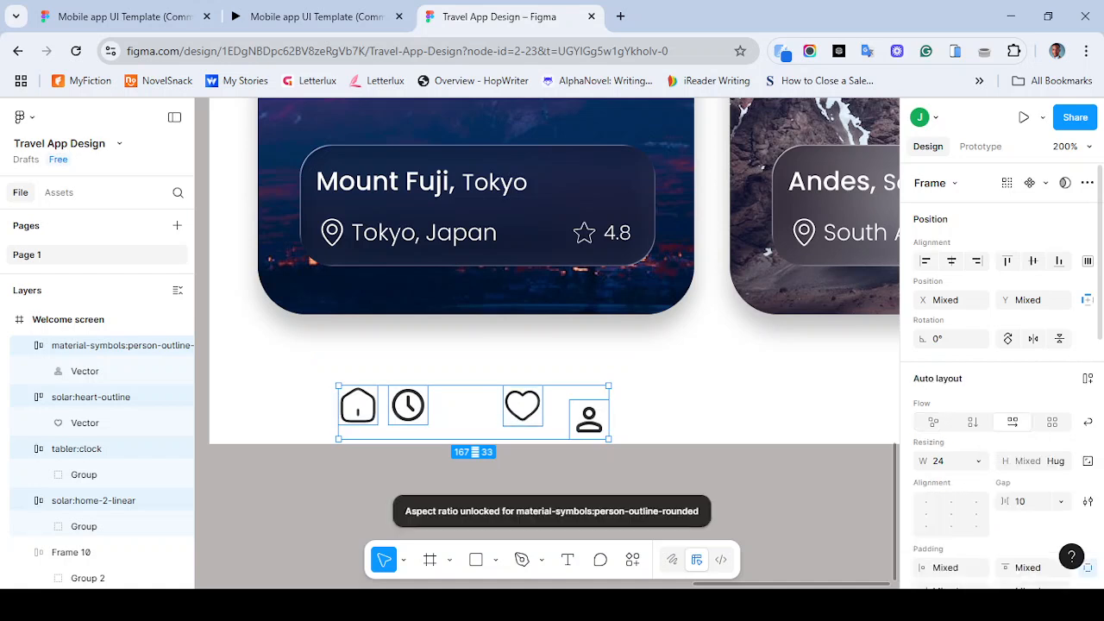
{"action": "key", "text": "ctrl+z"}
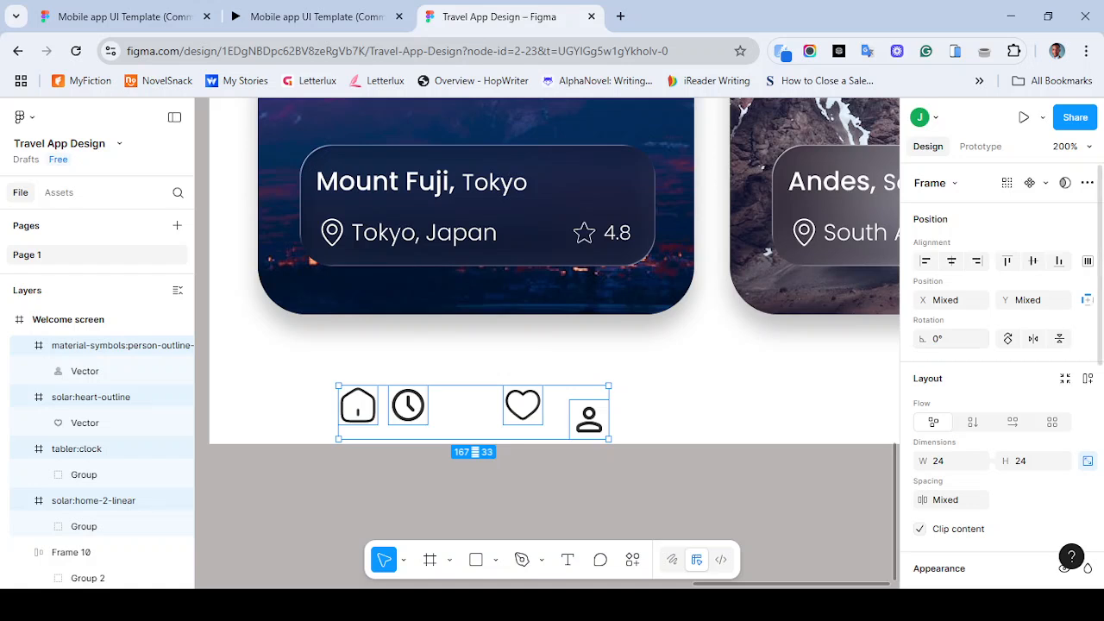
{"action": "left_click", "coordinate": [1033, 260]}
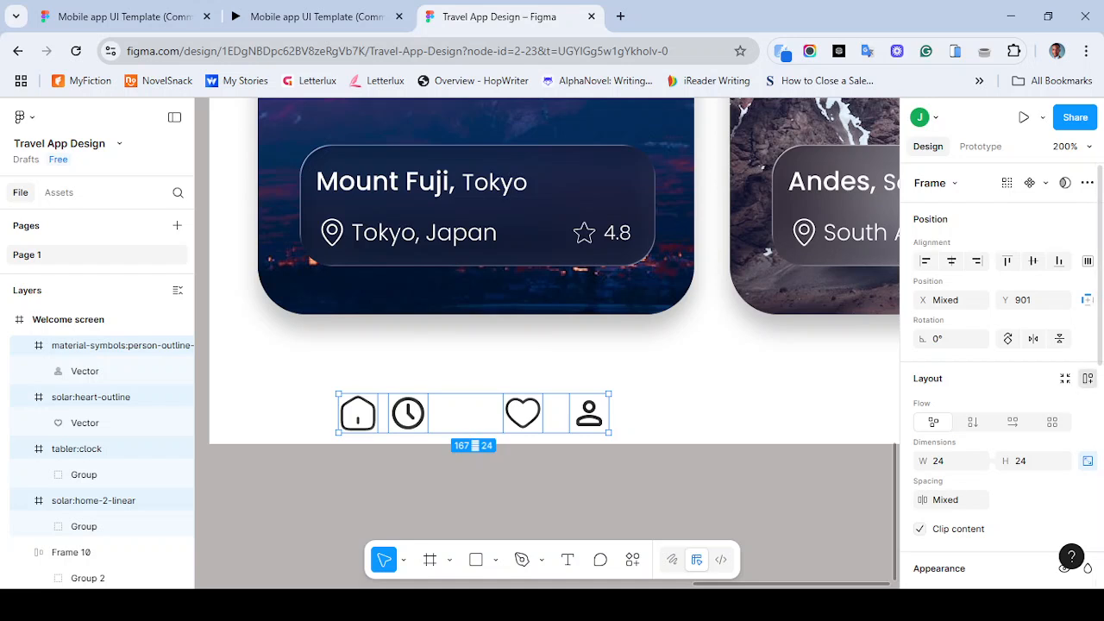
- Add auto layout to the four icons and move the new frame toward the middle of the screen's bottom
{"action": "left_click", "coordinate": [1087, 378]}
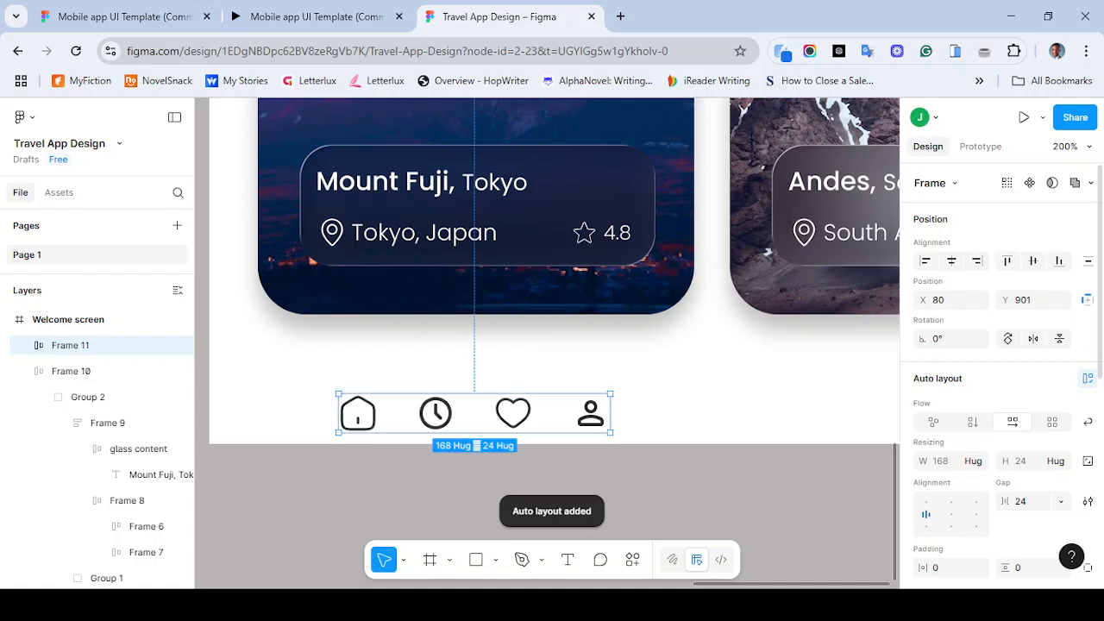
{"action": "left_click", "coordinate": [690, 414]}
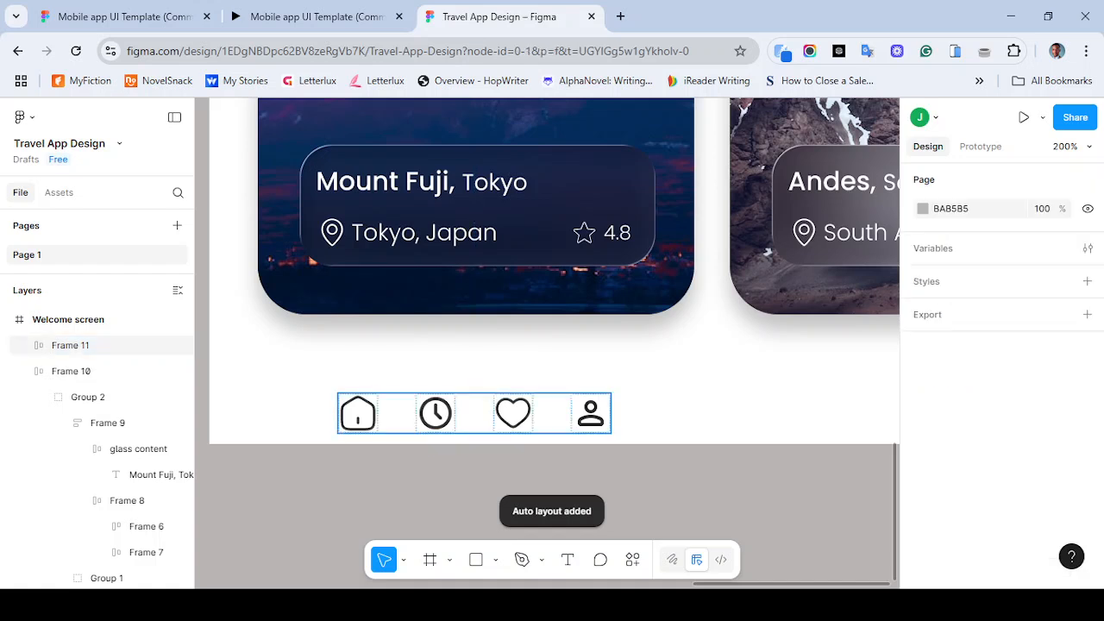
{"action": "mouse_move", "coordinate": [474, 414]}
{"action": "left_mouse_down"}
{"action": "mouse_move", "coordinate": [574, 414]}
{"action": "mouse_move", "coordinate": [626, 396]}
{"action": "left_mouse_up"}
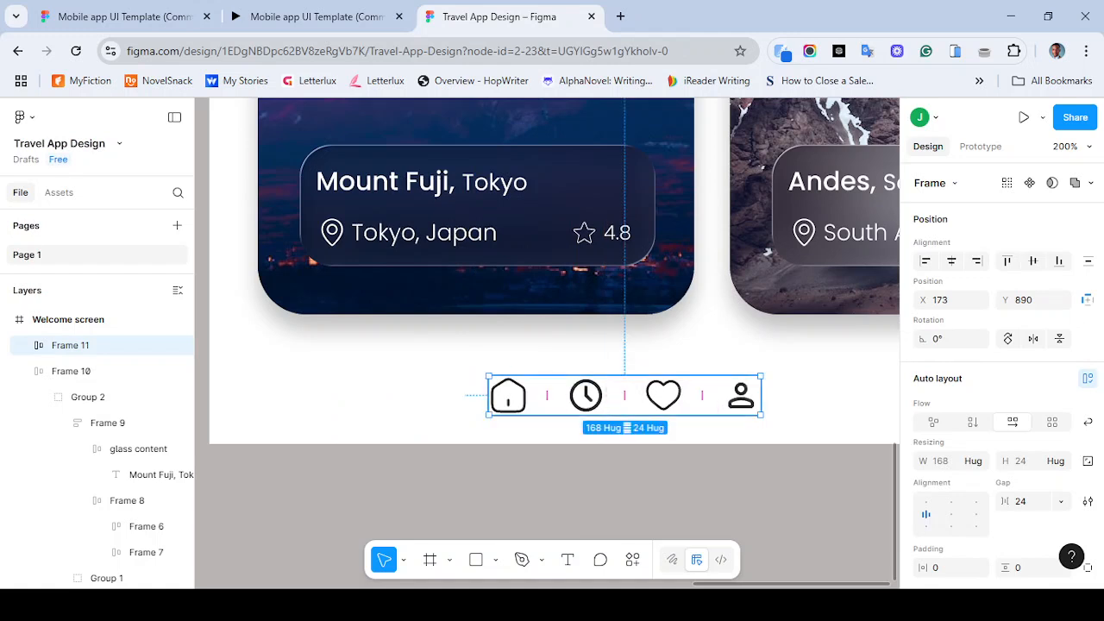
{"action": "double_click", "coordinate": [508, 396]}
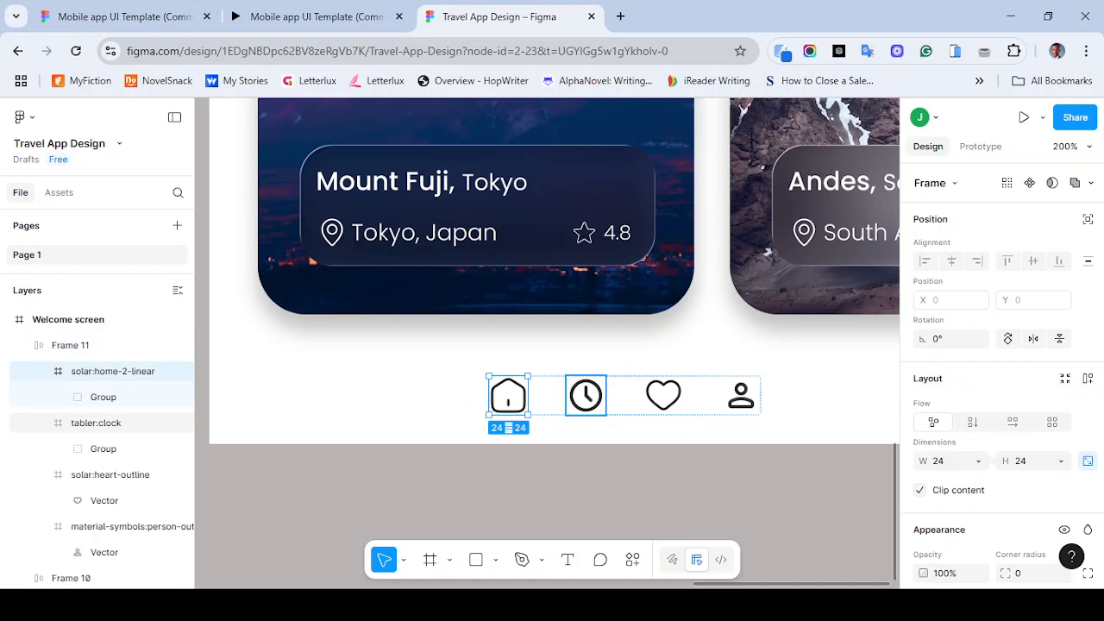
{"action": "left_click", "coordinate": [586, 396], "text": "shift"}
{"action": "left_click", "coordinate": [664, 396], "text": "shift"}
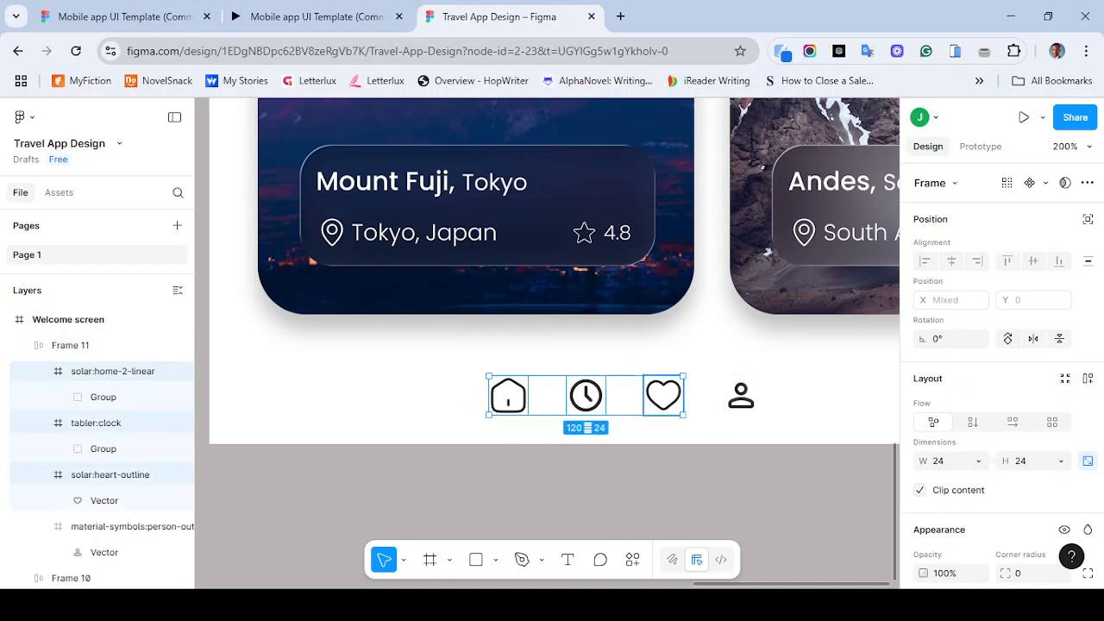
{"action": "left_click", "coordinate": [741, 395], "text": "shift"}
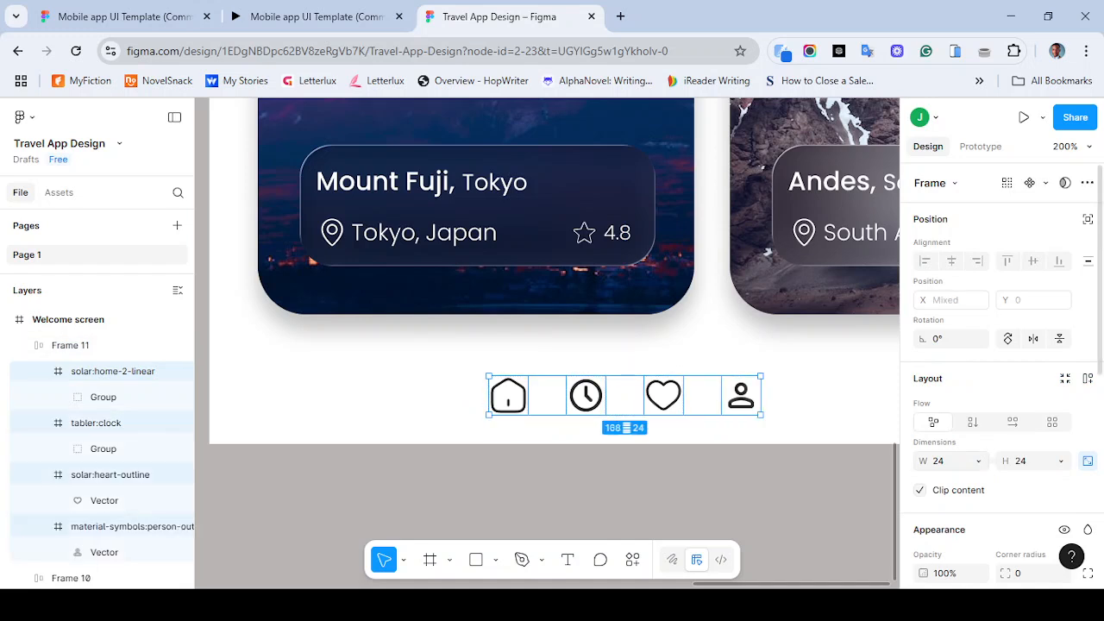
{"action": "left_click", "coordinate": [949, 461]}
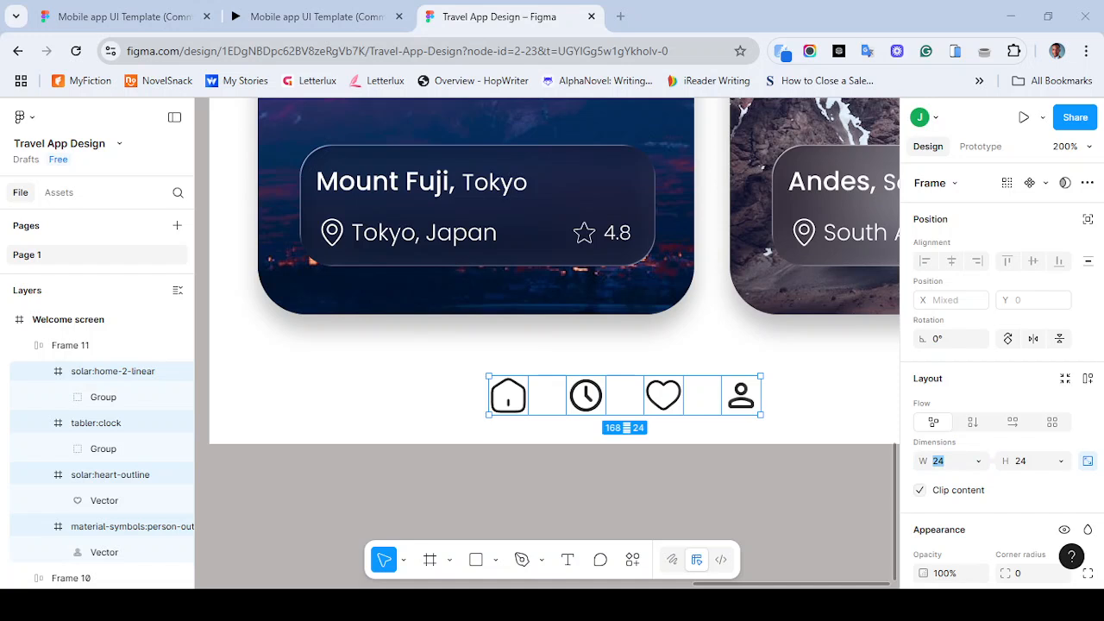
{"action": "key", "text": "BackSpace"}
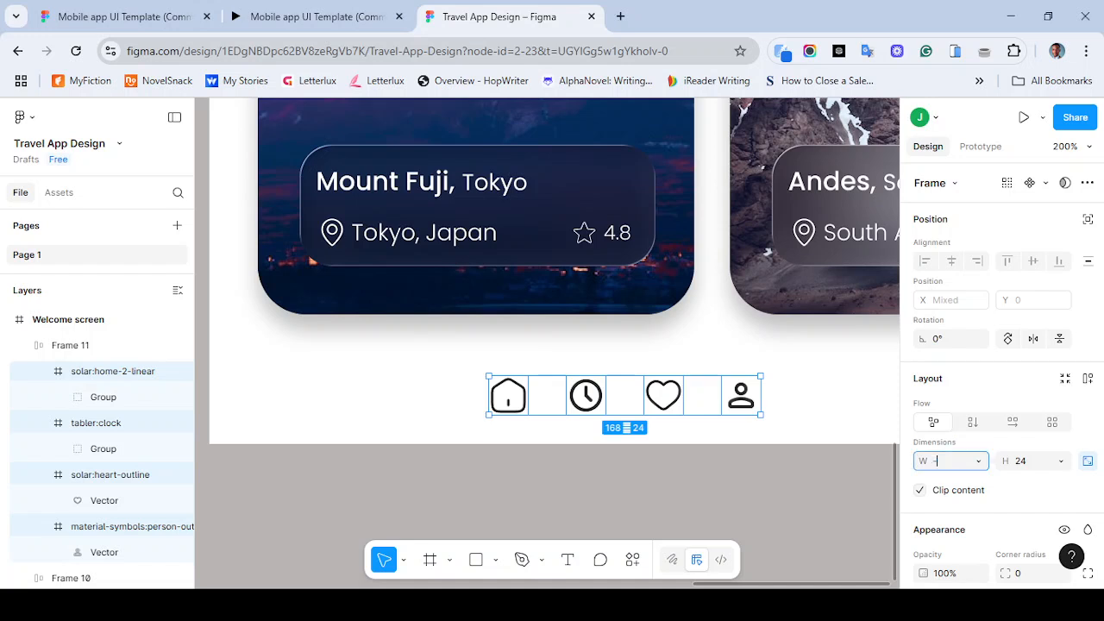
{"action": "key", "text": "Escape"}
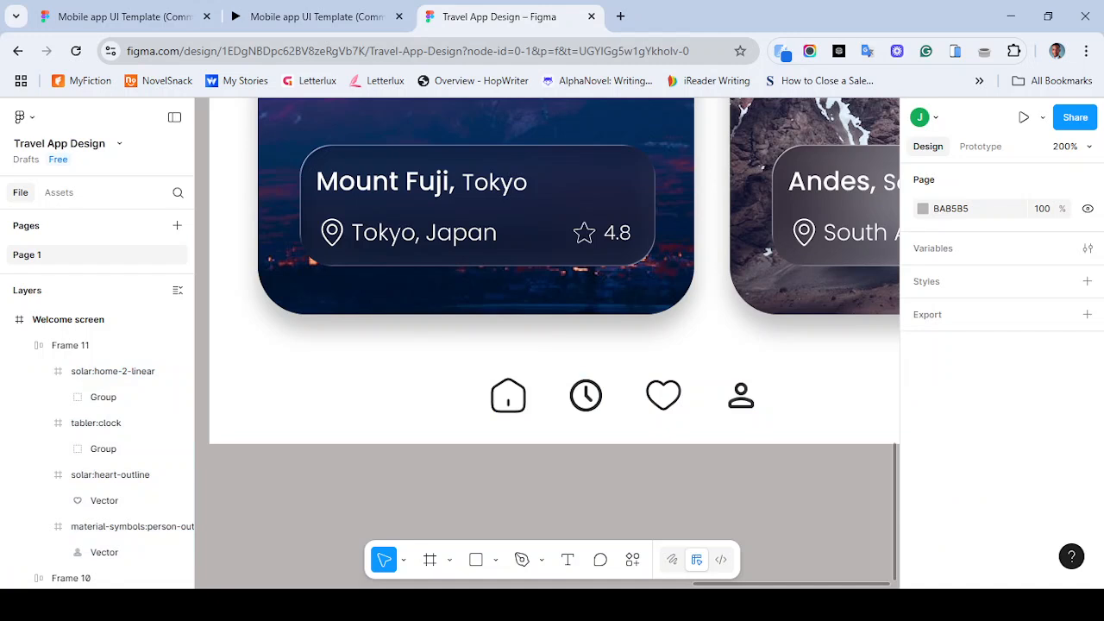
{"action": "key", "text": "ctrl+z"}
- Try to wrap the icon row in a second auto layout frame and move it out of the screen
{"action": "key", "text": "ctrl+minus"}
{"action": "key", "text": "ctrl+minus"}
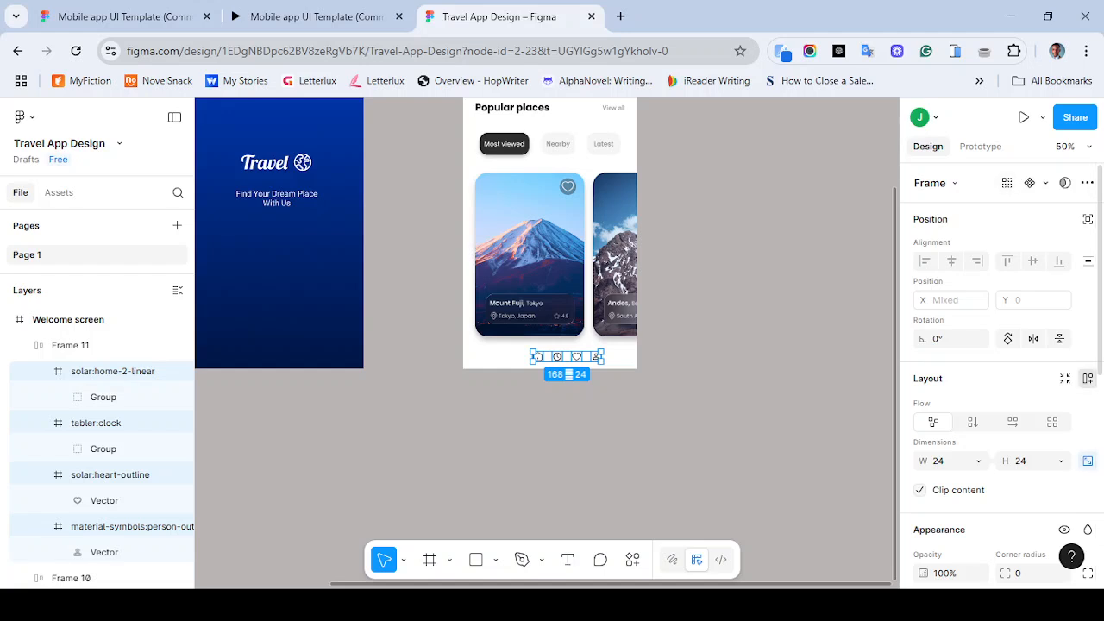
{"action": "key", "text": "shift+a"}
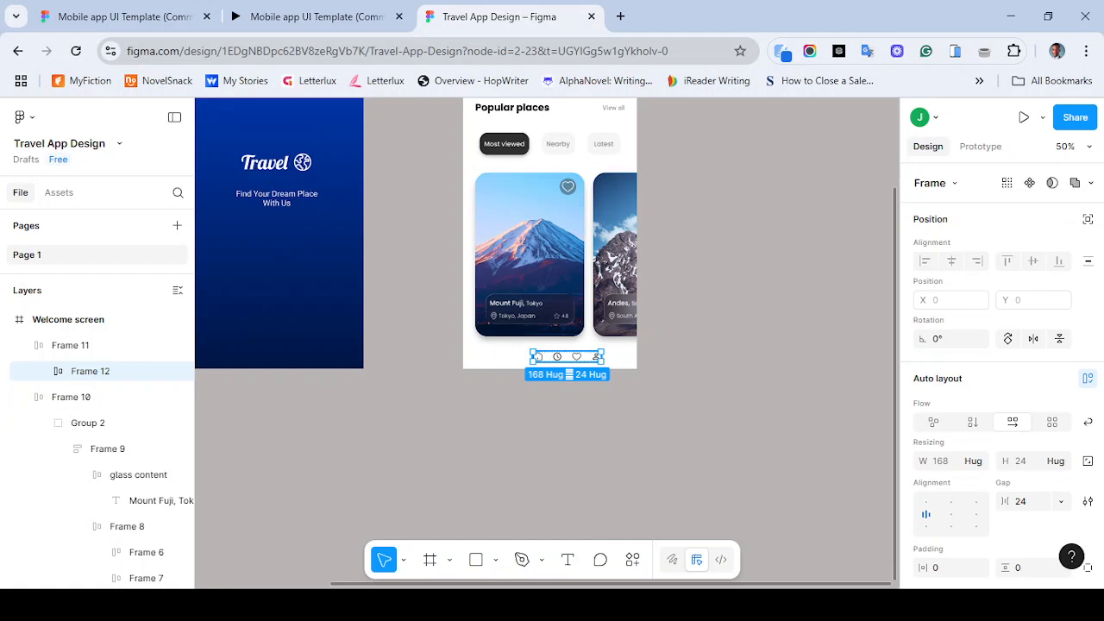
{"action": "left_click_drag", "start_coordinate": [567, 356], "coordinate": [484, 402]}
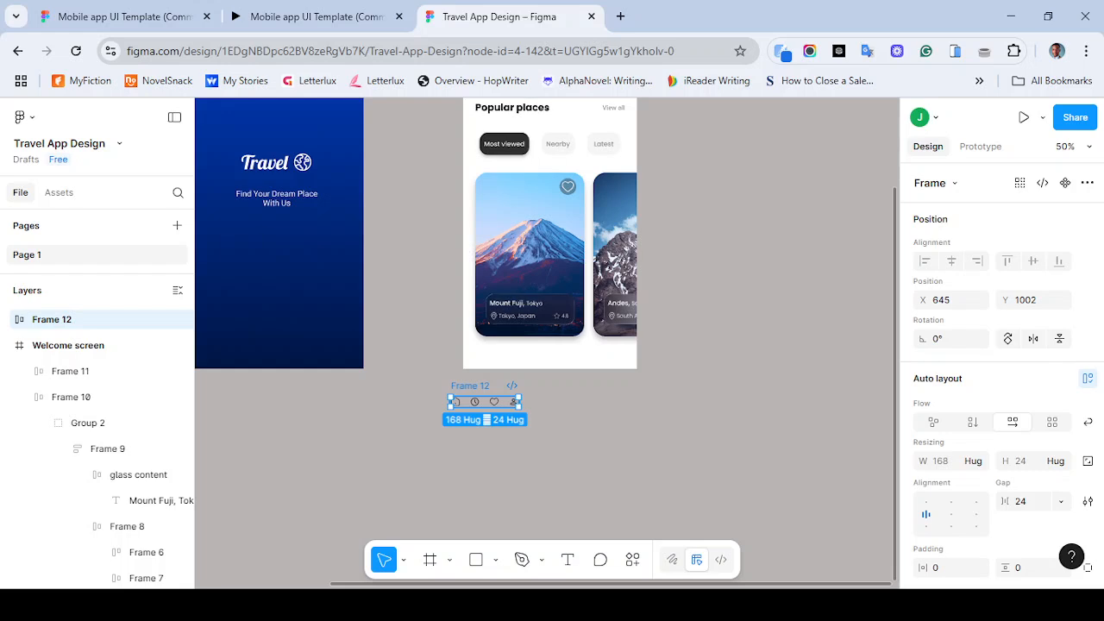
{"action": "left_click", "coordinate": [567, 357]}
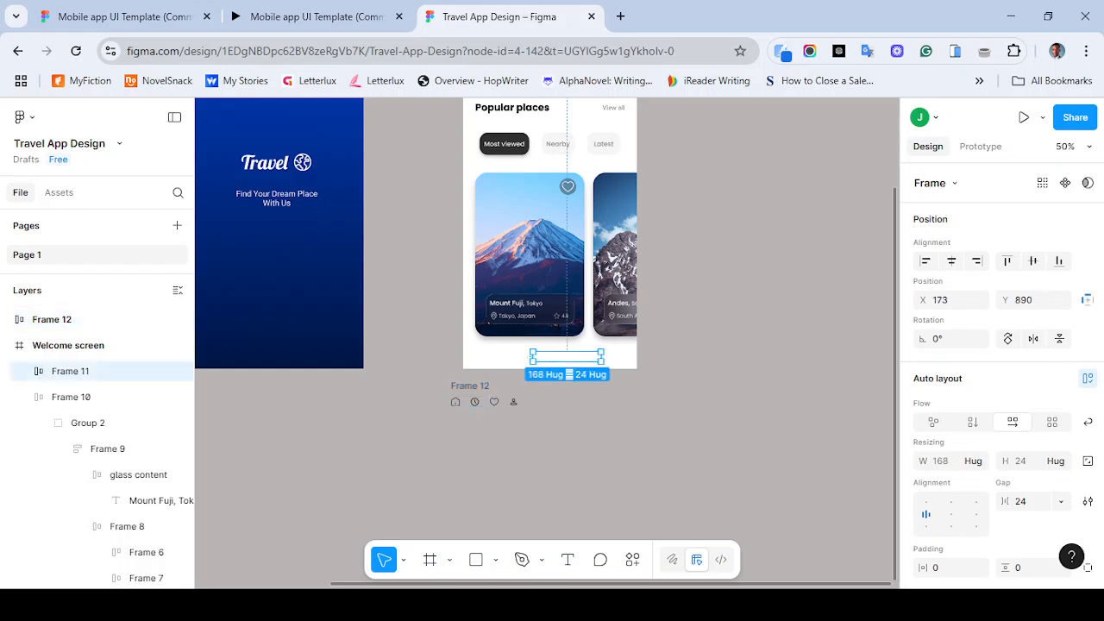
{"action": "key", "text": "ctrl+z"}
{"action": "key", "text": "ctrl+z"}
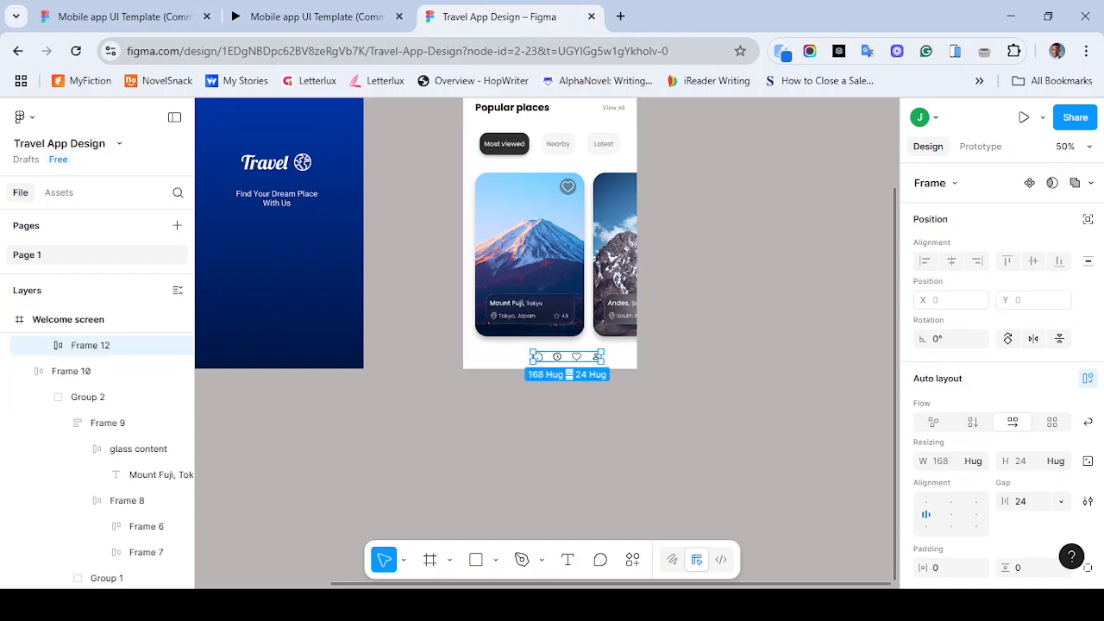
{"action": "key", "text": "Return"}
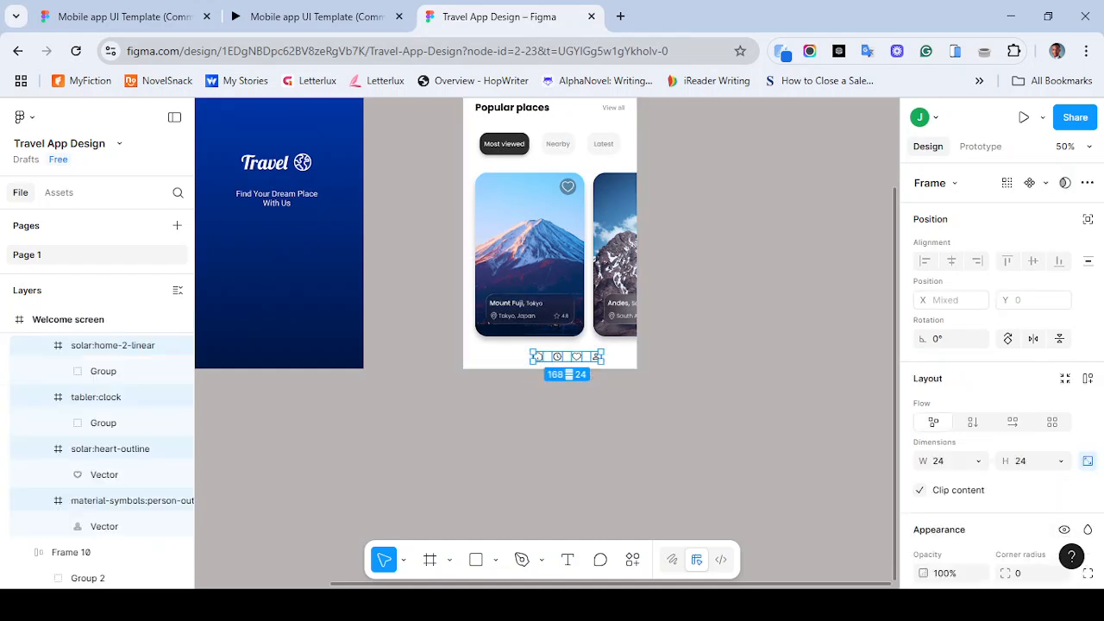
{"action": "key", "text": "ctrl+z"}
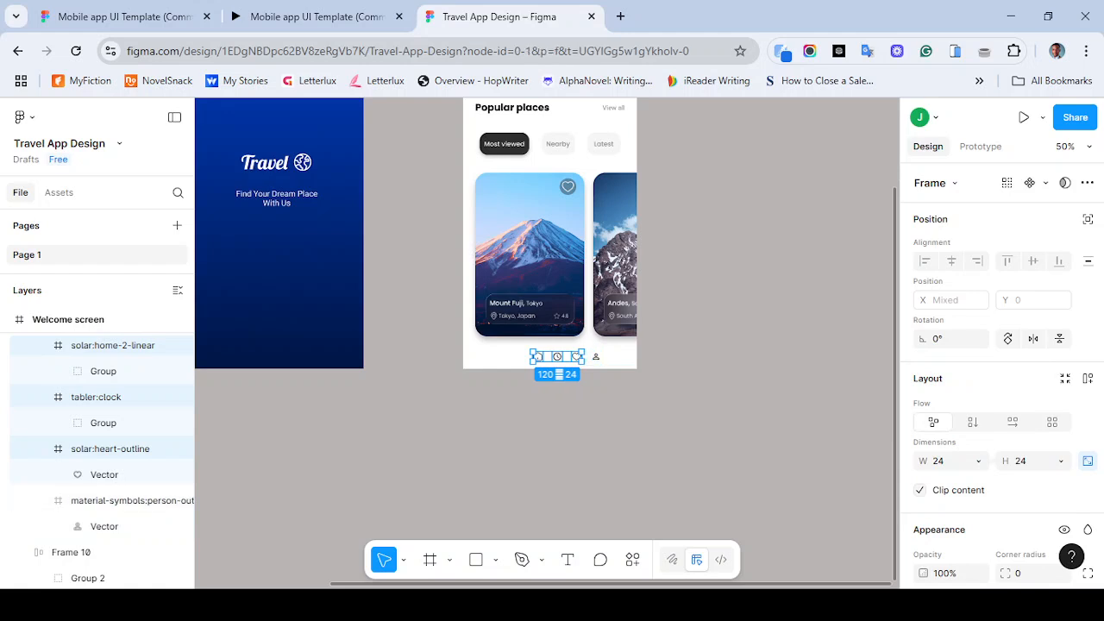
- Select the icon row frame and centre it horizontally within the Welcome screen
{"action": "left_click", "coordinate": [561, 379]}
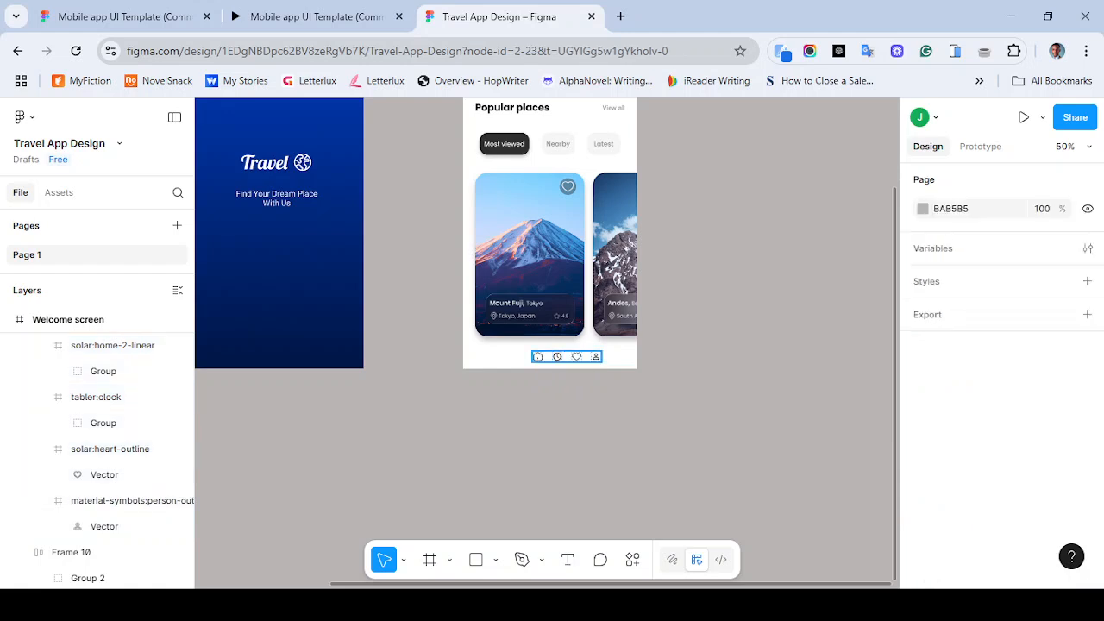
{"action": "left_click", "coordinate": [537, 356]}
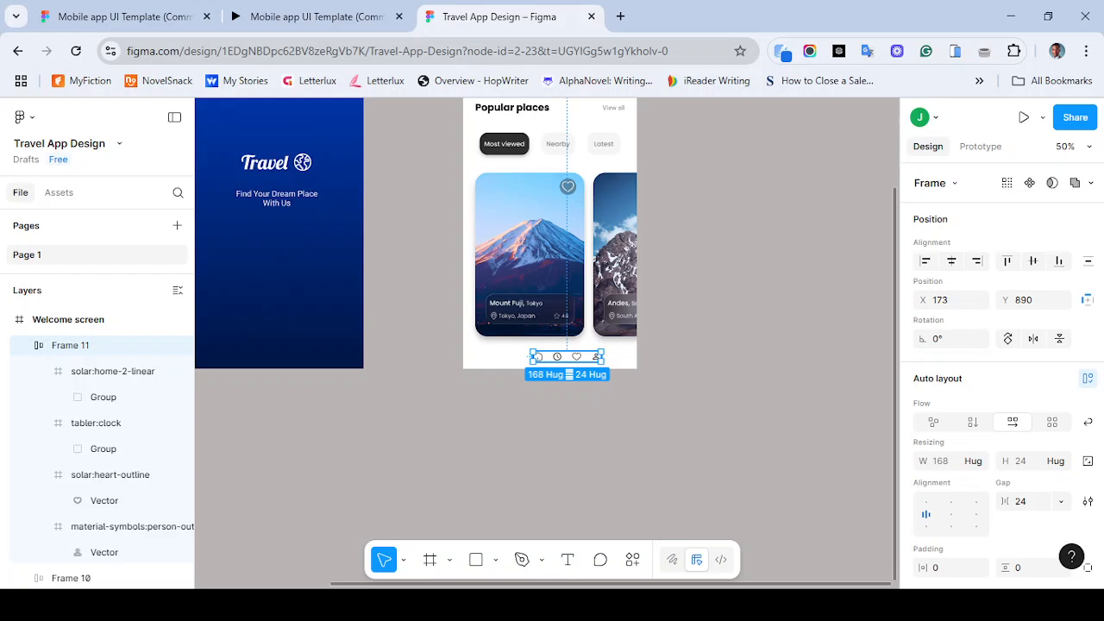
{"action": "left_click", "coordinate": [951, 261]}
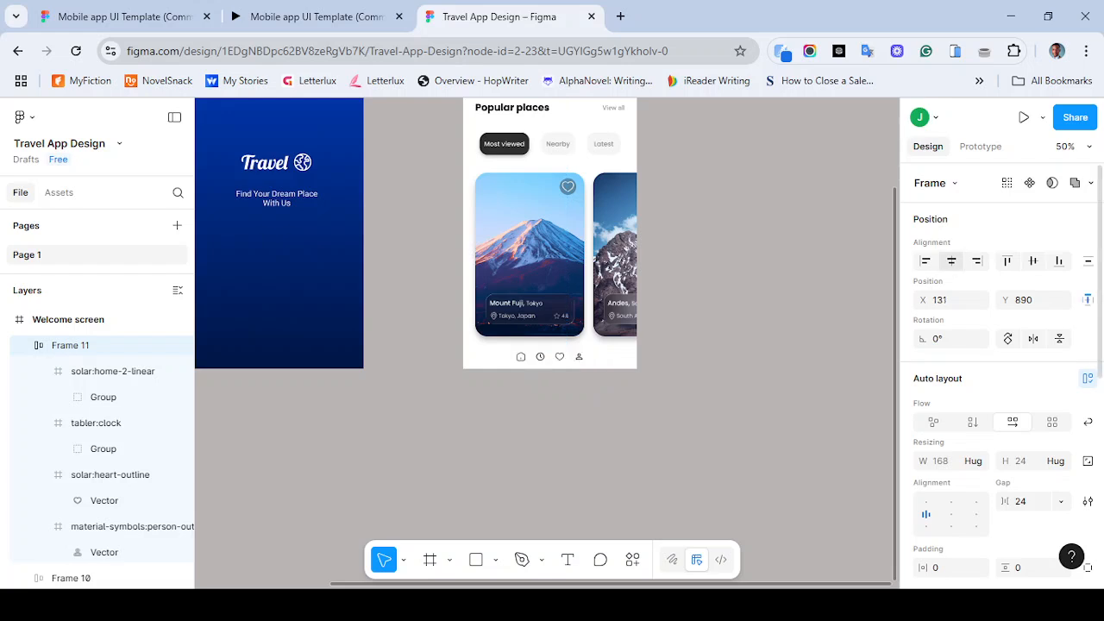
- Set the icon row's auto layout gap to 50
{"action": "scroll", "coordinate": [992, 371], "scroll_direction": "down", "scroll_amount": 3}
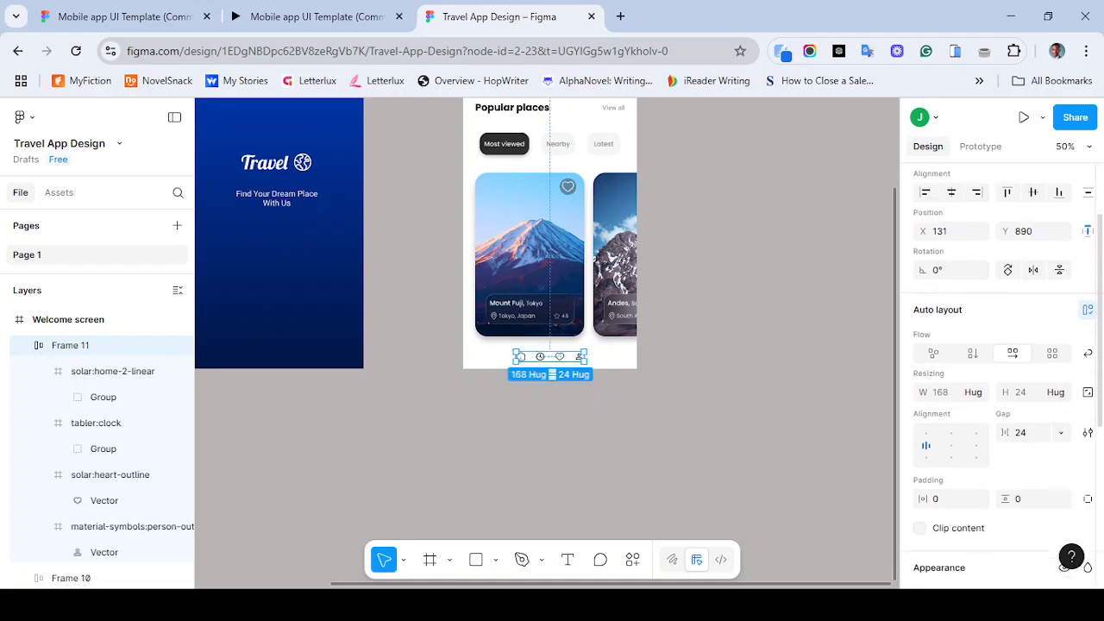
{"action": "scroll", "coordinate": [992, 371], "scroll_direction": "down", "scroll_amount": 3}
{"action": "scroll", "coordinate": [992, 371], "scroll_direction": "up", "scroll_amount": 2}
{"action": "scroll", "coordinate": [992, 371], "scroll_direction": "up", "scroll_amount": 1}
{"action": "scroll", "coordinate": [1000, 376], "scroll_direction": "down", "scroll_amount": 1}
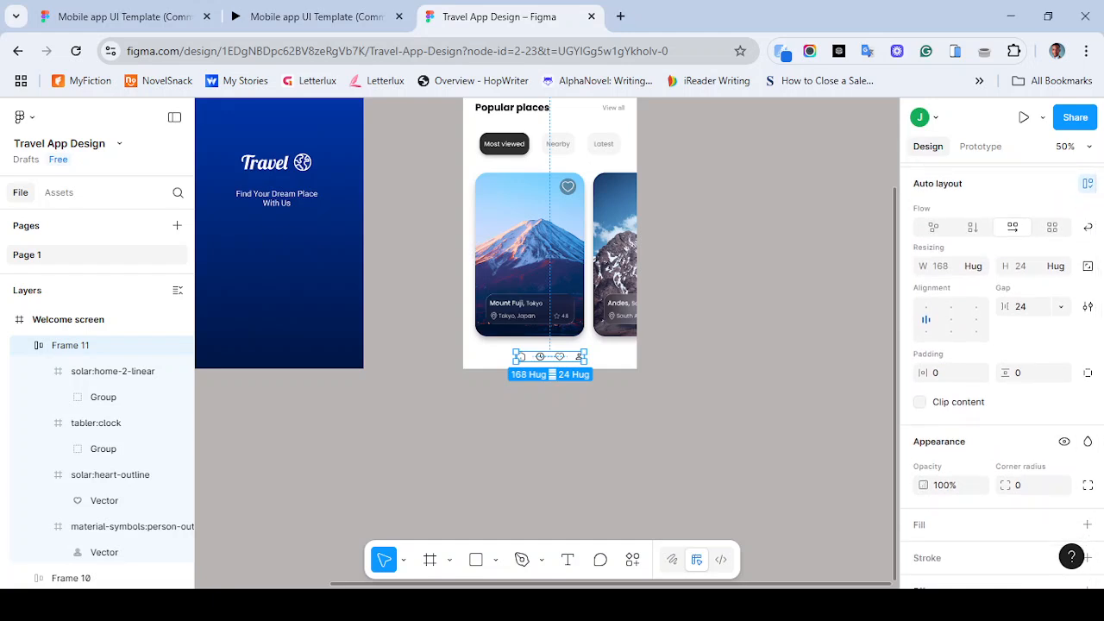
{"action": "left_click", "coordinate": [1026, 306]}
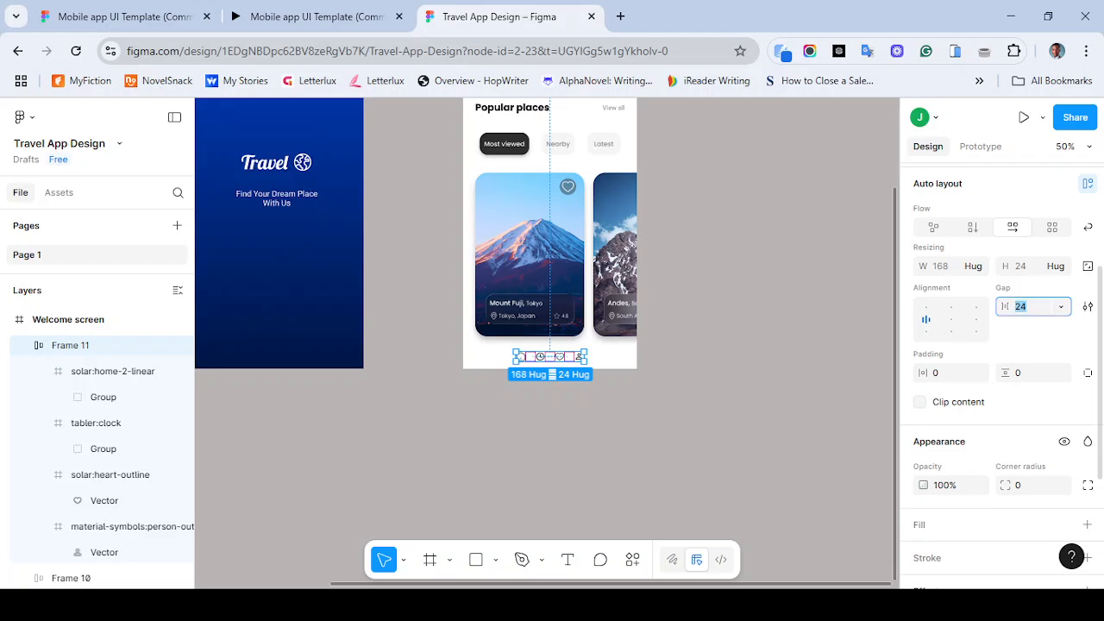
{"action": "type", "text": "50"}
{"action": "key", "text": "Return"}
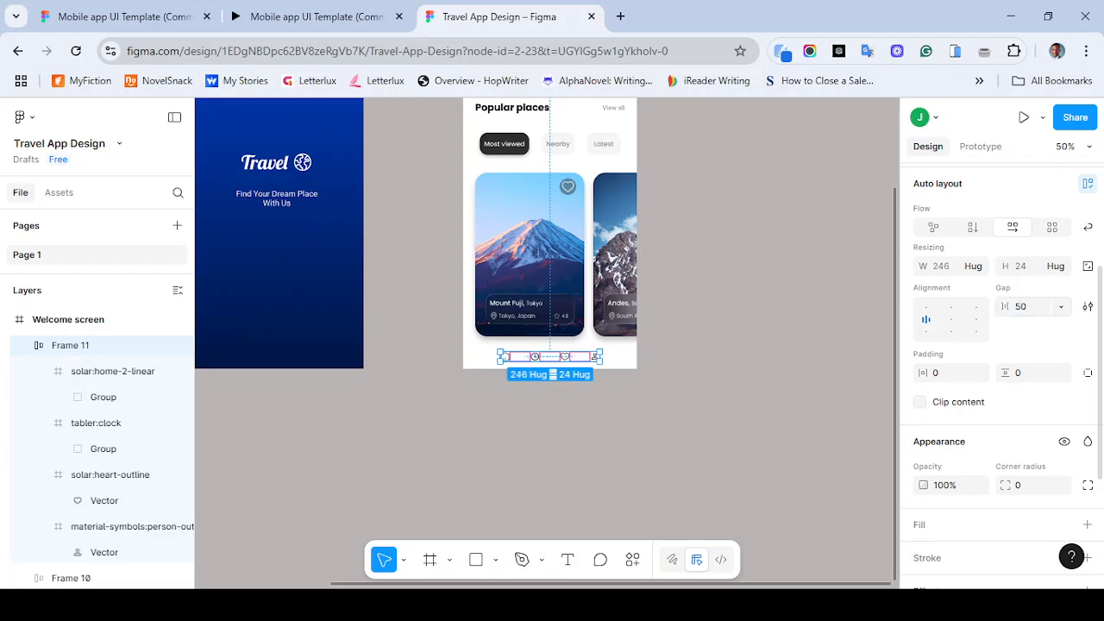
{"action": "key", "text": "shift+0"}
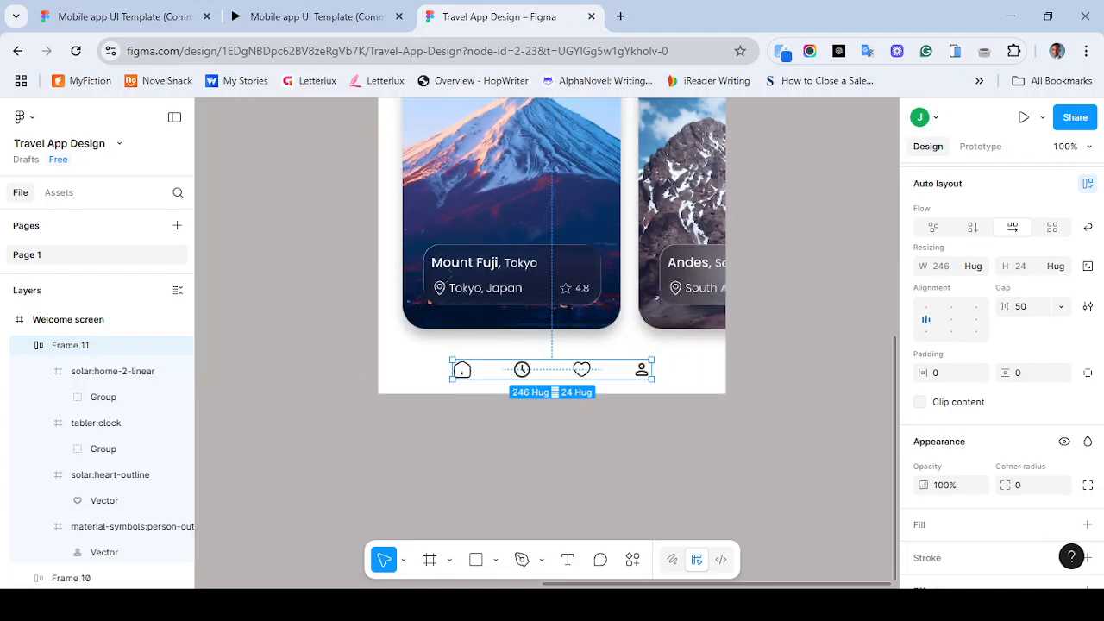
- Recolour the icon row frame's selection colour to 888888
{"action": "key", "text": "plus"}
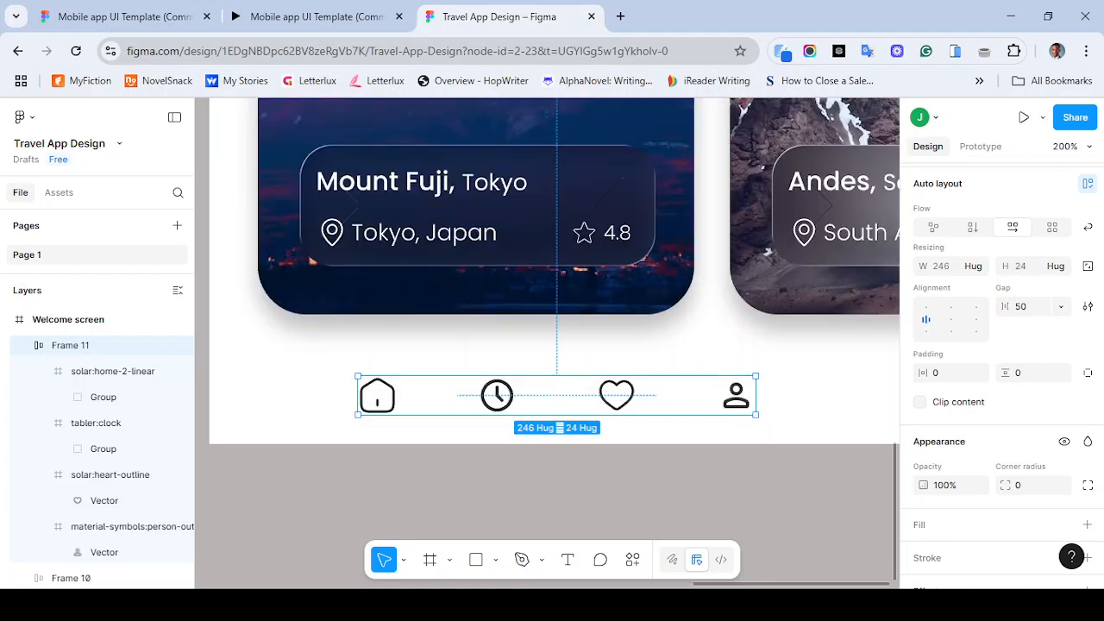
{"action": "key", "text": "Escape"}
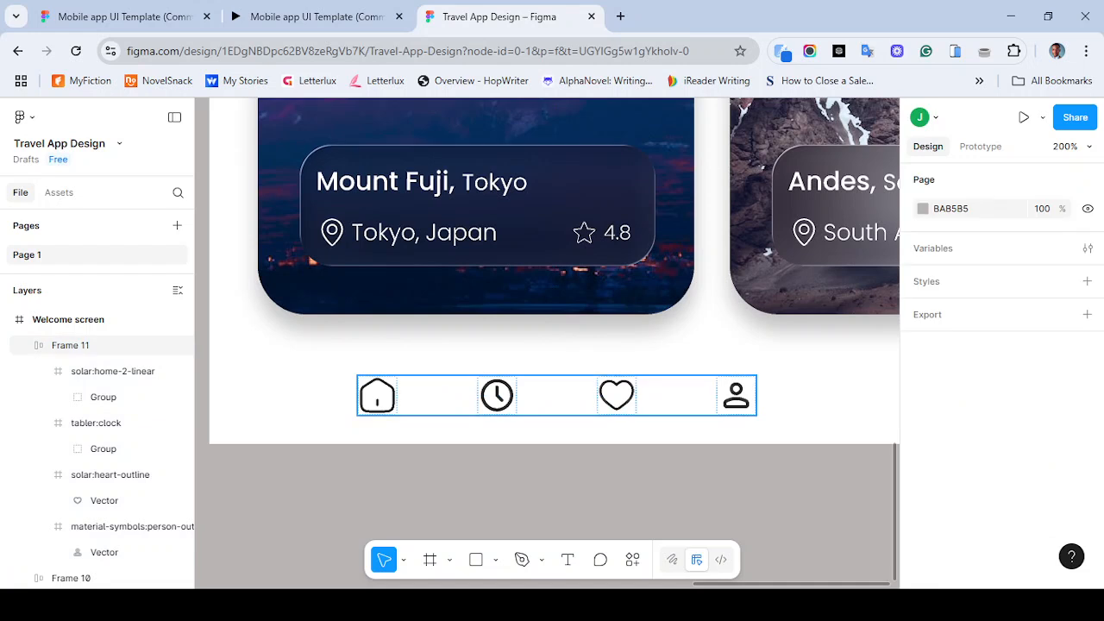
{"action": "left_click", "coordinate": [70, 345]}
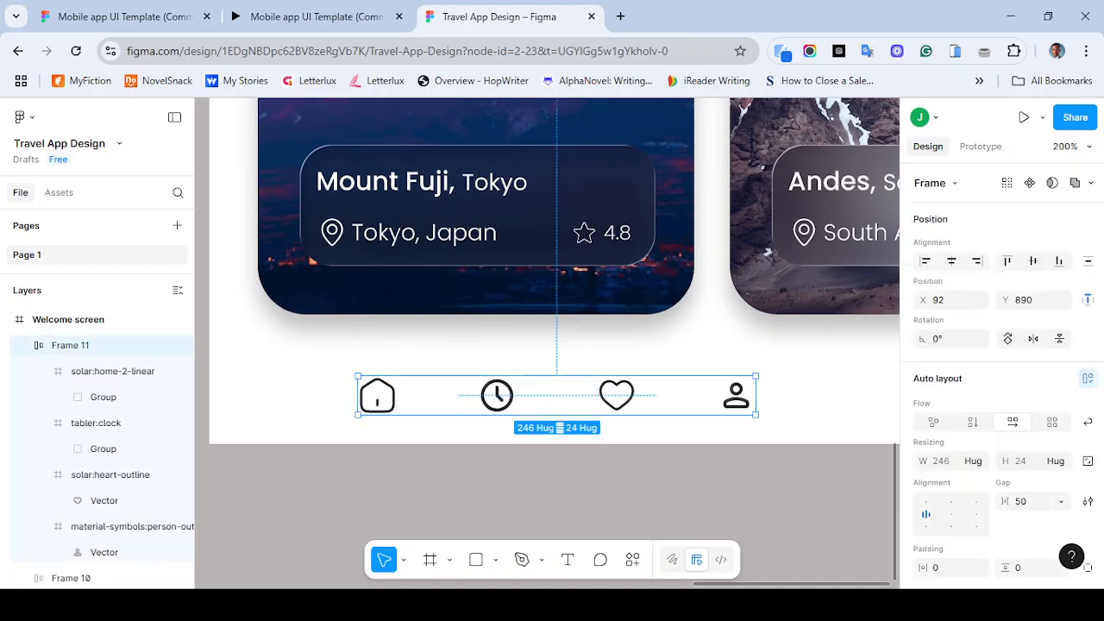
{"action": "scroll", "coordinate": [1000, 380], "scroll_direction": "down", "scroll_amount": 5}
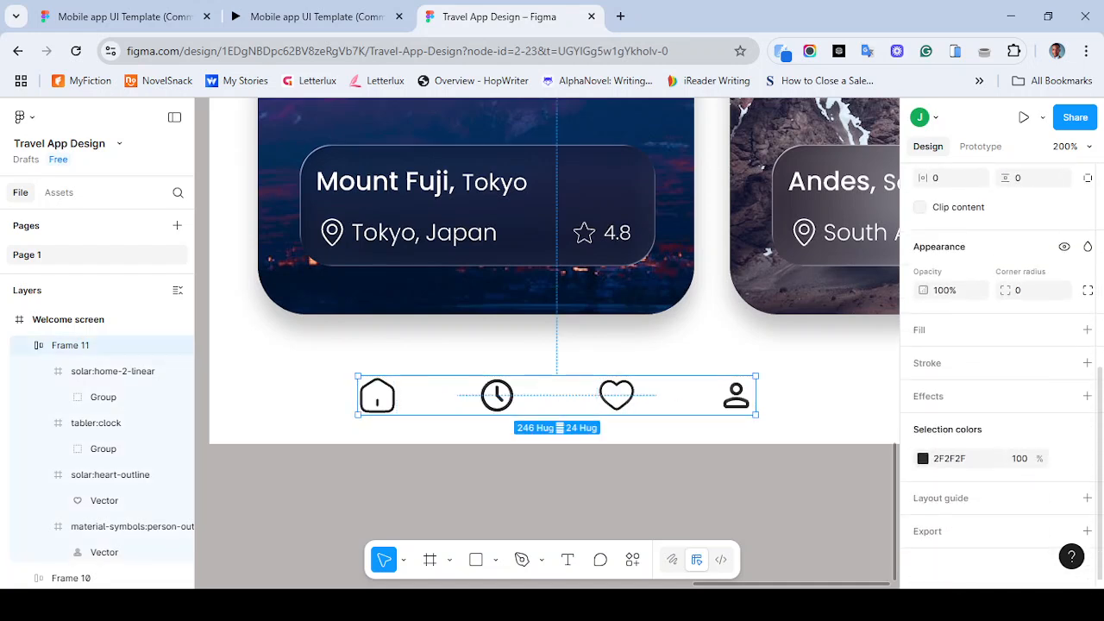
{"action": "left_click", "coordinate": [949, 459]}
{"action": "key", "text": "ctrl+c"}
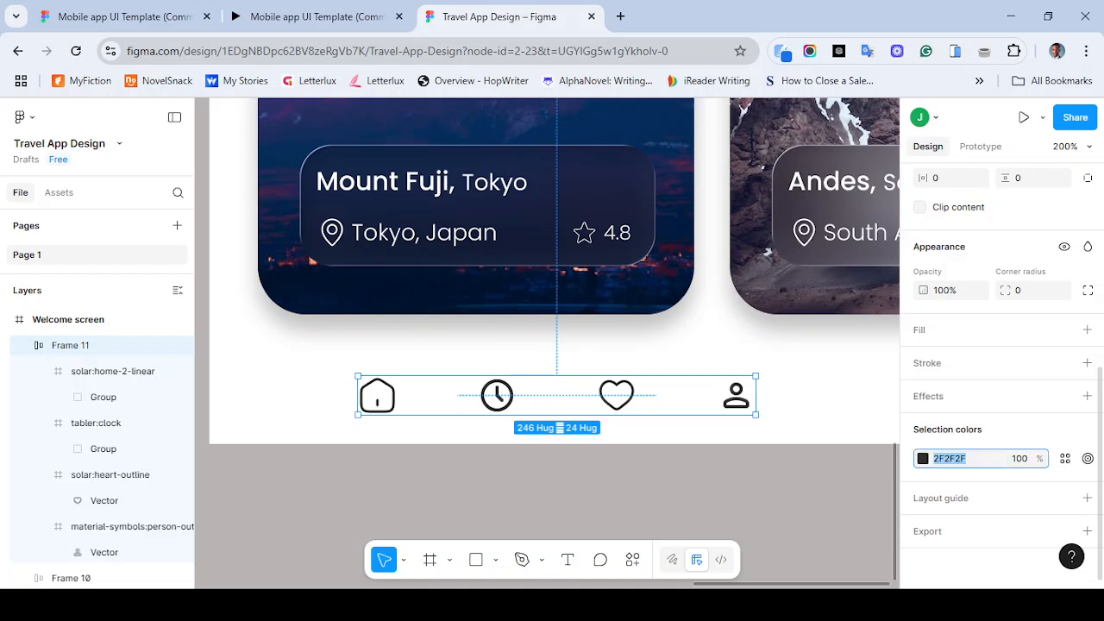
{"action": "type", "text": "888888"}
{"action": "key", "text": "Return"}
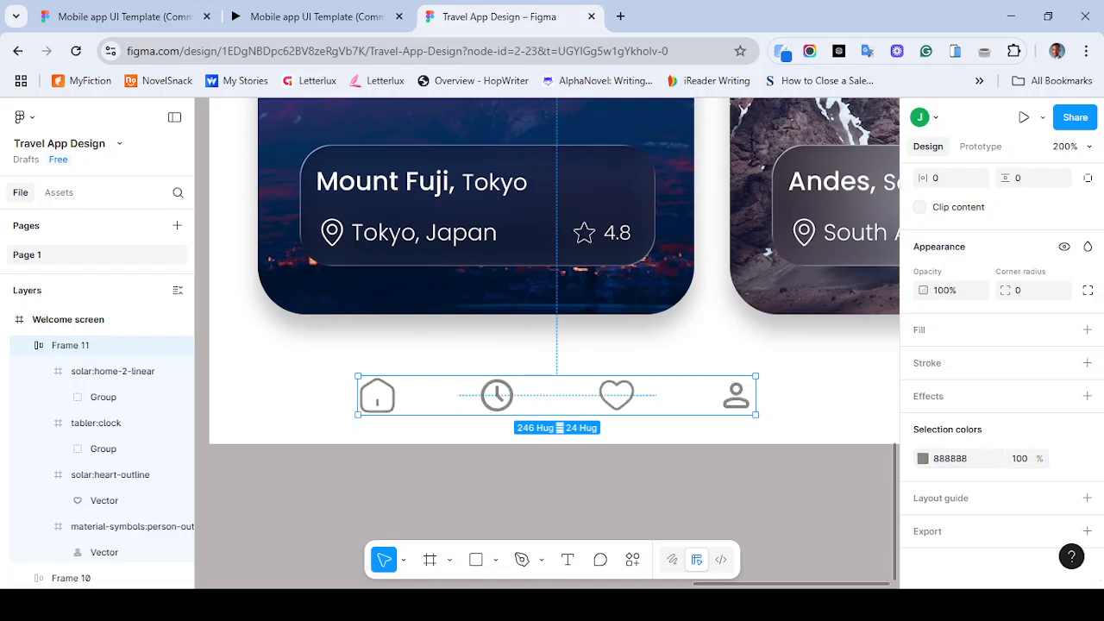
{"action": "key", "text": "Escape"}
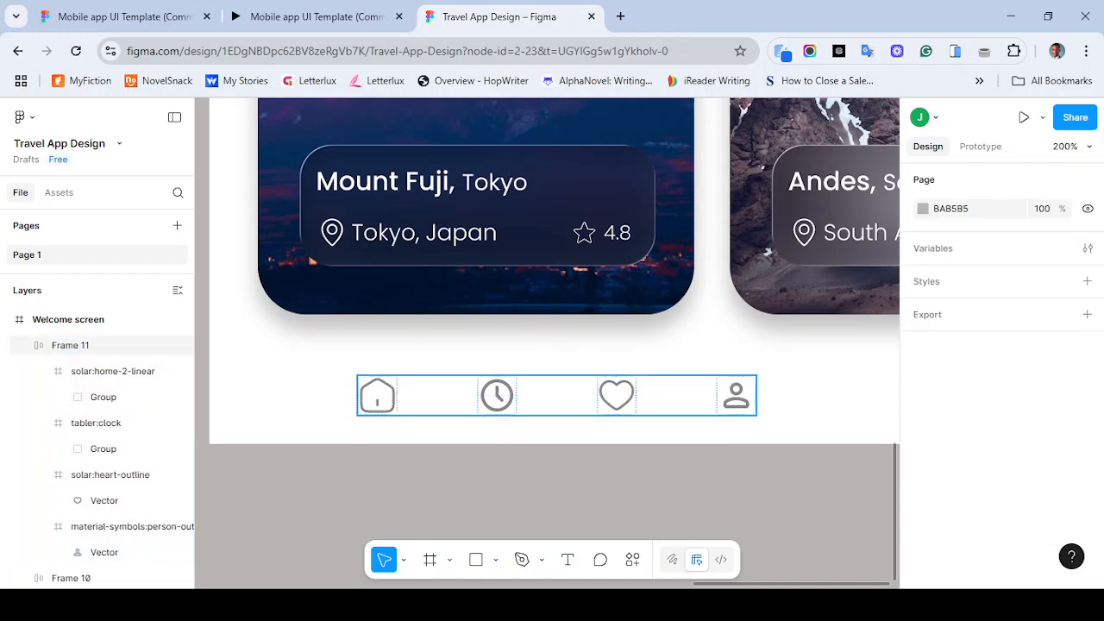
- Give the home icon's group a fill of 2F2F2F
{"action": "double_click", "coordinate": [377, 396]}
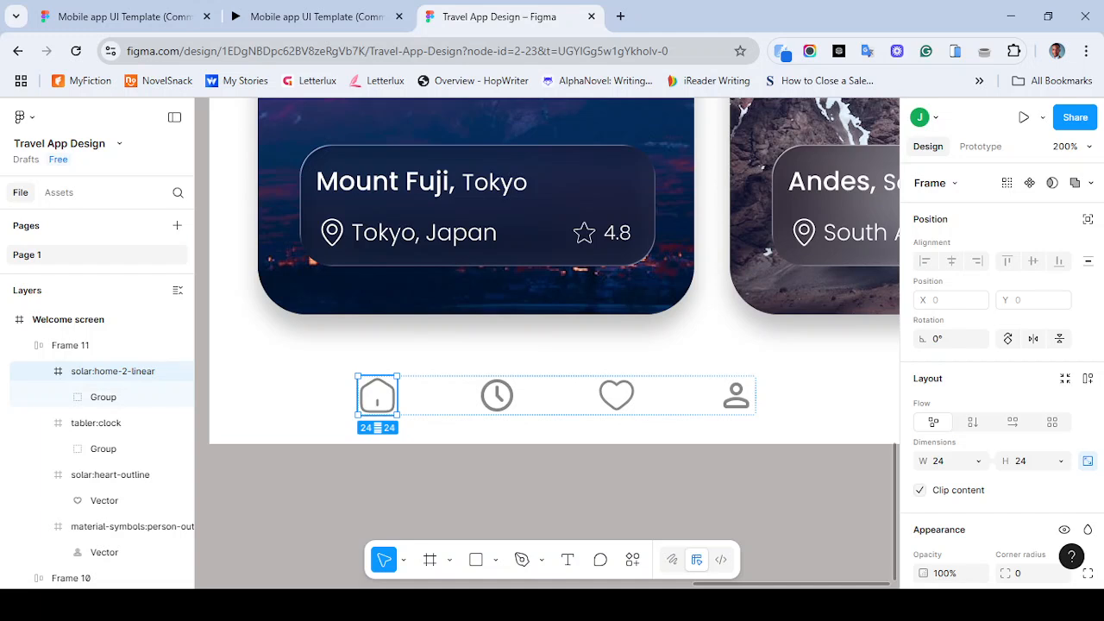
{"action": "double_click", "coordinate": [377, 396]}
{"action": "scroll", "coordinate": [1000, 388], "scroll_direction": "down", "scroll_amount": 3}
{"action": "scroll", "coordinate": [1000, 388], "scroll_direction": "down", "scroll_amount": 1}
{"action": "left_click", "coordinate": [1087, 286]}
{"action": "left_click", "coordinate": [923, 316]}
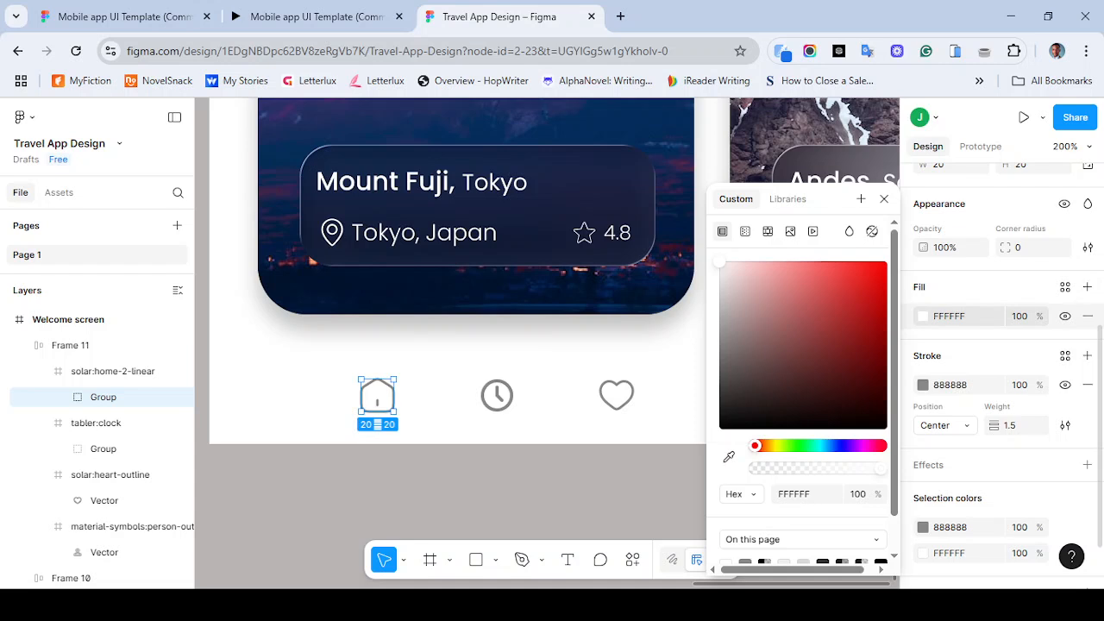
{"action": "left_click", "coordinate": [949, 316]}
{"action": "type", "text": "2F2F2F"}
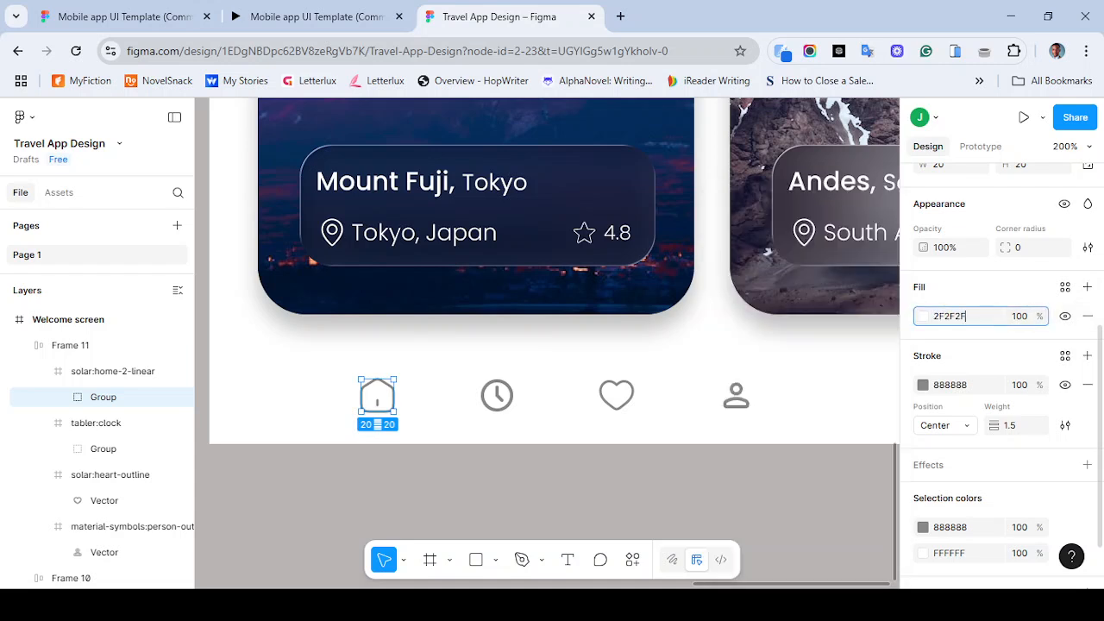
{"action": "key", "text": "Return"}
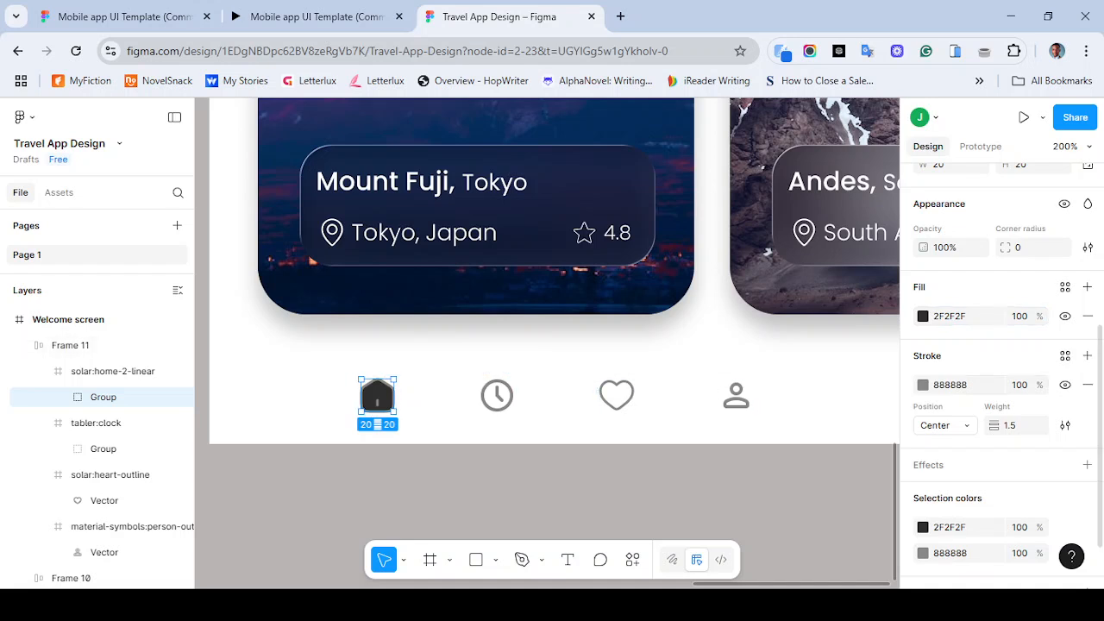
{"action": "left_click", "coordinate": [951, 385]}
{"action": "key", "text": "ctrl+v"}
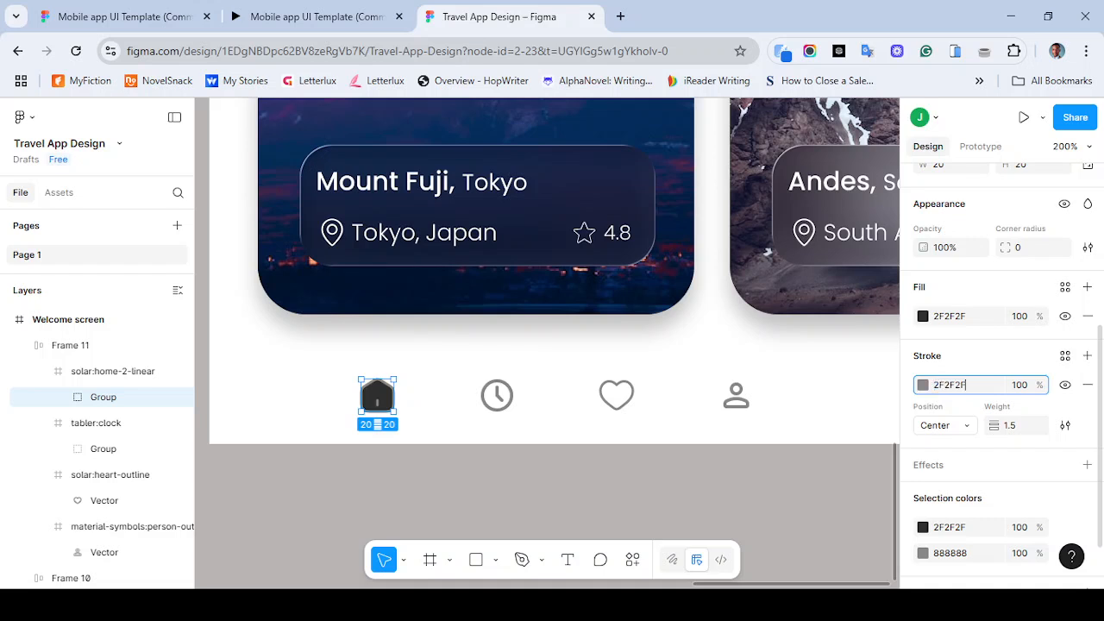
{"action": "key", "text": "Return"}
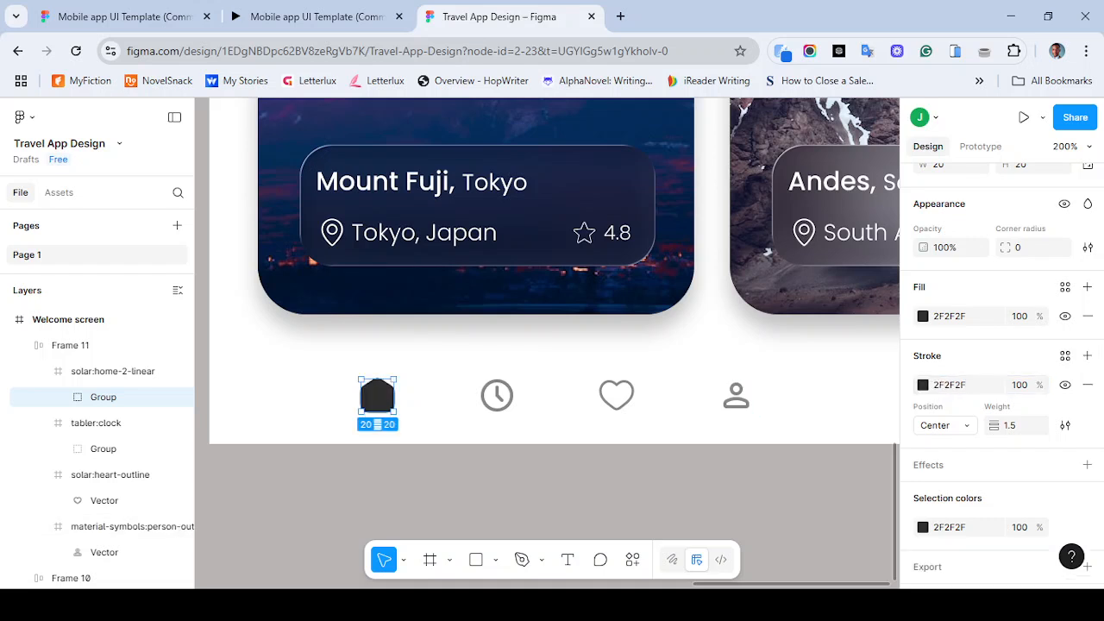
{"action": "key", "text": "ctrl+z"}
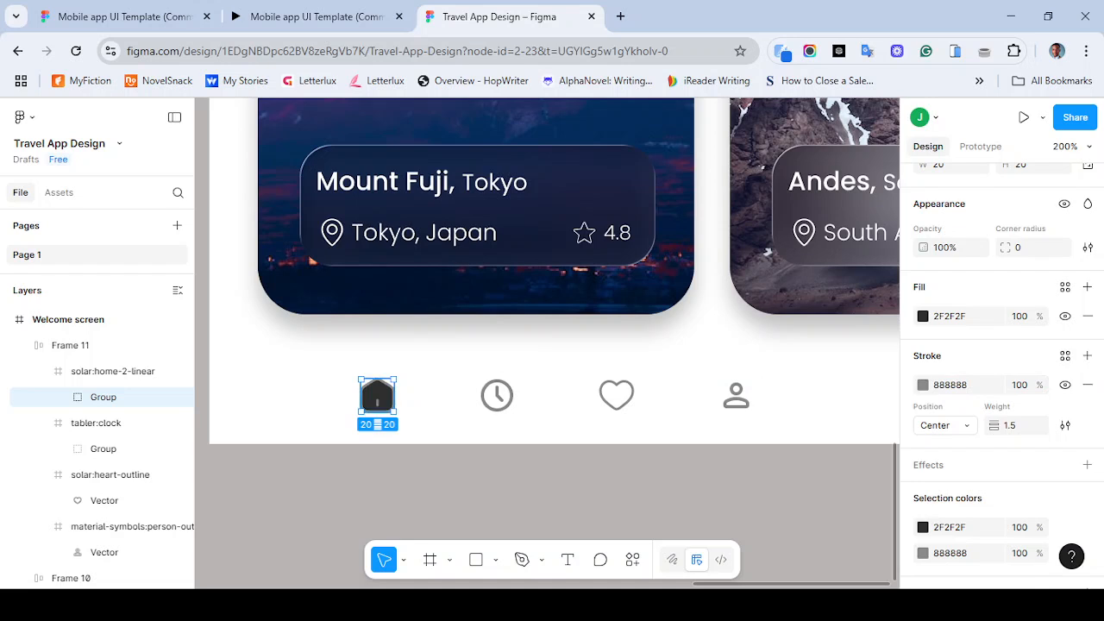
- Set the stroke of the home icon's house outline vector to 2F2F2F
{"action": "key", "text": "Return"}
{"action": "key", "text": "Return"}
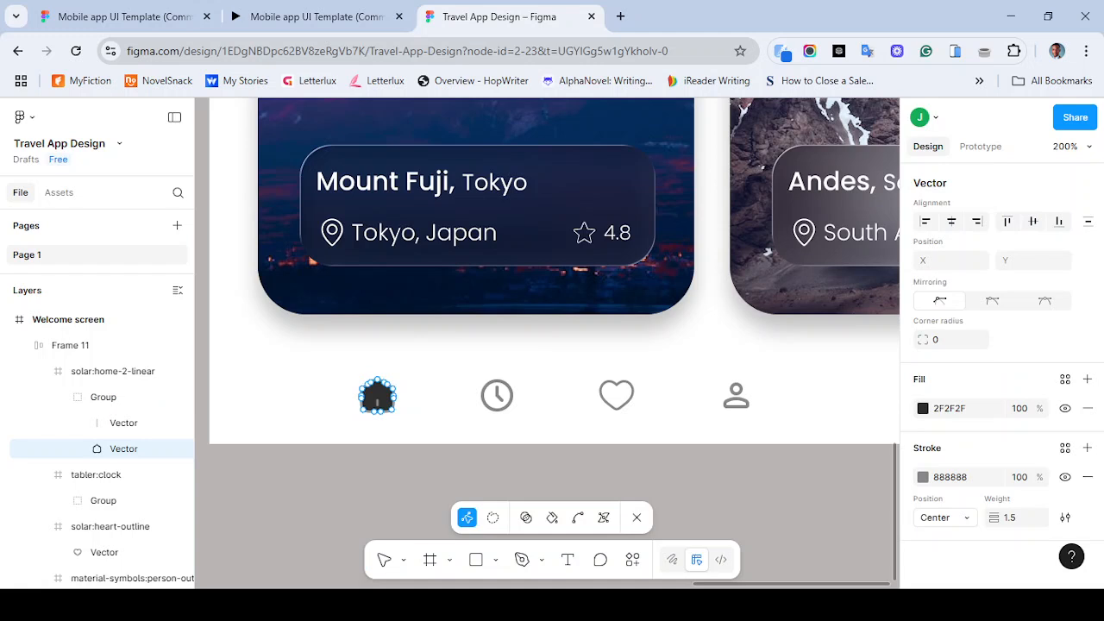
{"action": "key", "text": "Escape"}
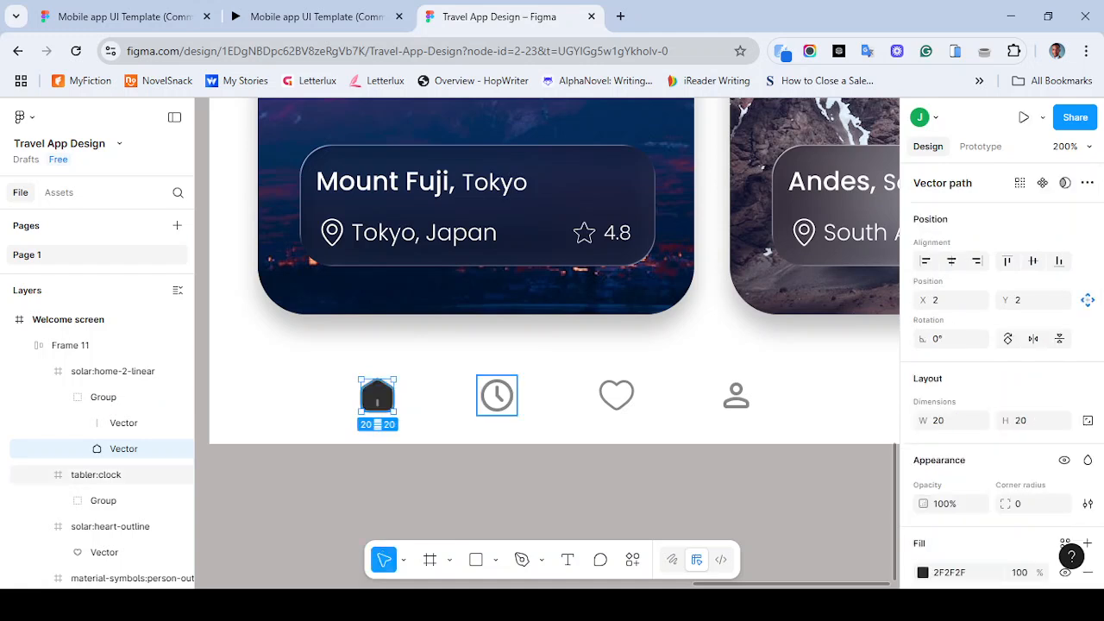
{"action": "scroll", "coordinate": [1001, 371], "scroll_direction": "down", "scroll_amount": 4}
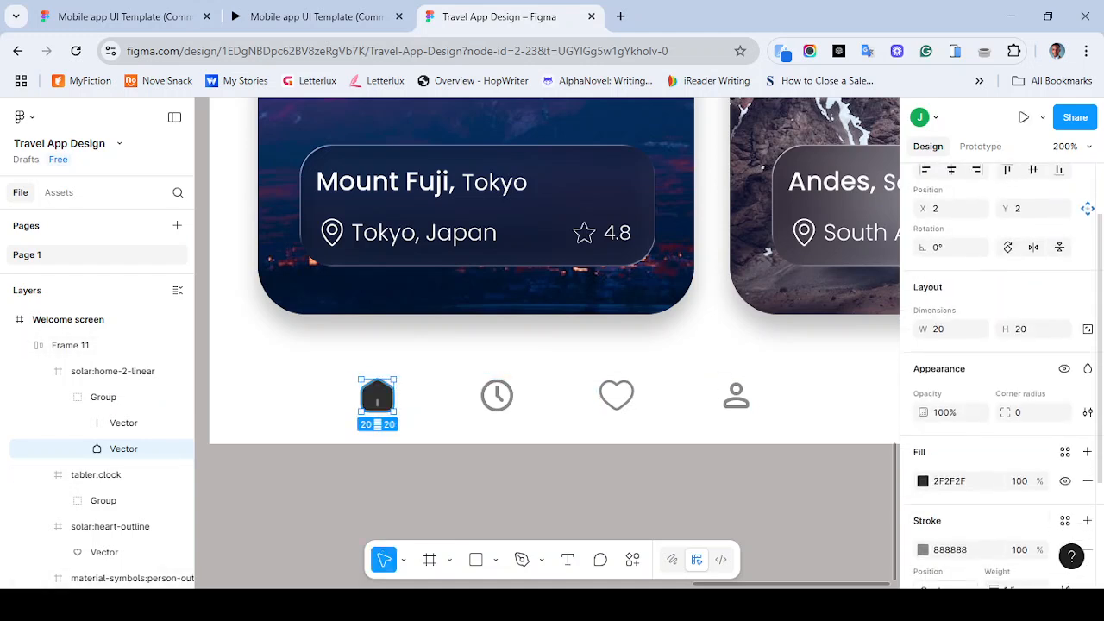
{"action": "scroll", "coordinate": [1001, 371], "scroll_direction": "down", "scroll_amount": 1}
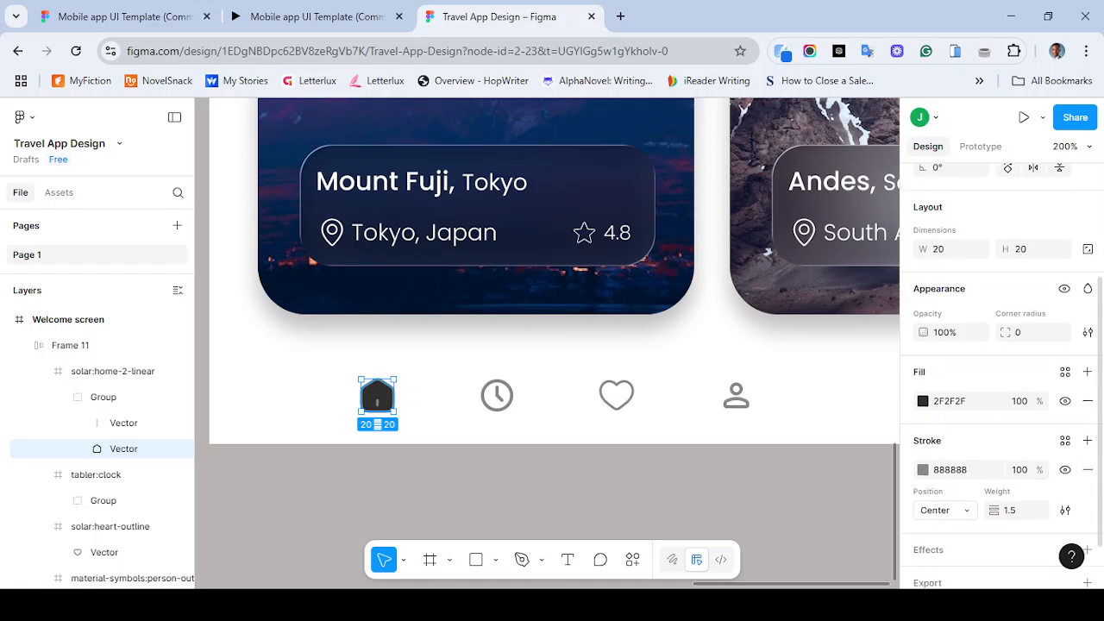
{"action": "left_click", "coordinate": [950, 470]}
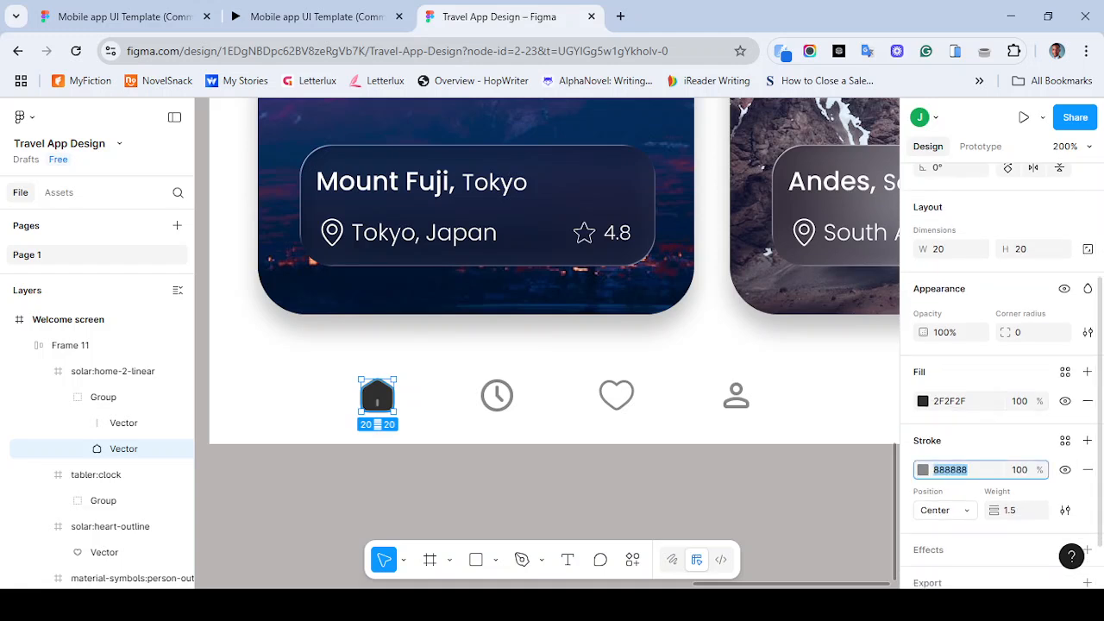
{"action": "type", "text": "2F2F2F"}
{"action": "key", "text": "Return"}
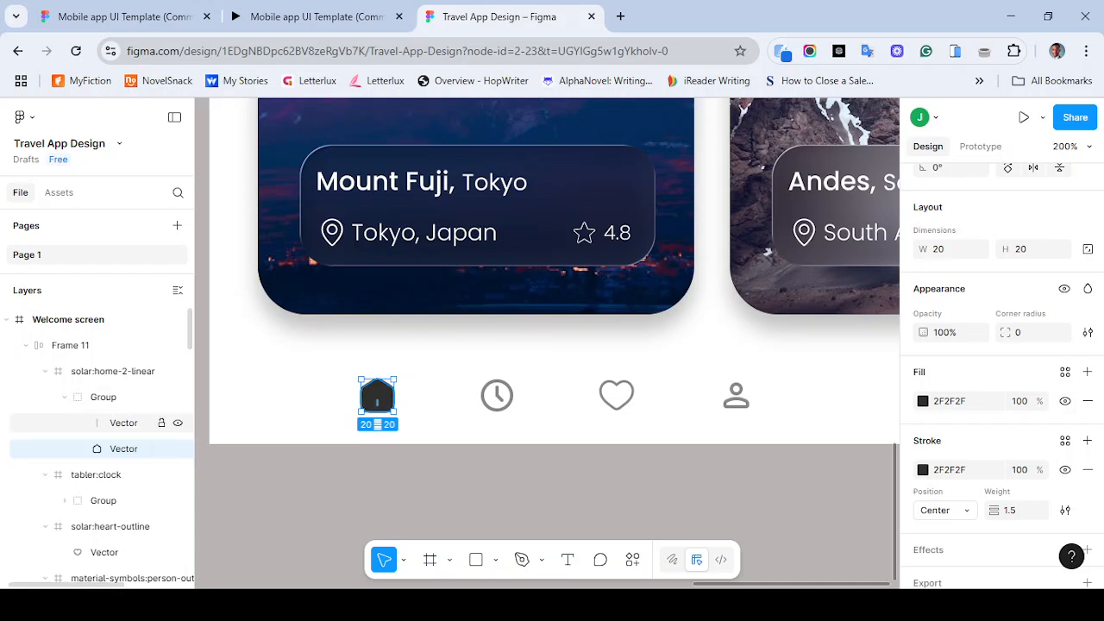
- Set the stroke of the home icon's inner line vector to white FFFFFF
{"action": "left_click", "coordinate": [123, 423]}
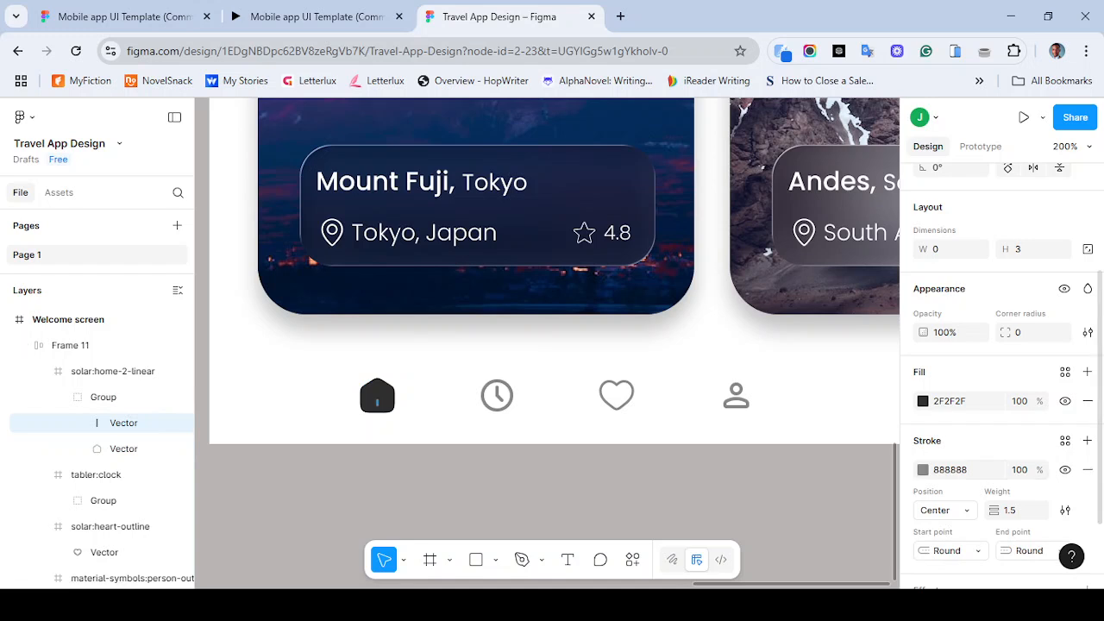
{"action": "left_click", "coordinate": [923, 469]}
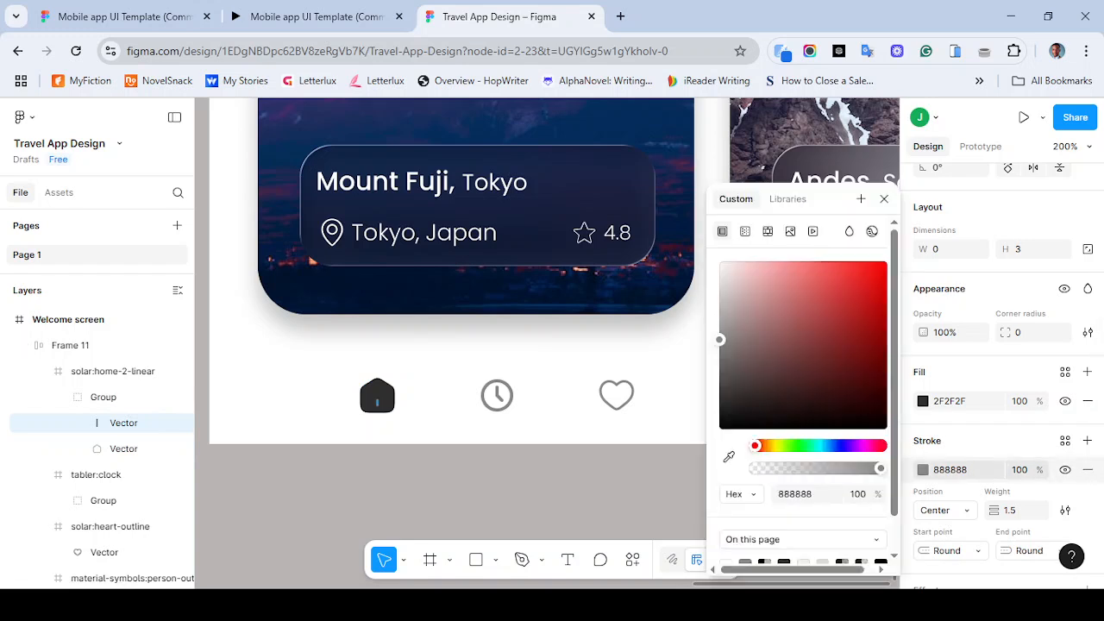
{"action": "left_click_drag", "start_coordinate": [751, 327], "coordinate": [720, 262]}
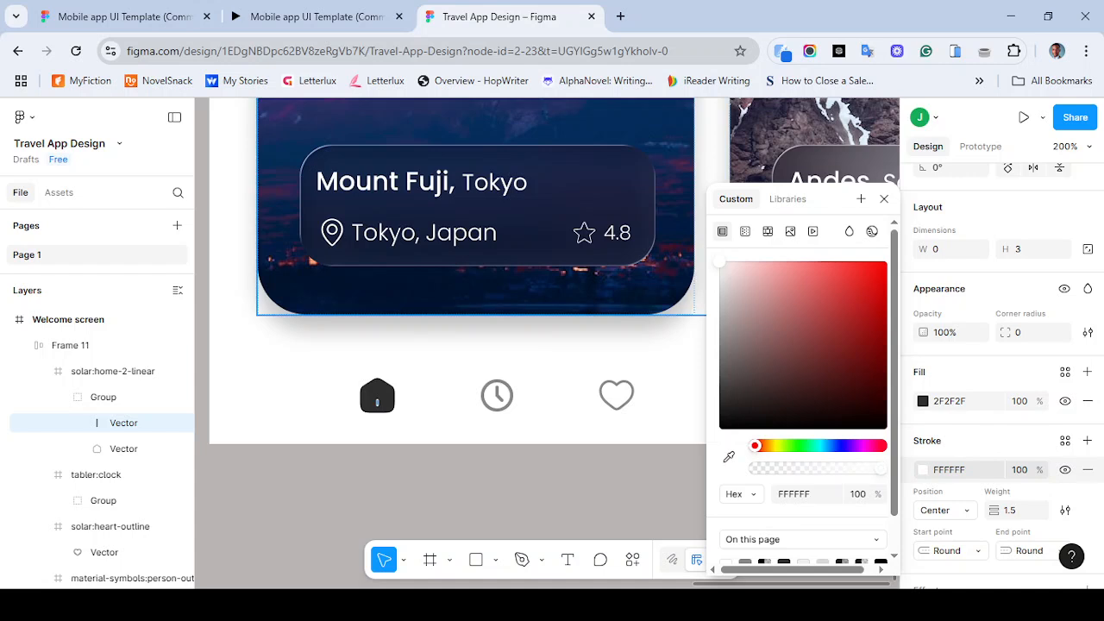
{"action": "left_click", "coordinate": [552, 490]}
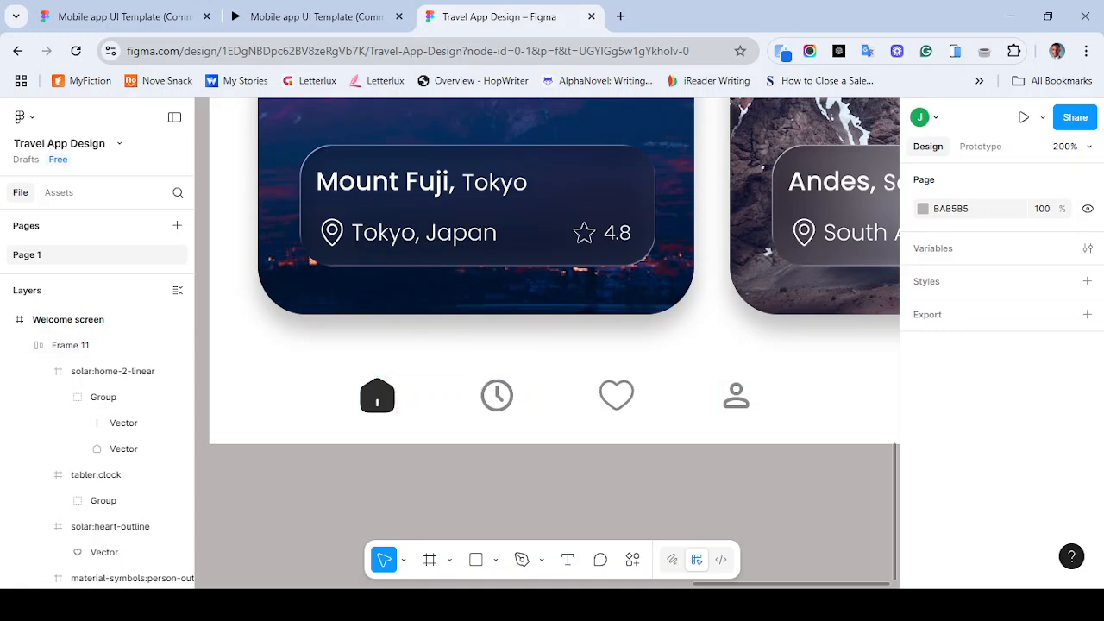
- Compare the bottom navigation bar with the reference prototype in the other tab, then return to the design file
{"action": "key", "text": "ctrl+minus"}
{"action": "key", "text": "ctrl+minus"}
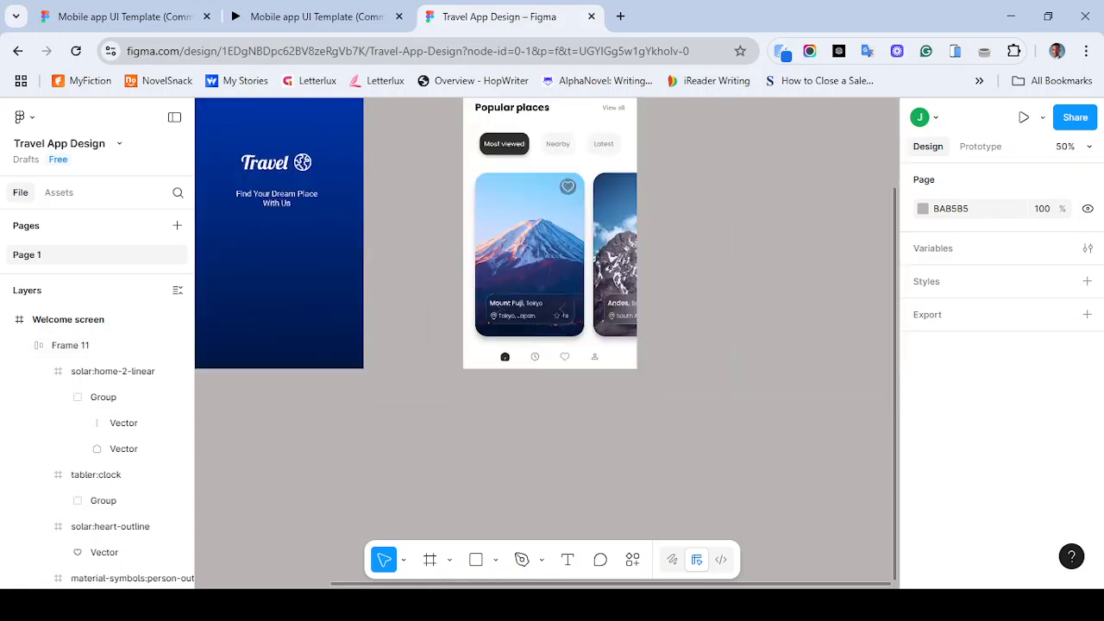
{"action": "scroll", "coordinate": [547, 343], "scroll_direction": "up", "scroll_amount": 1}
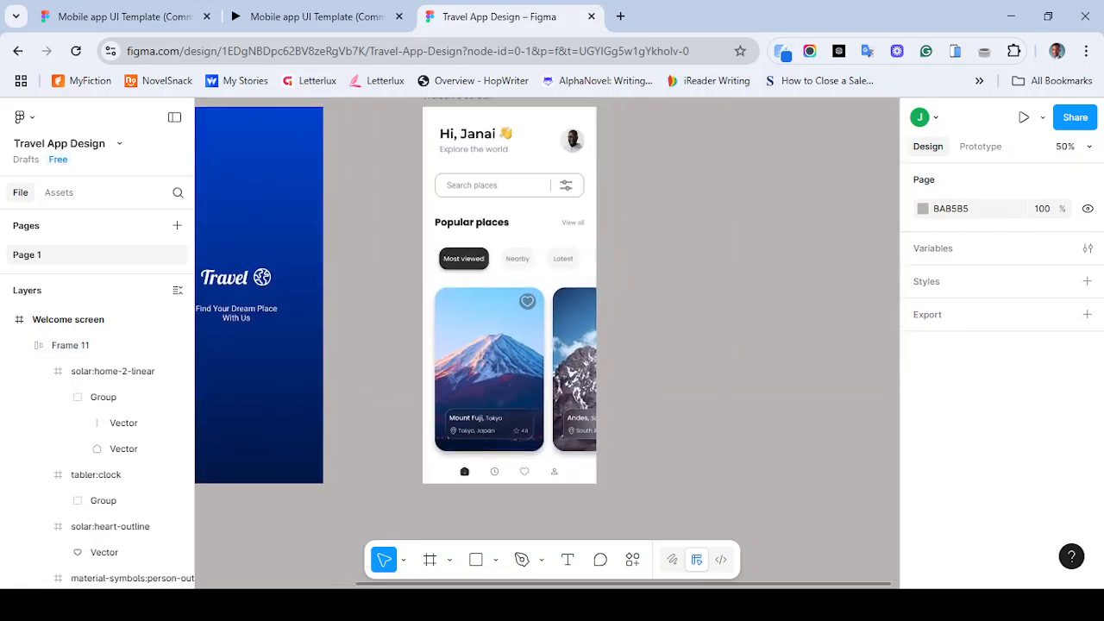
{"action": "scroll", "coordinate": [547, 343], "scroll_direction": "up", "scroll_amount": 1}
{"action": "left_click", "coordinate": [311, 17]}
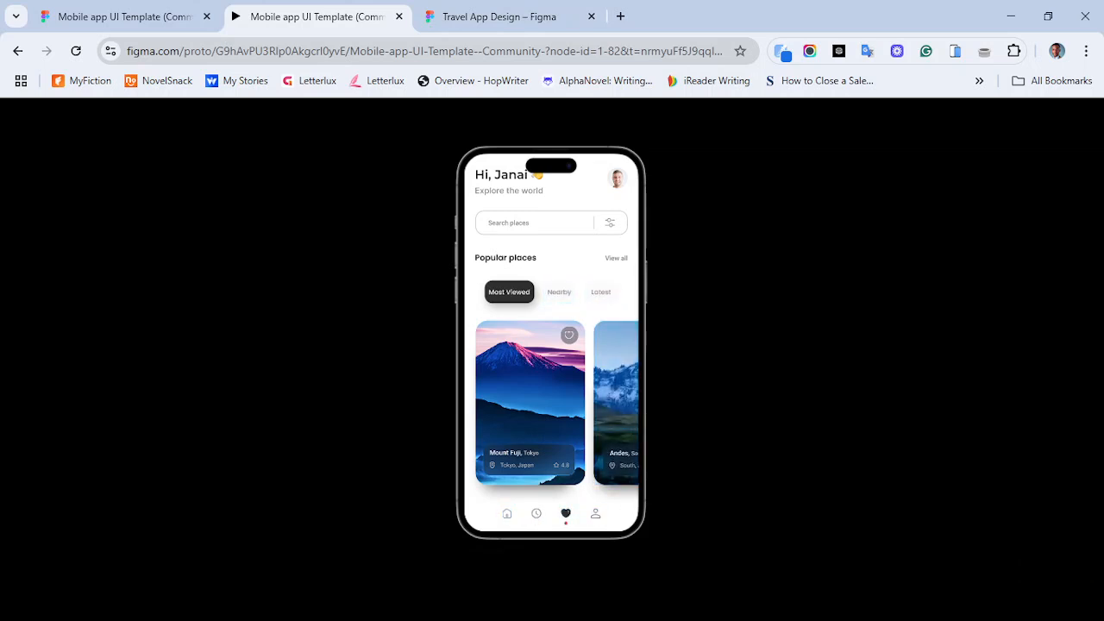
{"action": "left_click", "coordinate": [508, 513]}
{"action": "left_click", "coordinate": [500, 16]}
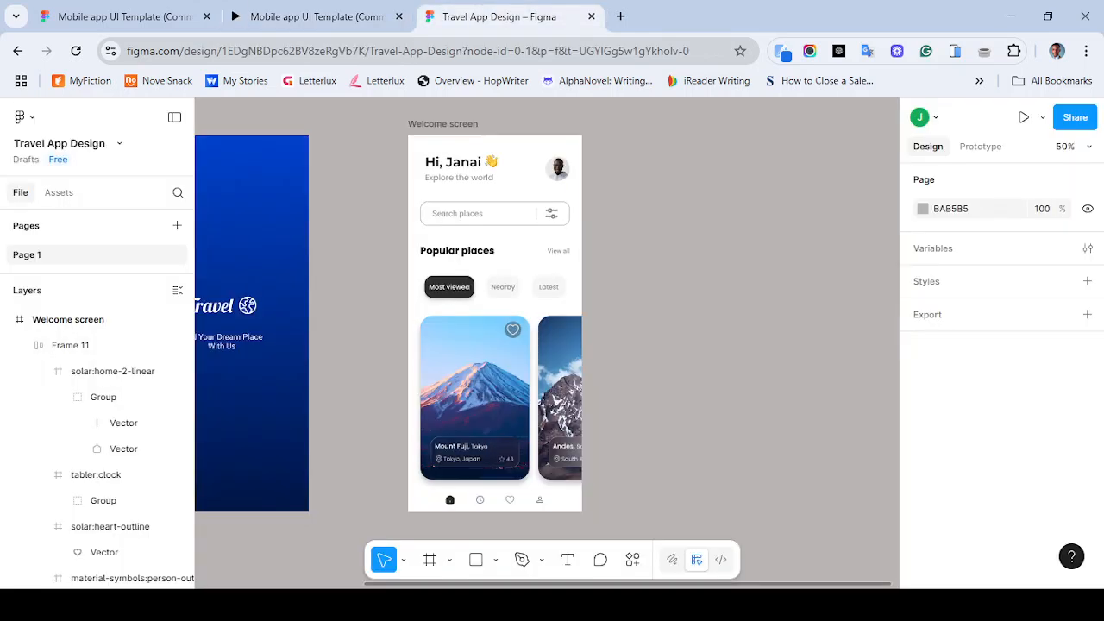
- Nudge the icon row frame up 3 px within the Welcome screen
{"action": "key", "text": "ctrl+plus"}
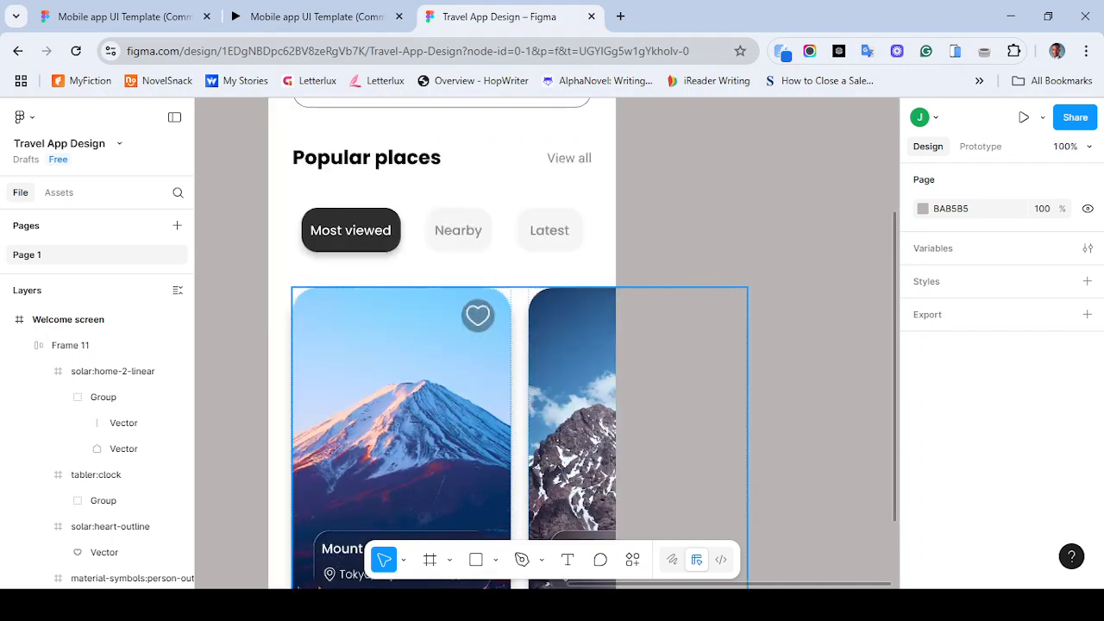
{"action": "scroll", "coordinate": [547, 343], "scroll_direction": "down", "scroll_amount": 2}
{"action": "scroll", "coordinate": [448, 449], "scroll_direction": "down", "scroll_amount": 1}
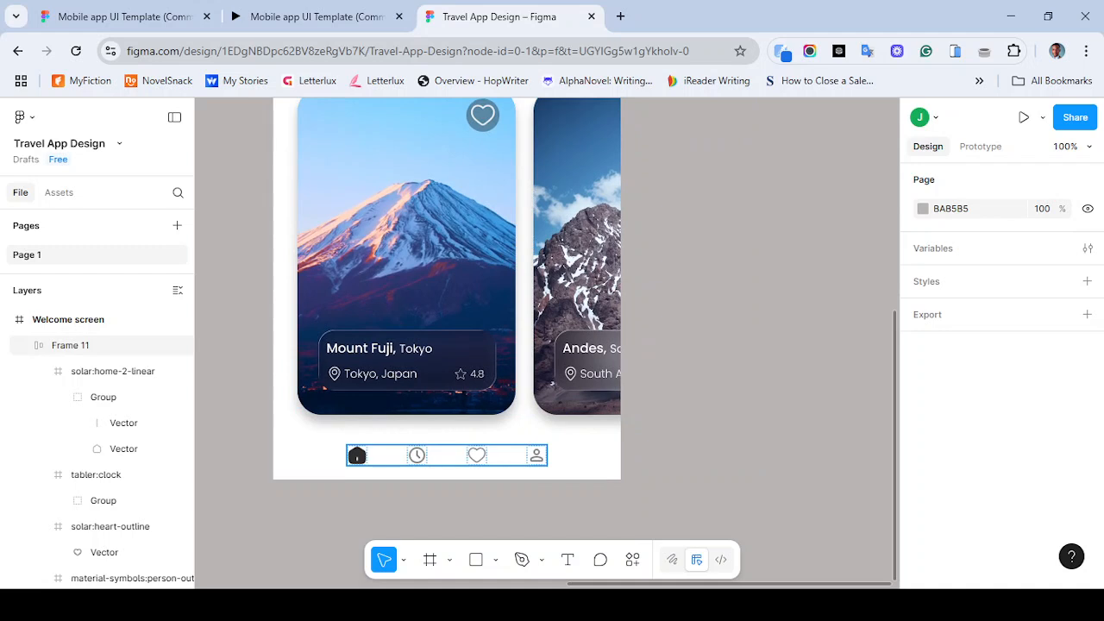
{"action": "key", "text": "ctrl+minus"}
{"action": "scroll", "coordinate": [498, 400], "scroll_direction": "up", "scroll_amount": 1}
{"action": "scroll", "coordinate": [473, 451], "scroll_direction": "up", "scroll_amount": 1}
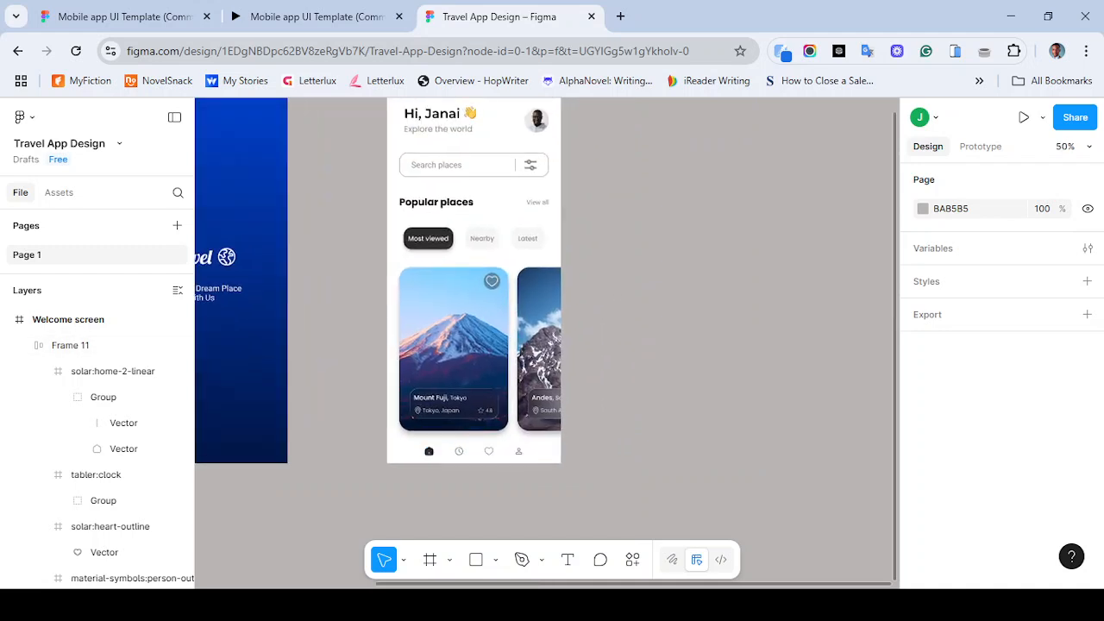
{"action": "left_click", "coordinate": [474, 451]}
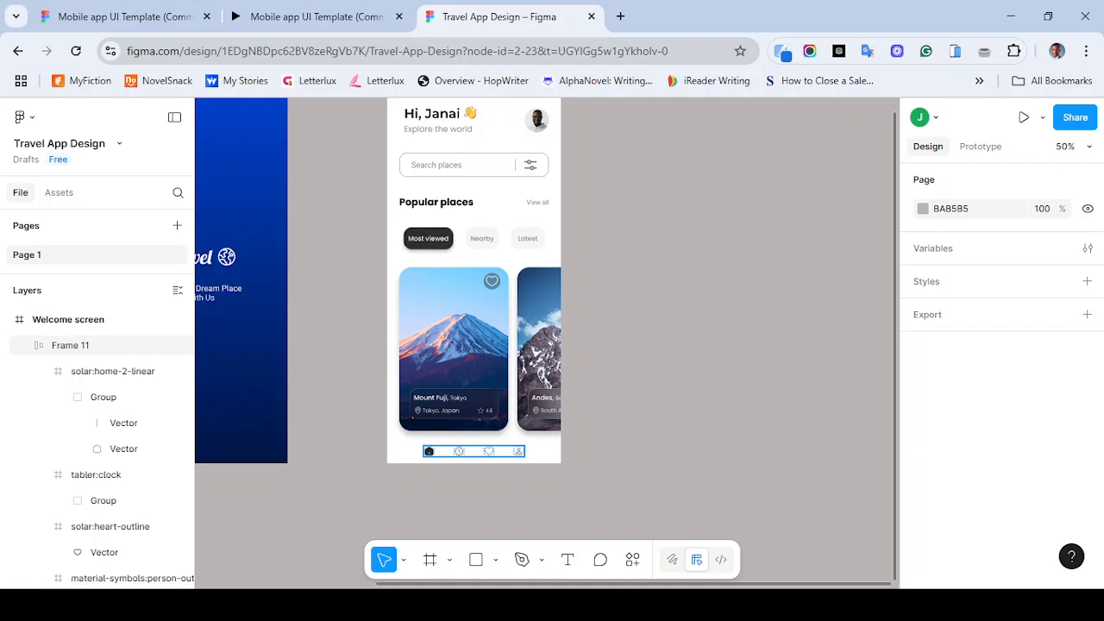
{"action": "left_click", "coordinate": [429, 451]}
{"action": "key", "text": "Up"}
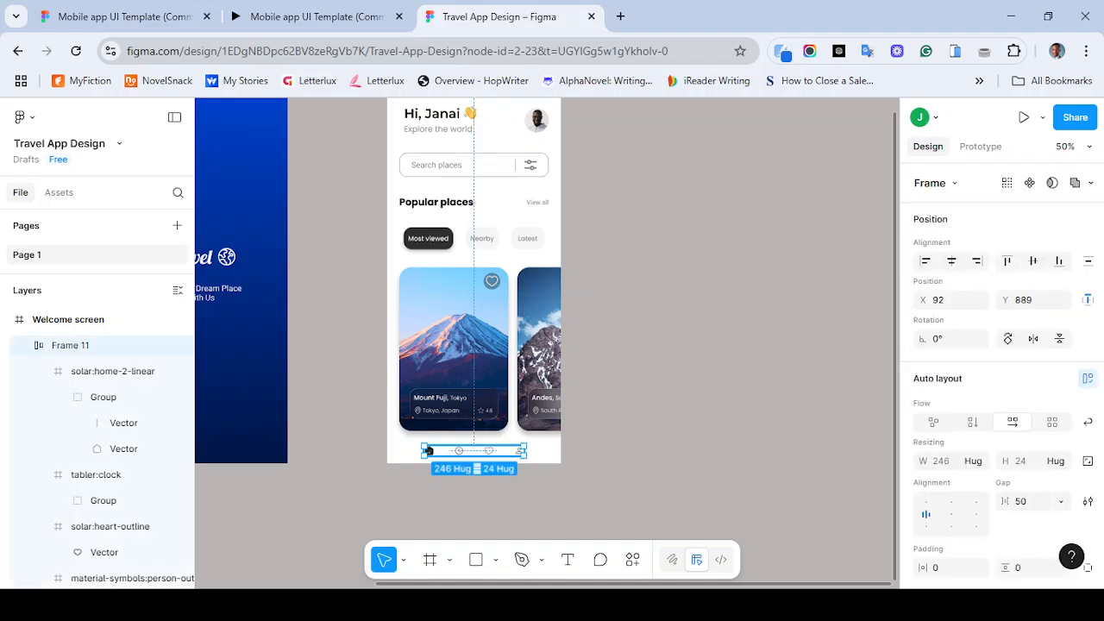
{"action": "key", "text": "Up"}
{"action": "key", "text": "Up"}
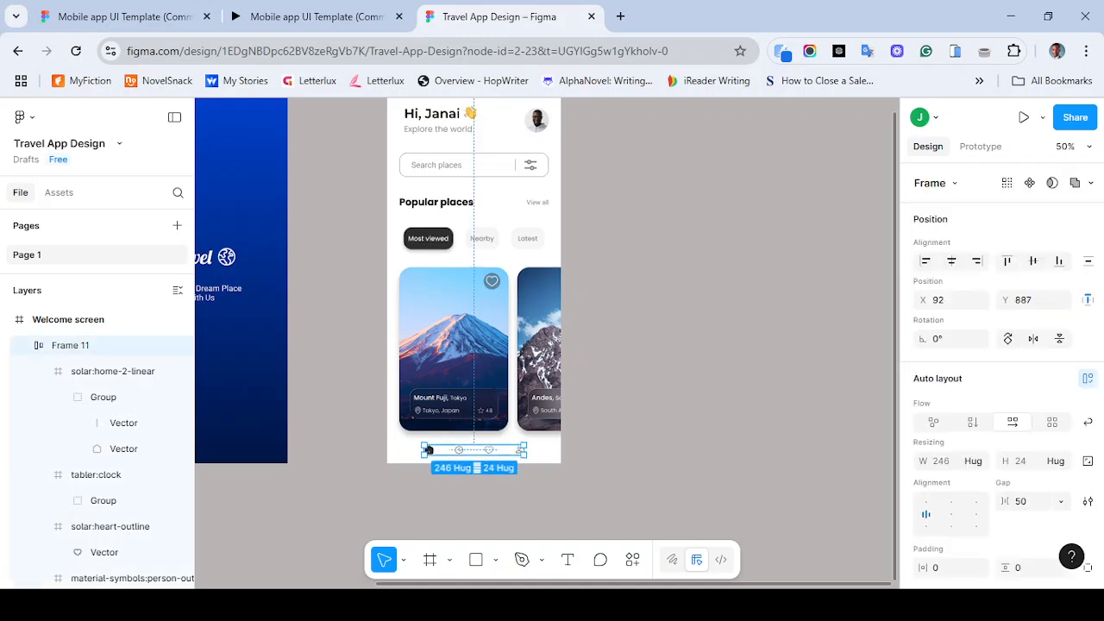
- Reposition the icon row frame inside the Welcome screen so its Y position becomes 884
{"action": "left_click", "coordinate": [512, 348]}
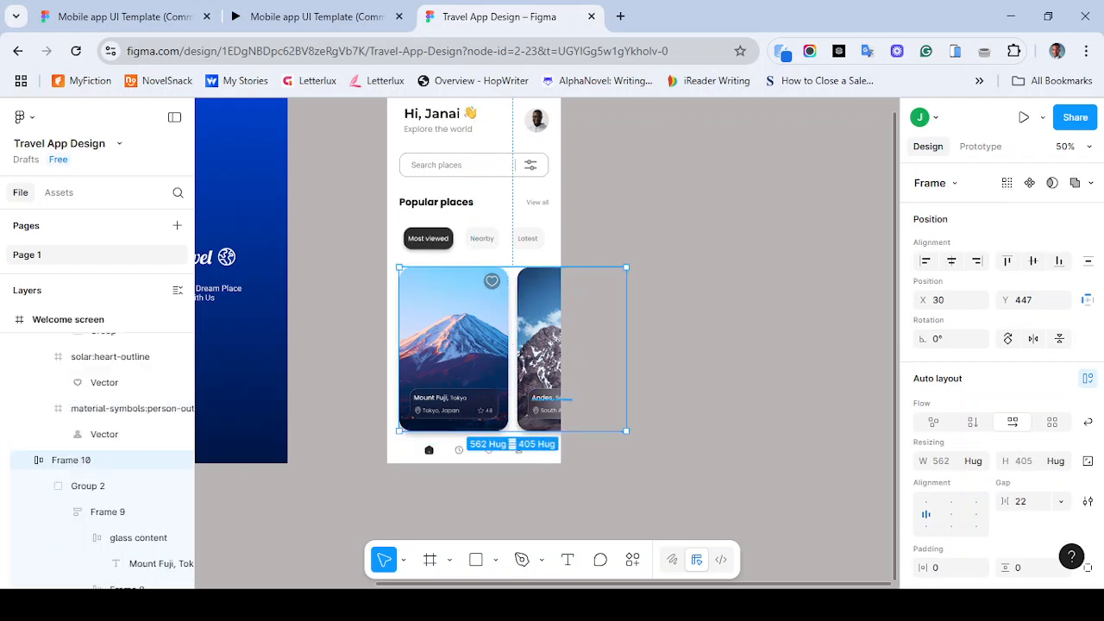
{"action": "left_click", "coordinate": [428, 449]}
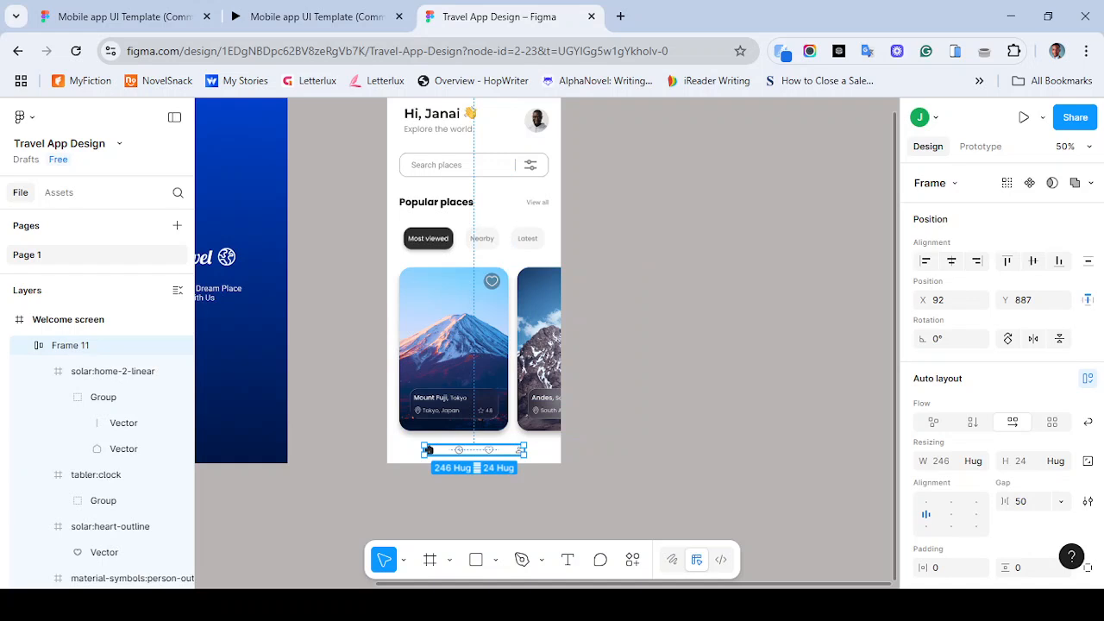
{"action": "left_click_drag", "start_coordinate": [428, 450], "coordinate": [428, 453]}
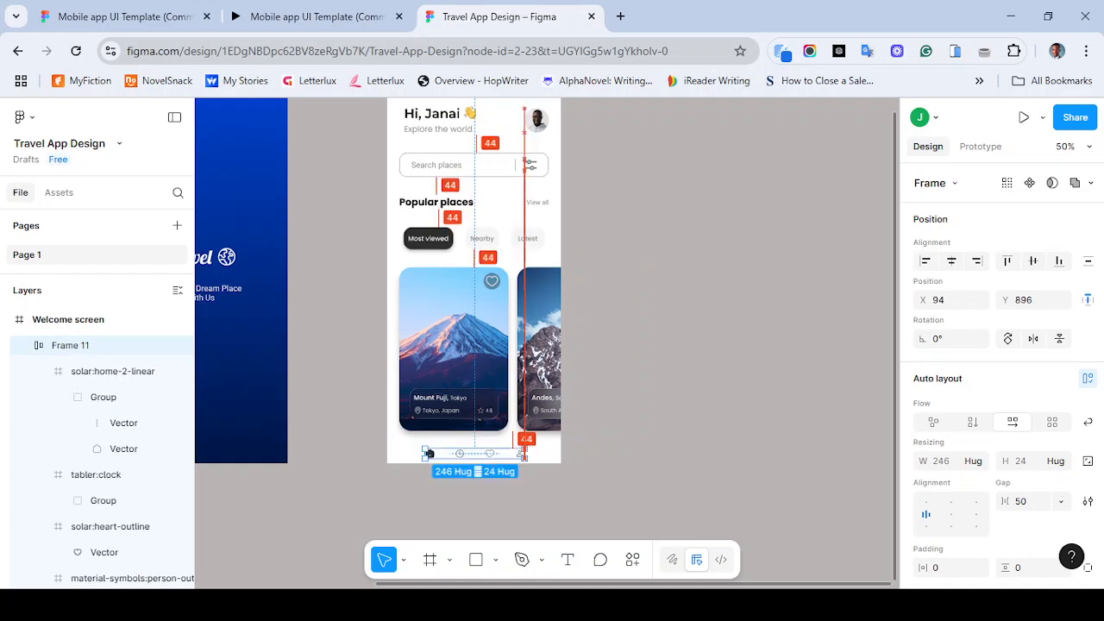
{"action": "key", "text": "Escape"}
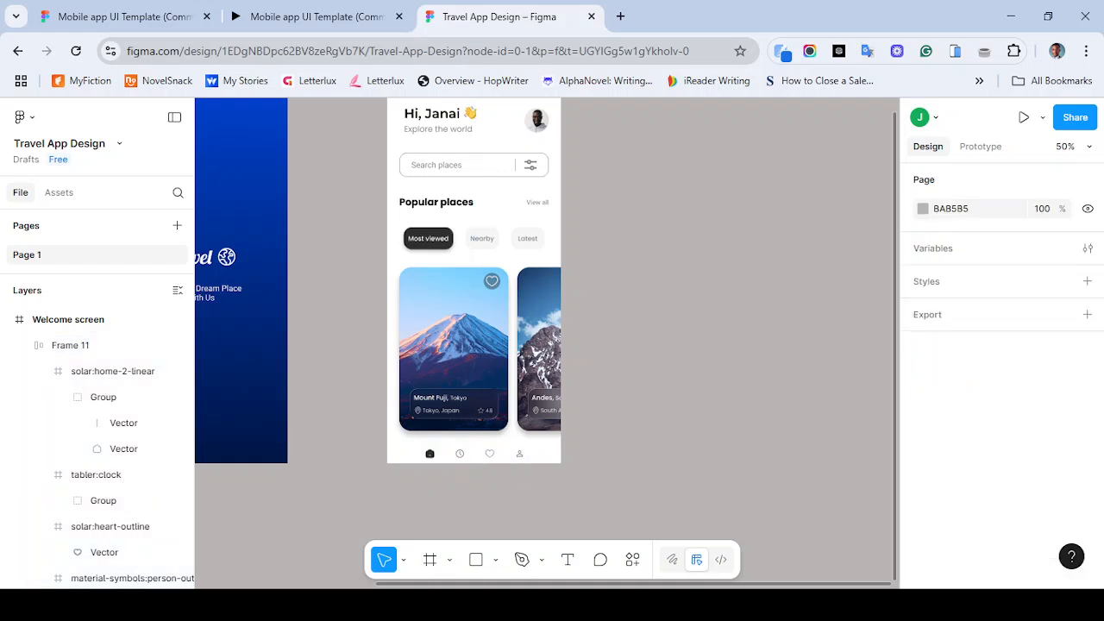
{"action": "left_click", "coordinate": [476, 441]}
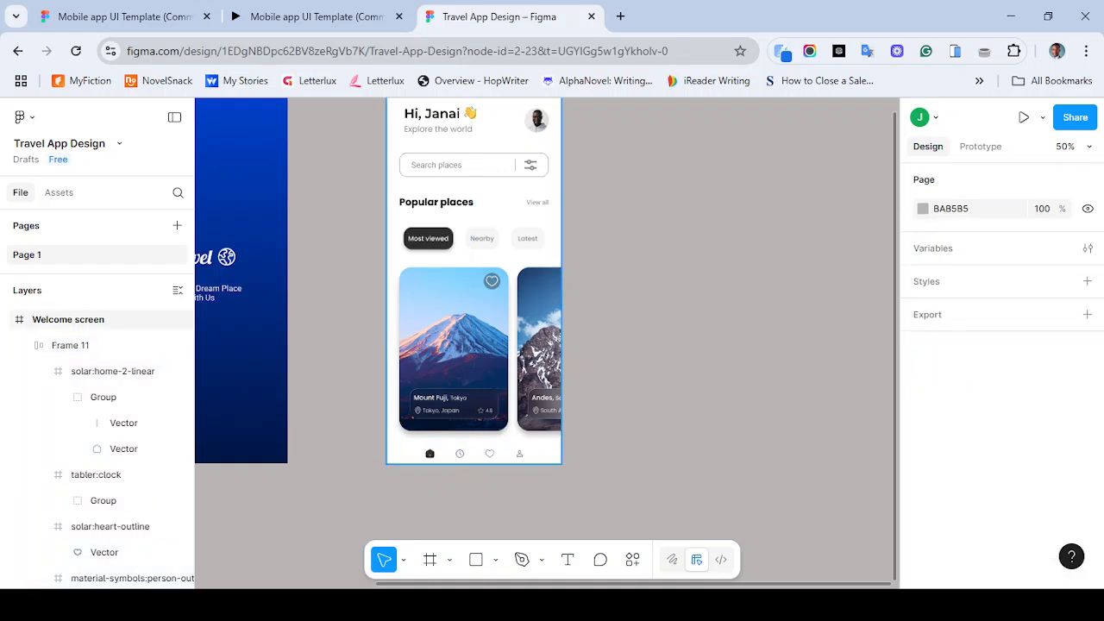
{"action": "left_click_drag", "start_coordinate": [429, 455], "coordinate": [427, 452]}
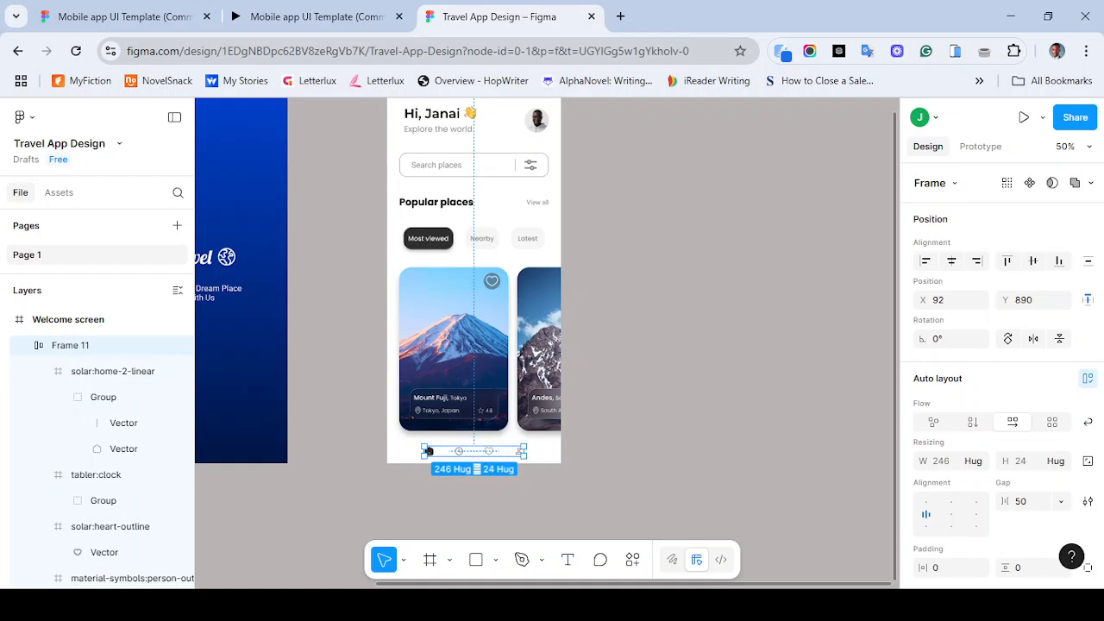
{"action": "left_click", "coordinate": [474, 438]}
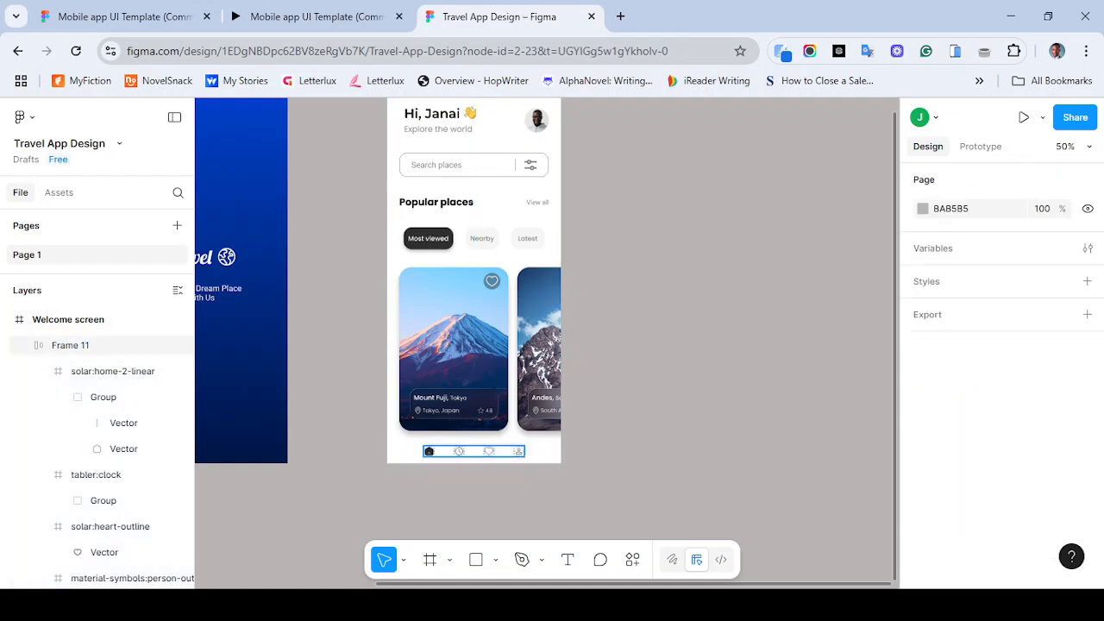
{"action": "left_click", "coordinate": [428, 451]}
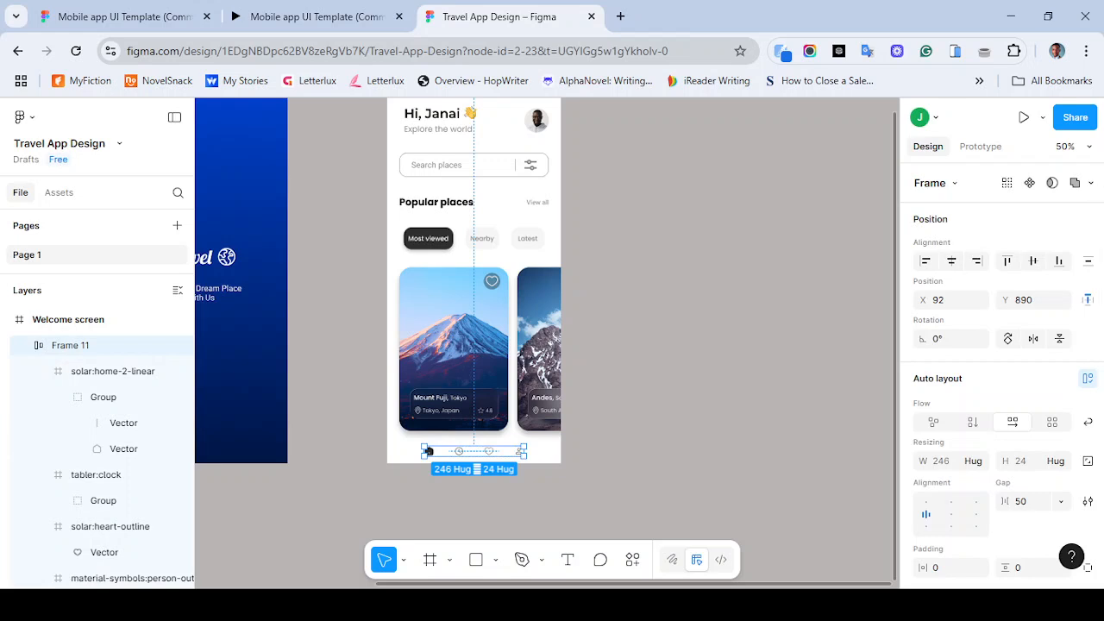
{"action": "left_click_drag", "start_coordinate": [428, 452], "coordinate": [428, 450]}
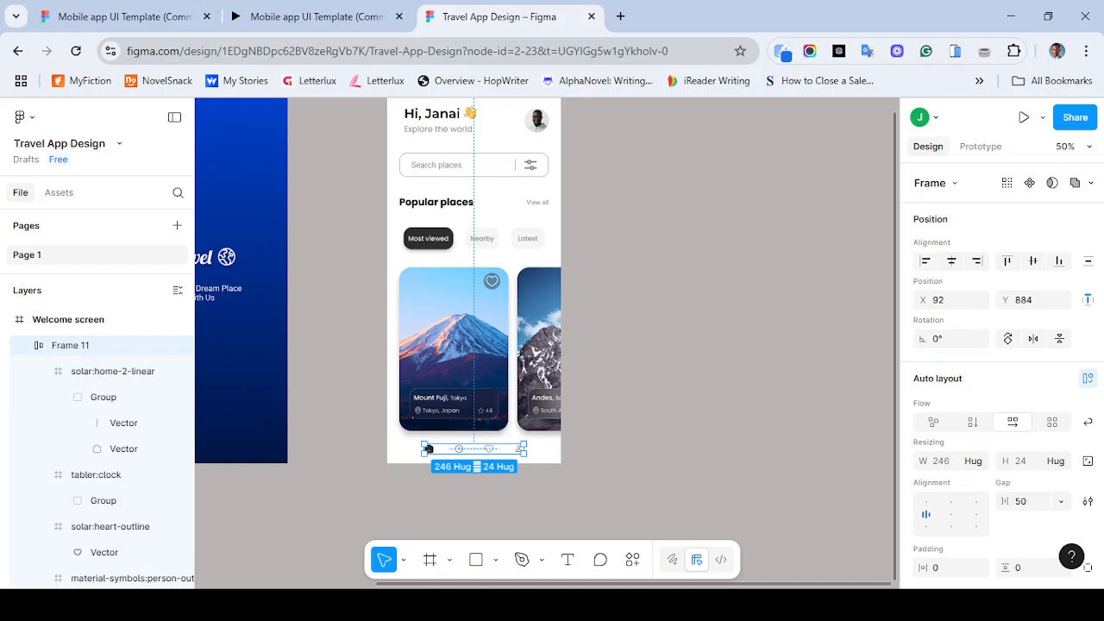
{"action": "key", "text": "ctrl+minus"}
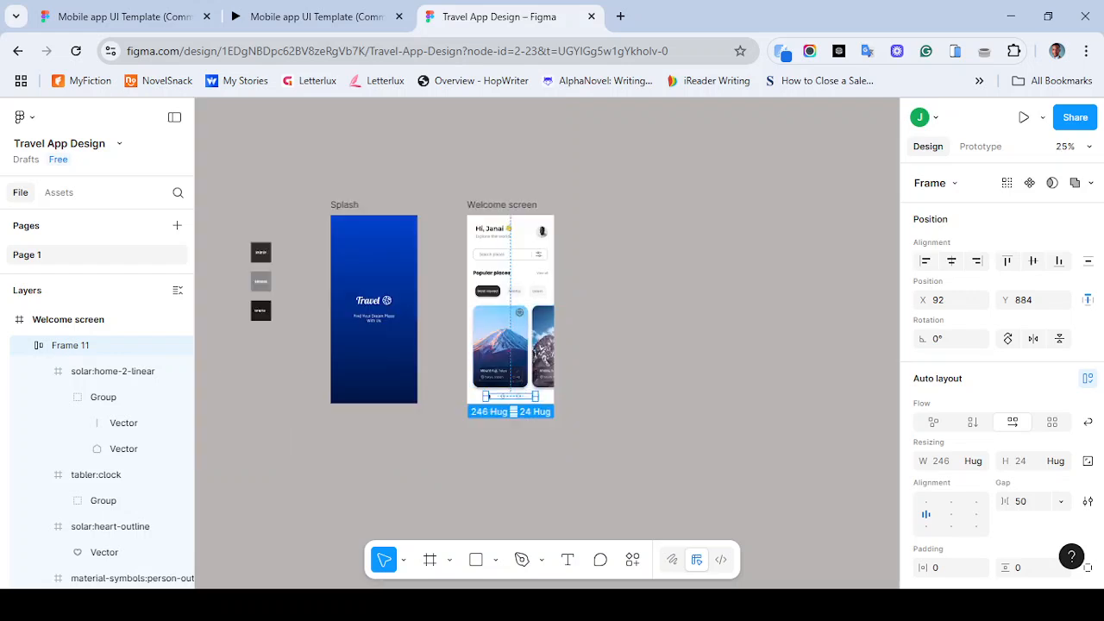
{"action": "key", "text": "ctrl+plus"}
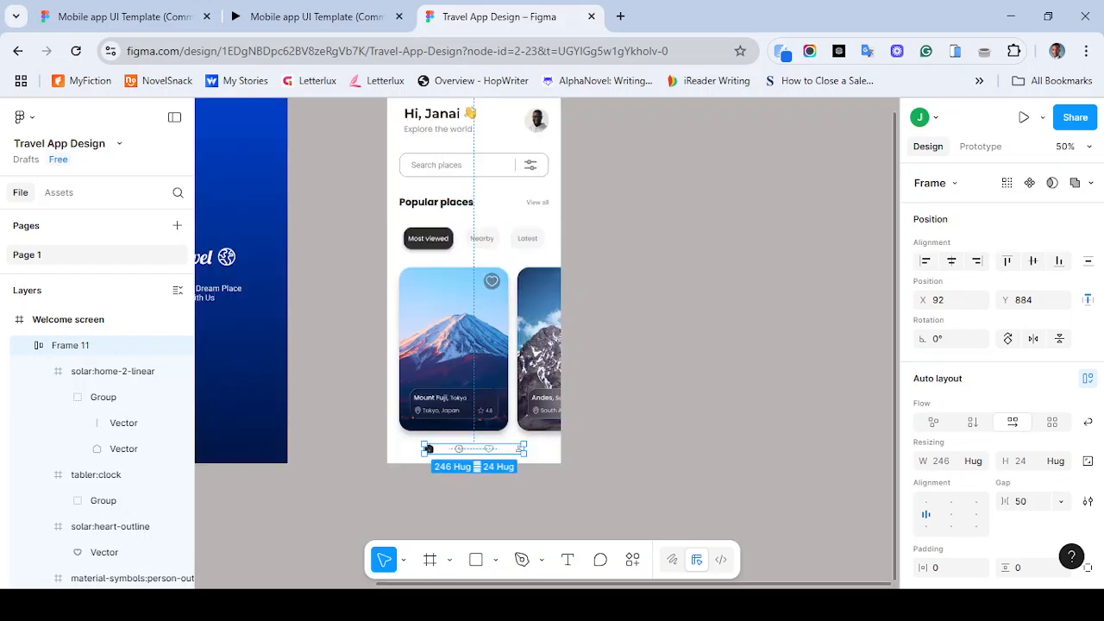
- Compare the layout with the reference prototype in the other tab, then return to the design file
{"action": "left_click_drag", "start_coordinate": [435, 203], "coordinate": [413, 279]}
{"action": "left_click", "coordinate": [317, 16]}
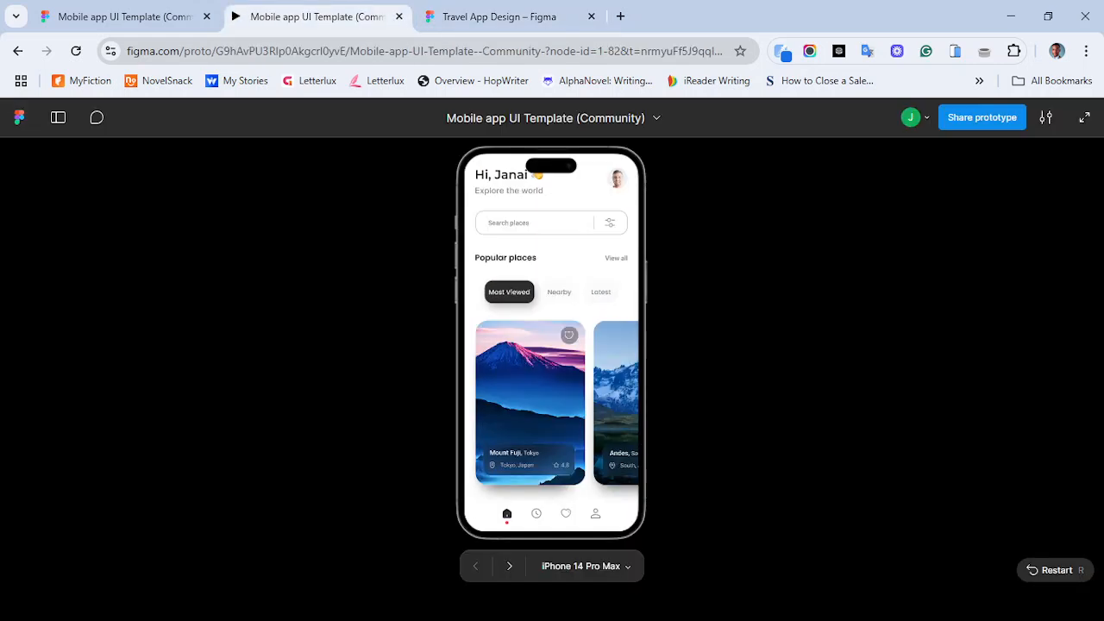
{"action": "left_click", "coordinate": [500, 16]}
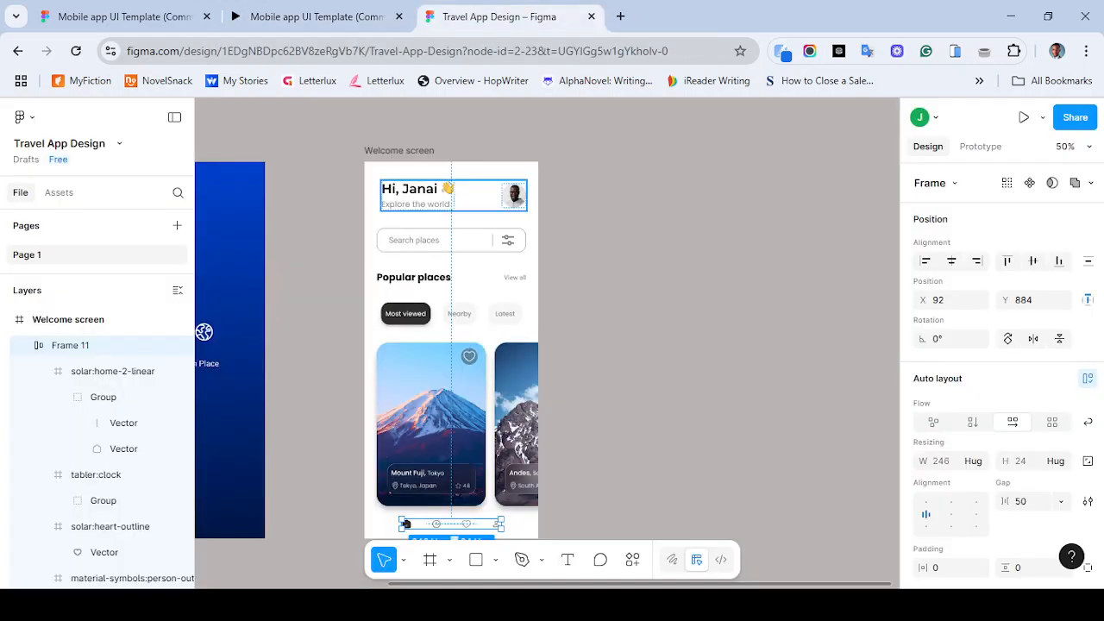
{"action": "left_click", "coordinate": [464, 196]}
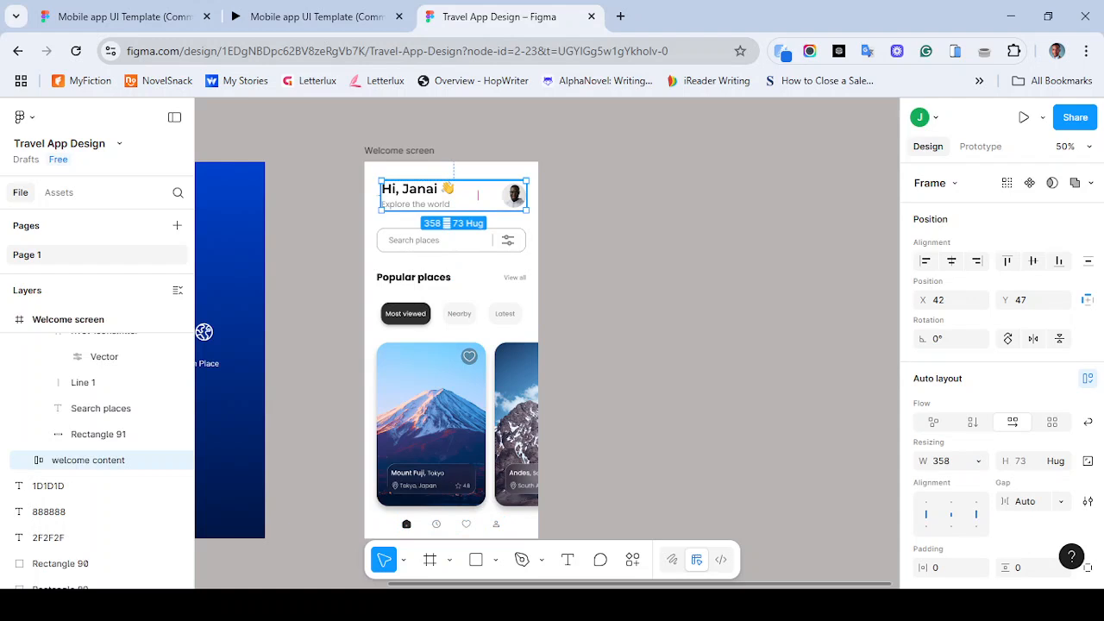
{"action": "key", "text": "Up"}
{"action": "key", "text": "Up"}
{"action": "key", "text": "Up"}
{"action": "key", "text": "Up"}
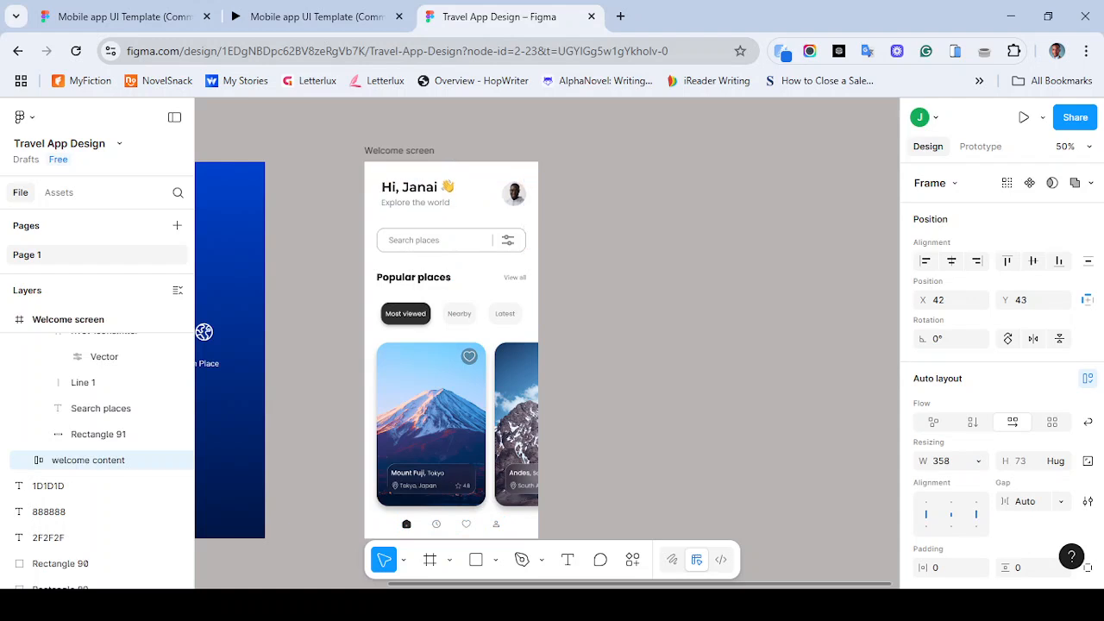
{"action": "key", "text": "Down"}
{"action": "key", "text": "Down"}
{"action": "key", "text": "Down"}
{"action": "key", "text": "Down"}
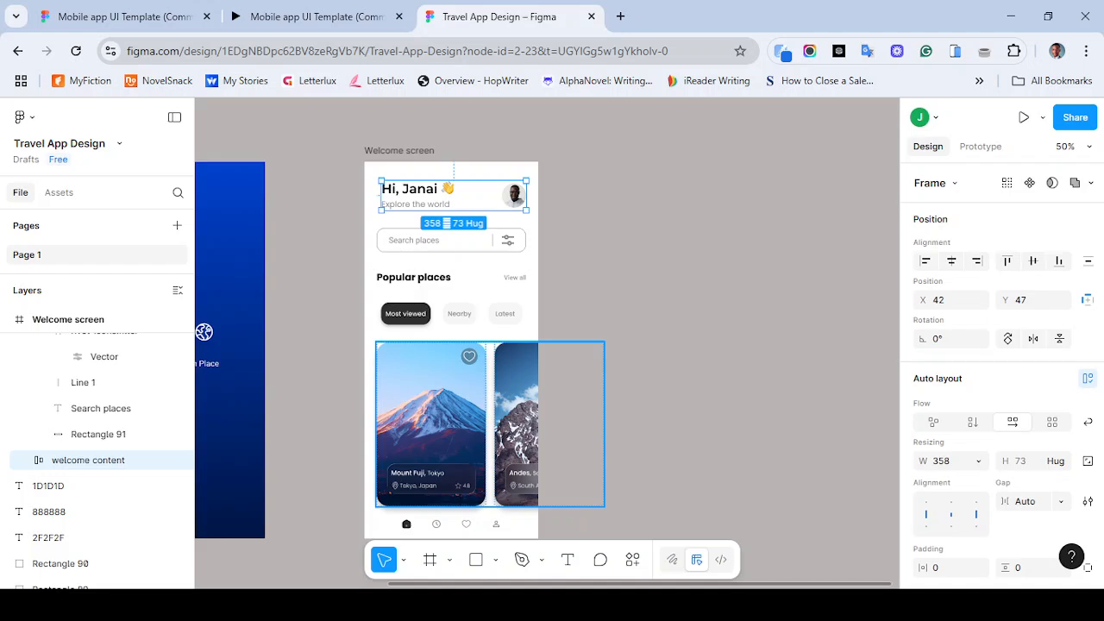
- Select all seven content blocks of the Welcome screen and nudge them up 10 px
{"action": "scroll", "coordinate": [517, 388], "scroll_direction": "down", "scroll_amount": 2}
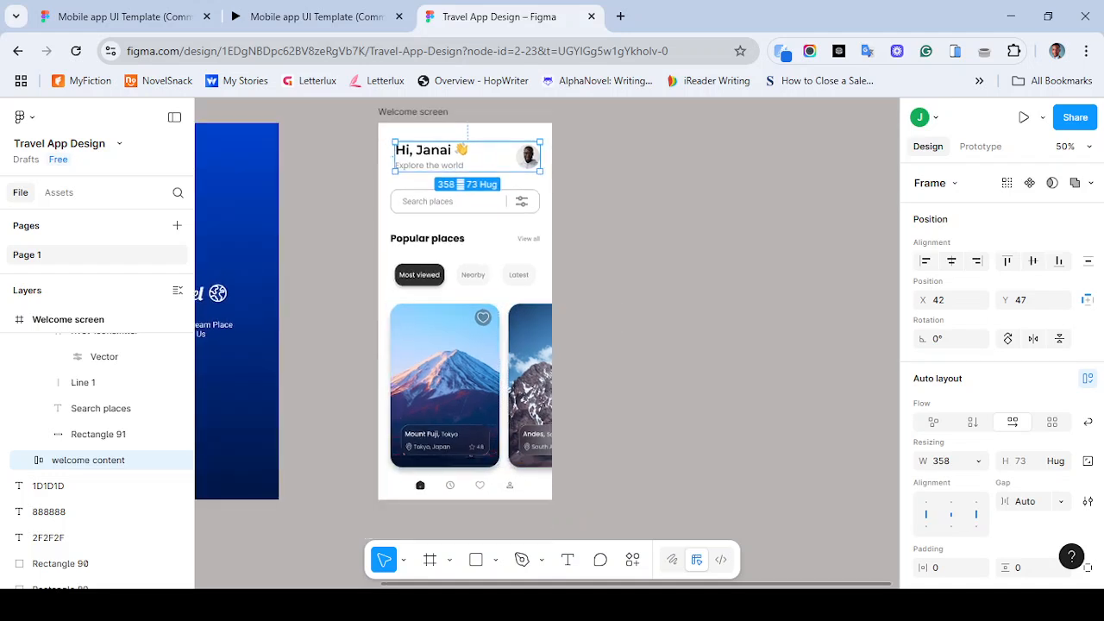
{"action": "left_click", "coordinate": [380, 145]}
{"action": "left_click_drag", "start_coordinate": [380, 146], "coordinate": [533, 488]}
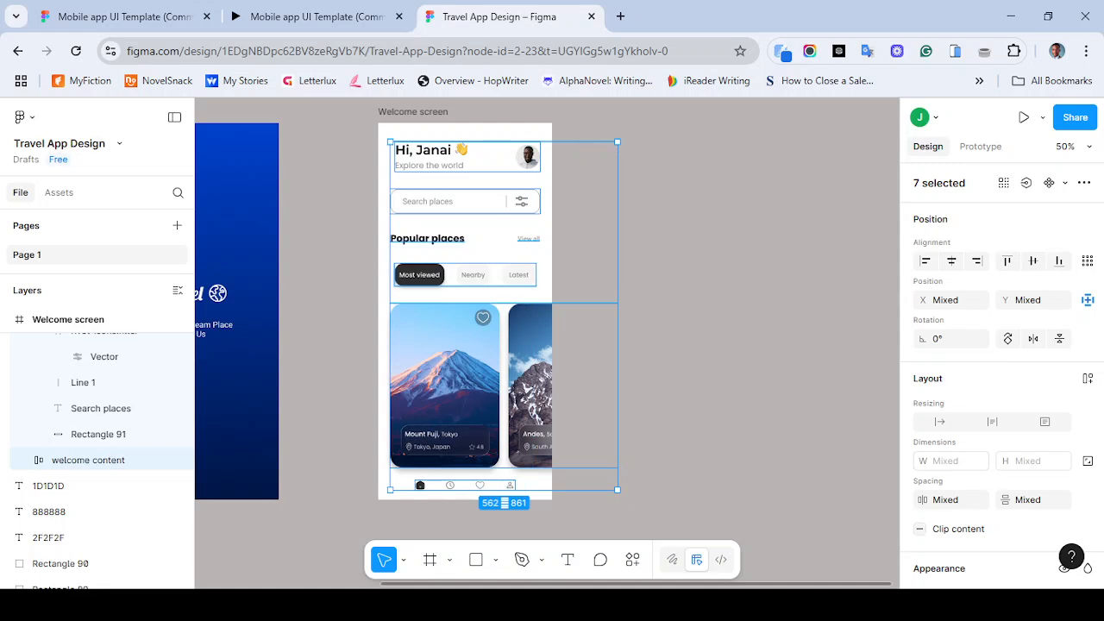
{"action": "key", "text": "shift+Up"}
{"action": "key", "text": "shift+Down"}
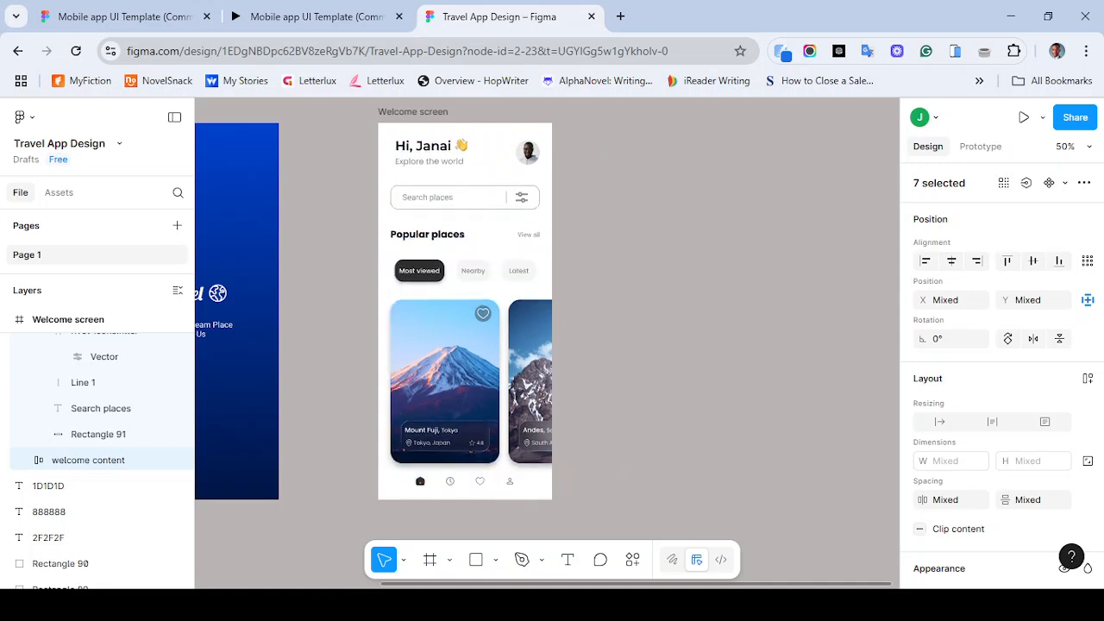
{"action": "key", "text": "Escape"}
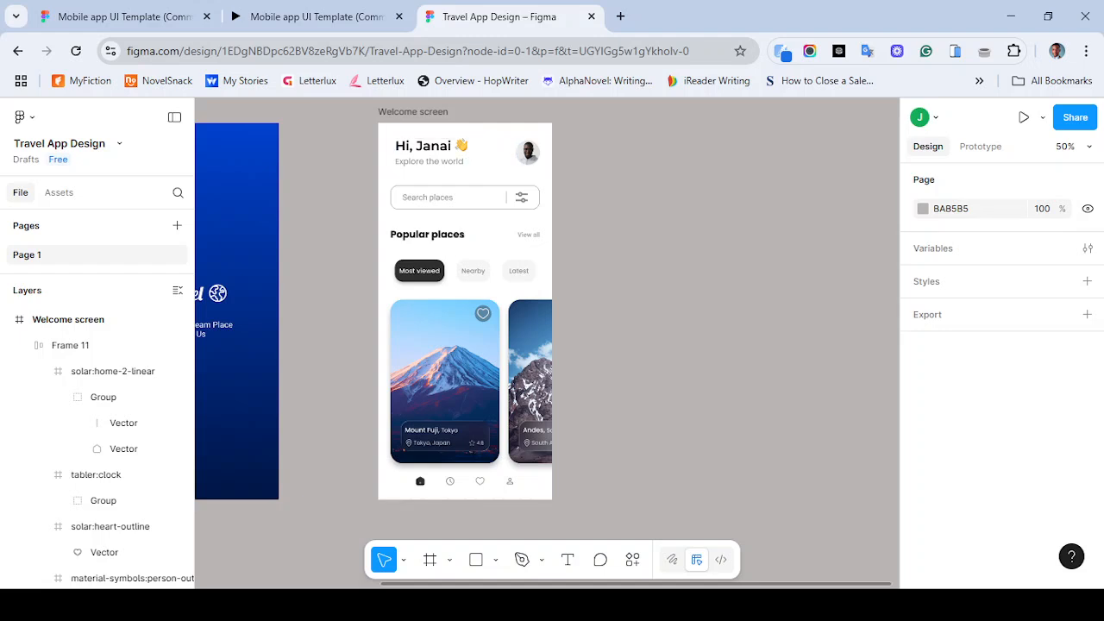
{"action": "left_click_drag", "start_coordinate": [390, 131], "coordinate": [547, 194]}
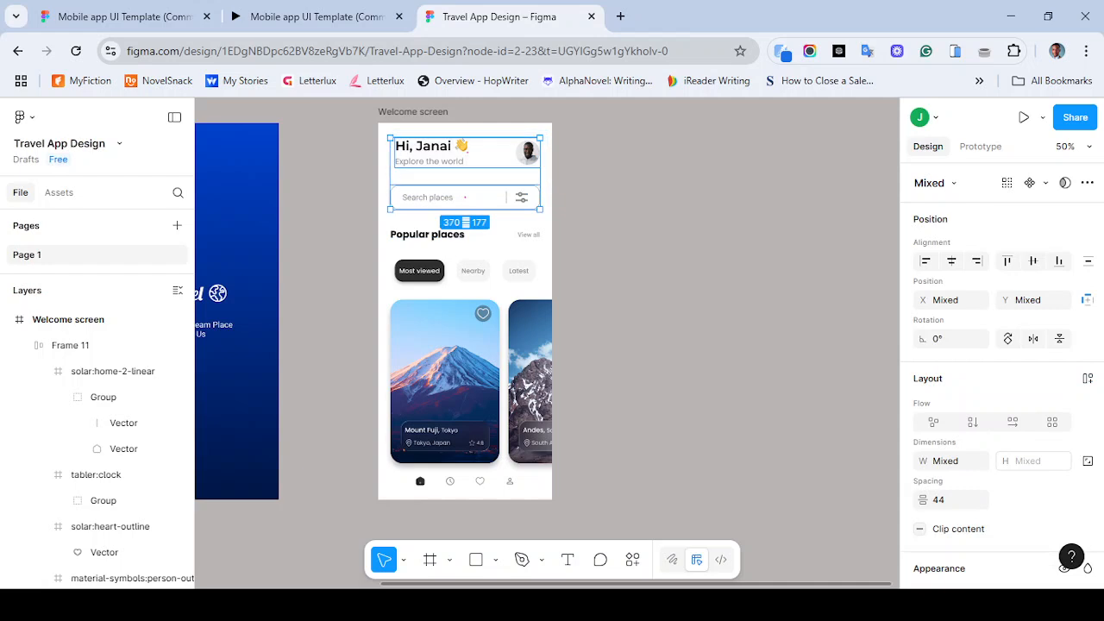
{"action": "left_click", "coordinate": [951, 500]}
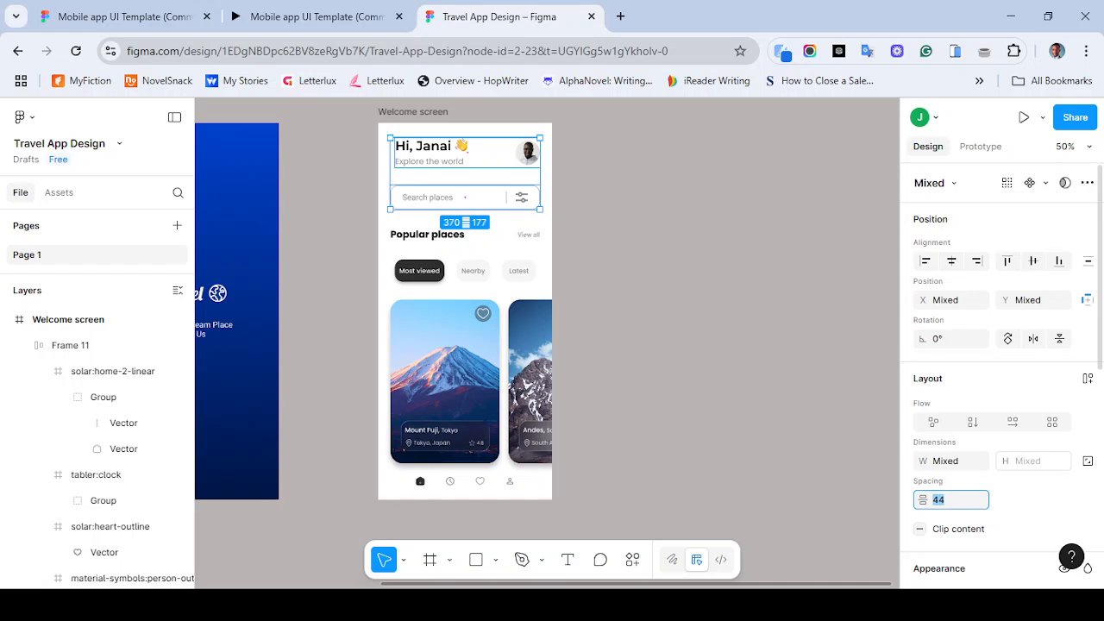
{"action": "left_click", "coordinate": [690, 337]}
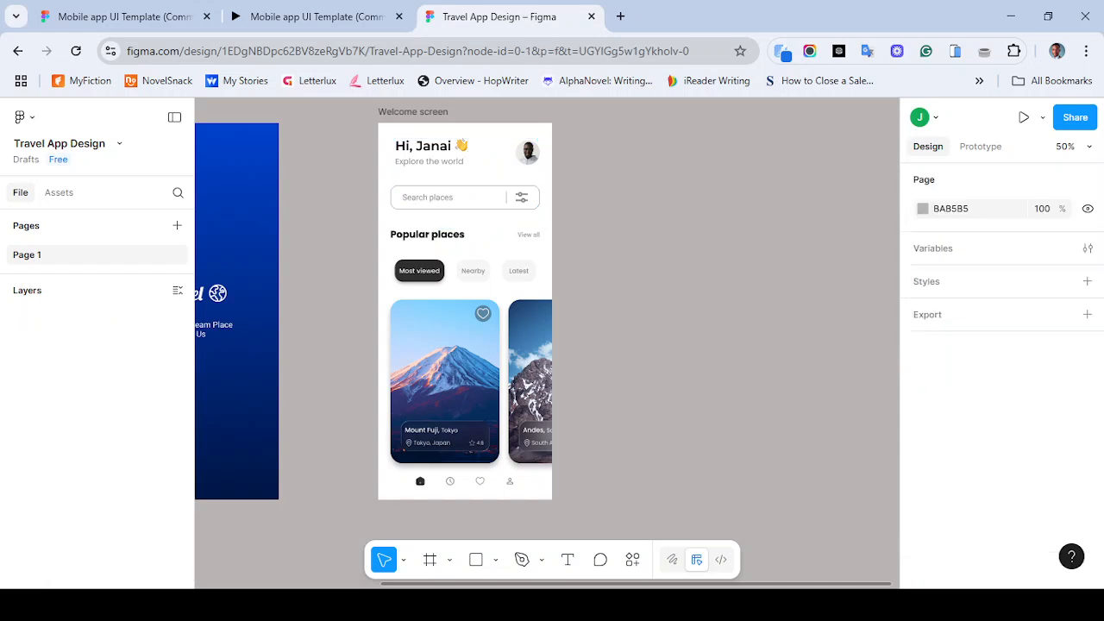
- Wrap the Popular places heading and View all link together in an auto layout frame
{"action": "left_click", "coordinate": [466, 151]}
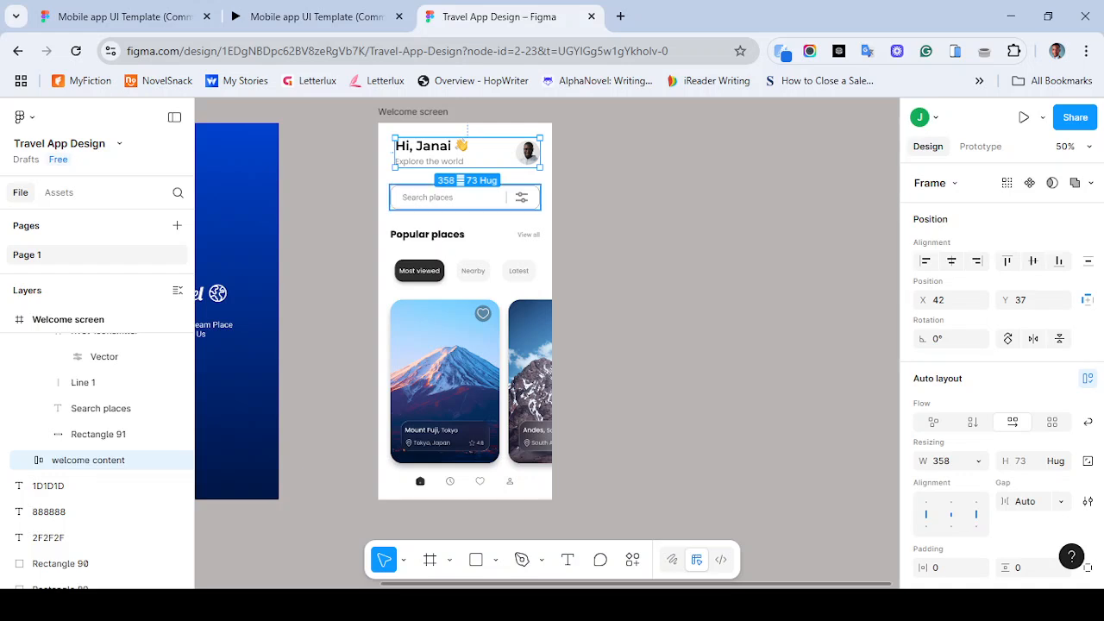
{"action": "left_click", "coordinate": [464, 196], "text": "shift"}
{"action": "left_click", "coordinate": [528, 233]}
{"action": "left_click", "coordinate": [428, 234], "text": "shift"}
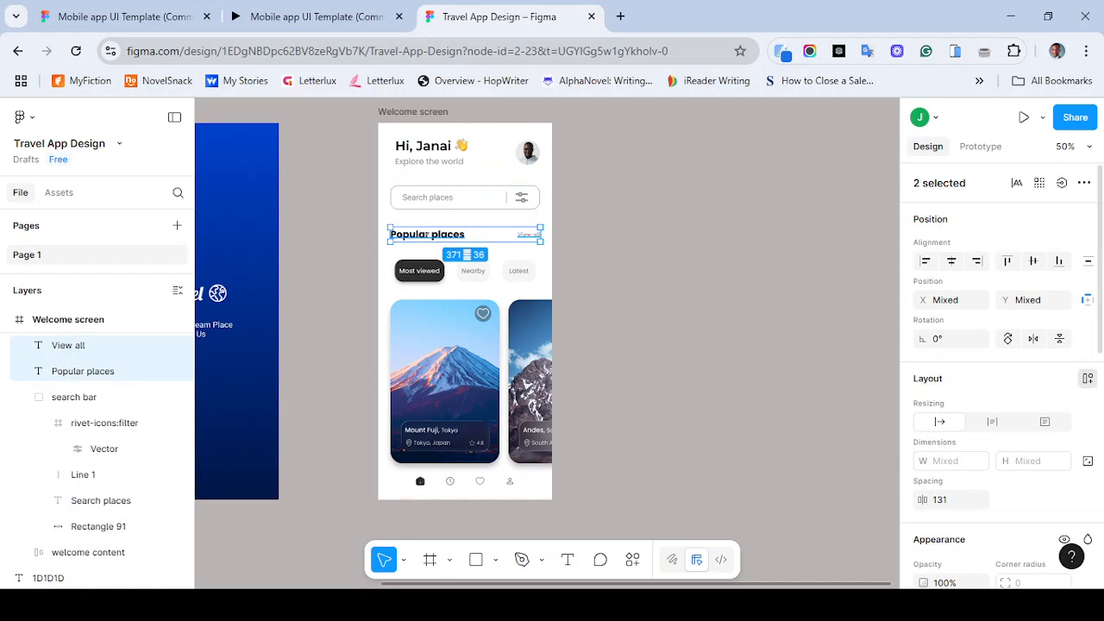
{"action": "key", "text": "shift+a"}
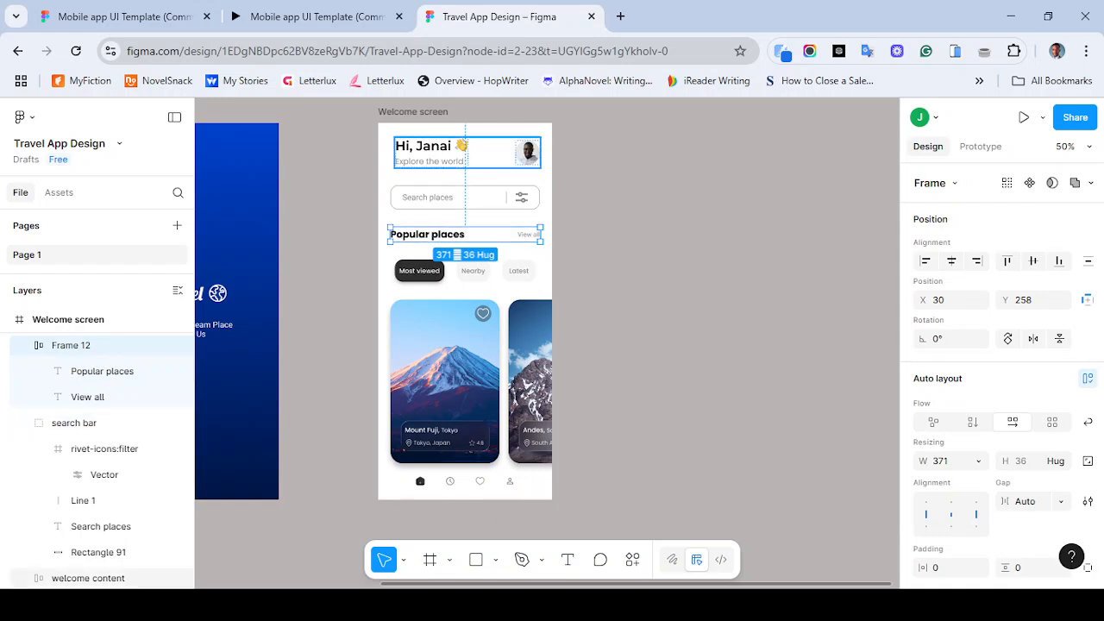
- Select the header, search bar, heading row, filter tabs and cards, and set their vertical spacing to 40
{"action": "left_click", "coordinate": [448, 153]}
{"action": "left_click", "coordinate": [465, 197], "text": "shift"}
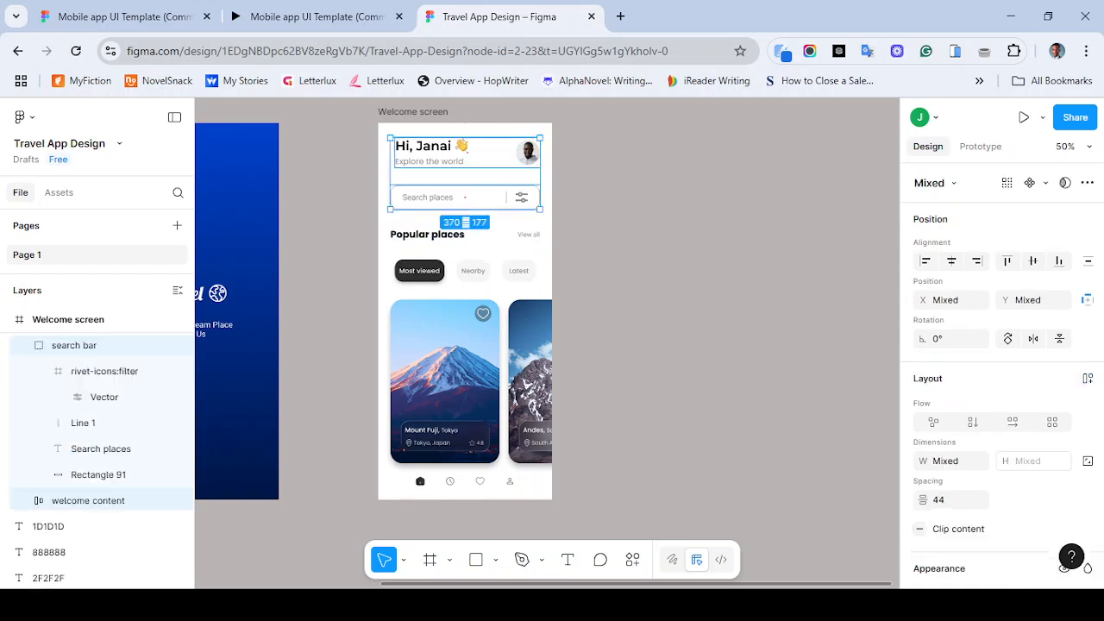
{"action": "left_click", "coordinate": [449, 233], "text": "shift"}
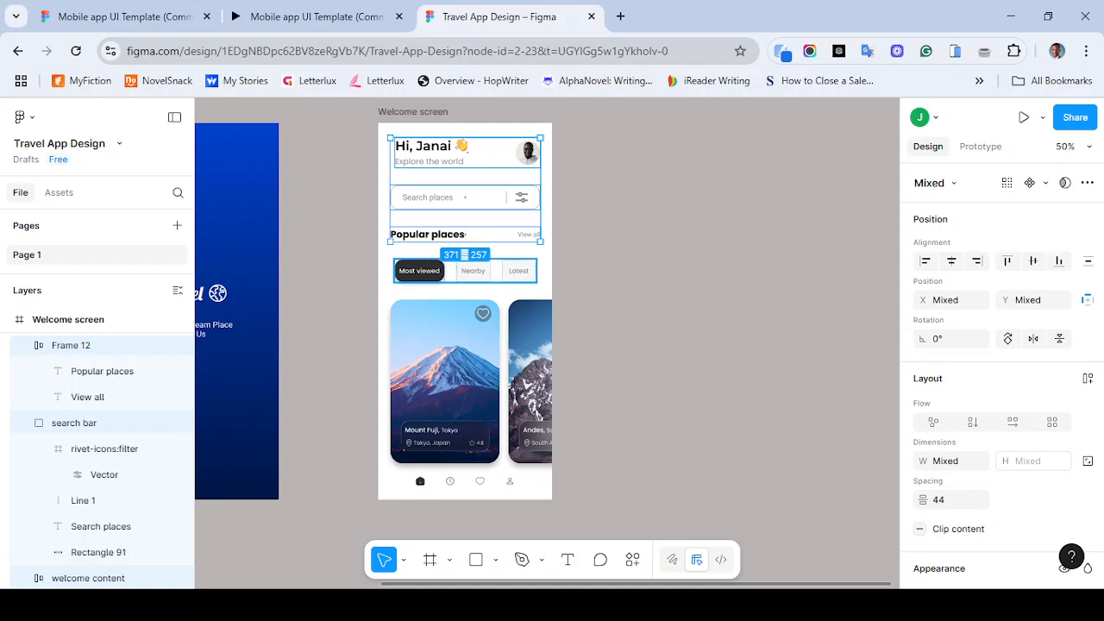
{"action": "left_click", "coordinate": [465, 271], "text": "shift"}
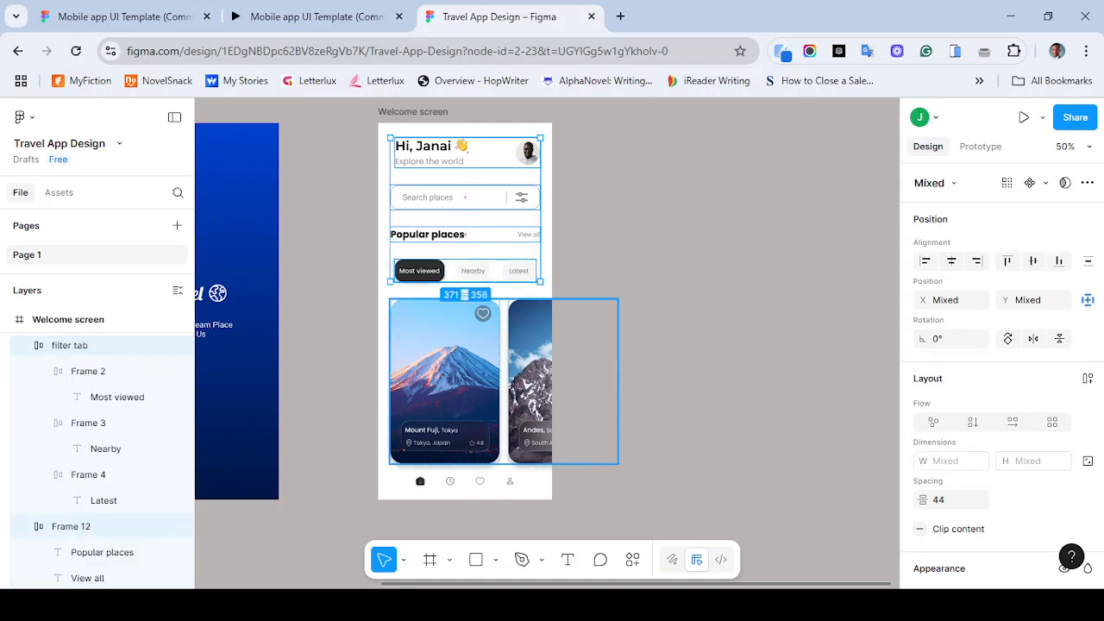
{"action": "left_click", "coordinate": [503, 382], "text": "shift"}
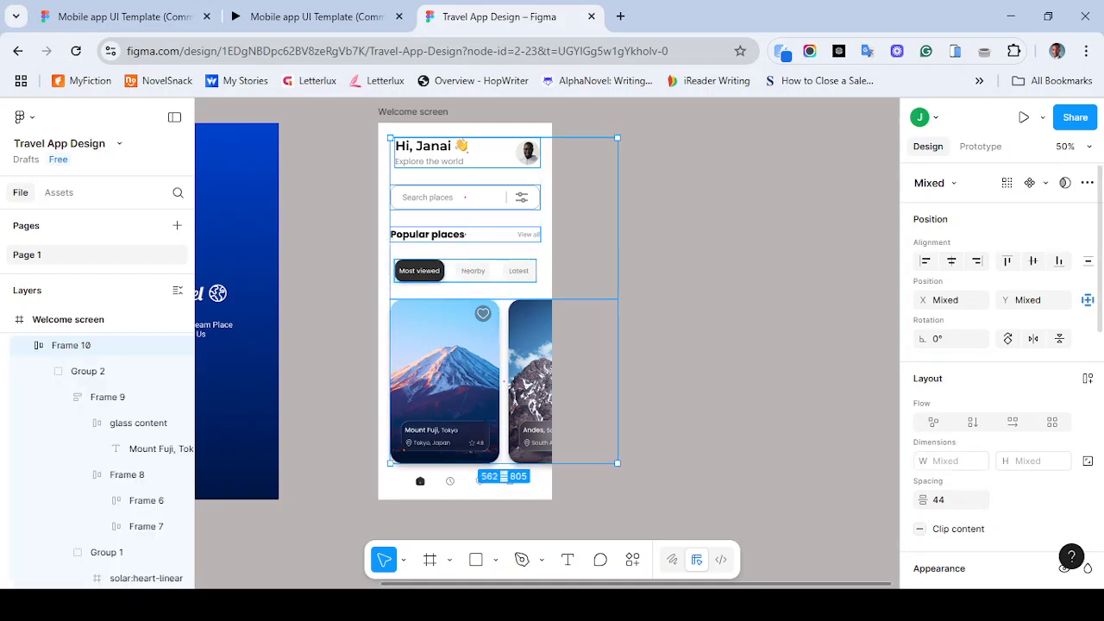
{"action": "left_click", "coordinate": [952, 501]}
{"action": "type", "text": "40"}
{"action": "key", "text": "Return"}
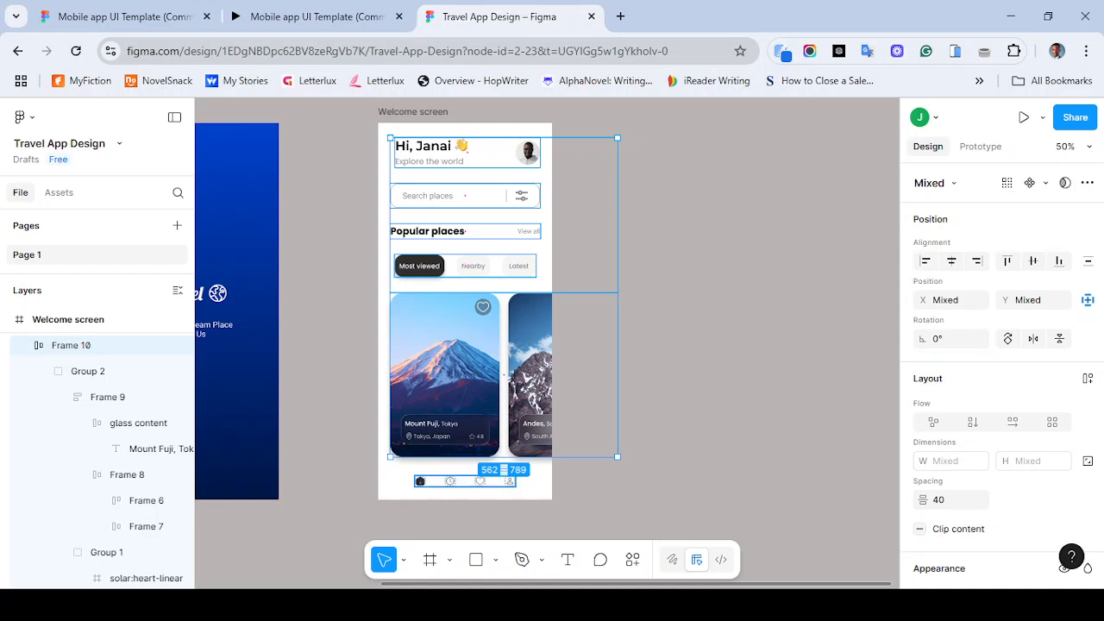
- Add the icon row to the selection and set the vertical spacing of all blocks to 40
{"action": "left_click", "coordinate": [466, 481], "text": "shift"}
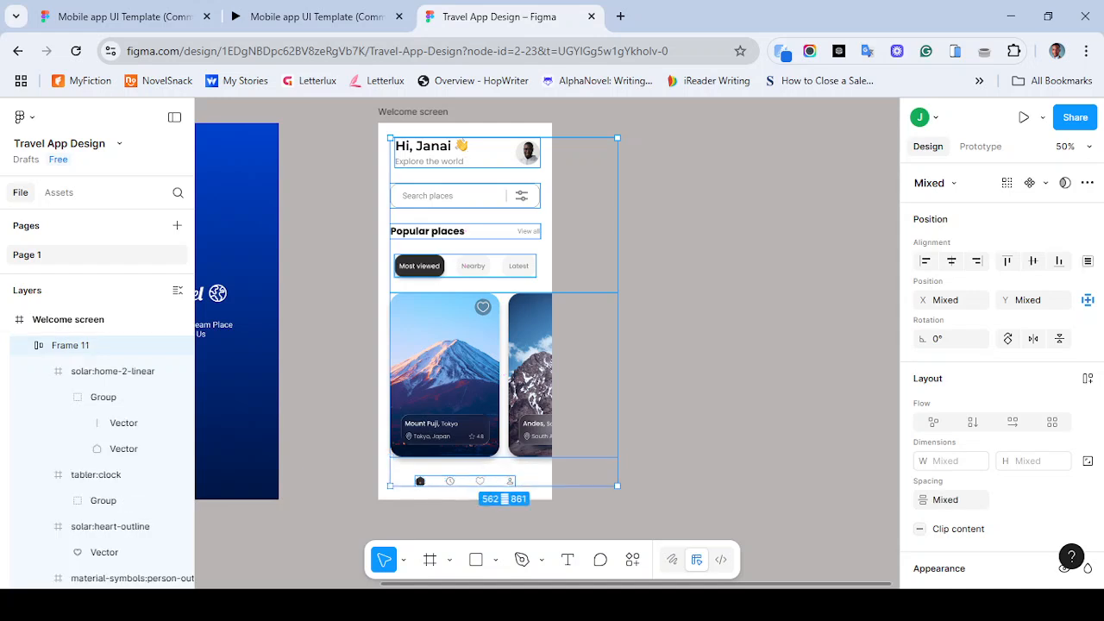
{"action": "left_click", "coordinate": [947, 500]}
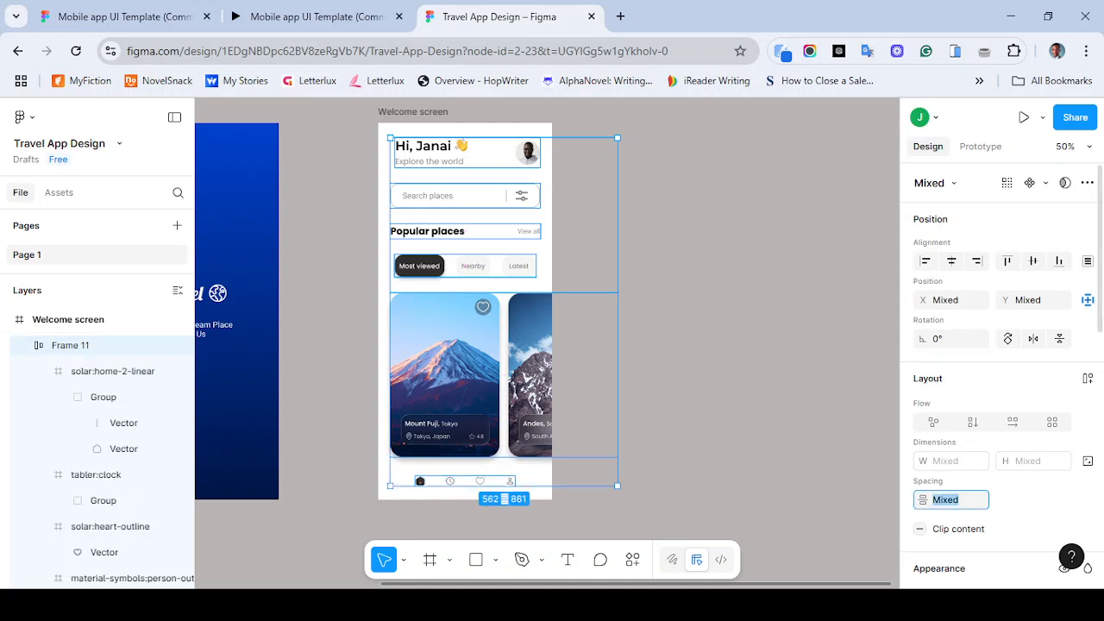
{"action": "type", "text": "40"}
{"action": "key", "text": "Return"}
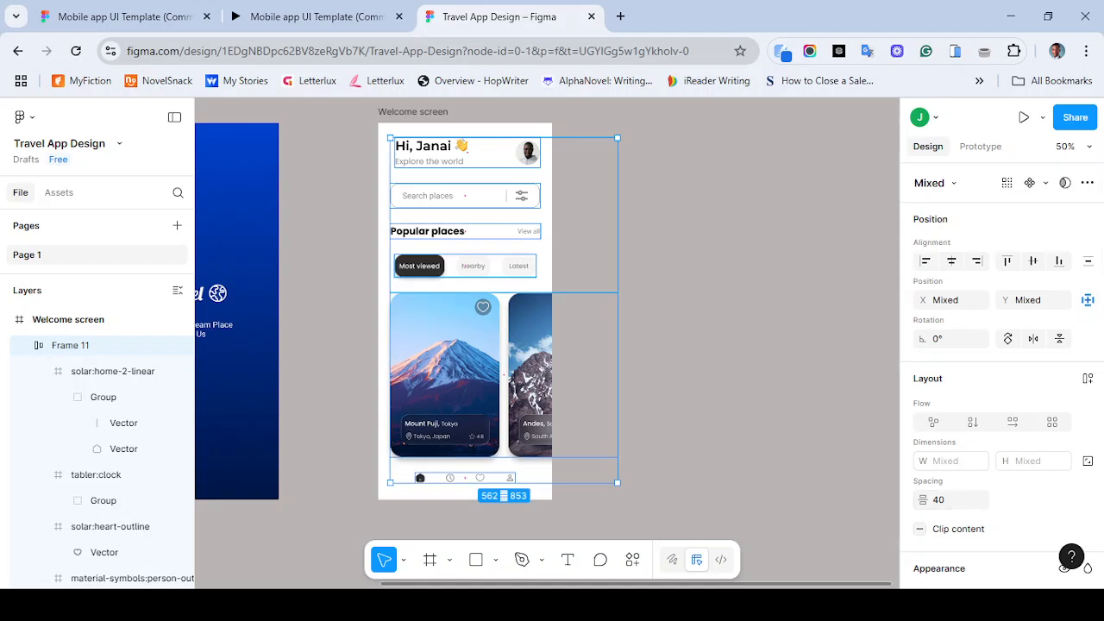
{"action": "key", "text": "Escape"}
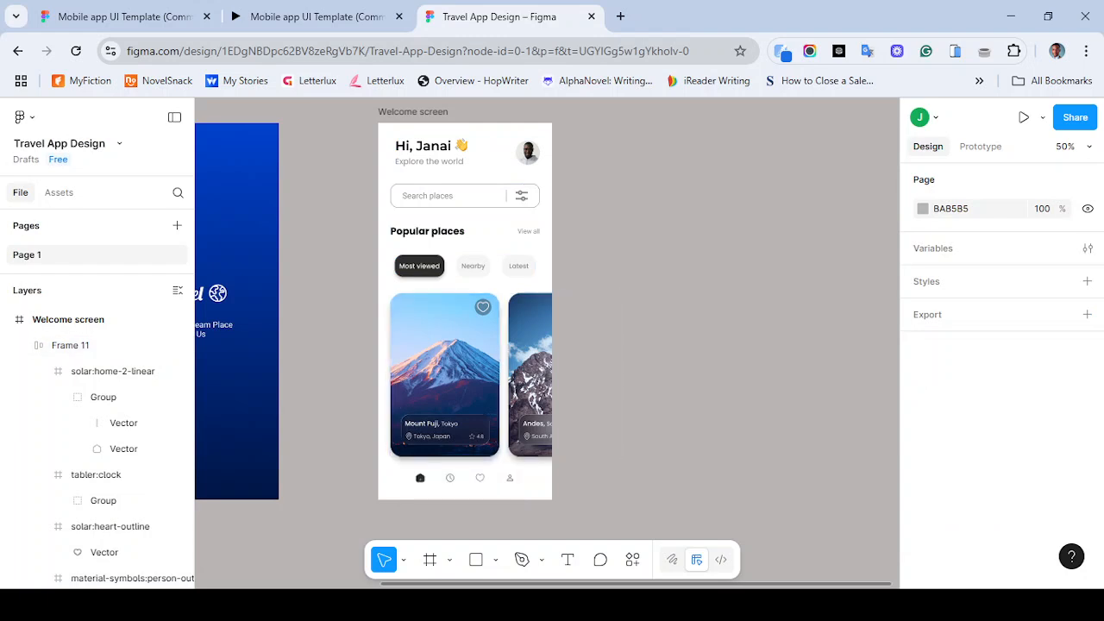
- Select all content blocks of the Welcome screen and nudge them down a few pixels
{"action": "left_click_drag", "start_coordinate": [380, 139], "coordinate": [527, 481]}
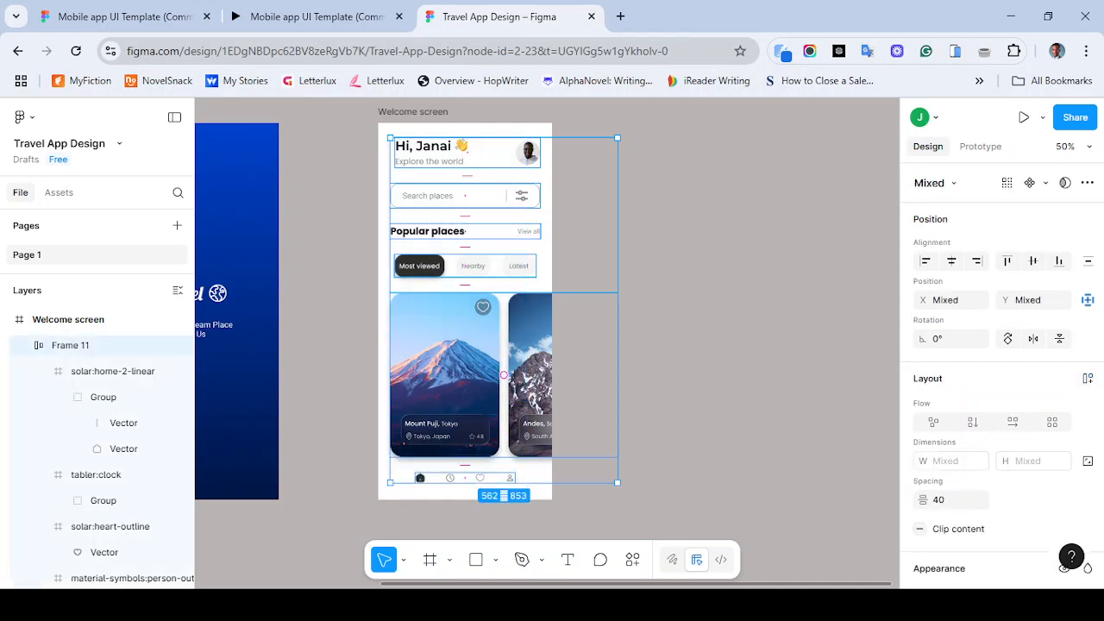
{"action": "key", "text": "Down"}
{"action": "key", "text": "Down"}
{"action": "key", "text": "Down"}
{"action": "key", "text": "Down"}
{"action": "key", "text": "Down"}
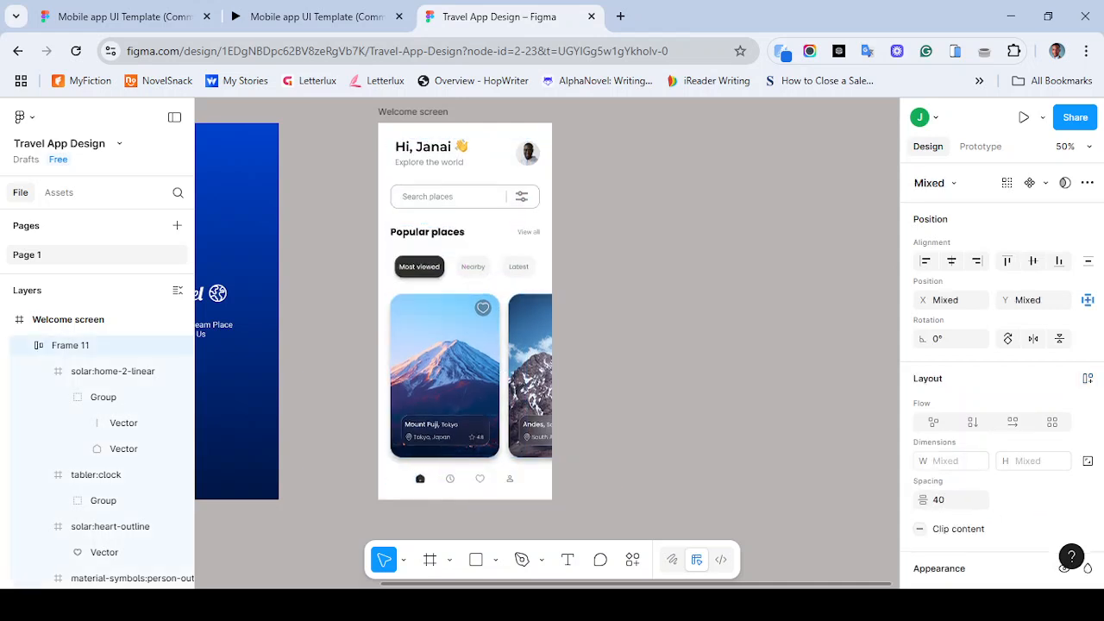
{"action": "key", "text": "Down"}
{"action": "key", "text": "Down"}
{"action": "key", "text": "Down"}
{"action": "key", "text": "Down"}
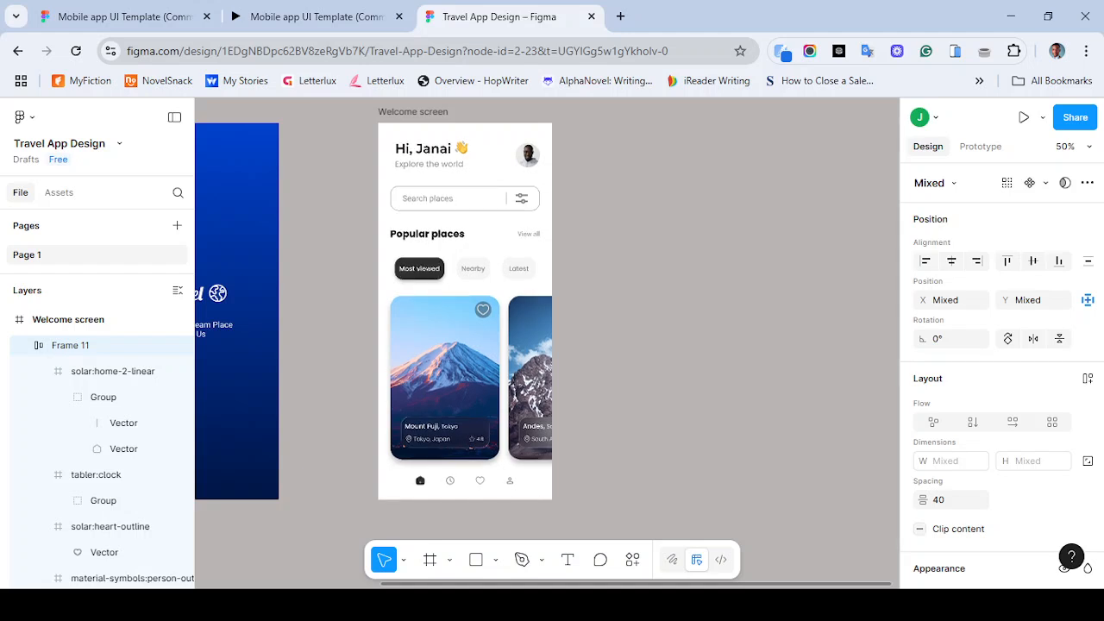
{"action": "key", "text": "Down"}
{"action": "key", "text": "Down"}
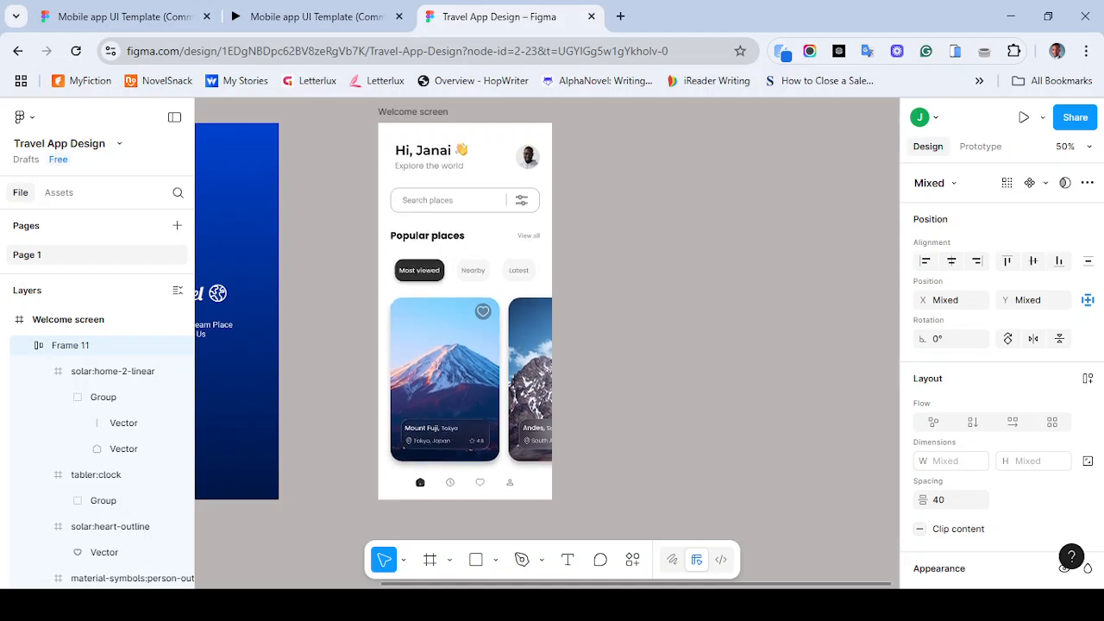
{"action": "key", "text": "Down"}
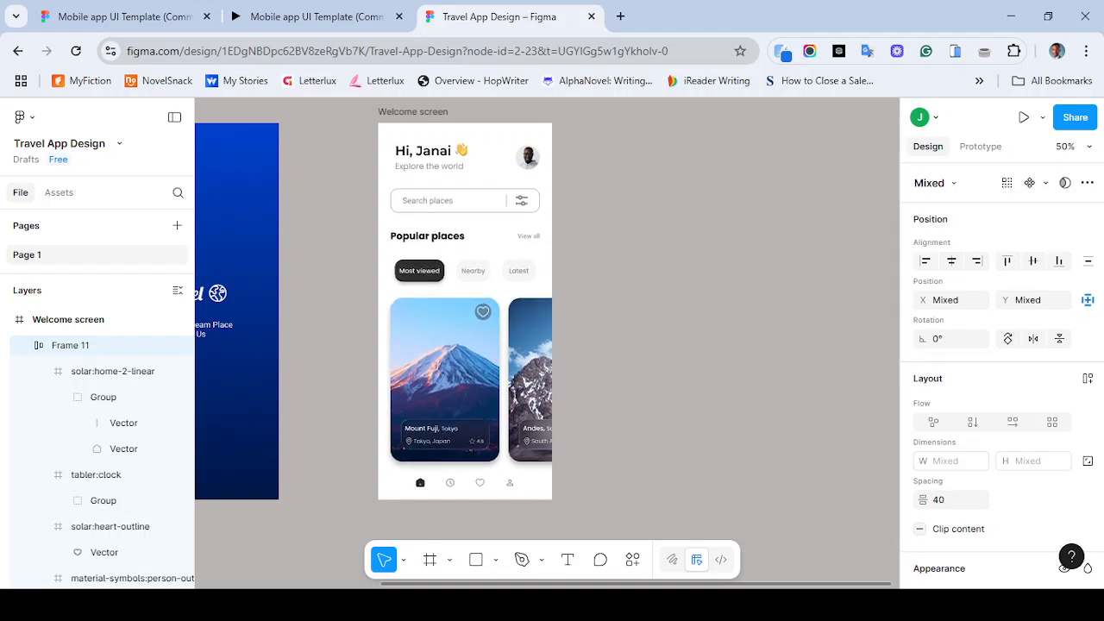
{"action": "key", "text": "Up"}
{"action": "key", "text": "Up"}
{"action": "key", "text": "Down"}
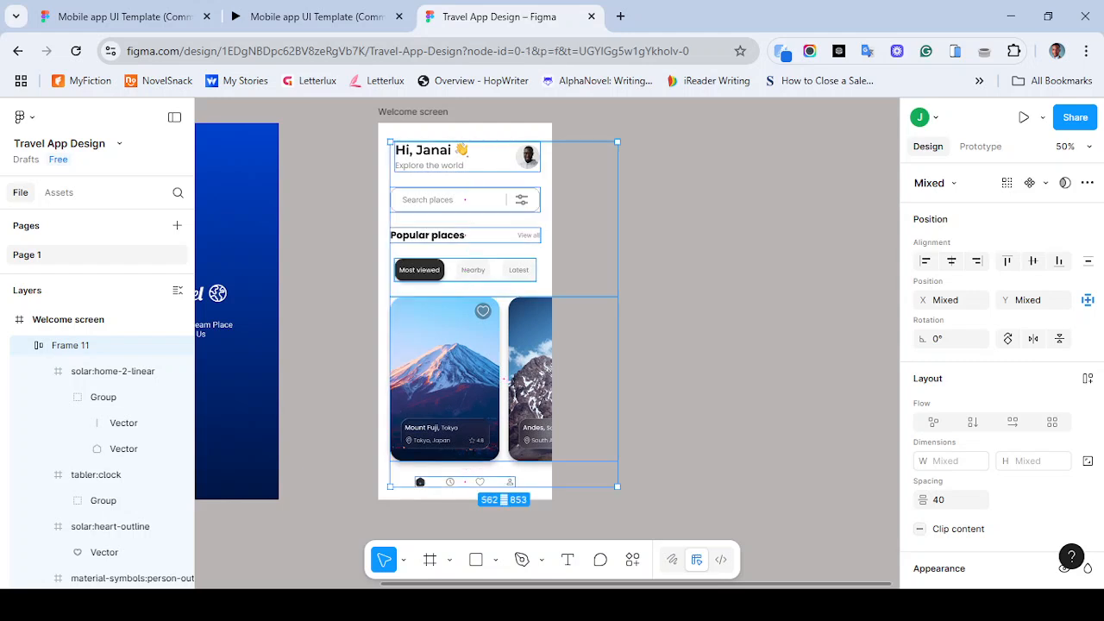
{"action": "key", "text": "Escape"}
- Zoom out on the canvas and compare the Welcome screen with the reference prototype
{"action": "key", "text": "minus"}
{"action": "left_click", "coordinate": [311, 17]}
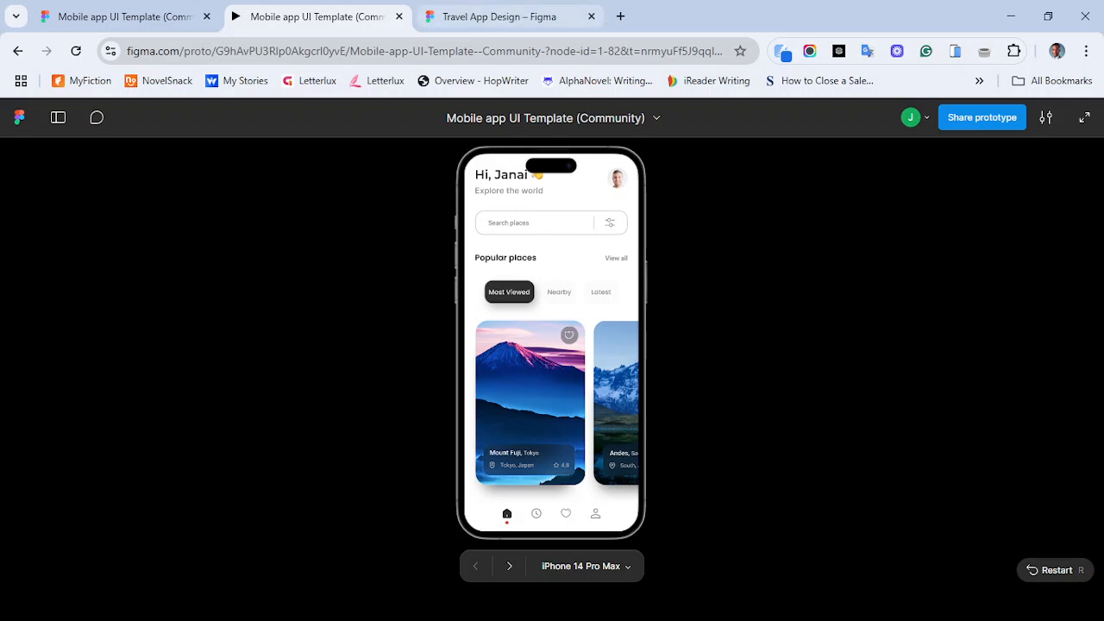
{"action": "left_click", "coordinate": [501, 17]}
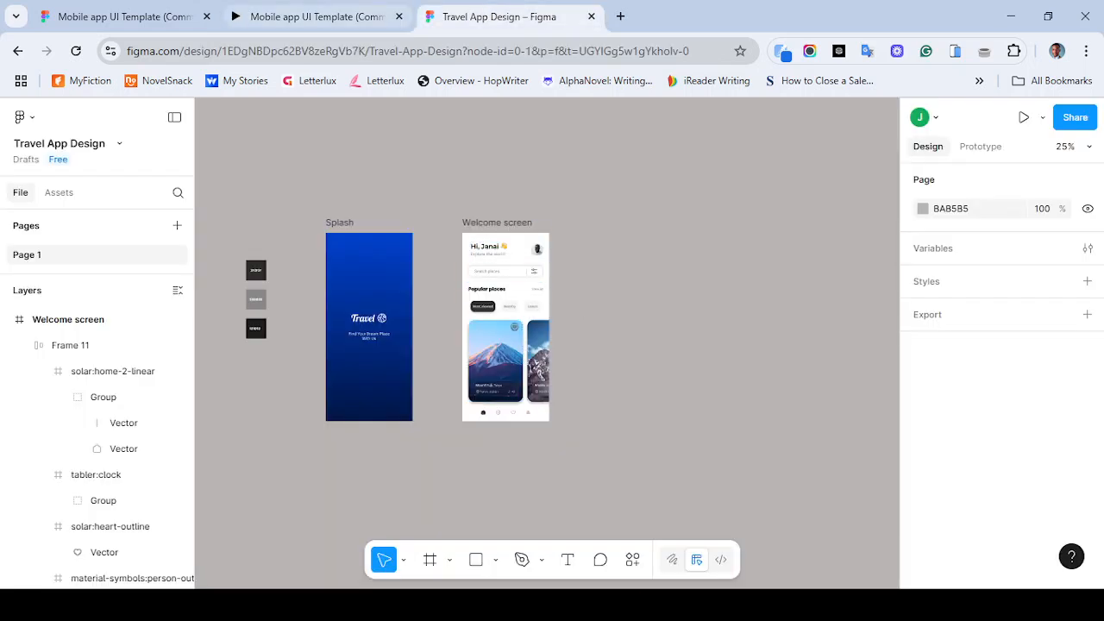
- Switch to the reference prototype and try its Most Viewed, Nearby and Latest filter tabs
{"action": "left_click", "coordinate": [310, 16]}
{"action": "left_click", "coordinate": [559, 292]}
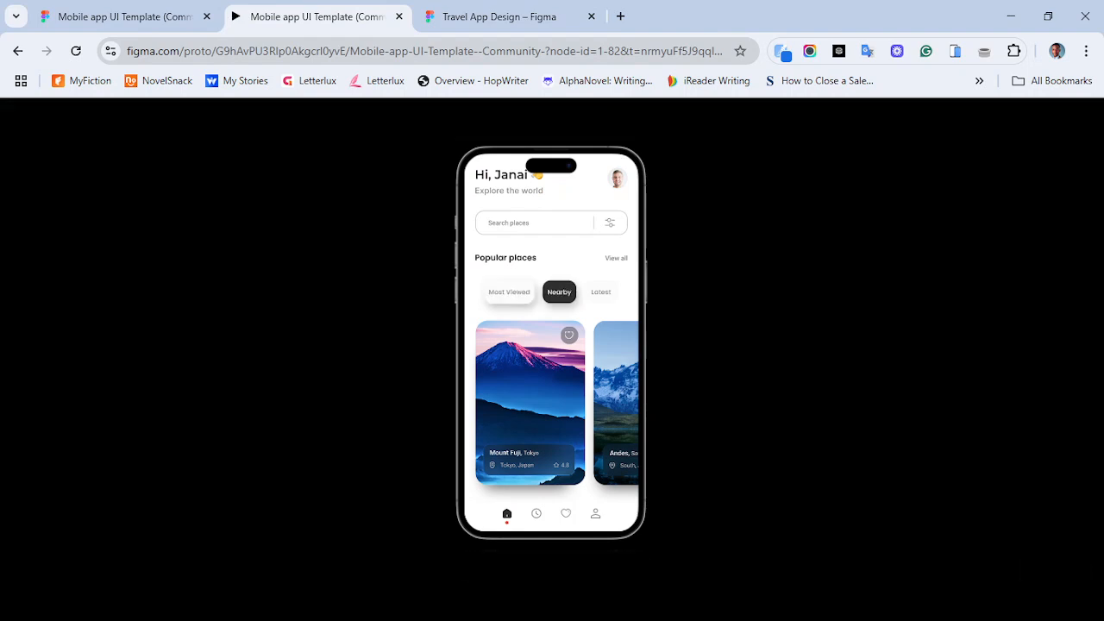
{"action": "left_click", "coordinate": [601, 292]}
{"action": "left_click", "coordinate": [509, 292]}
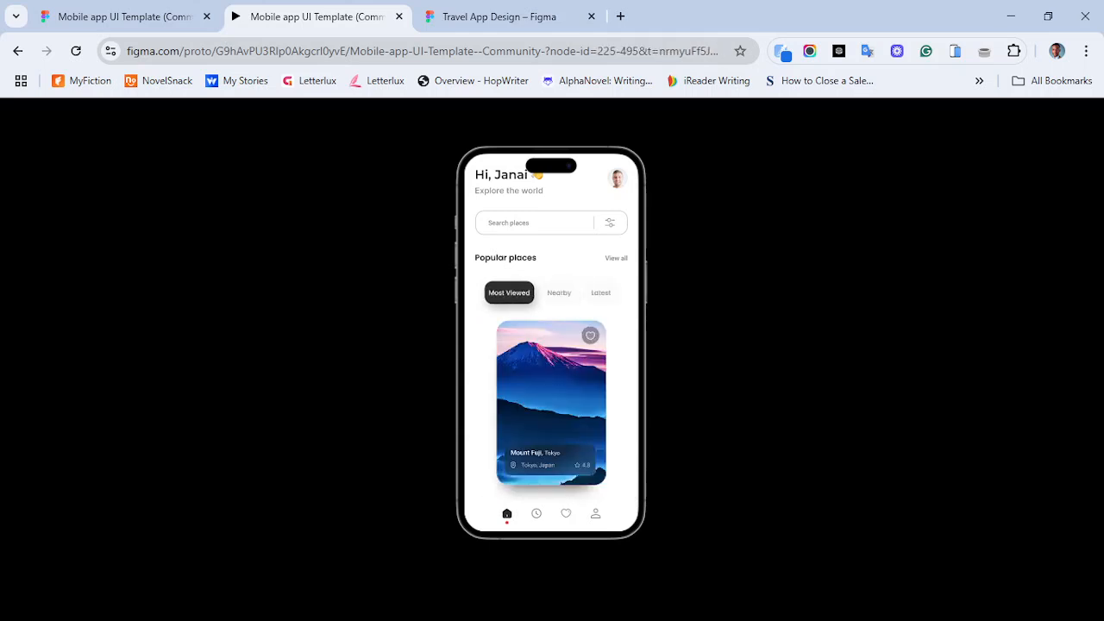
{"action": "left_click", "coordinate": [601, 292]}
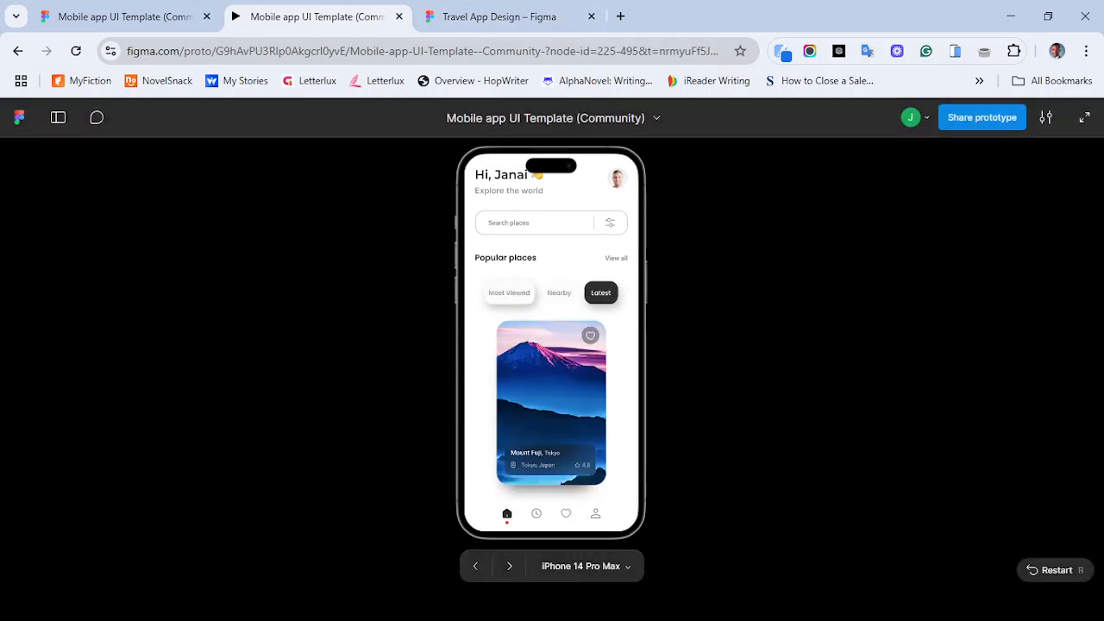
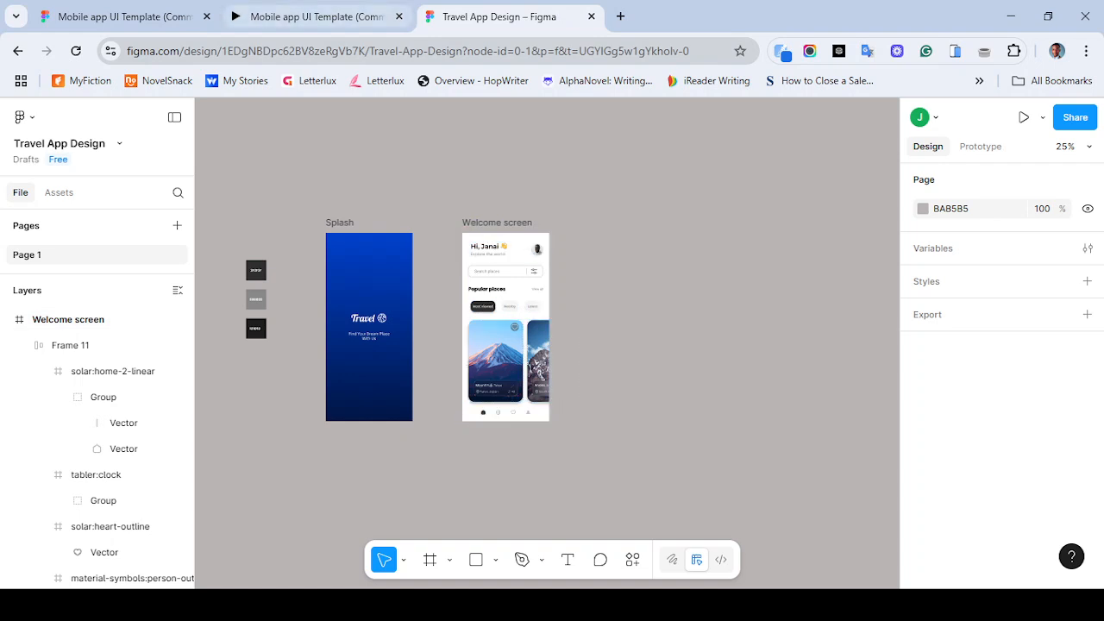
- Switch to the reference prototype, try its Nearby tab and open a destination card's detail screen
{"action": "left_click", "coordinate": [310, 16]}
{"action": "left_click", "coordinate": [509, 292]}
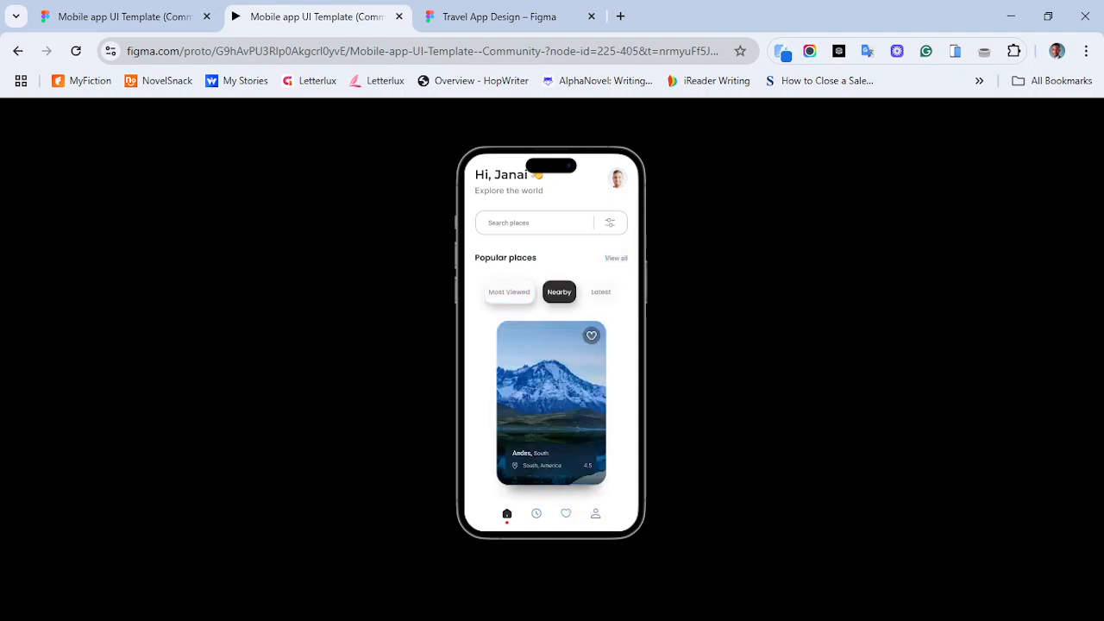
{"action": "left_click", "coordinate": [551, 402]}
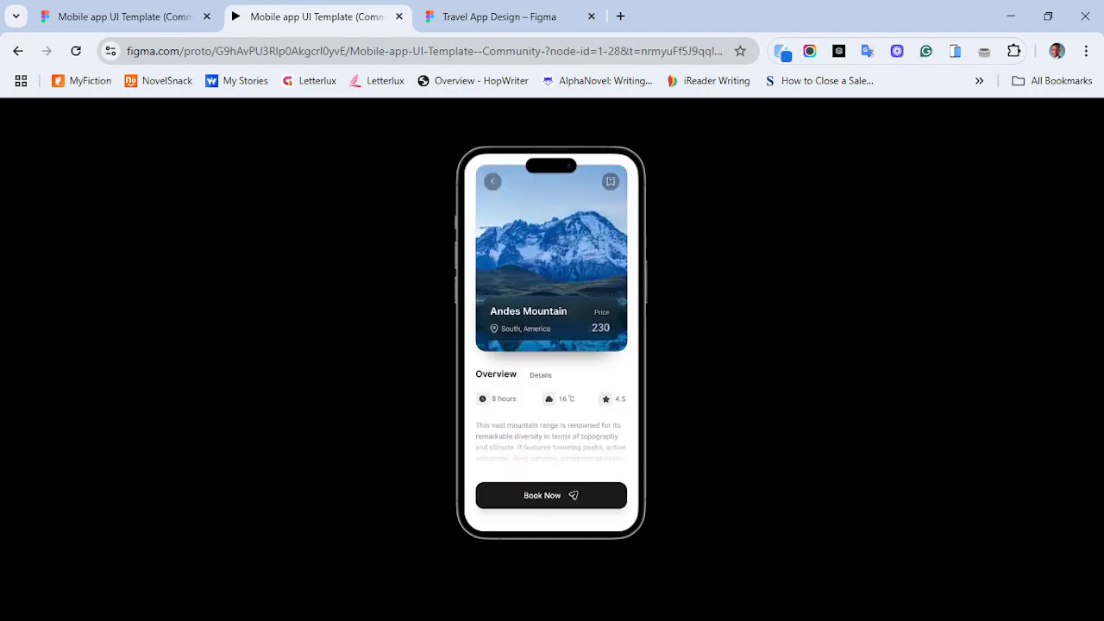
{"action": "key", "text": "ctrl+Tab"}
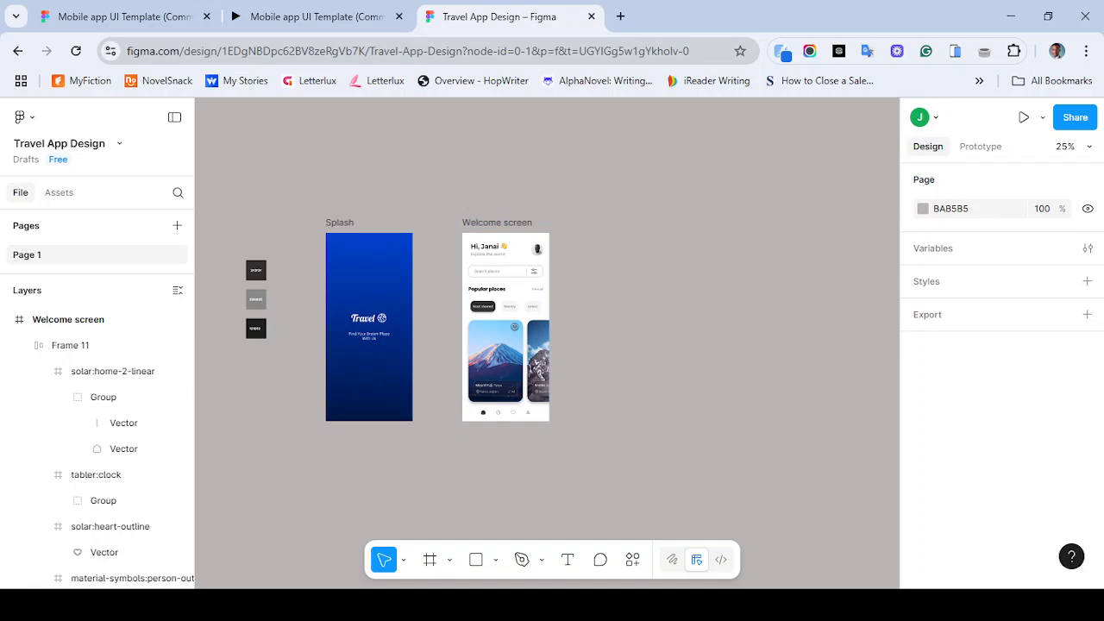
{"action": "key", "text": "f"}
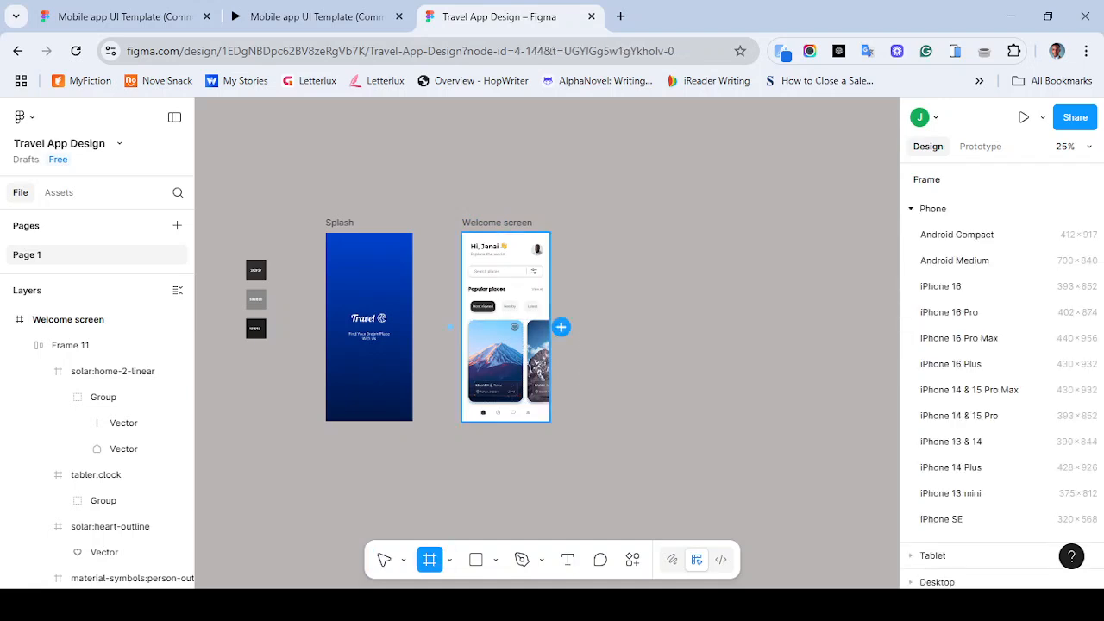
{"action": "left_click", "coordinate": [560, 327]}
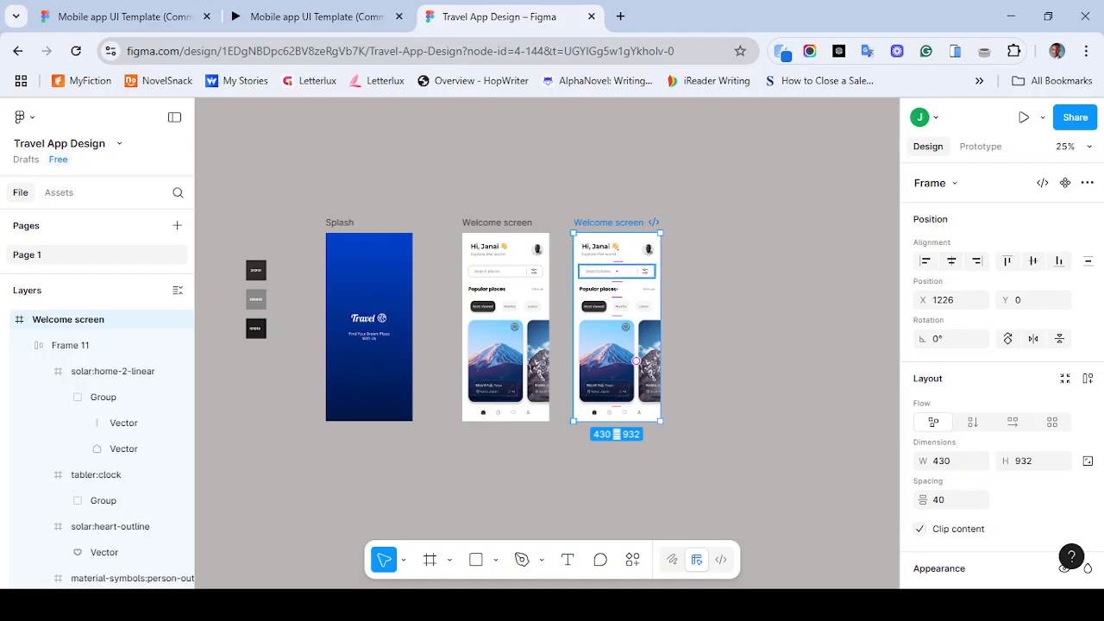
{"action": "left_click", "coordinate": [430, 560]}
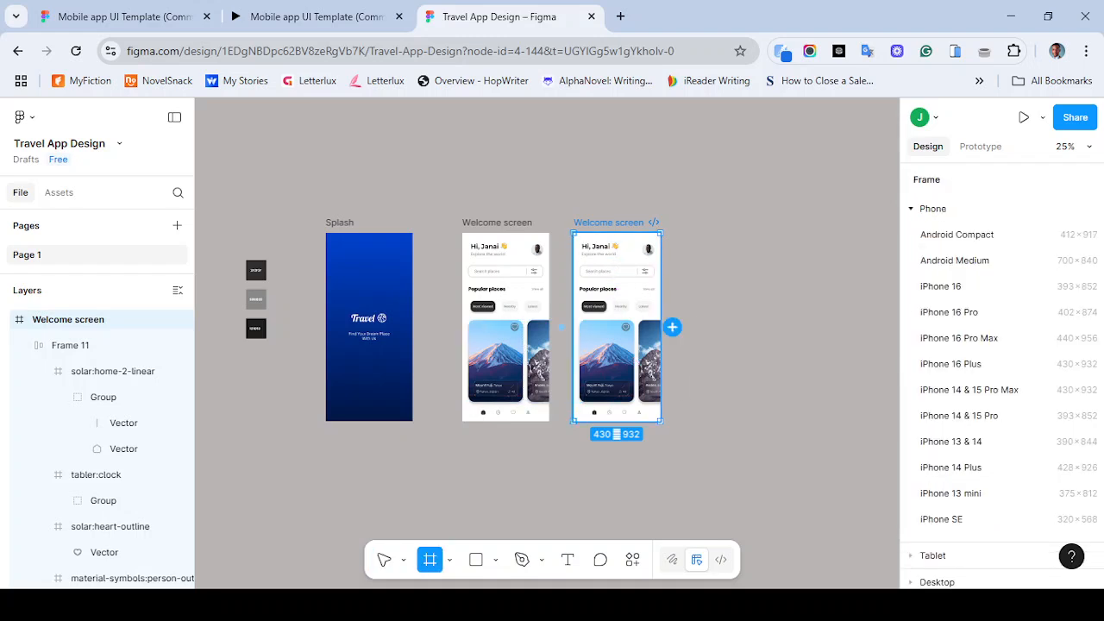
{"action": "left_click", "coordinate": [671, 327]}
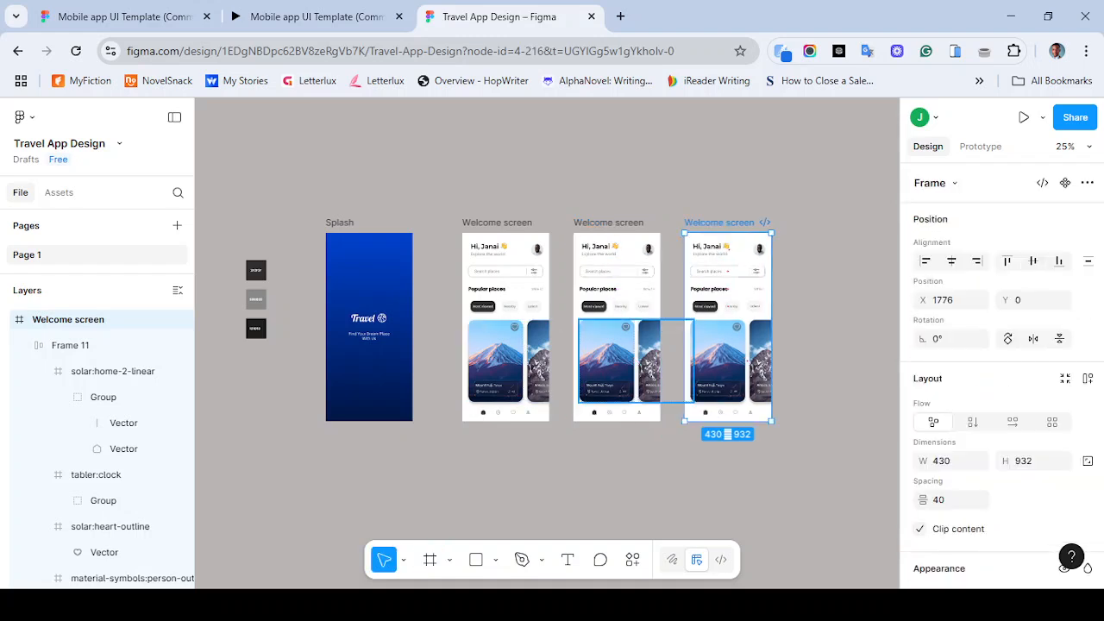
{"action": "key", "text": "ctrl+z"}
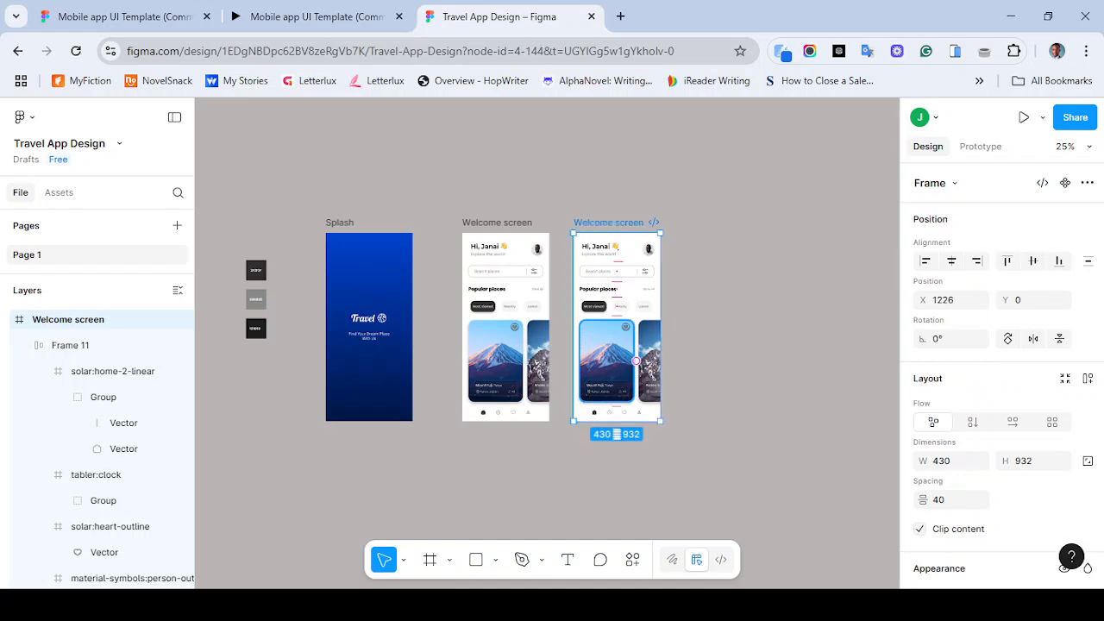
{"action": "key", "text": "ctrl+z"}
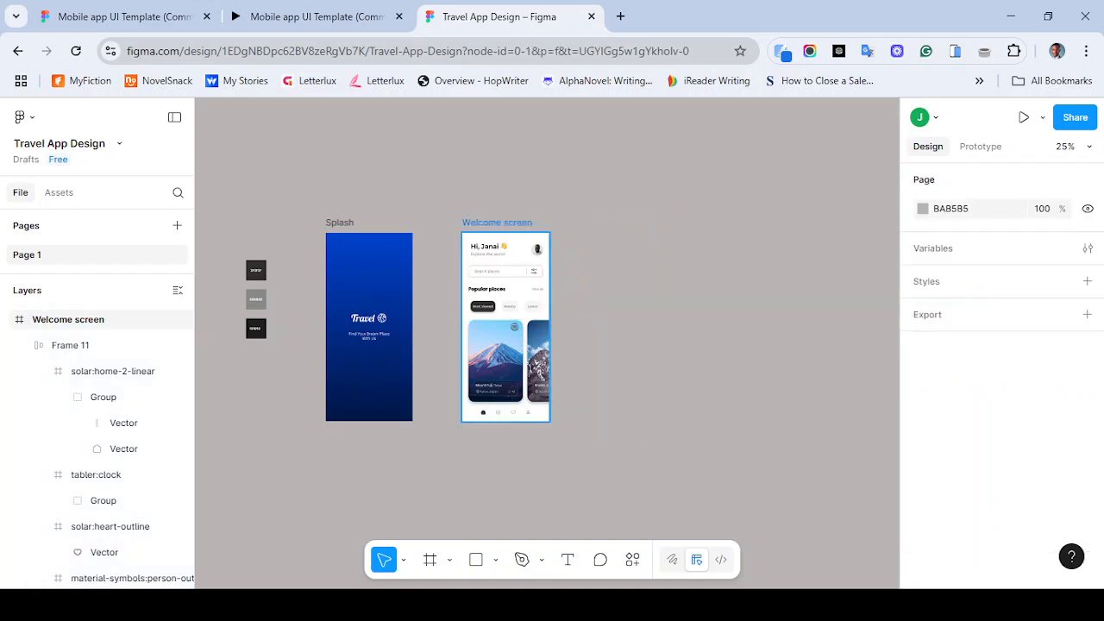
- Duplicate the Welcome screen frame and space the Splash and both Welcome screen frames 120 apart horizontally
{"action": "key", "text": "f"}
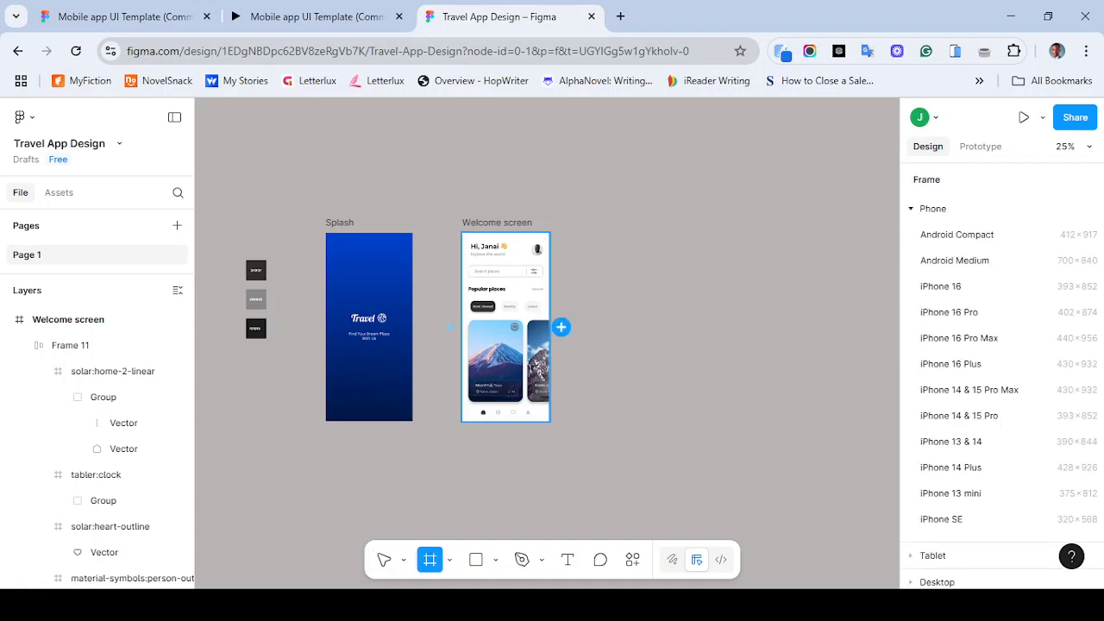
{"action": "left_click", "coordinate": [560, 327]}
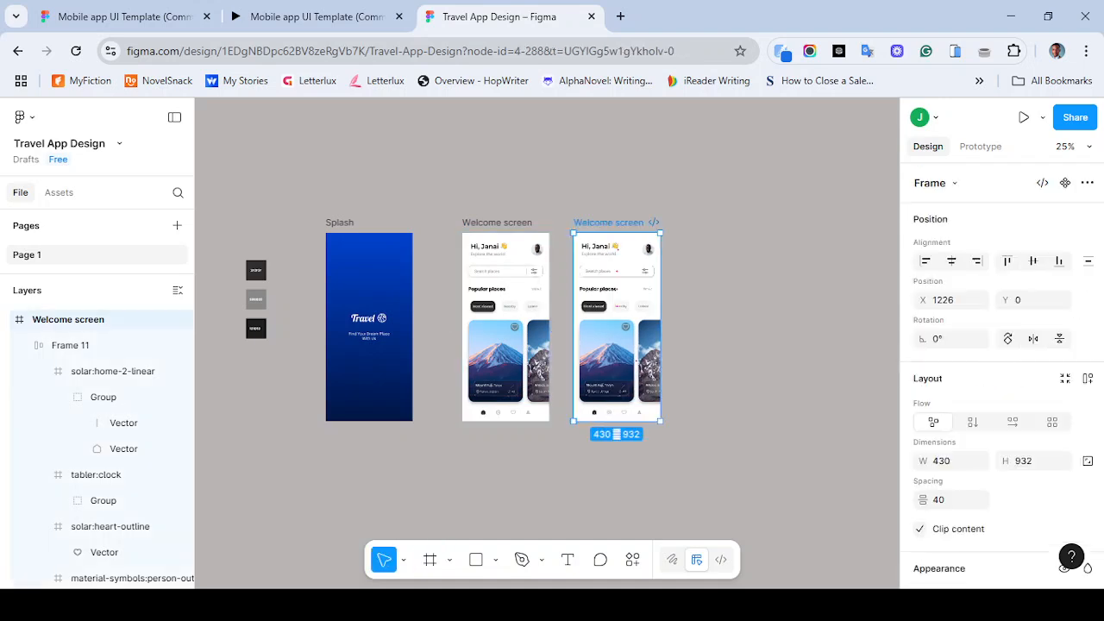
{"action": "left_click_drag", "start_coordinate": [340, 222], "coordinate": [373, 222]}
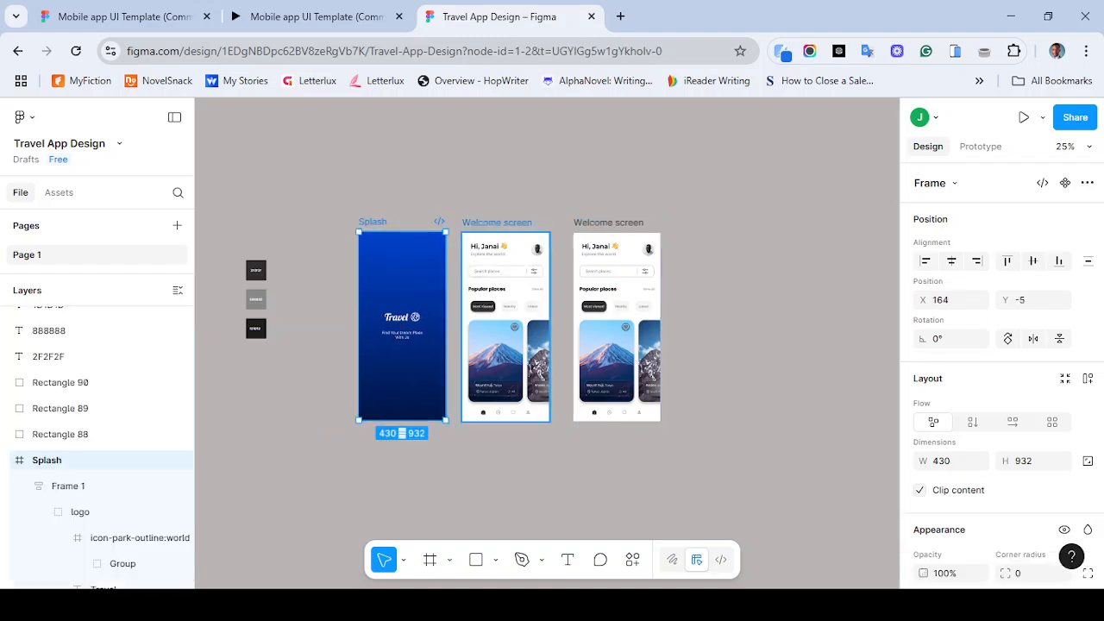
{"action": "left_click", "coordinate": [497, 223]}
{"action": "left_click", "coordinate": [608, 223], "text": "shift"}
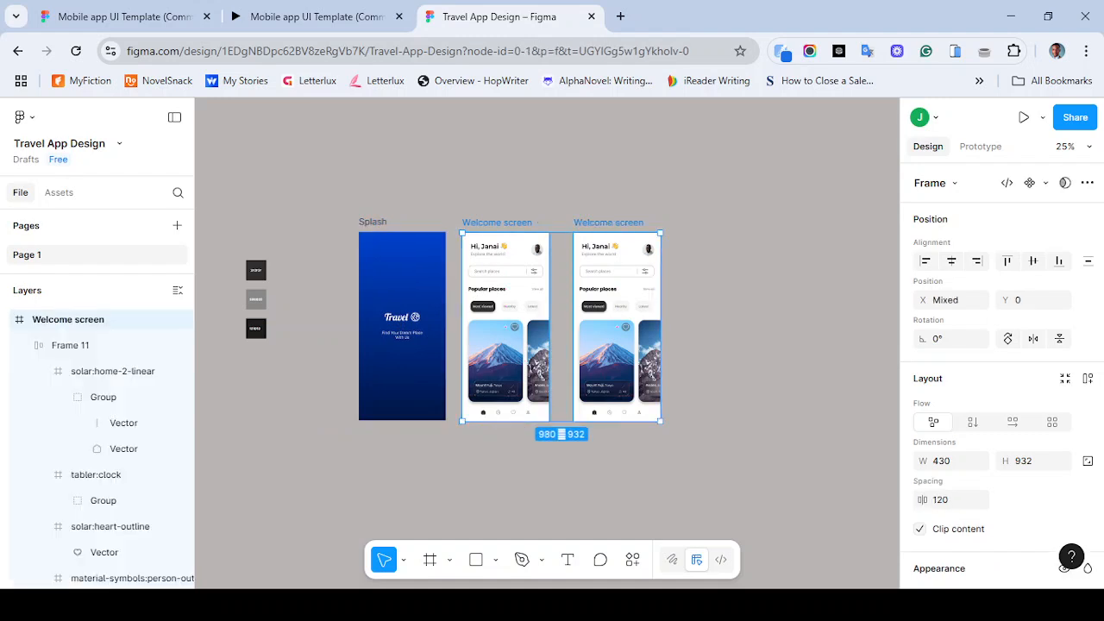
{"action": "left_click", "coordinate": [373, 222], "text": "shift"}
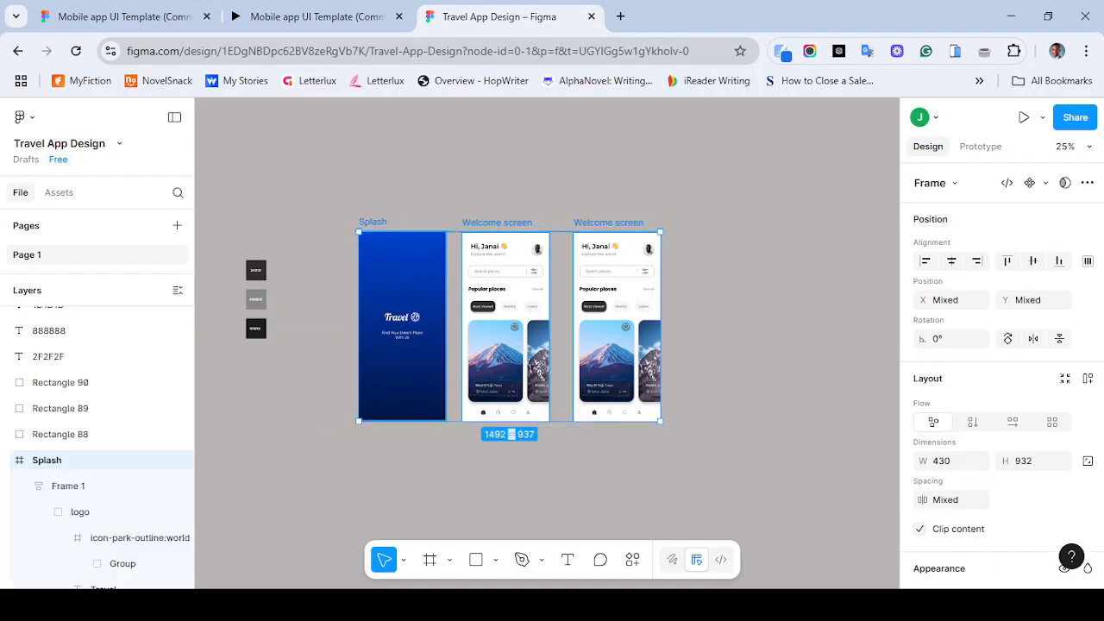
{"action": "left_click", "coordinate": [946, 500]}
{"action": "type", "text": "120"}
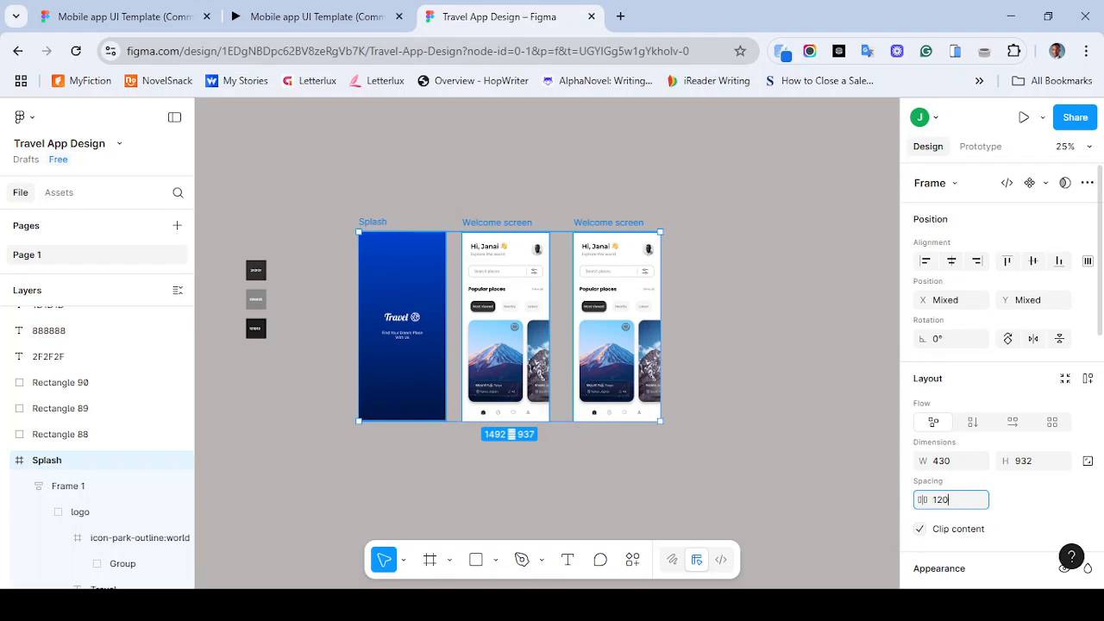
{"action": "key", "text": "Return"}
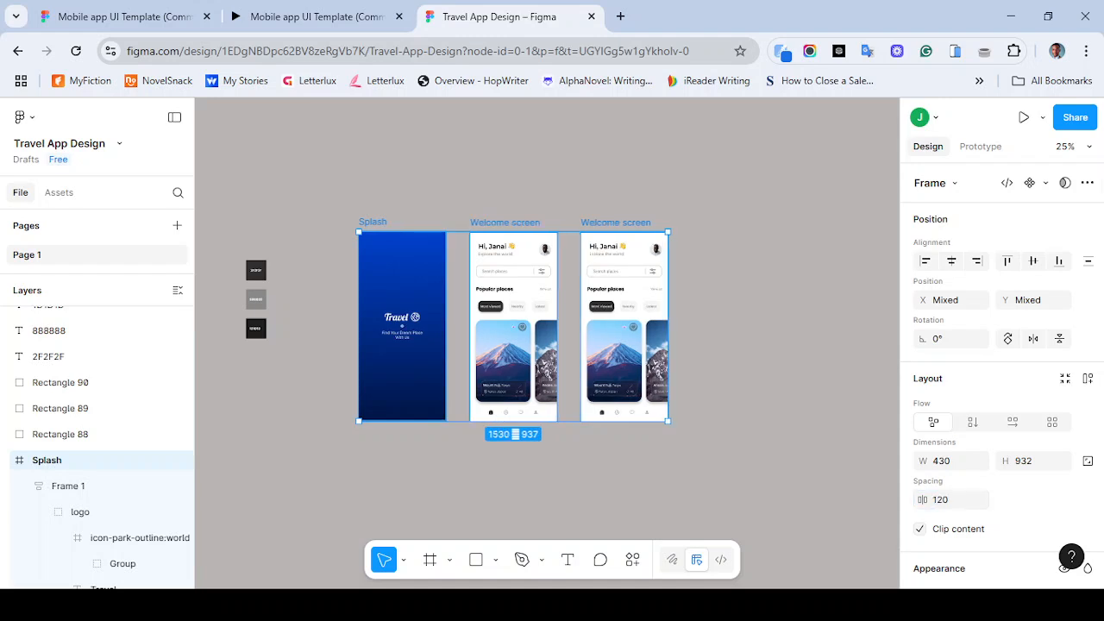
- Select all content inside the duplicated Welcome screen frame and delete it
{"action": "left_click", "coordinate": [743, 302]}
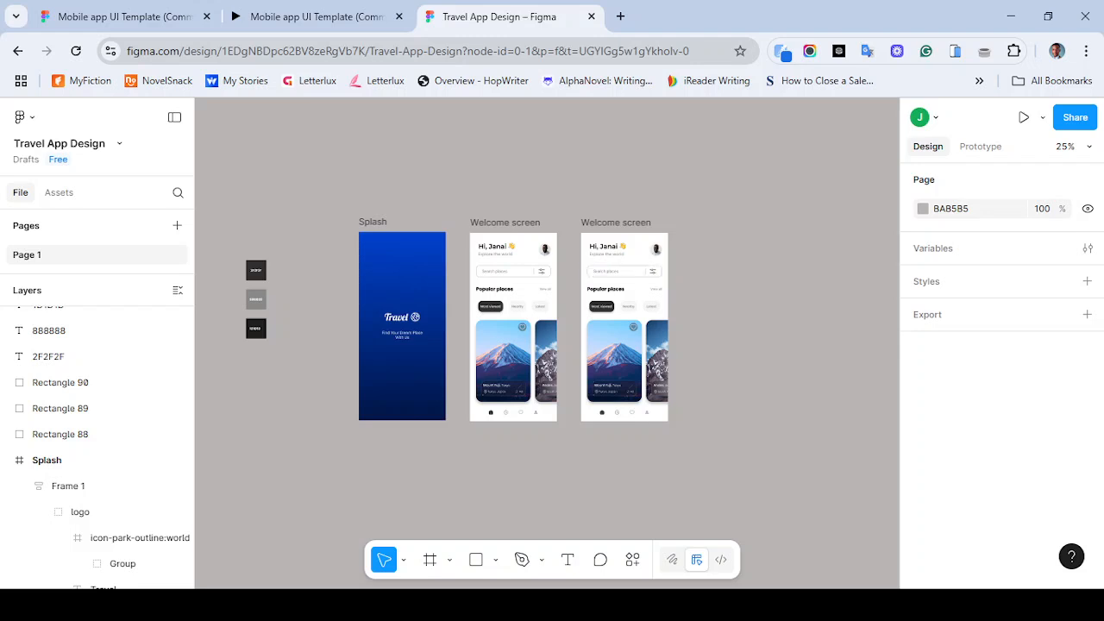
{"action": "left_click_drag", "start_coordinate": [589, 244], "coordinate": [666, 416]}
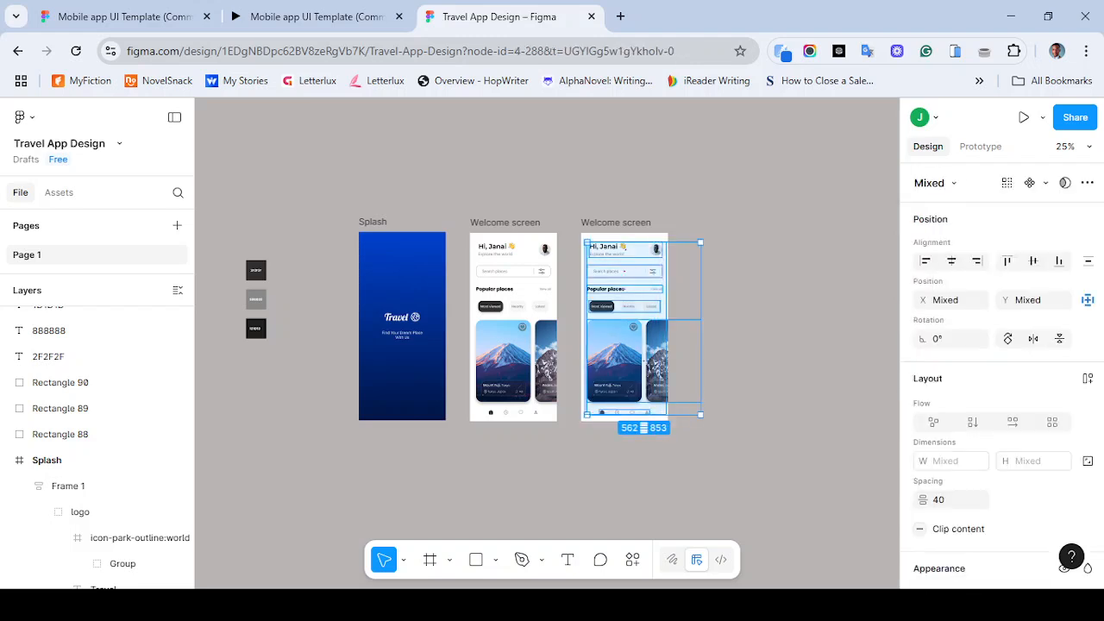
{"action": "left_click", "coordinate": [311, 17]}
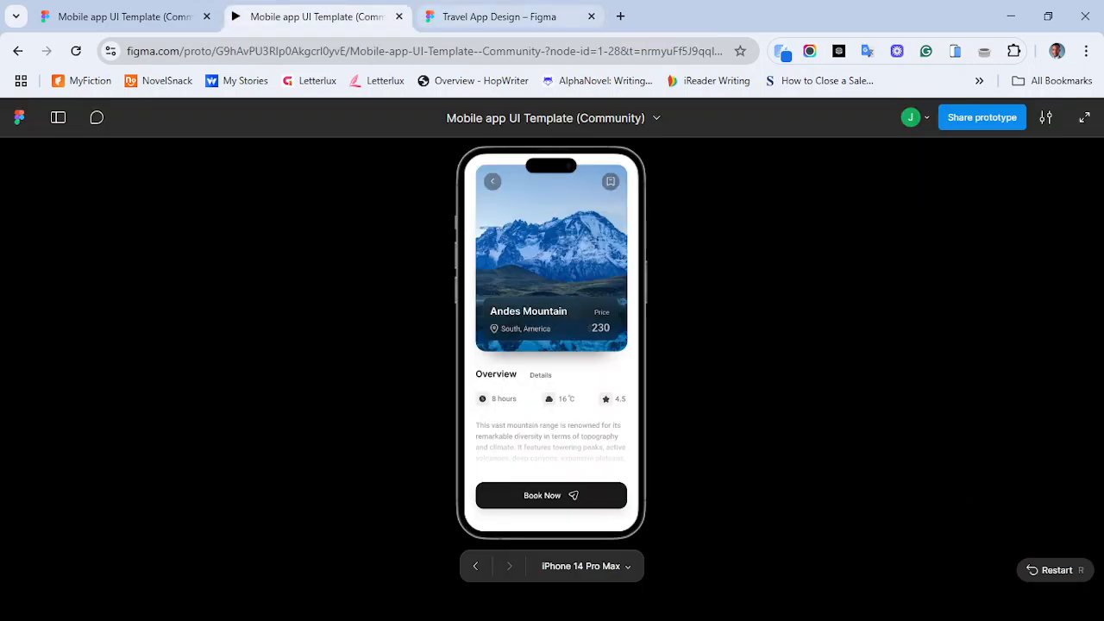
{"action": "left_click", "coordinate": [509, 16]}
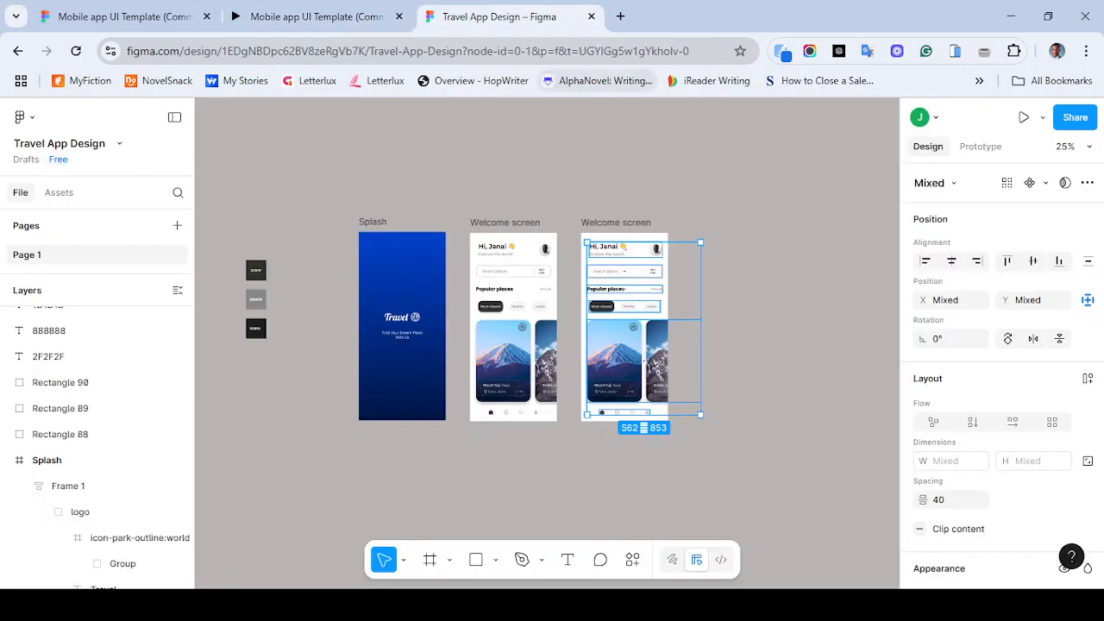
{"action": "key", "text": "Delete"}
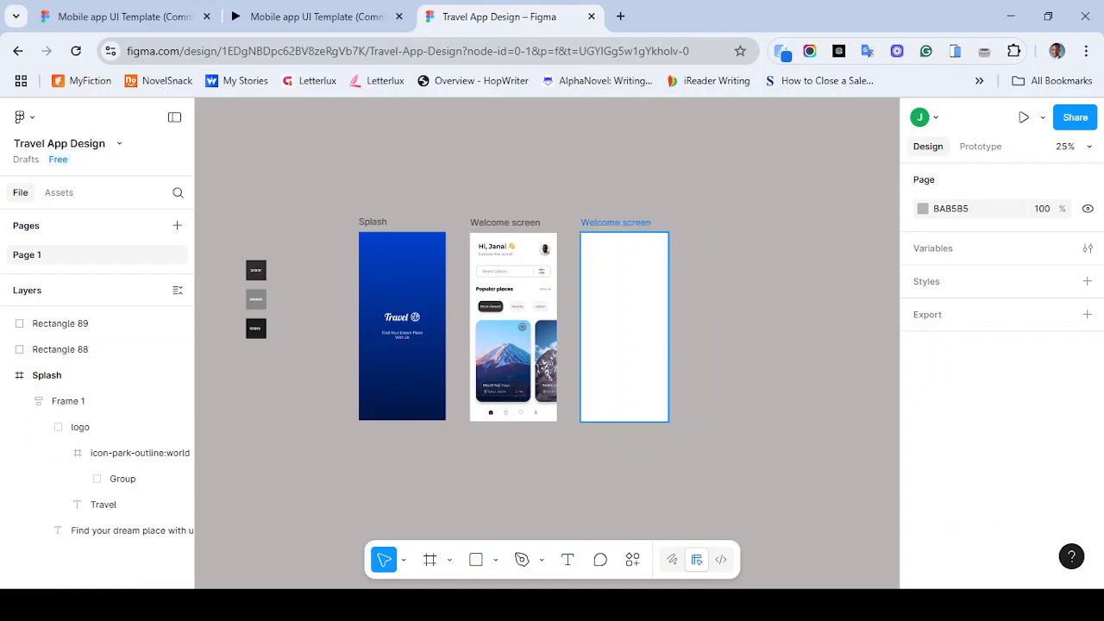
- Add a 12-column layout guide to the empty duplicated frame
{"action": "key", "text": "ctrl+plus"}
{"action": "scroll", "coordinate": [638, 345], "scroll_direction": "right", "scroll_amount": 2}
{"action": "scroll", "coordinate": [639, 345], "scroll_direction": "up", "scroll_amount": 1}
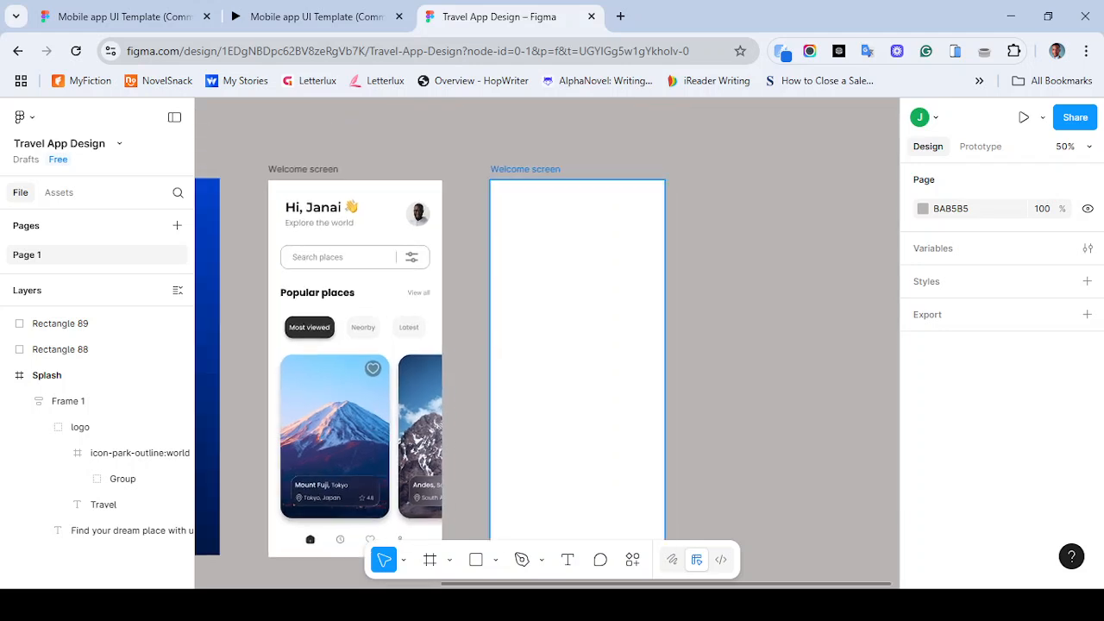
{"action": "left_click", "coordinate": [310, 16]}
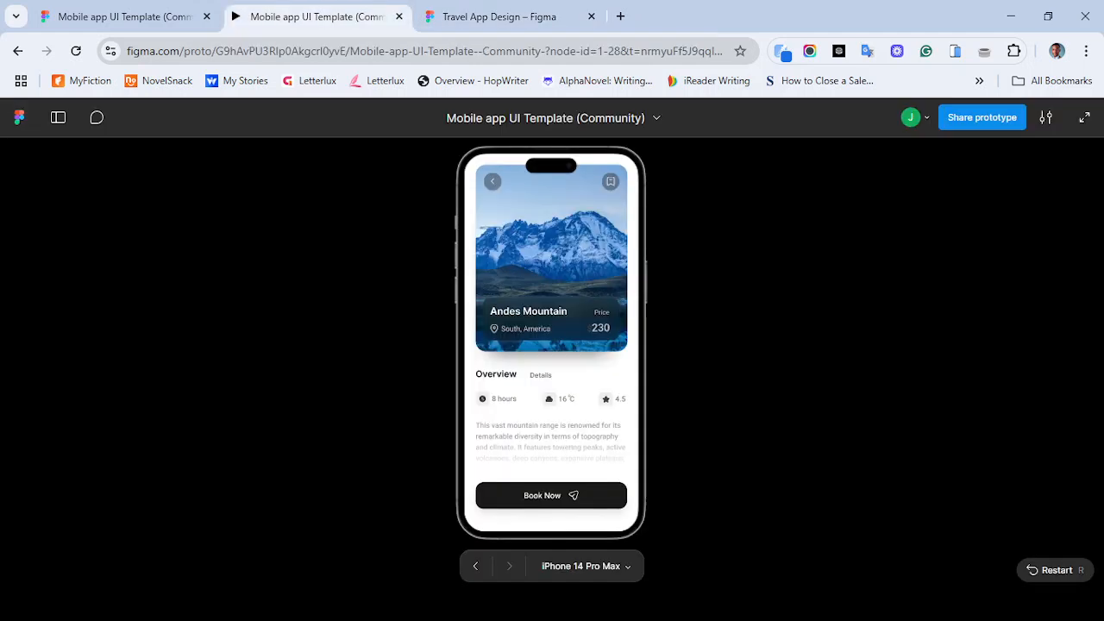
{"action": "left_click", "coordinate": [501, 17]}
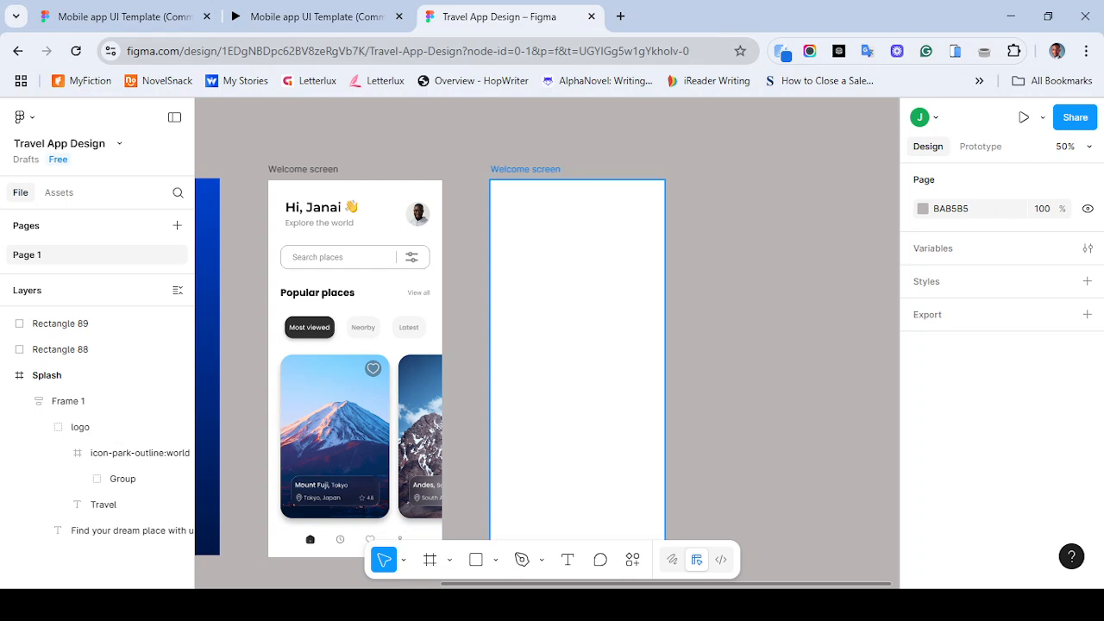
{"action": "key", "text": "r"}
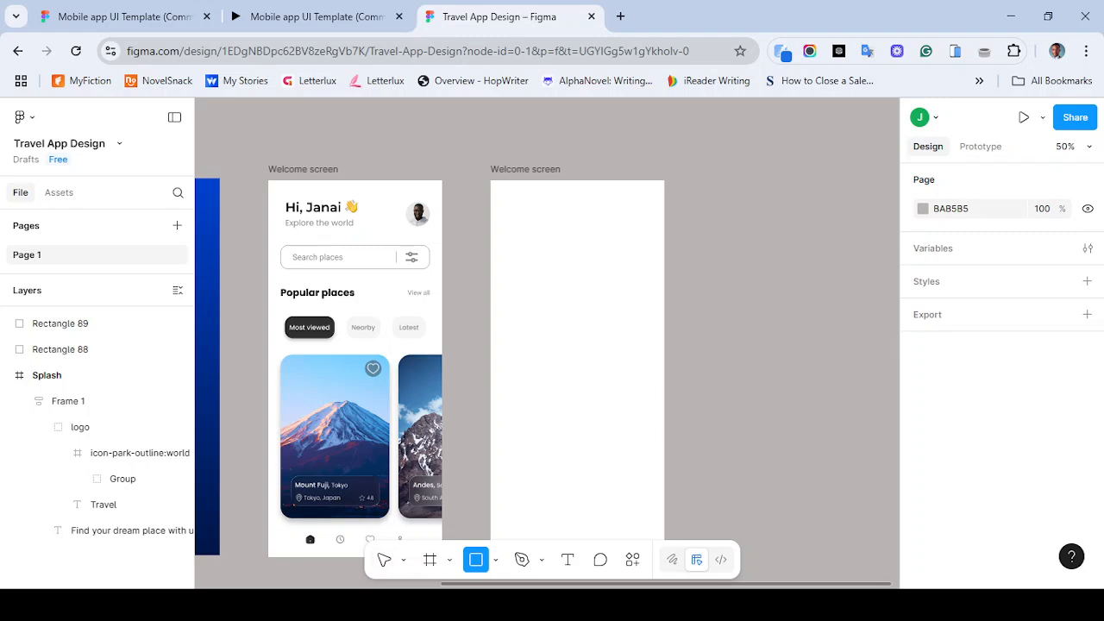
{"action": "left_click", "coordinate": [384, 560]}
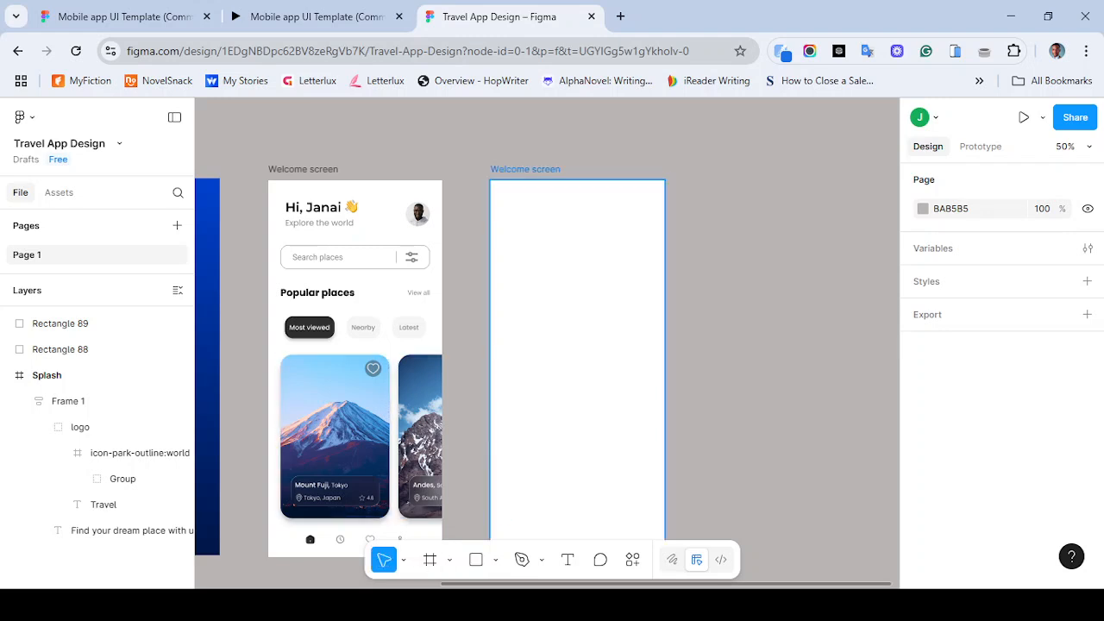
{"action": "left_click", "coordinate": [577, 345]}
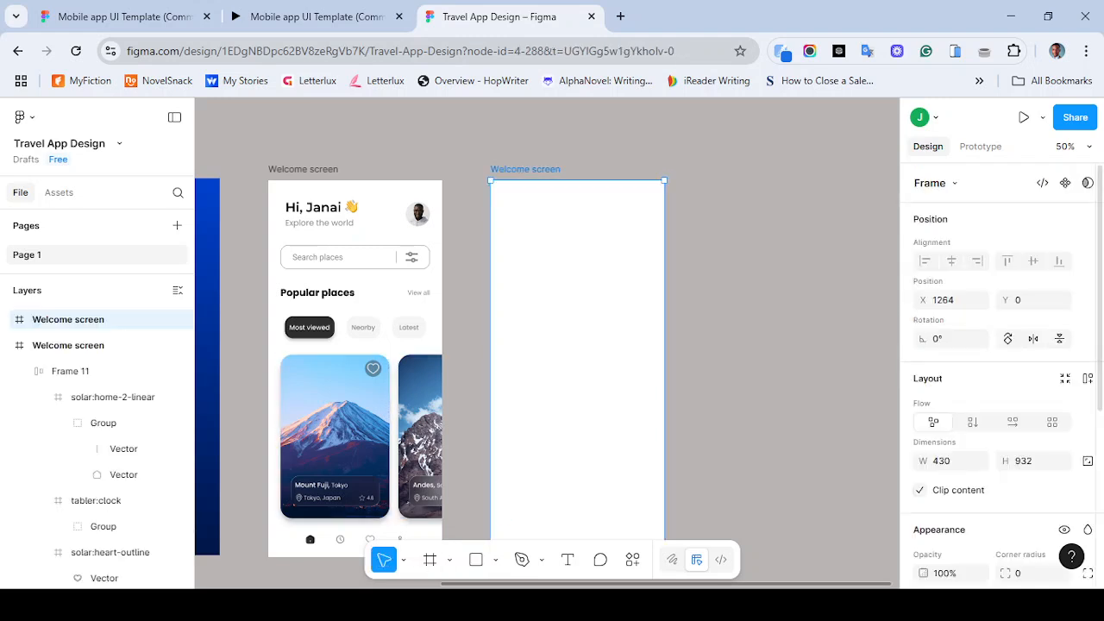
{"action": "scroll", "coordinate": [1002, 371], "scroll_direction": "down", "scroll_amount": 4}
{"action": "left_click", "coordinate": [1065, 492]}
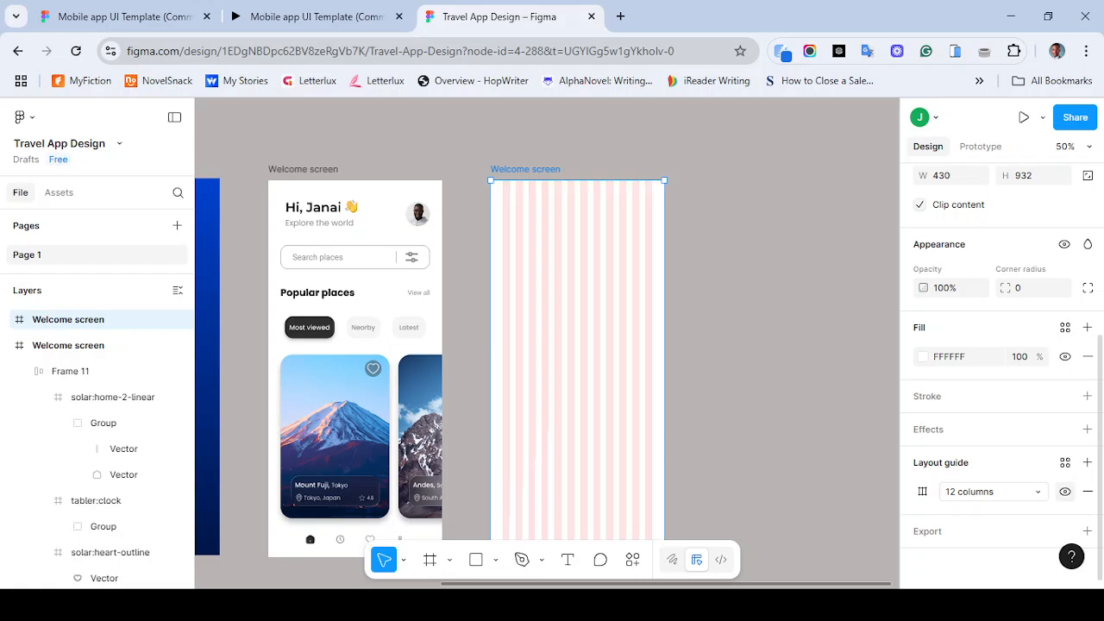
- Draw a rectangle about 370 × 358 at the top of the empty frame
{"action": "left_click", "coordinate": [429, 559]}
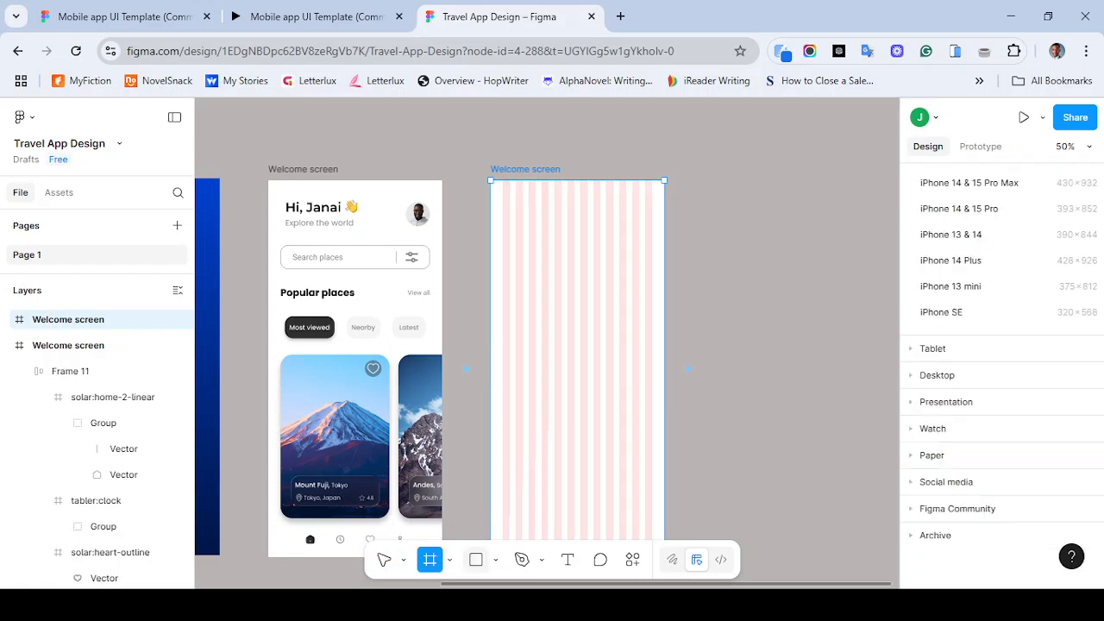
{"action": "key", "text": "r"}
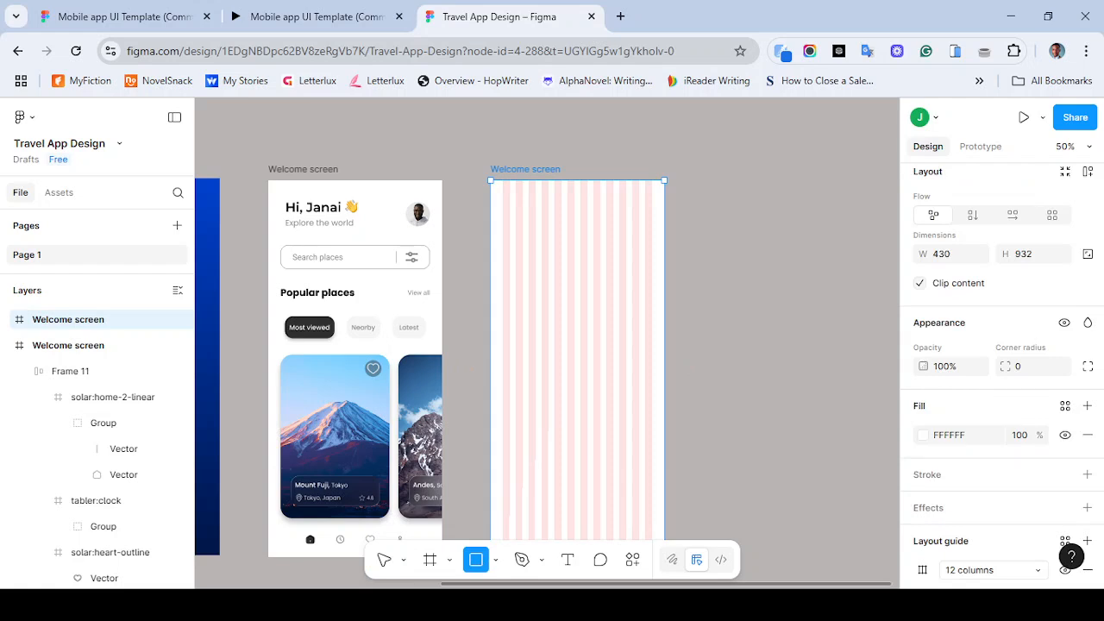
{"action": "mouse_move", "coordinate": [502, 193]}
{"action": "left_mouse_down"}
{"action": "mouse_move", "coordinate": [630, 262]}
{"action": "mouse_move", "coordinate": [652, 339]}
{"action": "left_mouse_up"}
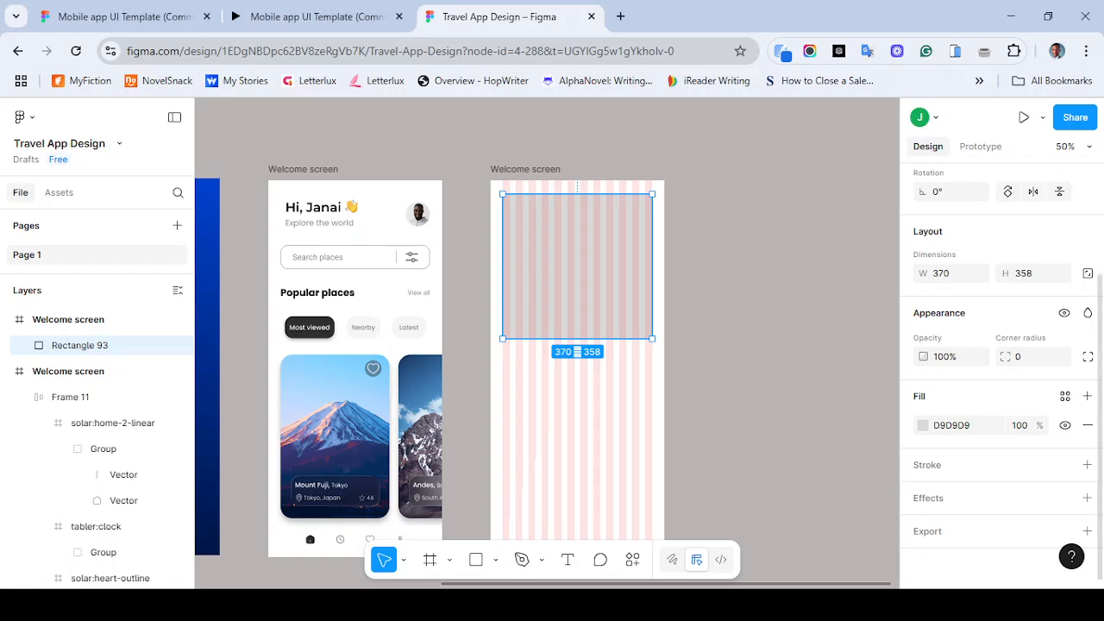
- Set the rectangle's height to 460 and compare it with the reference detail screen
{"action": "left_click", "coordinate": [1031, 273]}
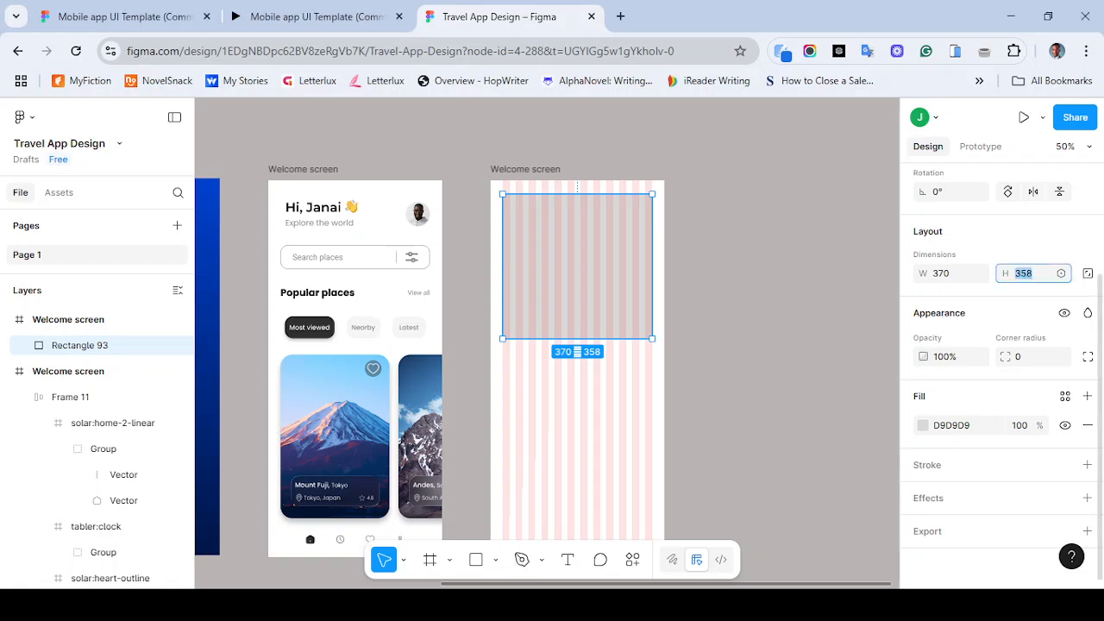
{"action": "type", "text": "460"}
{"action": "key", "text": "Return"}
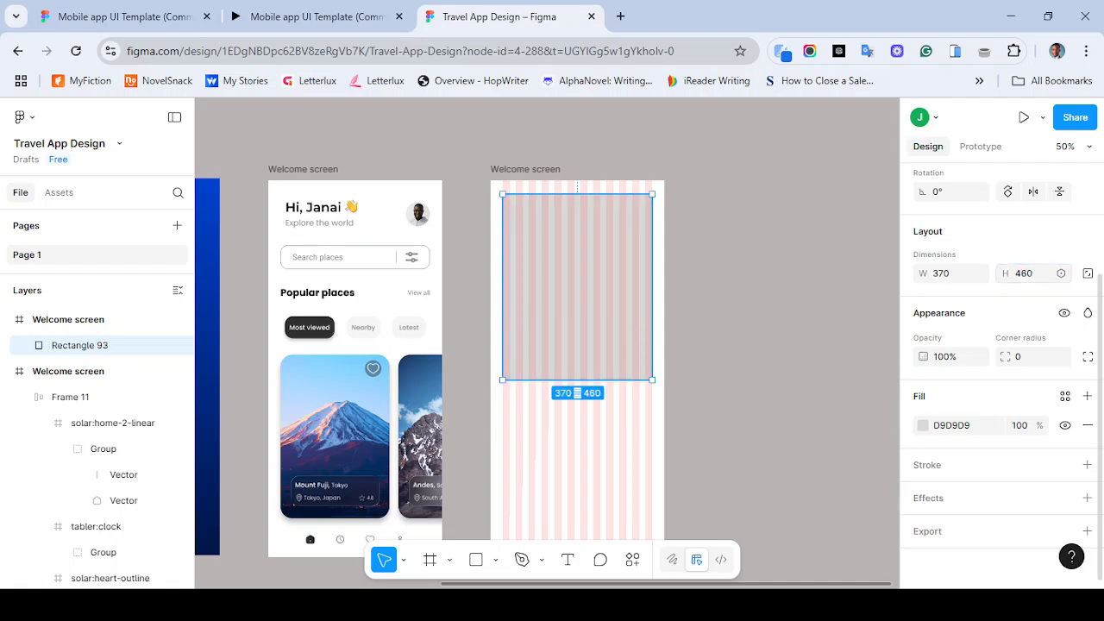
{"action": "left_click", "coordinate": [316, 17]}
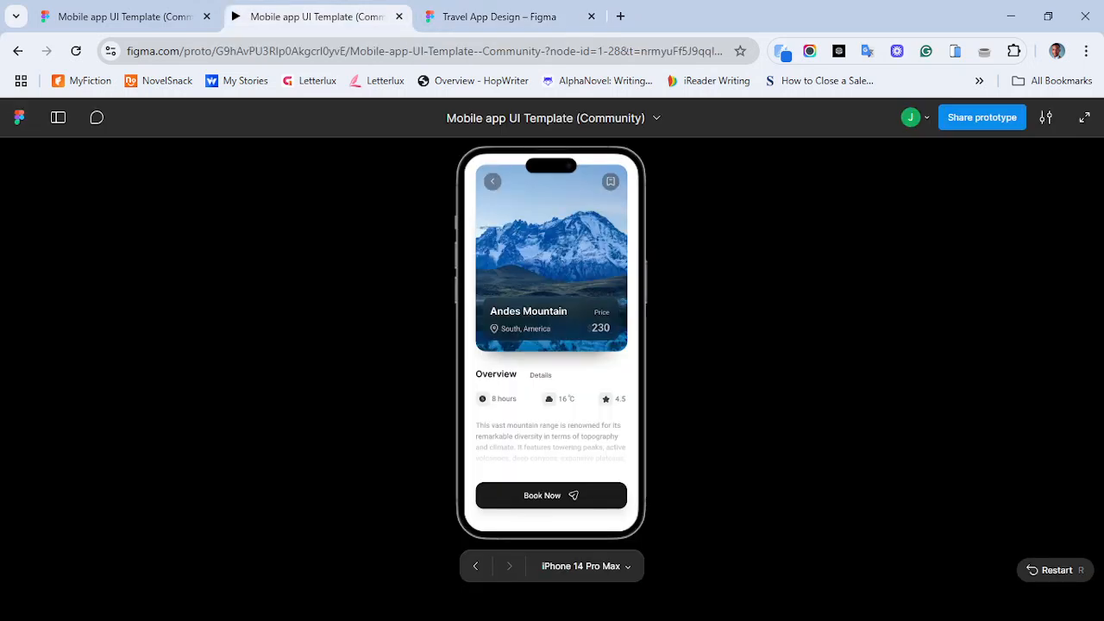
{"action": "left_click", "coordinate": [499, 17]}
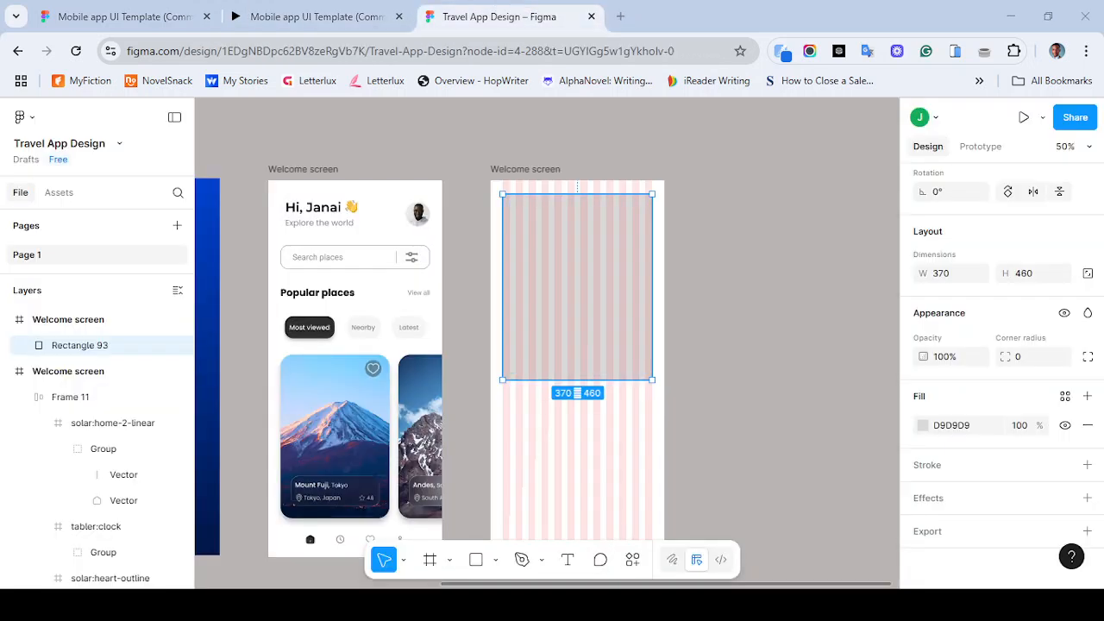
- Compare the new grey rectangle against the reference prototype's detail screen at closer zoom
{"action": "left_click", "coordinate": [303, 169]}
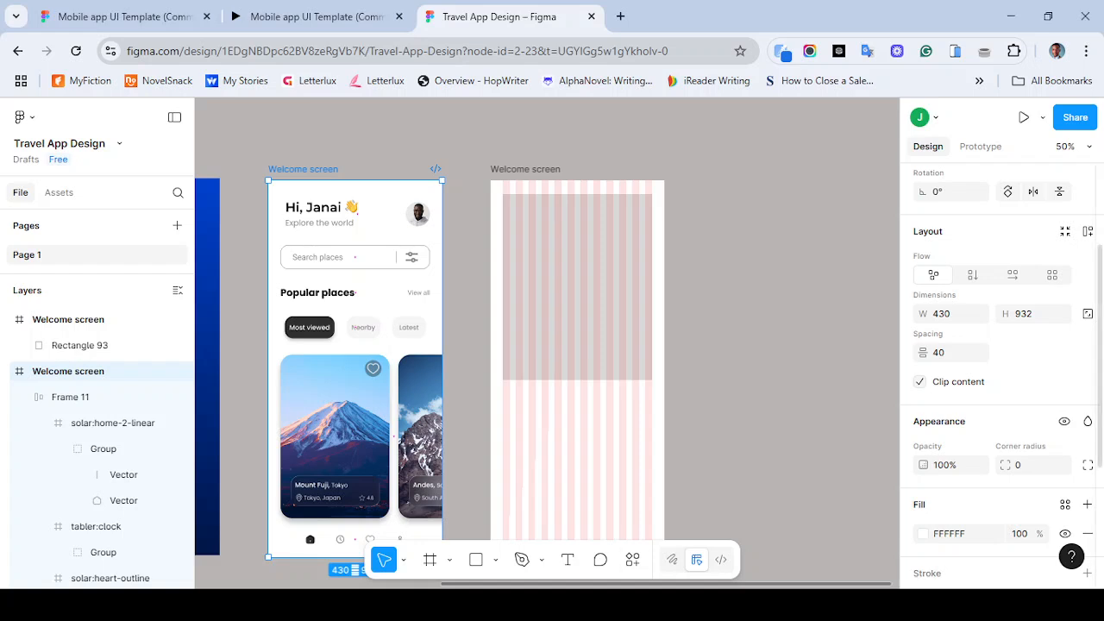
{"action": "left_click", "coordinate": [577, 287]}
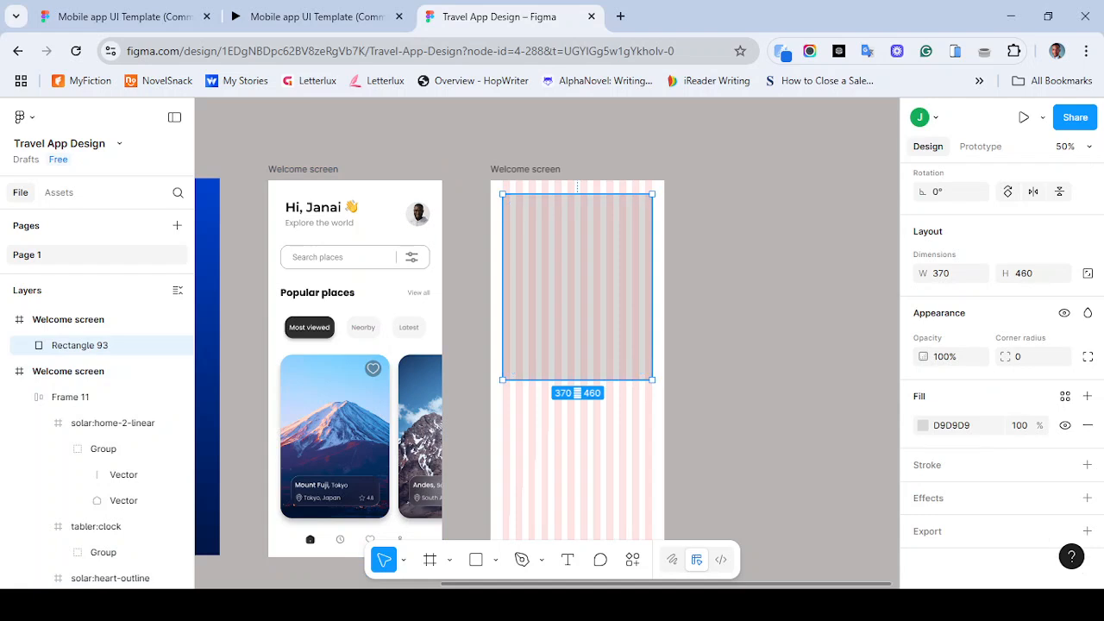
{"action": "key", "text": "shift+0"}
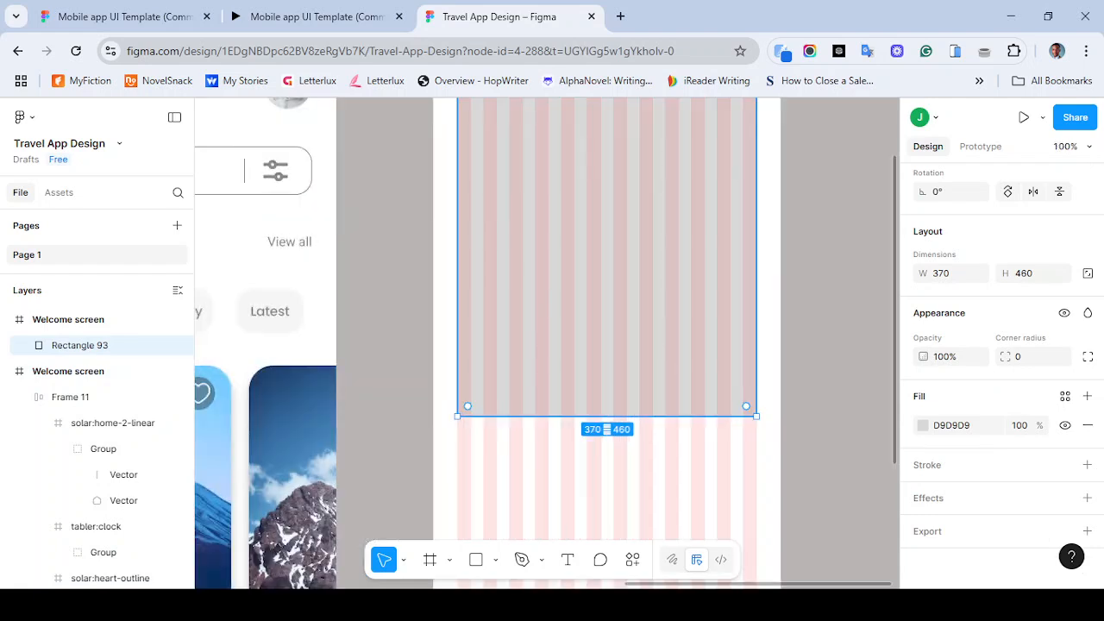
{"action": "mouse_move", "coordinate": [756, 284]}
{"action": "left_mouse_down"}
{"action": "mouse_move", "coordinate": [743, 285]}
{"action": "mouse_move", "coordinate": [756, 285]}
{"action": "left_mouse_up"}
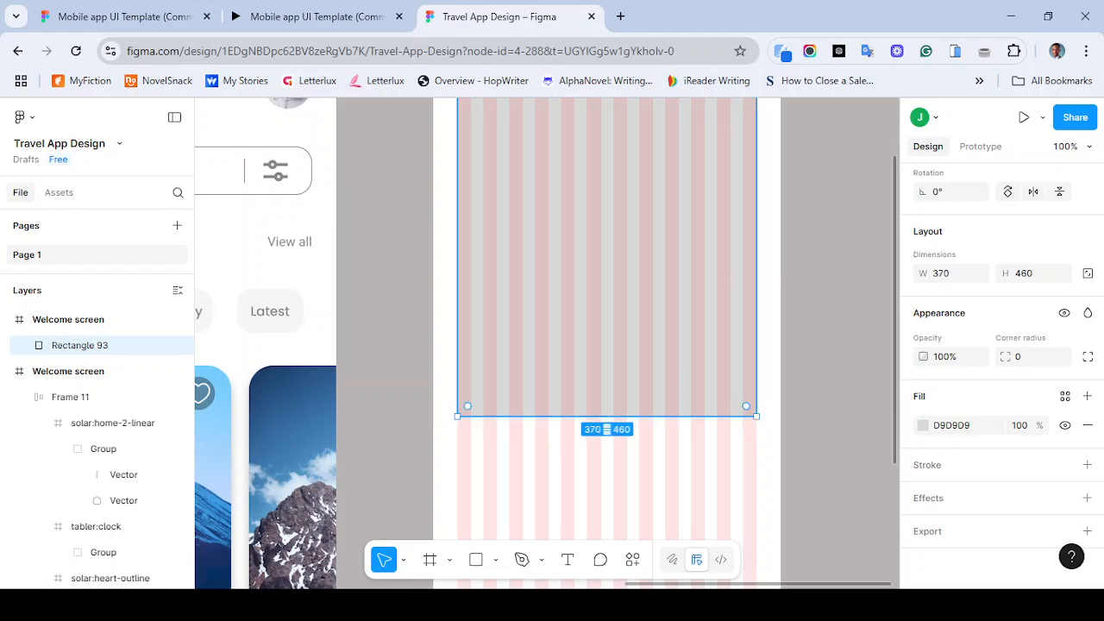
{"action": "mouse_move", "coordinate": [457, 229]}
{"action": "left_mouse_down"}
{"action": "mouse_move", "coordinate": [472, 229]}
{"action": "mouse_move", "coordinate": [457, 230]}
{"action": "left_mouse_up"}
{"action": "left_click", "coordinate": [315, 16]}
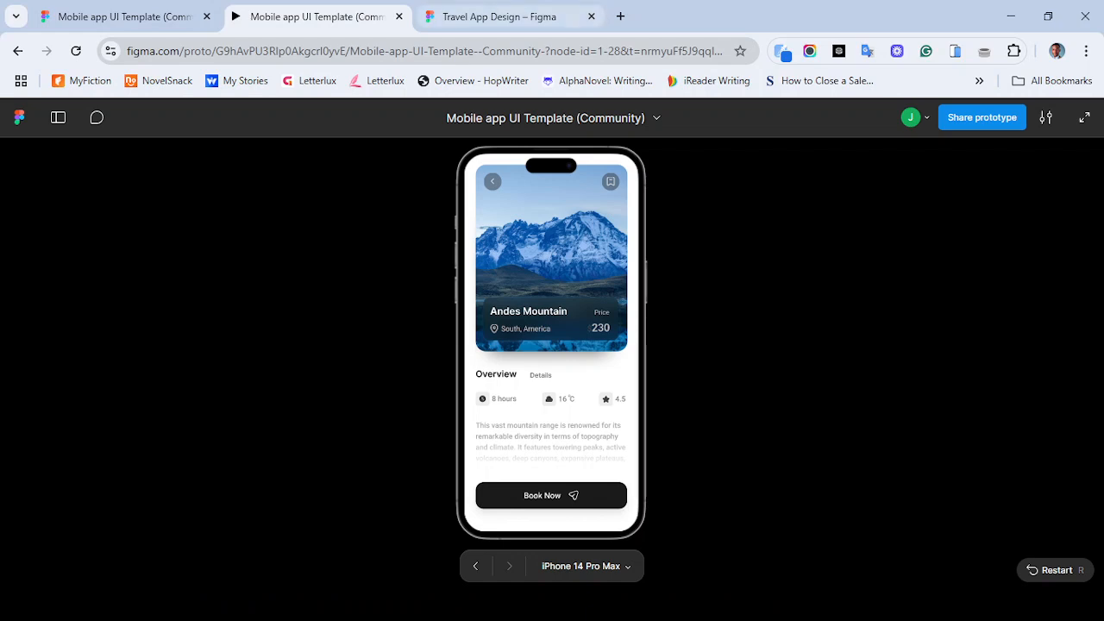
{"action": "left_click", "coordinate": [499, 17]}
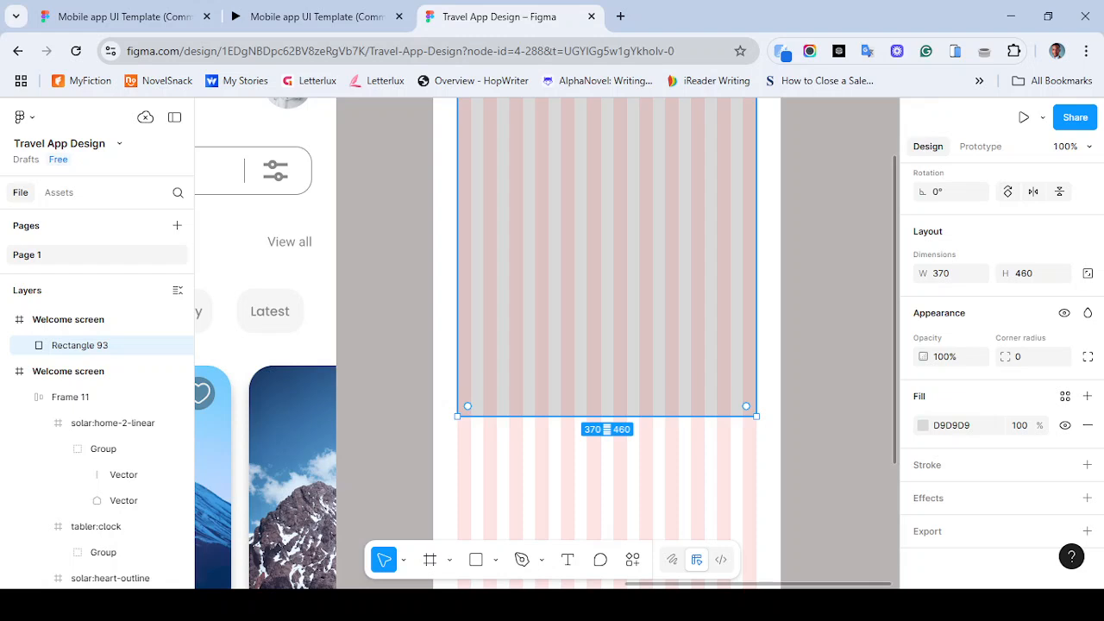
{"action": "key", "text": "ctrl+minus"}
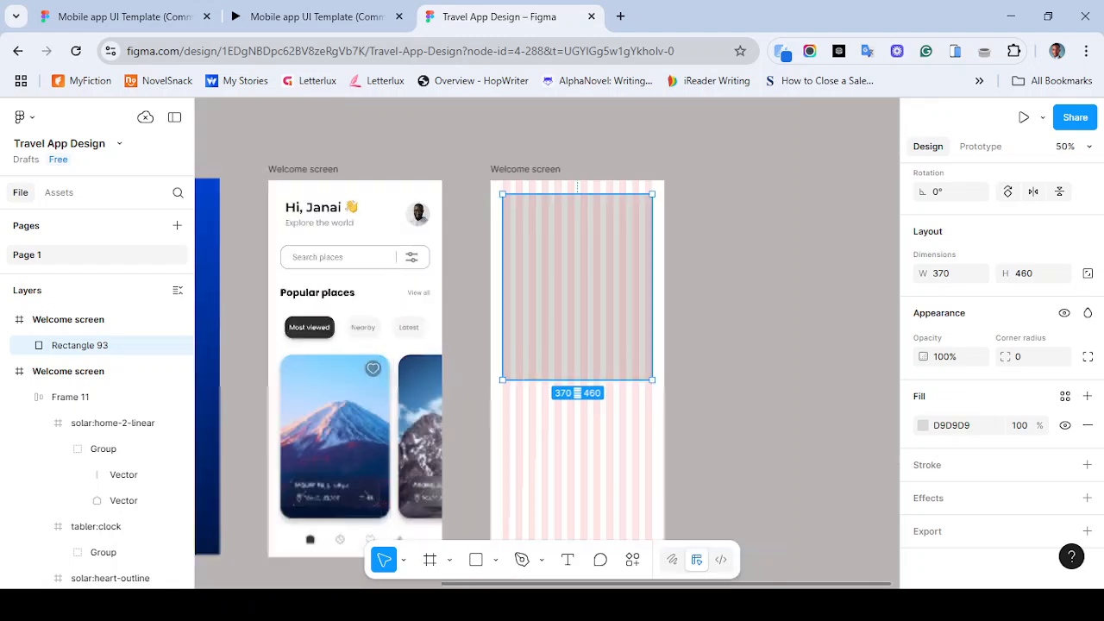
{"action": "left_click_drag", "start_coordinate": [578, 286], "coordinate": [786, 262]}
{"action": "double_click", "coordinate": [421, 421]}
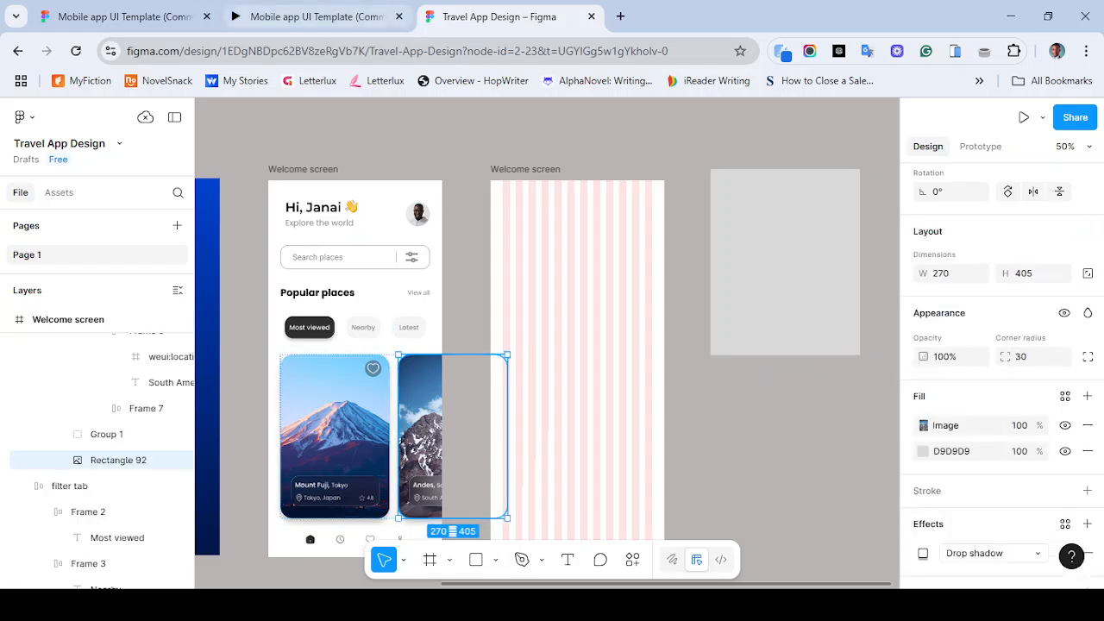
{"action": "left_click", "coordinate": [311, 16]}
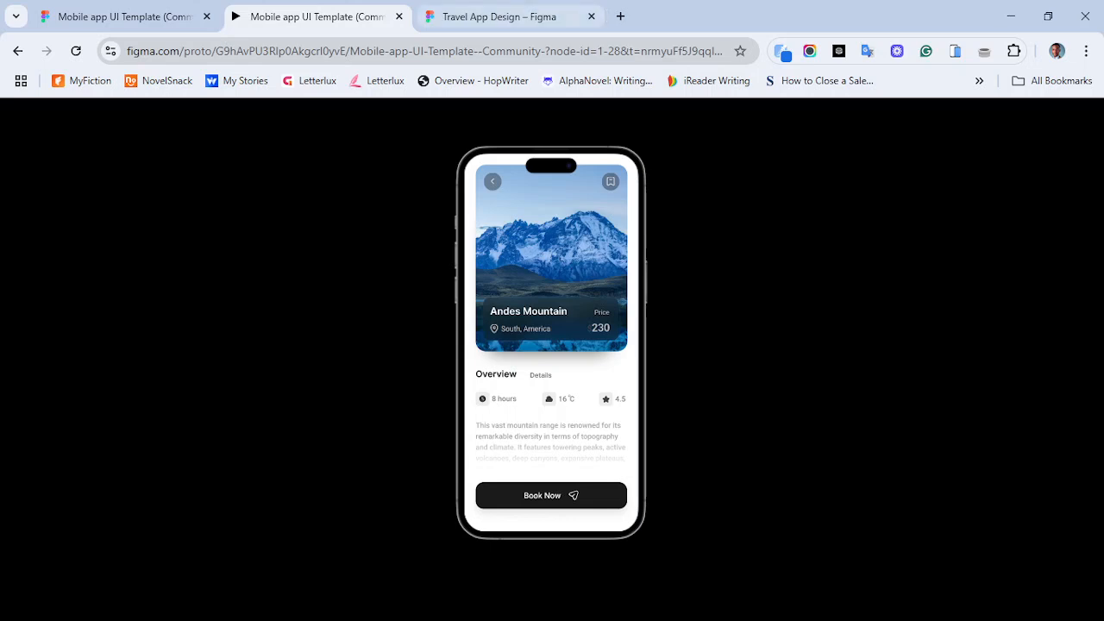
{"action": "left_click", "coordinate": [499, 17]}
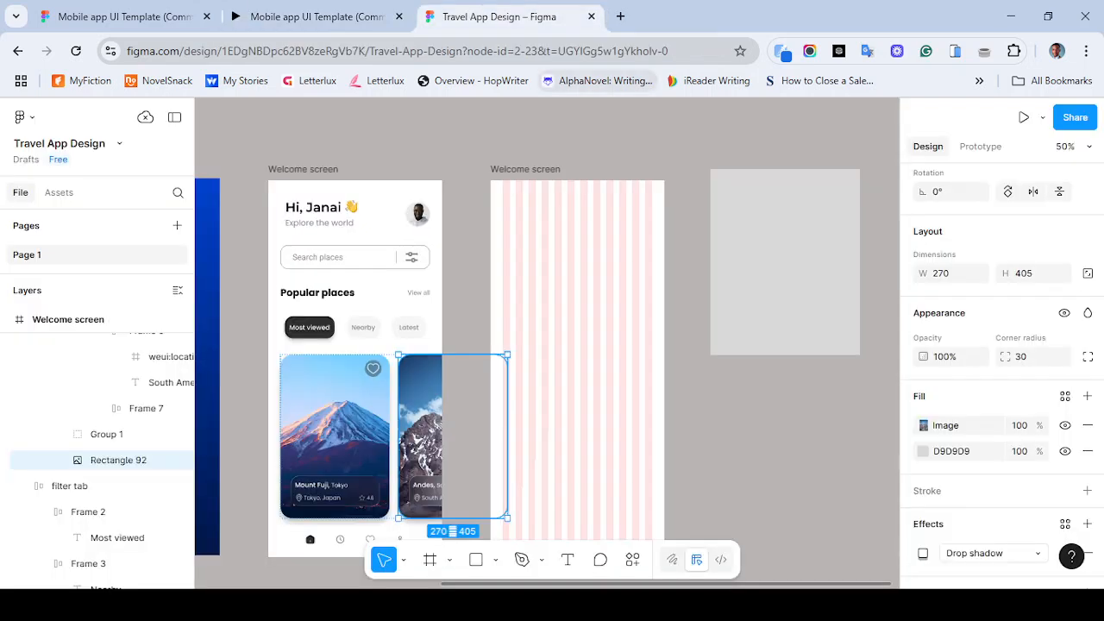
{"action": "left_click", "coordinate": [393, 437]}
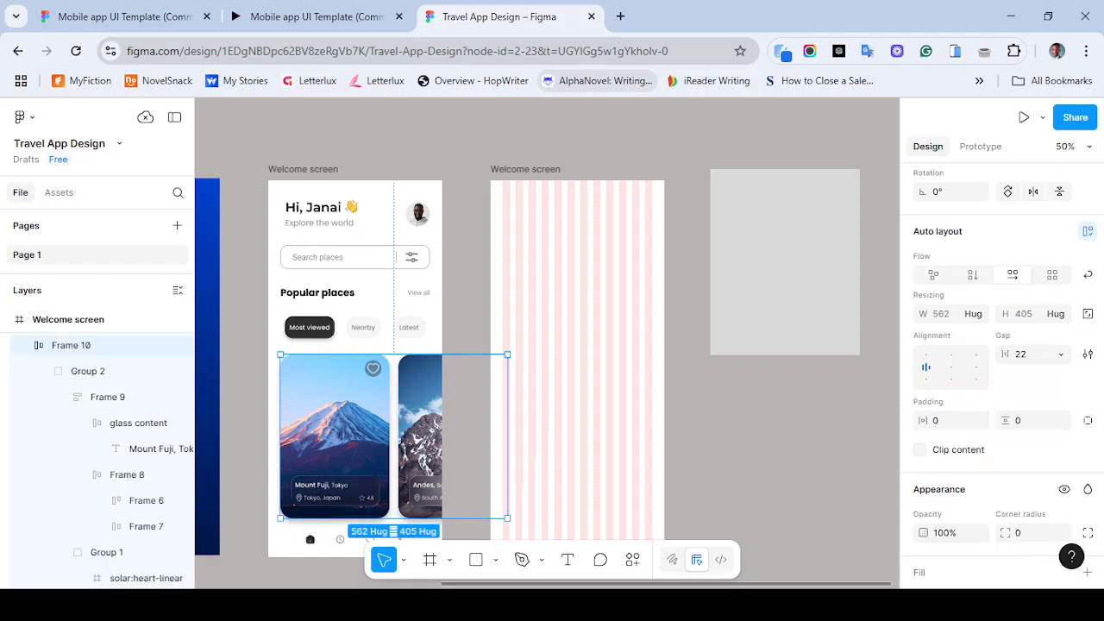
{"action": "left_click", "coordinate": [785, 263]}
{"action": "left_click_drag", "start_coordinate": [785, 262], "coordinate": [578, 287]}
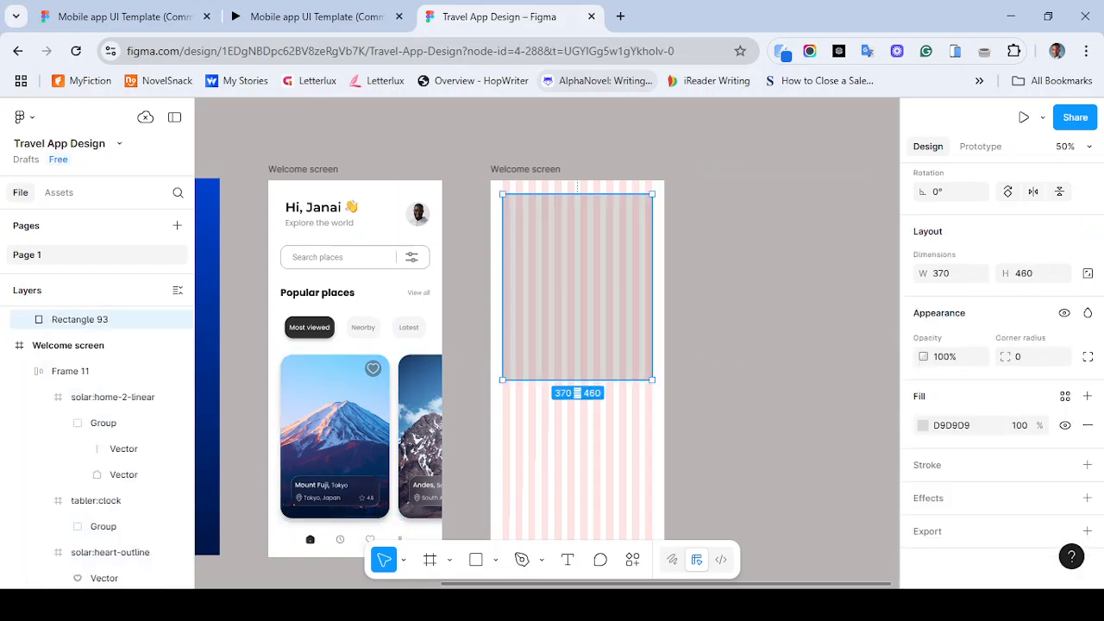
{"action": "double_click", "coordinate": [420, 425]}
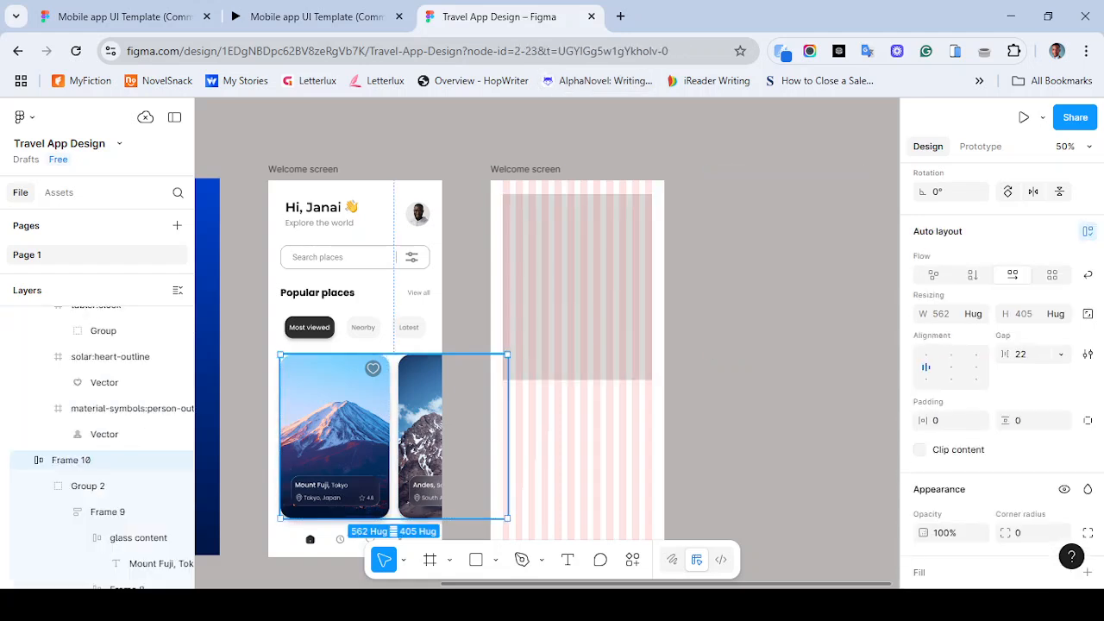
- Try moving the Andes card's image into the new frame, then undo the move
{"action": "left_click", "coordinate": [632, 558]}
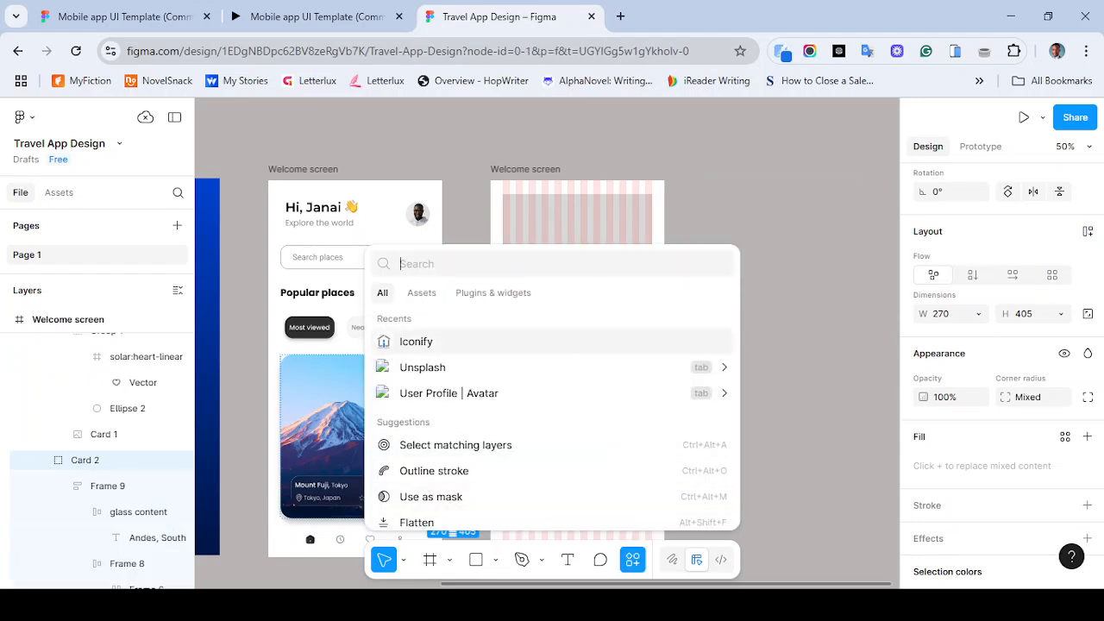
{"action": "left_click", "coordinate": [798, 379]}
{"action": "left_click", "coordinate": [418, 422]}
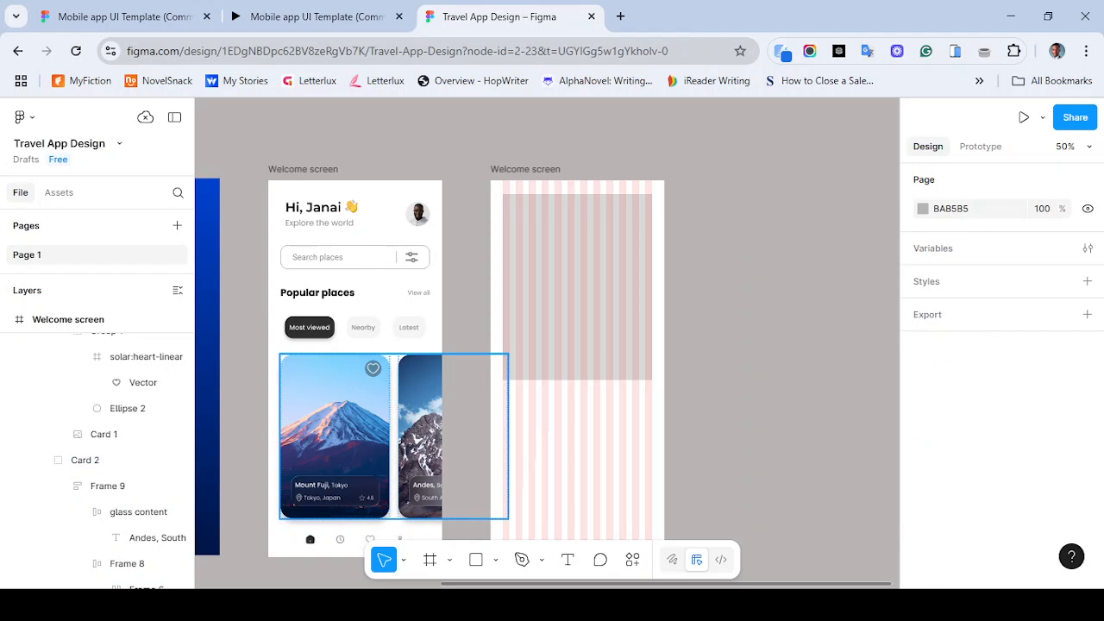
{"action": "double_click", "coordinate": [418, 422]}
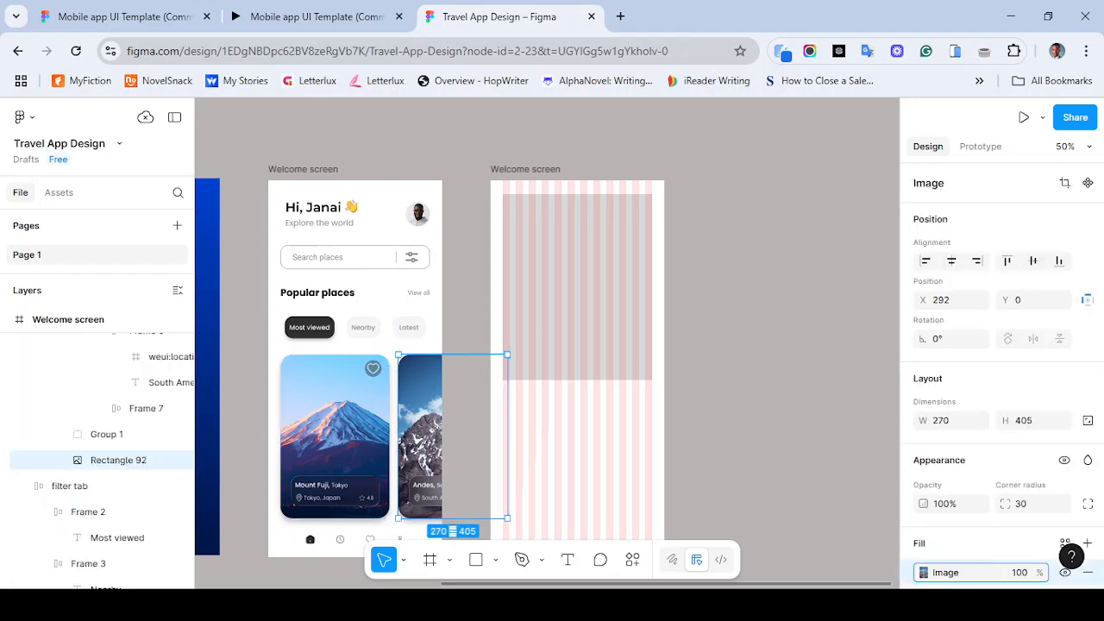
{"action": "left_click_drag", "start_coordinate": [418, 422], "coordinate": [549, 282]}
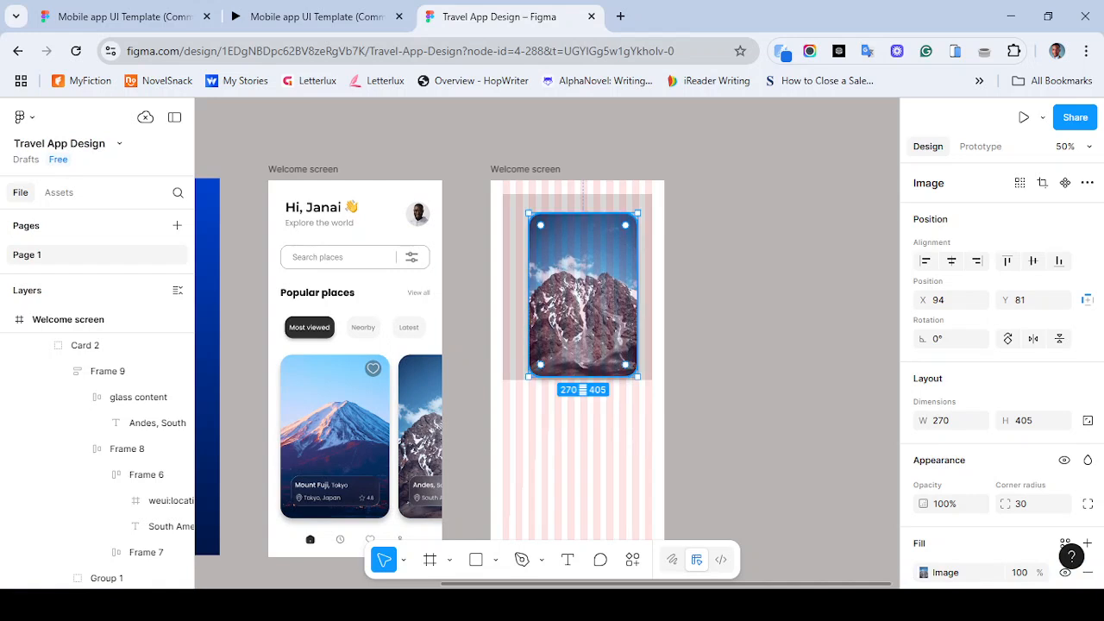
{"action": "key", "text": "ctrl+z"}
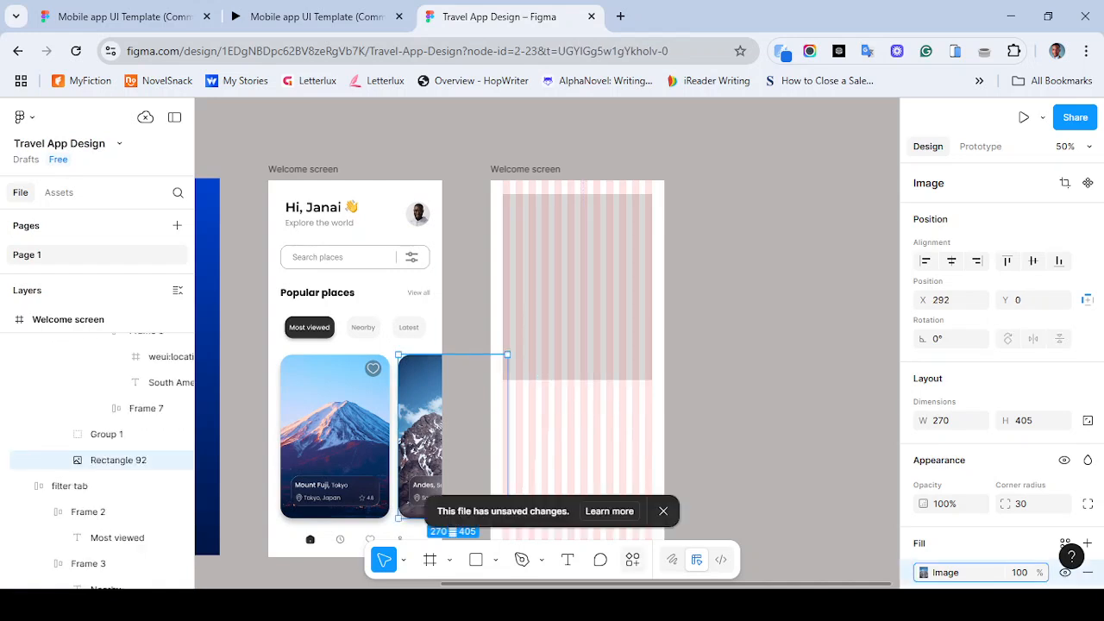
- Search Unsplash for ANDES photos with the Andes card image selected
{"action": "left_click", "coordinate": [632, 560]}
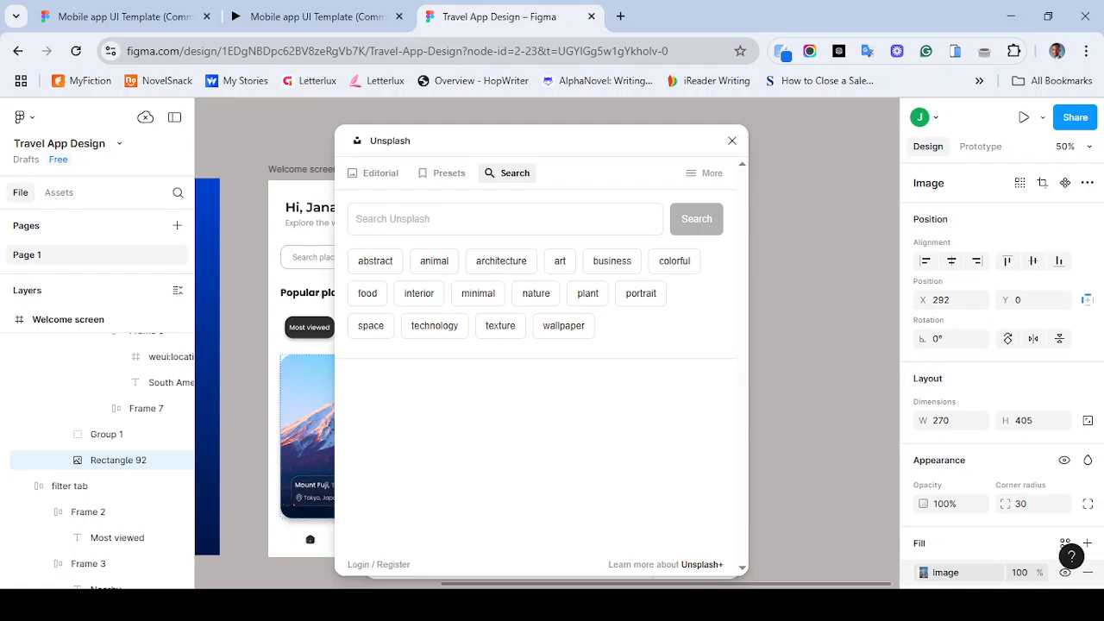
{"action": "left_click", "coordinate": [505, 219]}
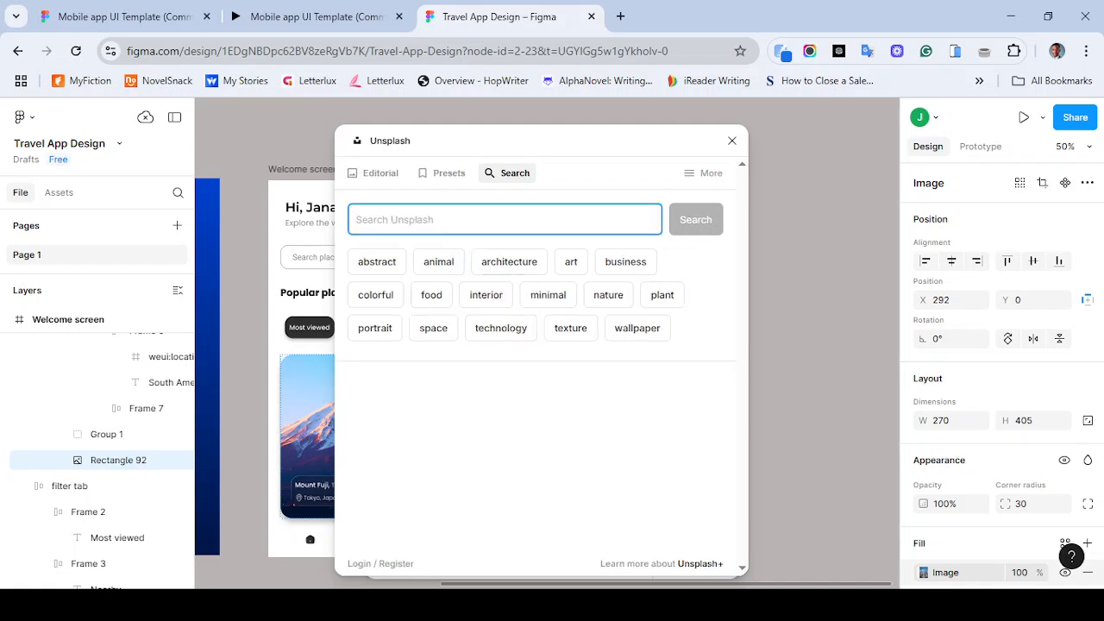
{"action": "left_click_drag", "start_coordinate": [518, 141], "coordinate": [632, 137]}
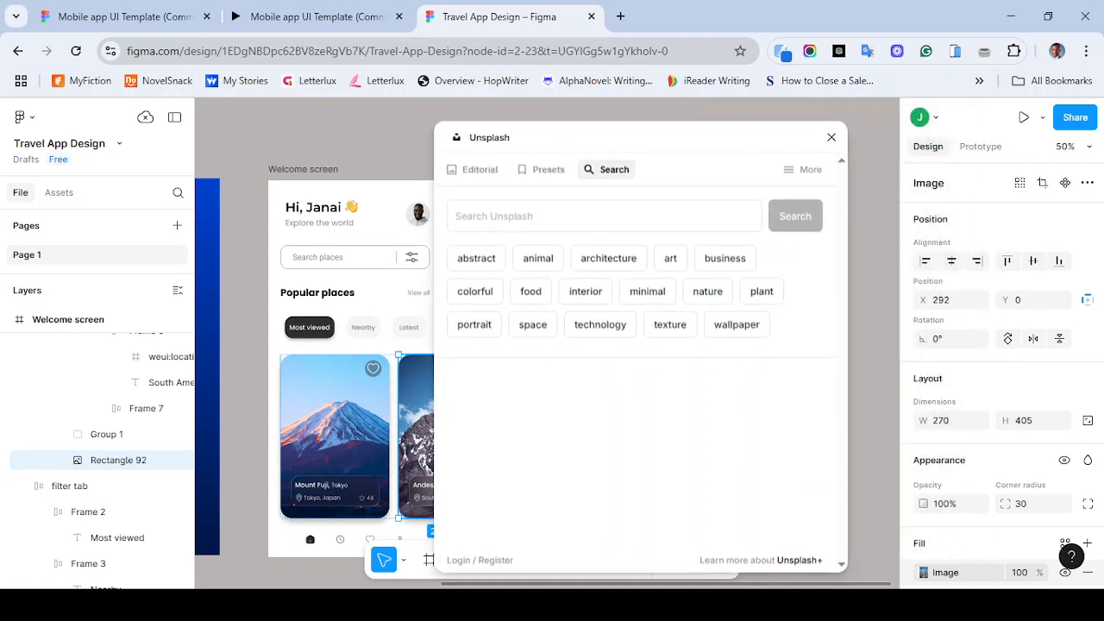
{"action": "left_click", "coordinate": [552, 216]}
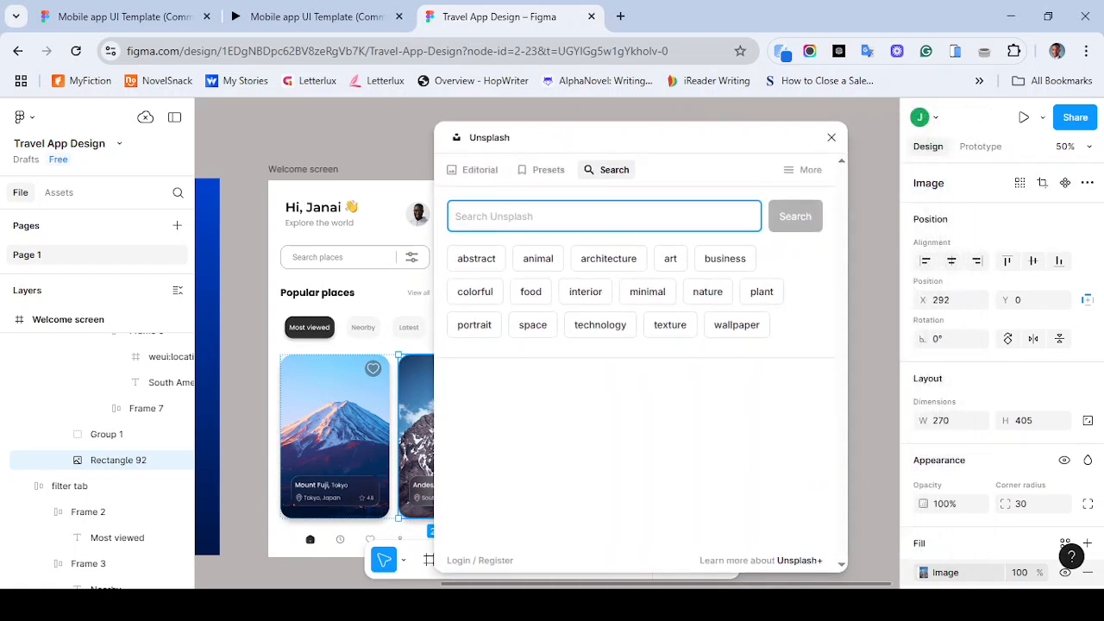
{"action": "type", "text": "ANDES"}
{"action": "key", "text": "Return"}
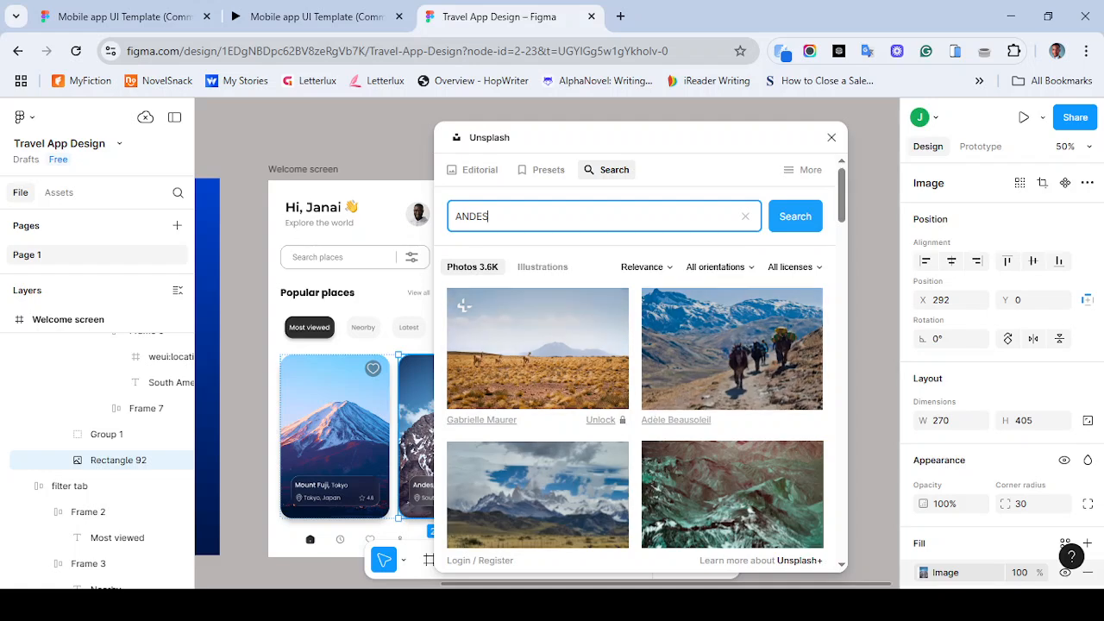
- Browse the Andes mountain photo results and close the Unsplash plugin
{"action": "left_click", "coordinate": [731, 363]}
{"action": "scroll", "coordinate": [731, 362], "scroll_direction": "down", "scroll_amount": 2}
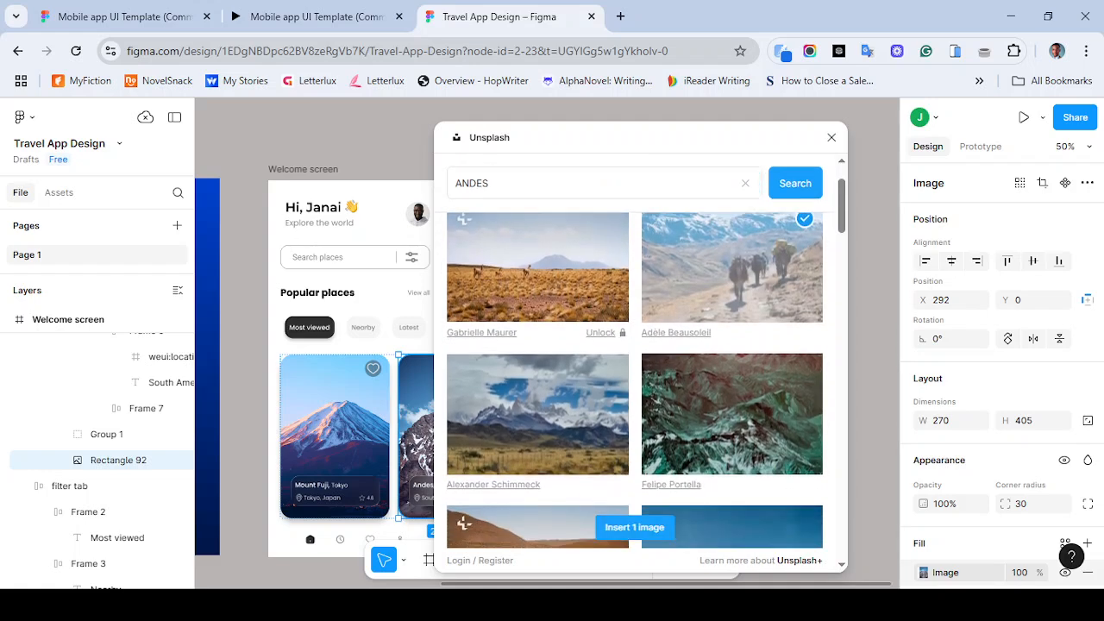
{"action": "scroll", "coordinate": [464, 306], "scroll_direction": "up", "scroll_amount": 3}
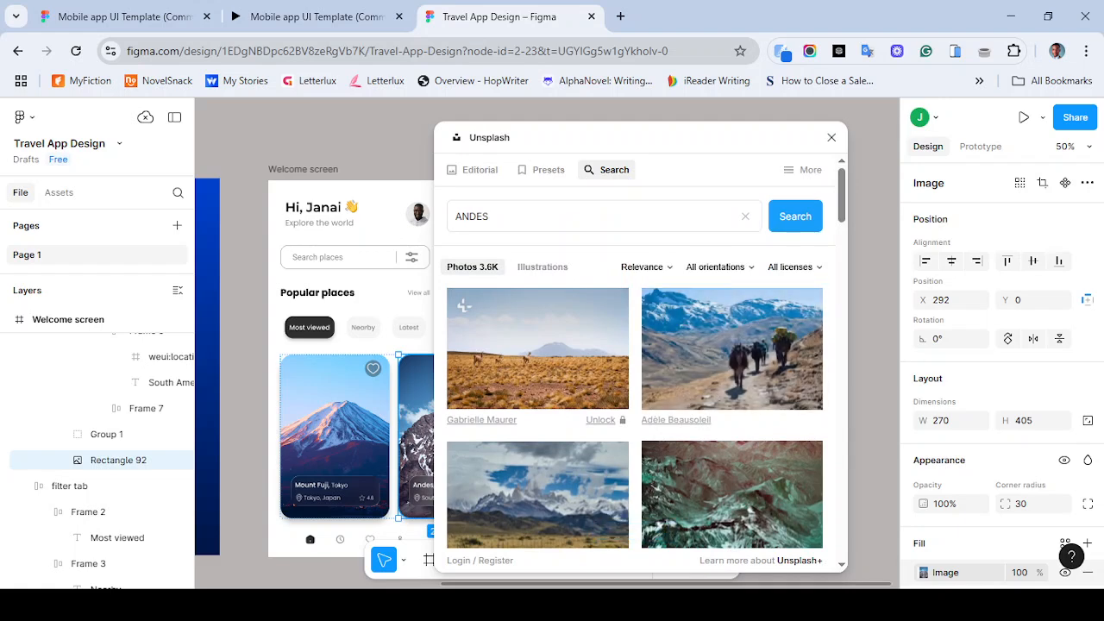
{"action": "scroll", "coordinate": [634, 379], "scroll_direction": "down", "scroll_amount": 5}
{"action": "scroll", "coordinate": [659, 475], "scroll_direction": "down", "scroll_amount": 4}
{"action": "scroll", "coordinate": [635, 380], "scroll_direction": "down", "scroll_amount": 7}
{"action": "scroll", "coordinate": [635, 379], "scroll_direction": "down", "scroll_amount": 10}
{"action": "scroll", "coordinate": [464, 404], "scroll_direction": "down", "scroll_amount": 10}
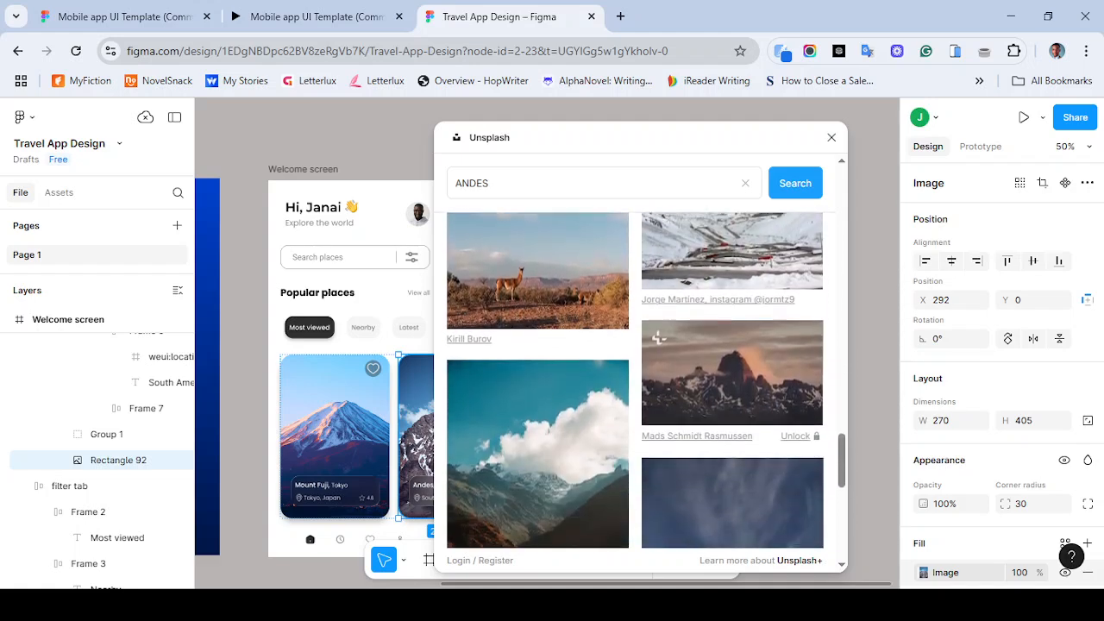
{"action": "scroll", "coordinate": [635, 380], "scroll_direction": "down", "scroll_amount": 1}
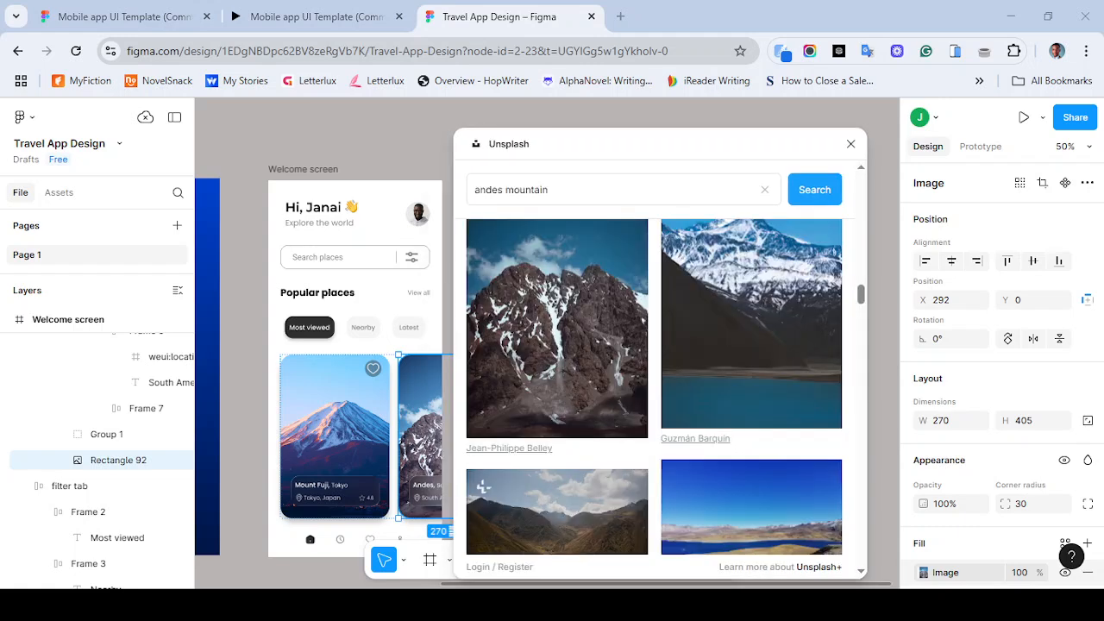
{"action": "left_click", "coordinate": [552, 362]}
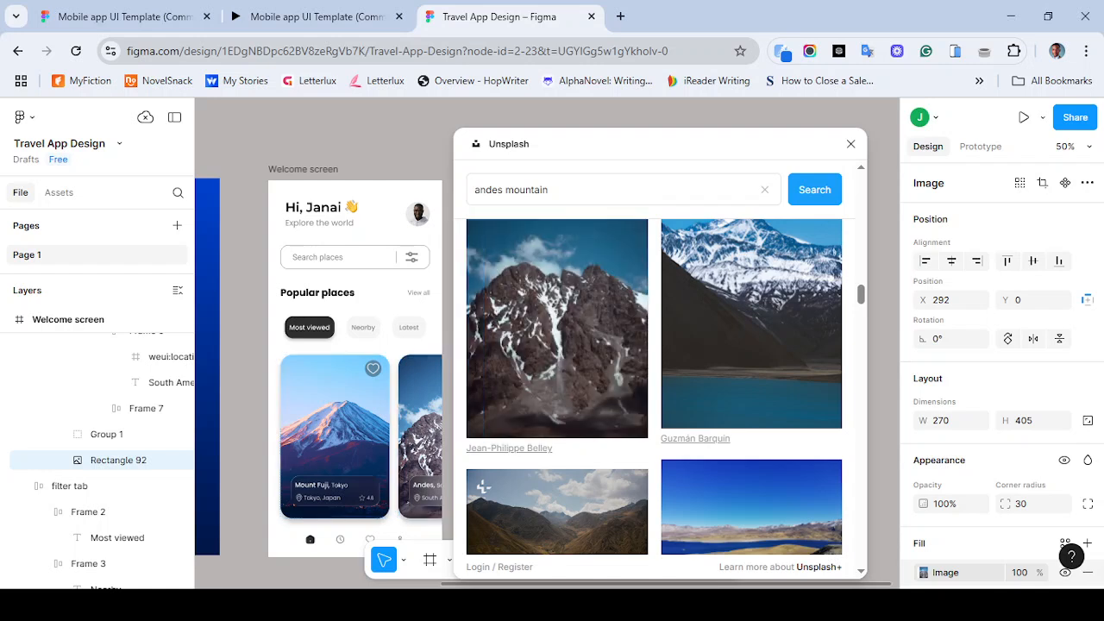
{"action": "left_click", "coordinate": [851, 144]}
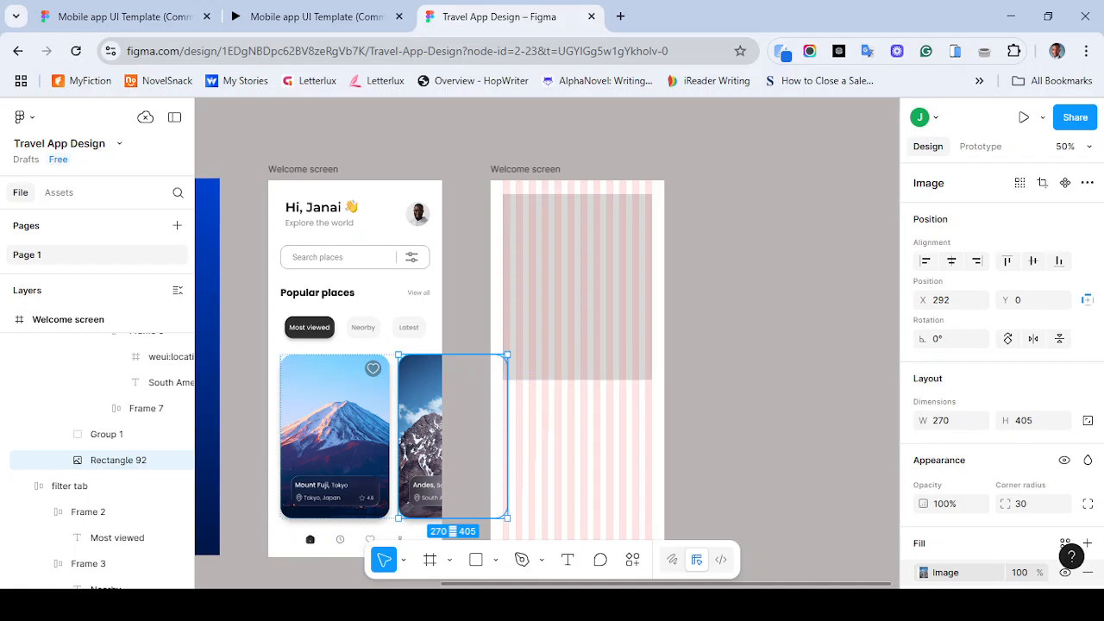
- Inspect the image fill settings of the Andes card image
{"action": "key", "text": "ctrl+minus"}
{"action": "key", "text": "ctrl+minus"}
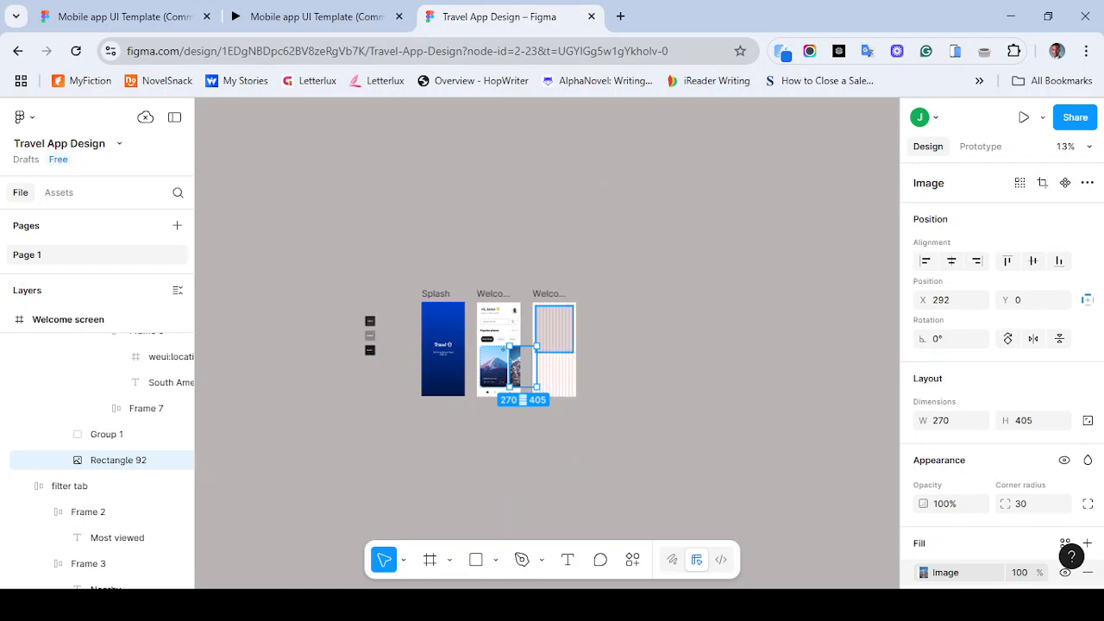
{"action": "left_click", "coordinate": [923, 573]}
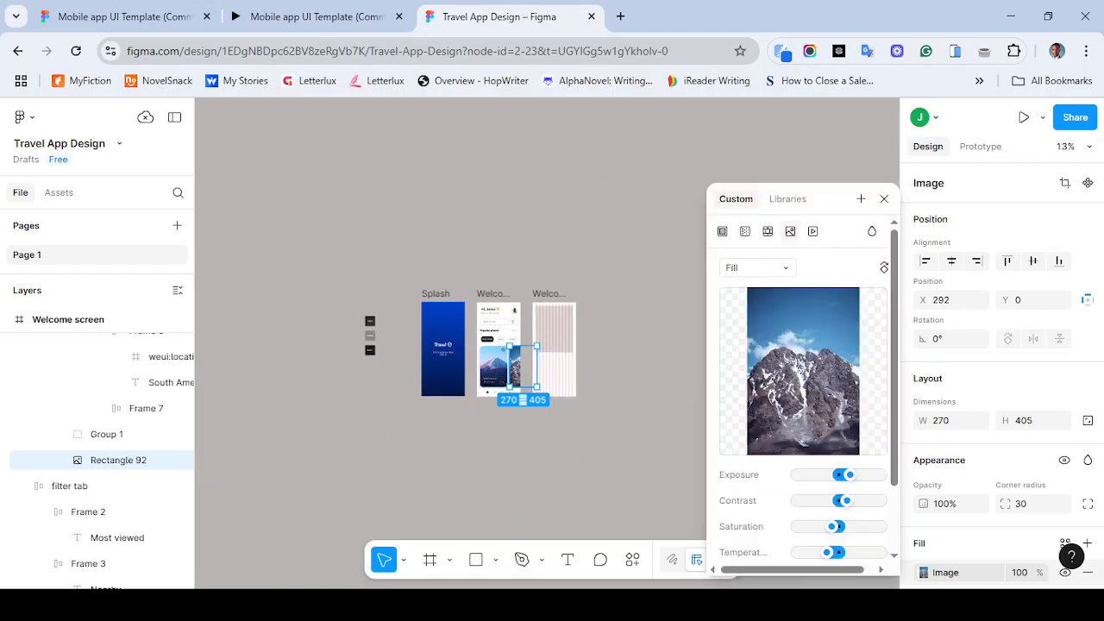
{"action": "left_click", "coordinate": [883, 198]}
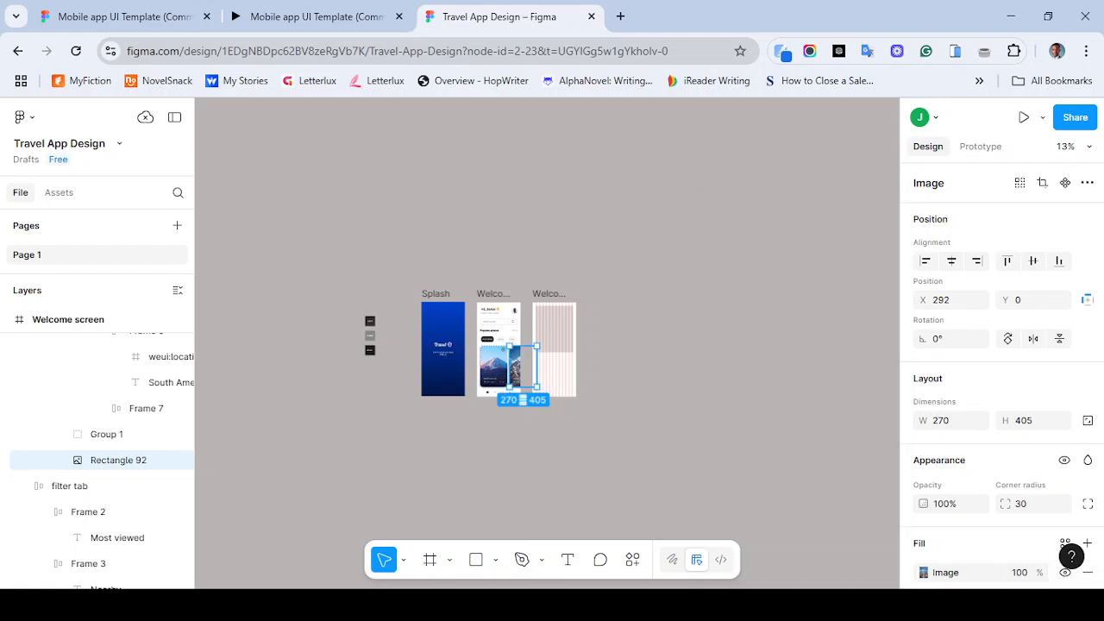
- Open the Unsplash plugin with the new frame's placeholder rectangle selected and search for "andes mountain"
{"action": "left_click", "coordinate": [554, 328]}
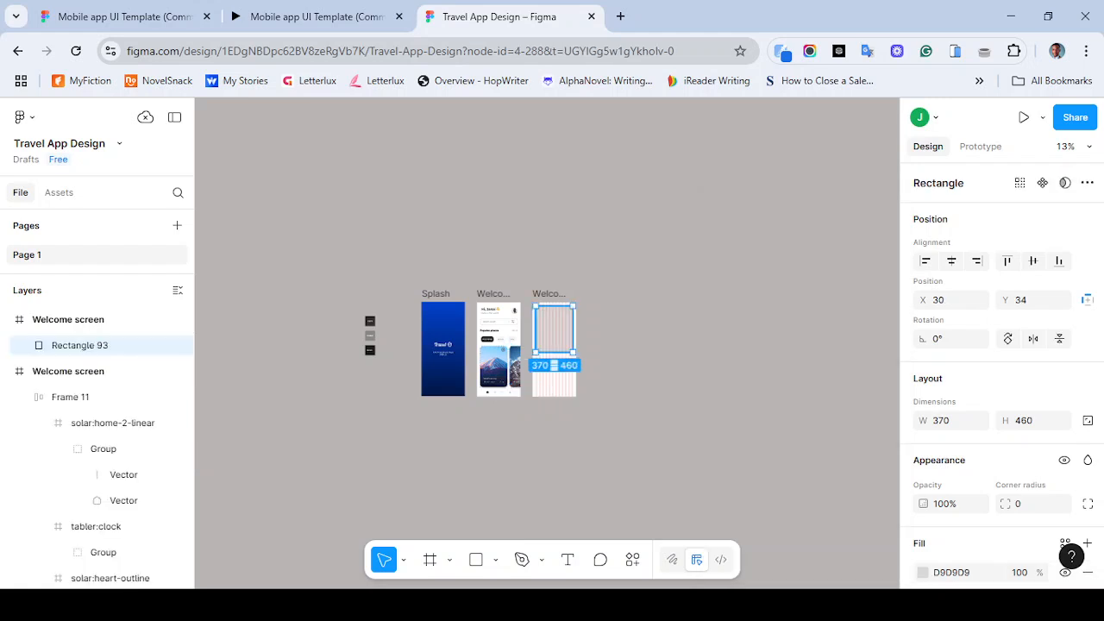
{"action": "key", "text": "ctrl+plus"}
{"action": "key", "text": "ctrl+plus"}
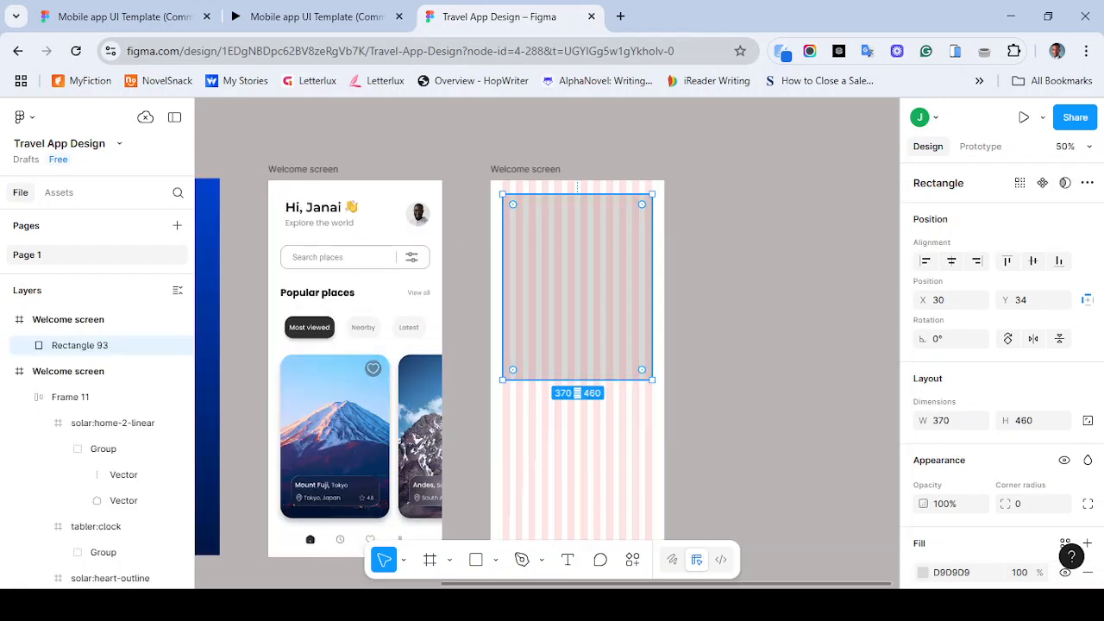
{"action": "key", "text": "ctrl+alt+p"}
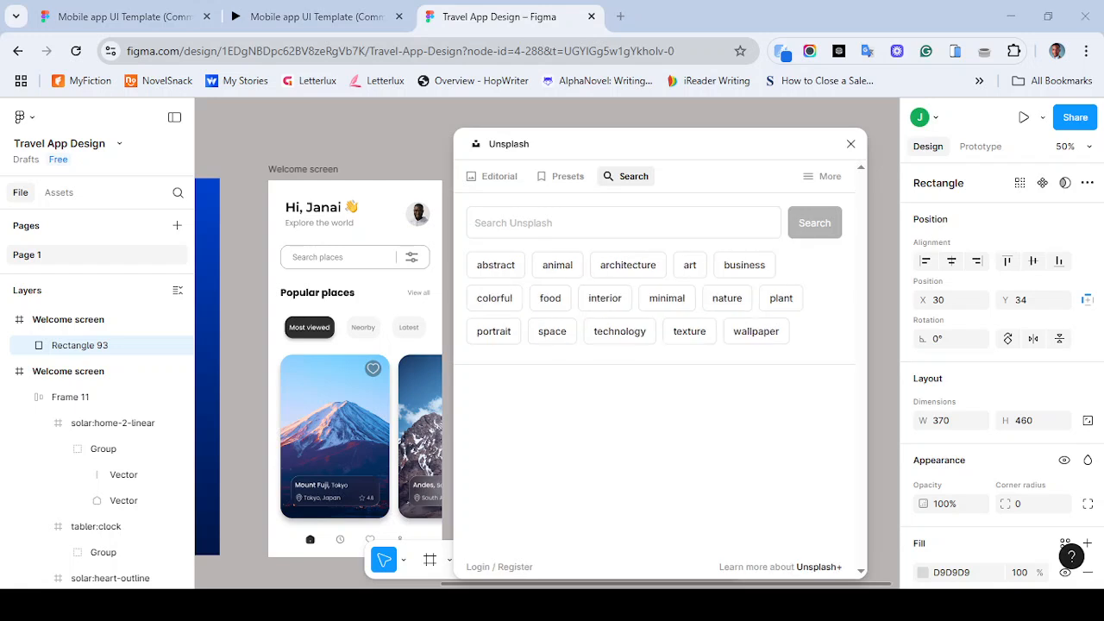
{"action": "left_click", "coordinate": [604, 222]}
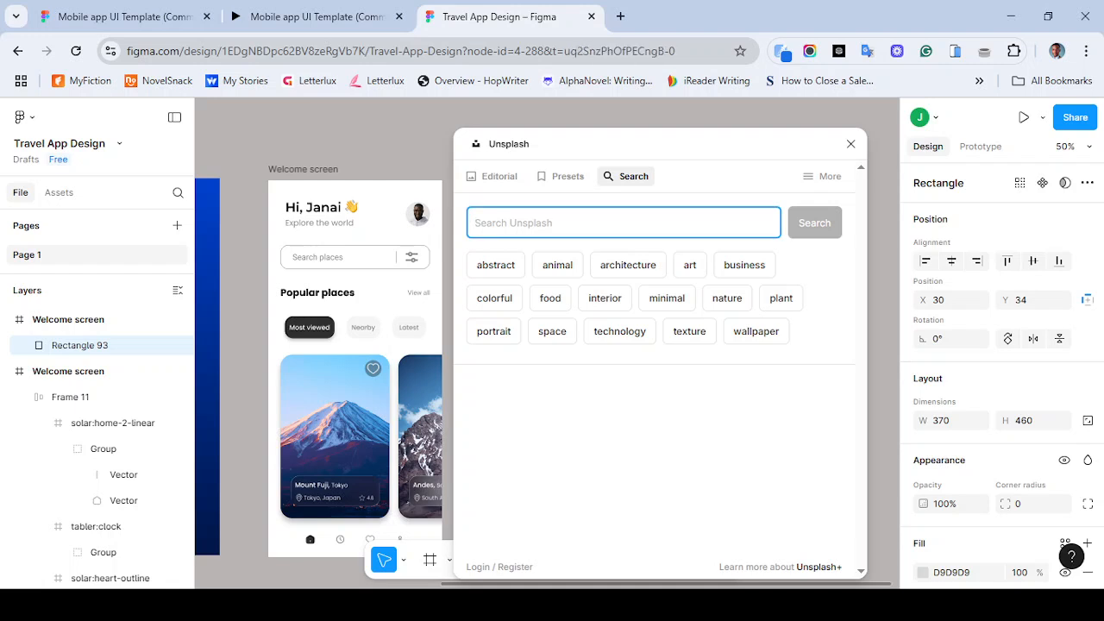
{"action": "type", "text": "andes mountain"}
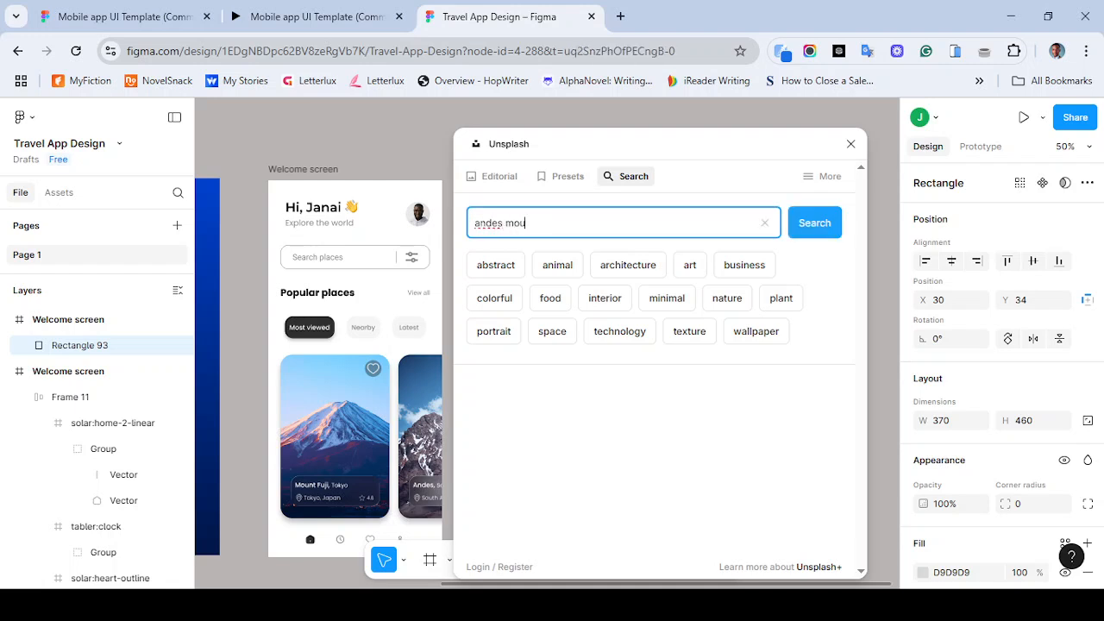
{"action": "key", "text": "Return"}
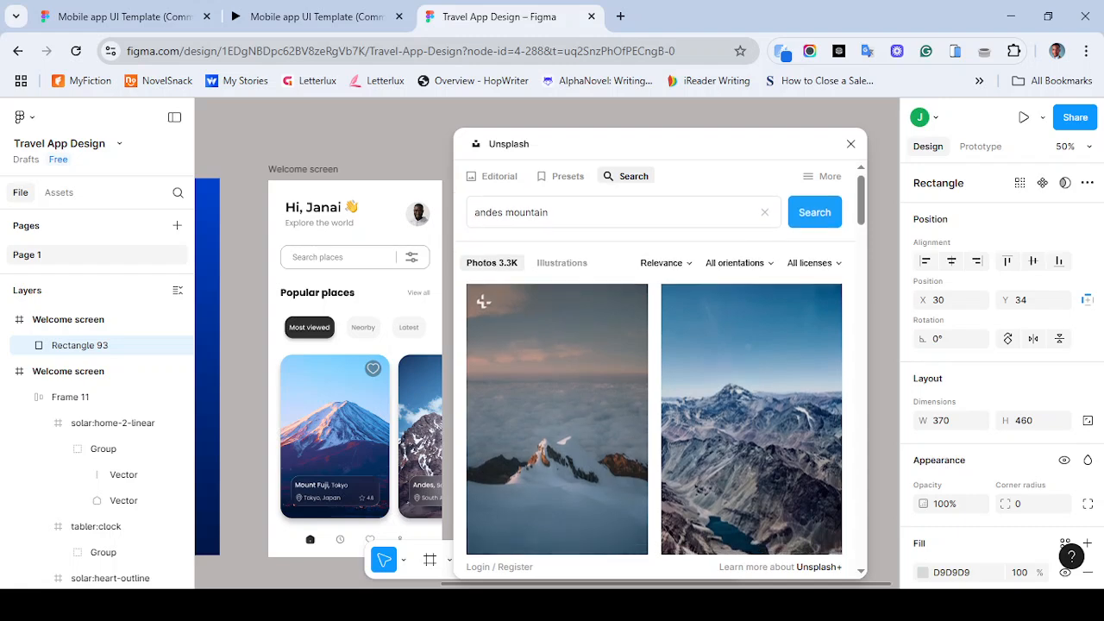
- Browse the Andes mountain results and place a rocky snow-covered mountain photo into the placeholder rectangle
{"action": "scroll", "coordinate": [558, 406], "scroll_direction": "down", "scroll_amount": 10}
{"action": "scroll", "coordinate": [654, 388], "scroll_direction": "down", "scroll_amount": 10}
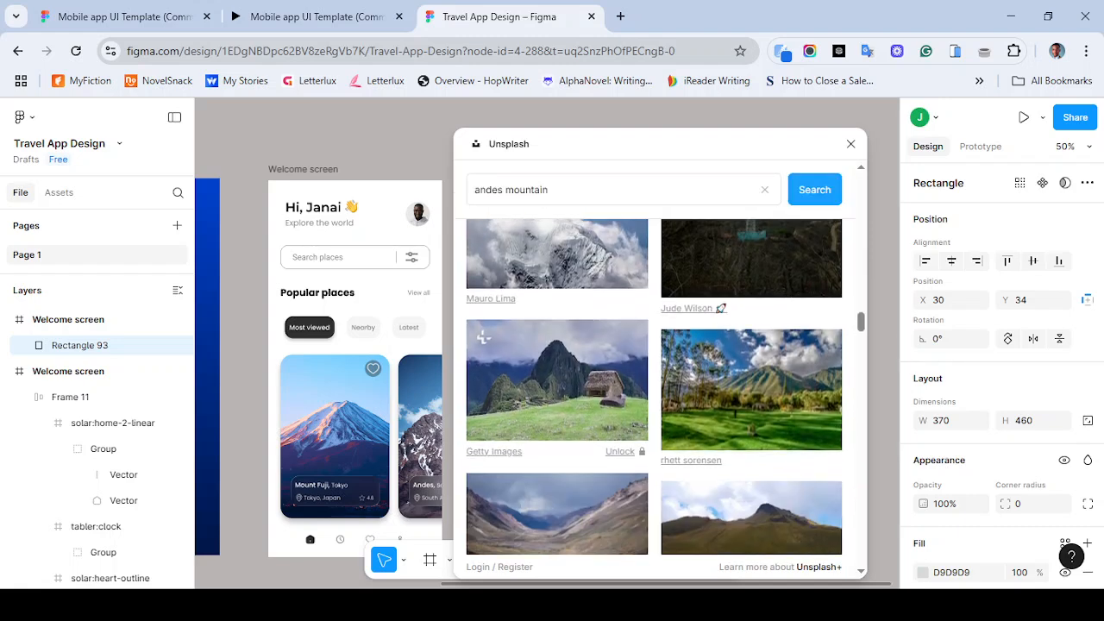
{"action": "scroll", "coordinate": [655, 387], "scroll_direction": "down", "scroll_amount": 5}
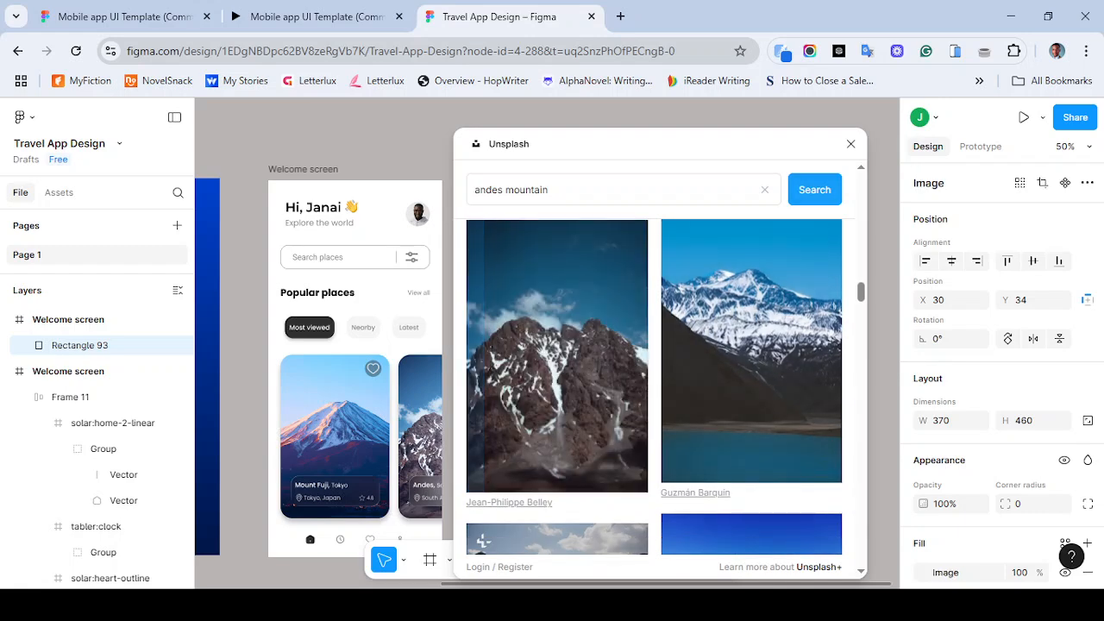
{"action": "left_click_drag", "start_coordinate": [759, 144], "coordinate": [567, 159]}
{"action": "left_click", "coordinate": [658, 159]}
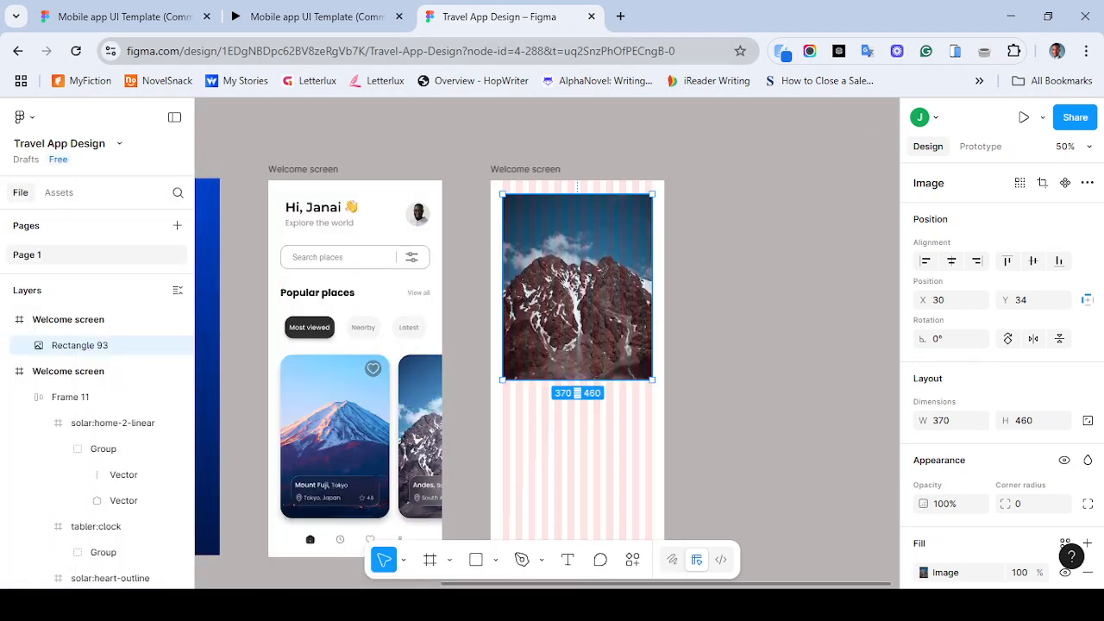
- Compare with the reference prototype and set the mountain image's corner radius to 30
{"action": "left_click", "coordinate": [317, 16]}
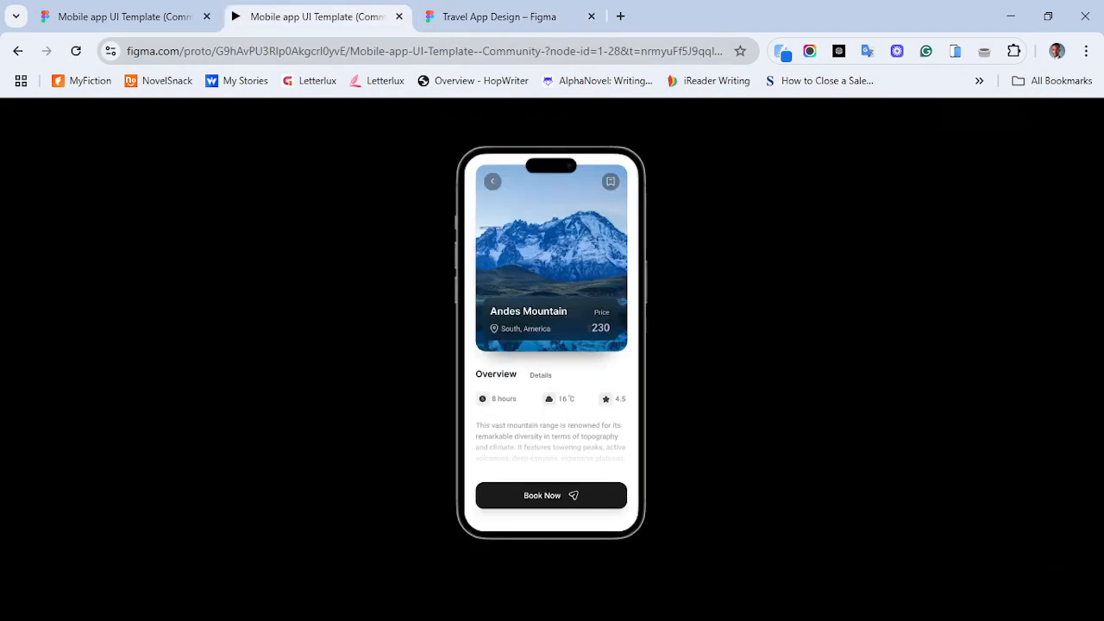
{"action": "key", "text": "ctrl+Tab"}
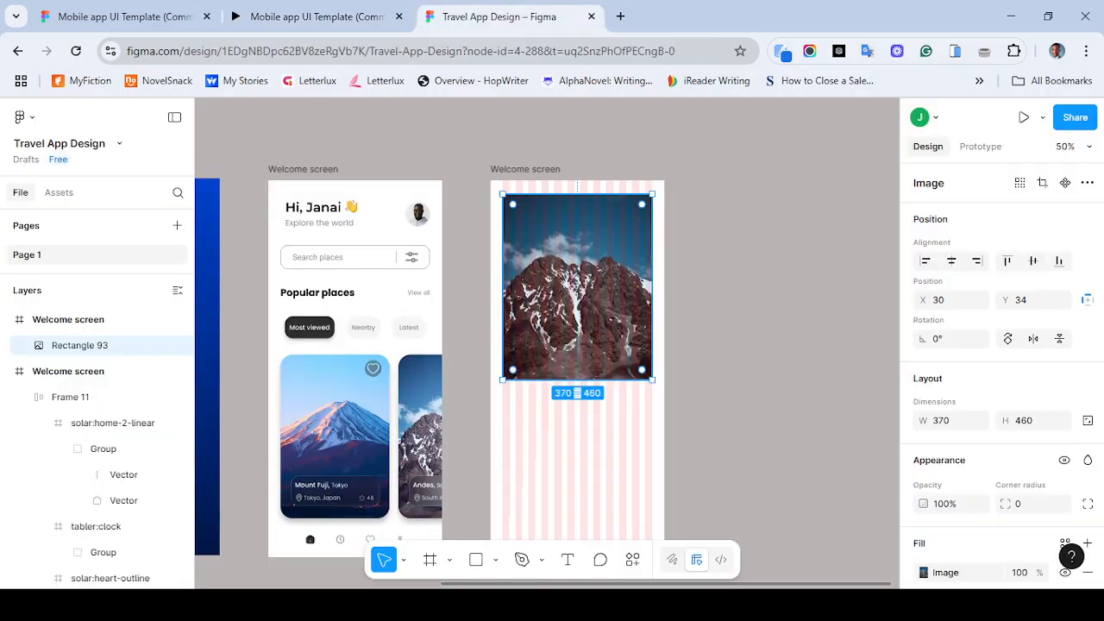
{"action": "left_click", "coordinate": [1028, 503]}
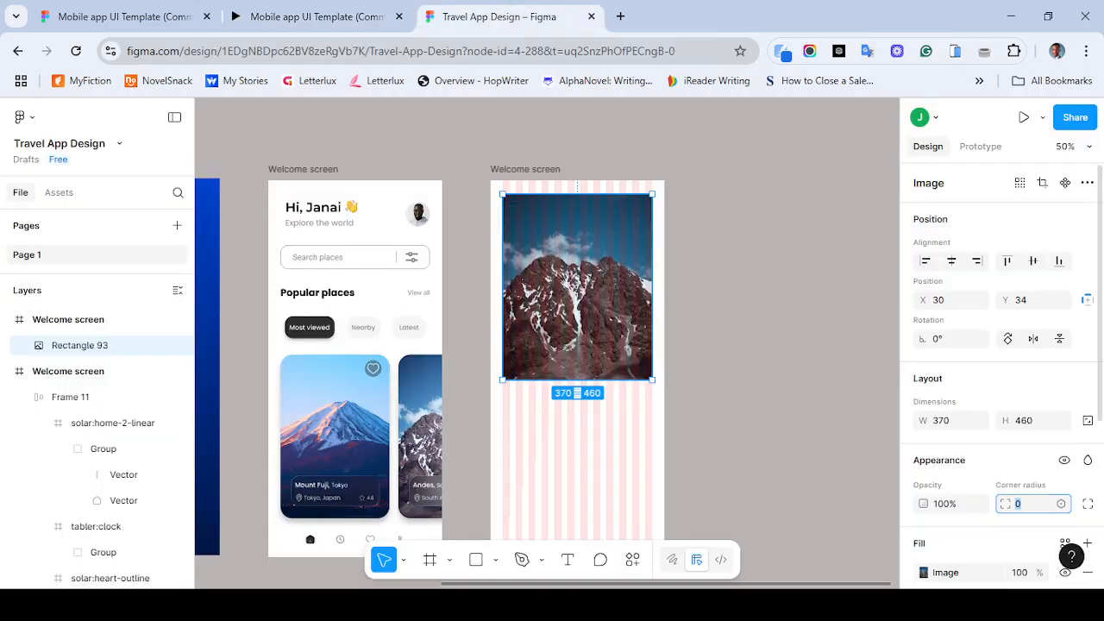
{"action": "type", "text": "30"}
{"action": "key", "text": "Return"}
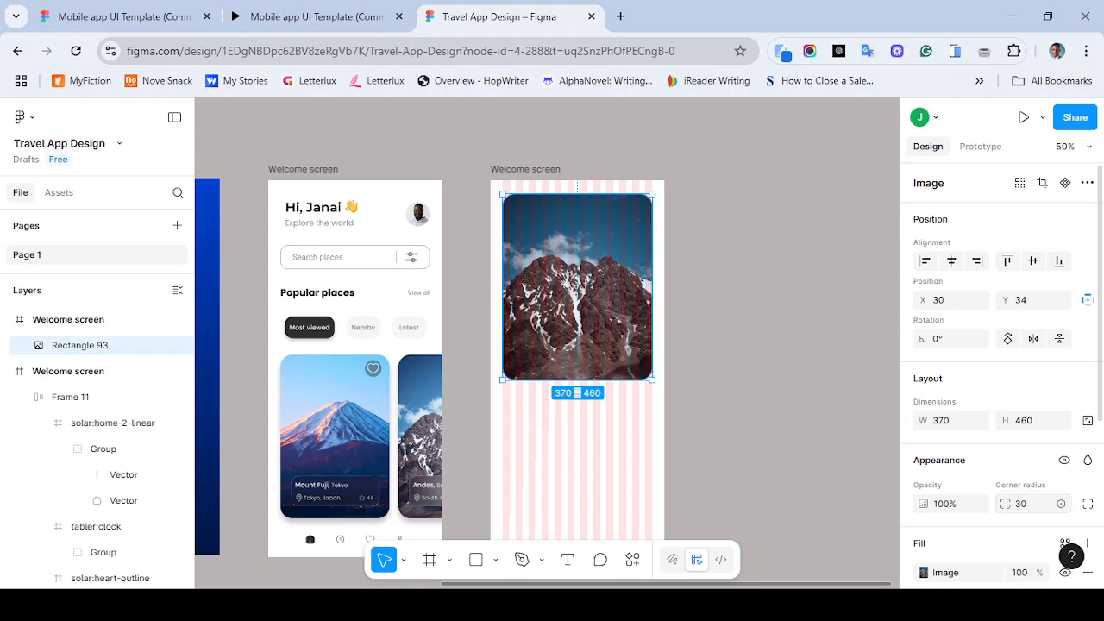
- Compare the new frame with the reference prototype's Andes detail screen
{"action": "left_click", "coordinate": [310, 16]}
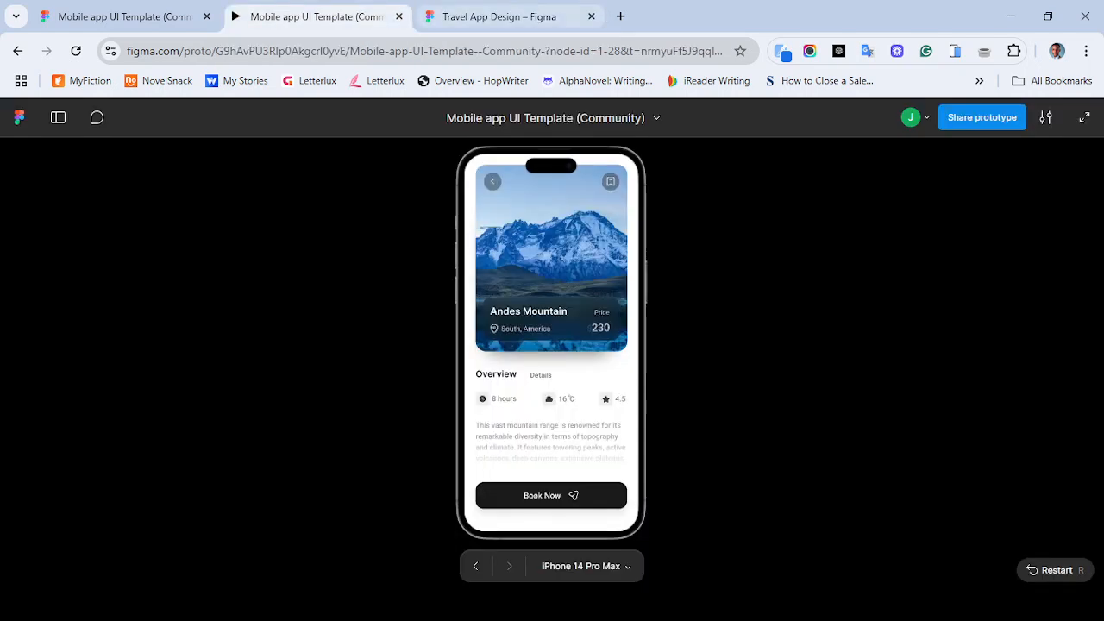
{"action": "key", "text": "ctrl+Tab"}
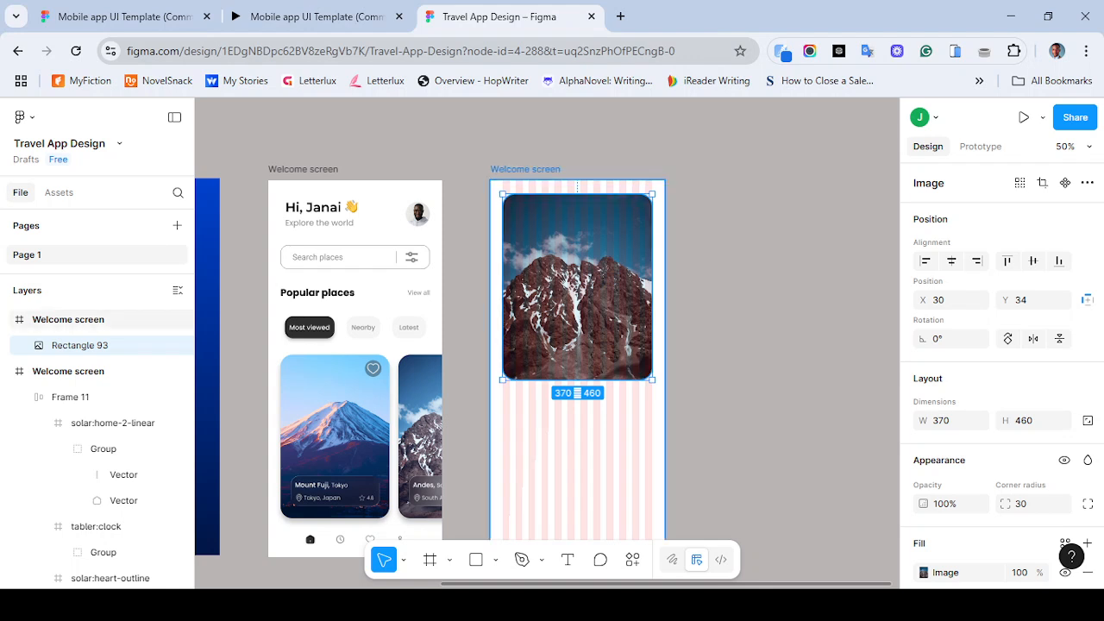
{"action": "double_click", "coordinate": [525, 169]}
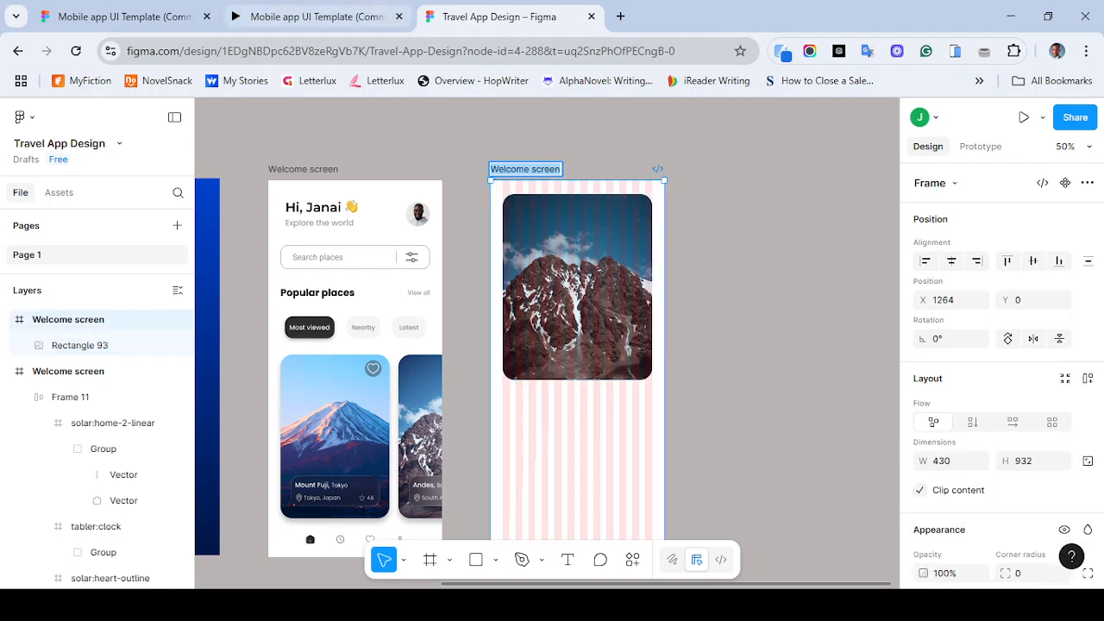
{"action": "left_click", "coordinate": [316, 16]}
{"action": "left_click", "coordinate": [500, 16]}
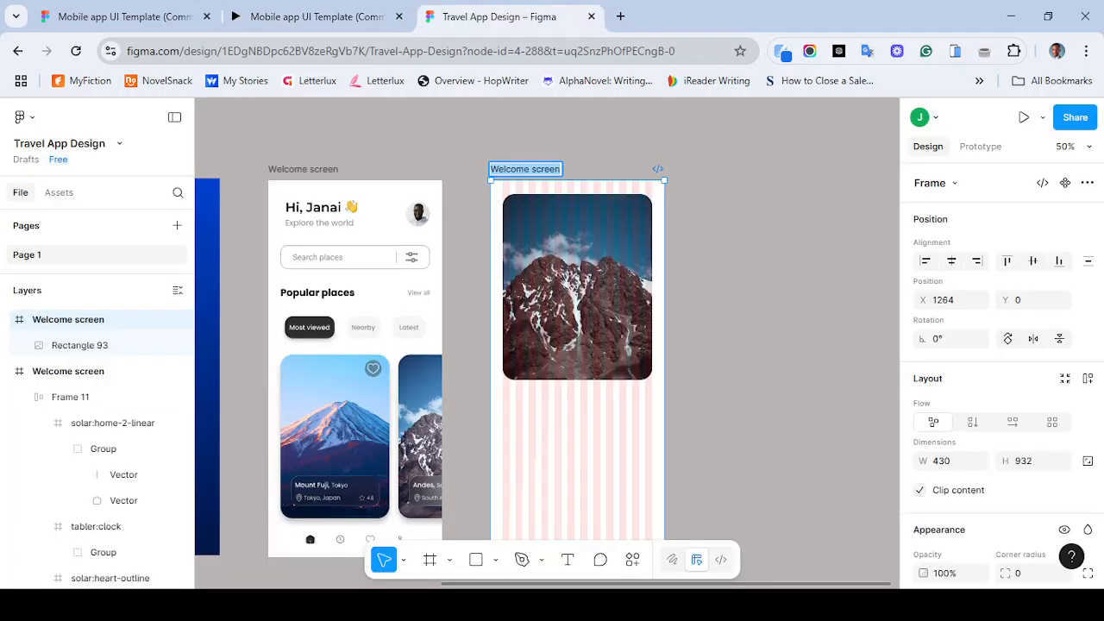
- Rename the original welcome frame to "Welcome screen 1"
{"action": "double_click", "coordinate": [303, 169]}
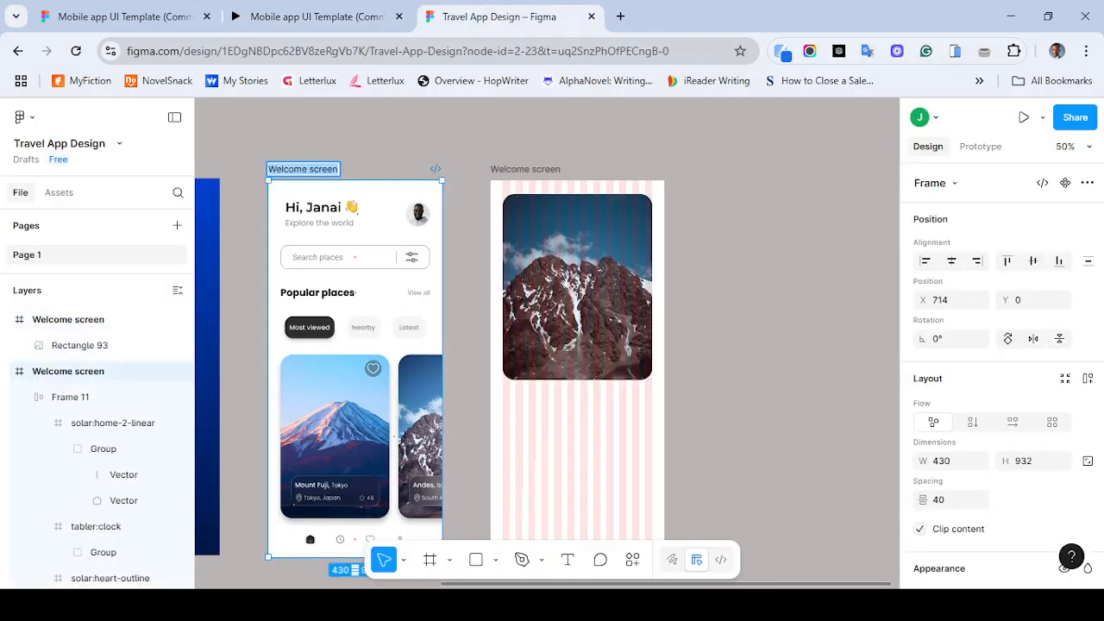
{"action": "left_click", "coordinate": [338, 169]}
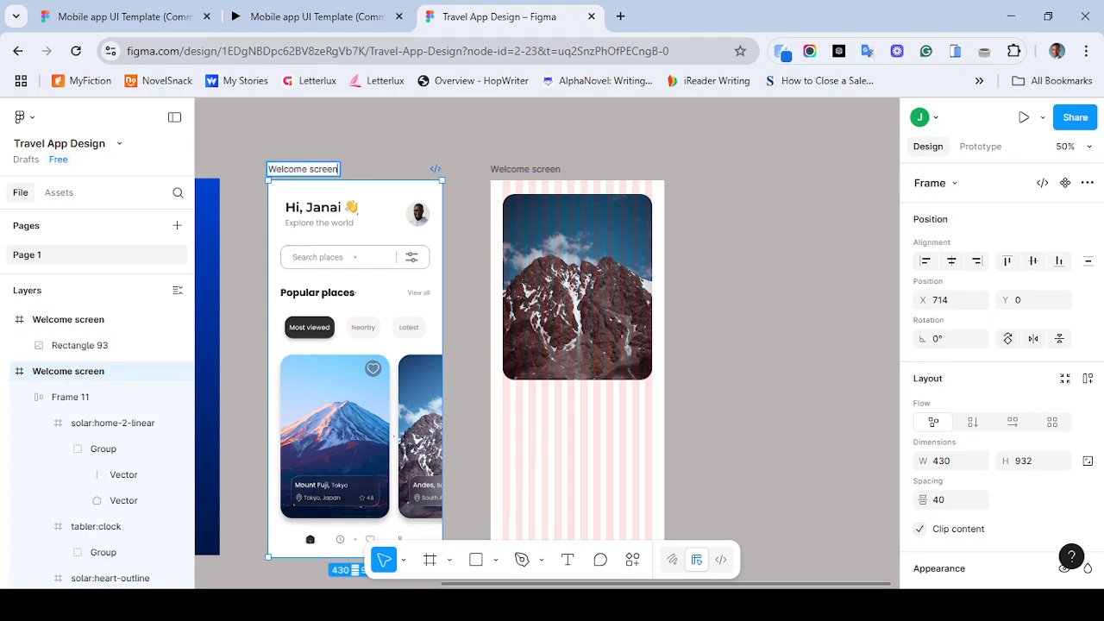
{"action": "type", "text": "("}
{"action": "type", "text": "mps"}
{"action": "key", "text": "BackSpace"}
{"action": "key", "text": "BackSpace"}
{"action": "key", "text": "BackSpace"}
{"action": "key", "text": "Delete"}
{"action": "key", "text": "BackSpace"}
{"action": "key", "text": "BackSpace"}
{"action": "type", "text": "1"}
{"action": "key", "text": "Return"}
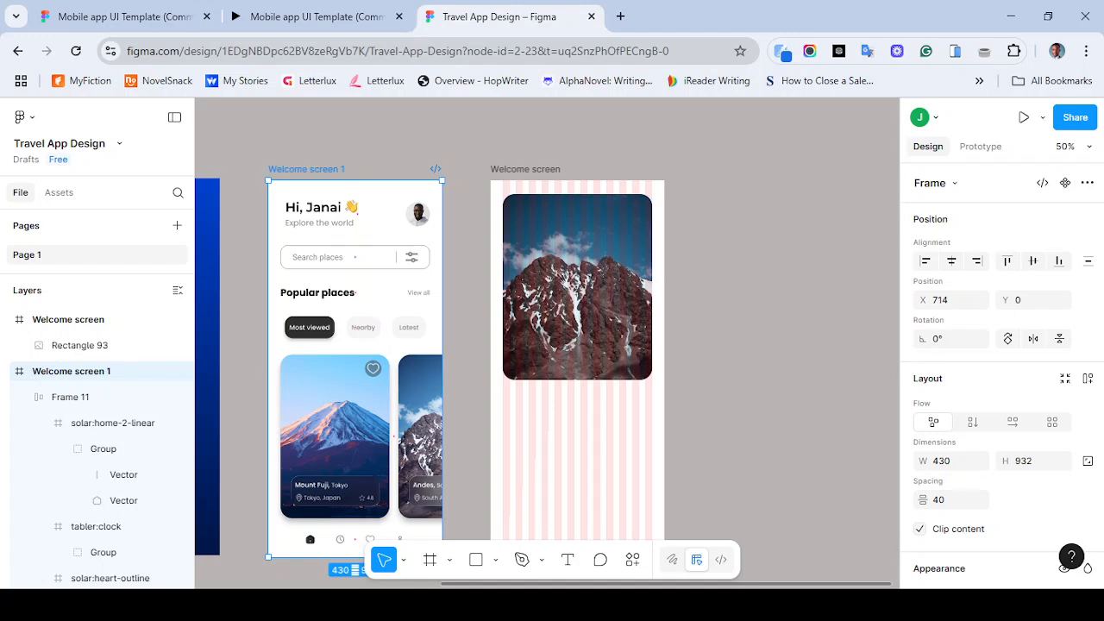
- Rename the new detail frame to "Andes screen"
{"action": "left_click", "coordinate": [526, 169]}
{"action": "double_click", "coordinate": [525, 169]}
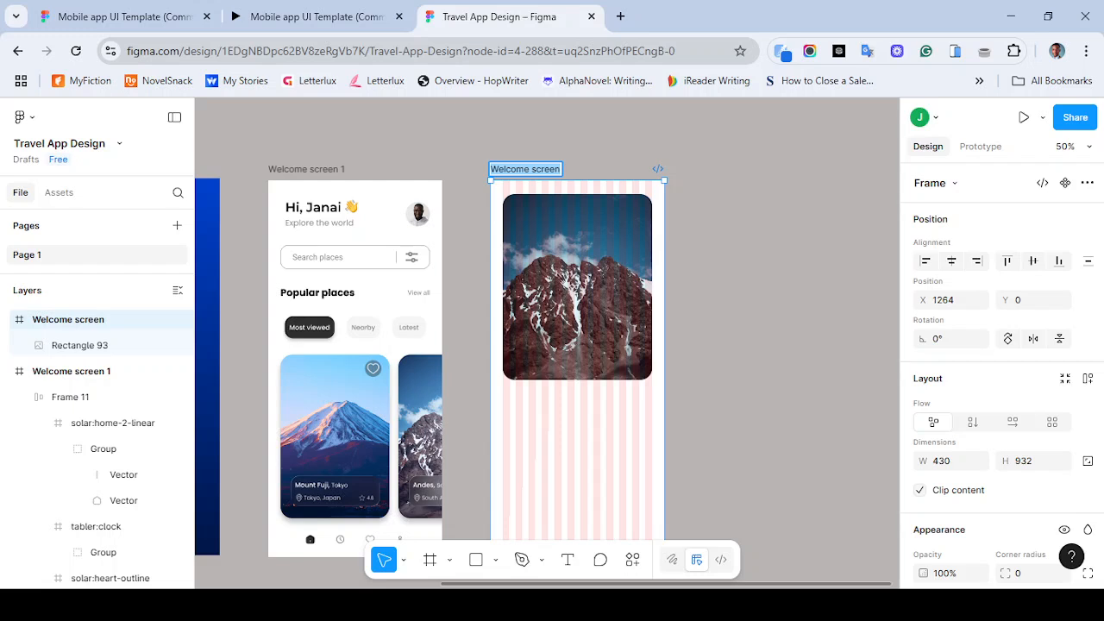
{"action": "type", "text": "Ander"}
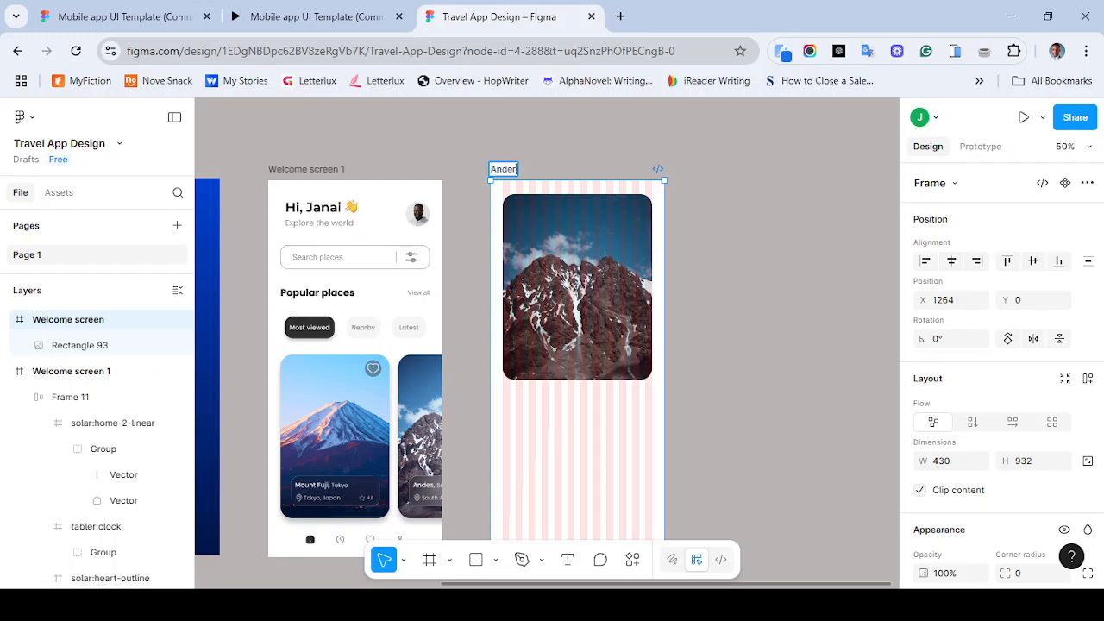
{"action": "key", "text": "BackSpace"}
{"action": "type", "text": "s"}
{"action": "type", "text": "screen"}
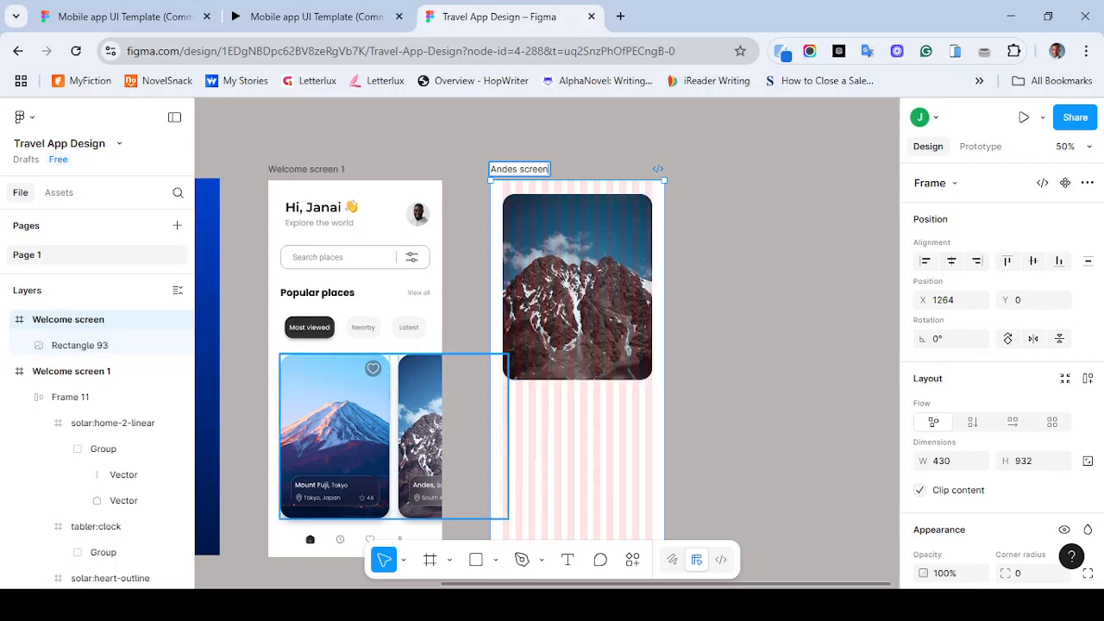
- Inspect the Andes card image on the welcome screen and check the reference prototype again
{"action": "left_click", "coordinate": [419, 437]}
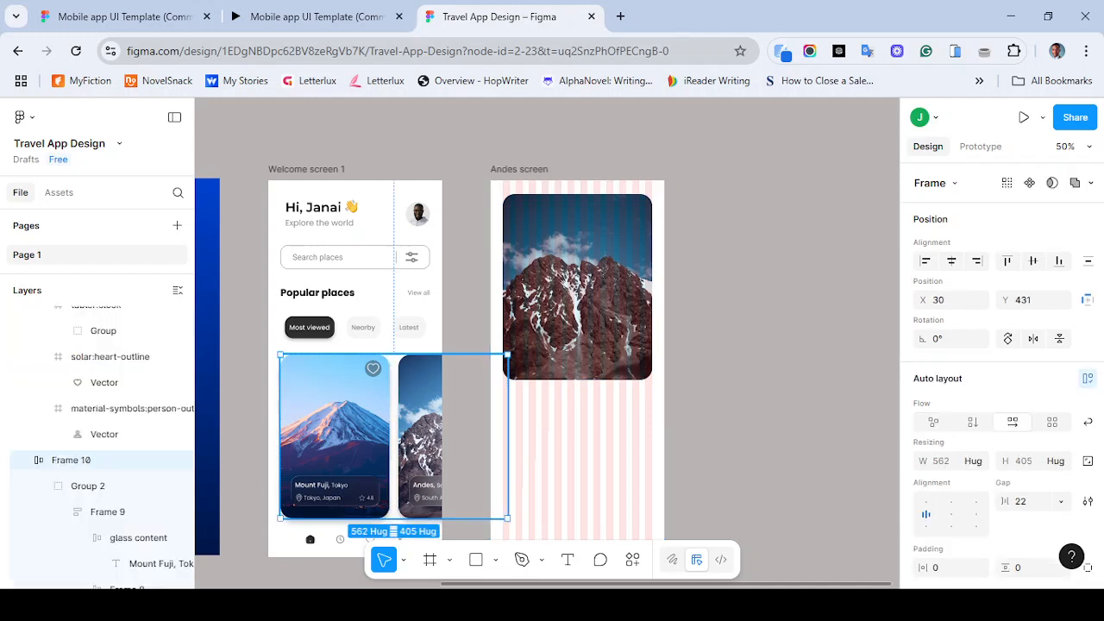
{"action": "double_click", "coordinate": [419, 438]}
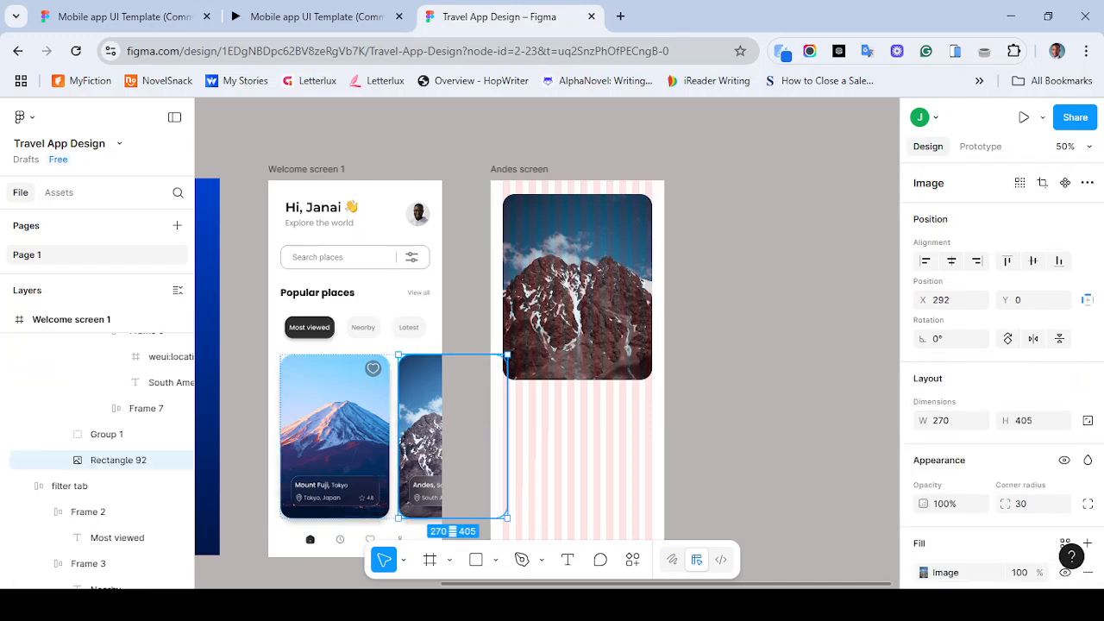
{"action": "left_click", "coordinate": [759, 379]}
{"action": "left_click", "coordinate": [314, 16]}
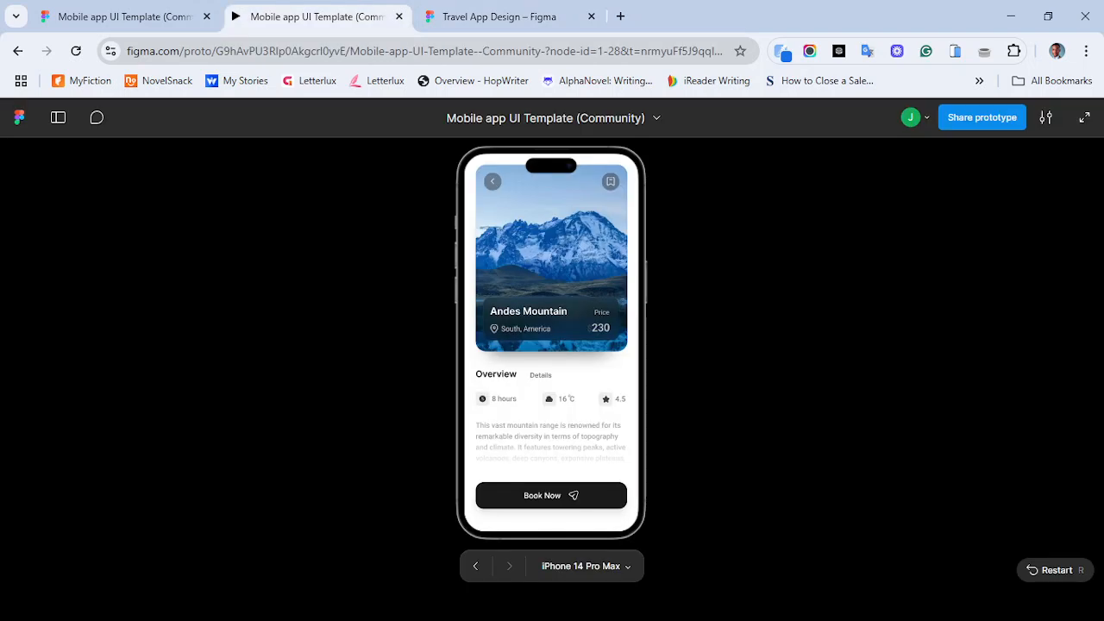
{"action": "left_click", "coordinate": [499, 16]}
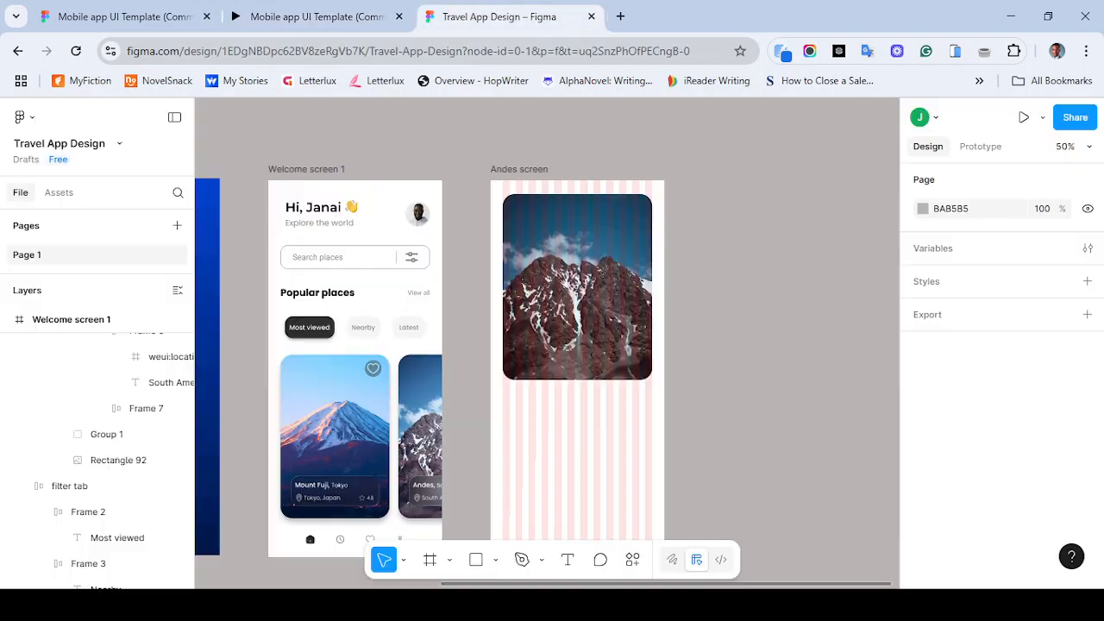
- Copy the heart icon group from the Mount Fuji card and paste it at the top-right corner of the Andes screen image
{"action": "left_click", "coordinate": [372, 369]}
{"action": "double_click", "coordinate": [372, 370]}
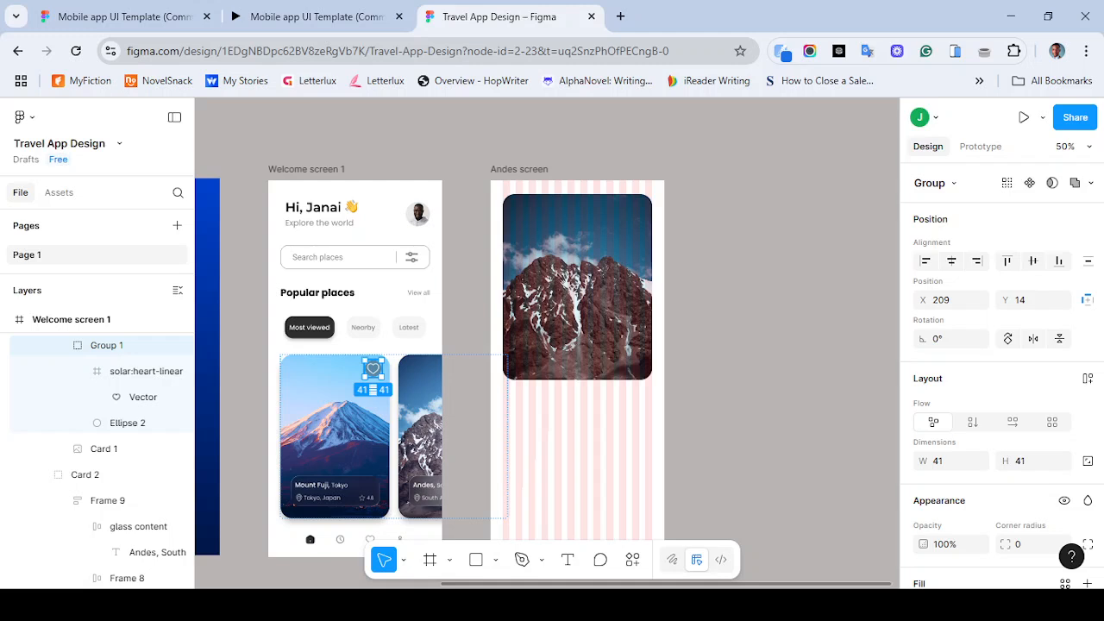
{"action": "key", "text": "ctrl+c"}
{"action": "right_click", "coordinate": [373, 369]}
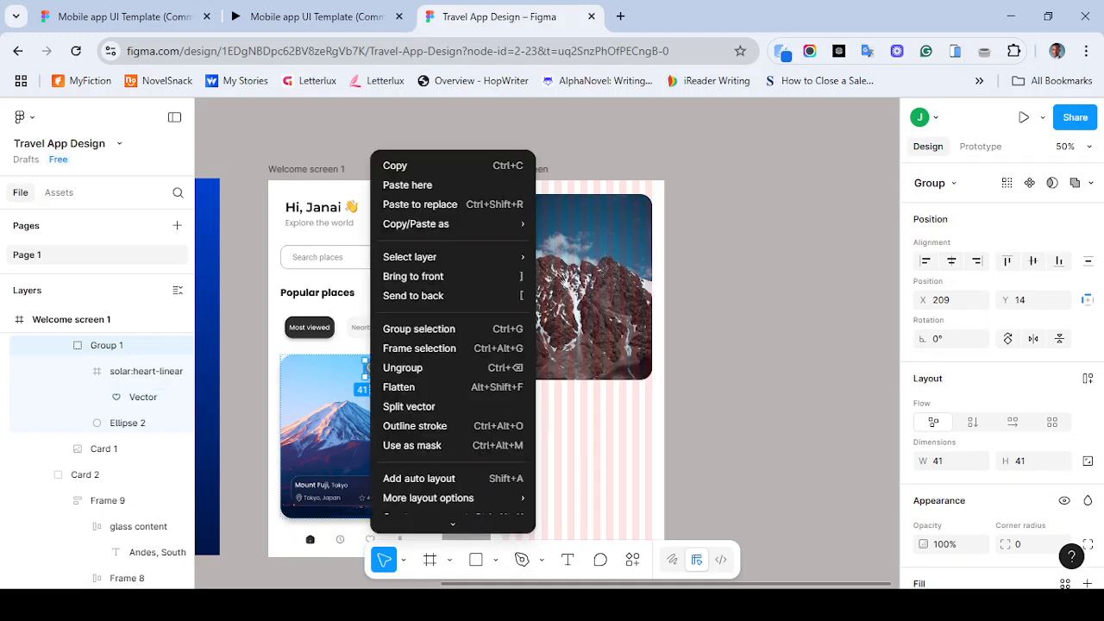
{"action": "left_click", "coordinate": [414, 165]}
{"action": "right_click", "coordinate": [605, 233]}
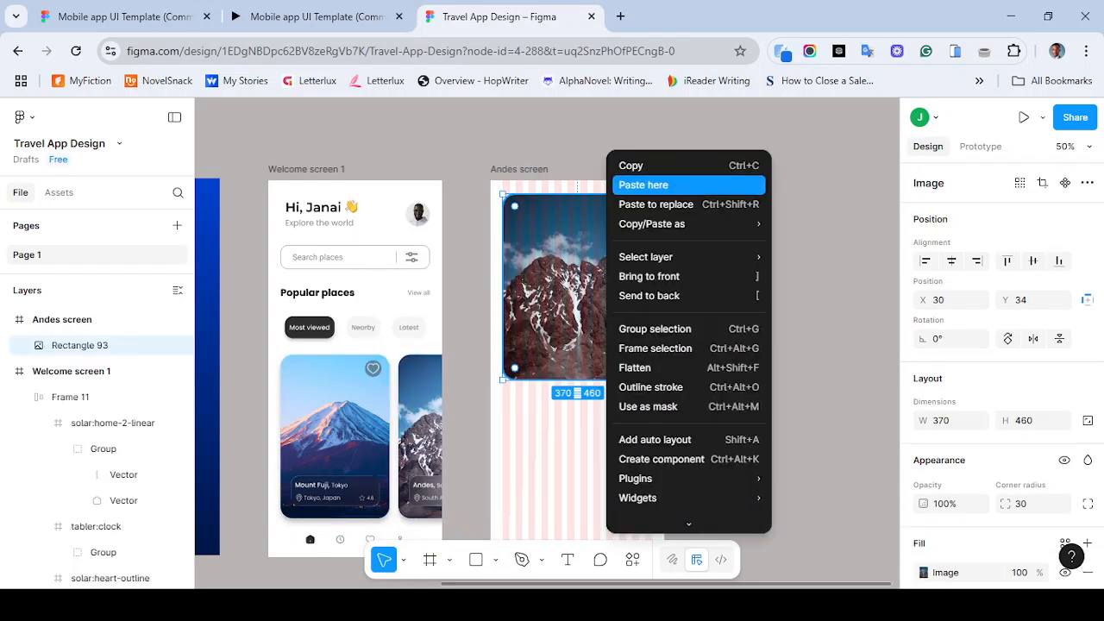
{"action": "left_click", "coordinate": [643, 185]}
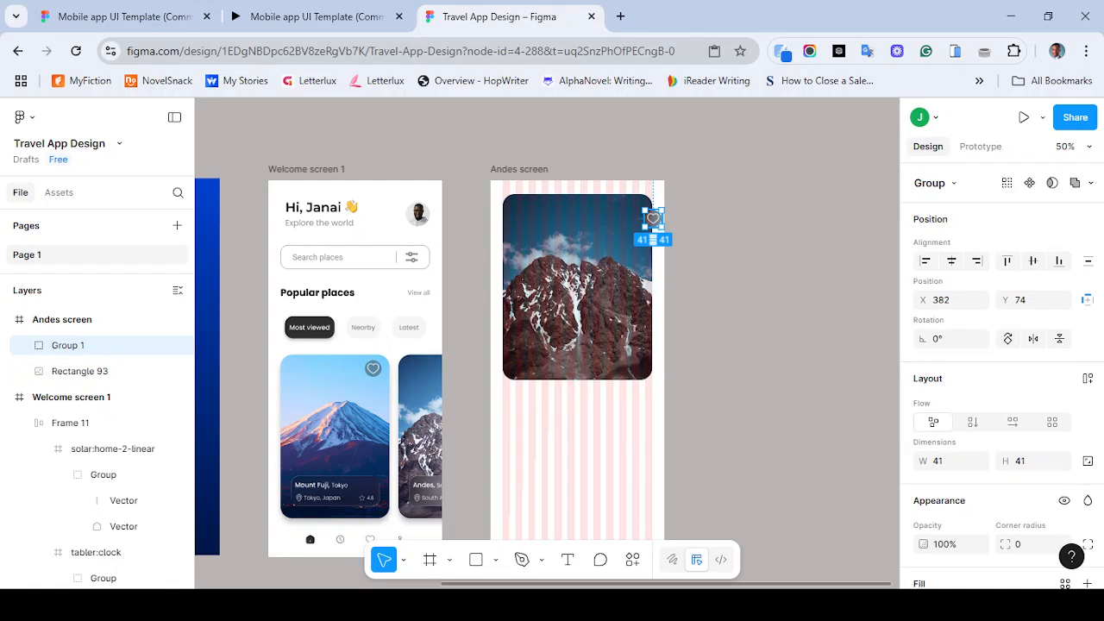
{"action": "left_click_drag", "start_coordinate": [653, 218], "coordinate": [637, 209]}
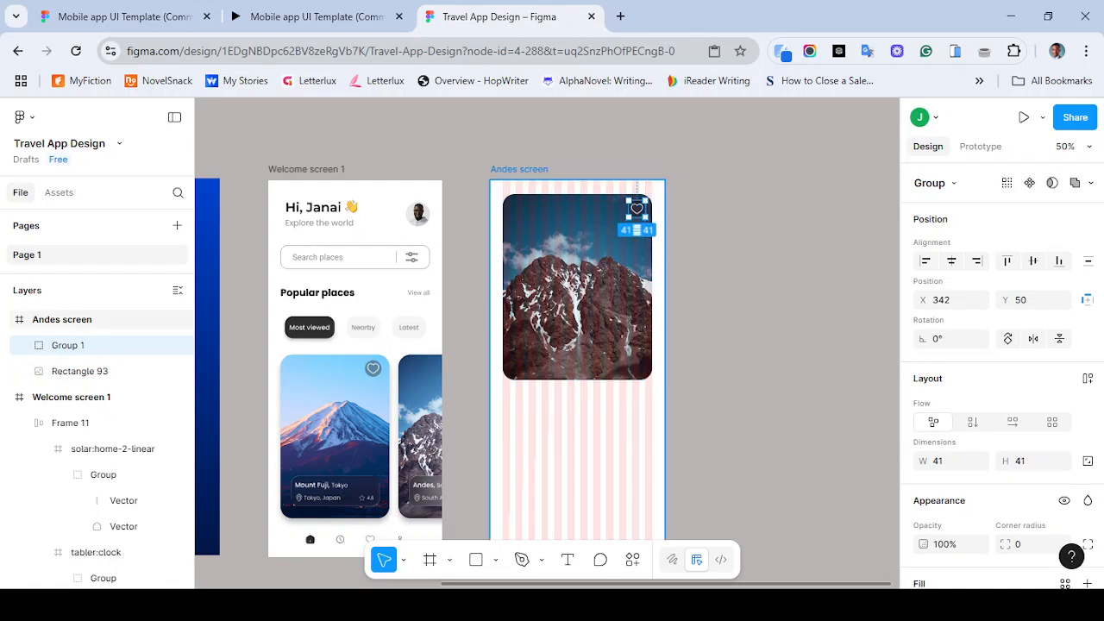
- Zoom in and nudge the heart icon to X 345, Y 34 in the image's top-right corner
{"action": "left_click", "coordinate": [656, 172]}
{"action": "scroll", "coordinate": [1066, 491], "scroll_direction": "down", "scroll_amount": 5}
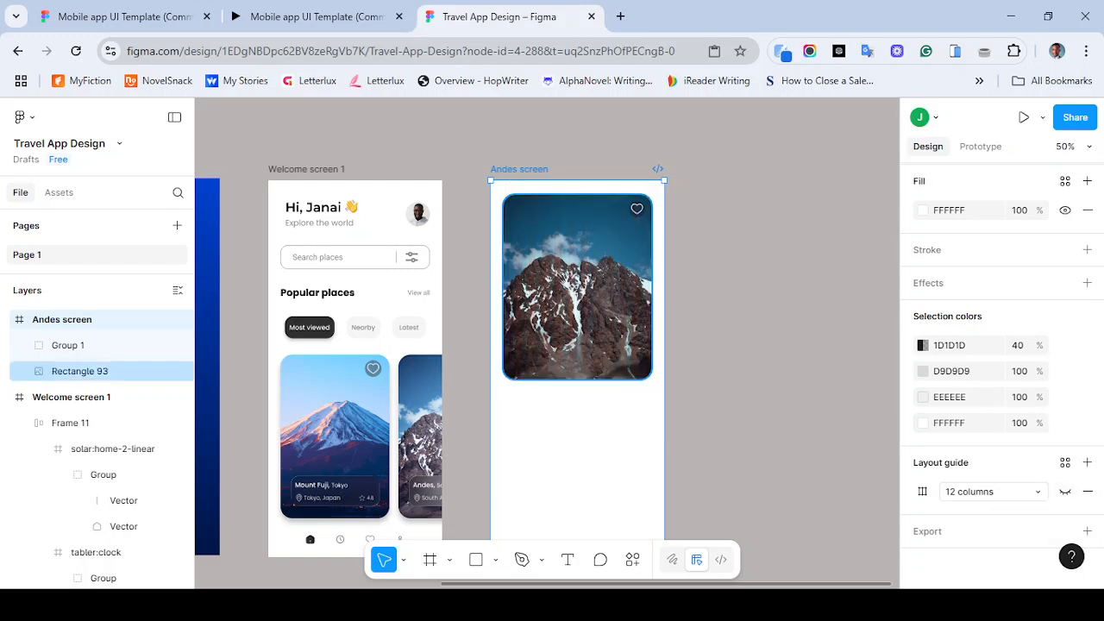
{"action": "key", "text": "ctrl+plus"}
{"action": "scroll", "coordinate": [606, 293], "scroll_direction": "up", "scroll_amount": 1}
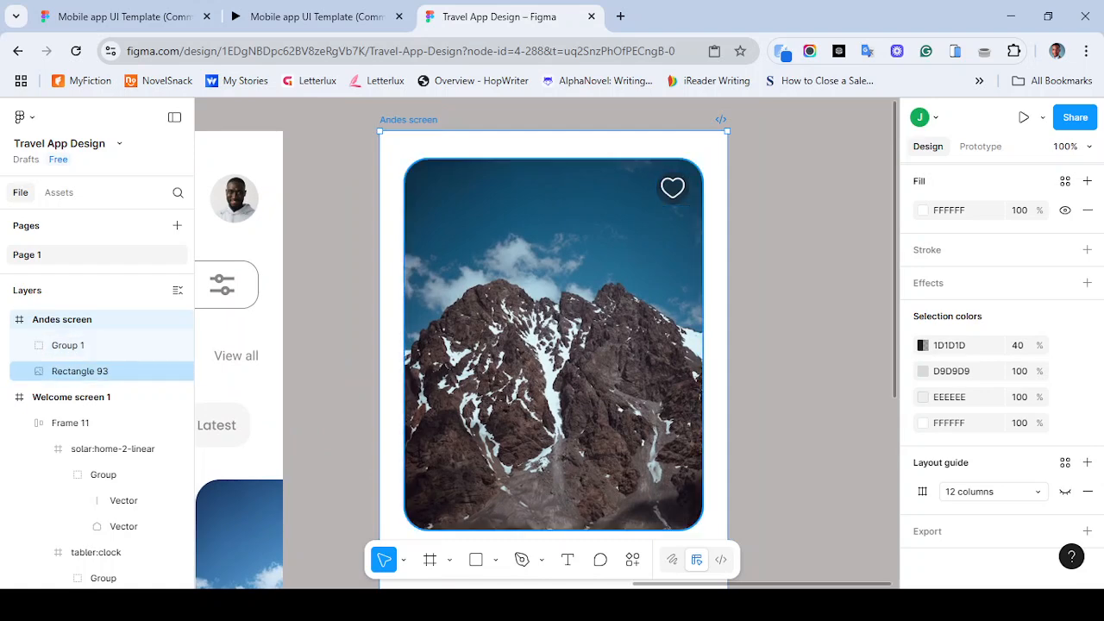
{"action": "left_click", "coordinate": [673, 188]}
{"action": "left_click_drag", "start_coordinate": [673, 188], "coordinate": [675, 175]}
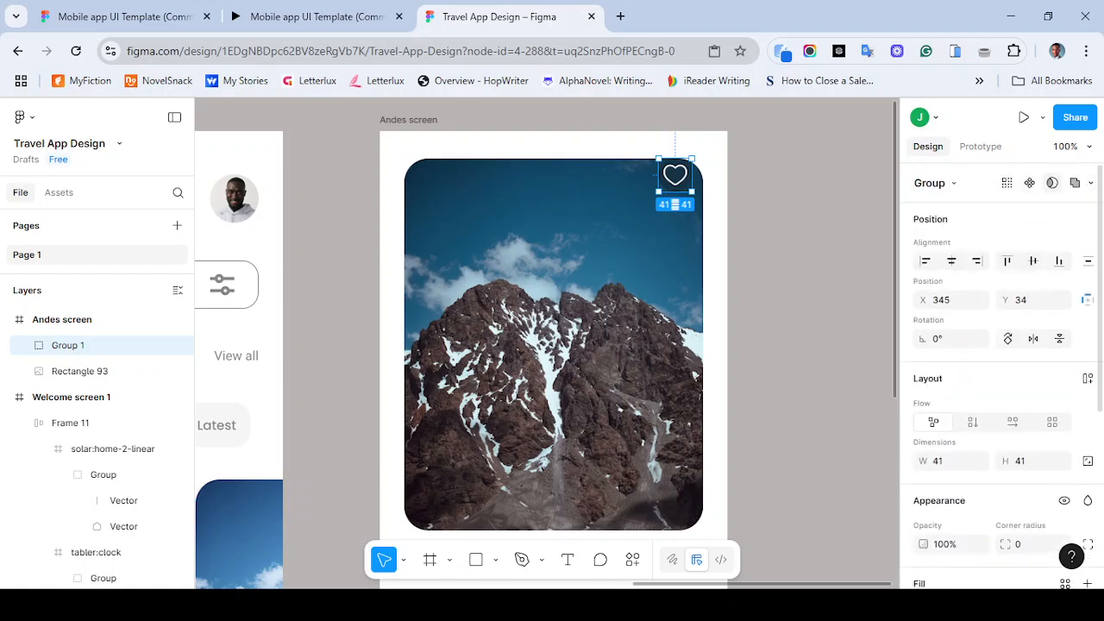
- Try repositioning the heart icon by aligning it within the frame and dragging it onto the image
{"action": "left_click", "coordinate": [951, 260]}
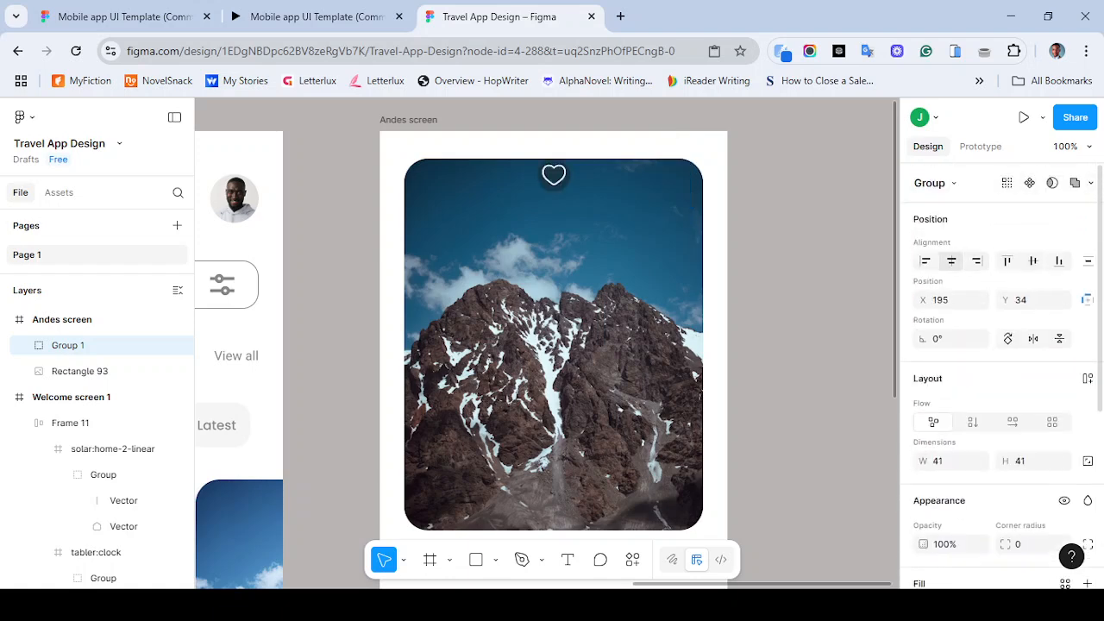
{"action": "left_click", "coordinate": [977, 261]}
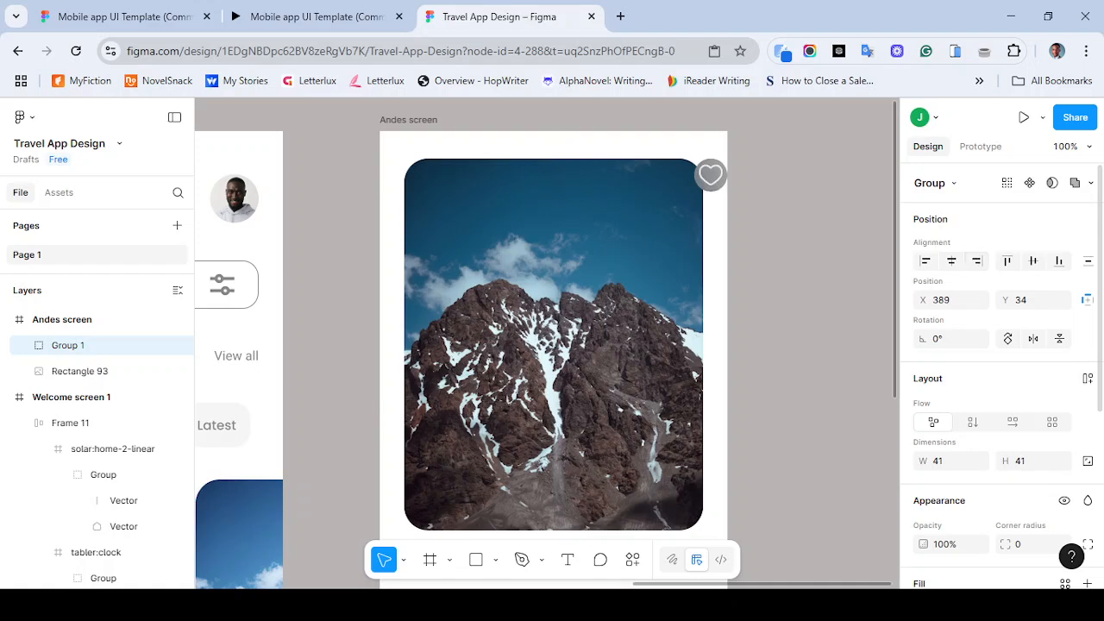
{"action": "left_click", "coordinate": [599, 314]}
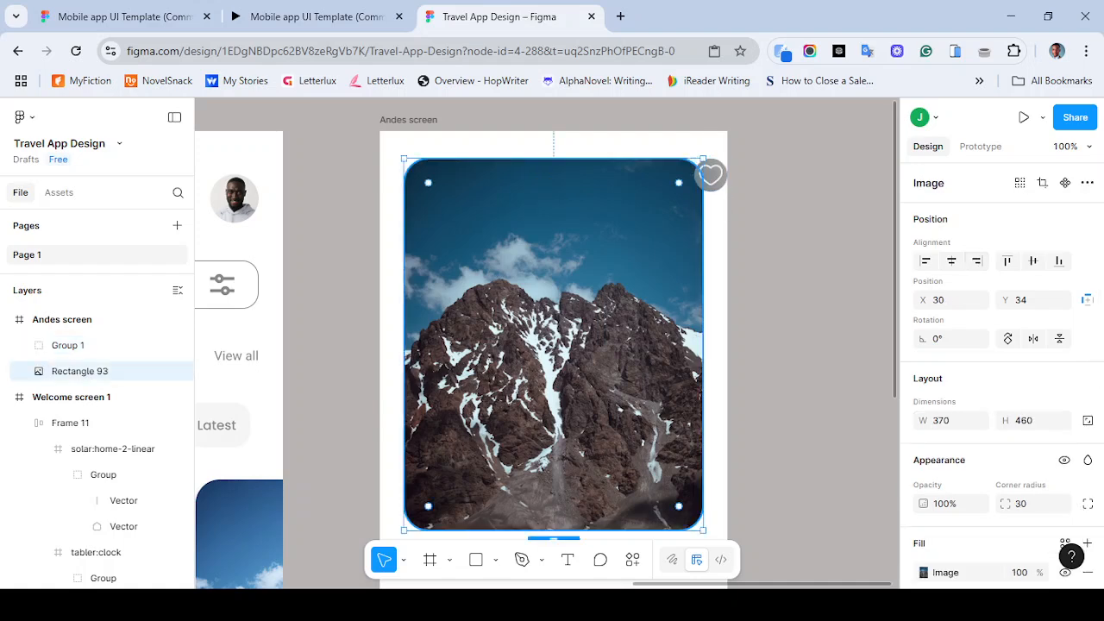
{"action": "left_click", "coordinate": [711, 176]}
{"action": "left_click", "coordinate": [604, 314], "text": "shift"}
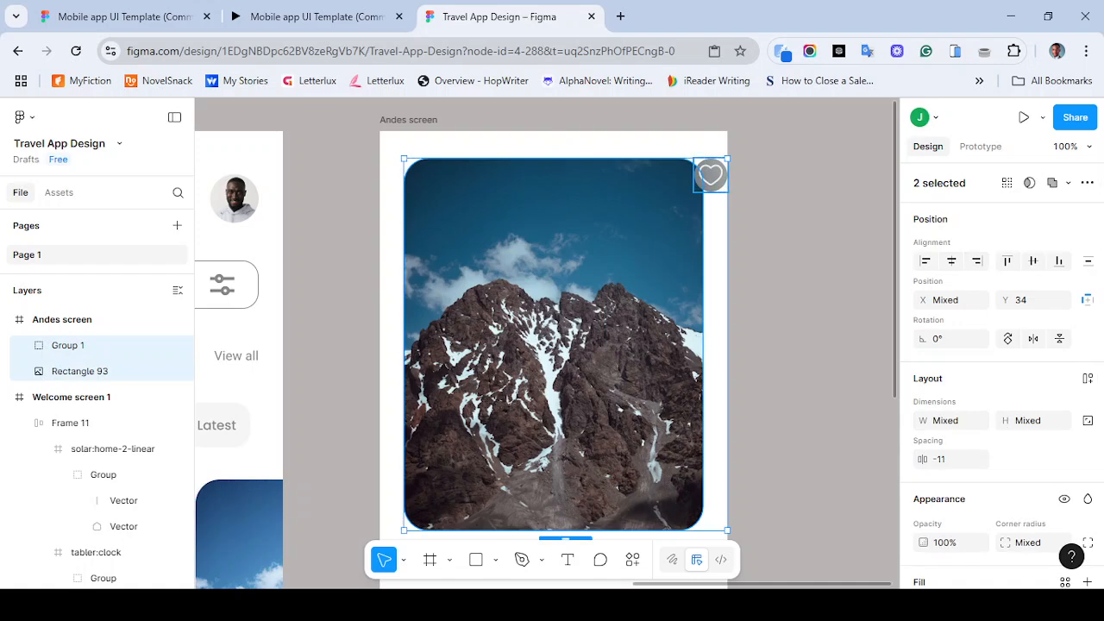
{"action": "left_click", "coordinate": [711, 176]}
{"action": "left_click_drag", "start_coordinate": [711, 175], "coordinate": [638, 200]}
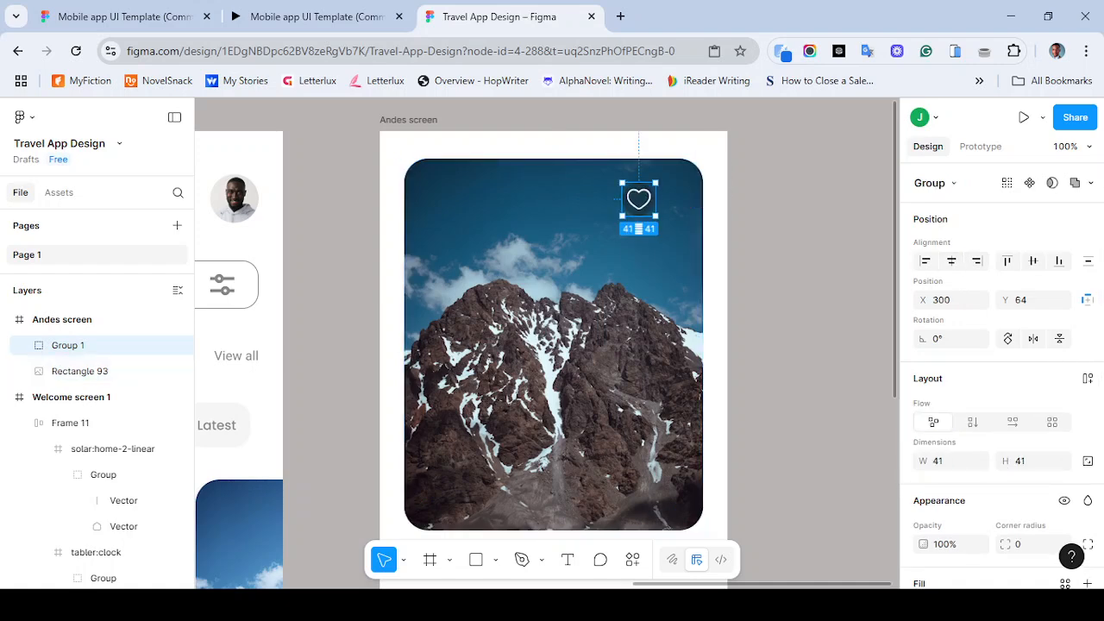
- Align the heart icon to the top-right corner of the Andes image by selecting both and aligning right and top
{"action": "left_click", "coordinate": [625, 309], "text": "shift"}
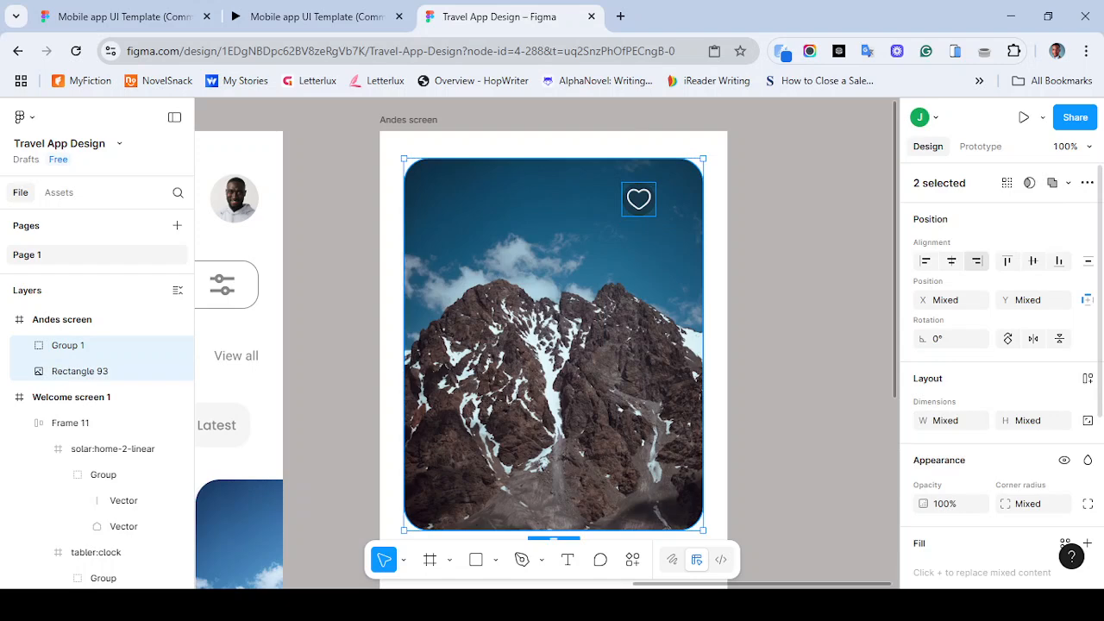
{"action": "left_click", "coordinate": [976, 261]}
{"action": "left_click", "coordinate": [1007, 260]}
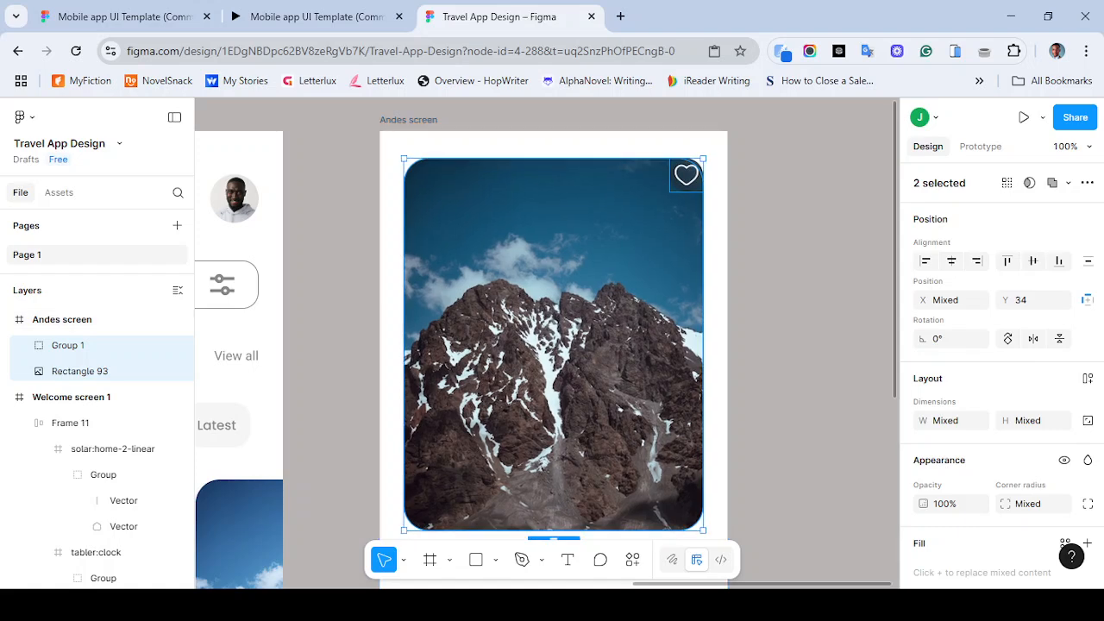
- Nudge the heart icon 10 px down and left to X 349, Y 44, then deselect
{"action": "left_click", "coordinate": [630, 250]}
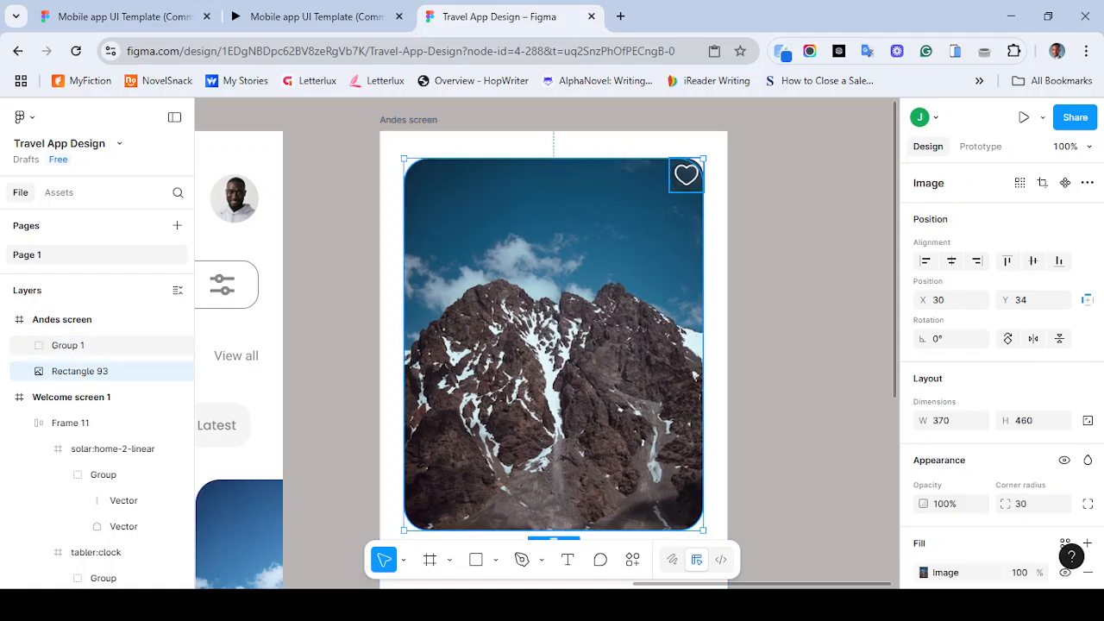
{"action": "left_click", "coordinate": [686, 175]}
{"action": "key", "text": "shift+Down"}
{"action": "key", "text": "shift+Left"}
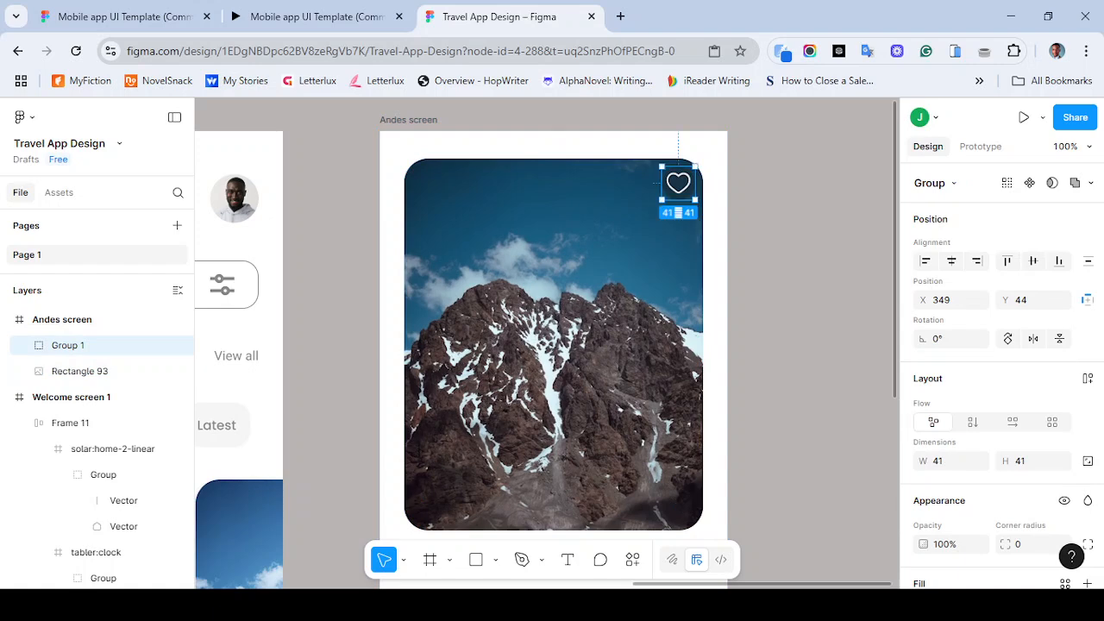
{"action": "key", "text": "Escape"}
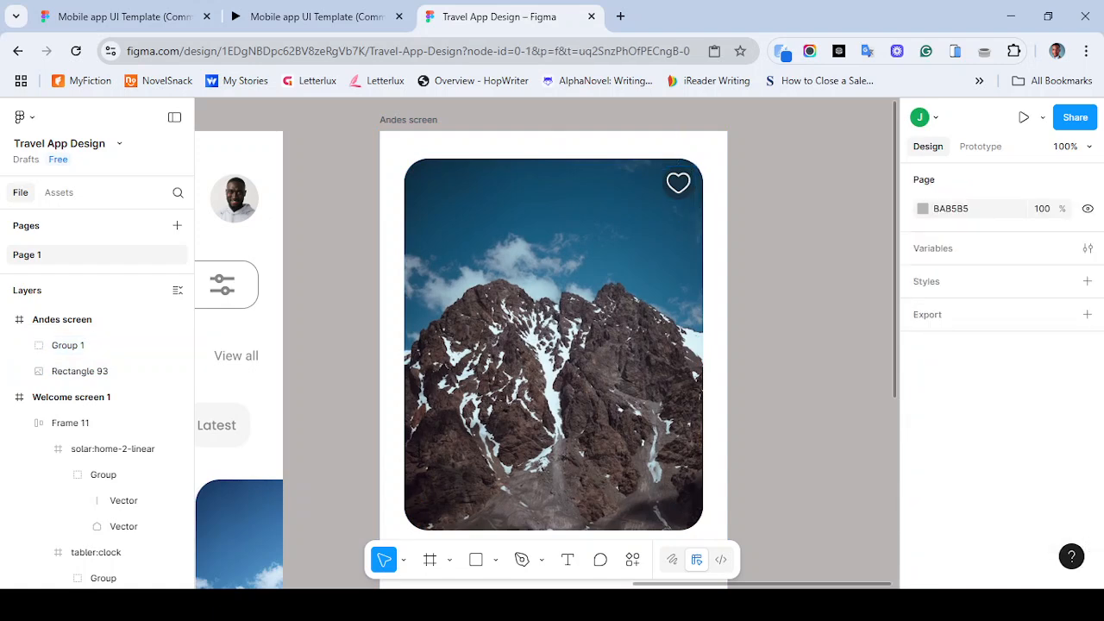
- Pan around the canvas and compare the Andes screen with the reference prototype's detail screen
{"action": "scroll", "coordinate": [547, 344], "scroll_direction": "down", "scroll_amount": 2}
{"action": "scroll", "coordinate": [546, 343], "scroll_direction": "left", "scroll_amount": 2}
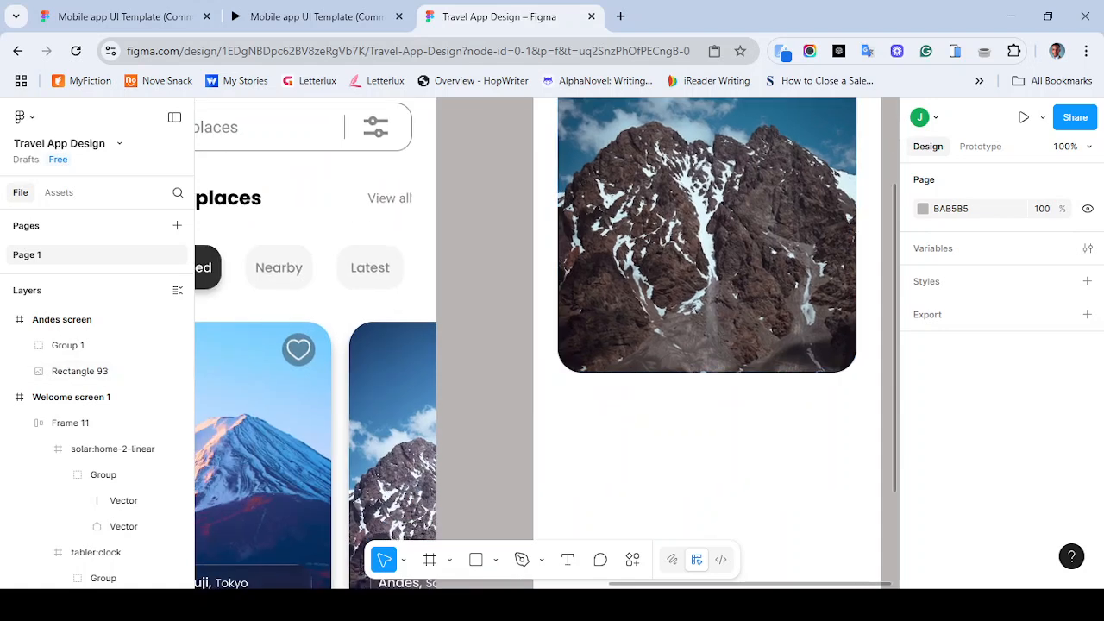
{"action": "scroll", "coordinate": [847, 218], "scroll_direction": "down", "scroll_amount": 2}
{"action": "scroll", "coordinate": [848, 219], "scroll_direction": "left", "scroll_amount": 3}
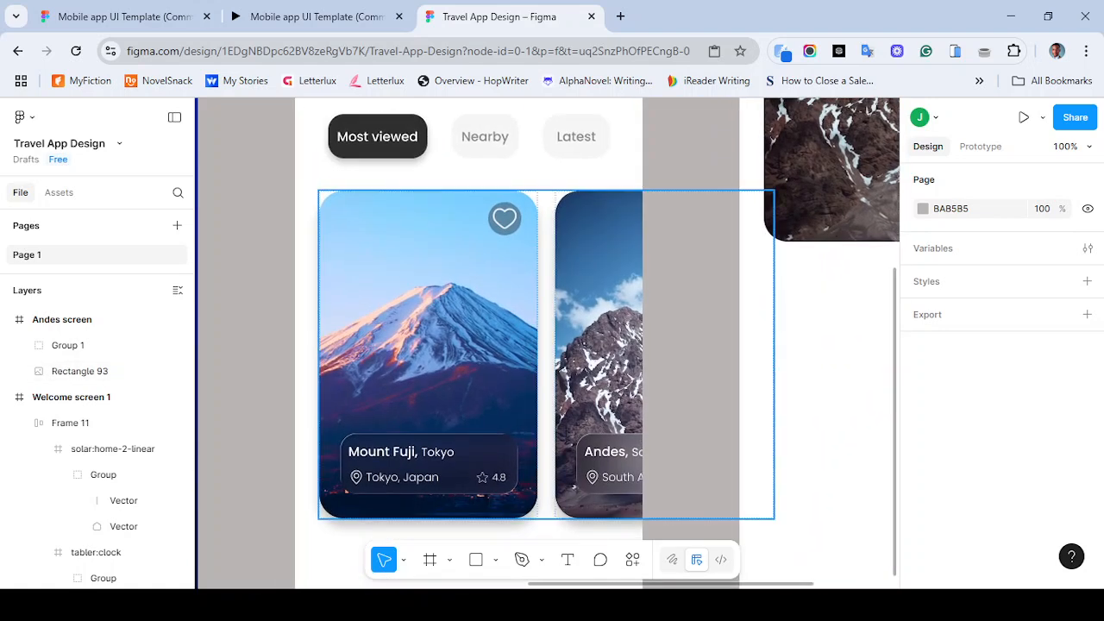
{"action": "scroll", "coordinate": [552, 345], "scroll_direction": "up", "scroll_amount": 2}
{"action": "scroll", "coordinate": [552, 345], "scroll_direction": "right", "scroll_amount": 2}
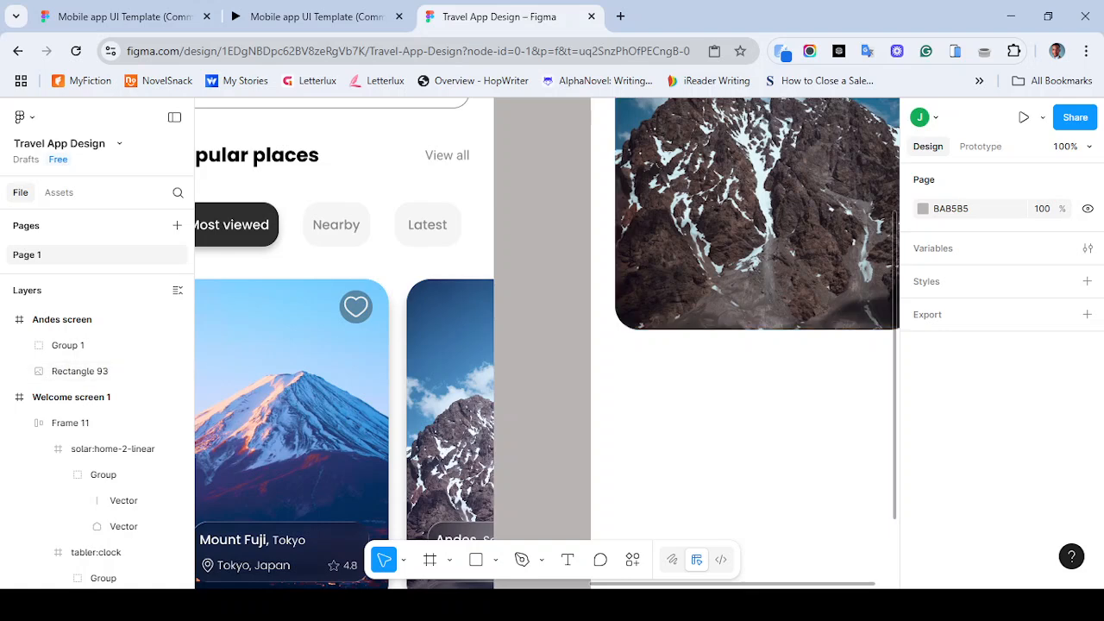
{"action": "scroll", "coordinate": [547, 343], "scroll_direction": "up", "scroll_amount": 2}
{"action": "scroll", "coordinate": [546, 344], "scroll_direction": "right", "scroll_amount": 4}
{"action": "left_click", "coordinate": [316, 16]}
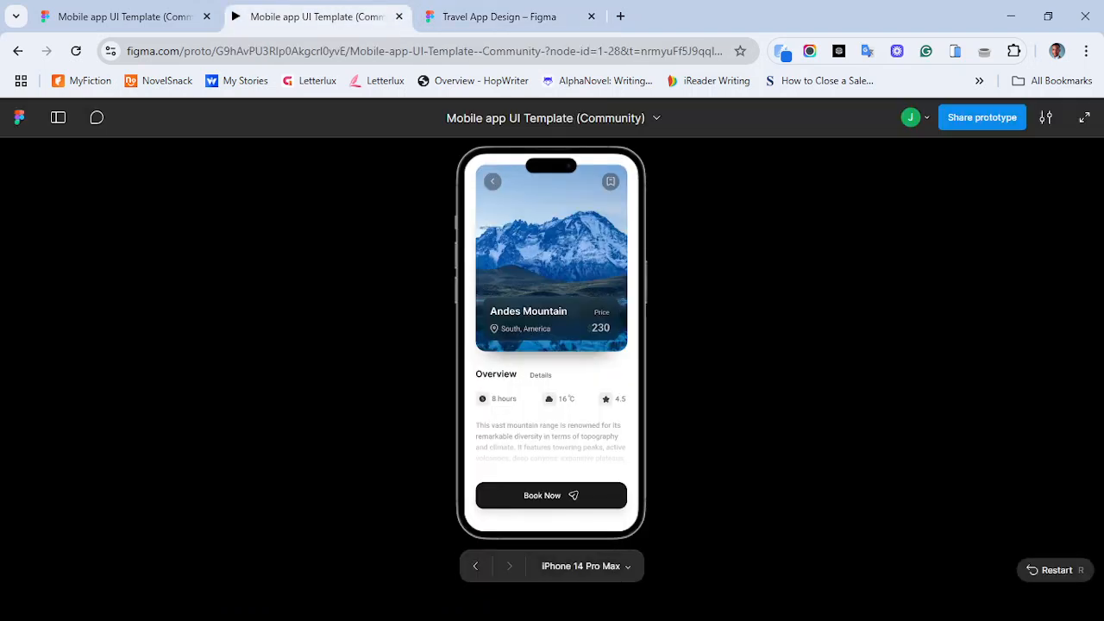
{"action": "left_click", "coordinate": [499, 17]}
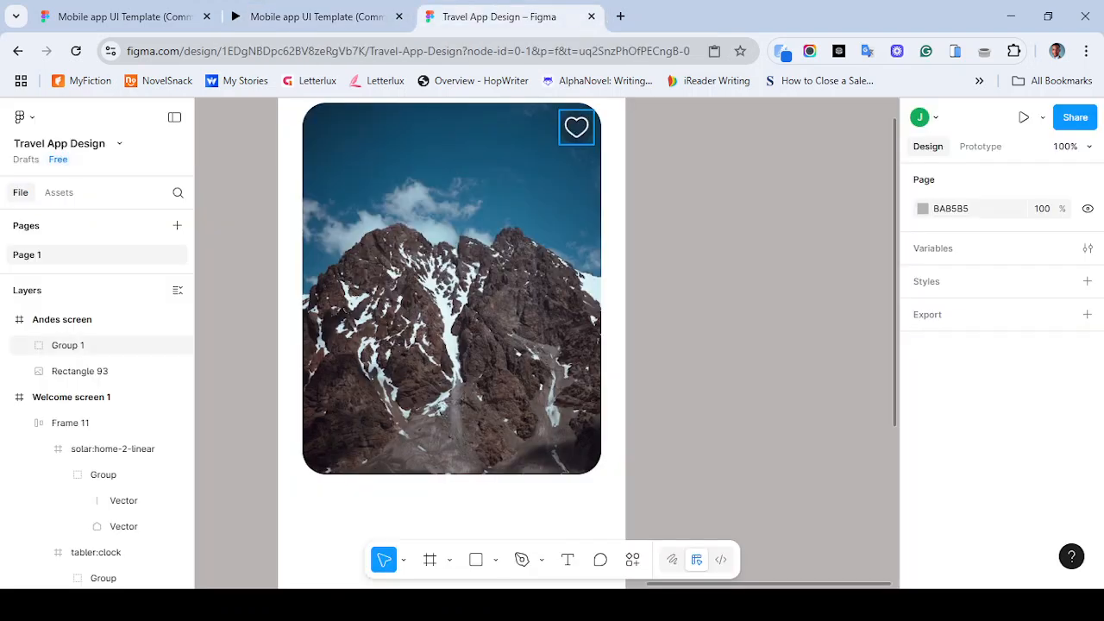
- Nudge the heart icon another 10 px down and left to X 339, Y 54
{"action": "left_click", "coordinate": [576, 127]}
{"action": "key", "text": "shift+Down"}
{"action": "key", "text": "shift+Left"}
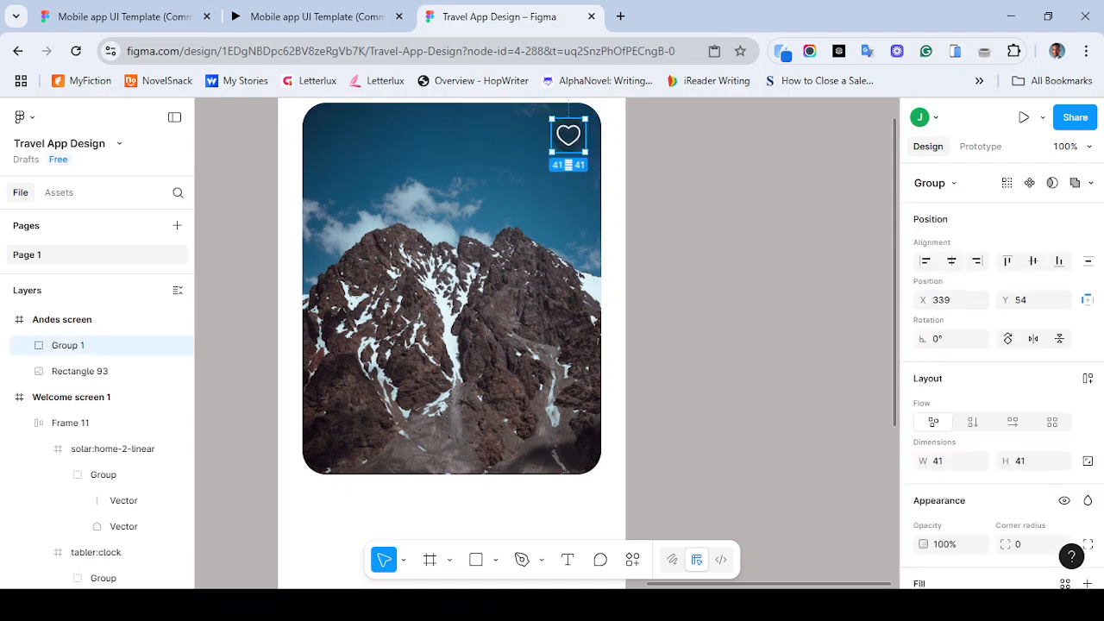
- Check the reference prototype, then open the Iconify plugin and search for bookmark icons
{"action": "left_click", "coordinate": [317, 16]}
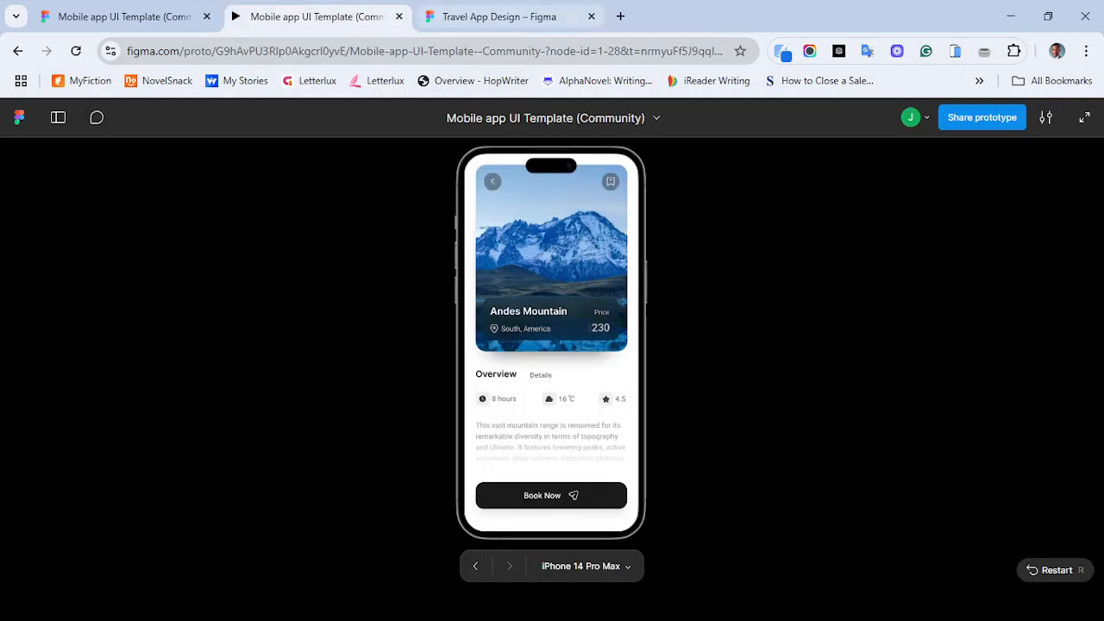
{"action": "left_click", "coordinate": [499, 16]}
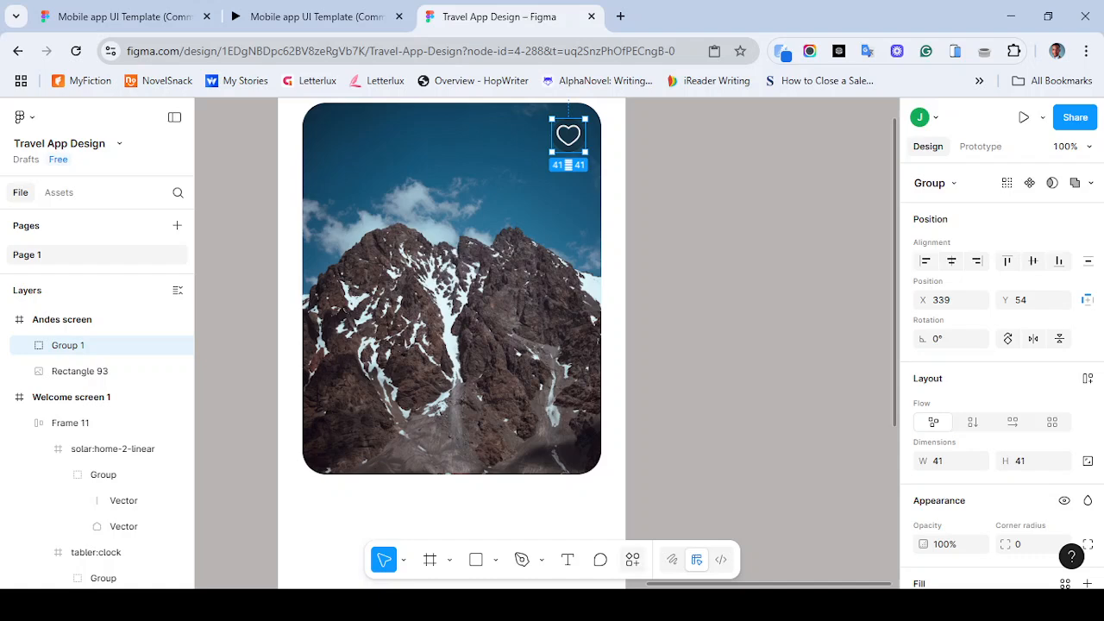
{"action": "left_click", "coordinate": [632, 559]}
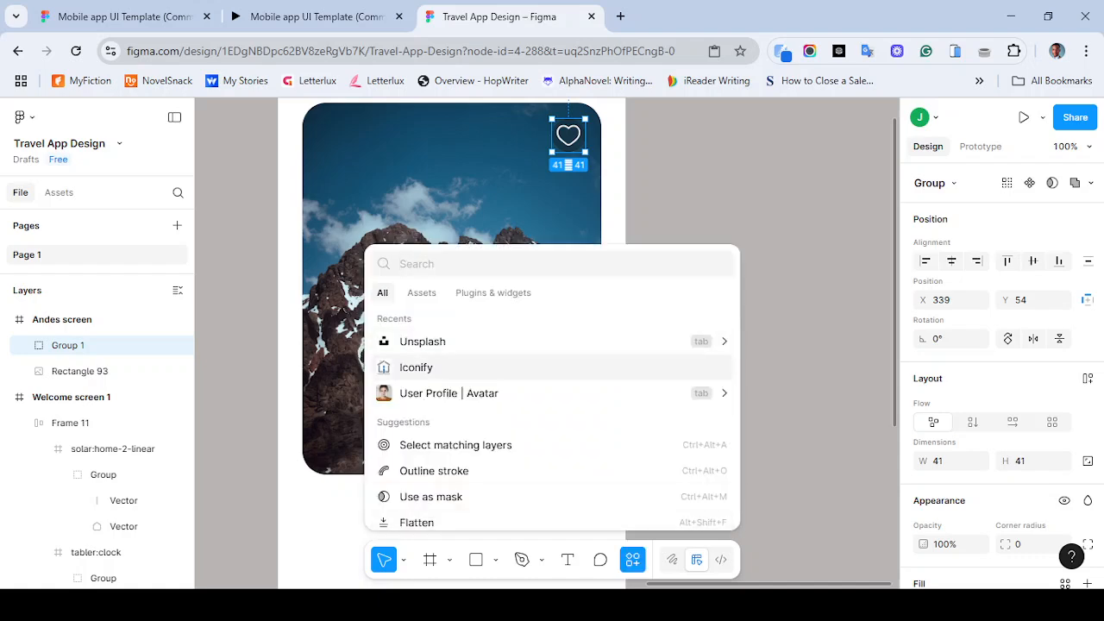
{"action": "left_click", "coordinate": [417, 367]}
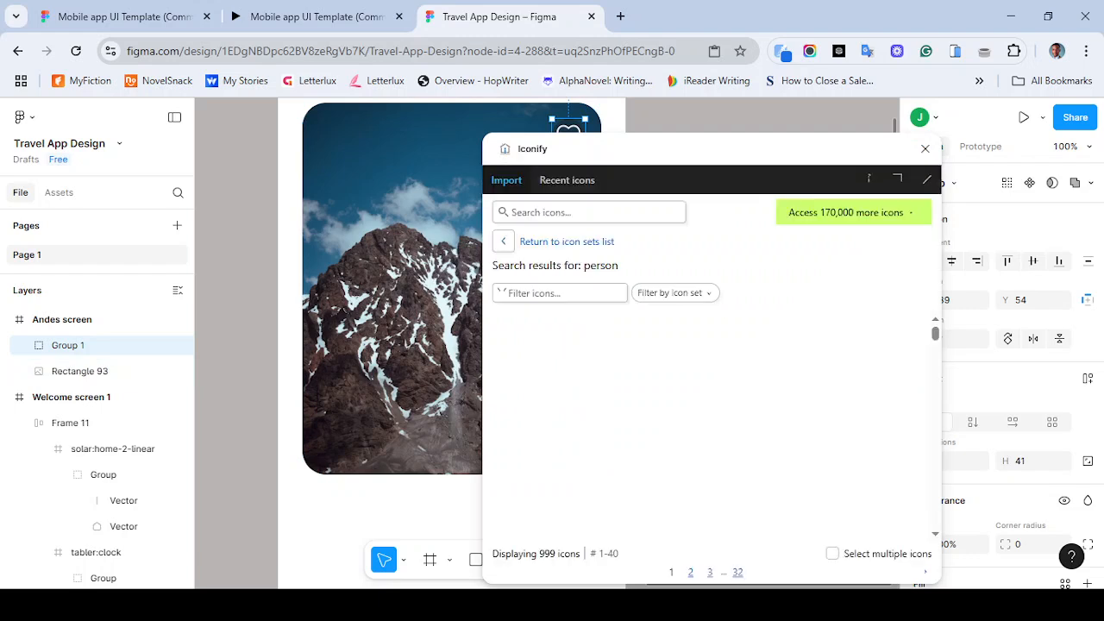
{"action": "type", "text": "boo"}
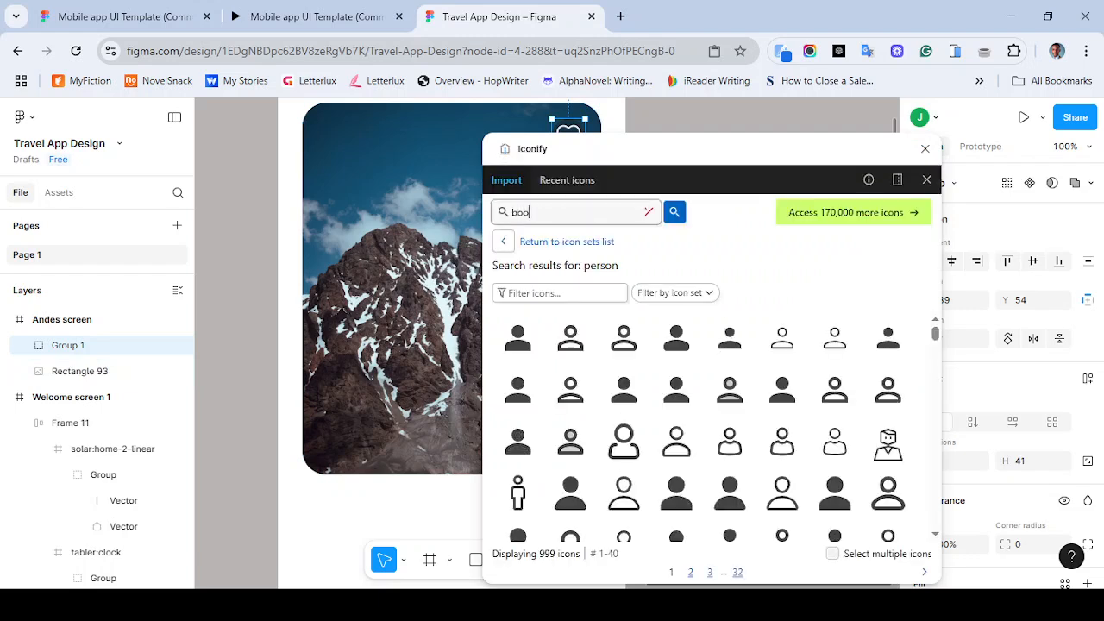
{"action": "type", "text": "kmark"}
{"action": "key", "text": "Return"}
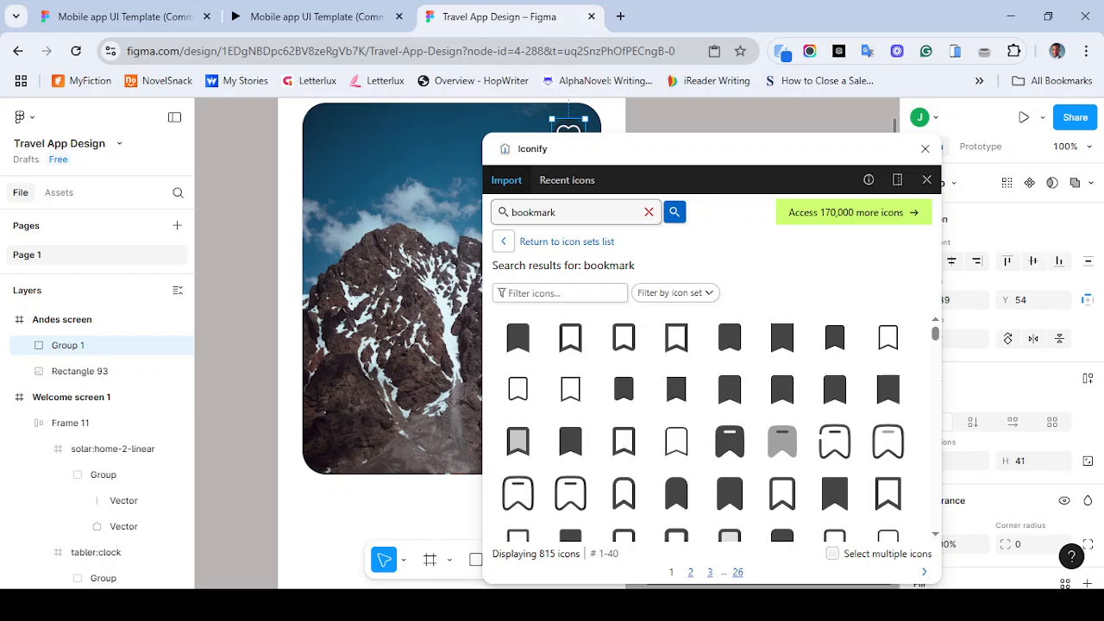
- Import a rounded outline bookmark icon as a frame into Group 1 and close Iconify
{"action": "scroll", "coordinate": [935, 337], "scroll_direction": "down", "scroll_amount": 2}
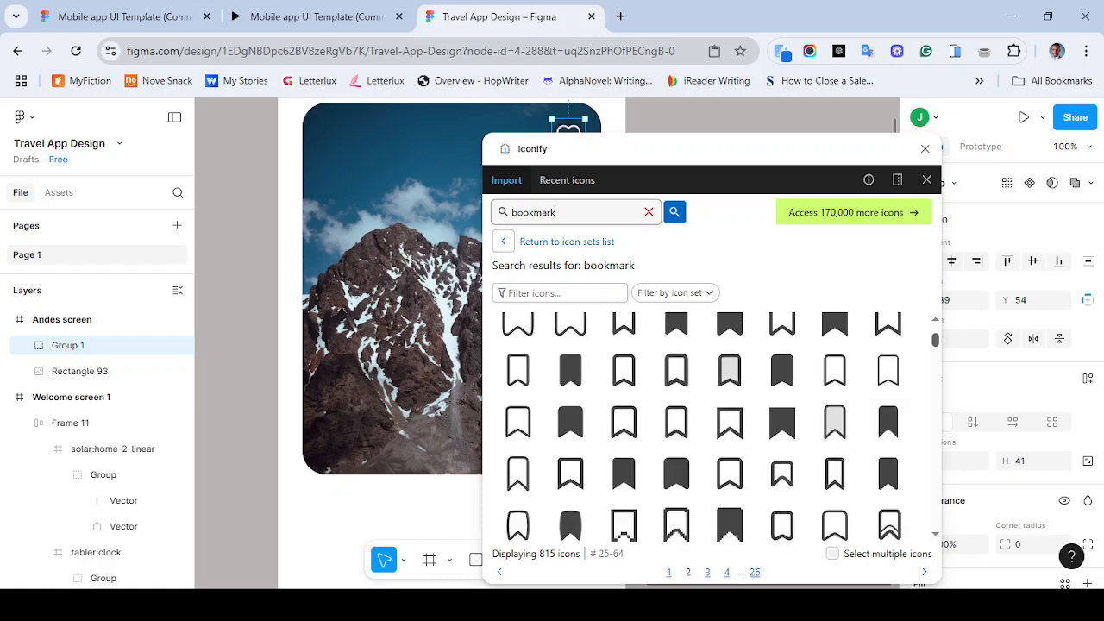
{"action": "scroll", "coordinate": [702, 426], "scroll_direction": "up", "scroll_amount": 2}
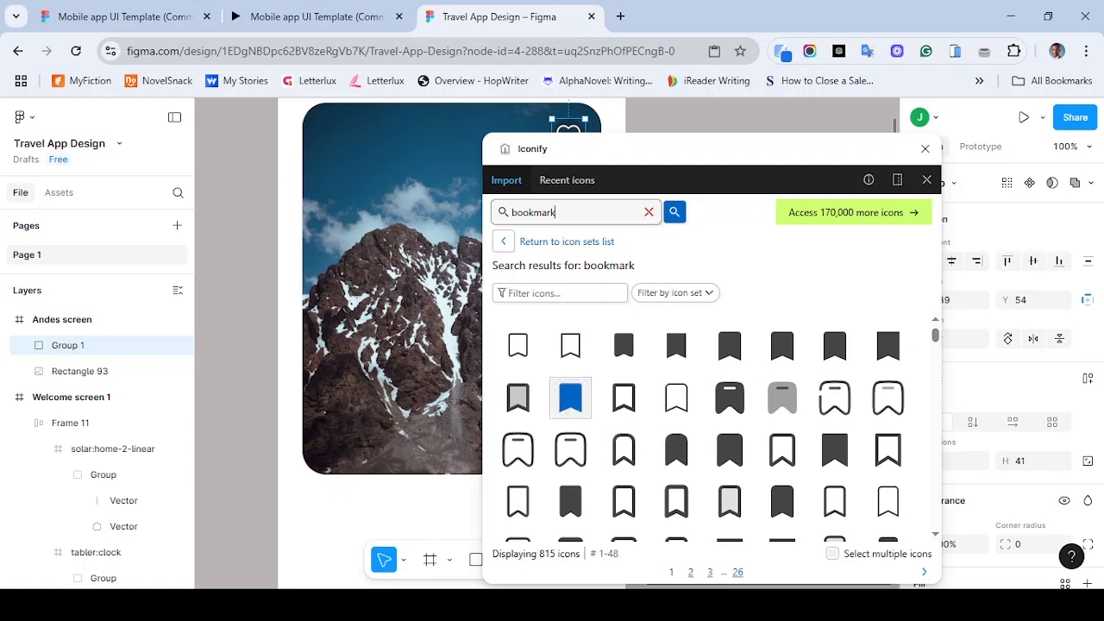
{"action": "left_click", "coordinate": [316, 16]}
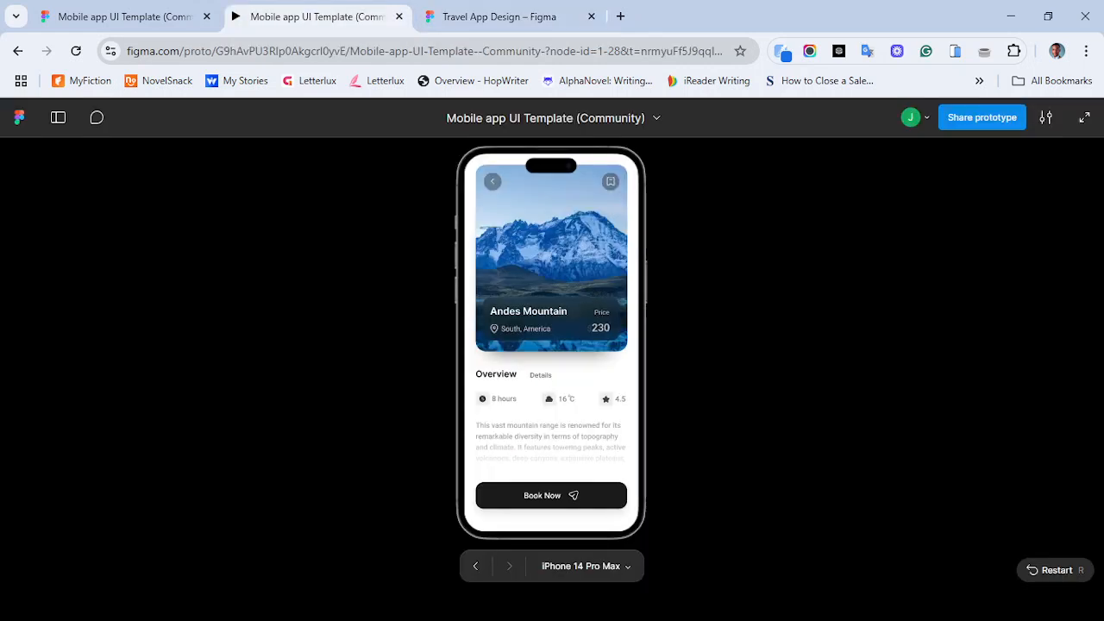
{"action": "left_click", "coordinate": [499, 16]}
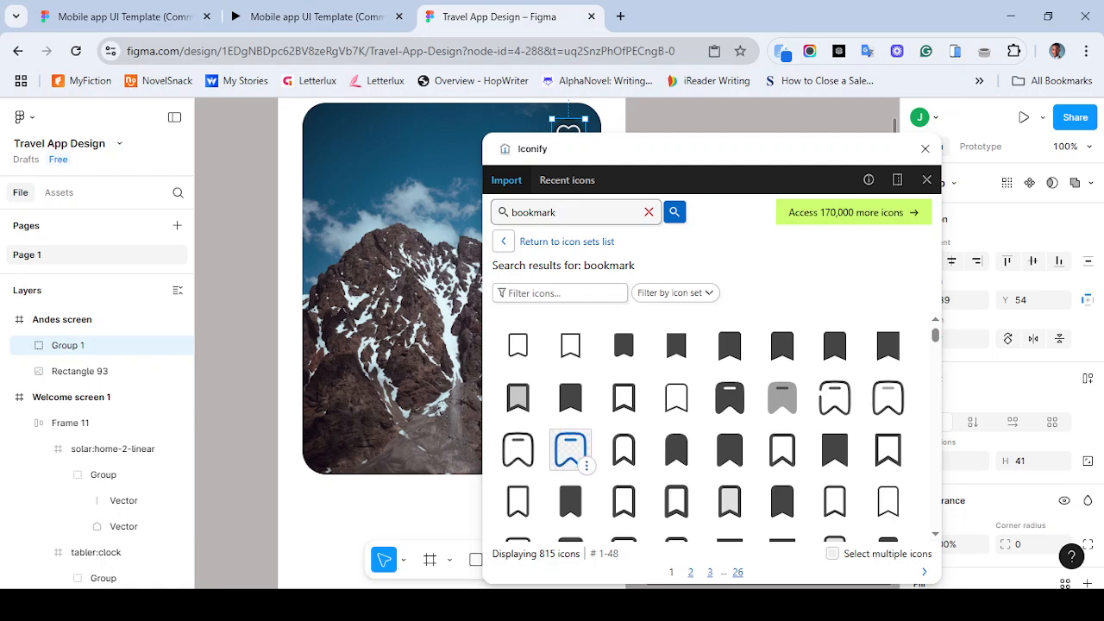
{"action": "left_click", "coordinate": [570, 450]}
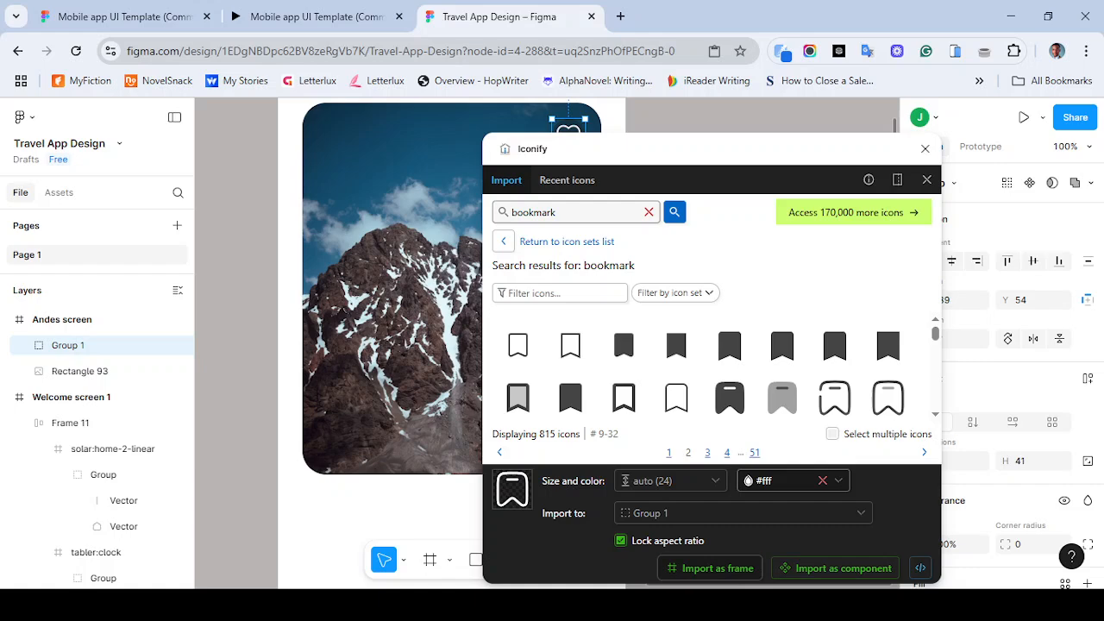
{"action": "left_click", "coordinate": [710, 568]}
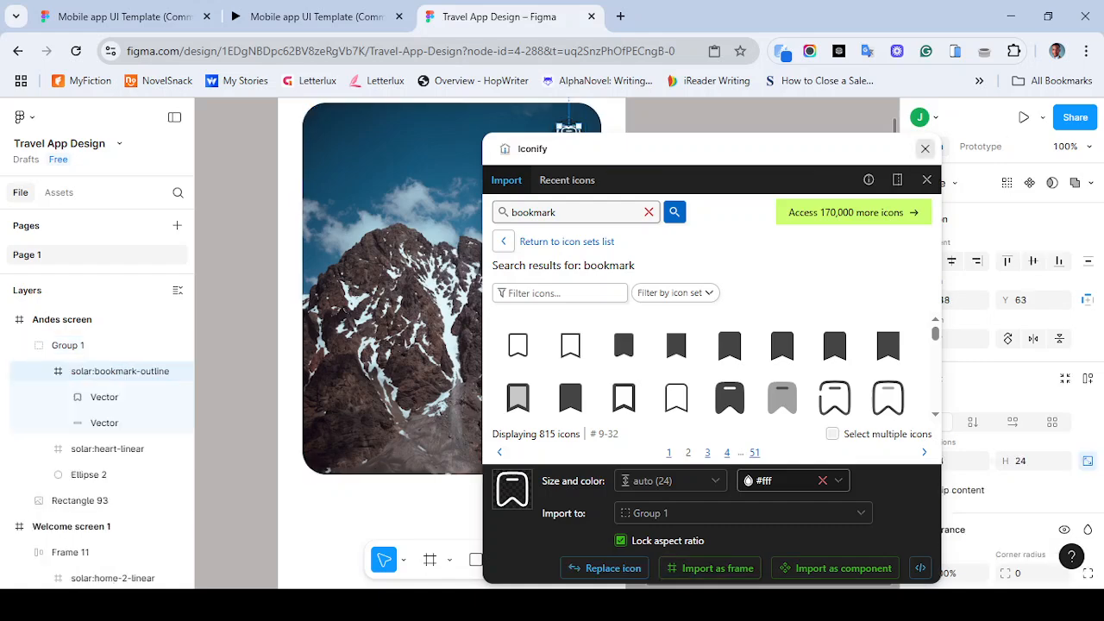
{"action": "left_click", "coordinate": [924, 148]}
- Move the bookmark icon into the center of the heart's circle at X 348, Y 63
{"action": "left_click_drag", "start_coordinate": [569, 135], "coordinate": [552, 162]}
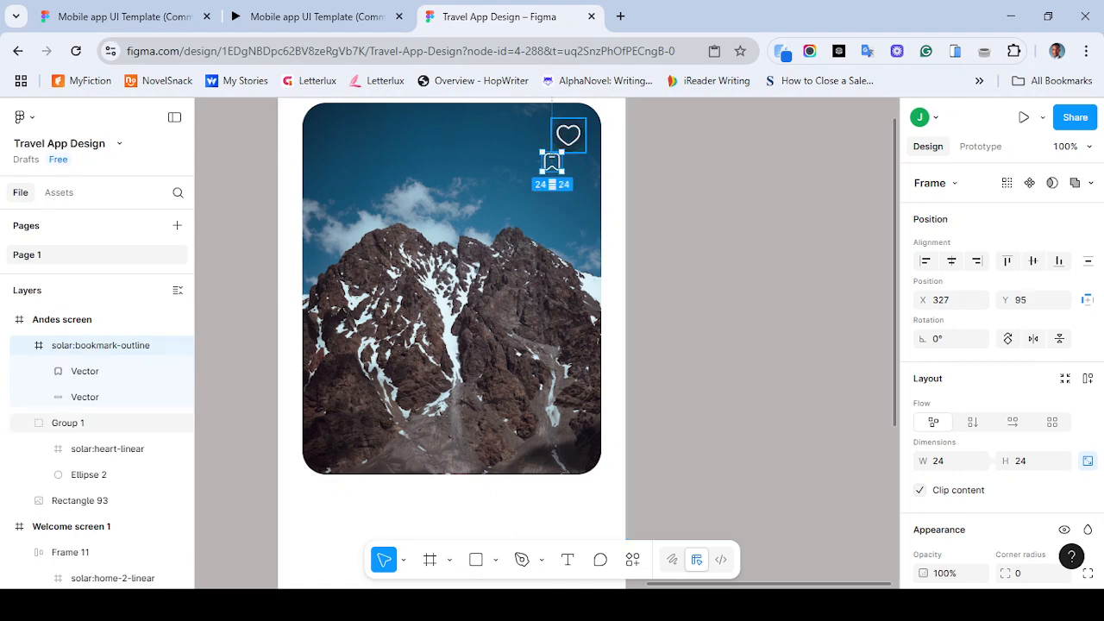
{"action": "double_click", "coordinate": [569, 136]}
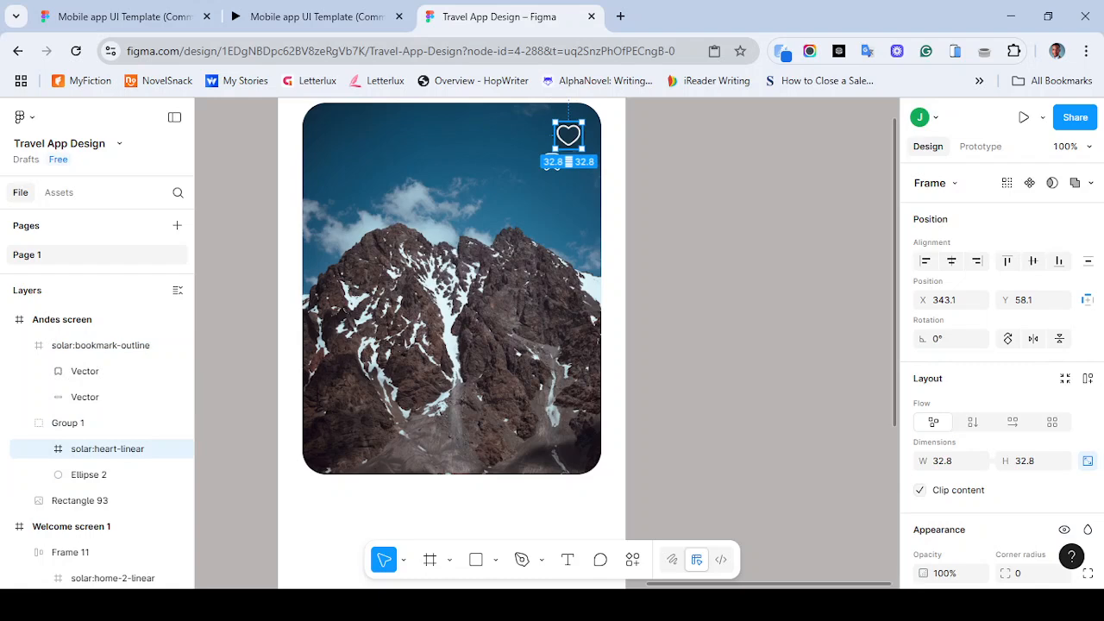
{"action": "left_click", "coordinate": [551, 164]}
{"action": "left_click_drag", "start_coordinate": [550, 155], "coordinate": [569, 138]}
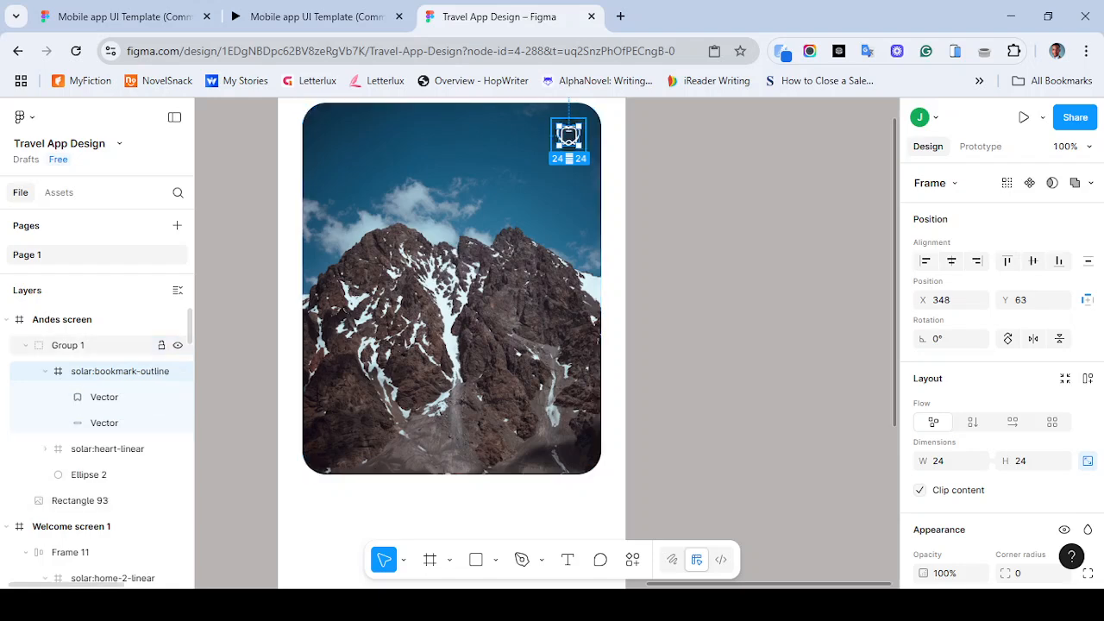
- Delete the heart icon layer from the group, keeping the circle and bookmark
{"action": "left_click", "coordinate": [68, 345]}
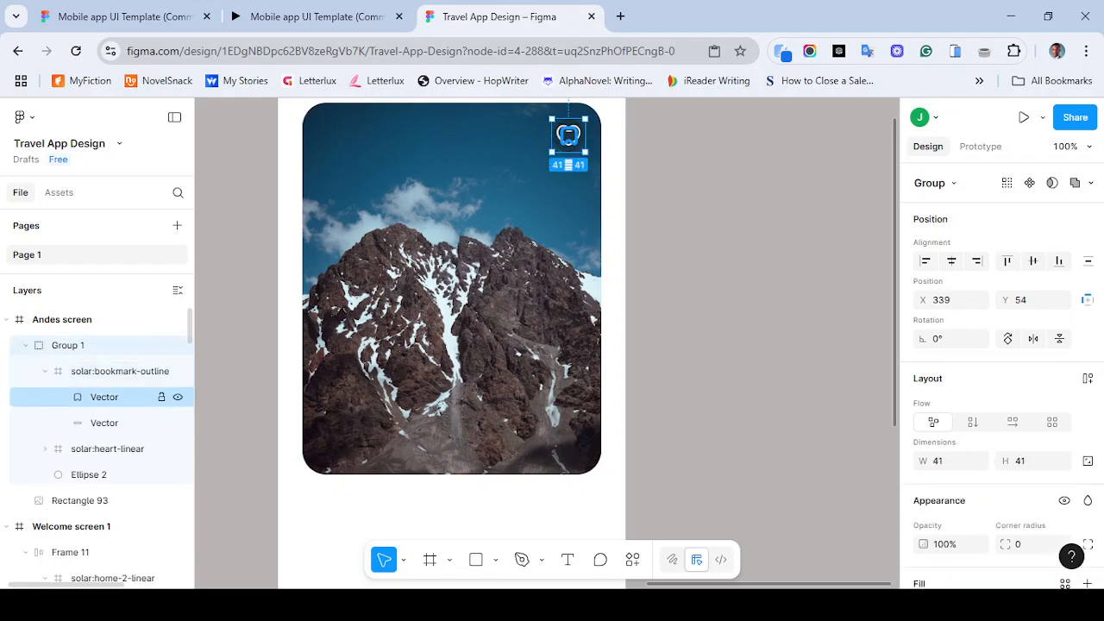
{"action": "left_click", "coordinate": [107, 449]}
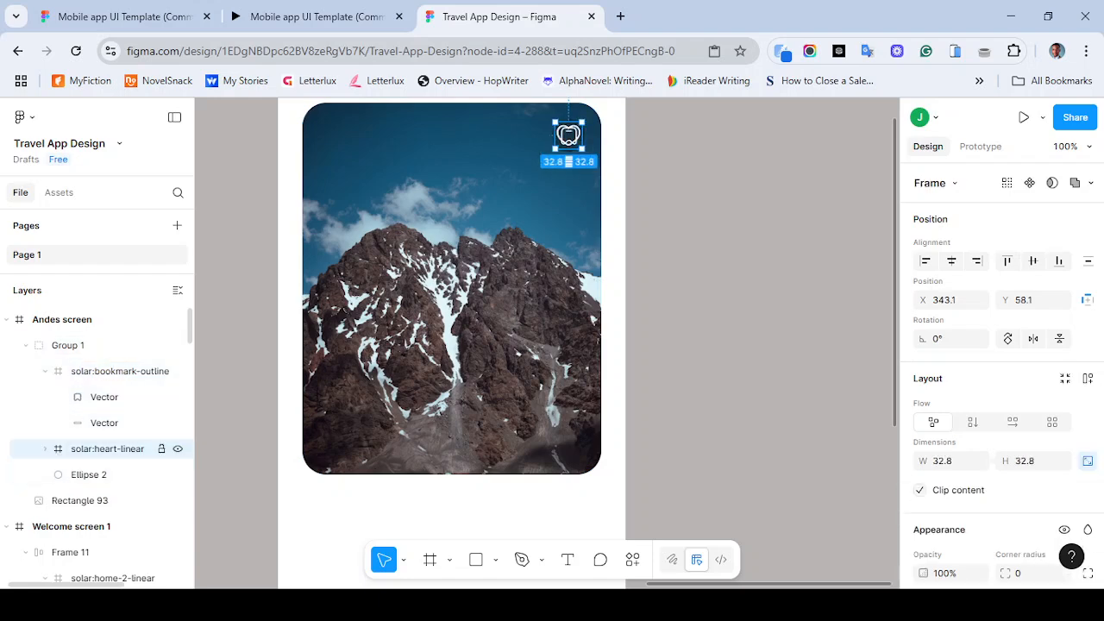
{"action": "key", "text": "Delete"}
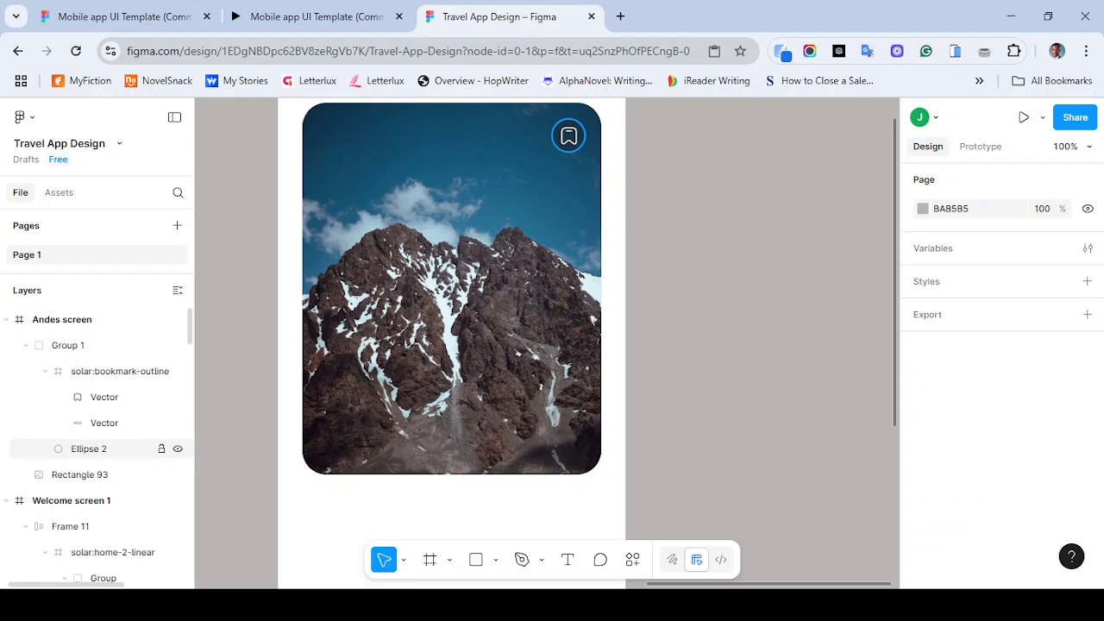
- Inspect the bookmark's background circle and compare the screen with the reference prototype
{"action": "left_click", "coordinate": [89, 448]}
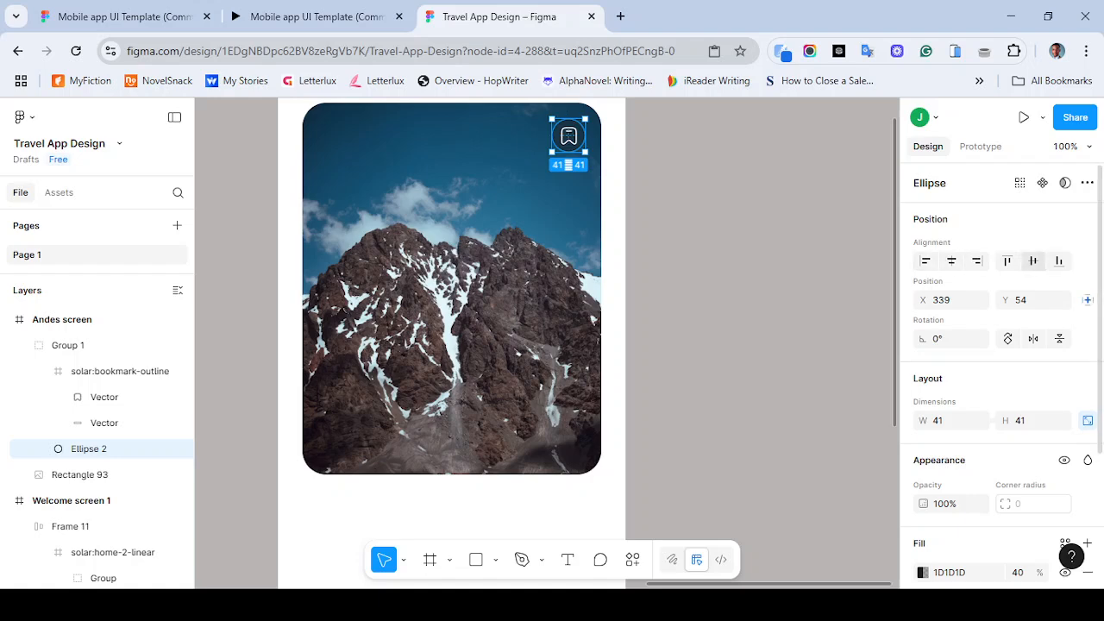
{"action": "left_click", "coordinate": [737, 250]}
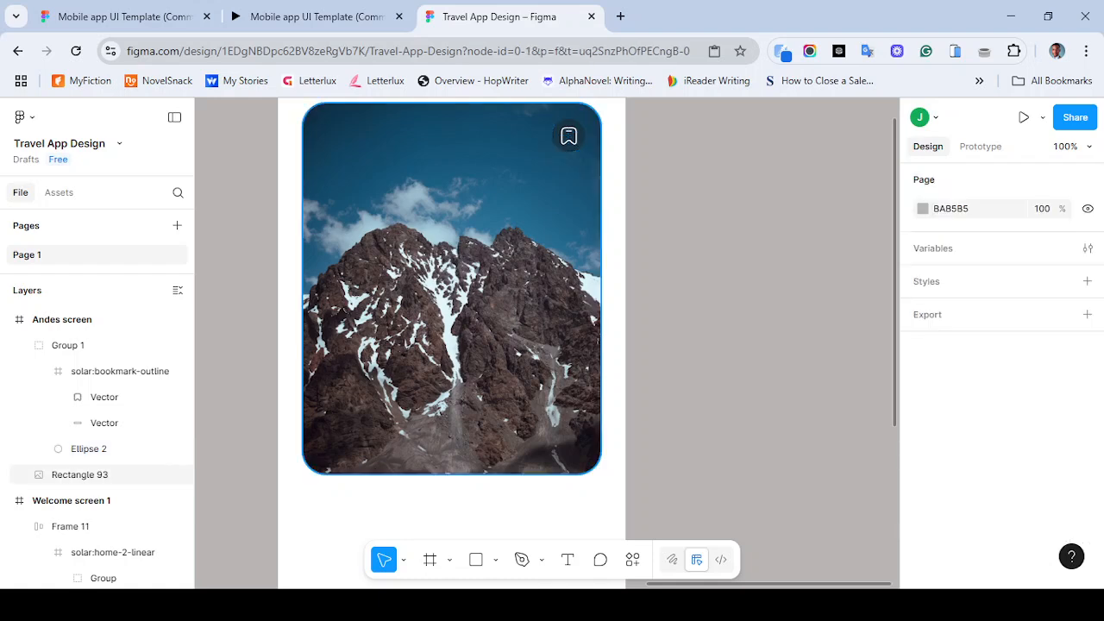
{"action": "left_click", "coordinate": [303, 17]}
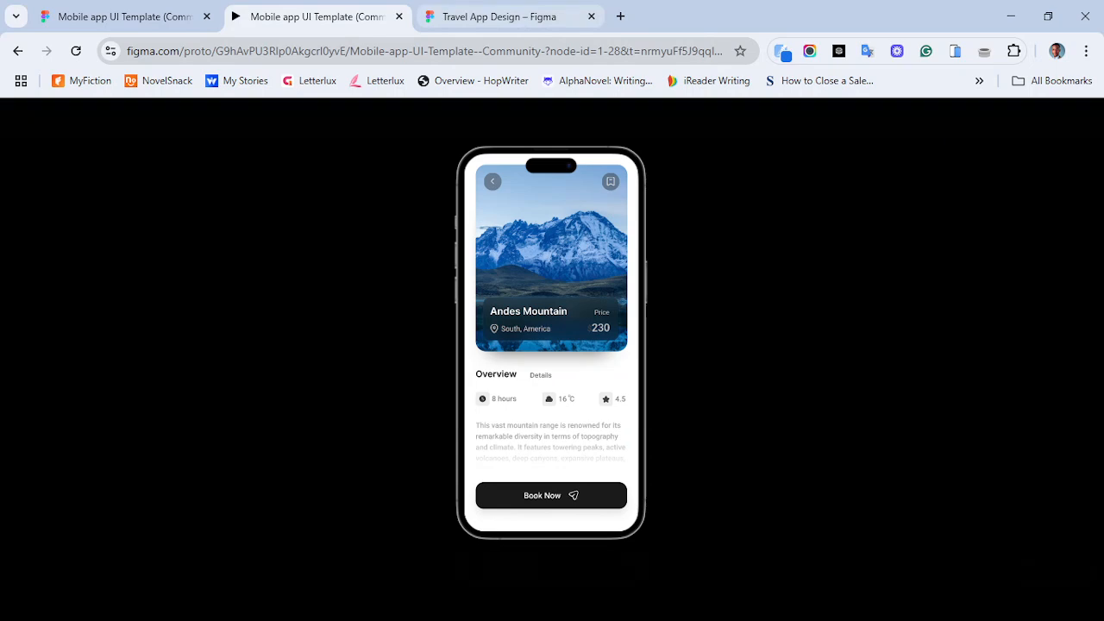
{"action": "left_click", "coordinate": [498, 16]}
- Recolor the bookmark icon to EEEEEE, matching the heart icon on the welcome screen's card
{"action": "scroll", "coordinate": [590, 301], "scroll_direction": "left", "scroll_amount": 3}
{"action": "scroll", "coordinate": [590, 302], "scroll_direction": "down", "scroll_amount": 1}
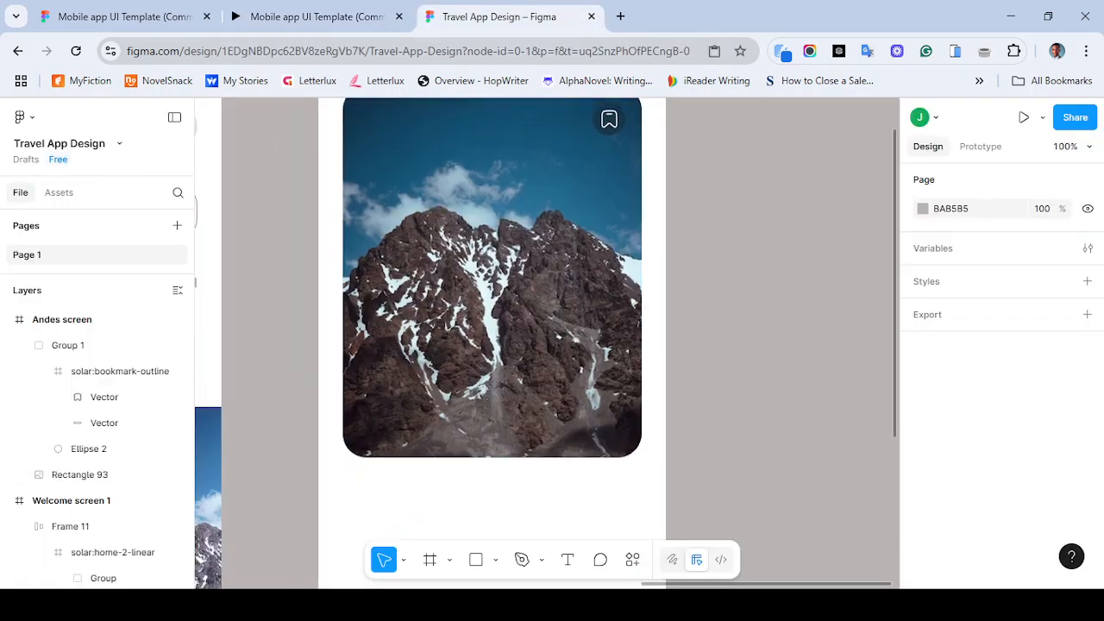
{"action": "left_click", "coordinate": [328, 356], "text": "ctrl"}
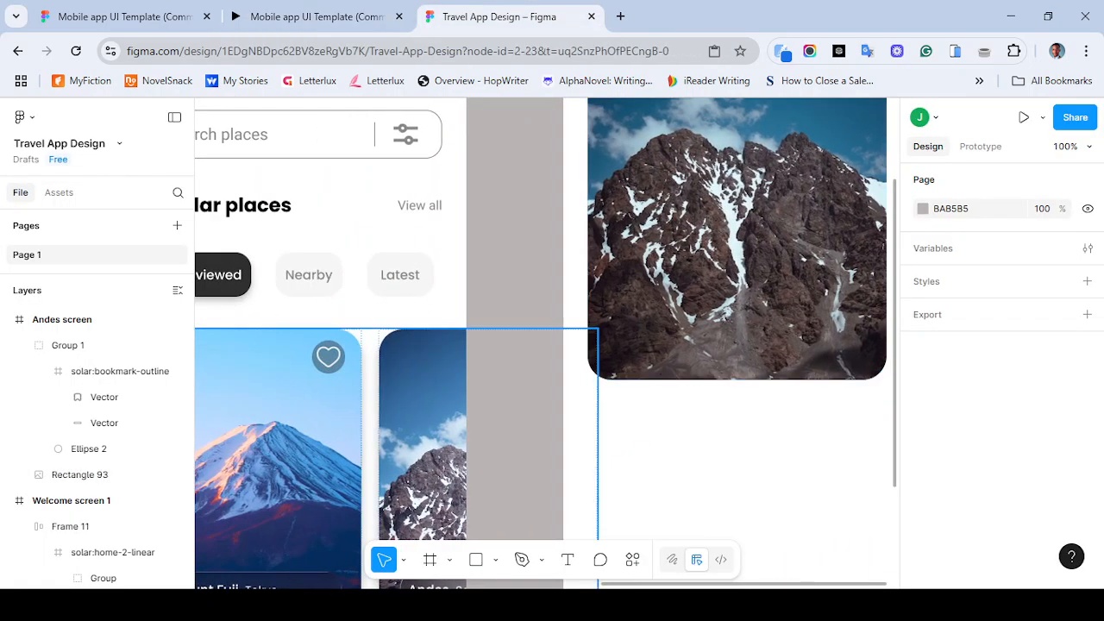
{"action": "scroll", "coordinate": [1001, 362], "scroll_direction": "down", "scroll_amount": 4}
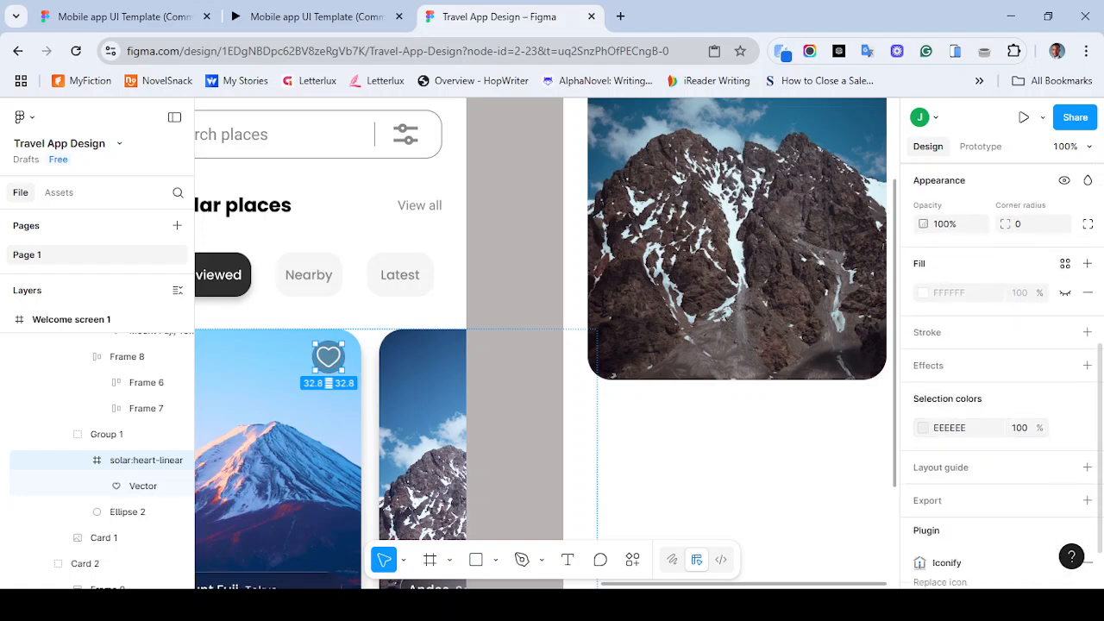
{"action": "left_click", "coordinate": [950, 428]}
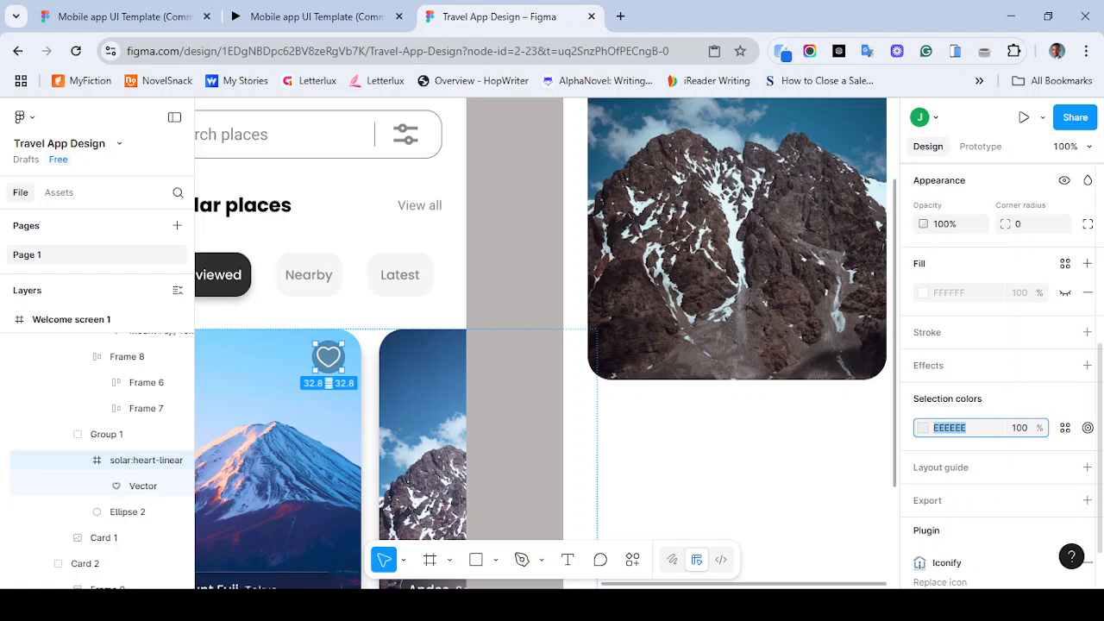
{"action": "scroll", "coordinate": [1001, 362], "scroll_direction": "up", "scroll_amount": 4}
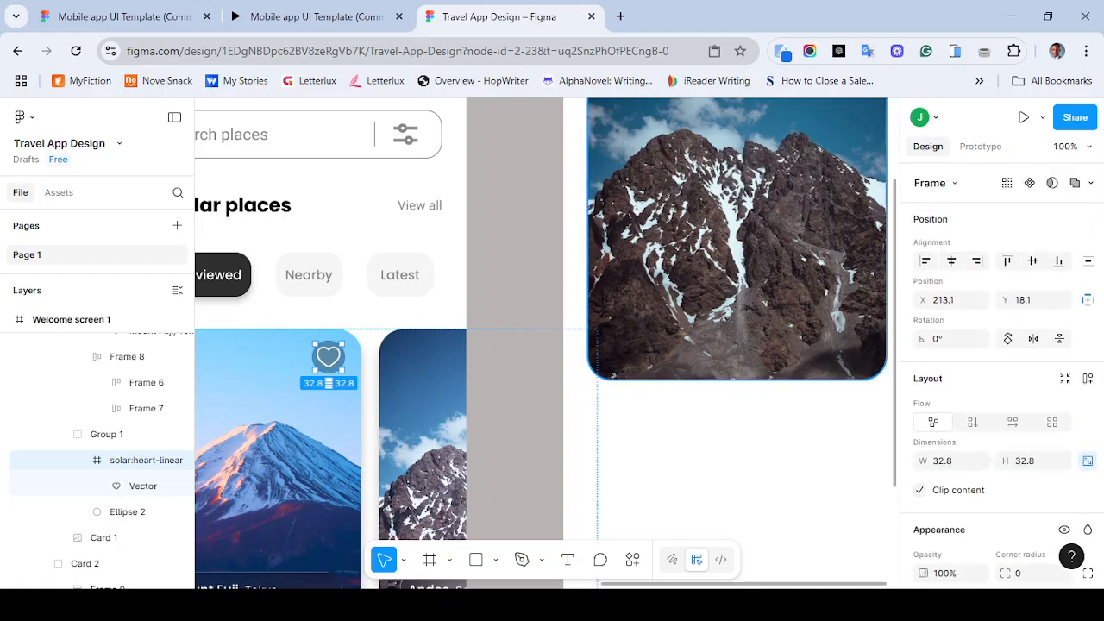
{"action": "scroll", "coordinate": [634, 284], "scroll_direction": "right", "scroll_amount": 2}
{"action": "scroll", "coordinate": [634, 284], "scroll_direction": "up", "scroll_amount": 2}
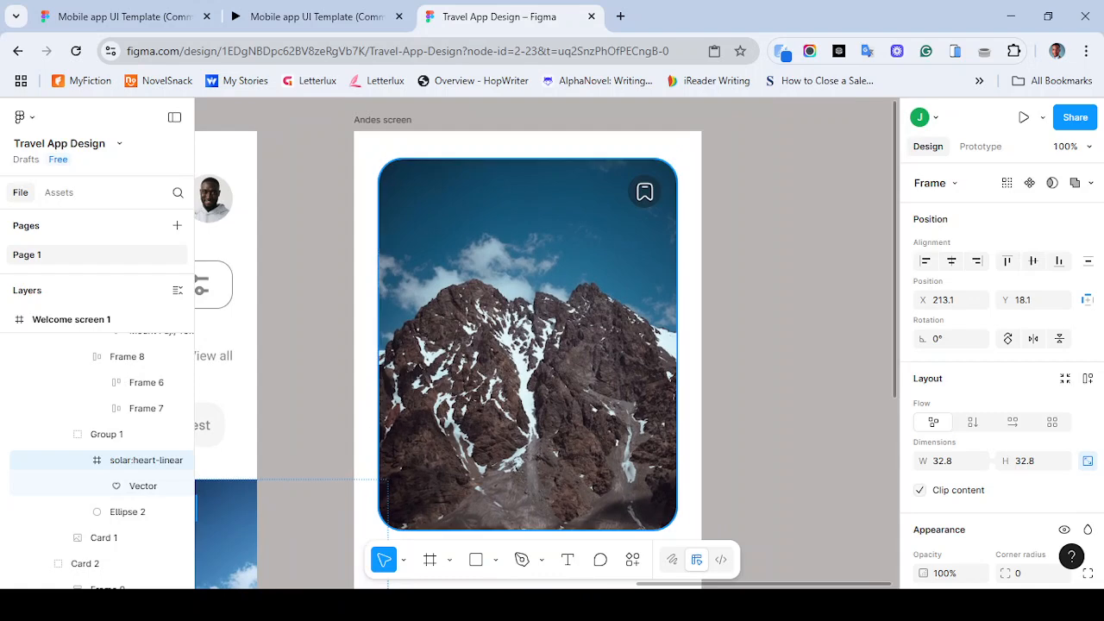
{"action": "left_click", "coordinate": [645, 192]}
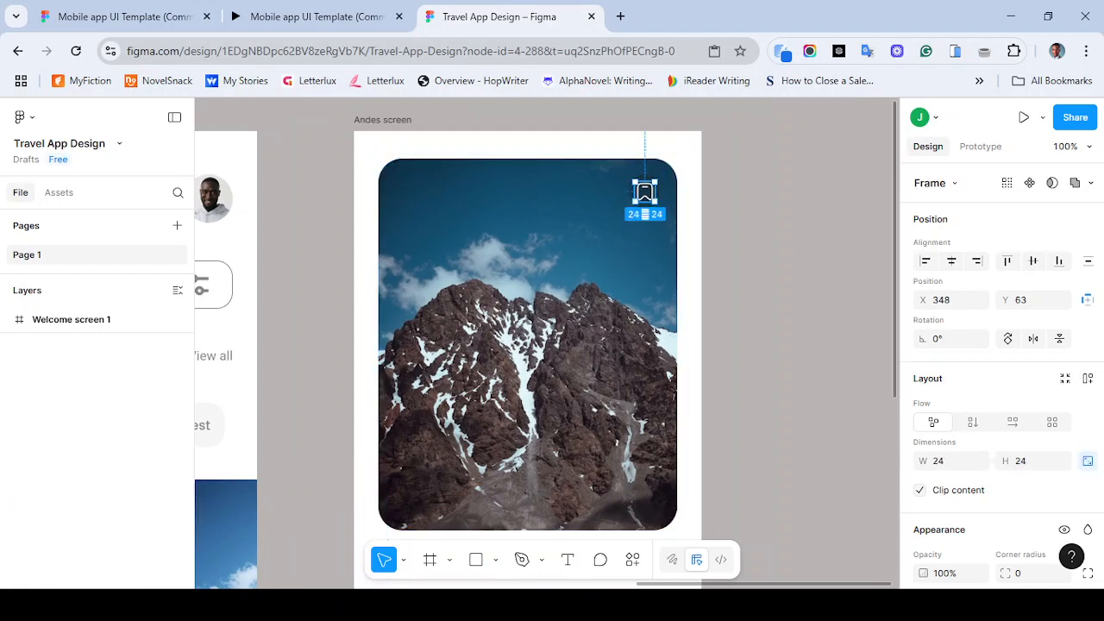
{"action": "scroll", "coordinate": [1001, 362], "scroll_direction": "down", "scroll_amount": 5}
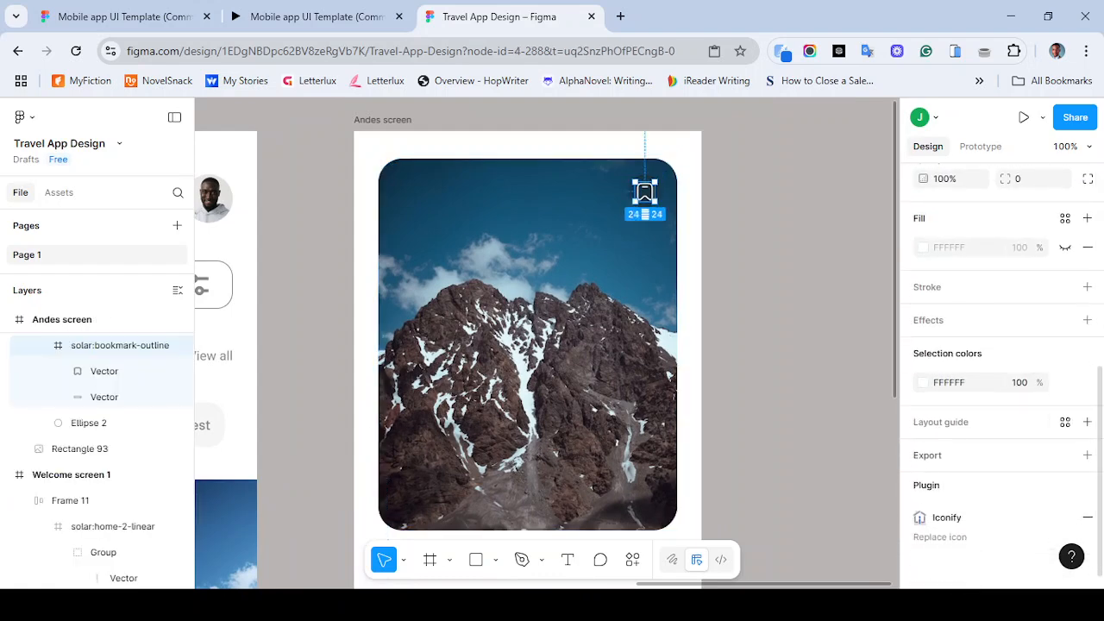
{"action": "left_click", "coordinate": [950, 382]}
{"action": "type", "text": "EEEEEE"}
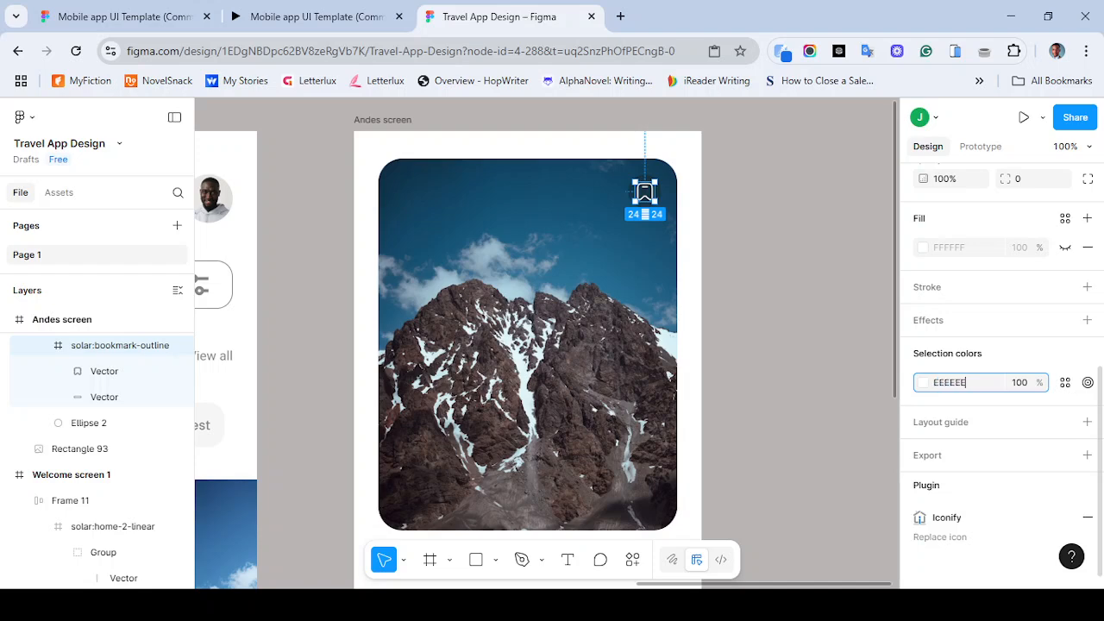
{"action": "key", "text": "Return"}
{"action": "left_click", "coordinate": [790, 287]}
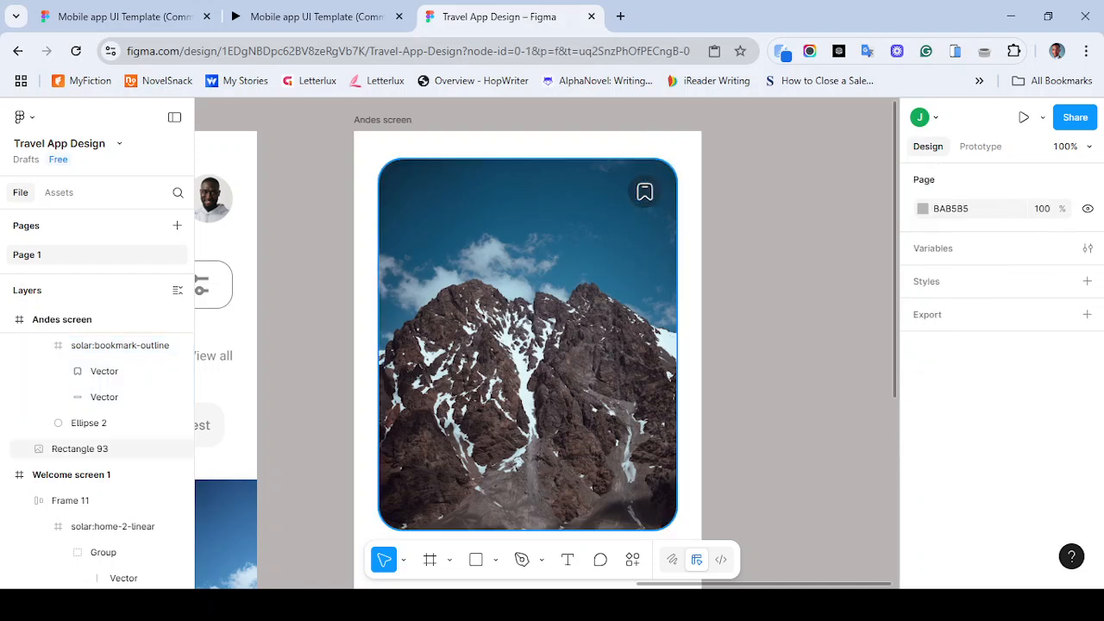
- Duplicate the bookmark button group and place the copy near the image's top-left corner
{"action": "left_click", "coordinate": [644, 191]}
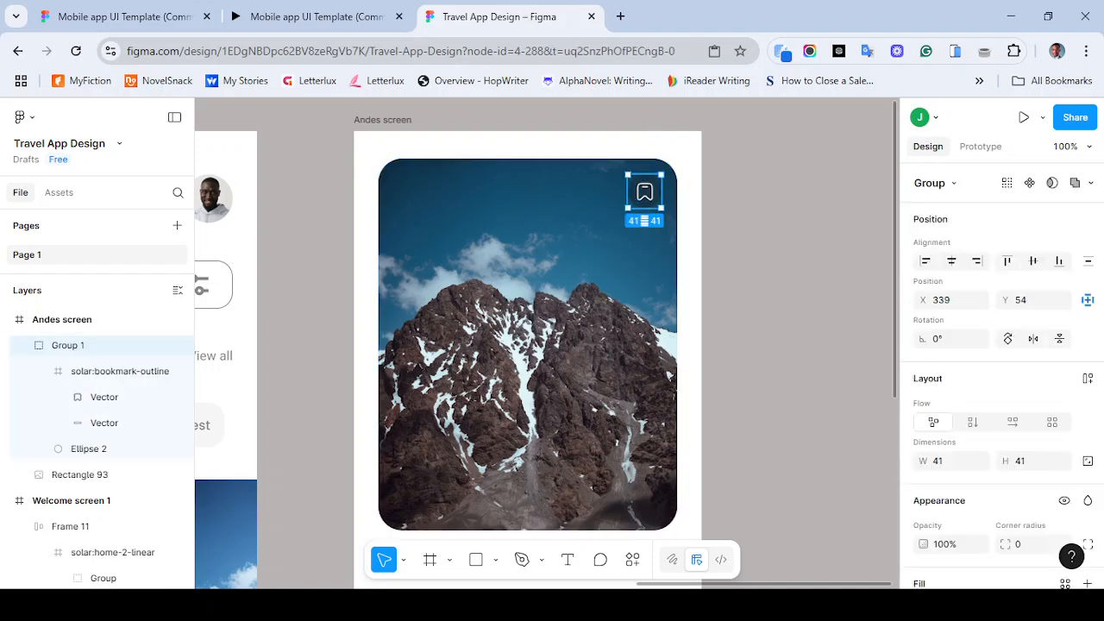
{"action": "left_click_drag", "start_coordinate": [645, 192], "coordinate": [410, 192]}
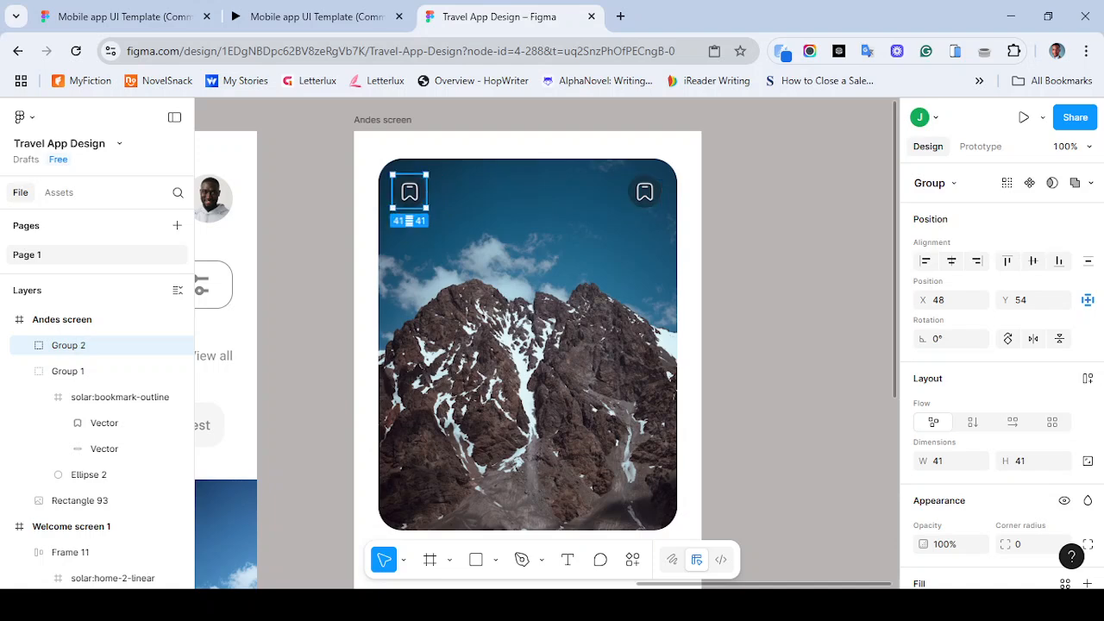
- Try aligning the copied group to the image's left, top and right edges with nudges, undoing the right alignment
{"action": "left_click", "coordinate": [79, 500], "text": "shift"}
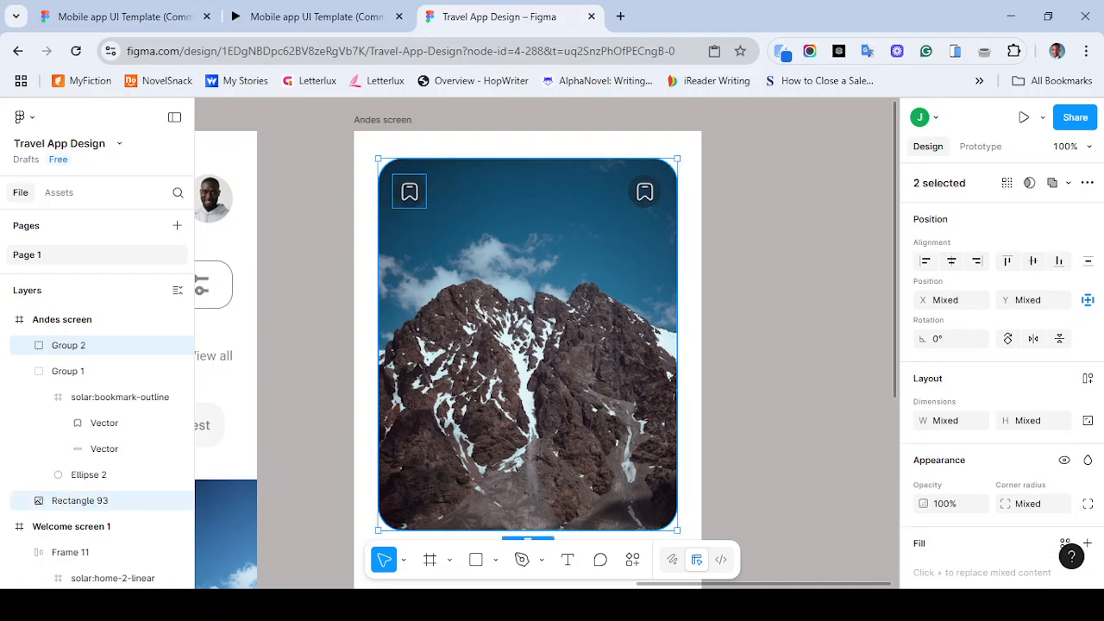
{"action": "left_click", "coordinate": [925, 261]}
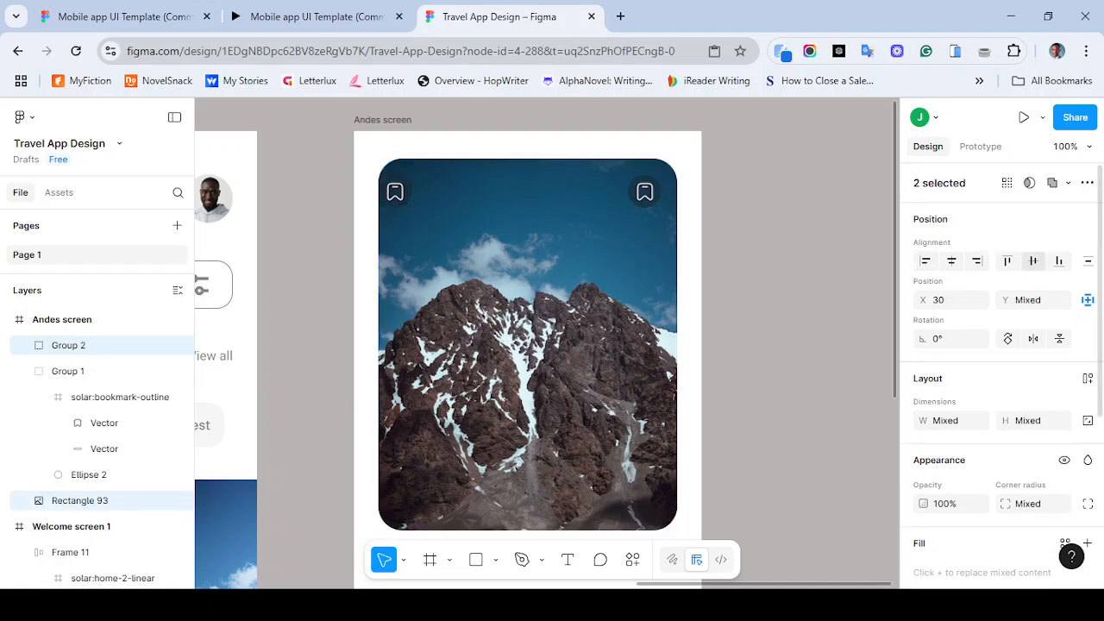
{"action": "left_click", "coordinate": [1007, 260]}
{"action": "key", "text": "shift+Right"}
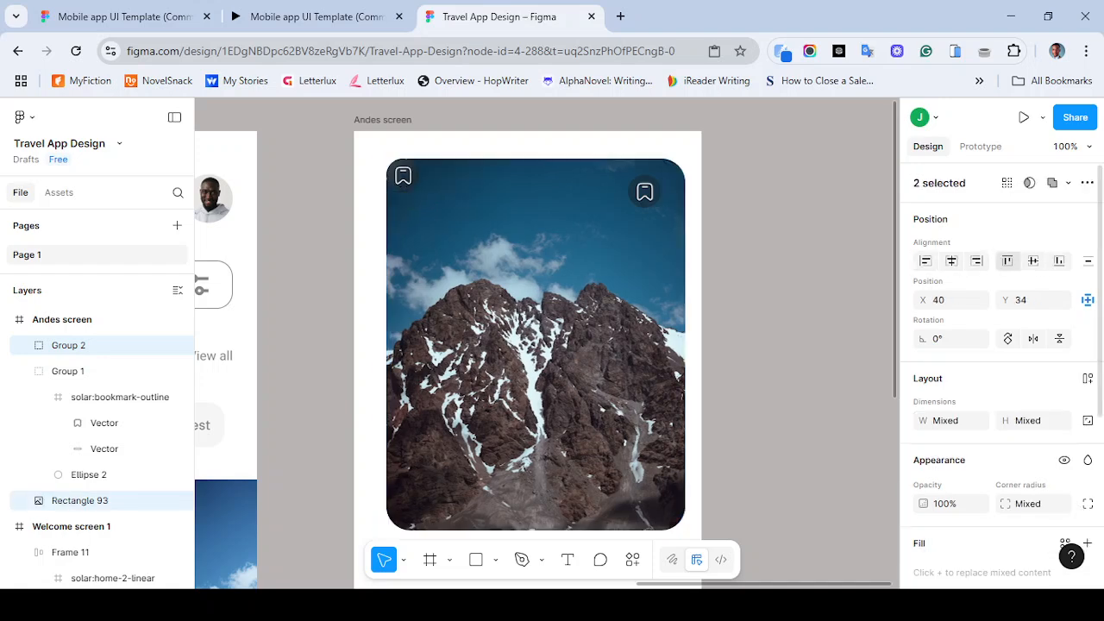
{"action": "key", "text": "shift+Down"}
{"action": "key", "text": "shift+Up"}
{"action": "key", "text": "shift+Left"}
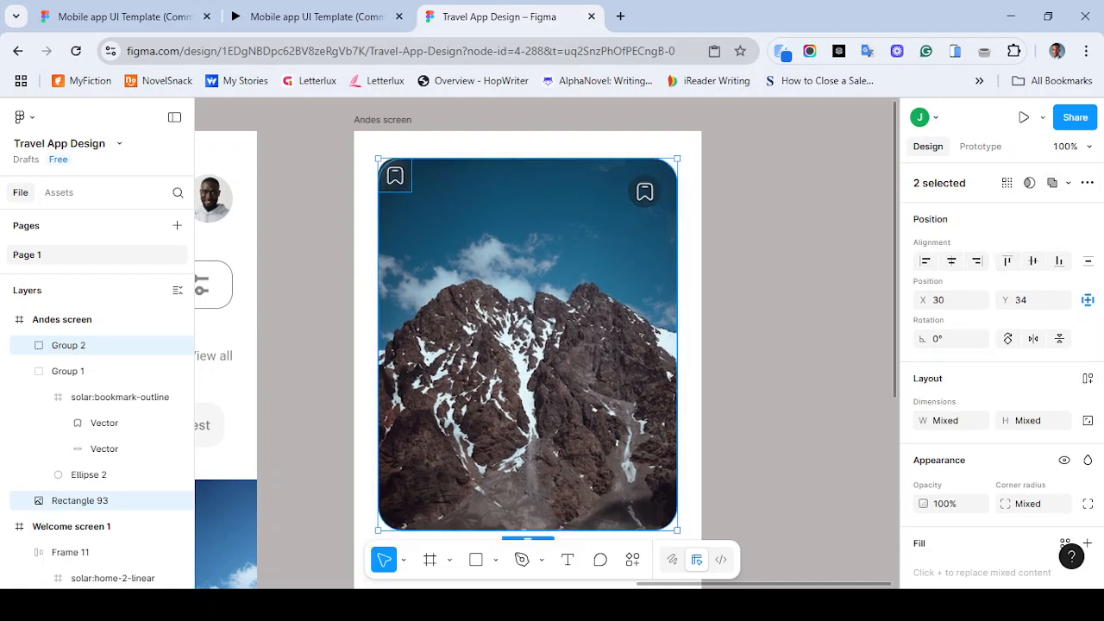
{"action": "left_click", "coordinate": [552, 345]}
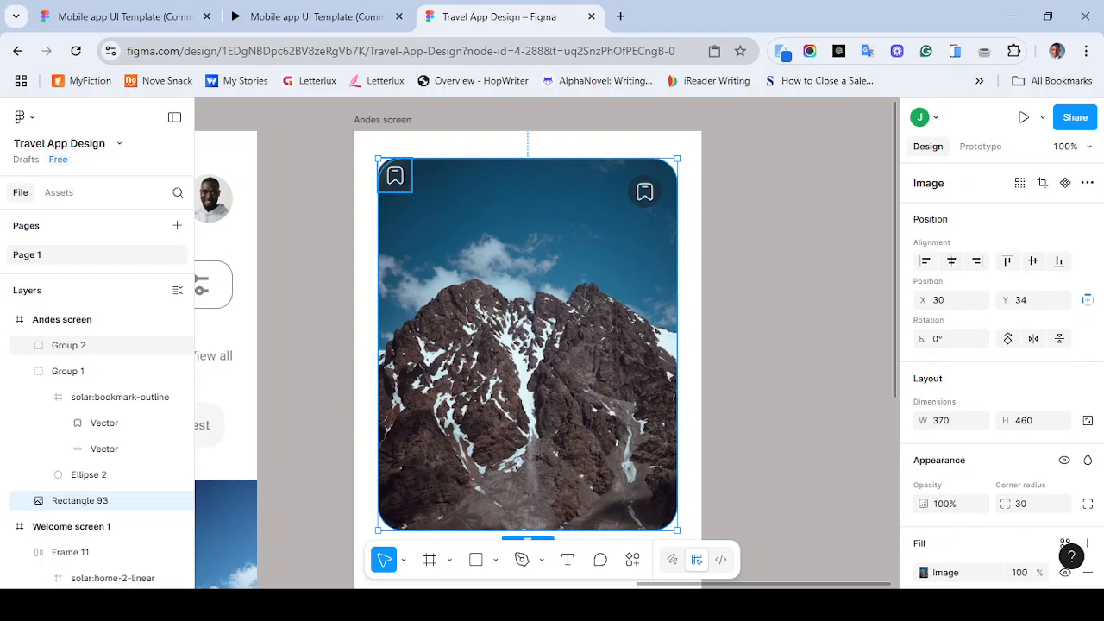
{"action": "left_click", "coordinate": [395, 176]}
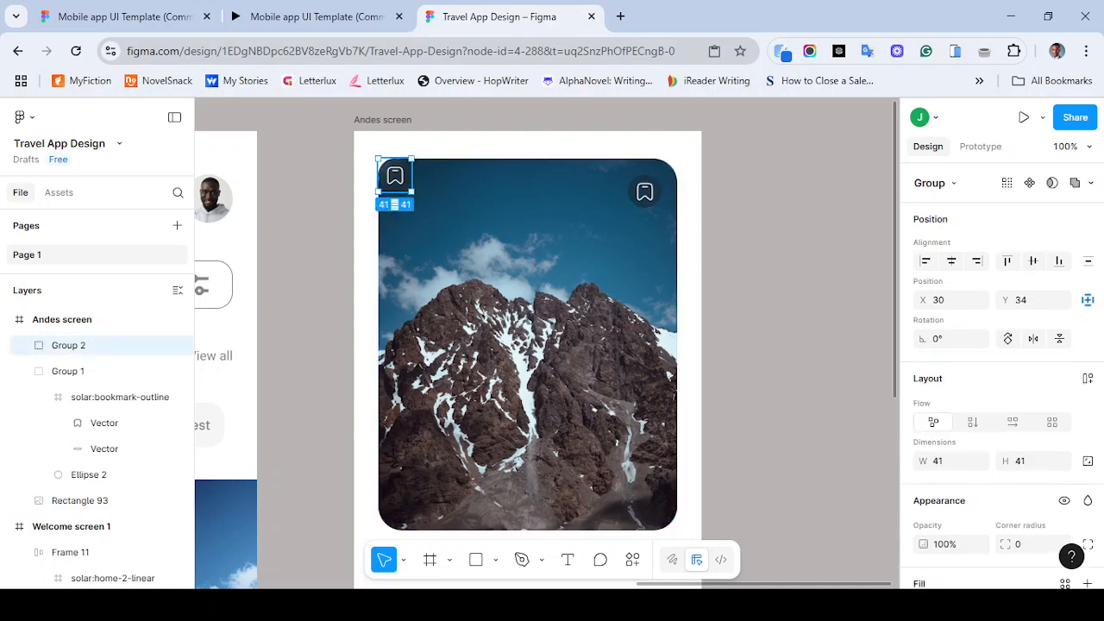
{"action": "left_click", "coordinate": [528, 345], "text": "shift"}
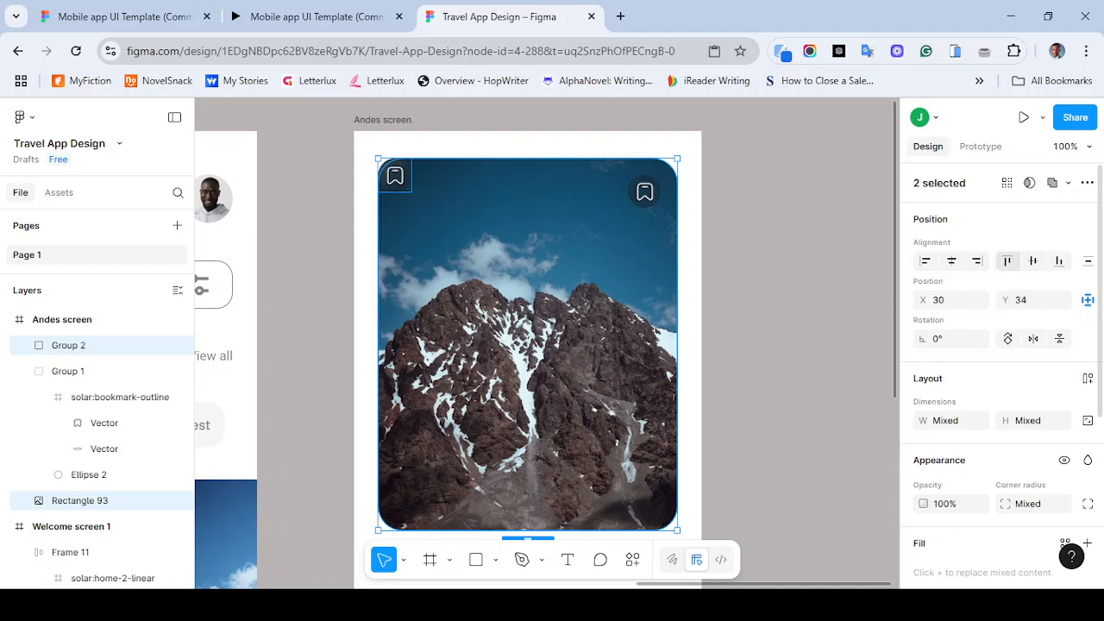
{"action": "key", "text": "shift+Right"}
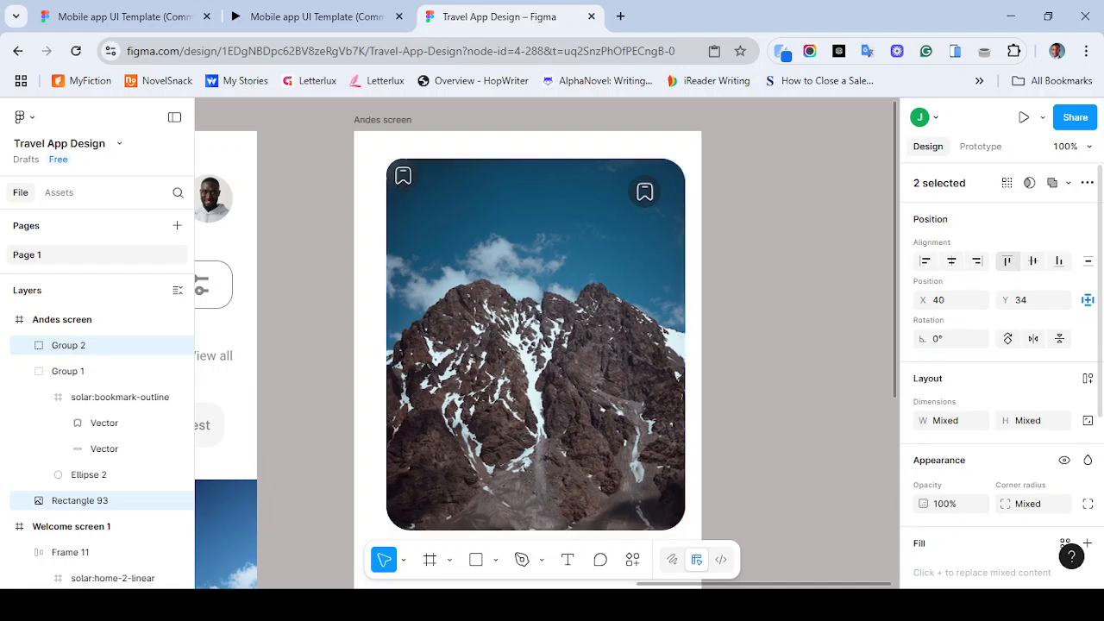
{"action": "key", "text": "shift+Left"}
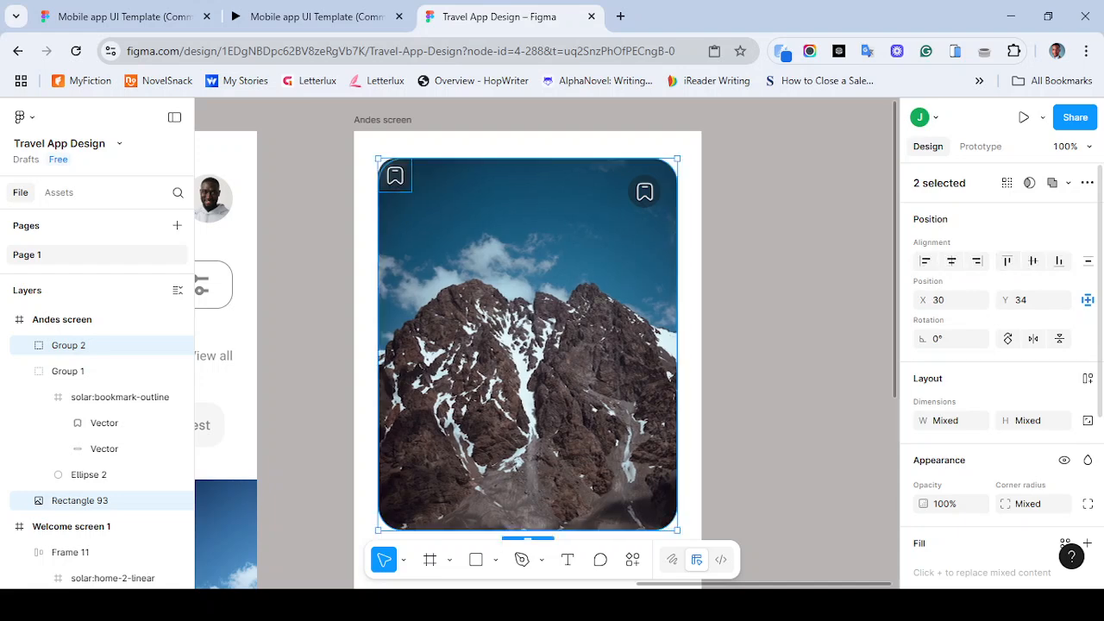
{"action": "left_click", "coordinate": [552, 302]}
{"action": "left_click", "coordinate": [395, 176]}
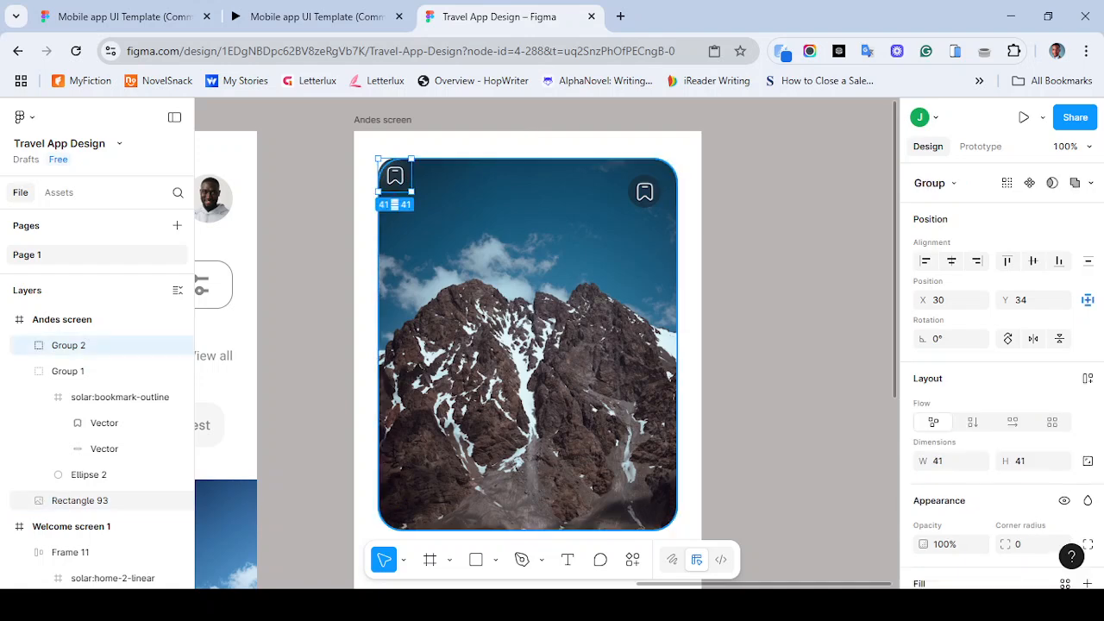
{"action": "left_click", "coordinate": [79, 500], "text": "shift"}
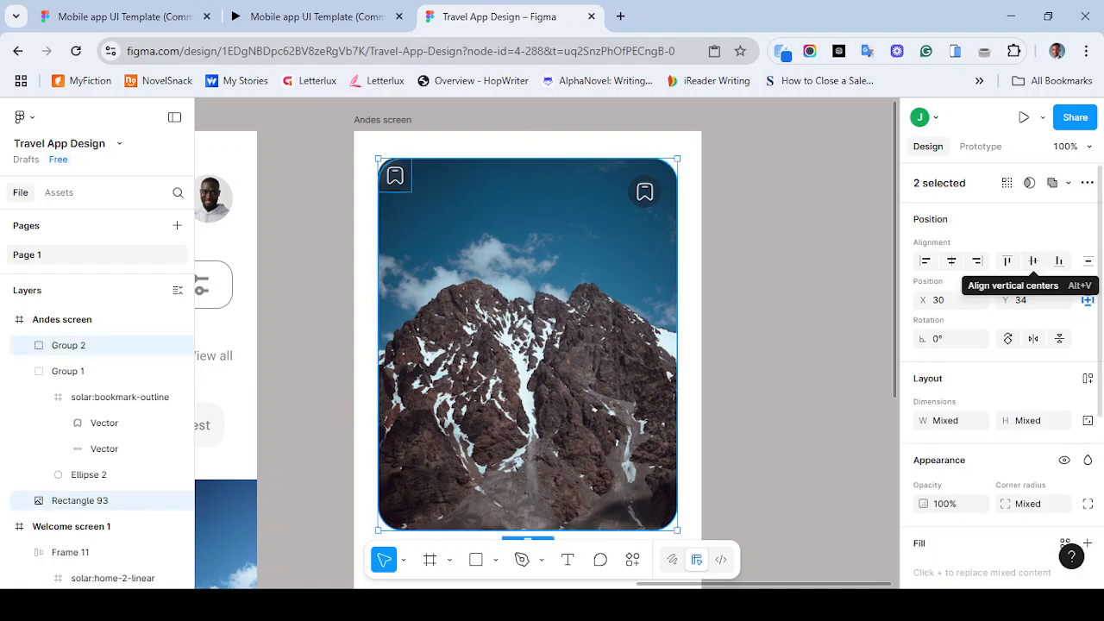
{"action": "left_click", "coordinate": [976, 260]}
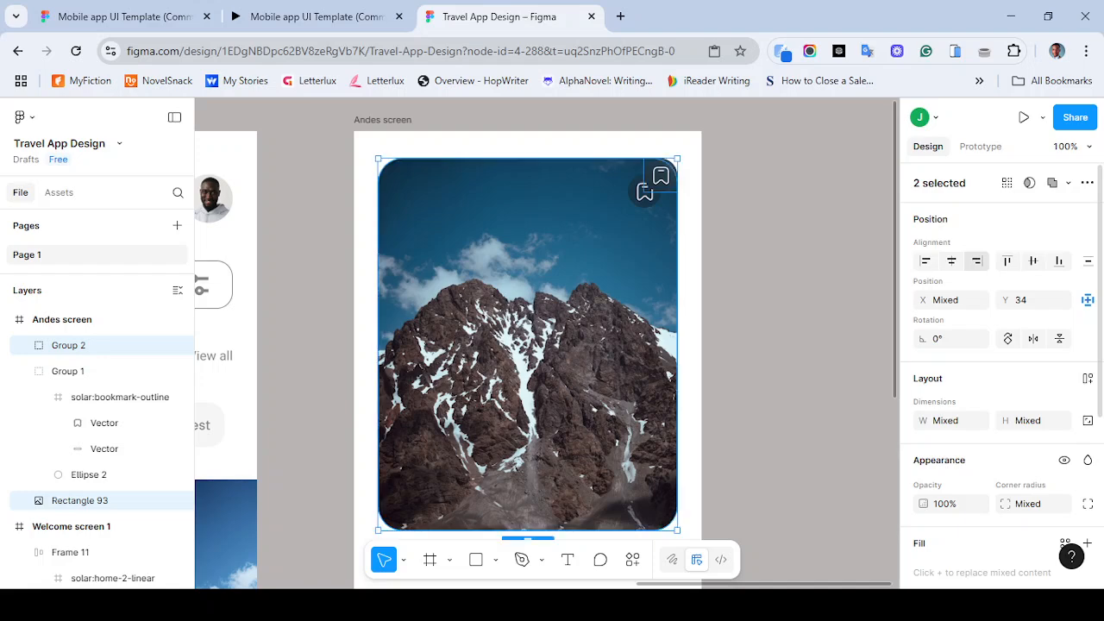
{"action": "key", "text": "ctrl+z"}
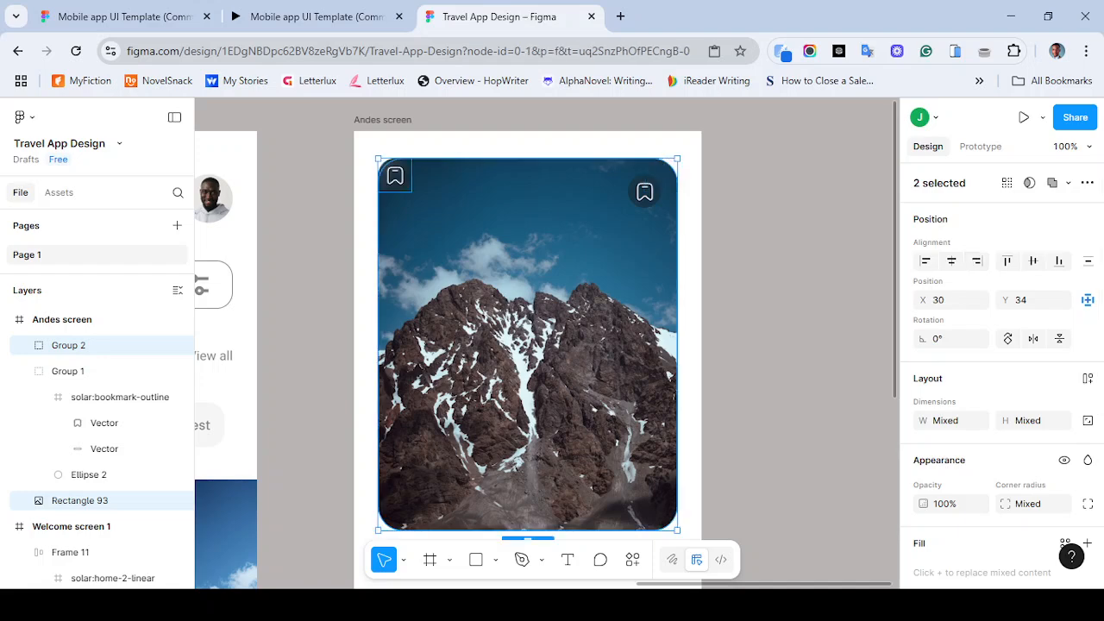
{"action": "key", "text": "Escape"}
- Nudge the copied bookmark group to X 50, Y 54 in the image's top-left corner
{"action": "left_click", "coordinate": [395, 176]}
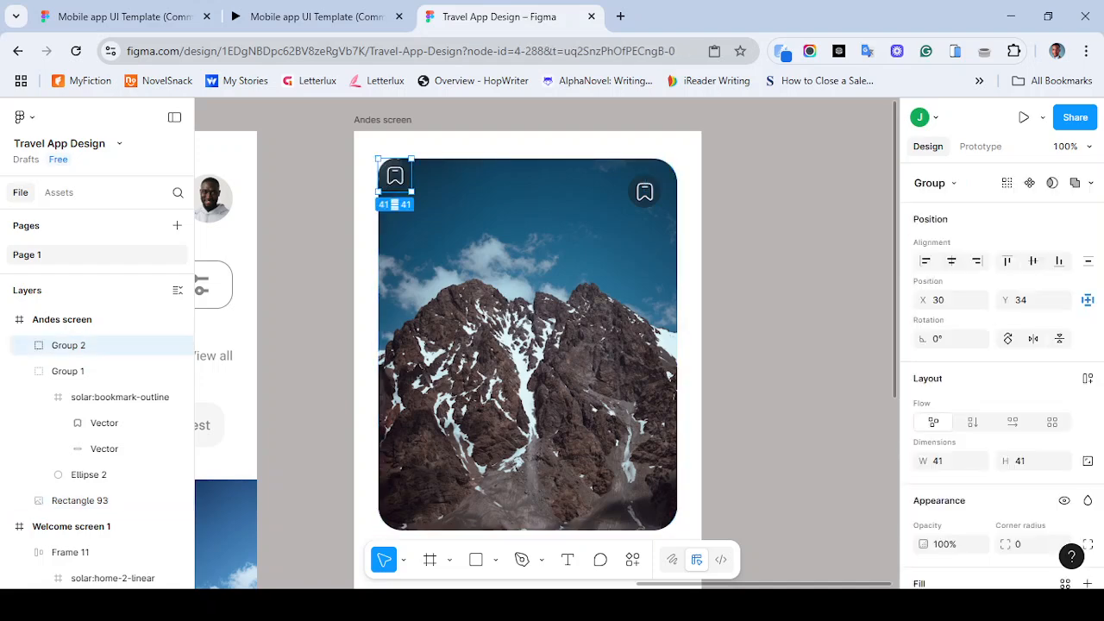
{"action": "key", "text": "shift+Right"}
{"action": "key", "text": "shift+Down"}
{"action": "key", "text": "shift+Right"}
{"action": "key", "text": "shift+Down"}
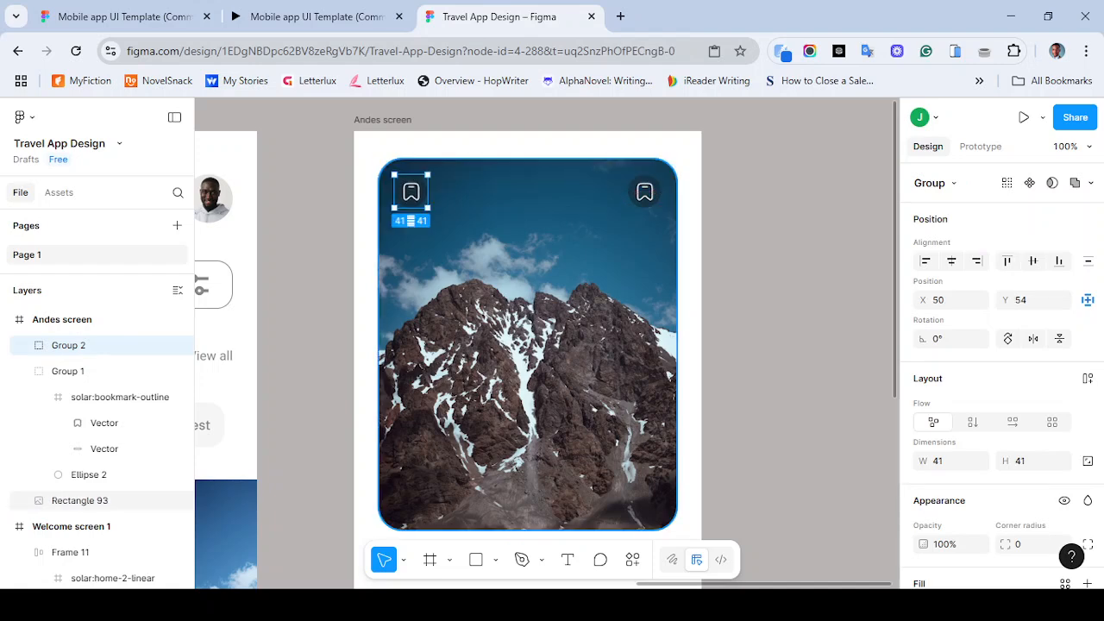
- Check the spacing between both bookmark groups and compare with the reference prototype
{"action": "left_click", "coordinate": [644, 191], "text": "shift"}
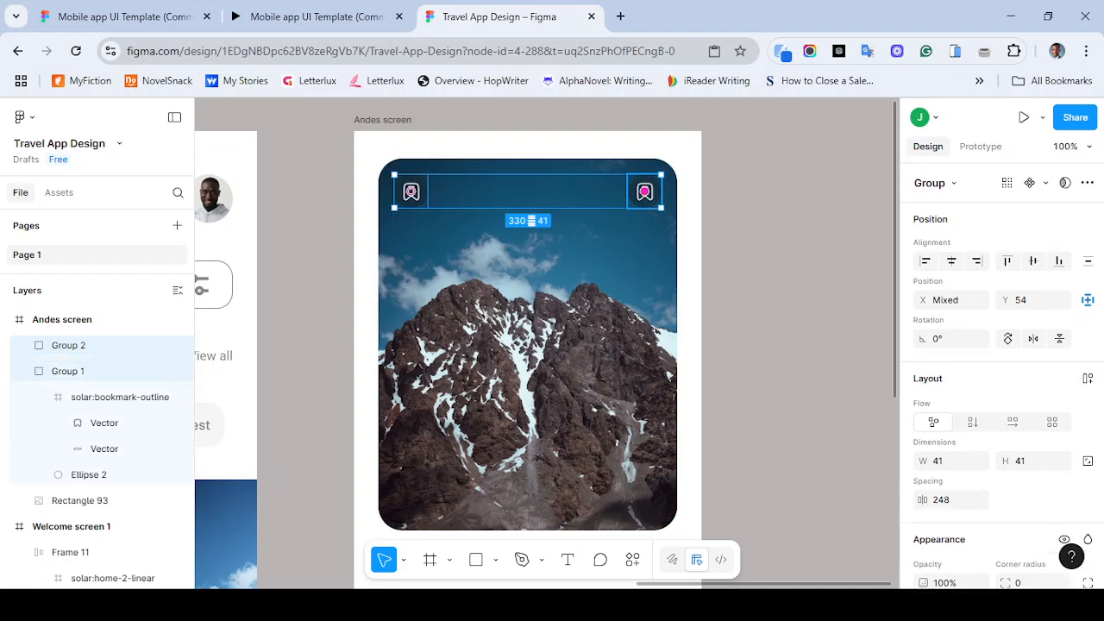
{"action": "left_click", "coordinate": [543, 276]}
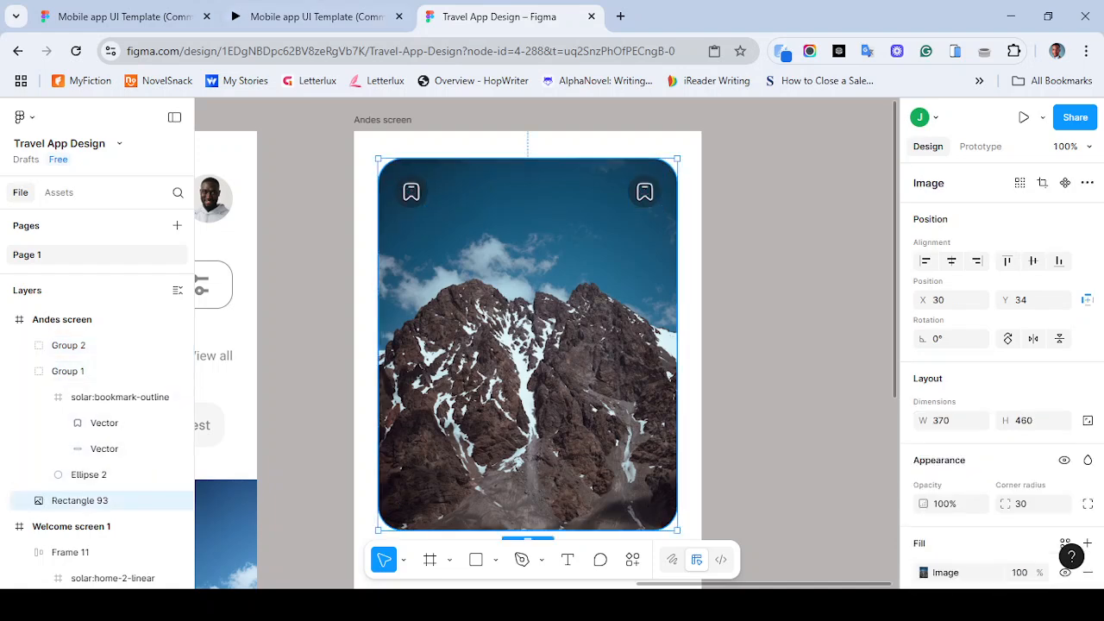
{"action": "left_click", "coordinate": [315, 17]}
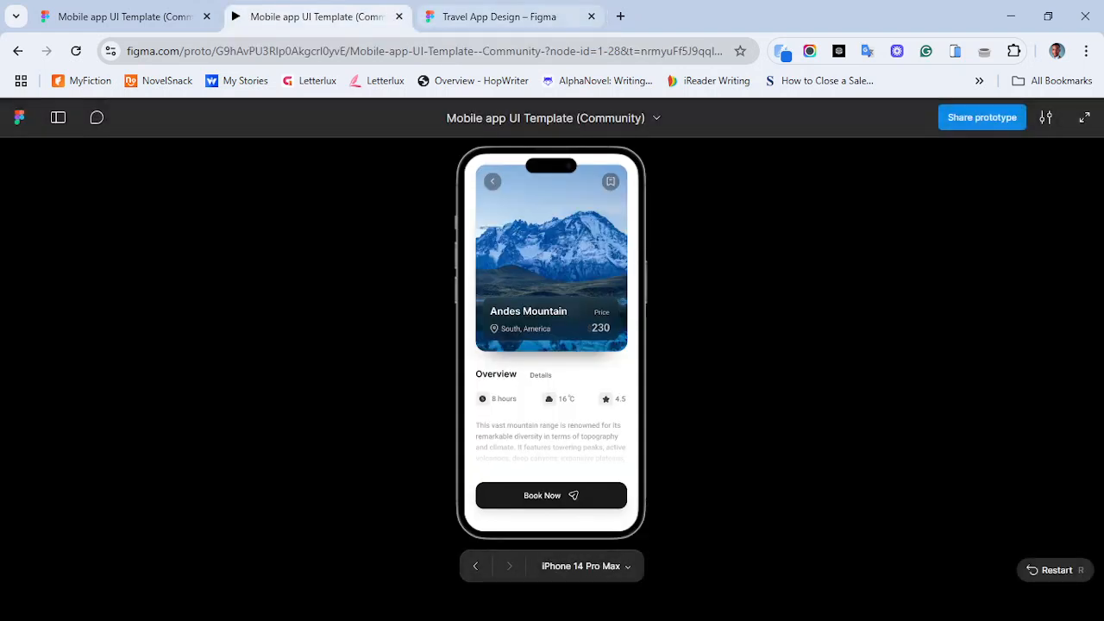
{"action": "left_click", "coordinate": [500, 17]}
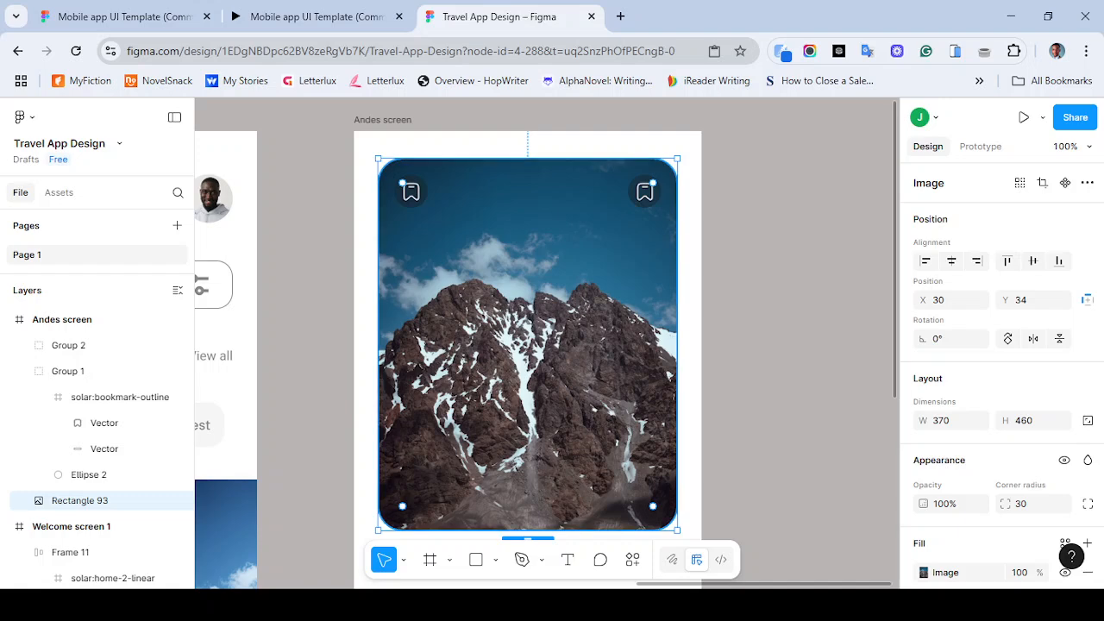
- Open the Iconify plugin and search its icons for back
{"action": "left_click", "coordinate": [632, 560]}
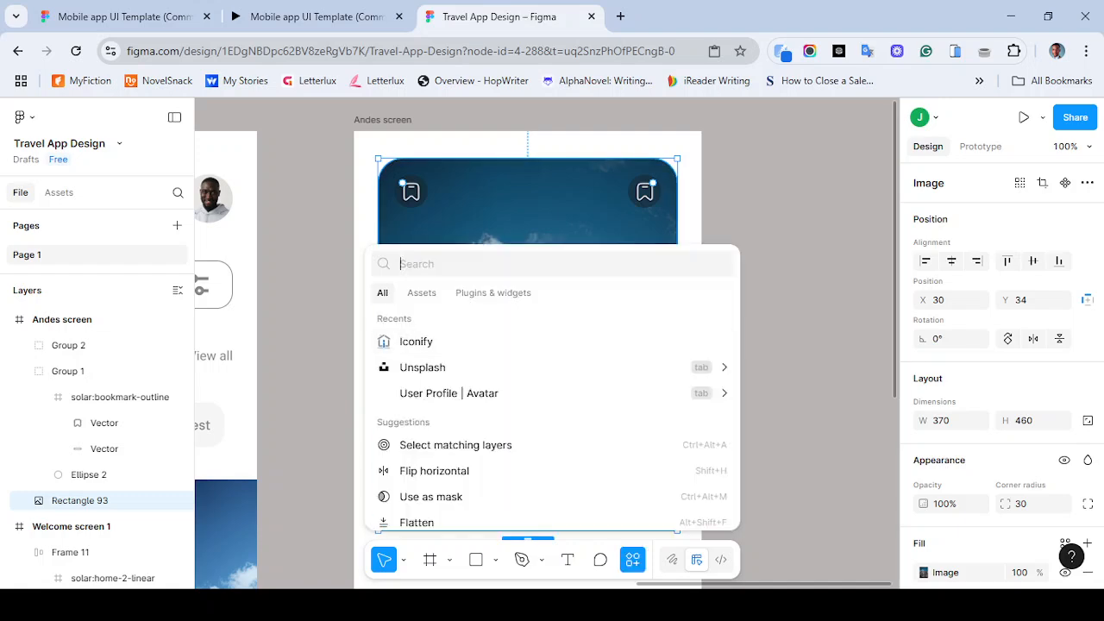
{"action": "left_click", "coordinate": [494, 294]}
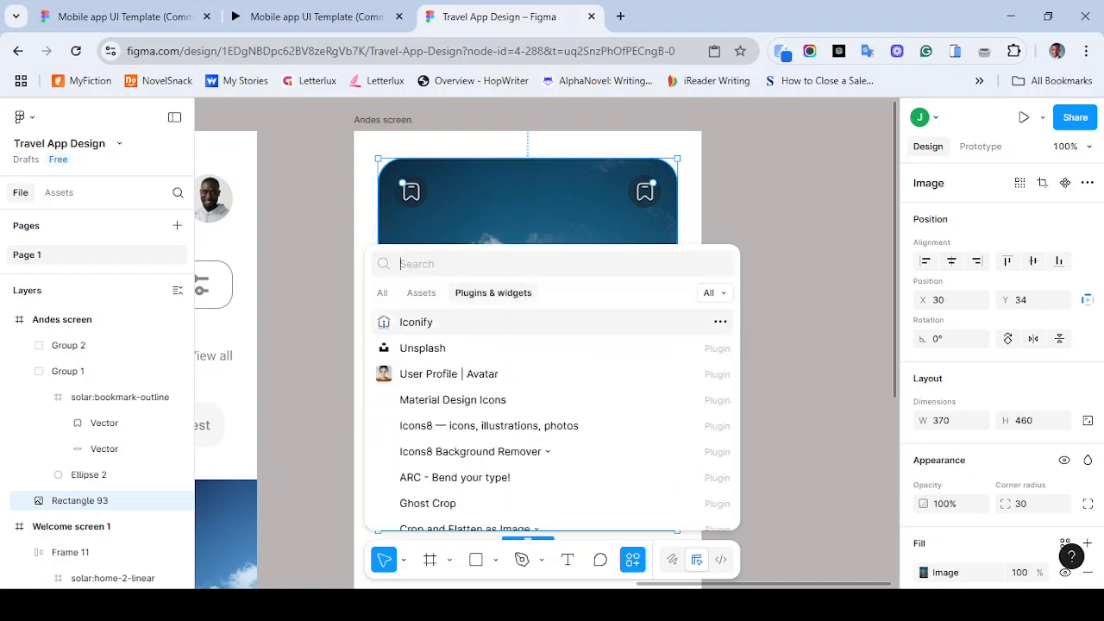
{"action": "key", "text": "Return"}
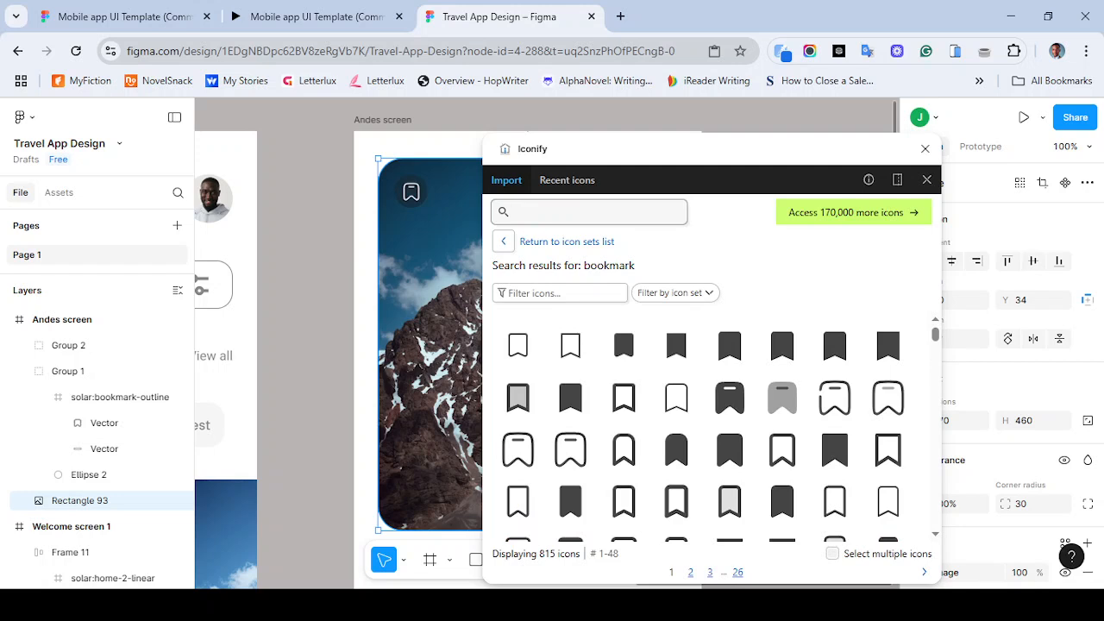
{"action": "type", "text": "icon"}
{"action": "key", "text": "BackSpace"}
{"action": "key", "text": "BackSpace"}
{"action": "key", "text": "BackSpace"}
{"action": "key", "text": "BackSpace"}
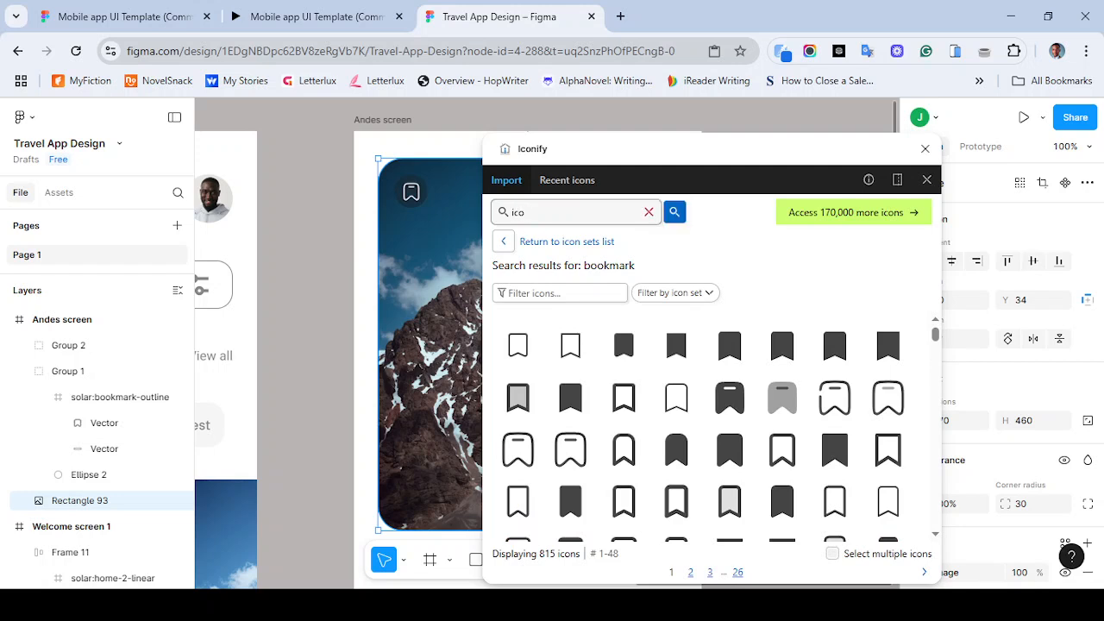
{"action": "type", "text": "back"}
{"action": "key", "text": "Return"}
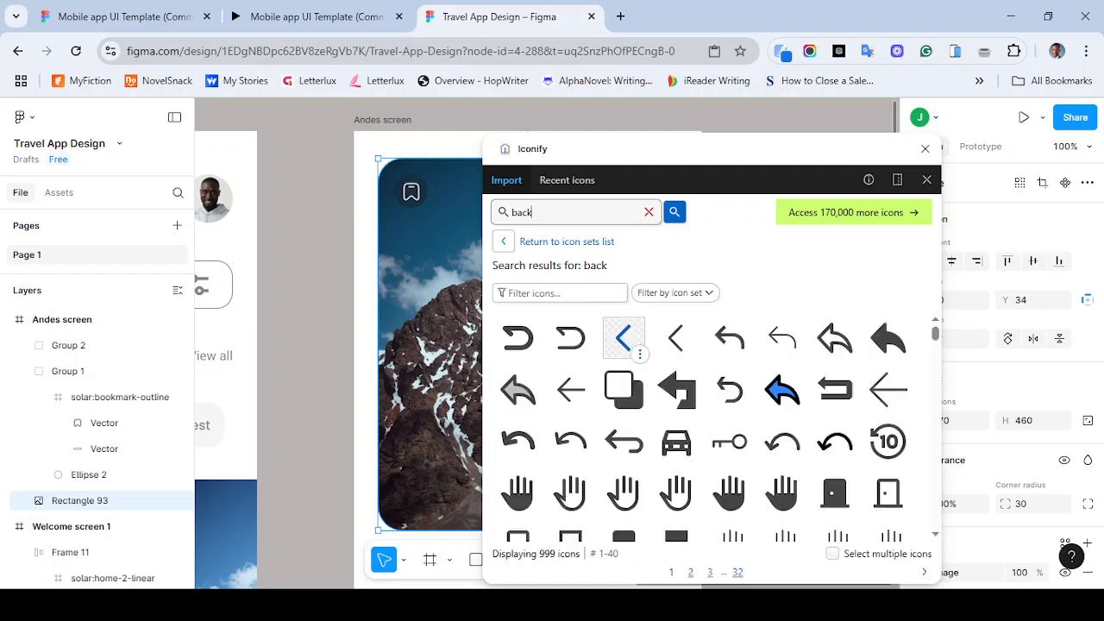
- Import a back chevron icon into the copied button group and delete that group's bookmark icon
{"action": "left_click", "coordinate": [623, 337]}
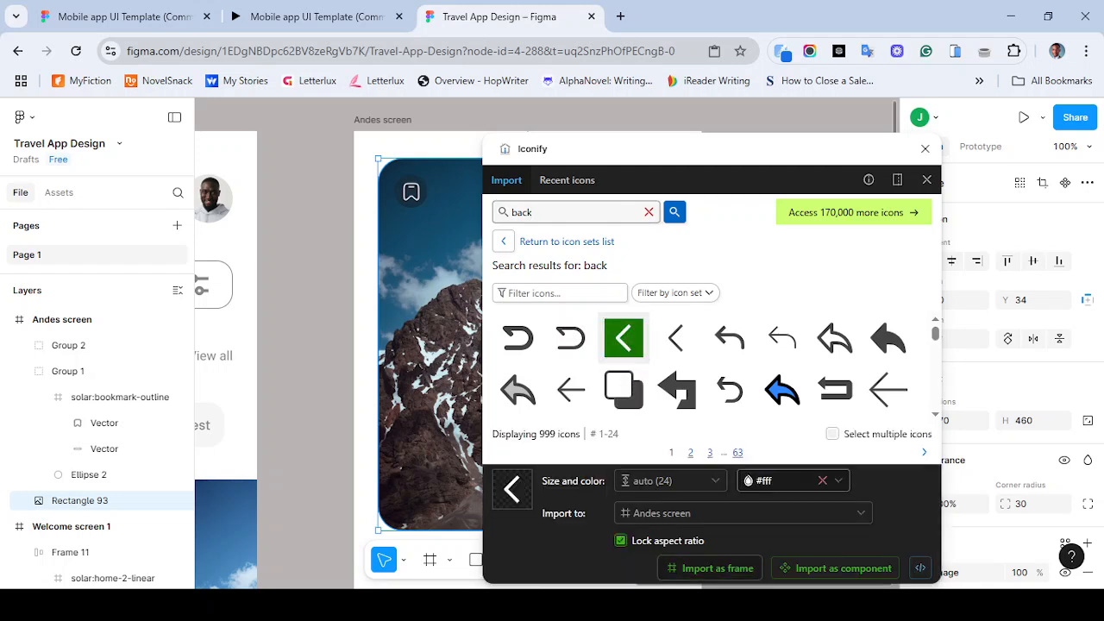
{"action": "left_click", "coordinate": [406, 186]}
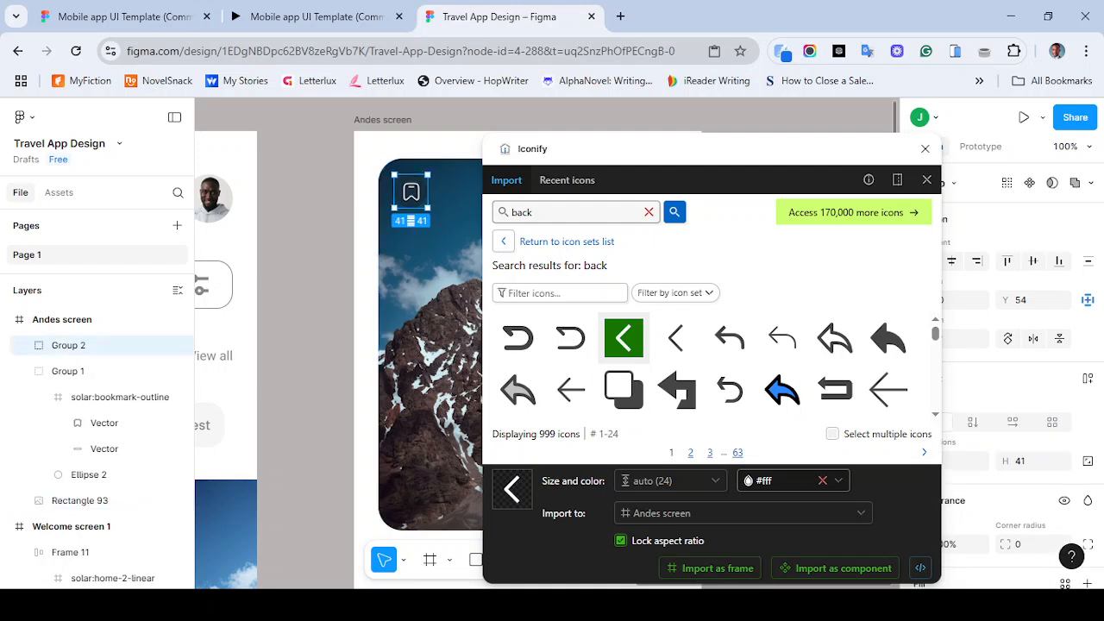
{"action": "left_click", "coordinate": [709, 569]}
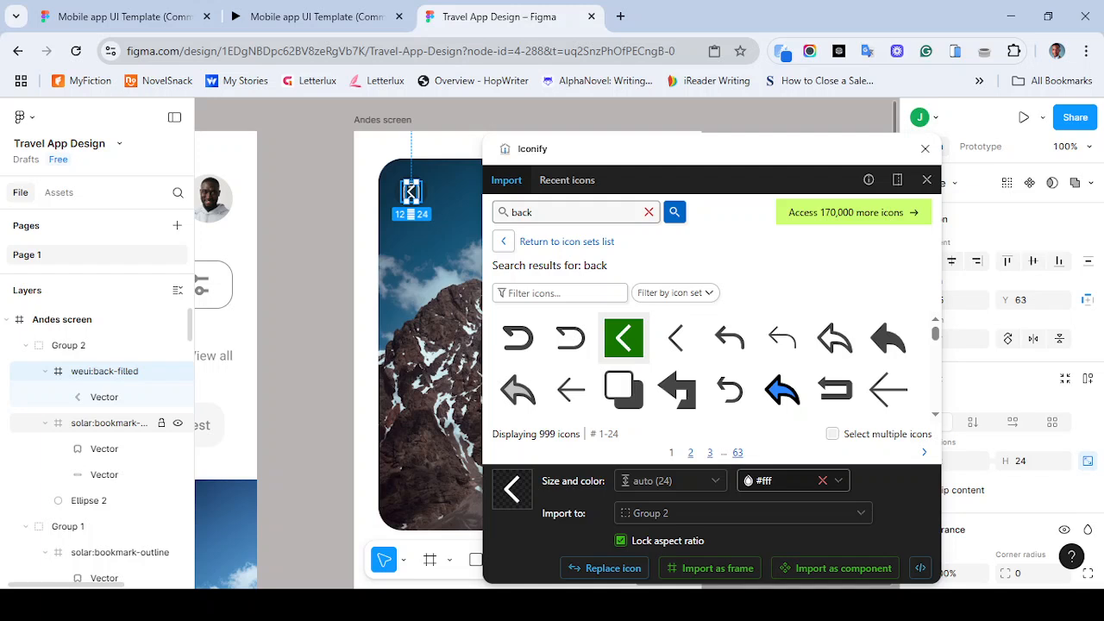
{"action": "left_click", "coordinate": [109, 423]}
{"action": "key", "text": "Delete"}
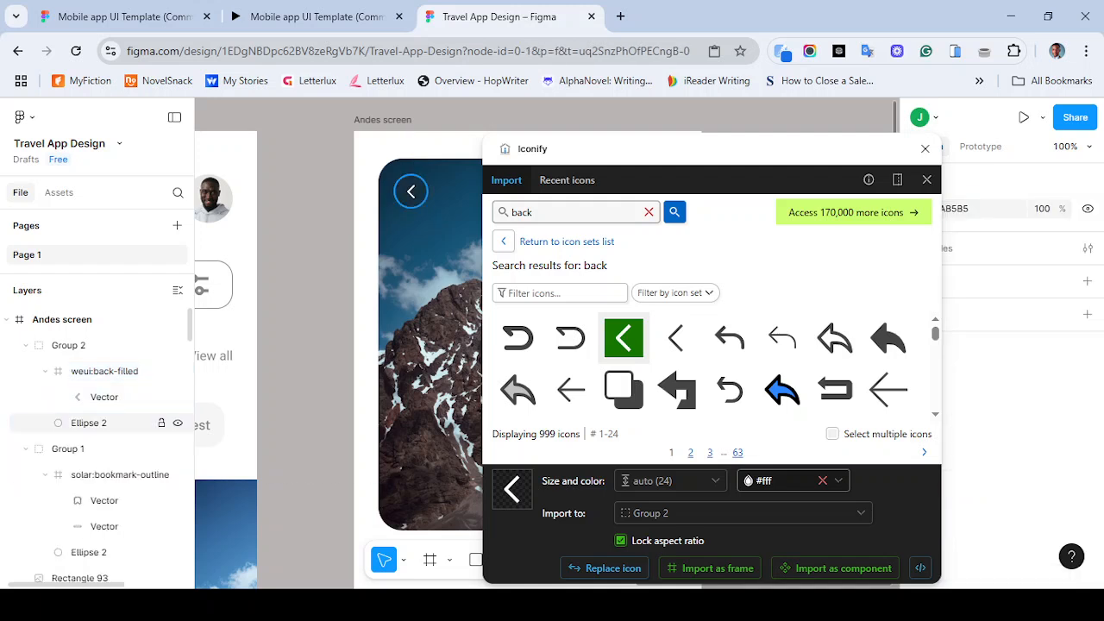
- Close the plugin and try centring the back button group horizontally on the image, undoing the move
{"action": "left_click", "coordinate": [412, 191]}
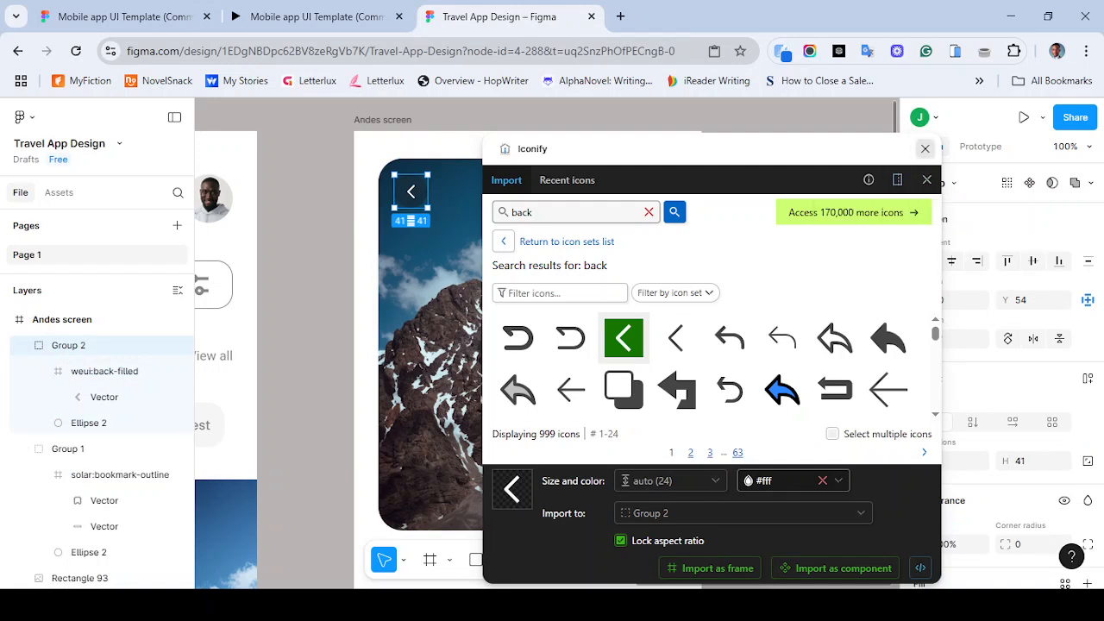
{"action": "left_click", "coordinate": [926, 148]}
{"action": "left_click", "coordinate": [951, 261]}
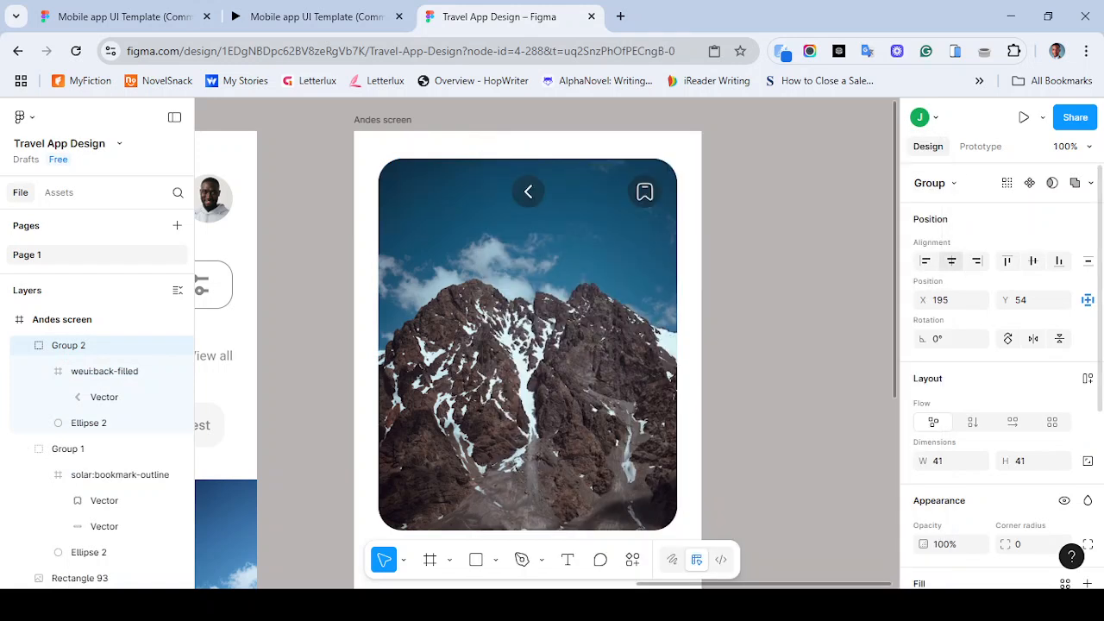
{"action": "key", "text": "ctrl+z"}
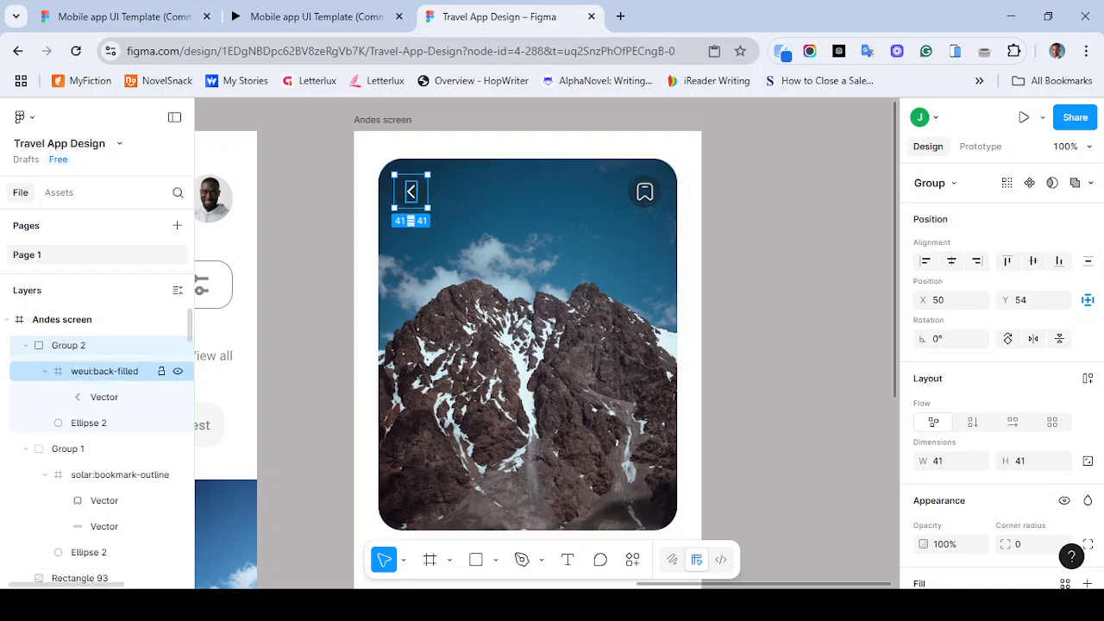
- Set the back chevron icon's colour to EEEEEE
{"action": "left_click", "coordinate": [104, 371]}
{"action": "left_click", "coordinate": [89, 423], "text": "shift"}
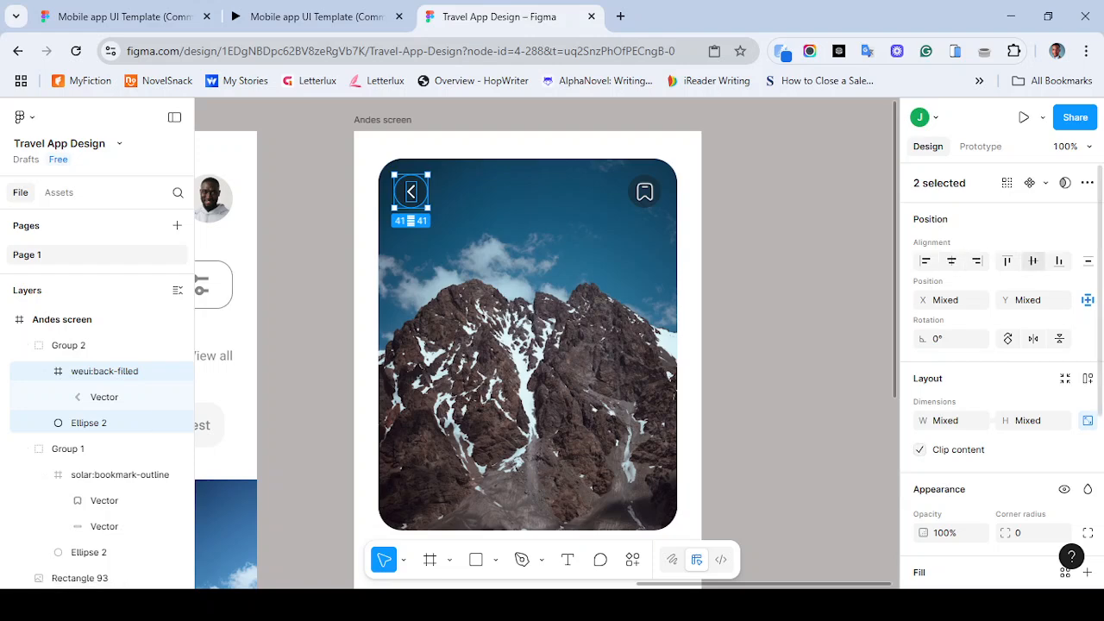
{"action": "key", "text": "Escape"}
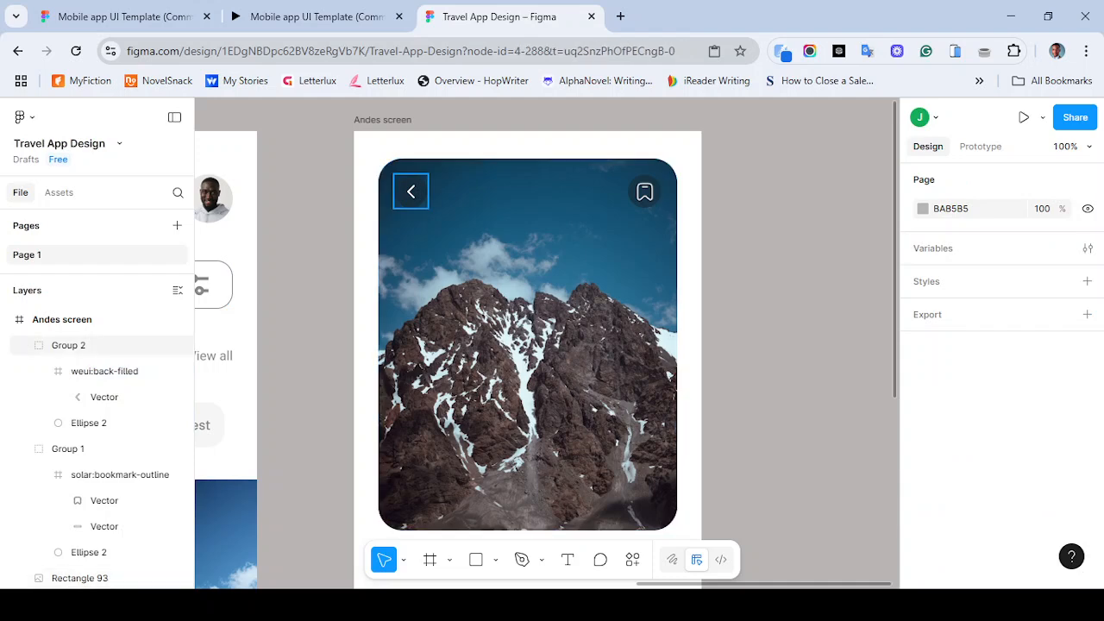
{"action": "double_click", "coordinate": [411, 190]}
{"action": "scroll", "coordinate": [992, 362], "scroll_direction": "down", "scroll_amount": 5}
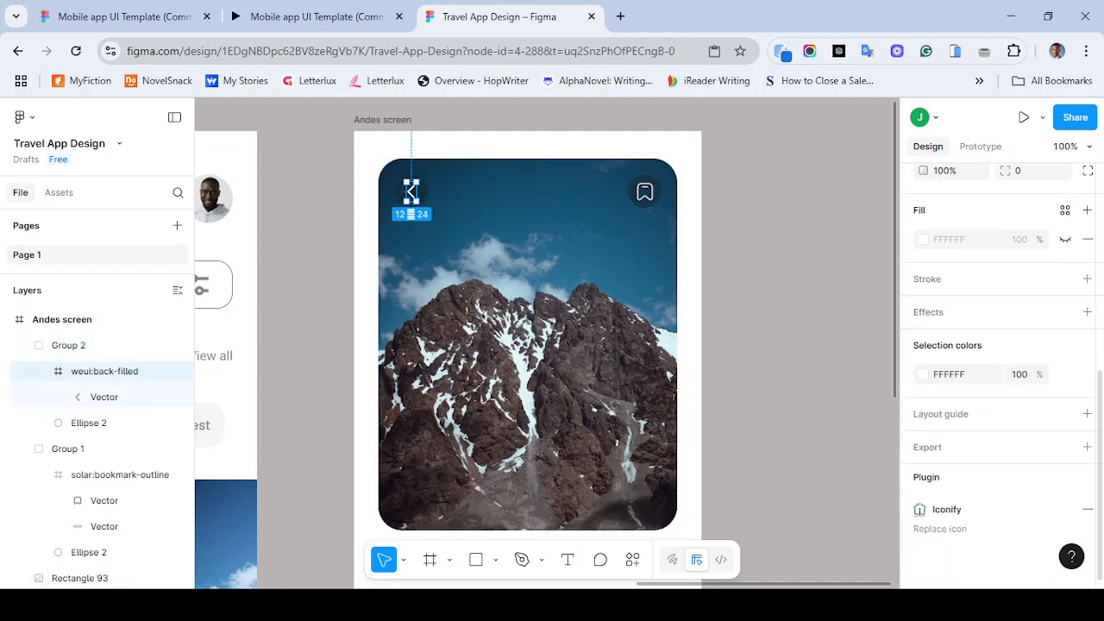
{"action": "left_click", "coordinate": [949, 375]}
{"action": "type", "text": "EEEEEE"}
{"action": "key", "text": "Return"}
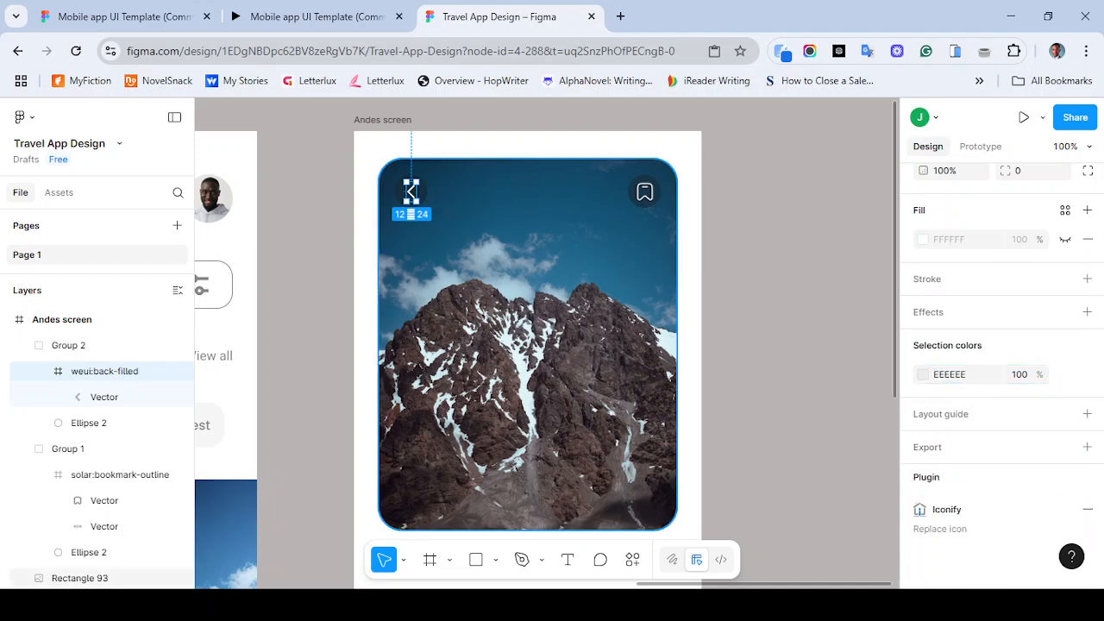
- Compare the Andes screen's image and buttons with the reference prototype
{"action": "left_click", "coordinate": [552, 327]}
{"action": "left_click", "coordinate": [316, 16]}
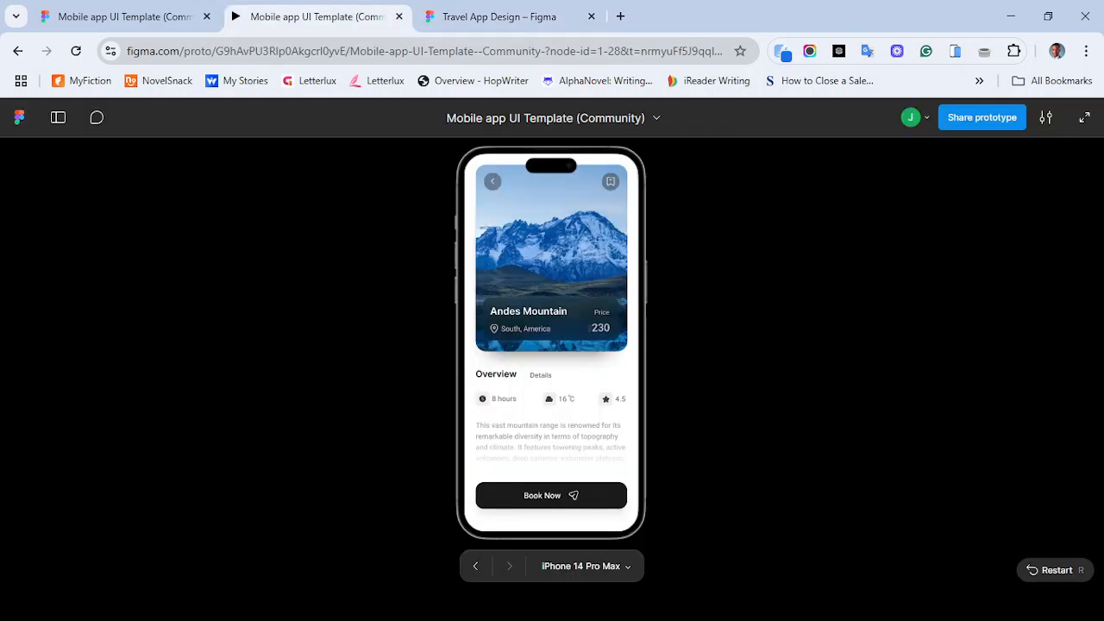
{"action": "left_click", "coordinate": [539, 16]}
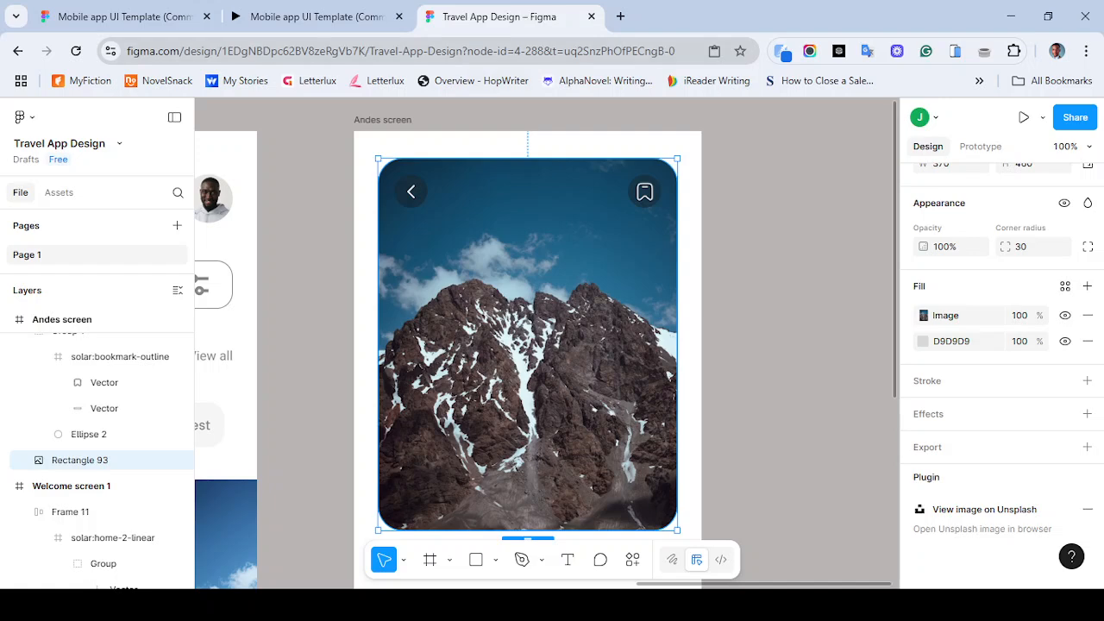
{"action": "left_click", "coordinate": [317, 17]}
{"action": "left_click", "coordinate": [526, 16]}
{"action": "key", "text": "minus"}
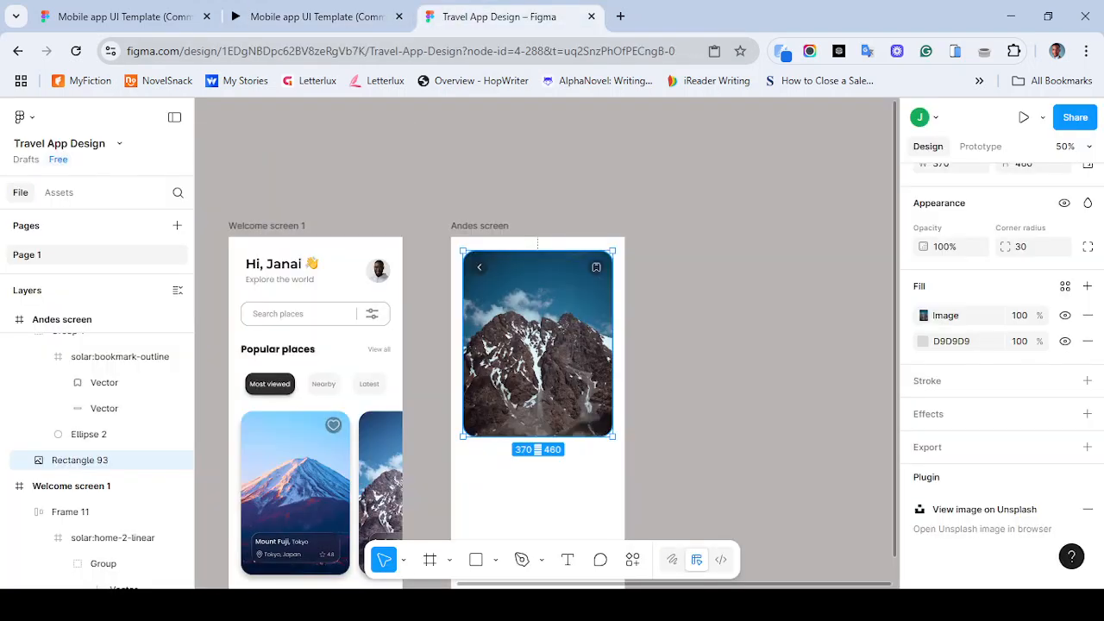
{"action": "scroll", "coordinate": [547, 345], "scroll_direction": "down", "scroll_amount": 1}
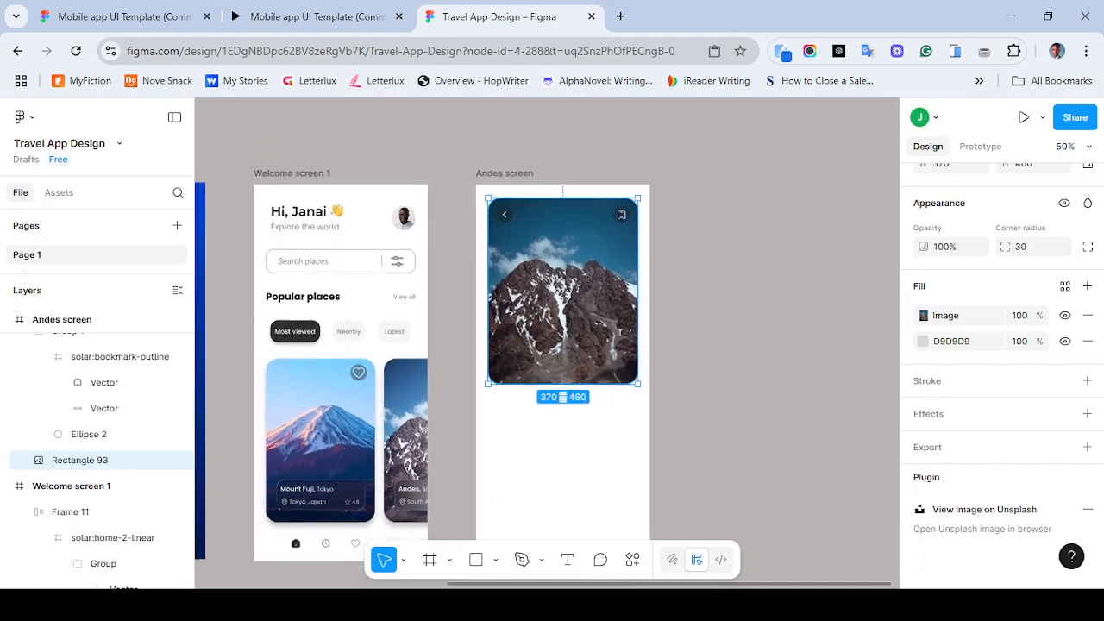
{"action": "scroll", "coordinate": [423, 371], "scroll_direction": "right", "scroll_amount": 3}
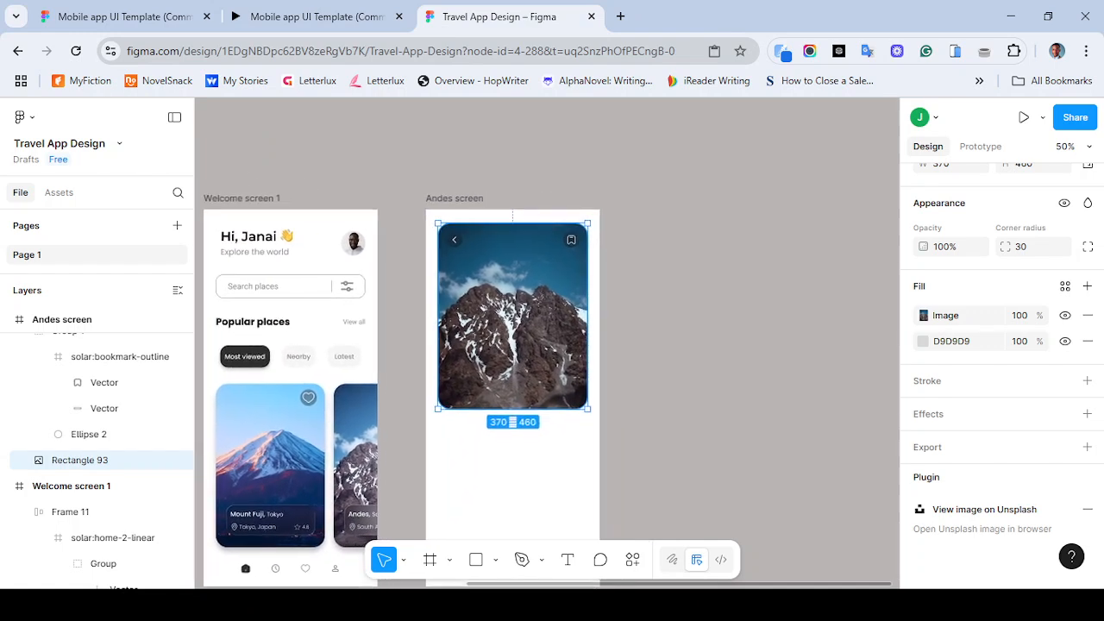
{"action": "left_click", "coordinate": [311, 17]}
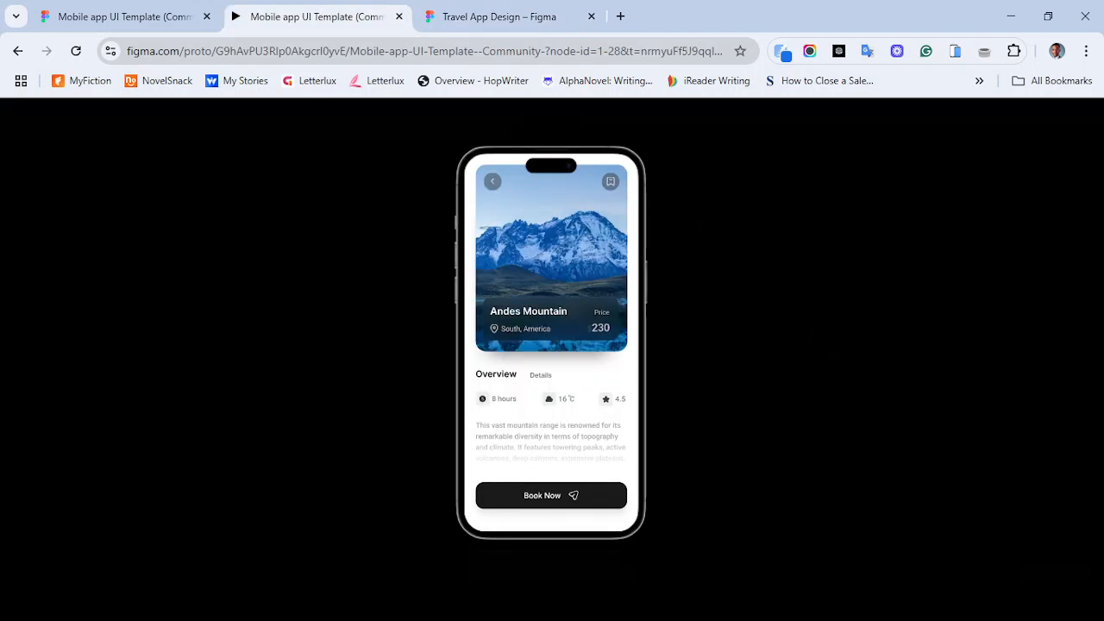
{"action": "left_click", "coordinate": [500, 17]}
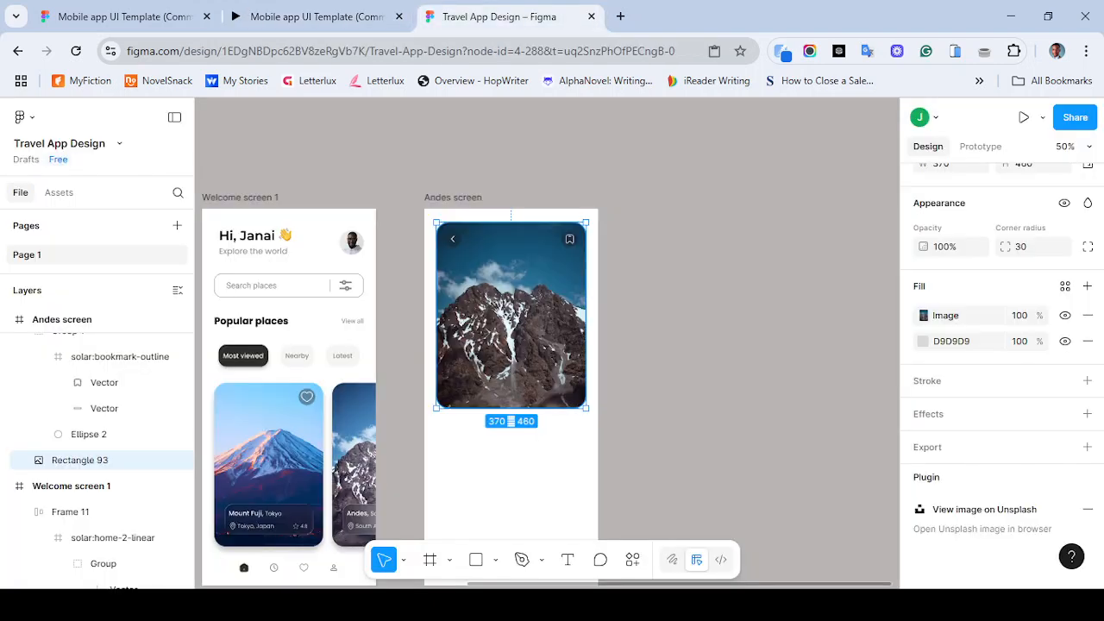
- Copy the glass info panel from the welcome screen's Mount Fuji card onto the Andes image
{"action": "double_click", "coordinate": [269, 465]}
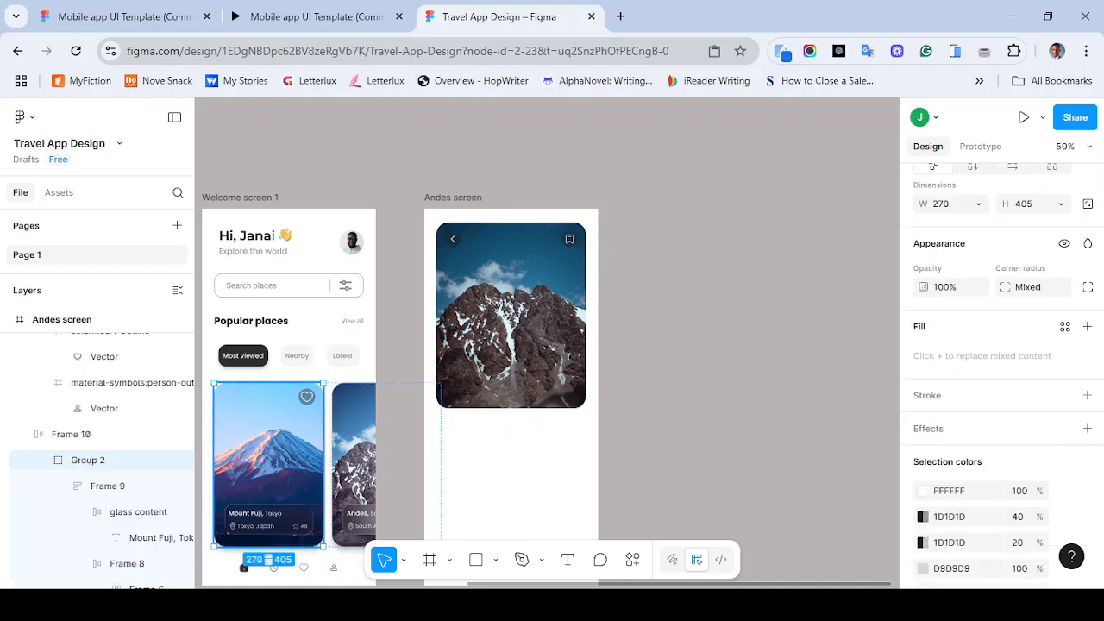
{"action": "left_click", "coordinate": [270, 519]}
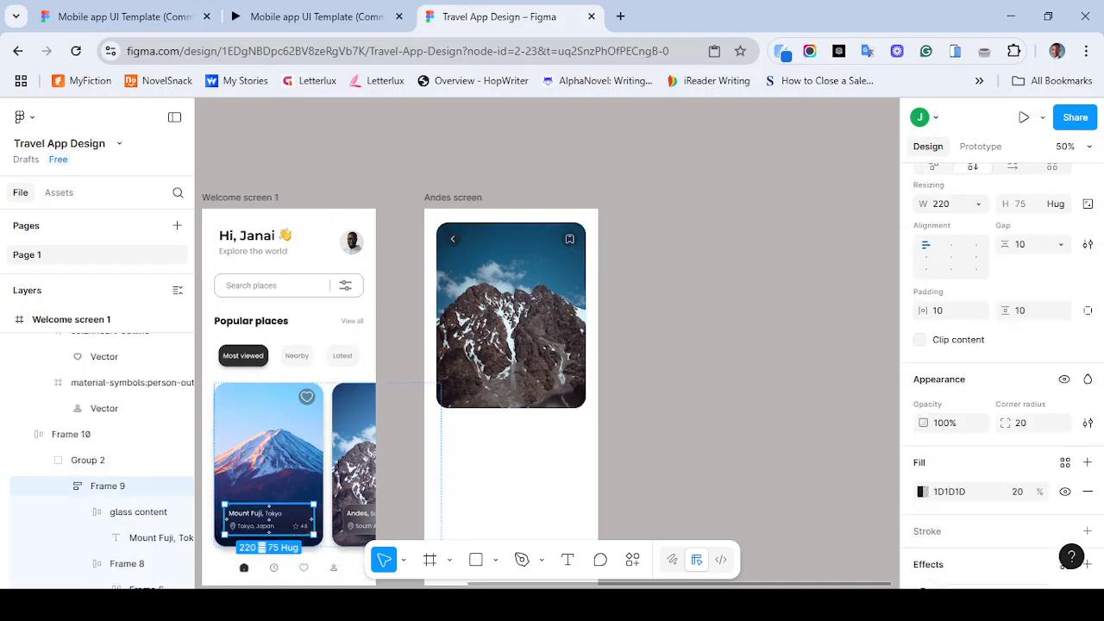
{"action": "scroll", "coordinate": [269, 519], "scroll_direction": "down", "scroll_amount": 2}
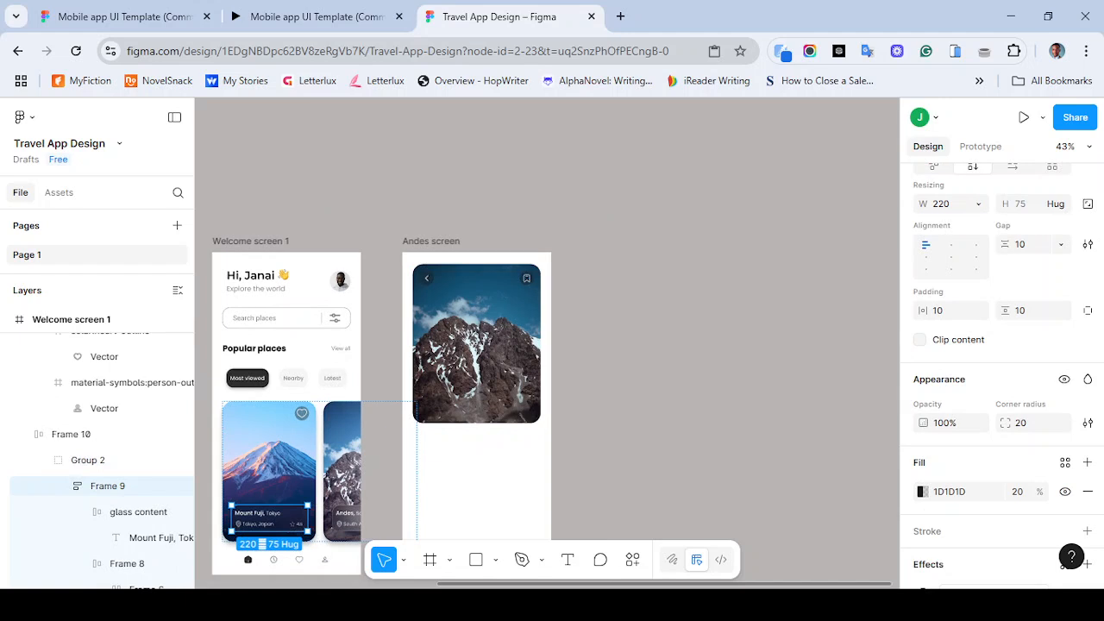
{"action": "key", "text": "Escape"}
{"action": "key", "text": "Return"}
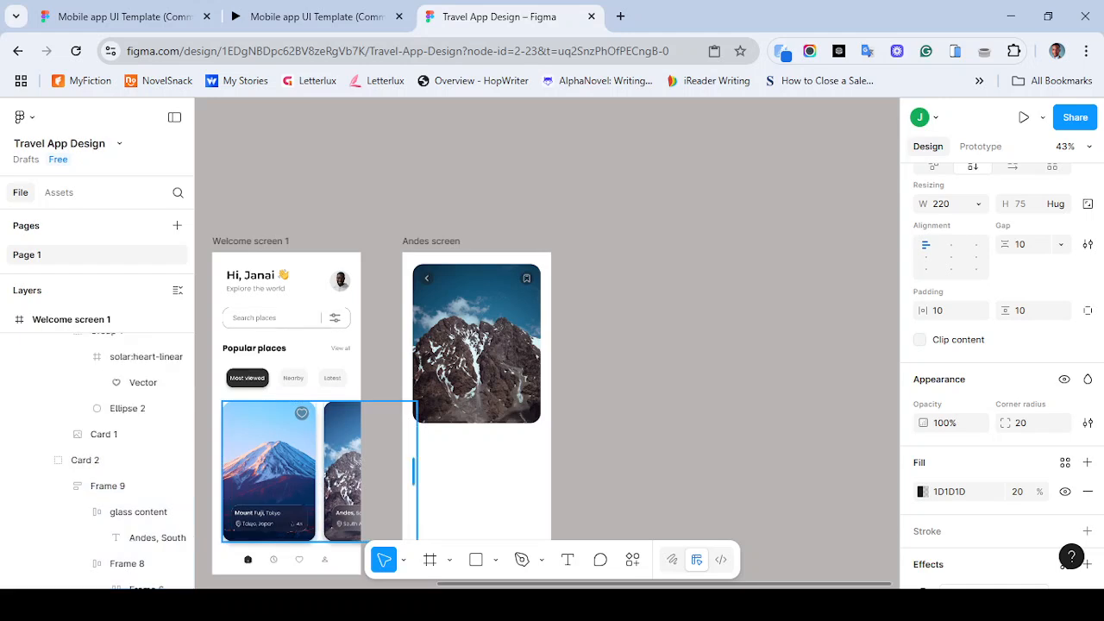
{"action": "left_click_drag", "start_coordinate": [269, 518], "coordinate": [477, 414]}
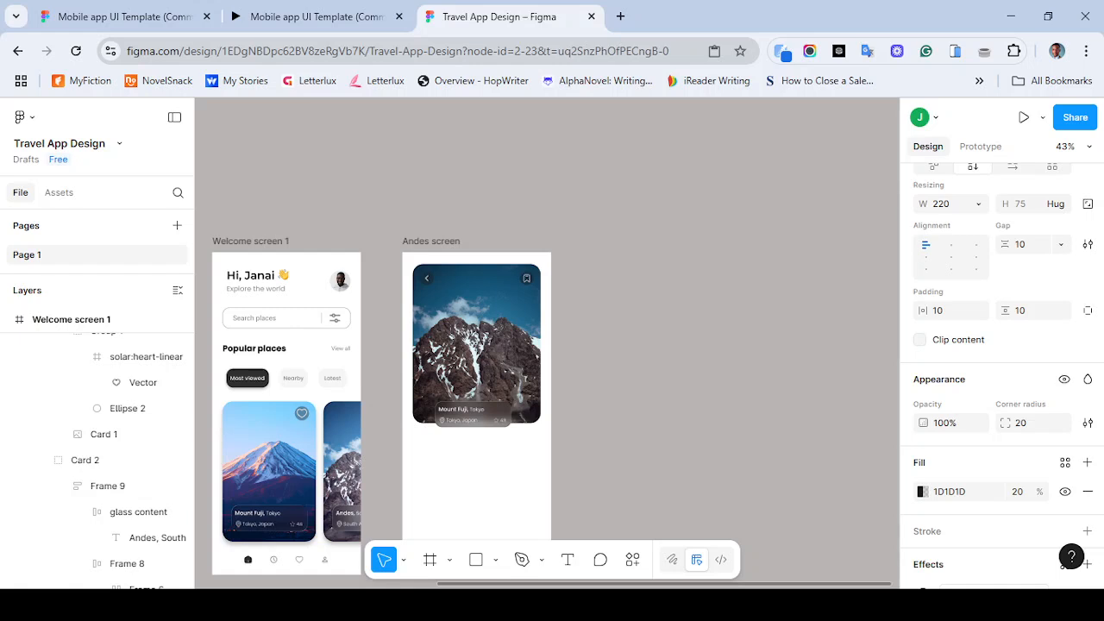
{"action": "key", "text": "ctrl+z"}
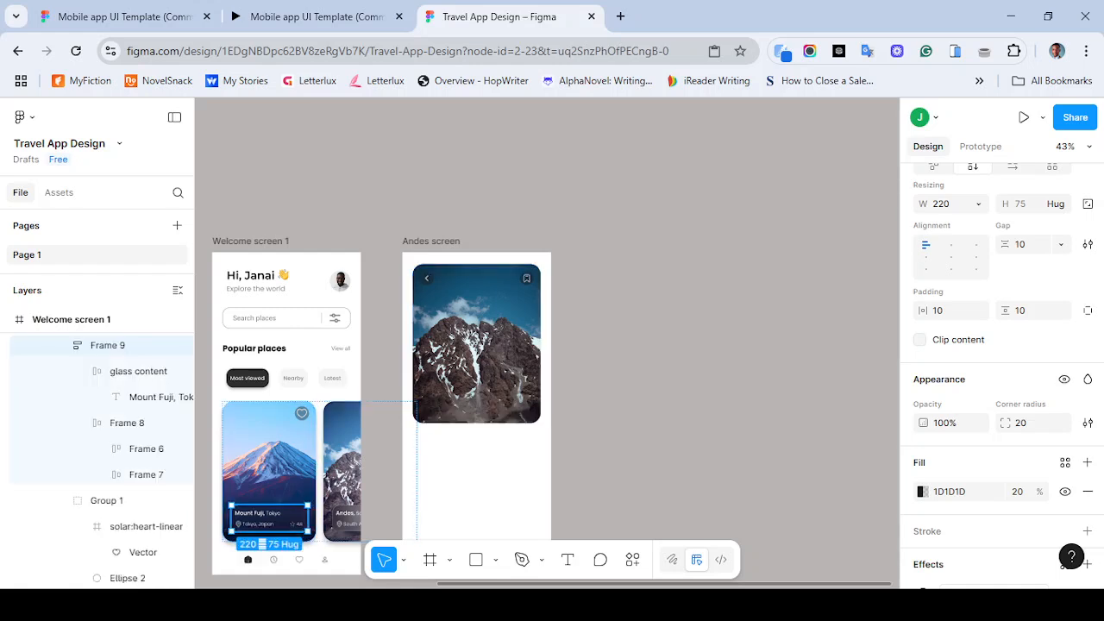
{"action": "left_click_drag", "start_coordinate": [269, 517], "coordinate": [473, 396]}
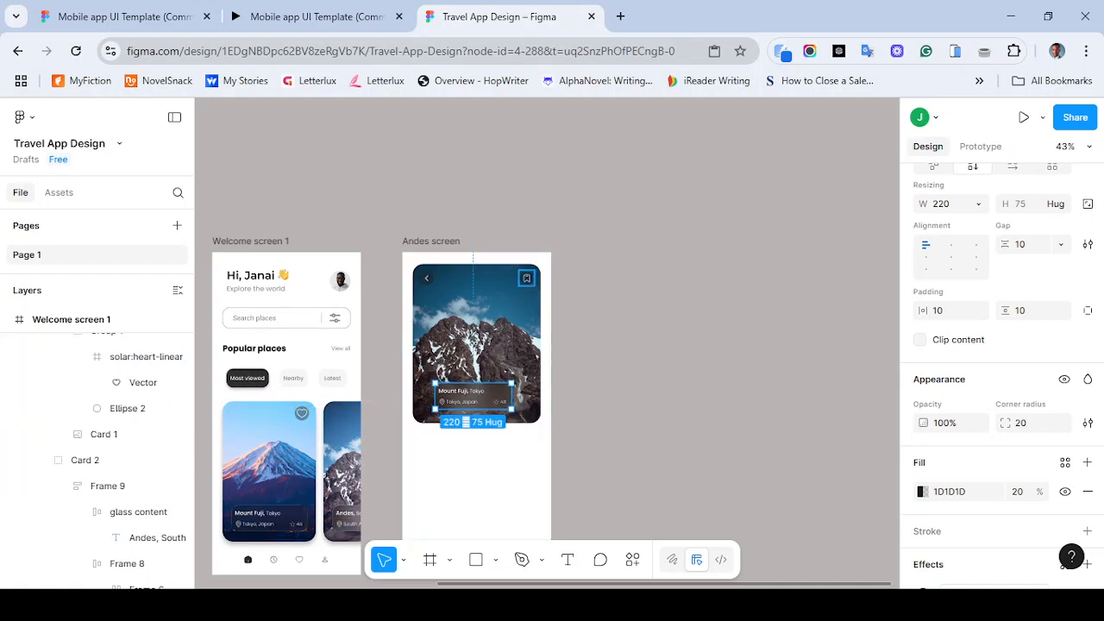
- Centre the copied info panel horizontally near the Andes image's bottom edge, checking the reference prototype
{"action": "left_click", "coordinate": [307, 17]}
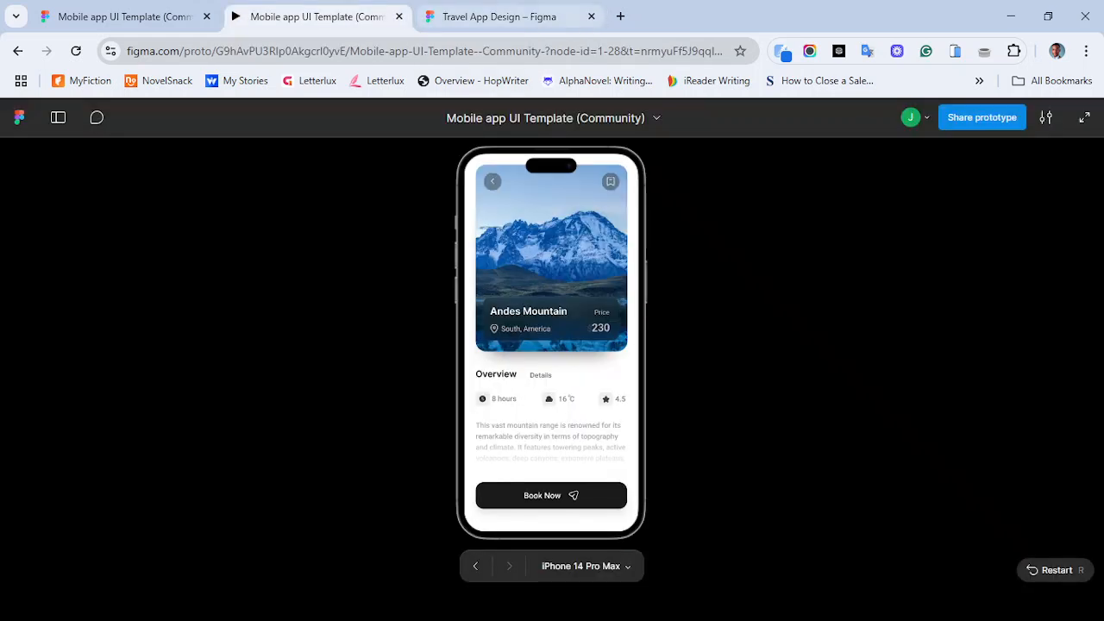
{"action": "left_click", "coordinate": [500, 16]}
{"action": "key", "text": "ctrl+plus"}
{"action": "key", "text": "ctrl+plus"}
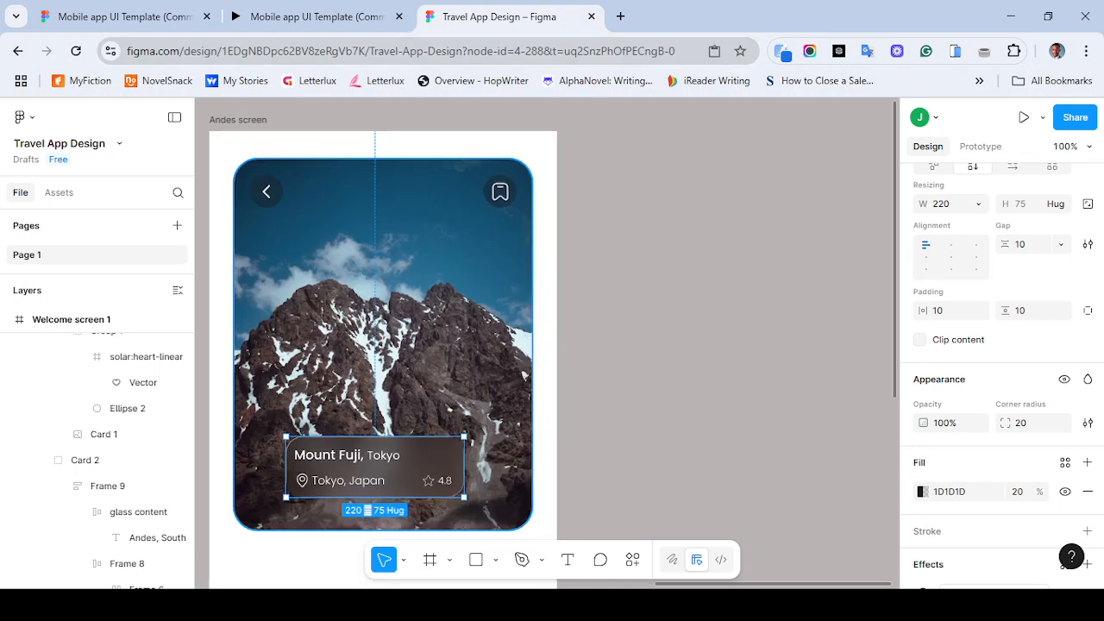
{"action": "scroll", "coordinate": [386, 345], "scroll_direction": "down", "scroll_amount": 2}
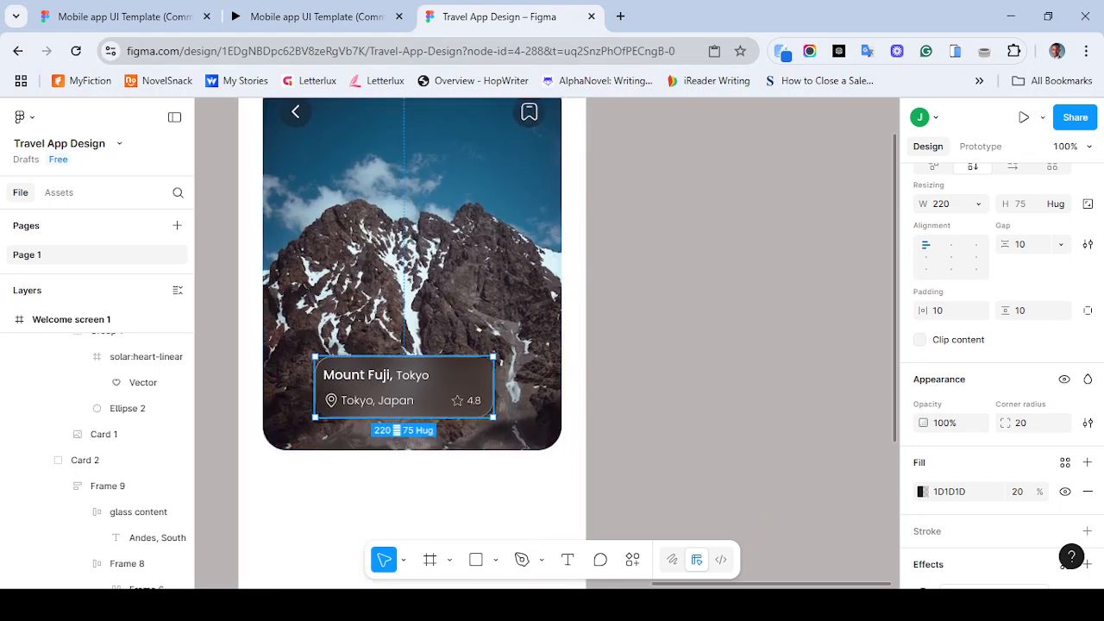
{"action": "left_click_drag", "start_coordinate": [404, 386], "coordinate": [412, 404]}
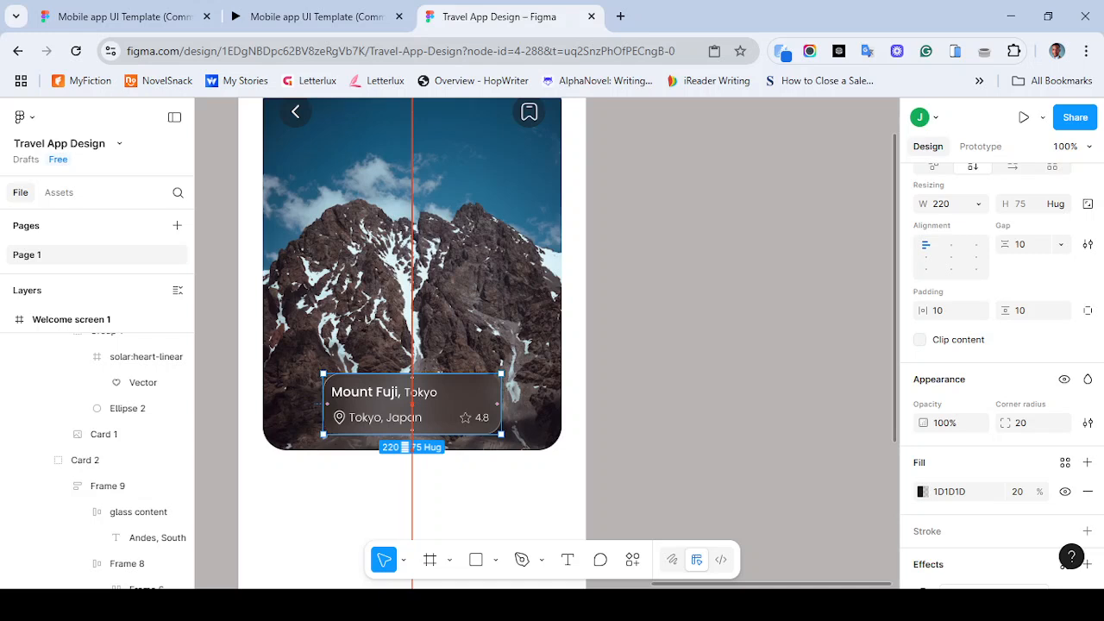
{"action": "key", "text": "Escape"}
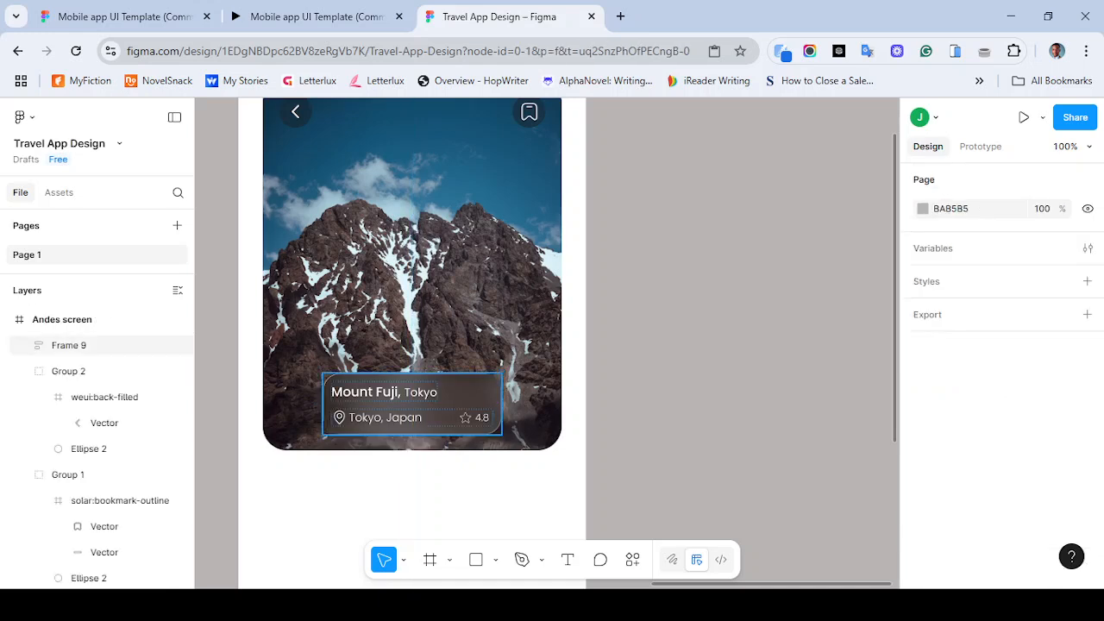
- Align the info panel to the Andes image's bottom edge, then nudge it up 20 px
{"action": "left_click", "coordinate": [412, 404]}
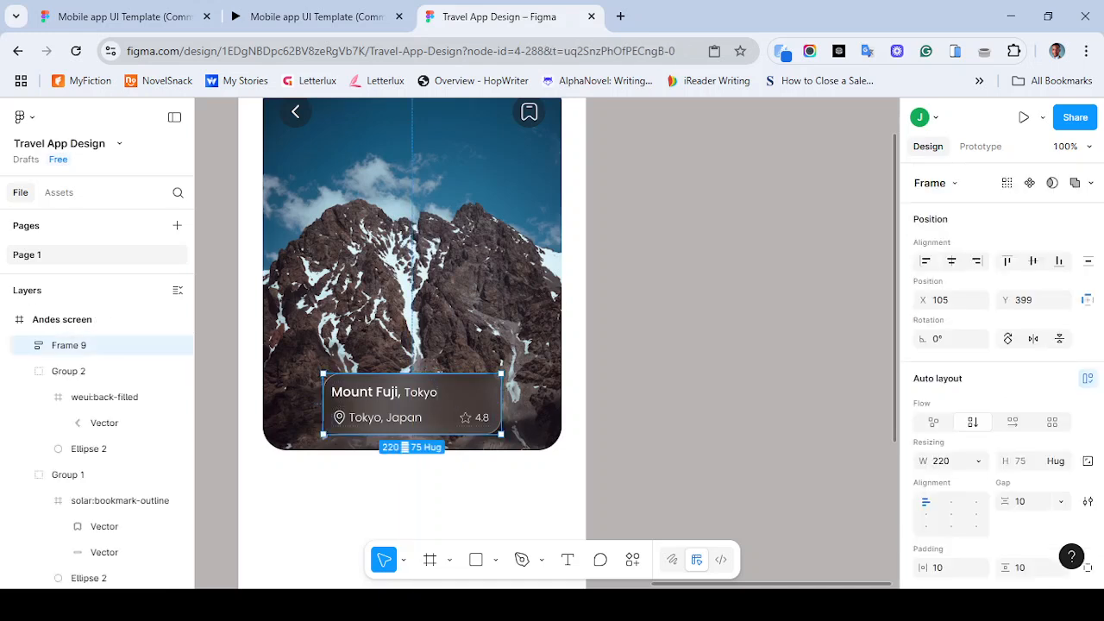
{"action": "left_click", "coordinate": [423, 302], "text": "shift"}
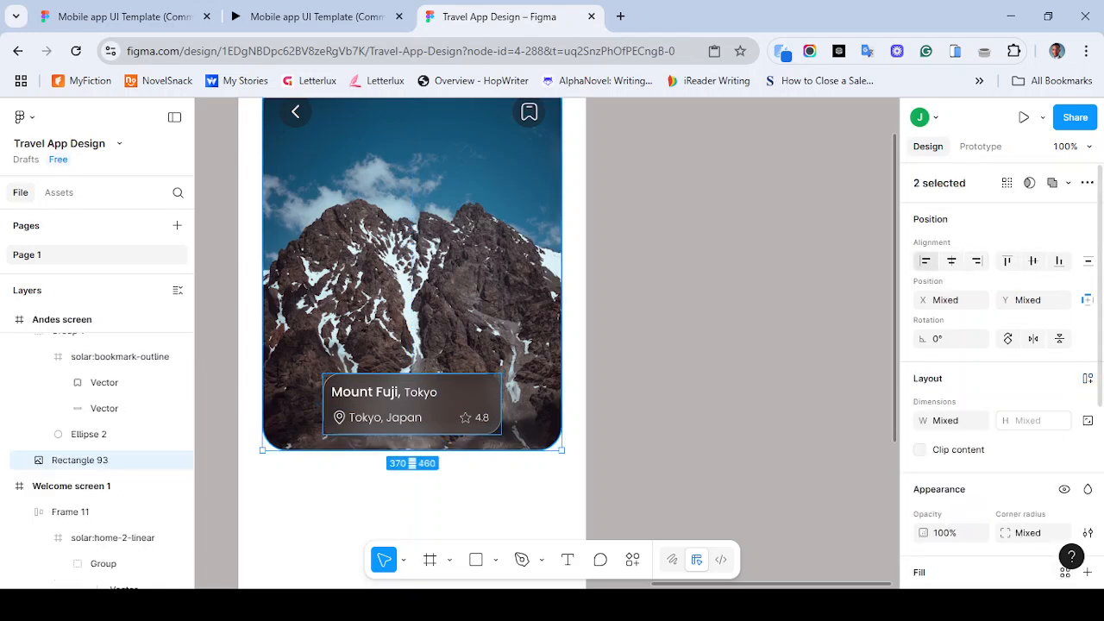
{"action": "left_click", "coordinate": [1059, 260]}
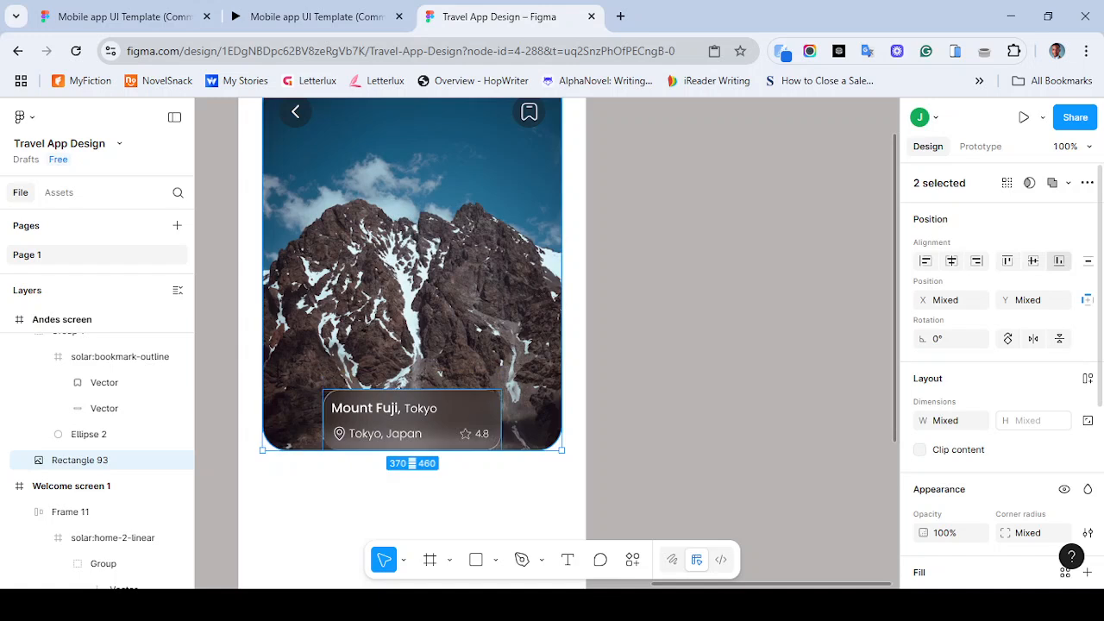
{"action": "key", "text": "shift+Up"}
{"action": "key", "text": "ctrl+z"}
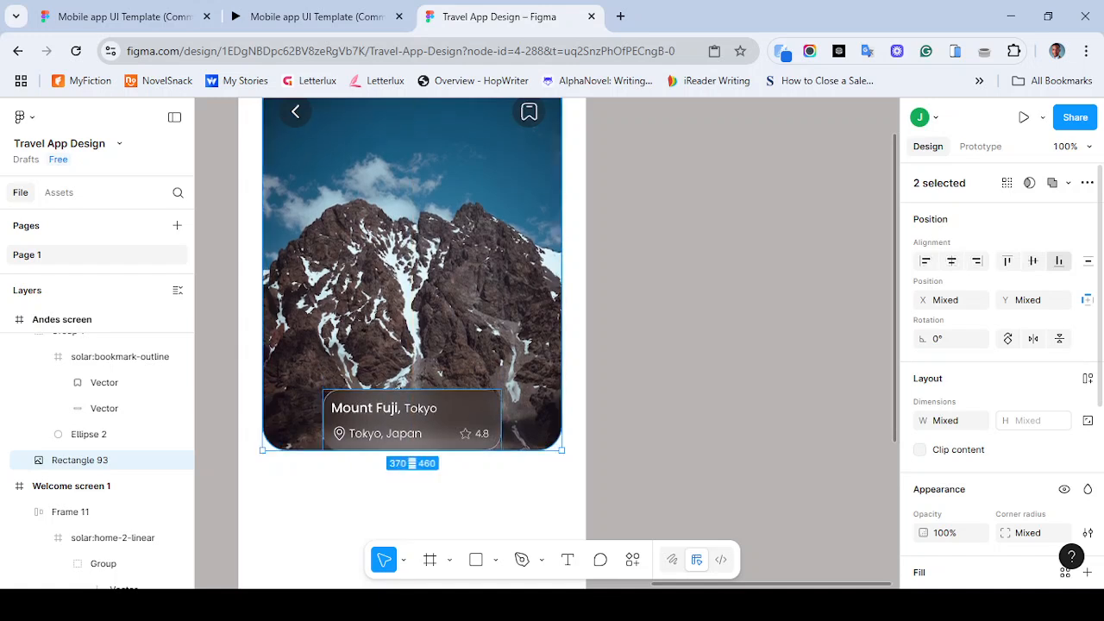
{"action": "key", "text": "Escape"}
{"action": "left_click", "coordinate": [413, 421]}
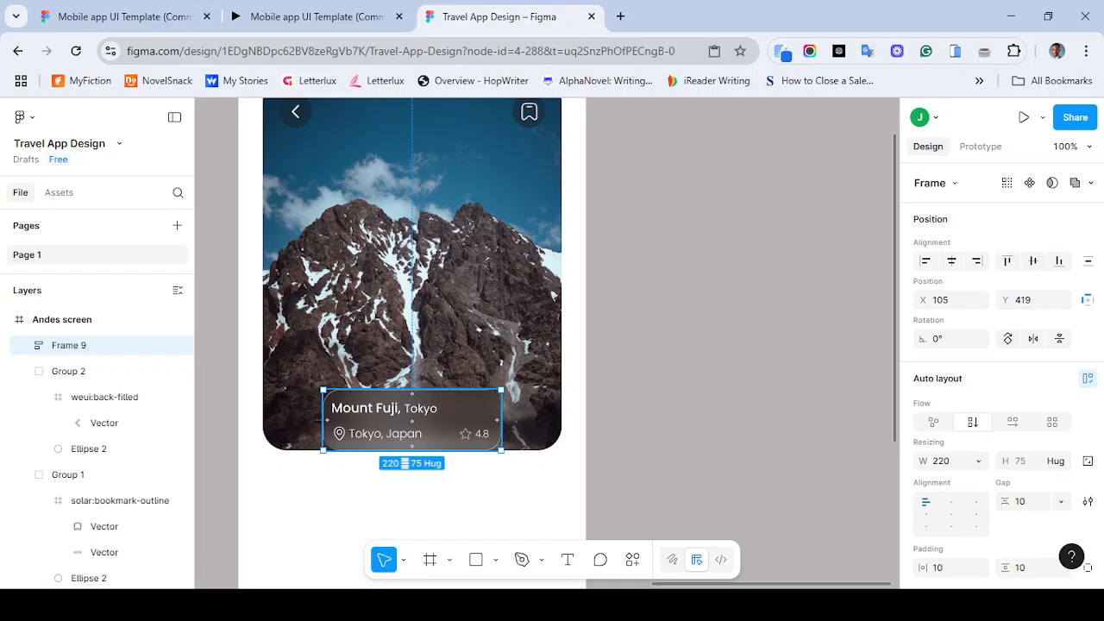
{"action": "key", "text": "shift+Up"}
{"action": "key", "text": "shift+Up"}
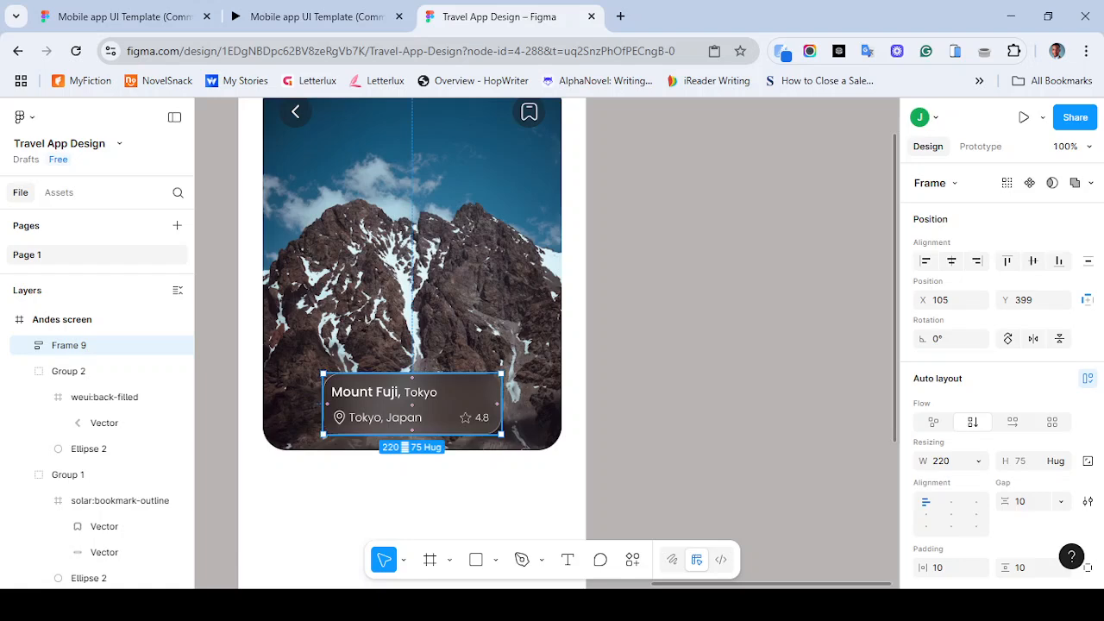
- Nudge the info panel up 10 px, checking its position against the reference prototype
{"action": "left_click", "coordinate": [302, 16]}
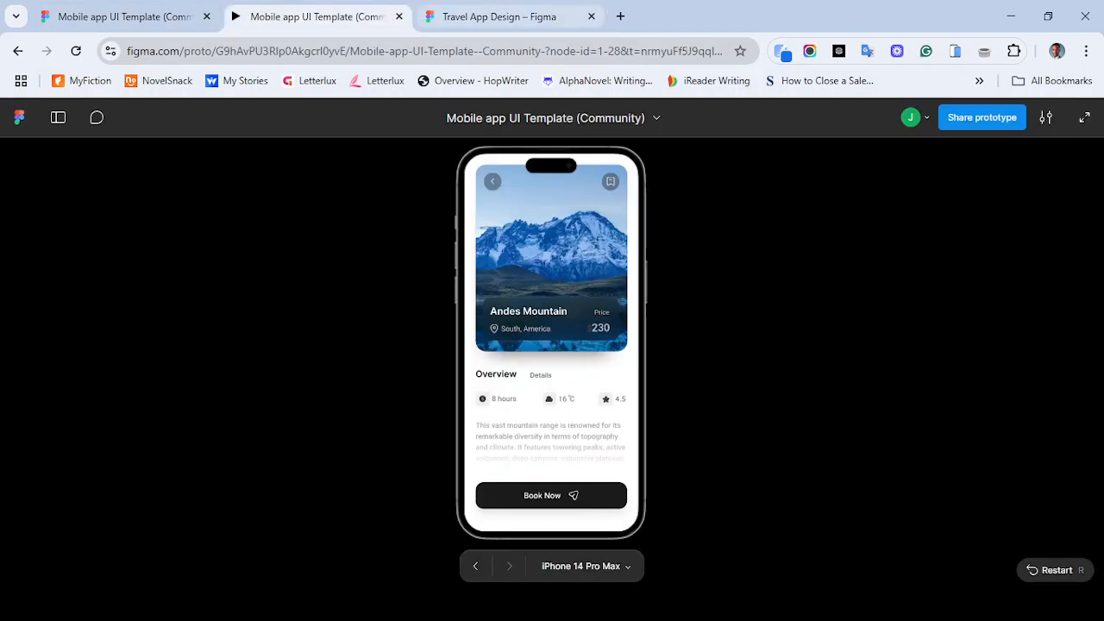
{"action": "left_click", "coordinate": [498, 16]}
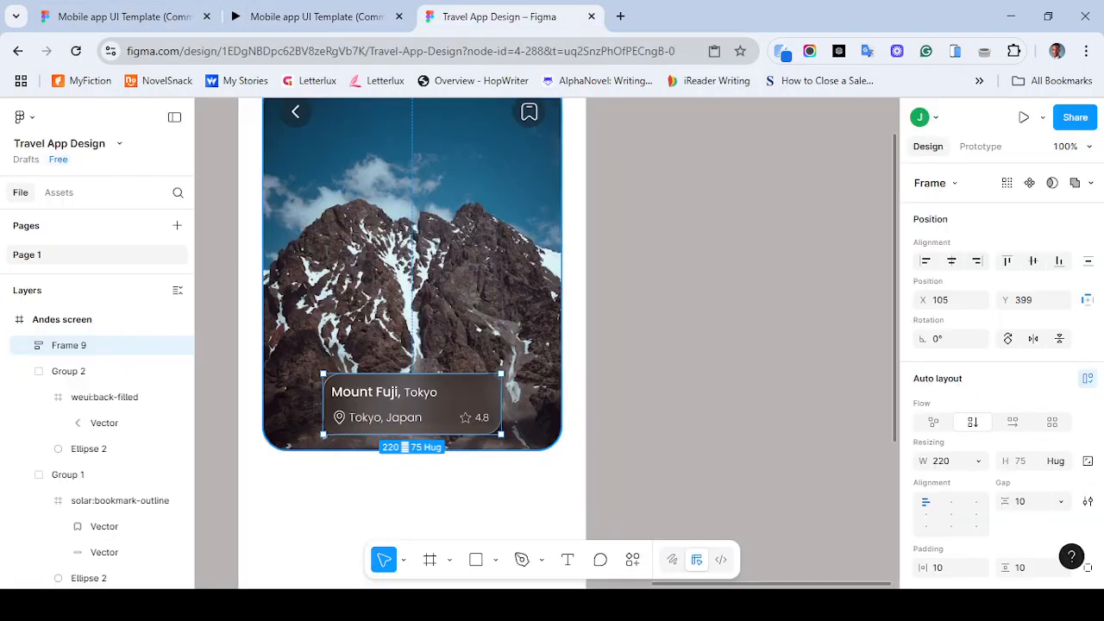
{"action": "key", "text": "shift+Up"}
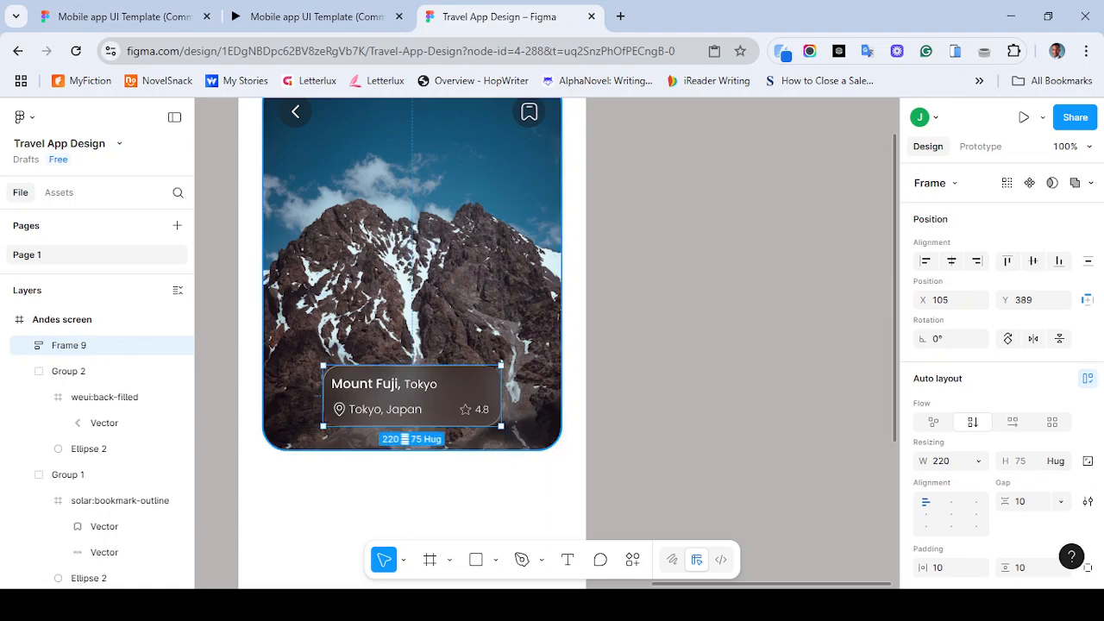
{"action": "left_click", "coordinate": [316, 16]}
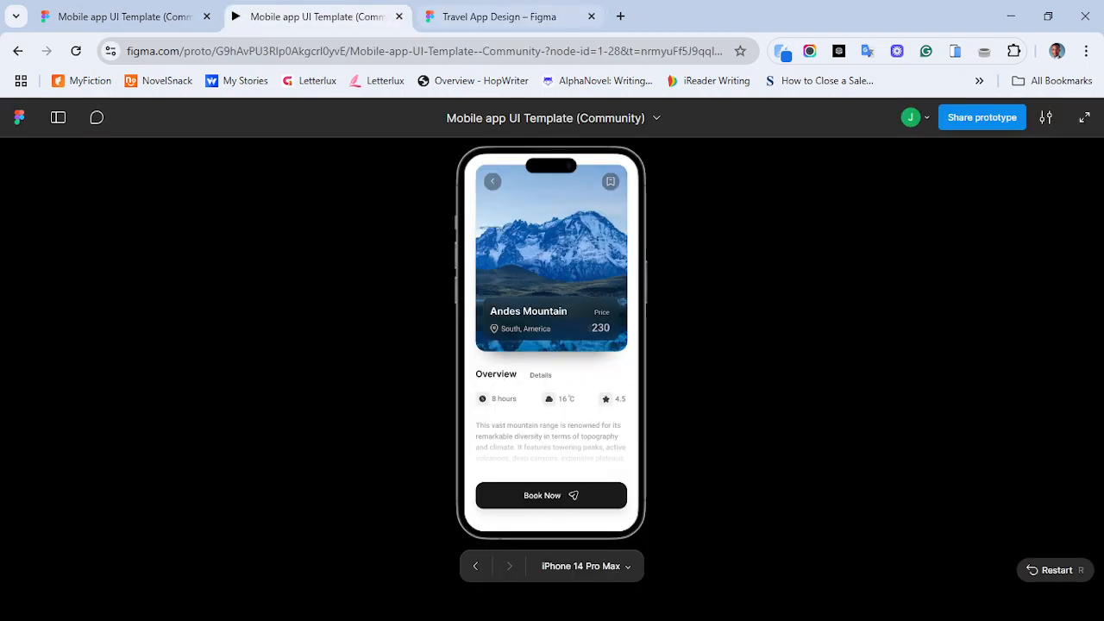
{"action": "left_click", "coordinate": [518, 16]}
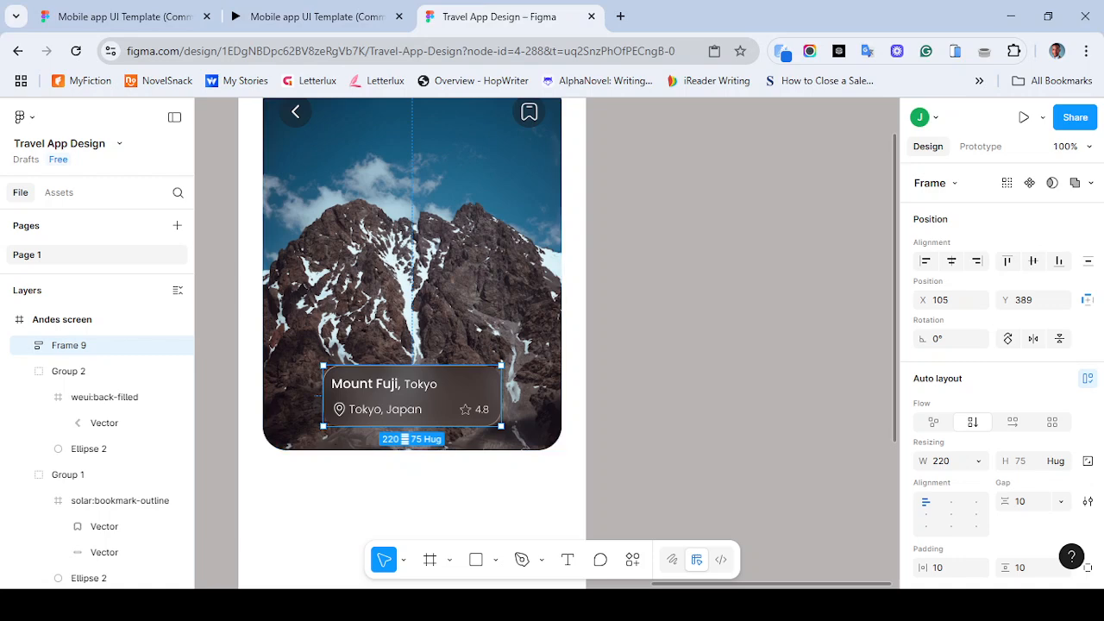
- Scale the info panel up to about 1.48x, roughly 326 by 111 px
{"action": "left_click_drag", "start_coordinate": [501, 366], "coordinate": [524, 356]}
{"action": "key", "text": "ctrl+z"}
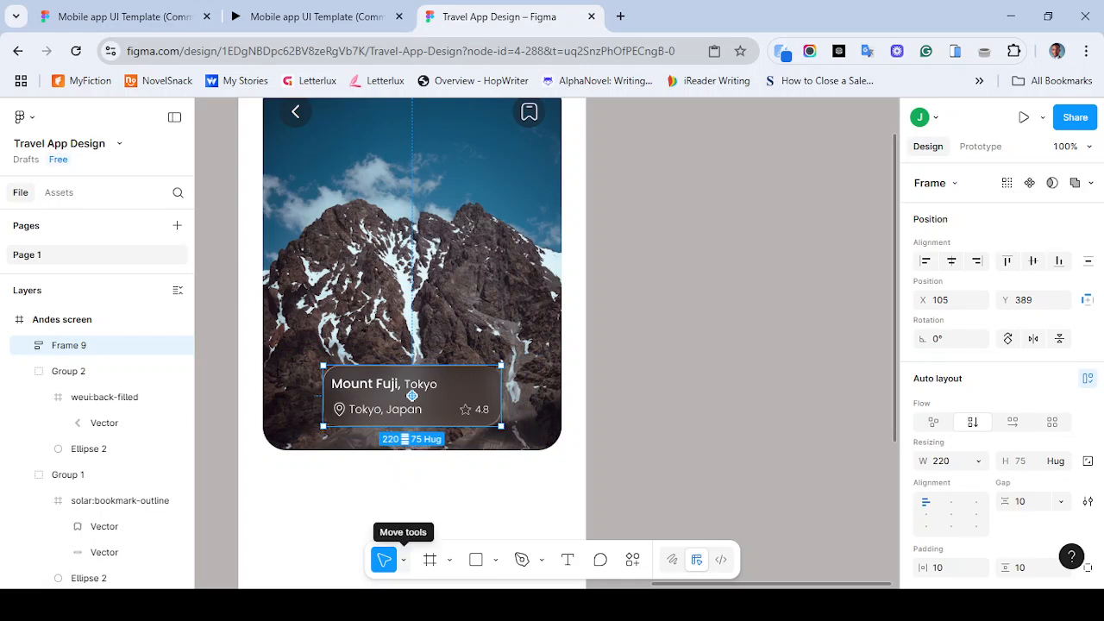
{"action": "left_click", "coordinate": [403, 560]}
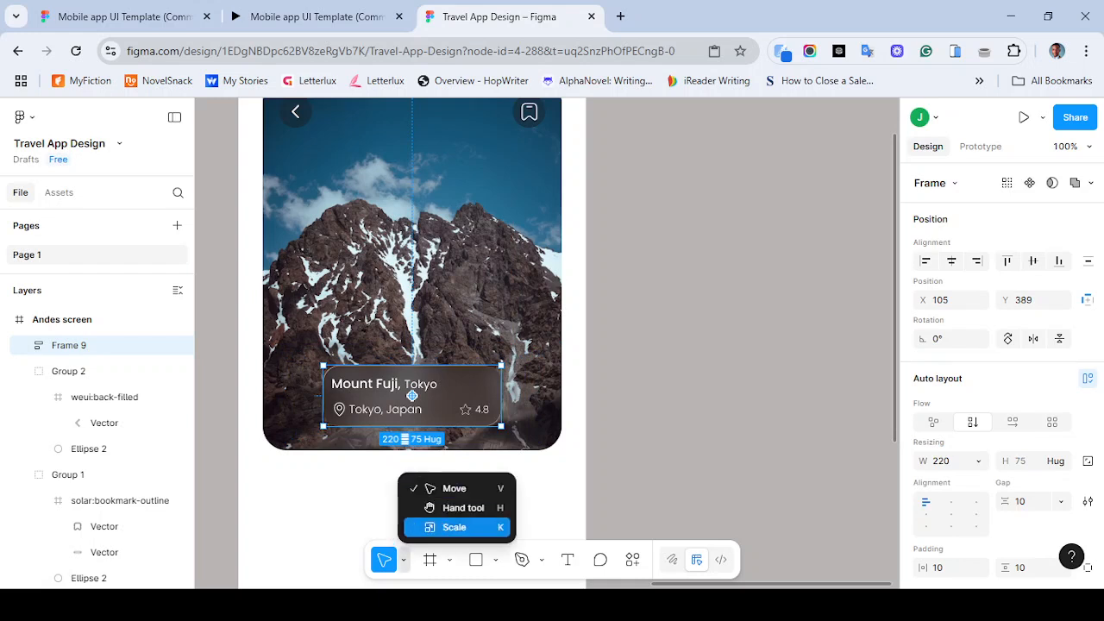
{"action": "key", "text": "Return"}
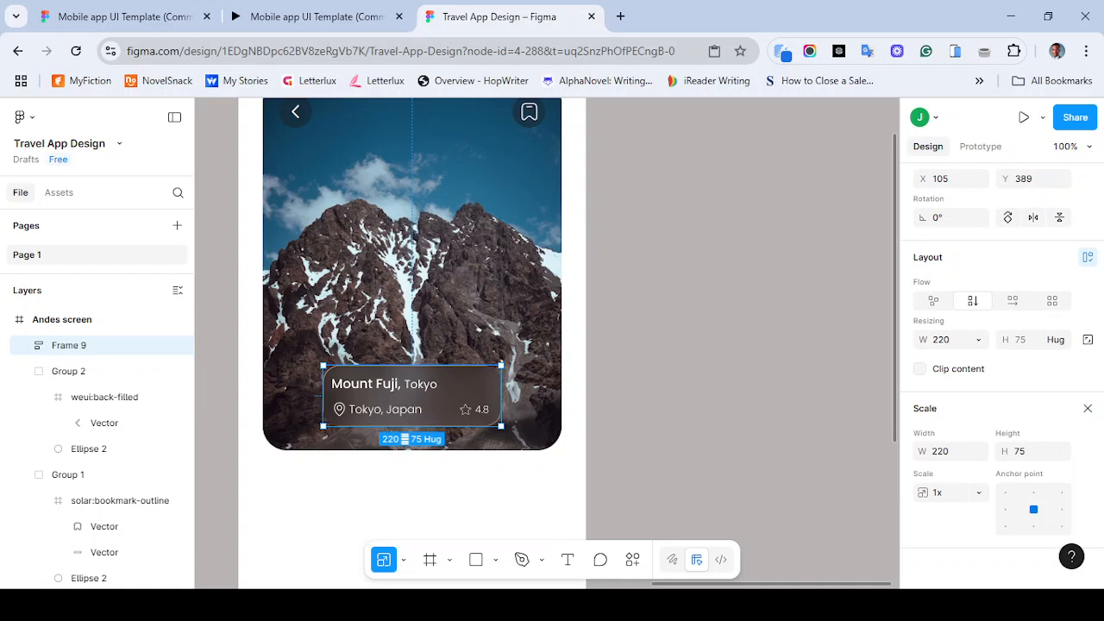
{"action": "left_click_drag", "start_coordinate": [501, 365], "coordinate": [512, 350]}
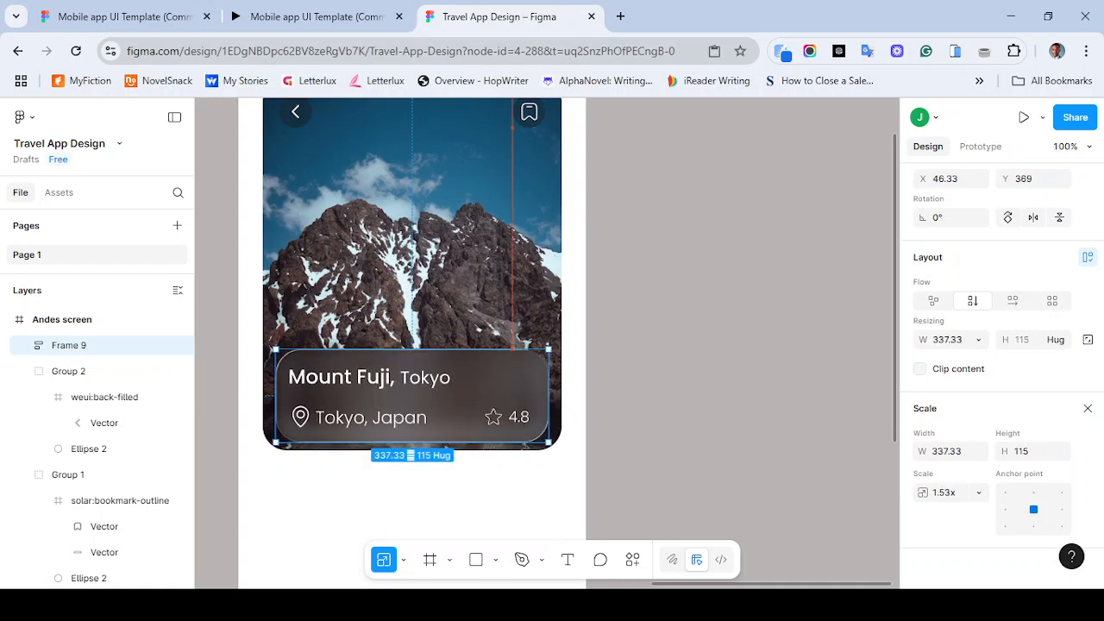
{"action": "left_click_drag", "start_coordinate": [274, 443], "coordinate": [323, 425]}
{"action": "mouse_move", "coordinate": [549, 349]}
{"action": "left_mouse_down"}
{"action": "mouse_move", "coordinate": [567, 343]}
{"action": "mouse_move", "coordinate": [553, 347]}
{"action": "left_mouse_up"}
{"action": "mouse_move", "coordinate": [554, 445]}
{"action": "left_mouse_down"}
{"action": "mouse_move", "coordinate": [528, 435]}
{"action": "mouse_move", "coordinate": [544, 440]}
{"action": "left_mouse_up"}
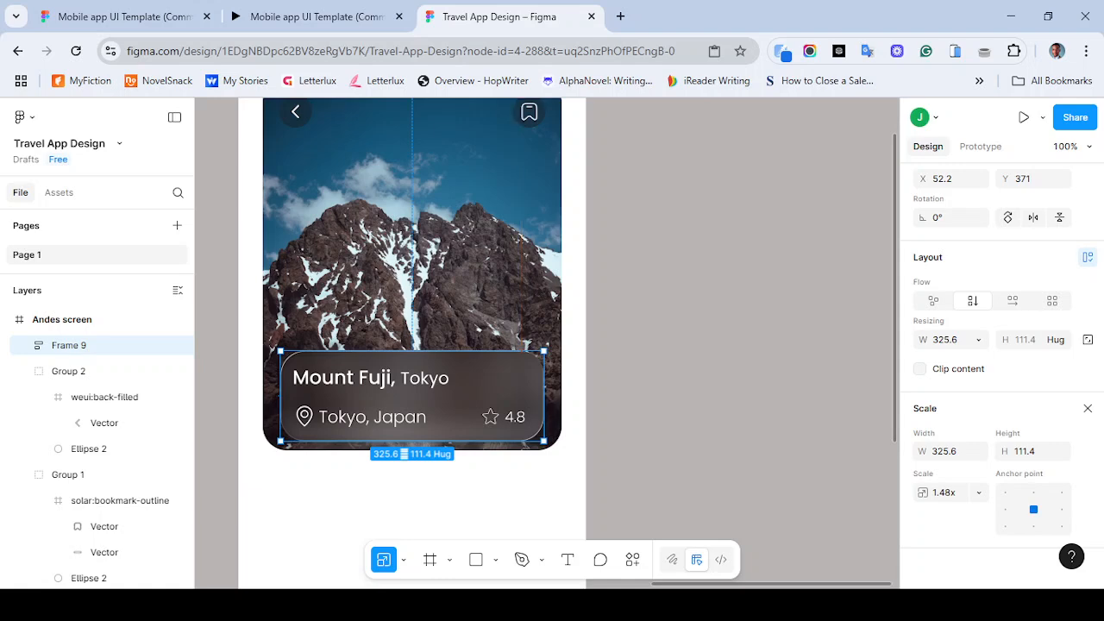
- Centre the scaled info panel horizontally on the Andes image, checking the reference prototype
{"action": "left_click", "coordinate": [259, 16]}
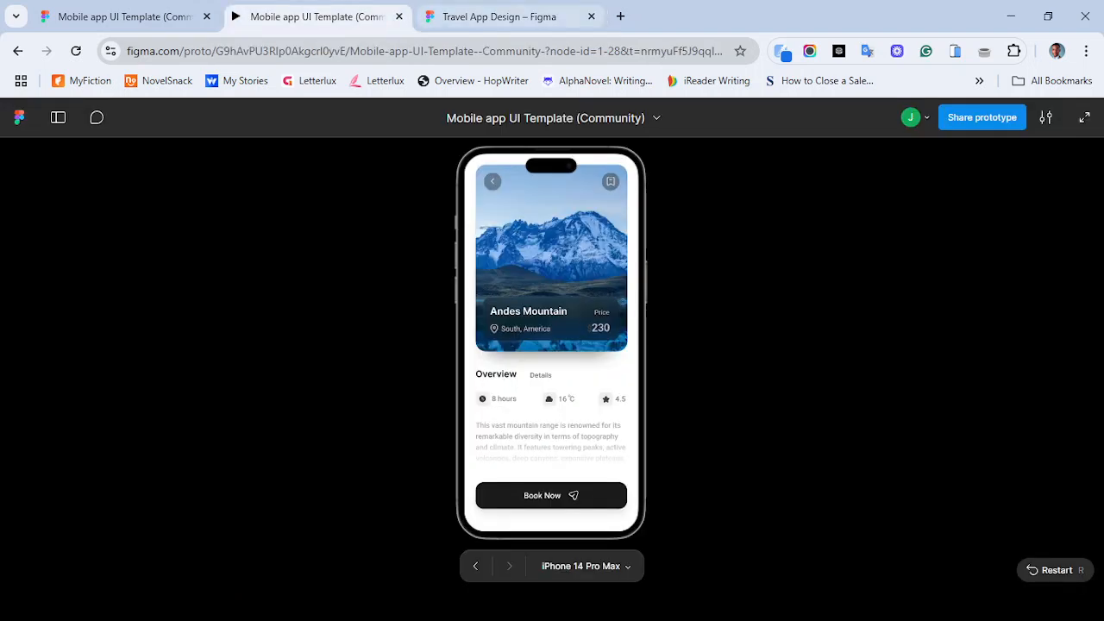
{"action": "left_click", "coordinate": [501, 16]}
{"action": "left_click", "coordinate": [316, 16]}
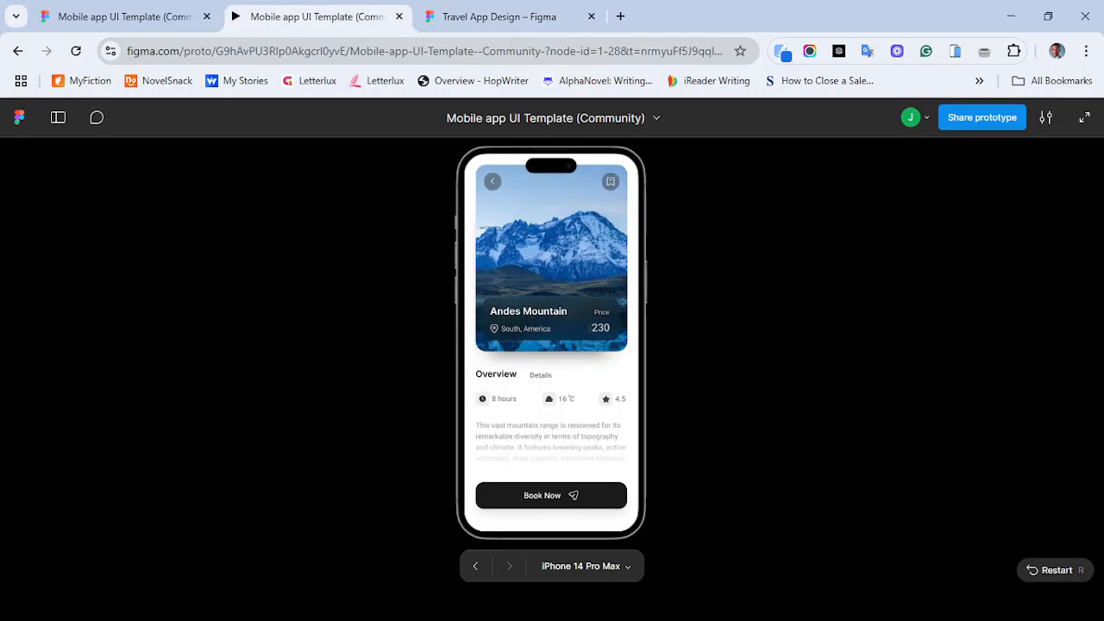
{"action": "left_click", "coordinate": [500, 17]}
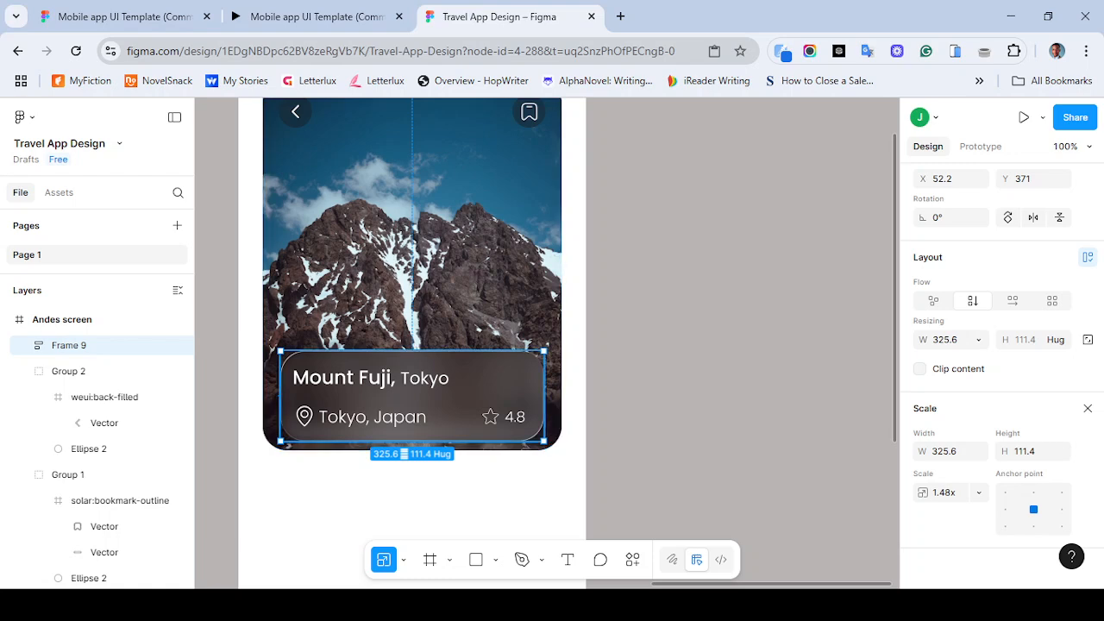
{"action": "left_click_drag", "start_coordinate": [412, 396], "coordinate": [414, 406]}
{"action": "left_click", "coordinate": [414, 313], "text": "shift"}
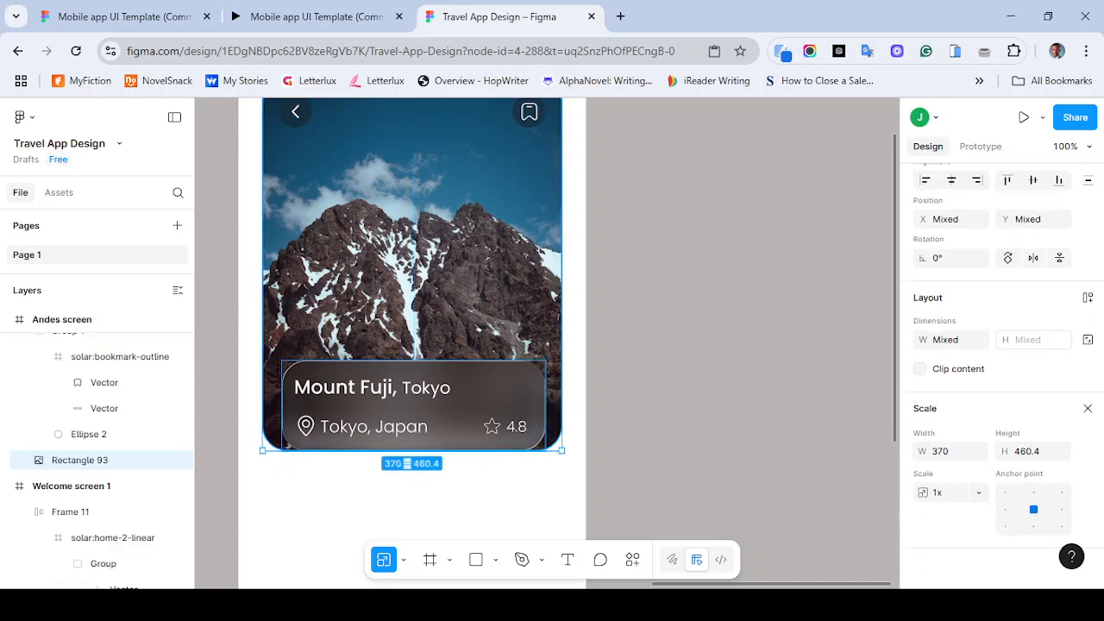
{"action": "left_click", "coordinate": [952, 180]}
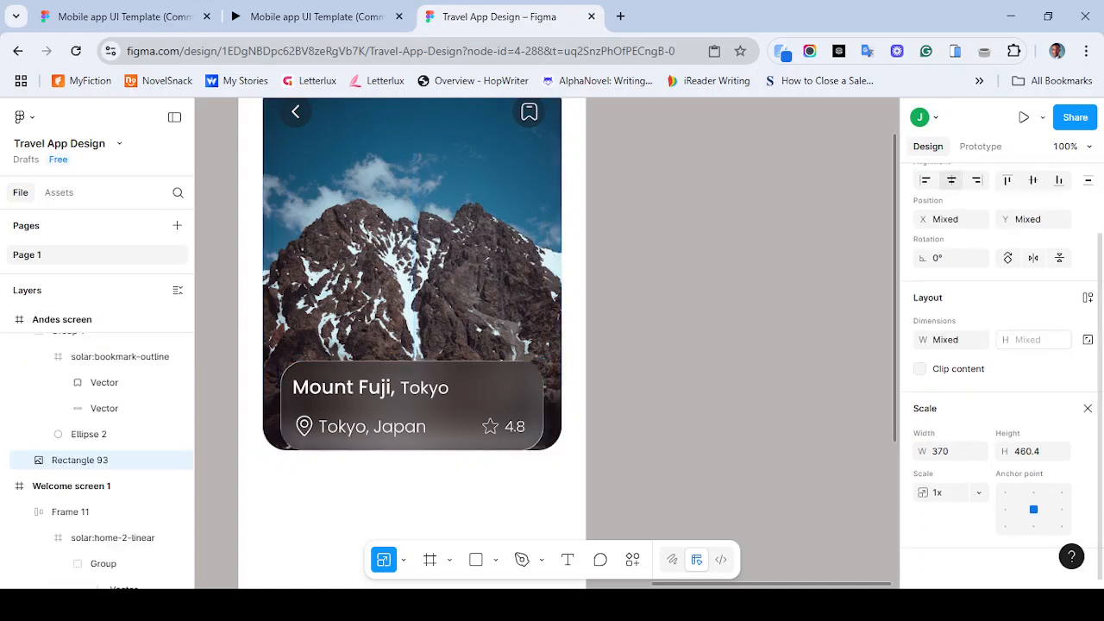
{"action": "key", "text": "Escape"}
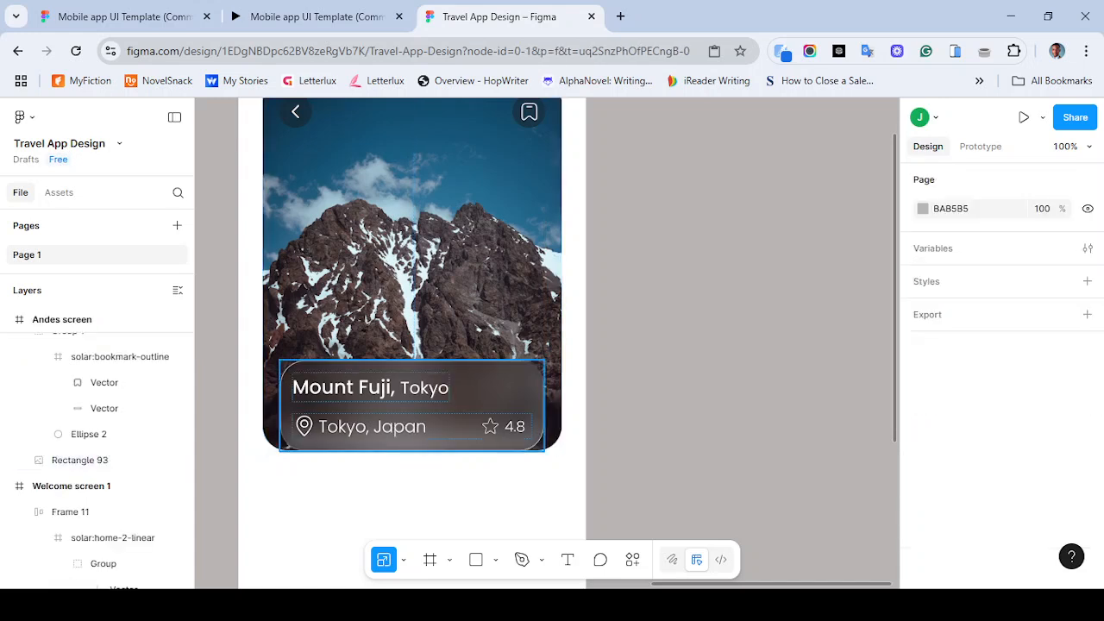
- Nudge the info panel up 30 px and zoom out to compare with the reference
{"action": "left_click", "coordinate": [412, 405]}
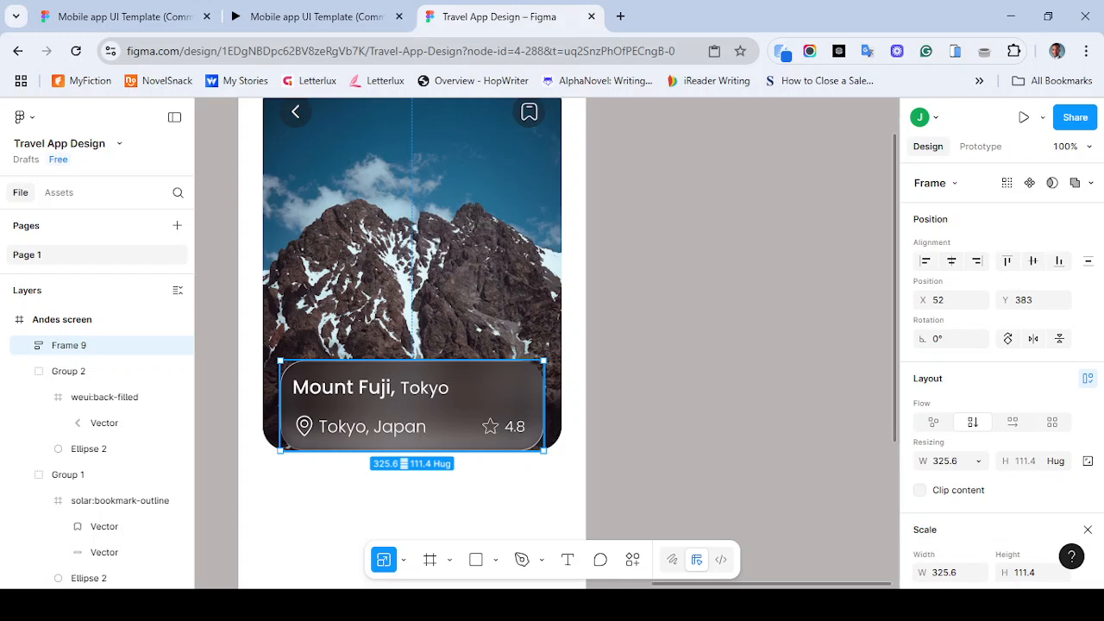
{"action": "key", "text": "shift+Up"}
{"action": "key", "text": "shift+Up"}
{"action": "key", "text": "shift+Up"}
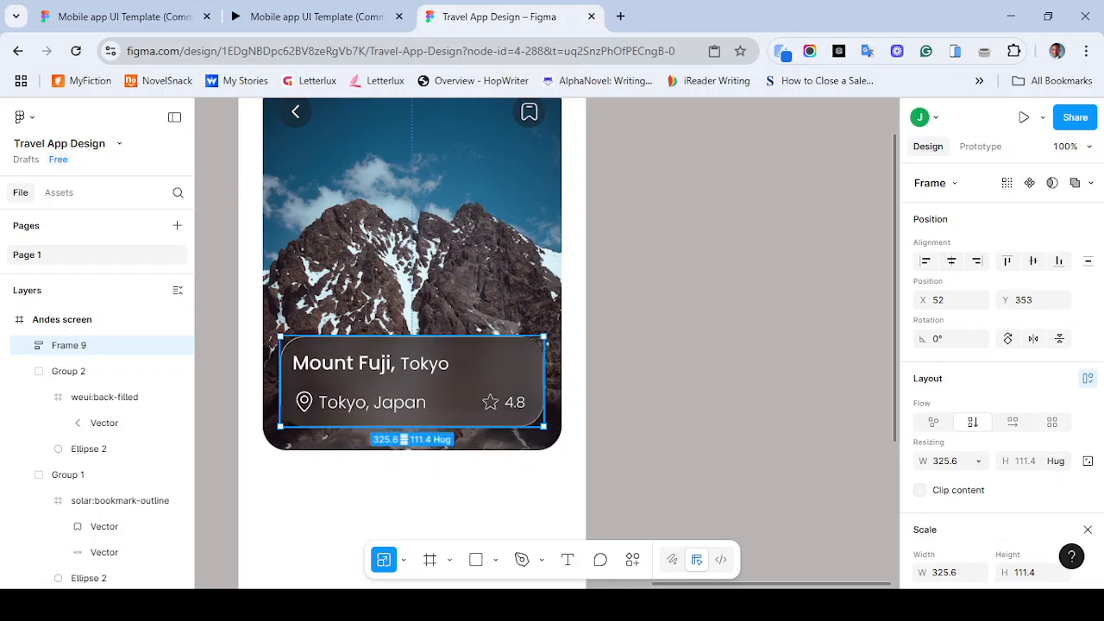
{"action": "left_click", "coordinate": [310, 16]}
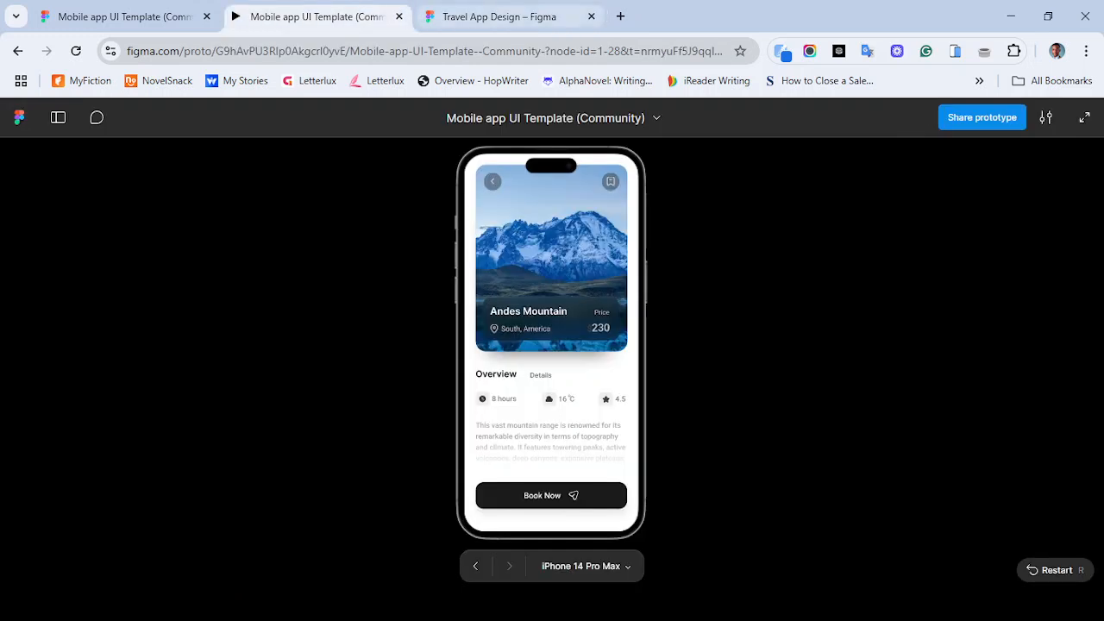
{"action": "left_click", "coordinate": [509, 16]}
{"action": "key", "text": "ctrl+minus"}
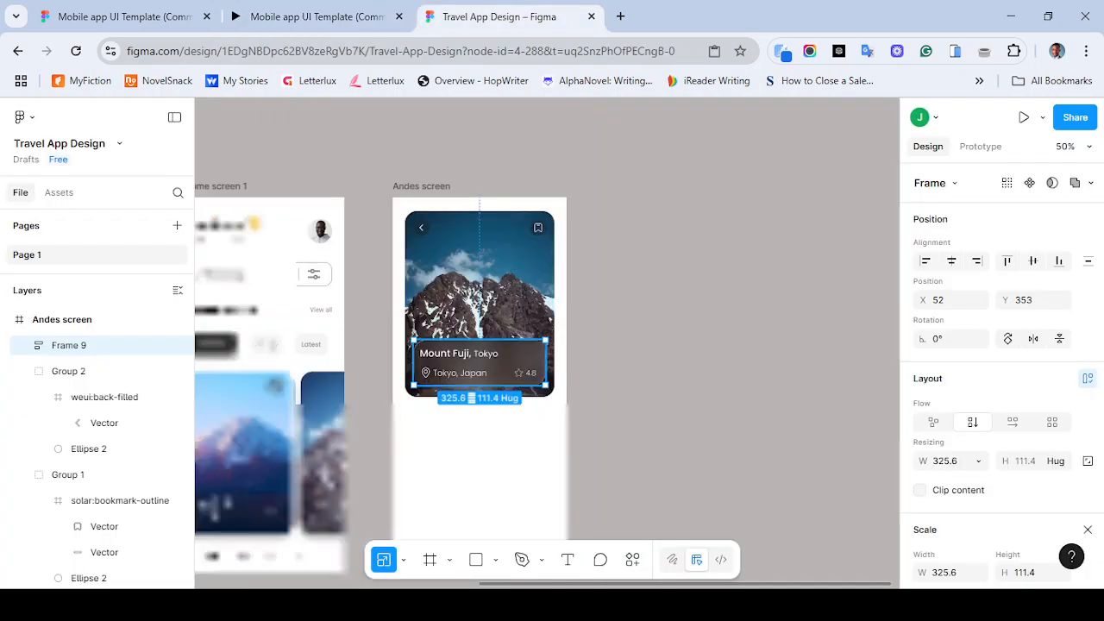
{"action": "key", "text": "Escape"}
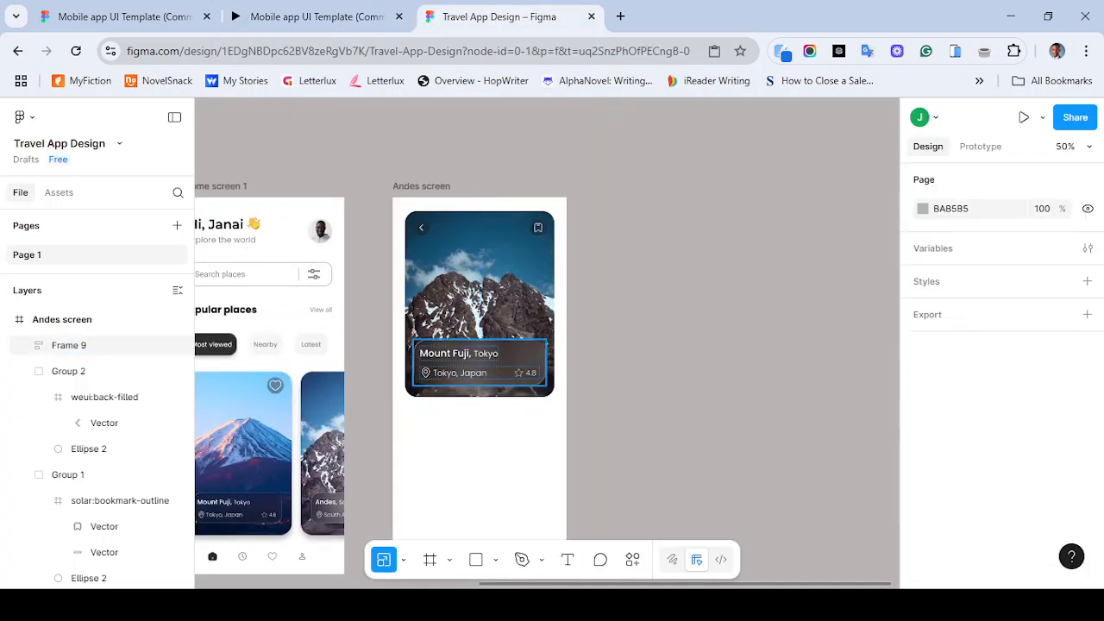
- Change the info panel's title text to Andes Mountain
{"action": "left_click", "coordinate": [310, 16]}
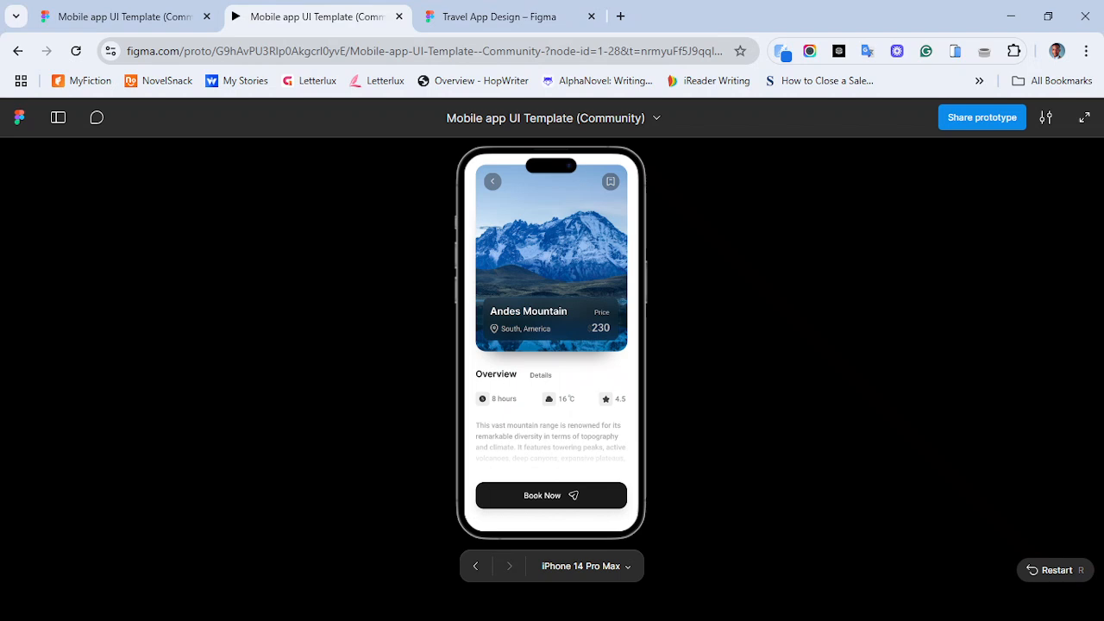
{"action": "left_click", "coordinate": [509, 17]}
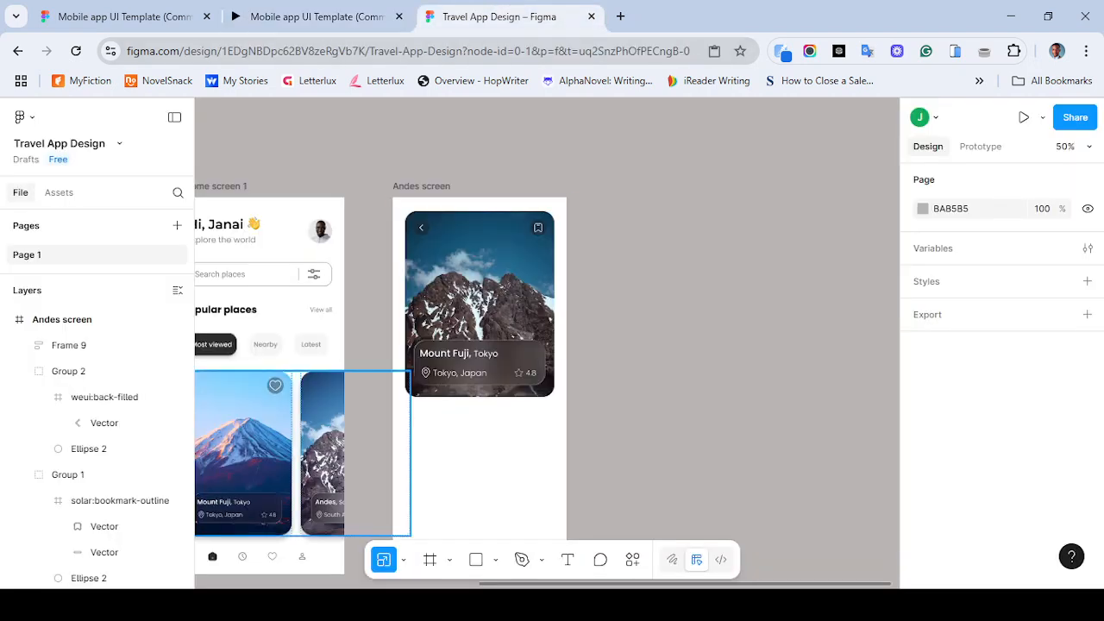
{"action": "left_click", "coordinate": [311, 16]}
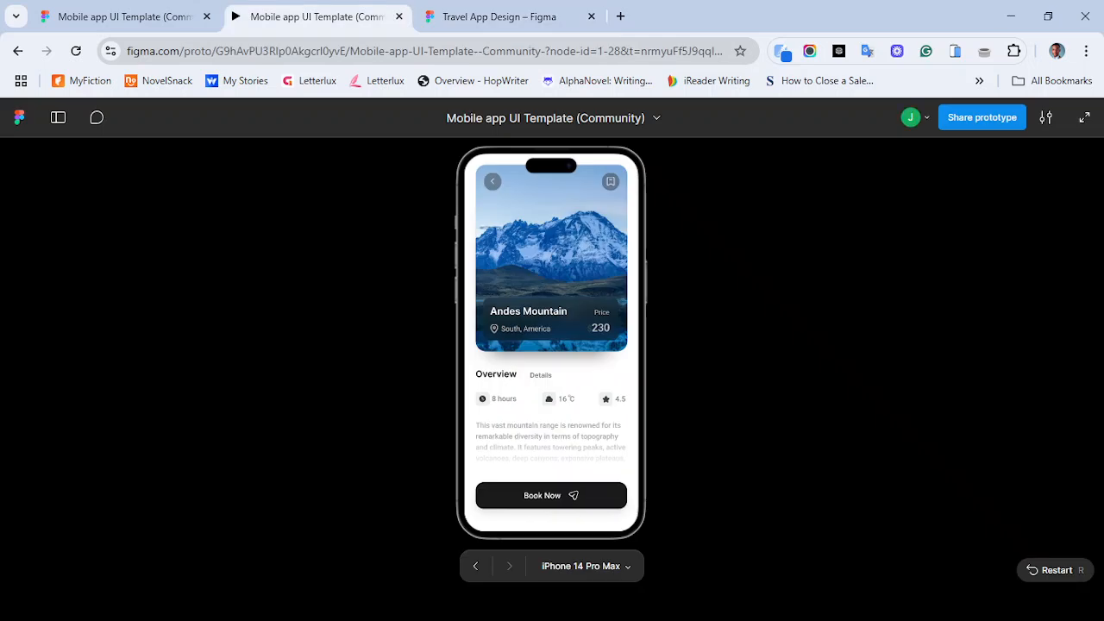
{"action": "left_click", "coordinate": [509, 17]}
{"action": "left_click", "coordinate": [459, 355]}
{"action": "double_click", "coordinate": [459, 355]}
{"action": "type", "text": "vAnde"}
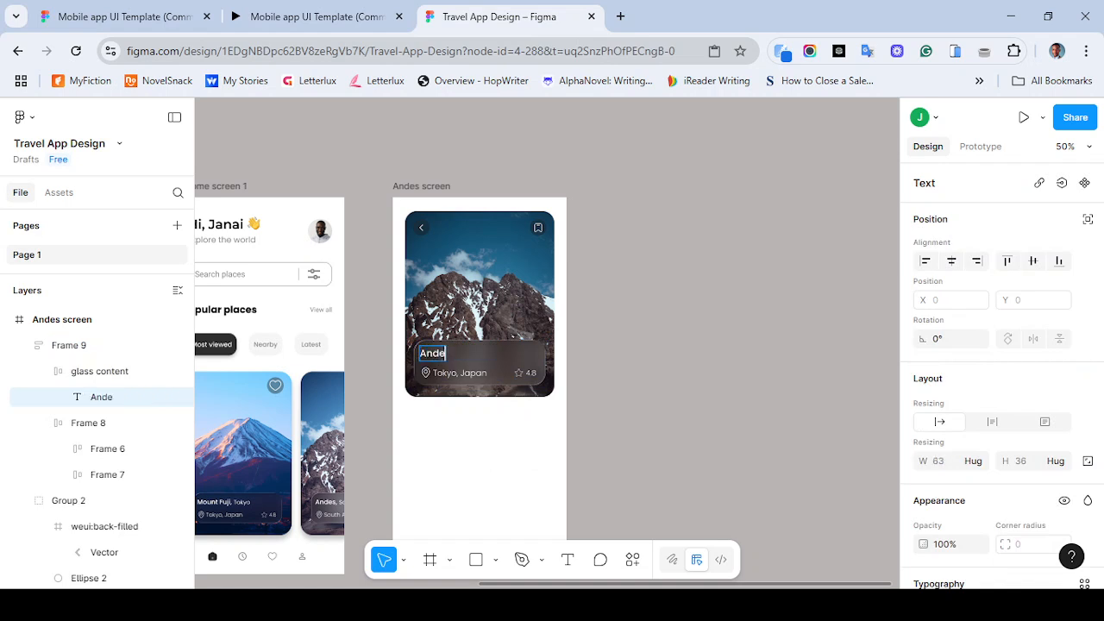
{"action": "type", "text": "s Mountain"}
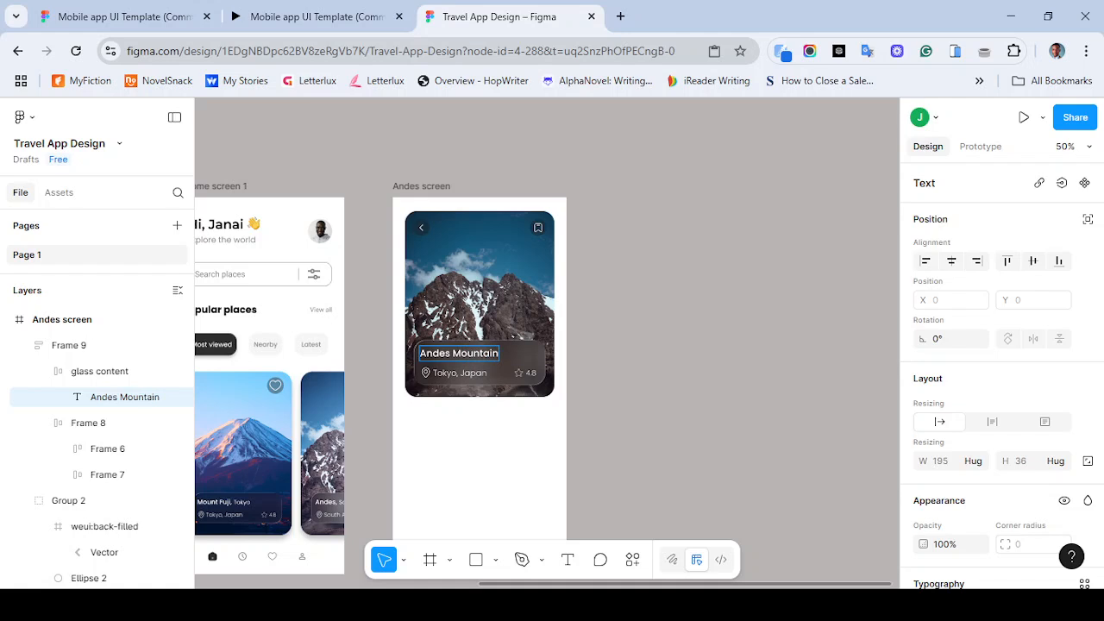
- Change the info panel's location text to South America, matching the reference prototype
{"action": "left_click", "coordinate": [315, 17]}
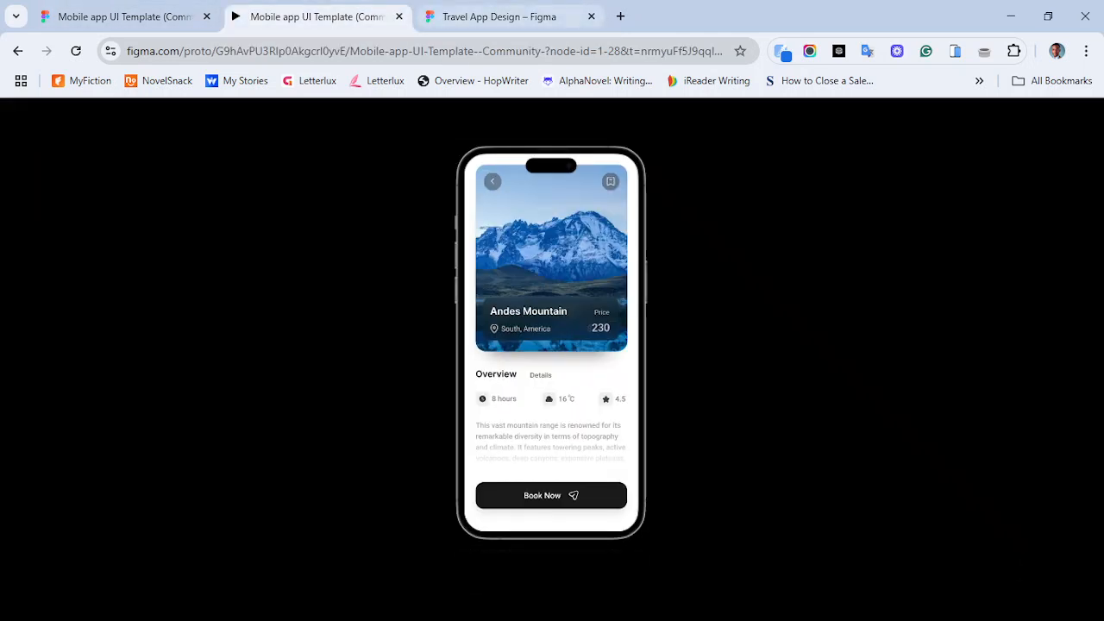
{"action": "left_click", "coordinate": [498, 16]}
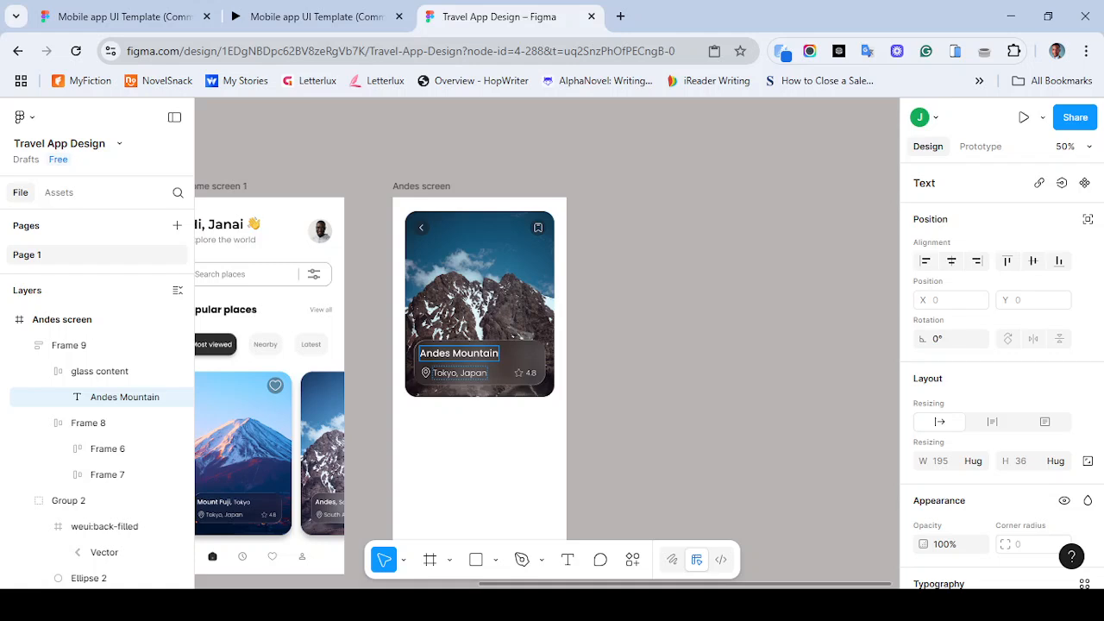
{"action": "left_click", "coordinate": [457, 373]}
{"action": "triple_click", "coordinate": [457, 372]}
{"action": "type", "text": "Sot"}
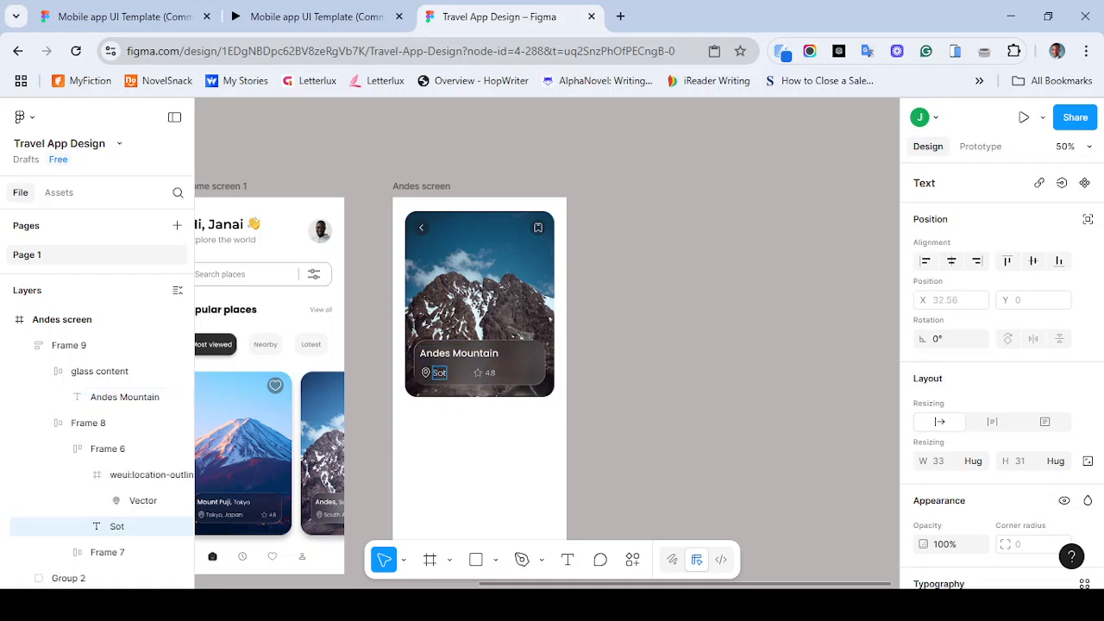
{"action": "key", "text": "BackSpace"}
{"action": "type", "text": "uth Amer"}
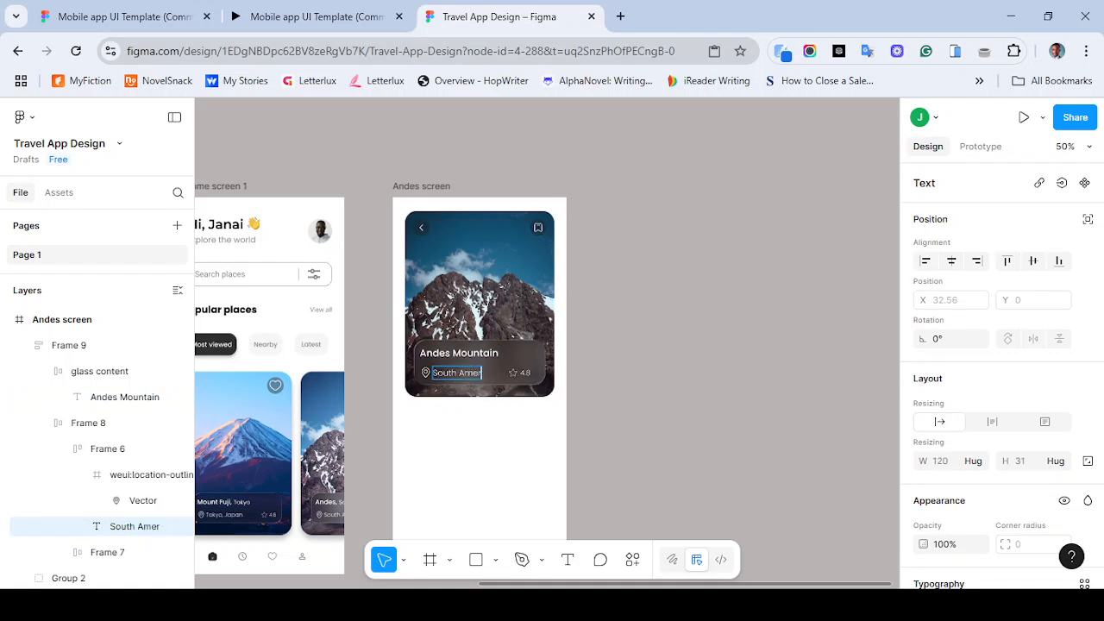
{"action": "type", "text": "ica"}
{"action": "key", "text": "Escape"}
{"action": "key", "text": "Escape"}
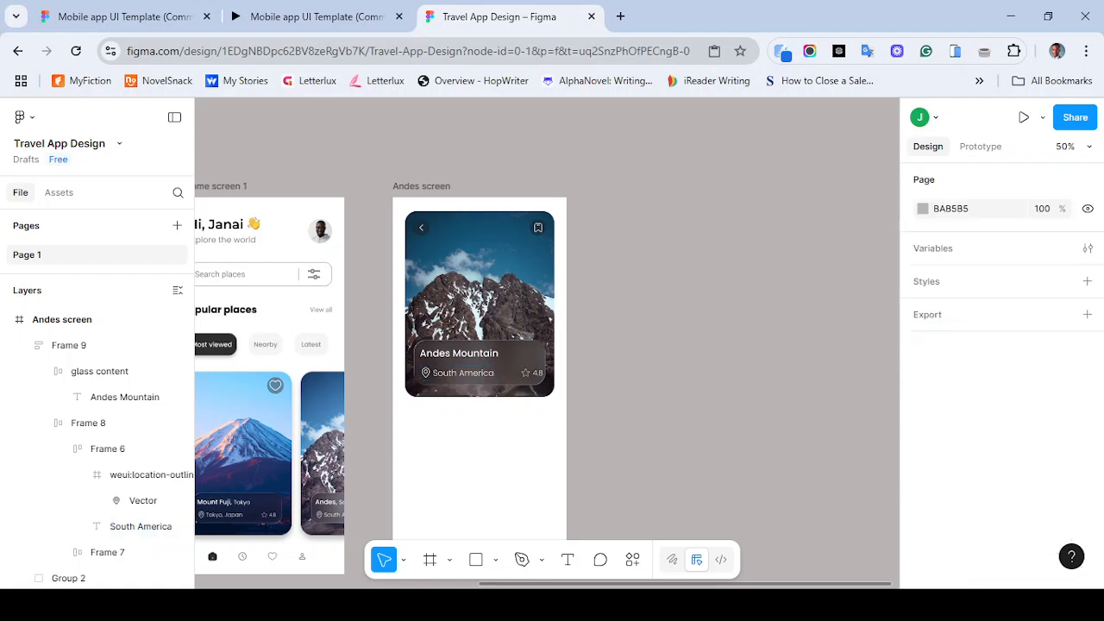
- Compare with the reference prototype, then select the location and rating row inside the info panel
{"action": "left_click", "coordinate": [315, 17]}
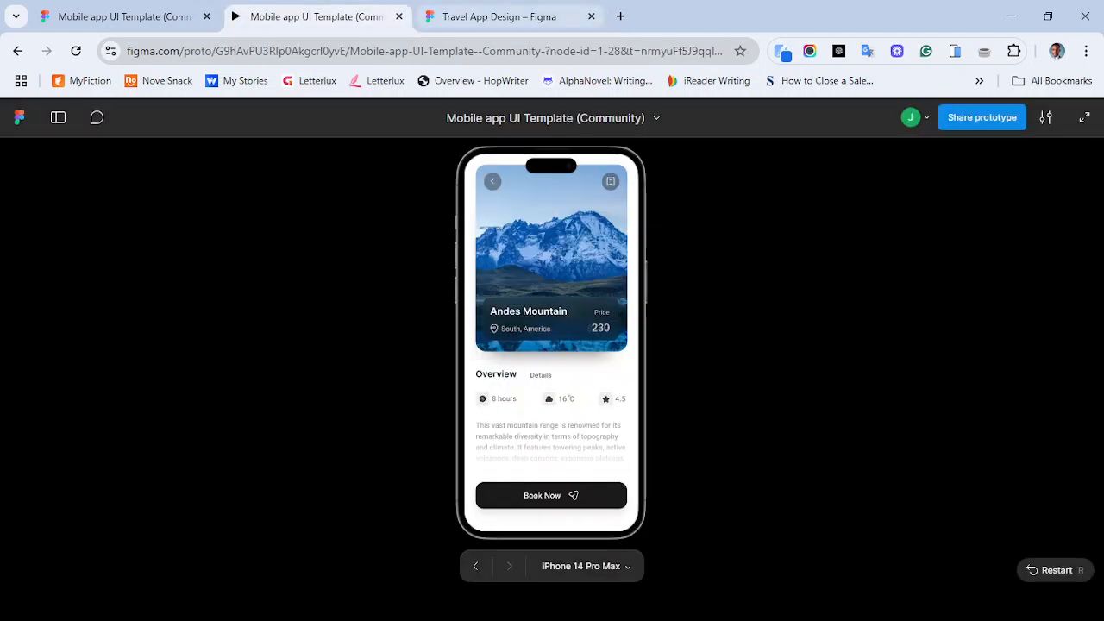
{"action": "left_click", "coordinate": [500, 17]}
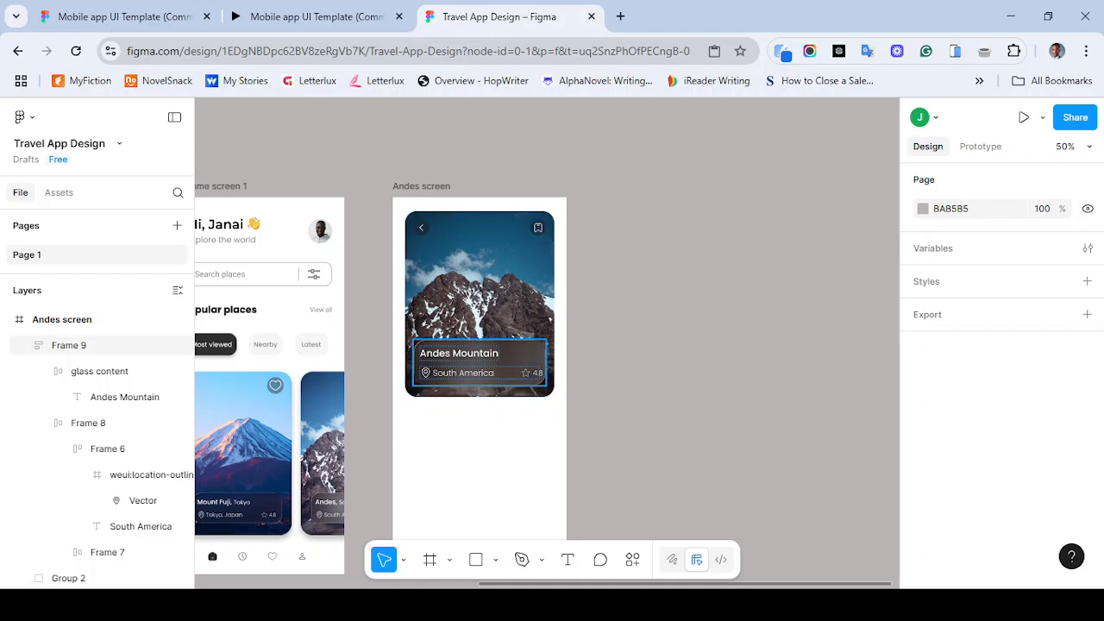
{"action": "left_click", "coordinate": [480, 364]}
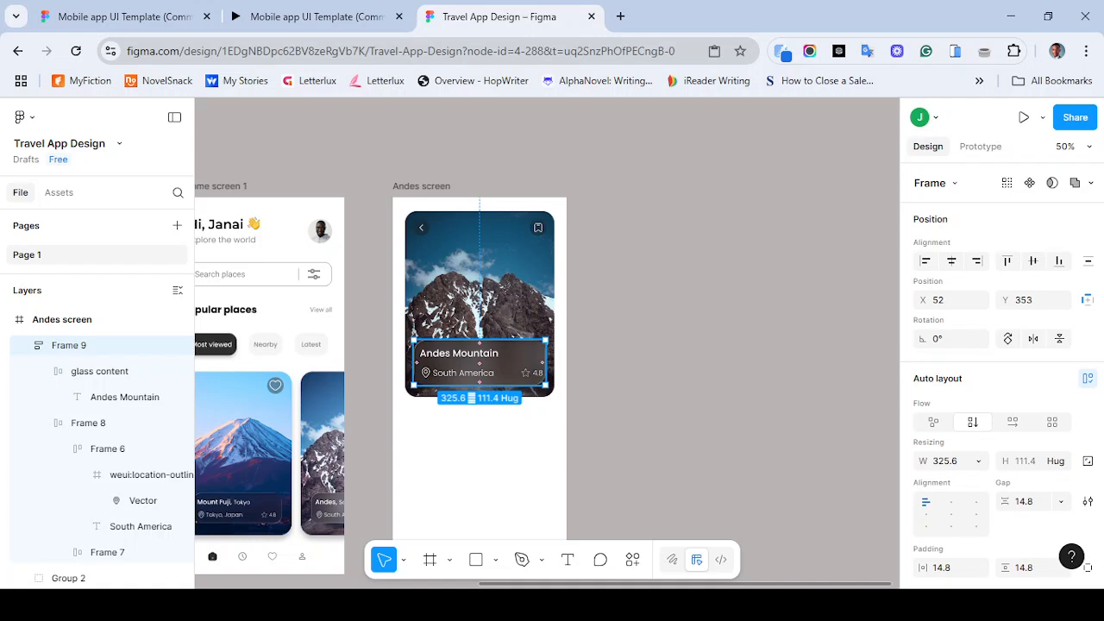
{"action": "double_click", "coordinate": [480, 373]}
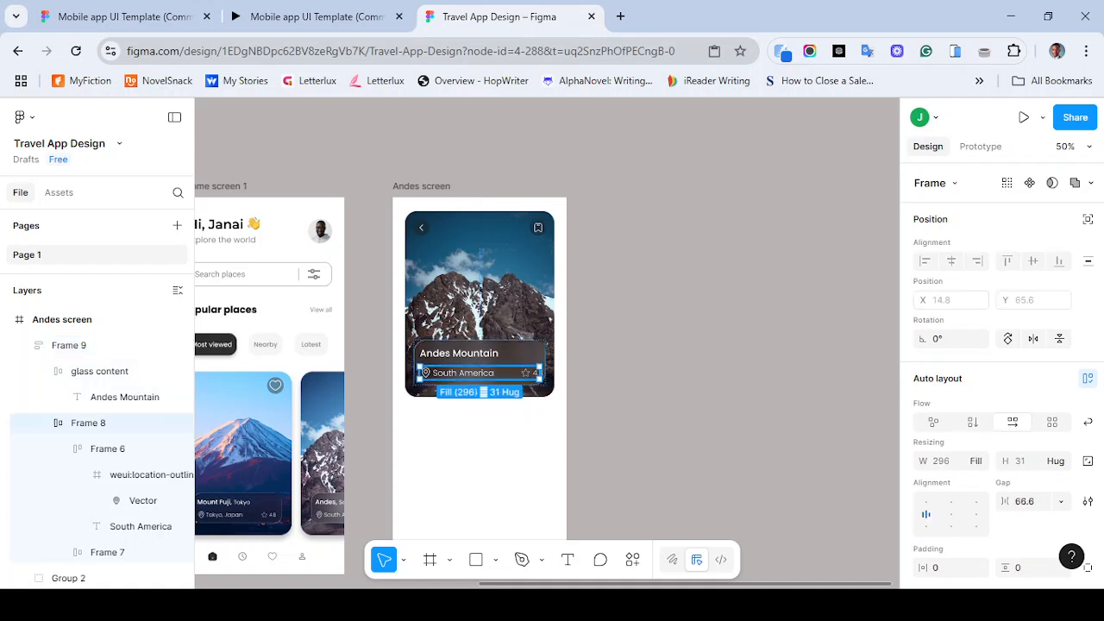
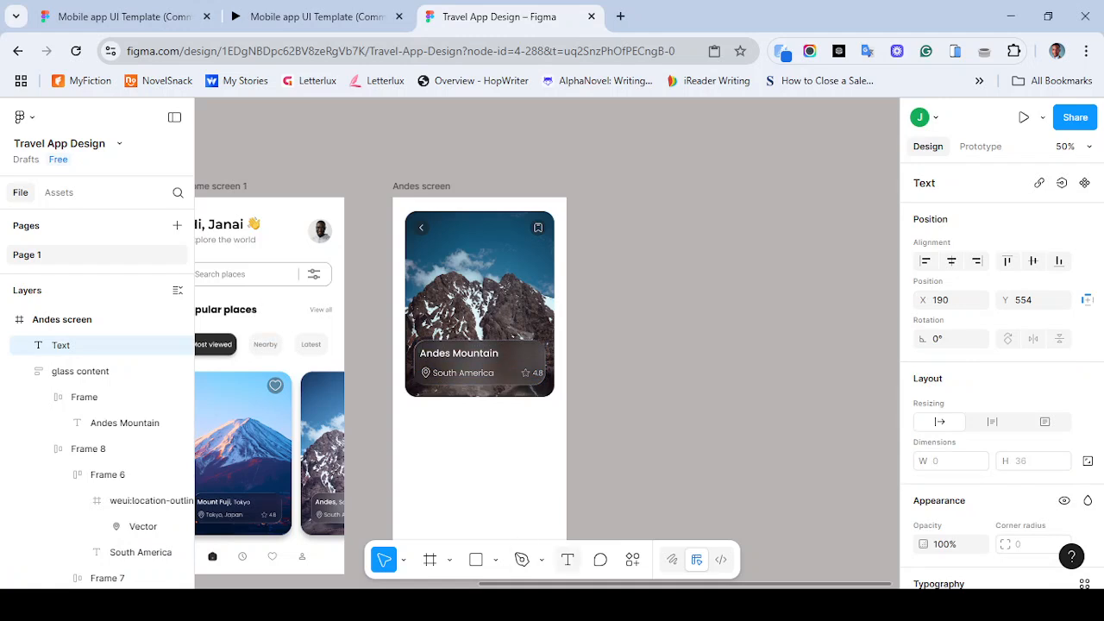
- Add a text layer reading Price inside the info panel, checking the reference prototype's price label
{"action": "key", "text": "t"}
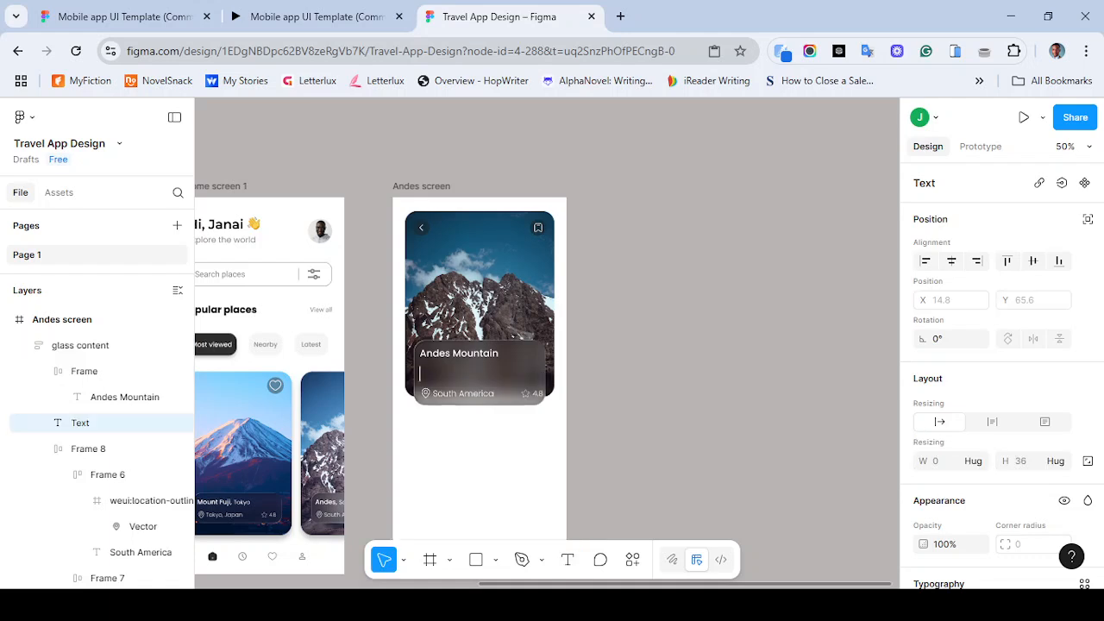
{"action": "type", "text": "Price"}
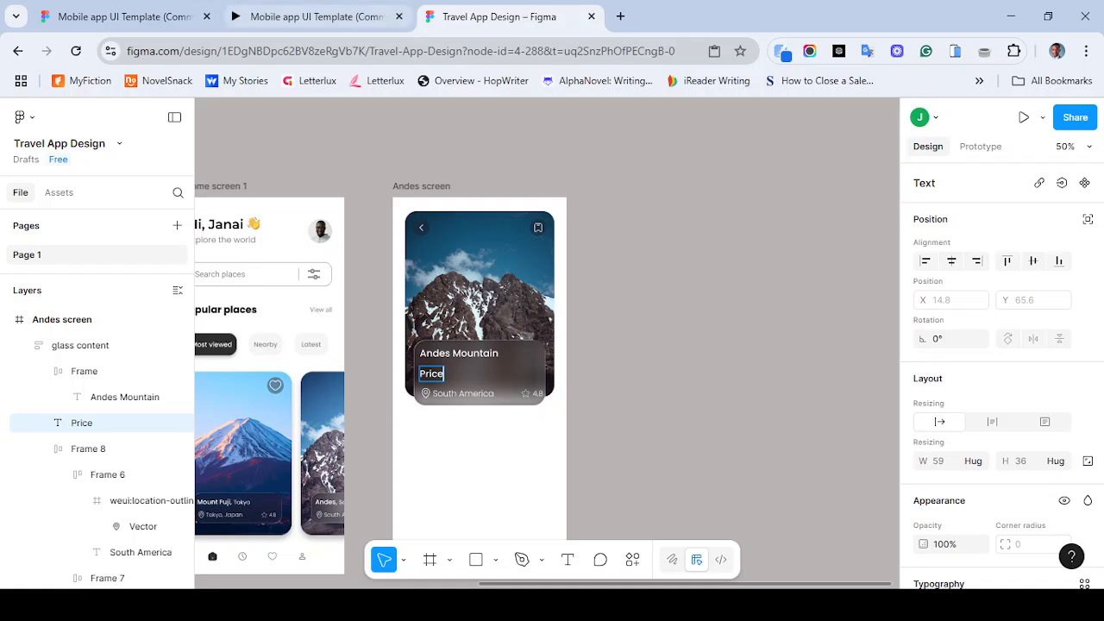
{"action": "left_click", "coordinate": [311, 16]}
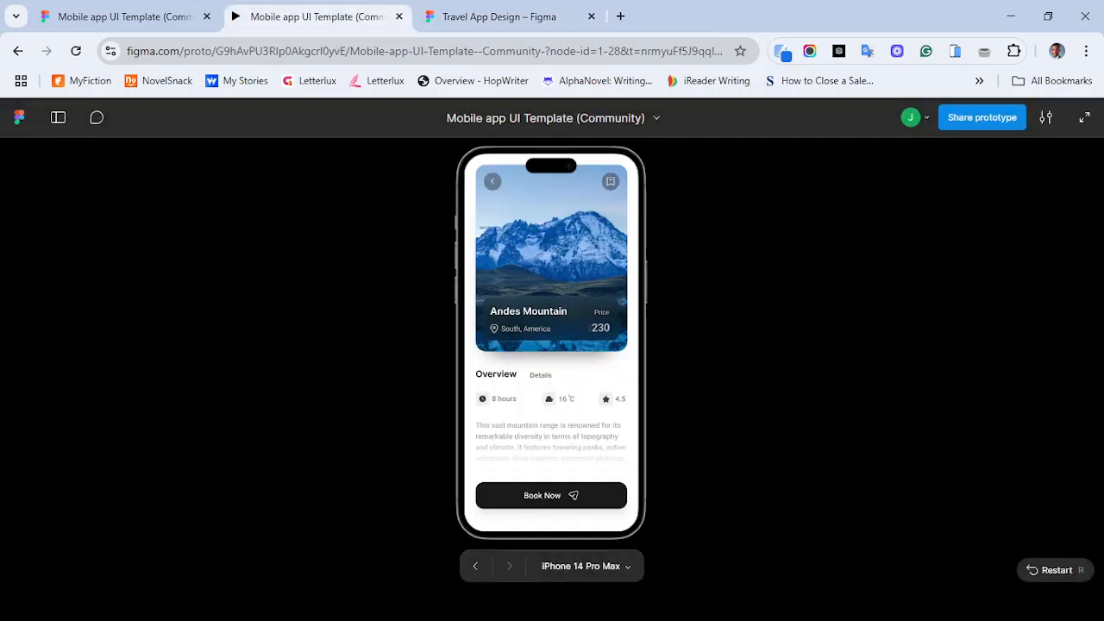
{"action": "key", "text": "ctrl+Tab"}
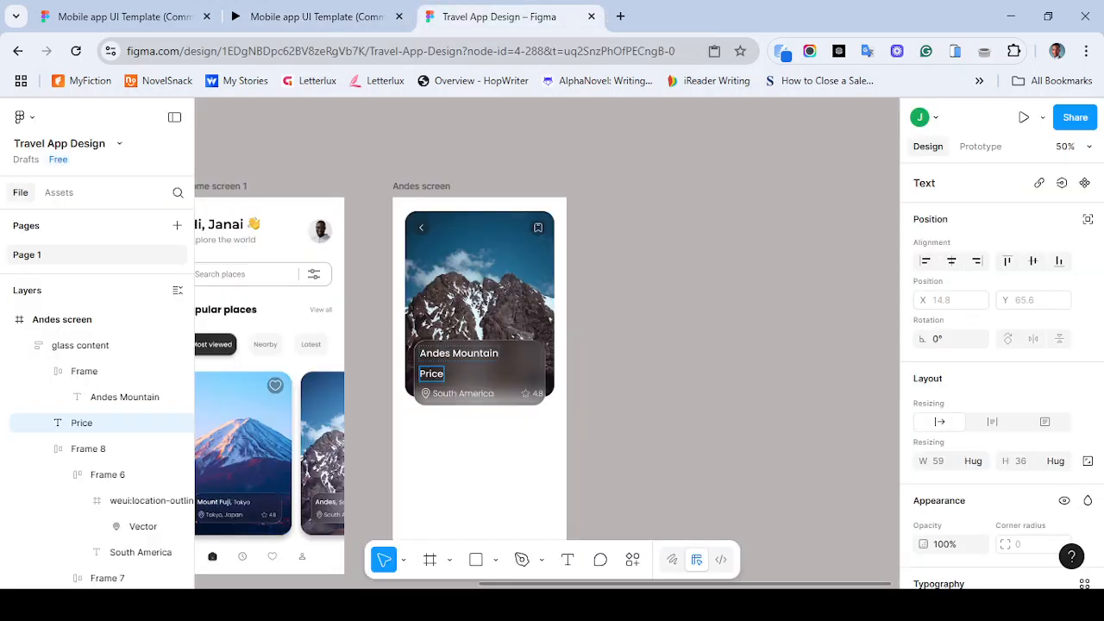
{"action": "key", "text": "Escape"}
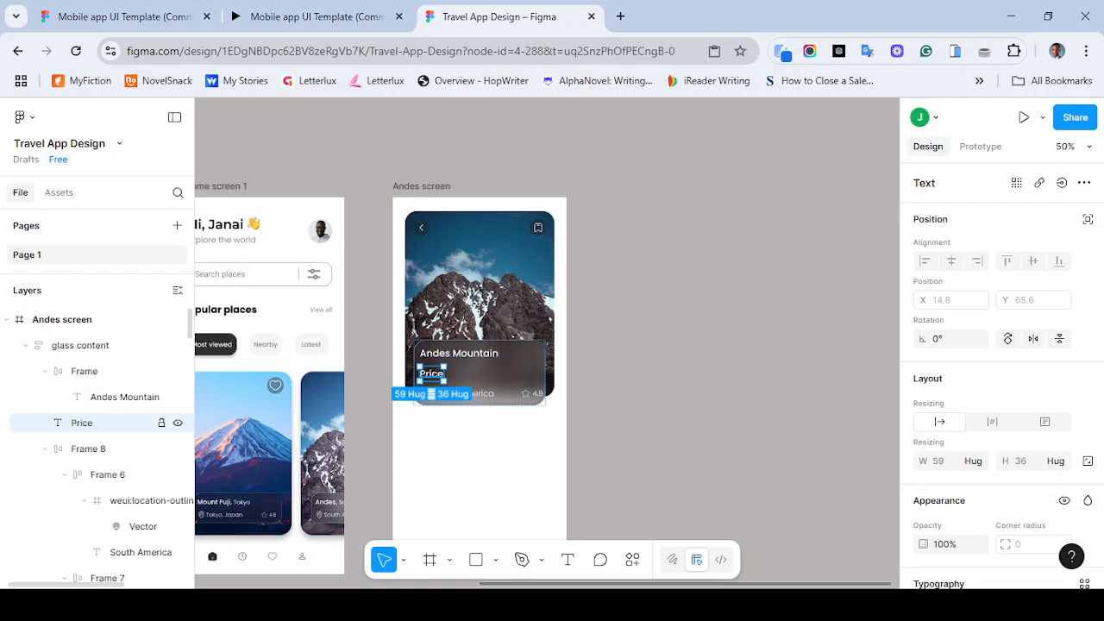
- Move the Price text into the title frame, ordering it after the Andes Mountain title
{"action": "mouse_move", "coordinate": [81, 422]}
{"action": "left_mouse_down"}
{"action": "mouse_move", "coordinate": [83, 386]}
{"action": "mouse_move", "coordinate": [79, 415]}
{"action": "left_mouse_up"}
{"action": "left_click", "coordinate": [84, 372]}
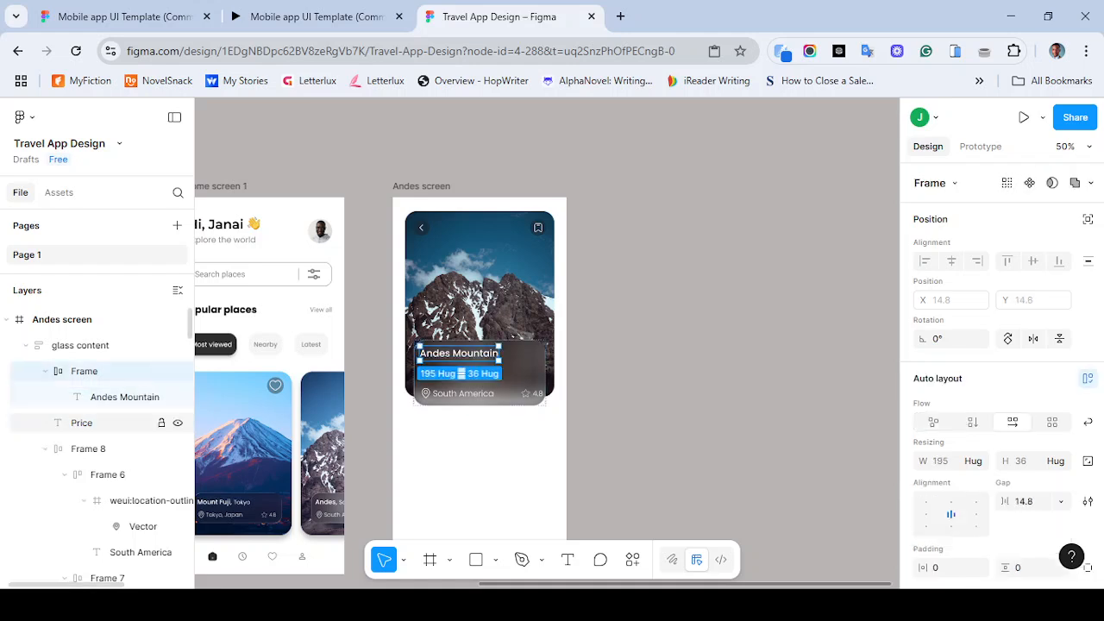
{"action": "left_click_drag", "start_coordinate": [81, 423], "coordinate": [83, 395]}
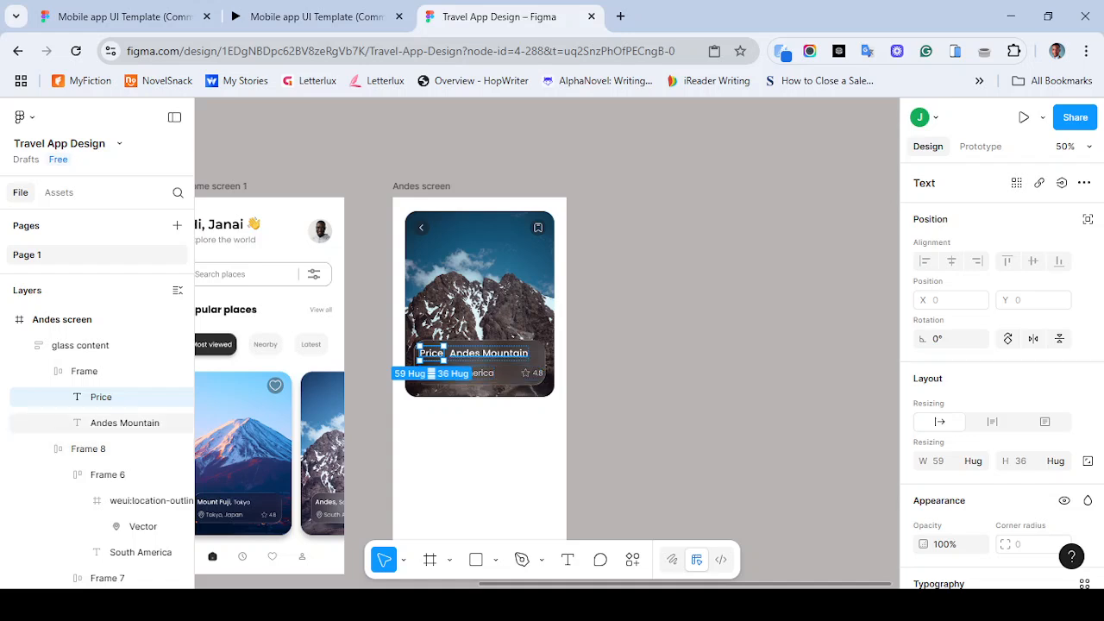
{"action": "left_click", "coordinate": [118, 422]}
{"action": "left_click_drag", "start_coordinate": [112, 383], "coordinate": [113, 388]}
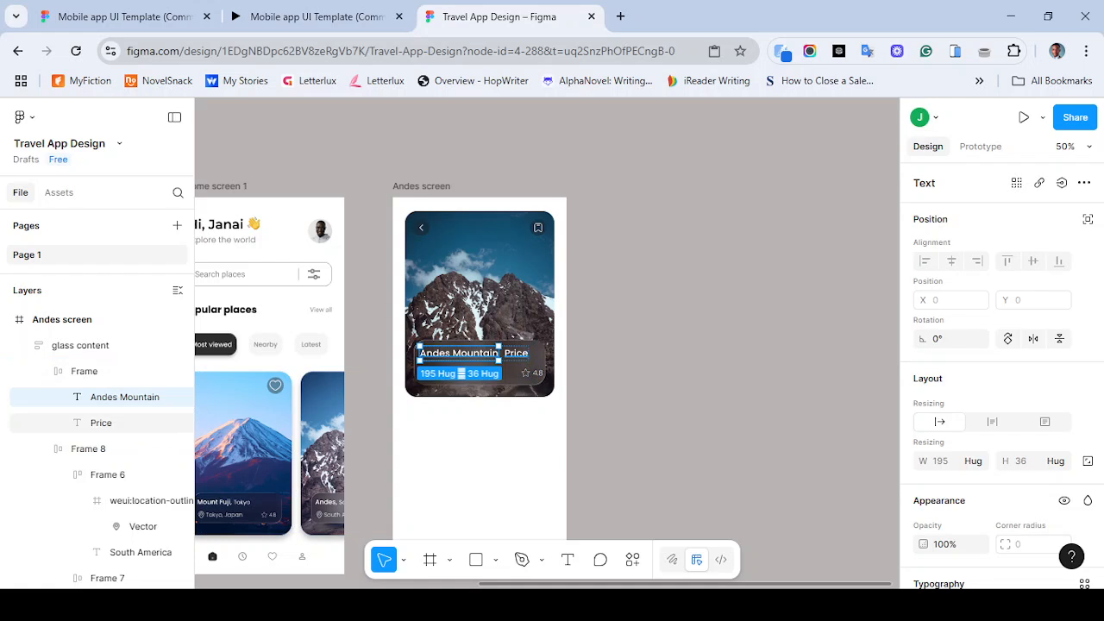
- Set the Price text to Light weight at font size 18
{"action": "left_click", "coordinate": [516, 353]}
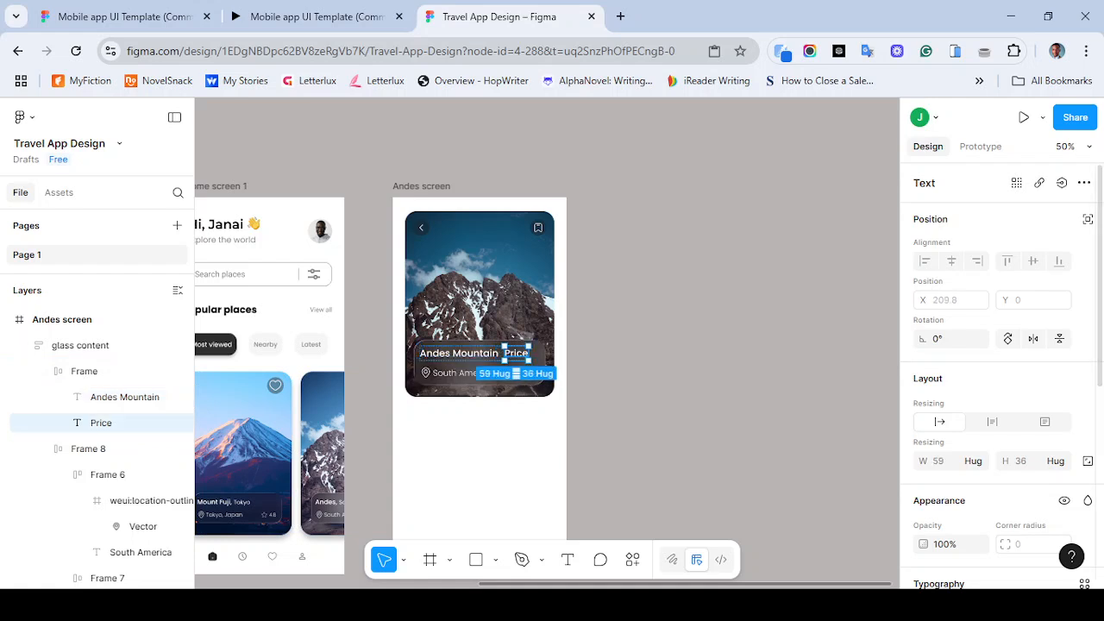
{"action": "scroll", "coordinate": [1001, 380], "scroll_direction": "down", "scroll_amount": 3}
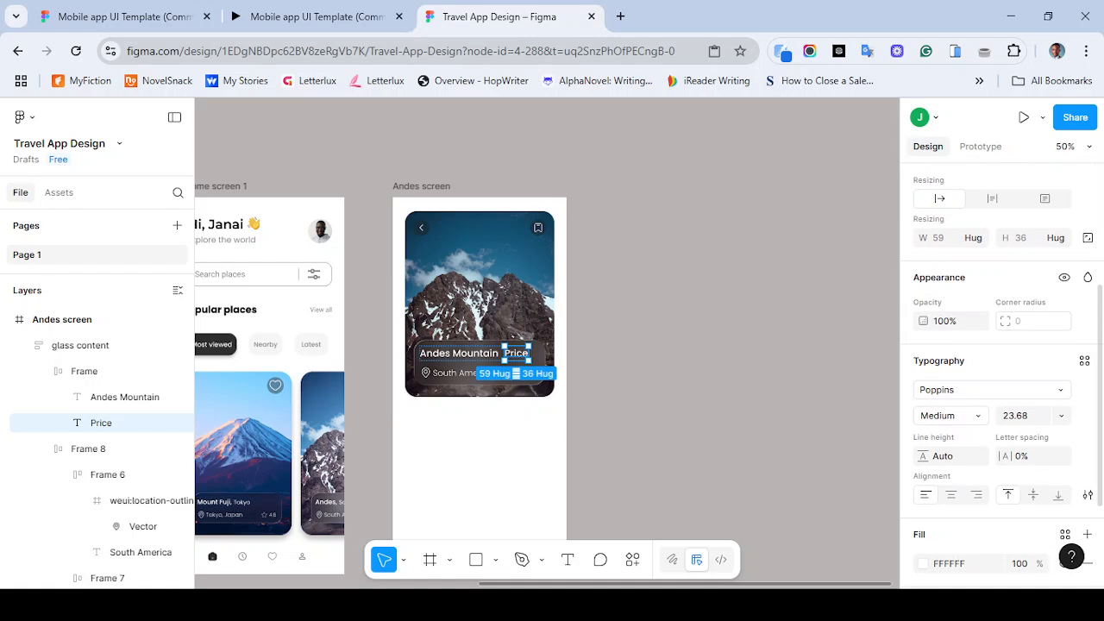
{"action": "left_click", "coordinate": [1061, 415]}
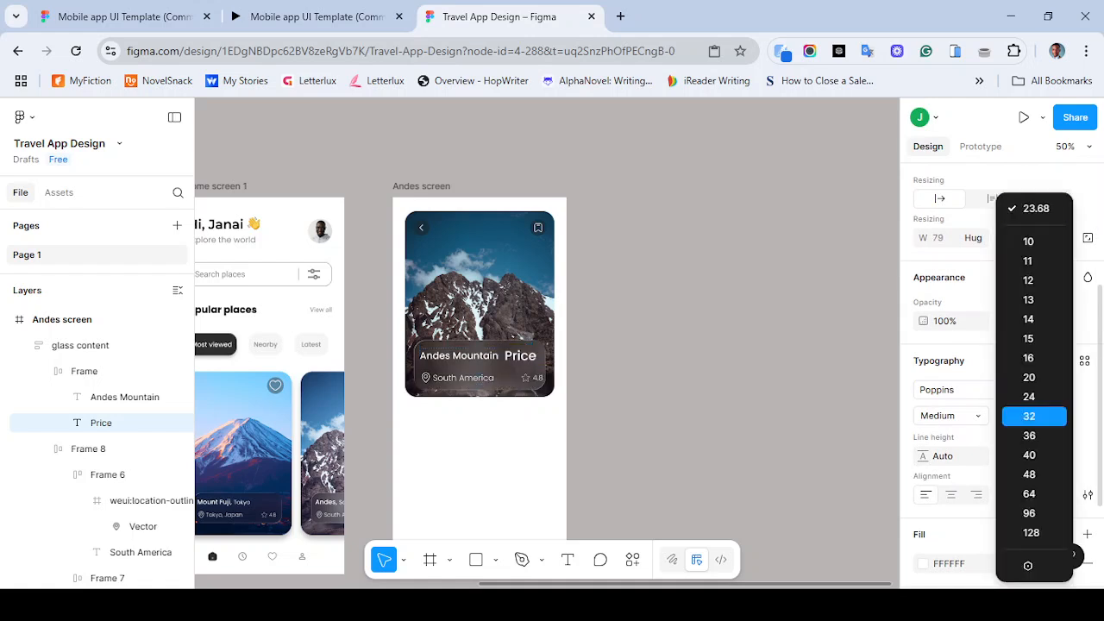
{"action": "key", "text": "Escape"}
{"action": "left_click", "coordinate": [1016, 416]}
{"action": "type", "text": "18"}
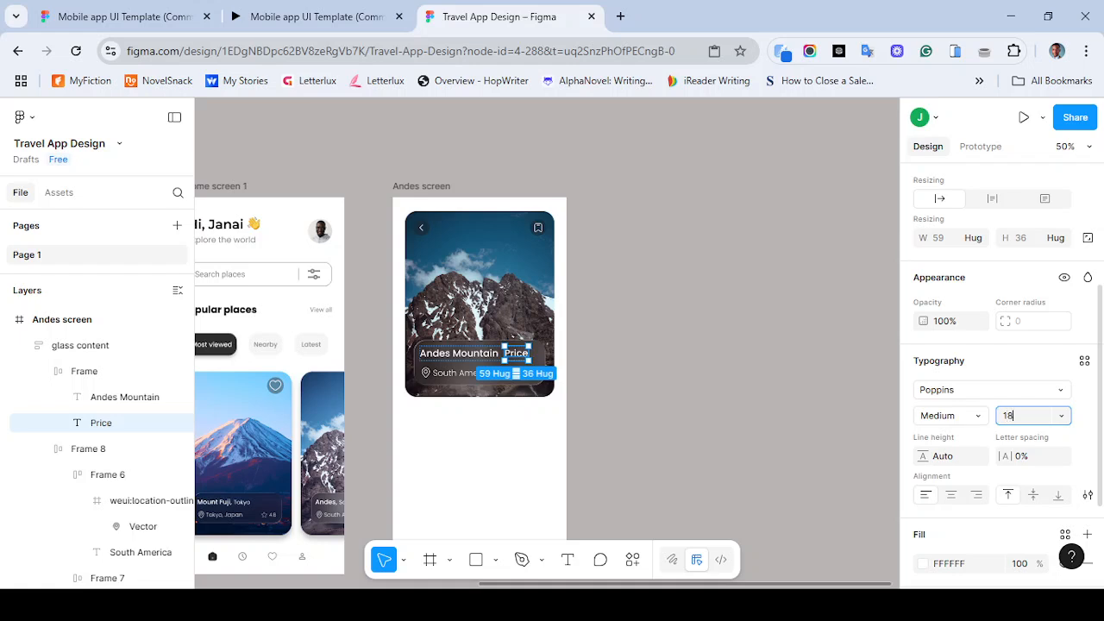
{"action": "left_click", "coordinate": [973, 416]}
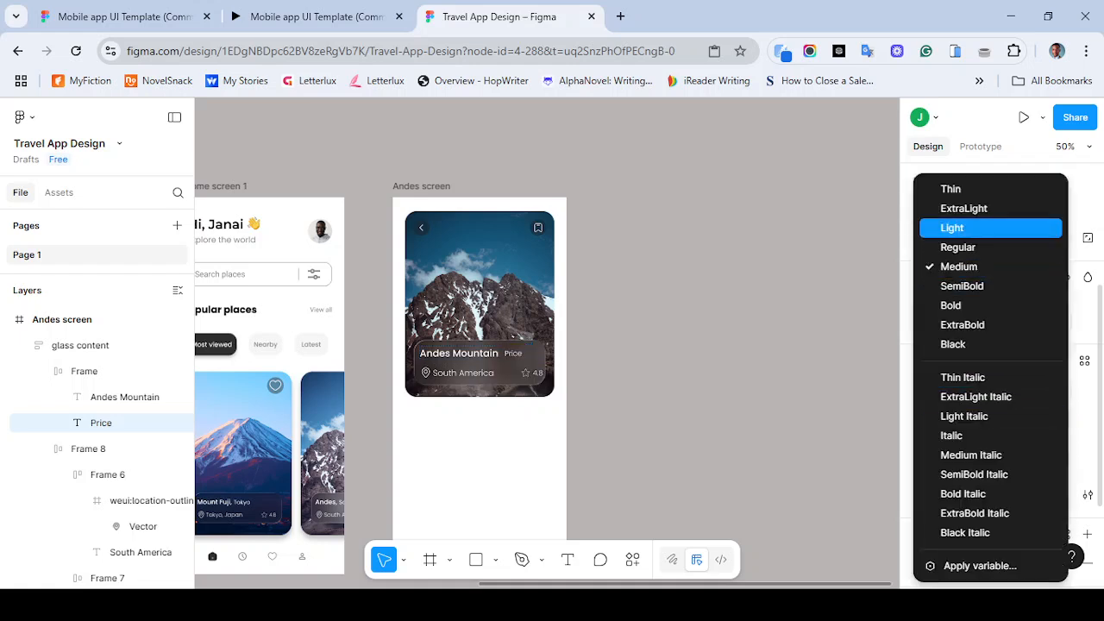
{"action": "key", "text": "Return"}
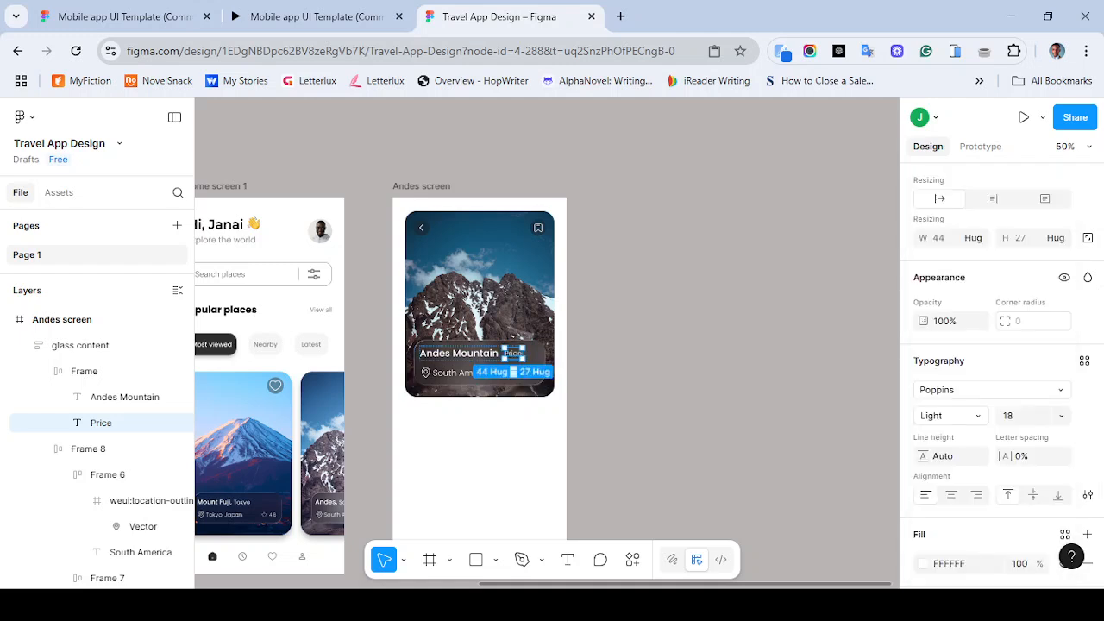
- Set the title row frame's auto layout gap to 55
{"action": "key", "text": "Escape"}
{"action": "double_click", "coordinate": [459, 353]}
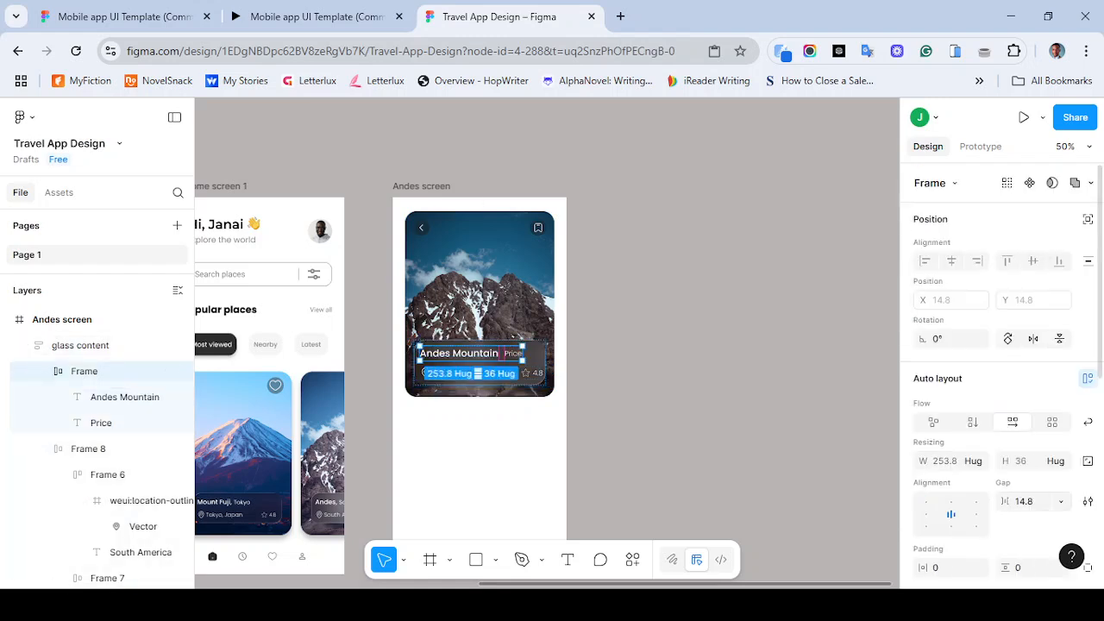
{"action": "left_click", "coordinate": [1027, 501]}
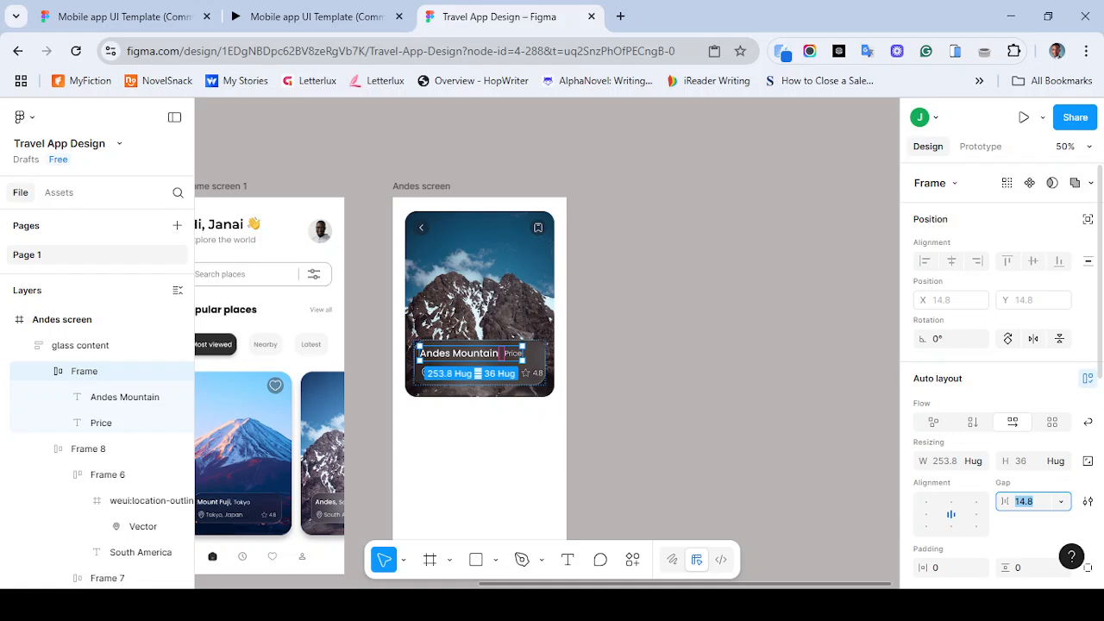
{"action": "type", "text": "55"}
{"action": "key", "text": "Return"}
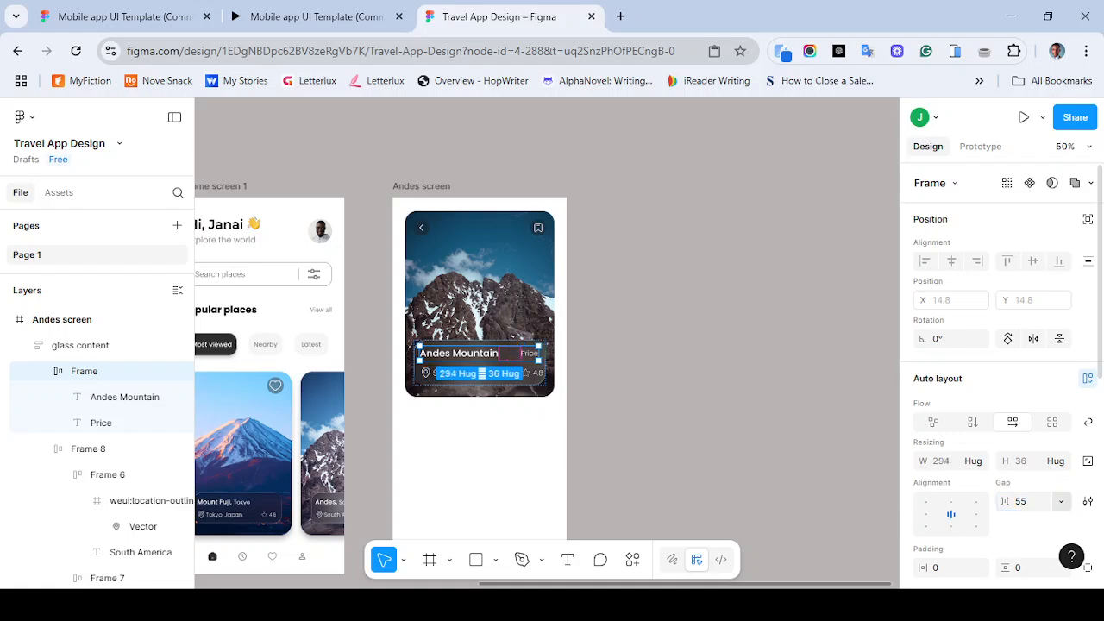
{"action": "left_click", "coordinate": [1023, 501]}
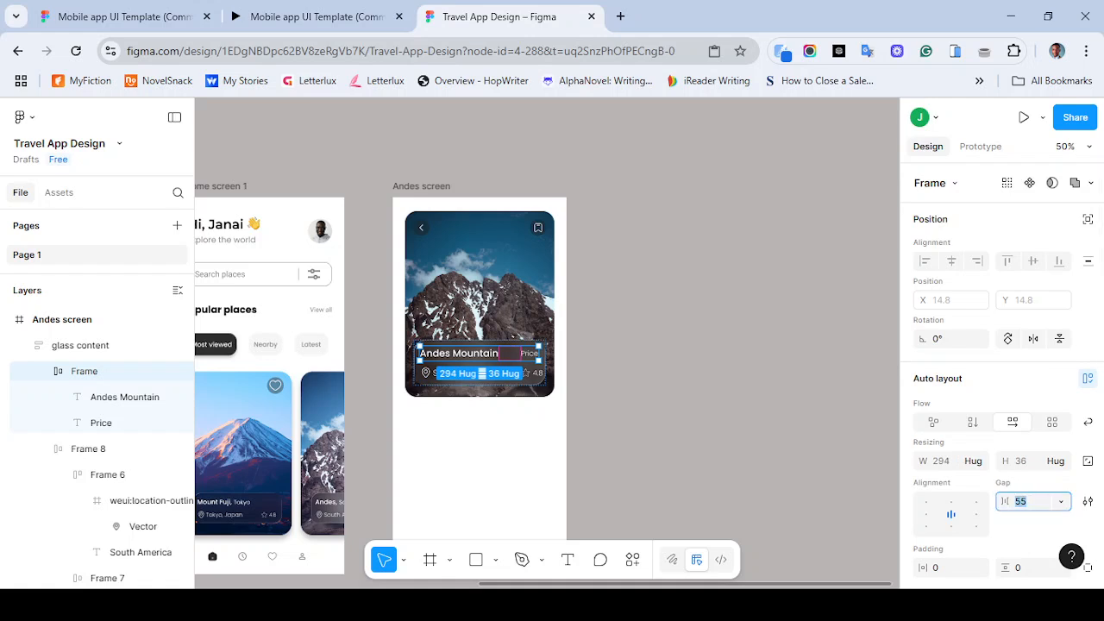
{"action": "left_click", "coordinate": [663, 405]}
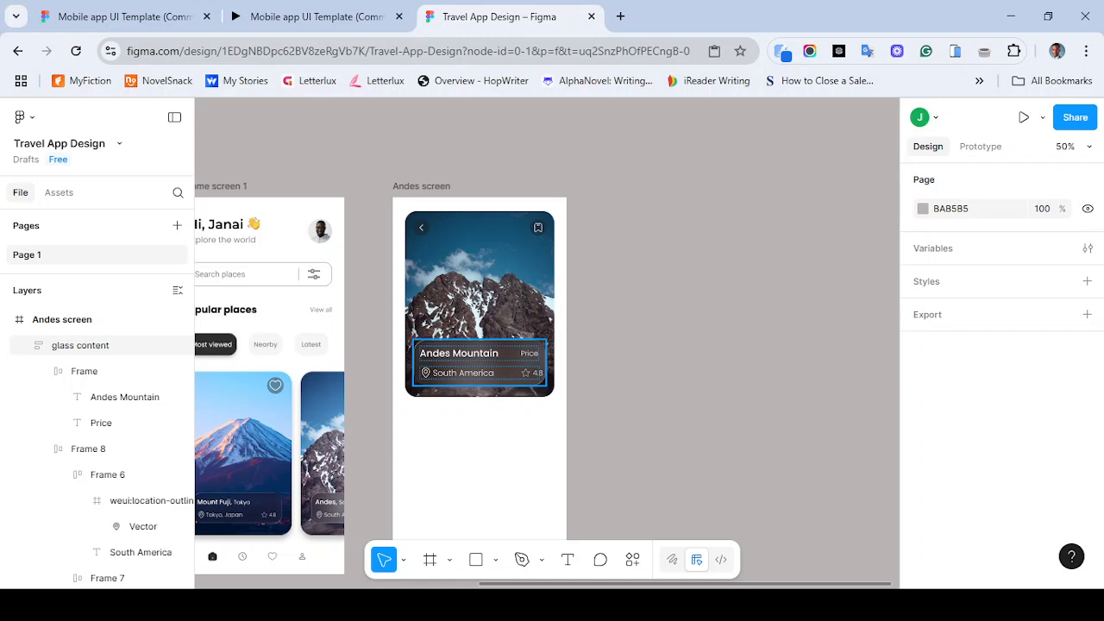
- Delete the star icon from the rating in the location row
{"action": "double_click", "coordinate": [509, 373]}
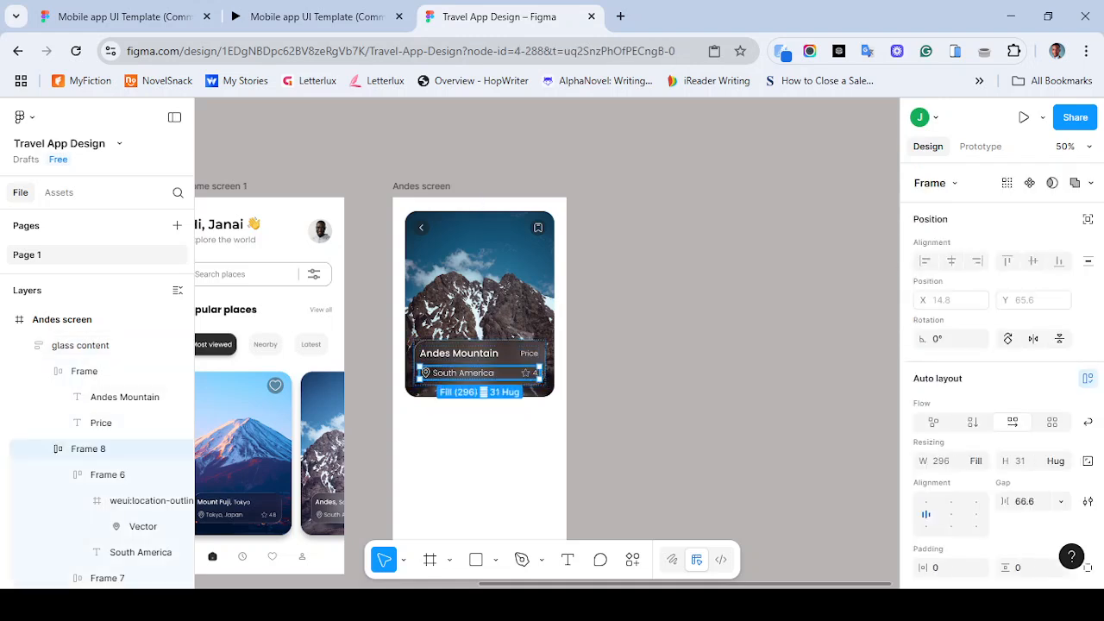
{"action": "left_click", "coordinate": [526, 373]}
{"action": "left_click", "coordinate": [527, 373]}
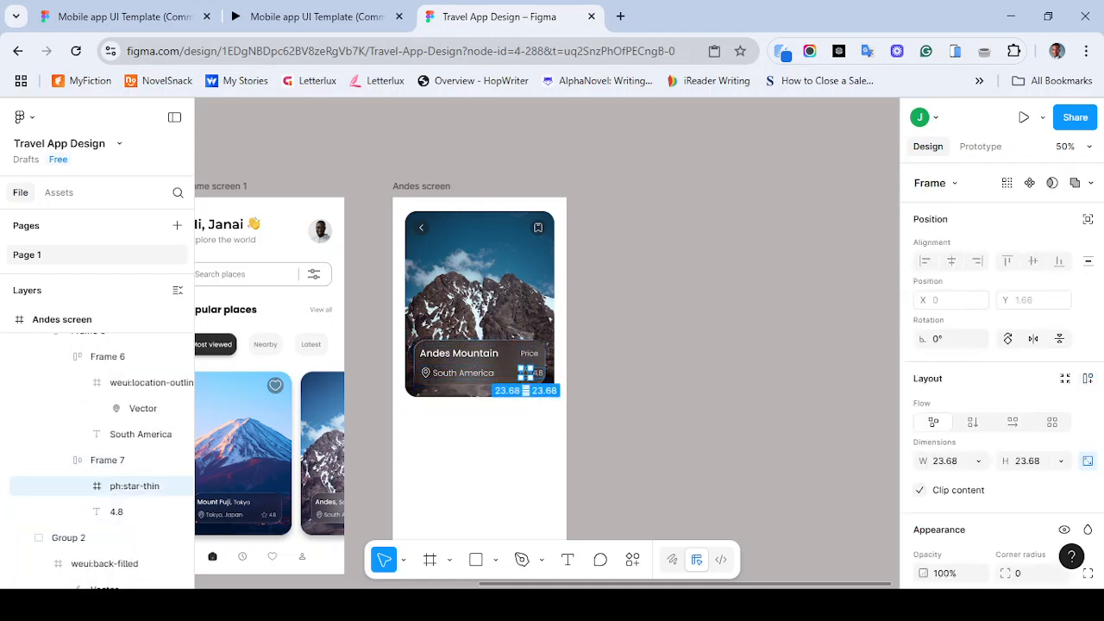
{"action": "key", "text": "Delete"}
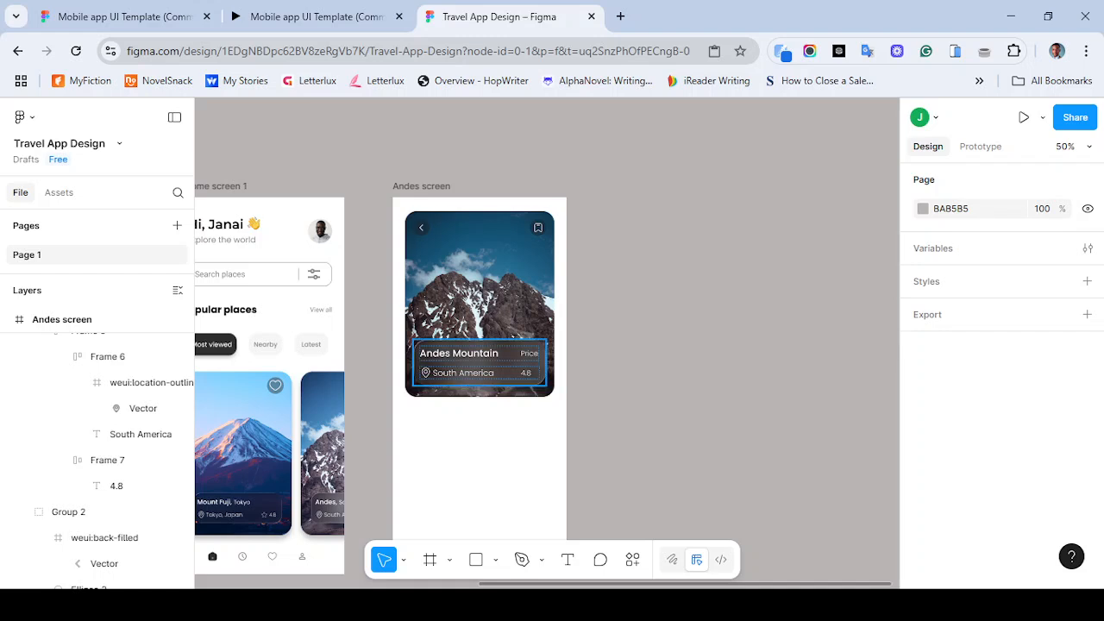
- Replace the 4.8 rating text with $230
{"action": "double_click", "coordinate": [526, 373]}
{"action": "left_click", "coordinate": [526, 373]}
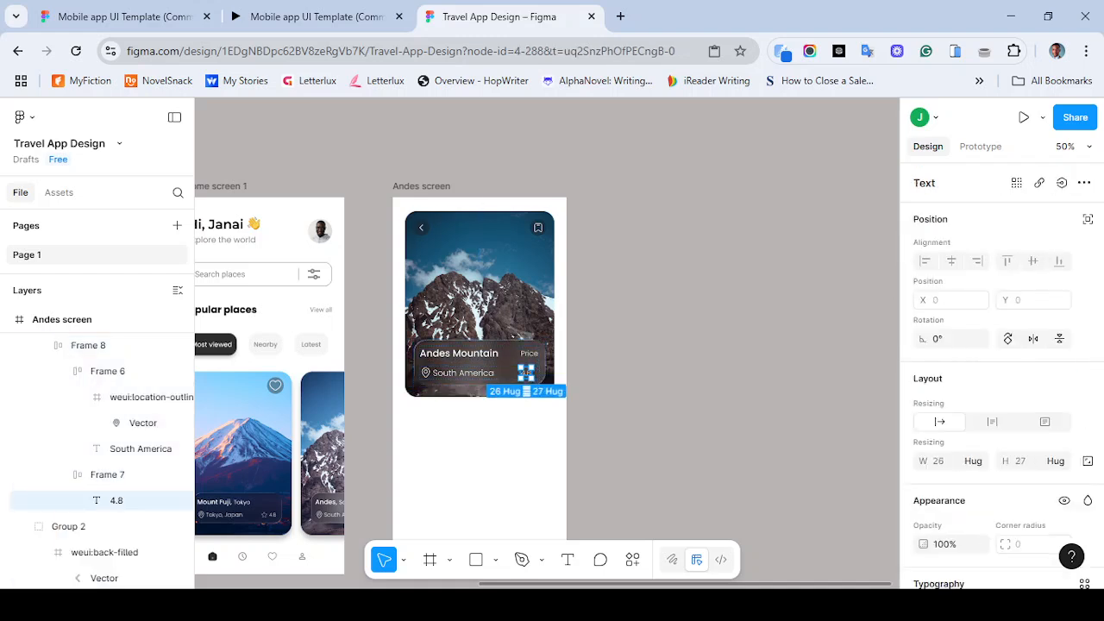
{"action": "key", "text": "Return"}
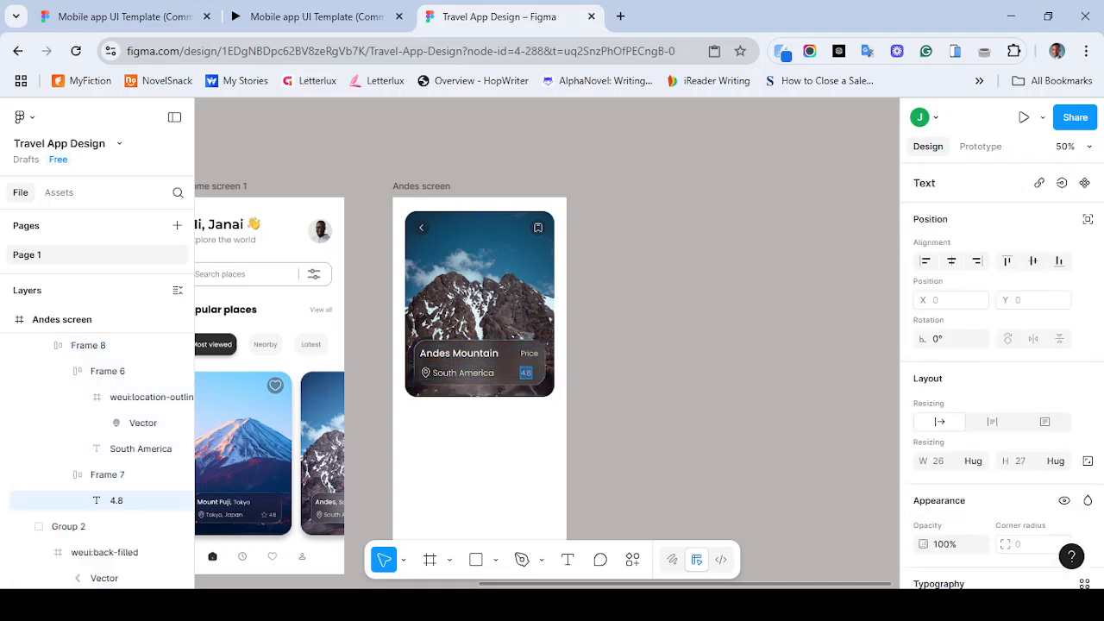
{"action": "type", "text": "$230"}
{"action": "key", "text": "Escape"}
- Set the $230 price text to SemiBold weight at font size 24
{"action": "scroll", "coordinate": [1001, 371], "scroll_direction": "down", "scroll_amount": 5}
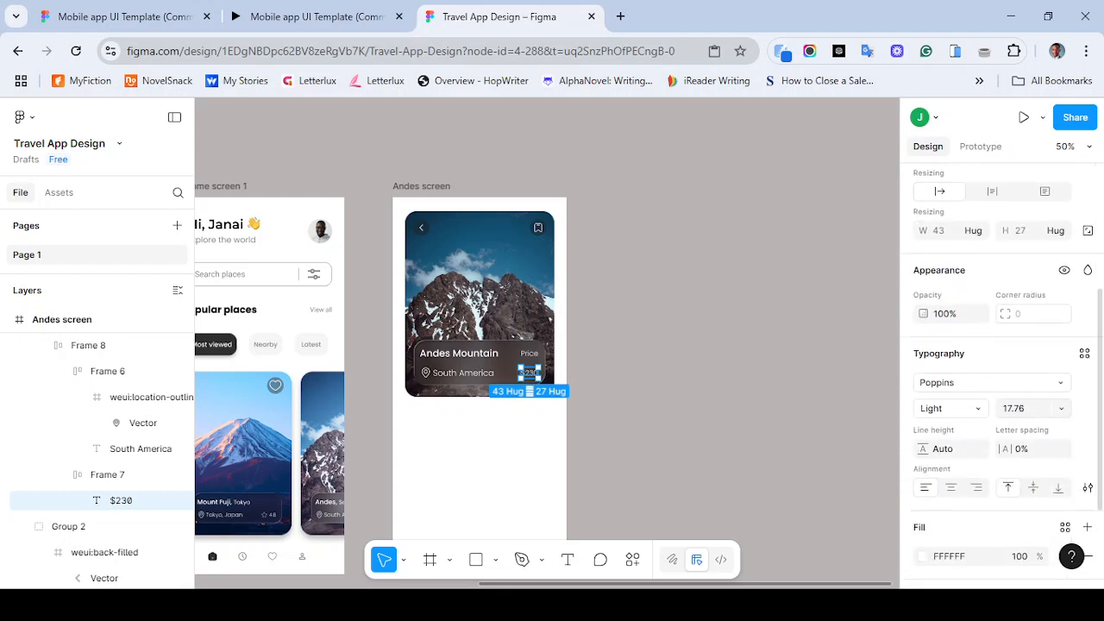
{"action": "left_click", "coordinate": [1061, 408]}
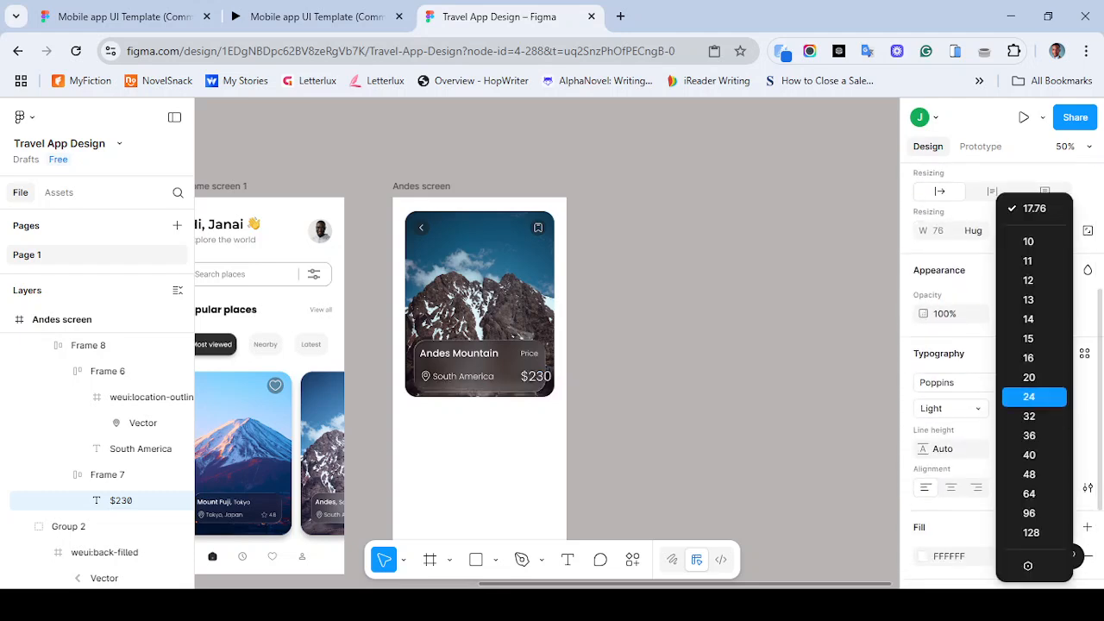
{"action": "left_click", "coordinate": [1029, 396]}
{"action": "left_click", "coordinate": [948, 408]}
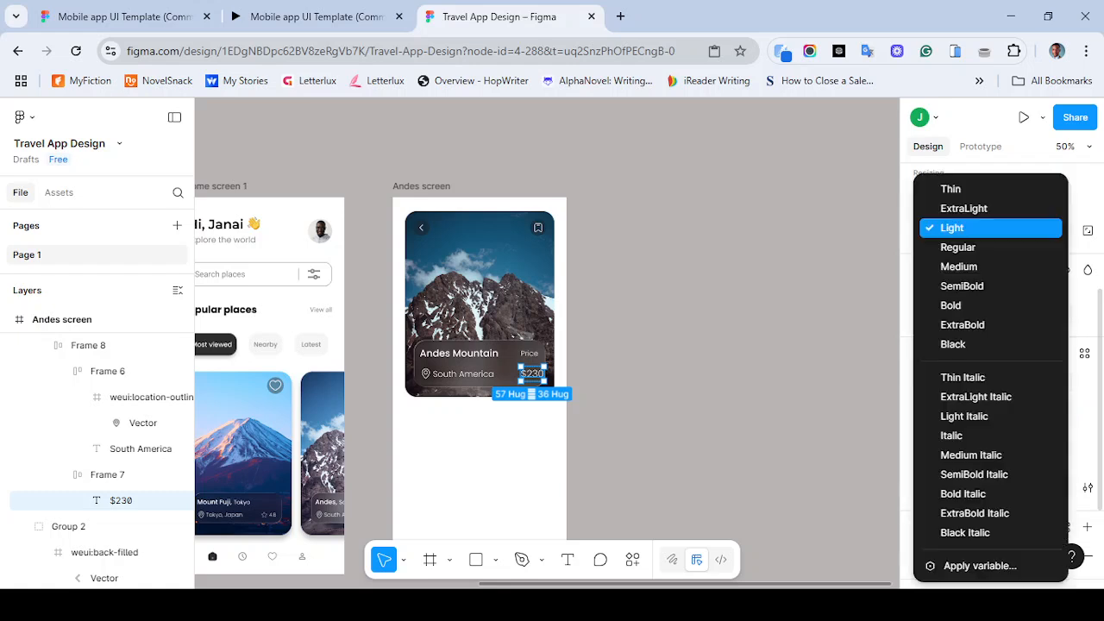
{"action": "left_click", "coordinate": [961, 285]}
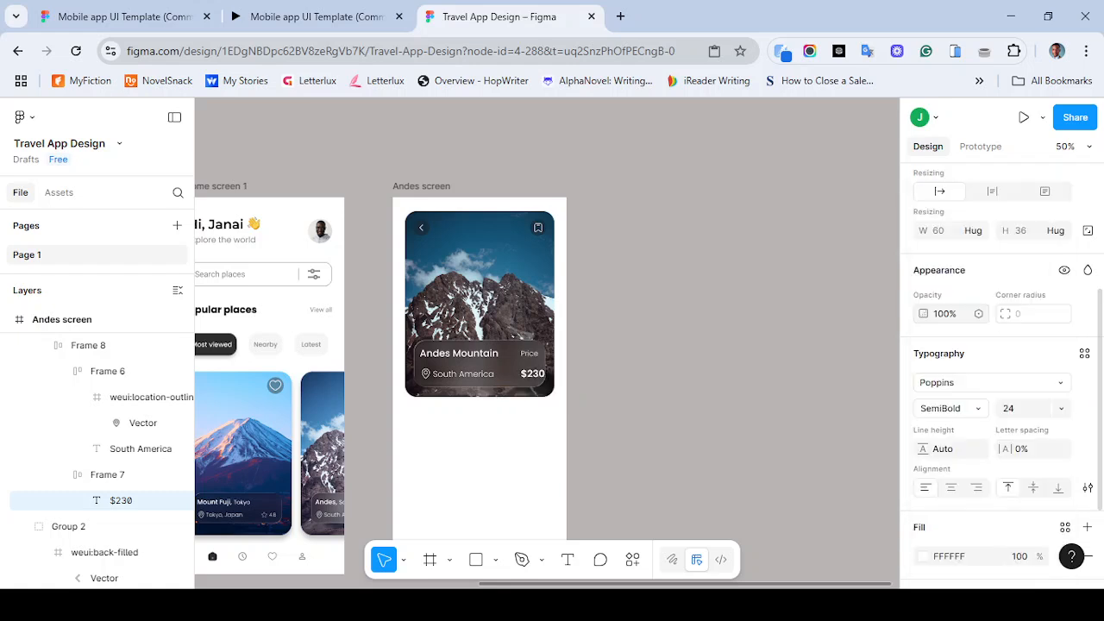
{"action": "left_click", "coordinate": [949, 408]}
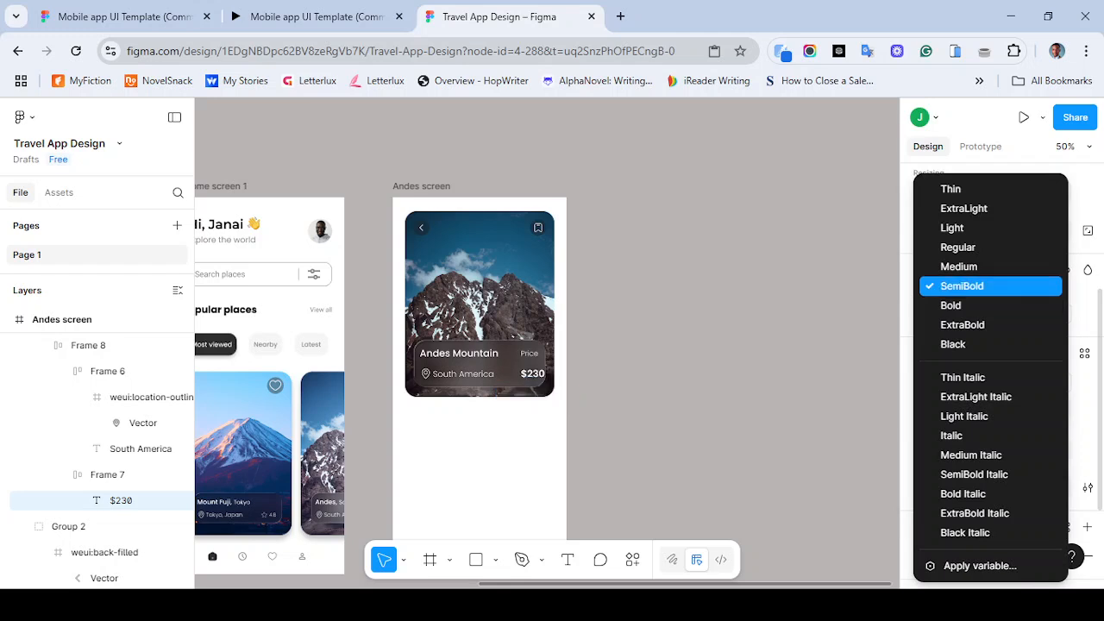
{"action": "left_click", "coordinate": [962, 285]}
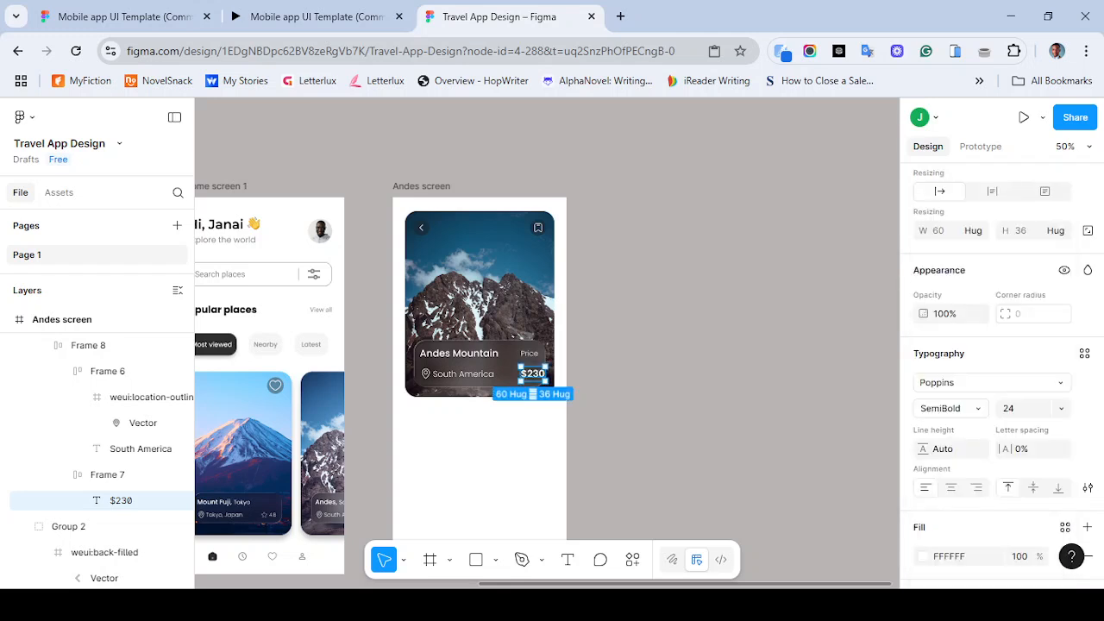
{"action": "key", "text": "Escape"}
- Align the title row frame's contents to bottom center
{"action": "left_click", "coordinate": [482, 363]}
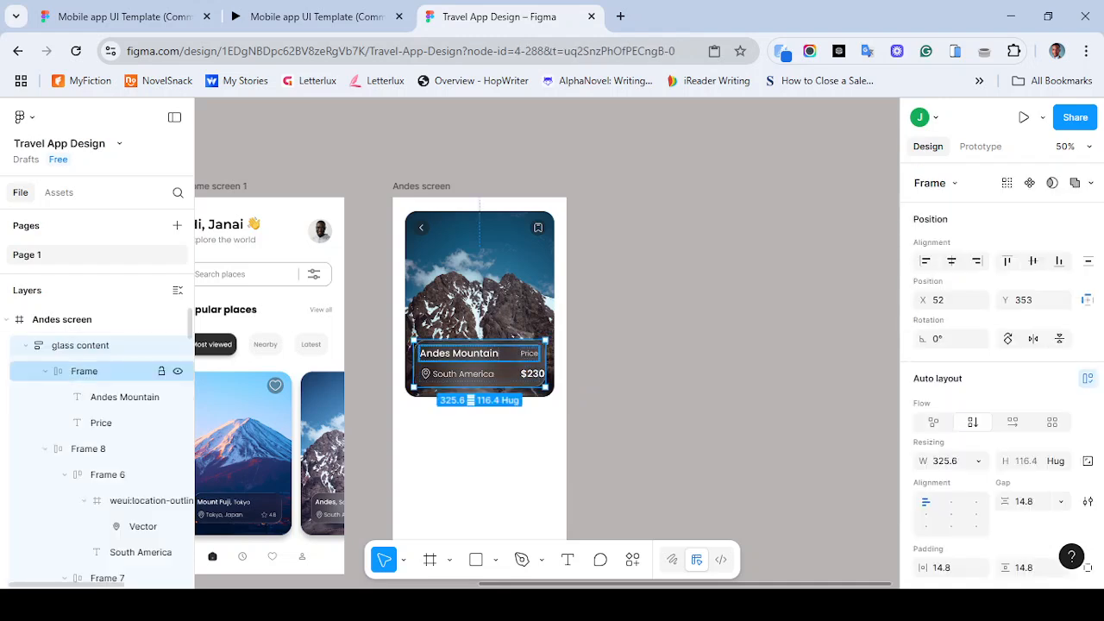
{"action": "left_click", "coordinate": [85, 371]}
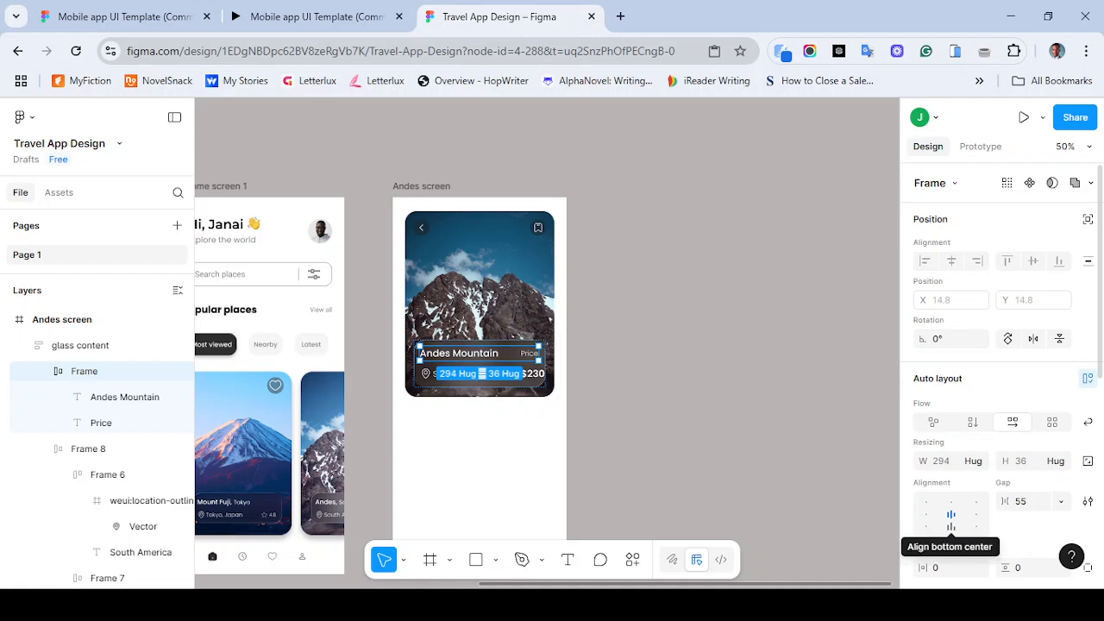
{"action": "left_click", "coordinate": [950, 526]}
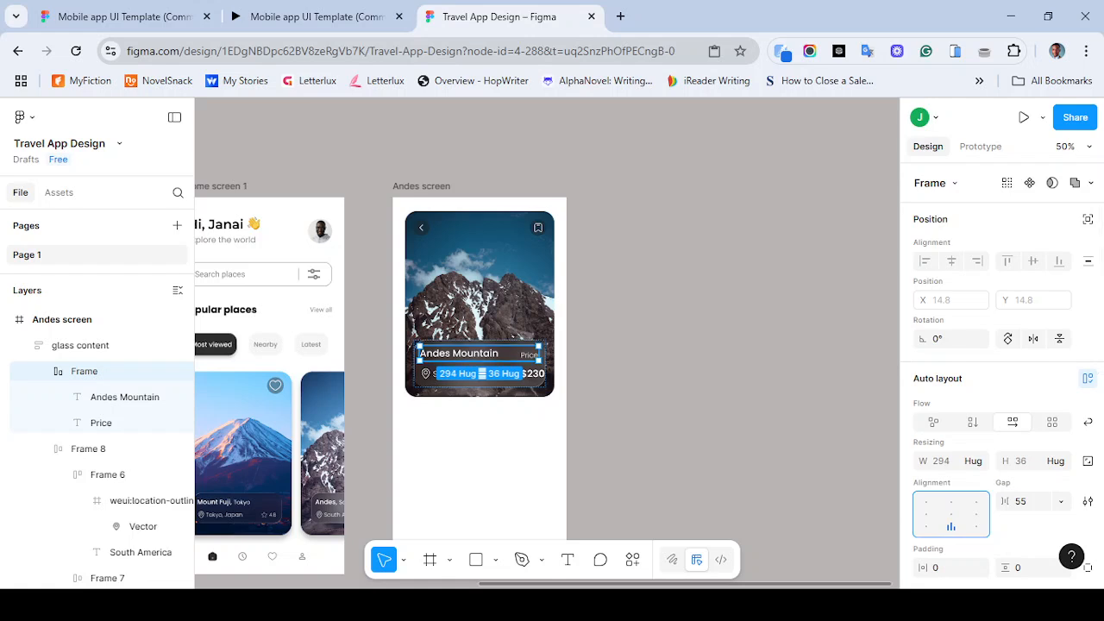
{"action": "key", "text": "Escape"}
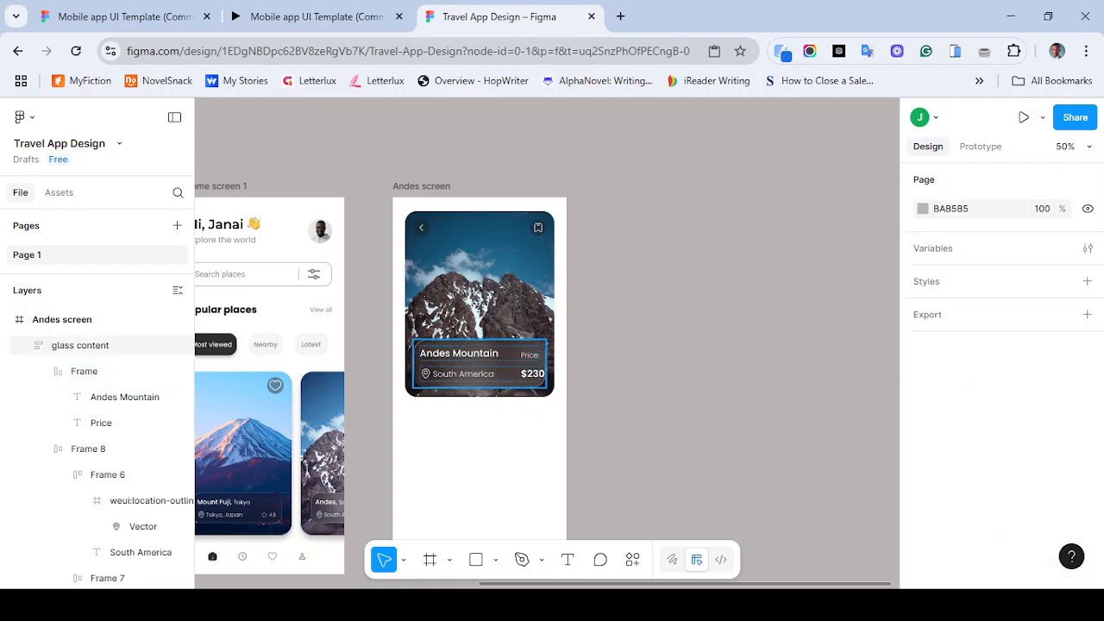
- Set the item gap of the location and price row to 55
{"action": "double_click", "coordinate": [500, 375]}
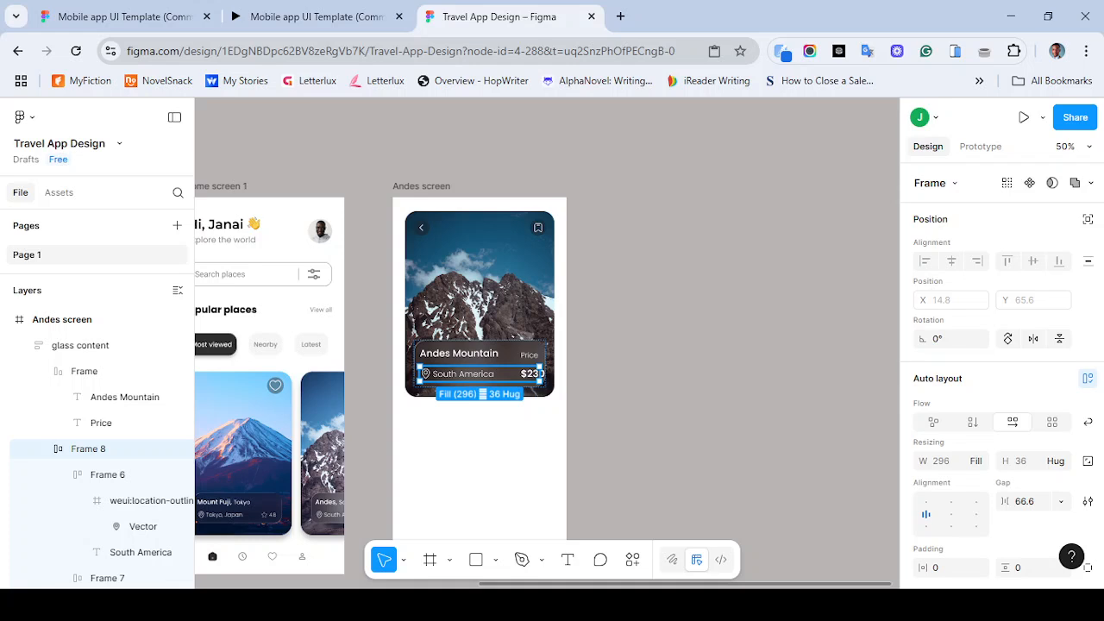
{"action": "key", "text": "Escape"}
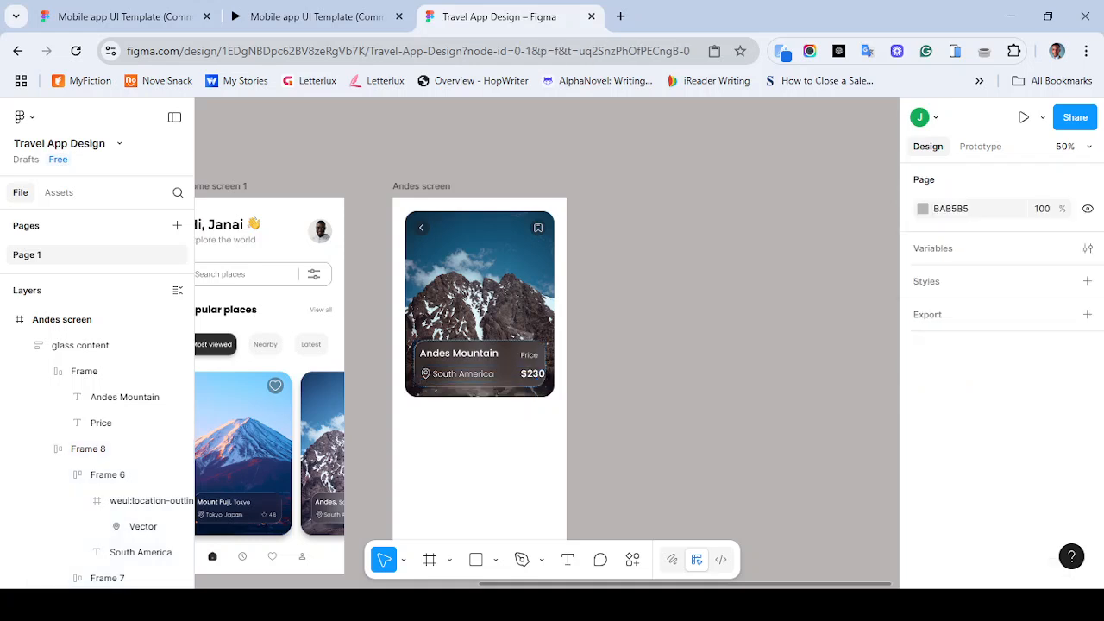
{"action": "double_click", "coordinate": [507, 374]}
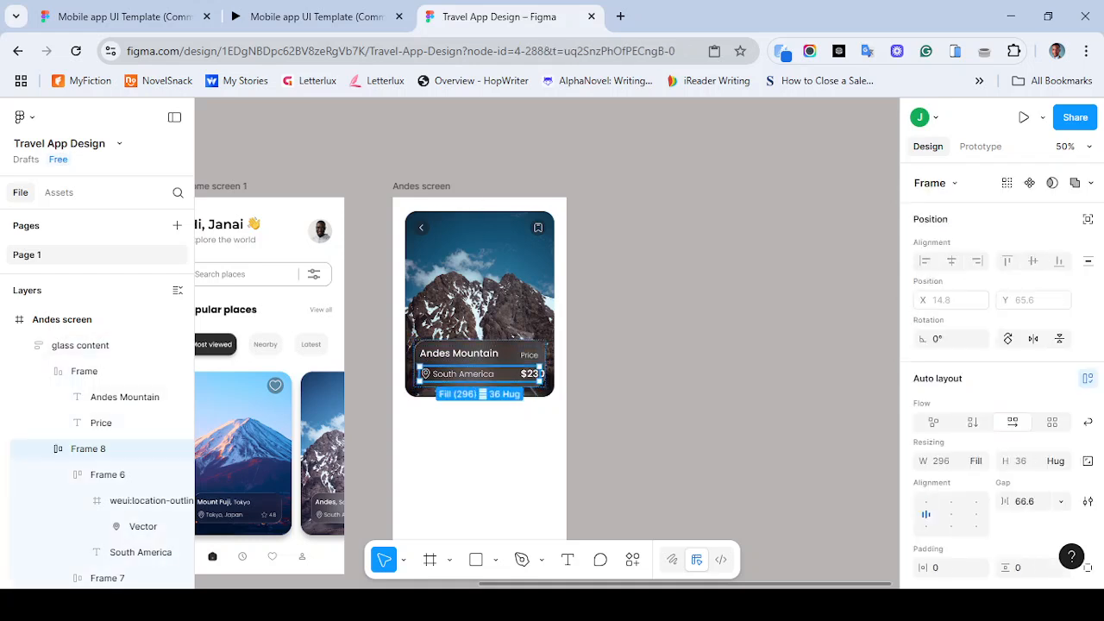
{"action": "left_click", "coordinate": [1026, 501]}
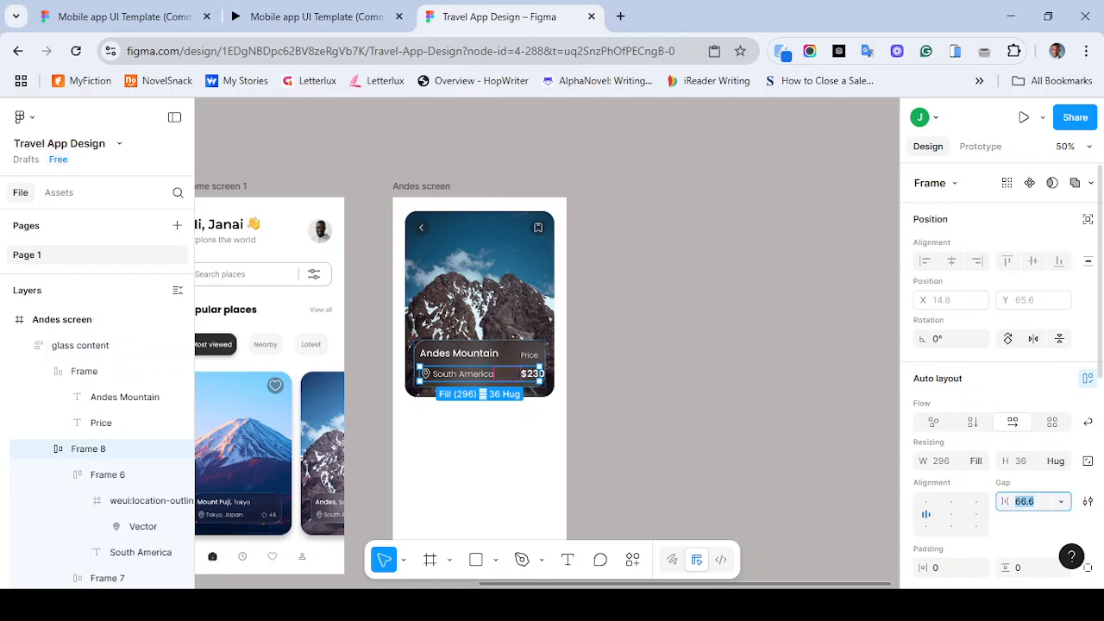
{"action": "type", "text": "55"}
{"action": "key", "text": "Return"}
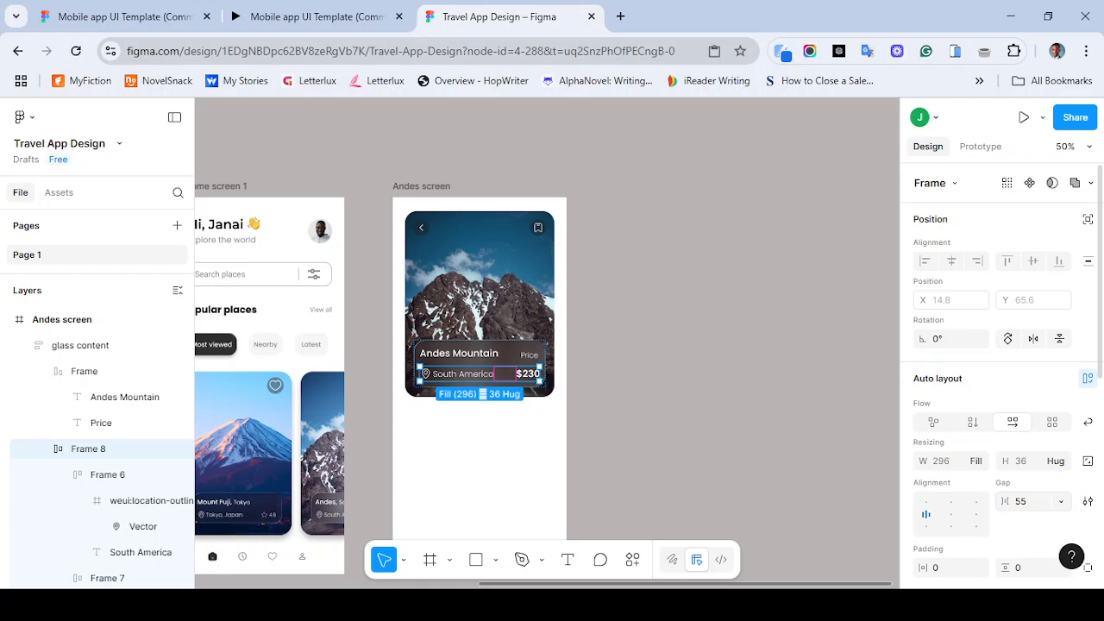
{"action": "left_click", "coordinate": [731, 448]}
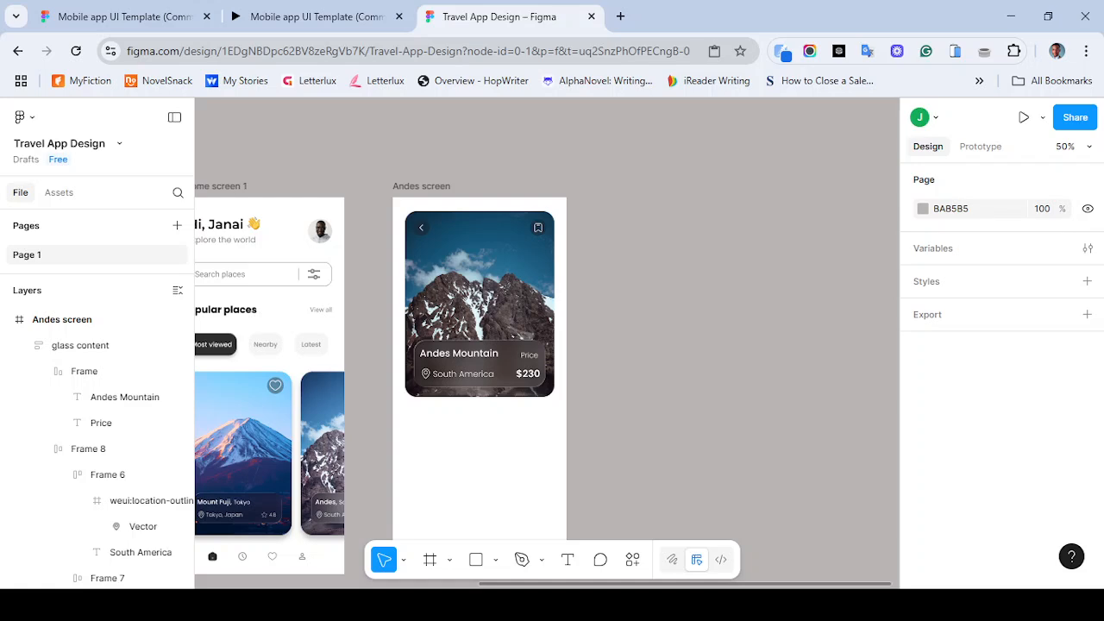
- Compare the Andes card with the reference prototype and inspect the card image's fill and effect settings
{"action": "left_click", "coordinate": [310, 17]}
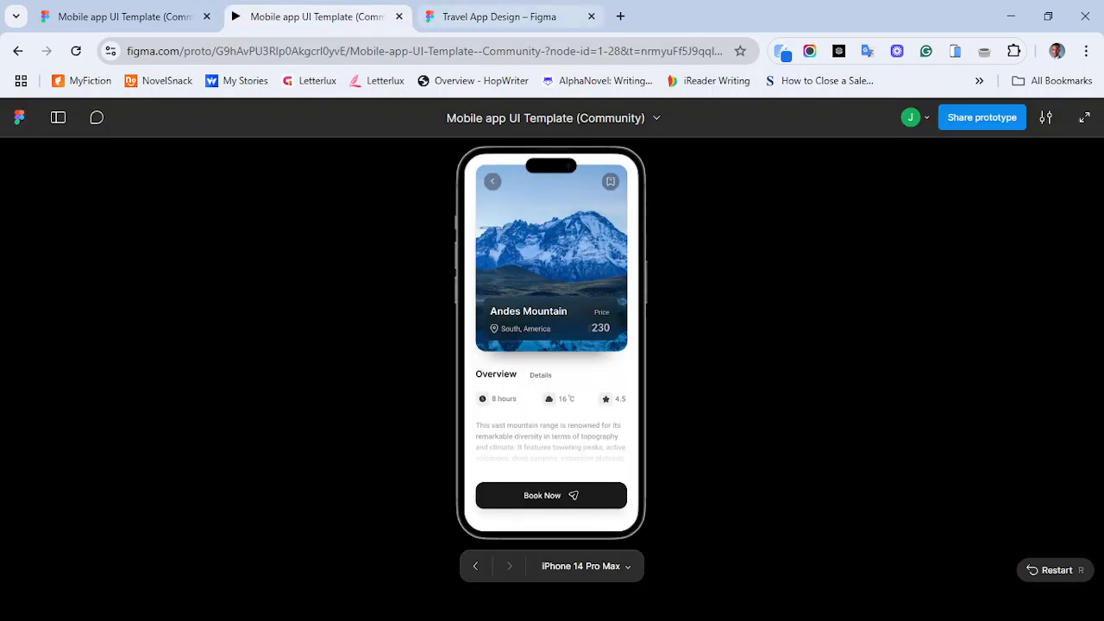
{"action": "left_click", "coordinate": [498, 16]}
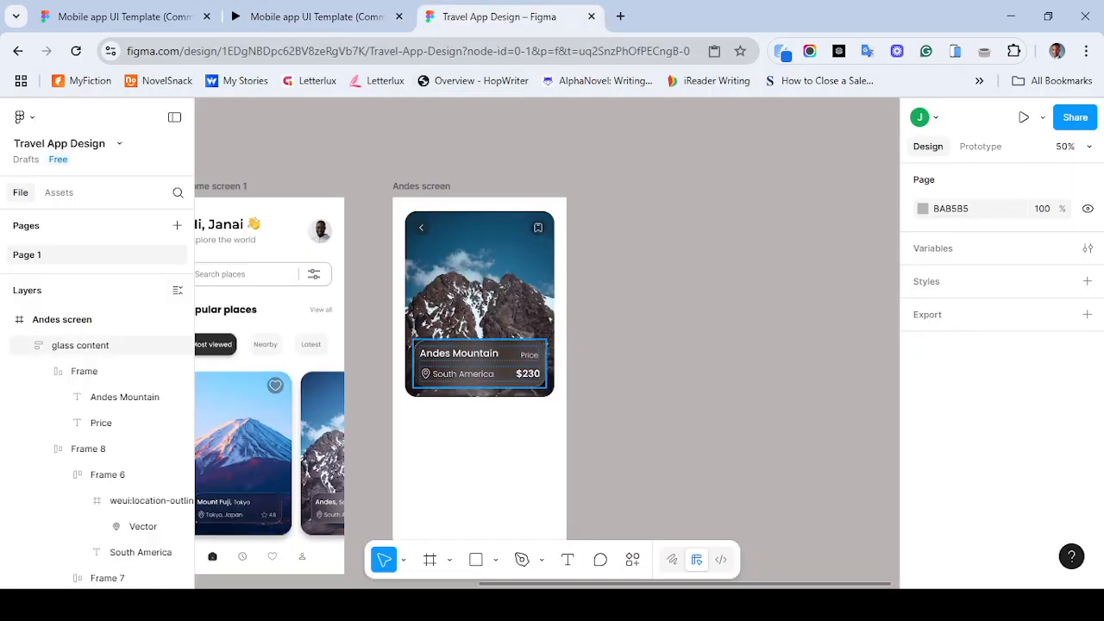
{"action": "double_click", "coordinate": [528, 373]}
{"action": "double_click", "coordinate": [528, 374]}
{"action": "double_click", "coordinate": [528, 374]}
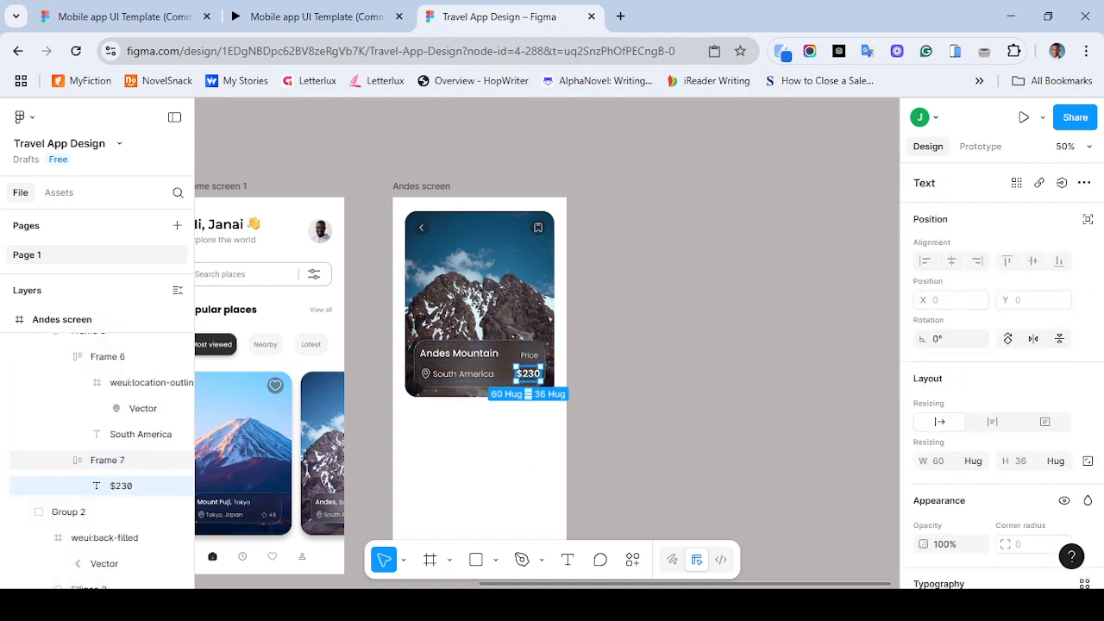
{"action": "left_click", "coordinate": [637, 376]}
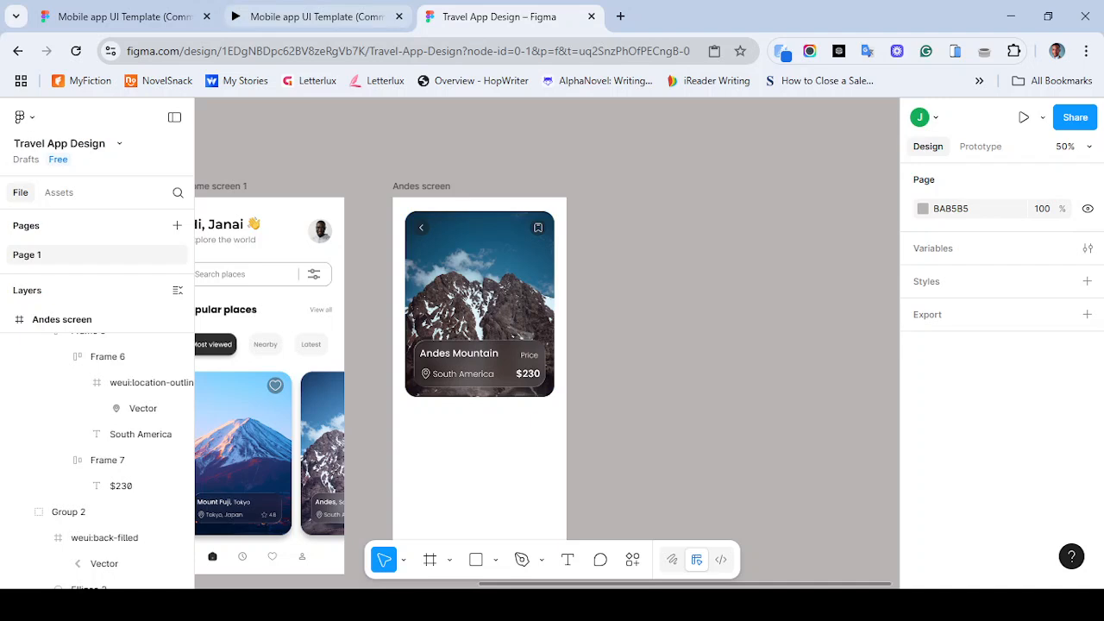
{"action": "left_click", "coordinate": [316, 17]}
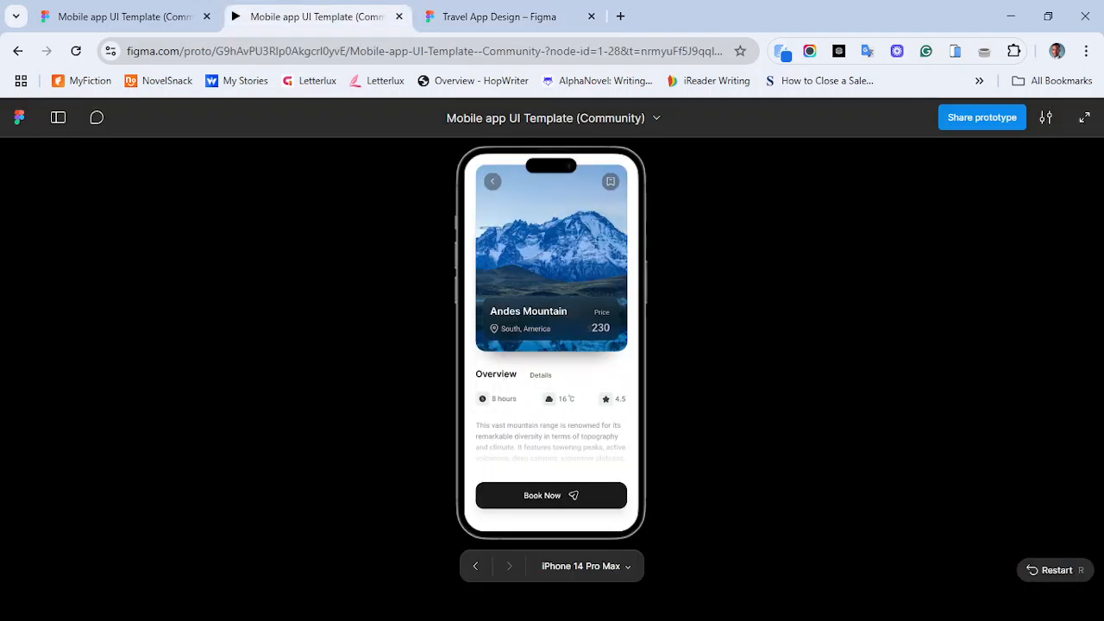
{"action": "key", "text": "ctrl+Tab"}
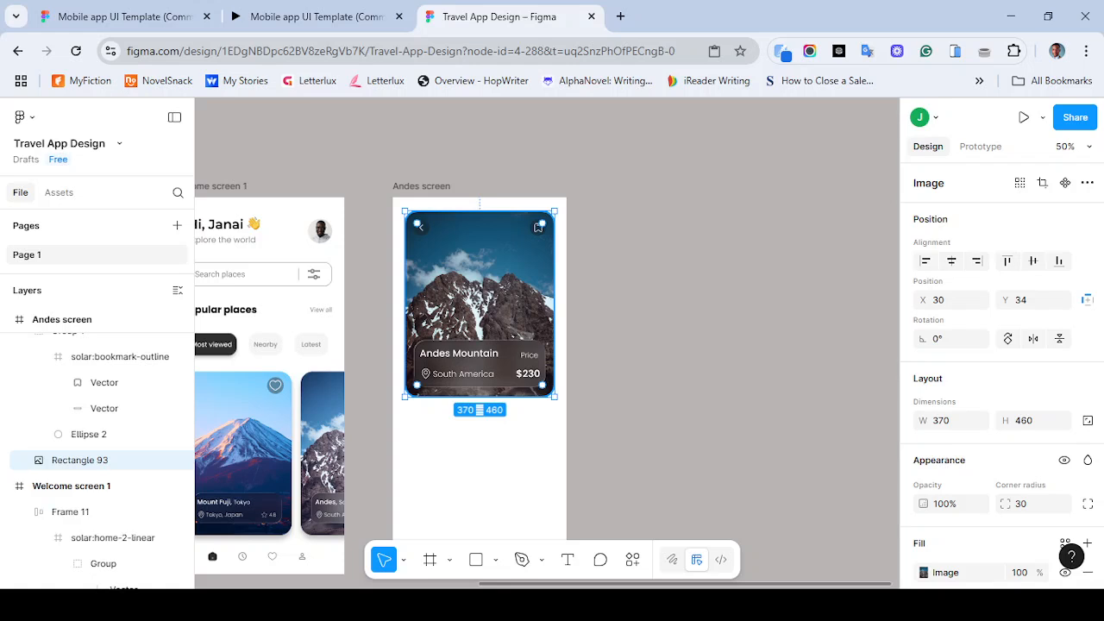
{"action": "scroll", "coordinate": [1001, 379], "scroll_direction": "down", "scroll_amount": 2}
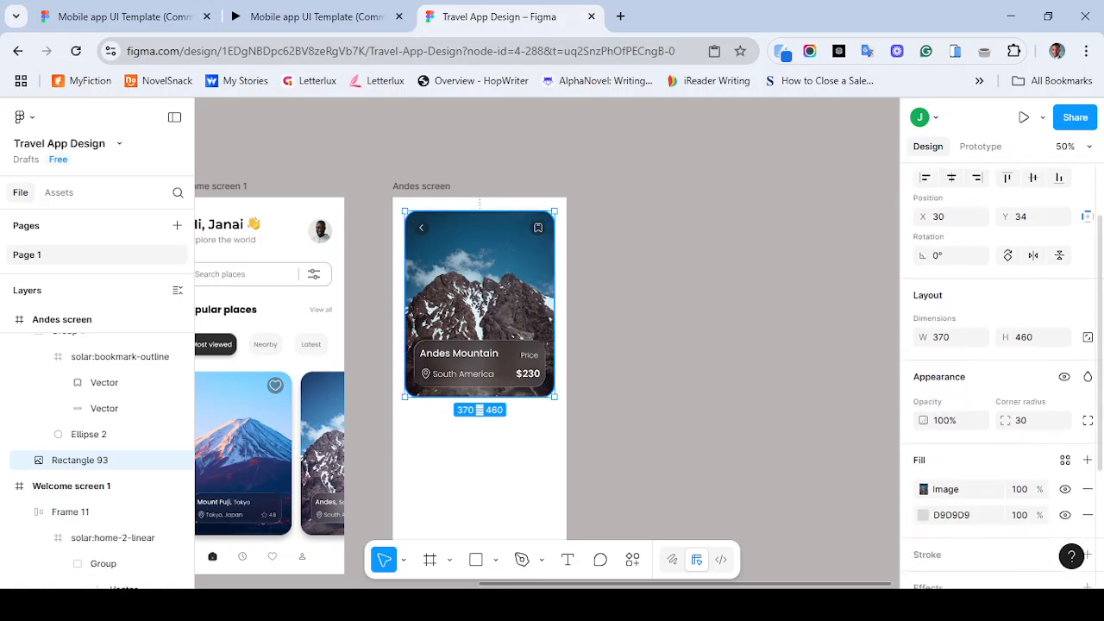
{"action": "scroll", "coordinate": [1000, 379], "scroll_direction": "down", "scroll_amount": 1}
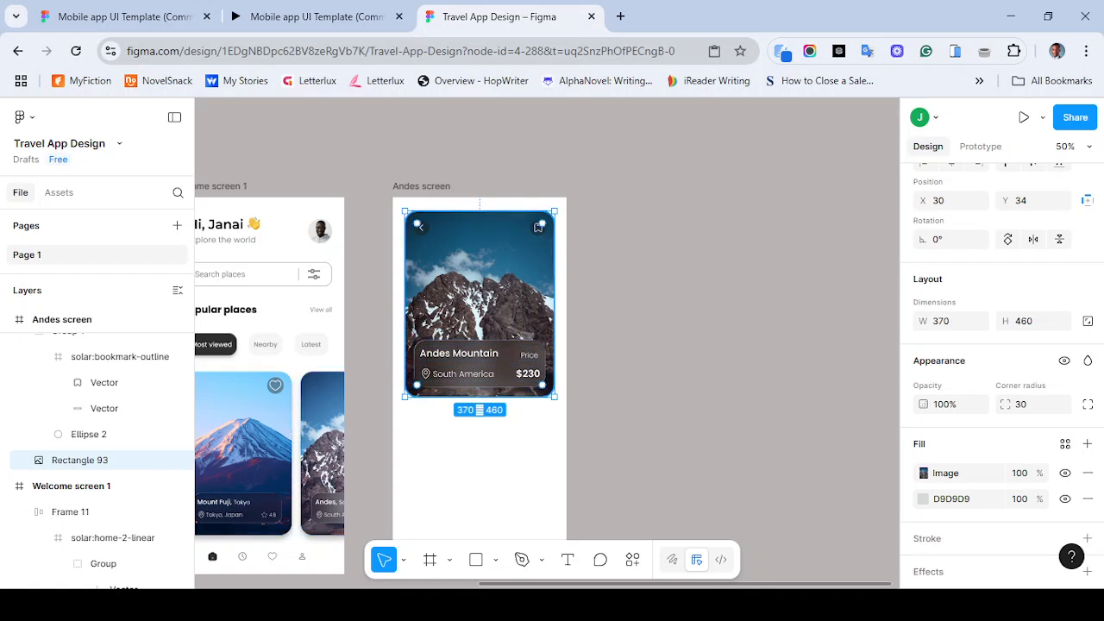
{"action": "left_click", "coordinate": [311, 16]}
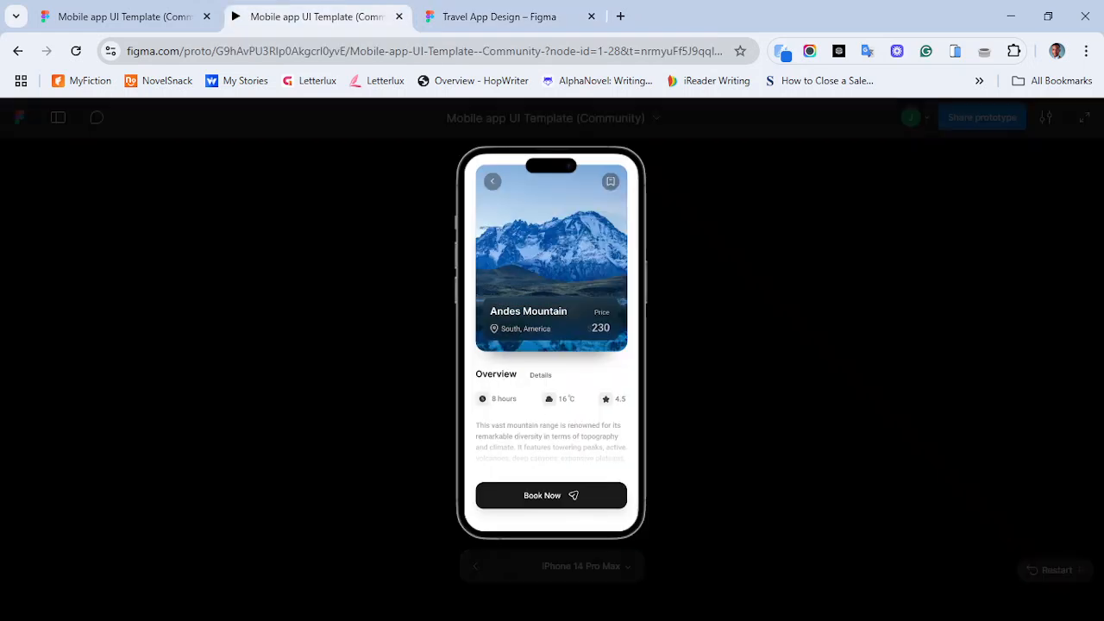
{"action": "left_click", "coordinate": [500, 17]}
- Create an effect style named card shadow from the Card 1 image's drop shadow on the welcome screen
{"action": "left_click", "coordinate": [315, 423]}
{"action": "double_click", "coordinate": [243, 449]}
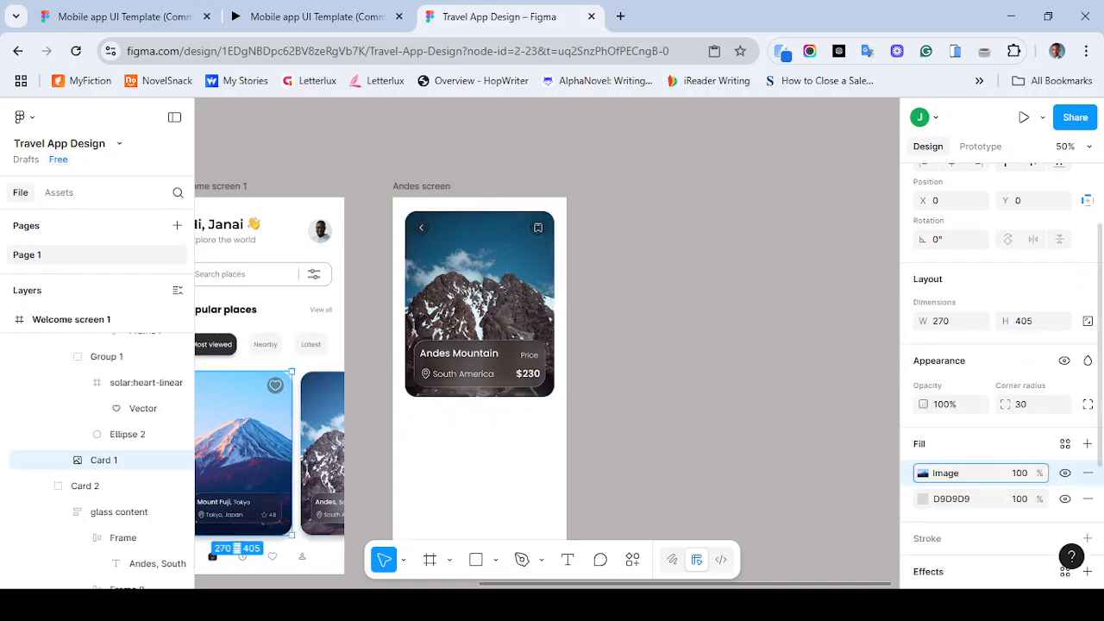
{"action": "scroll", "coordinate": [1001, 371], "scroll_direction": "down", "scroll_amount": 3}
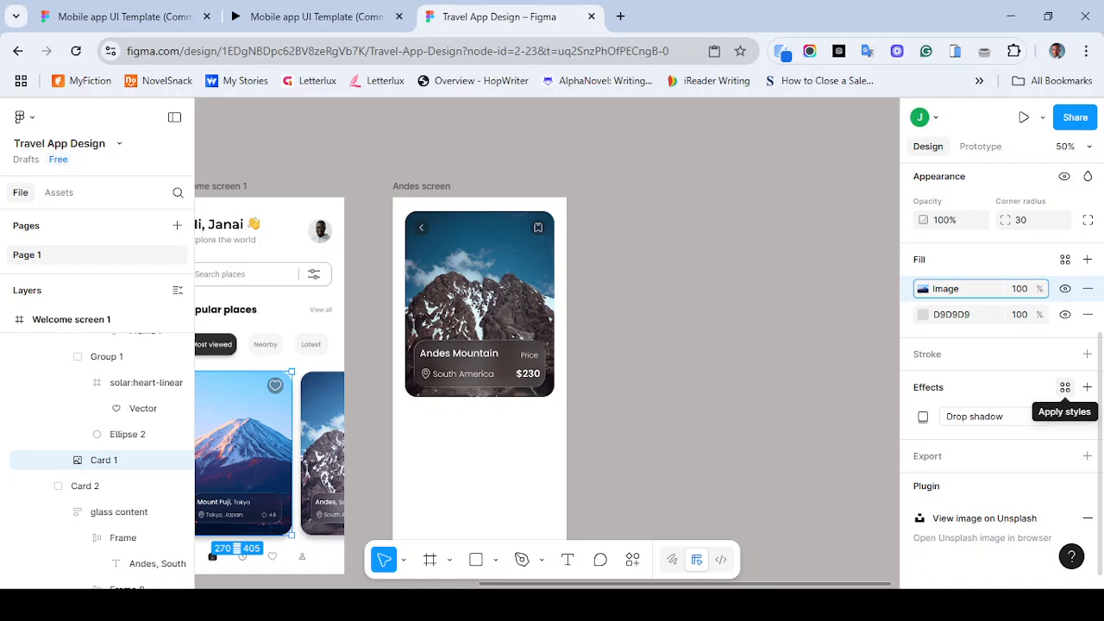
{"action": "left_click", "coordinate": [1065, 386]}
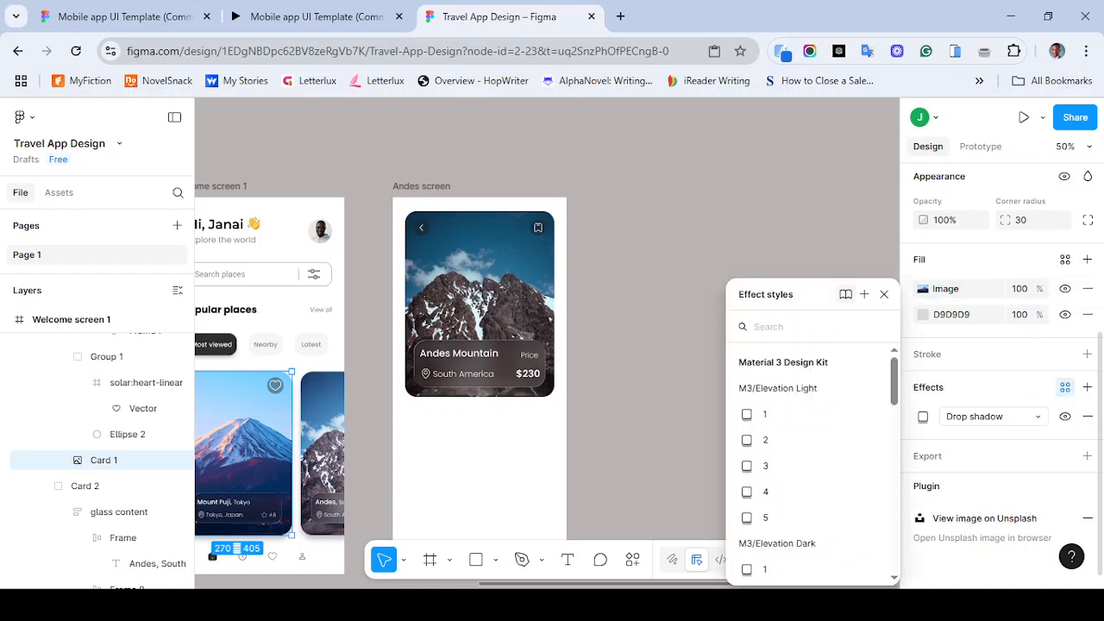
{"action": "left_click", "coordinate": [864, 294]}
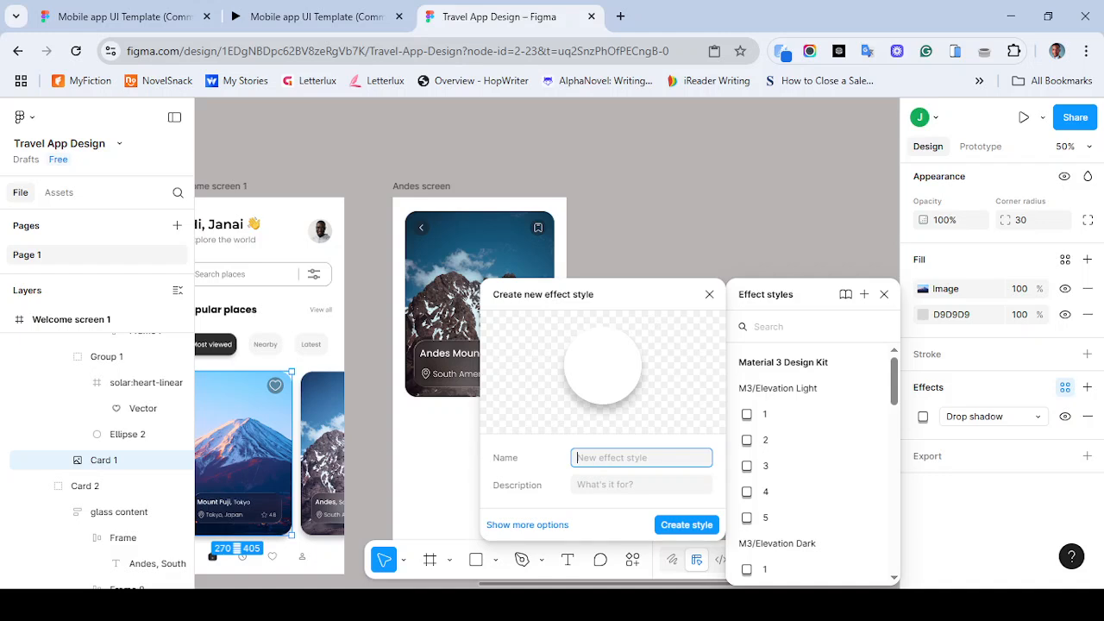
{"action": "type", "text": "card shadow"}
{"action": "key", "text": "Return"}
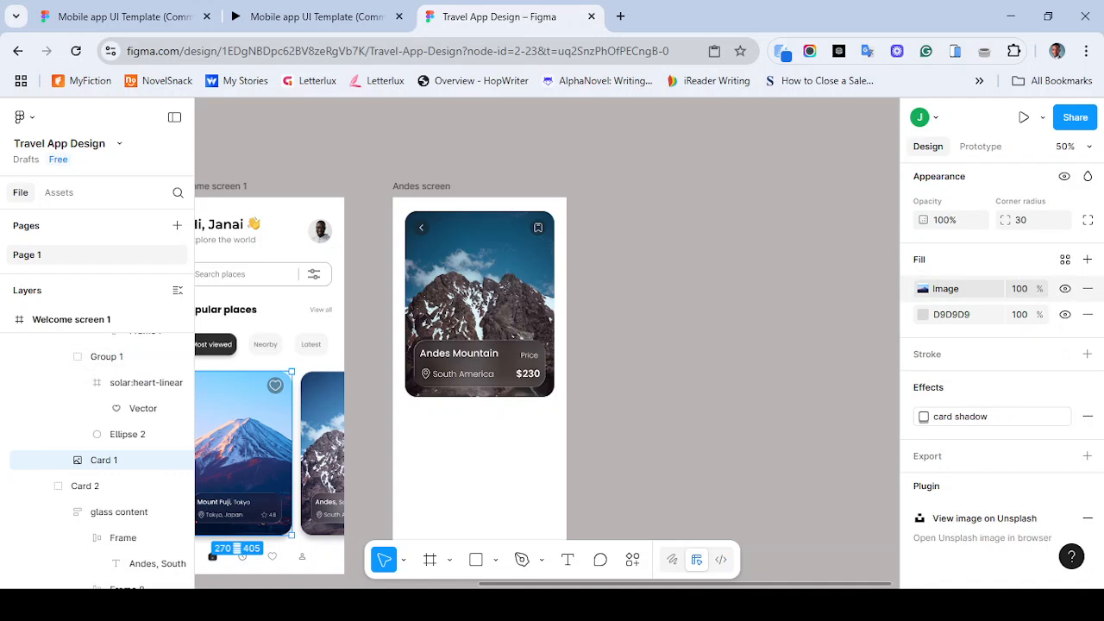
- Create a color style named grey from the Most viewed tab's 2F2F2F fill colour
{"action": "scroll", "coordinate": [196, 371], "scroll_direction": "left", "scroll_amount": 3}
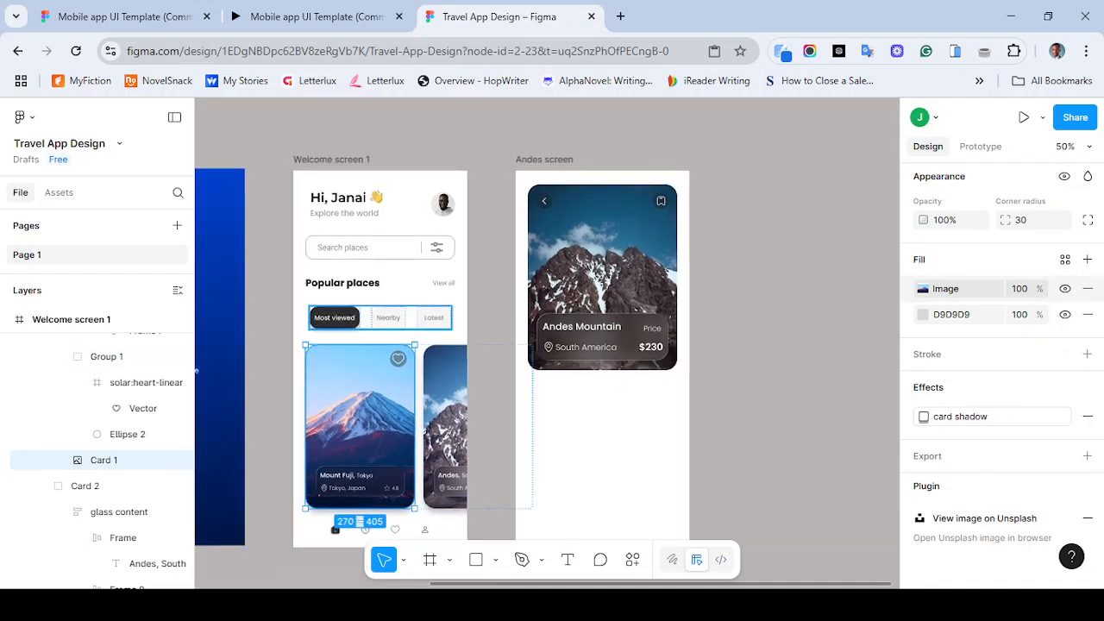
{"action": "left_click", "coordinate": [381, 318]}
{"action": "double_click", "coordinate": [335, 318]}
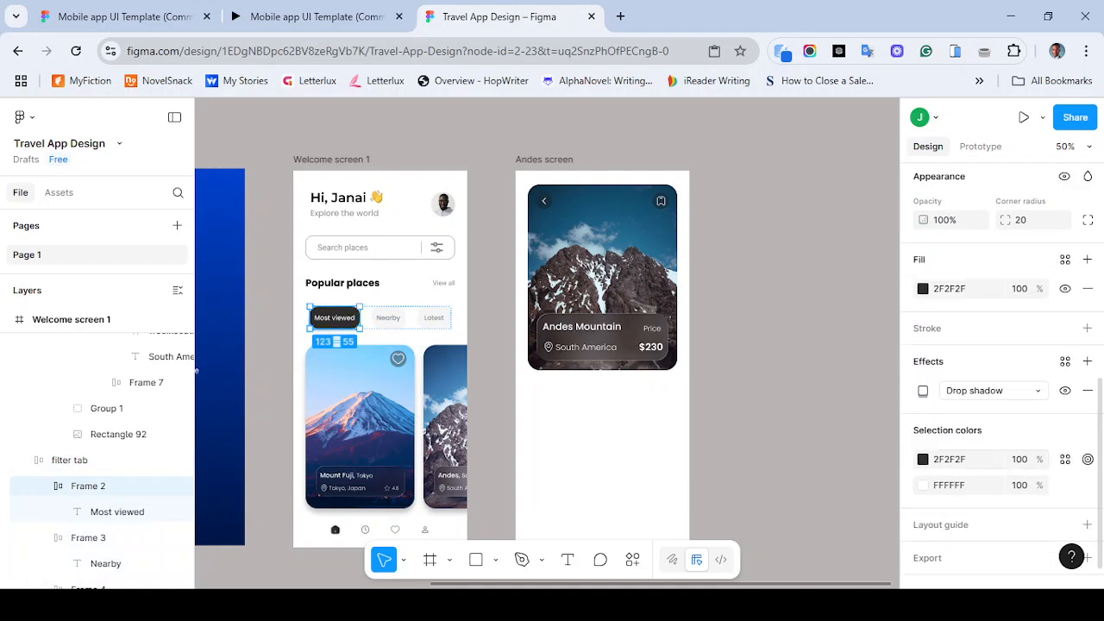
{"action": "left_click", "coordinate": [1065, 458]}
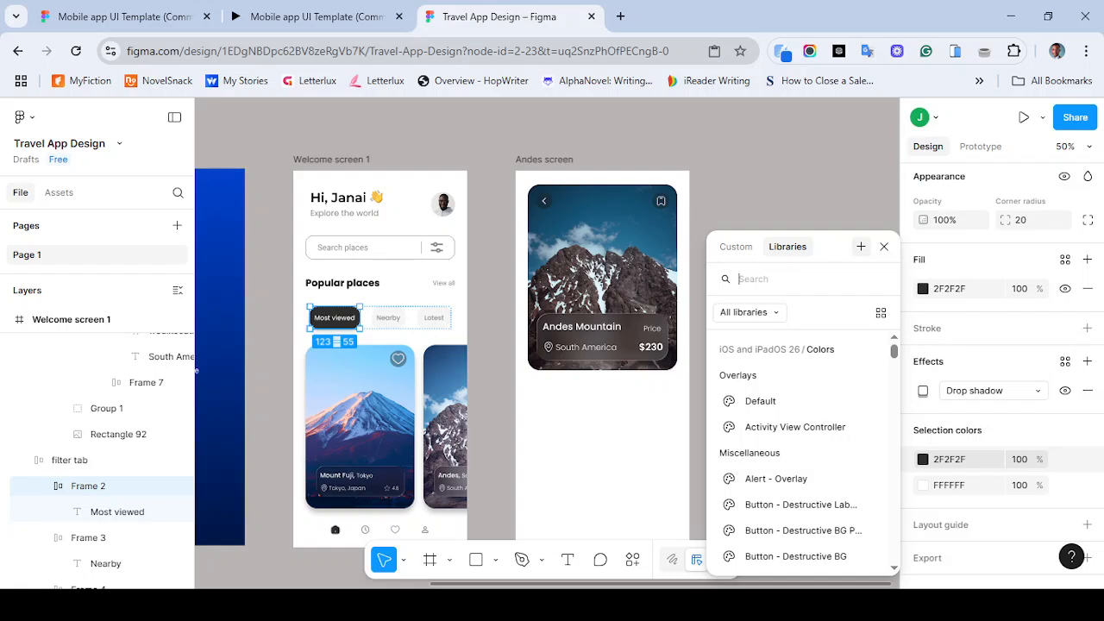
{"action": "left_click", "coordinate": [861, 247]}
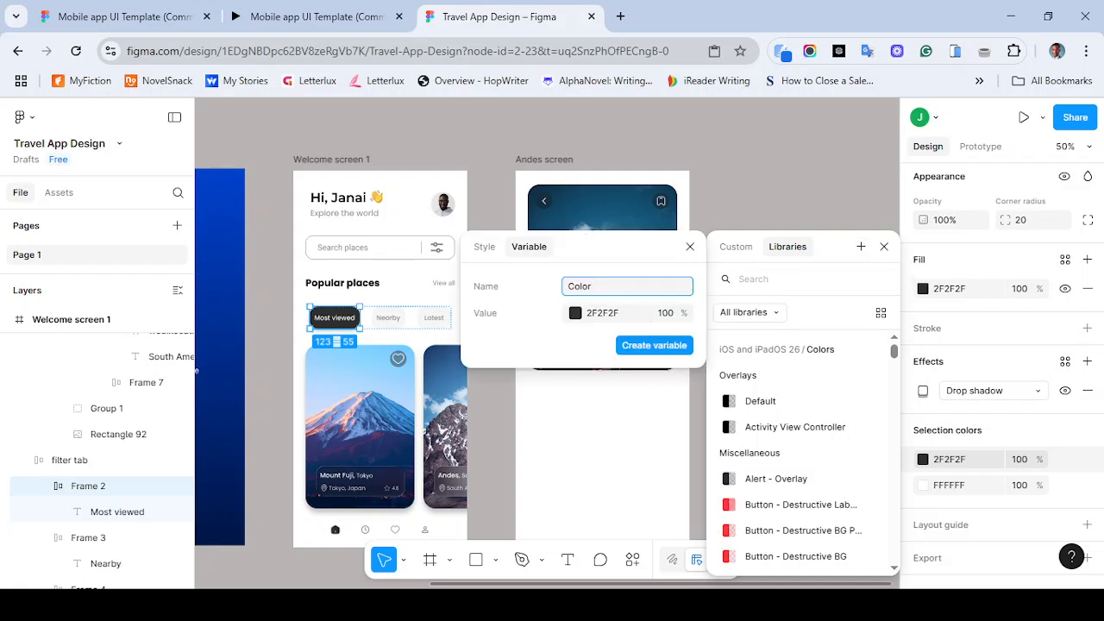
{"action": "key", "text": "ctrl+a"}
{"action": "left_click", "coordinate": [485, 247]}
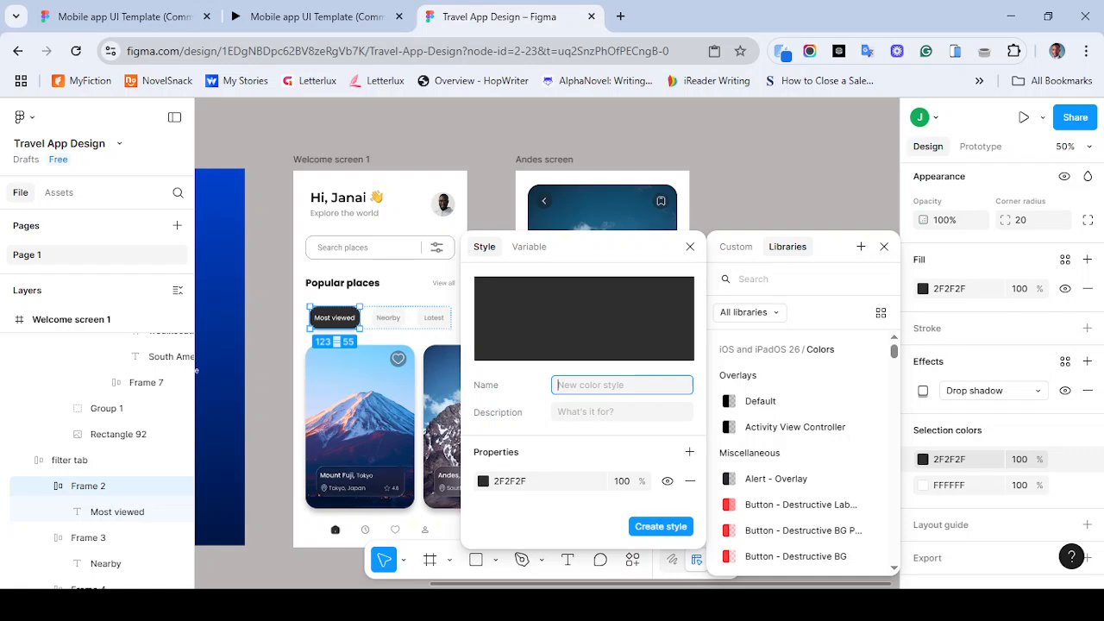
{"action": "type", "text": "grey"}
{"action": "key", "text": "Return"}
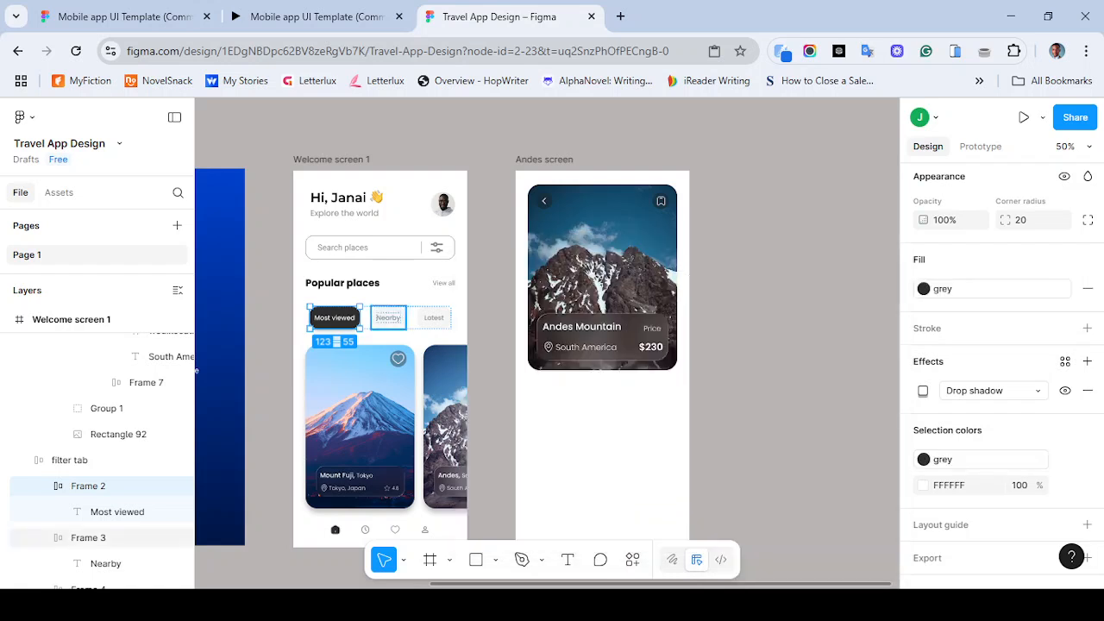
{"action": "key", "text": "Escape"}
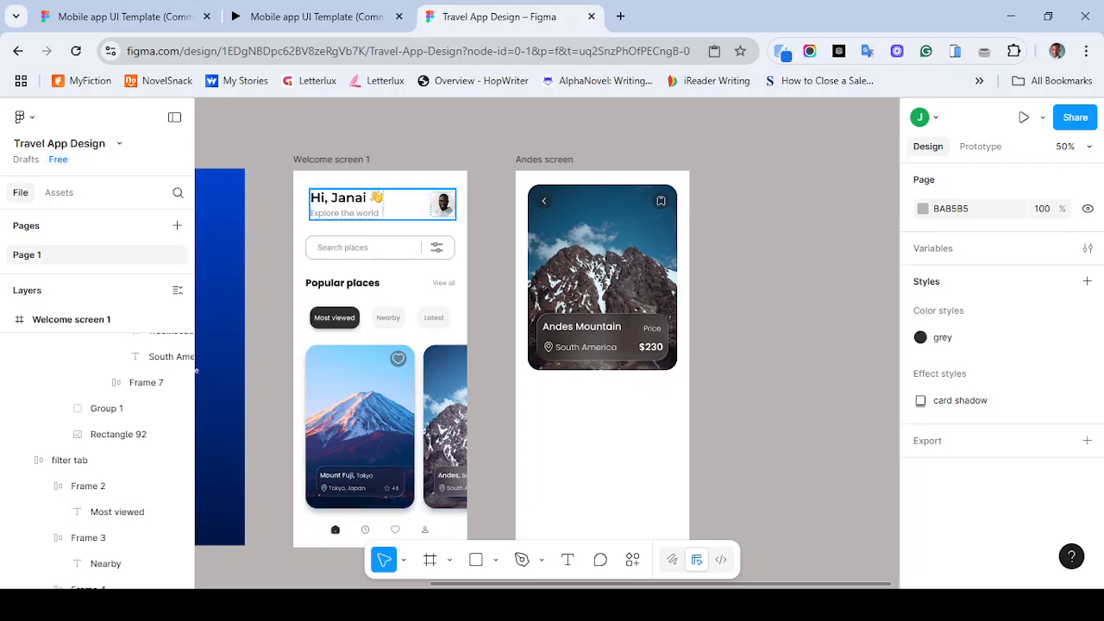
- Apply the grey color style to the Nearby tab's fill, then undo it
{"action": "left_click", "coordinate": [380, 317]}
{"action": "double_click", "coordinate": [388, 317]}
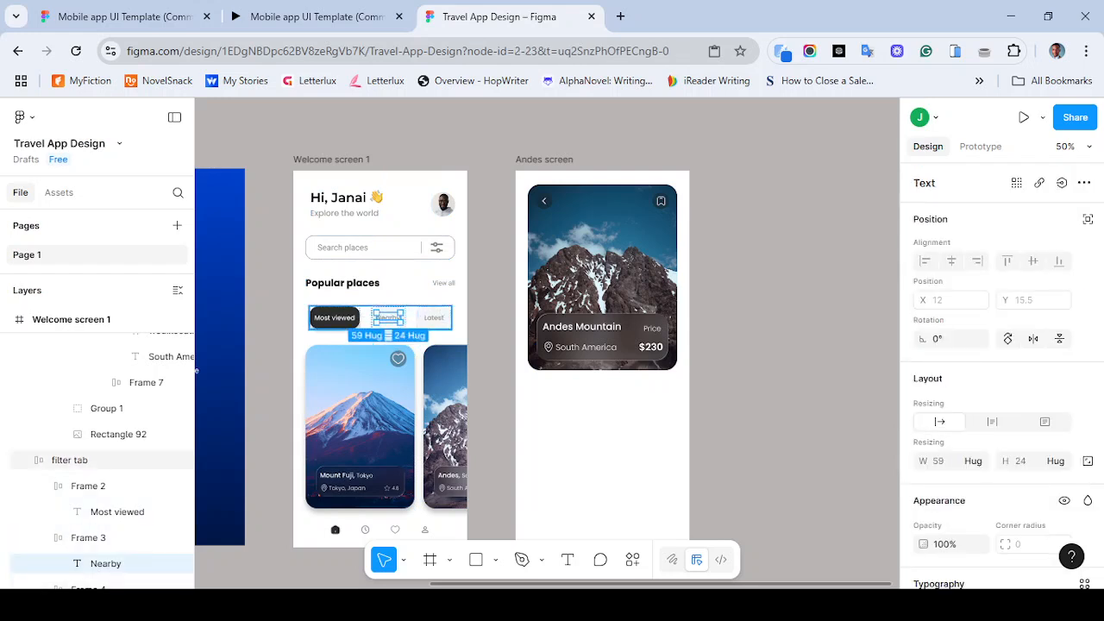
{"action": "key", "text": "ctrl+plus"}
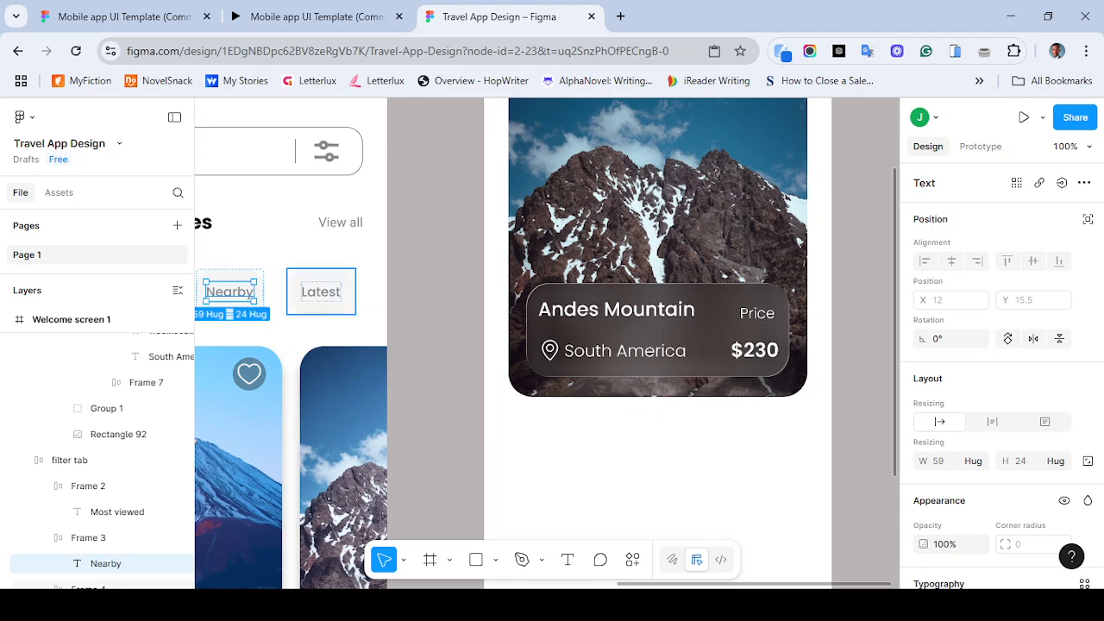
{"action": "scroll", "coordinate": [320, 290], "scroll_direction": "left", "scroll_amount": 3}
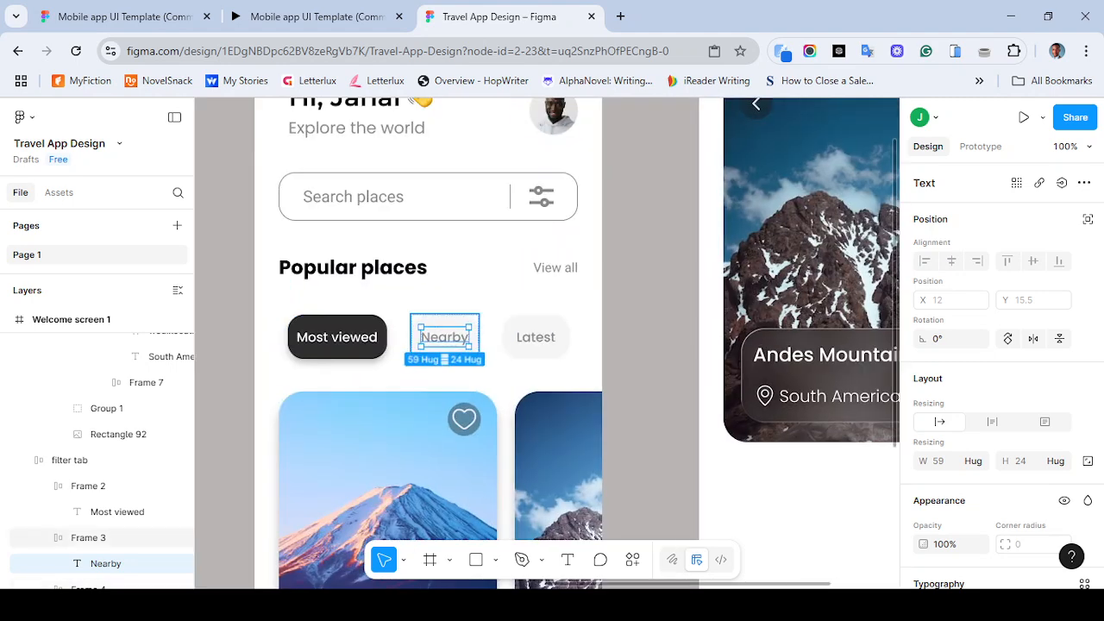
{"action": "left_click", "coordinate": [444, 321]}
{"action": "scroll", "coordinate": [992, 388], "scroll_direction": "down", "scroll_amount": 1}
{"action": "scroll", "coordinate": [1000, 376], "scroll_direction": "down", "scroll_amount": 3}
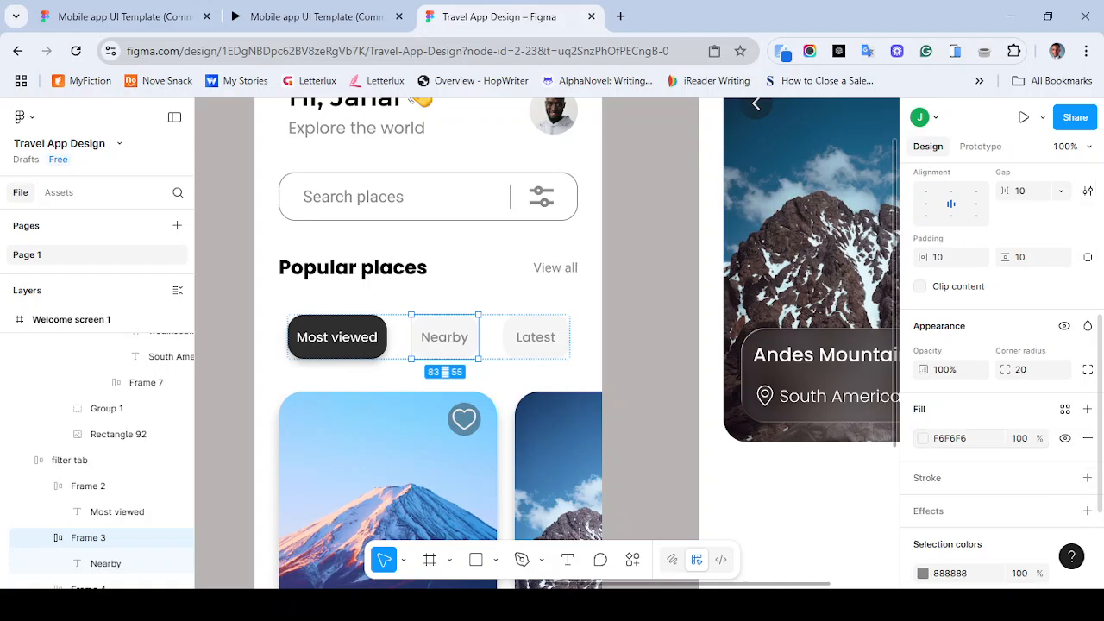
{"action": "left_click", "coordinate": [1066, 408]}
{"action": "left_click", "coordinate": [754, 350]}
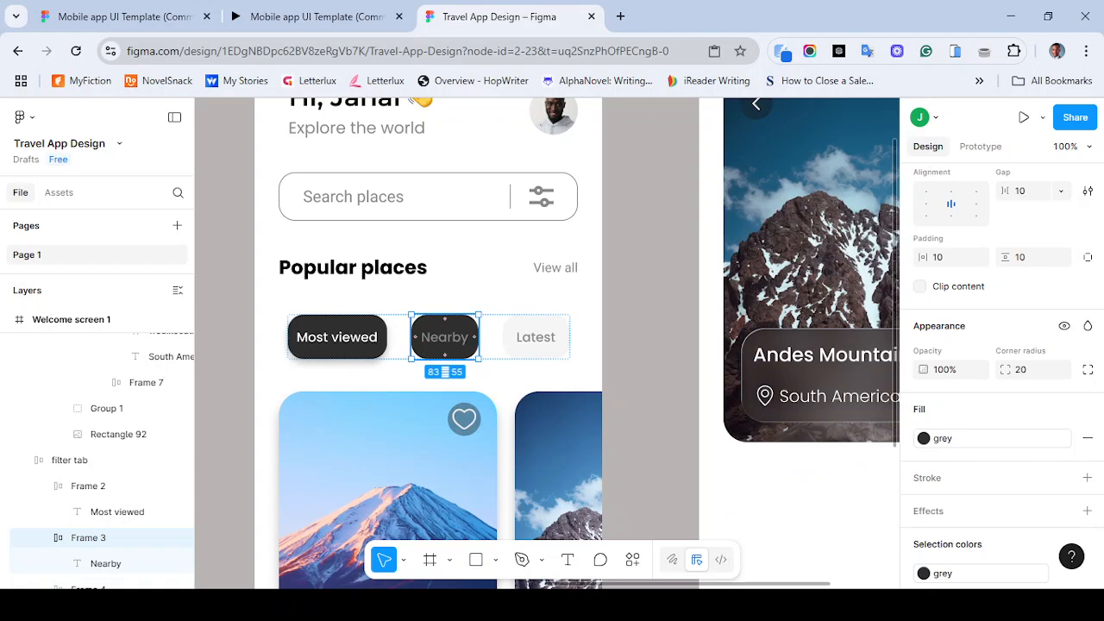
{"action": "key", "text": "ctrl+z"}
- Apply the card shadow effect style to the Andes card image
{"action": "scroll", "coordinate": [362, 375], "scroll_direction": "right", "scroll_amount": 6}
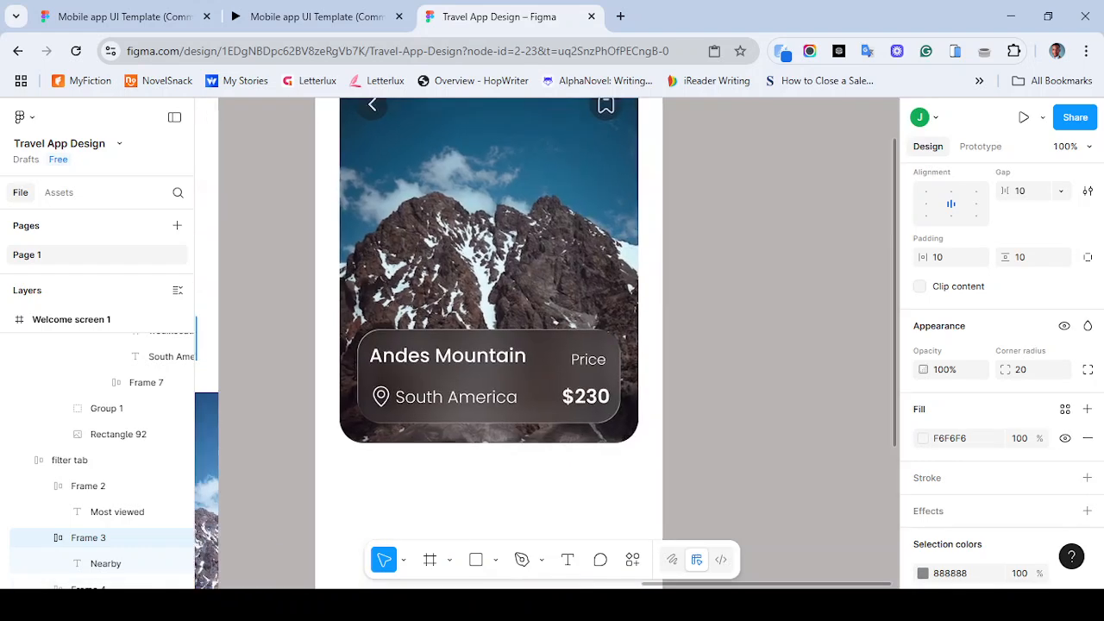
{"action": "left_click", "coordinate": [362, 258]}
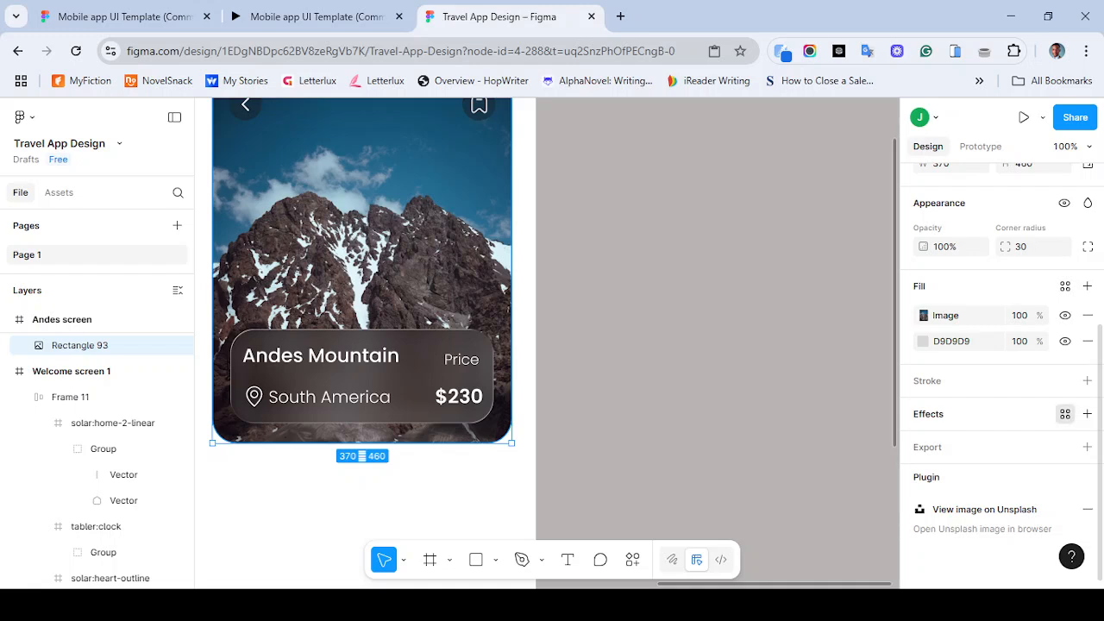
{"action": "left_click", "coordinate": [1065, 414]}
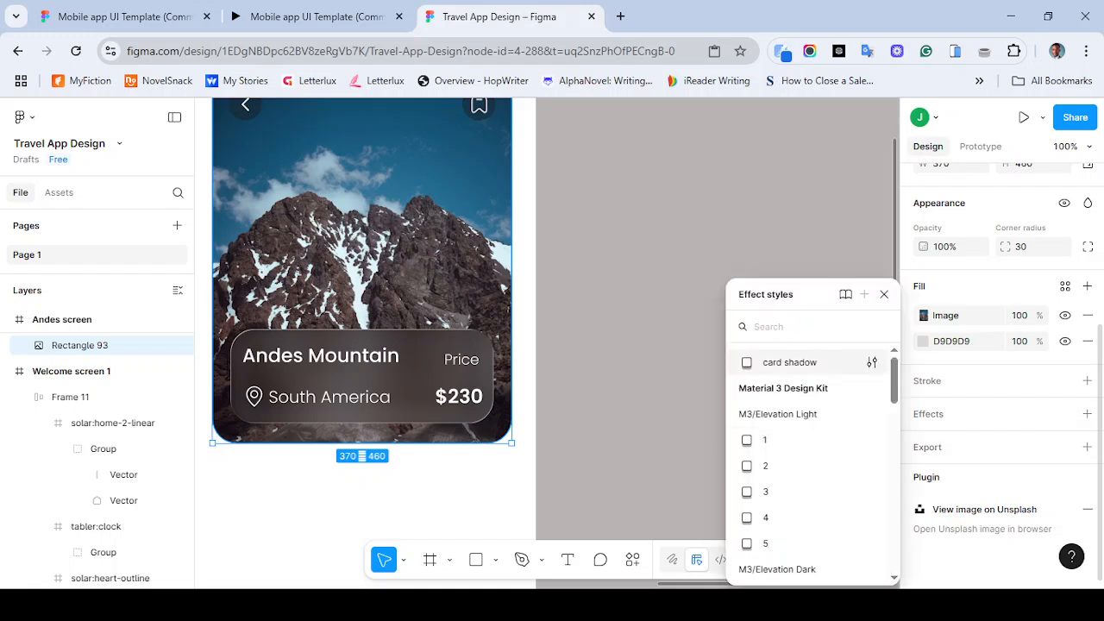
{"action": "left_click", "coordinate": [789, 363]}
{"action": "key", "text": "Escape"}
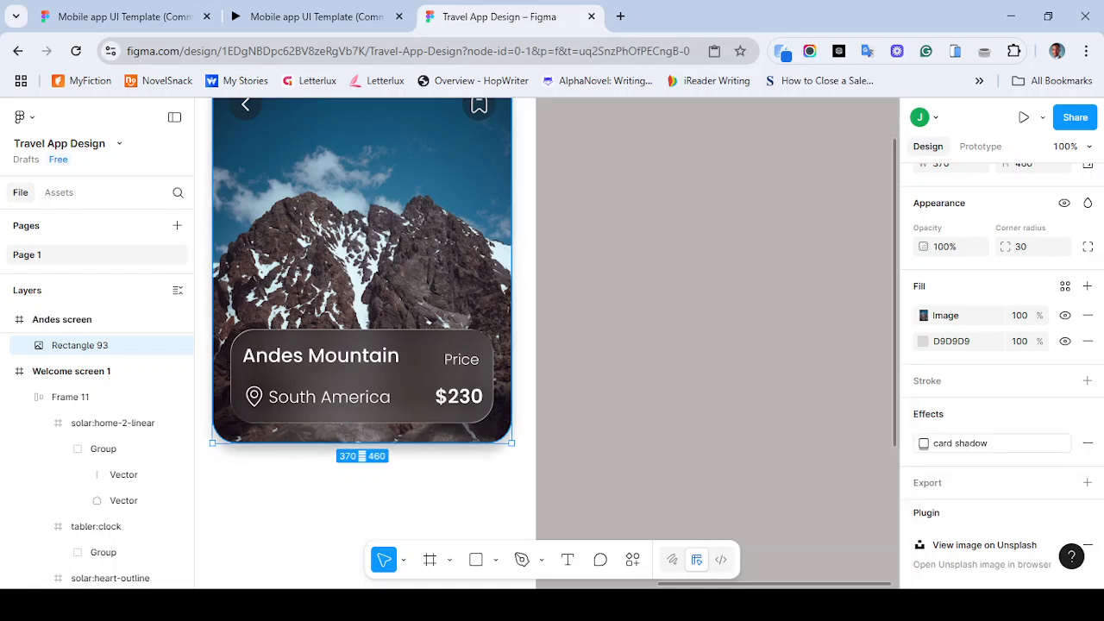
- Detach the Andes image's card shadow style and set its drop shadow Y offset to 20 and blur to 30
{"action": "key", "text": "ctrl+minus"}
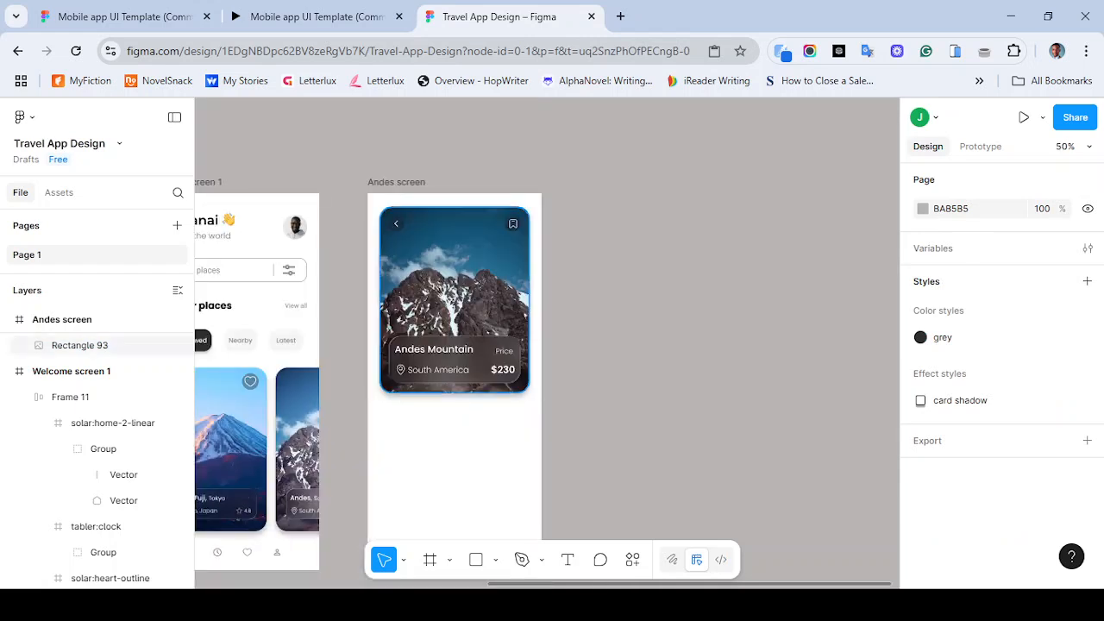
{"action": "left_click", "coordinate": [525, 316]}
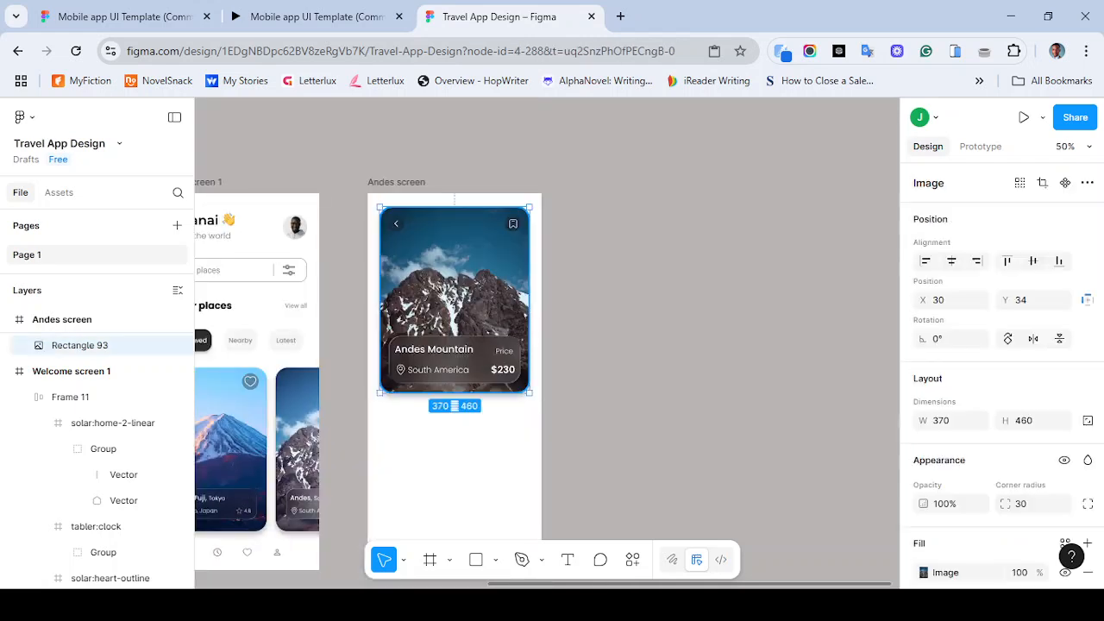
{"action": "scroll", "coordinate": [1000, 371], "scroll_direction": "down", "scroll_amount": 4}
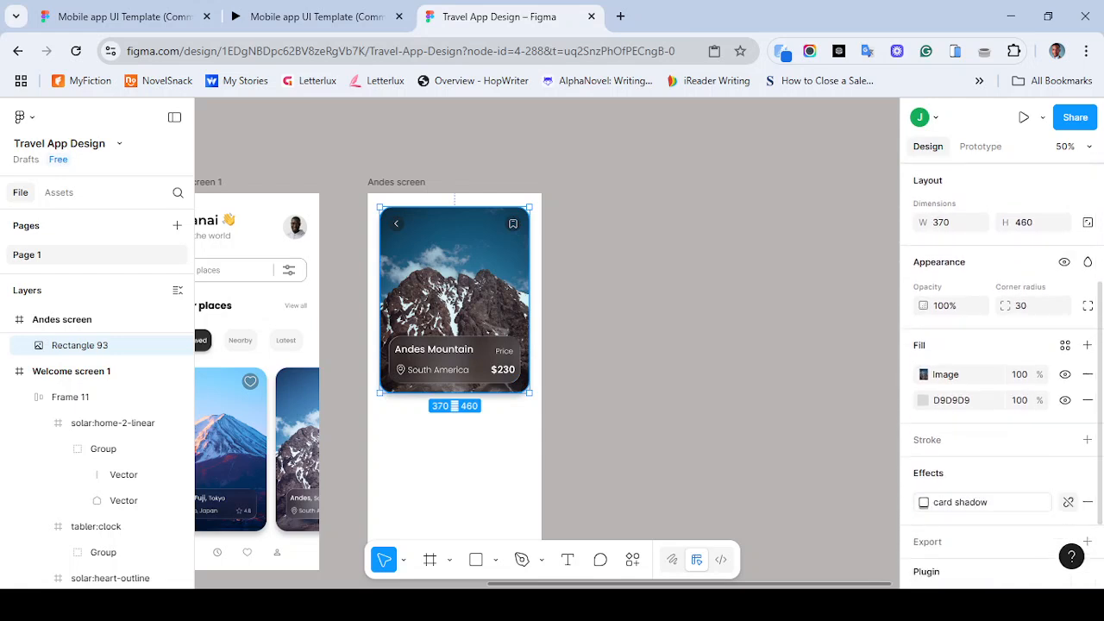
{"action": "left_click", "coordinate": [1065, 501]}
{"action": "left_click", "coordinate": [923, 502]}
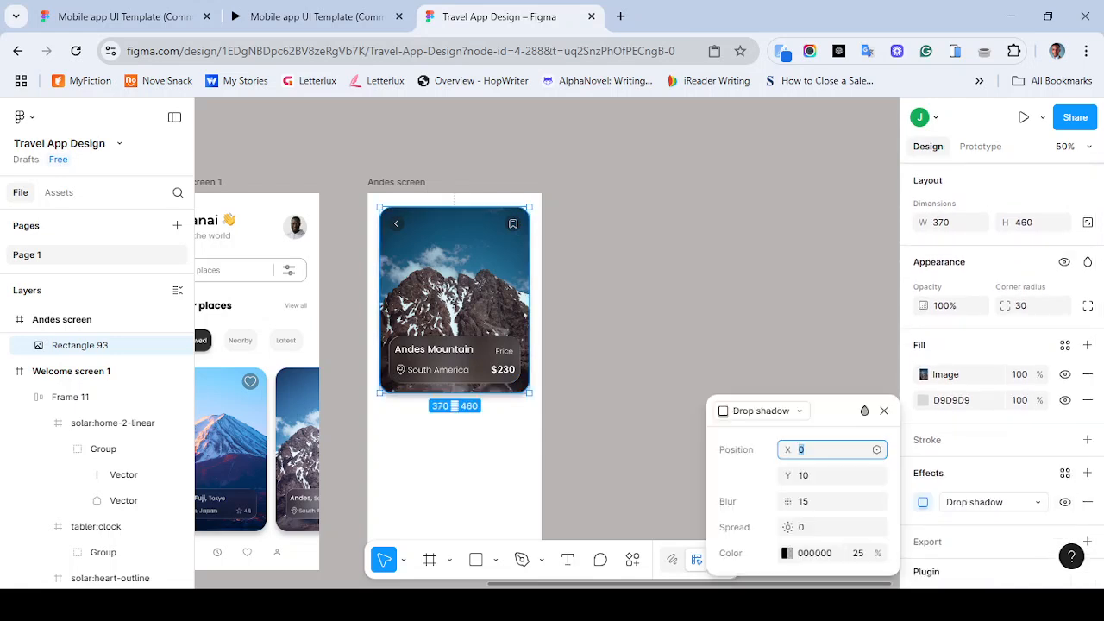
{"action": "left_click", "coordinate": [828, 475]}
{"action": "type", "text": "20"}
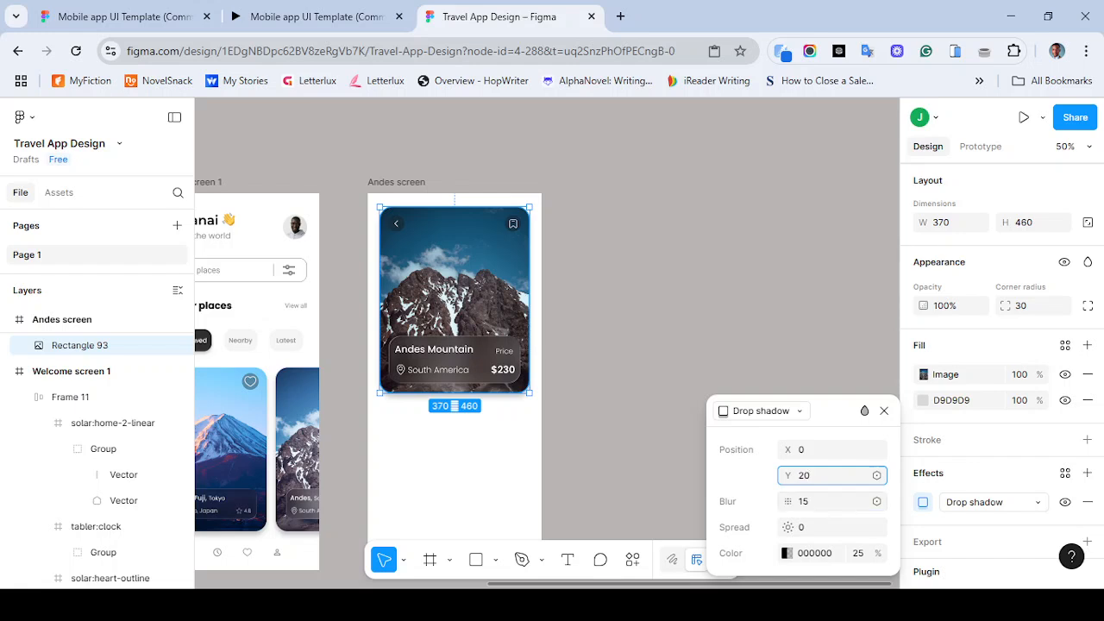
{"action": "left_click", "coordinate": [828, 501]}
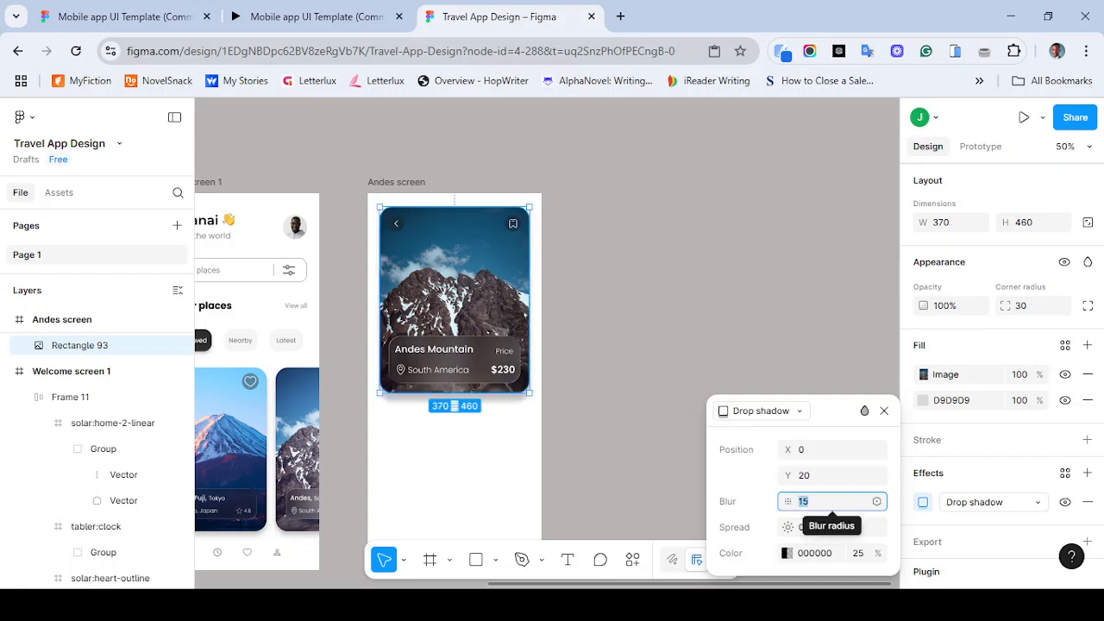
{"action": "type", "text": "30"}
{"action": "key", "text": "Return"}
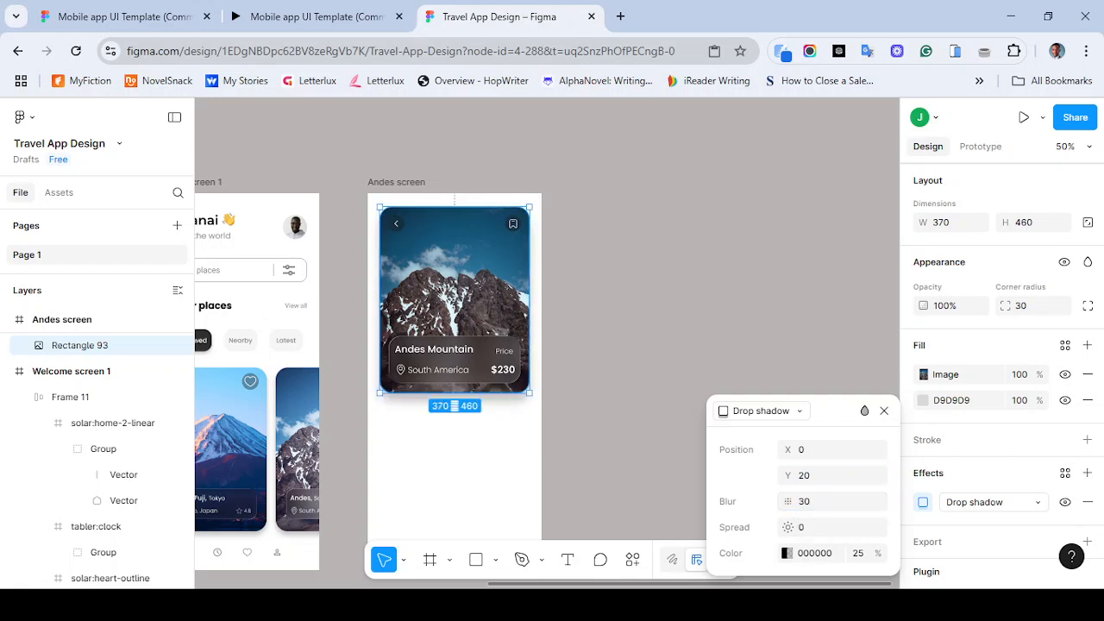
{"action": "key", "text": "Escape"}
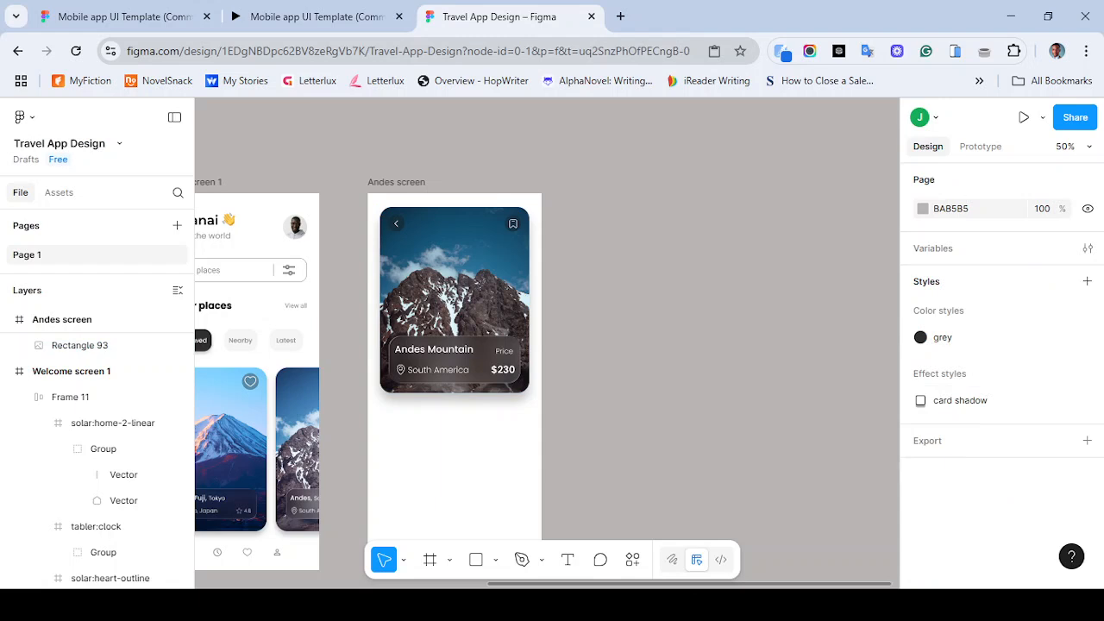
- Compare the Andes card with the reference prototype and inspect the image's drop shadow settings
{"action": "left_click", "coordinate": [314, 16]}
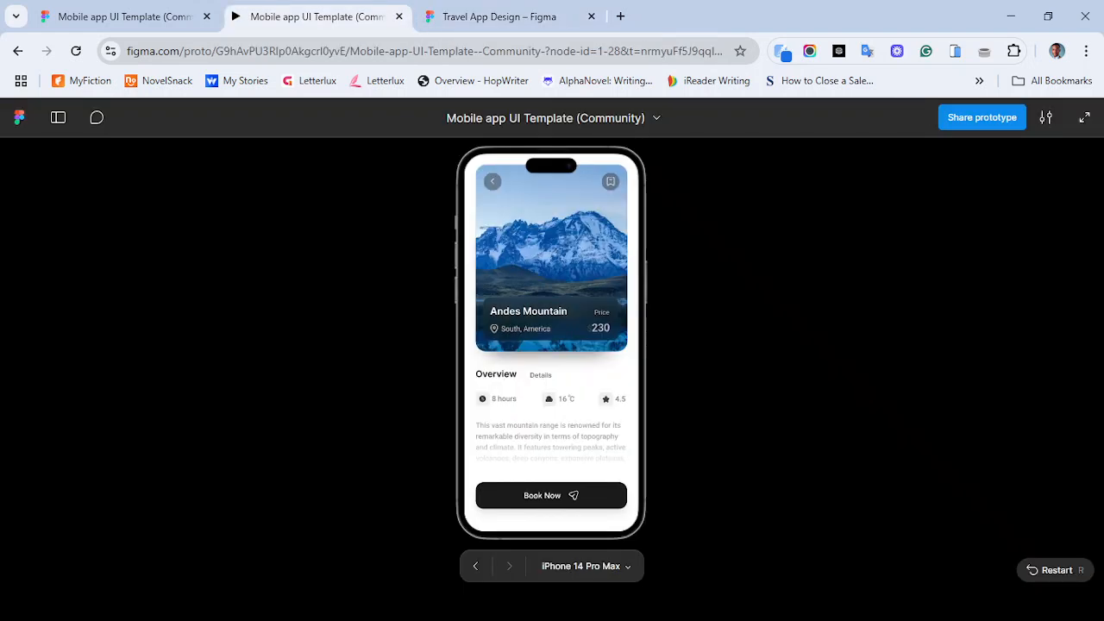
{"action": "left_click", "coordinate": [500, 16]}
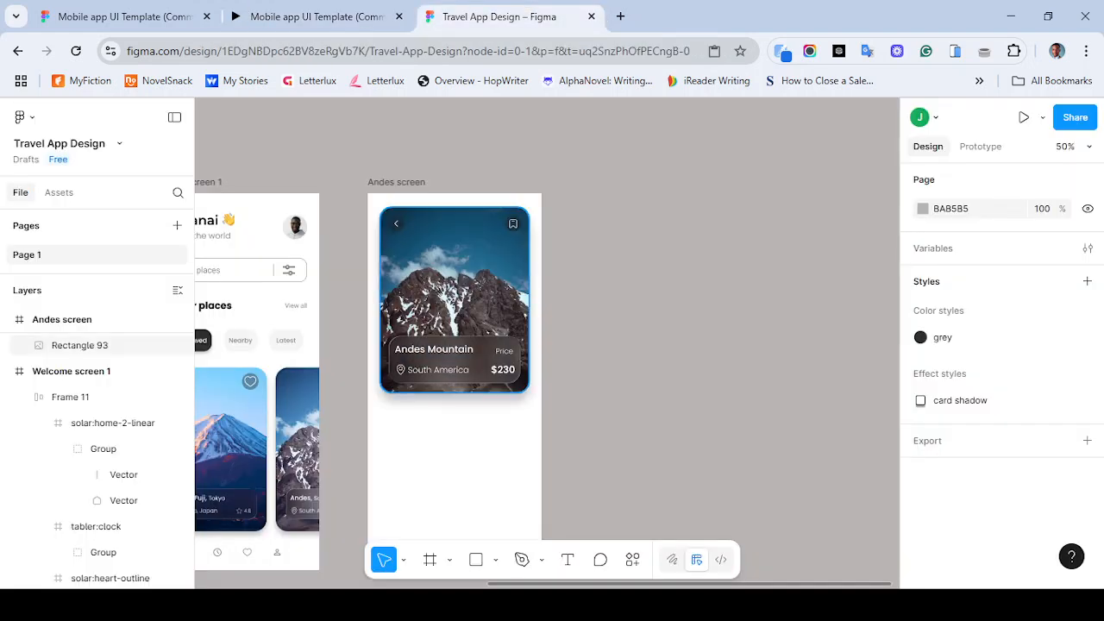
{"action": "left_click", "coordinate": [455, 293]}
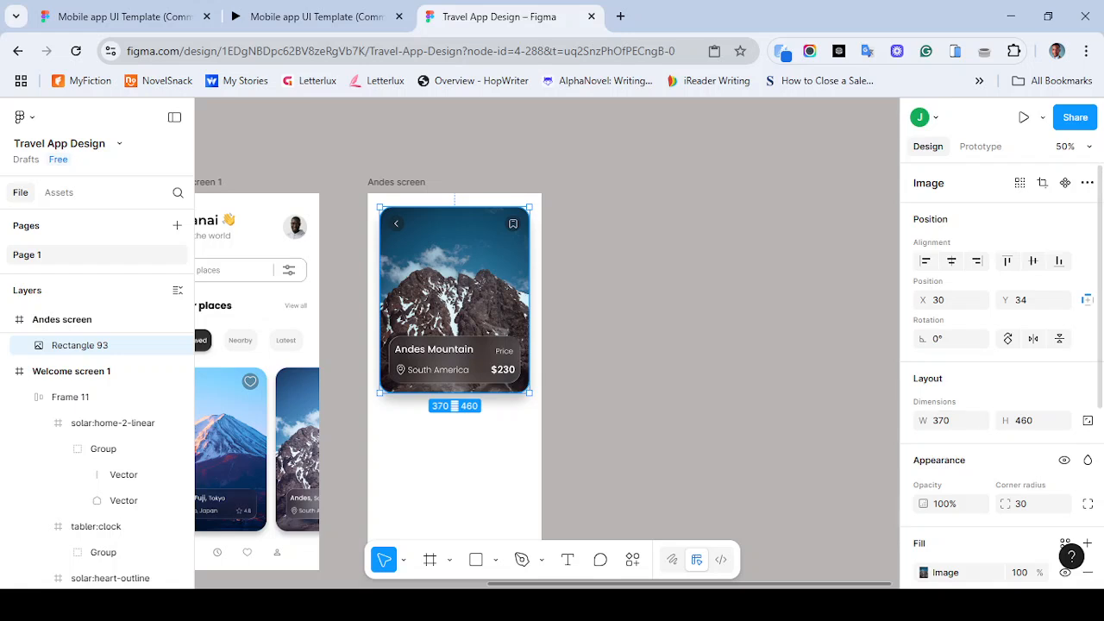
{"action": "scroll", "coordinate": [1001, 370], "scroll_direction": "down", "scroll_amount": 4}
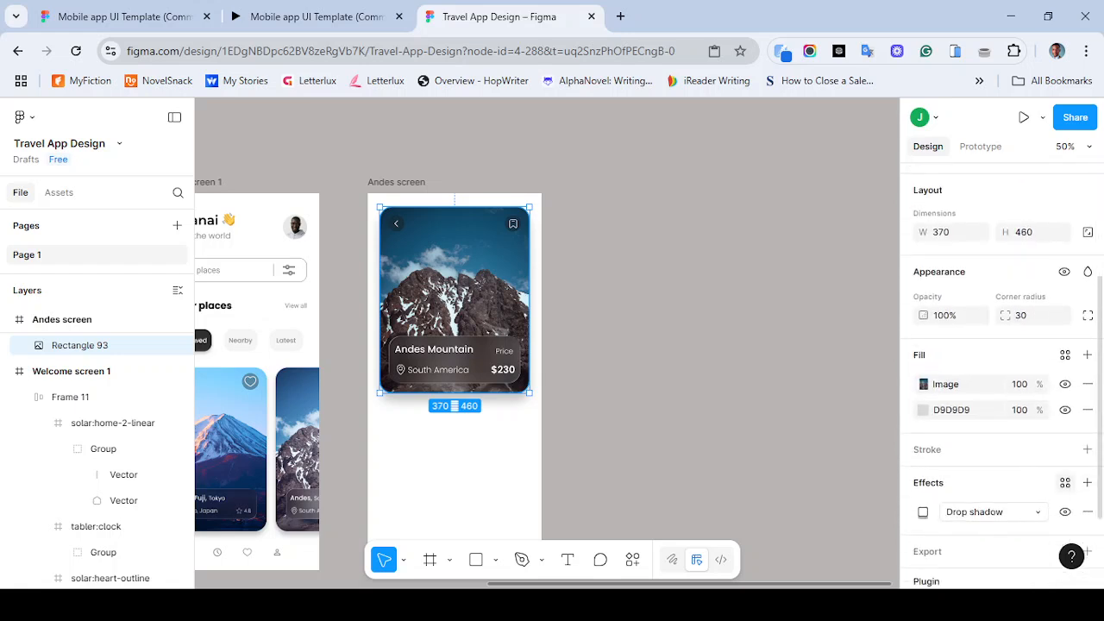
{"action": "left_click", "coordinate": [923, 512]}
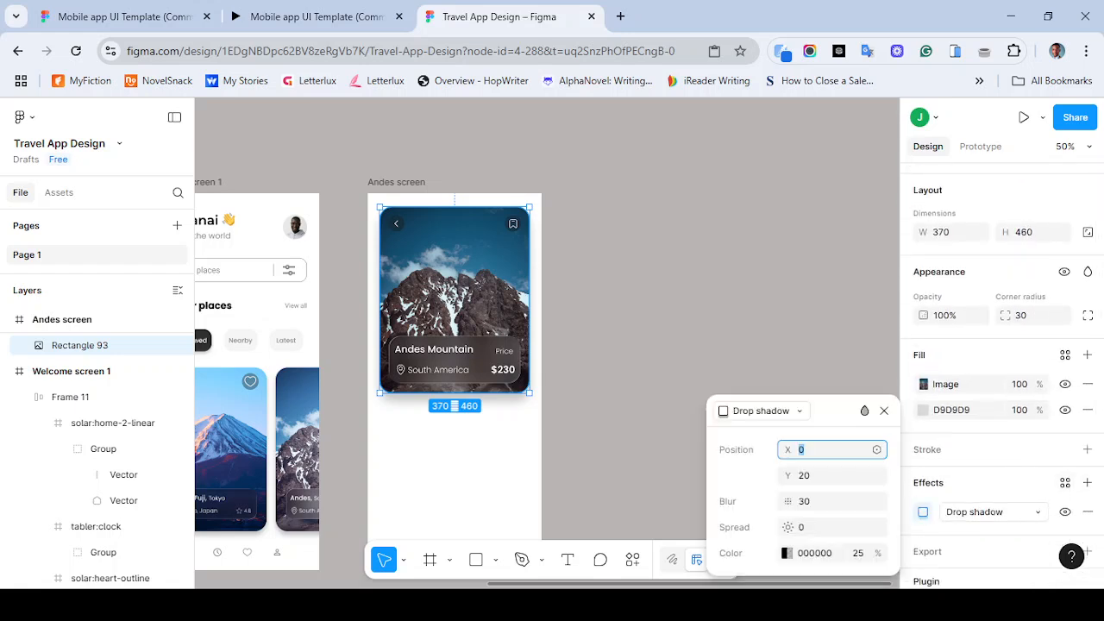
{"action": "left_click", "coordinate": [760, 410]}
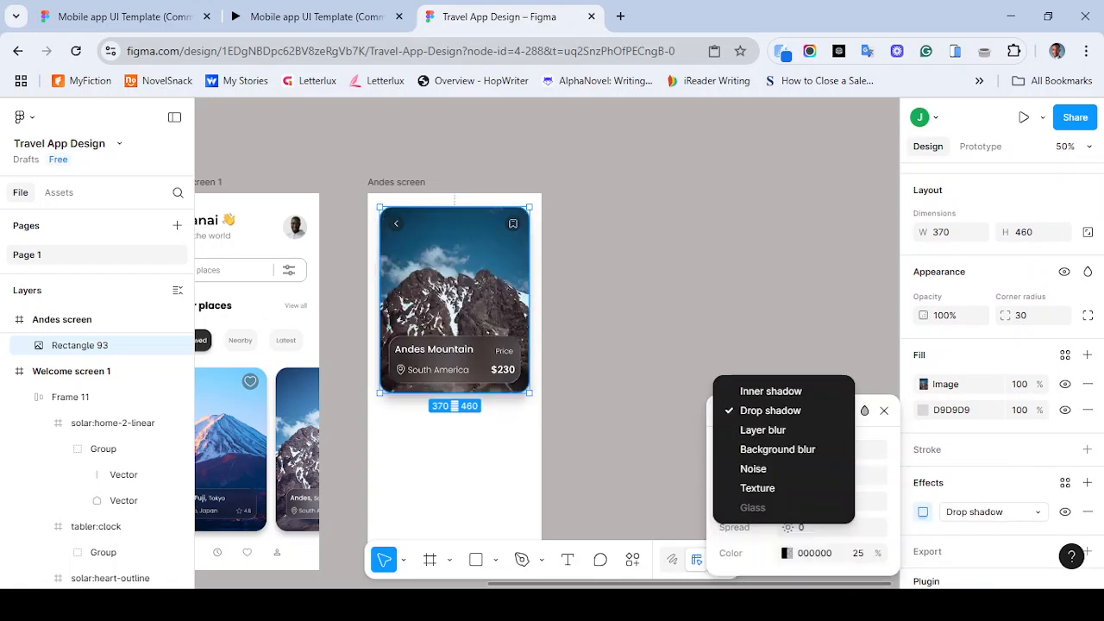
{"action": "left_click", "coordinate": [760, 411]}
{"action": "left_click", "coordinate": [864, 411]}
{"action": "left_click", "coordinate": [898, 124]}
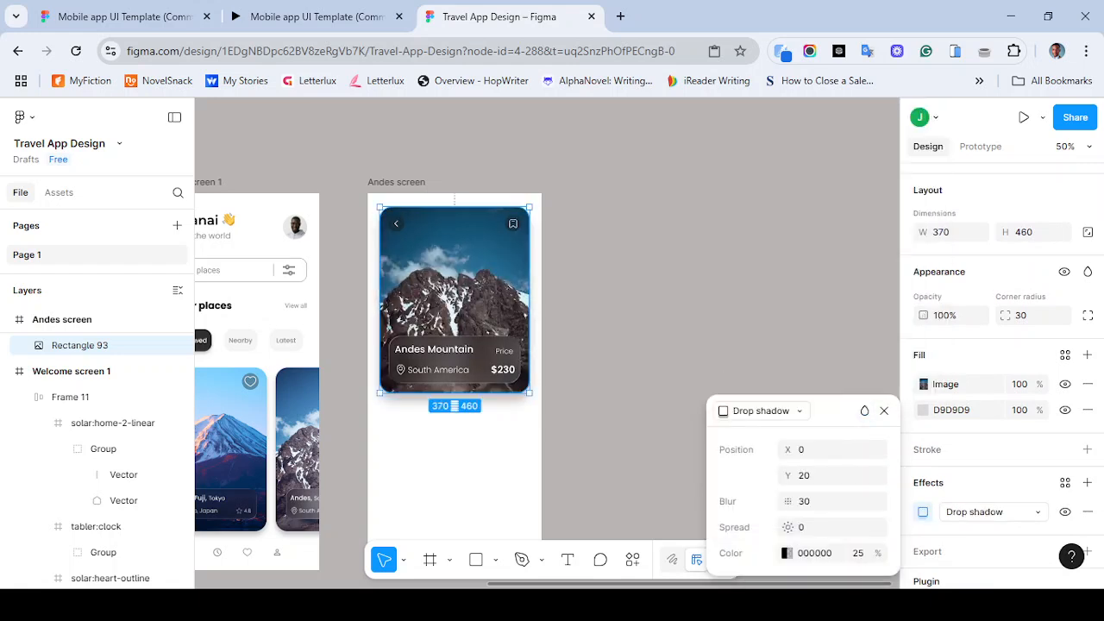
{"action": "left_click", "coordinate": [748, 224]}
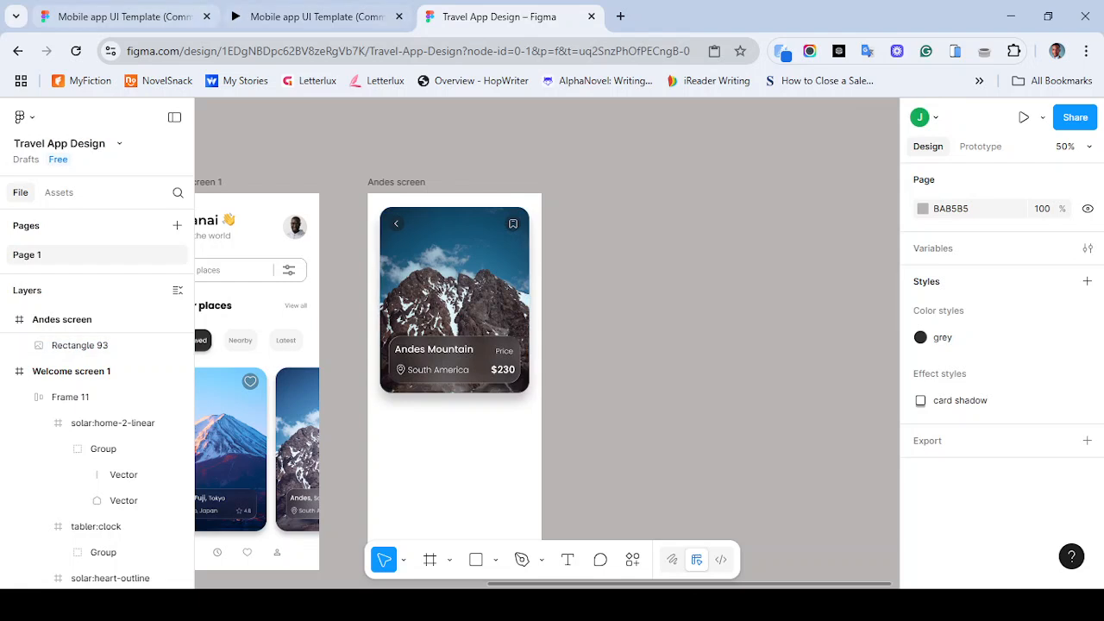
- Add an "Overview" text label below the Andes card
{"action": "left_click", "coordinate": [302, 16]}
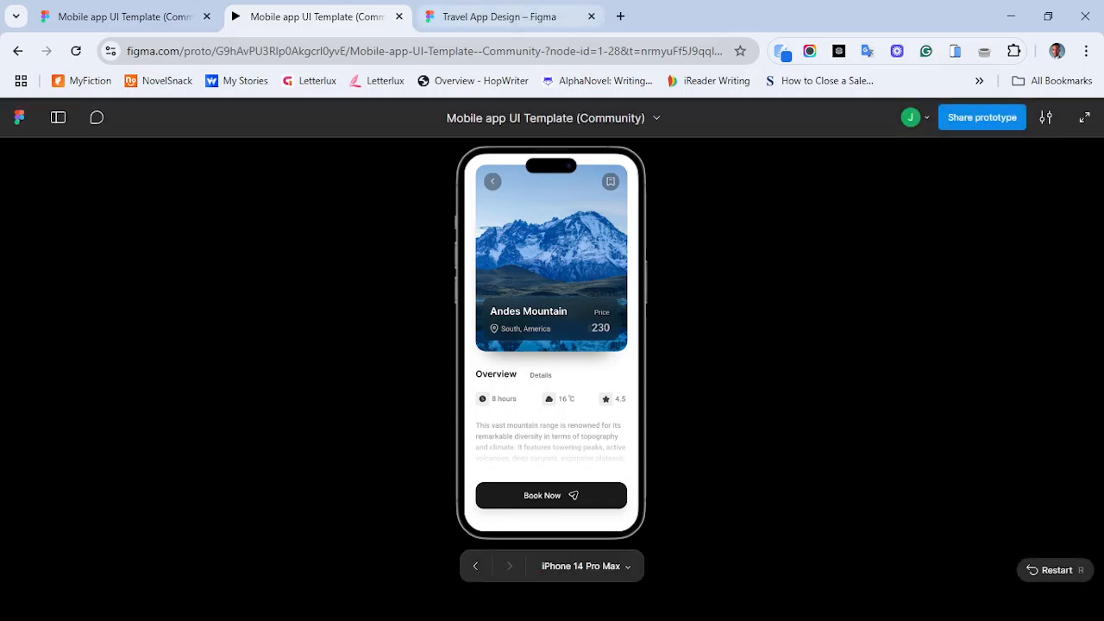
{"action": "left_click", "coordinate": [514, 16]}
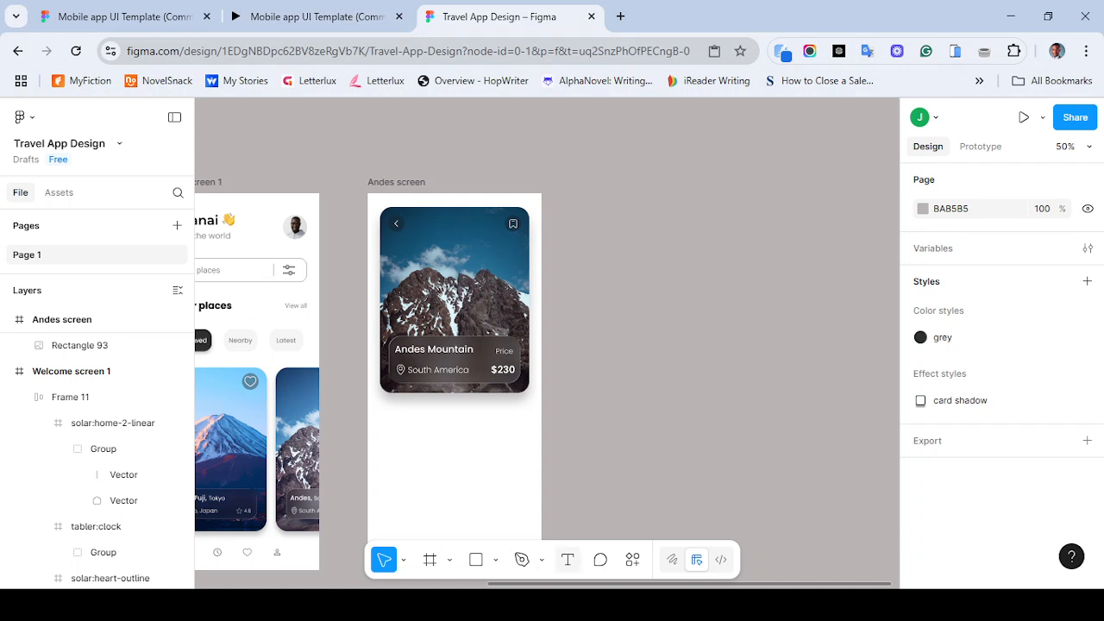
{"action": "left_click", "coordinate": [568, 560]}
{"action": "left_click", "coordinate": [397, 431]}
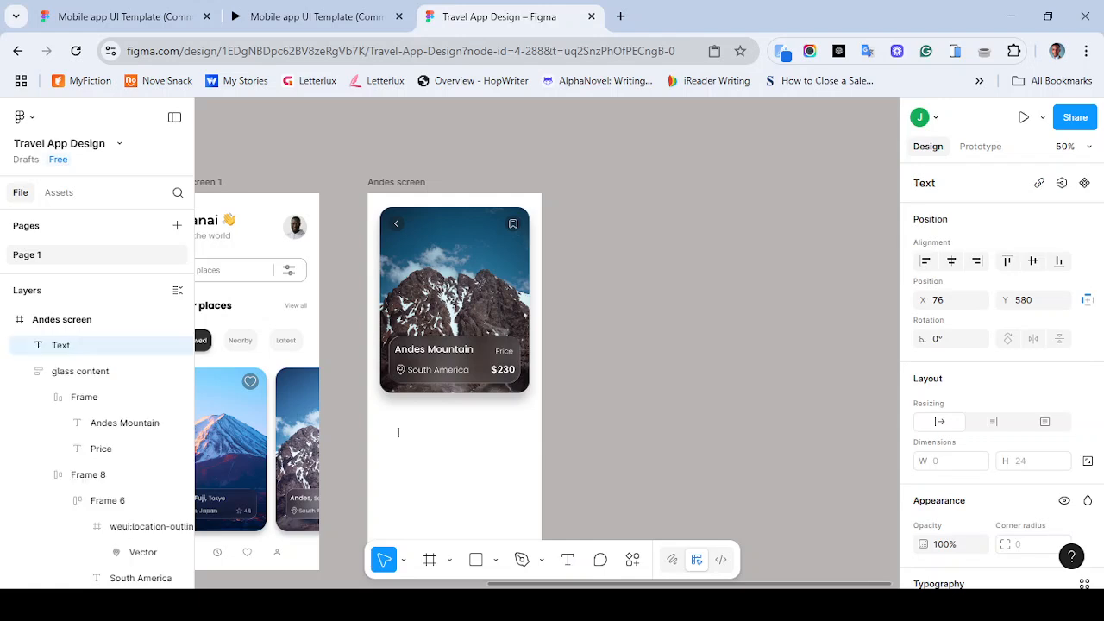
{"action": "type", "text": "Overview"}
{"action": "key", "text": "Escape"}
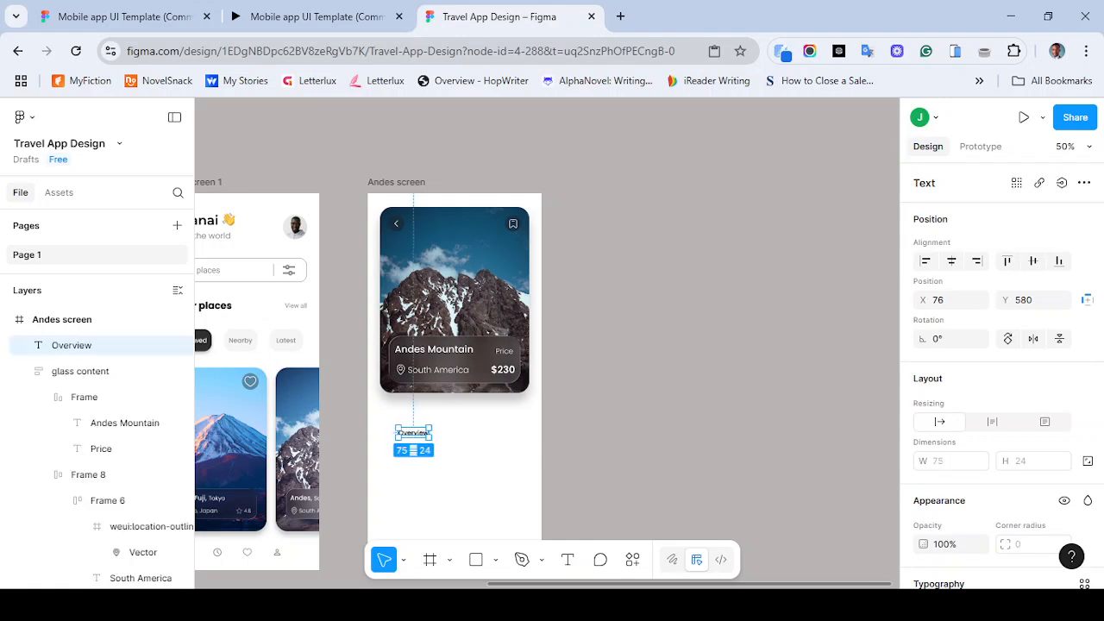
- Duplicate the Overview label to its right and change the copy's text to "Details"
{"action": "left_click_drag", "start_coordinate": [413, 433], "coordinate": [490, 429]}
{"action": "left_click", "coordinate": [311, 17]}
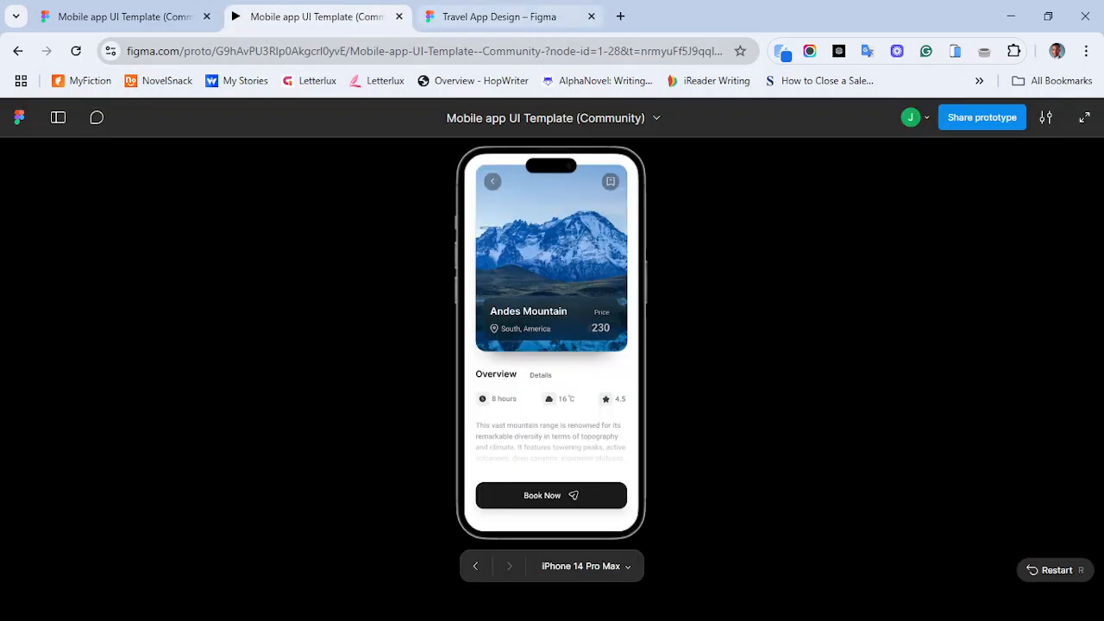
{"action": "left_click", "coordinate": [500, 16]}
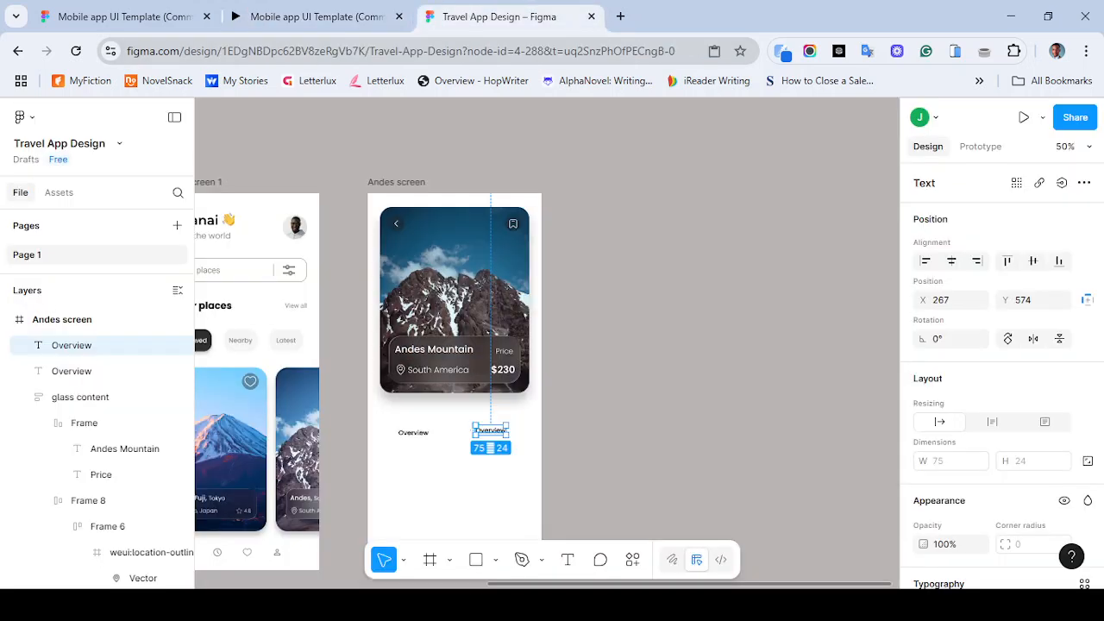
{"action": "key", "text": "Return"}
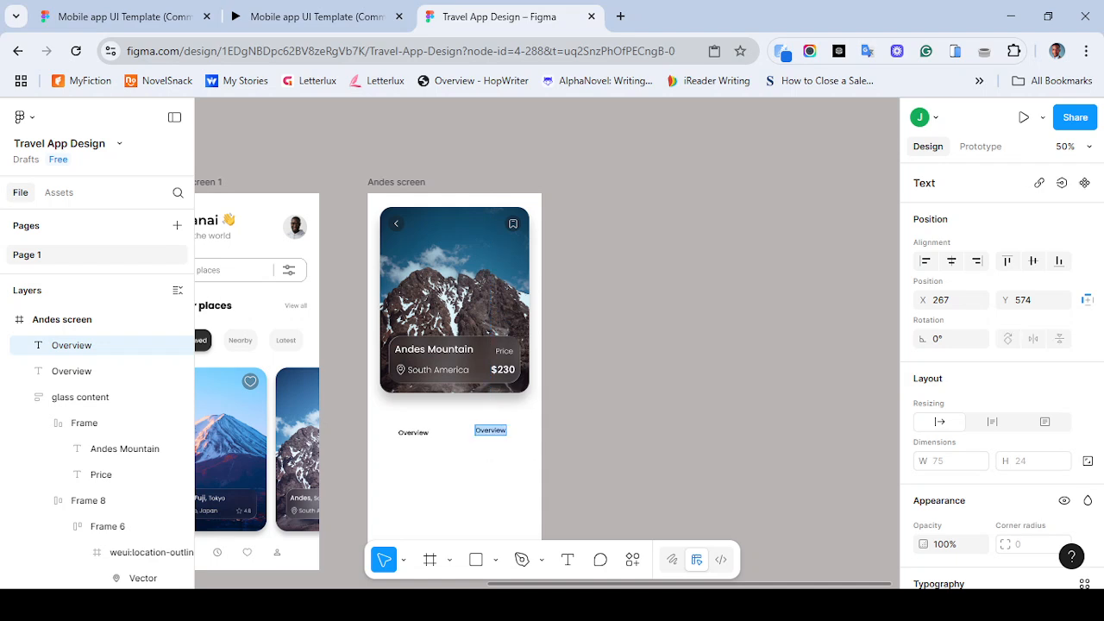
{"action": "type", "text": "Details"}
{"action": "key", "text": "Escape"}
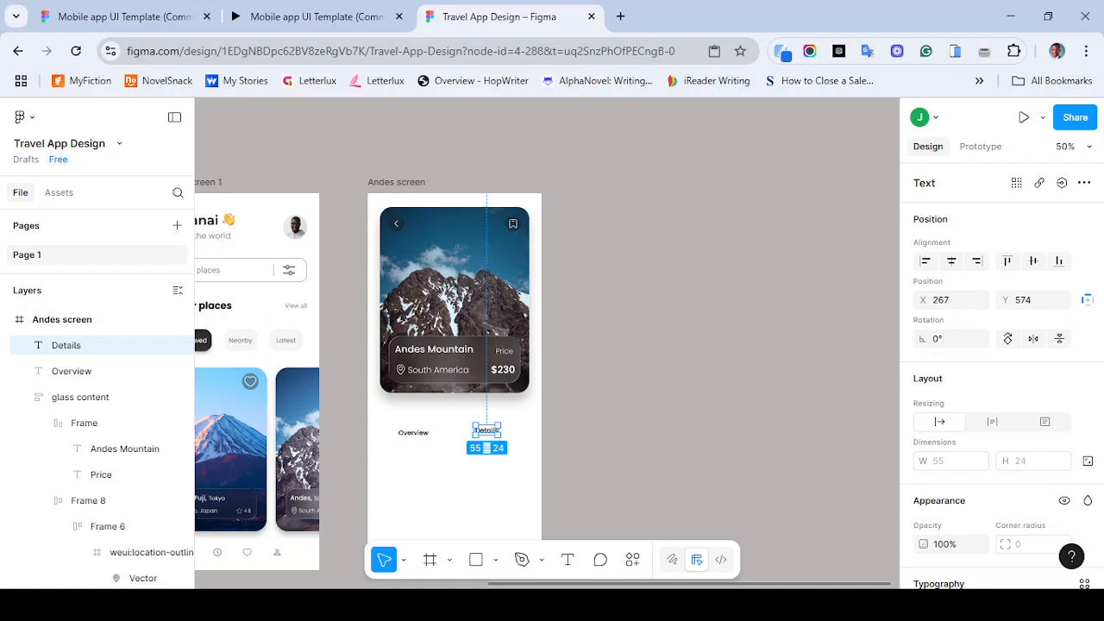
- Set the Overview label's font size to 20
{"action": "left_click", "coordinate": [298, 17]}
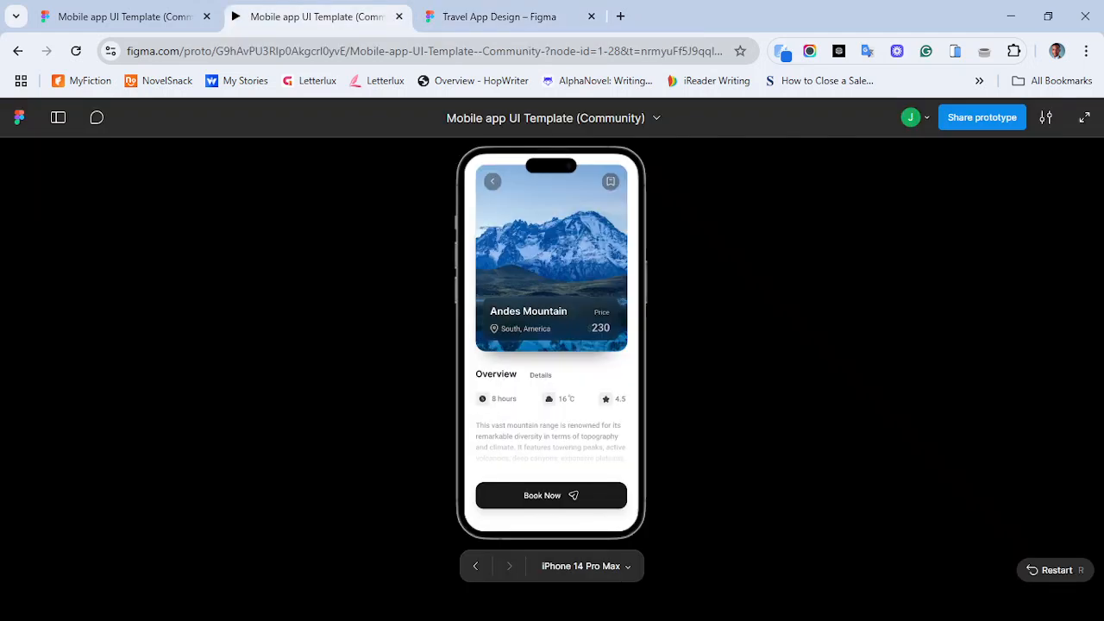
{"action": "left_click", "coordinate": [498, 17]}
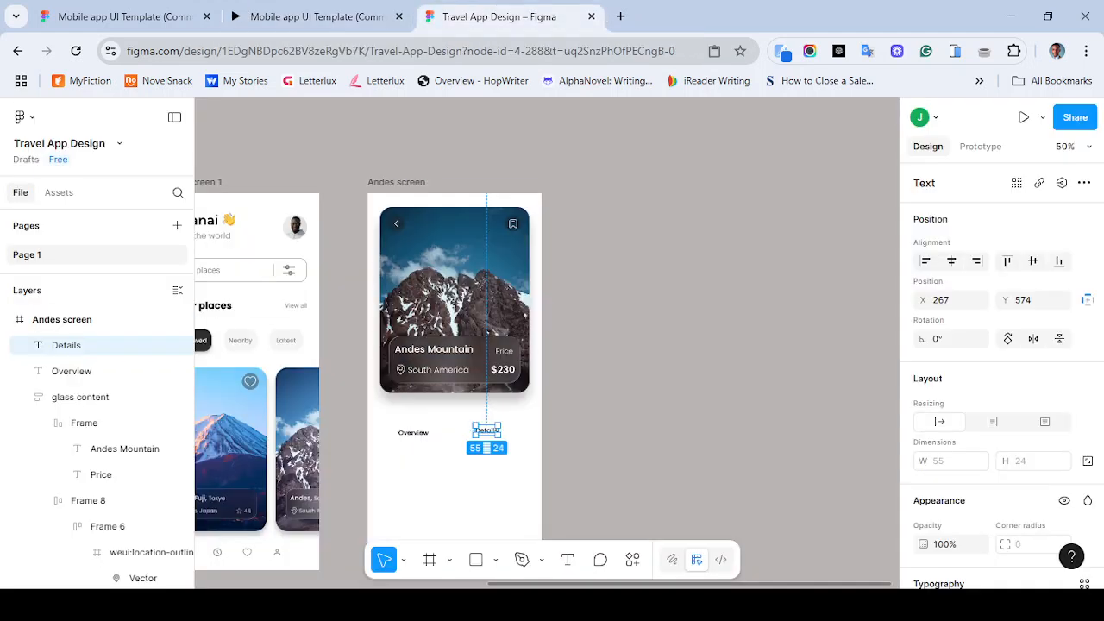
{"action": "left_click", "coordinate": [413, 433]}
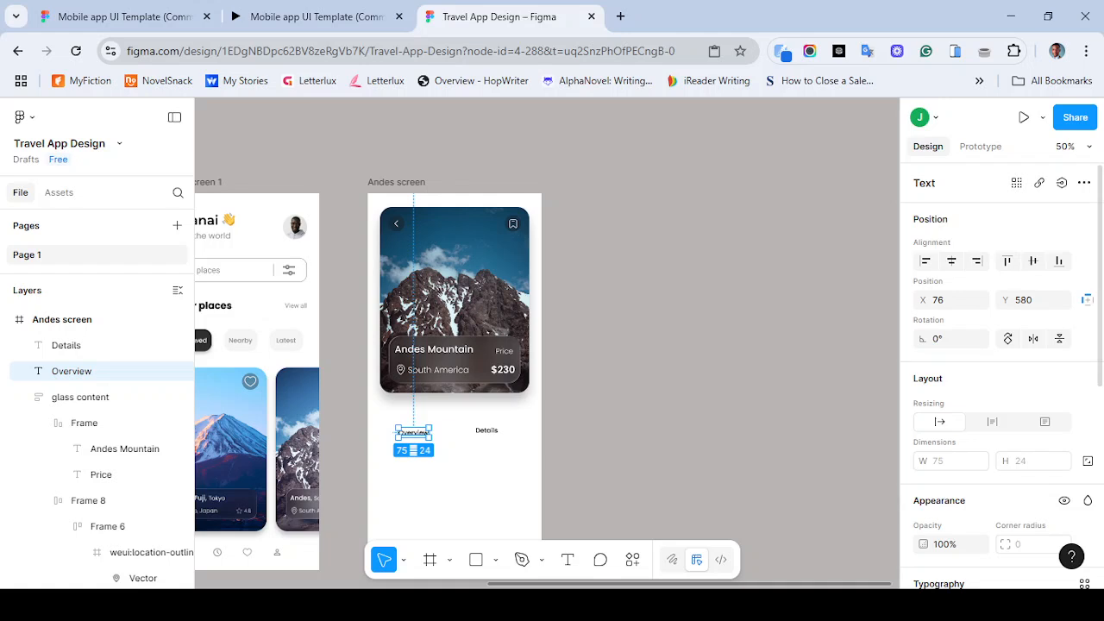
{"action": "scroll", "coordinate": [1061, 430], "scroll_direction": "down", "scroll_amount": 5}
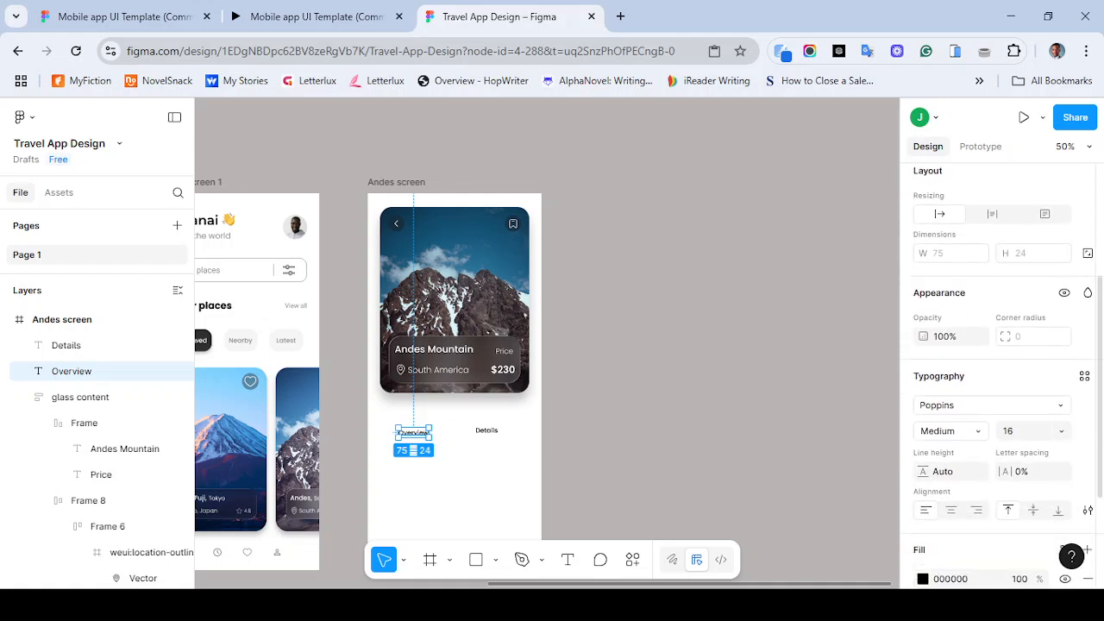
{"action": "left_click", "coordinate": [1061, 430]}
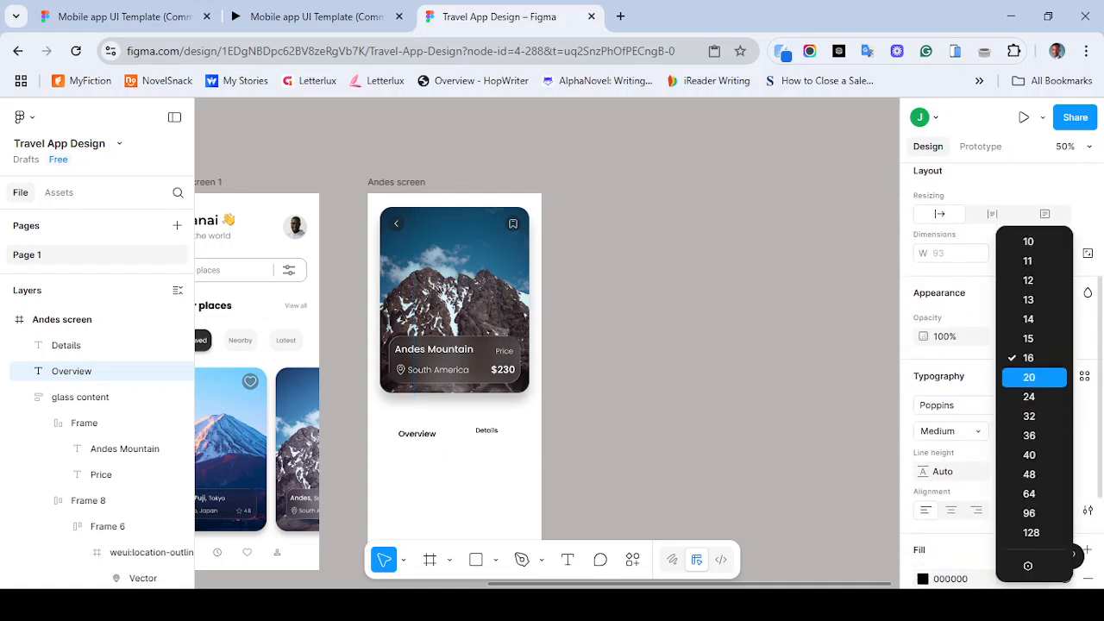
{"action": "left_click", "coordinate": [1032, 377]}
- Compare the Overview and Details labels and the welcome screen headings with the reference prototype
{"action": "left_click", "coordinate": [66, 345]}
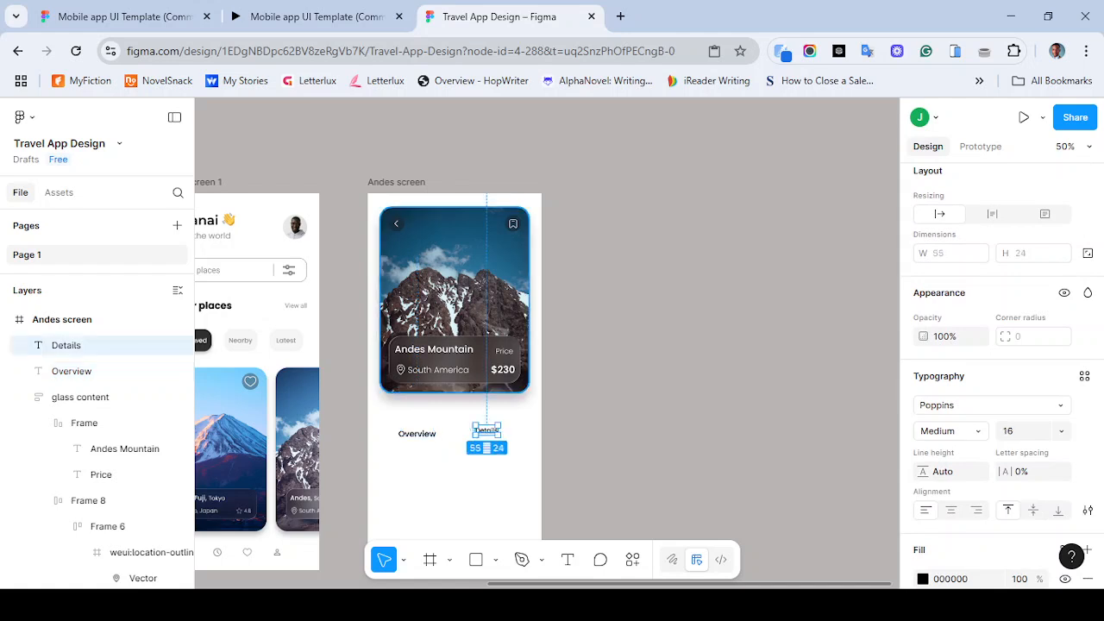
{"action": "scroll", "coordinate": [457, 362], "scroll_direction": "down", "scroll_amount": 1}
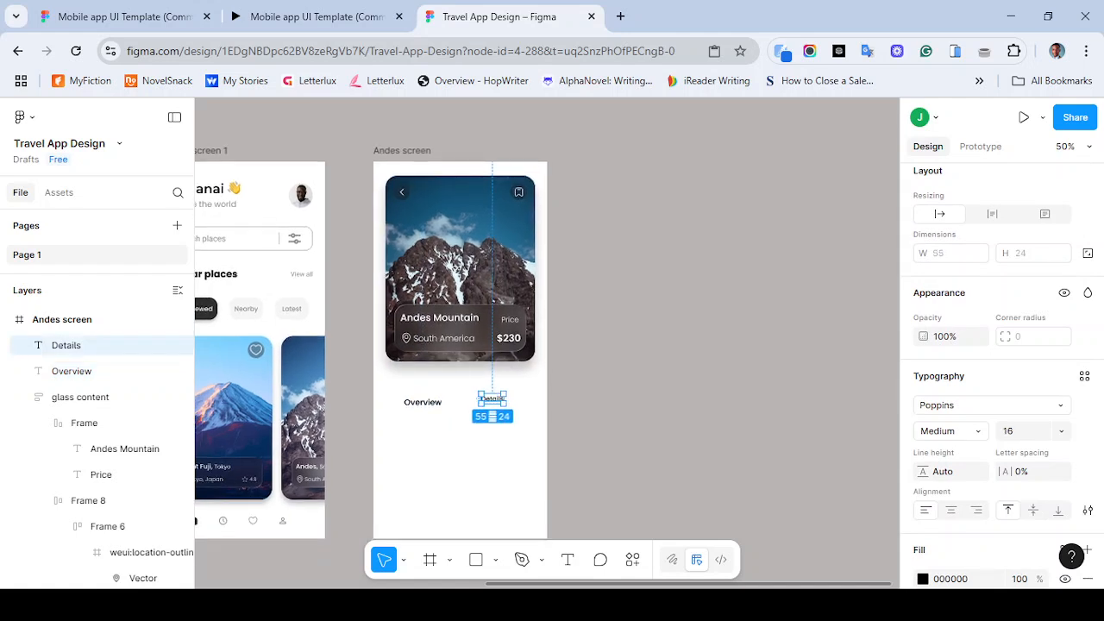
{"action": "left_click", "coordinate": [316, 16]}
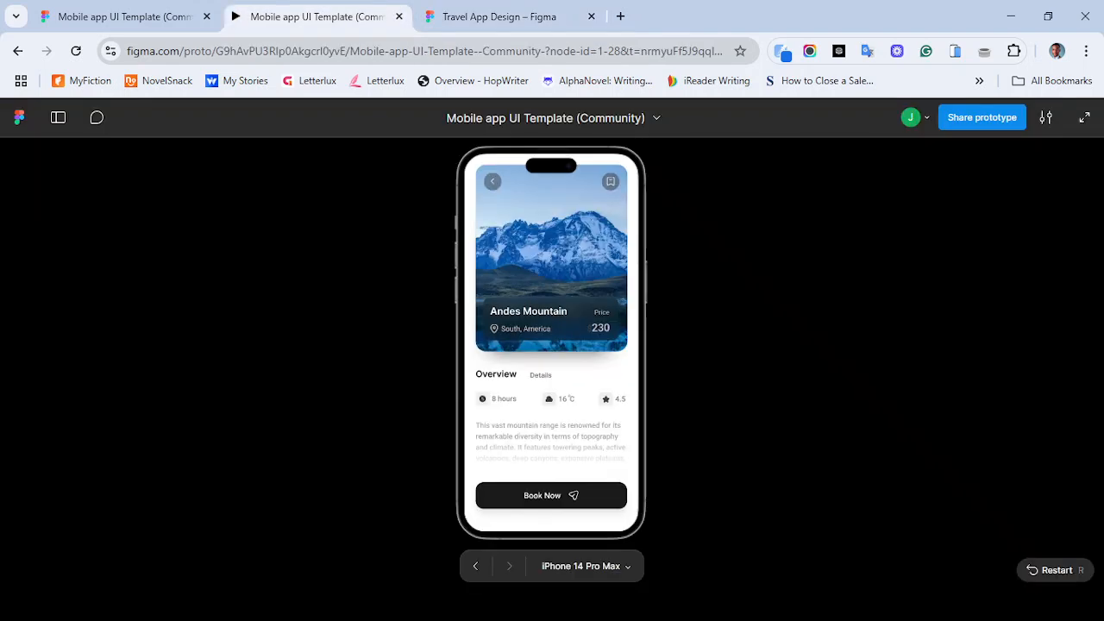
{"action": "left_click", "coordinate": [501, 16]}
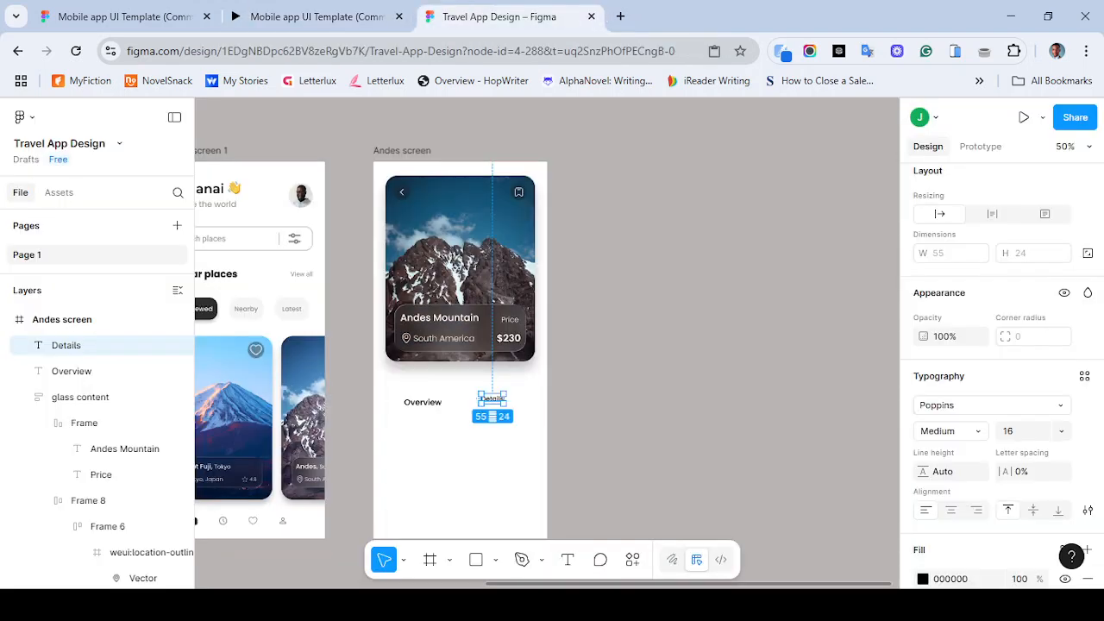
{"action": "left_click", "coordinate": [423, 402]}
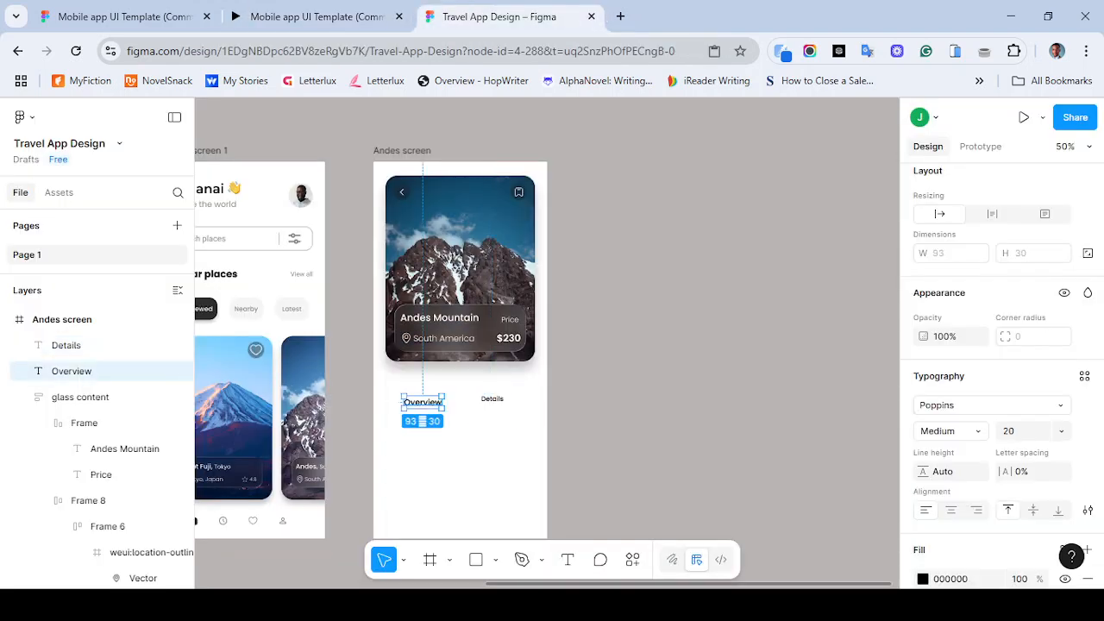
{"action": "scroll", "coordinate": [423, 402], "scroll_direction": "left", "scroll_amount": 1}
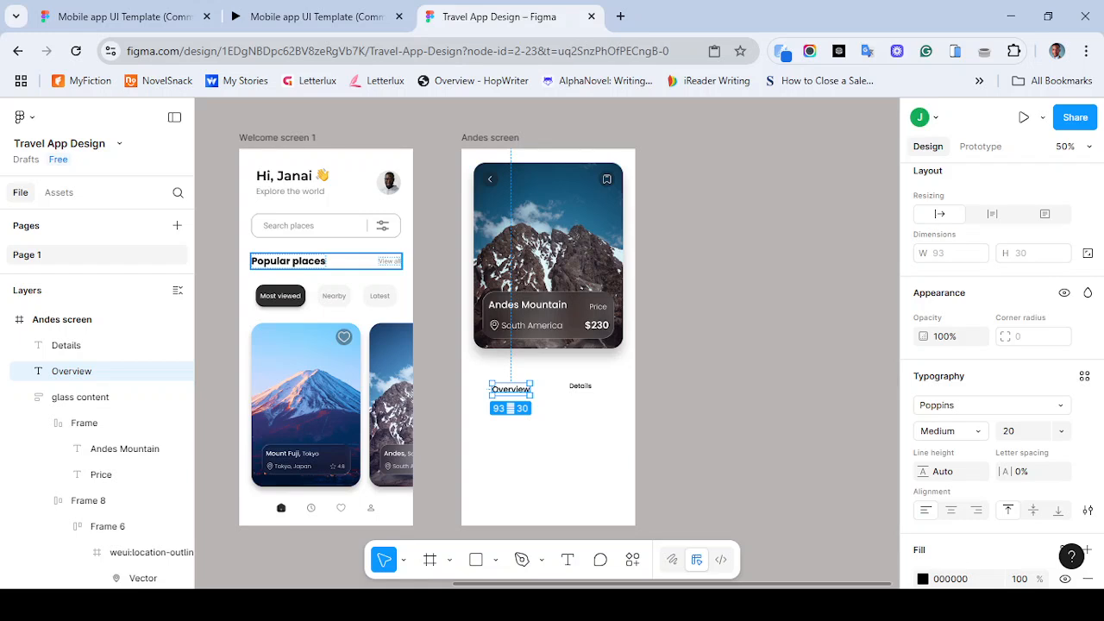
{"action": "left_click", "coordinate": [288, 260]}
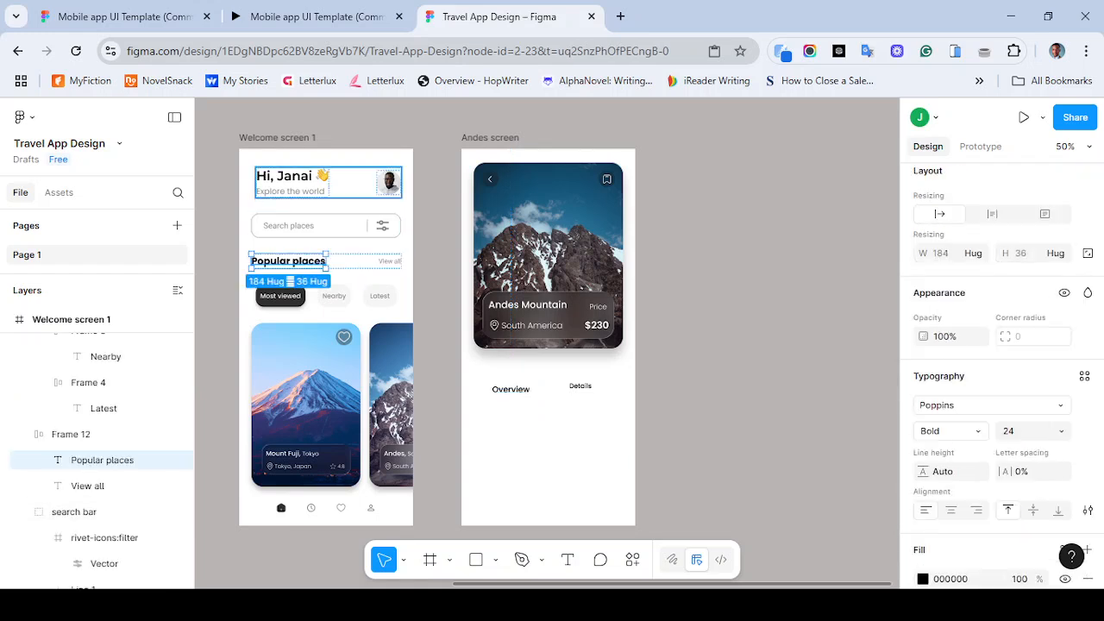
- Apply the grey color style to the fill of the "Hi, Janai" greeting text
{"action": "double_click", "coordinate": [292, 178]}
{"action": "double_click", "coordinate": [292, 180]}
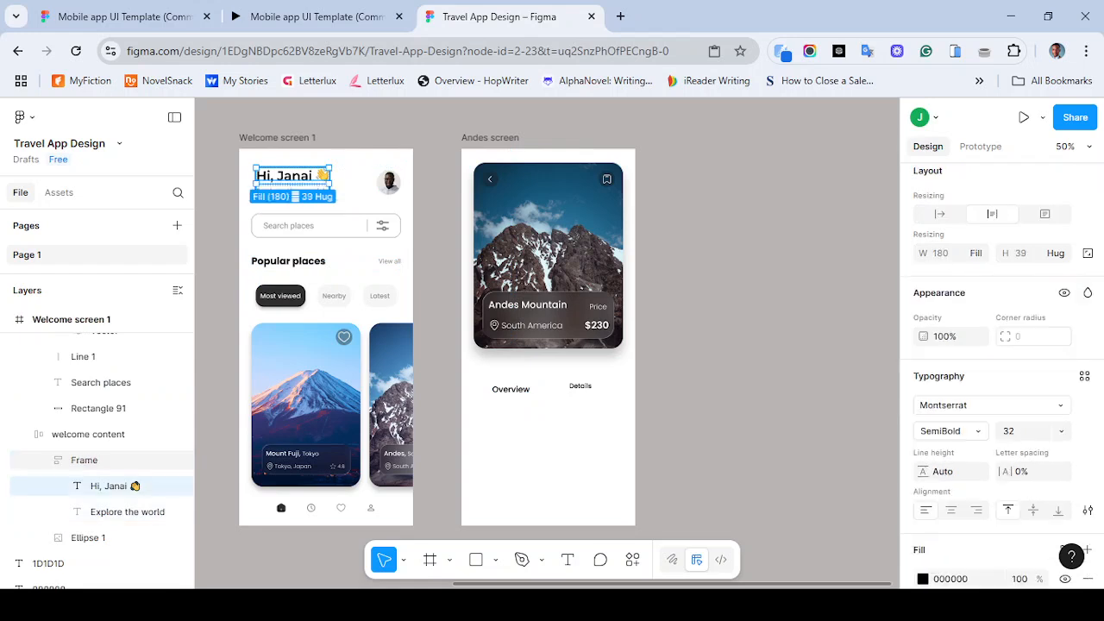
{"action": "double_click", "coordinate": [292, 179]}
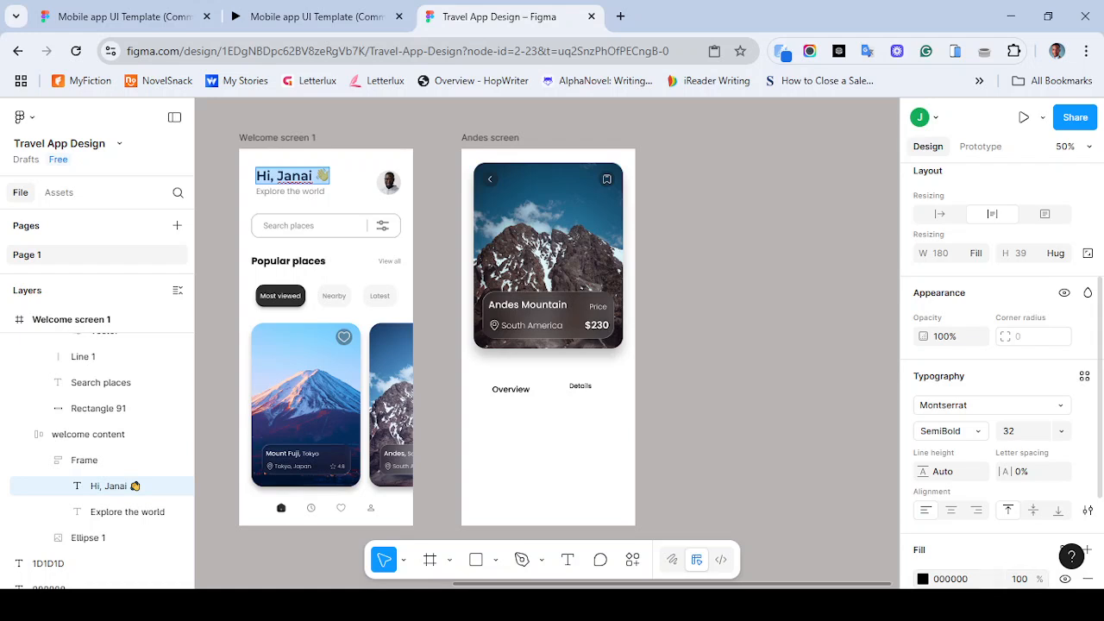
{"action": "scroll", "coordinate": [1000, 379], "scroll_direction": "up", "scroll_amount": 5}
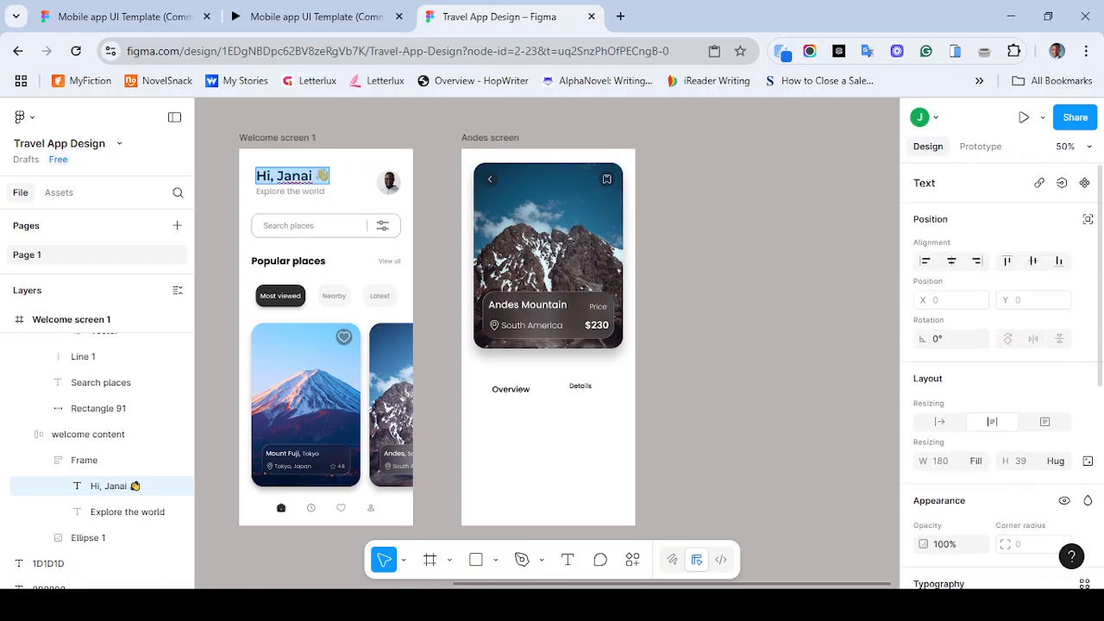
{"action": "scroll", "coordinate": [1001, 379], "scroll_direction": "down", "scroll_amount": 2}
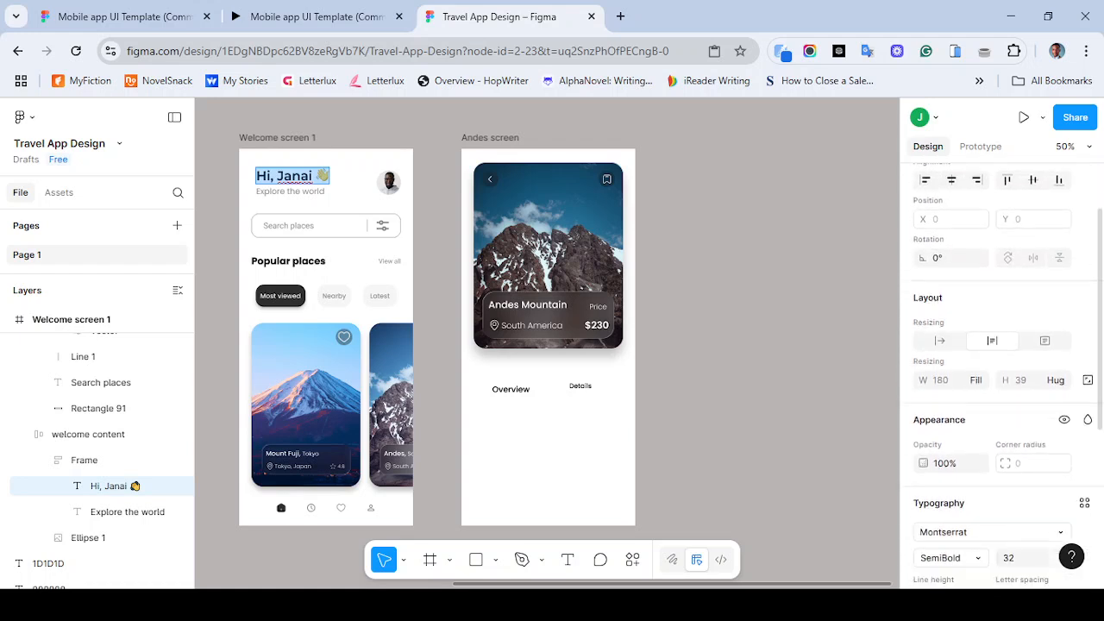
{"action": "scroll", "coordinate": [1000, 379], "scroll_direction": "down", "scroll_amount": 6}
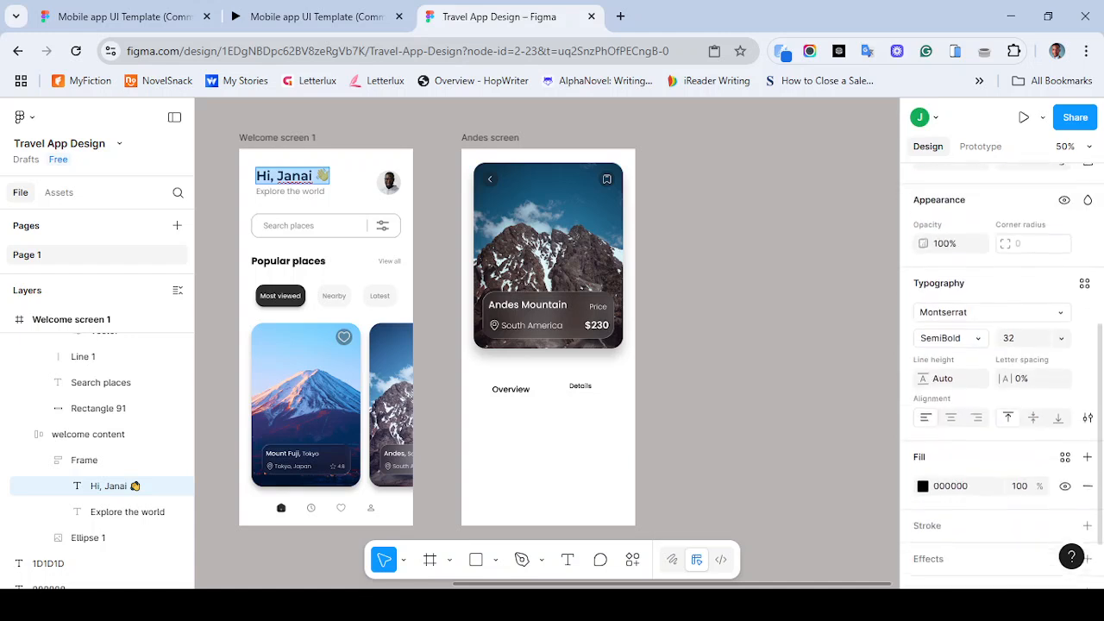
{"action": "left_click", "coordinate": [1065, 422]}
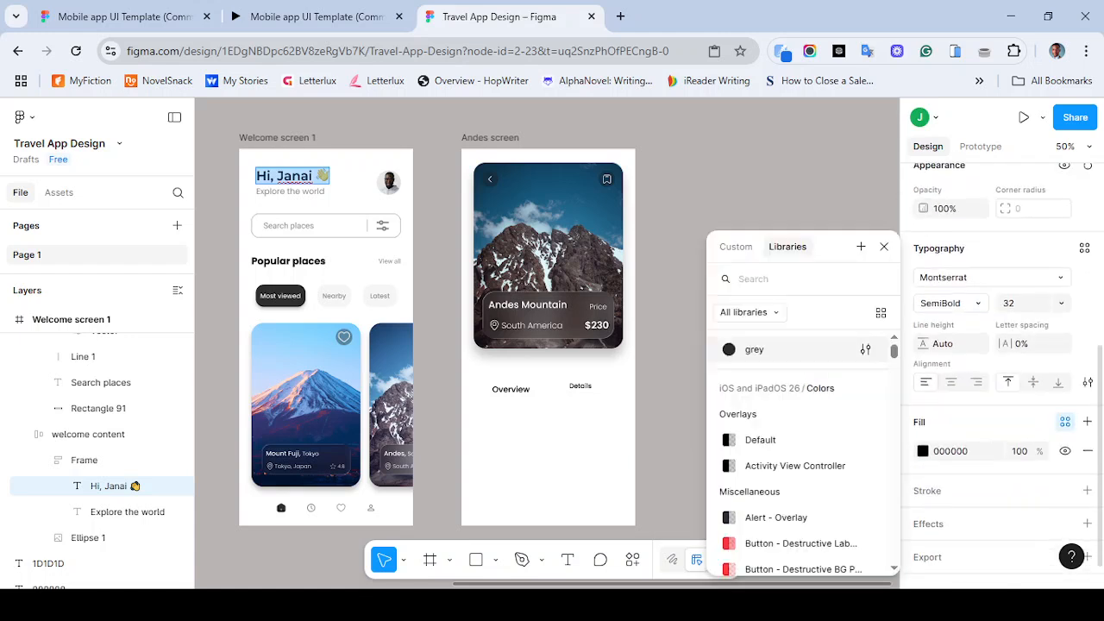
{"action": "left_click", "coordinate": [776, 350]}
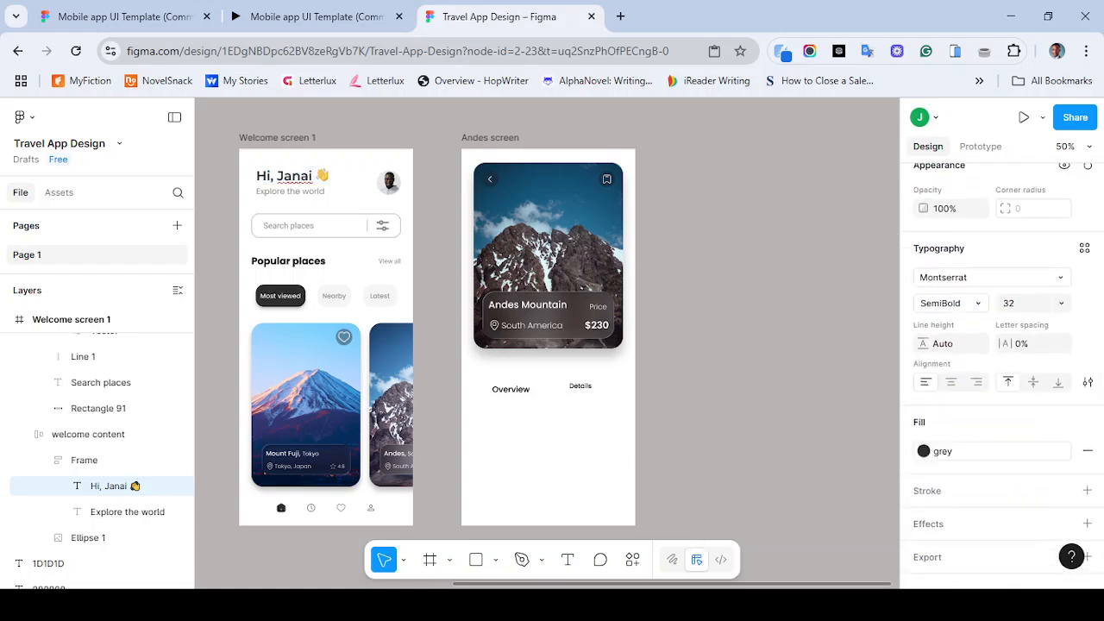
- Apply the grey color style to the "Popular places" heading's text fill
{"action": "double_click", "coordinate": [288, 261]}
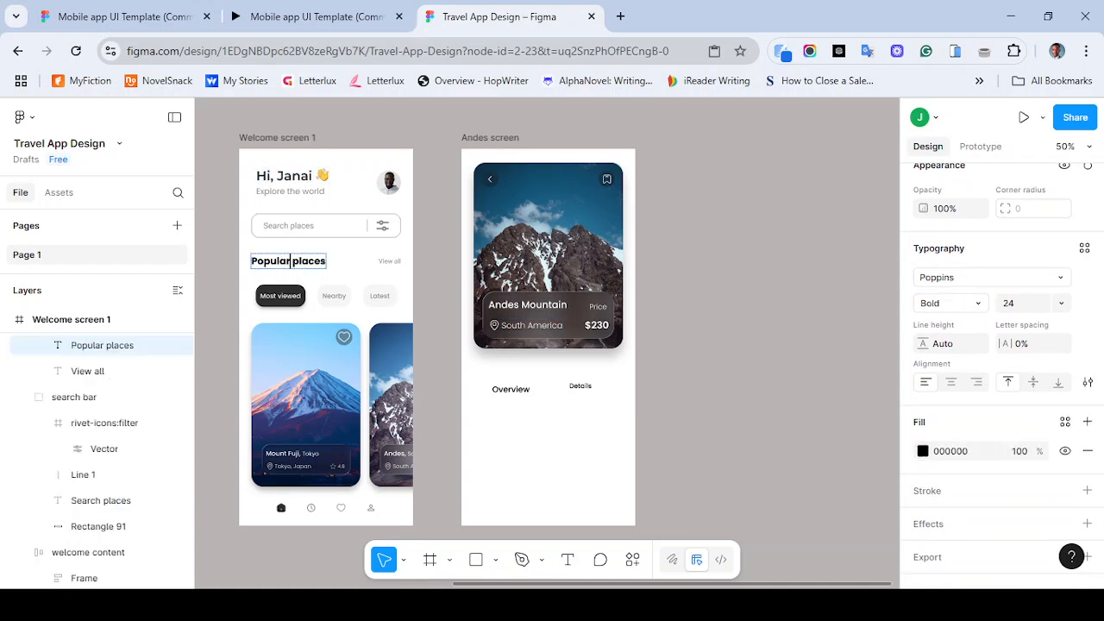
{"action": "key", "text": "ctrl+a"}
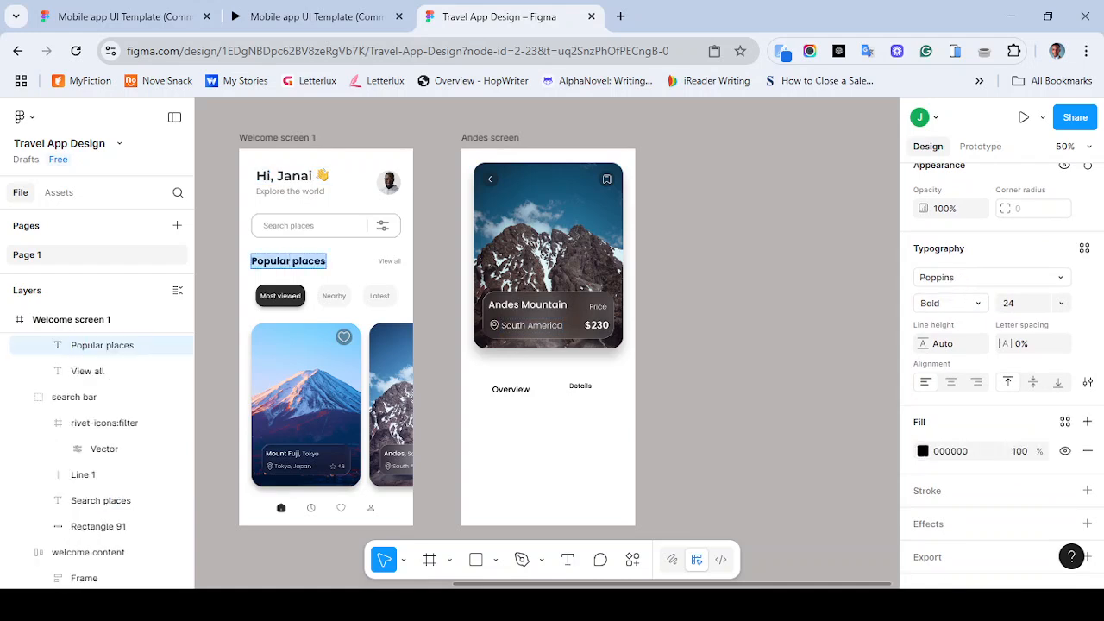
{"action": "left_click", "coordinate": [923, 451]}
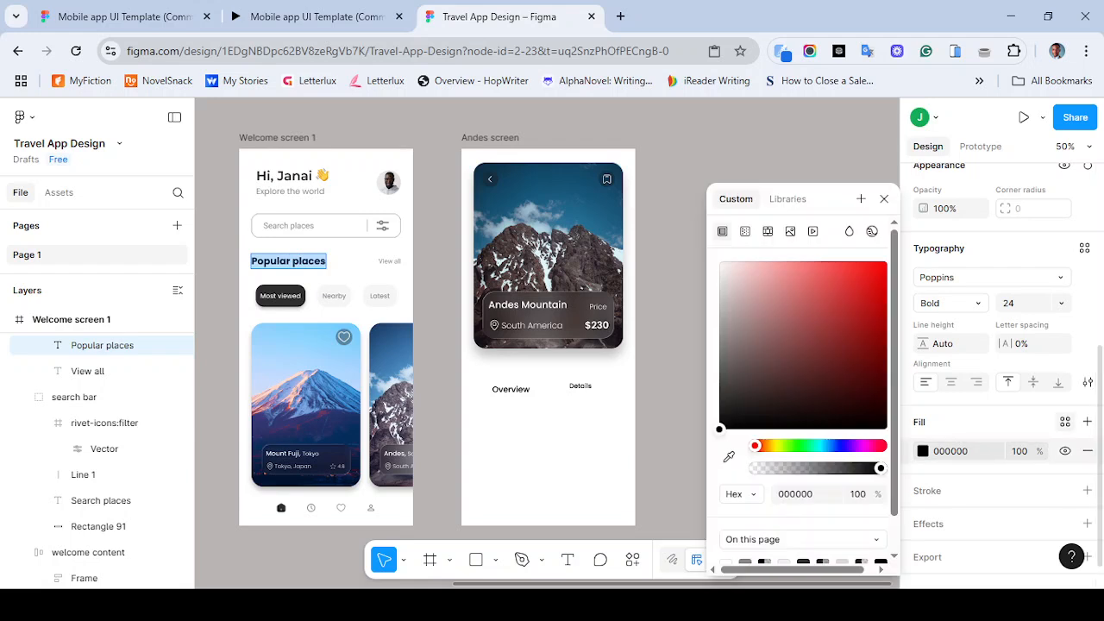
{"action": "left_click", "coordinate": [1065, 422]}
{"action": "left_click", "coordinate": [754, 349]}
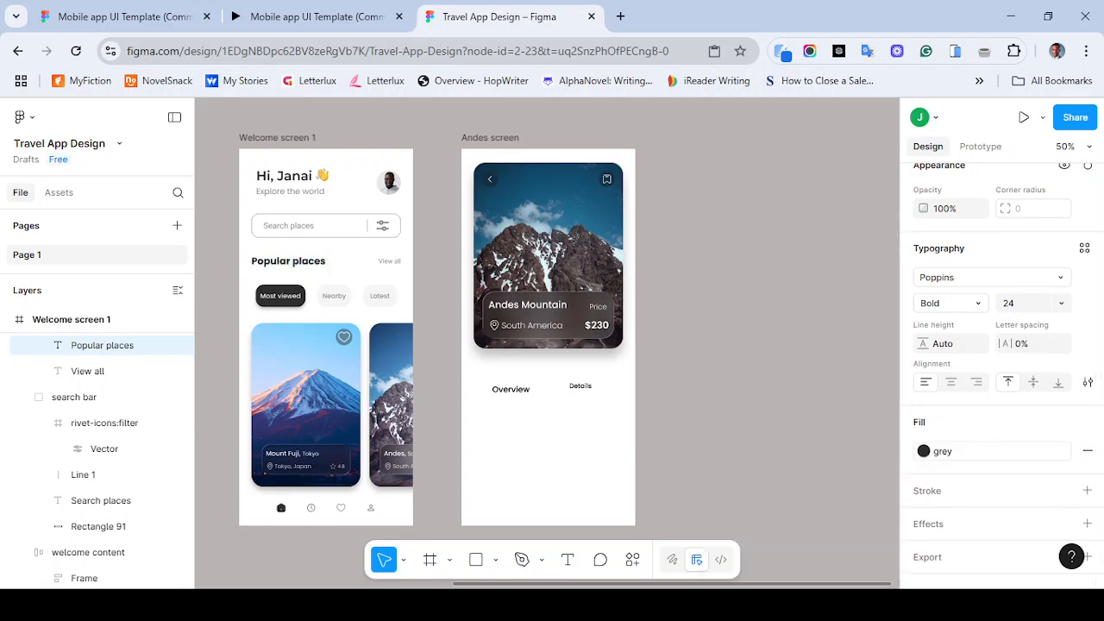
- Apply the grey color style to the Overview label on the Andes screen
{"action": "scroll", "coordinate": [386, 393], "scroll_direction": "left", "scroll_amount": 4}
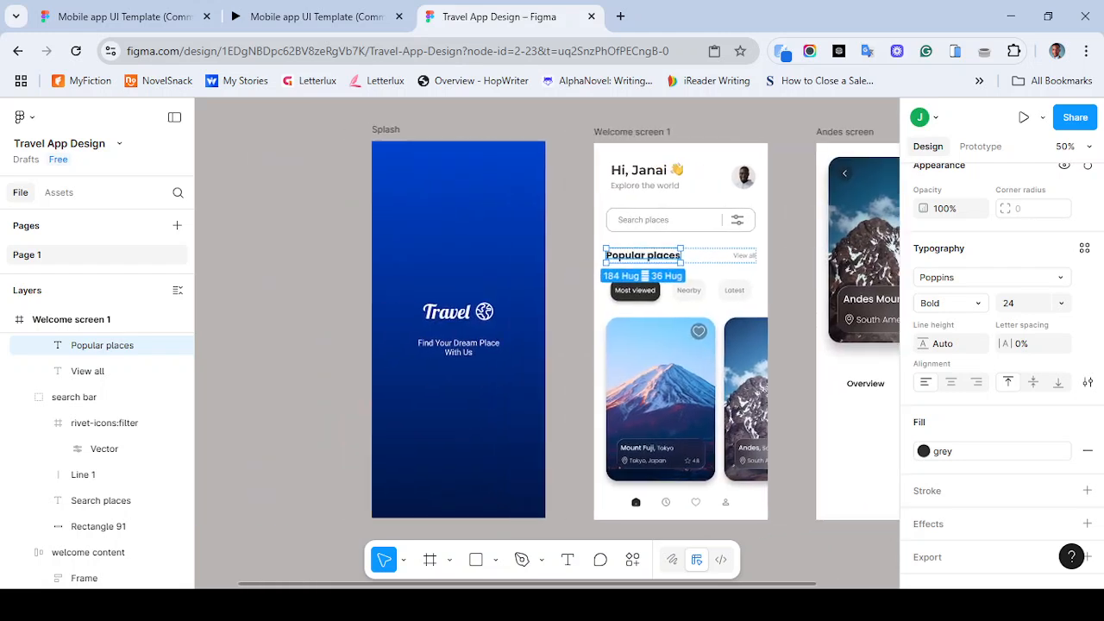
{"action": "scroll", "coordinate": [497, 332], "scroll_direction": "right", "scroll_amount": 4}
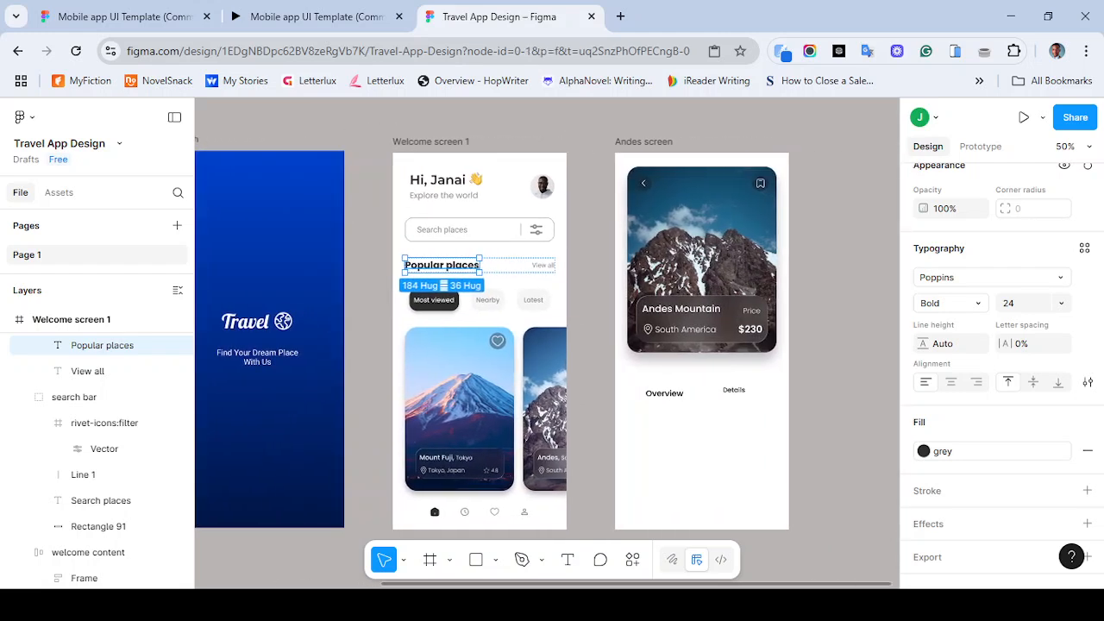
{"action": "left_click", "coordinate": [591, 371]}
{"action": "left_click", "coordinate": [664, 394]}
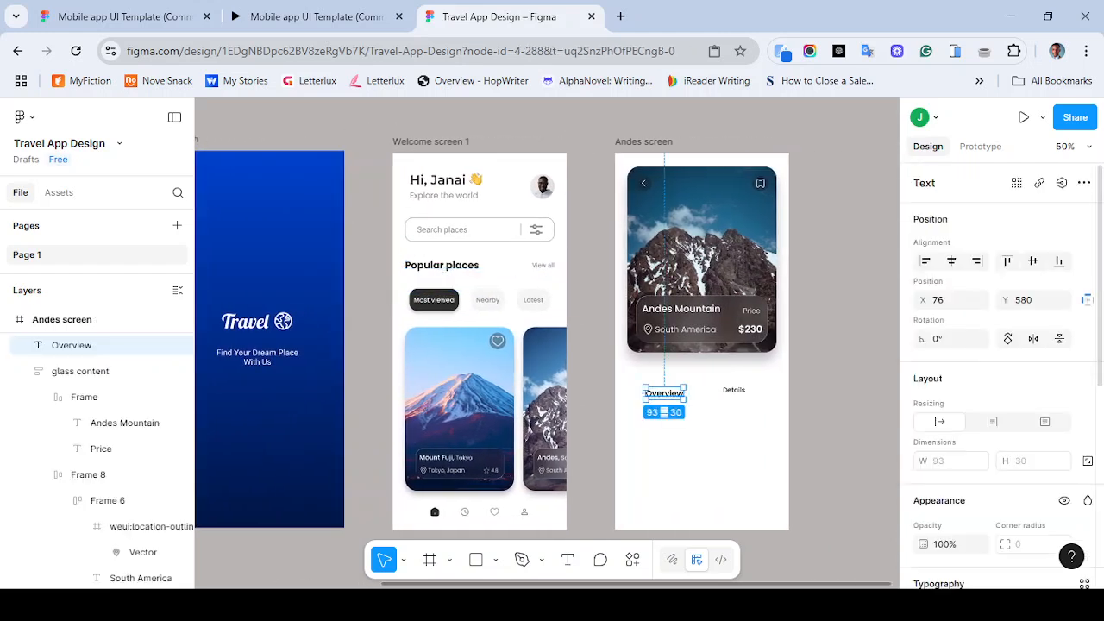
{"action": "scroll", "coordinate": [1000, 371], "scroll_direction": "down", "scroll_amount": 3}
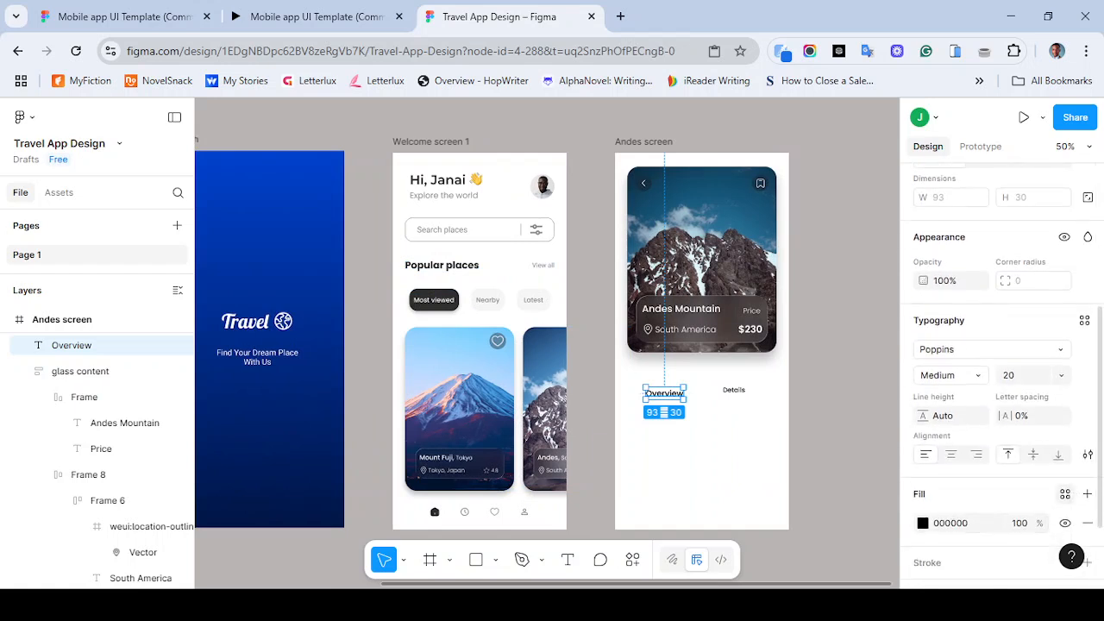
{"action": "left_click", "coordinate": [1065, 494]}
{"action": "left_click", "coordinate": [742, 350]}
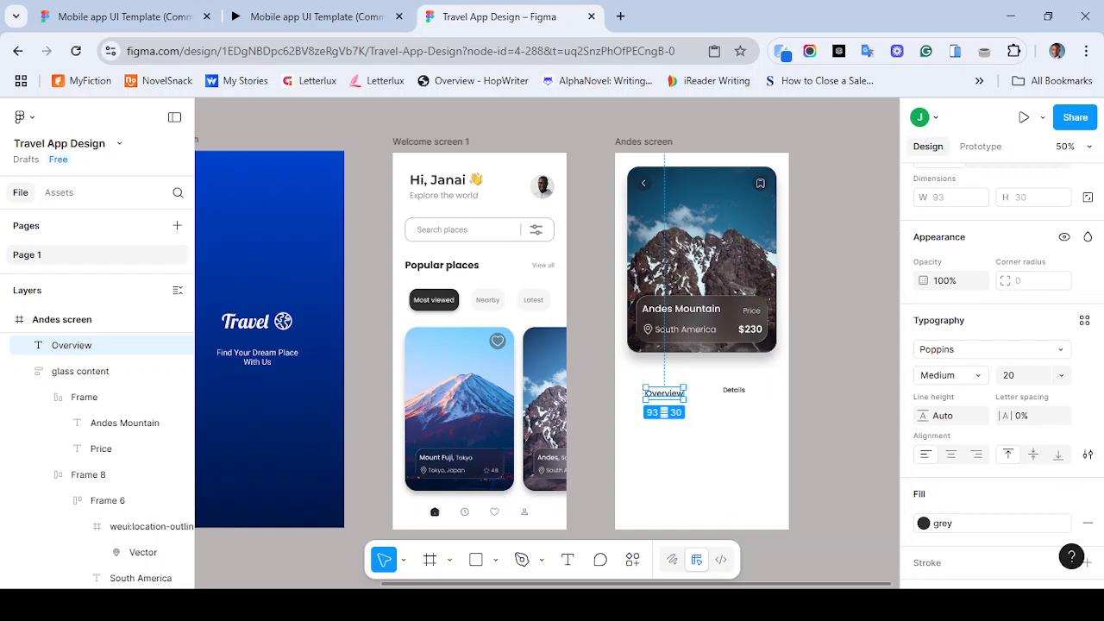
- Create a new color style named "light grey" from the View all text's 888888 fill
{"action": "left_click", "coordinate": [734, 391]}
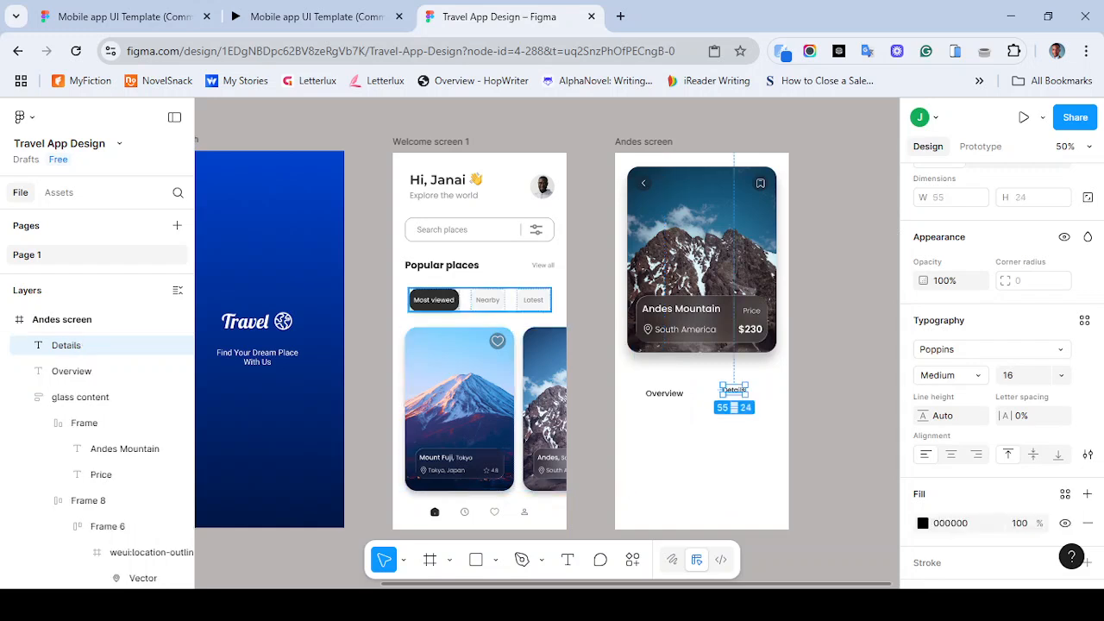
{"action": "double_click", "coordinate": [544, 266]}
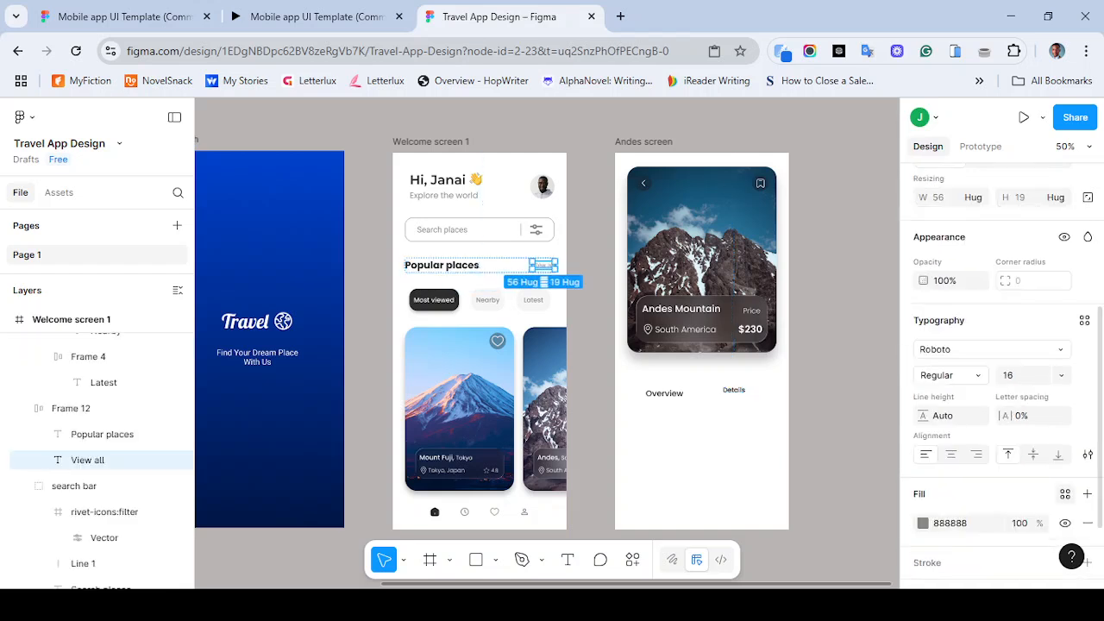
{"action": "left_click", "coordinate": [1065, 493]}
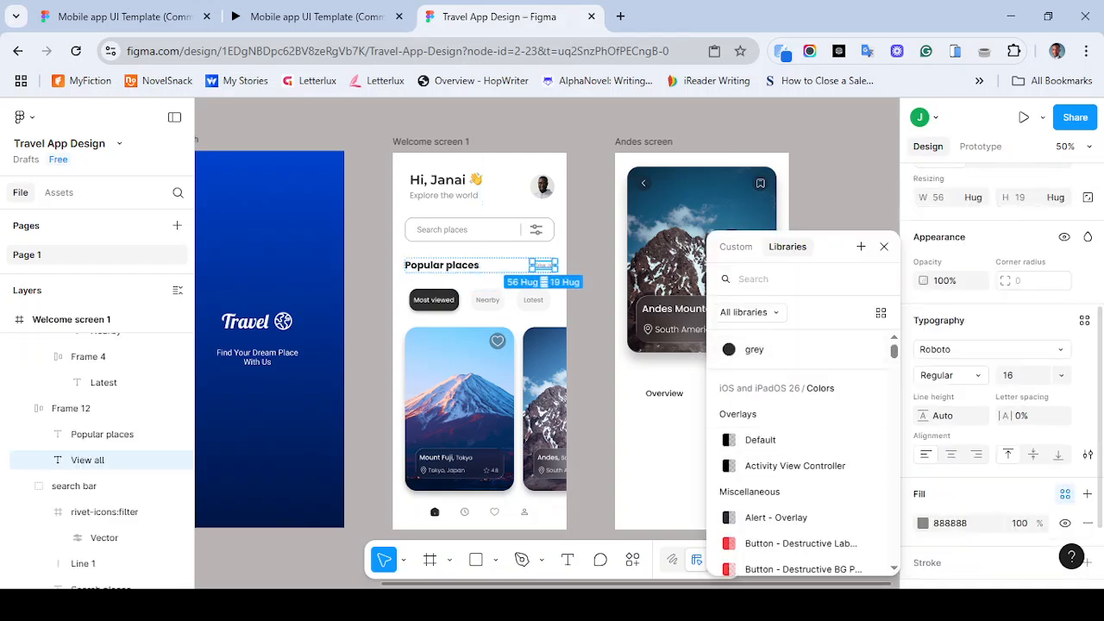
{"action": "left_click", "coordinate": [861, 246]}
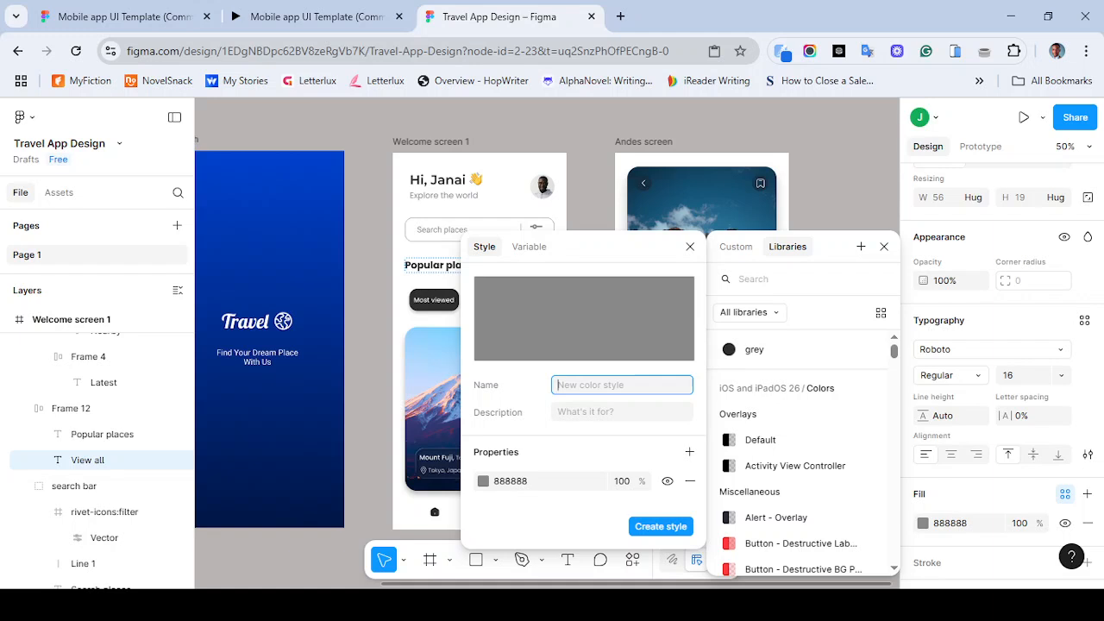
{"action": "type", "text": "Tiny texts"}
{"action": "key", "text": "BackSpace"}
{"action": "key", "text": "BackSpace"}
{"action": "key", "text": "BackSpace"}
{"action": "key", "text": "BackSpace"}
{"action": "key", "text": "BackSpace"}
{"action": "key", "text": "BackSpace"}
{"action": "key", "text": "BackSpace"}
{"action": "key", "text": "BackSpace"}
{"action": "key", "text": "BackSpace"}
{"action": "key", "text": "BackSpace"}
{"action": "type", "text": "light grey"}
{"action": "key", "text": "Return"}
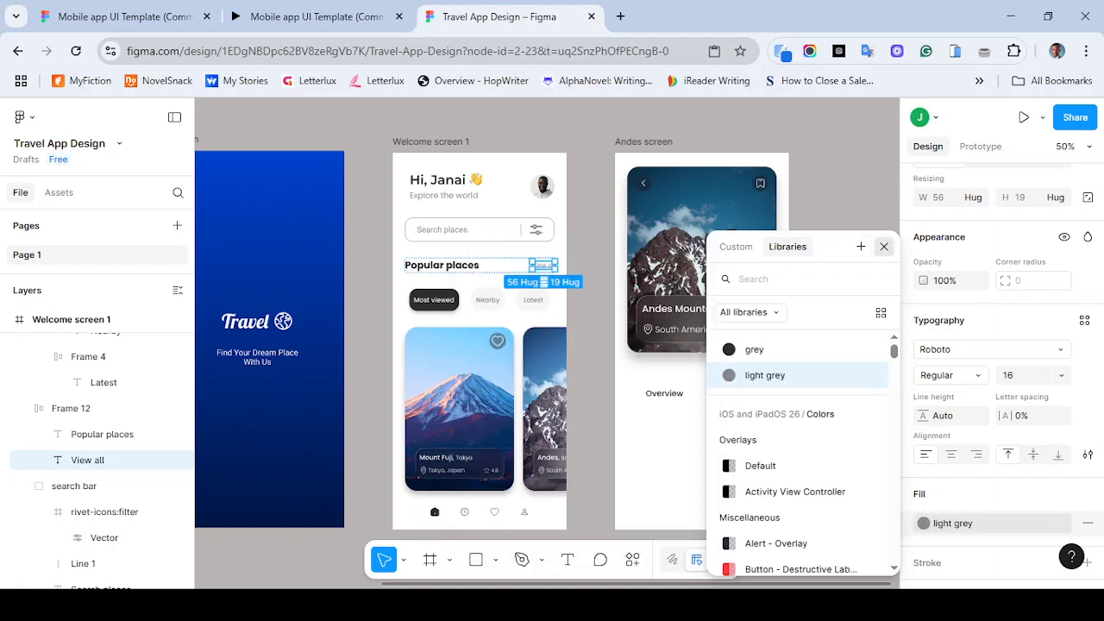
- Apply the light grey color style to the Details label
{"action": "left_click", "coordinate": [883, 247]}
{"action": "left_click", "coordinate": [734, 390]}
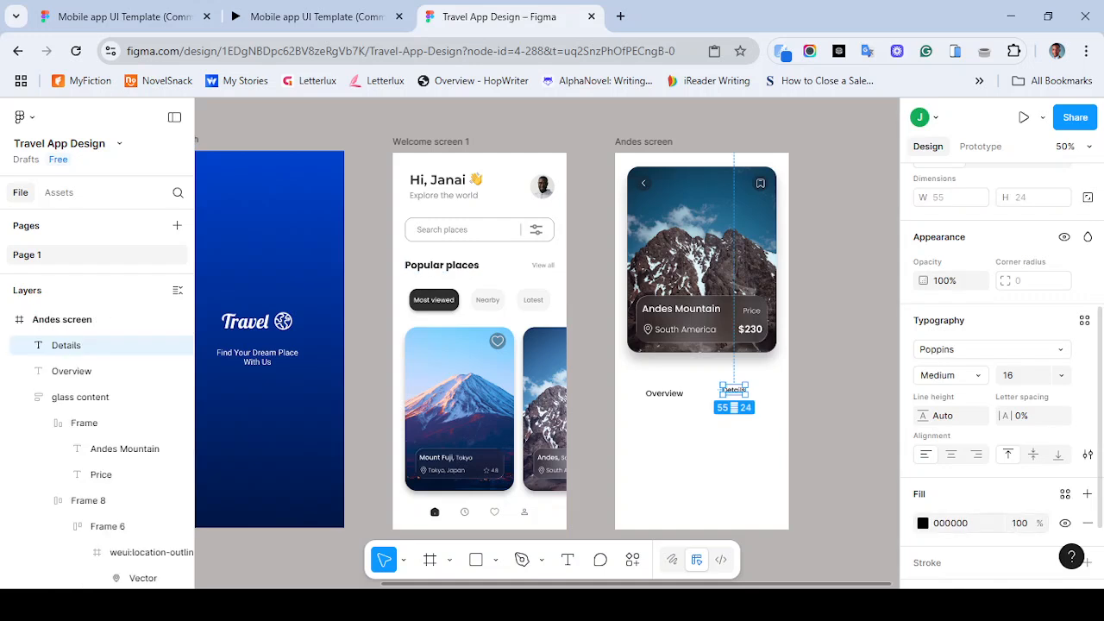
{"action": "left_click", "coordinate": [1065, 493]}
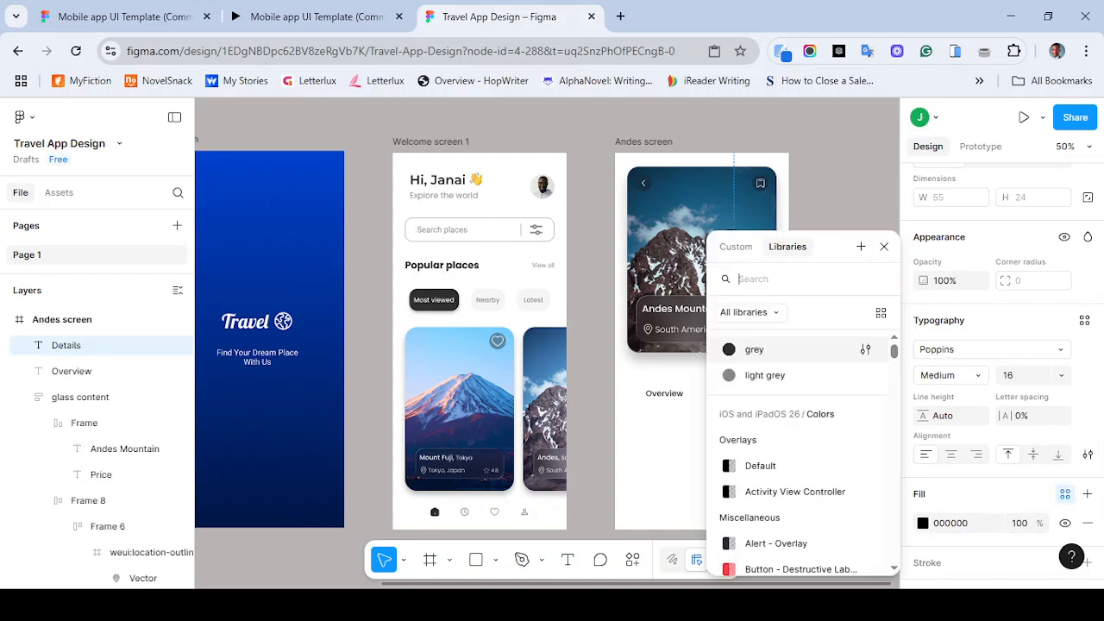
{"action": "left_click", "coordinate": [765, 375]}
{"action": "key", "text": "Escape"}
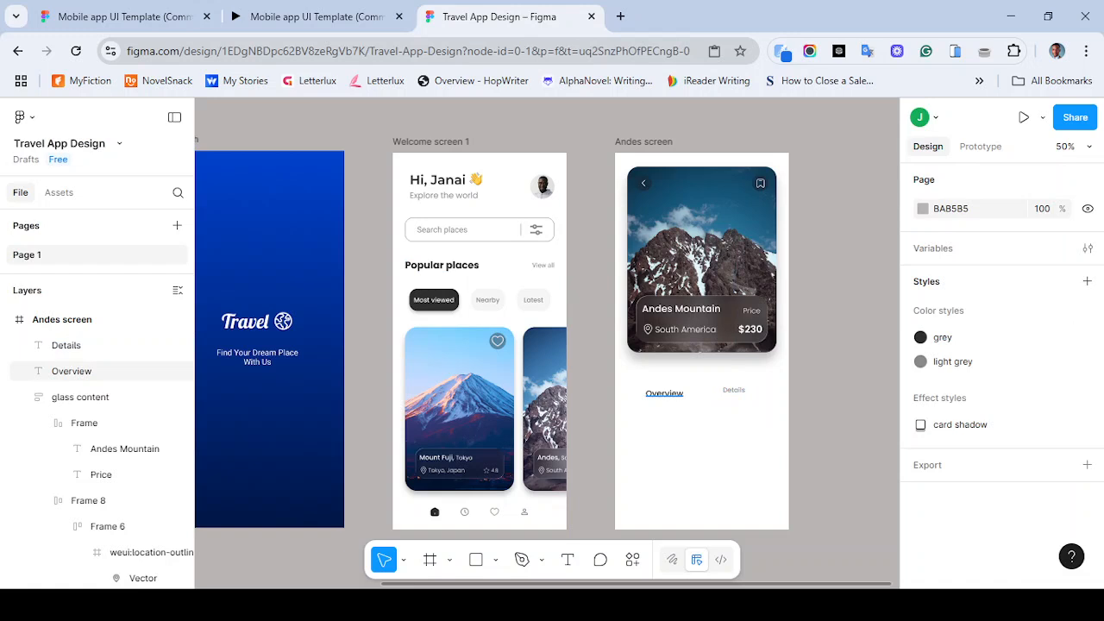
- Select the Overview and Details labels together and set the spacing between them to 30
{"action": "left_click", "coordinate": [71, 371]}
{"action": "left_click", "coordinate": [65, 345], "text": "shift"}
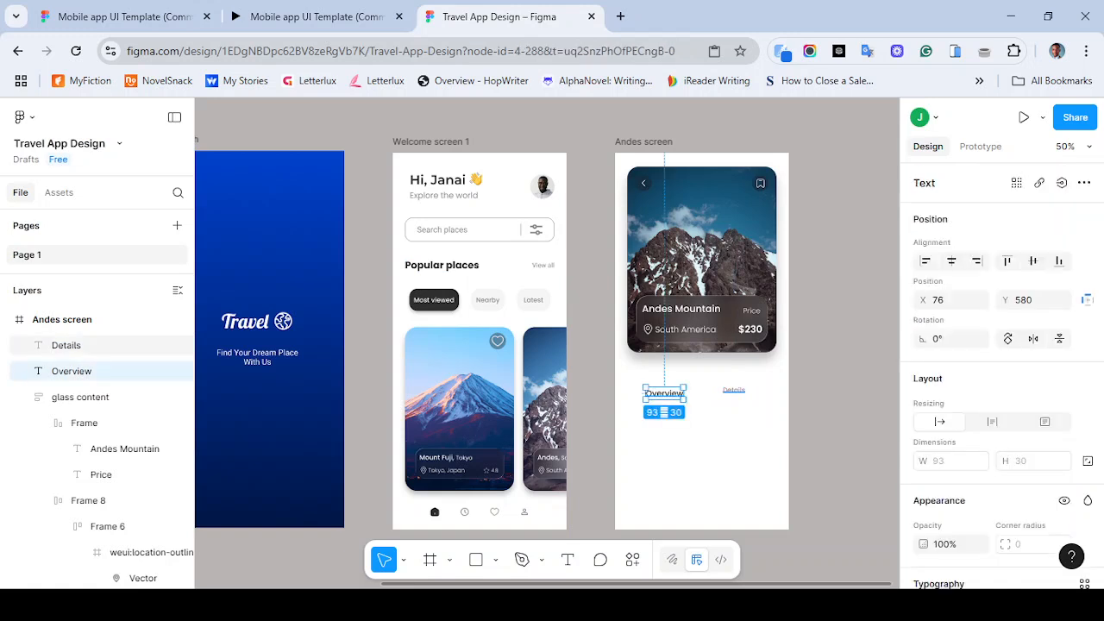
{"action": "left_click", "coordinate": [1033, 261]}
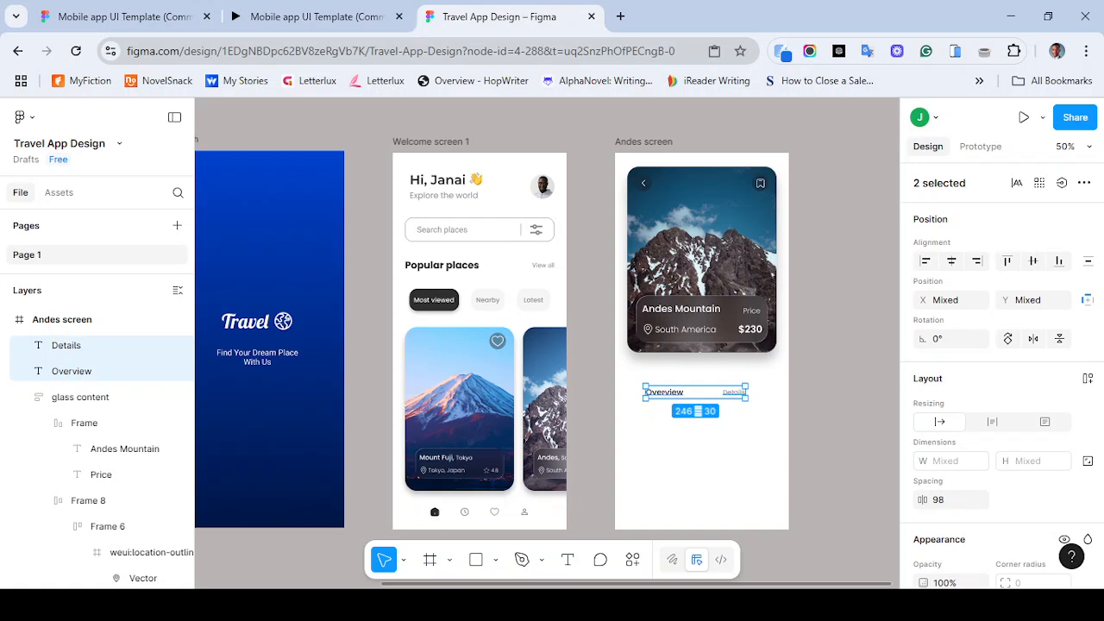
{"action": "left_click", "coordinate": [944, 500]}
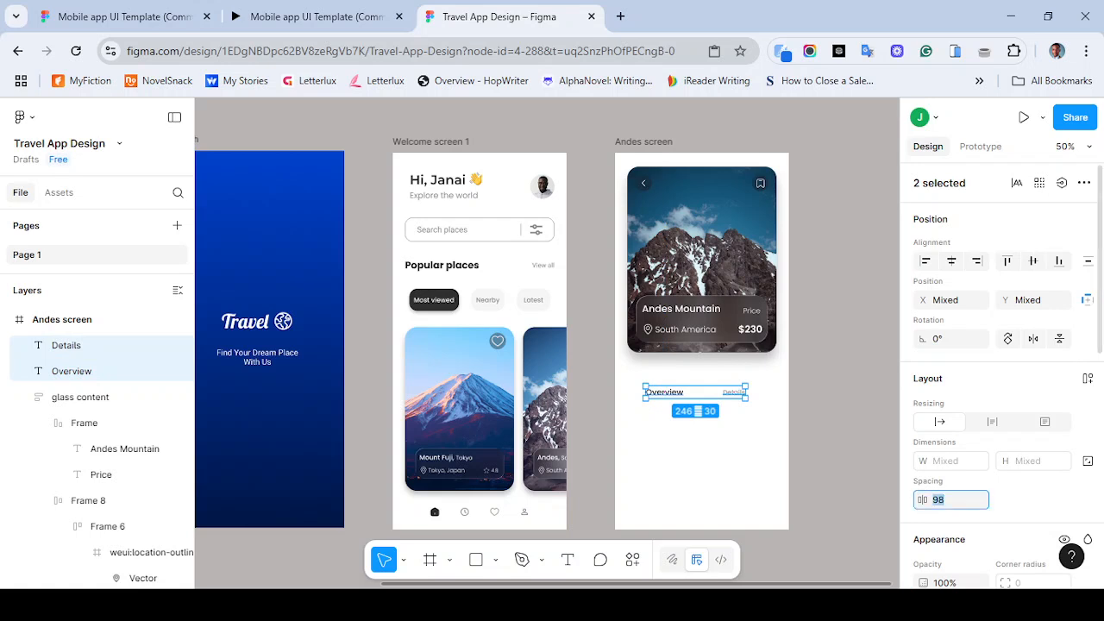
{"action": "type", "text": "30"}
{"action": "key", "text": "Return"}
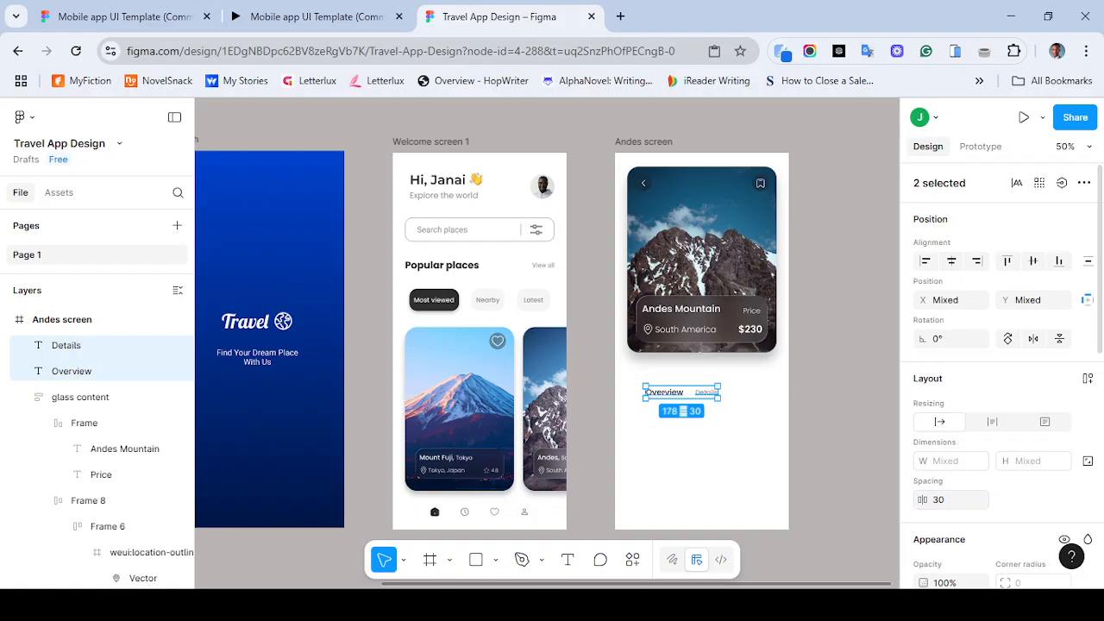
- Compare with the reference design, bottom-align the Overview and Details labels, and position them just below the Andes card
{"action": "left_click", "coordinate": [310, 17]}
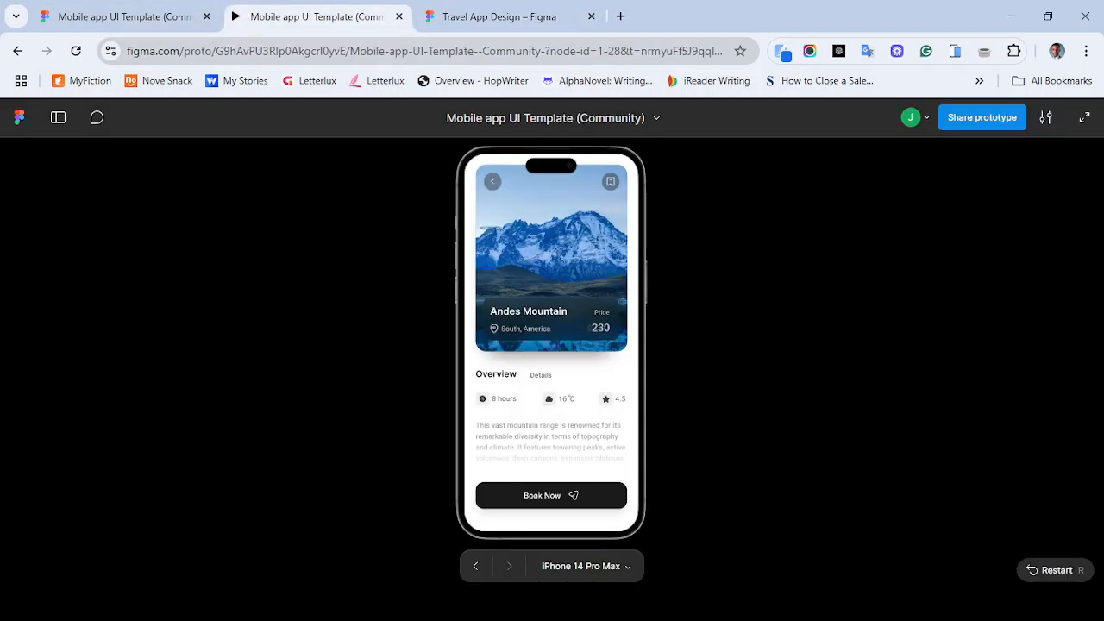
{"action": "left_click", "coordinate": [500, 16]}
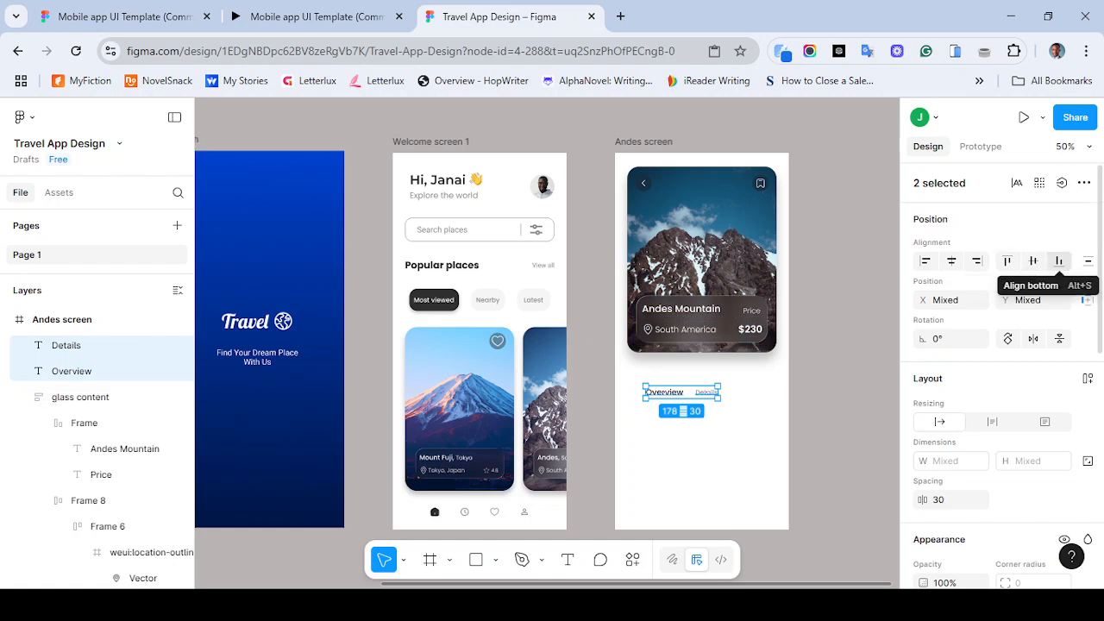
{"action": "left_click", "coordinate": [1059, 260]}
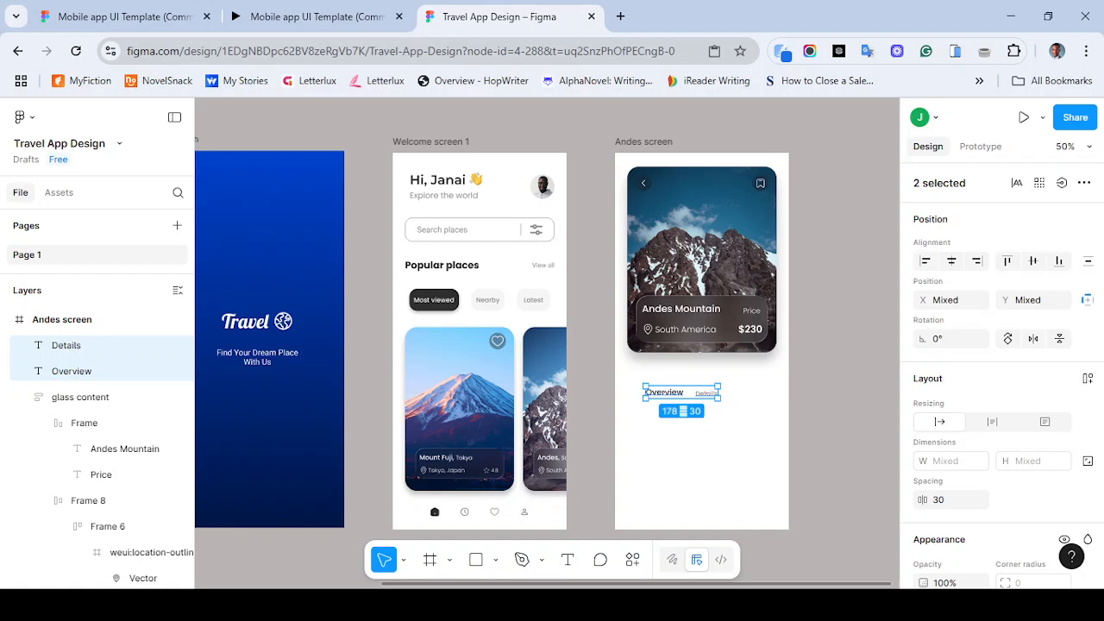
{"action": "left_click_drag", "start_coordinate": [705, 394], "coordinate": [679, 383]}
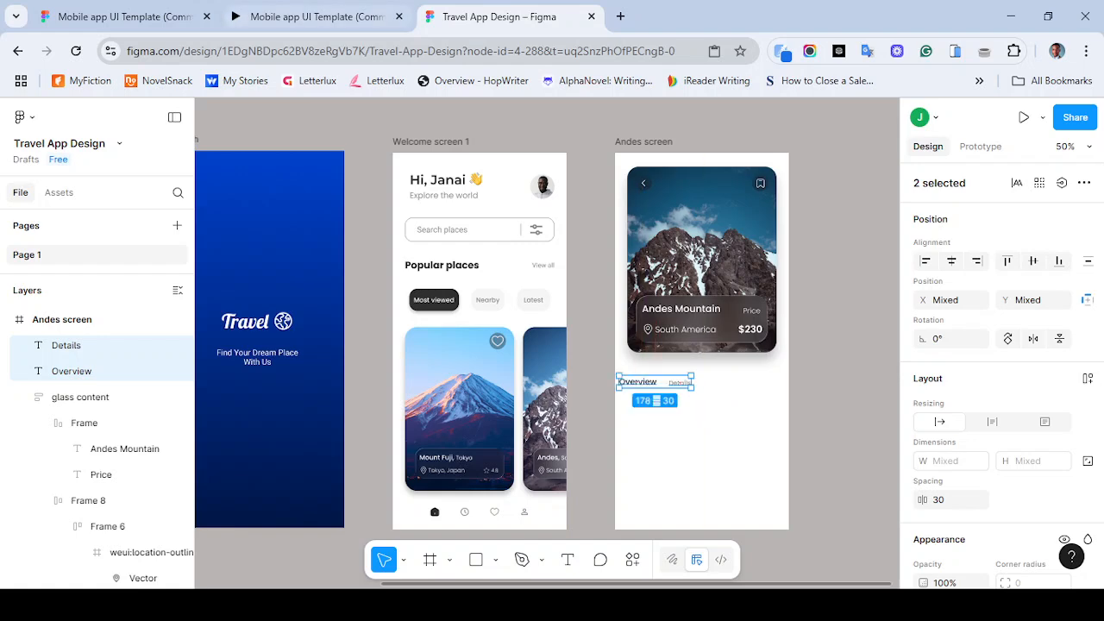
{"action": "left_click", "coordinate": [291, 15]}
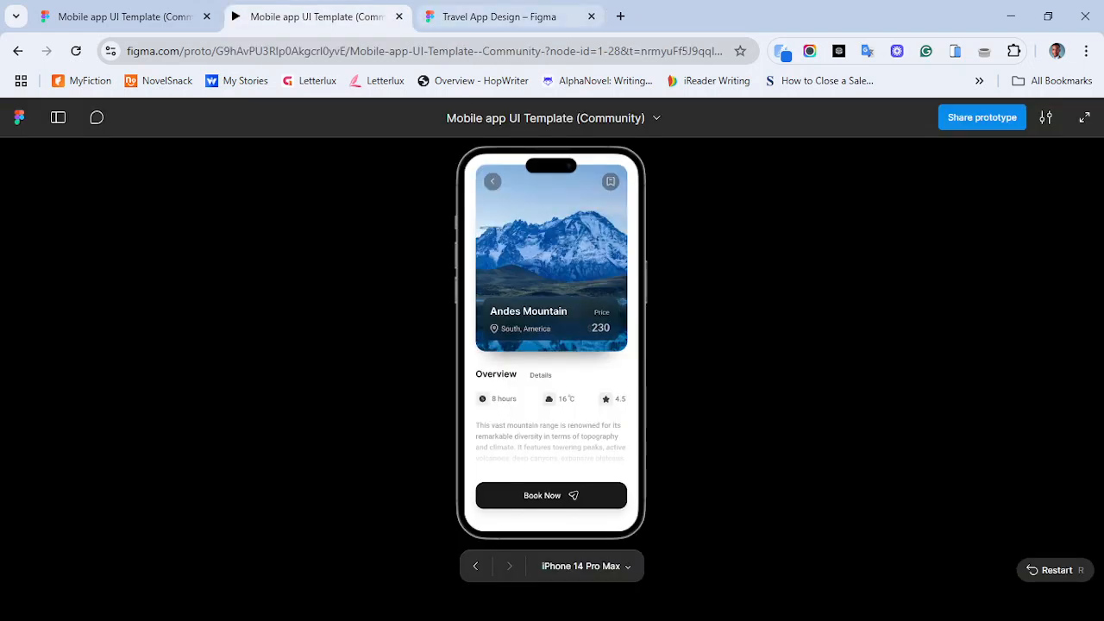
{"action": "left_click", "coordinate": [498, 16]}
{"action": "mouse_move", "coordinate": [639, 381]}
{"action": "left_mouse_down"}
{"action": "mouse_move", "coordinate": [654, 376]}
{"action": "mouse_move", "coordinate": [645, 380]}
{"action": "left_mouse_up"}
- Check the reference design again and open the Iconify plugin
{"action": "left_click", "coordinate": [315, 16]}
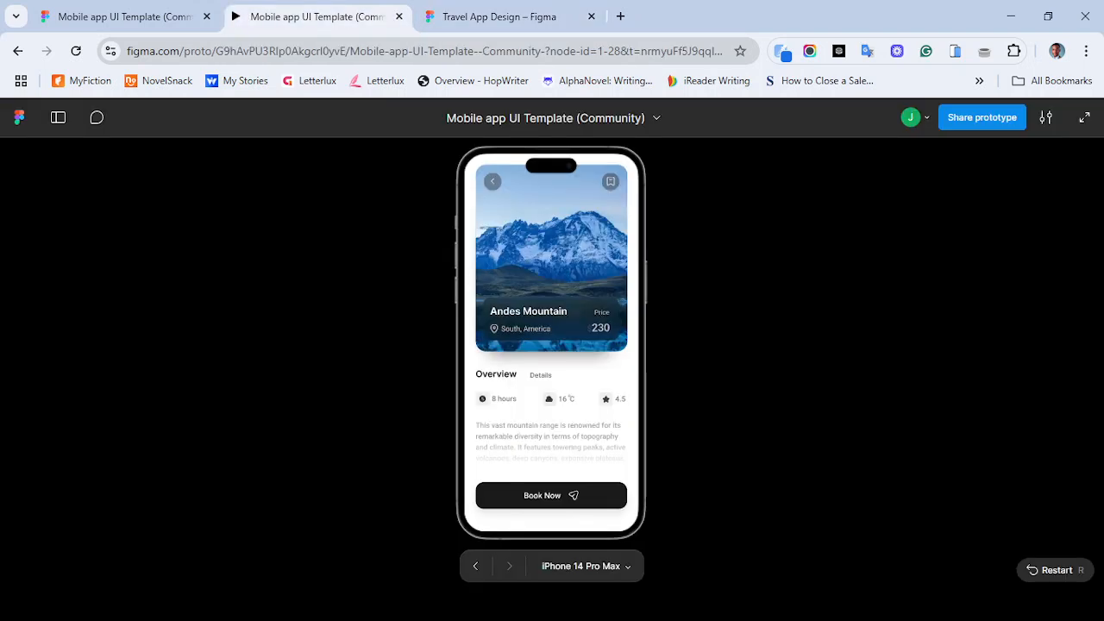
{"action": "left_click", "coordinate": [569, 18]}
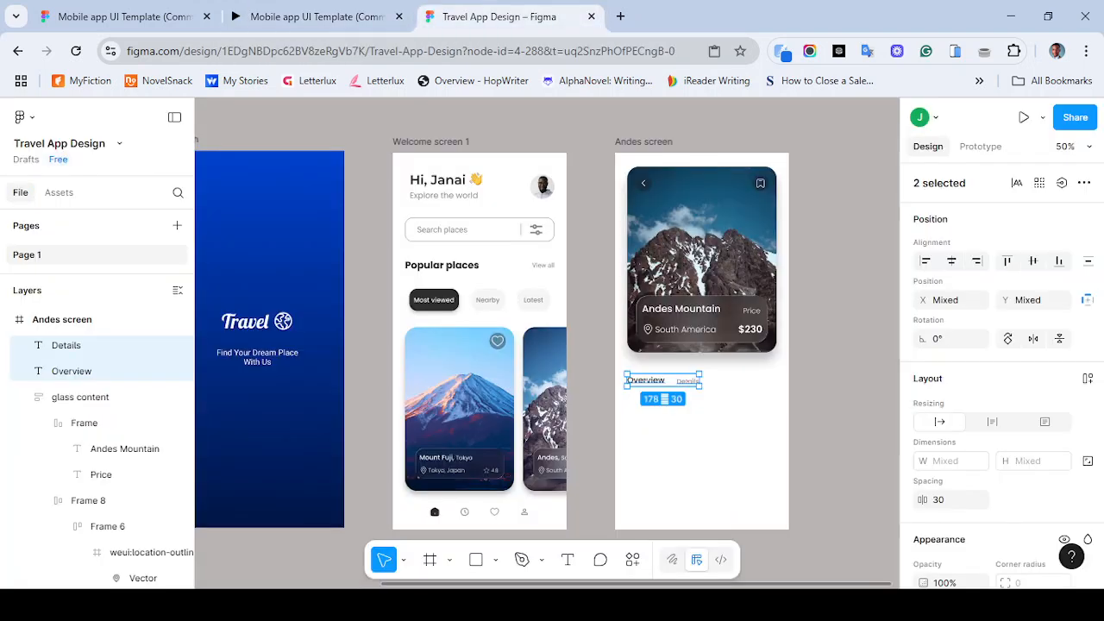
{"action": "left_click", "coordinate": [314, 16]}
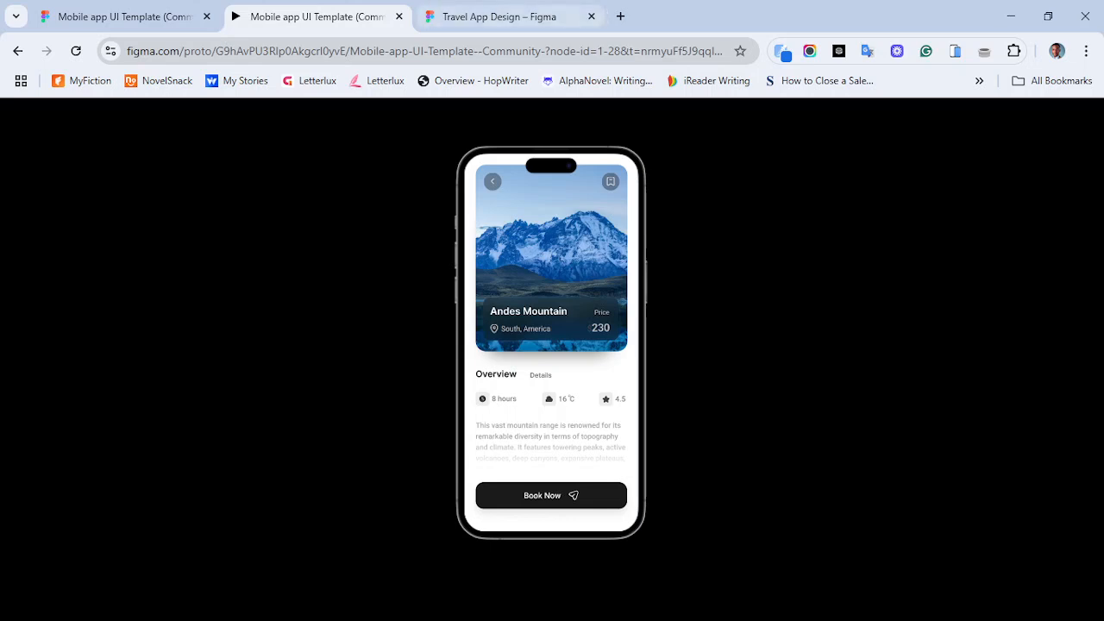
{"action": "left_click", "coordinate": [499, 16]}
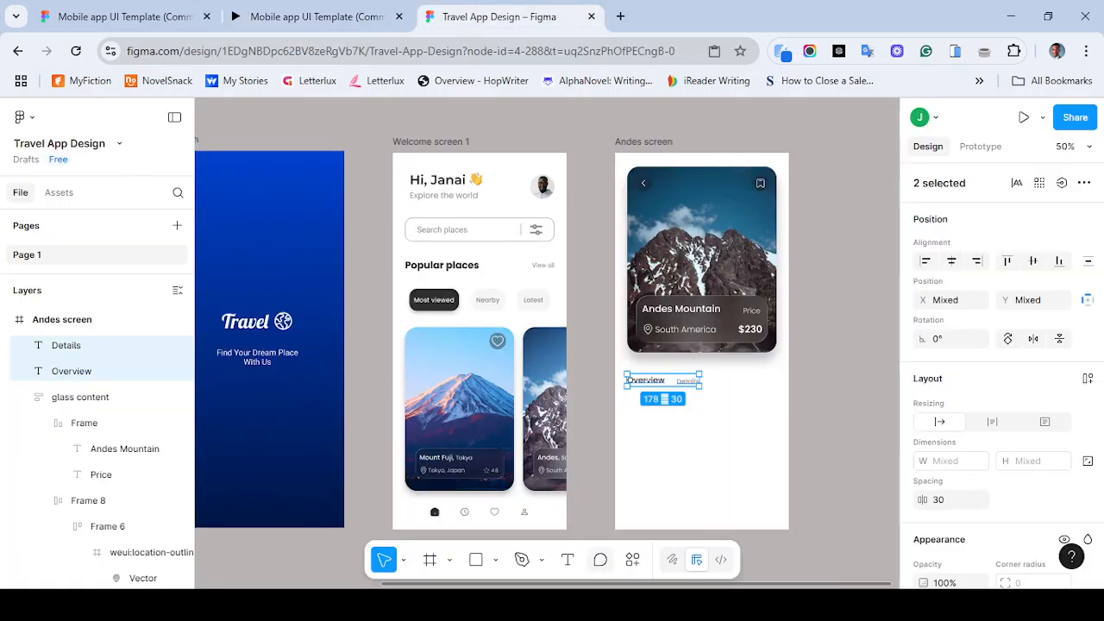
{"action": "left_click", "coordinate": [636, 562]}
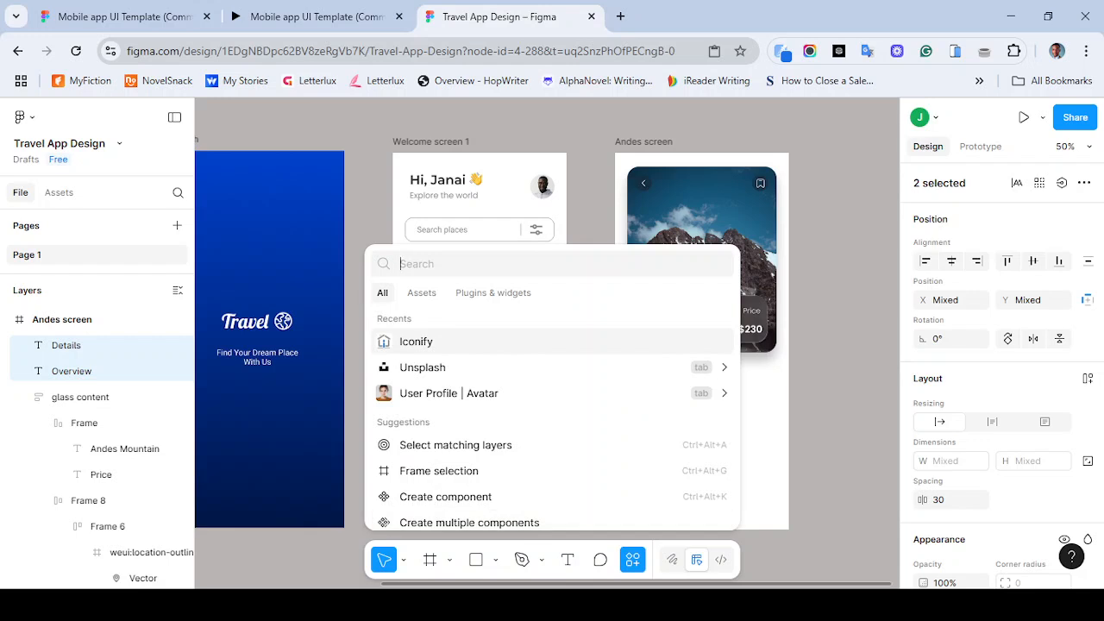
{"action": "type", "text": "cloud"}
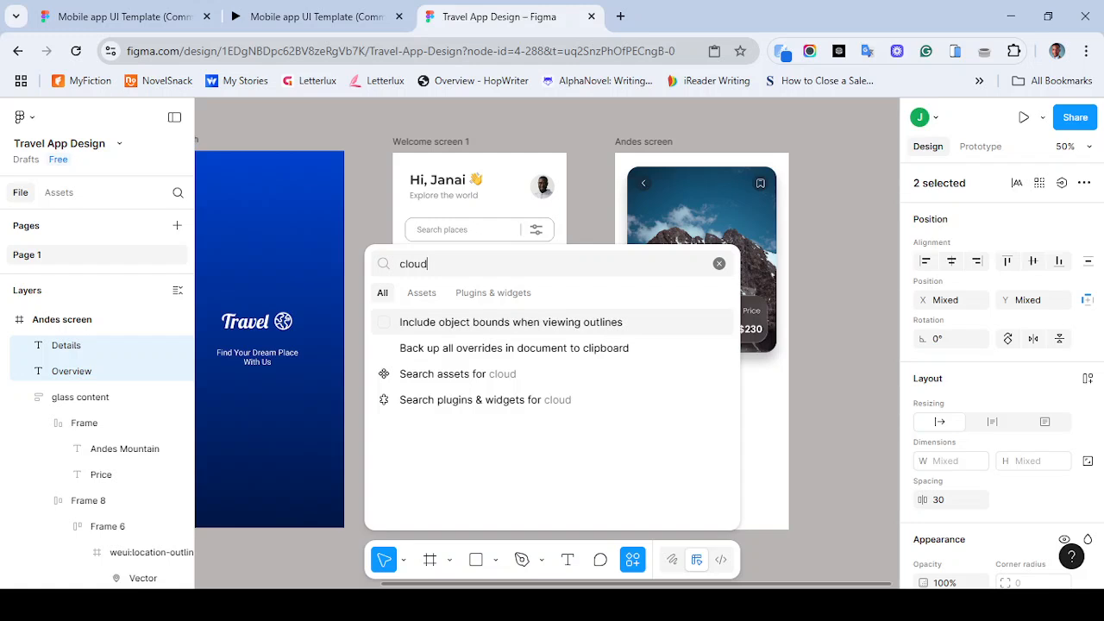
{"action": "left_click", "coordinate": [719, 263]}
{"action": "left_click", "coordinate": [493, 293]}
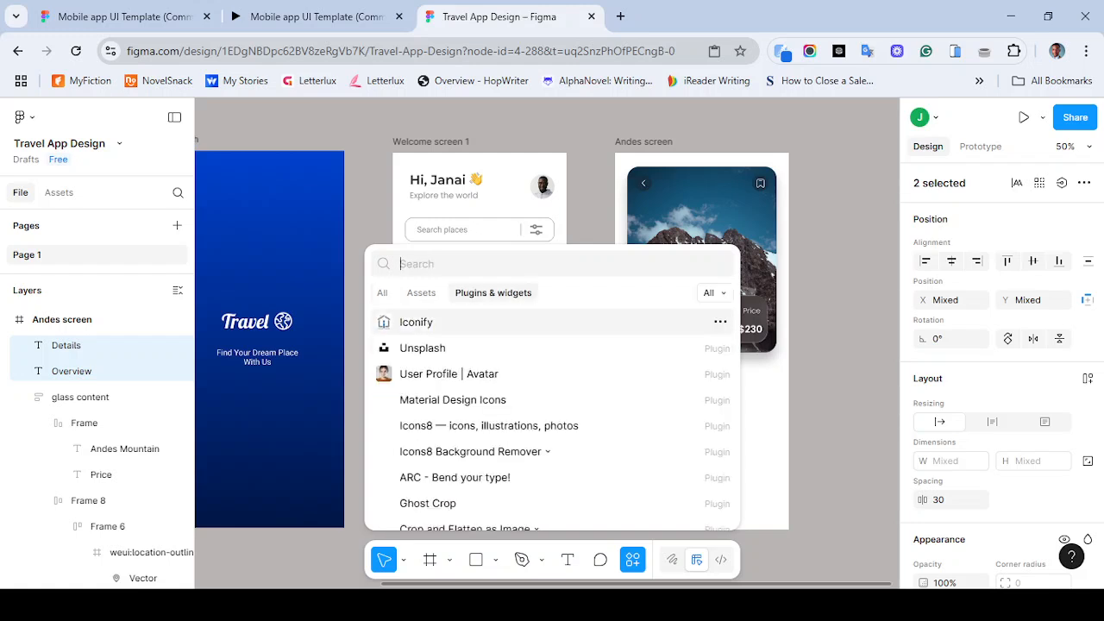
{"action": "left_click", "coordinate": [416, 321]}
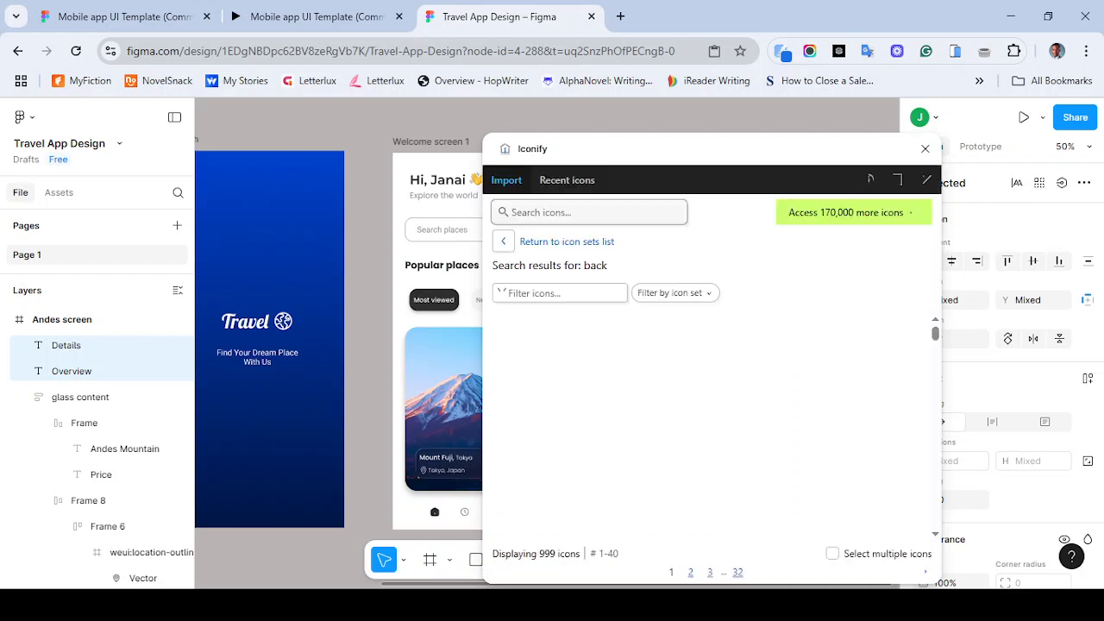
- Search Iconify for cloud and import the filled cloud icon into the Andes screen as a frame
{"action": "type", "text": "cloud"}
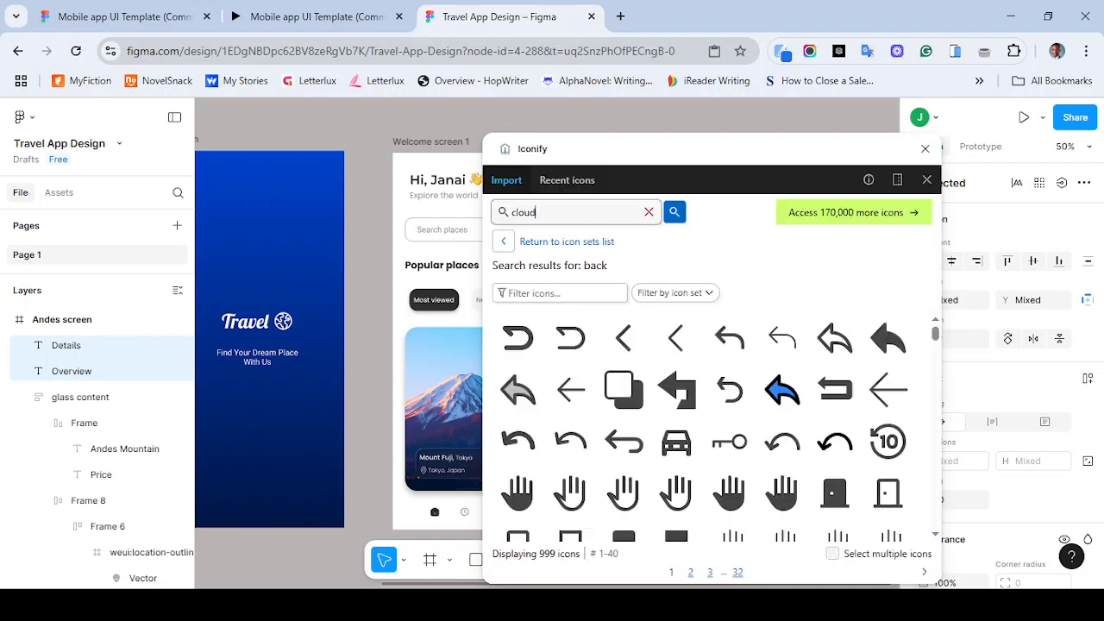
{"action": "key", "text": "Return"}
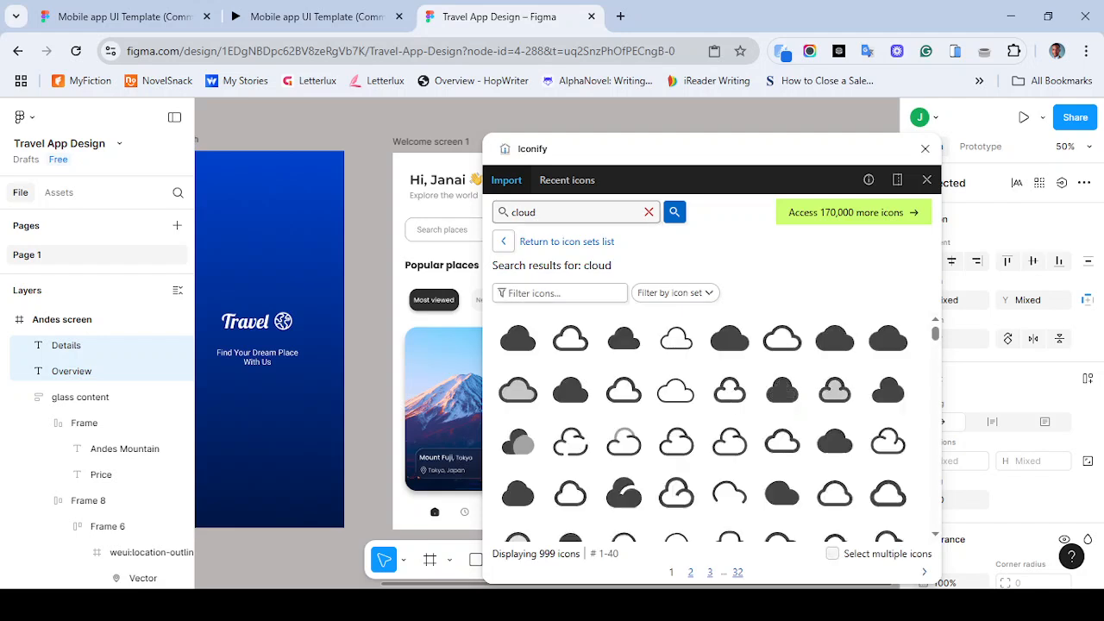
{"action": "scroll", "coordinate": [338, 336], "scroll_direction": "right", "scroll_amount": 1}
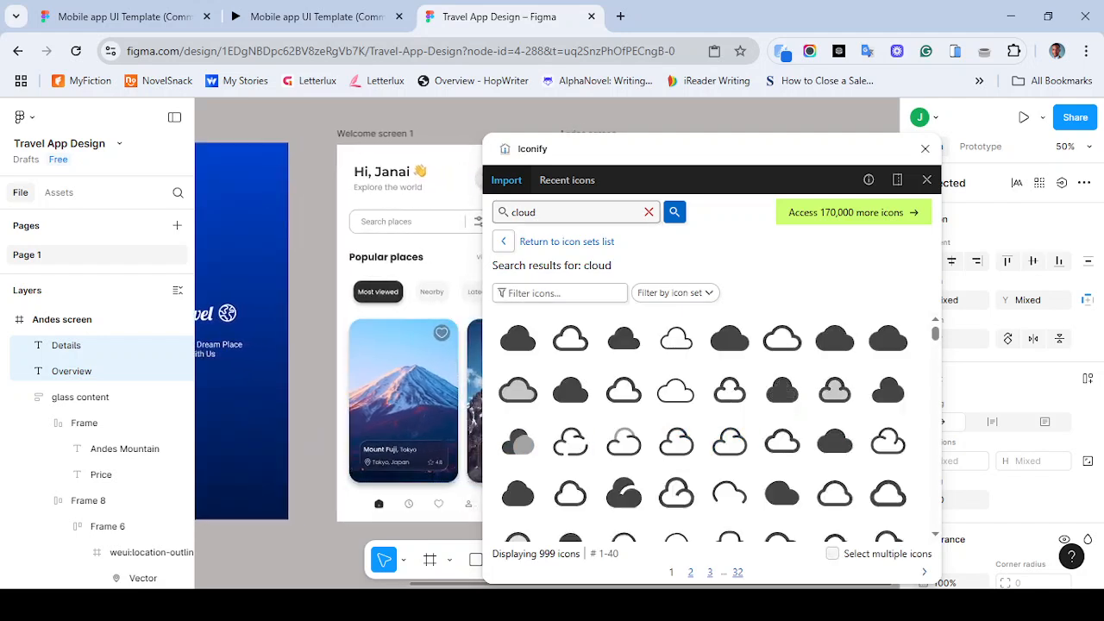
{"action": "scroll", "coordinate": [703, 426], "scroll_direction": "down", "scroll_amount": 2}
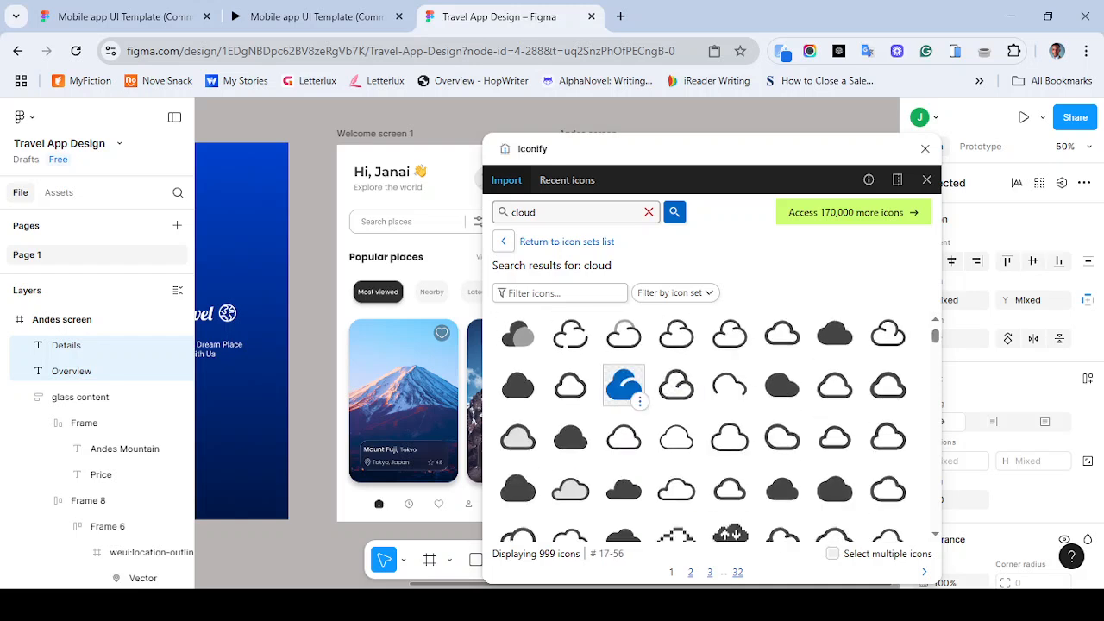
{"action": "left_click", "coordinate": [624, 385]}
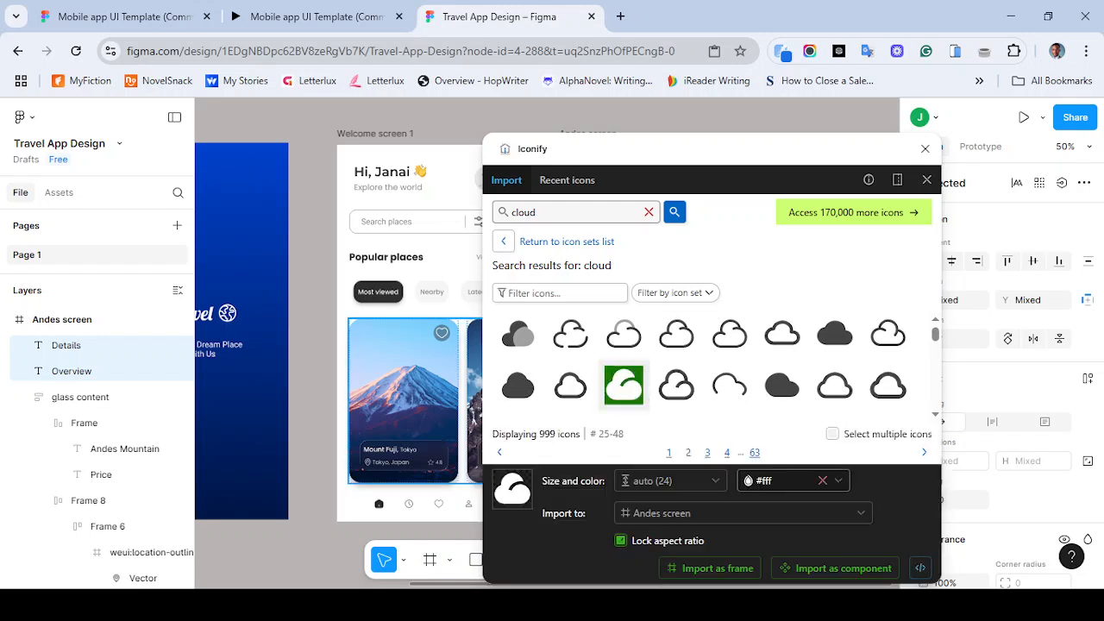
{"action": "scroll", "coordinate": [345, 345], "scroll_direction": "right", "scroll_amount": 3}
{"action": "left_click", "coordinate": [309, 388]}
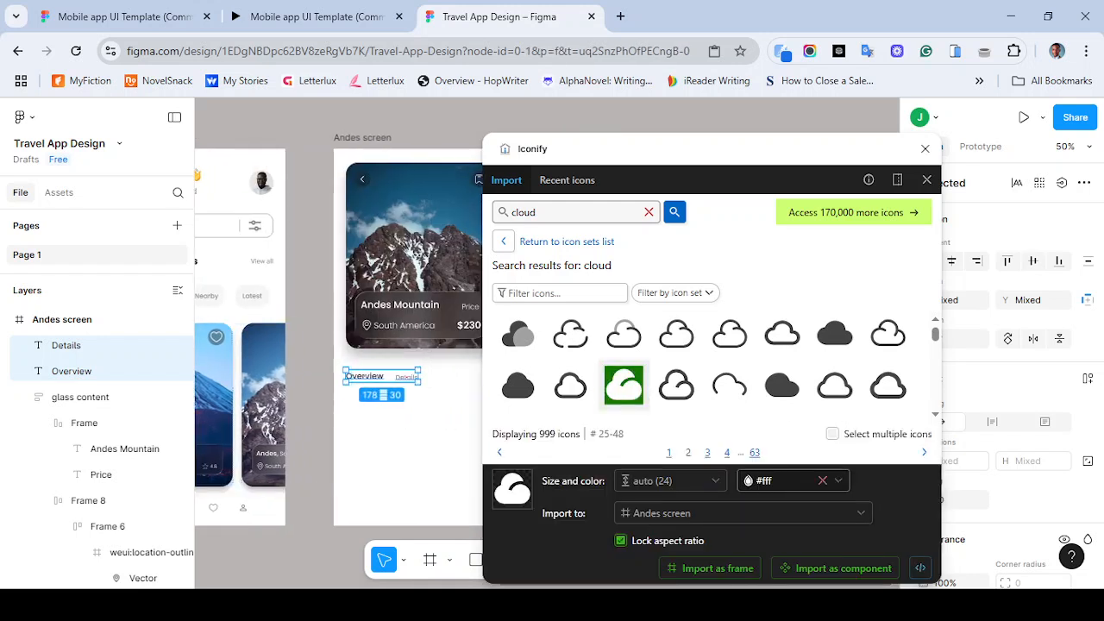
{"action": "left_click", "coordinate": [362, 138]}
{"action": "left_click", "coordinate": [711, 568]}
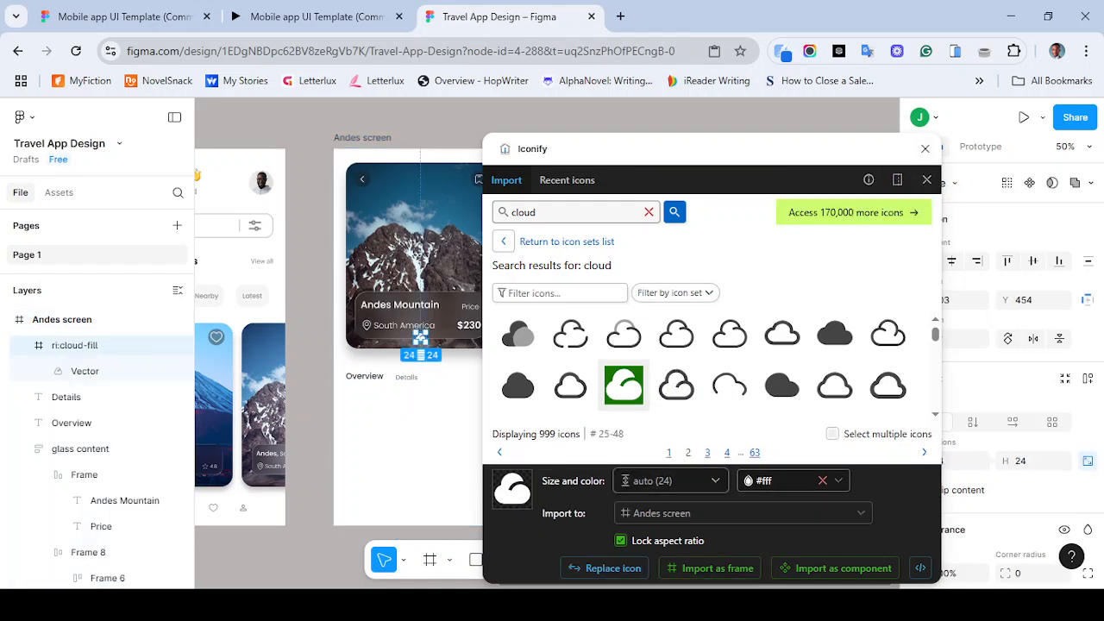
{"action": "left_click", "coordinate": [926, 149]}
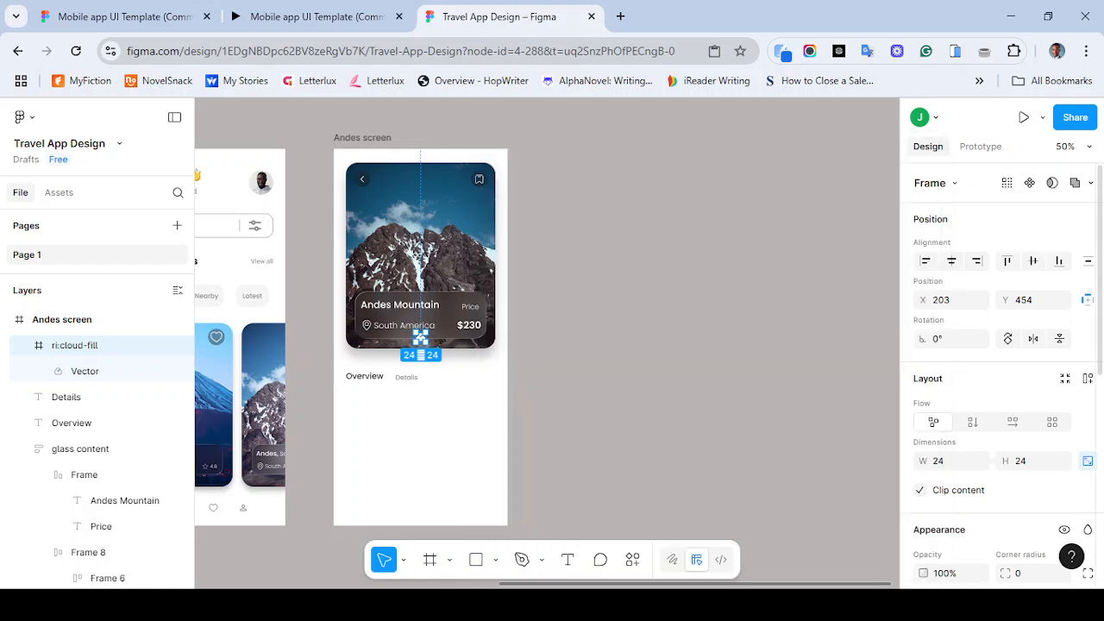
- Apply the grey color style to the cloud icon's vector fill and move the icon below the Overview label
{"action": "scroll", "coordinate": [1000, 375], "scroll_direction": "down", "scroll_amount": 3}
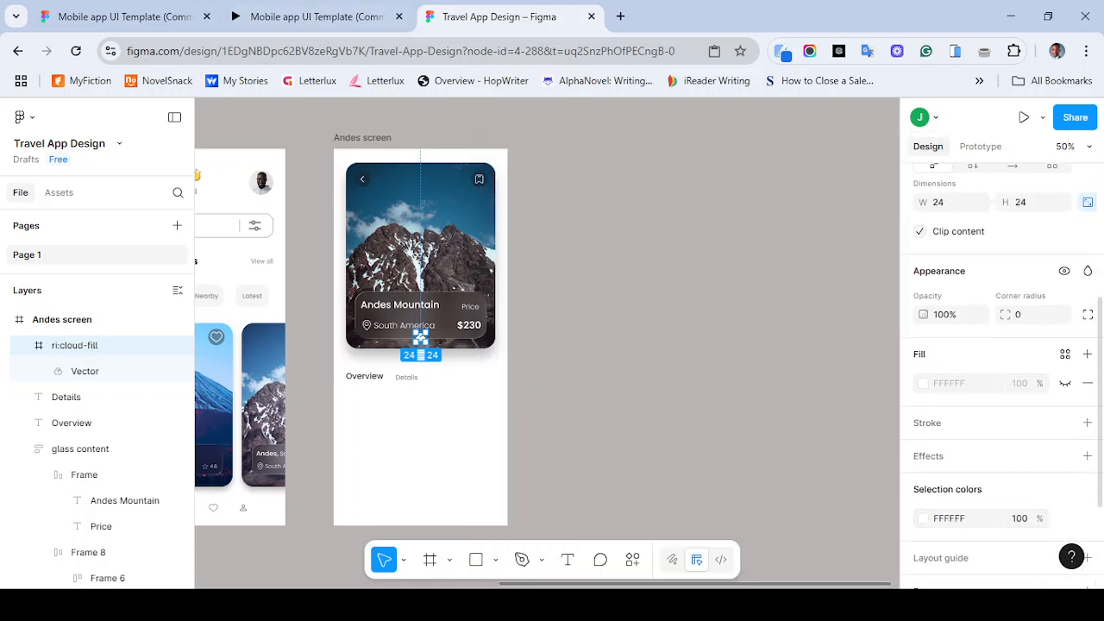
{"action": "left_click", "coordinate": [316, 16]}
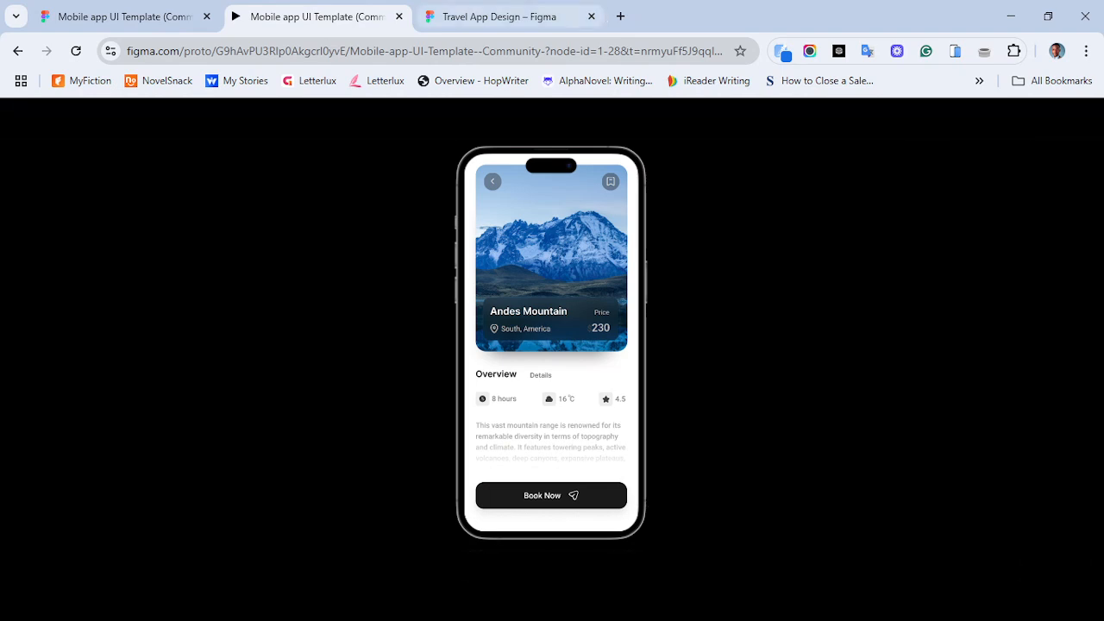
{"action": "left_click", "coordinate": [507, 17]}
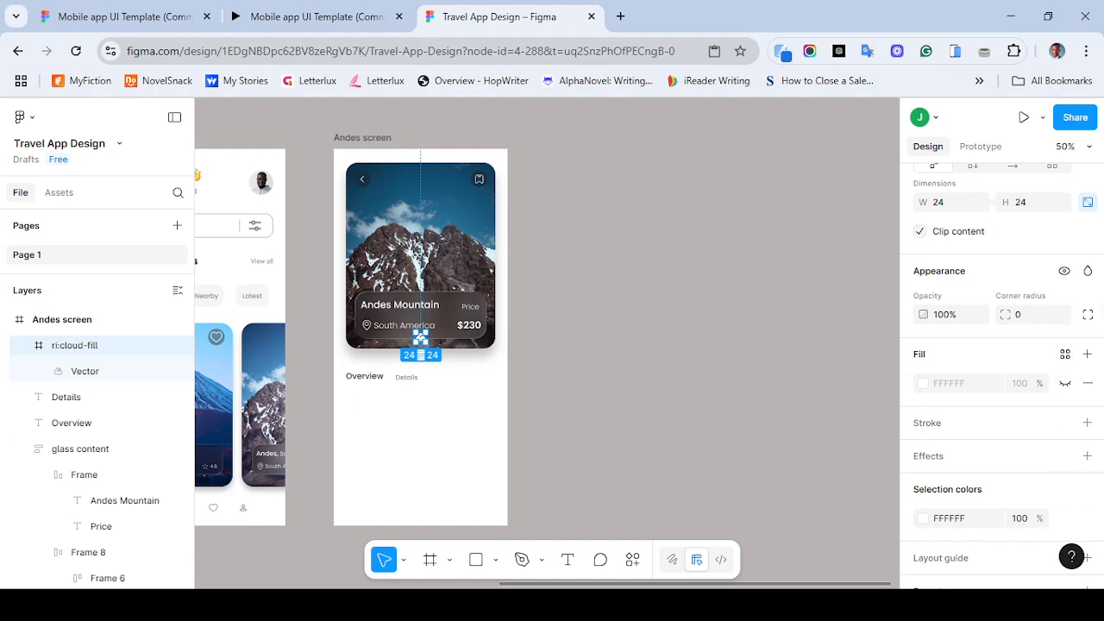
{"action": "left_click", "coordinate": [103, 371]}
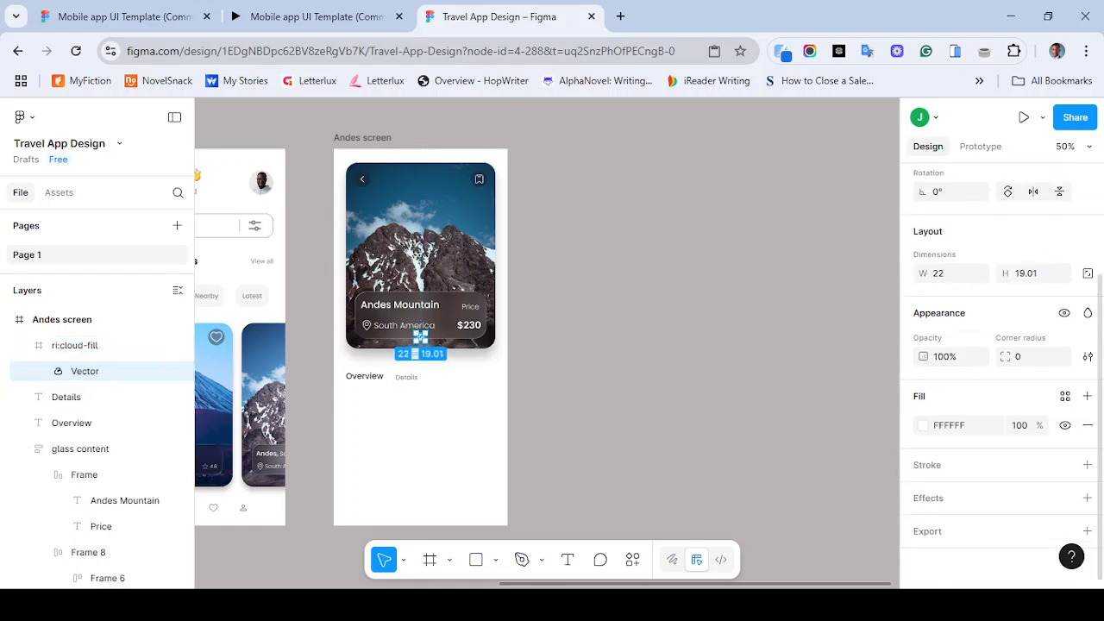
{"action": "left_click", "coordinate": [1066, 396]}
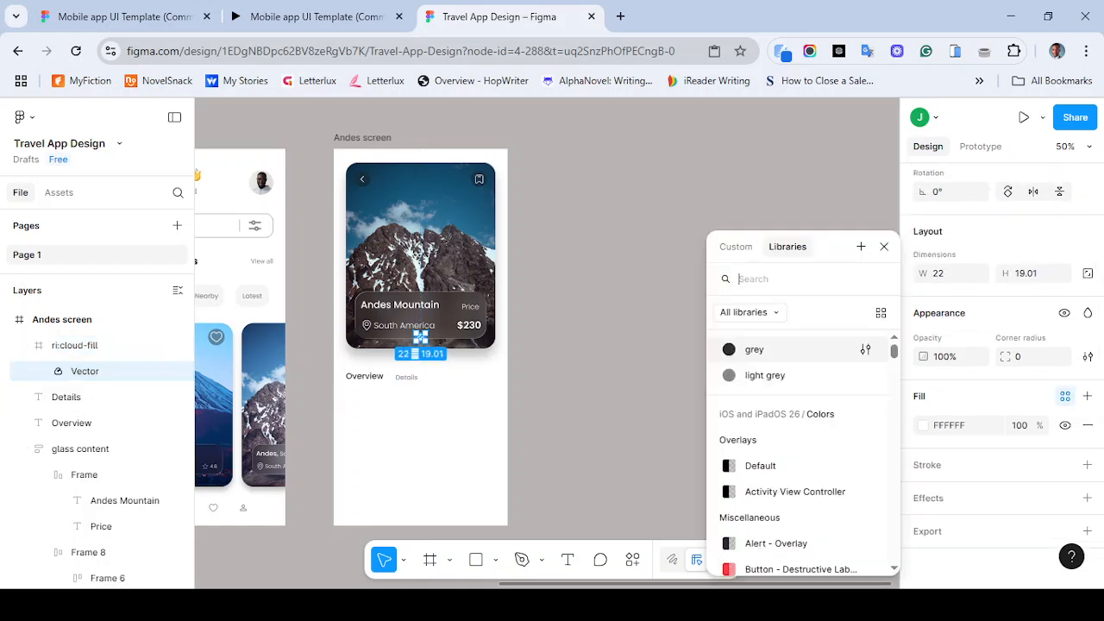
{"action": "left_click", "coordinate": [757, 348]}
{"action": "left_click", "coordinate": [656, 345]}
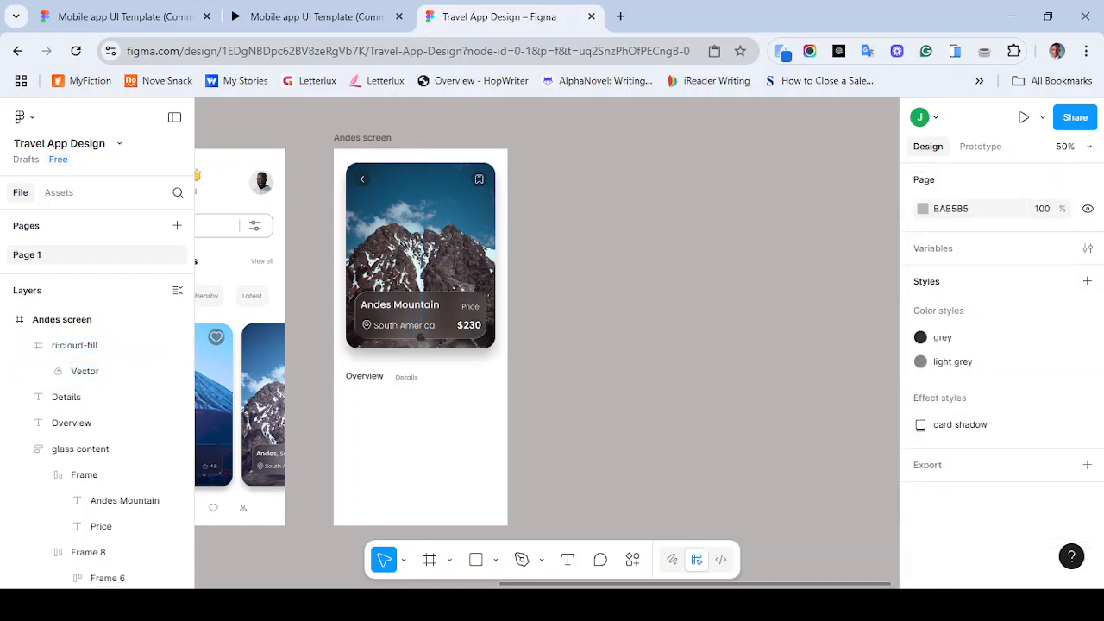
{"action": "left_click_drag", "start_coordinate": [420, 337], "coordinate": [412, 425]}
- Copy the clock icon from the welcome screen's navigation bar into the Andes screen below the cloud icon
{"action": "scroll", "coordinate": [412, 426], "scroll_direction": "left", "scroll_amount": 2}
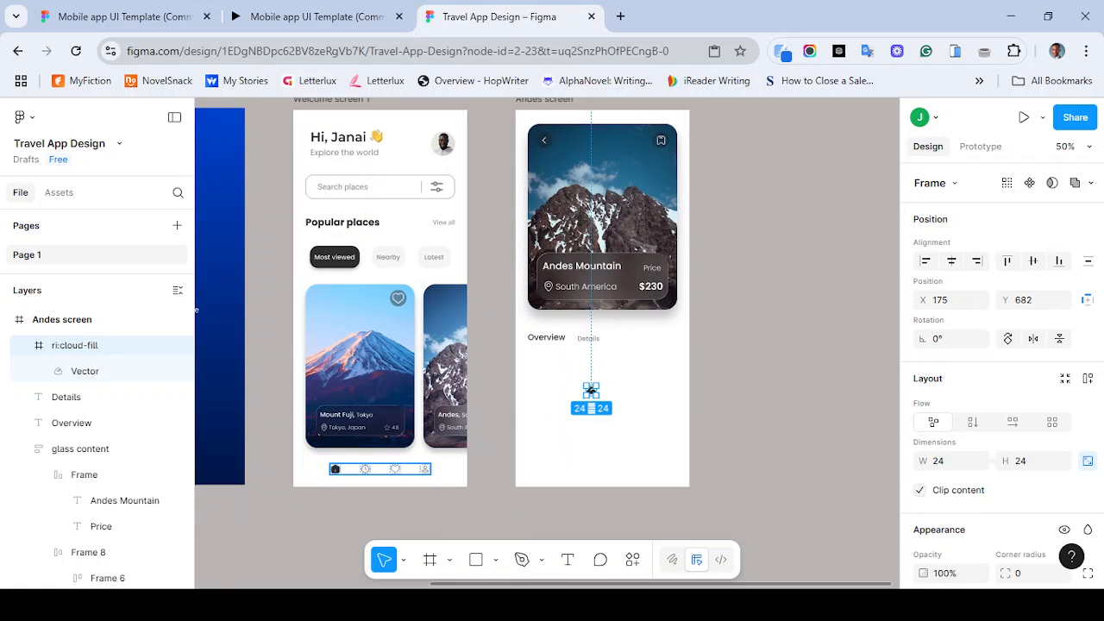
{"action": "left_click", "coordinate": [365, 468]}
{"action": "left_click", "coordinate": [365, 468]}
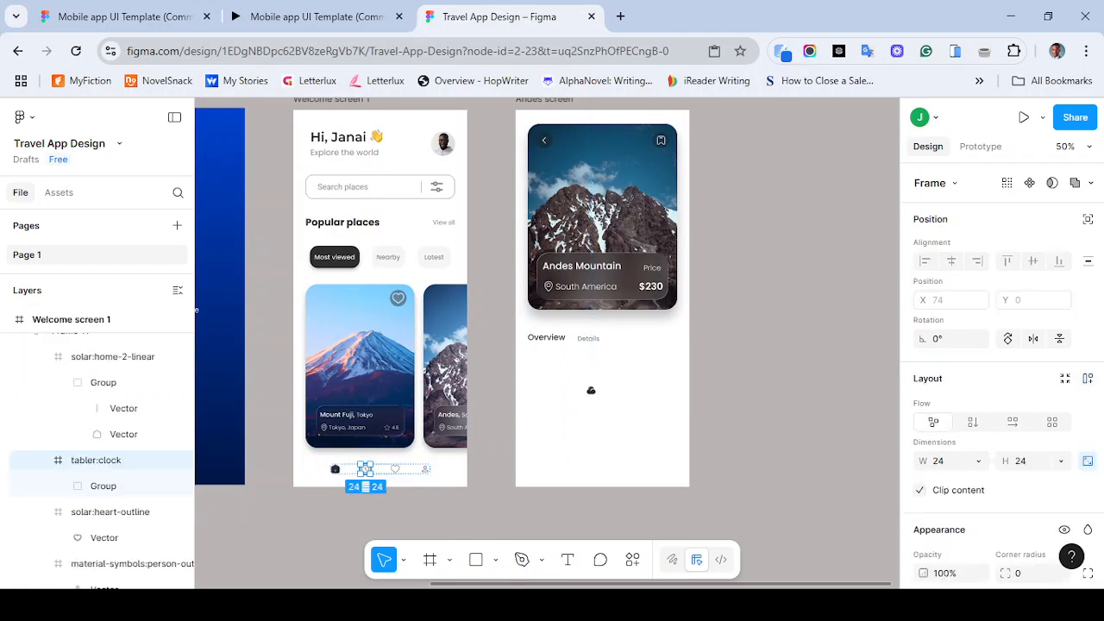
{"action": "left_click_drag", "start_coordinate": [364, 468], "coordinate": [600, 405]}
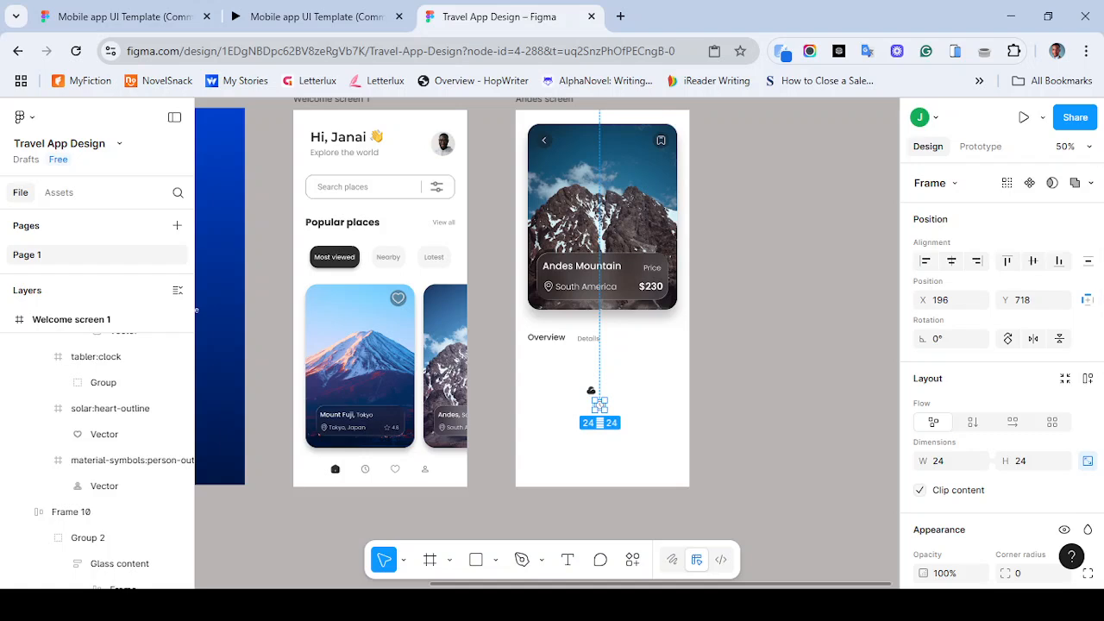
- Add a fill to the clock icon's group and apply the grey color style to it
{"action": "key", "text": "ctrl+equal"}
{"action": "key", "text": "ctrl+equal"}
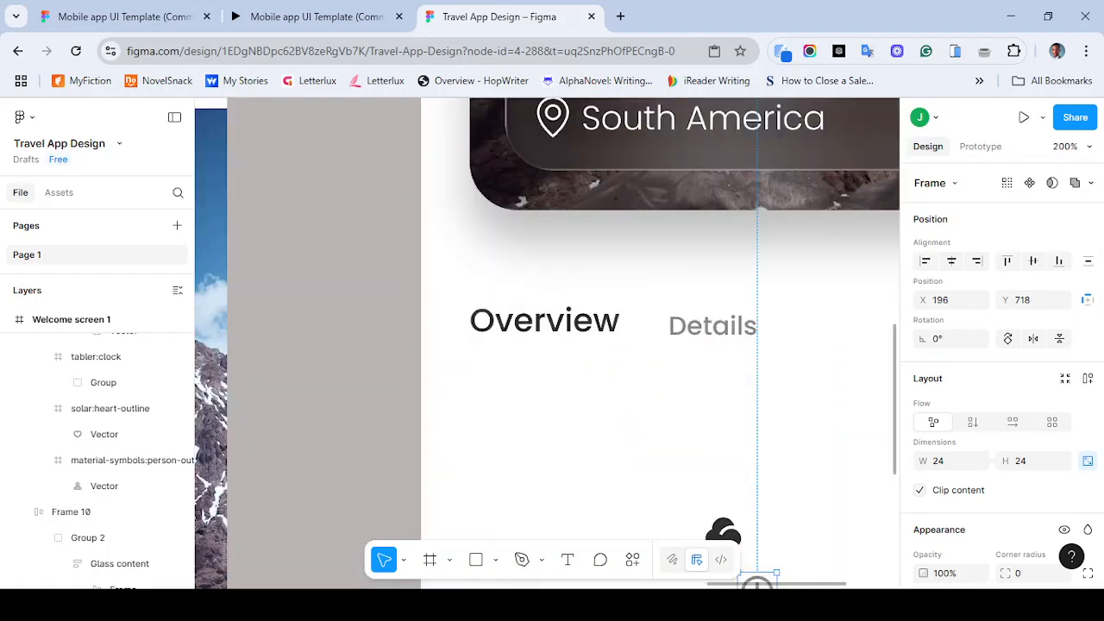
{"action": "scroll", "coordinate": [547, 343], "scroll_direction": "down", "scroll_amount": 5}
{"action": "scroll", "coordinate": [547, 343], "scroll_direction": "right", "scroll_amount": 2}
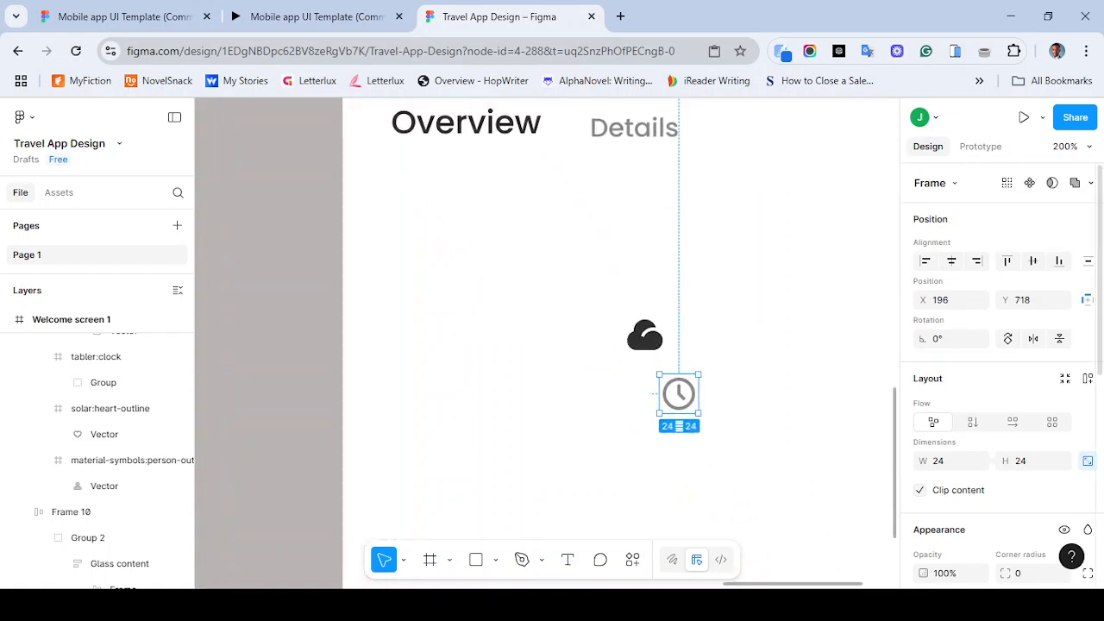
{"action": "scroll", "coordinate": [1000, 380], "scroll_direction": "down", "scroll_amount": 3}
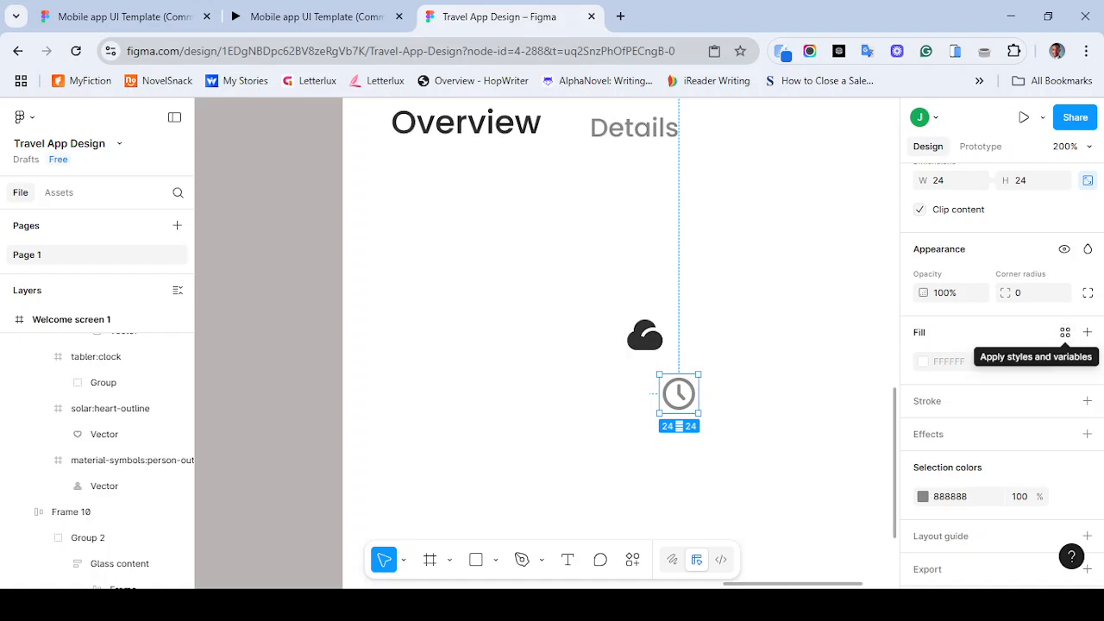
{"action": "key", "text": "ctrl+z"}
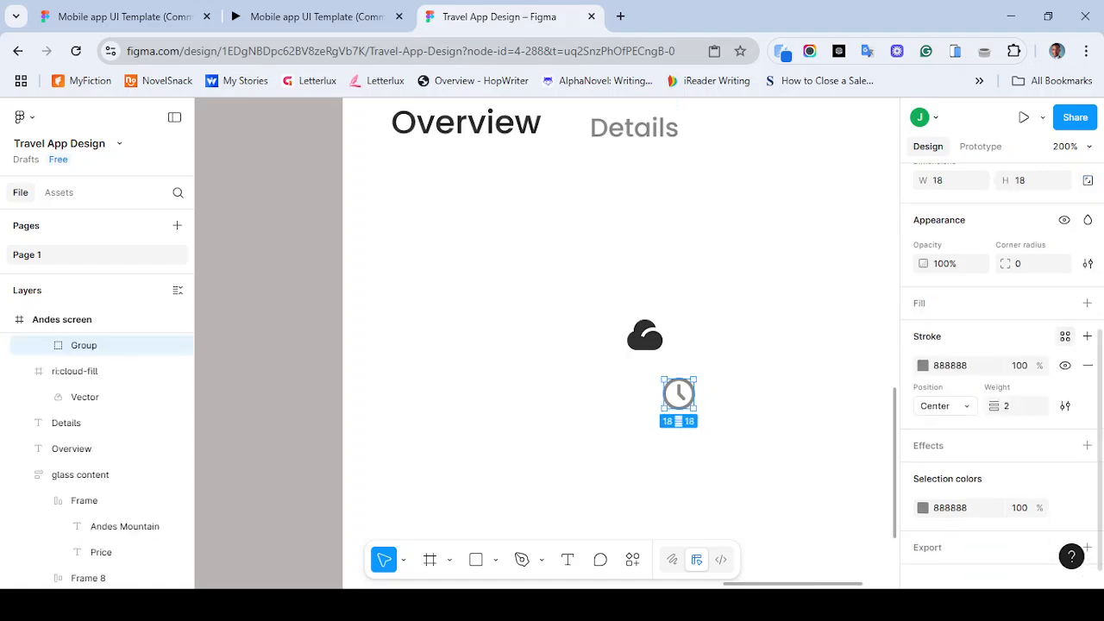
{"action": "left_click", "coordinate": [1065, 336]}
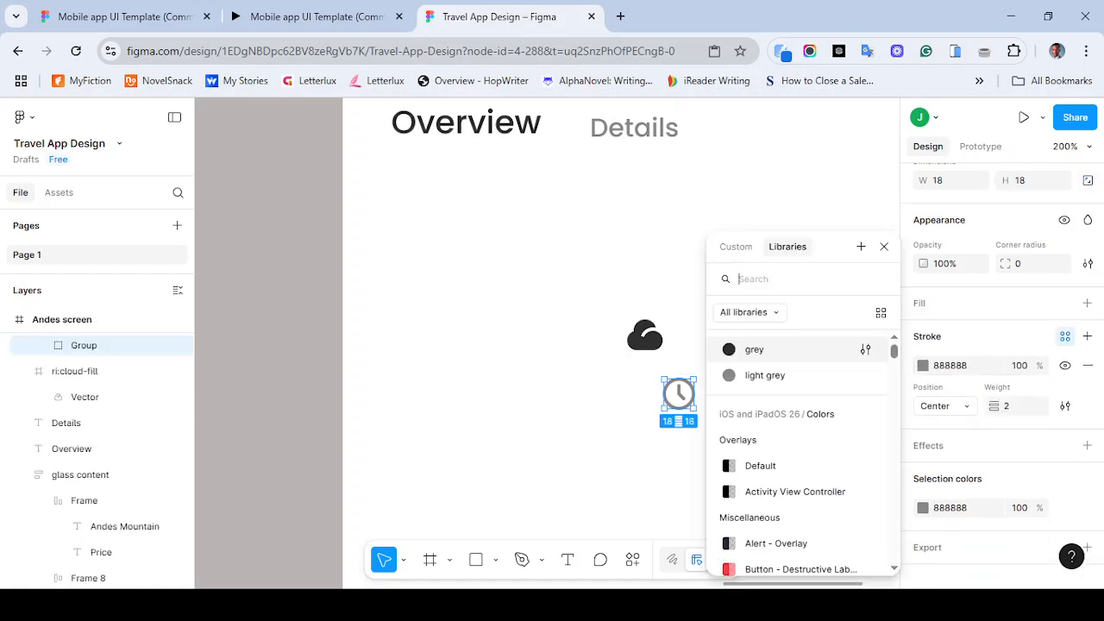
{"action": "left_click", "coordinate": [1088, 302]}
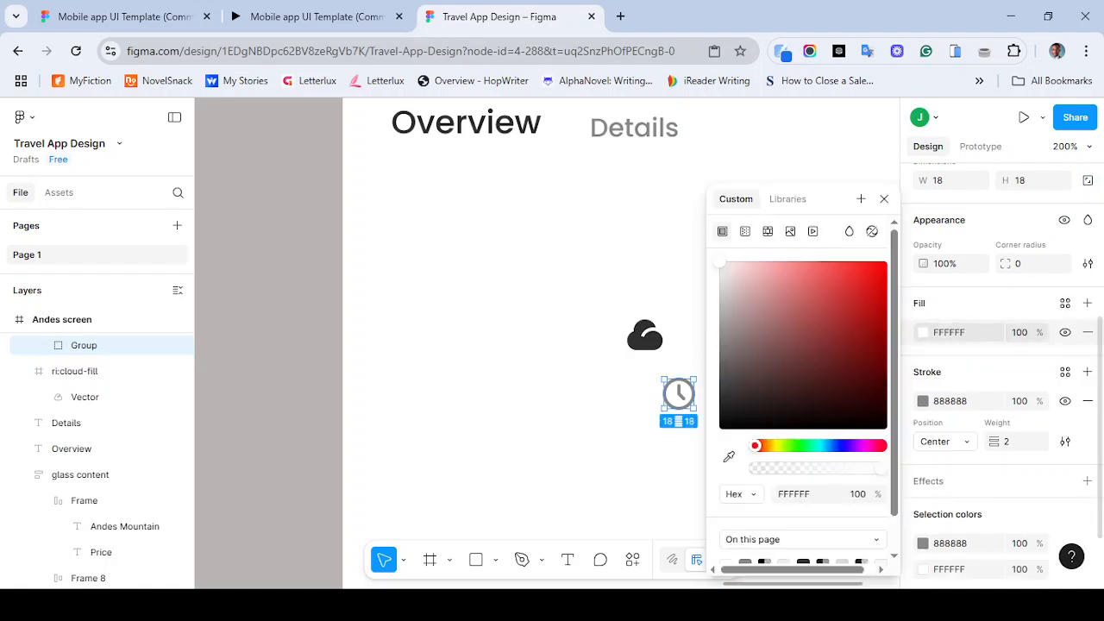
{"action": "left_click", "coordinate": [1065, 302]}
{"action": "left_click", "coordinate": [764, 349]}
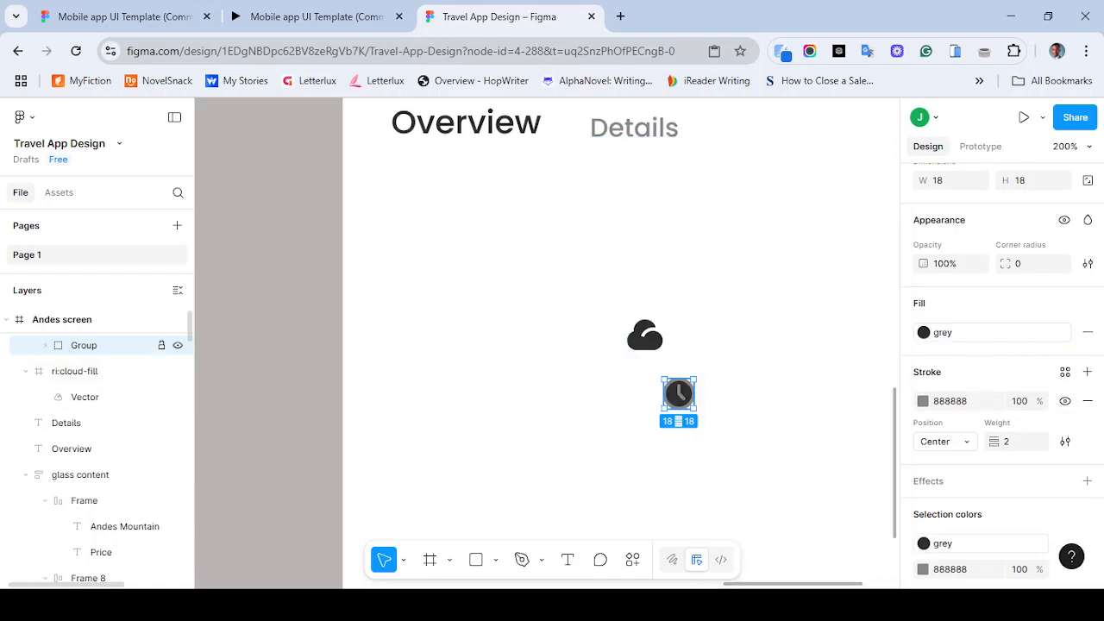
- Inspect the two vectors inside the clock icon's group in the layer list
{"action": "left_click", "coordinate": [45, 345]}
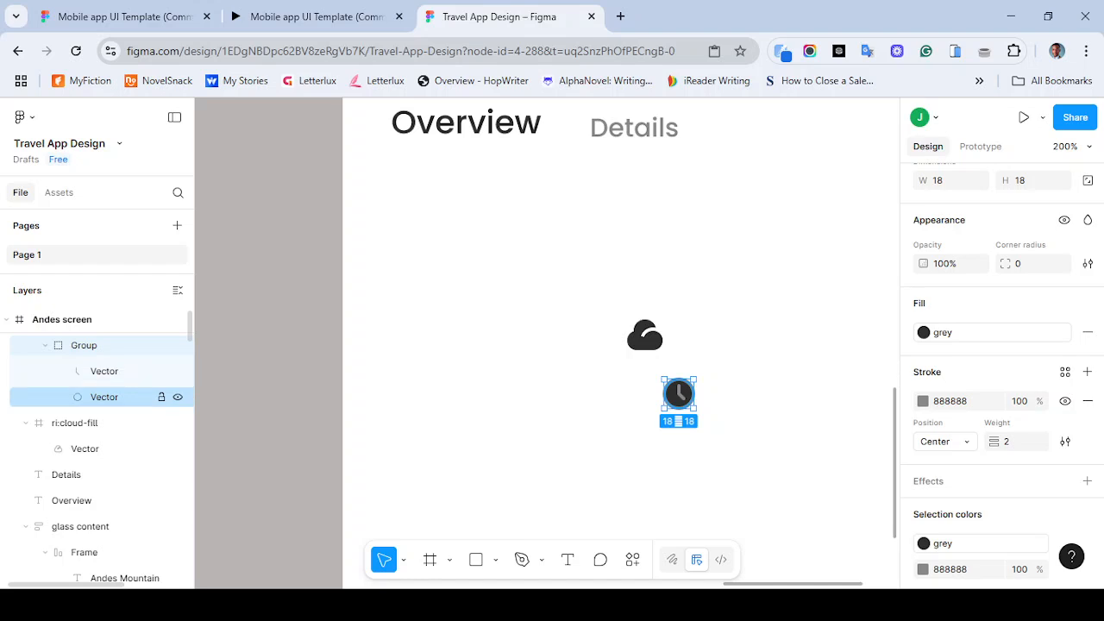
{"action": "left_click", "coordinate": [104, 396]}
{"action": "left_click", "coordinate": [104, 370]}
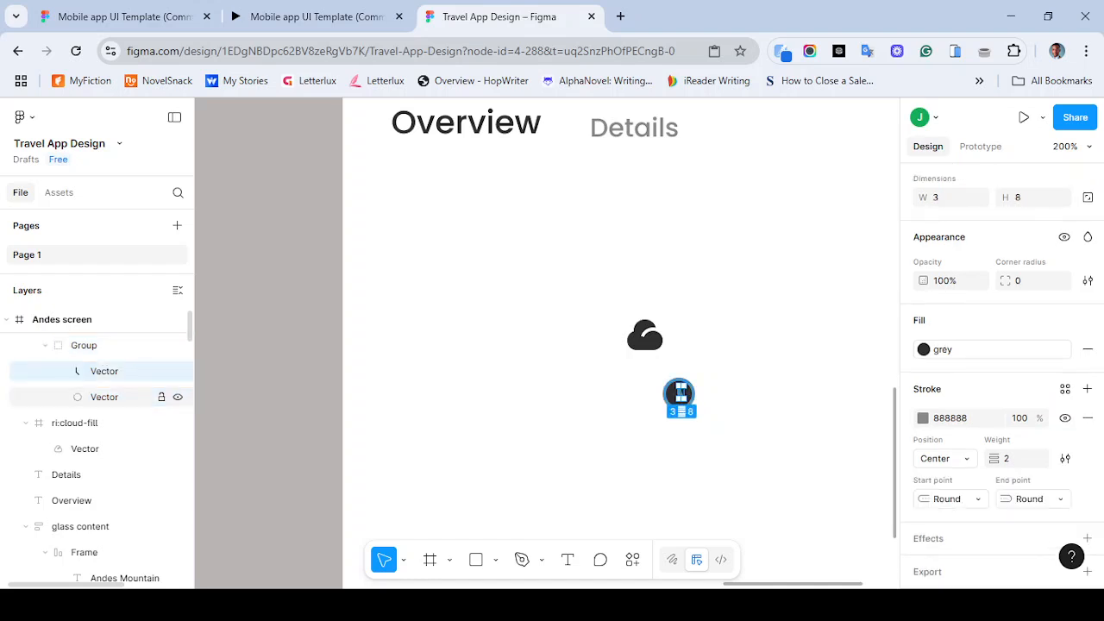
{"action": "left_click", "coordinate": [105, 396]}
{"action": "left_click", "coordinate": [104, 371]}
{"action": "left_click", "coordinate": [105, 396]}
{"action": "left_click", "coordinate": [104, 371]}
{"action": "left_click", "coordinate": [104, 397]}
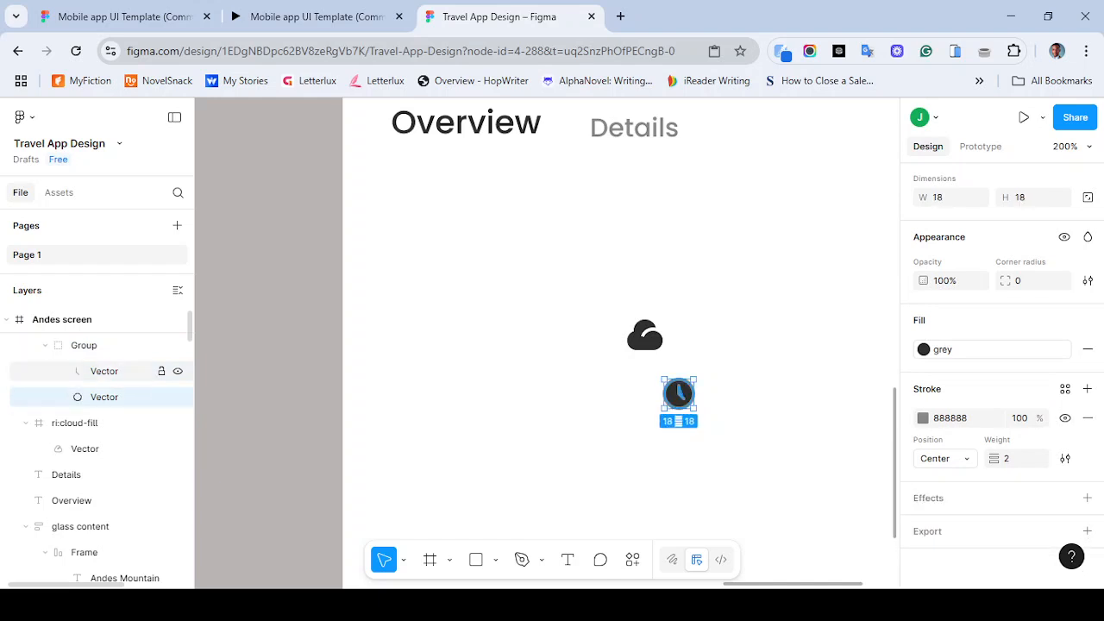
{"action": "left_click", "coordinate": [104, 371]}
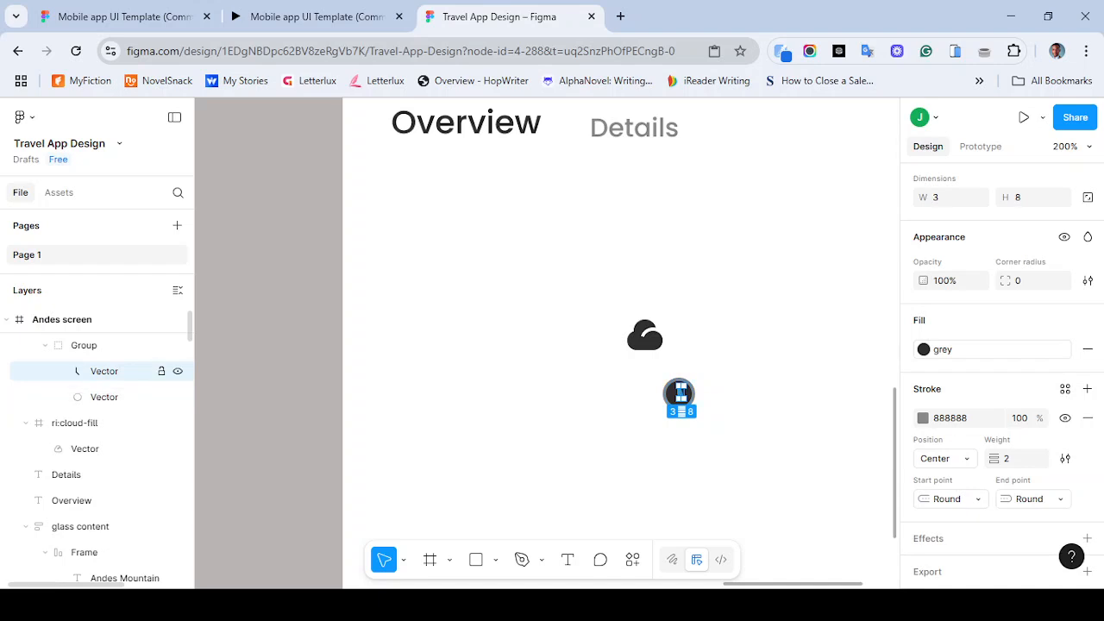
{"action": "left_click", "coordinate": [104, 396]}
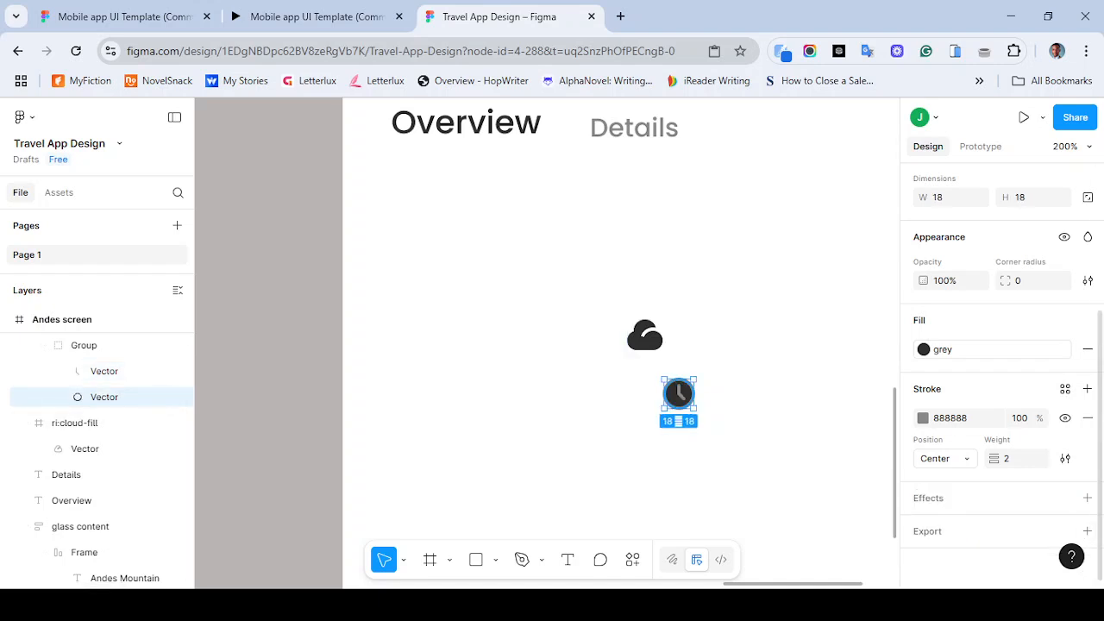
- Apply the grey color style to the stroke of the clock's circle vector
{"action": "left_click", "coordinate": [1087, 418]}
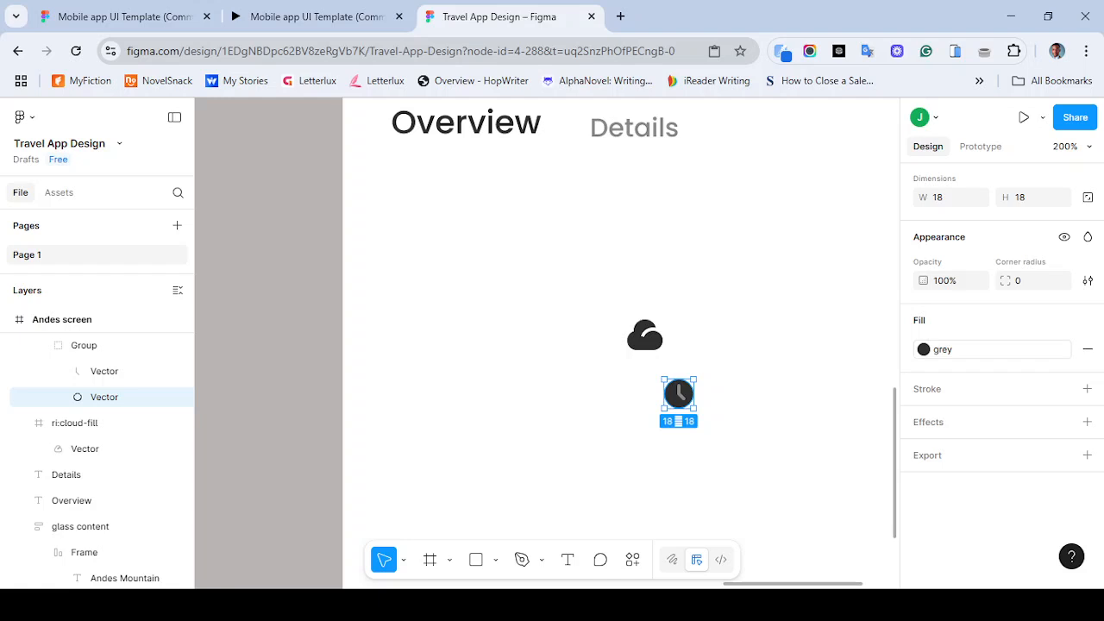
{"action": "key", "text": "ctrl+z"}
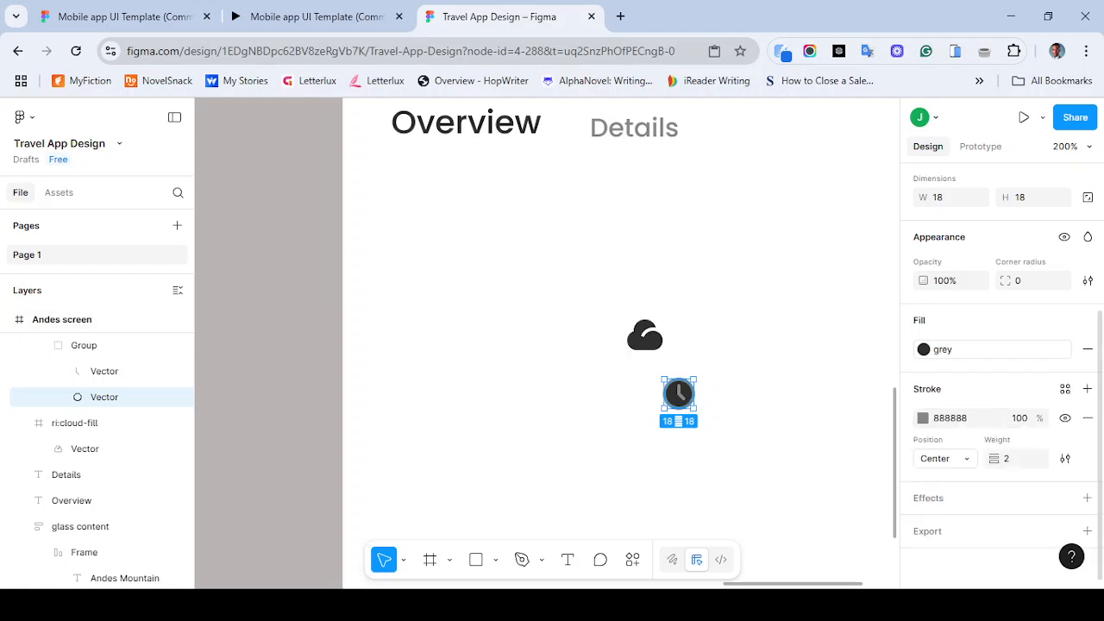
{"action": "left_click", "coordinate": [1065, 388]}
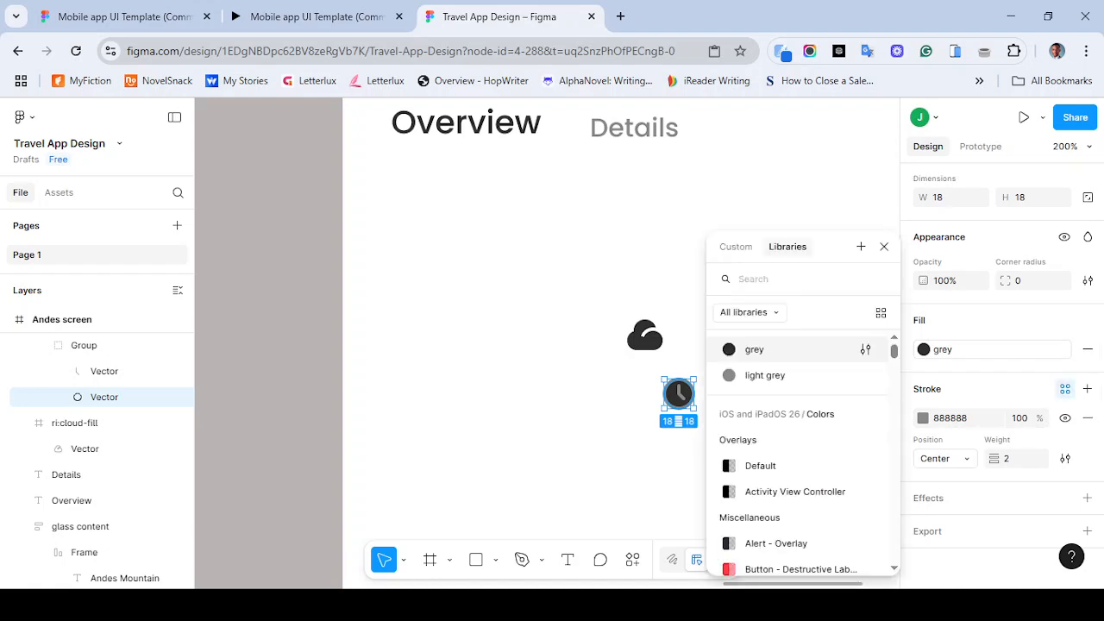
{"action": "left_click", "coordinate": [755, 349]}
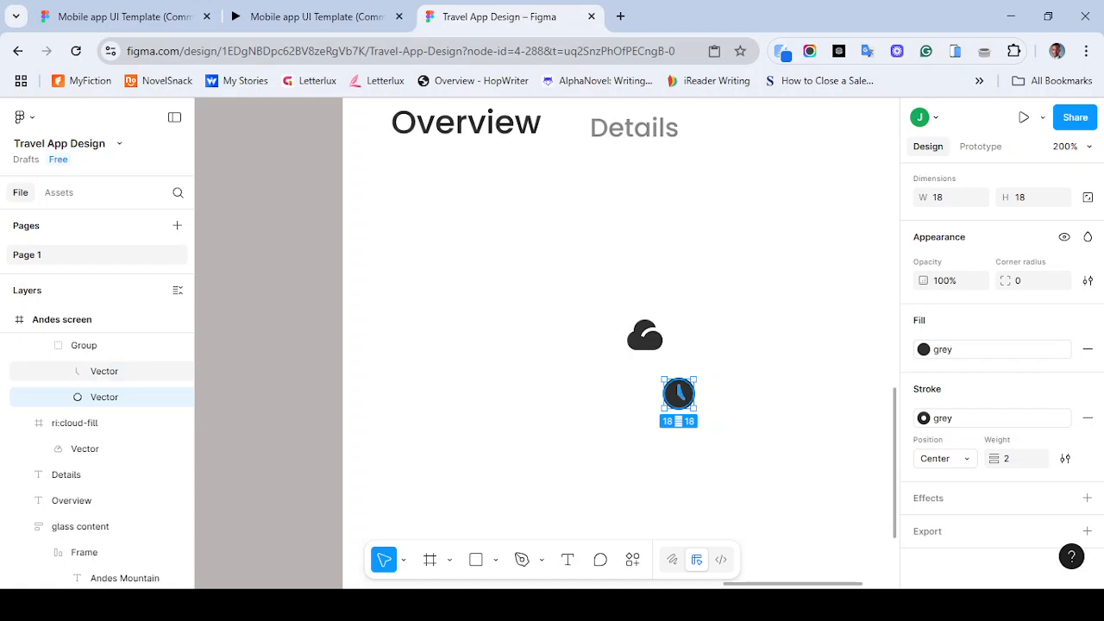
- Set the clock hand vector's stroke color to FFFFFF and move the clock icon left of the cloud icon
{"action": "left_click", "coordinate": [103, 370]}
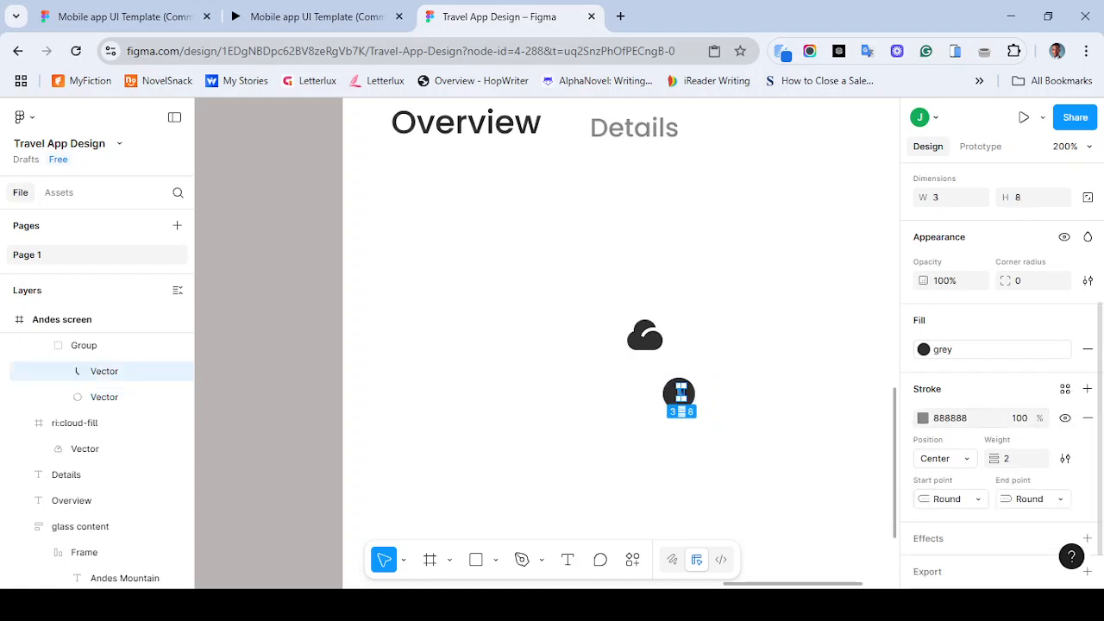
{"action": "left_click", "coordinate": [951, 419]}
{"action": "type", "text": "ffffff"}
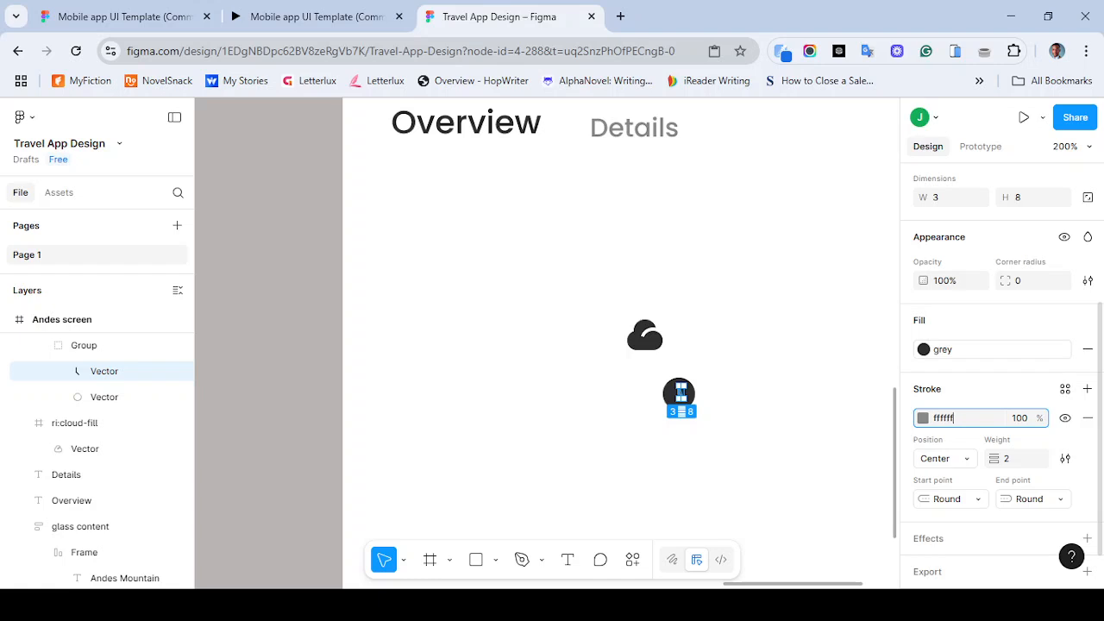
{"action": "key", "text": "Return"}
{"action": "key", "text": "Escape"}
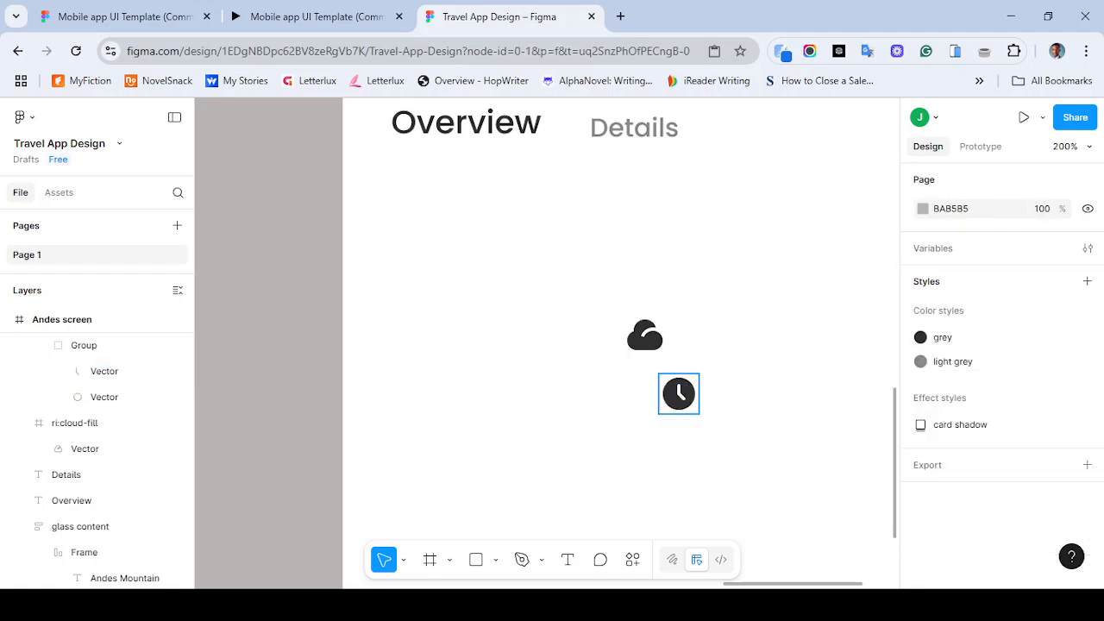
{"action": "left_click_drag", "start_coordinate": [679, 393], "coordinate": [570, 336]}
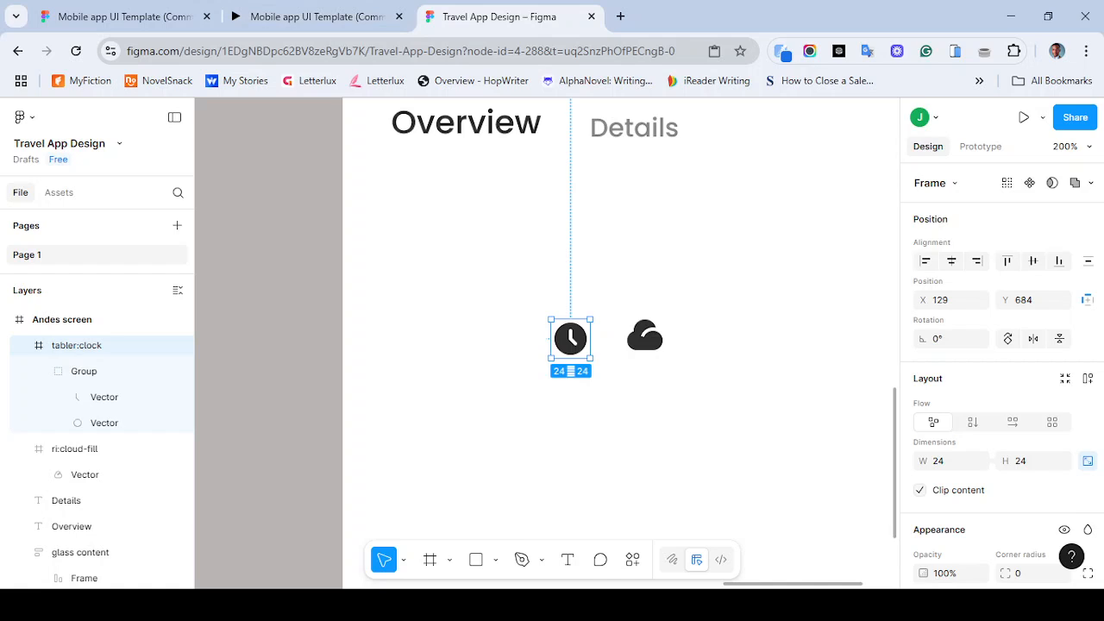
- Copy the star icon from the Mount Fuji card into the Andes screen below the clock icon
{"action": "key", "text": "ctrl+minus"}
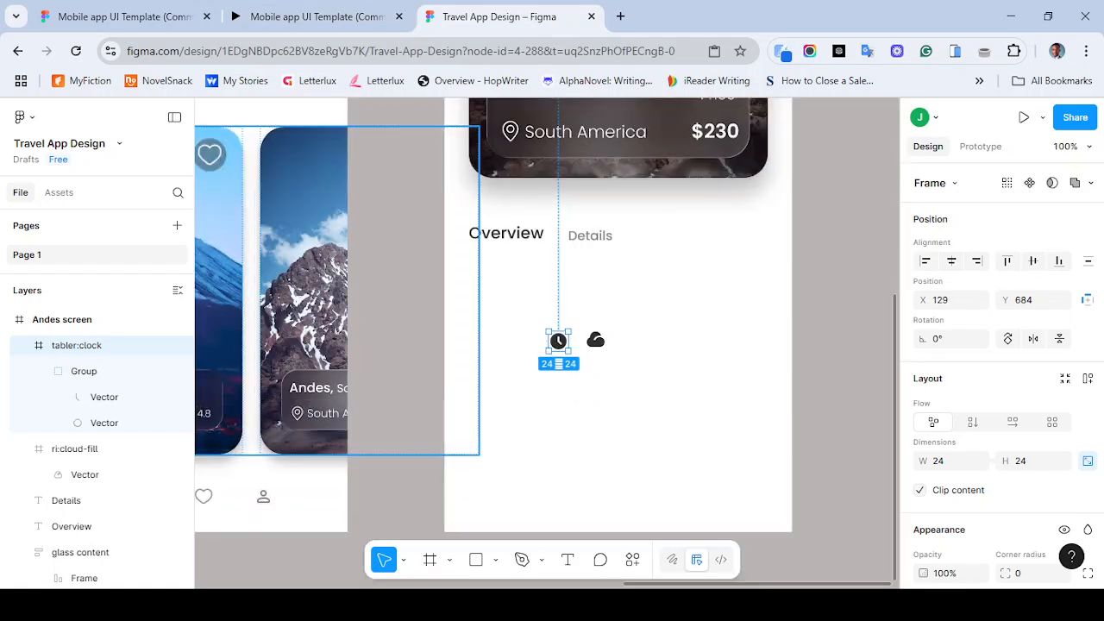
{"action": "scroll", "coordinate": [547, 315], "scroll_direction": "left", "scroll_amount": 4}
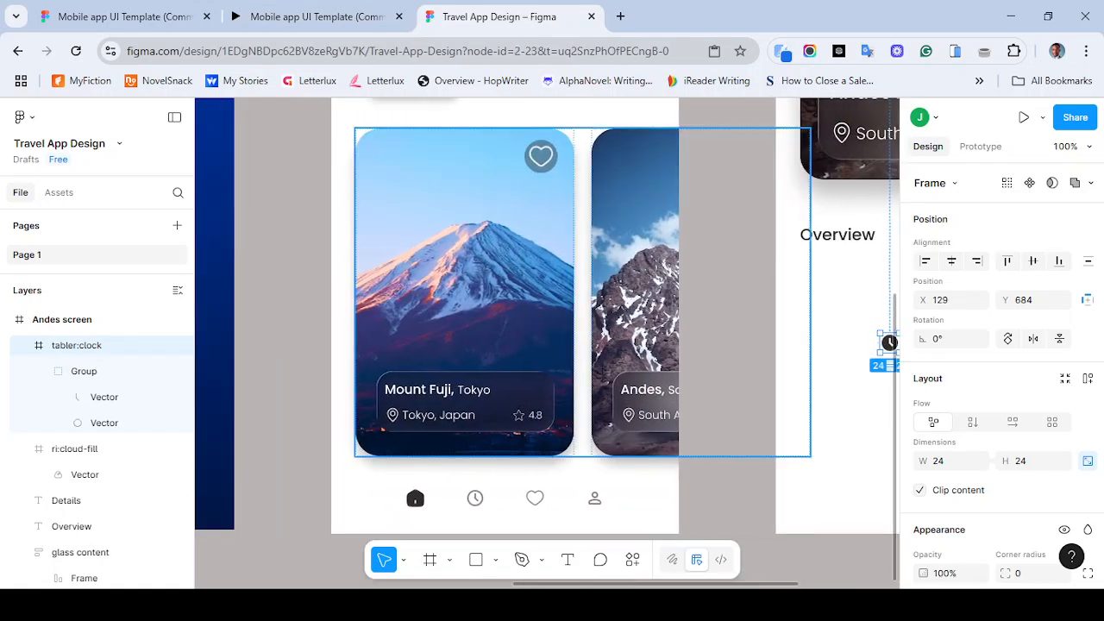
{"action": "double_click", "coordinate": [465, 294]}
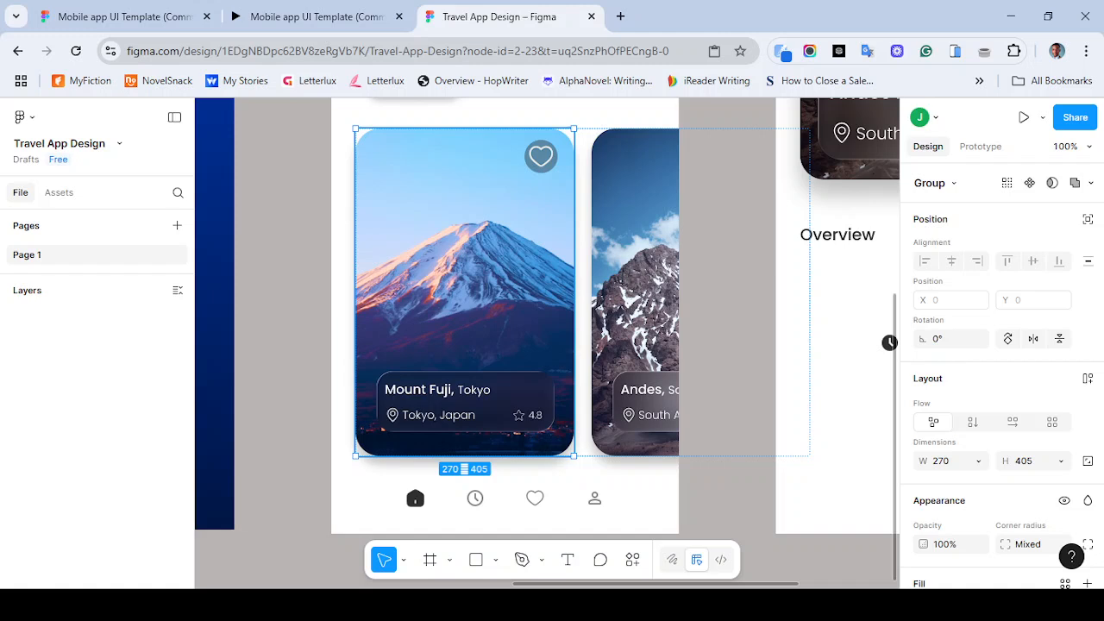
{"action": "double_click", "coordinate": [518, 415]}
{"action": "left_click_drag", "start_coordinate": [518, 415], "coordinate": [861, 369]}
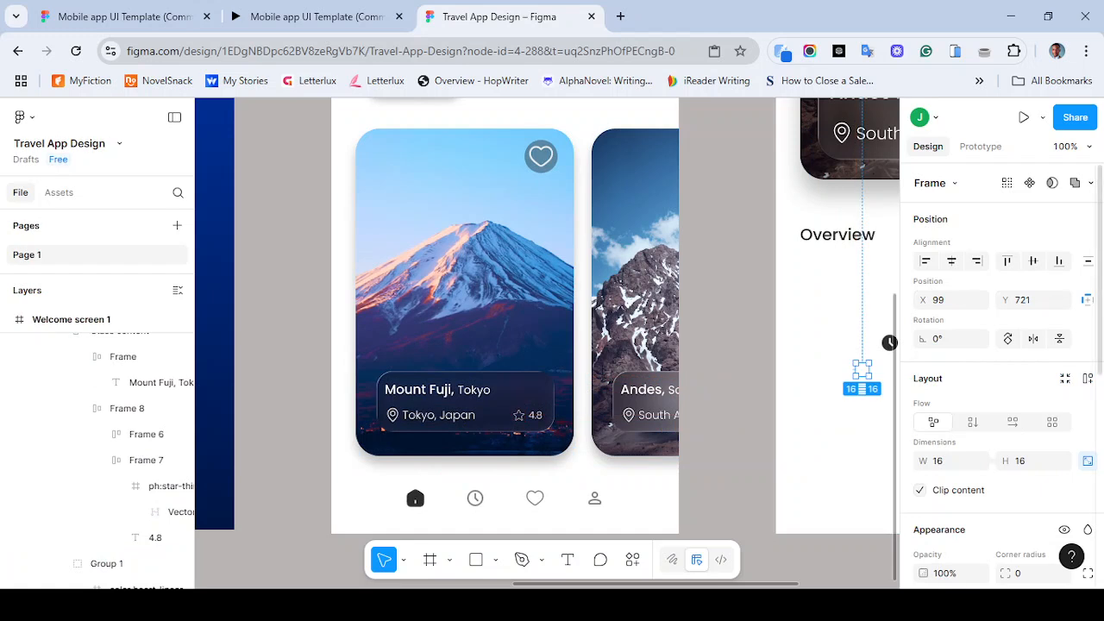
- Apply the grey color style to the star icon's vector fill
{"action": "scroll", "coordinate": [1001, 388], "scroll_direction": "down", "scroll_amount": 3}
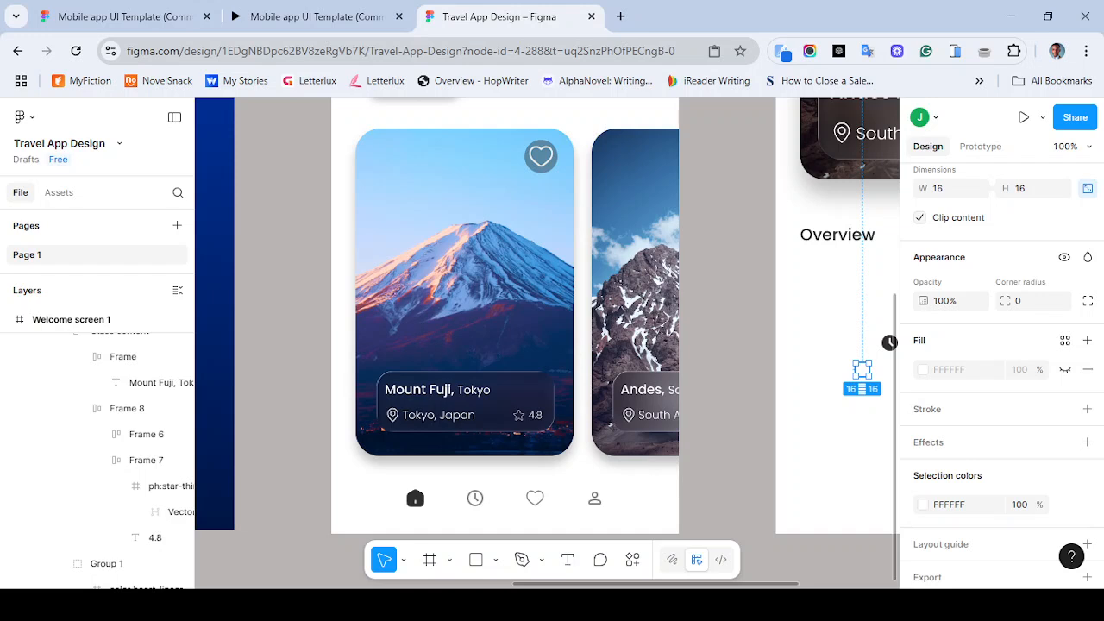
{"action": "double_click", "coordinate": [862, 369]}
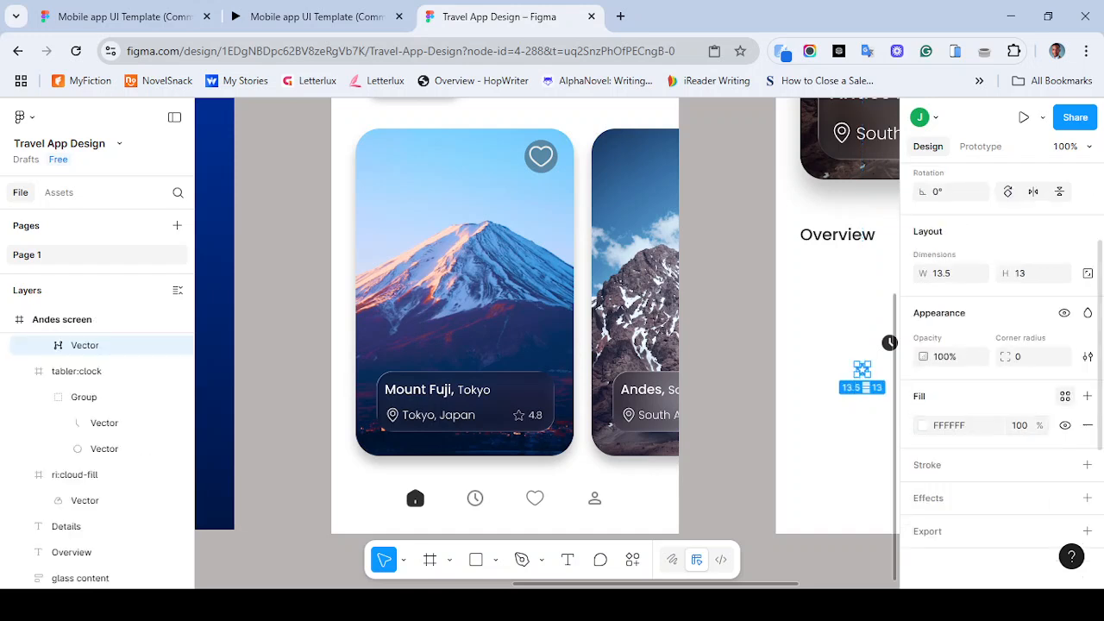
{"action": "left_click", "coordinate": [1066, 396]}
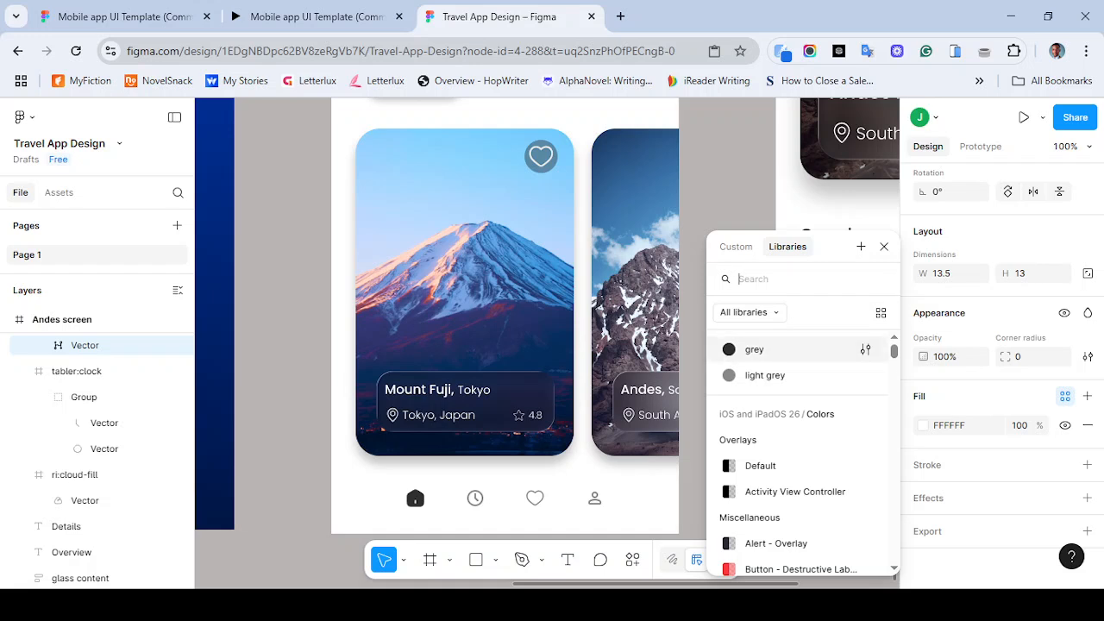
{"action": "left_click", "coordinate": [754, 349]}
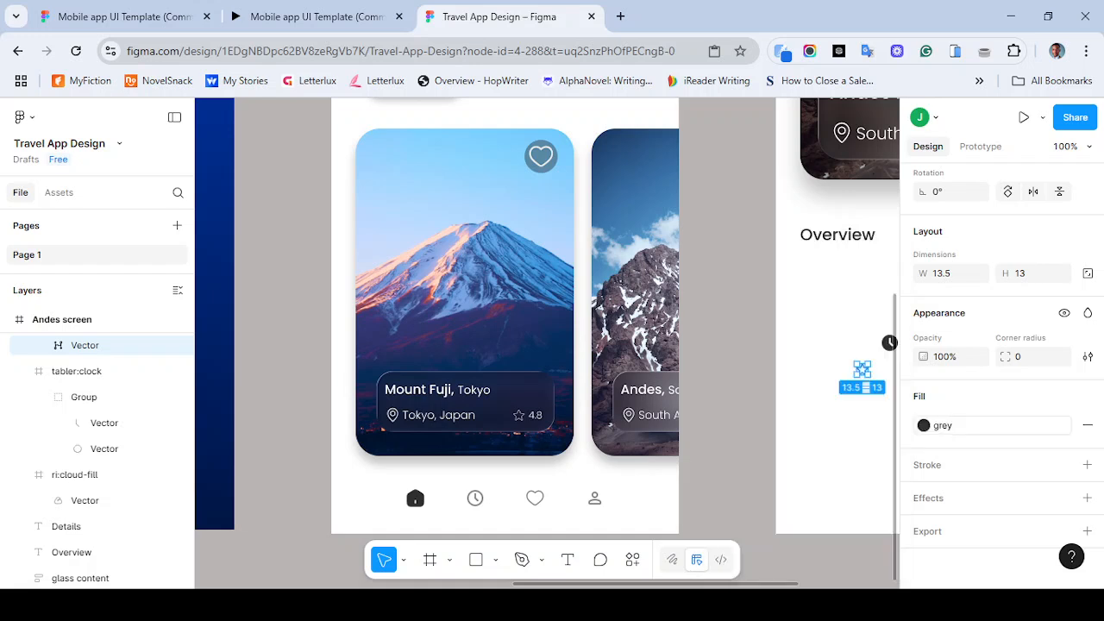
{"action": "scroll", "coordinate": [548, 342], "scroll_direction": "right", "scroll_amount": 2}
{"action": "key", "text": "Escape"}
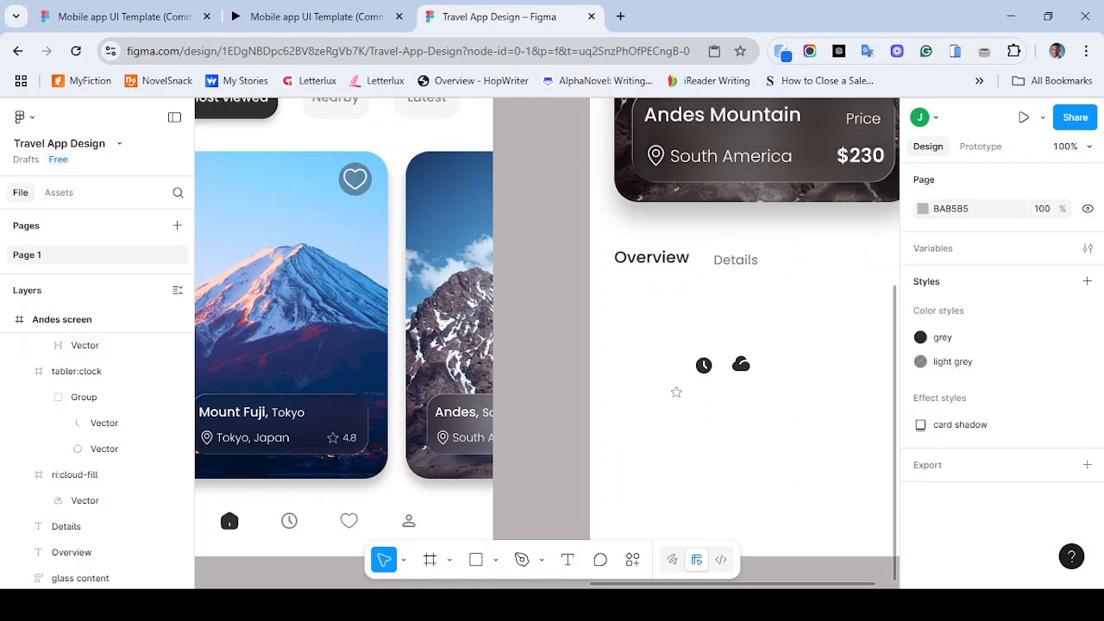
- Zoom in to examine the star icon and its vector closely
{"action": "key", "text": "ctrl+plus"}
{"action": "scroll", "coordinate": [548, 342], "scroll_direction": "right", "scroll_amount": 3}
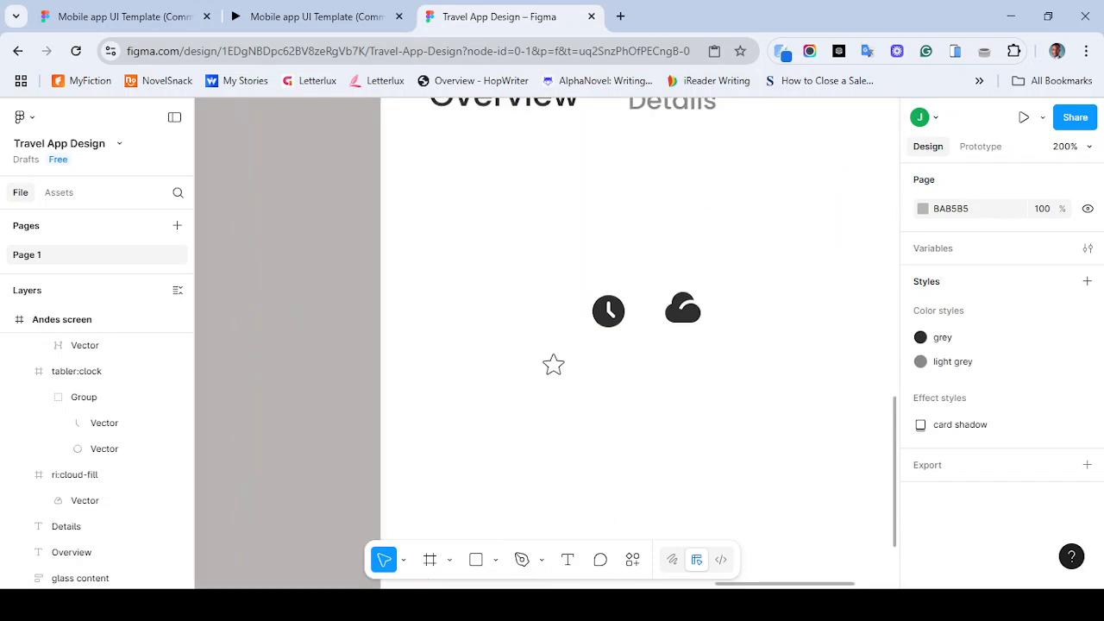
{"action": "key", "text": "ctrl+plus"}
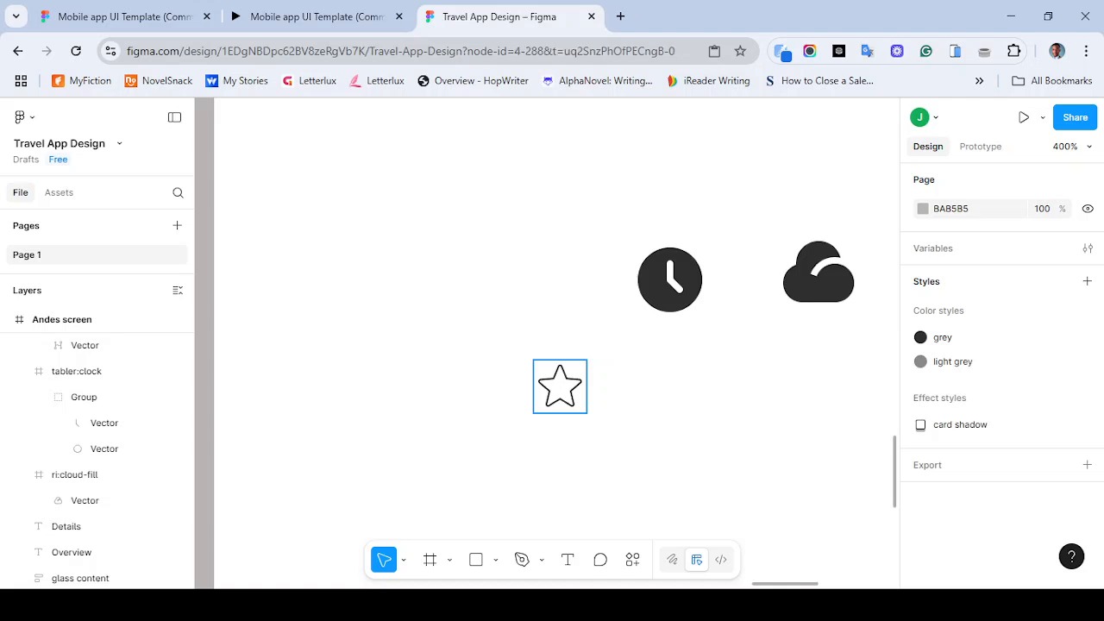
{"action": "double_click", "coordinate": [560, 386]}
{"action": "scroll", "coordinate": [1000, 379], "scroll_direction": "down", "scroll_amount": 1}
{"action": "scroll", "coordinate": [1000, 380], "scroll_direction": "down", "scroll_amount": 2}
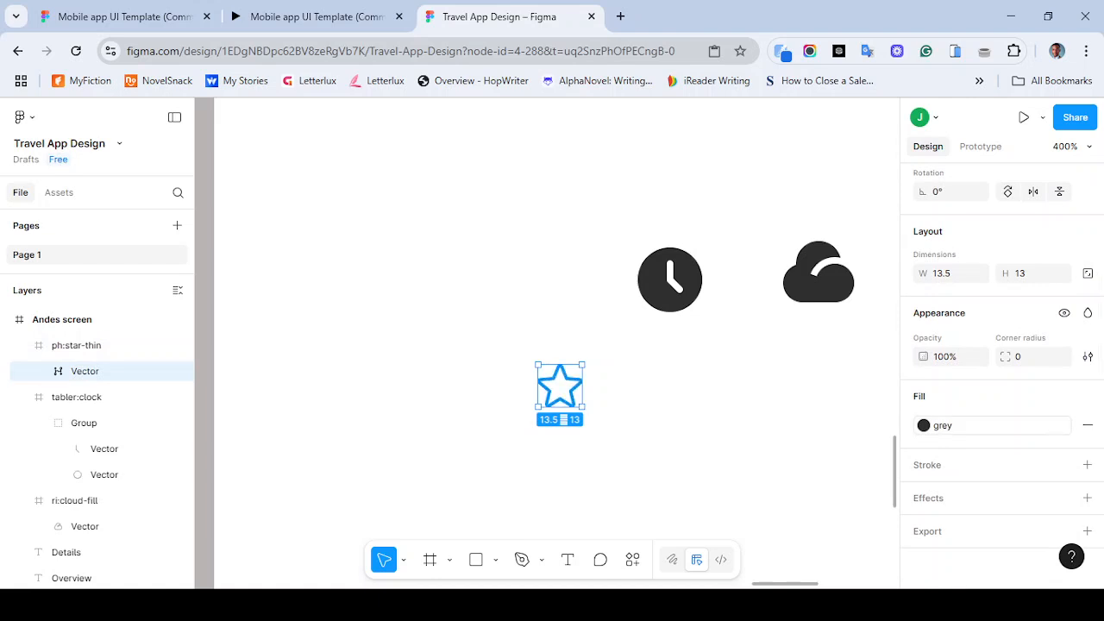
{"action": "key", "text": "ctrl+equal"}
{"action": "key", "text": "ctrl+equal"}
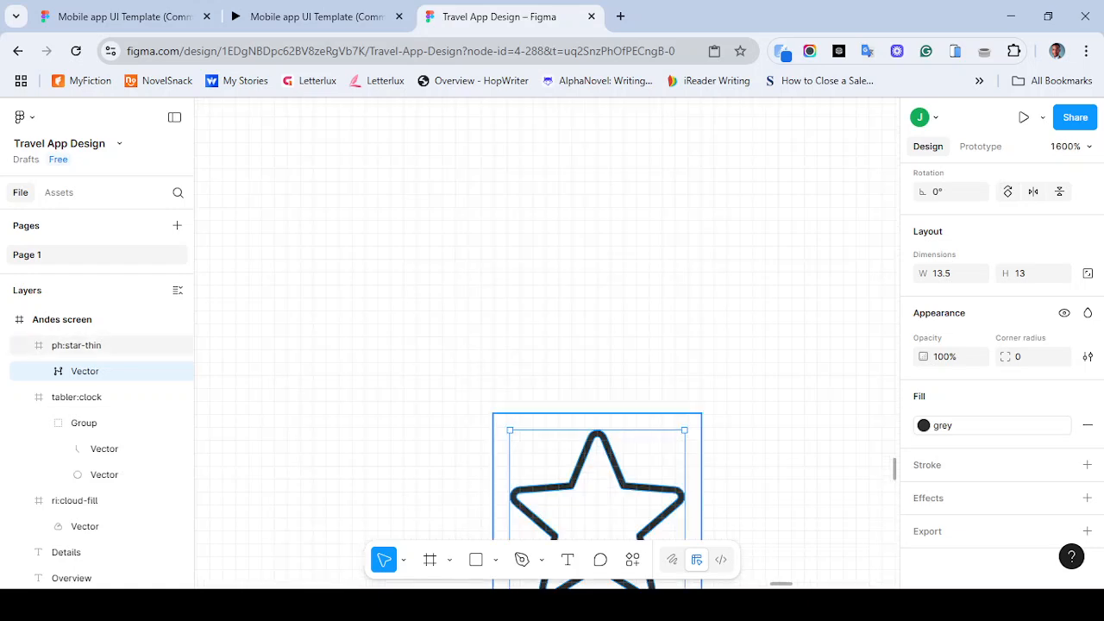
{"action": "scroll", "coordinate": [582, 457], "scroll_direction": "down", "scroll_amount": 2}
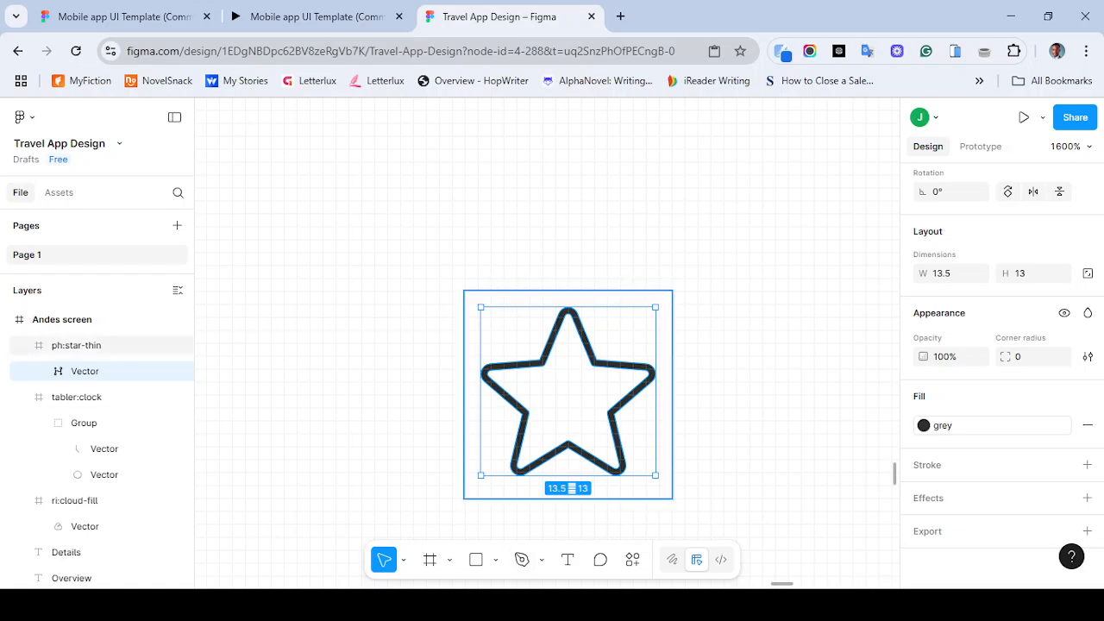
{"action": "left_click", "coordinate": [567, 394]}
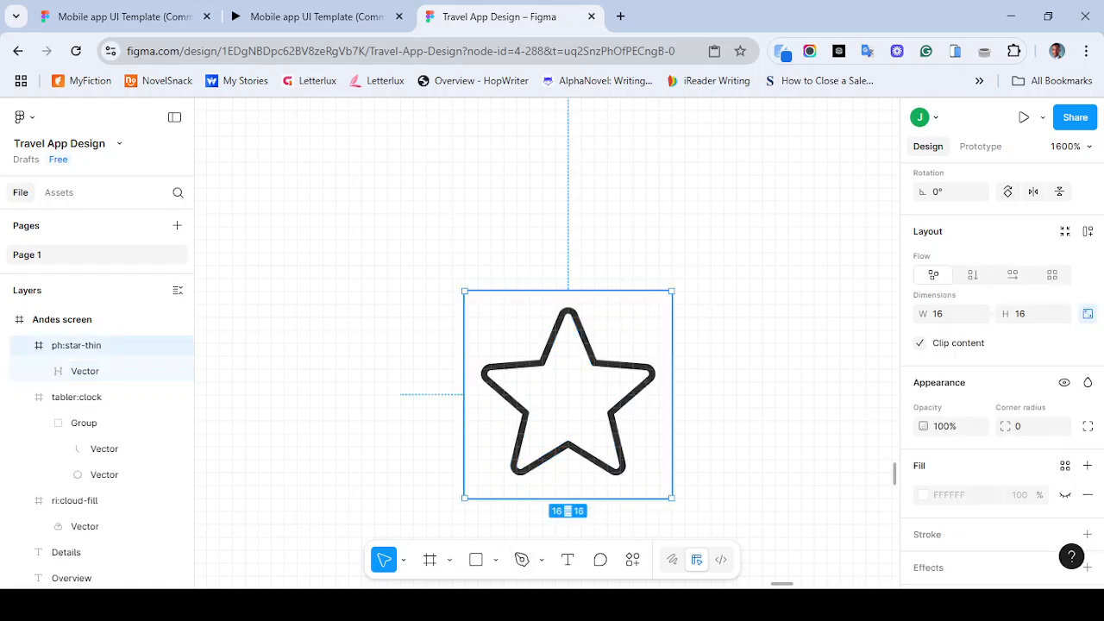
- Fill the inside of the star icon's vector with the paint bucket in vector edit mode
{"action": "scroll", "coordinate": [1000, 371], "scroll_direction": "up", "scroll_amount": 3}
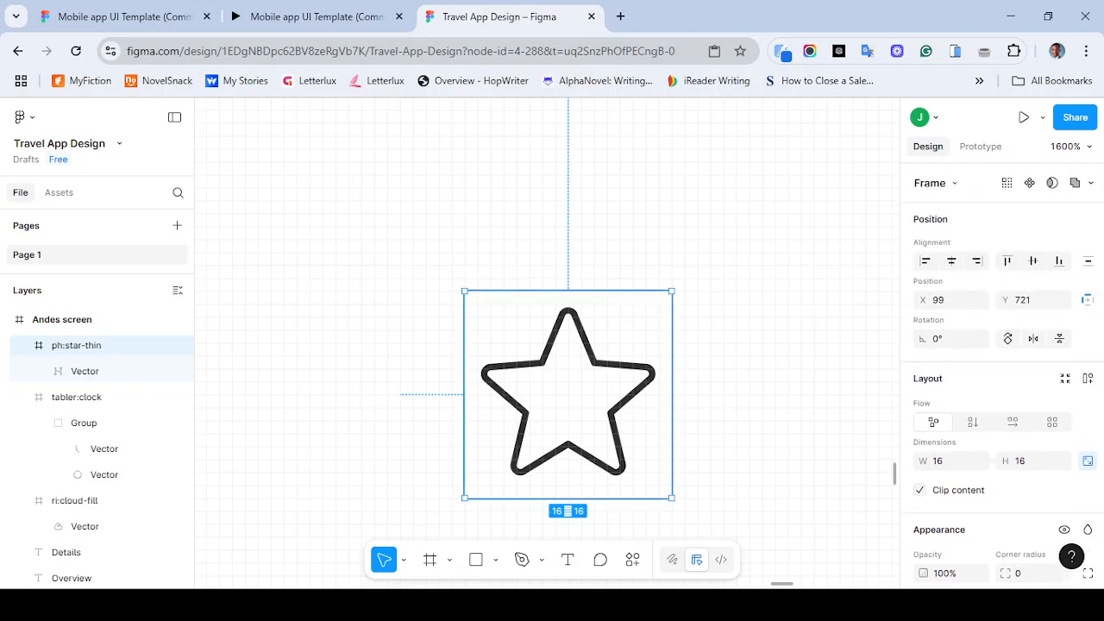
{"action": "double_click", "coordinate": [567, 394]}
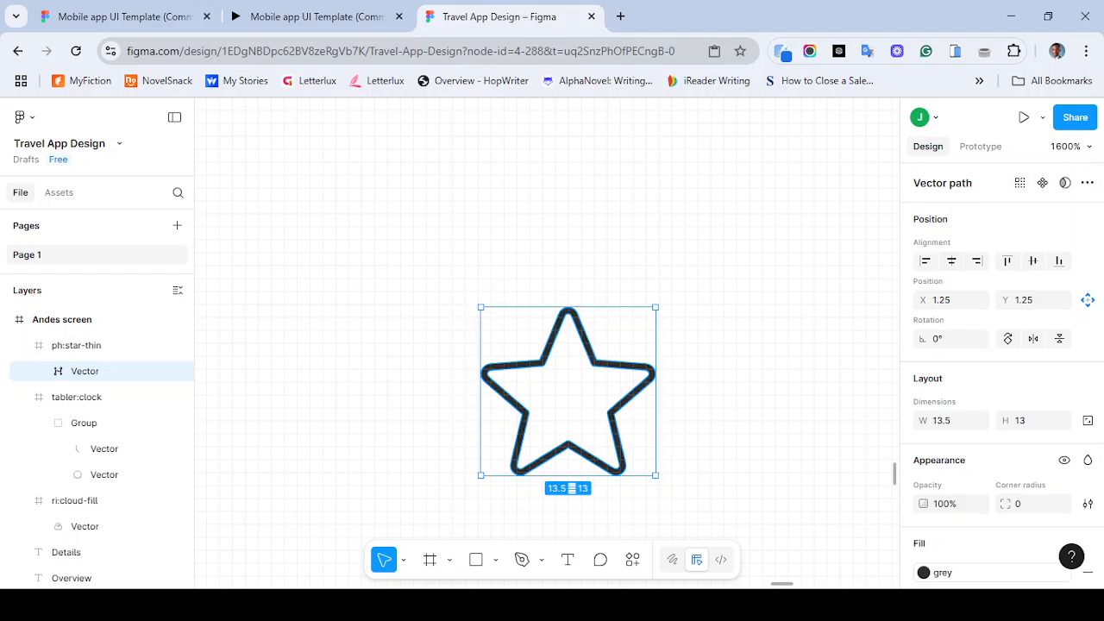
{"action": "key", "text": "Return"}
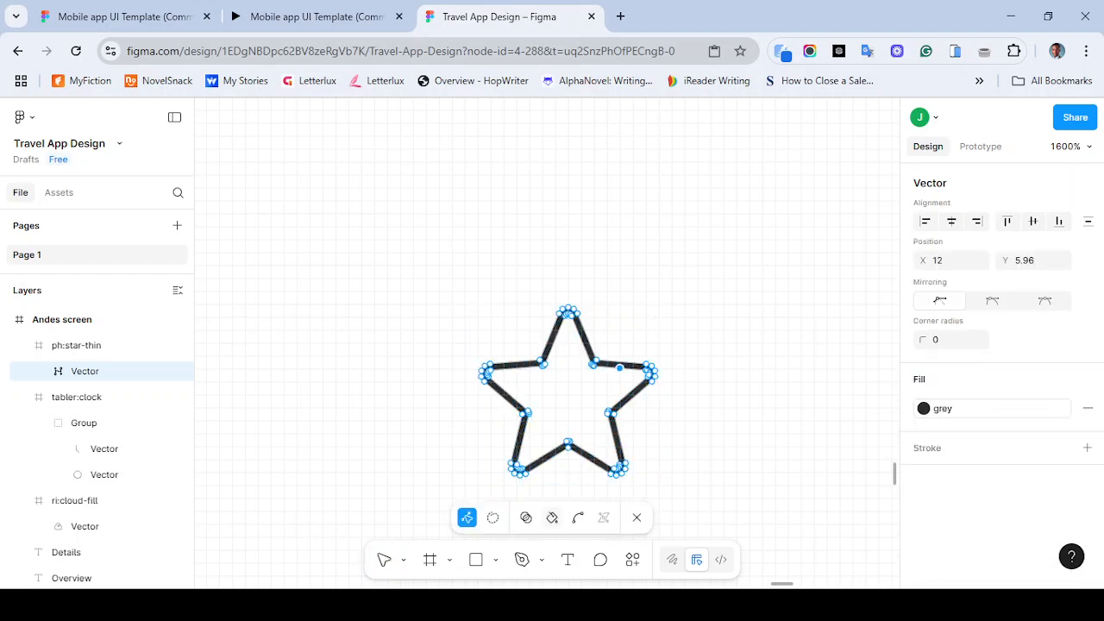
{"action": "left_click", "coordinate": [552, 517]}
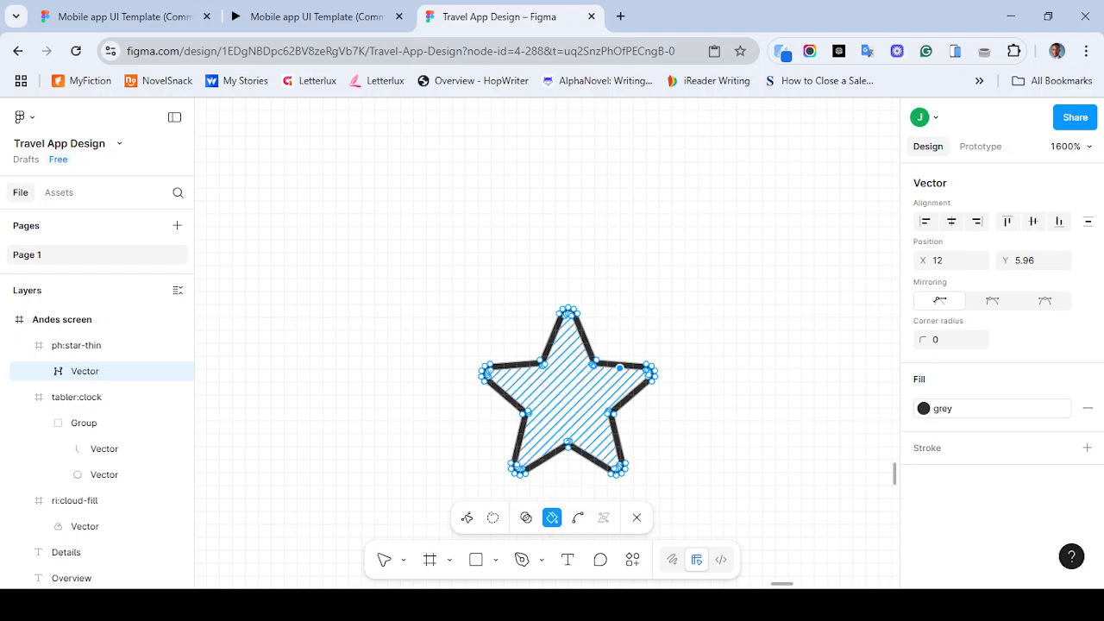
{"action": "left_click", "coordinate": [569, 395]}
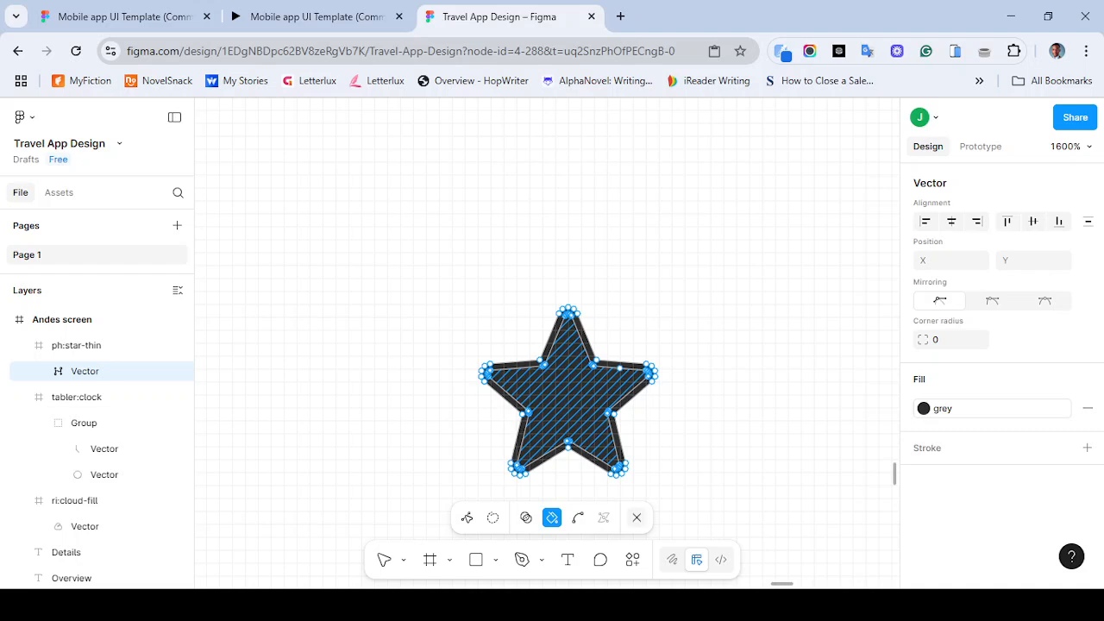
{"action": "left_click", "coordinate": [636, 518]}
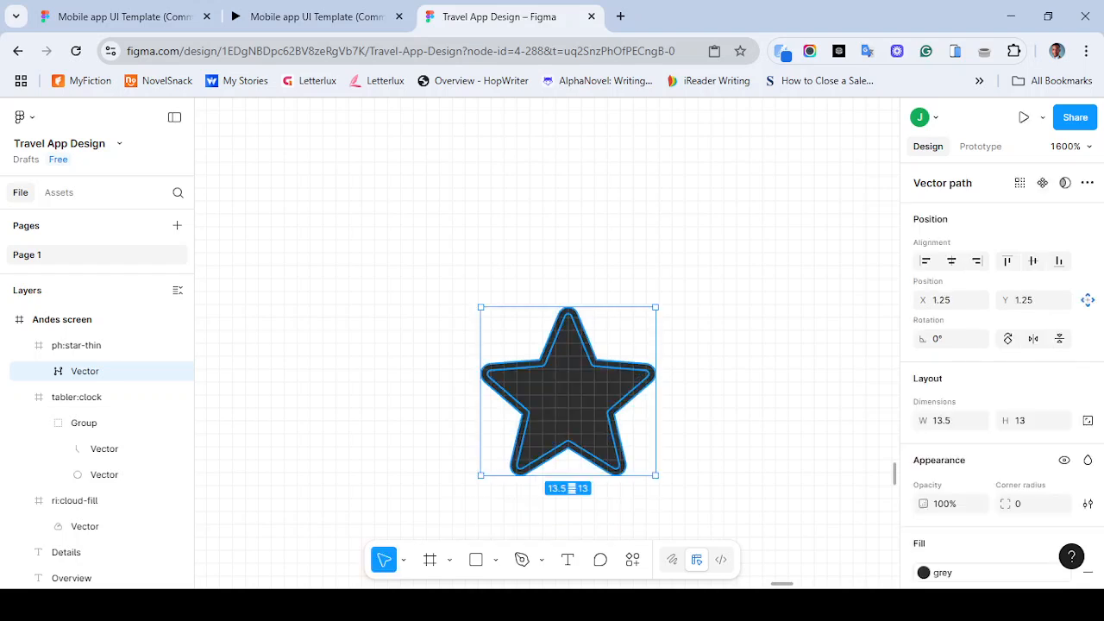
{"action": "left_click", "coordinate": [414, 388]}
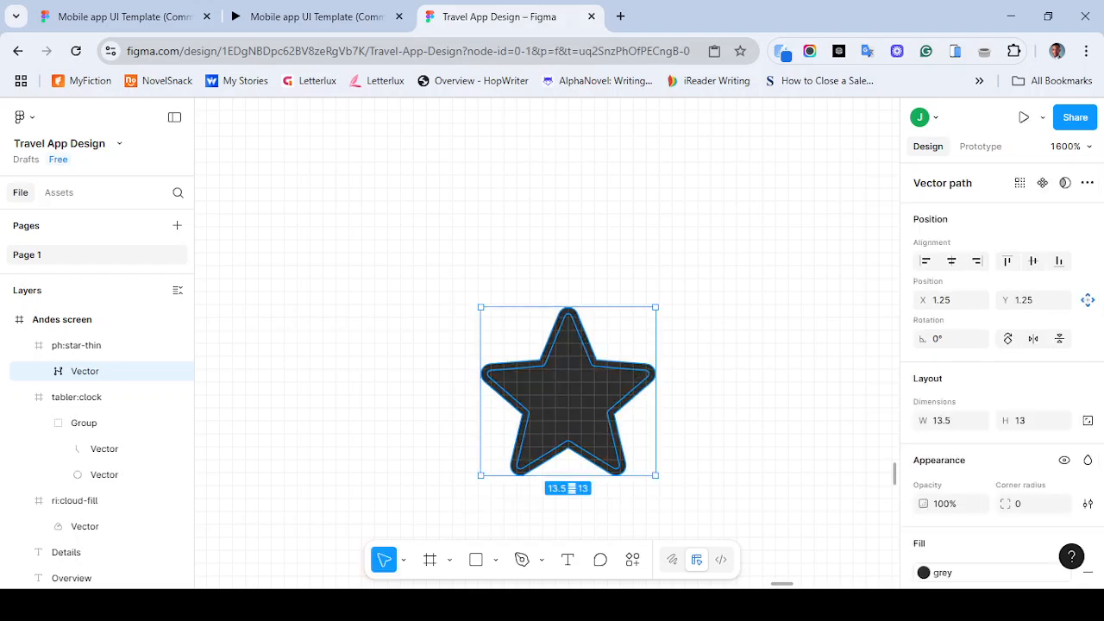
- Resize the star icon to 24 by 24
{"action": "key", "text": "minus"}
{"action": "key", "text": "minus"}
{"action": "key", "text": "minus"}
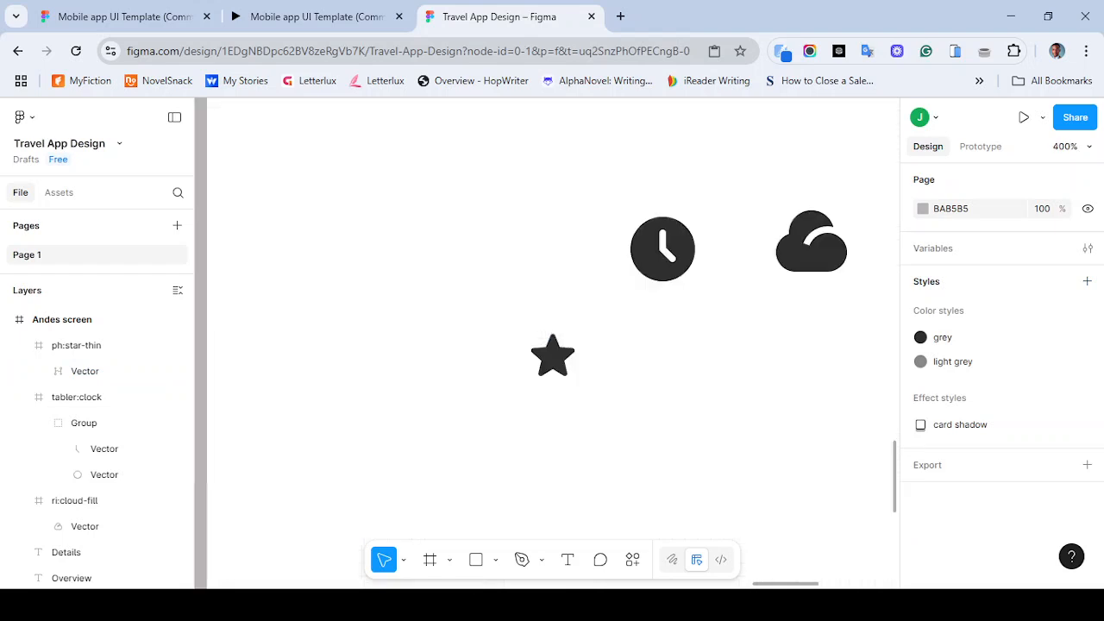
{"action": "left_click", "coordinate": [605, 296]}
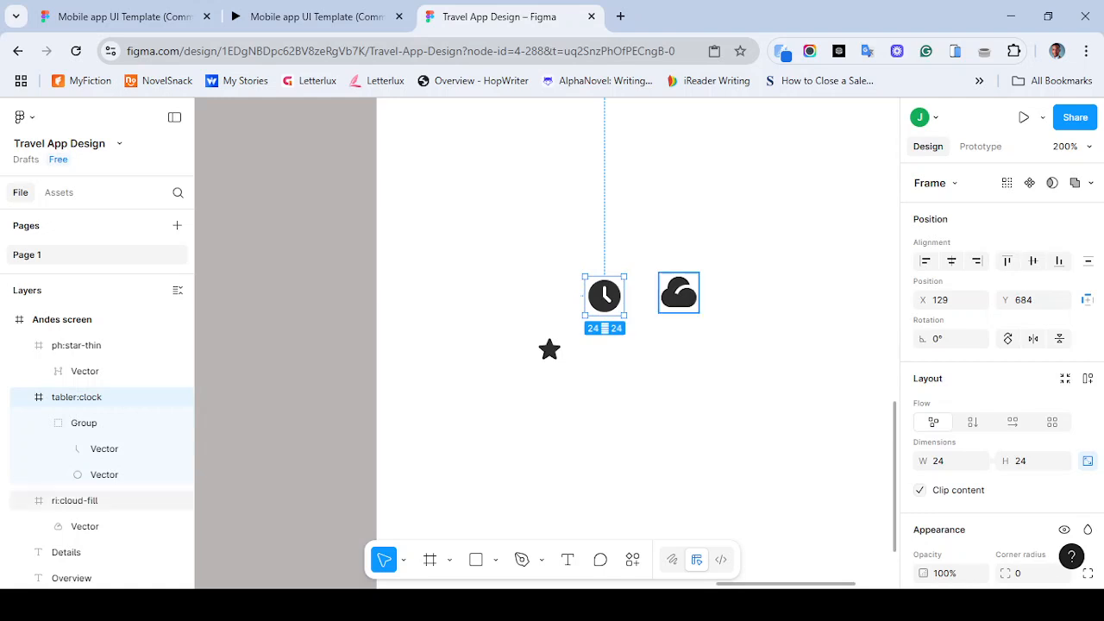
{"action": "left_click", "coordinate": [679, 293]}
{"action": "left_click", "coordinate": [549, 349]}
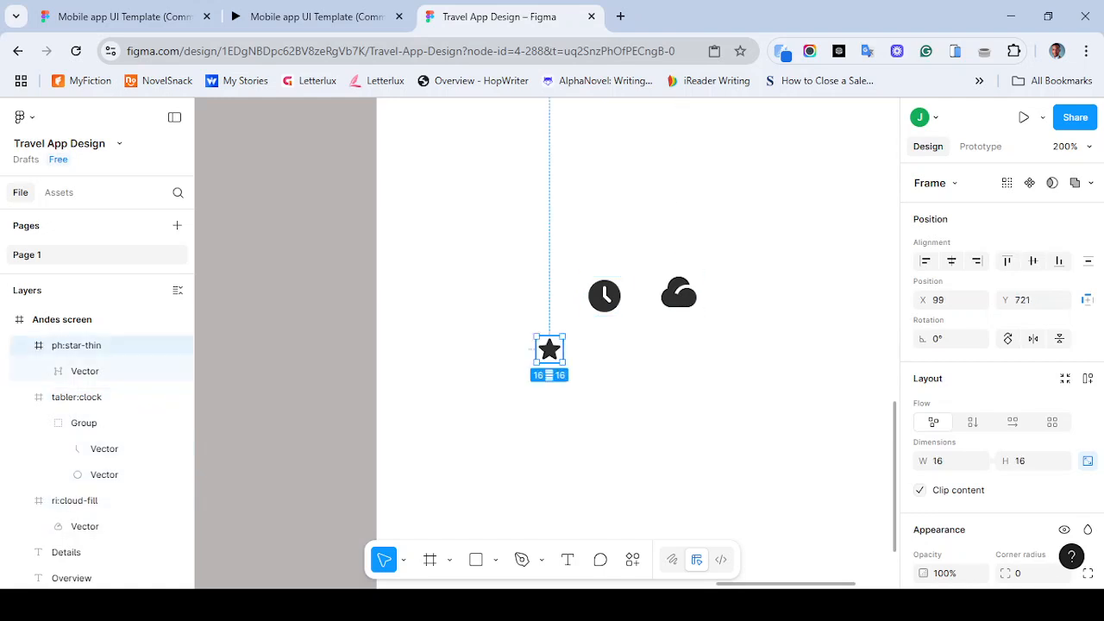
{"action": "left_click", "coordinate": [940, 461]}
{"action": "type", "text": "24"}
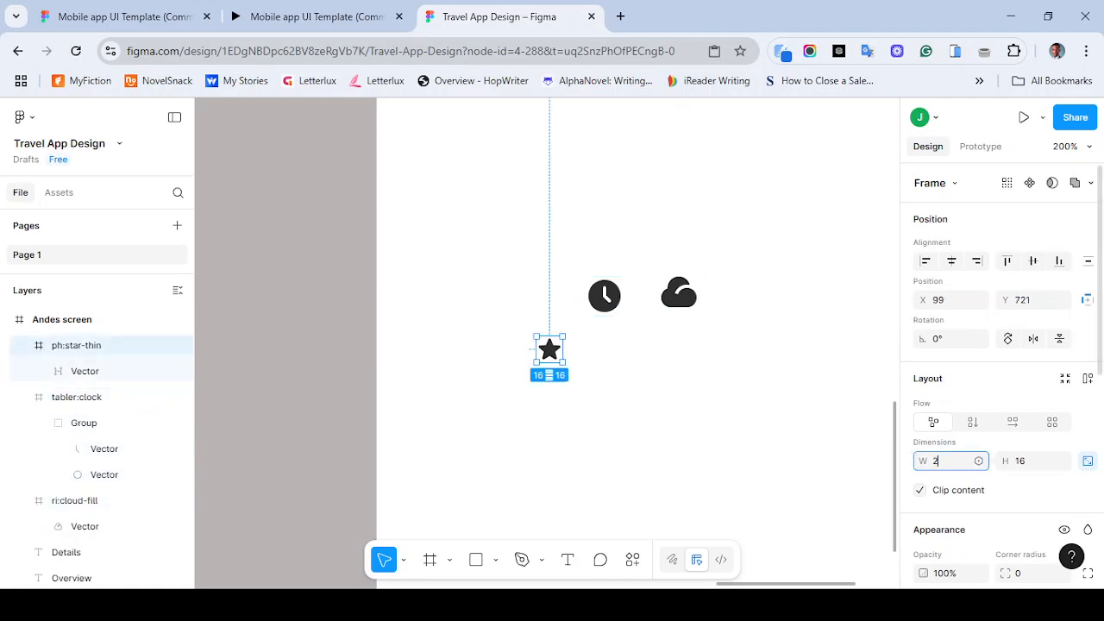
{"action": "key", "text": "Return"}
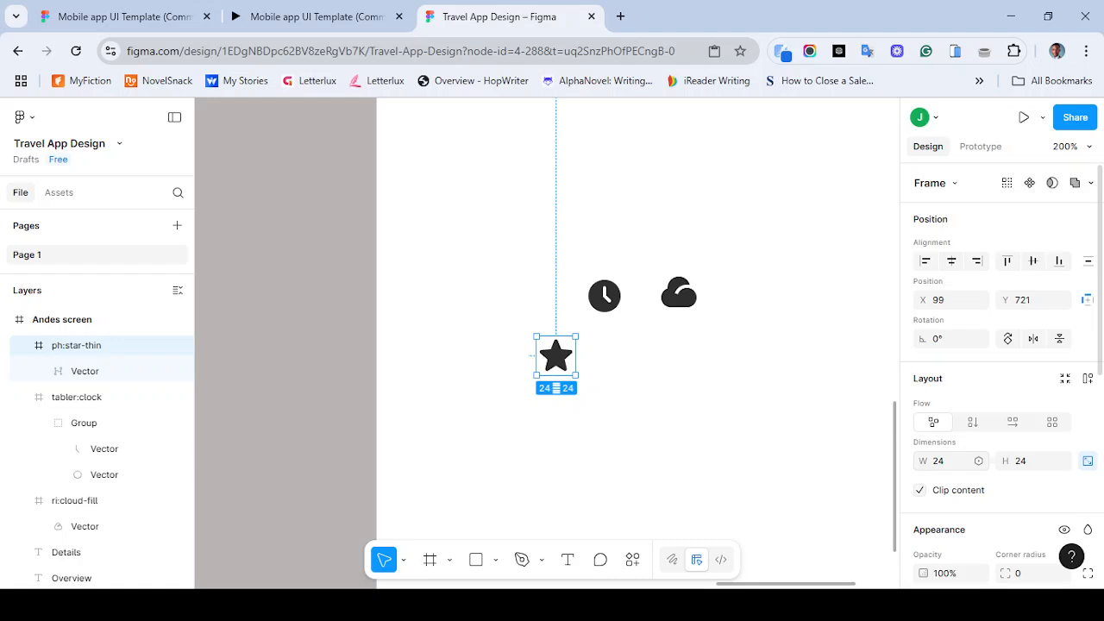
- Compare the info icons with the reference prototype's Andes screen
{"action": "key", "text": "ctrl+minus"}
{"action": "key", "text": "ctrl+minus"}
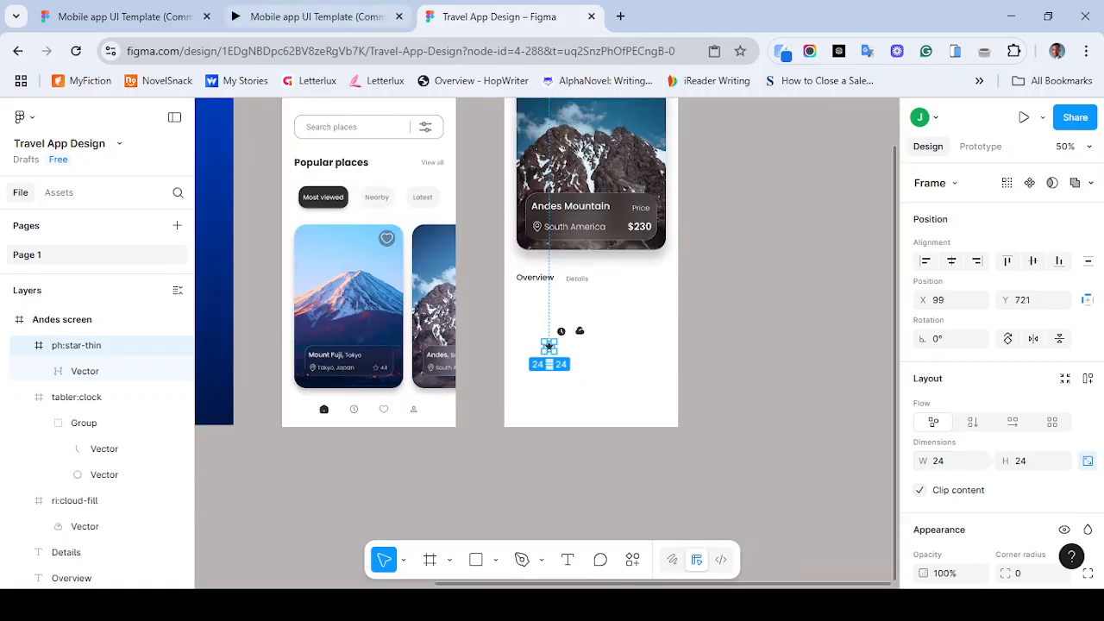
{"action": "left_click", "coordinate": [315, 16]}
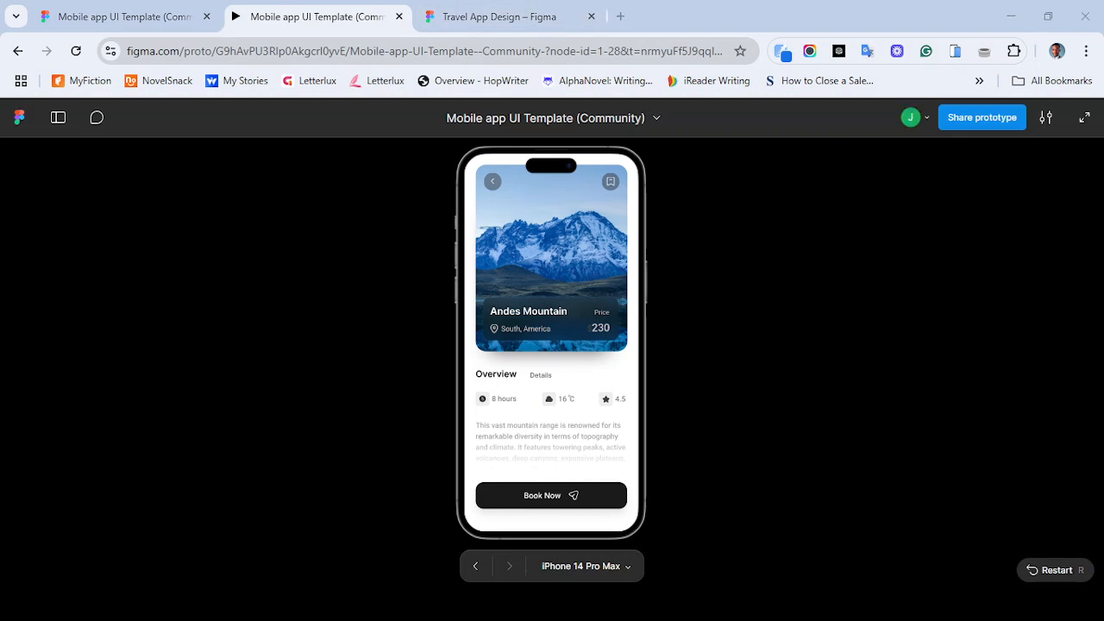
{"action": "left_click", "coordinate": [499, 17]}
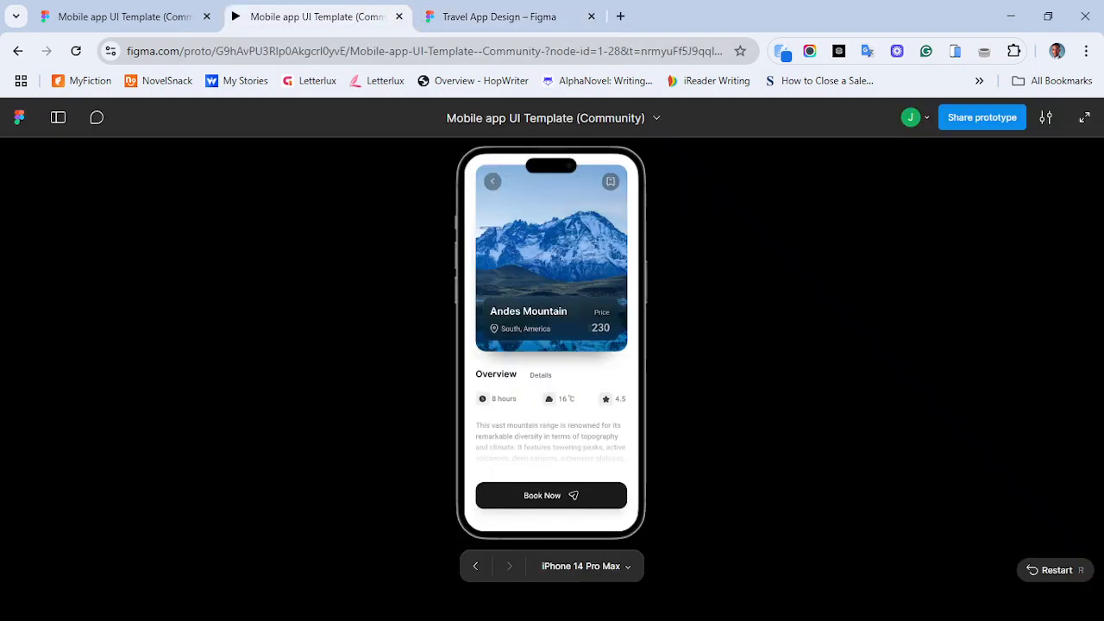
{"action": "left_click", "coordinate": [316, 17]}
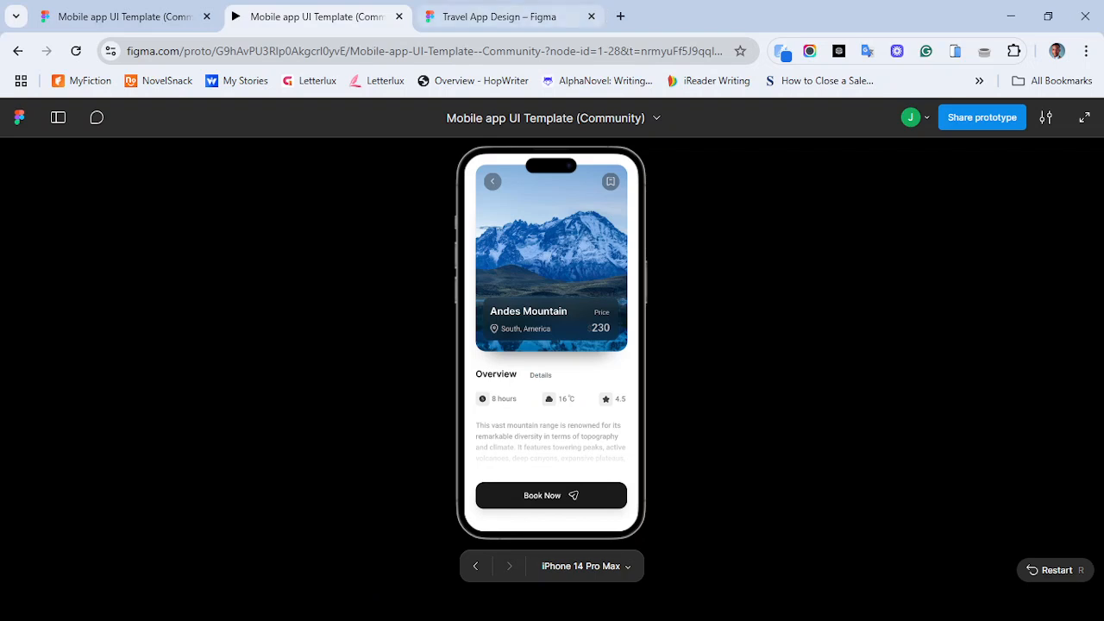
{"action": "left_click", "coordinate": [500, 17]}
- Select the clock, cloud and star icons together and resize them all to 16 by 16
{"action": "left_click", "coordinate": [626, 399]}
{"action": "left_click_drag", "start_coordinate": [508, 245], "coordinate": [703, 419]}
{"action": "left_click", "coordinate": [949, 461]}
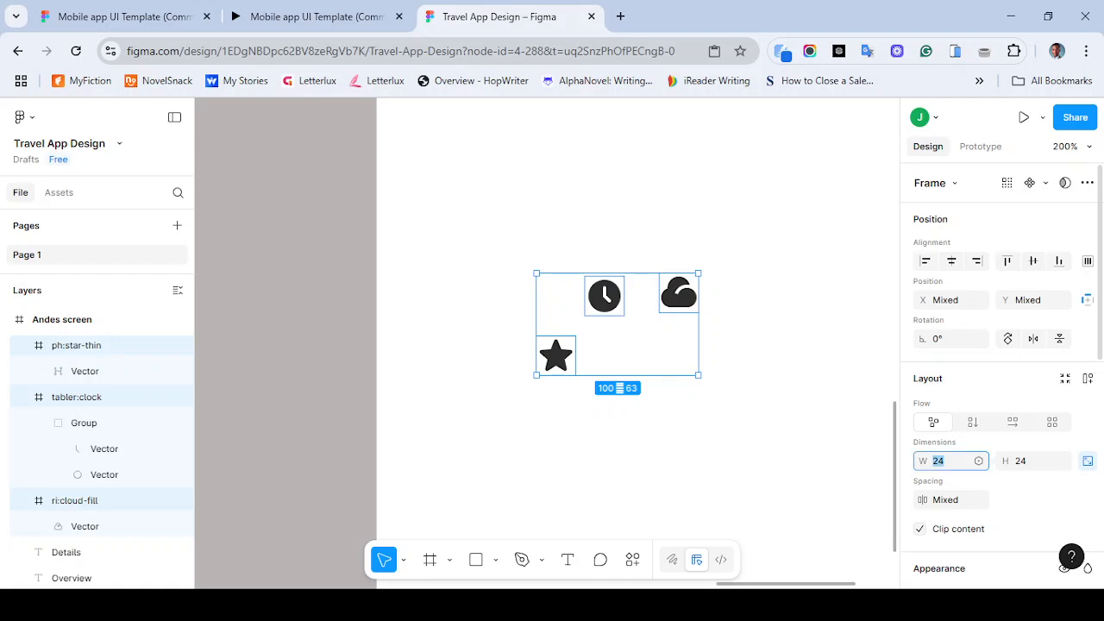
{"action": "type", "text": "16"}
{"action": "key", "text": "Return"}
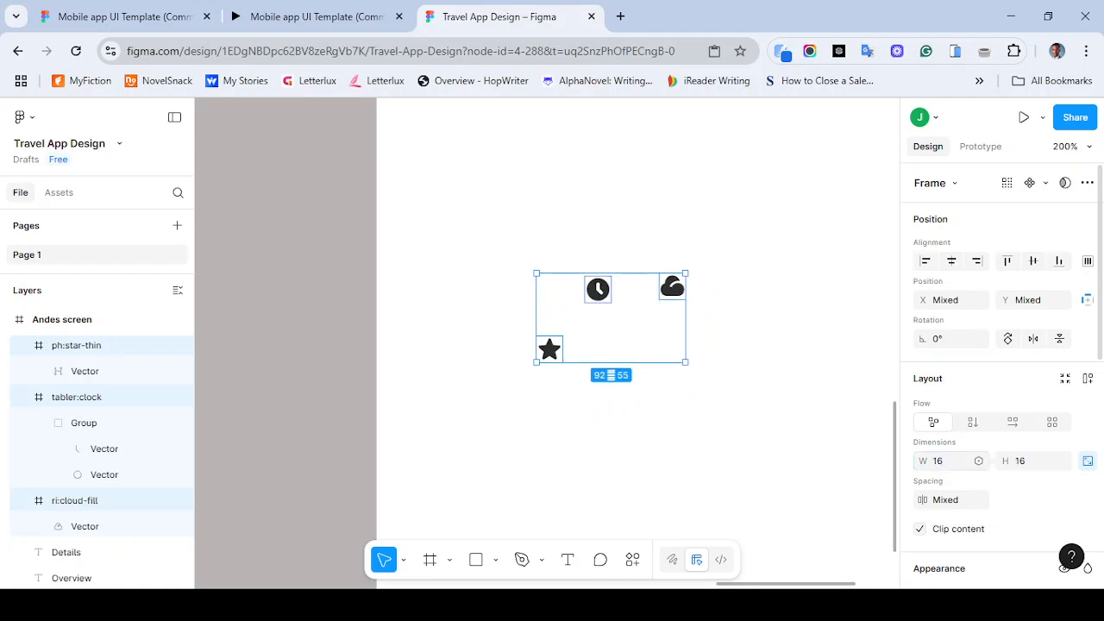
{"action": "key", "text": "Escape"}
{"action": "key", "text": "ctrl+minus"}
{"action": "key", "text": "ctrl+minus"}
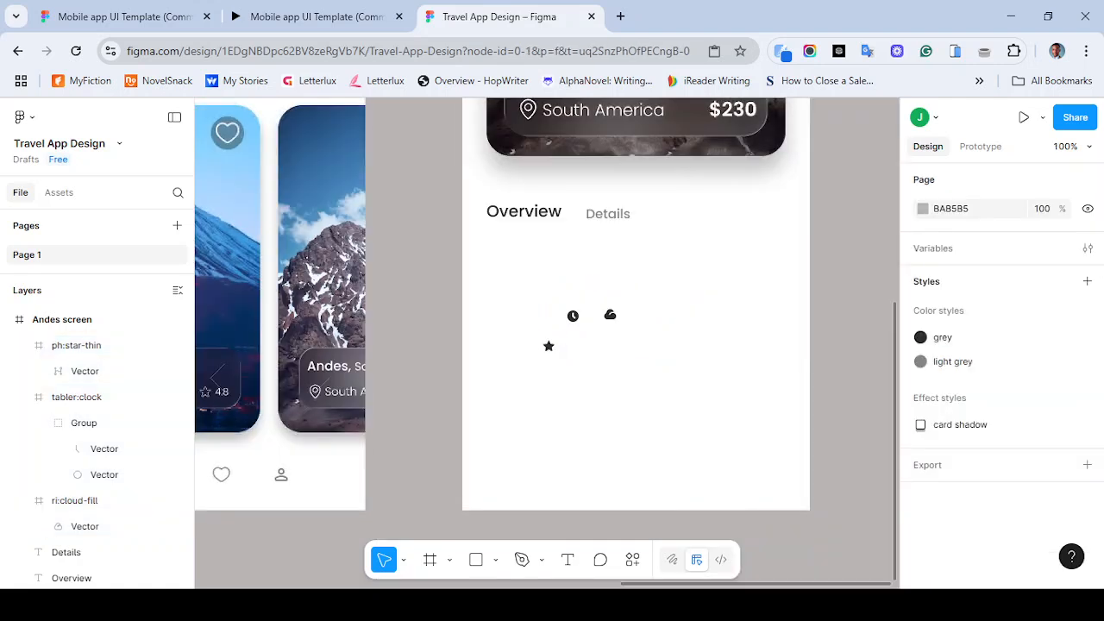
{"action": "key", "text": "ctrl+plus"}
{"action": "key", "text": "ctrl+plus"}
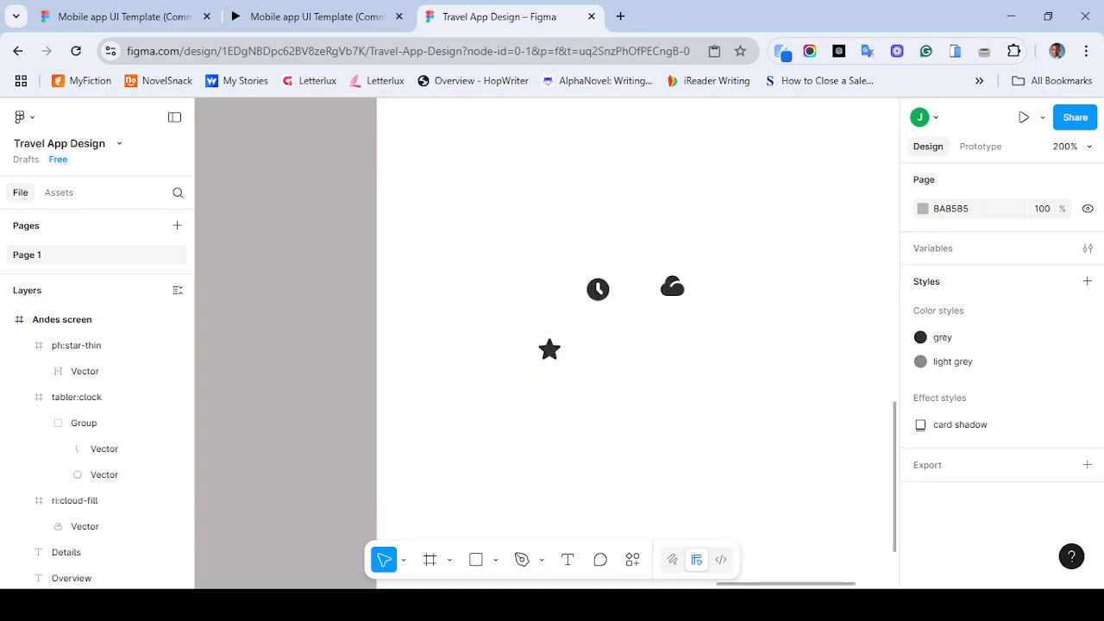
{"action": "left_click", "coordinate": [475, 559]}
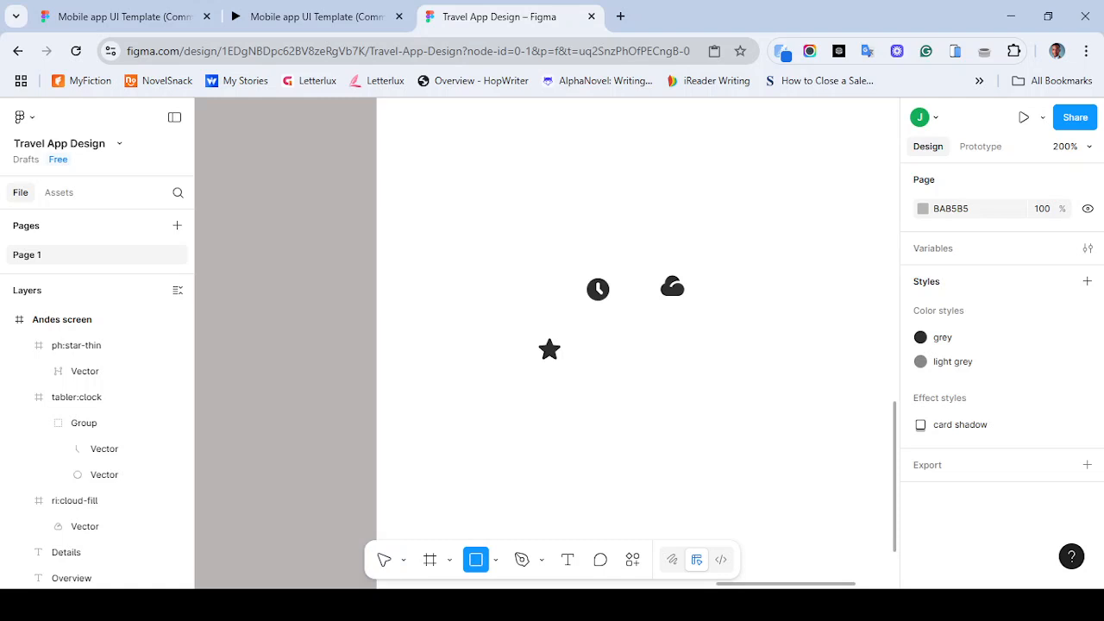
{"action": "left_click_drag", "start_coordinate": [588, 272], "coordinate": [624, 307]}
{"action": "key", "text": "Delete"}
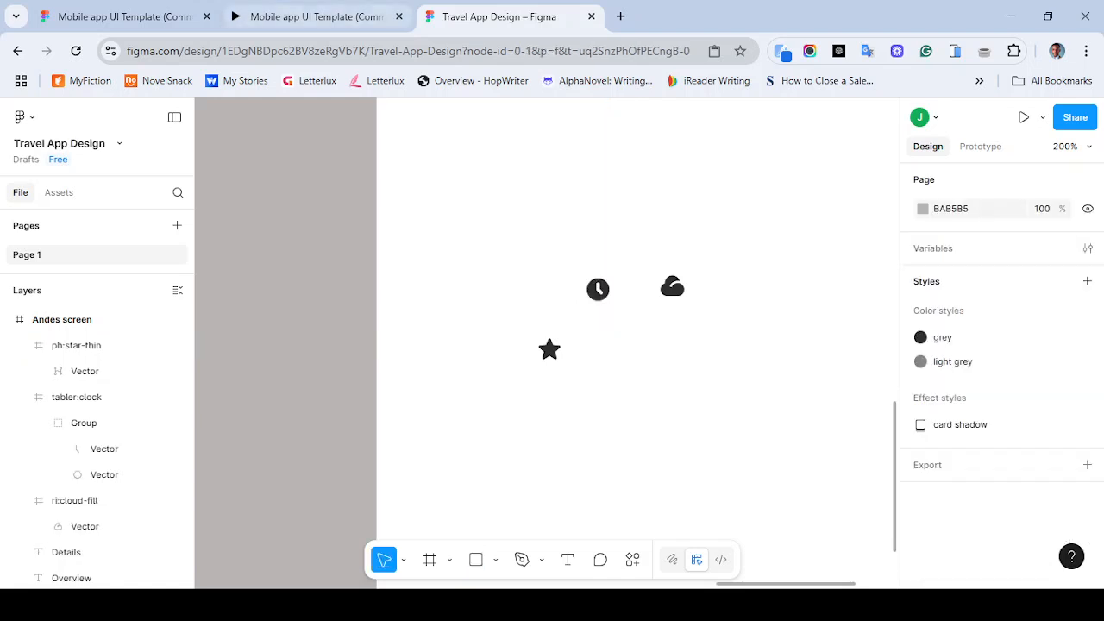
- Draw a rectangle above the clock icon and lock its proportions
{"action": "left_click", "coordinate": [315, 16]}
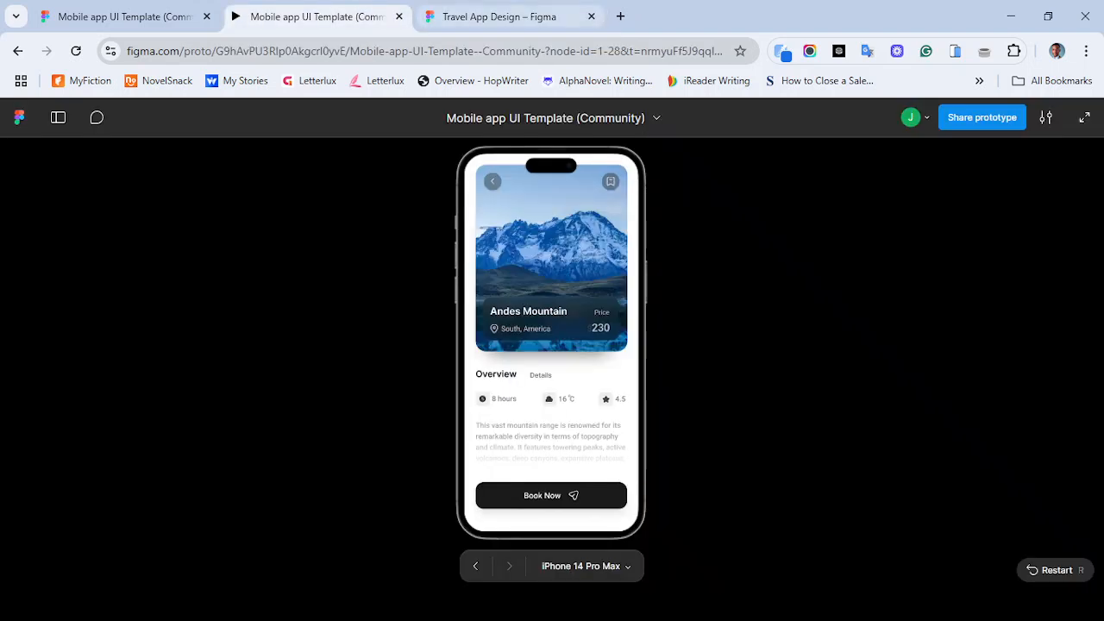
{"action": "left_click", "coordinate": [499, 17]}
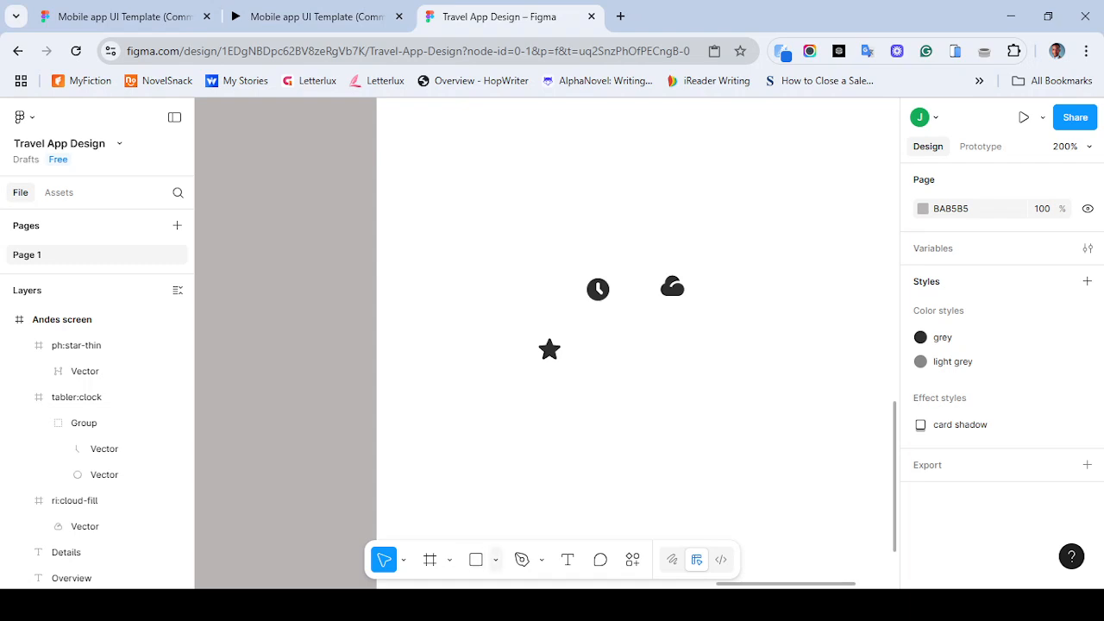
{"action": "key", "text": "r"}
{"action": "left_click", "coordinate": [539, 238]}
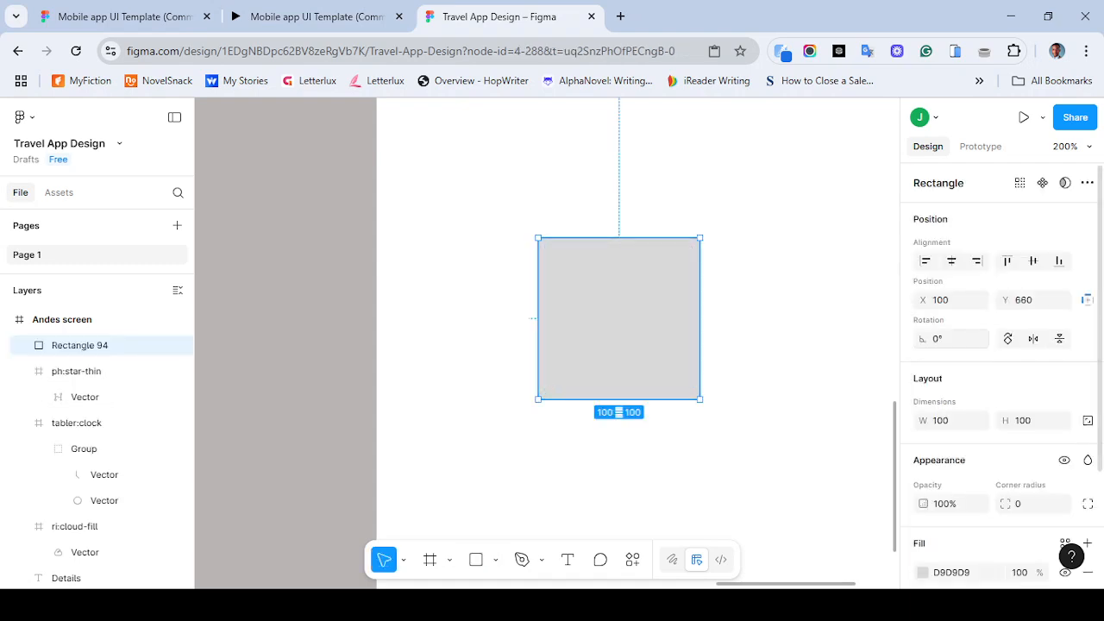
{"action": "left_click", "coordinate": [1087, 421]}
- Set the rectangle's size to 25 by 25 with proportions locked
{"action": "left_click", "coordinate": [951, 420]}
{"action": "type", "text": "20"}
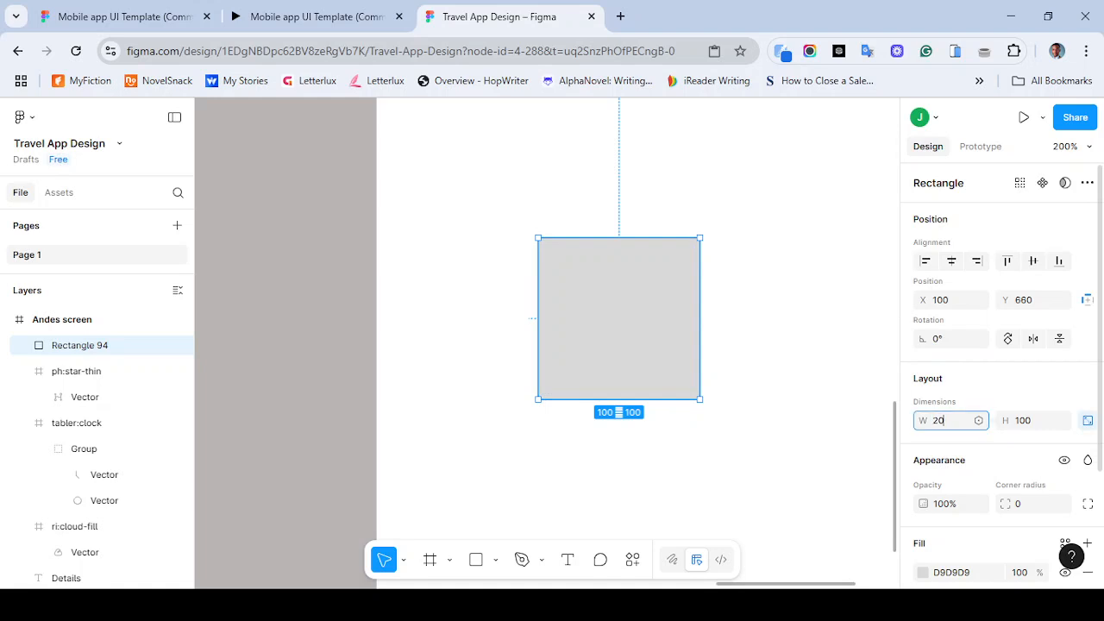
{"action": "key", "text": "Return"}
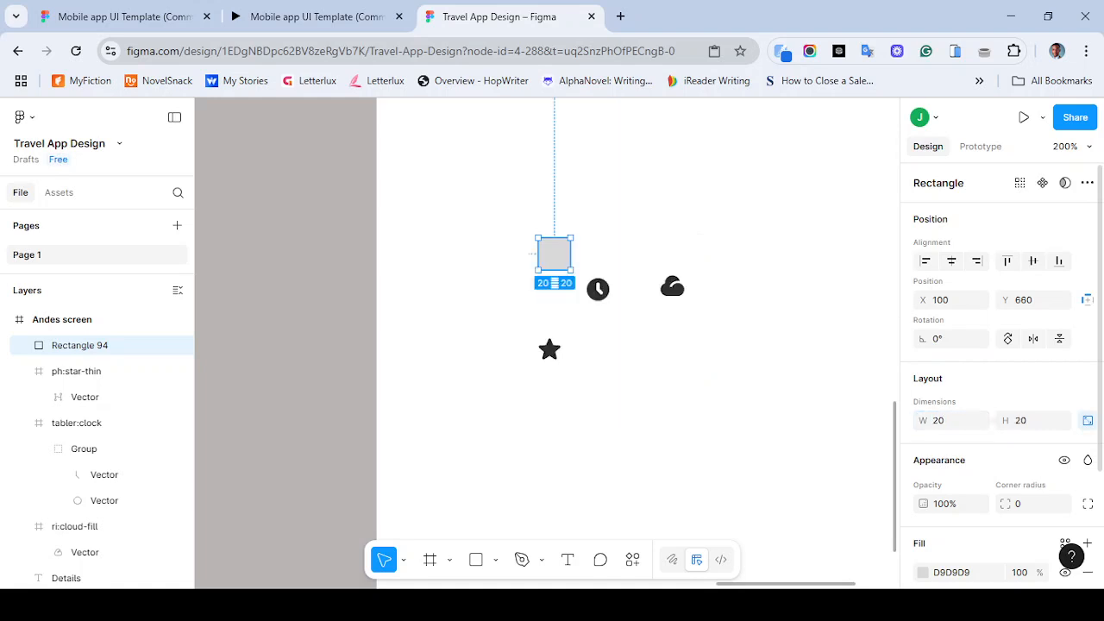
{"action": "left_click", "coordinate": [947, 421]}
{"action": "type", "text": "30"}
{"action": "key", "text": "Return"}
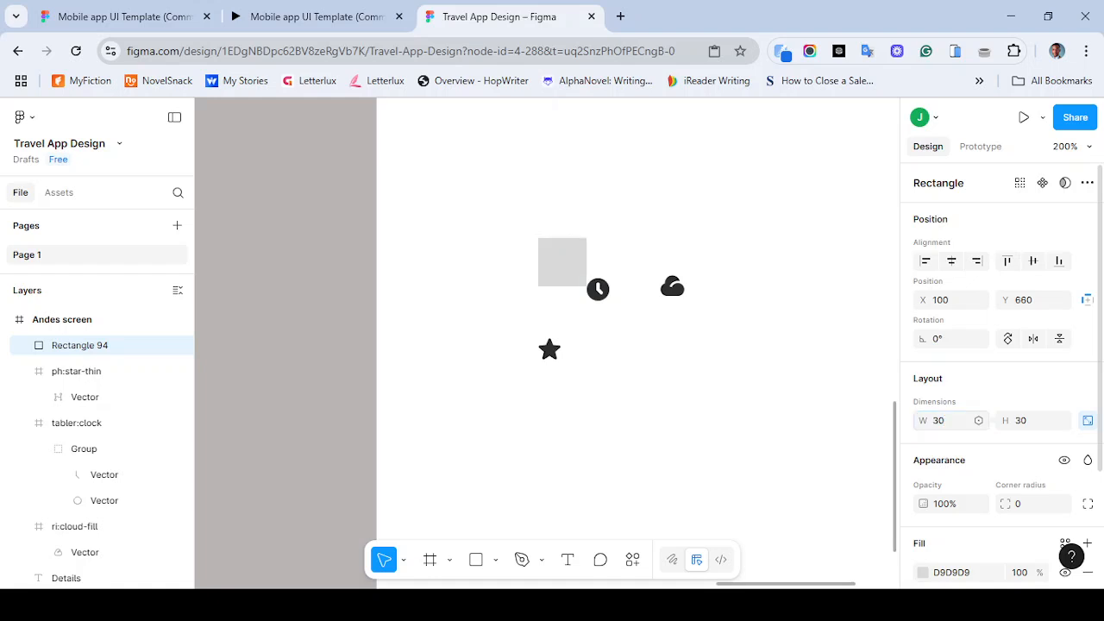
{"action": "left_click", "coordinate": [947, 420]}
{"action": "type", "text": "20"}
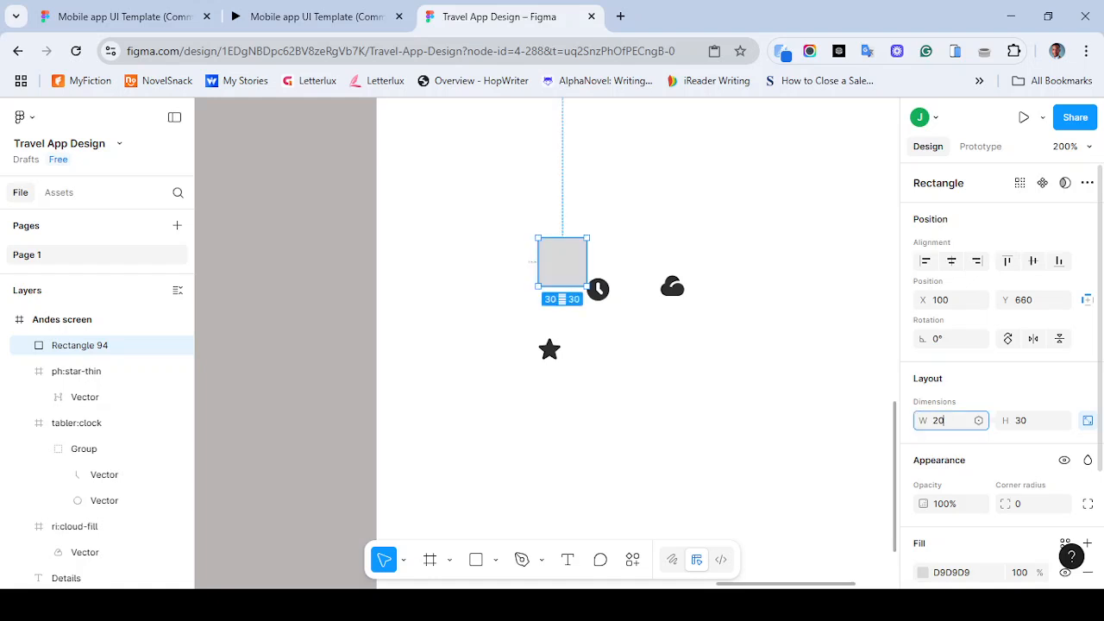
{"action": "key", "text": "Return"}
{"action": "left_click", "coordinate": [947, 420]}
{"action": "type", "text": "25"}
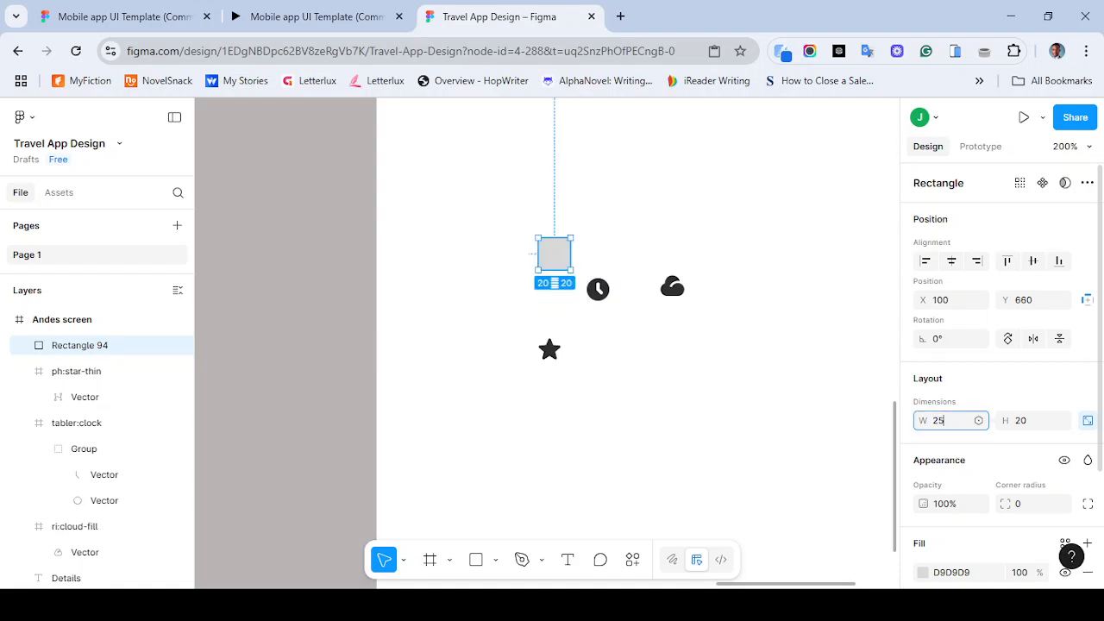
{"action": "key", "text": "Return"}
- Move the clock icon onto the rectangle and bring the clock to the front
{"action": "left_click_drag", "start_coordinate": [598, 289], "coordinate": [553, 262]}
{"action": "right_click", "coordinate": [556, 260]}
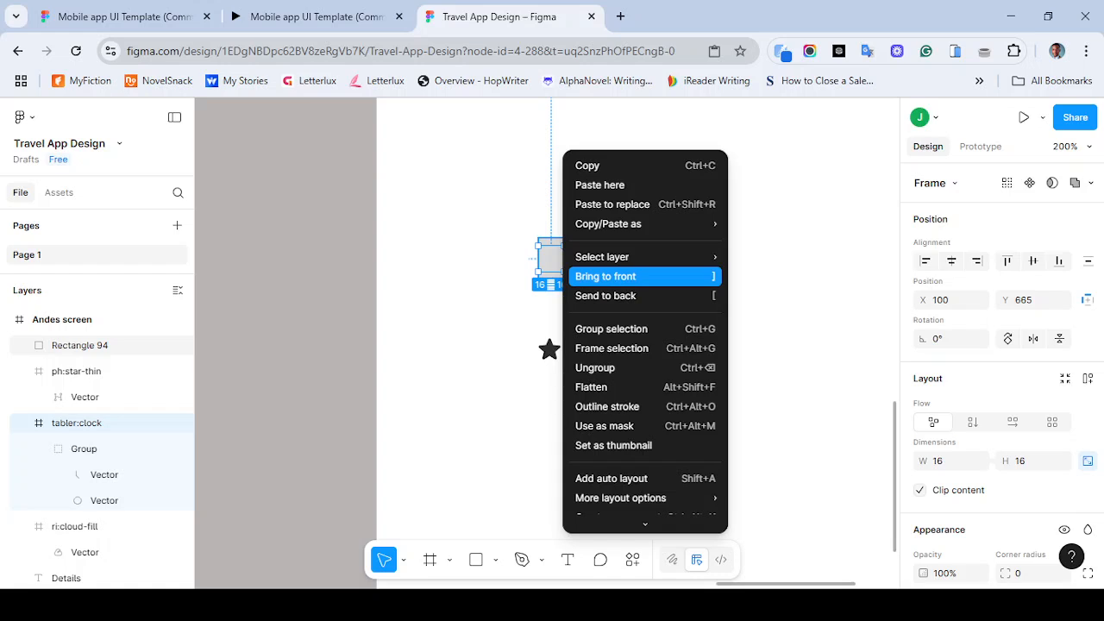
{"action": "left_click", "coordinate": [605, 276]}
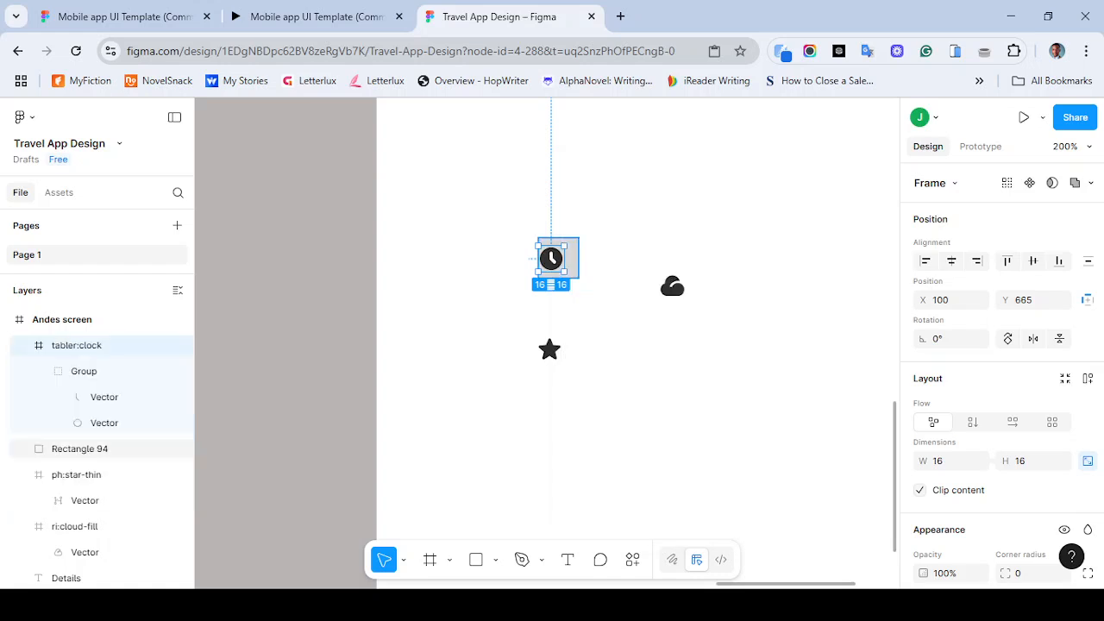
- Center the clock icon horizontally on its square background
{"action": "left_click", "coordinate": [86, 449]}
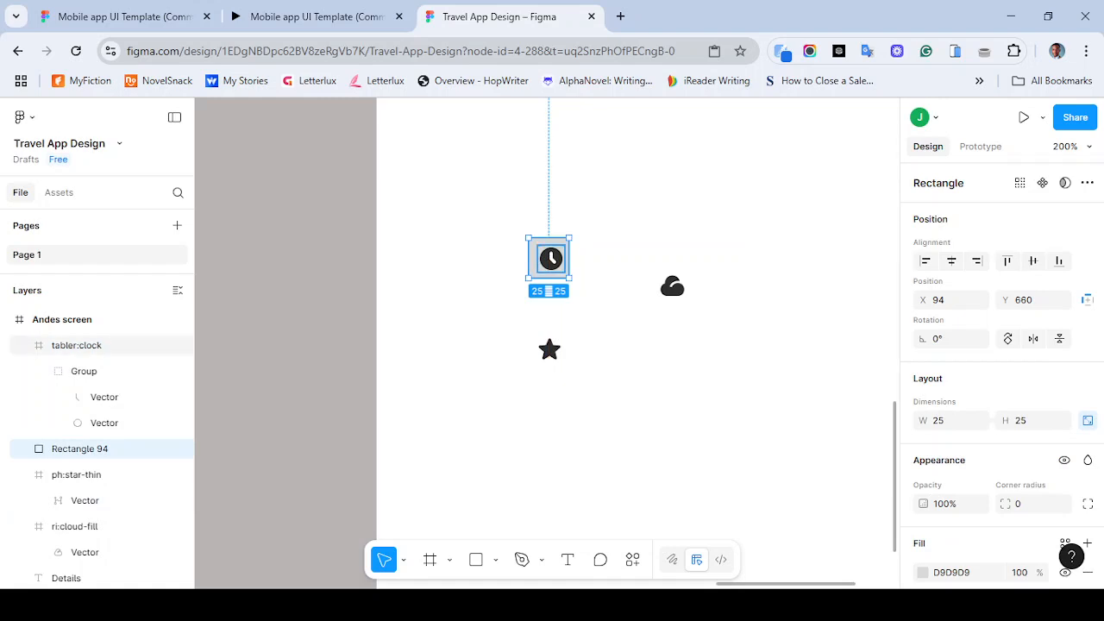
{"action": "left_click", "coordinate": [76, 345], "text": "shift"}
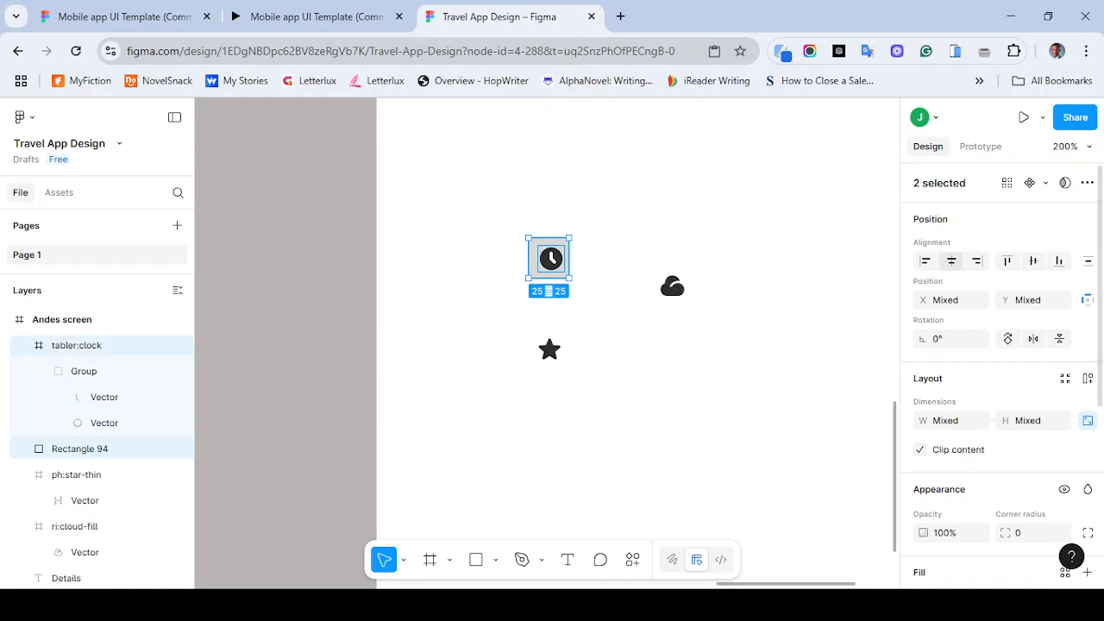
{"action": "left_click", "coordinate": [951, 261]}
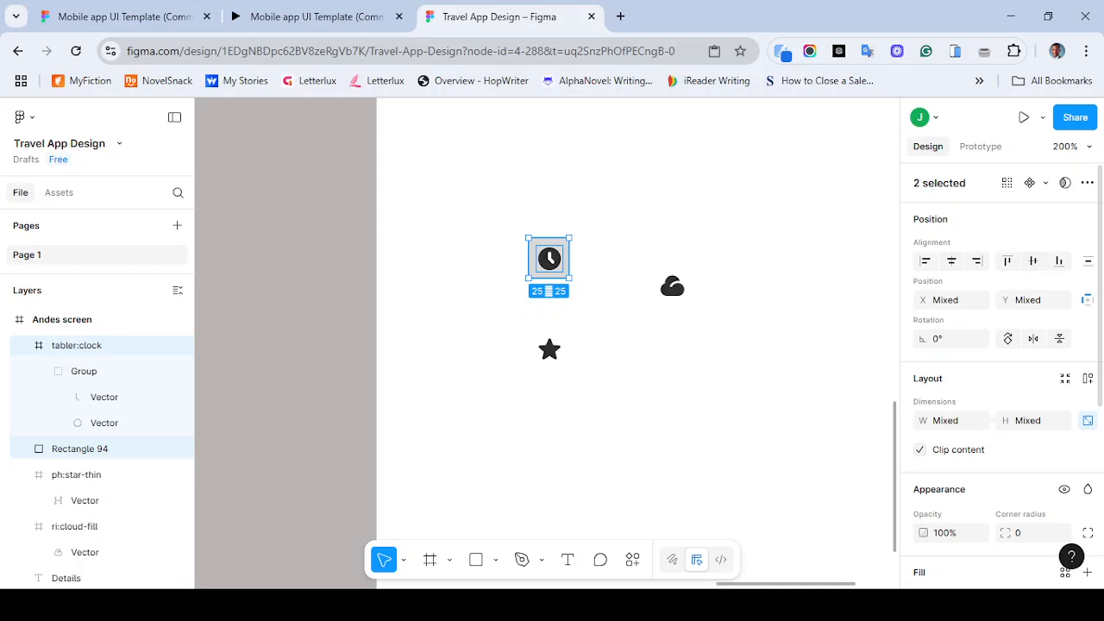
{"action": "key", "text": "Escape"}
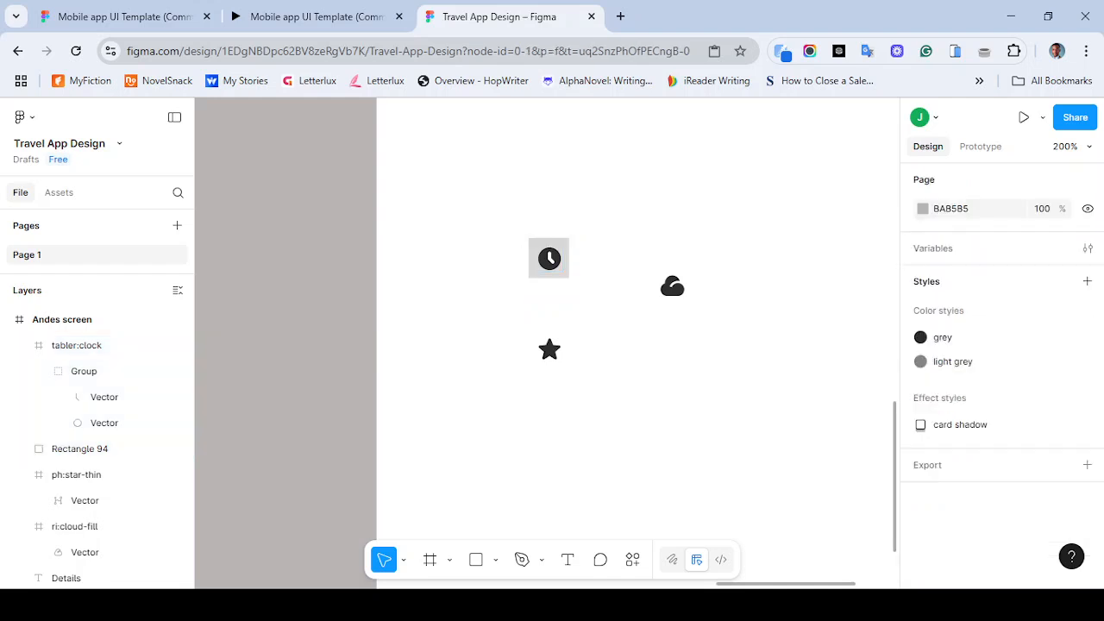
- Duplicate the square background onto the star icon and send it behind the star
{"action": "left_click", "coordinate": [559, 274]}
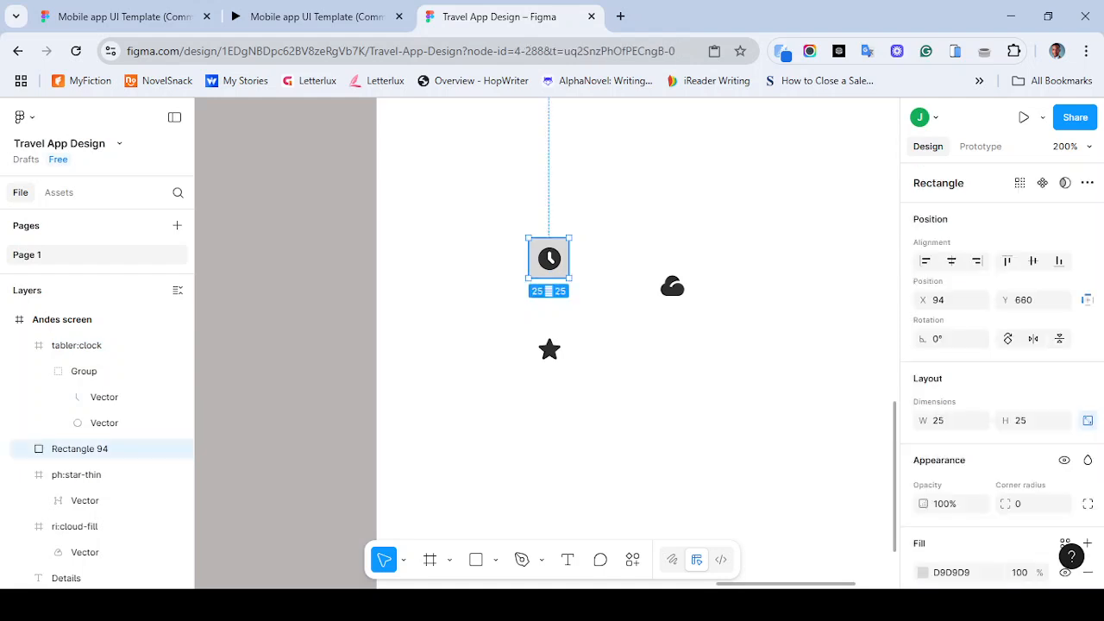
{"action": "left_click_drag", "start_coordinate": [552, 263], "coordinate": [546, 367]}
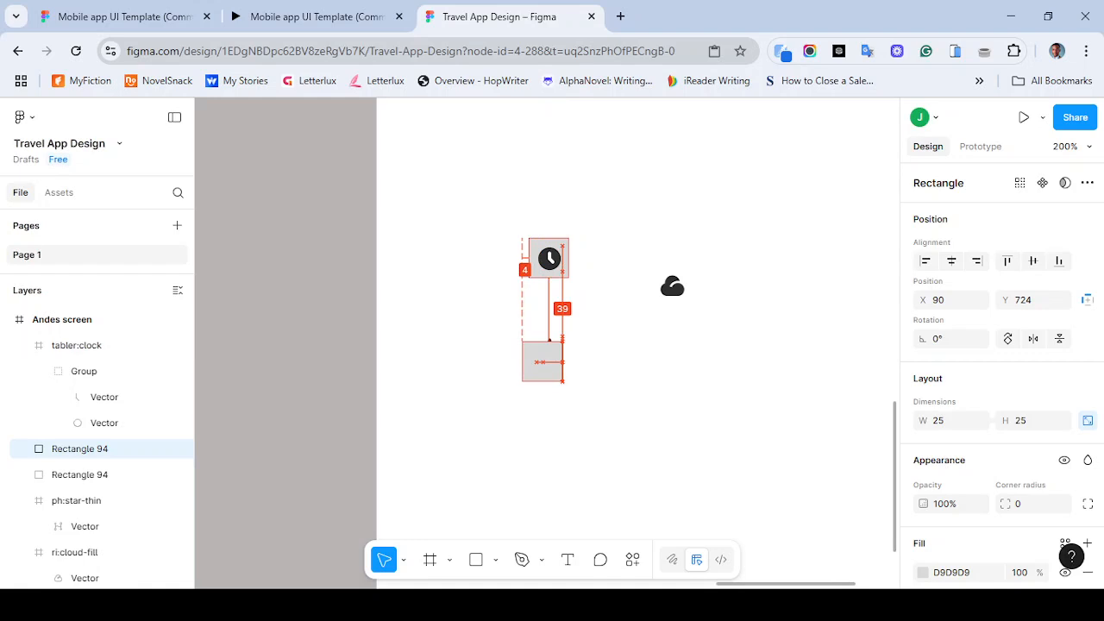
{"action": "right_click", "coordinate": [538, 360]}
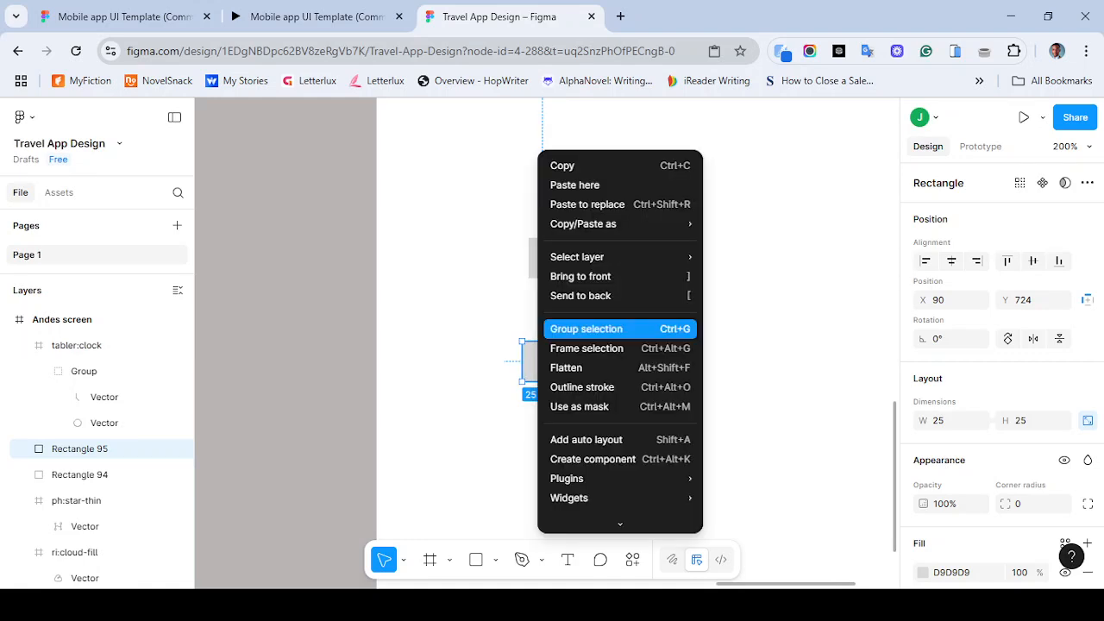
{"action": "left_click", "coordinate": [581, 295]}
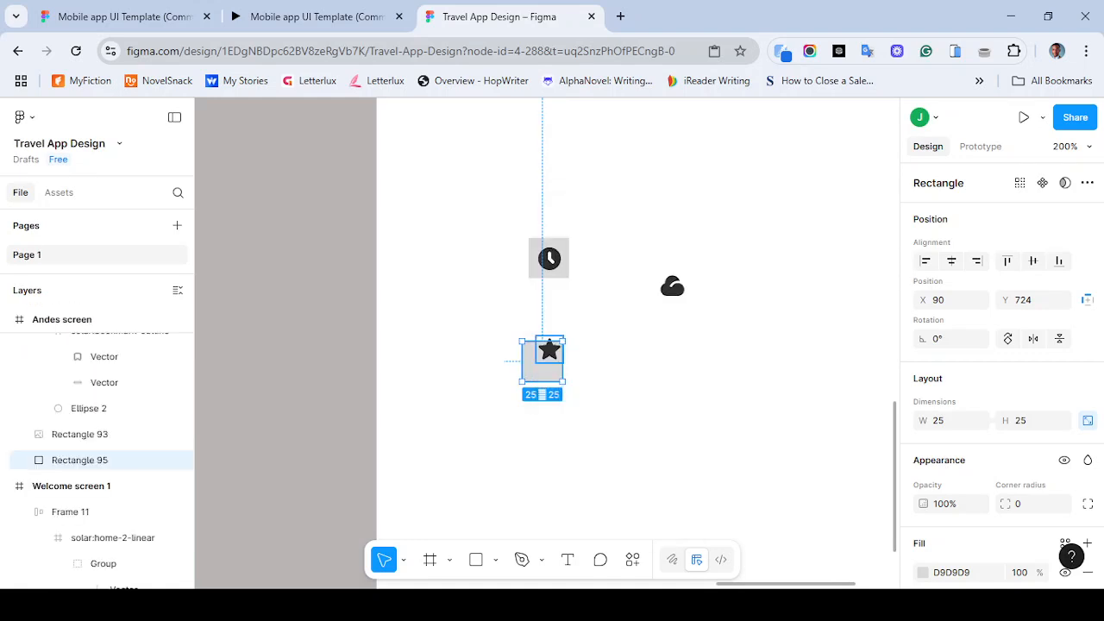
{"action": "mouse_move", "coordinate": [544, 362]}
{"action": "left_mouse_down"}
{"action": "mouse_move", "coordinate": [551, 377]}
{"action": "mouse_move", "coordinate": [540, 363]}
{"action": "mouse_move", "coordinate": [551, 357]}
{"action": "left_mouse_up"}
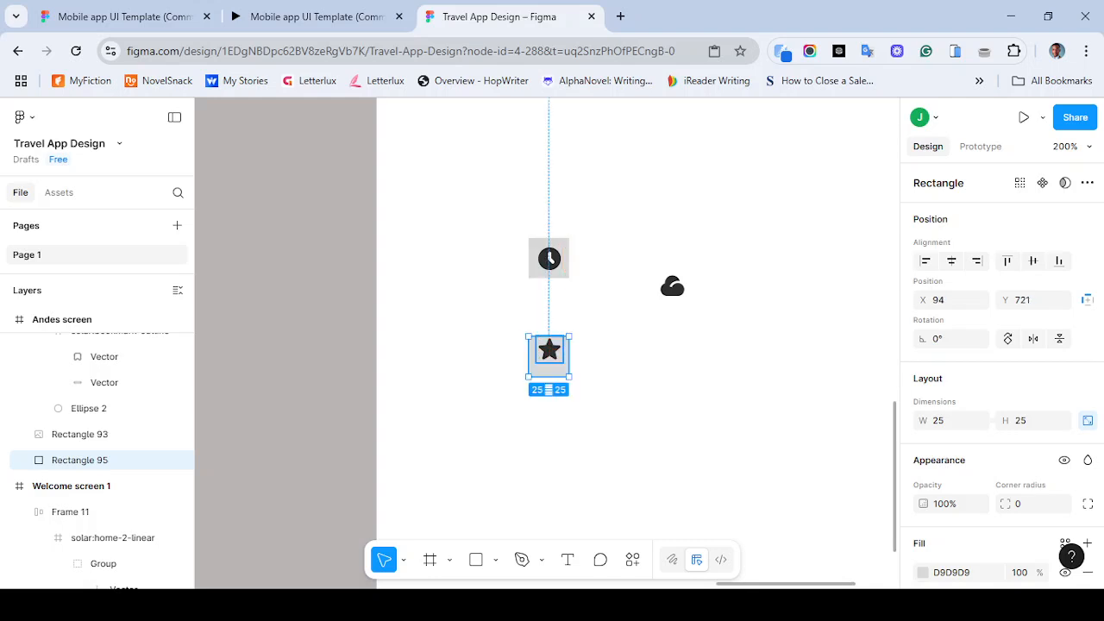
{"action": "key", "text": "Escape"}
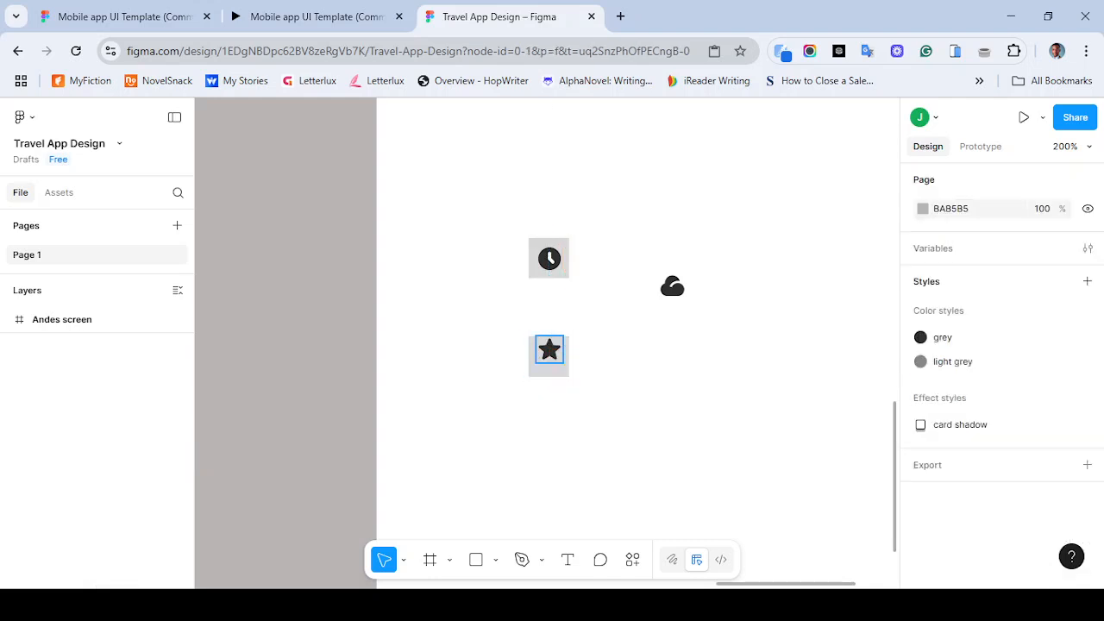
{"action": "left_click", "coordinate": [86, 345]}
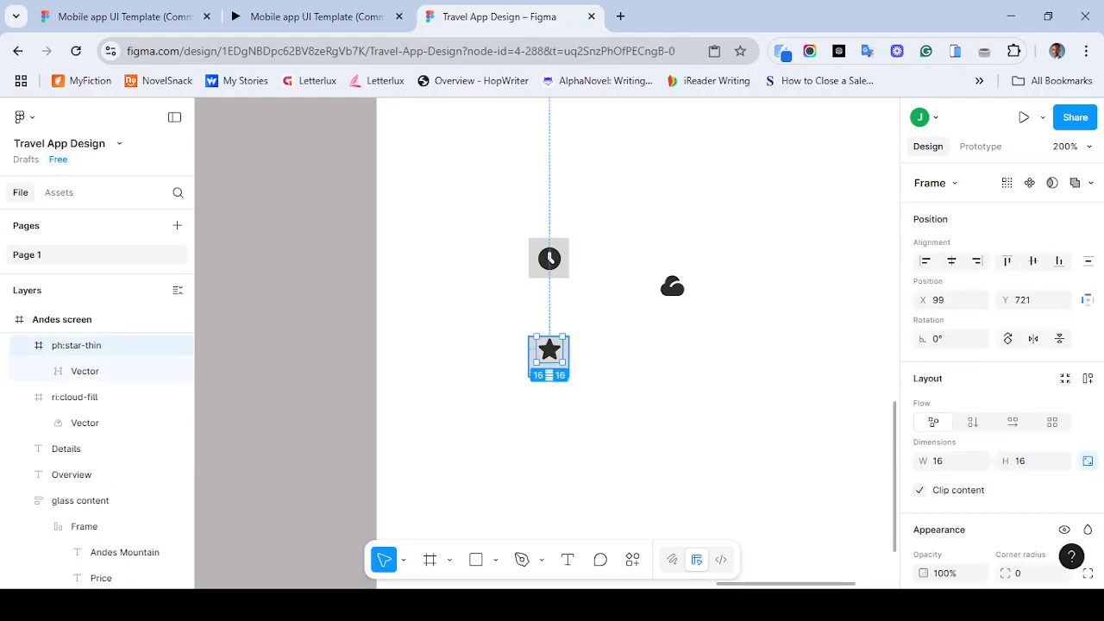
{"action": "left_click", "coordinate": [550, 370], "text": "shift"}
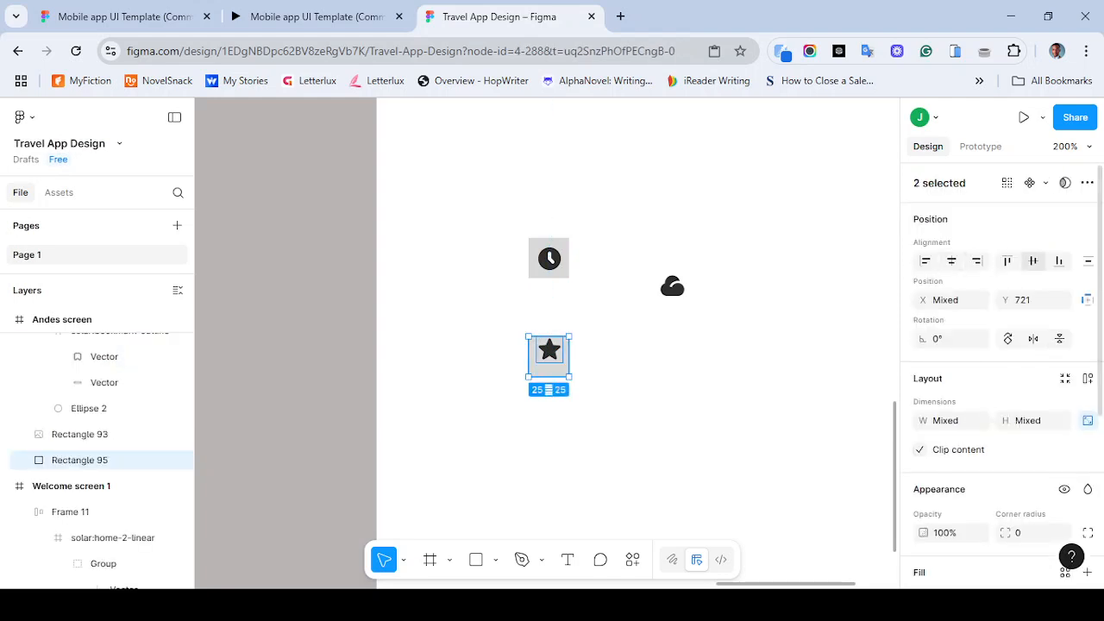
{"action": "key", "text": "Escape"}
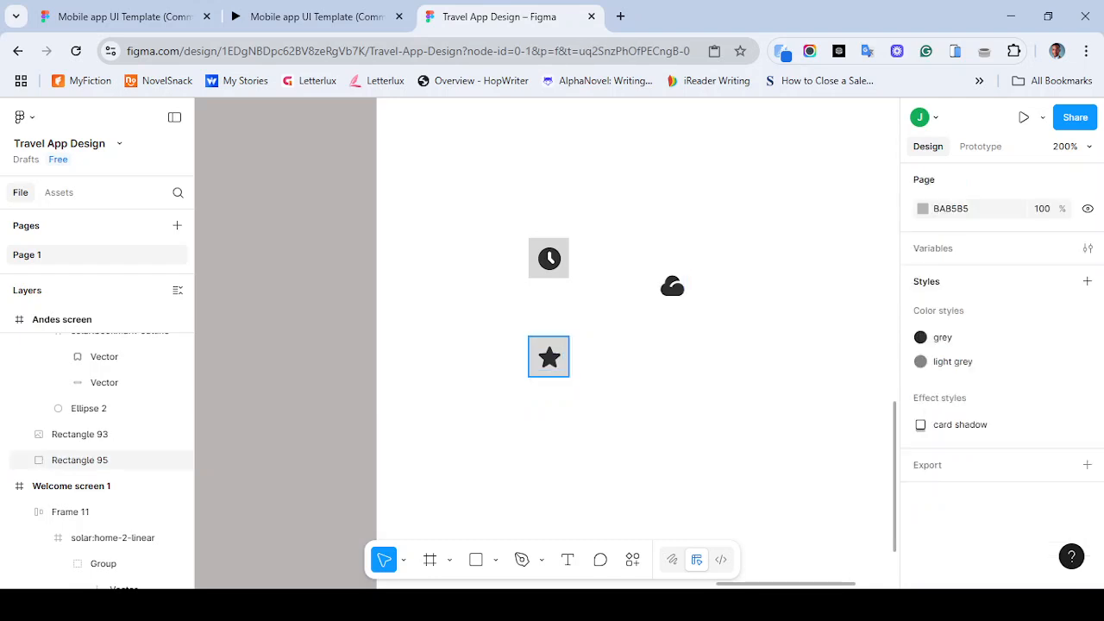
- Duplicate the square background onto the cloud icon and align the cloud vertically to its centre
{"action": "left_click", "coordinate": [550, 371]}
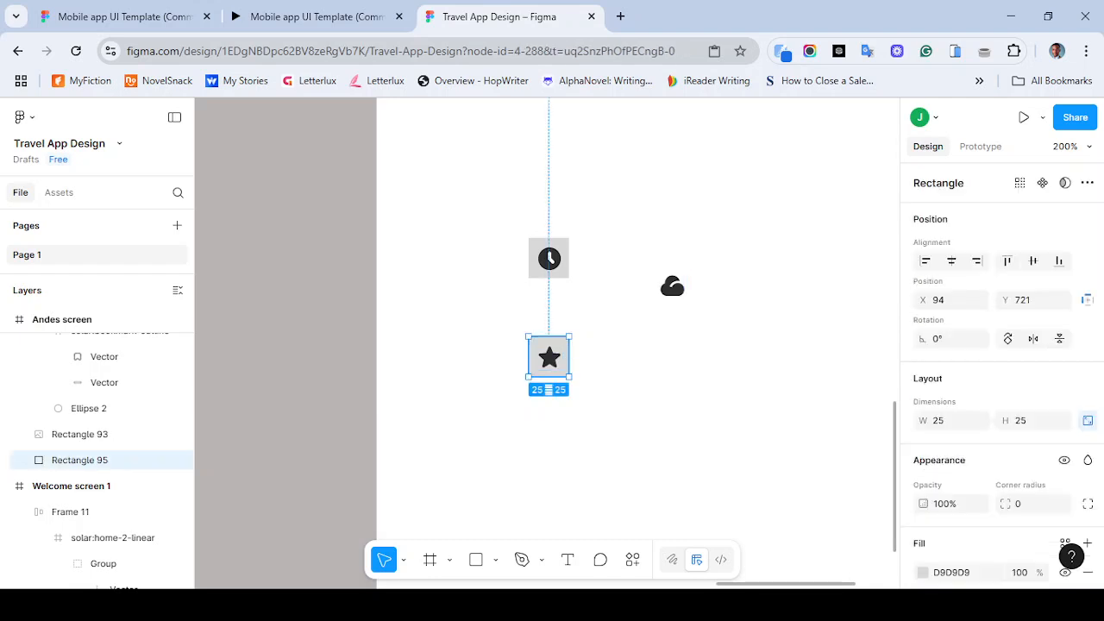
{"action": "key", "text": "alt"}
{"action": "key", "text": "alt"}
{"action": "left_click_drag", "start_coordinate": [550, 356], "coordinate": [672, 285]}
{"action": "left_click", "coordinate": [672, 285], "text": "shift"}
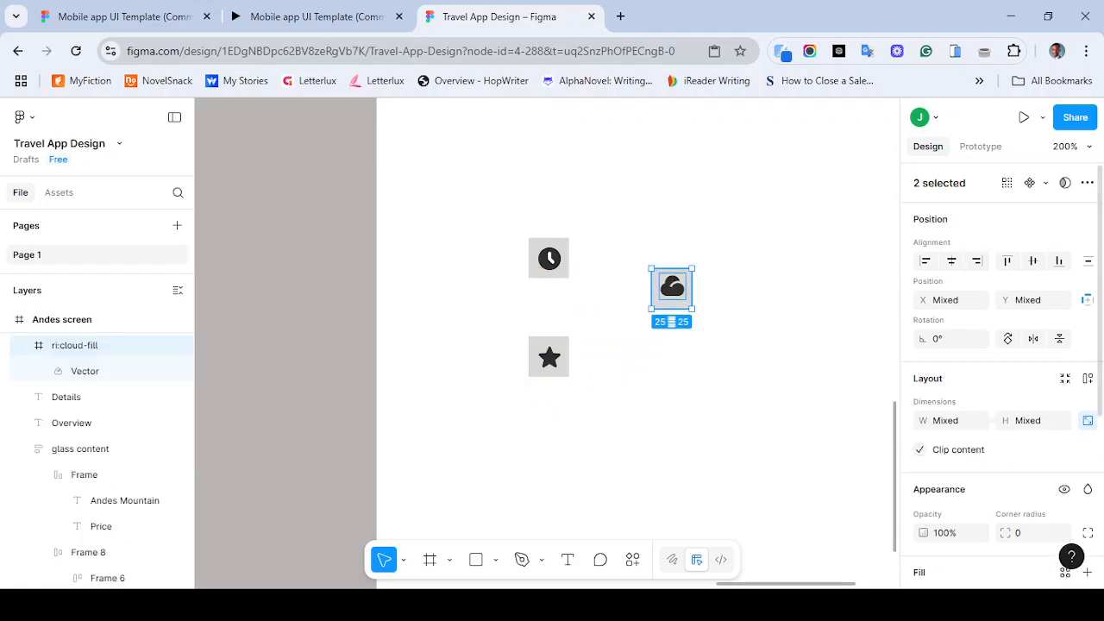
{"action": "left_click", "coordinate": [1034, 262]}
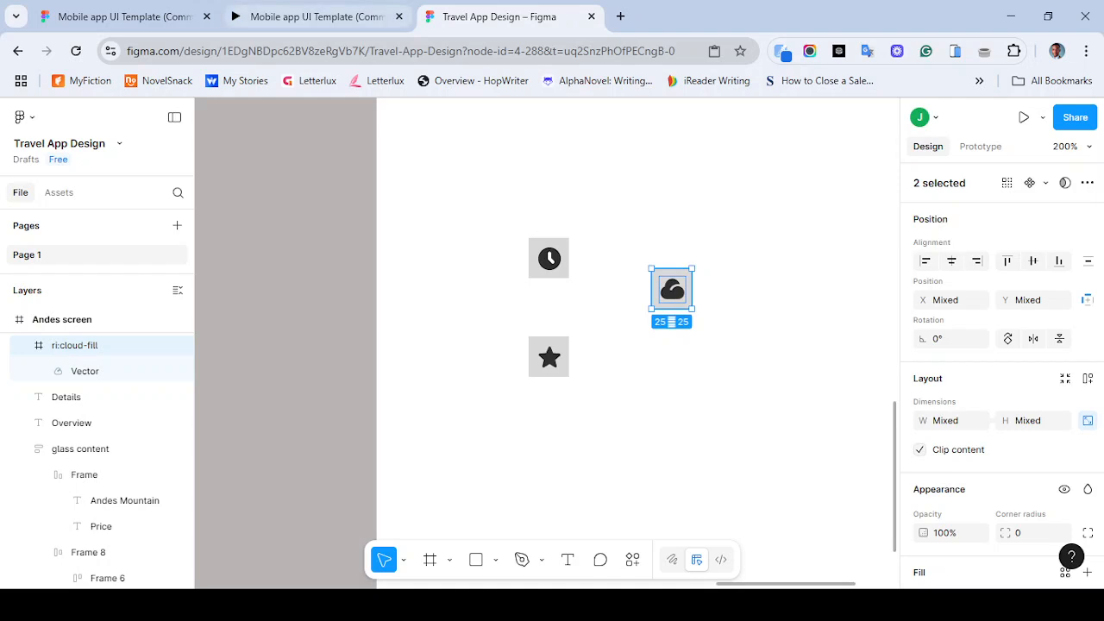
{"action": "left_click", "coordinate": [604, 324]}
- Compare with the reference prototype and set the clock background's corner radius to 5
{"action": "left_click", "coordinate": [316, 17]}
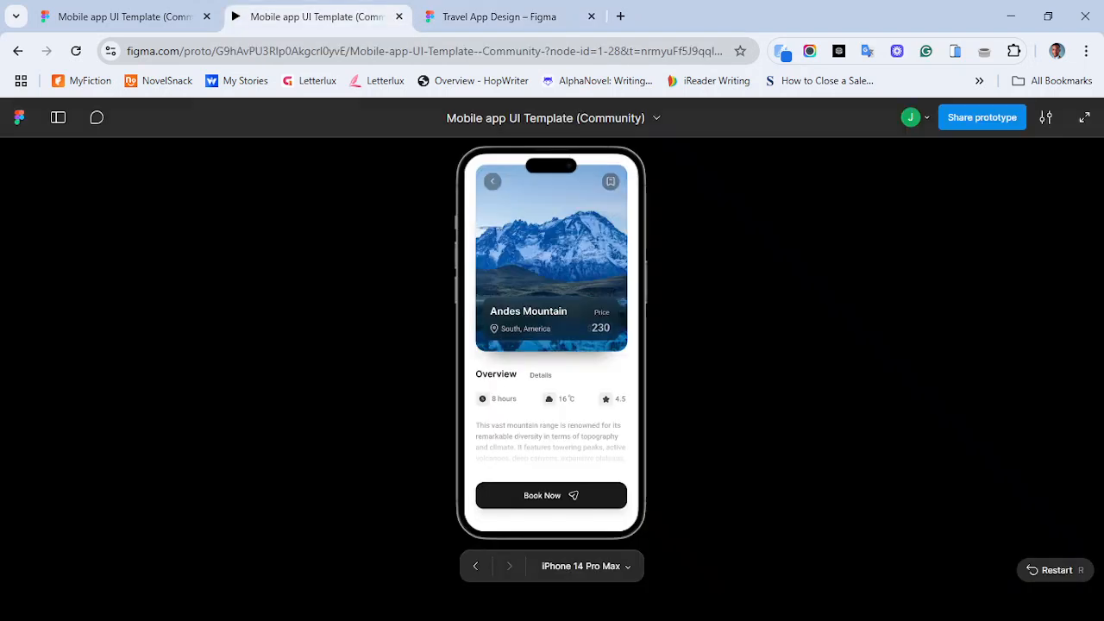
{"action": "left_click", "coordinate": [499, 16]}
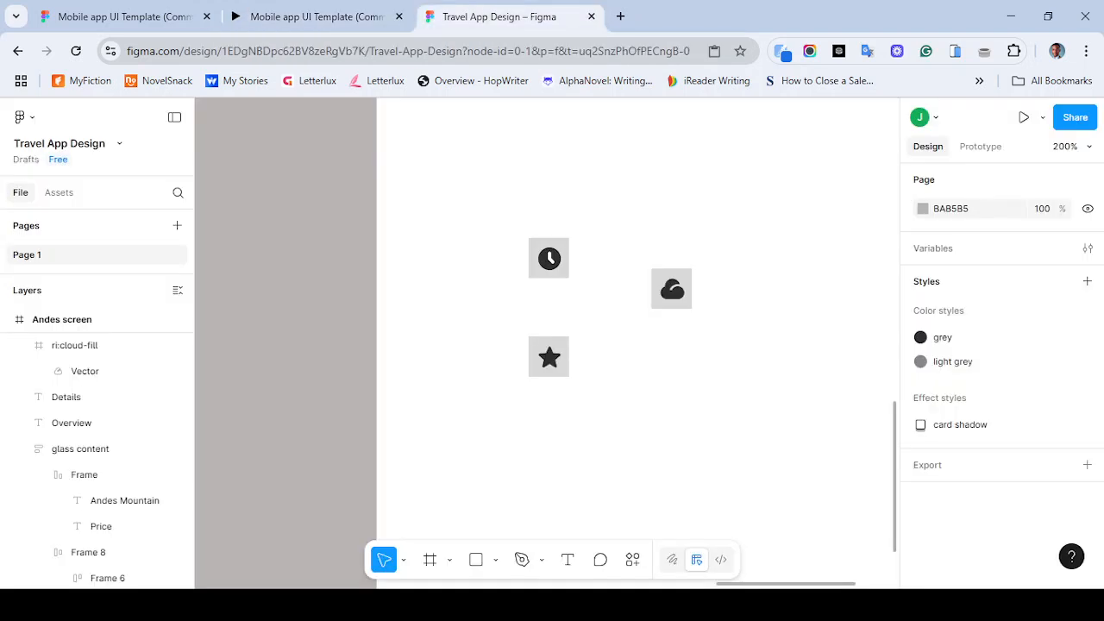
{"action": "left_click", "coordinate": [548, 275]}
{"action": "left_click", "coordinate": [549, 259], "text": "shift"}
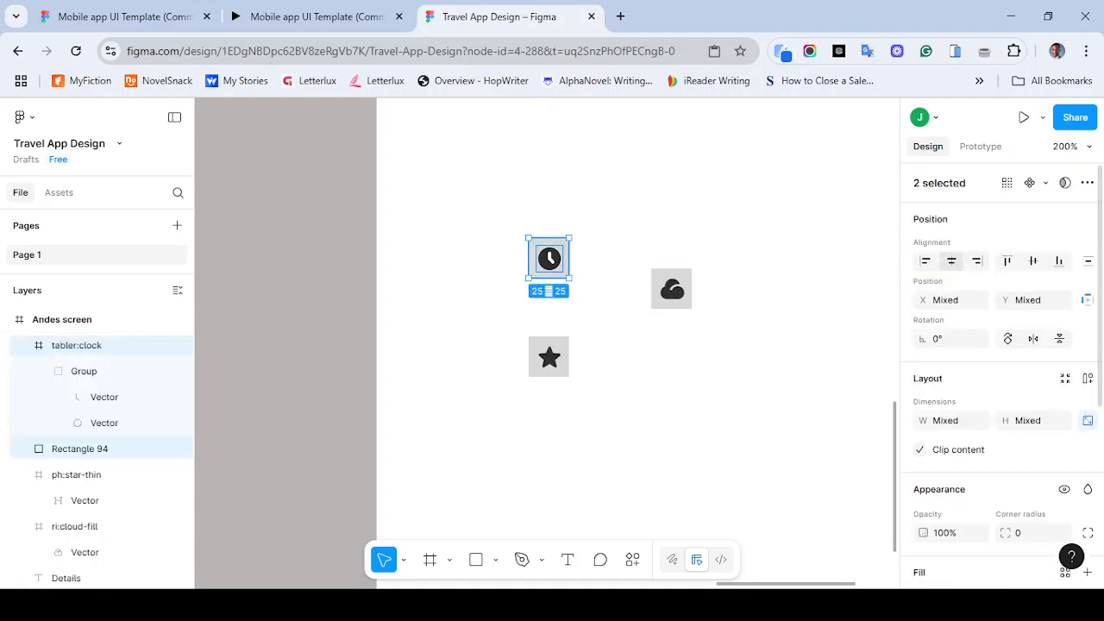
{"action": "left_click", "coordinate": [605, 274]}
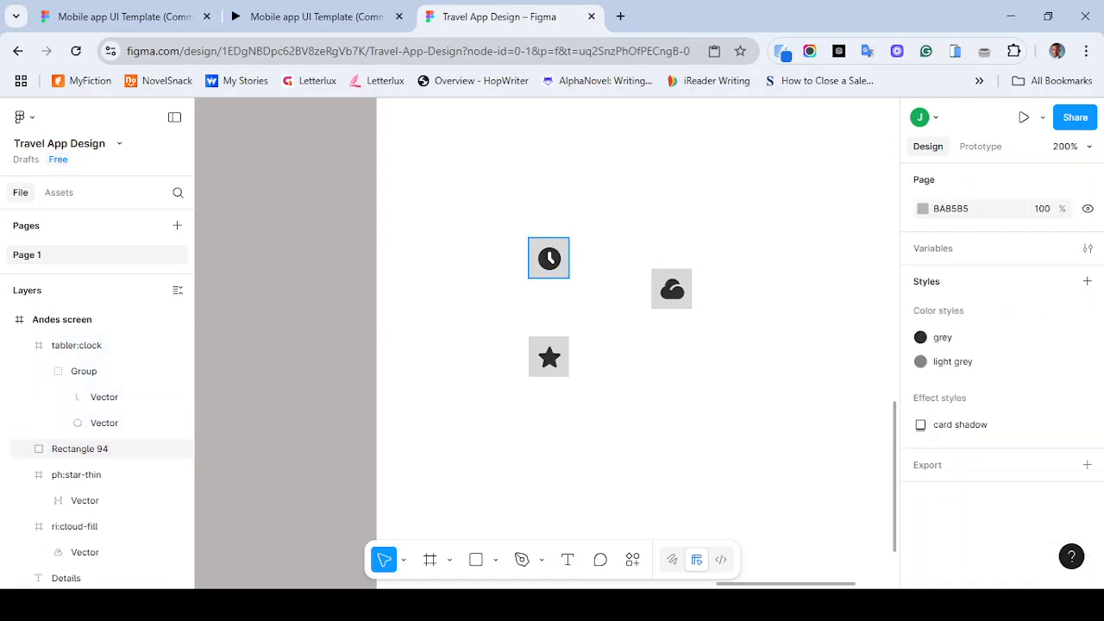
{"action": "left_click", "coordinate": [549, 274]}
{"action": "left_click", "coordinate": [1018, 504]}
{"action": "type", "text": "10"}
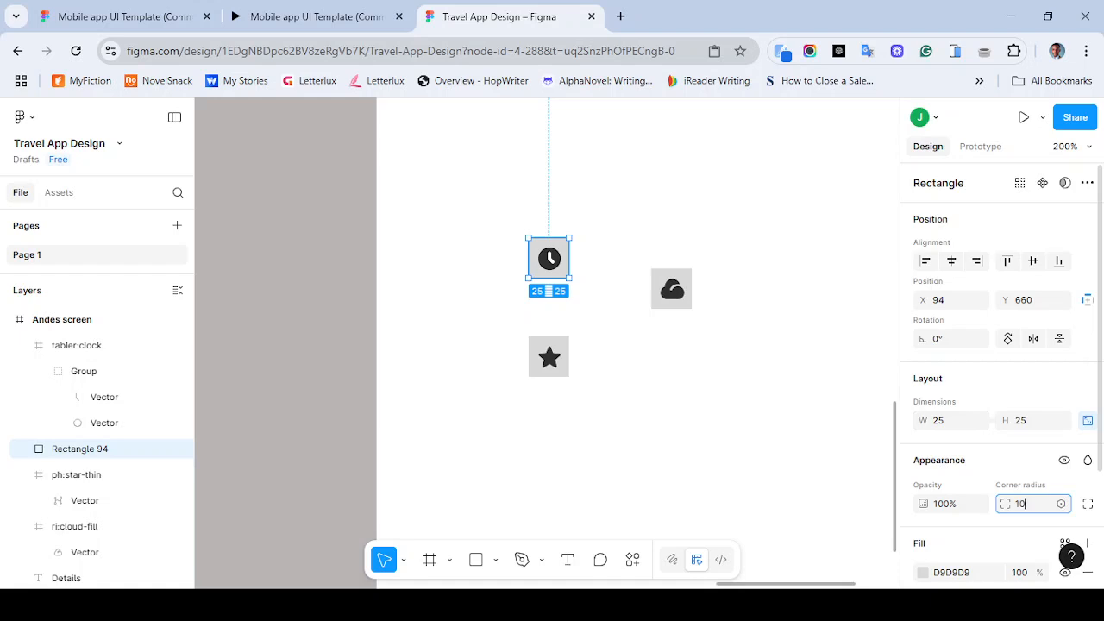
{"action": "key", "text": "Return"}
{"action": "left_click", "coordinate": [1021, 504]}
{"action": "type", "text": "2"}
{"action": "key", "text": "Return"}
{"action": "left_click", "coordinate": [1021, 504]}
{"action": "type", "text": "5"}
{"action": "key", "text": "Return"}
{"action": "key", "text": "Escape"}
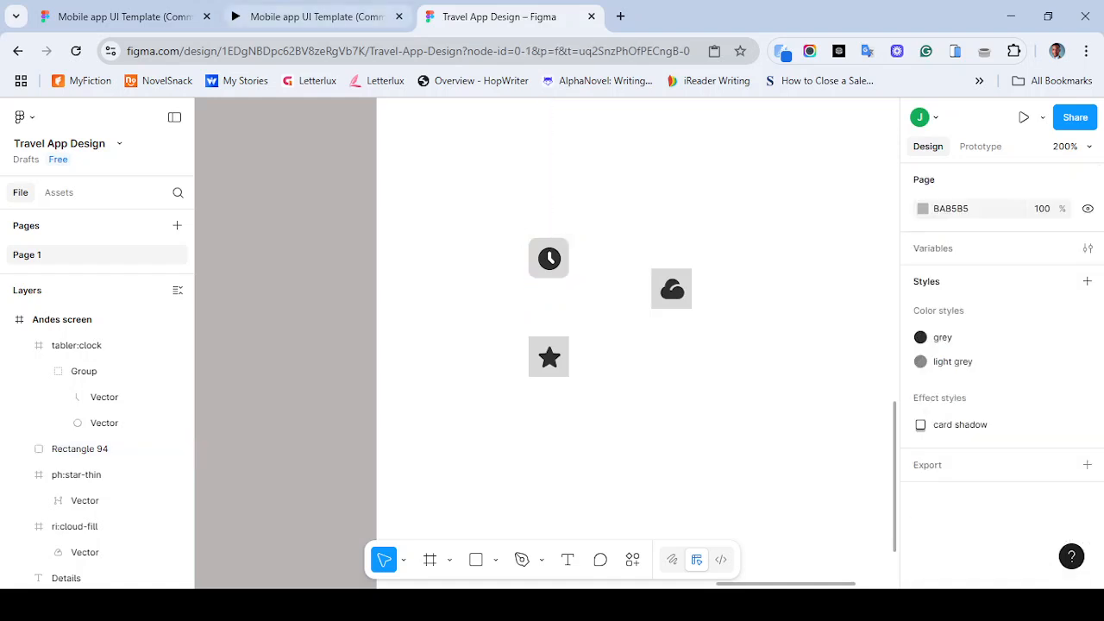
- Set the corner radius of the cloud and star backgrounds to 5
{"action": "left_click", "coordinate": [325, 17]}
{"action": "left_click", "coordinate": [499, 16]}
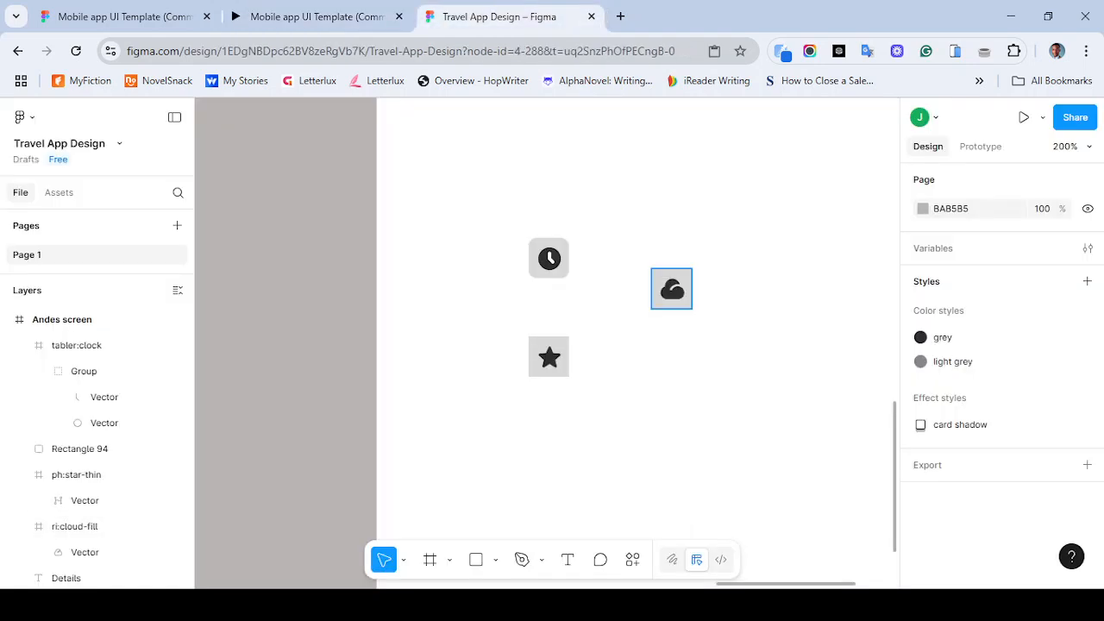
{"action": "left_click", "coordinate": [672, 289]}
{"action": "left_click", "coordinate": [549, 356], "text": "shift"}
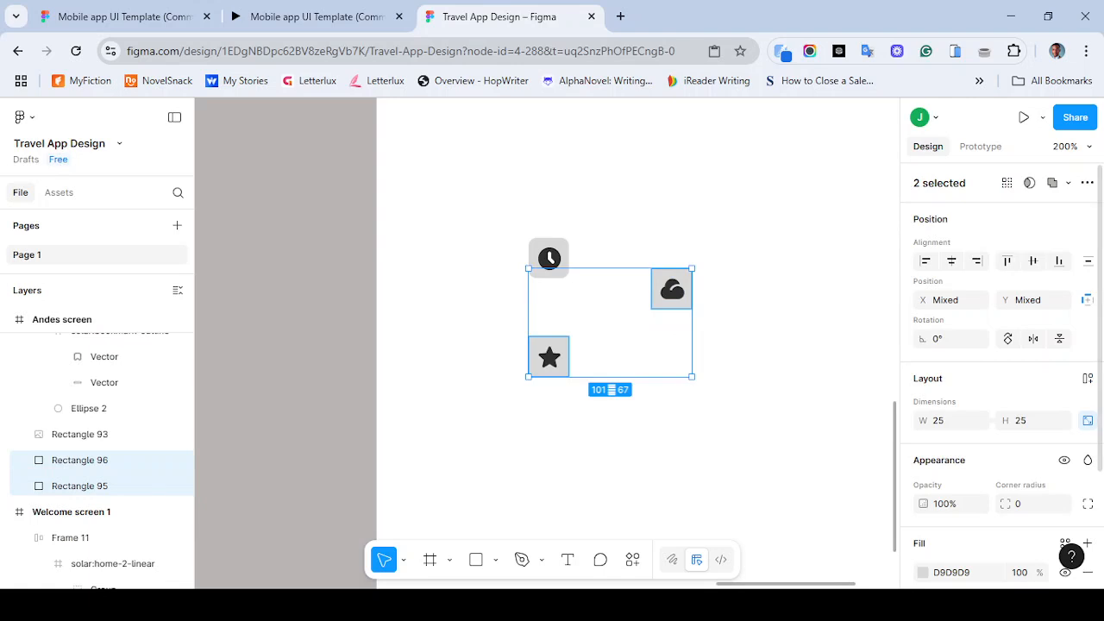
{"action": "left_click", "coordinate": [1031, 503]}
{"action": "type", "text": "5"}
{"action": "key", "text": "Return"}
{"action": "left_click", "coordinate": [763, 402]}
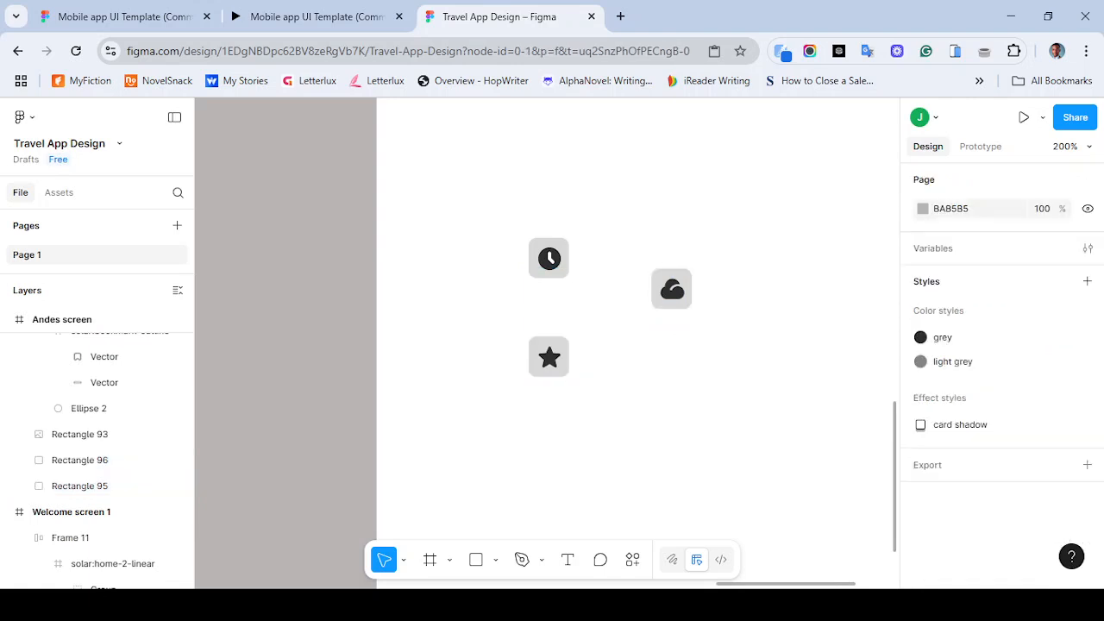
- Group the clock, cloud and star icons each with its own square background
{"action": "left_click_drag", "start_coordinate": [515, 197], "coordinate": [574, 282]}
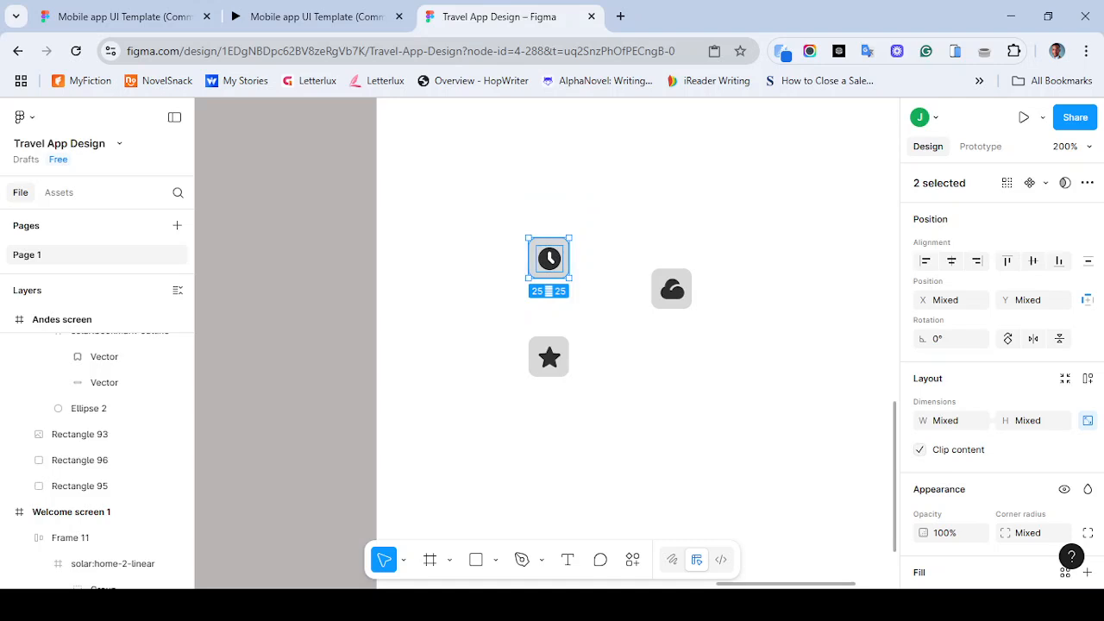
{"action": "key", "text": "ctrl+g"}
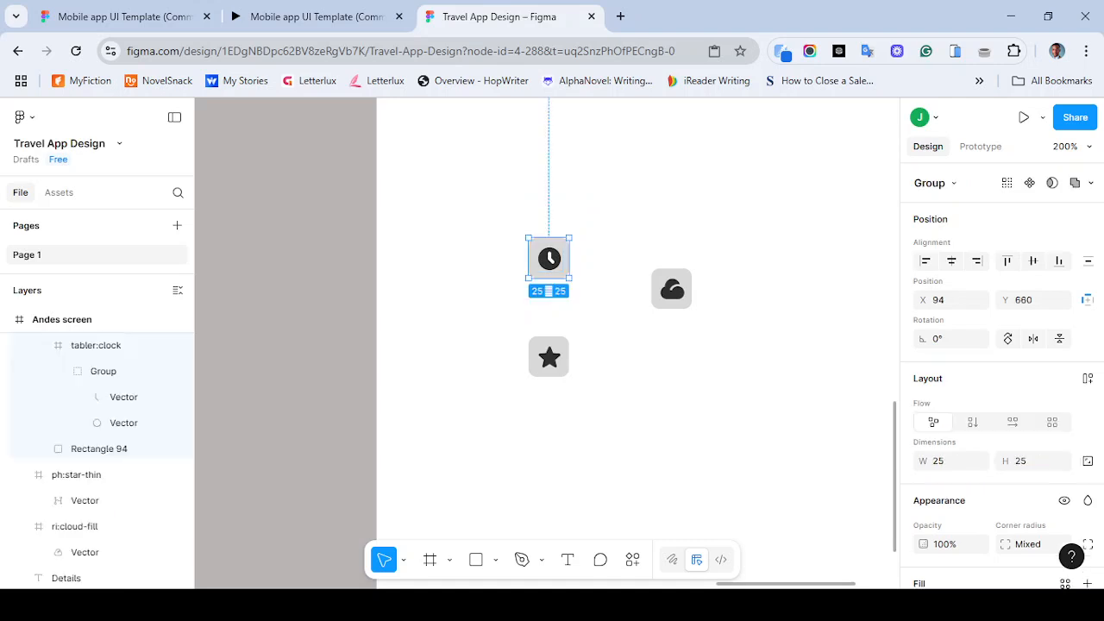
{"action": "left_click_drag", "start_coordinate": [645, 243], "coordinate": [709, 326]}
{"action": "key", "text": "ctrl+g"}
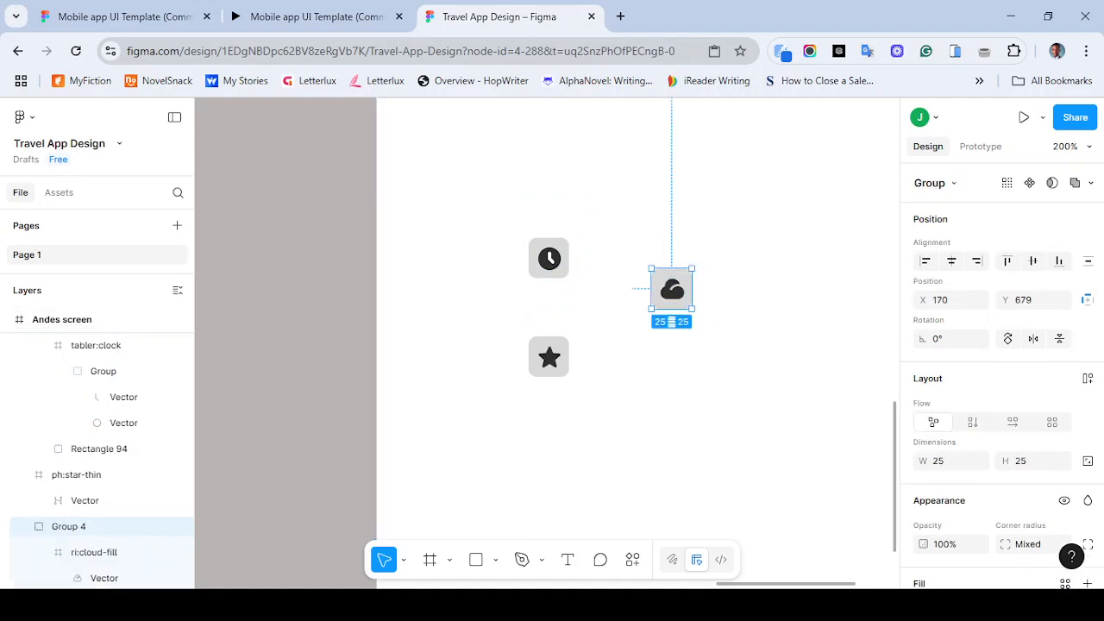
{"action": "left_click_drag", "start_coordinate": [516, 316], "coordinate": [582, 380]}
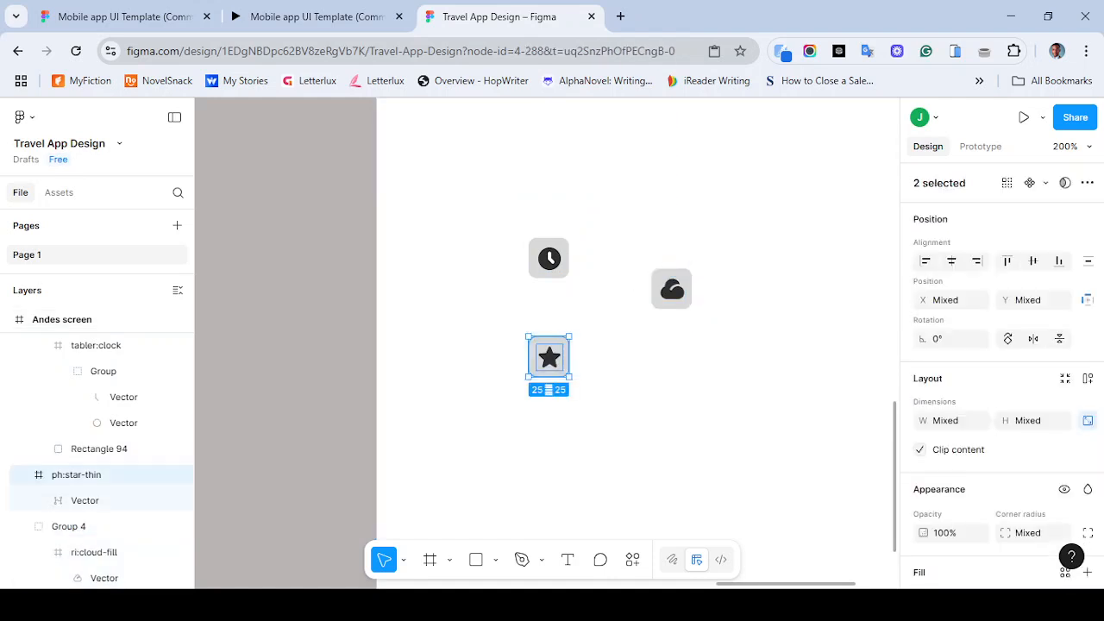
{"action": "key", "text": "ctrl+g"}
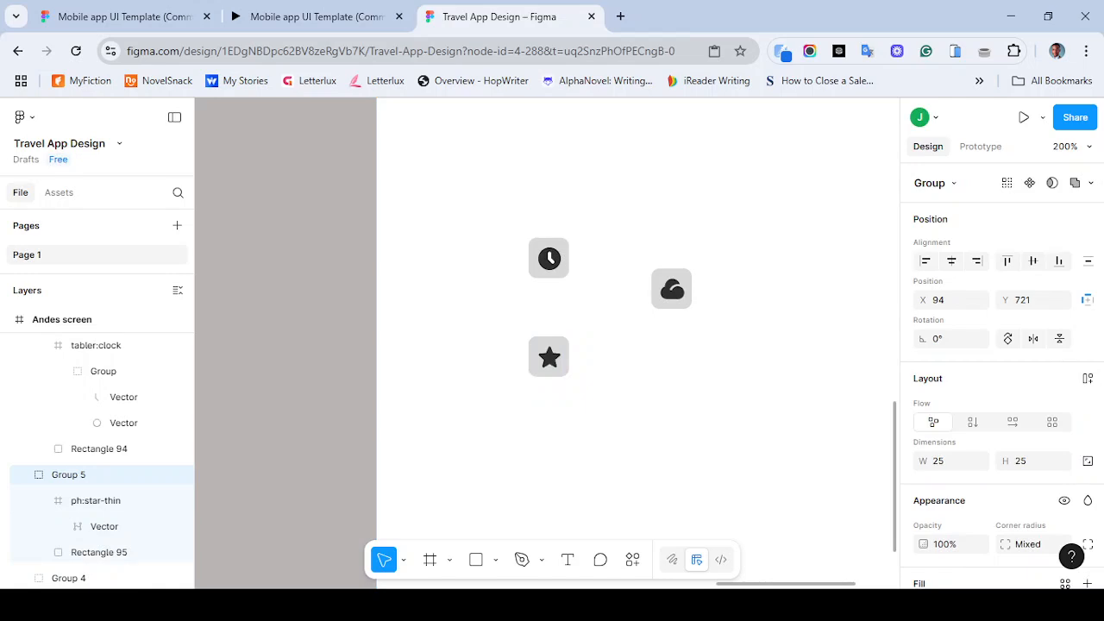
- Move the clock icon group to about X 52, Y 618 under the Overview tab, checking the reference prototype
{"action": "scroll", "coordinate": [547, 346], "scroll_direction": "down", "scroll_amount": 5}
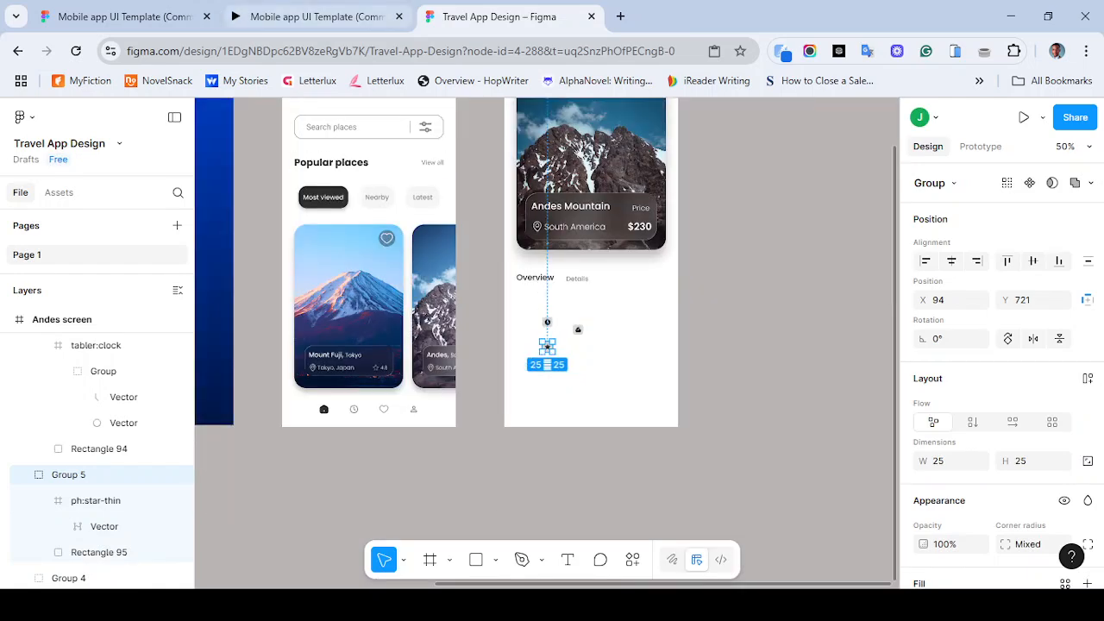
{"action": "left_click", "coordinate": [316, 16]}
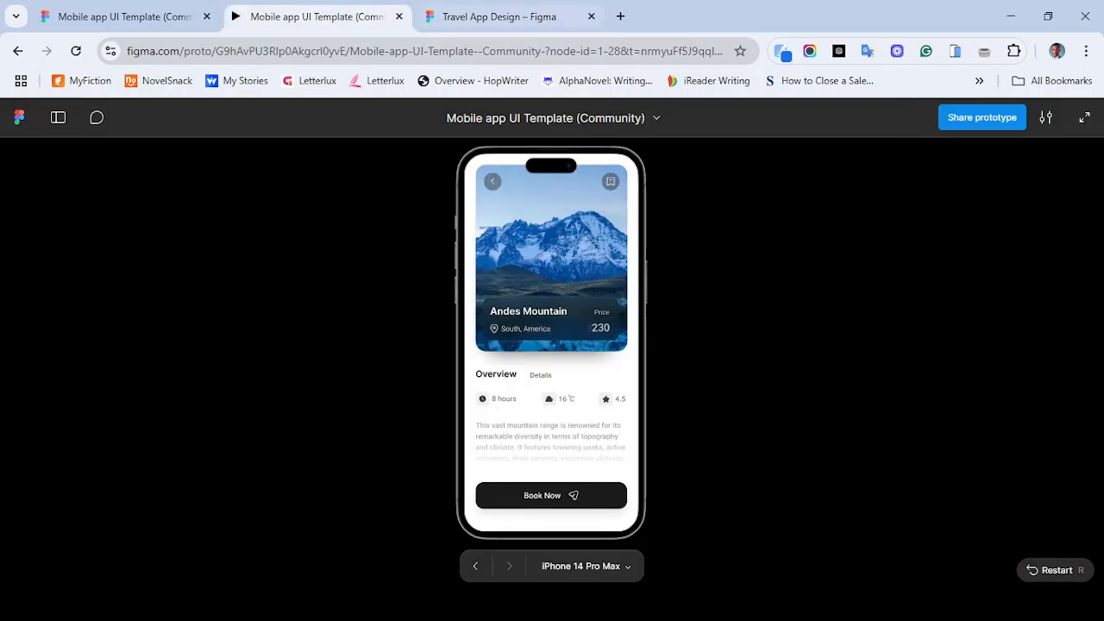
{"action": "key", "text": "ctrl+Tab"}
{"action": "left_click_drag", "start_coordinate": [547, 321], "coordinate": [531, 304]}
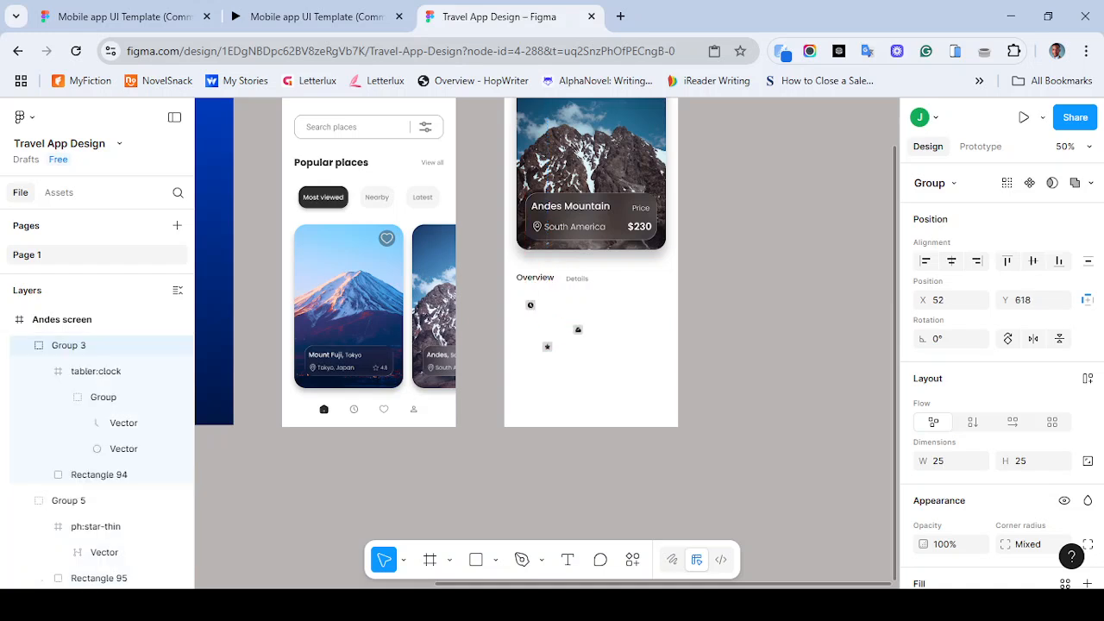
{"action": "scroll", "coordinate": [547, 343], "scroll_direction": "up", "scroll_amount": 5}
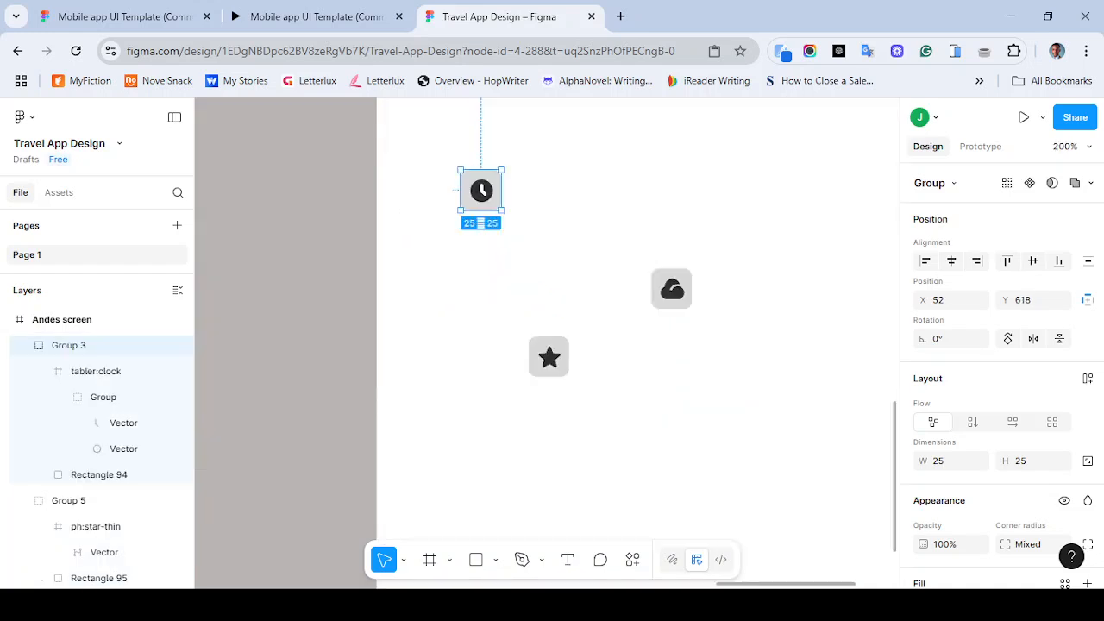
- Select the square backgrounds of the clock, star and cloud icons together
{"action": "double_click", "coordinate": [482, 191]}
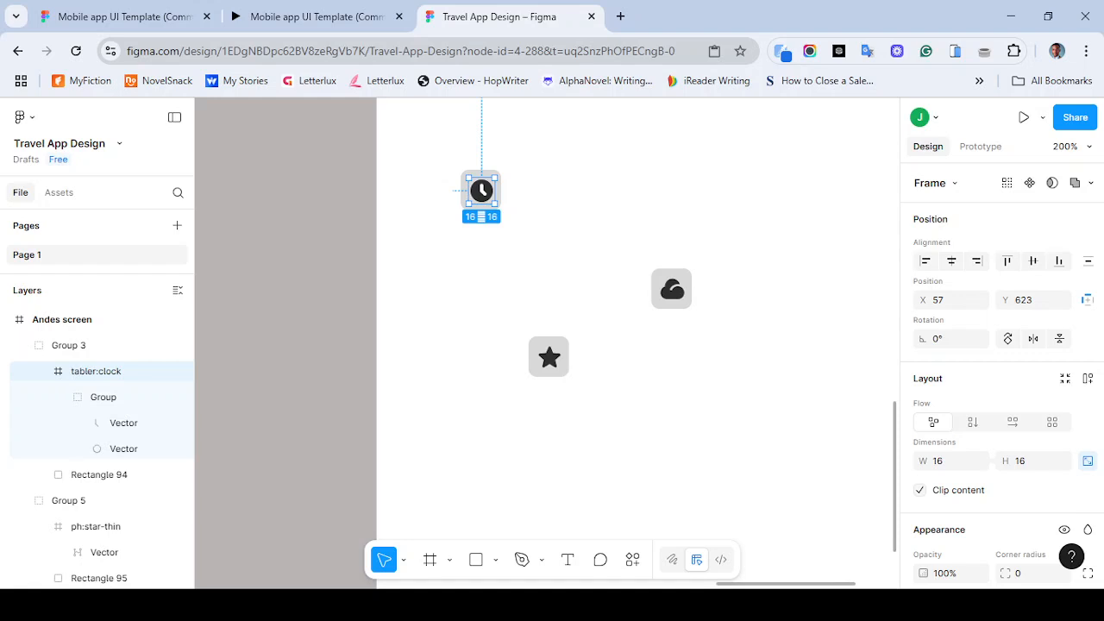
{"action": "left_click", "coordinate": [99, 475]}
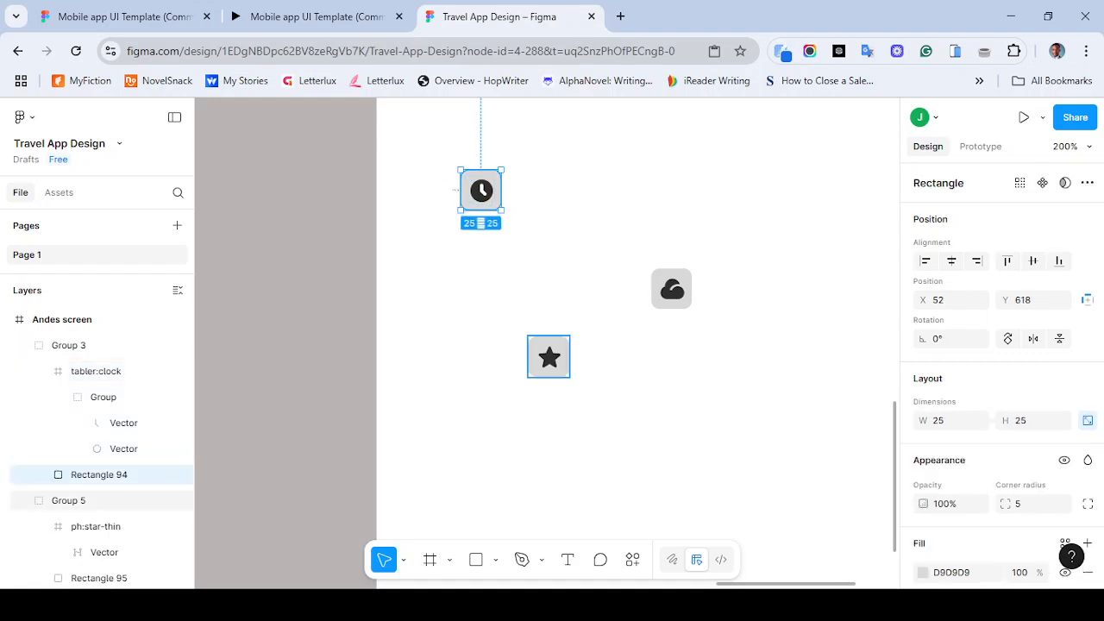
{"action": "left_click", "coordinate": [549, 356], "text": "shift"}
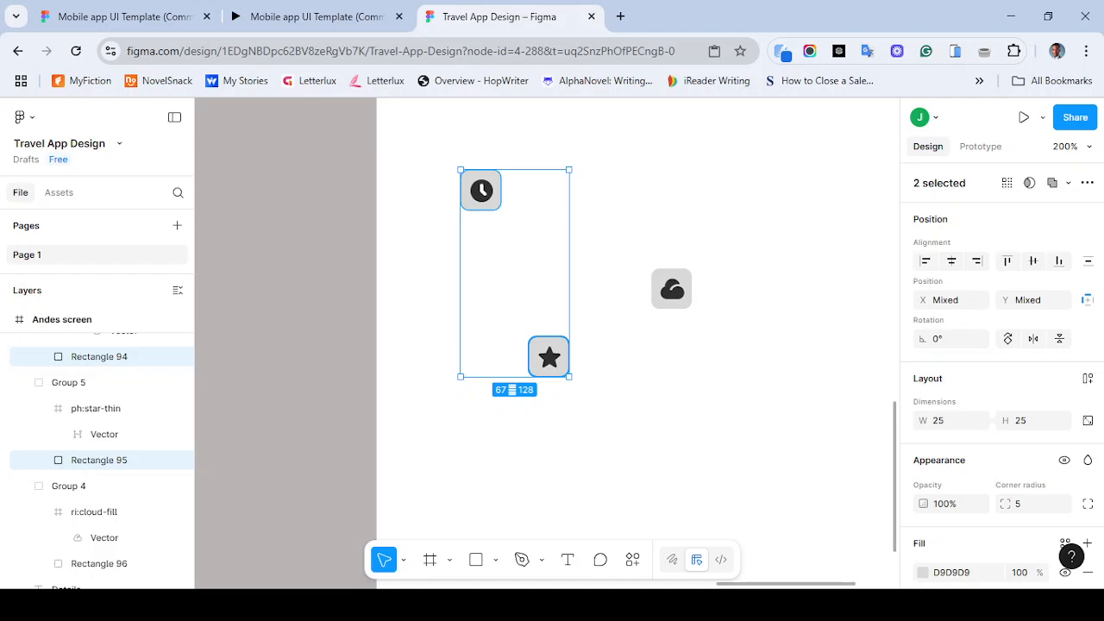
{"action": "left_click", "coordinate": [671, 289], "text": "shift"}
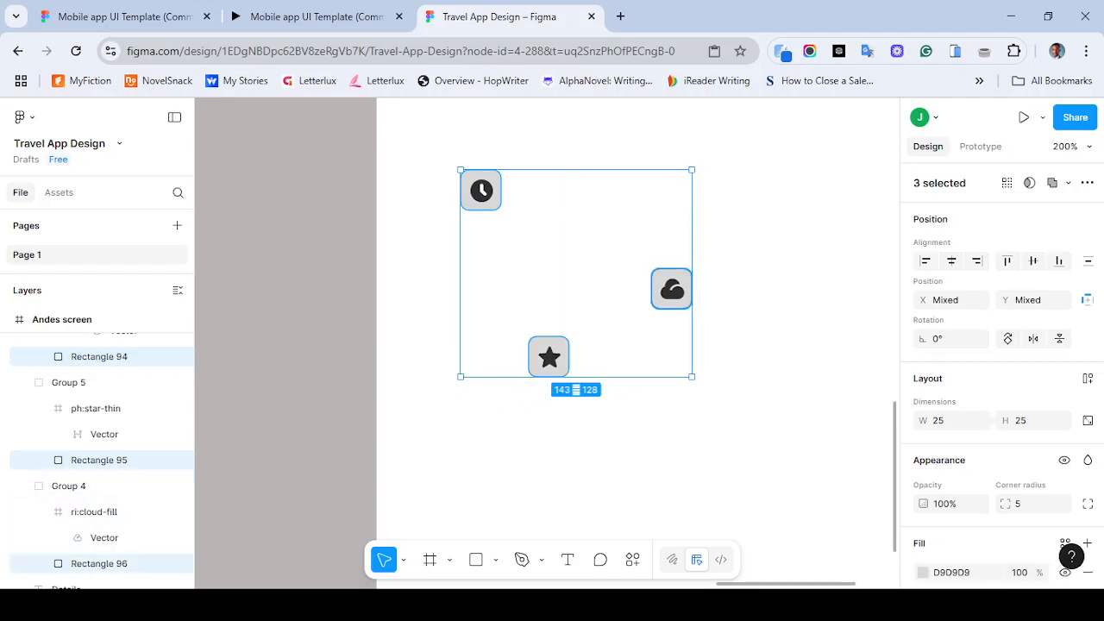
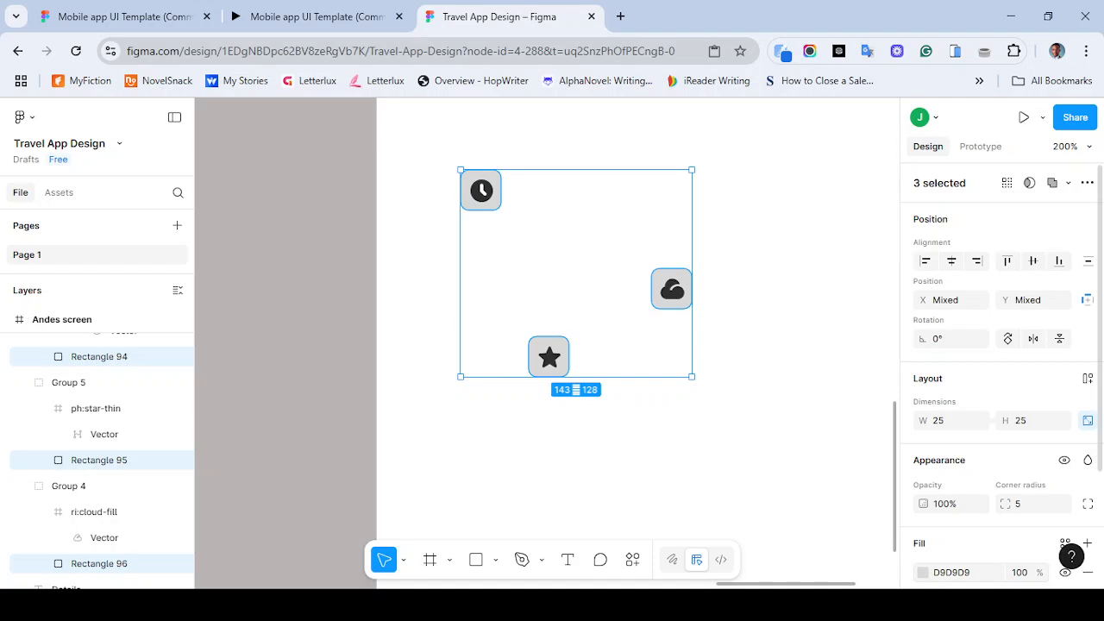
- Try applying the light grey colour style to the three selected icon rectangles' fill, then undo it
{"action": "left_click", "coordinate": [1065, 542]}
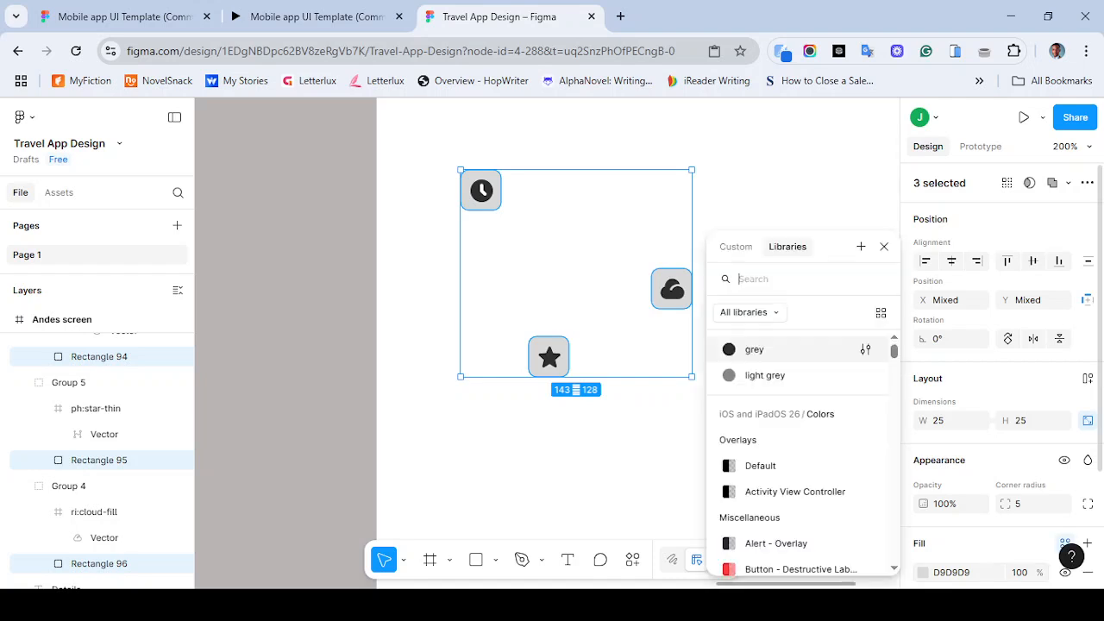
{"action": "left_click", "coordinate": [765, 376]}
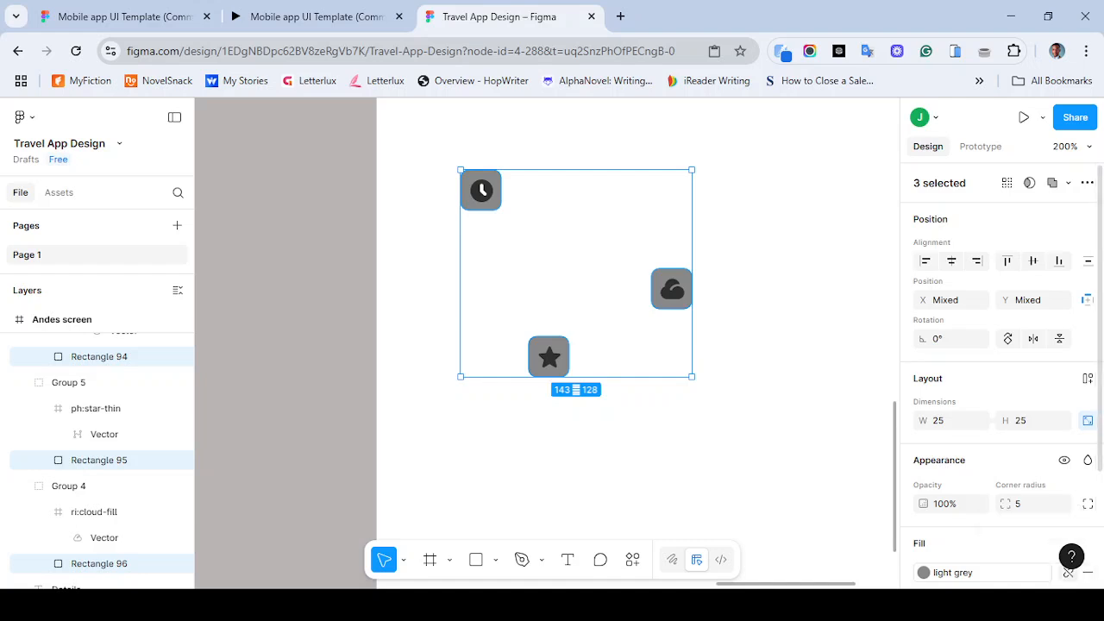
{"action": "left_click", "coordinate": [1068, 572]}
{"action": "key", "text": "ctrl+z"}
{"action": "key", "text": "ctrl+z"}
- Compare with the reference prototype and set the three icon rectangles' fill colour to eeeee
{"action": "left_click", "coordinate": [311, 16]}
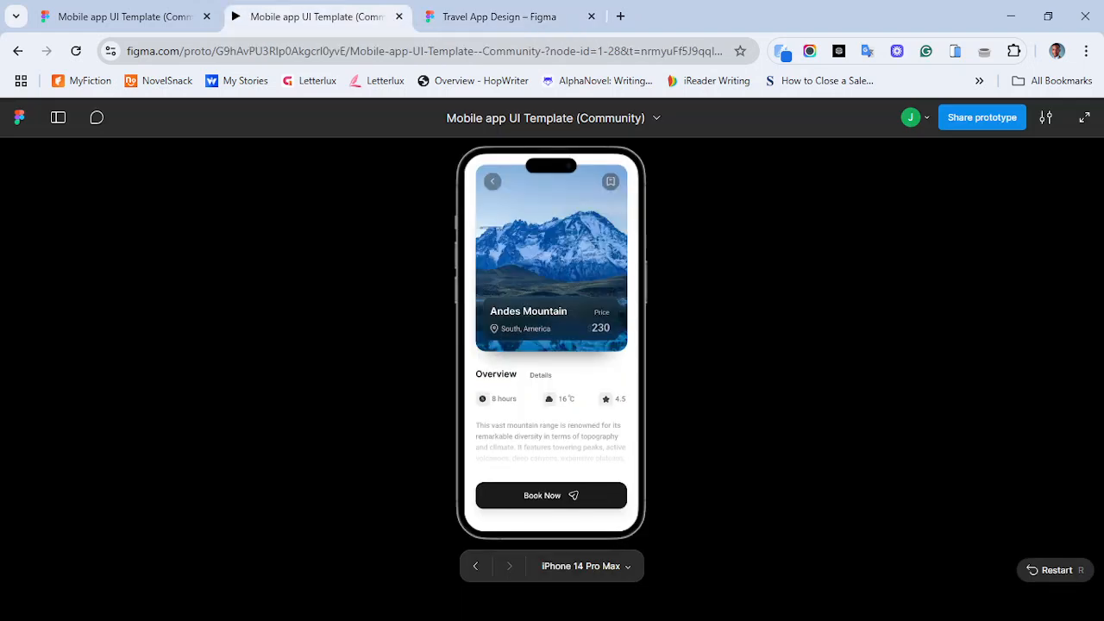
{"action": "left_click", "coordinate": [500, 16]}
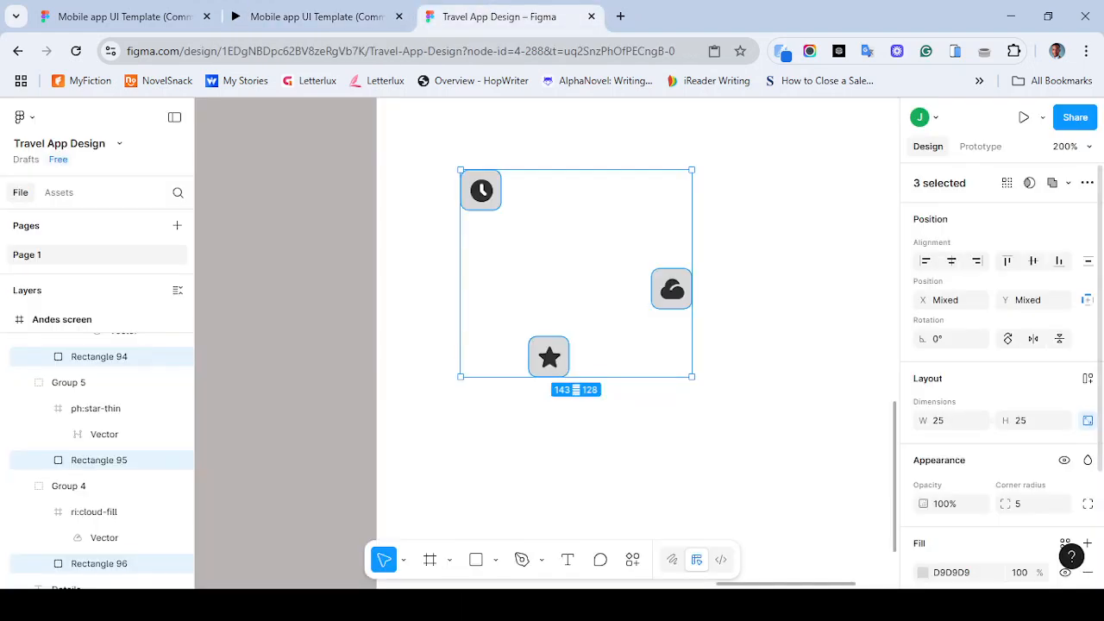
{"action": "key", "text": "ctrl+minus"}
{"action": "key", "text": "ctrl+minus"}
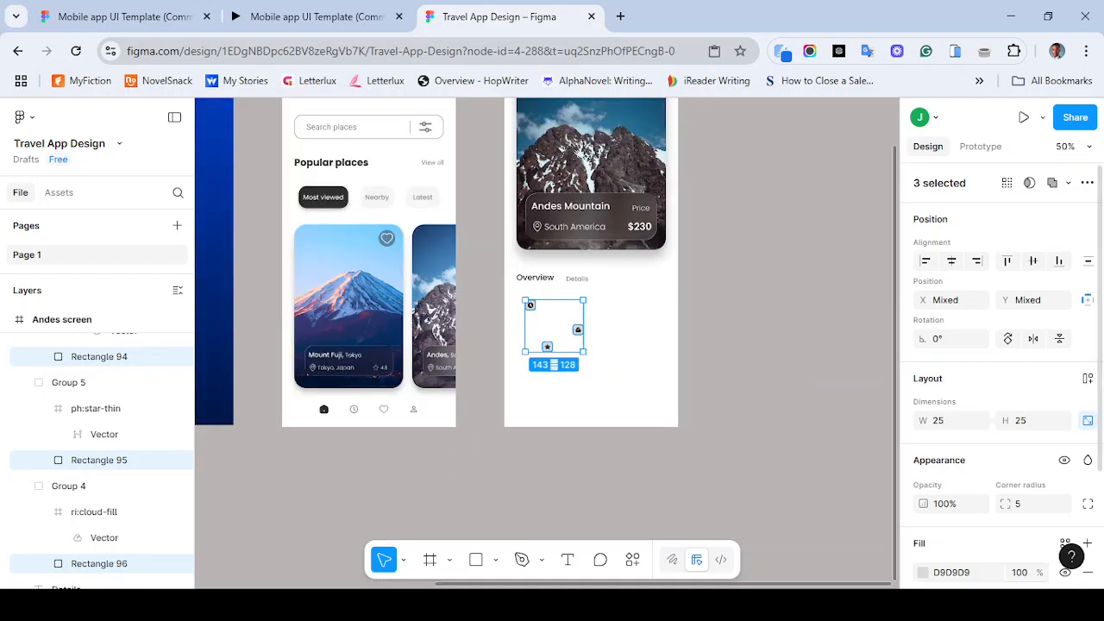
{"action": "left_click", "coordinate": [952, 572]}
{"action": "type", "text": "eeeee"}
{"action": "key", "text": "Return"}
{"action": "key", "text": "ctrl+plus"}
{"action": "key", "text": "ctrl+plus"}
{"action": "key", "text": "Escape"}
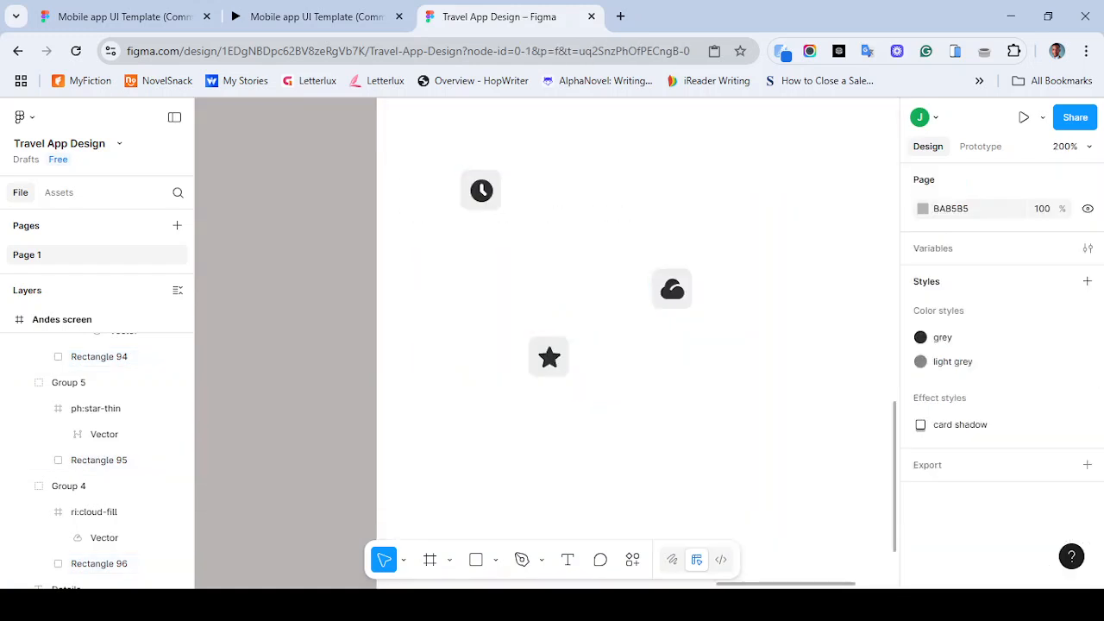
- Examine the icons on the Andes screen and compare them with the reference prototype tab
{"action": "key", "text": "ctrl+plus"}
{"action": "key", "text": "ctrl+plus"}
{"action": "key", "text": "ctrl+minus"}
{"action": "key", "text": "ctrl+minus"}
{"action": "key", "text": "ctrl+minus"}
{"action": "key", "text": "ctrl+minus"}
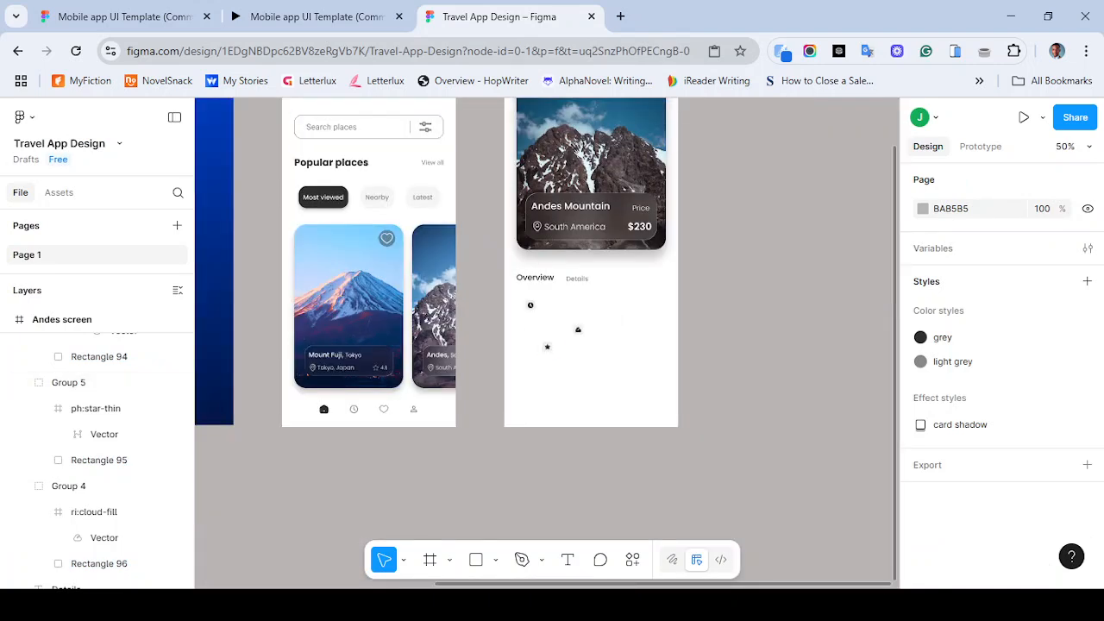
{"action": "left_click", "coordinate": [310, 16]}
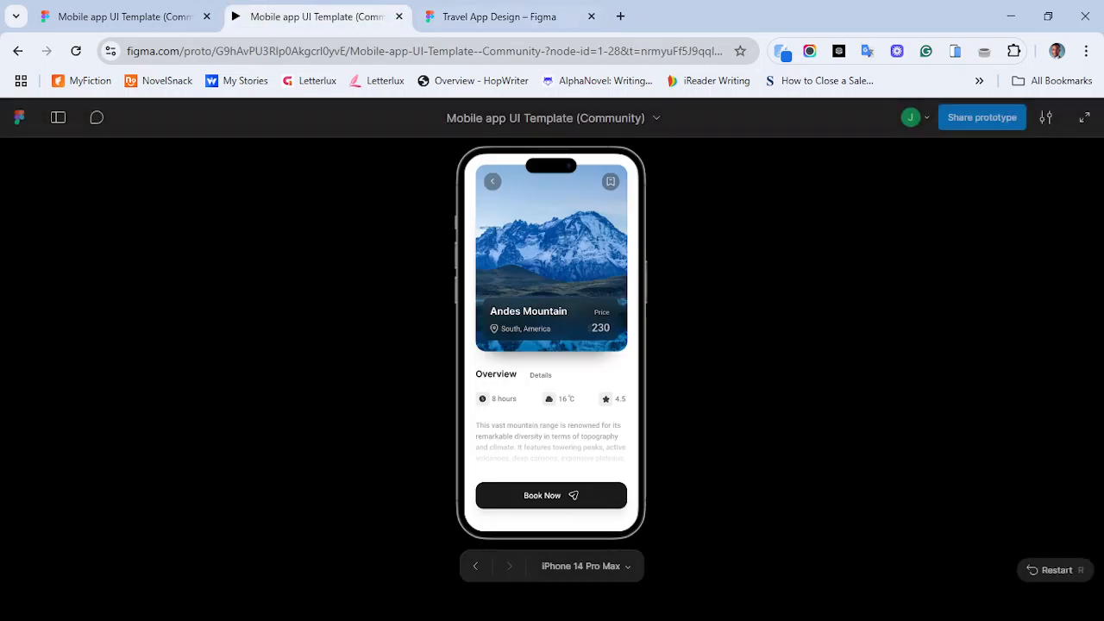
{"action": "key", "text": "ctrl+Tab"}
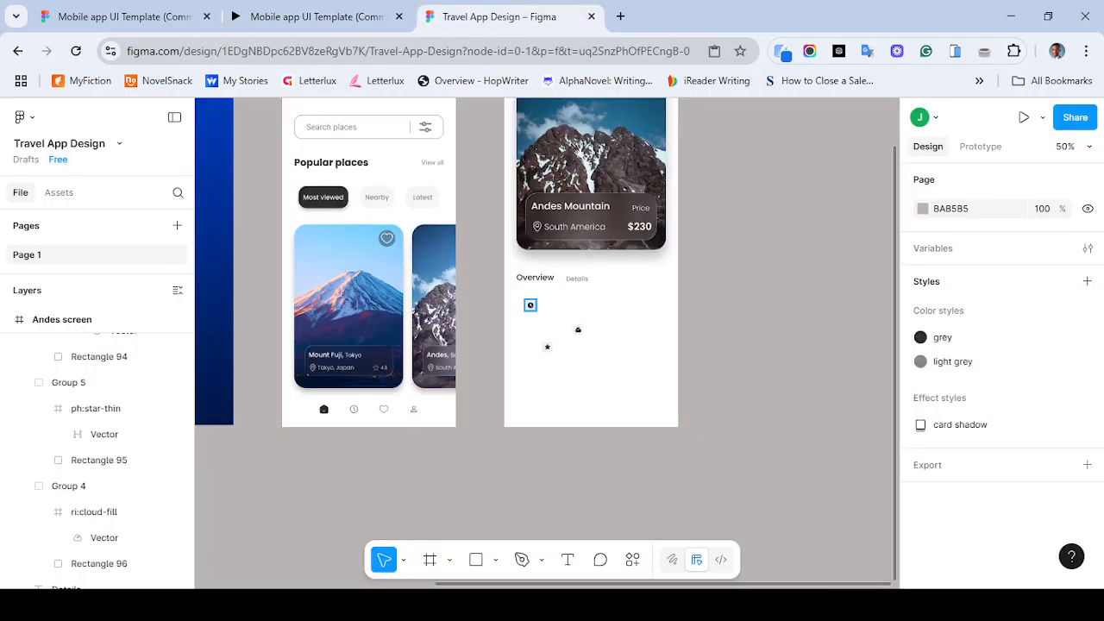
- Select the clock, star and cloud icon groups and distribute their horizontal spacing
{"action": "left_click", "coordinate": [530, 304]}
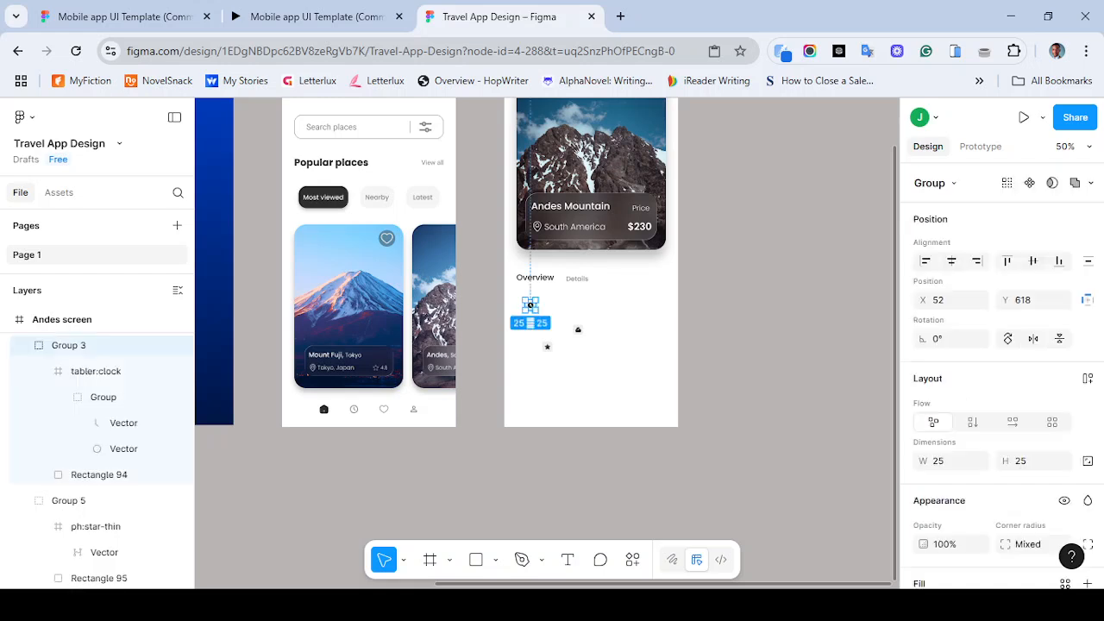
{"action": "left_click", "coordinate": [547, 346], "text": "shift"}
{"action": "left_click", "coordinate": [578, 329], "text": "shift"}
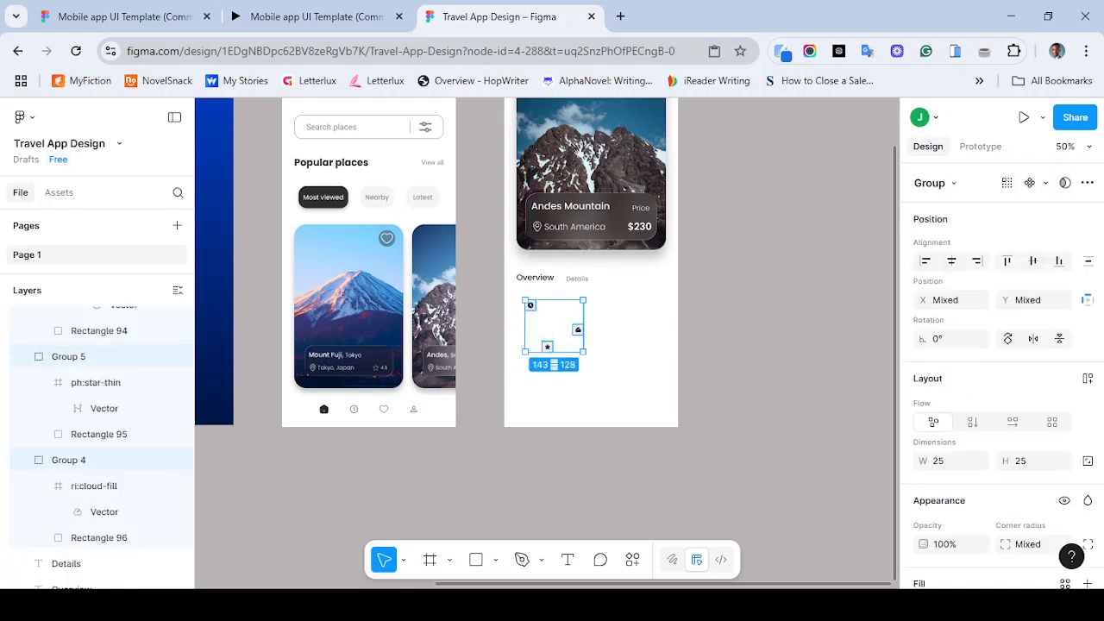
{"action": "left_click", "coordinate": [1088, 261]}
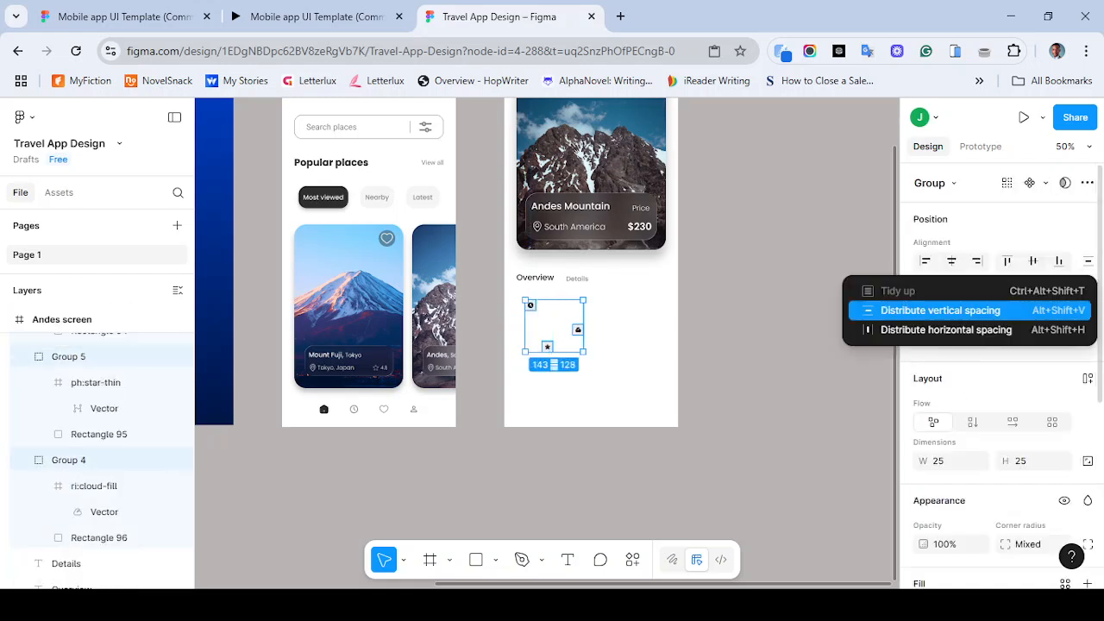
{"action": "left_click", "coordinate": [947, 329]}
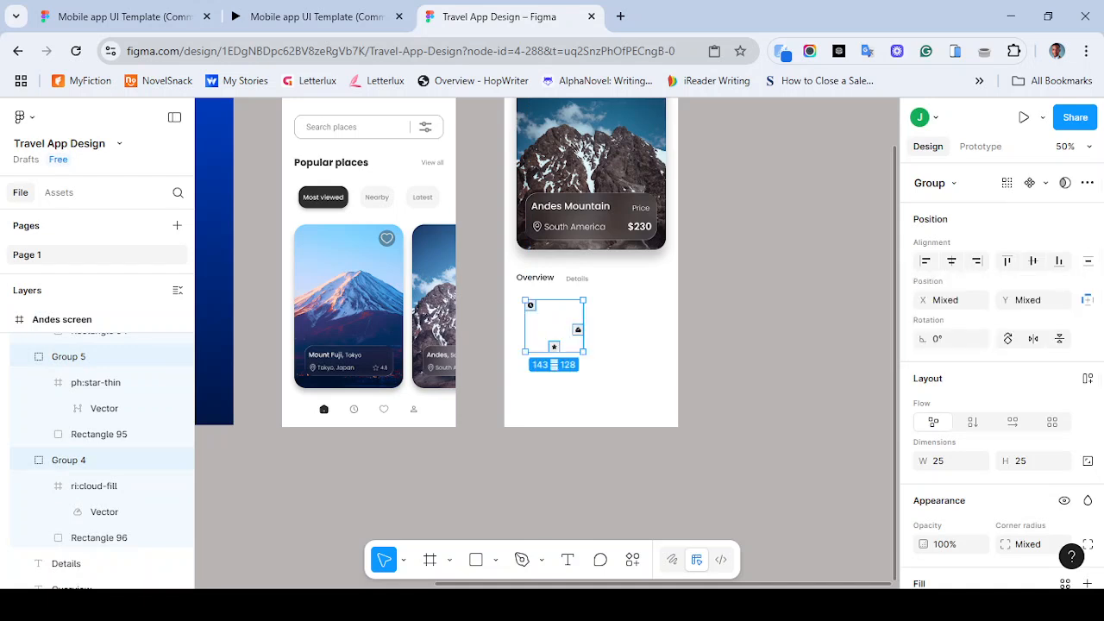
- Move the star icon up in line with the others and tidy the three icons into an evenly spaced row
{"action": "left_click", "coordinate": [554, 346]}
{"action": "left_click_drag", "start_coordinate": [554, 346], "coordinate": [591, 333]}
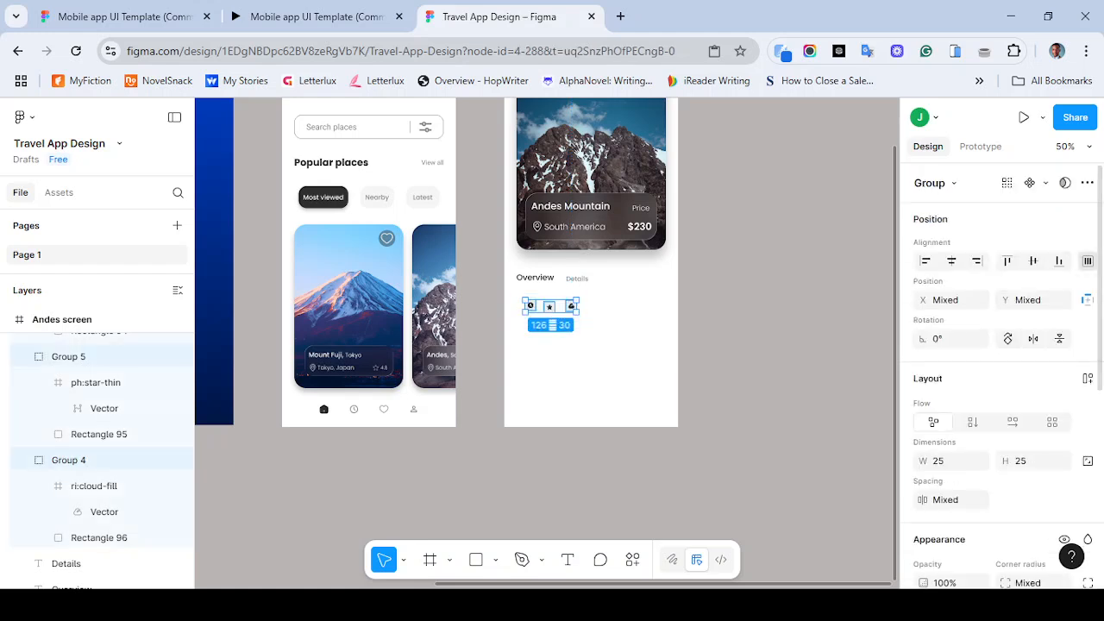
{"action": "left_click", "coordinate": [1087, 261]}
{"action": "left_click", "coordinate": [1083, 292]}
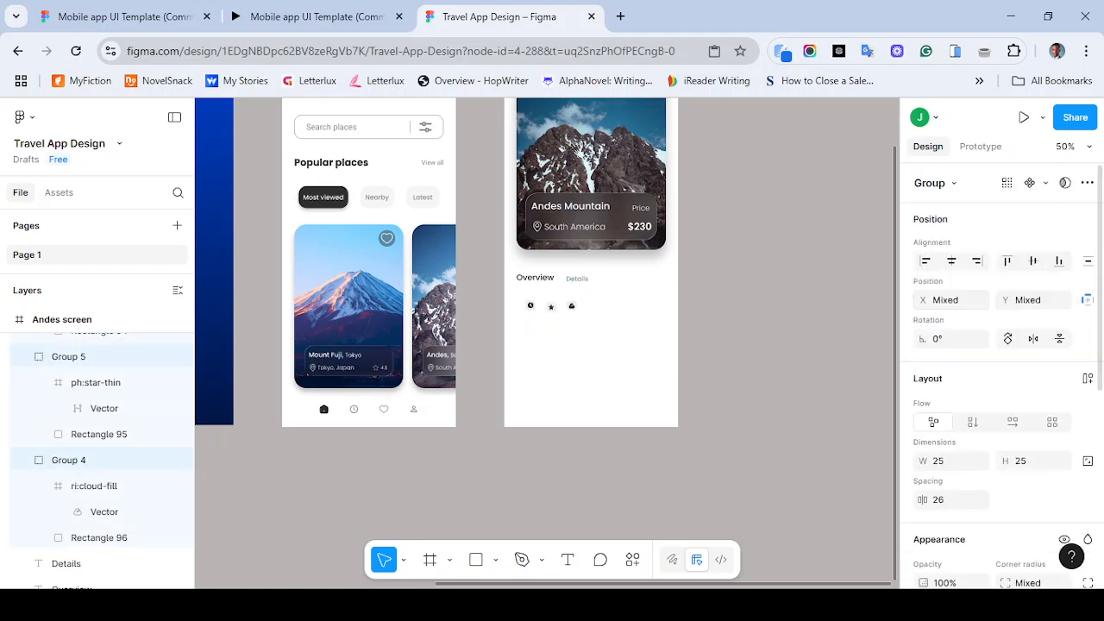
- Align the three icons' vertical centres and distribute their horizontal spacing
{"action": "left_click", "coordinate": [1088, 260]}
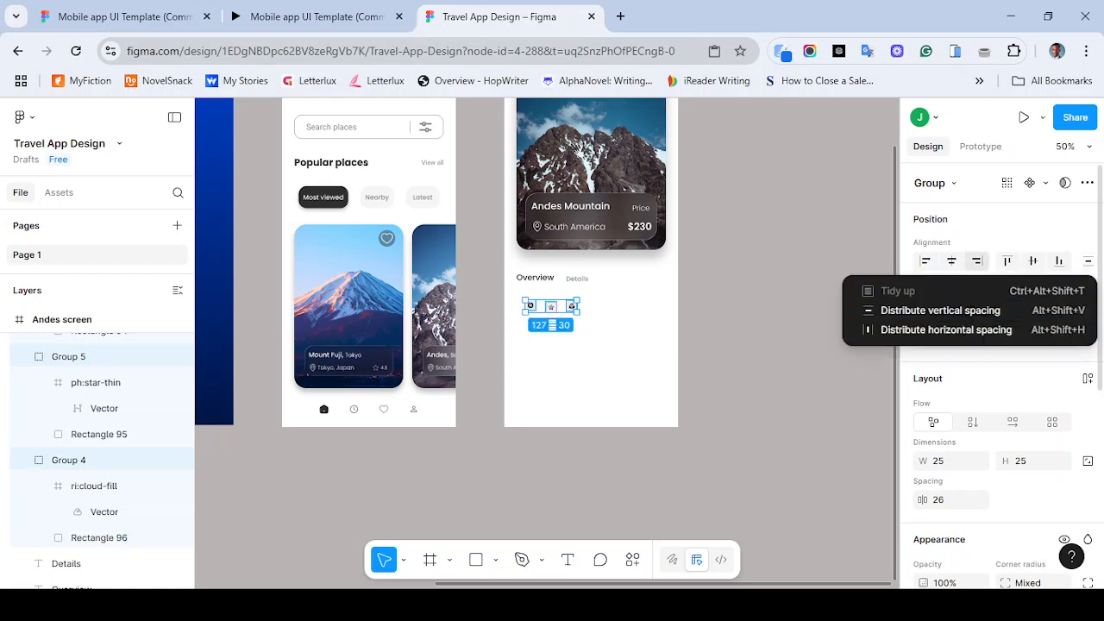
{"action": "left_click", "coordinate": [1034, 261]}
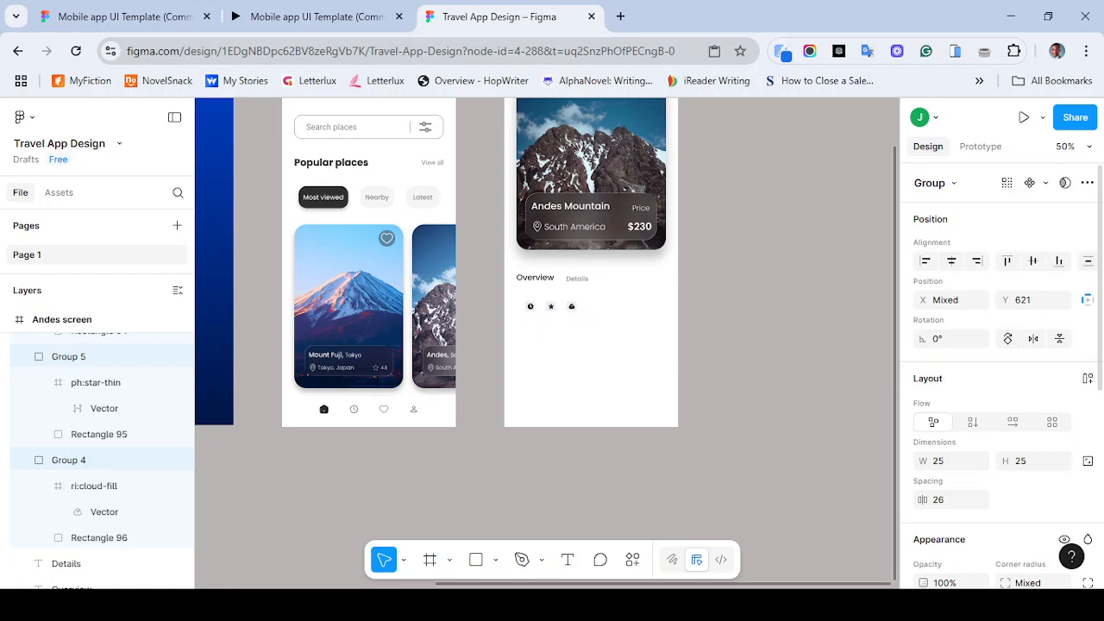
{"action": "left_click", "coordinate": [1088, 261]}
{"action": "left_click", "coordinate": [946, 329]}
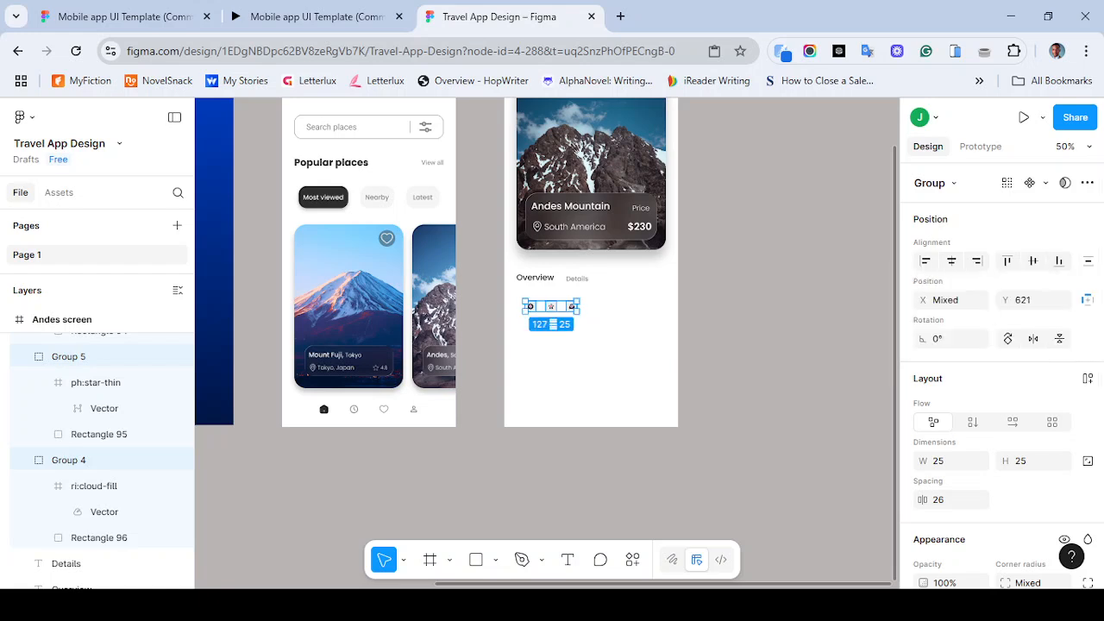
- Examine the icon row up close and compare it with the reference prototype
{"action": "key", "text": "ctrl+plus"}
{"action": "key", "text": "ctrl+plus"}
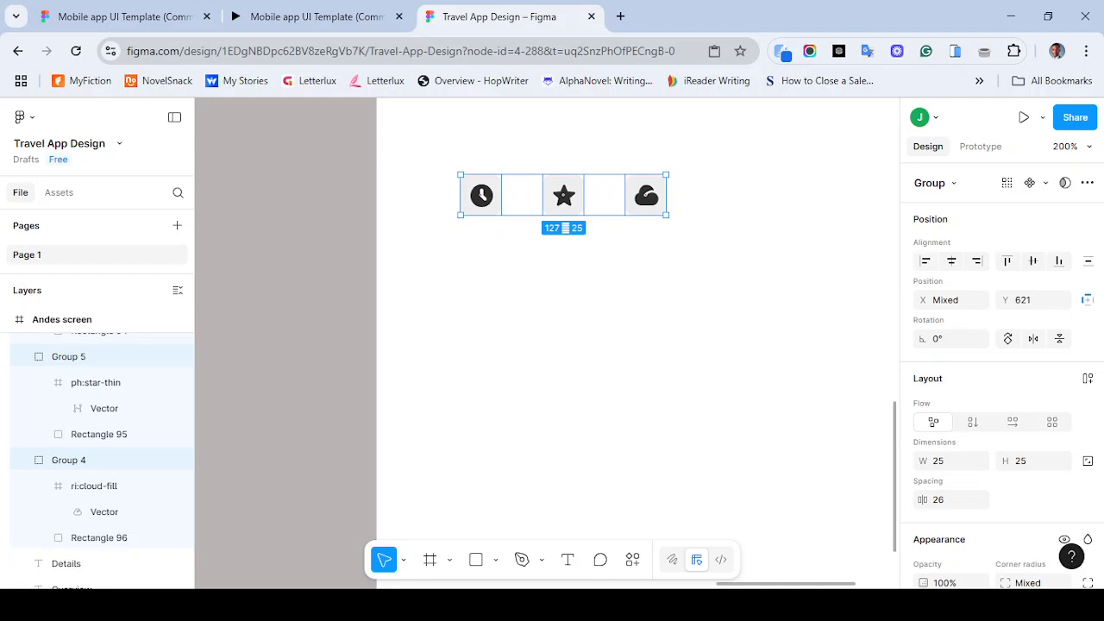
{"action": "scroll", "coordinate": [552, 345], "scroll_direction": "up", "scroll_amount": 2}
{"action": "scroll", "coordinate": [552, 345], "scroll_direction": "right", "scroll_amount": 1}
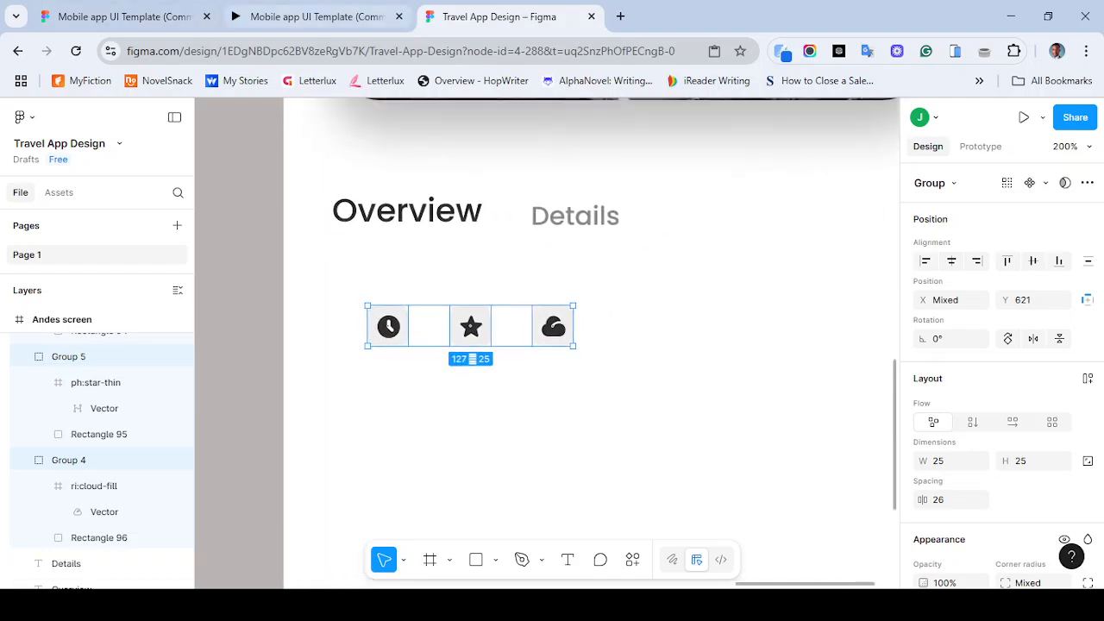
{"action": "left_click", "coordinate": [305, 16]}
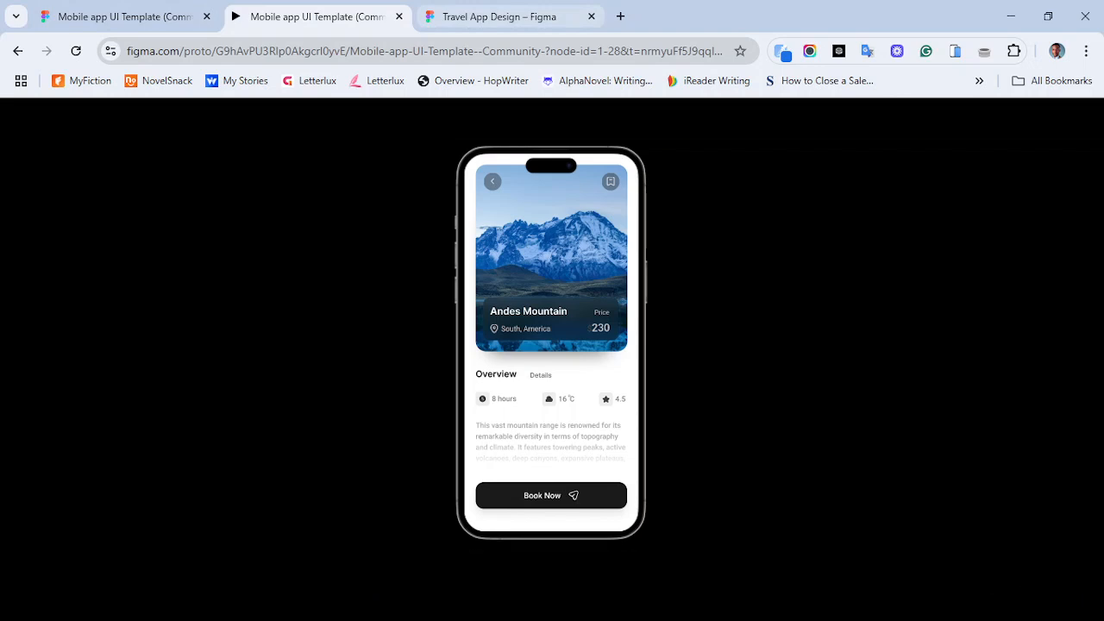
{"action": "key", "text": "ctrl+Tab"}
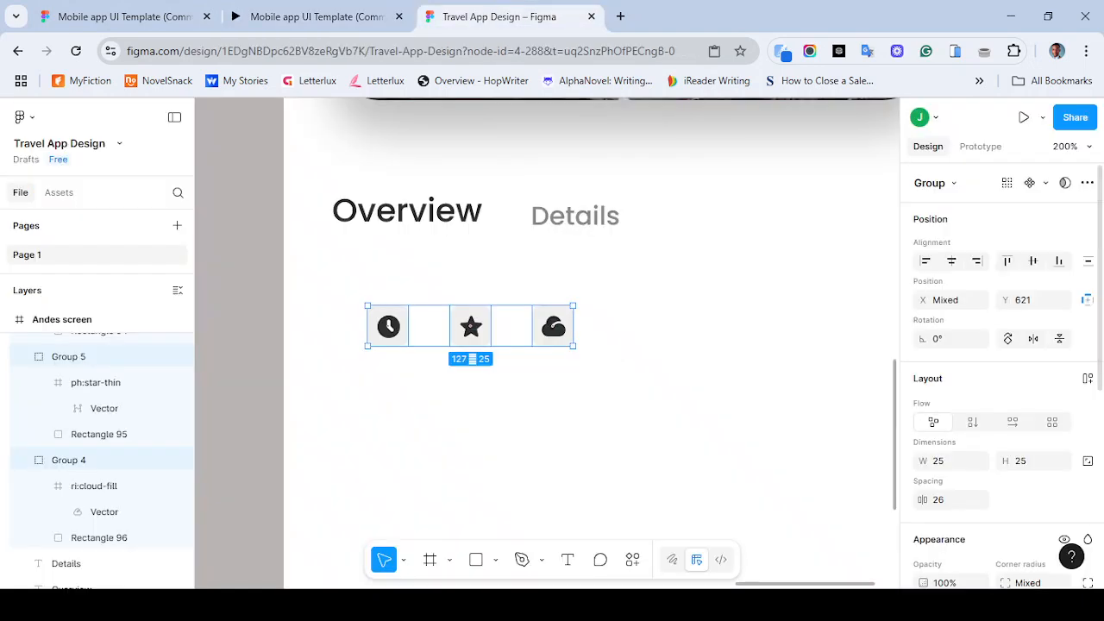
- Set the spacing between the three icons to 100
{"action": "left_click", "coordinate": [949, 500]}
{"action": "type", "text": "100"}
{"action": "key", "text": "Return"}
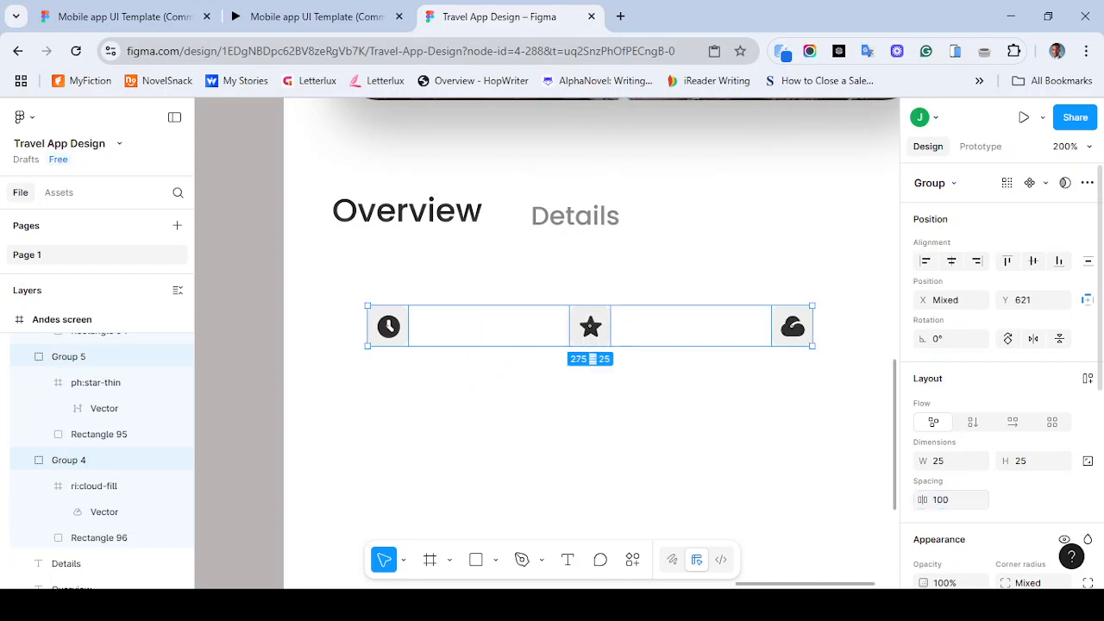
{"action": "key", "text": "ctrl+minus"}
{"action": "key", "text": "Escape"}
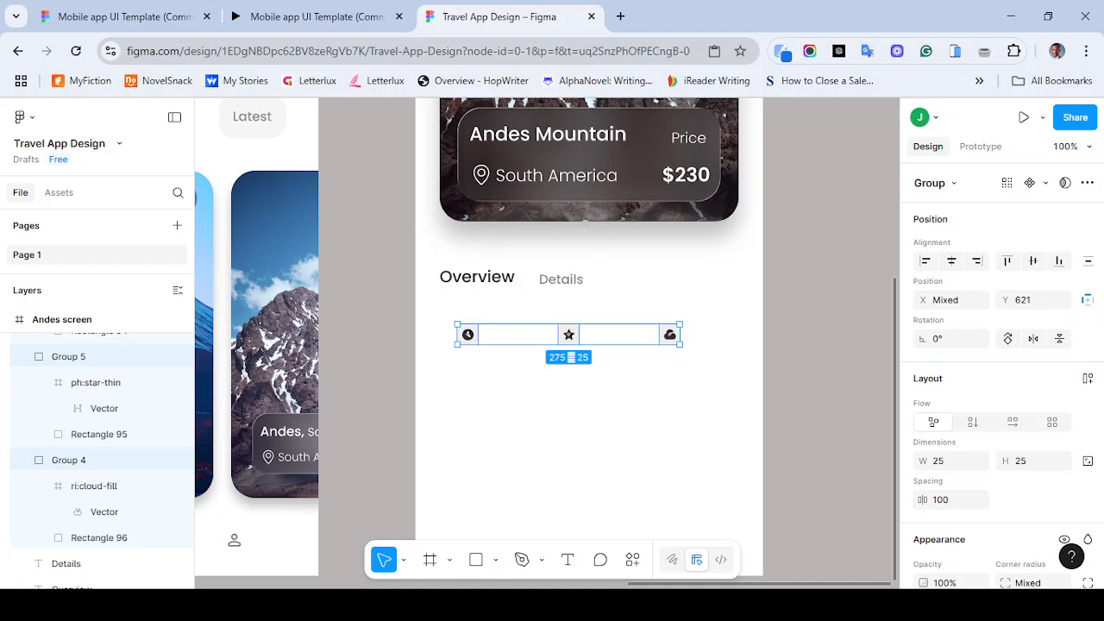
- Duplicate the Details label so a copy sits beside each of the three icons
{"action": "left_click", "coordinate": [310, 16]}
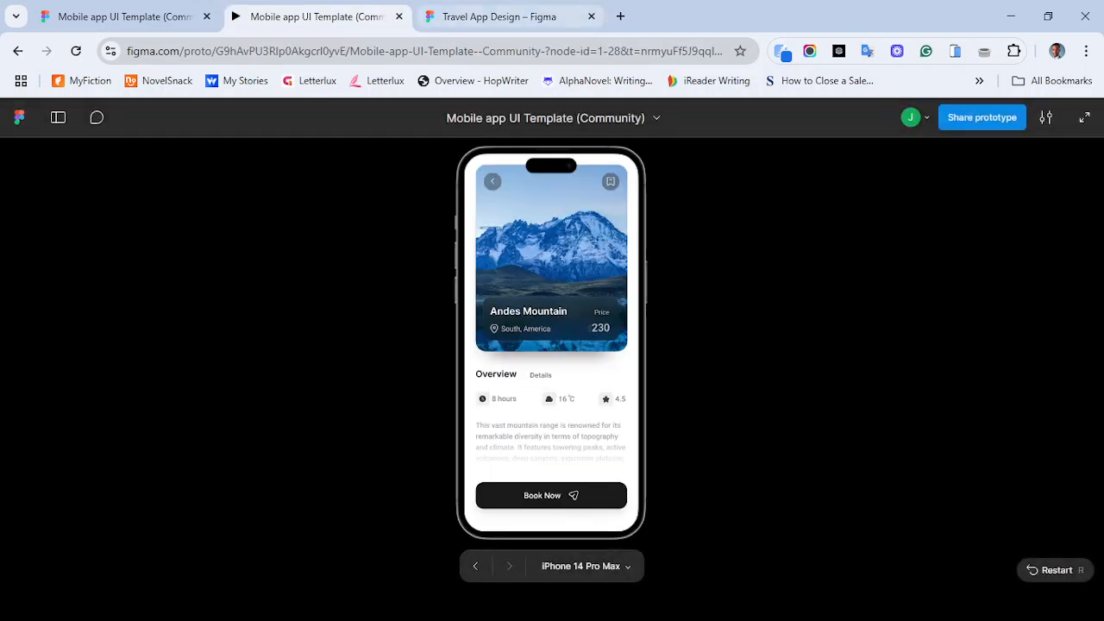
{"action": "left_click", "coordinate": [500, 16]}
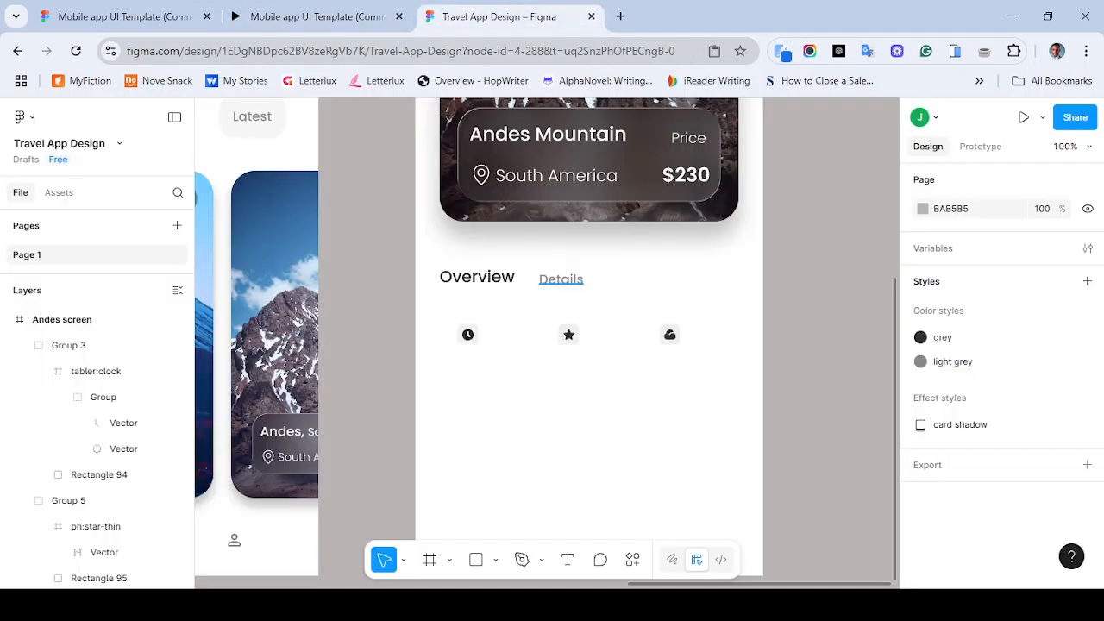
{"action": "left_click", "coordinate": [560, 279]}
{"action": "left_click_drag", "start_coordinate": [560, 278], "coordinate": [718, 339], "text": "alt"}
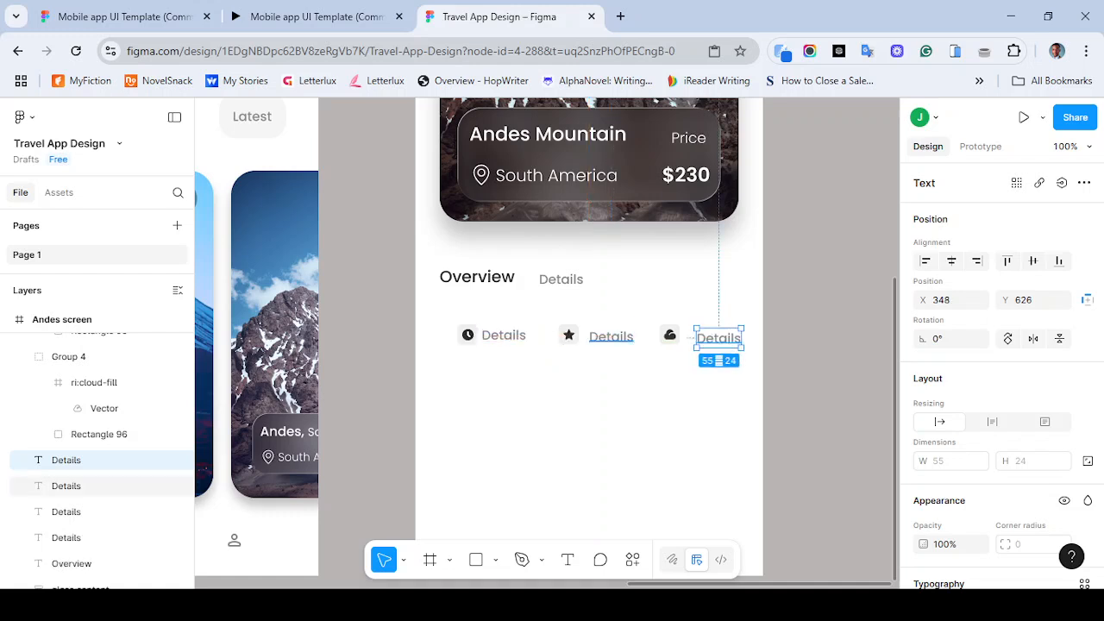
- Change the label beside the clock icon to 8 hours, matching the reference prototype
{"action": "left_click", "coordinate": [314, 17]}
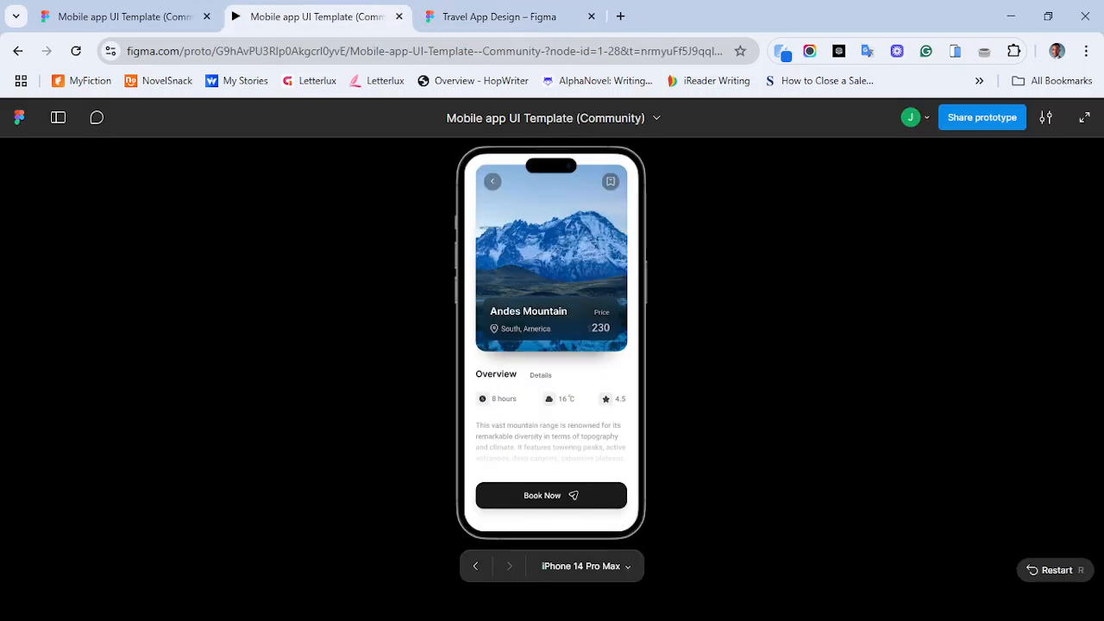
{"action": "left_click", "coordinate": [559, 18]}
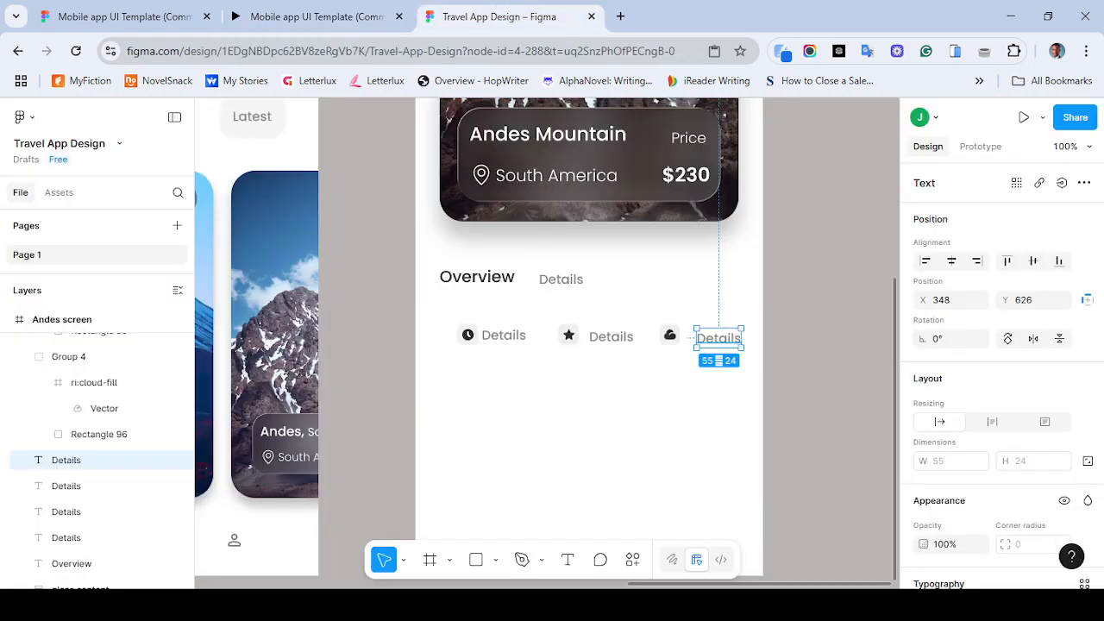
{"action": "double_click", "coordinate": [503, 336]}
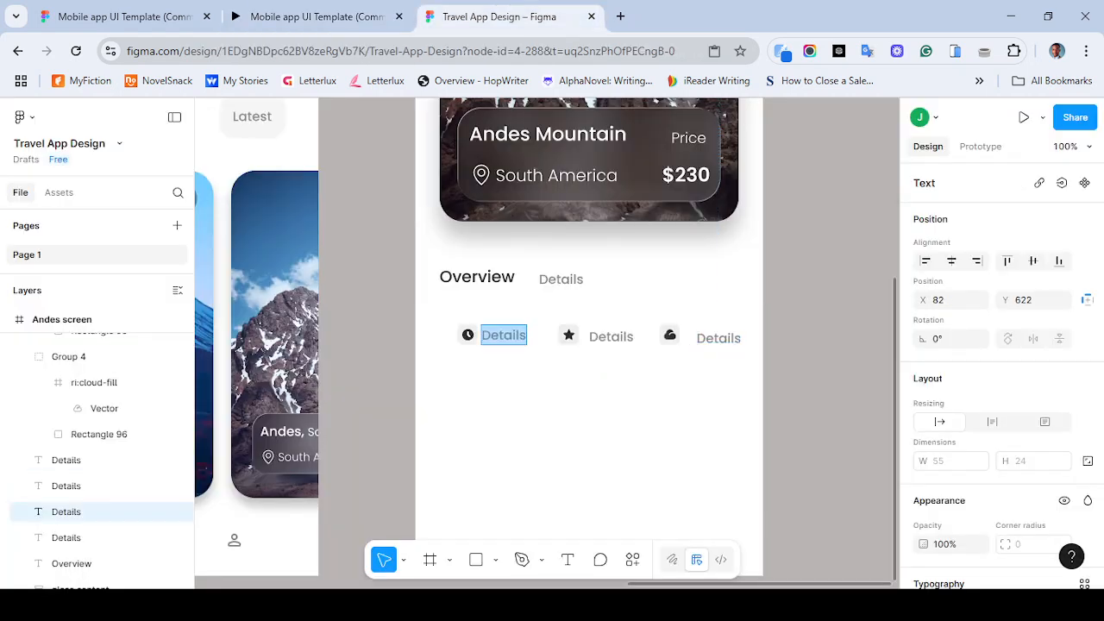
{"action": "type", "text": "8 hours"}
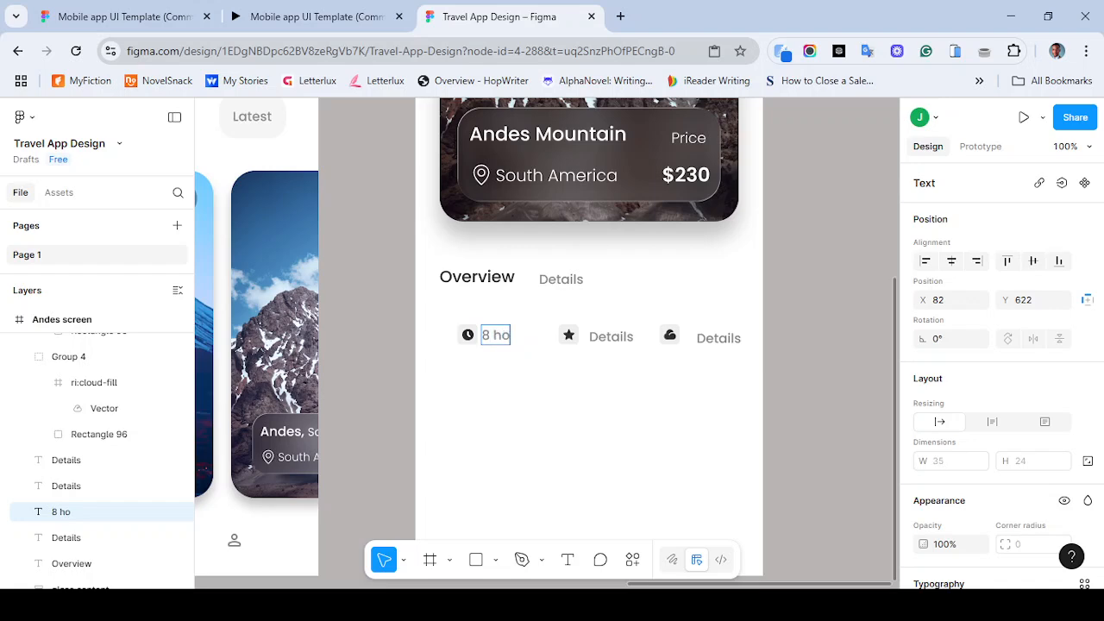
- Compare the icon row with the reference prototype and open the middle Details label for editing
{"action": "left_click", "coordinate": [310, 16]}
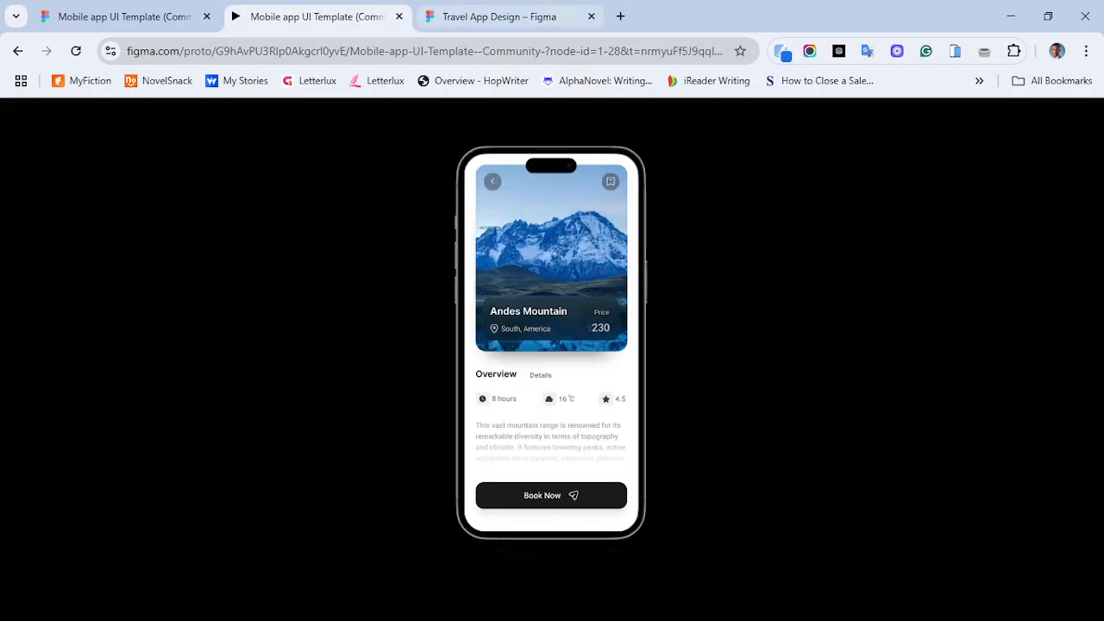
{"action": "left_click", "coordinate": [499, 17]}
{"action": "double_click", "coordinate": [610, 337]}
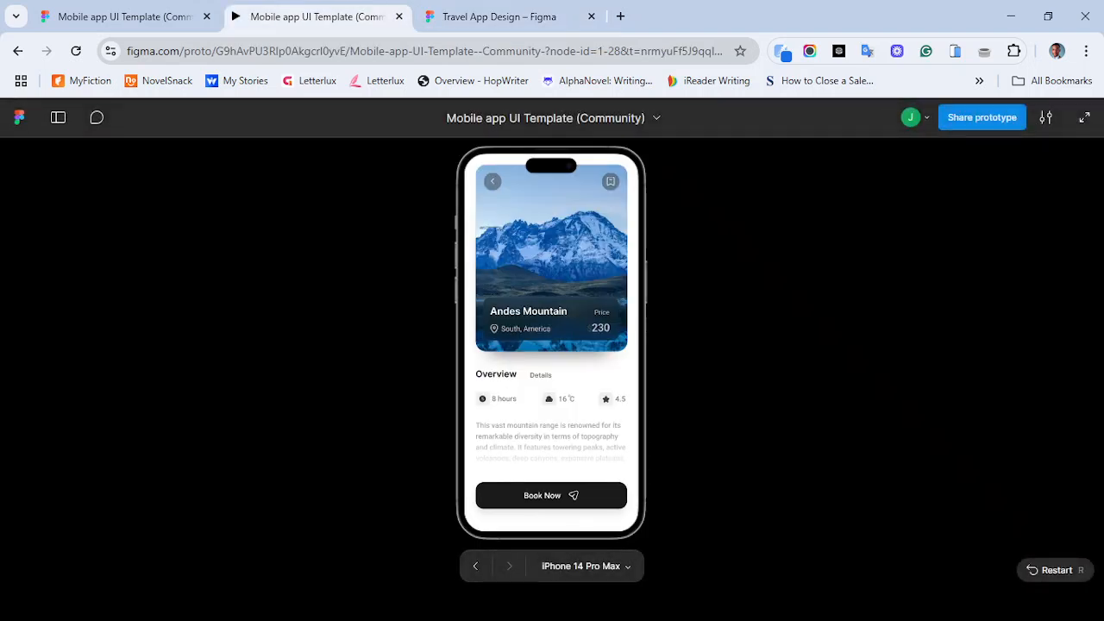
{"action": "left_click", "coordinate": [499, 17]}
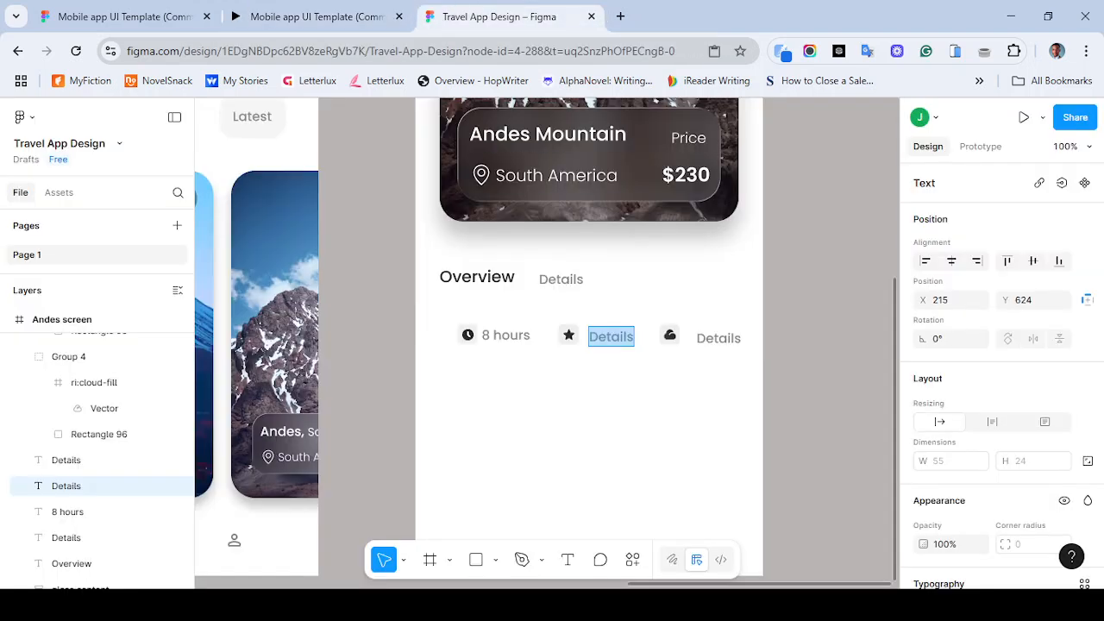
- Swap the star and cloud icons so the cloud icon sits second and the star icon third
{"action": "key", "text": "Escape"}
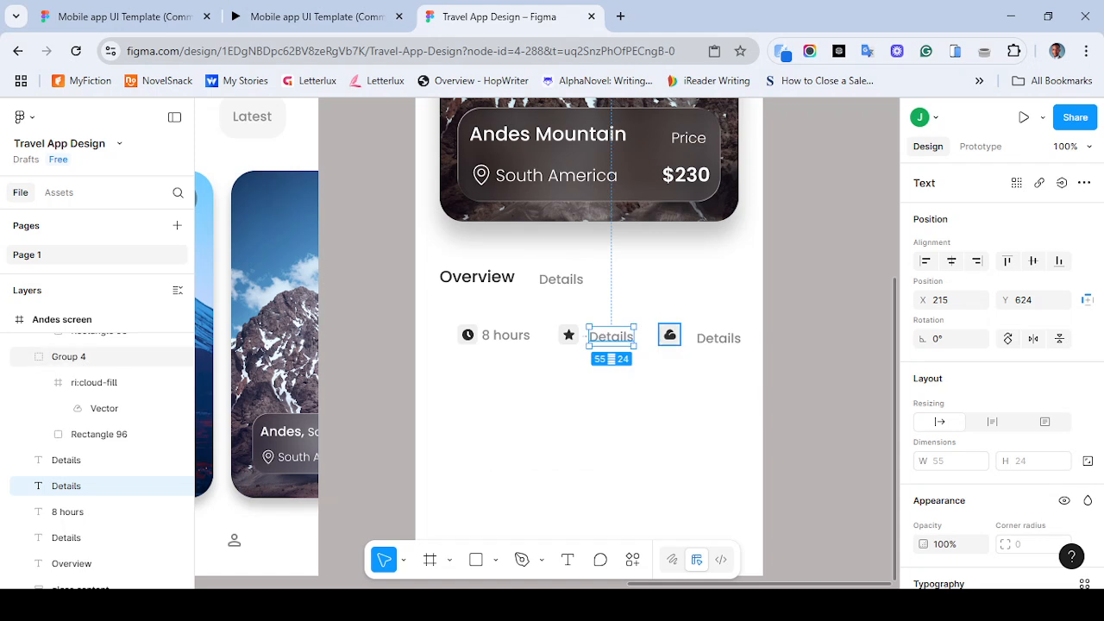
{"action": "left_click", "coordinate": [669, 335], "text": "shift"}
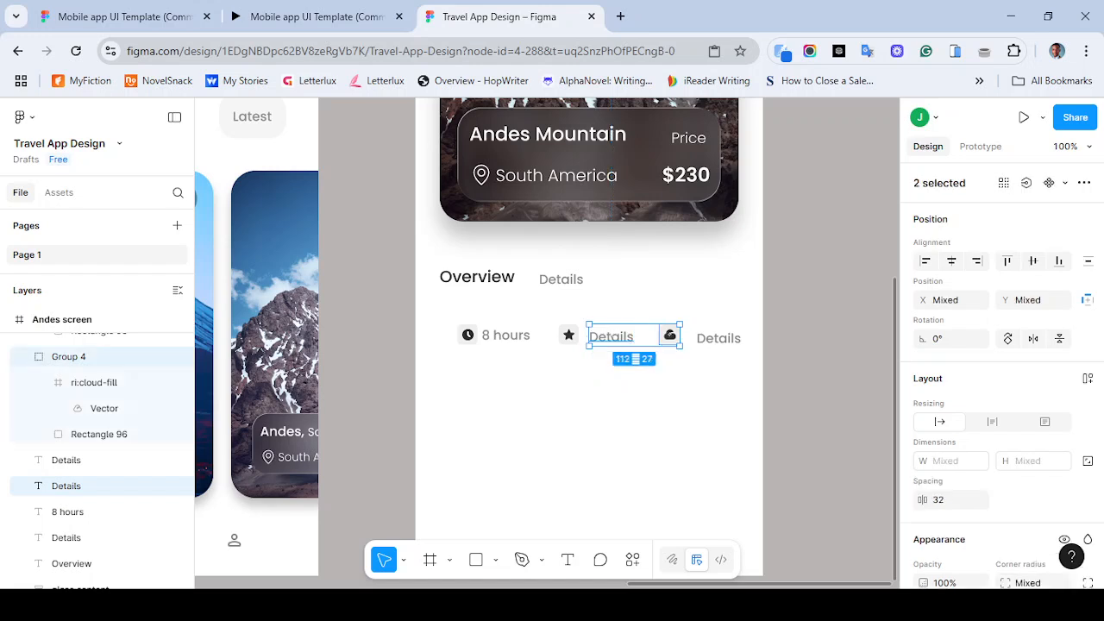
{"action": "key", "text": "Escape"}
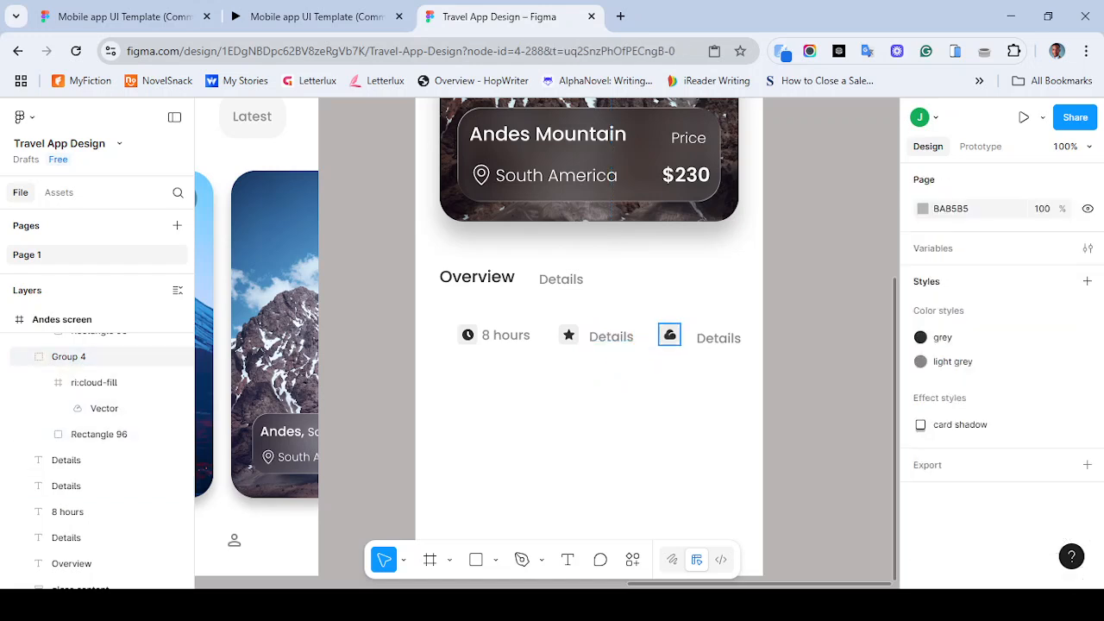
{"action": "left_click", "coordinate": [670, 334]}
{"action": "left_click", "coordinate": [569, 335], "text": "shift"}
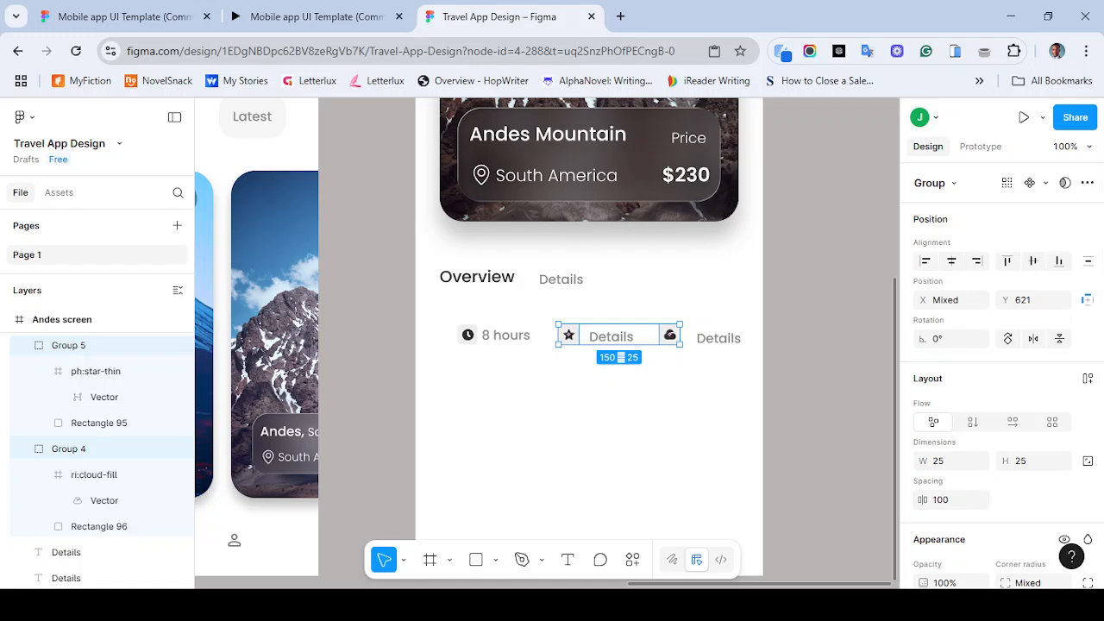
{"action": "left_click", "coordinate": [670, 335]}
{"action": "mouse_move", "coordinate": [669, 335]}
{"action": "left_mouse_down"}
{"action": "mouse_move", "coordinate": [566, 335]}
{"action": "mouse_move", "coordinate": [665, 334]}
{"action": "left_mouse_up"}
{"action": "left_click", "coordinate": [565, 335]}
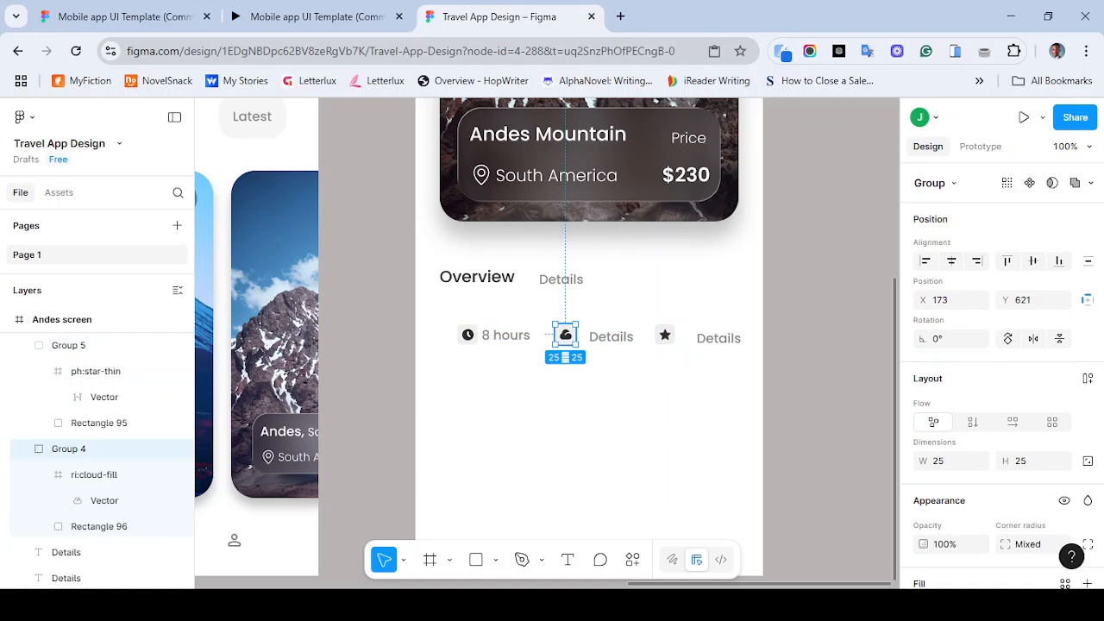
- Change the label beside the cloud icon to 16°C, matching the reference prototype
{"action": "left_click", "coordinate": [611, 336]}
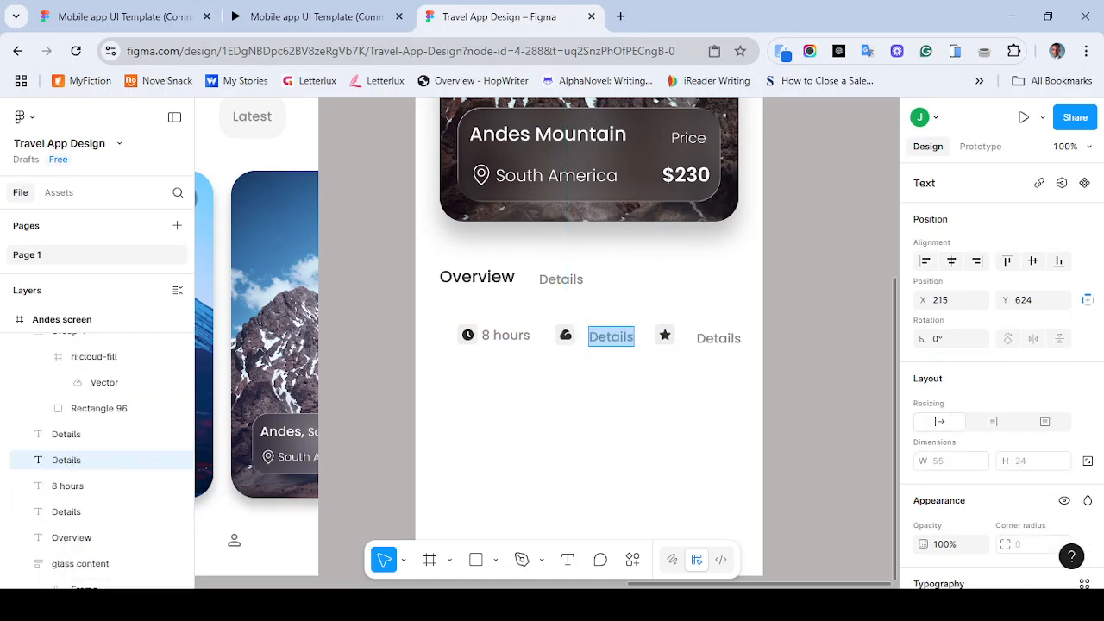
{"action": "type", "text": "16"}
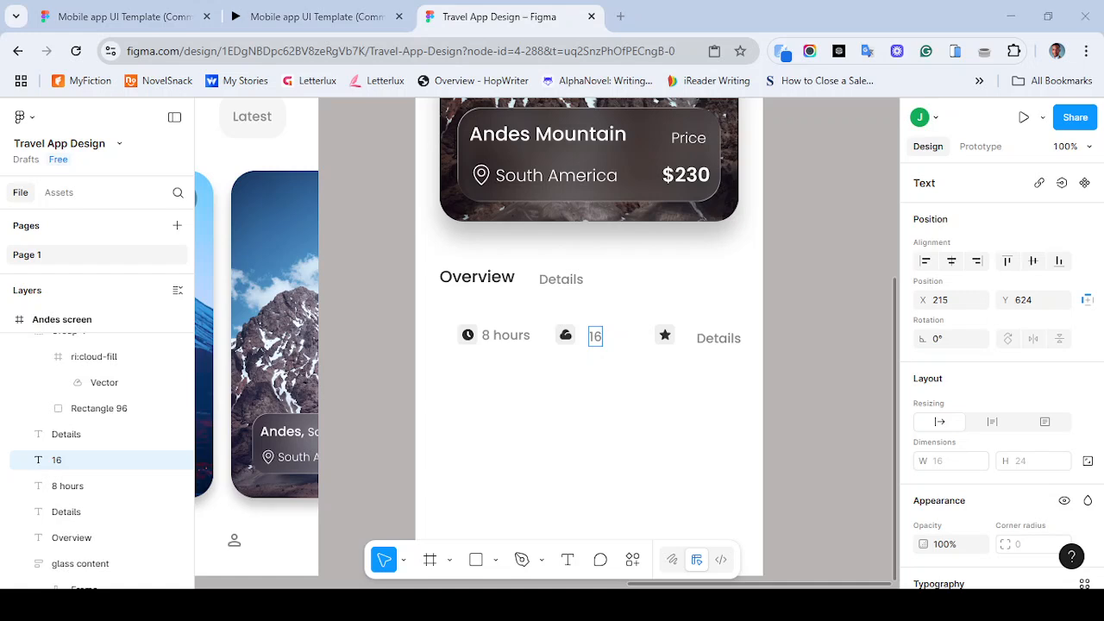
{"action": "type", "text": "°"}
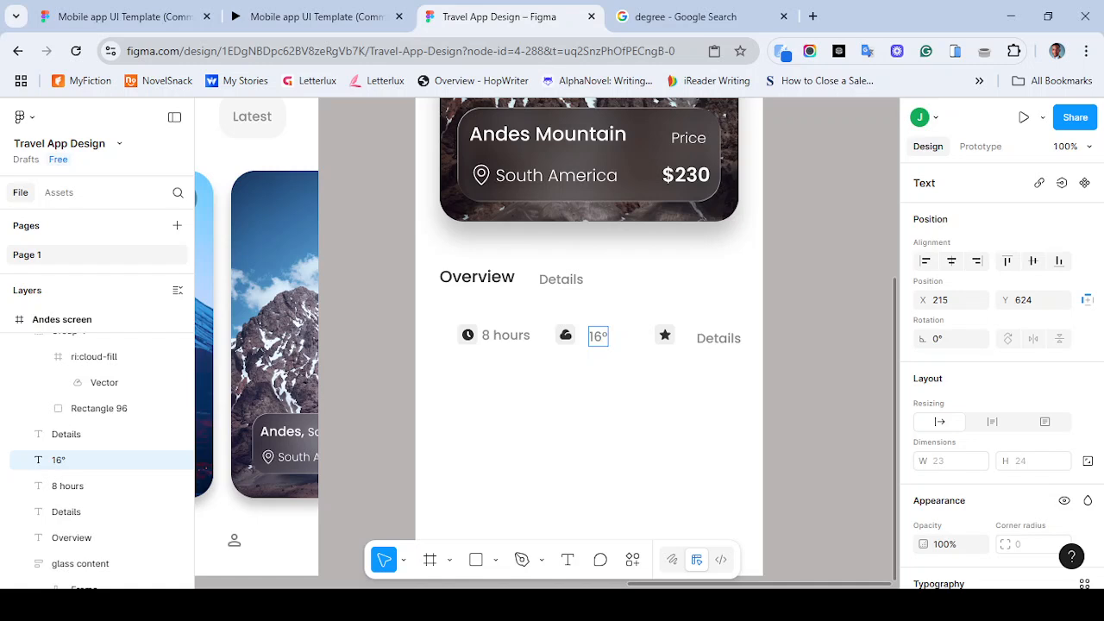
{"action": "type", "text": "C"}
{"action": "left_click", "coordinate": [310, 17]}
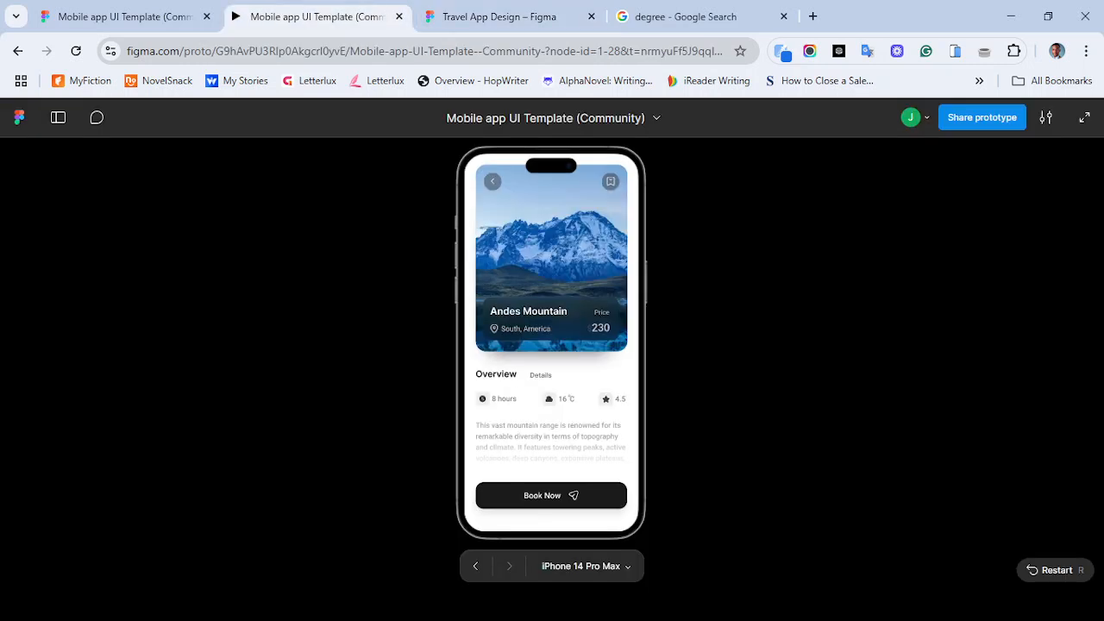
{"action": "left_click", "coordinate": [500, 16]}
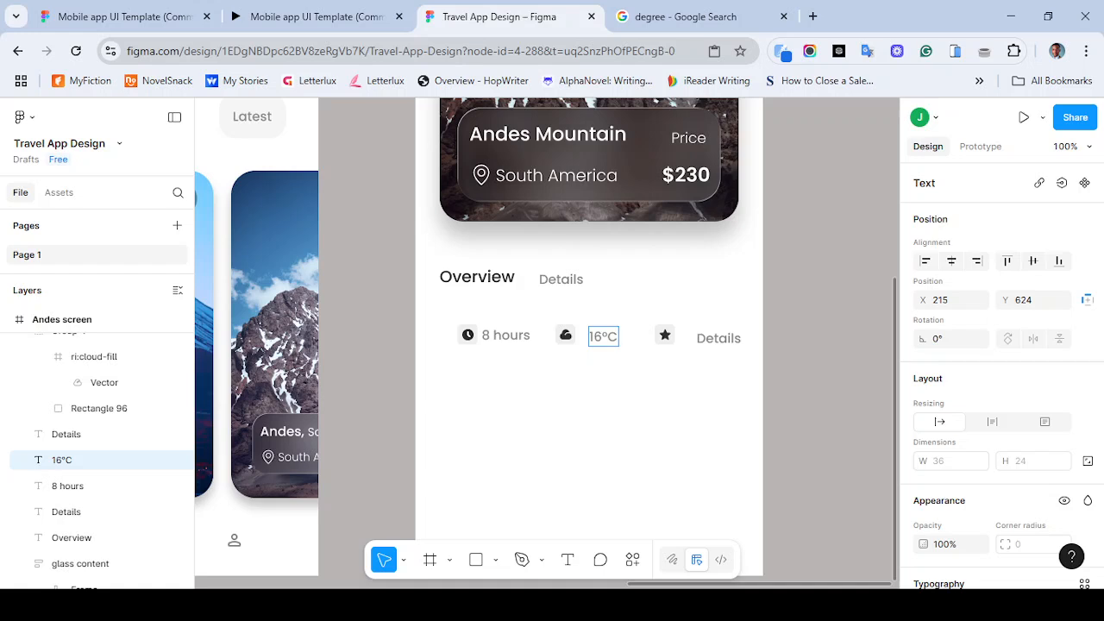
- Change the label beside the star icon to 4.5
{"action": "double_click", "coordinate": [718, 337]}
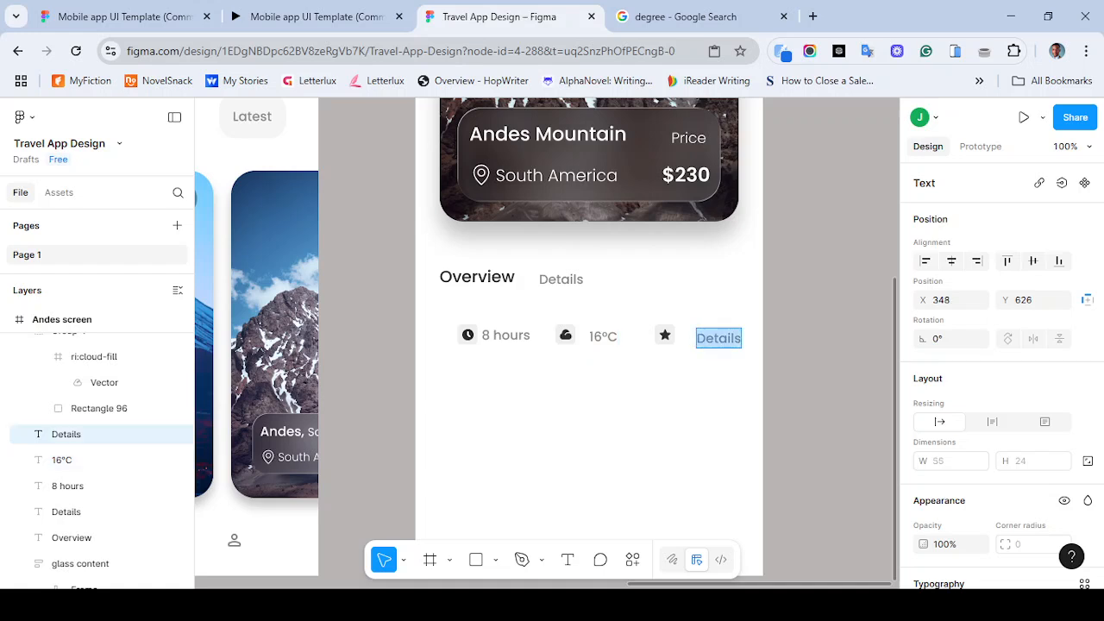
{"action": "type", "text": "4.5"}
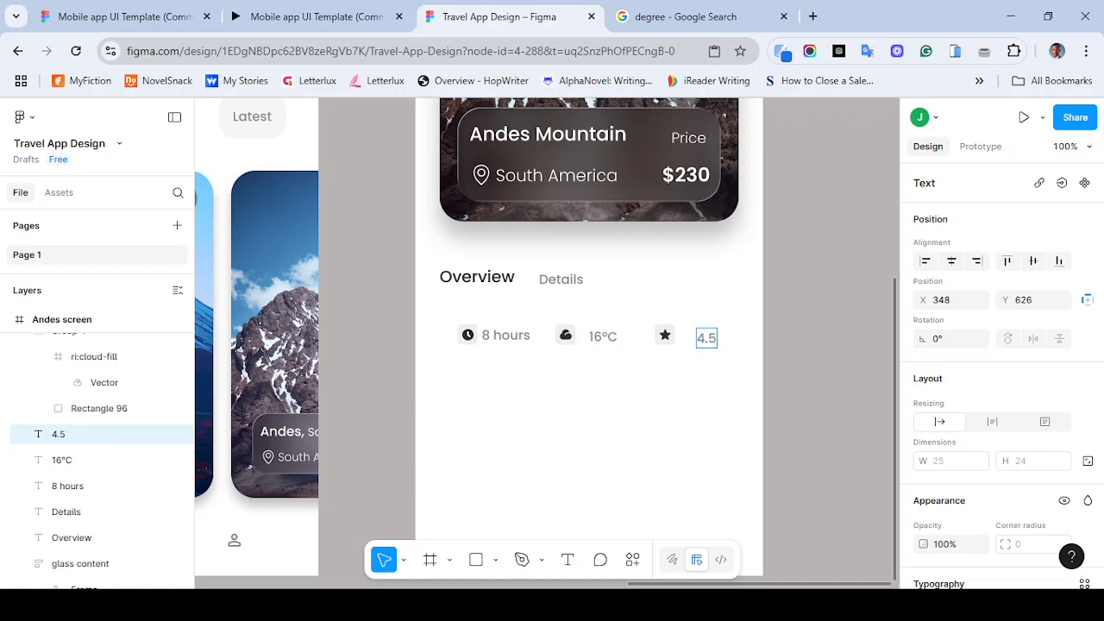
{"action": "key", "text": "Escape"}
{"action": "key", "text": "Escape"}
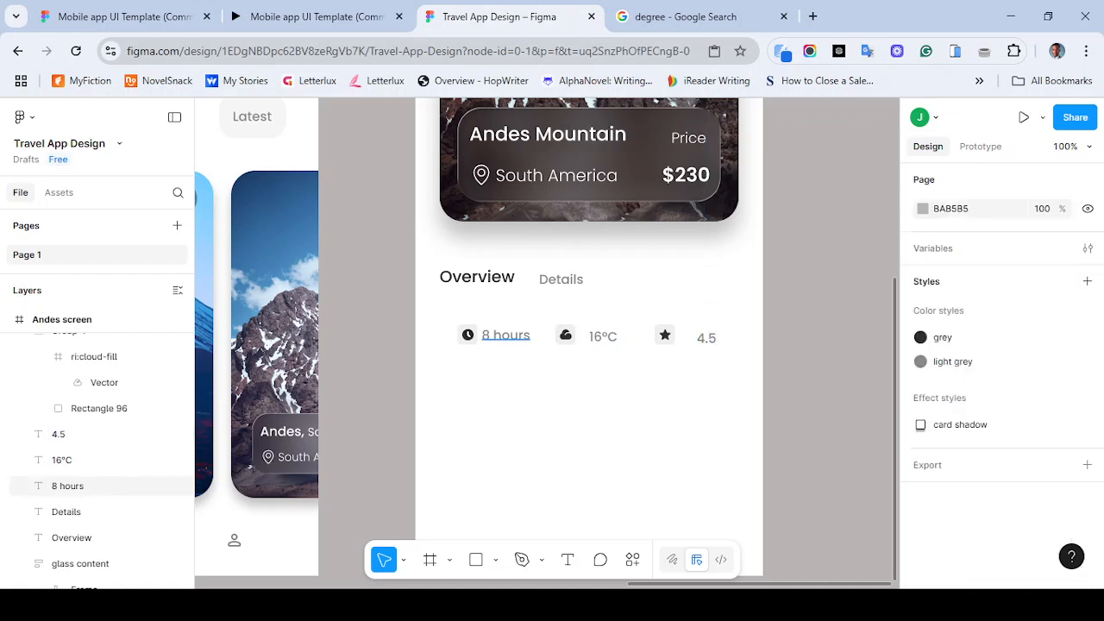
- Move the three icons left to line up with the Overview heading and nudge them up slightly
{"action": "left_click", "coordinate": [468, 335]}
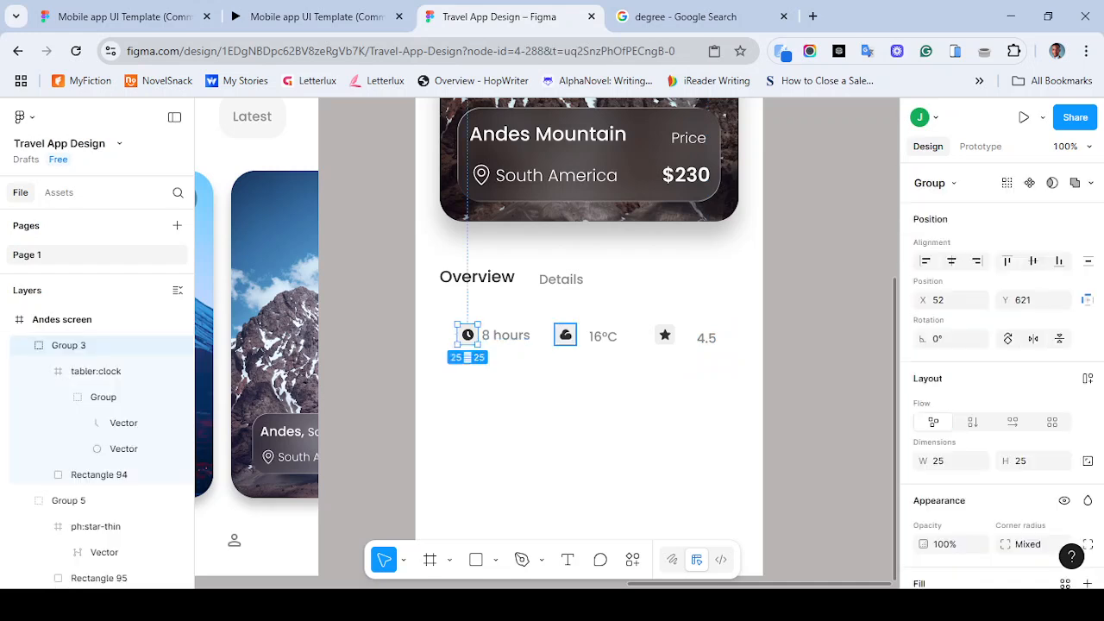
{"action": "left_click", "coordinate": [565, 336]}
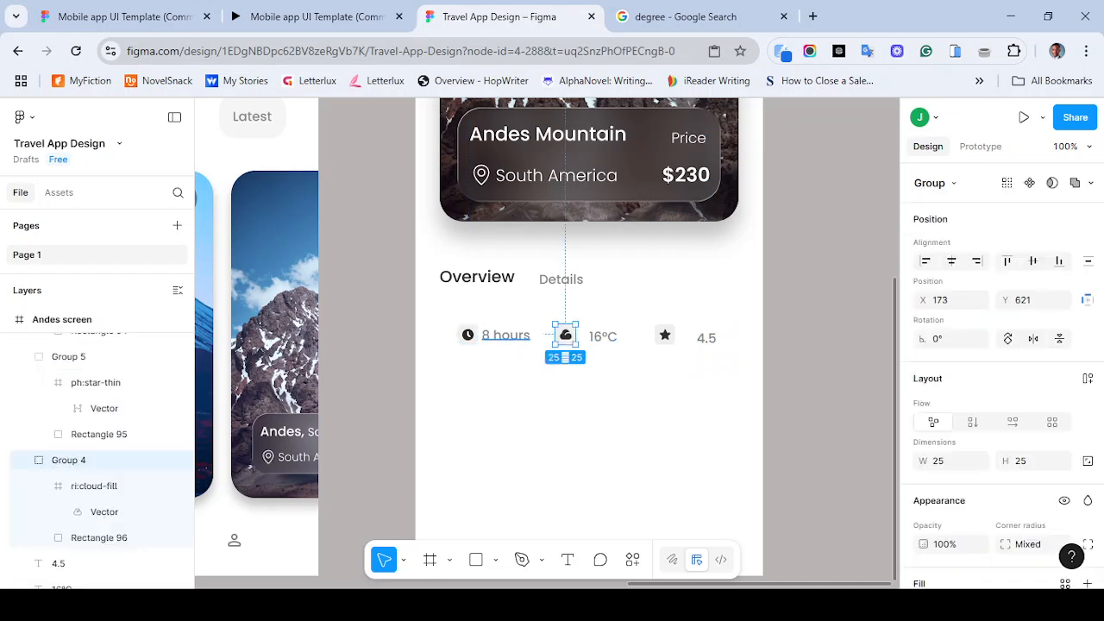
{"action": "left_click", "coordinate": [468, 334], "text": "shift"}
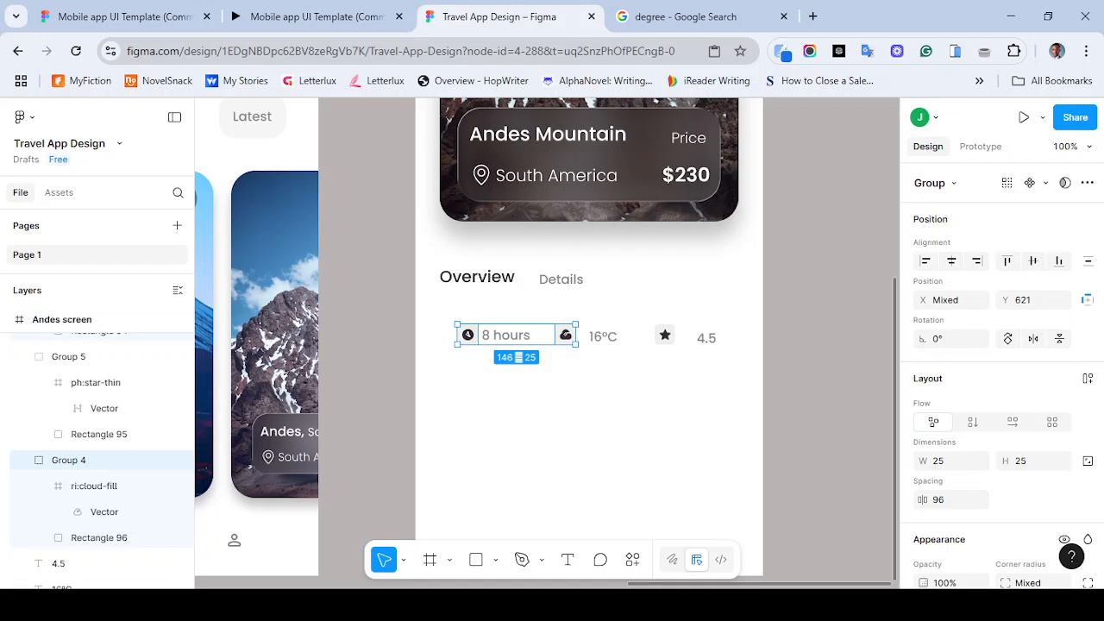
{"action": "left_click", "coordinate": [664, 335], "text": "shift"}
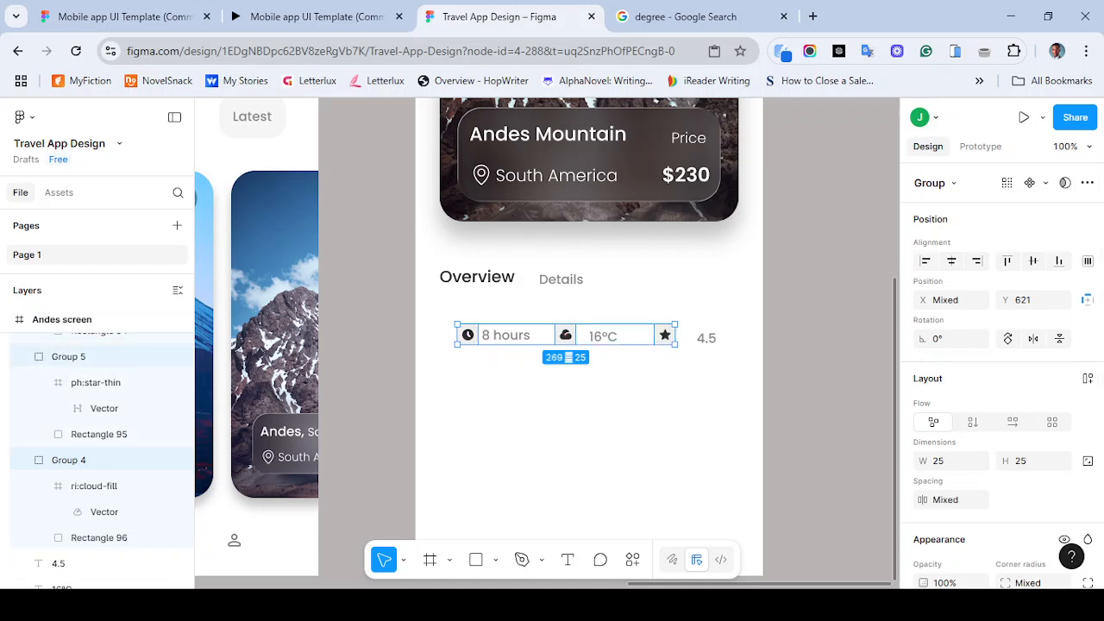
{"action": "mouse_move", "coordinate": [565, 335]}
{"action": "left_mouse_down"}
{"action": "mouse_move", "coordinate": [537, 335]}
{"action": "mouse_move", "coordinate": [547, 335]}
{"action": "left_mouse_up"}
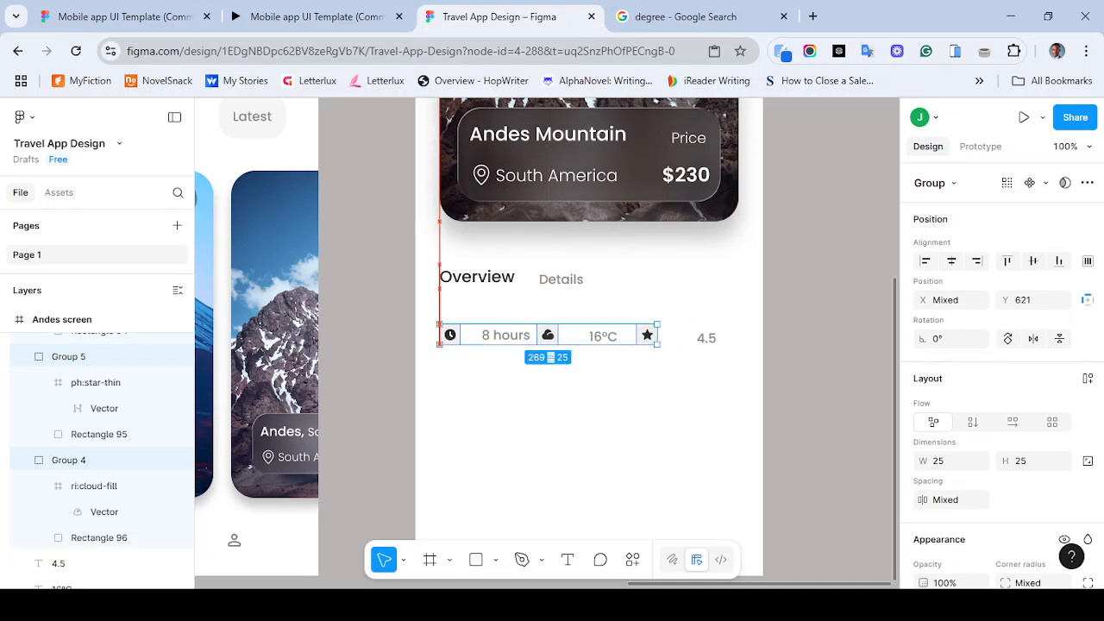
{"action": "key", "text": "Up"}
{"action": "key", "text": "Up"}
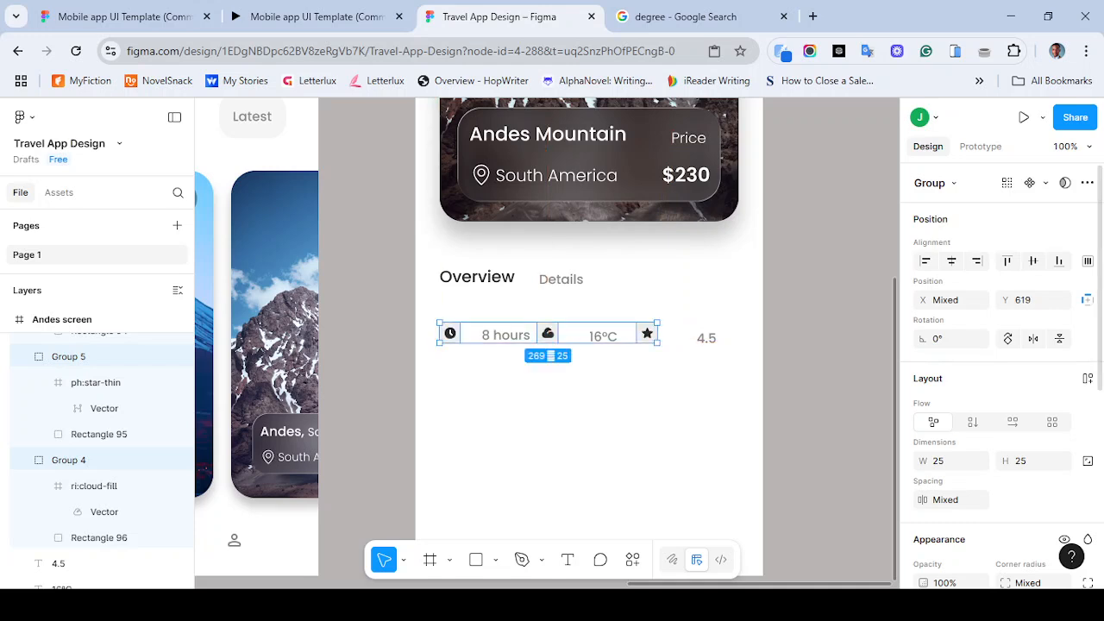
- Set the spacing between the three icons to 130
{"action": "left_click", "coordinate": [947, 501]}
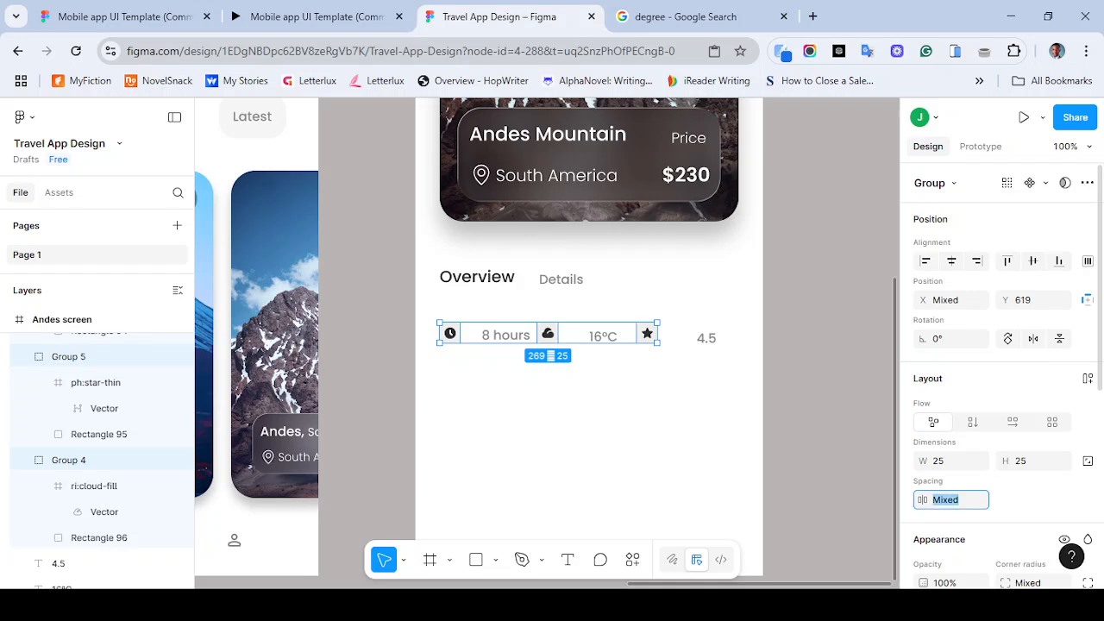
{"action": "type", "text": "150"}
{"action": "key", "text": "Return"}
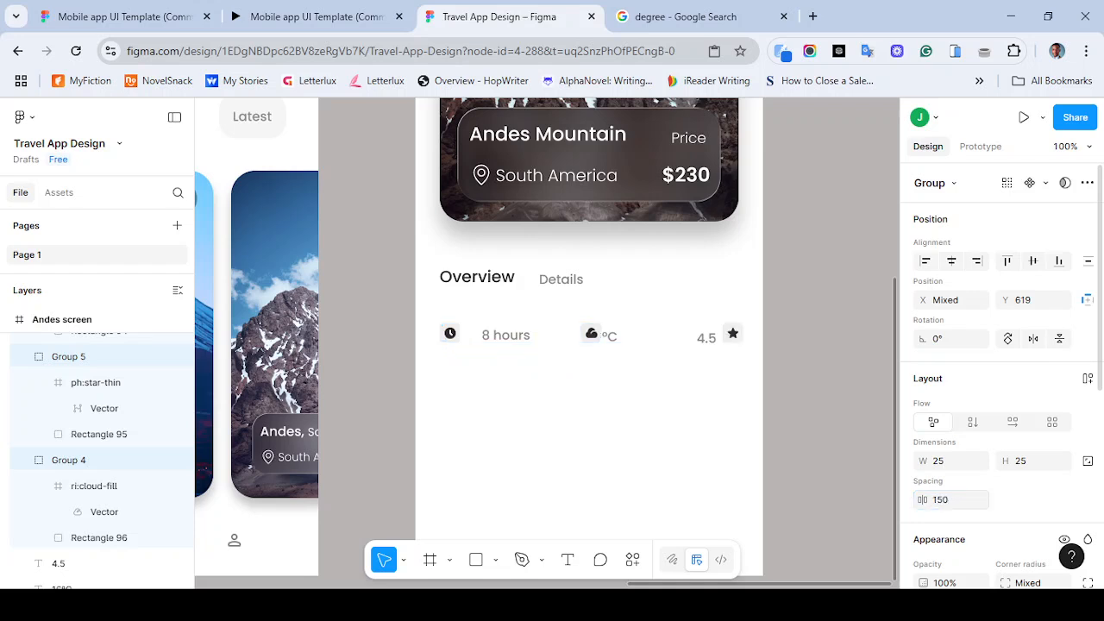
{"action": "left_click", "coordinate": [947, 500]}
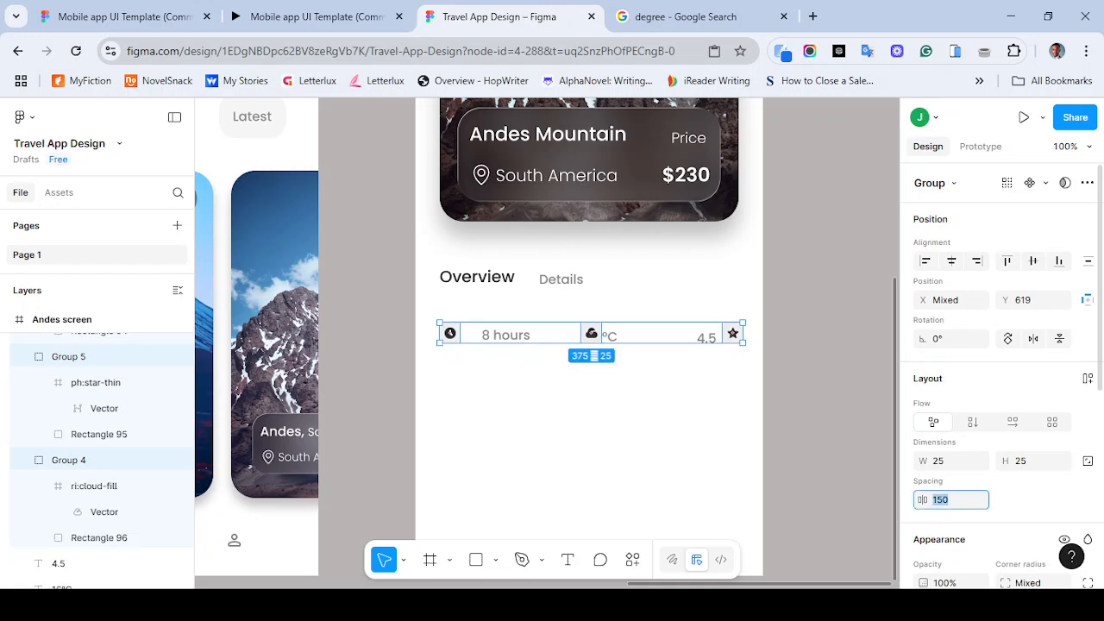
{"action": "type", "text": "120"}
{"action": "key", "text": "Return"}
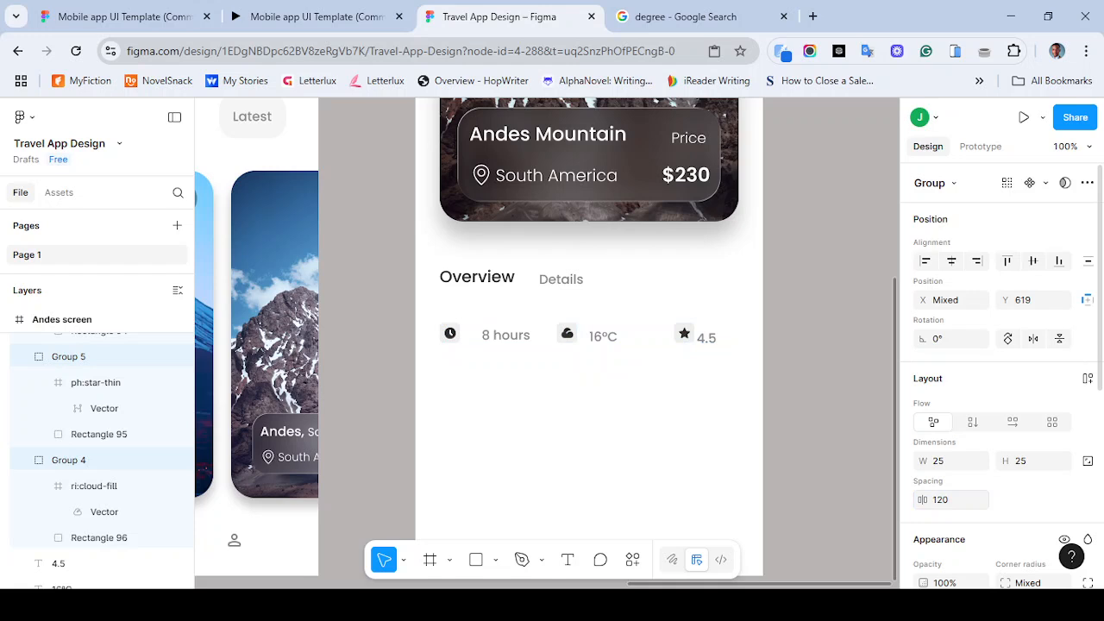
{"action": "left_click", "coordinate": [941, 501]}
{"action": "type", "text": "130"}
{"action": "key", "text": "Return"}
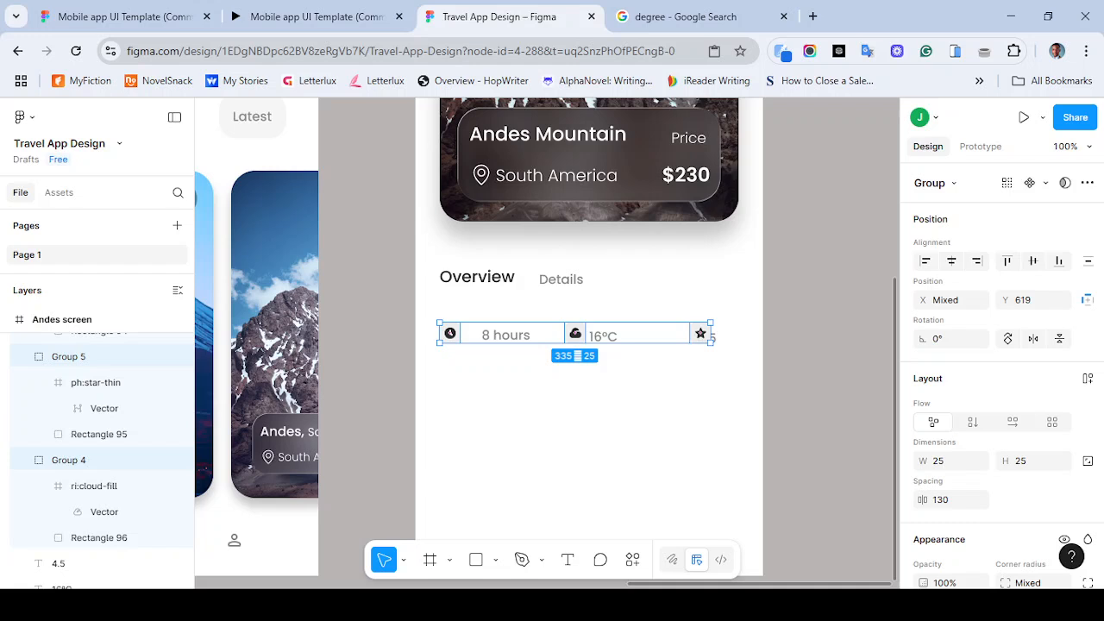
- Move the 8 hours label closer to the clock icon
{"action": "left_click", "coordinate": [506, 335]}
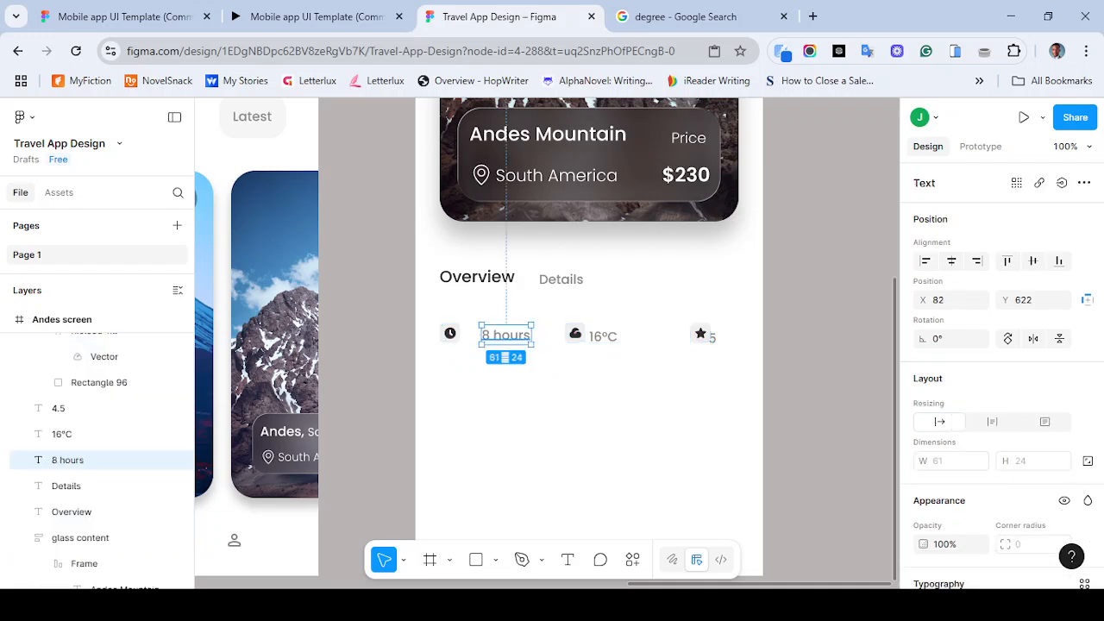
{"action": "left_click_drag", "start_coordinate": [506, 335], "coordinate": [487, 332]}
{"action": "left_click", "coordinate": [449, 332], "text": "shift"}
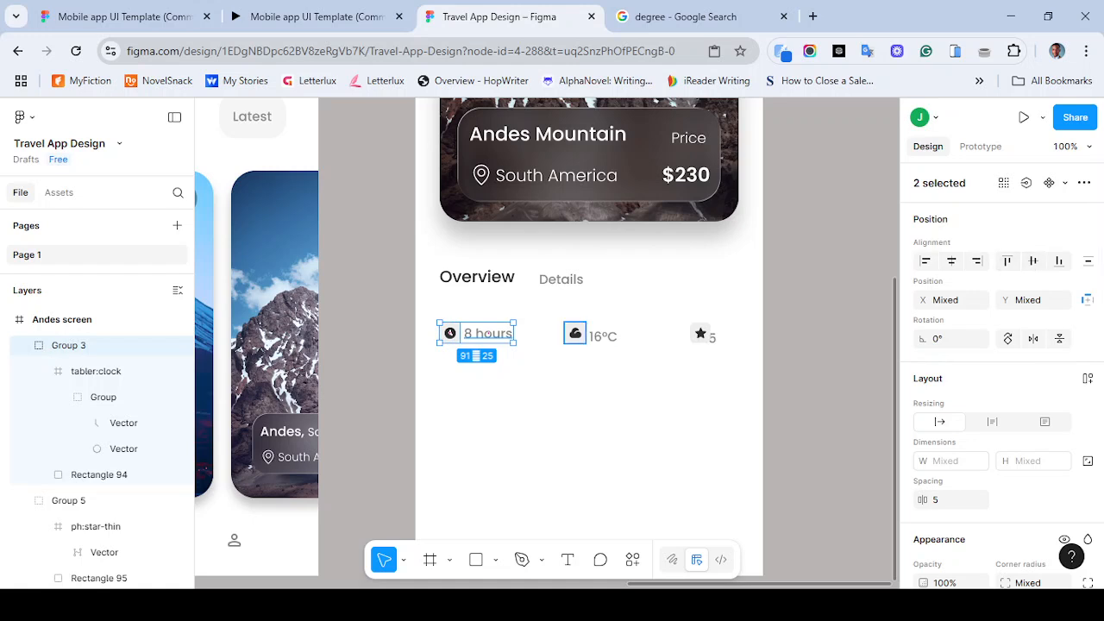
- Move the 16°C label next to the cloud icon and align the clock, cloud and labels by vertical centers
{"action": "left_click", "coordinate": [575, 333]}
{"action": "left_click", "coordinate": [603, 336], "text": "shift"}
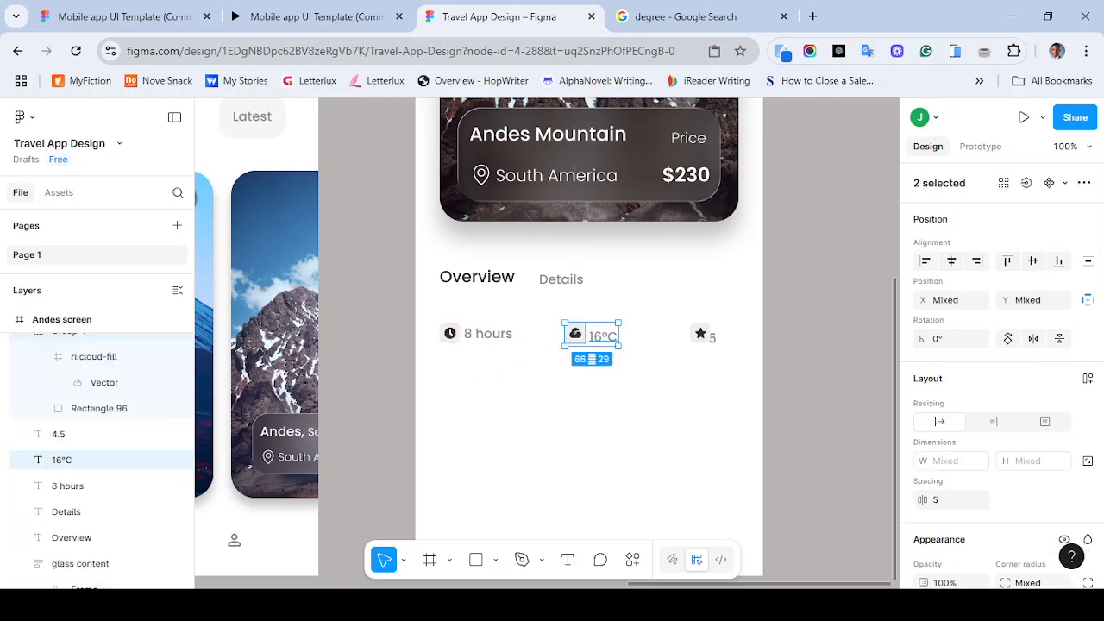
{"action": "left_click", "coordinate": [603, 337]}
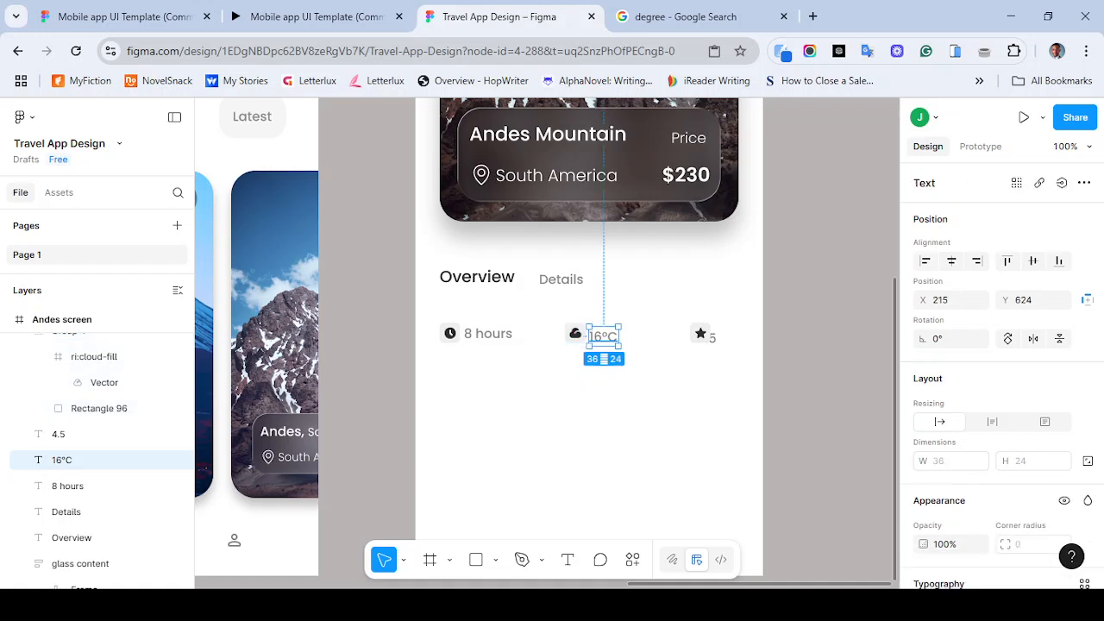
{"action": "left_click_drag", "start_coordinate": [603, 336], "coordinate": [602, 329]}
{"action": "left_click", "coordinate": [575, 333], "text": "shift"}
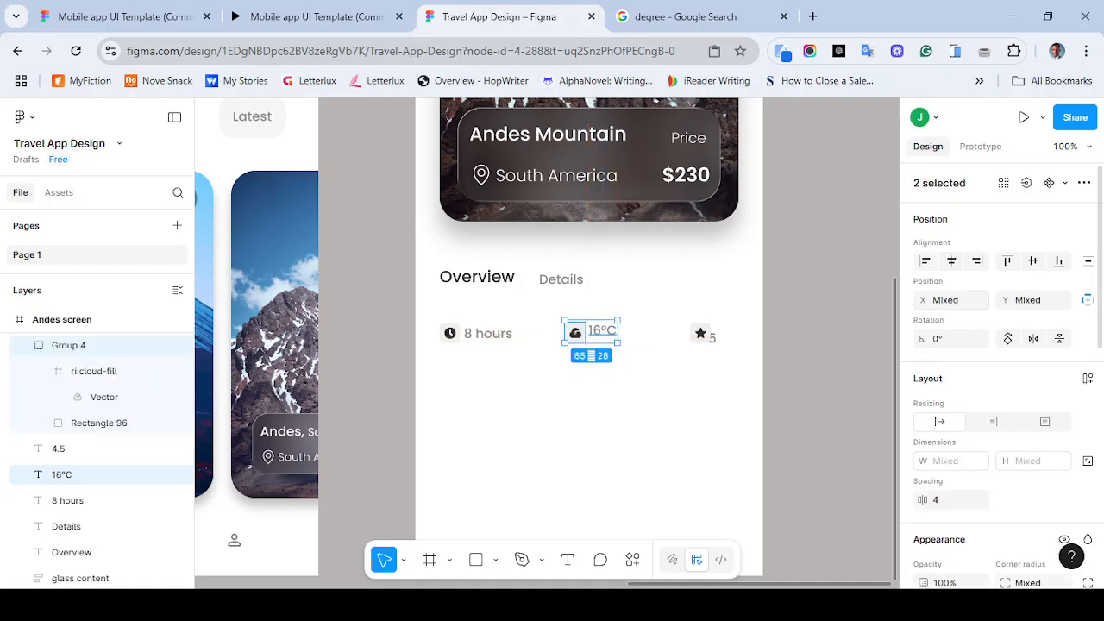
{"action": "left_click", "coordinate": [1032, 260]}
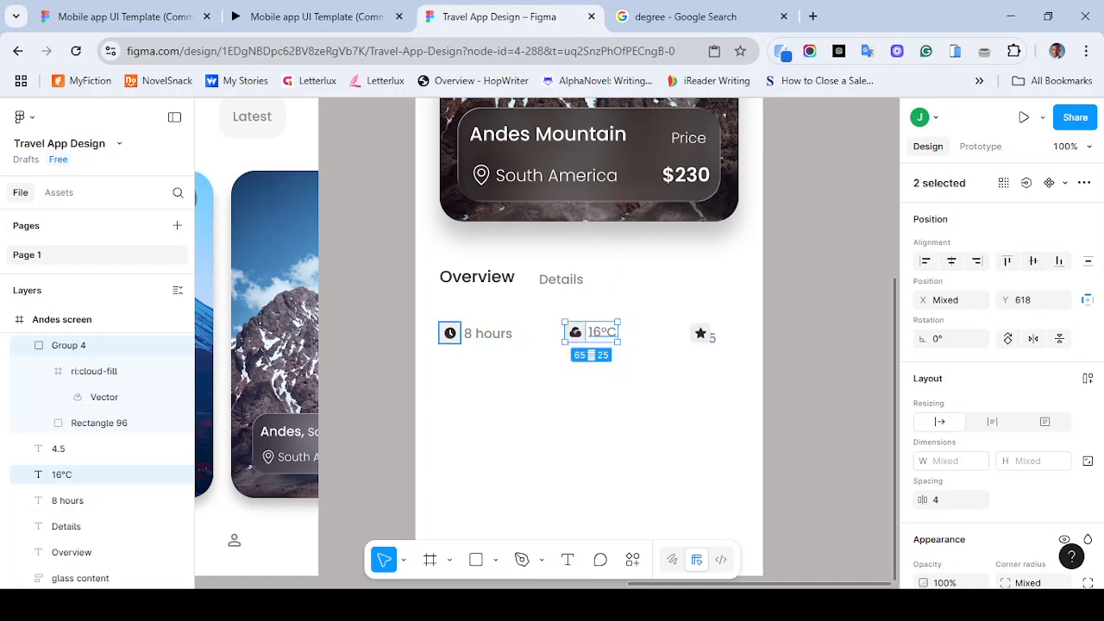
{"action": "left_click", "coordinate": [450, 333], "text": "shift"}
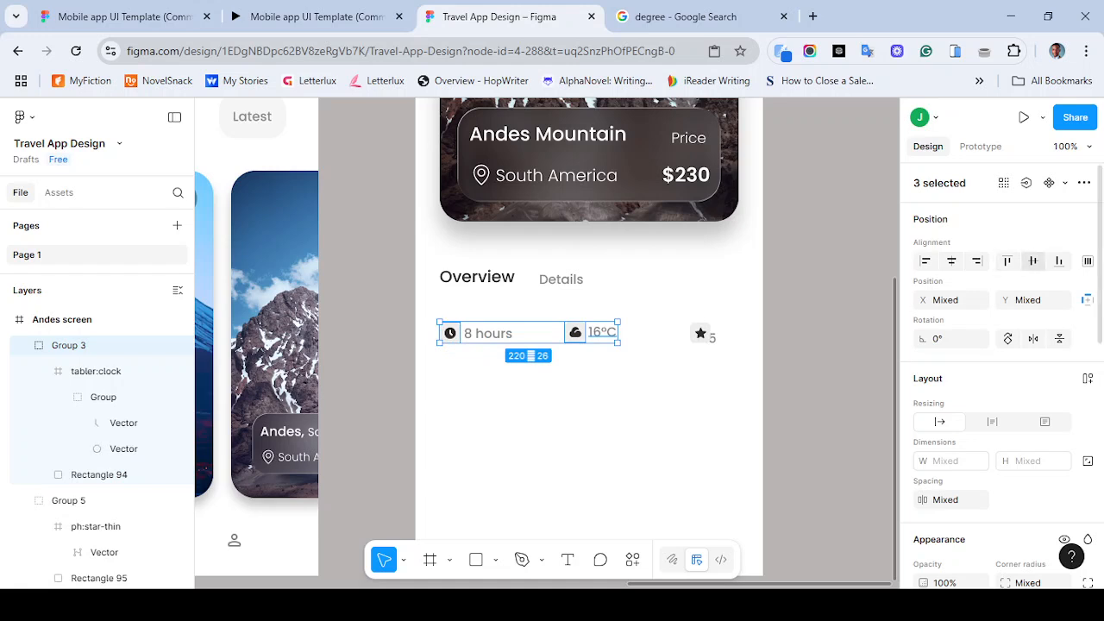
{"action": "left_click", "coordinate": [1032, 260]}
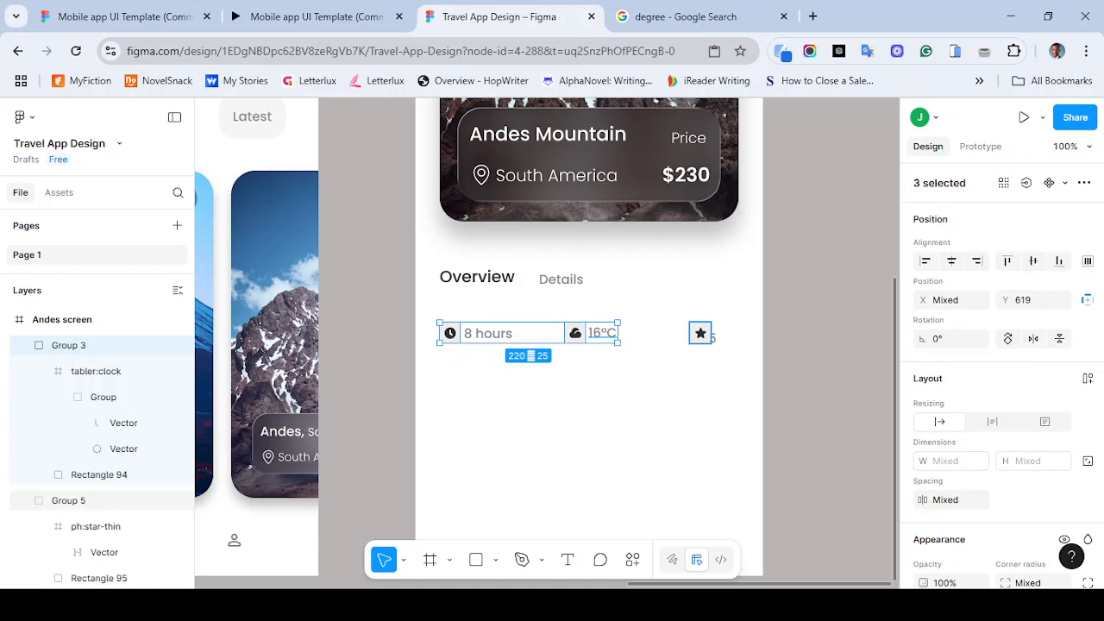
- Align the star icon and 4.5 label with the clock, cloud and other labels by vertical centers
{"action": "left_click", "coordinate": [709, 335], "text": "shift"}
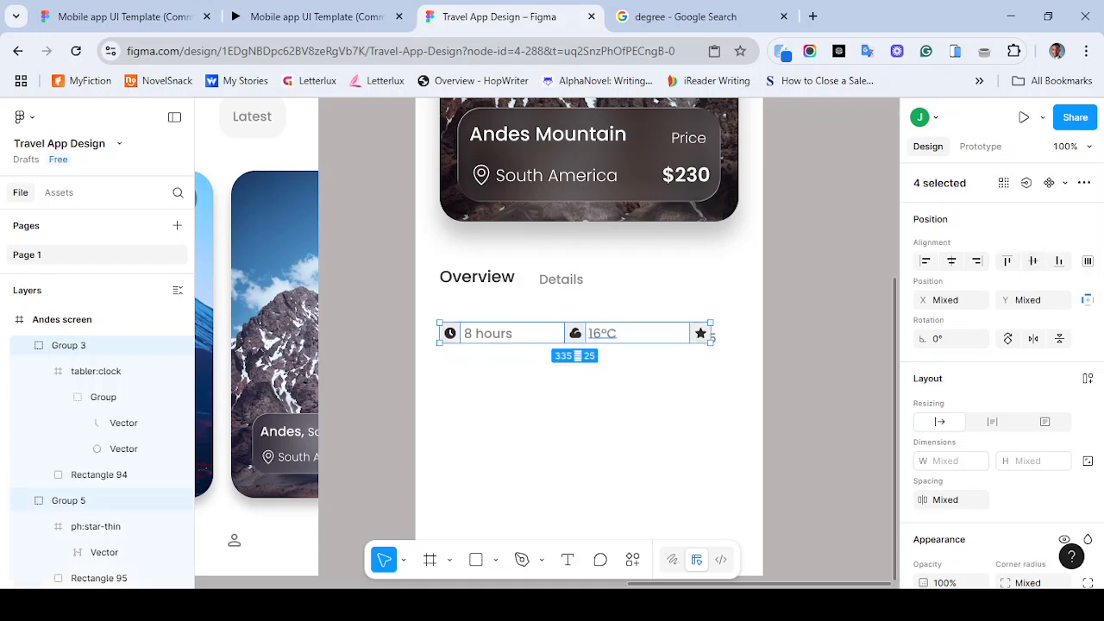
{"action": "left_click", "coordinate": [488, 333], "text": "shift"}
{"action": "key", "text": "ctrl+plus"}
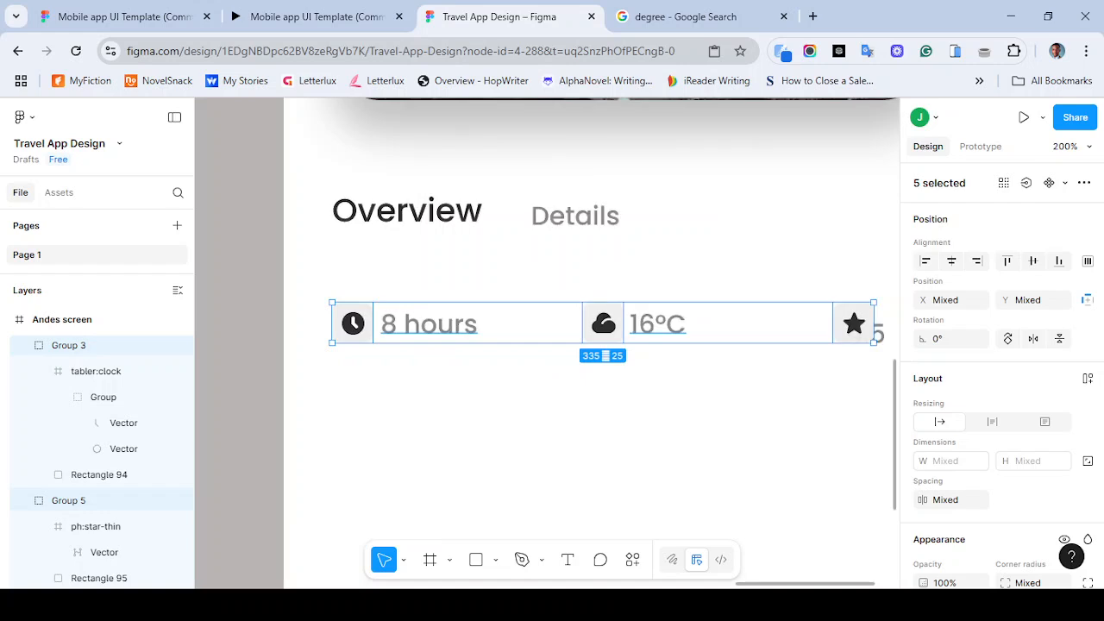
{"action": "scroll", "coordinate": [547, 342], "scroll_direction": "right", "scroll_amount": 2}
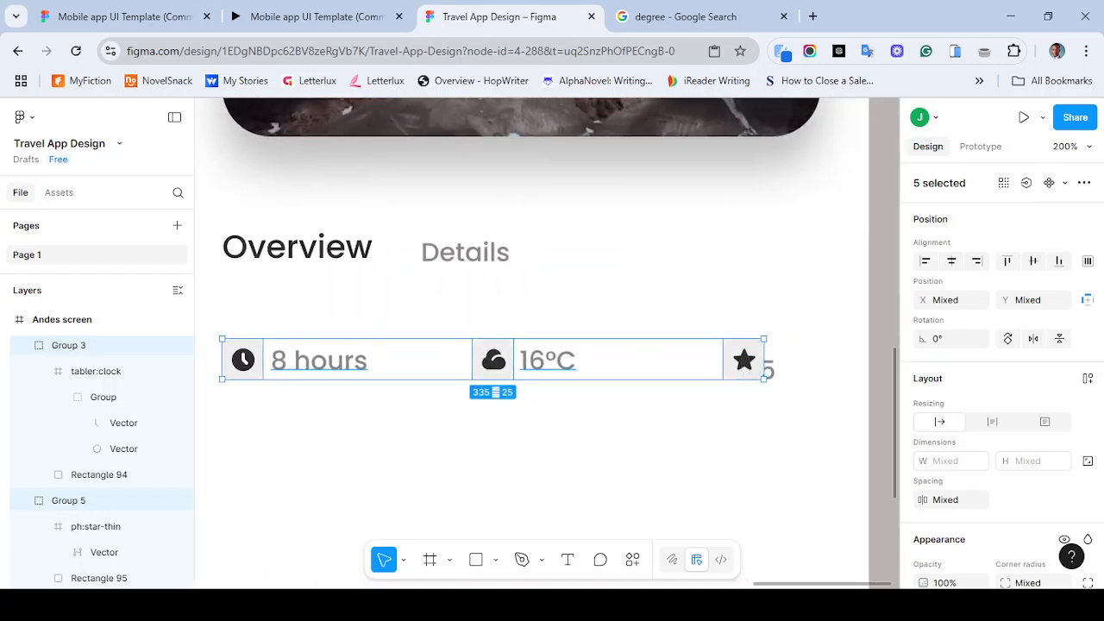
{"action": "left_click", "coordinate": [766, 370], "text": "shift"}
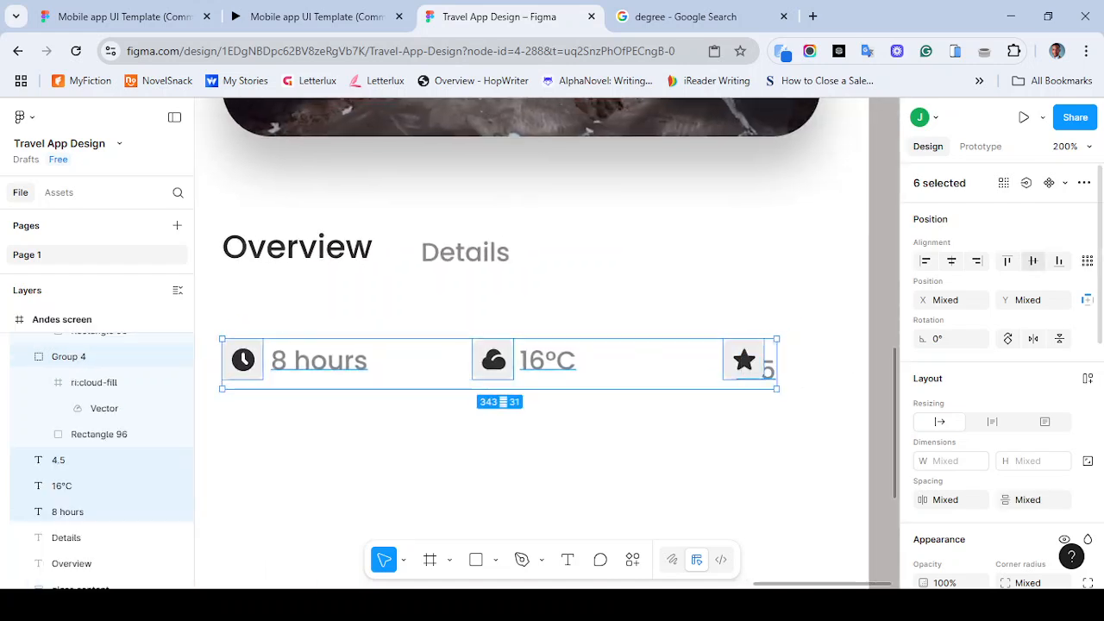
{"action": "left_click", "coordinate": [1033, 260]}
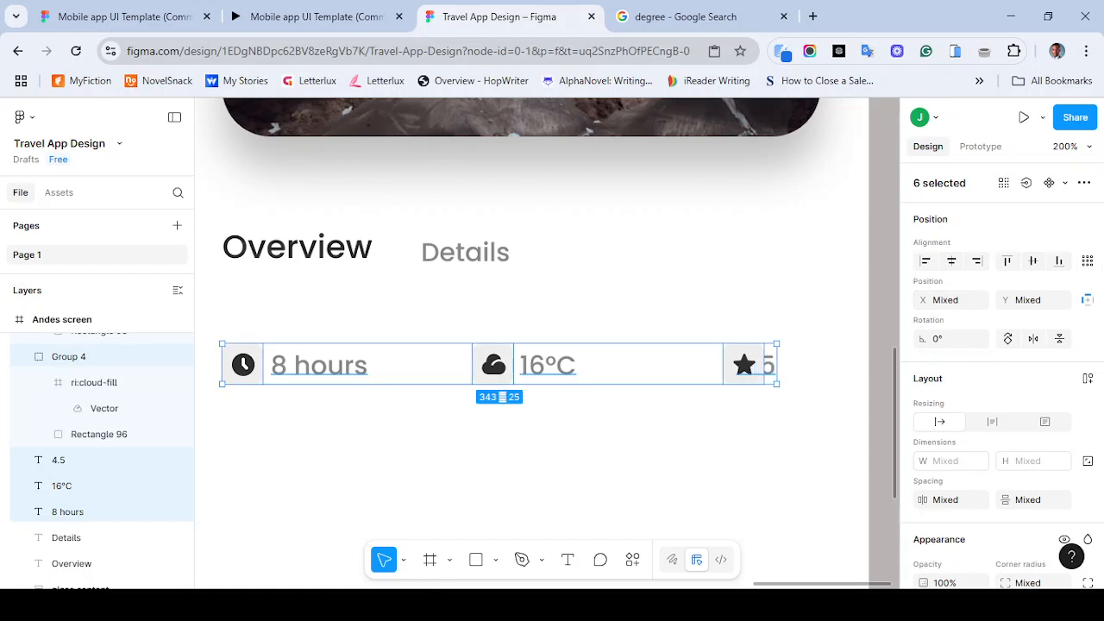
- Set the spacing between the cloud icon and the 16°C label to 5
{"action": "key", "text": "Escape"}
{"action": "left_click", "coordinate": [749, 365]}
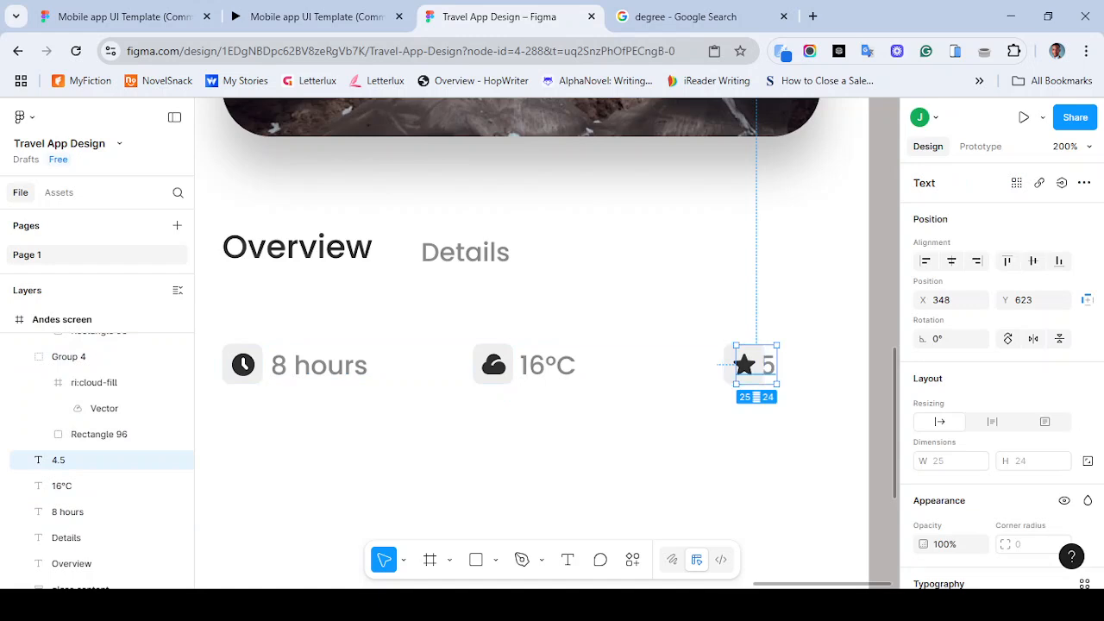
{"action": "left_click", "coordinate": [243, 365]}
{"action": "left_click", "coordinate": [319, 365], "text": "shift"}
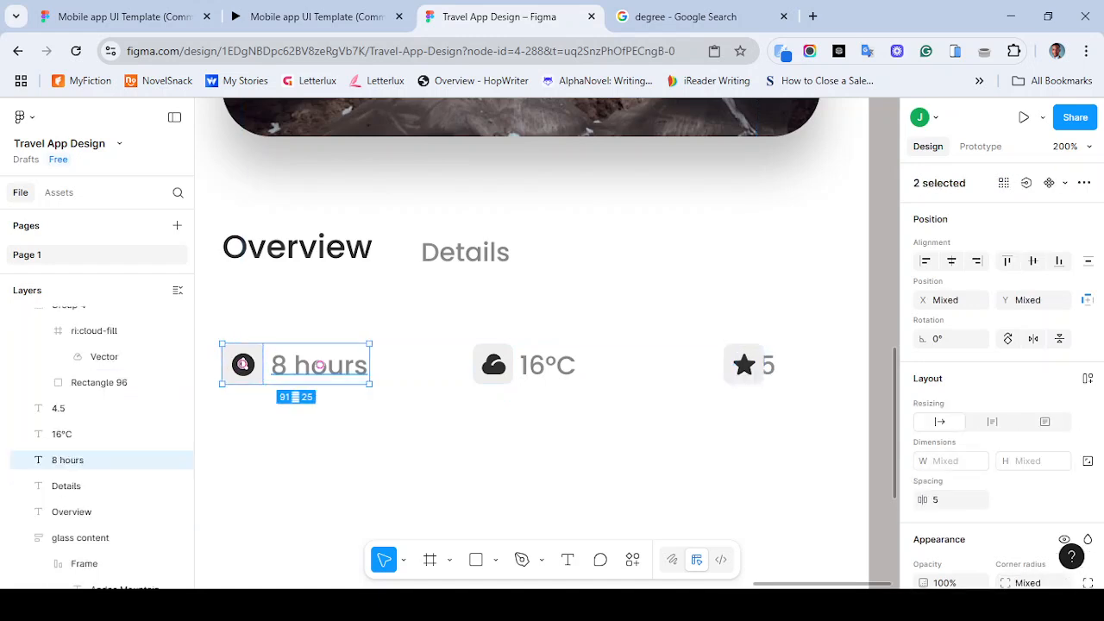
{"action": "left_click", "coordinate": [494, 365]}
{"action": "left_click", "coordinate": [547, 365], "text": "shift"}
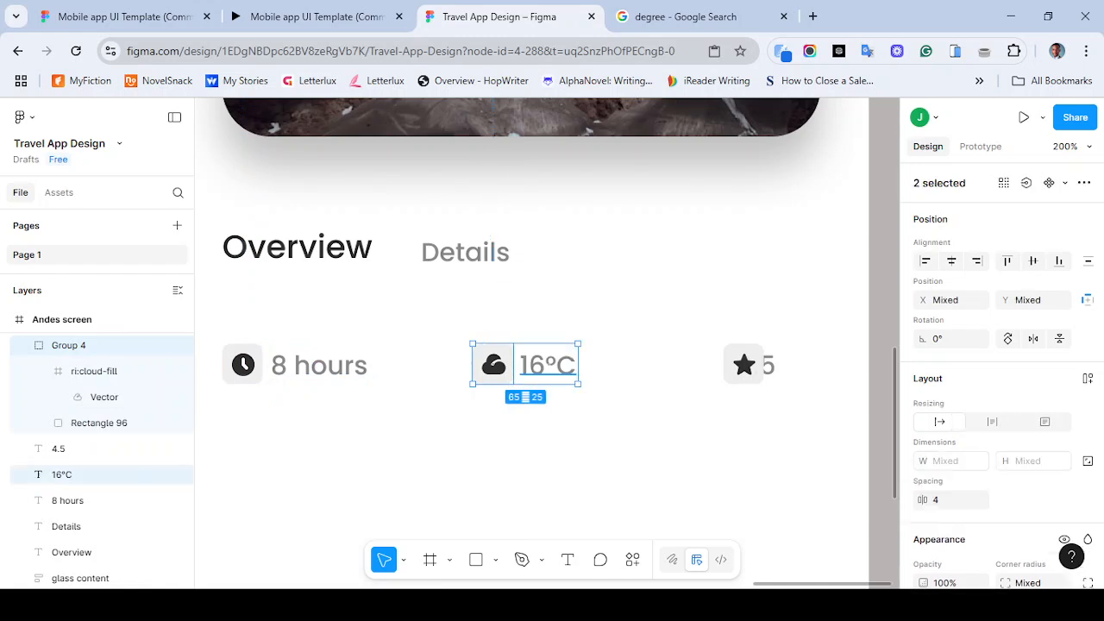
{"action": "left_click", "coordinate": [949, 500]}
{"action": "type", "text": "5"}
- Set the spacing between the star icon and the 4.5 label to 5
{"action": "left_click", "coordinate": [743, 365]}
{"action": "left_click", "coordinate": [769, 366], "text": "shift"}
{"action": "left_click", "coordinate": [942, 500]}
{"action": "type", "text": "5"}
{"action": "key", "text": "Return"}
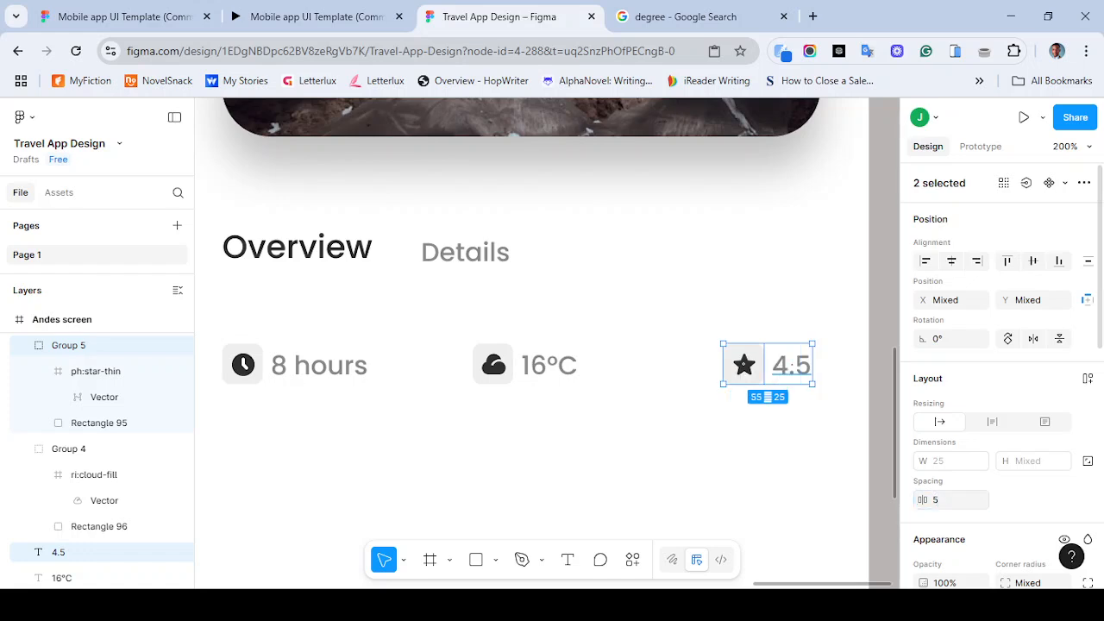
{"action": "key", "text": "Escape"}
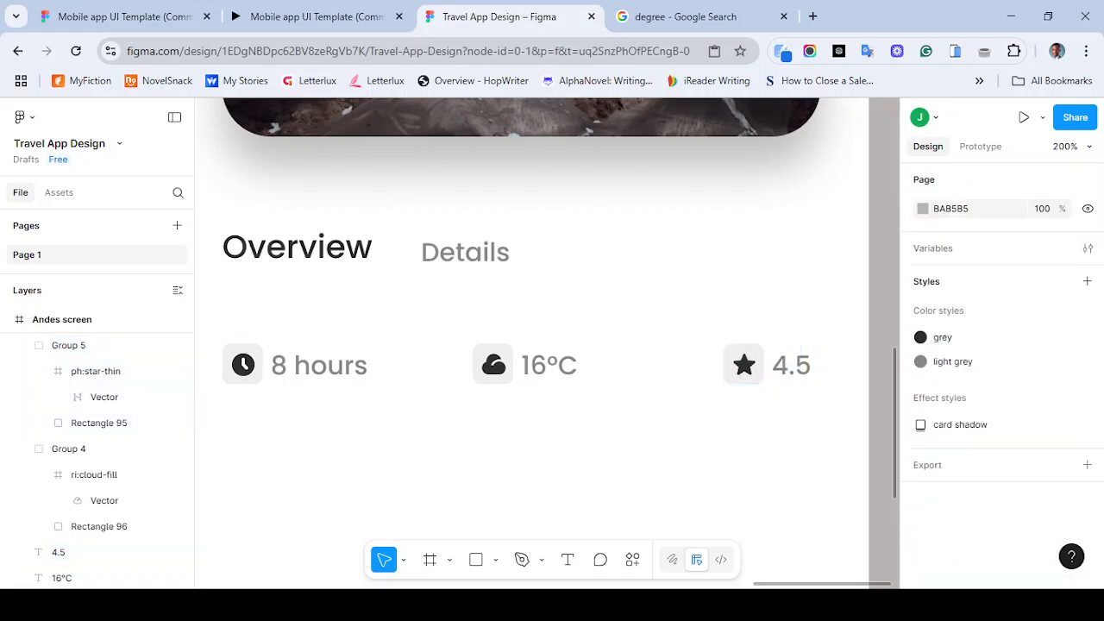
- Review the row of overview icons and labels at different zoom levels
{"action": "key", "text": "shift+1"}
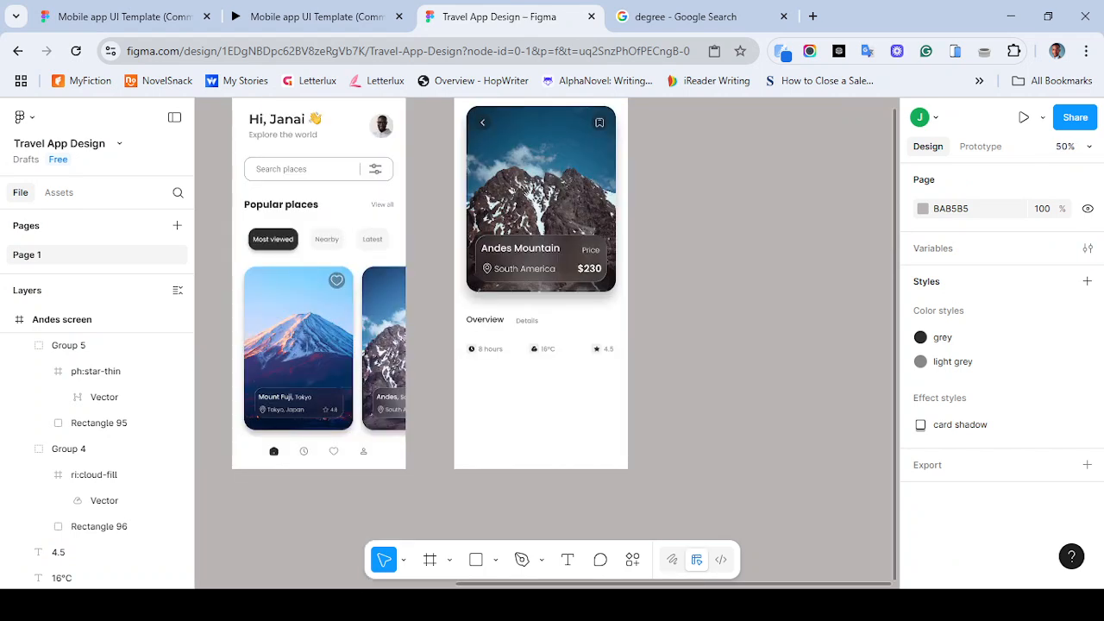
{"action": "key", "text": "plus"}
{"action": "key", "text": "plus"}
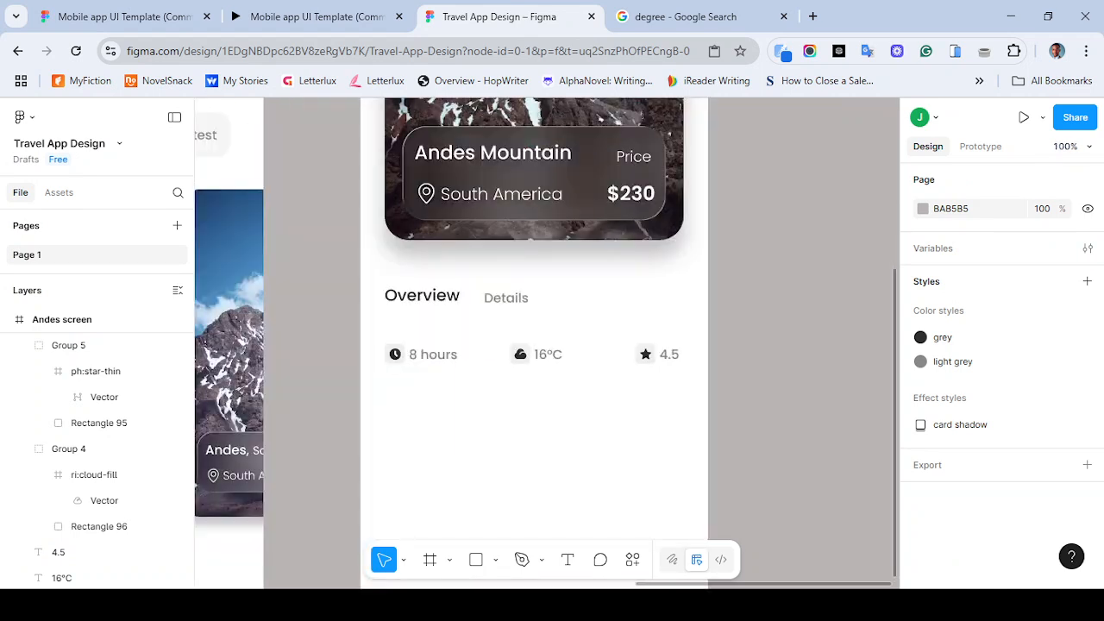
{"action": "left_click", "coordinate": [242, 363]}
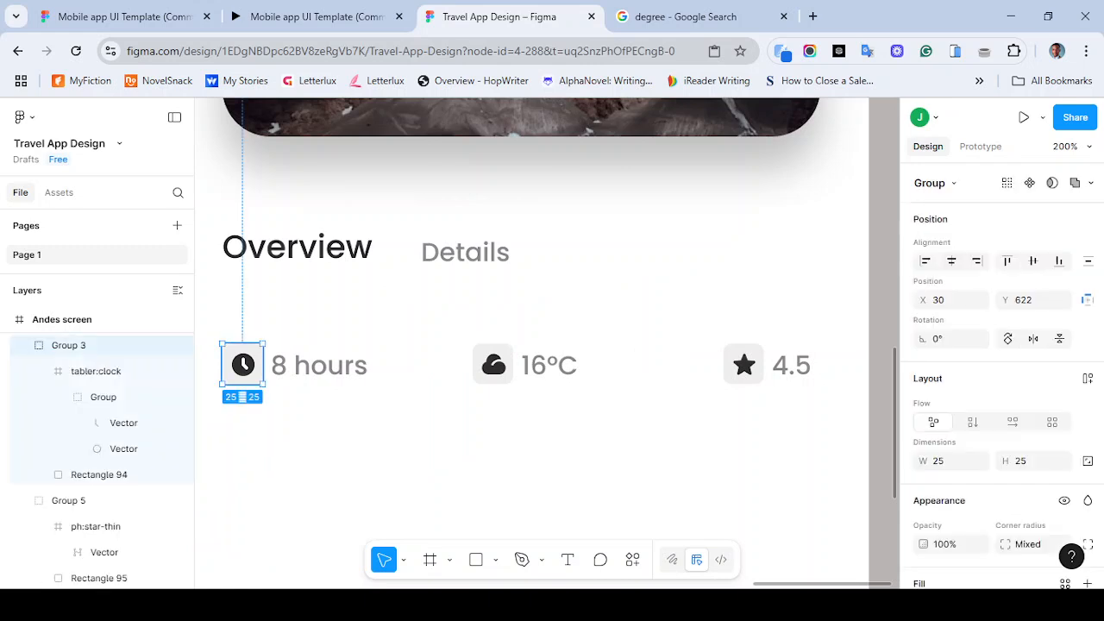
{"action": "left_click", "coordinate": [319, 365], "text": "shift"}
{"action": "left_click", "coordinate": [493, 364], "text": "shift"}
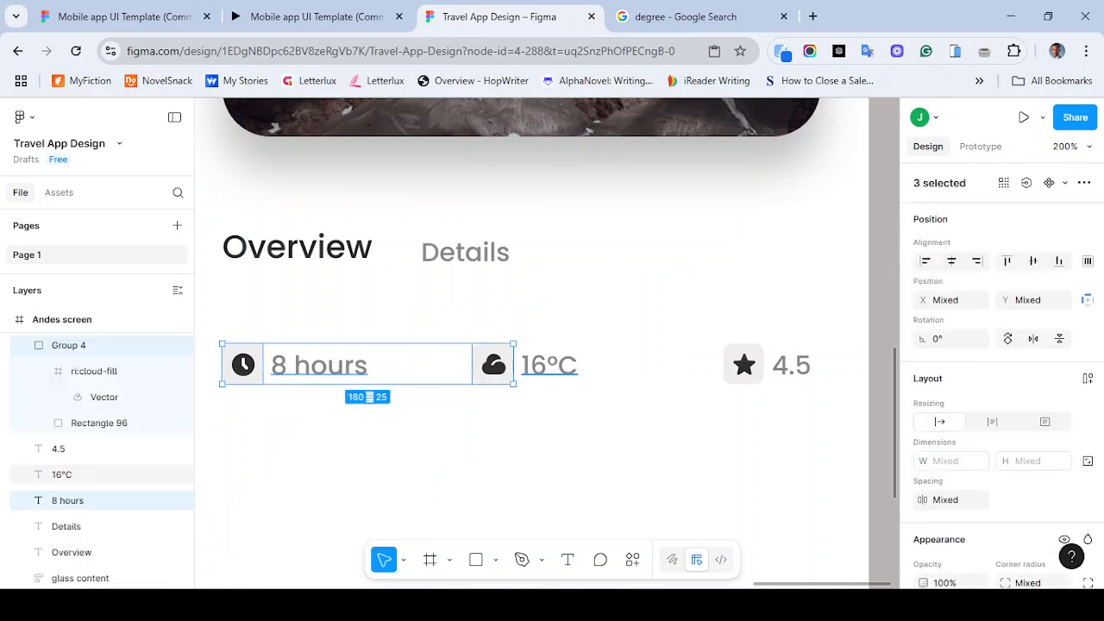
{"action": "left_click", "coordinate": [549, 365], "text": "shift"}
{"action": "left_click", "coordinate": [743, 364], "text": "shift"}
{"action": "left_click", "coordinate": [791, 366], "text": "shift"}
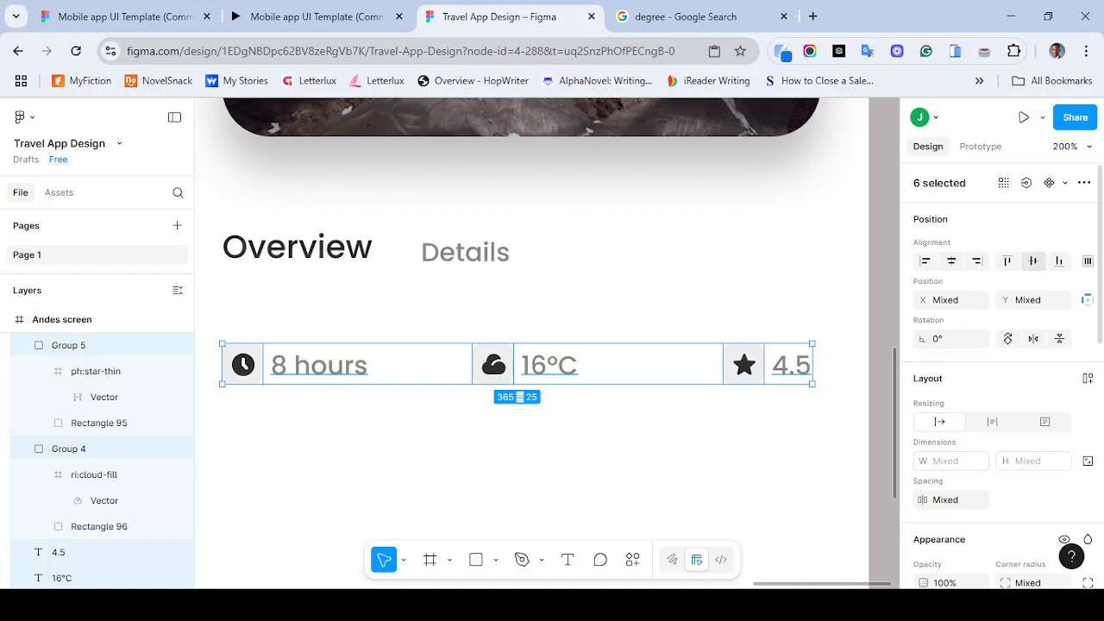
{"action": "key", "text": "shift+0"}
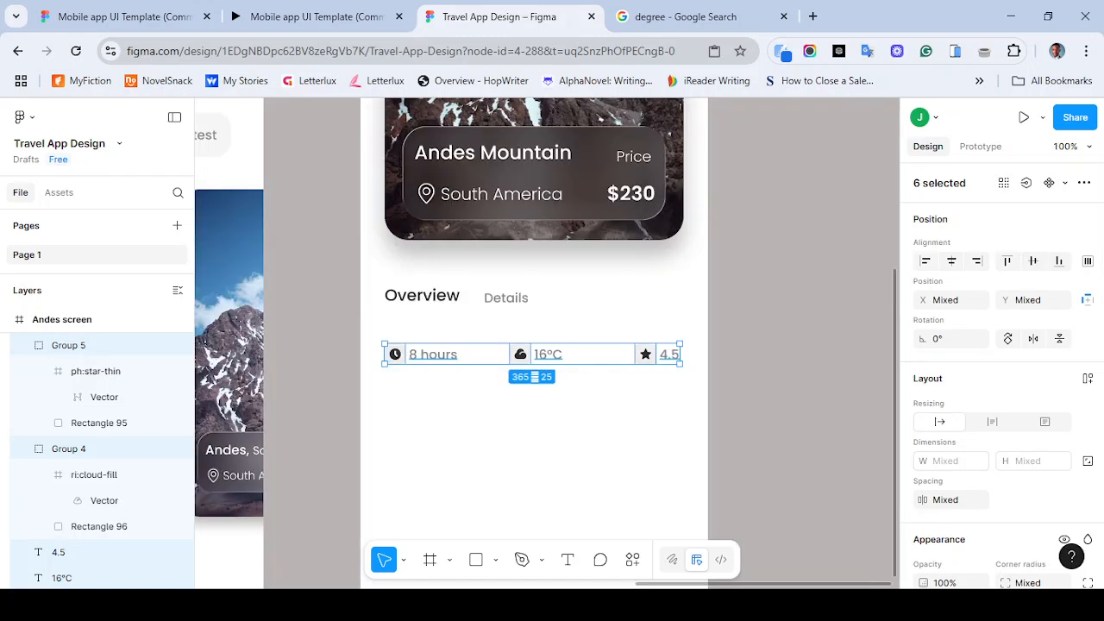
{"action": "key", "text": "Escape"}
- Group each icon with its label: clock with 8 hours, cloud with 16°C, and star with 4.5
{"action": "left_click_drag", "start_coordinate": [379, 337], "coordinate": [456, 354]}
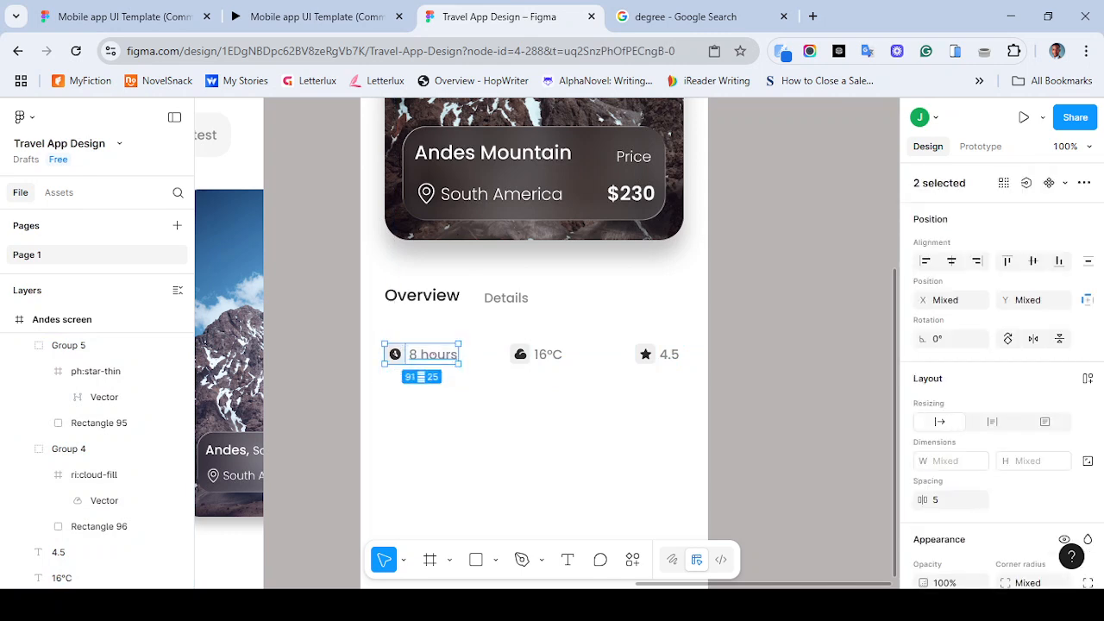
{"action": "key", "text": "ctrl+g"}
{"action": "key", "text": "Escape"}
{"action": "left_click_drag", "start_coordinate": [498, 325], "coordinate": [577, 379]}
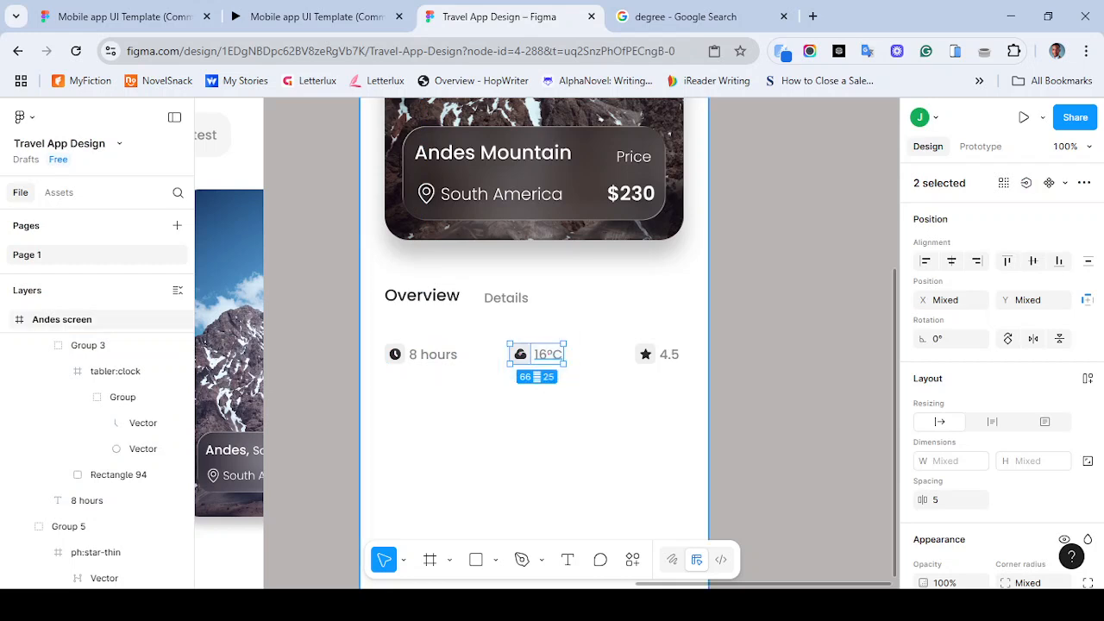
{"action": "key", "text": "ctrl+g"}
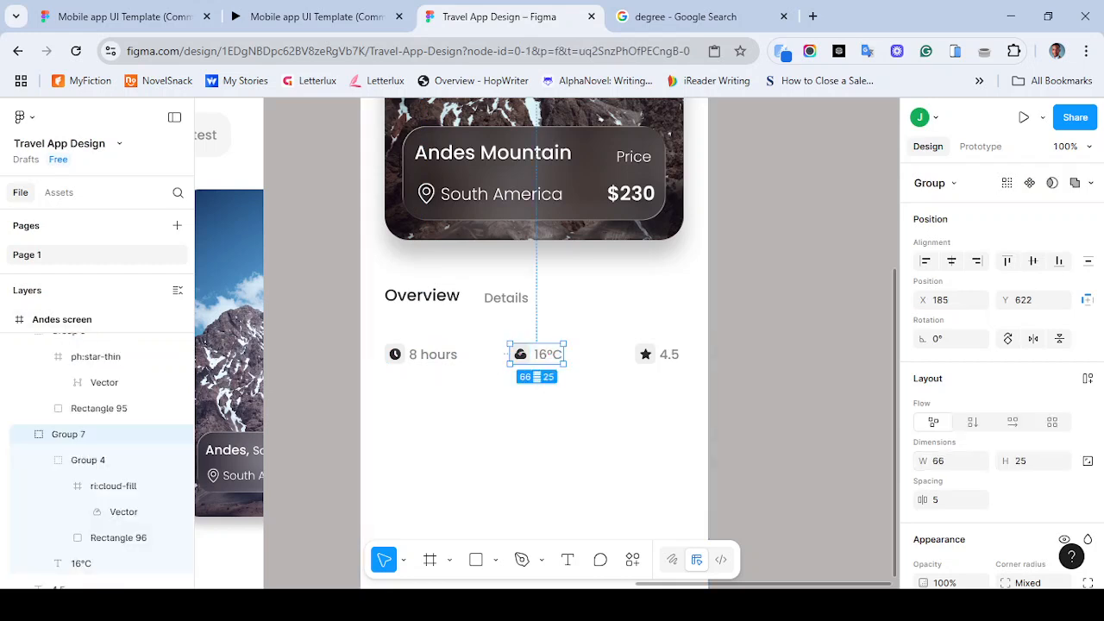
{"action": "key", "text": "Escape"}
{"action": "left_click_drag", "start_coordinate": [632, 323], "coordinate": [695, 393]}
{"action": "key", "text": "ctrl+g"}
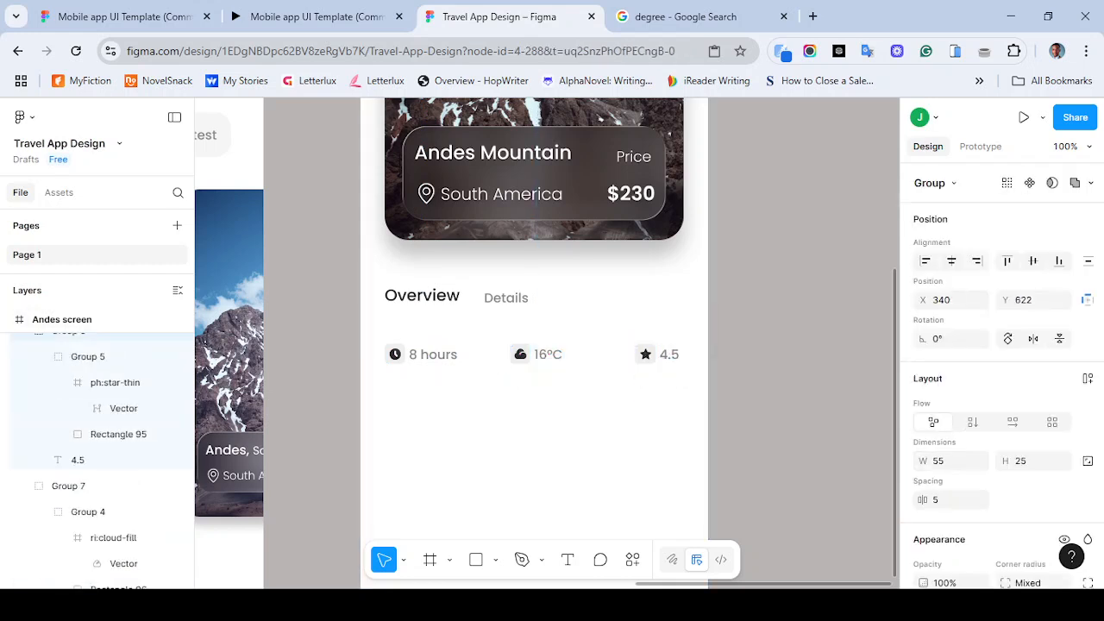
- Close the degree Google Search tab in the browser
{"action": "left_click", "coordinate": [314, 16]}
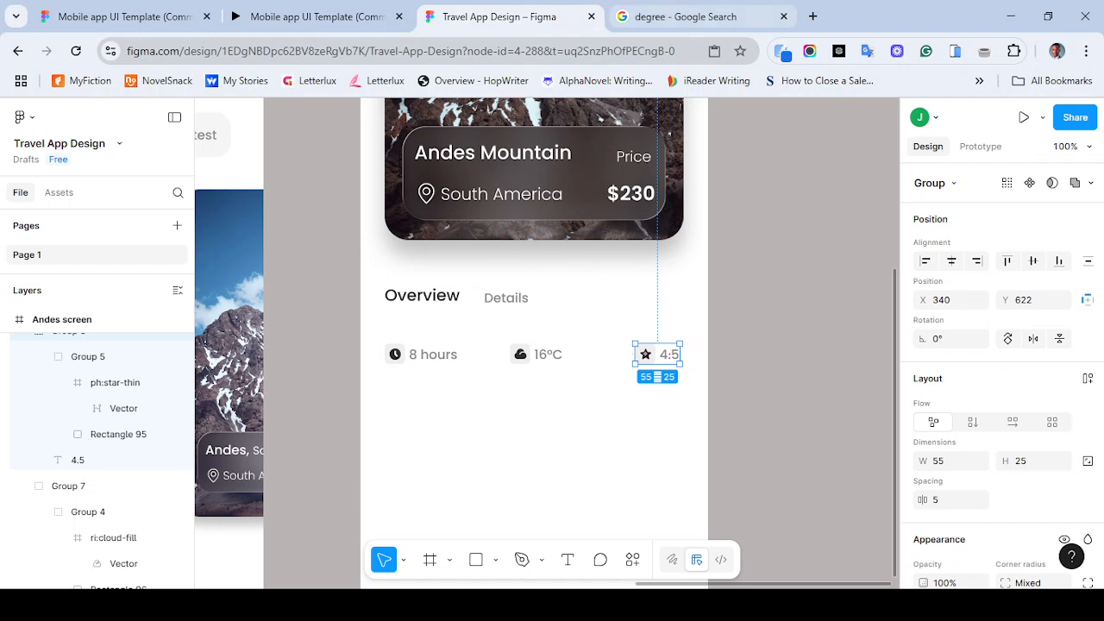
{"action": "left_click", "coordinate": [784, 17]}
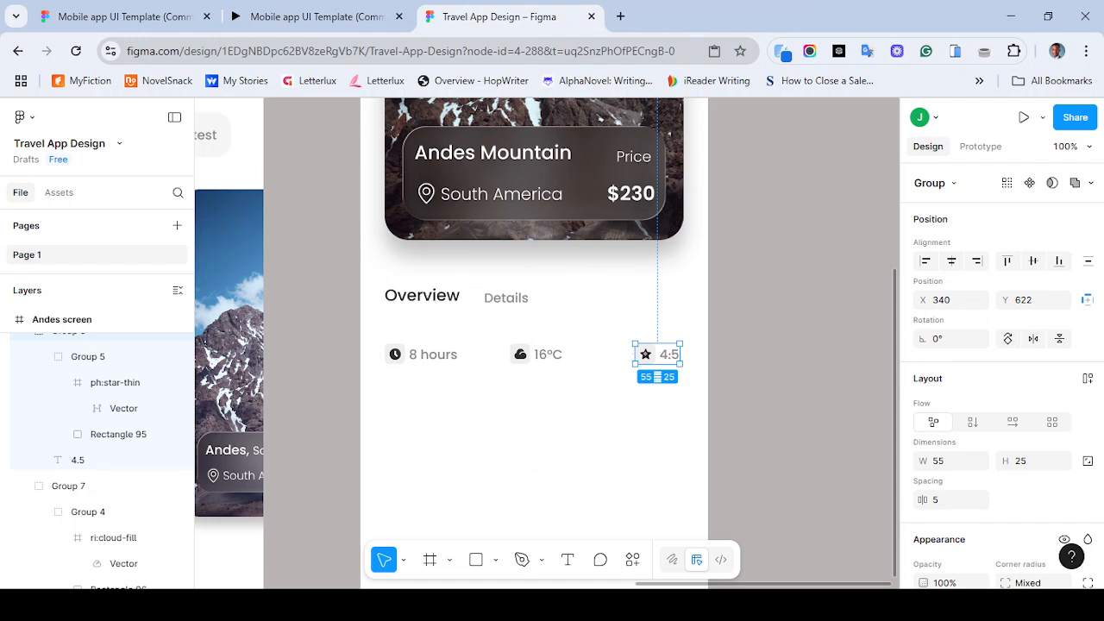
{"action": "left_click", "coordinate": [587, 457]}
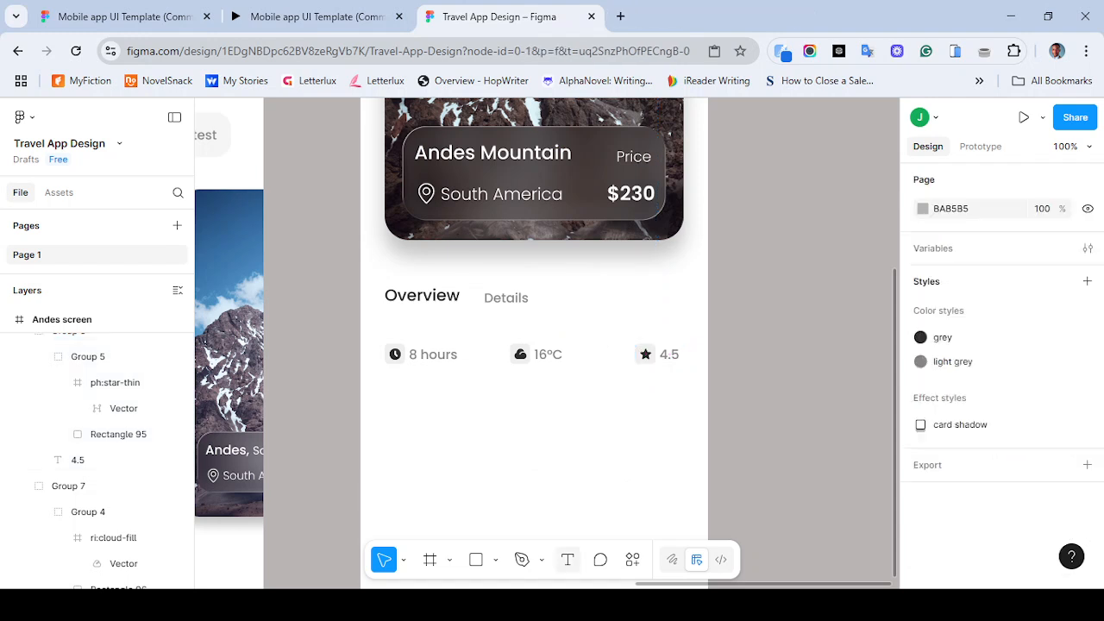
{"action": "left_click", "coordinate": [567, 560]}
{"action": "left_click", "coordinate": [471, 428]}
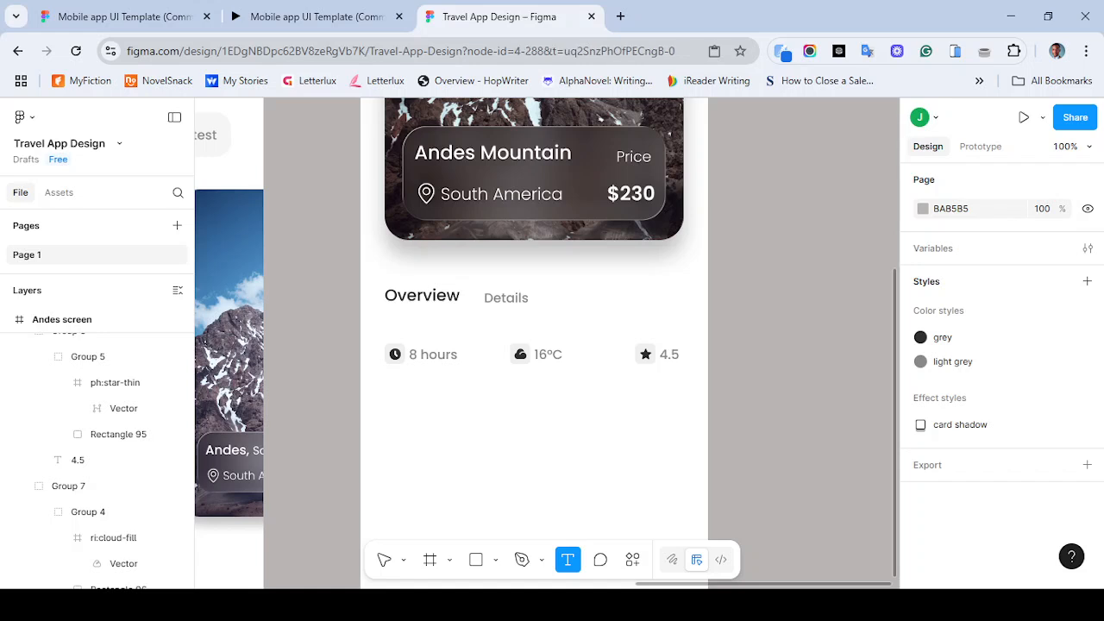
{"action": "left_click", "coordinate": [568, 560]}
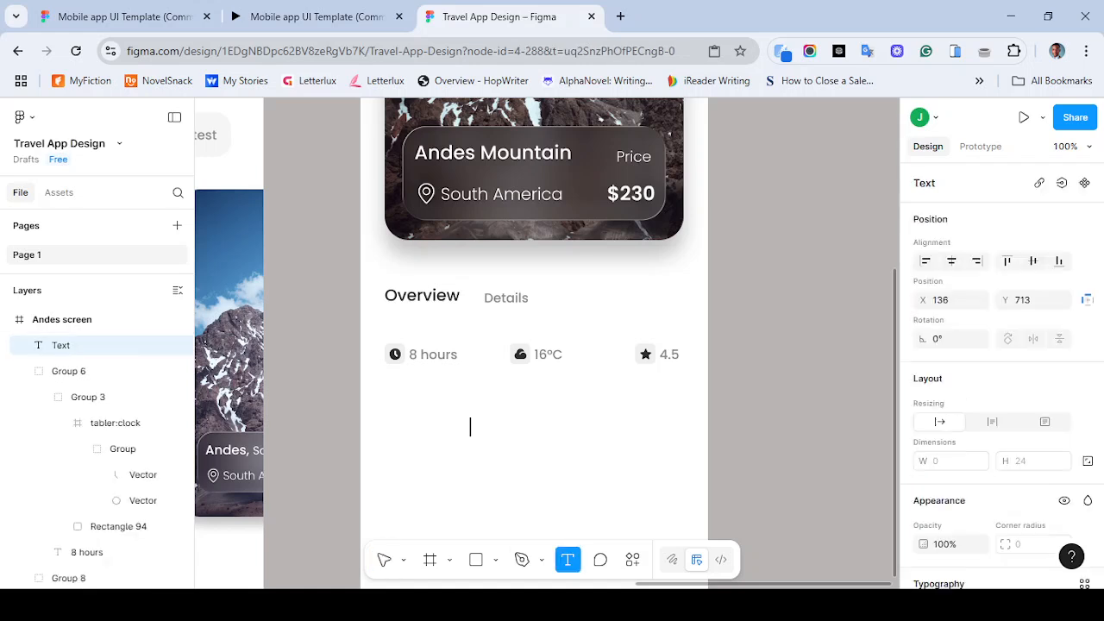
{"action": "left_click", "coordinate": [400, 407]}
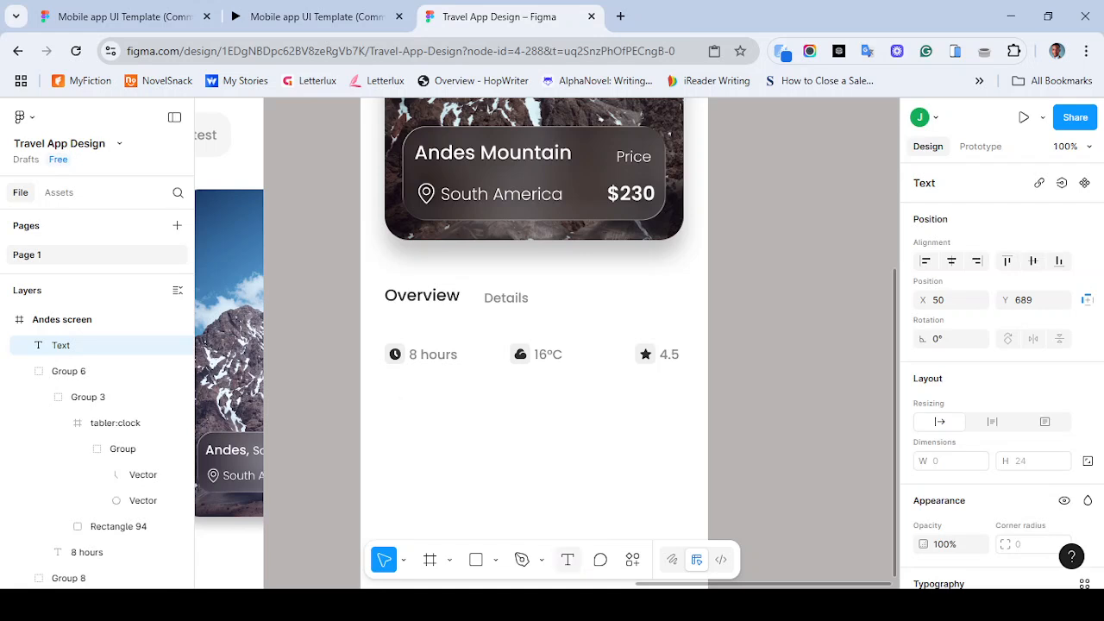
{"action": "left_click", "coordinate": [568, 560]}
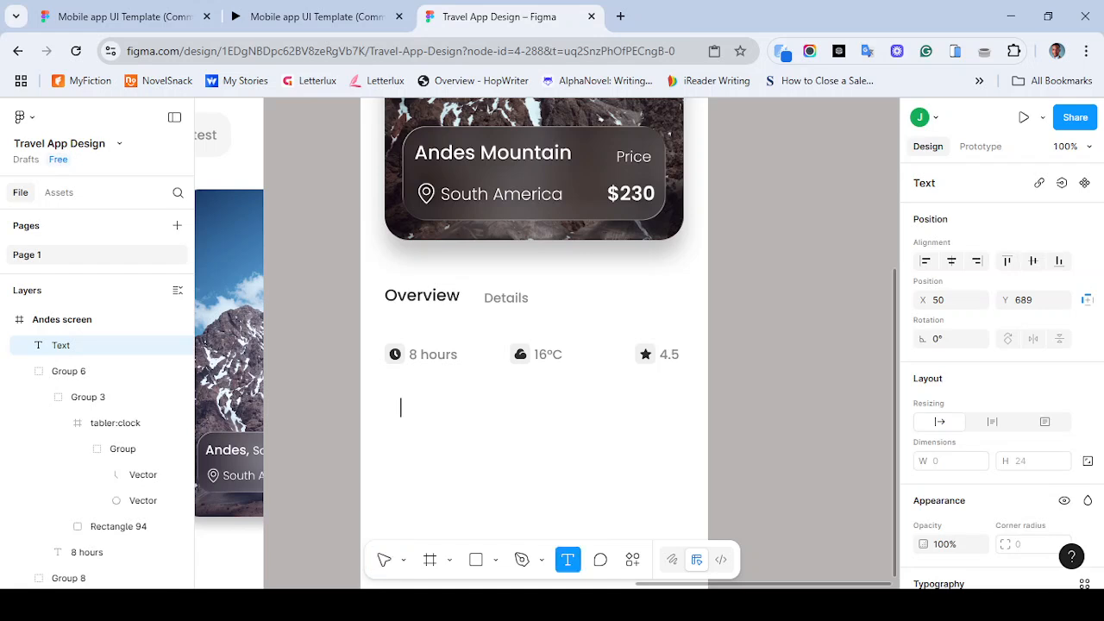
{"action": "left_click_drag", "start_coordinate": [398, 398], "coordinate": [573, 480]}
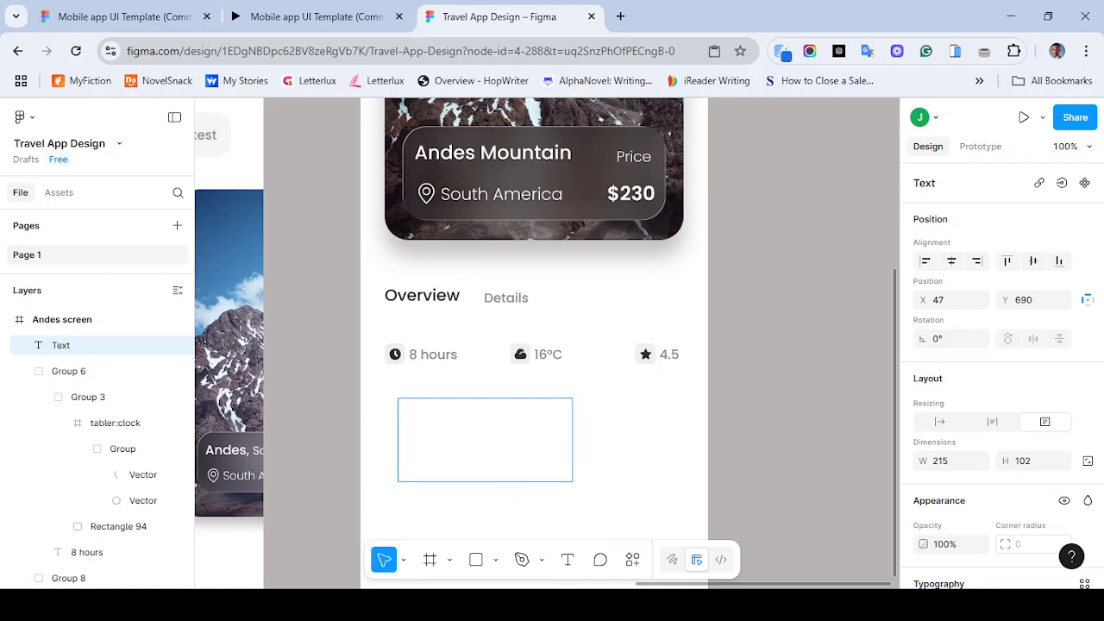
{"action": "key", "text": "Escape"}
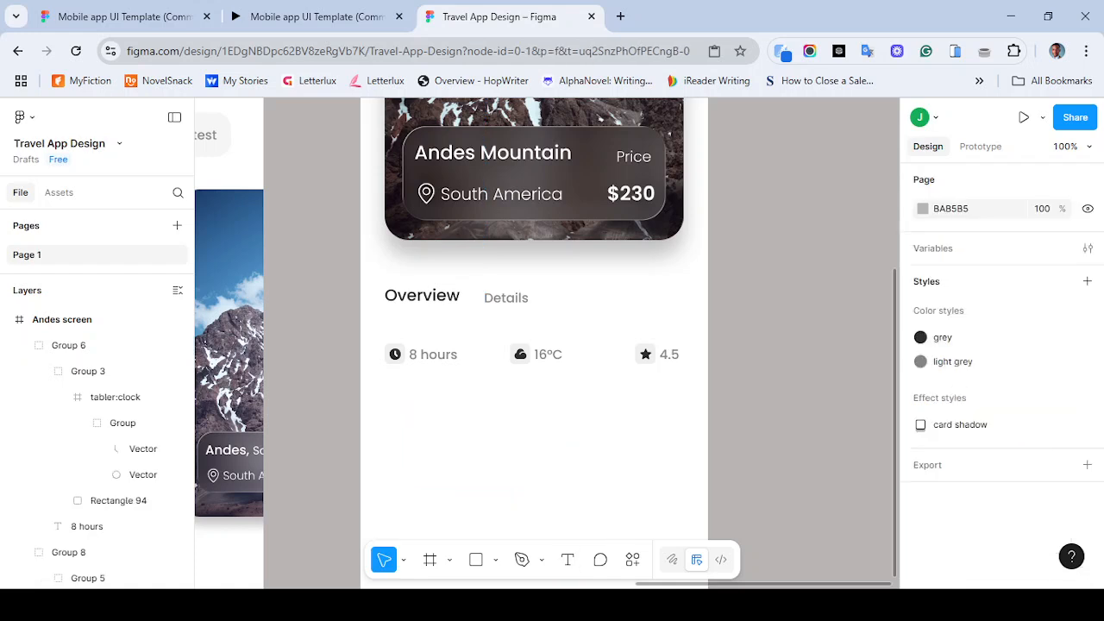
{"action": "key", "text": "ctrl+plus"}
{"action": "key", "text": "ctrl+minus"}
{"action": "key", "text": "ctrl+minus"}
{"action": "key", "text": "ctrl+plus"}
- Draw a text box about 359 by 156 below the icons and paste the description starting "This vast mountain range is renowned for its"
{"action": "key", "text": "t"}
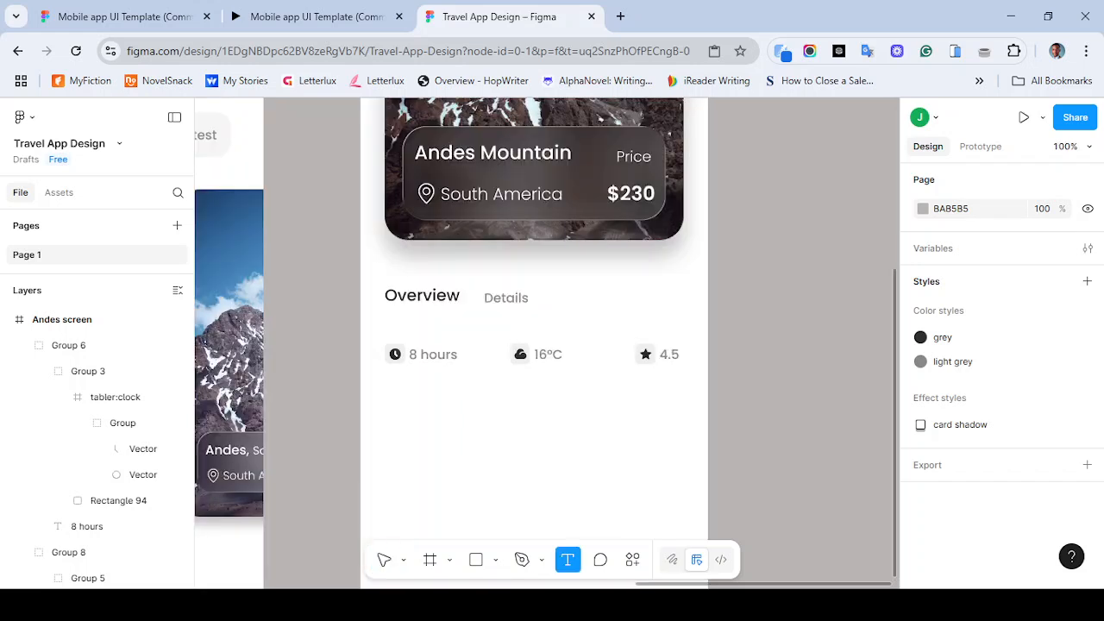
{"action": "left_click_drag", "start_coordinate": [389, 384], "coordinate": [679, 510]}
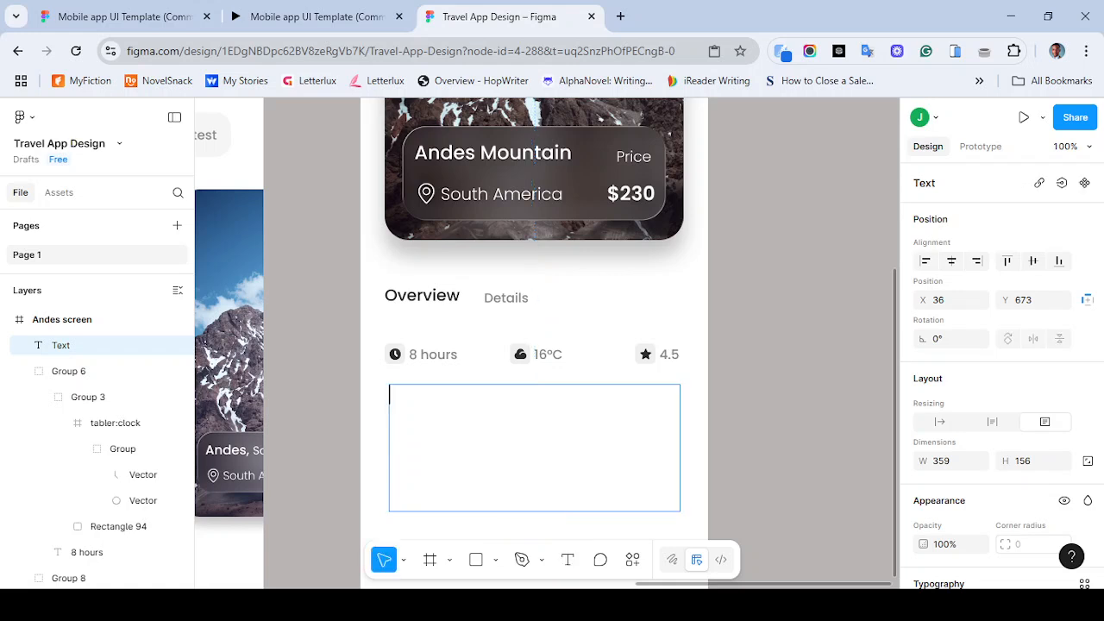
{"action": "key", "text": "ctrl+v"}
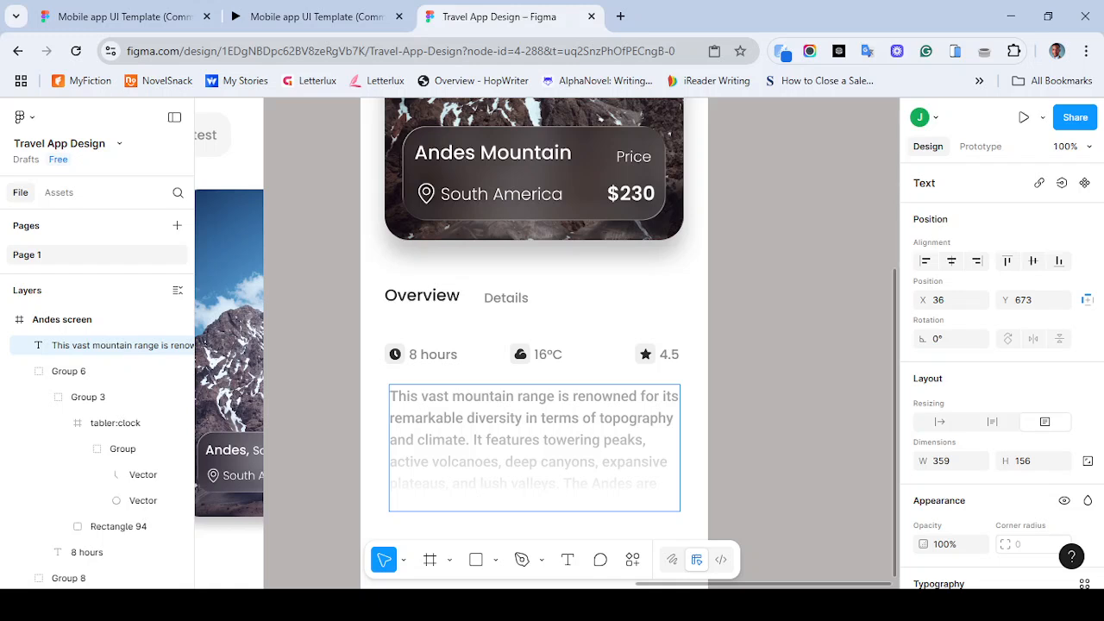
- Replace the description text's gradient fill with a solid fill using the light grey color style
{"action": "triple_click", "coordinate": [612, 484]}
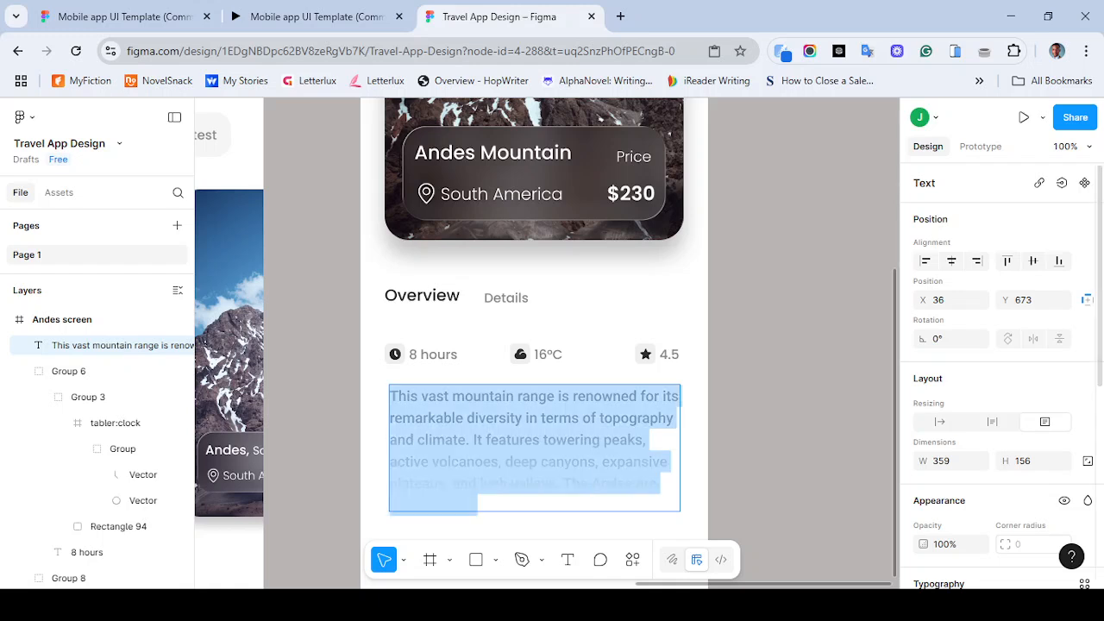
{"action": "scroll", "coordinate": [1000, 345], "scroll_direction": "down", "scroll_amount": 4}
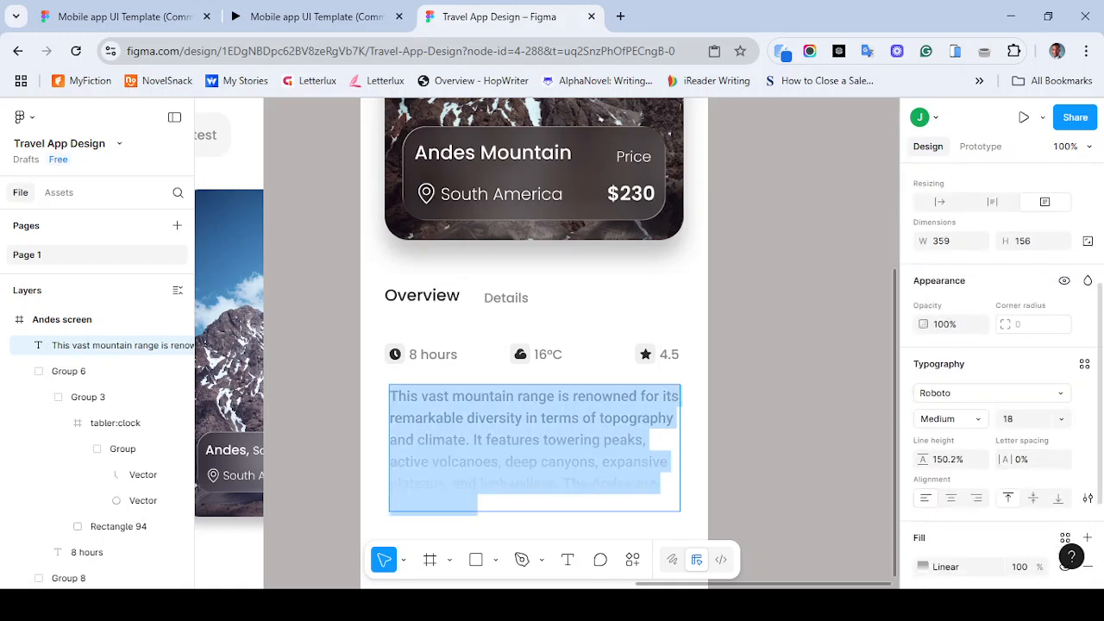
{"action": "left_click", "coordinate": [922, 567]}
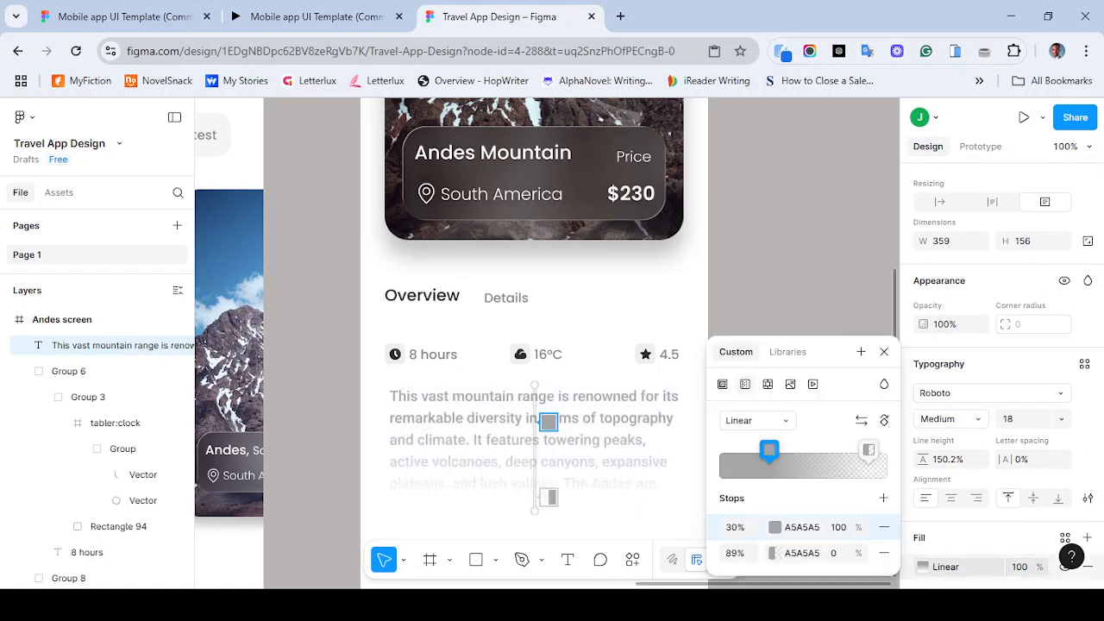
{"action": "left_click", "coordinate": [723, 383]}
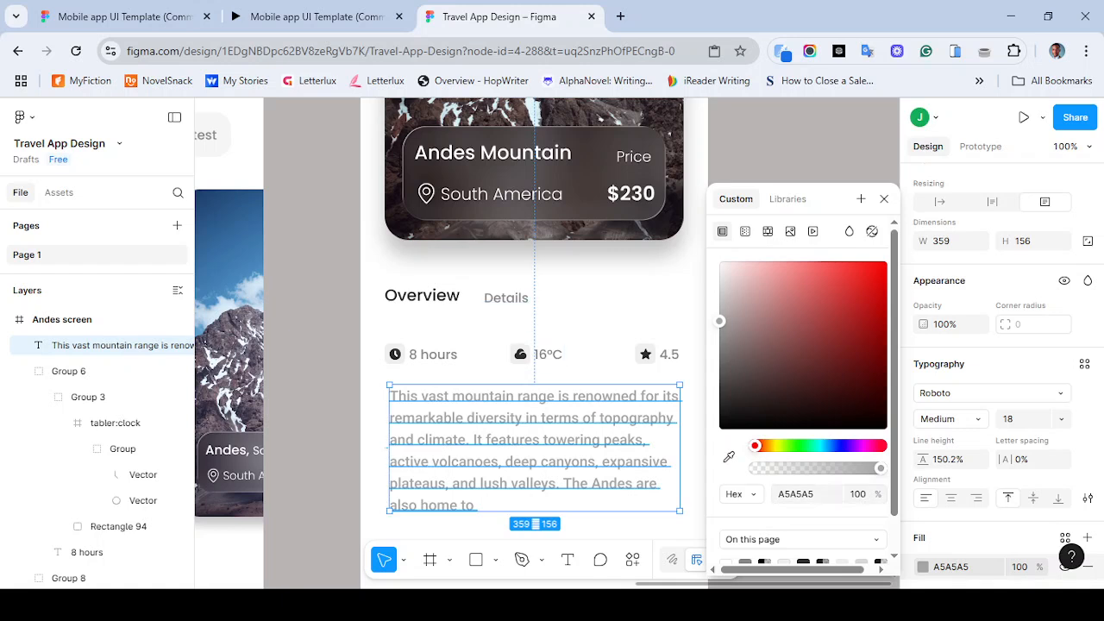
{"action": "left_click", "coordinate": [1065, 538]}
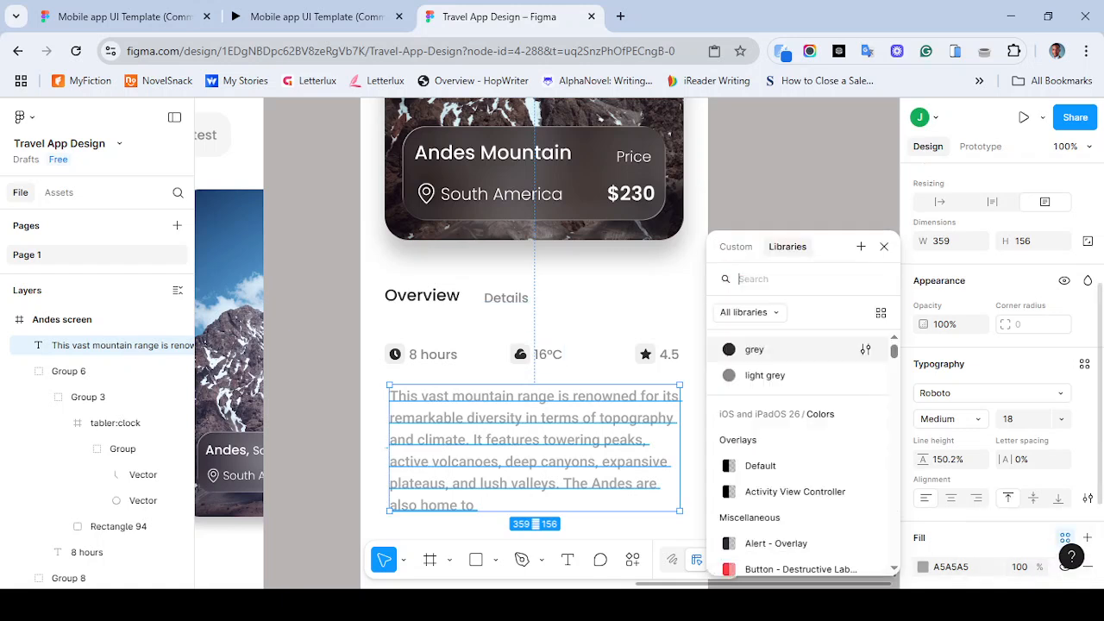
{"action": "left_click", "coordinate": [764, 376]}
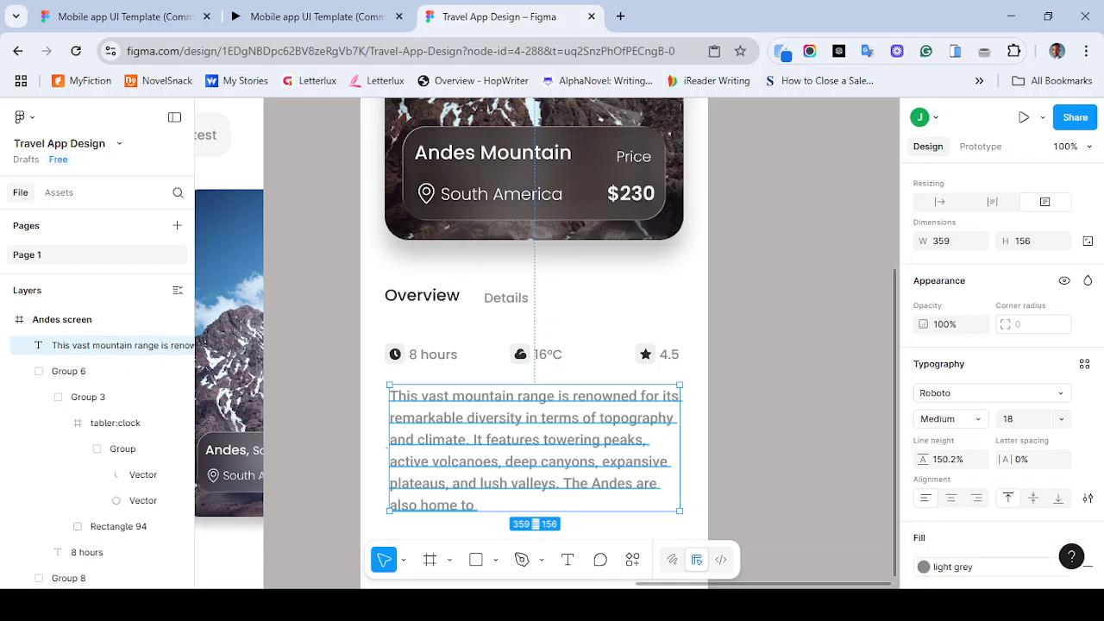
{"action": "key", "text": "Escape"}
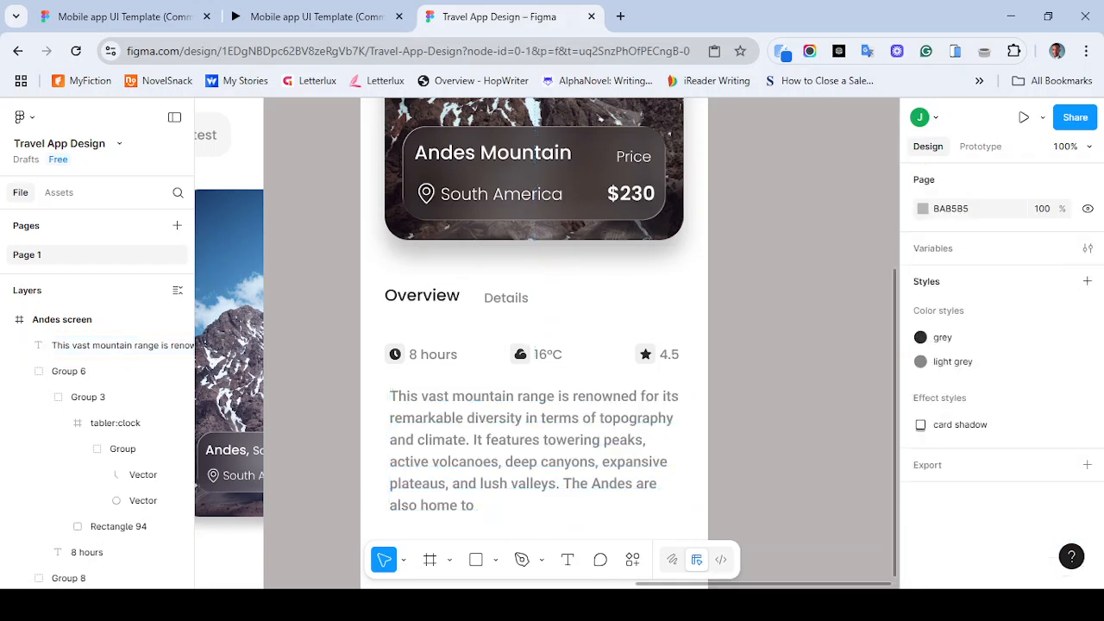
- Try changing the description text font to Poppins
{"action": "left_click", "coordinate": [387, 447]}
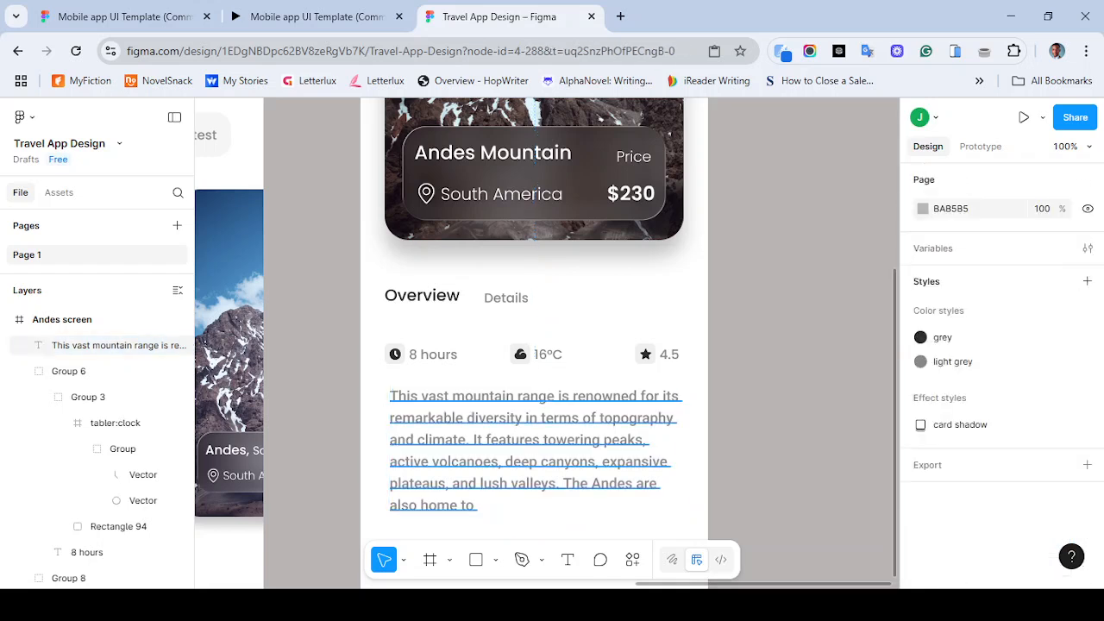
{"action": "scroll", "coordinate": [1000, 378], "scroll_direction": "down", "scroll_amount": 4}
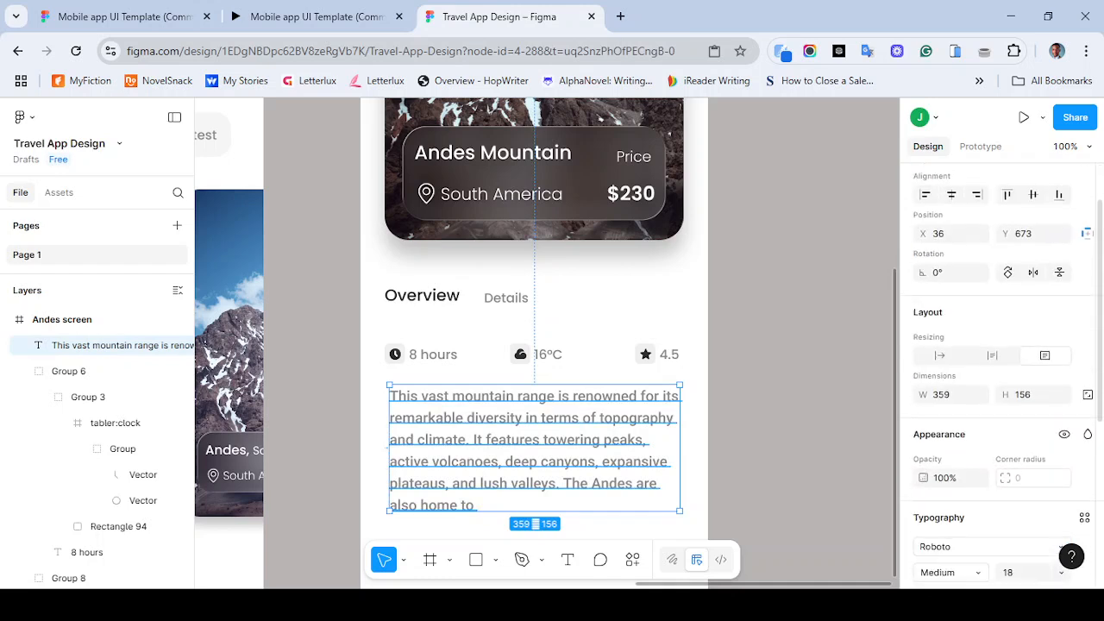
{"action": "scroll", "coordinate": [1000, 378], "scroll_direction": "down", "scroll_amount": 1}
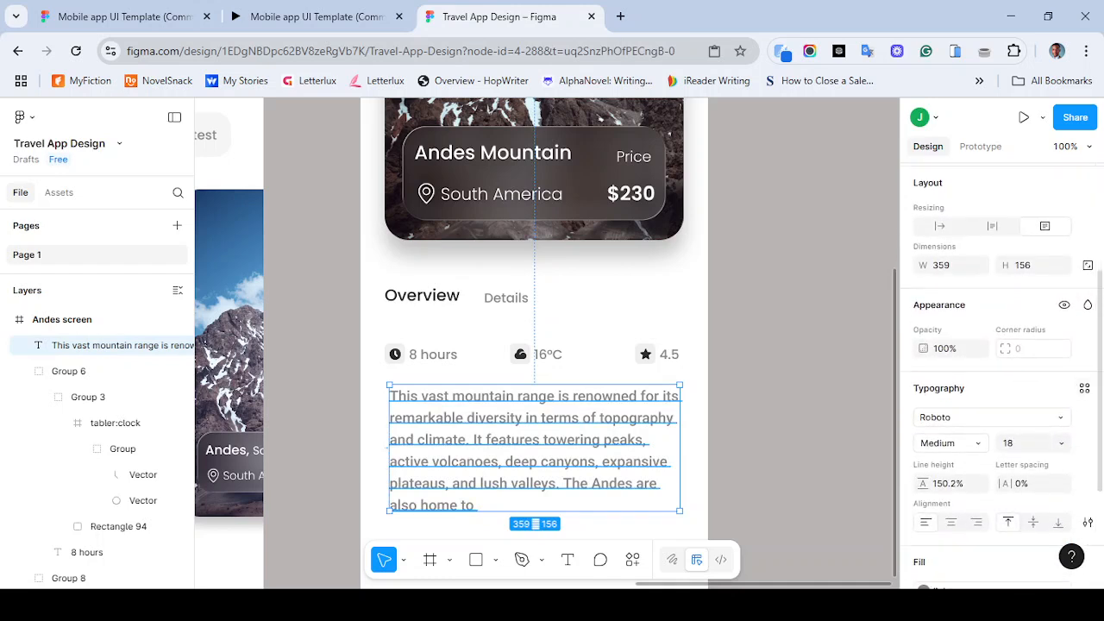
{"action": "left_click", "coordinate": [992, 417]}
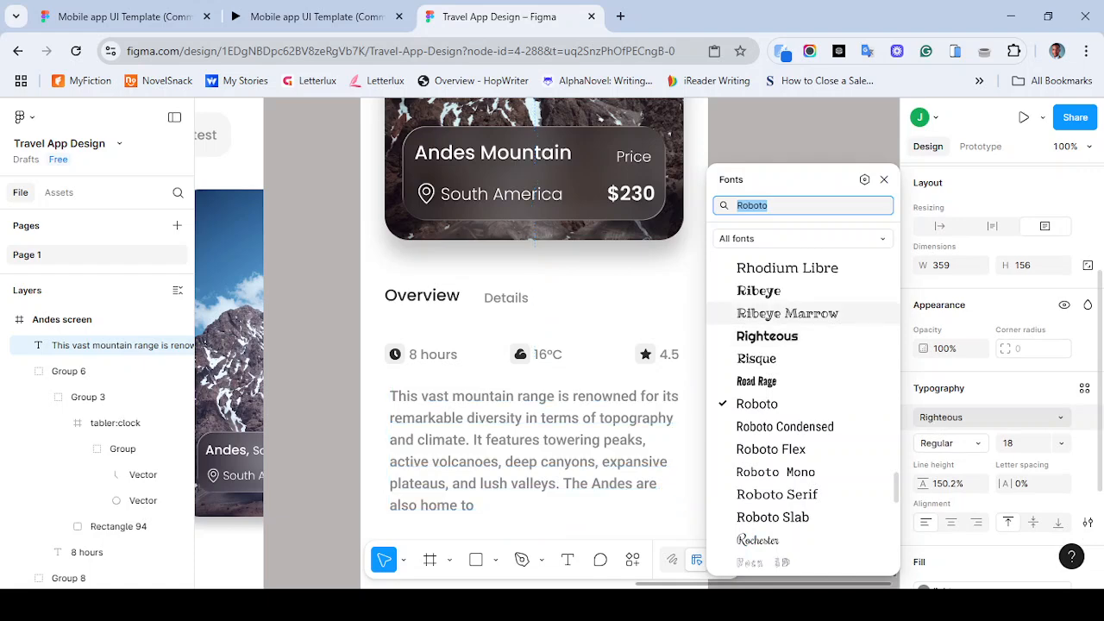
{"action": "left_click", "coordinate": [804, 313]}
{"action": "type", "text": "pop"}
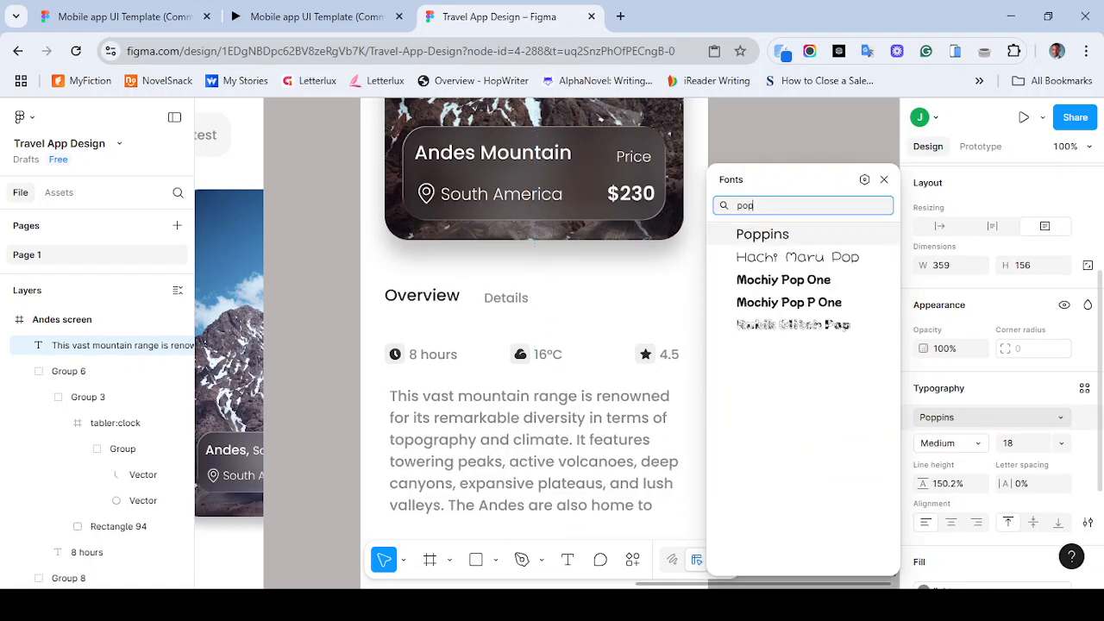
{"action": "key", "text": "Return"}
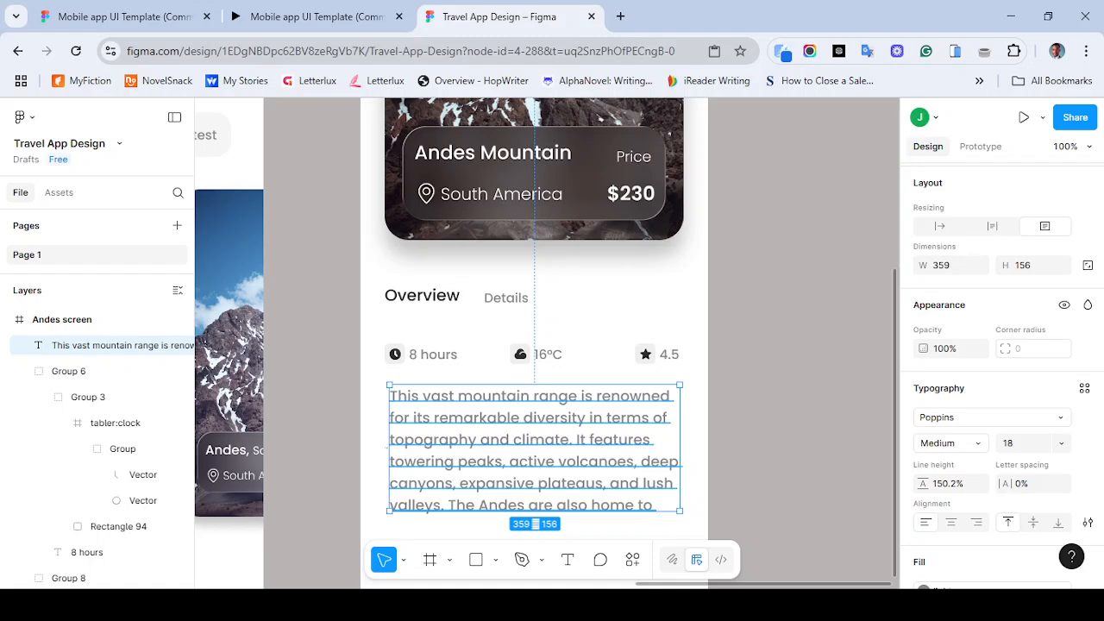
- Compare the description with the reference prototype and undo the font change back to Roboto
{"action": "left_click", "coordinate": [315, 16]}
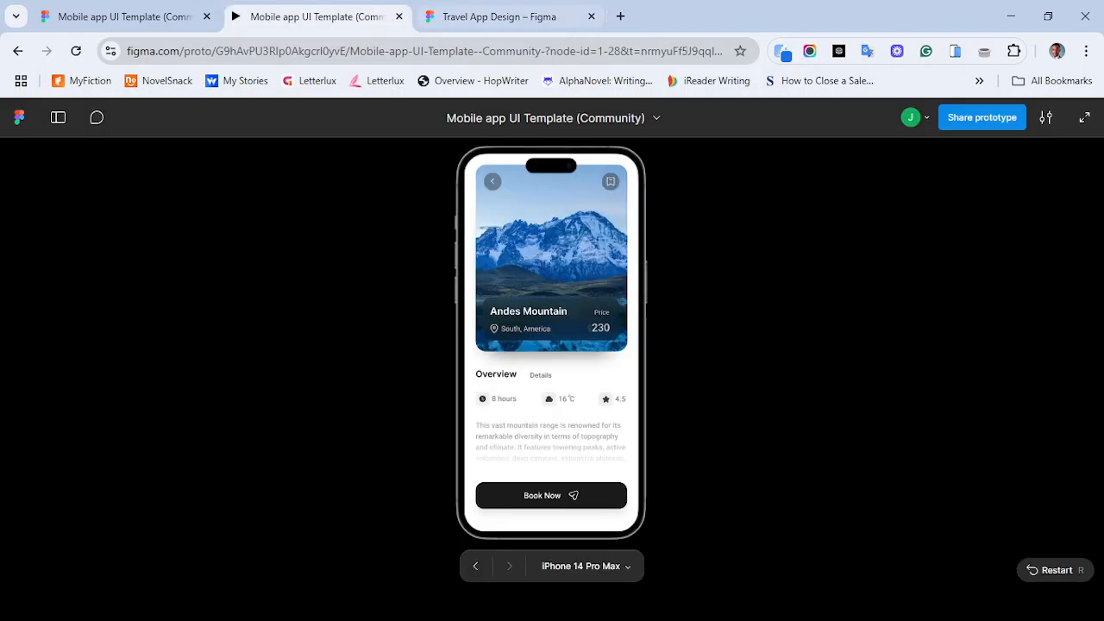
{"action": "left_click", "coordinate": [499, 16]}
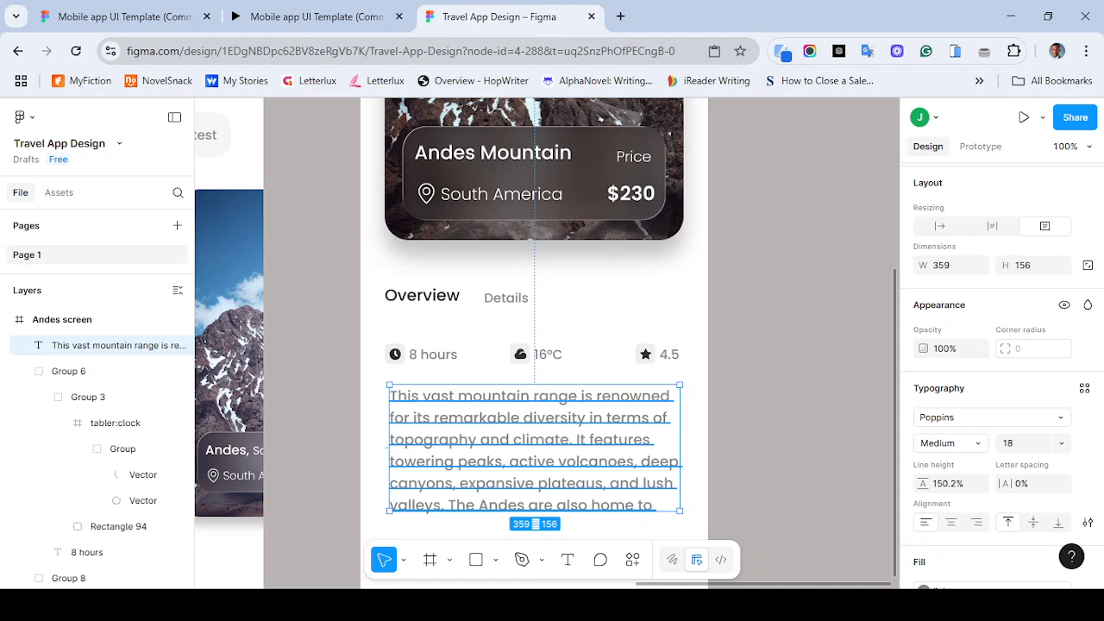
{"action": "key", "text": "Return"}
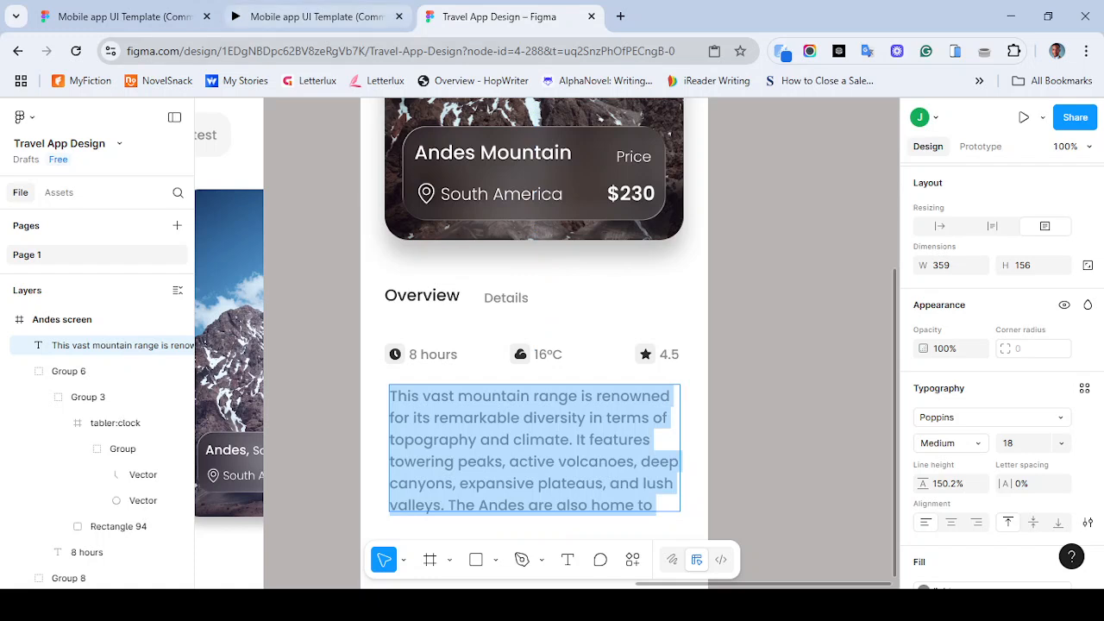
{"action": "key", "text": "ctrl+z"}
{"action": "key", "text": "ctrl+z"}
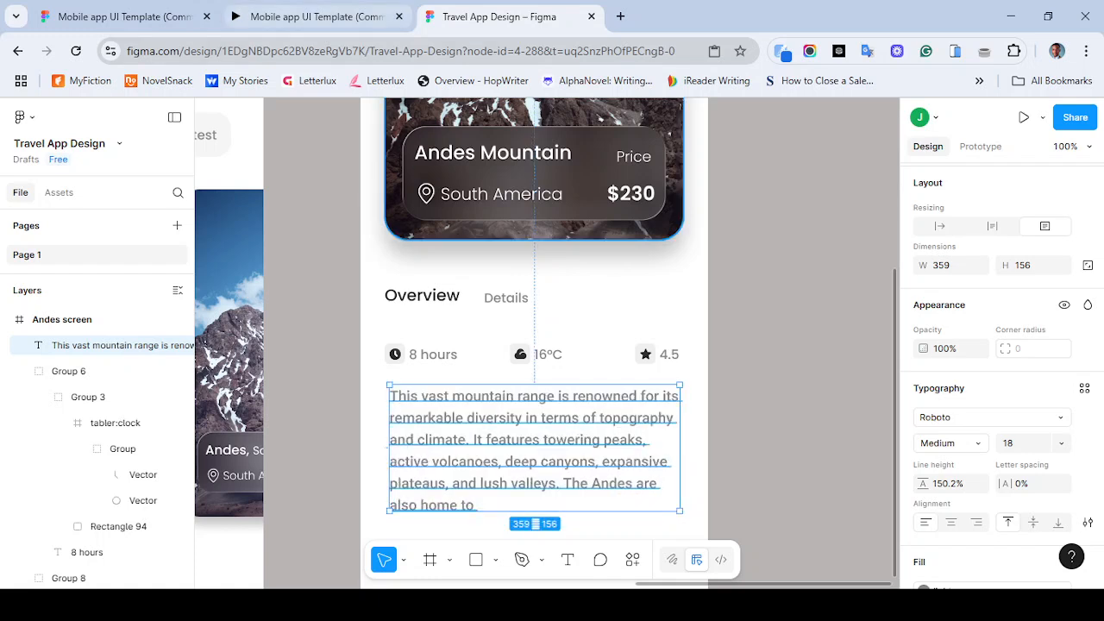
{"action": "key", "text": "ctrl+z"}
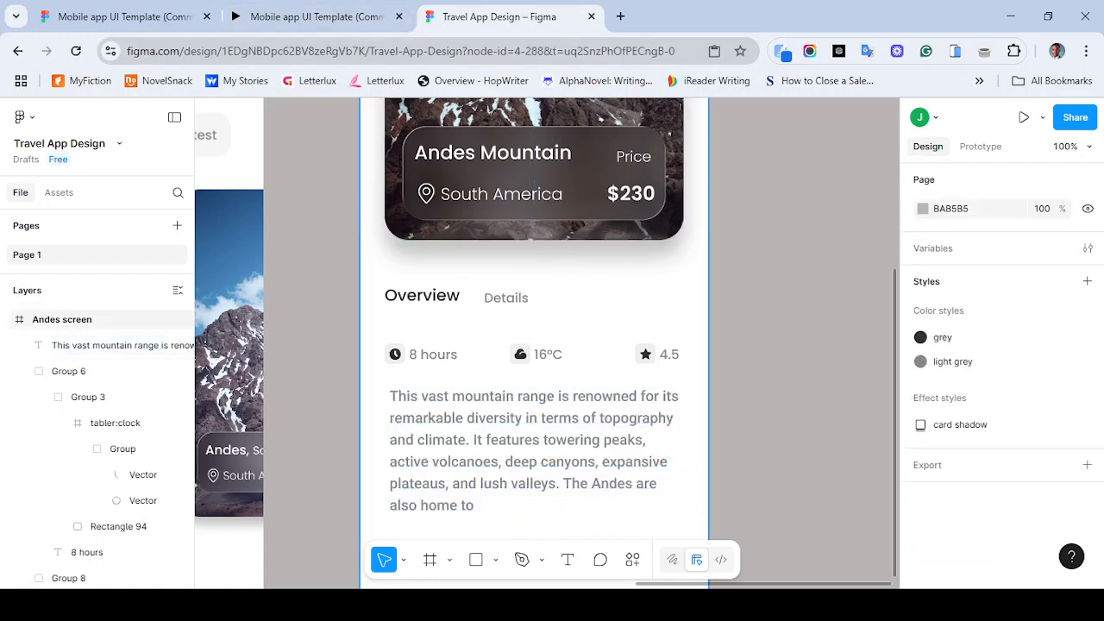
{"action": "left_click", "coordinate": [535, 440]}
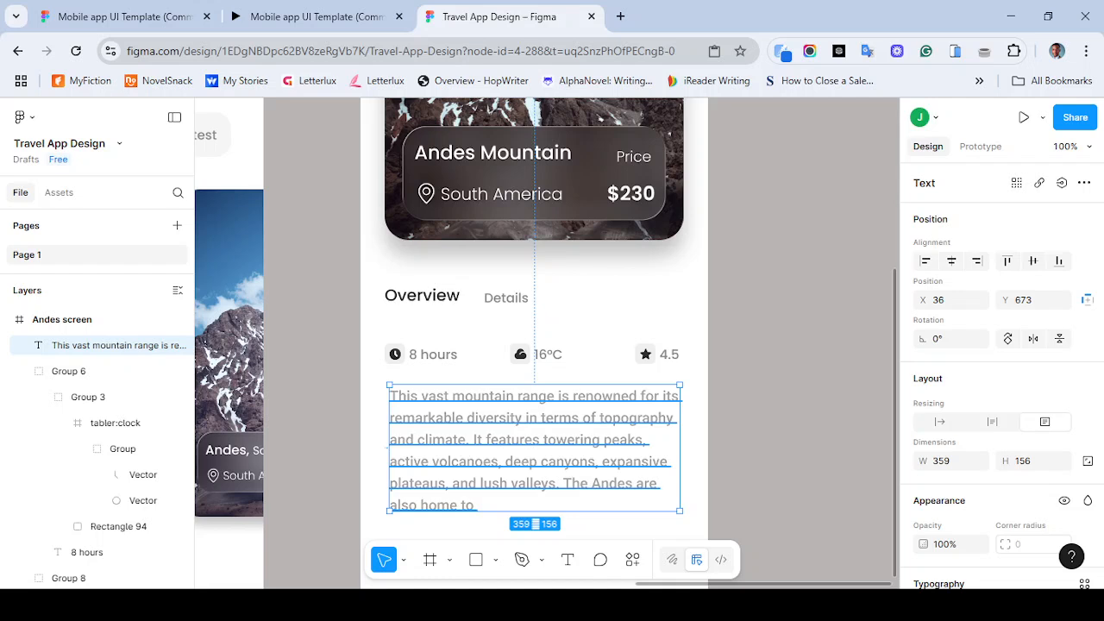
{"action": "double_click", "coordinate": [534, 447]}
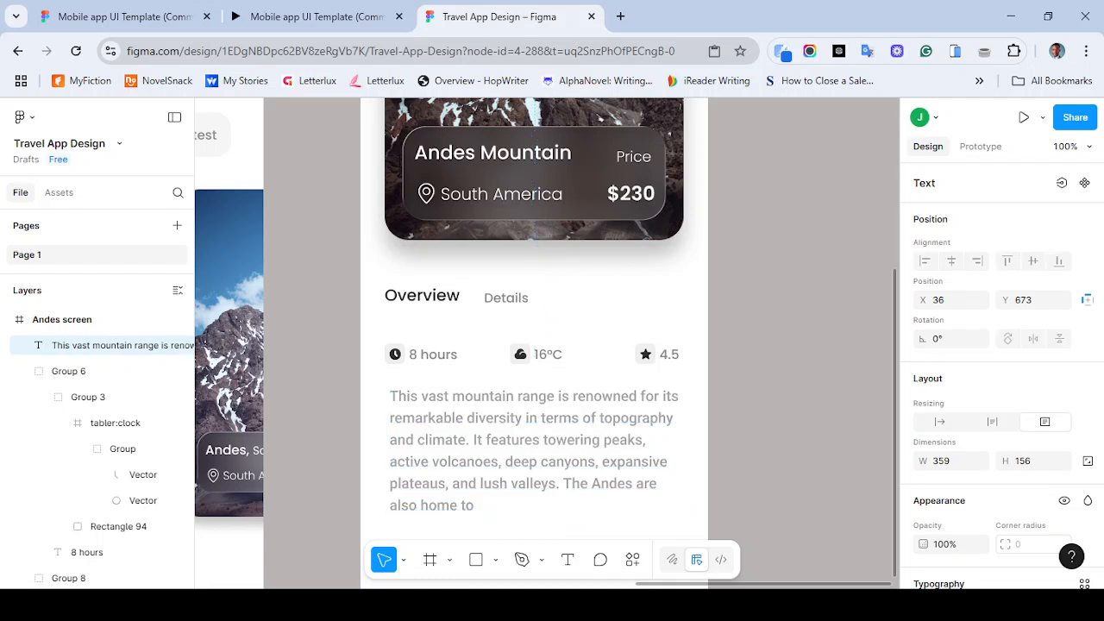
{"action": "key", "text": "Escape"}
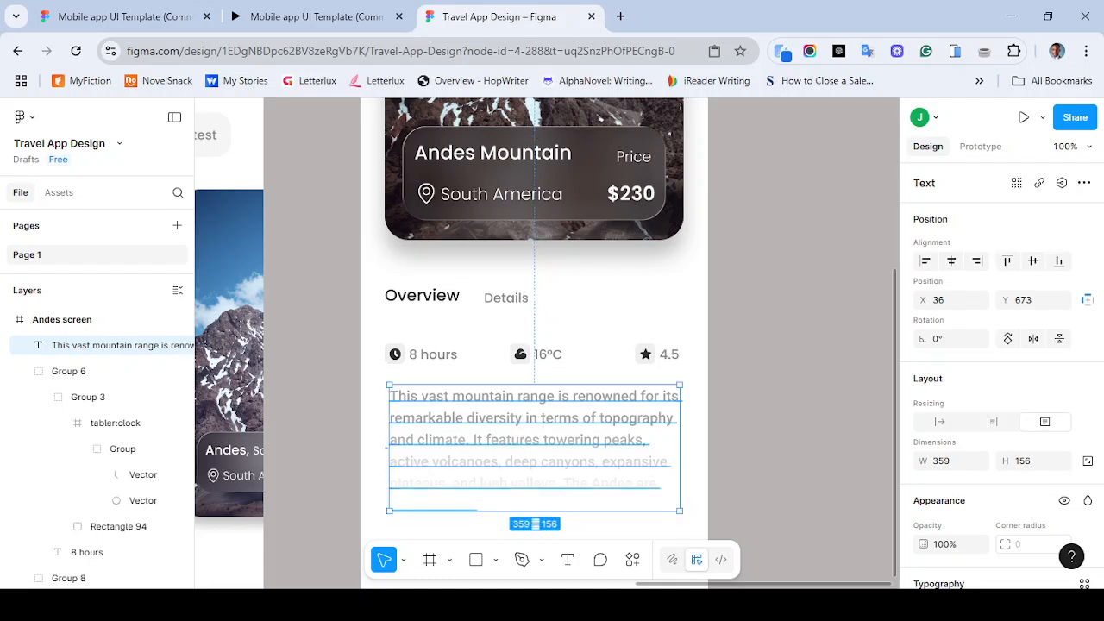
{"action": "key", "text": "Escape"}
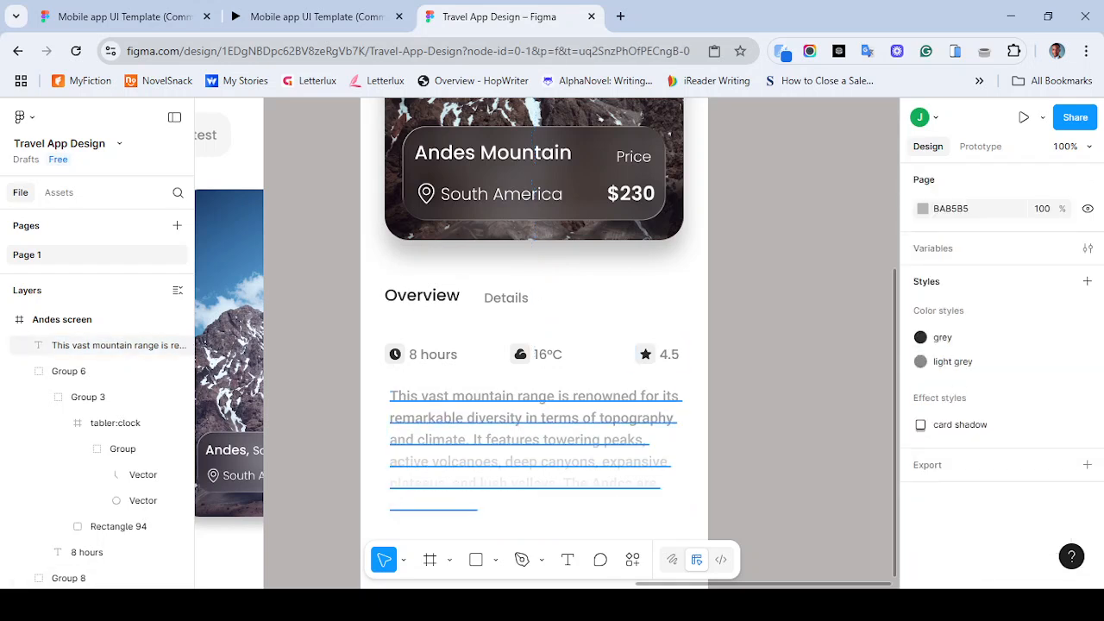
- Select the clock, cloud and star icon groups and move the row up to Y 602
{"action": "key", "text": "minus"}
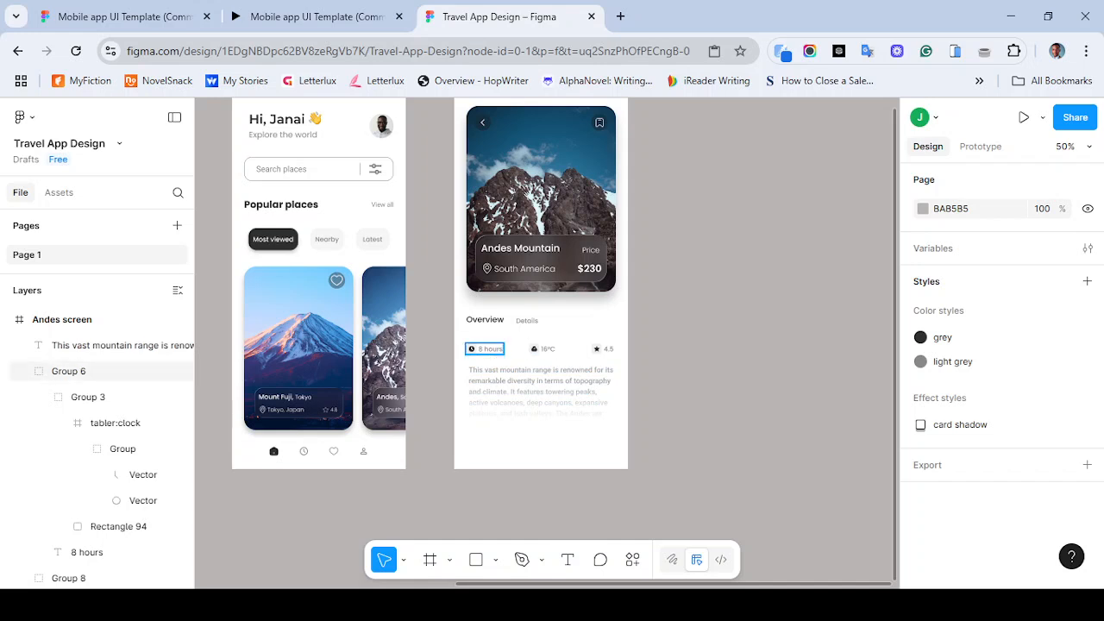
{"action": "left_click", "coordinate": [485, 349]}
{"action": "left_click", "coordinate": [543, 350], "text": "shift"}
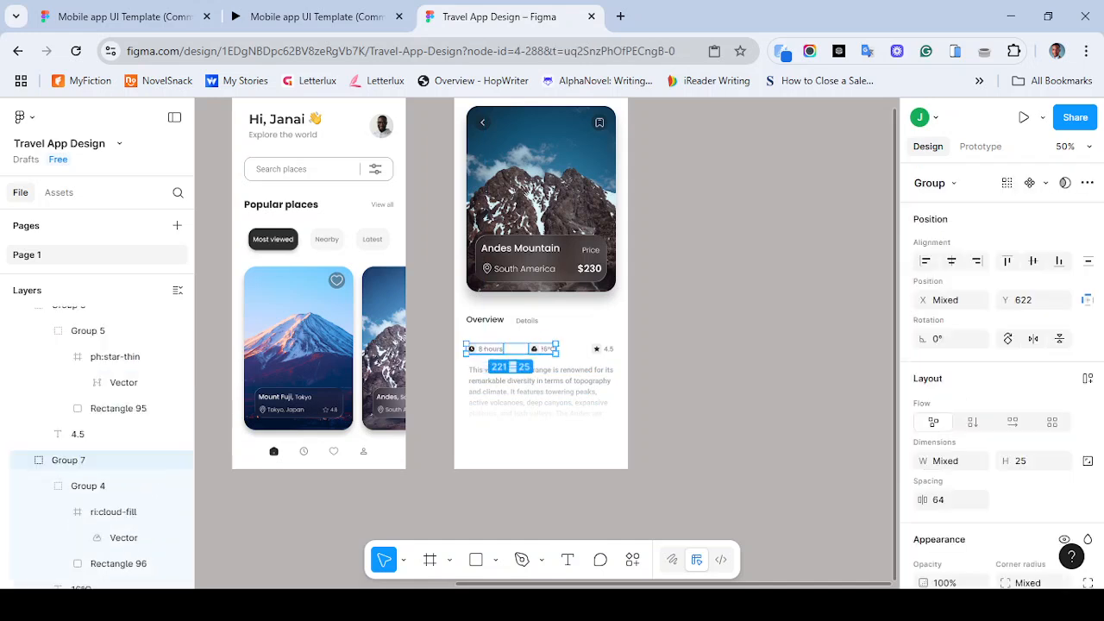
{"action": "left_click", "coordinate": [603, 349], "text": "shift"}
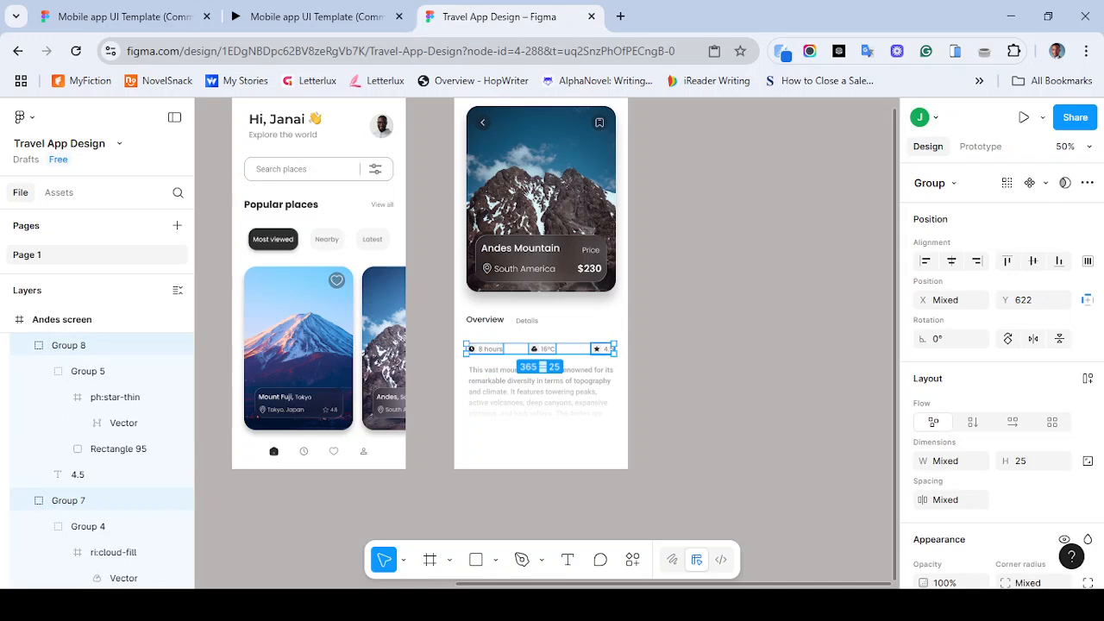
{"action": "key", "text": "shift+Up"}
{"action": "key", "text": "shift+Up"}
{"action": "key", "text": "shift+Up"}
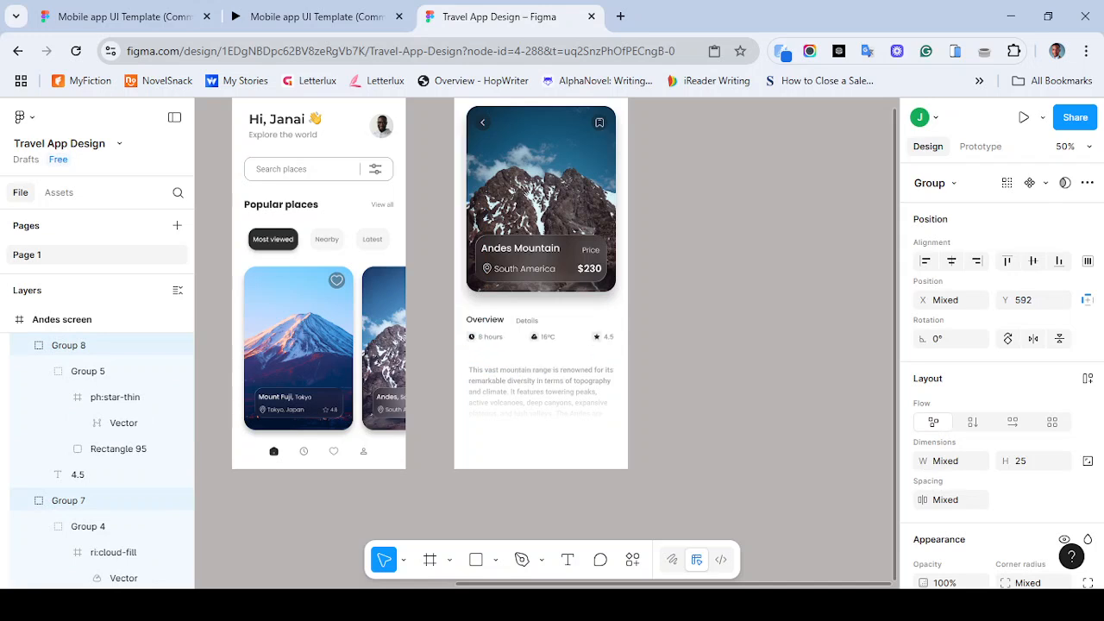
{"action": "key", "text": "shift+Down"}
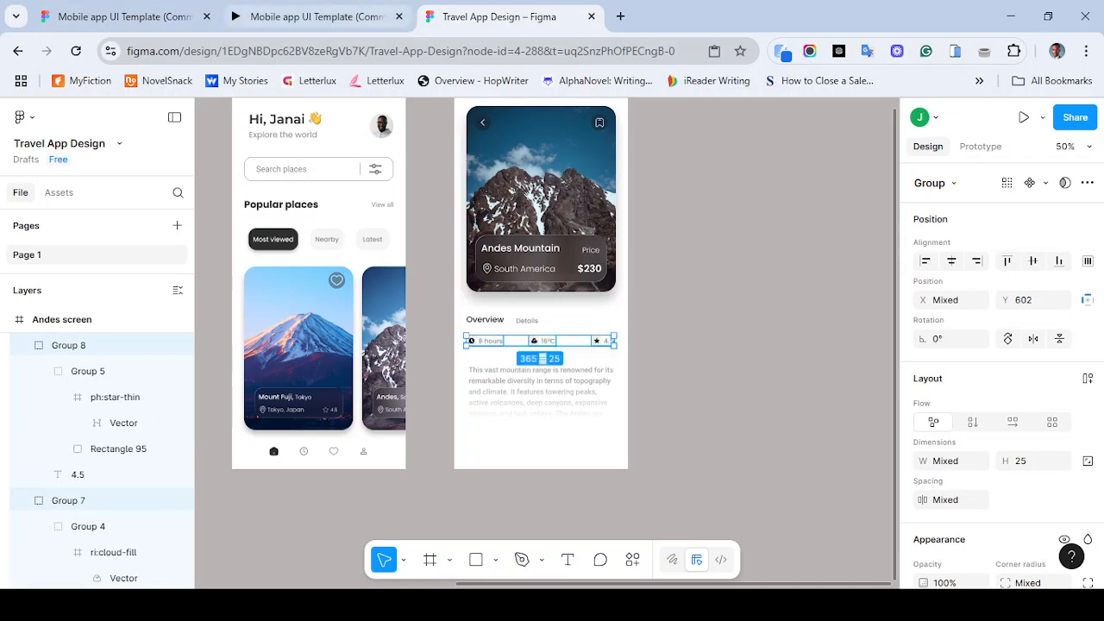
- Check the reference prototype and move the description text box up to Y 653
{"action": "key", "text": "ctrl+Page_Up"}
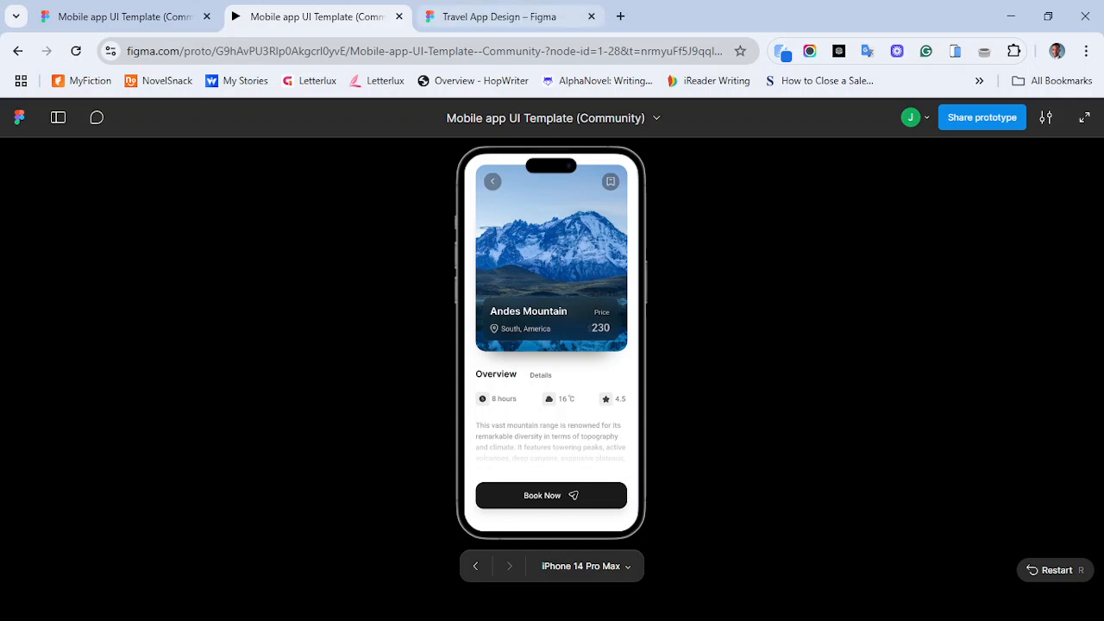
{"action": "key", "text": "ctrl+Page_Down"}
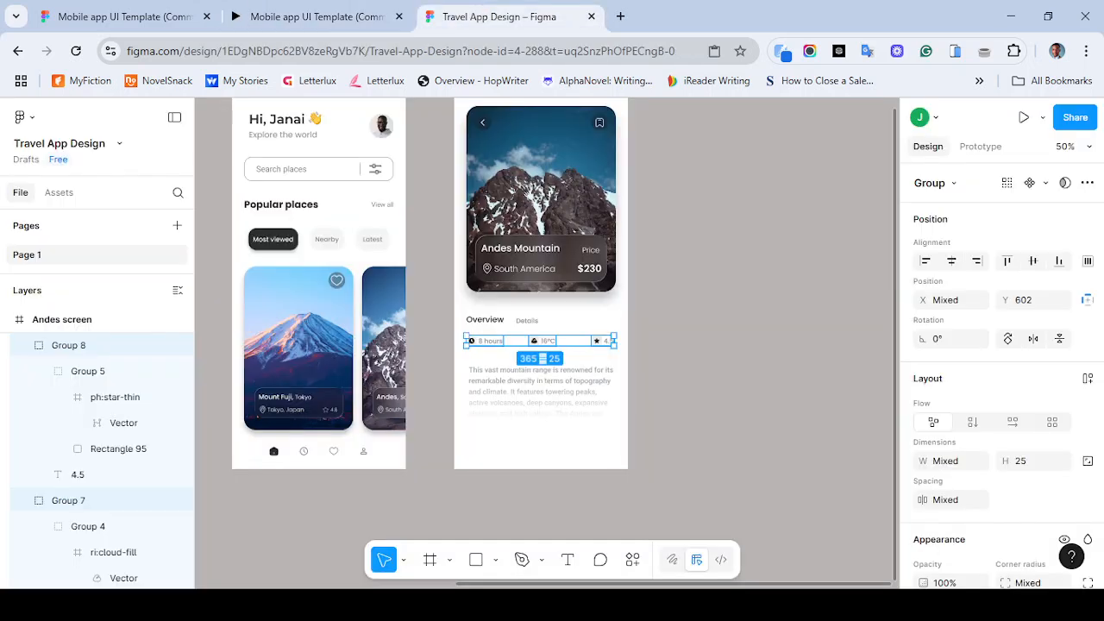
{"action": "left_click", "coordinate": [542, 396]}
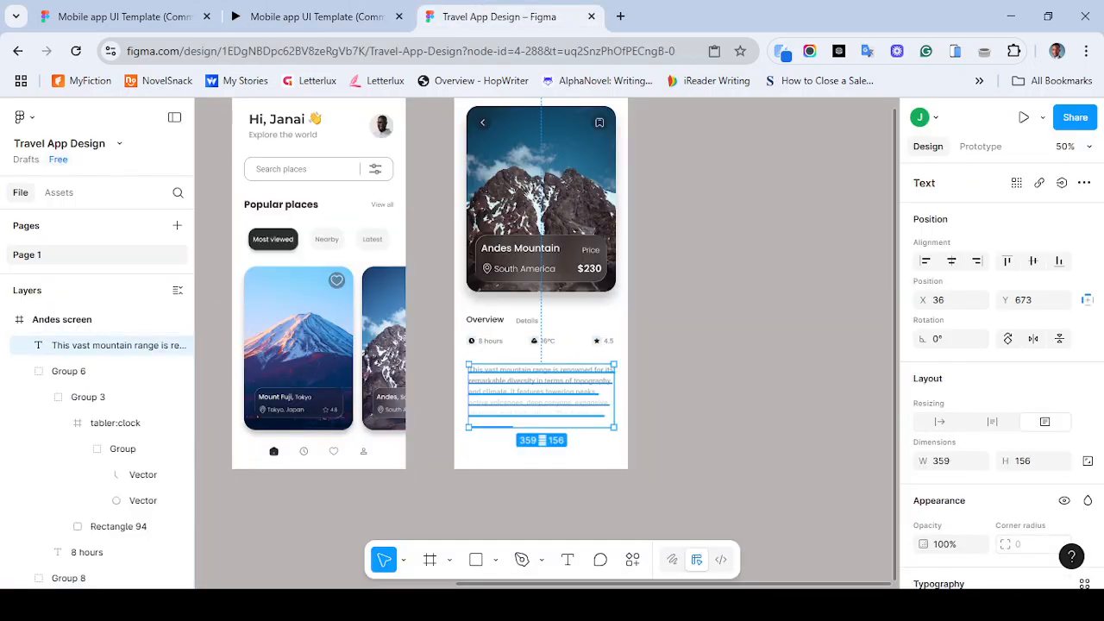
{"action": "key", "text": "shift+Up"}
{"action": "key", "text": "shift+Up"}
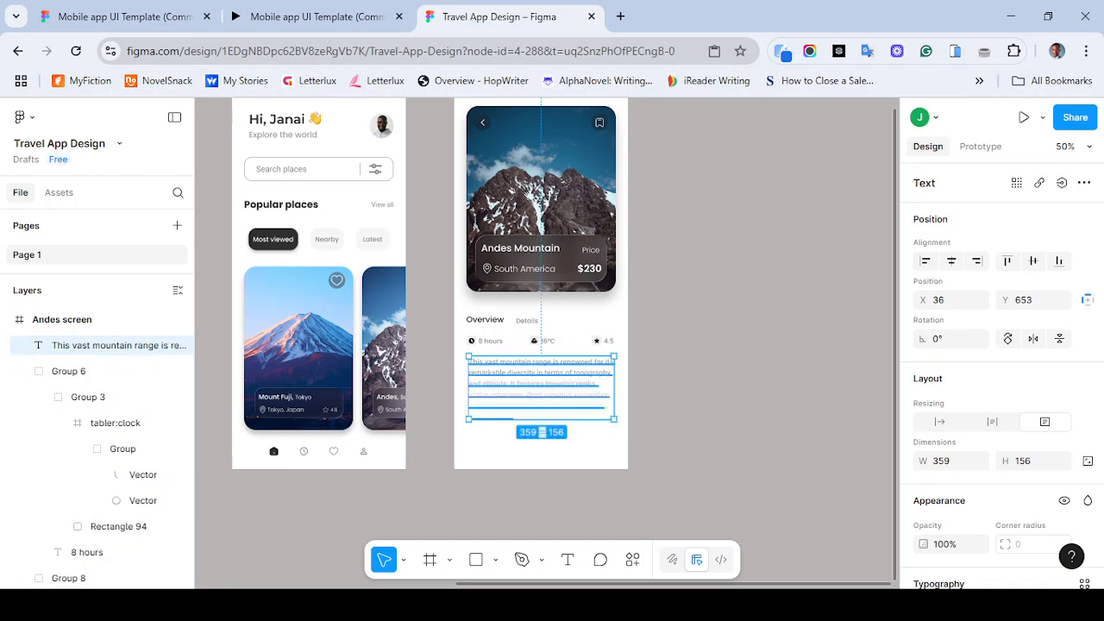
{"action": "left_click_drag", "start_coordinate": [542, 396], "coordinate": [541, 401]}
{"action": "key", "text": "ctrl+z"}
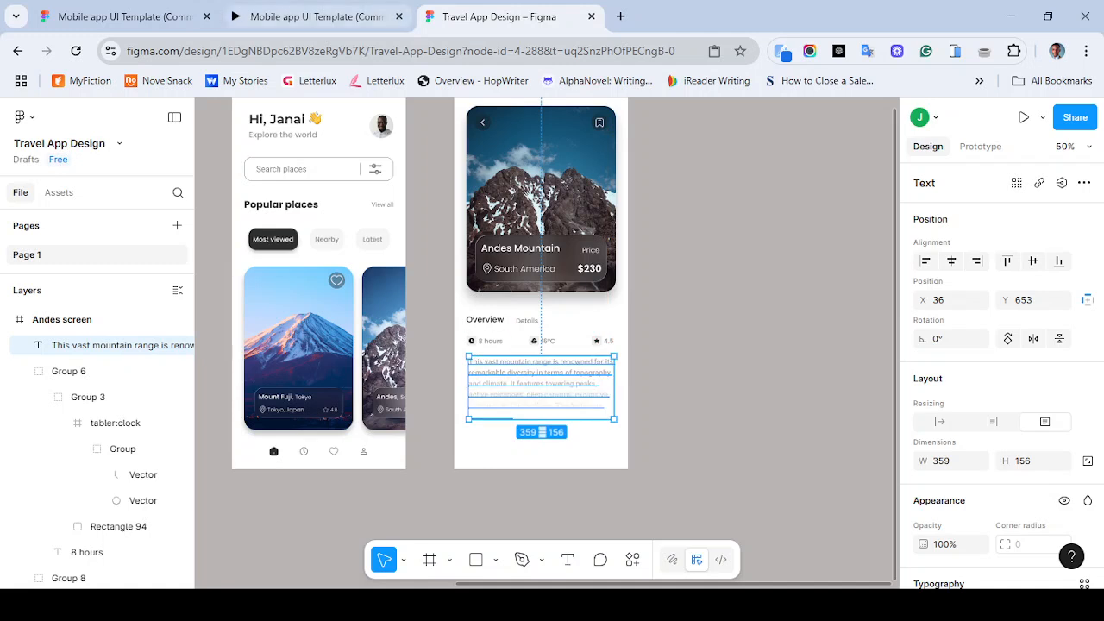
- Check the reference prototype and shift the description text box left to X 30, Y 652, aligning it with the Overview heading
{"action": "left_click", "coordinate": [308, 16]}
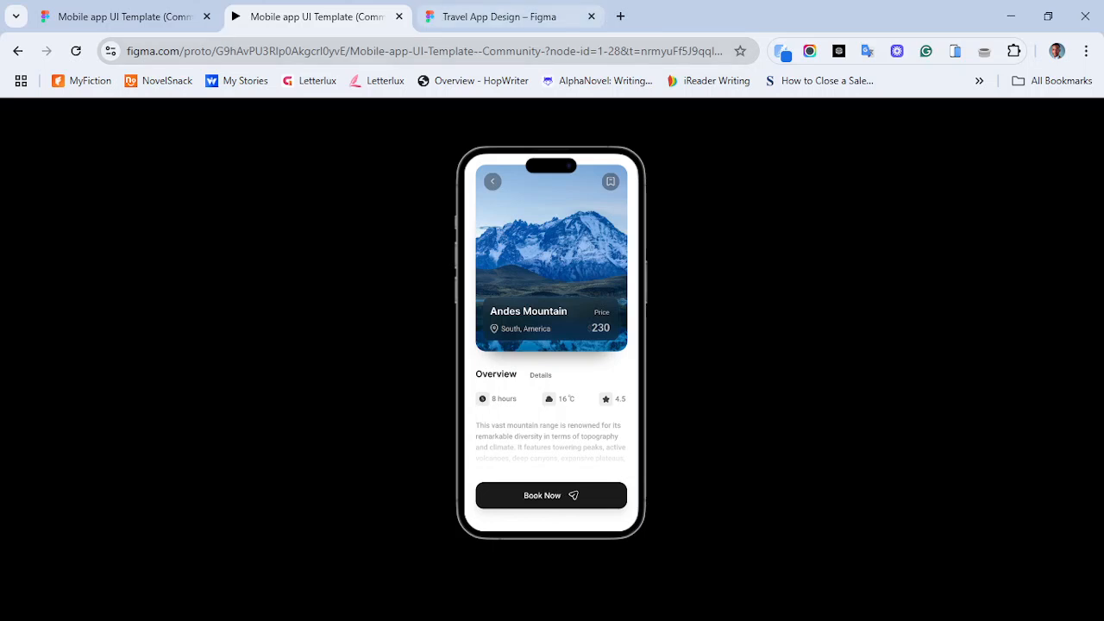
{"action": "left_click", "coordinate": [531, 18]}
{"action": "left_click", "coordinate": [485, 320]}
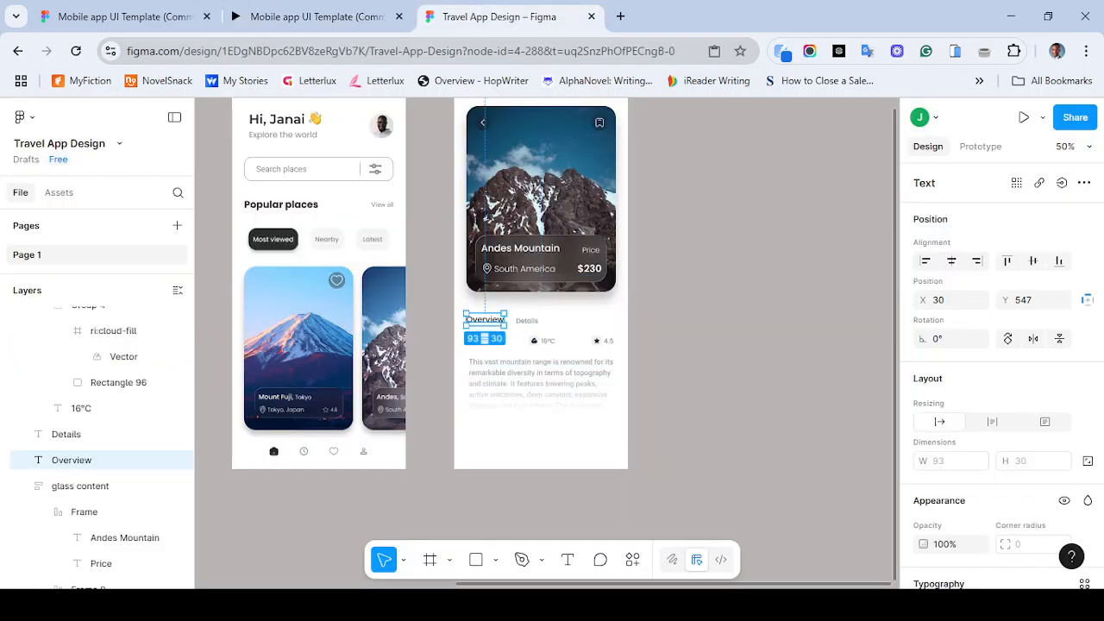
{"action": "left_click", "coordinate": [527, 321], "text": "shift"}
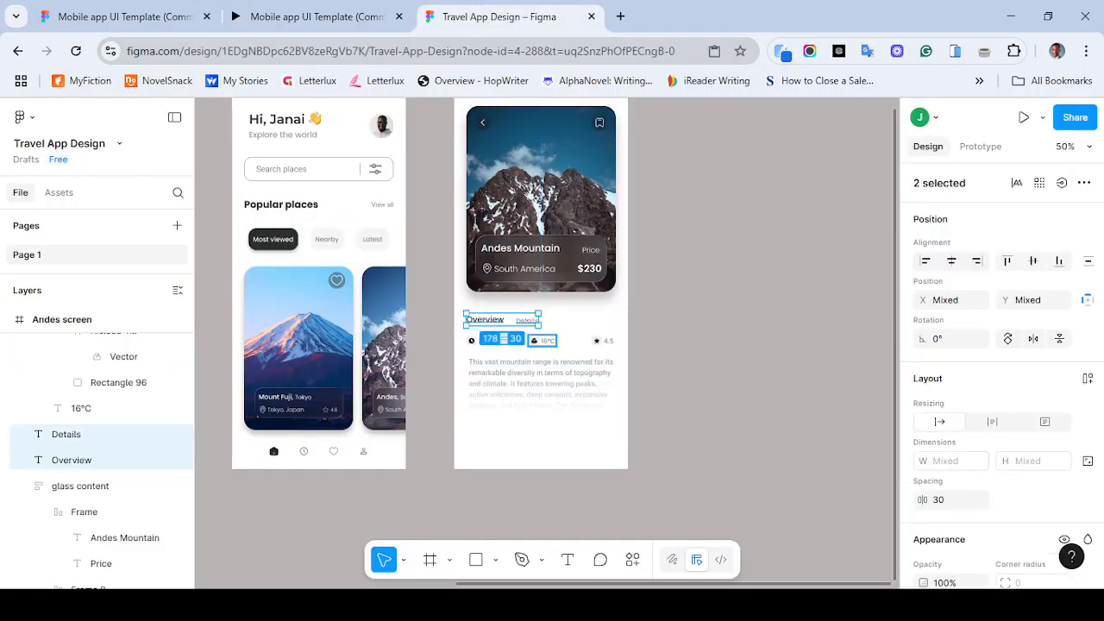
{"action": "left_click", "coordinate": [540, 379]}
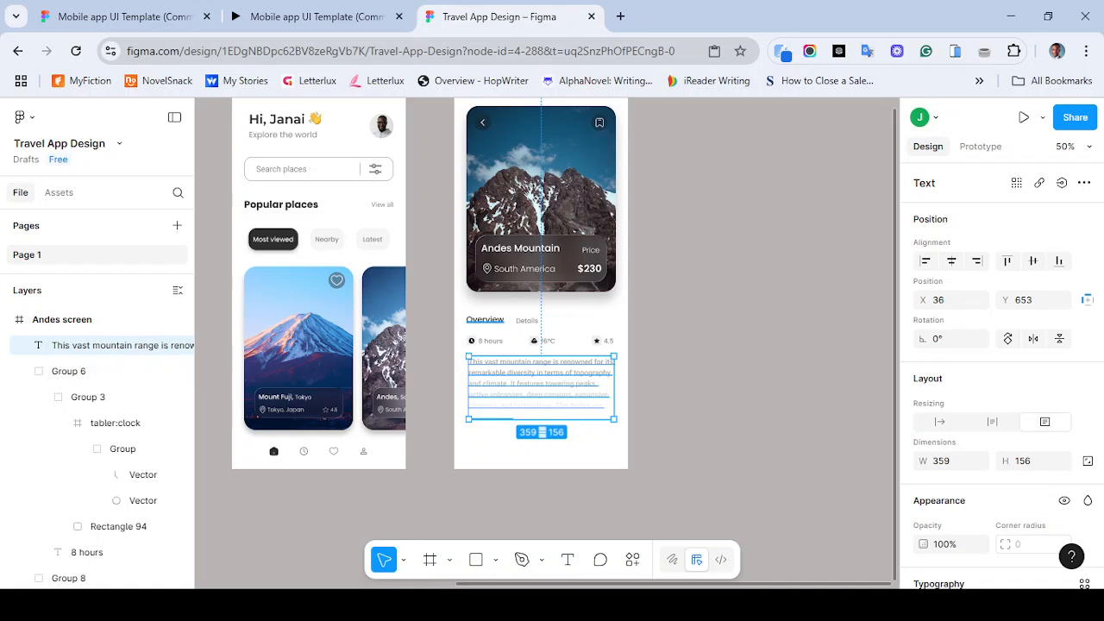
{"action": "mouse_move", "coordinate": [541, 383]}
{"action": "left_mouse_down"}
{"action": "mouse_move", "coordinate": [542, 396]}
{"action": "mouse_move", "coordinate": [538, 385]}
{"action": "left_mouse_up"}
{"action": "key", "text": "Down"}
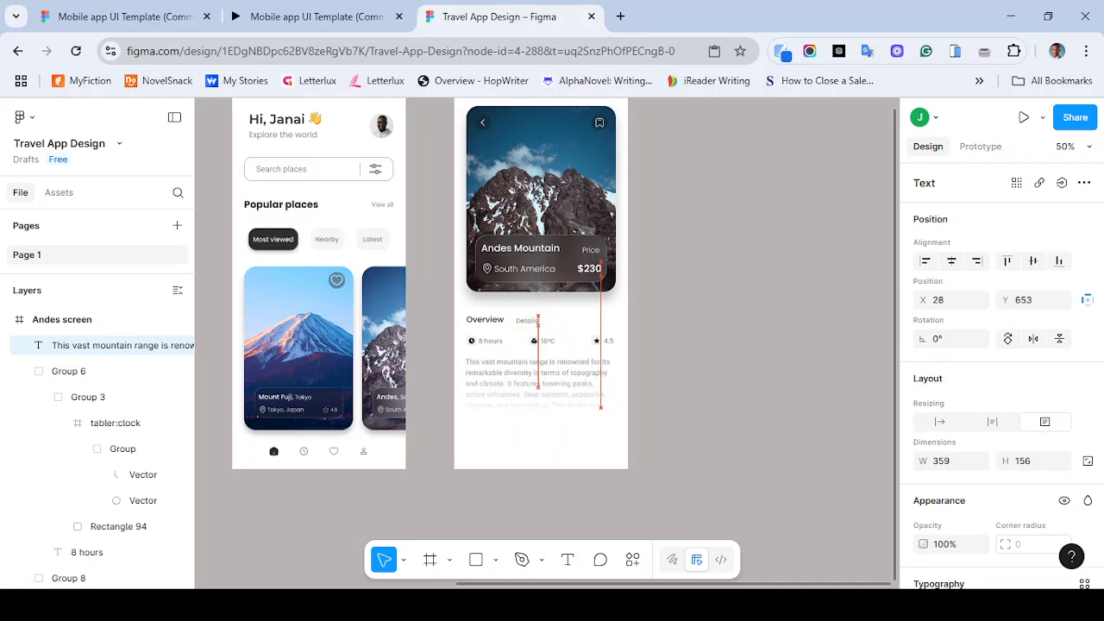
{"action": "left_click_drag", "start_coordinate": [538, 384], "coordinate": [540, 384]}
{"action": "key", "text": "Left"}
{"action": "key", "text": "Left"}
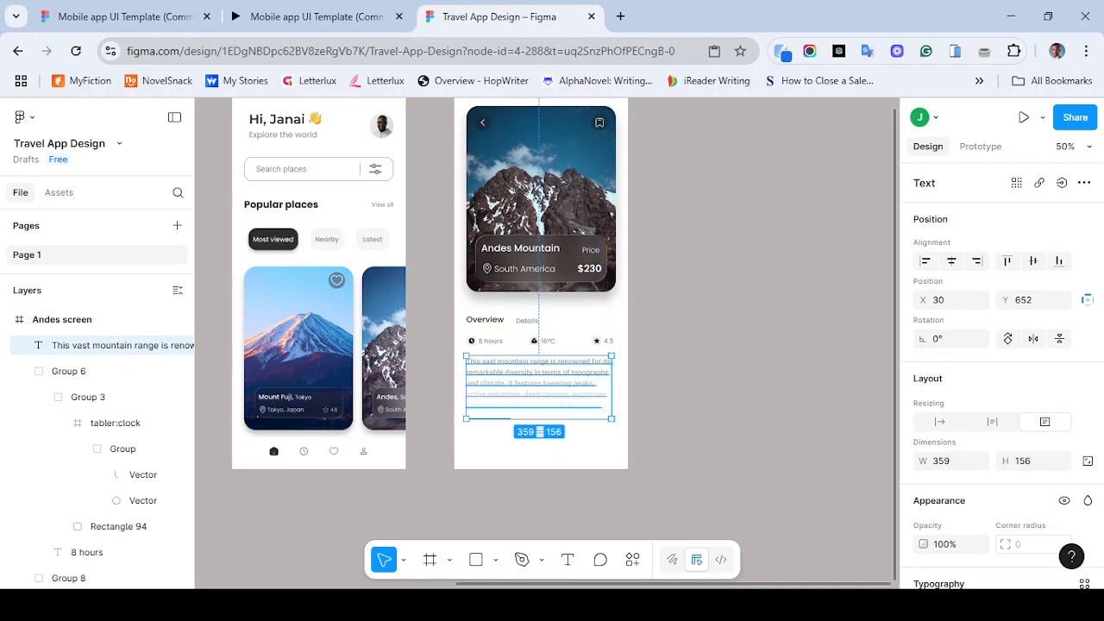
{"action": "key", "text": "Escape"}
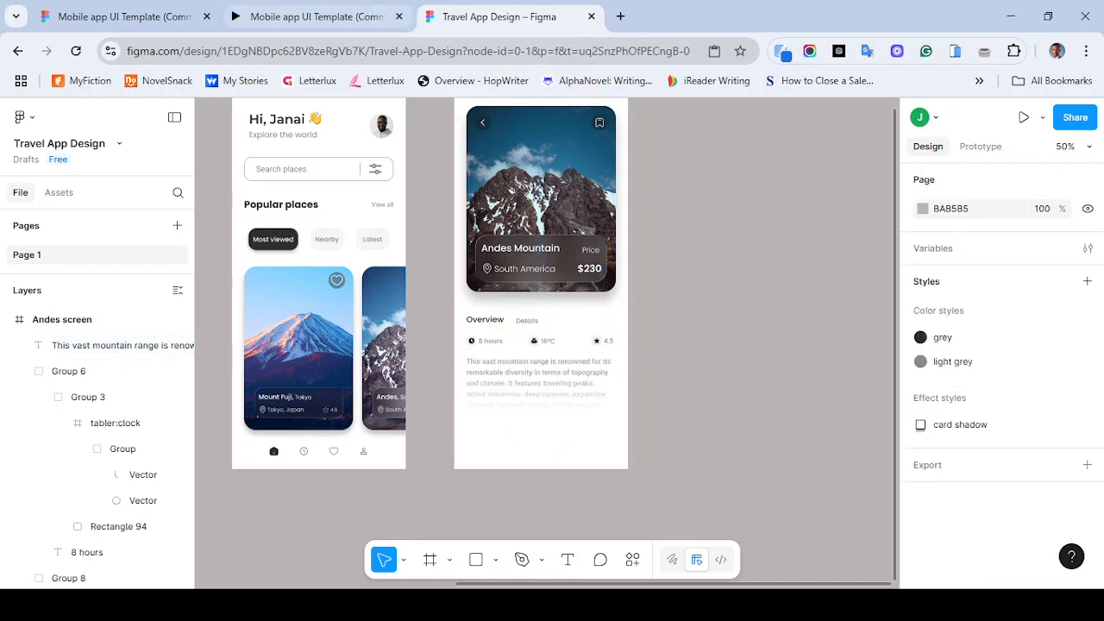
- Compare with the reference and add a "Book Now" text label below the description
{"action": "left_click", "coordinate": [316, 16]}
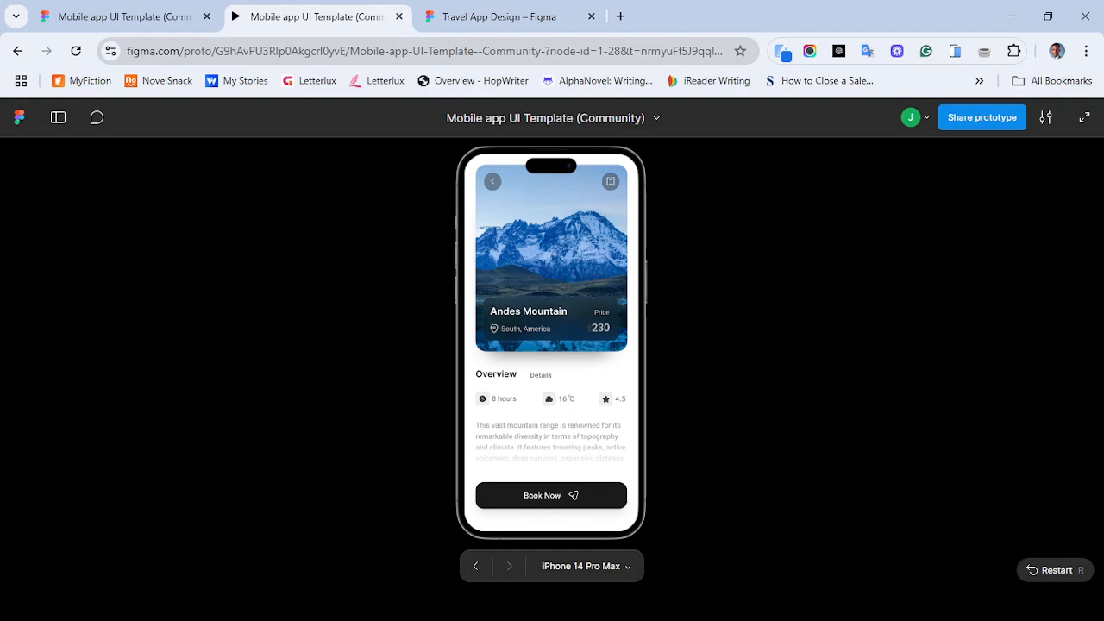
{"action": "left_click", "coordinate": [509, 16]}
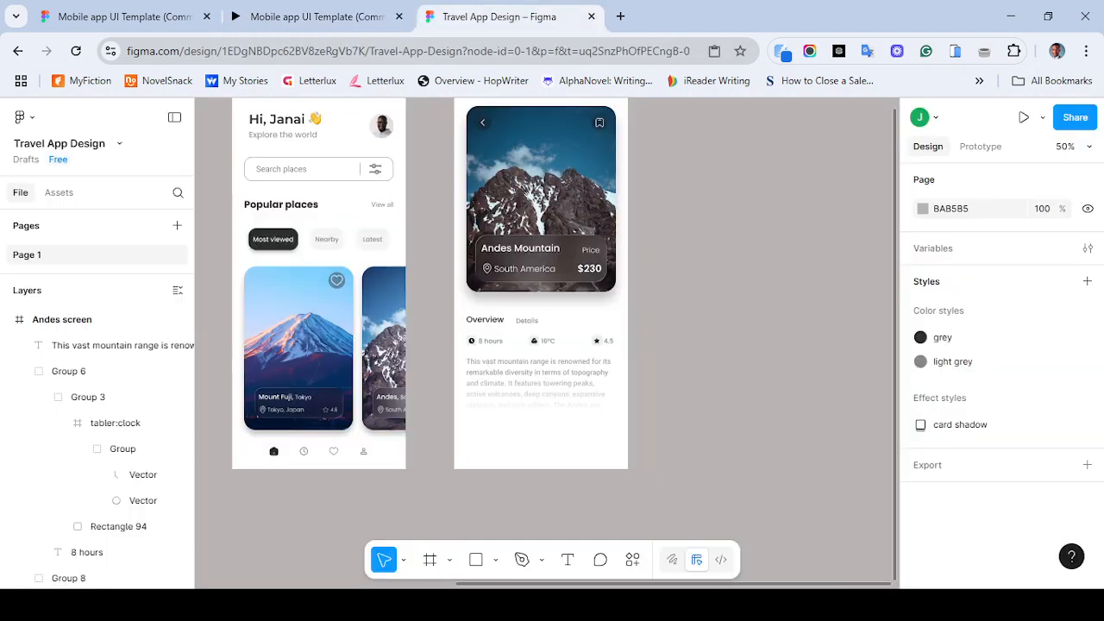
{"action": "key", "text": "t"}
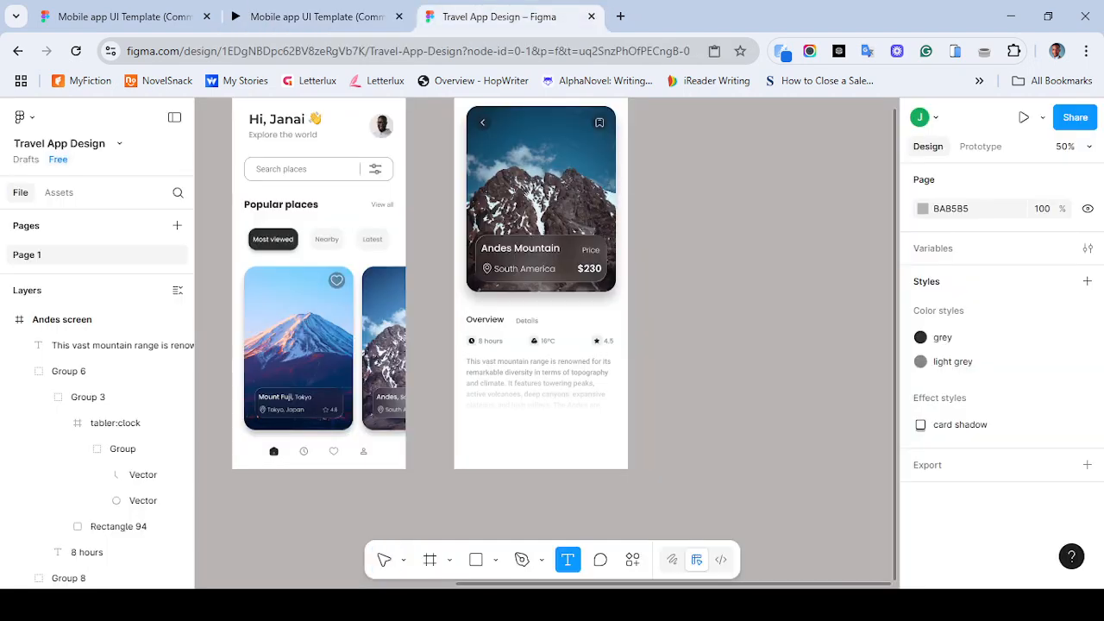
{"action": "left_click", "coordinate": [510, 446]}
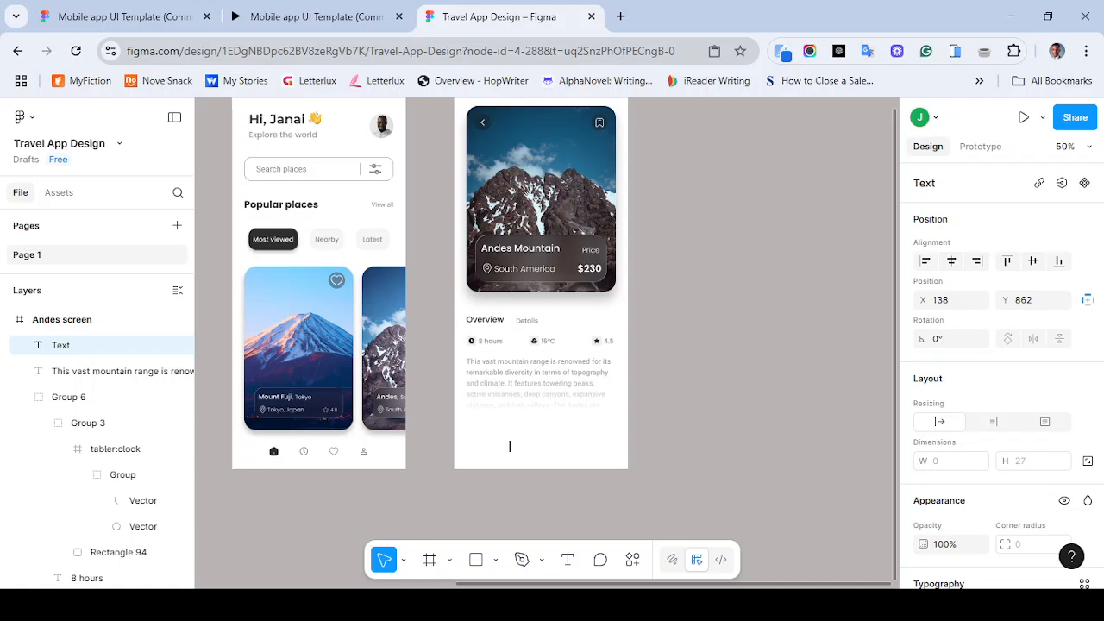
{"action": "type", "text": "Book Now"}
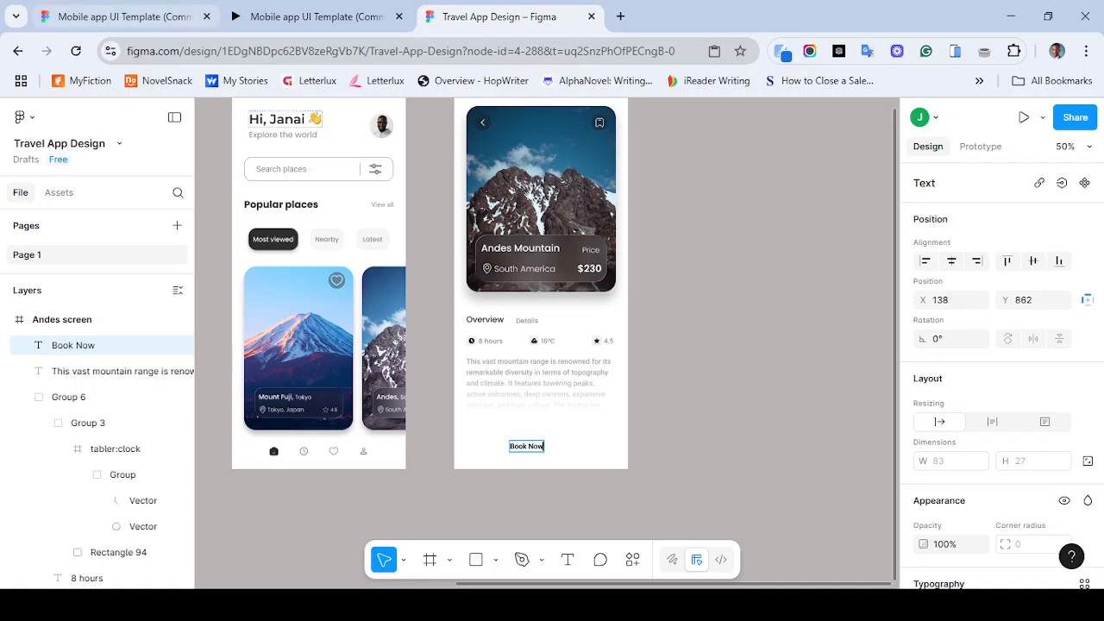
- Check the reference button and wrap the Book Now text in an auto layout frame
{"action": "left_click", "coordinate": [305, 17]}
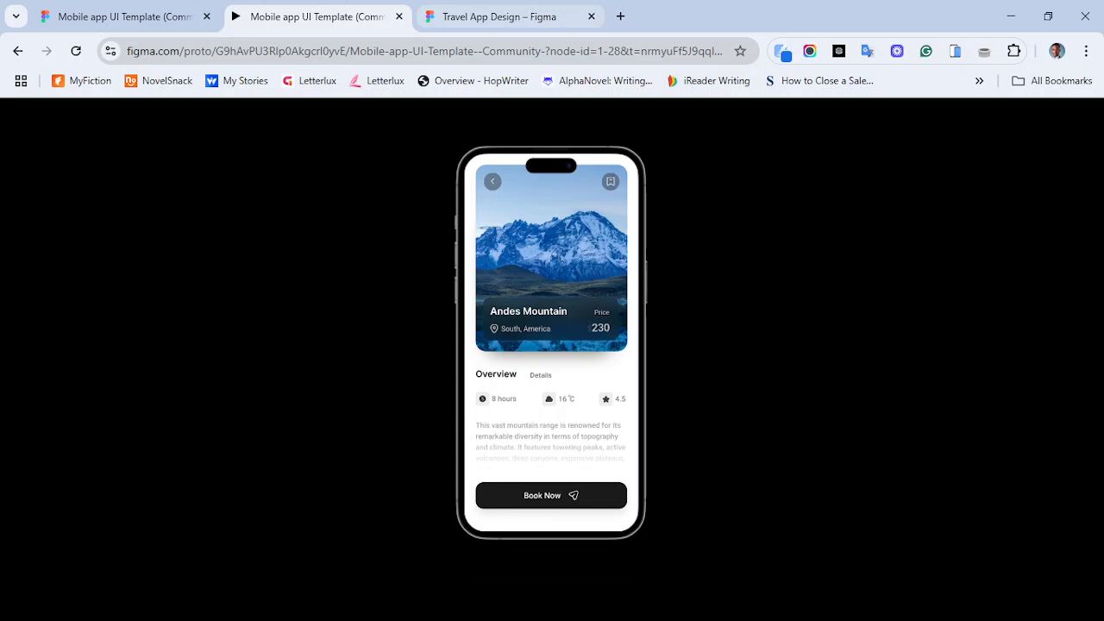
{"action": "left_click", "coordinate": [499, 16]}
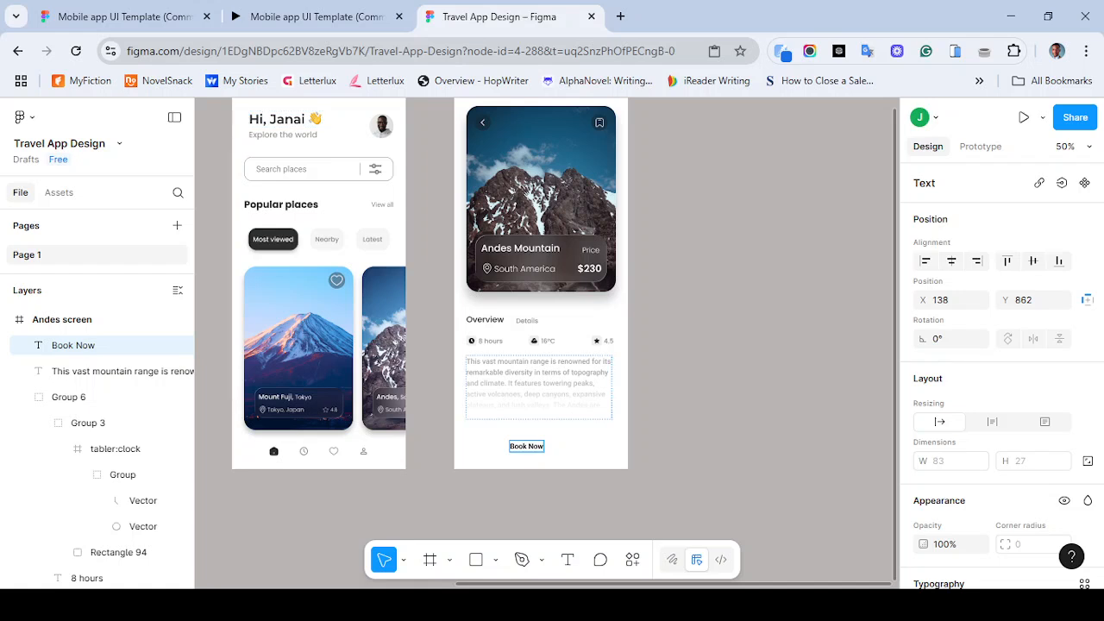
{"action": "key", "text": "Escape"}
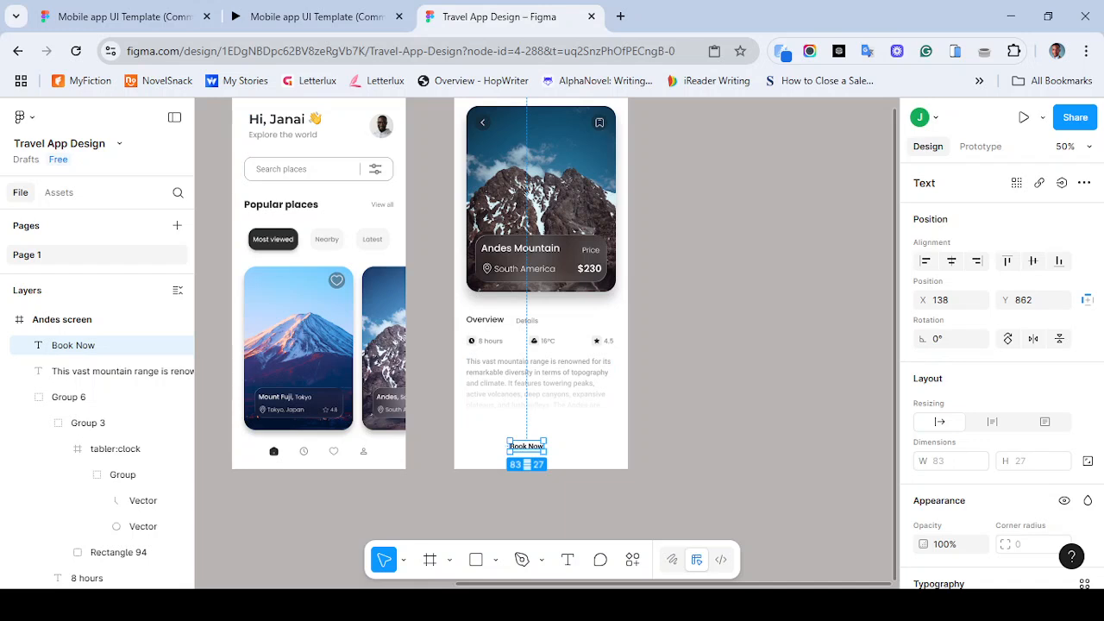
{"action": "key", "text": "shift+a"}
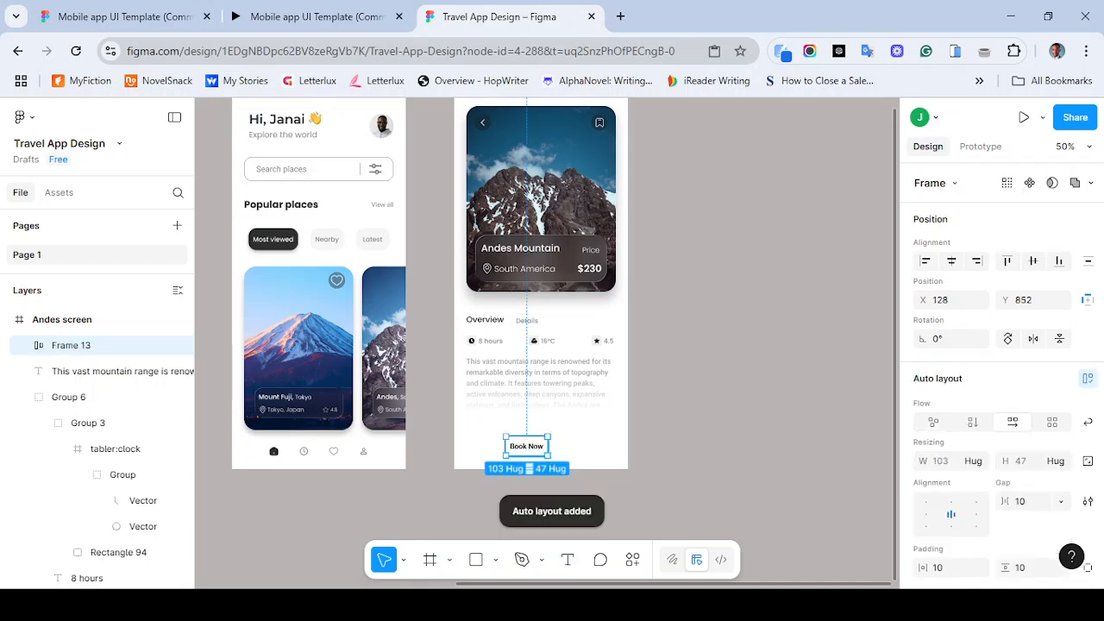
{"action": "key", "text": "Return"}
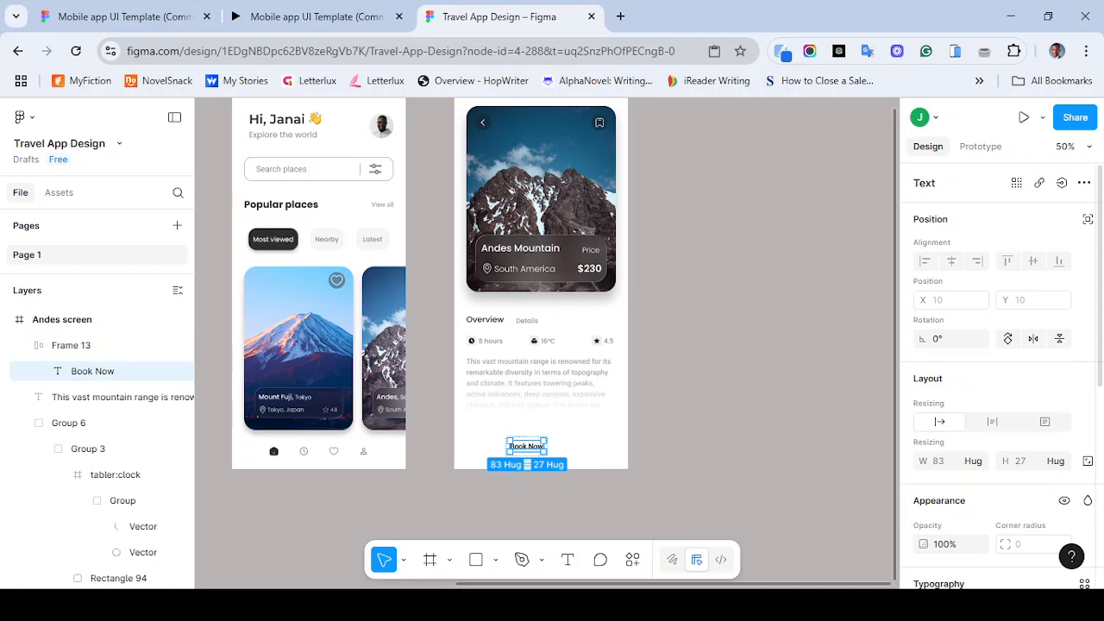
- Set the Book Now text font to Poppins
{"action": "scroll", "coordinate": [1001, 371], "scroll_direction": "down", "scroll_amount": 5}
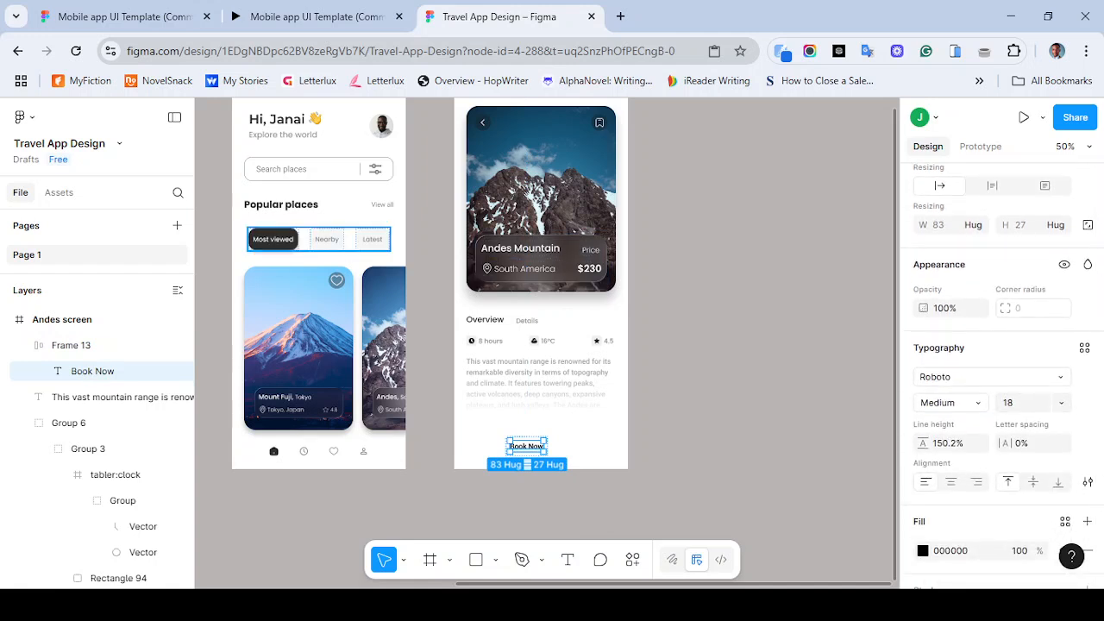
{"action": "left_click", "coordinate": [990, 376]}
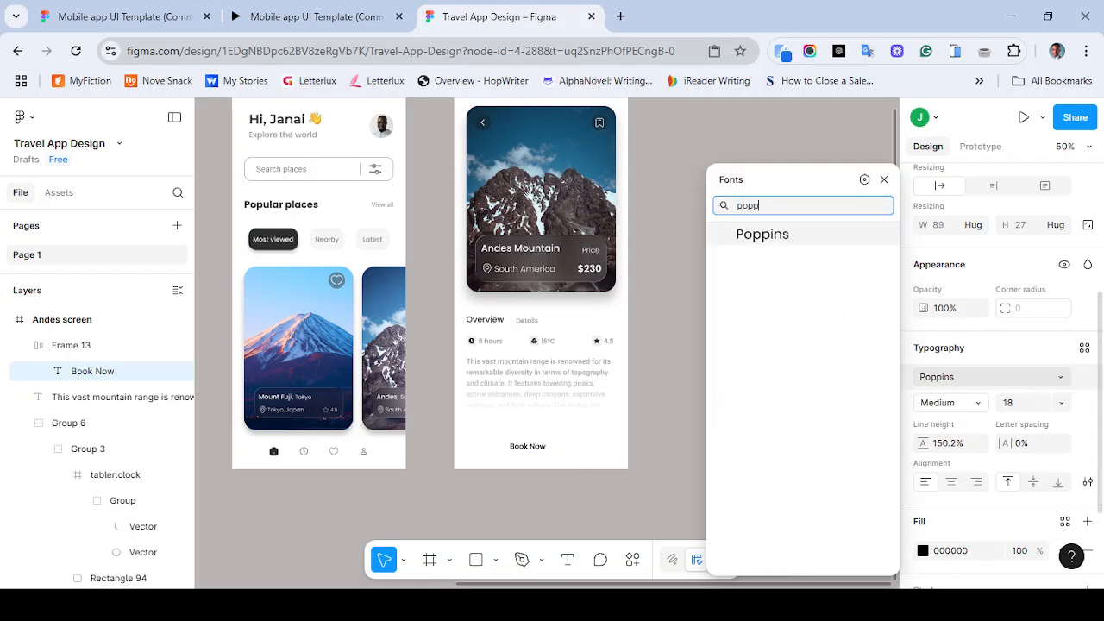
{"action": "left_click", "coordinate": [762, 234]}
{"action": "key", "text": "Escape"}
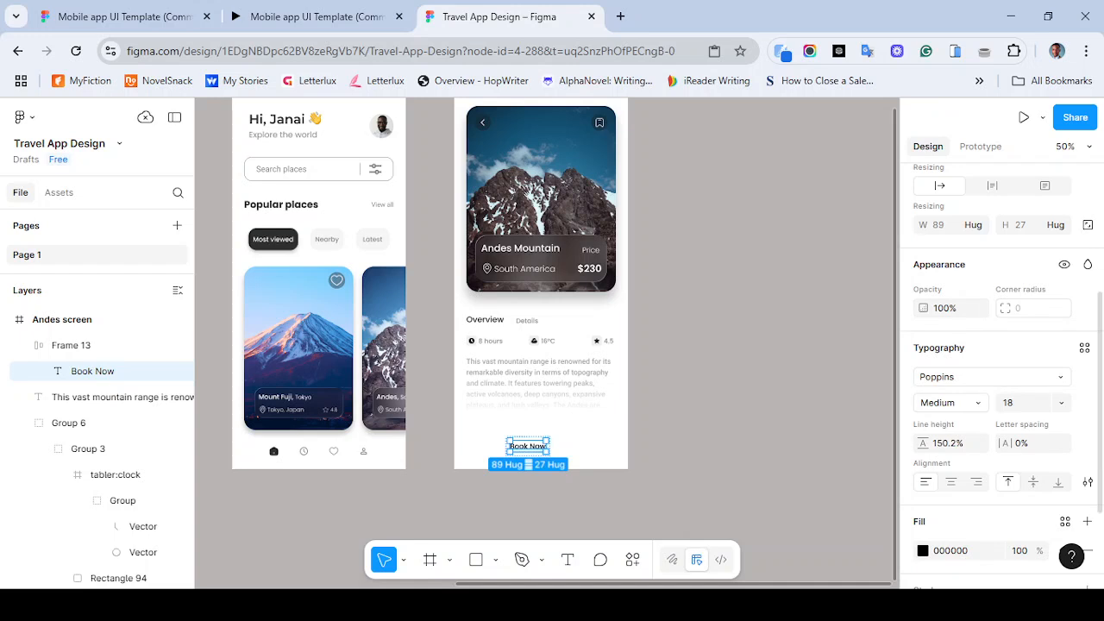
{"action": "left_click", "coordinate": [345, 16]}
{"action": "left_click", "coordinate": [500, 16]}
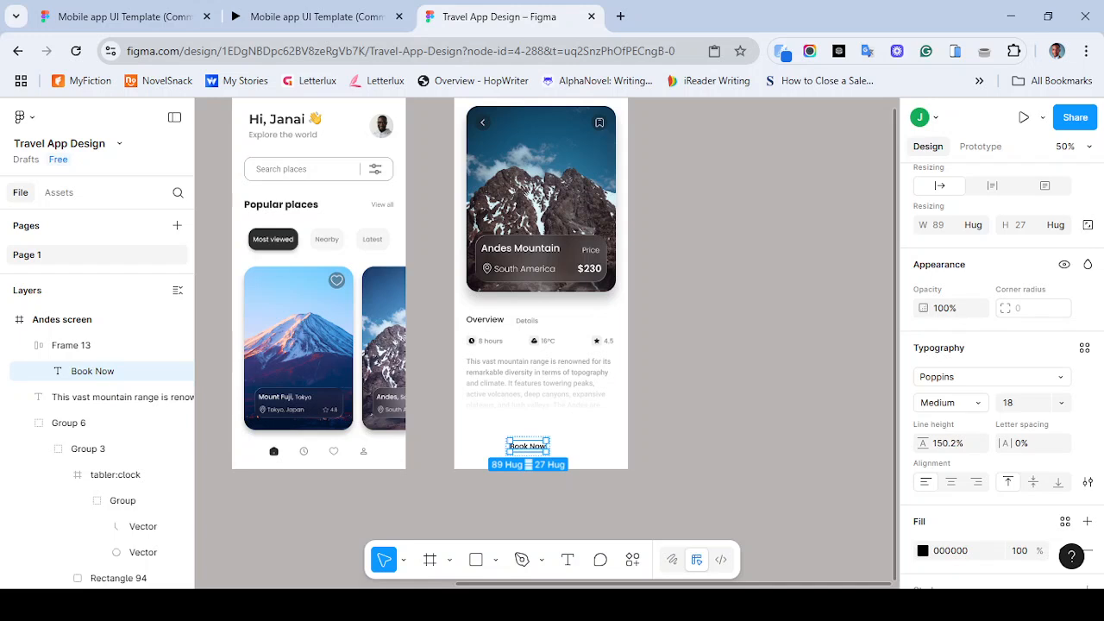
{"action": "key", "text": "Escape"}
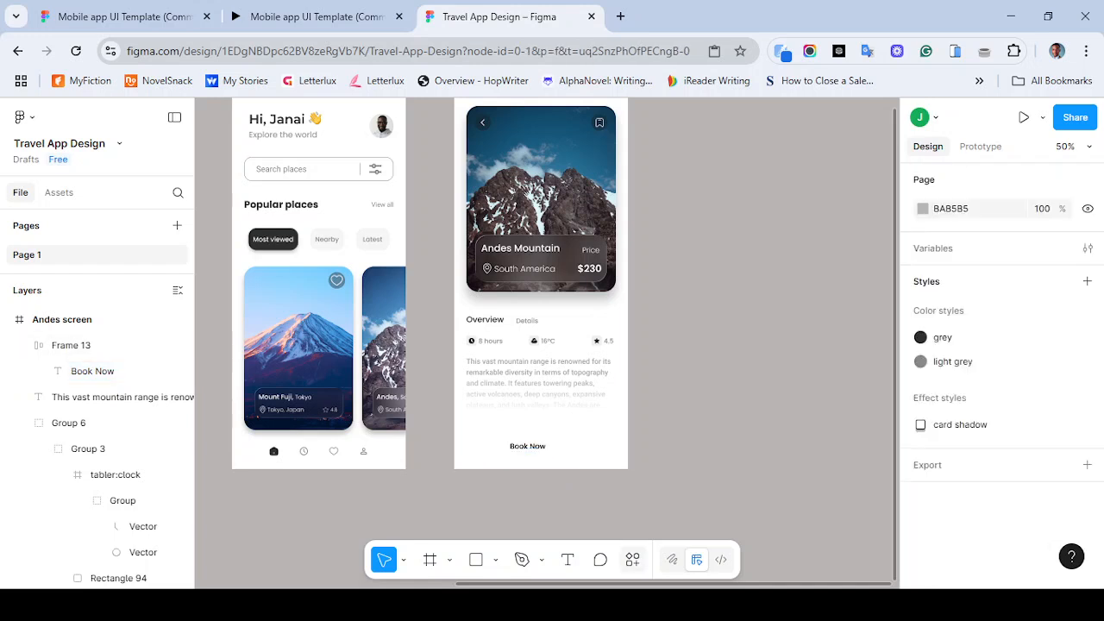
{"action": "key", "text": "ctrl+k"}
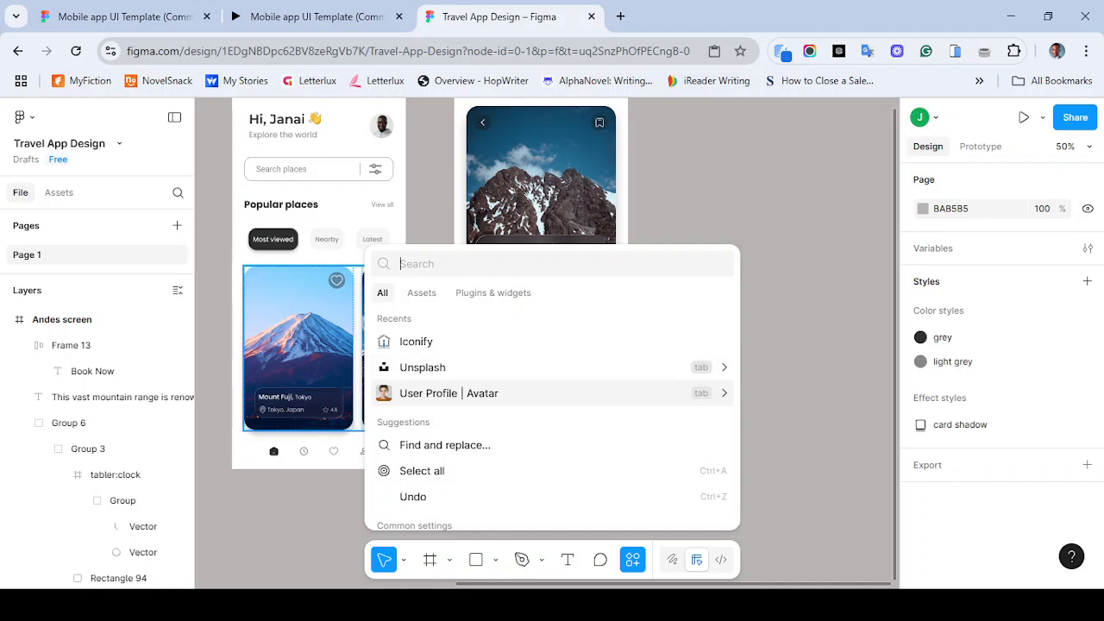
{"action": "key", "text": "Escape"}
{"action": "scroll", "coordinate": [545, 341], "scroll_direction": "right", "scroll_amount": 1}
{"action": "scroll", "coordinate": [545, 342], "scroll_direction": "down", "scroll_amount": 1}
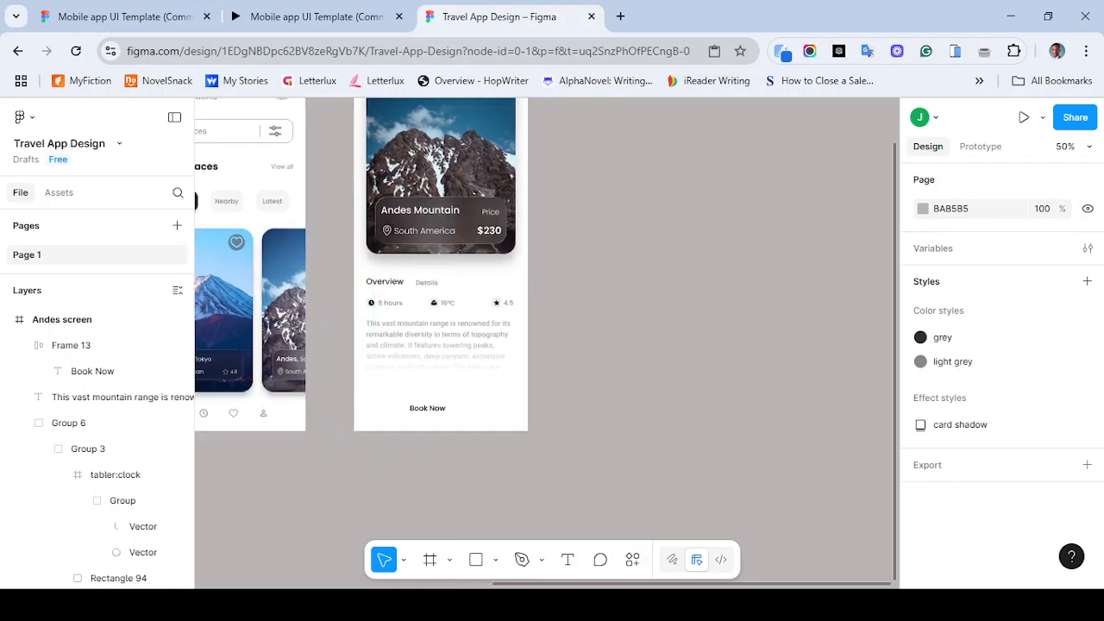
- With the Book Now frame selected, search Iconify for telegram icons and compare them with the reference button's icon
{"action": "left_click", "coordinate": [71, 345]}
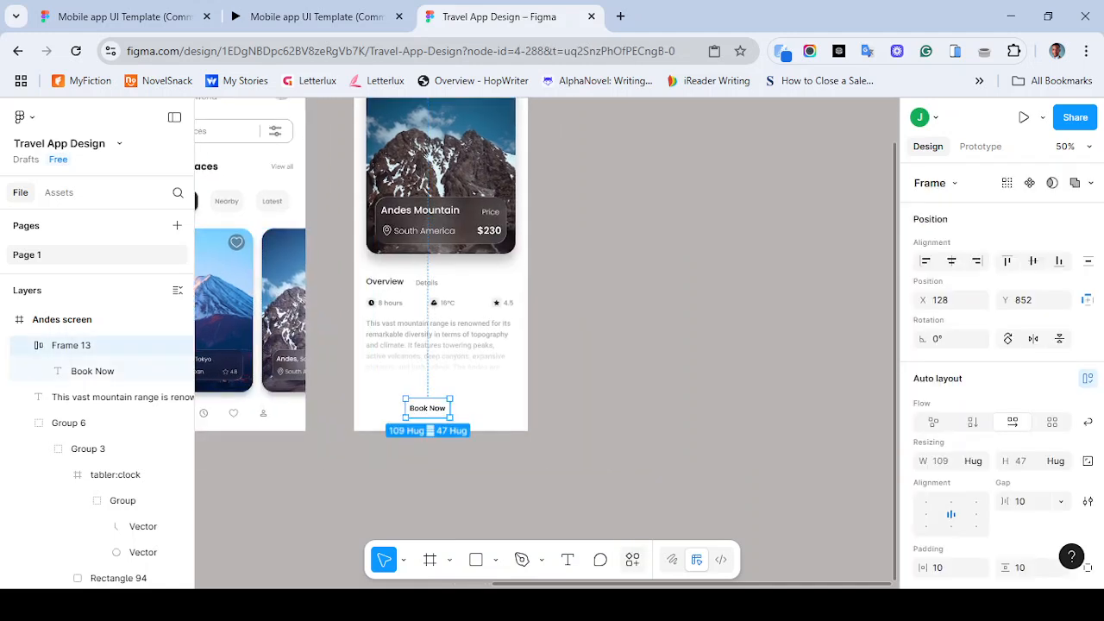
{"action": "key", "text": "ctrl+k"}
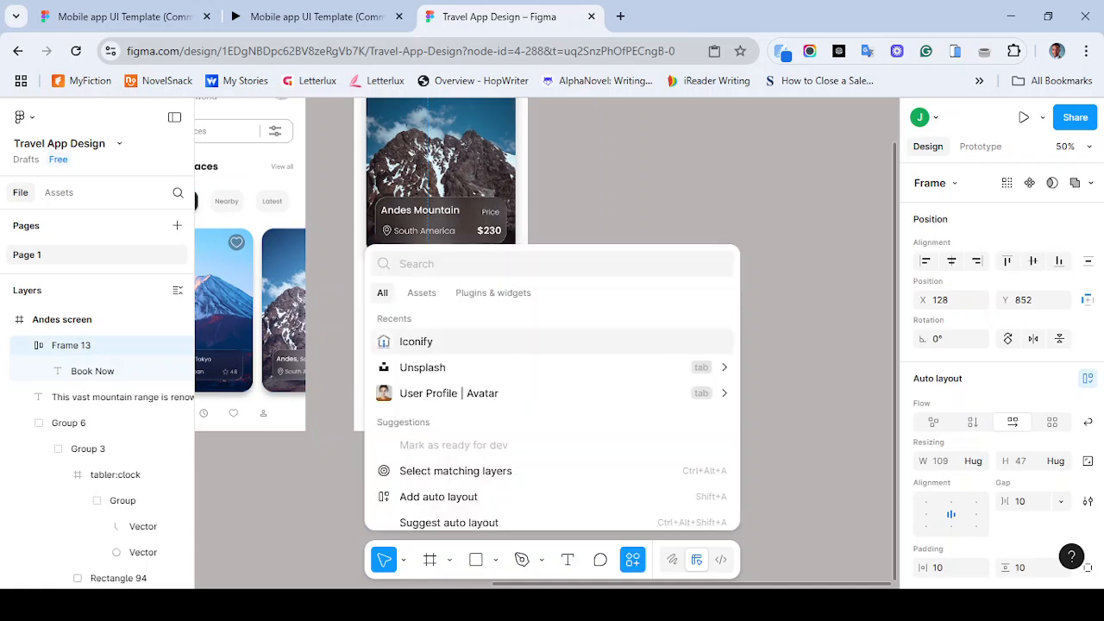
{"action": "key", "text": "Return"}
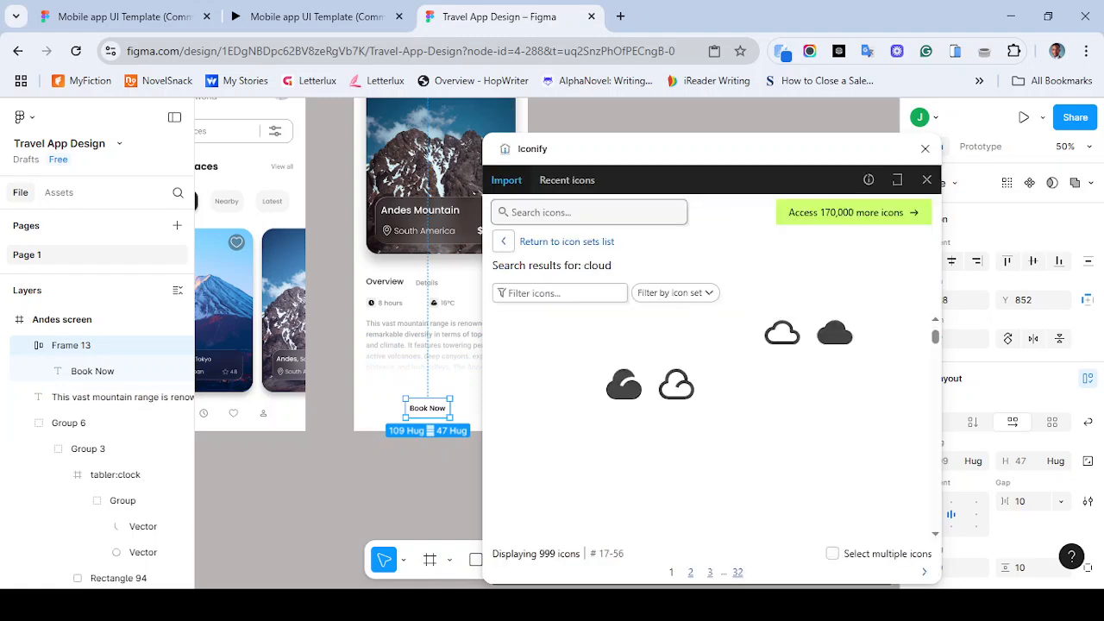
{"action": "left_click", "coordinate": [589, 213]}
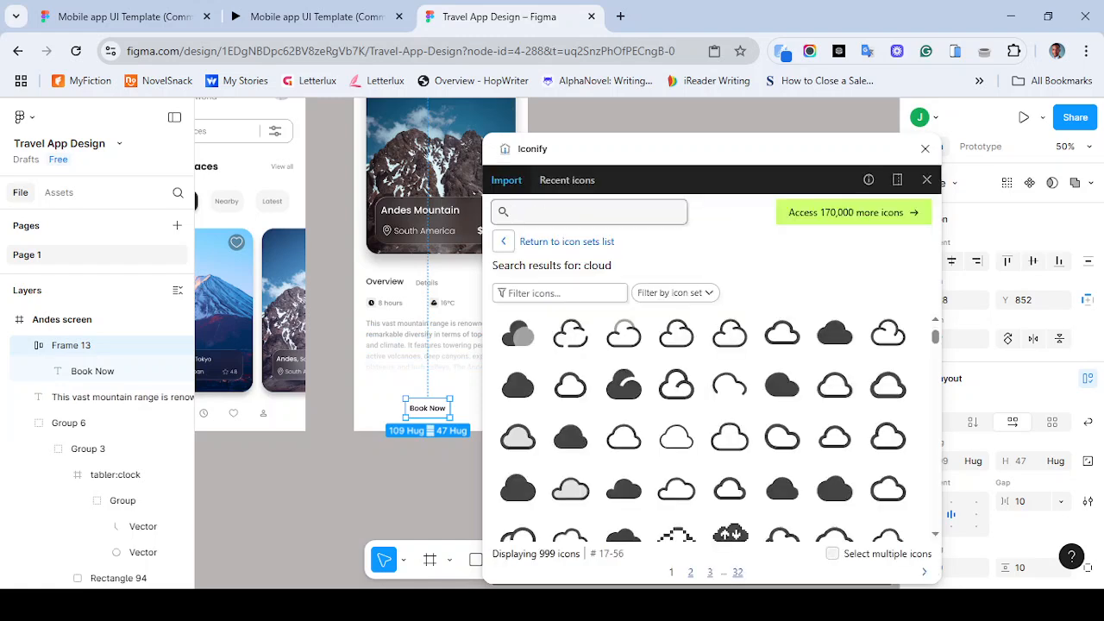
{"action": "type", "text": "tele"}
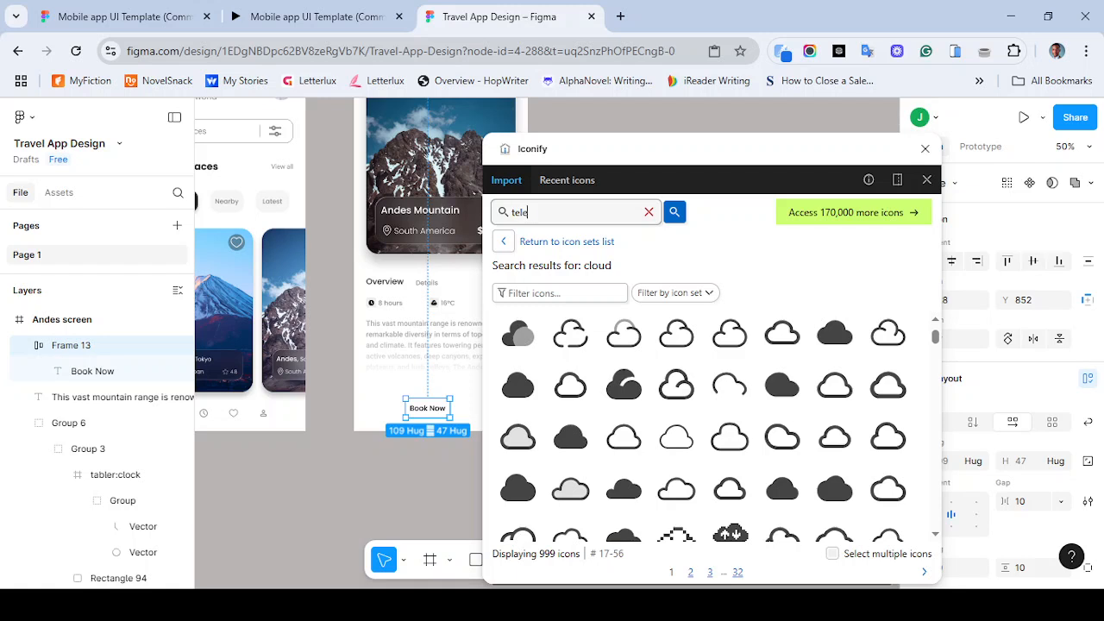
{"action": "type", "text": "gram"}
{"action": "key", "text": "Return"}
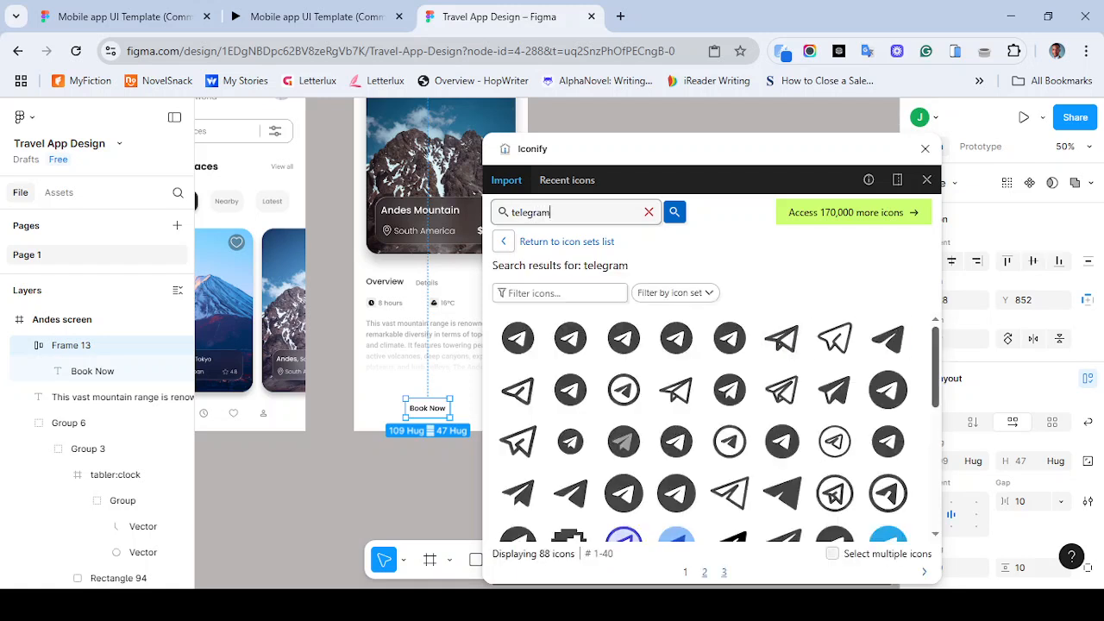
{"action": "scroll", "coordinate": [716, 431], "scroll_direction": "down", "scroll_amount": 3}
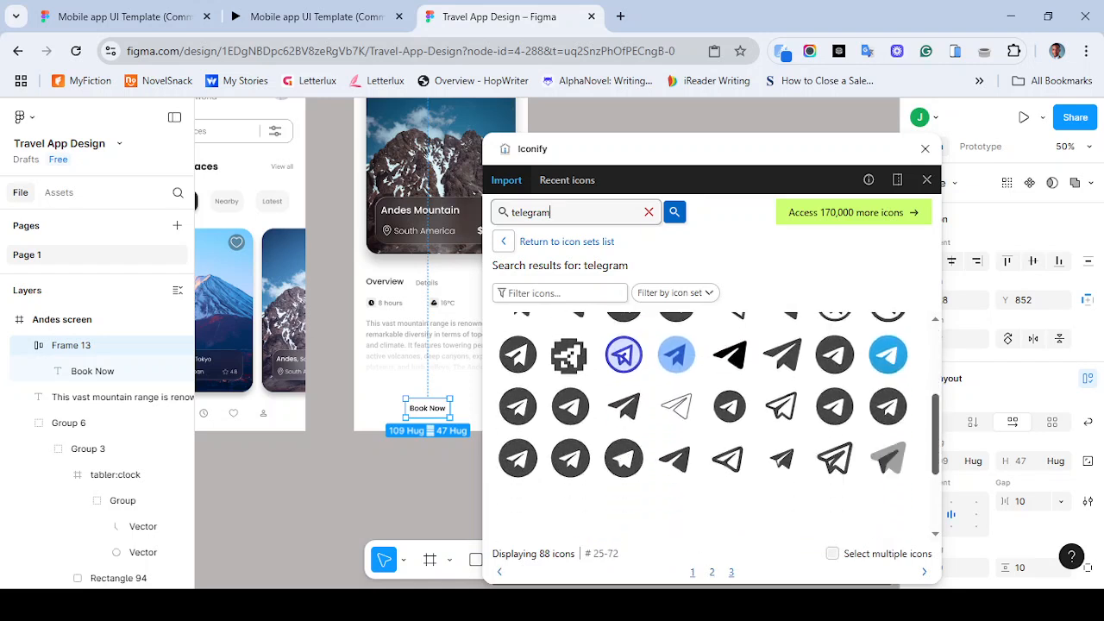
{"action": "scroll", "coordinate": [716, 431], "scroll_direction": "down", "scroll_amount": 3}
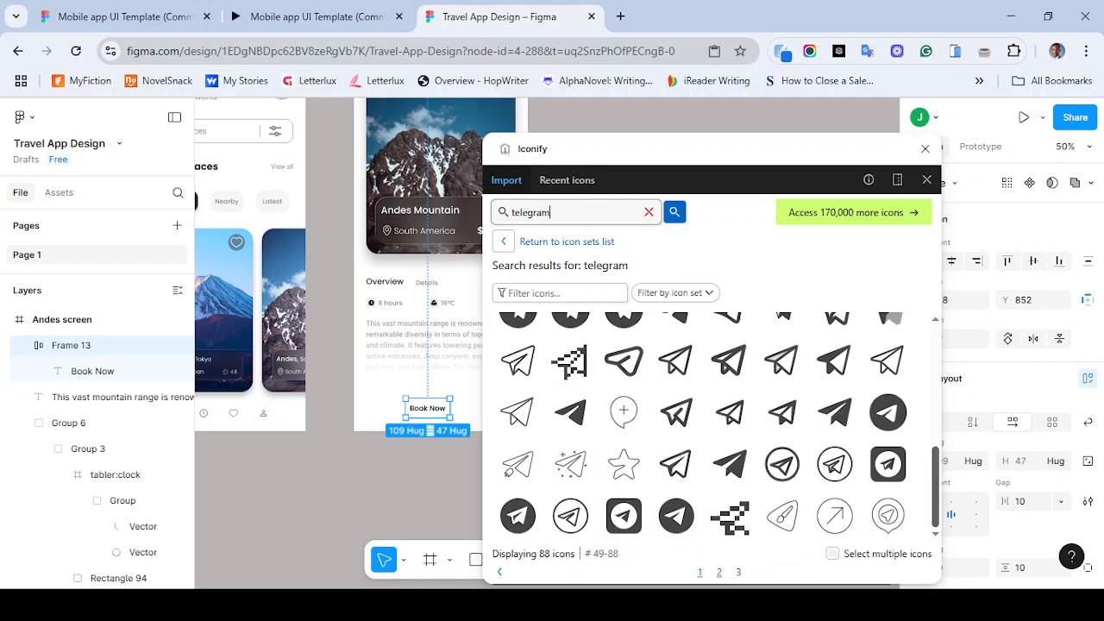
{"action": "scroll", "coordinate": [716, 427], "scroll_direction": "up", "scroll_amount": 2}
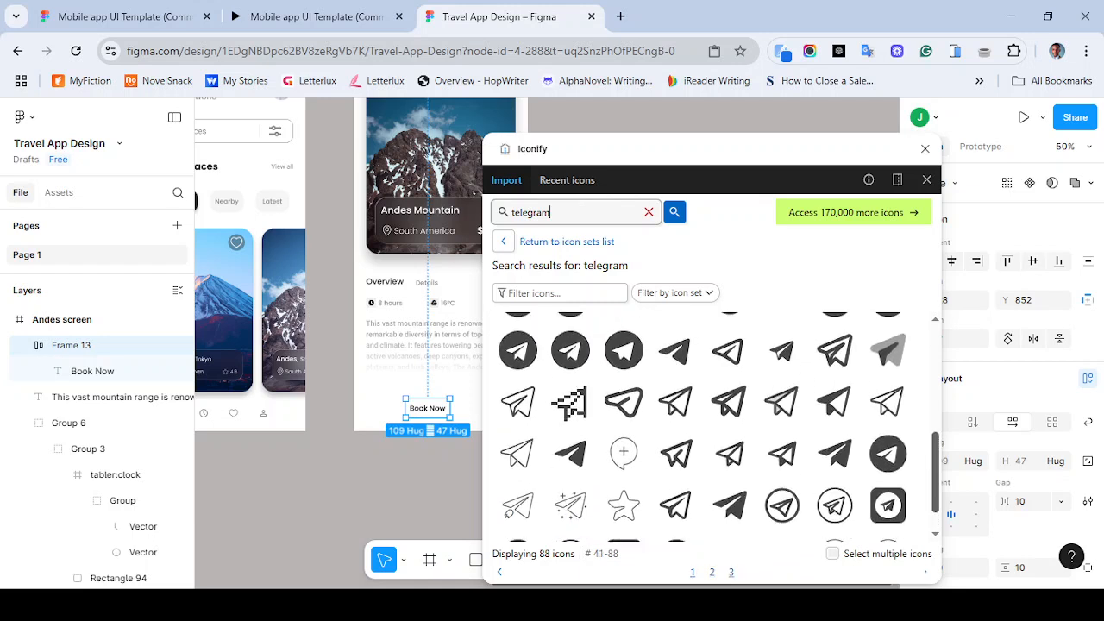
{"action": "scroll", "coordinate": [715, 427], "scroll_direction": "up", "scroll_amount": 2}
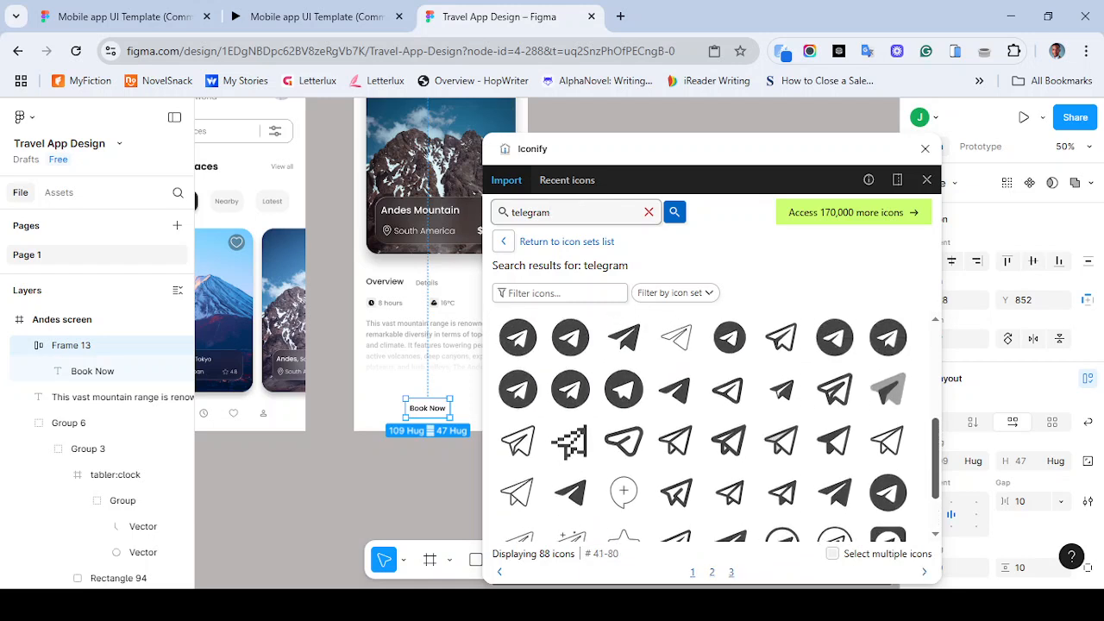
{"action": "left_click", "coordinate": [310, 16]}
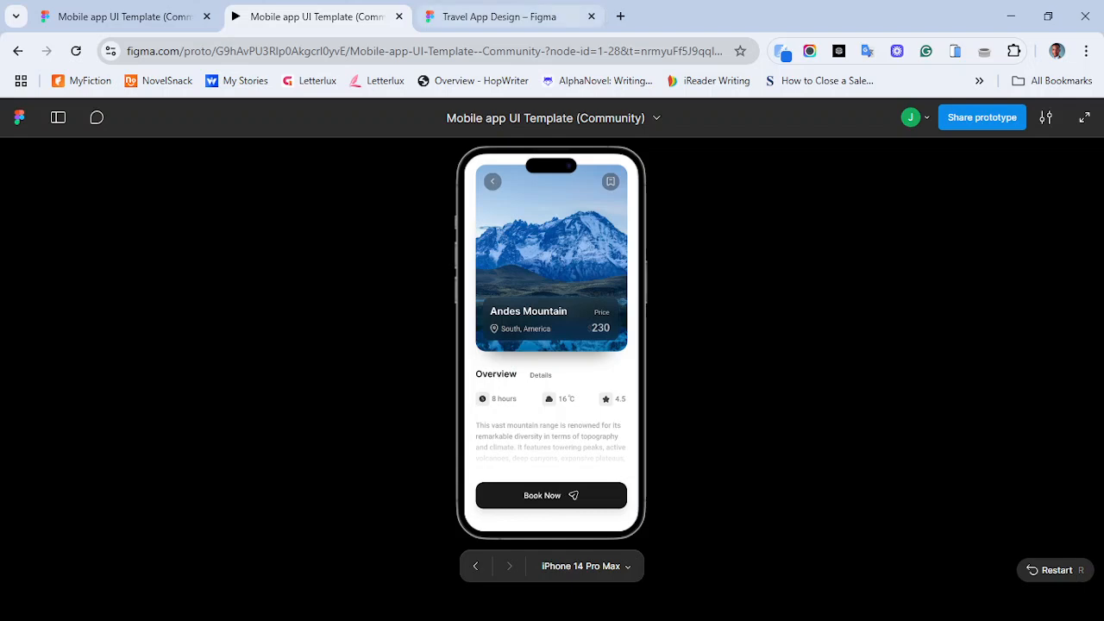
- Import the arcticons telegram-alt-2 paper-plane icon from the Iconify telegram results as a frame into the Book Now frame
{"action": "left_click", "coordinate": [552, 16]}
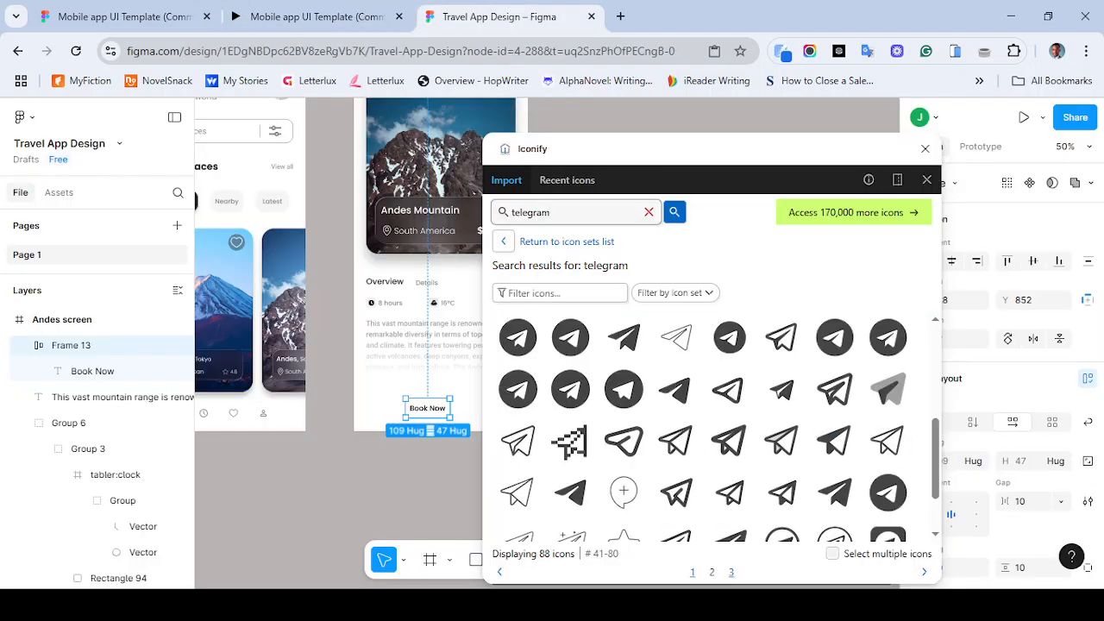
{"action": "scroll", "coordinate": [716, 427], "scroll_direction": "down", "scroll_amount": 1}
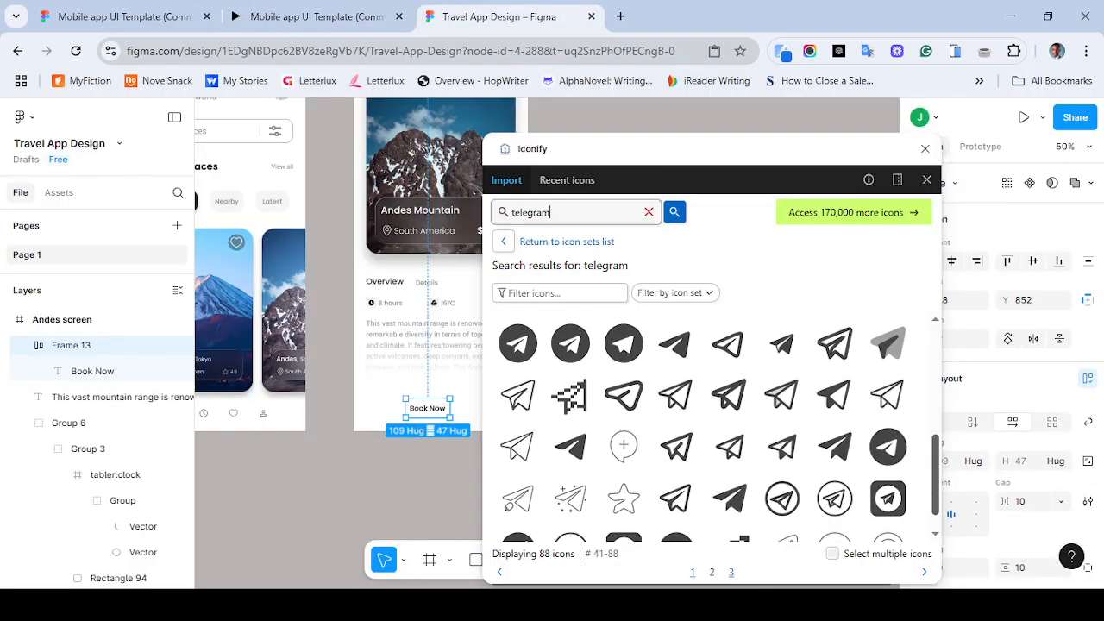
{"action": "scroll", "coordinate": [716, 427], "scroll_direction": "down", "scroll_amount": 1}
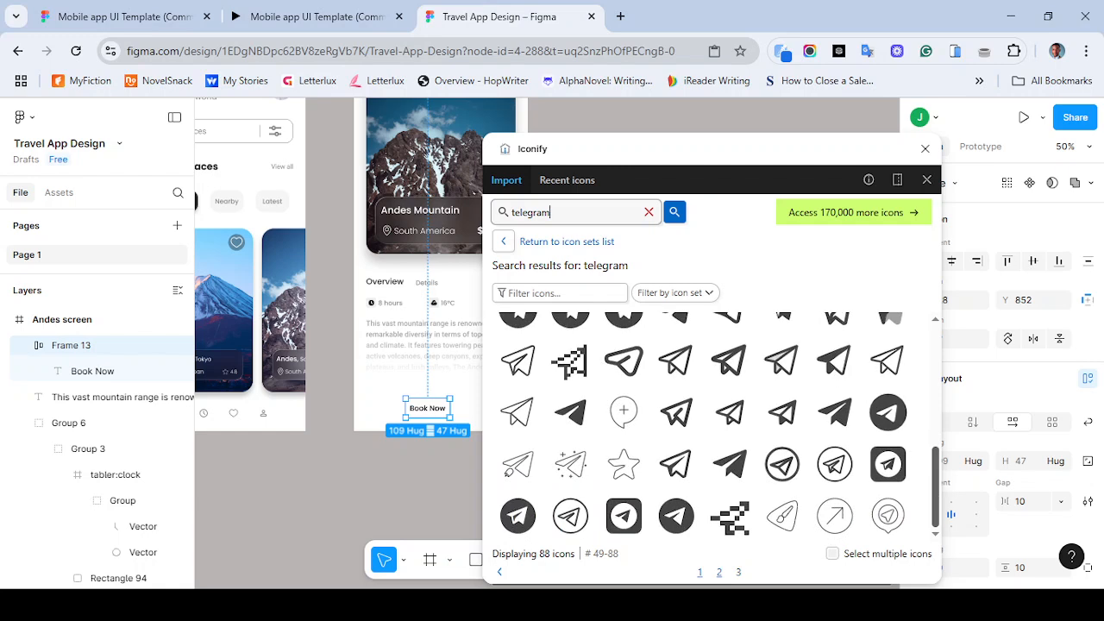
{"action": "scroll", "coordinate": [716, 427], "scroll_direction": "up", "scroll_amount": 5}
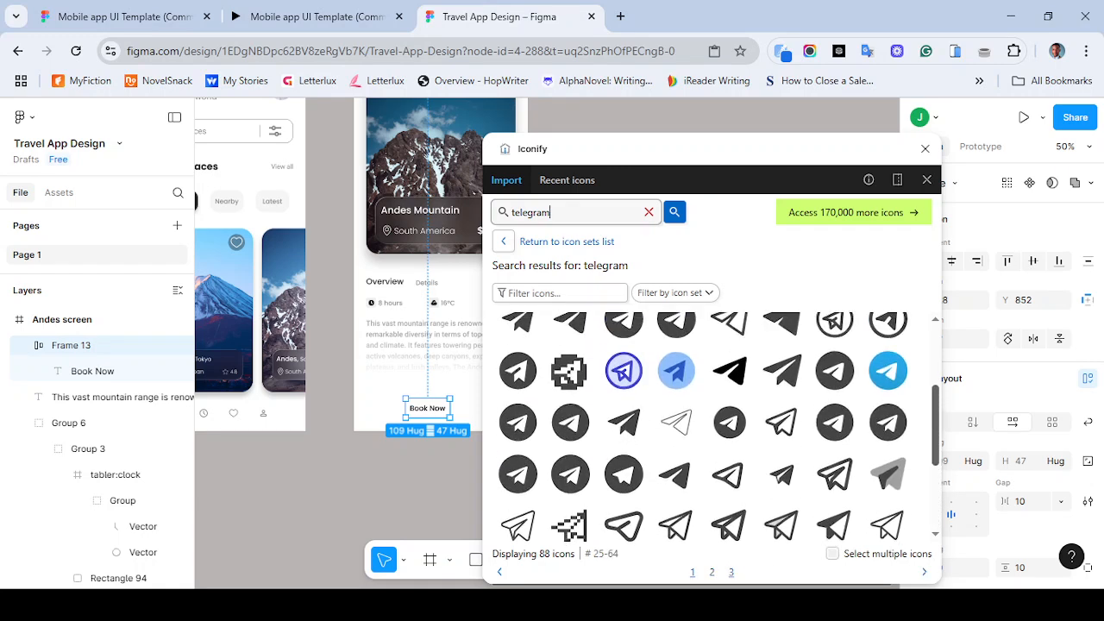
{"action": "scroll", "coordinate": [716, 427], "scroll_direction": "up", "scroll_amount": 2}
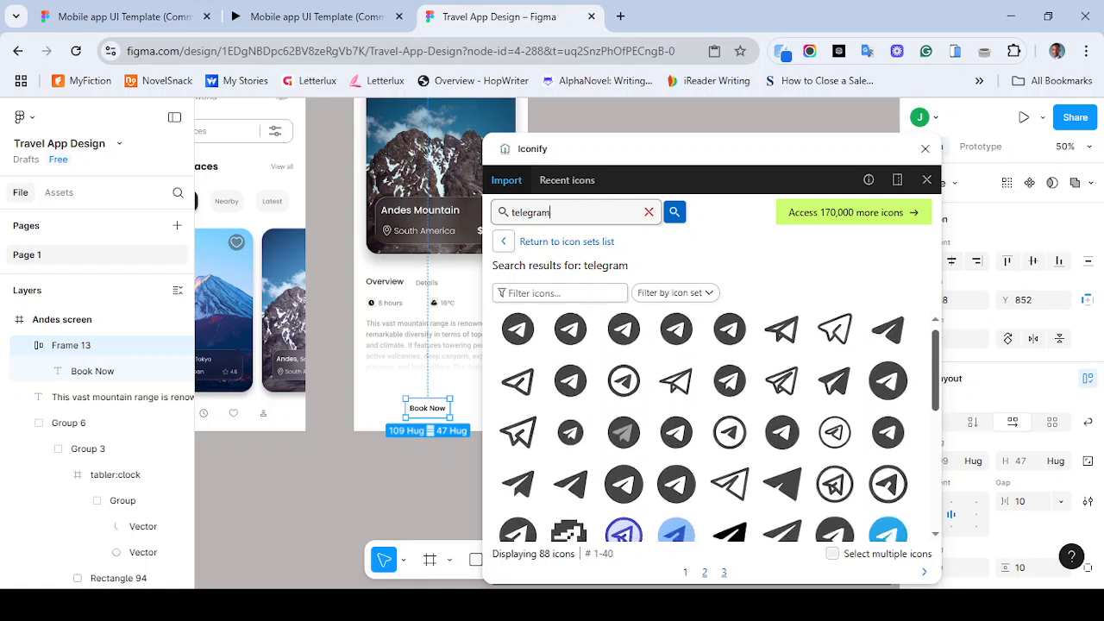
{"action": "scroll", "coordinate": [716, 426], "scroll_direction": "down", "scroll_amount": 5}
{"action": "scroll", "coordinate": [716, 427], "scroll_direction": "down", "scroll_amount": 5}
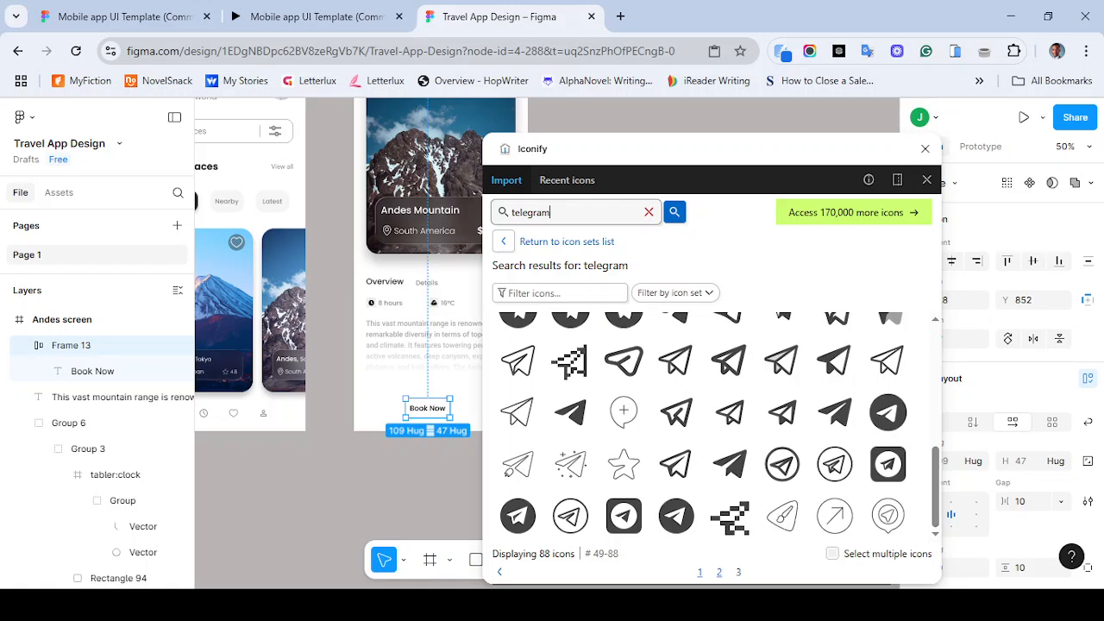
{"action": "left_click", "coordinate": [570, 464]}
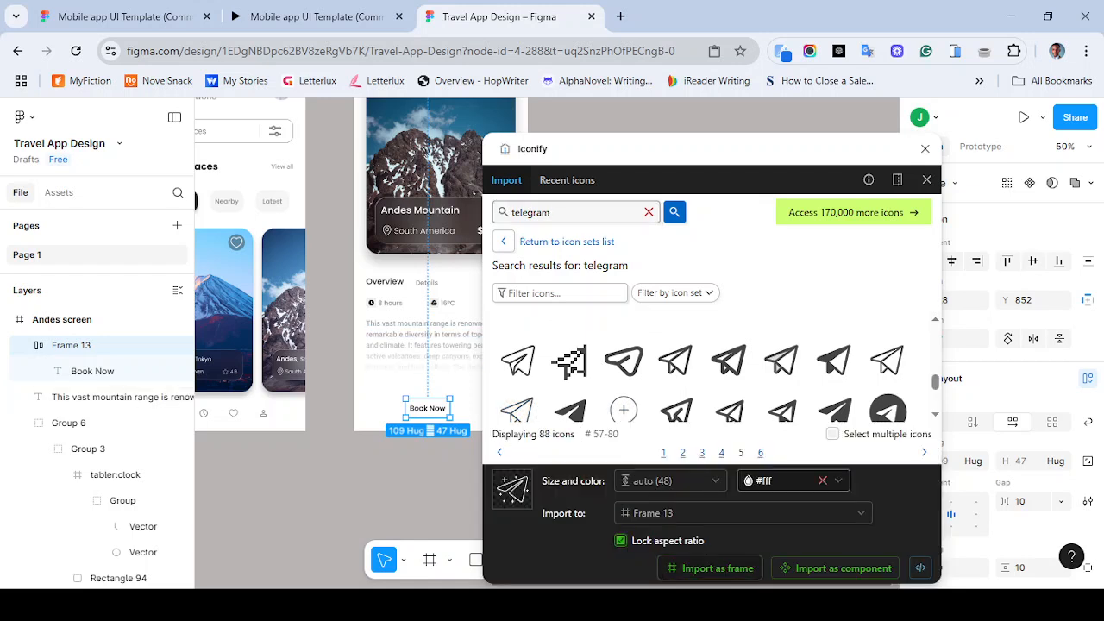
{"action": "left_click", "coordinate": [717, 567]}
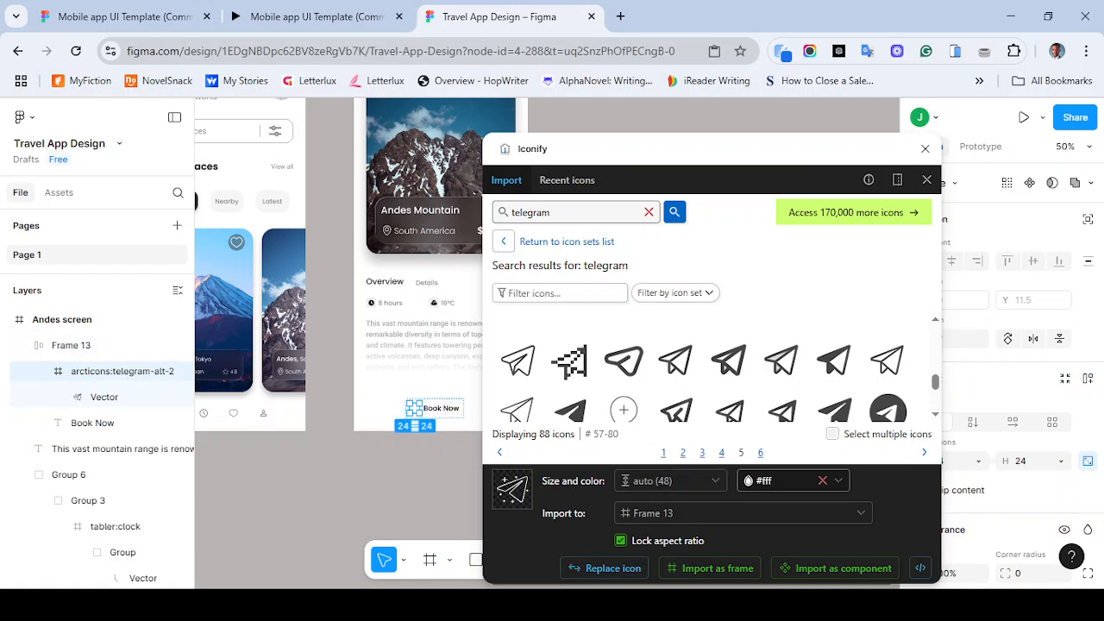
{"action": "left_click", "coordinate": [925, 148]}
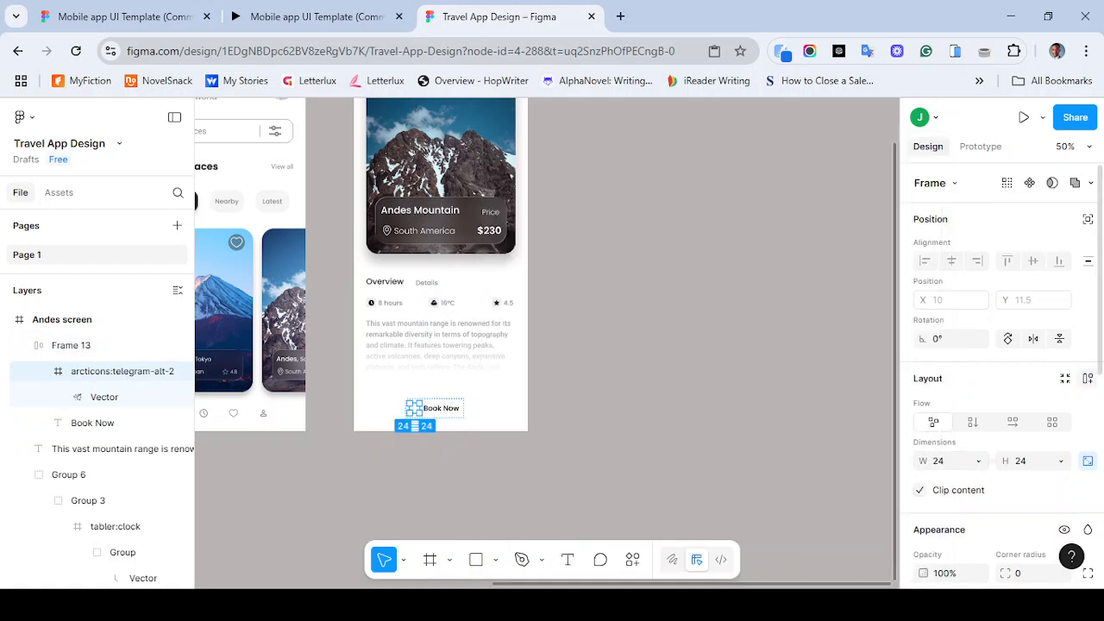
{"action": "scroll", "coordinate": [1000, 371], "scroll_direction": "down", "scroll_amount": 1}
{"action": "scroll", "coordinate": [1000, 371], "scroll_direction": "down", "scroll_amount": 8}
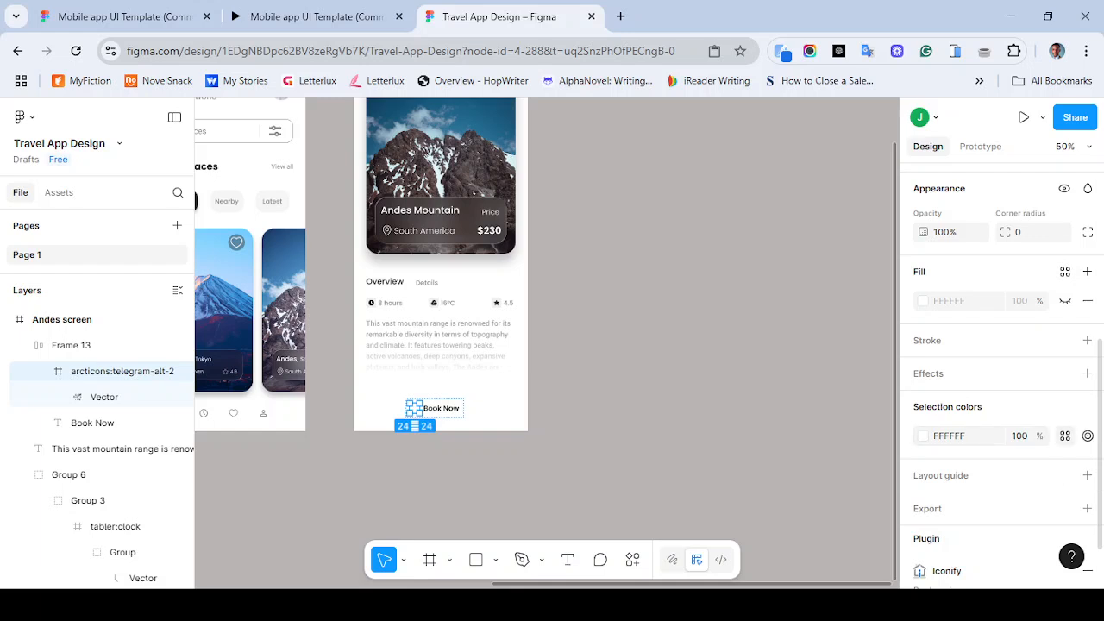
{"action": "left_click", "coordinate": [1065, 436]}
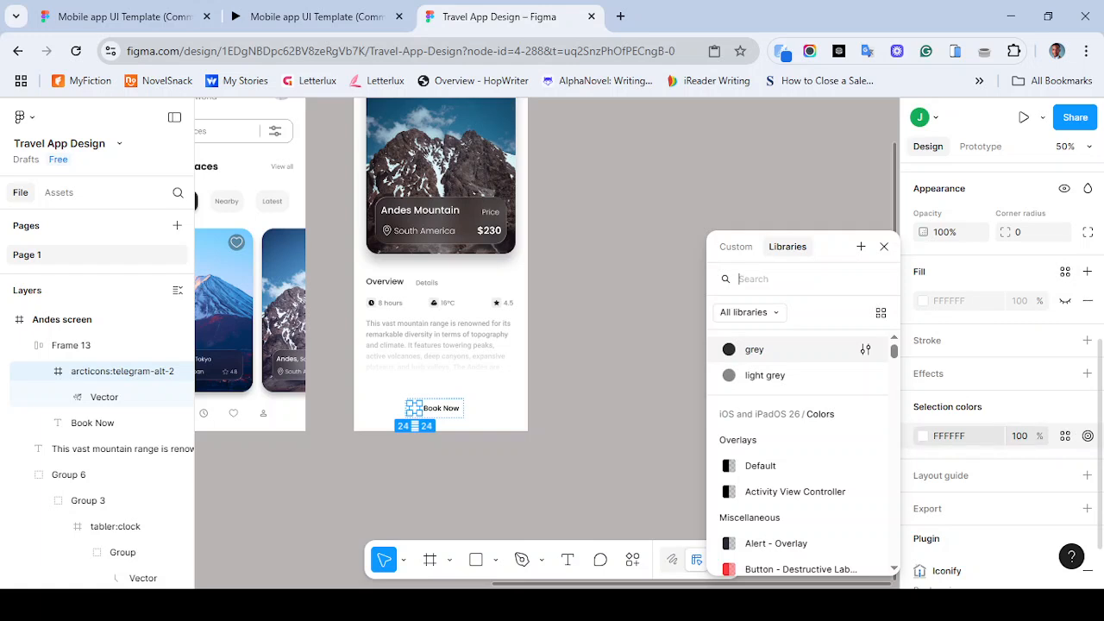
- Select the Book Now text and set its fill color to FFF
{"action": "left_click", "coordinate": [93, 423]}
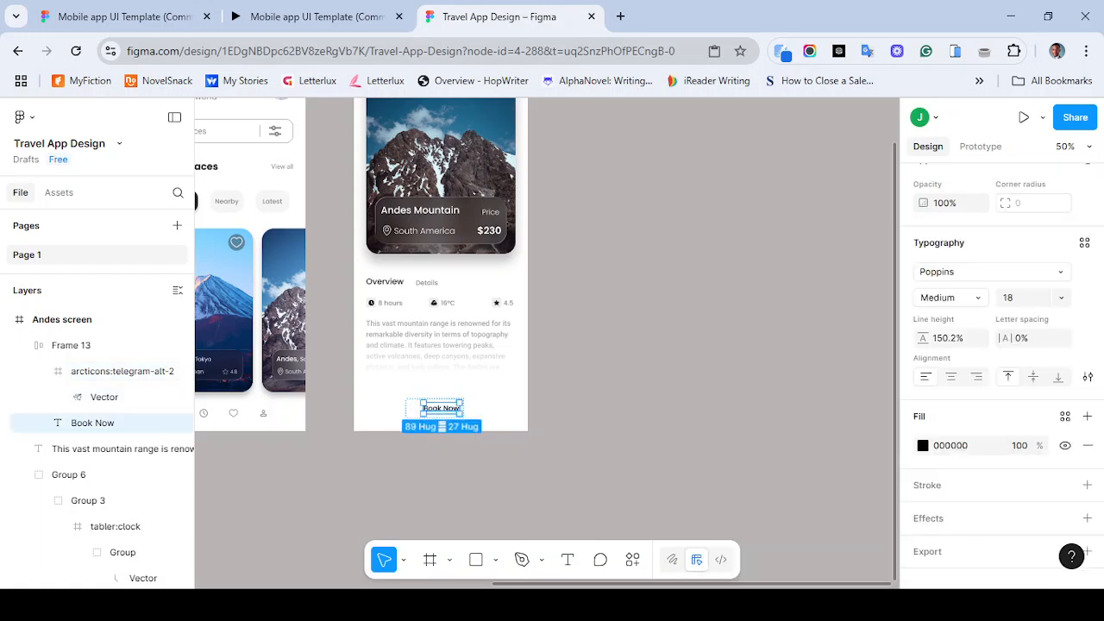
{"action": "left_click", "coordinate": [950, 446]}
{"action": "type", "text": "FFF"}
{"action": "key", "text": "Return"}
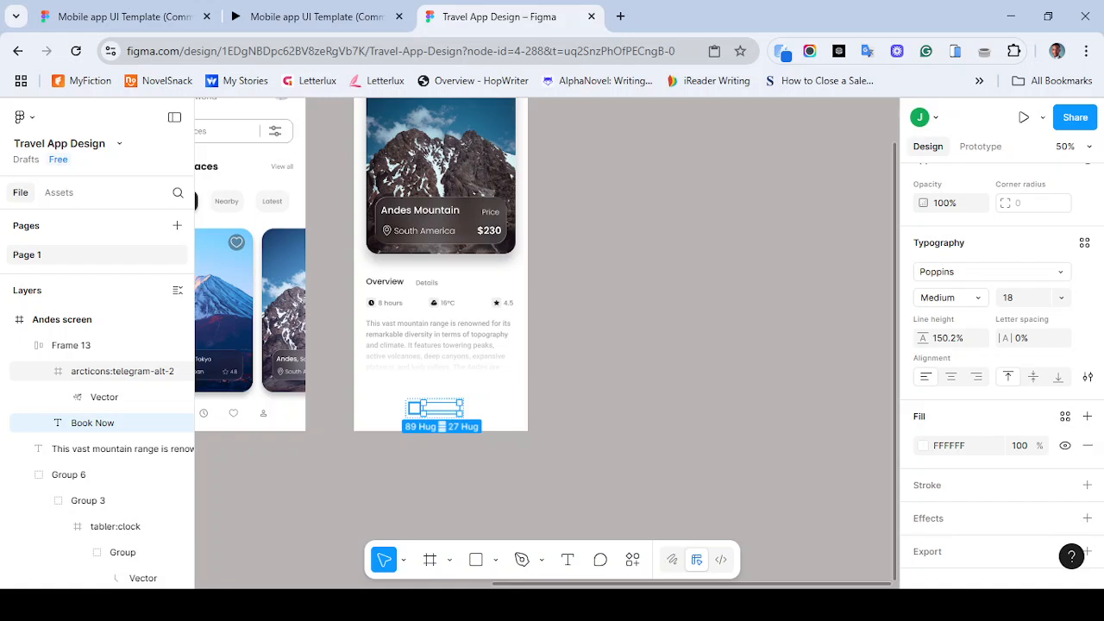
- Move the telegram icon to the right of the Book Now text
{"action": "left_click", "coordinate": [122, 371]}
{"action": "key", "text": "Right"}
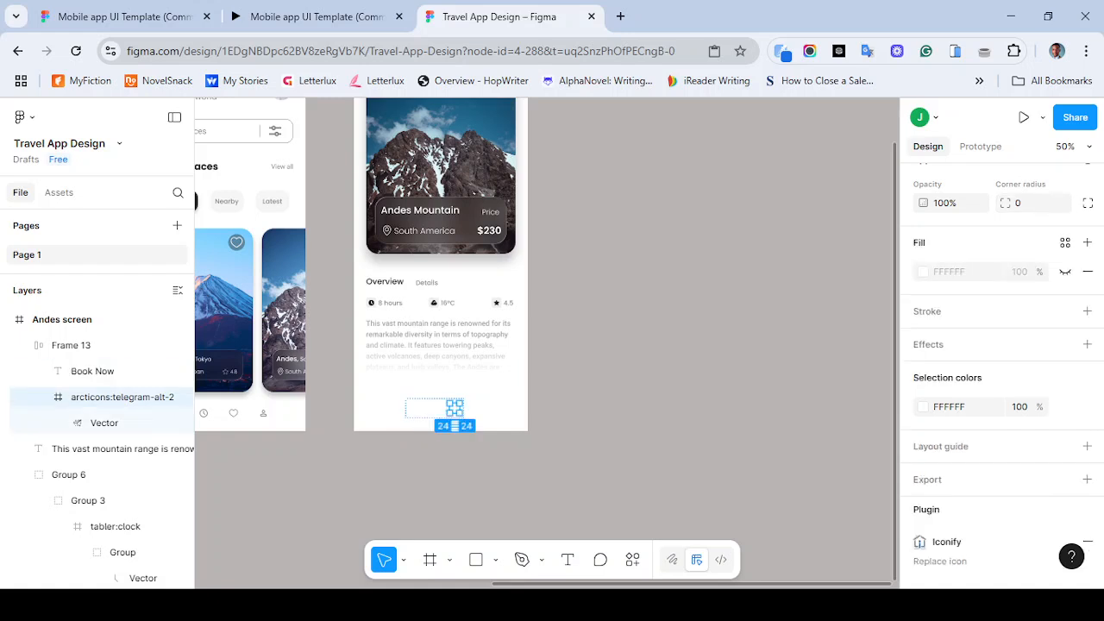
- Add a white FFFFFF fill to the Book Now frame
{"action": "left_click", "coordinate": [71, 345]}
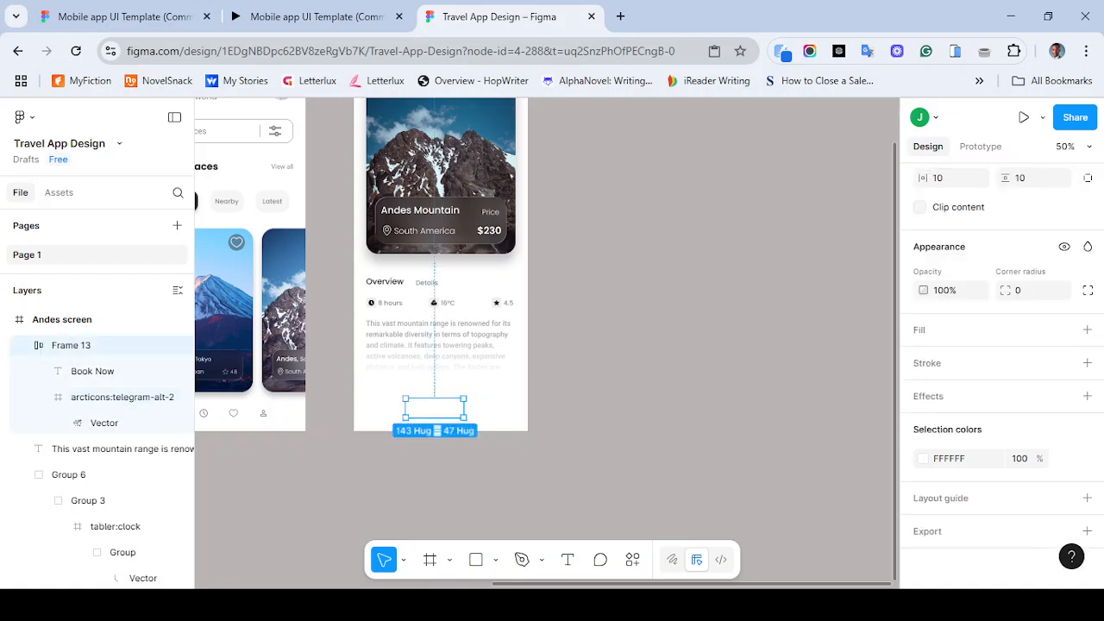
{"action": "left_click", "coordinate": [1086, 329]}
{"action": "left_click", "coordinate": [923, 359]}
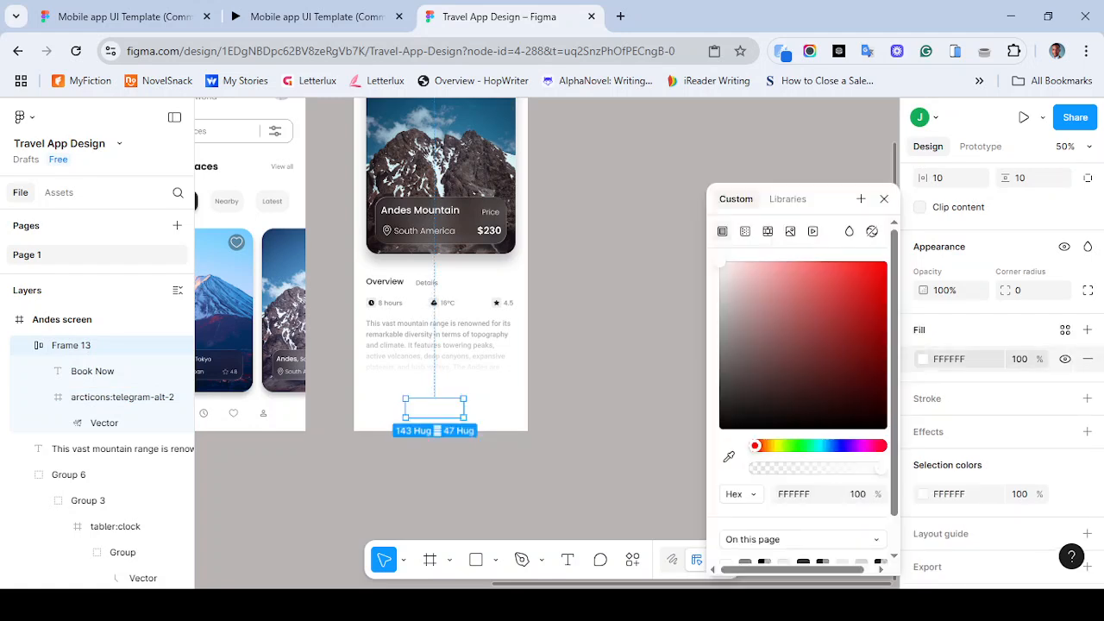
{"action": "key", "text": "Escape"}
- Reorder the layers so the telegram icon sits before the Book Now text again
{"action": "left_click", "coordinate": [121, 396]}
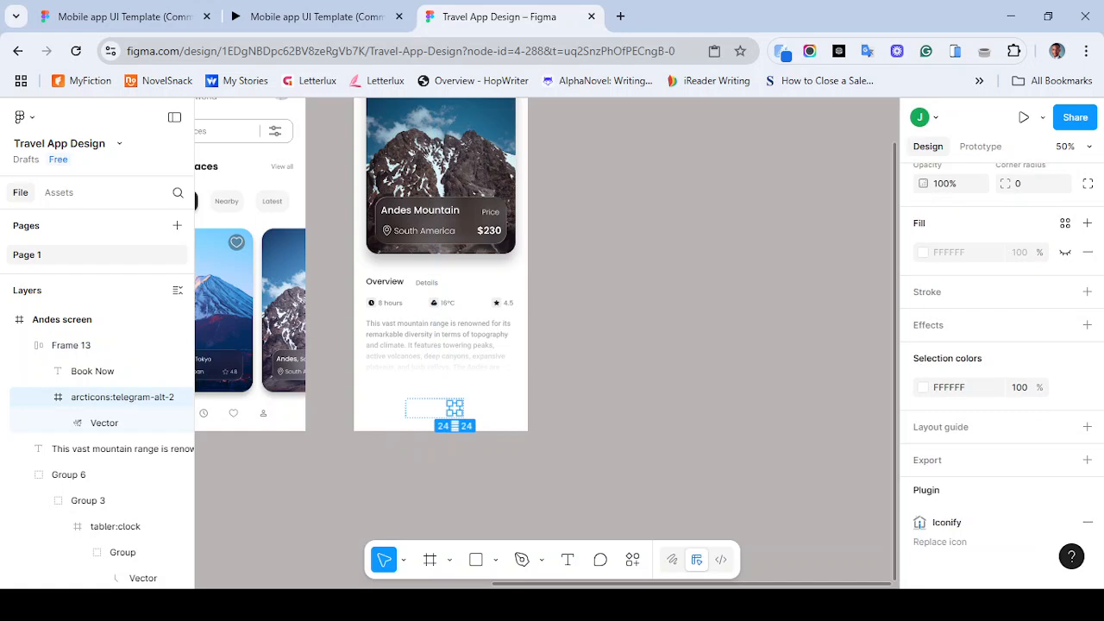
{"action": "left_click_drag", "start_coordinate": [92, 371], "coordinate": [92, 424]}
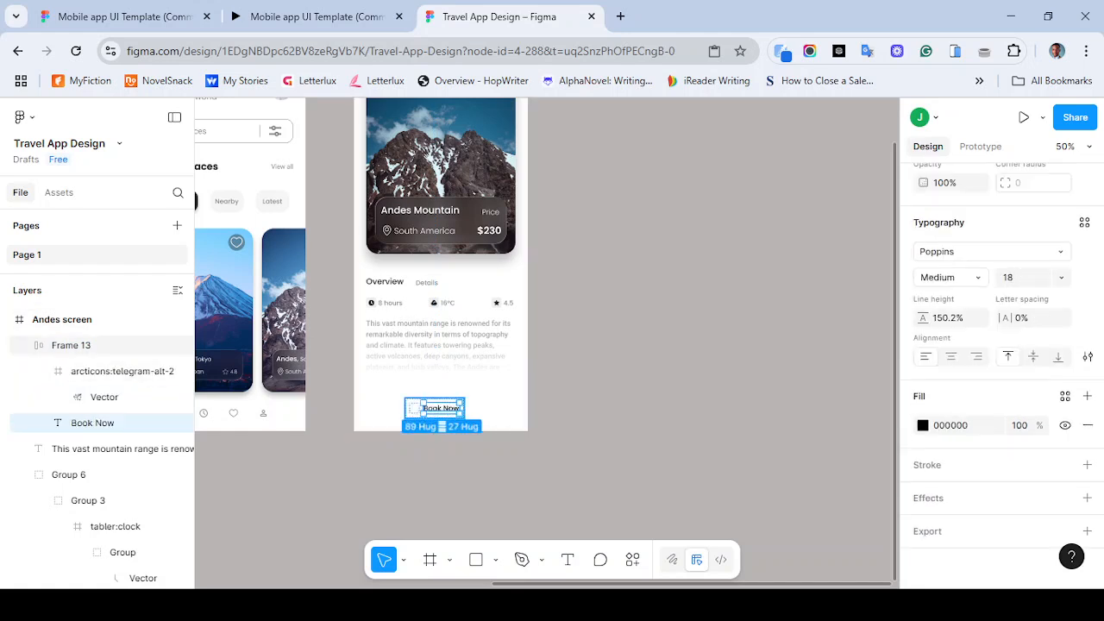
- Add a fill to the Book Now frame and apply the grey color style
{"action": "left_click", "coordinate": [70, 345]}
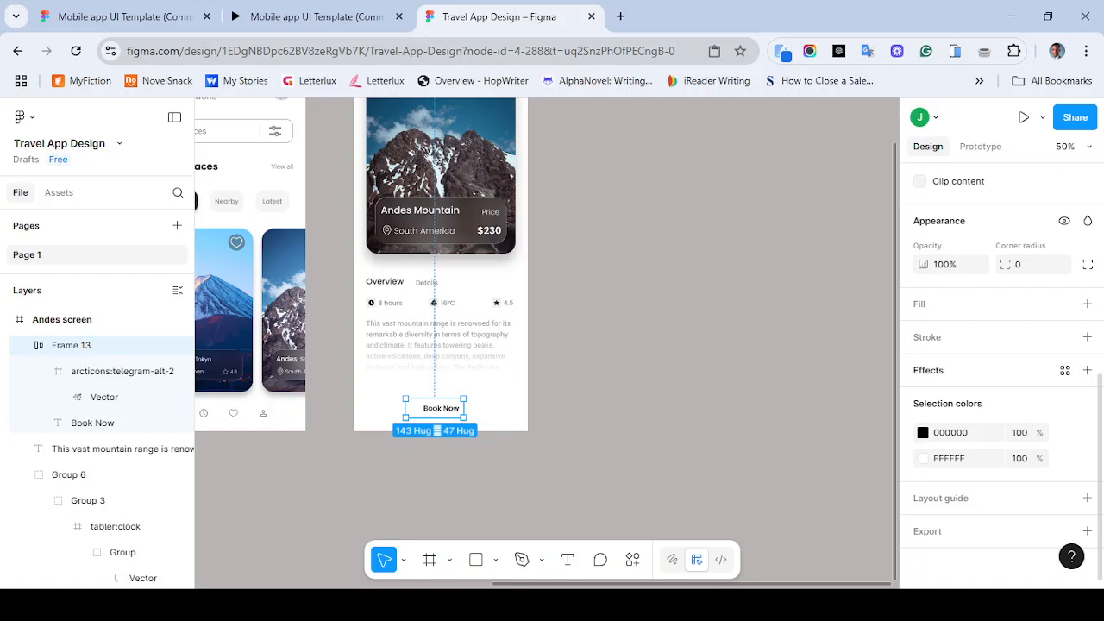
{"action": "left_click", "coordinate": [1086, 303]}
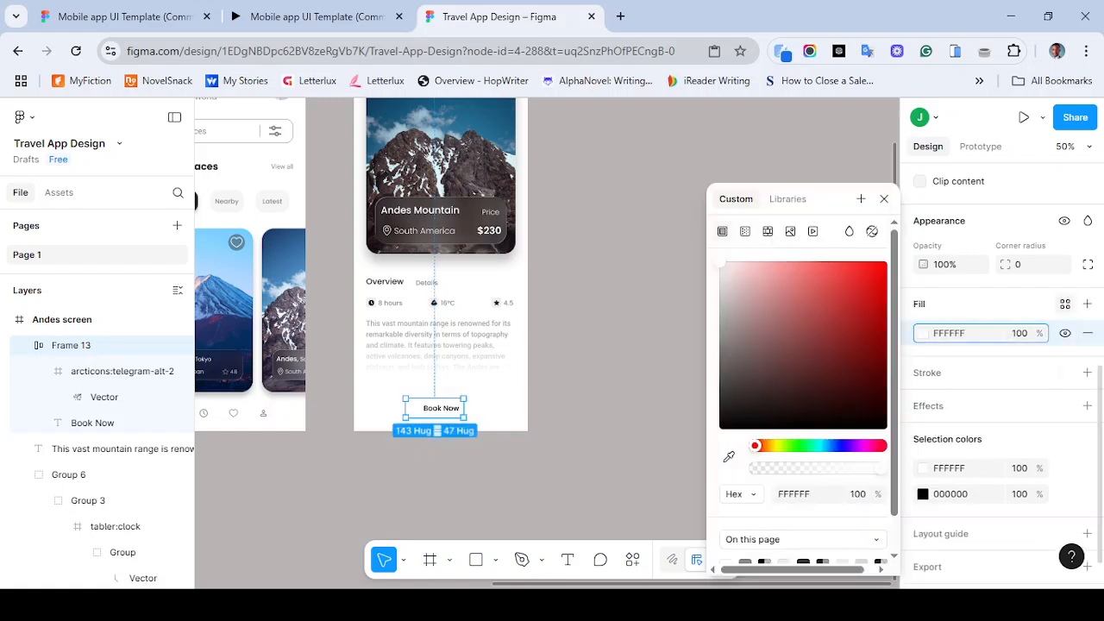
{"action": "left_click", "coordinate": [1065, 304]}
{"action": "left_click", "coordinate": [755, 349]}
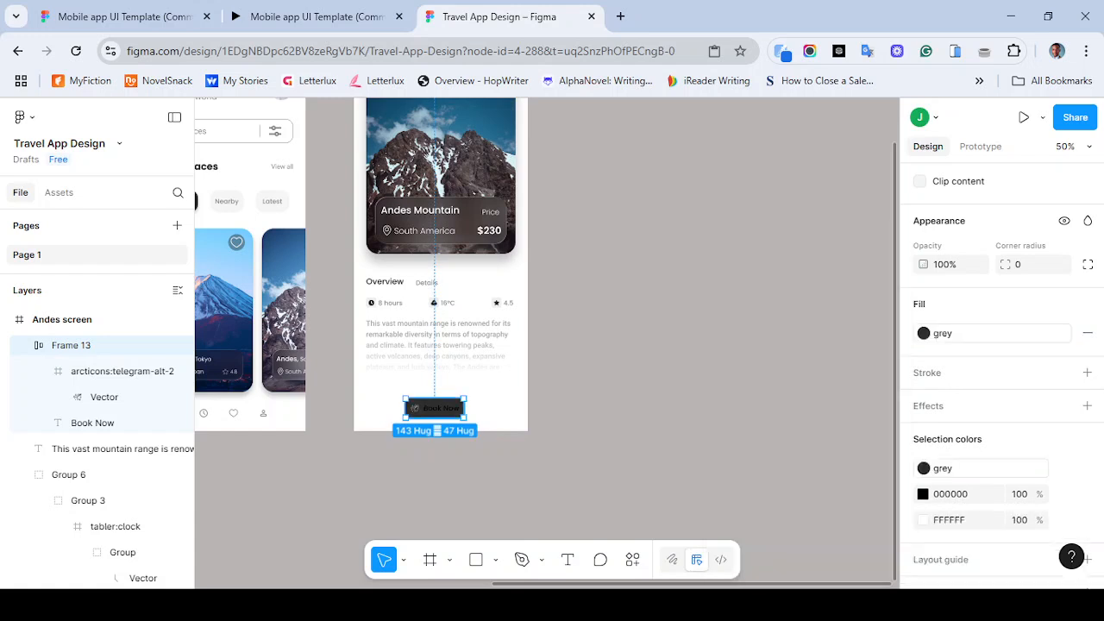
- Set the Book Now text fill color to FFFFFF
{"action": "scroll", "coordinate": [546, 343], "scroll_direction": "up", "scroll_amount": 5}
{"action": "scroll", "coordinate": [546, 343], "scroll_direction": "left", "scroll_amount": 4}
{"action": "scroll", "coordinate": [546, 343], "scroll_direction": "down", "scroll_amount": 2}
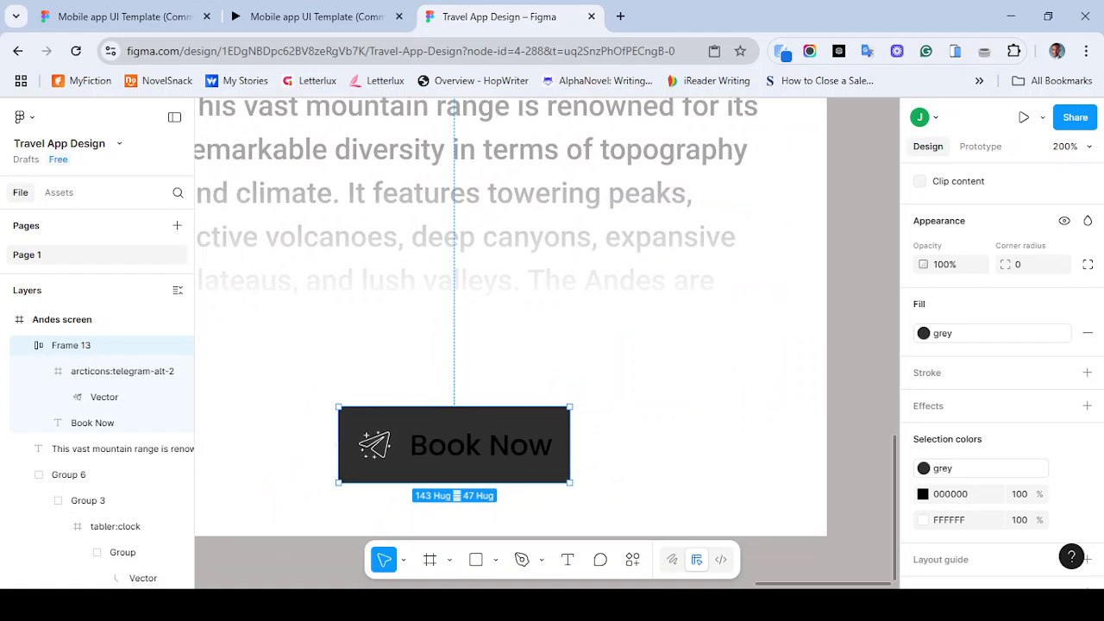
{"action": "double_click", "coordinate": [481, 445]}
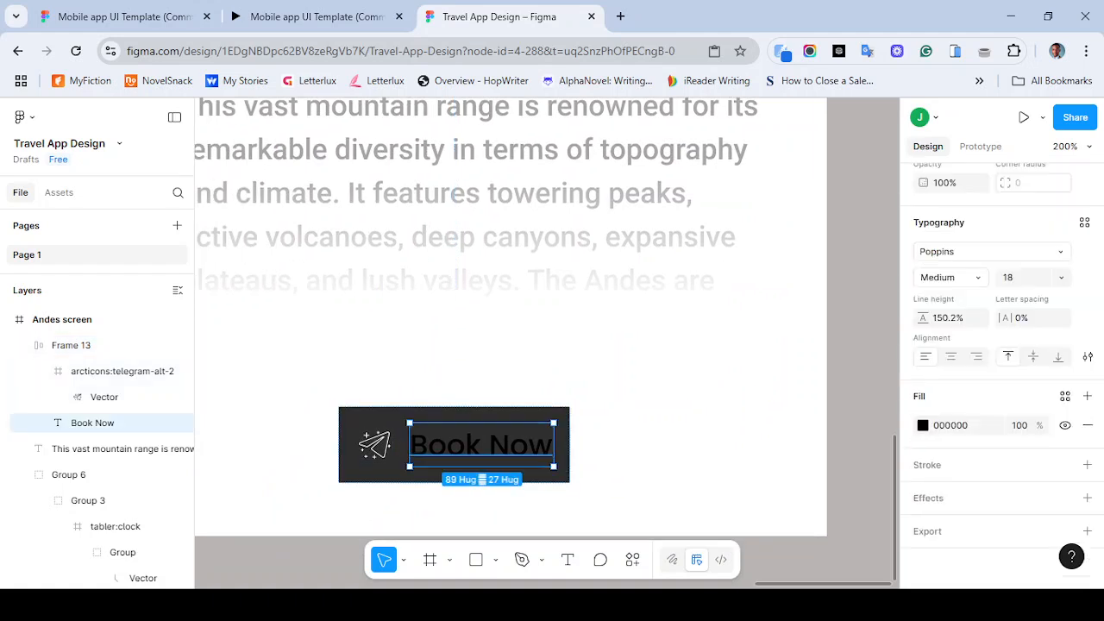
{"action": "left_click", "coordinate": [948, 426]}
{"action": "type", "text": "FFFFFF"}
{"action": "key", "text": "Return"}
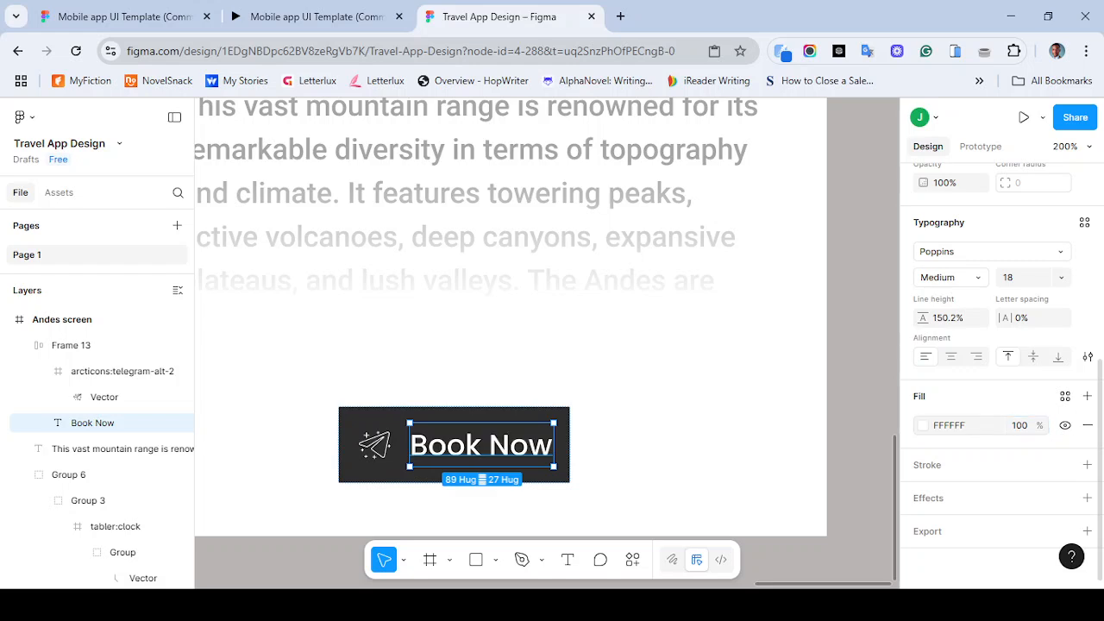
{"action": "key", "text": "Escape"}
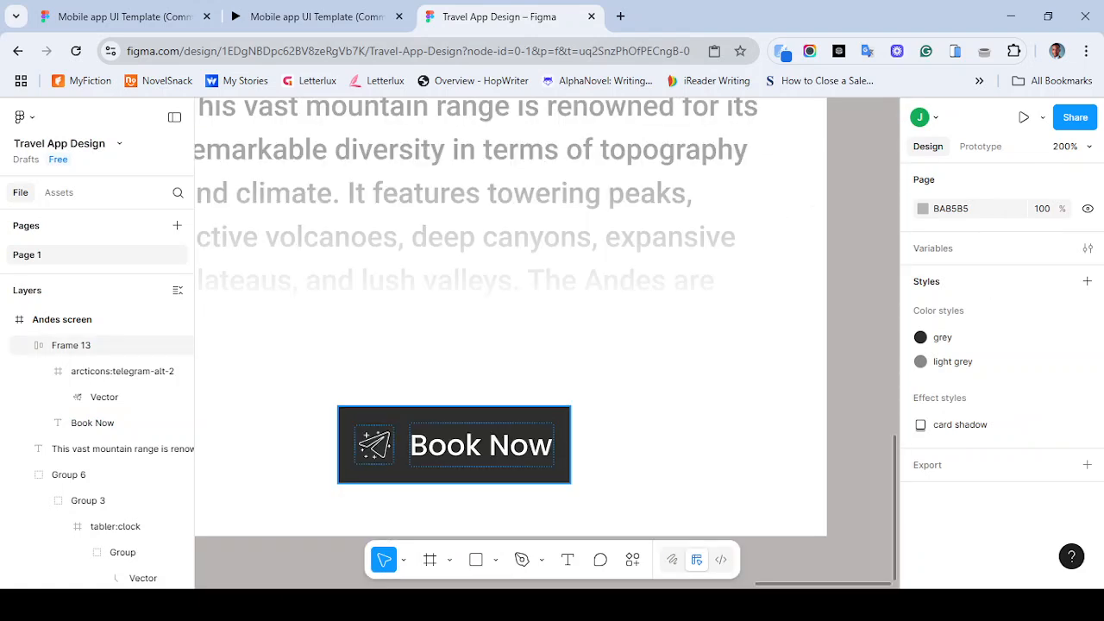
- Widen the Book Now button to about 232 px and center it horizontally in the screen
{"action": "key", "text": "shift+0"}
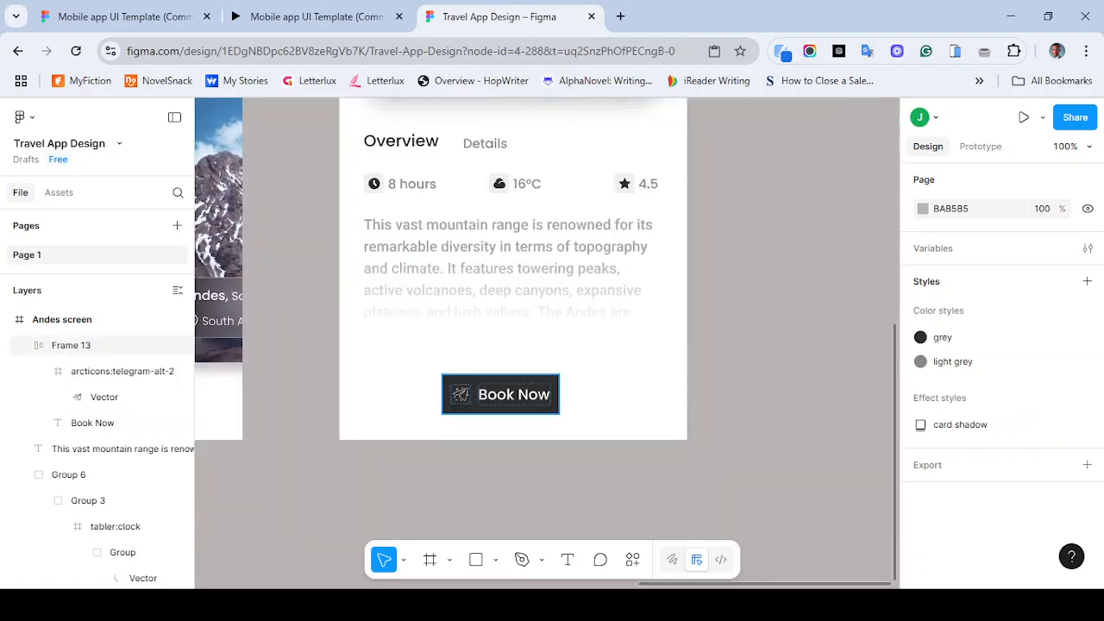
{"action": "left_click", "coordinate": [465, 394]}
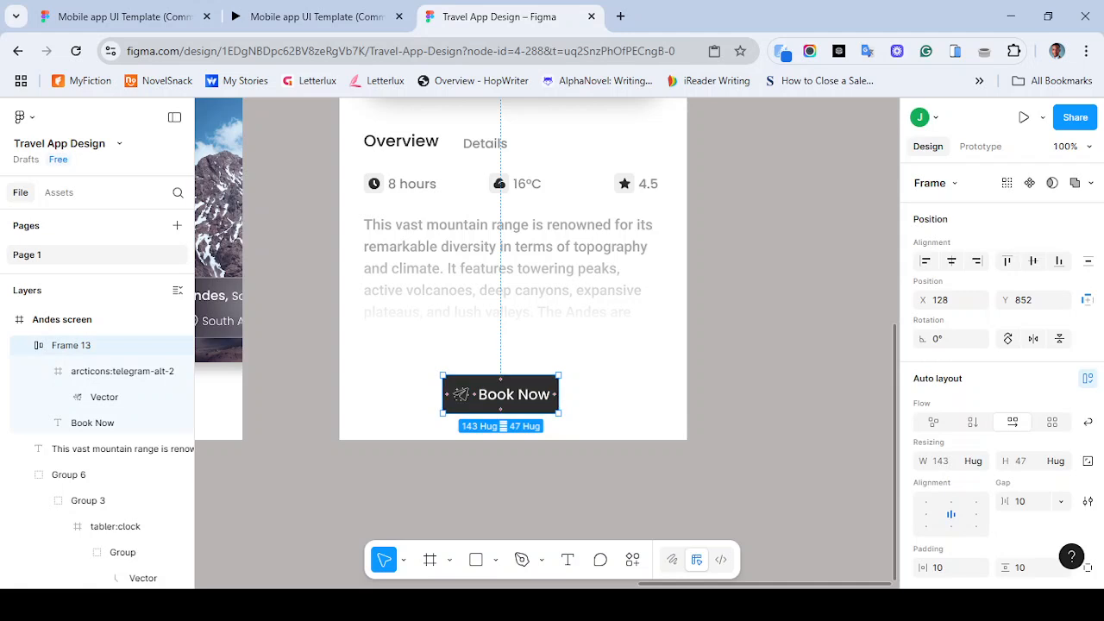
{"action": "left_click_drag", "start_coordinate": [559, 394], "coordinate": [631, 394]}
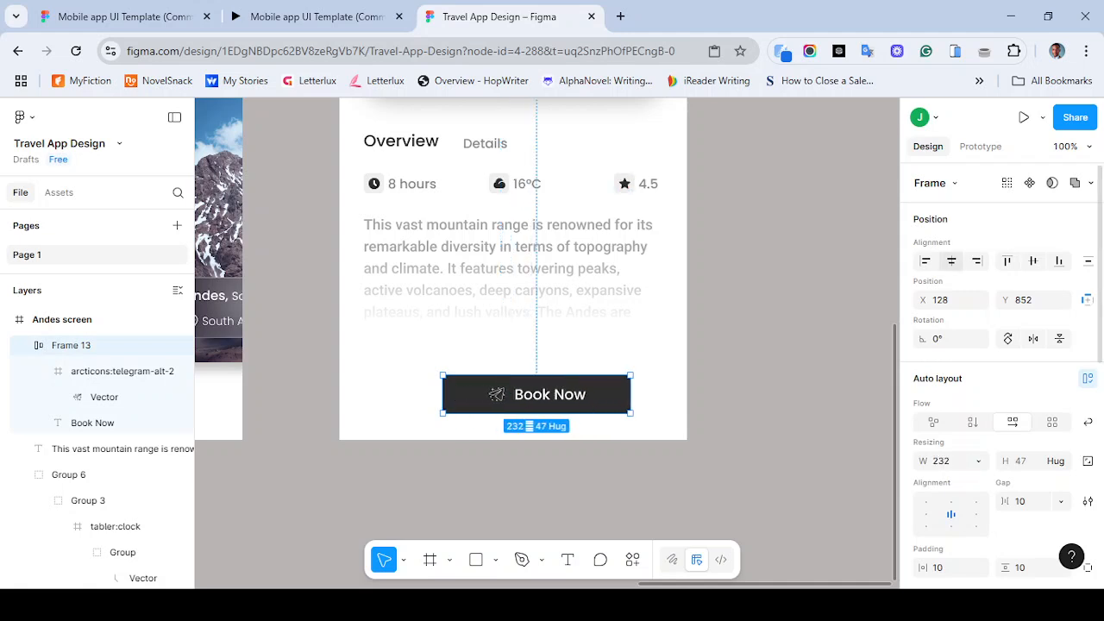
{"action": "left_click", "coordinate": [951, 260]}
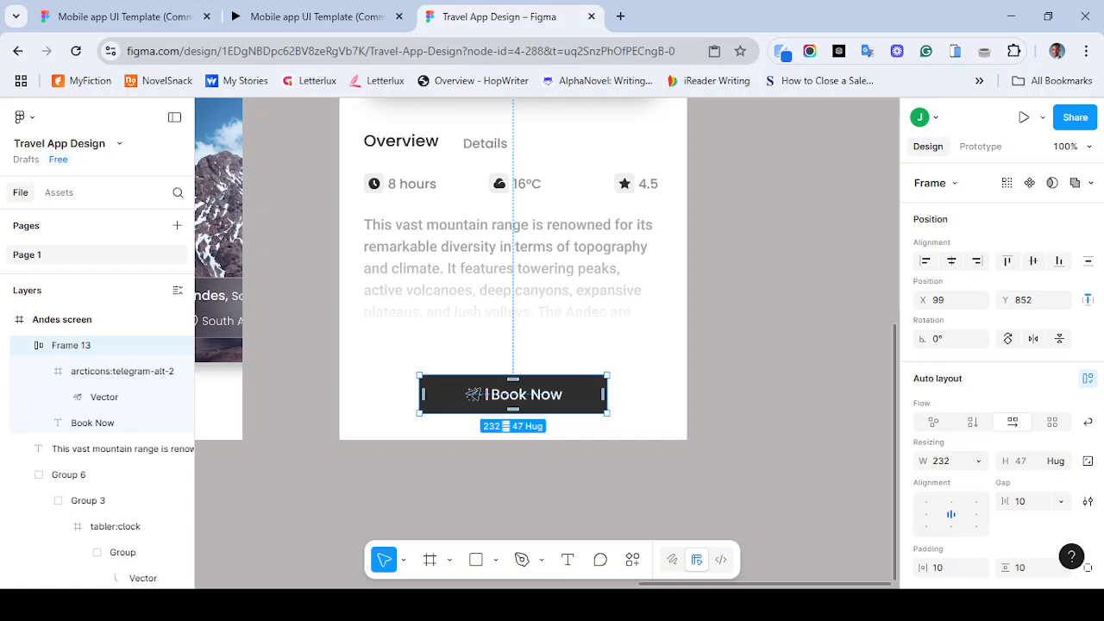
- Compare with the reference button and set the Book Now button's height to 55
{"action": "left_click", "coordinate": [316, 16]}
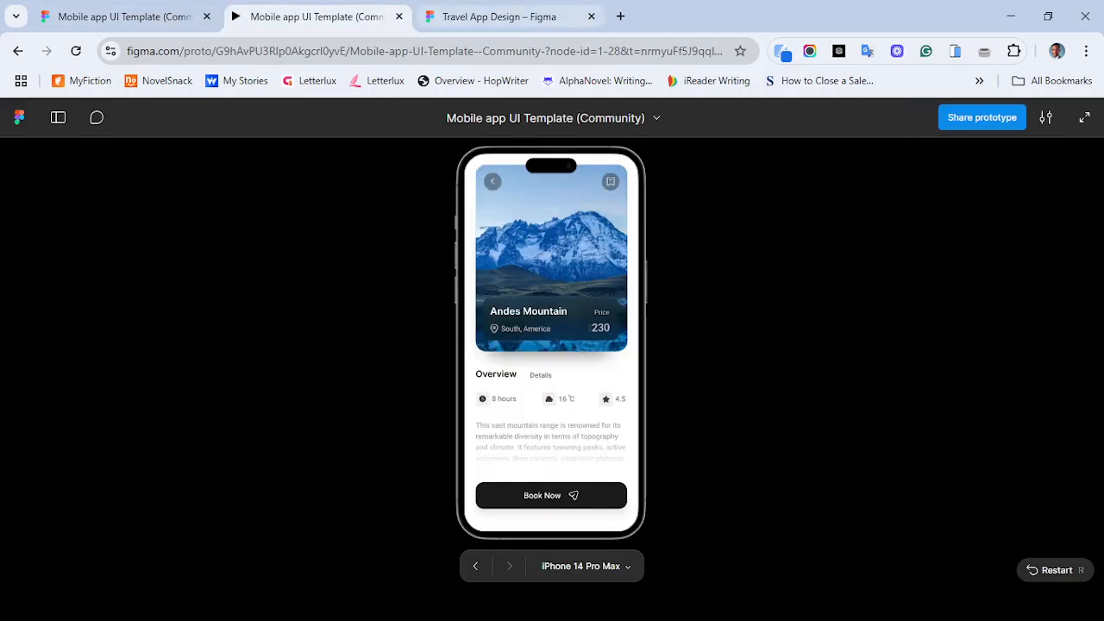
{"action": "left_click", "coordinate": [500, 16]}
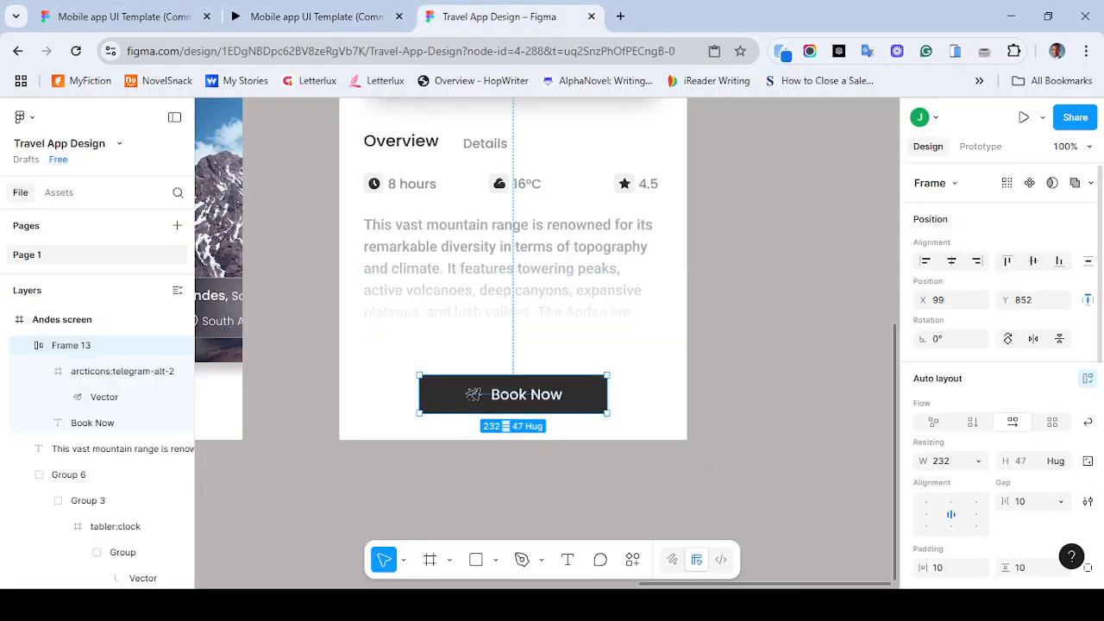
{"action": "left_click", "coordinate": [1021, 461]}
{"action": "type", "text": "55"}
{"action": "key", "text": "Return"}
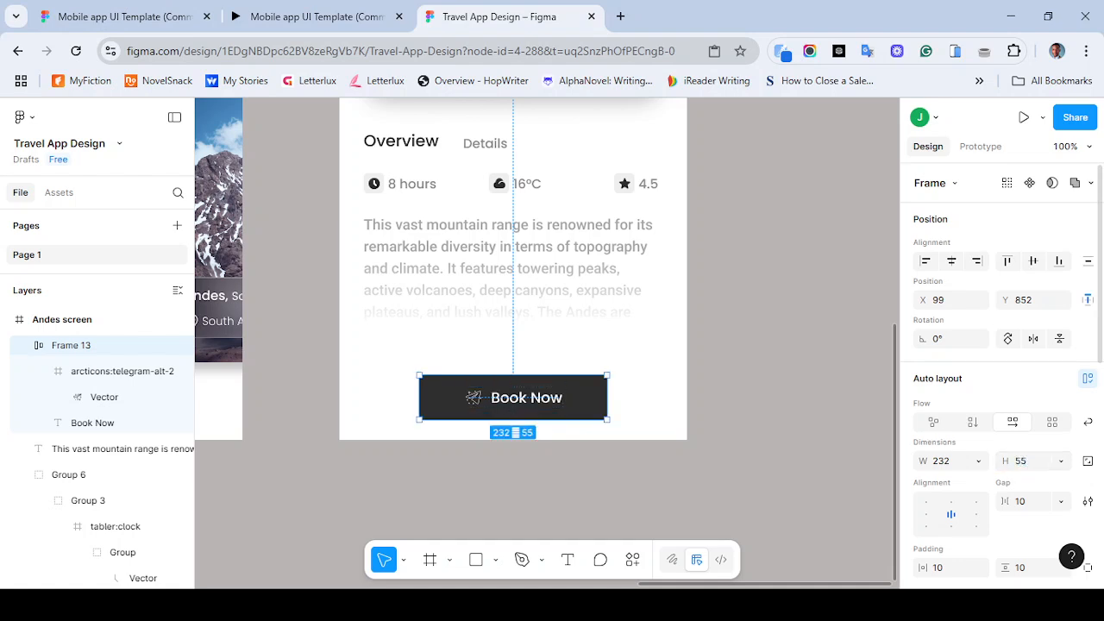
- Widen the Book Now button to about 279 px and compare it with the reference
{"action": "left_click_drag", "start_coordinate": [606, 397], "coordinate": [646, 397]}
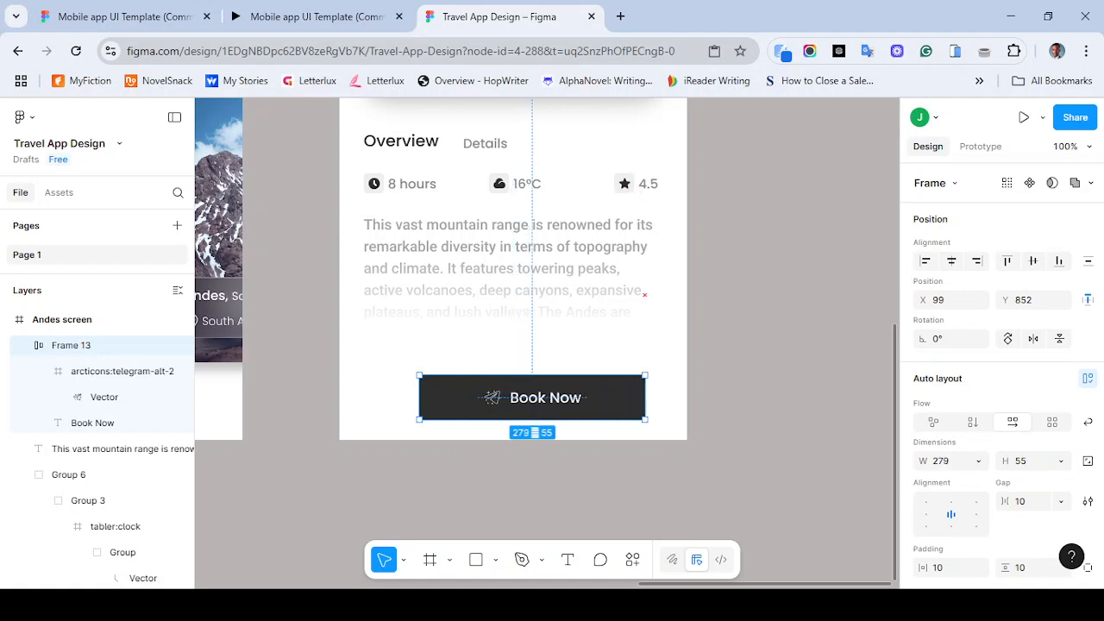
{"action": "left_click", "coordinate": [314, 17]}
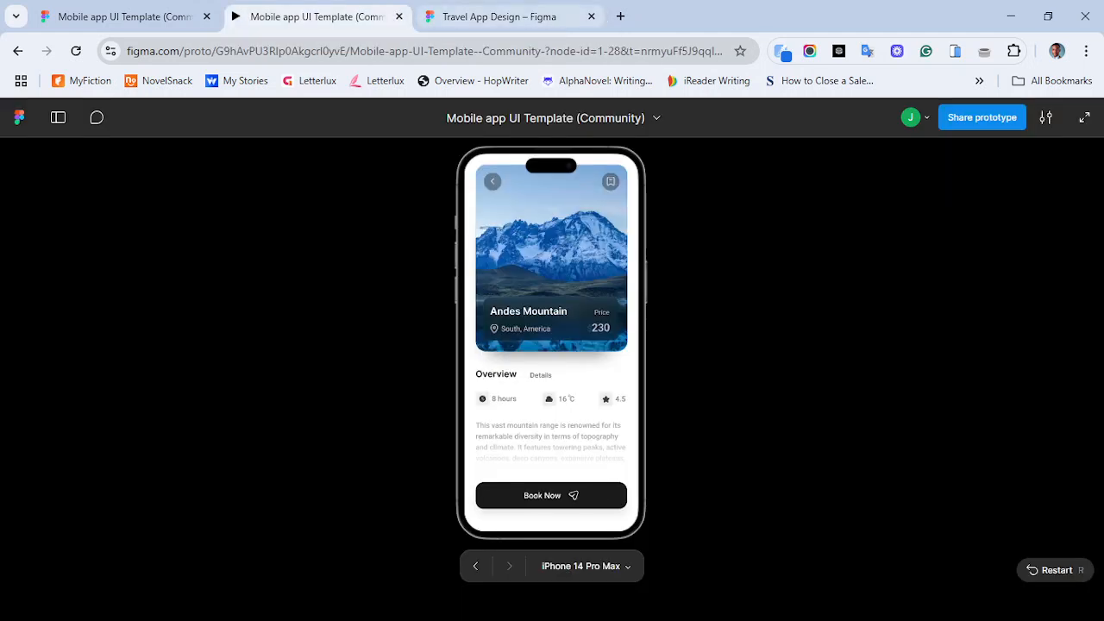
{"action": "left_click", "coordinate": [500, 17]}
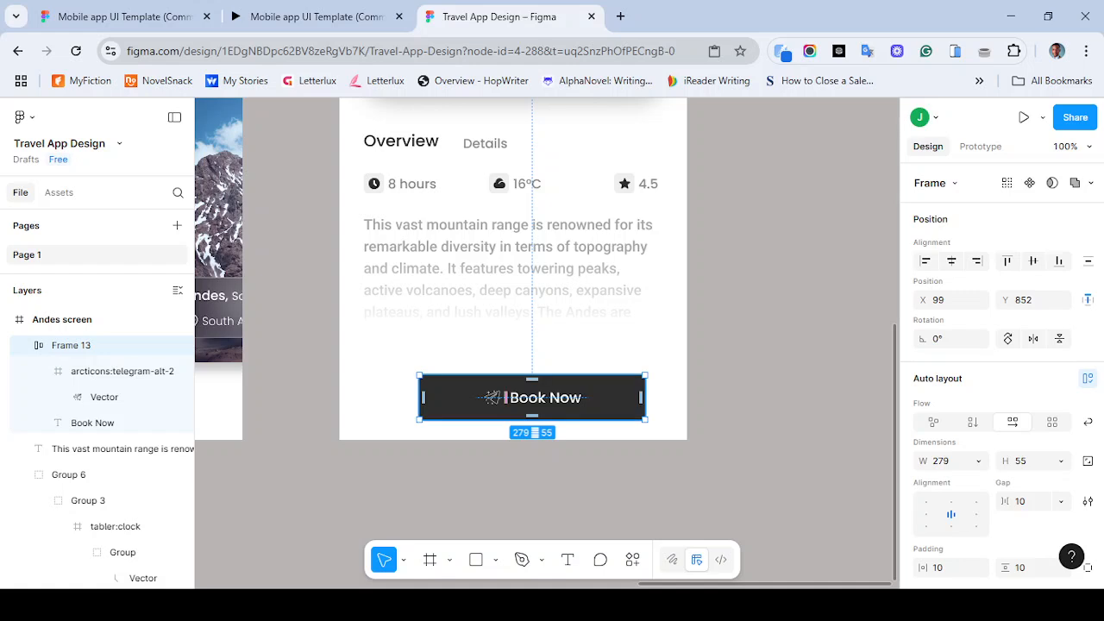
- Center the Book Now button horizontally in the screen and widen it to about 359 px
{"action": "left_click", "coordinate": [951, 260]}
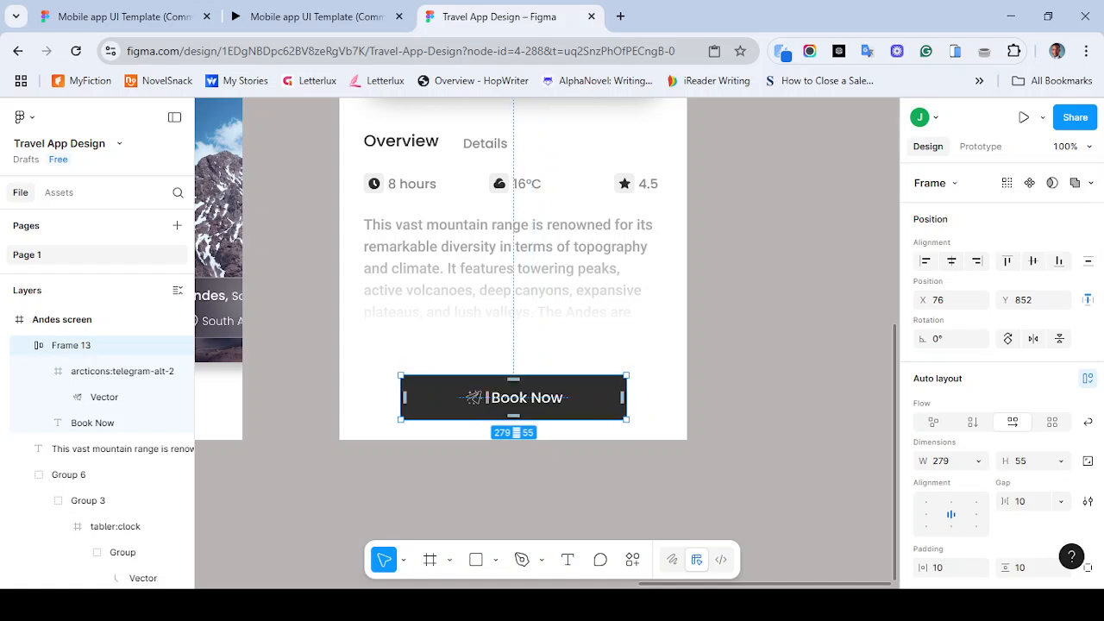
{"action": "left_click_drag", "start_coordinate": [626, 397], "coordinate": [659, 397]}
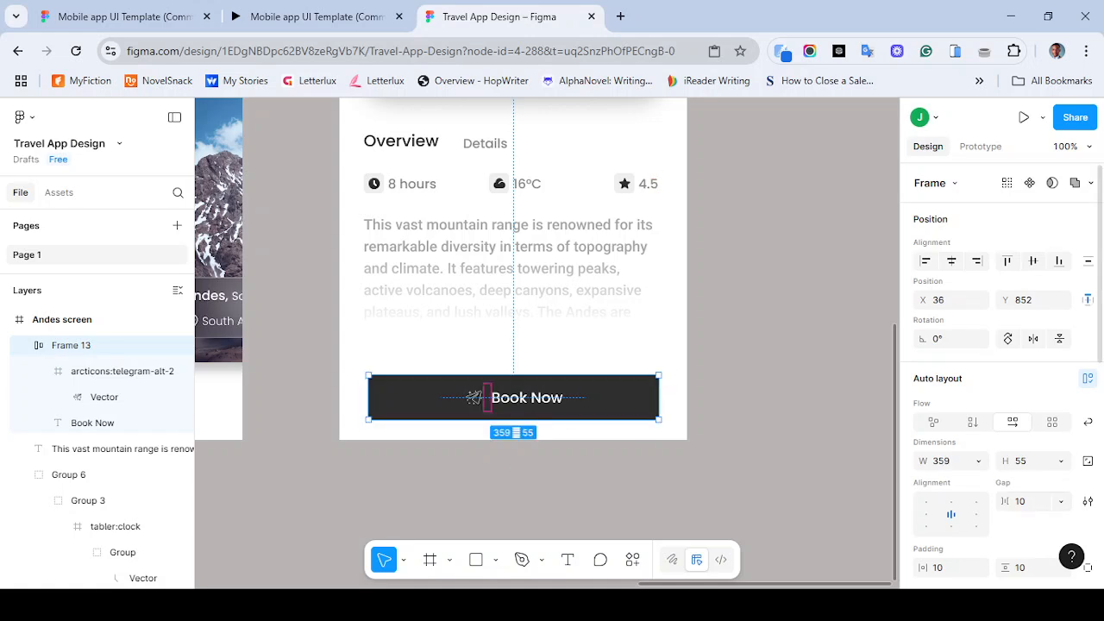
{"action": "scroll", "coordinate": [992, 388], "scroll_direction": "down", "scroll_amount": 5}
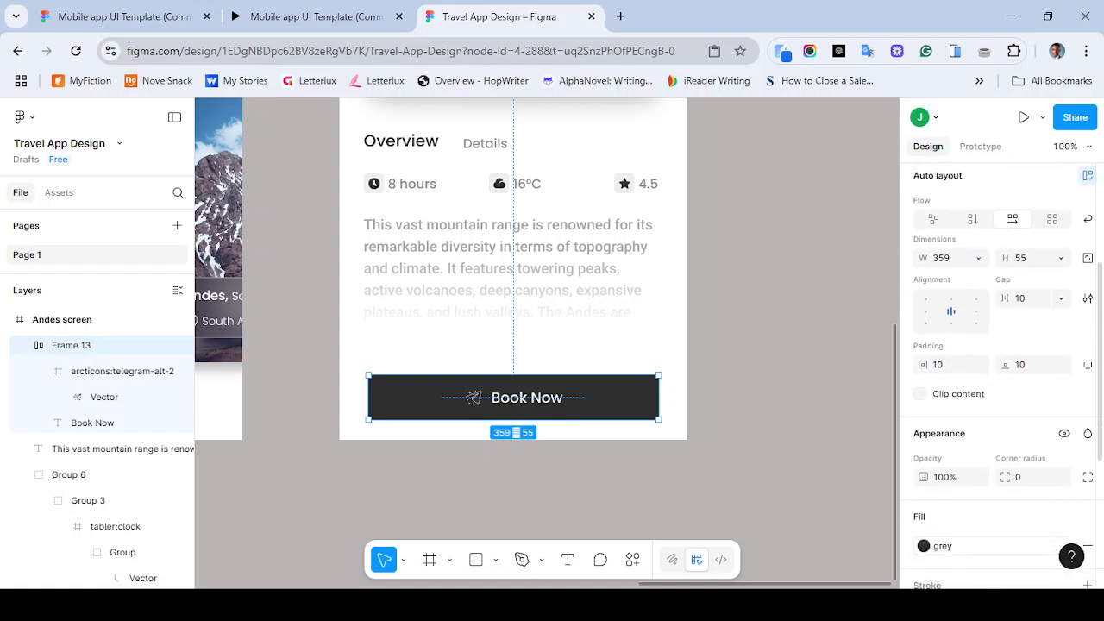
- Try rounding the Book Now button's corners to 20 and then to 10
{"action": "left_click", "coordinate": [1029, 477]}
{"action": "type", "text": "20"}
{"action": "key", "text": "Return"}
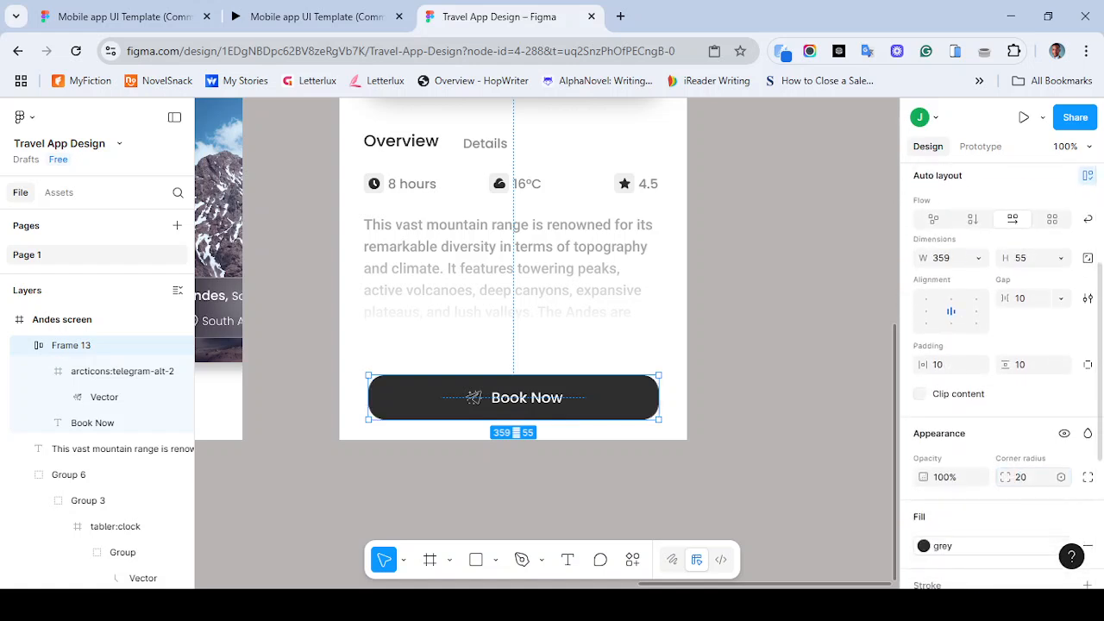
{"action": "left_click", "coordinate": [1027, 477]}
{"action": "type", "text": "10"}
{"action": "key", "text": "Return"}
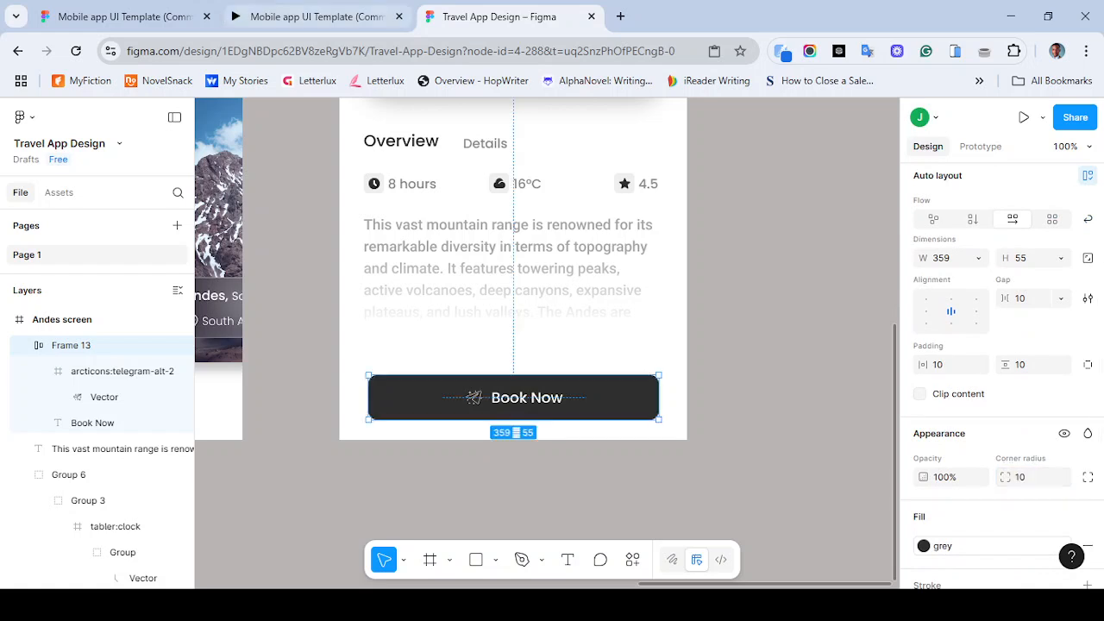
- Compare with the reference prototype and set the Book Now button's corner radius to 15
{"action": "left_click", "coordinate": [316, 17]}
{"action": "key", "text": "ctrl+Tab"}
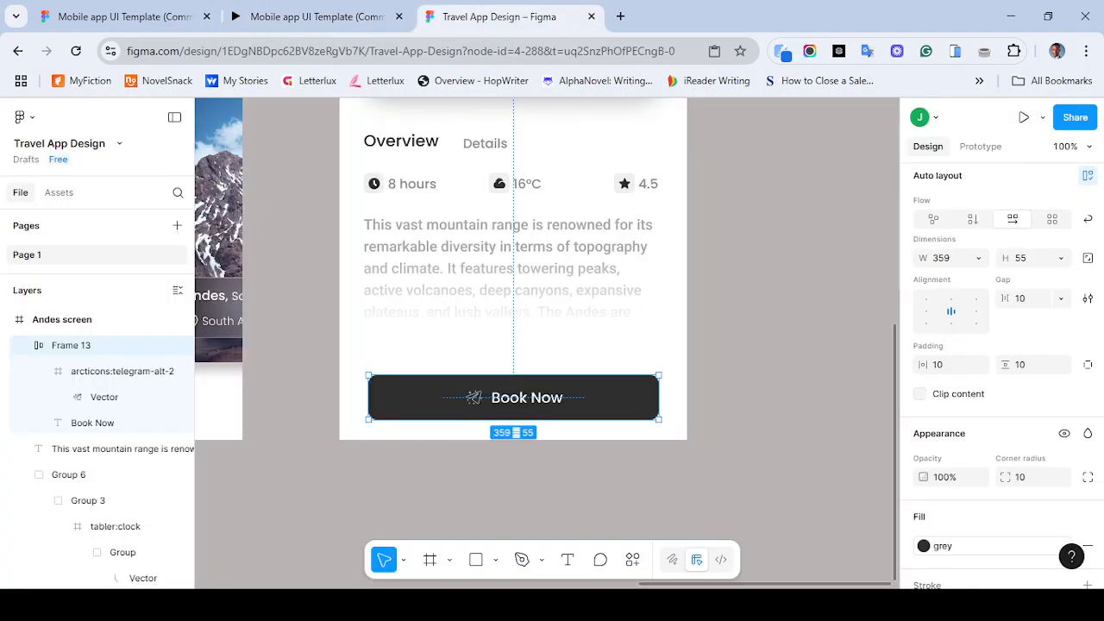
{"action": "left_click", "coordinate": [1061, 477]}
{"action": "key", "text": "Escape"}
{"action": "left_click_drag", "start_coordinate": [1005, 477], "coordinate": [994, 477]}
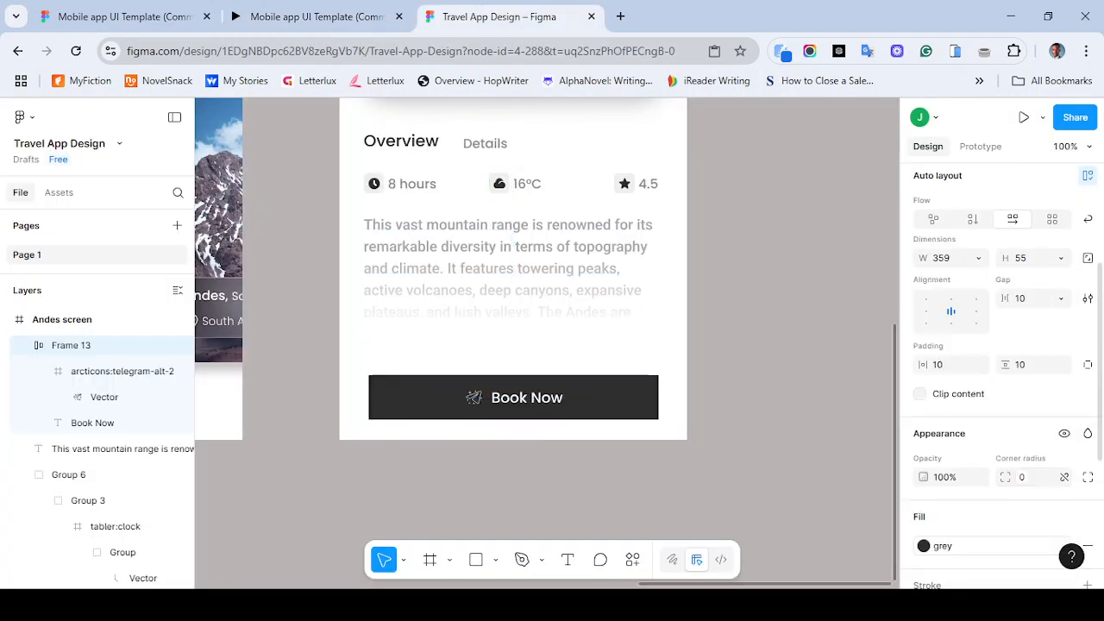
{"action": "left_click", "coordinate": [1019, 477]}
{"action": "type", "text": "15"}
{"action": "key", "text": "Return"}
{"action": "left_click", "coordinate": [604, 483]}
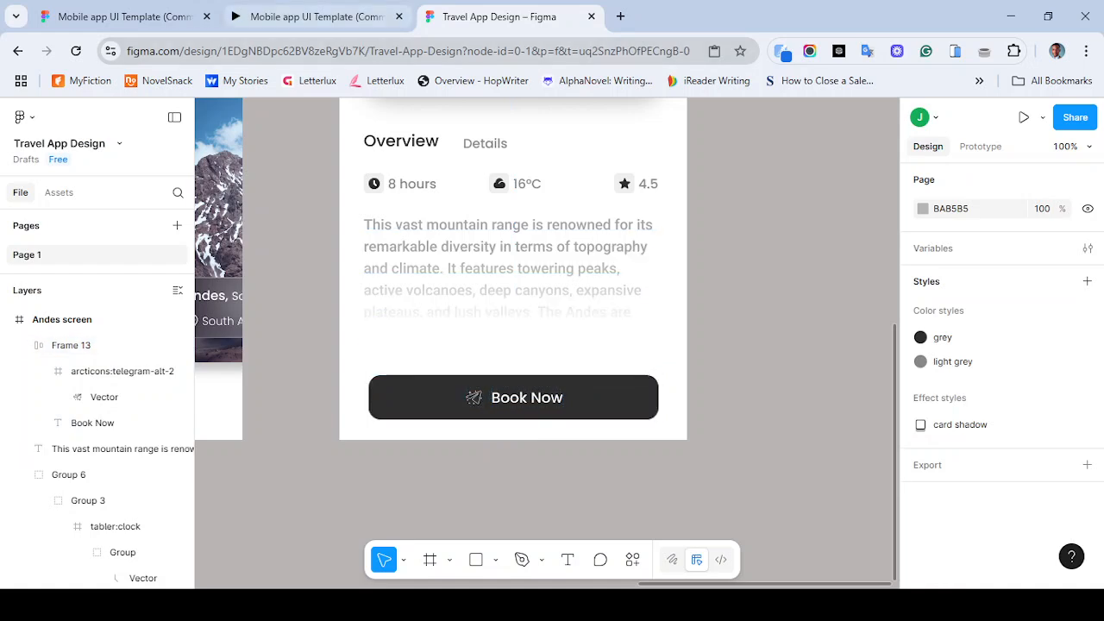
- Compare with the reference and move the paper-plane icon to the right of the Book Now text
{"action": "left_click", "coordinate": [311, 16]}
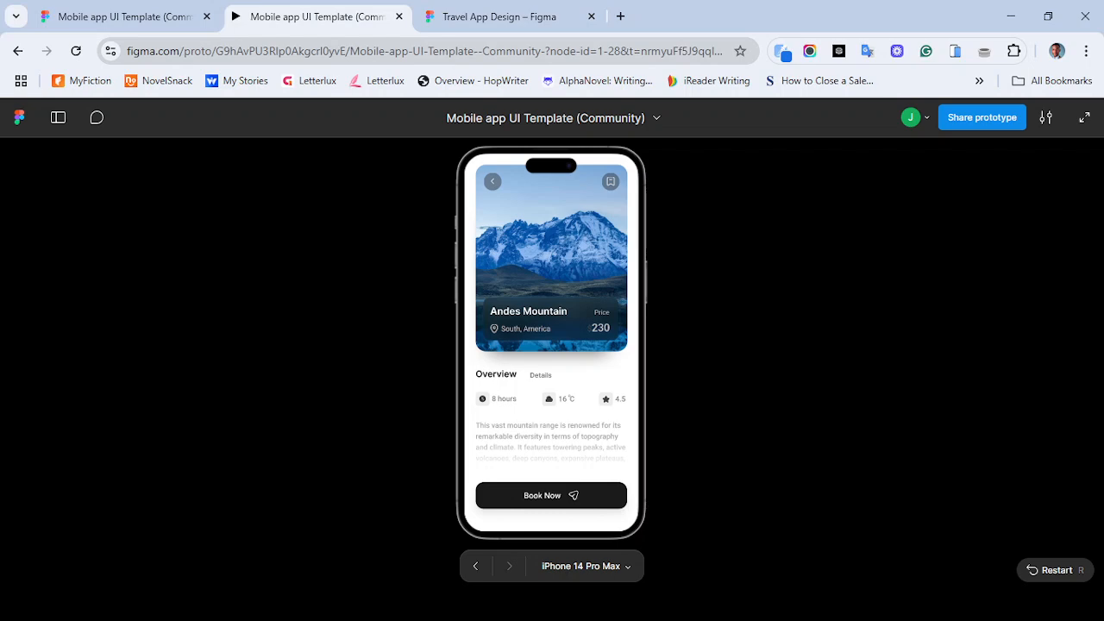
{"action": "left_click", "coordinate": [499, 16]}
{"action": "key", "text": "ctrl+plus"}
{"action": "key", "text": "ctrl+minus"}
{"action": "key", "text": "ctrl+minus"}
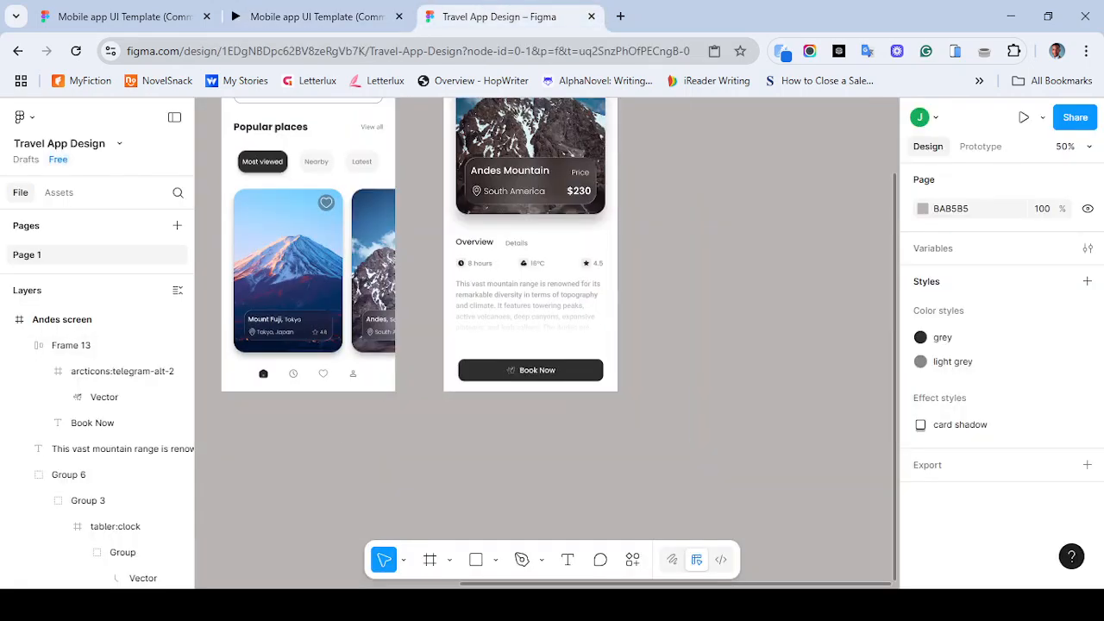
{"action": "scroll", "coordinate": [547, 343], "scroll_direction": "up", "scroll_amount": 1}
{"action": "scroll", "coordinate": [546, 343], "scroll_direction": "right", "scroll_amount": 1}
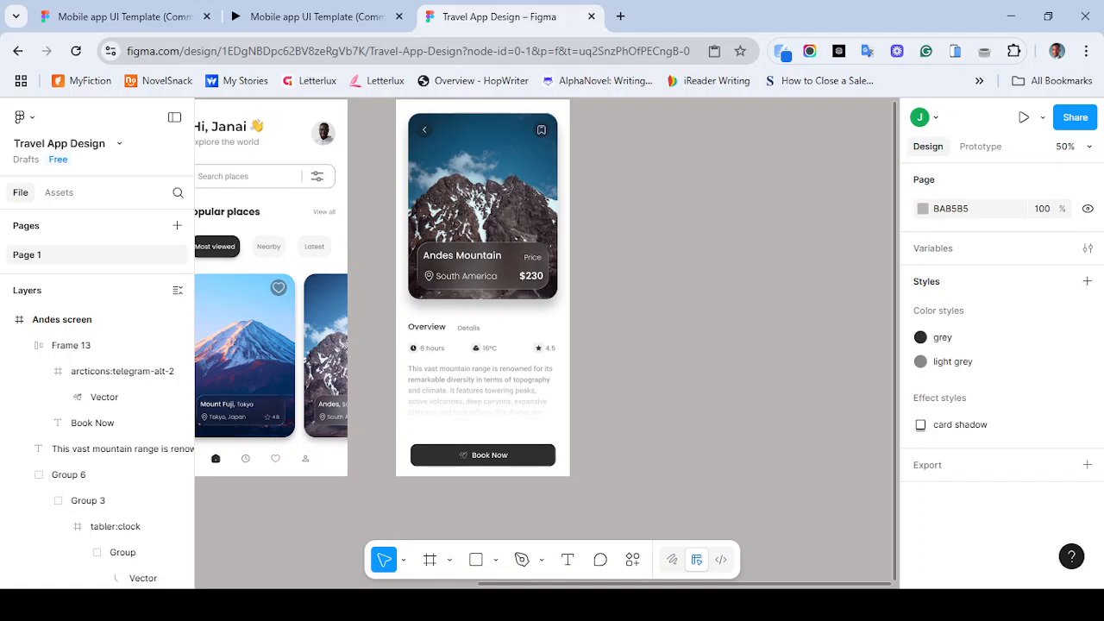
{"action": "left_click", "coordinate": [483, 456]}
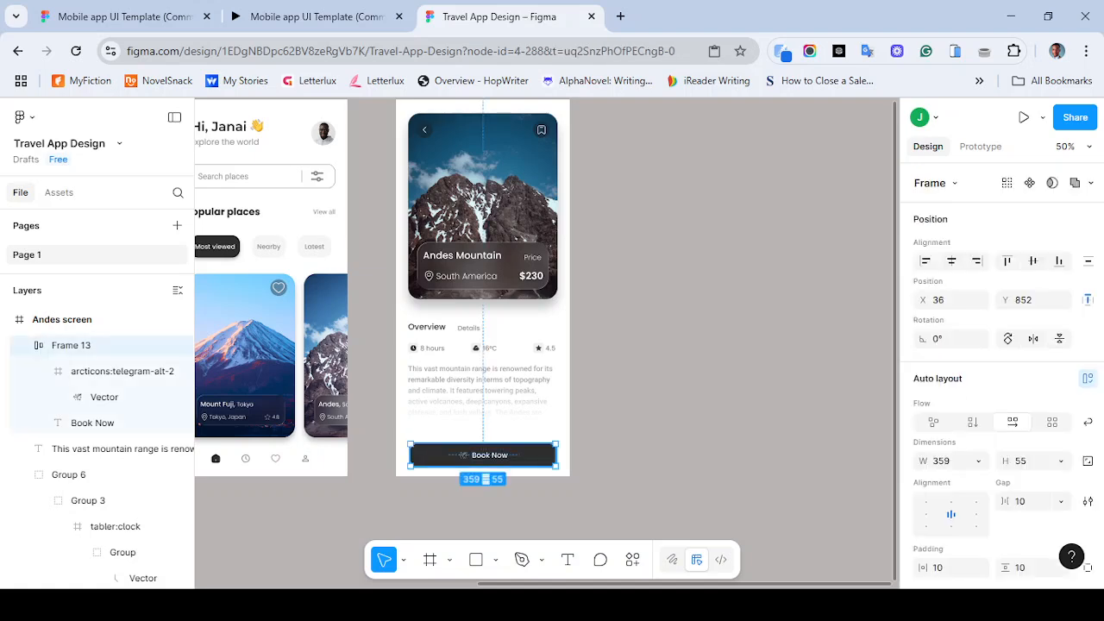
{"action": "key", "text": "ctrl+plus"}
{"action": "key", "text": "ctrl+plus"}
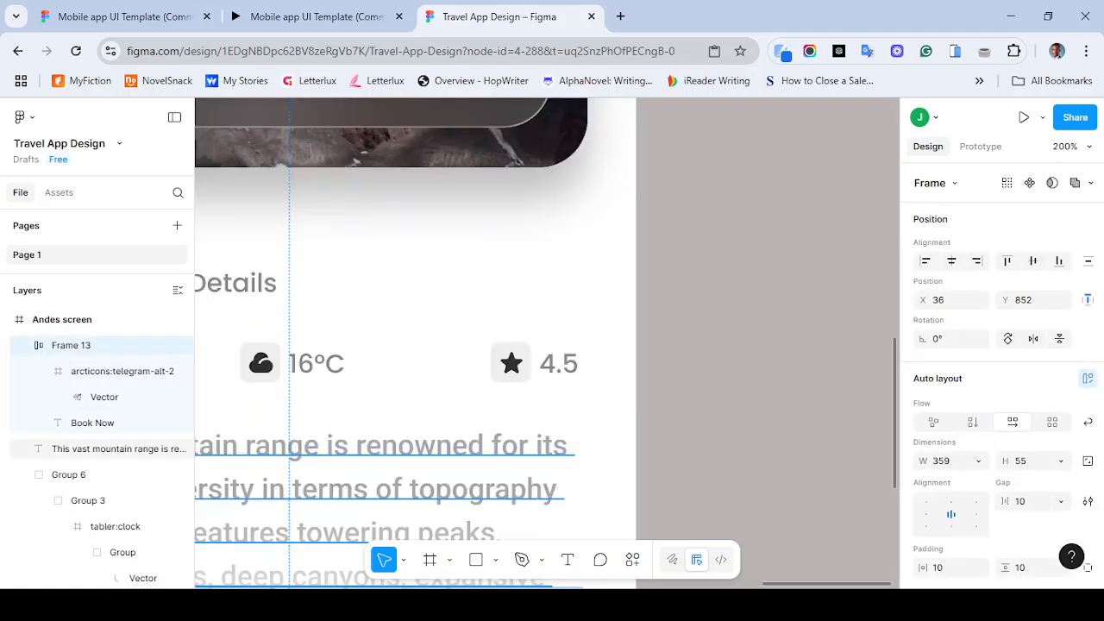
{"action": "left_click_drag", "start_coordinate": [483, 456], "coordinate": [656, 155]}
{"action": "scroll", "coordinate": [479, 319], "scroll_direction": "down", "scroll_amount": 2}
{"action": "scroll", "coordinate": [480, 319], "scroll_direction": "left", "scroll_amount": 1}
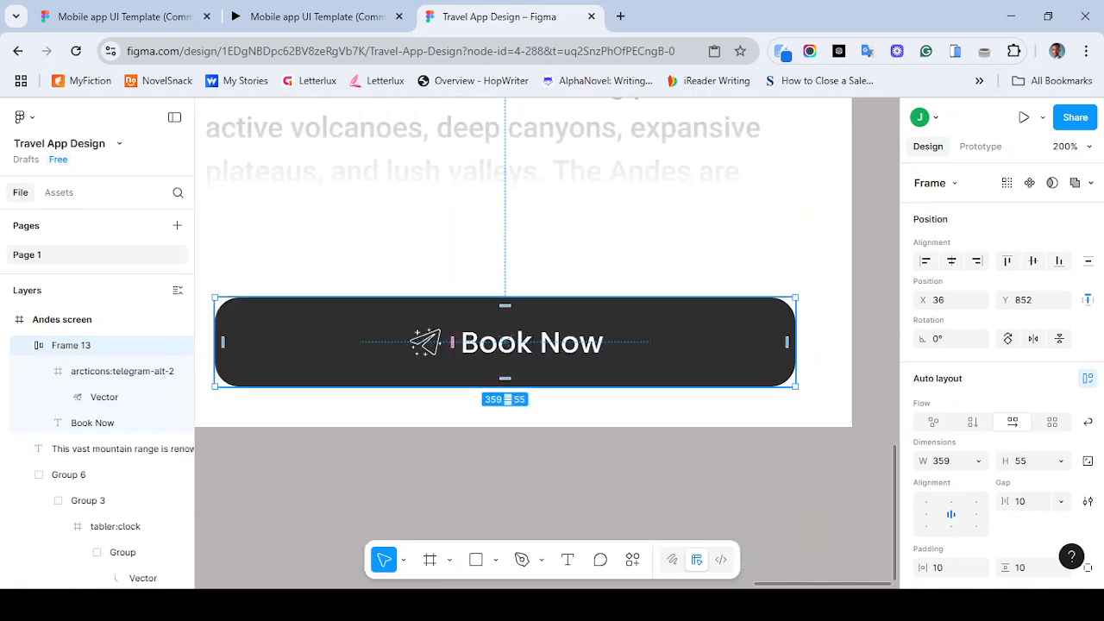
{"action": "left_click", "coordinate": [425, 343]}
{"action": "left_click_drag", "start_coordinate": [426, 342], "coordinate": [556, 345]}
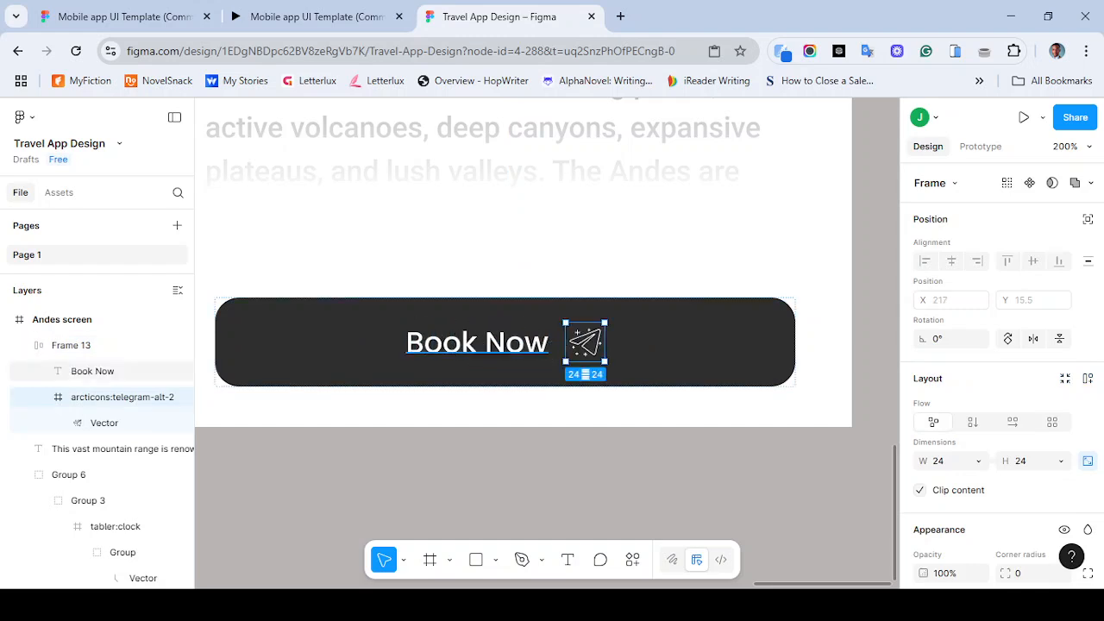
- Try adding a 2 px inside stroke to the icon's frame
{"action": "scroll", "coordinate": [1001, 376], "scroll_direction": "down", "scroll_amount": 4}
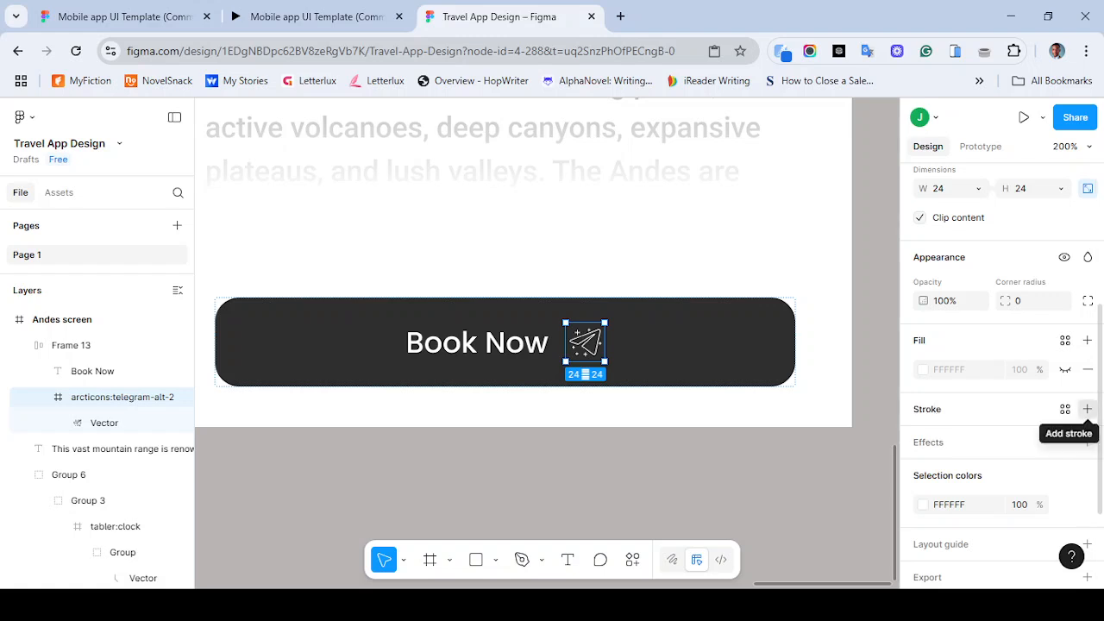
{"action": "left_click", "coordinate": [1088, 408]}
{"action": "left_click", "coordinate": [1005, 479]}
{"action": "type", "text": "2"}
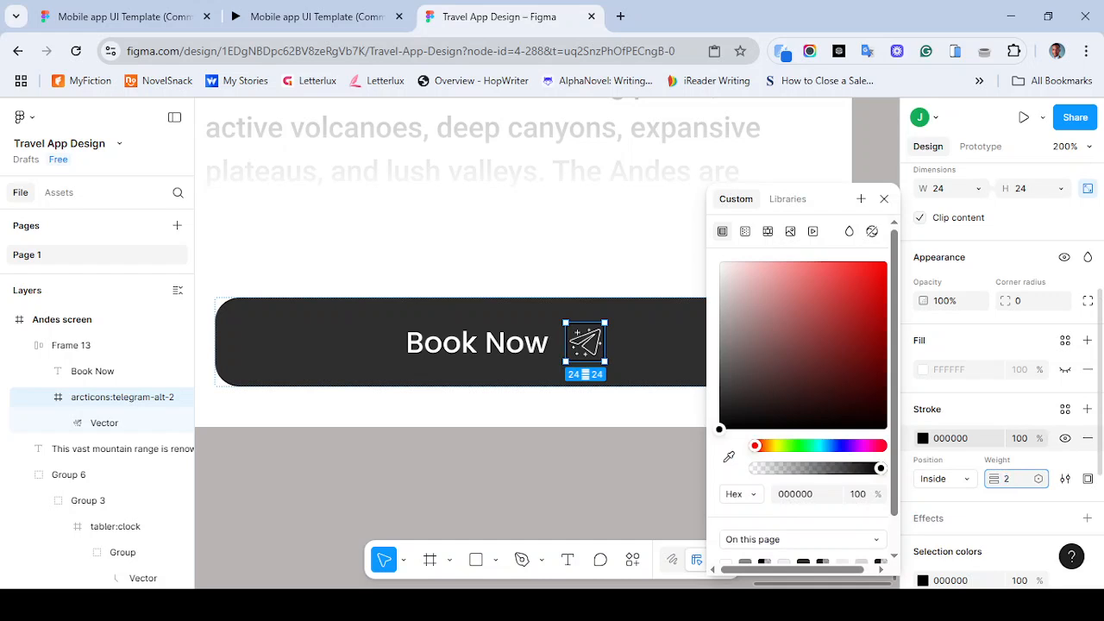
{"action": "key", "text": "Return"}
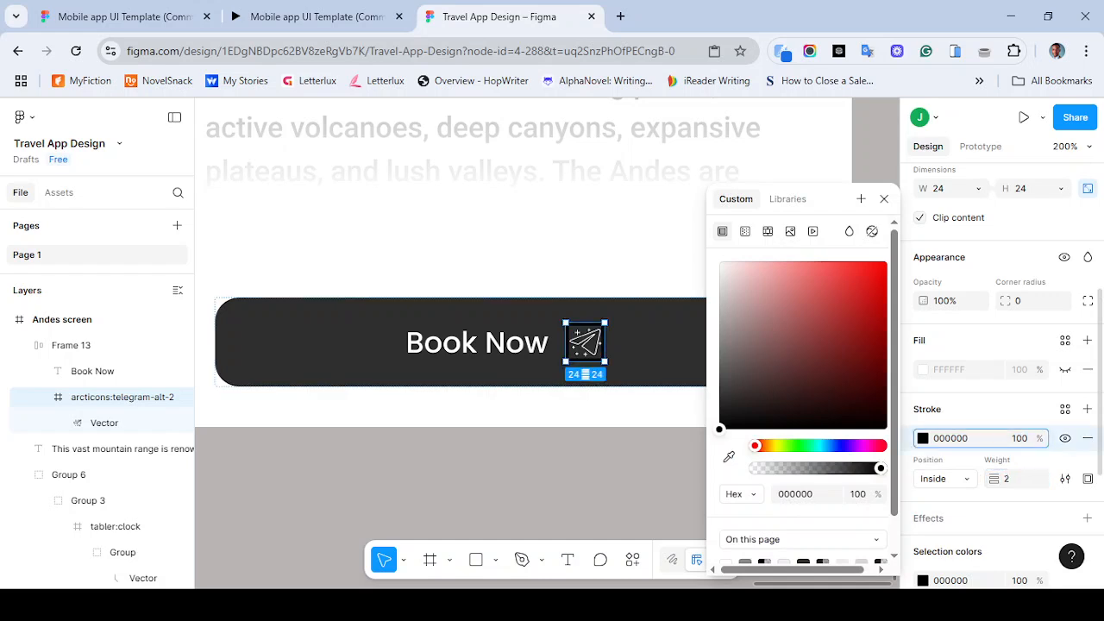
{"action": "left_click", "coordinate": [945, 479]}
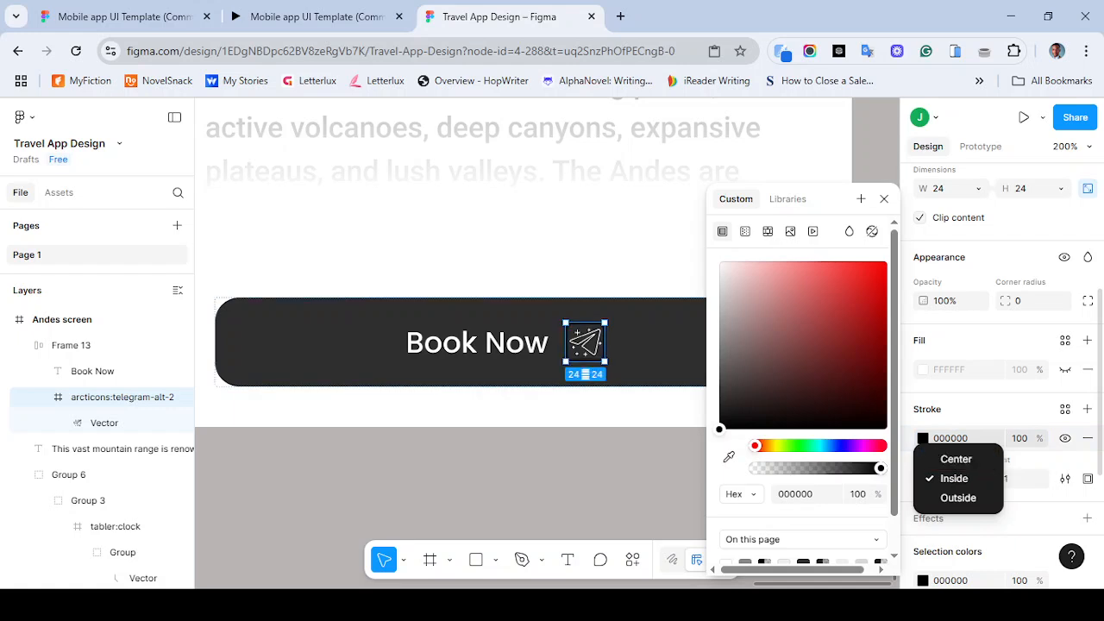
{"action": "left_click", "coordinate": [1088, 439]}
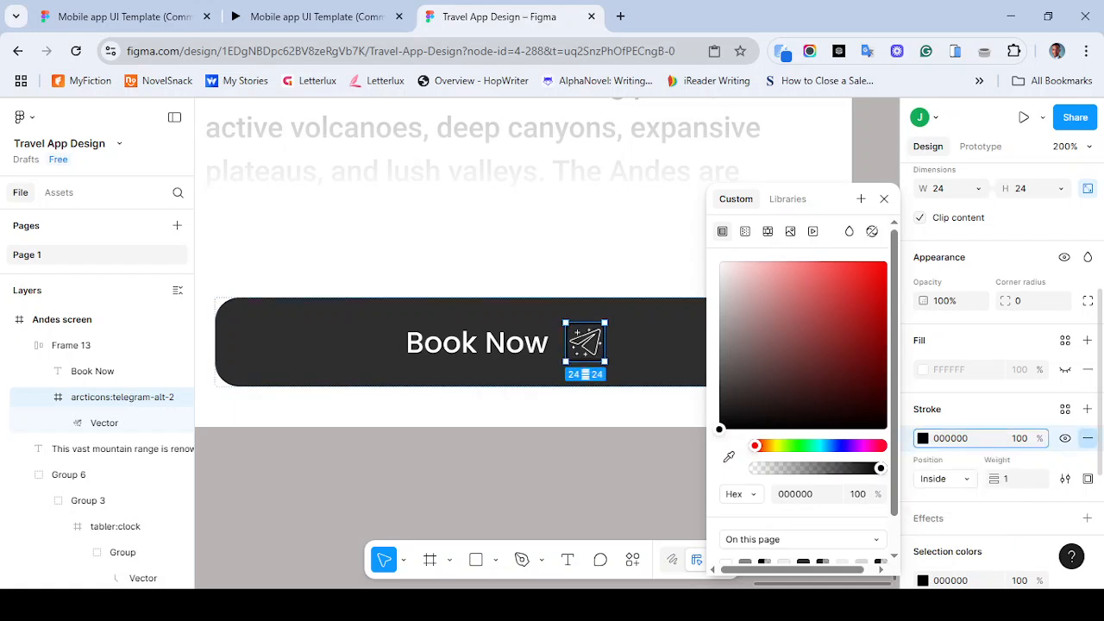
{"action": "left_click", "coordinate": [1087, 438]}
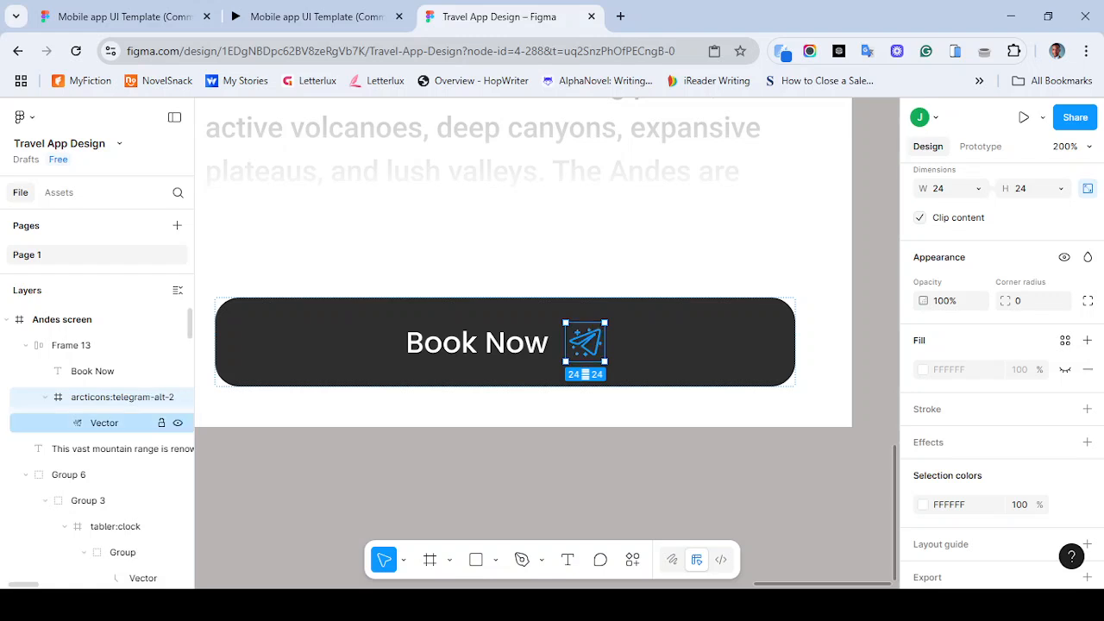
- Try setting the icon vector's stroke weight to 1 and then to 2
{"action": "left_click", "coordinate": [104, 423]}
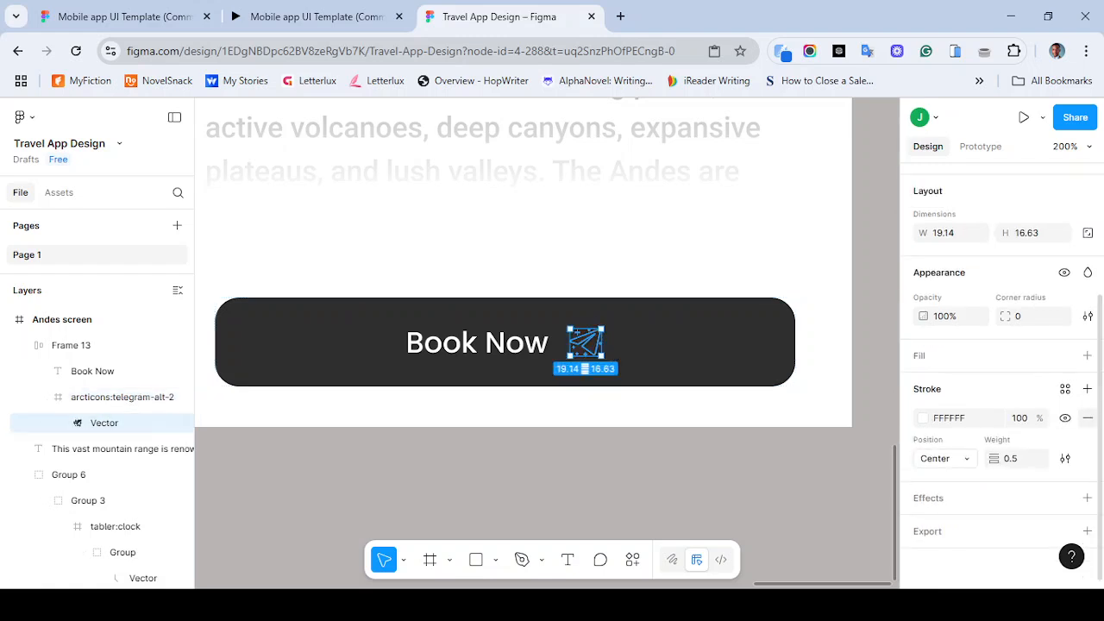
{"action": "left_click", "coordinate": [1013, 459]}
{"action": "type", "text": "1"}
{"action": "key", "text": "Return"}
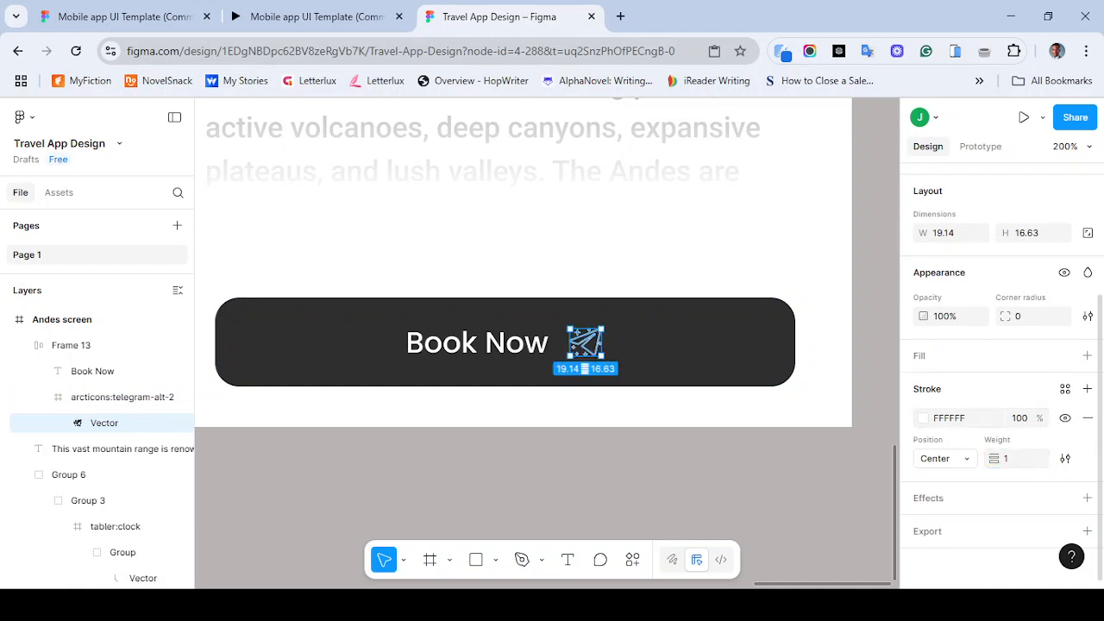
{"action": "left_click", "coordinate": [1009, 459]}
{"action": "type", "text": "2"}
{"action": "key", "text": "Return"}
{"action": "key", "text": "Escape"}
{"action": "key", "text": "ctrl+minus"}
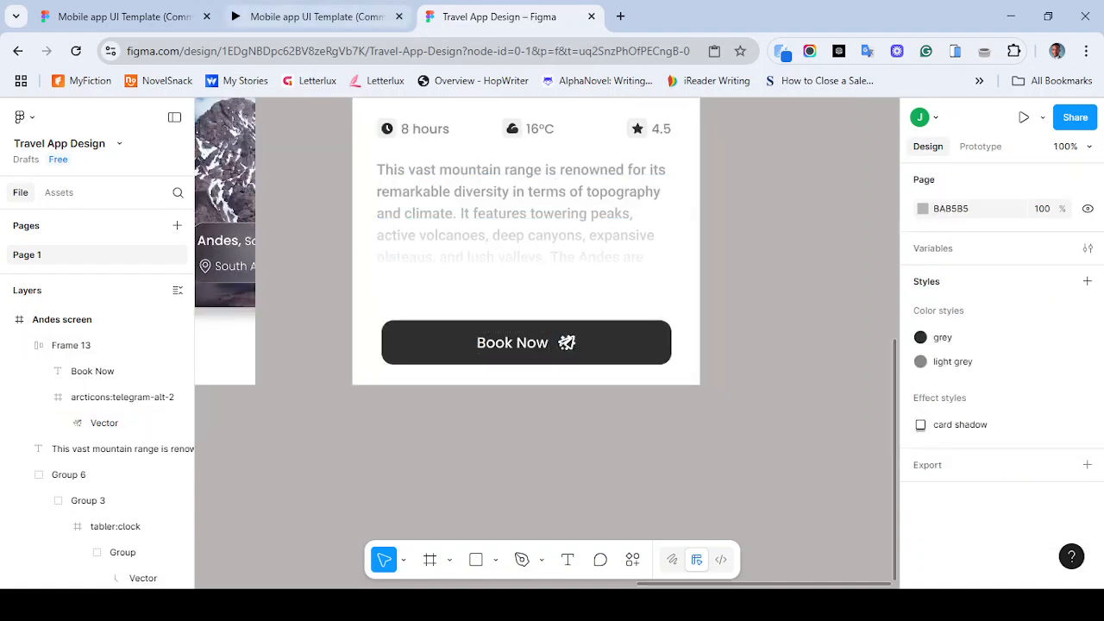
- Compare with the reference and set the paper-plane icon vector's stroke weight to 1
{"action": "left_click", "coordinate": [317, 16]}
{"action": "left_click", "coordinate": [500, 16]}
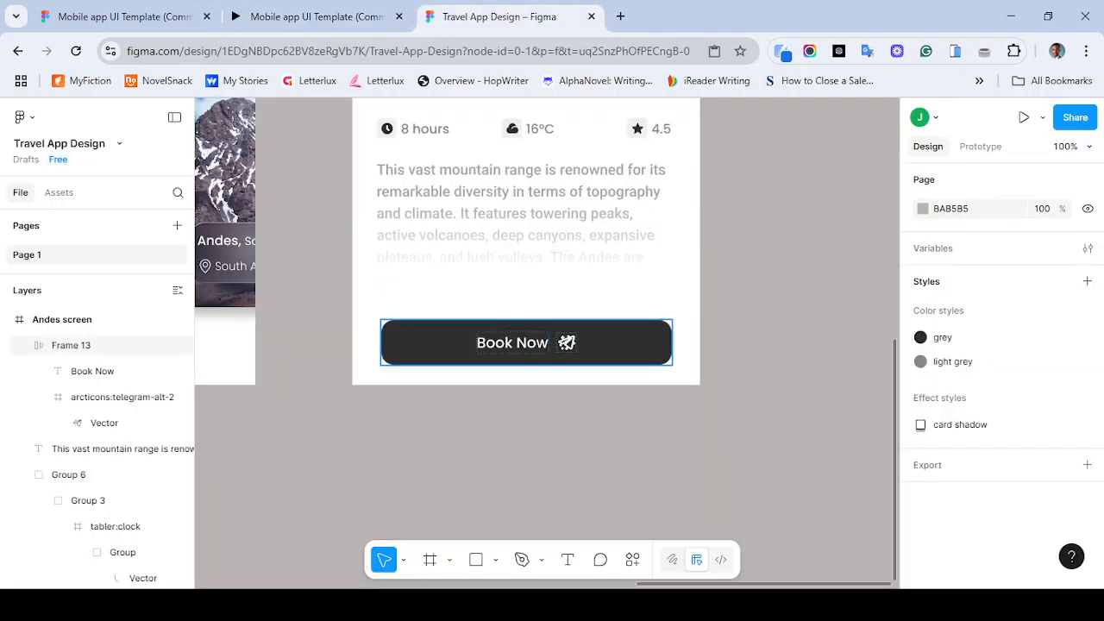
{"action": "left_click", "coordinate": [566, 342]}
{"action": "left_click", "coordinate": [566, 343]}
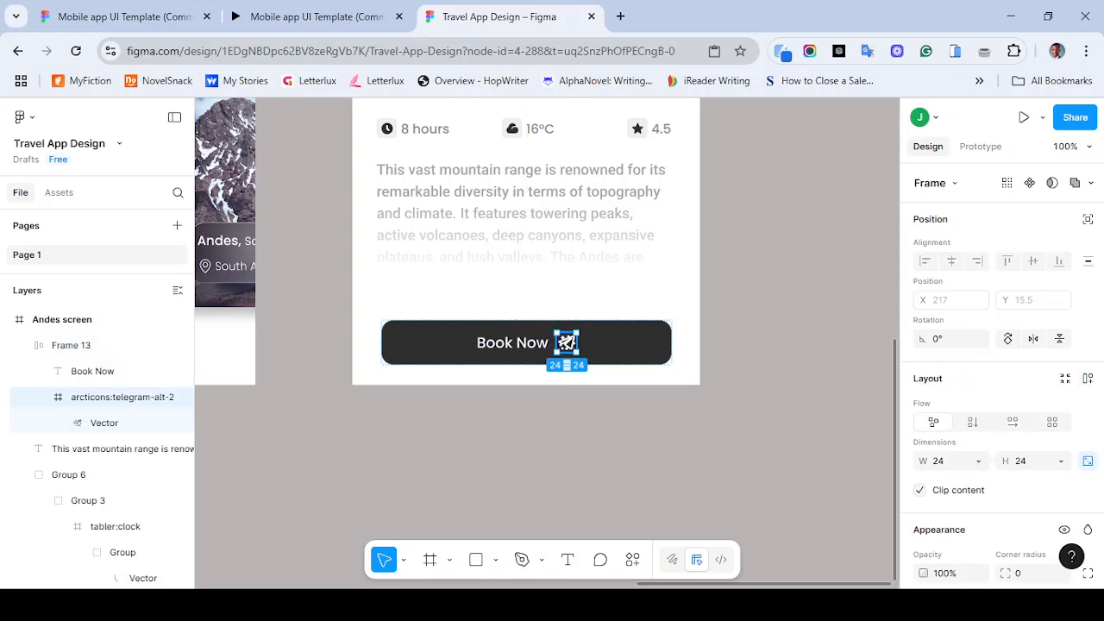
{"action": "scroll", "coordinate": [1000, 388], "scroll_direction": "down", "scroll_amount": 4}
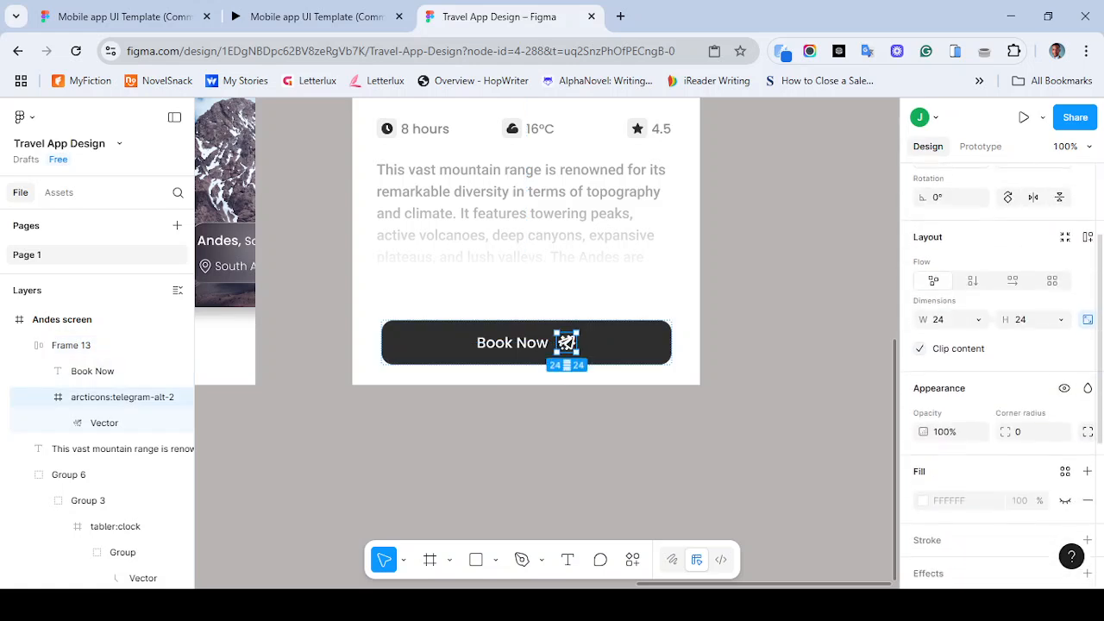
{"action": "scroll", "coordinate": [1001, 380], "scroll_direction": "down", "scroll_amount": 1}
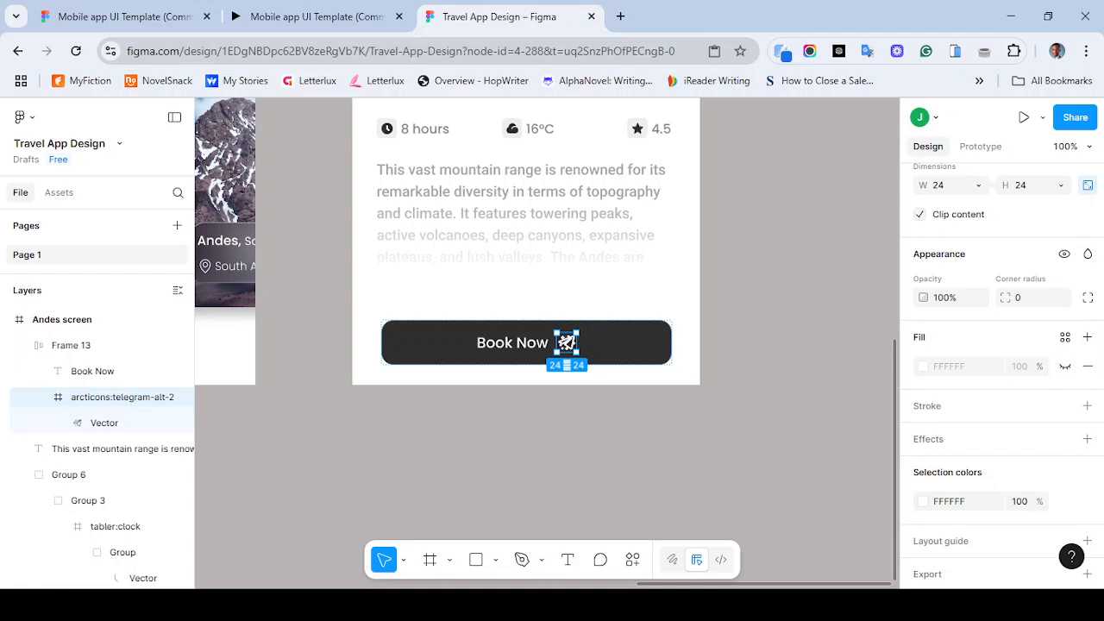
{"action": "left_click", "coordinate": [104, 422]}
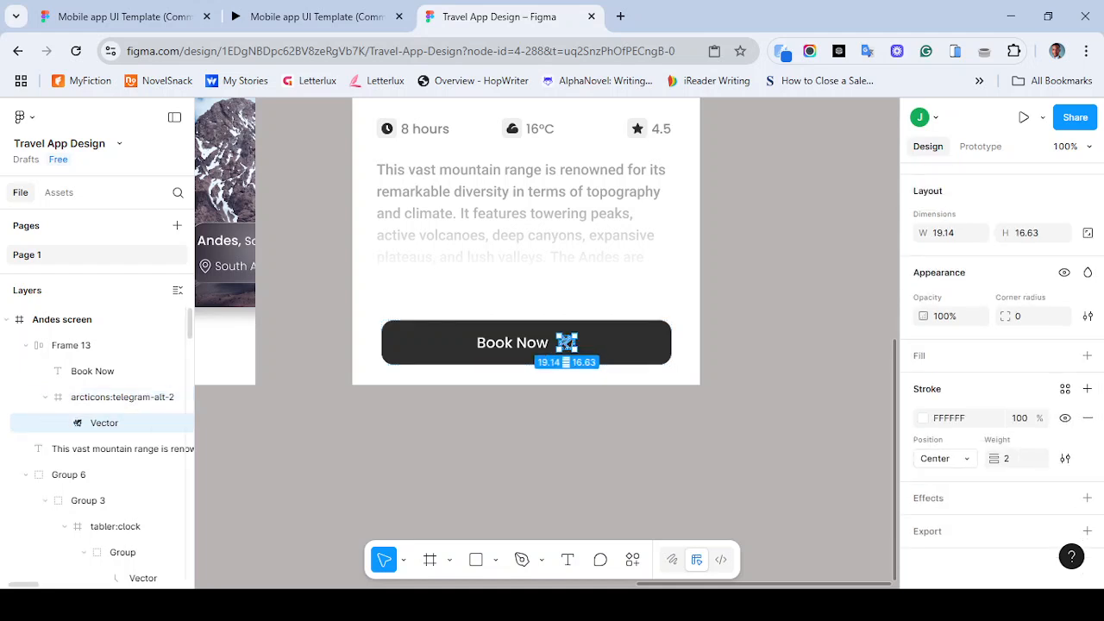
{"action": "left_click", "coordinate": [1011, 458]}
{"action": "type", "text": "1"}
{"action": "key", "text": "Return"}
{"action": "left_click", "coordinate": [796, 432]}
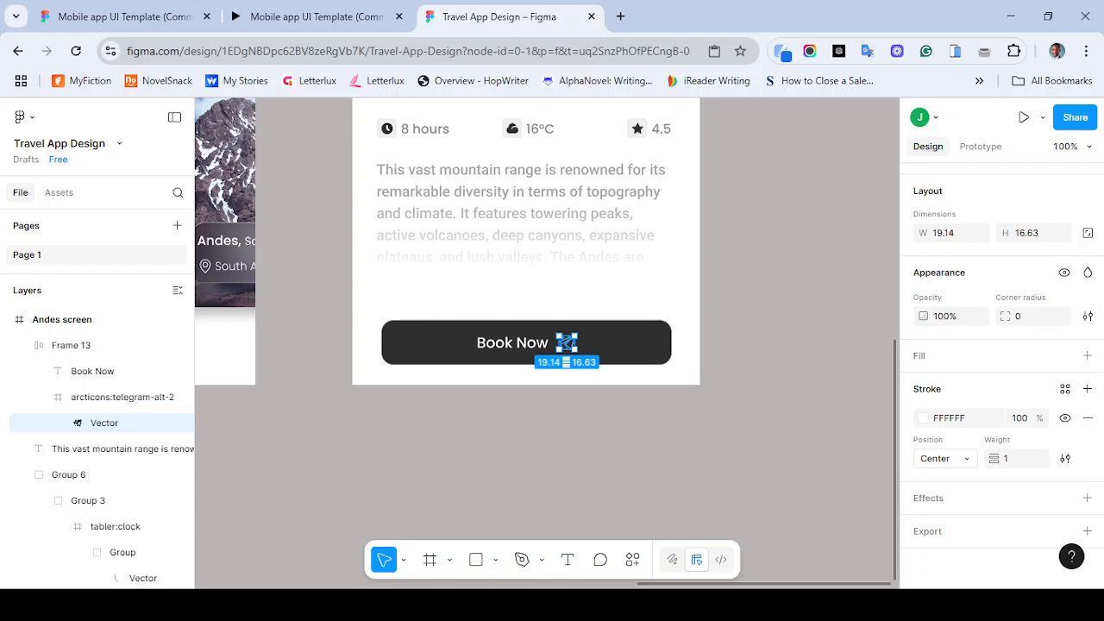
- Review the finished Andes screen on the canvas and against the reference prototype
{"action": "key", "text": "ctrl+minus"}
{"action": "key", "text": "ctrl+minus"}
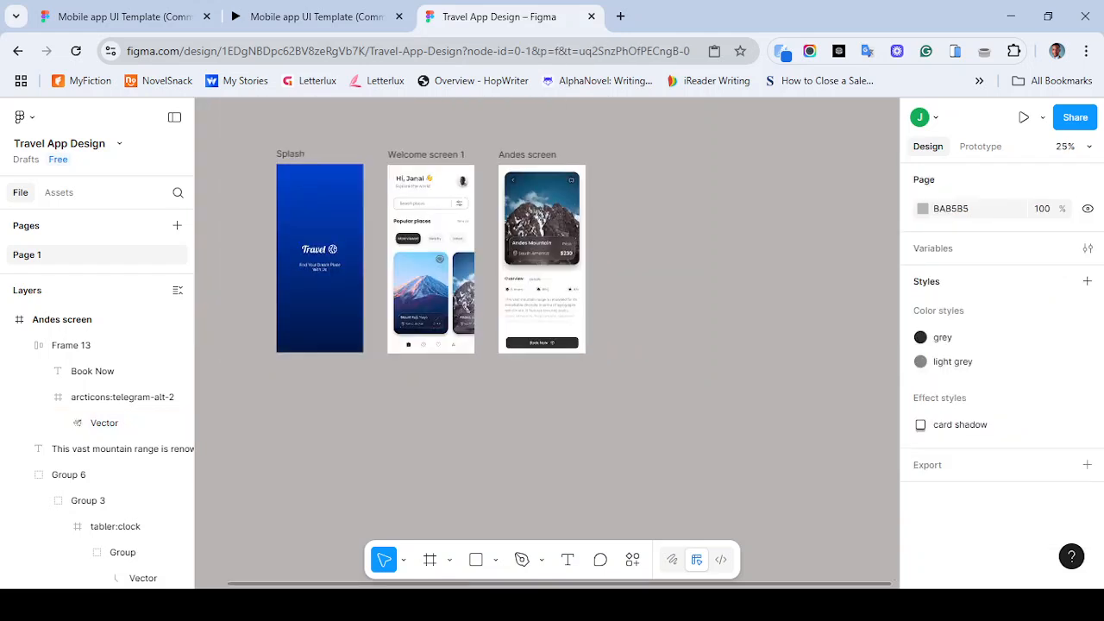
{"action": "scroll", "coordinate": [431, 259], "scroll_direction": "up", "scroll_amount": 1}
{"action": "key", "text": "ctrl+plus"}
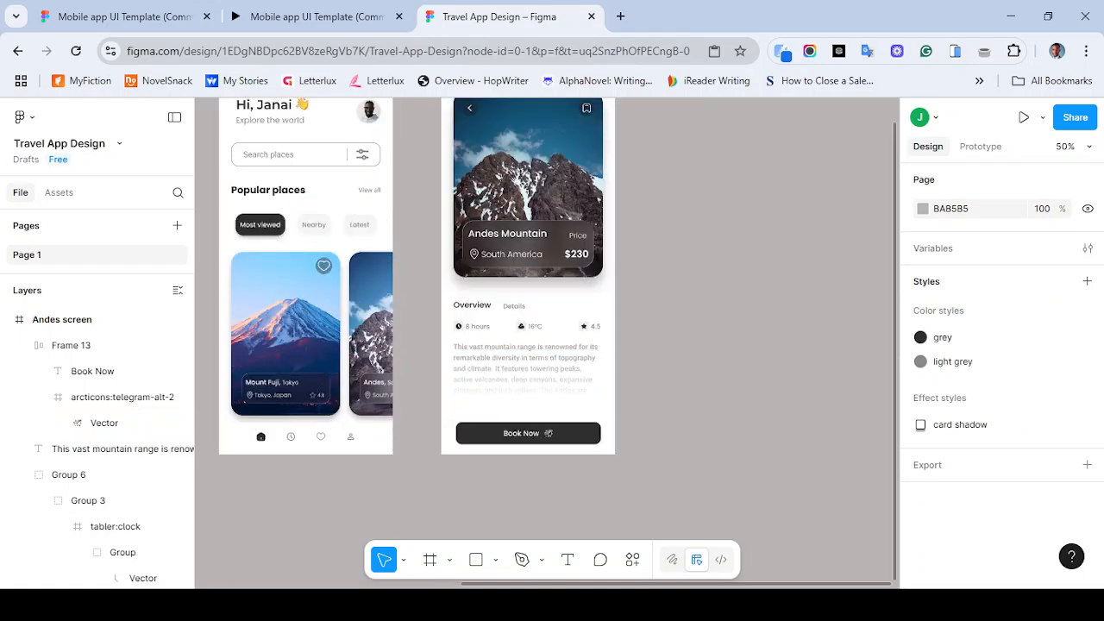
{"action": "key", "text": "ctrl+plus"}
{"action": "scroll", "coordinate": [509, 388], "scroll_direction": "up", "scroll_amount": 1}
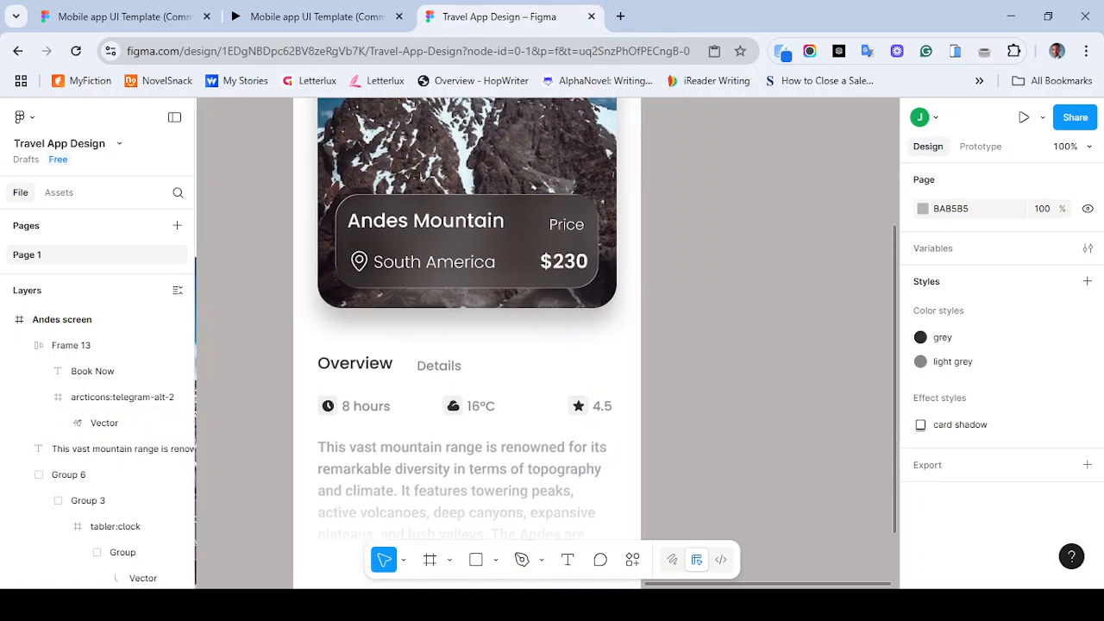
{"action": "scroll", "coordinate": [548, 343], "scroll_direction": "up", "scroll_amount": 1}
{"action": "key", "text": "ctrl+minus"}
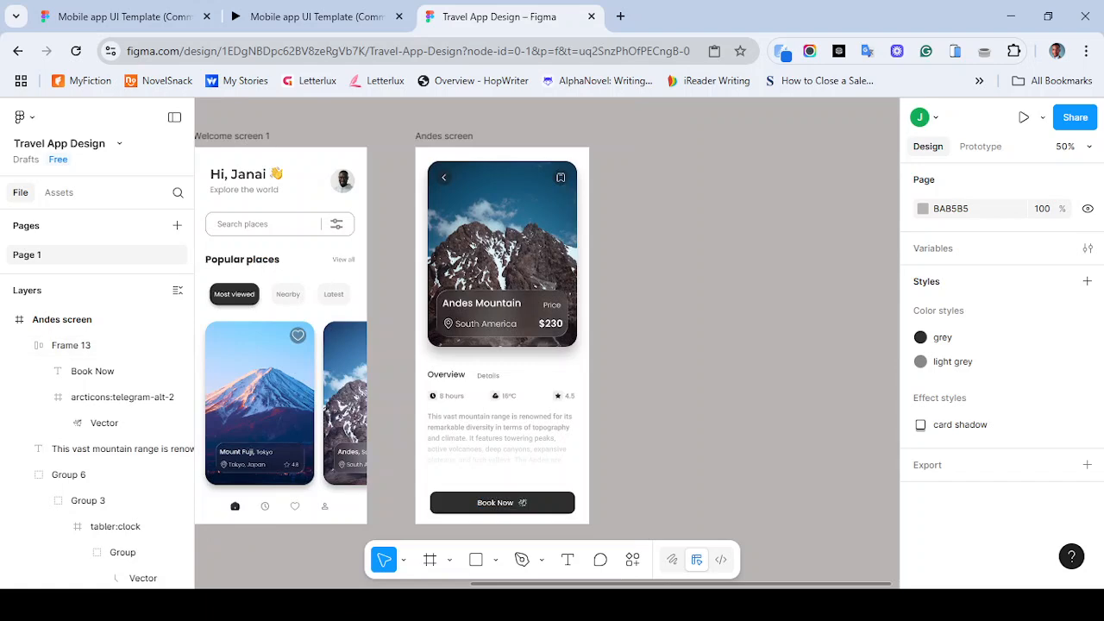
{"action": "left_click", "coordinate": [322, 17]}
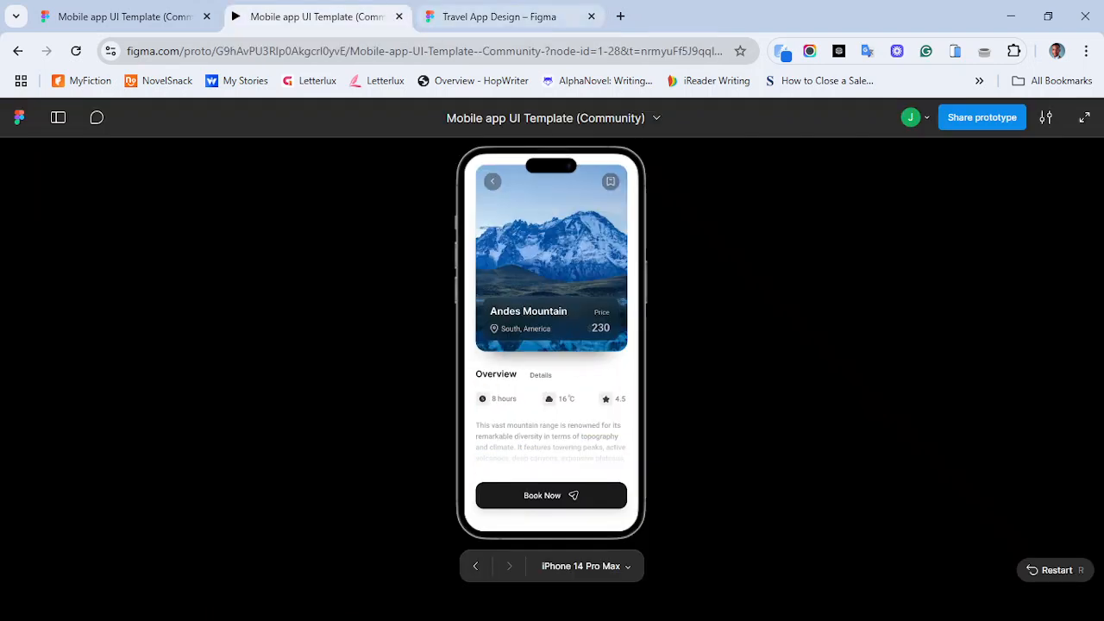
- Return to the design file and nudge the Book Now button frame up 30 px to Y 822
{"action": "left_click", "coordinate": [500, 17]}
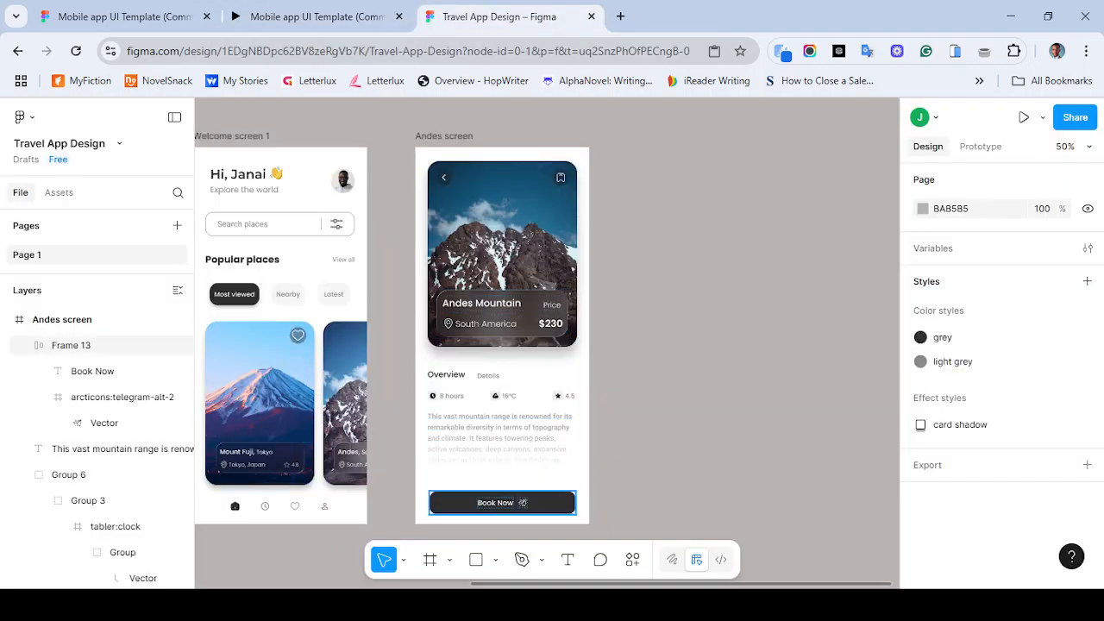
{"action": "left_click", "coordinate": [521, 503]}
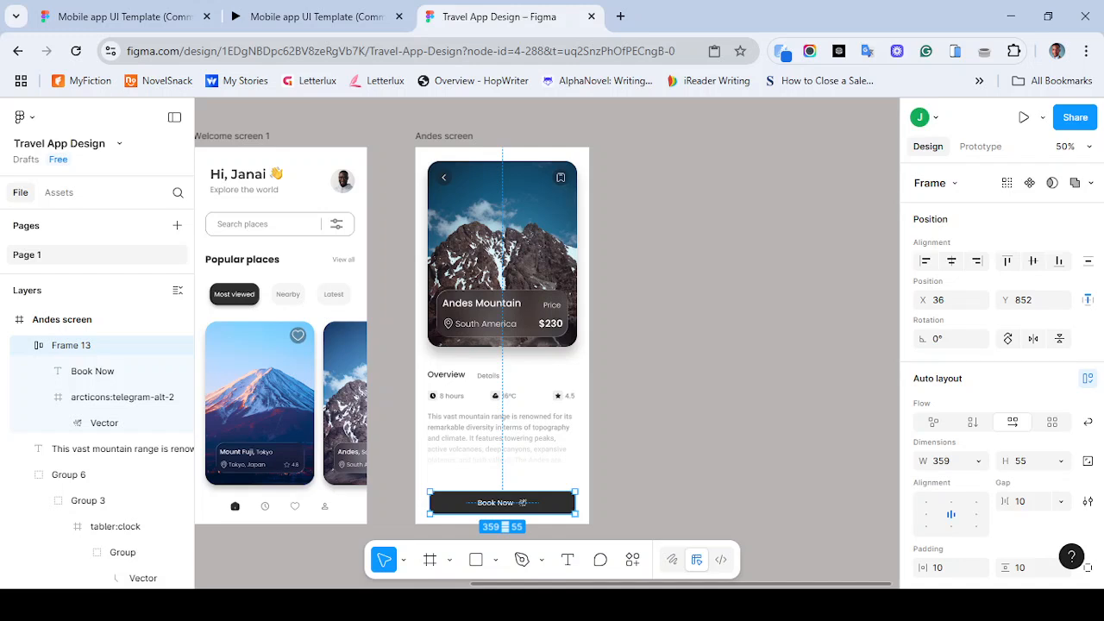
{"action": "key", "text": "shift+Up"}
{"action": "key", "text": "shift+Up"}
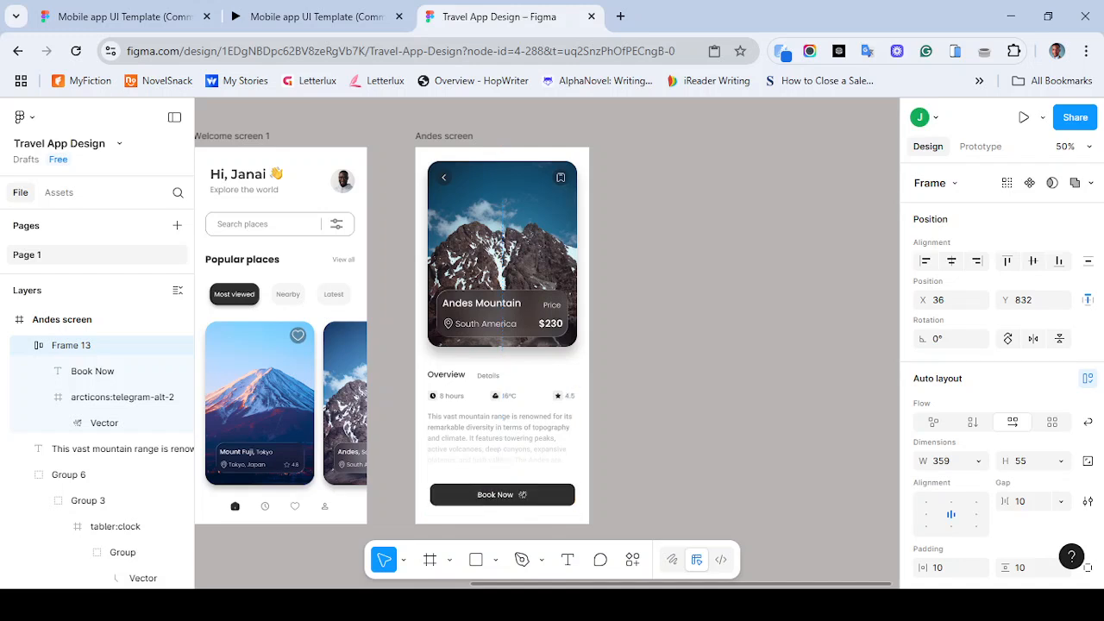
{"action": "key", "text": "shift+Up"}
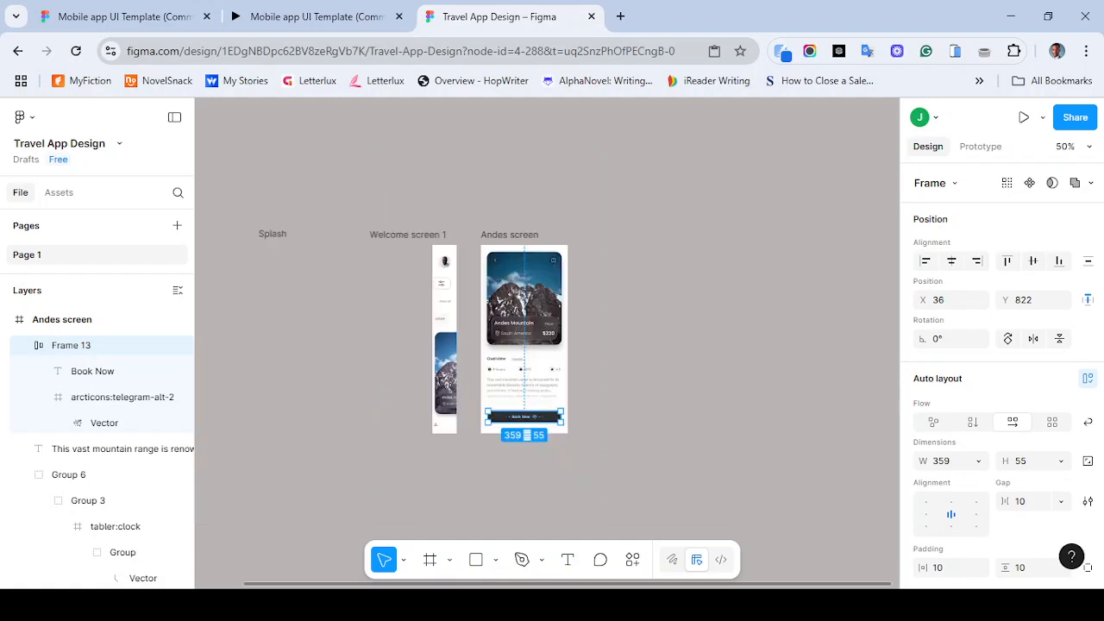
- Review the Splash, Welcome and Andes screens side by side on the canvas
{"action": "scroll", "coordinate": [509, 226], "scroll_direction": "up", "scroll_amount": 3}
{"action": "key", "text": "ctrl+minus"}
{"action": "key", "text": "ctrl+minus"}
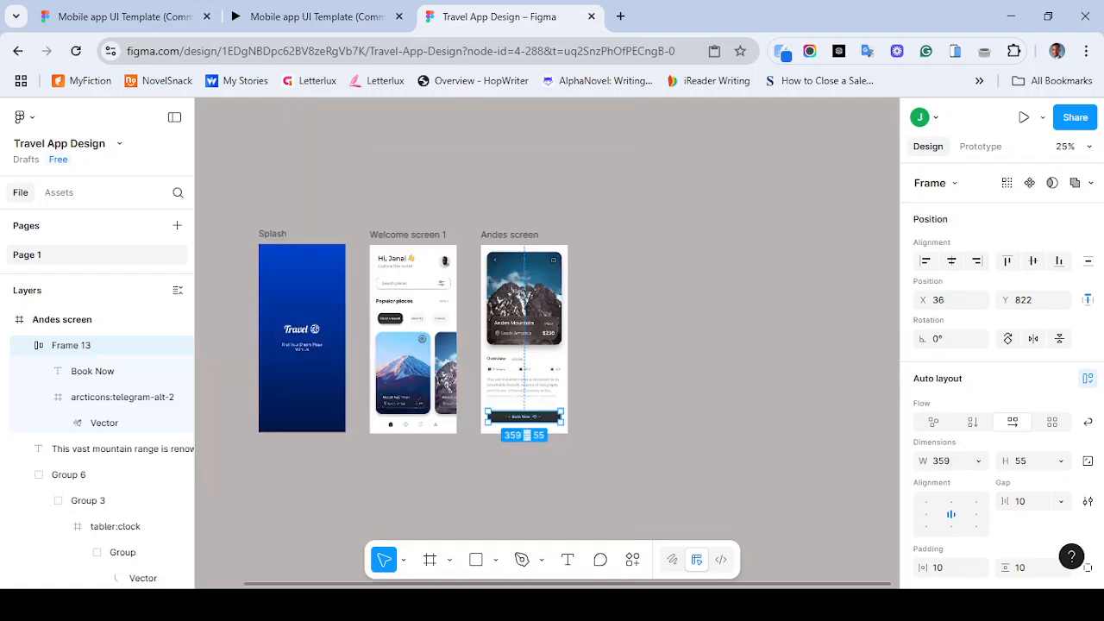
{"action": "key", "text": "Escape"}
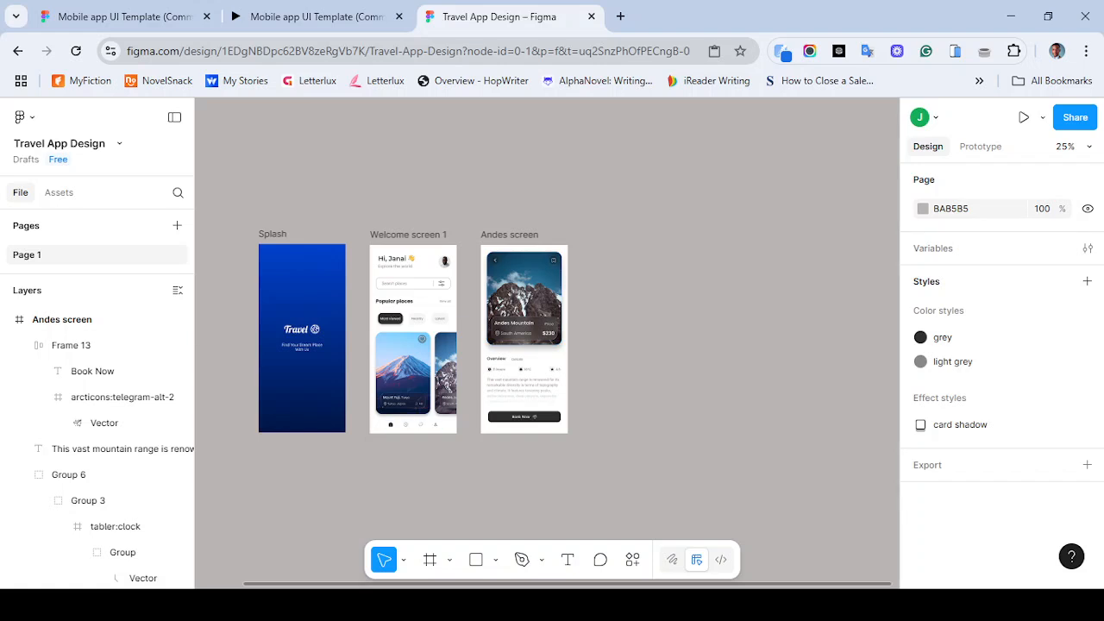
{"action": "scroll", "coordinate": [415, 262], "scroll_direction": "left", "scroll_amount": 4}
{"action": "scroll", "coordinate": [547, 343], "scroll_direction": "left", "scroll_amount": 1}
{"action": "scroll", "coordinate": [547, 343], "scroll_direction": "right", "scroll_amount": 4}
{"action": "scroll", "coordinate": [547, 343], "scroll_direction": "left", "scroll_amount": 2}
{"action": "scroll", "coordinate": [547, 343], "scroll_direction": "right", "scroll_amount": 1}
{"action": "scroll", "coordinate": [546, 343], "scroll_direction": "left", "scroll_amount": 1}
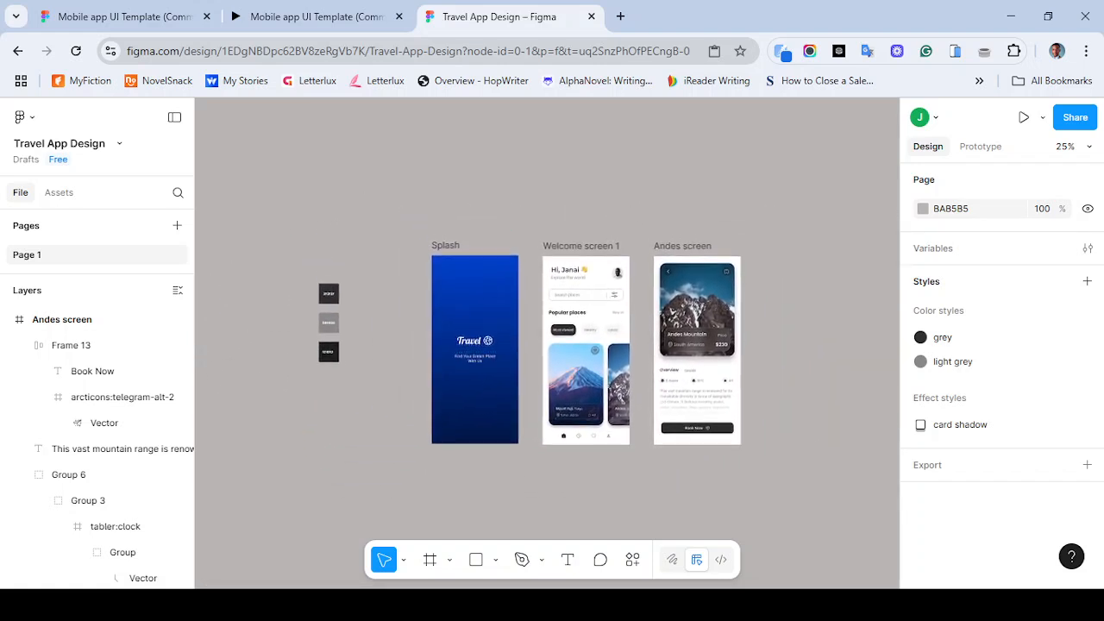
{"action": "scroll", "coordinate": [547, 344], "scroll_direction": "left", "scroll_amount": 1}
{"action": "scroll", "coordinate": [546, 344], "scroll_direction": "right", "scroll_amount": 2}
{"action": "scroll", "coordinate": [547, 344], "scroll_direction": "left", "scroll_amount": 3}
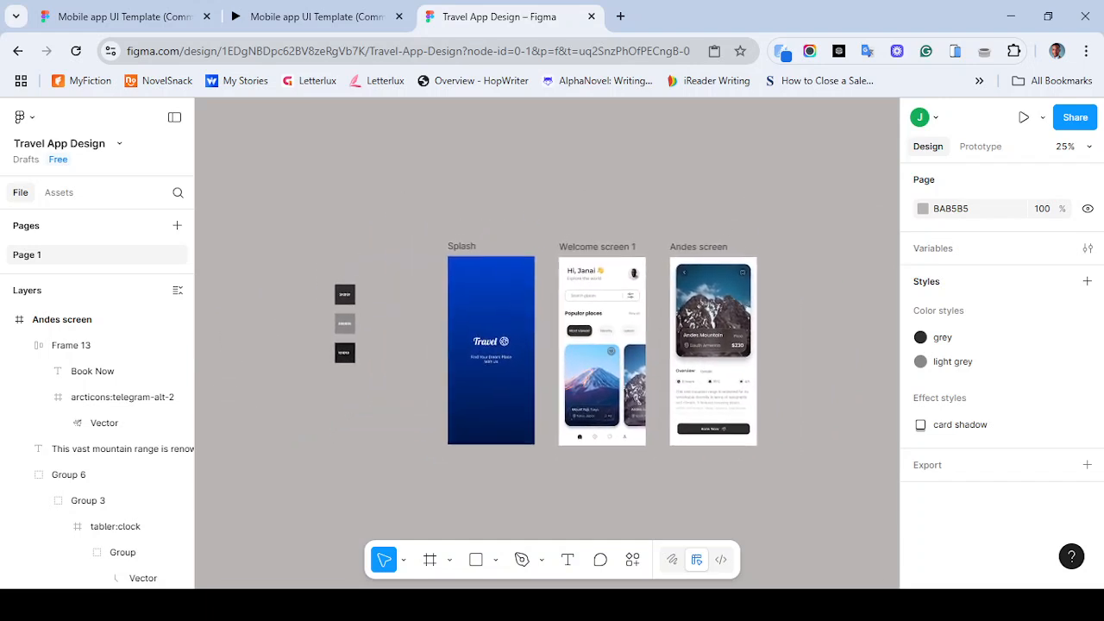
{"action": "scroll", "coordinate": [547, 343], "scroll_direction": "right", "scroll_amount": 1}
{"action": "scroll", "coordinate": [547, 343], "scroll_direction": "right", "scroll_amount": 1}
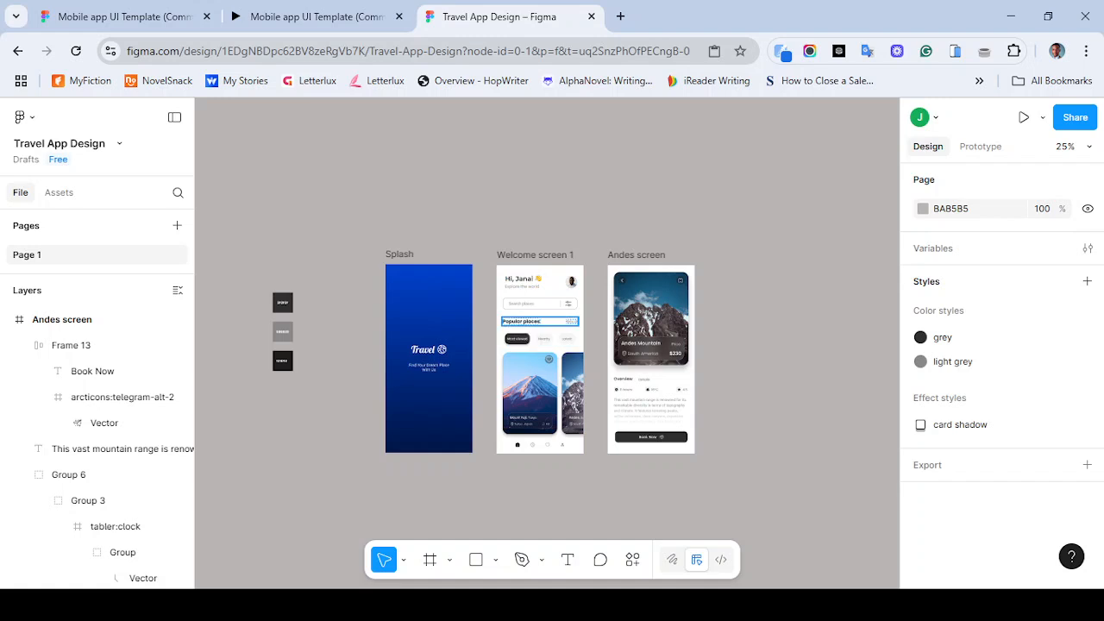
{"action": "key", "text": "ctrl+plus"}
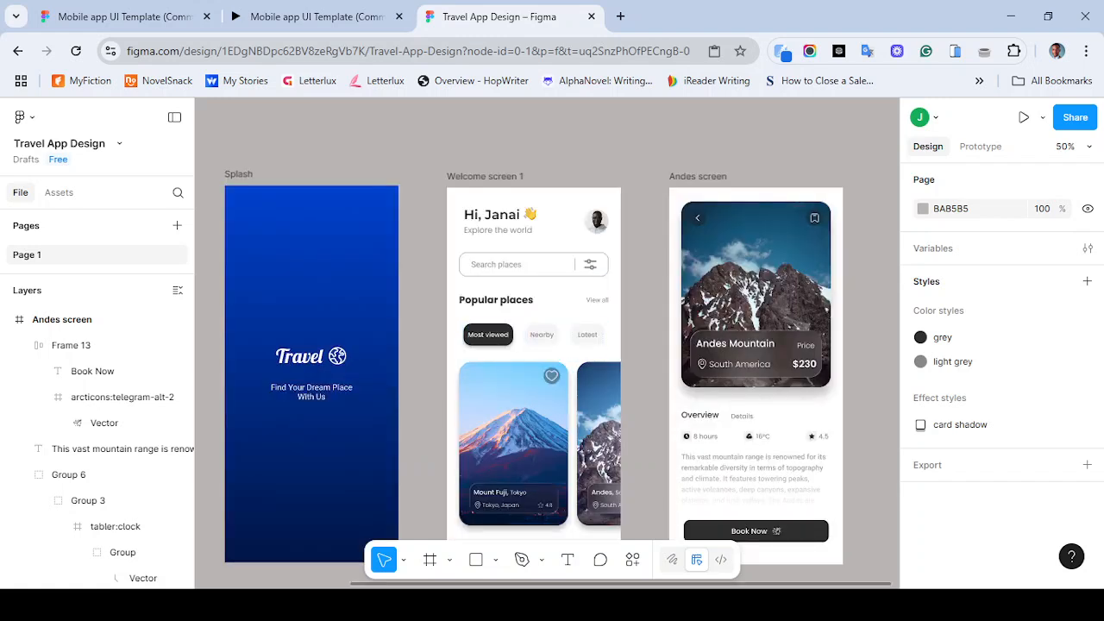
{"action": "left_click", "coordinate": [239, 174]}
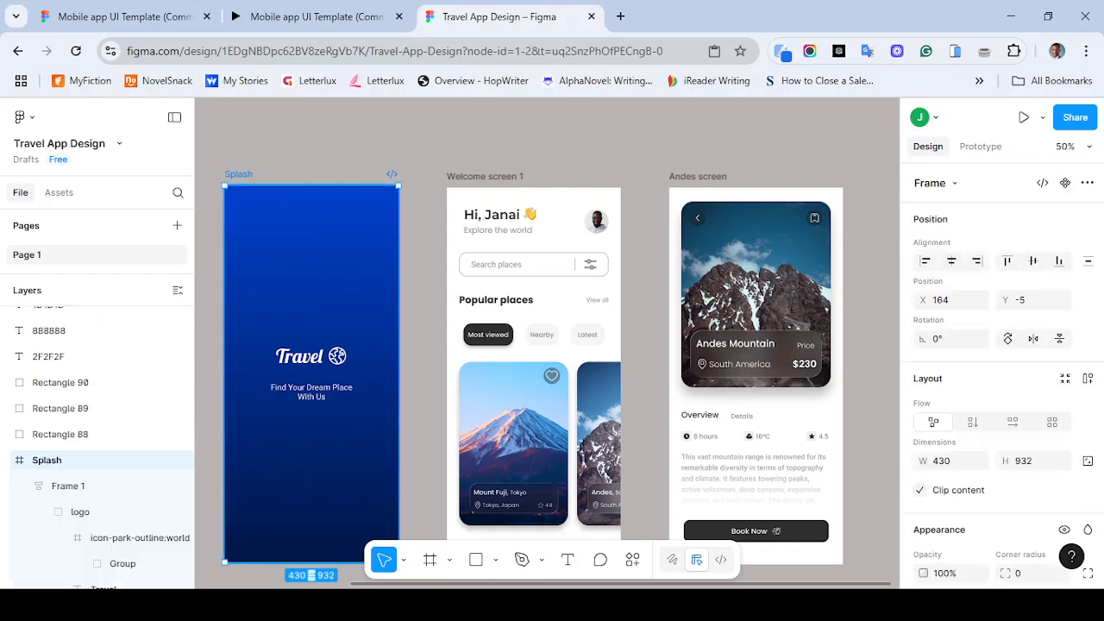
{"action": "key", "text": "Escape"}
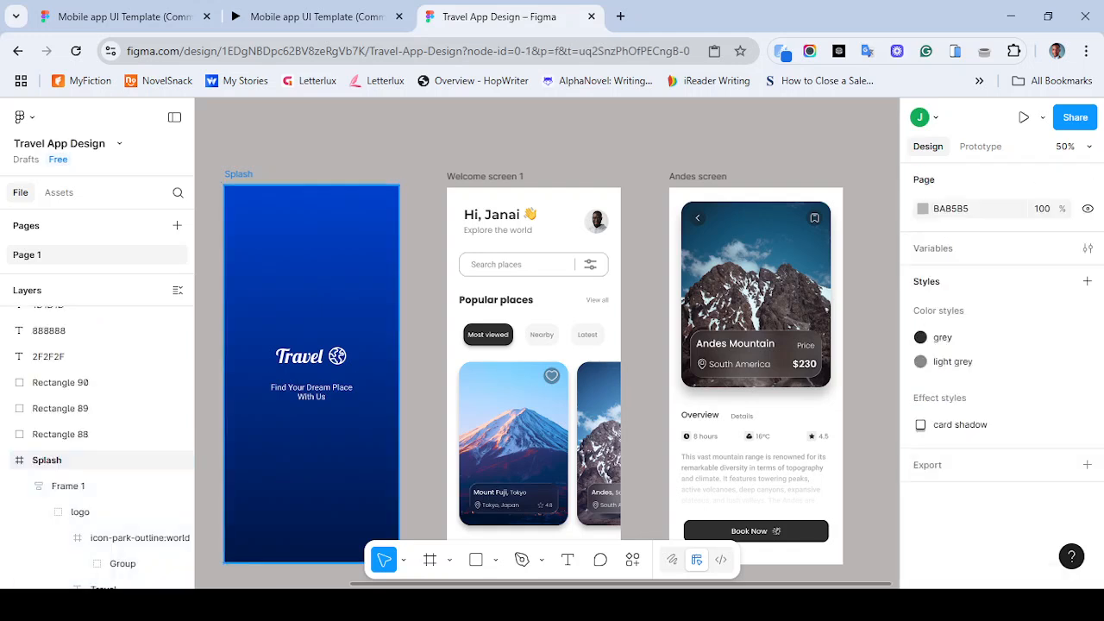
{"action": "key", "text": "ctrl+z"}
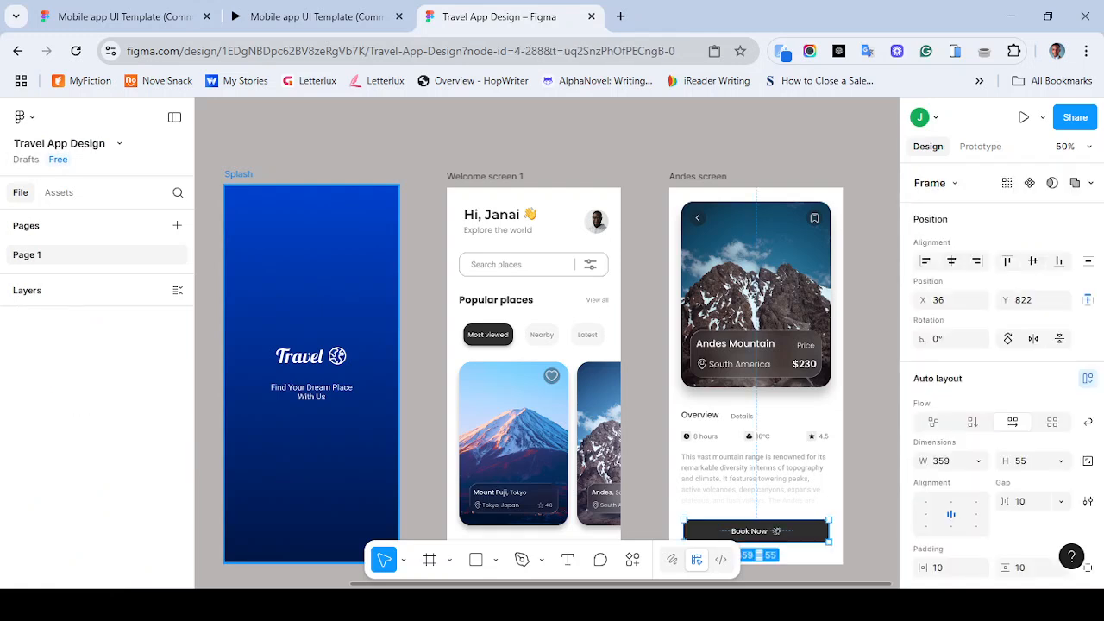
- Select the Splash frame and start a Preview of the prototype from it
{"action": "left_click", "coordinate": [239, 174]}
{"action": "left_click", "coordinate": [1043, 117]}
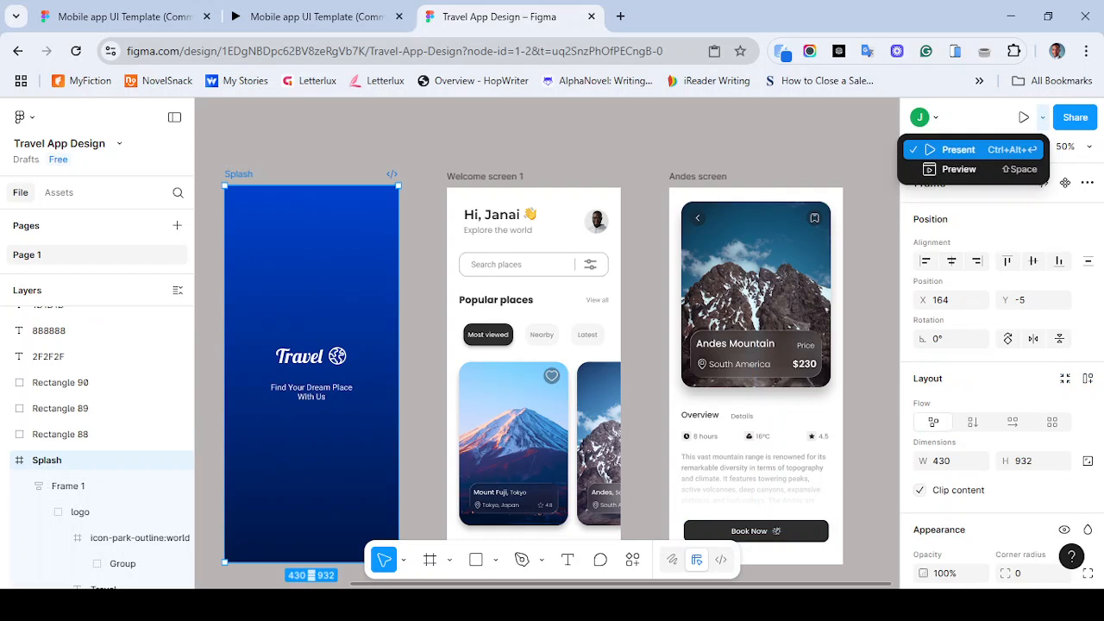
{"action": "left_click", "coordinate": [958, 169]}
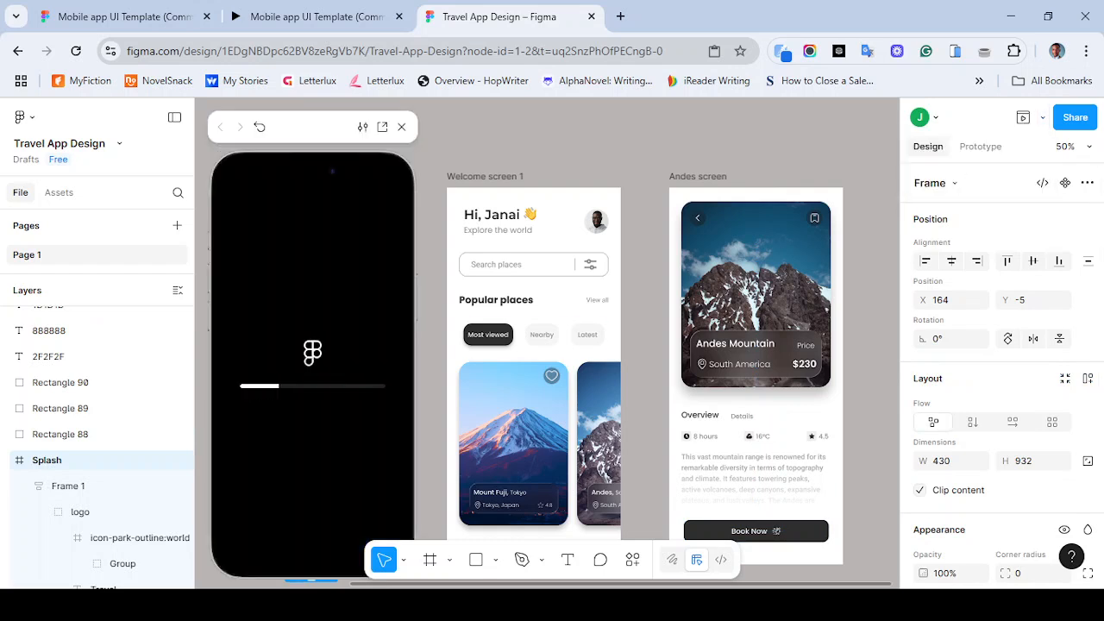
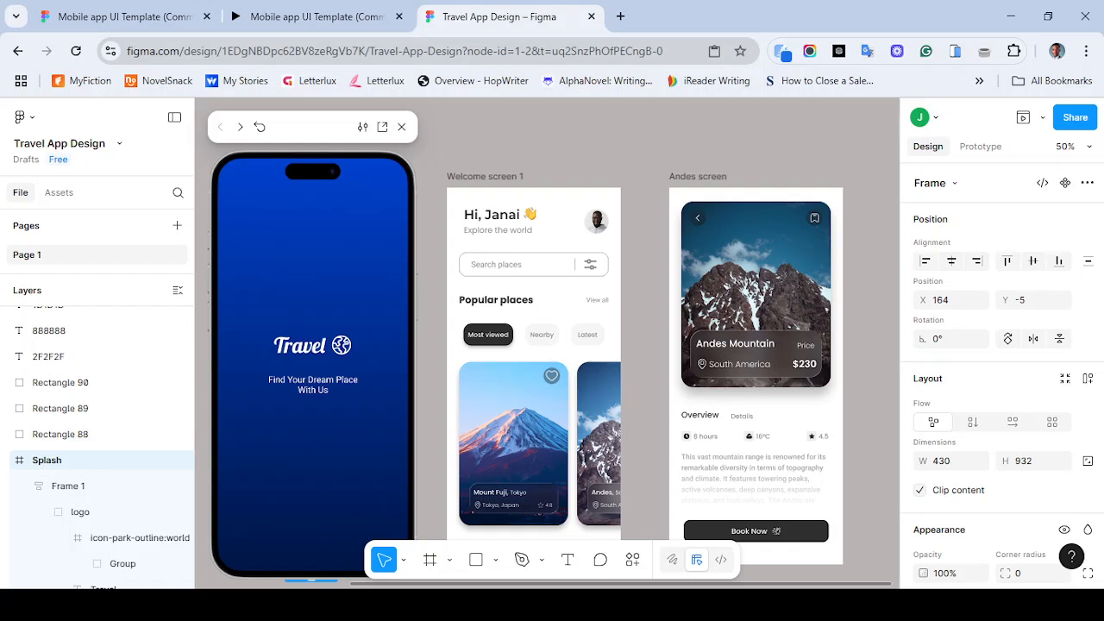
- Close the preview and round the Splash frame's corners with a 30 corner radius
{"action": "left_click", "coordinate": [402, 127]}
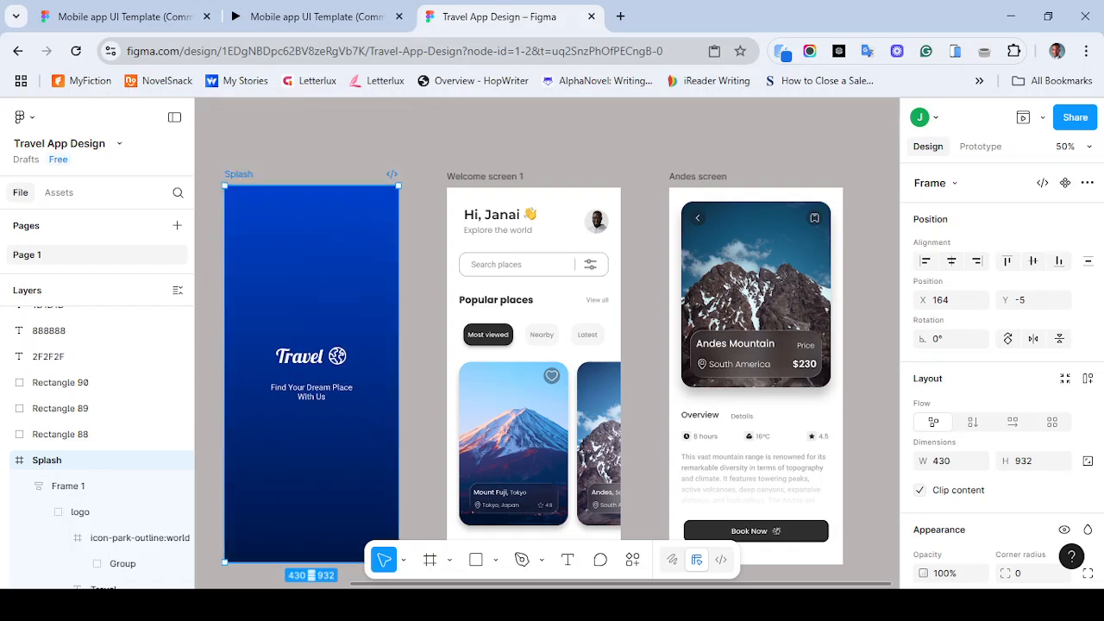
{"action": "scroll", "coordinate": [1001, 379], "scroll_direction": "down", "scroll_amount": 2}
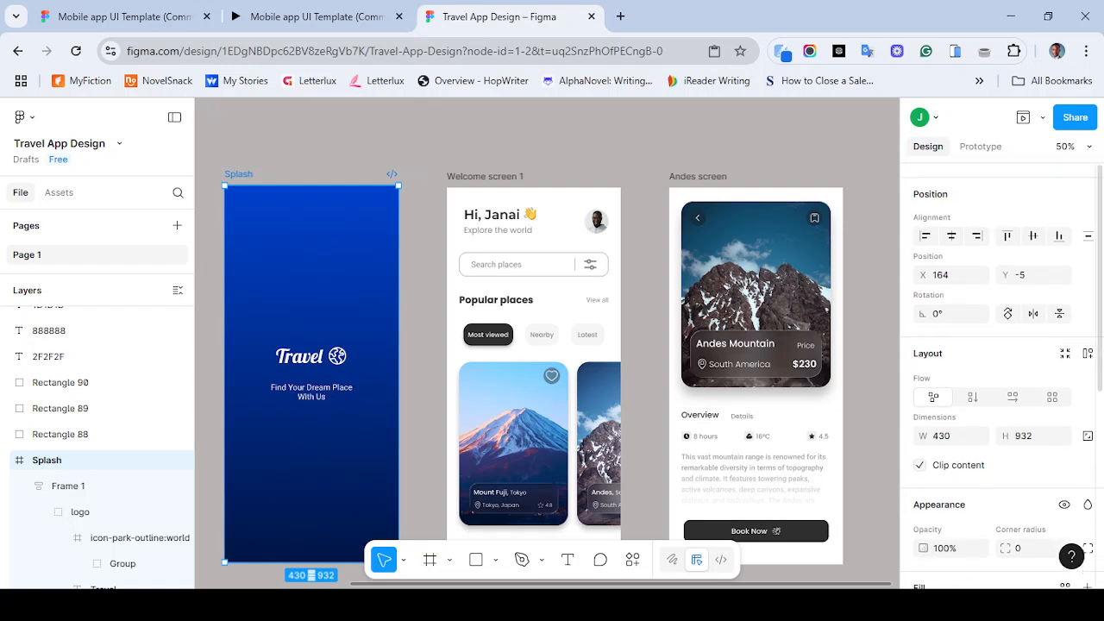
{"action": "scroll", "coordinate": [1000, 380], "scroll_direction": "down", "scroll_amount": 4}
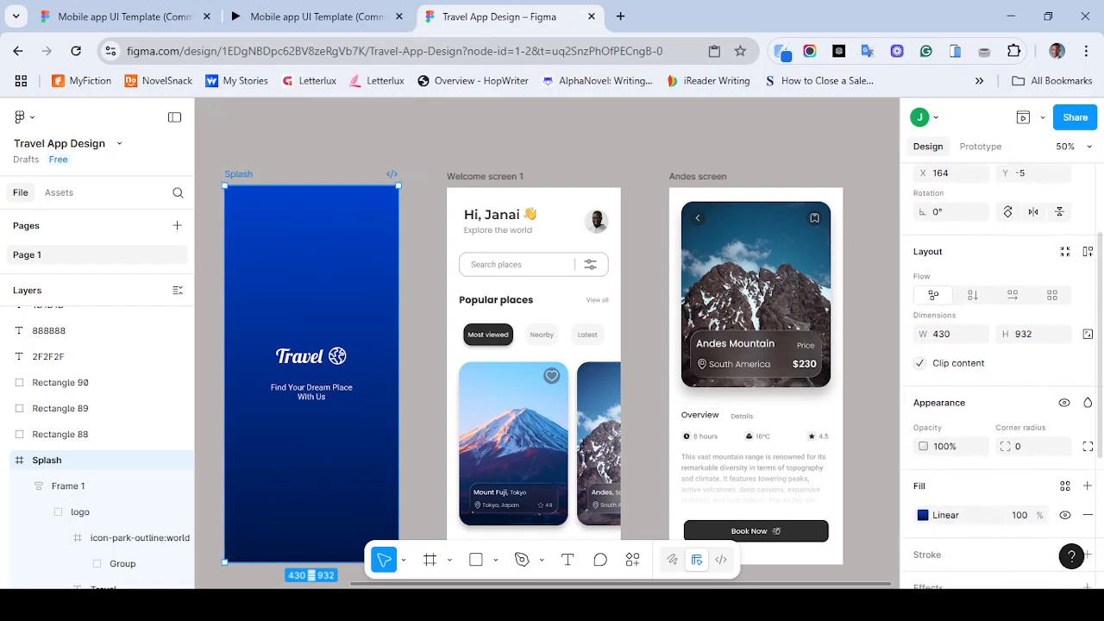
{"action": "scroll", "coordinate": [1001, 380], "scroll_direction": "down", "scroll_amount": 1}
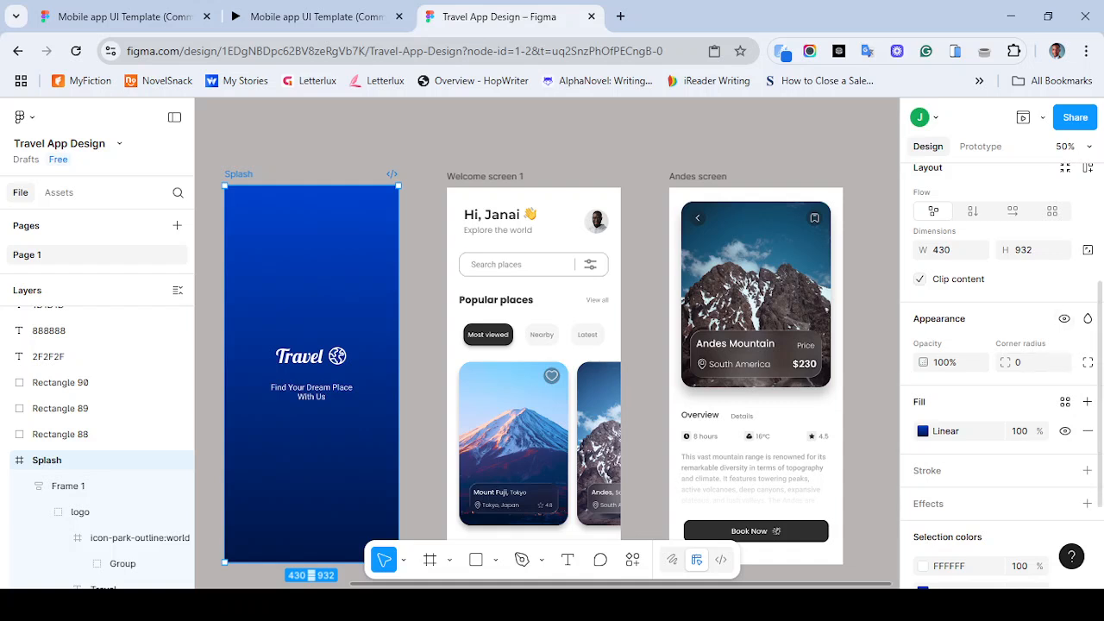
{"action": "left_click", "coordinate": [1026, 363]}
{"action": "type", "text": "30"}
- Set the Splash frame's corner radius to 50
{"action": "left_click", "coordinate": [485, 177]}
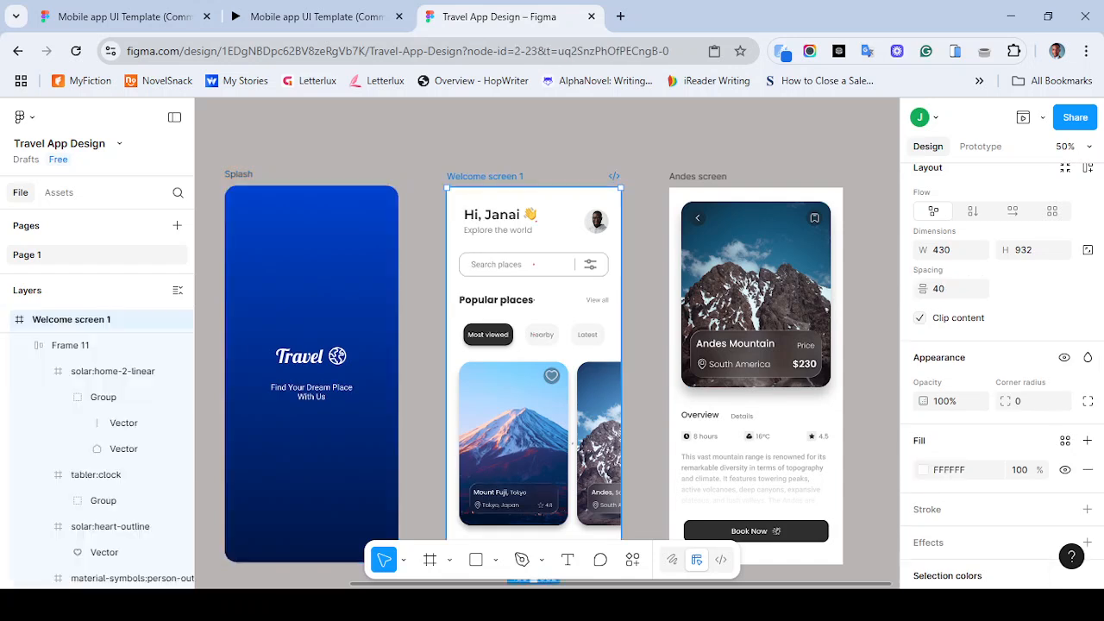
{"action": "left_click", "coordinate": [239, 174]}
{"action": "left_click", "coordinate": [1023, 362]}
{"action": "type", "text": "50"}
{"action": "key", "text": "Return"}
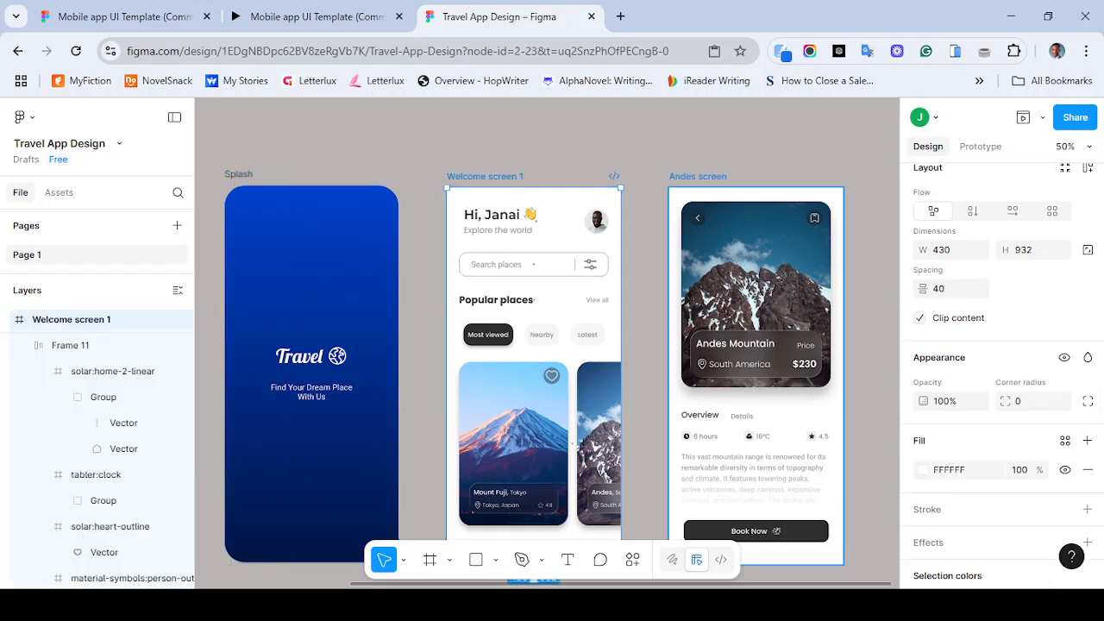
- Set the Andes screen frame's corner radius to 50
{"action": "left_click", "coordinate": [698, 177]}
{"action": "left_click", "coordinate": [1027, 362]}
{"action": "type", "text": "50"}
{"action": "key", "text": "Return"}
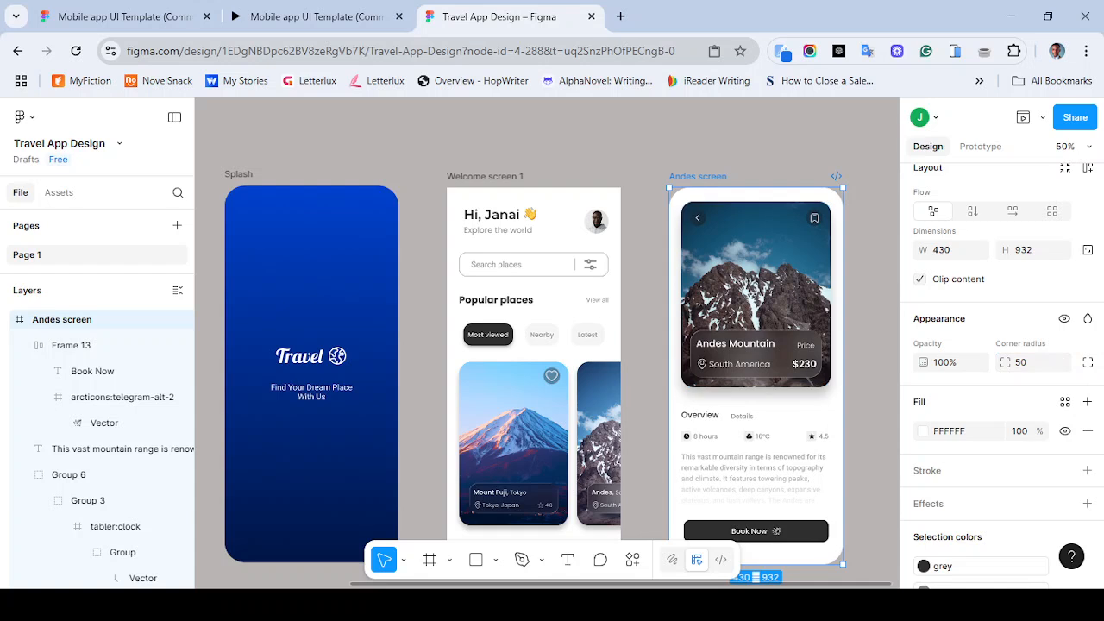
- Set the Welcome screen 1 frame's corner radius to 50
{"action": "left_click", "coordinate": [485, 176]}
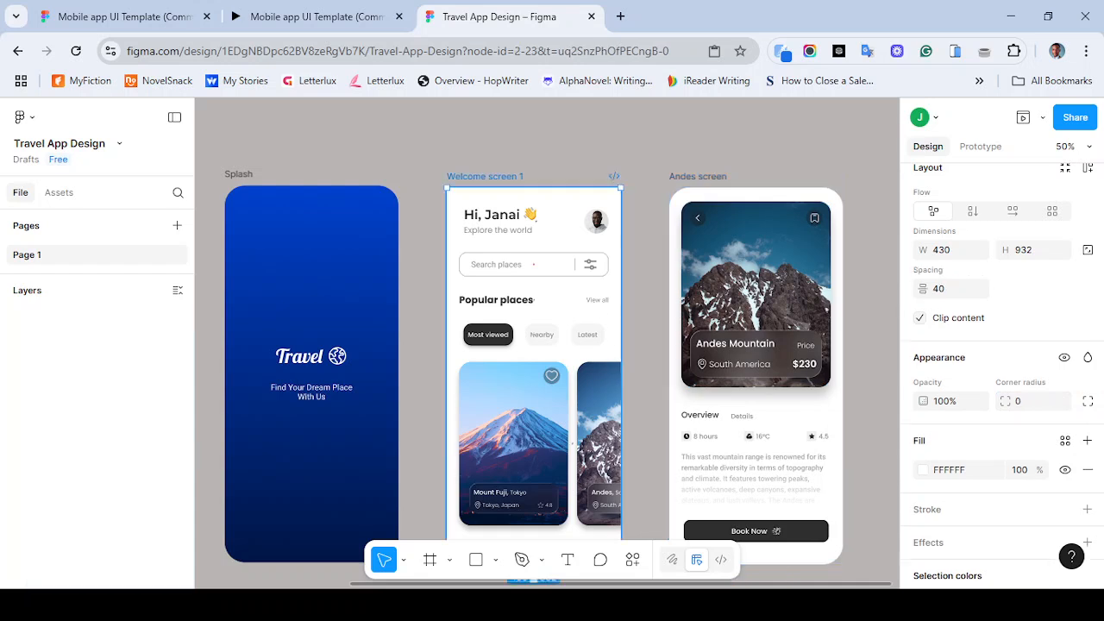
{"action": "left_click", "coordinate": [1032, 401]}
{"action": "type", "text": "50"}
{"action": "key", "text": "Return"}
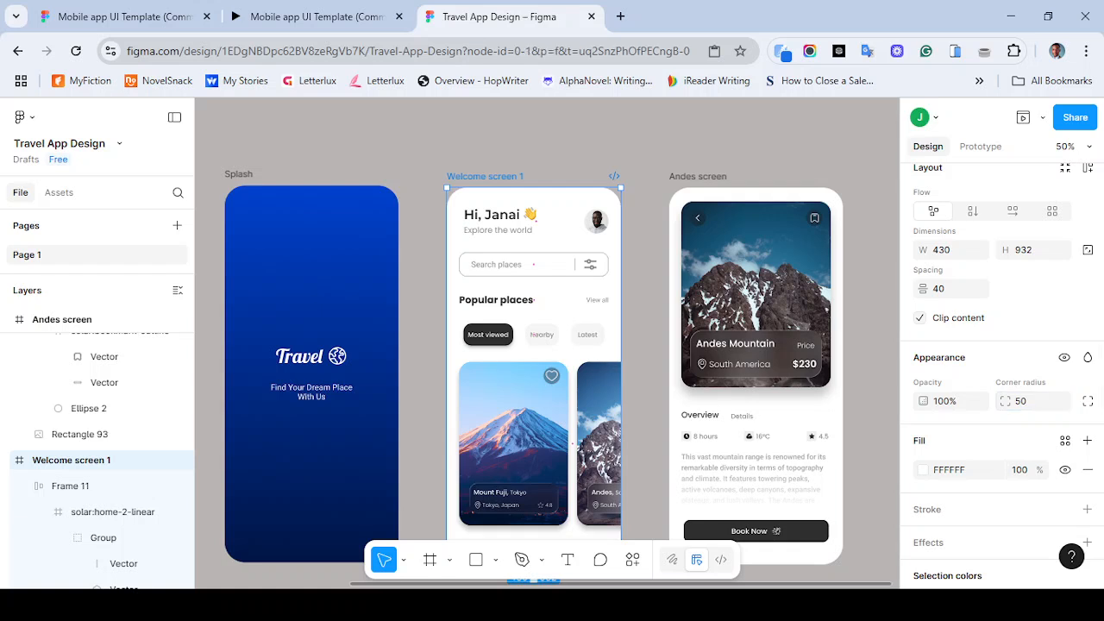
- Examine the rounded corners of the Splash, Welcome and Andes screens at different zoom levels
{"action": "key", "text": "ctrl+minus"}
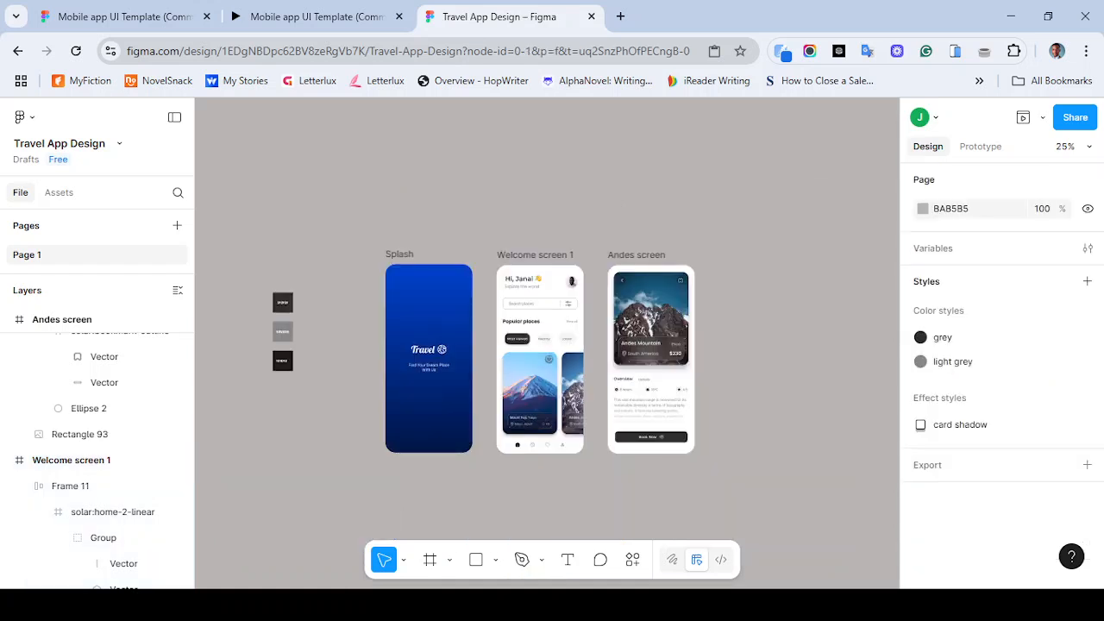
{"action": "scroll", "coordinate": [540, 345], "scroll_direction": "down", "scroll_amount": 1}
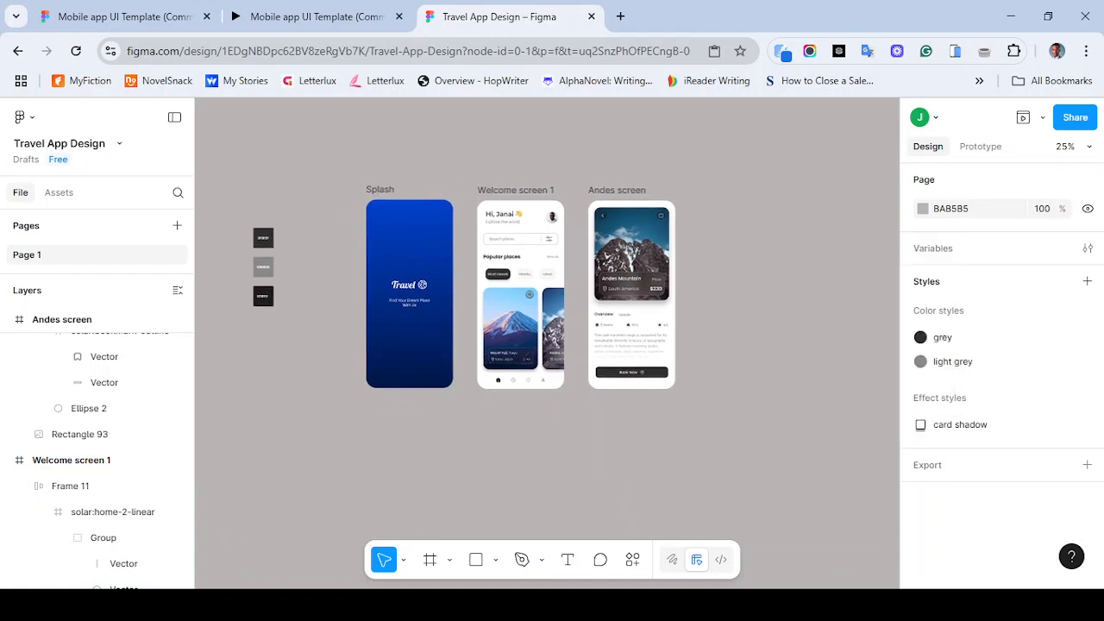
{"action": "key", "text": "ctrl+plus"}
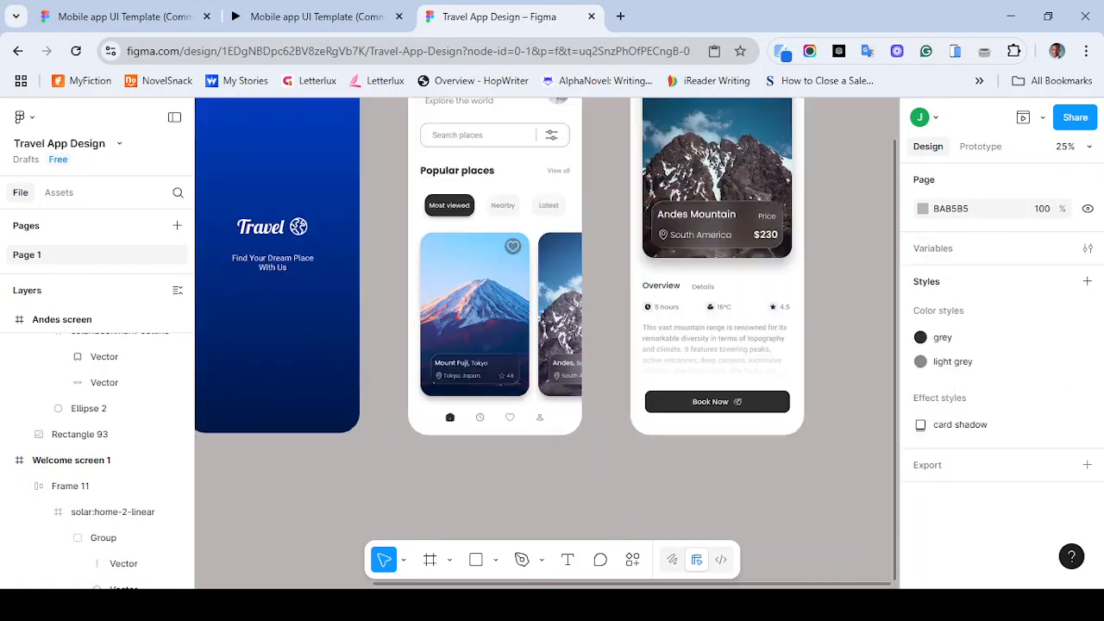
{"action": "scroll", "coordinate": [547, 345], "scroll_direction": "up", "scroll_amount": 2}
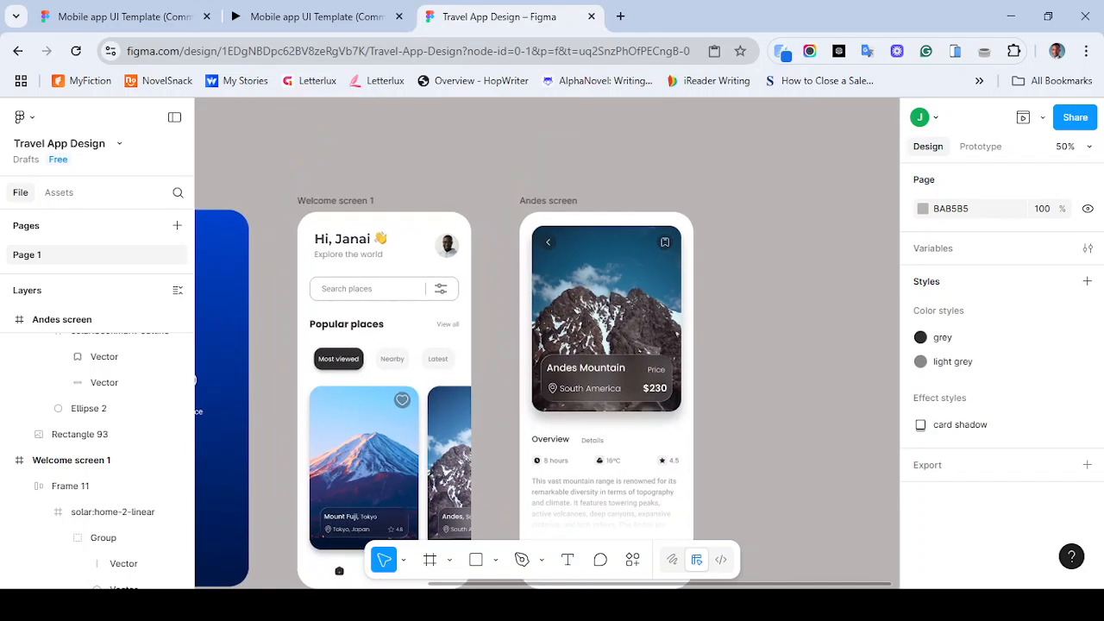
{"action": "scroll", "coordinate": [547, 345], "scroll_direction": "down", "scroll_amount": 1}
{"action": "scroll", "coordinate": [546, 345], "scroll_direction": "down", "scroll_amount": 1}
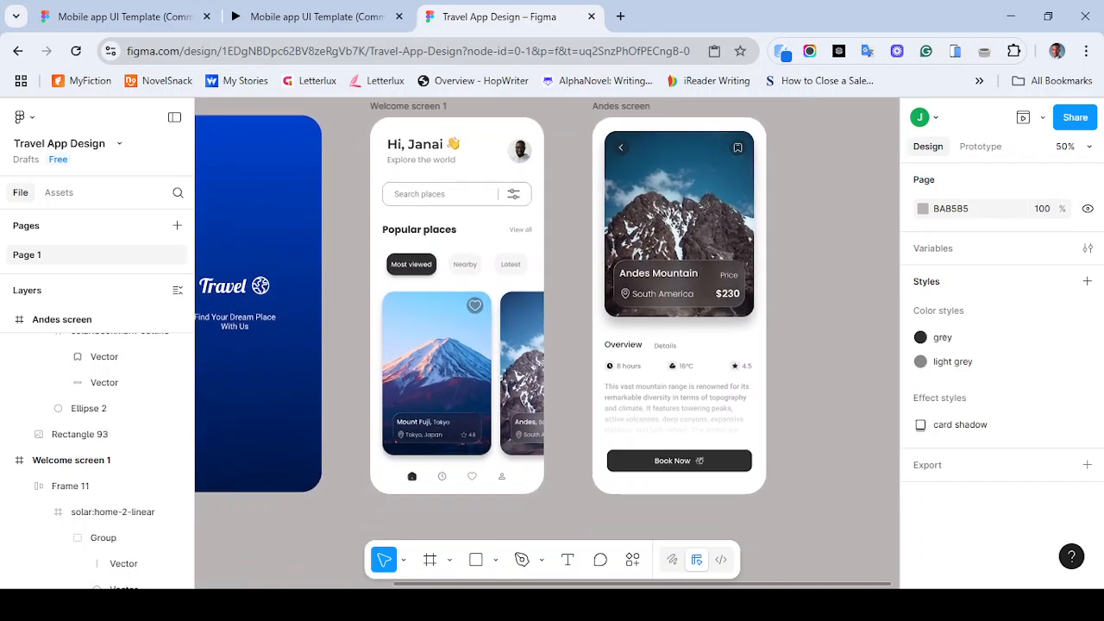
{"action": "key", "text": "ctrl+minus"}
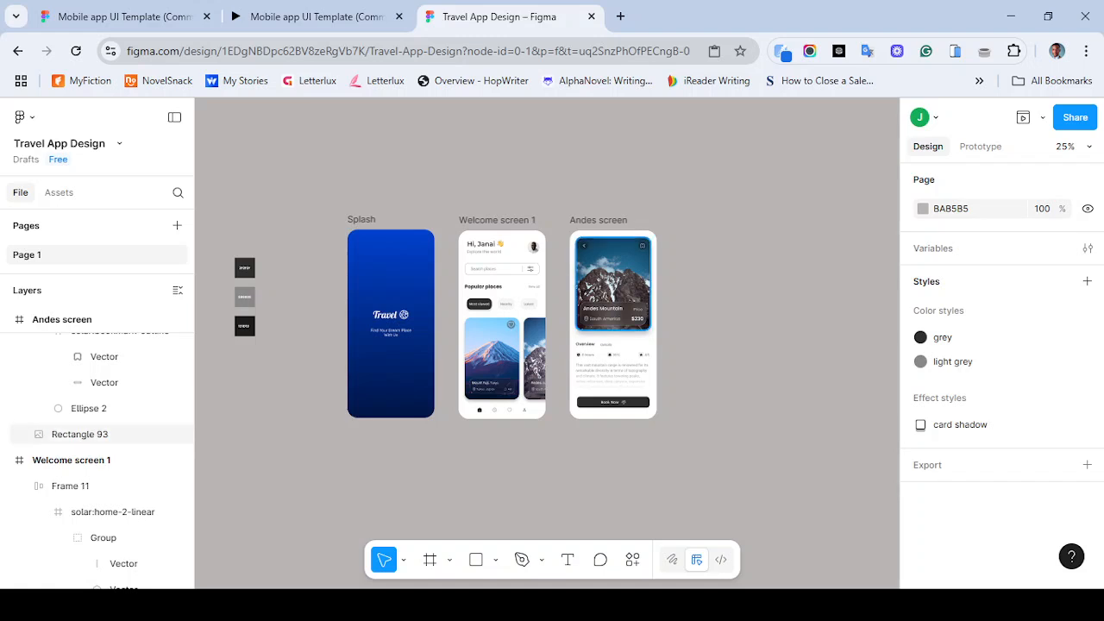
{"action": "key", "text": "ctrl+plus"}
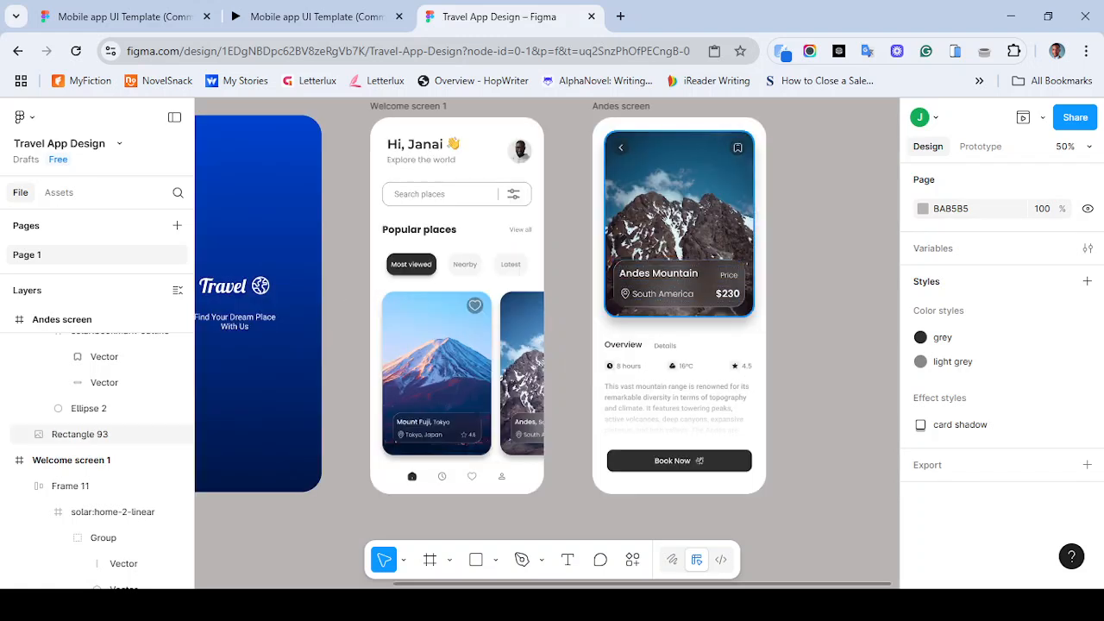
{"action": "left_click_drag", "start_coordinate": [483, 371], "coordinate": [570, 387]}
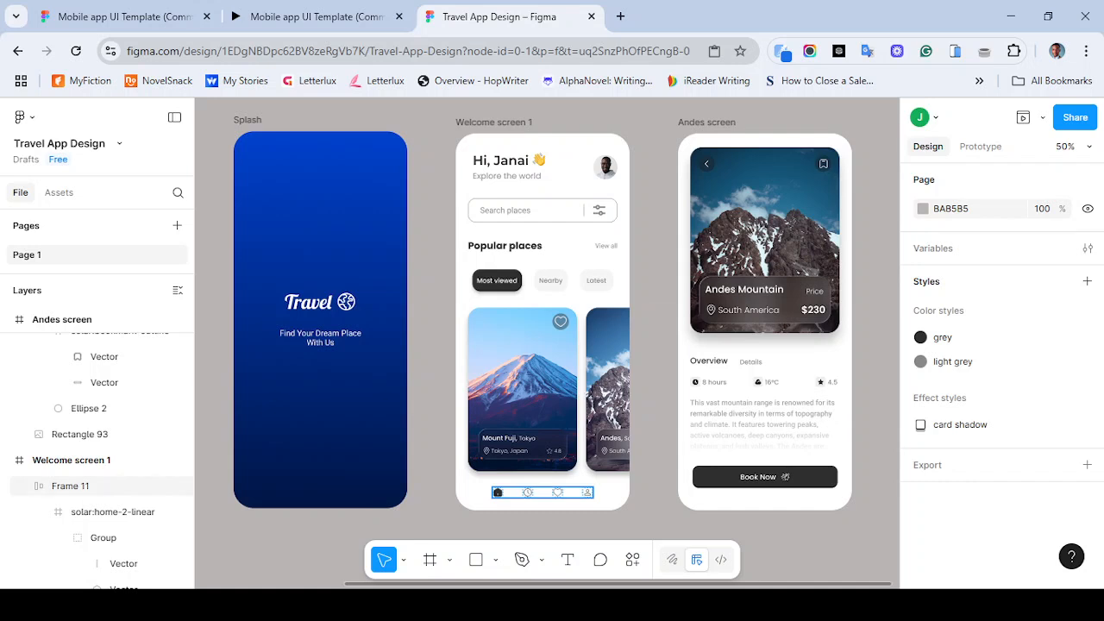
- Preview the prototype starting from Welcome screen 1, then close the preview
{"action": "left_click", "coordinate": [494, 123]}
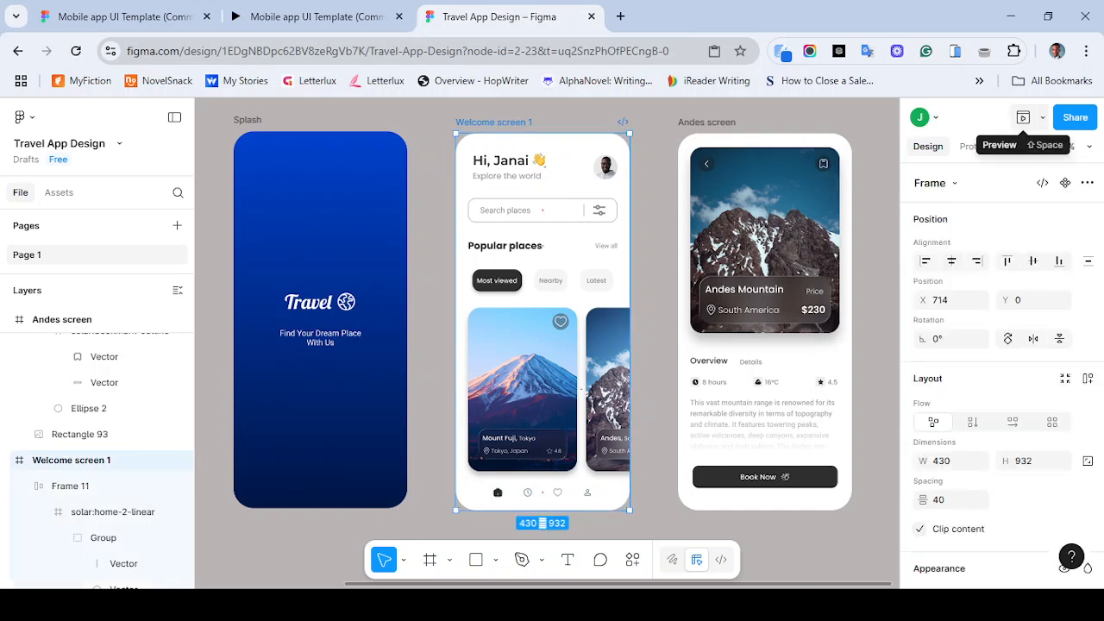
{"action": "left_click", "coordinate": [1023, 117]}
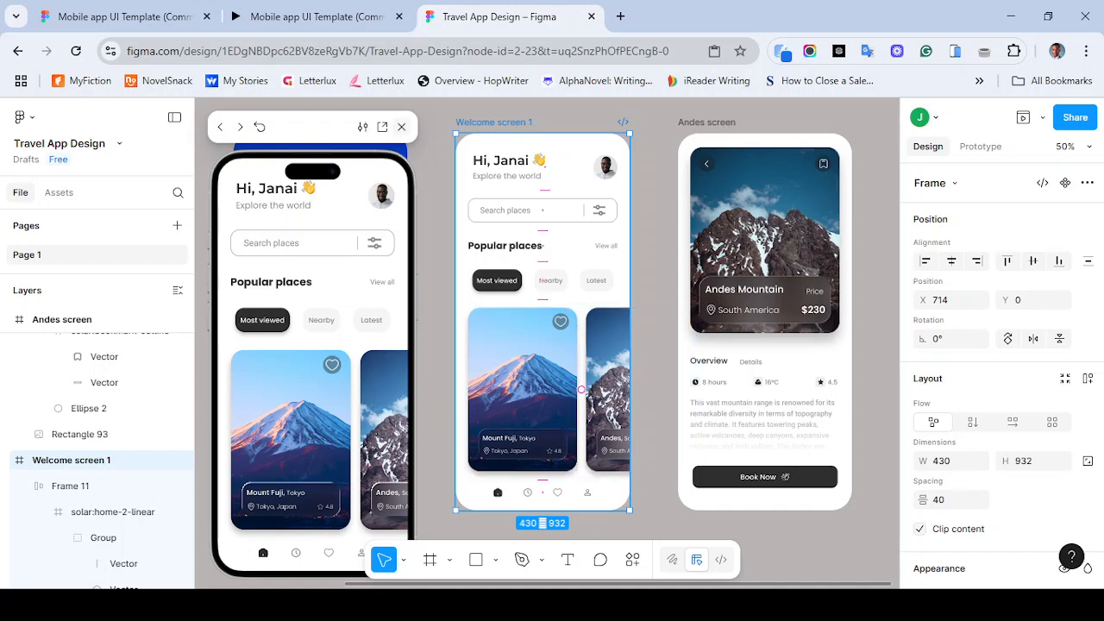
{"action": "key", "text": "shift+space"}
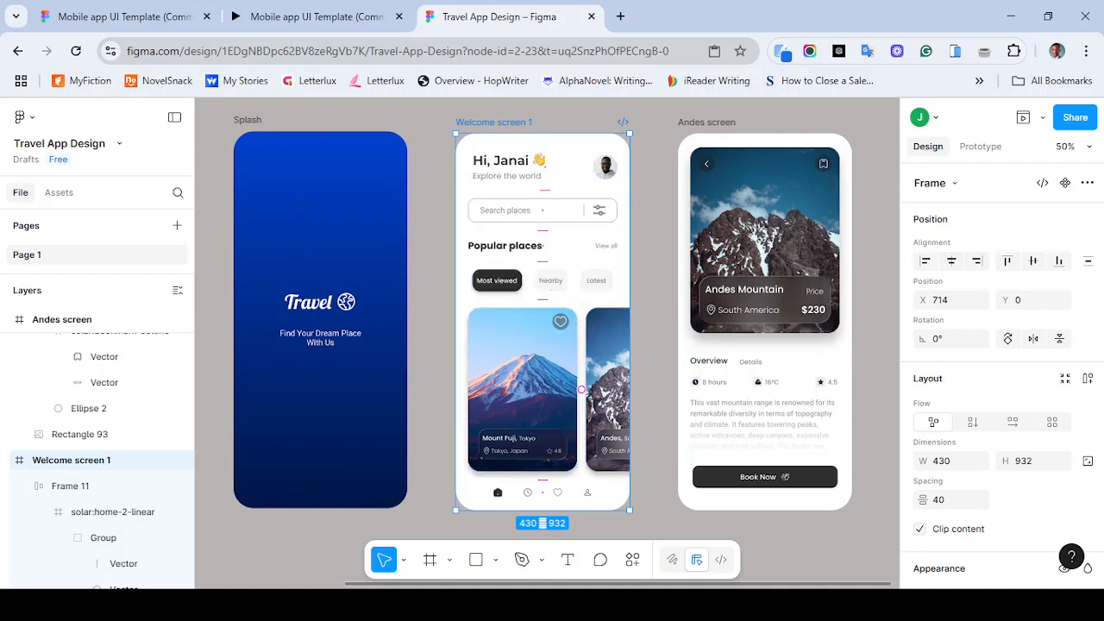
{"action": "key", "text": "Escape"}
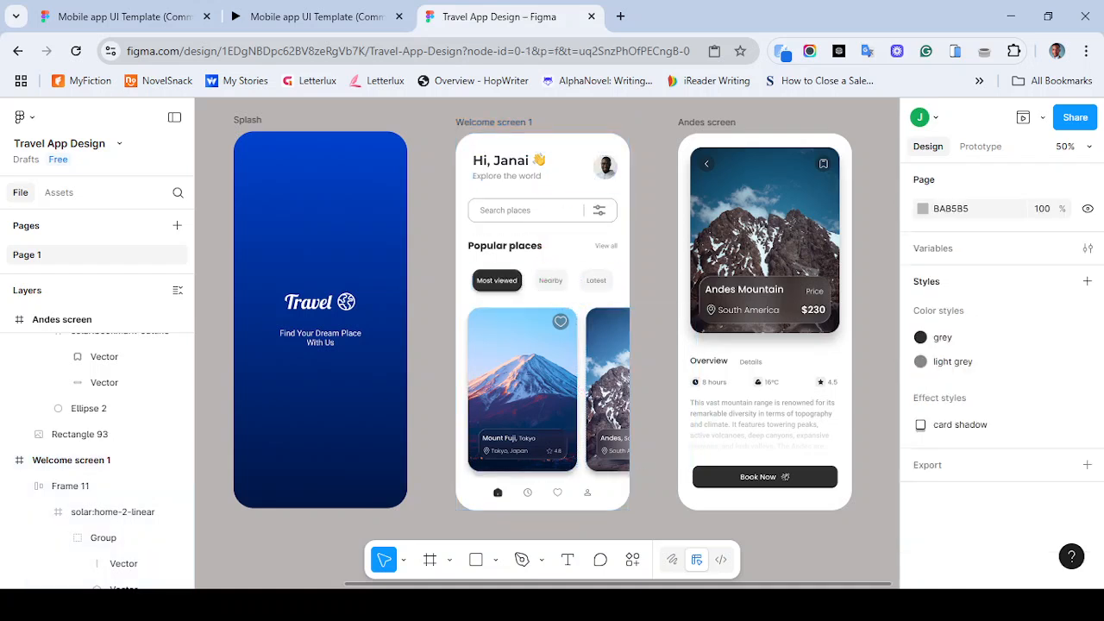
- Duplicate the bottom navigation bar of Welcome screen 1 onto the empty canvas below the screens
{"action": "left_click", "coordinate": [70, 485]}
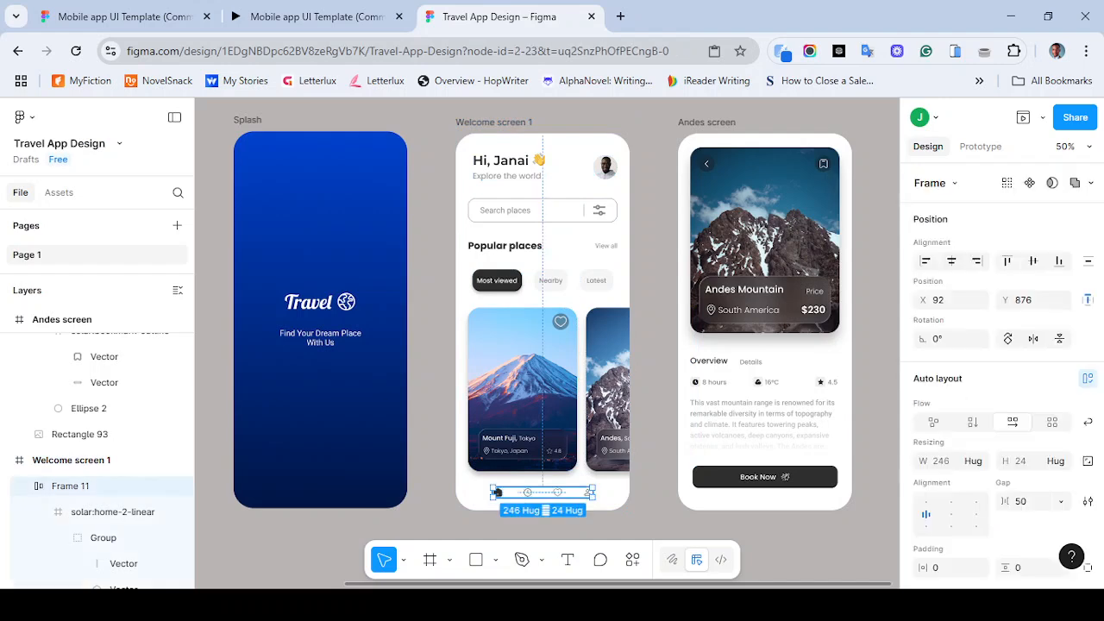
{"action": "key", "text": "shift+2"}
{"action": "scroll", "coordinate": [547, 345], "scroll_direction": "down", "scroll_amount": 1}
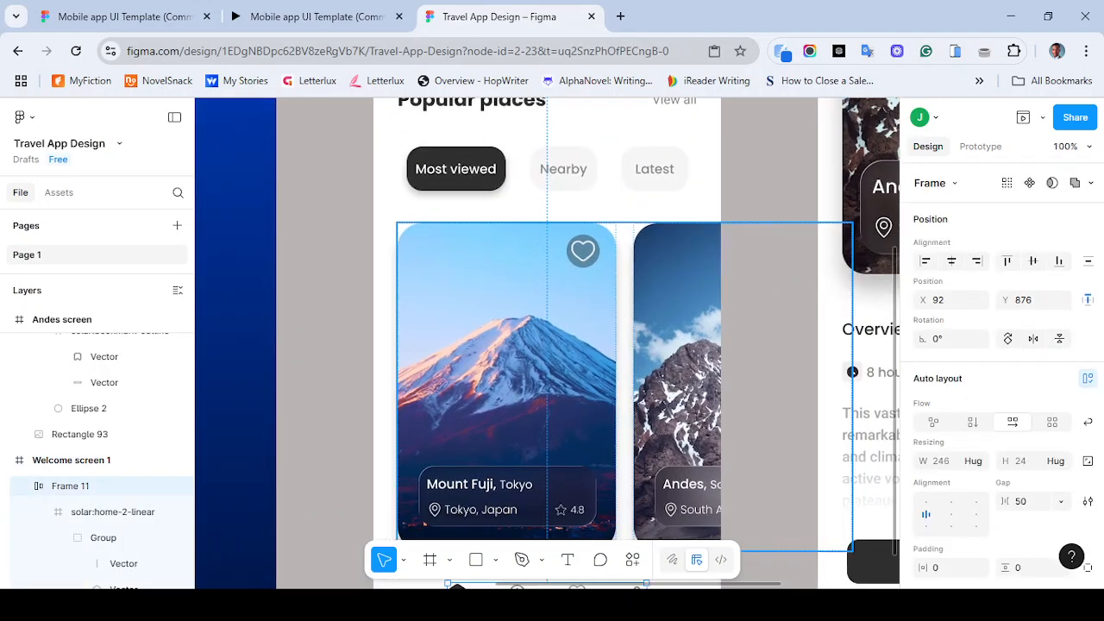
{"action": "scroll", "coordinate": [547, 345], "scroll_direction": "down", "scroll_amount": 4}
{"action": "scroll", "coordinate": [547, 345], "scroll_direction": "right", "scroll_amount": 3}
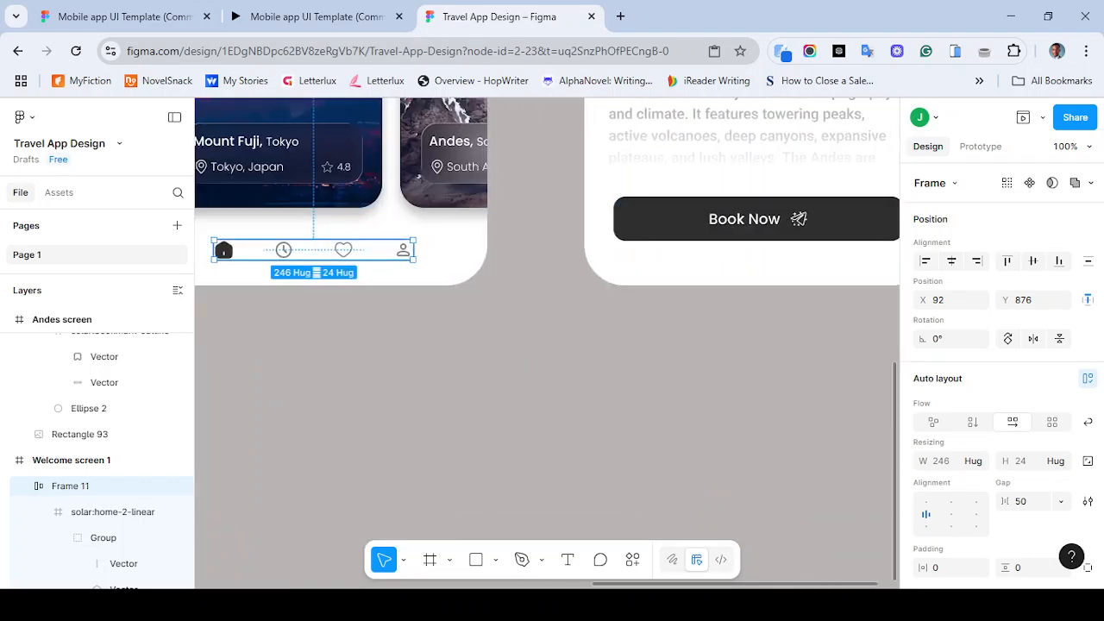
{"action": "left_click_drag", "start_coordinate": [313, 250], "coordinate": [634, 433]}
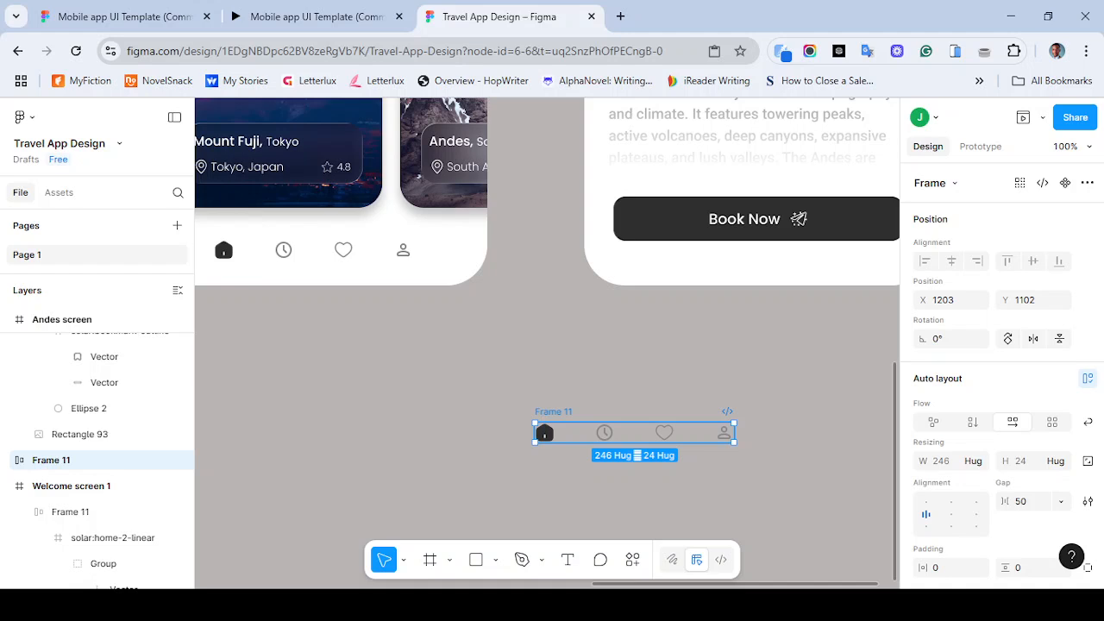
{"action": "key", "text": "ctrl+plus"}
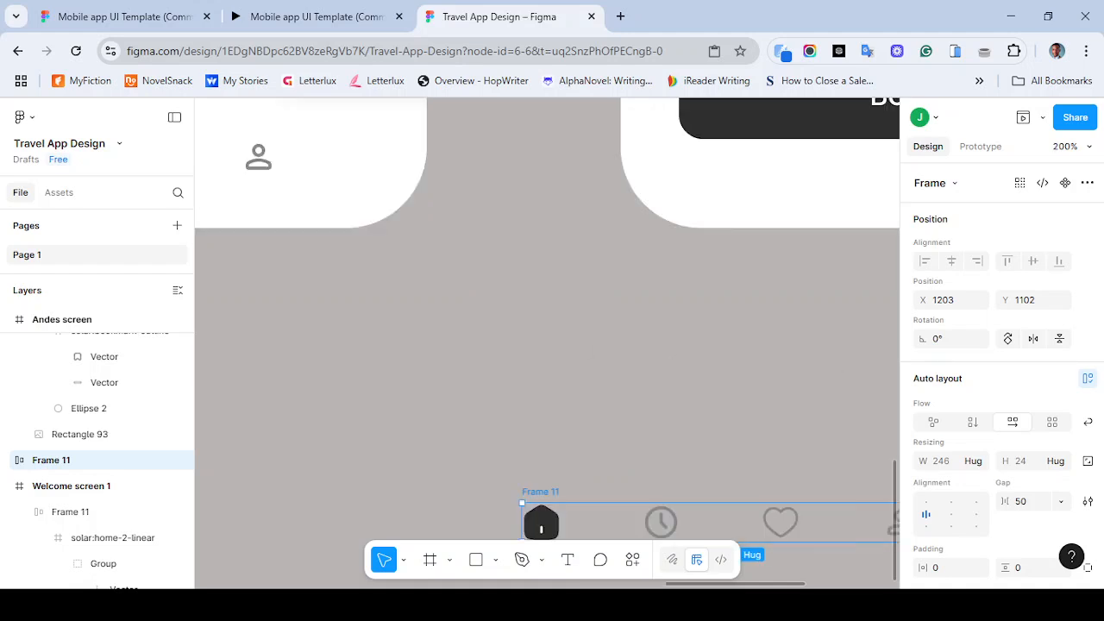
{"action": "key", "text": "Escape"}
{"action": "scroll", "coordinate": [547, 343], "scroll_direction": "down", "scroll_amount": 3}
{"action": "scroll", "coordinate": [547, 344], "scroll_direction": "right", "scroll_amount": 2}
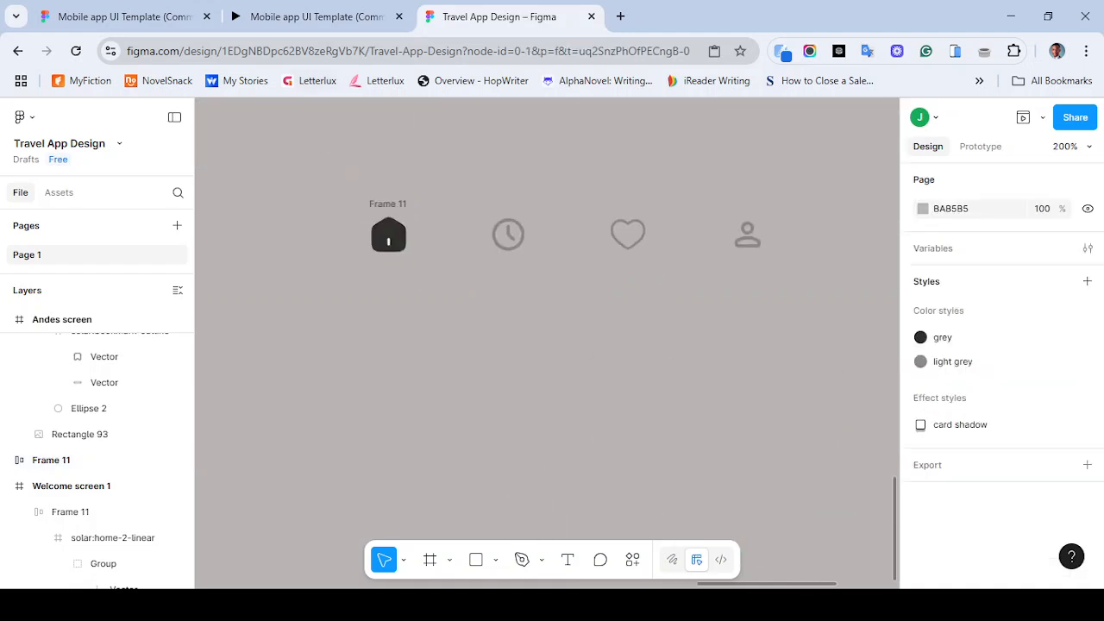
{"action": "scroll", "coordinate": [547, 343], "scroll_direction": "up", "scroll_amount": 1}
{"action": "scroll", "coordinate": [547, 343], "scroll_direction": "right", "scroll_amount": 1}
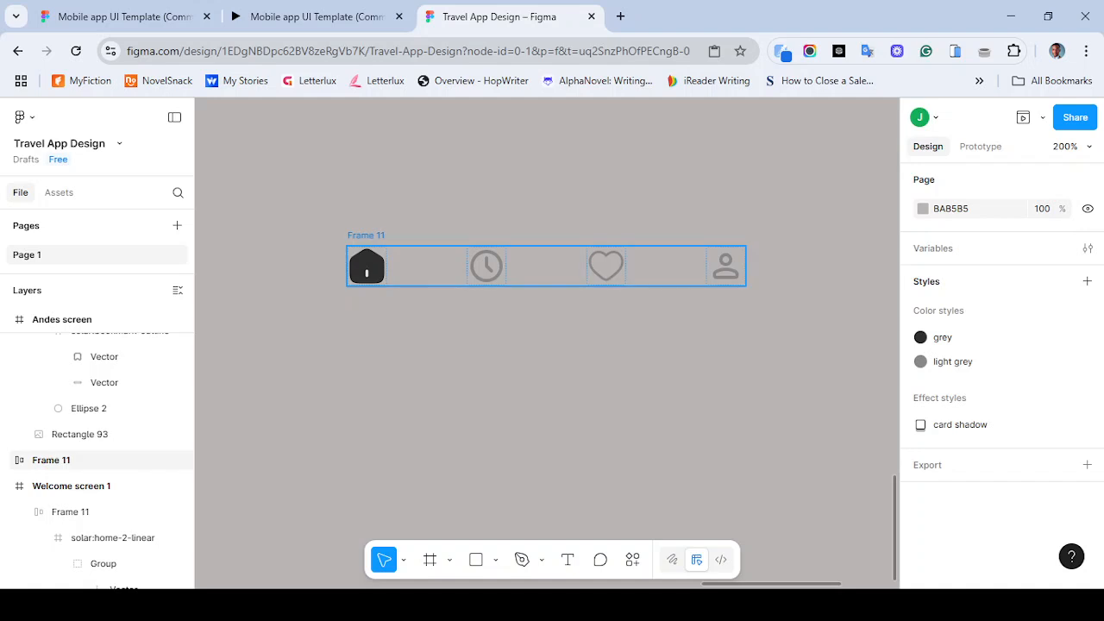
- Rename the duplicated navigation bar to Frame and delete it
{"action": "left_click", "coordinate": [51, 460]}
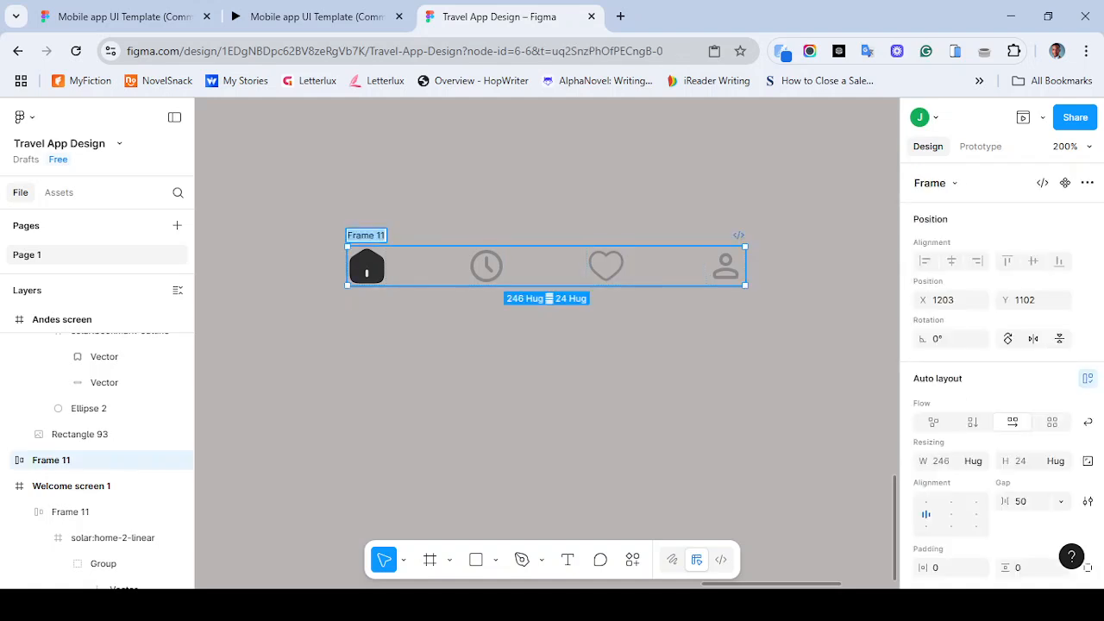
{"action": "key", "text": "BackSpace"}
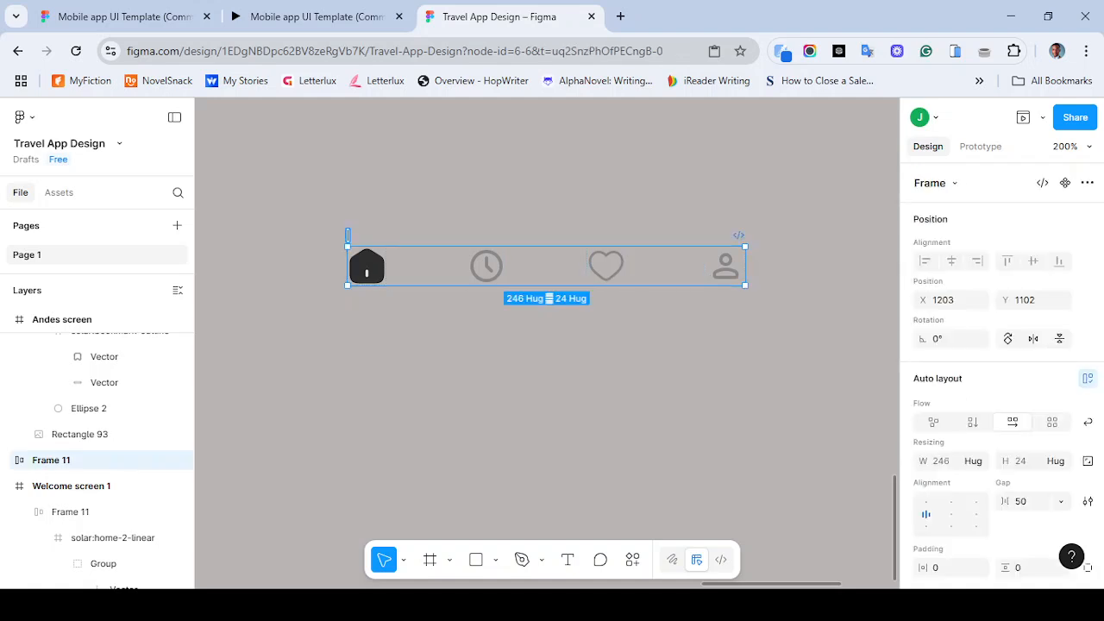
{"action": "left_click", "coordinate": [457, 194]}
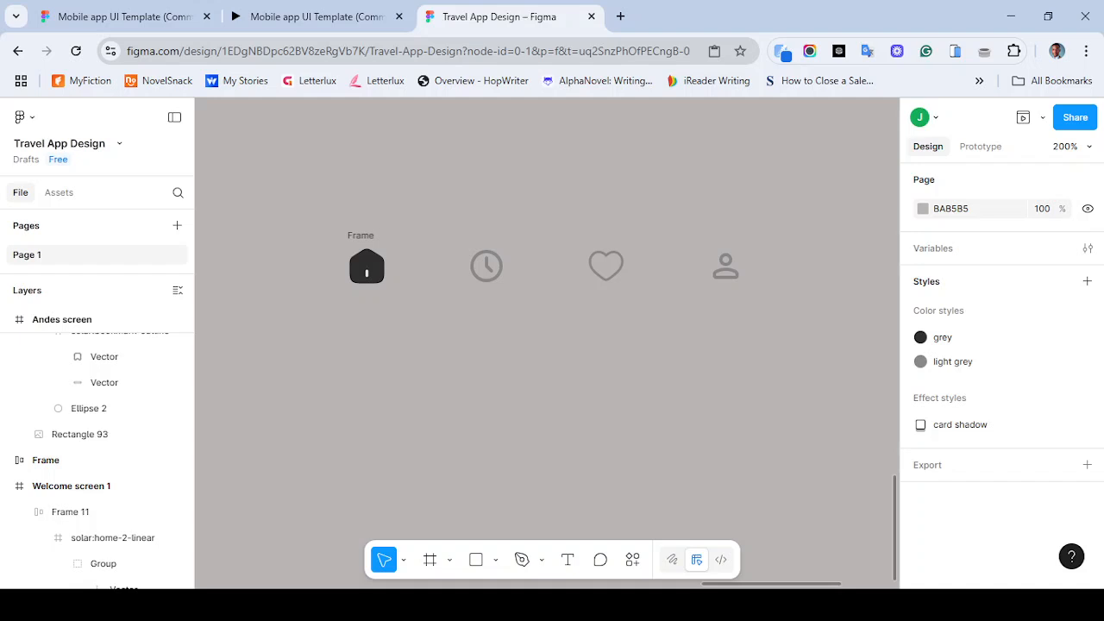
{"action": "left_click", "coordinate": [366, 267]}
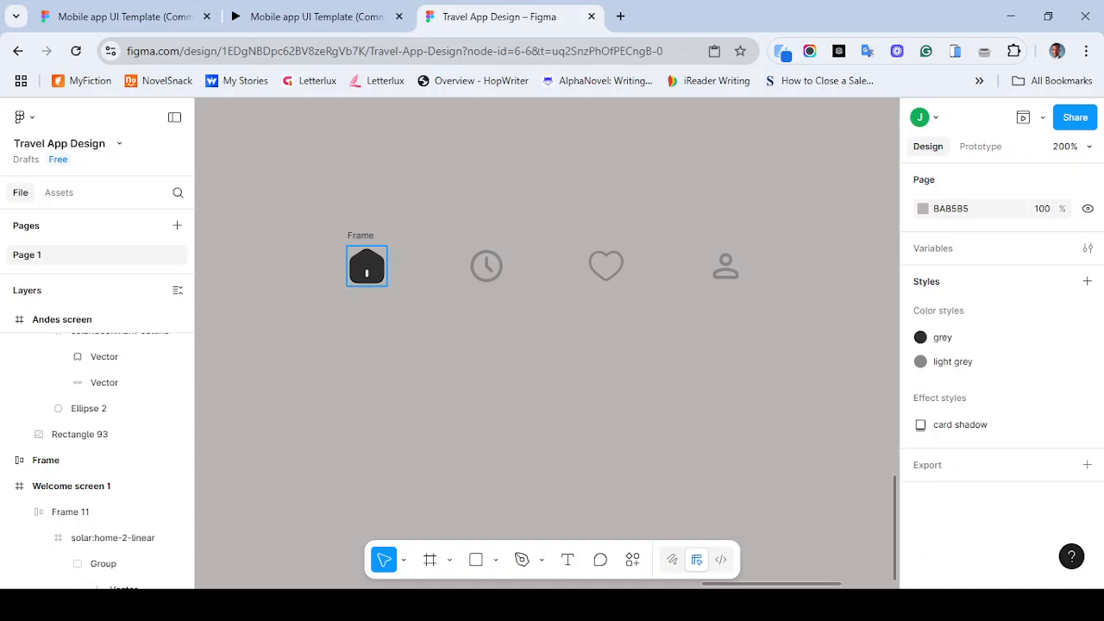
{"action": "left_click", "coordinate": [367, 267]}
{"action": "left_click", "coordinate": [360, 235]}
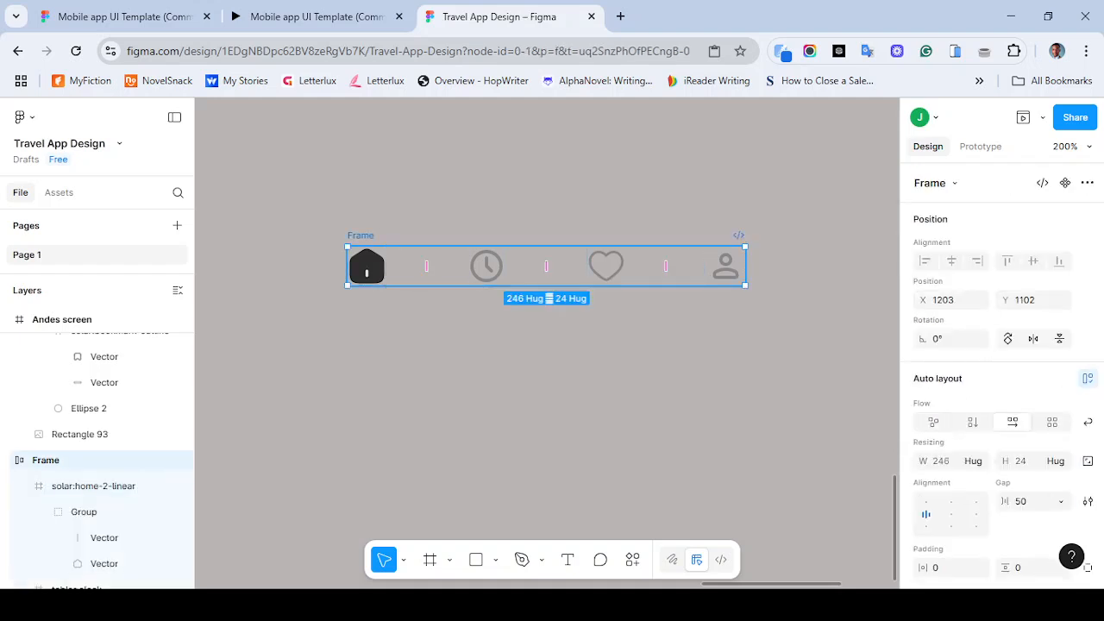
{"action": "key", "text": "Delete"}
{"action": "key", "text": "ctrl+minus"}
{"action": "key", "text": "ctrl+minus"}
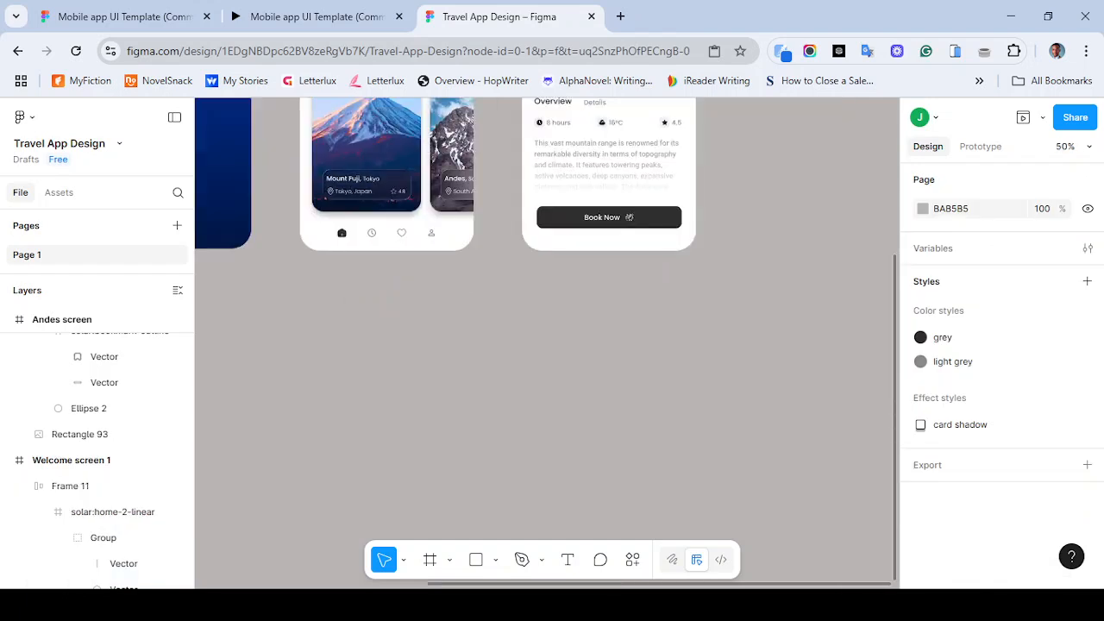
- Rename the navigation bar frame of Welcome screen 1 to Menu
{"action": "left_click", "coordinate": [340, 233]}
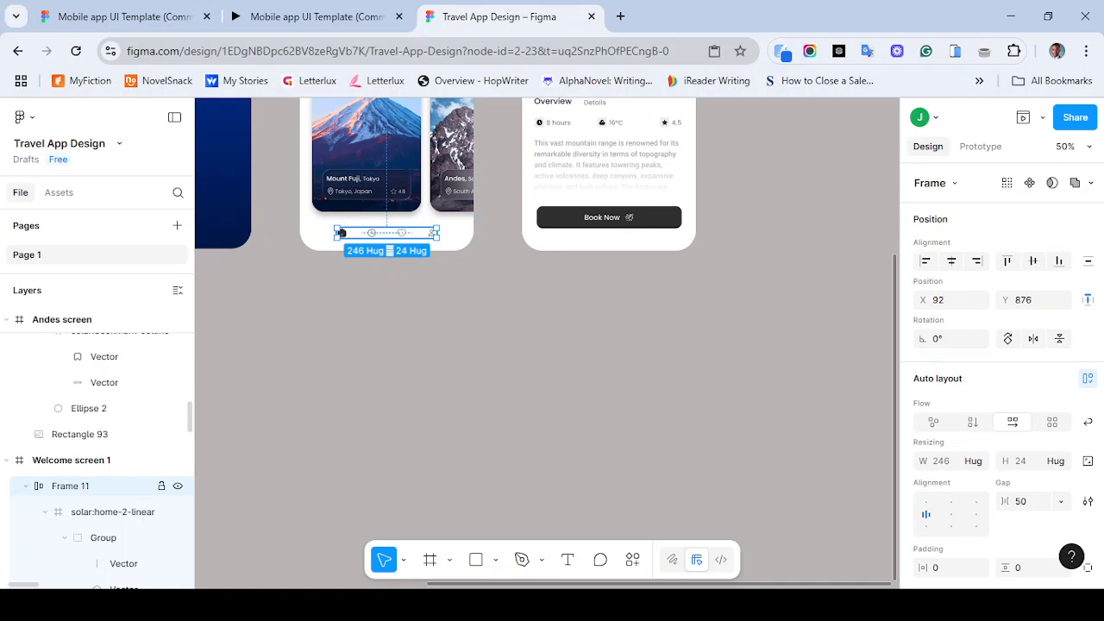
{"action": "double_click", "coordinate": [71, 486]}
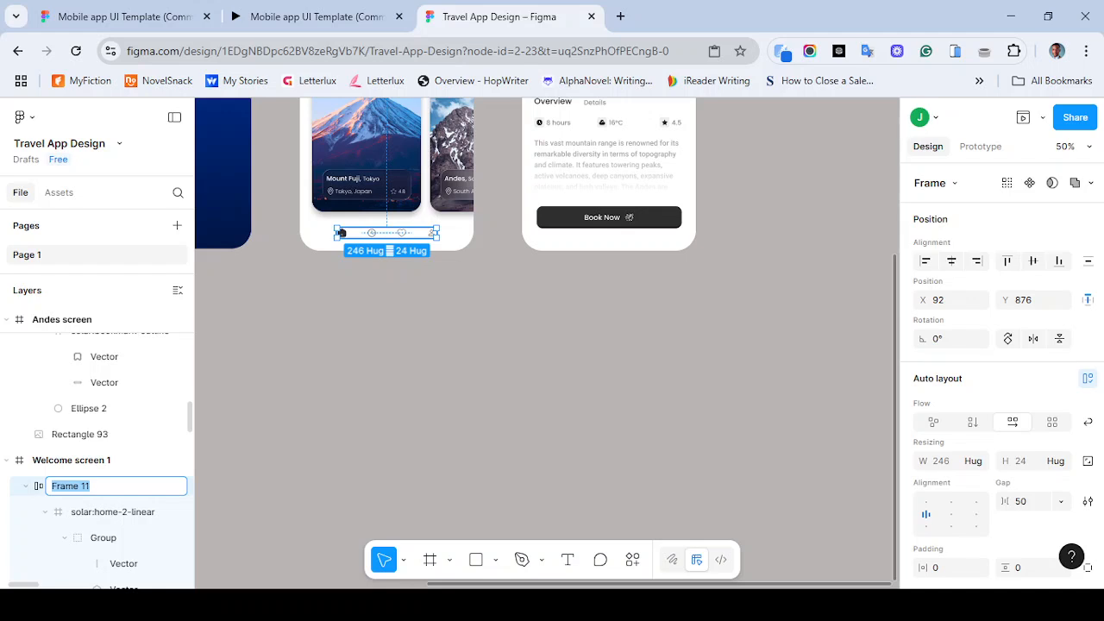
{"action": "type", "text": "mENU"}
{"action": "key", "text": "BackSpace"}
{"action": "key", "text": "BackSpace"}
{"action": "key", "text": "BackSpace"}
{"action": "key", "text": "BackSpace"}
{"action": "type", "text": "Menu"}
{"action": "key", "text": "Return"}
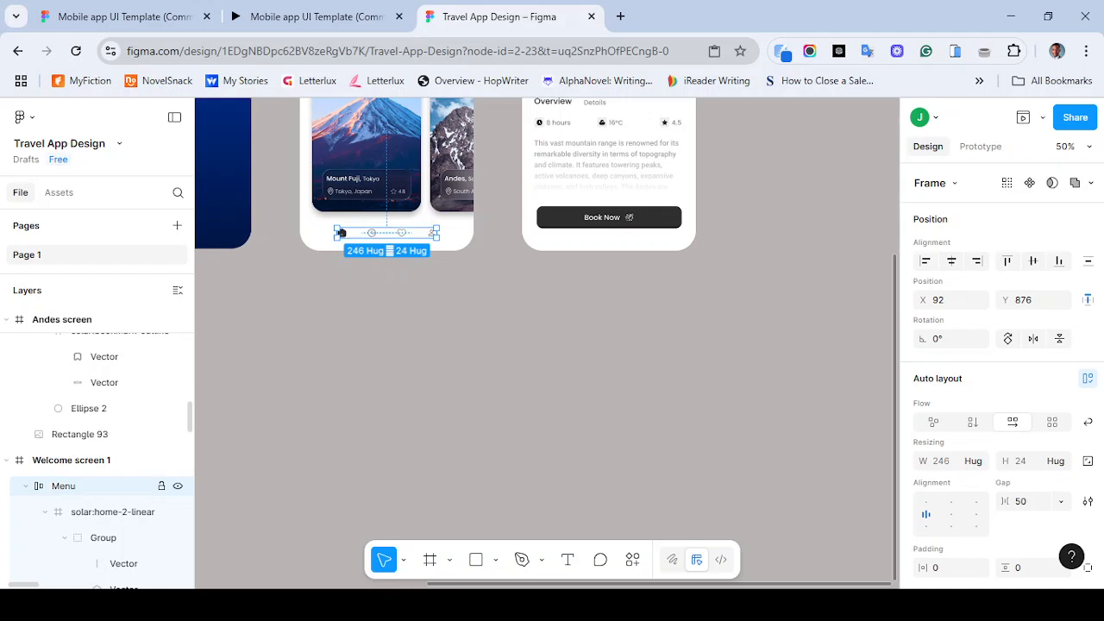
{"action": "key", "text": "Escape"}
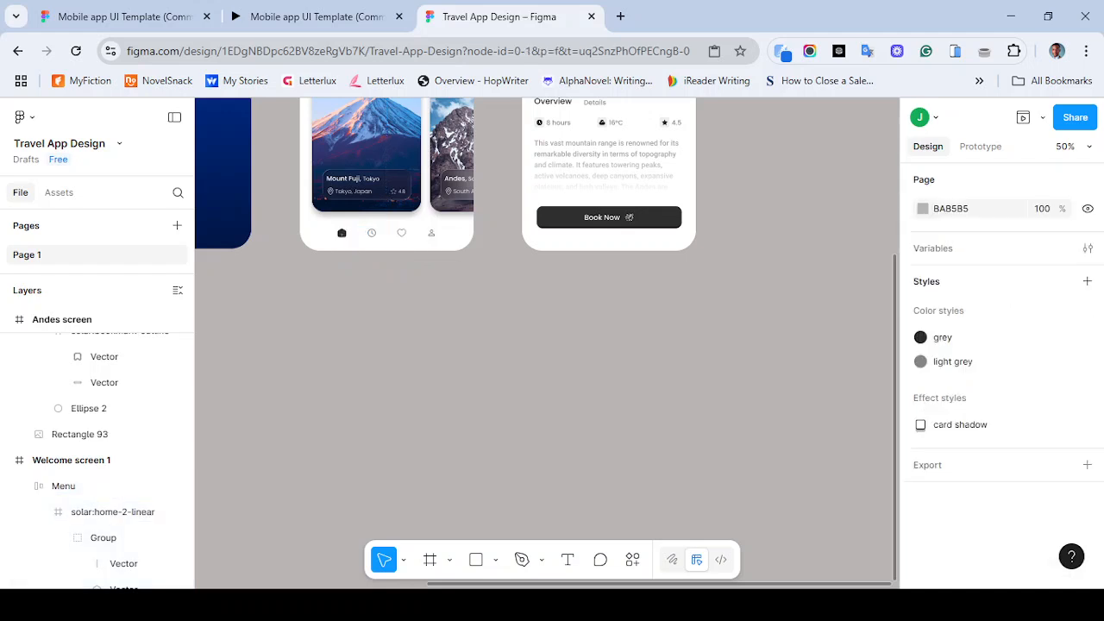
- Copy the Menu bar onto the empty canvas below the screens
{"action": "left_click", "coordinate": [340, 233]}
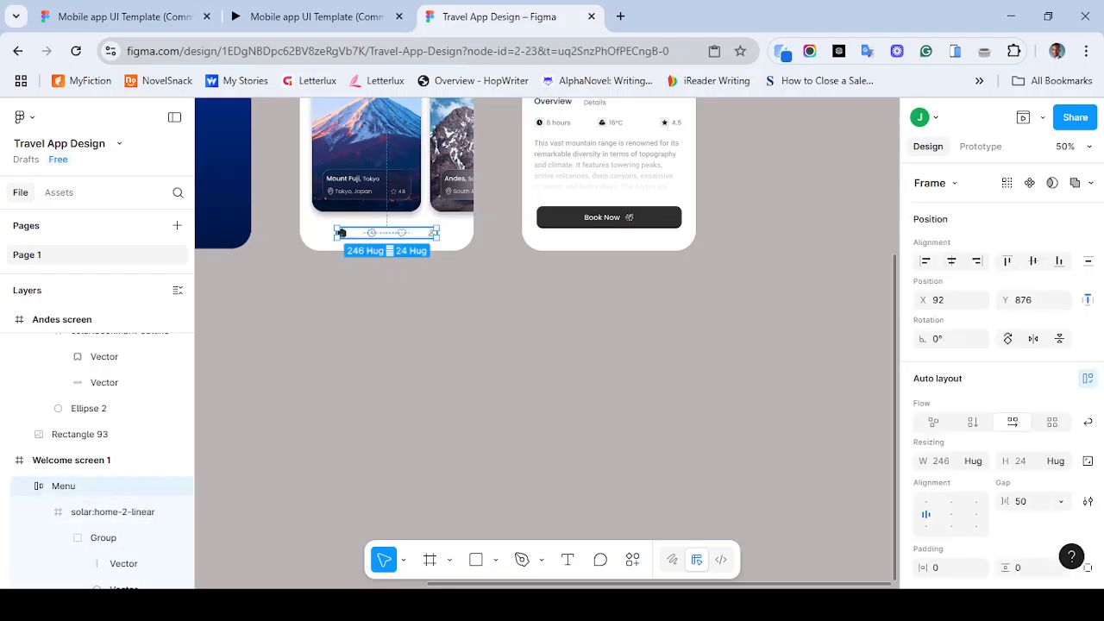
{"action": "left_click_drag", "start_coordinate": [341, 233], "coordinate": [415, 326]}
{"action": "scroll", "coordinate": [549, 343], "scroll_direction": "up", "scroll_amount": 4}
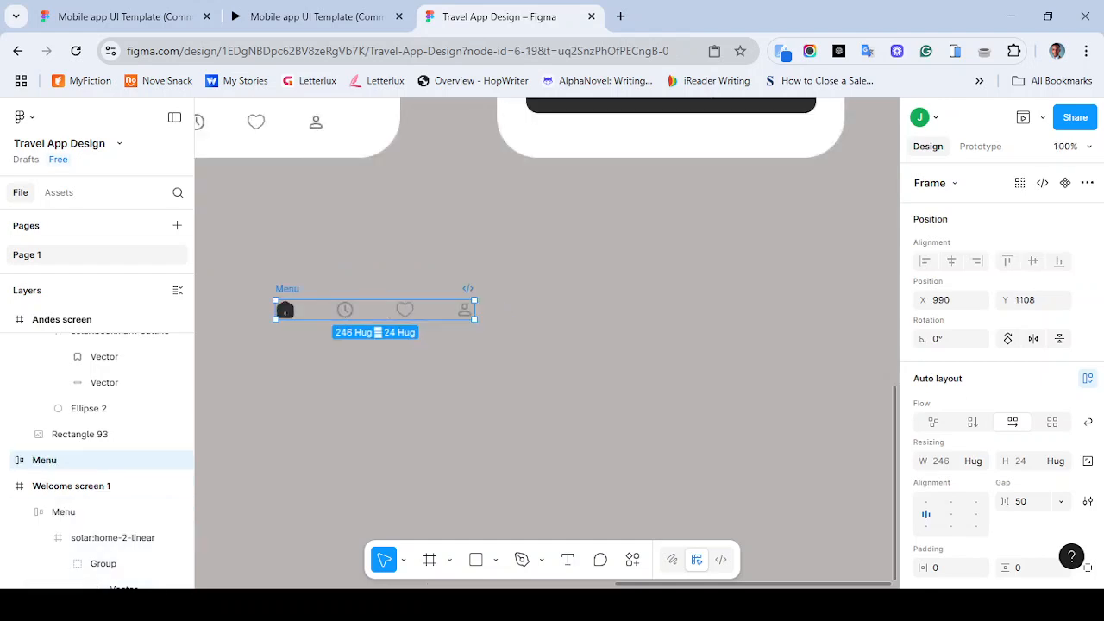
{"action": "scroll", "coordinate": [546, 343], "scroll_direction": "left", "scroll_amount": 5}
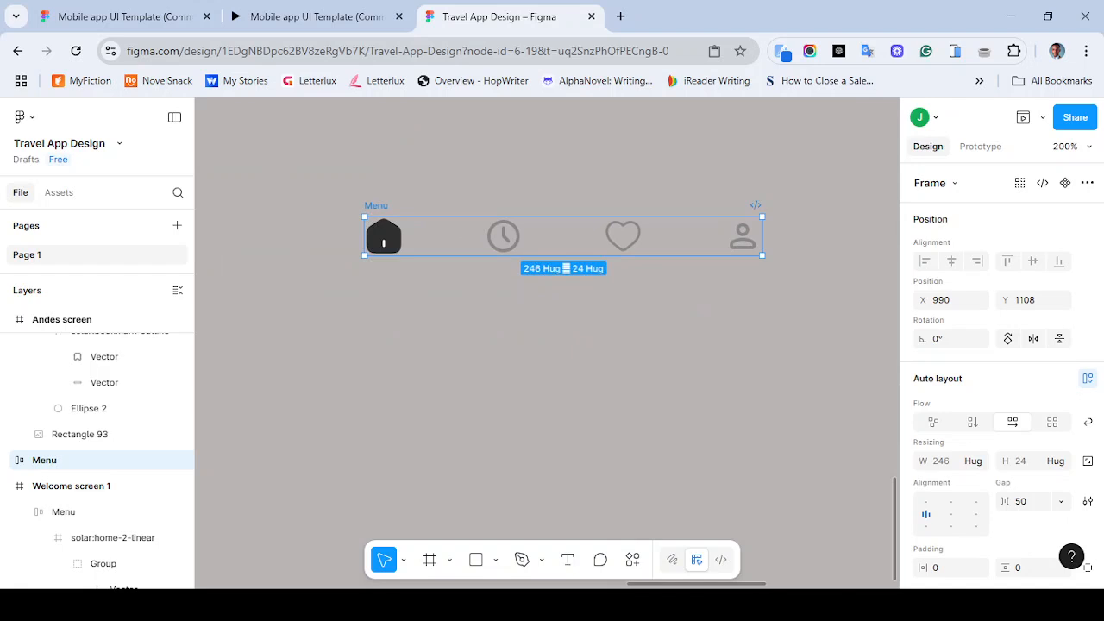
{"action": "scroll", "coordinate": [546, 343], "scroll_direction": "right", "scroll_amount": 2}
{"action": "scroll", "coordinate": [546, 344], "scroll_direction": "up", "scroll_amount": 2}
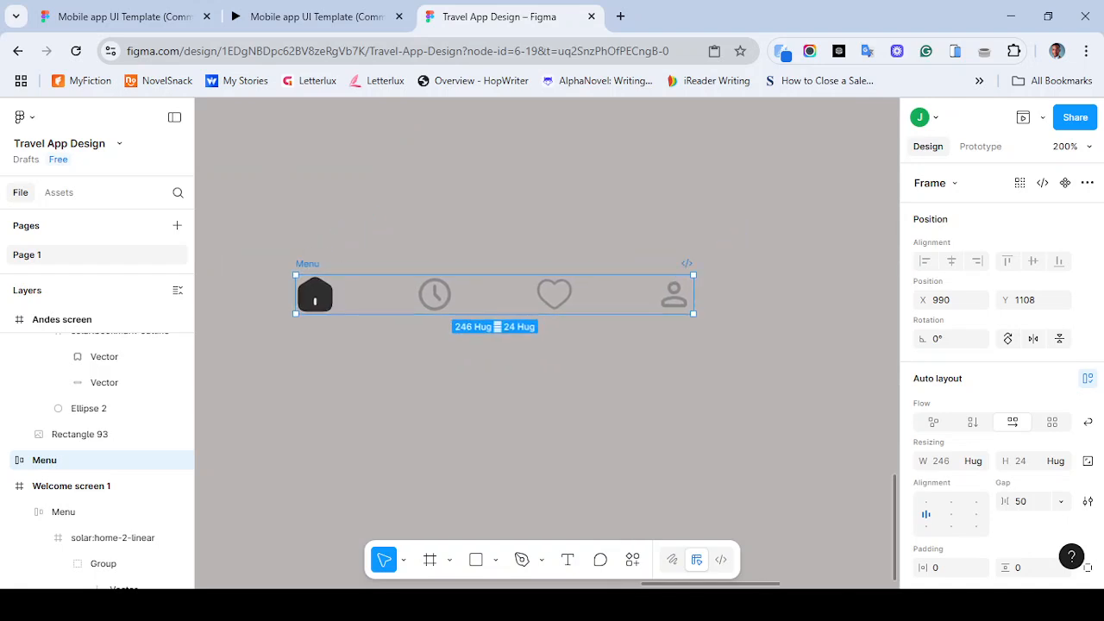
{"action": "right_click", "coordinate": [381, 295]}
{"action": "left_click", "coordinate": [411, 165]}
{"action": "scroll", "coordinate": [505, 293], "scroll_direction": "down", "scroll_amount": 2}
{"action": "scroll", "coordinate": [505, 294], "scroll_direction": "left", "scroll_amount": 1}
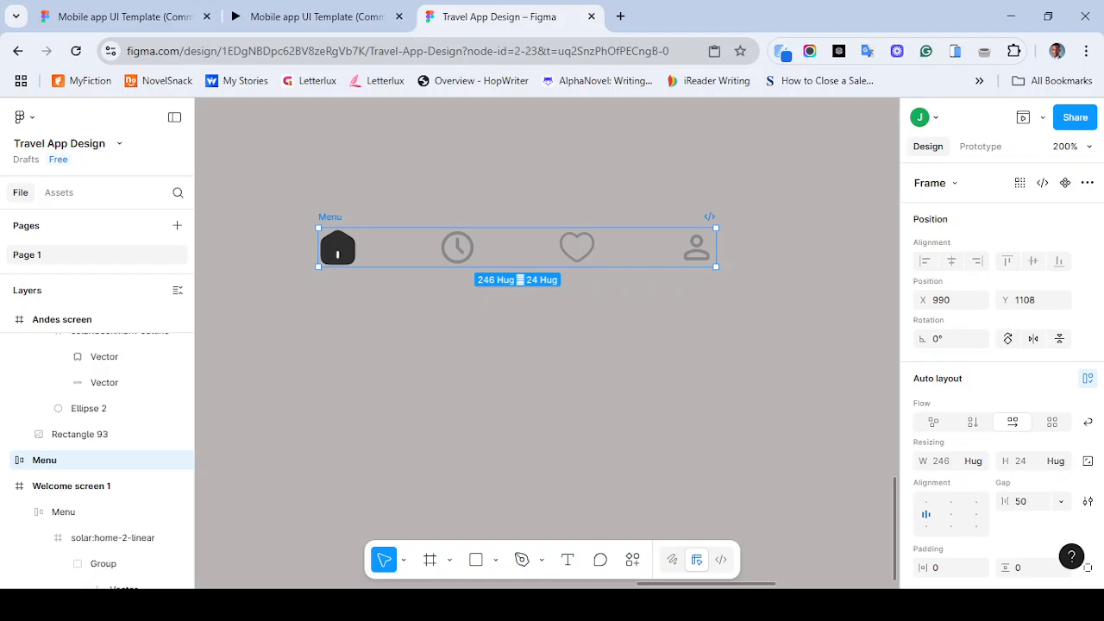
{"action": "key", "text": "Delete"}
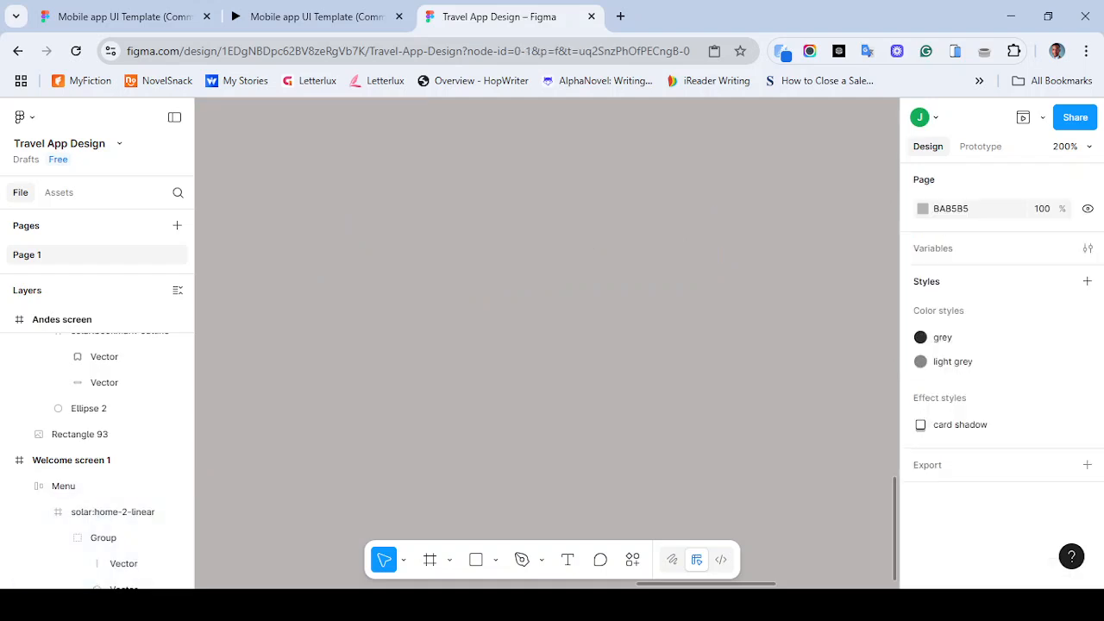
{"action": "key", "text": "ctrl+v"}
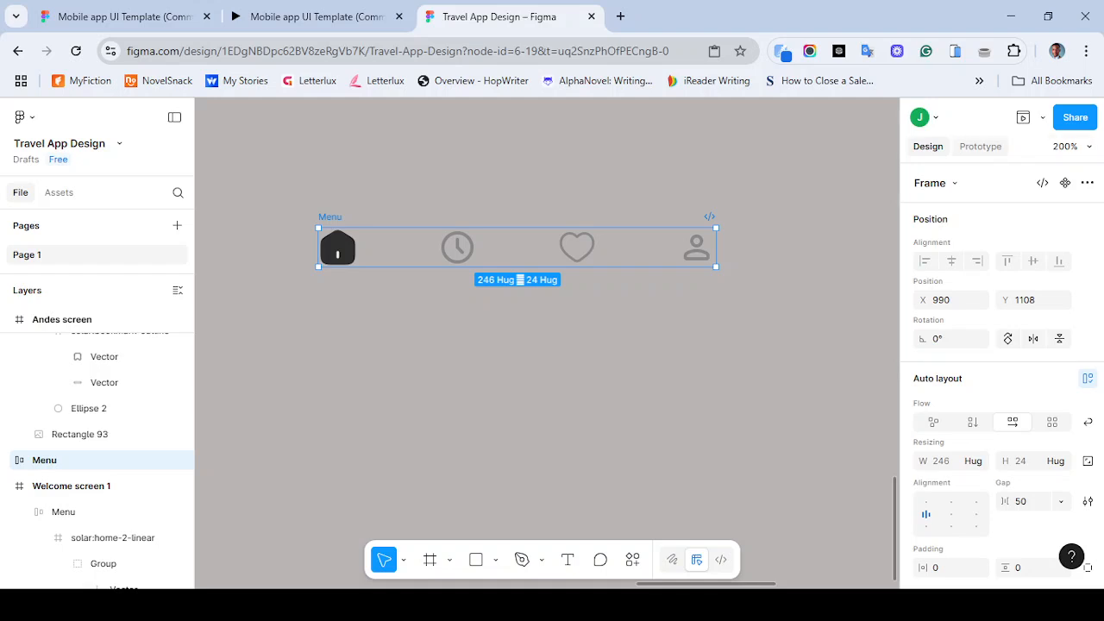
- Turn the standalone Menu bar copy into a component
{"action": "left_click", "coordinate": [981, 146]}
{"action": "left_click", "coordinate": [928, 147]}
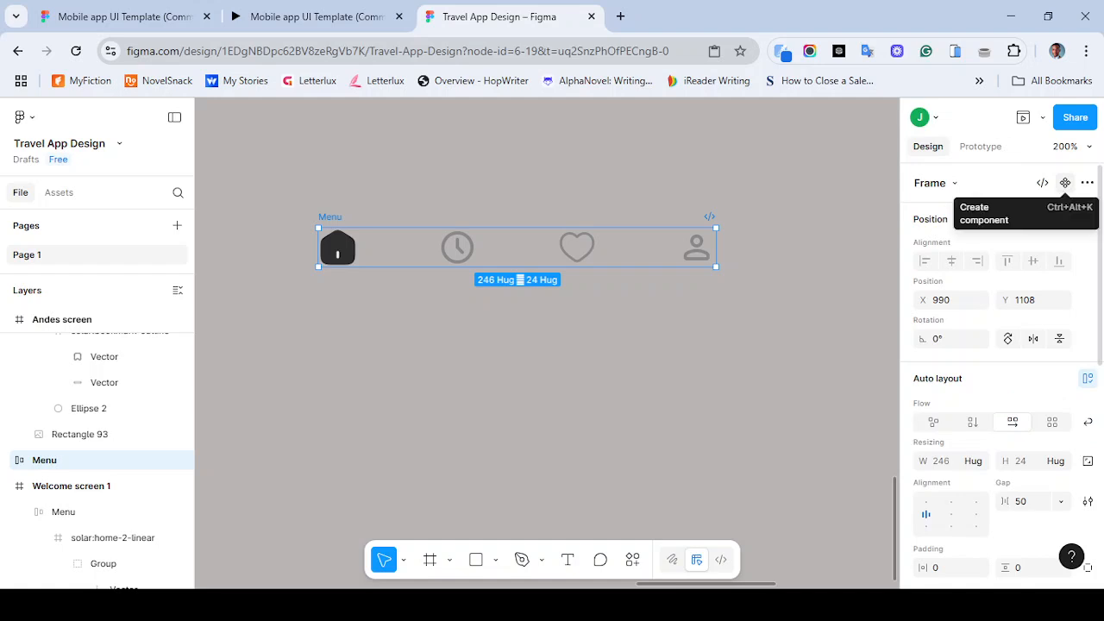
{"action": "left_click", "coordinate": [1065, 182]}
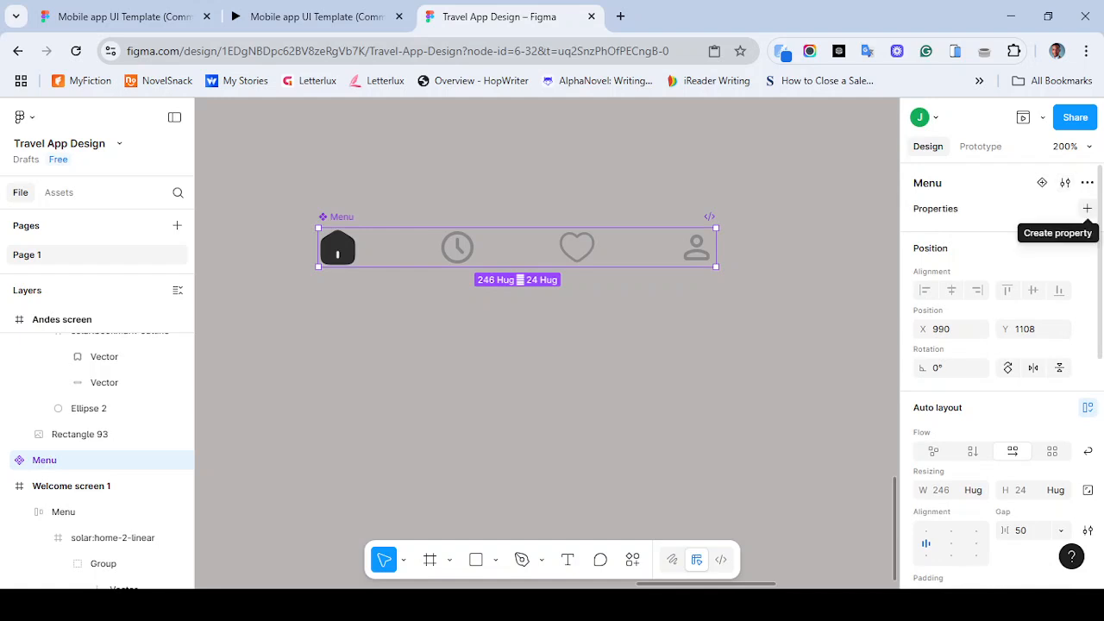
- Add a variant property to the Menu component and create three more variants beneath the default
{"action": "left_click", "coordinate": [1087, 208]}
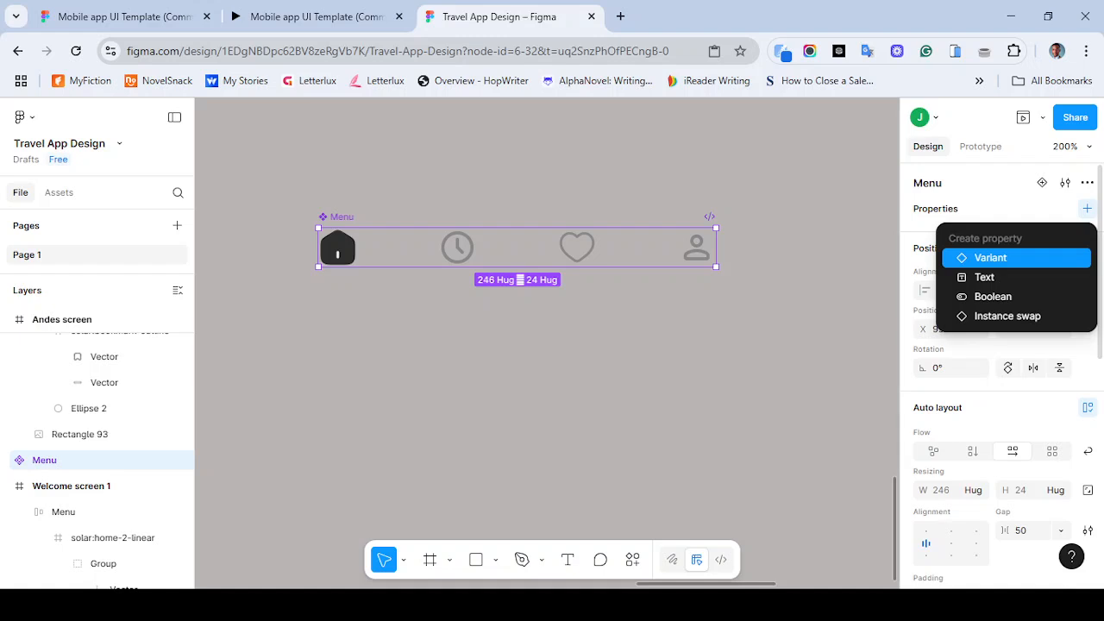
{"action": "left_click", "coordinate": [990, 258]}
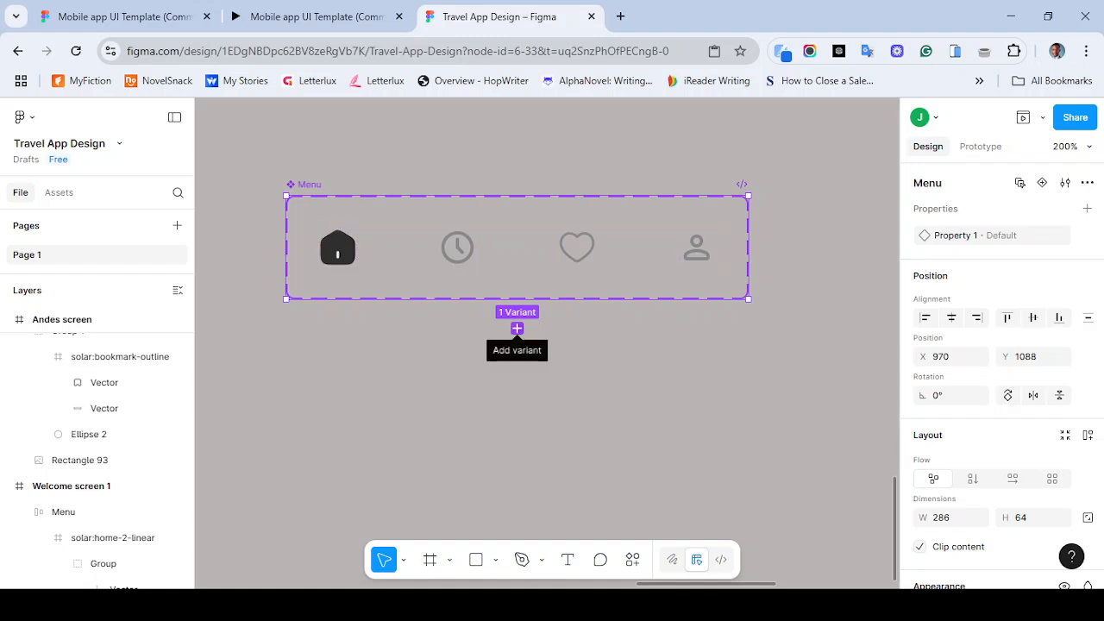
{"action": "left_click", "coordinate": [517, 329]}
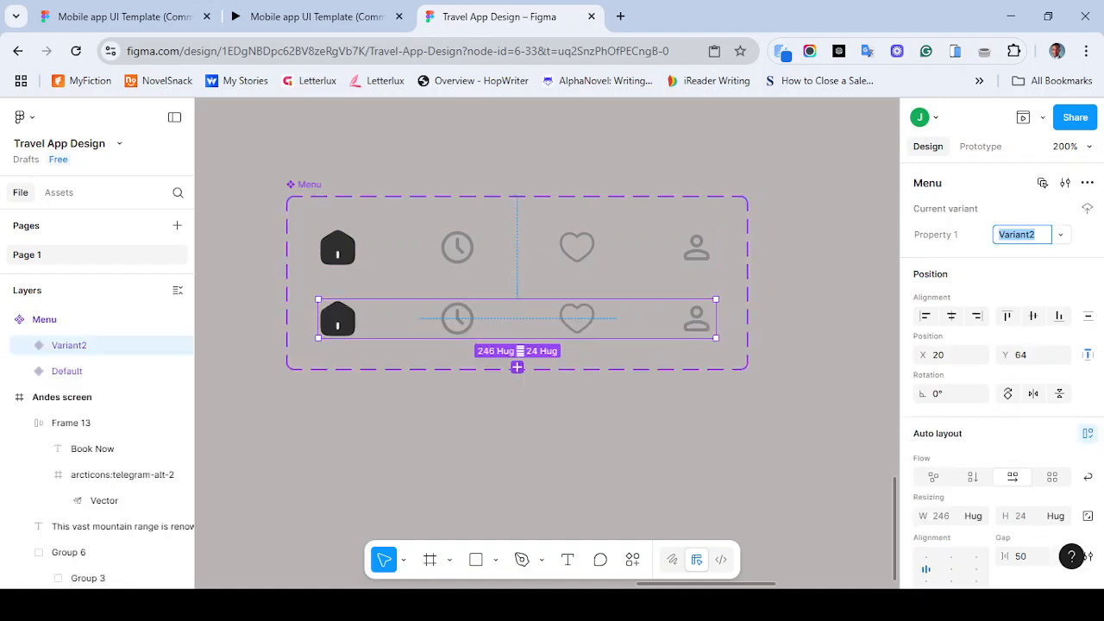
{"action": "left_click", "coordinate": [516, 366]}
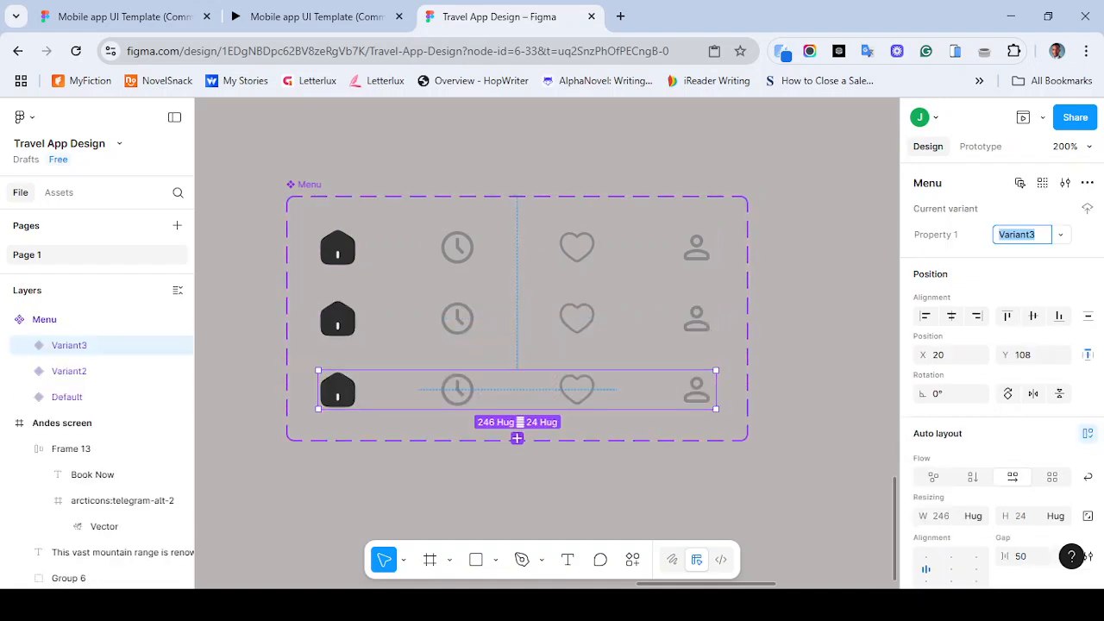
{"action": "left_click", "coordinate": [517, 438]}
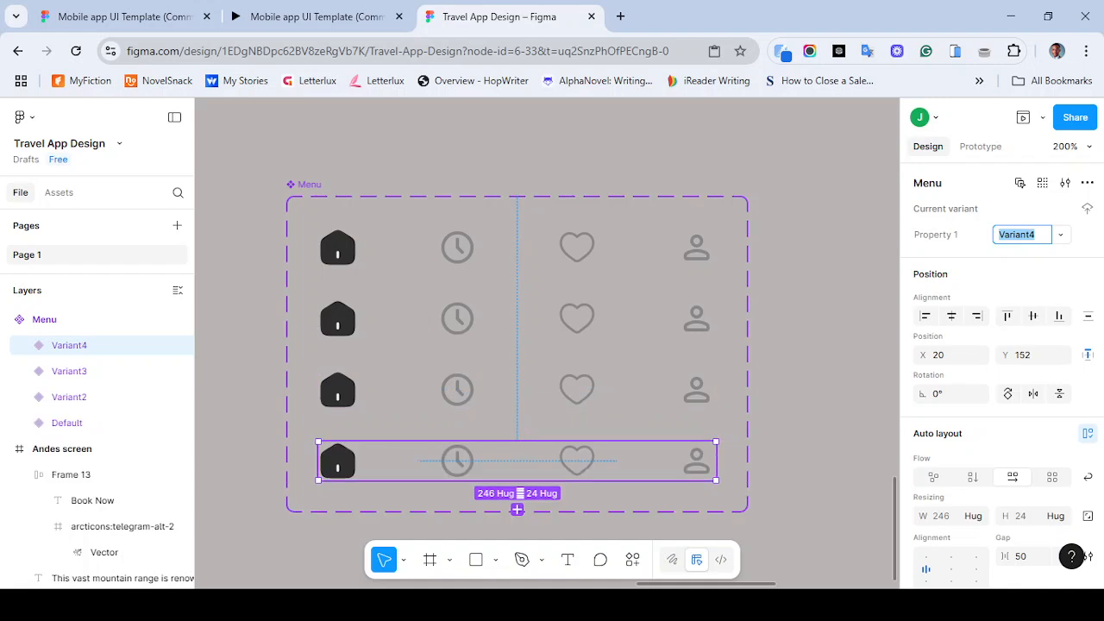
{"action": "scroll", "coordinate": [517, 345], "scroll_direction": "down", "scroll_amount": 2}
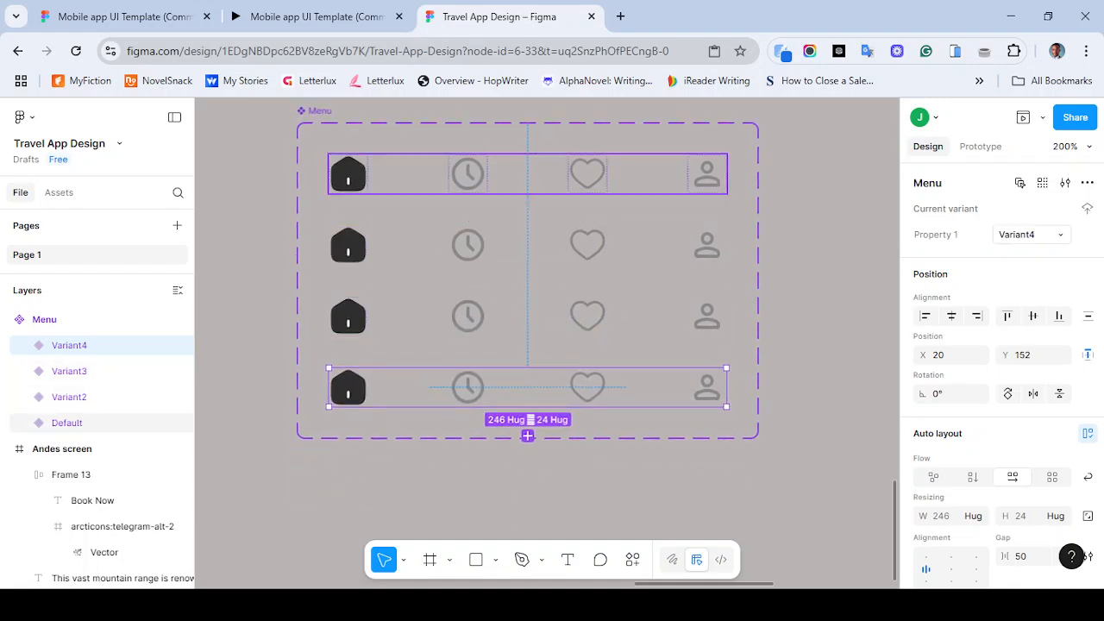
{"action": "scroll", "coordinate": [527, 215], "scroll_direction": "up", "scroll_amount": 1}
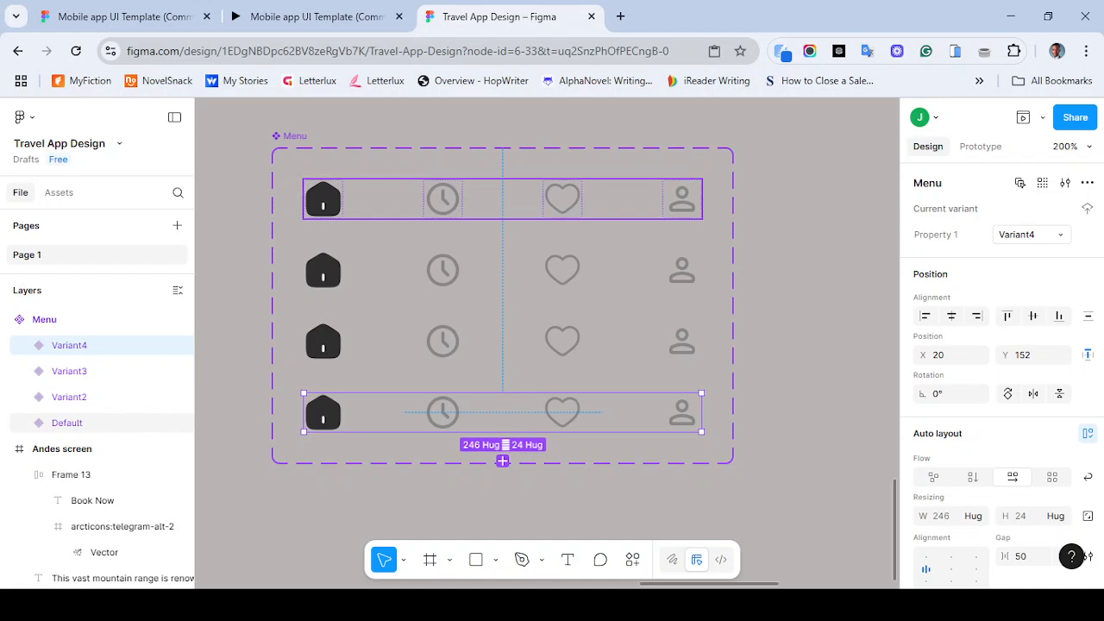
{"action": "left_click", "coordinate": [503, 200]}
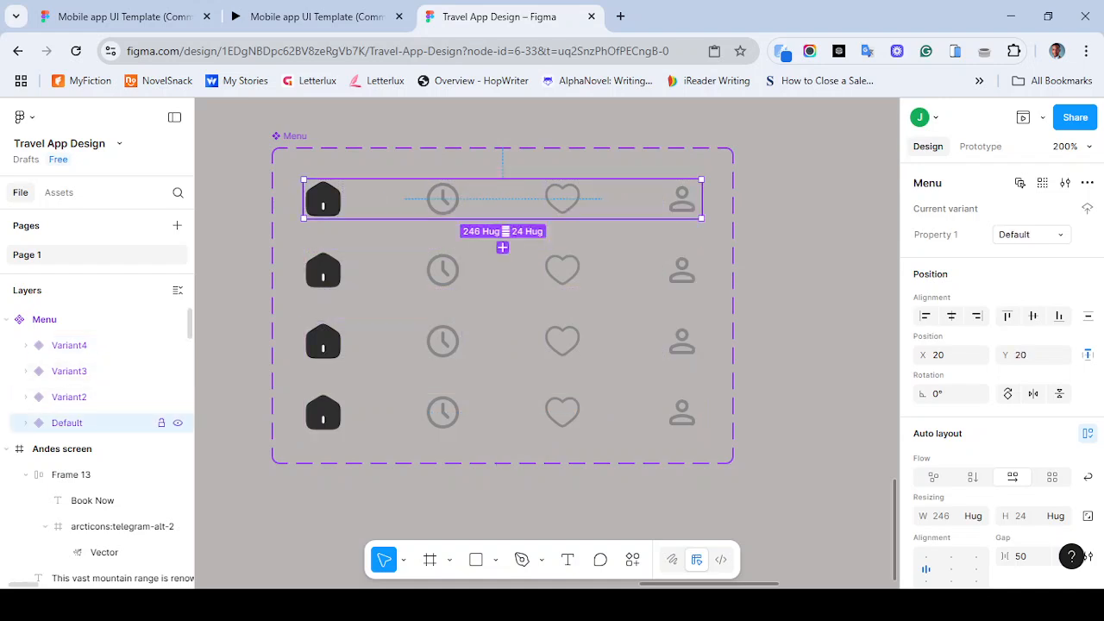
{"action": "double_click", "coordinate": [66, 423]}
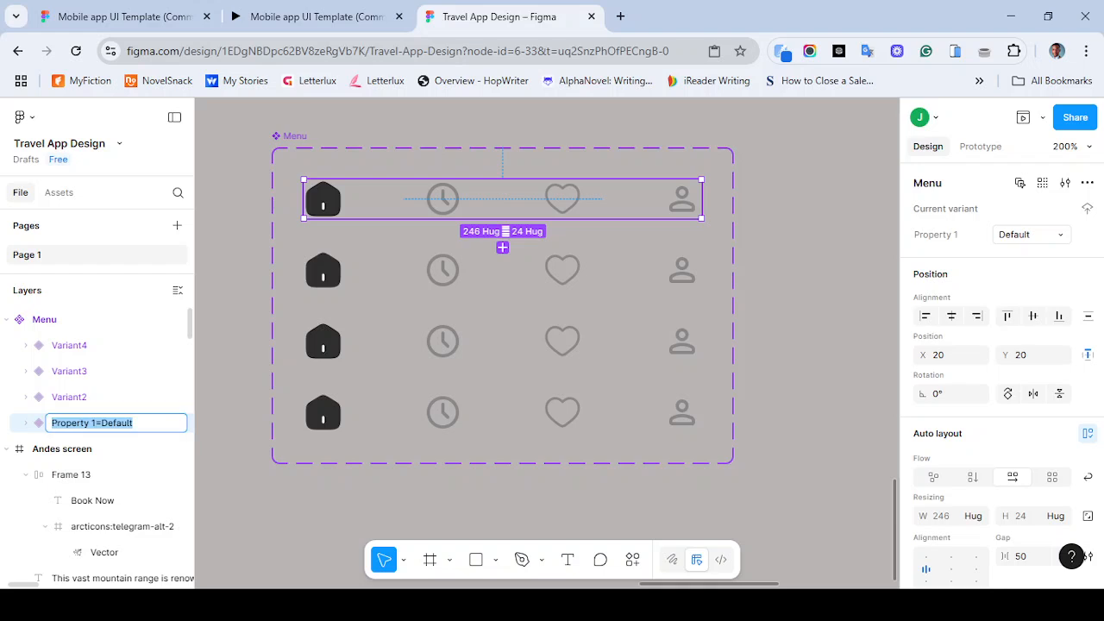
{"action": "left_click", "coordinate": [235, 436]}
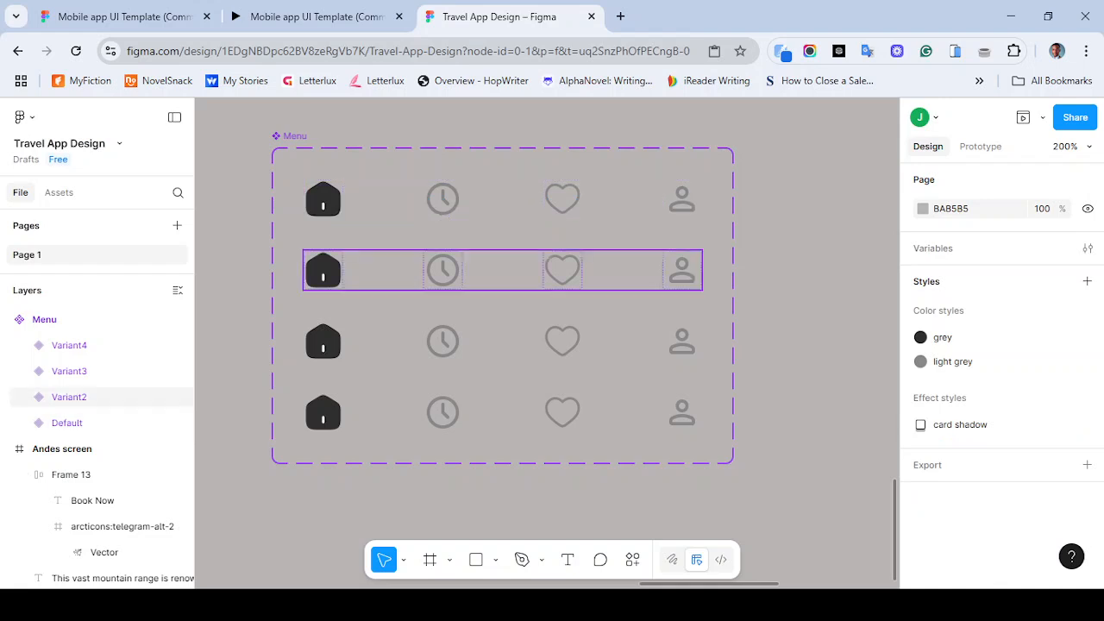
- Remove the fill from the home icon group in Variant2 and give it a stroke instead
{"action": "left_click", "coordinate": [390, 270]}
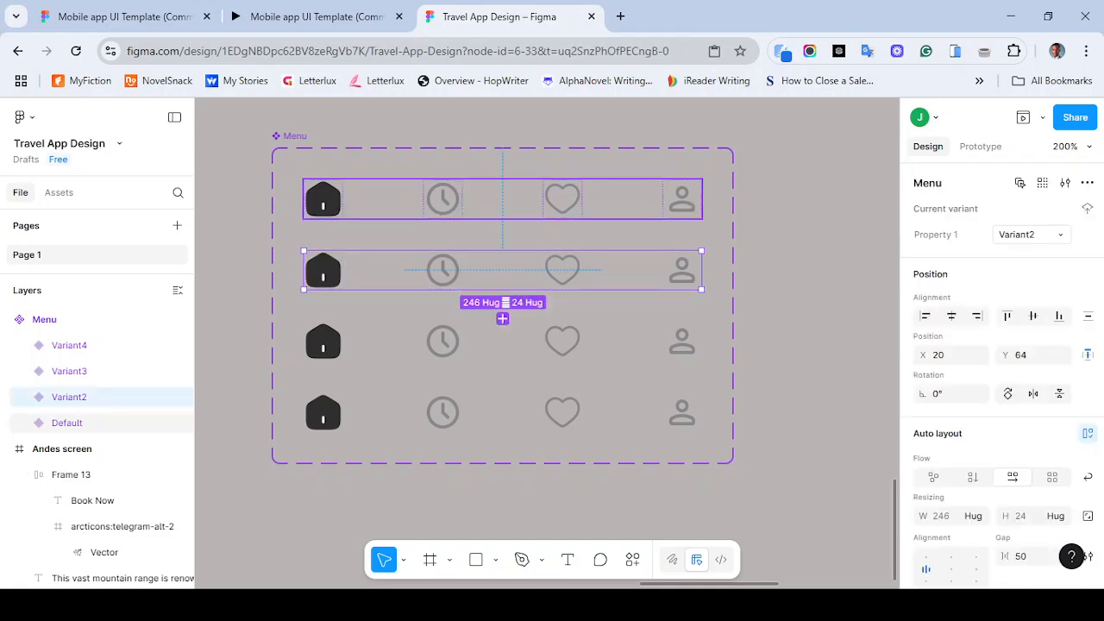
{"action": "double_click", "coordinate": [324, 271]}
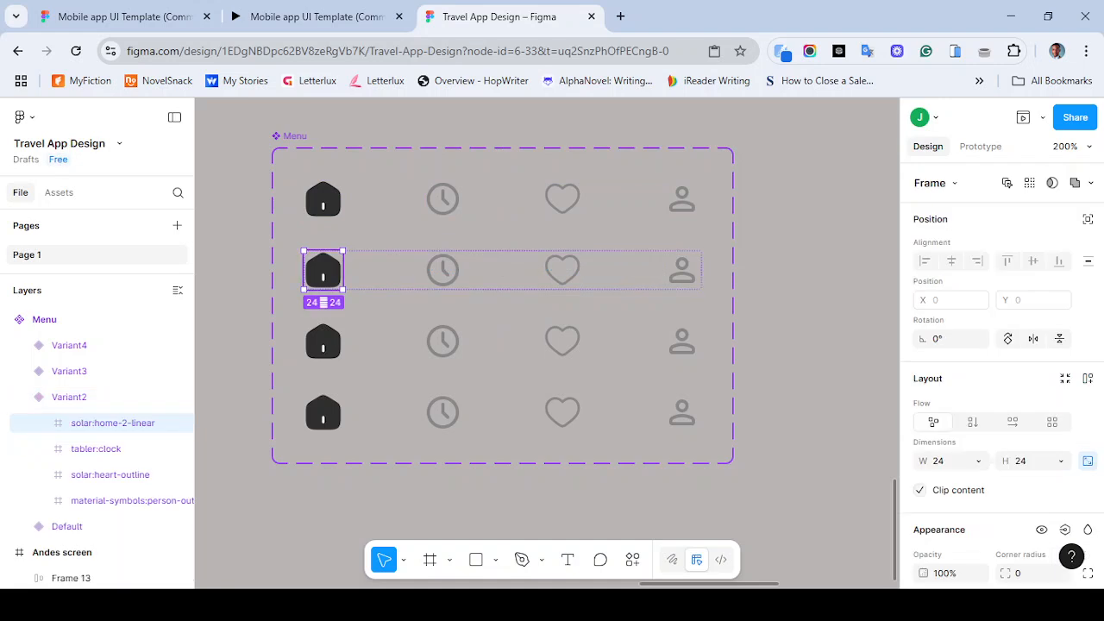
{"action": "scroll", "coordinate": [1000, 371], "scroll_direction": "down", "scroll_amount": 3}
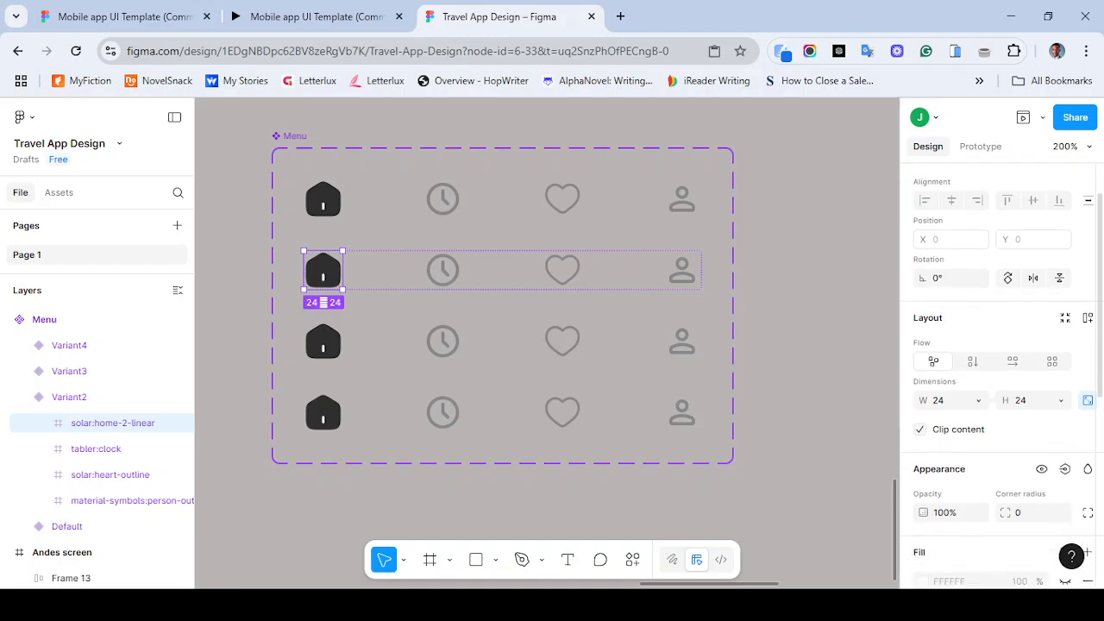
{"action": "scroll", "coordinate": [1000, 370], "scroll_direction": "down", "scroll_amount": 2}
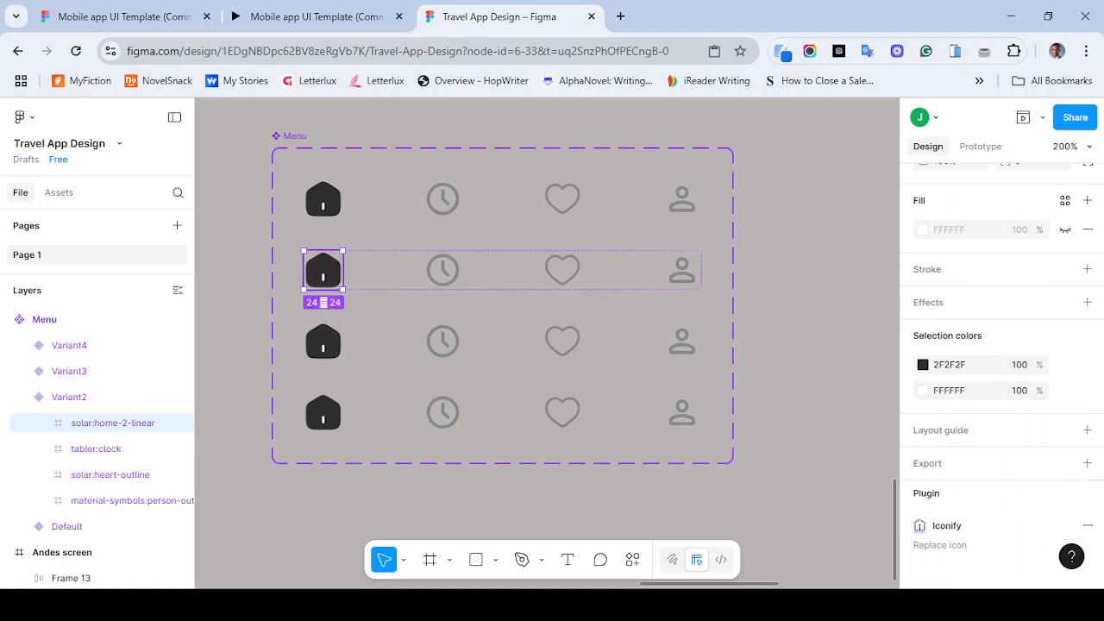
{"action": "key", "text": "Return"}
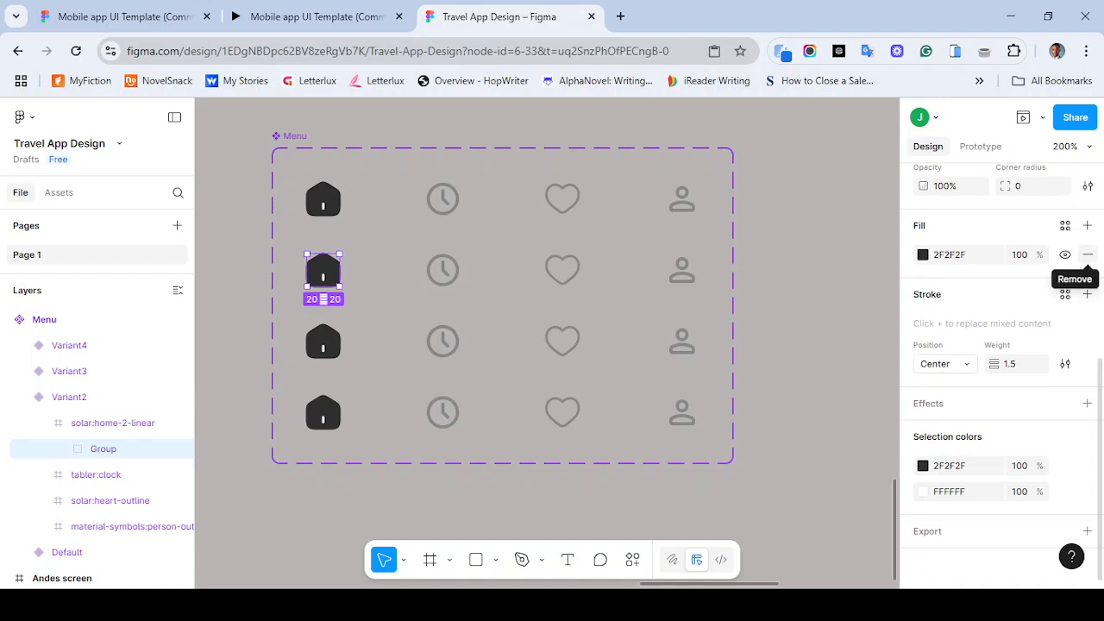
{"action": "left_click", "coordinate": [1087, 254]}
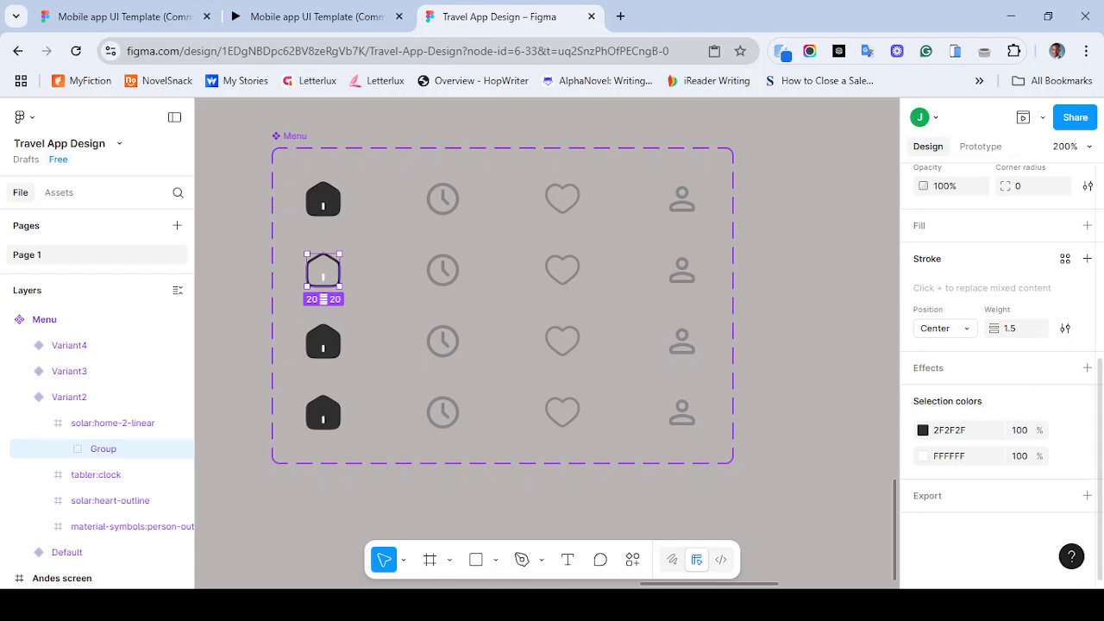
{"action": "left_click", "coordinate": [1087, 259]}
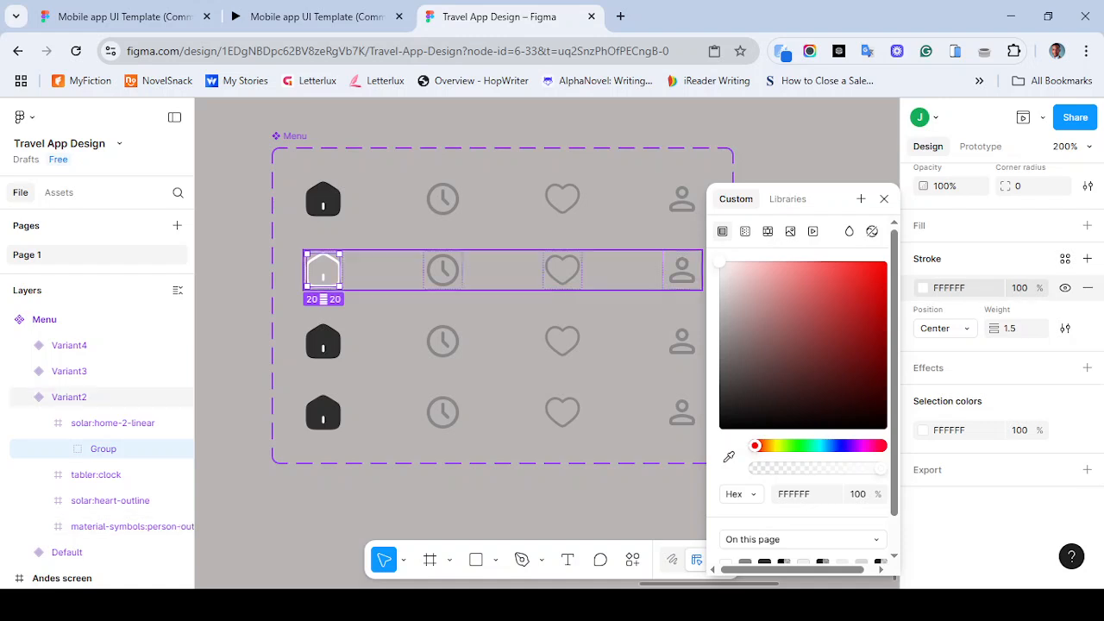
- Apply the light grey color style to the stroke of Variant2's home icon
{"action": "left_click", "coordinate": [442, 270]}
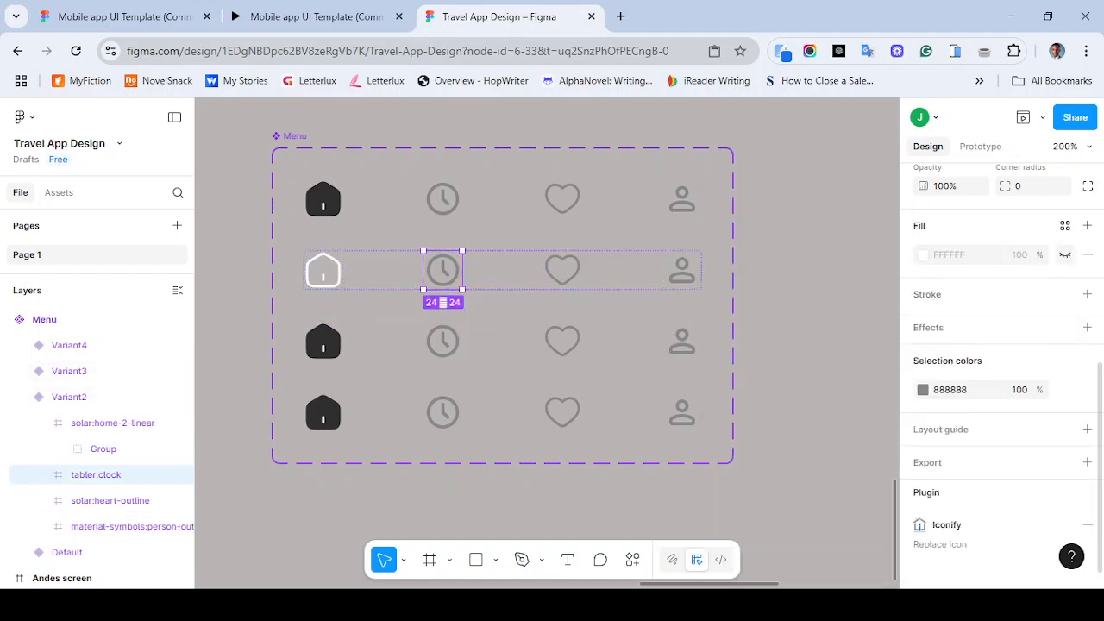
{"action": "left_click", "coordinate": [323, 271]}
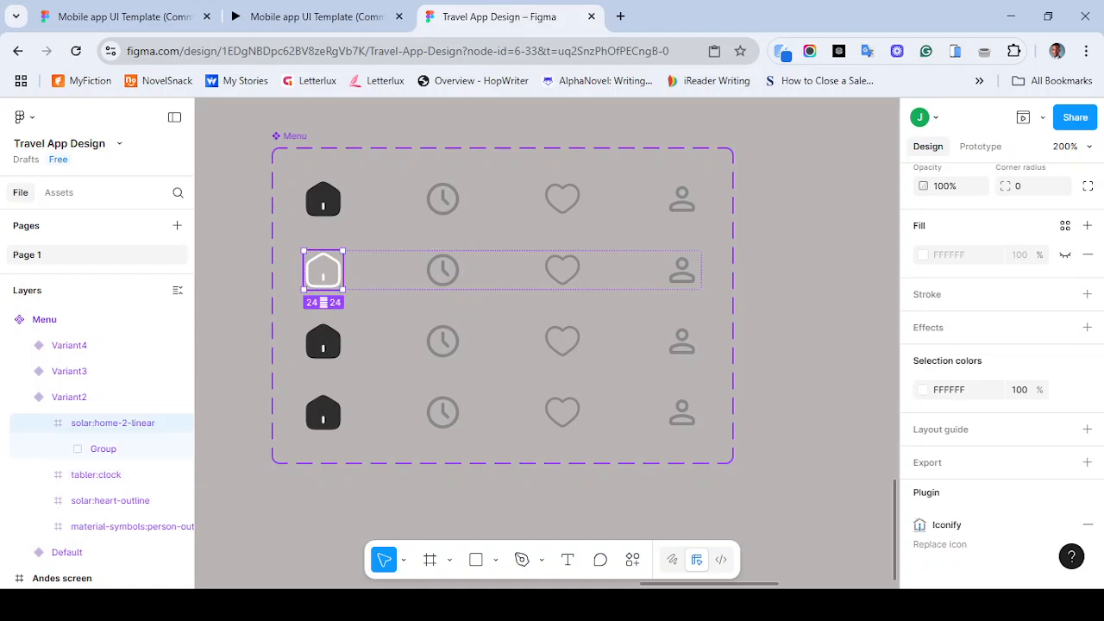
{"action": "double_click", "coordinate": [324, 271]}
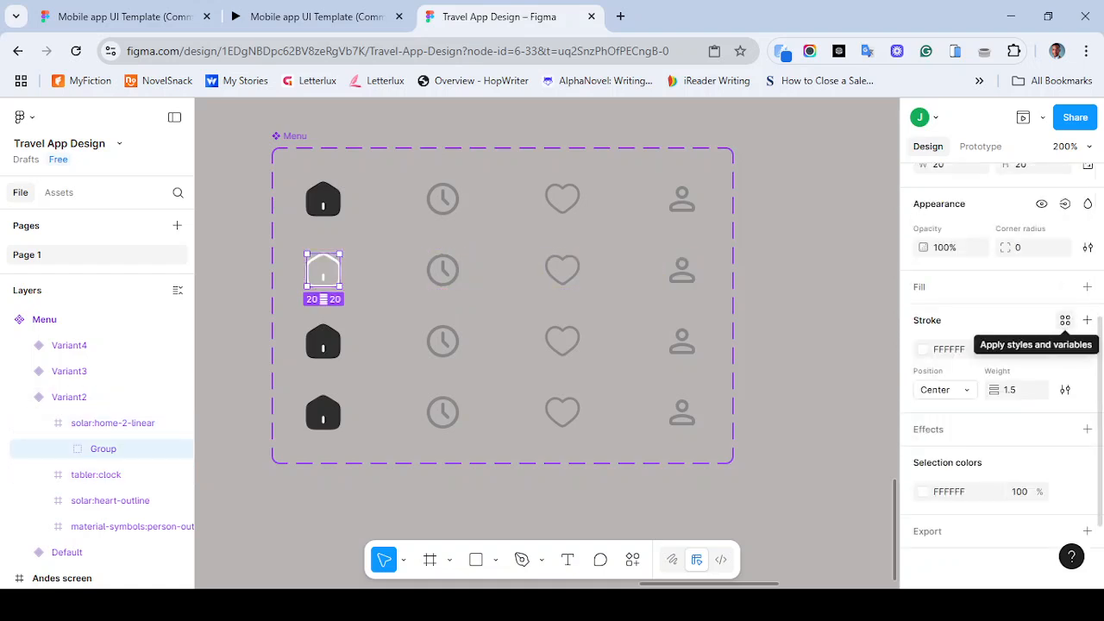
{"action": "left_click", "coordinate": [1065, 320]}
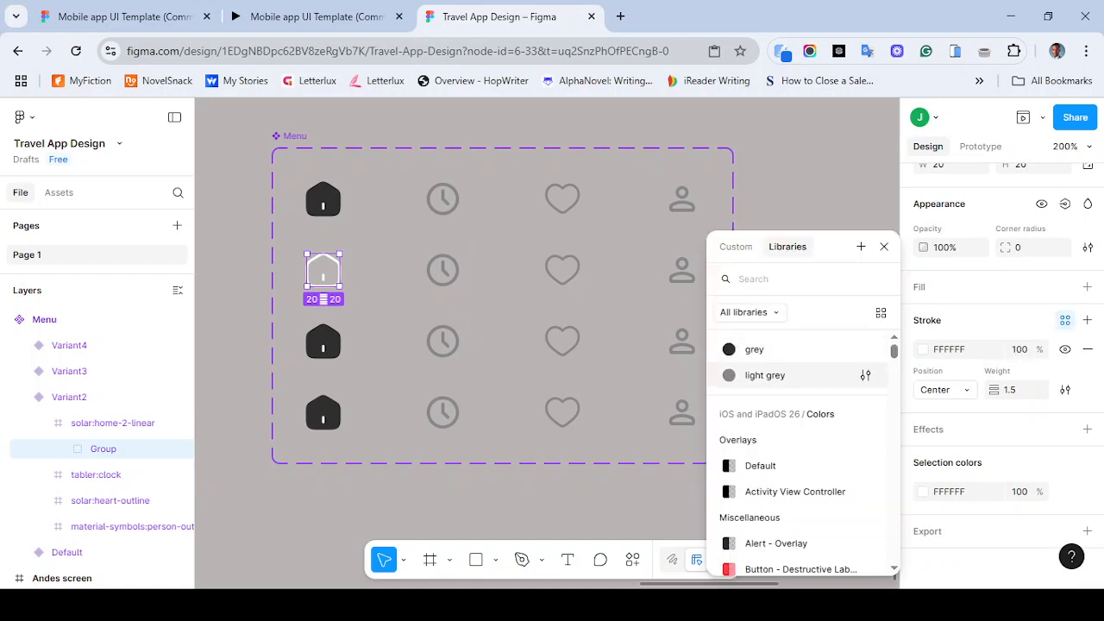
{"action": "left_click", "coordinate": [765, 375]}
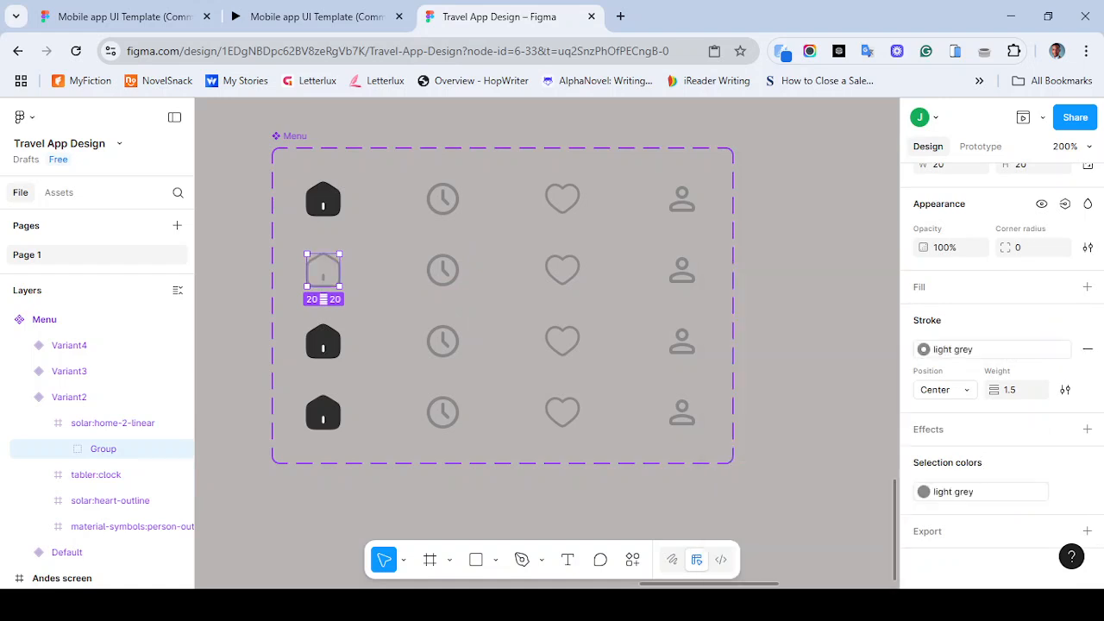
- Remove the fill from Variant3's home icon group and apply the light grey color style to its stroke
{"action": "double_click", "coordinate": [323, 343]}
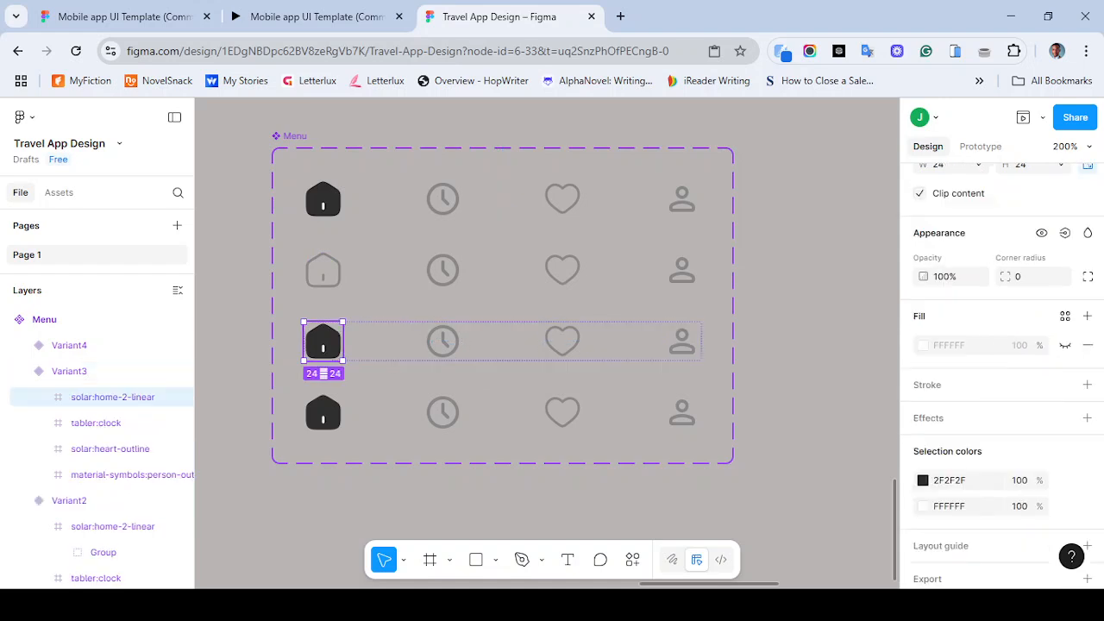
{"action": "double_click", "coordinate": [323, 342]}
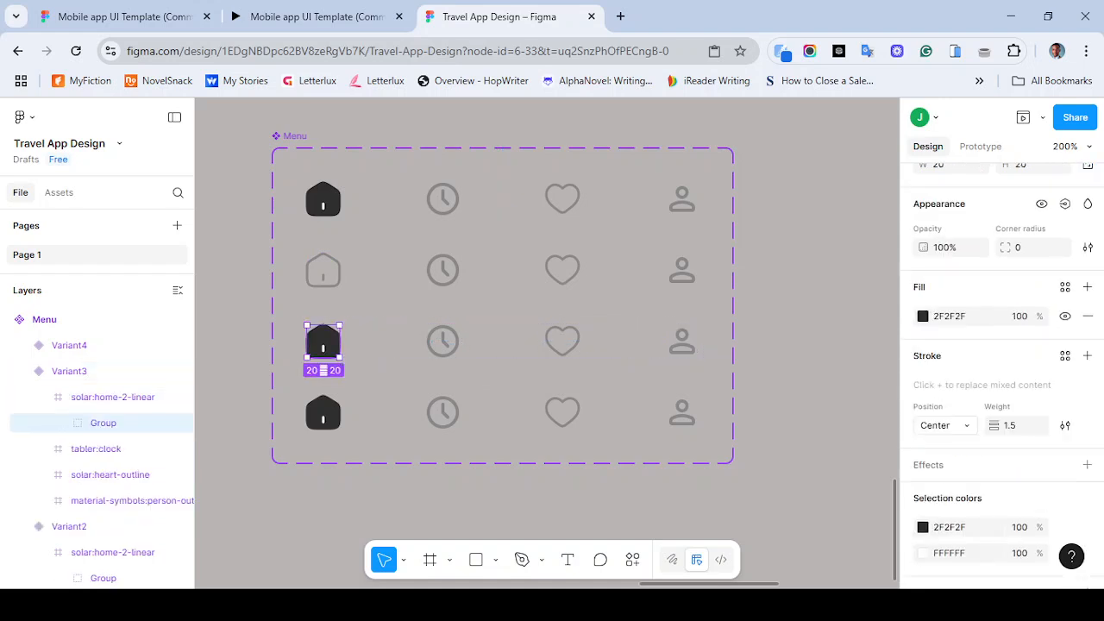
{"action": "left_click", "coordinate": [1087, 315]}
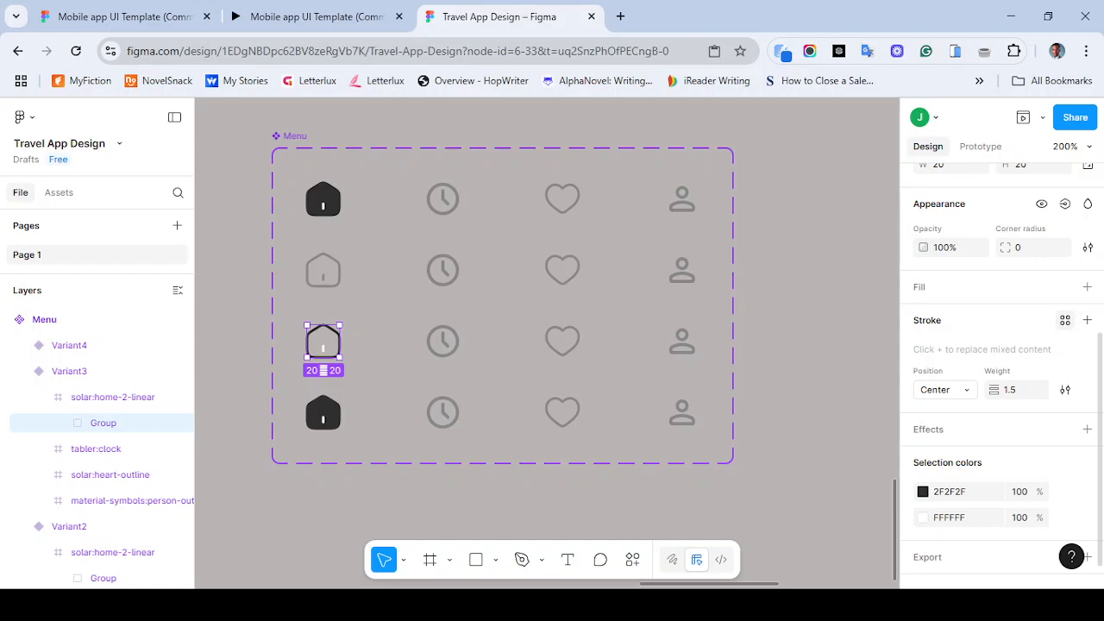
{"action": "left_click", "coordinate": [1065, 320]}
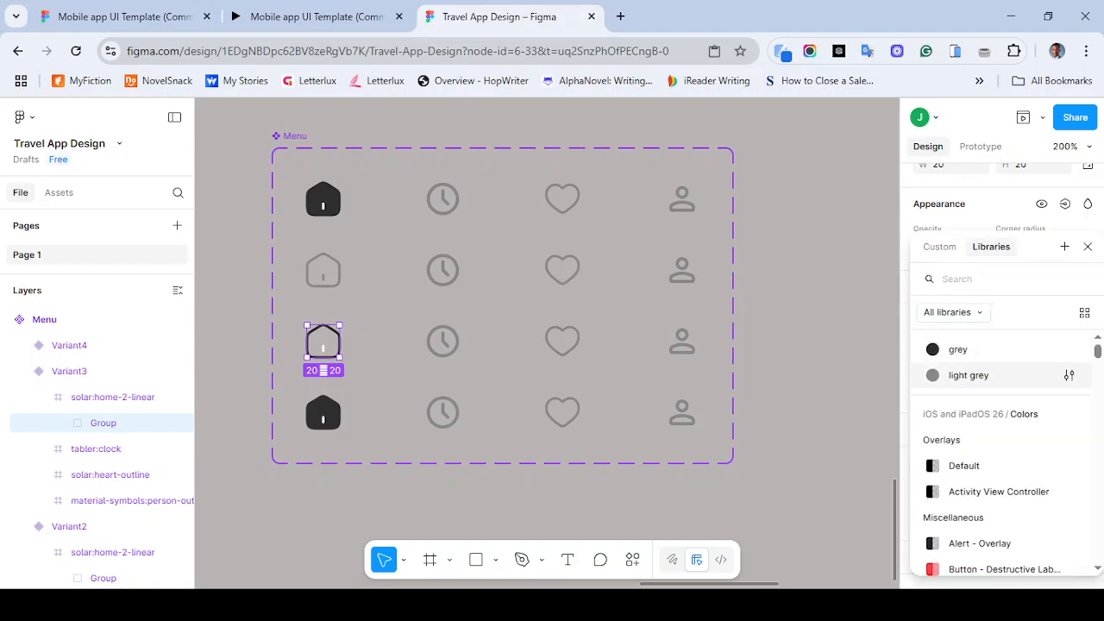
{"action": "left_click", "coordinate": [969, 376]}
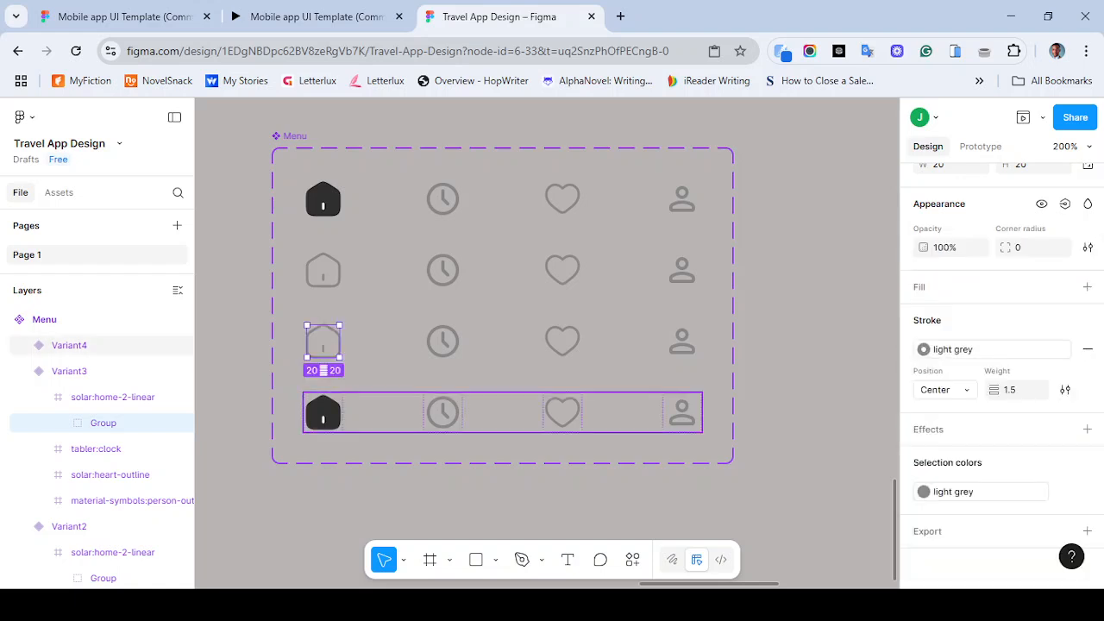
- Remove the fill from Variant4's home icon group and apply the light grey color style to its stroke
{"action": "left_click", "coordinate": [323, 413]}
{"action": "double_click", "coordinate": [323, 414]}
{"action": "double_click", "coordinate": [323, 413]}
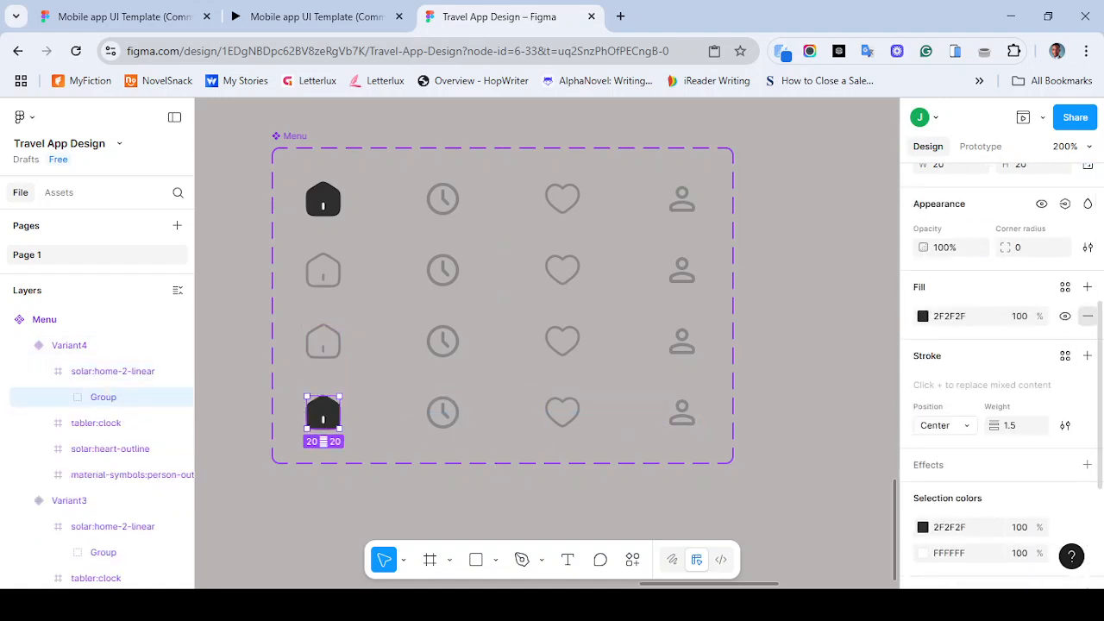
{"action": "left_click", "coordinate": [1088, 315]}
{"action": "left_click", "coordinate": [1065, 320]}
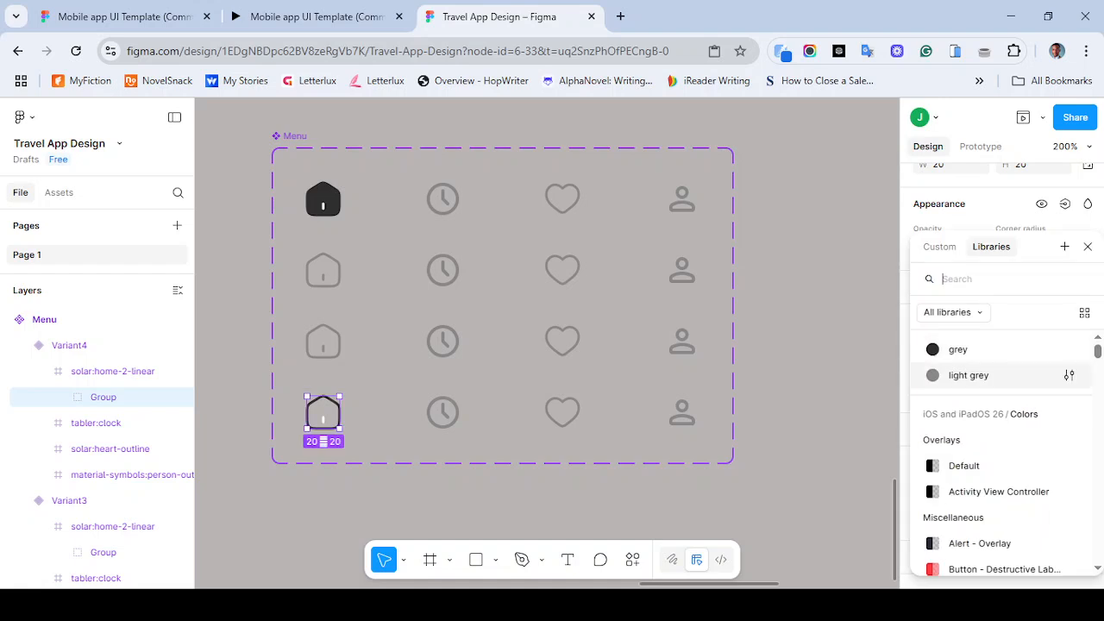
{"action": "left_click", "coordinate": [991, 375]}
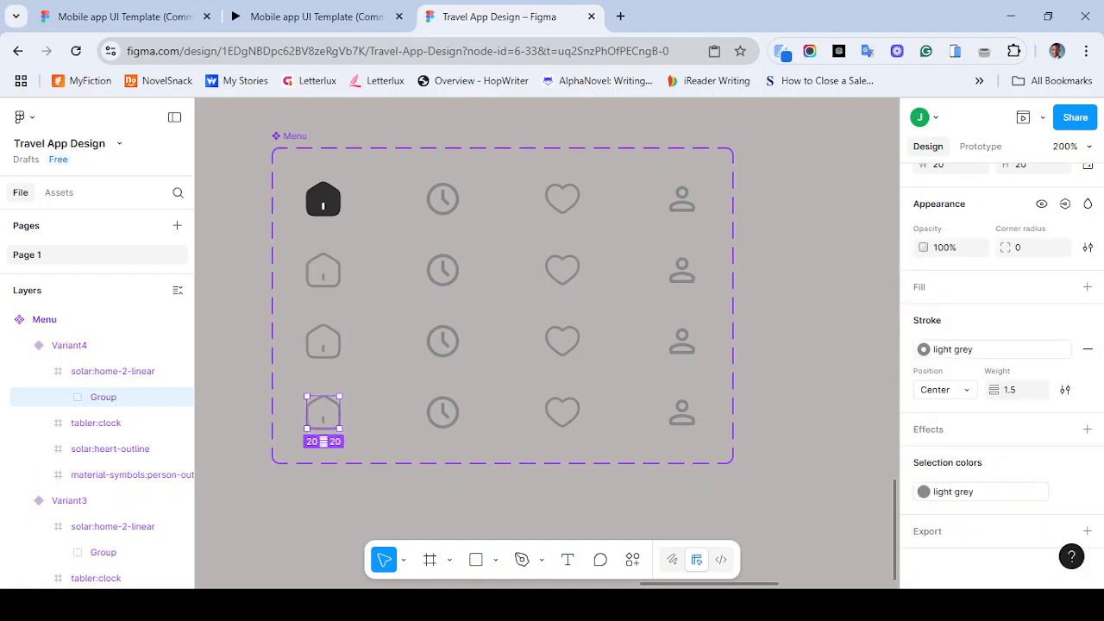
- Inspect the clock, heart and person icon layers and their fills and strokes in the Default and Variant2 rows
{"action": "left_click", "coordinate": [807, 284]}
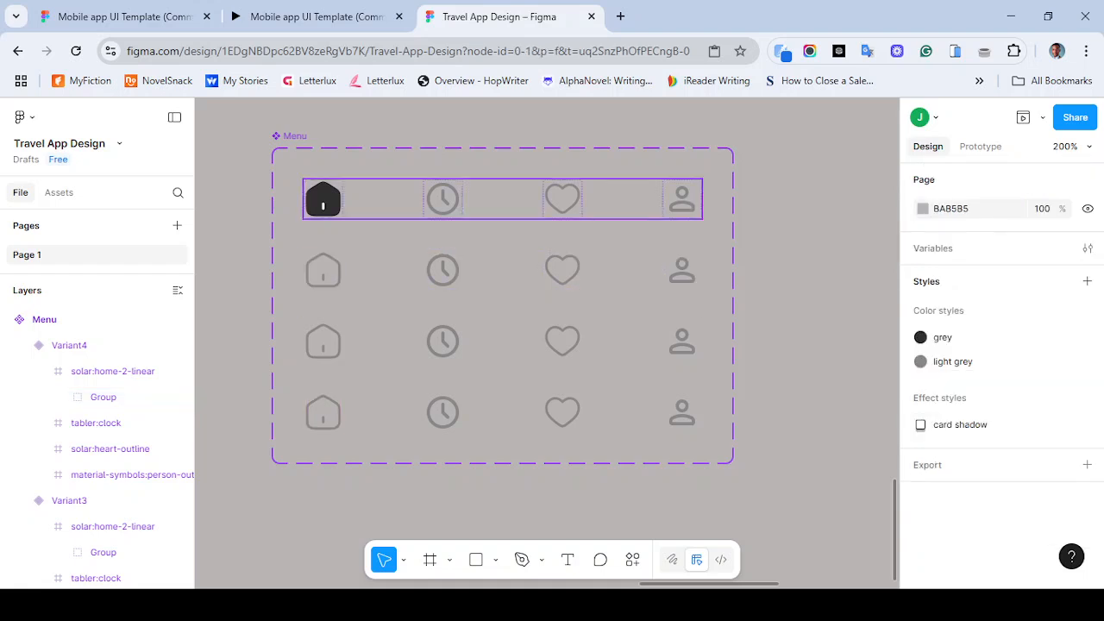
{"action": "left_click", "coordinate": [442, 199]}
{"action": "left_click", "coordinate": [443, 198]}
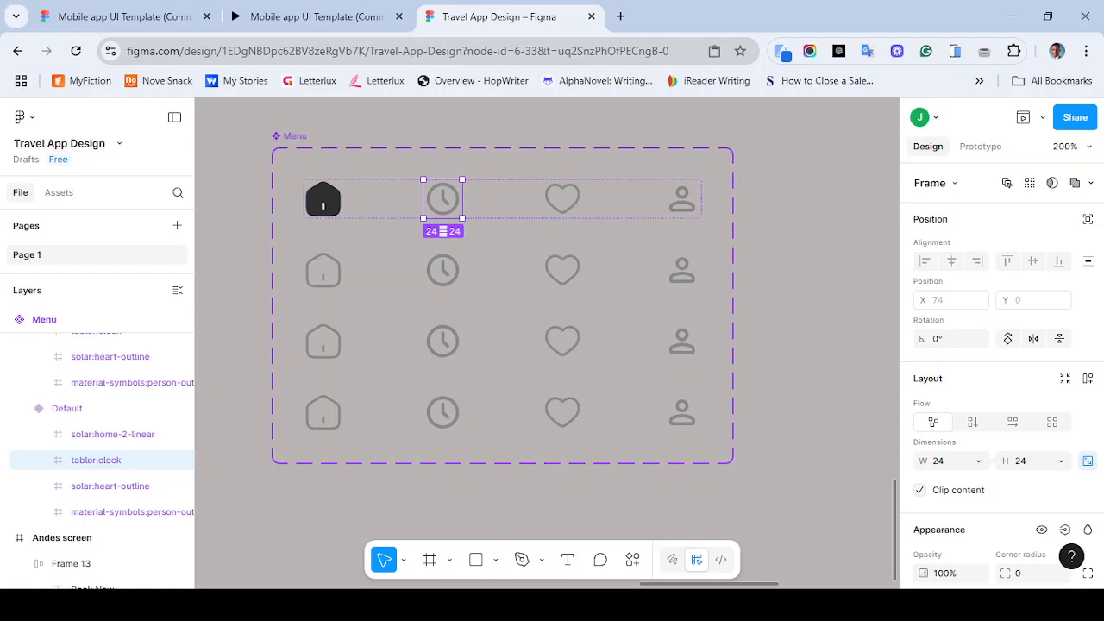
{"action": "key", "text": "Return"}
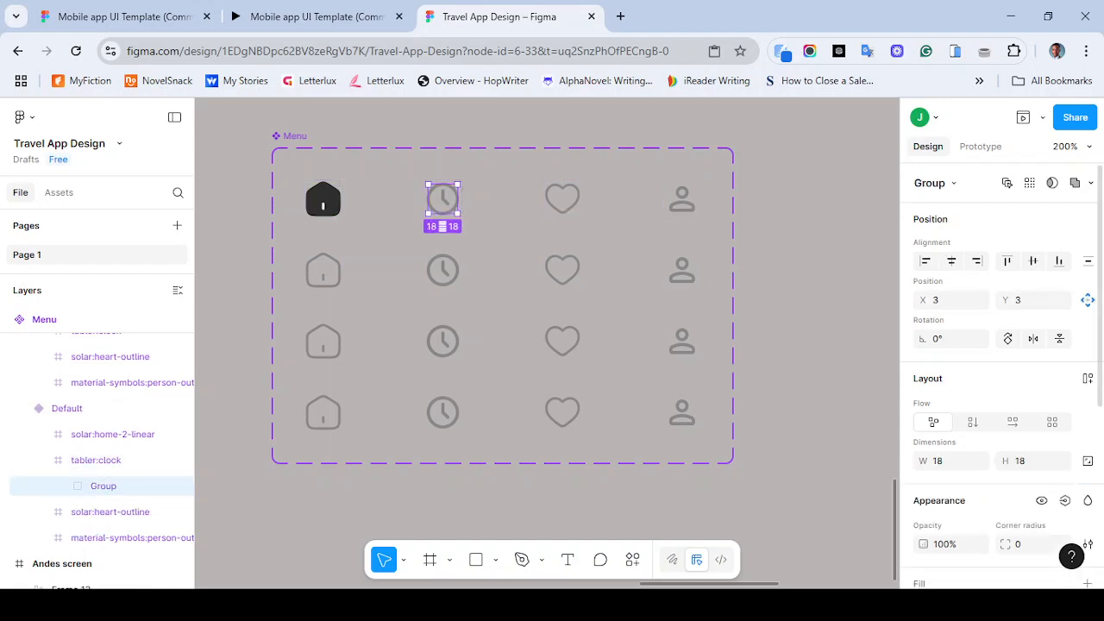
{"action": "scroll", "coordinate": [1001, 377], "scroll_direction": "down", "scroll_amount": 5}
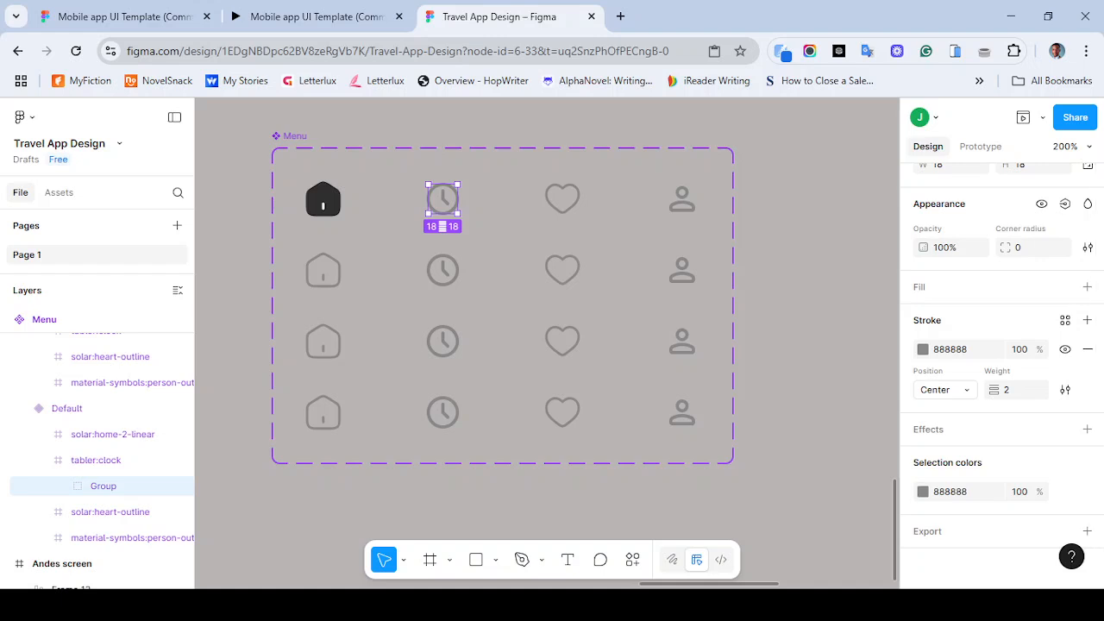
{"action": "left_click", "coordinate": [563, 199]}
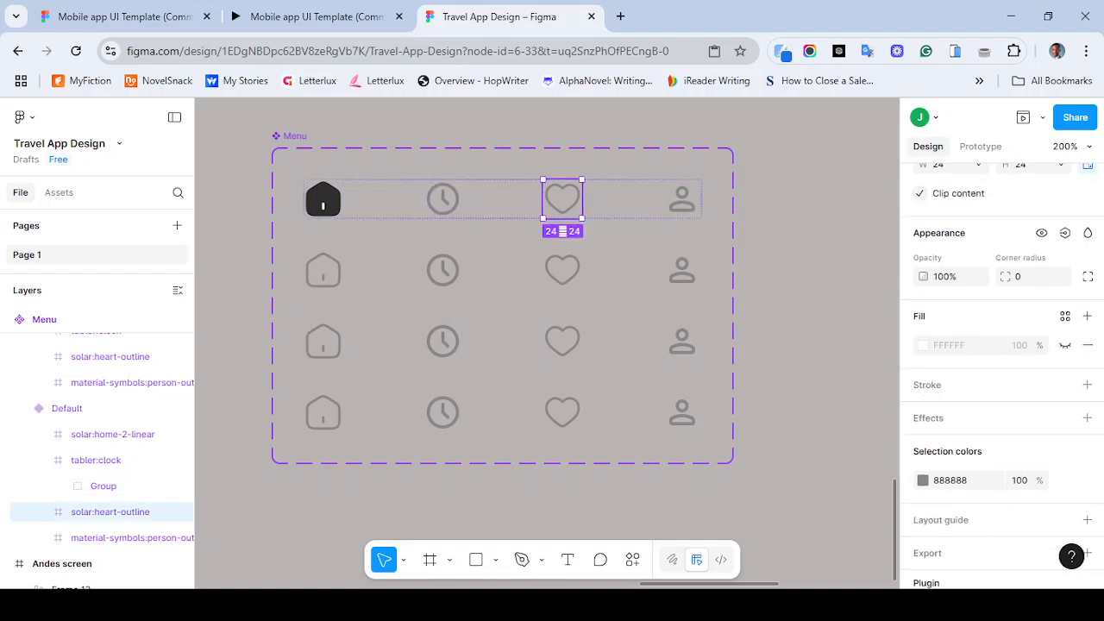
{"action": "double_click", "coordinate": [562, 199]}
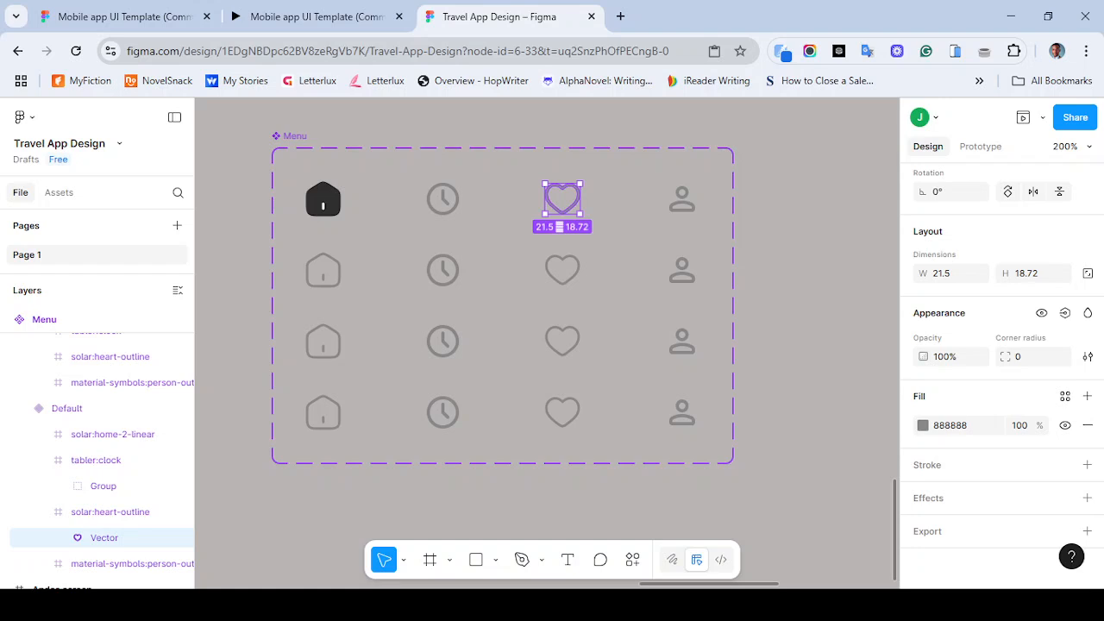
{"action": "key", "text": "Escape"}
{"action": "left_click", "coordinate": [563, 200]}
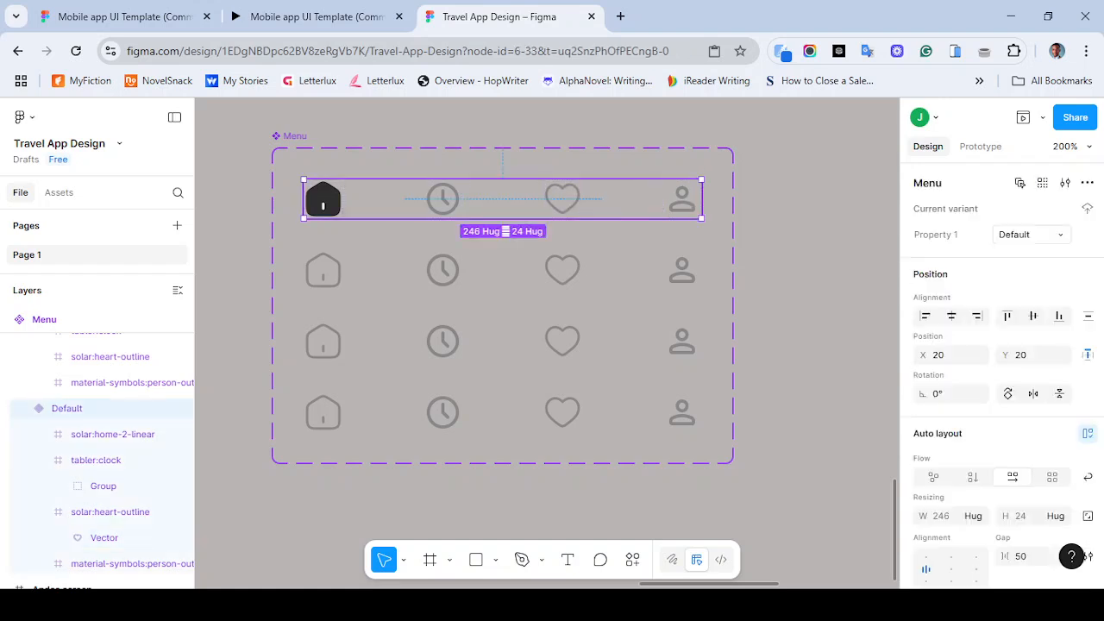
{"action": "double_click", "coordinate": [683, 200]}
{"action": "double_click", "coordinate": [682, 200]}
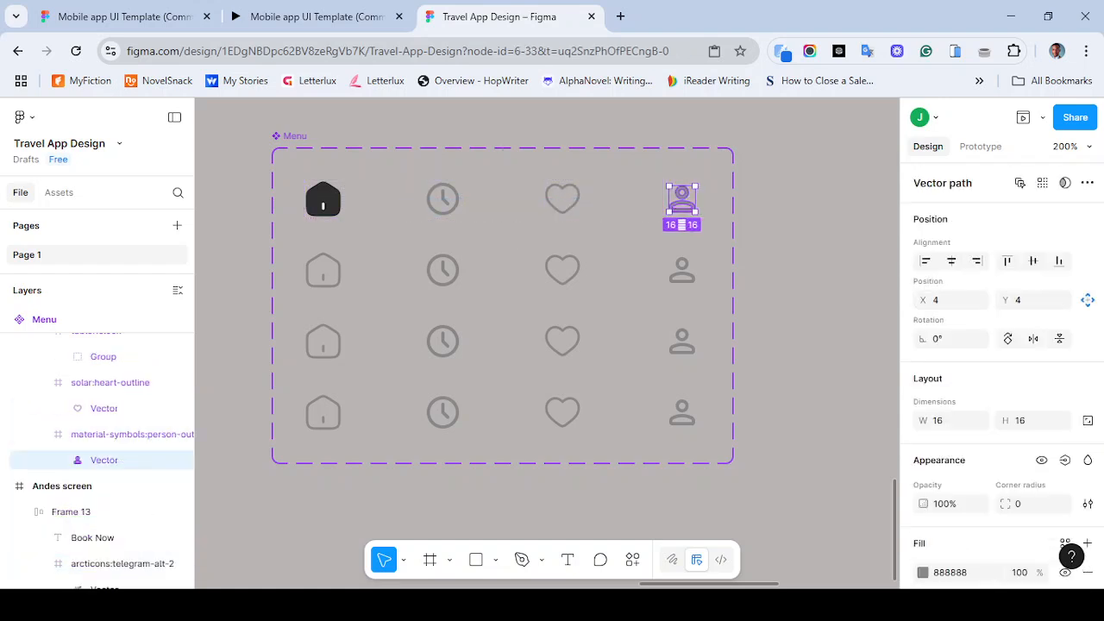
{"action": "scroll", "coordinate": [1001, 375], "scroll_direction": "down", "scroll_amount": 3}
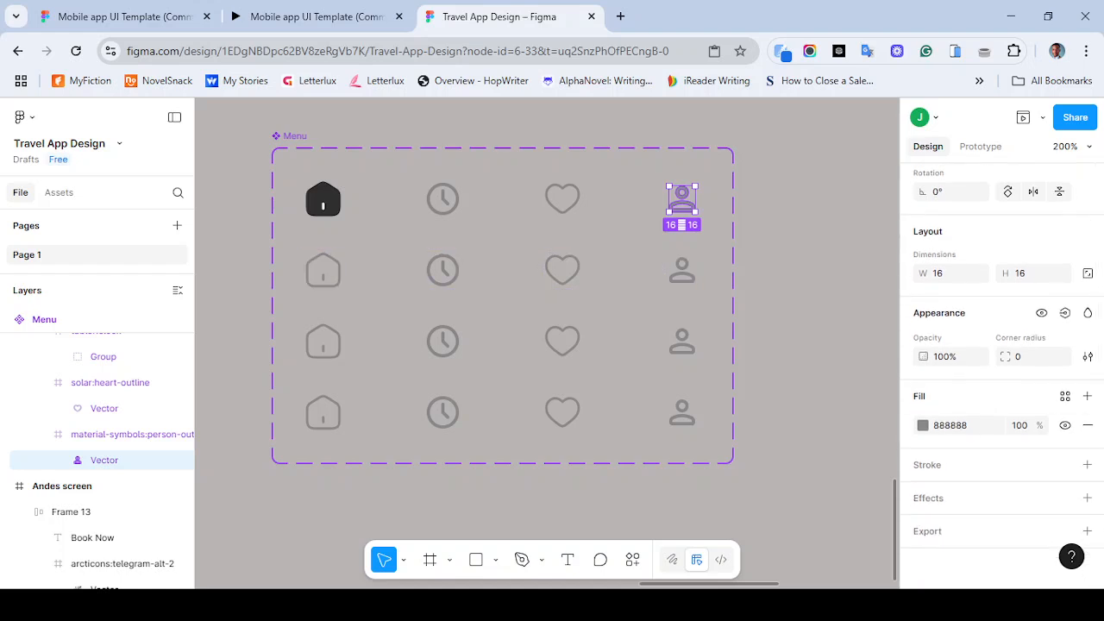
{"action": "double_click", "coordinate": [443, 199]}
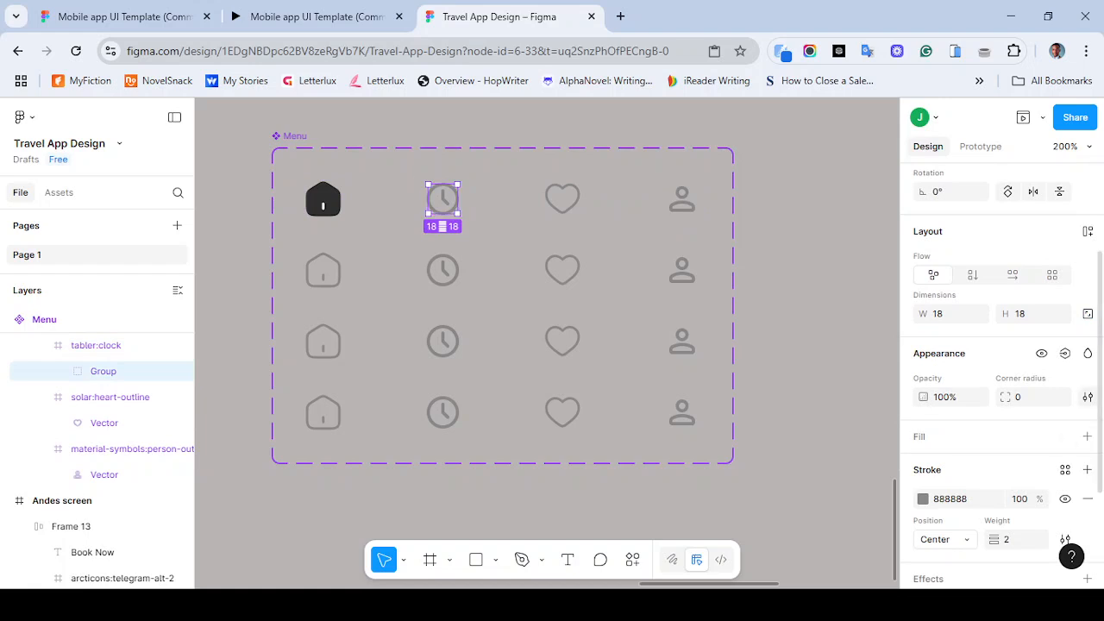
{"action": "scroll", "coordinate": [1001, 370], "scroll_direction": "down", "scroll_amount": 3}
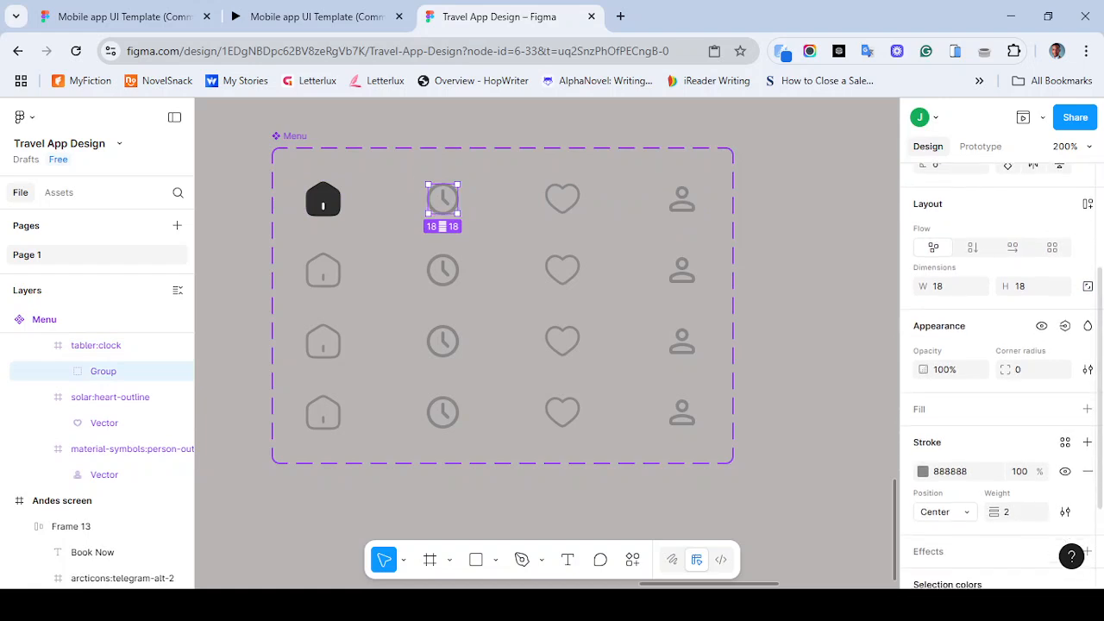
{"action": "scroll", "coordinate": [1001, 375], "scroll_direction": "down", "scroll_amount": 3}
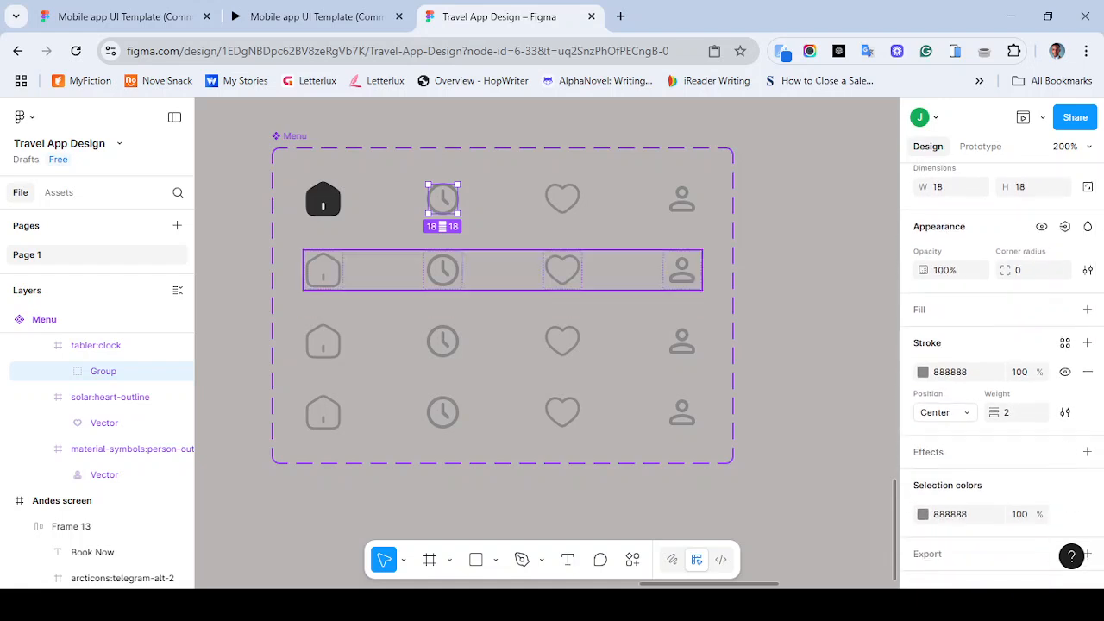
{"action": "left_click", "coordinate": [443, 269]}
{"action": "double_click", "coordinate": [443, 269]}
{"action": "double_click", "coordinate": [443, 270]}
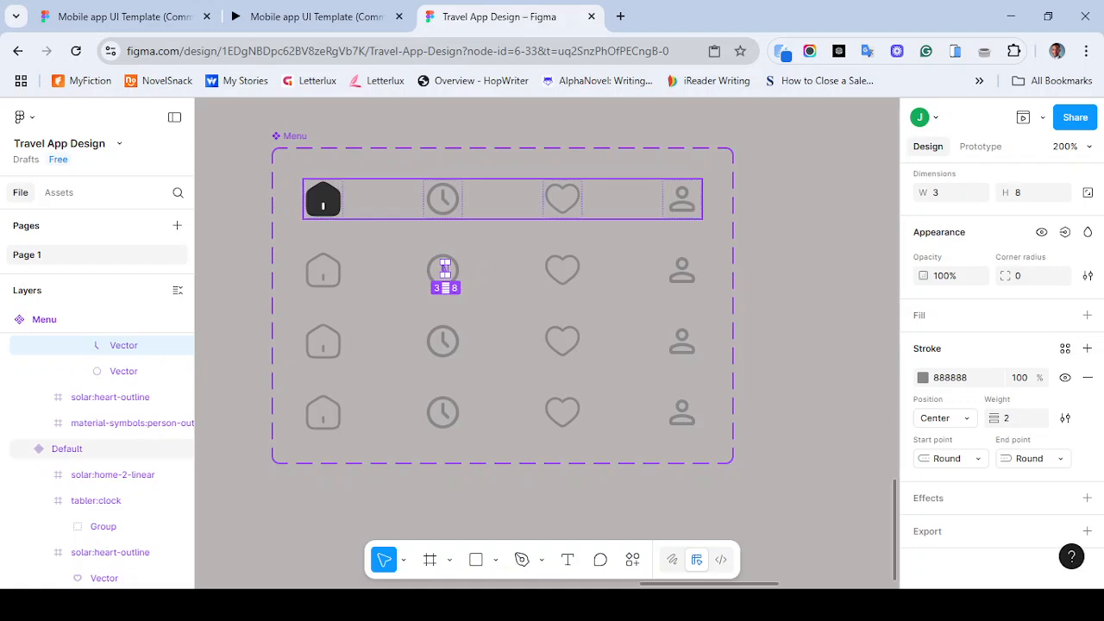
{"action": "left_click", "coordinate": [502, 209]}
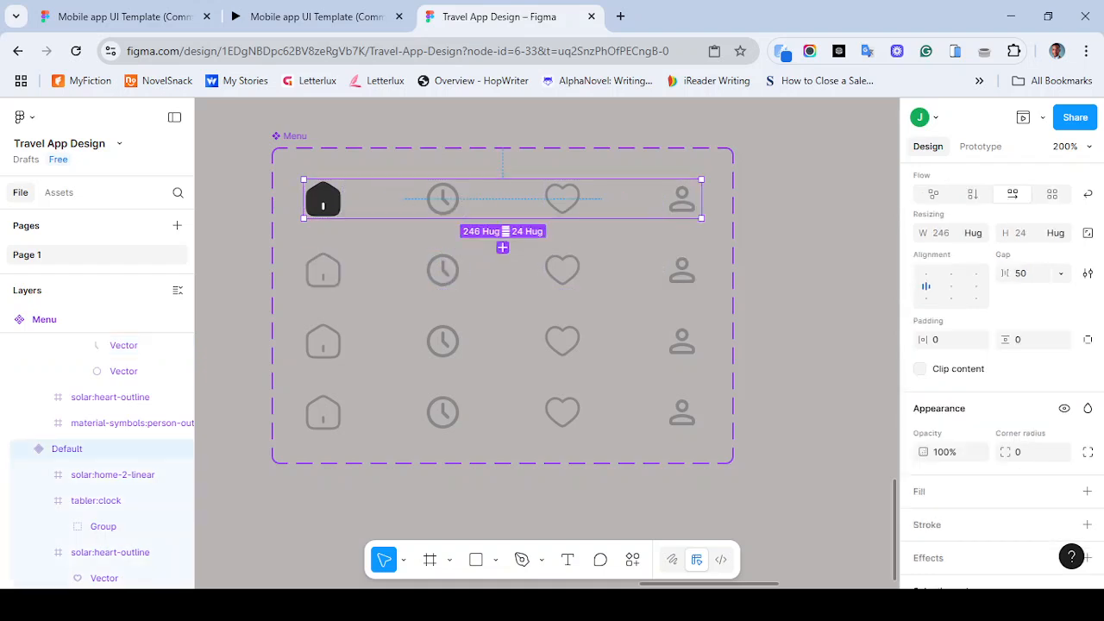
- Add a fill to Variant2's clock icon group and apply the grey color style to it
{"action": "double_click", "coordinate": [443, 271]}
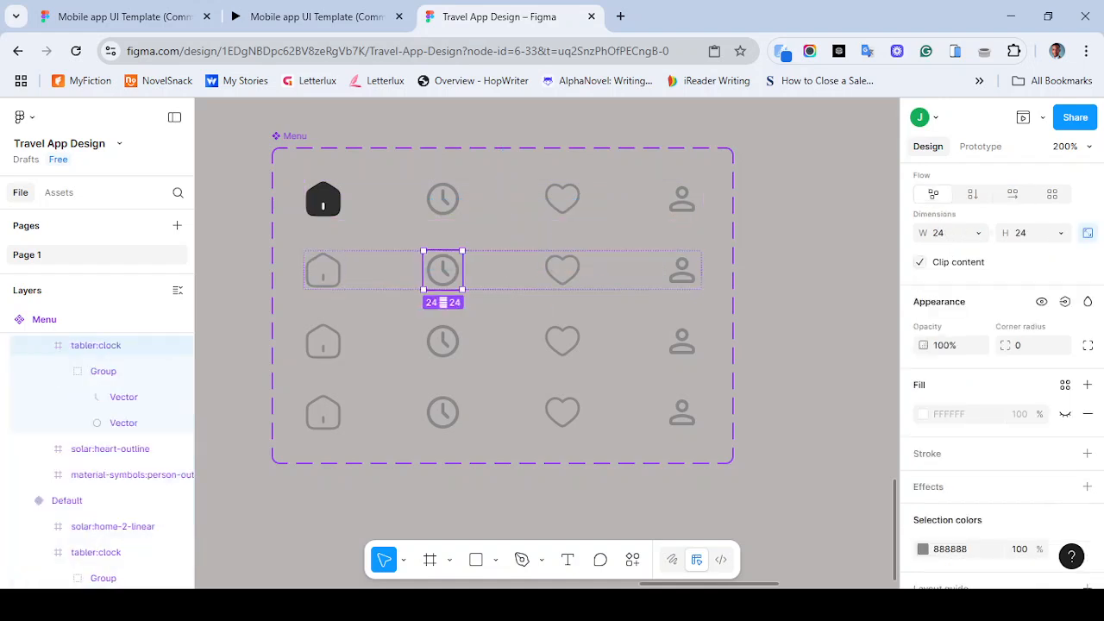
{"action": "double_click", "coordinate": [443, 271]}
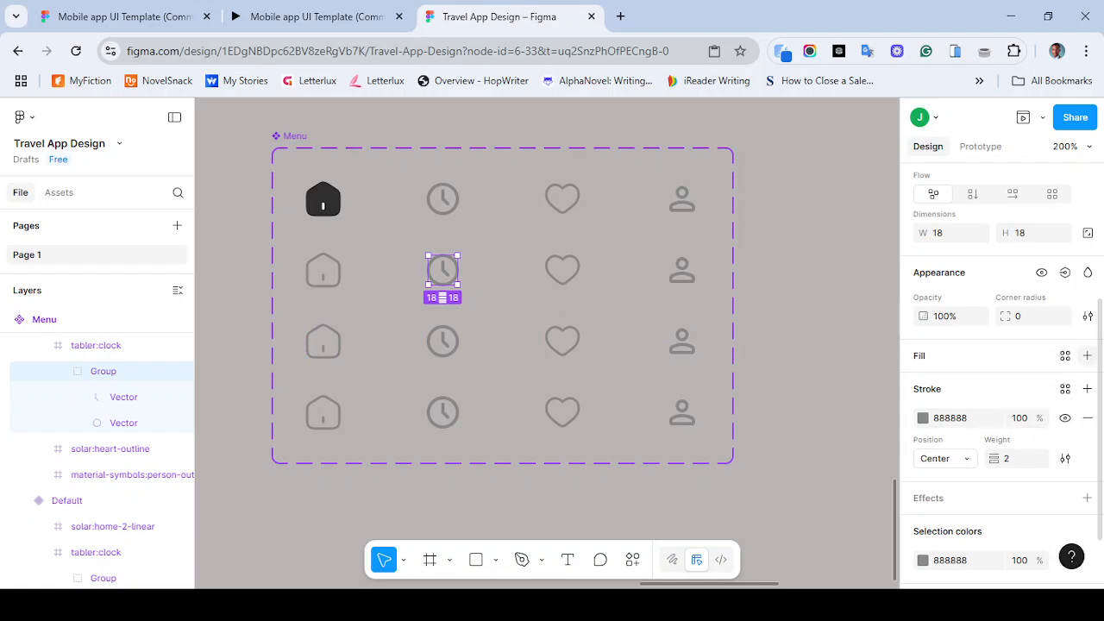
{"action": "left_click", "coordinate": [1087, 356]}
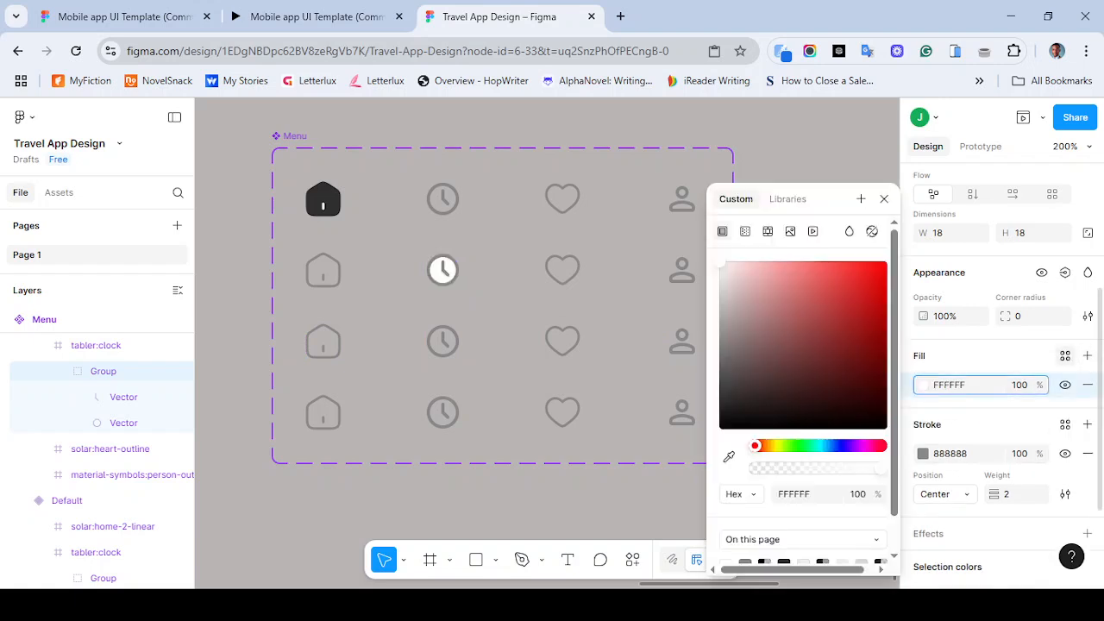
{"action": "left_click", "coordinate": [1065, 356]}
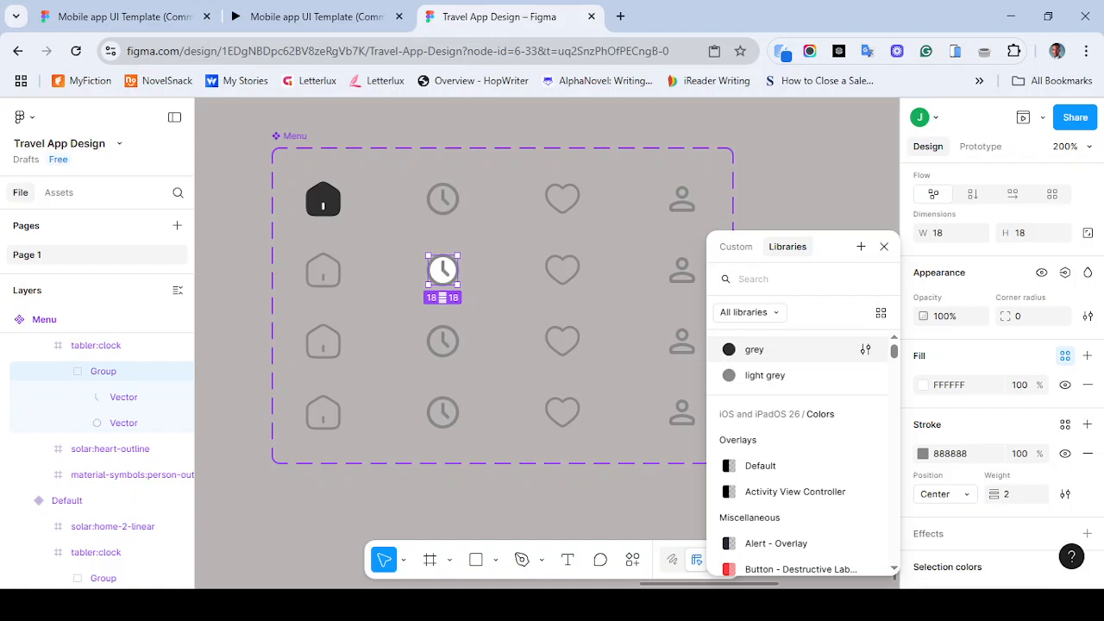
{"action": "left_click", "coordinate": [754, 349]}
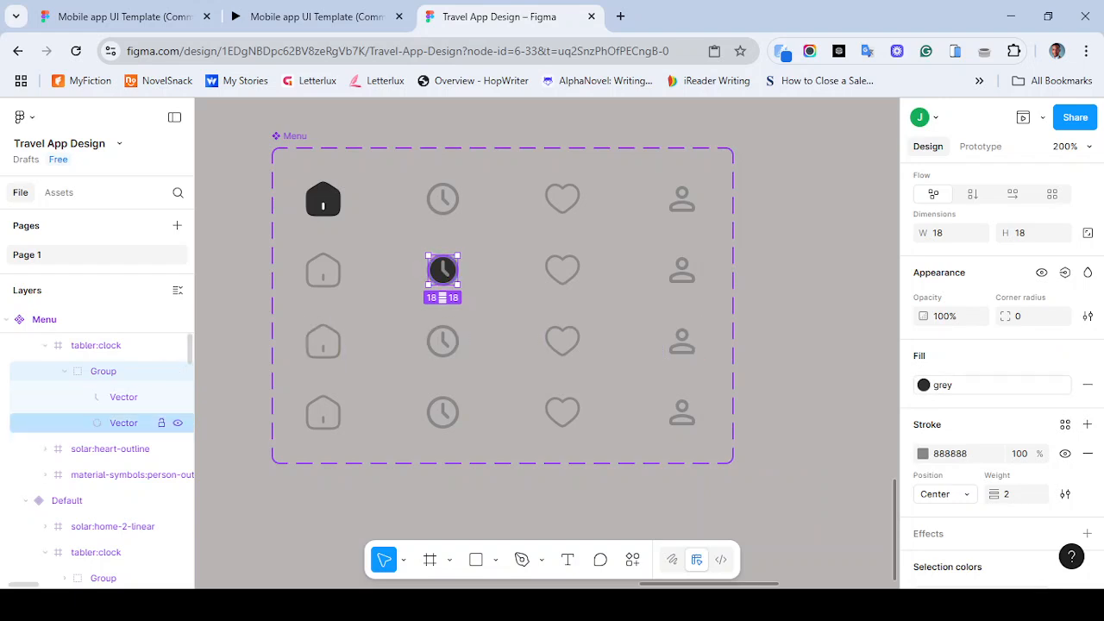
- Apply the grey color style to the stroke of the clock's circle in Variant2
{"action": "left_click", "coordinate": [124, 424]}
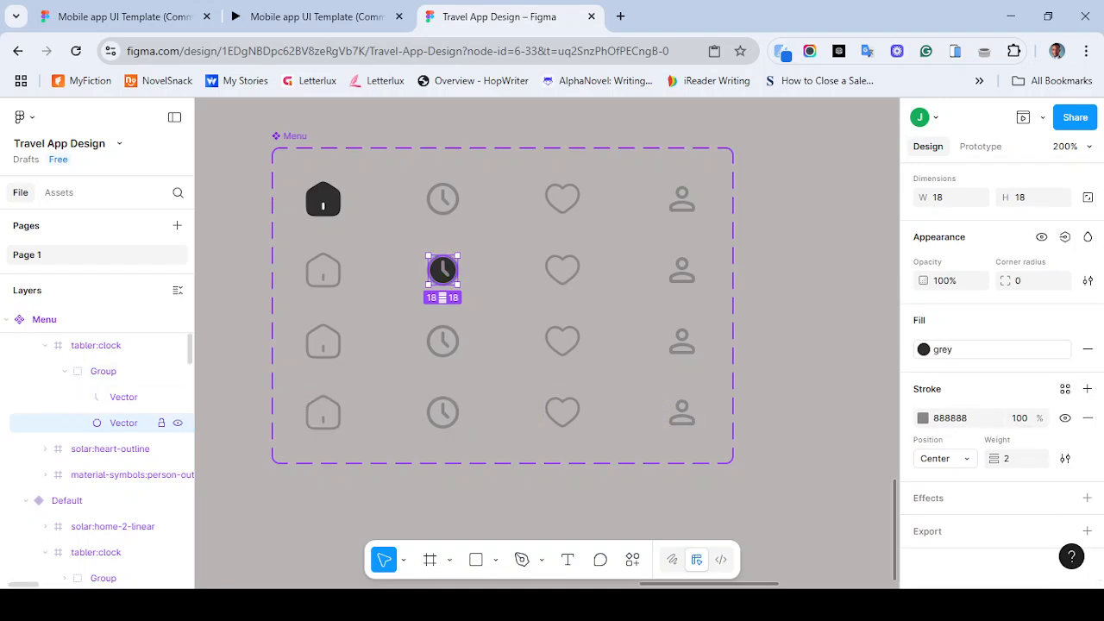
{"action": "left_click", "coordinate": [123, 397]}
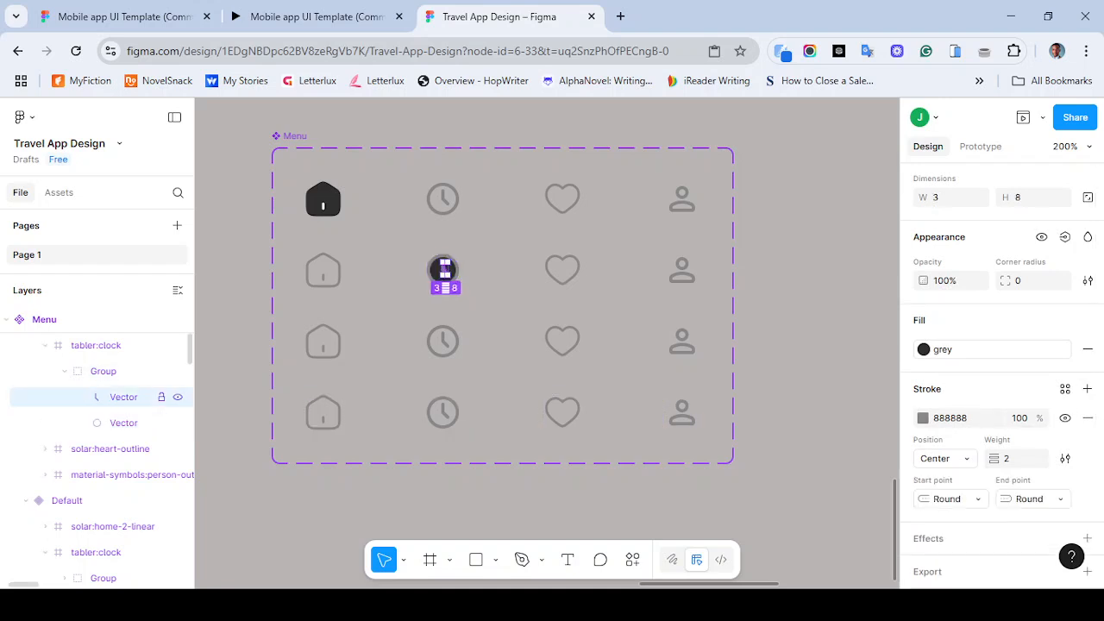
{"action": "left_click", "coordinate": [123, 422]}
{"action": "left_click", "coordinate": [124, 396]}
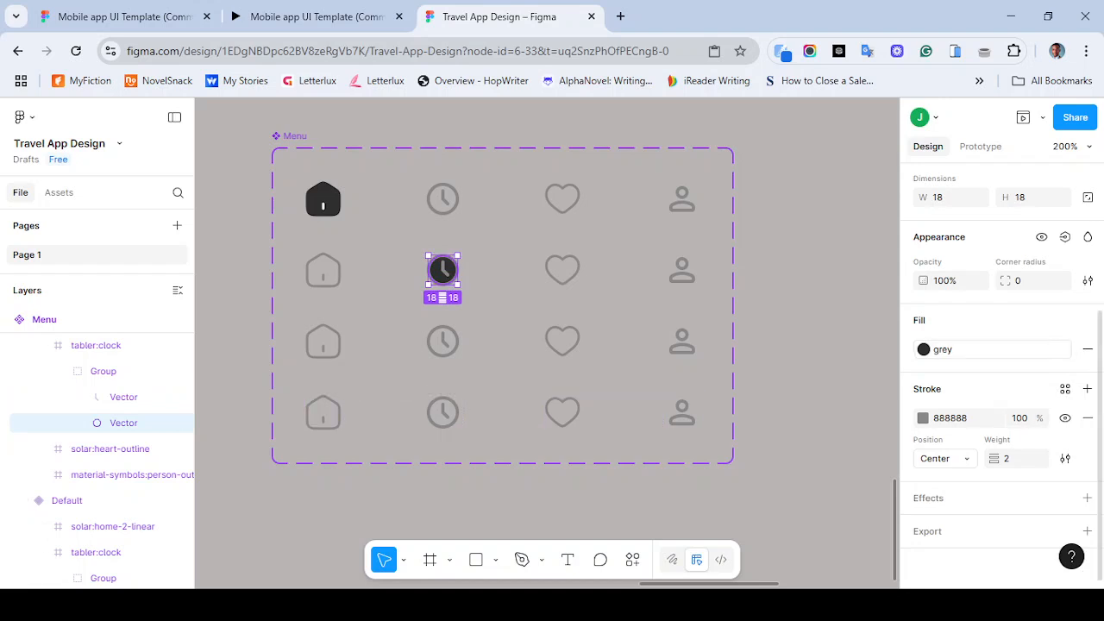
{"action": "left_click", "coordinate": [1065, 389]}
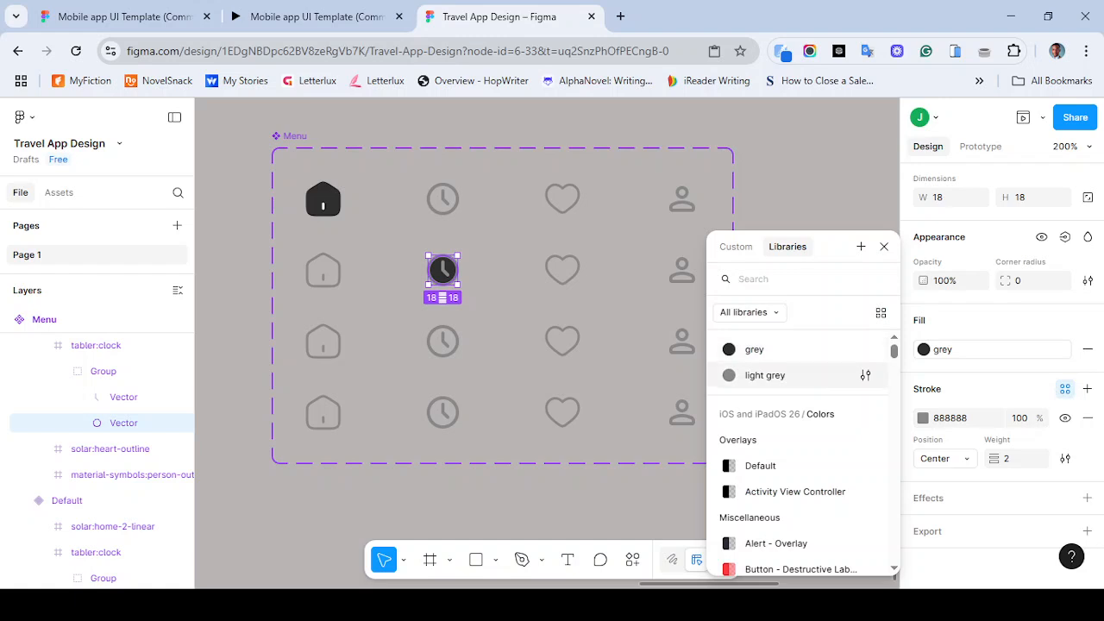
{"action": "left_click", "coordinate": [754, 349]}
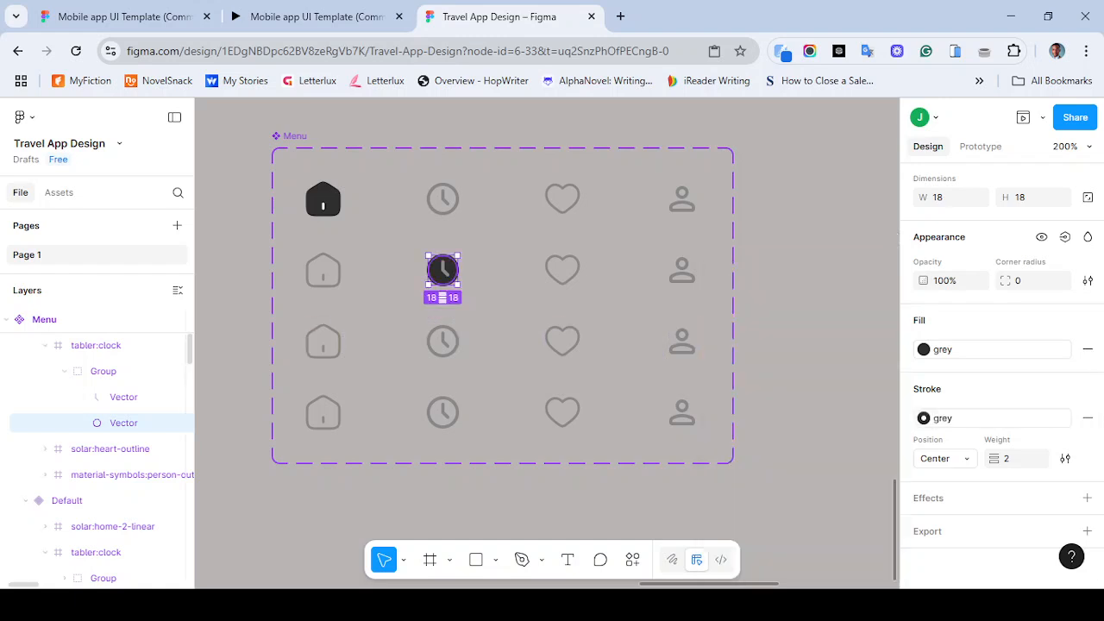
- Set the stroke of Variant2's clock hands to FFFFFF
{"action": "left_click", "coordinate": [123, 397]}
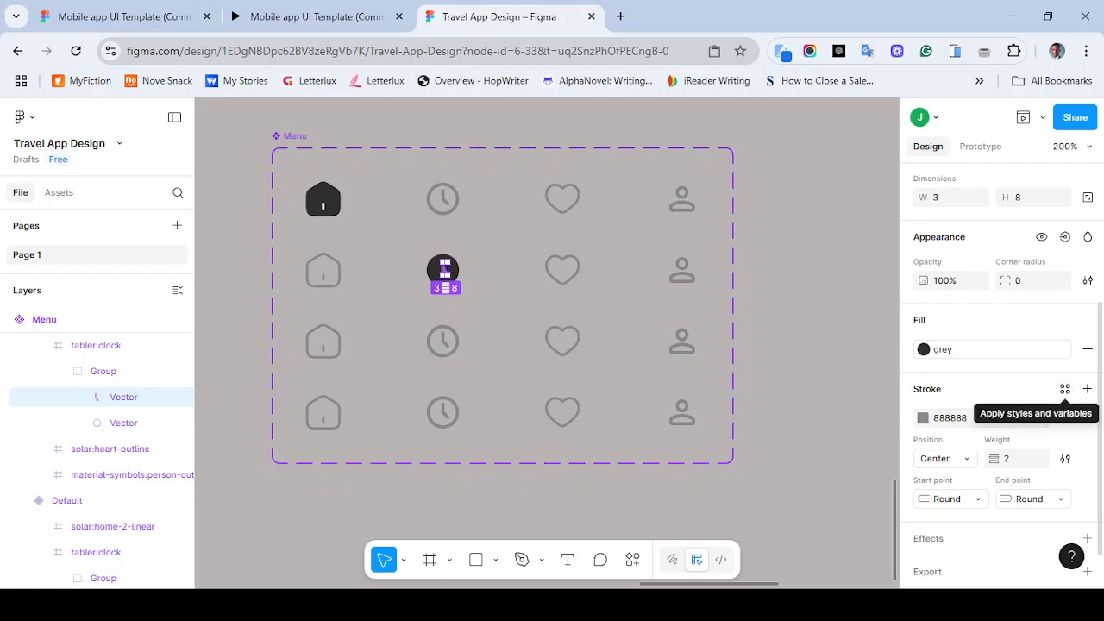
{"action": "left_click", "coordinate": [951, 419]}
{"action": "type", "text": "FFFFFF"}
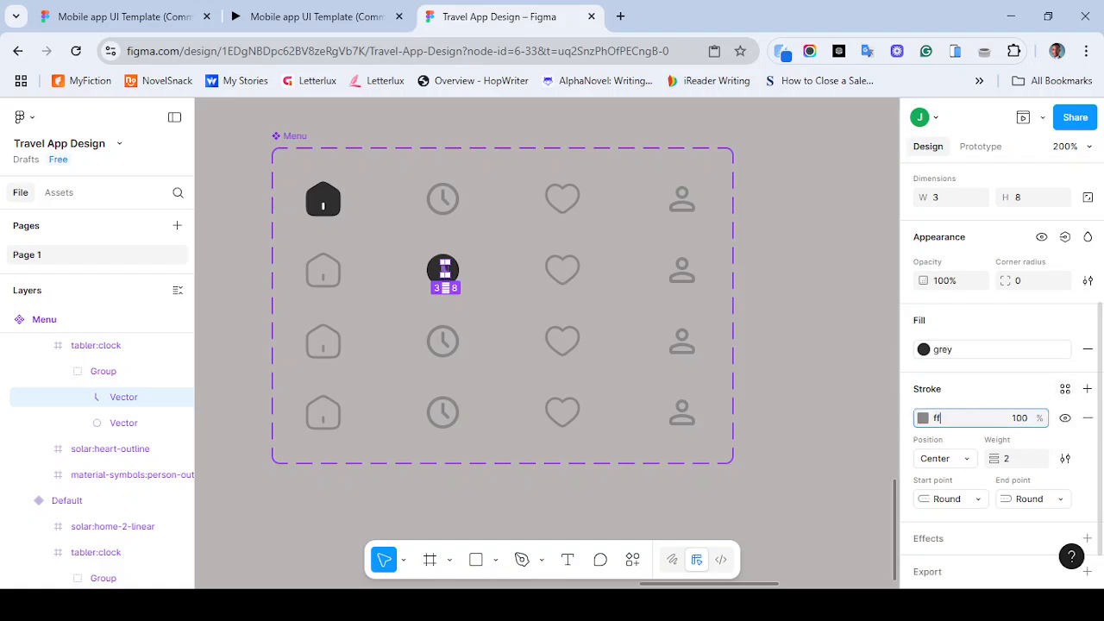
{"action": "key", "text": "Return"}
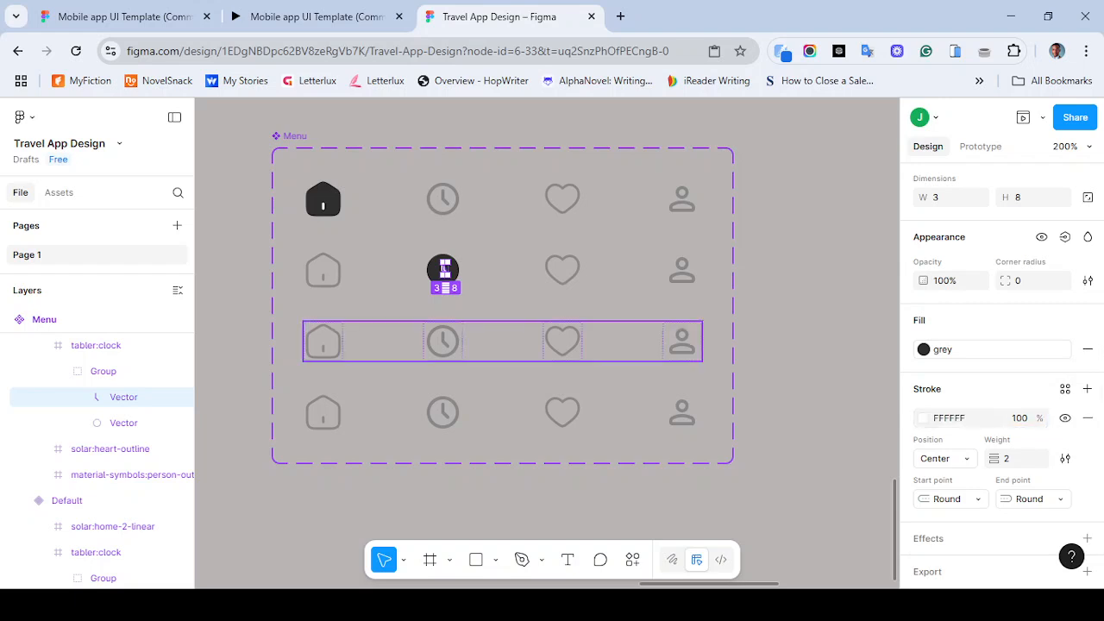
- Apply the grey color style to the heart icon's fill in the Variant3 row
{"action": "left_click", "coordinate": [503, 341]}
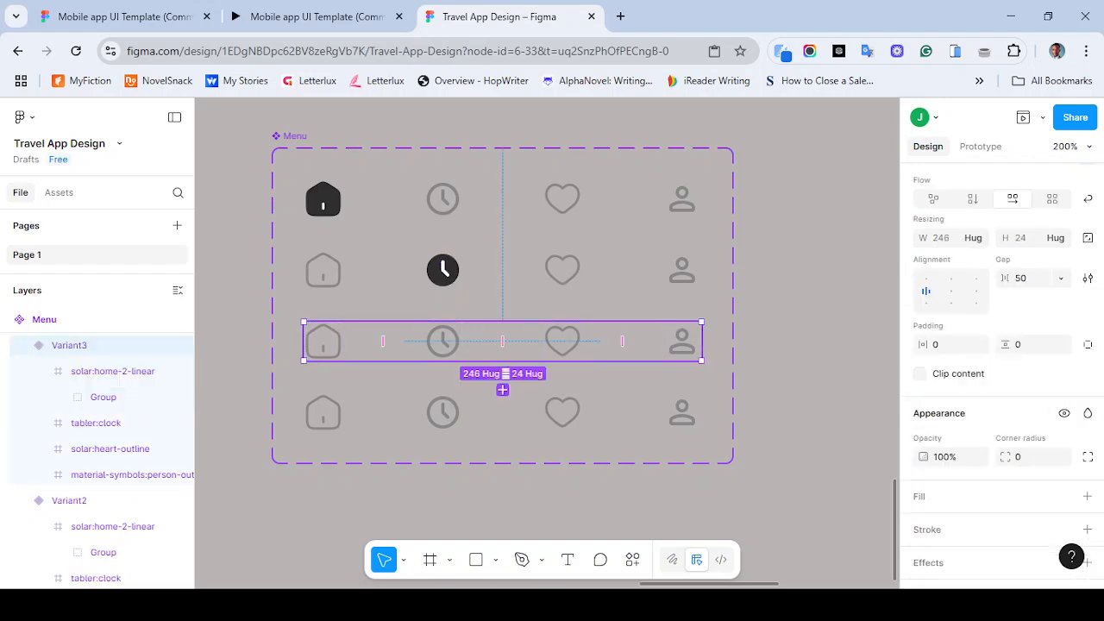
{"action": "double_click", "coordinate": [563, 342]}
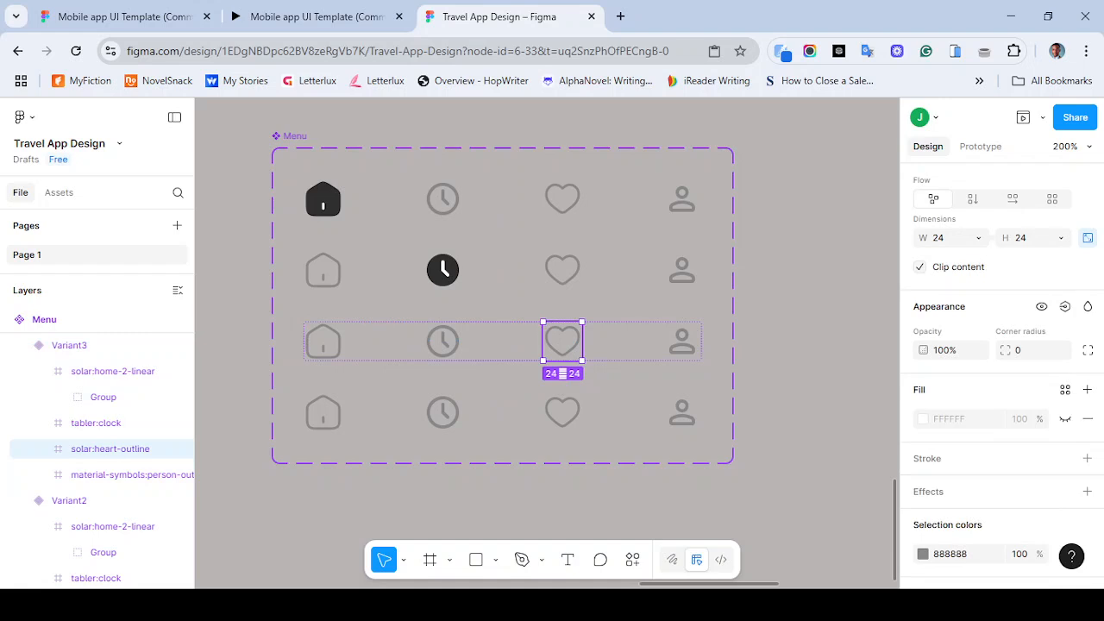
{"action": "key", "text": "Return"}
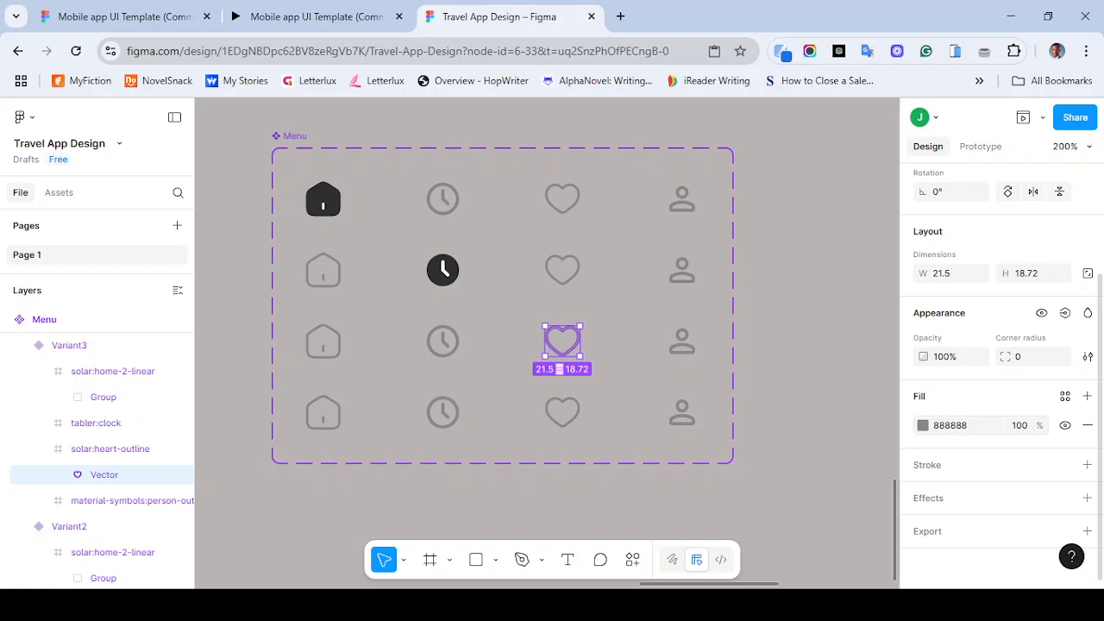
{"action": "left_click", "coordinate": [1065, 396]}
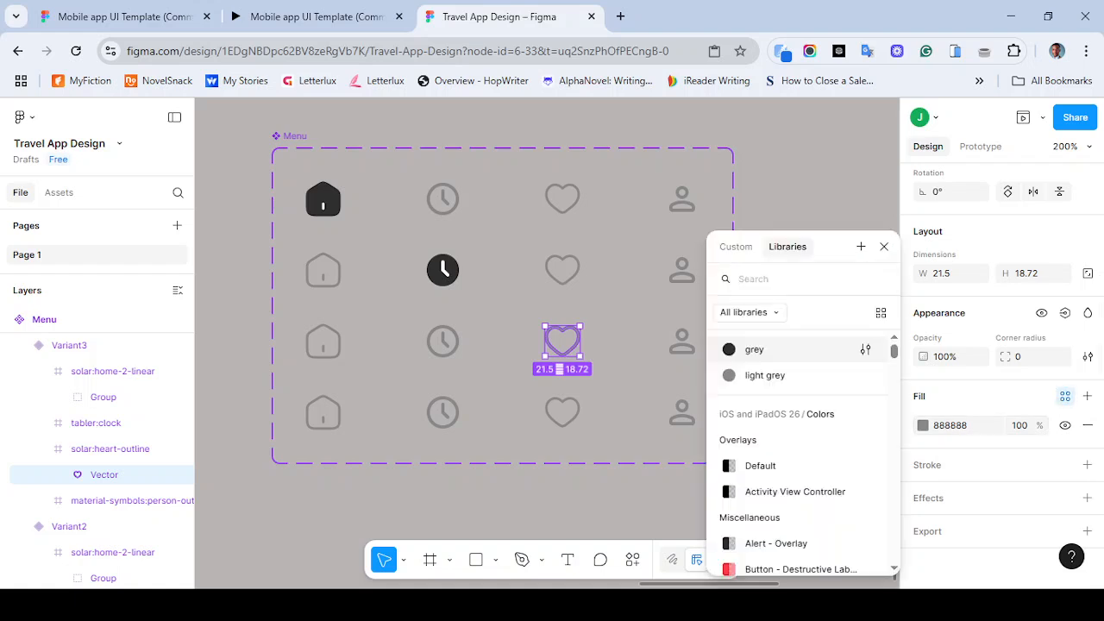
{"action": "left_click", "coordinate": [754, 349]}
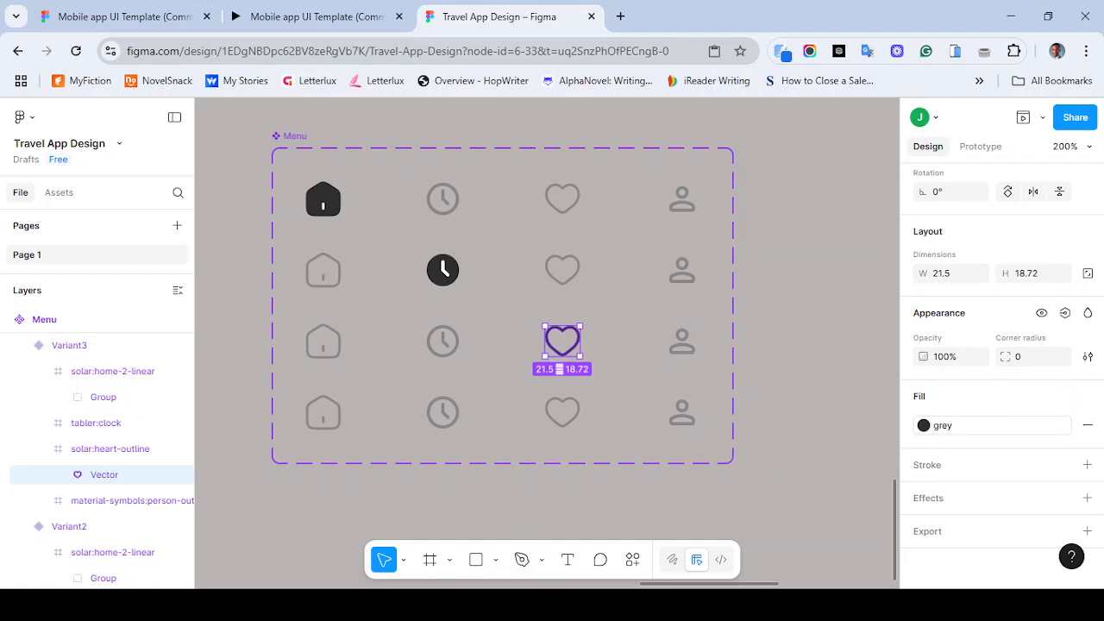
- Fill the interior of Variant3's heart outline with the paint bucket so the heart becomes solid
{"action": "key", "text": "ctrl+equal"}
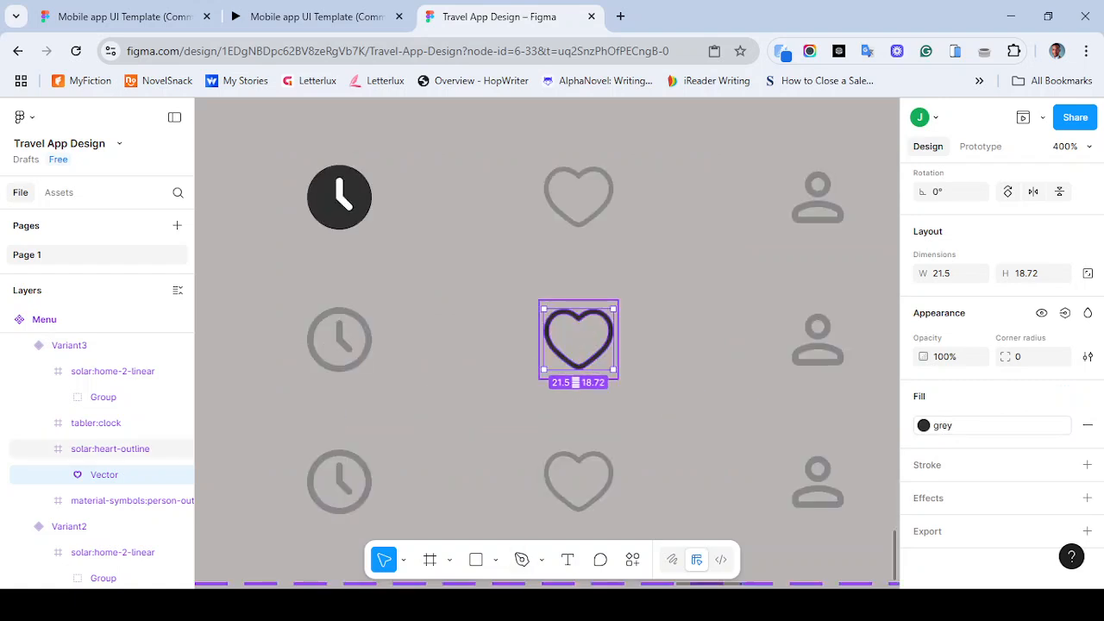
{"action": "double_click", "coordinate": [599, 315]}
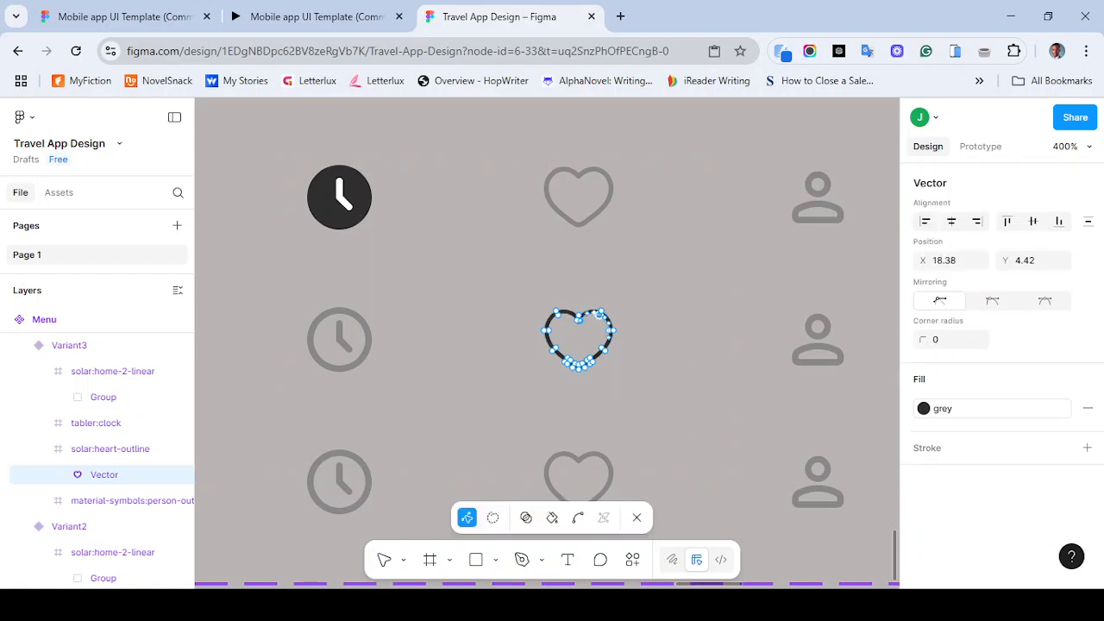
{"action": "key", "text": "b"}
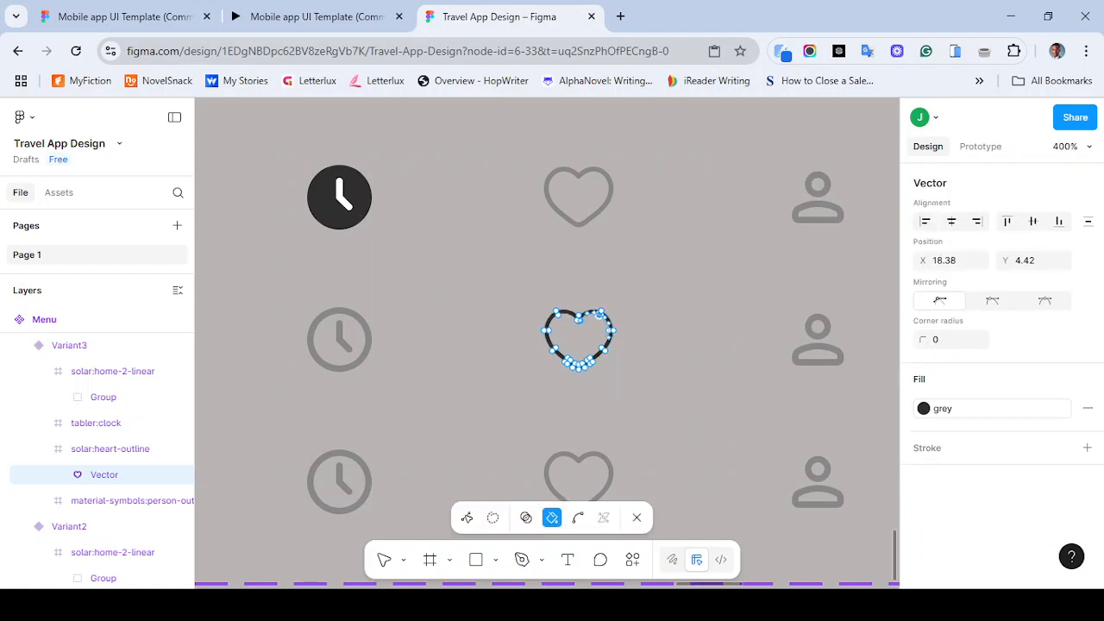
{"action": "left_click", "coordinate": [578, 336]}
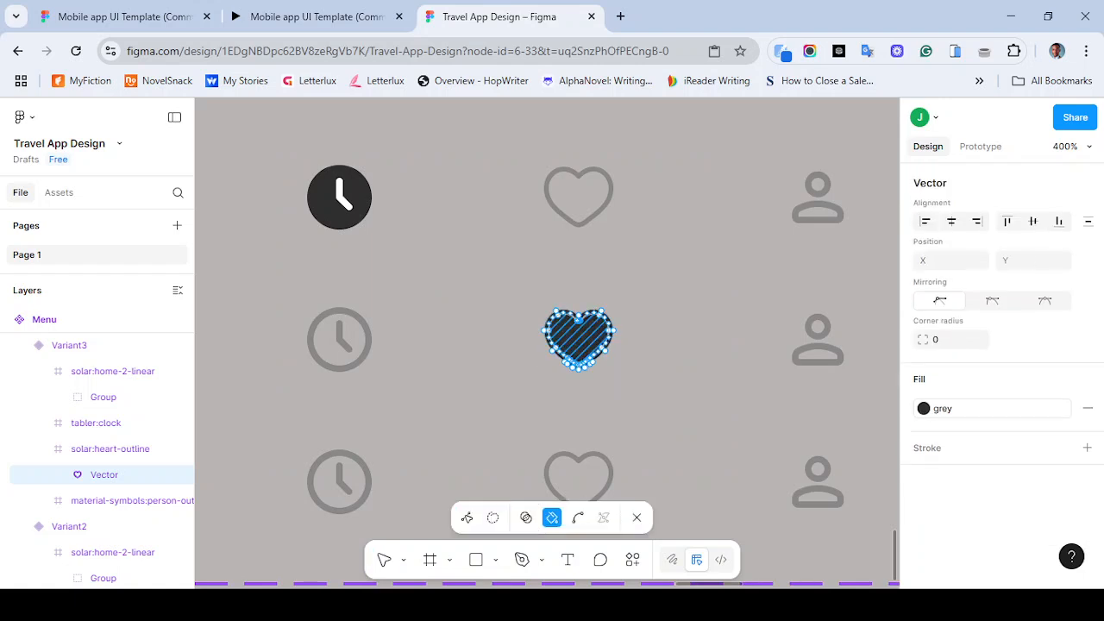
{"action": "left_click", "coordinate": [636, 517]}
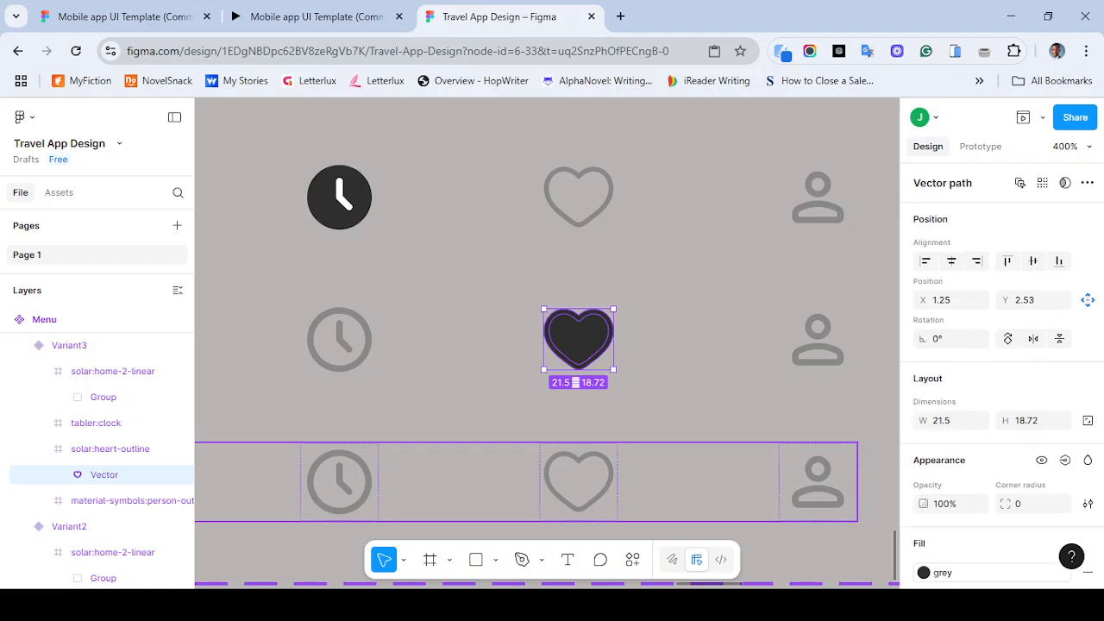
- Apply the grey color style to the person icon's fill in the Variant4 row
{"action": "left_click", "coordinate": [695, 473]}
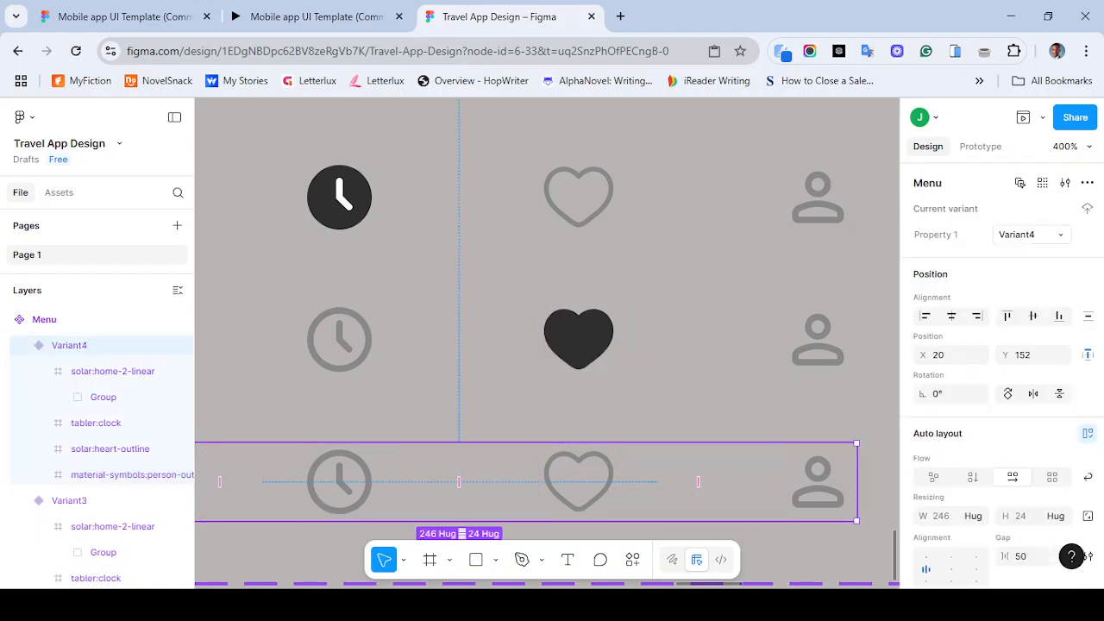
{"action": "double_click", "coordinate": [817, 482]}
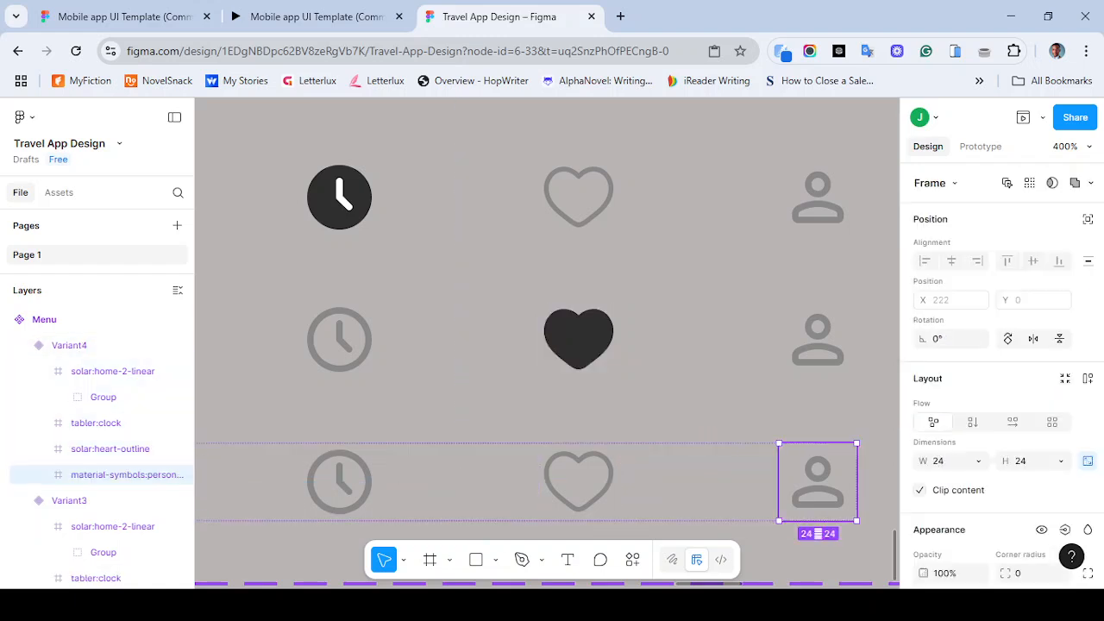
{"action": "double_click", "coordinate": [818, 483]}
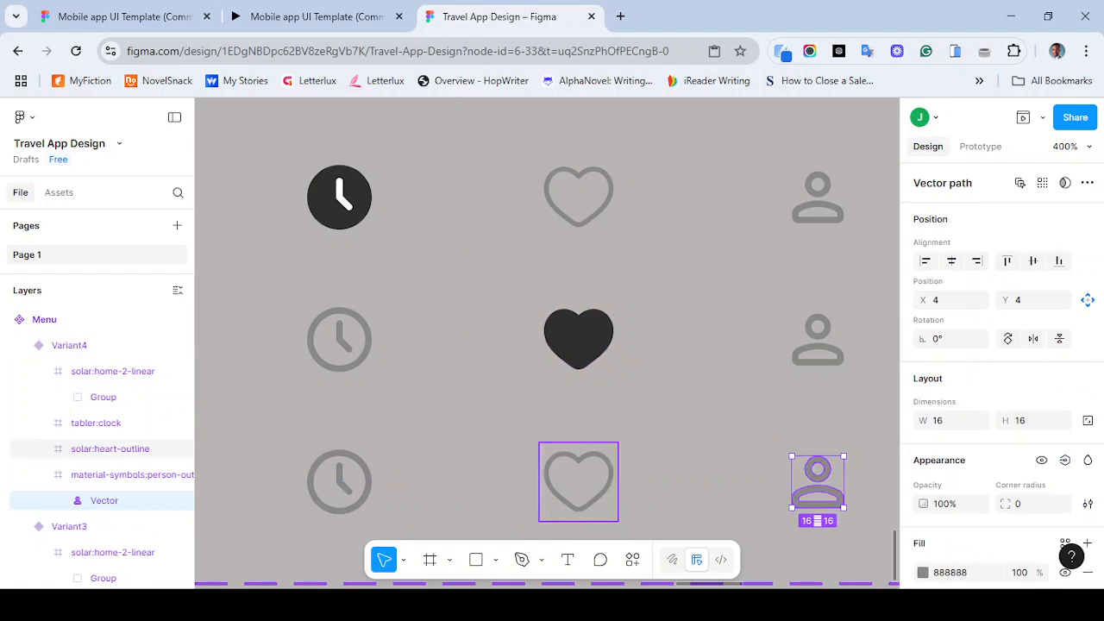
{"action": "left_click", "coordinate": [578, 482]}
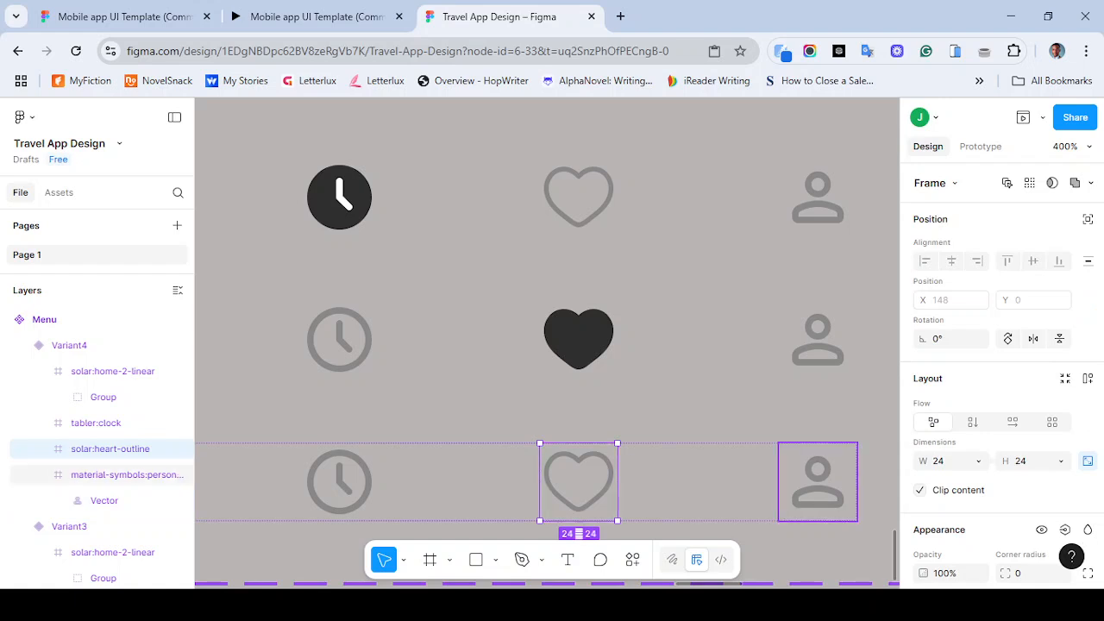
{"action": "left_click", "coordinate": [818, 481]}
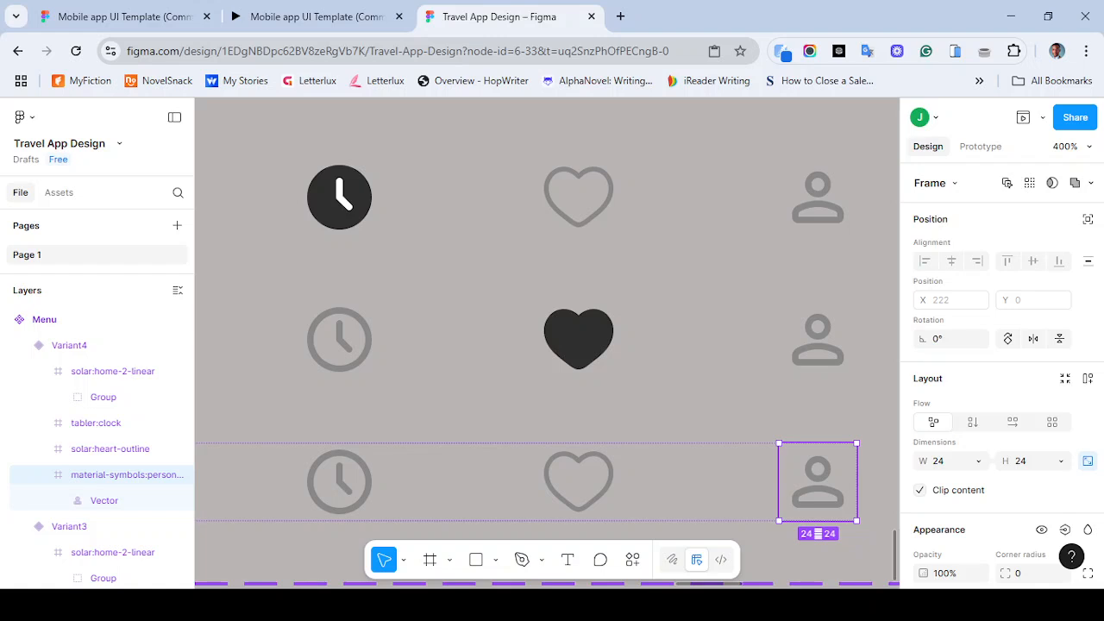
{"action": "key", "text": "Return"}
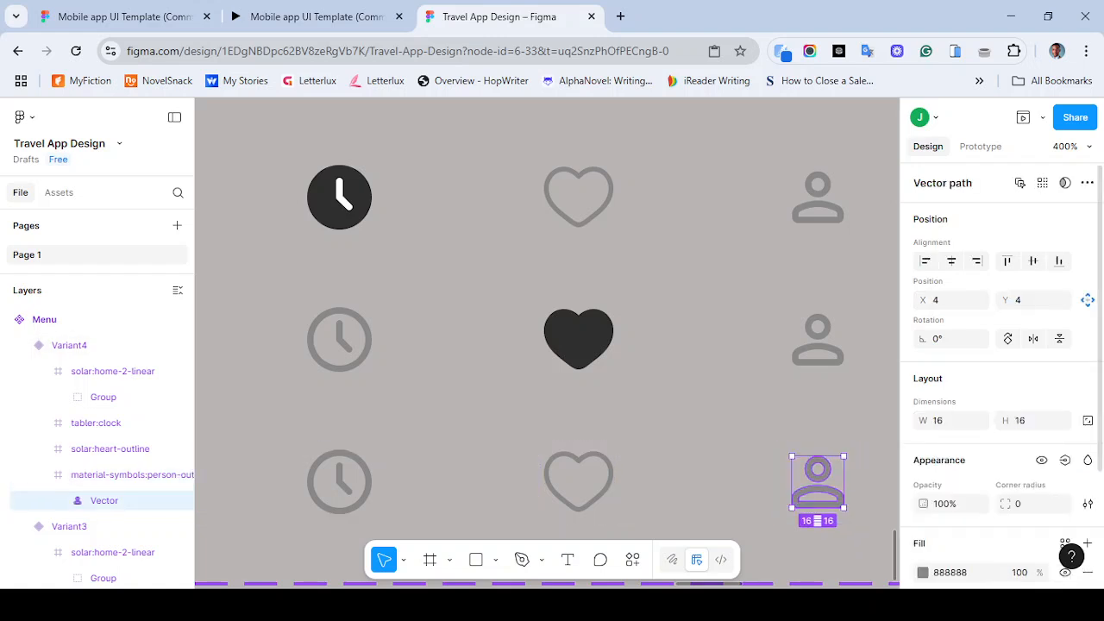
{"action": "scroll", "coordinate": [1001, 371], "scroll_direction": "down", "scroll_amount": 3}
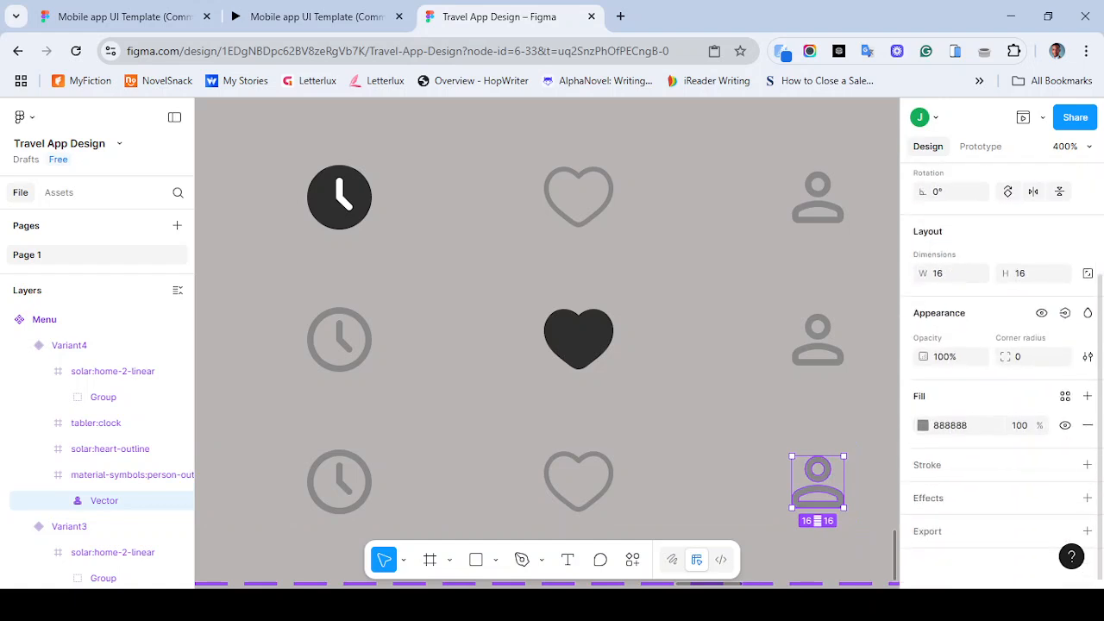
{"action": "left_click", "coordinate": [1066, 396]}
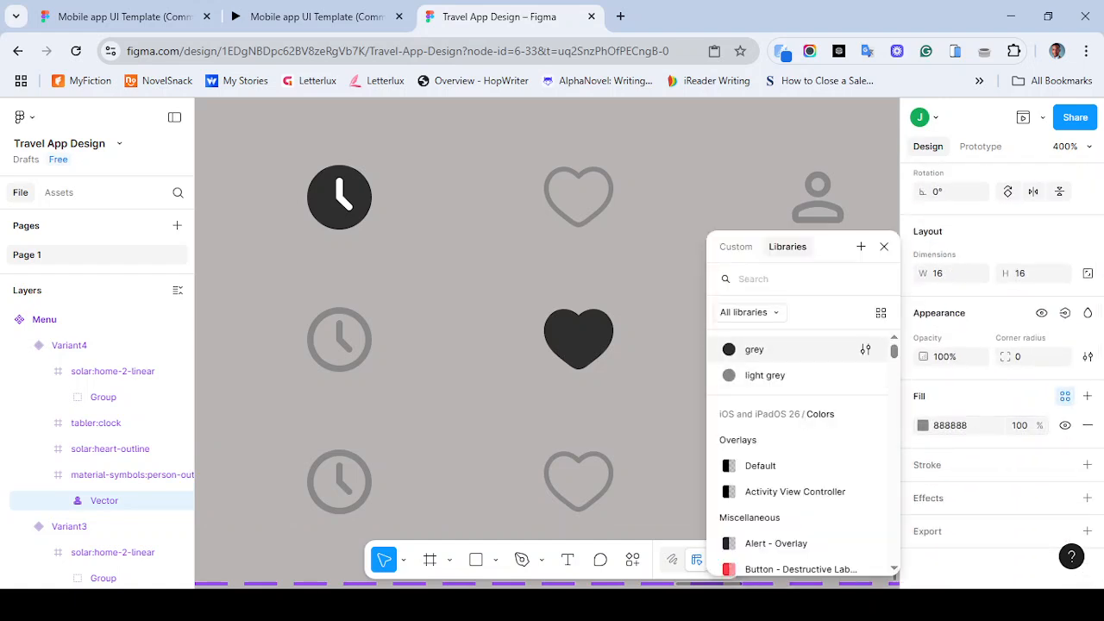
{"action": "left_click", "coordinate": [755, 349]}
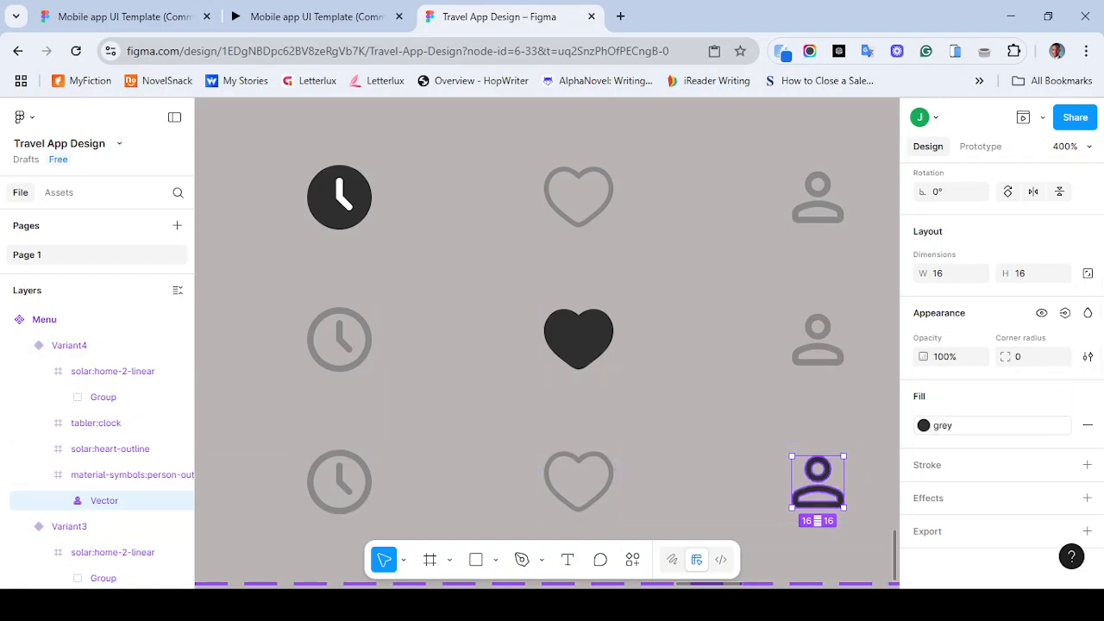
- Fill the enclosed areas of Variant4's person icon with the paint bucket so it becomes solid
{"action": "key", "text": "Return"}
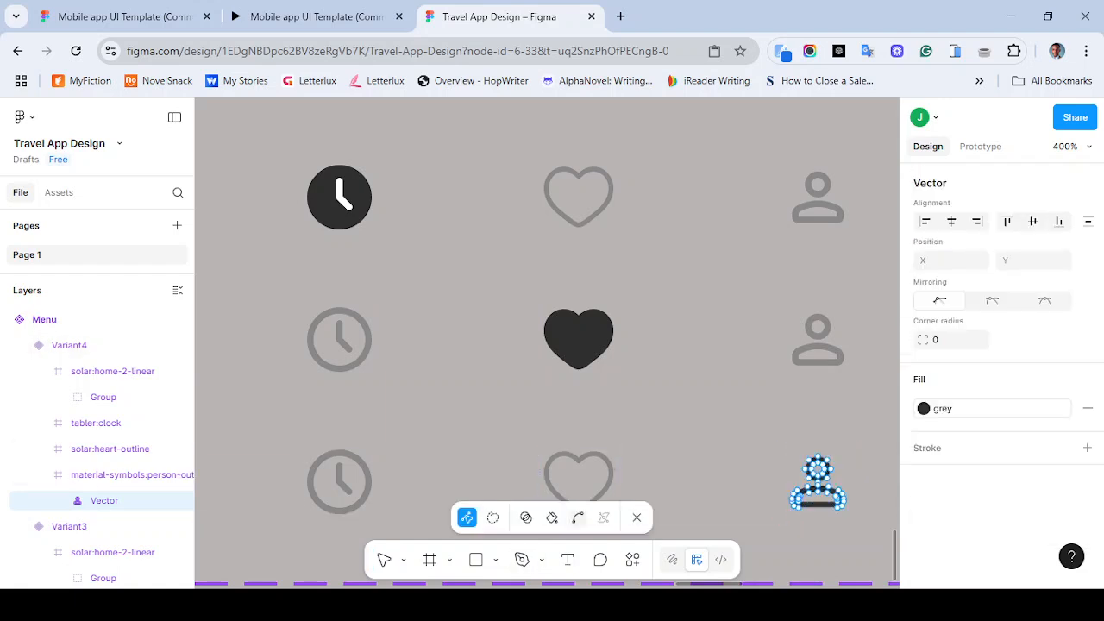
{"action": "key", "text": "b"}
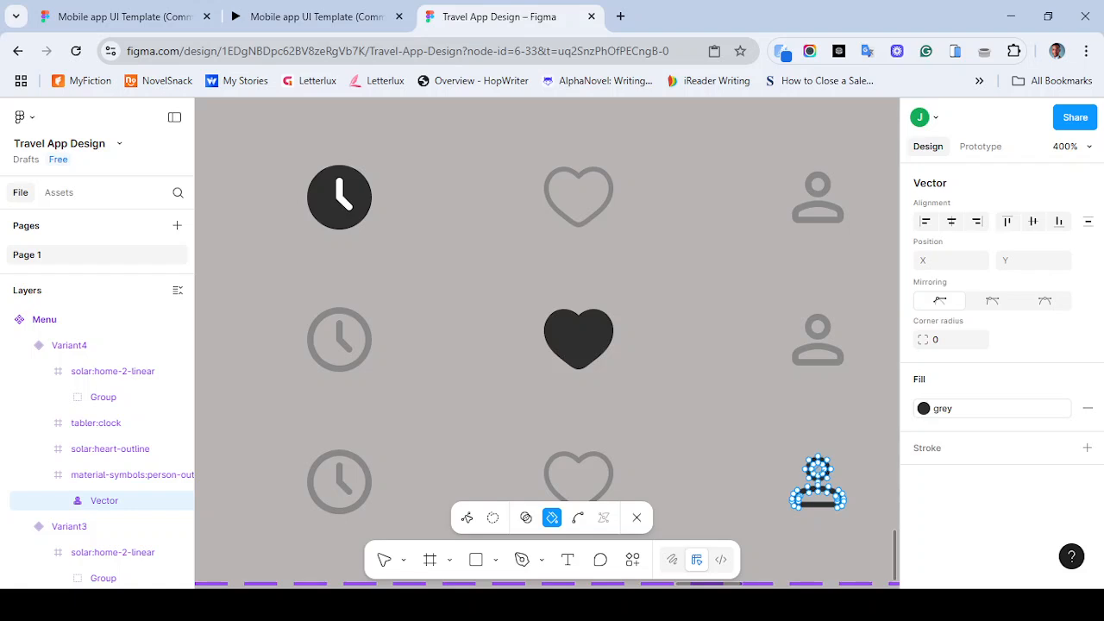
{"action": "left_click", "coordinate": [818, 469]}
{"action": "left_click", "coordinate": [818, 496]}
{"action": "key", "text": "Escape"}
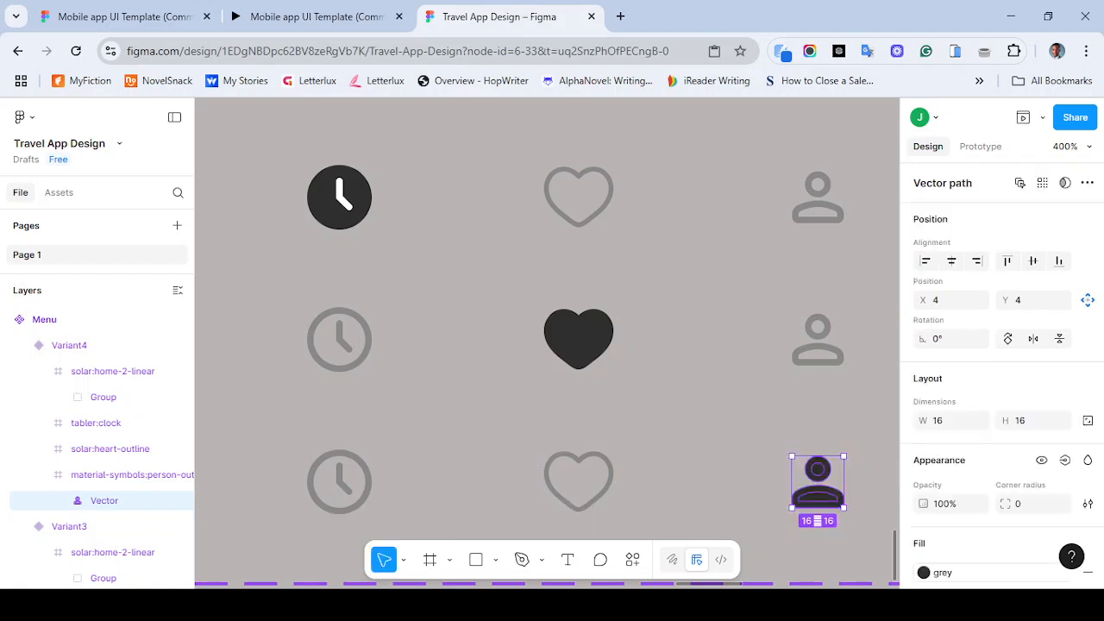
{"action": "key", "text": "Escape"}
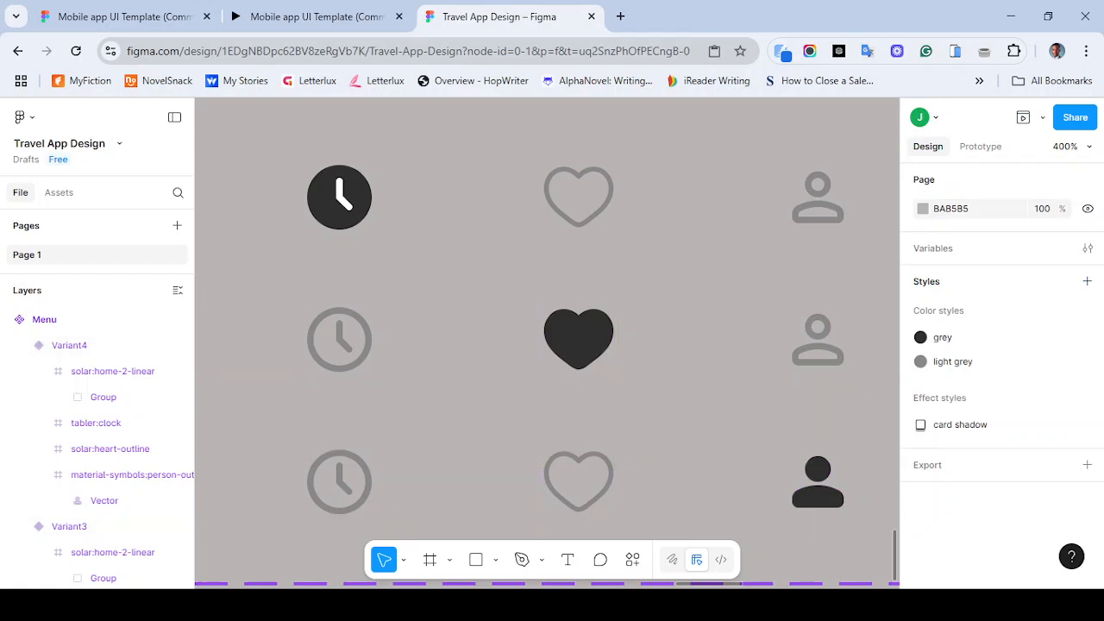
- Rename the Default variant's property value to Home menu
{"action": "key", "text": "minus"}
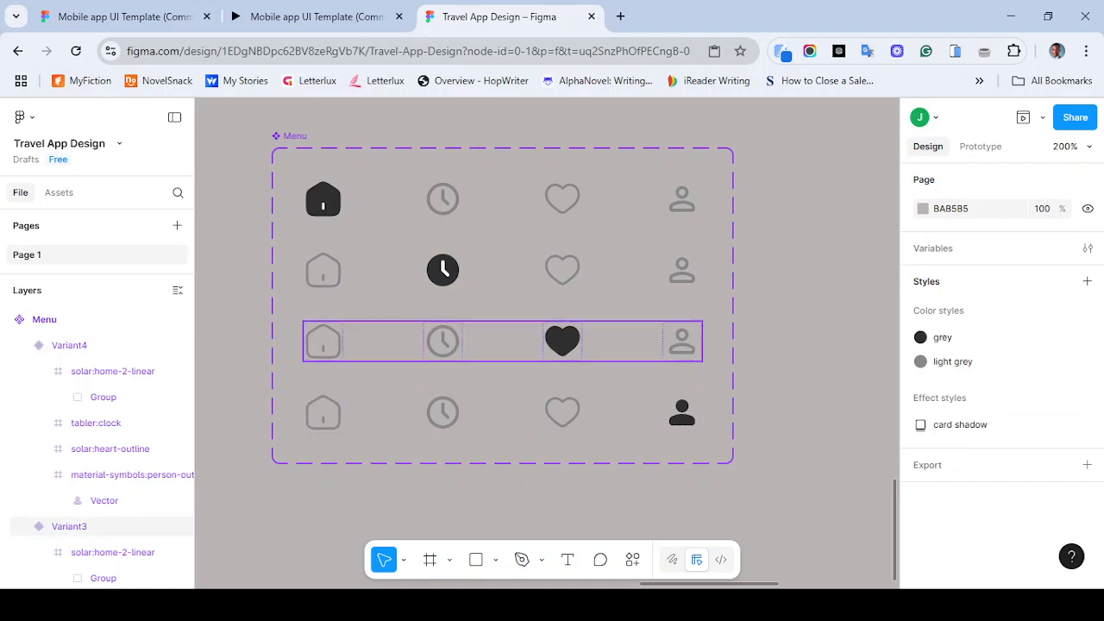
{"action": "scroll", "coordinate": [500, 345], "scroll_direction": "left", "scroll_amount": 3}
{"action": "scroll", "coordinate": [603, 380], "scroll_direction": "up", "scroll_amount": 1}
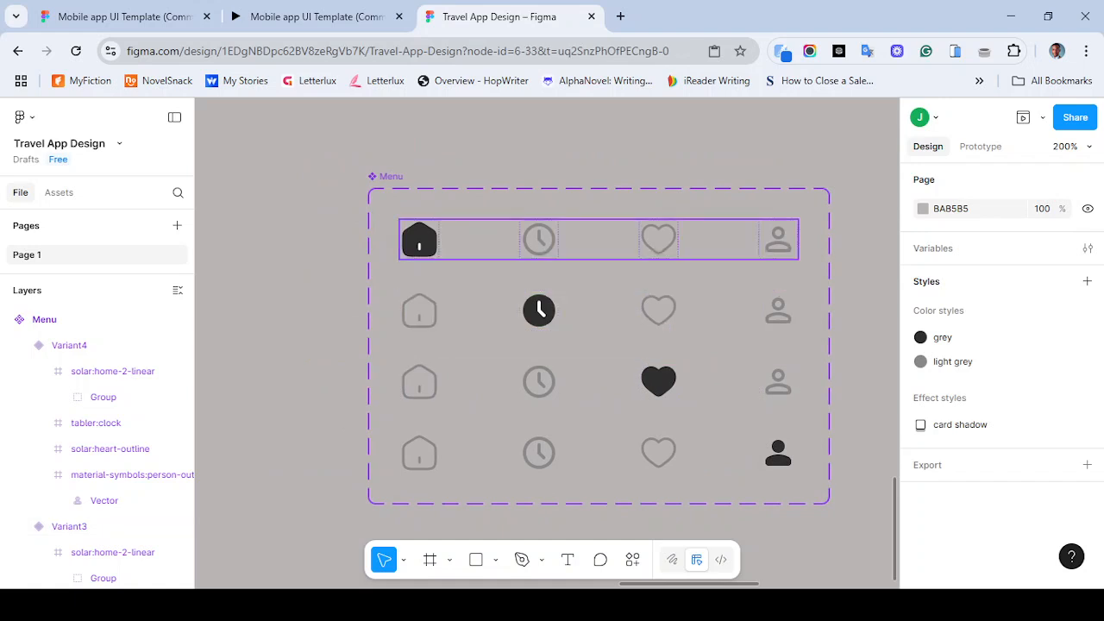
{"action": "left_click", "coordinate": [479, 241]}
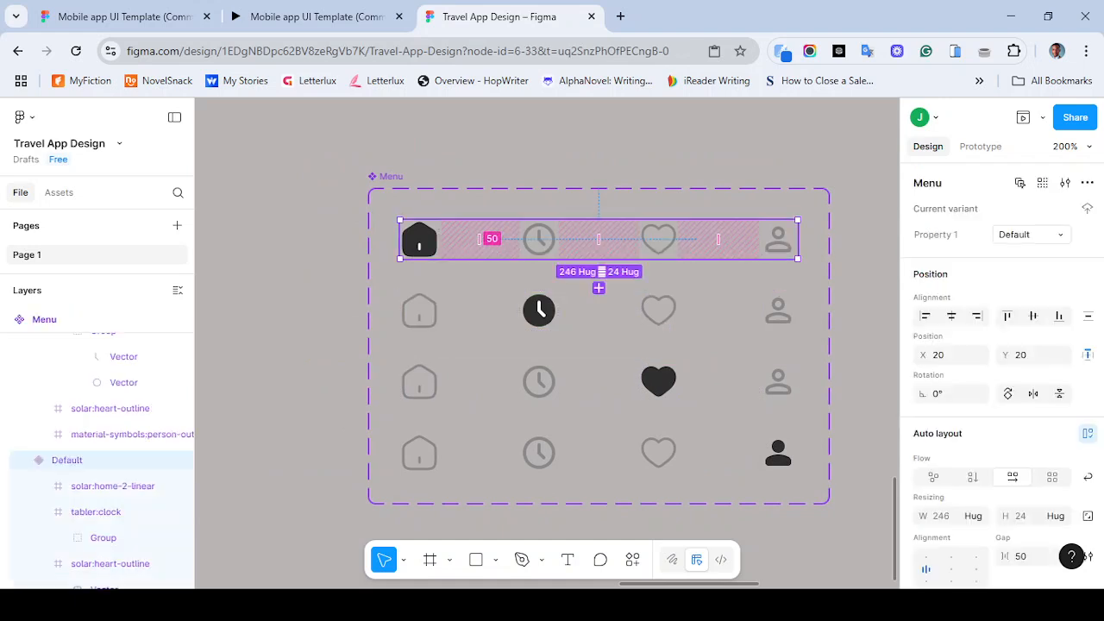
{"action": "left_click", "coordinate": [1014, 235]}
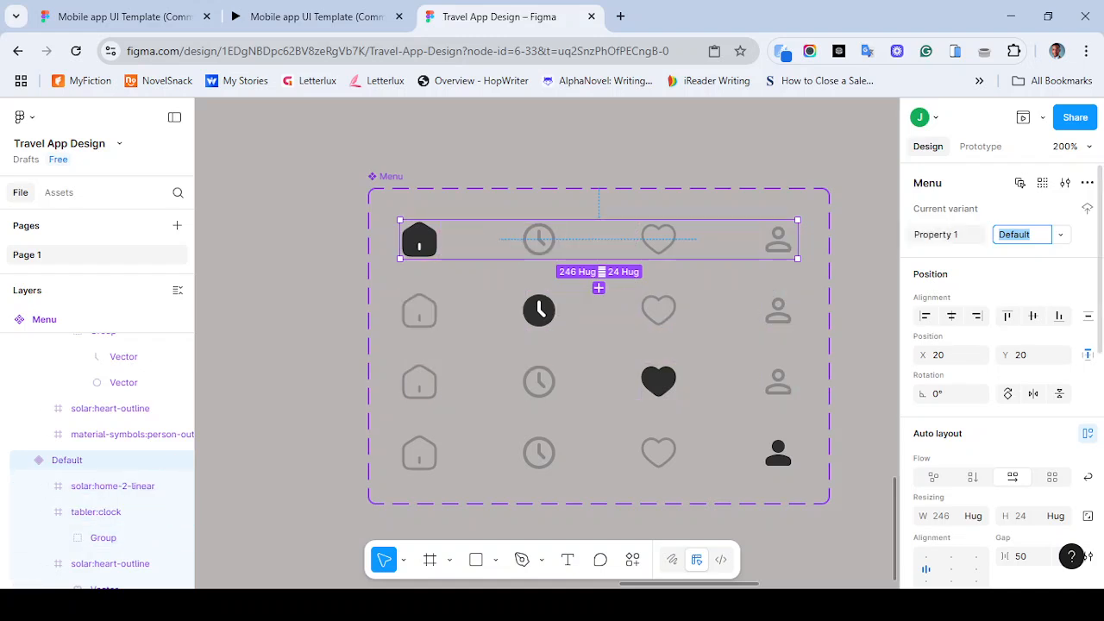
{"action": "type", "text": "Ho"}
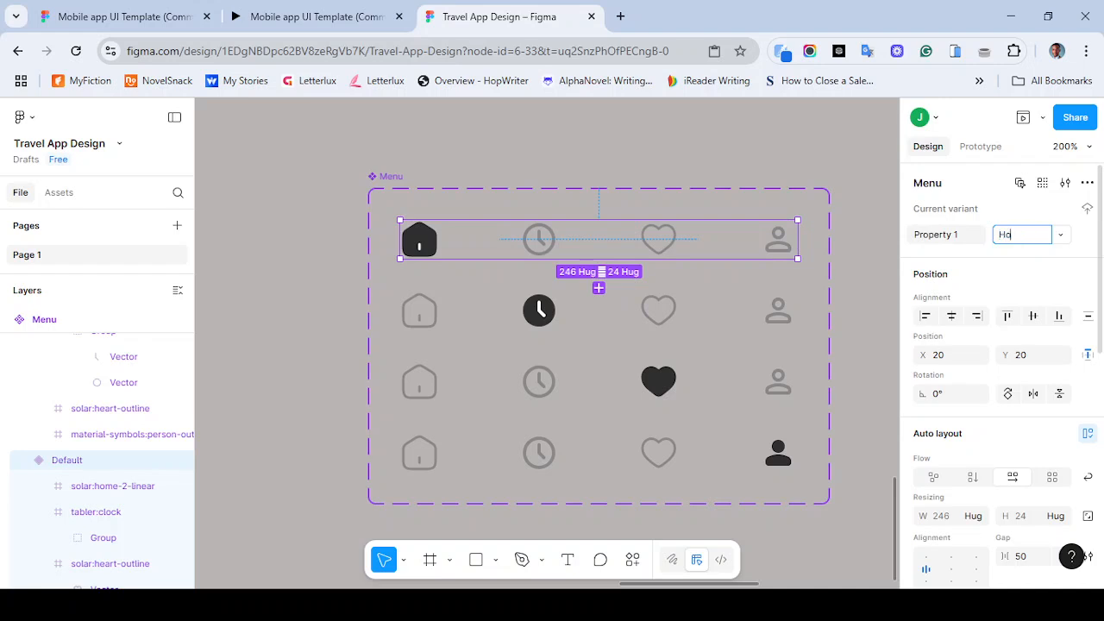
{"action": "type", "text": "me menu"}
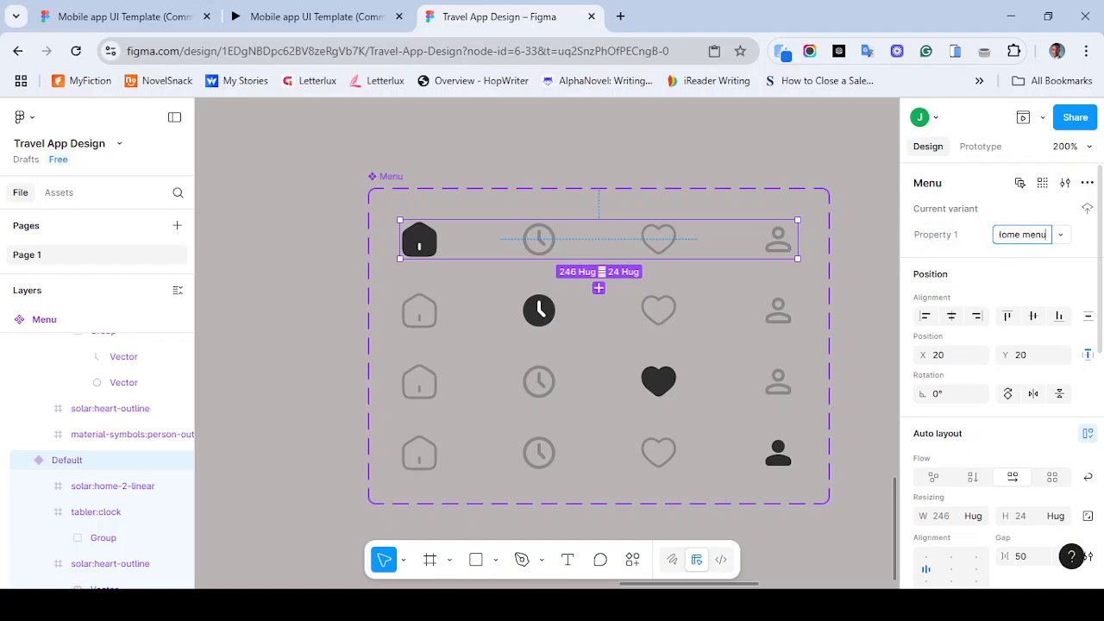
- Rename Variant2's property value to booking menu
{"action": "left_click", "coordinate": [599, 311]}
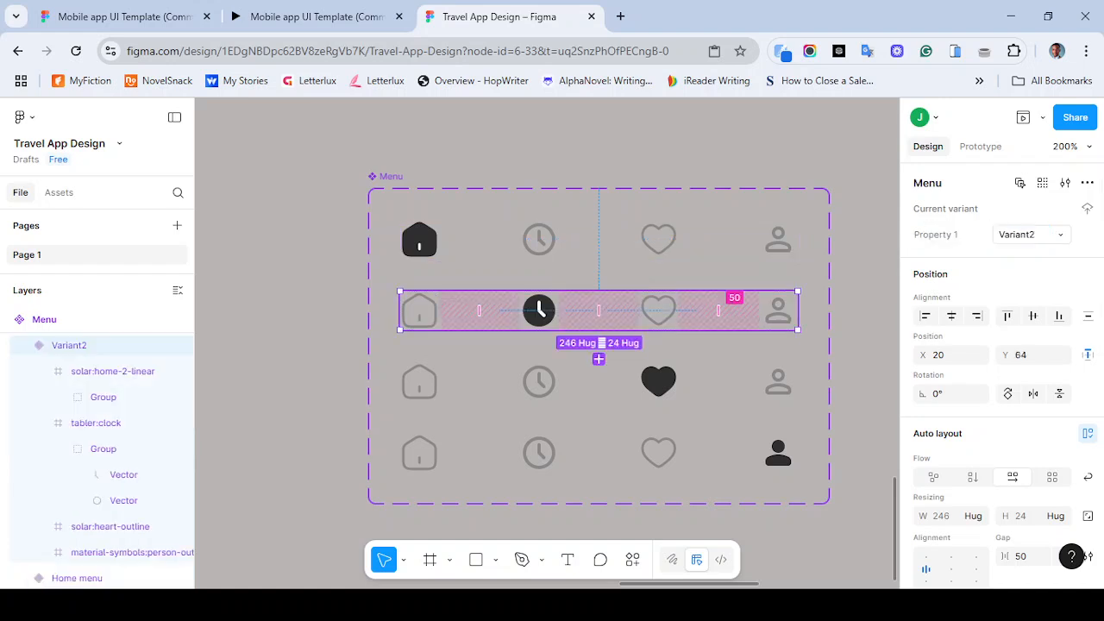
{"action": "left_click", "coordinate": [1017, 234]}
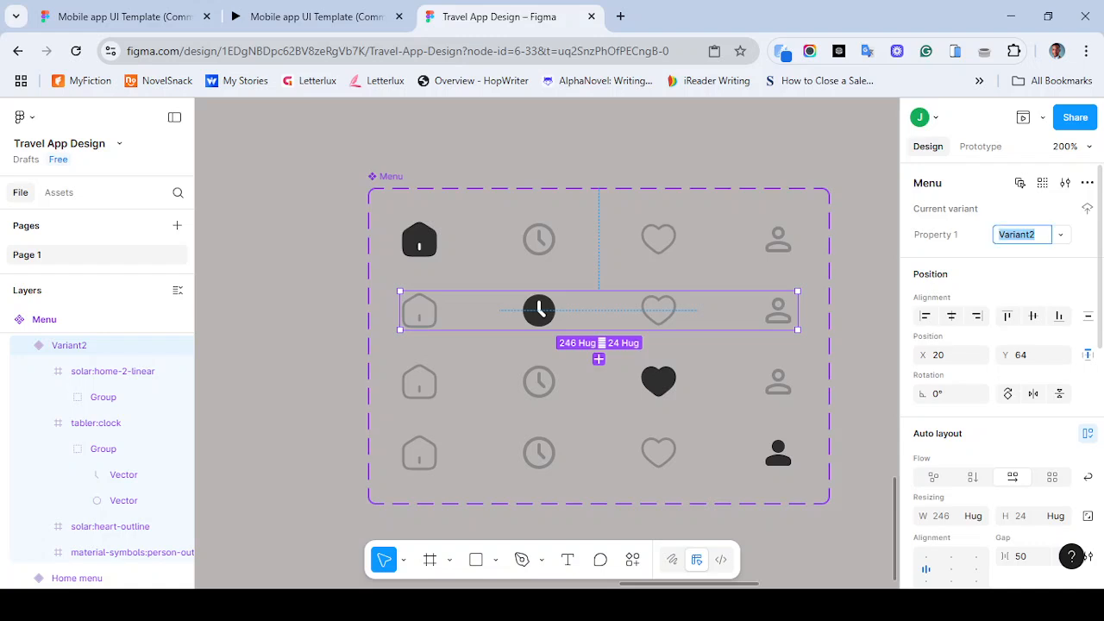
{"action": "type", "text": "clock"}
{"action": "key", "text": "Return"}
{"action": "type", "text": "bok"}
{"action": "type", "text": "oking men"}
{"action": "type", "text": "u"}
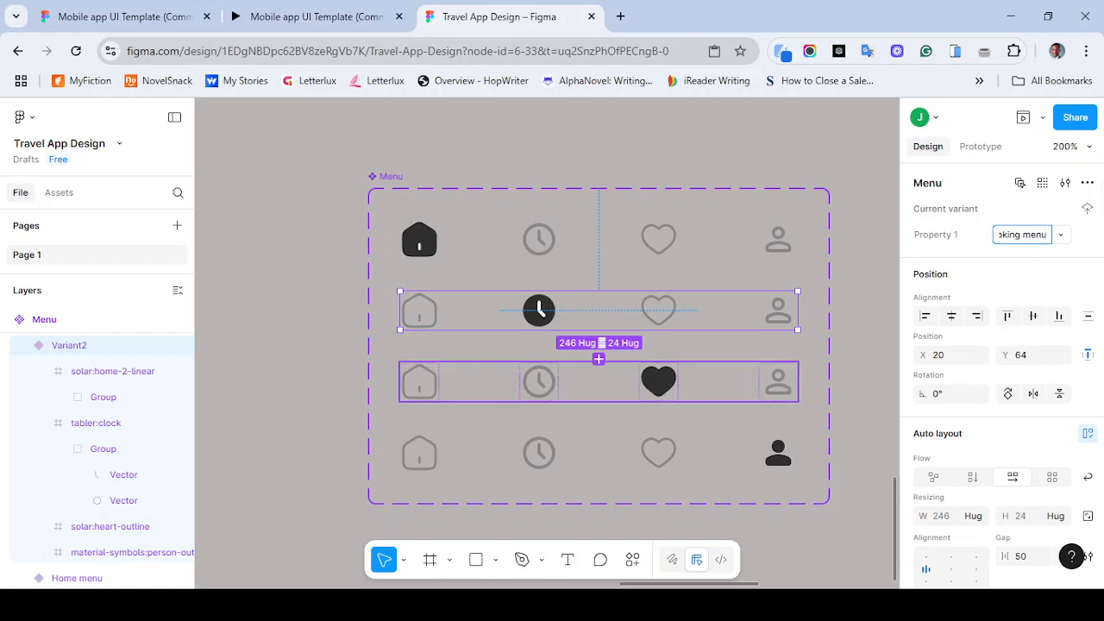
- Select the Variant3, booking menu and Home menu rows to check their property values
{"action": "left_click", "coordinate": [539, 380]}
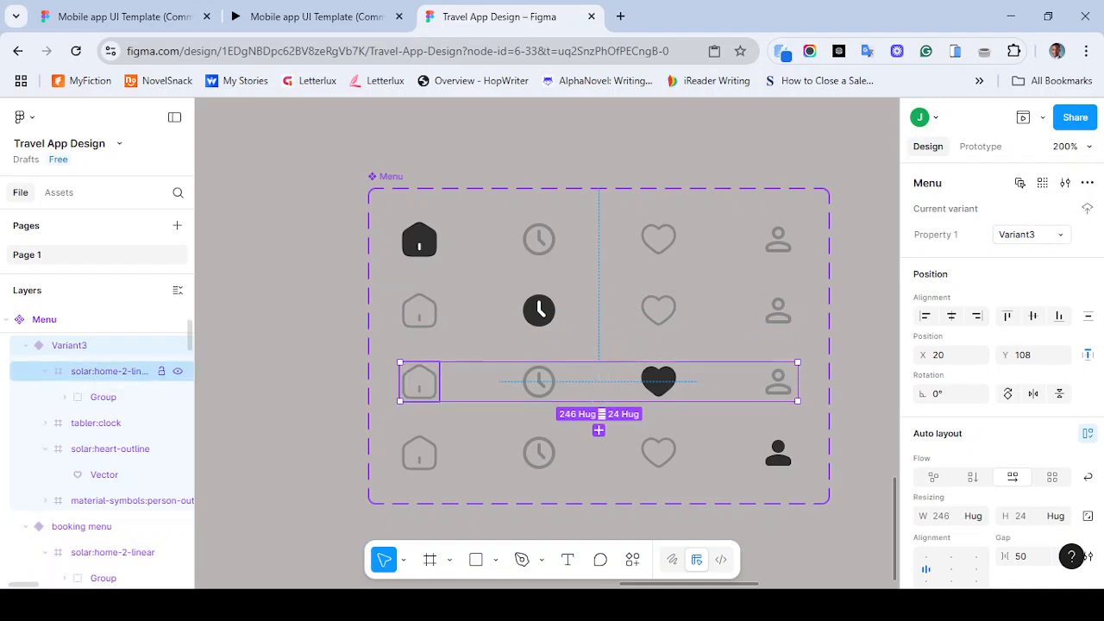
{"action": "left_click", "coordinate": [539, 311]}
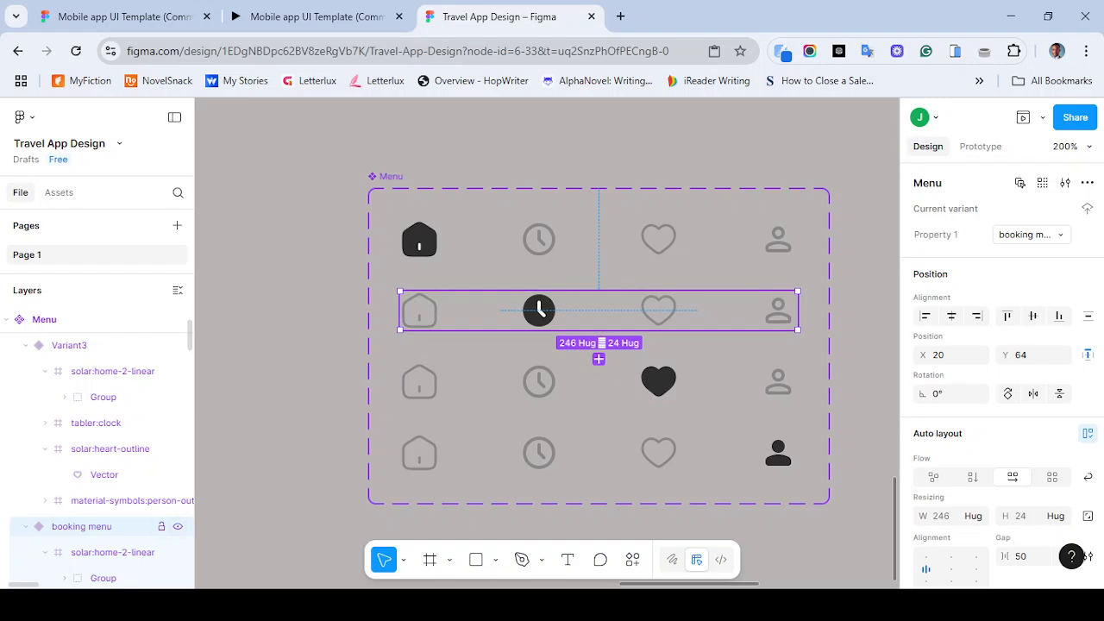
{"action": "left_click", "coordinate": [420, 240]}
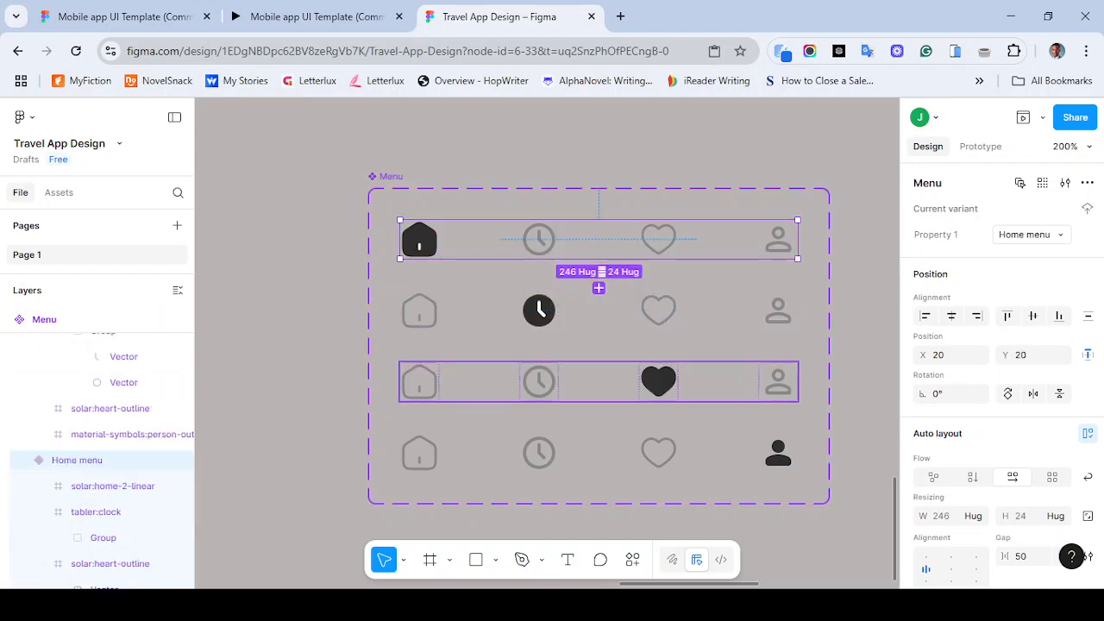
- Rename Variant3's property value to fav menu
{"action": "left_click", "coordinate": [520, 380]}
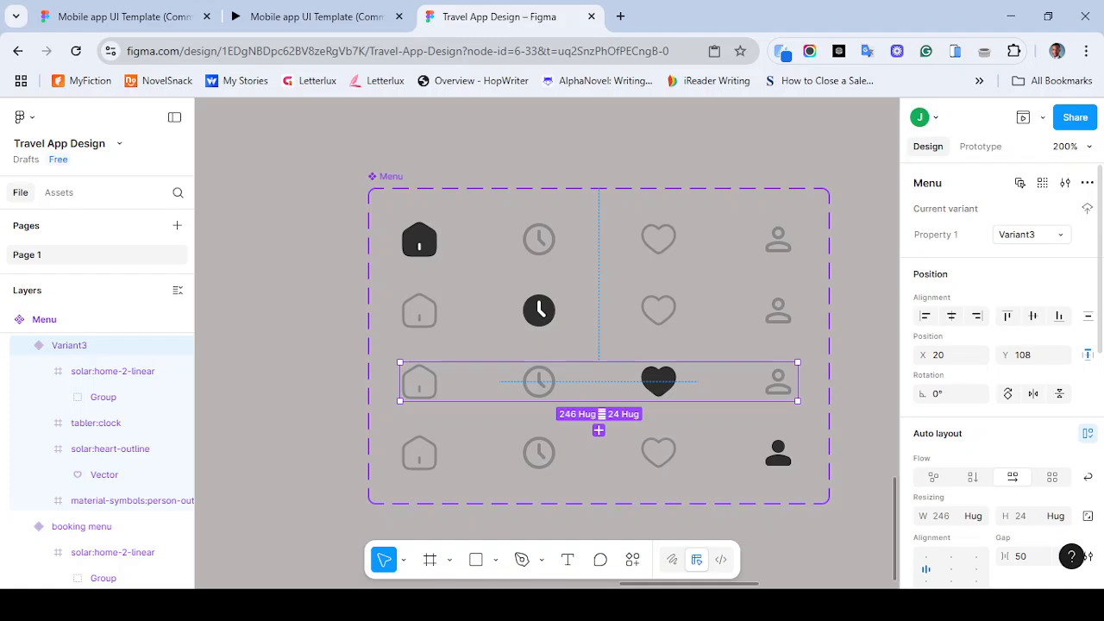
{"action": "left_click", "coordinate": [1018, 234]}
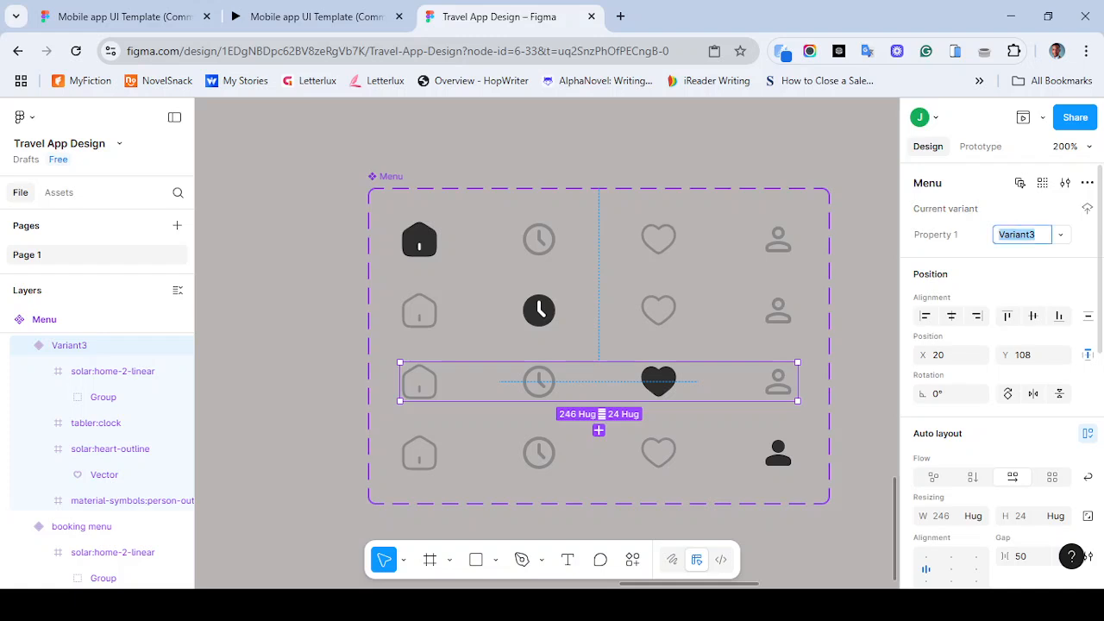
{"action": "type", "text": "wish"}
{"action": "key", "text": "BackSpace"}
{"action": "key", "text": "BackSpace"}
{"action": "key", "text": "BackSpace"}
{"action": "key", "text": "BackSpace"}
{"action": "type", "text": "fav"}
{"action": "type", "text": "o"}
{"action": "type", "text": "menu"}
{"action": "key", "text": "Return"}
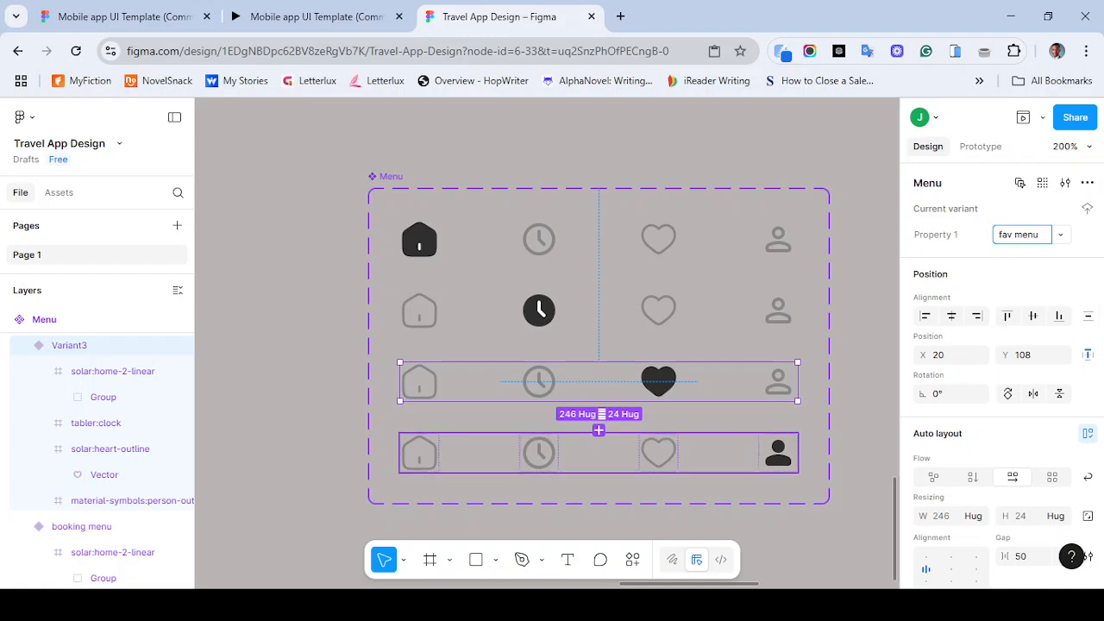
- Rename Variant4's property value to profile menu
{"action": "left_click", "coordinate": [598, 452]}
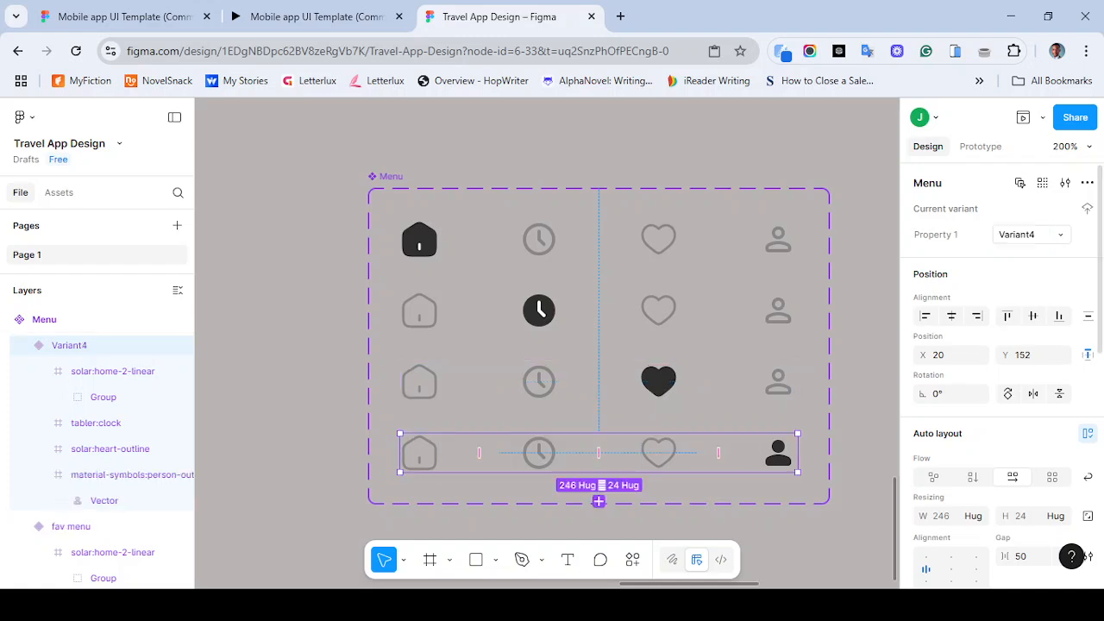
{"action": "left_click", "coordinate": [1022, 234]}
{"action": "type", "text": "profile menu"}
{"action": "key", "text": "Return"}
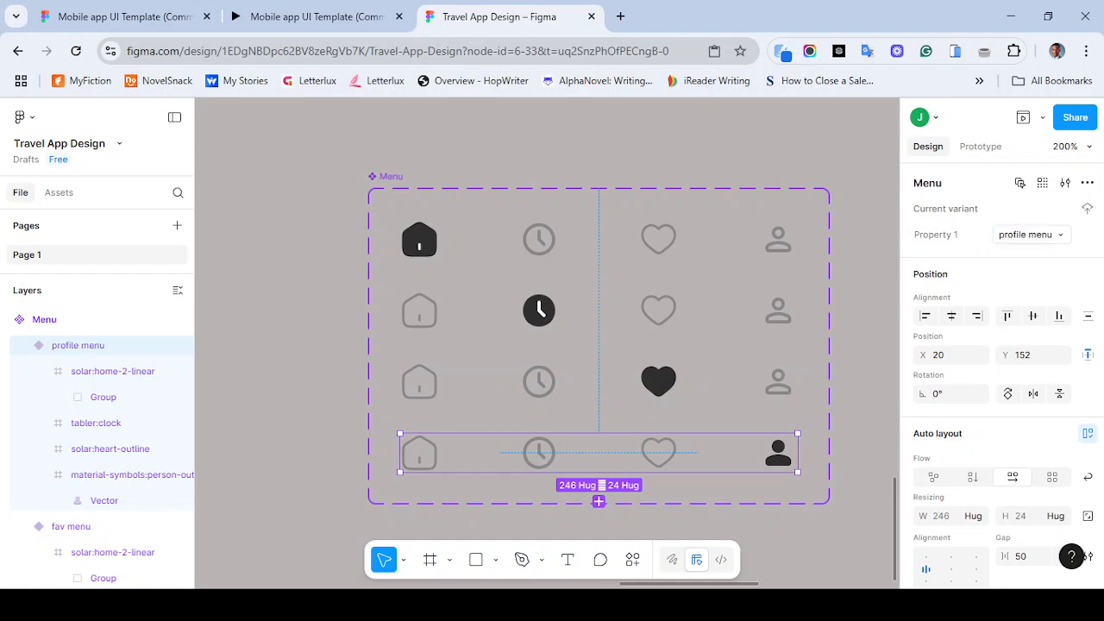
{"action": "key", "text": "Escape"}
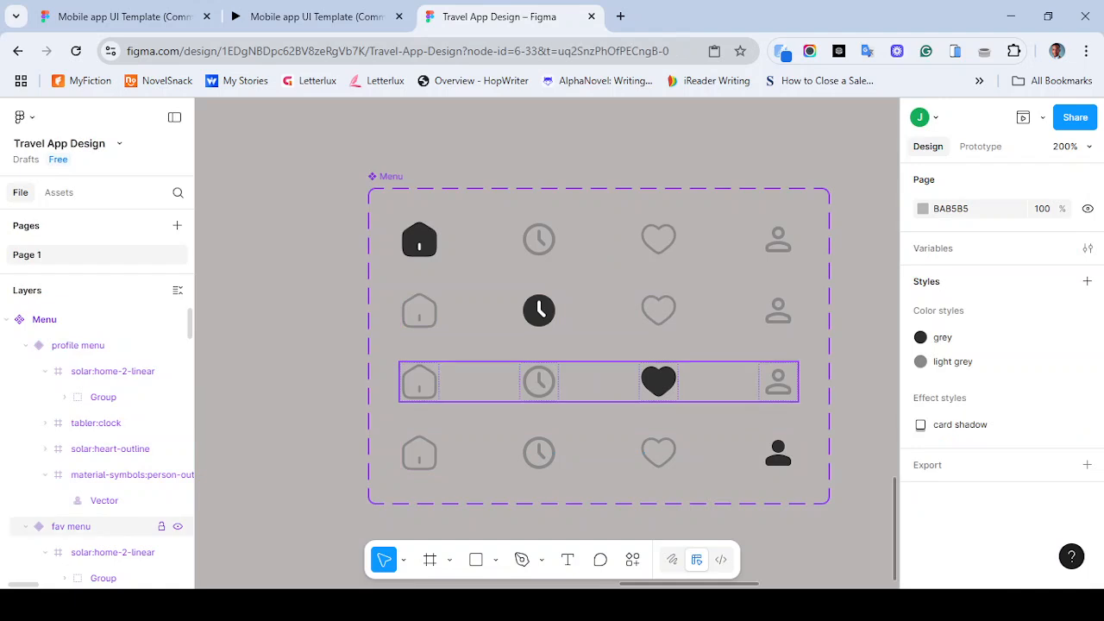
- Select each variant row of the Menu component in turn to review their property values
{"action": "left_click", "coordinate": [598, 392]}
{"action": "left_click", "coordinate": [599, 452]}
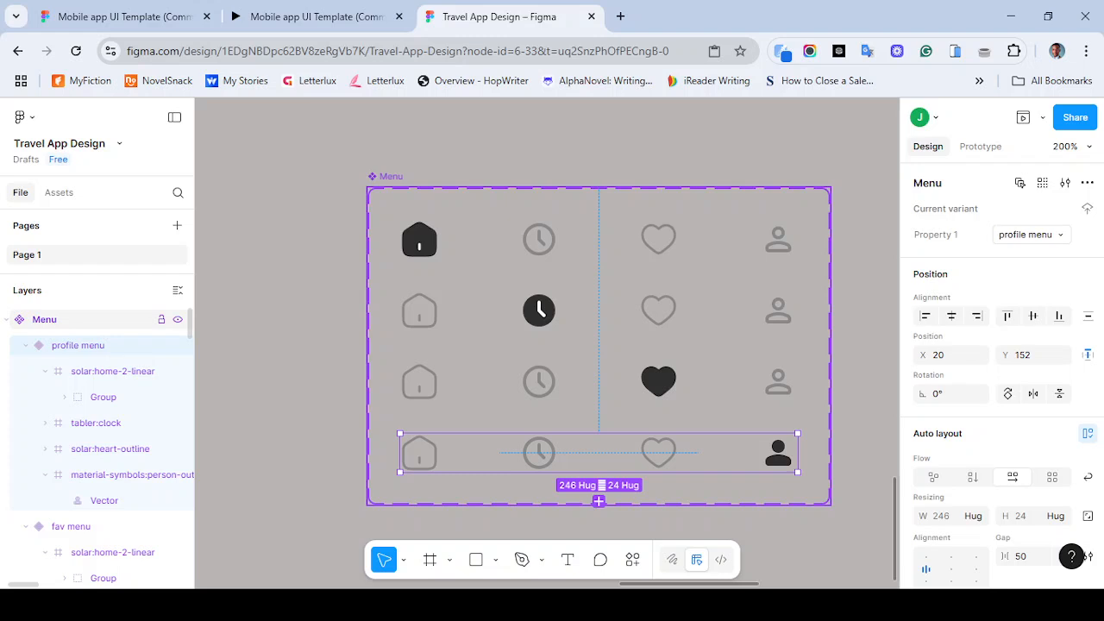
{"action": "left_click", "coordinate": [598, 240]}
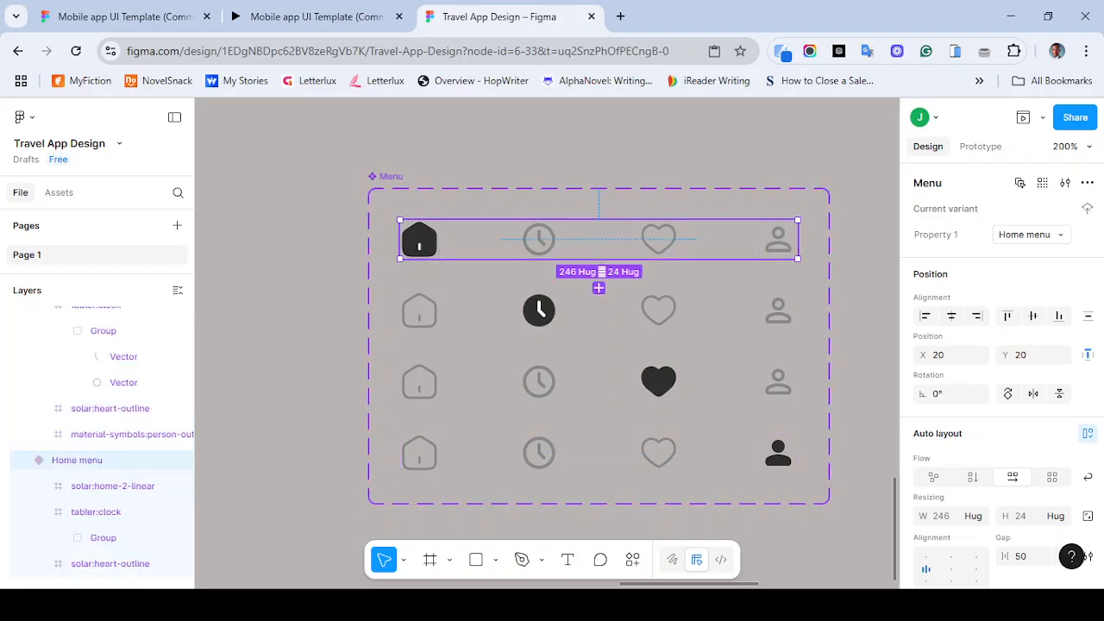
{"action": "left_click", "coordinate": [599, 311]}
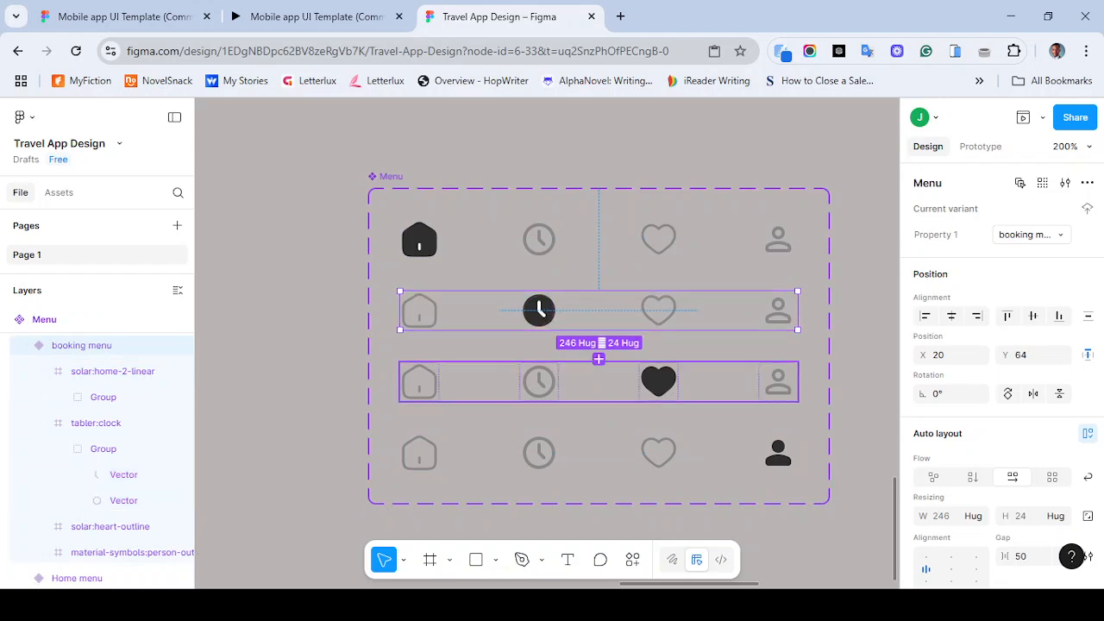
{"action": "key", "text": "minus"}
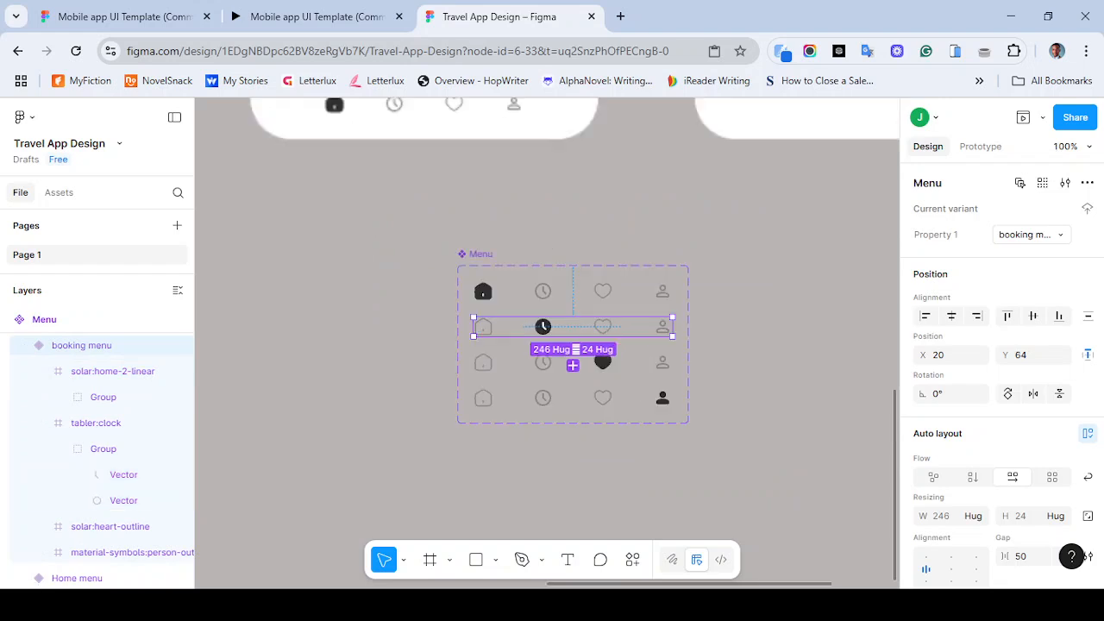
{"action": "left_click", "coordinate": [573, 292]}
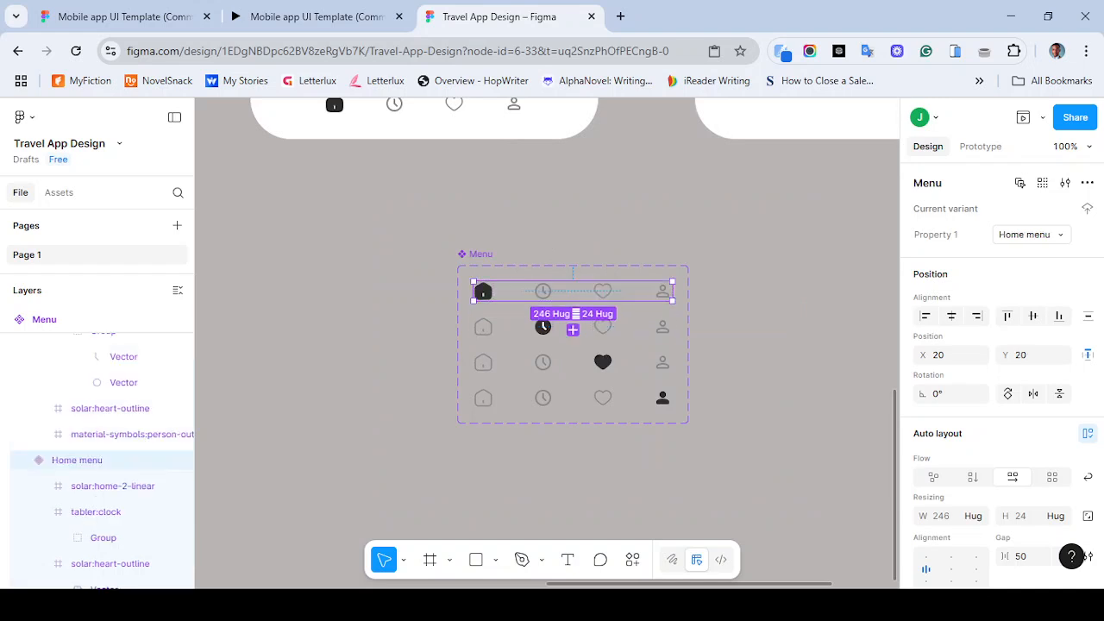
{"action": "left_click", "coordinate": [573, 327]}
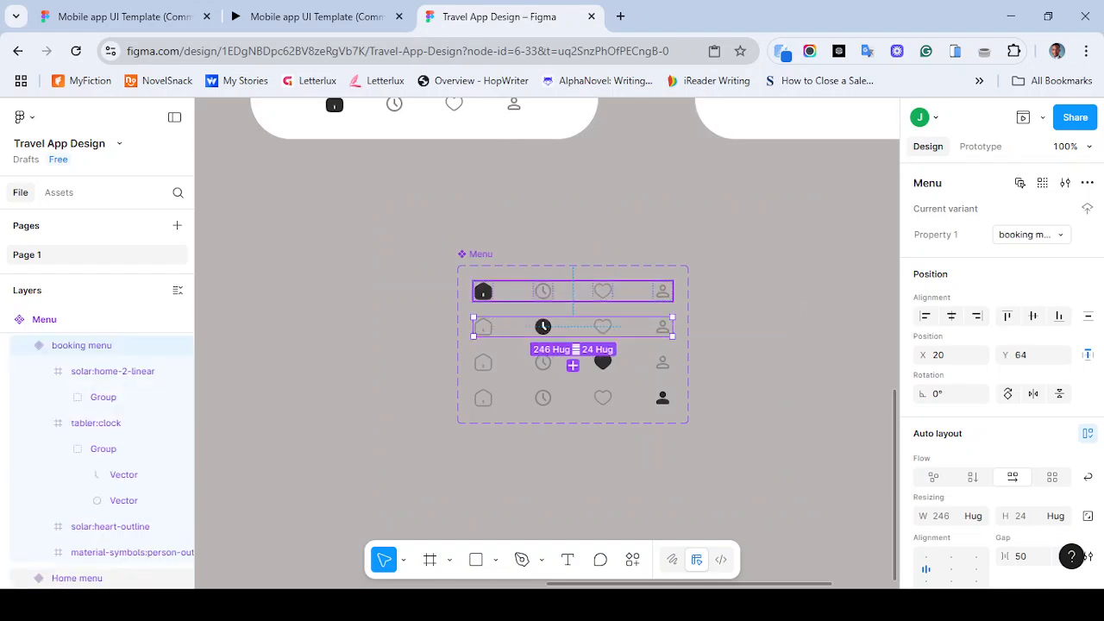
{"action": "left_click", "coordinate": [573, 292]}
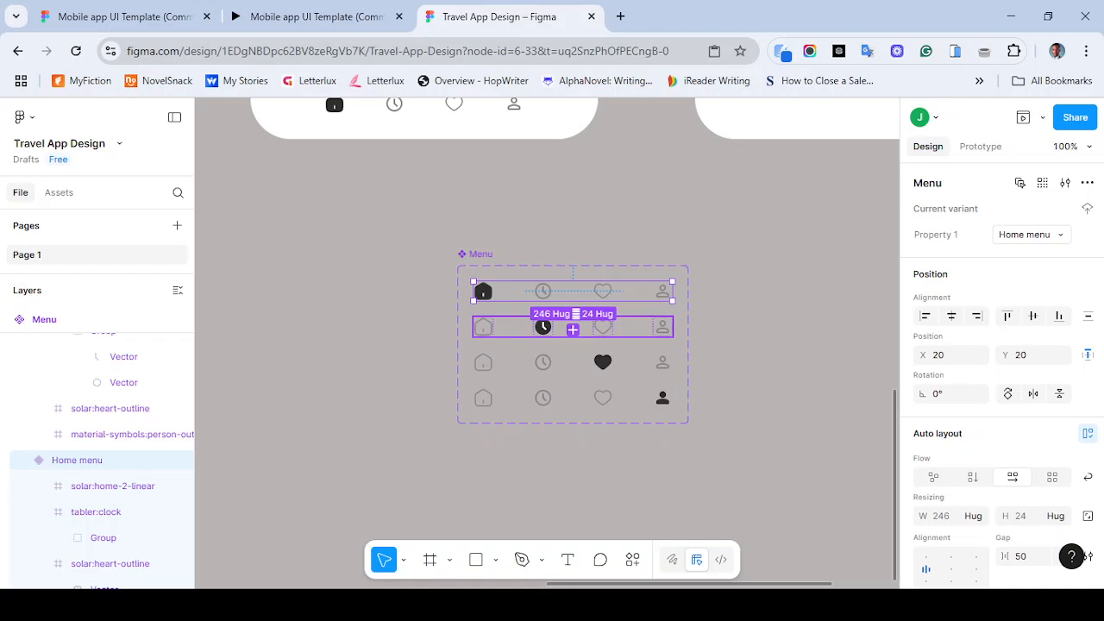
{"action": "left_click", "coordinate": [573, 327]}
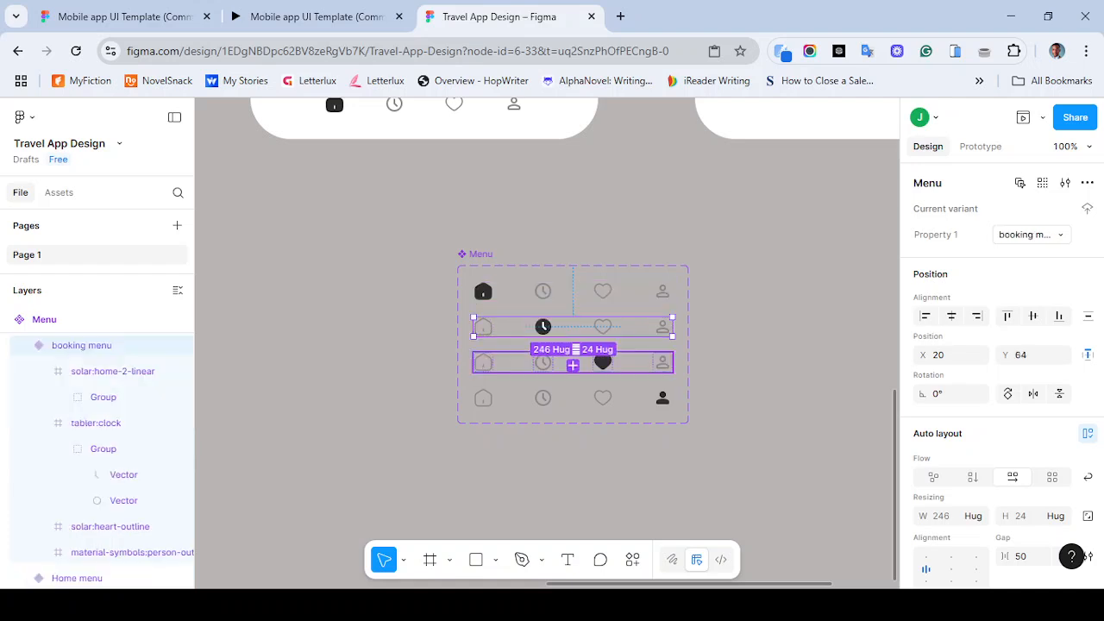
{"action": "left_click", "coordinate": [573, 362]}
{"action": "left_click", "coordinate": [573, 397]}
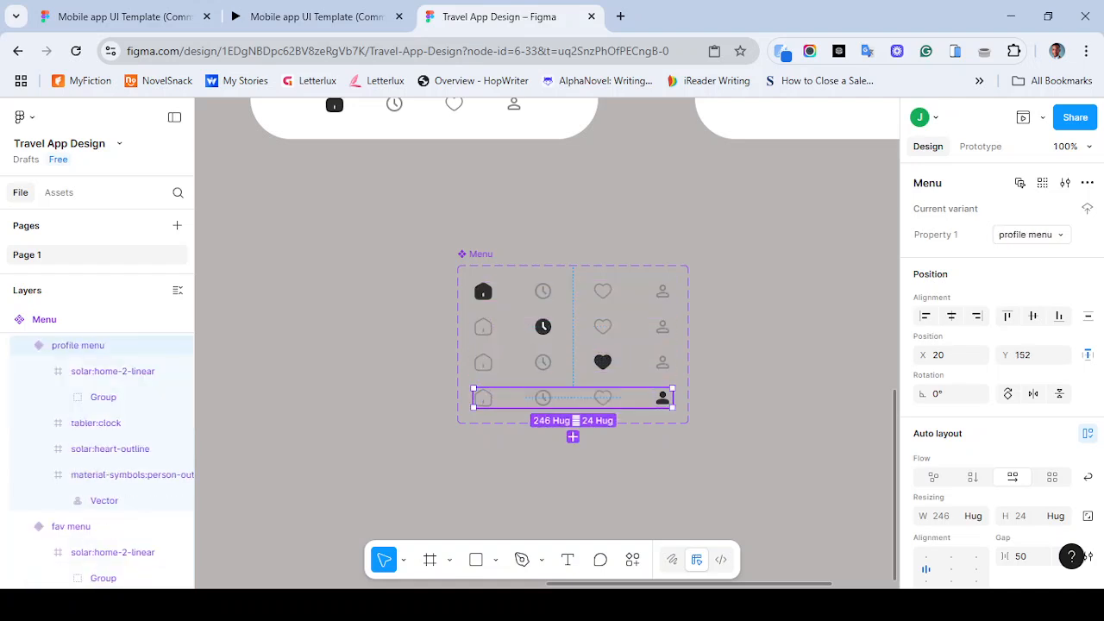
{"action": "left_click", "coordinate": [573, 292]}
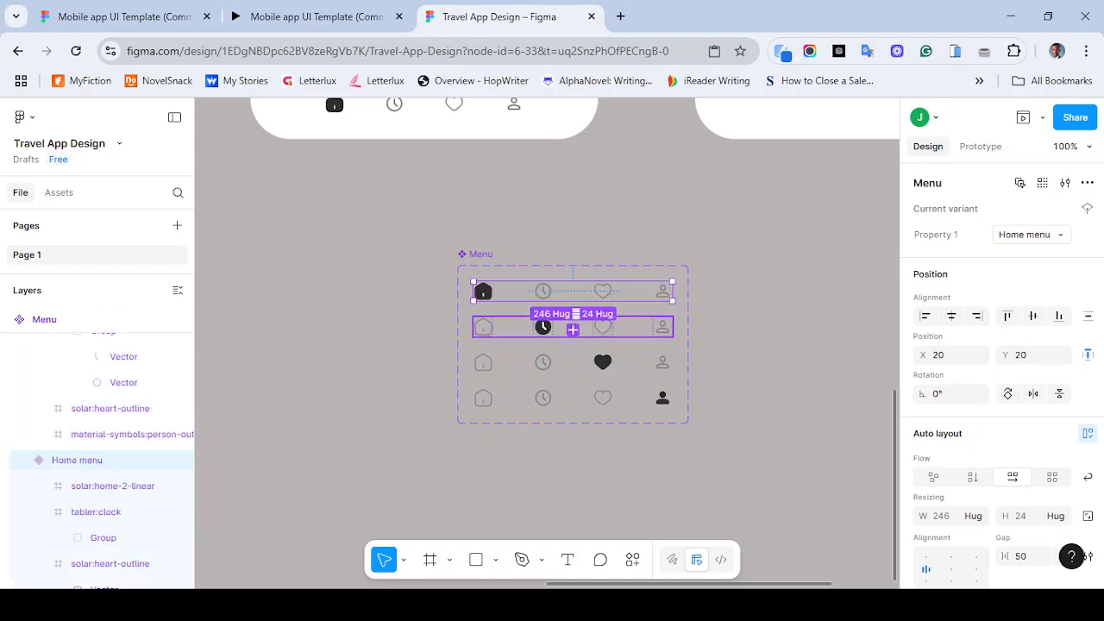
{"action": "double_click", "coordinate": [543, 326]}
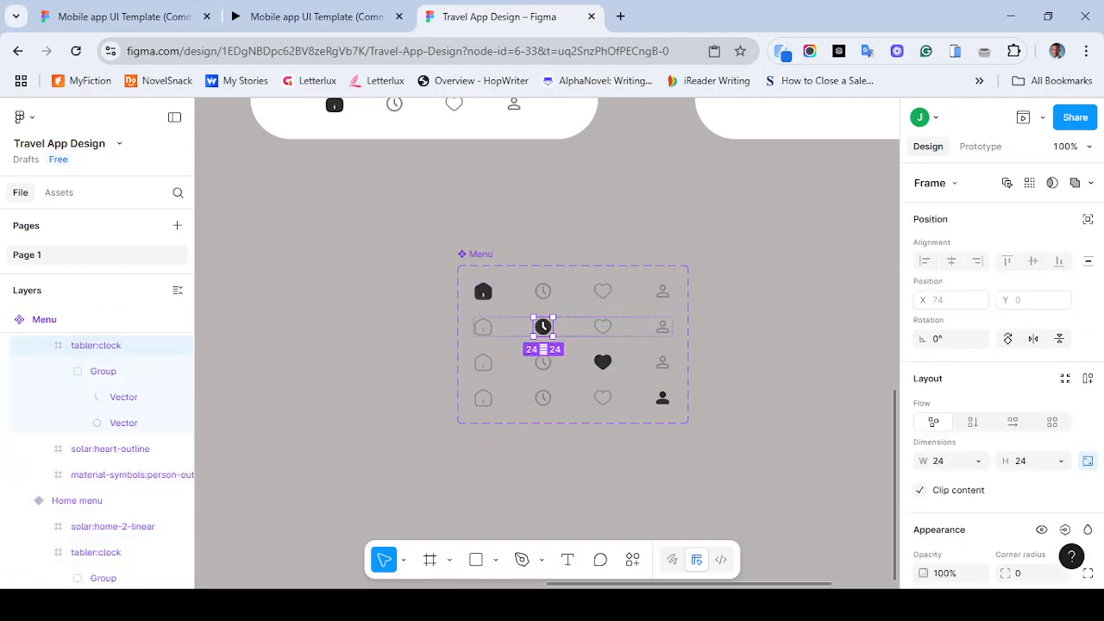
{"action": "left_click", "coordinate": [573, 466]}
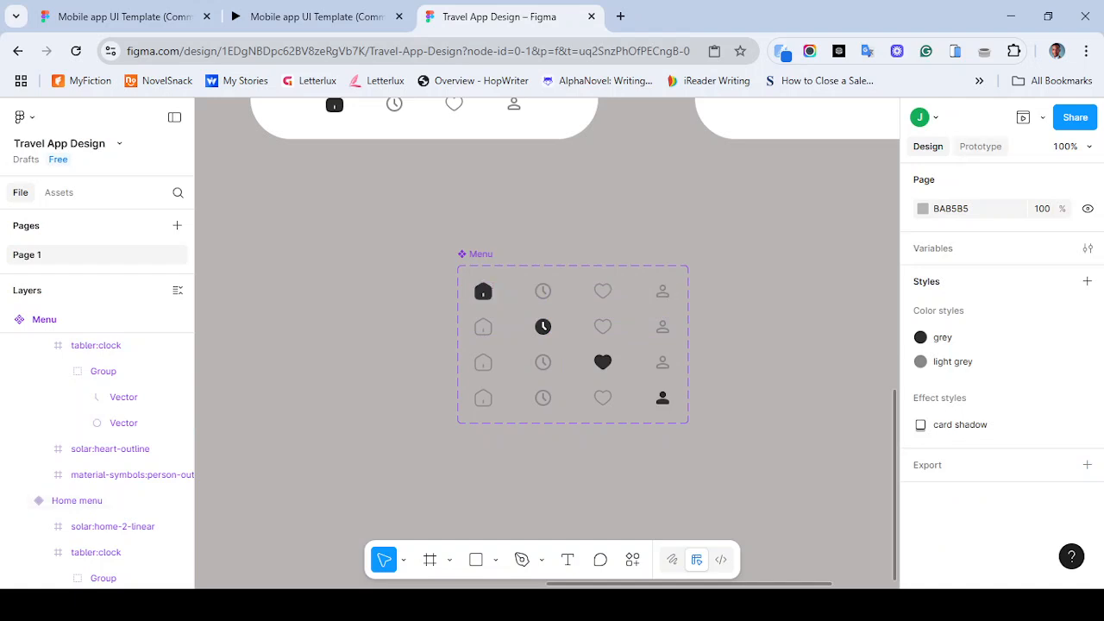
- Set the prototype device to iPhone 14 Pro Max in the prototype settings
{"action": "left_click", "coordinate": [981, 146]}
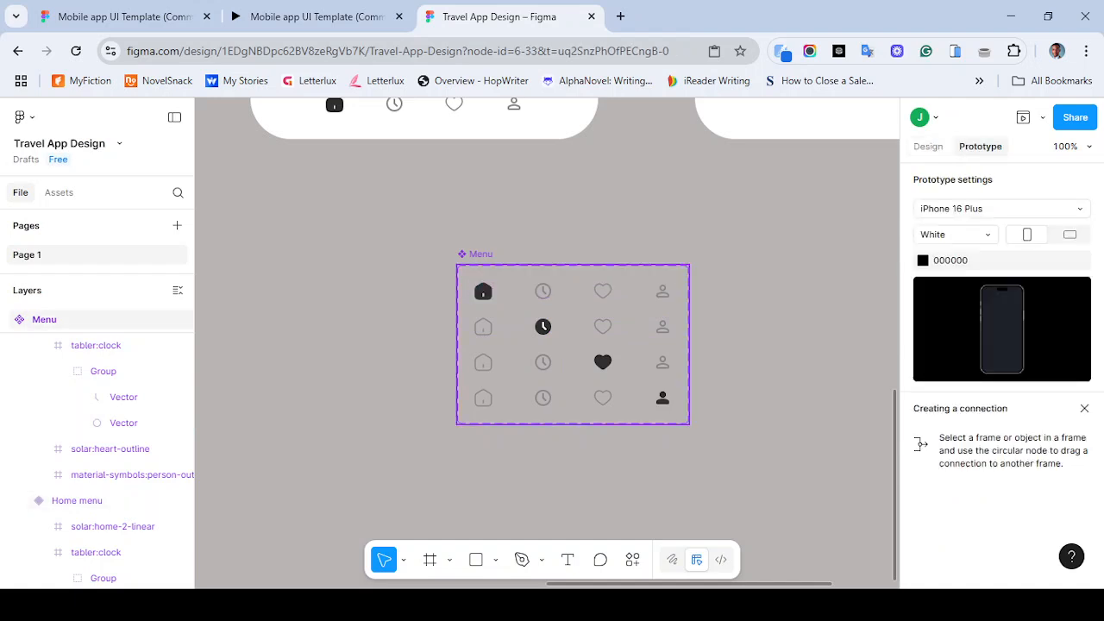
{"action": "left_click", "coordinate": [480, 255]}
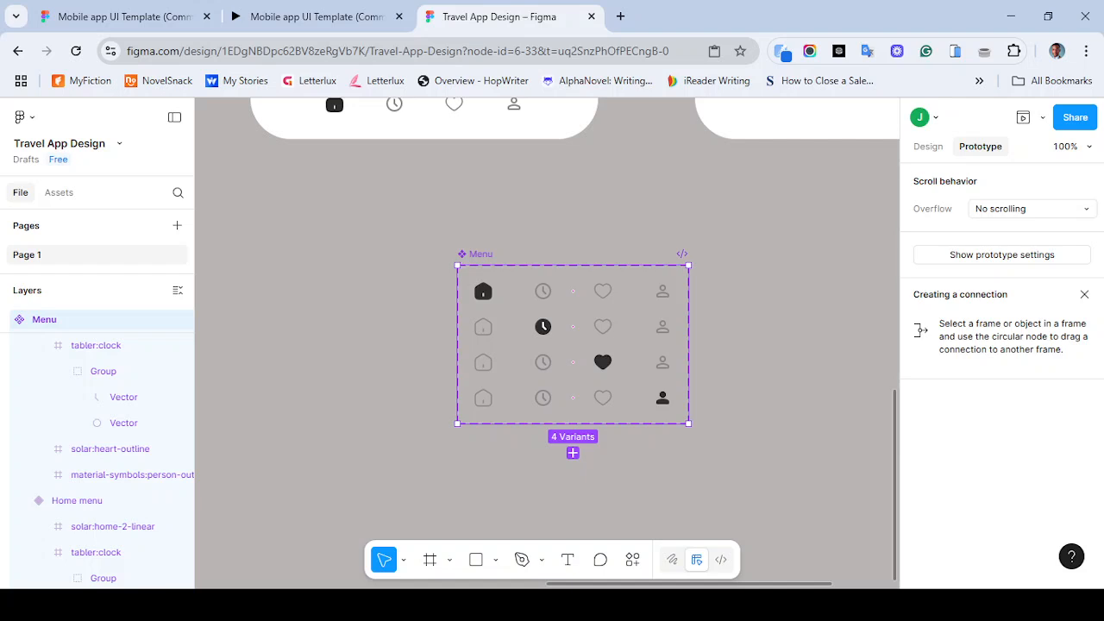
{"action": "left_click", "coordinate": [1001, 254]}
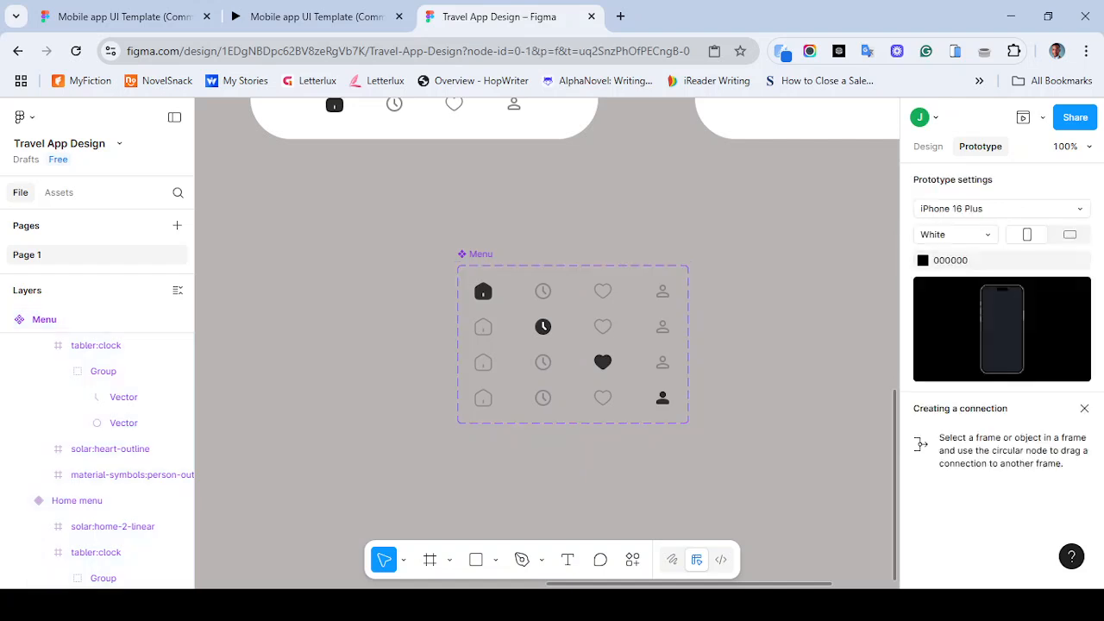
{"action": "left_click", "coordinate": [1001, 207]}
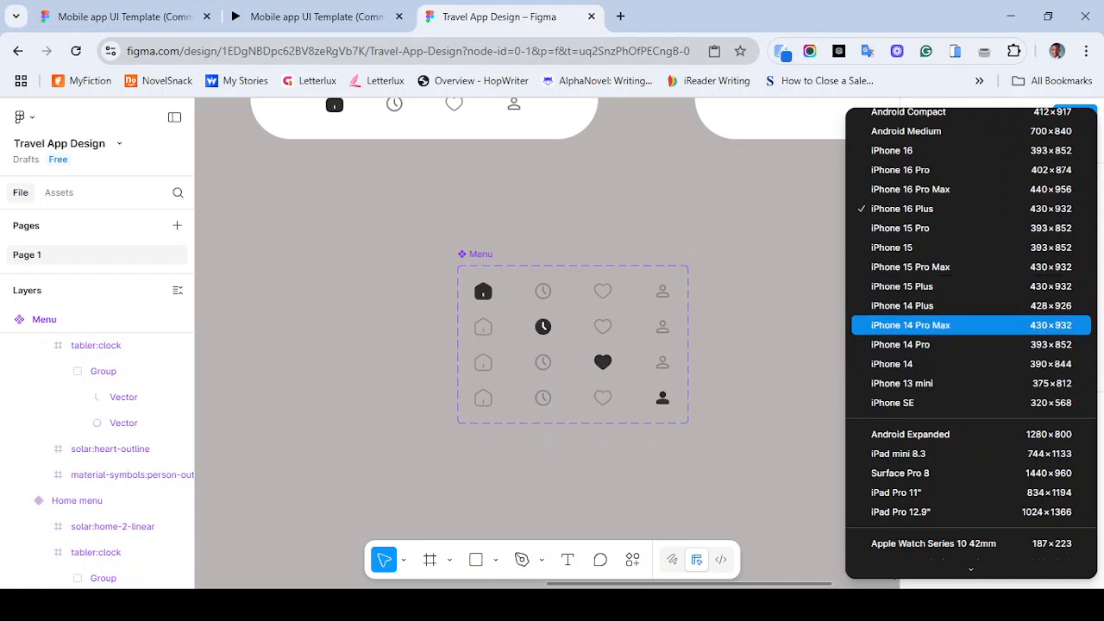
{"action": "left_click", "coordinate": [971, 325]}
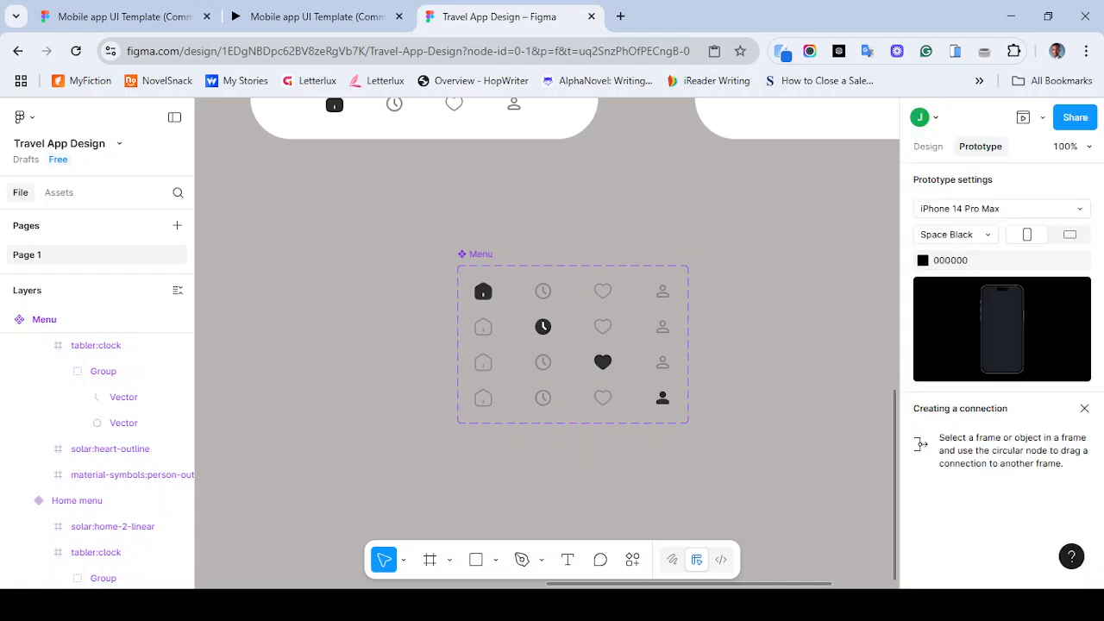
{"action": "left_click", "coordinate": [928, 147]}
{"action": "left_click", "coordinate": [980, 147]}
- Review how the bottom navigation tabs behave in the Mobile app UI Template prototype for reference
{"action": "key", "text": "ctrl+plus"}
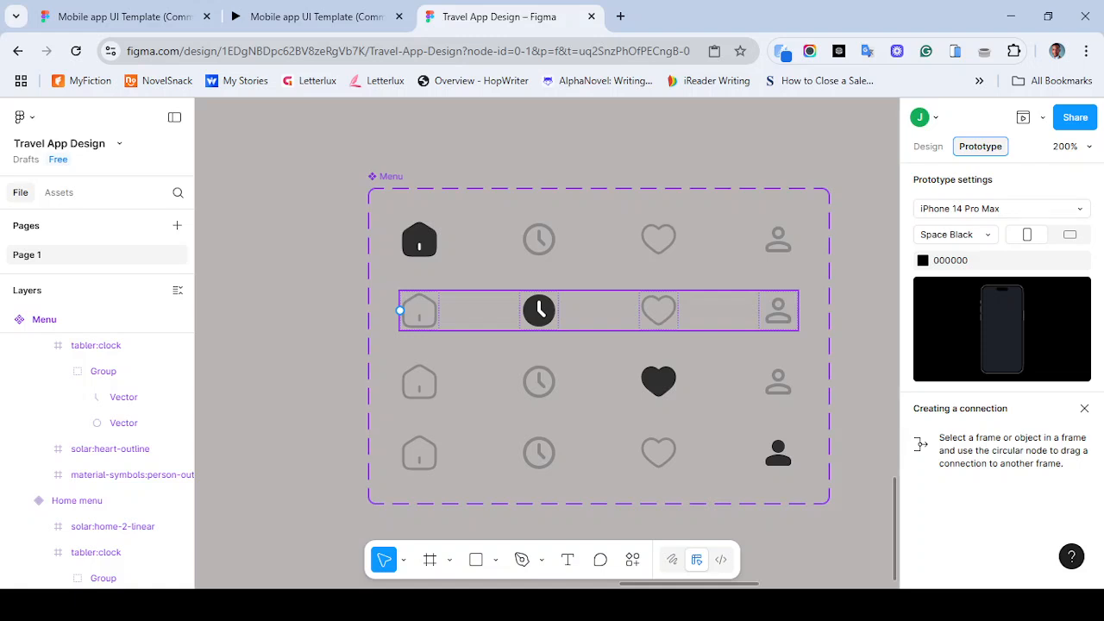
{"action": "left_click", "coordinate": [539, 310]}
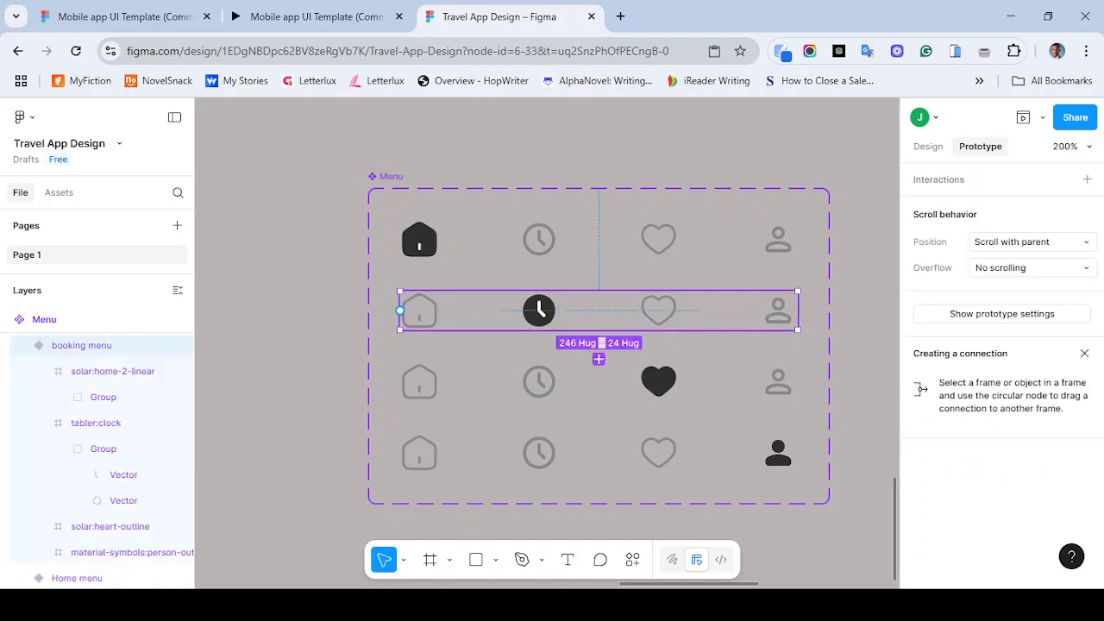
{"action": "double_click", "coordinate": [419, 309]}
{"action": "left_click", "coordinate": [311, 16]}
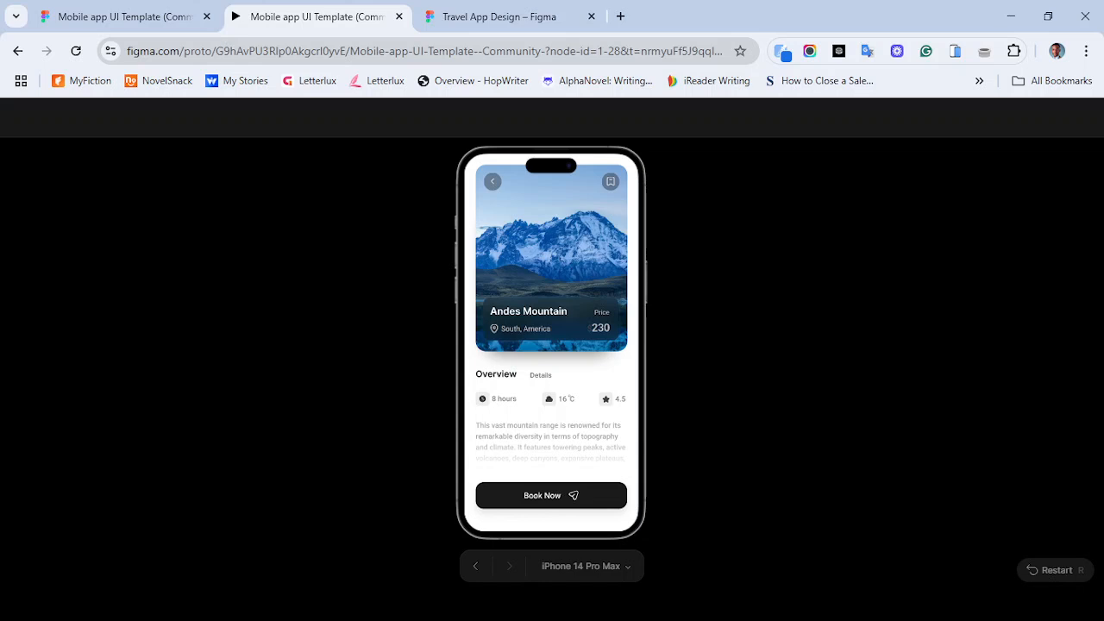
{"action": "key", "text": "Left"}
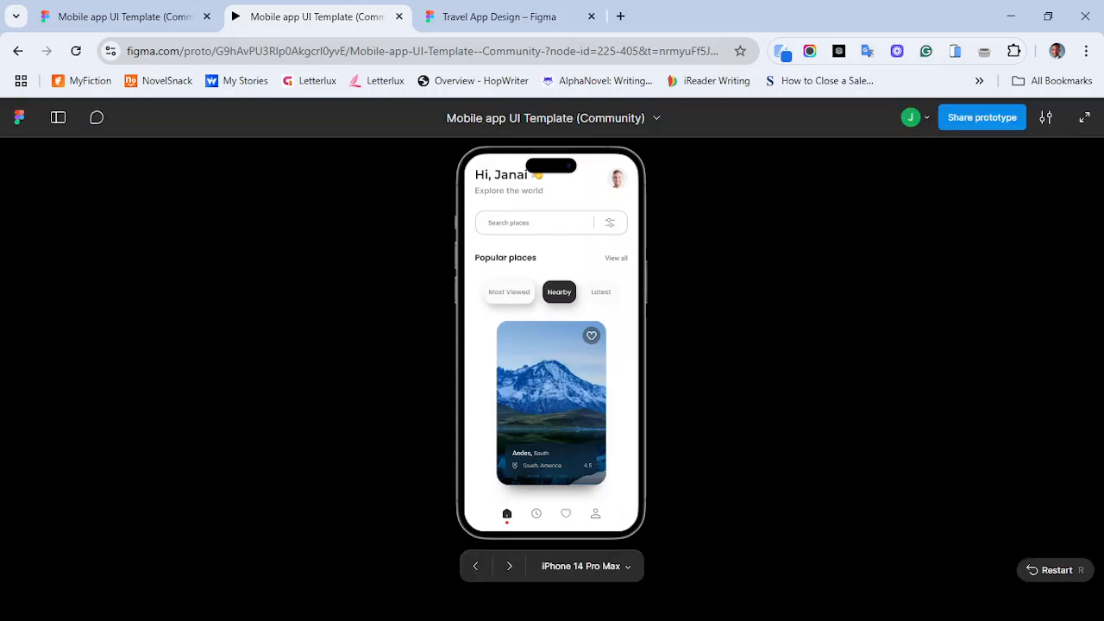
{"action": "left_click", "coordinate": [509, 293]}
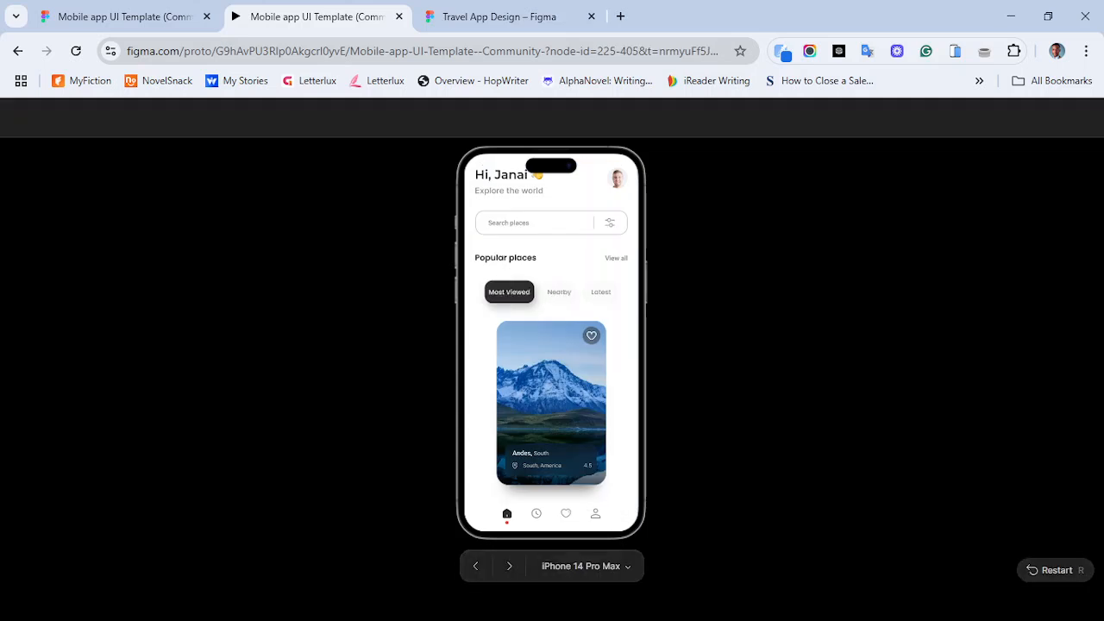
{"action": "left_click", "coordinate": [508, 514]}
{"action": "left_click", "coordinate": [537, 513]}
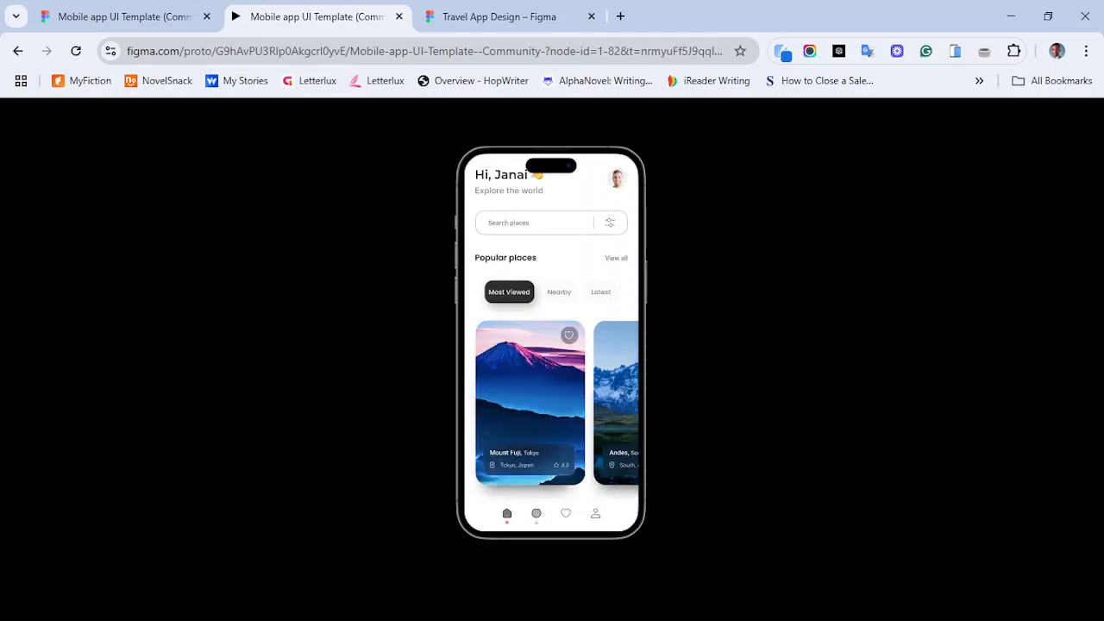
{"action": "left_click", "coordinate": [566, 513]}
{"action": "left_click", "coordinate": [566, 513]}
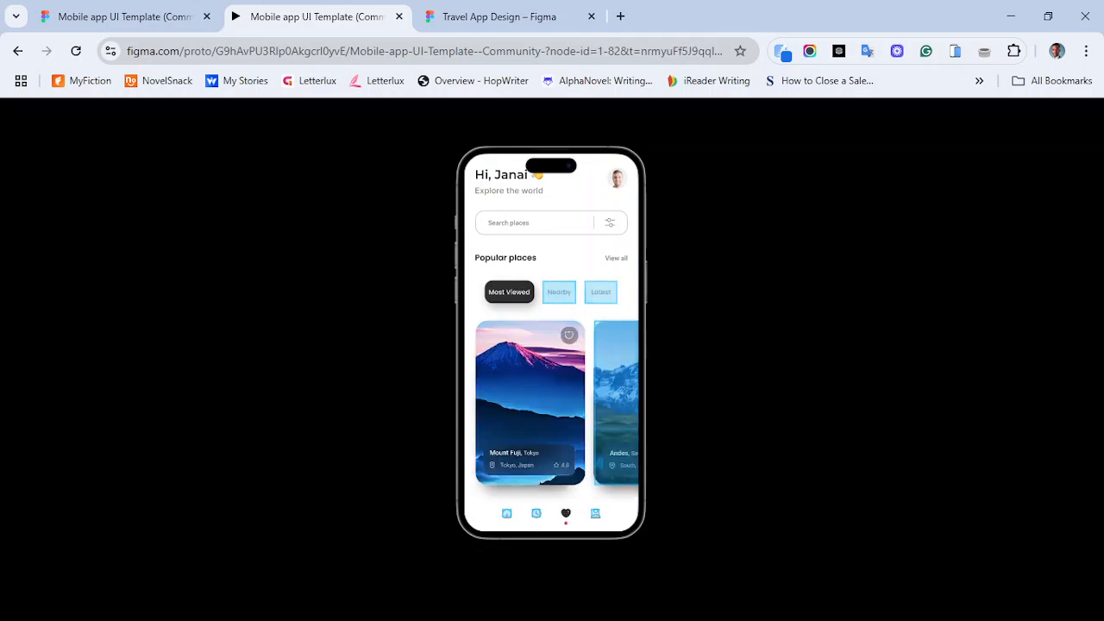
{"action": "left_click", "coordinate": [500, 16]}
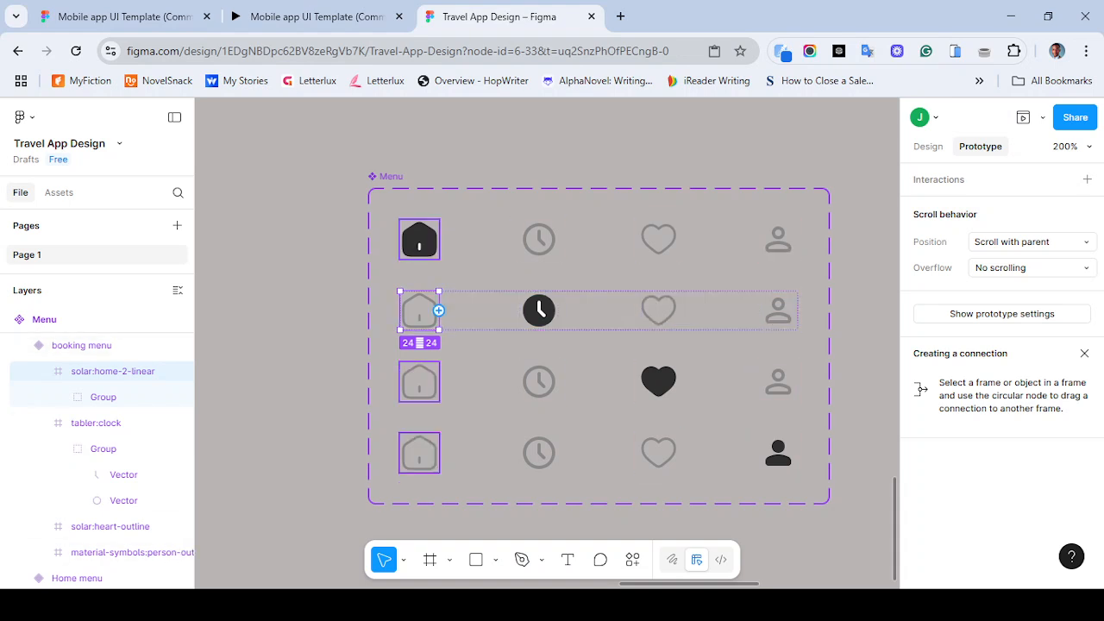
- Connect the booking menu variant's home icon to Home menu with an On tap, Change to interaction
{"action": "left_click_drag", "start_coordinate": [439, 311], "coordinate": [600, 260]}
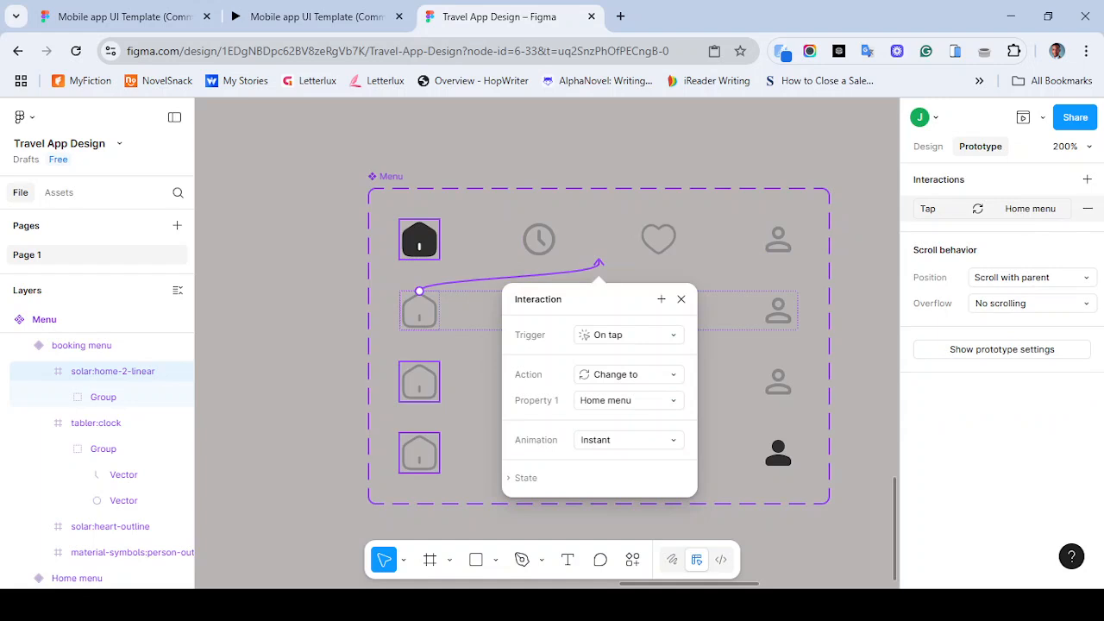
{"action": "left_click", "coordinate": [628, 334]}
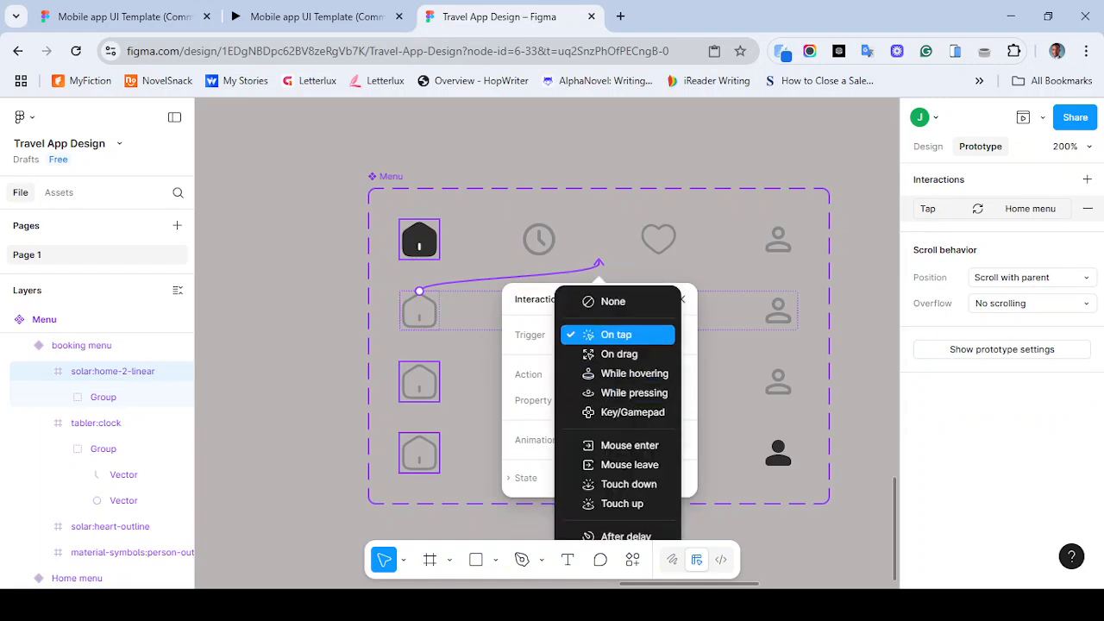
{"action": "left_click", "coordinate": [616, 334]}
{"action": "left_click", "coordinate": [628, 375]}
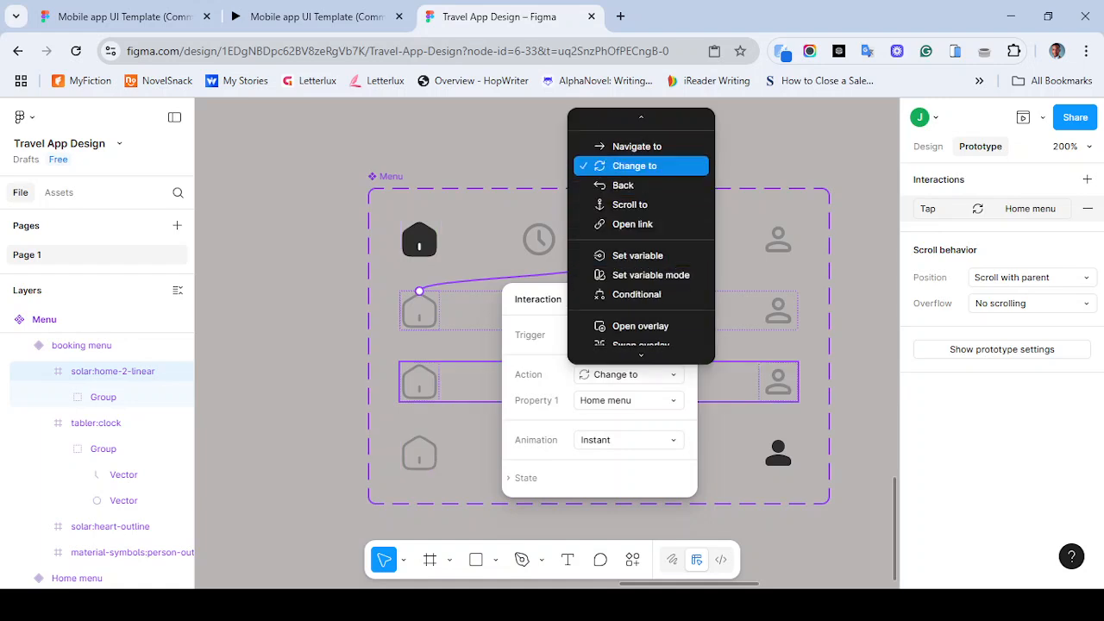
{"action": "left_click", "coordinate": [635, 166]}
{"action": "left_click", "coordinate": [628, 400]}
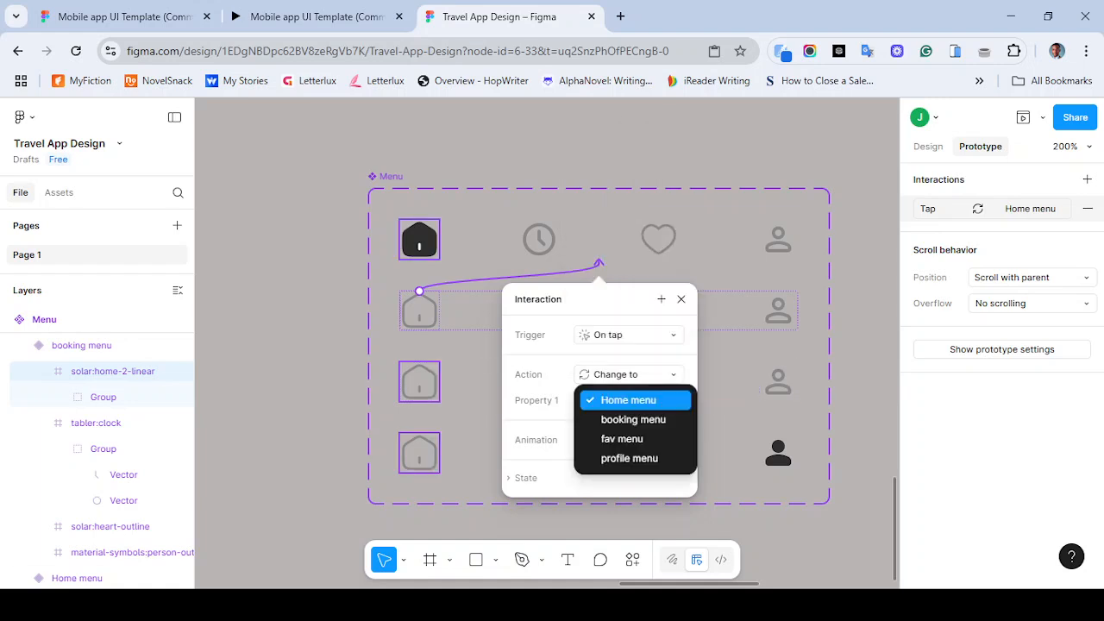
{"action": "left_click", "coordinate": [635, 400]}
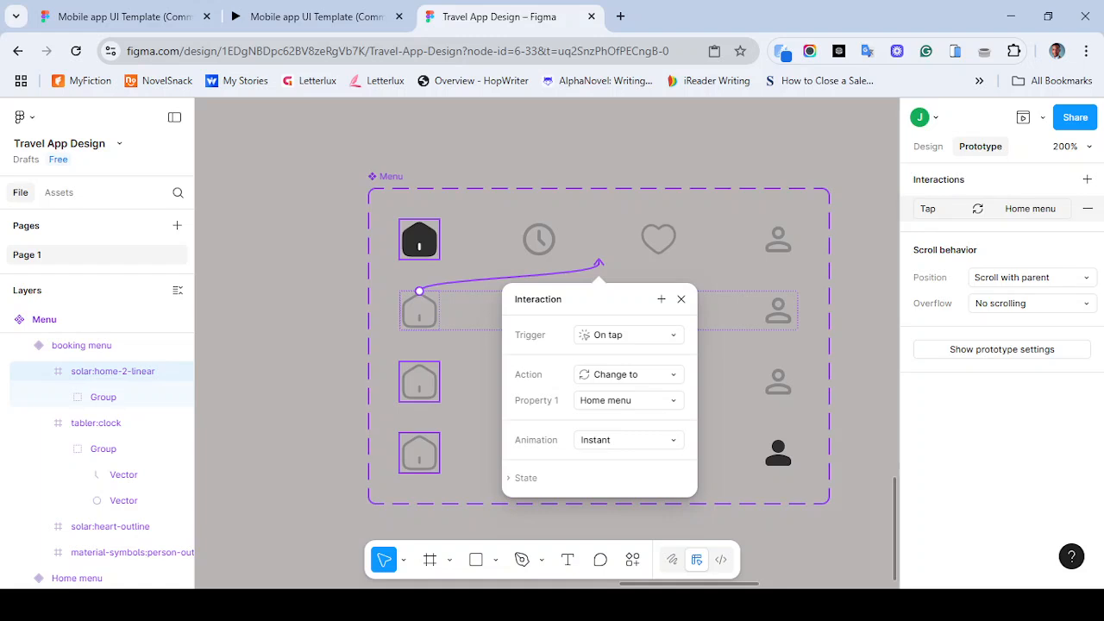
{"action": "left_click", "coordinate": [628, 440]}
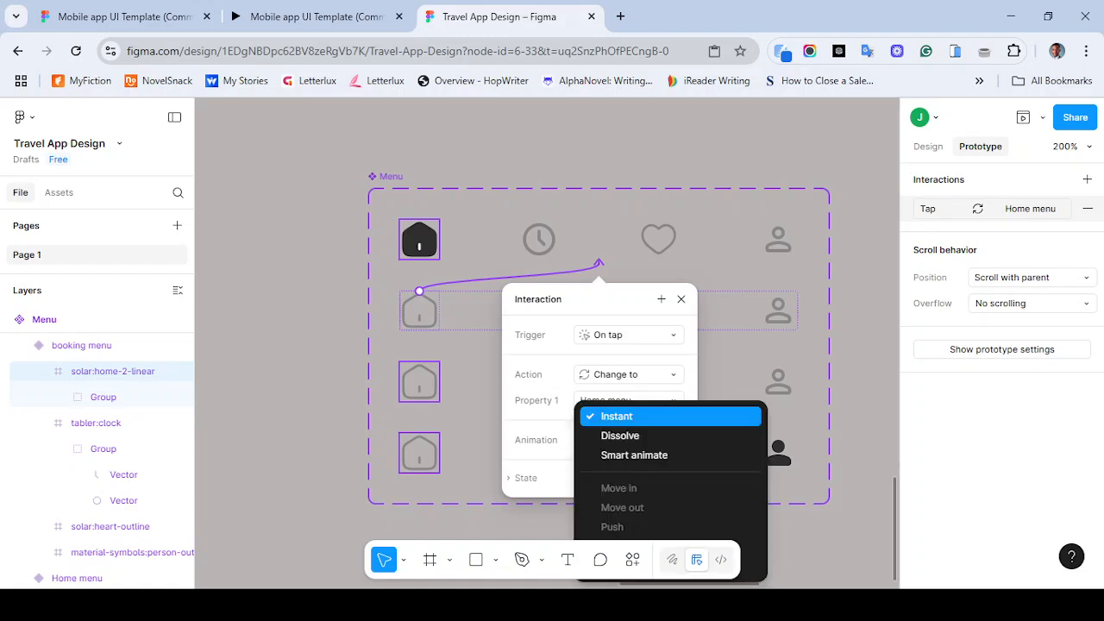
- Test the bottom tab switching in the Mobile app UI Template prototype for reference
{"action": "left_click", "coordinate": [278, 16]}
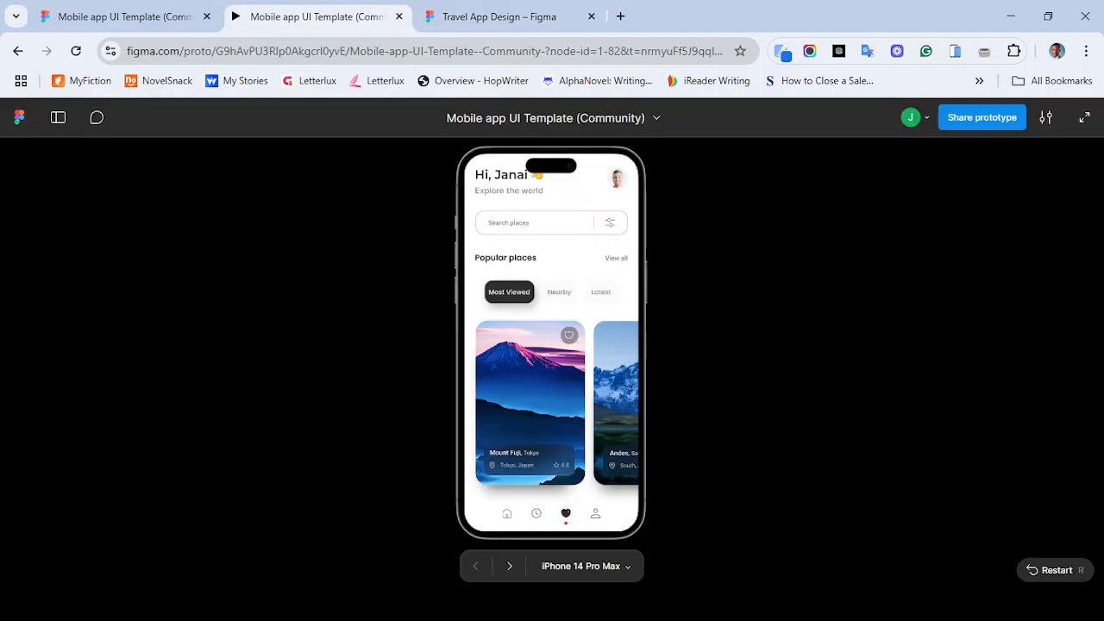
{"action": "left_click", "coordinate": [537, 513]}
{"action": "left_click", "coordinate": [536, 513]}
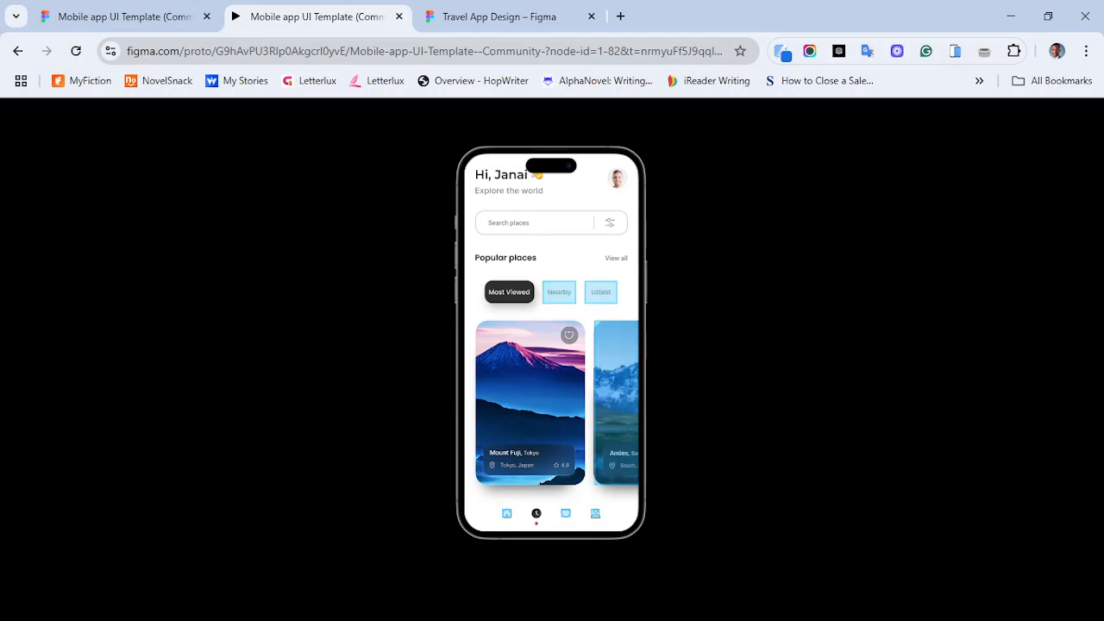
{"action": "left_click", "coordinate": [507, 513]}
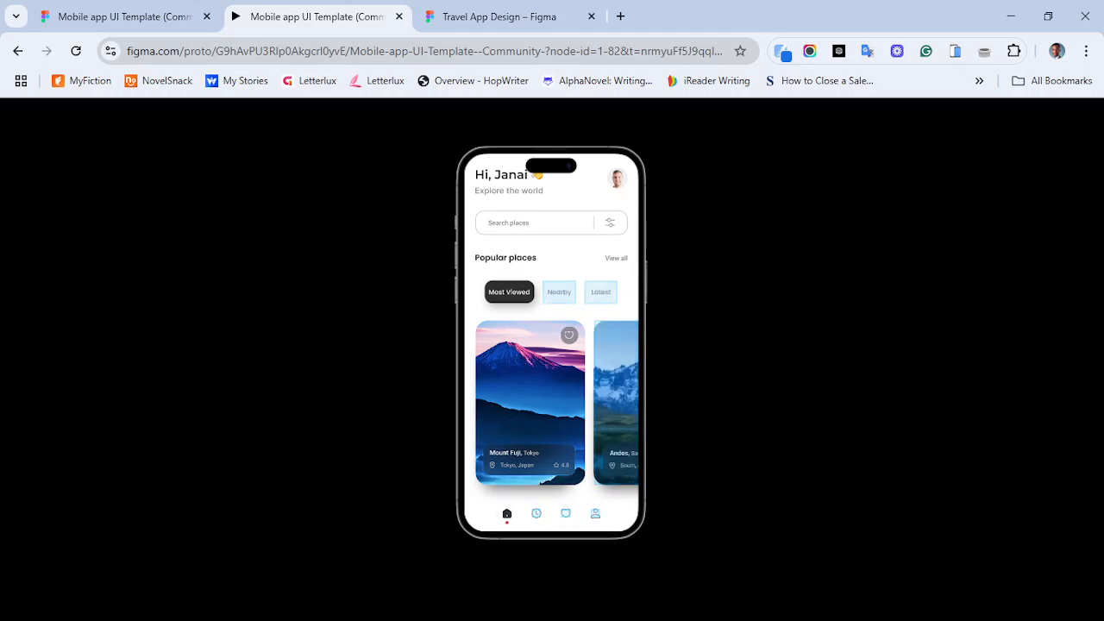
{"action": "left_click", "coordinate": [536, 514]}
{"action": "left_click", "coordinate": [566, 513]}
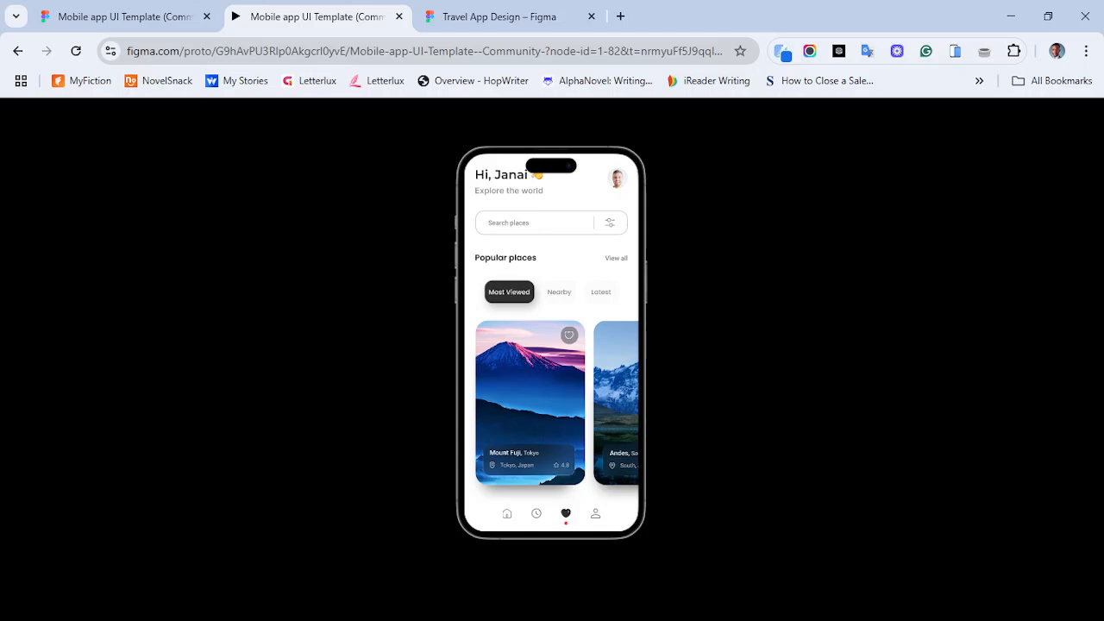
{"action": "left_click", "coordinate": [595, 513]}
{"action": "key", "text": "Left"}
{"action": "key", "text": "Left"}
{"action": "key", "text": "Left"}
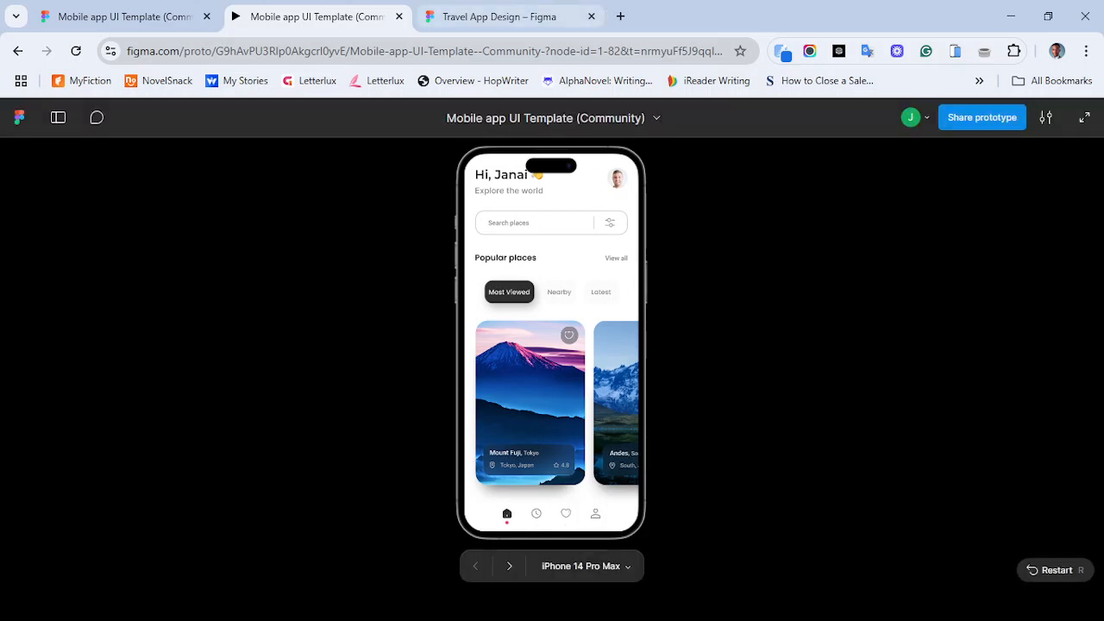
{"action": "key", "text": "ctrl+Tab"}
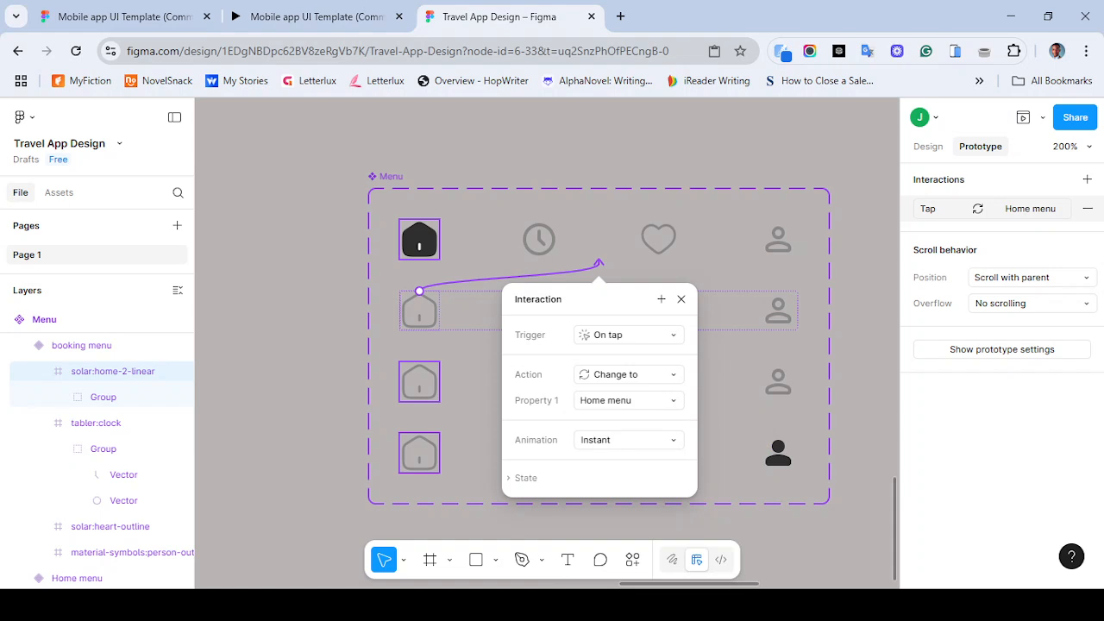
- Set the home icon interaction's animation to Dissolve
{"action": "left_click", "coordinate": [627, 440]}
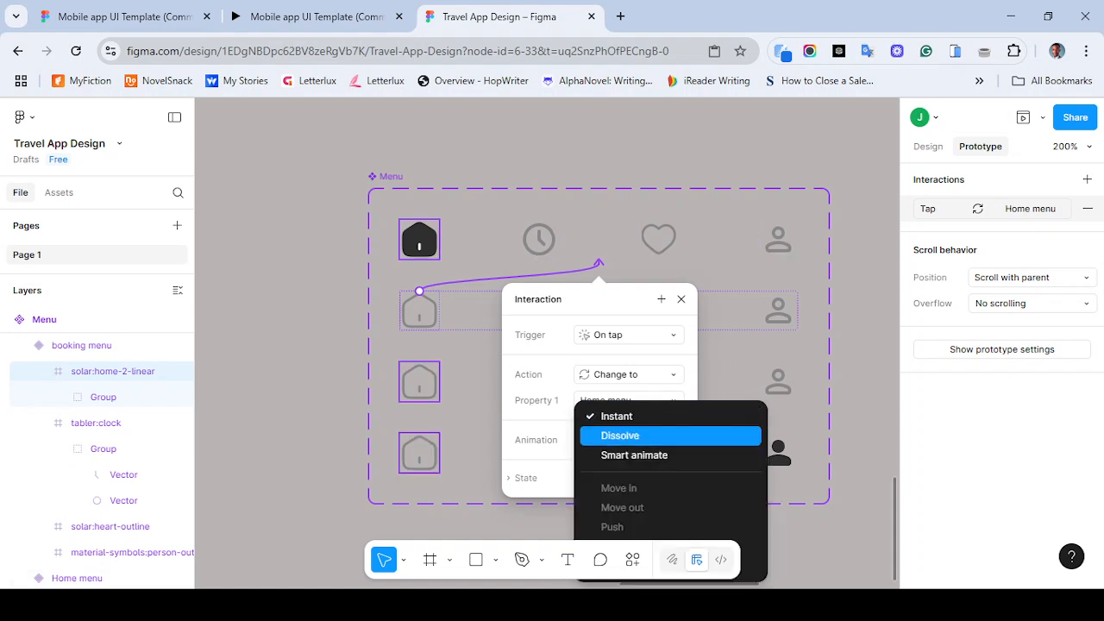
{"action": "left_click", "coordinate": [628, 437]}
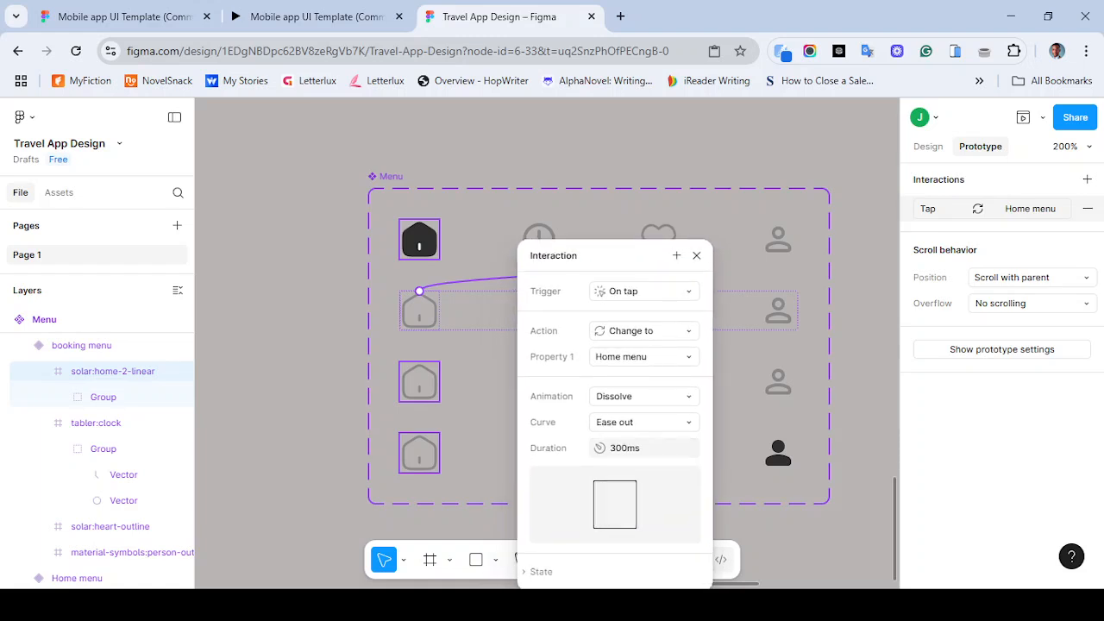
{"action": "left_click", "coordinate": [696, 256]}
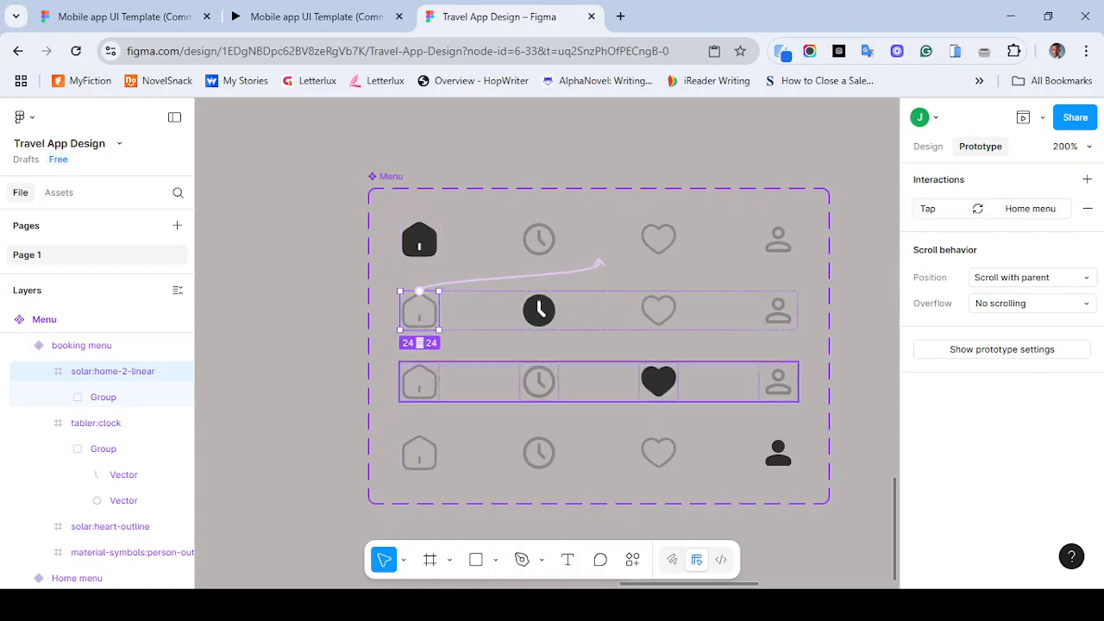
- Connect the fav menu variant's home icon to the Home menu variant with a tap interaction
{"action": "left_click", "coordinate": [420, 382]}
{"action": "left_click_drag", "start_coordinate": [439, 381], "coordinate": [599, 261]}
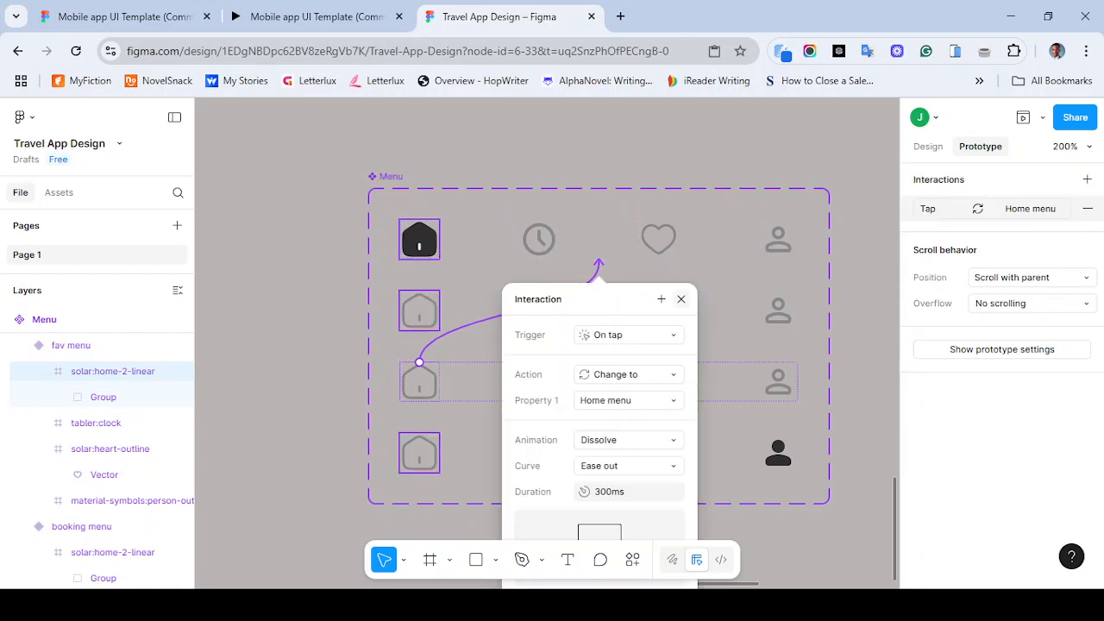
{"action": "left_click", "coordinate": [680, 298]}
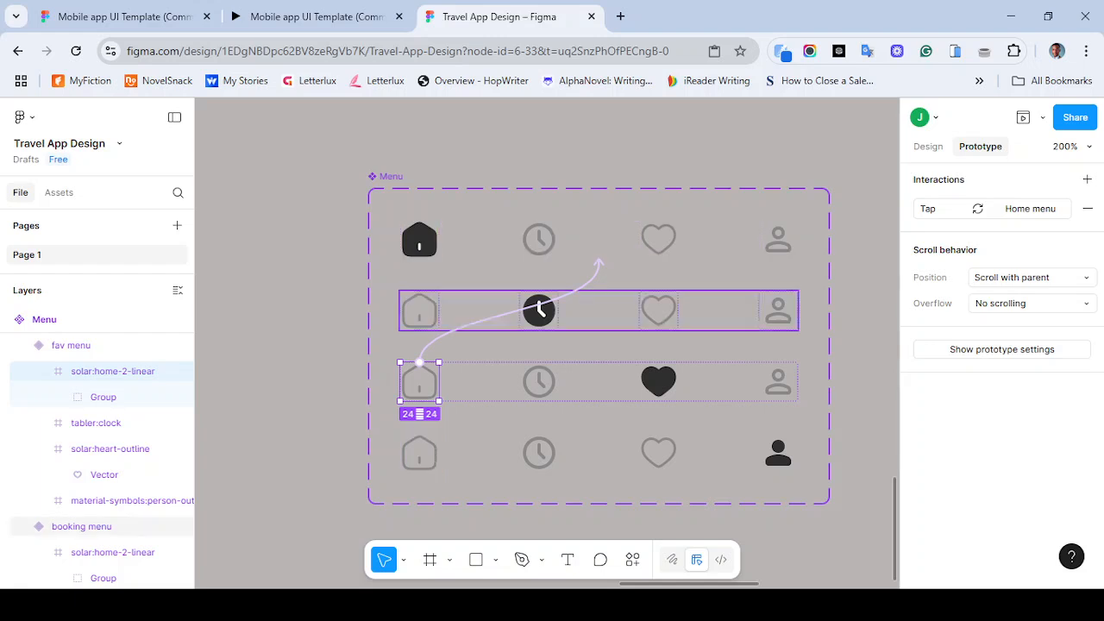
- Connect the profile menu variant's home icon to the Home menu variant with a tap interaction
{"action": "left_click", "coordinate": [539, 308]}
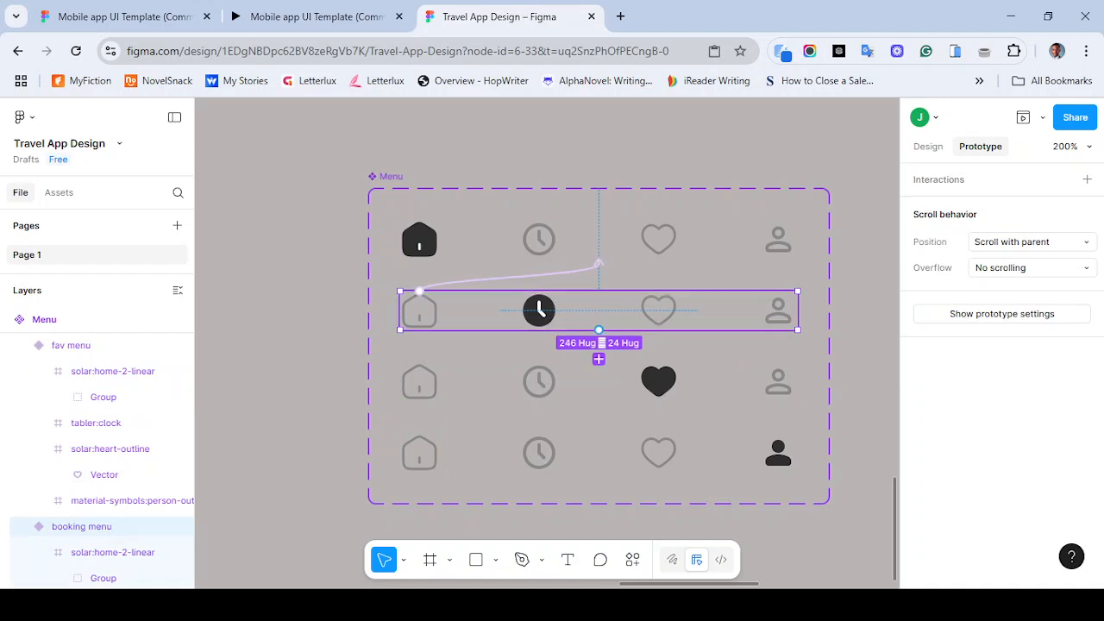
{"action": "left_click", "coordinate": [538, 381]}
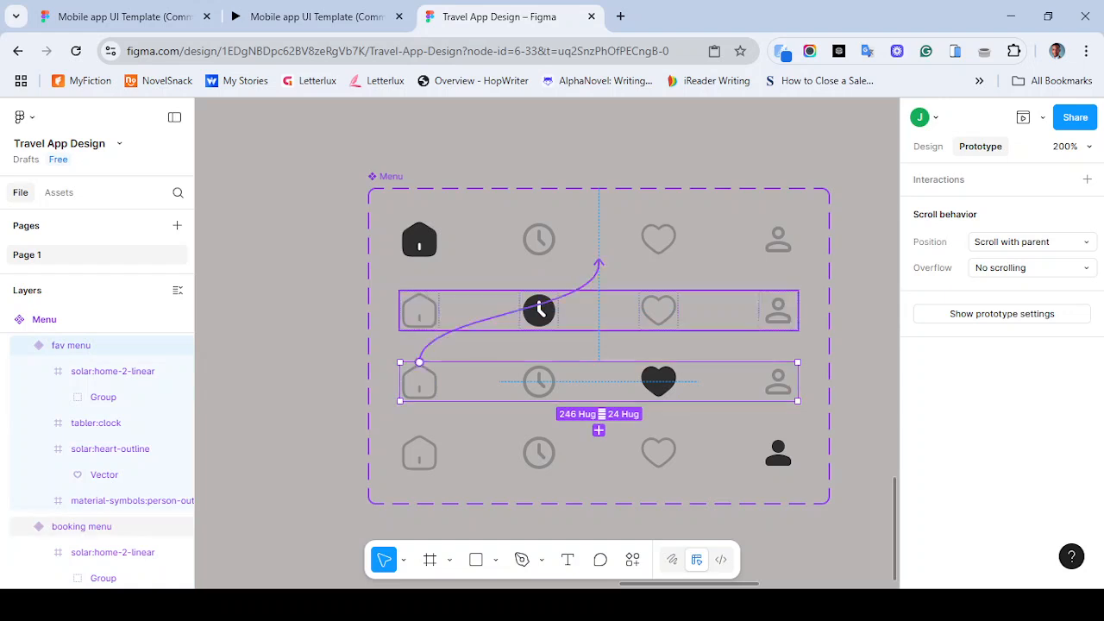
{"action": "double_click", "coordinate": [423, 452]}
{"action": "left_click_drag", "start_coordinate": [438, 452], "coordinate": [598, 260]}
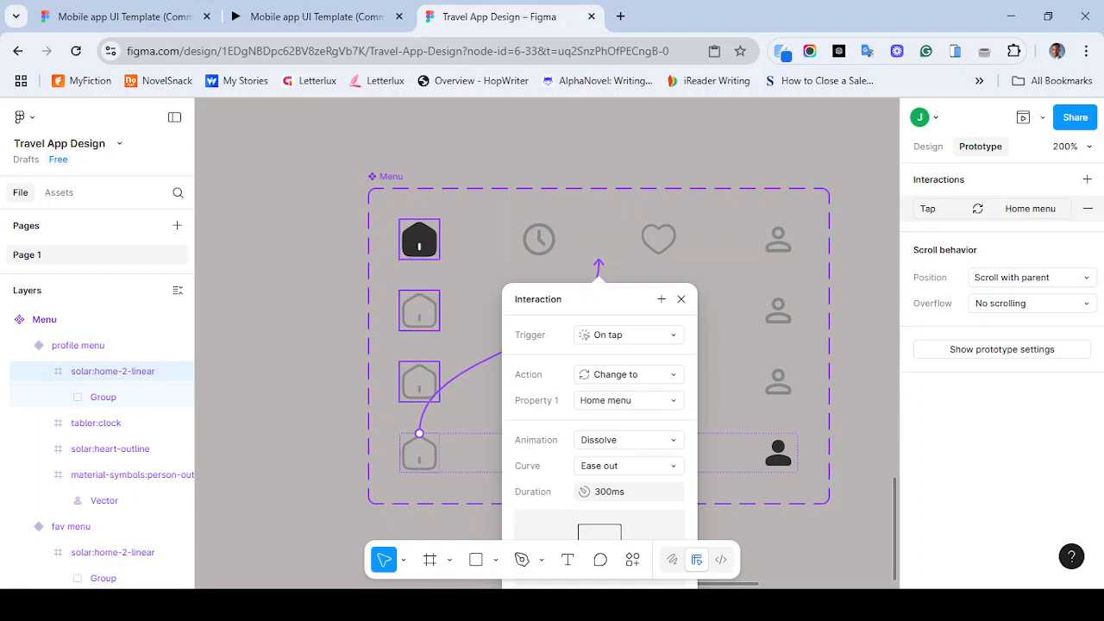
{"action": "left_click", "coordinate": [681, 299]}
- Connect the Home menu variant's clock icon to the booking menu variant
{"action": "double_click", "coordinate": [539, 239]}
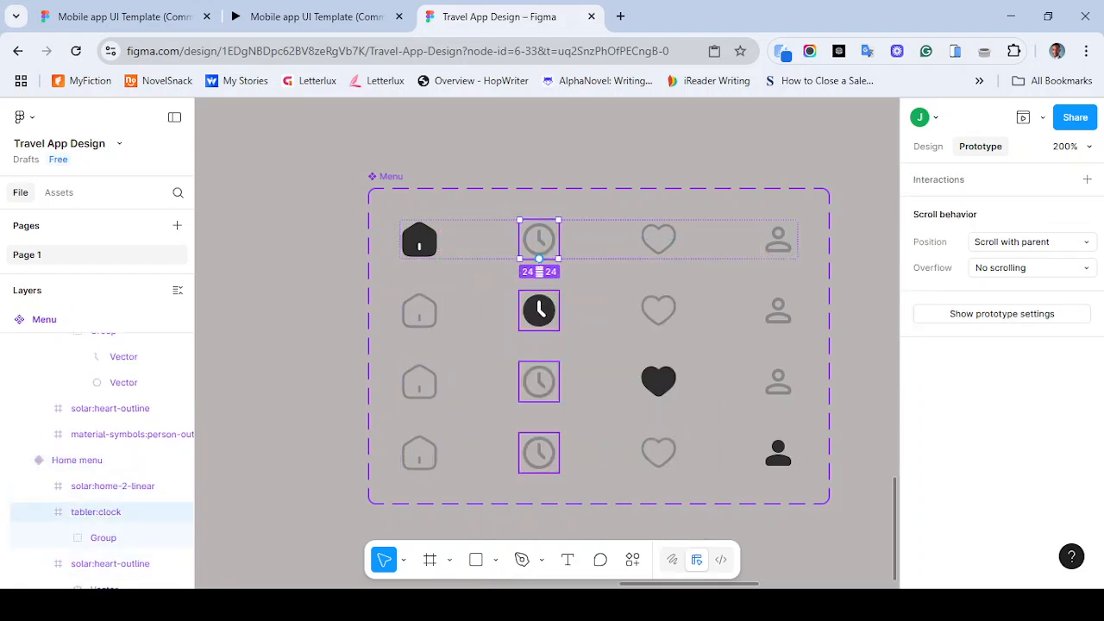
{"action": "left_click_drag", "start_coordinate": [539, 258], "coordinate": [599, 287]}
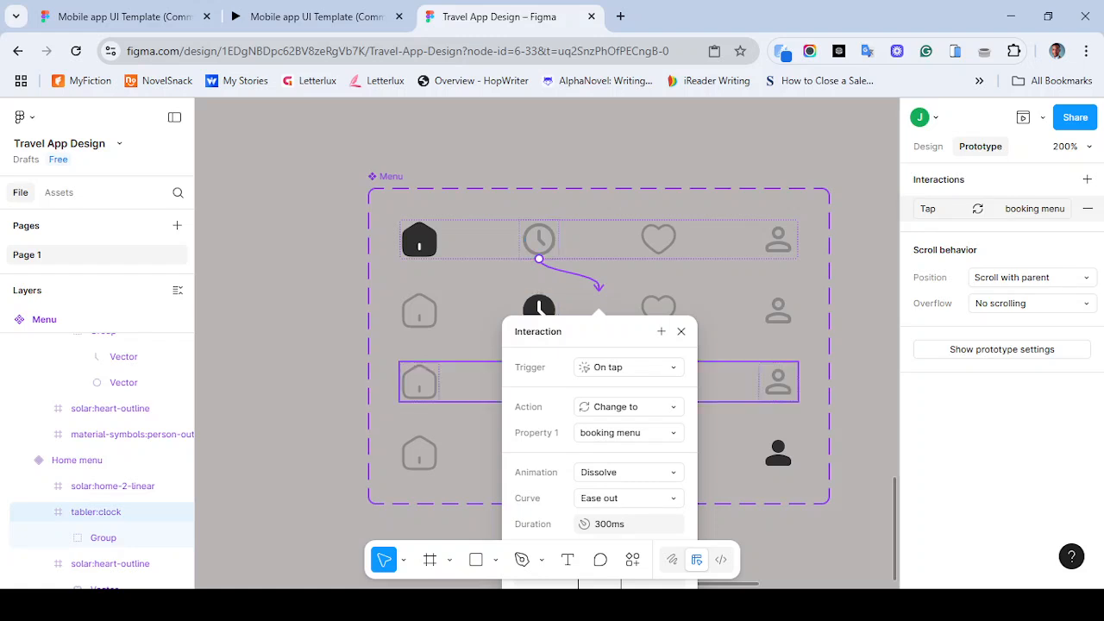
{"action": "left_click", "coordinate": [681, 332]}
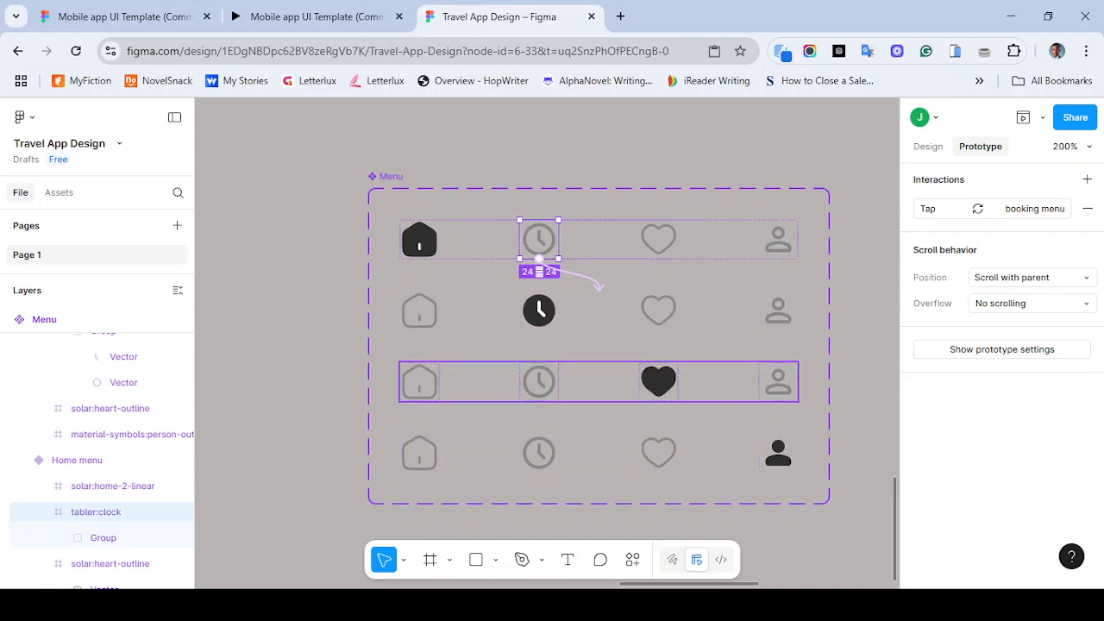
- Connect the fav menu variant's clock icon to the booking menu variant
{"action": "left_click", "coordinate": [588, 382]}
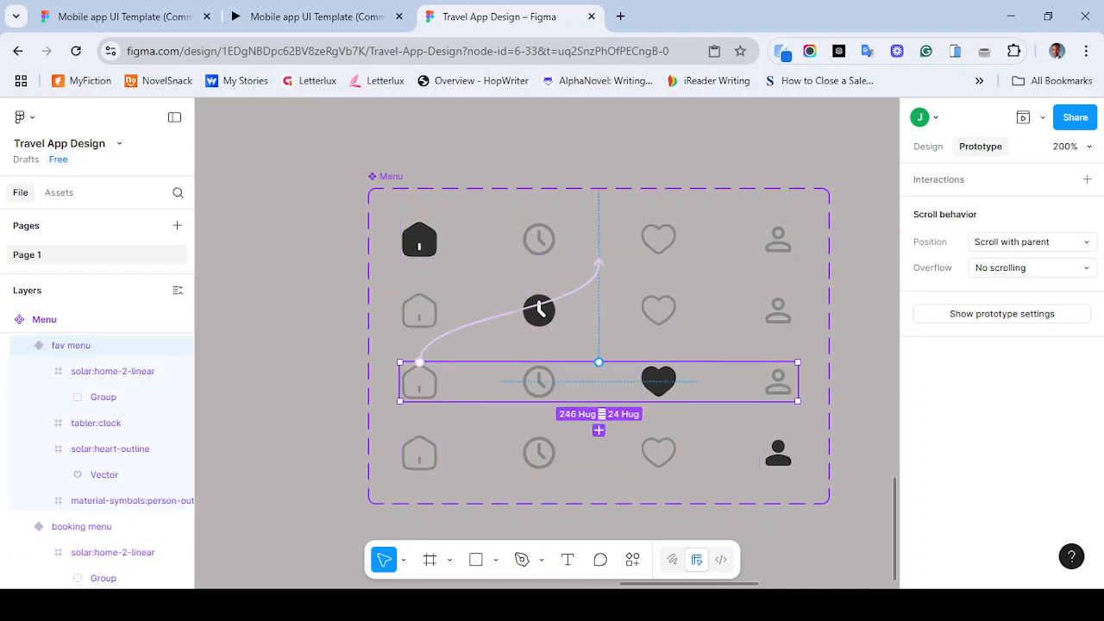
{"action": "left_click", "coordinate": [539, 384]}
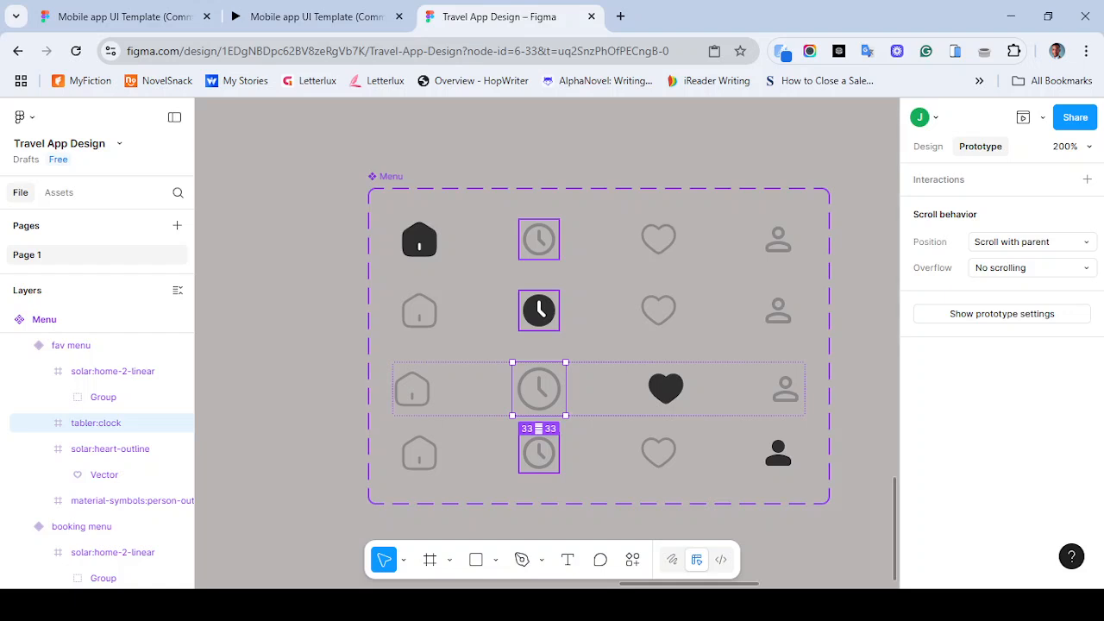
{"action": "key", "text": "ctrl+z"}
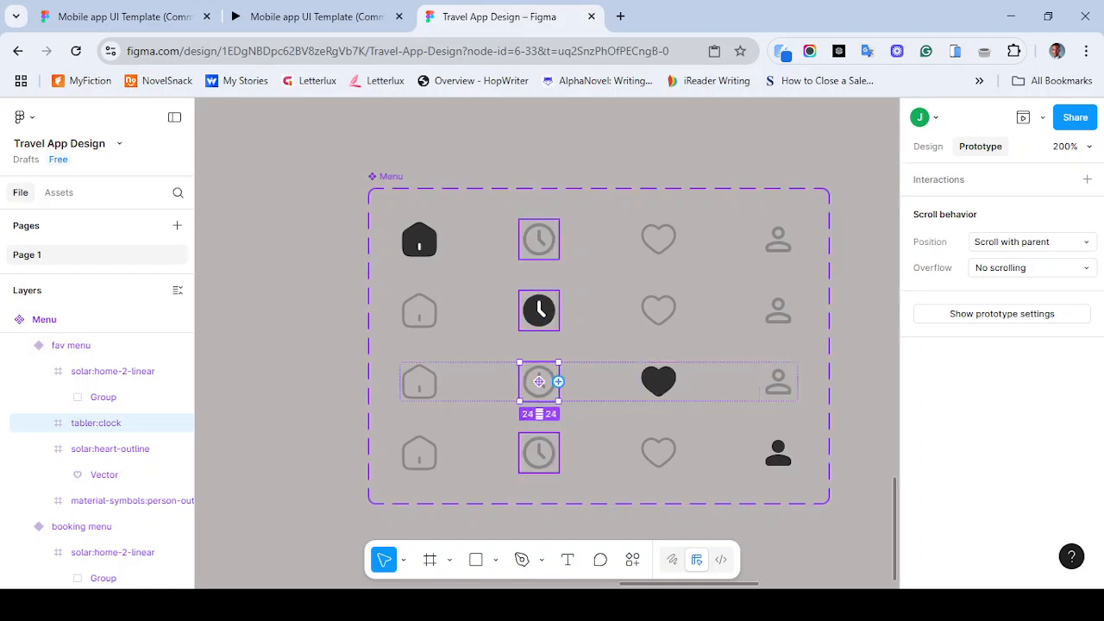
{"action": "left_click_drag", "start_coordinate": [558, 381], "coordinate": [599, 333]}
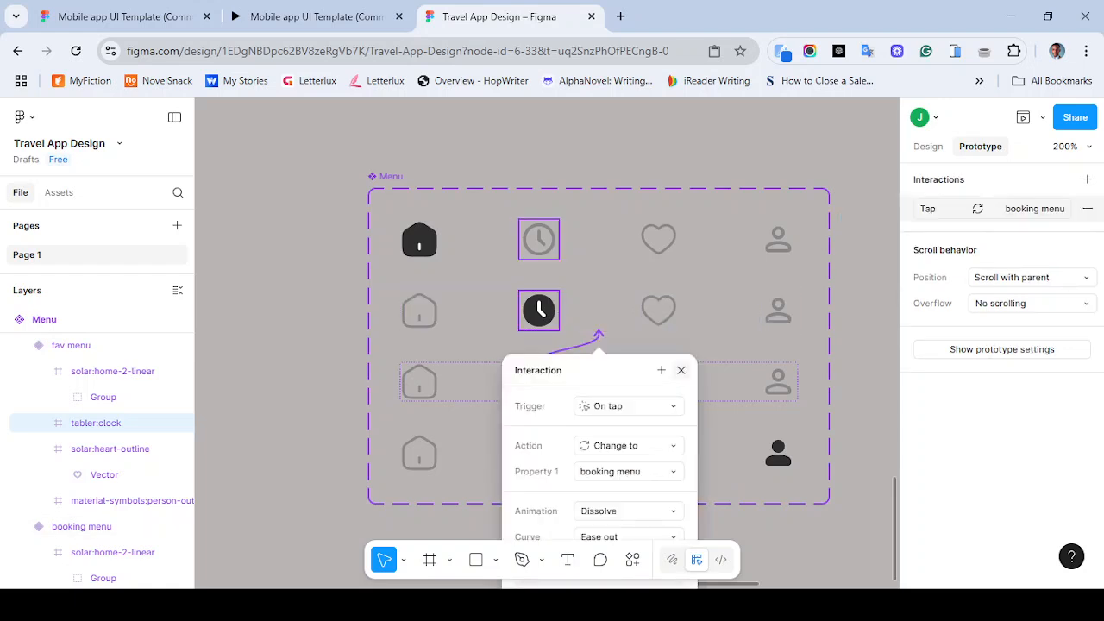
{"action": "left_click", "coordinate": [681, 370]}
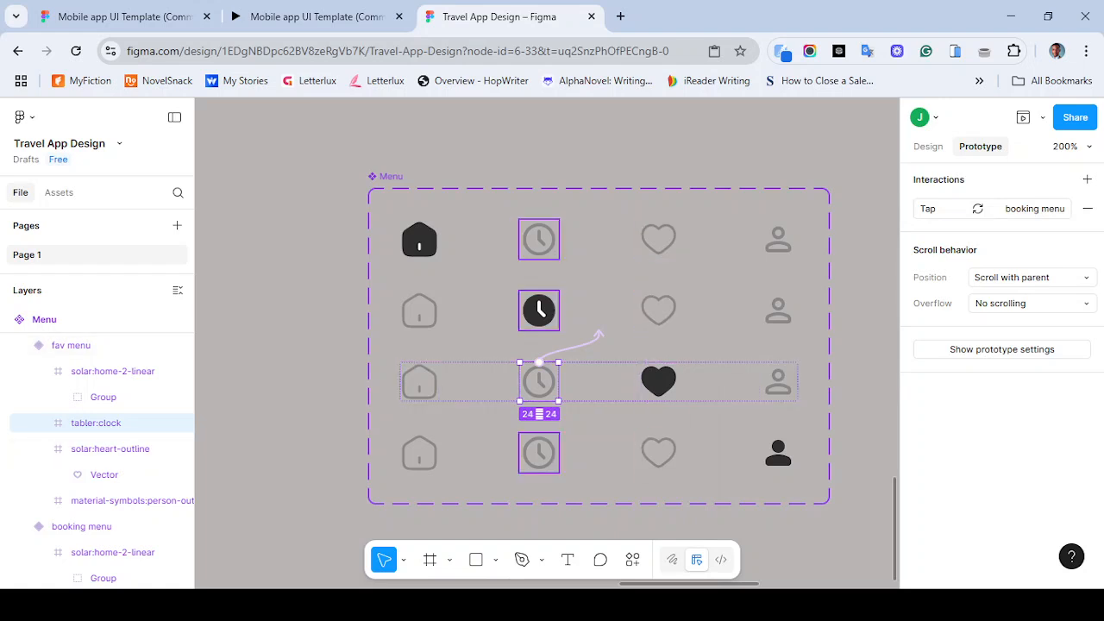
- Connect the profile menu variant's clock icon to the booking menu variant
{"action": "left_click", "coordinate": [648, 453]}
{"action": "left_click", "coordinate": [556, 453]}
{"action": "left_click_drag", "start_coordinate": [559, 453], "coordinate": [600, 332]}
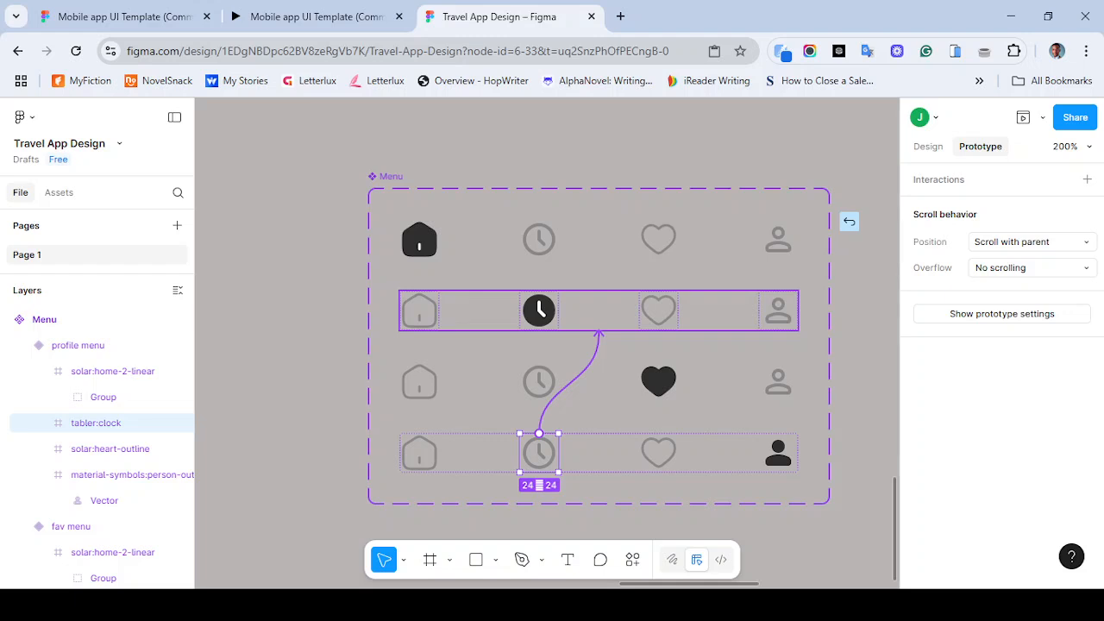
{"action": "left_click_drag", "start_coordinate": [599, 333], "coordinate": [599, 333]}
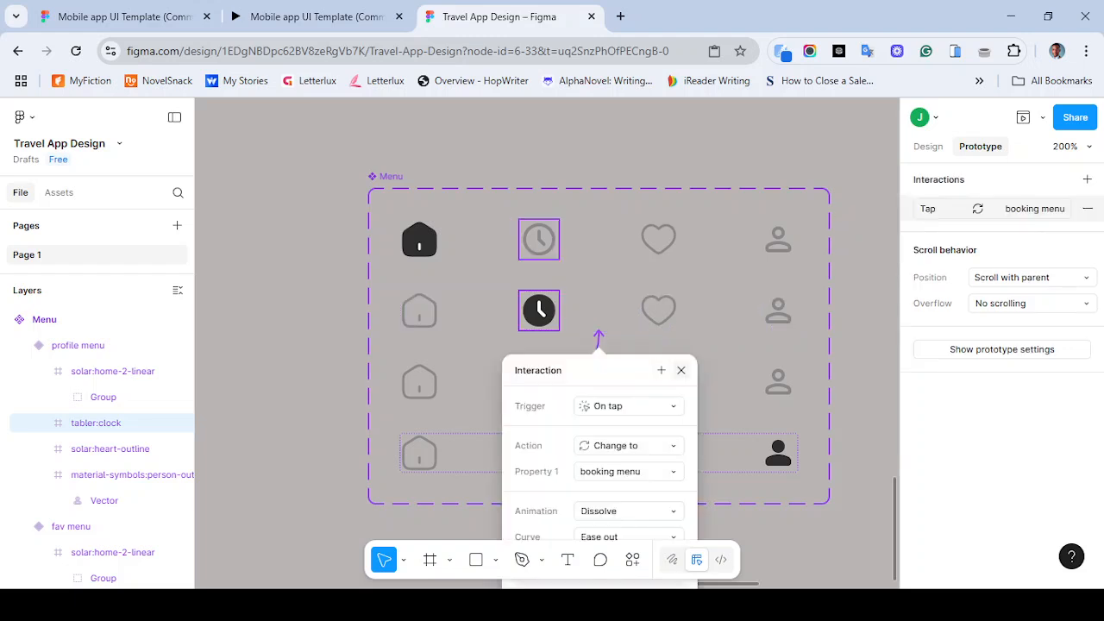
{"action": "left_click", "coordinate": [681, 370]}
- Connect the heart icons in the Home, booking and profile menu variants to the fav menu variant
{"action": "double_click", "coordinate": [660, 239]}
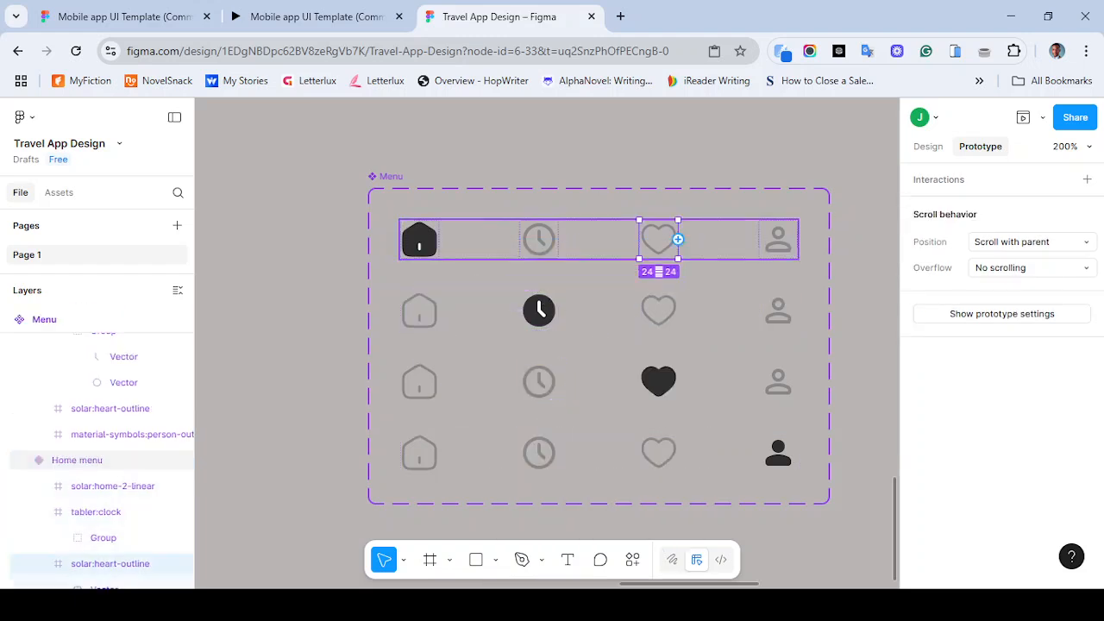
{"action": "left_click_drag", "start_coordinate": [678, 239], "coordinate": [655, 376]}
{"action": "double_click", "coordinate": [660, 310]}
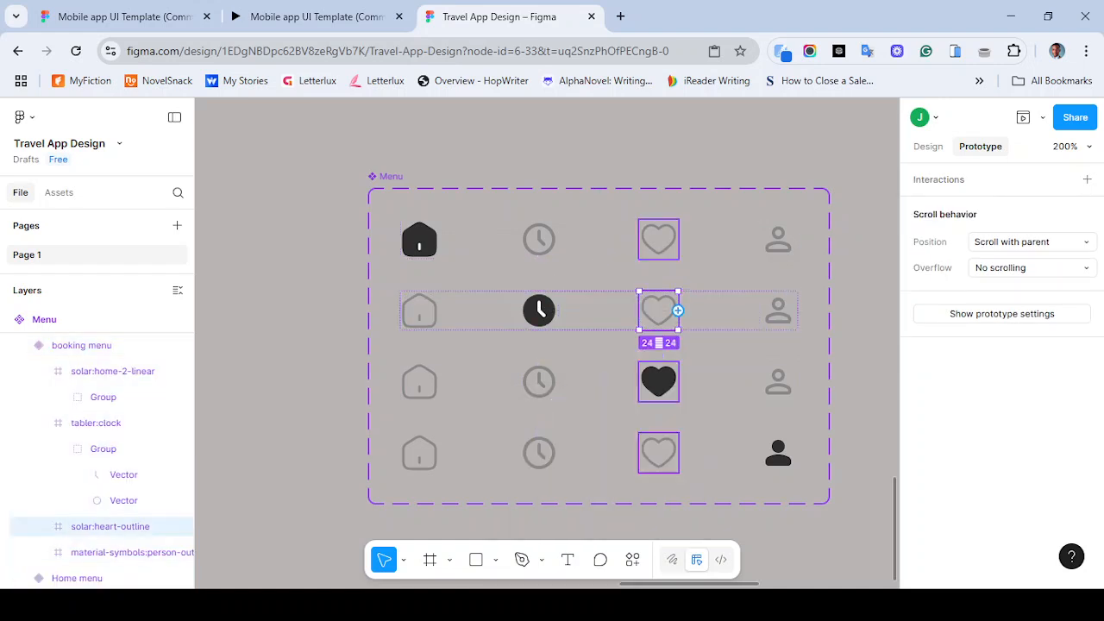
{"action": "left_click_drag", "start_coordinate": [678, 310], "coordinate": [599, 359]}
{"action": "left_click", "coordinate": [682, 402]}
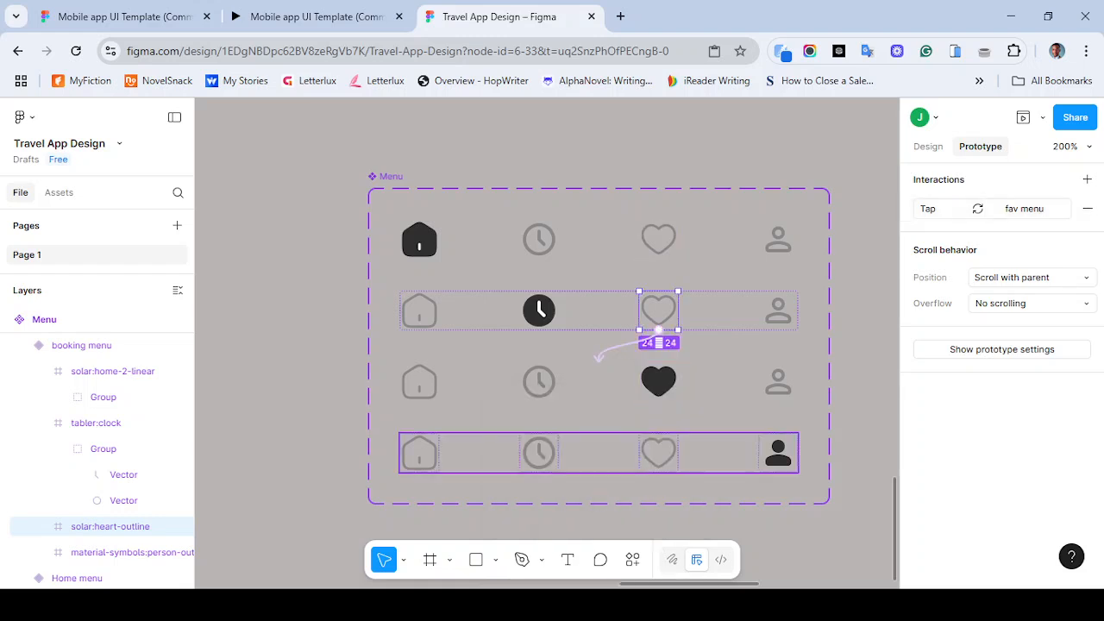
{"action": "double_click", "coordinate": [660, 453]}
{"action": "left_click_drag", "start_coordinate": [678, 453], "coordinate": [600, 403]}
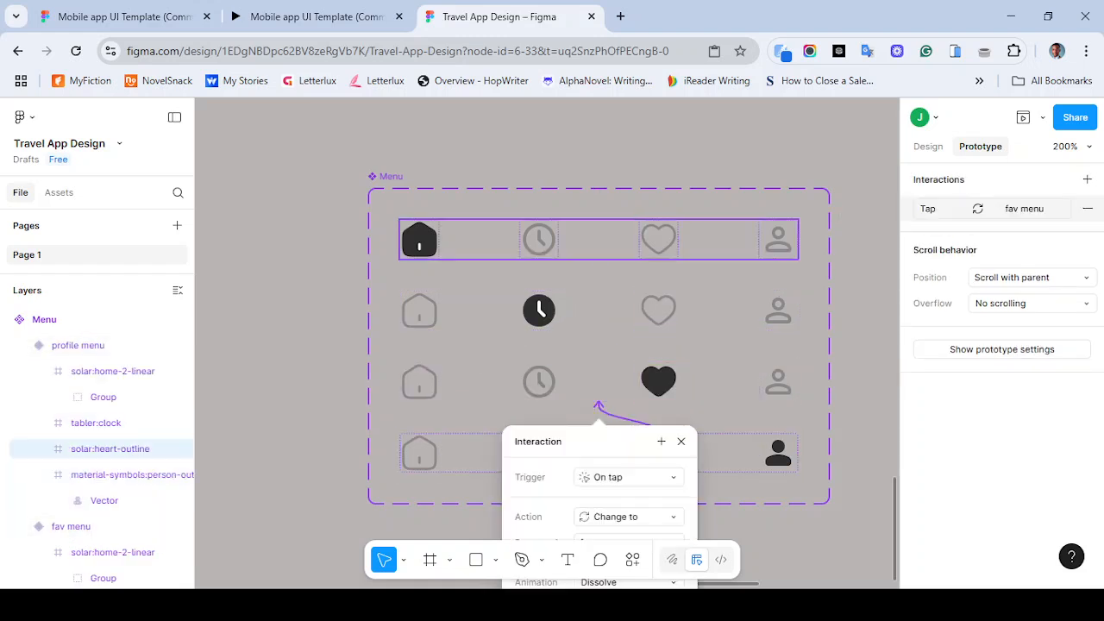
- Connect the person icons in the Home, booking and fav menu variants to the profile menu variant
{"action": "double_click", "coordinate": [777, 239]}
{"action": "left_click_drag", "start_coordinate": [777, 259], "coordinate": [599, 429]}
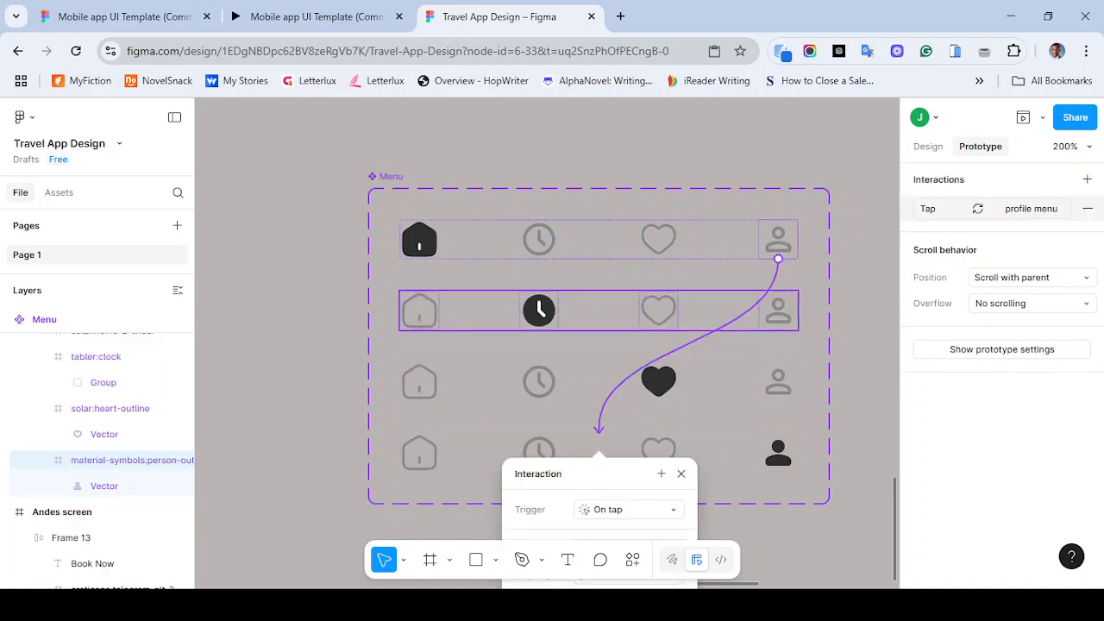
{"action": "double_click", "coordinate": [778, 311]}
{"action": "left_click_drag", "start_coordinate": [778, 330], "coordinate": [600, 429]}
{"action": "double_click", "coordinate": [778, 381]}
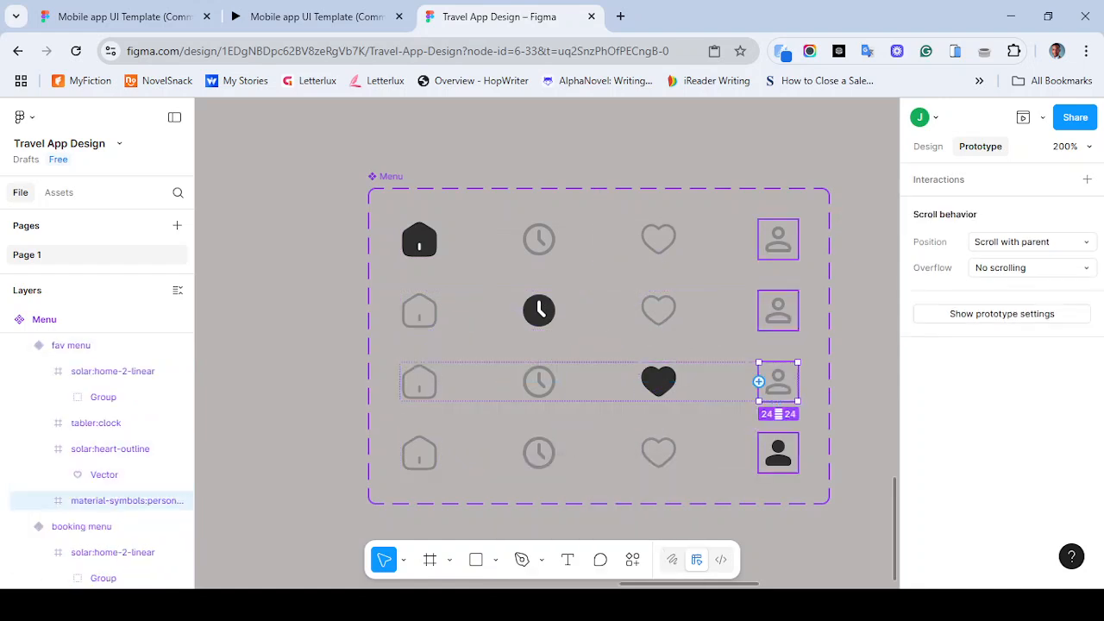
{"action": "left_click_drag", "start_coordinate": [756, 382], "coordinate": [599, 429]}
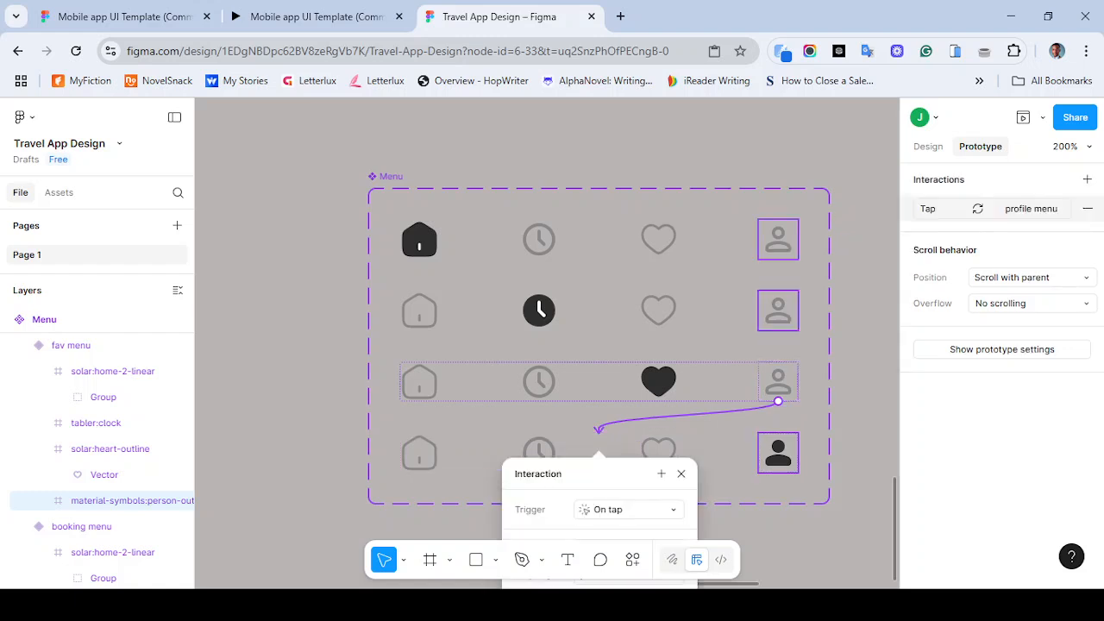
{"action": "left_click", "coordinate": [681, 473]}
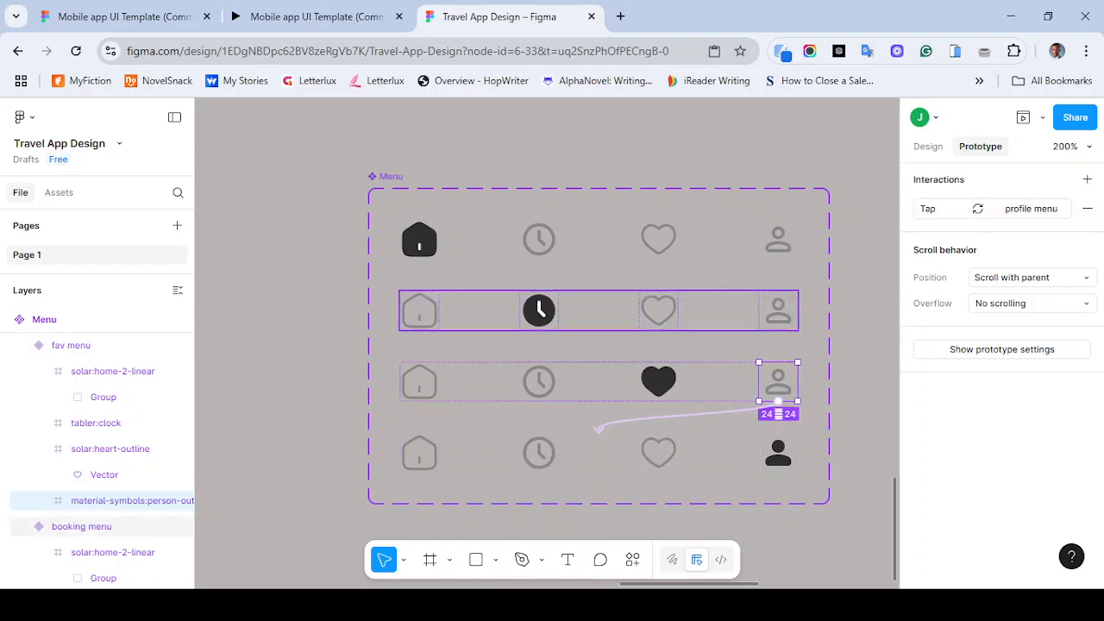
- Insert an instance of the Menu component from the file's assets
{"action": "left_click", "coordinate": [539, 308]}
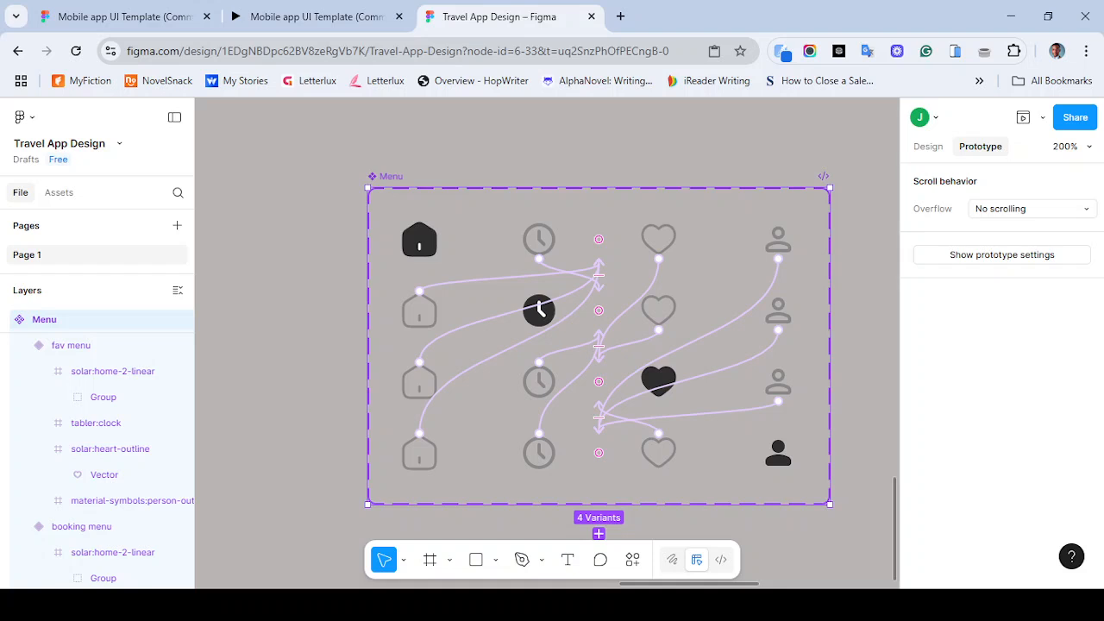
{"action": "key", "text": "Escape"}
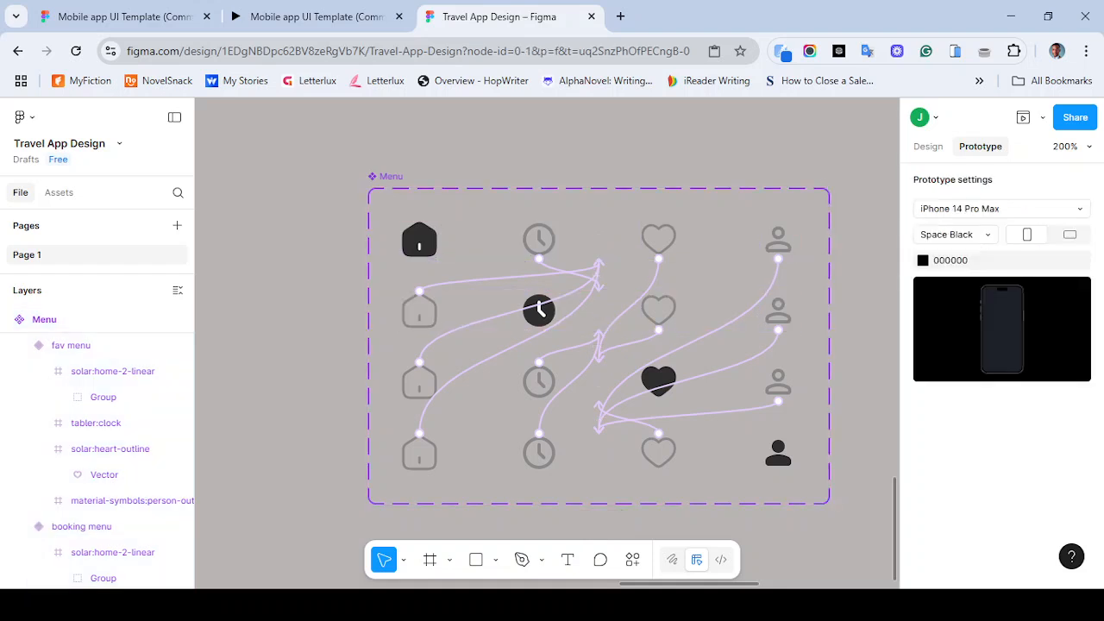
{"action": "left_click", "coordinate": [539, 308]}
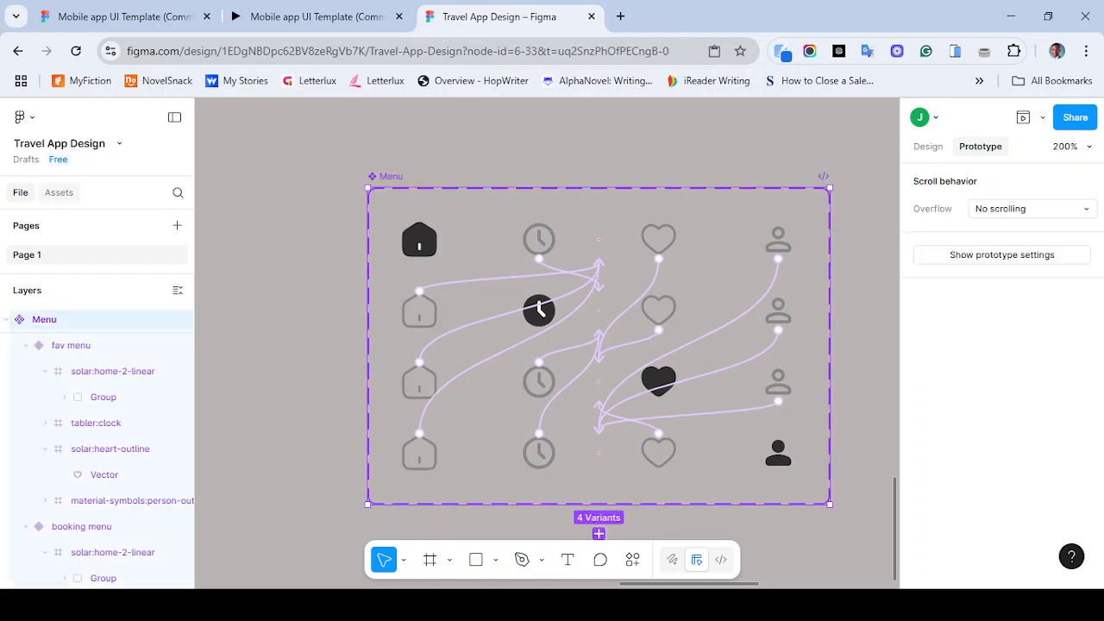
{"action": "left_click", "coordinate": [58, 192]}
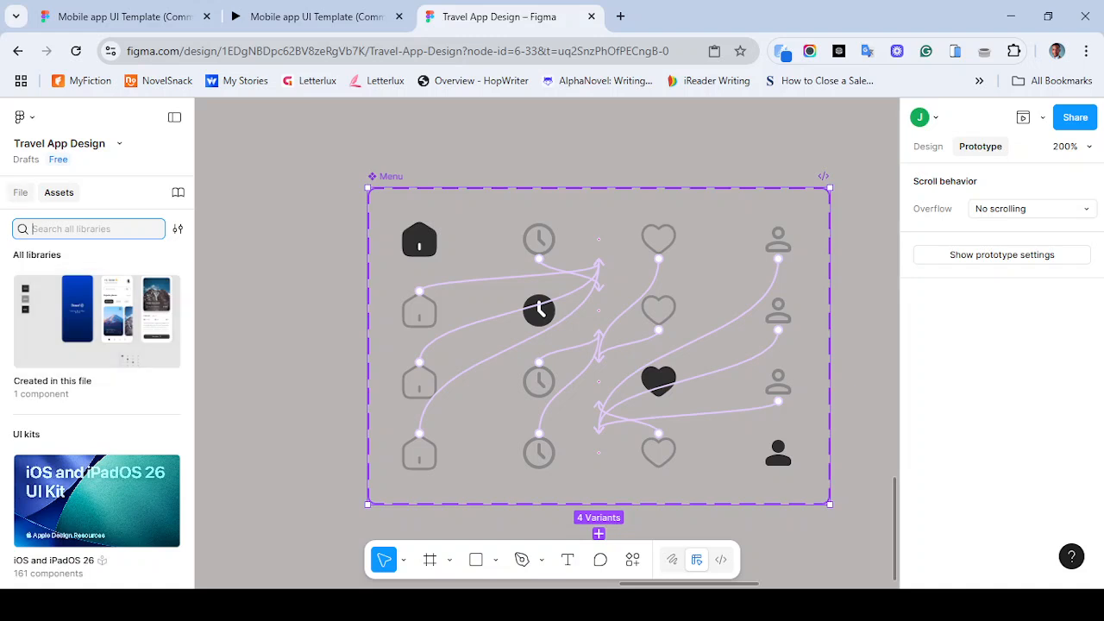
{"action": "left_click", "coordinate": [21, 193]}
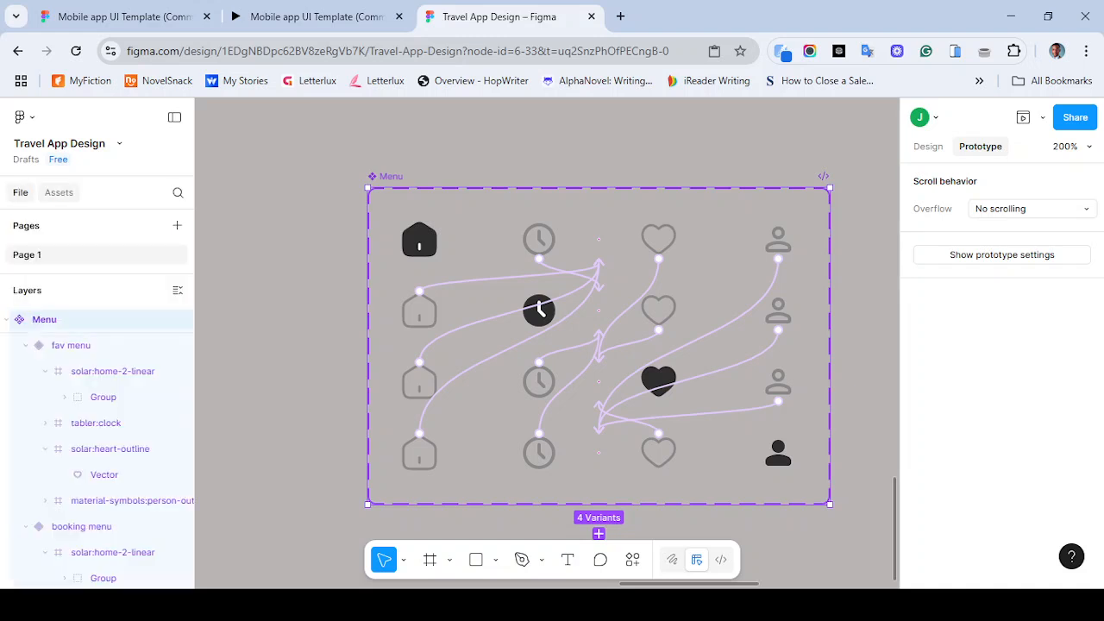
{"action": "key", "text": "alt+2"}
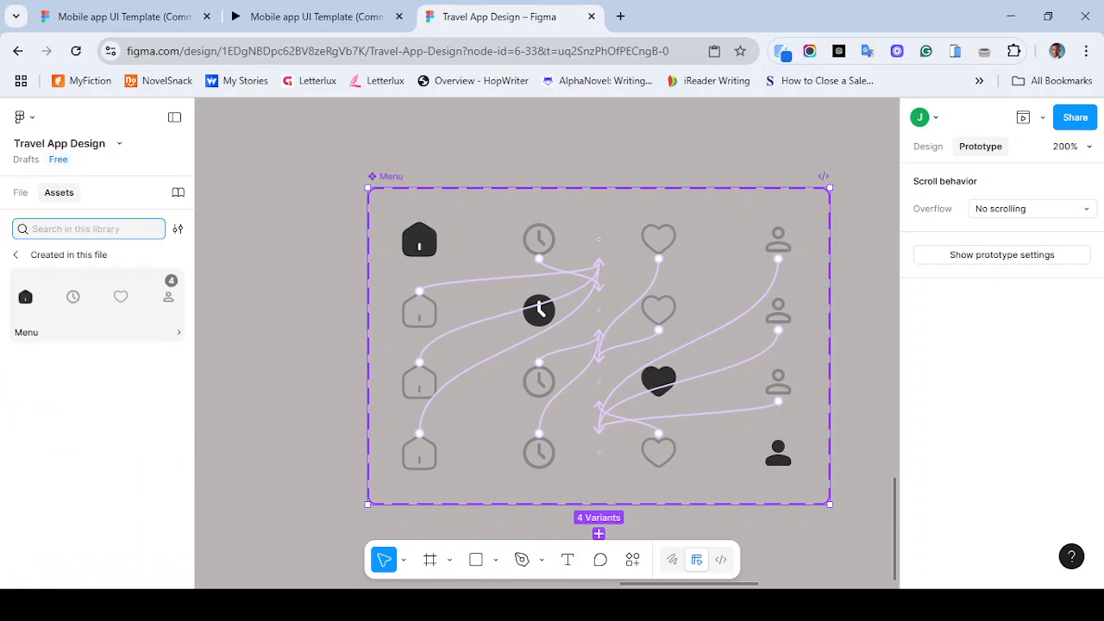
{"action": "left_click", "coordinate": [97, 296]}
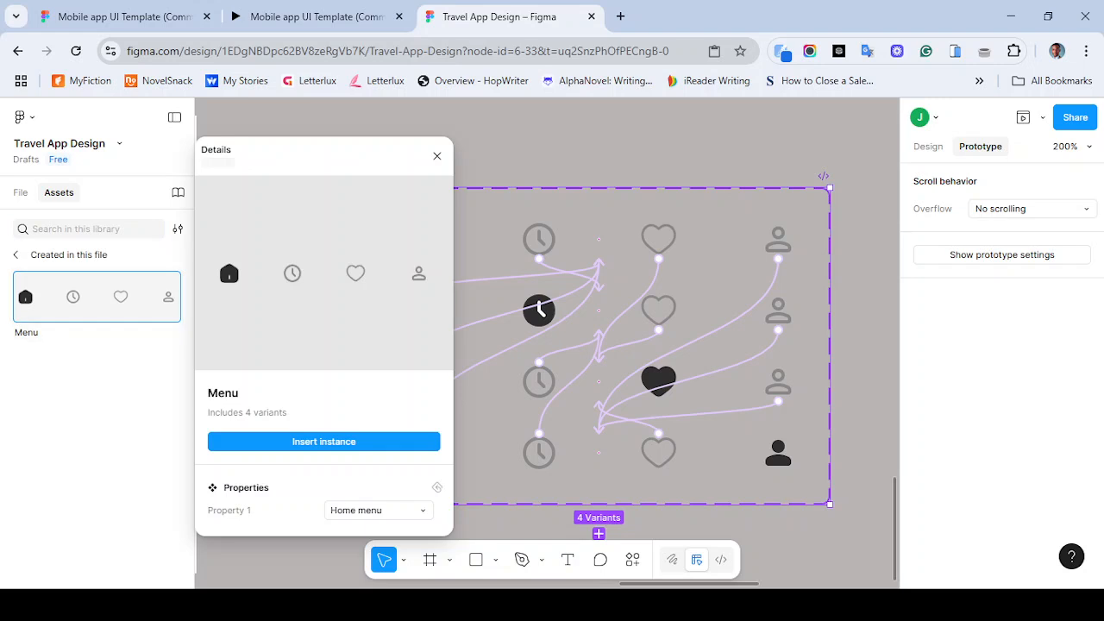
{"action": "left_click", "coordinate": [323, 442]}
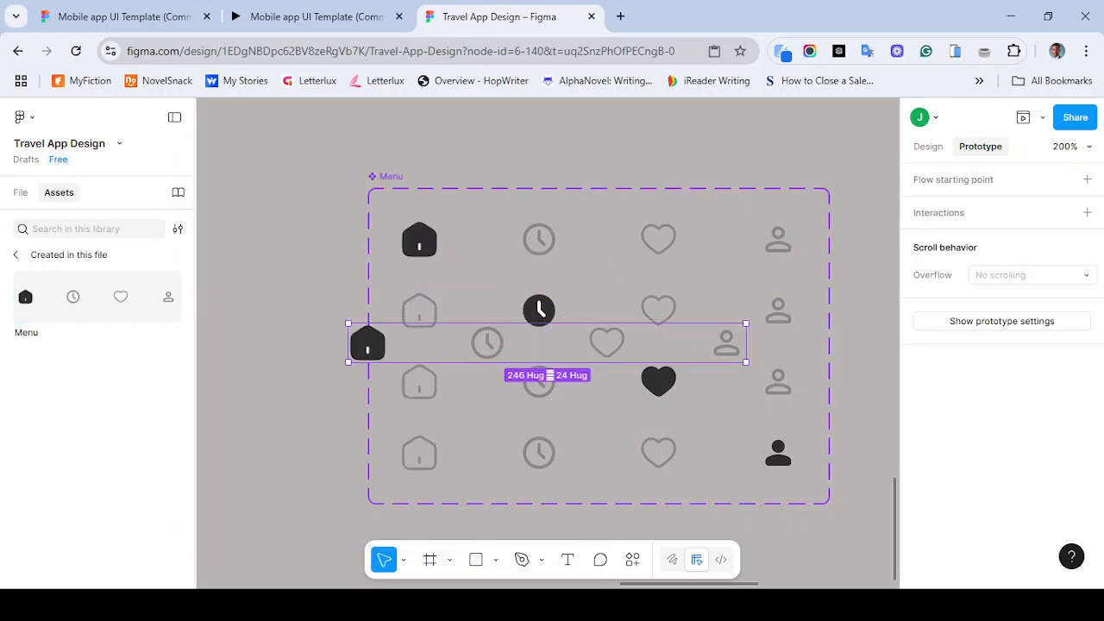
- Move the Menu instance into Welcome screen 1, just below the screen's existing navigation bar
{"action": "left_click_drag", "start_coordinate": [466, 343], "coordinate": [453, 247]}
{"action": "left_click_drag", "start_coordinate": [336, 248], "coordinate": [279, 244]}
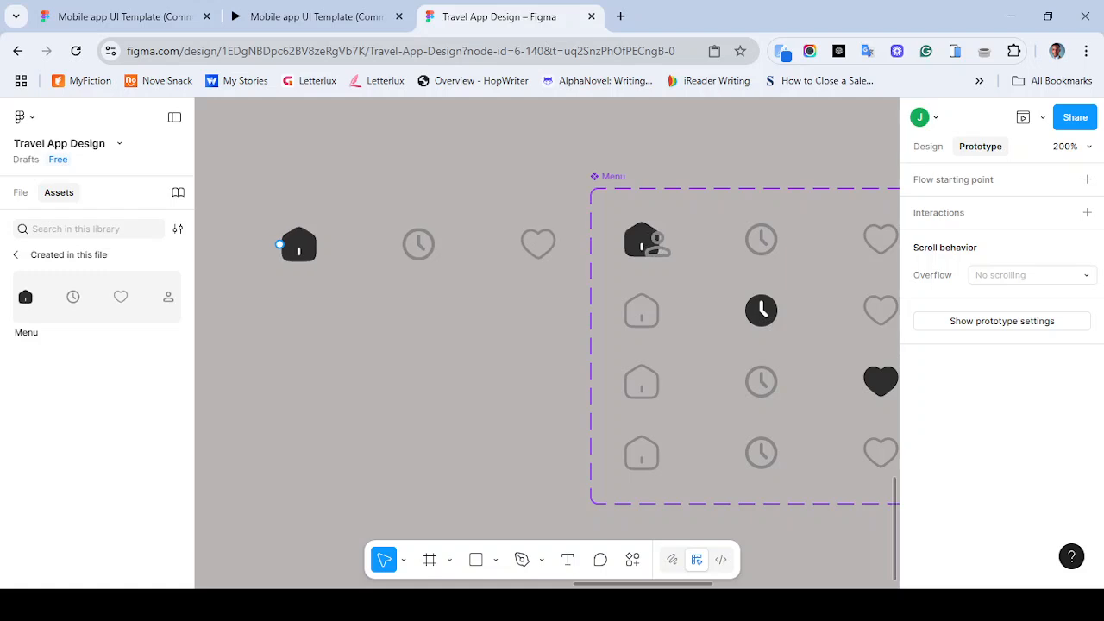
{"action": "key", "text": "ctrl+minus"}
{"action": "key", "text": "ctrl+minus"}
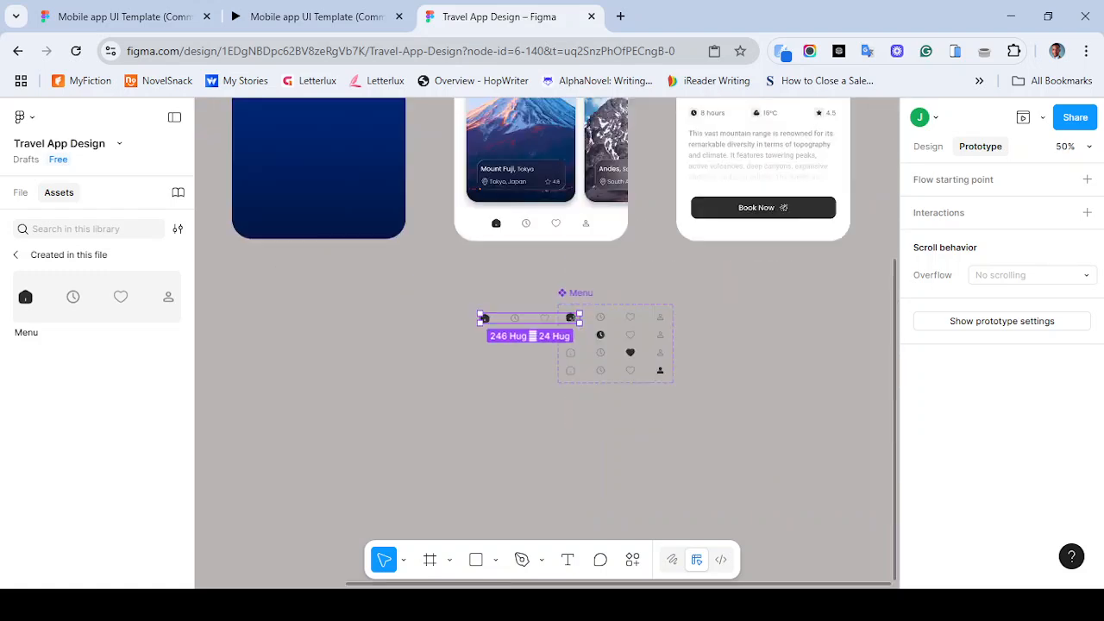
{"action": "left_click", "coordinate": [542, 225]}
{"action": "left_click_drag", "start_coordinate": [542, 224], "coordinate": [370, 315]}
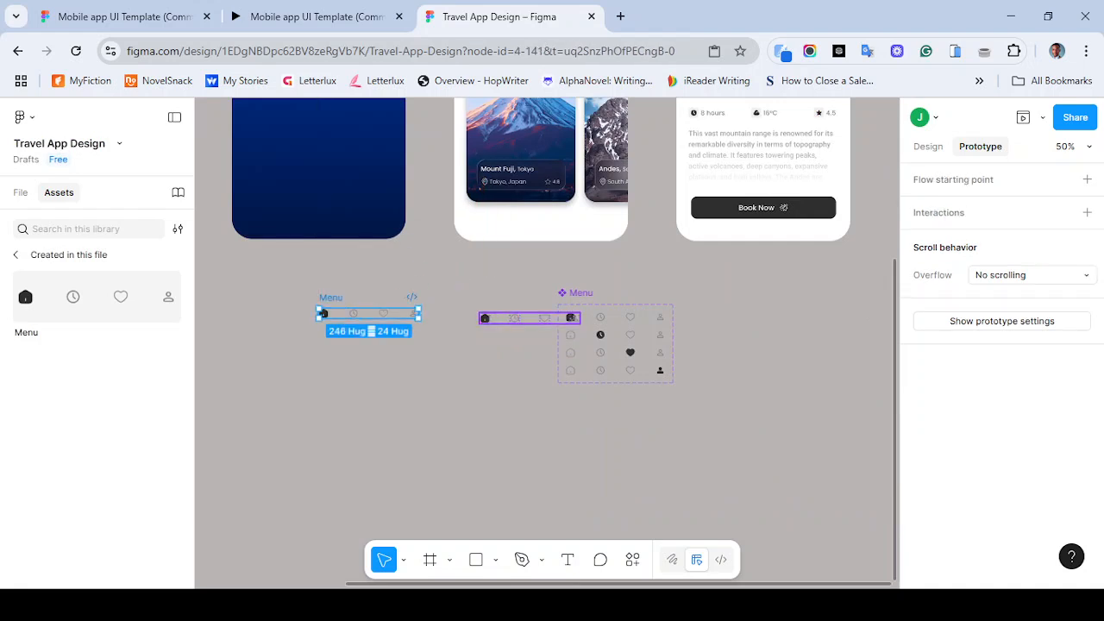
{"action": "left_click_drag", "start_coordinate": [324, 313], "coordinate": [497, 231]}
{"action": "key", "text": "ctrl+equal"}
{"action": "key", "text": "ctrl+equal"}
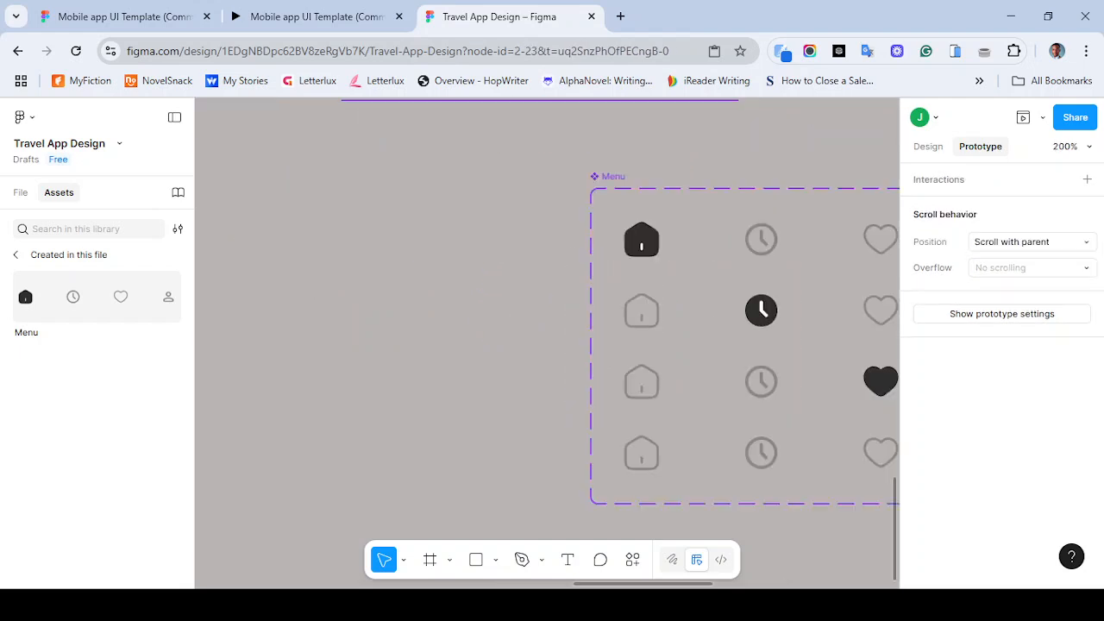
{"action": "scroll", "coordinate": [545, 344], "scroll_direction": "up", "scroll_amount": 5}
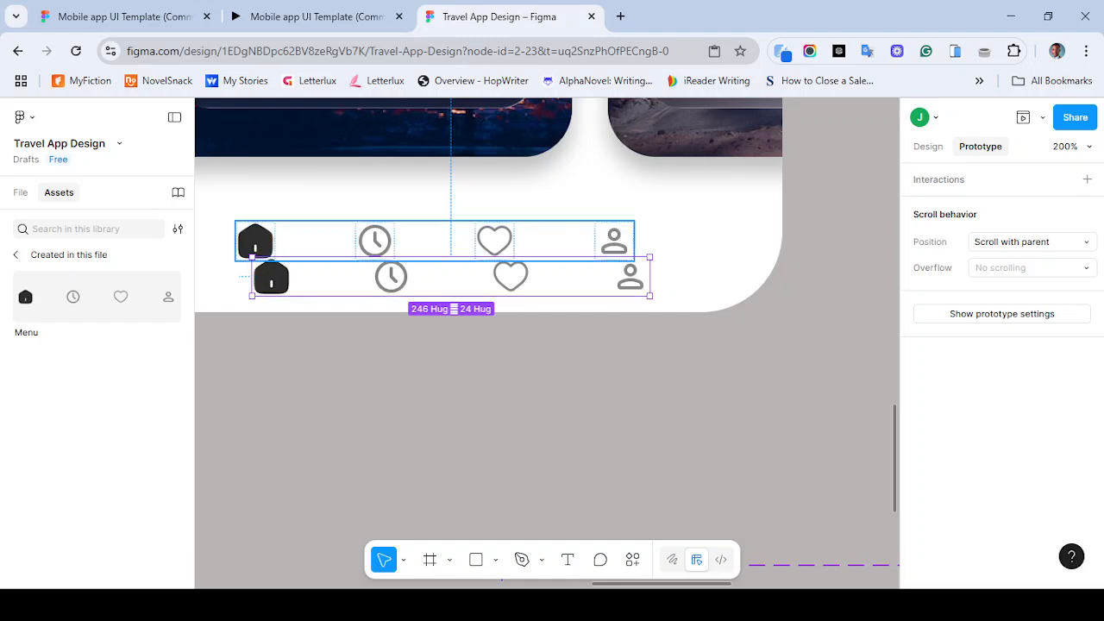
{"action": "left_click_drag", "start_coordinate": [332, 273], "coordinate": [294, 286]}
- Delete the original navigation bar from Welcome screen 1
{"action": "left_click", "coordinate": [435, 240]}
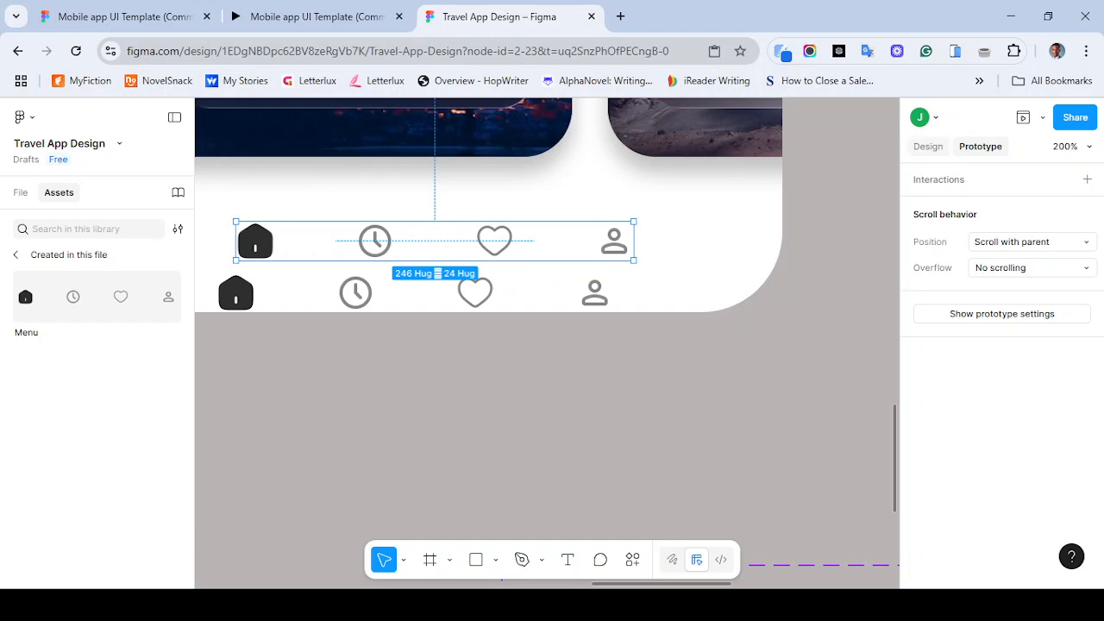
{"action": "left_click", "coordinate": [928, 146]}
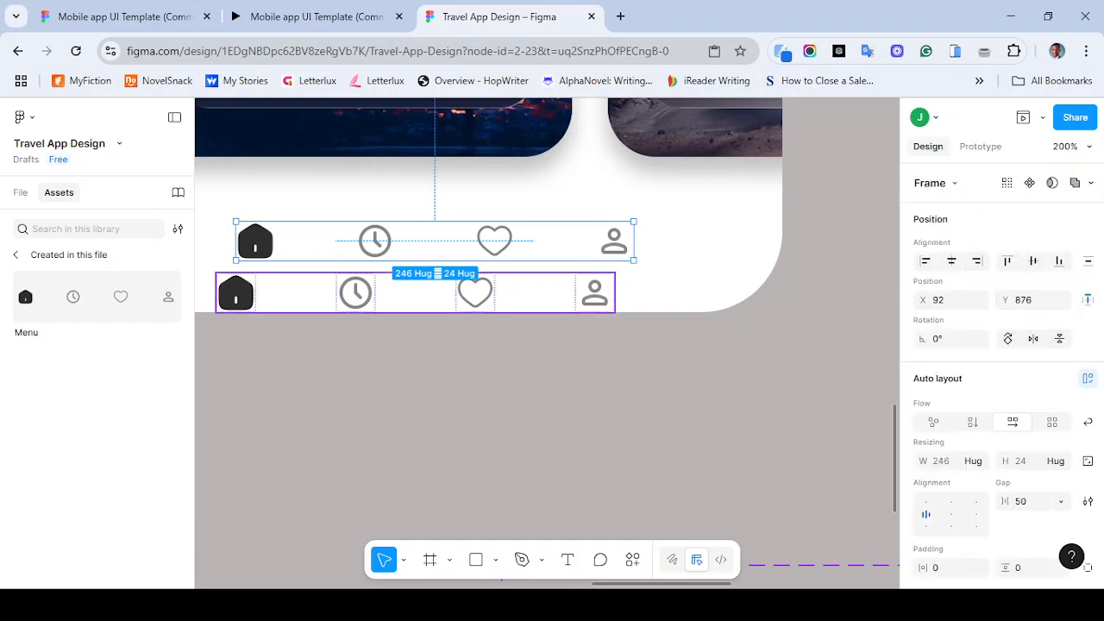
{"action": "left_click", "coordinate": [416, 293]}
{"action": "left_click", "coordinate": [414, 241]}
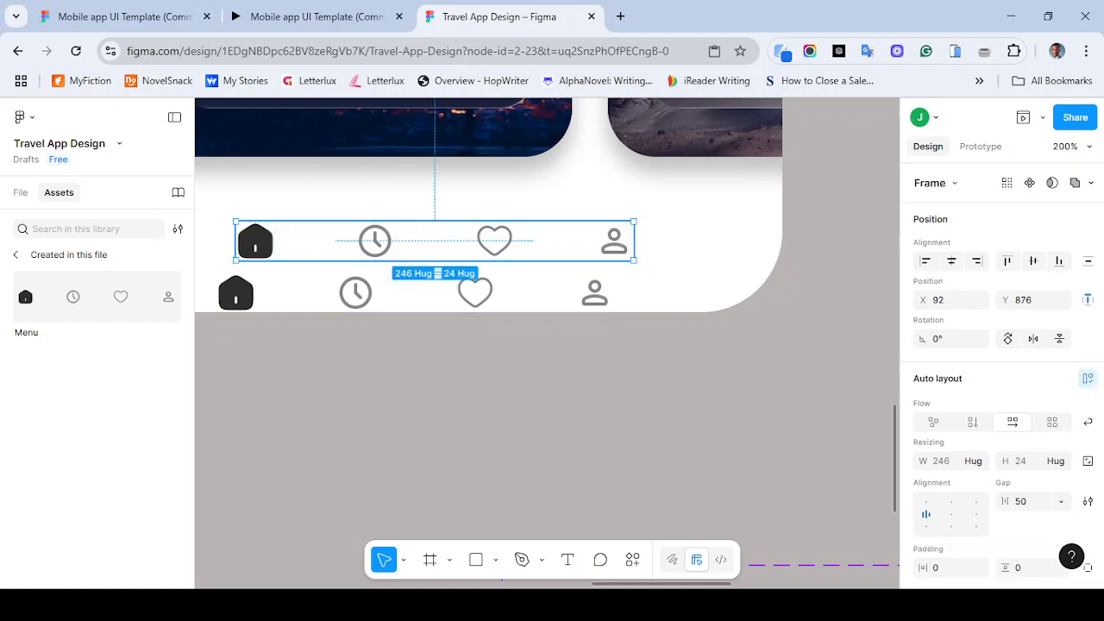
{"action": "key", "text": "Delete"}
- Set the Menu instance's Y position to 876 and center it horizontally within the screen
{"action": "left_click", "coordinate": [416, 293]}
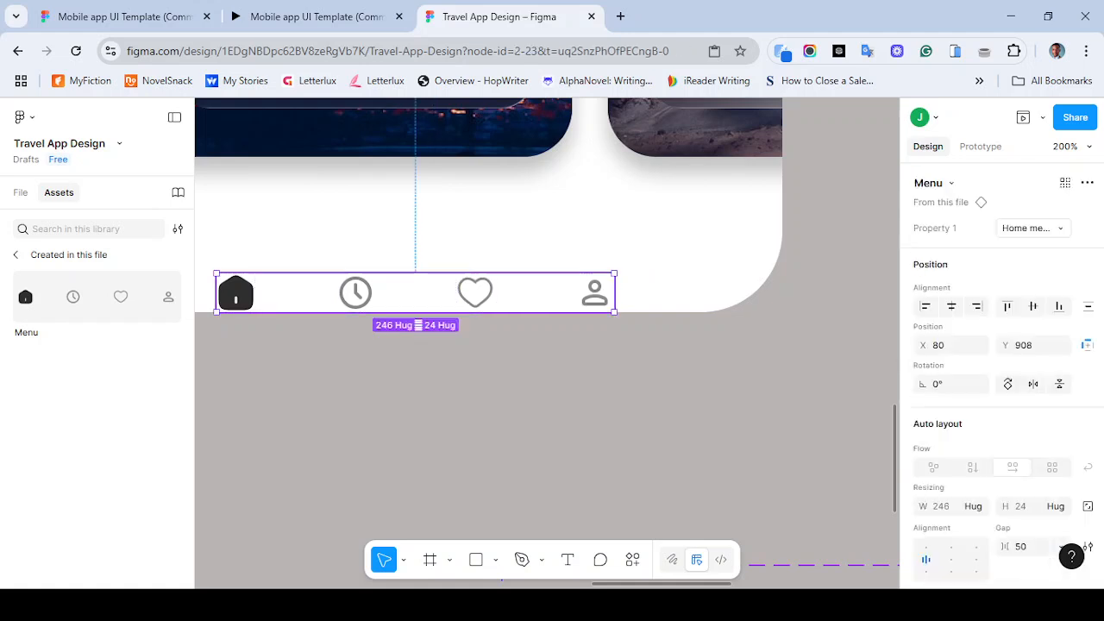
{"action": "left_click", "coordinate": [1027, 345]}
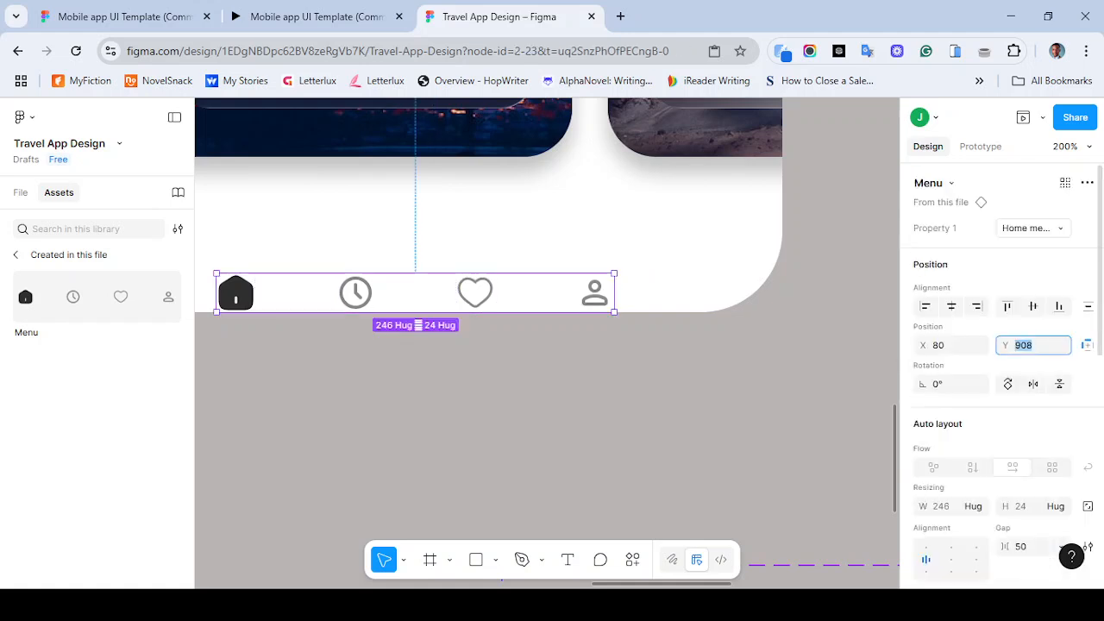
{"action": "type", "text": "876"}
{"action": "key", "text": "Return"}
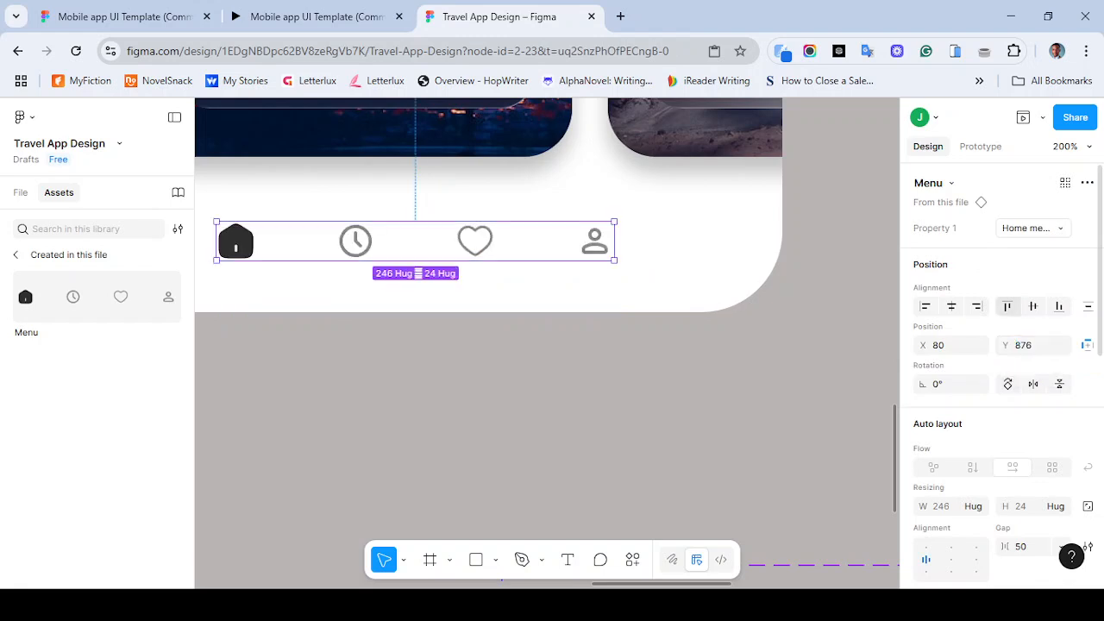
{"action": "left_click", "coordinate": [952, 306]}
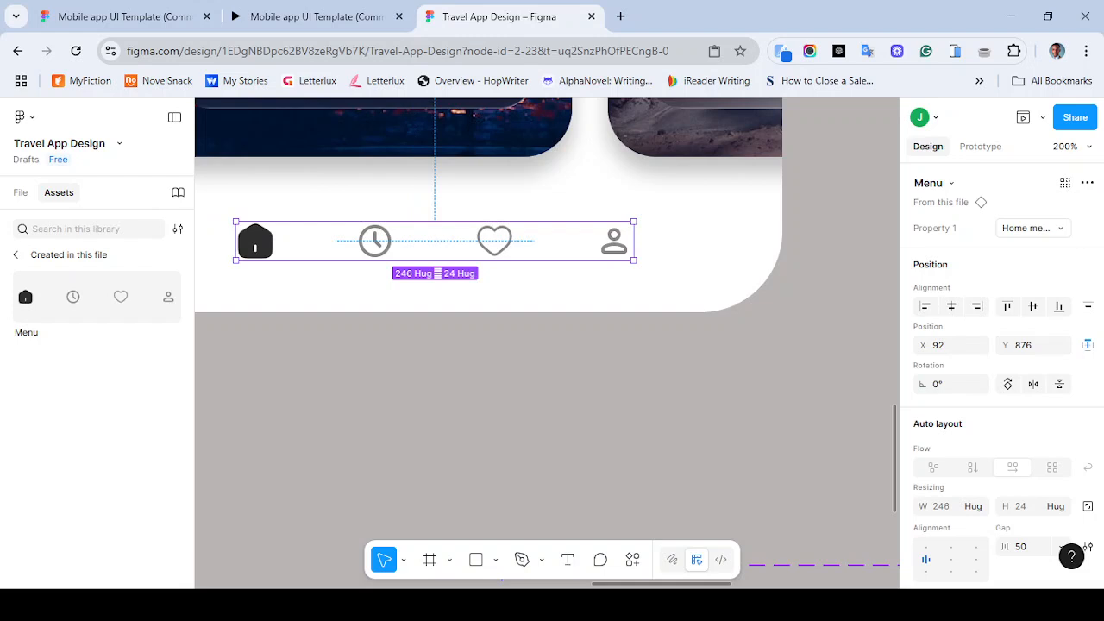
{"action": "key", "text": "Escape"}
- Preview the Splash frame in the prototype preview window
{"action": "key", "text": "ctrl+plus"}
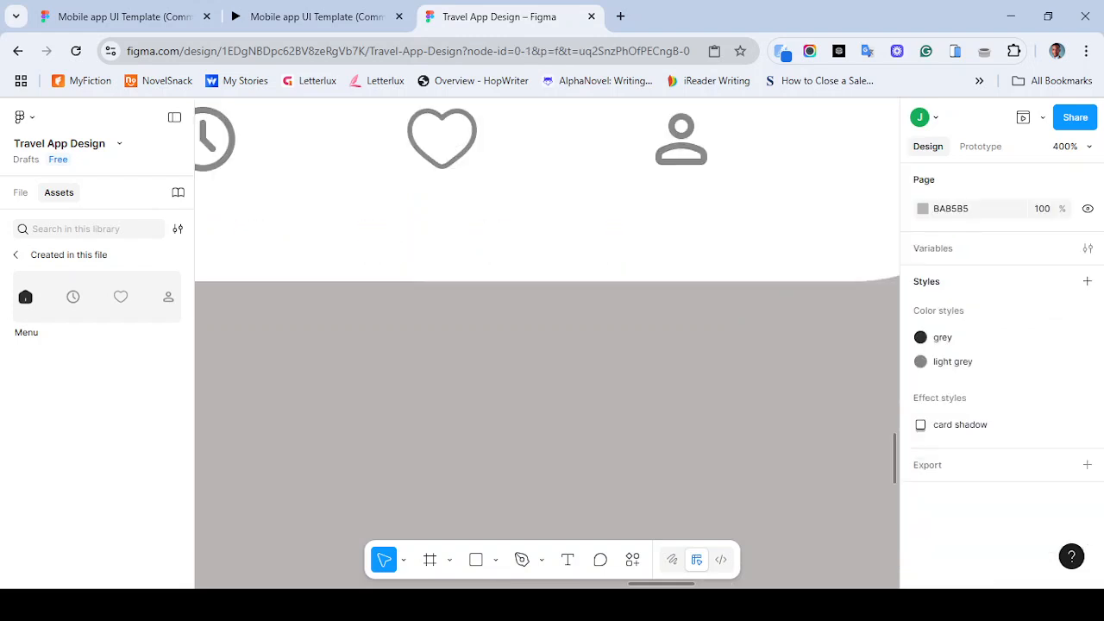
{"action": "key", "text": "ctrl+minus"}
{"action": "key", "text": "ctrl+minus"}
{"action": "key", "text": "ctrl+minus"}
{"action": "scroll", "coordinate": [546, 342], "scroll_direction": "up", "scroll_amount": 3}
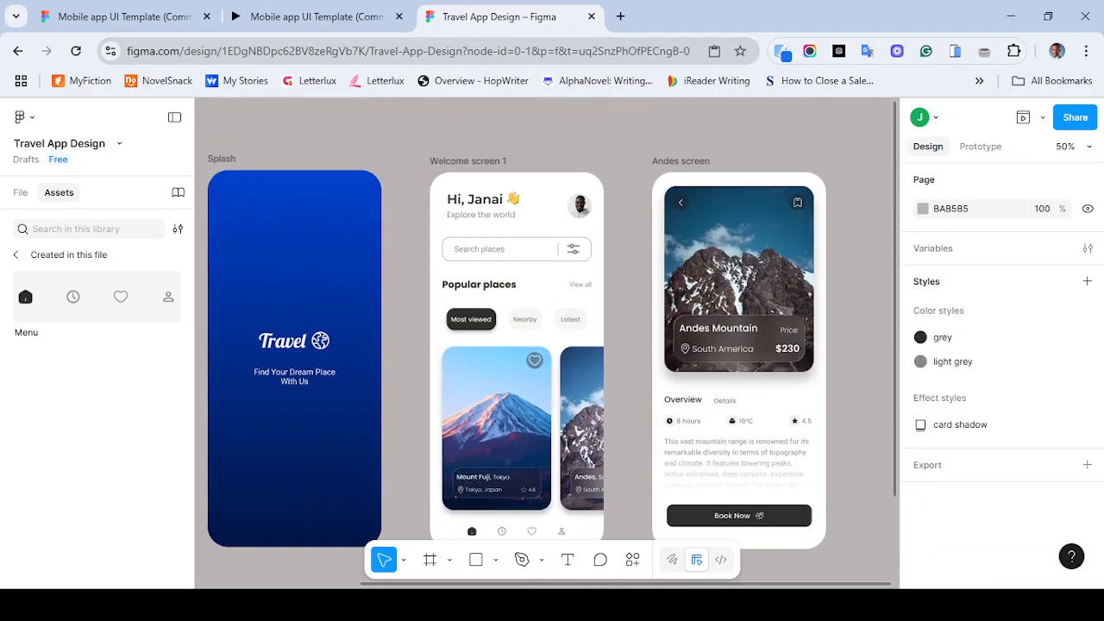
{"action": "left_click", "coordinate": [222, 159]}
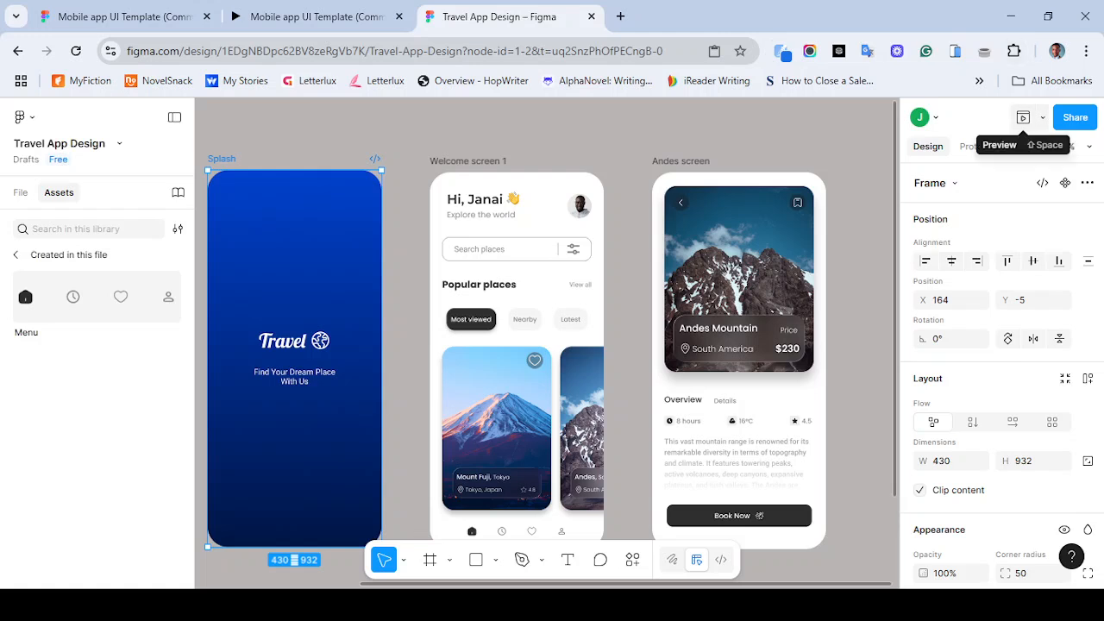
{"action": "left_click", "coordinate": [1023, 117]}
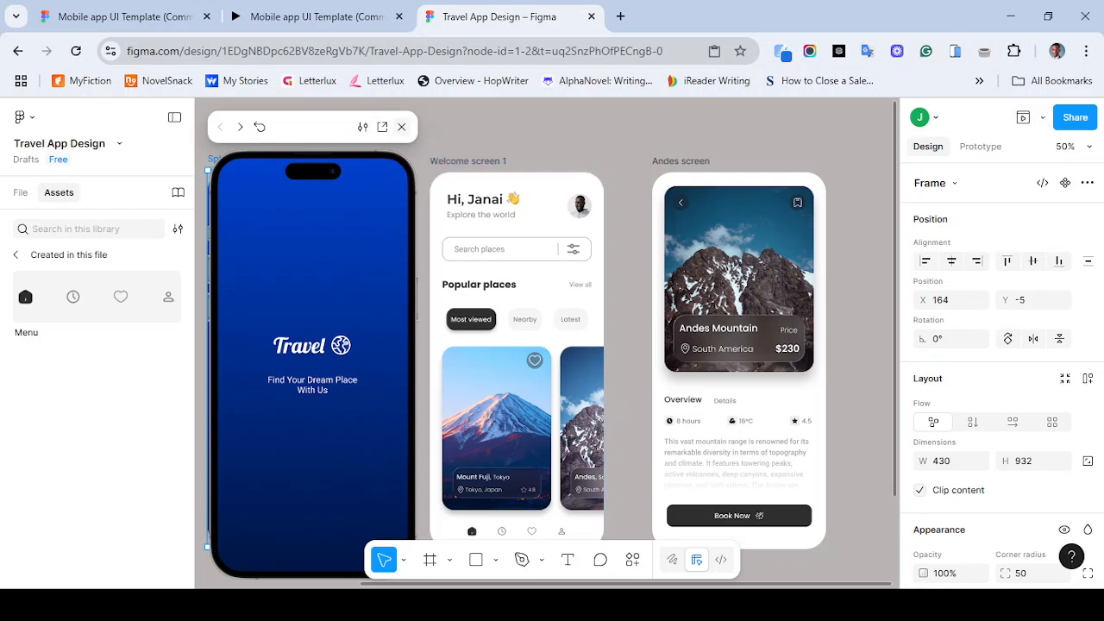
{"action": "left_click", "coordinate": [402, 127]}
- Preview Welcome screen 1 and tap the booking and fav tabs of the navigation bar
{"action": "left_click", "coordinate": [469, 161]}
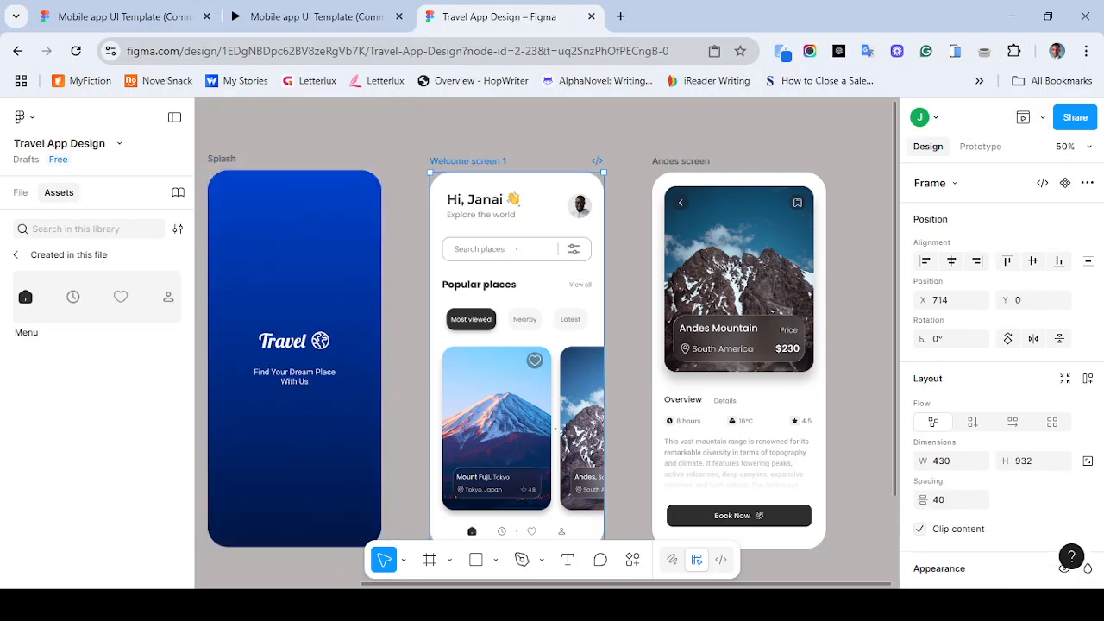
{"action": "left_click", "coordinate": [1023, 117]}
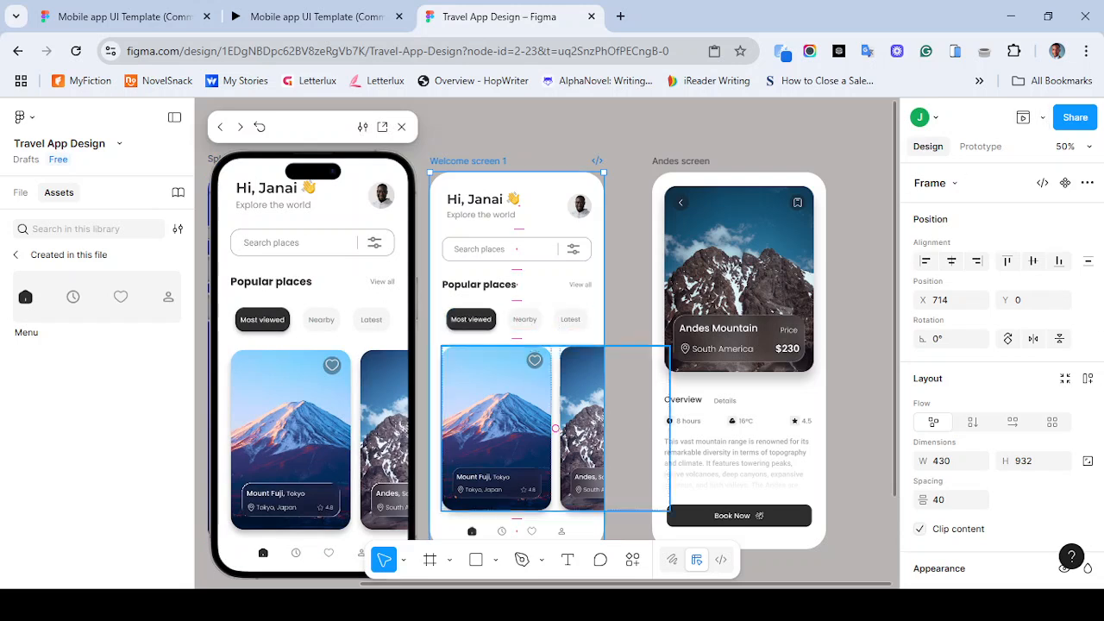
{"action": "left_click", "coordinate": [296, 553]}
{"action": "left_click", "coordinate": [329, 553]}
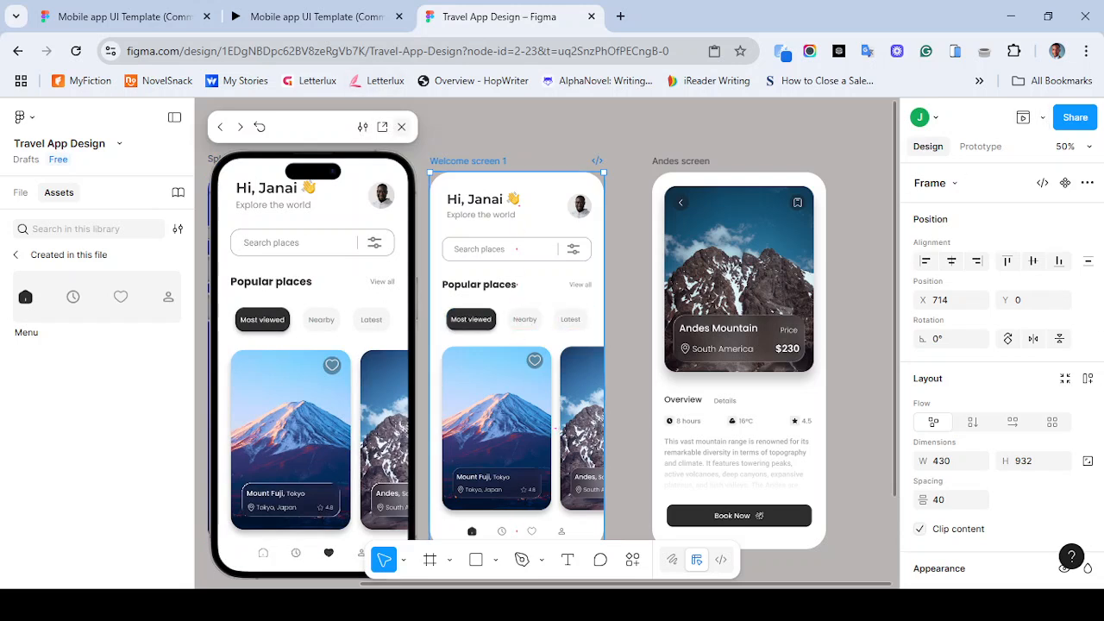
- Open the prototype in a new browser tab and tap each navigation-bar tab to test the switching
{"action": "left_click", "coordinate": [382, 127]}
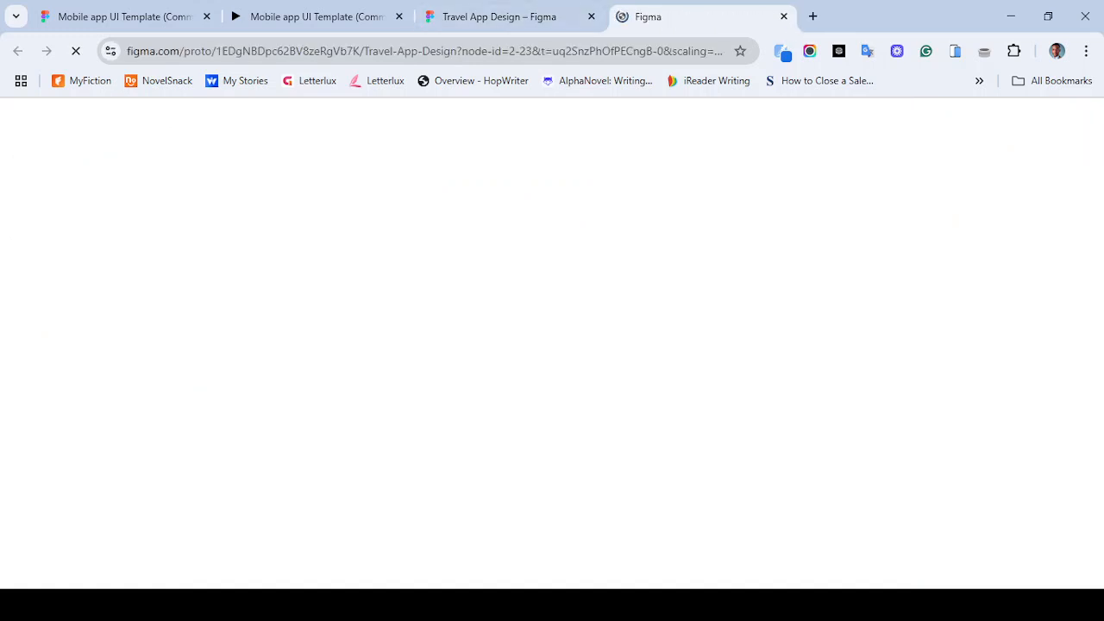
{"action": "left_click", "coordinate": [500, 16]}
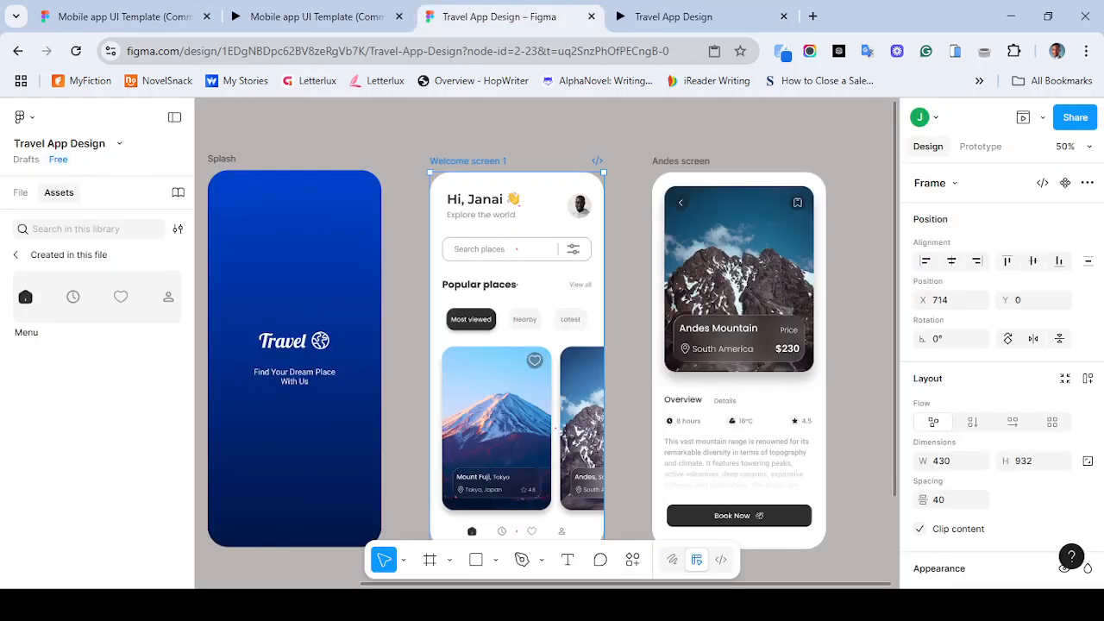
{"action": "left_click", "coordinate": [676, 17]}
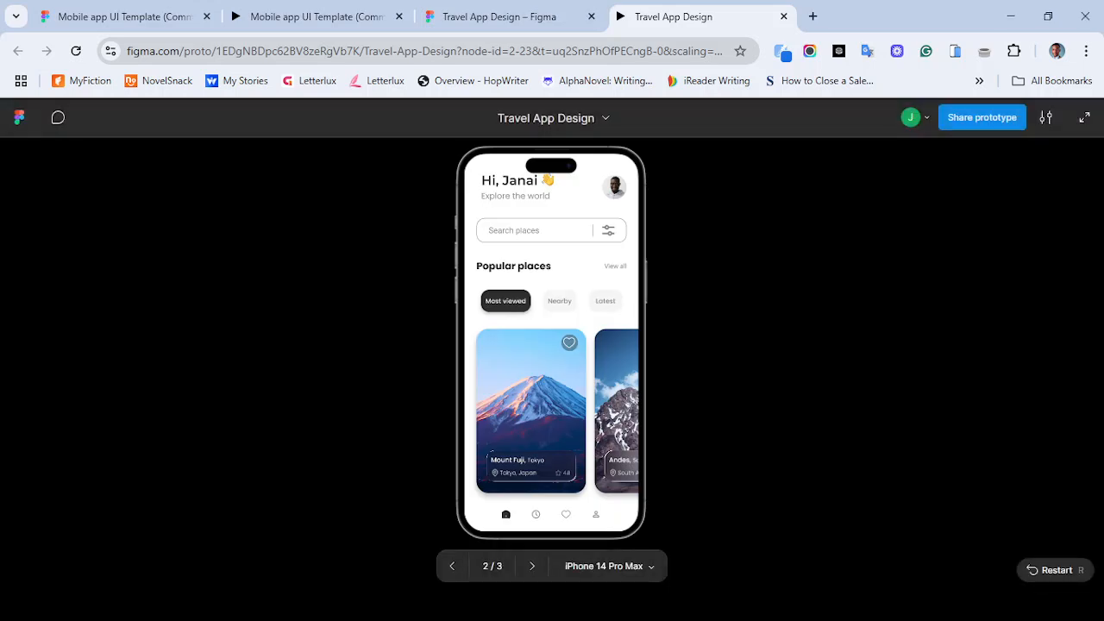
{"action": "left_click", "coordinate": [536, 515]}
{"action": "left_click", "coordinate": [566, 514]}
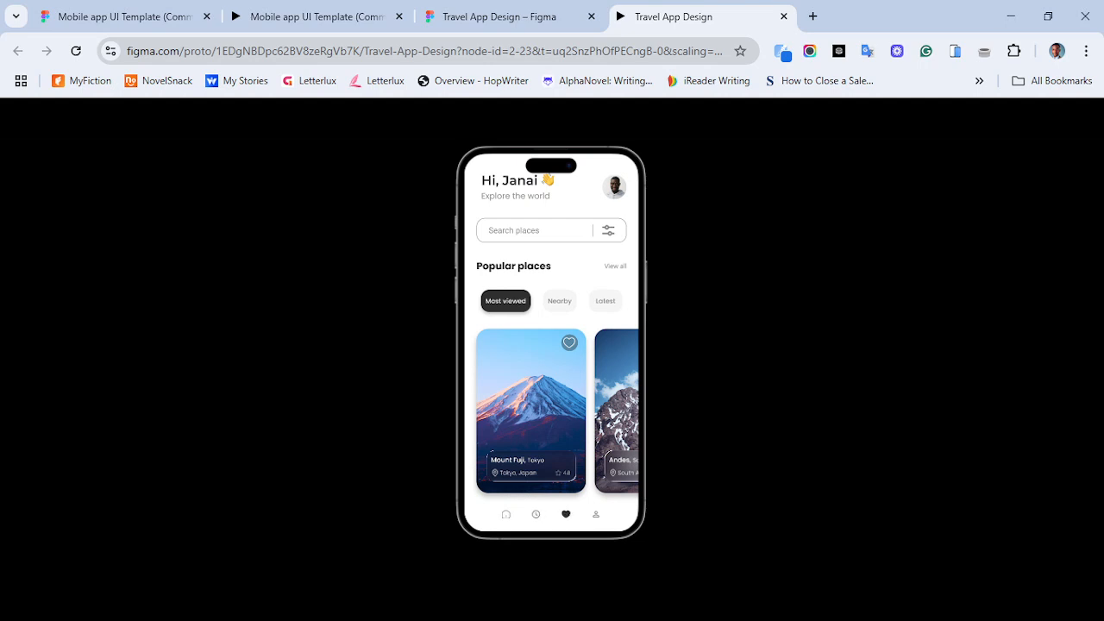
{"action": "left_click", "coordinate": [596, 514]}
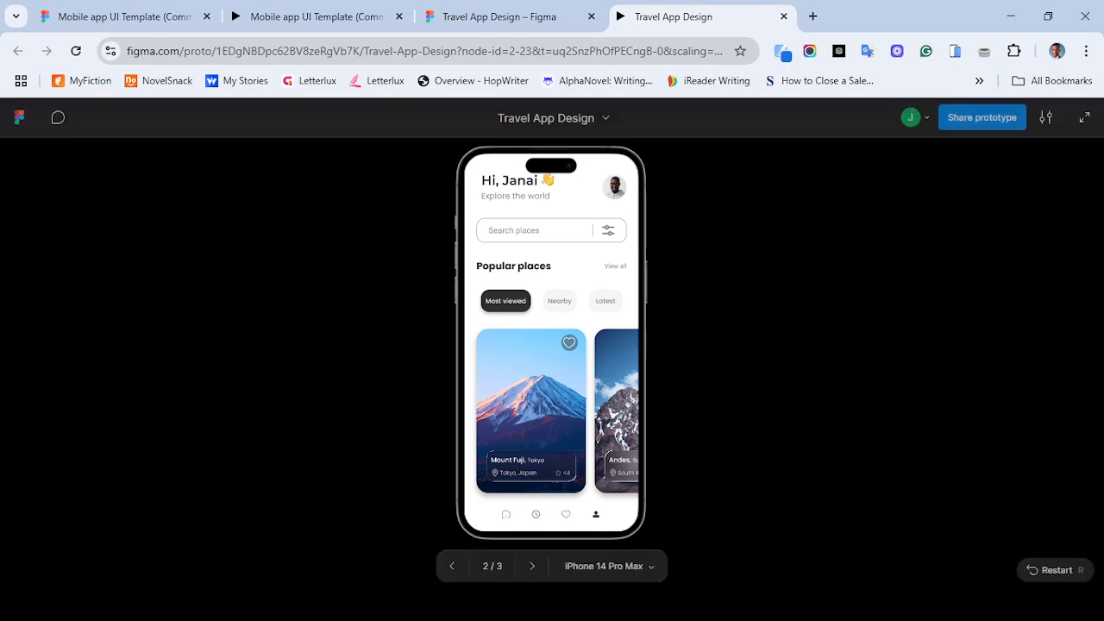
{"action": "left_click", "coordinate": [506, 514]}
{"action": "left_click", "coordinate": [535, 514]}
{"action": "left_click", "coordinate": [565, 514]}
{"action": "left_click", "coordinate": [596, 514]}
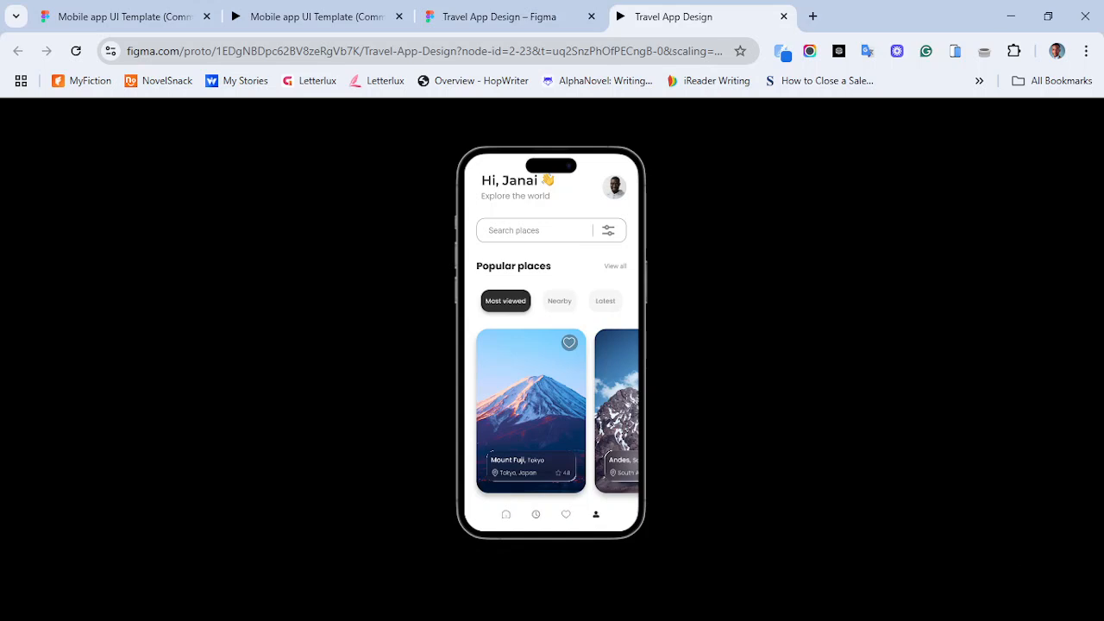
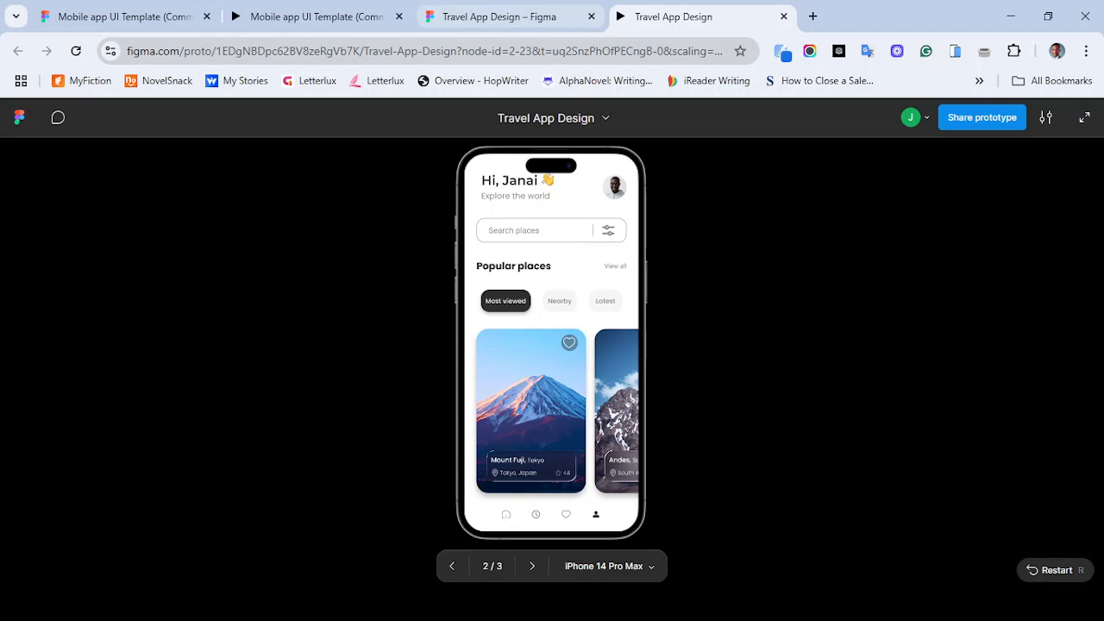
- Compare the Travel App design and its prototype with the template's prototype across the browser tabs
{"action": "left_click", "coordinate": [509, 17]}
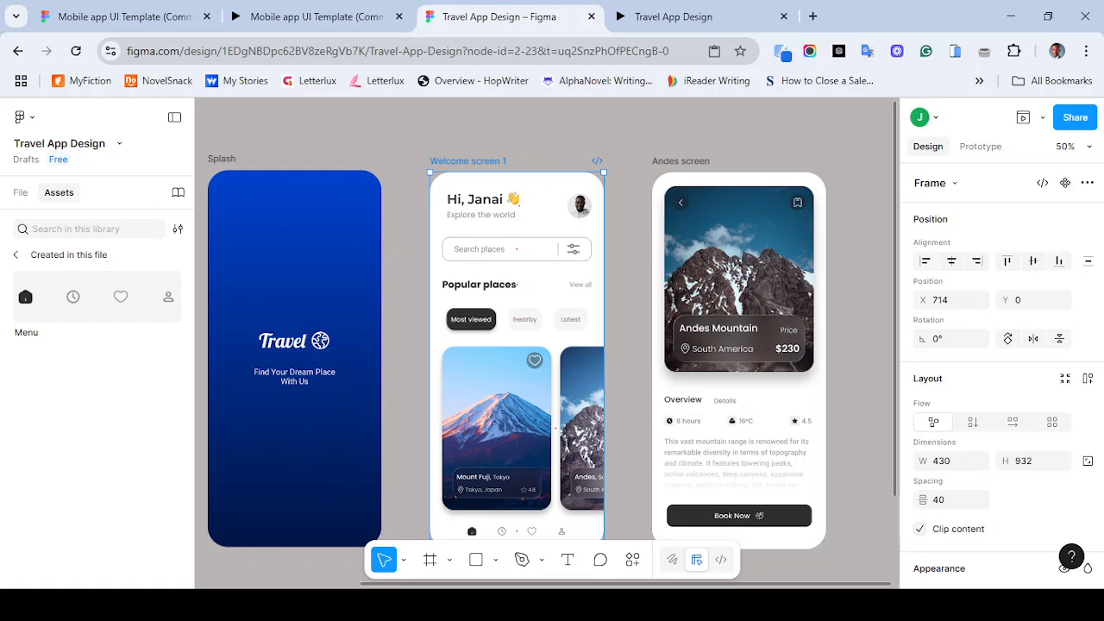
{"action": "scroll", "coordinate": [544, 345], "scroll_direction": "down", "scroll_amount": 5}
{"action": "scroll", "coordinate": [543, 345], "scroll_direction": "right", "scroll_amount": 4}
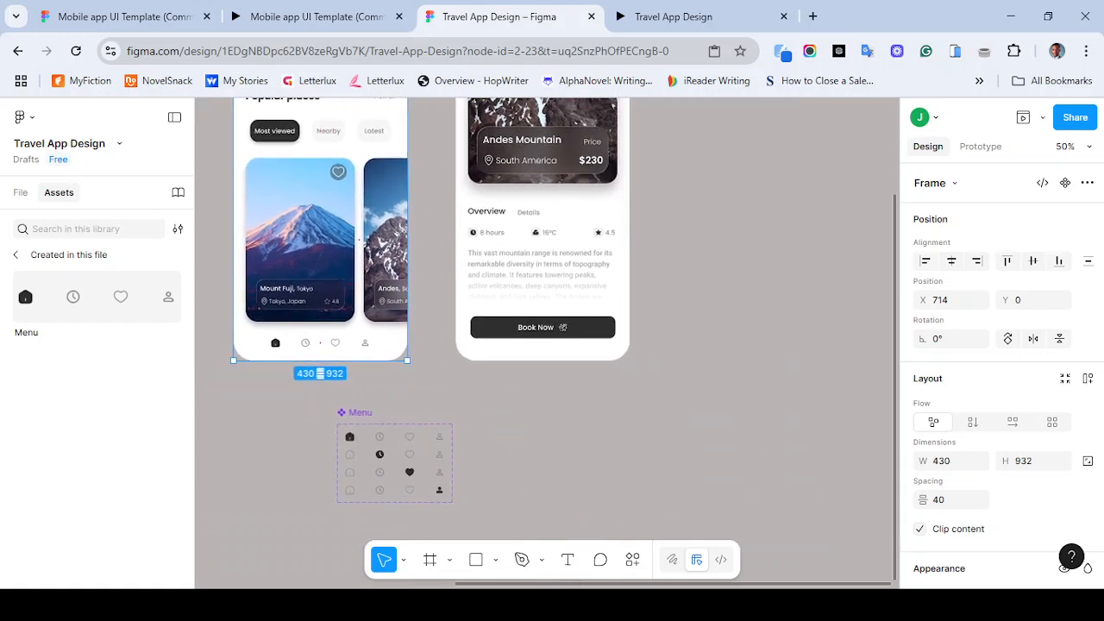
{"action": "scroll", "coordinate": [543, 345], "scroll_direction": "left", "scroll_amount": 5}
{"action": "scroll", "coordinate": [543, 345], "scroll_direction": "left", "scroll_amount": 5}
{"action": "scroll", "coordinate": [543, 345], "scroll_direction": "up", "scroll_amount": 2}
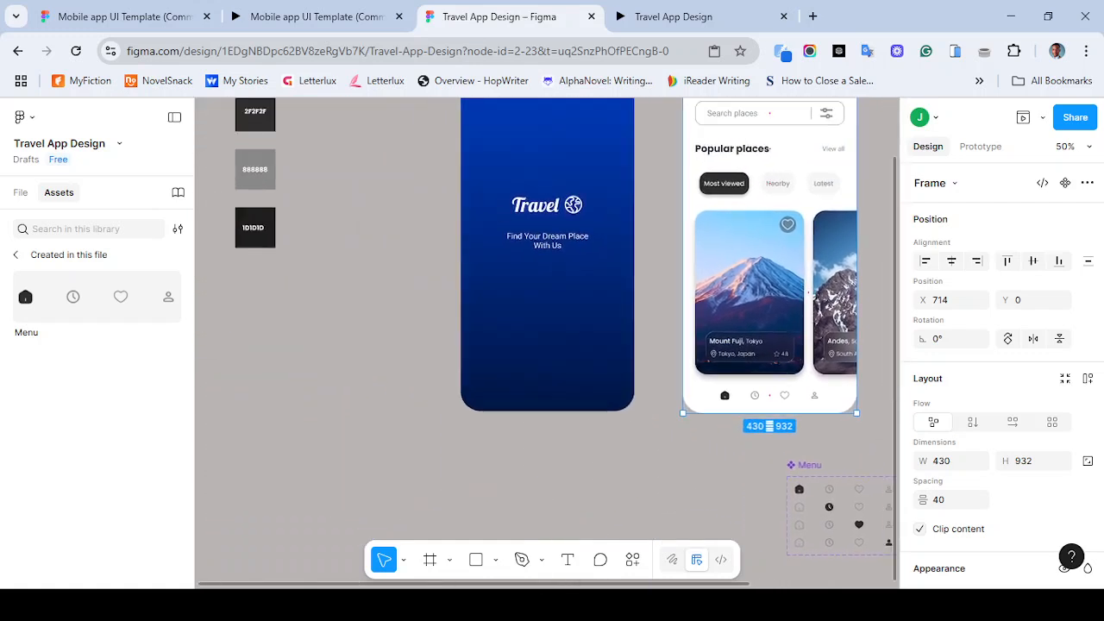
{"action": "scroll", "coordinate": [548, 224], "scroll_direction": "up", "scroll_amount": 1}
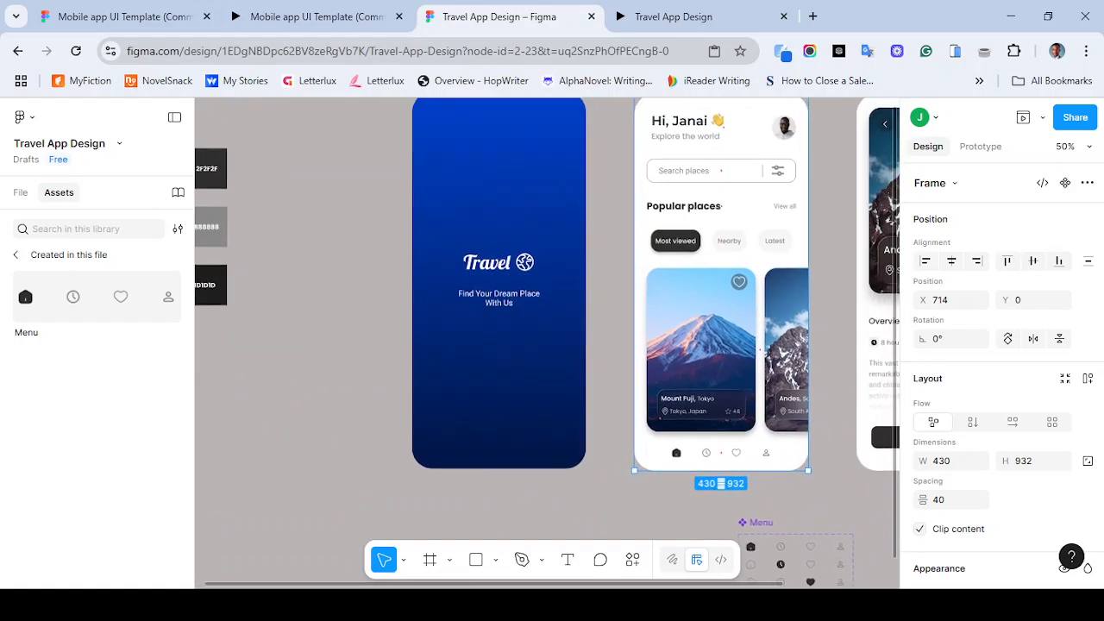
{"action": "left_click", "coordinate": [311, 16]}
{"action": "left_click", "coordinate": [681, 16]}
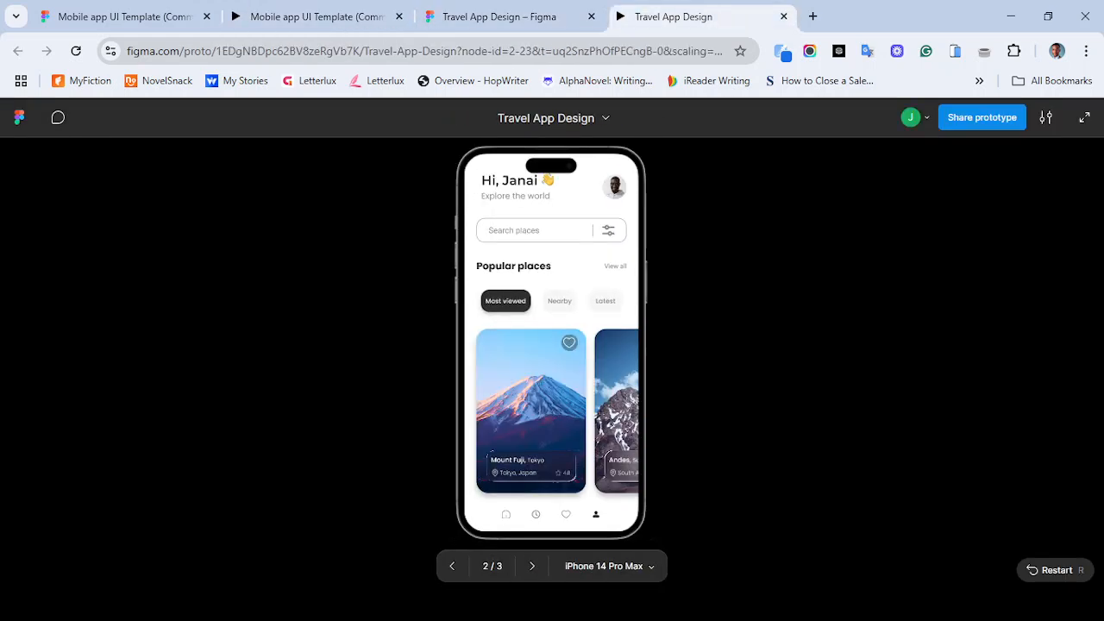
{"action": "left_click", "coordinate": [317, 16]}
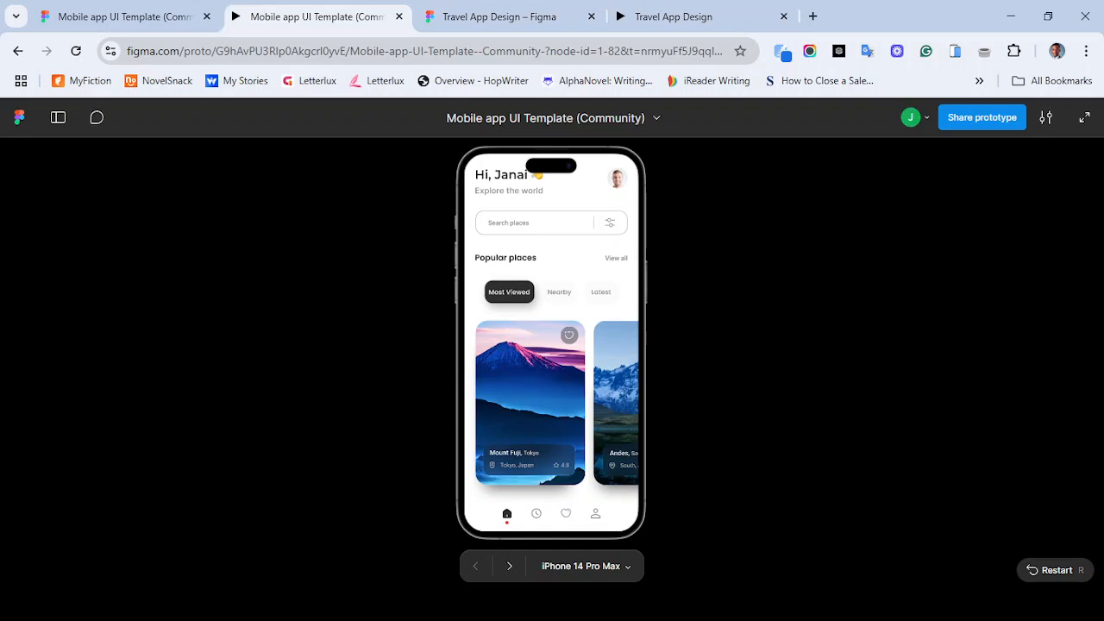
{"action": "key", "text": "r"}
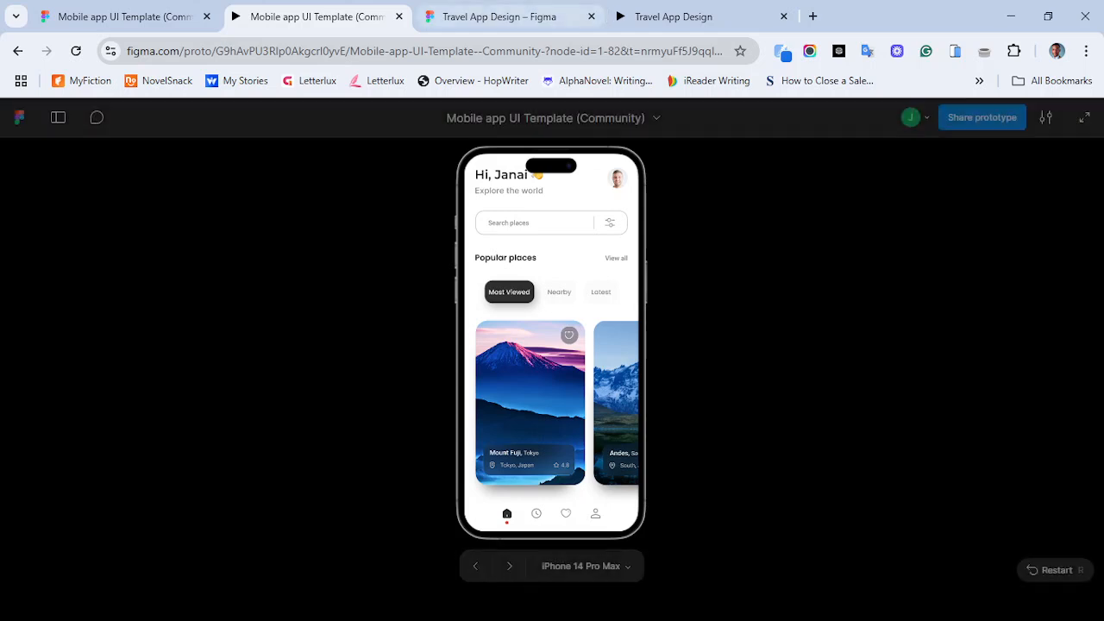
{"action": "left_click", "coordinate": [498, 16]}
{"action": "scroll", "coordinate": [707, 345], "scroll_direction": "up", "scroll_amount": 1}
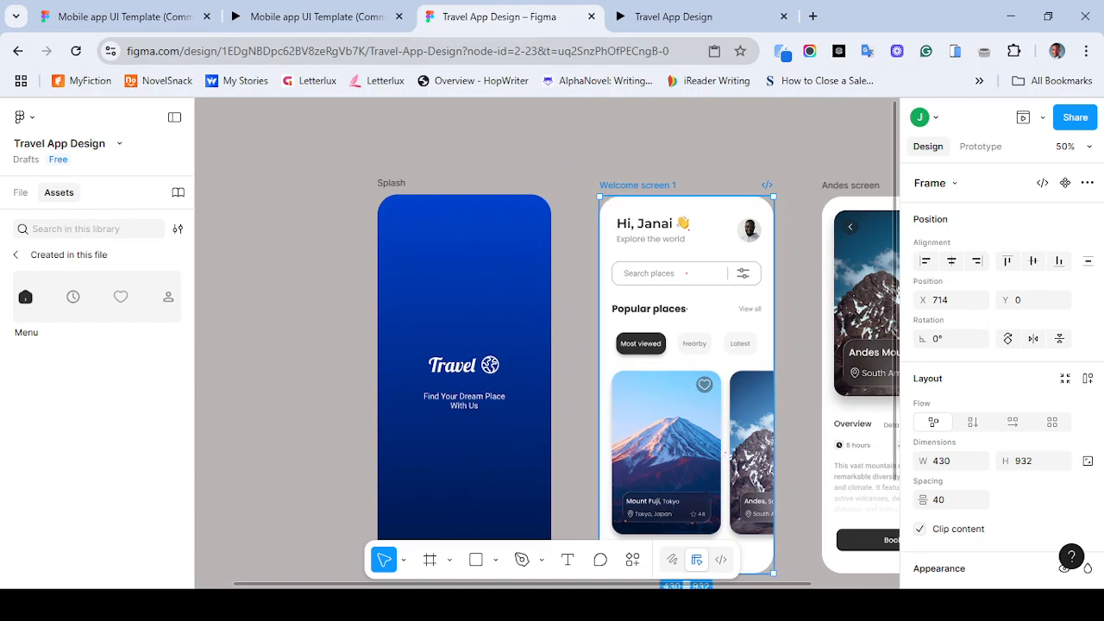
- Preview the Splash frame in the prototype preview window and close it
{"action": "left_click", "coordinate": [391, 183]}
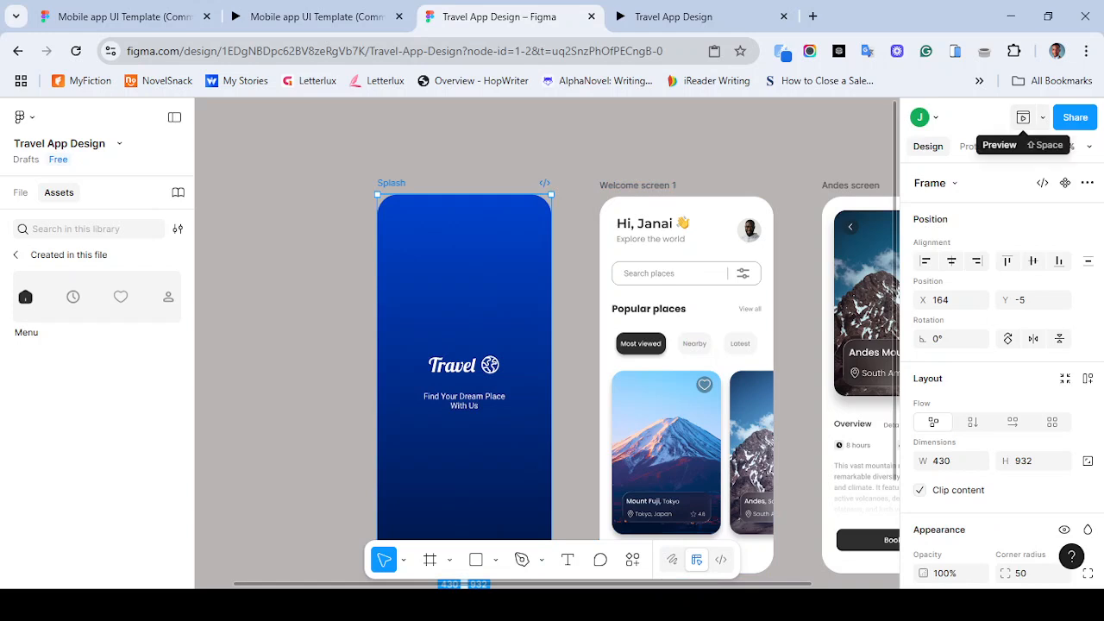
{"action": "left_click", "coordinate": [1023, 117]}
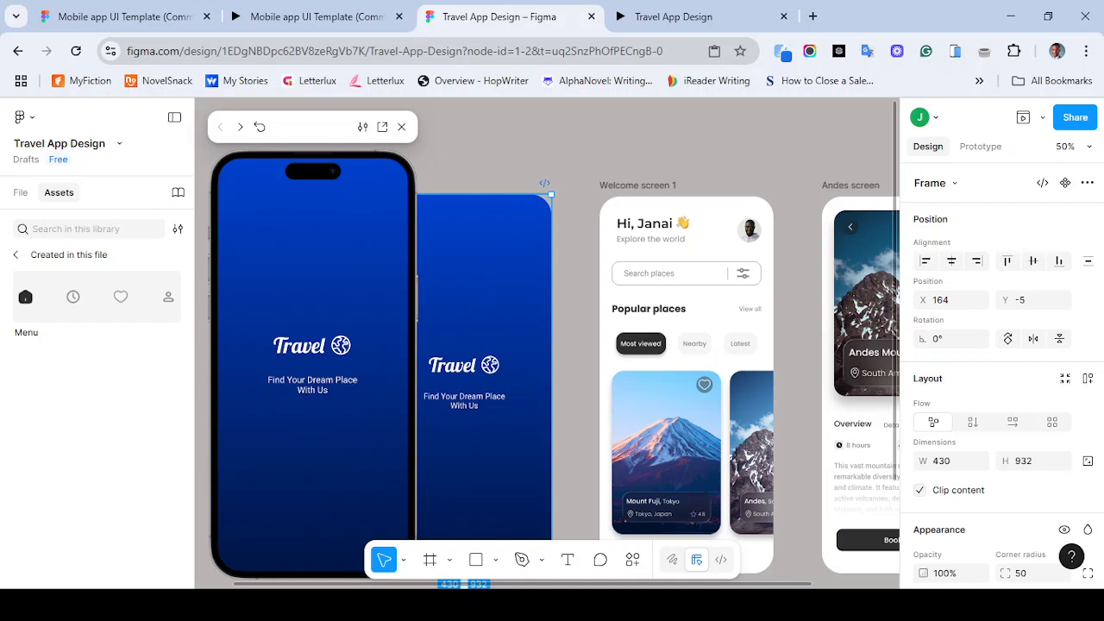
{"action": "left_click", "coordinate": [401, 126]}
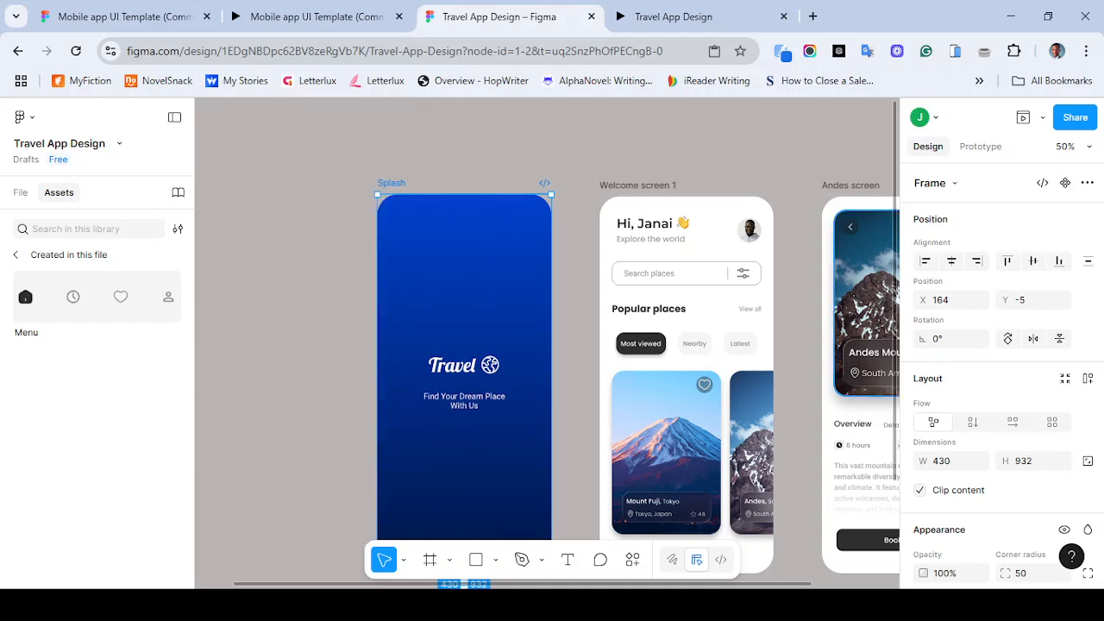
- Connect the Splash frame to Welcome screen 1 with a prototype interaction
{"action": "left_click", "coordinate": [980, 146]}
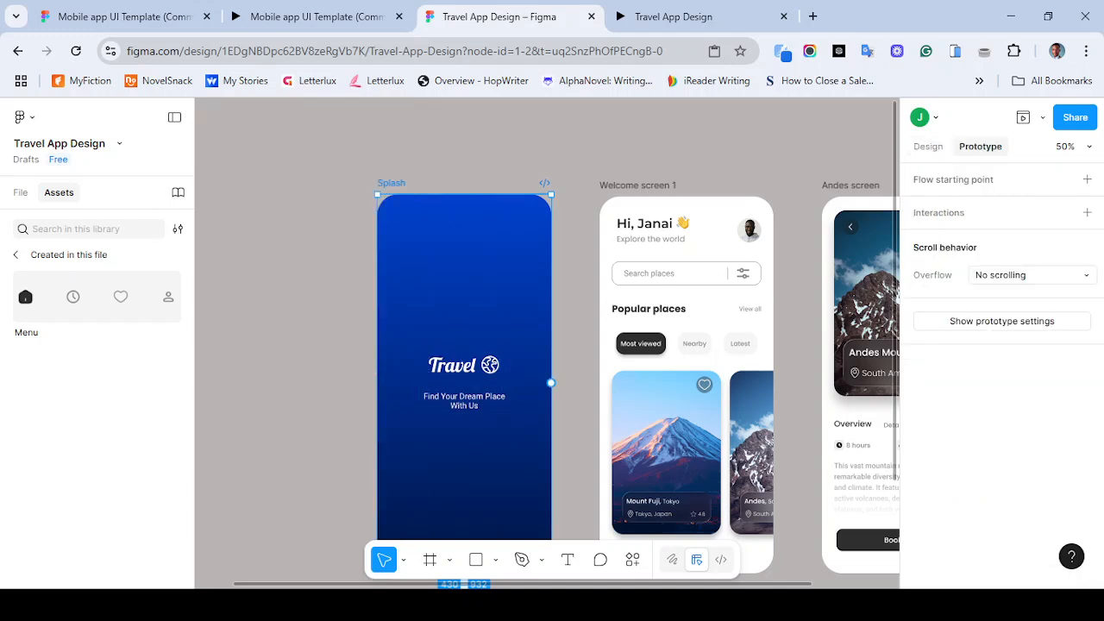
{"action": "left_click_drag", "start_coordinate": [551, 382], "coordinate": [656, 379]}
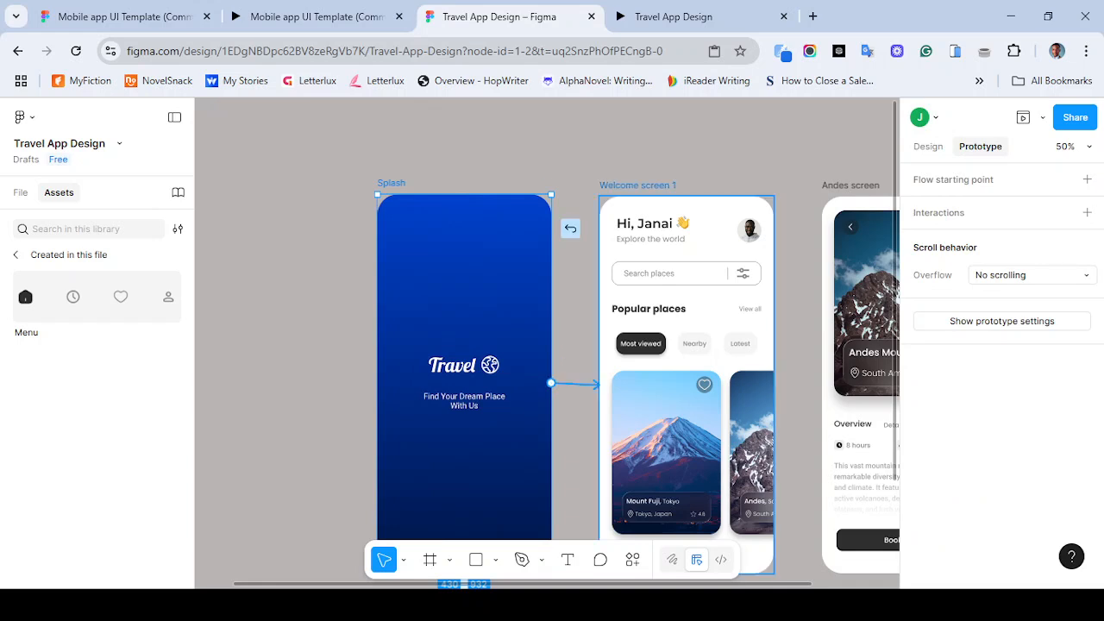
{"action": "left_click_drag", "start_coordinate": [656, 379], "coordinate": [660, 312]}
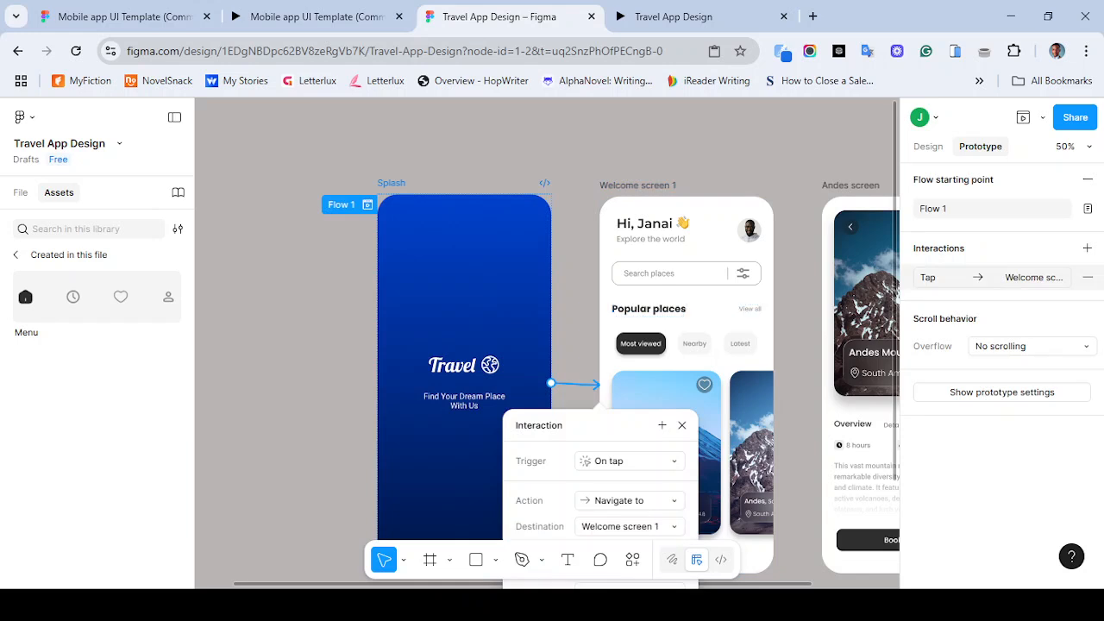
- Set the Splash interaction's trigger to After delay
{"action": "left_click", "coordinate": [630, 461]}
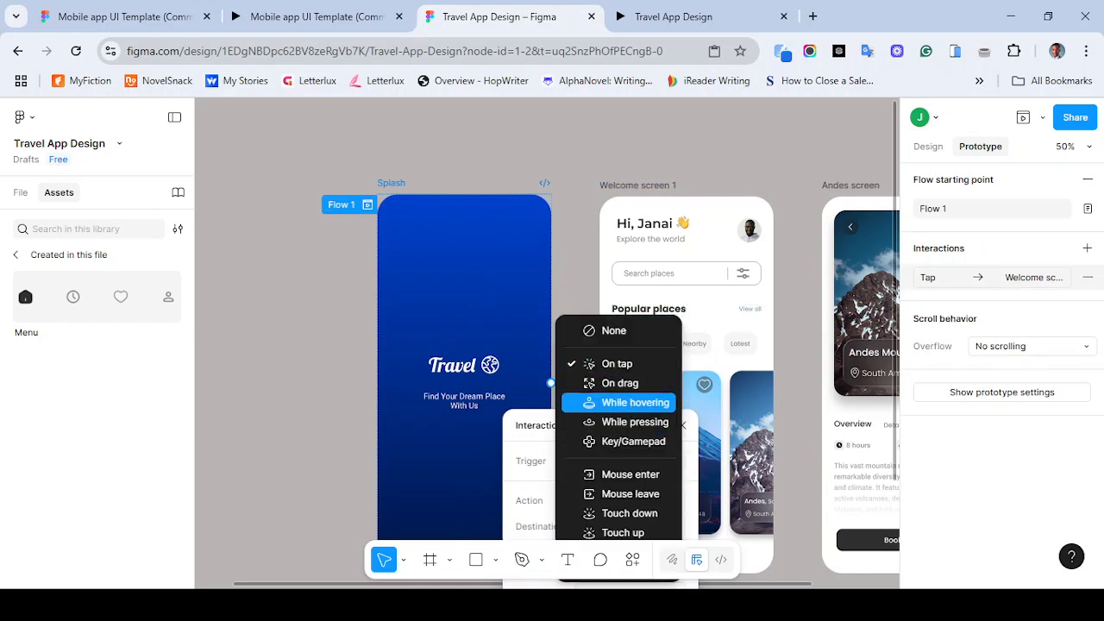
{"action": "key", "text": "Escape"}
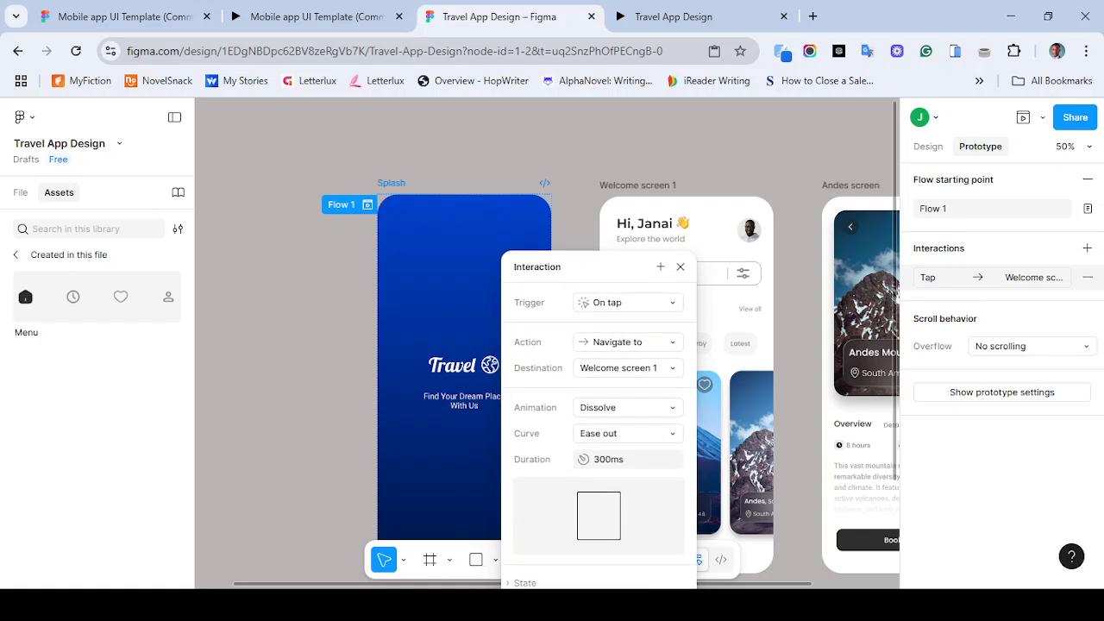
{"action": "left_click", "coordinate": [627, 303]}
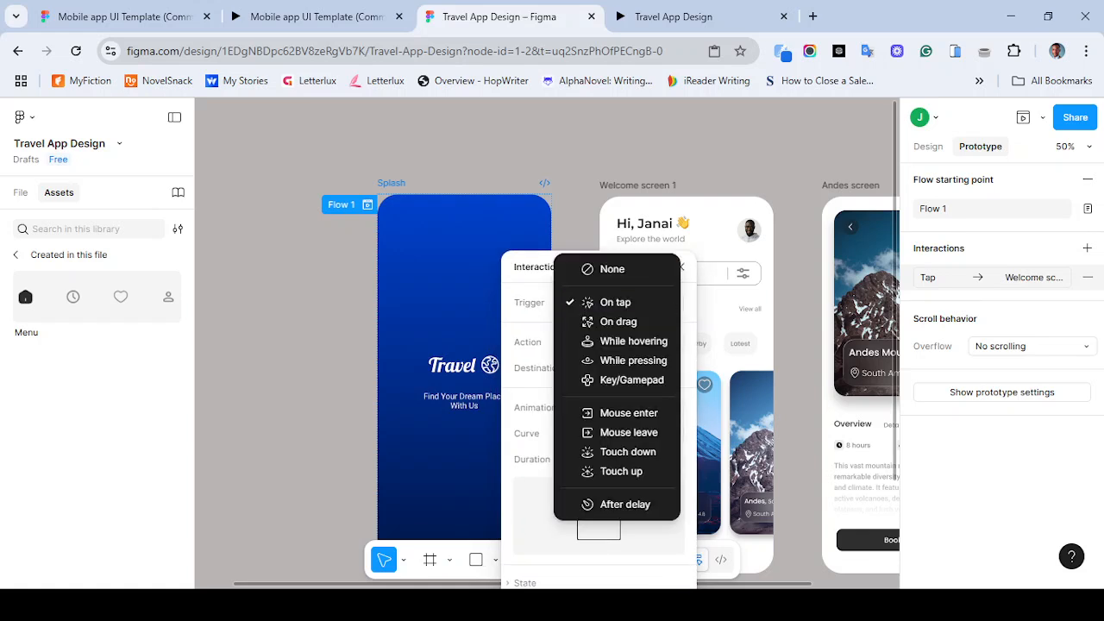
{"action": "key", "text": "Escape"}
{"action": "left_click", "coordinate": [627, 303]}
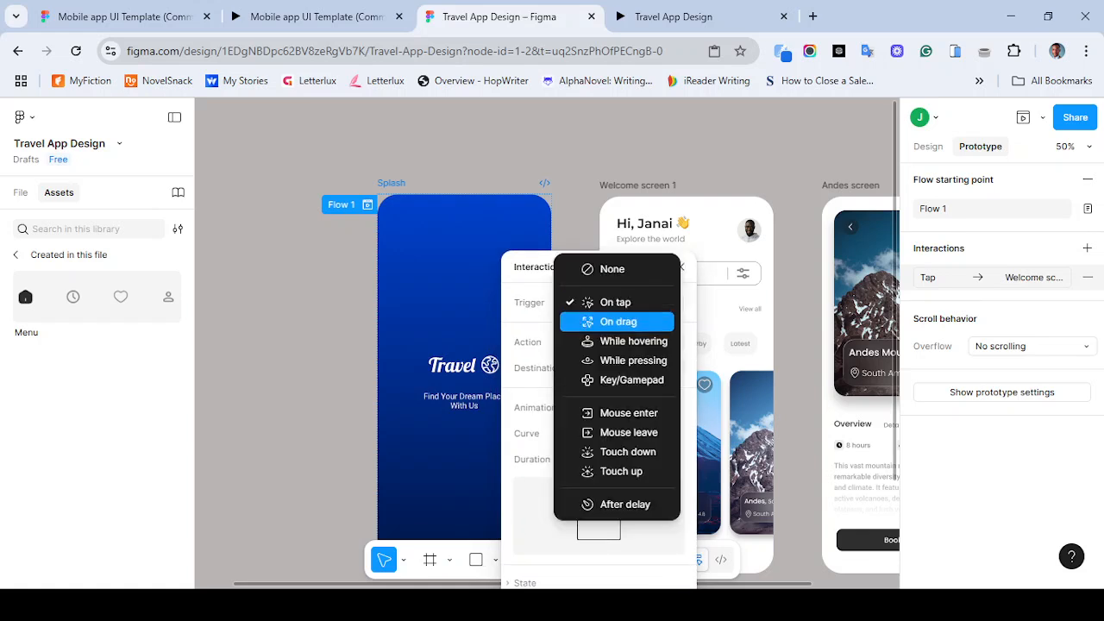
{"action": "left_click", "coordinate": [613, 505]}
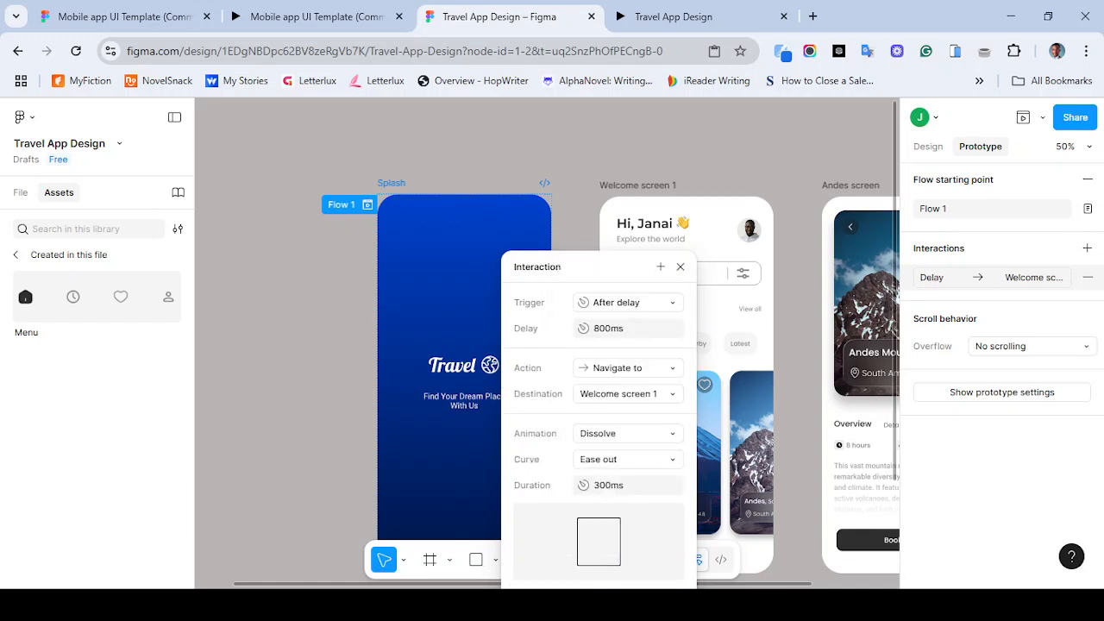
- Try setting the animation duration to 1200ms, then undo it
{"action": "left_click", "coordinate": [628, 486]}
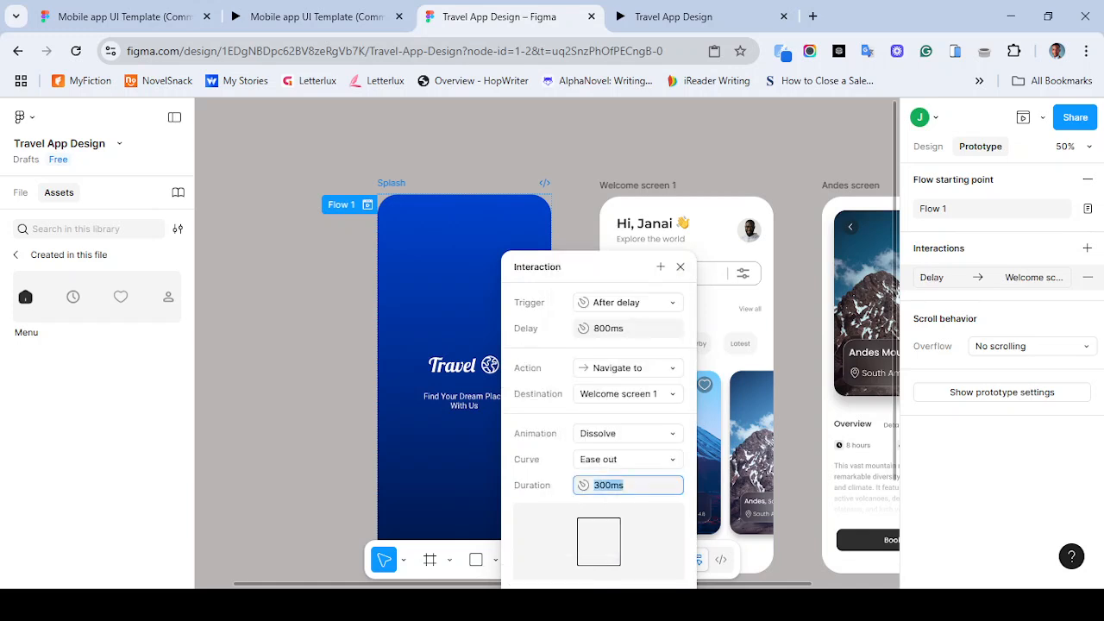
{"action": "type", "text": "1200"}
{"action": "key", "text": "Return"}
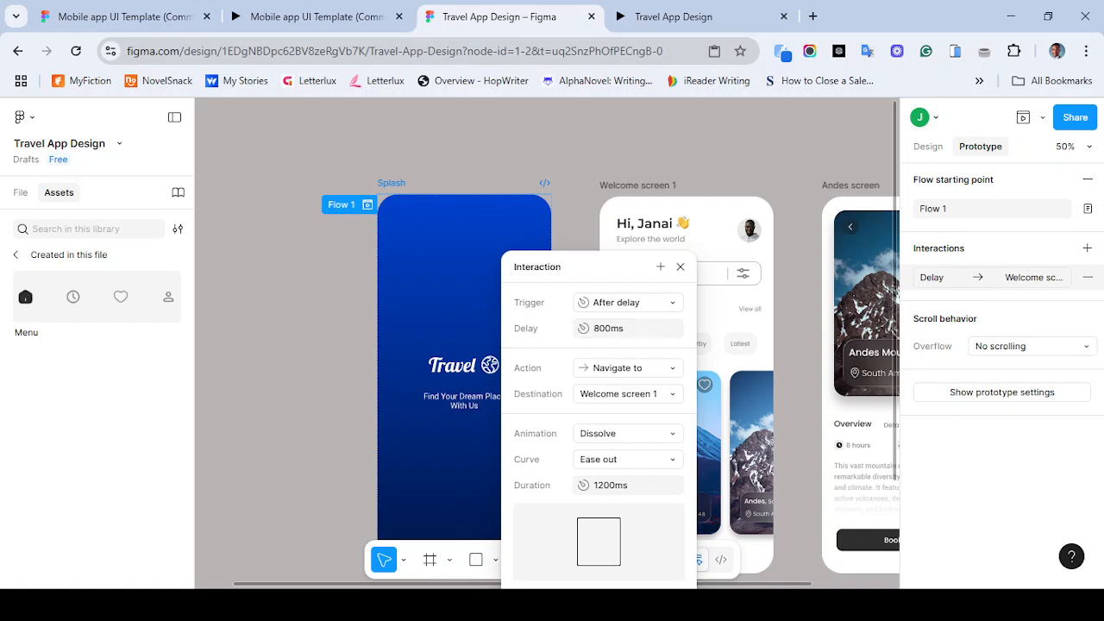
{"action": "key", "text": "ctrl+z"}
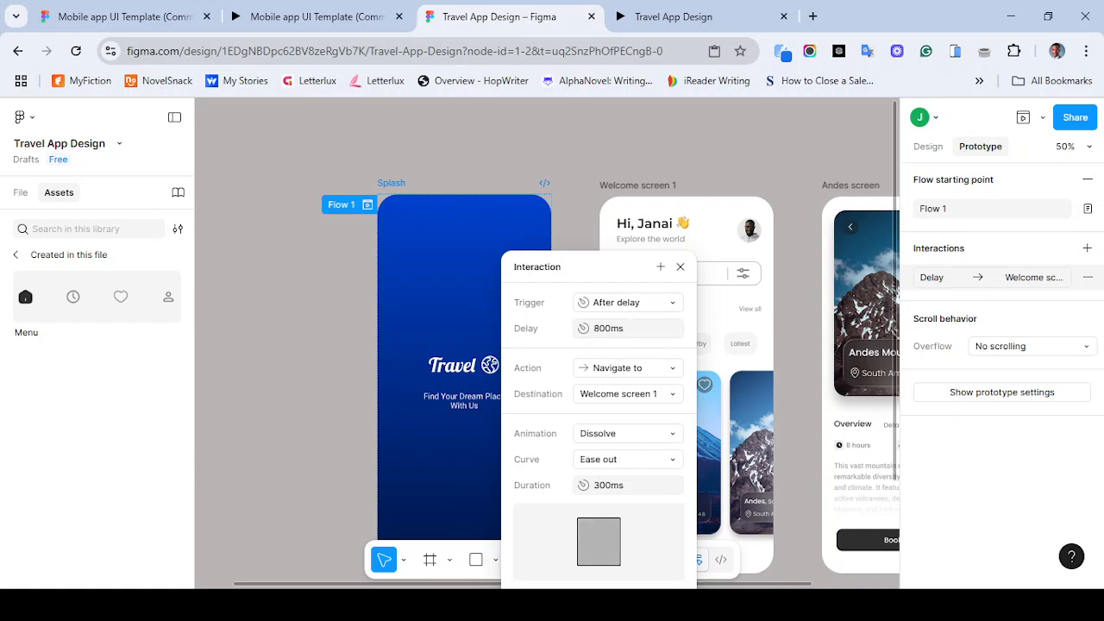
- Set the interaction's delay to 1000ms and its animation duration to 600ms
{"action": "left_click", "coordinate": [628, 328]}
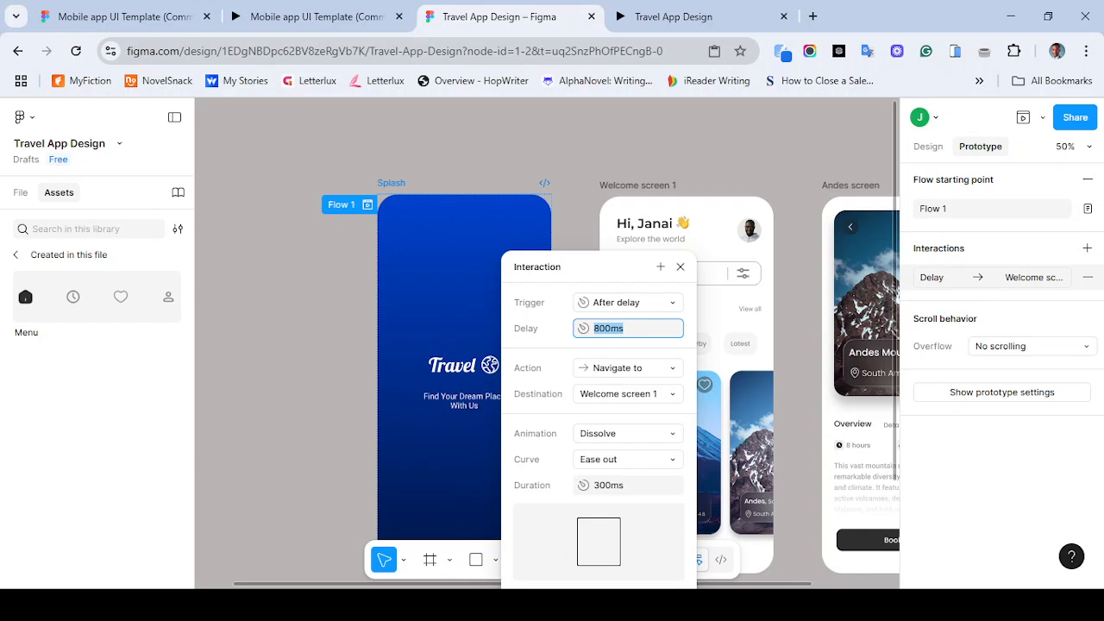
{"action": "type", "text": "1000"}
{"action": "key", "text": "Tab"}
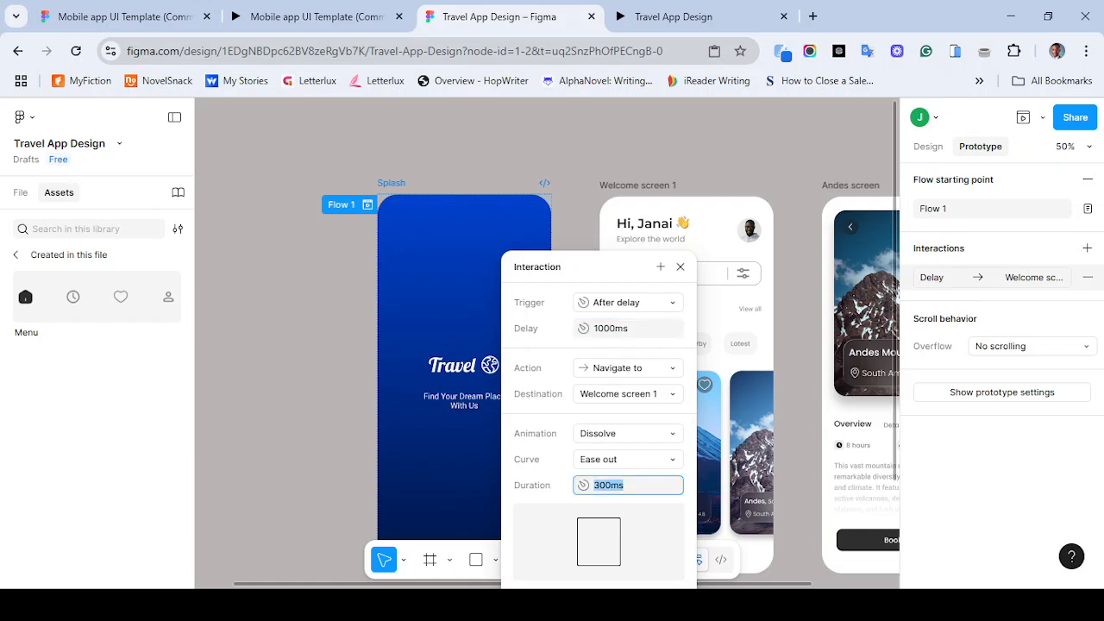
{"action": "type", "text": "300"}
{"action": "key", "text": "BackSpace"}
{"action": "key", "text": "BackSpace"}
{"action": "key", "text": "BackSpace"}
{"action": "type", "text": "43"}
{"action": "key", "text": "BackSpace"}
{"action": "type", "text": "600"}
{"action": "key", "text": "Return"}
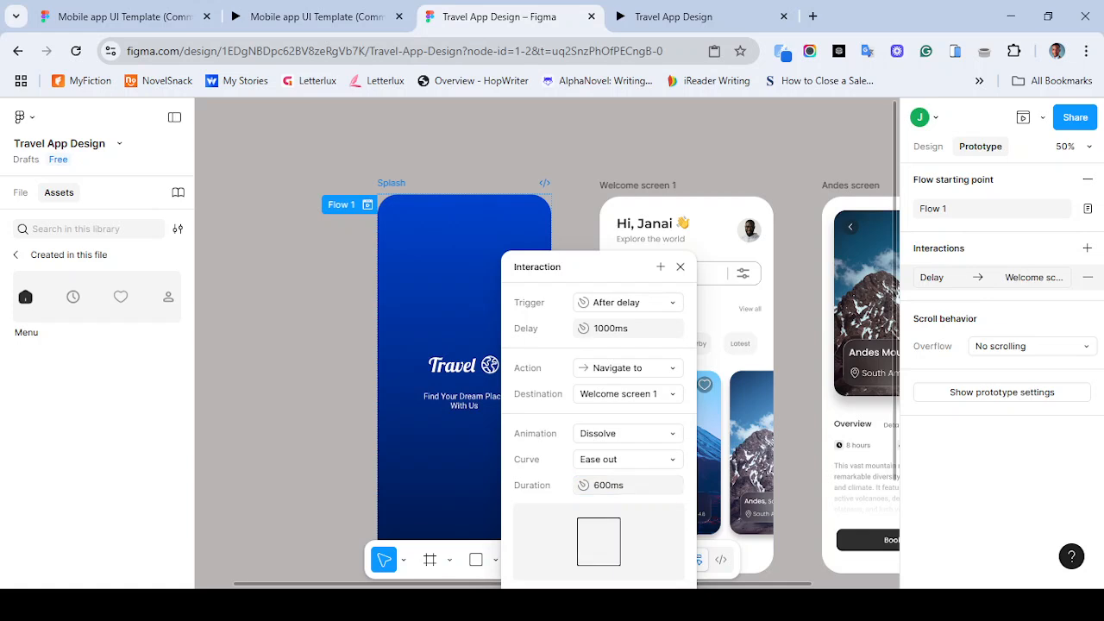
- Change the interaction's animation to Smart animate and close the interaction dialog
{"action": "left_click", "coordinate": [628, 434]}
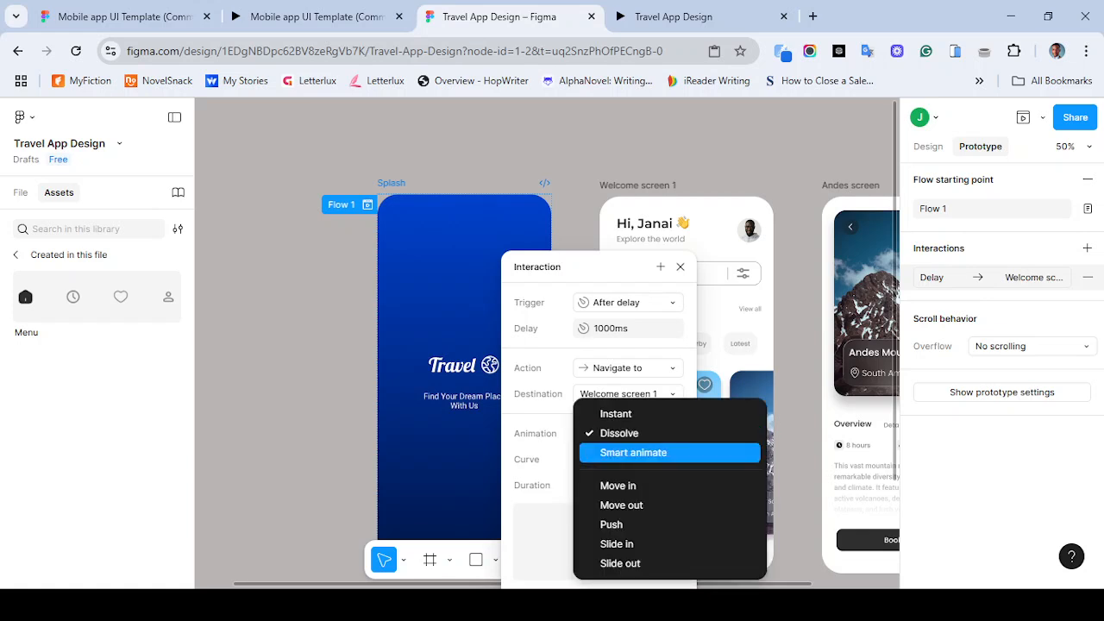
{"action": "left_click", "coordinate": [633, 452]}
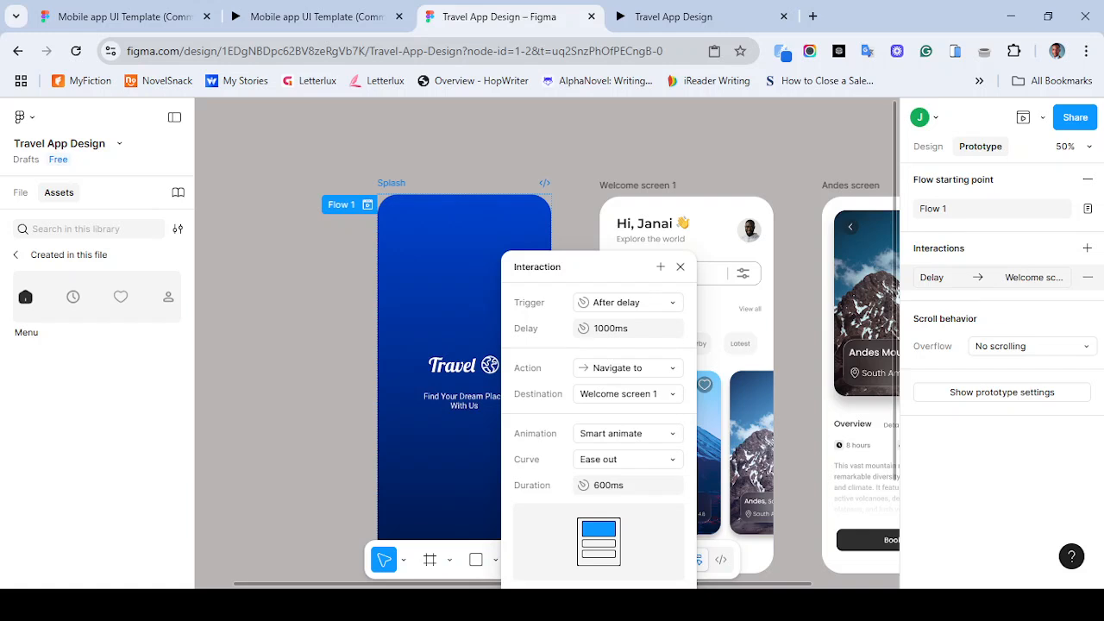
{"action": "left_click", "coordinate": [679, 266]}
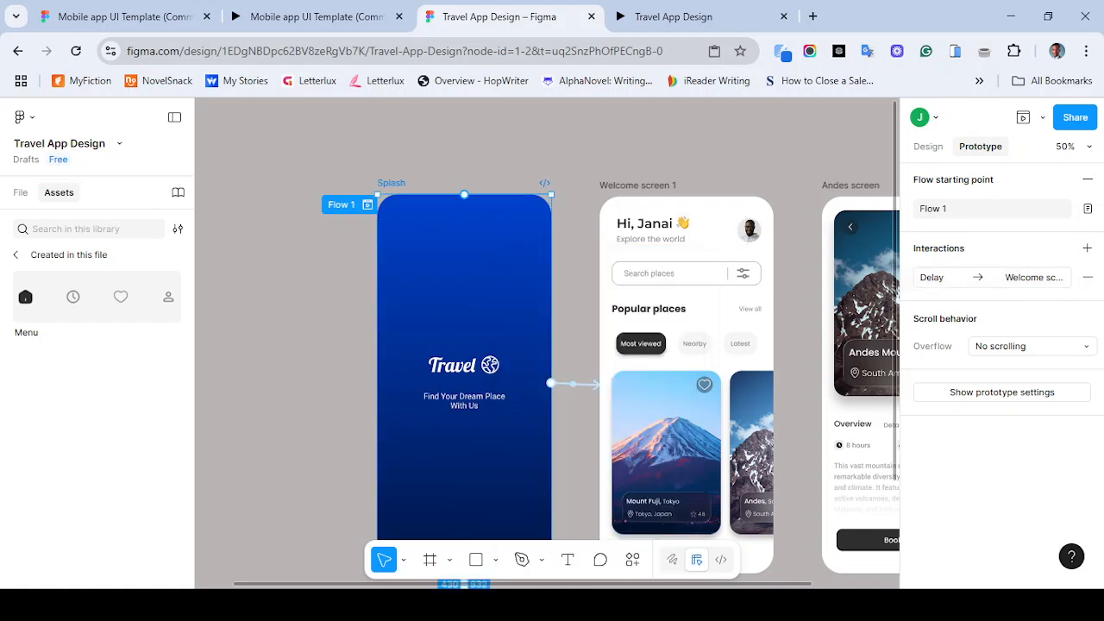
- Play Flow 1 in the preview window twice to check the Splash-to-Welcome transition
{"action": "left_click", "coordinate": [368, 204]}
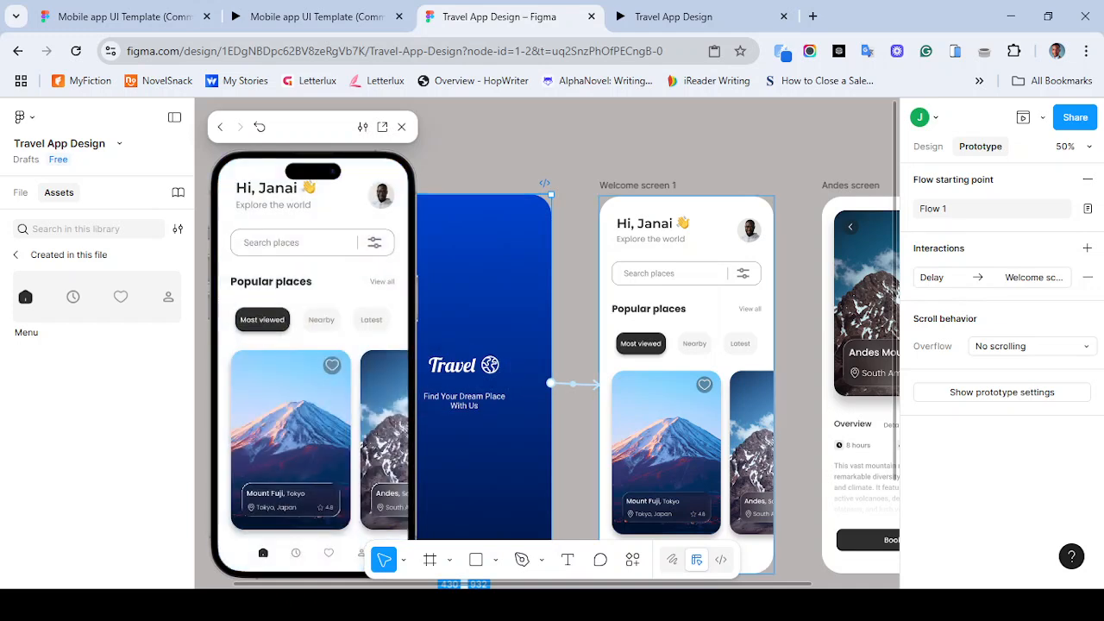
{"action": "left_click", "coordinate": [401, 126]}
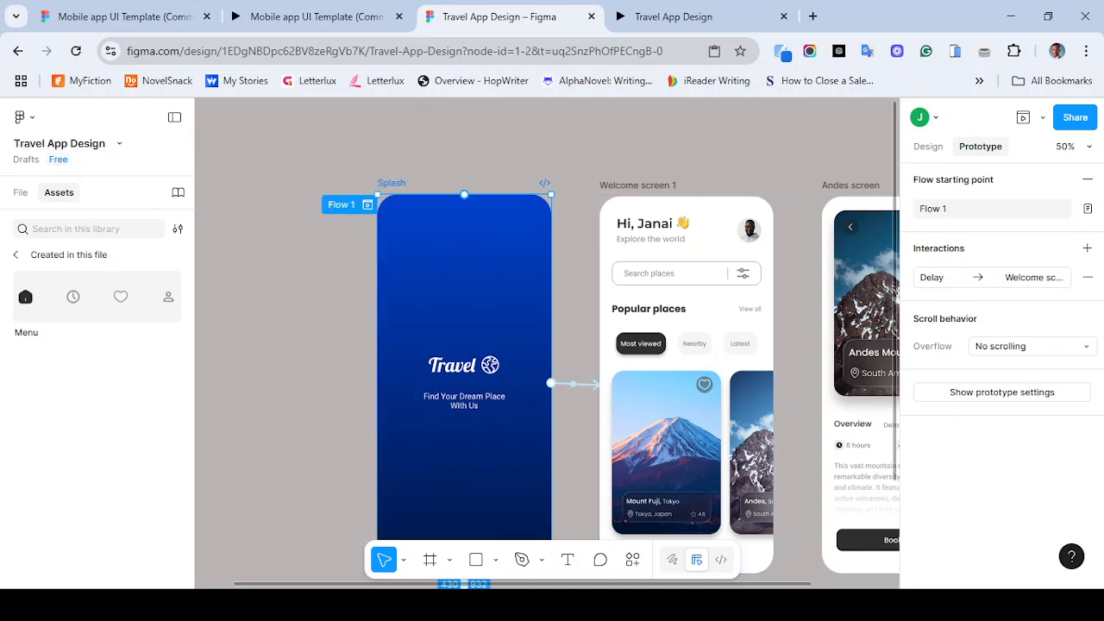
{"action": "left_click", "coordinate": [367, 204]}
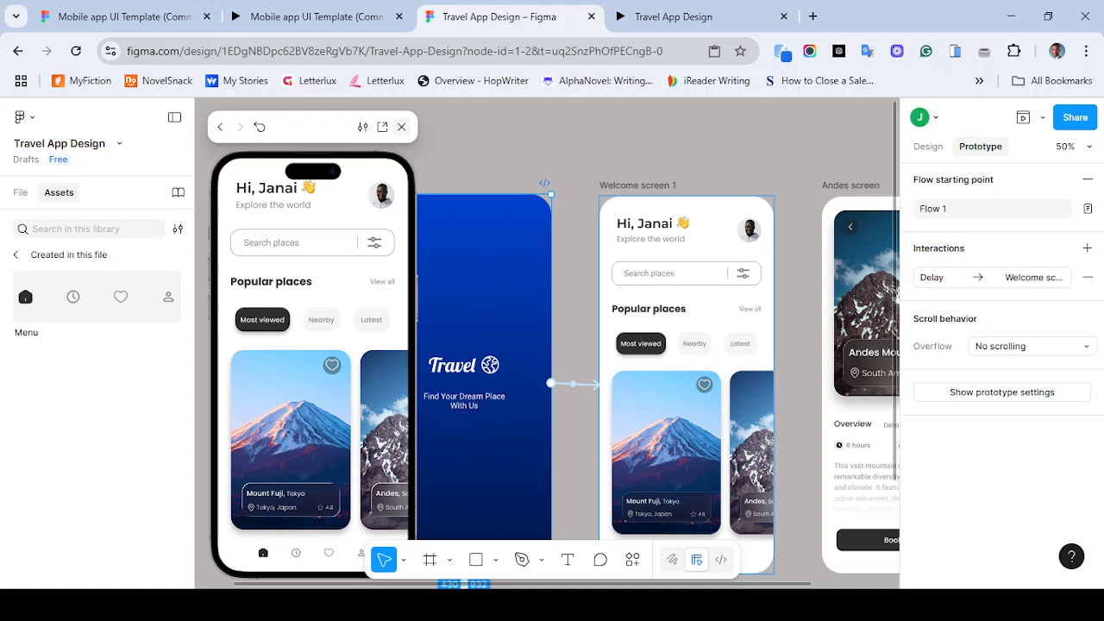
{"action": "left_click", "coordinate": [401, 127]}
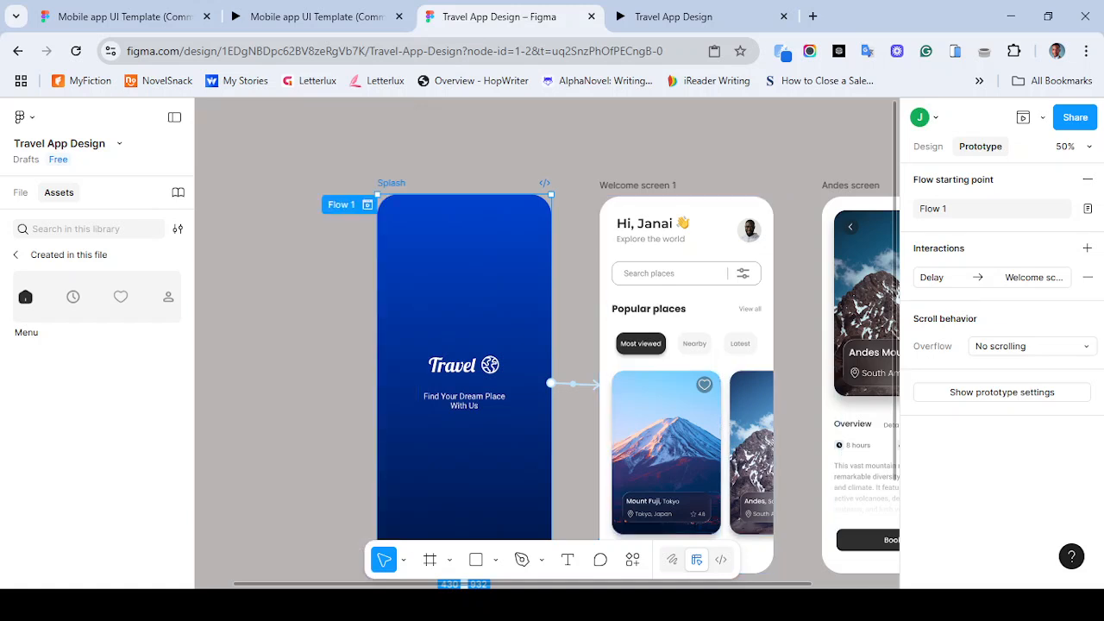
- Copy the Most viewed / Nearby / Latest filter tab row from Welcome screen 1 onto the canvas beside the Menu component
{"action": "scroll", "coordinate": [568, 349], "scroll_direction": "down", "scroll_amount": 2}
{"action": "scroll", "coordinate": [568, 348], "scroll_direction": "right", "scroll_amount": 2}
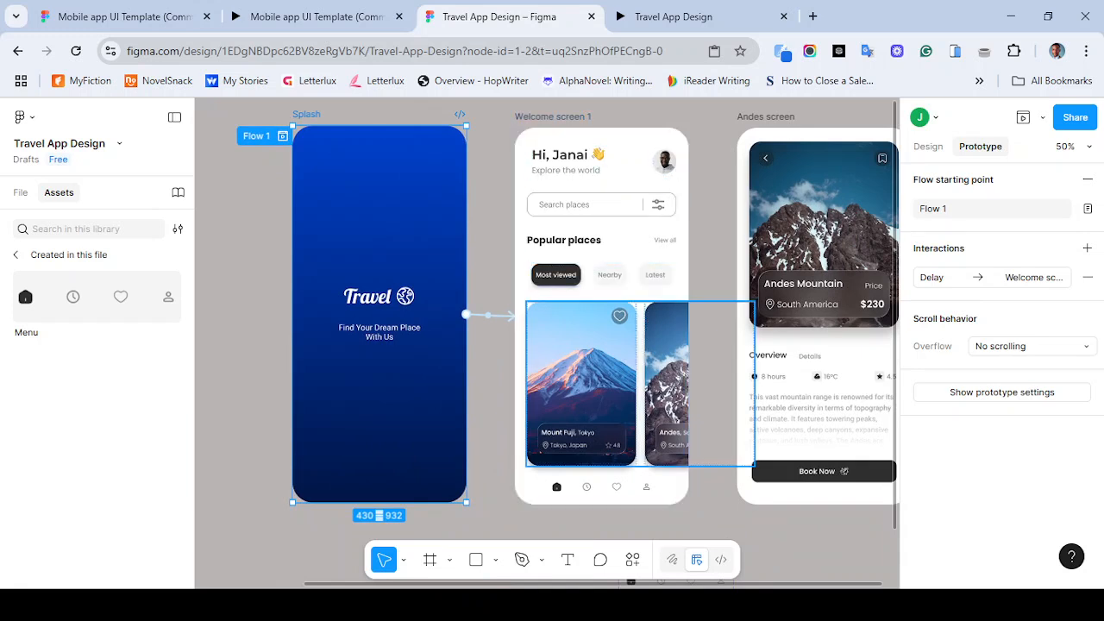
{"action": "scroll", "coordinate": [603, 380], "scroll_direction": "right", "scroll_amount": 2}
{"action": "scroll", "coordinate": [604, 380], "scroll_direction": "down", "scroll_amount": 1}
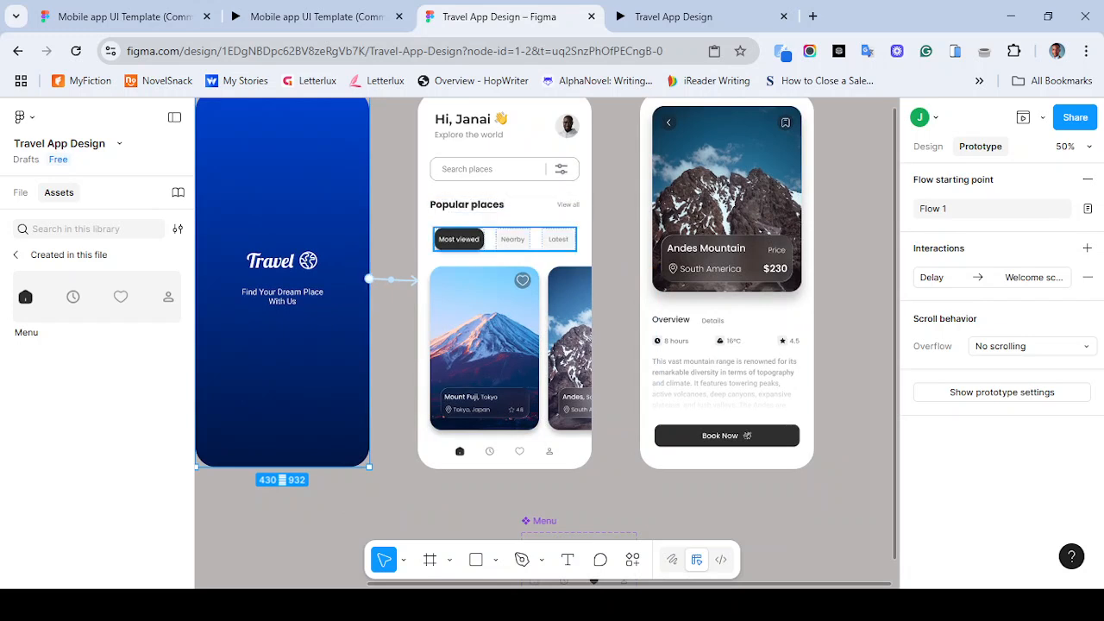
{"action": "scroll", "coordinate": [504, 285], "scroll_direction": "down", "scroll_amount": 2}
{"action": "scroll", "coordinate": [505, 285], "scroll_direction": "right", "scroll_amount": 5}
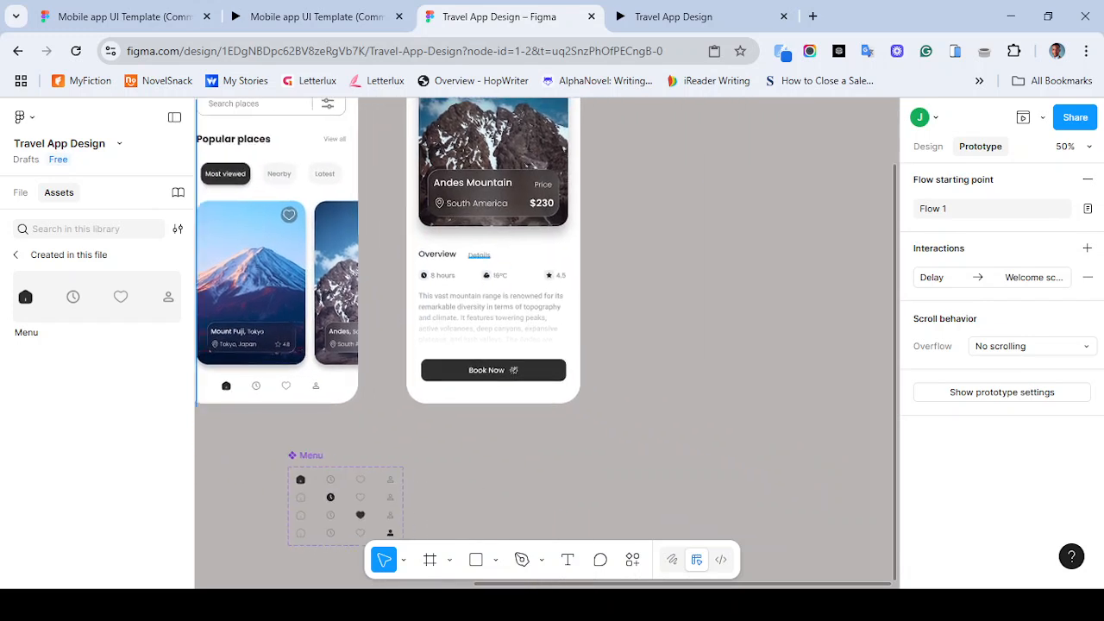
{"action": "left_click_drag", "start_coordinate": [204, 173], "coordinate": [453, 473]}
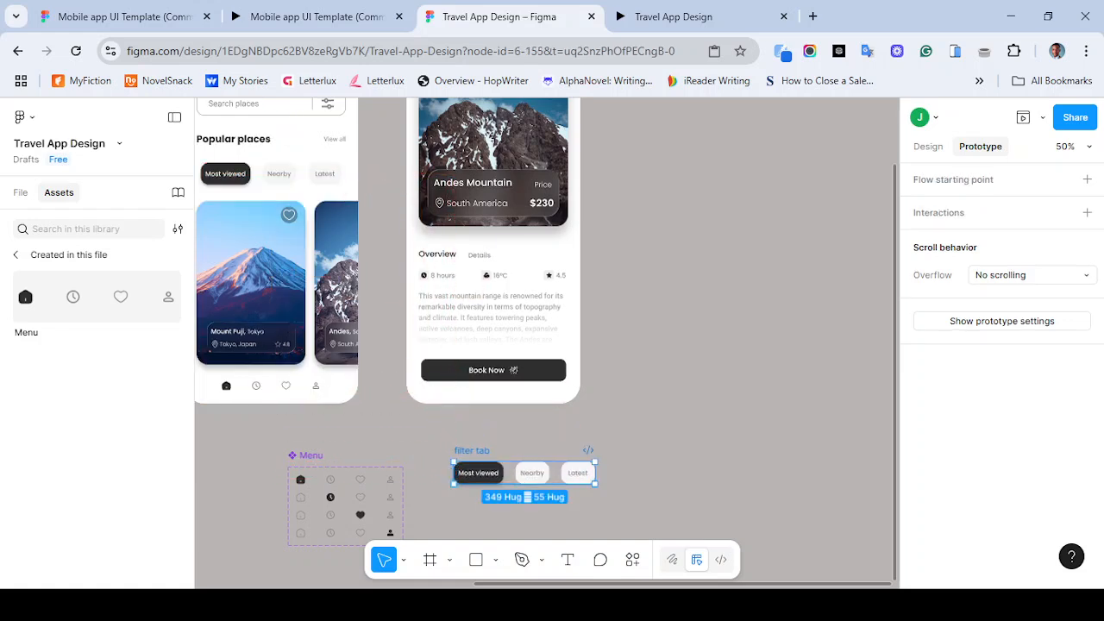
- Convert the filter tab row into a component
{"action": "scroll", "coordinate": [546, 342], "scroll_direction": "down", "scroll_amount": 3}
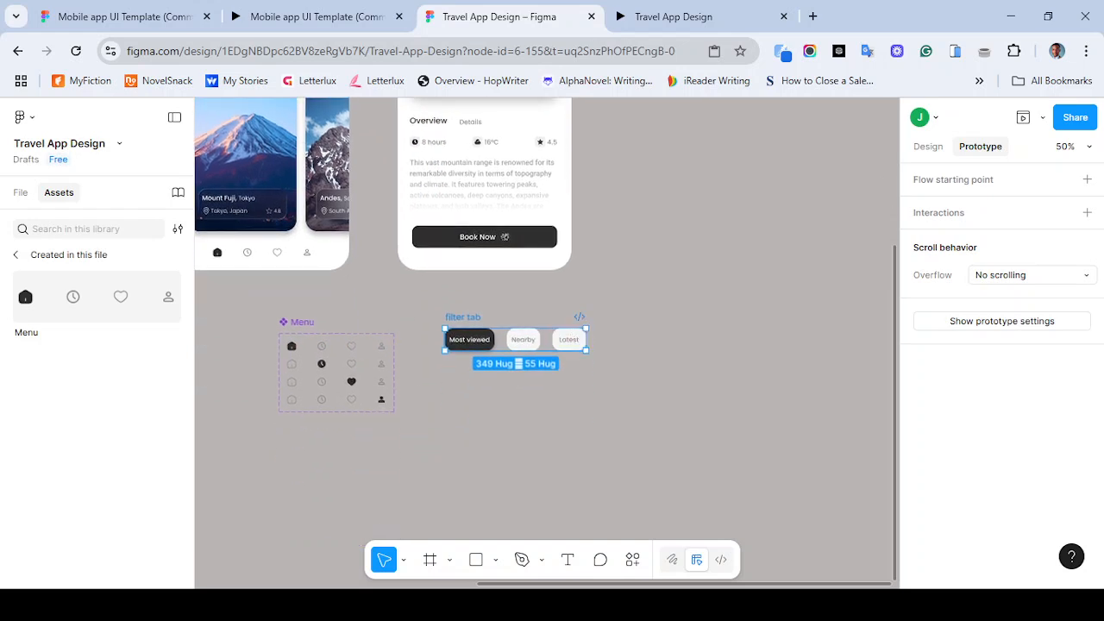
{"action": "key", "text": "shift+0"}
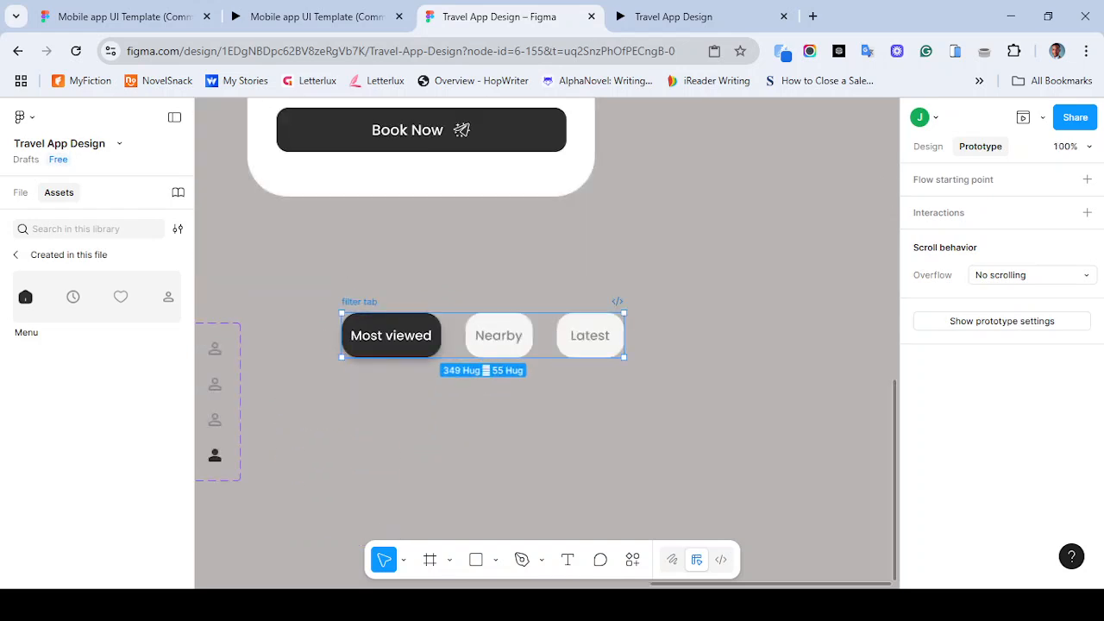
{"action": "left_click", "coordinate": [928, 147]}
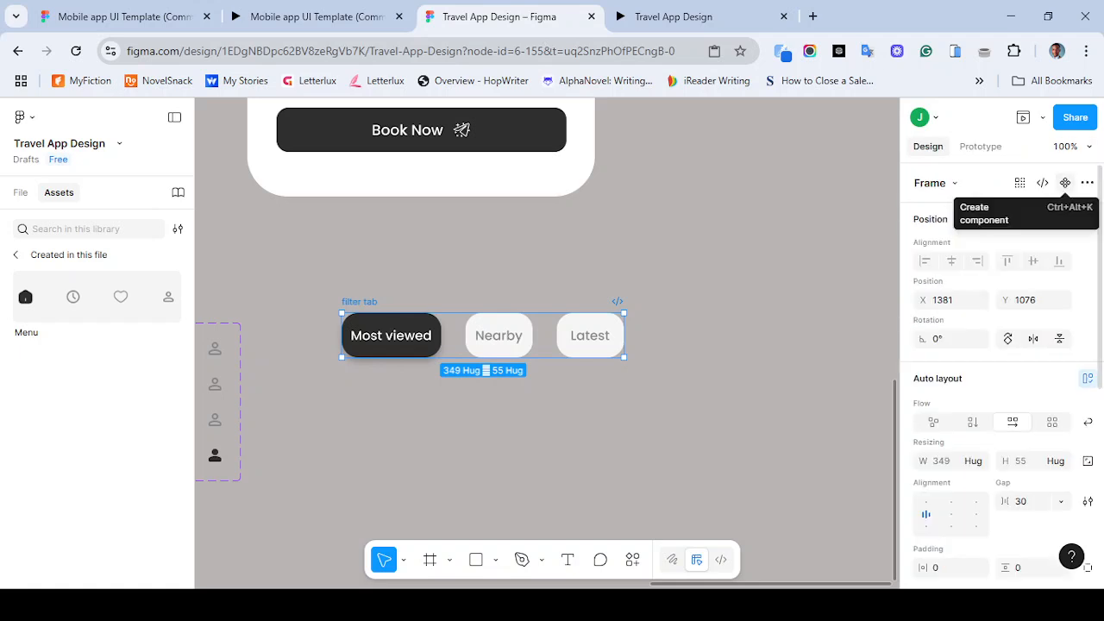
{"action": "left_click", "coordinate": [1066, 183]}
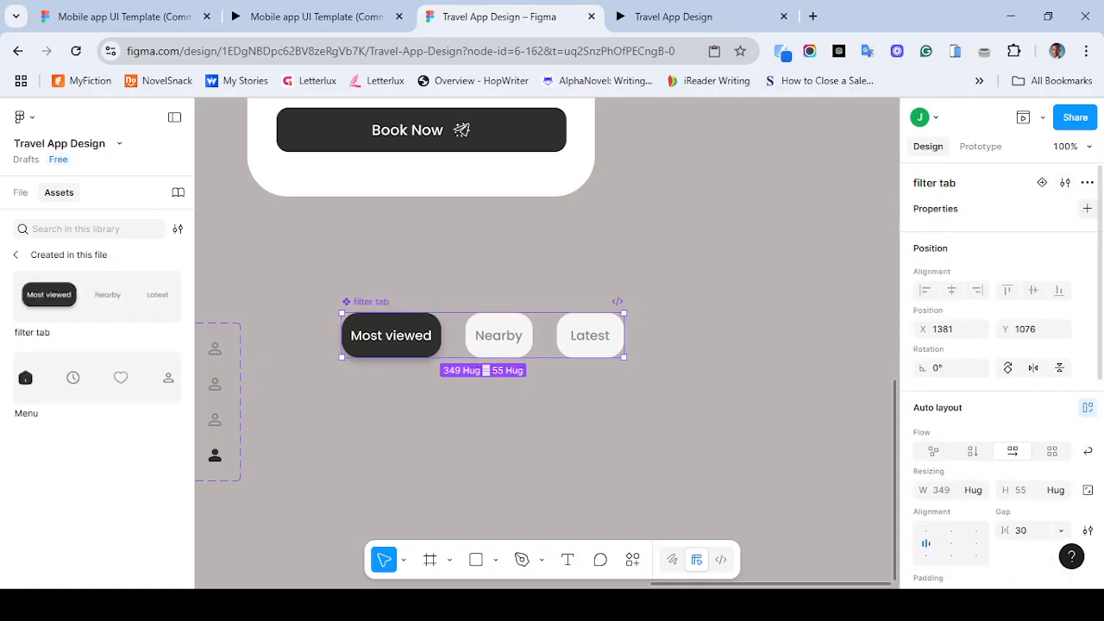
- Add a variant property to the filter tab component and create two more variants below it
{"action": "left_click", "coordinate": [1087, 208]}
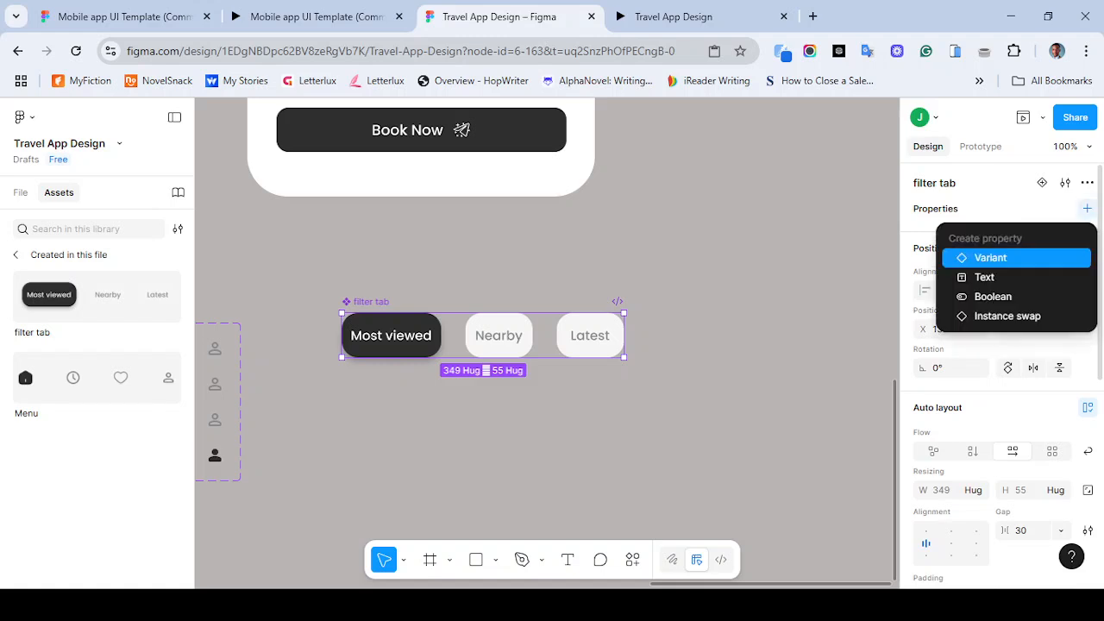
{"action": "left_click", "coordinate": [990, 257]}
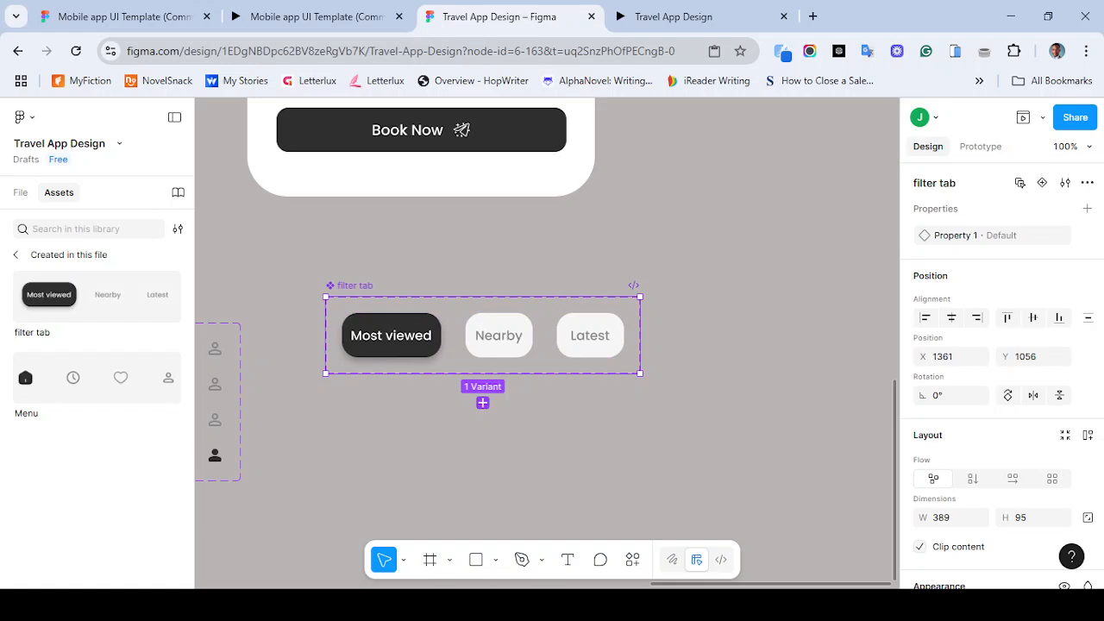
{"action": "left_click", "coordinate": [483, 402]}
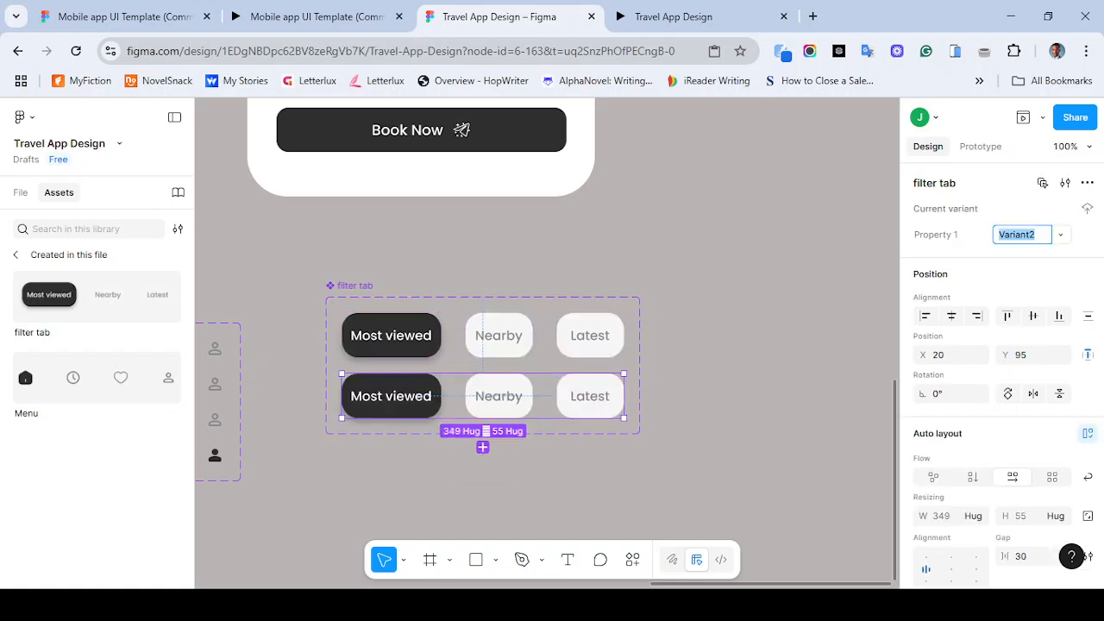
{"action": "left_click", "coordinate": [482, 446]}
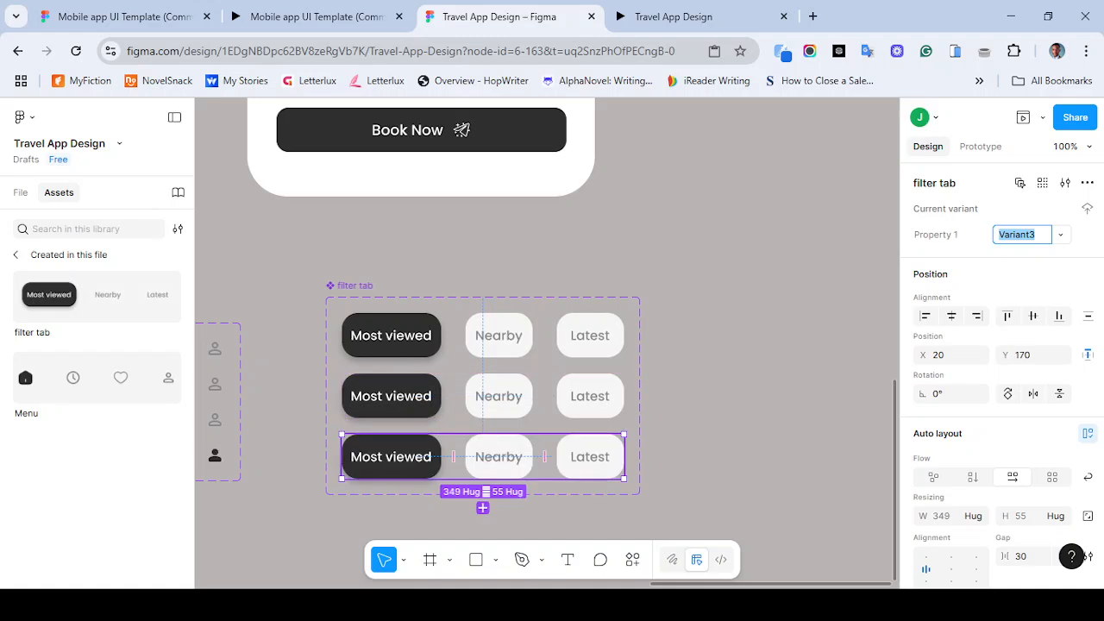
{"action": "left_click_drag", "start_coordinate": [482, 447], "coordinate": [537, 342]}
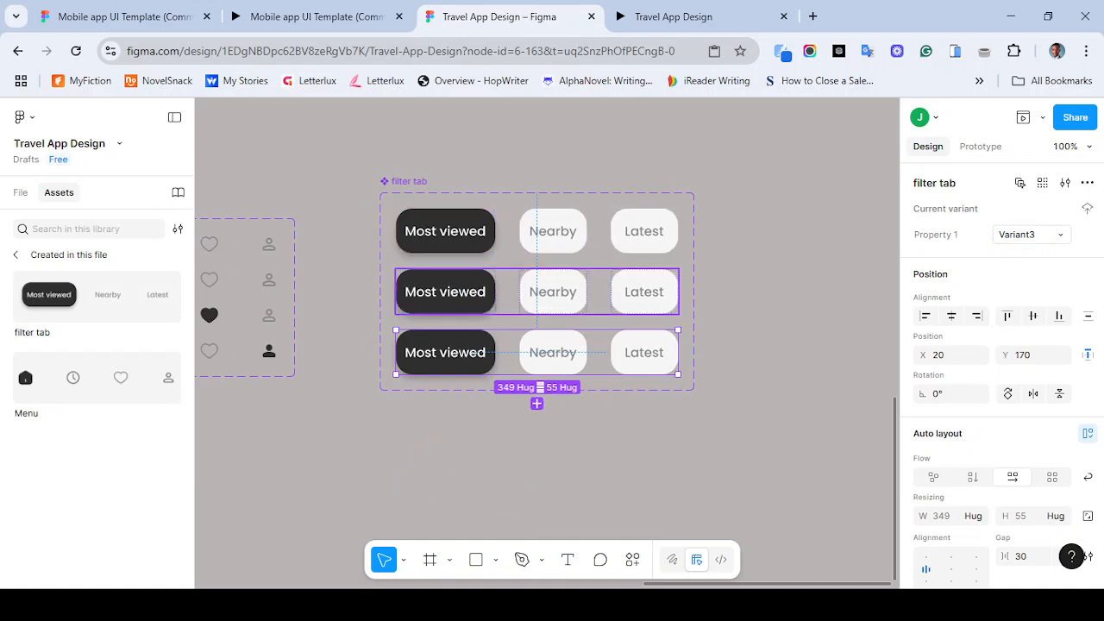
- Try filling the second variant's Most viewed button with the light grey style, then undo it
{"action": "double_click", "coordinate": [445, 291]}
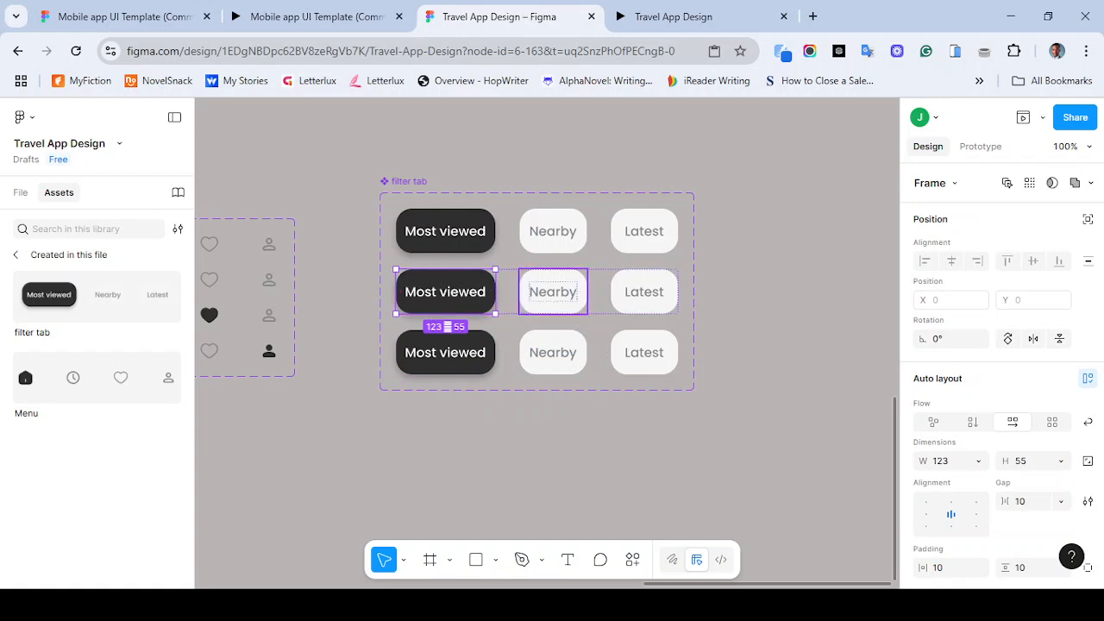
{"action": "scroll", "coordinate": [1000, 371], "scroll_direction": "down", "scroll_amount": 5}
{"action": "scroll", "coordinate": [1001, 371], "scroll_direction": "down", "scroll_amount": 1}
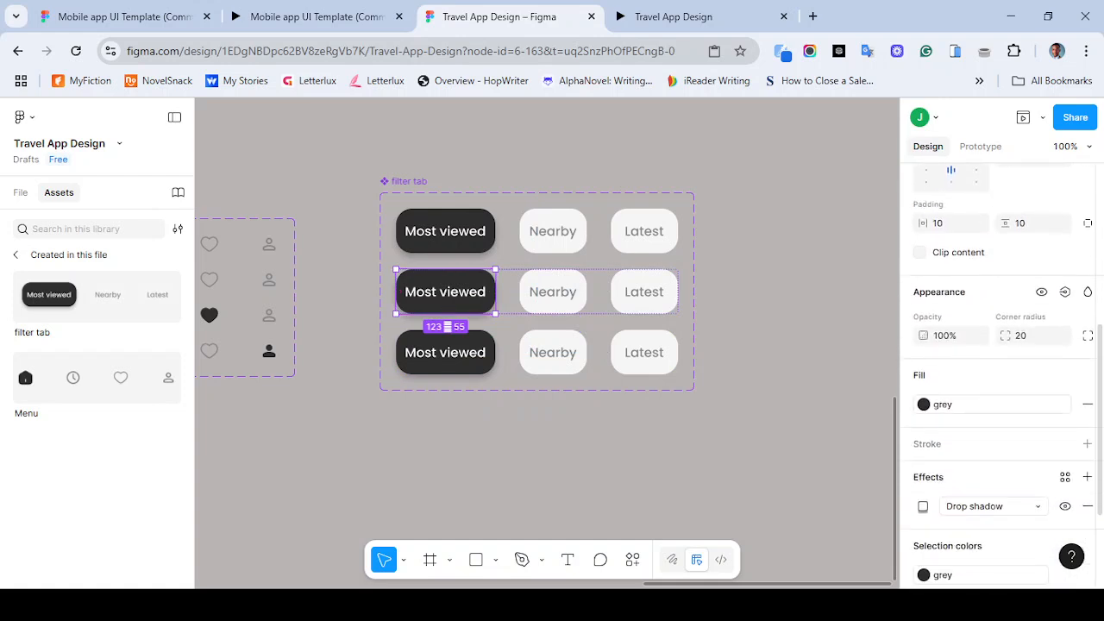
{"action": "left_click", "coordinate": [1068, 404]}
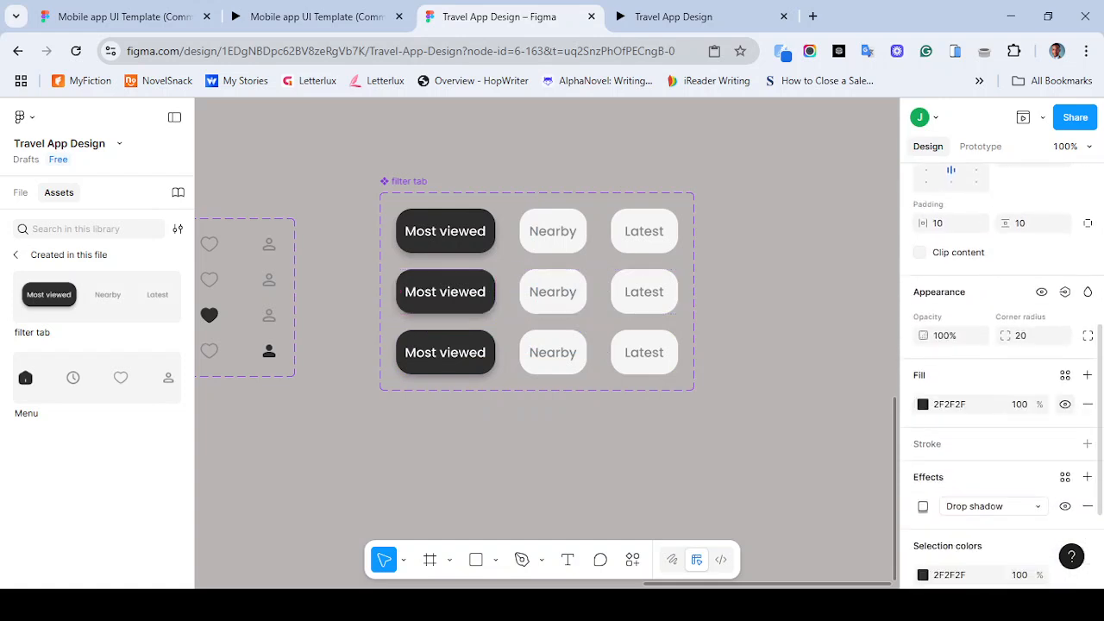
{"action": "left_click", "coordinate": [1065, 375]}
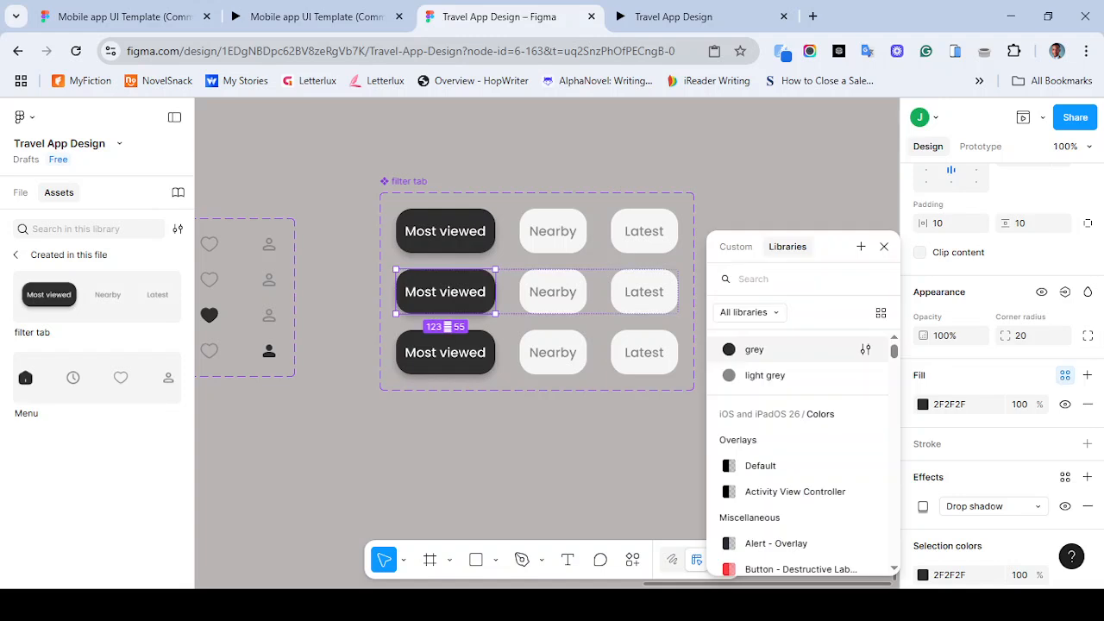
{"action": "left_click", "coordinate": [747, 372]}
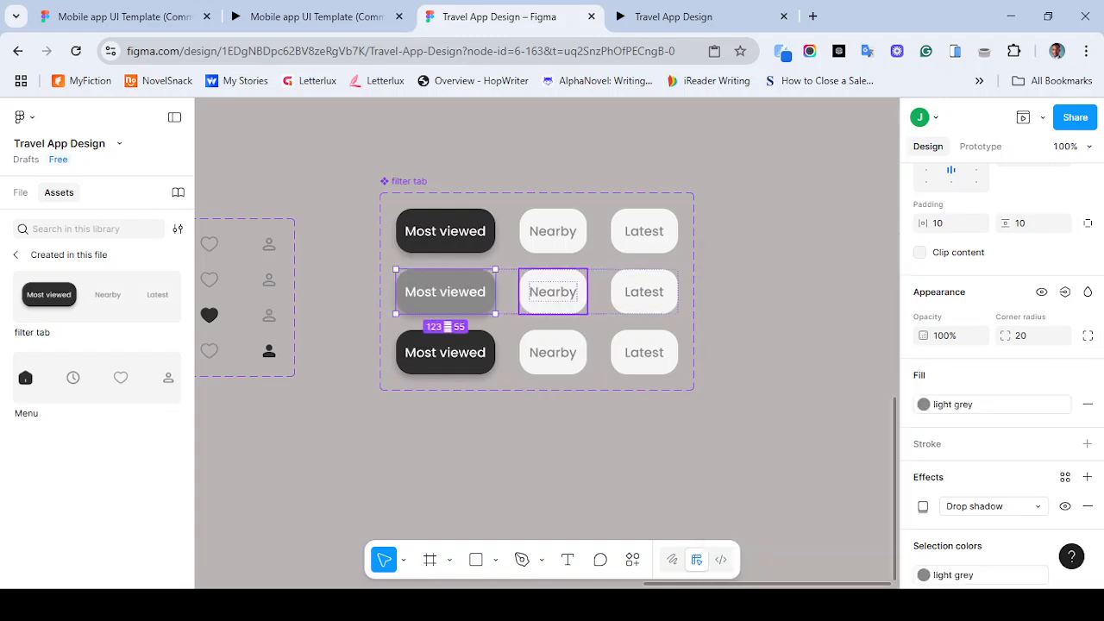
{"action": "key", "text": "ctrl+z"}
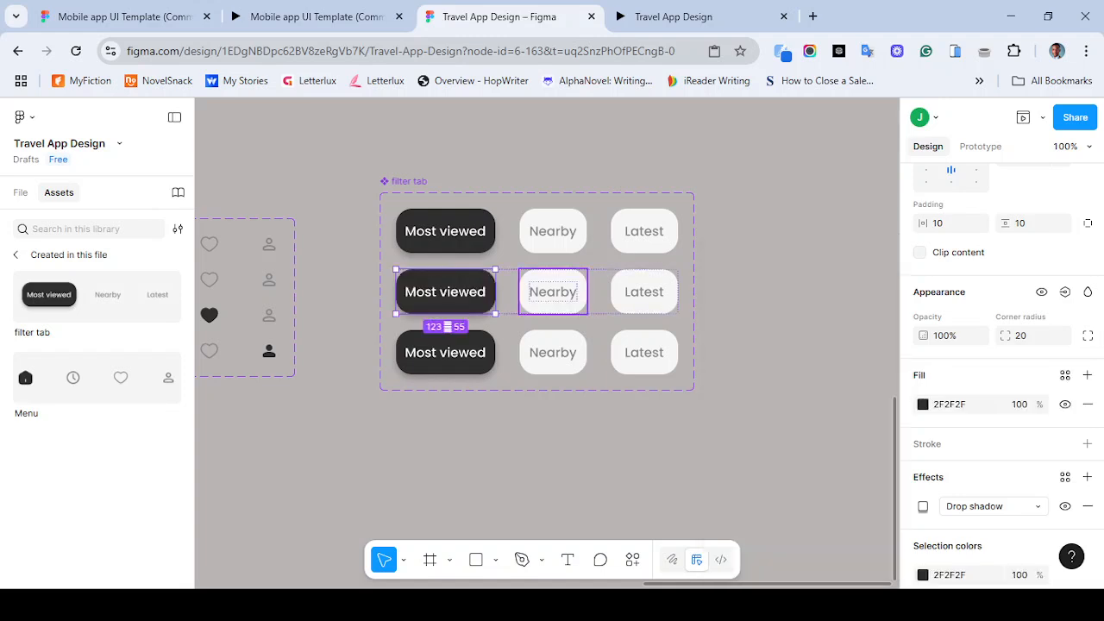
- Save the second variant's Nearby button fill F6F6F6 as a new color style named ash
{"action": "double_click", "coordinate": [553, 292]}
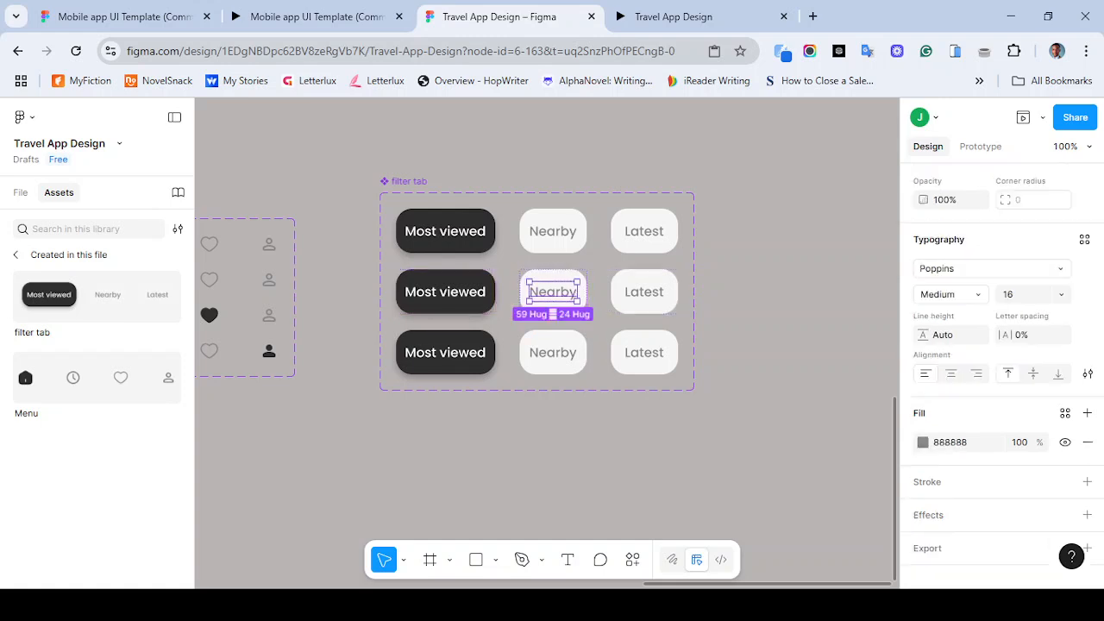
{"action": "left_click", "coordinate": [553, 276]}
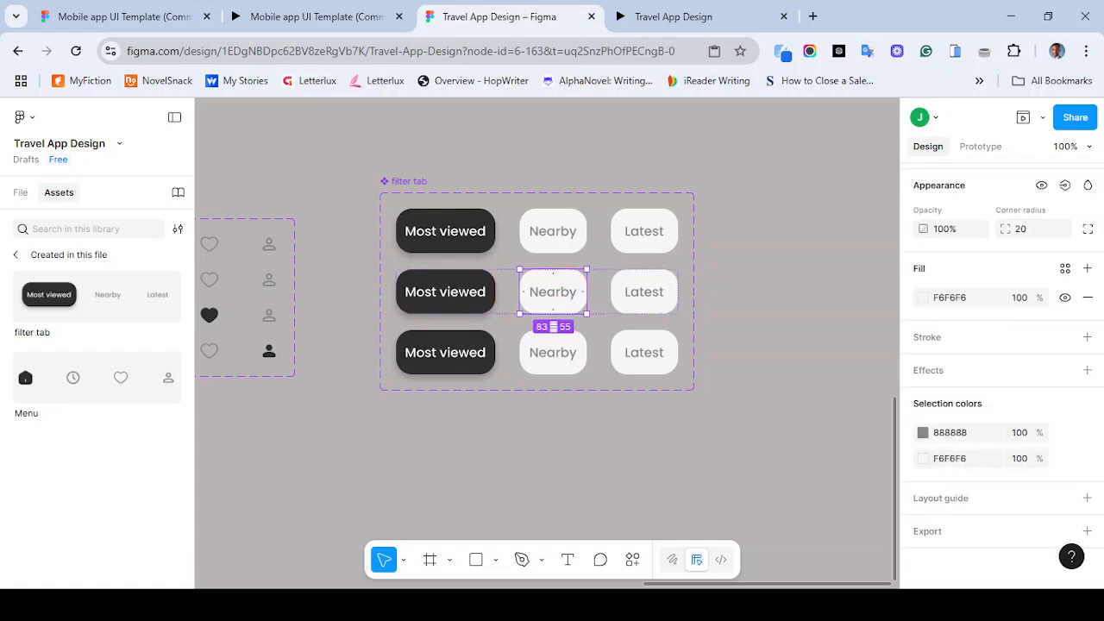
{"action": "left_click", "coordinate": [966, 458]}
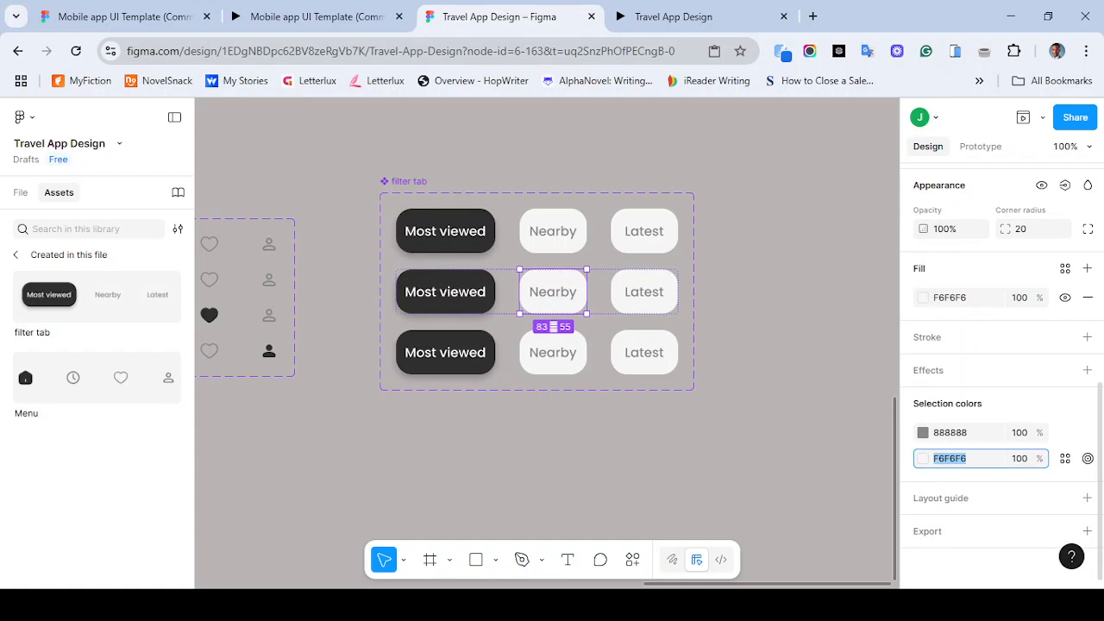
{"action": "left_click", "coordinate": [1065, 457]}
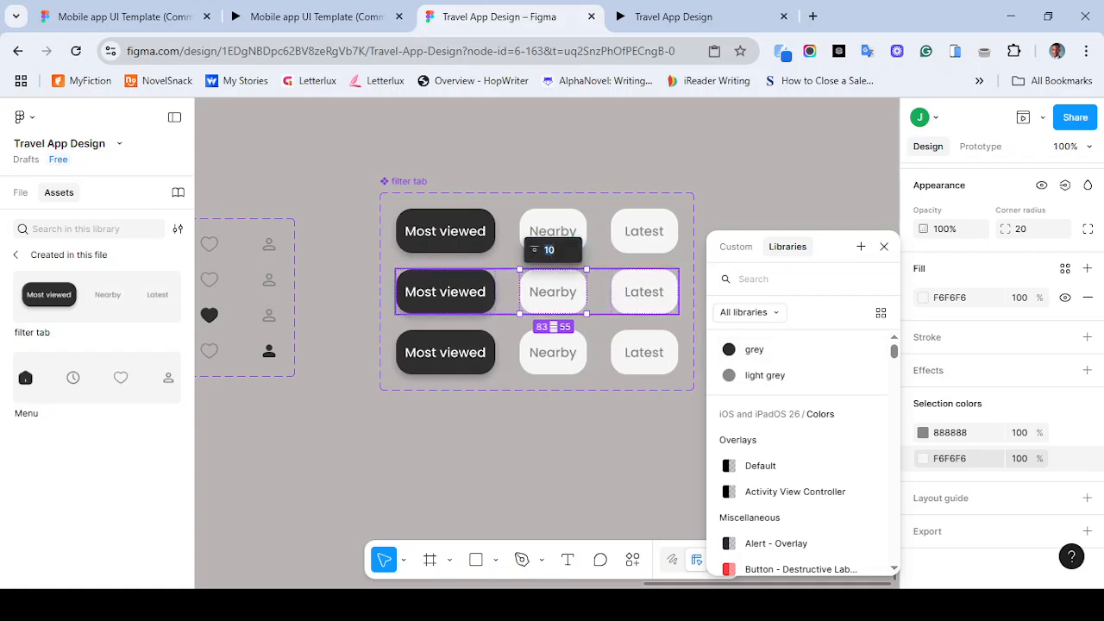
{"action": "left_click", "coordinate": [884, 247]}
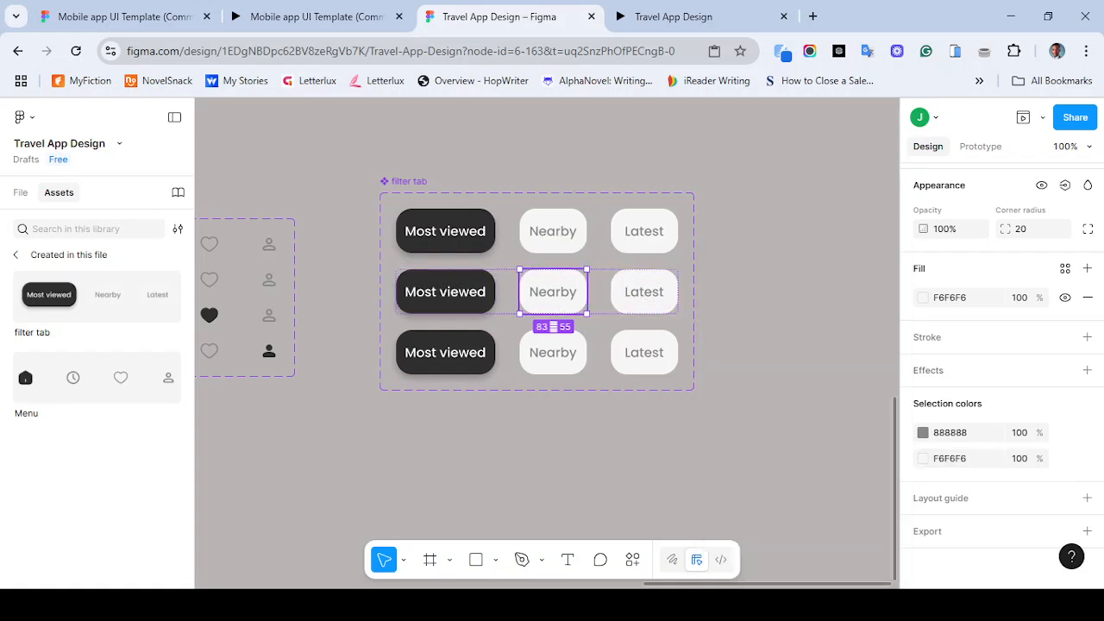
{"action": "key", "text": "Return"}
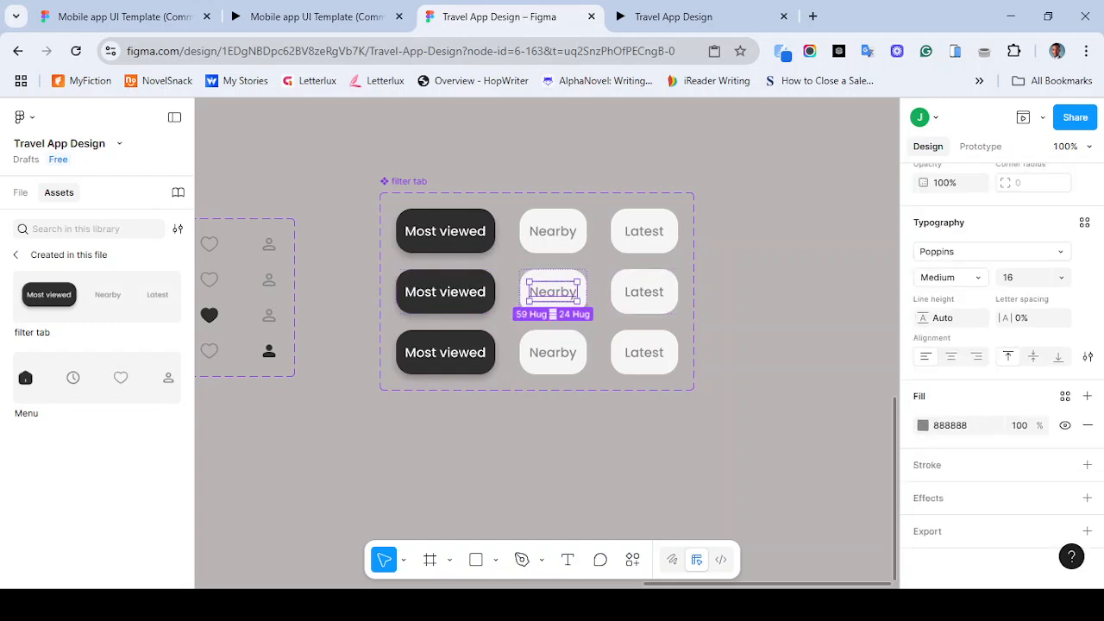
{"action": "key", "text": "shift+Return"}
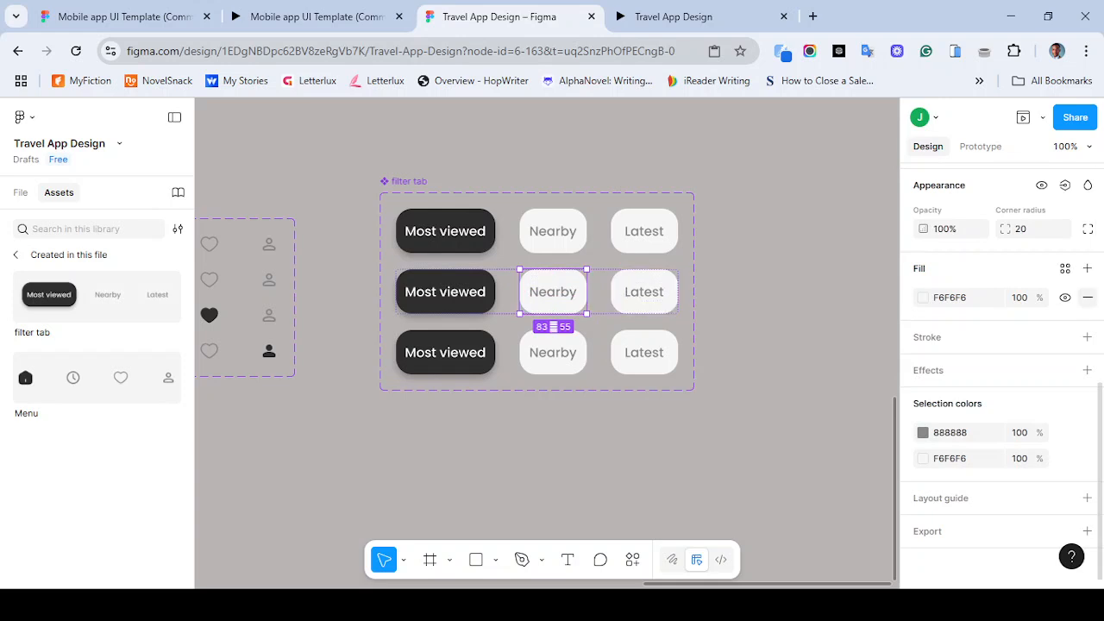
{"action": "left_click", "coordinate": [1065, 268]}
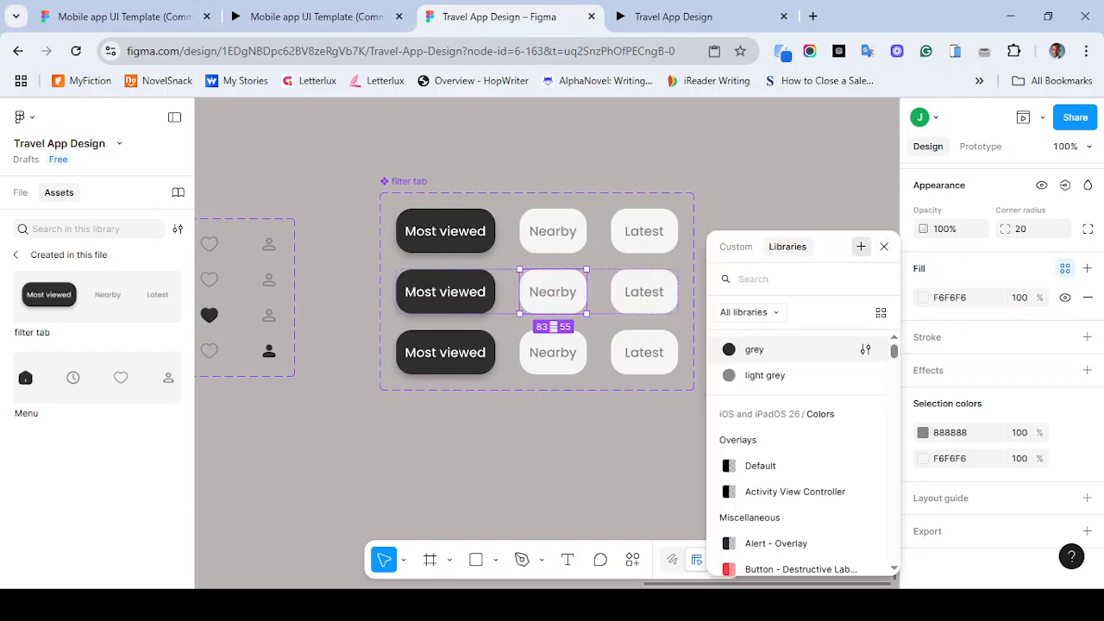
{"action": "left_click", "coordinate": [860, 247]}
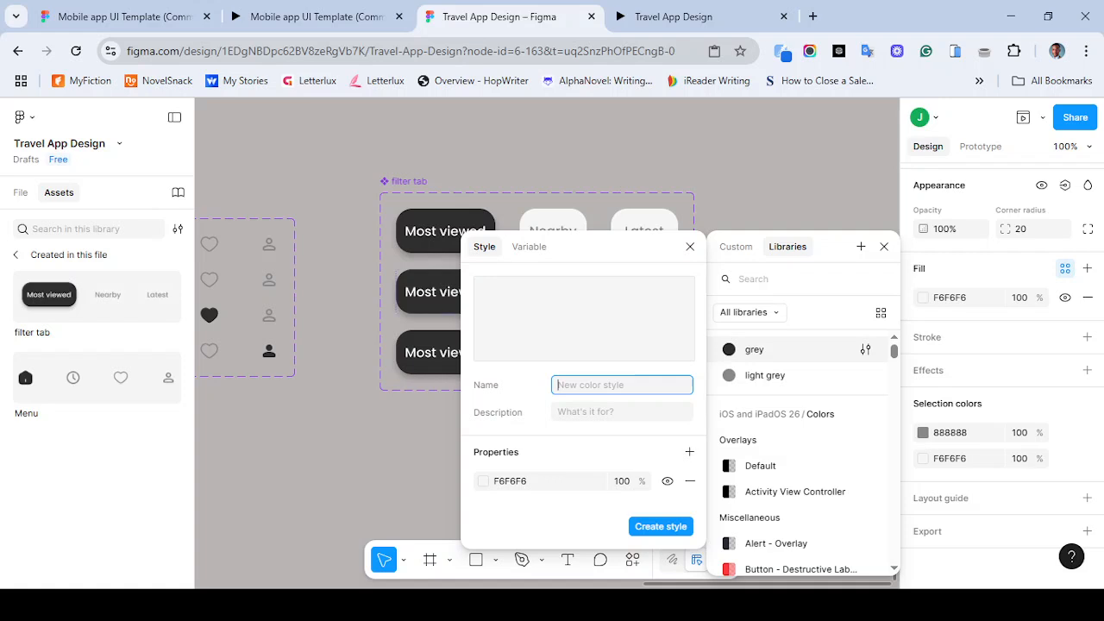
{"action": "type", "text": "ash"}
{"action": "key", "text": "Return"}
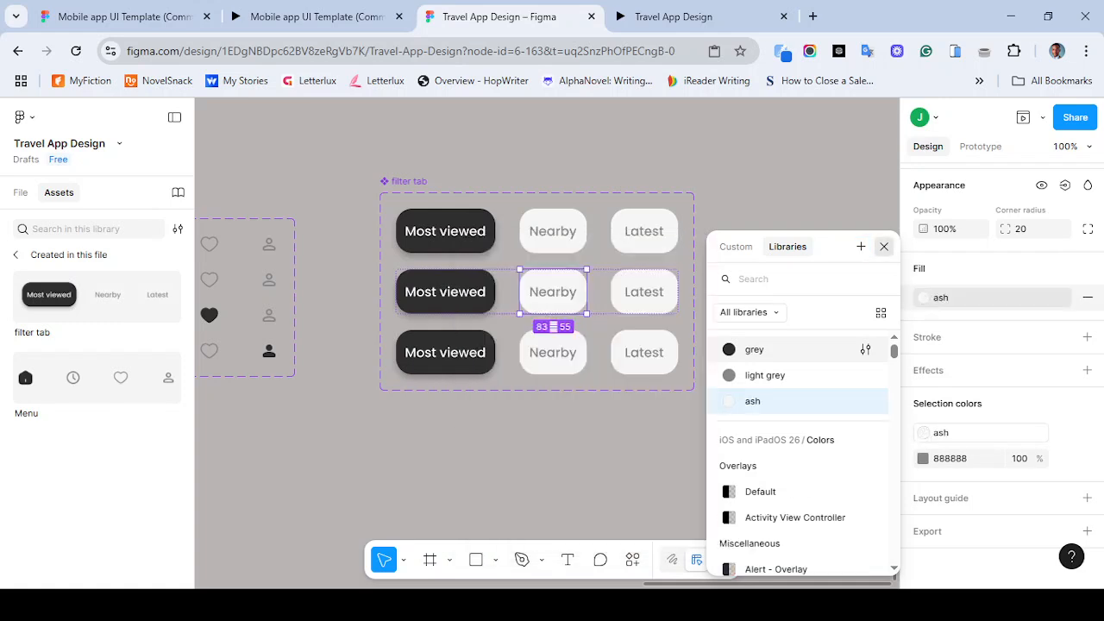
{"action": "left_click", "coordinate": [884, 247]}
- Apply the ash color style to the Most viewed button's fill in the second variant
{"action": "left_click", "coordinate": [445, 291]}
{"action": "left_click", "coordinate": [445, 292]}
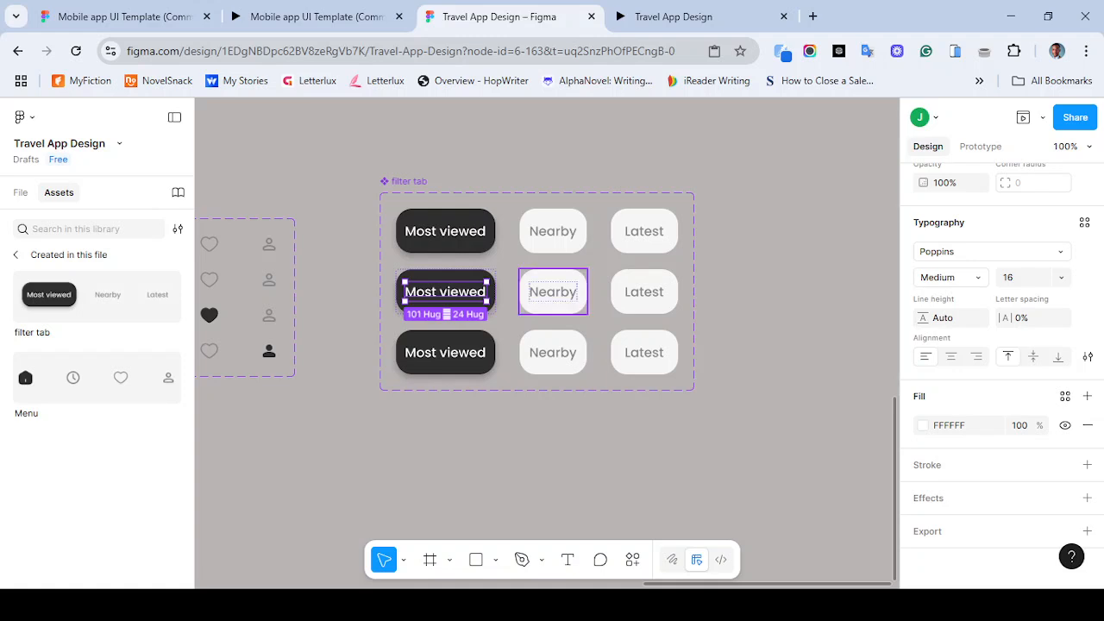
{"action": "key", "text": "Escape"}
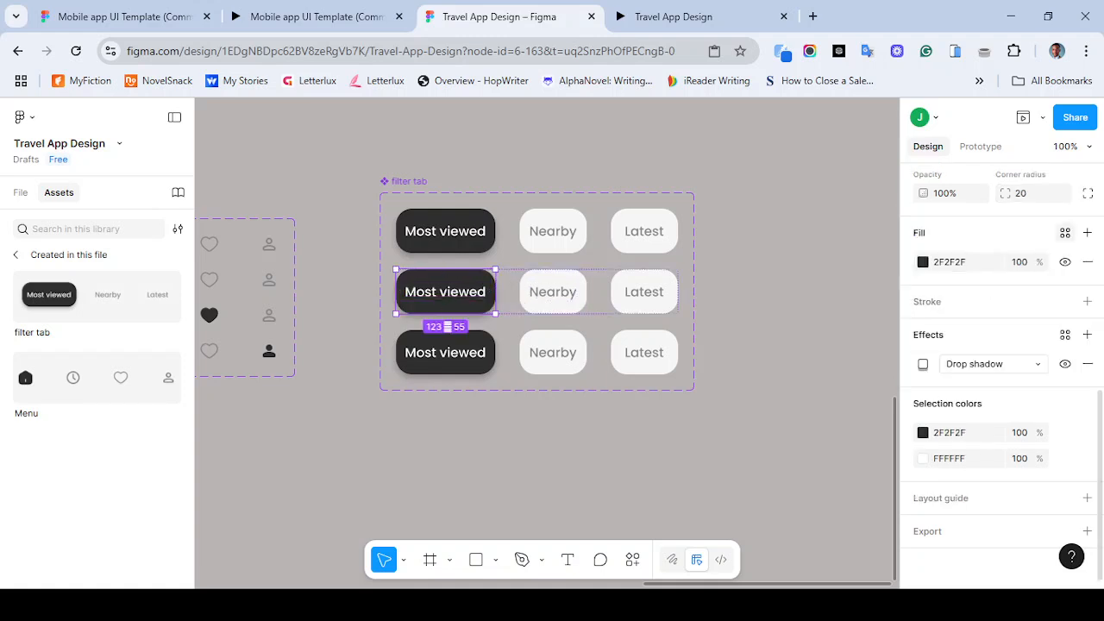
{"action": "left_click", "coordinate": [1065, 233]}
{"action": "left_click", "coordinate": [753, 388]}
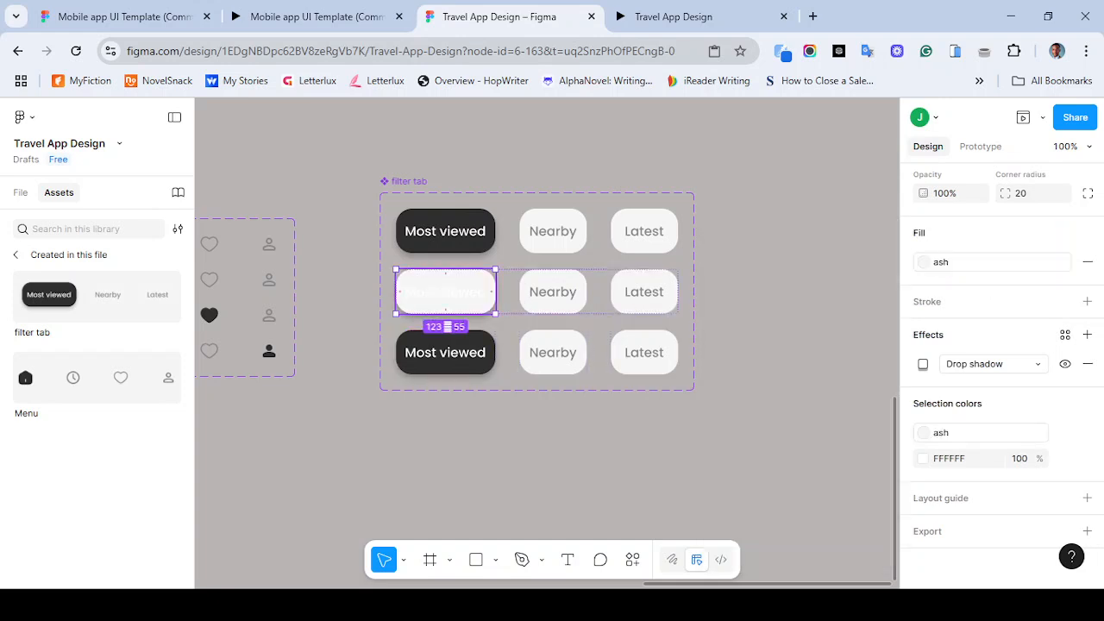
- Set the second variant's Most viewed label text to the light grey color style
{"action": "double_click", "coordinate": [445, 292]}
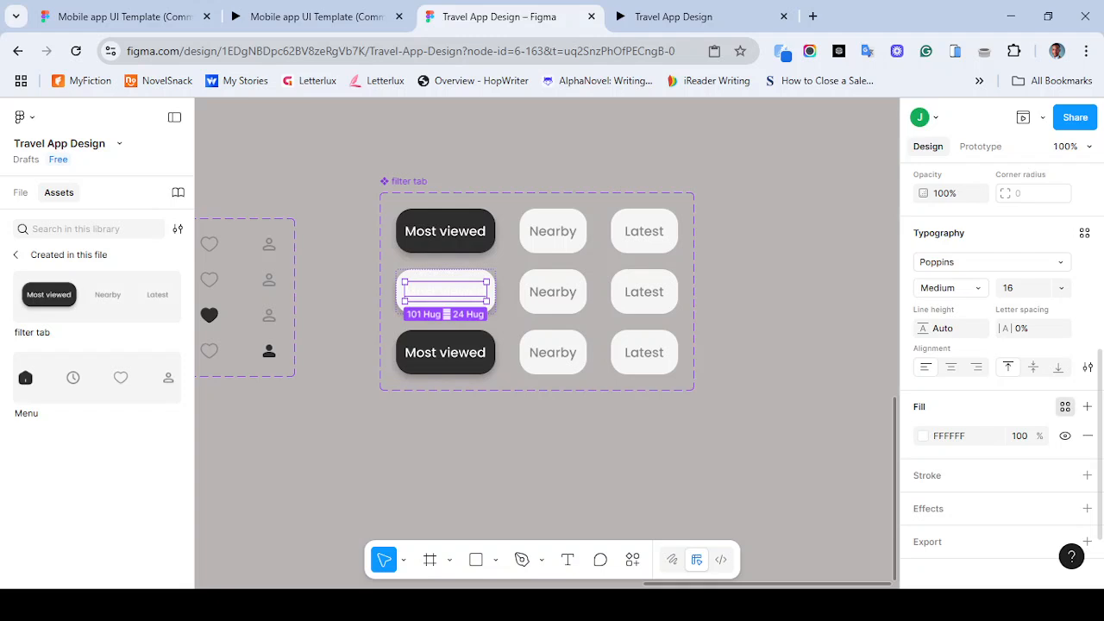
{"action": "left_click", "coordinate": [1065, 406]}
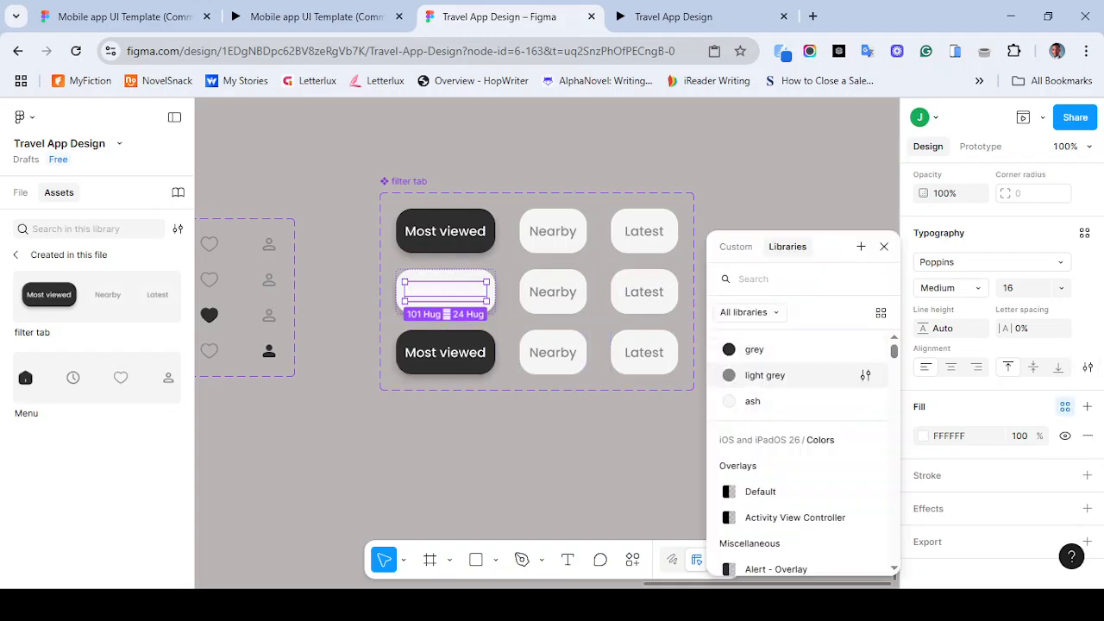
{"action": "left_click", "coordinate": [765, 375]}
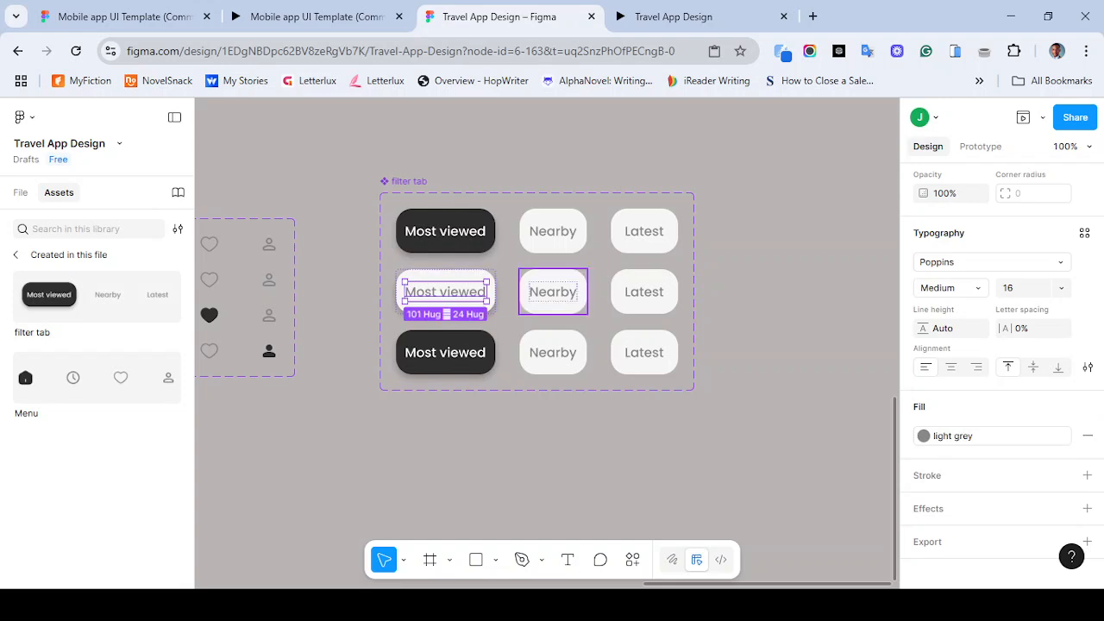
- Detach the ash style from the second variant's Nearby button and apply the grey color style to its fill
{"action": "double_click", "coordinate": [553, 292]}
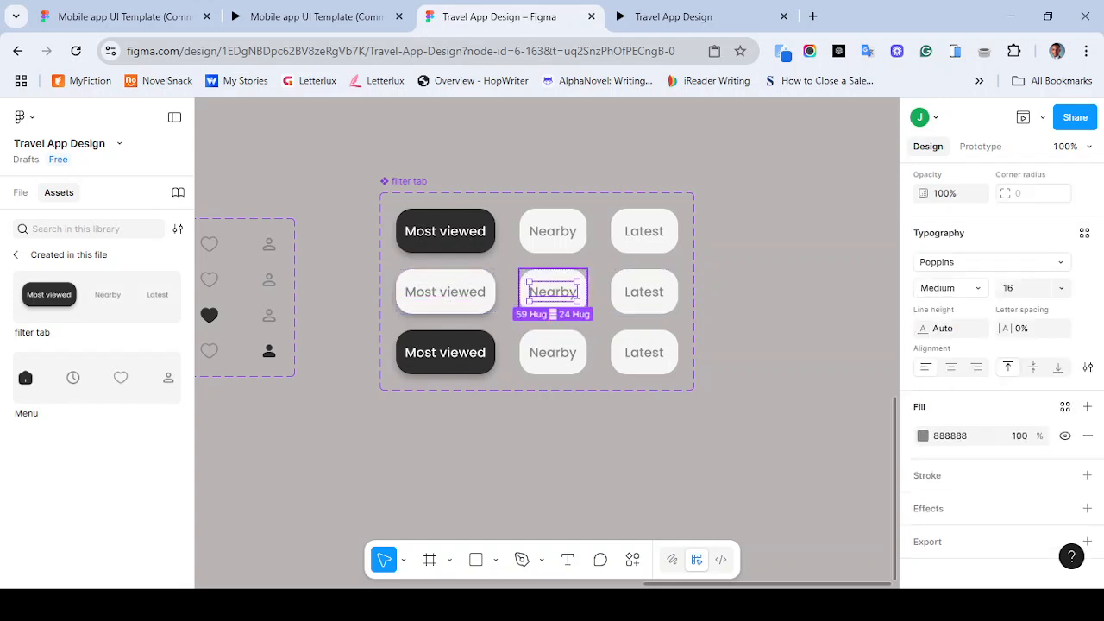
{"action": "key", "text": "Escape"}
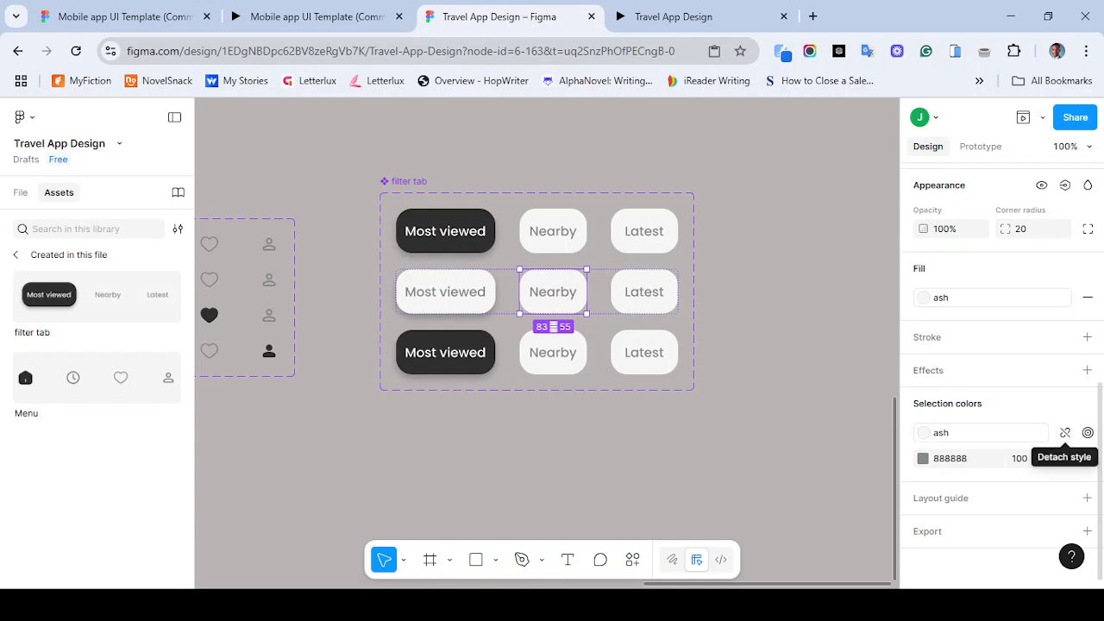
{"action": "left_click", "coordinate": [1065, 432]}
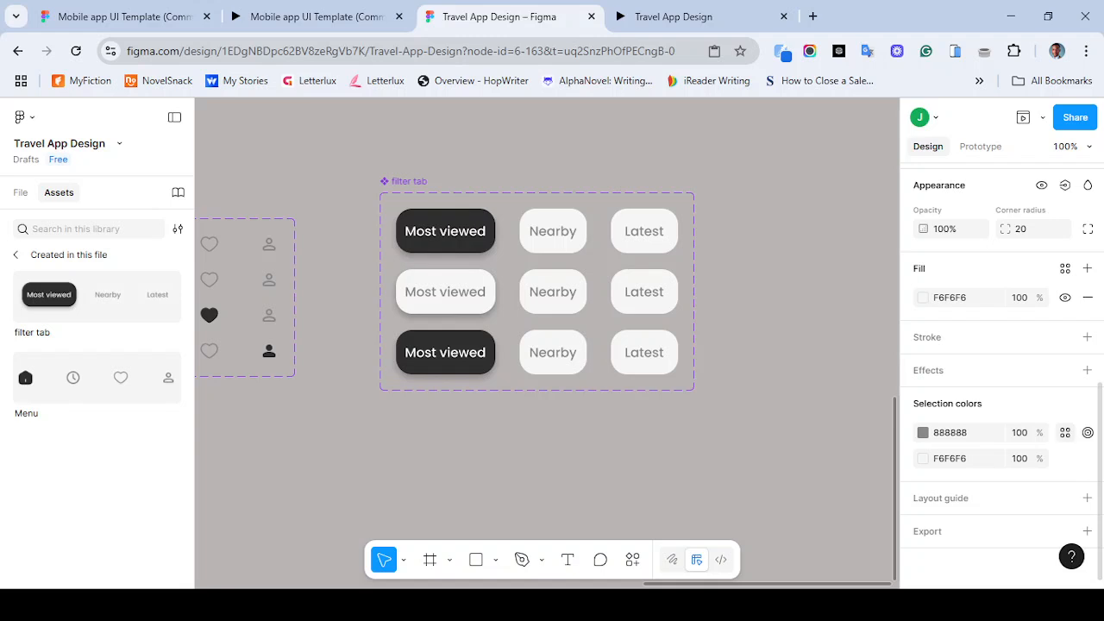
{"action": "left_click", "coordinate": [1065, 433]}
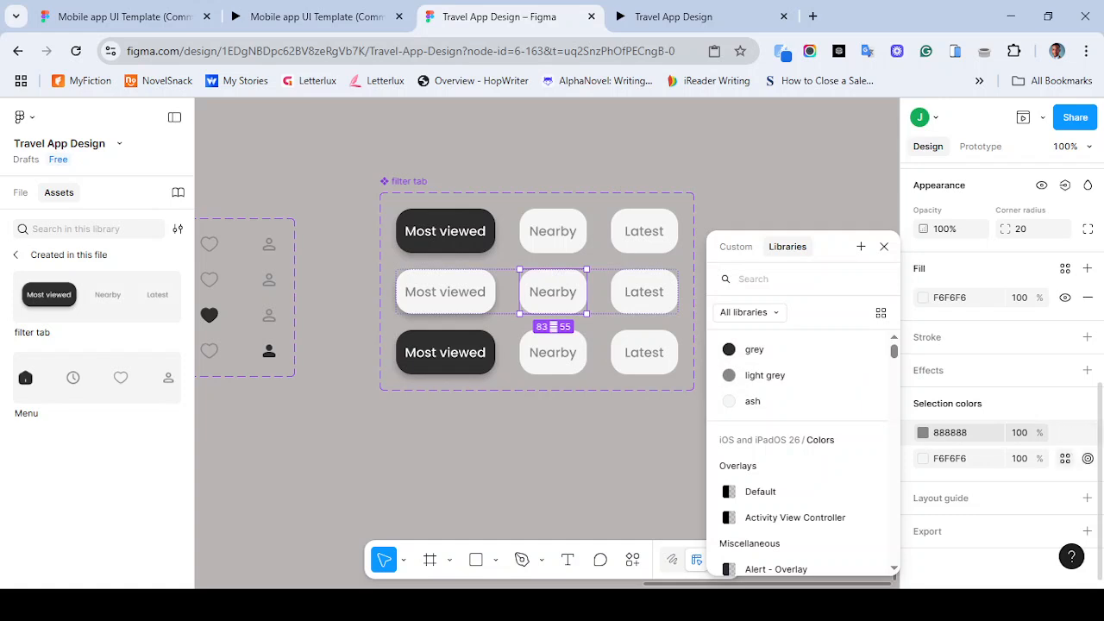
{"action": "left_click", "coordinate": [1065, 268]}
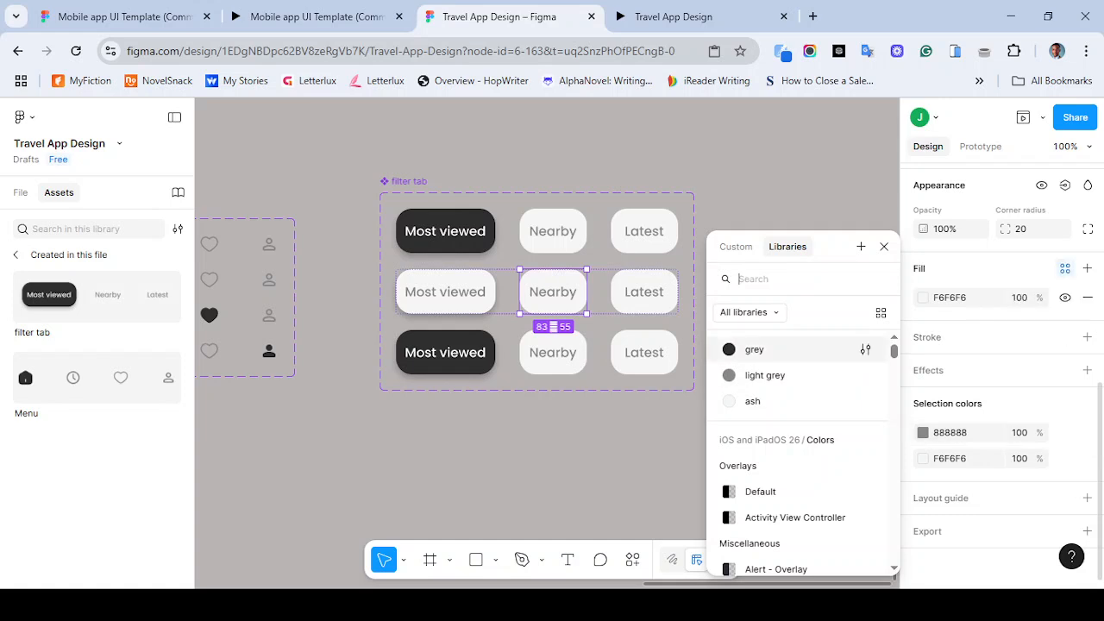
{"action": "left_click", "coordinate": [1065, 268]}
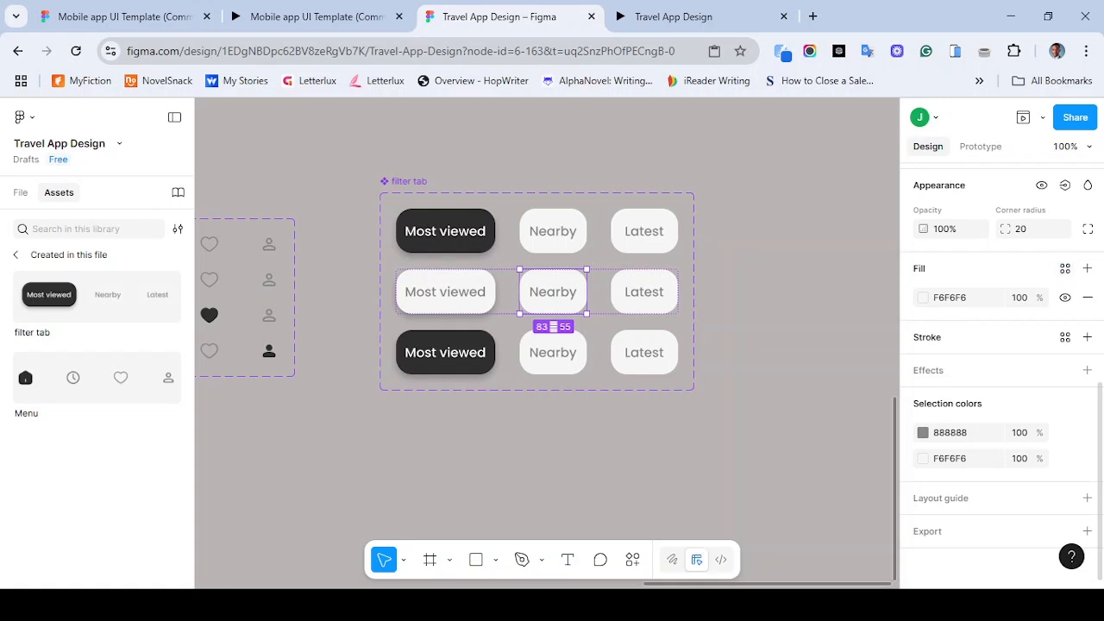
{"action": "left_click", "coordinate": [1065, 268]}
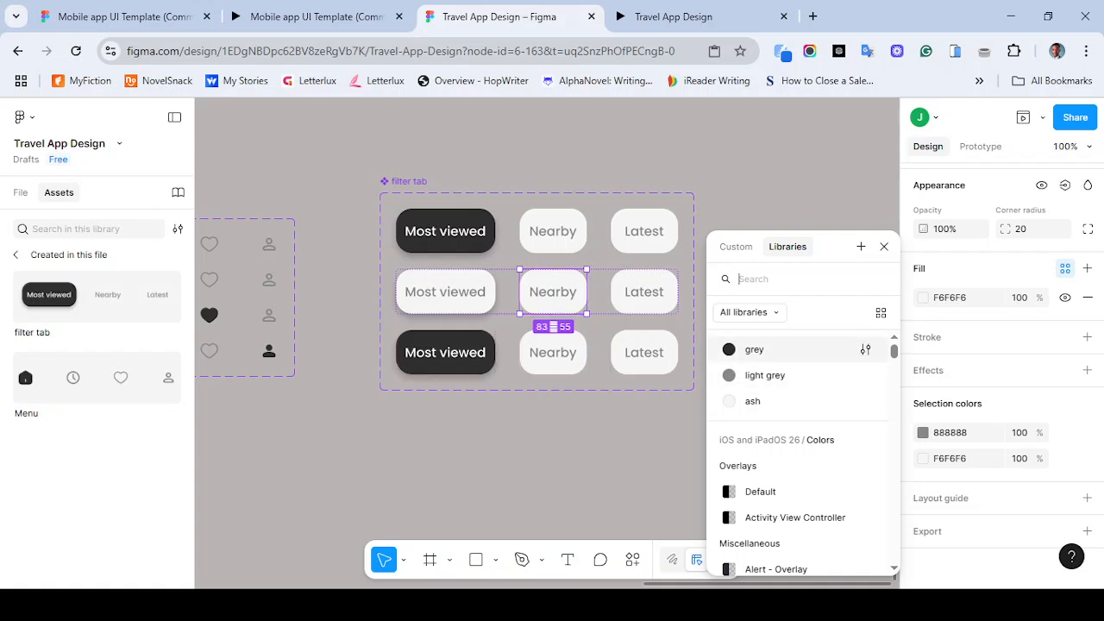
{"action": "left_click", "coordinate": [754, 350]}
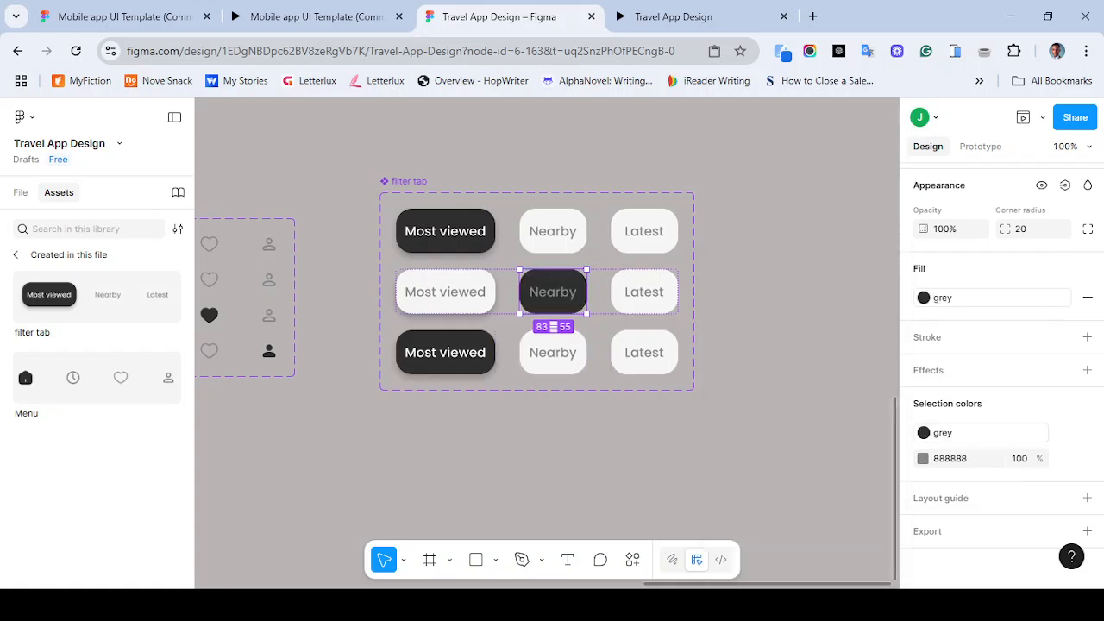
- Set the second variant's Nearby label text fill to FFFFFF
{"action": "double_click", "coordinate": [553, 292]}
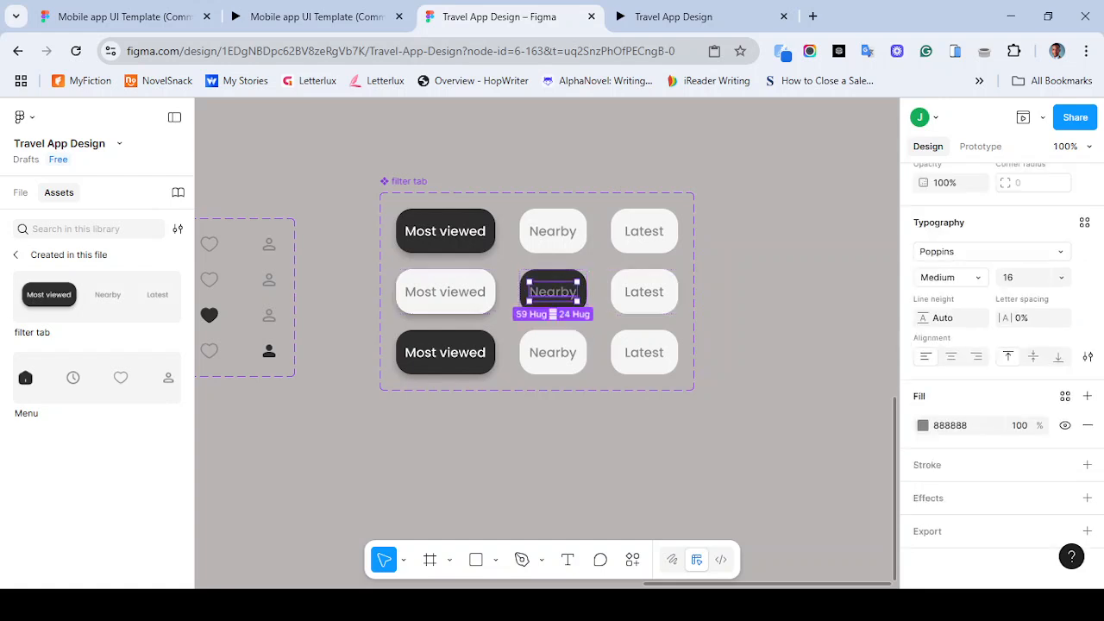
{"action": "left_click", "coordinate": [956, 425]}
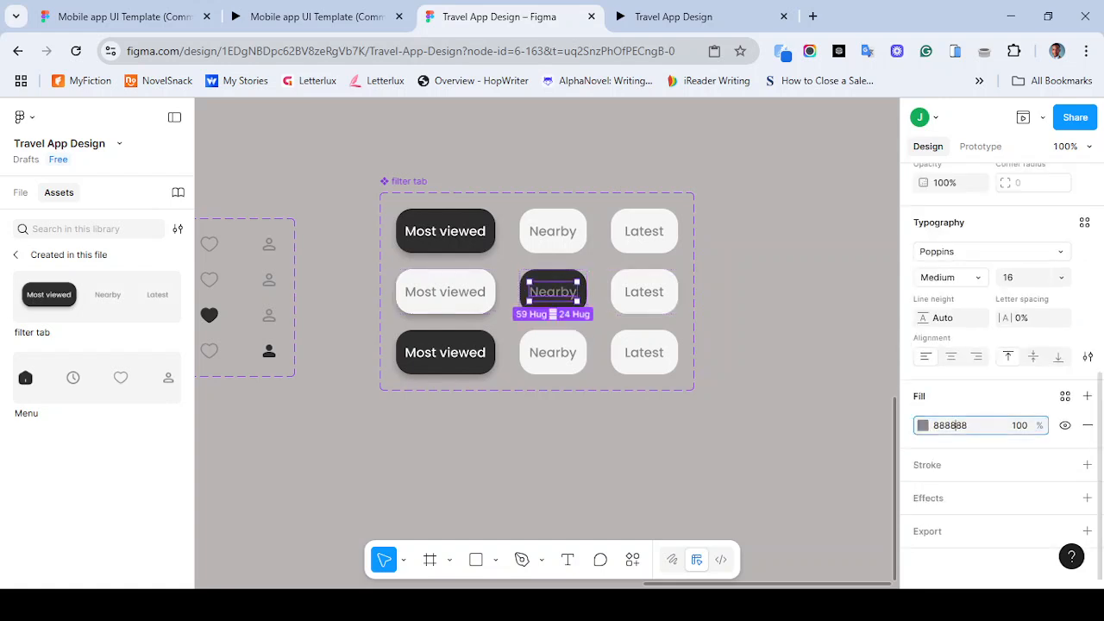
{"action": "type", "text": "ffffff"}
{"action": "key", "text": "Return"}
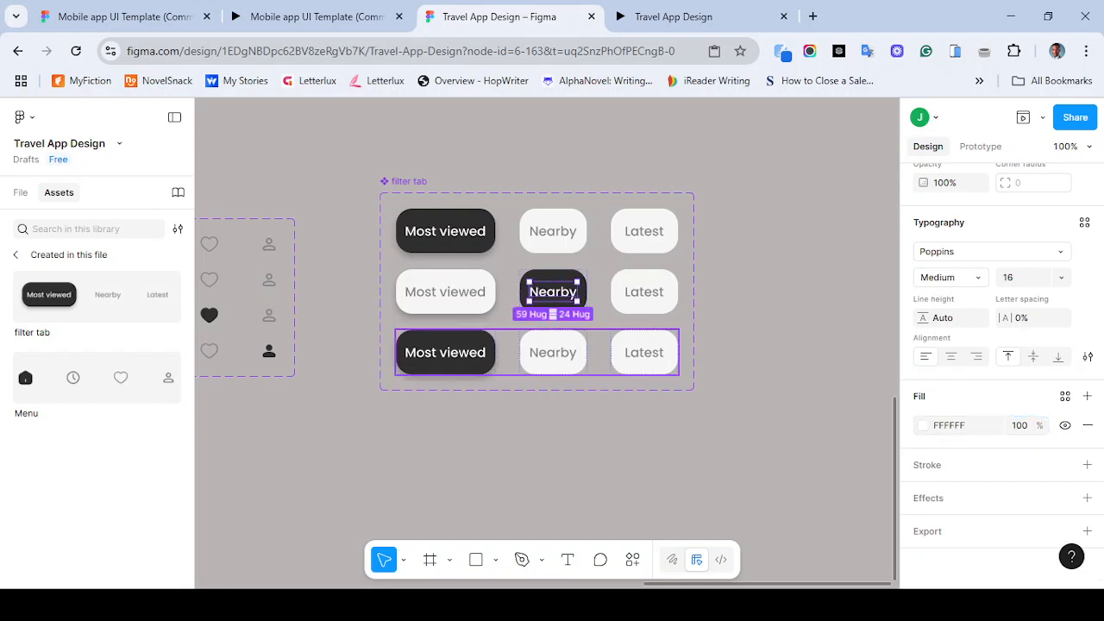
- Detach the third variant's Most viewed button fill and apply the ash color style to it
{"action": "double_click", "coordinate": [457, 353]}
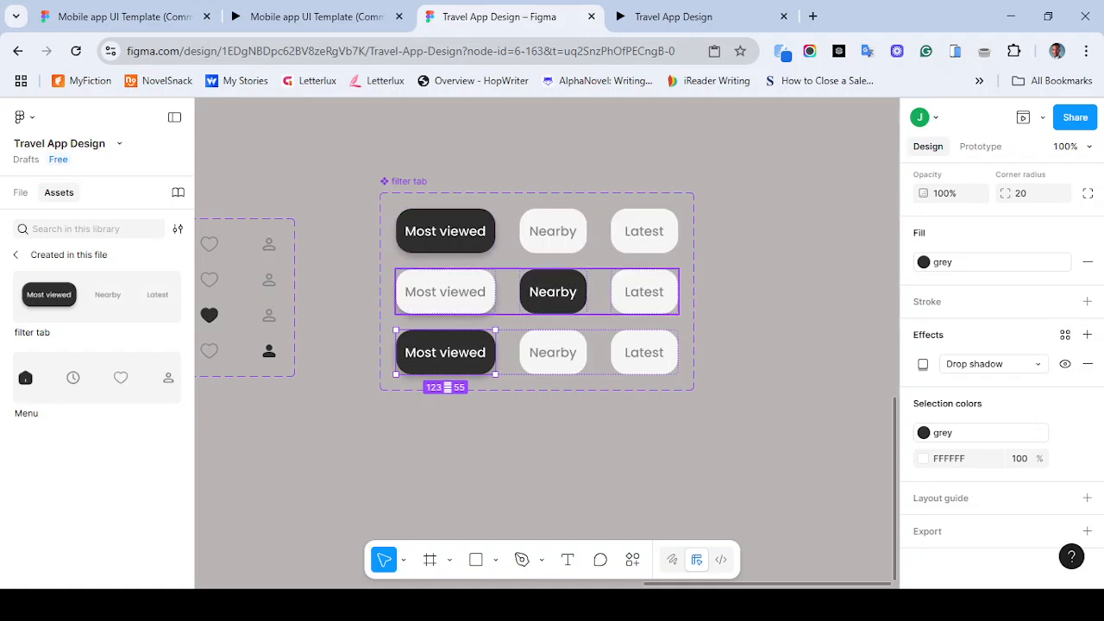
{"action": "left_click", "coordinate": [457, 231]}
{"action": "double_click", "coordinate": [453, 292]}
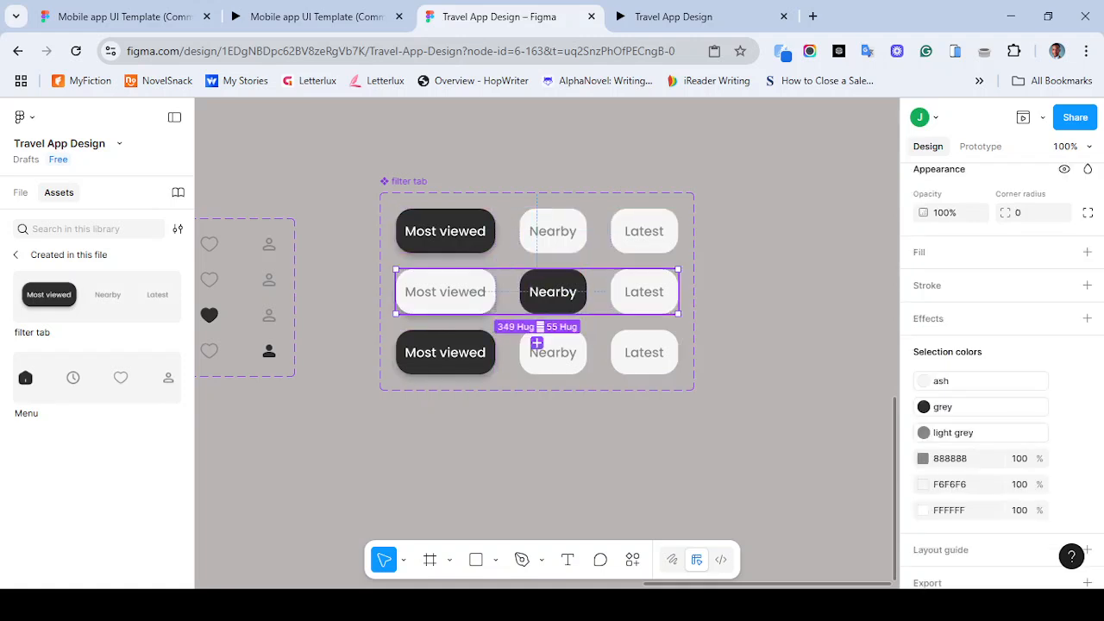
{"action": "double_click", "coordinate": [450, 352]}
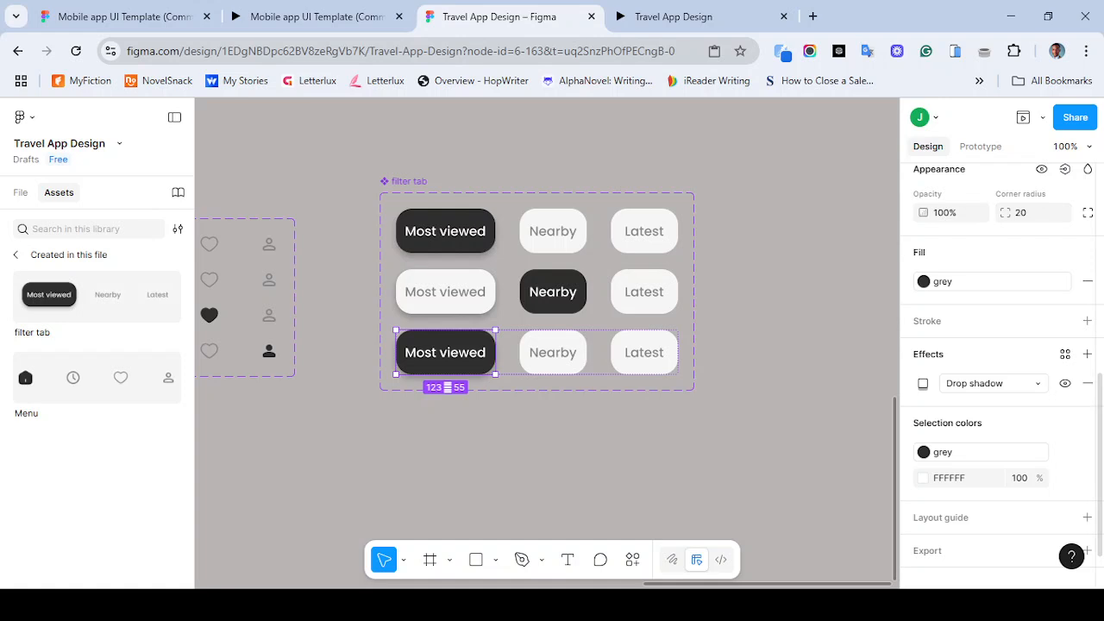
{"action": "scroll", "coordinate": [1000, 371], "scroll_direction": "up", "scroll_amount": 5}
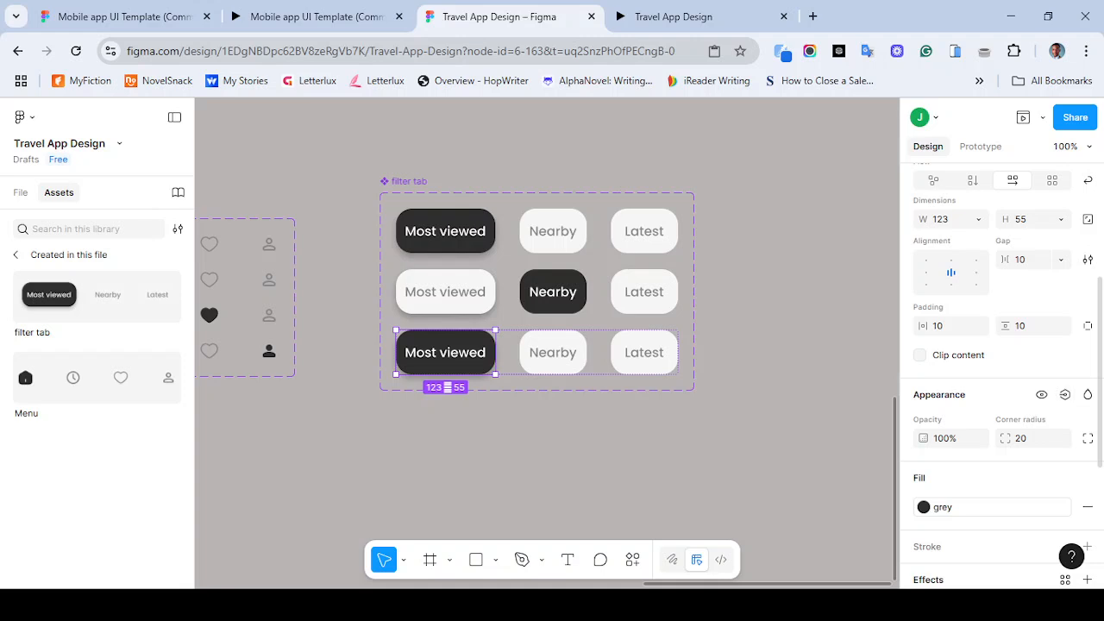
{"action": "left_click", "coordinate": [1067, 506]}
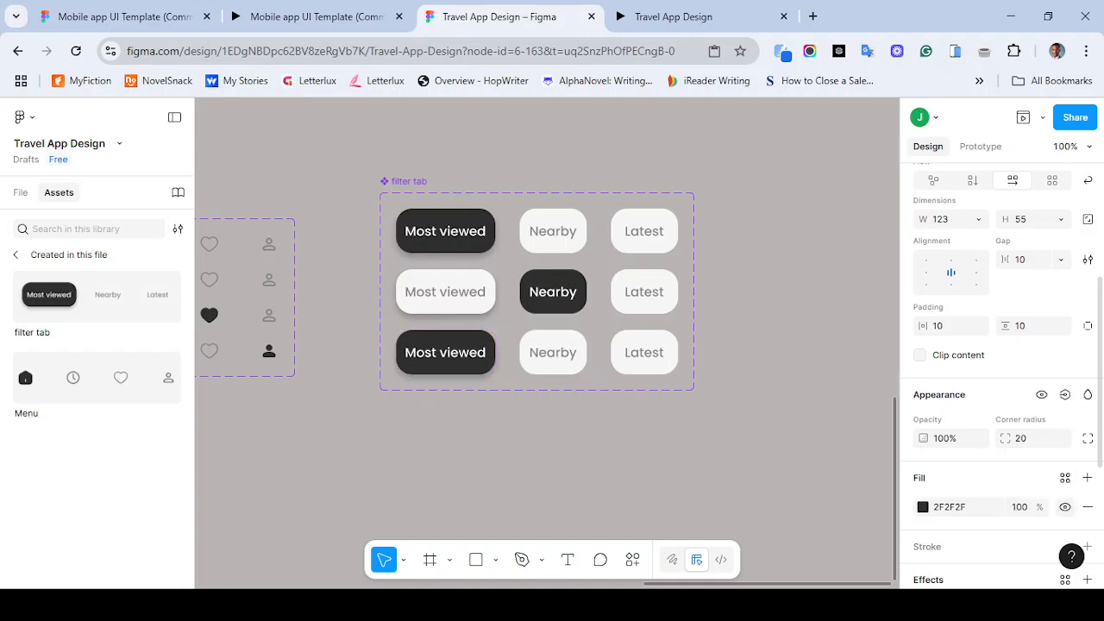
{"action": "left_click", "coordinate": [1065, 477]}
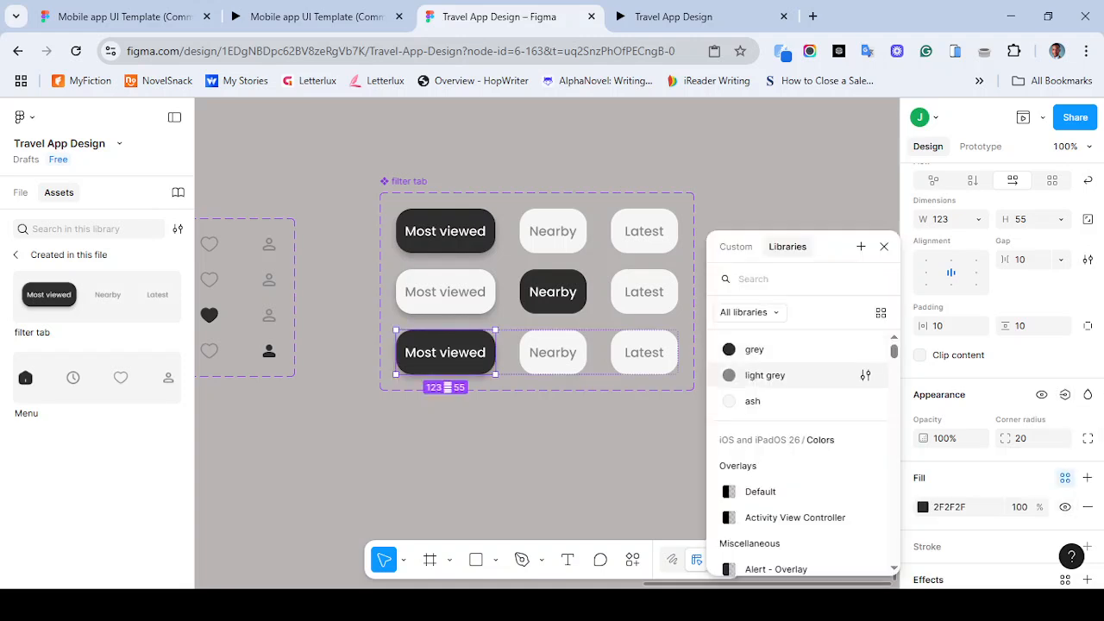
{"action": "left_click", "coordinate": [759, 399]}
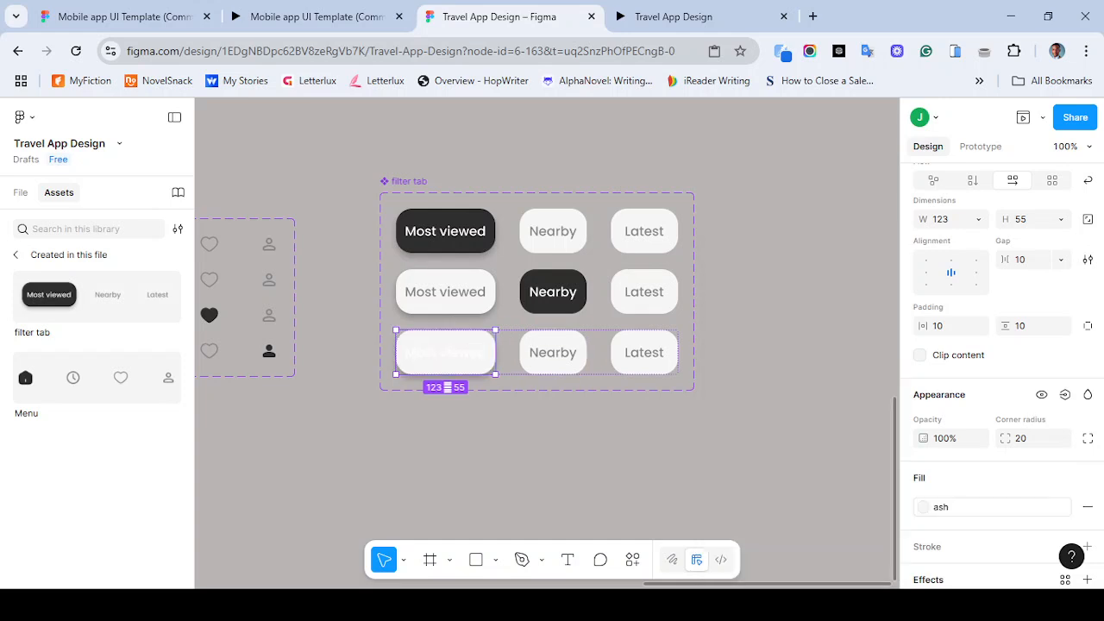
- Set the third variant's Most viewed label text to the light grey color style
{"action": "left_click", "coordinate": [445, 352]}
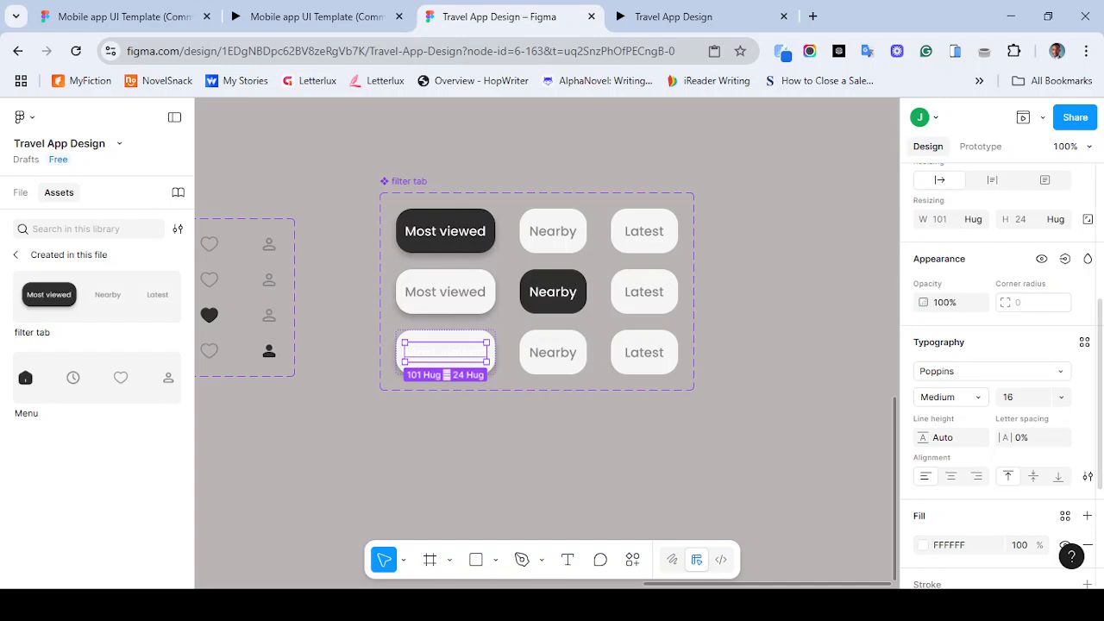
{"action": "scroll", "coordinate": [1001, 371], "scroll_direction": "down", "scroll_amount": 2}
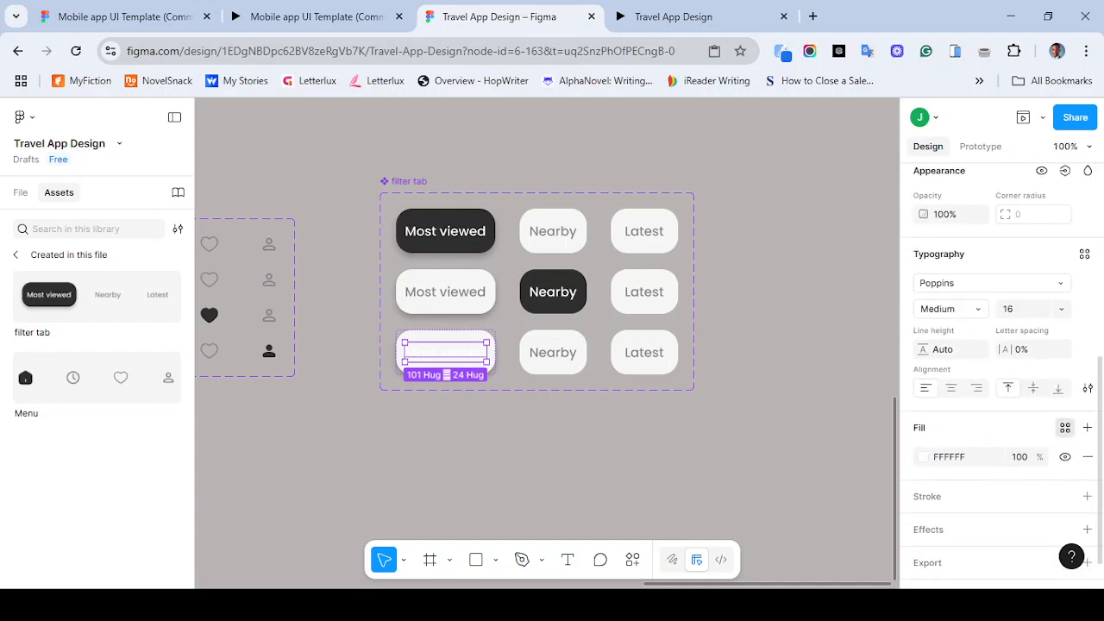
{"action": "left_click", "coordinate": [1064, 428]}
{"action": "left_click", "coordinate": [767, 374]}
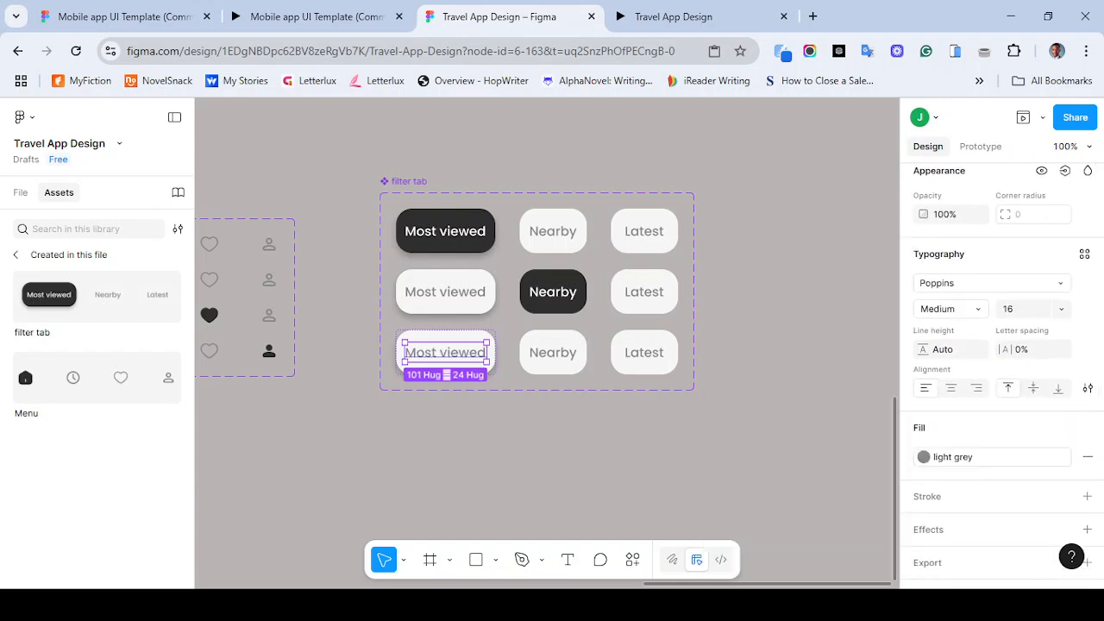
{"action": "key", "text": "Escape"}
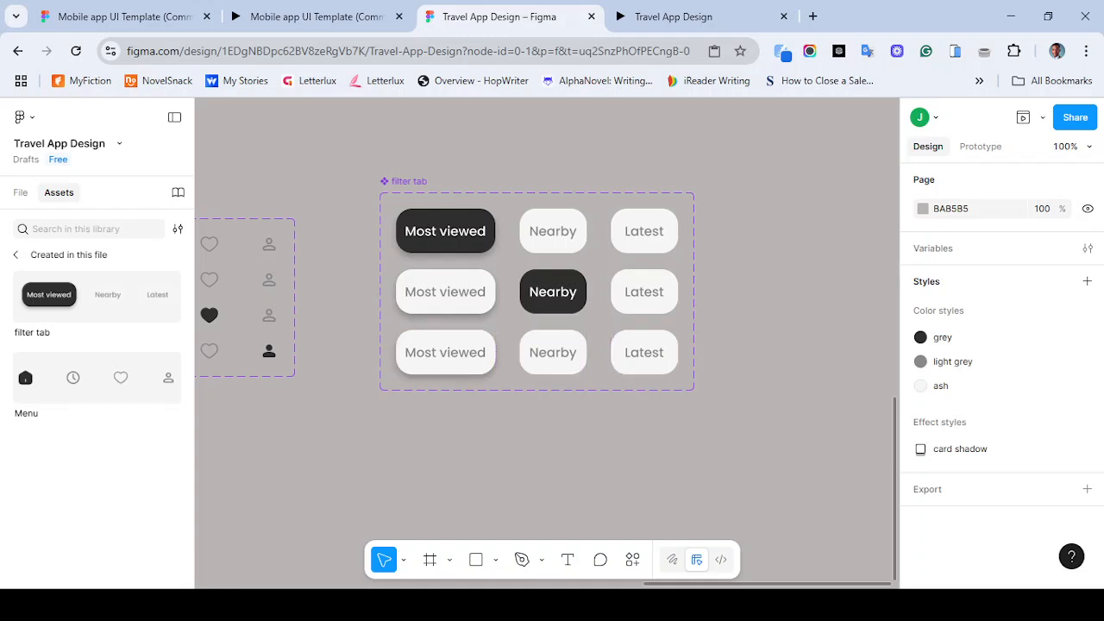
- Apply the grey color style to the fill of the third variant's Latest button
{"action": "double_click", "coordinate": [644, 353]}
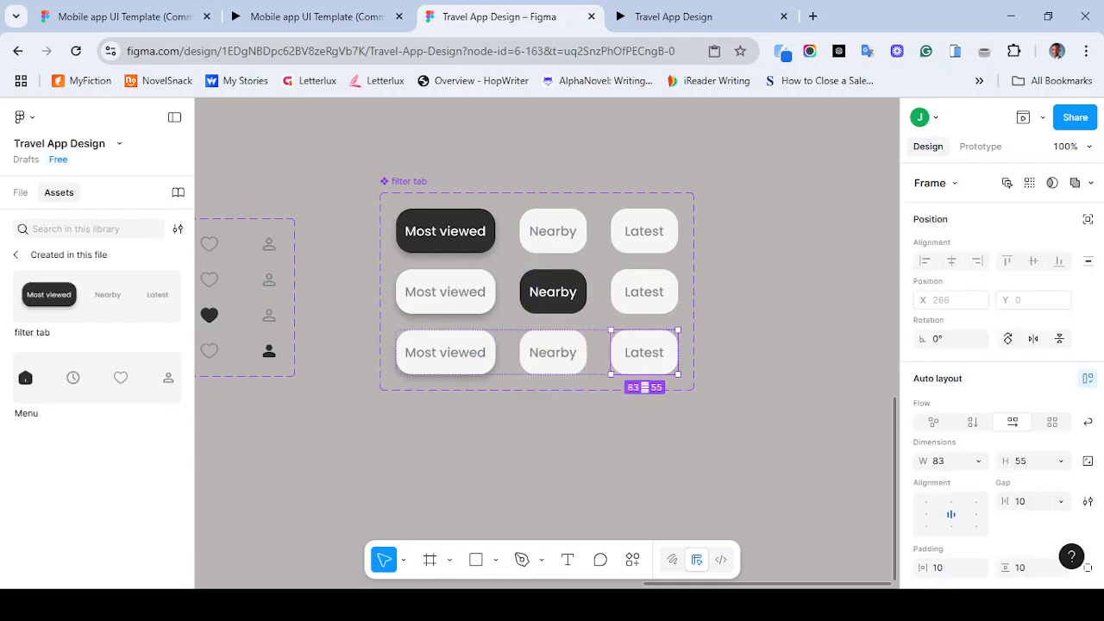
{"action": "scroll", "coordinate": [1001, 371], "scroll_direction": "down", "scroll_amount": 5}
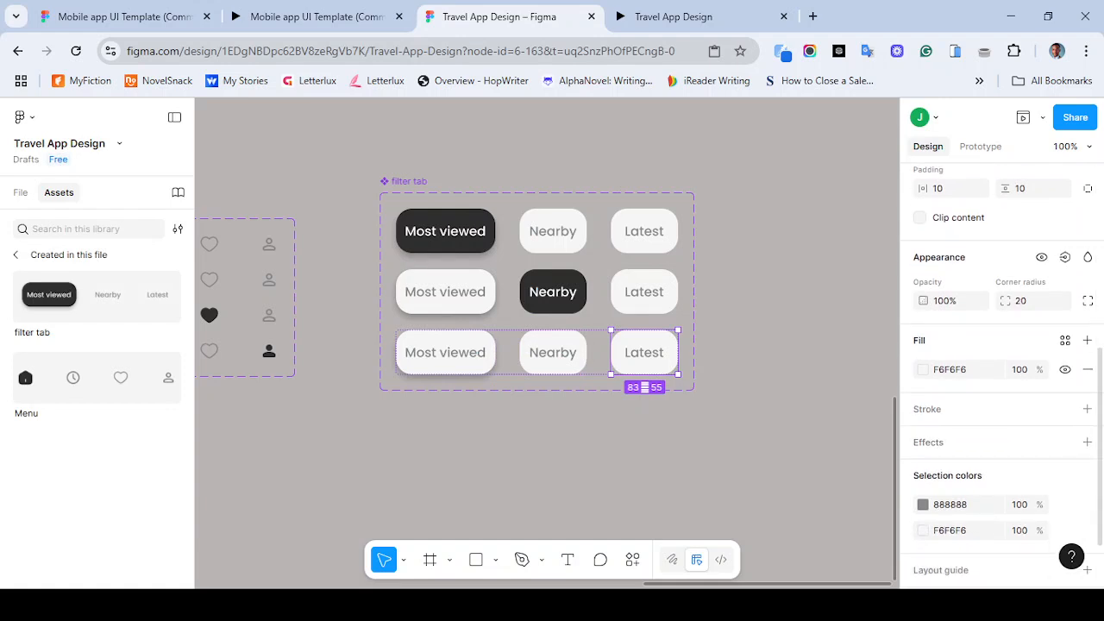
{"action": "left_click", "coordinate": [1066, 340]}
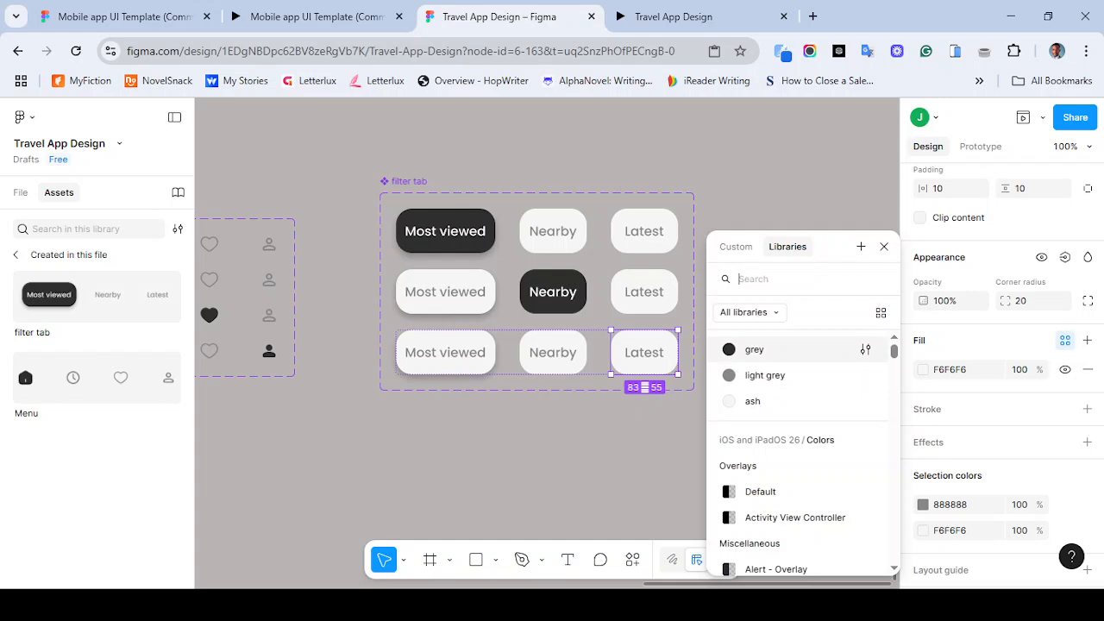
{"action": "left_click", "coordinate": [754, 349]}
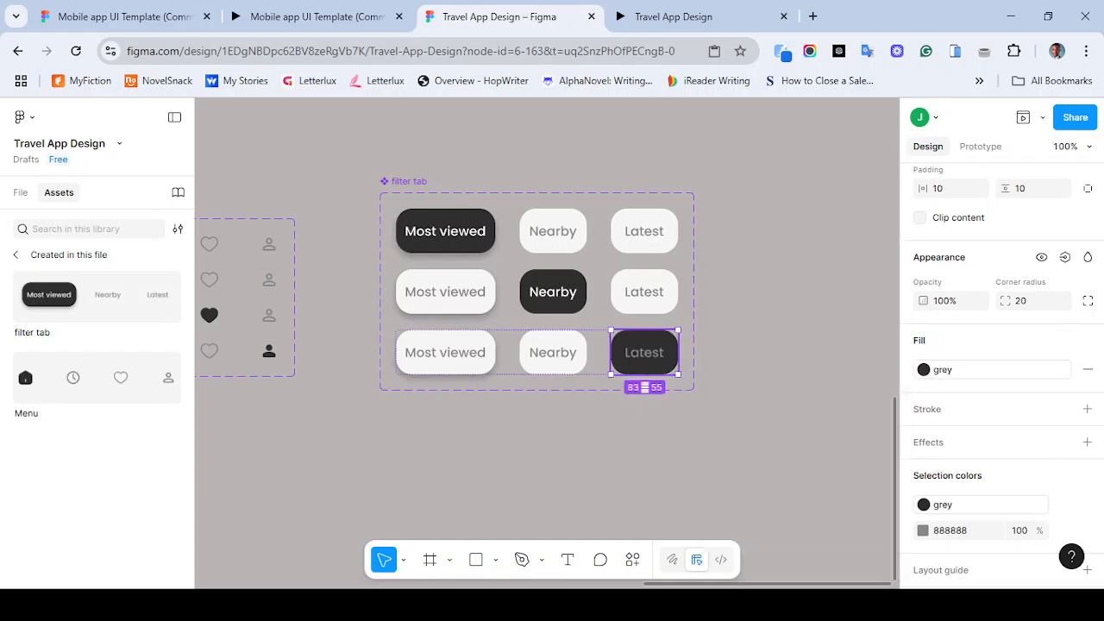
- Change the third variant's Latest label text color to white, FFFFFF
{"action": "key", "text": "Return"}
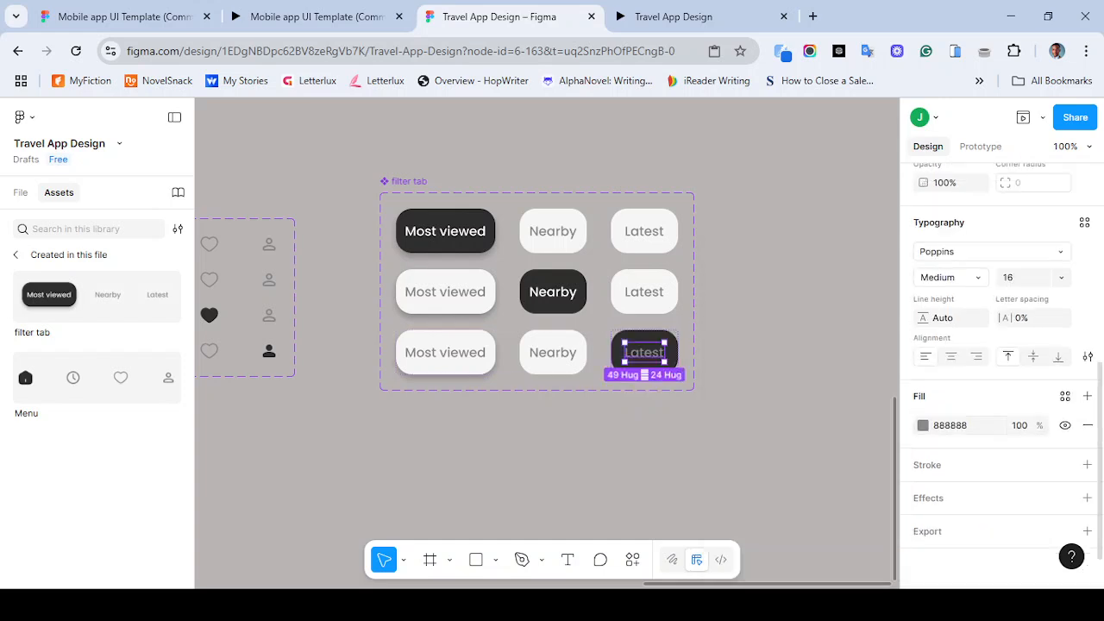
{"action": "left_click", "coordinate": [923, 425]}
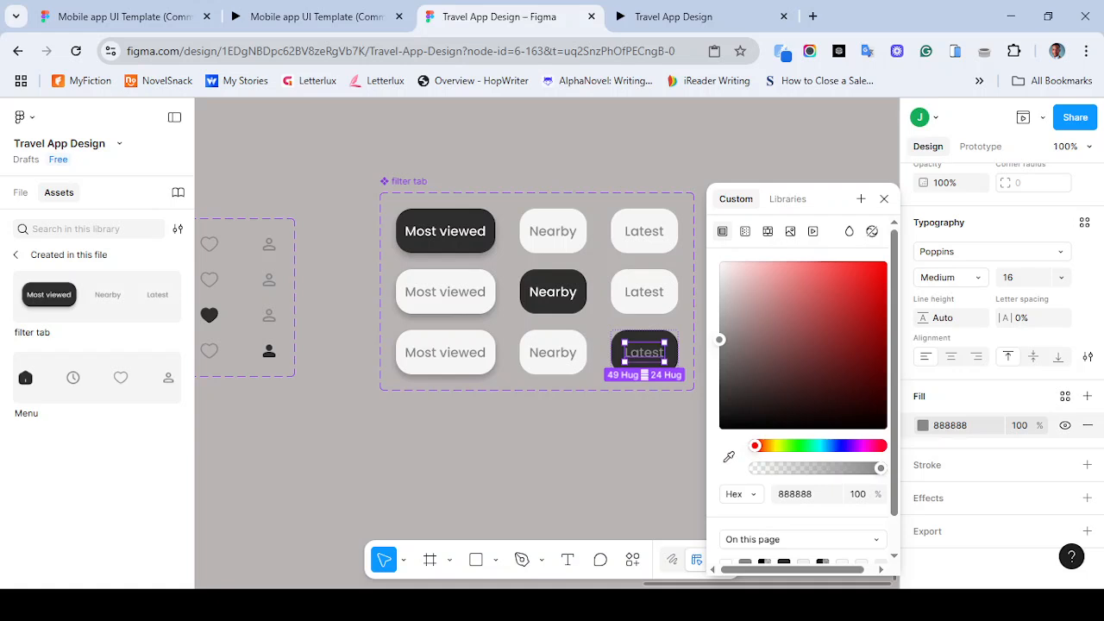
{"action": "left_click_drag", "start_coordinate": [719, 339], "coordinate": [721, 262]}
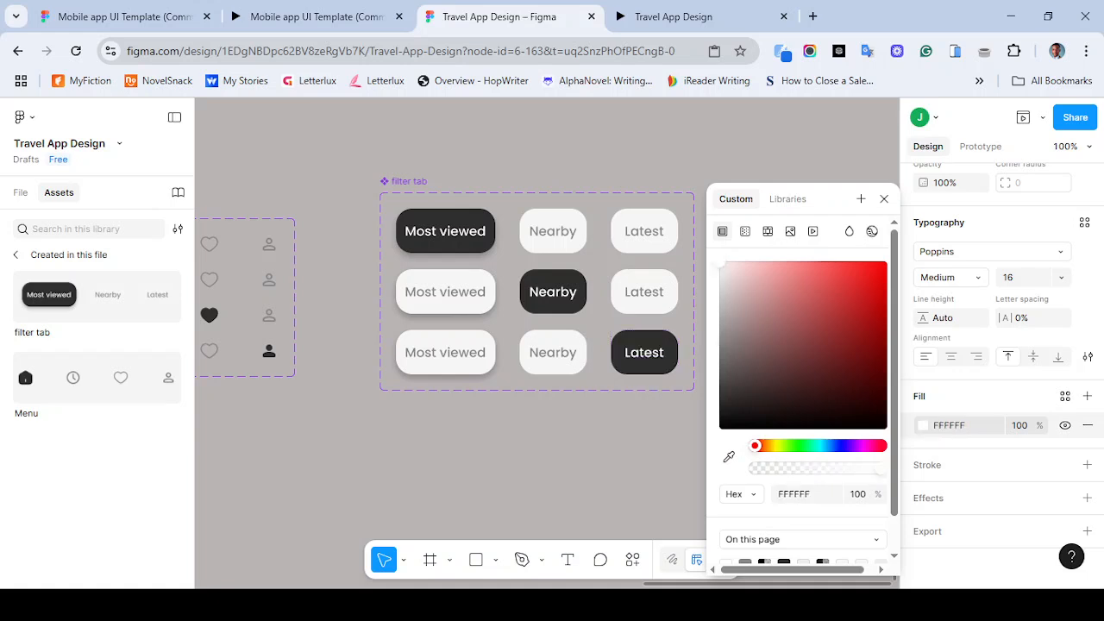
{"action": "left_click", "coordinate": [662, 363]}
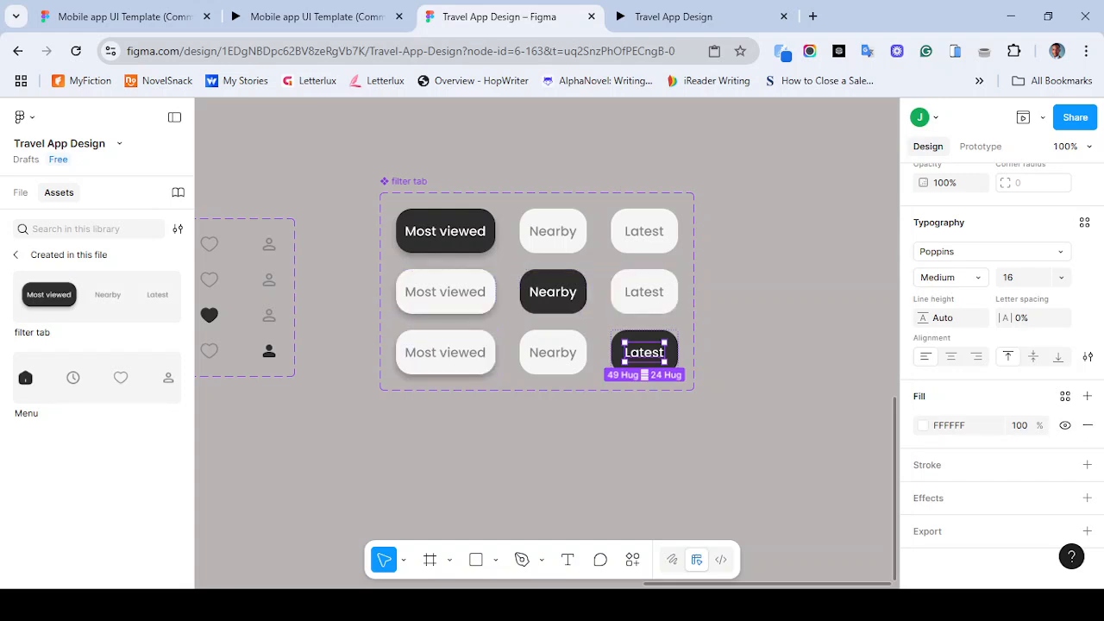
- Inspect the fill styles of the buttons in the second and first variants
{"action": "double_click", "coordinate": [446, 293]}
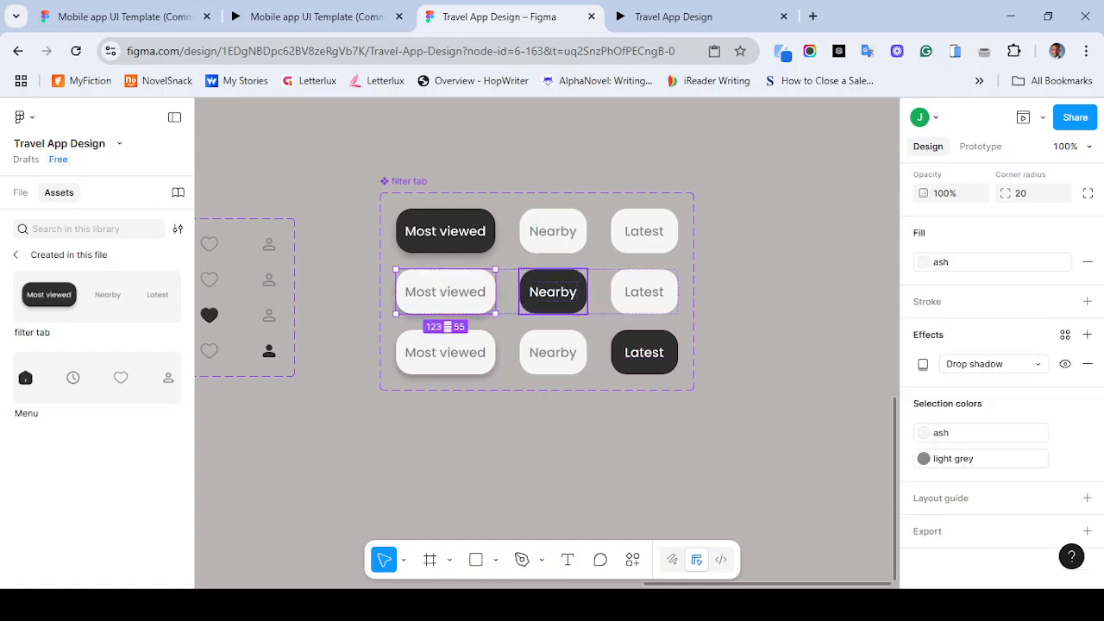
{"action": "double_click", "coordinate": [553, 292]}
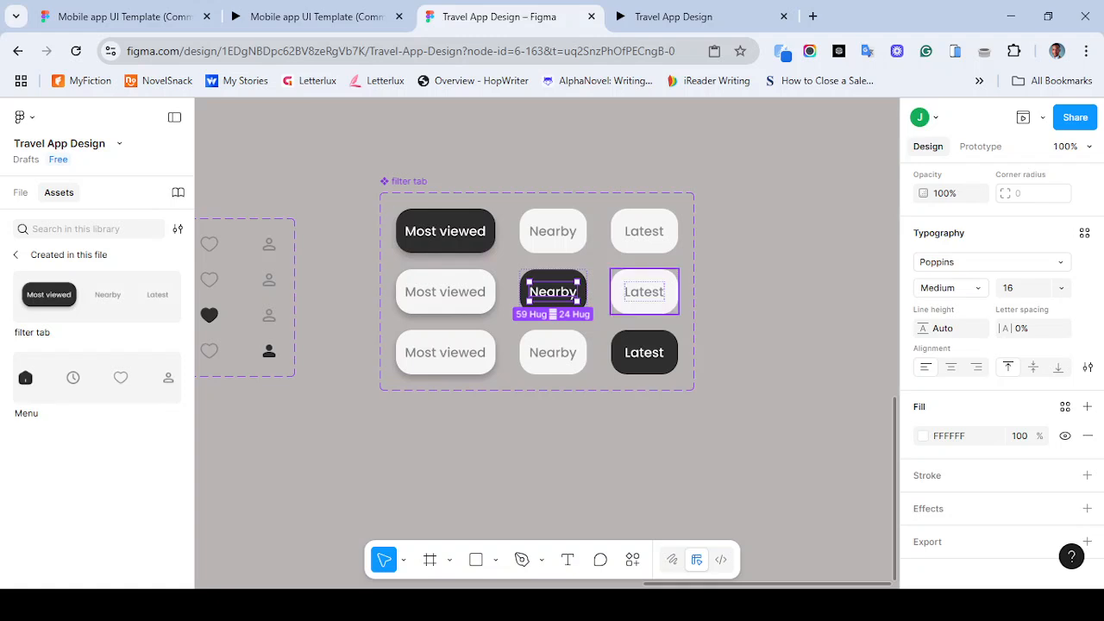
{"action": "key", "text": "Escape"}
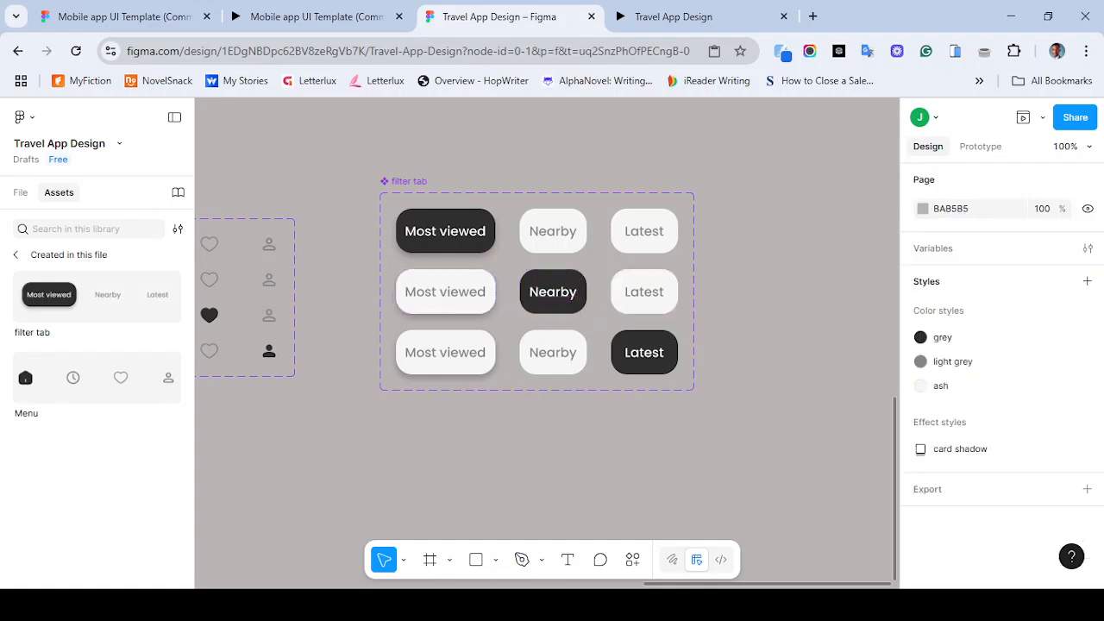
{"action": "double_click", "coordinate": [445, 232]}
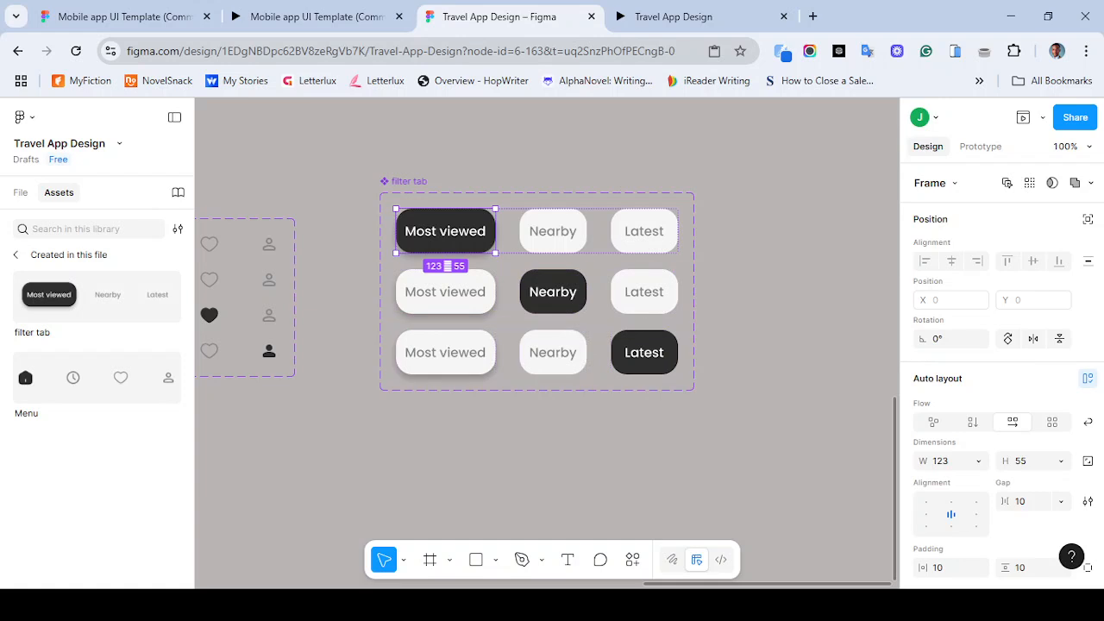
{"action": "scroll", "coordinate": [1000, 377], "scroll_direction": "down", "scroll_amount": 5}
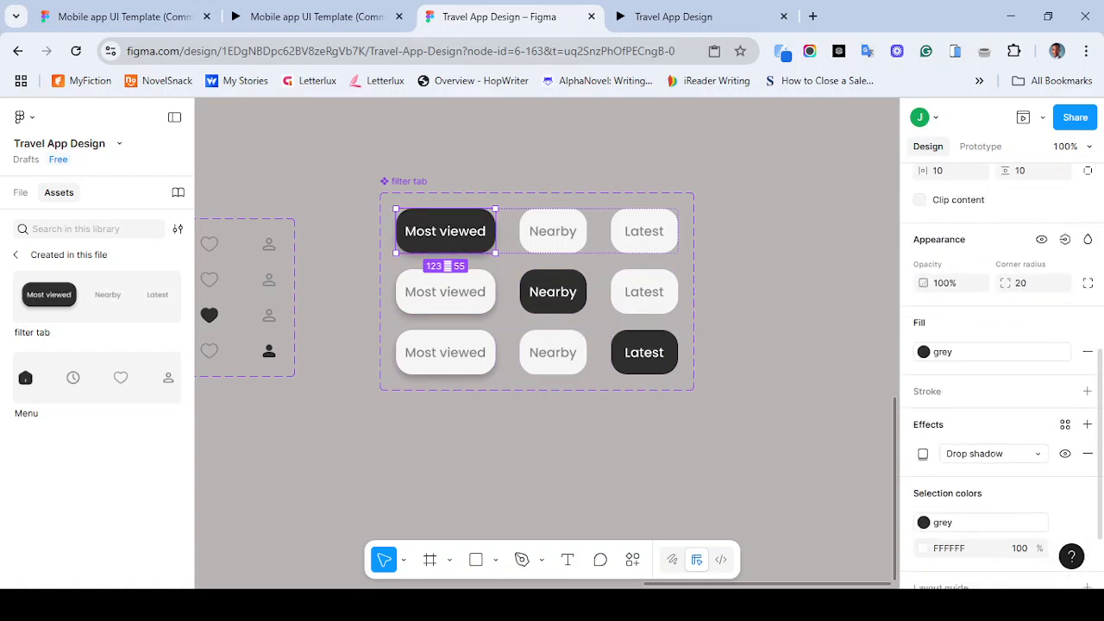
- Create an effect style named "tab shadow" from the drop shadow of the first variant's Most viewed button
{"action": "left_click", "coordinate": [1065, 424]}
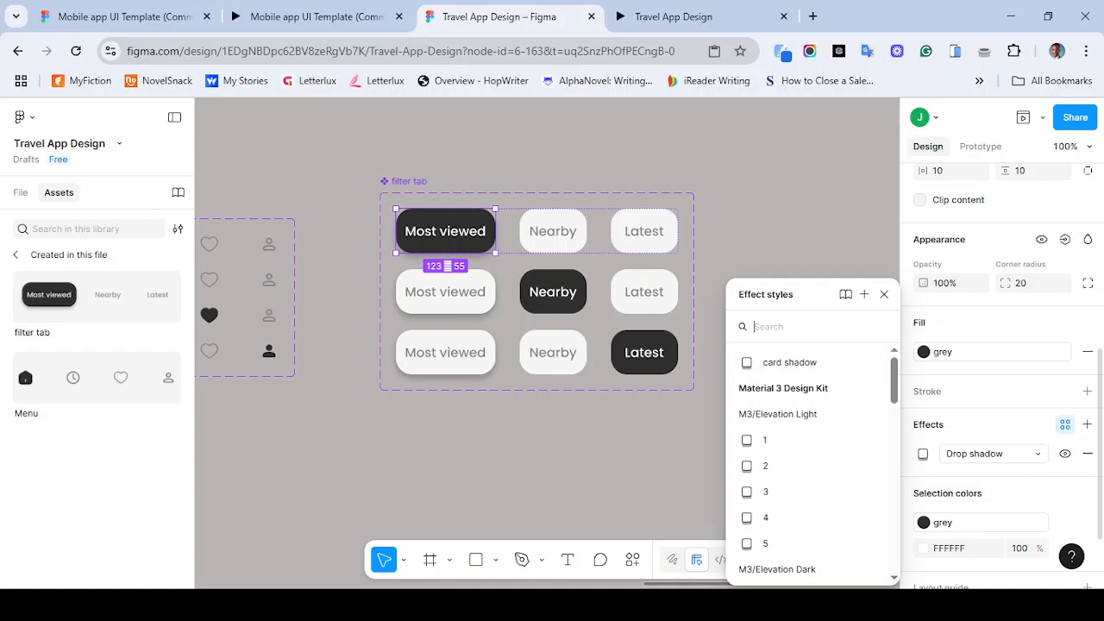
{"action": "type", "text": "tab"}
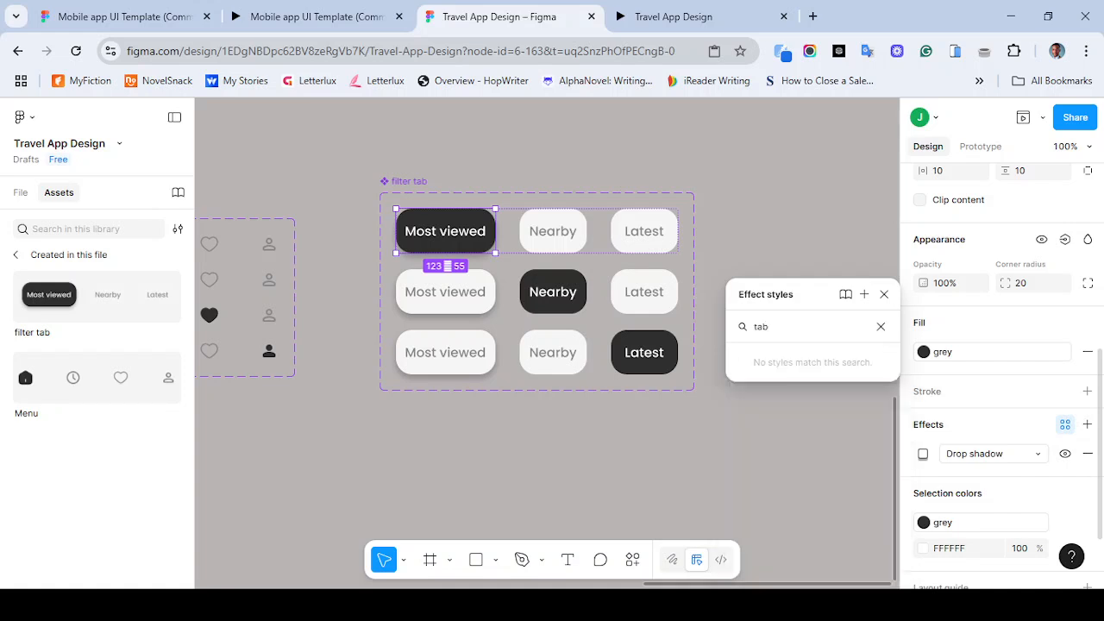
{"action": "left_click", "coordinate": [881, 326]}
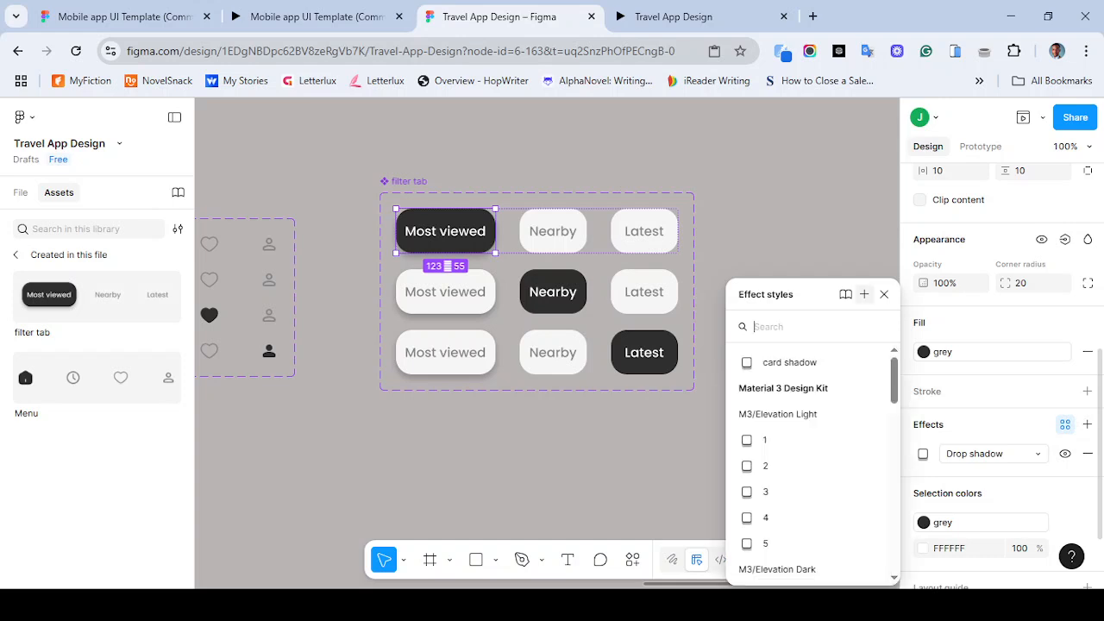
{"action": "left_click", "coordinate": [864, 294]}
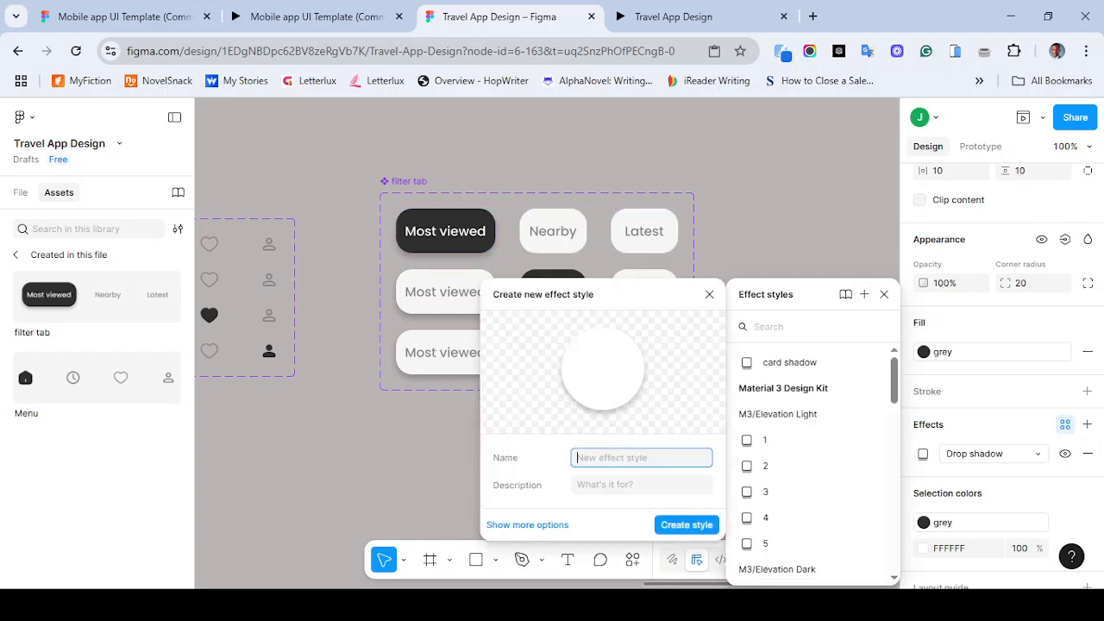
{"action": "type", "text": "tab shadow"}
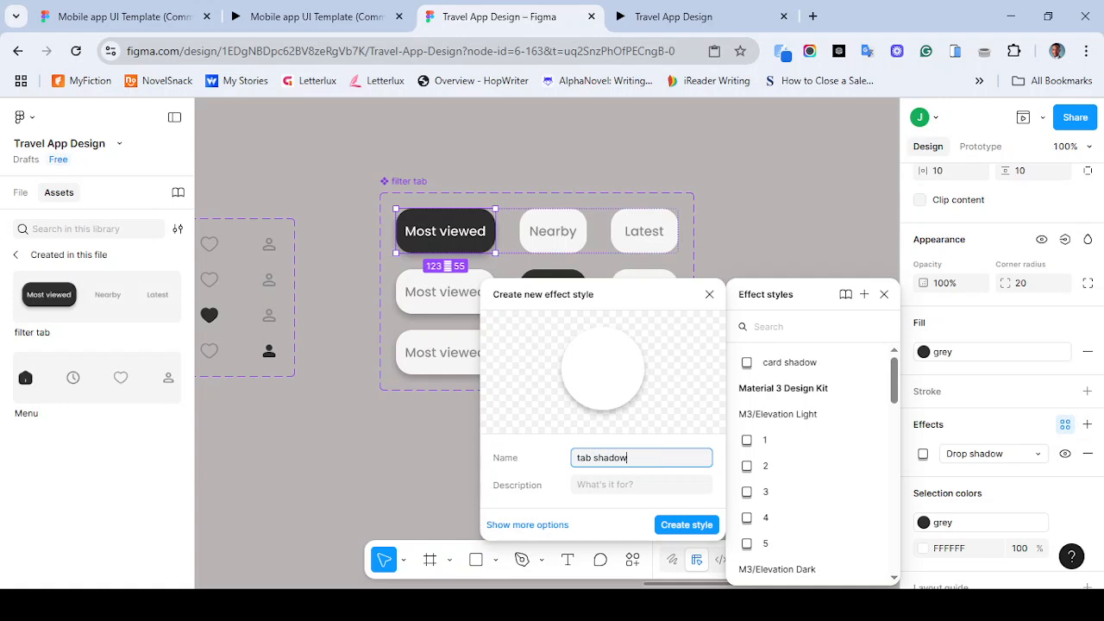
{"action": "key", "text": "Return"}
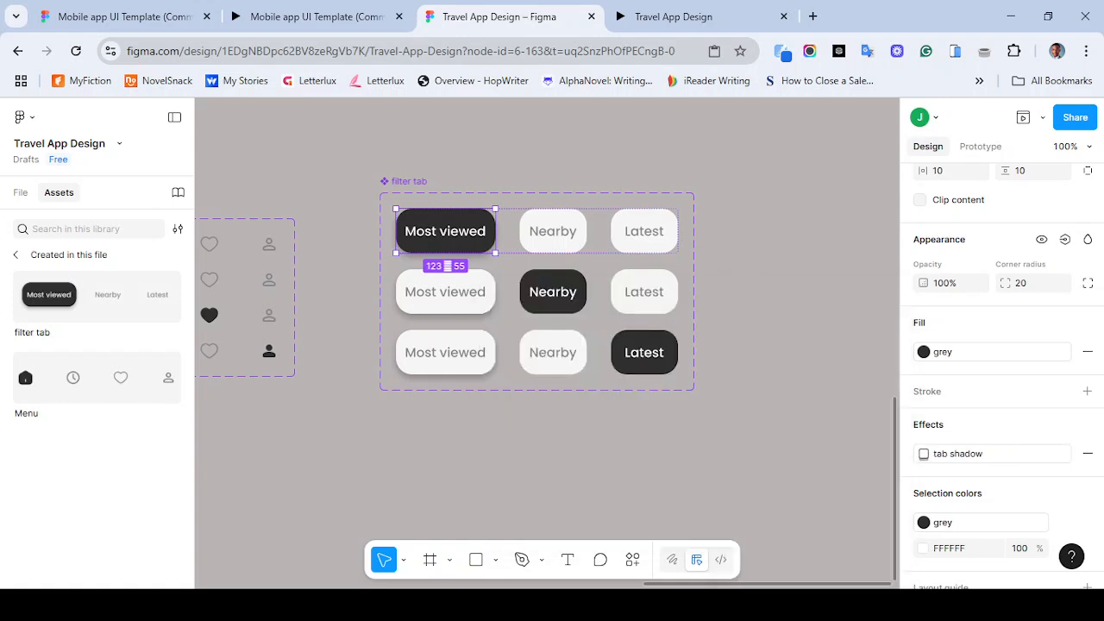
- Apply the tab shadow effect style to the Nearby button in the second variant
{"action": "left_click", "coordinate": [553, 291]}
{"action": "left_click", "coordinate": [553, 292]}
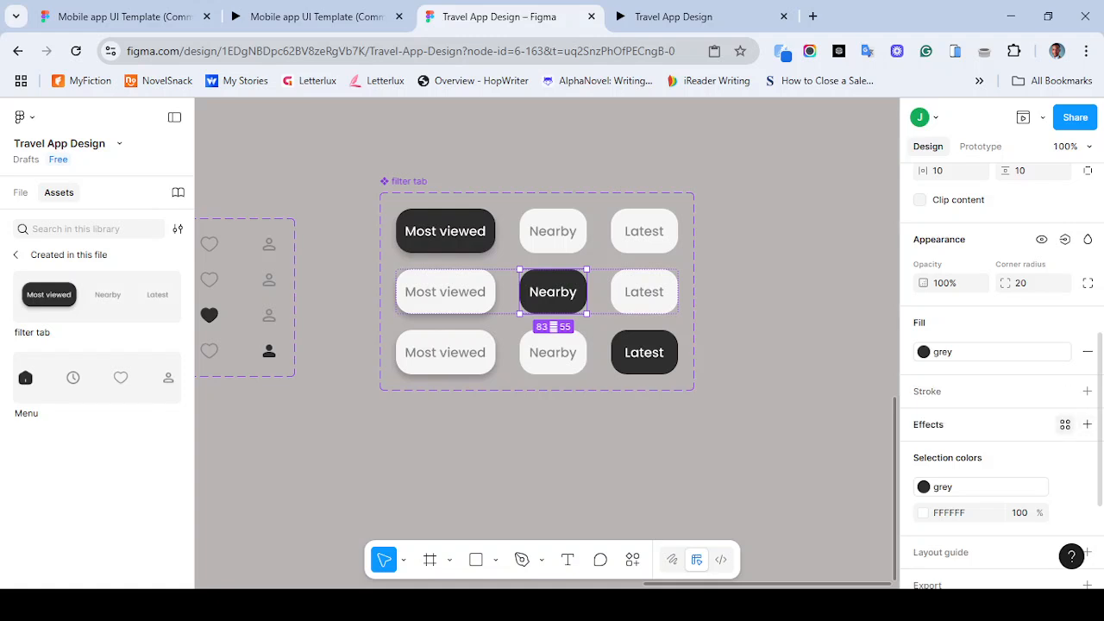
{"action": "left_click", "coordinate": [1087, 425]}
{"action": "left_click", "coordinate": [1088, 425]}
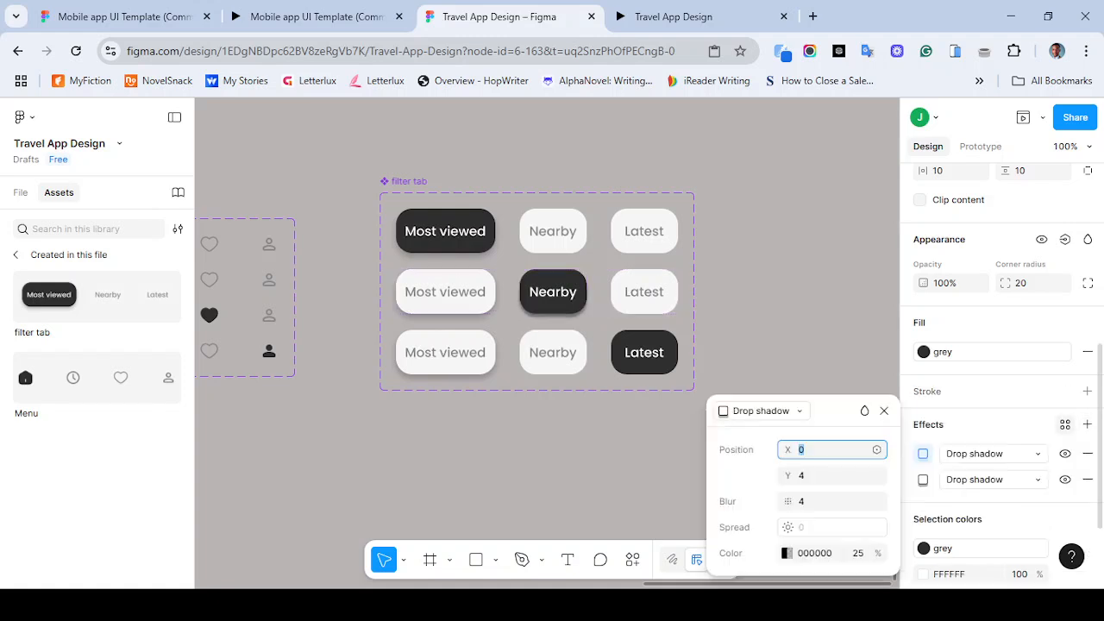
{"action": "left_click", "coordinate": [1087, 452]}
{"action": "left_click", "coordinate": [1087, 453]}
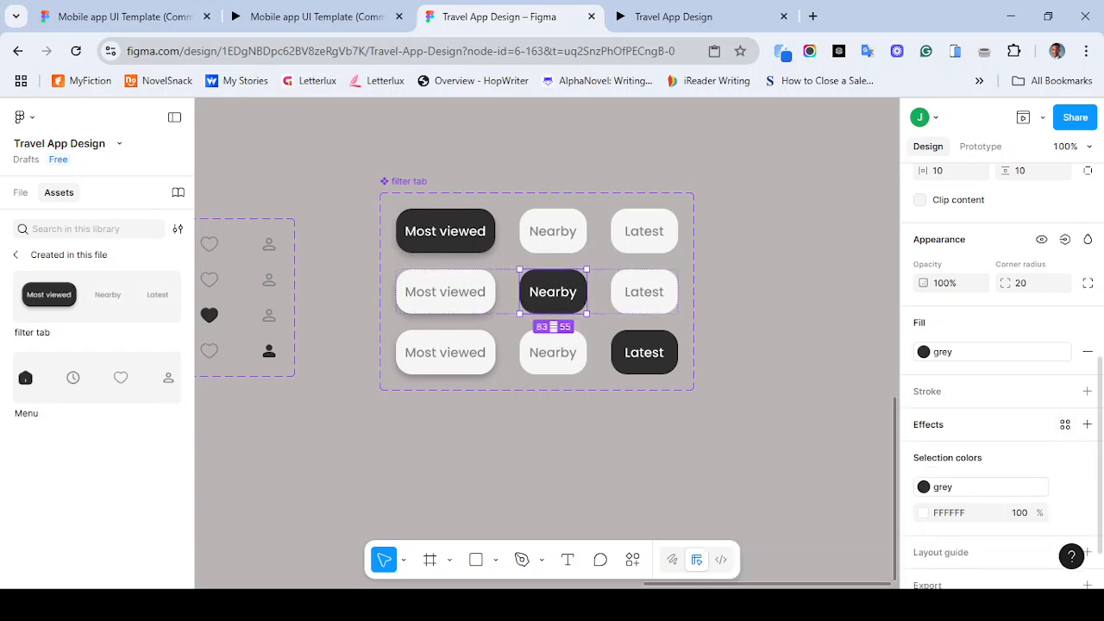
{"action": "left_click", "coordinate": [1088, 425]}
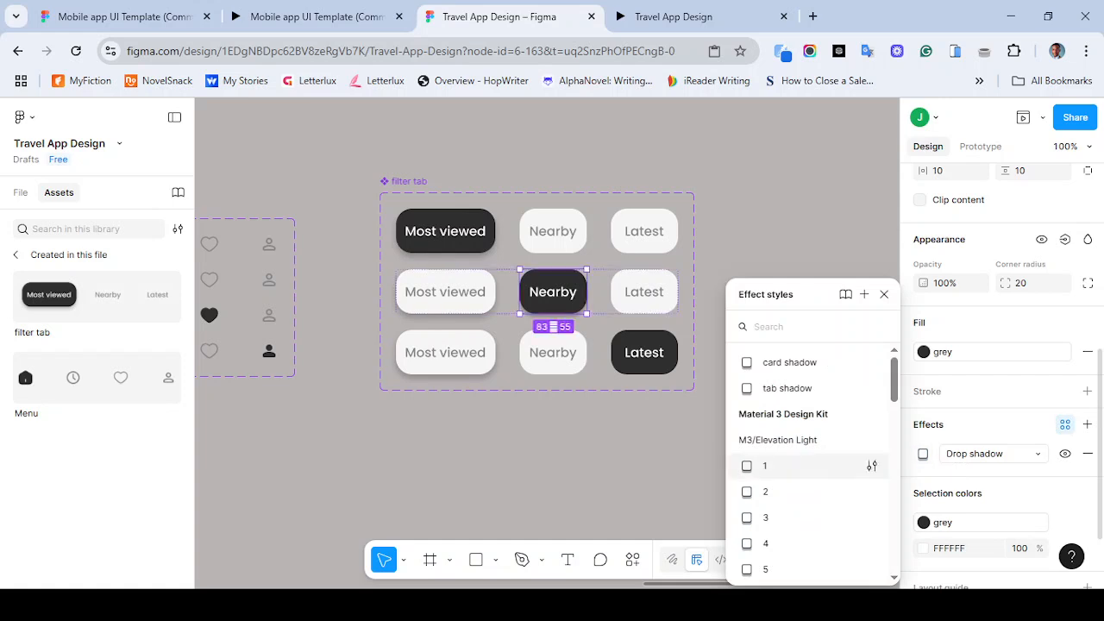
{"action": "left_click", "coordinate": [867, 388]}
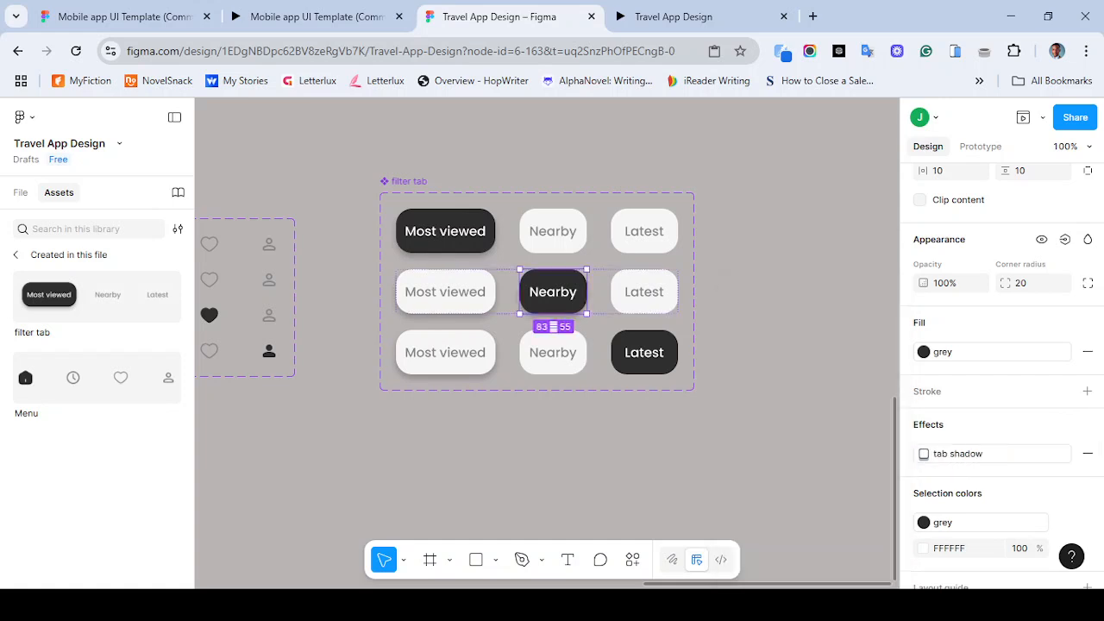
- Apply the tab shadow effect style to the Latest button in the third variant
{"action": "double_click", "coordinate": [644, 352]}
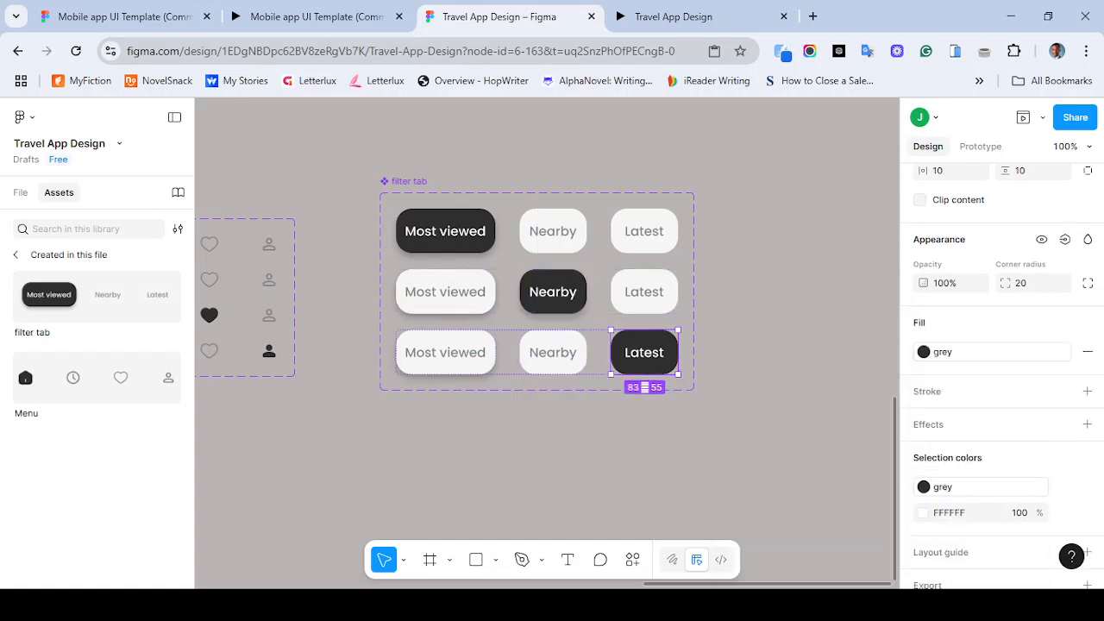
{"action": "left_click", "coordinate": [1087, 424]}
{"action": "left_click", "coordinate": [1065, 424]}
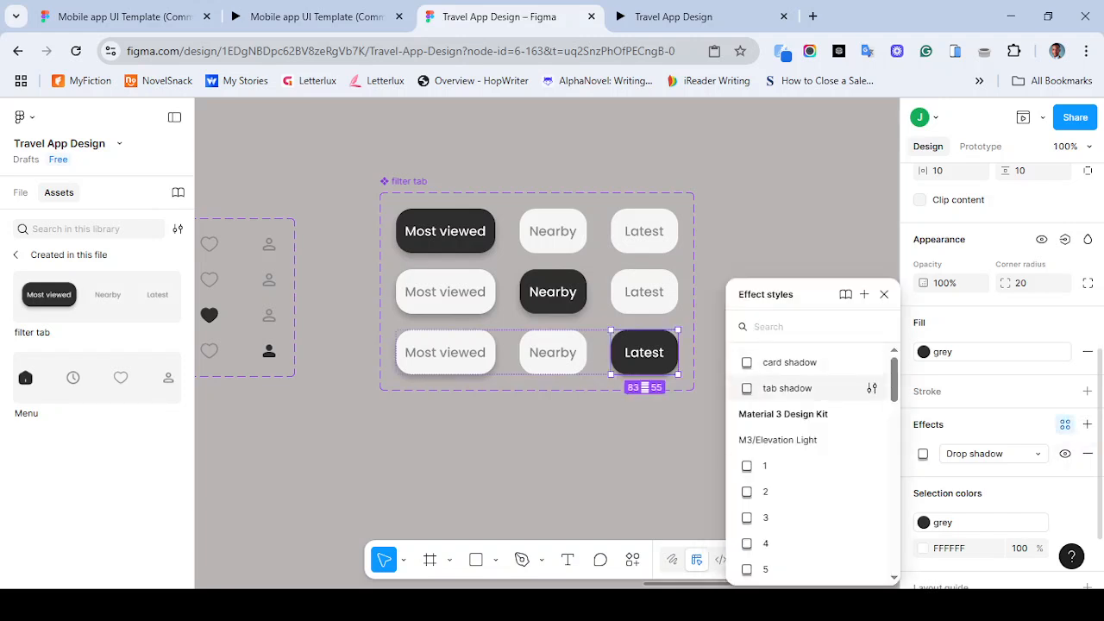
{"action": "left_click", "coordinate": [787, 388]}
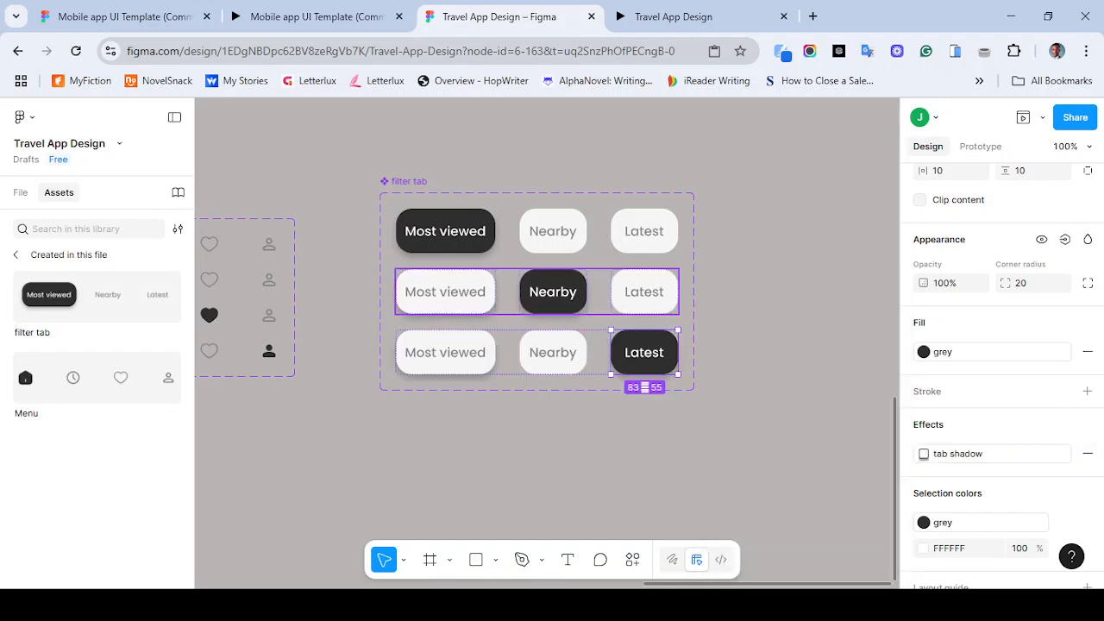
- Remove the drop shadow from the Most viewed buttons in the second and third variants
{"action": "left_click", "coordinate": [445, 292]}
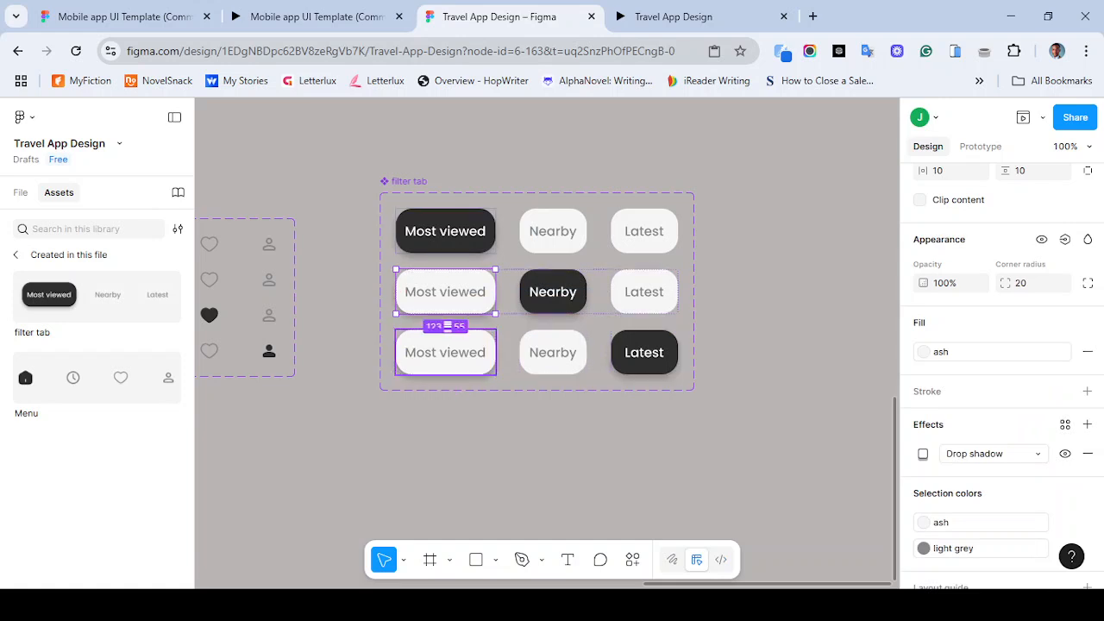
{"action": "left_click", "coordinate": [445, 352], "text": "shift"}
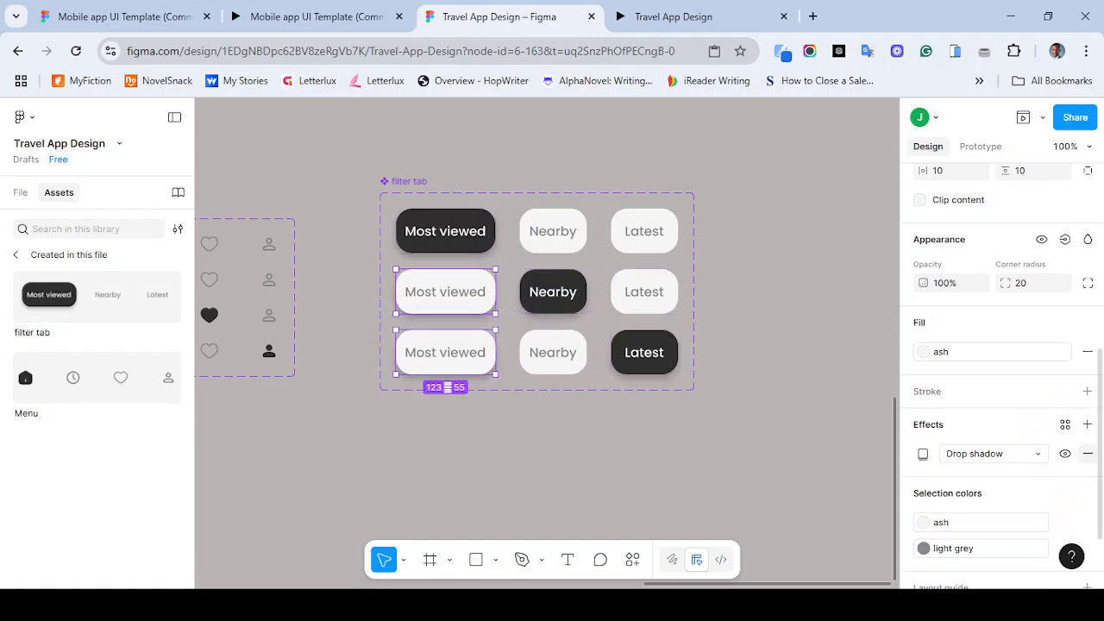
{"action": "left_click", "coordinate": [1087, 453]}
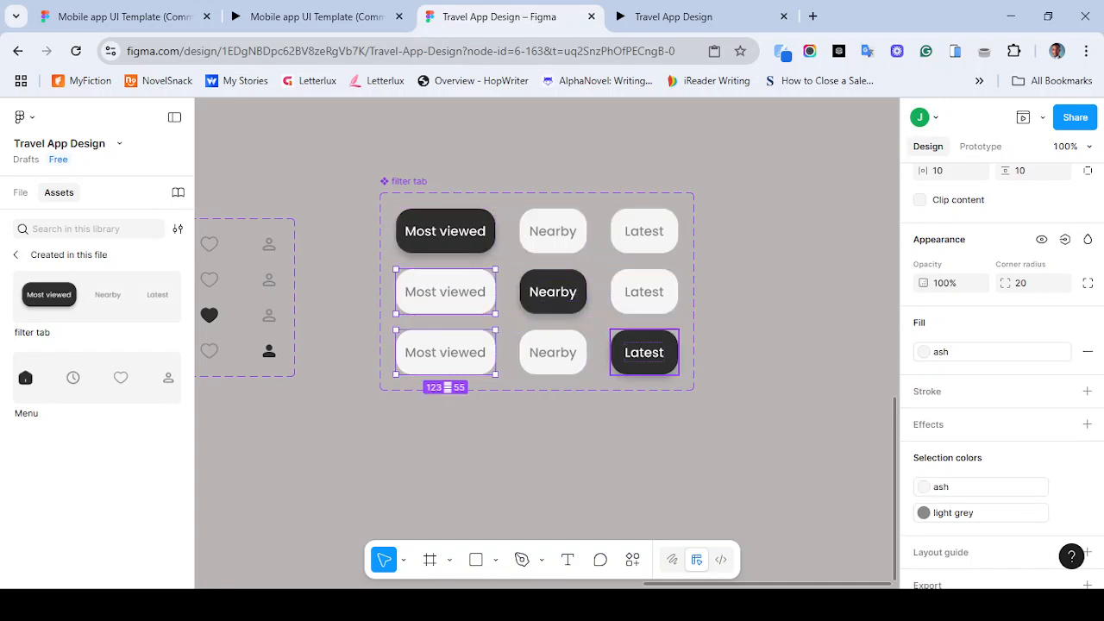
{"action": "key", "text": "Escape"}
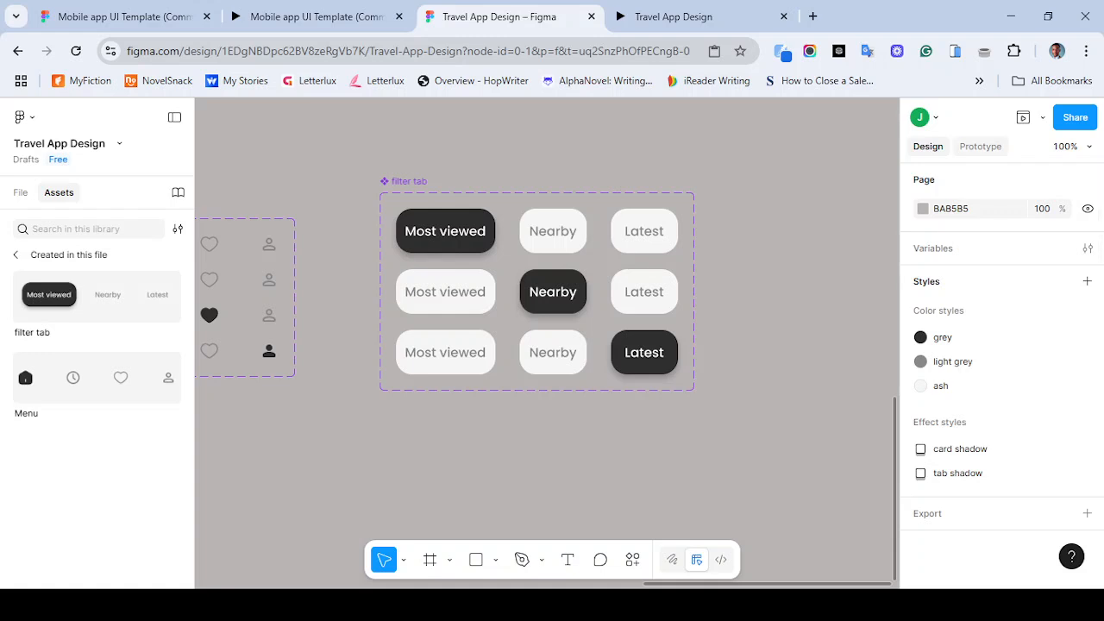
- Add a prototype interaction from the Most viewed button that changes to the Default variant with a Dissolve animation
{"action": "left_click", "coordinate": [980, 146]}
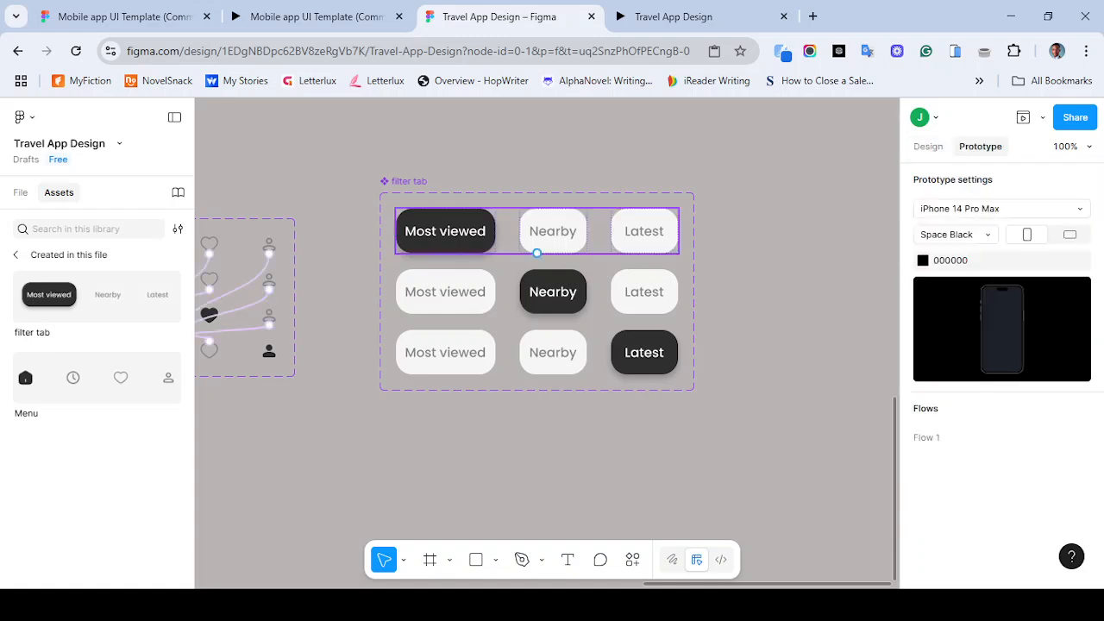
{"action": "left_click", "coordinate": [446, 291]}
{"action": "left_click_drag", "start_coordinate": [496, 291], "coordinate": [537, 256]}
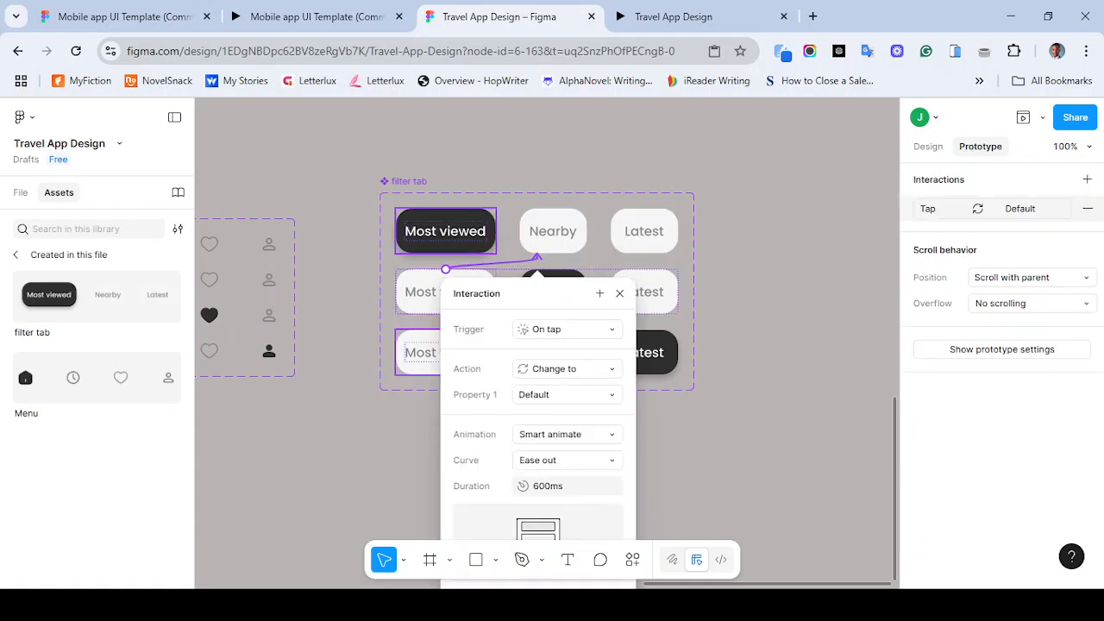
{"action": "left_click", "coordinate": [566, 434]}
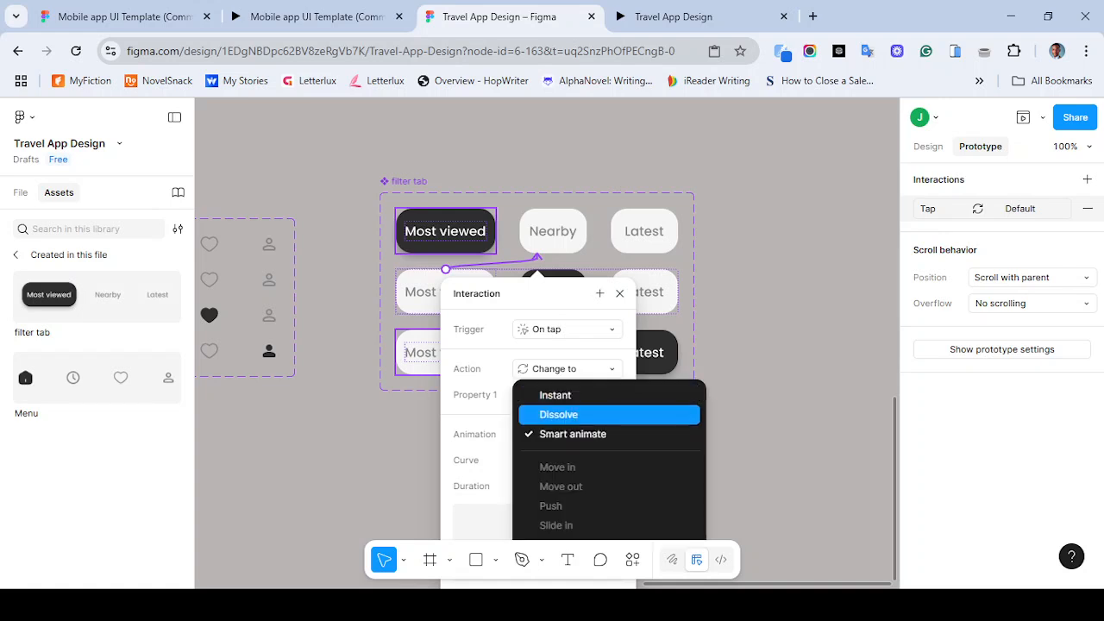
{"action": "key", "text": "Return"}
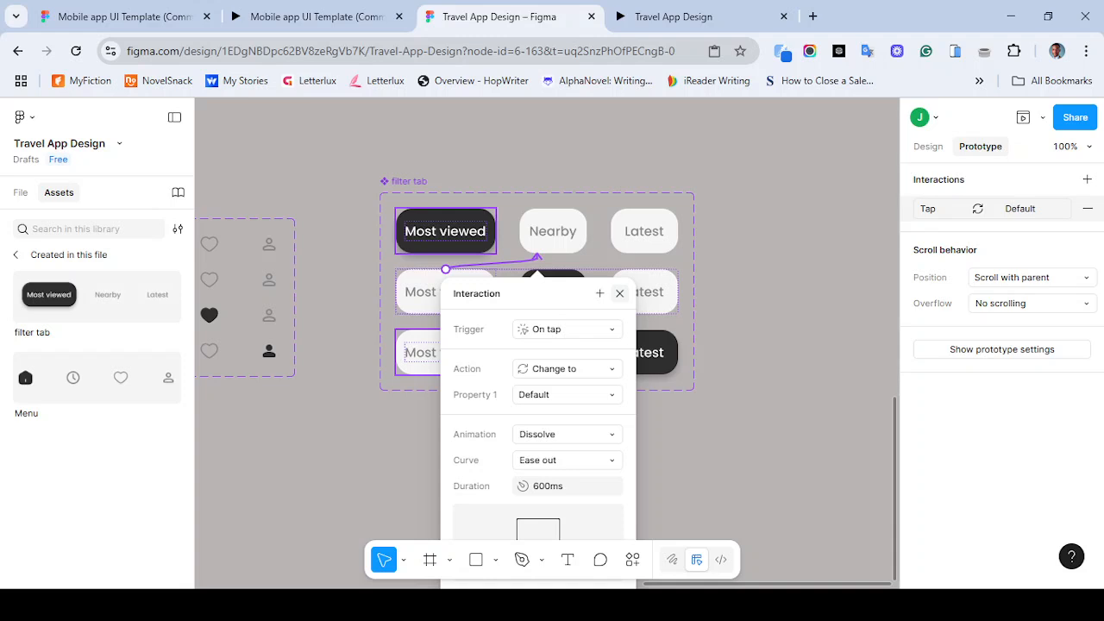
{"action": "left_click", "coordinate": [567, 328]}
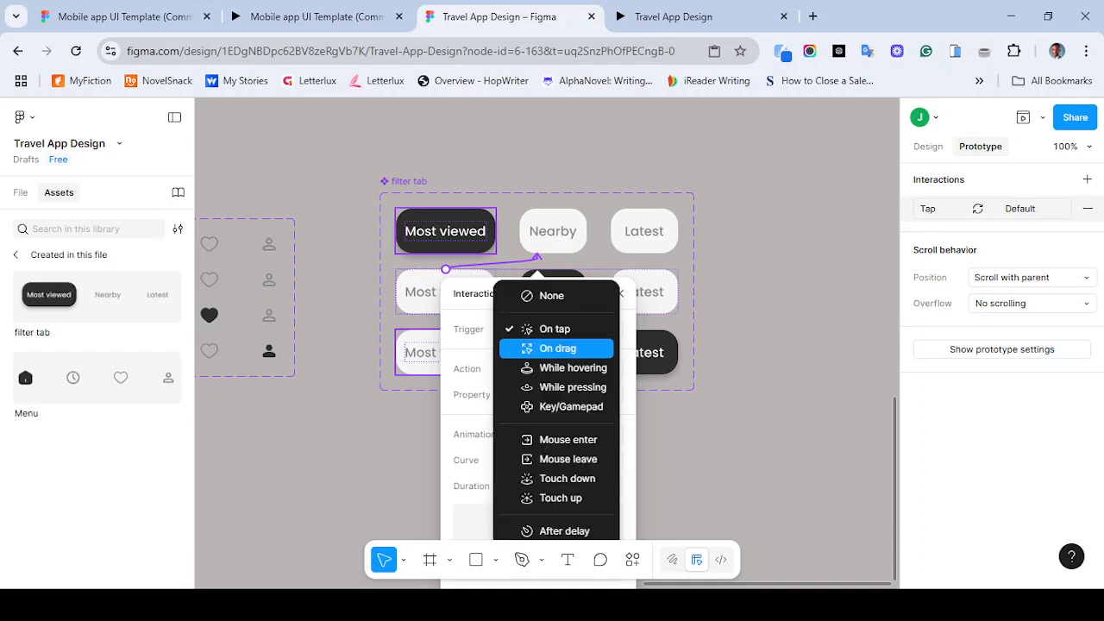
{"action": "left_click", "coordinate": [561, 606]}
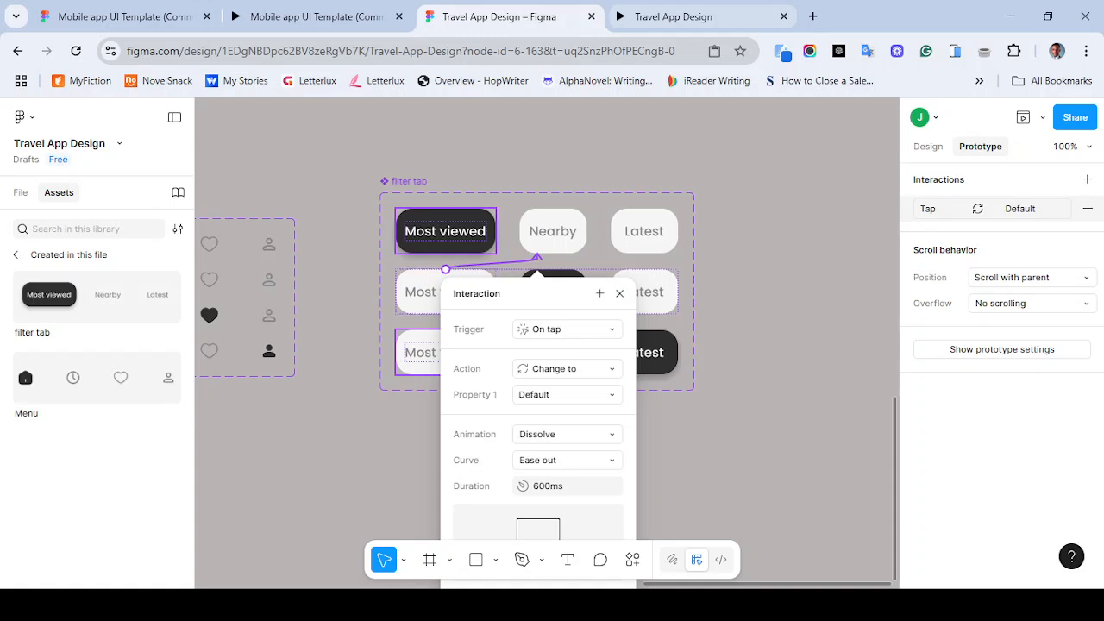
- Compare the travel app prototype's filter tabs with those in the template prototype
{"action": "left_click", "coordinate": [690, 18]}
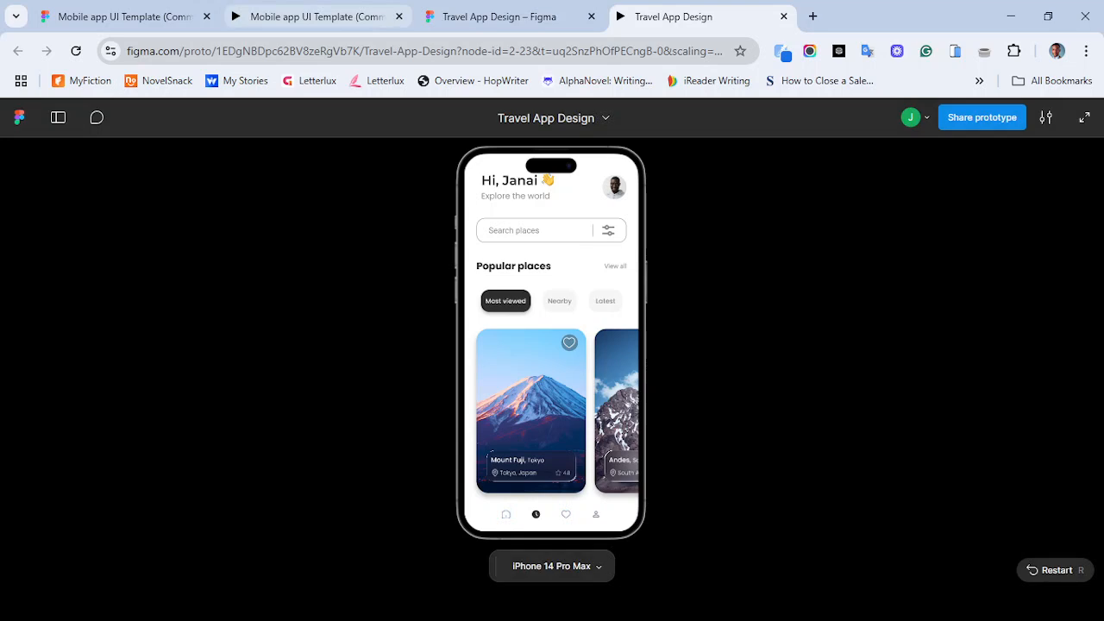
{"action": "left_click", "coordinate": [307, 17]}
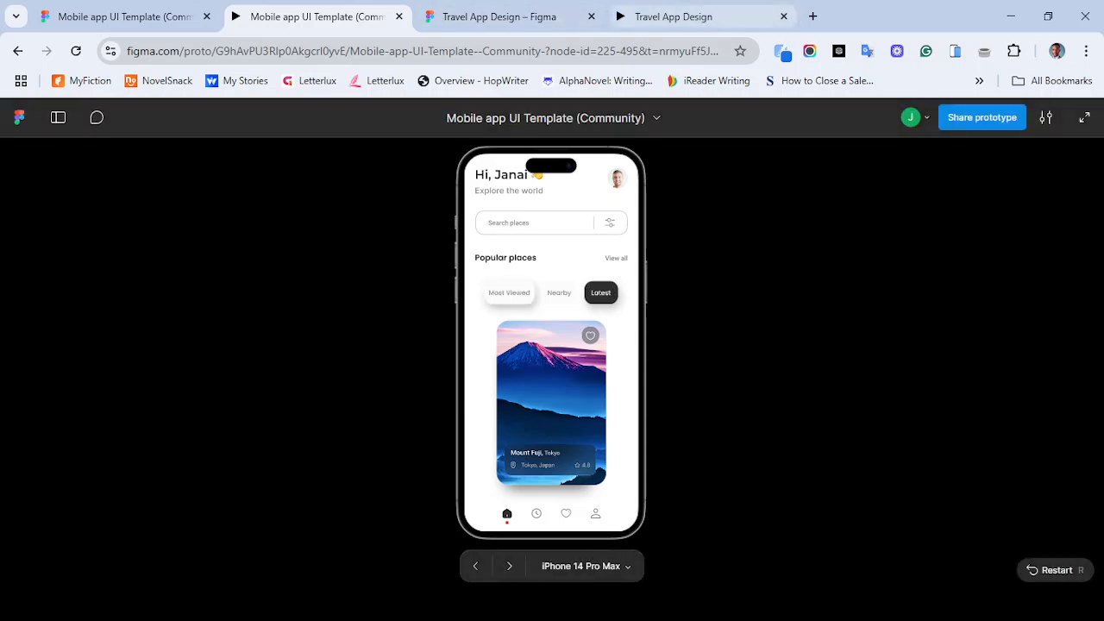
{"action": "left_click", "coordinate": [673, 16]}
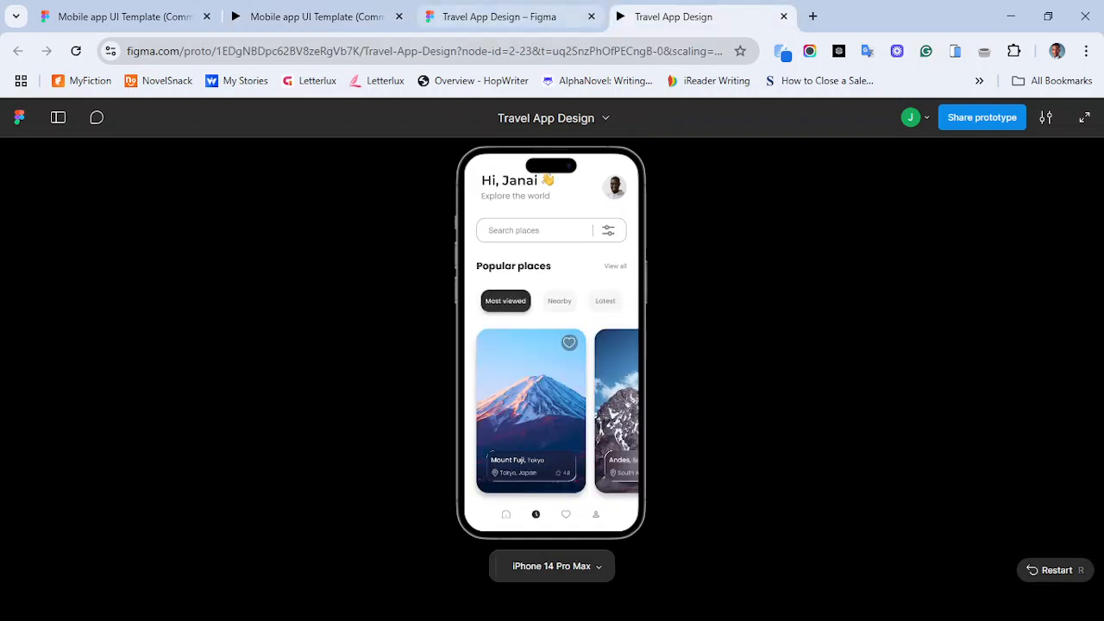
{"action": "left_click", "coordinate": [500, 17]}
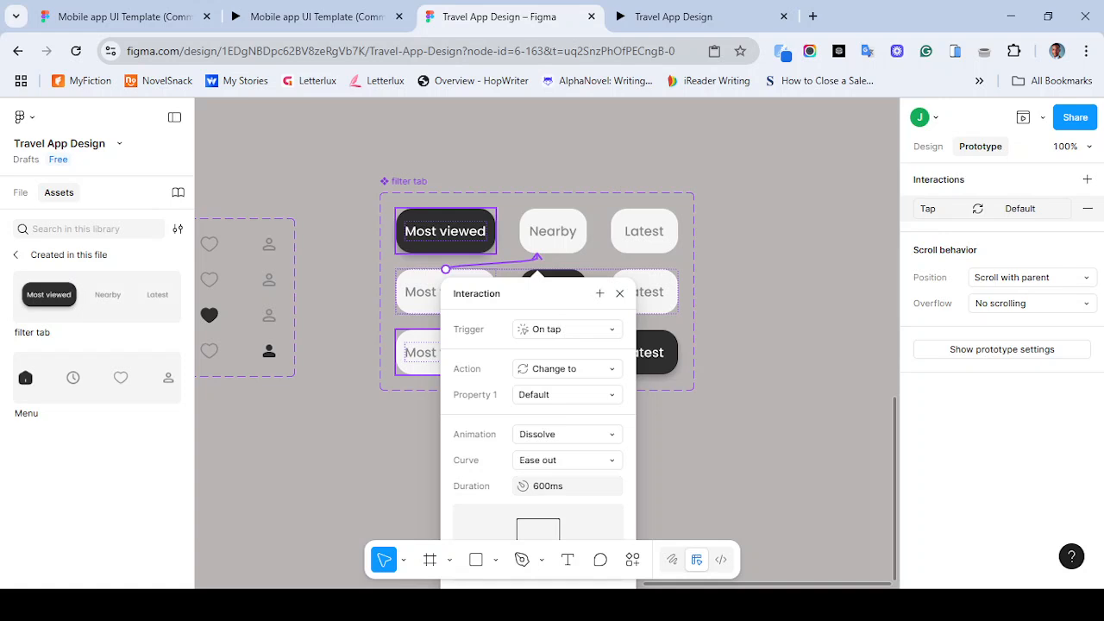
- Switch the interaction's trigger to While hovering, then delete the interaction
{"action": "left_click", "coordinate": [566, 329]}
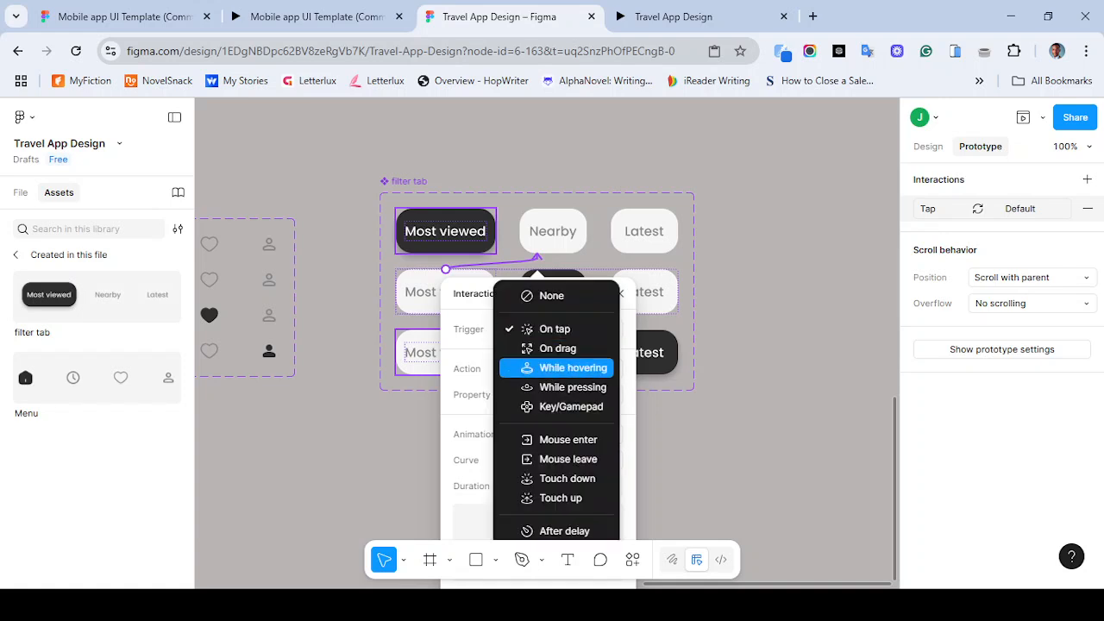
{"action": "left_click", "coordinate": [573, 367]}
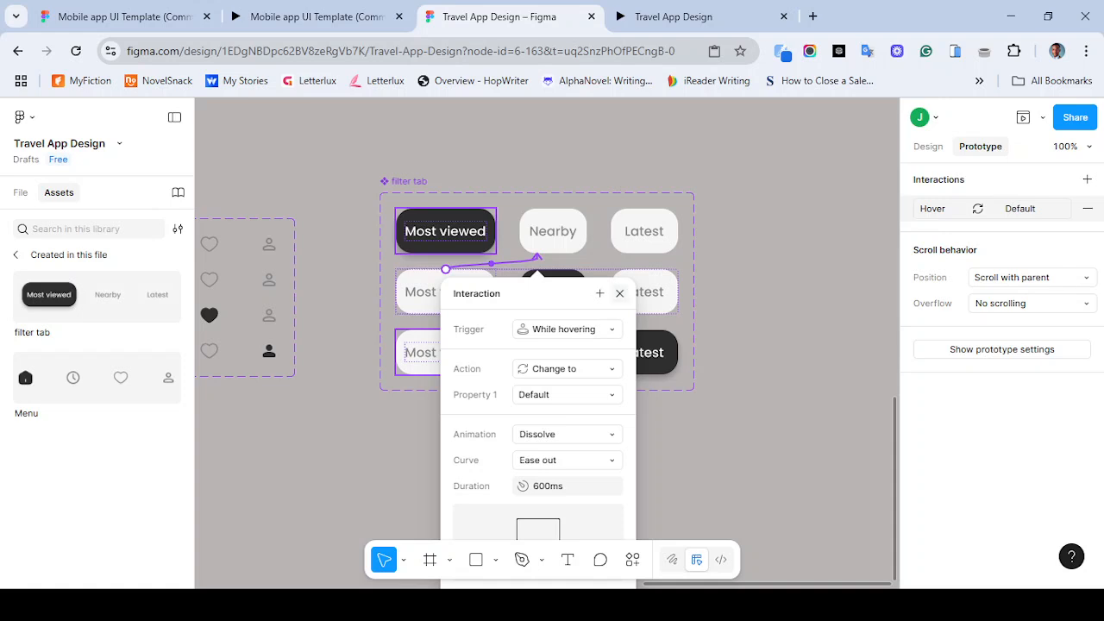
{"action": "left_click", "coordinate": [619, 293]}
{"action": "left_click", "coordinate": [504, 263]}
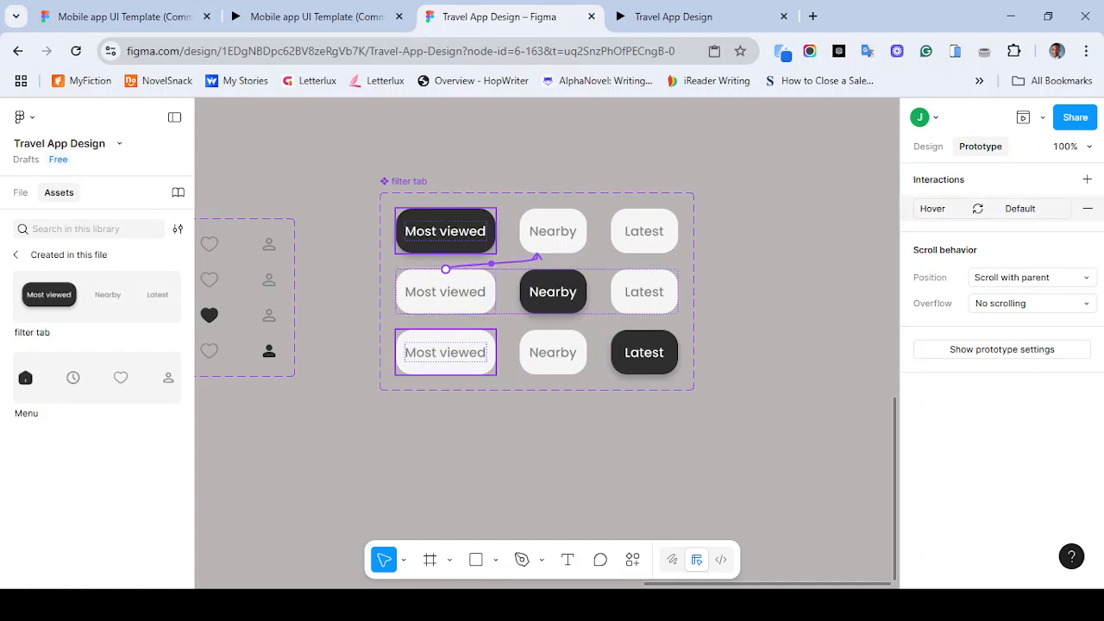
{"action": "left_click", "coordinate": [1087, 208]}
- Inspect the gap between the buttons in the first and second filter tab variants
{"action": "left_click", "coordinate": [928, 147]}
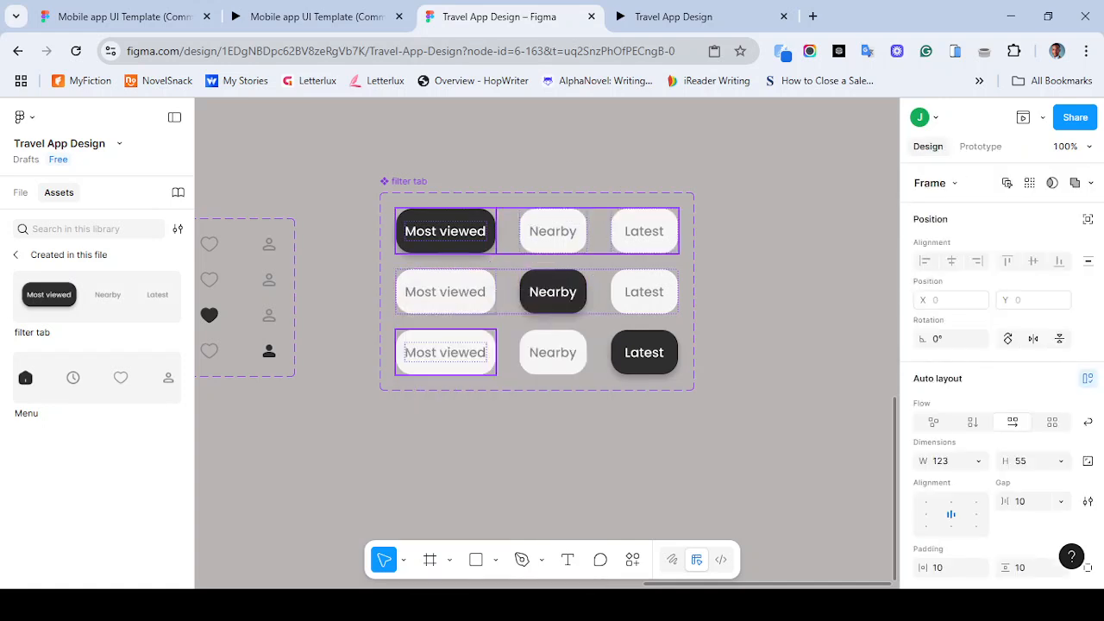
{"action": "left_click", "coordinate": [507, 232]}
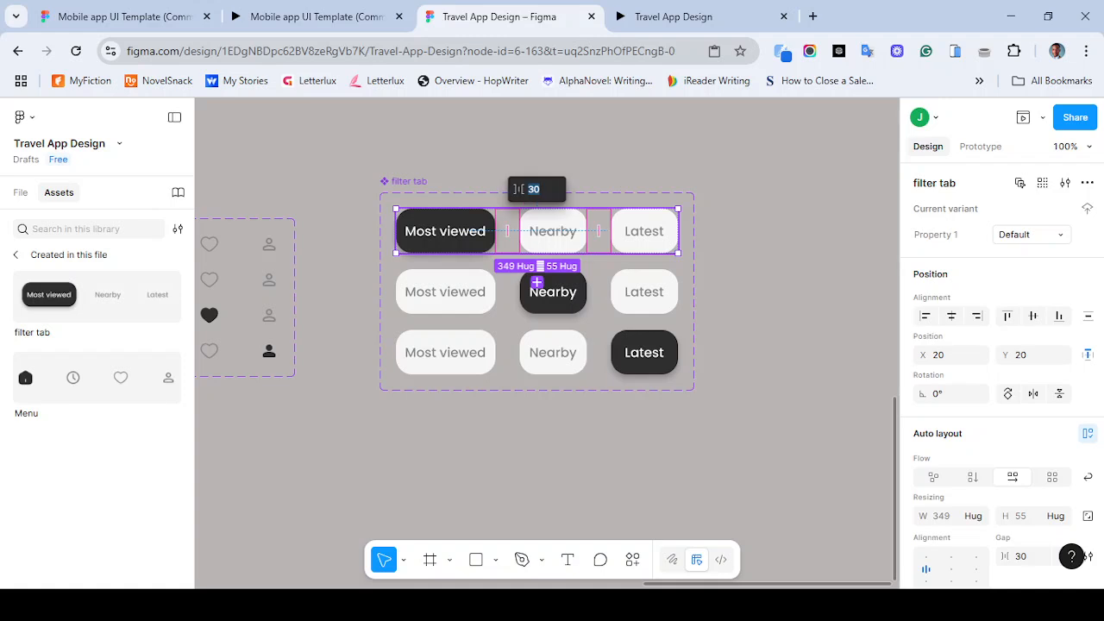
{"action": "key", "text": "Escape"}
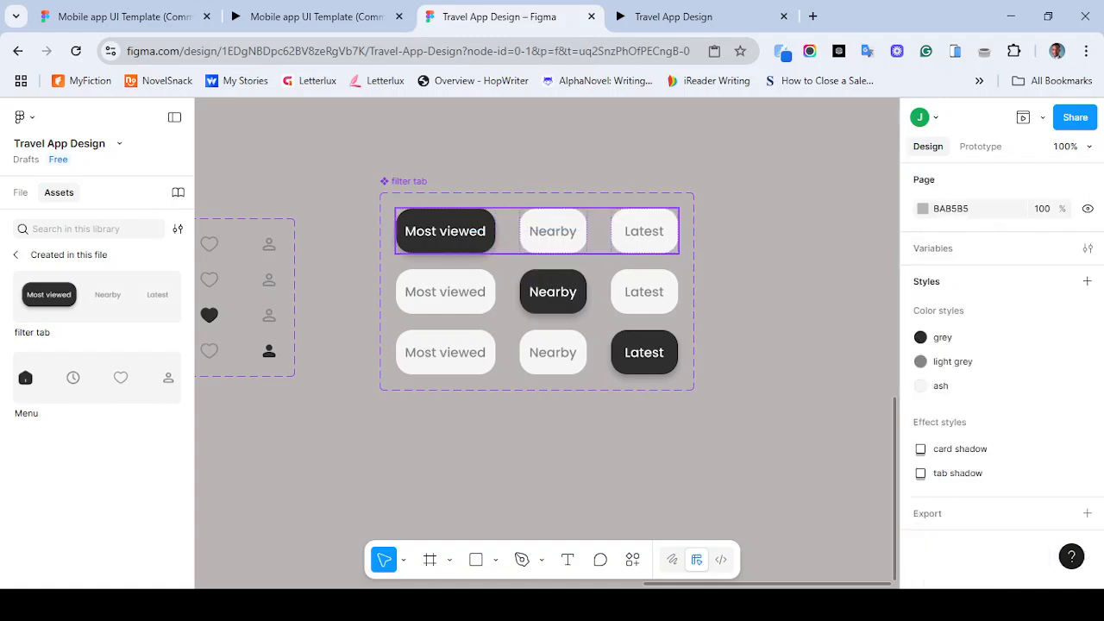
{"action": "left_click", "coordinate": [535, 306]}
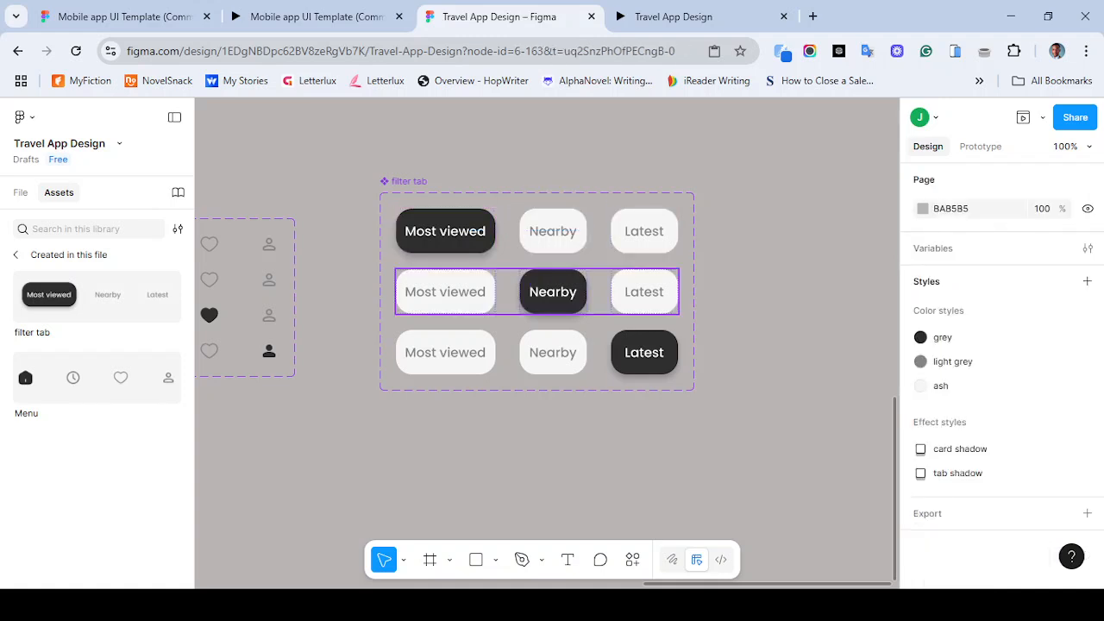
- Rename the first filter tab variant's property value to "most viewed tab"
{"action": "left_click", "coordinate": [598, 233]}
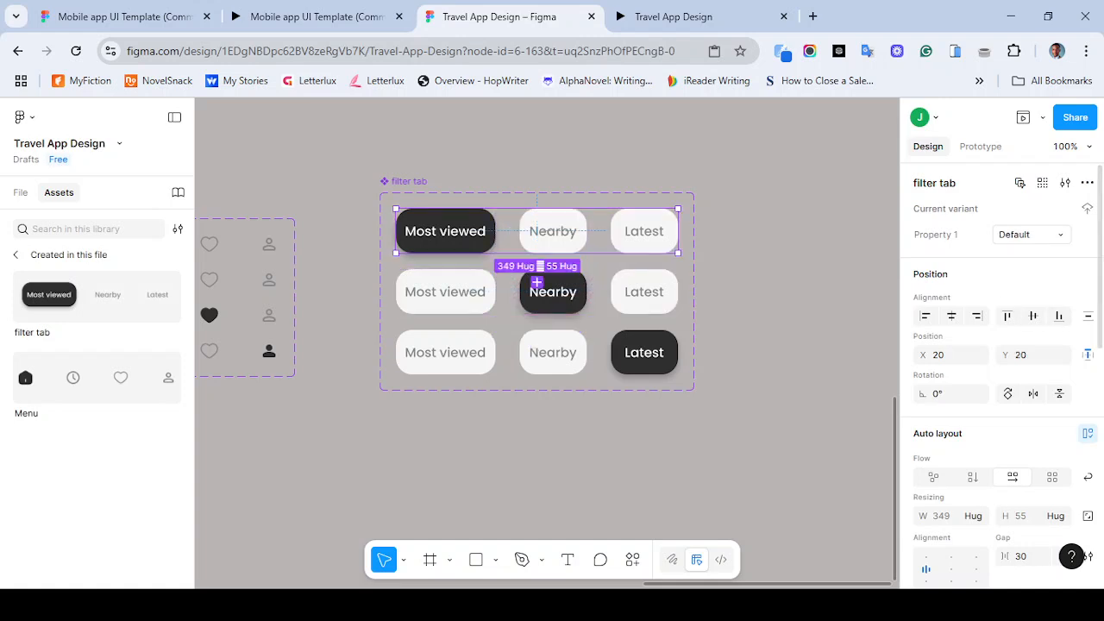
{"action": "left_click", "coordinate": [1016, 235]}
{"action": "type", "text": "most vie"}
{"action": "type", "text": "wed"}
{"action": "type", "text": " tab"}
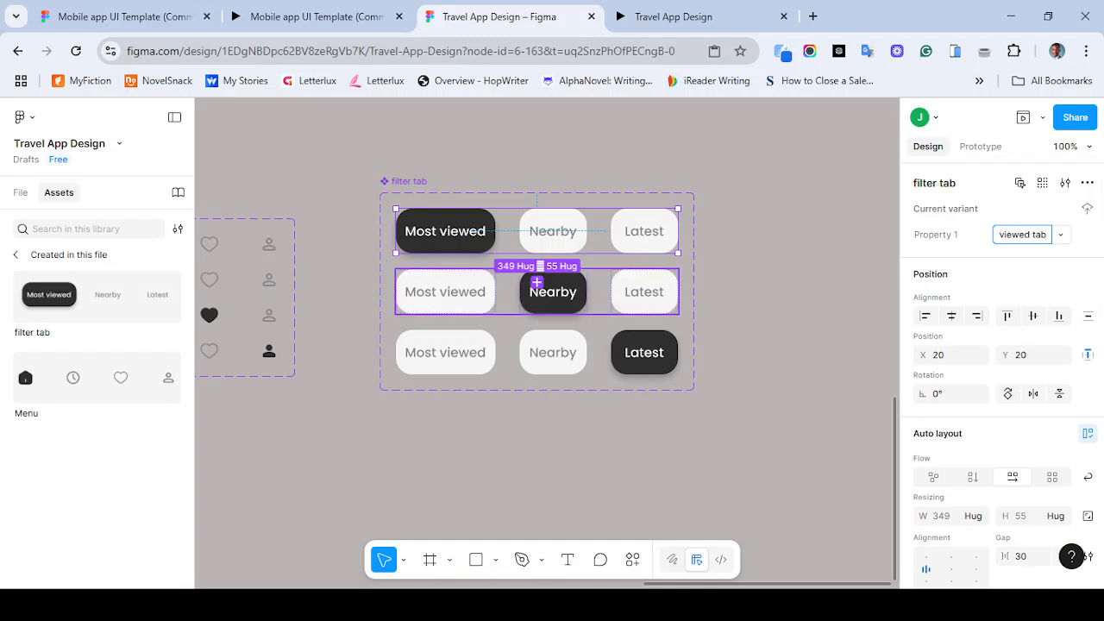
- Rename the second filter tab variant's property value to "Nearby tab"
{"action": "left_click", "coordinate": [537, 285]}
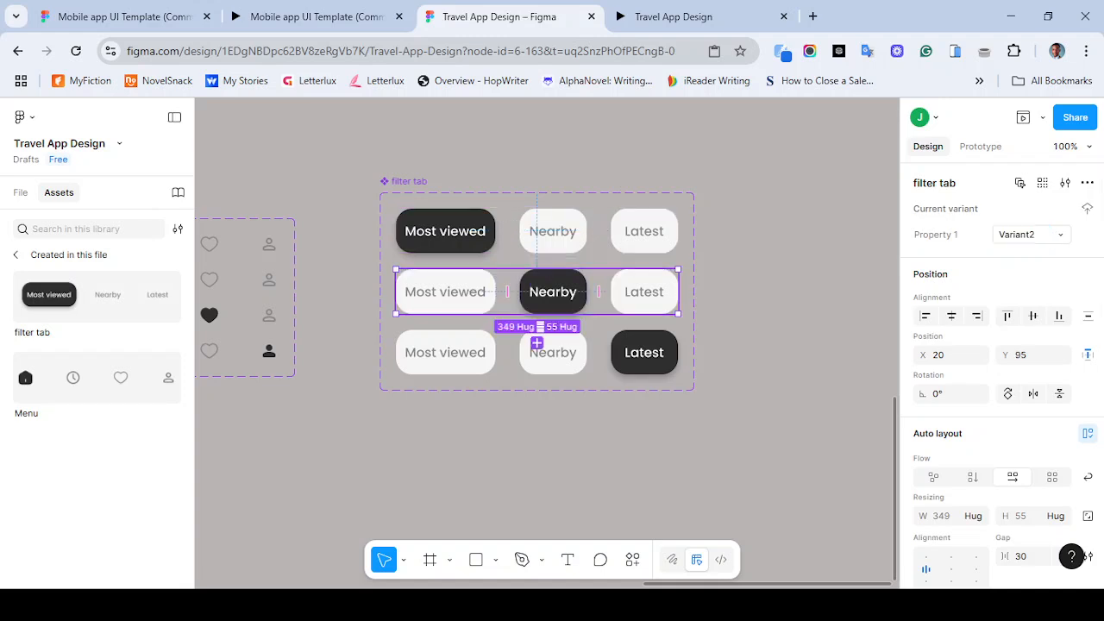
{"action": "left_click", "coordinate": [1018, 235]}
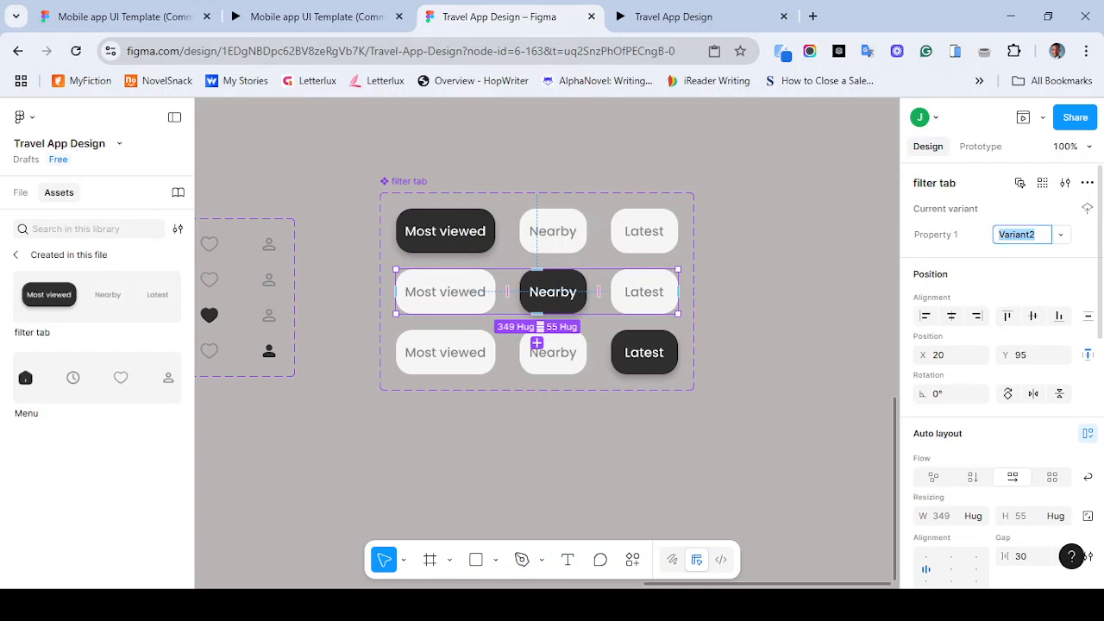
{"action": "type", "text": "Nearby tab"}
- Rename the third filter tab variant's property value to "Latest tab"
{"action": "left_click", "coordinate": [536, 358]}
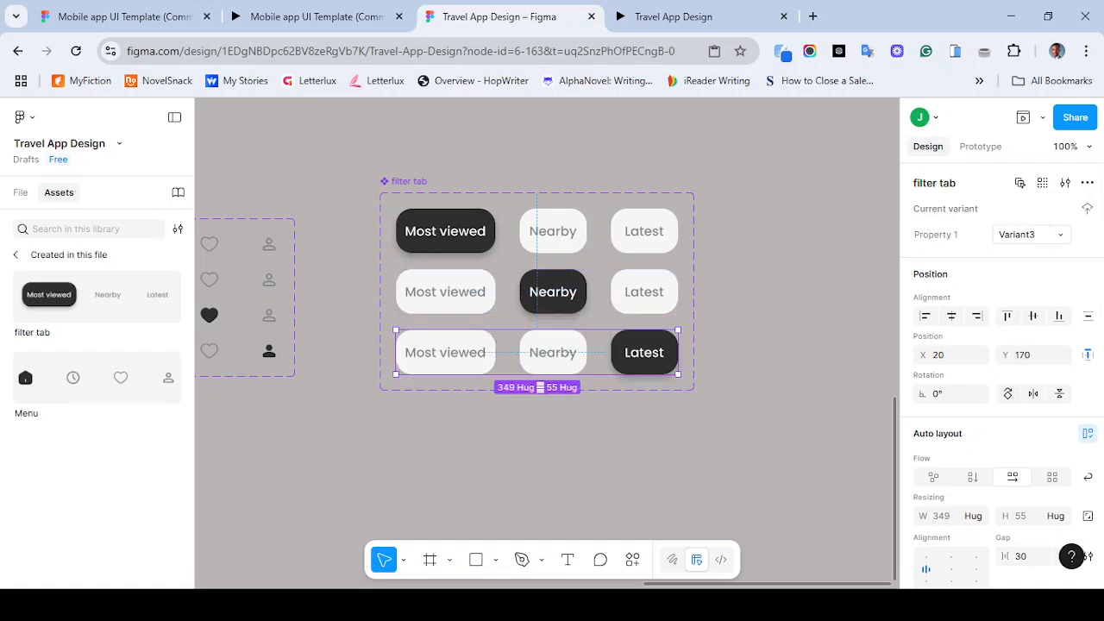
{"action": "double_click", "coordinate": [1029, 235]}
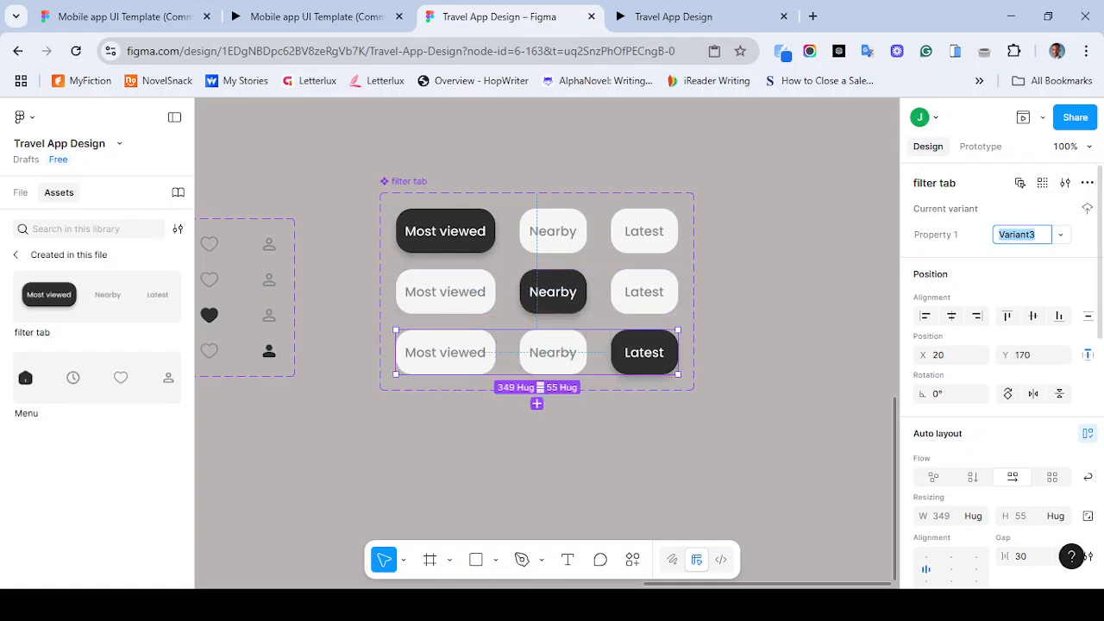
{"action": "type", "text": "Latest tab"}
{"action": "key", "text": "Return"}
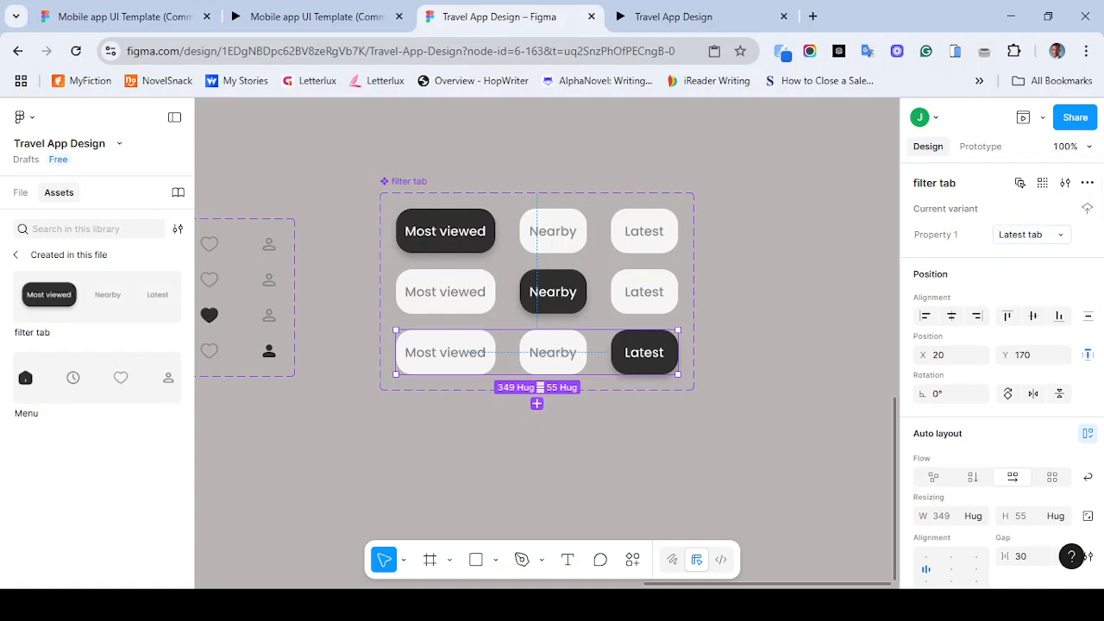
{"action": "key", "text": "Escape"}
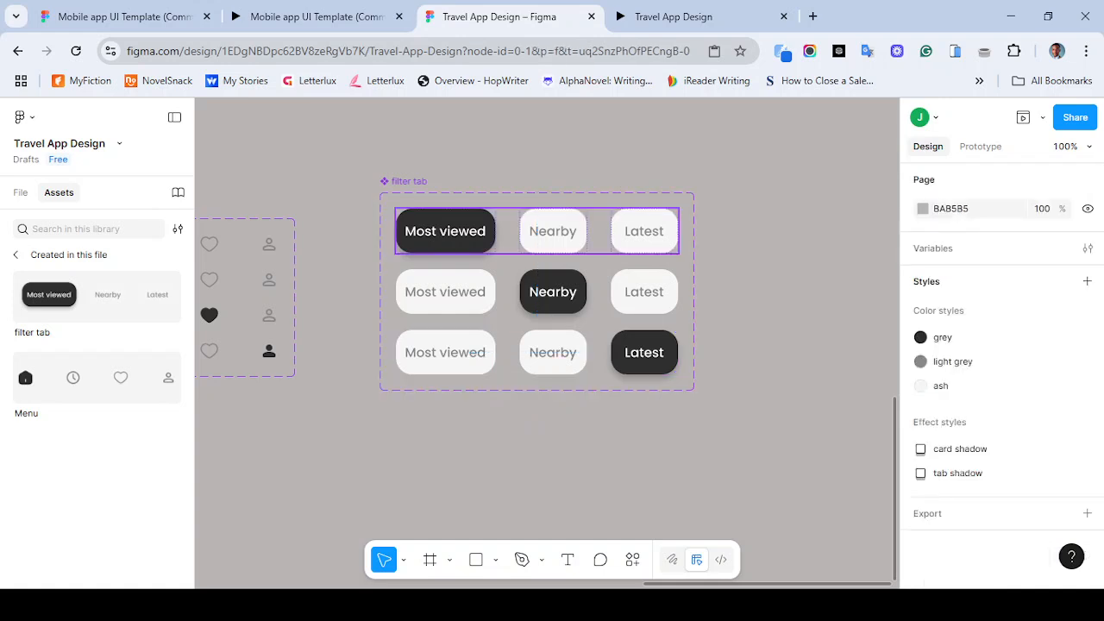
- Try adding a While hovering Change to interaction from the second variant's Most viewed button to most viewed tab with Instant animation
{"action": "left_click", "coordinate": [536, 309]}
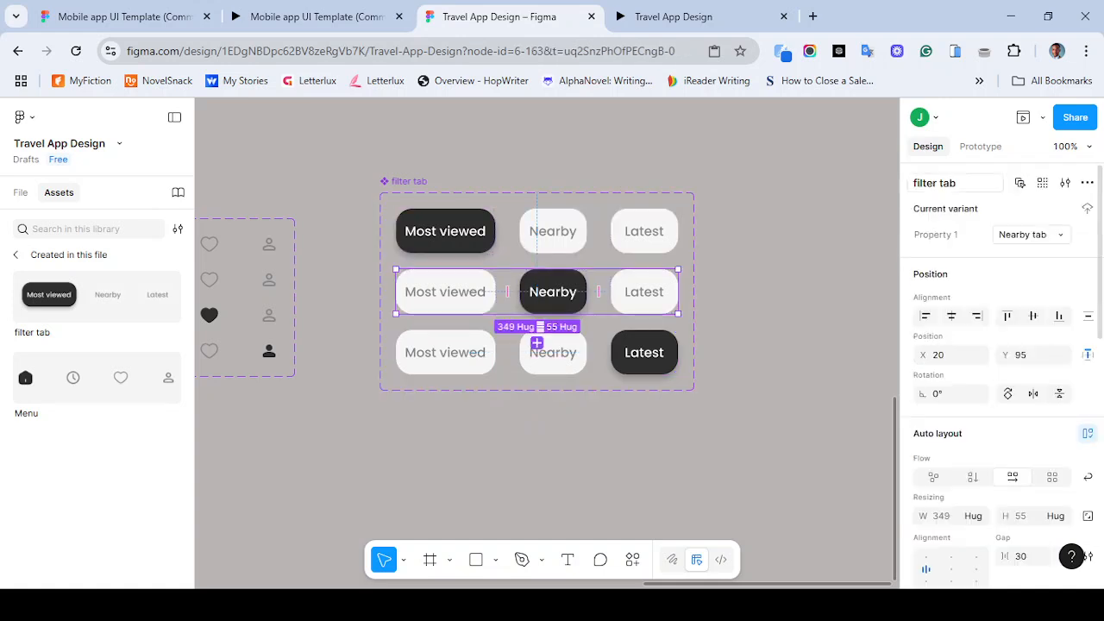
{"action": "key", "text": "shift+e"}
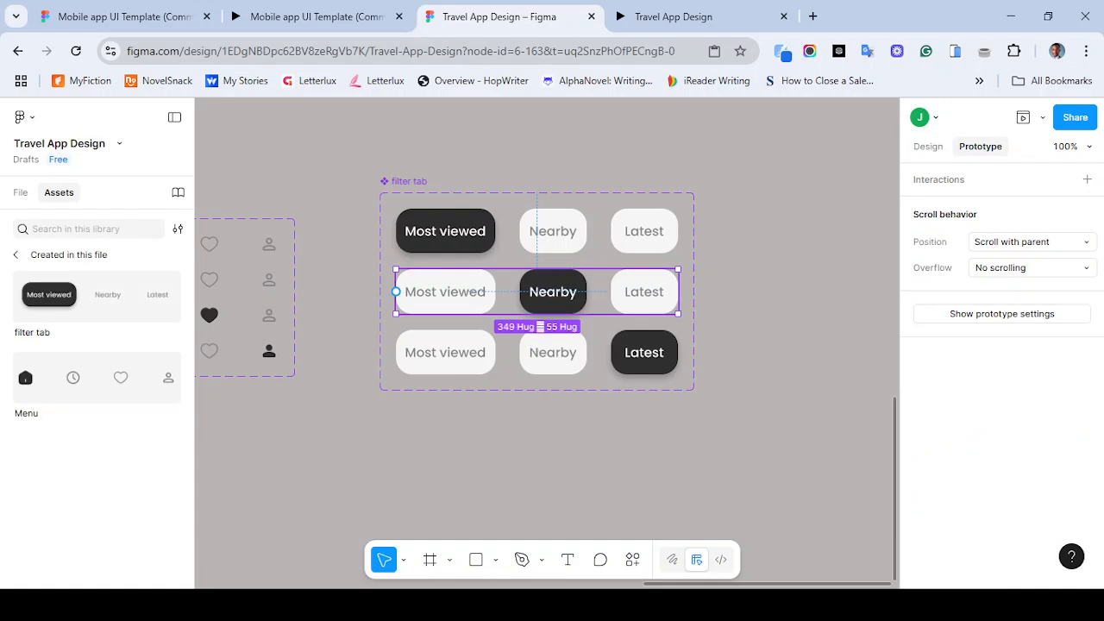
{"action": "left_click", "coordinate": [445, 291]}
{"action": "left_click_drag", "start_coordinate": [495, 292], "coordinate": [537, 255]}
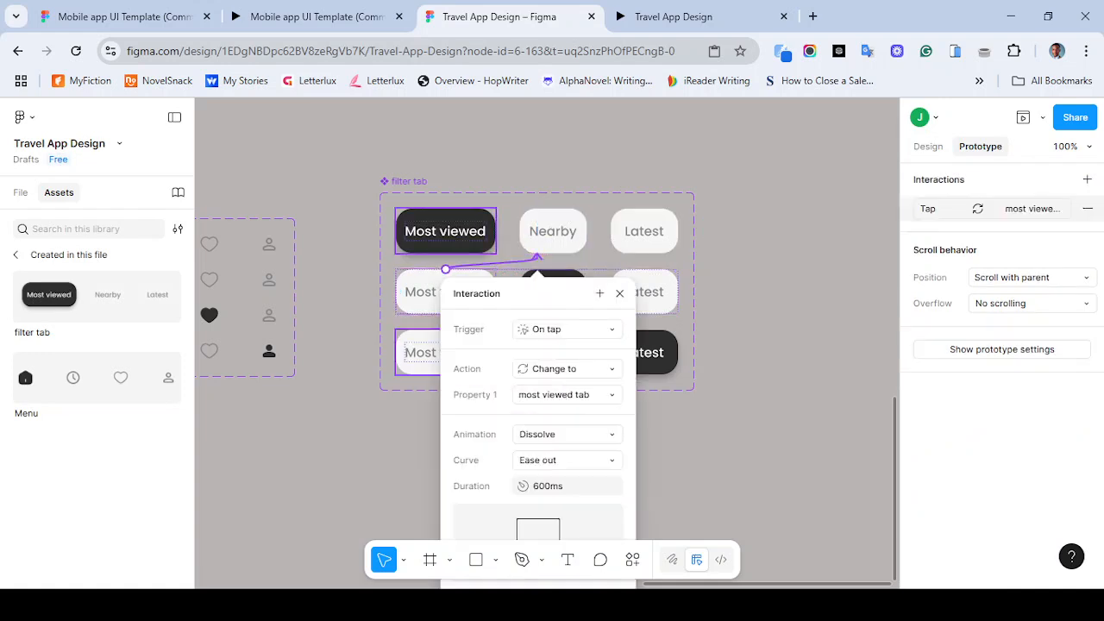
{"action": "left_click", "coordinate": [565, 328]}
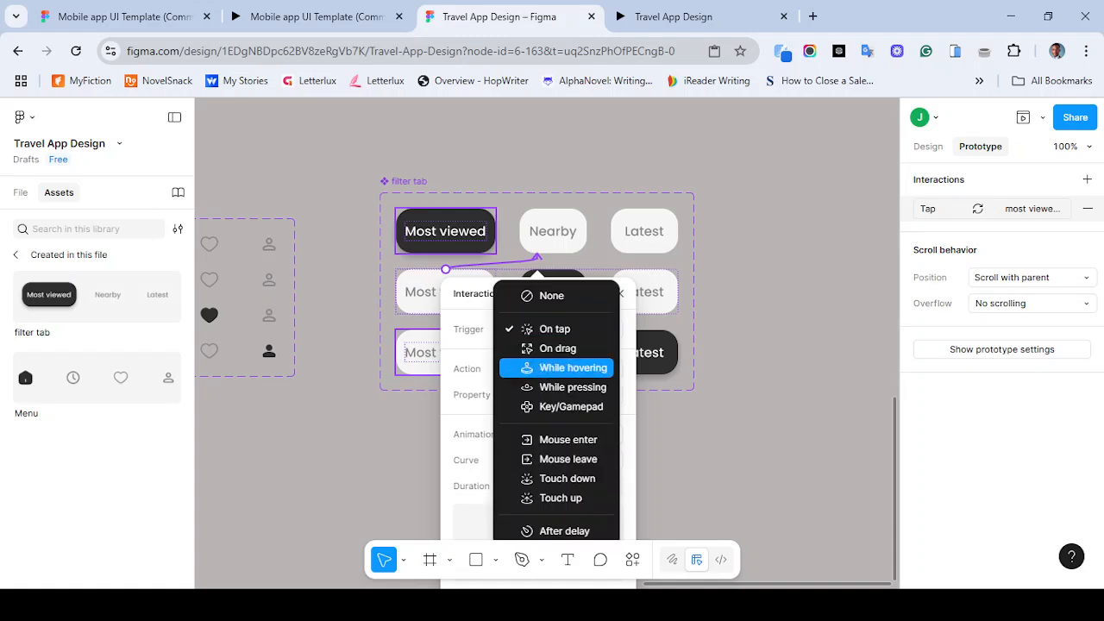
{"action": "left_click", "coordinate": [560, 368]}
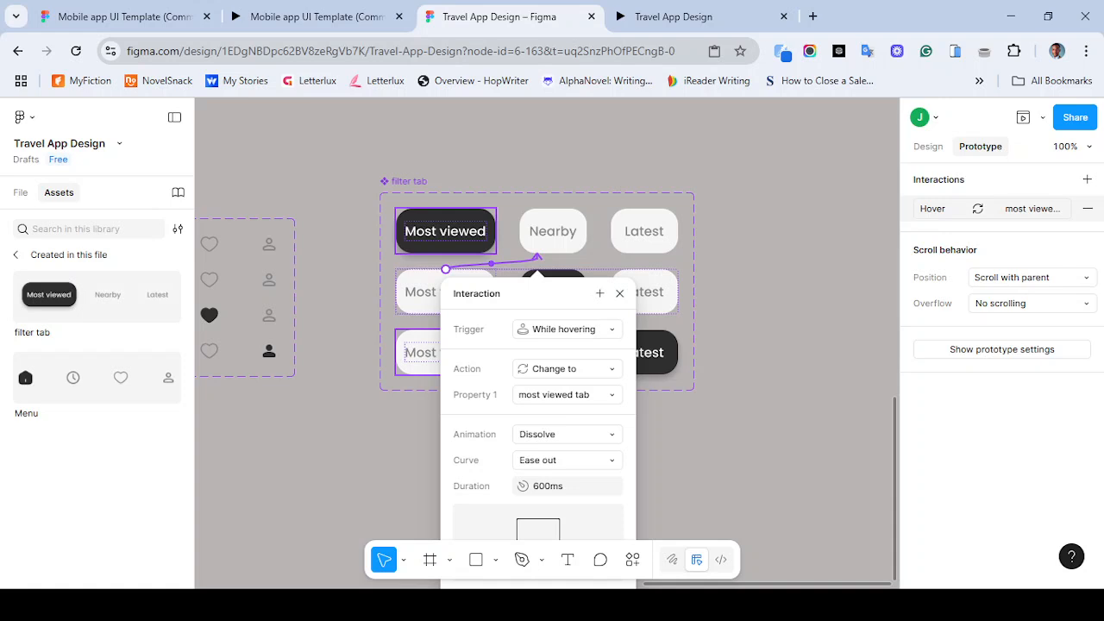
{"action": "left_click", "coordinate": [567, 434]}
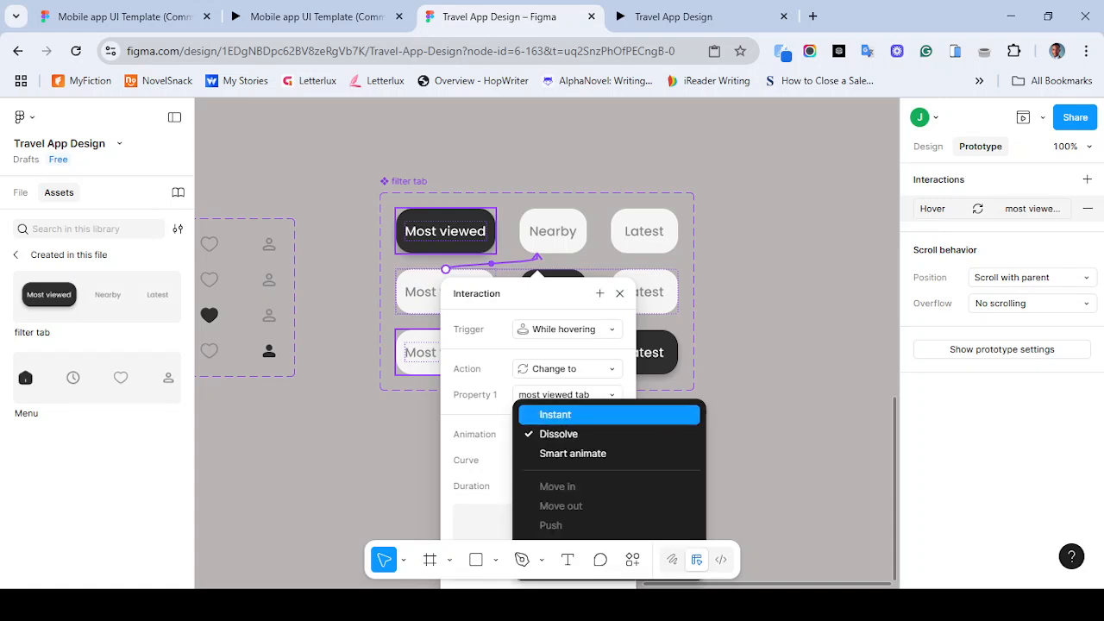
{"action": "left_click", "coordinate": [546, 410]}
{"action": "left_click", "coordinate": [567, 434]}
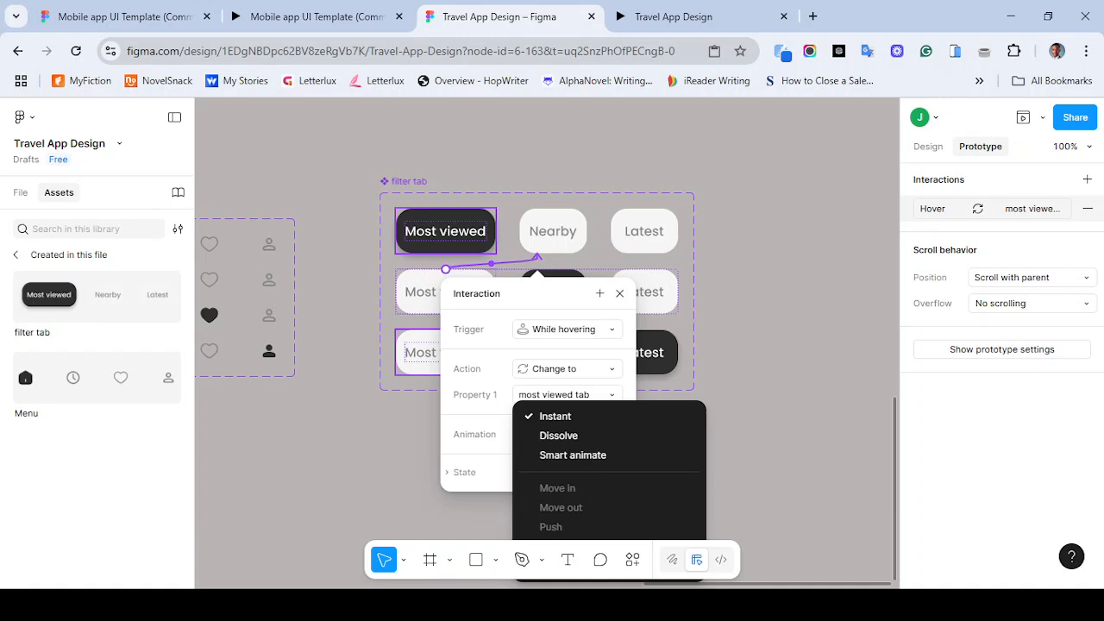
{"action": "key", "text": "Escape"}
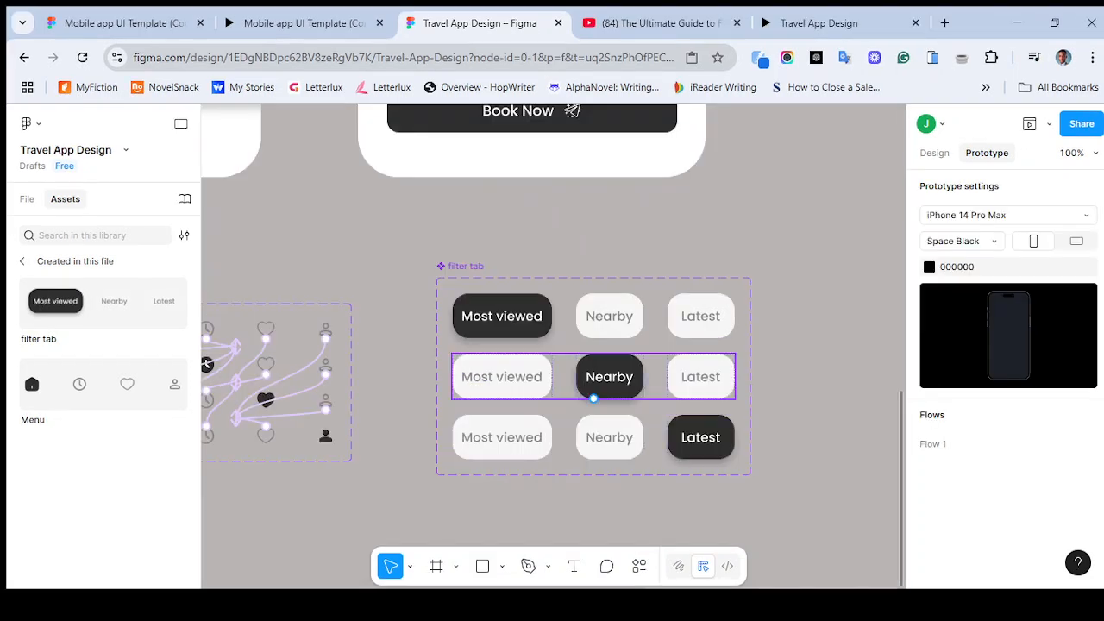
- Close two unused browser tabs and return to the Travel App Design file
{"action": "left_click", "coordinate": [595, 390]}
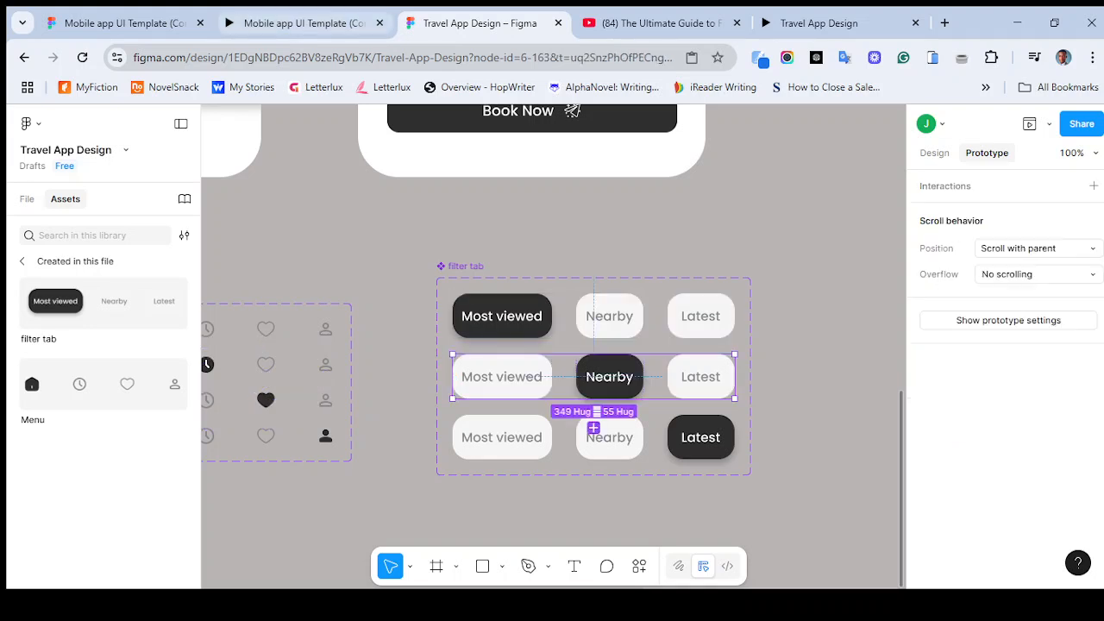
{"action": "left_click", "coordinate": [306, 23]}
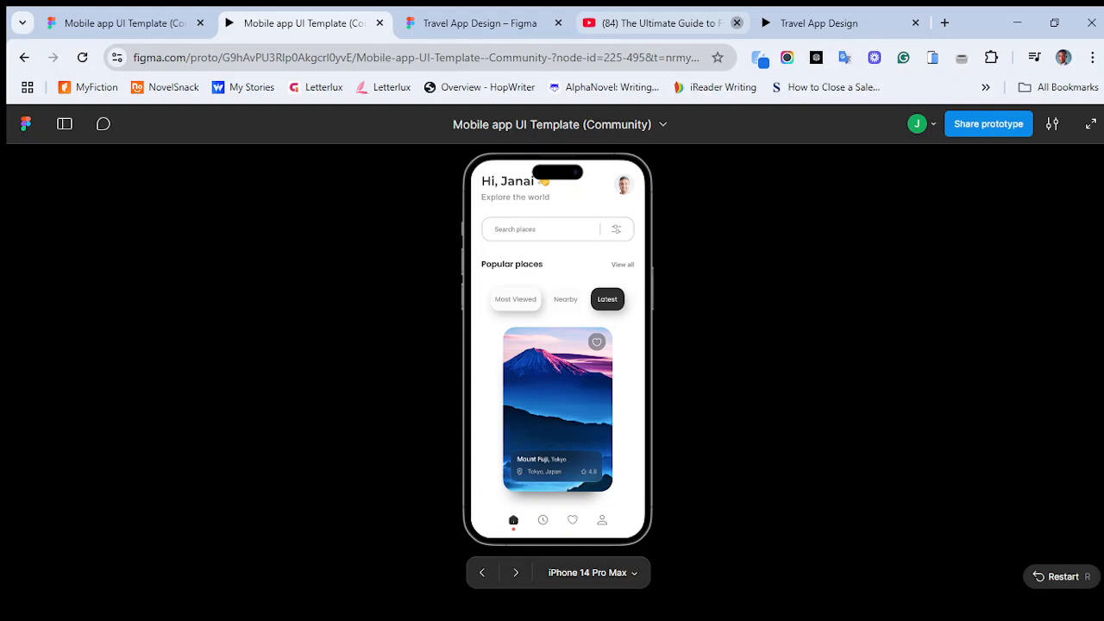
{"action": "left_click", "coordinate": [737, 24]}
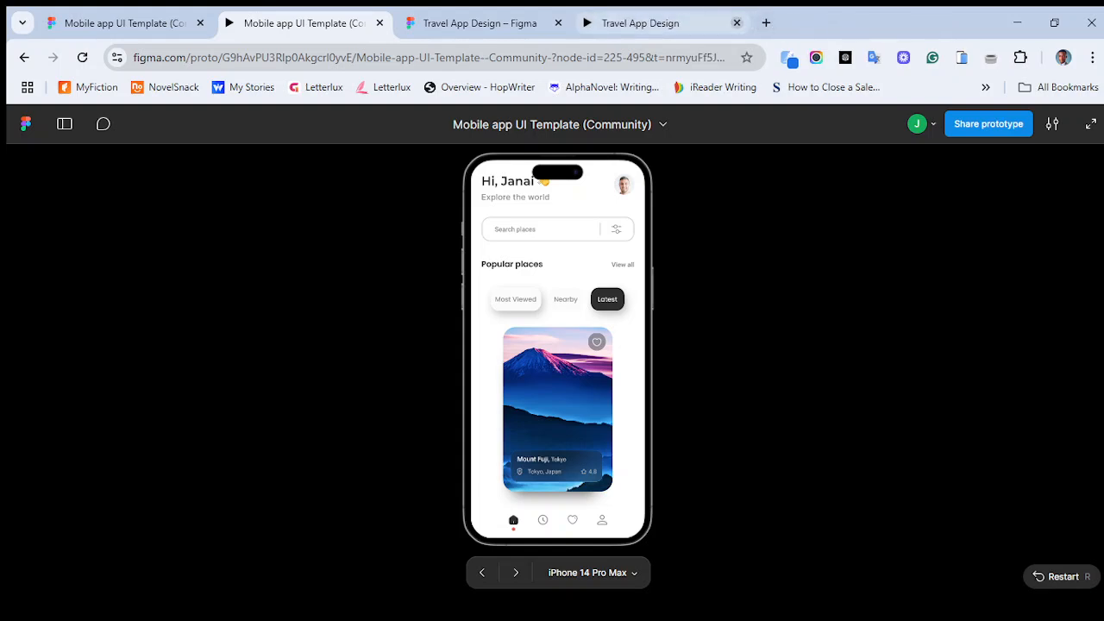
{"action": "left_click", "coordinate": [737, 23]}
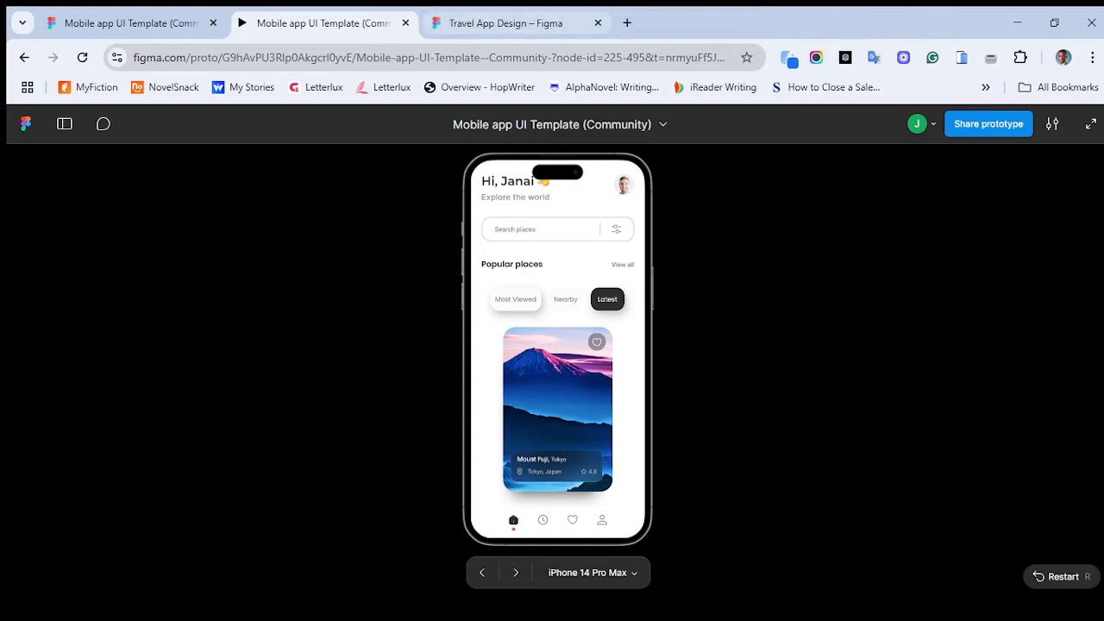
{"action": "left_click", "coordinate": [480, 23]}
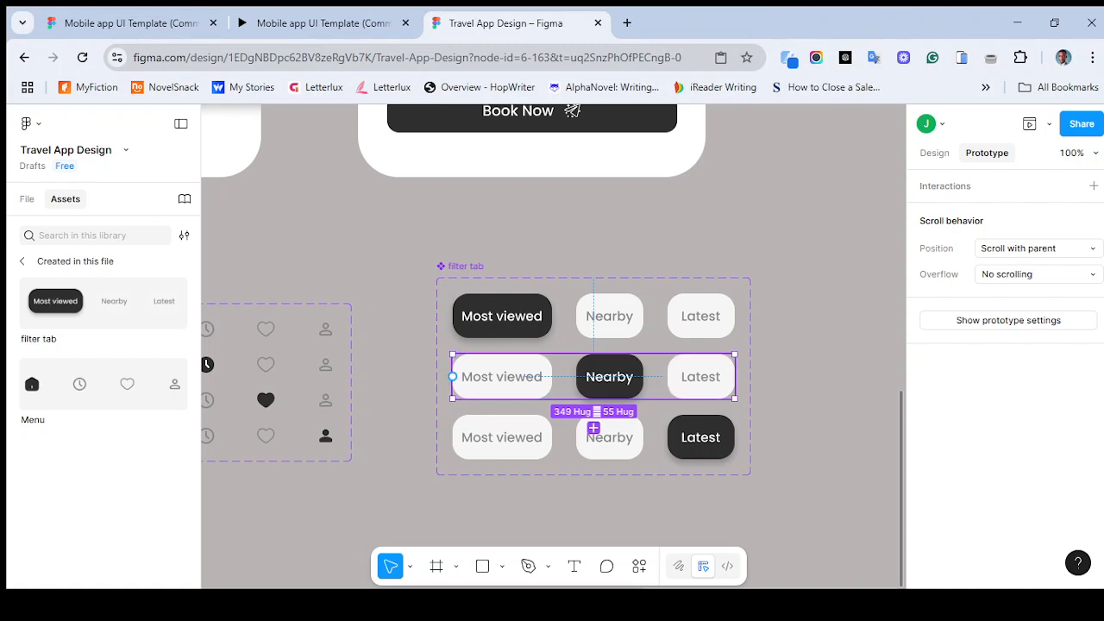
- Connect the second variant's Most viewed button to the most viewed tab variant with an Instant Change to interaction
{"action": "left_click", "coordinate": [502, 377]}
{"action": "left_click", "coordinate": [502, 377]}
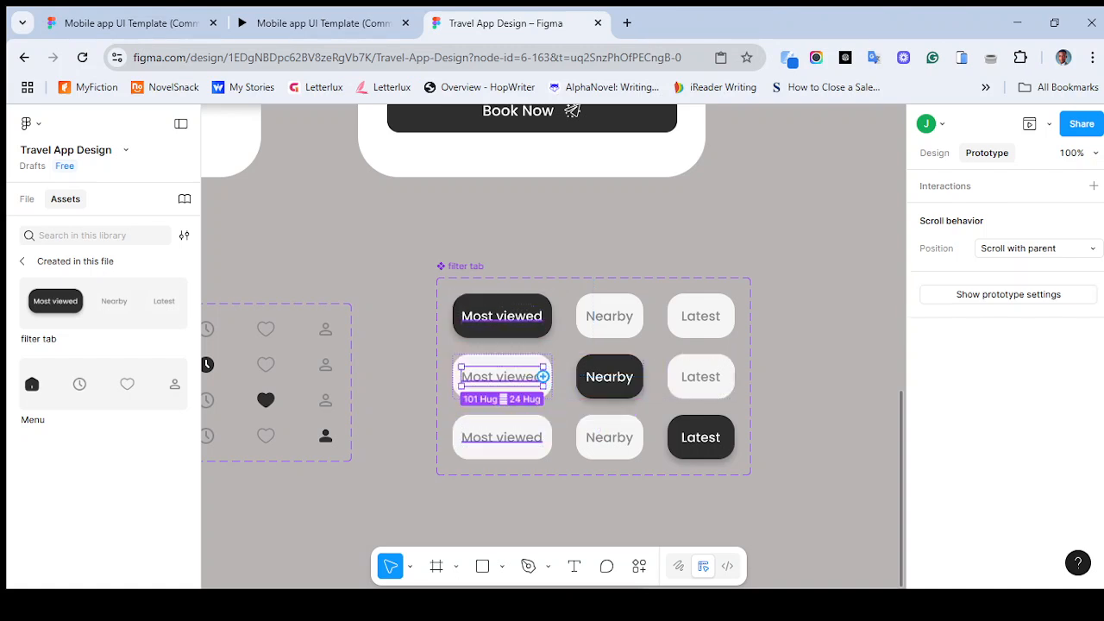
{"action": "left_click", "coordinate": [546, 370]}
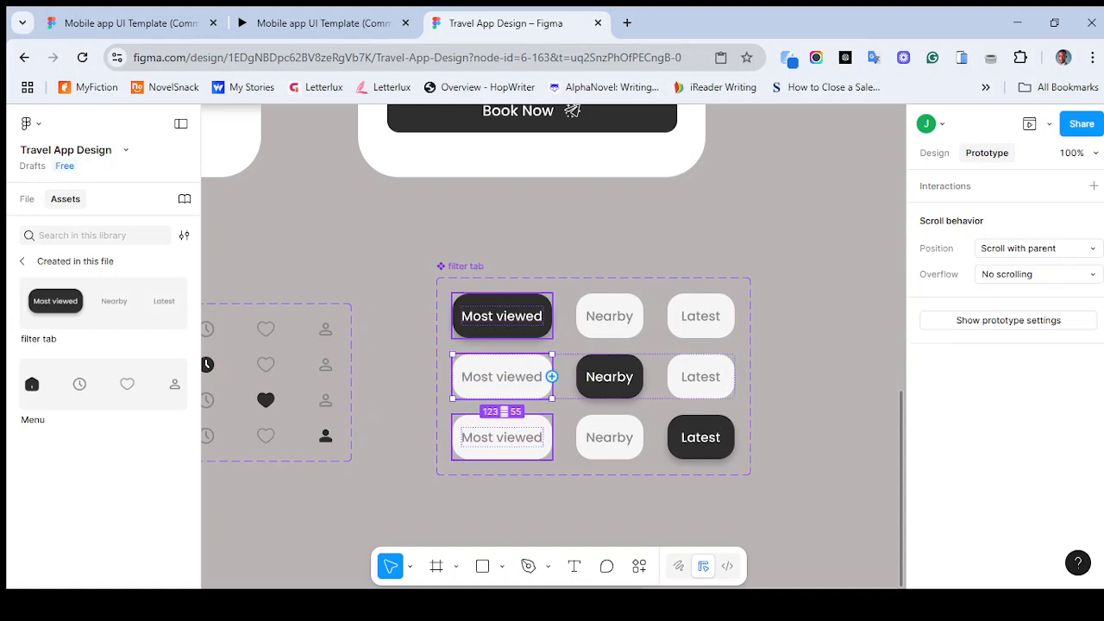
{"action": "left_click_drag", "start_coordinate": [553, 377], "coordinate": [593, 342]}
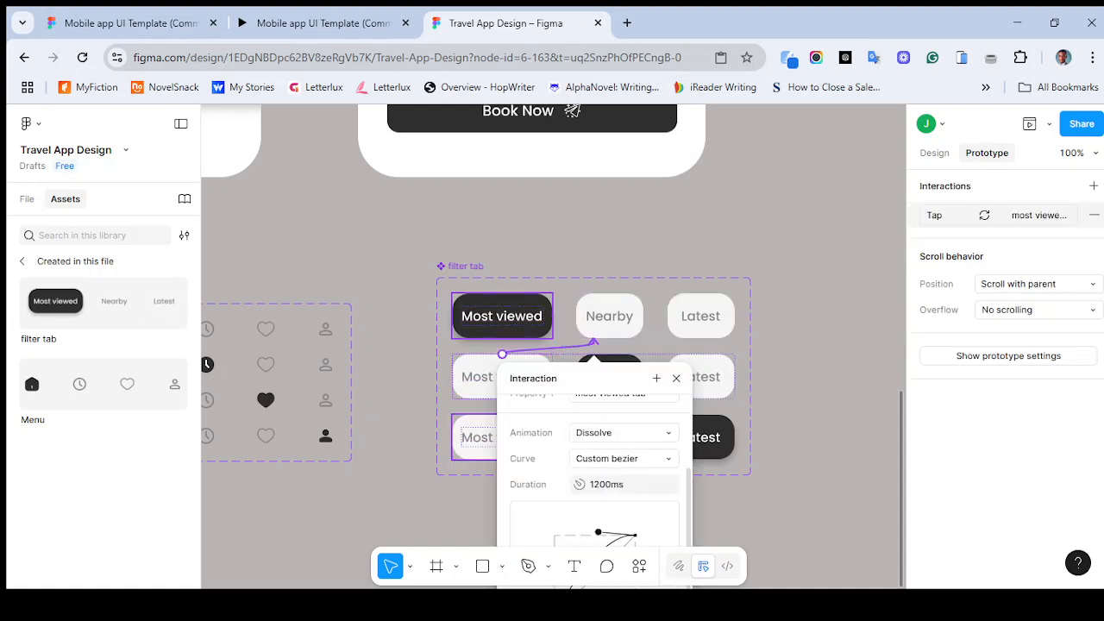
{"action": "left_click", "coordinate": [621, 432]}
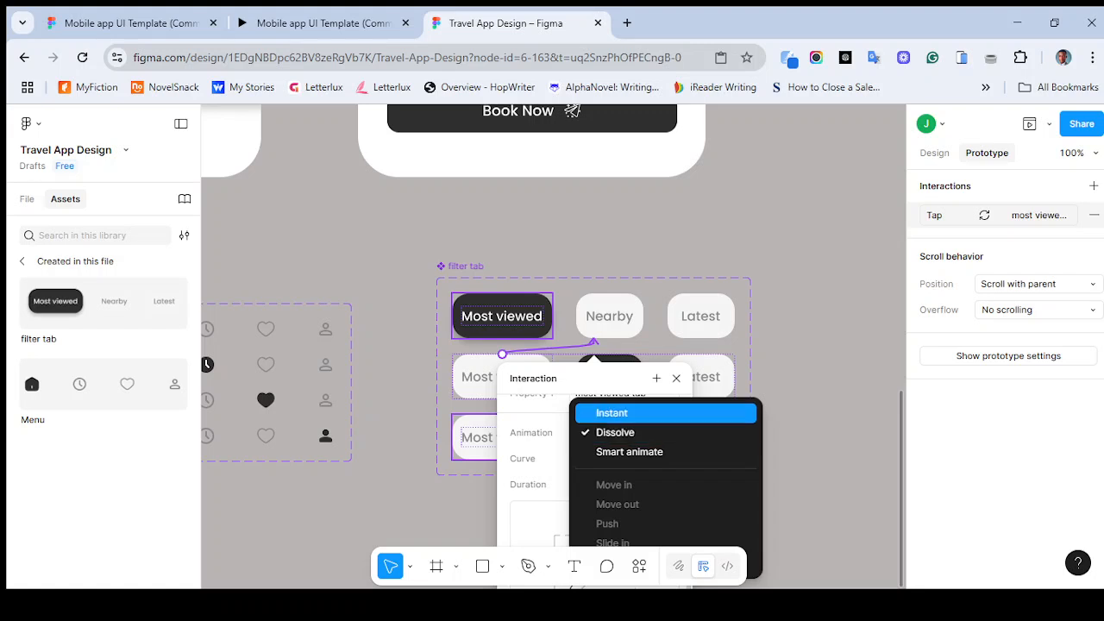
{"action": "left_click", "coordinate": [621, 412]}
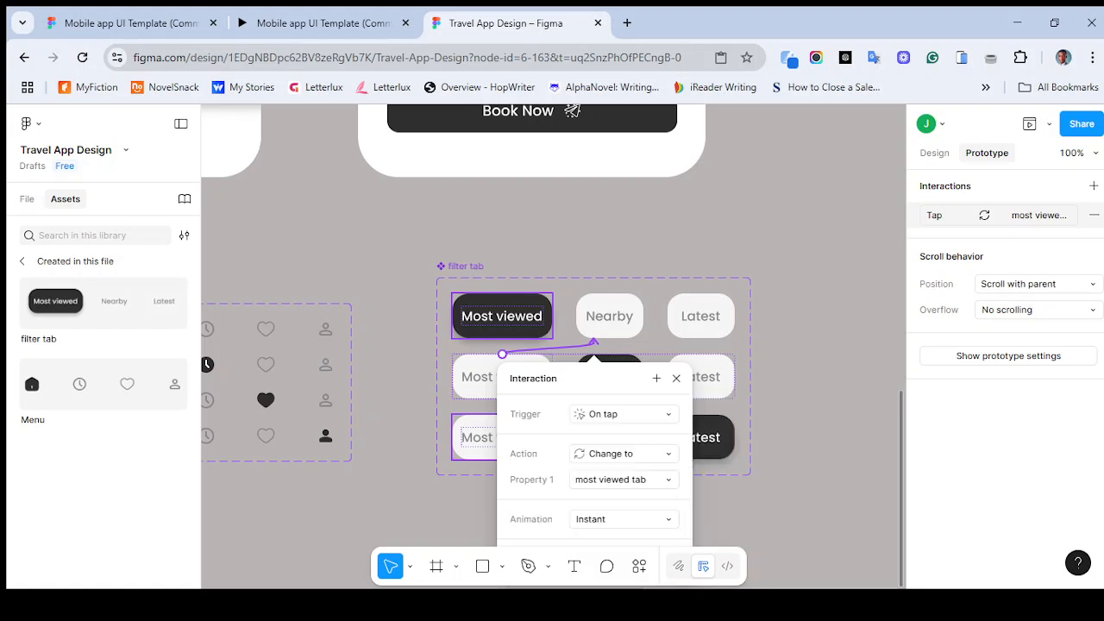
{"action": "left_click", "coordinate": [676, 379]}
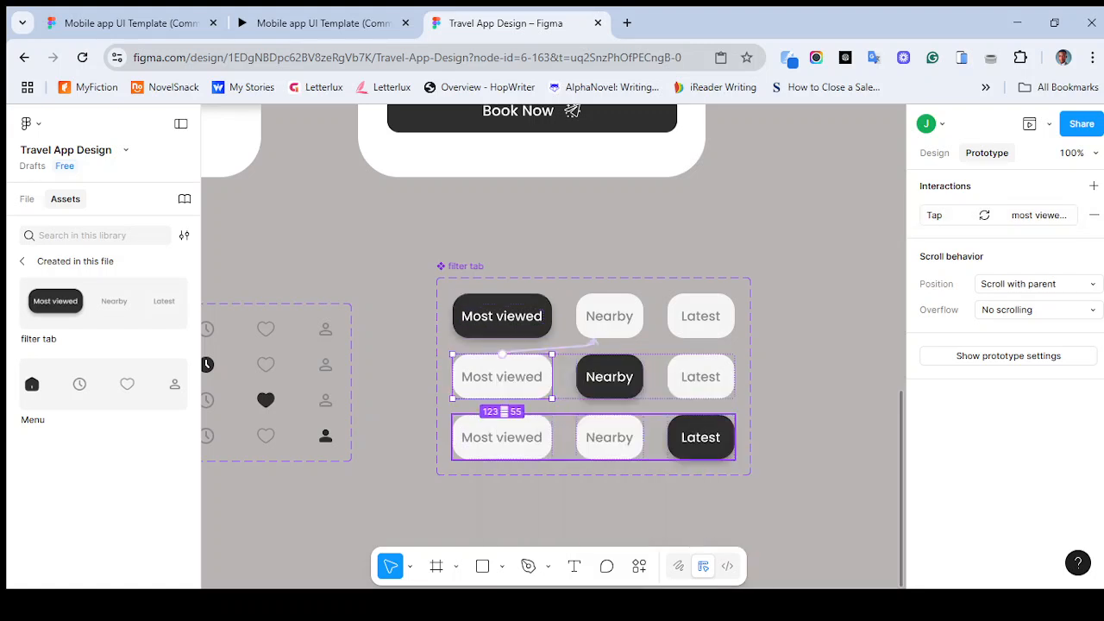
- Connect the third variant's Most viewed button to the most viewed tab variant with an On tap Change to interaction
{"action": "double_click", "coordinate": [506, 443]}
{"action": "left_click_drag", "start_coordinate": [551, 437], "coordinate": [592, 335]}
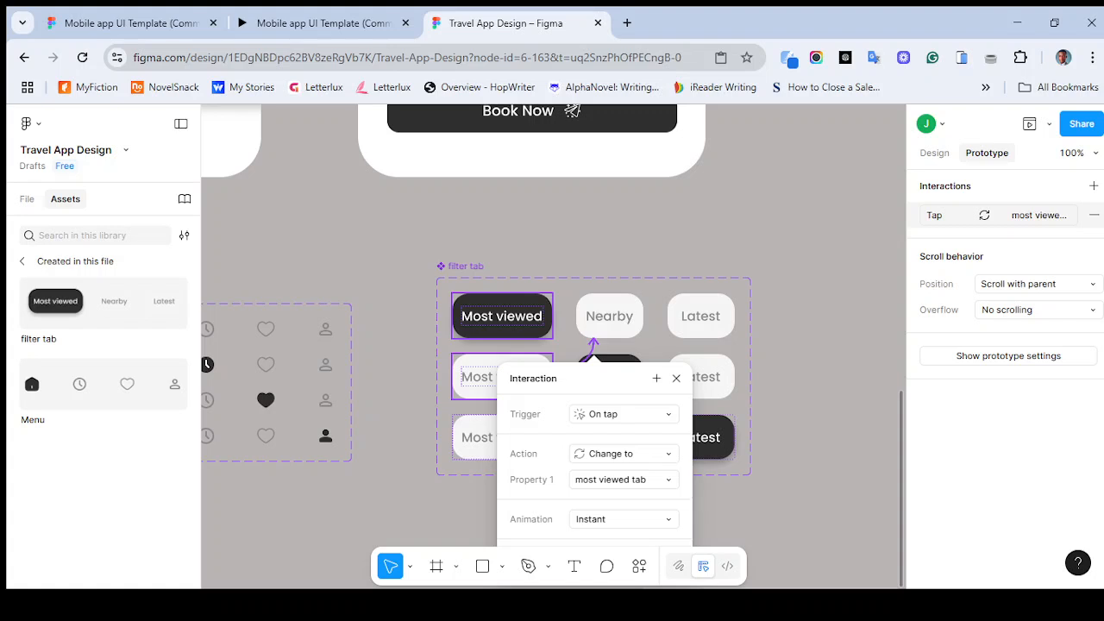
{"action": "left_click", "coordinate": [676, 379]}
- Connect the first variant's Nearby button to the Nearby tab variant with an On tap Change to interaction
{"action": "double_click", "coordinate": [610, 317]}
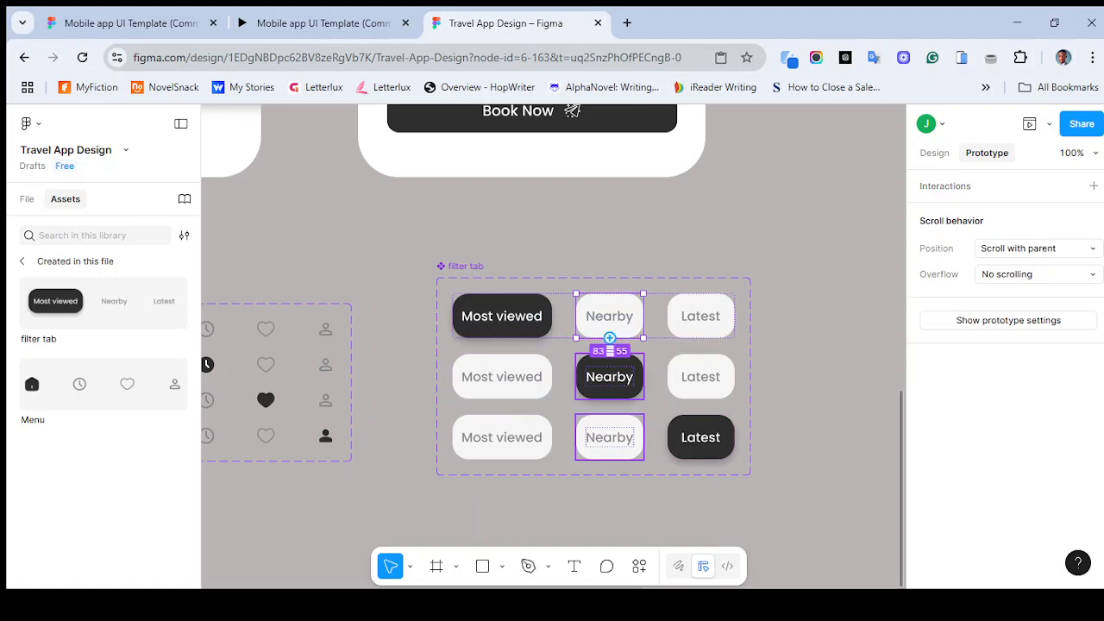
{"action": "left_click_drag", "start_coordinate": [609, 338], "coordinate": [592, 377]}
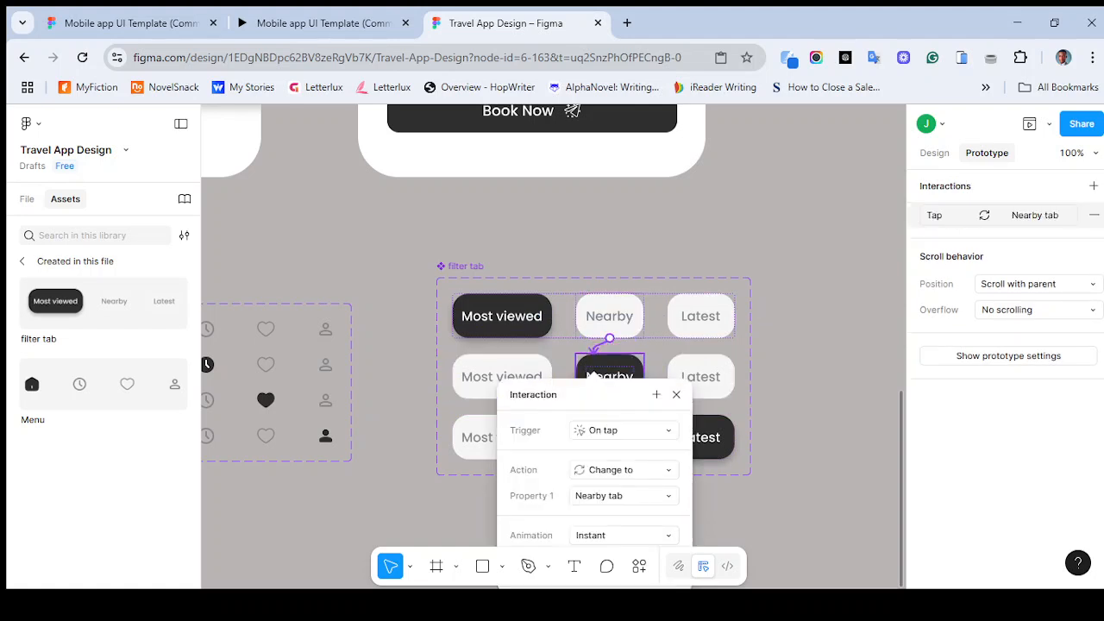
{"action": "left_click", "coordinate": [593, 376]}
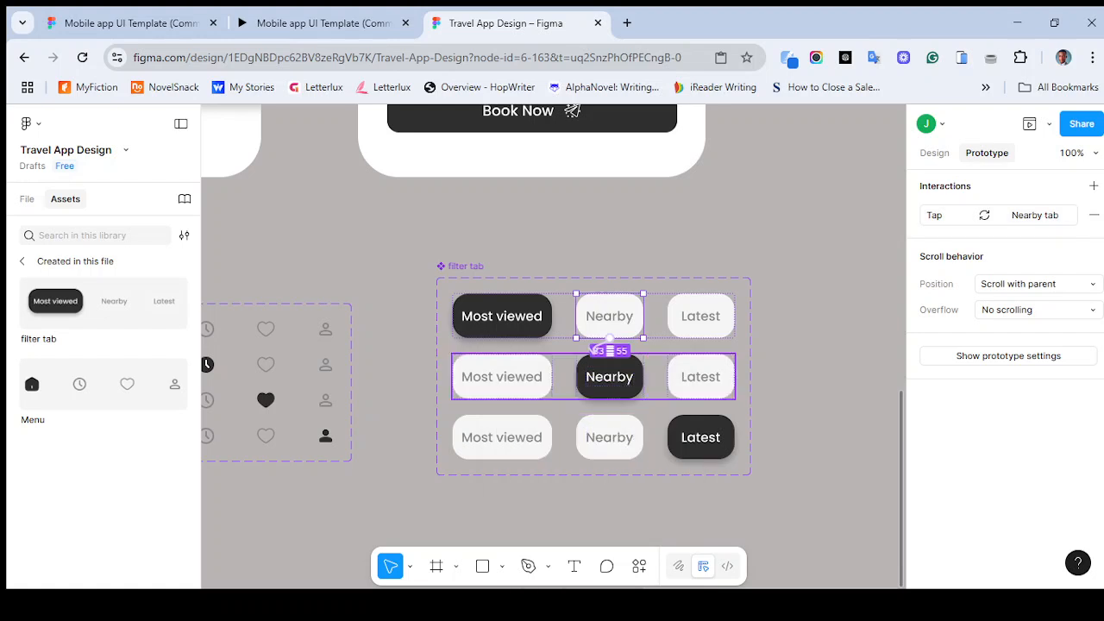
- Switch the second variant's Most viewed button interaction trigger to While hovering
{"action": "double_click", "coordinate": [512, 377]}
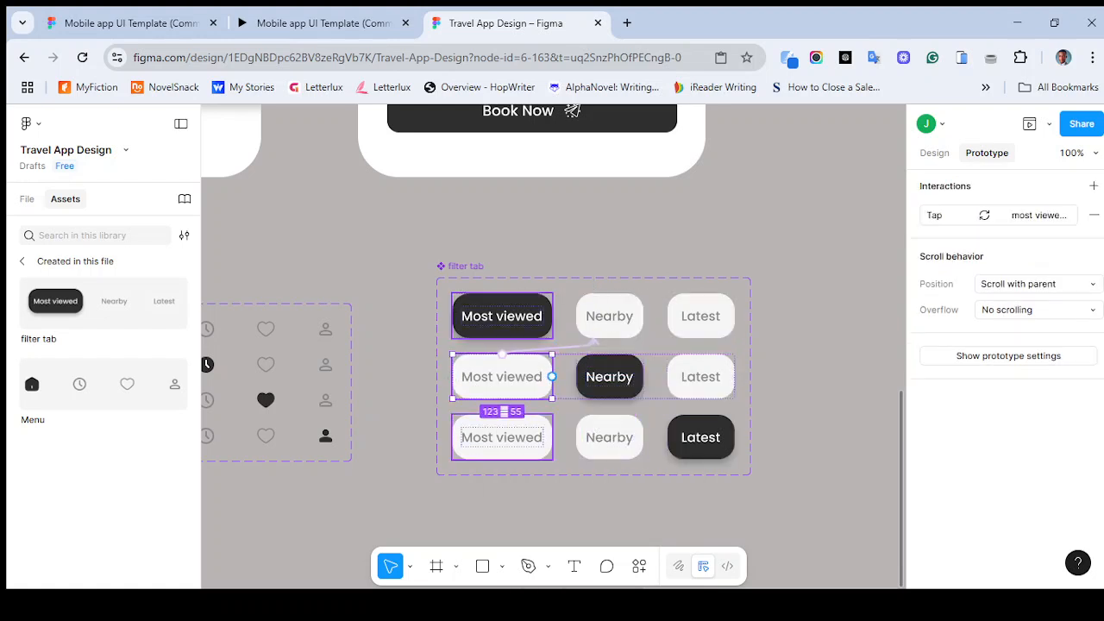
{"action": "left_click", "coordinate": [564, 347]}
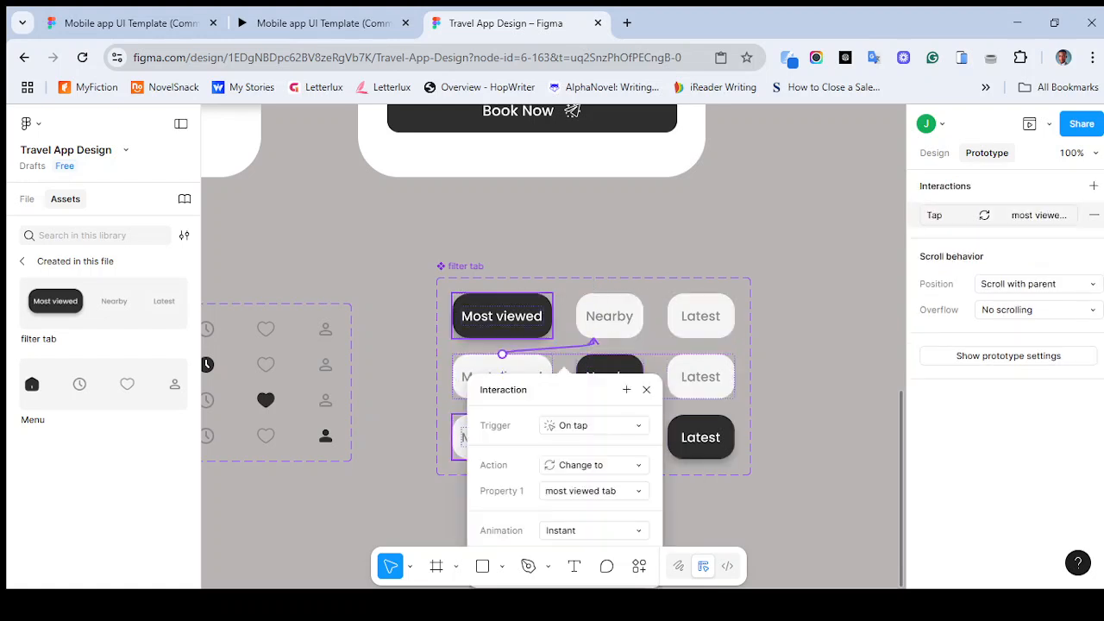
{"action": "left_click", "coordinate": [591, 425]}
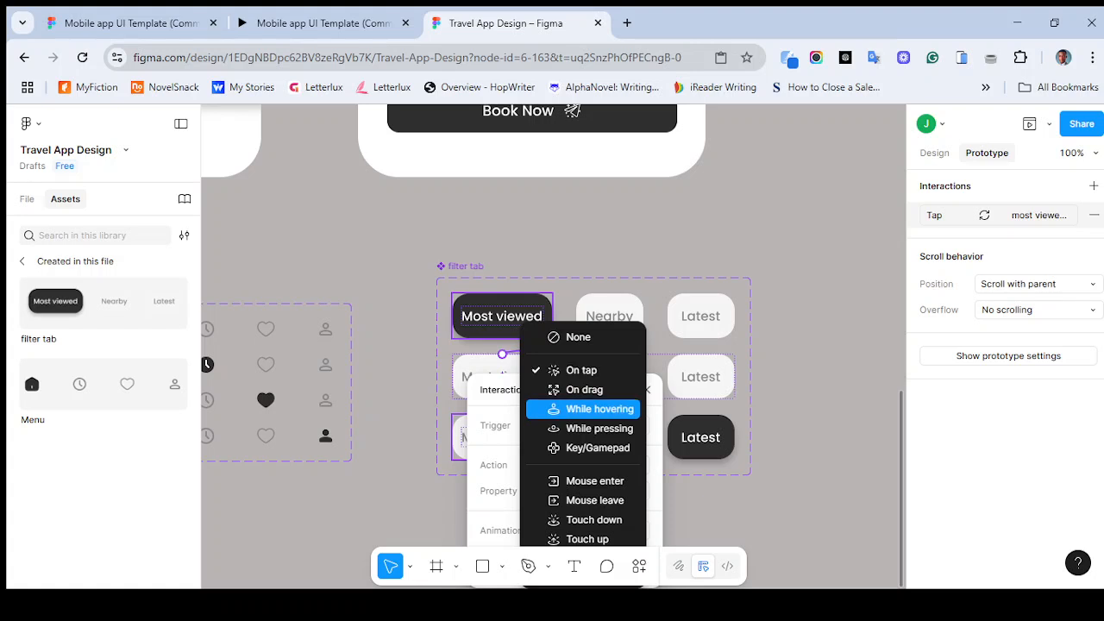
{"action": "left_click", "coordinate": [598, 409]}
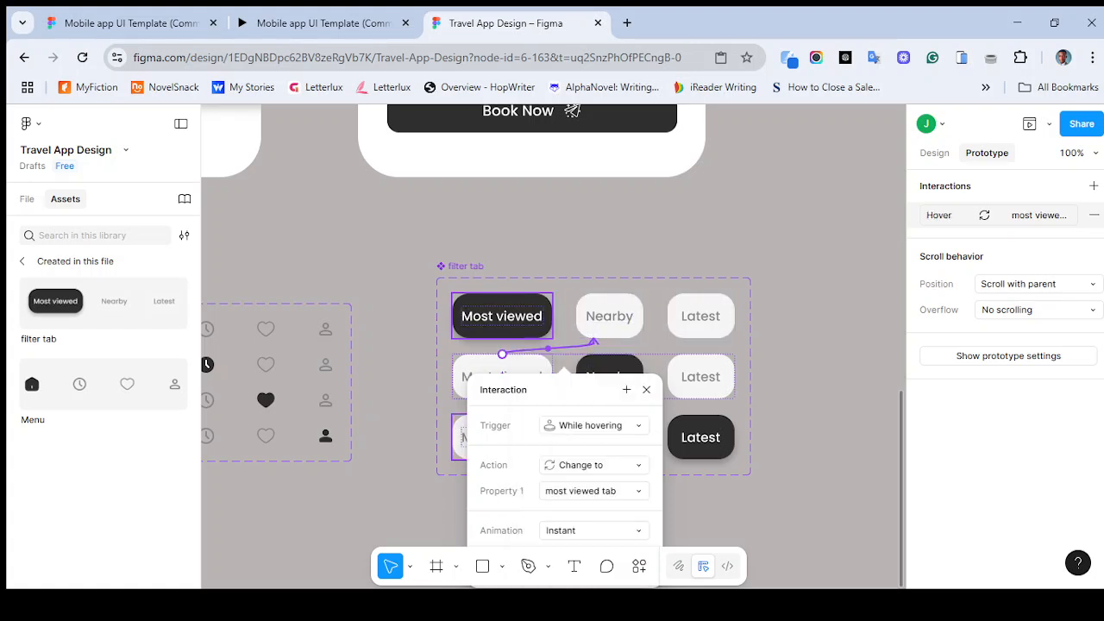
- Switch the third variant's Most viewed button interaction trigger to While hovering
{"action": "left_click", "coordinate": [646, 390]}
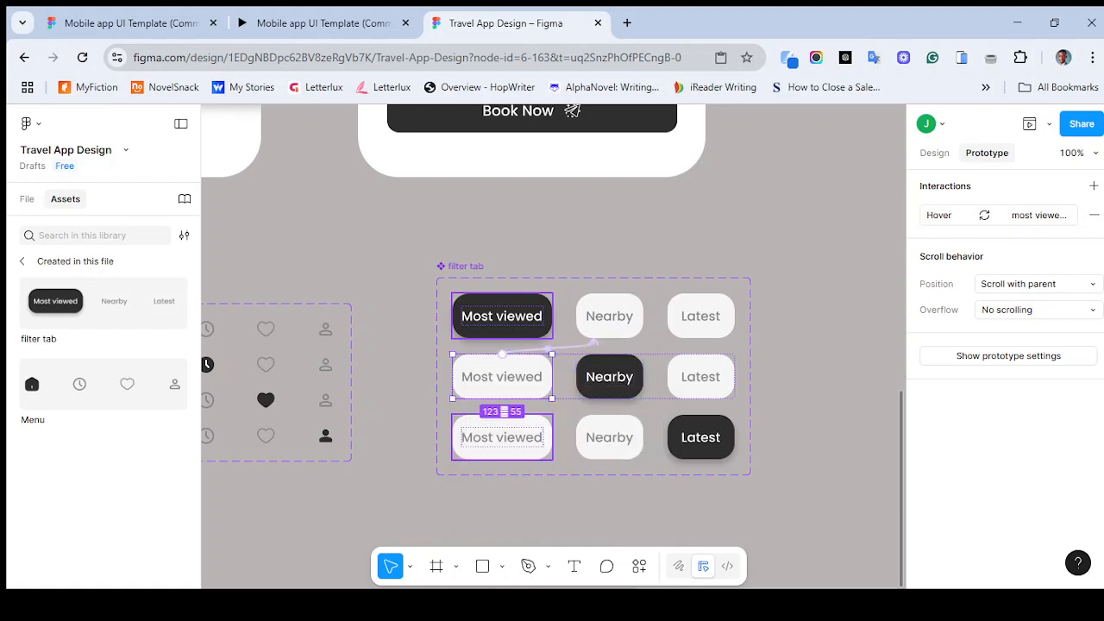
{"action": "double_click", "coordinate": [502, 437]}
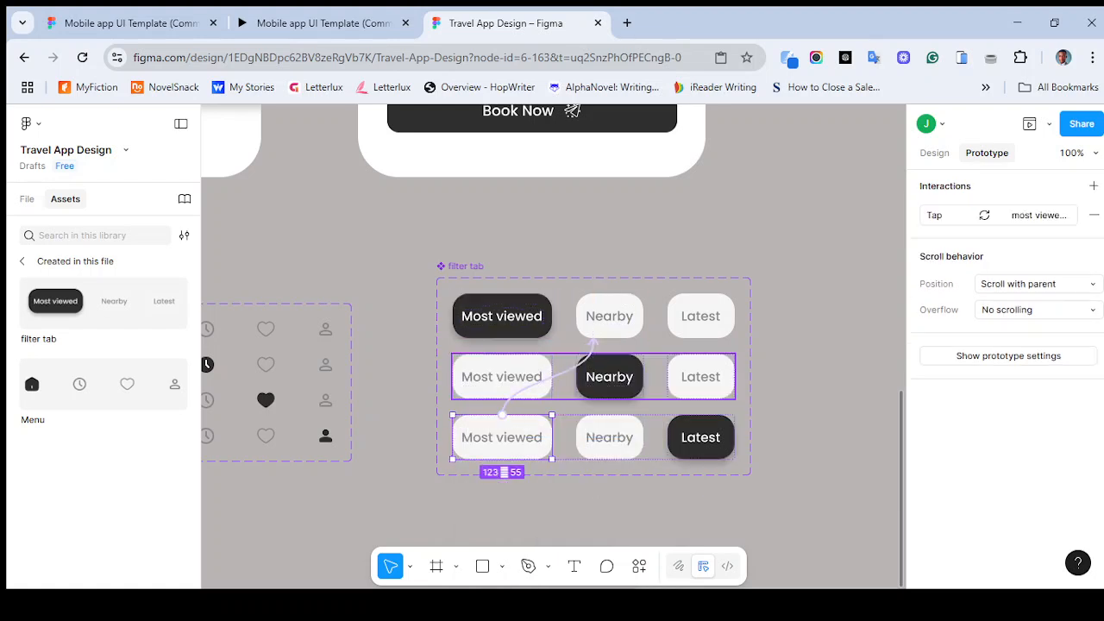
{"action": "left_click", "coordinate": [551, 377]}
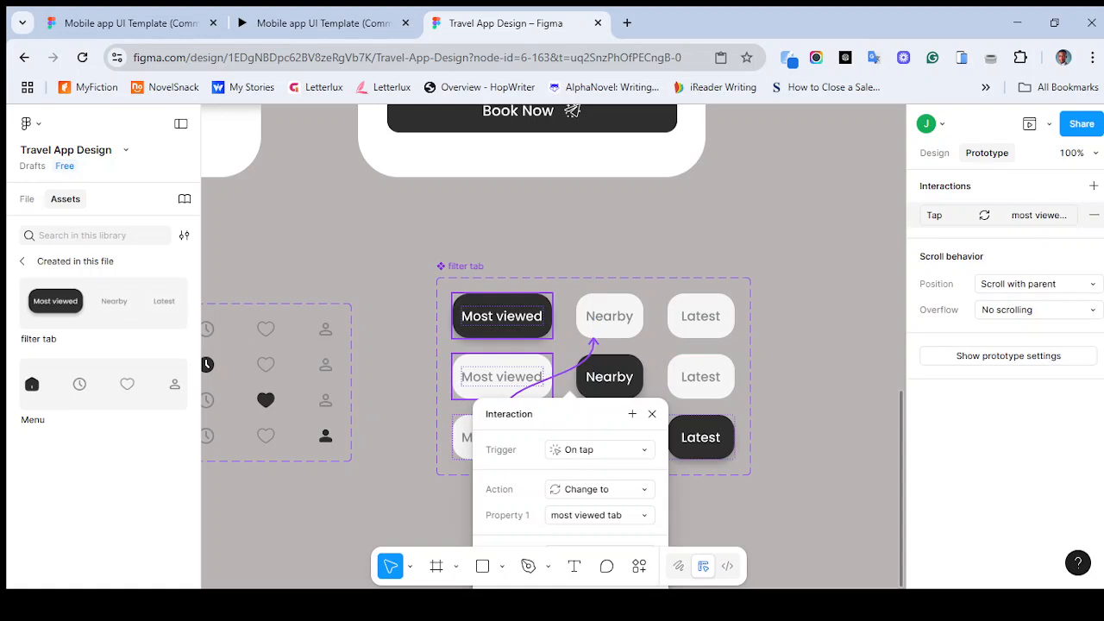
{"action": "left_click", "coordinate": [599, 449]}
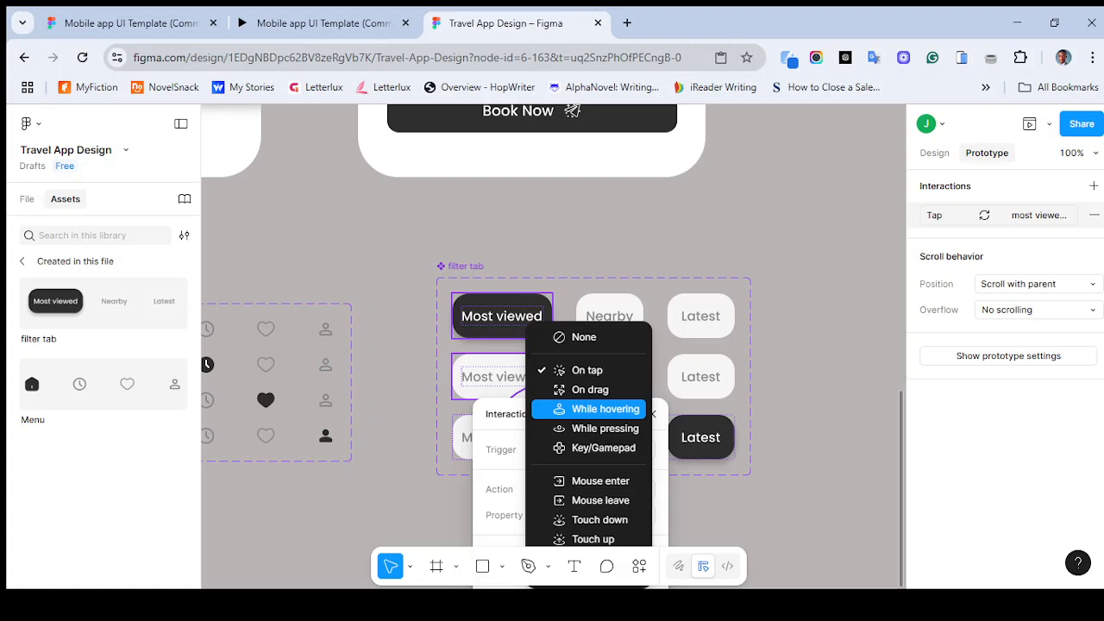
{"action": "left_click", "coordinate": [603, 409]}
{"action": "key", "text": "Escape"}
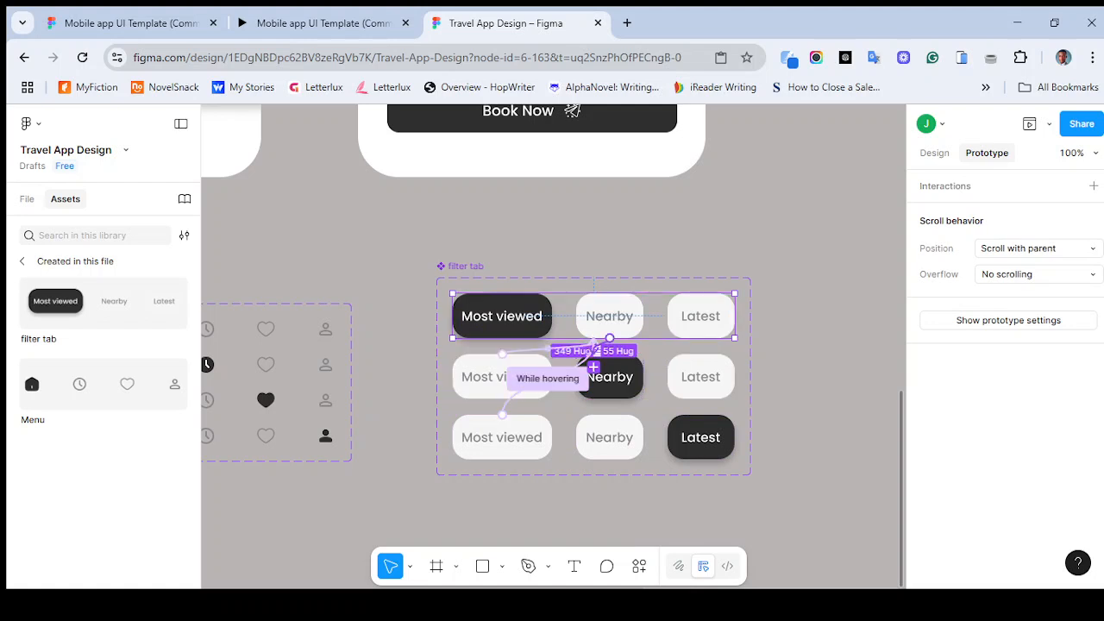
- Switch the first variant's Nearby button interaction trigger to While hovering
{"action": "double_click", "coordinate": [610, 321]}
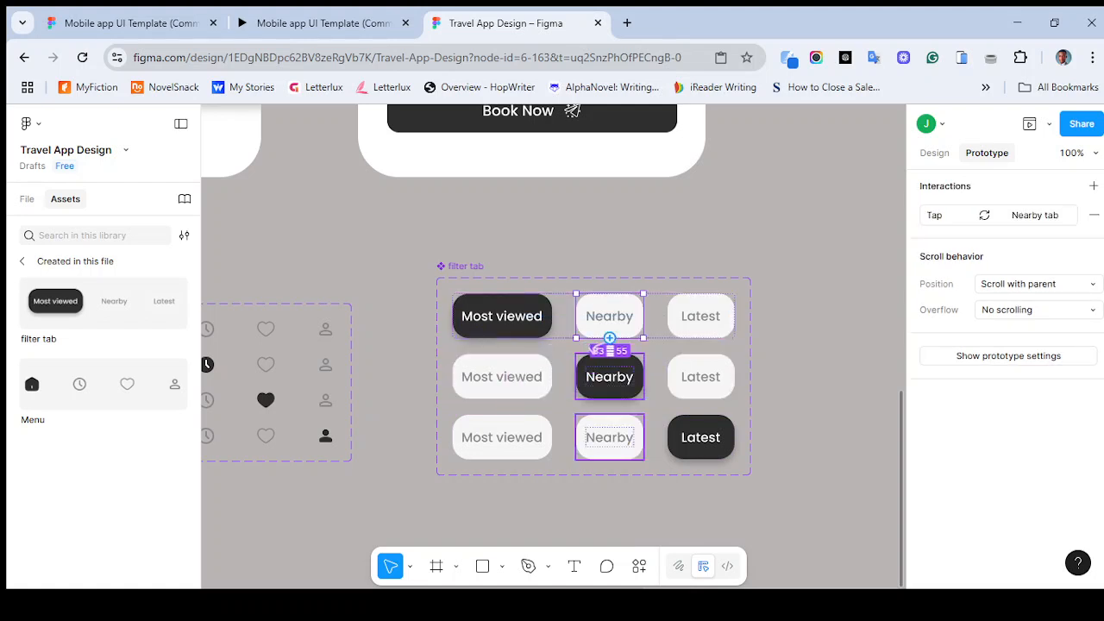
{"action": "left_click", "coordinate": [597, 348]}
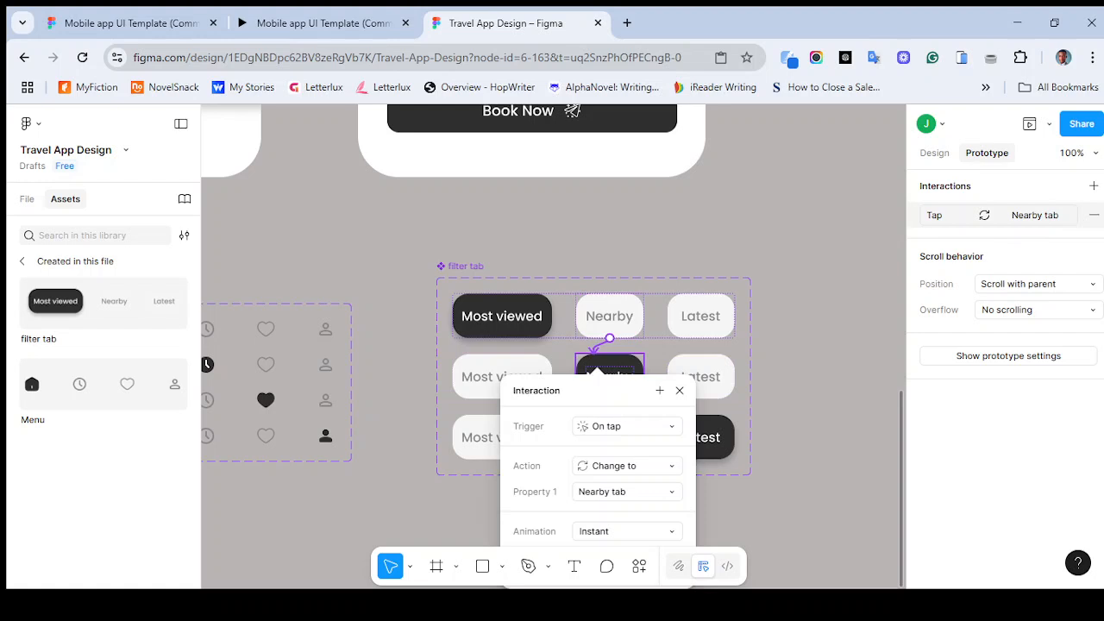
{"action": "left_click", "coordinate": [621, 426]}
{"action": "left_click", "coordinate": [632, 408]}
{"action": "left_click", "coordinate": [680, 391]}
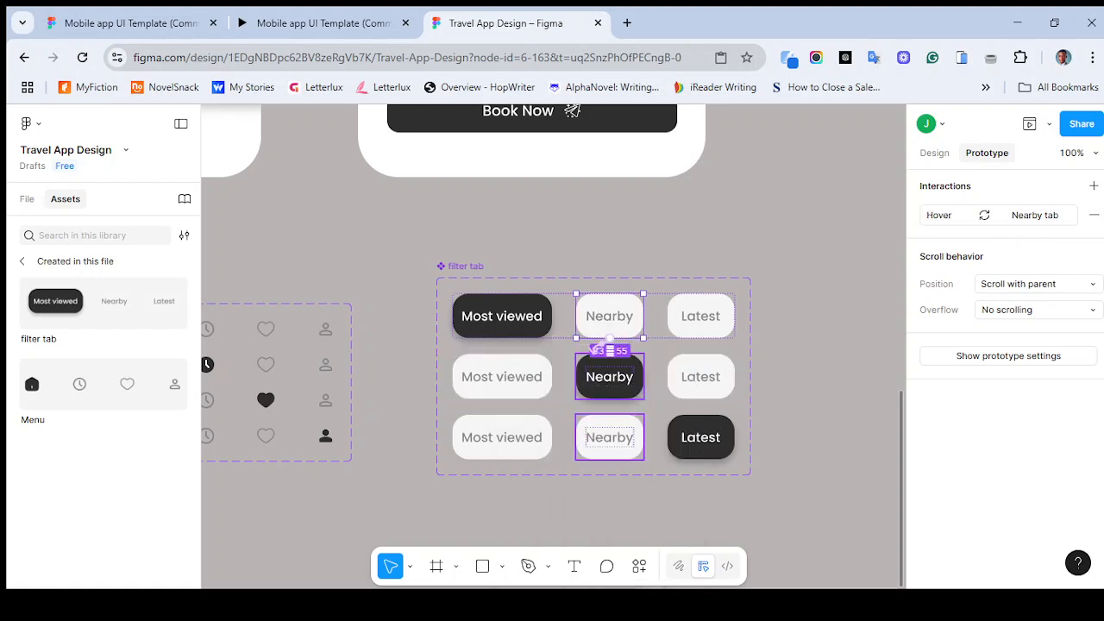
{"action": "left_click", "coordinate": [609, 431]}
{"action": "left_click_drag", "start_coordinate": [593, 415], "coordinate": [636, 438]}
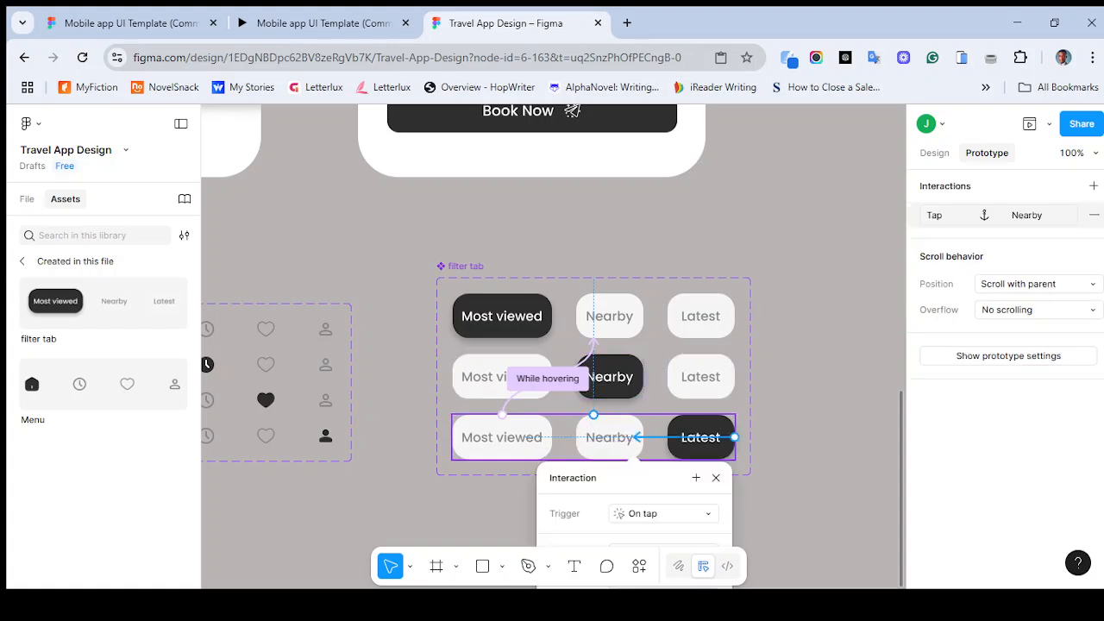
{"action": "key", "text": "ctrl+z"}
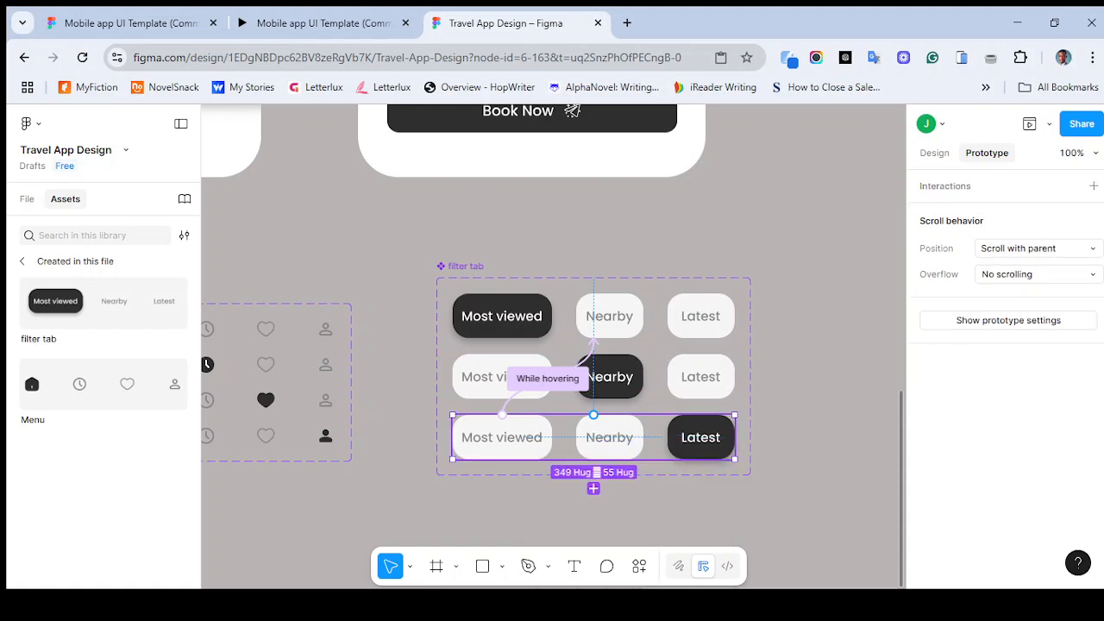
- Connect the third variant's Nearby button to the Nearby tab variant with a Change to interaction
{"action": "double_click", "coordinate": [610, 438]}
{"action": "left_click_drag", "start_coordinate": [610, 415], "coordinate": [600, 396]}
{"action": "left_click", "coordinate": [610, 319]}
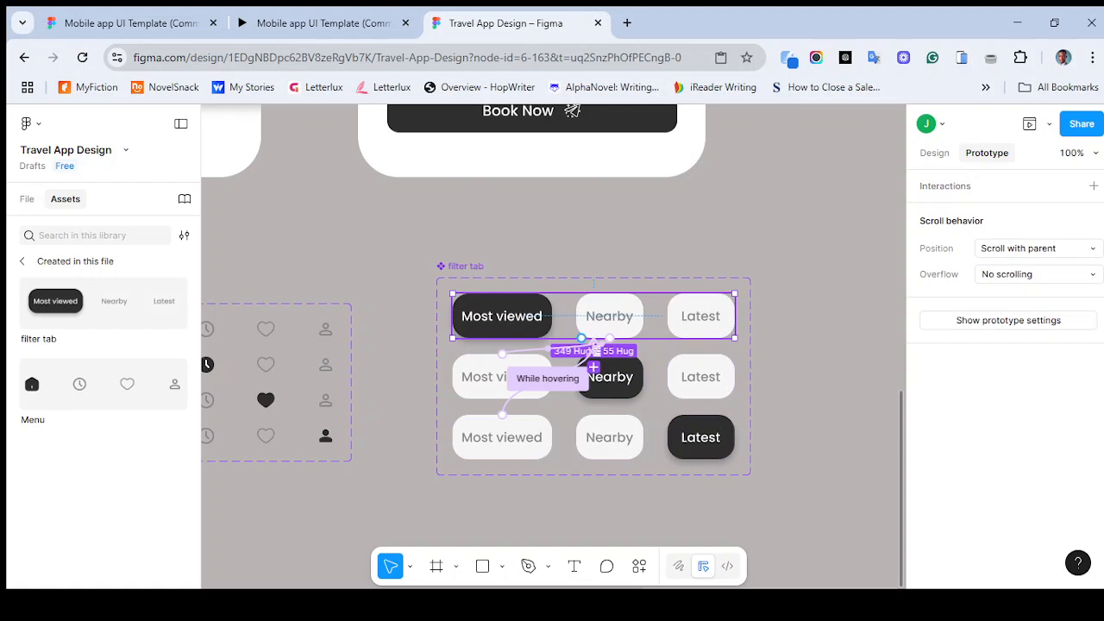
{"action": "left_click_drag", "start_coordinate": [594, 368], "coordinate": [593, 370]}
{"action": "left_click", "coordinate": [597, 435]}
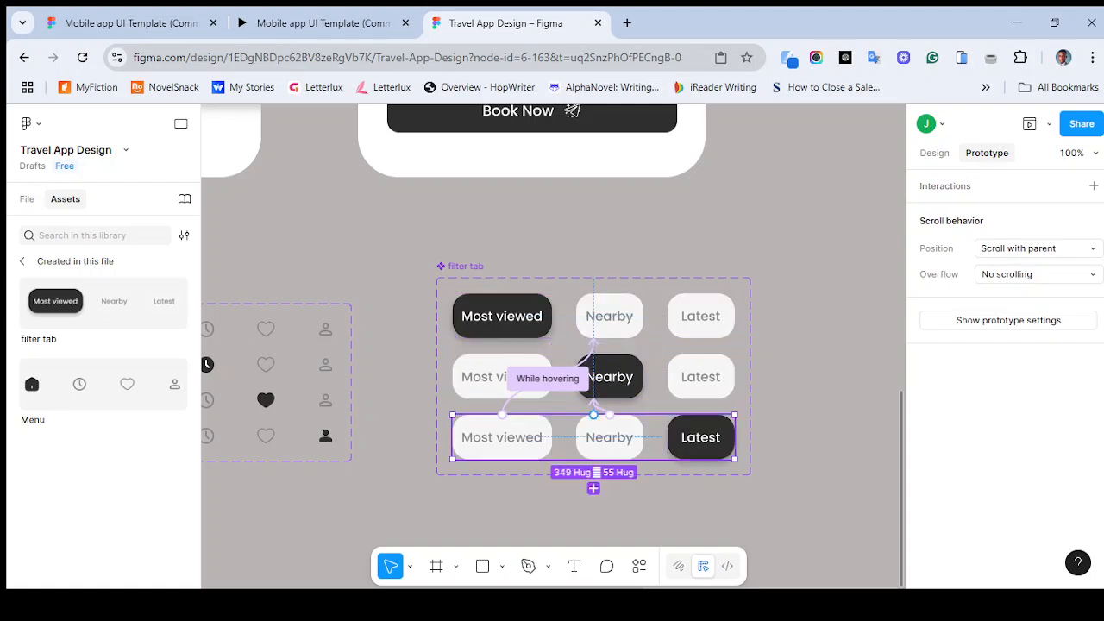
{"action": "left_click_drag", "start_coordinate": [593, 415], "coordinate": [594, 342]}
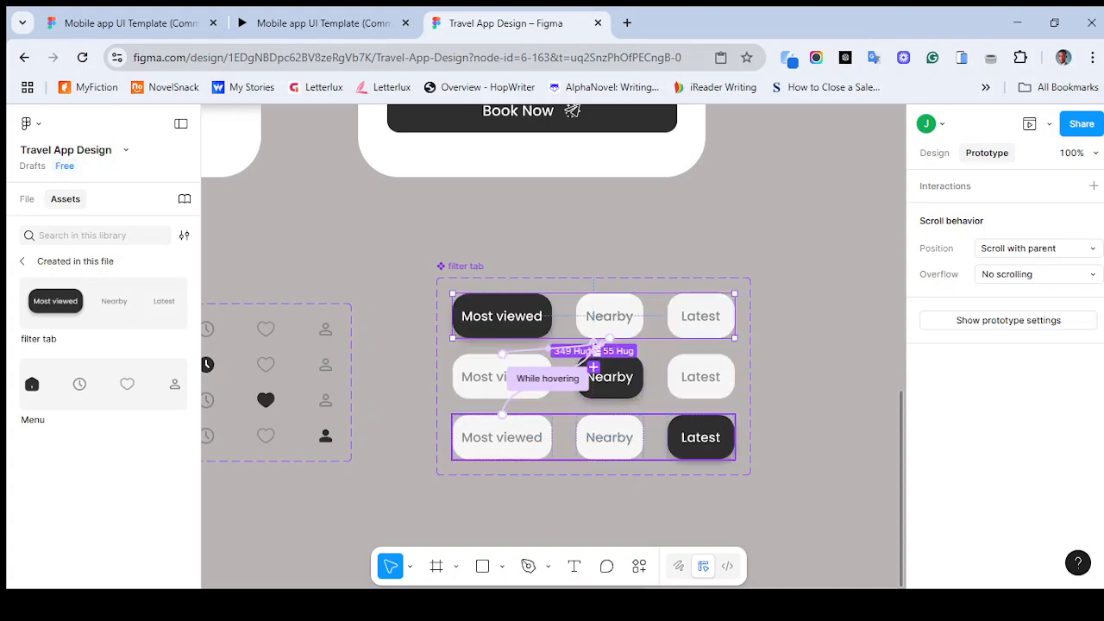
- Switch the third variant's Nearby button interaction trigger to While hovering
{"action": "left_click", "coordinate": [593, 431]}
{"action": "double_click", "coordinate": [609, 435]}
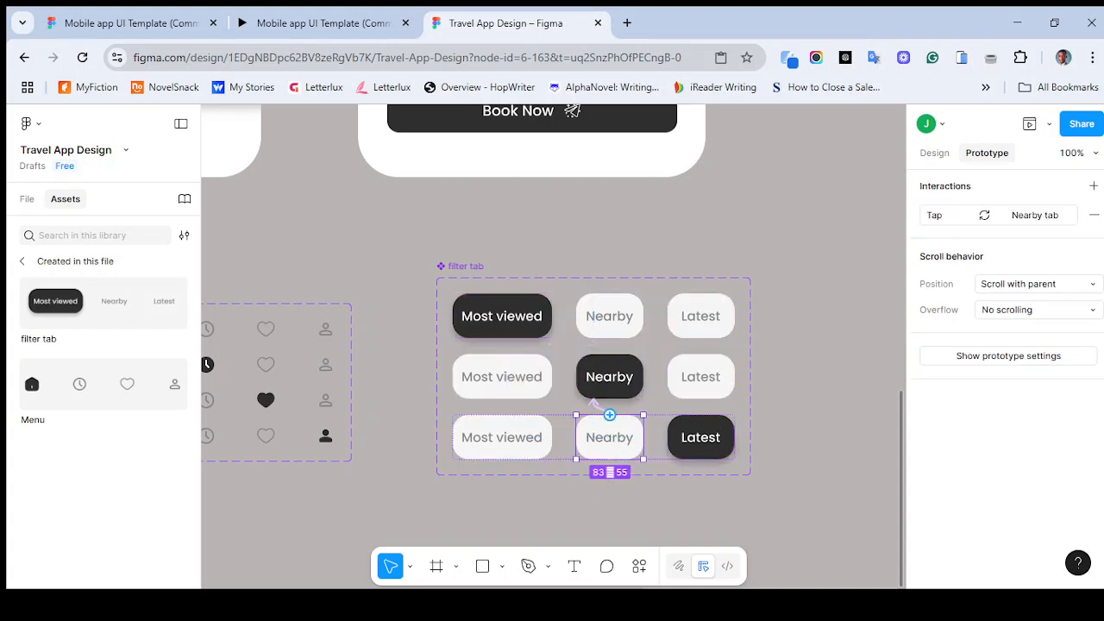
{"action": "left_click", "coordinate": [602, 405]}
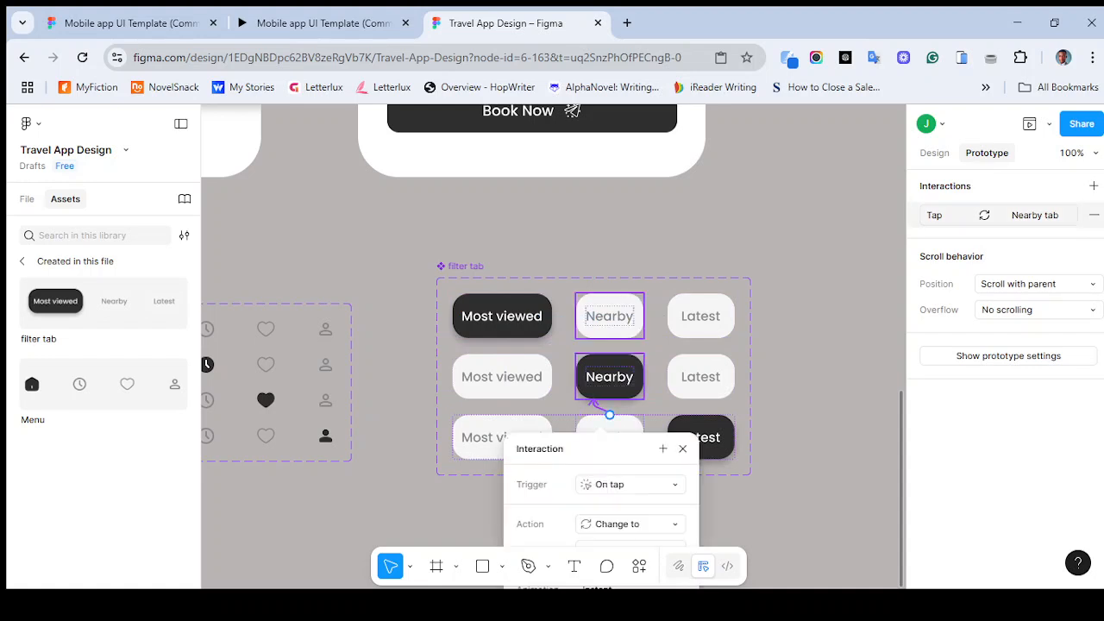
{"action": "left_click", "coordinate": [621, 483]}
{"action": "left_click", "coordinate": [635, 409]}
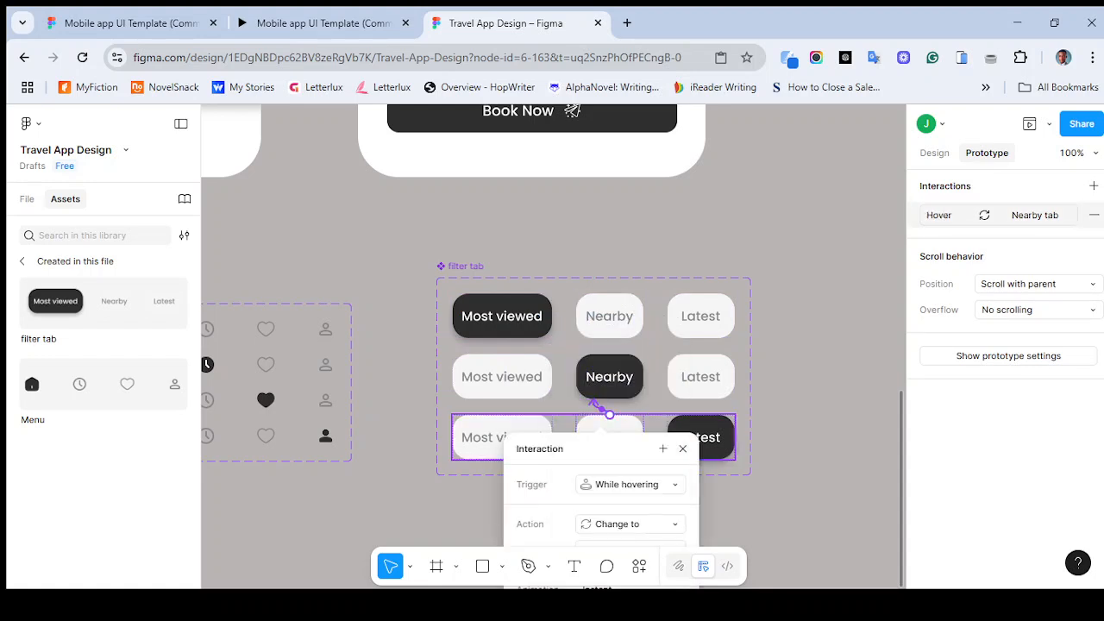
{"action": "left_click", "coordinate": [683, 448]}
- Connect the first variant's Latest button to the Latest tab variant with a Change to interaction
{"action": "left_click", "coordinate": [611, 319]}
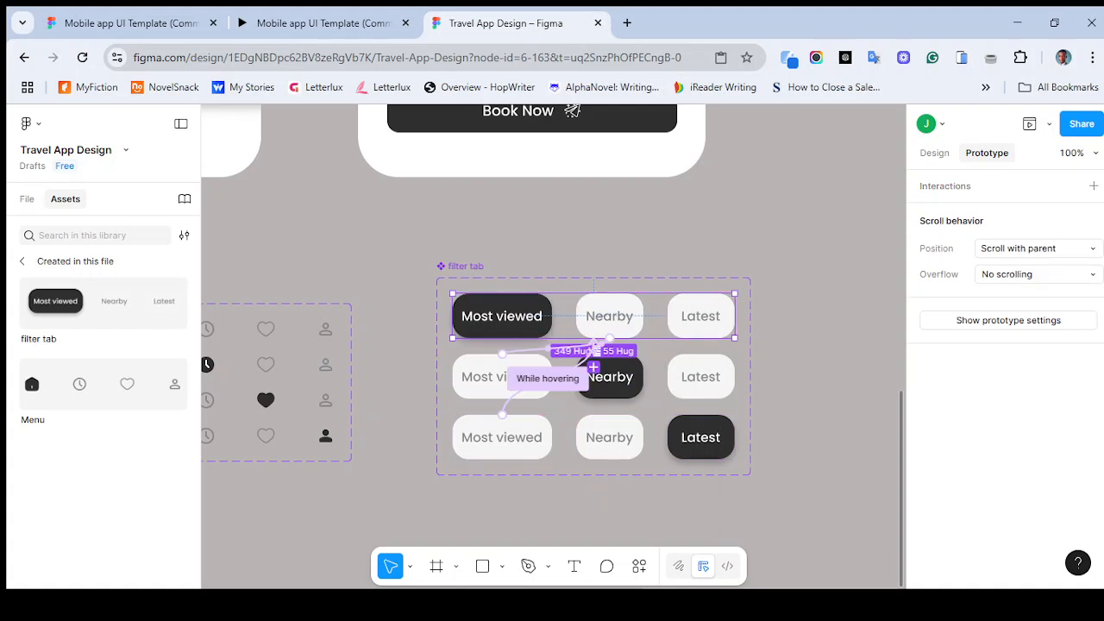
{"action": "key", "text": "ctrl+plus"}
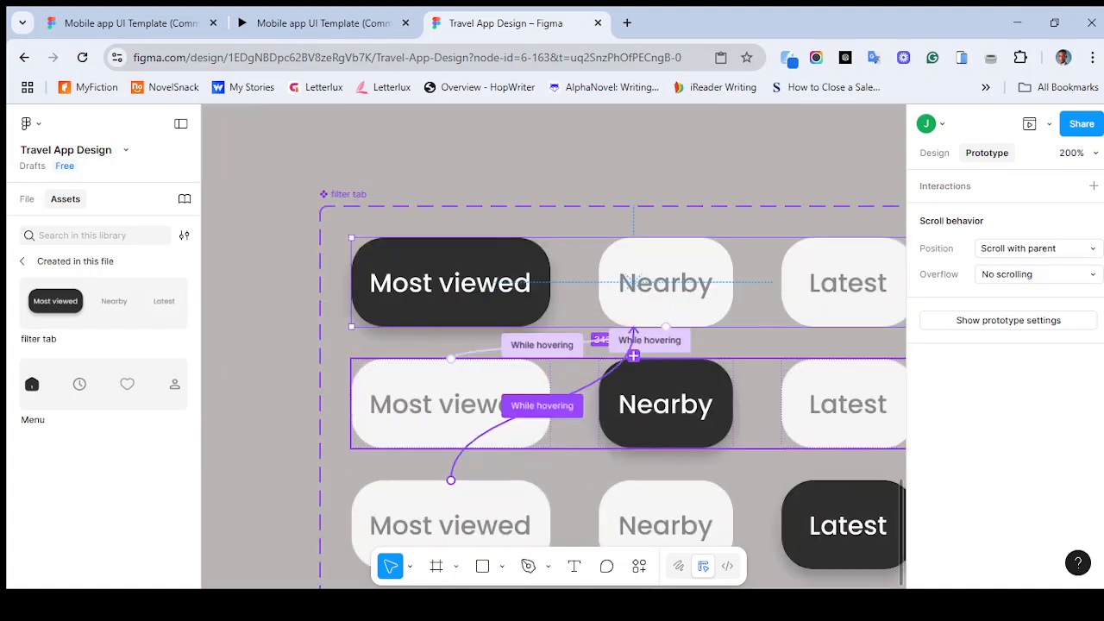
{"action": "scroll", "coordinate": [554, 379], "scroll_direction": "right", "scroll_amount": 2}
{"action": "scroll", "coordinate": [553, 380], "scroll_direction": "down", "scroll_amount": 1}
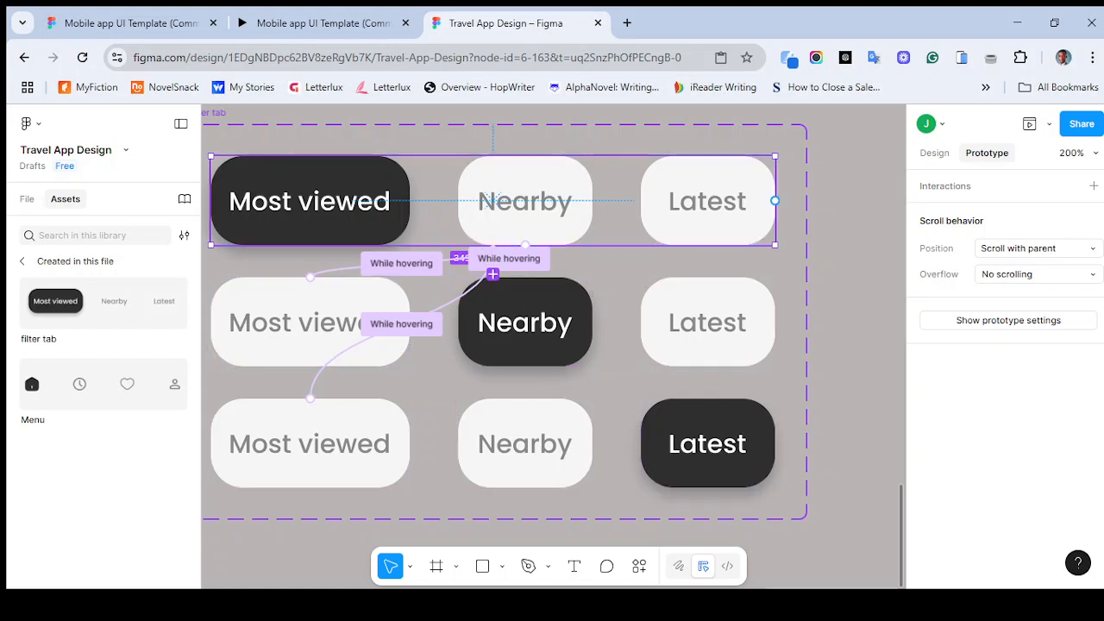
{"action": "double_click", "coordinate": [707, 202]}
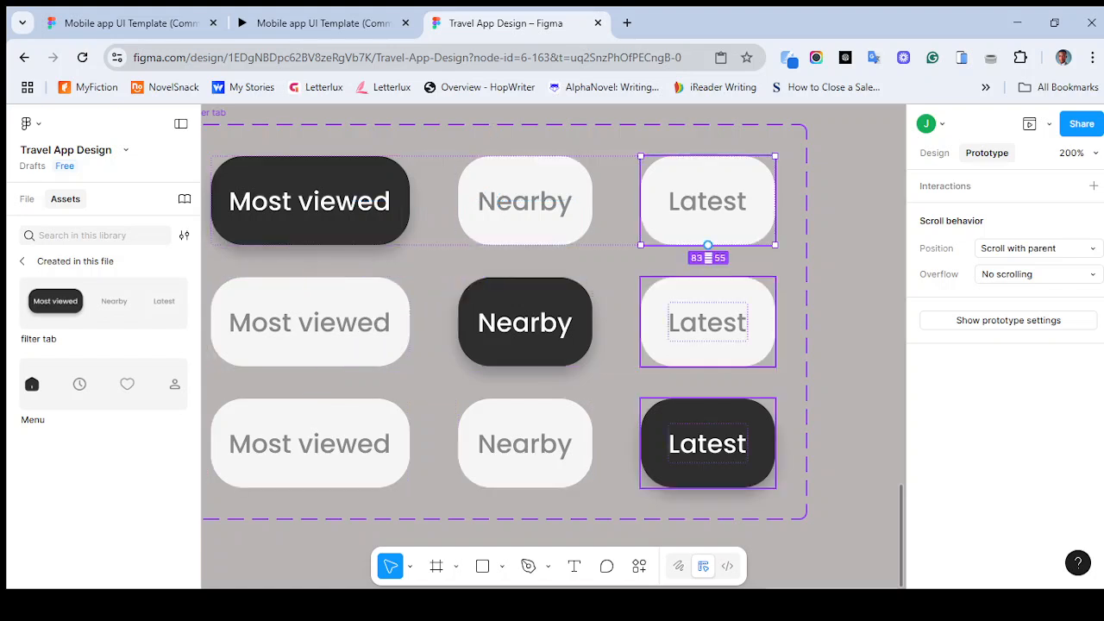
{"action": "left_click_drag", "start_coordinate": [708, 245], "coordinate": [708, 319]}
{"action": "left_click_drag", "start_coordinate": [491, 273], "coordinate": [496, 413]}
- Connect the second variant's Latest button to the Latest tab variant with an On tap Change to interaction
{"action": "double_click", "coordinate": [707, 322]}
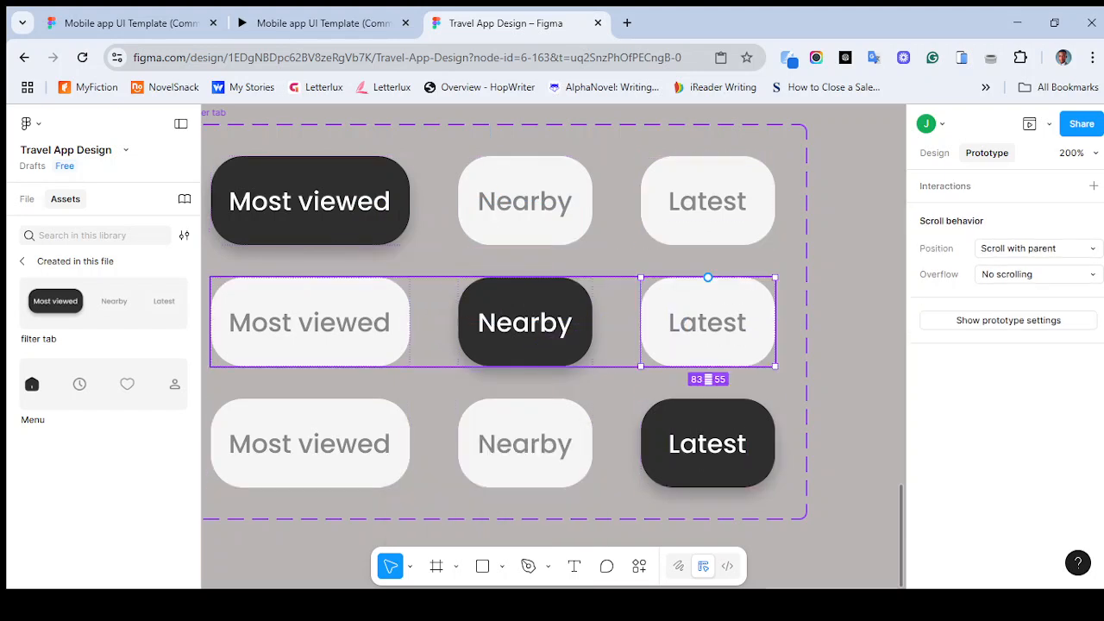
{"action": "left_click_drag", "start_coordinate": [707, 366], "coordinate": [616, 423]}
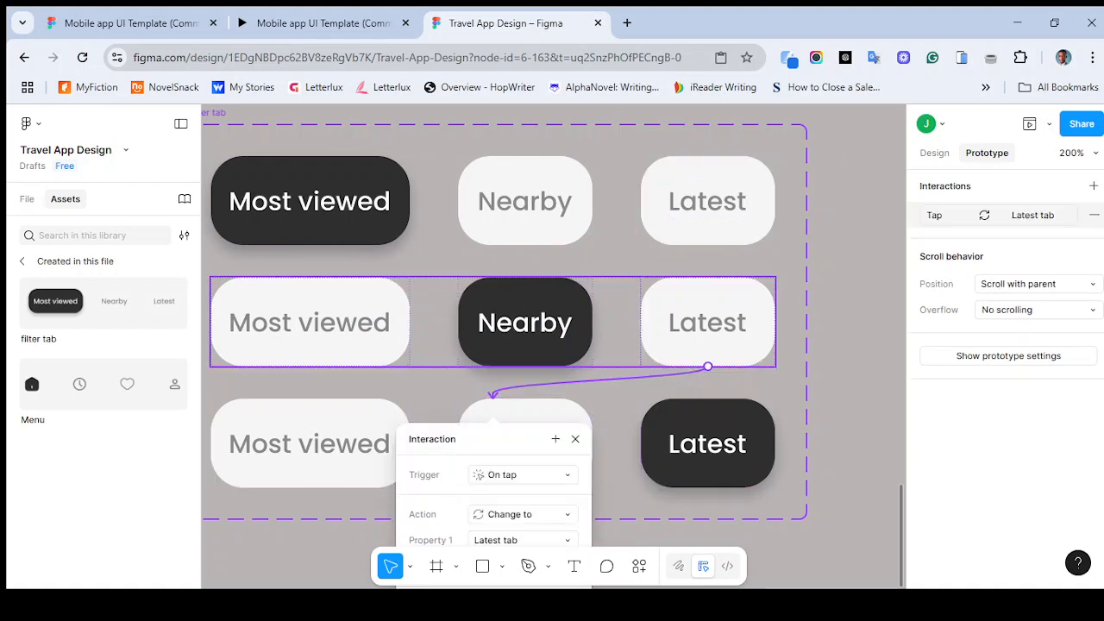
{"action": "left_click", "coordinate": [616, 324]}
{"action": "left_click", "coordinate": [616, 262]}
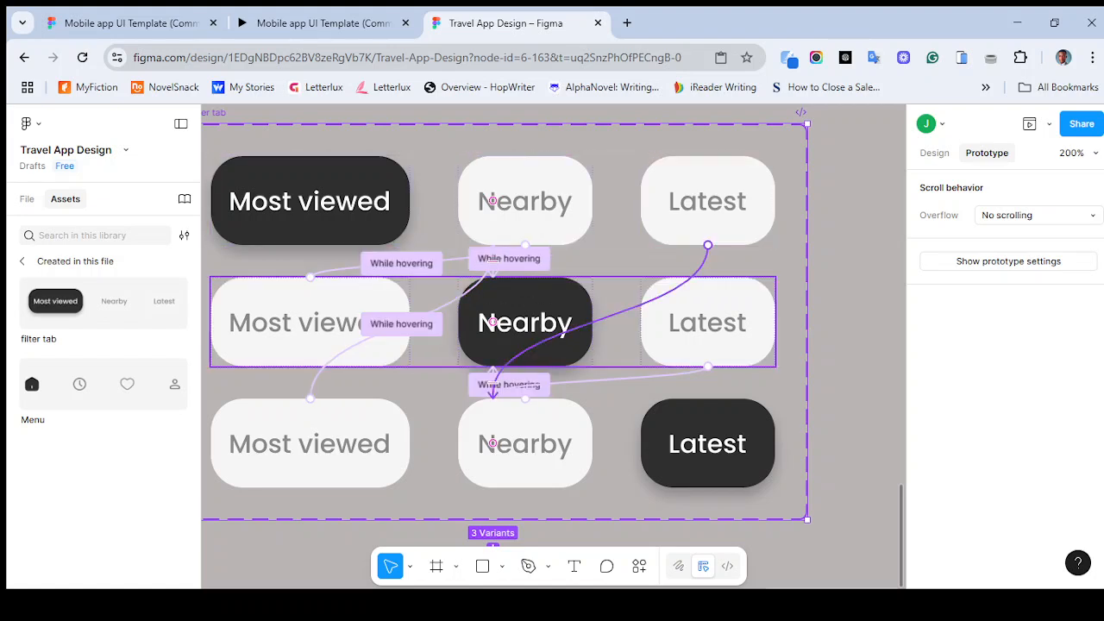
- Switch the first variant's Latest button interaction trigger to While hovering
{"action": "left_click", "coordinate": [628, 311]}
{"action": "left_click", "coordinate": [657, 384]}
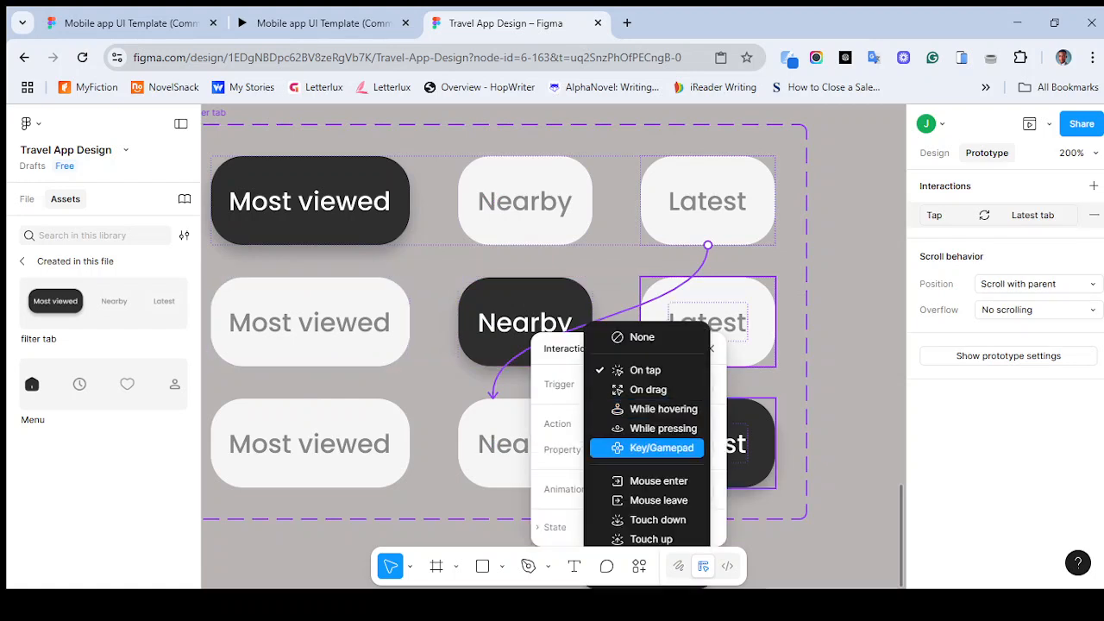
{"action": "left_click", "coordinate": [651, 409]}
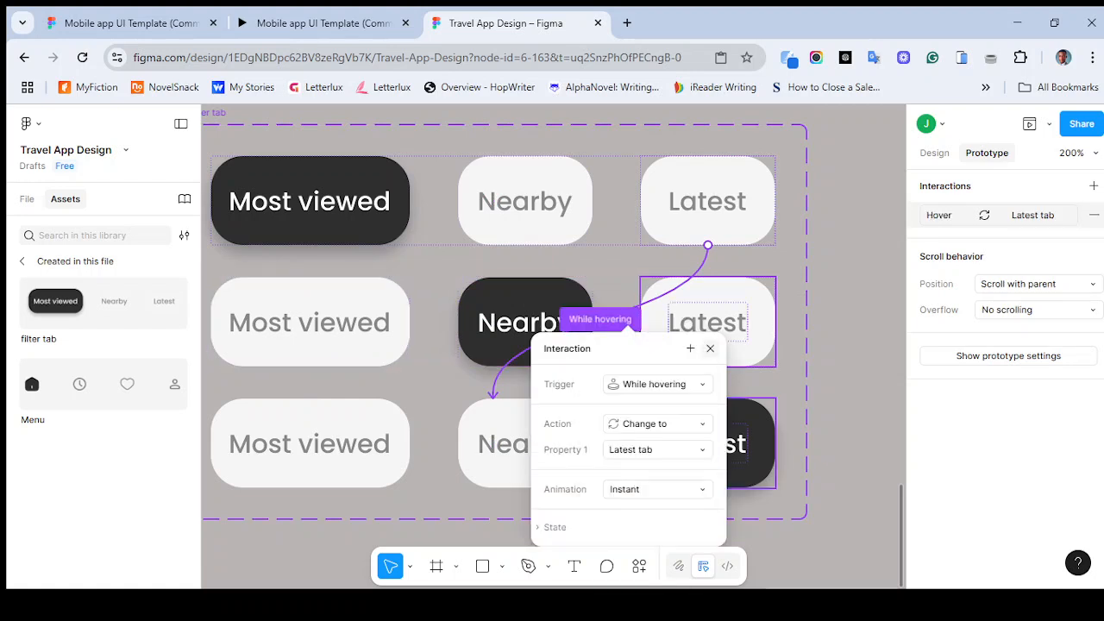
{"action": "left_click", "coordinate": [711, 349]}
{"action": "left_click", "coordinate": [704, 443]}
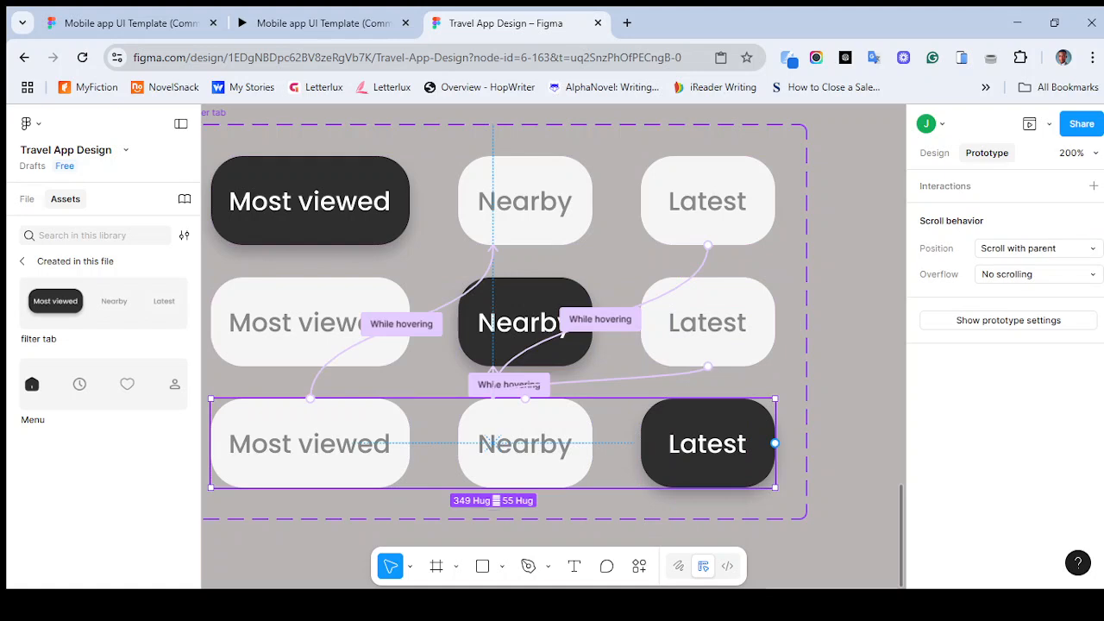
- Switch the second variant's Latest button interaction trigger to While hovering
{"action": "double_click", "coordinate": [707, 440]}
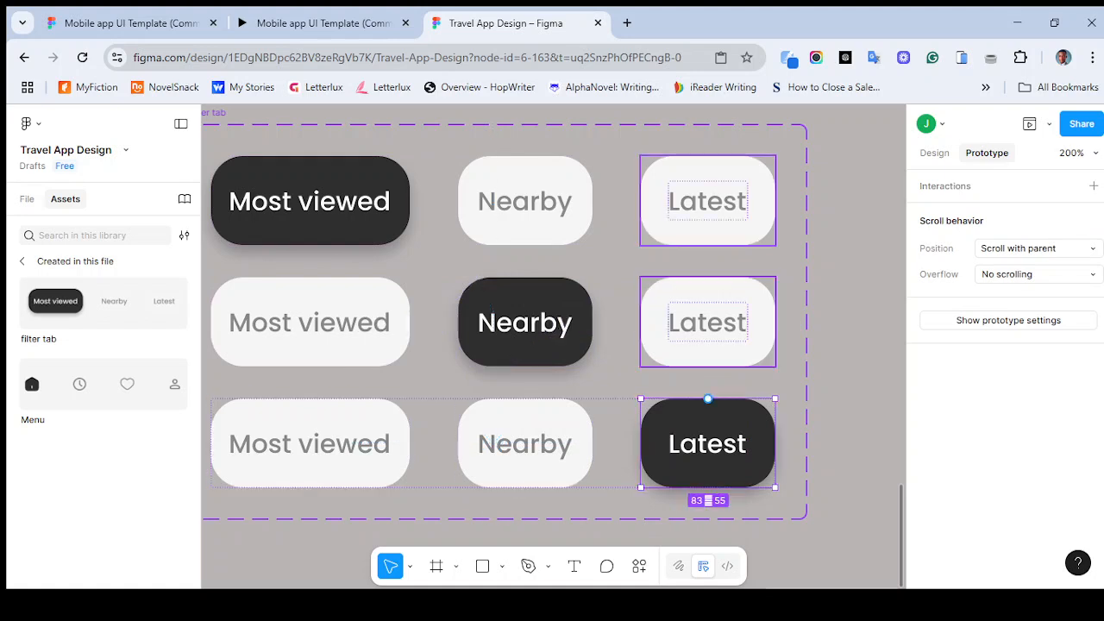
{"action": "left_click", "coordinate": [708, 324]}
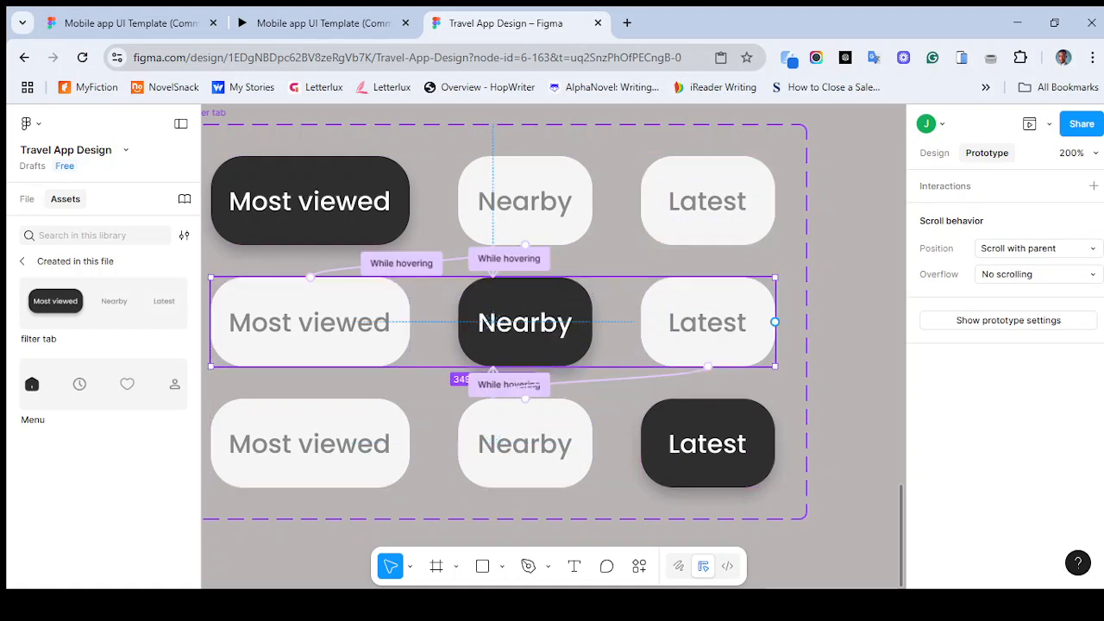
{"action": "left_click", "coordinate": [631, 379]}
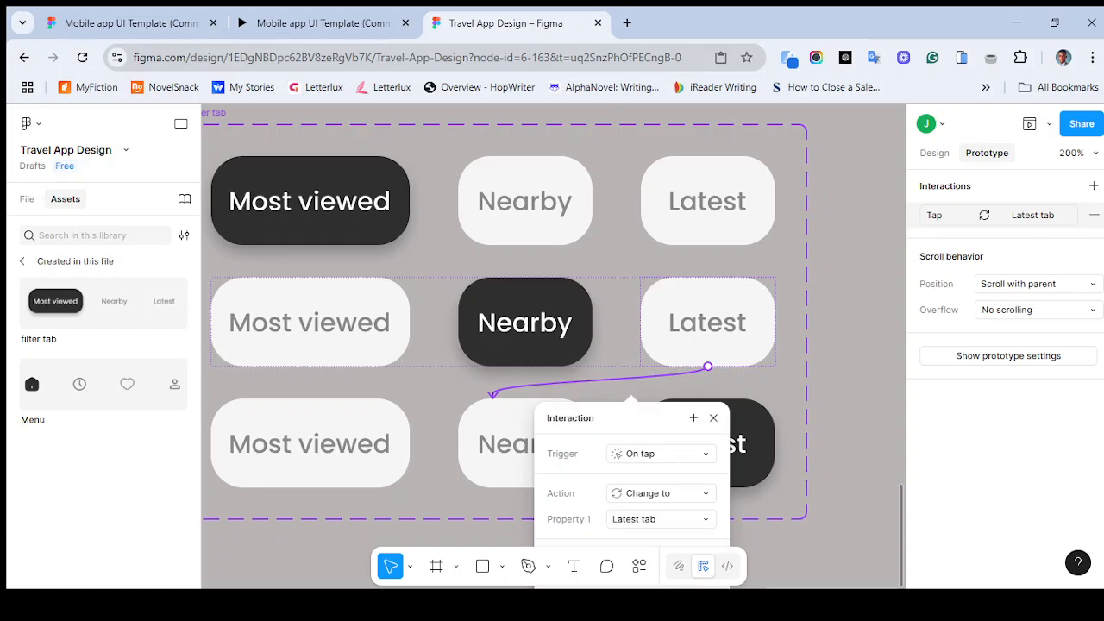
{"action": "left_click", "coordinate": [660, 453]}
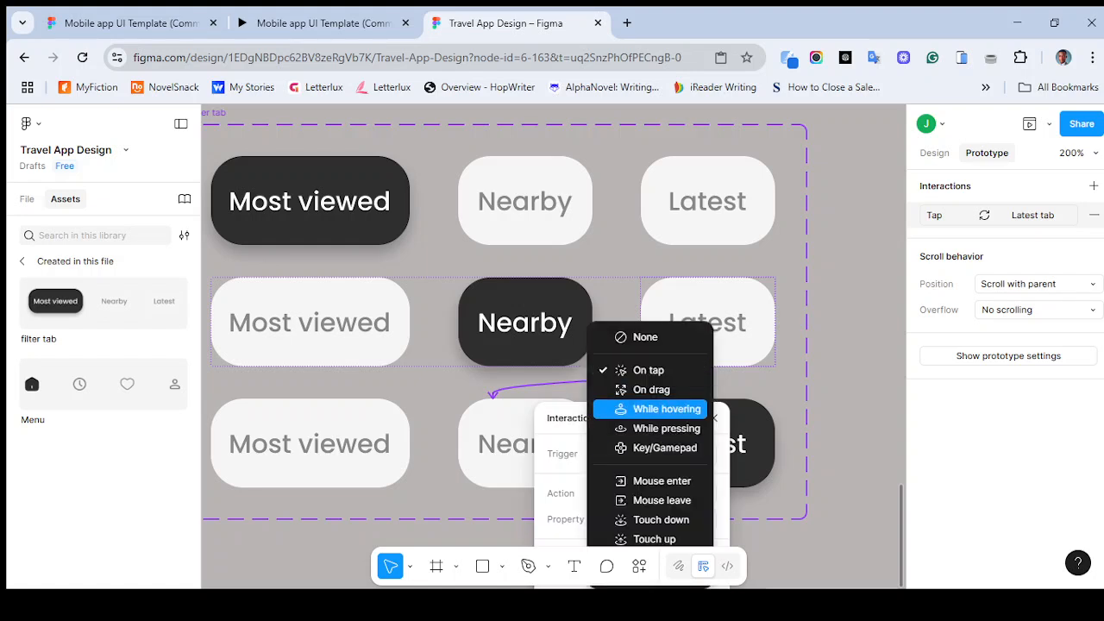
{"action": "left_click", "coordinate": [667, 409]}
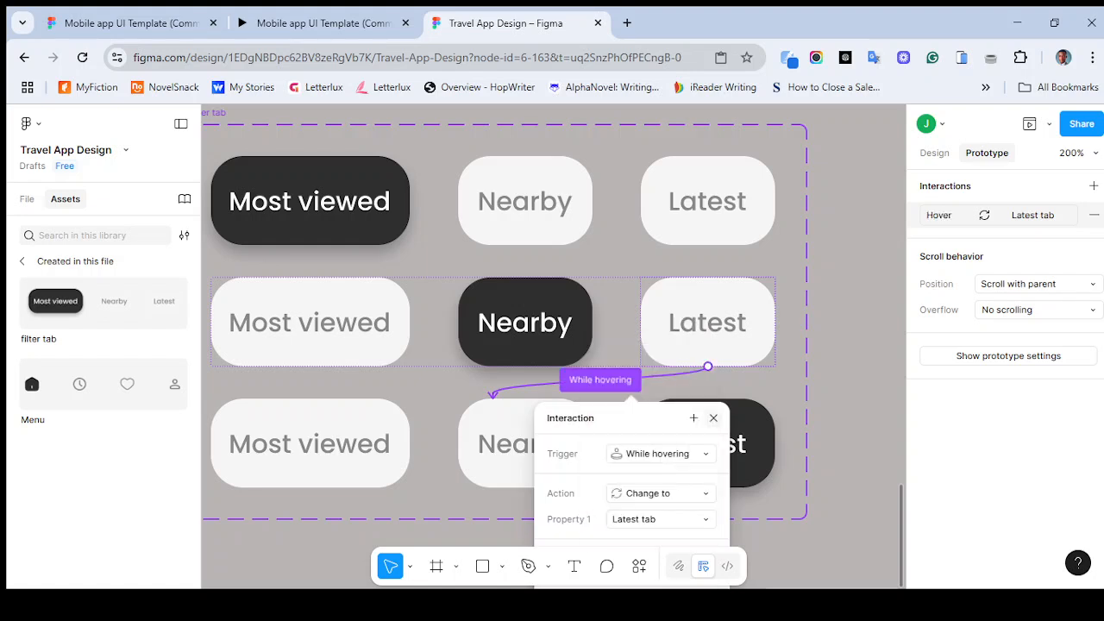
{"action": "key", "text": "Escape"}
- Insert an instance of the filter tab component from the file's assets onto the canvas
{"action": "key", "text": "ctrl+minus"}
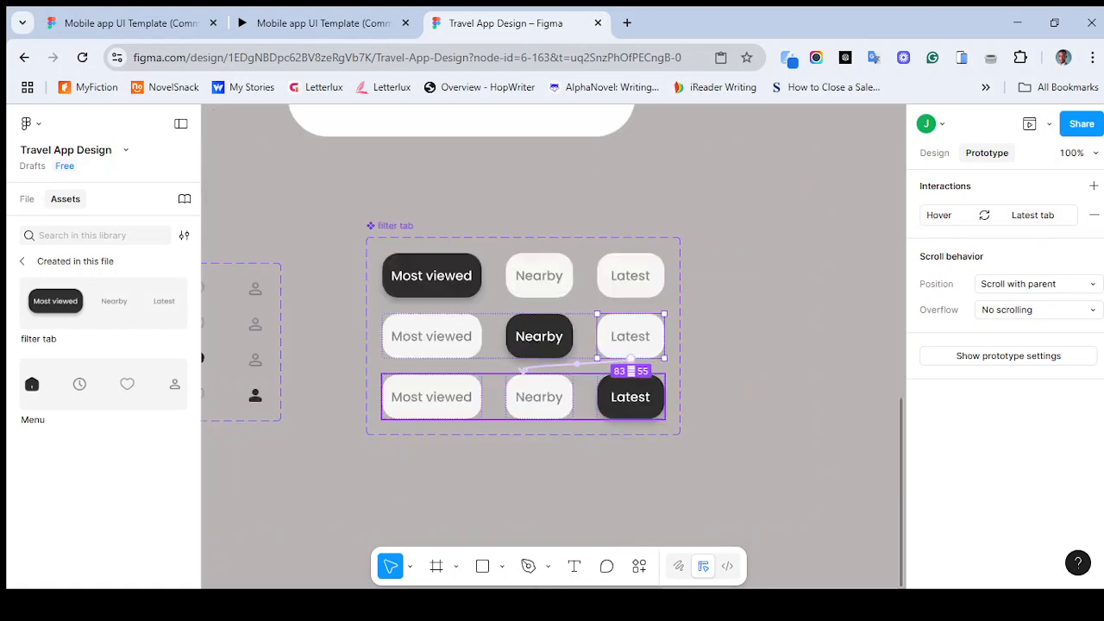
{"action": "key", "text": "ctrl+minus"}
{"action": "key", "text": "Escape"}
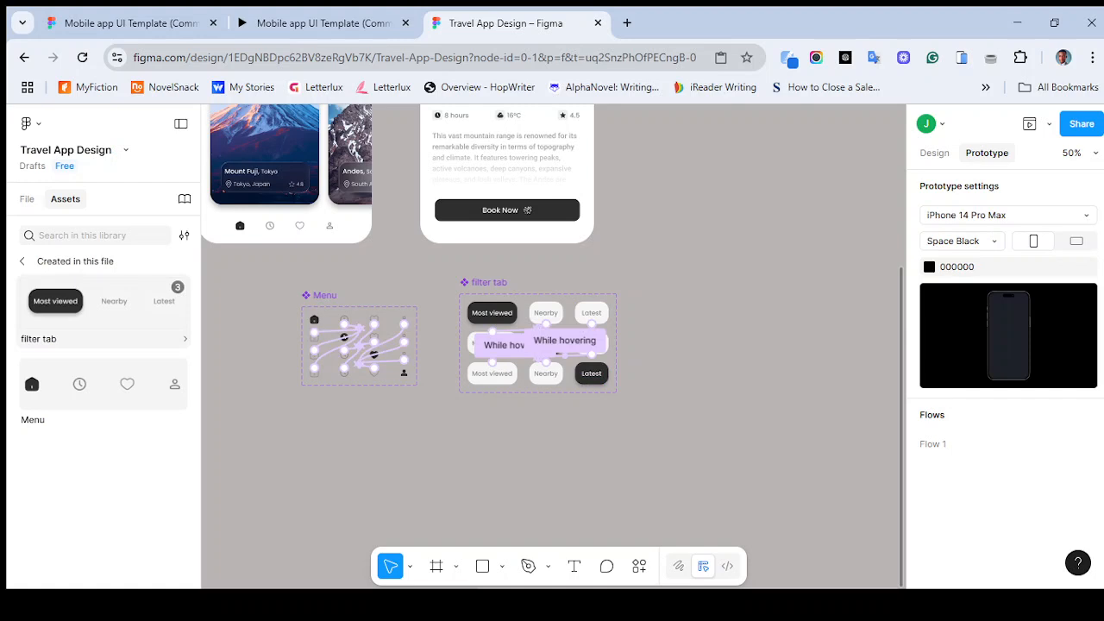
{"action": "left_click", "coordinate": [104, 302]}
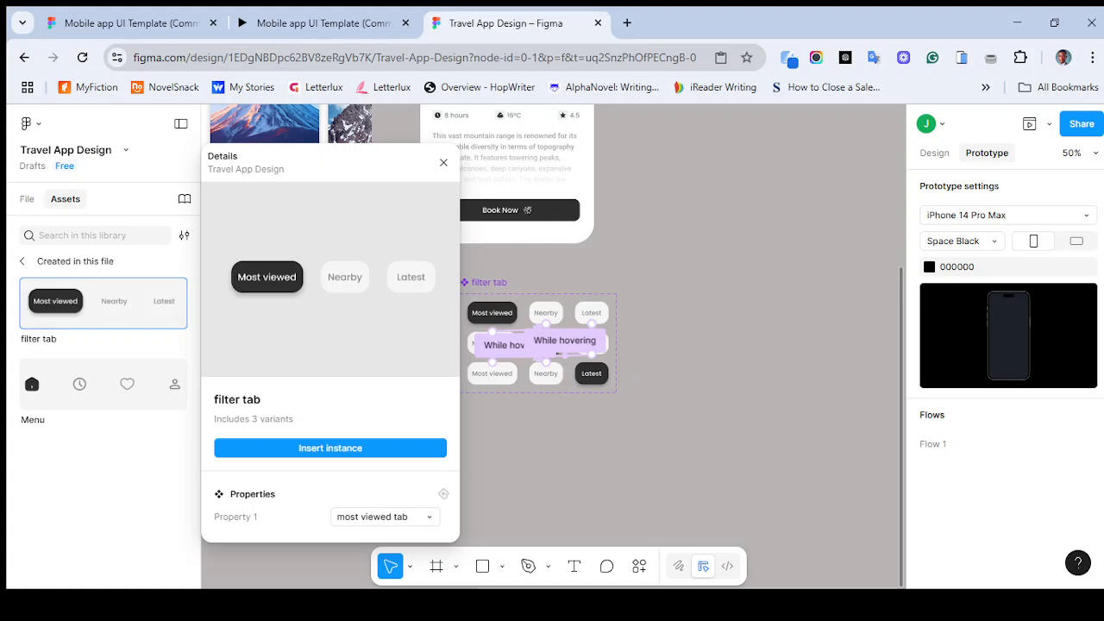
{"action": "left_click", "coordinate": [331, 448]}
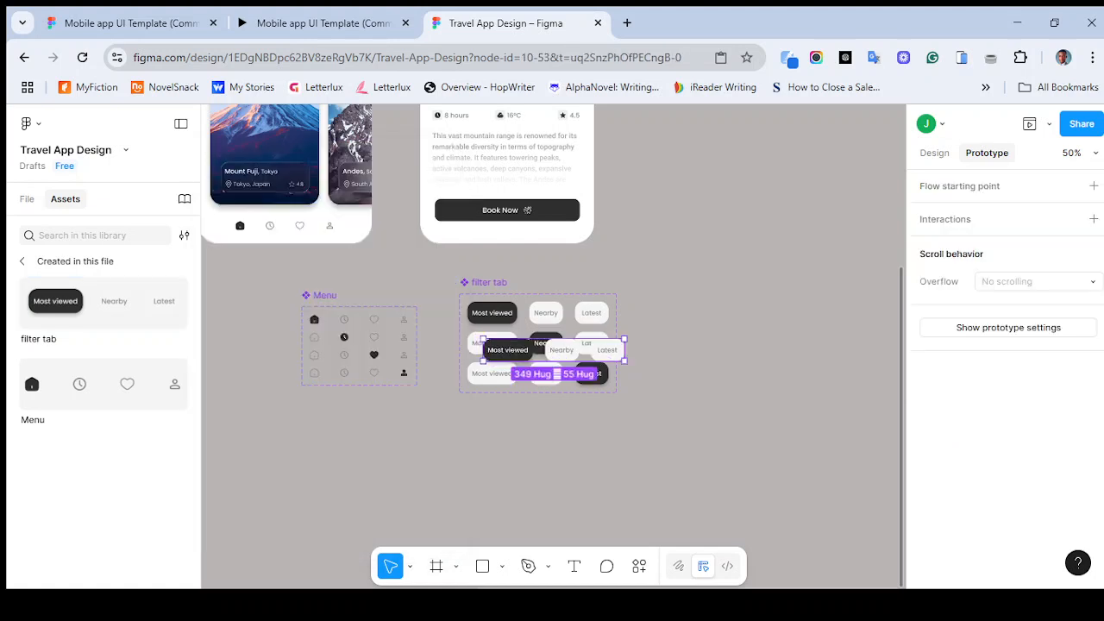
- Move the filter tab instance out of the component set onto empty canvas
{"action": "left_click_drag", "start_coordinate": [484, 349], "coordinate": [642, 204]}
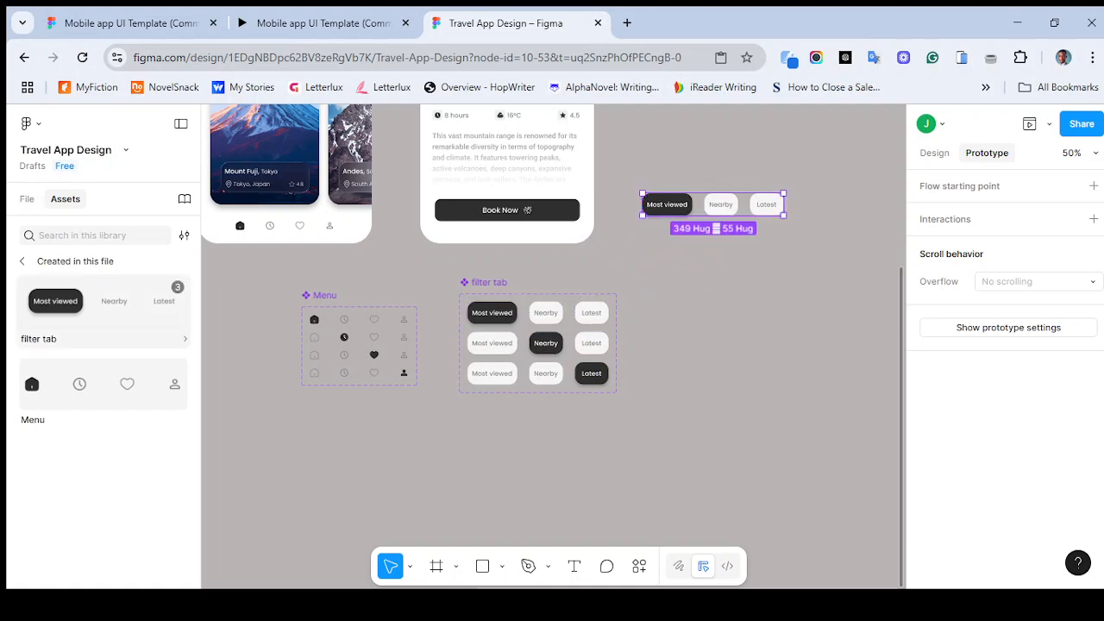
{"action": "left_click", "coordinate": [103, 301]}
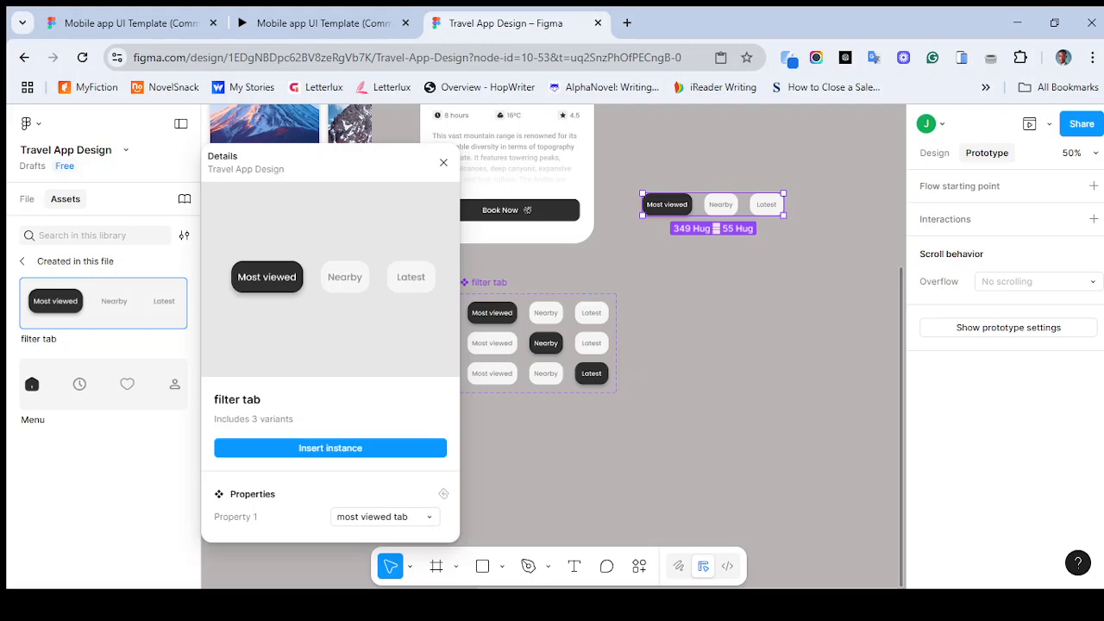
{"action": "left_click", "coordinate": [444, 162]}
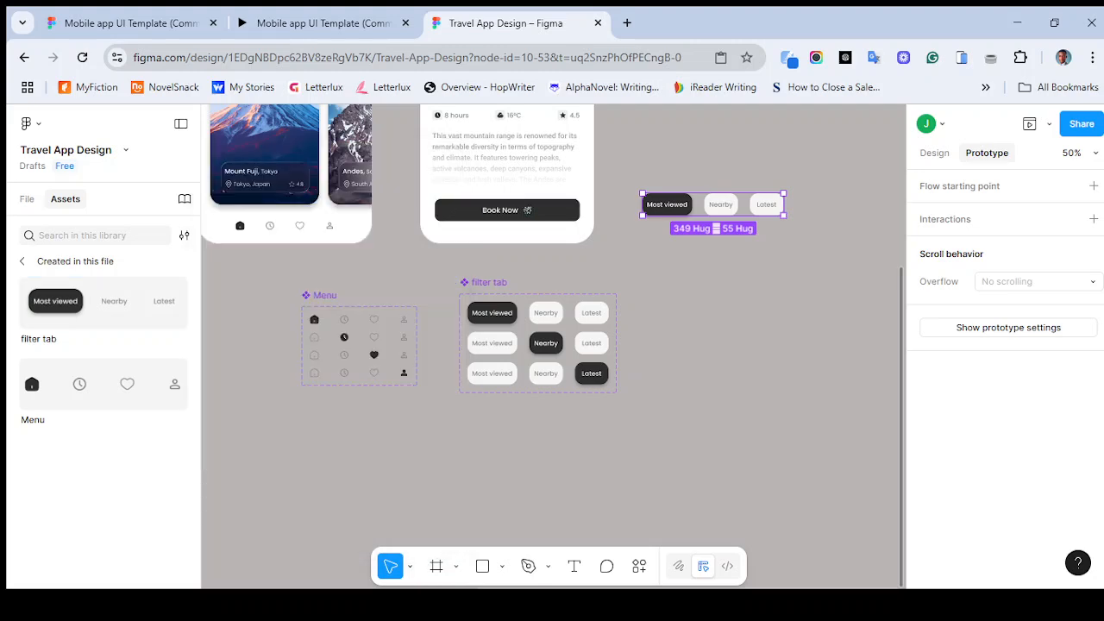
- Place the filter tab instance onto Welcome screen 1 over the existing tab row under Popular places
{"action": "scroll", "coordinate": [552, 345], "scroll_direction": "up", "scroll_amount": 5}
{"action": "scroll", "coordinate": [552, 345], "scroll_direction": "down", "scroll_amount": 5}
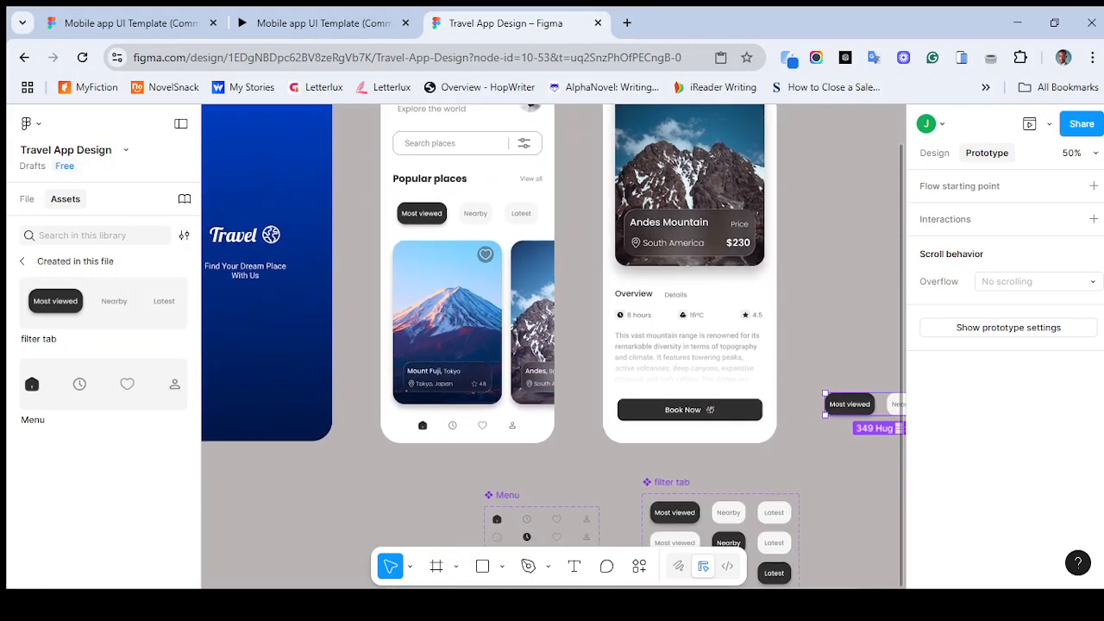
{"action": "scroll", "coordinate": [552, 345], "scroll_direction": "up", "scroll_amount": 3}
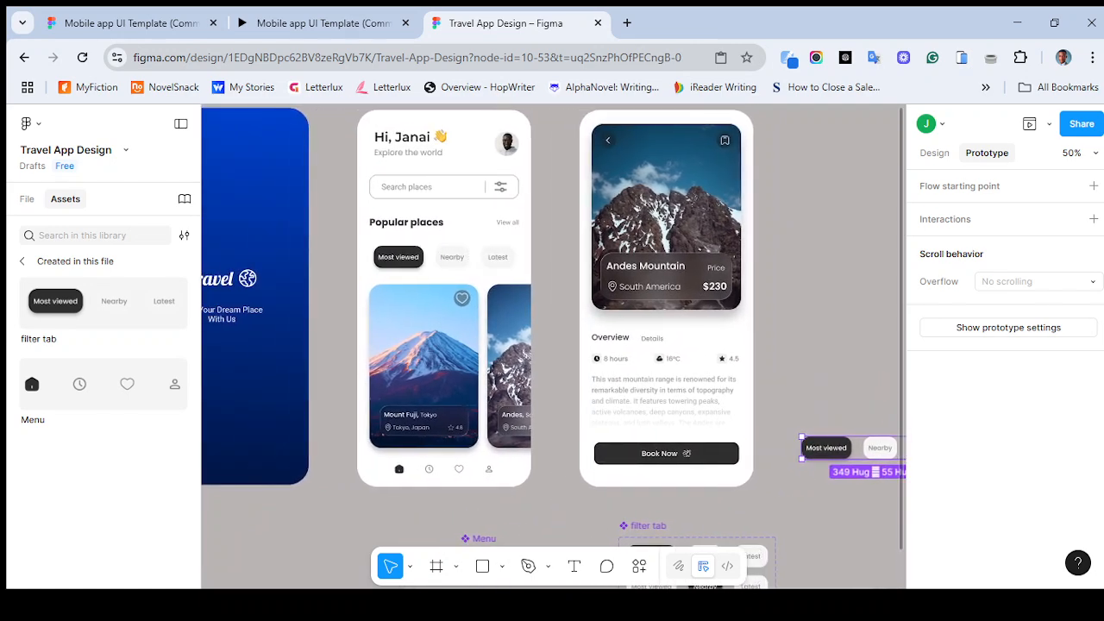
{"action": "left_click_drag", "start_coordinate": [697, 410], "coordinate": [374, 519]}
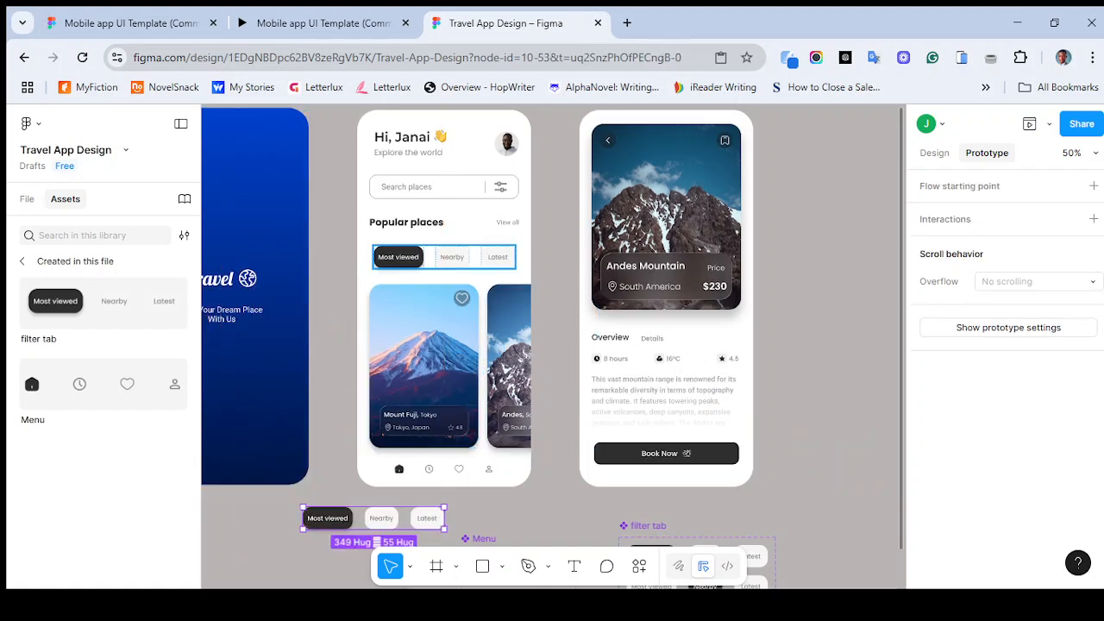
{"action": "left_click", "coordinate": [444, 256]}
{"action": "left_click_drag", "start_coordinate": [373, 519], "coordinate": [460, 276]}
{"action": "left_click", "coordinate": [450, 257]}
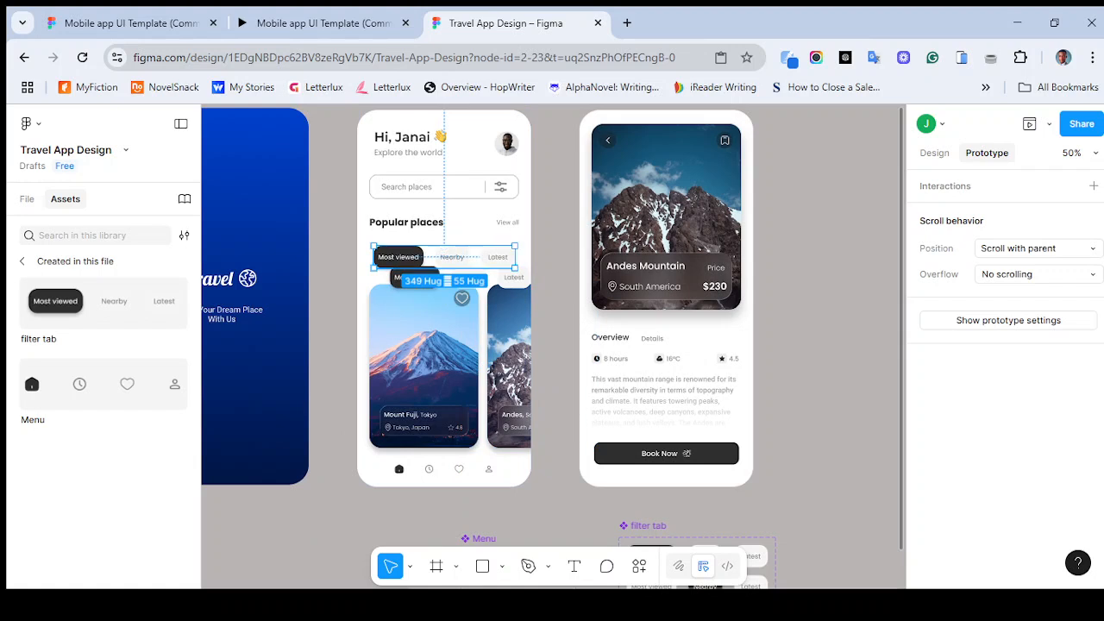
- Copy the existing tab row's Y position and set the instance's Y to 336
{"action": "left_click", "coordinate": [934, 152]}
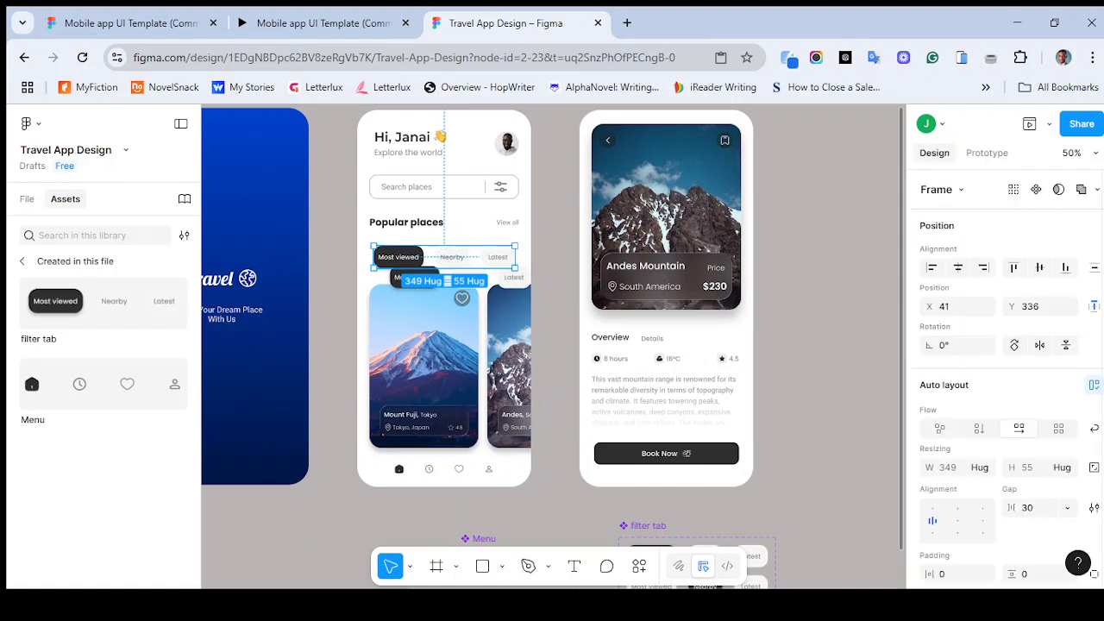
{"action": "left_click", "coordinate": [1030, 307]}
{"action": "key", "text": "ctrl+c"}
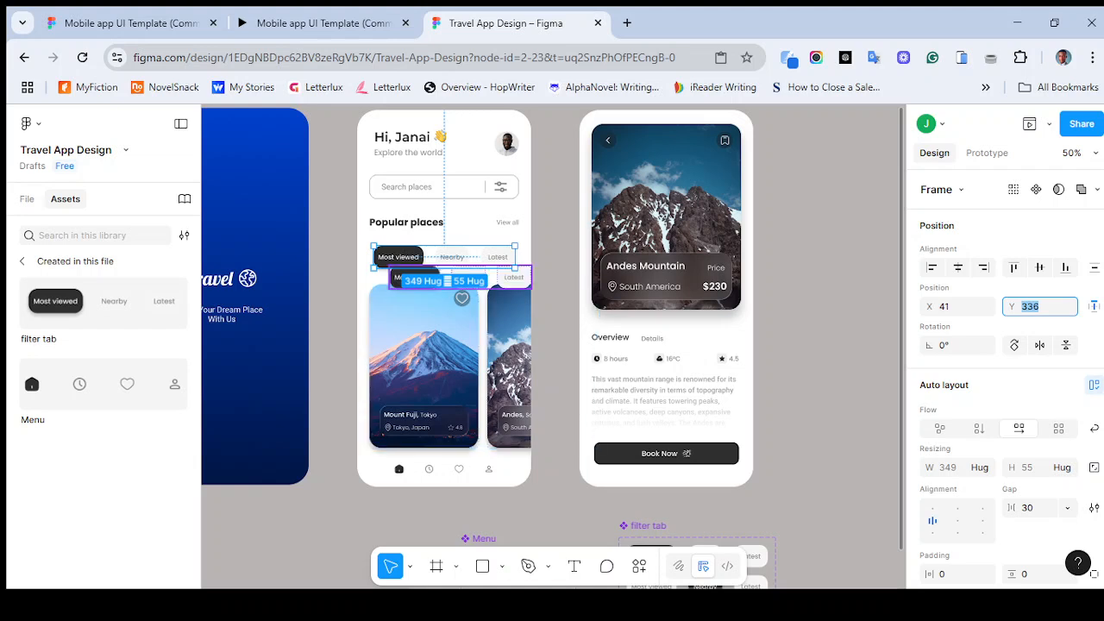
{"action": "left_click", "coordinate": [469, 277]}
{"action": "left_click", "coordinate": [1039, 352]}
{"action": "key", "text": "ctrl+a"}
{"action": "key", "text": "ctrl+v"}
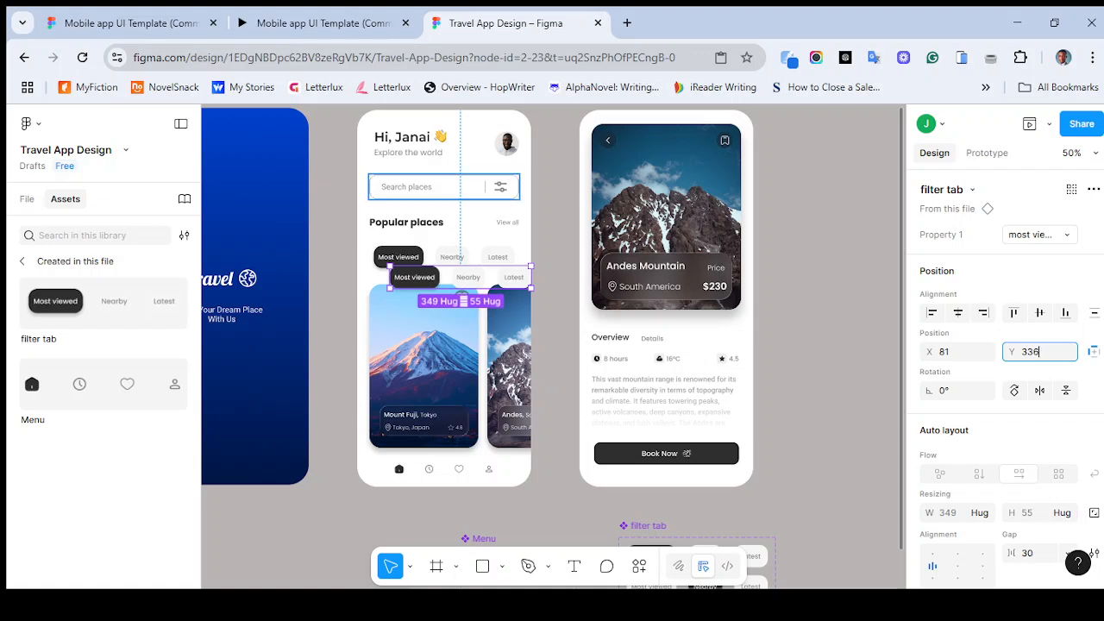
{"action": "key", "text": "Return"}
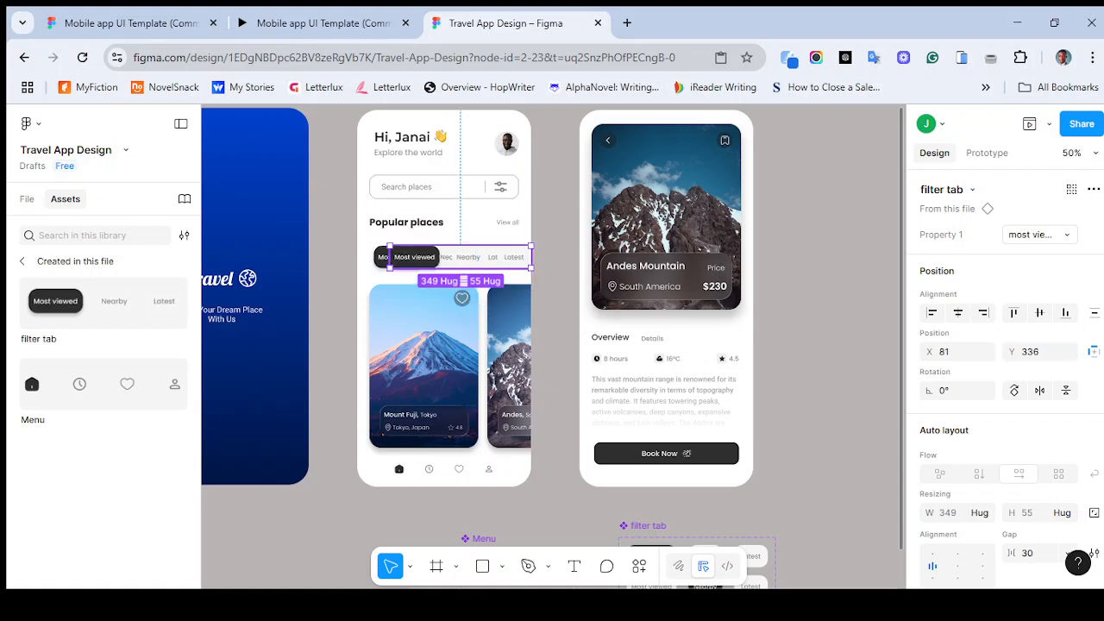
- Delete the original static tab row from Welcome screen 1
{"action": "left_click", "coordinate": [382, 257]}
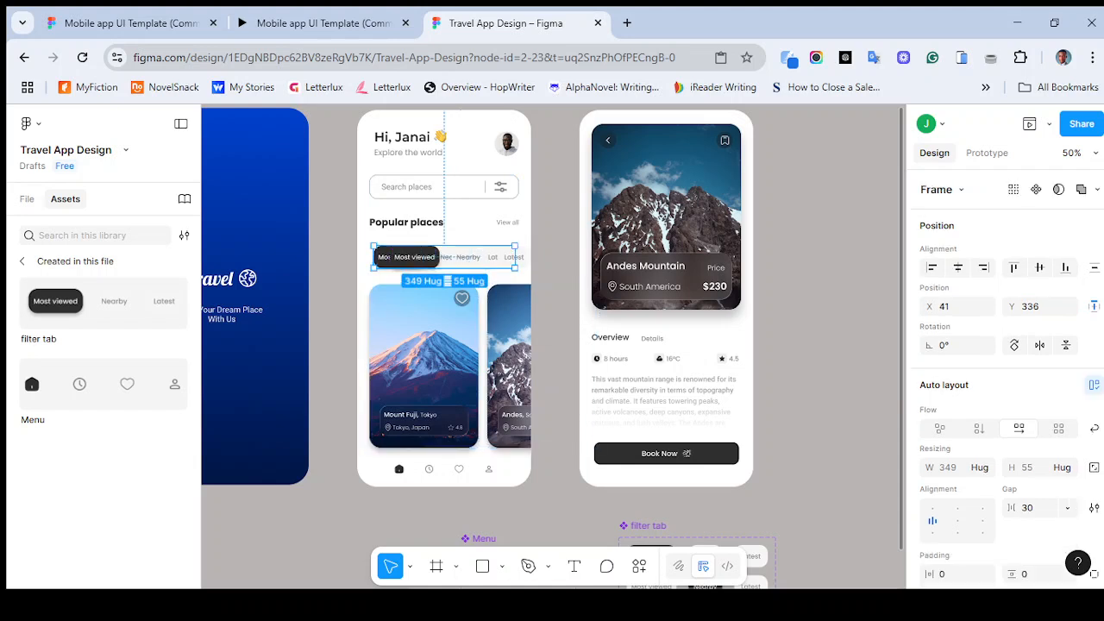
{"action": "key", "text": "Delete"}
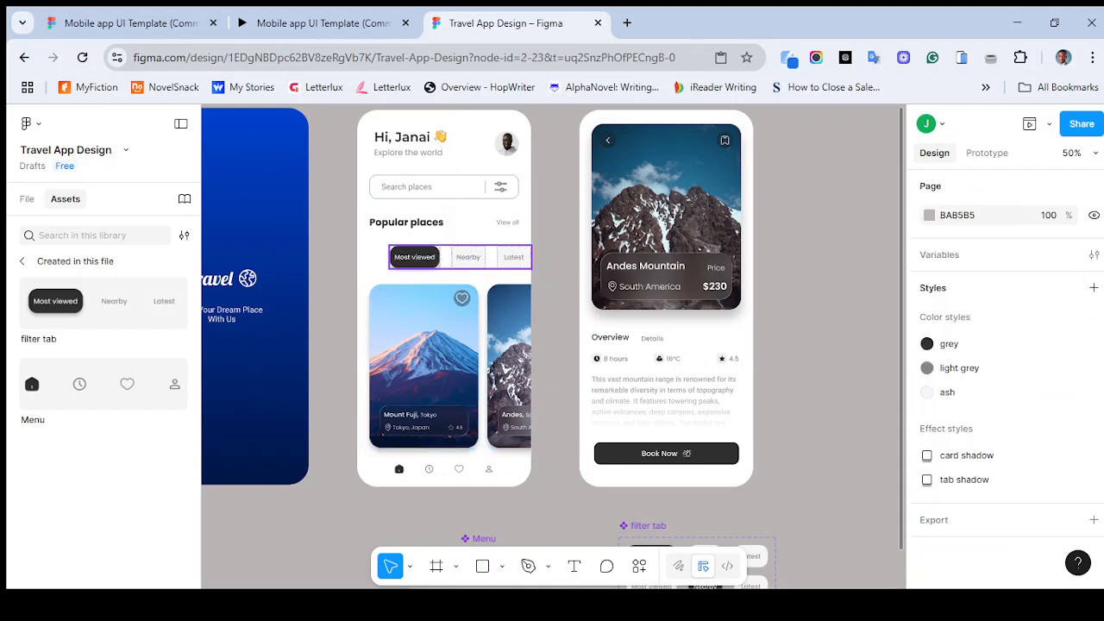
- Center the filter tab instance horizontally within Welcome screen 1
{"action": "left_click", "coordinate": [461, 257]}
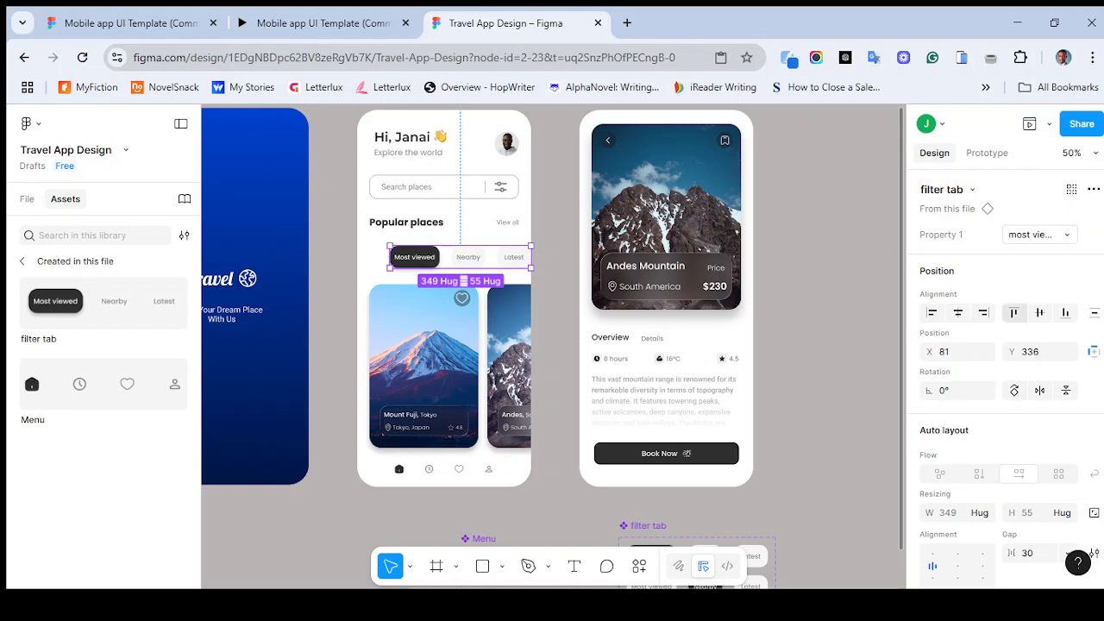
{"action": "left_click", "coordinate": [1039, 312]}
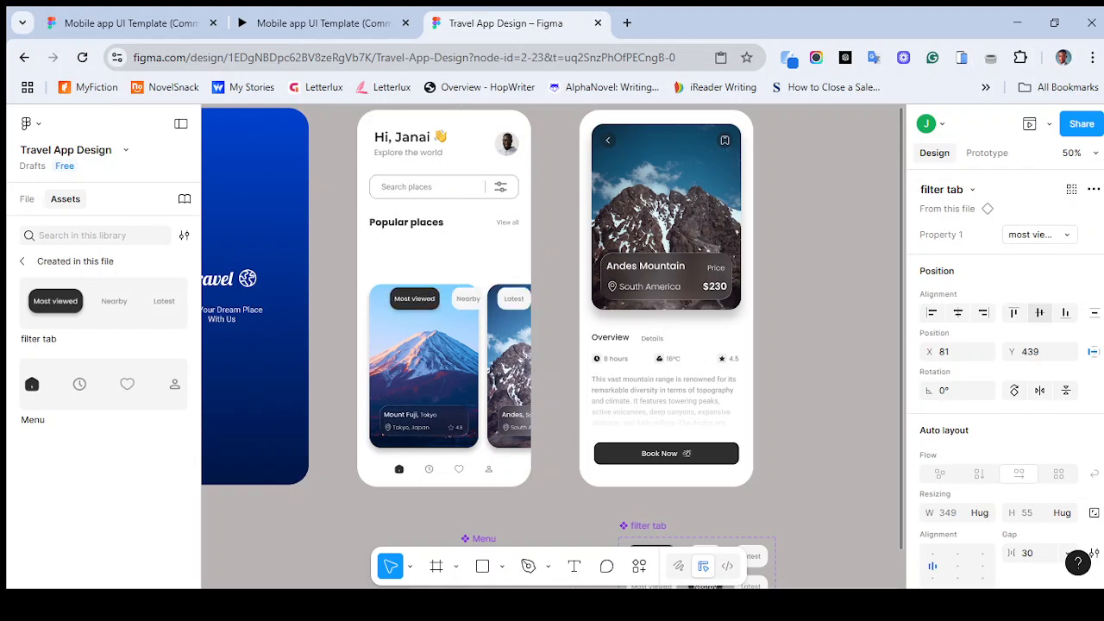
{"action": "key", "text": "ctrl+z"}
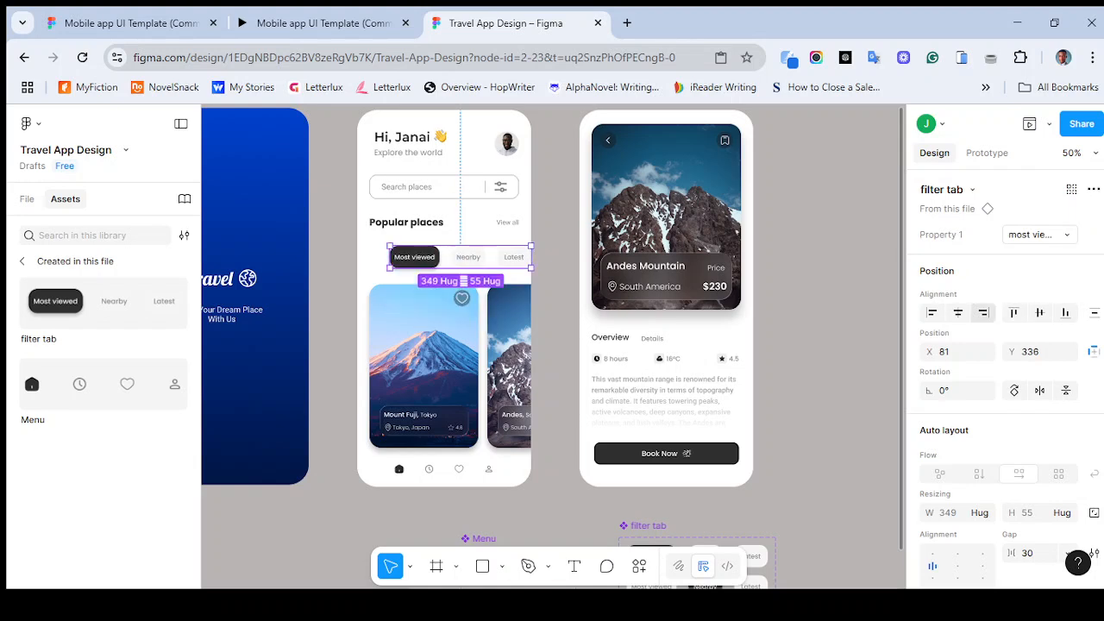
{"action": "left_click", "coordinate": [957, 312]}
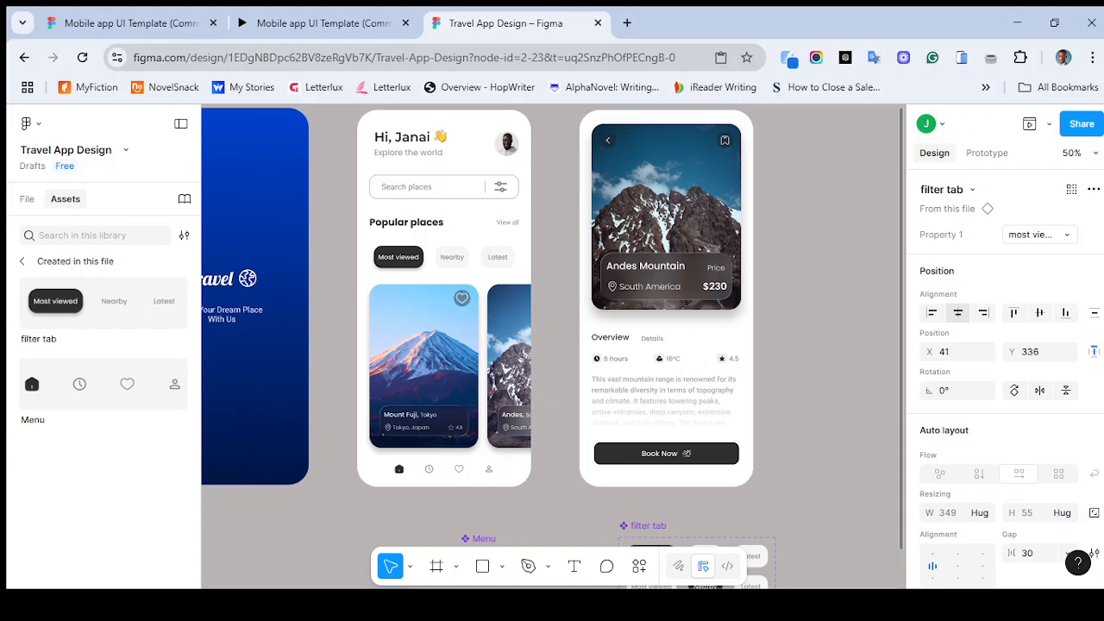
- Select the Splash frame and open the prototype preview
{"action": "scroll", "coordinate": [552, 345], "scroll_direction": "up", "scroll_amount": 1}
{"action": "scroll", "coordinate": [552, 345], "scroll_direction": "left", "scroll_amount": 1}
{"action": "left_click", "coordinate": [222, 188]}
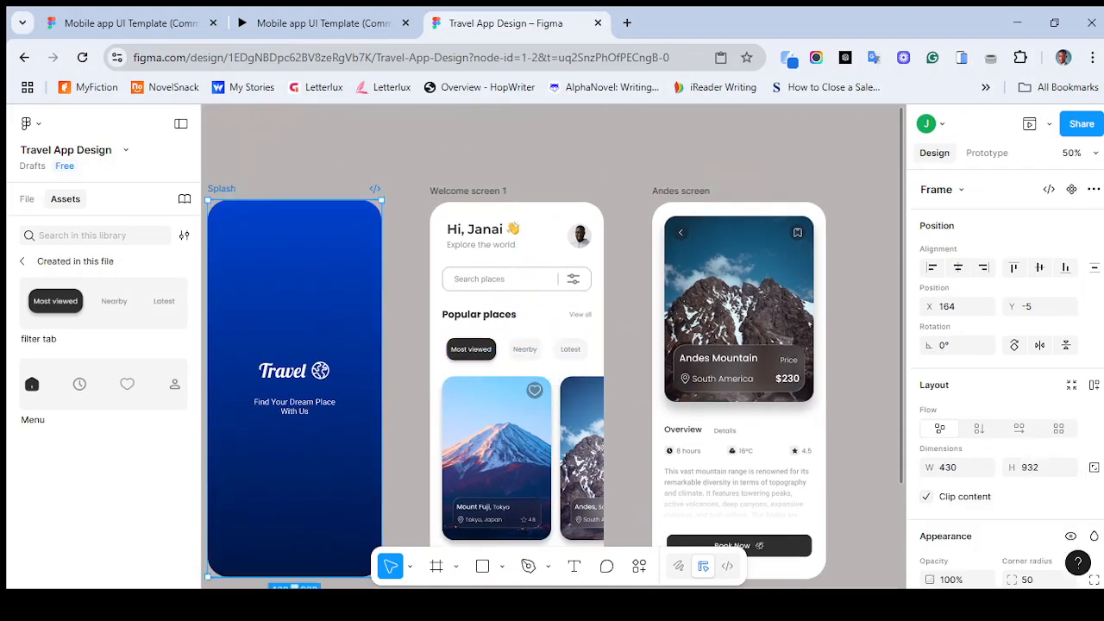
{"action": "left_click", "coordinate": [1030, 125]}
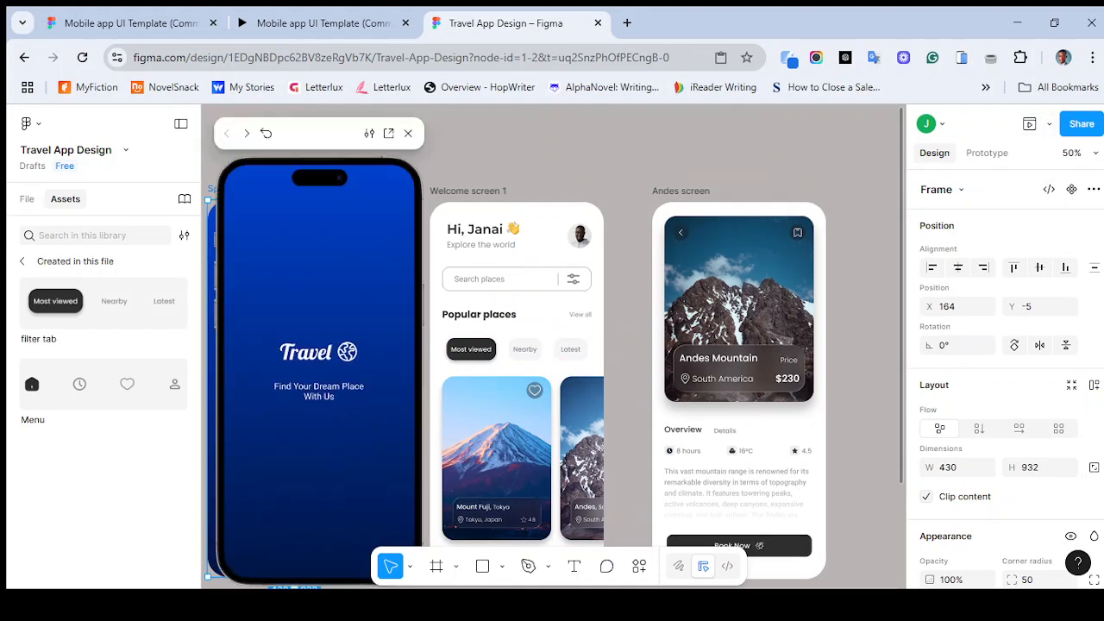
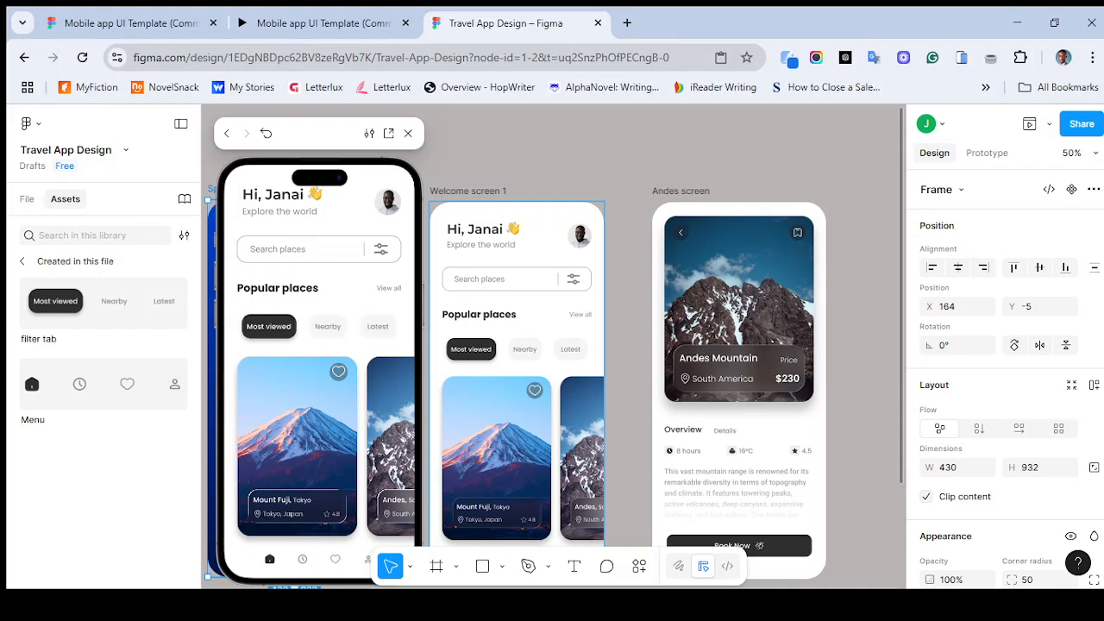
- Set the glass effect light intensity of the Mount Fuji card's info box on Welcome screen 1 to 40%
{"action": "left_click", "coordinate": [408, 133]}
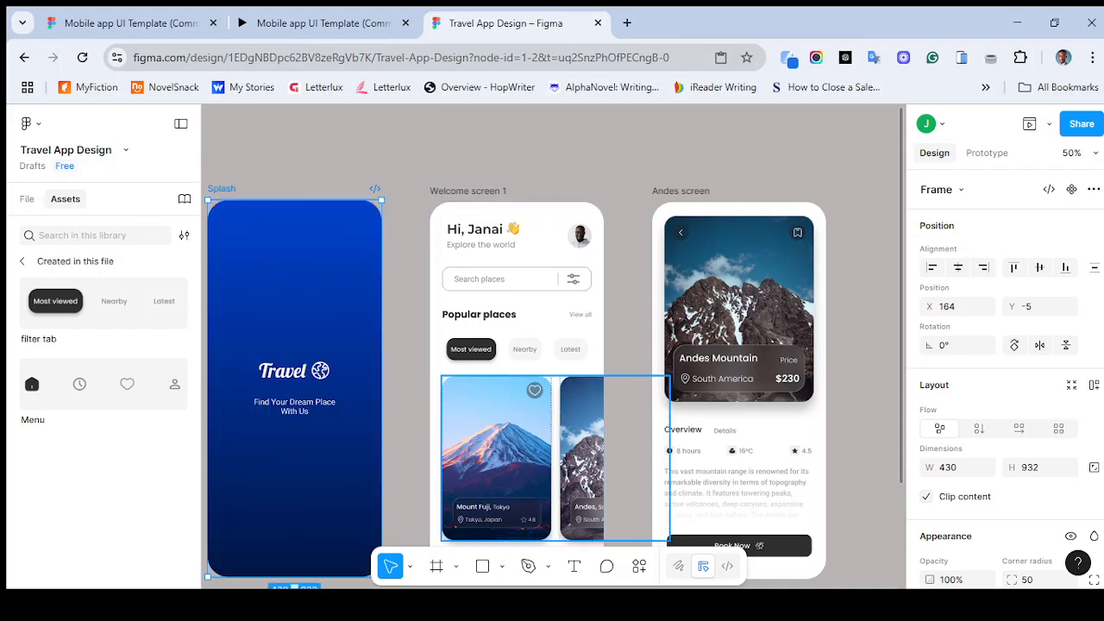
{"action": "key", "text": "shift+0"}
{"action": "key", "text": "ctrl+plus"}
{"action": "scroll", "coordinate": [553, 346], "scroll_direction": "down", "scroll_amount": 4}
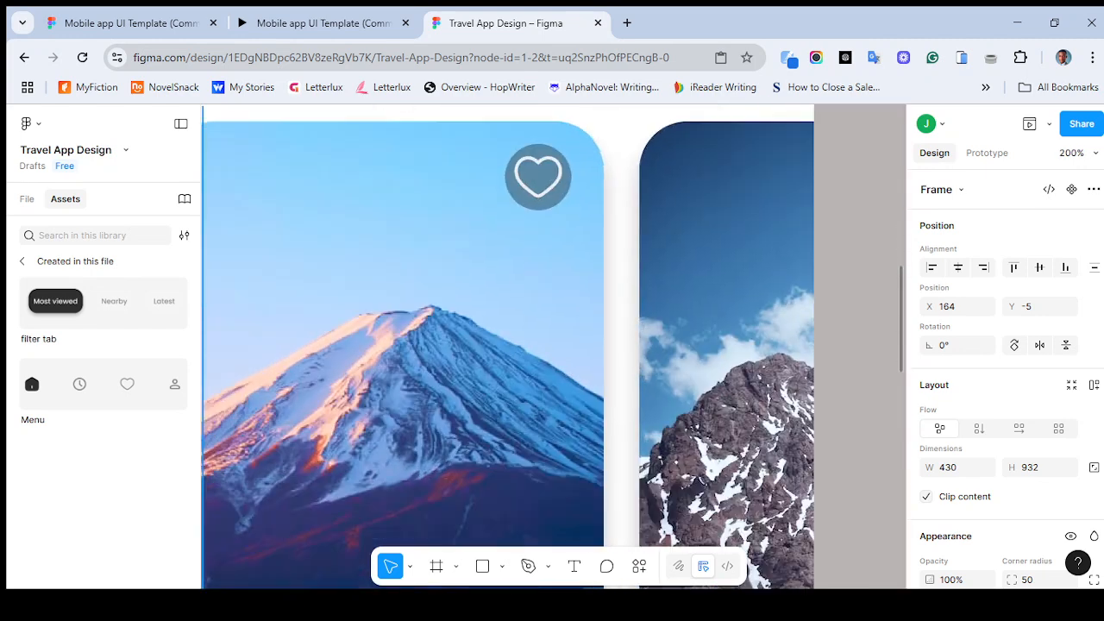
{"action": "scroll", "coordinate": [552, 346], "scroll_direction": "down", "scroll_amount": 3}
{"action": "scroll", "coordinate": [552, 347], "scroll_direction": "left", "scroll_amount": 1}
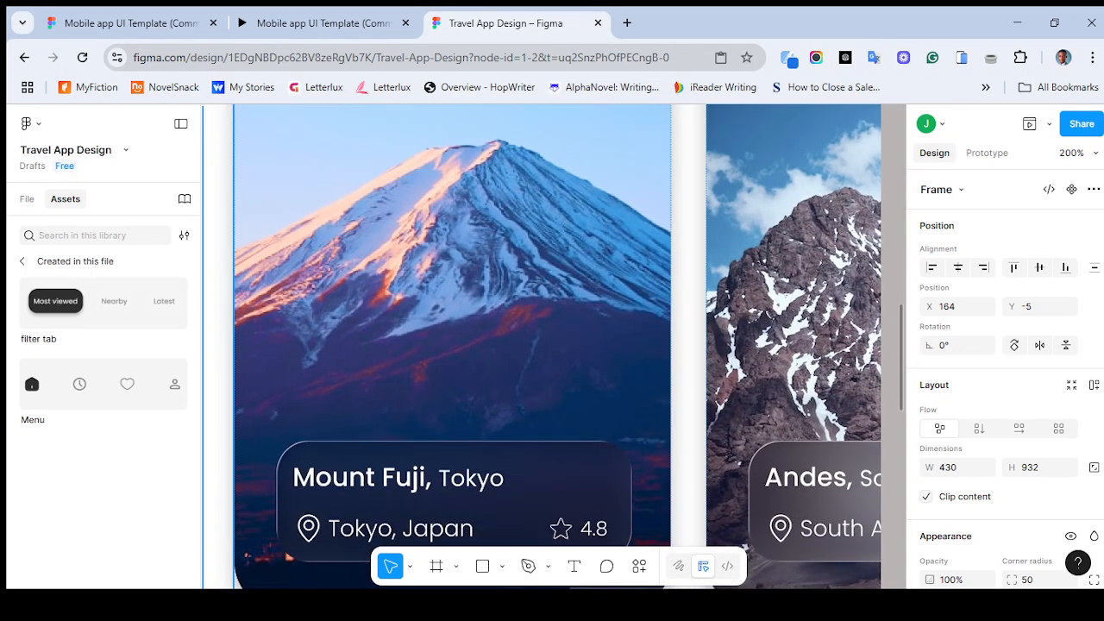
{"action": "scroll", "coordinate": [552, 347], "scroll_direction": "right", "scroll_amount": 1}
{"action": "scroll", "coordinate": [552, 346], "scroll_direction": "down", "scroll_amount": 2}
{"action": "scroll", "coordinate": [552, 347], "scroll_direction": "left", "scroll_amount": 1}
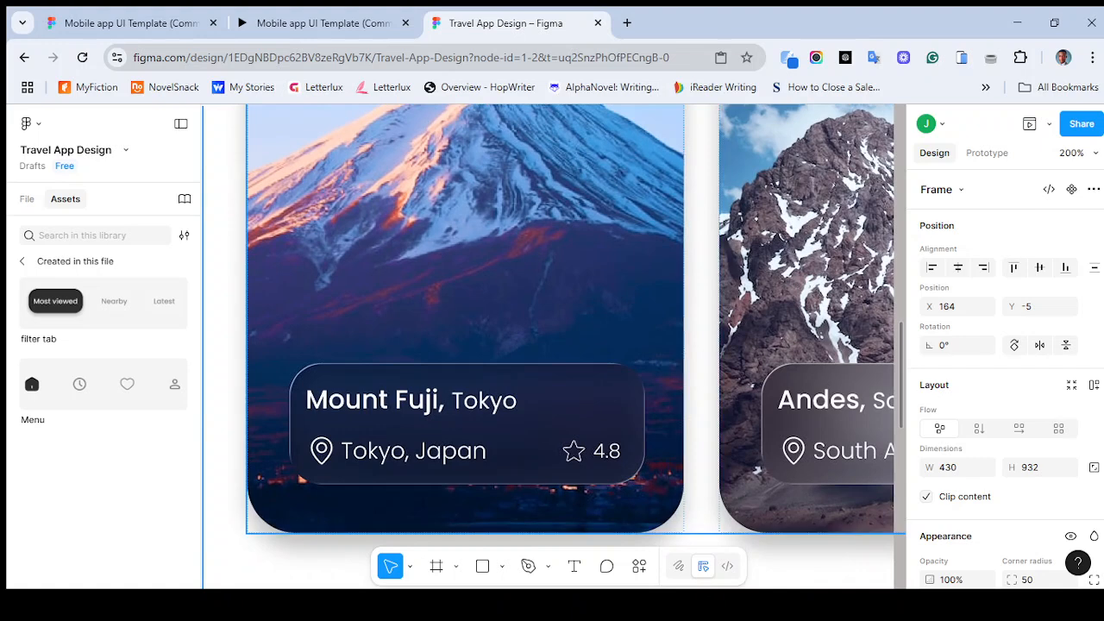
{"action": "double_click", "coordinate": [465, 319]}
{"action": "left_click", "coordinate": [301, 479]}
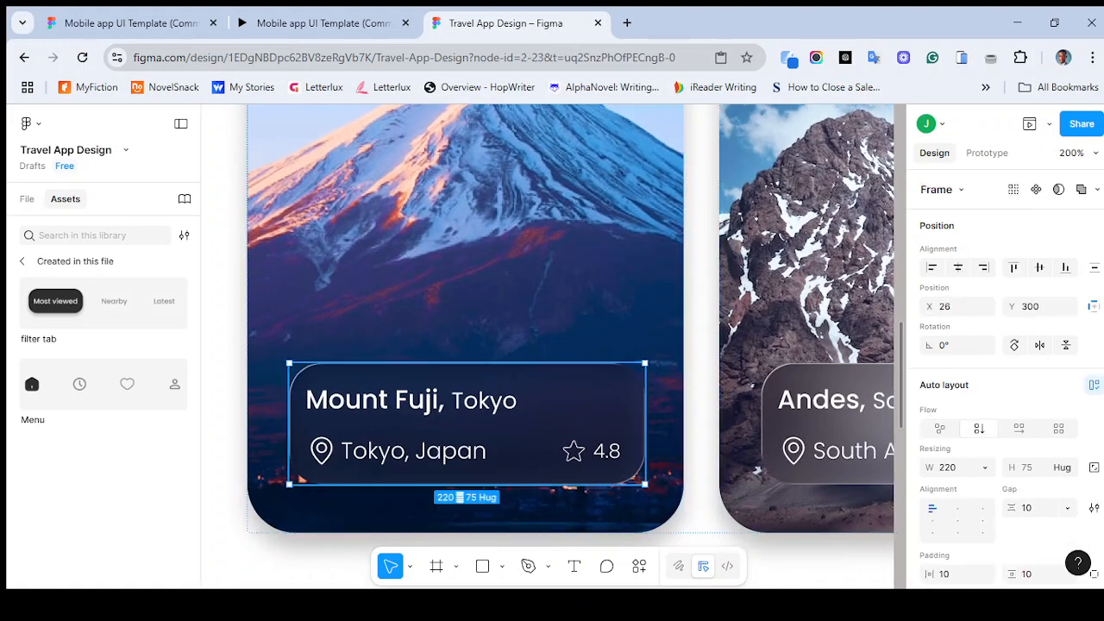
{"action": "scroll", "coordinate": [1000, 362], "scroll_direction": "down", "scroll_amount": 3}
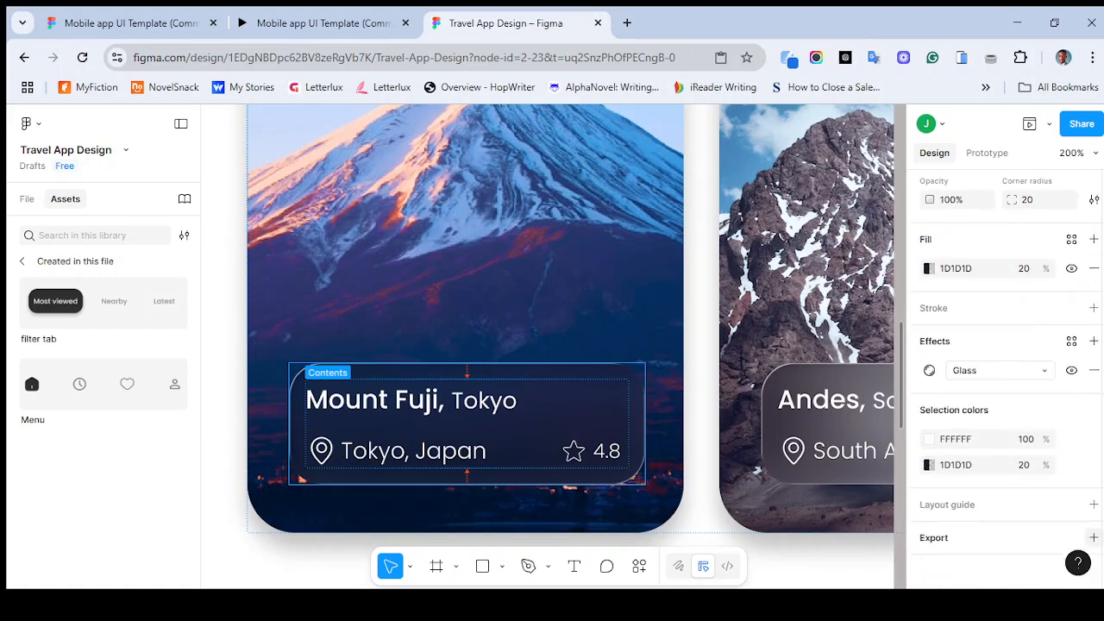
{"action": "left_click", "coordinate": [929, 370]}
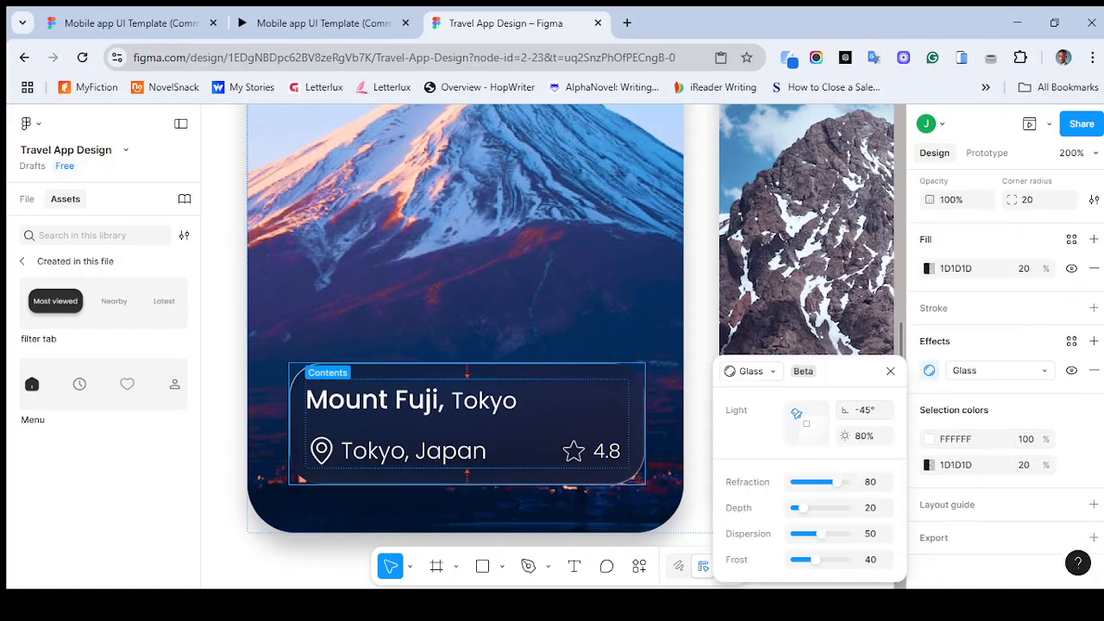
{"action": "left_click", "coordinate": [864, 436]}
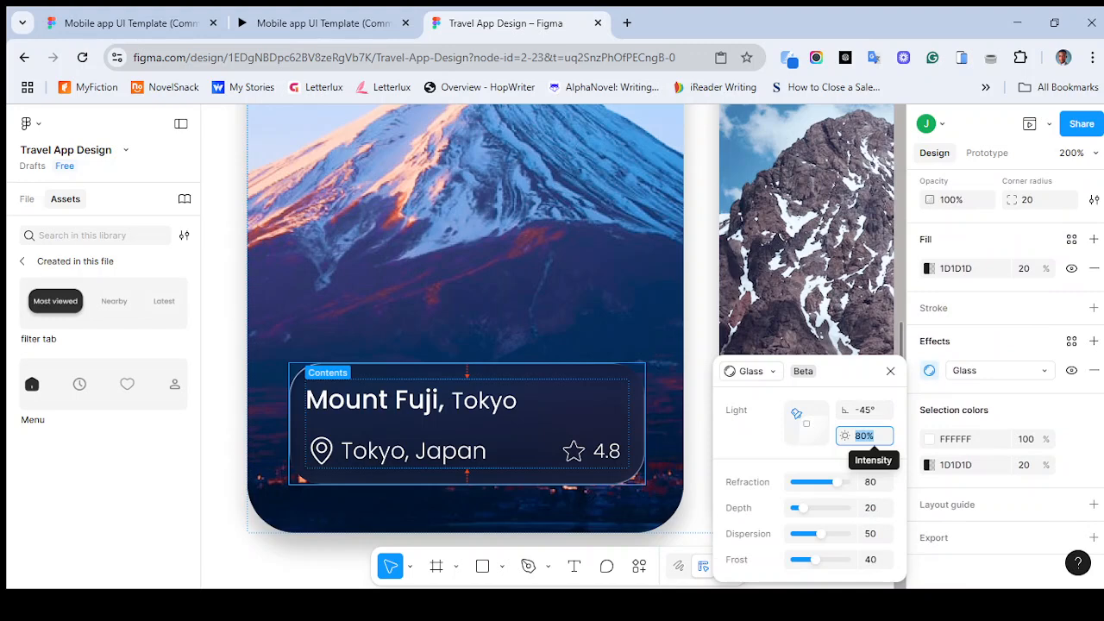
{"action": "type", "text": "40"}
{"action": "key", "text": "Return"}
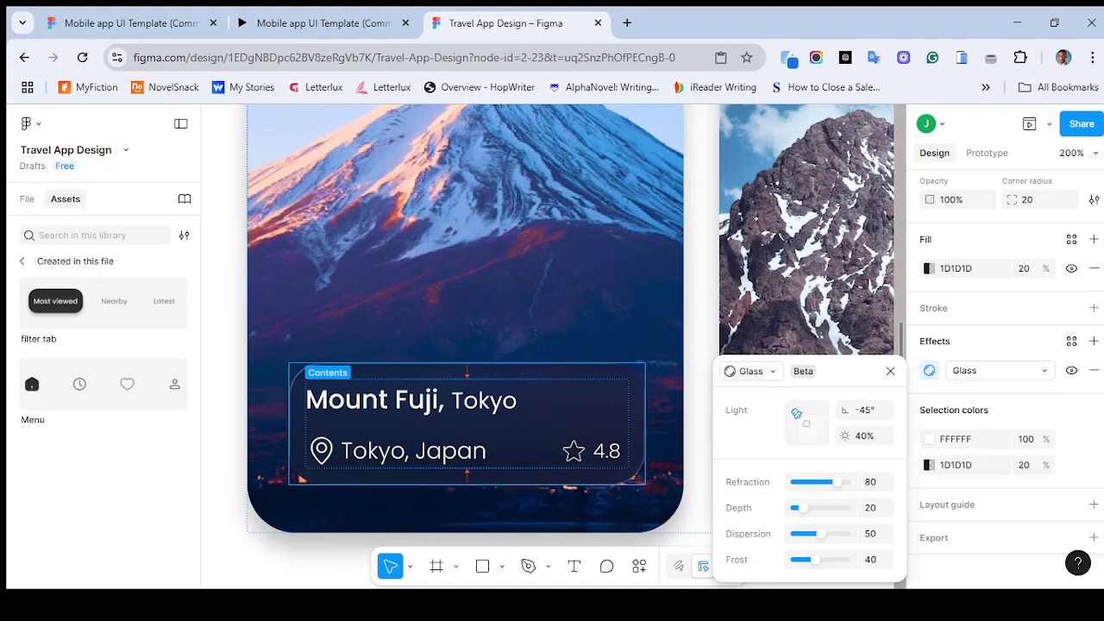
- Rotate the info box's glass light angle to about -67°
{"action": "left_click_drag", "start_coordinate": [796, 414], "coordinate": [792, 418]}
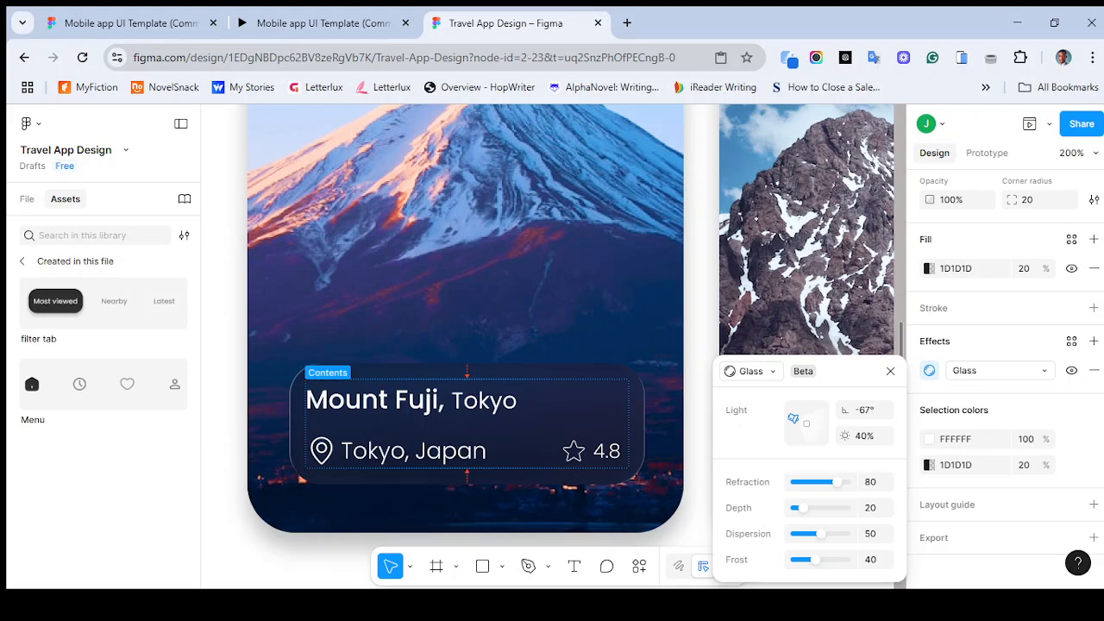
{"action": "left_click", "coordinate": [700, 338]}
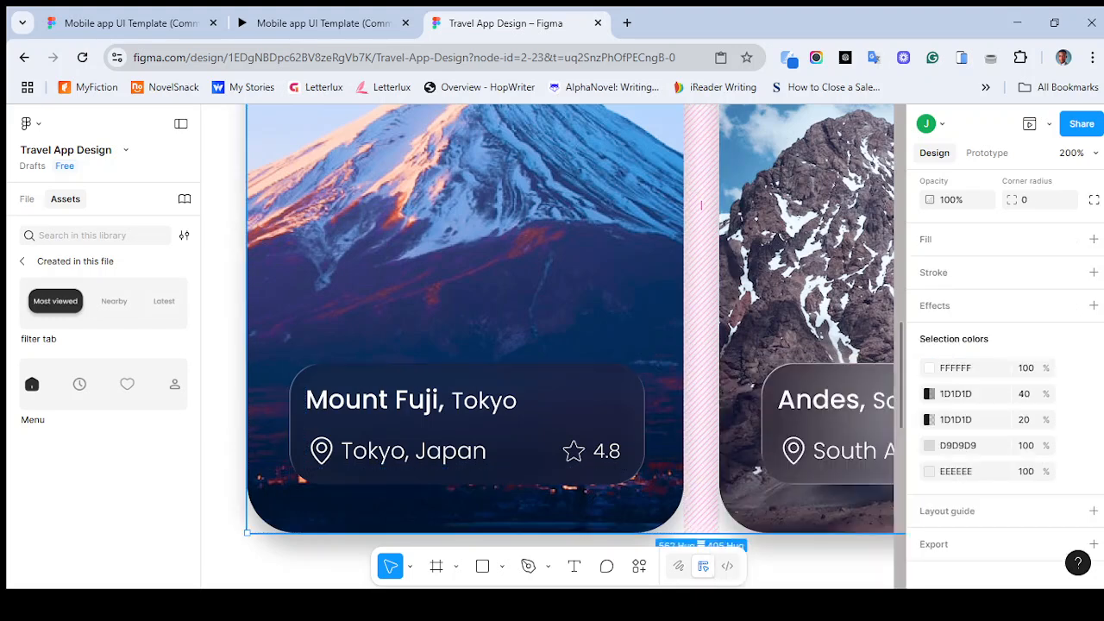
{"action": "scroll", "coordinate": [700, 339], "scroll_direction": "right", "scroll_amount": 1}
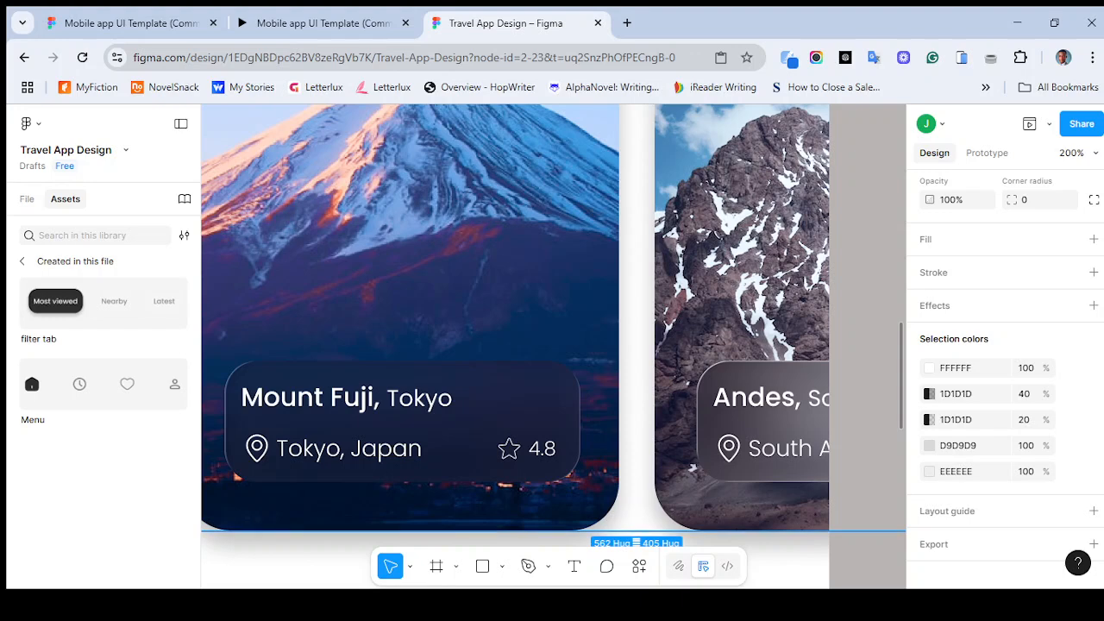
- Save the Mount Fuji info box's glass effect as a new effect style named glass
{"action": "double_click", "coordinate": [466, 301]}
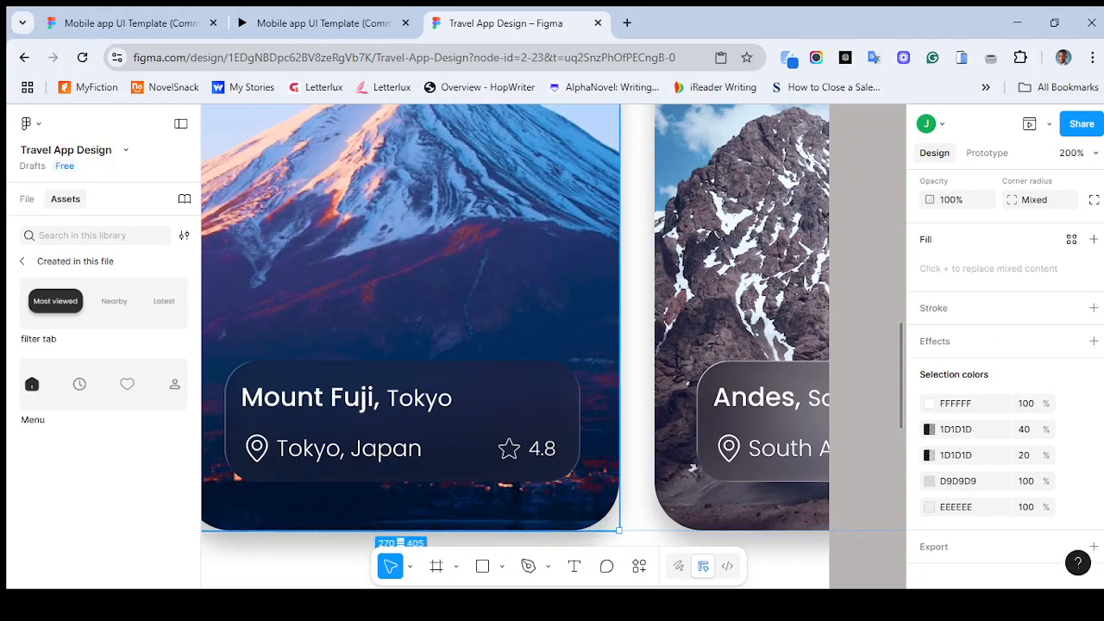
{"action": "key", "text": "Return"}
{"action": "left_click", "coordinate": [1072, 340]}
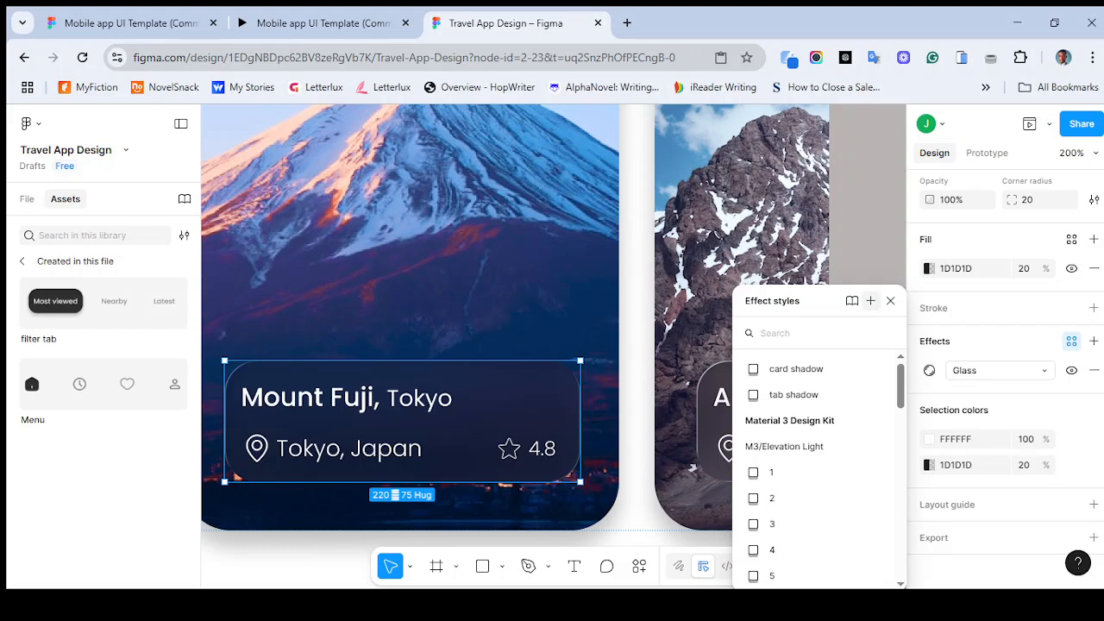
{"action": "left_click", "coordinate": [870, 300]}
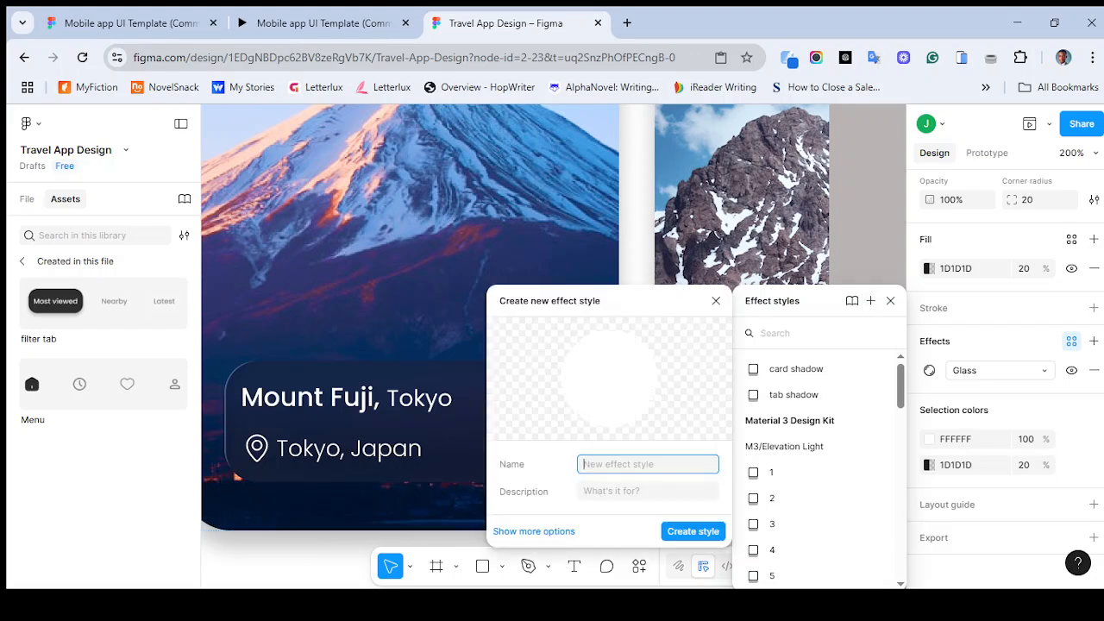
{"action": "type", "text": "glass co"}
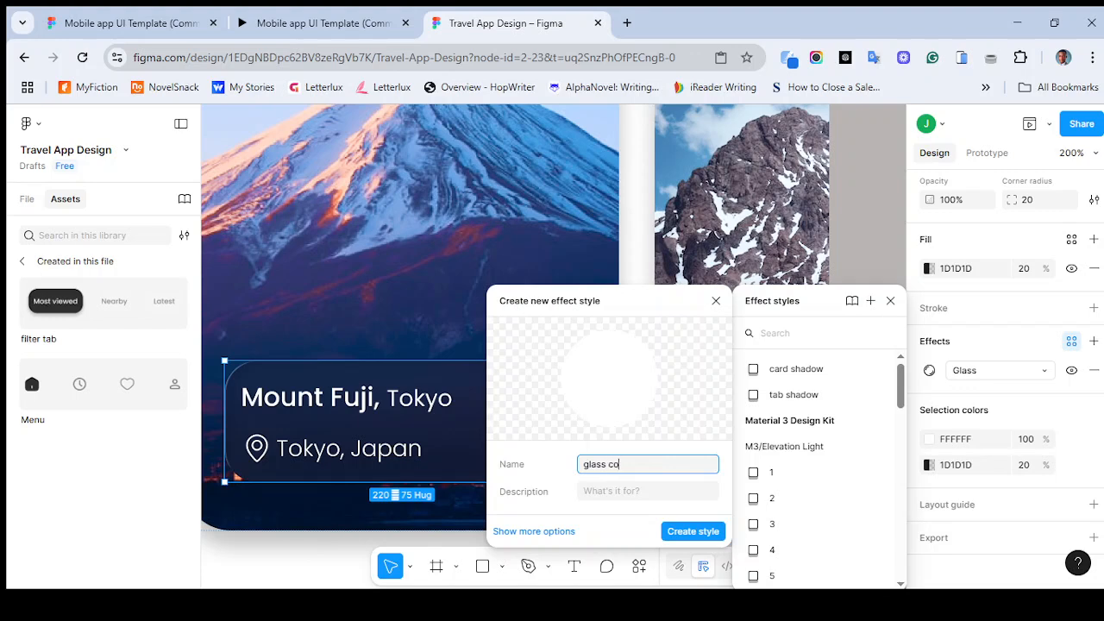
{"action": "type", "text": "ntent"}
{"action": "key", "text": "BackSpace"}
{"action": "key", "text": "BackSpace"}
{"action": "key", "text": "BackSpace"}
{"action": "key", "text": "BackSpace"}
{"action": "key", "text": "BackSpace"}
{"action": "key", "text": "Return"}
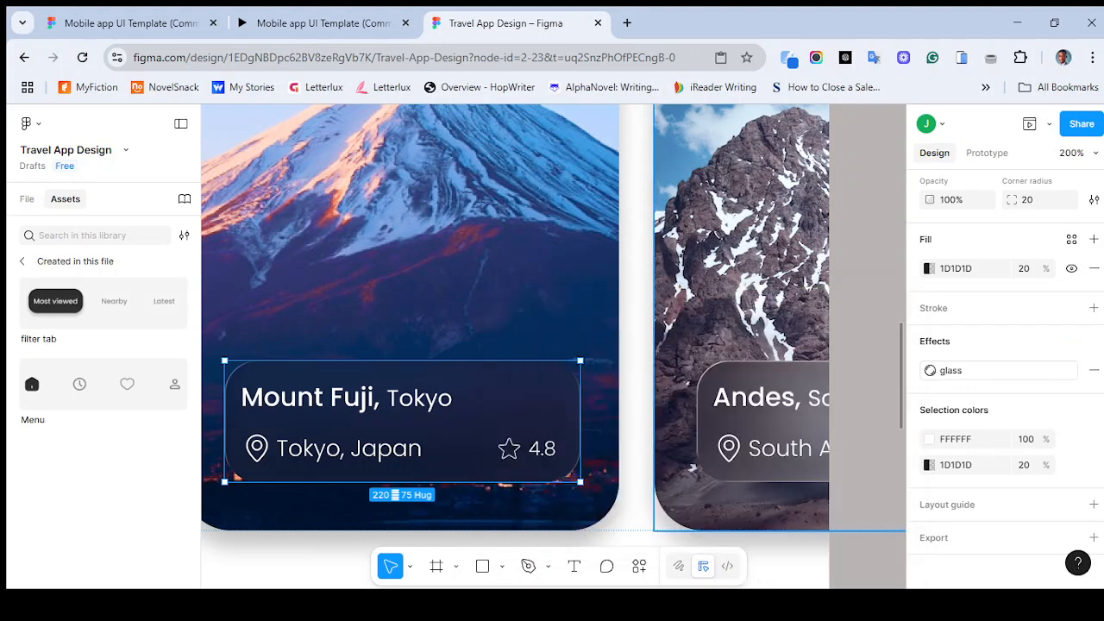
- Apply the glass effect style to the Andes card's info box on Welcome screen 1
{"action": "double_click", "coordinate": [767, 423]}
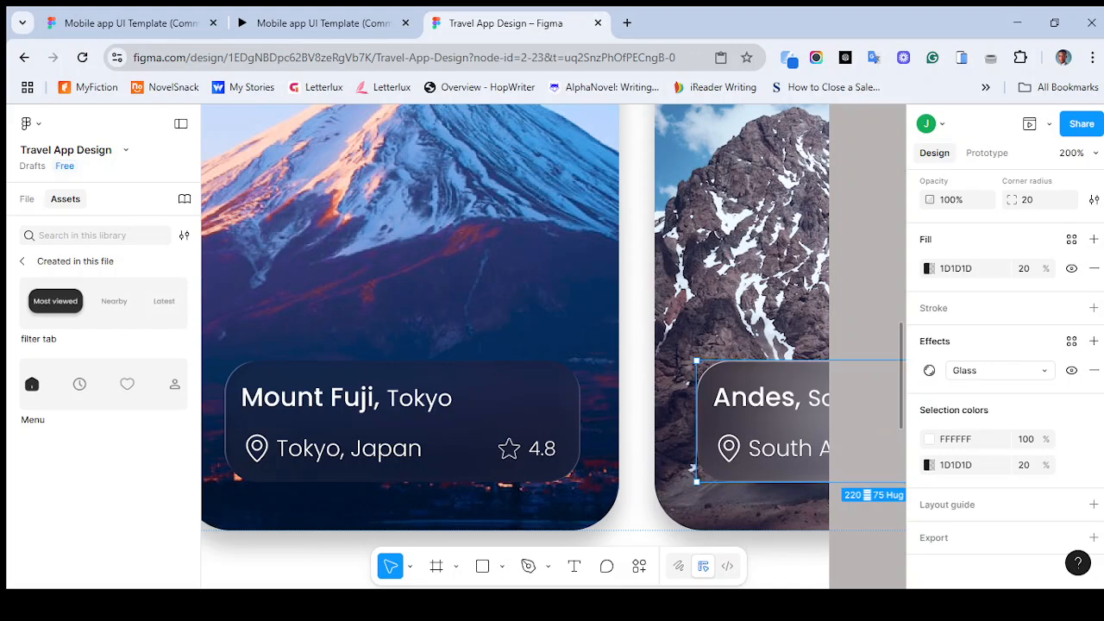
{"action": "left_click", "coordinate": [1071, 341]}
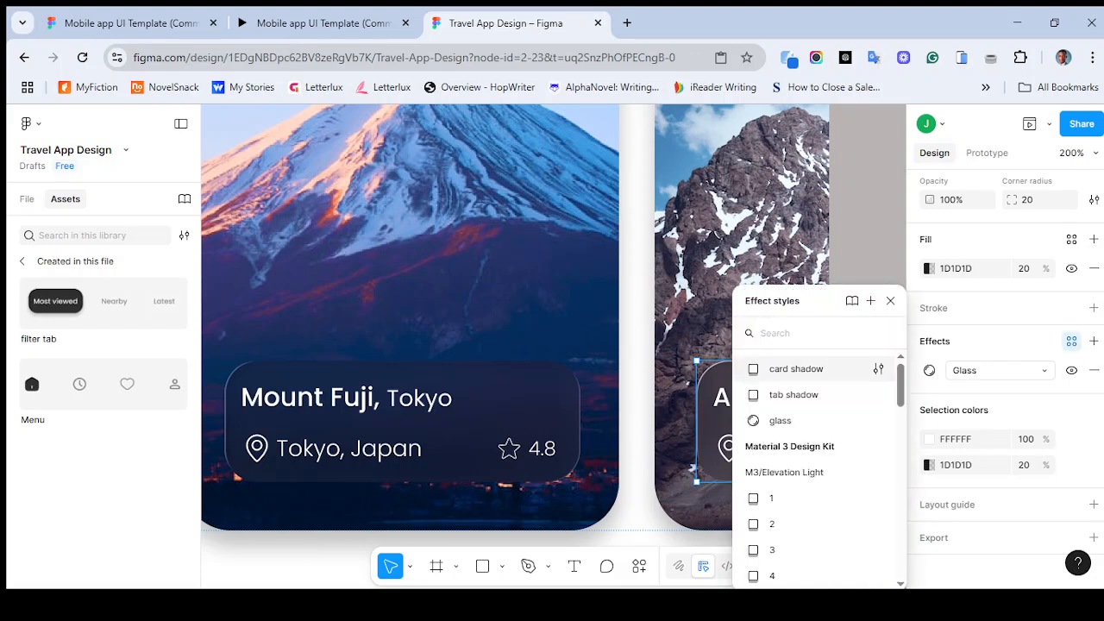
{"action": "left_click", "coordinate": [779, 420]}
- Apply the glass effect style to the Andes Mountain info box on the Andes screen
{"action": "scroll", "coordinate": [552, 345], "scroll_direction": "right", "scroll_amount": 1}
{"action": "scroll", "coordinate": [552, 345], "scroll_direction": "right", "scroll_amount": 5}
{"action": "scroll", "coordinate": [552, 345], "scroll_direction": "up", "scroll_amount": 5}
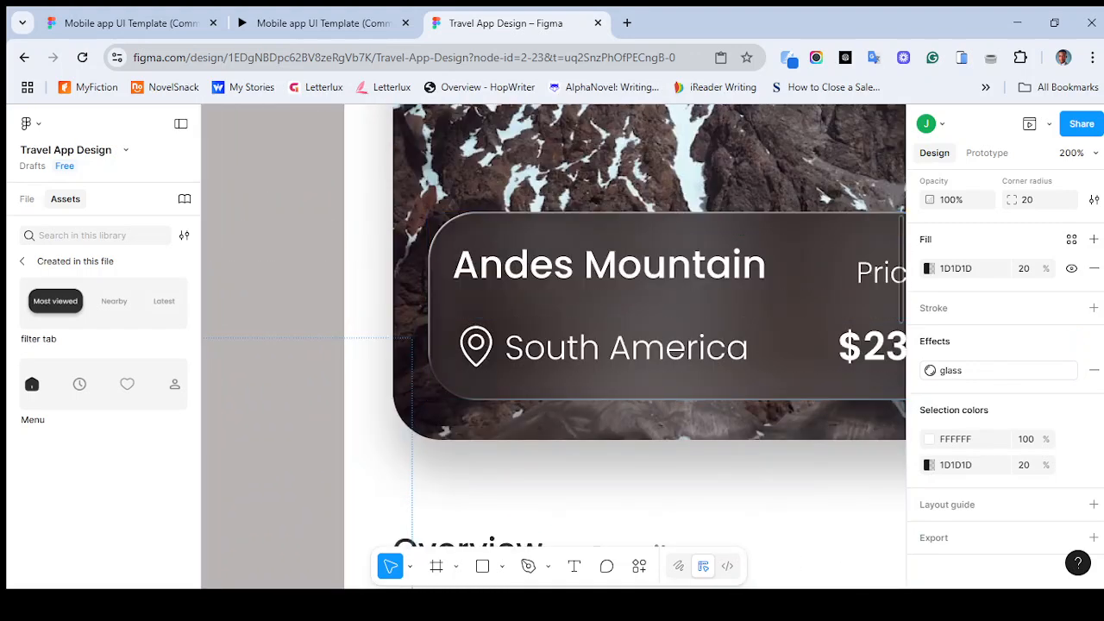
{"action": "scroll", "coordinate": [552, 345], "scroll_direction": "right", "scroll_amount": 3}
{"action": "scroll", "coordinate": [552, 345], "scroll_direction": "up", "scroll_amount": 2}
{"action": "left_click", "coordinate": [569, 388]}
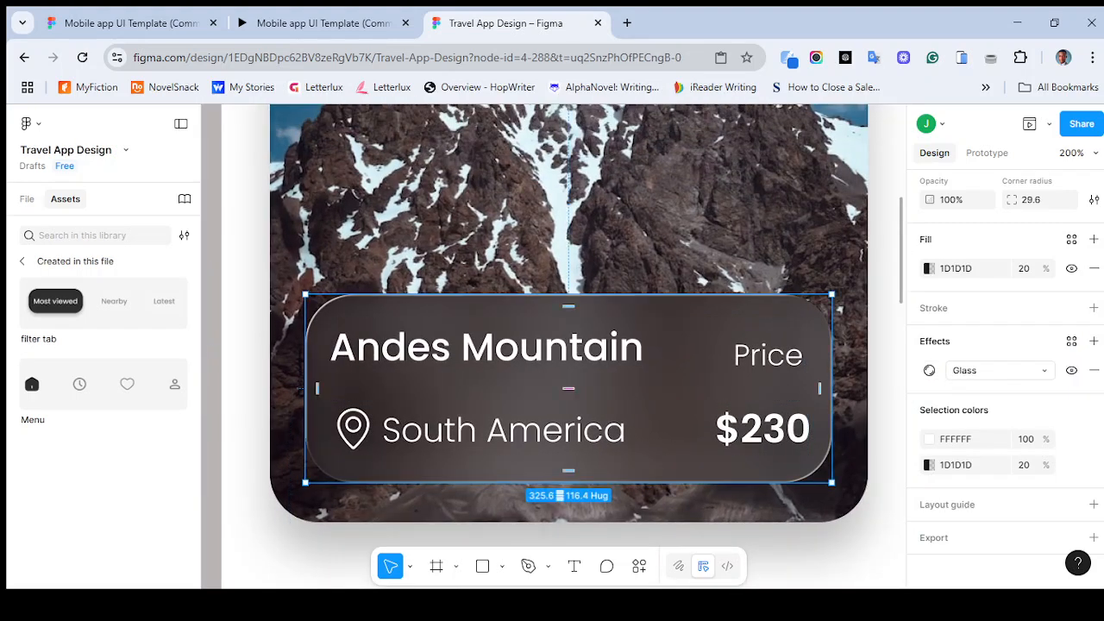
{"action": "left_click", "coordinate": [1071, 341]}
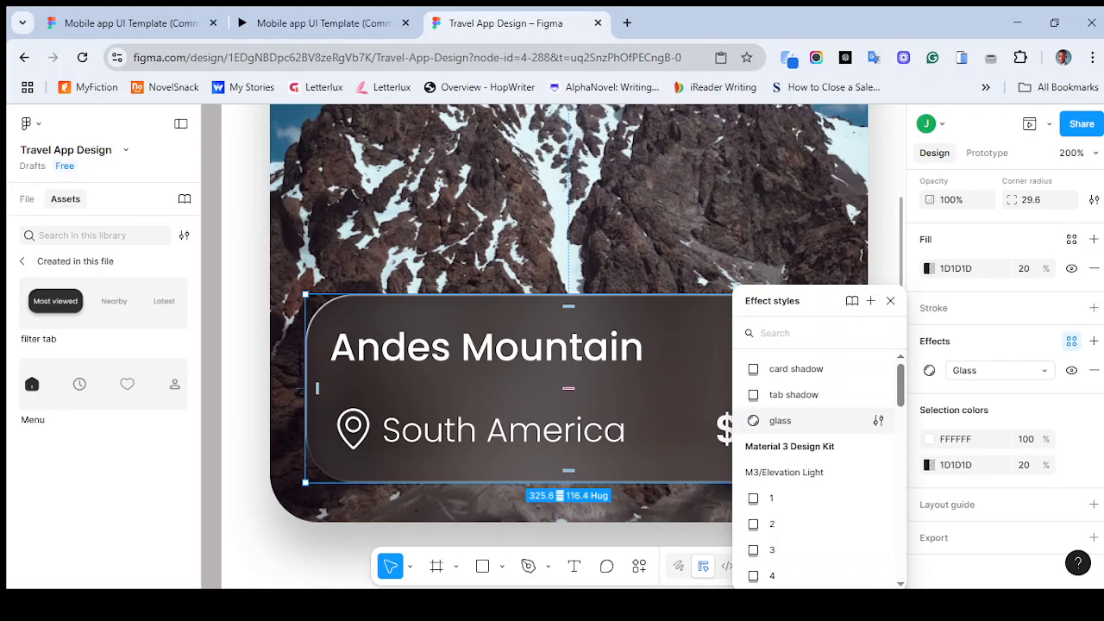
{"action": "left_click", "coordinate": [780, 420]}
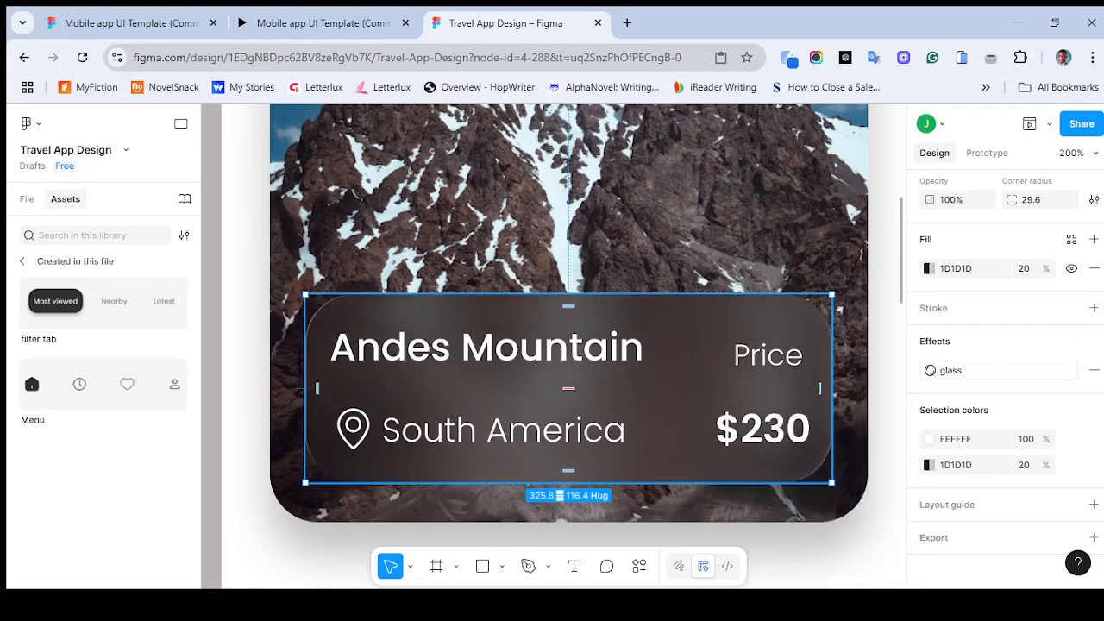
- Compare the three screens with the reference prototype open in the other browser tab
{"action": "key", "text": "ctrl+minus"}
{"action": "key", "text": "ctrl+minus"}
{"action": "scroll", "coordinate": [553, 346], "scroll_direction": "left", "scroll_amount": 2}
{"action": "scroll", "coordinate": [554, 347], "scroll_direction": "up", "scroll_amount": 1}
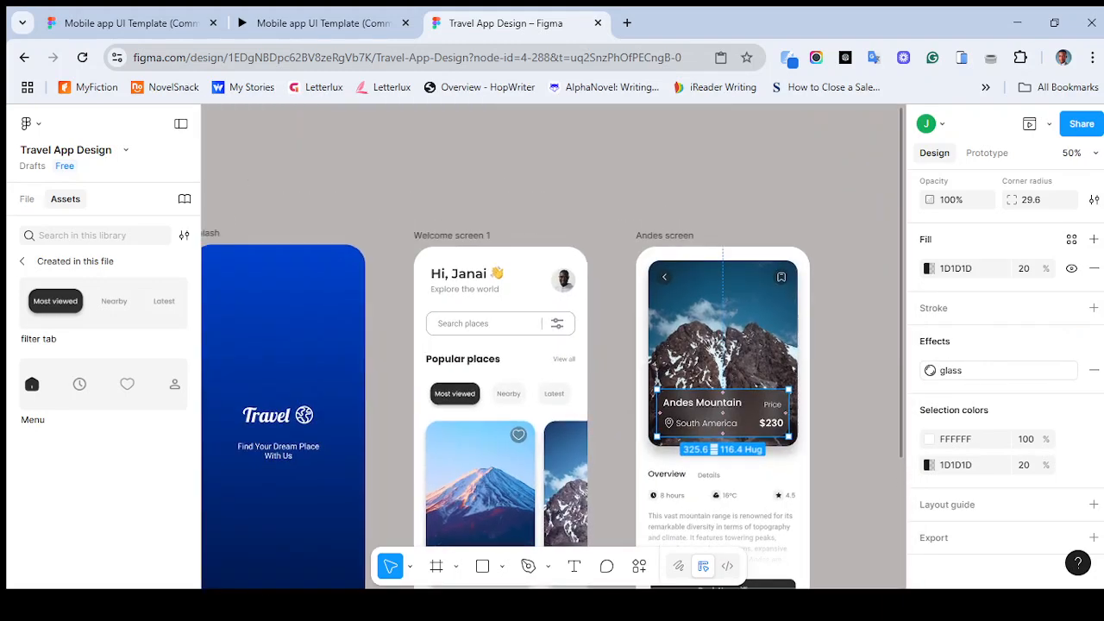
{"action": "scroll", "coordinate": [553, 416], "scroll_direction": "left", "scroll_amount": 3}
{"action": "scroll", "coordinate": [553, 416], "scroll_direction": "up", "scroll_amount": 1}
{"action": "scroll", "coordinate": [554, 347], "scroll_direction": "right", "scroll_amount": 2}
{"action": "scroll", "coordinate": [554, 346], "scroll_direction": "up", "scroll_amount": 1}
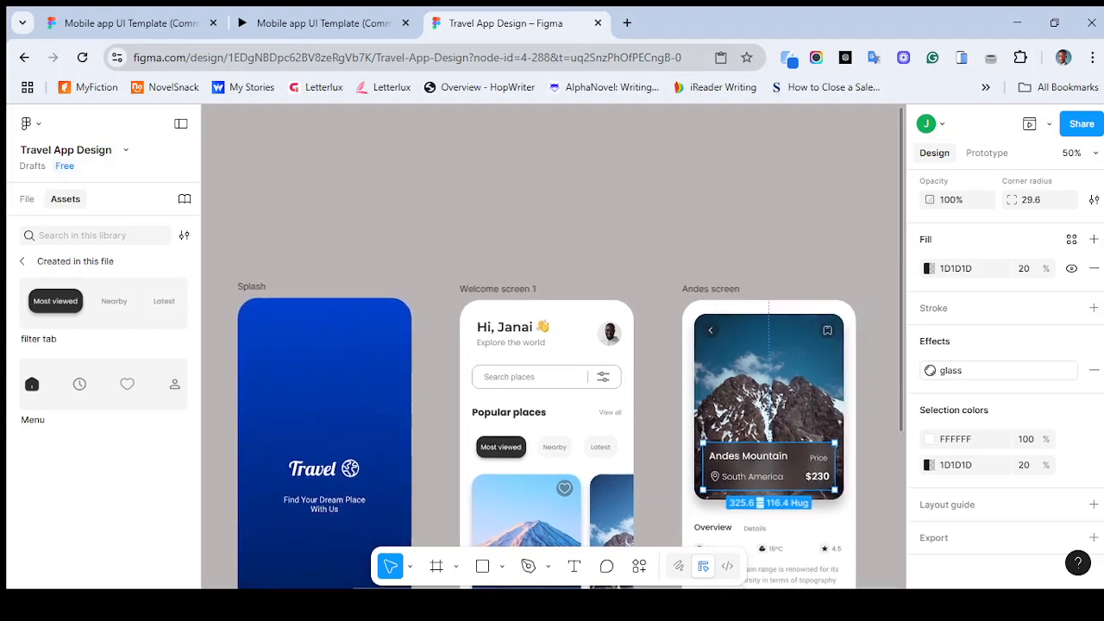
{"action": "scroll", "coordinate": [553, 347], "scroll_direction": "down", "scroll_amount": 4}
{"action": "scroll", "coordinate": [554, 346], "scroll_direction": "left", "scroll_amount": 1}
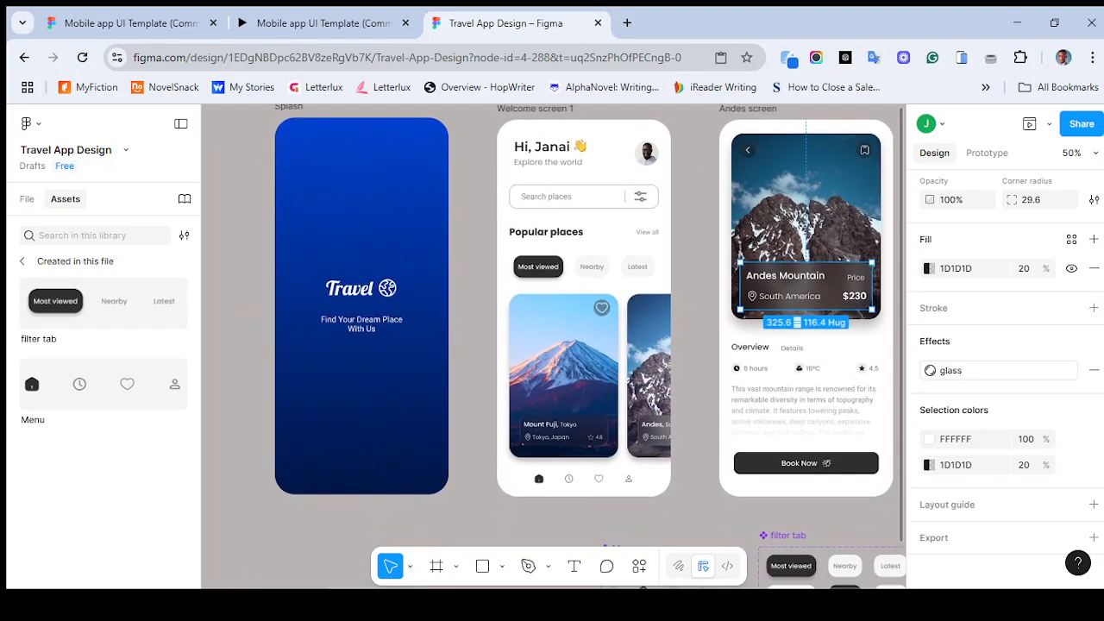
{"action": "scroll", "coordinate": [554, 346], "scroll_direction": "up", "scroll_amount": 2}
{"action": "scroll", "coordinate": [554, 347], "scroll_direction": "right", "scroll_amount": 3}
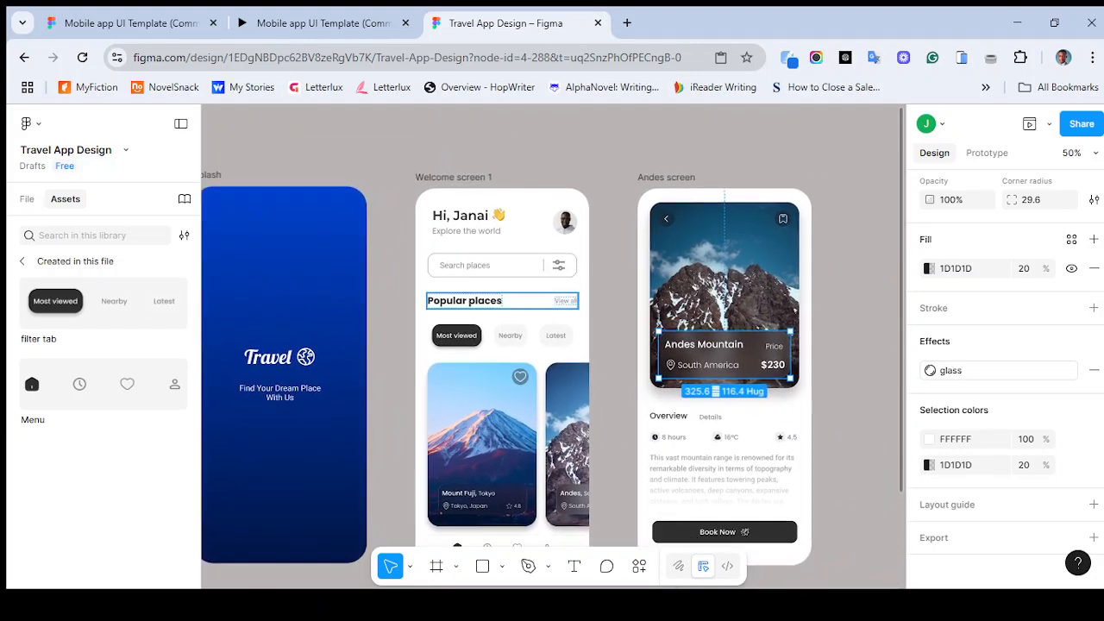
{"action": "scroll", "coordinate": [554, 347], "scroll_direction": "down", "scroll_amount": 3}
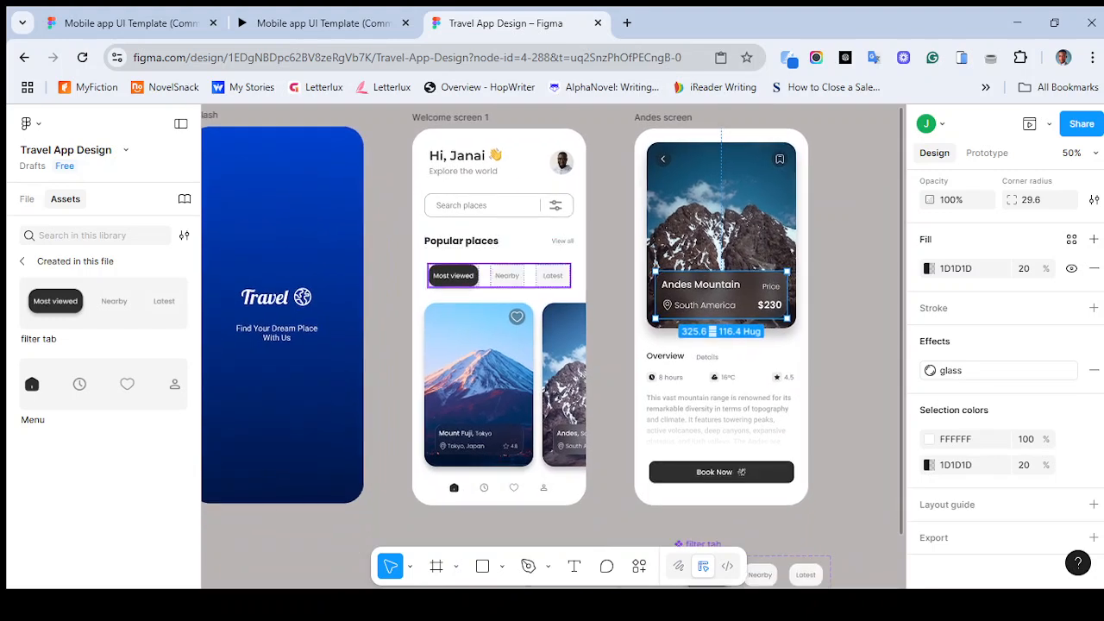
{"action": "left_click", "coordinate": [324, 24]}
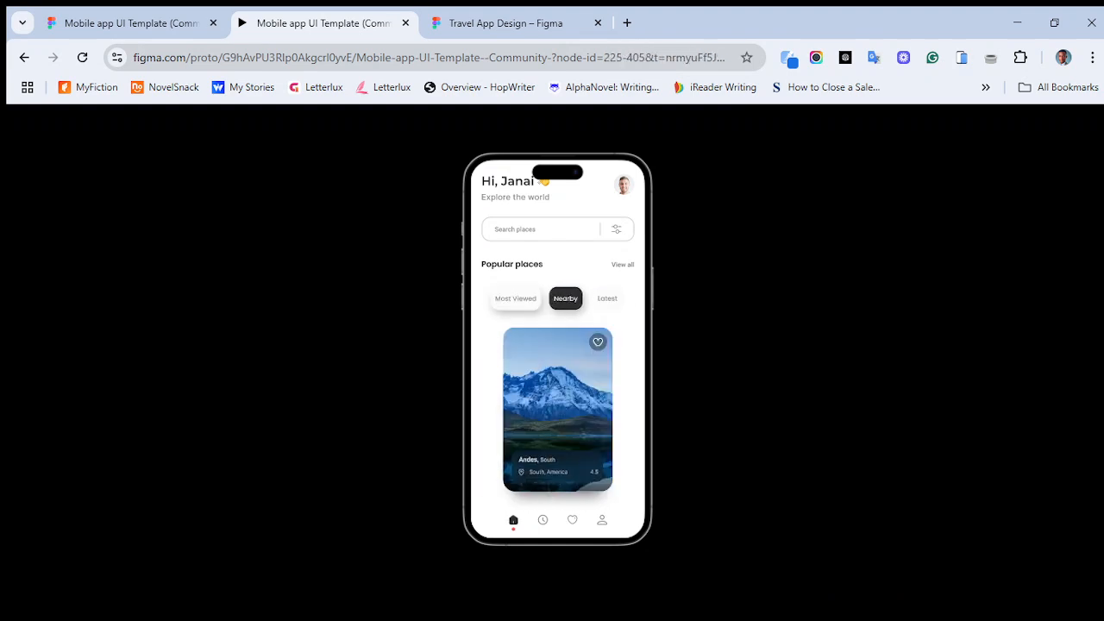
{"action": "left_click", "coordinate": [506, 23]}
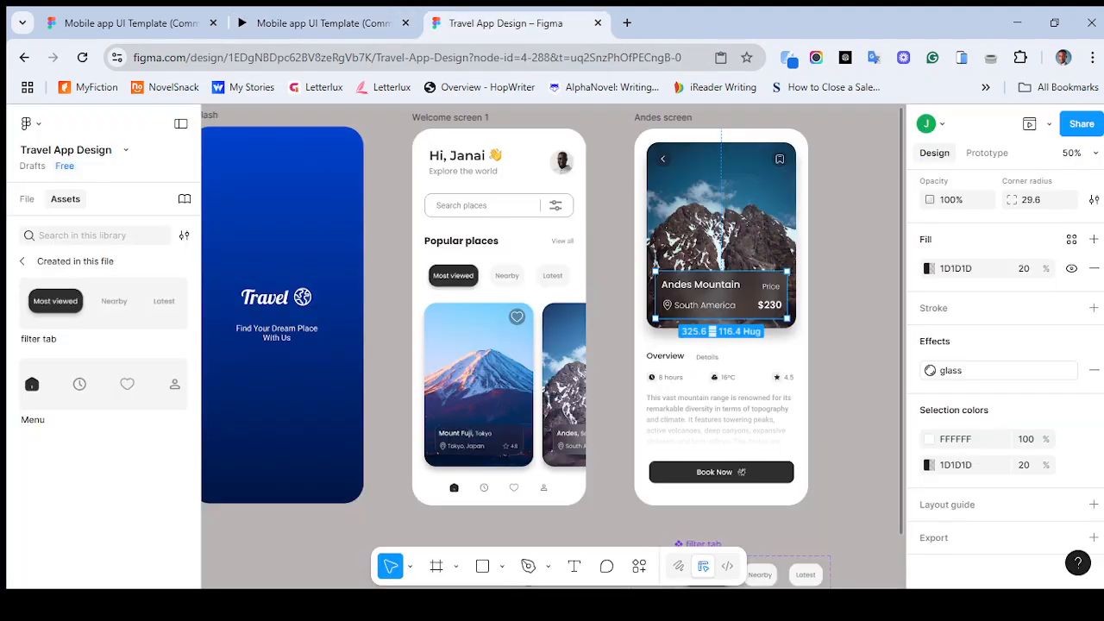
- Link the Andes card on Welcome screen 1 to the Andes screen with an On tap, Navigate to interaction
{"action": "scroll", "coordinate": [500, 238], "scroll_direction": "up", "scroll_amount": 1}
{"action": "scroll", "coordinate": [500, 239], "scroll_direction": "right", "scroll_amount": 1}
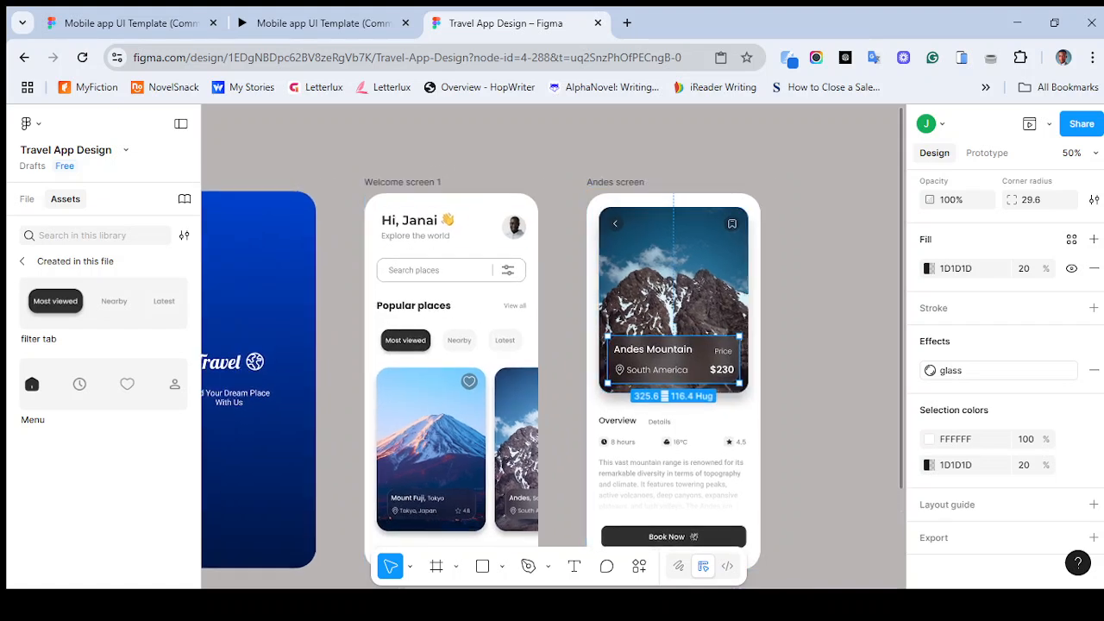
{"action": "key", "text": "Escape"}
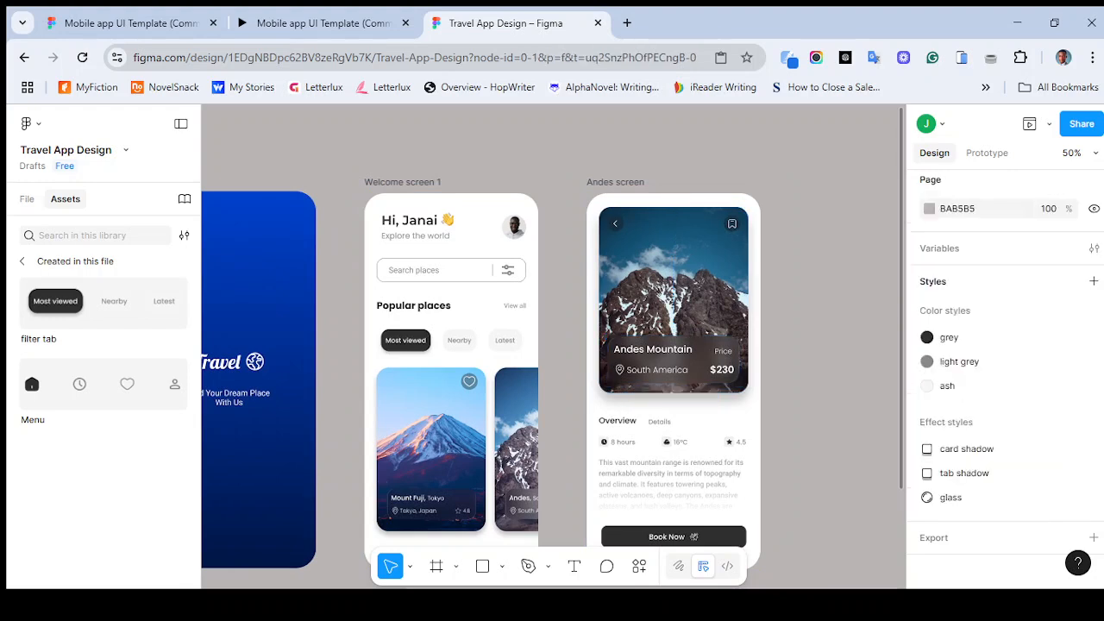
{"action": "scroll", "coordinate": [552, 345], "scroll_direction": "down", "scroll_amount": 1}
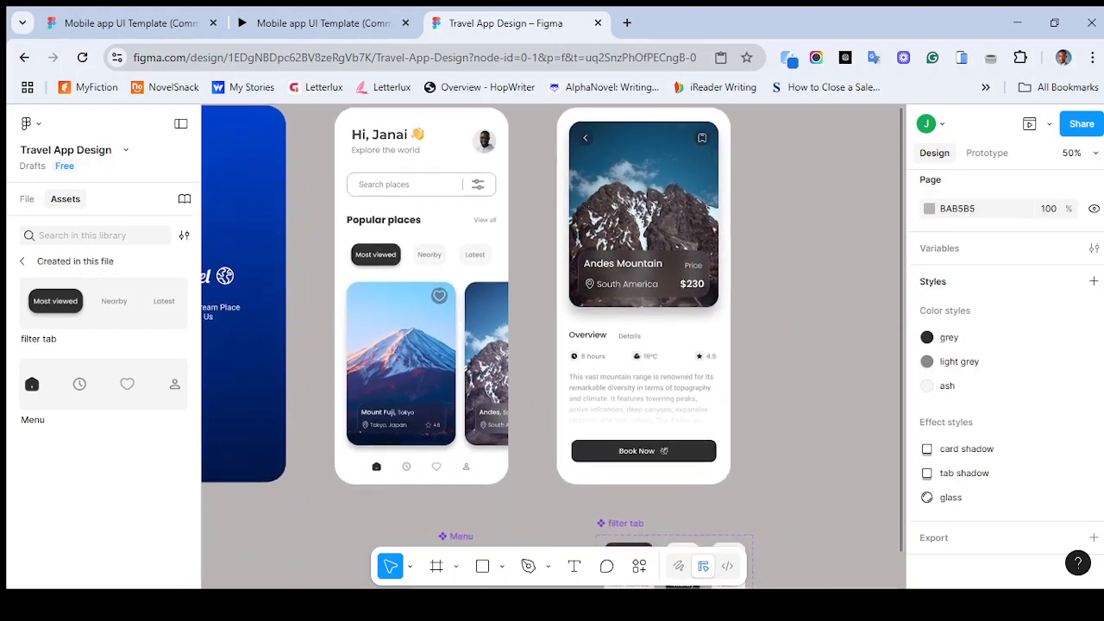
{"action": "scroll", "coordinate": [552, 345], "scroll_direction": "left", "scroll_amount": 1}
{"action": "scroll", "coordinate": [552, 345], "scroll_direction": "up", "scroll_amount": 1}
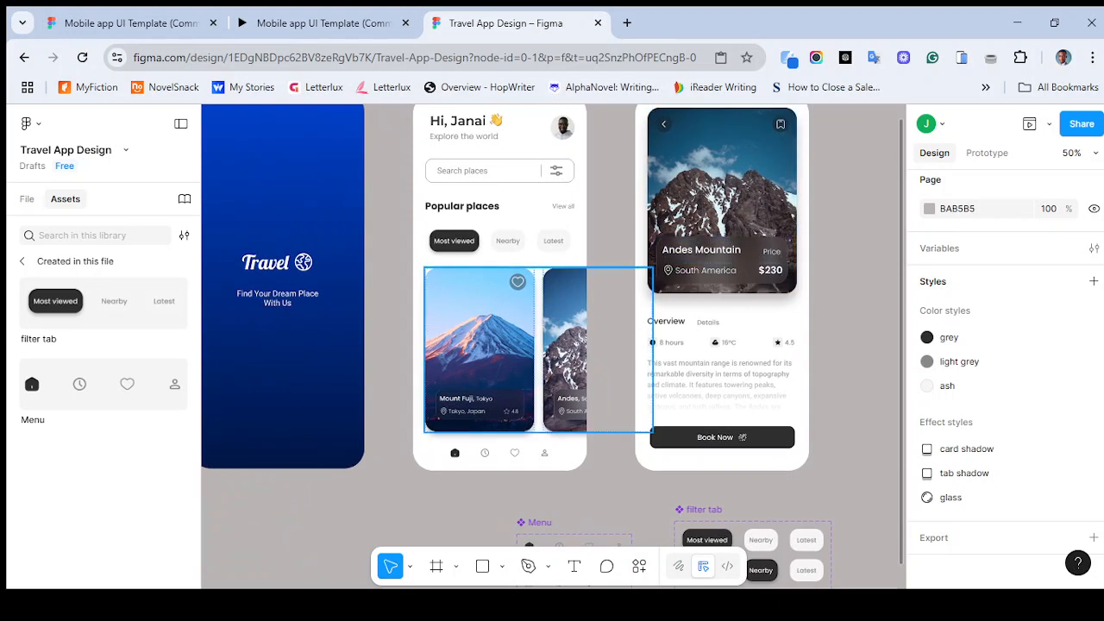
{"action": "double_click", "coordinate": [565, 349]}
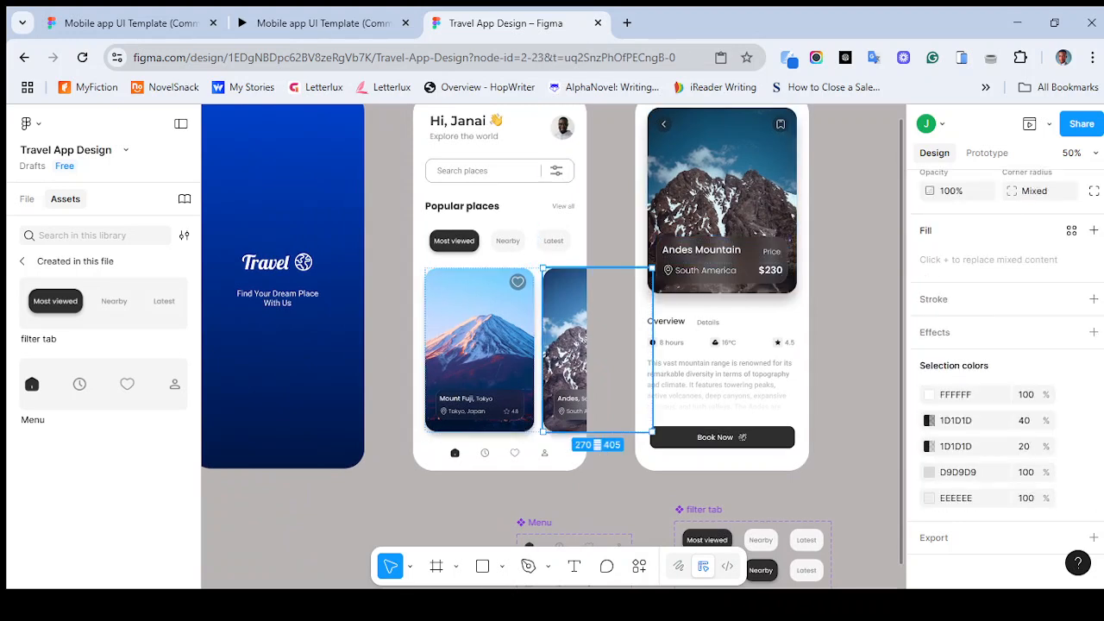
{"action": "left_click", "coordinate": [987, 153]}
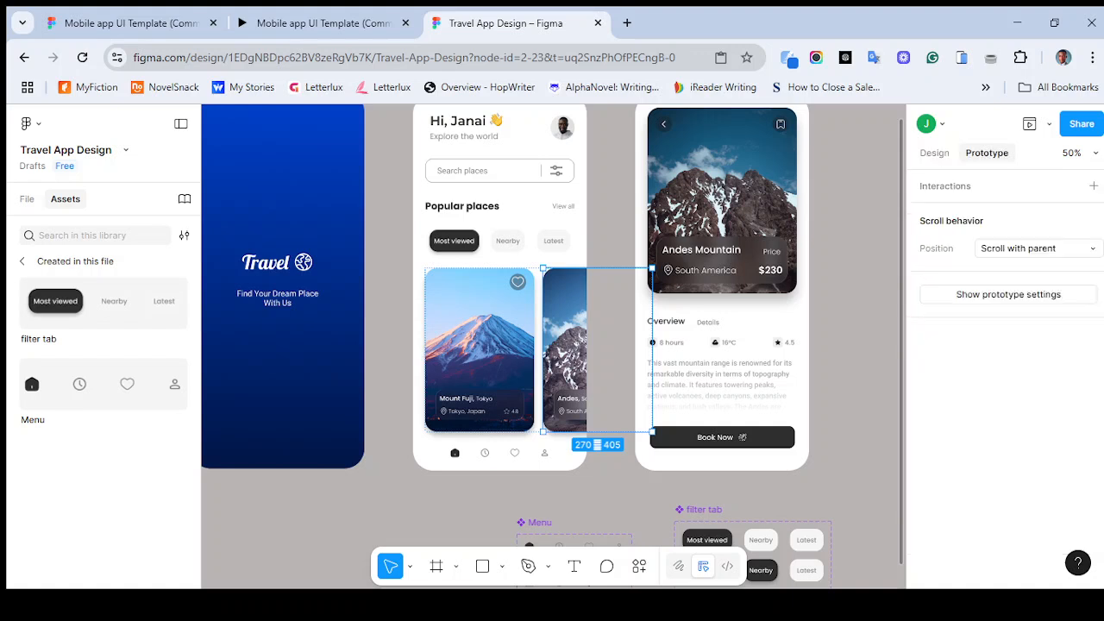
{"action": "left_click_drag", "start_coordinate": [652, 349], "coordinate": [832, 294]}
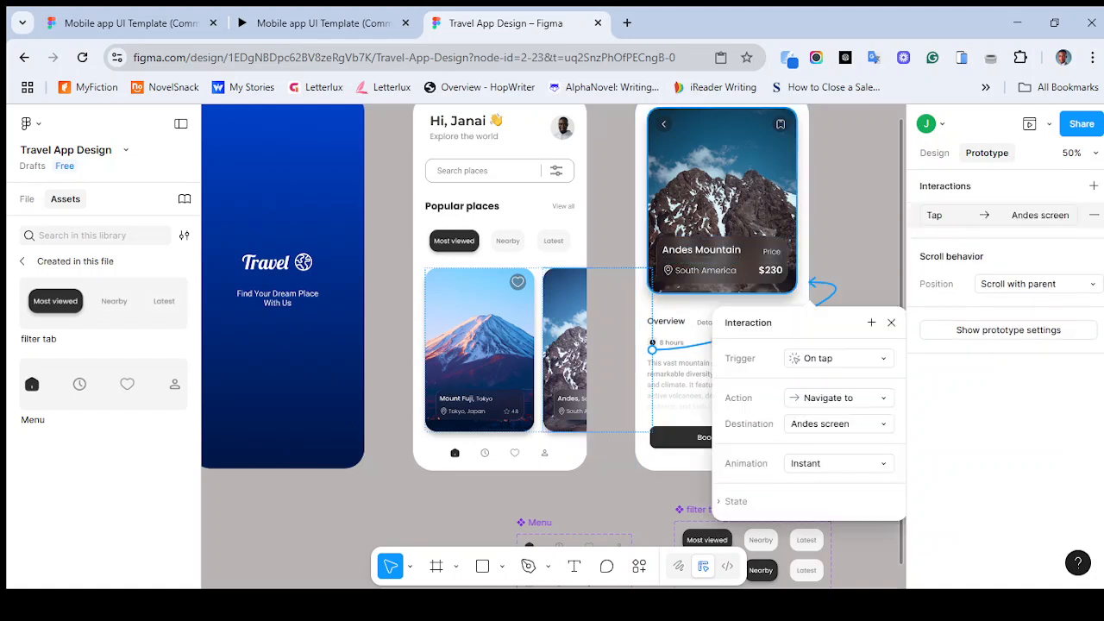
{"action": "left_click", "coordinate": [836, 358]}
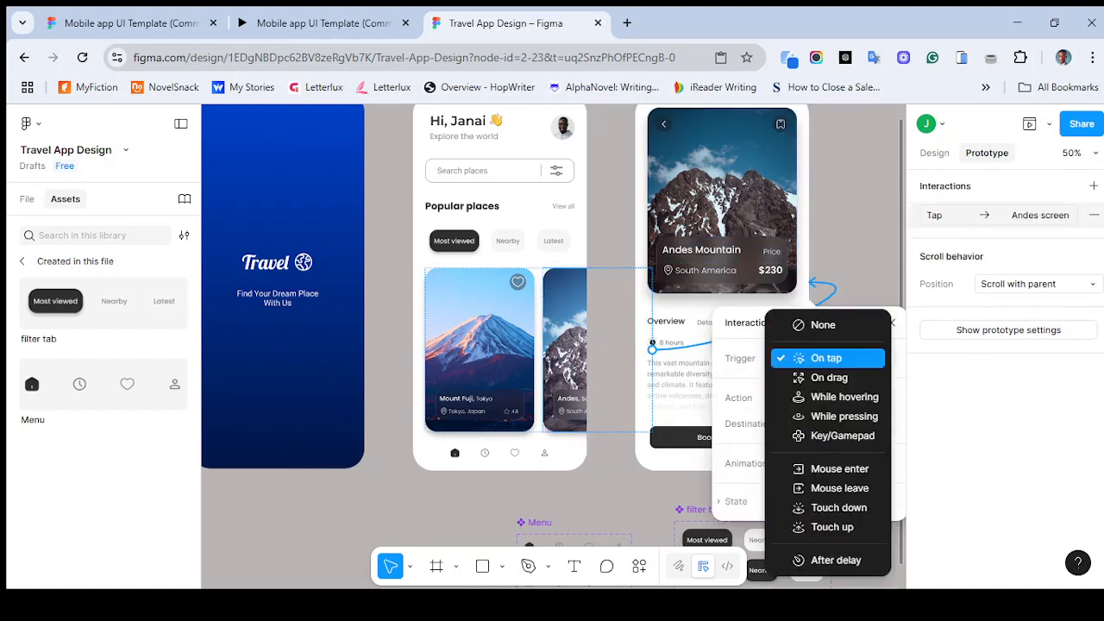
{"action": "left_click", "coordinate": [828, 358]}
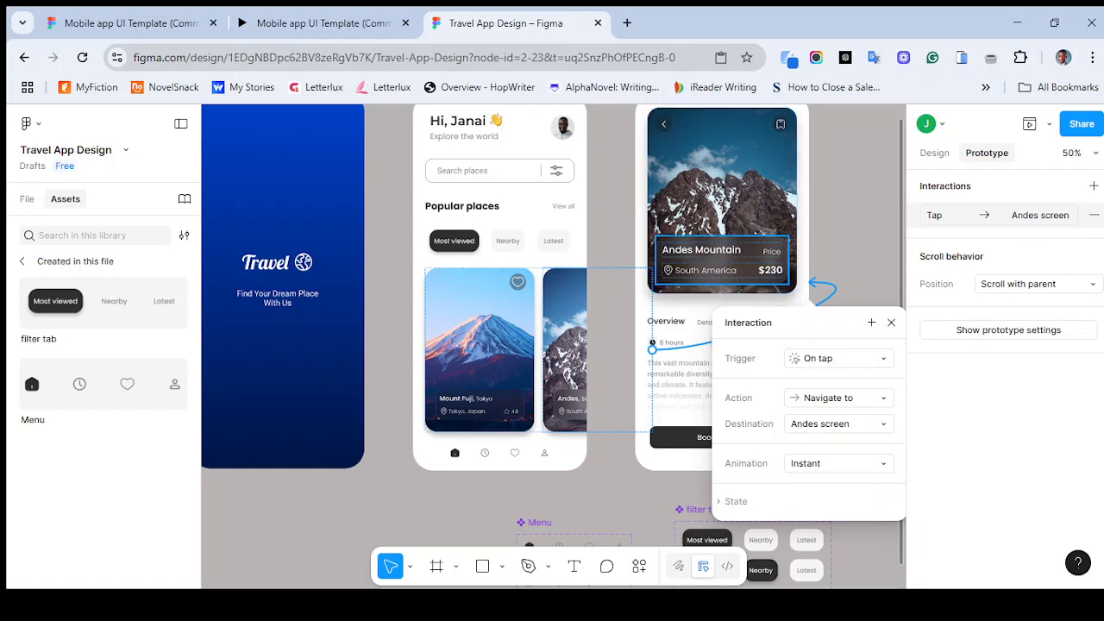
{"action": "left_click", "coordinate": [891, 323]}
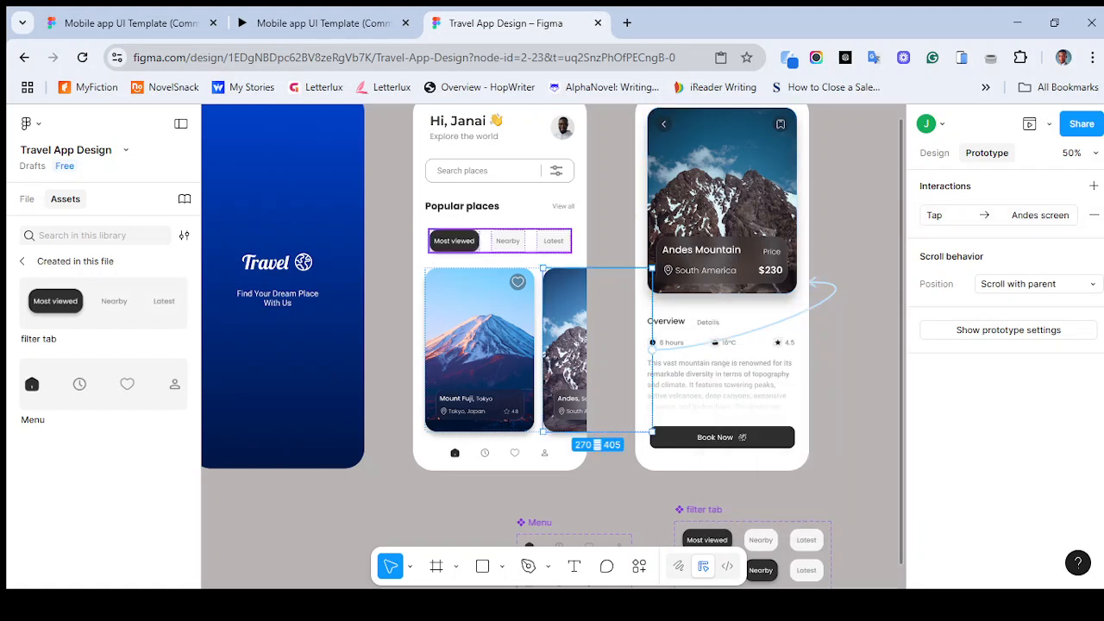
- Preview the prototype flow and tap the Andes card to test navigation to the Andes screen
{"action": "scroll", "coordinate": [449, 285], "scroll_direction": "up", "scroll_amount": 1}
{"action": "scroll", "coordinate": [448, 285], "scroll_direction": "left", "scroll_amount": 2}
{"action": "left_click", "coordinate": [339, 189]}
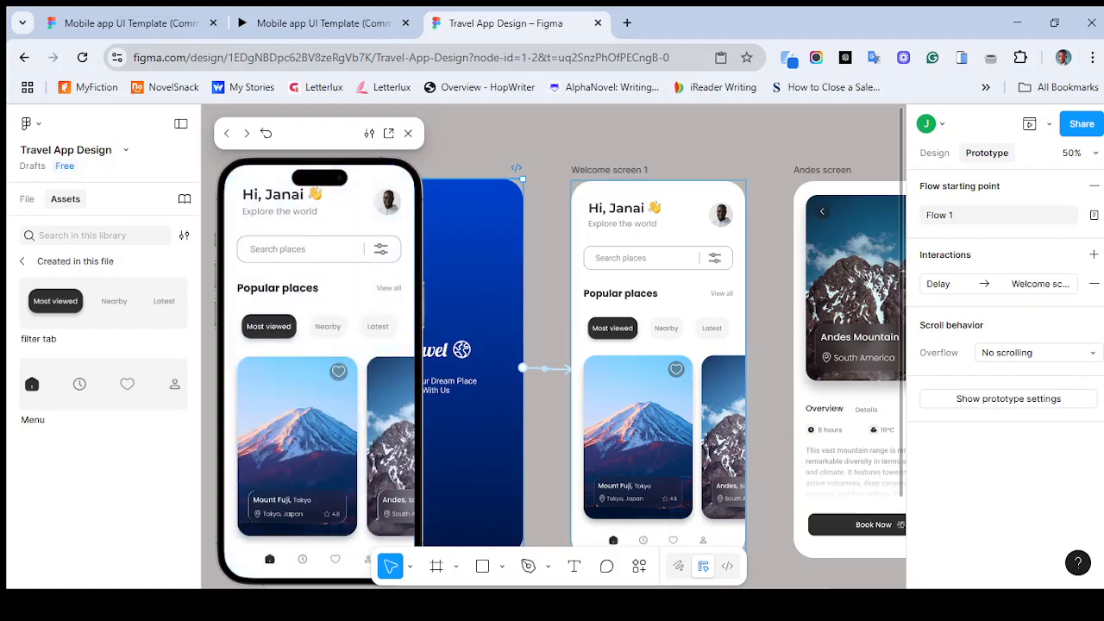
{"action": "left_click", "coordinate": [393, 440]}
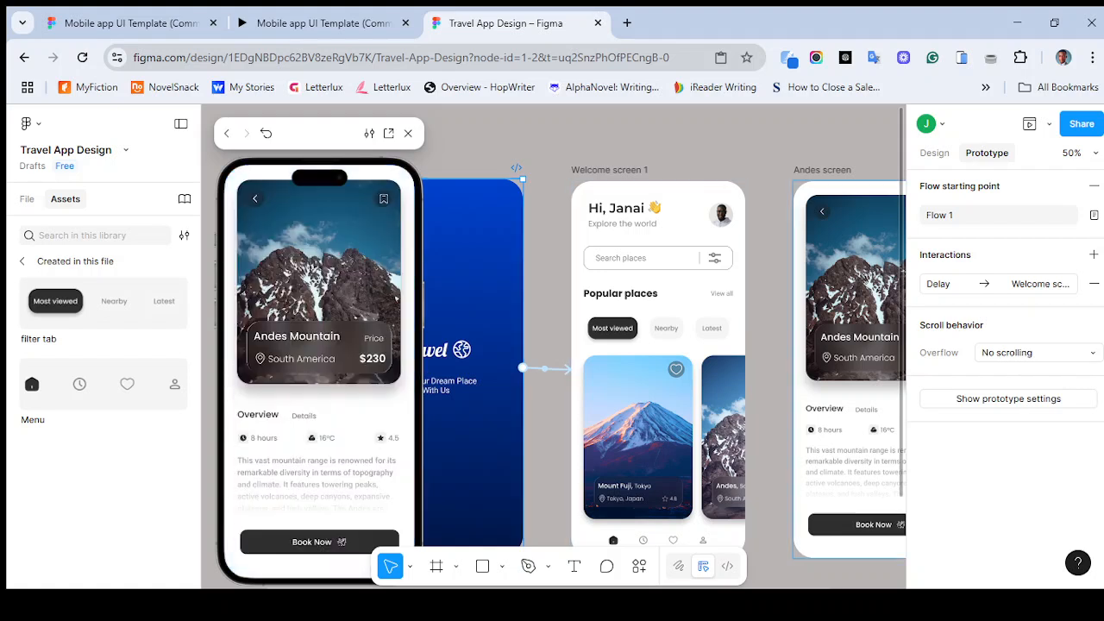
{"action": "left_click", "coordinate": [408, 133]}
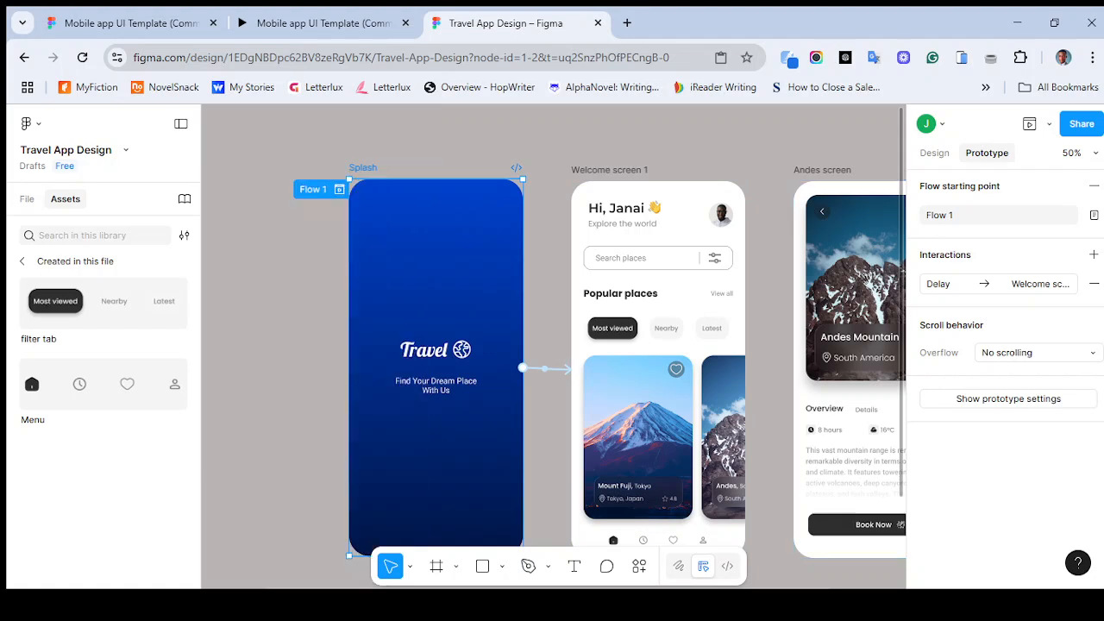
- Add an On tap interaction to the Andes screen's back arrow and set its action to Back
{"action": "scroll", "coordinate": [552, 345], "scroll_direction": "right", "scroll_amount": 3}
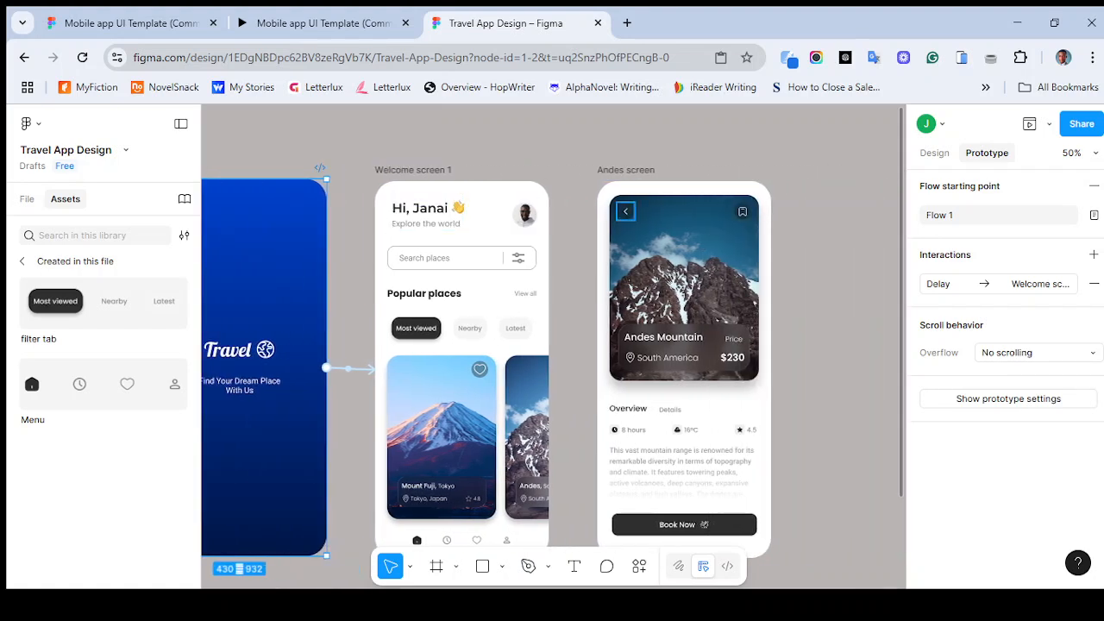
{"action": "left_click", "coordinate": [619, 211]}
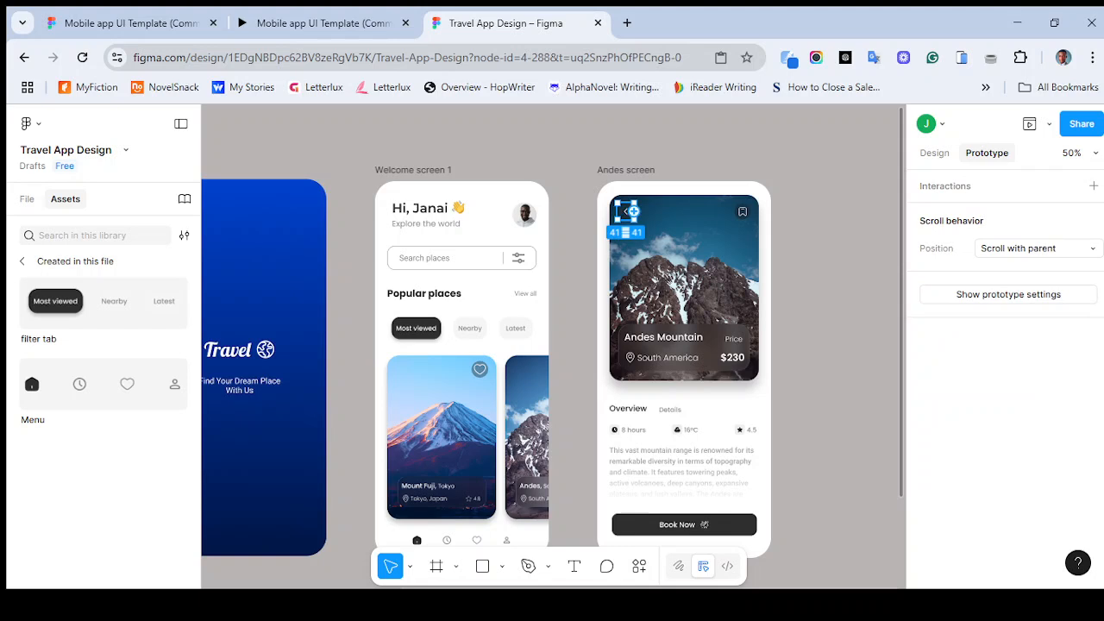
{"action": "left_click_drag", "start_coordinate": [632, 210], "coordinate": [552, 366]}
{"action": "left_click", "coordinate": [576, 445]}
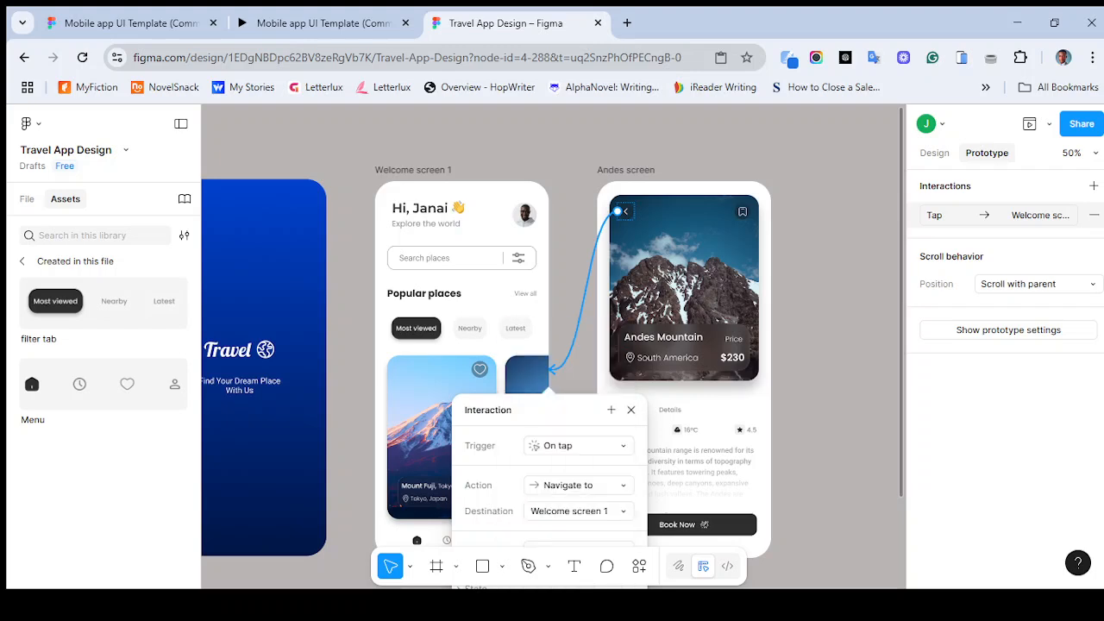
{"action": "scroll", "coordinate": [552, 345], "scroll_direction": "down", "scroll_amount": 3}
{"action": "scroll", "coordinate": [552, 345], "scroll_direction": "up", "scroll_amount": 2}
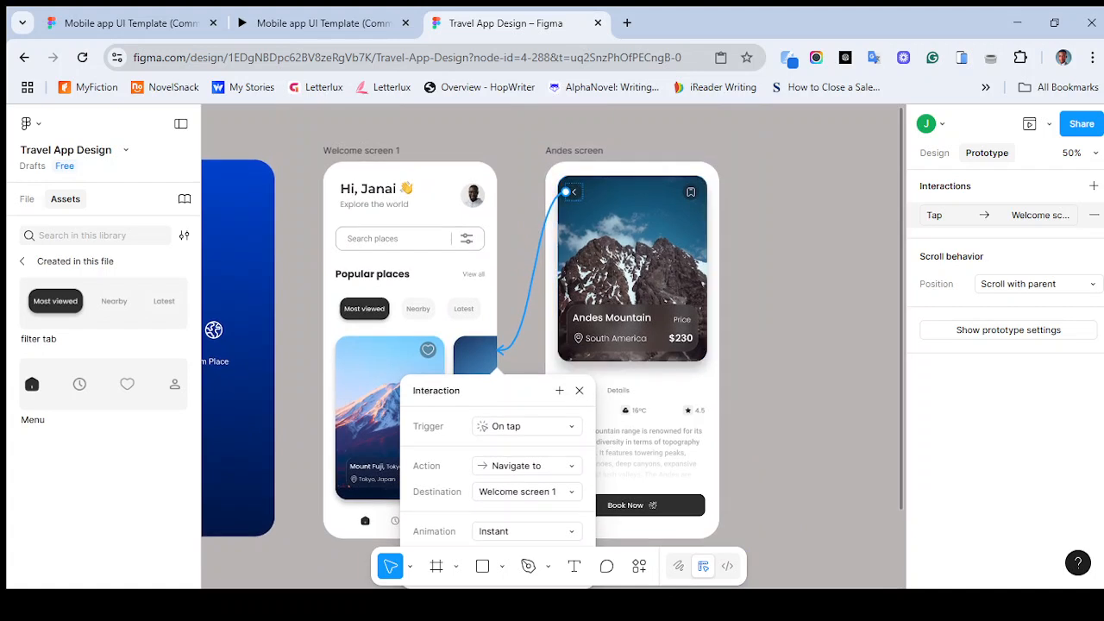
{"action": "left_click", "coordinate": [527, 426]}
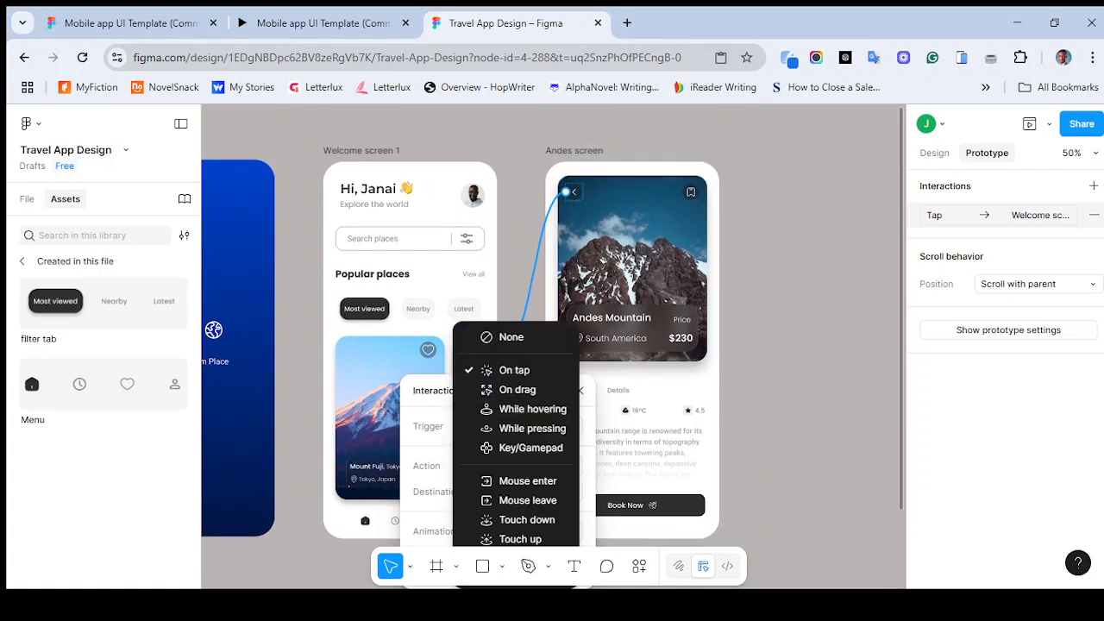
{"action": "left_click", "coordinate": [618, 407]}
{"action": "scroll", "coordinate": [465, 274], "scroll_direction": "down", "scroll_amount": 2}
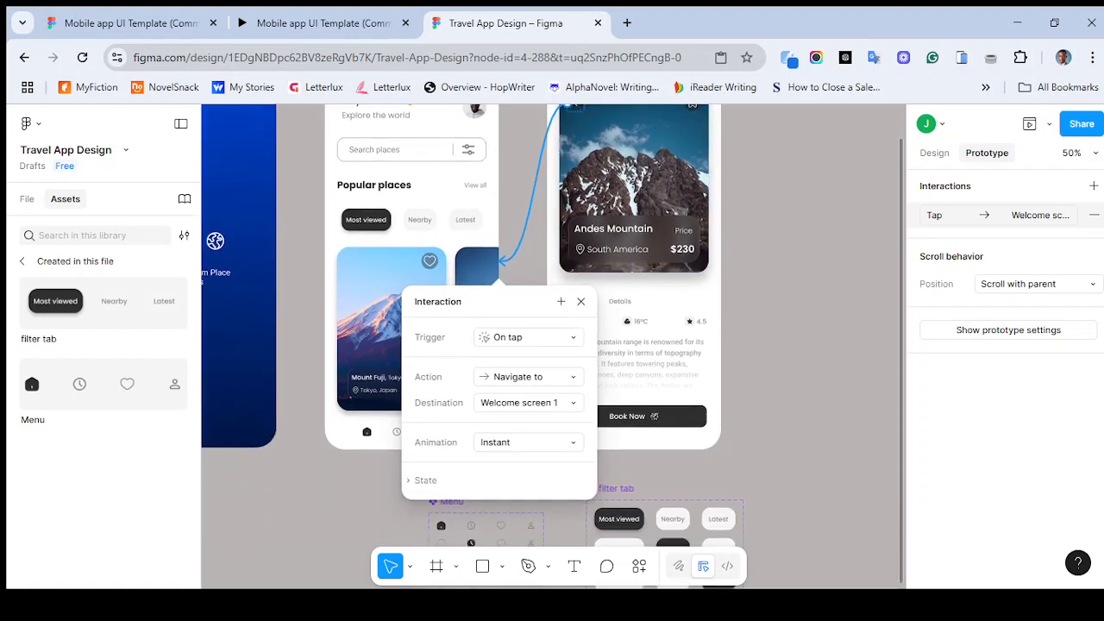
{"action": "left_click", "coordinate": [527, 337]}
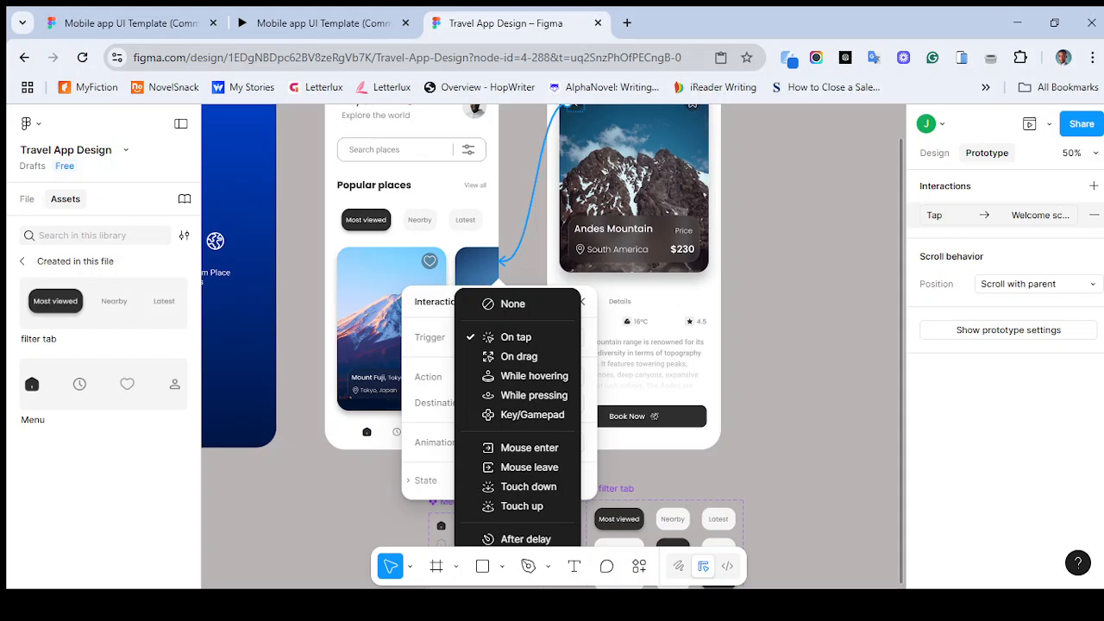
{"action": "key", "text": "Escape"}
{"action": "scroll", "coordinate": [552, 345], "scroll_direction": "down", "scroll_amount": 1}
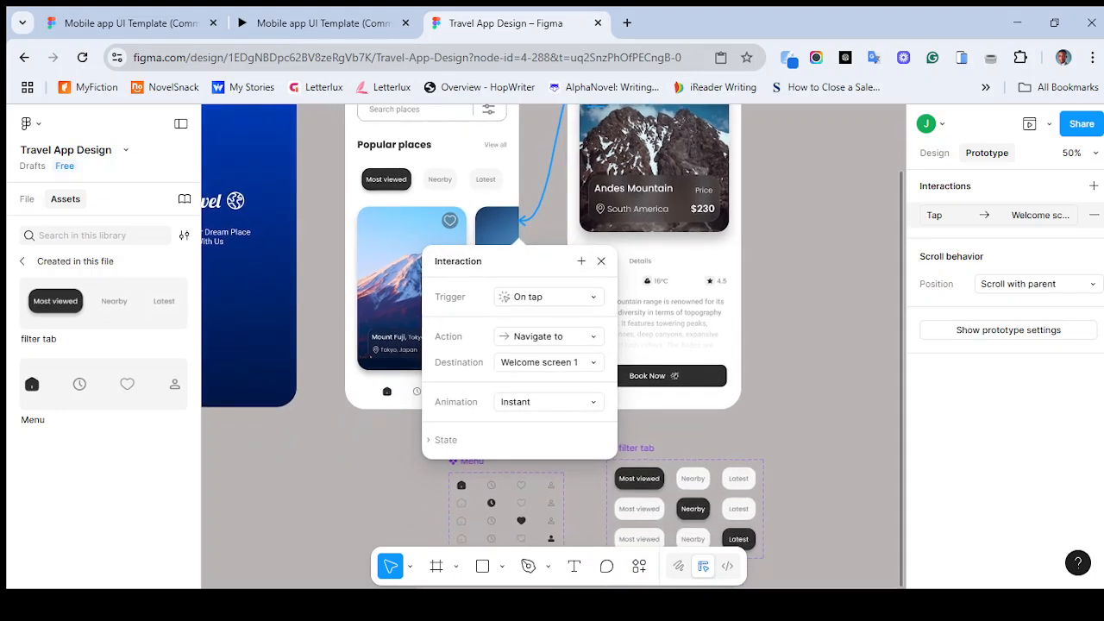
{"action": "left_click", "coordinate": [550, 337]}
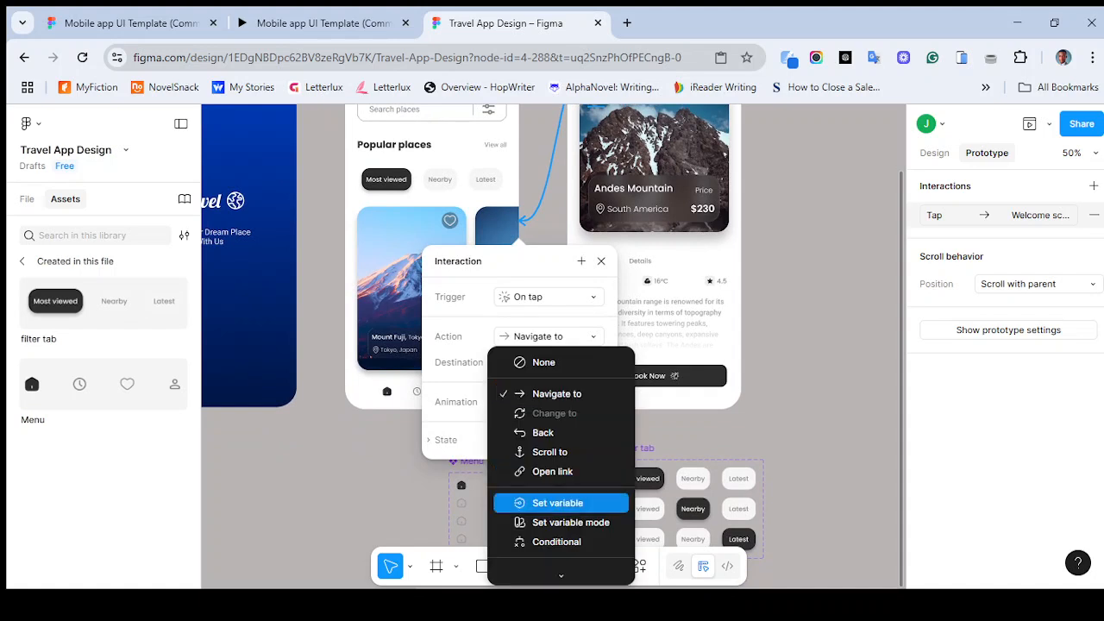
{"action": "scroll", "coordinate": [561, 480], "scroll_direction": "up", "scroll_amount": 3}
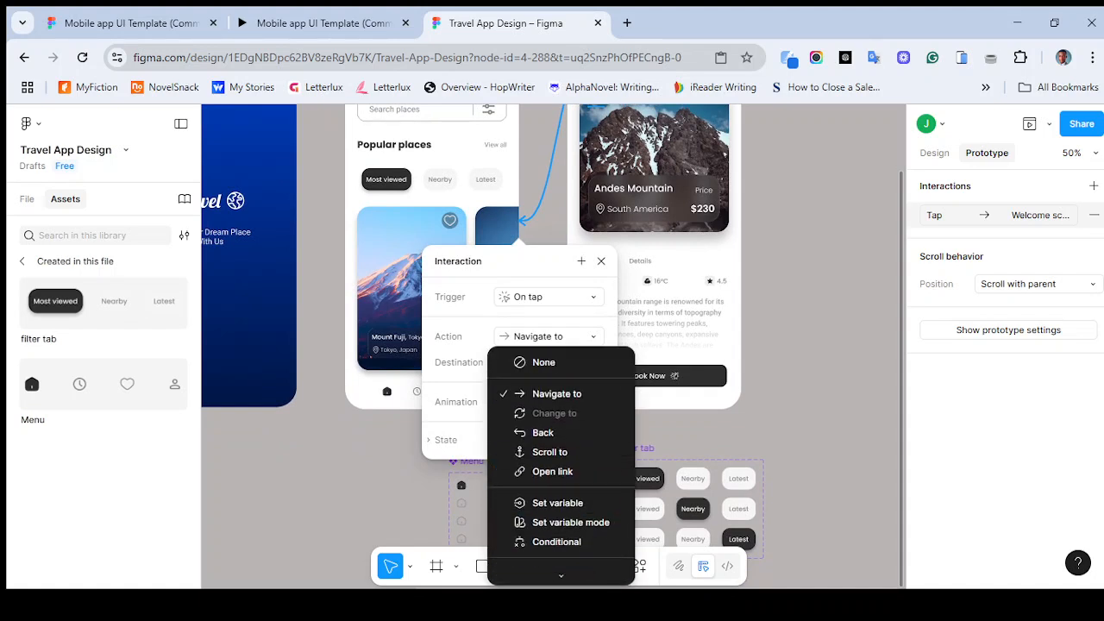
{"action": "left_click", "coordinate": [544, 431]}
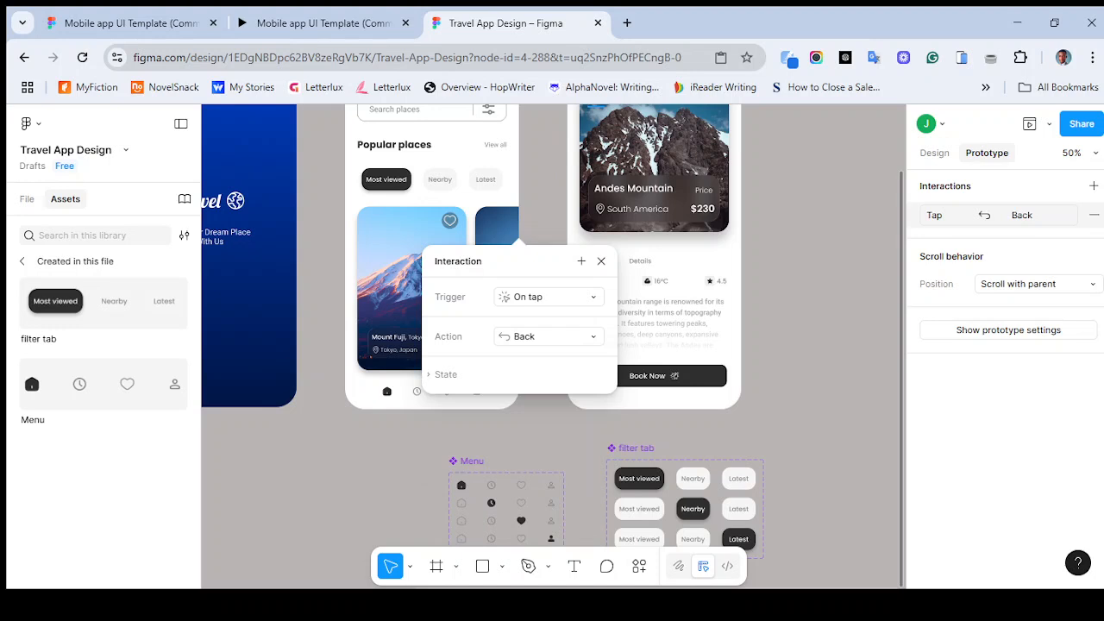
{"action": "left_click", "coordinate": [601, 261]}
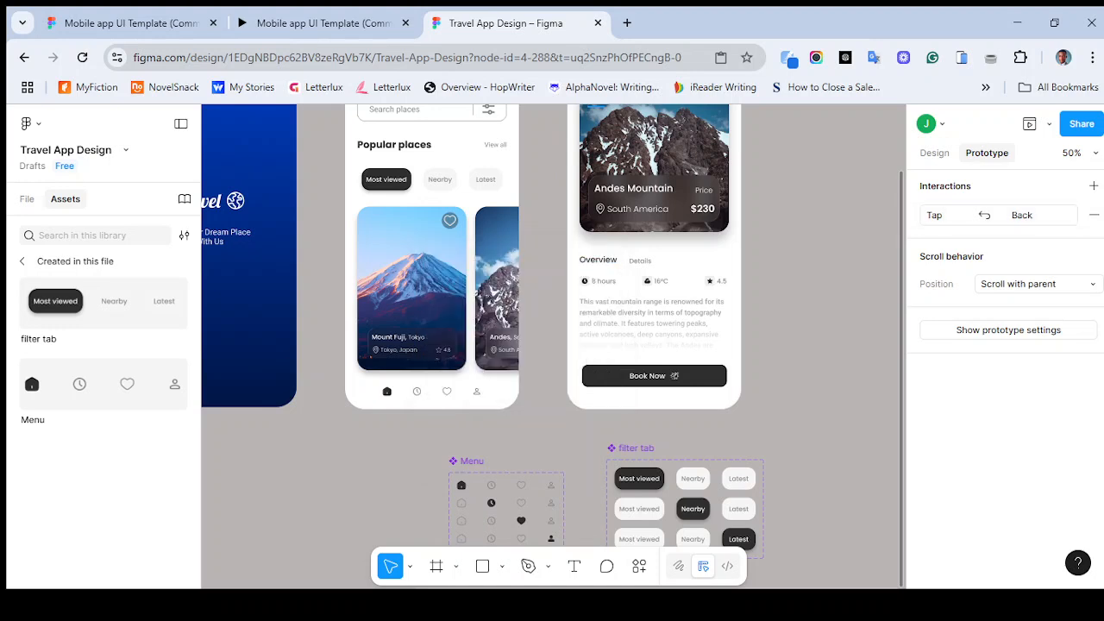
- Preview the flow, opening the Andes screen and returning with its back arrow
{"action": "scroll", "coordinate": [552, 345], "scroll_direction": "up", "scroll_amount": 2}
{"action": "scroll", "coordinate": [552, 345], "scroll_direction": "right", "scroll_amount": 1}
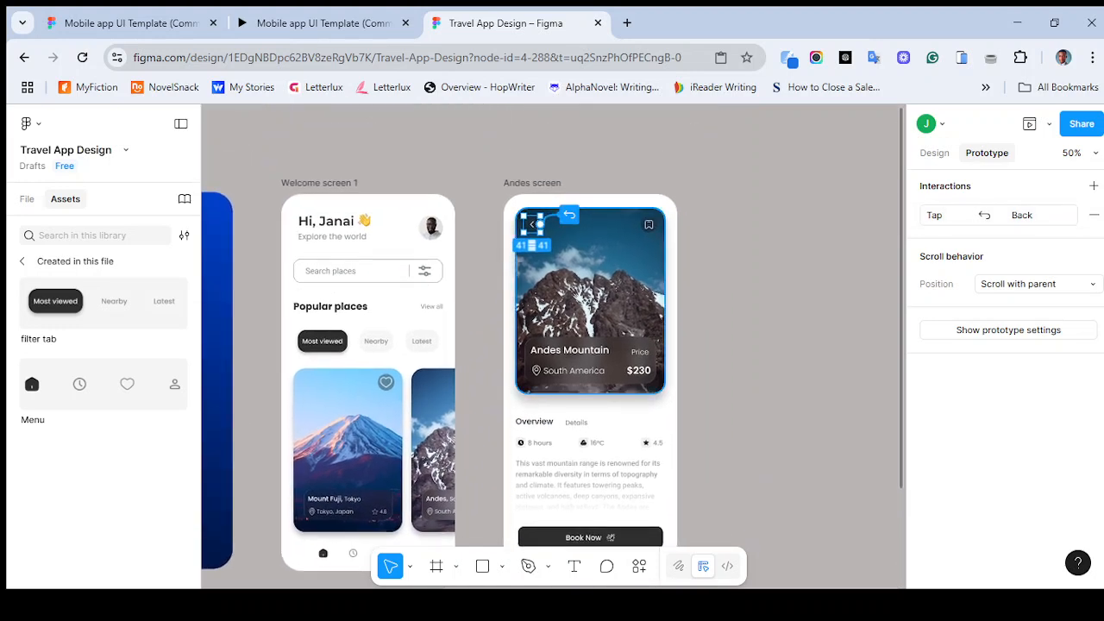
{"action": "key", "text": "Escape"}
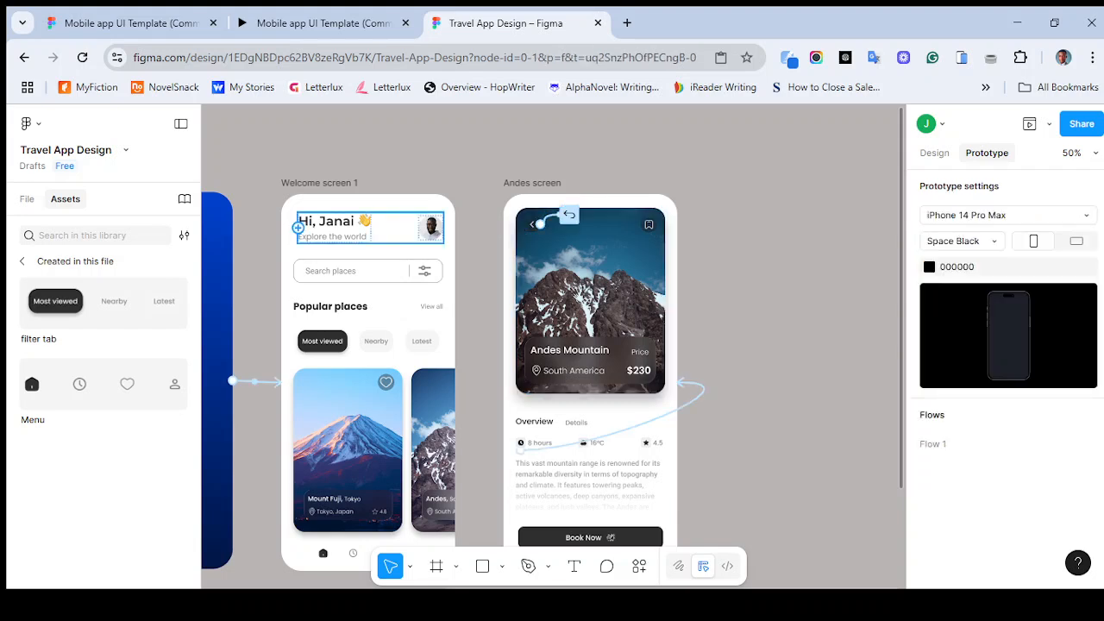
{"action": "scroll", "coordinate": [370, 231], "scroll_direction": "left", "scroll_amount": 2}
{"action": "left_click", "coordinate": [211, 213]}
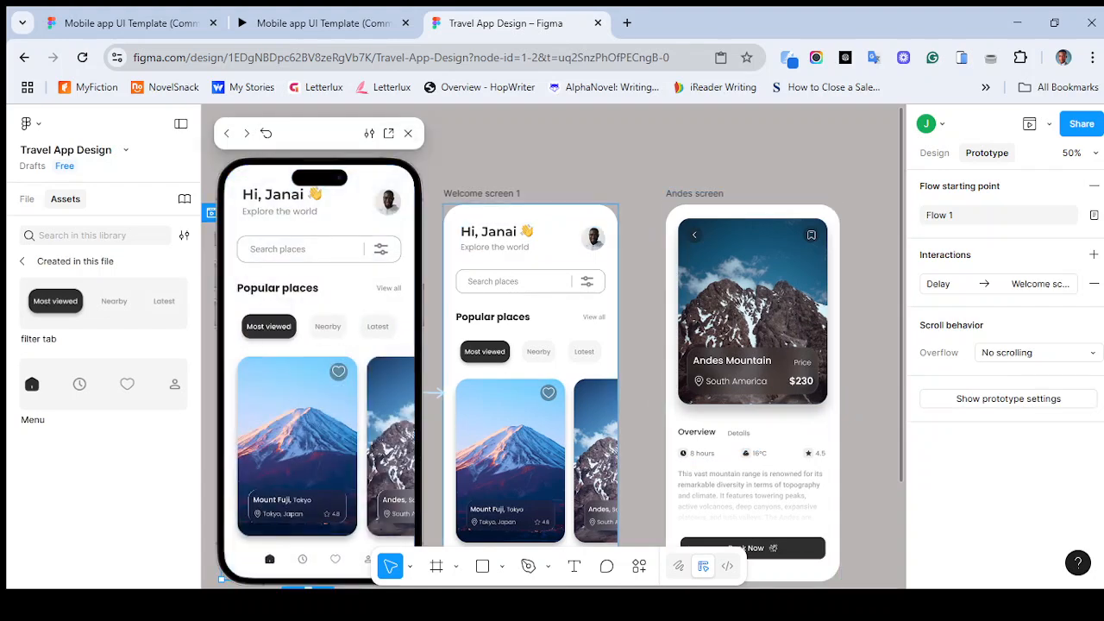
{"action": "left_click", "coordinate": [389, 446]}
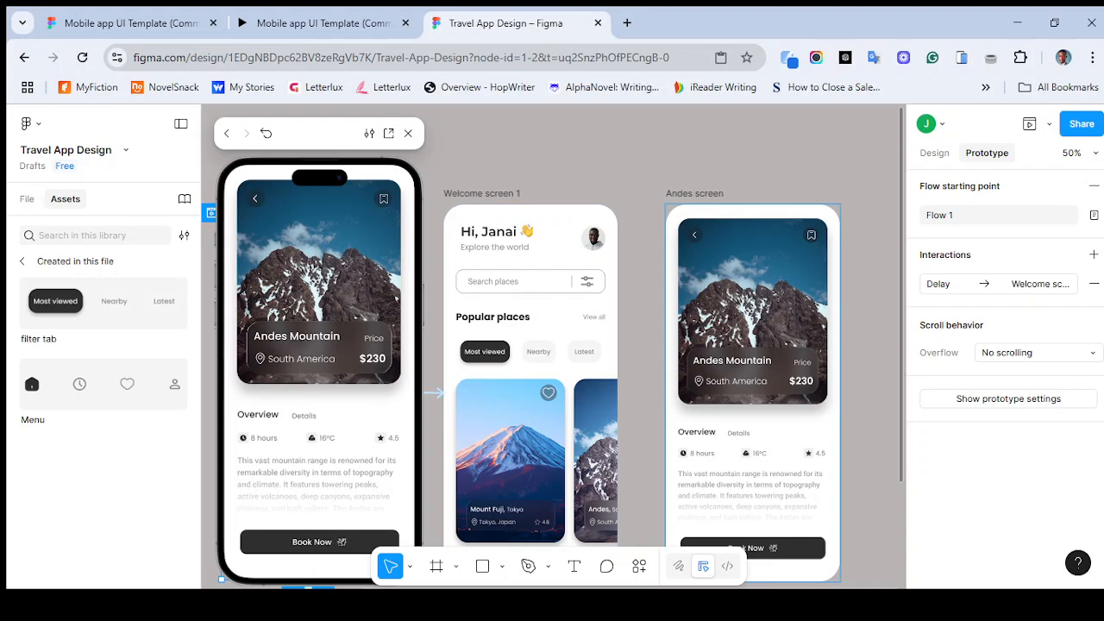
{"action": "left_click", "coordinate": [256, 199]}
{"action": "left_click", "coordinate": [408, 132]}
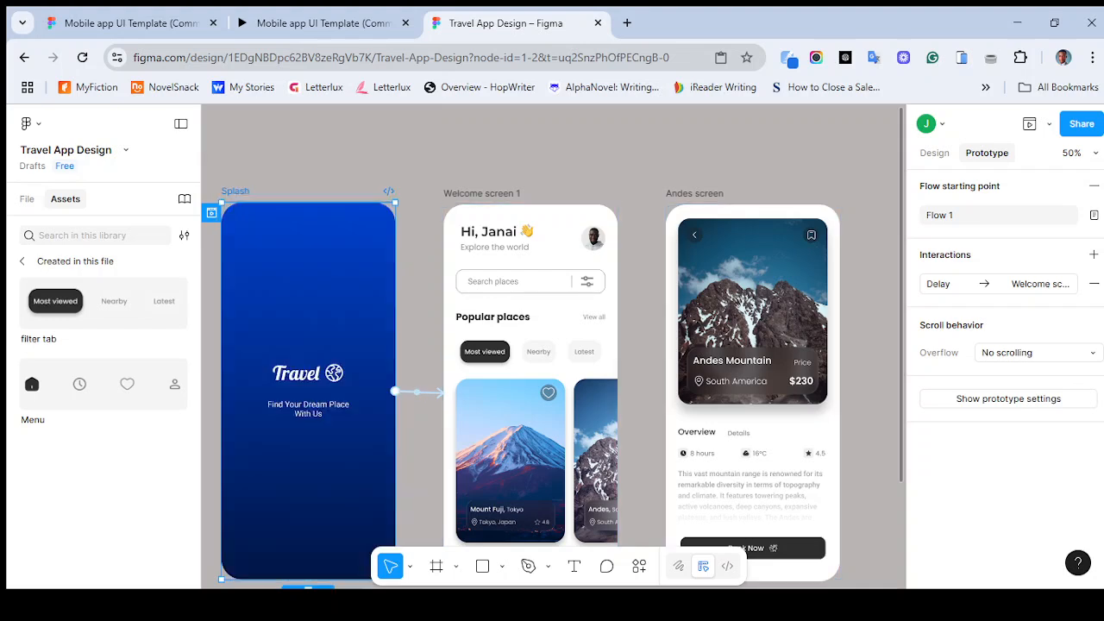
{"action": "scroll", "coordinate": [379, 233], "scroll_direction": "right", "scroll_amount": 2}
{"action": "scroll", "coordinate": [380, 271], "scroll_direction": "down", "scroll_amount": 1}
{"action": "scroll", "coordinate": [379, 271], "scroll_direction": "left", "scroll_amount": 1}
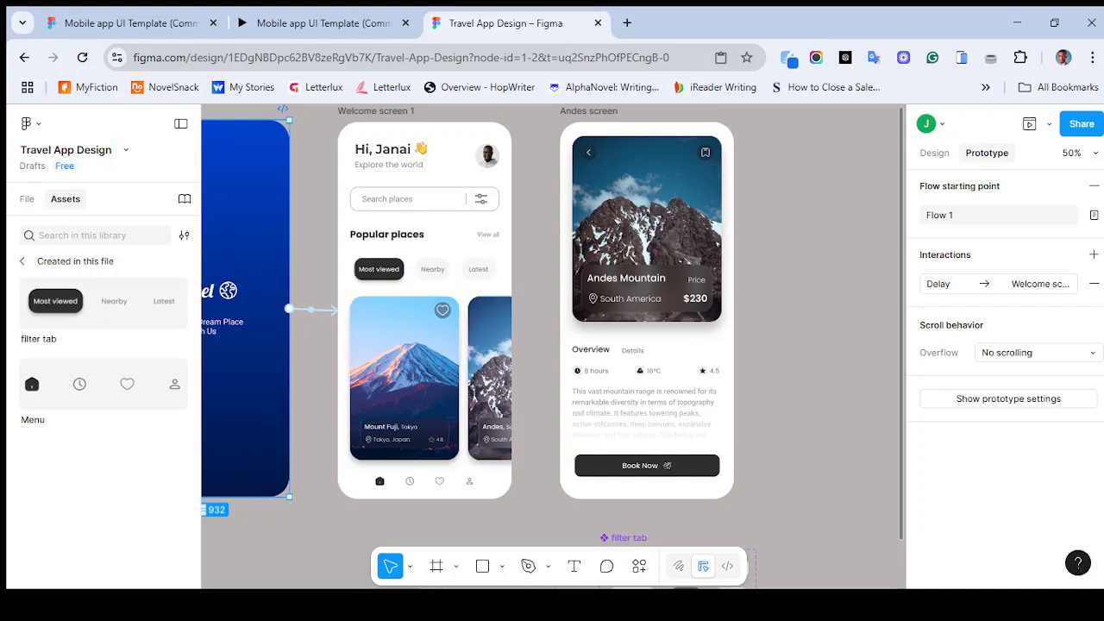
{"action": "scroll", "coordinate": [380, 272], "scroll_direction": "up", "scroll_amount": 1}
{"action": "scroll", "coordinate": [380, 271], "scroll_direction": "right", "scroll_amount": 1}
{"action": "scroll", "coordinate": [379, 272], "scroll_direction": "left", "scroll_amount": 2}
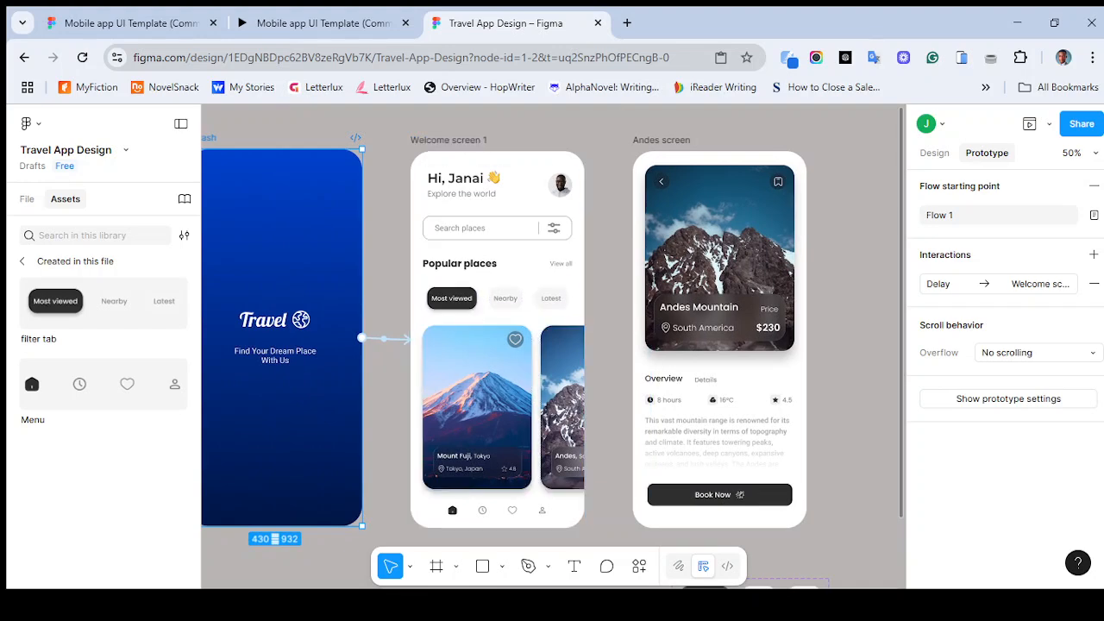
- Check the Nearby and Latest filter tabs in the reference prototype in the other browser tab
{"action": "left_click", "coordinate": [321, 23]}
{"action": "left_click", "coordinate": [566, 299]}
{"action": "left_click", "coordinate": [607, 299]}
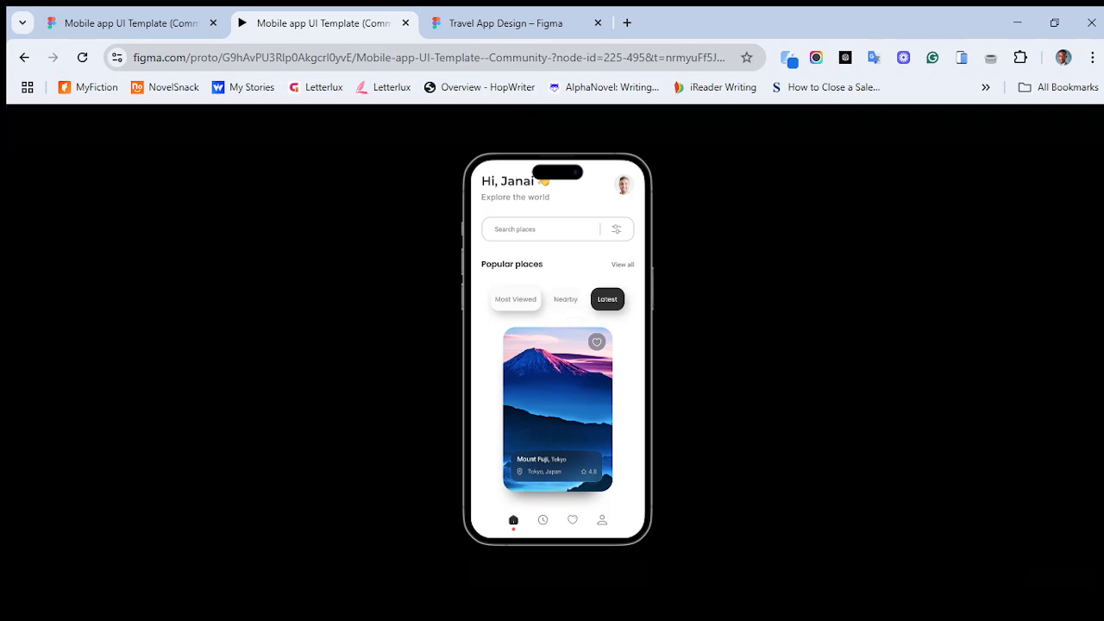
{"action": "left_click", "coordinate": [506, 24]}
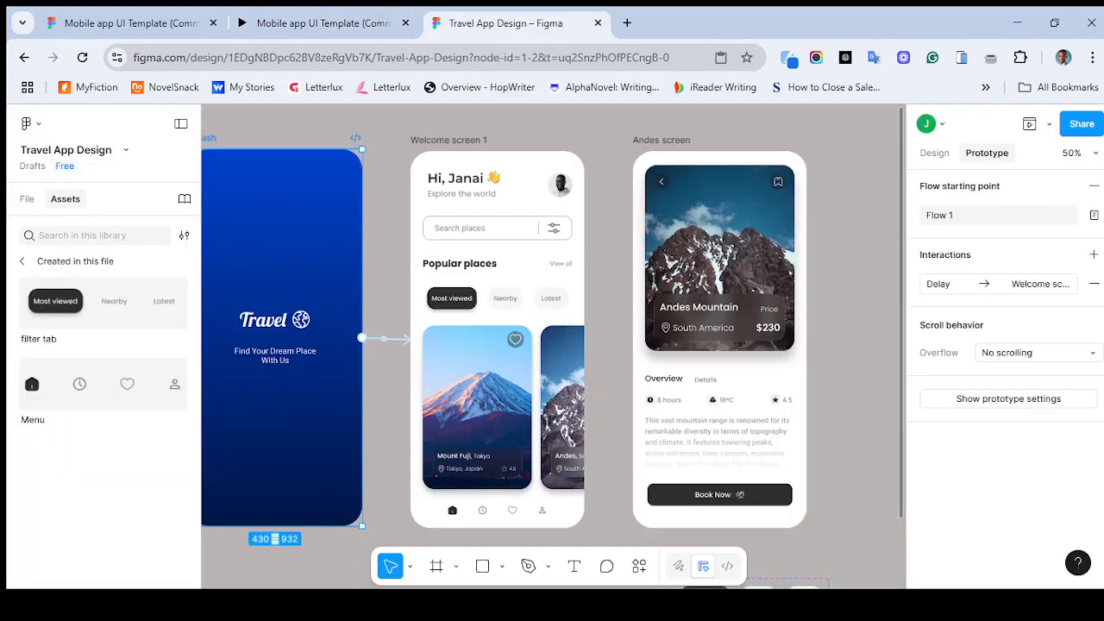
{"action": "scroll", "coordinate": [552, 345], "scroll_direction": "down", "scroll_amount": 1}
{"action": "scroll", "coordinate": [552, 345], "scroll_direction": "down", "scroll_amount": 1}
{"action": "scroll", "coordinate": [552, 345], "scroll_direction": "up", "scroll_amount": 1}
{"action": "scroll", "coordinate": [552, 345], "scroll_direction": "left", "scroll_amount": 1}
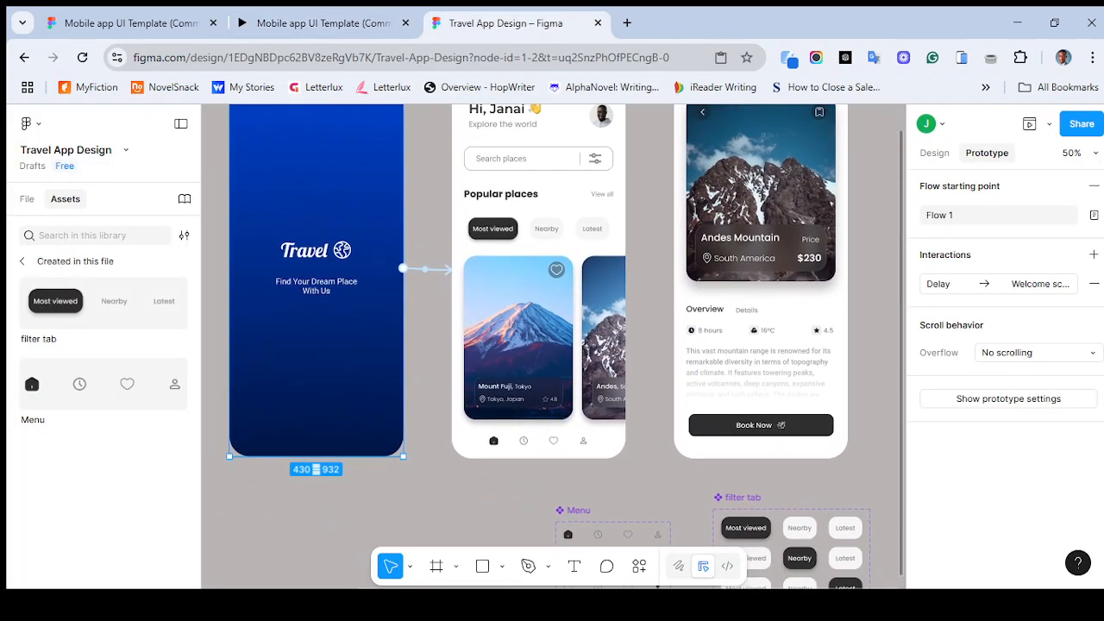
- Duplicate the first welcome screen to create a second welcome screen beside it
{"action": "scroll", "coordinate": [552, 345], "scroll_direction": "left", "scroll_amount": 1}
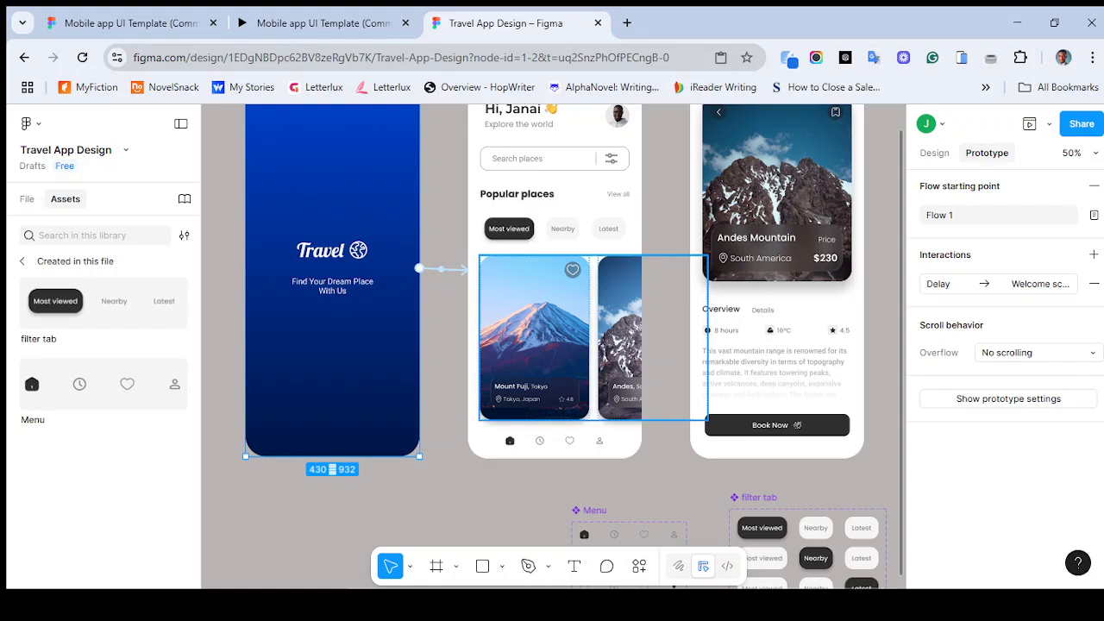
{"action": "scroll", "coordinate": [552, 345], "scroll_direction": "up", "scroll_amount": 3}
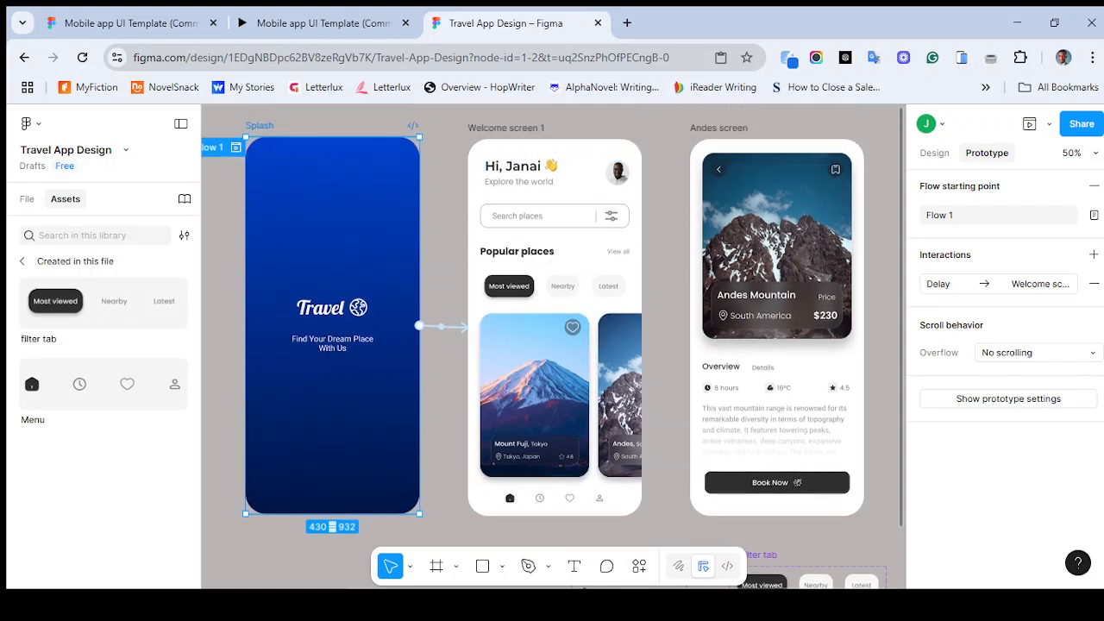
{"action": "left_click", "coordinate": [507, 128]}
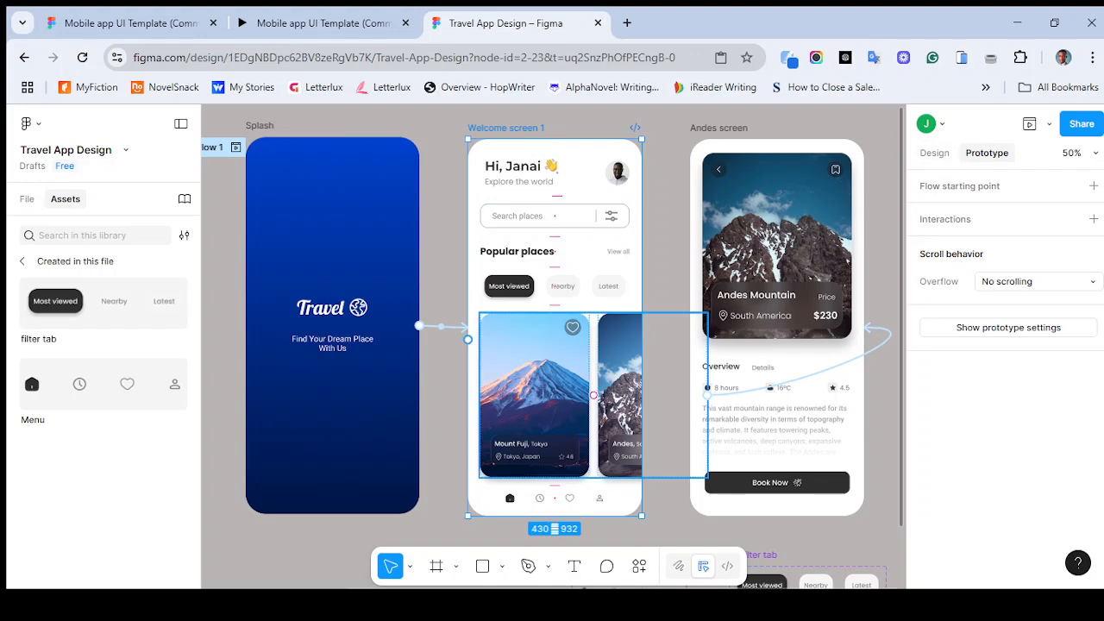
{"action": "key", "text": "f"}
{"action": "left_click", "coordinate": [665, 327]}
{"action": "scroll", "coordinate": [666, 327], "scroll_direction": "right", "scroll_amount": 1}
{"action": "scroll", "coordinate": [498, 125], "scroll_direction": "right", "scroll_amount": 1}
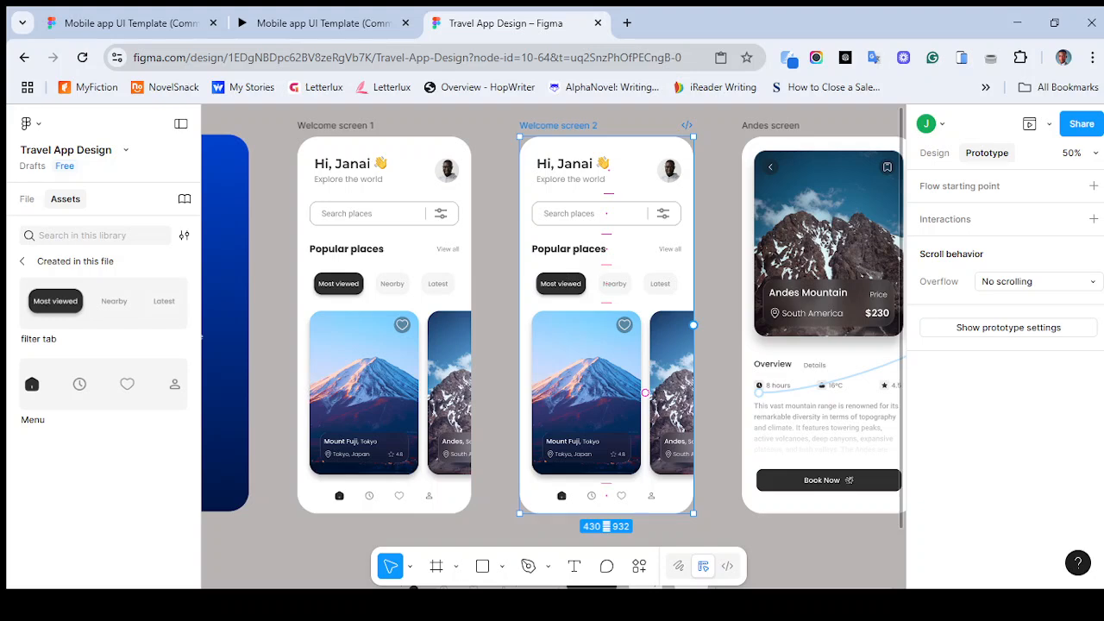
- Duplicate the second welcome screen to create a third welcome screen
{"action": "key", "text": "Escape"}
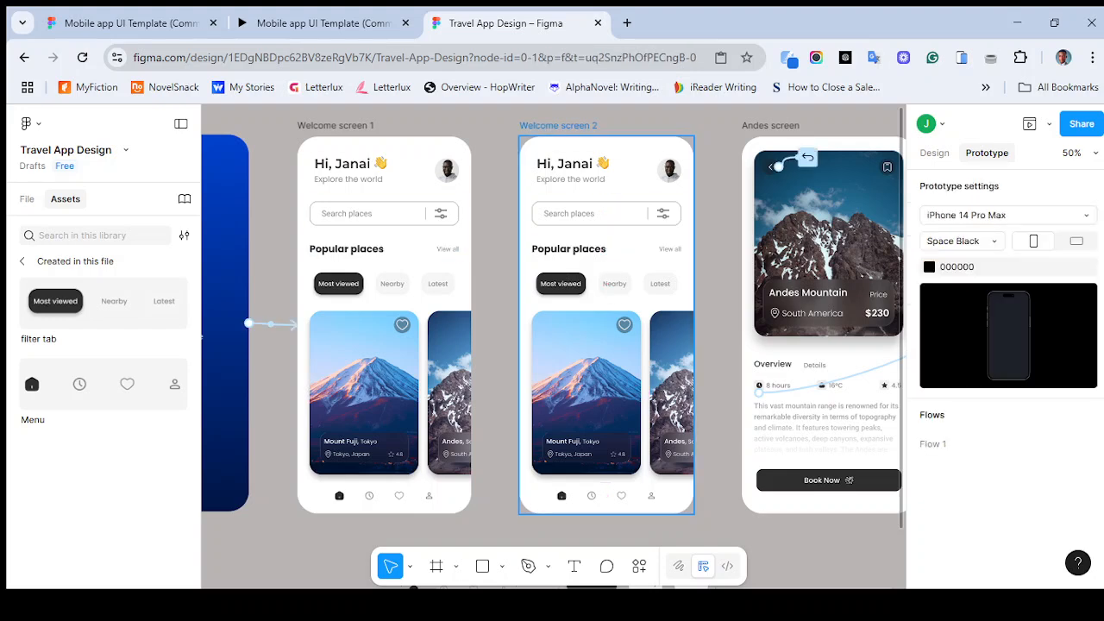
{"action": "left_click", "coordinate": [557, 125]}
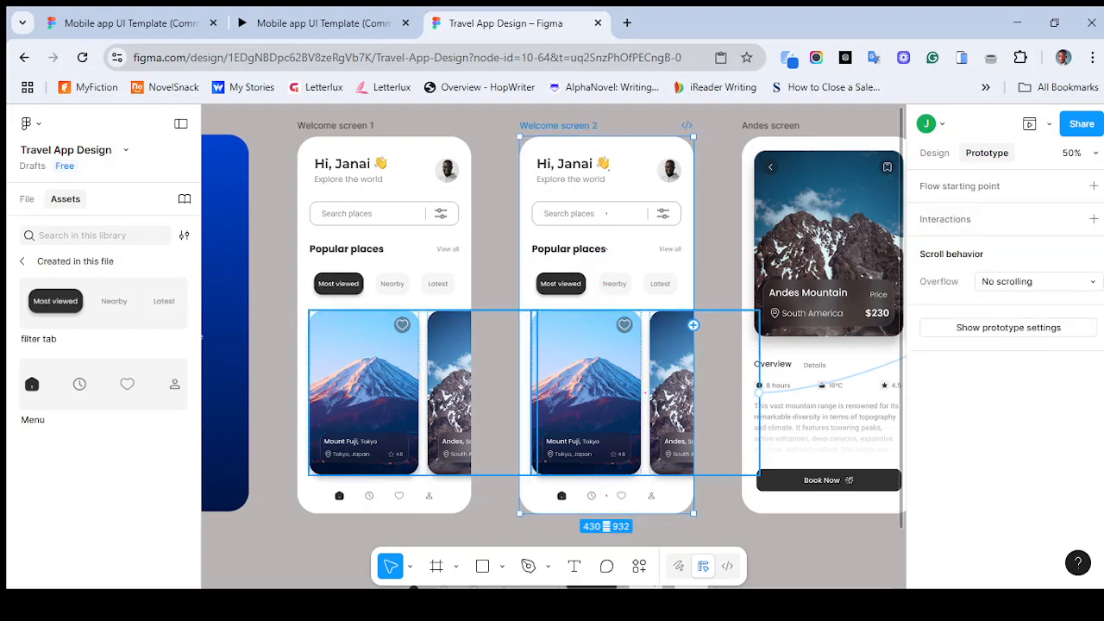
{"action": "key", "text": "f"}
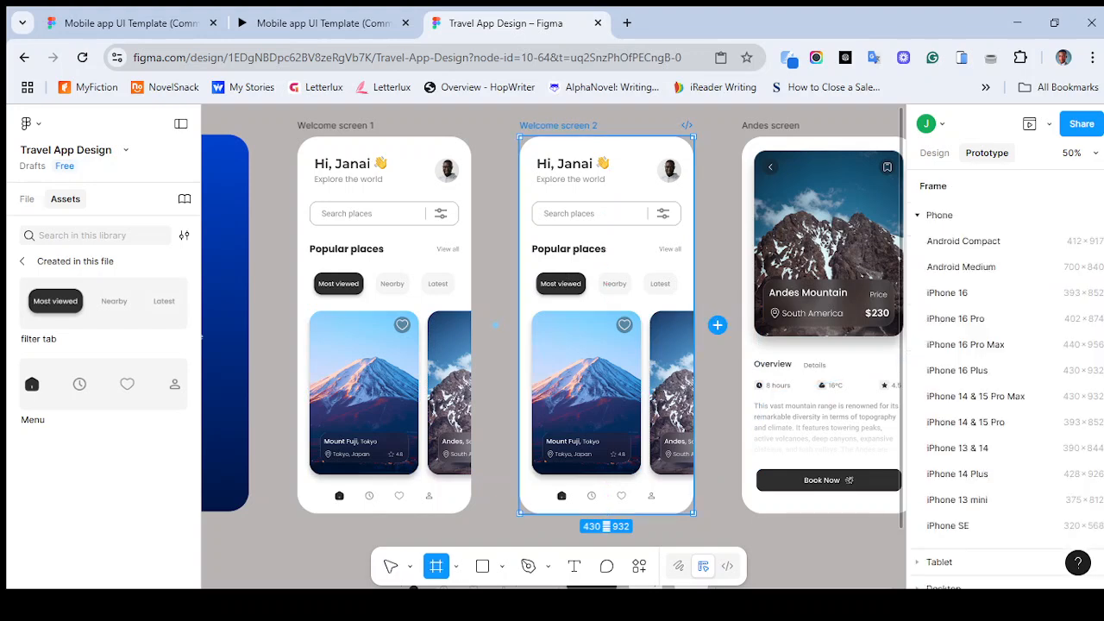
{"action": "left_click", "coordinate": [717, 324]}
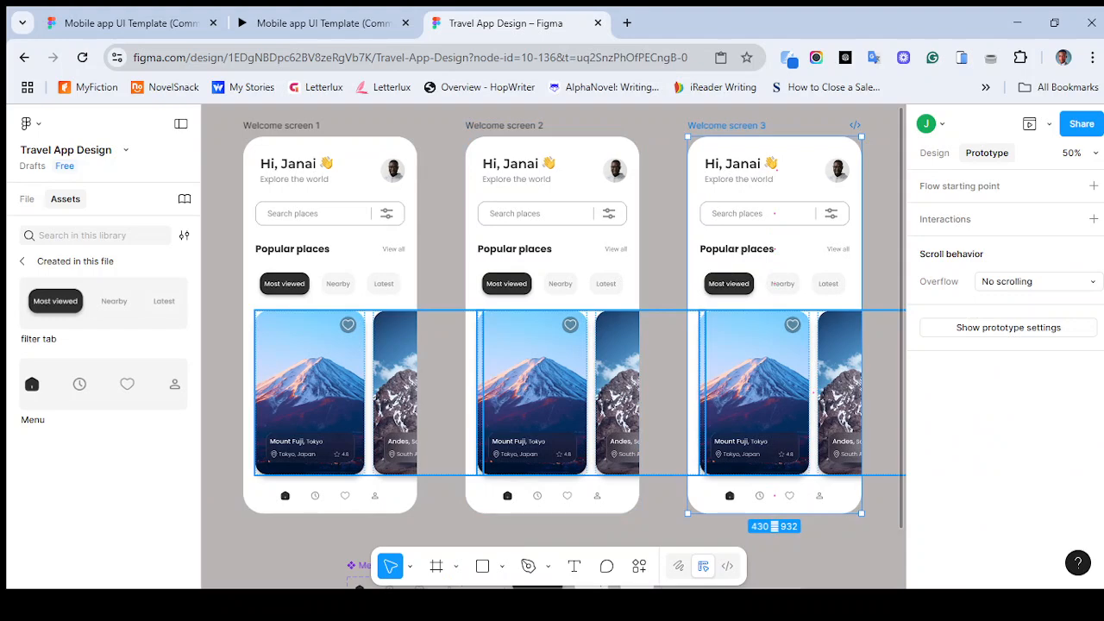
{"action": "key", "text": "minus"}
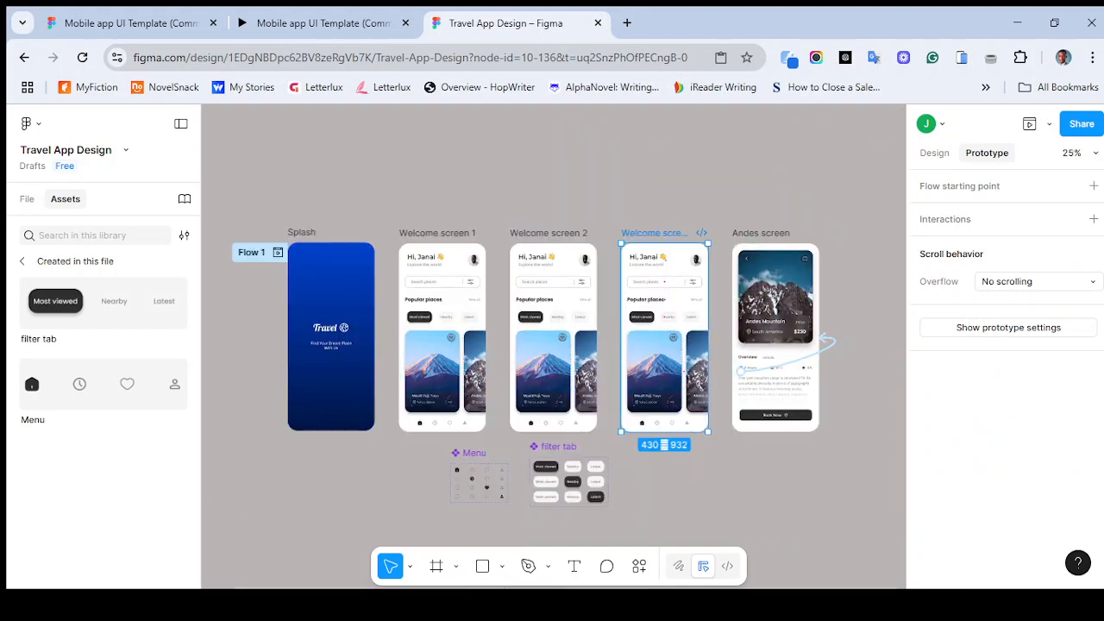
{"action": "key", "text": "plus"}
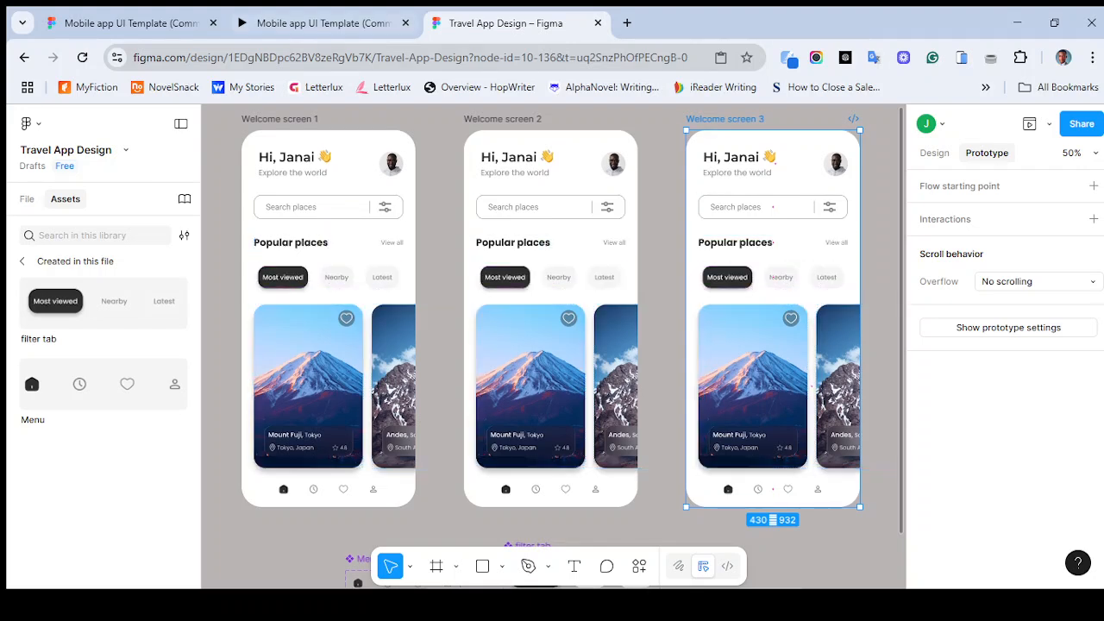
- Check the Nearby filter tab state in the reference prototype in the other browser tab
{"action": "left_click", "coordinate": [323, 23]}
{"action": "left_click", "coordinate": [566, 299]}
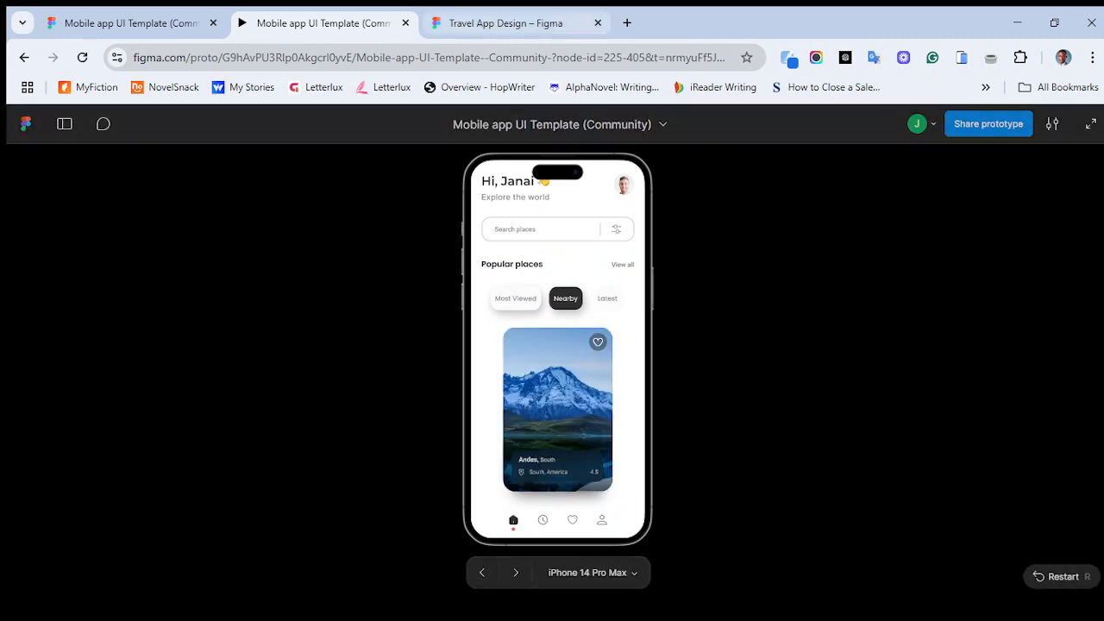
{"action": "left_click", "coordinate": [507, 23]}
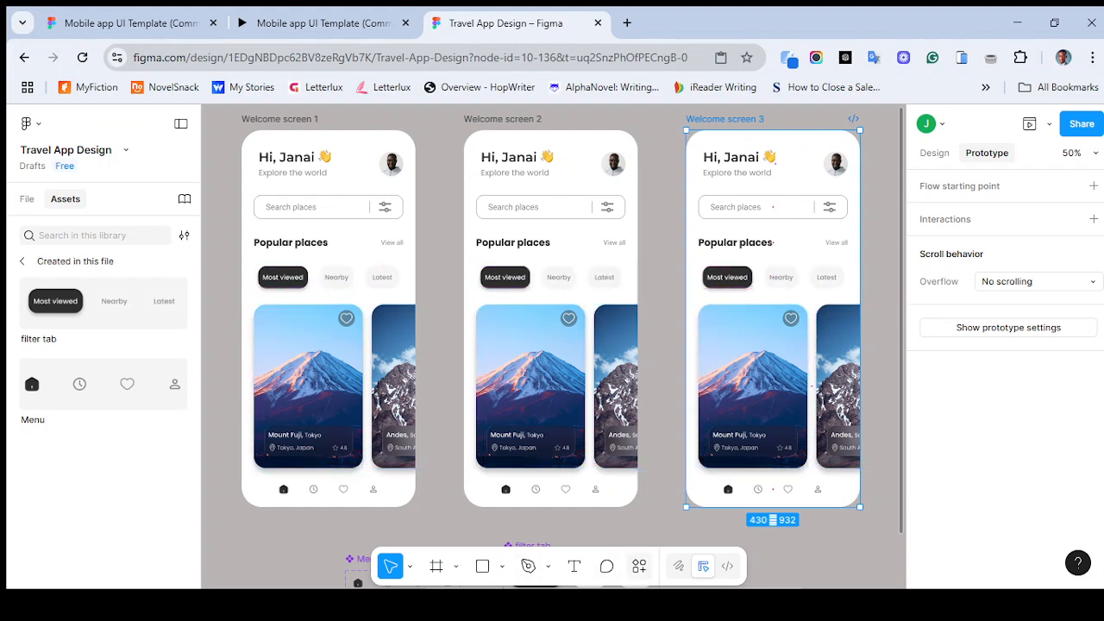
- Delete the Mount Fuji card from the second welcome screen and centre the remaining Andes card horizontally
{"action": "double_click", "coordinate": [530, 387]}
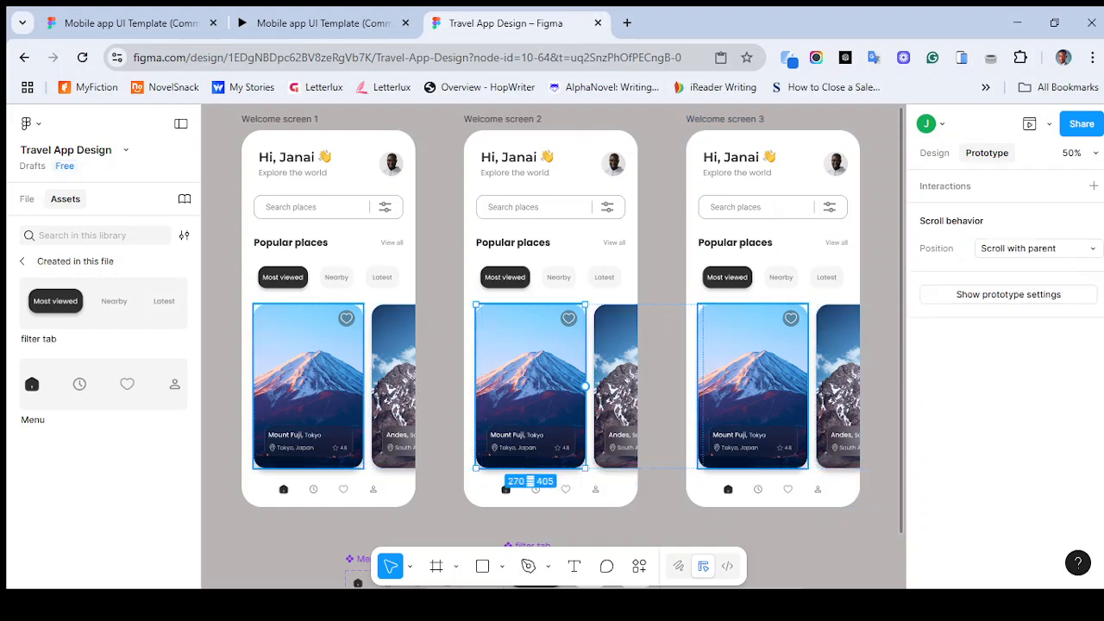
{"action": "key", "text": "Delete"}
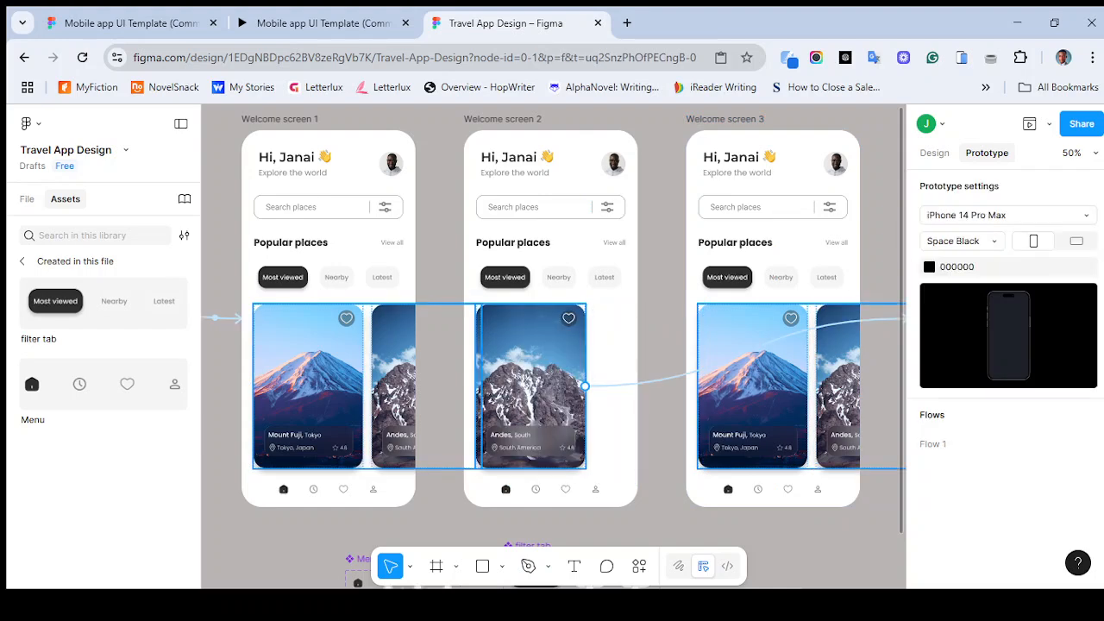
{"action": "left_click", "coordinate": [530, 387]}
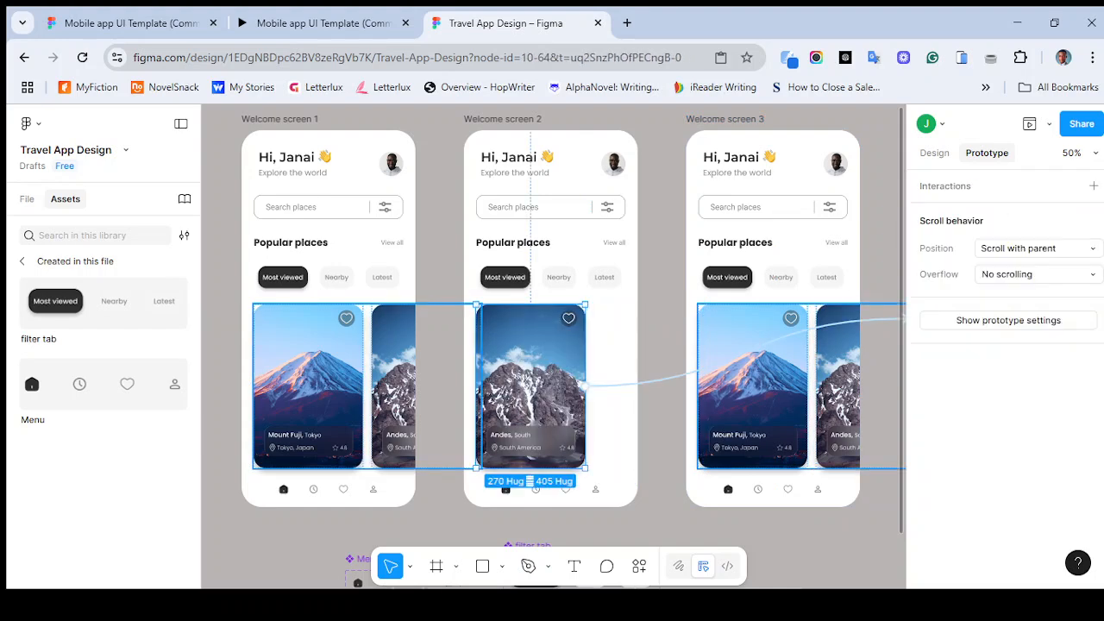
{"action": "key", "text": "alt+8"}
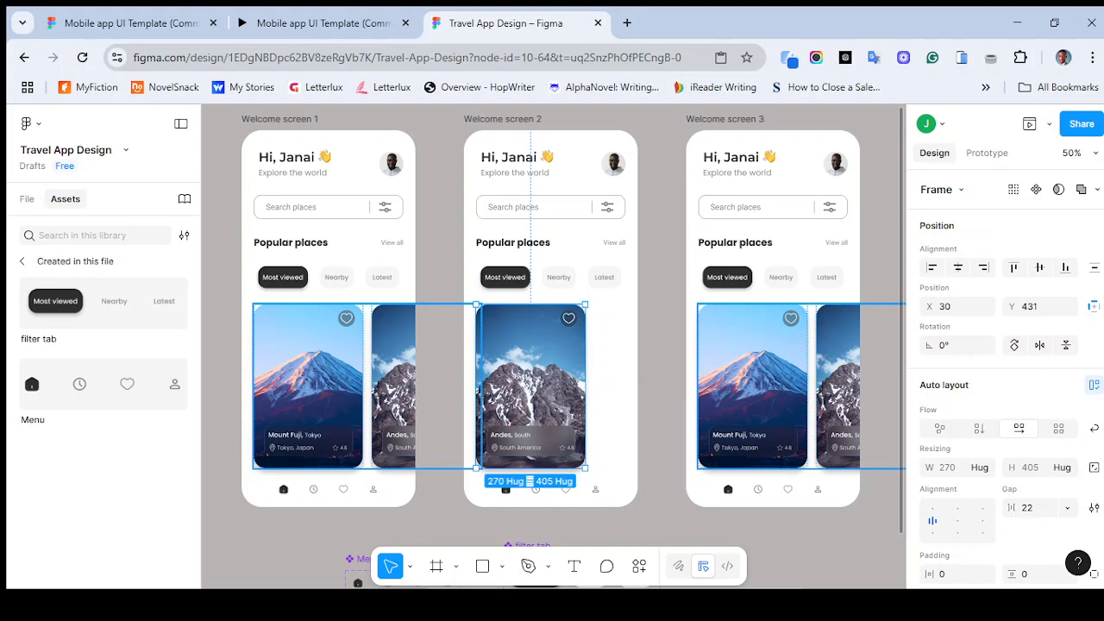
{"action": "key", "text": "alt+1"}
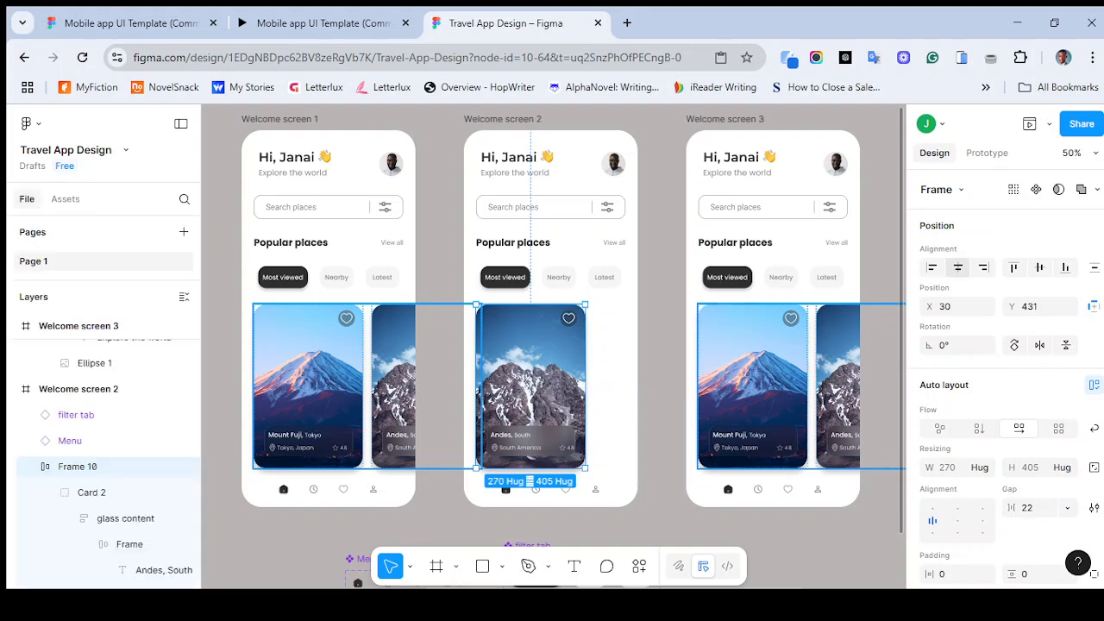
{"action": "left_click", "coordinate": [958, 267]}
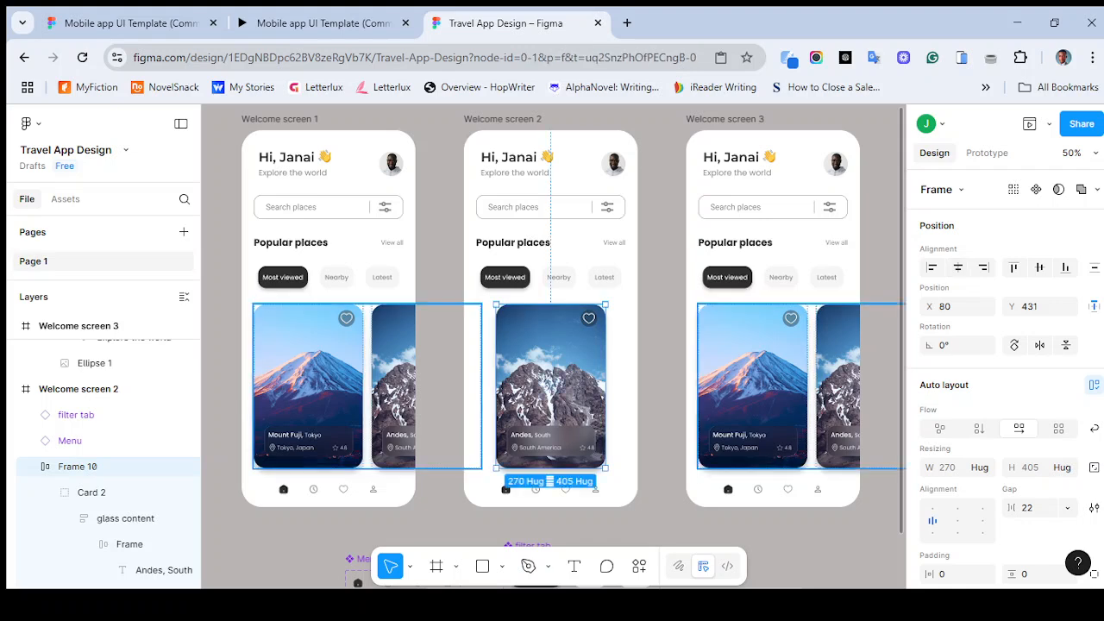
{"action": "left_click", "coordinate": [881, 371]}
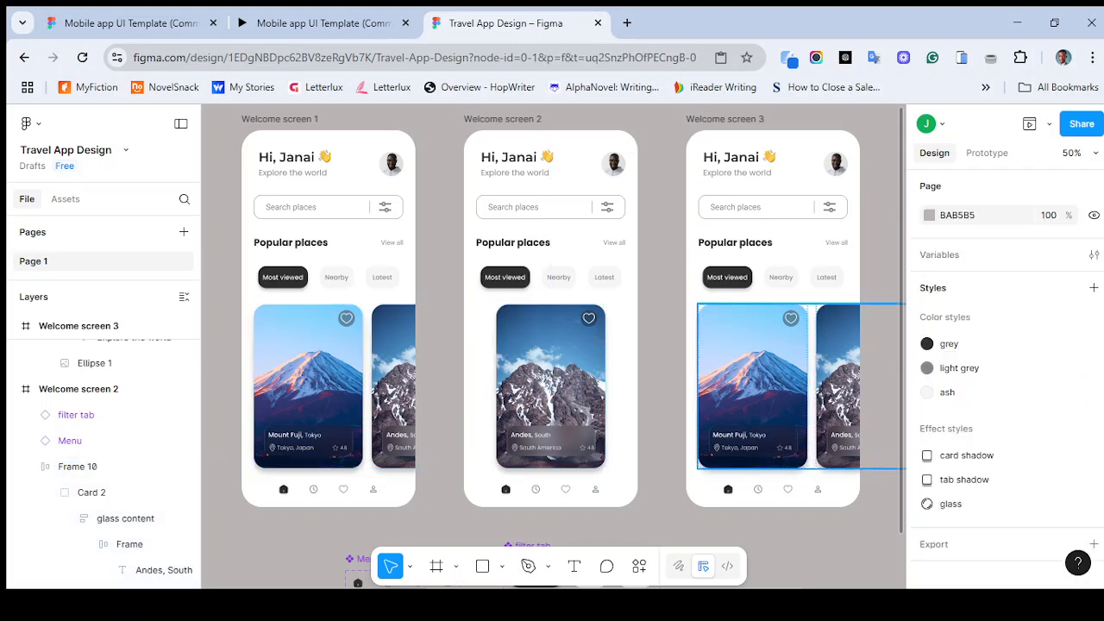
- Delete the Andes card from the third welcome screen and centre the Mount Fuji card horizontally
{"action": "double_click", "coordinate": [838, 379]}
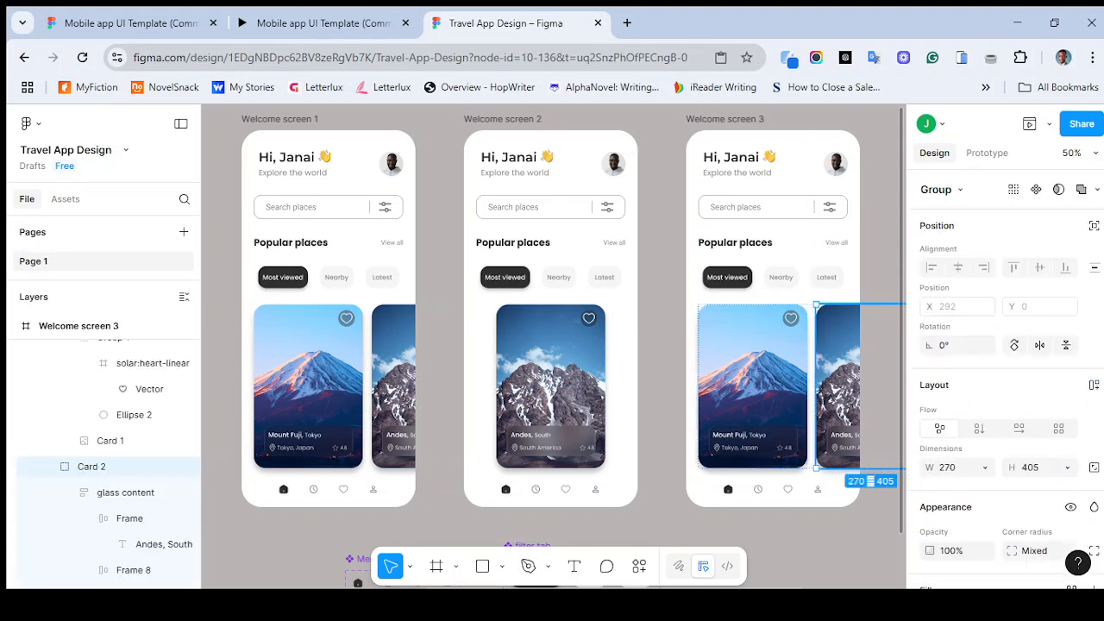
{"action": "key", "text": "Delete"}
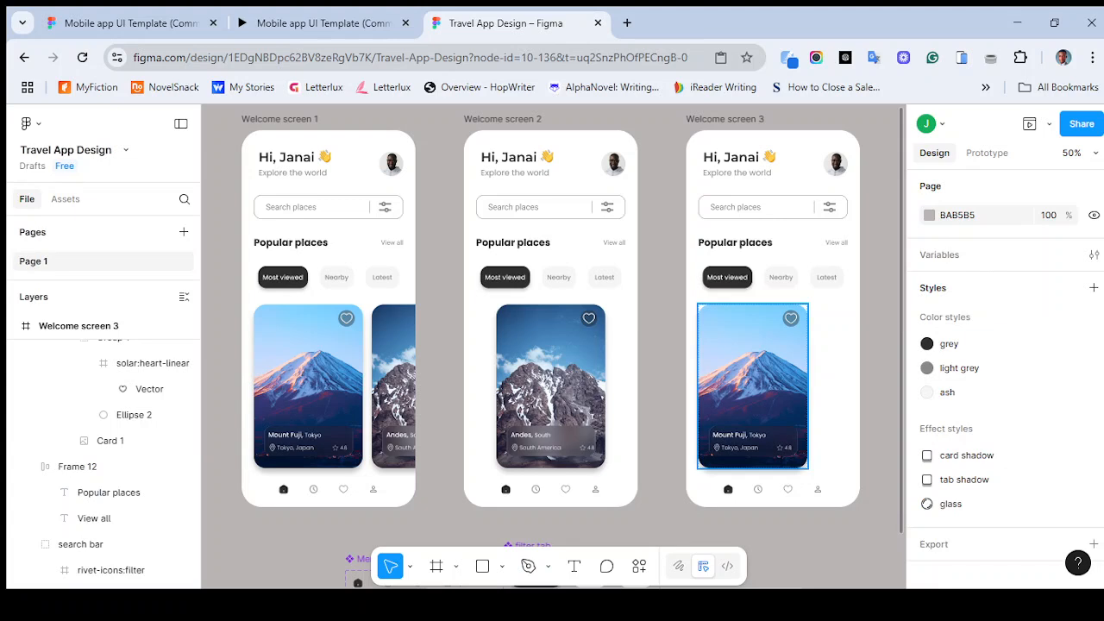
{"action": "left_click", "coordinate": [753, 386]}
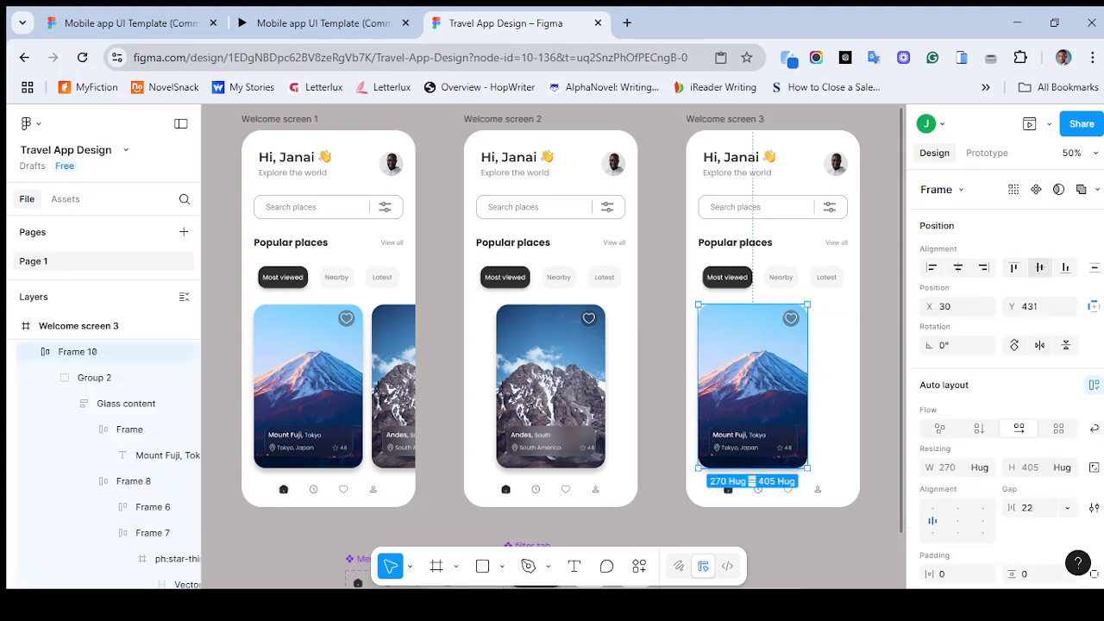
{"action": "left_click", "coordinate": [957, 267]}
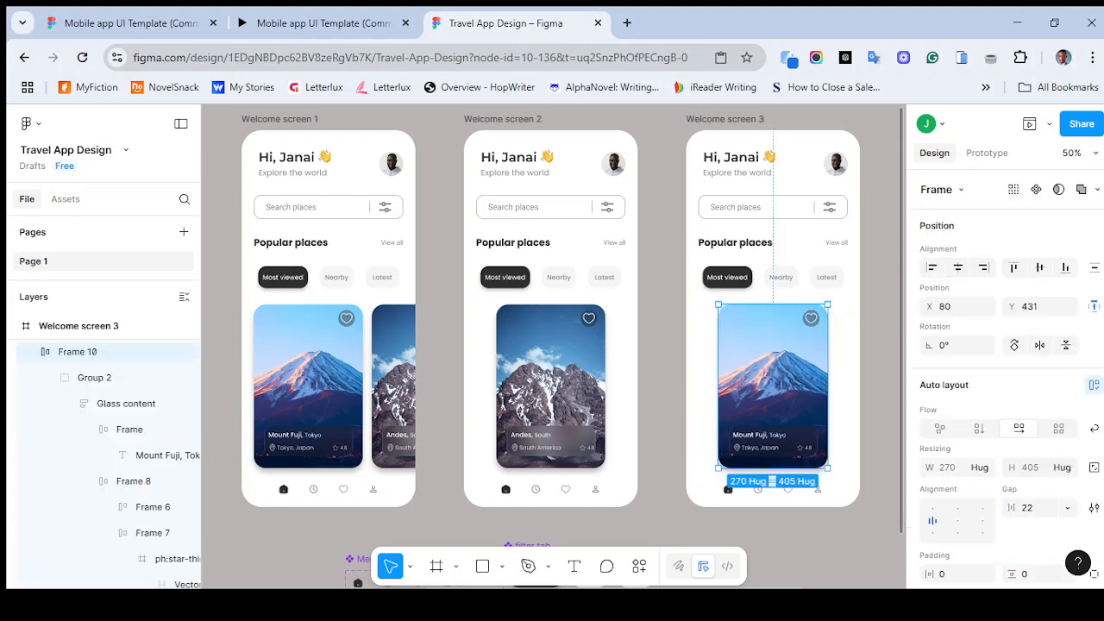
{"action": "left_click", "coordinate": [662, 388]}
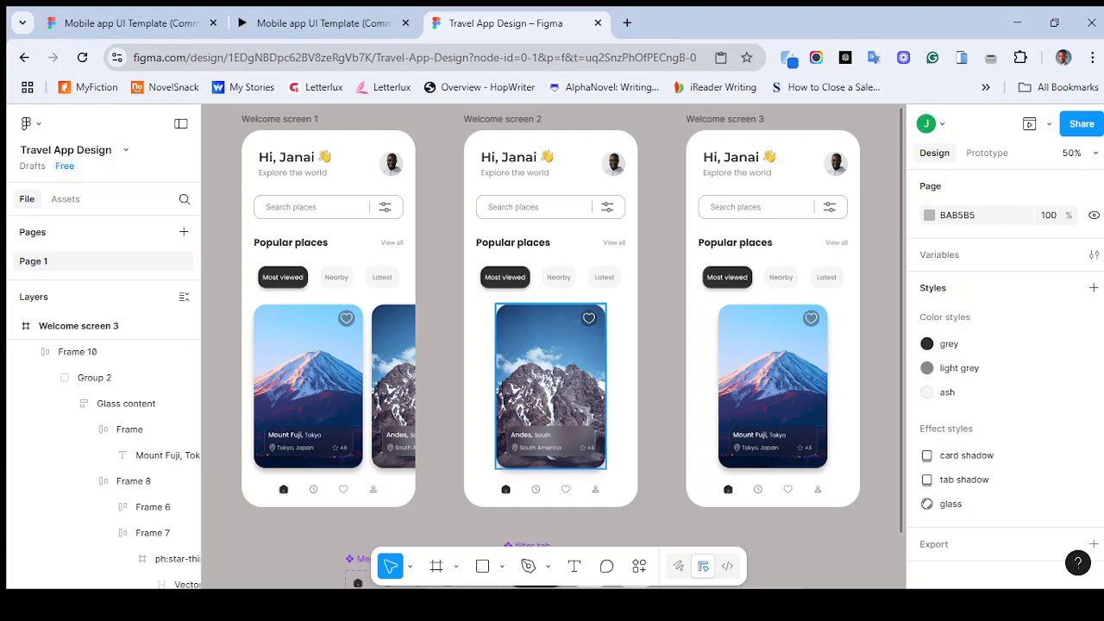
- Preview the filter tab component's Nearby tab variant in its asset details
{"action": "scroll", "coordinate": [550, 387], "scroll_direction": "down", "scroll_amount": 2}
{"action": "scroll", "coordinate": [595, 483], "scroll_direction": "down", "scroll_amount": 2}
{"action": "left_click", "coordinate": [595, 479]}
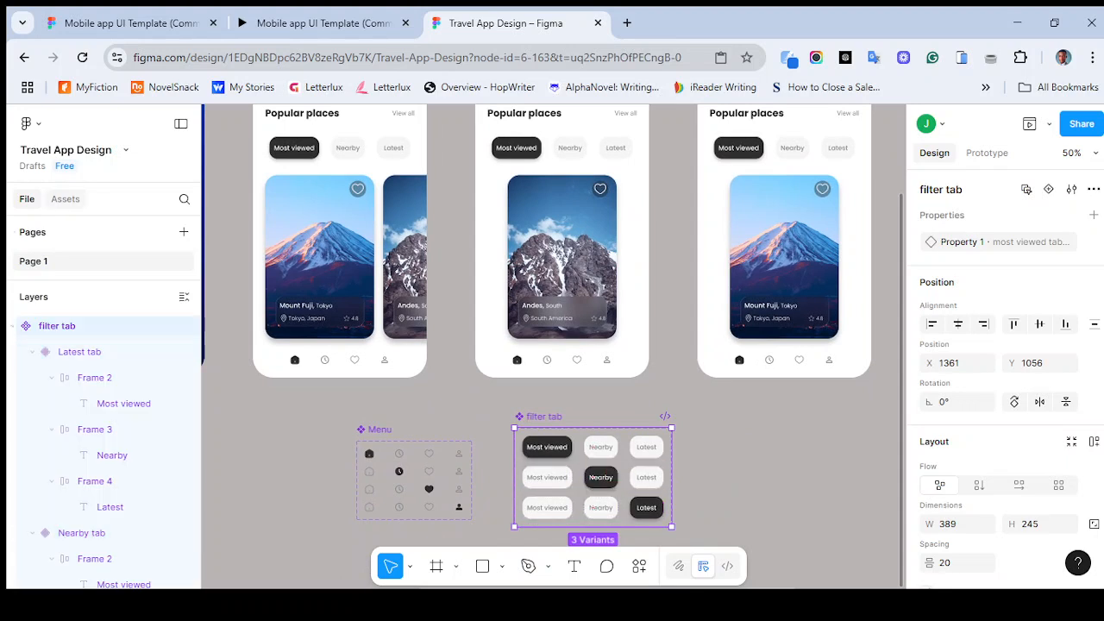
{"action": "left_click", "coordinate": [65, 198]}
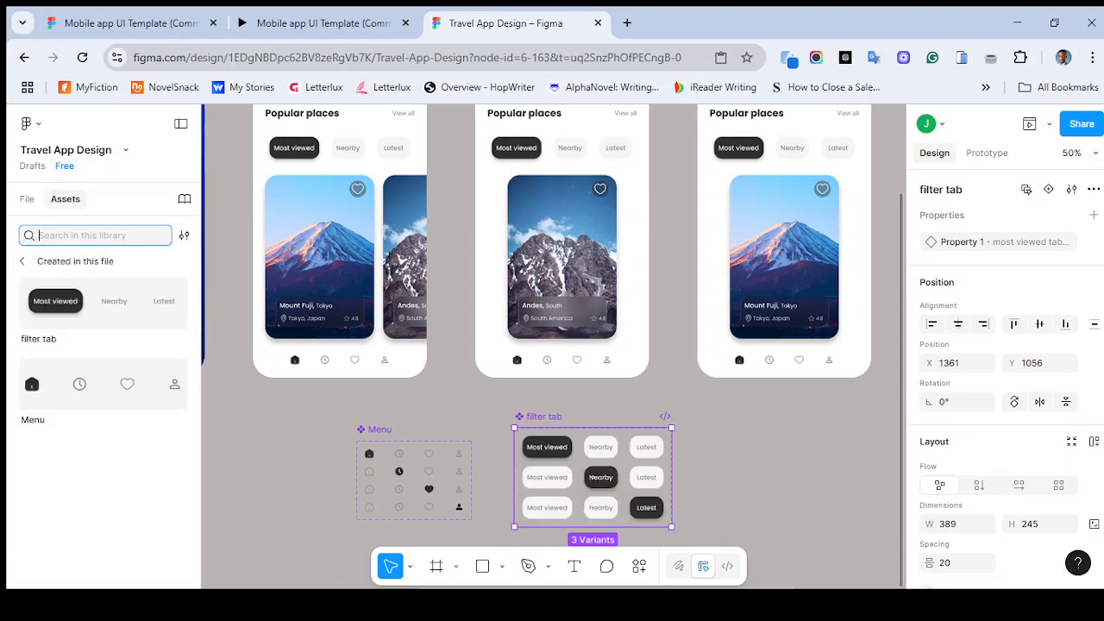
{"action": "left_click", "coordinate": [103, 304]}
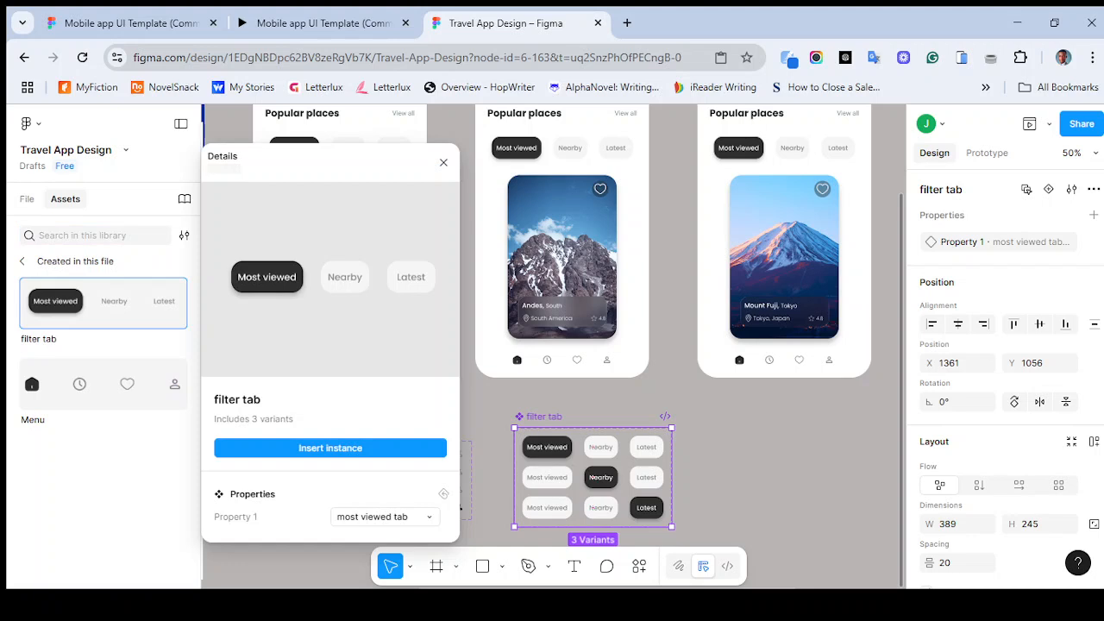
{"action": "left_click", "coordinate": [384, 516]}
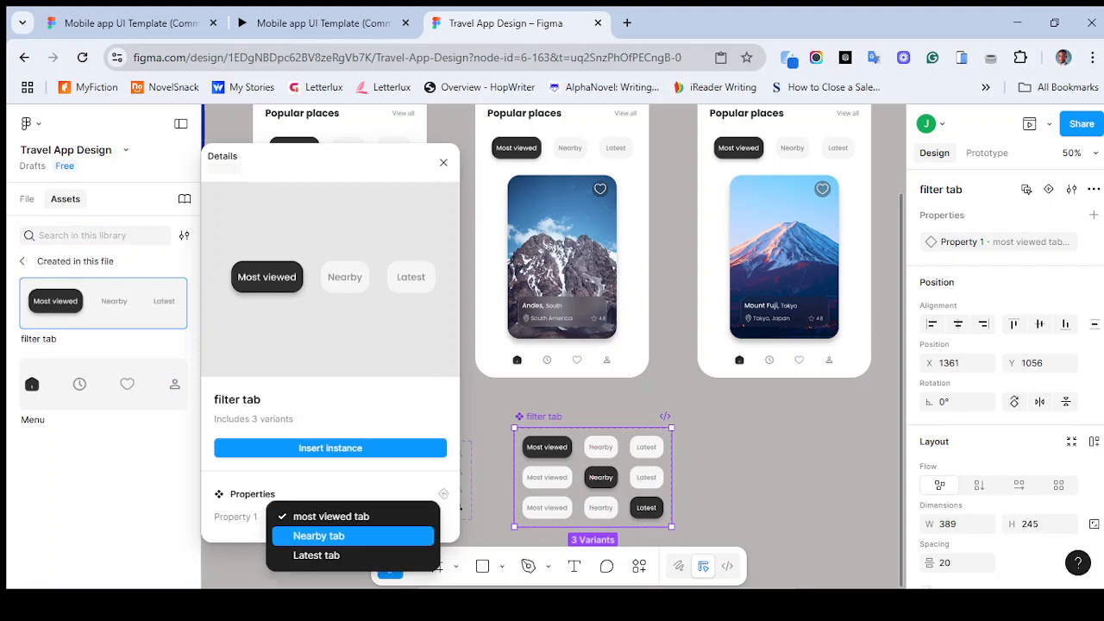
{"action": "left_click", "coordinate": [353, 535]}
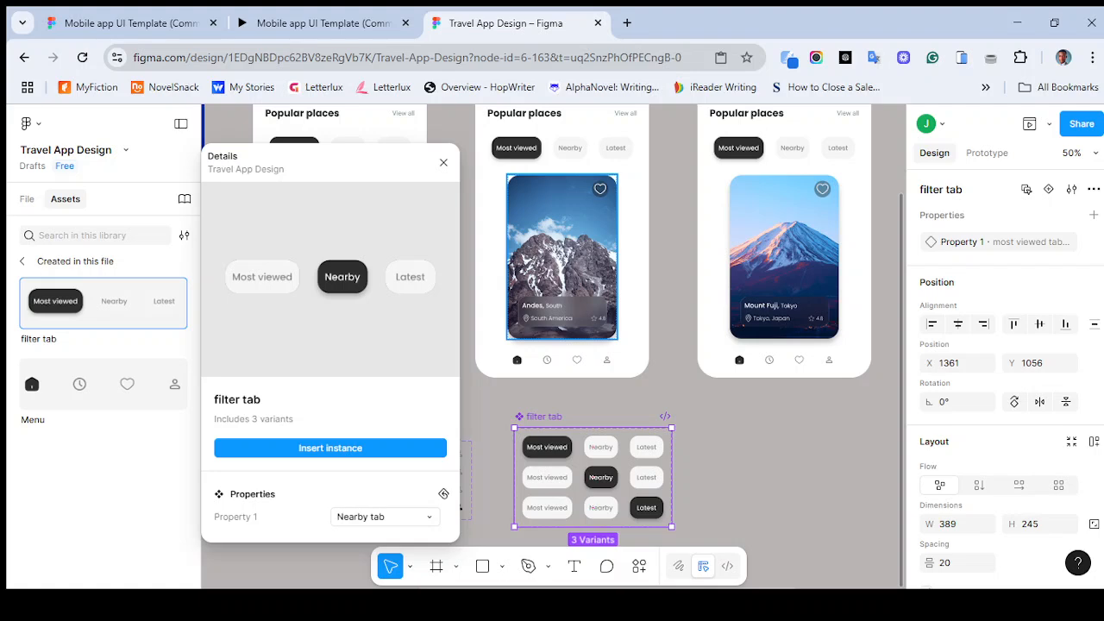
- Insert a filter tab component instance into the second welcome screen
{"action": "scroll", "coordinate": [578, 230], "scroll_direction": "up", "scroll_amount": 2}
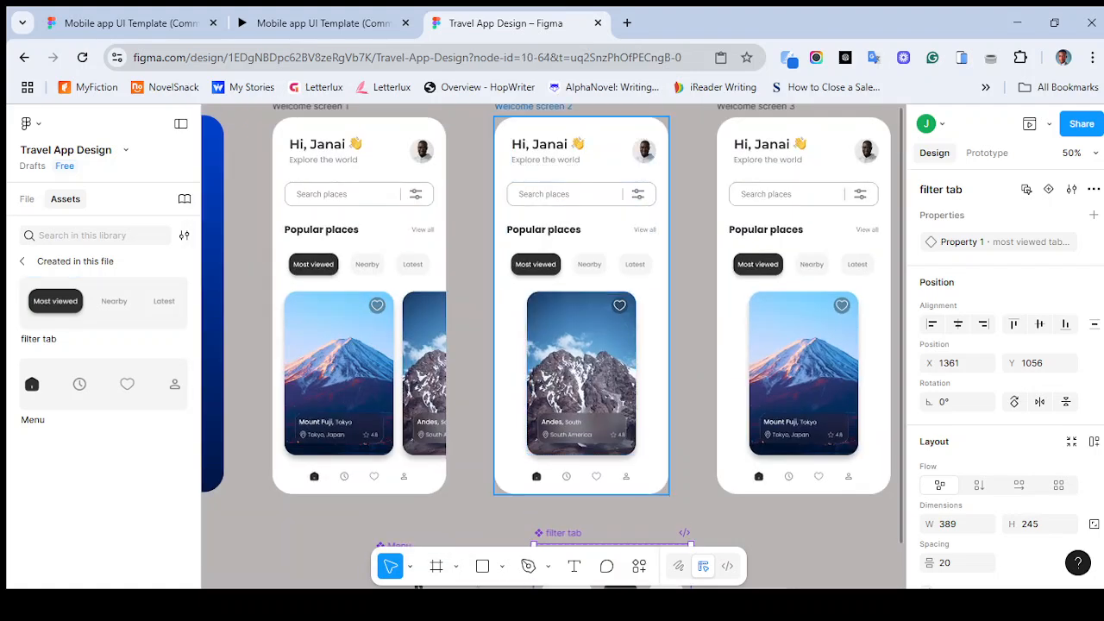
{"action": "left_click", "coordinate": [579, 371]}
{"action": "scroll", "coordinate": [579, 371], "scroll_direction": "down", "scroll_amount": 1}
{"action": "scroll", "coordinate": [624, 398], "scroll_direction": "down", "scroll_amount": 2}
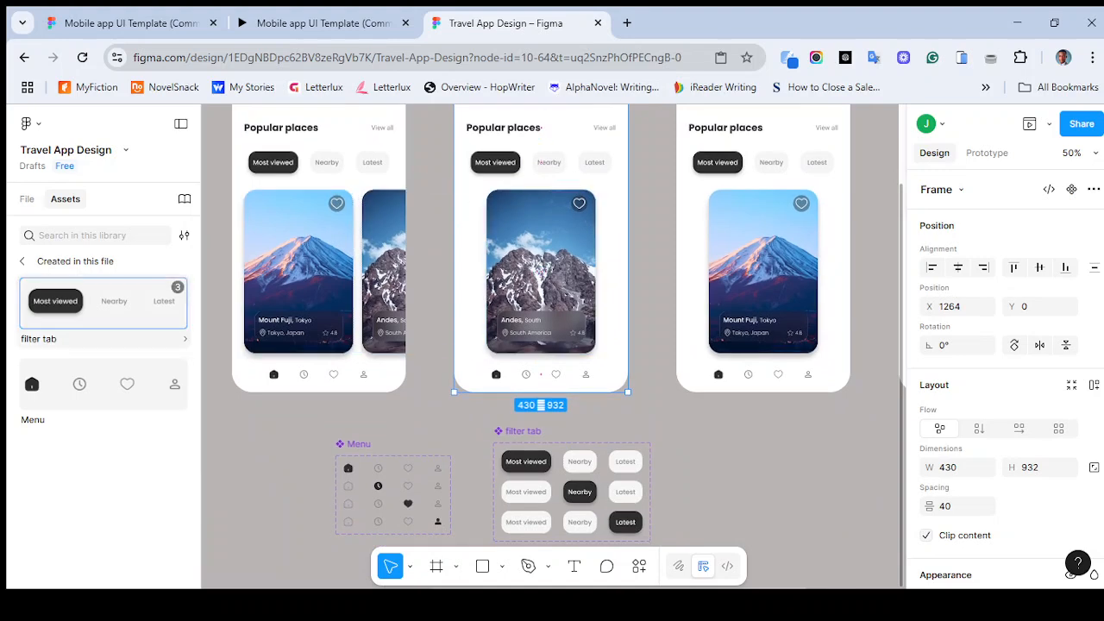
{"action": "left_click", "coordinate": [103, 303]}
{"action": "left_click", "coordinate": [331, 447]}
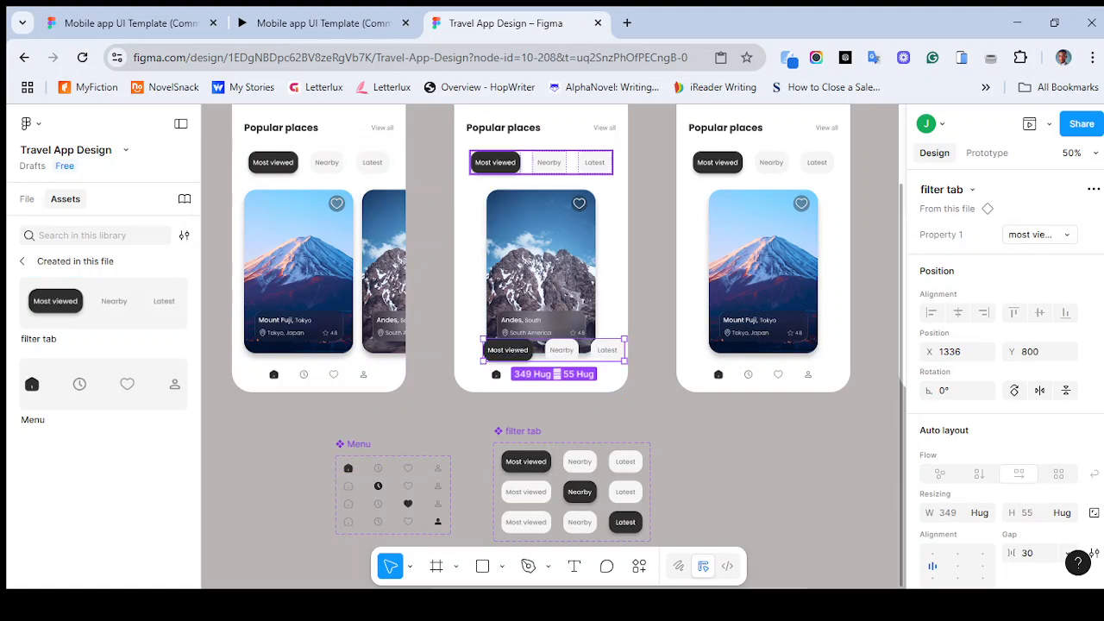
- Delete the original filter tab from the top of the second welcome screen
{"action": "left_click", "coordinate": [541, 162]}
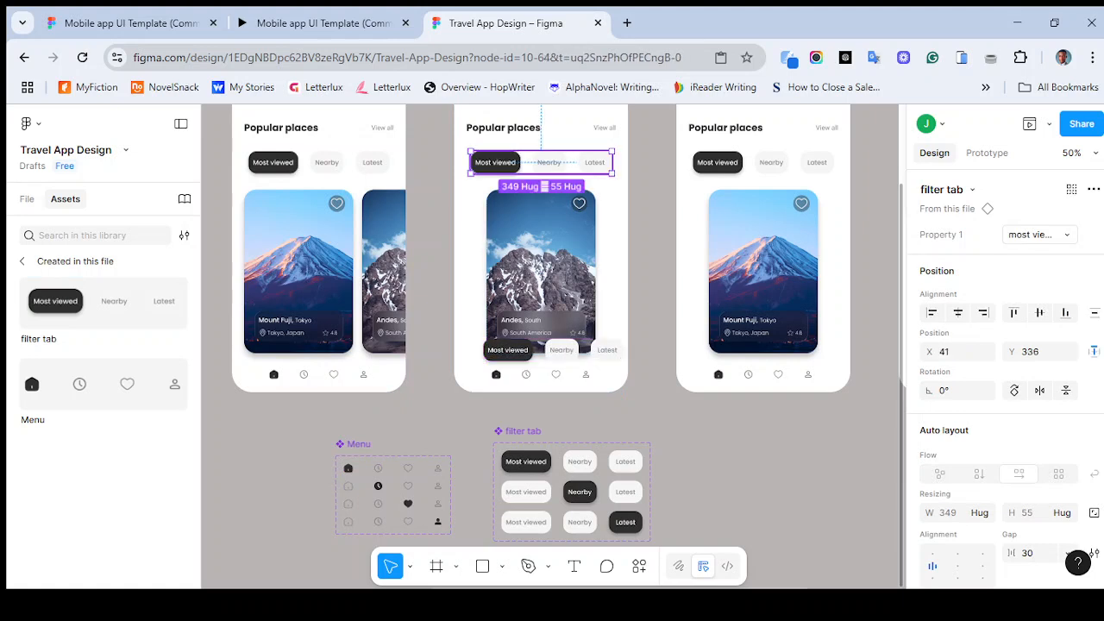
{"action": "left_click", "coordinate": [1033, 351]}
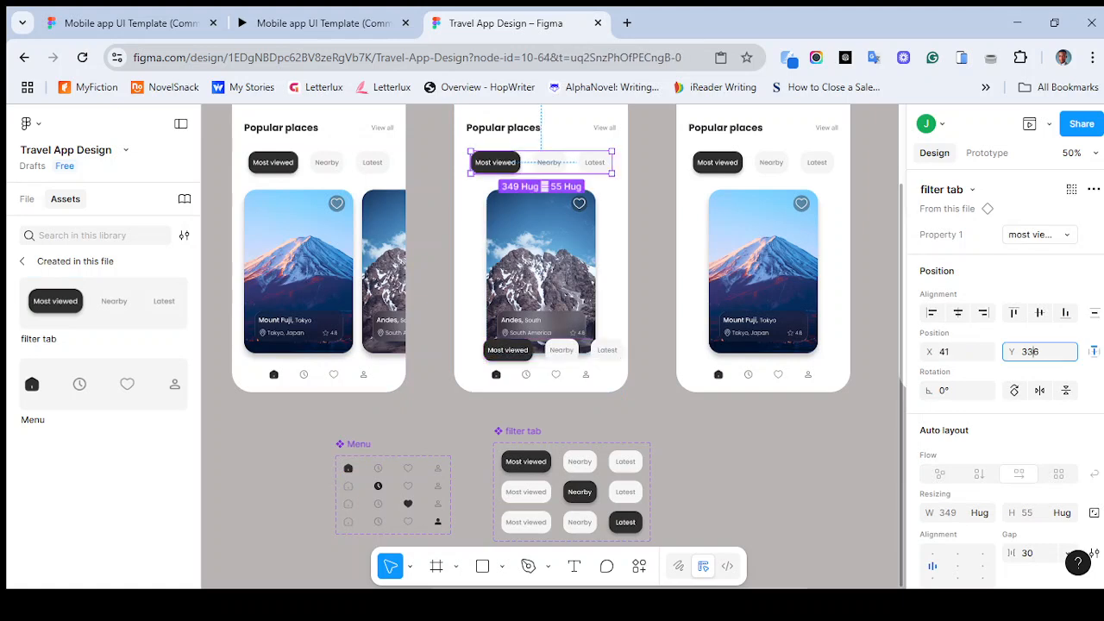
{"action": "type", "text": "0"}
{"action": "left_click", "coordinate": [26, 198]}
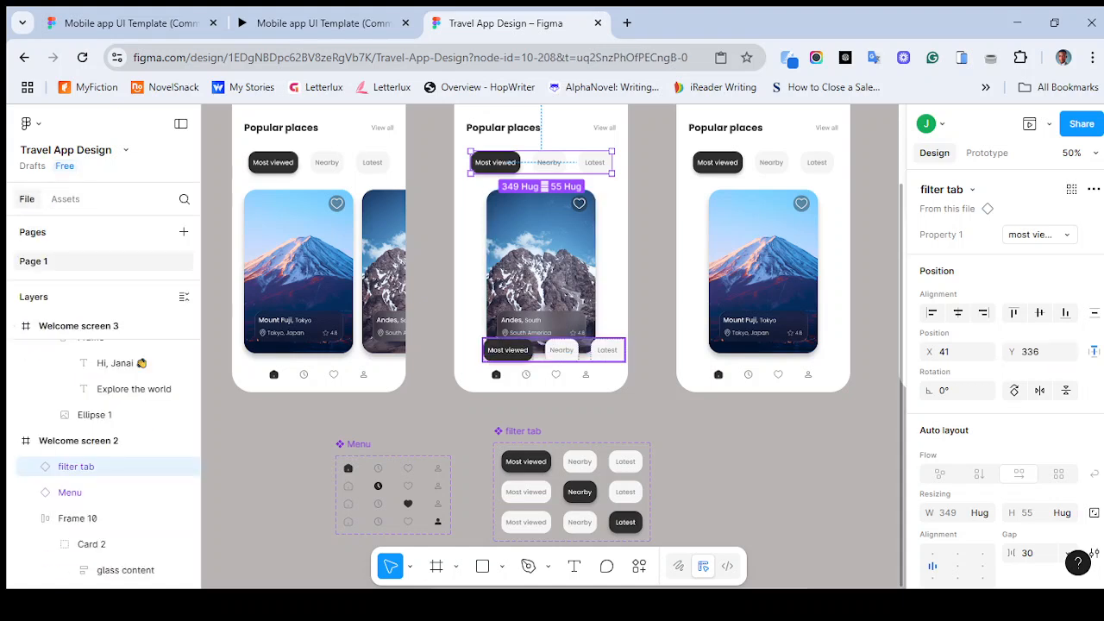
{"action": "left_click", "coordinate": [554, 350]}
{"action": "left_click", "coordinate": [542, 163]}
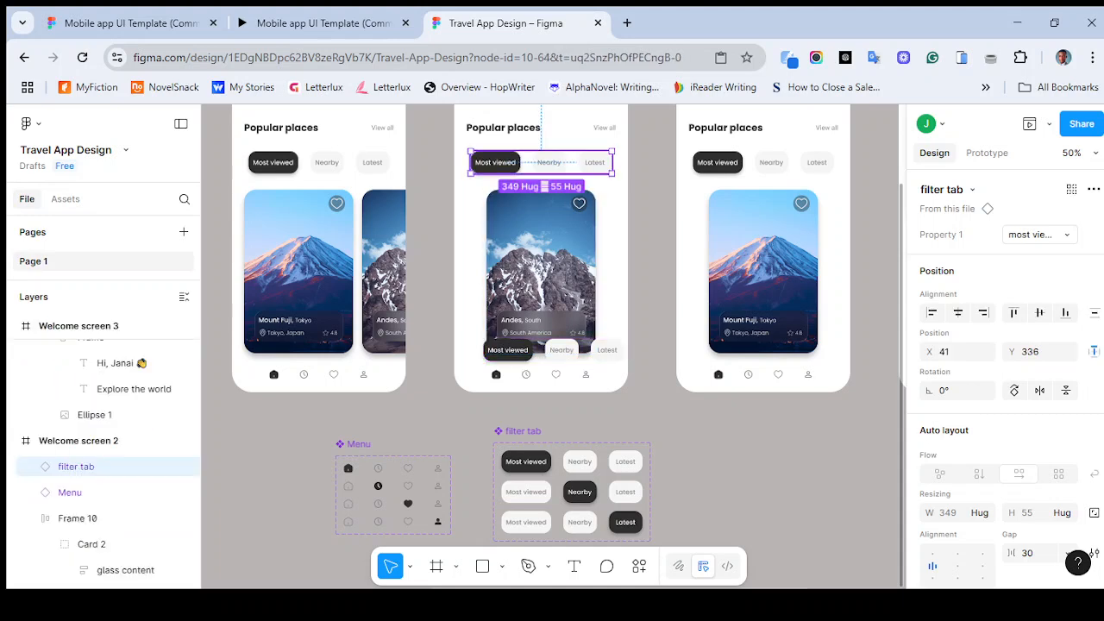
{"action": "key", "text": "Delete"}
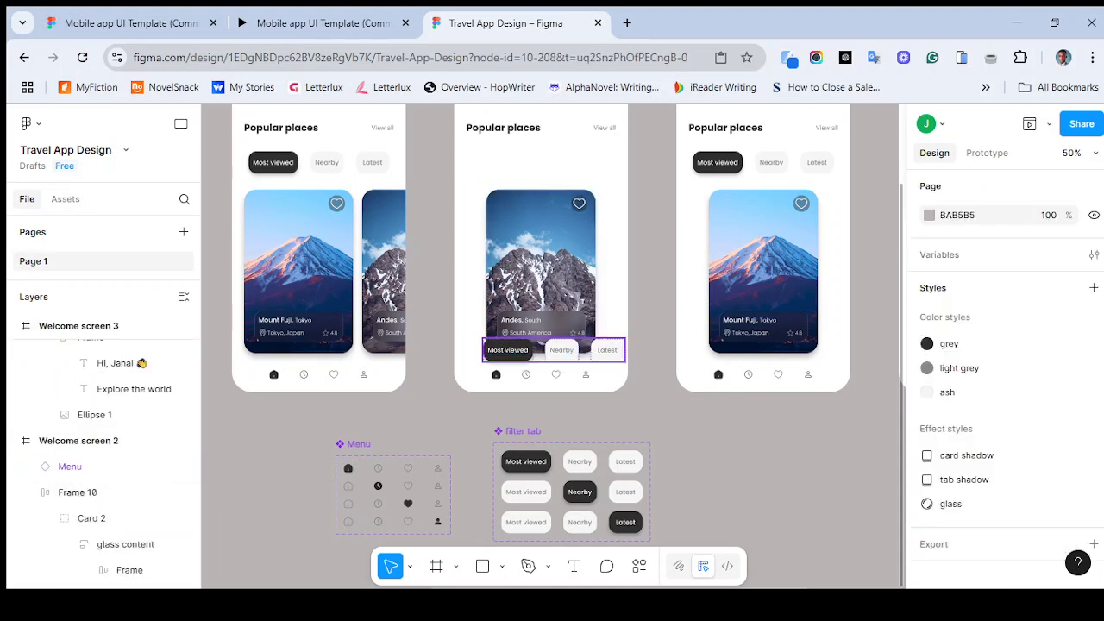
- Set the inserted filter tab instance's Y position to 336
{"action": "left_click", "coordinate": [553, 350]}
{"action": "left_click", "coordinate": [1040, 352]}
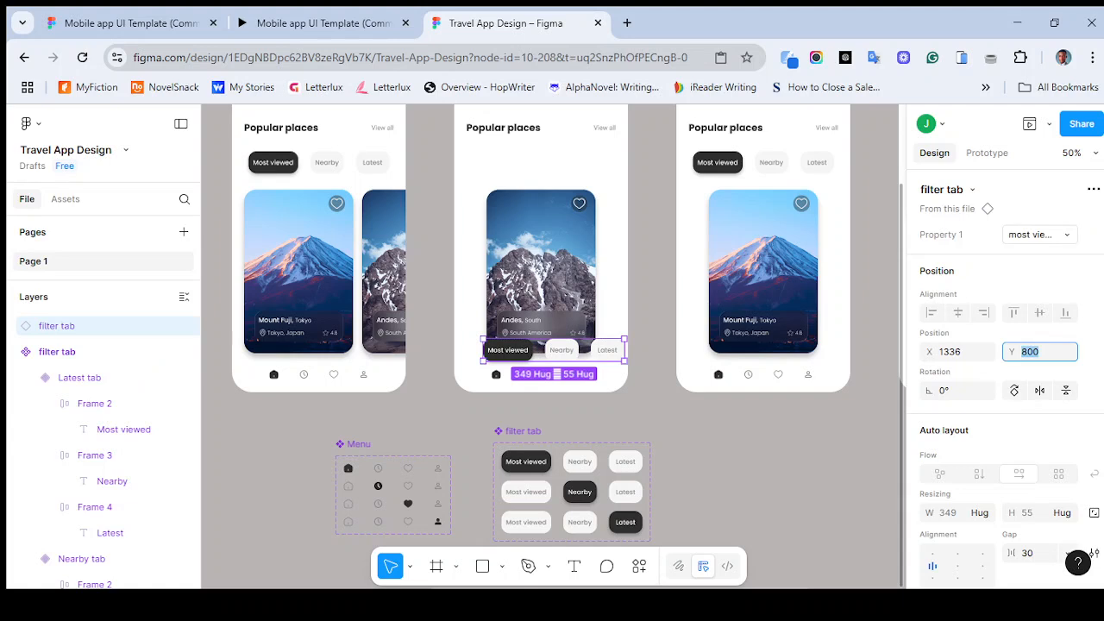
{"action": "type", "text": "336"}
{"action": "key", "text": "Return"}
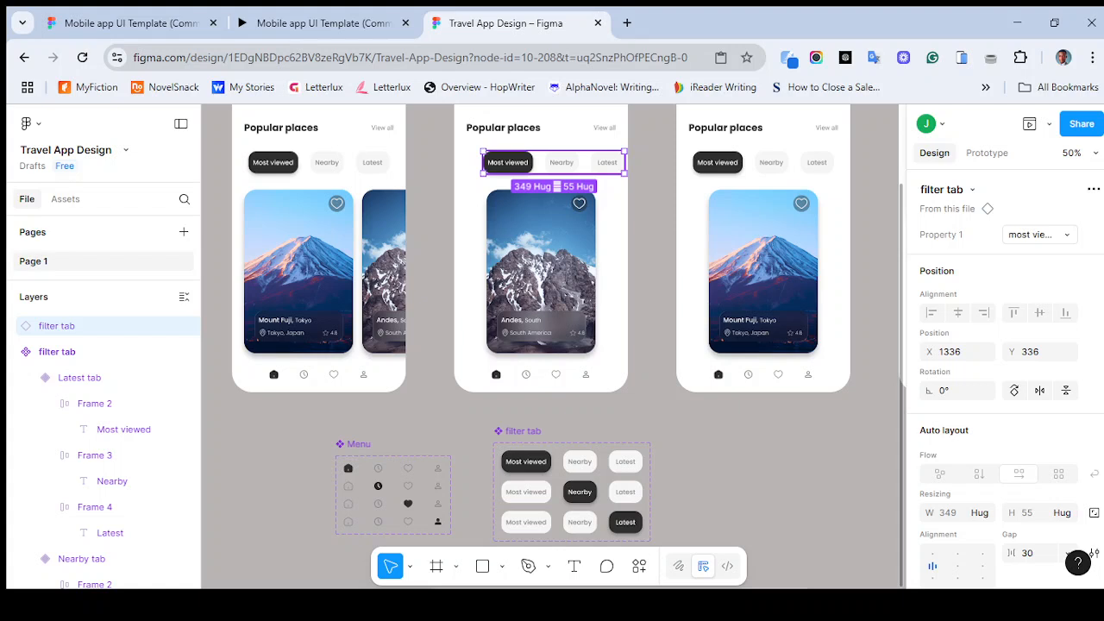
{"action": "key", "text": "Escape"}
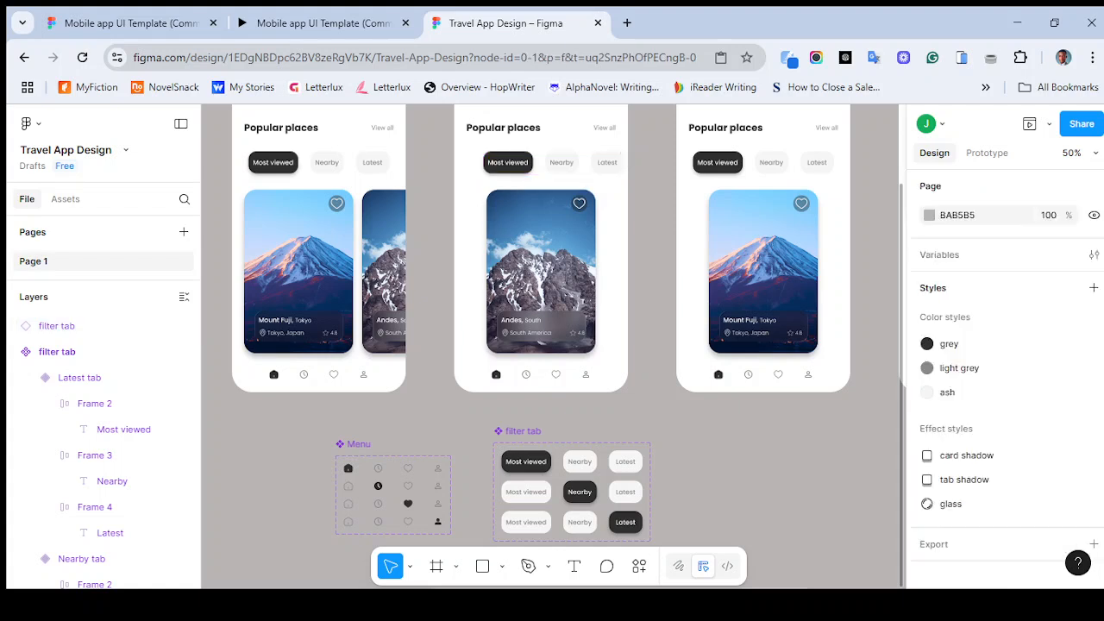
- Move the filter tab instance into the second welcome screen and centre it horizontally
{"action": "left_click", "coordinate": [553, 162]}
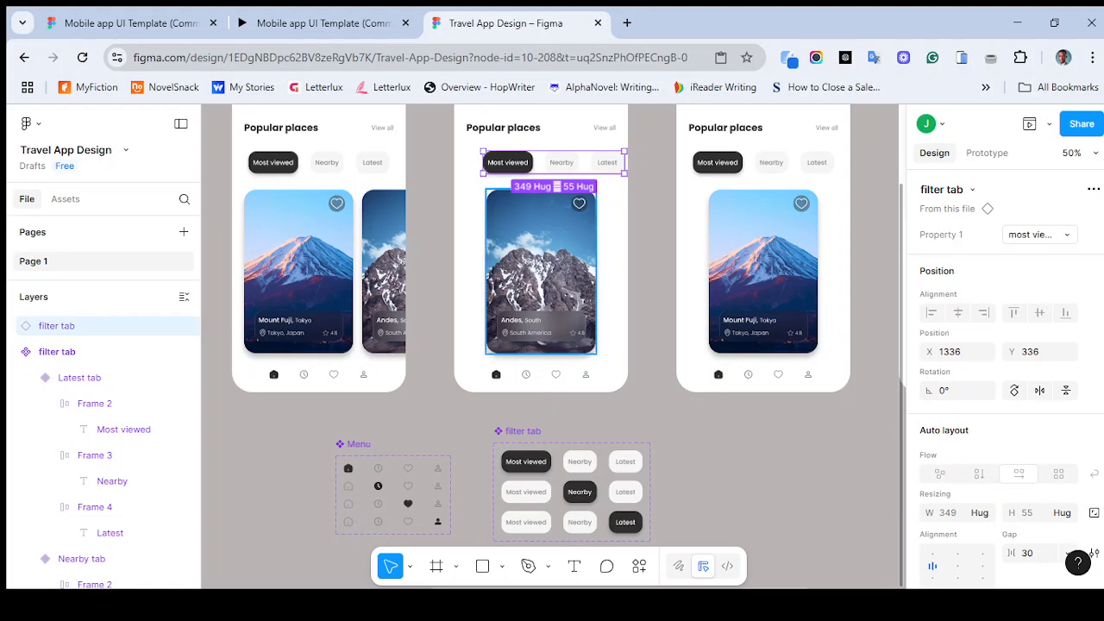
{"action": "scroll", "coordinate": [554, 345], "scroll_direction": "up", "scroll_amount": 2}
{"action": "scroll", "coordinate": [553, 345], "scroll_direction": "left", "scroll_amount": 2}
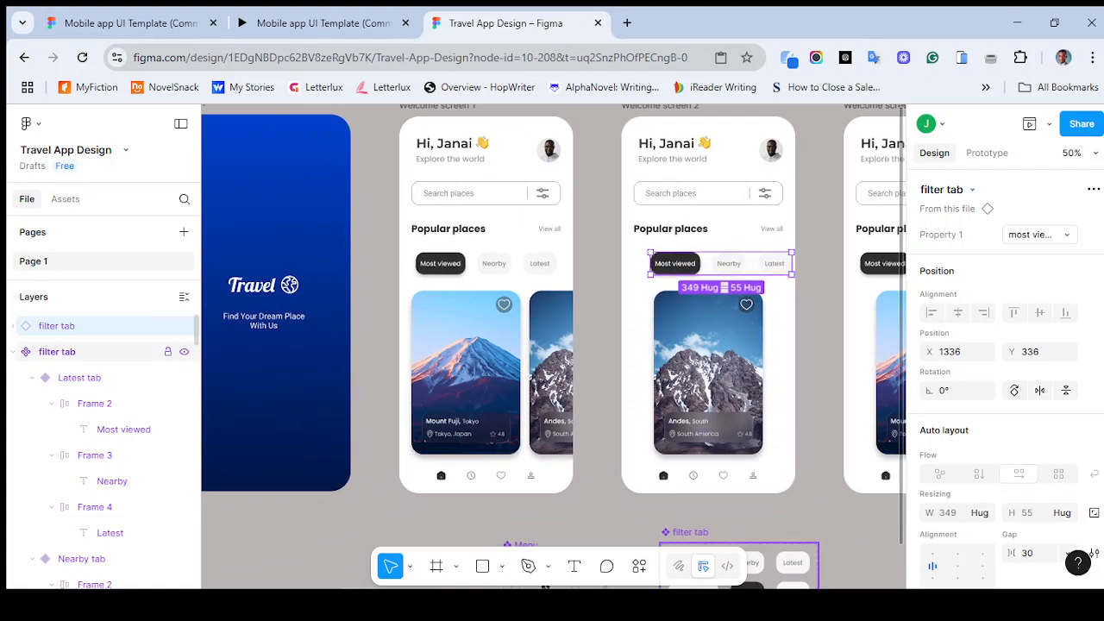
{"action": "left_click", "coordinate": [95, 351]}
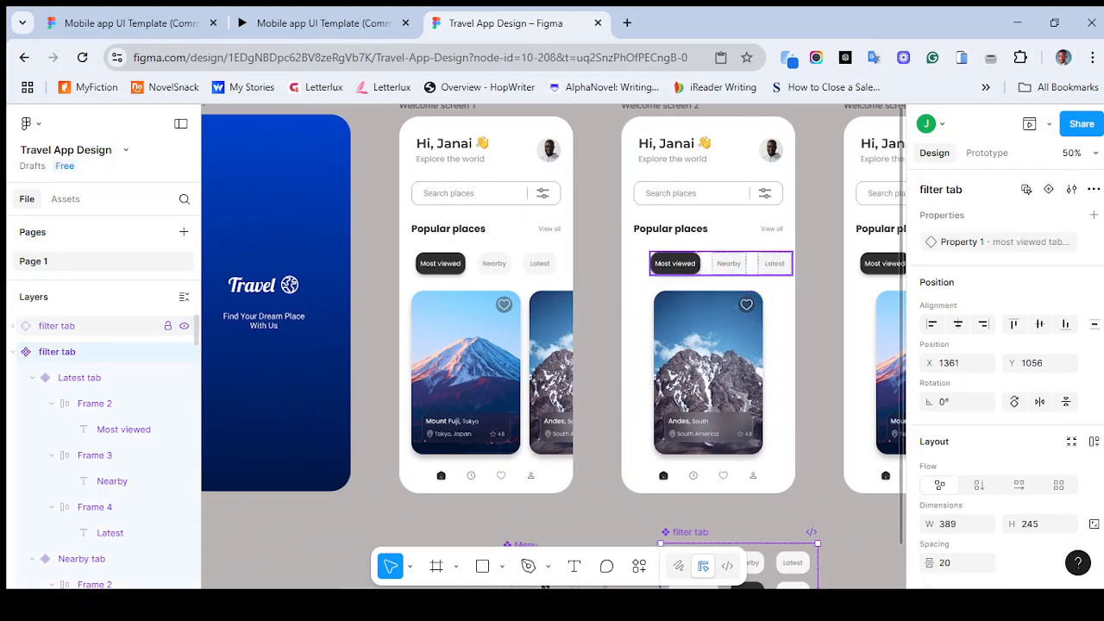
{"action": "left_click", "coordinate": [103, 325]}
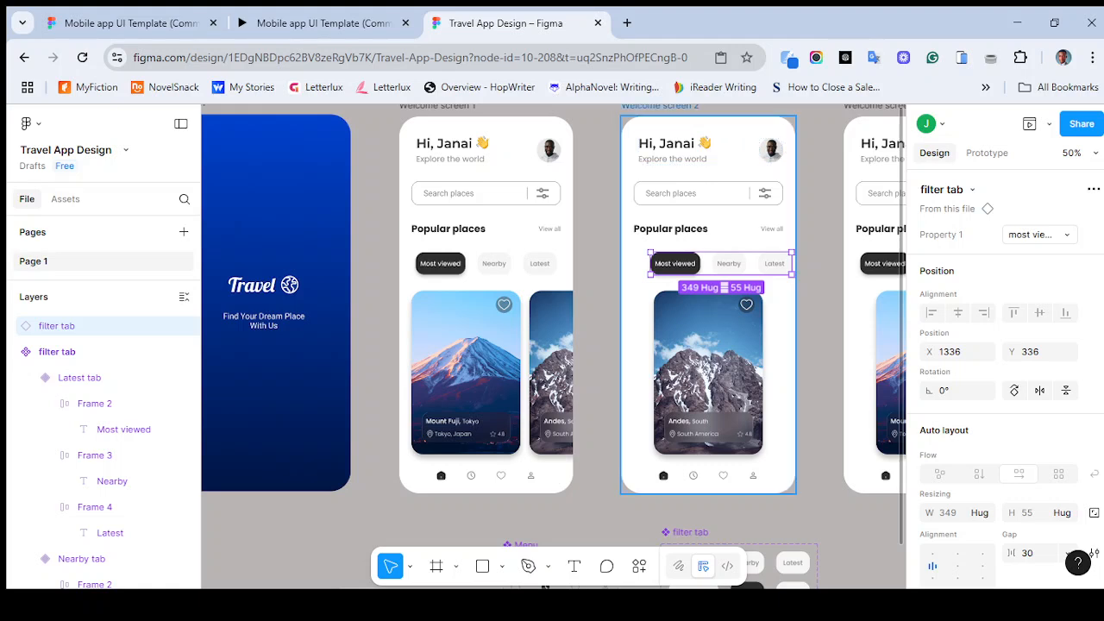
{"action": "left_click", "coordinate": [660, 107]}
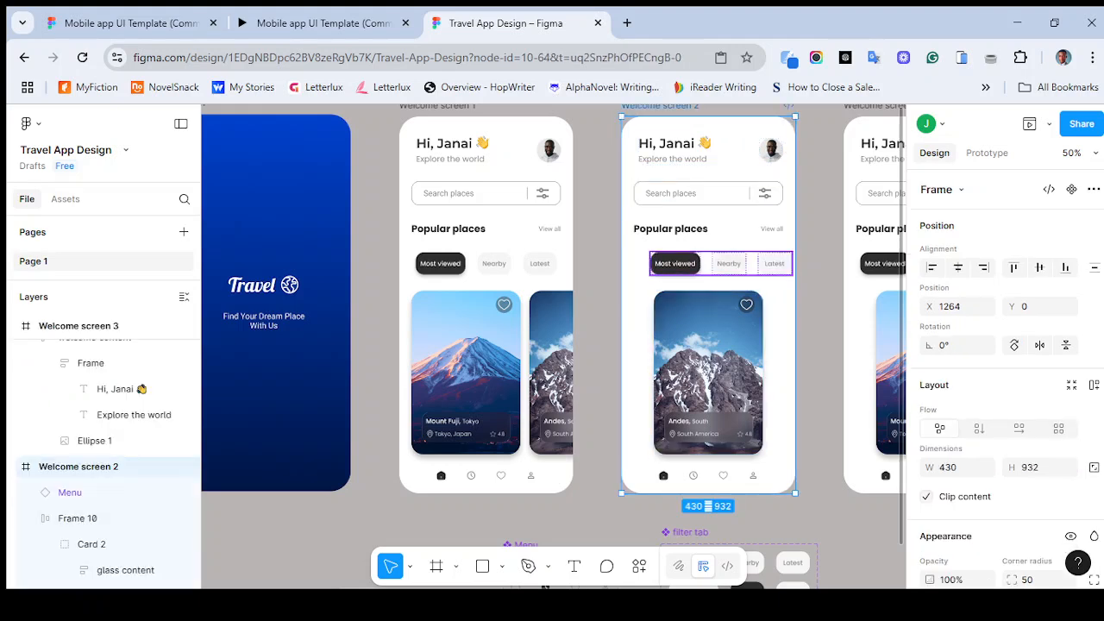
{"action": "left_click", "coordinate": [721, 264]}
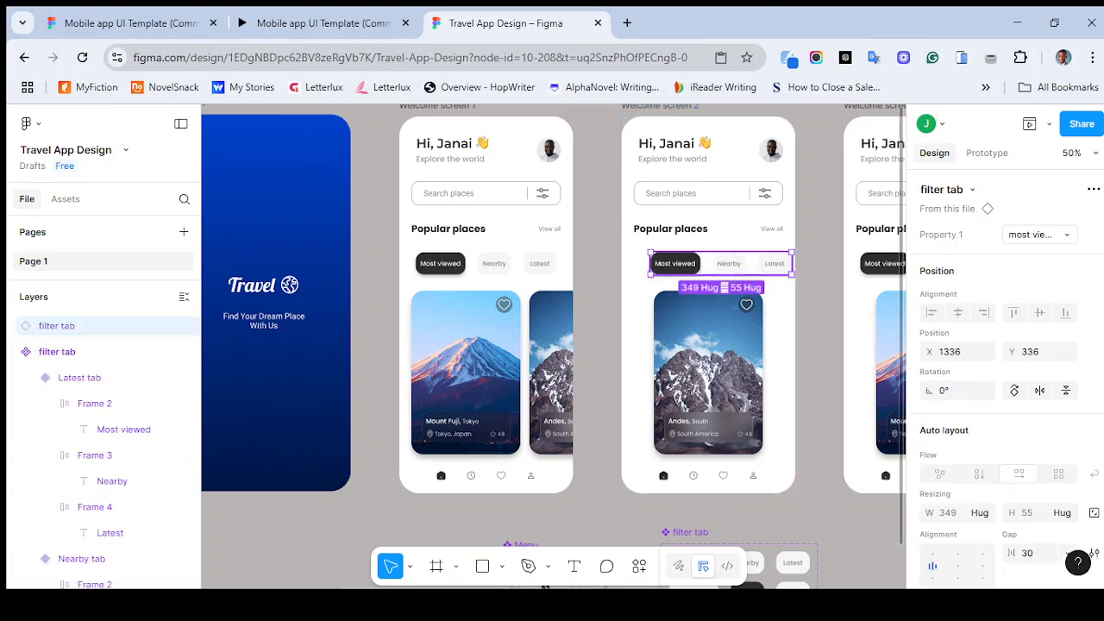
{"action": "left_click_drag", "start_coordinate": [721, 264], "coordinate": [681, 285]}
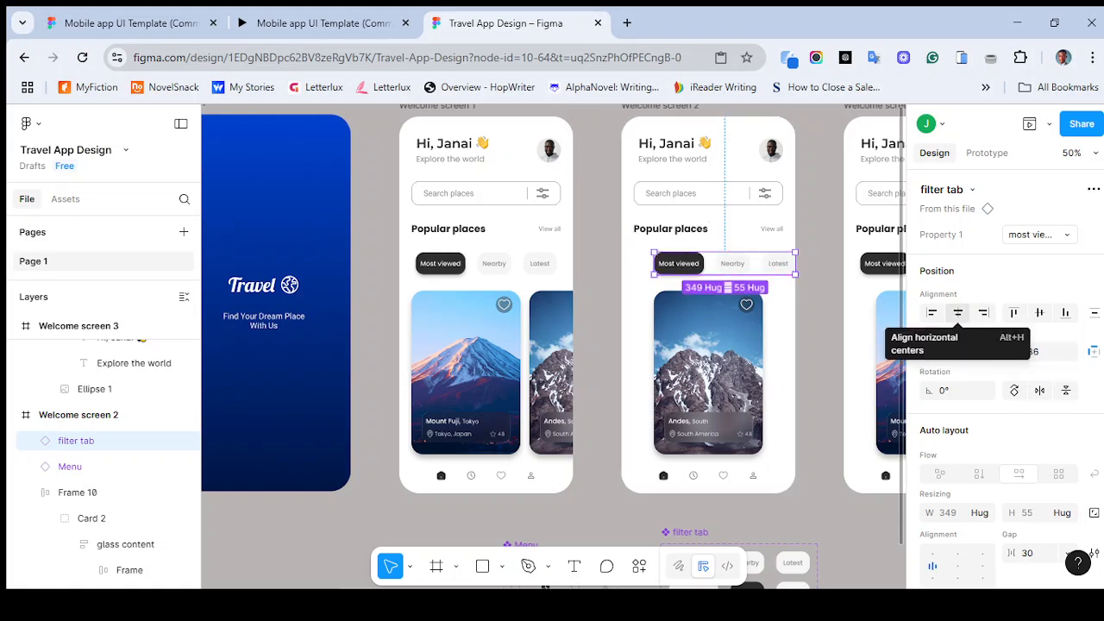
{"action": "left_click", "coordinate": [957, 312]}
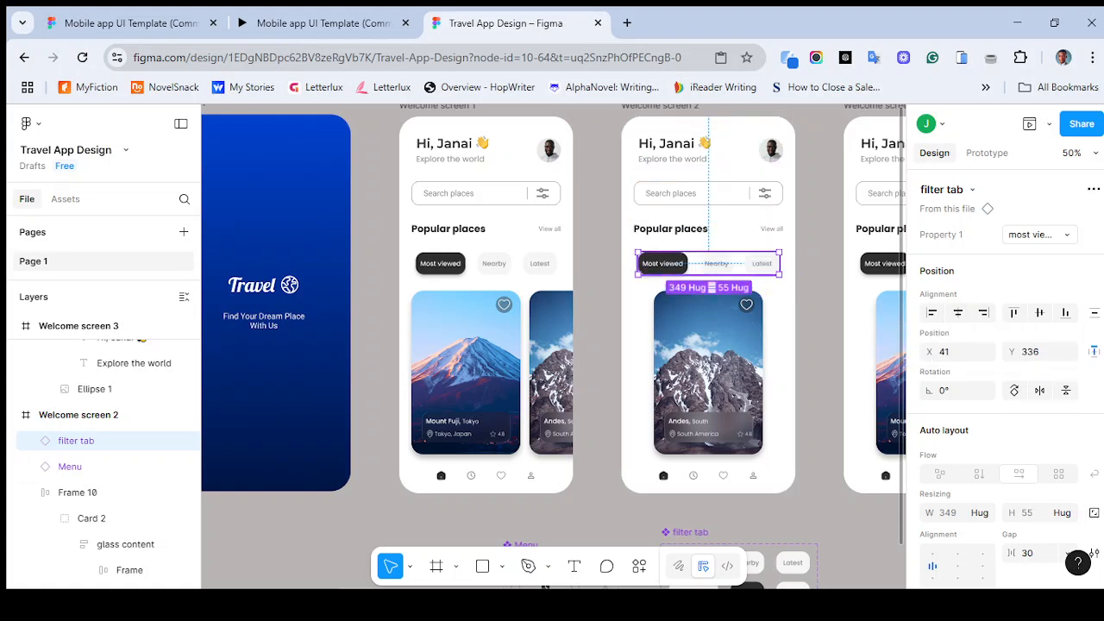
{"action": "key", "text": "Escape"}
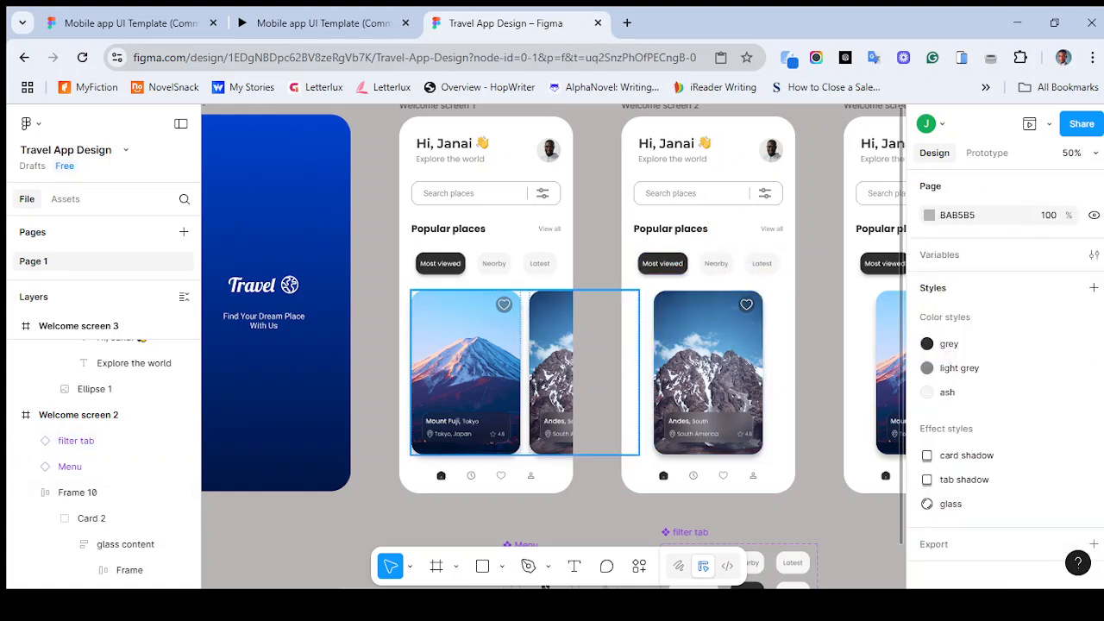
- Delete the filter tab instance from the second welcome screen
{"action": "scroll", "coordinate": [545, 587], "scroll_direction": "down", "scroll_amount": 2}
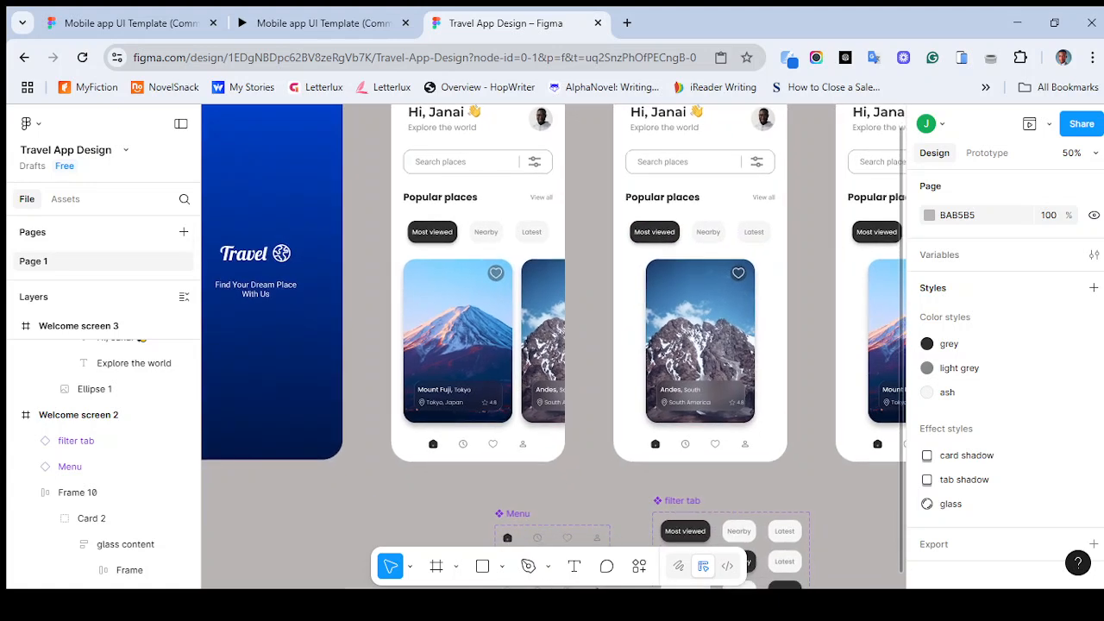
{"action": "left_click", "coordinate": [702, 232]}
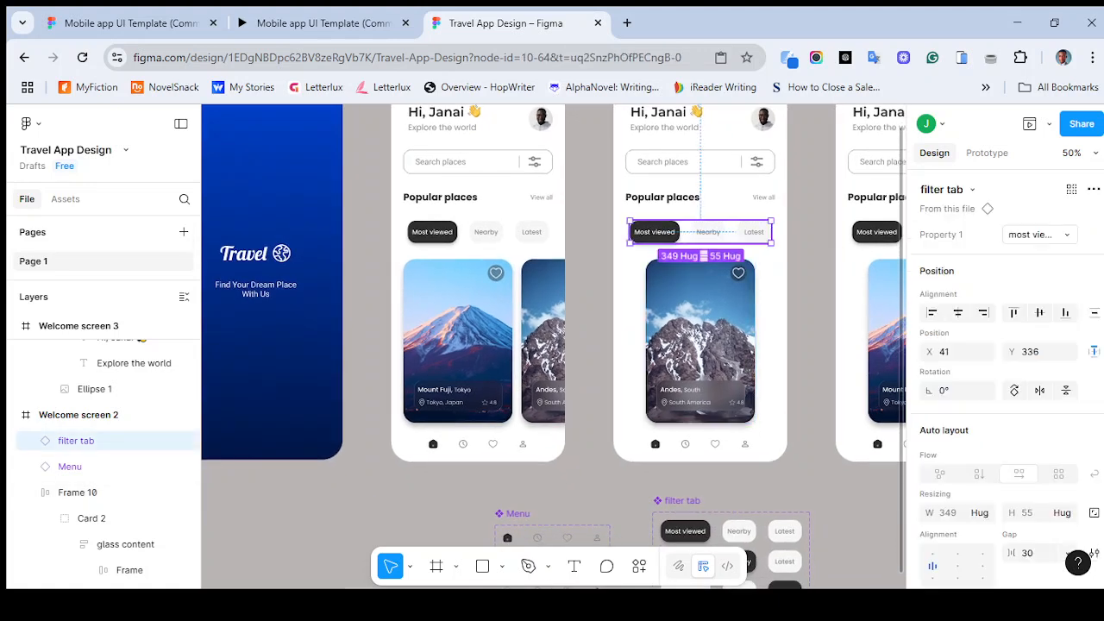
{"action": "key", "text": "Delete"}
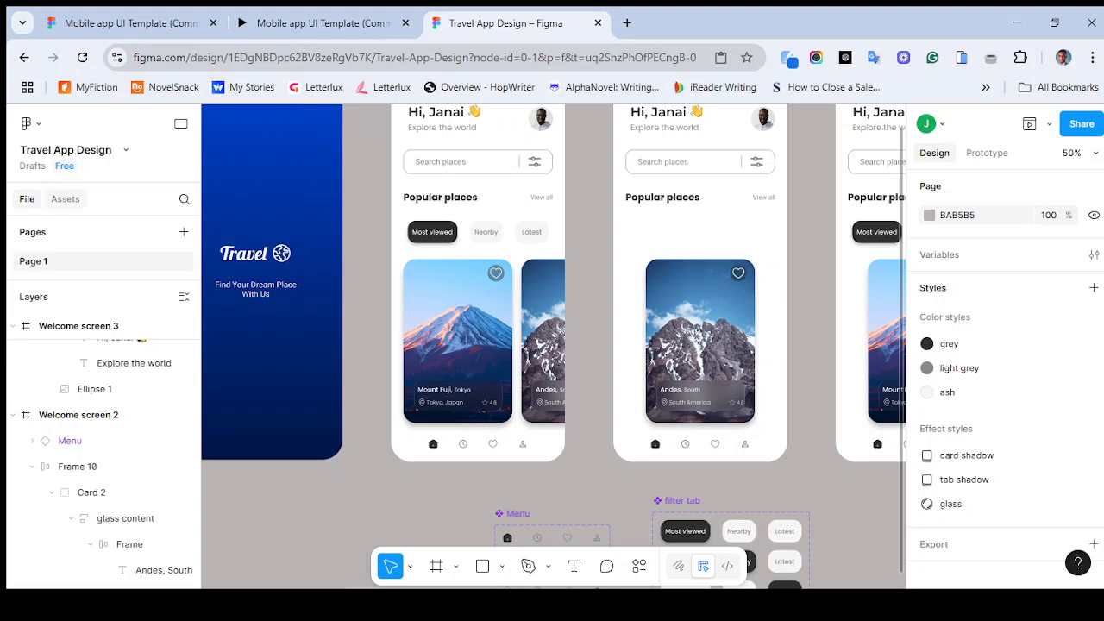
- Insert a filter tab component instance set to its Nearby tab variant
{"action": "left_click", "coordinate": [65, 199]}
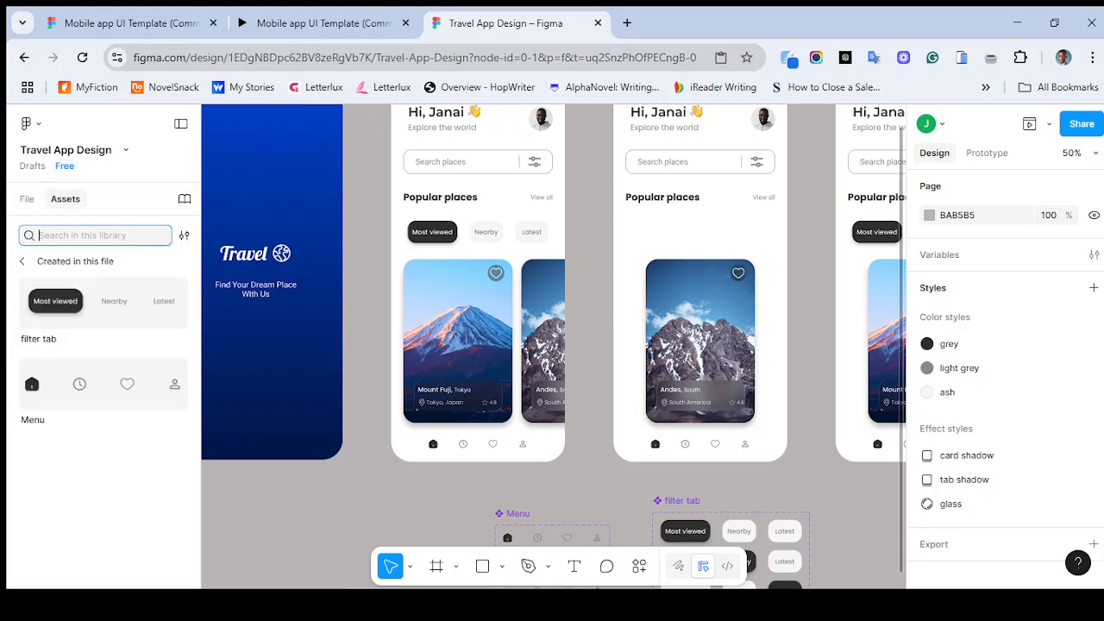
{"action": "left_click", "coordinate": [103, 303]}
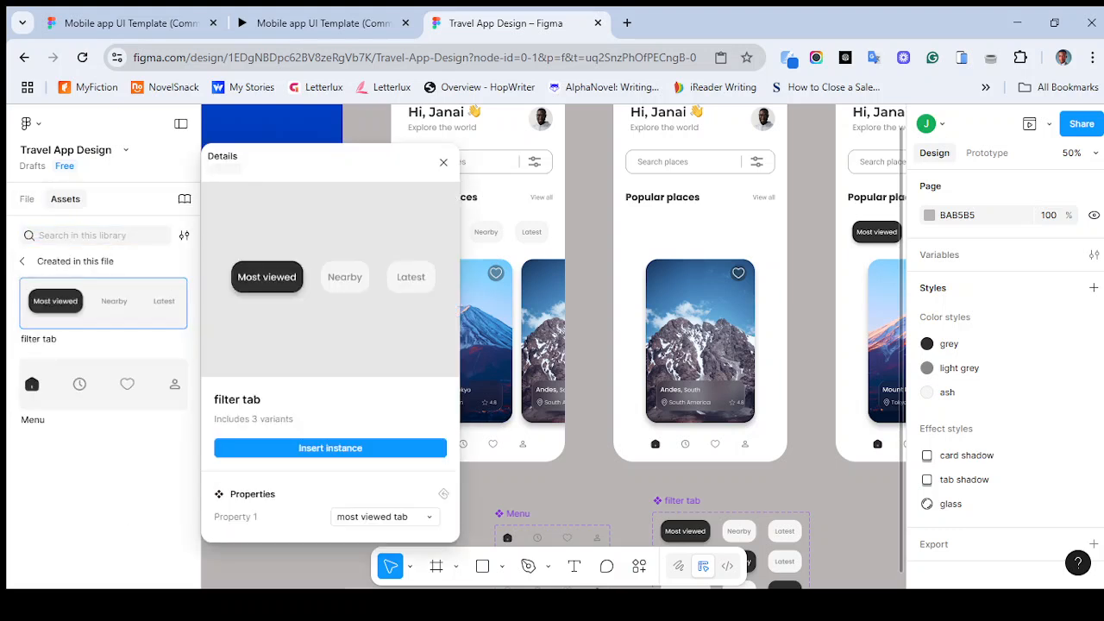
{"action": "left_click", "coordinate": [384, 517]}
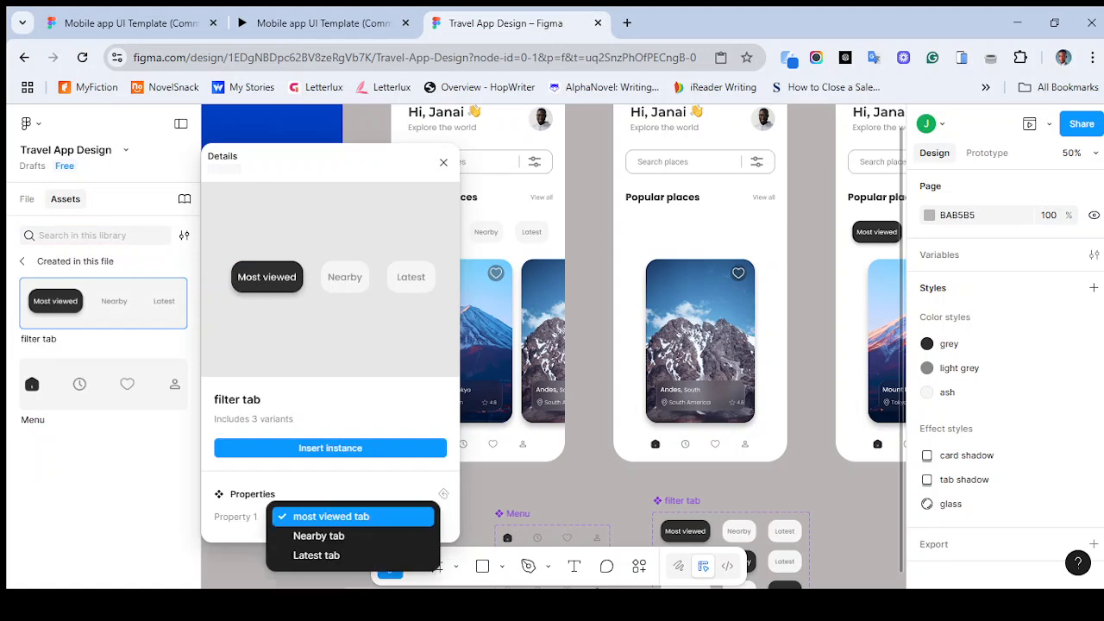
{"action": "left_click", "coordinate": [319, 537]}
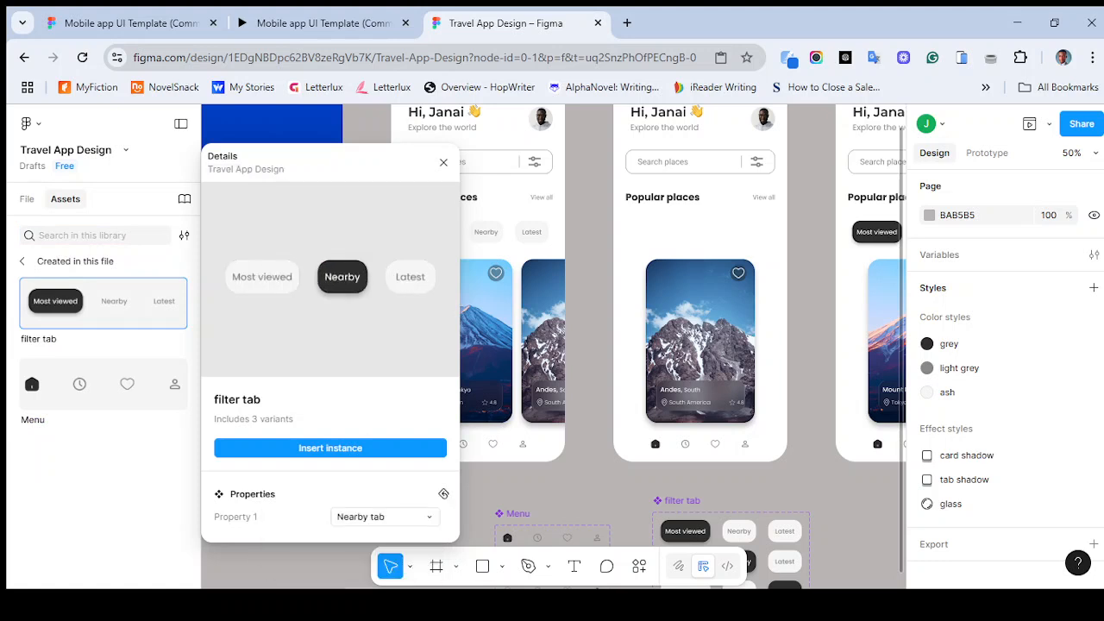
{"action": "scroll", "coordinate": [589, 345], "scroll_direction": "up", "scroll_amount": 1}
{"action": "left_click", "coordinate": [618, 151]}
{"action": "left_click", "coordinate": [103, 303]}
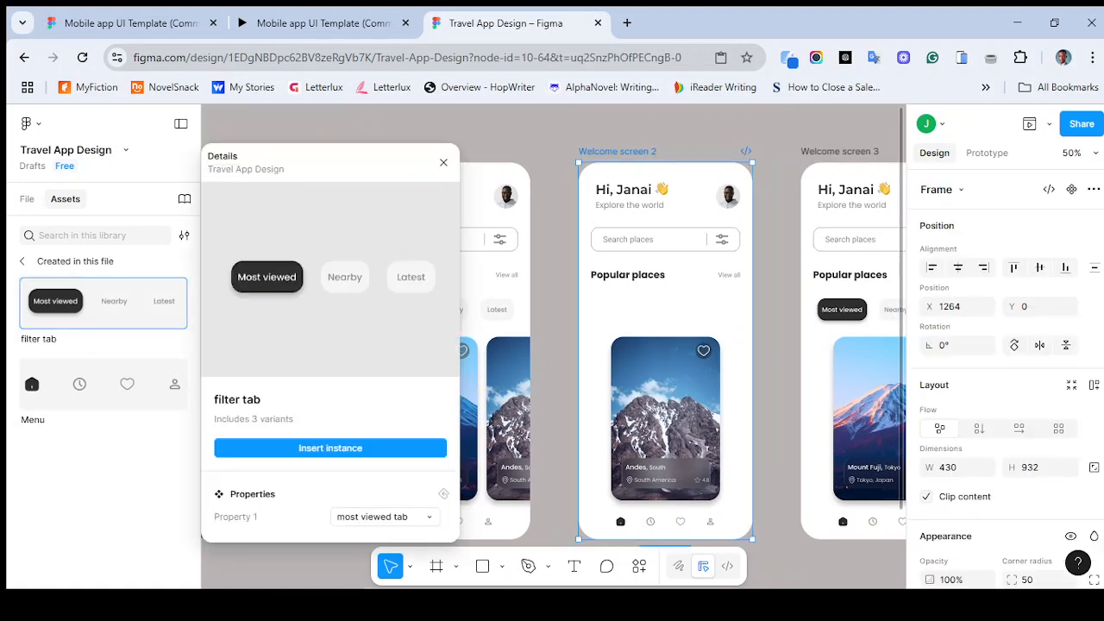
{"action": "left_click", "coordinate": [384, 517]}
{"action": "left_click", "coordinate": [362, 534]}
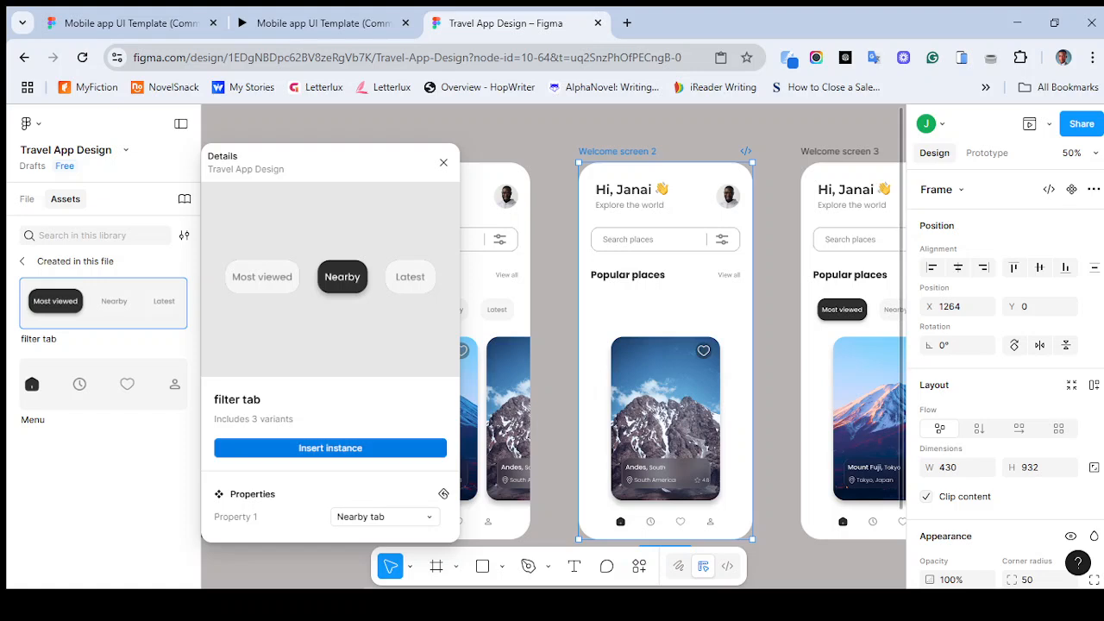
{"action": "left_click", "coordinate": [330, 447]}
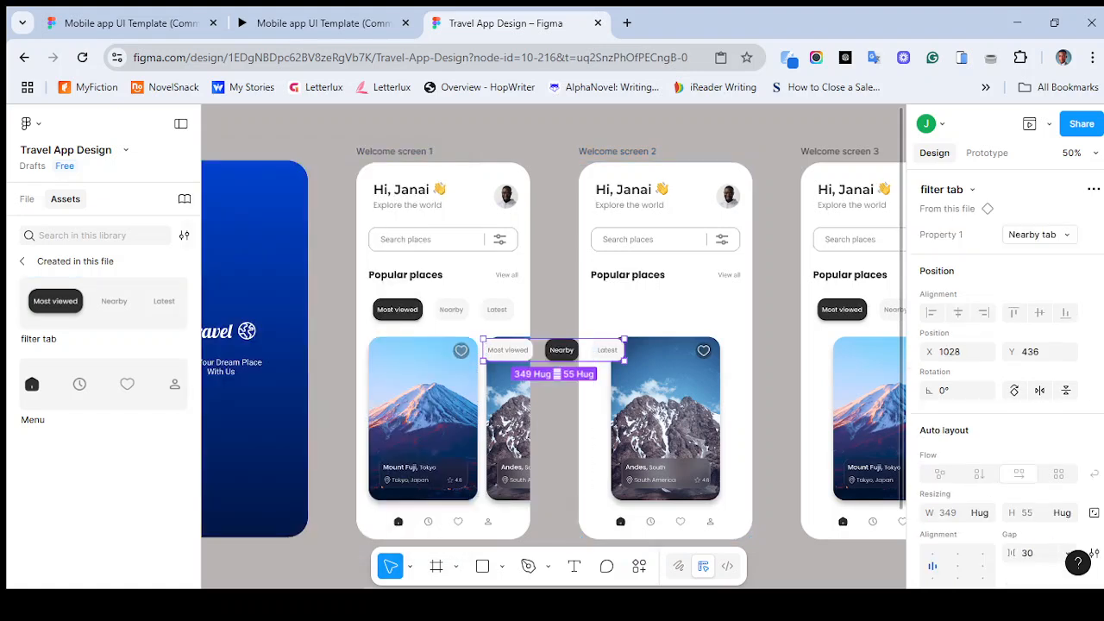
- Move the Nearby filter tab into the second welcome screen above the card and centre it horizontally
{"action": "left_click_drag", "start_coordinate": [552, 350], "coordinate": [659, 311]}
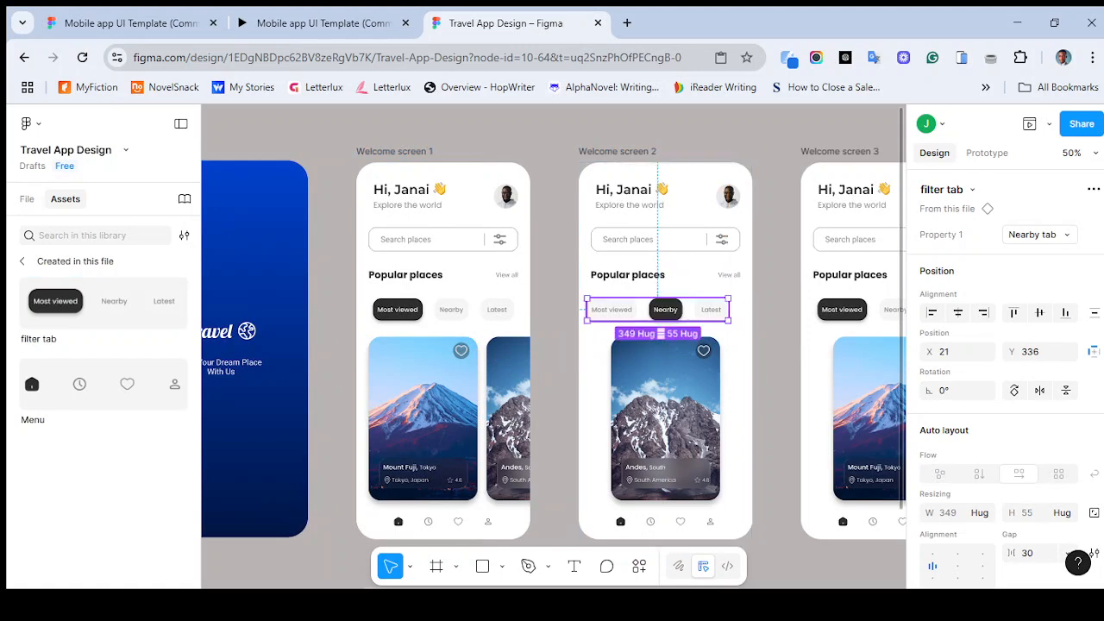
{"action": "left_click", "coordinate": [958, 313]}
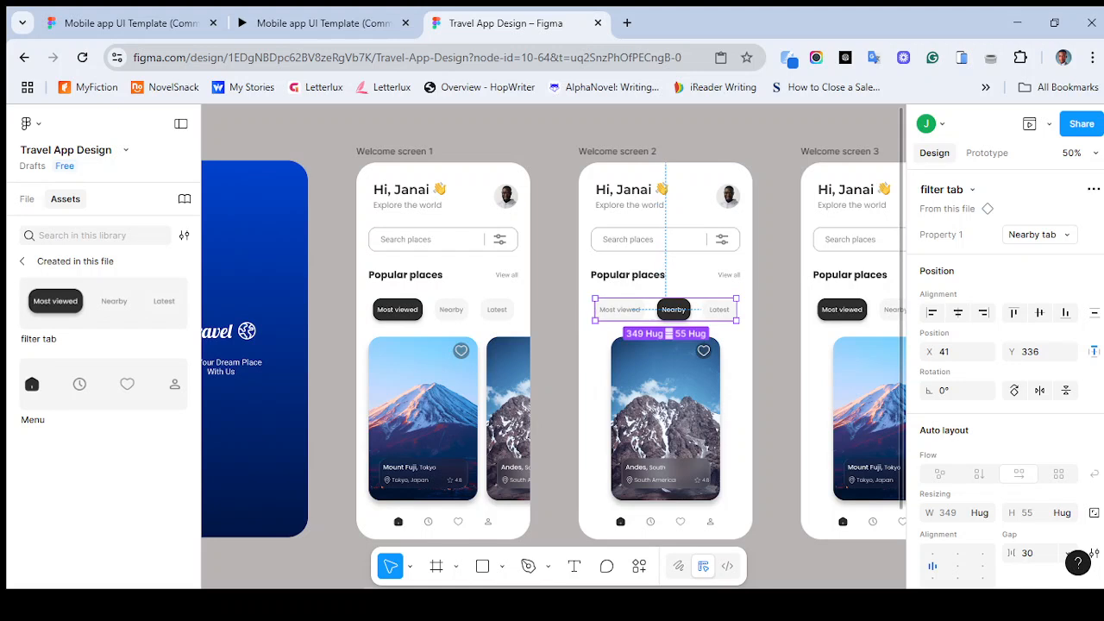
{"action": "left_click", "coordinate": [1035, 352]}
{"action": "left_click", "coordinate": [1040, 352]}
{"action": "left_click", "coordinate": [776, 345]}
- Insert a filter tab component instance set to its Latest tab variant for the third welcome screen
{"action": "scroll", "coordinate": [552, 345], "scroll_direction": "right", "scroll_amount": 5}
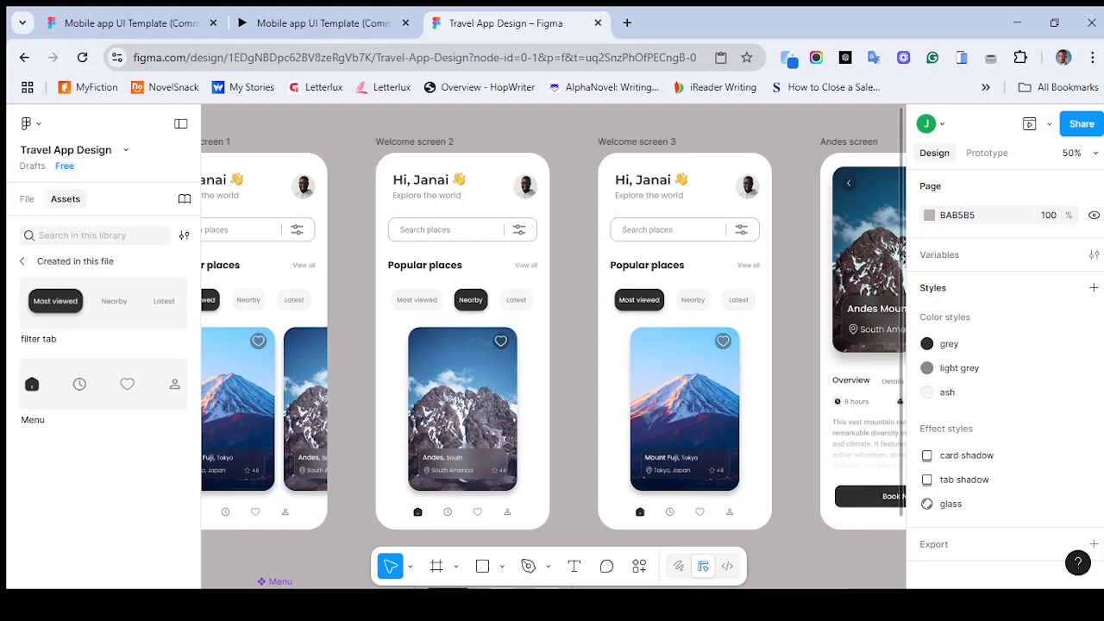
{"action": "left_click", "coordinate": [686, 300]}
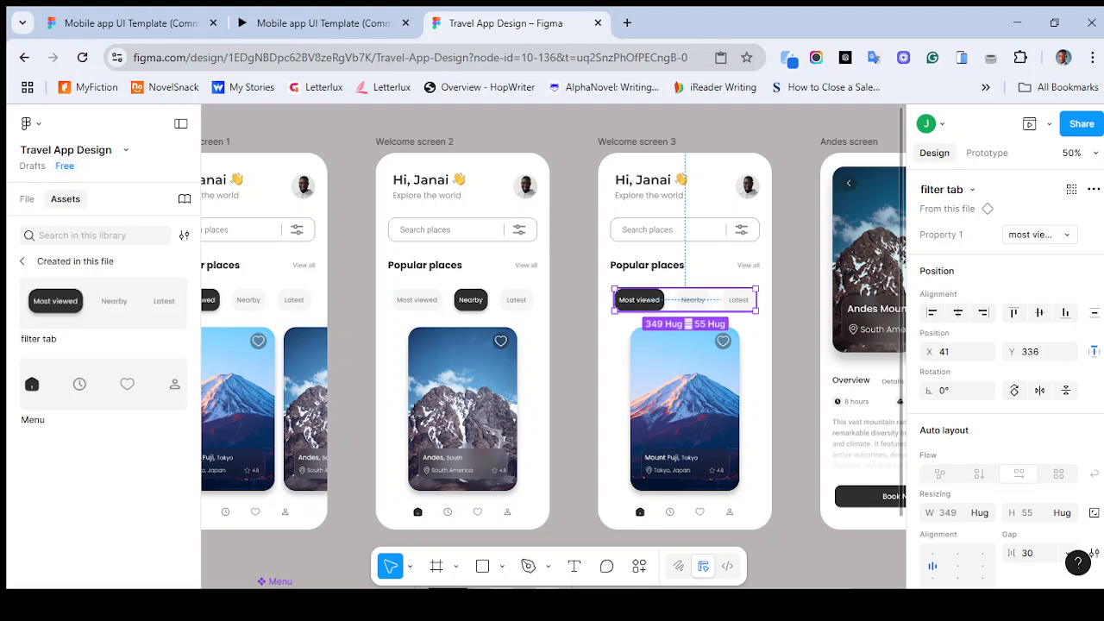
{"action": "left_click", "coordinate": [103, 304]}
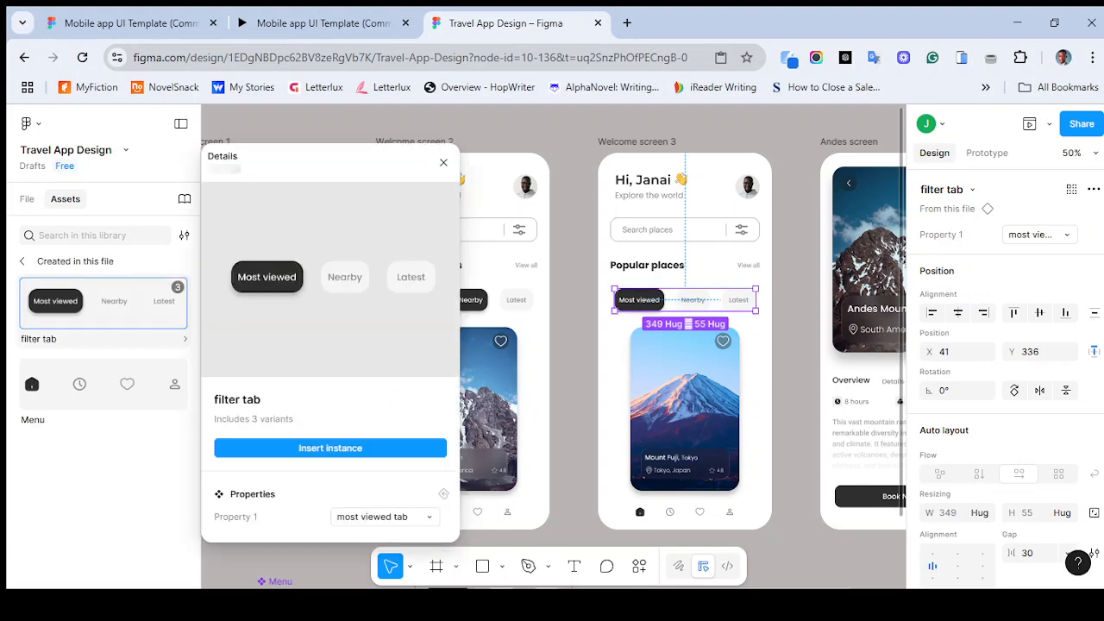
{"action": "left_click", "coordinate": [384, 517]}
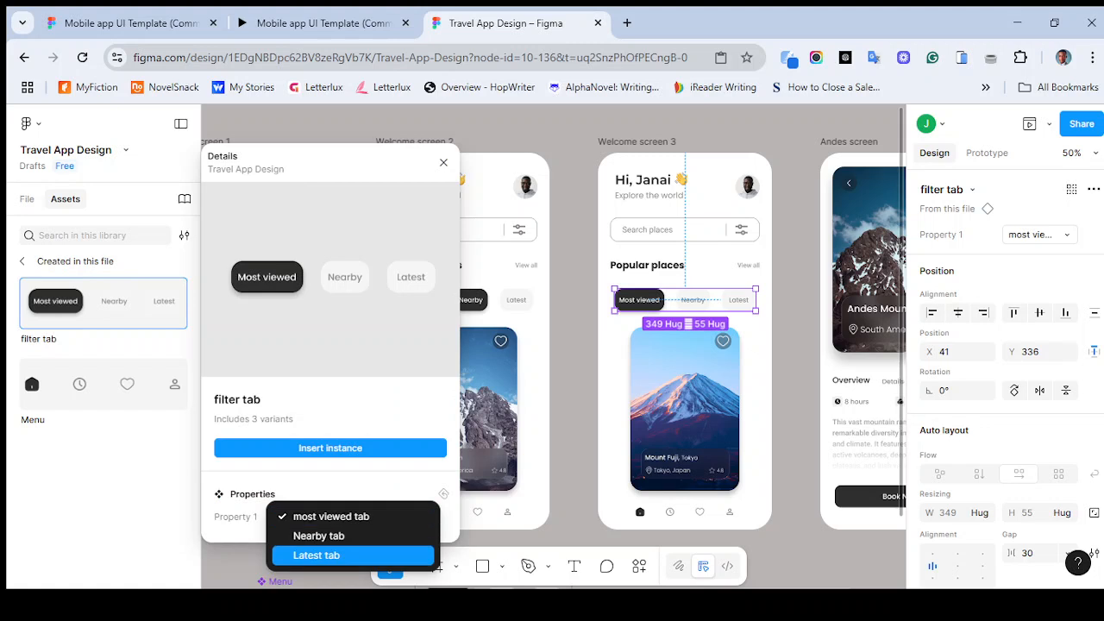
{"action": "left_click", "coordinate": [345, 554]}
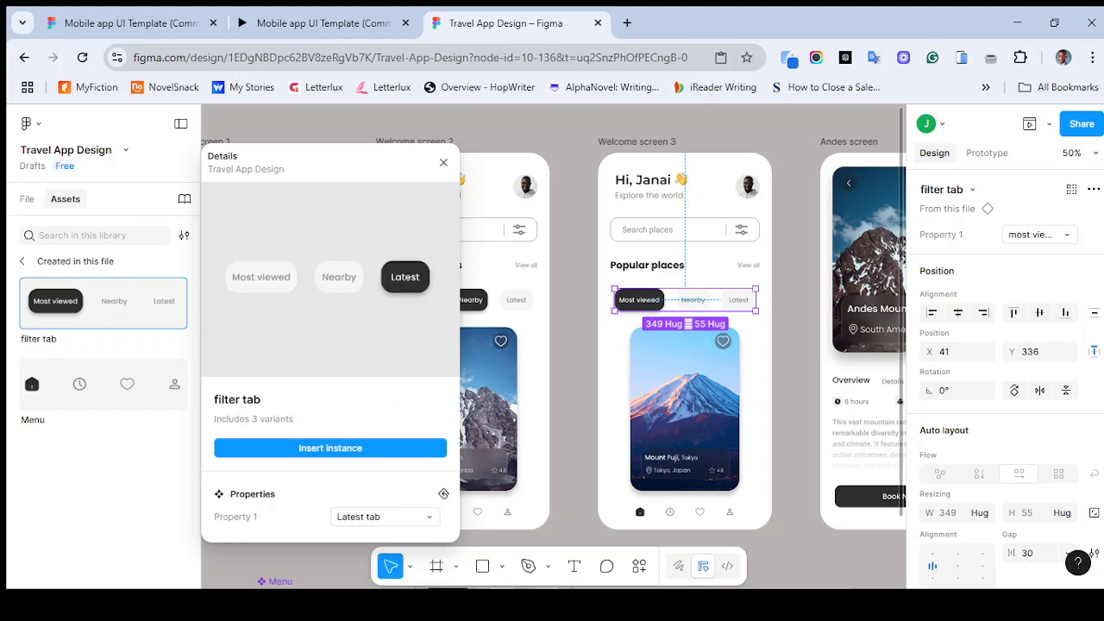
{"action": "left_click", "coordinate": [330, 447]}
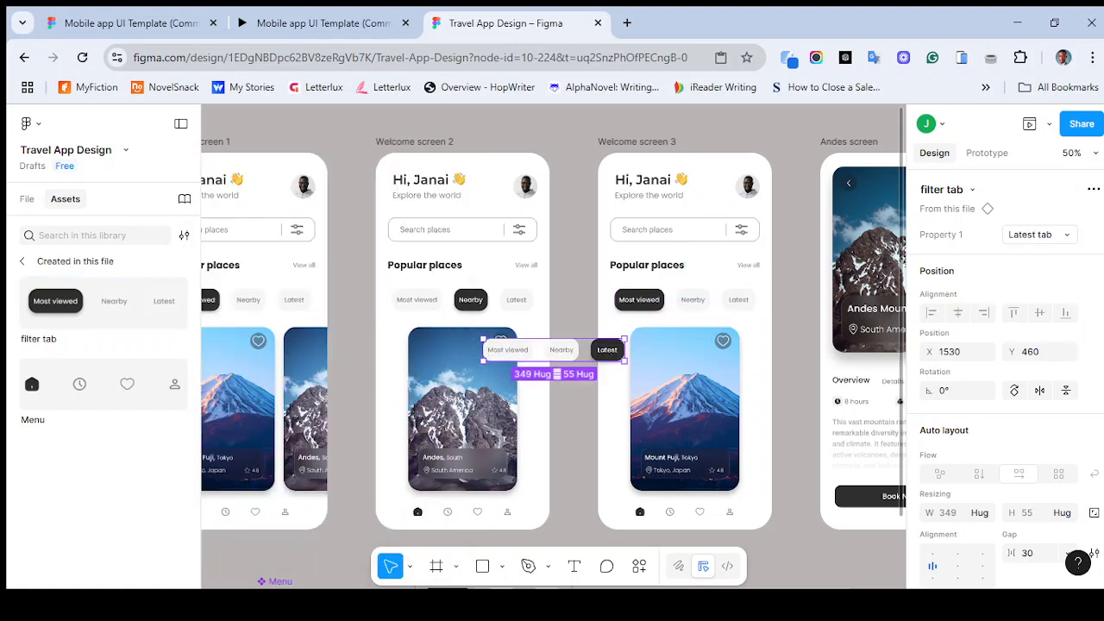
- Replace the third welcome screen's filter tab with the Latest tab instance, placed above the card and centred horizontally
{"action": "left_click", "coordinate": [684, 300]}
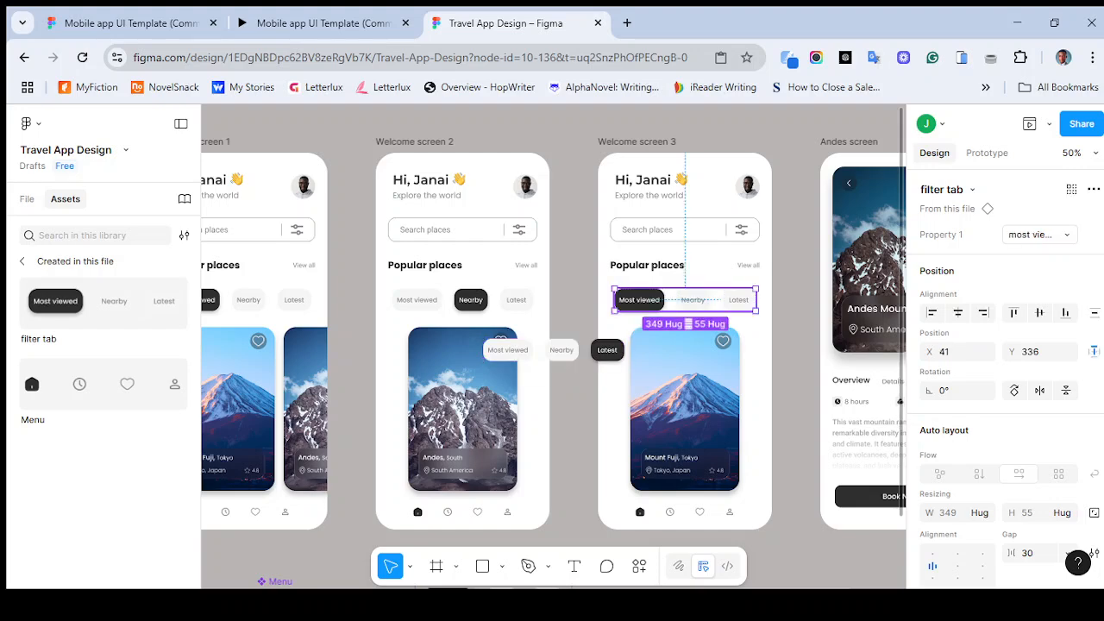
{"action": "key", "text": "Delete"}
{"action": "left_click", "coordinate": [552, 349]}
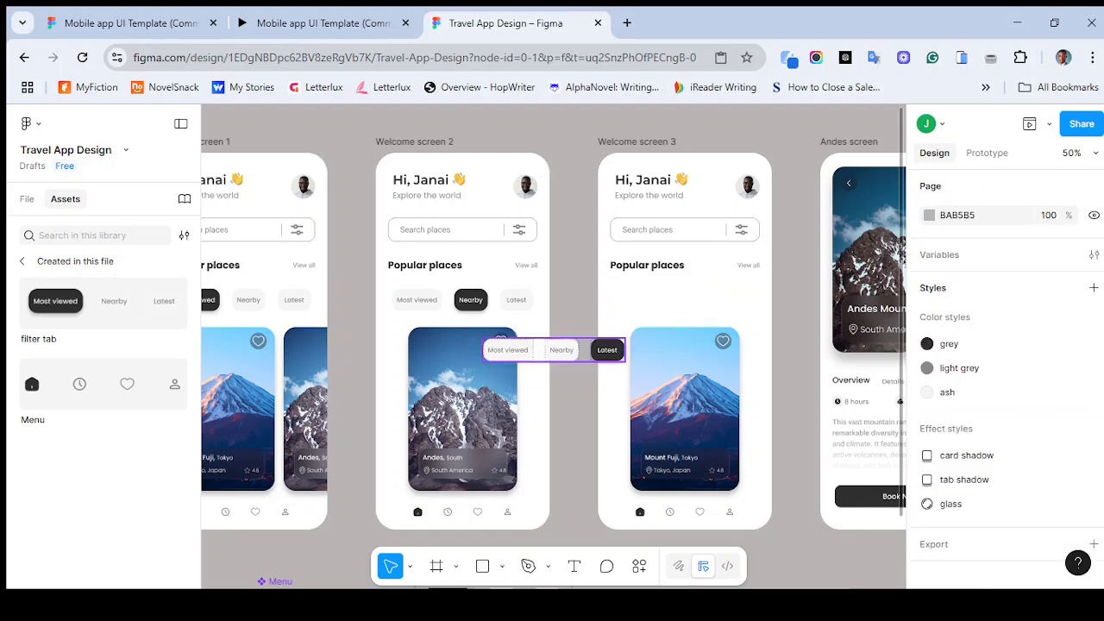
{"action": "left_click_drag", "start_coordinate": [552, 349], "coordinate": [684, 297]}
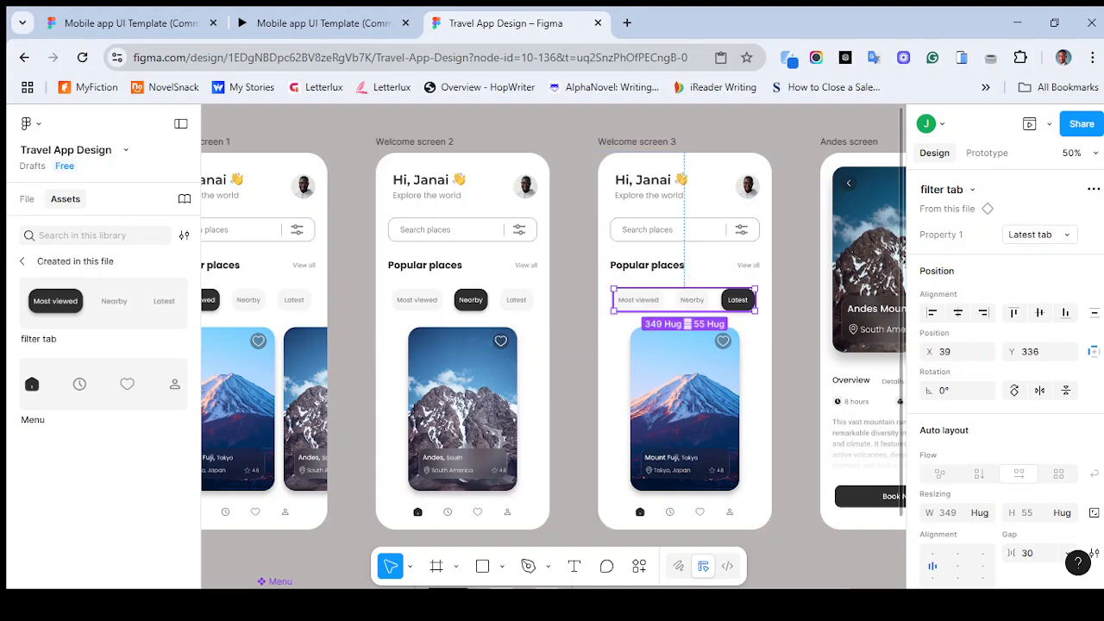
{"action": "left_click", "coordinate": [958, 313]}
{"action": "key", "text": "Escape"}
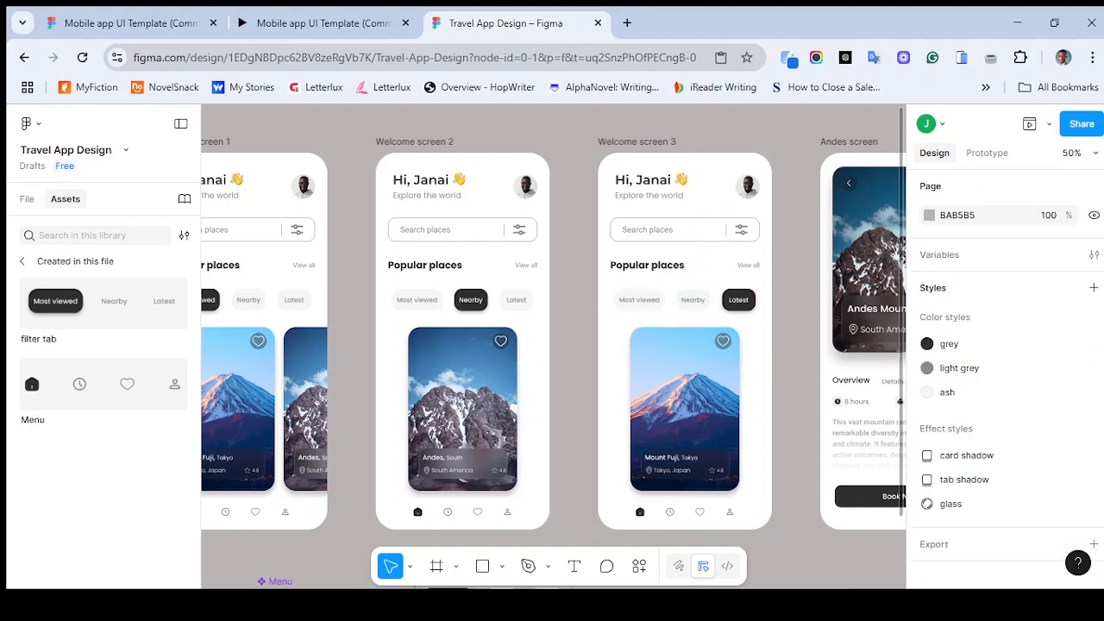
- Open the prototype preview of the first welcome screen and close it
{"action": "key", "text": "minus"}
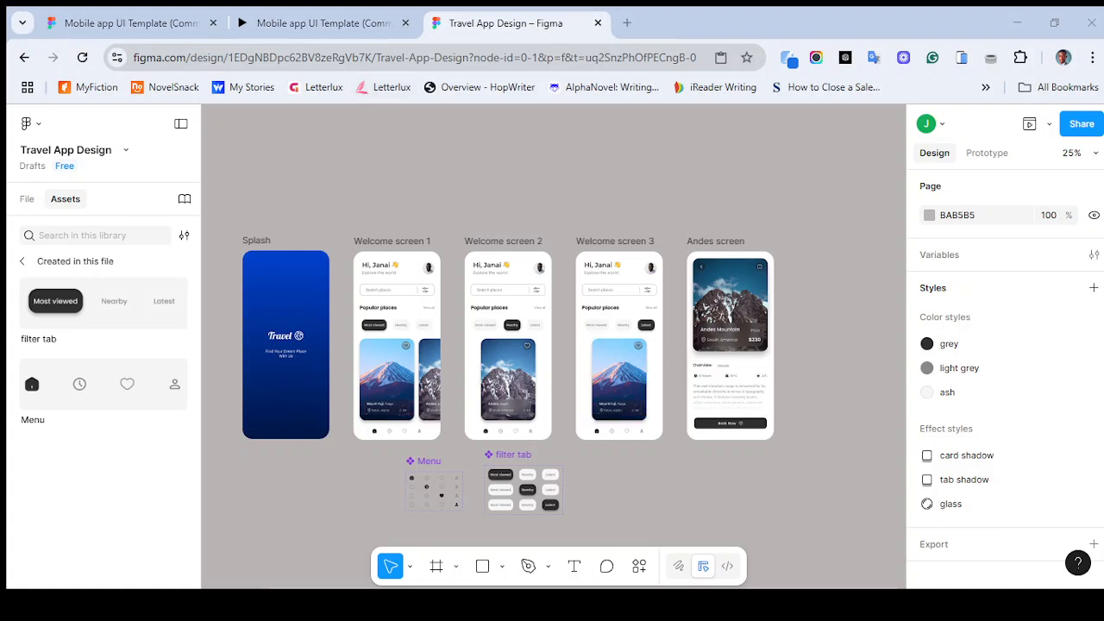
{"action": "key", "text": "shift+space"}
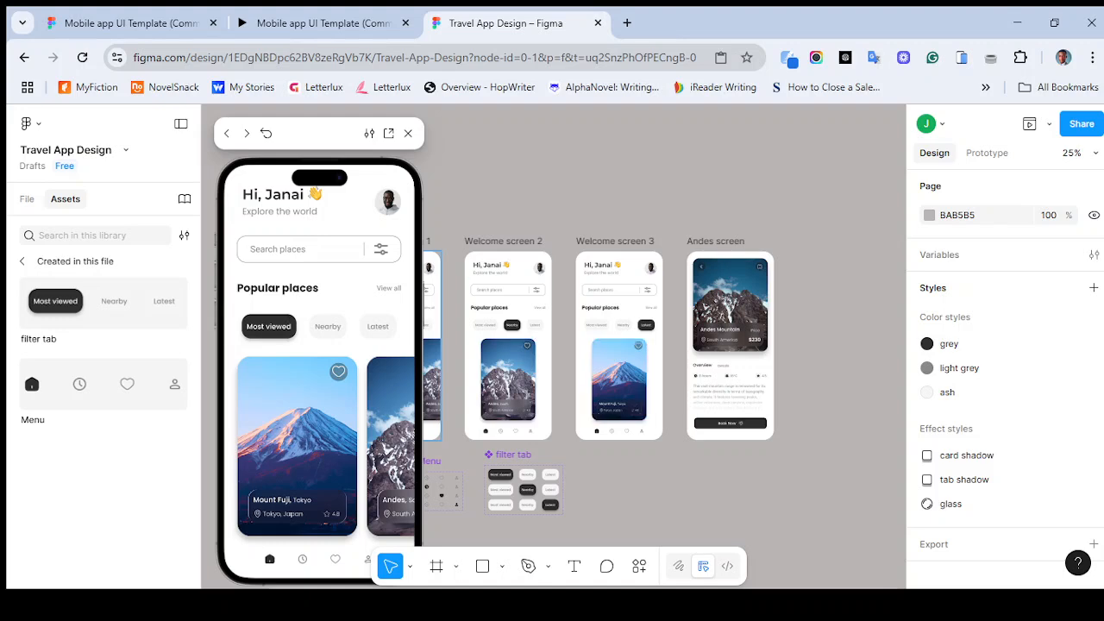
{"action": "left_click", "coordinate": [408, 132]}
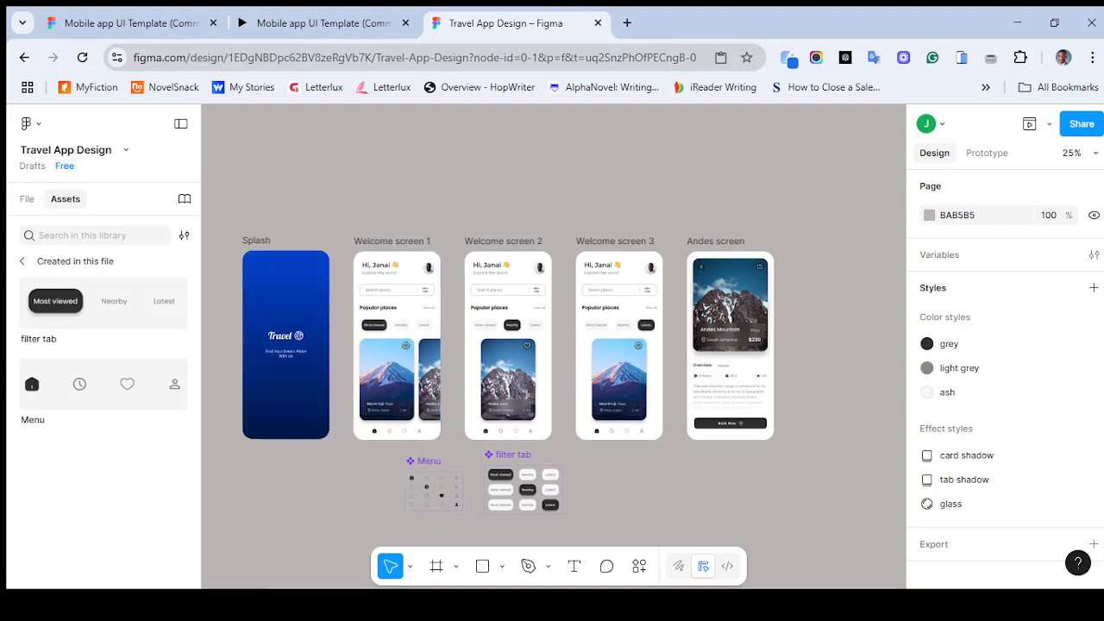
- Inspect the filter tab component's variants in prototype mode
{"action": "scroll", "coordinate": [511, 408], "scroll_direction": "up", "scroll_amount": 4}
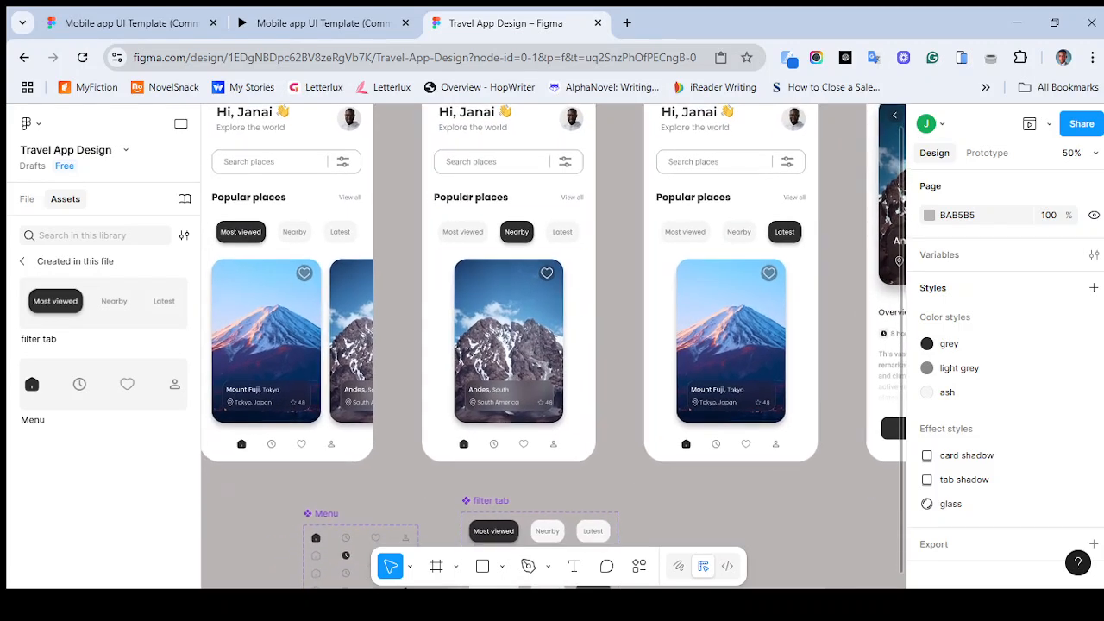
{"action": "scroll", "coordinate": [552, 345], "scroll_direction": "down", "scroll_amount": 5}
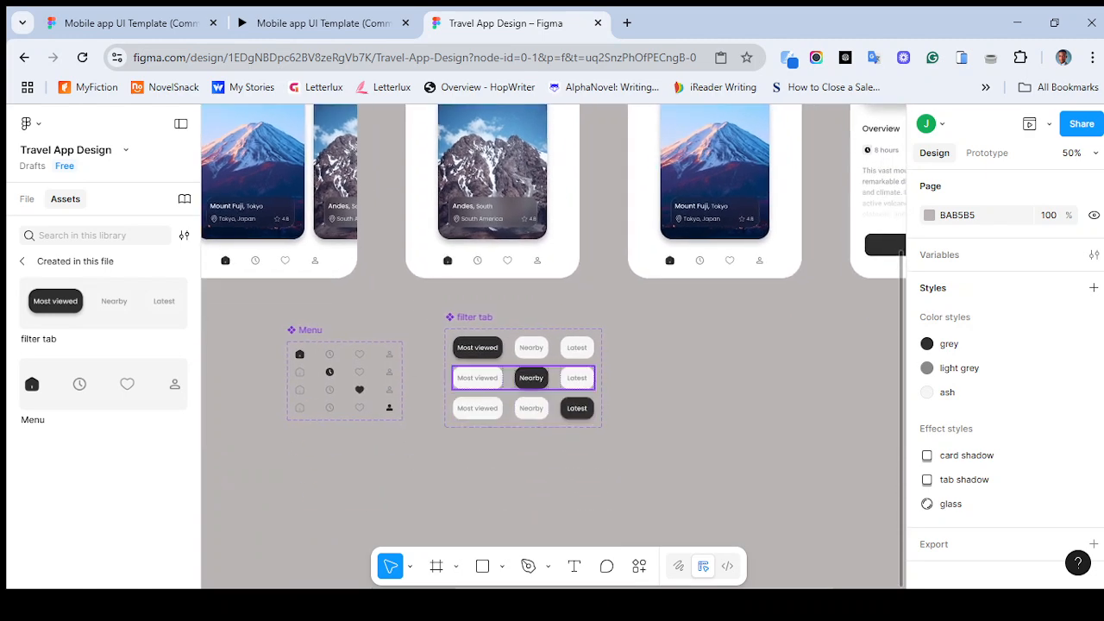
{"action": "key", "text": "ctrl+plus"}
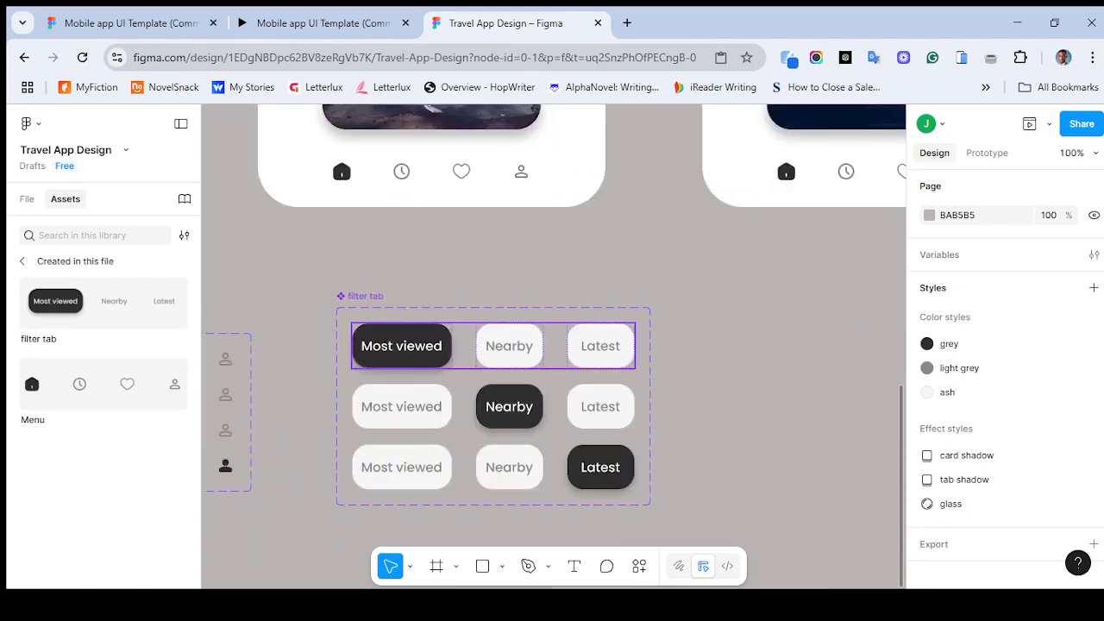
{"action": "key", "text": "shift+e"}
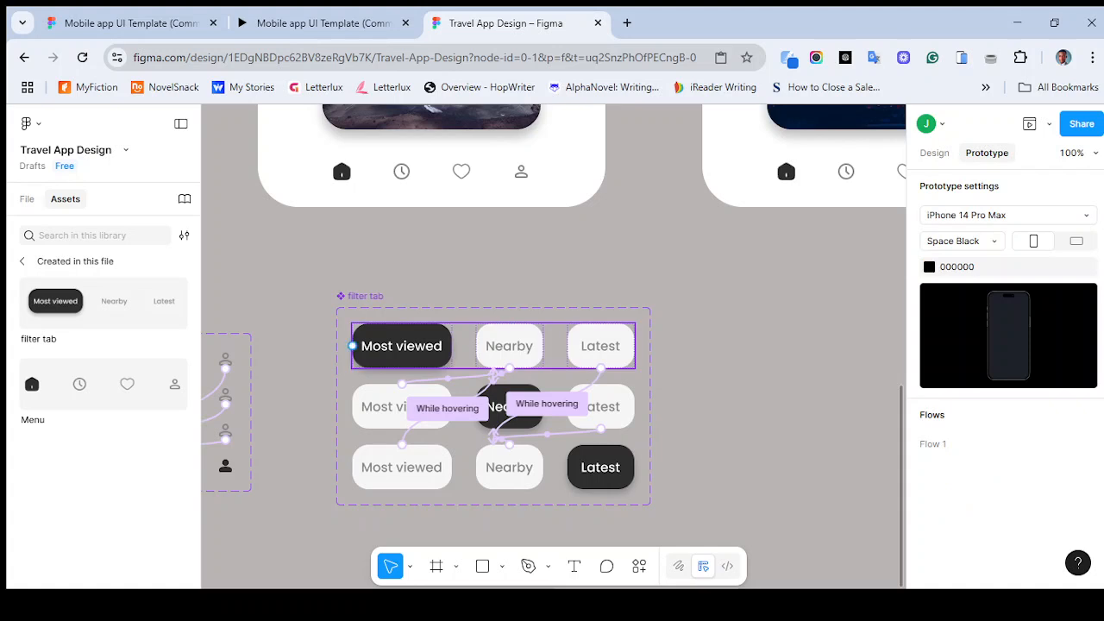
{"action": "double_click", "coordinate": [402, 346]}
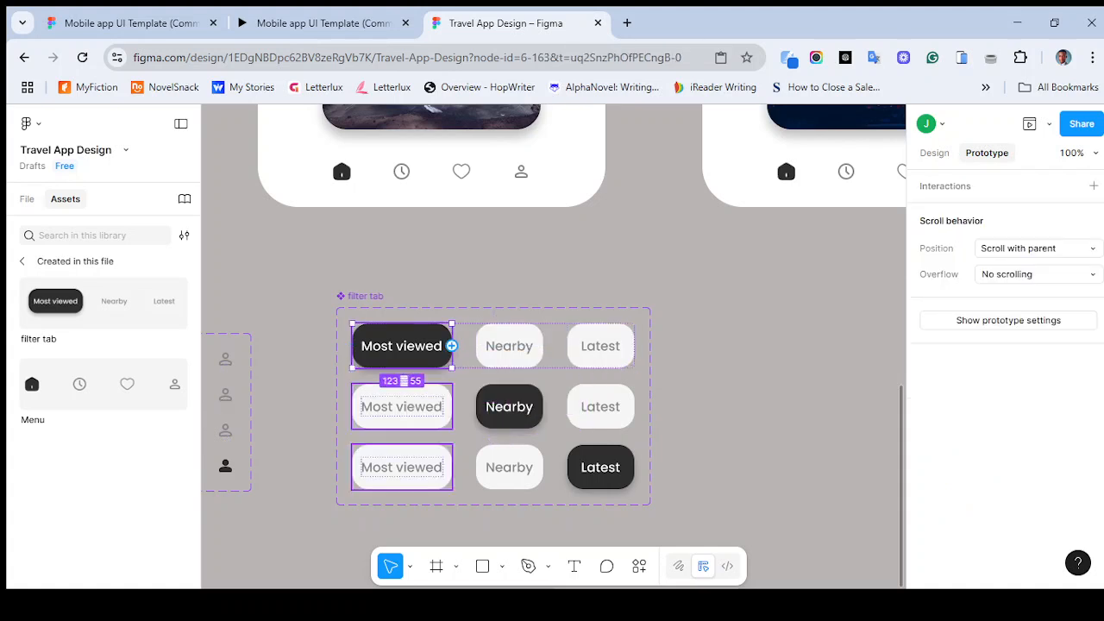
{"action": "key", "text": "ctrl+minus"}
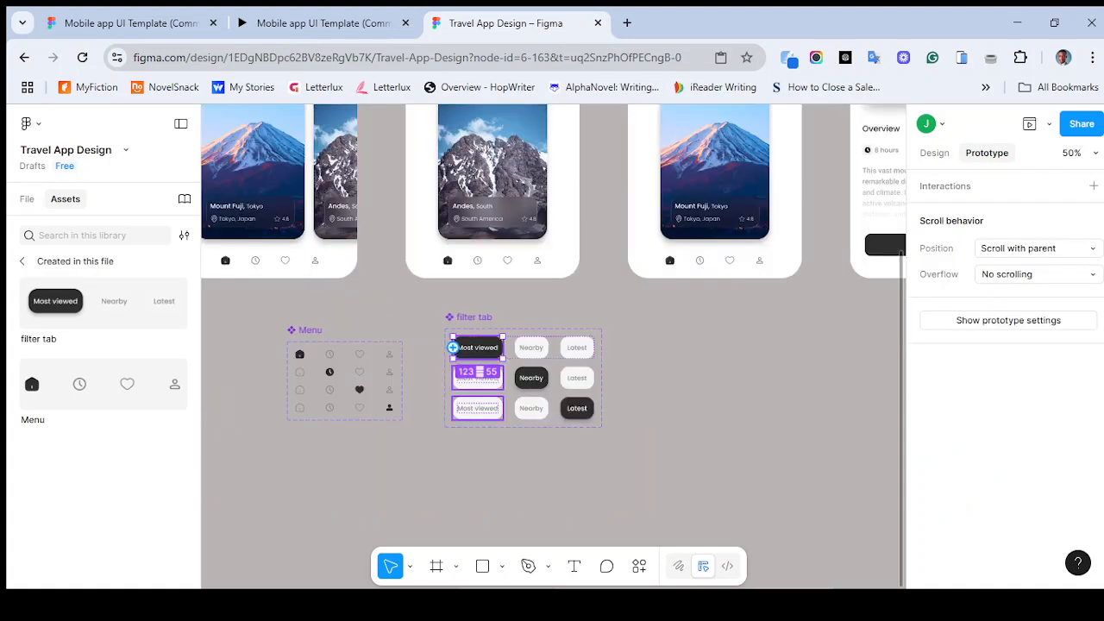
{"action": "scroll", "coordinate": [552, 345], "scroll_direction": "up", "scroll_amount": 4}
{"action": "scroll", "coordinate": [552, 345], "scroll_direction": "left", "scroll_amount": 3}
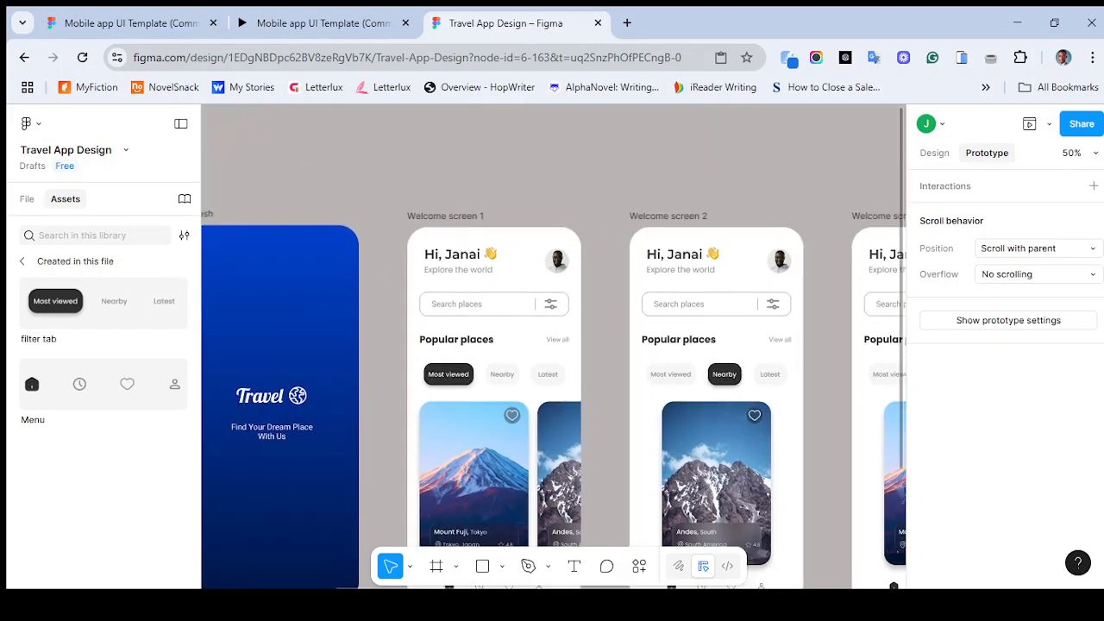
- Rename the first welcome screen frame to Welcome screen (most viewed tab)
{"action": "double_click", "coordinate": [445, 216]}
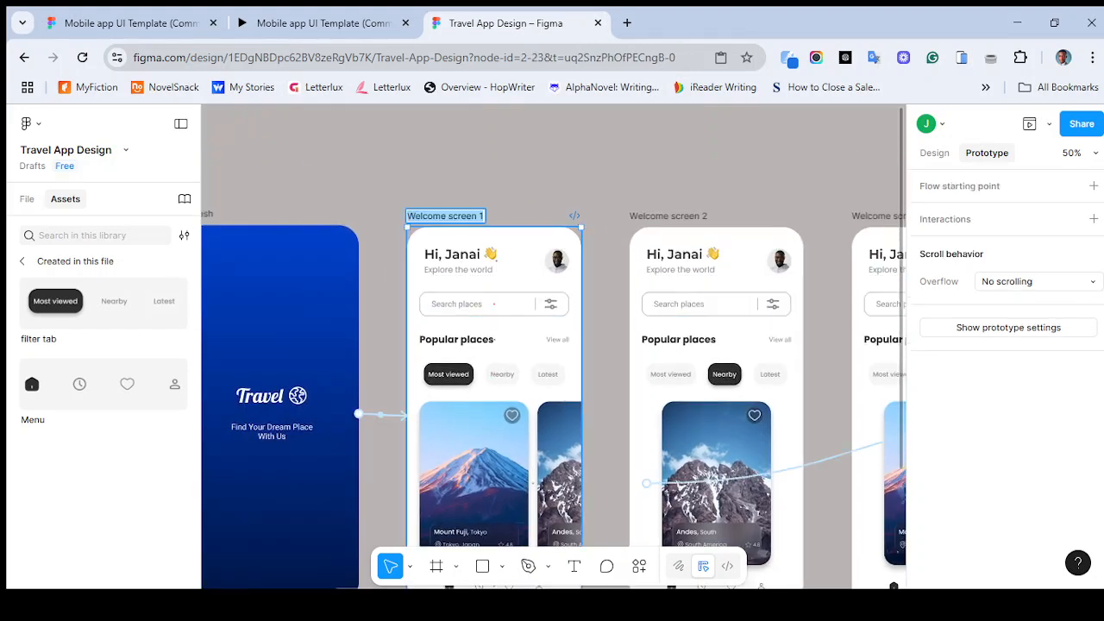
{"action": "key", "text": "Right"}
{"action": "key", "text": "BackSpace"}
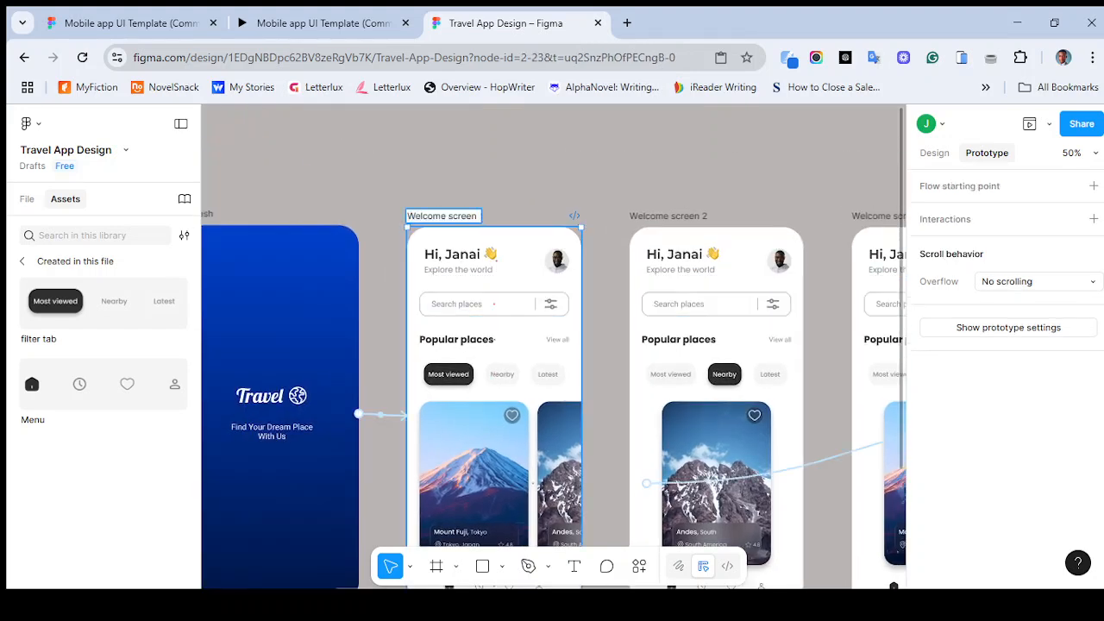
{"action": "type", "text": "(most vi"}
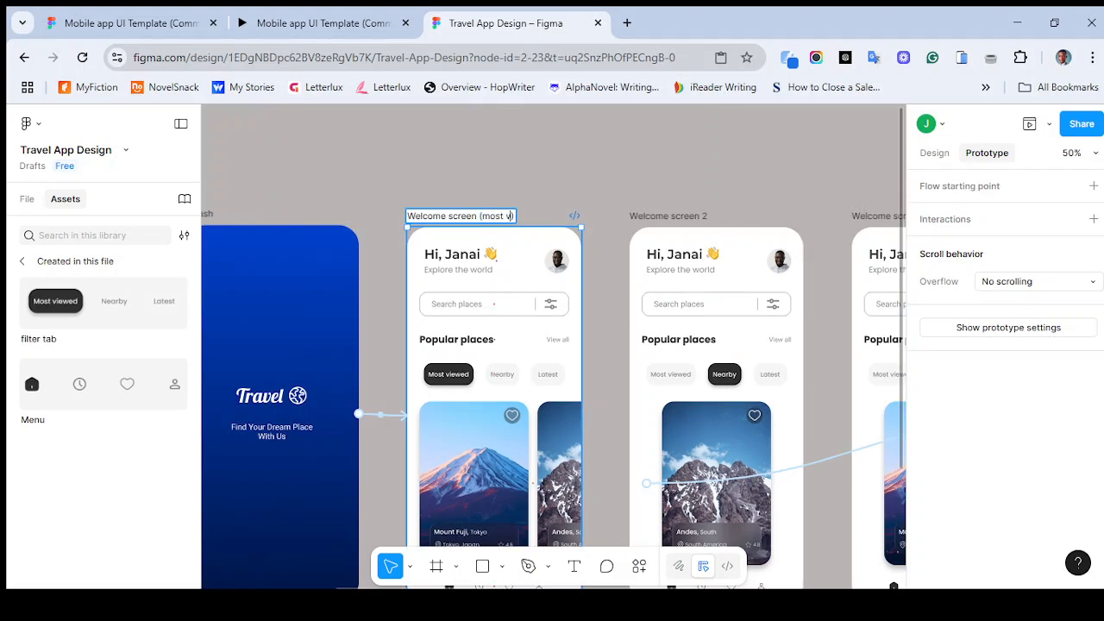
{"action": "type", "text": "ewed ta"}
{"action": "type", "text": ")"}
{"action": "key", "text": "BackSpace"}
{"action": "key", "text": "BackSpace"}
{"action": "type", "text": "tab"}
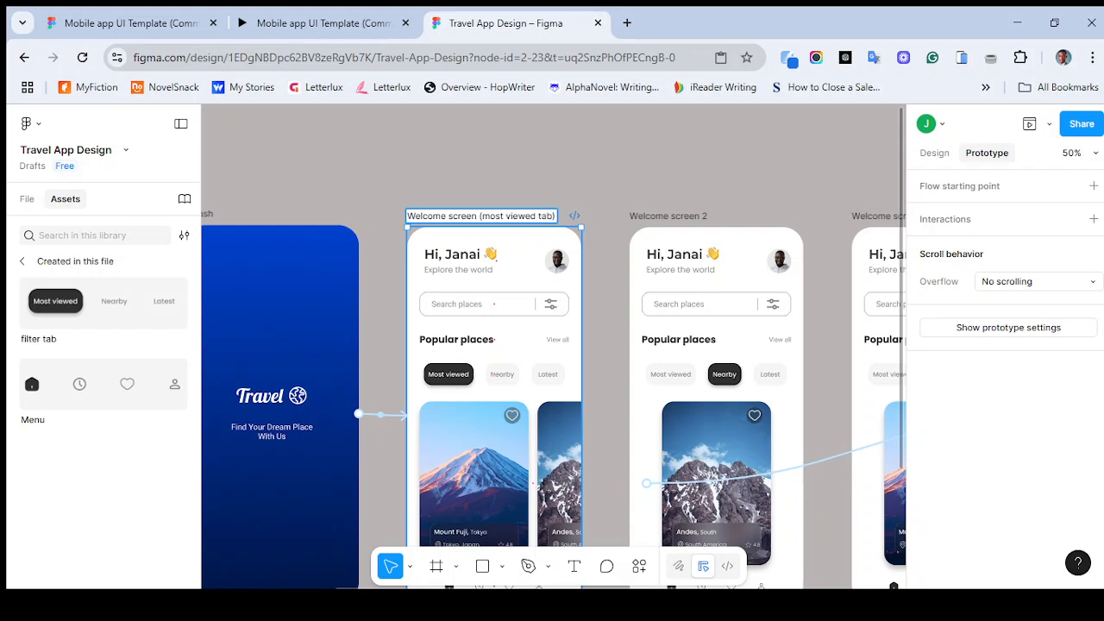
- Rename the second welcome screen frame to Welcome screen (nearby tab)
{"action": "double_click", "coordinate": [668, 217]}
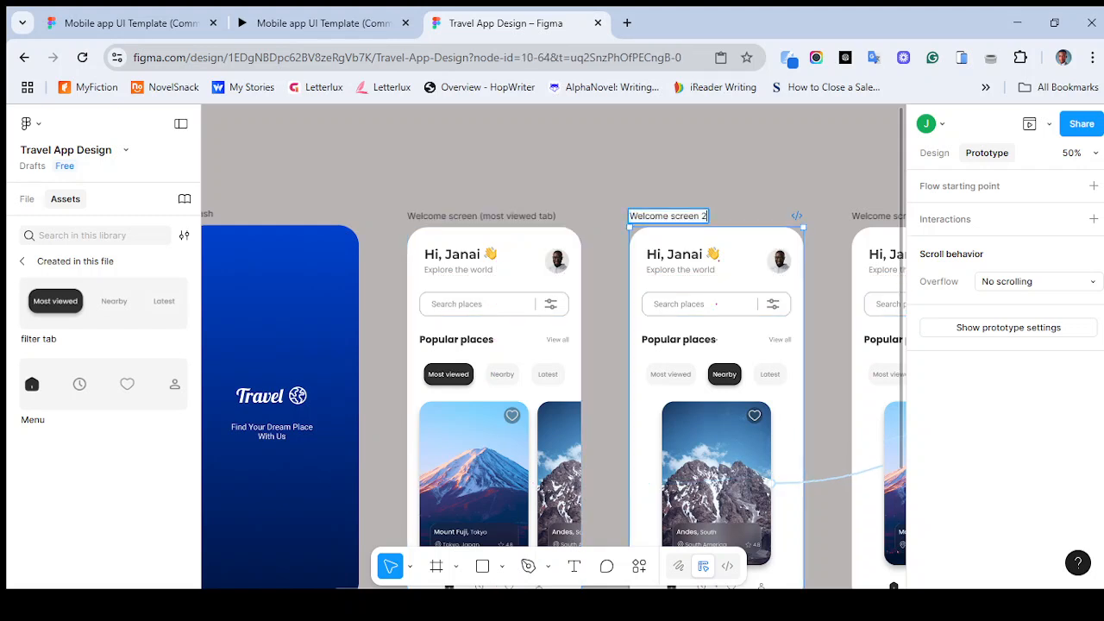
{"action": "key", "text": "BackSpace"}
{"action": "type", "text": "()N"}
{"action": "key", "text": "BackSpace"}
{"action": "type", "text": "nearby tab"}
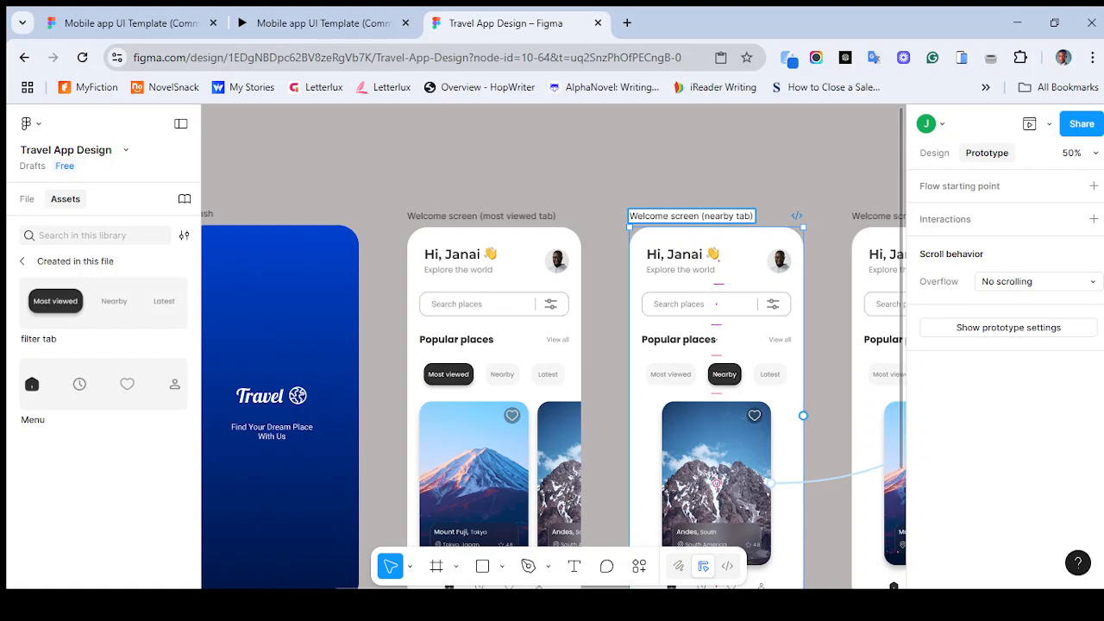
- Rename the third welcome screen frame to Welcome screen (latest tab)
{"action": "scroll", "coordinate": [759, 388], "scroll_direction": "right", "scroll_amount": 3}
{"action": "double_click", "coordinate": [623, 180]}
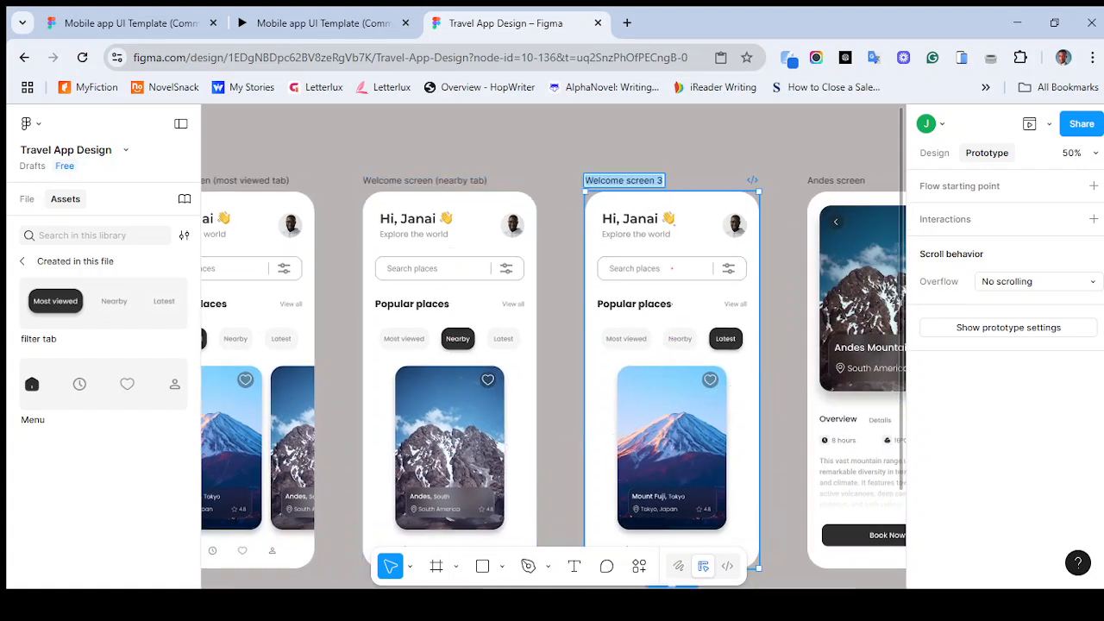
{"action": "left_click", "coordinate": [662, 180]}
{"action": "key", "text": "BackSpace"}
{"action": "type", "text": "("}
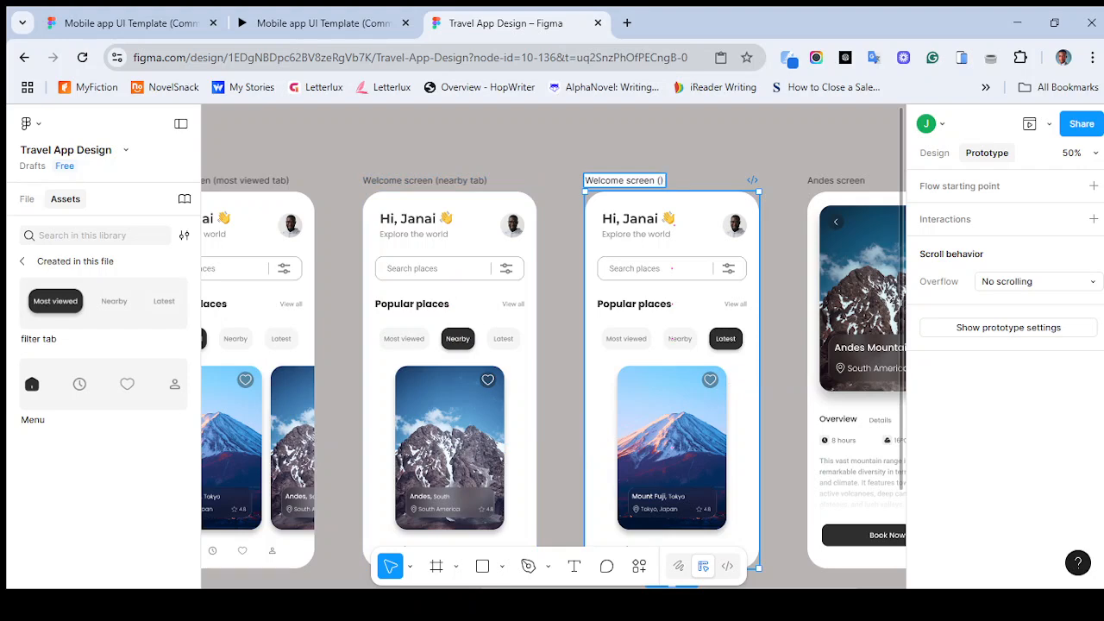
{"action": "type", "text": "latest tab)"}
{"action": "key", "text": "Return"}
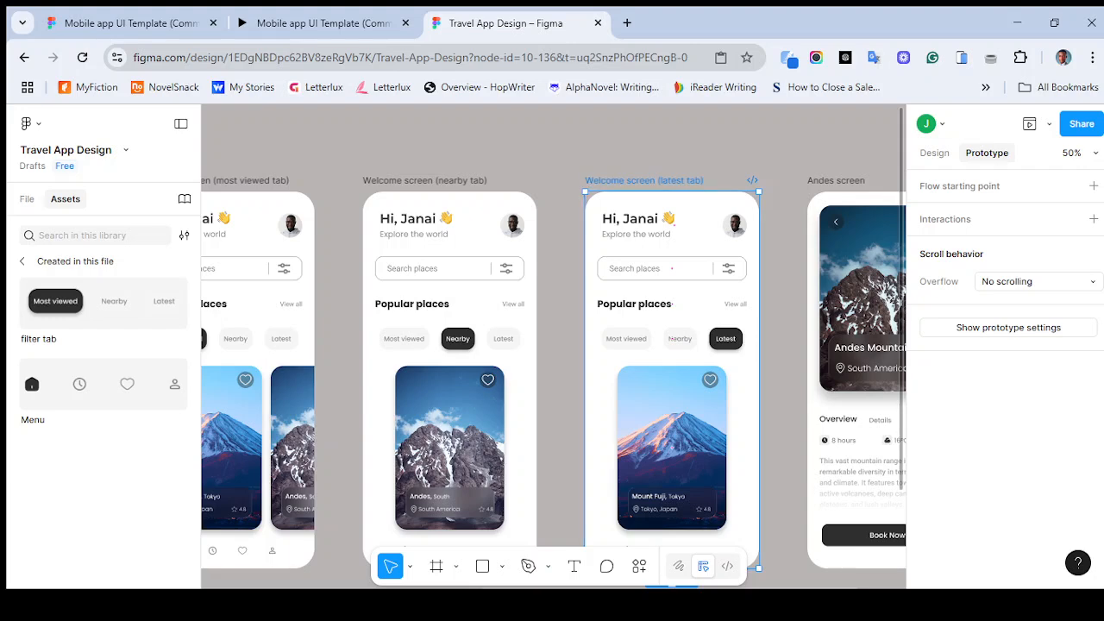
- Add an On tap interaction to the Most viewed variant's tab that navigates to Welcome screen (most viewed tab)
{"action": "scroll", "coordinate": [671, 268], "scroll_direction": "down", "scroll_amount": 5}
{"action": "scroll", "coordinate": [690, 258], "scroll_direction": "left", "scroll_amount": 2}
{"action": "scroll", "coordinate": [743, 246], "scroll_direction": "down", "scroll_amount": 2}
{"action": "scroll", "coordinate": [552, 345], "scroll_direction": "up", "scroll_amount": 8}
{"action": "scroll", "coordinate": [552, 345], "scroll_direction": "down", "scroll_amount": 5}
{"action": "scroll", "coordinate": [552, 345], "scroll_direction": "down", "scroll_amount": 3}
{"action": "scroll", "coordinate": [552, 345], "scroll_direction": "left", "scroll_amount": 1}
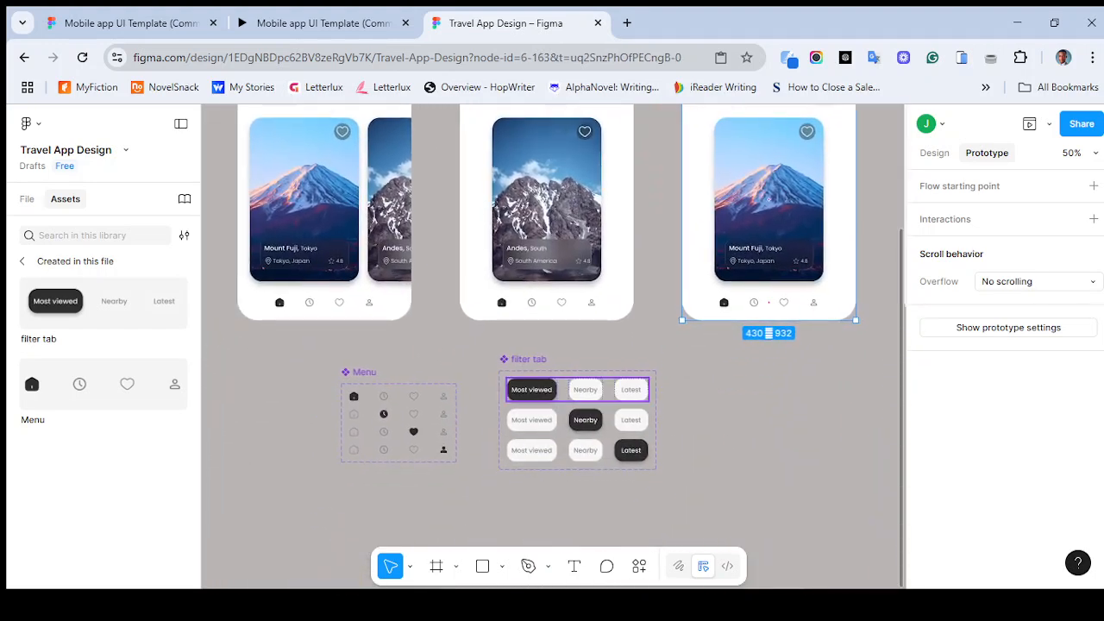
{"action": "left_click", "coordinate": [578, 389]}
{"action": "double_click", "coordinate": [532, 392]}
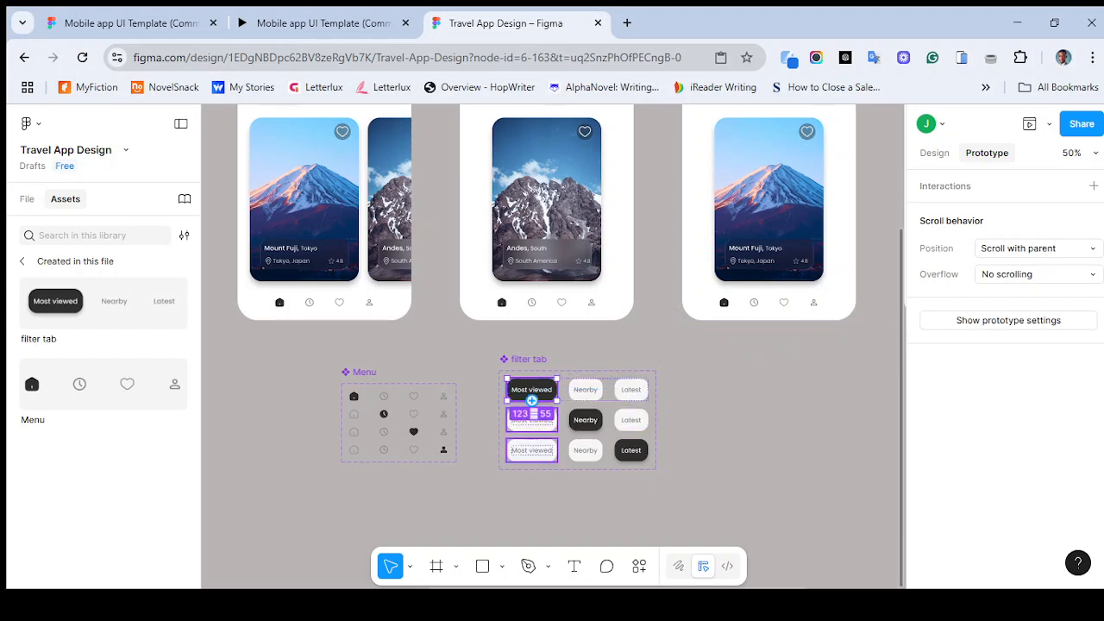
{"action": "mouse_move", "coordinate": [532, 400]}
{"action": "left_mouse_down"}
{"action": "mouse_move", "coordinate": [423, 312]}
{"action": "mouse_move", "coordinate": [407, 318]}
{"action": "mouse_move", "coordinate": [440, 369]}
{"action": "mouse_move", "coordinate": [533, 384]}
{"action": "left_mouse_up"}
{"action": "key", "text": "alt+1"}
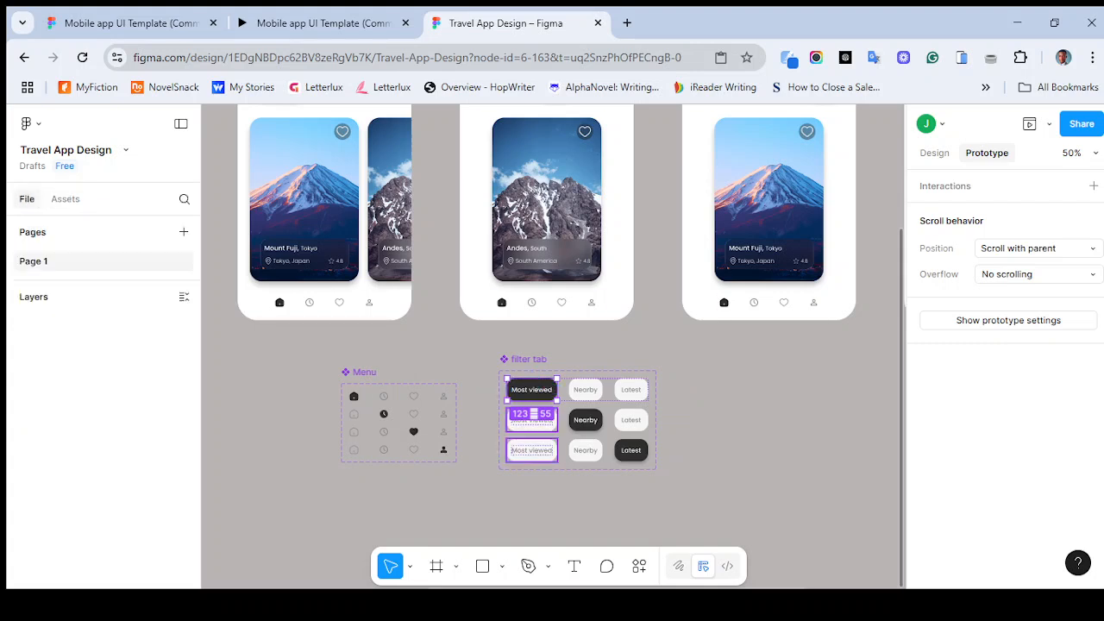
{"action": "left_click_drag", "start_coordinate": [507, 390], "coordinate": [324, 326]}
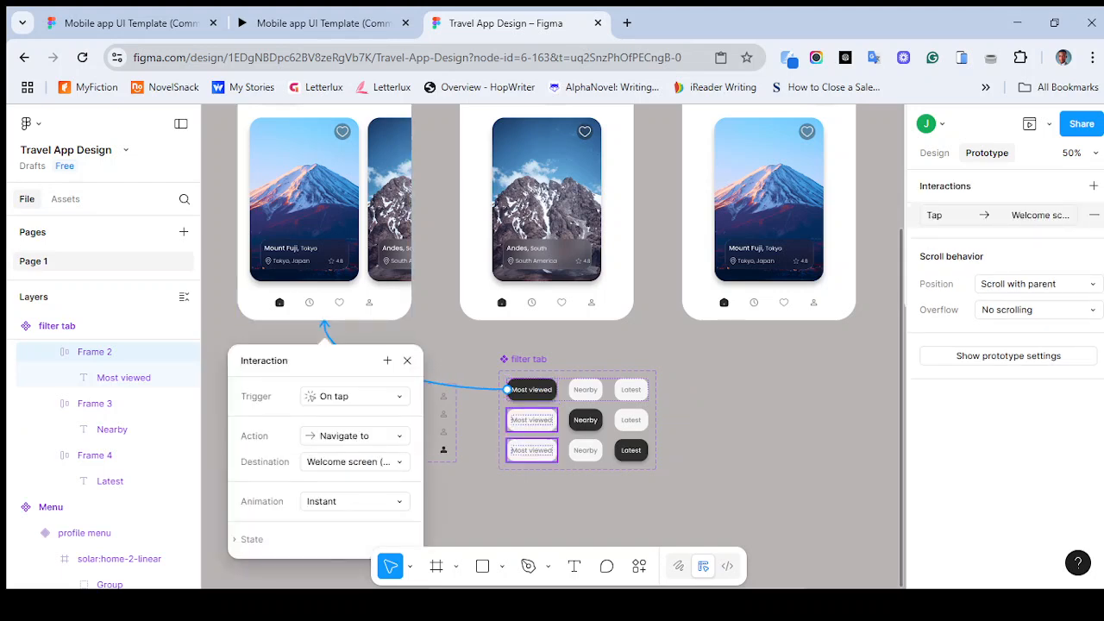
{"action": "left_click", "coordinate": [355, 462]}
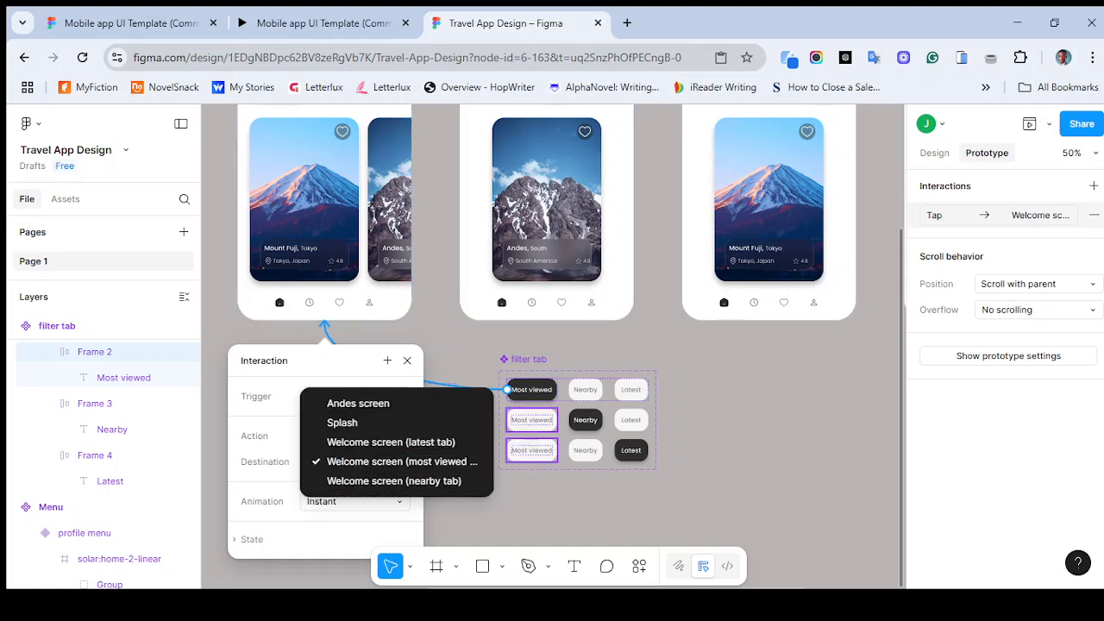
{"action": "left_click", "coordinate": [371, 462]}
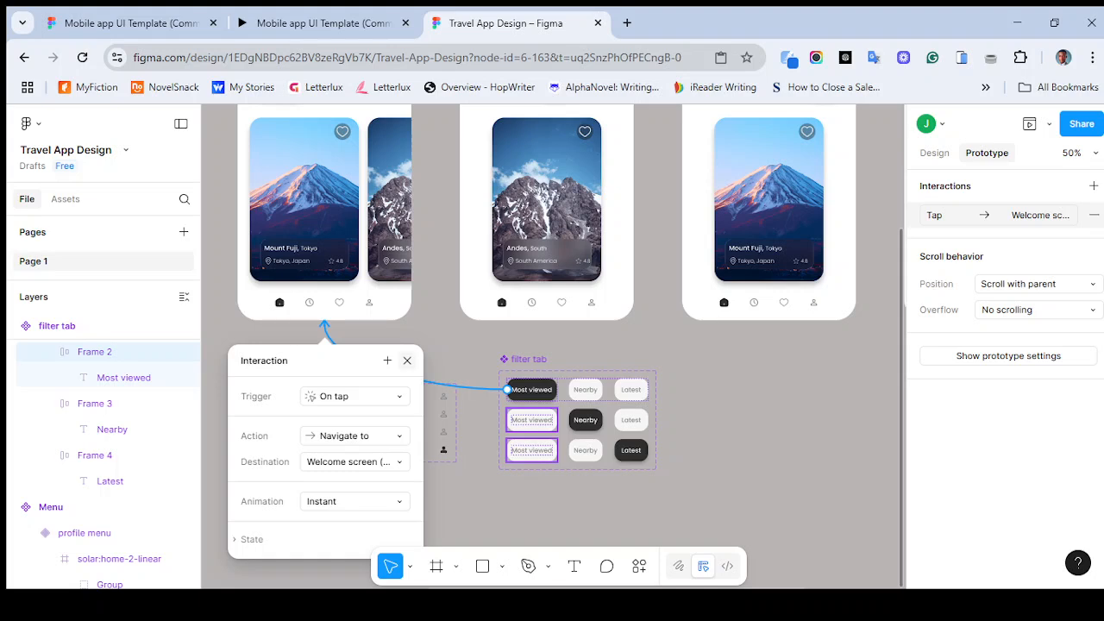
{"action": "left_click", "coordinate": [355, 462]}
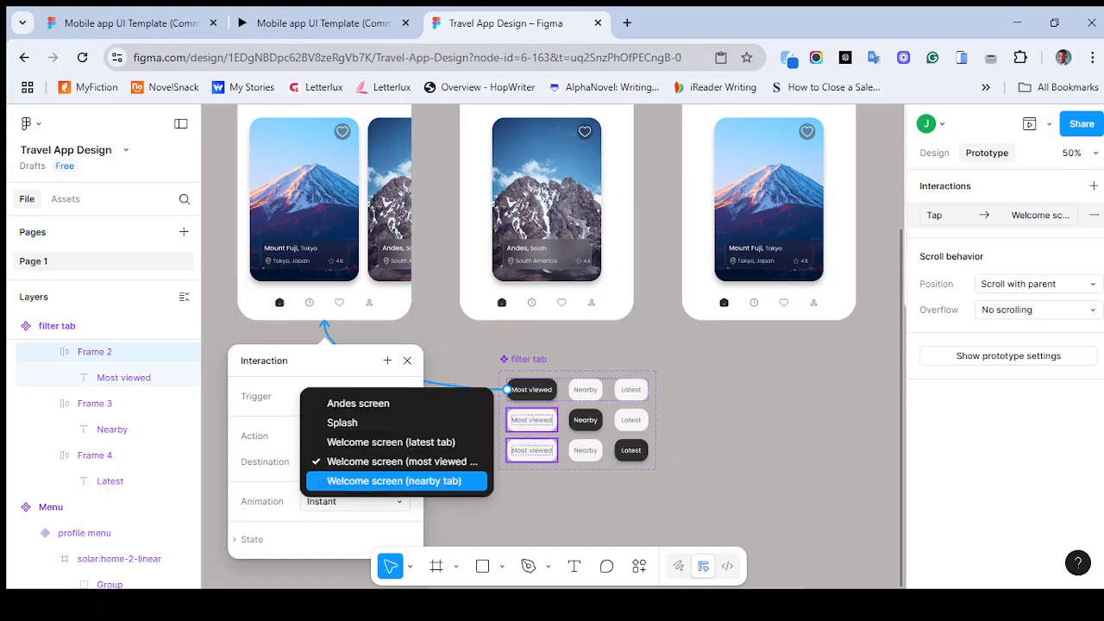
{"action": "left_click", "coordinate": [371, 522]}
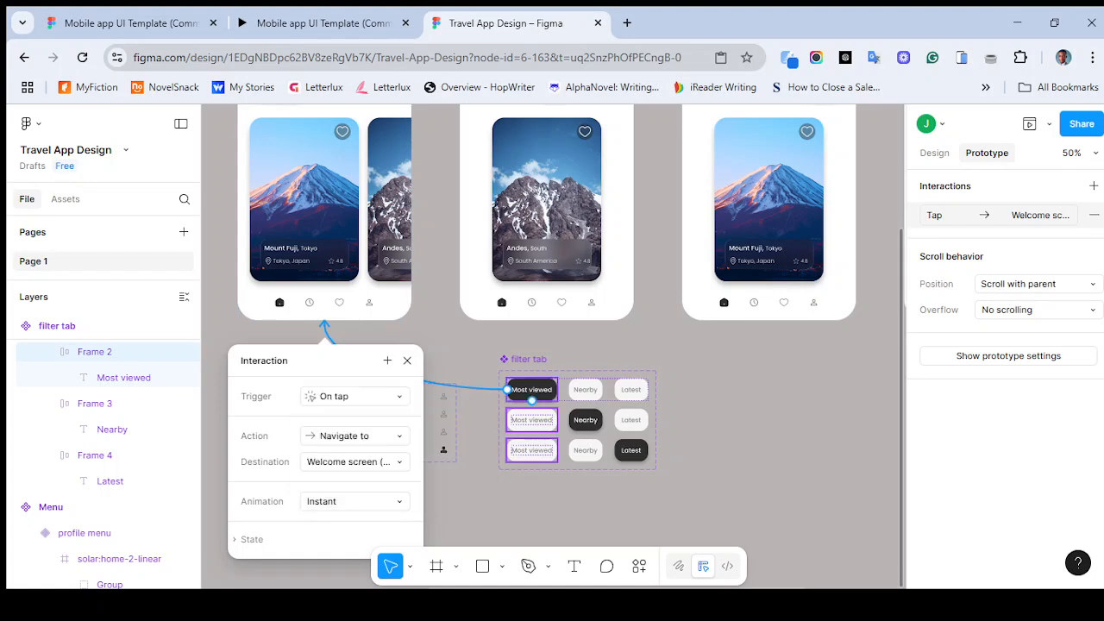
- Connect the Nearby tab variant's Most viewed tab with an On tap navigate interaction to a welcome screen
{"action": "left_click", "coordinate": [532, 420]}
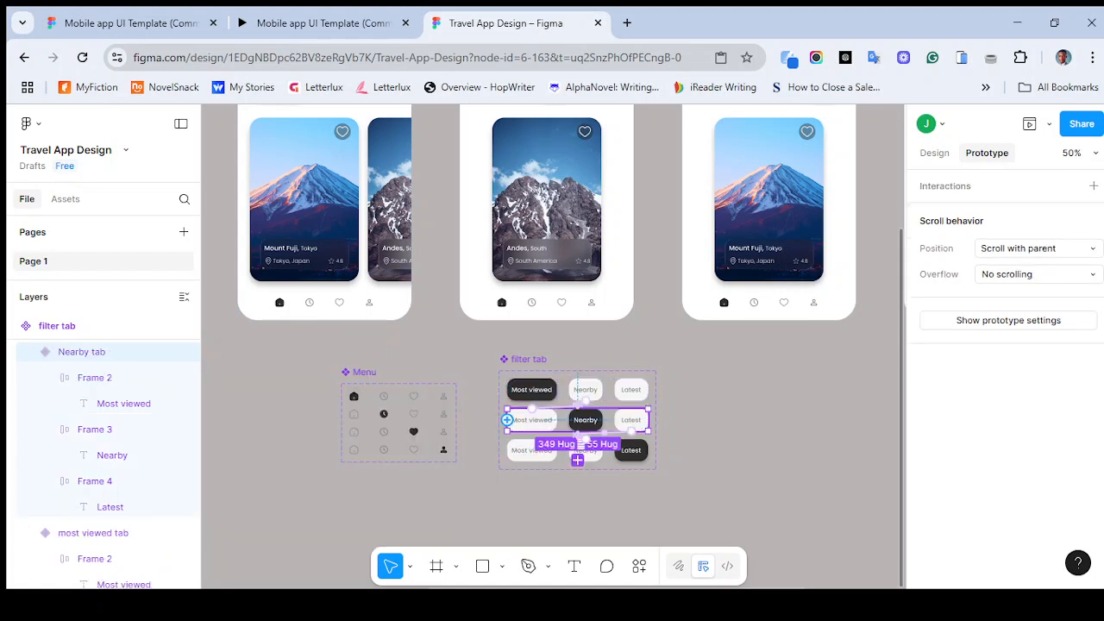
{"action": "left_click_drag", "start_coordinate": [507, 420], "coordinate": [324, 323]}
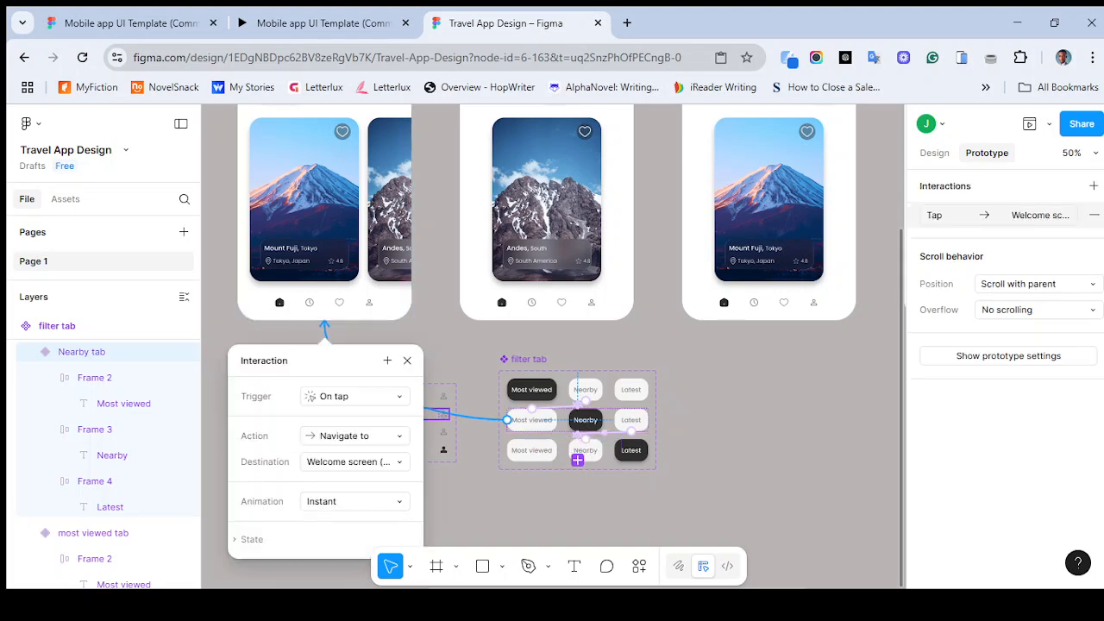
{"action": "left_click", "coordinate": [407, 360]}
- Undo the last three actions after selecting the Latest tab variant
{"action": "left_click", "coordinate": [532, 450]}
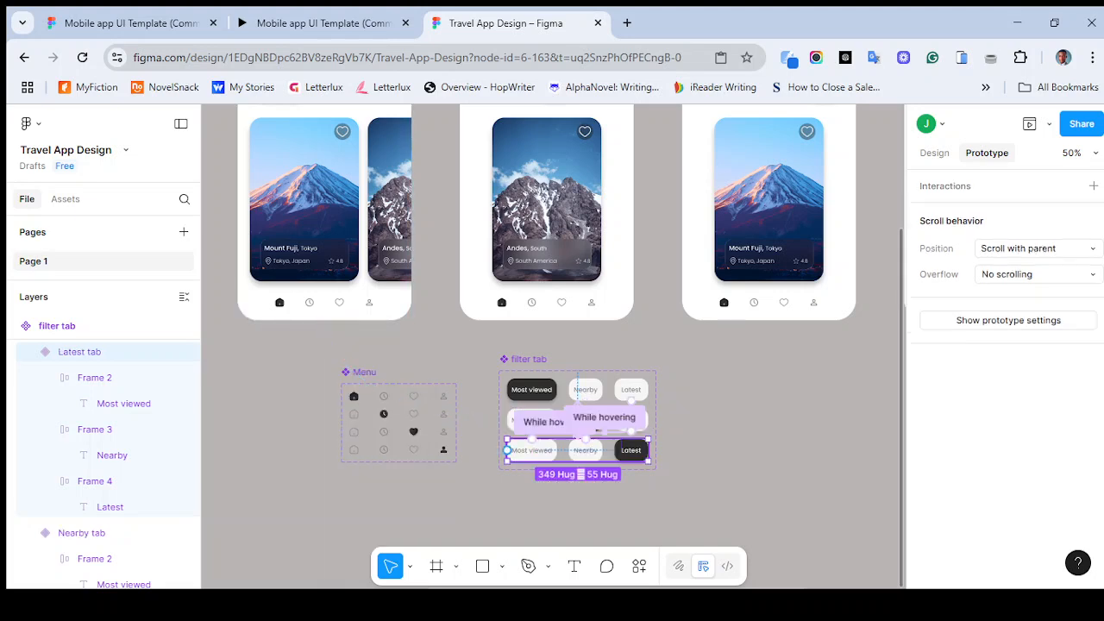
{"action": "key", "text": "ctrl+z"}
{"action": "key", "text": "ctrl+z"}
{"action": "key", "text": "ctrl+z"}
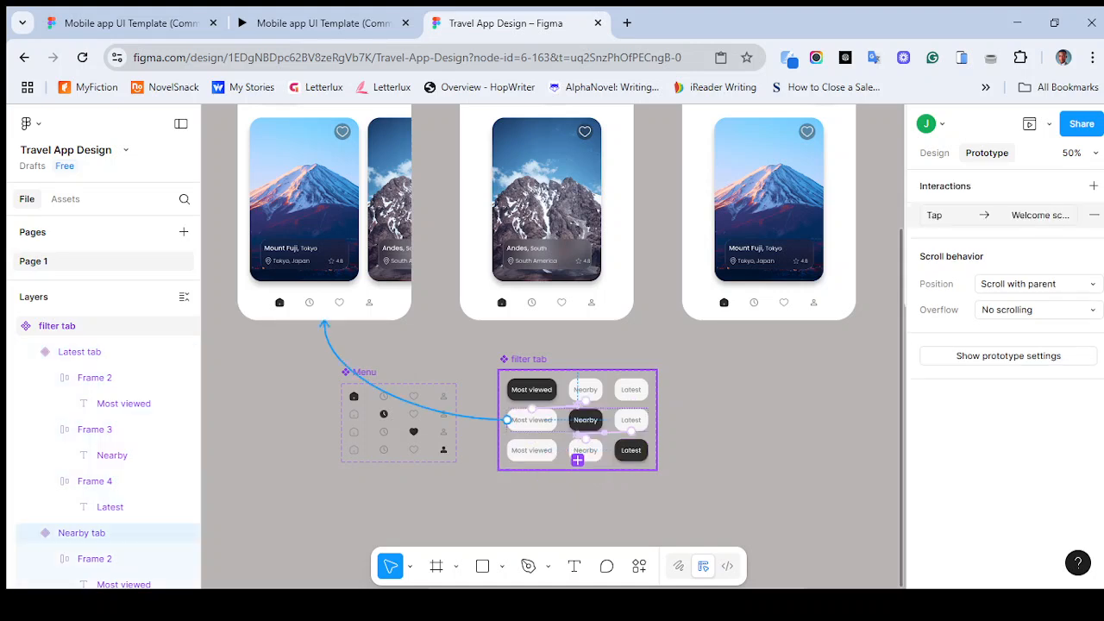
- Undo one more action, then link the Most viewed variant's Most viewed tab On tap to the first welcome screen
{"action": "key", "text": "ctrl+z"}
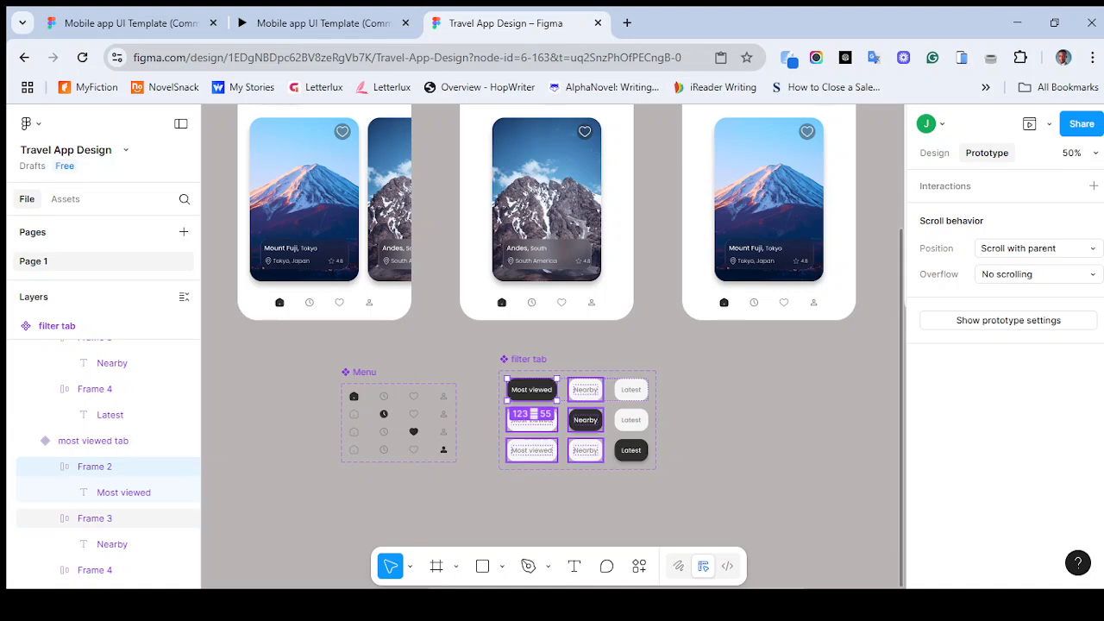
{"action": "left_click", "coordinate": [695, 389]}
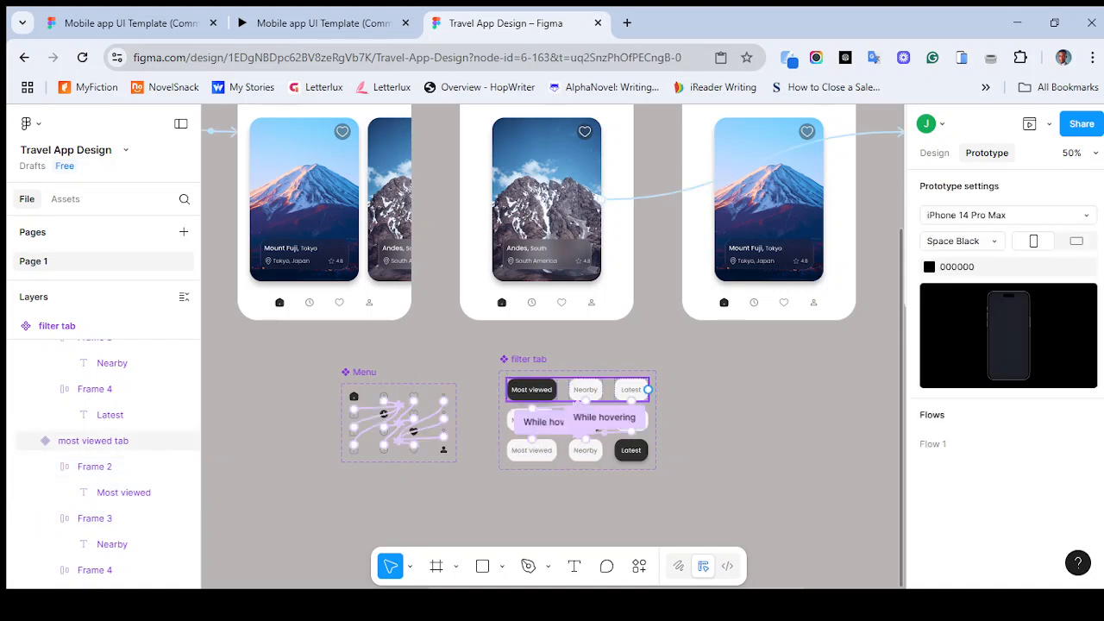
{"action": "left_click", "coordinate": [609, 390]}
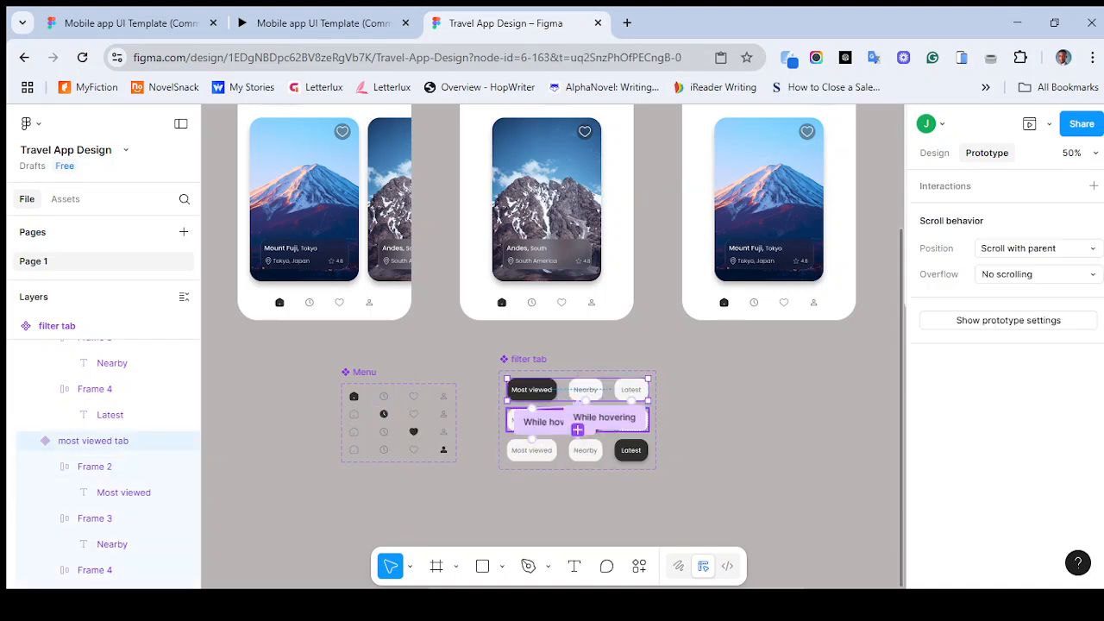
{"action": "left_click", "coordinate": [521, 420]}
{"action": "double_click", "coordinate": [532, 390]}
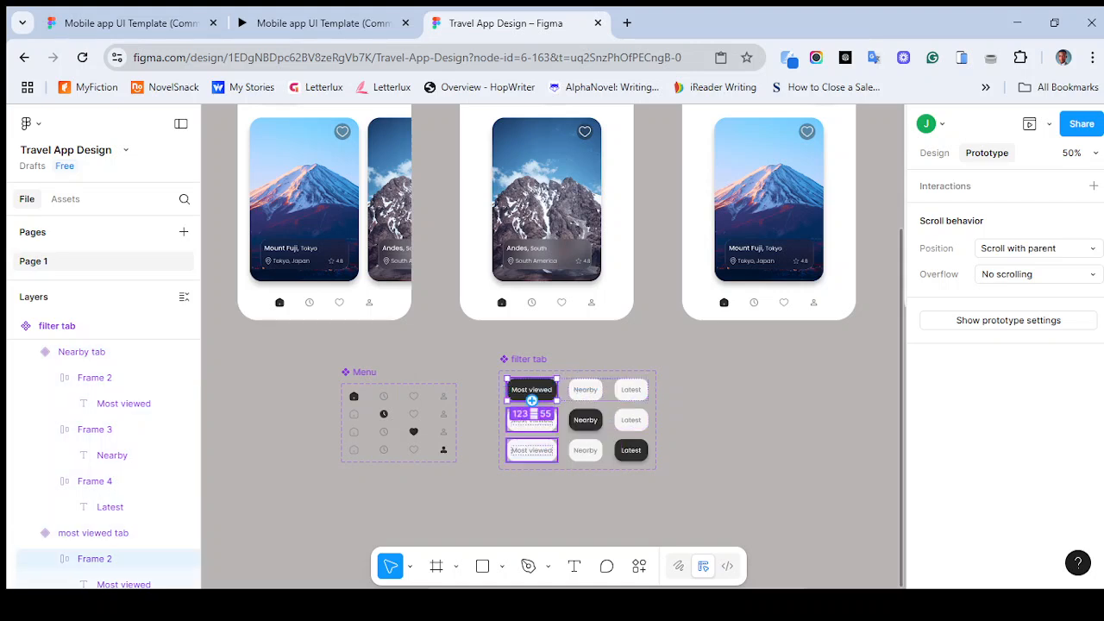
{"action": "left_click_drag", "start_coordinate": [508, 390], "coordinate": [324, 326]}
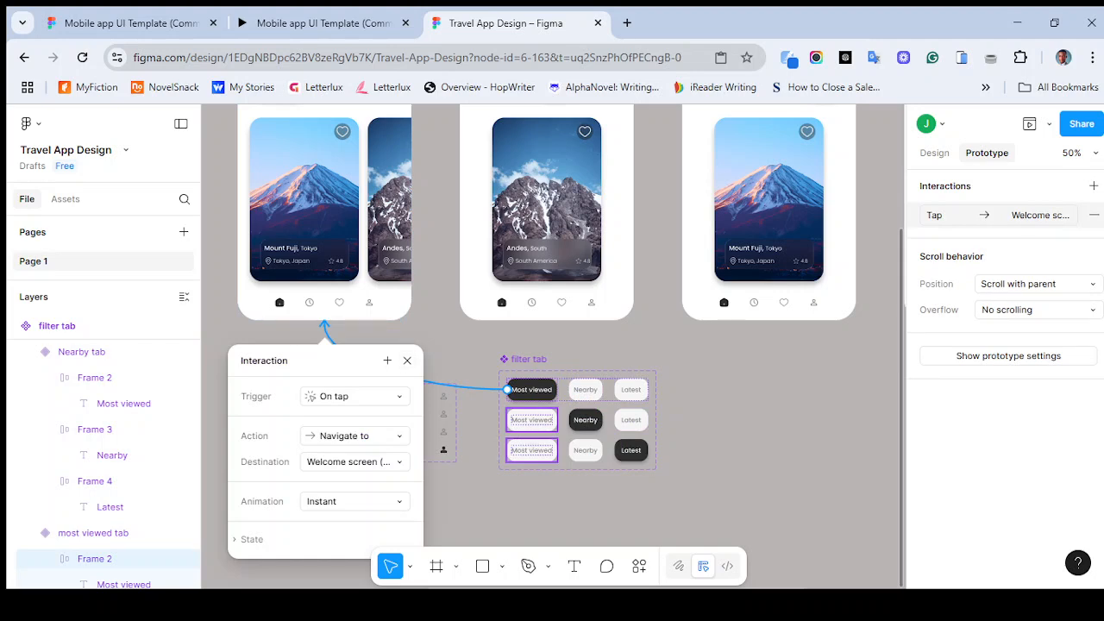
{"action": "left_click", "coordinate": [356, 463]}
{"action": "left_click", "coordinate": [355, 463]}
- Link the Nearby variant's Most viewed tab On tap, navigating to Welcome screen (most viewed tab)
{"action": "double_click", "coordinate": [532, 417]}
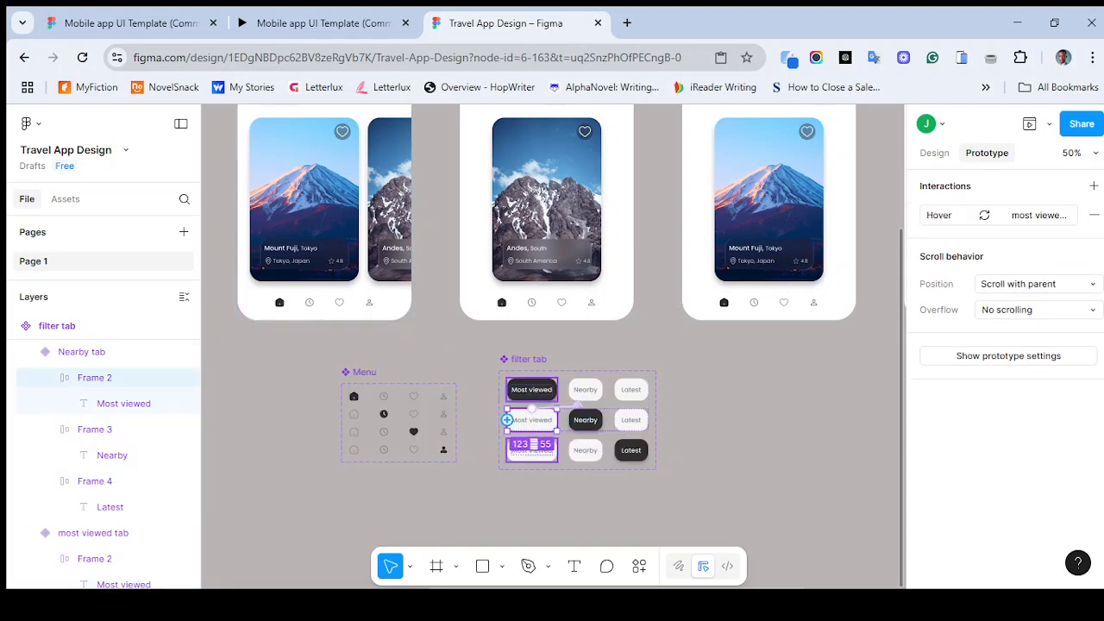
{"action": "left_click_drag", "start_coordinate": [507, 419], "coordinate": [324, 325]}
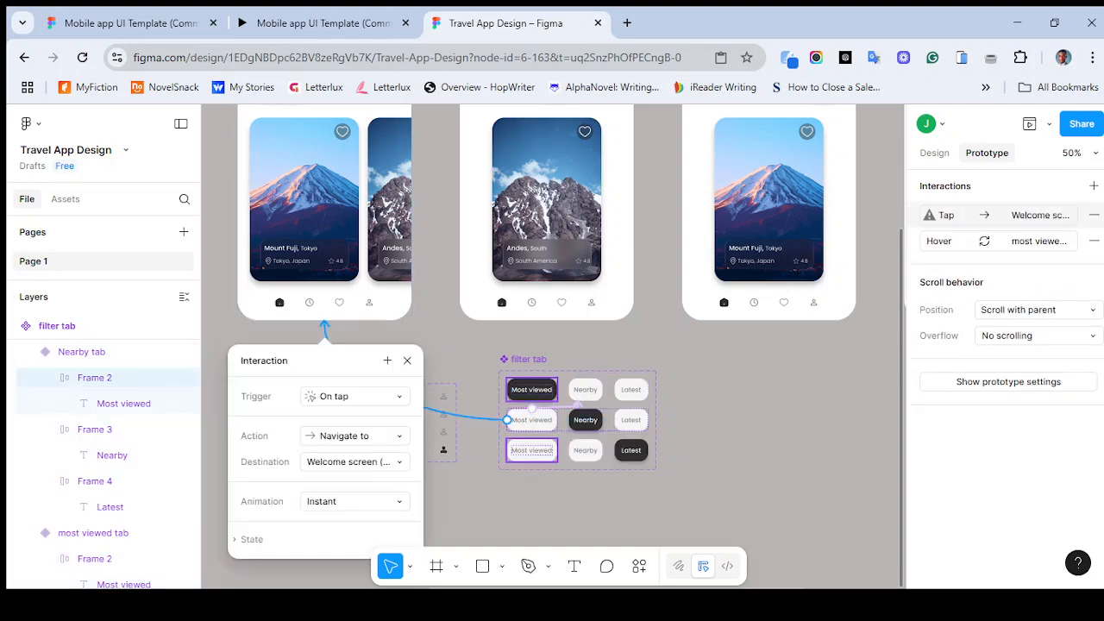
{"action": "left_click", "coordinate": [354, 462]}
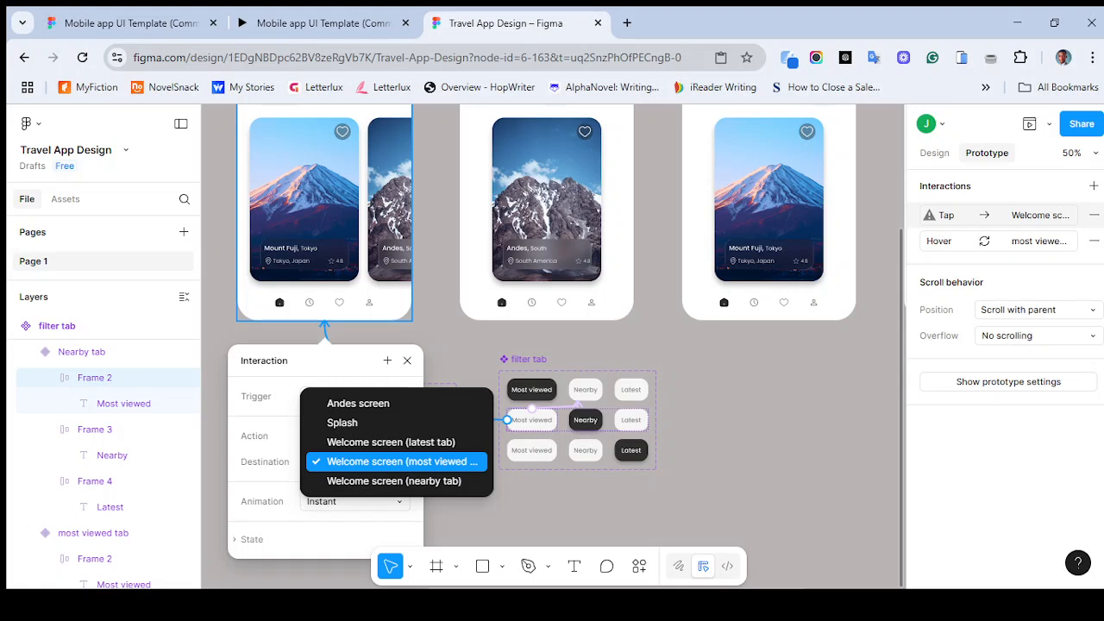
{"action": "left_click", "coordinate": [397, 461]}
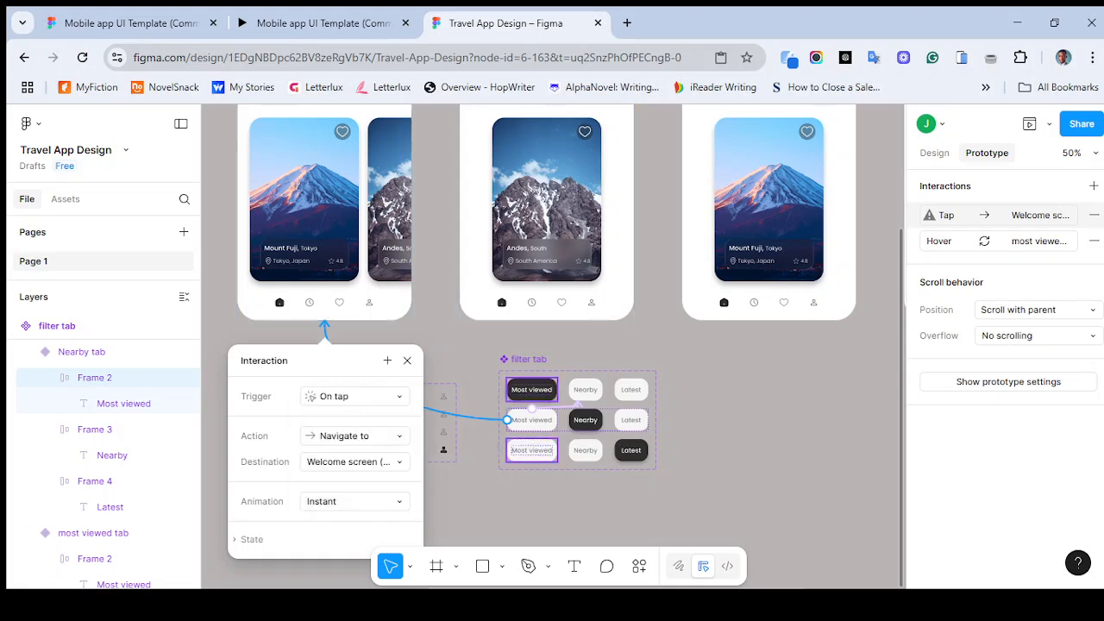
{"action": "key", "text": "Escape"}
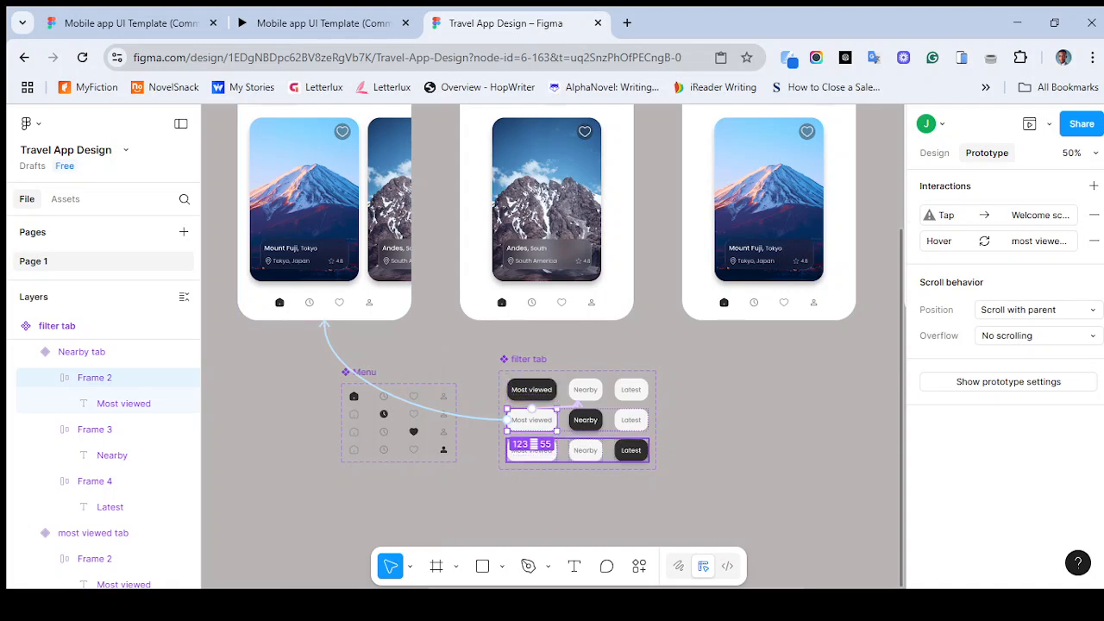
- Link the Latest variant's Most viewed tab On tap, navigating to the Mount Fuji welcome screen
{"action": "left_click", "coordinate": [531, 449]}
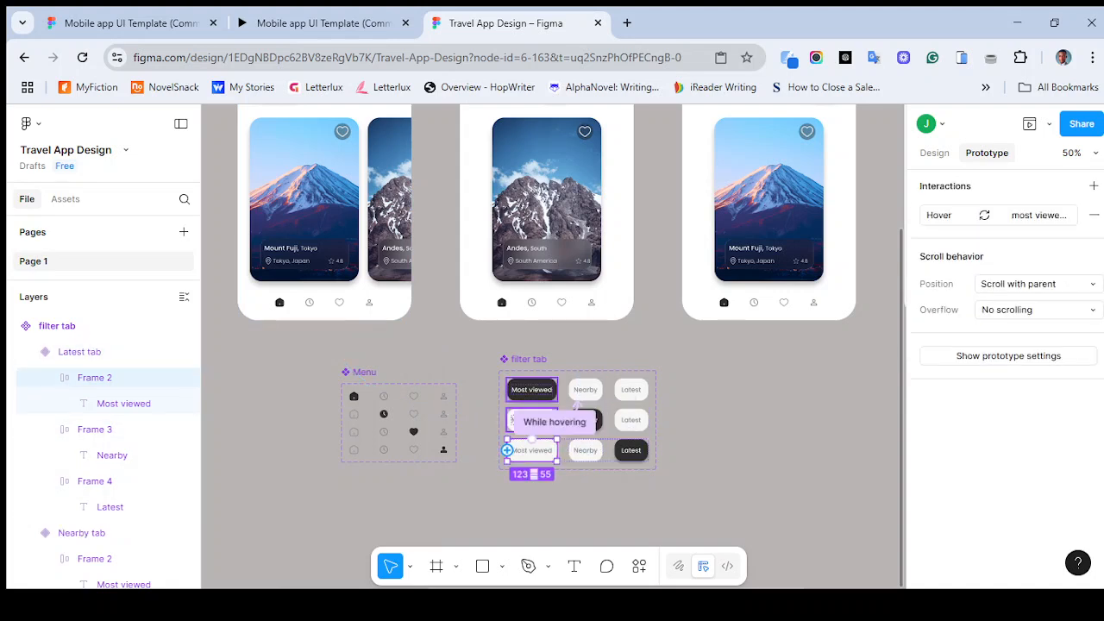
{"action": "left_click_drag", "start_coordinate": [420, 393], "coordinate": [324, 326]}
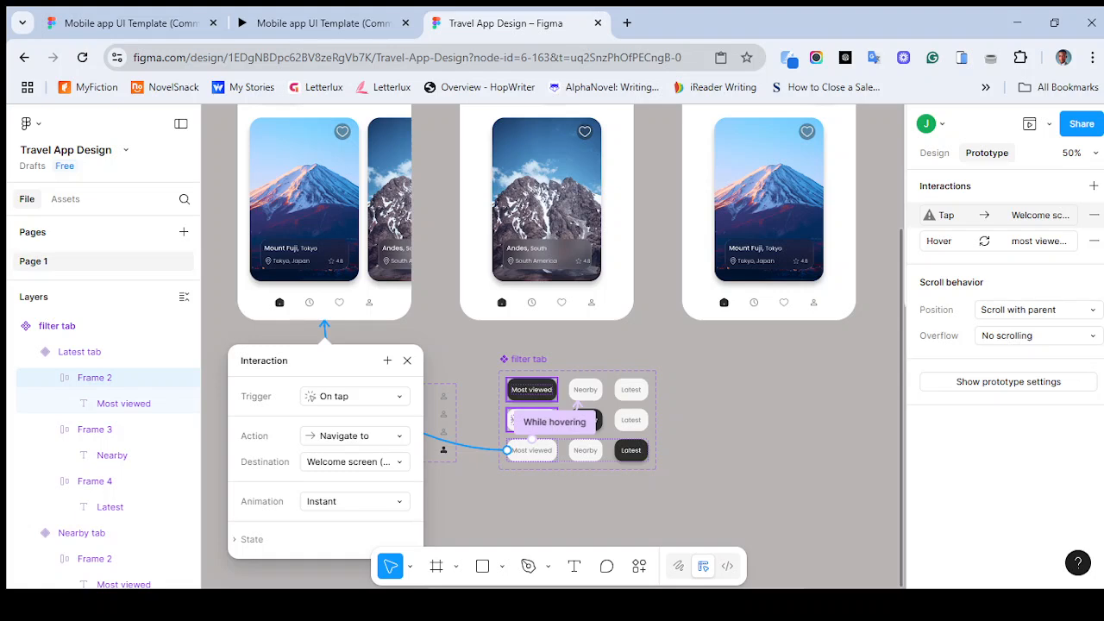
{"action": "left_click", "coordinate": [707, 414]}
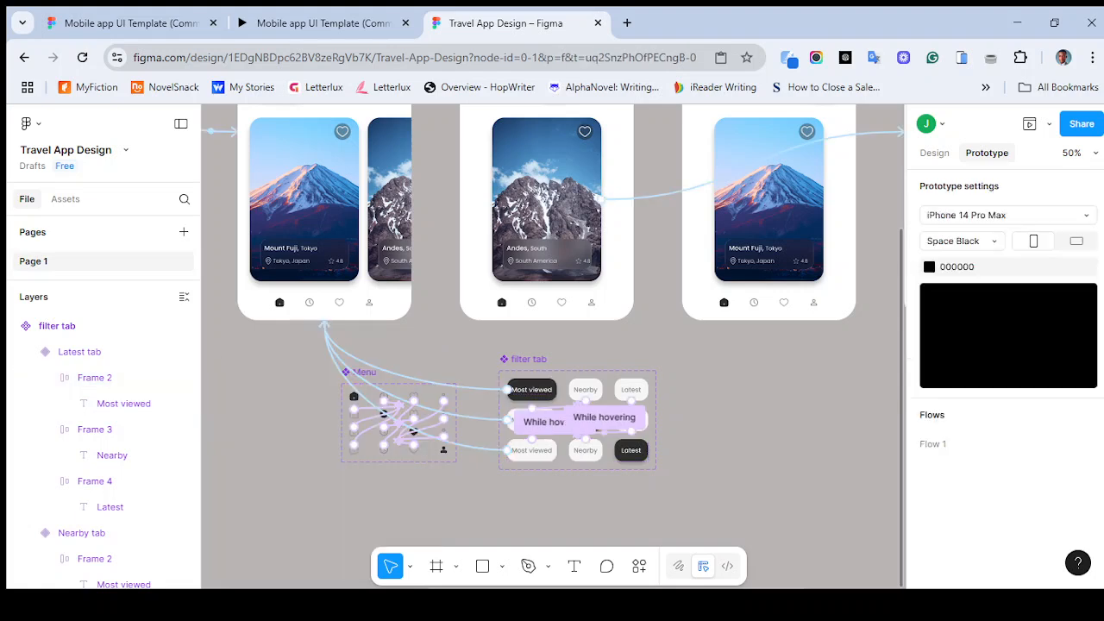
- Link the Most viewed variant's Nearby tab On tap, navigating to Welcome screen (nearby tab)
{"action": "left_click", "coordinate": [607, 389]}
{"action": "left_click_drag", "start_coordinate": [589, 379], "coordinate": [547, 321]}
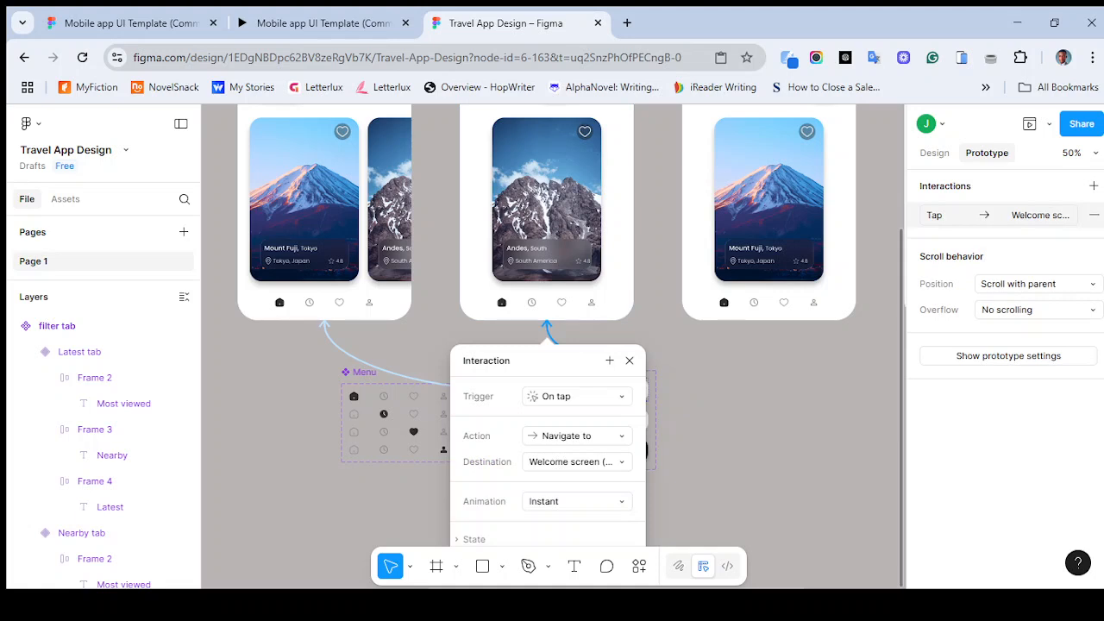
{"action": "left_click", "coordinate": [574, 461]}
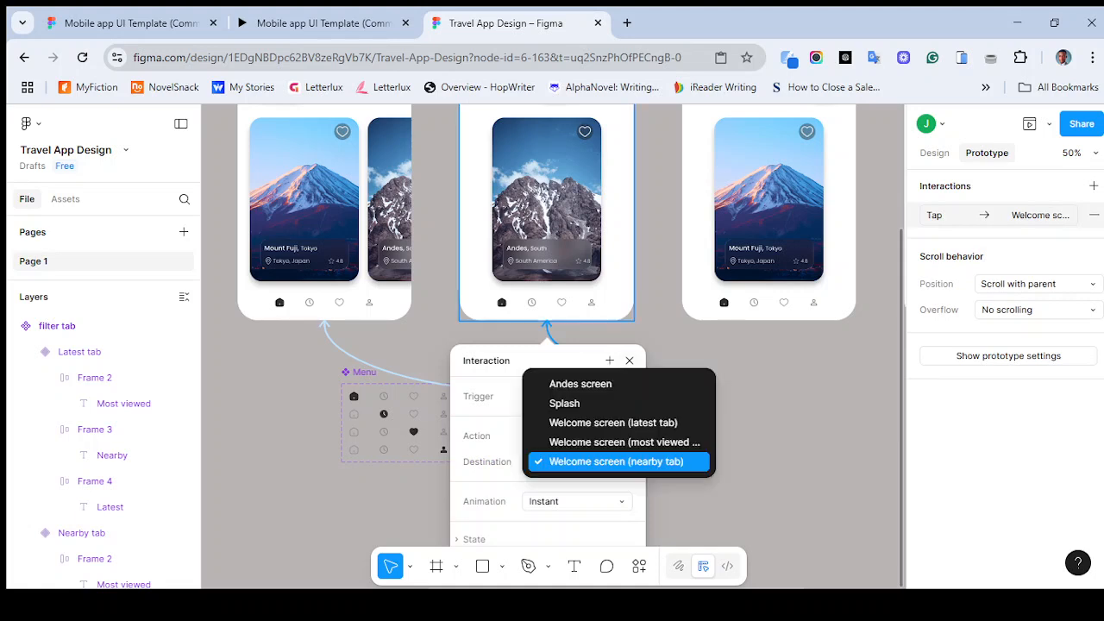
{"action": "left_click", "coordinate": [610, 361]}
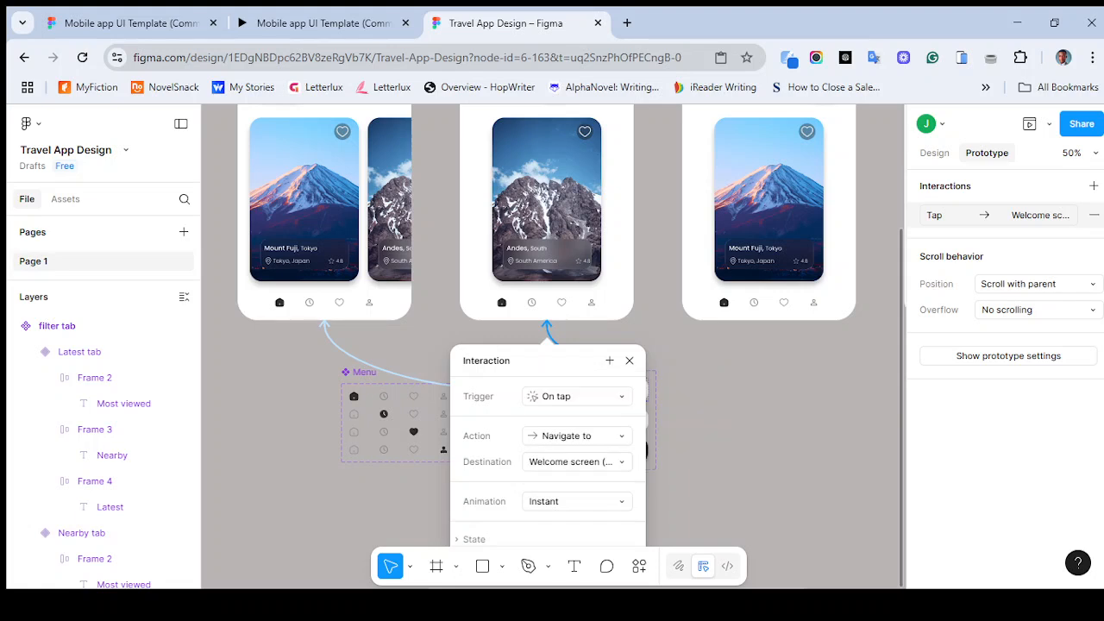
{"action": "left_click", "coordinate": [630, 361]}
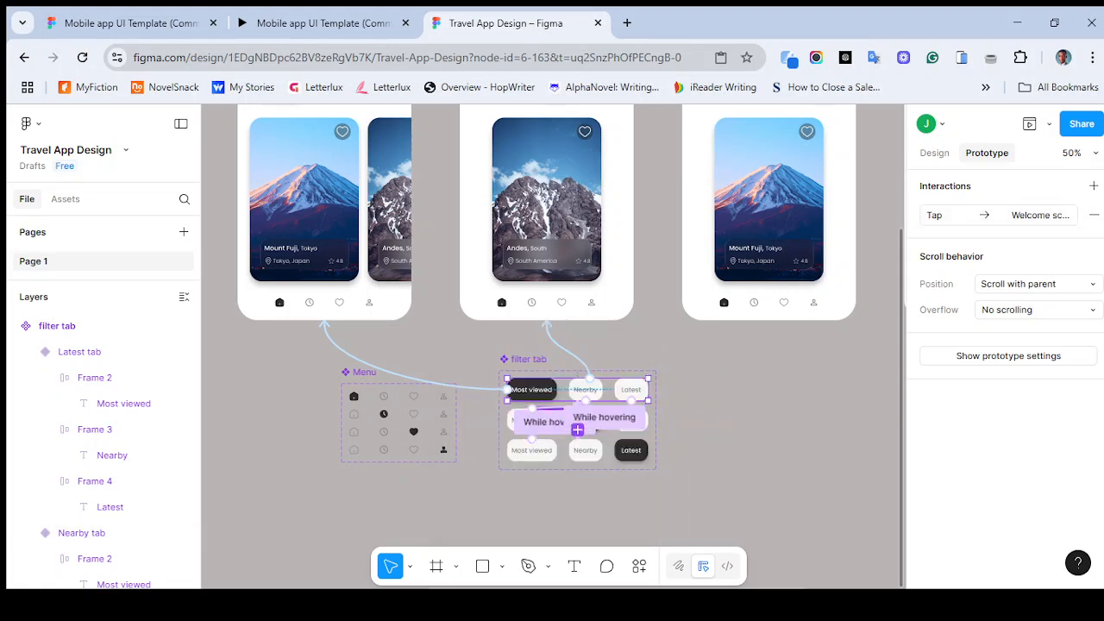
- Link the Nearby variant's Nearby tab On tap, navigating to the Andes welcome screen (nearby tab)
{"action": "key", "text": "ctrl+plus"}
{"action": "scroll", "coordinate": [553, 346], "scroll_direction": "down", "scroll_amount": 2}
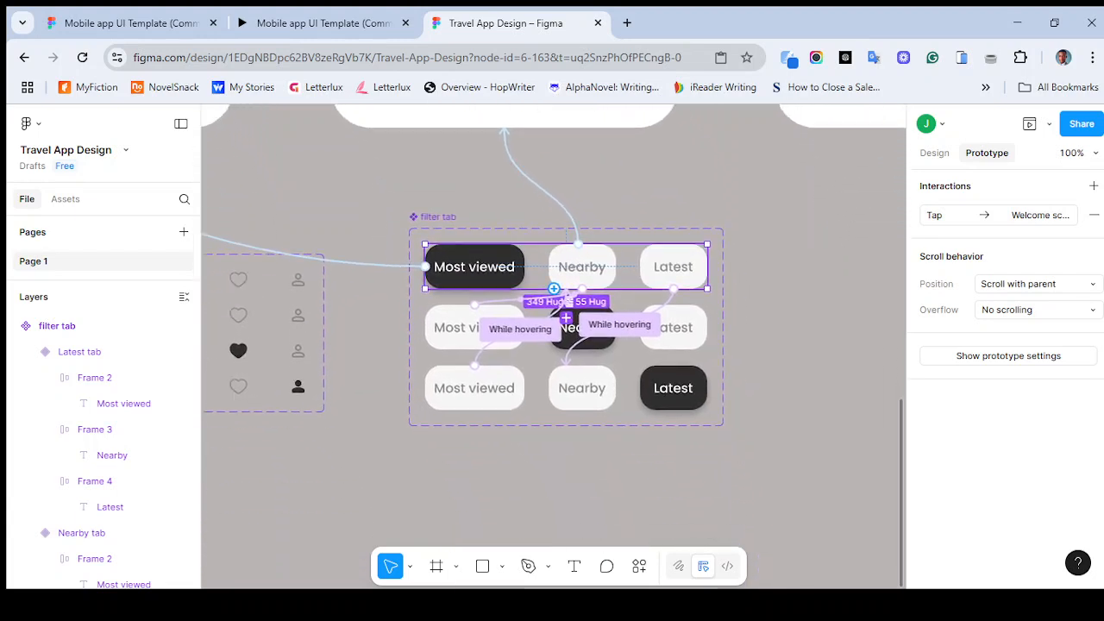
{"action": "left_click", "coordinate": [566, 338]}
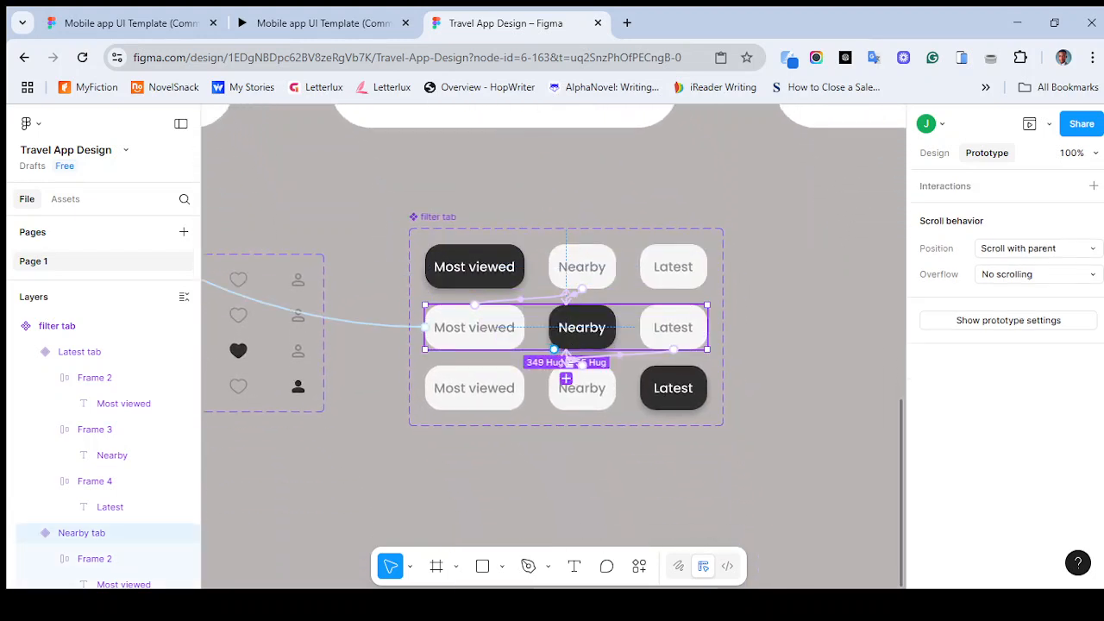
{"action": "double_click", "coordinate": [571, 344]}
{"action": "left_click_drag", "start_coordinate": [582, 305], "coordinate": [581, 127]}
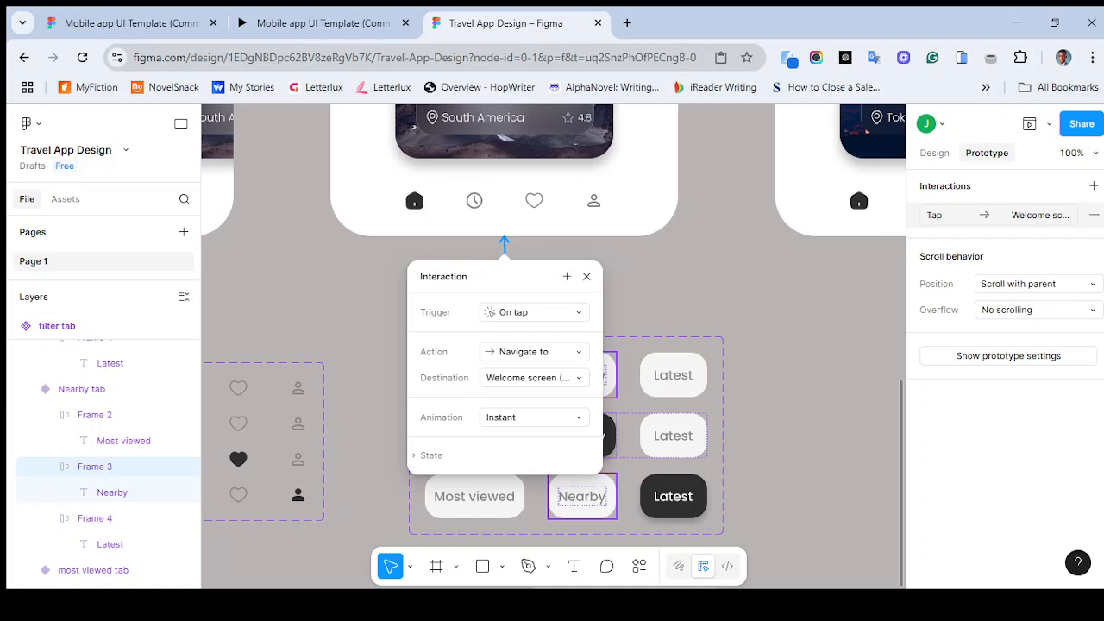
{"action": "key", "text": "Escape"}
- Inspect the tap interaction on the Most viewed variant's Nearby tab
{"action": "scroll", "coordinate": [552, 345], "scroll_direction": "down", "scroll_amount": 1}
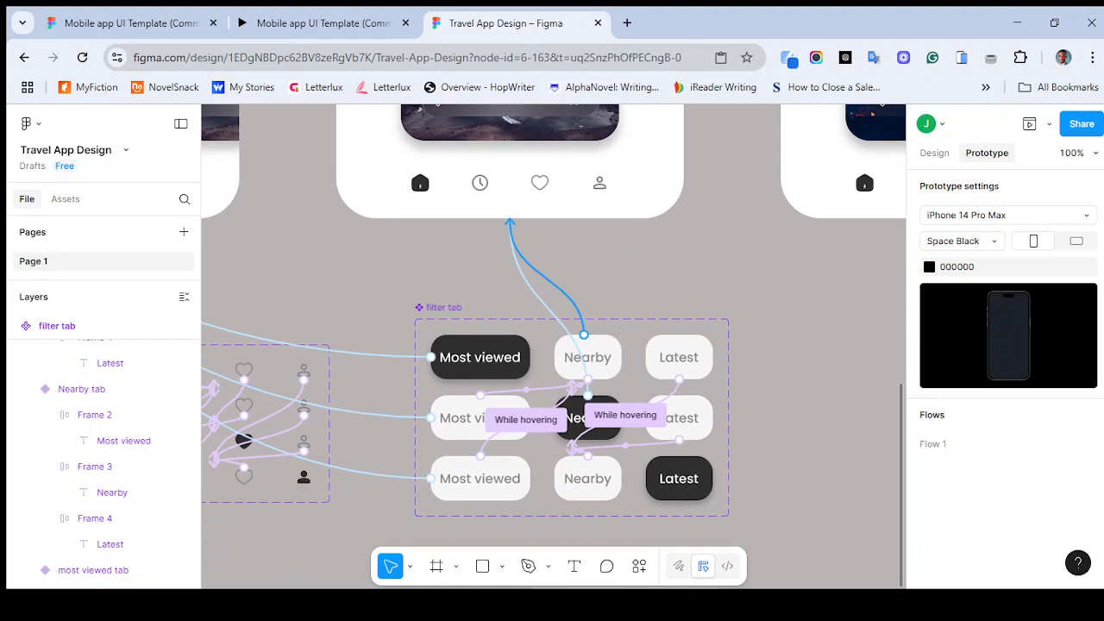
{"action": "left_click", "coordinate": [583, 335]}
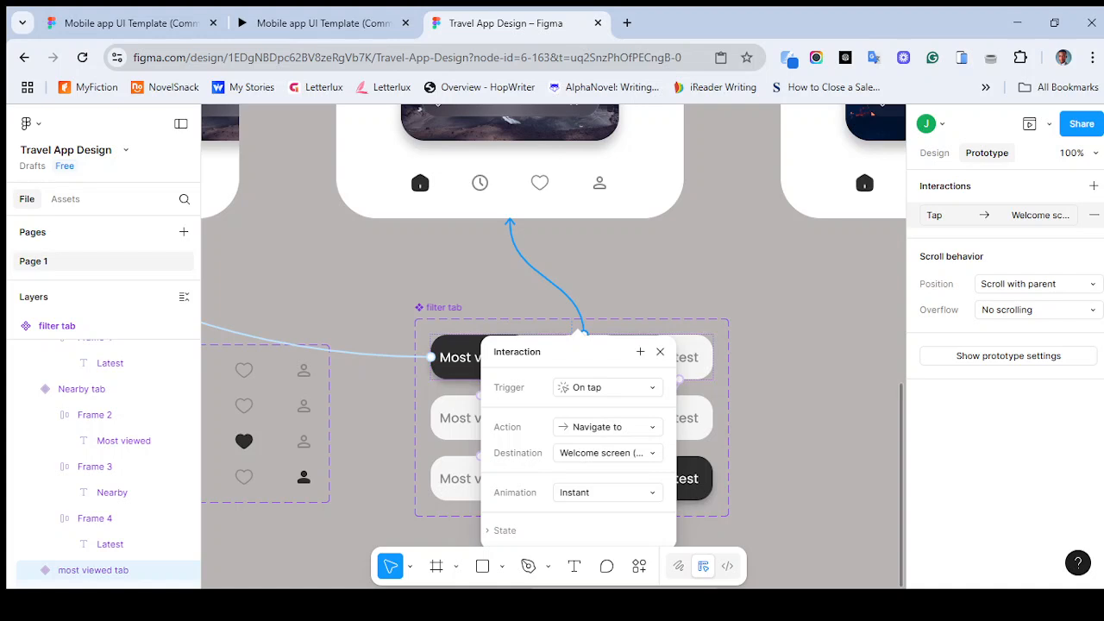
{"action": "key", "text": "Escape"}
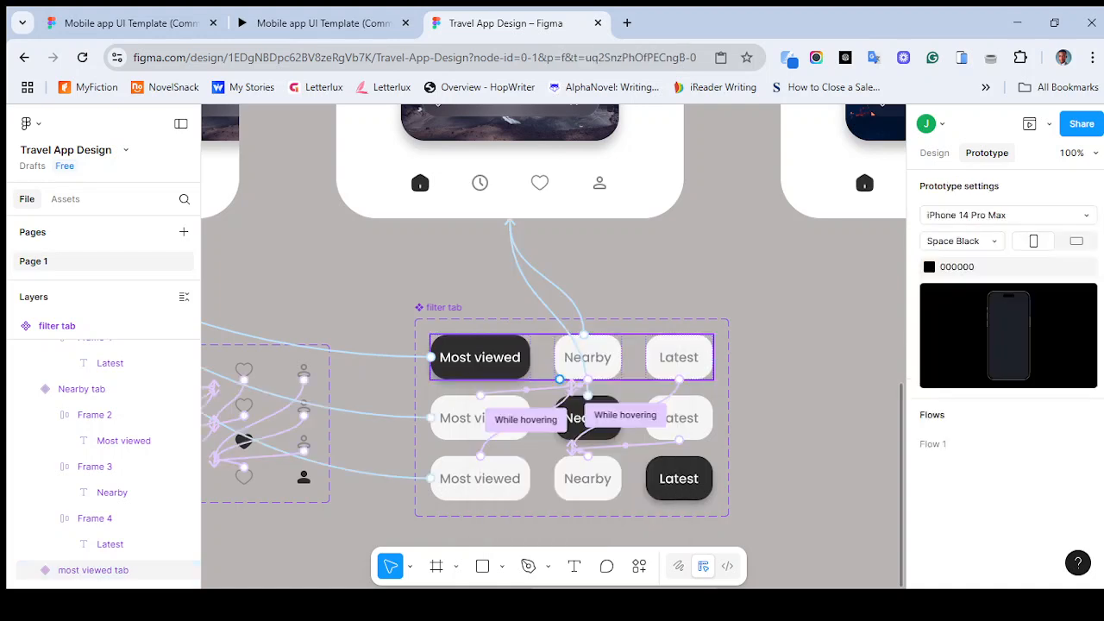
{"action": "left_click", "coordinate": [561, 371]}
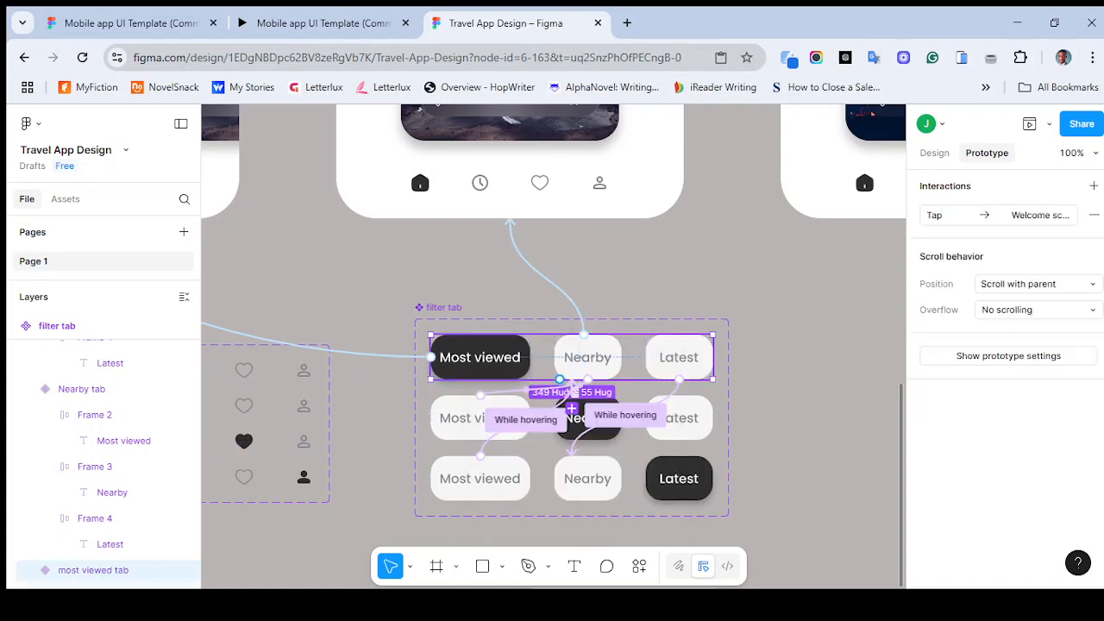
{"action": "left_click", "coordinate": [575, 372]}
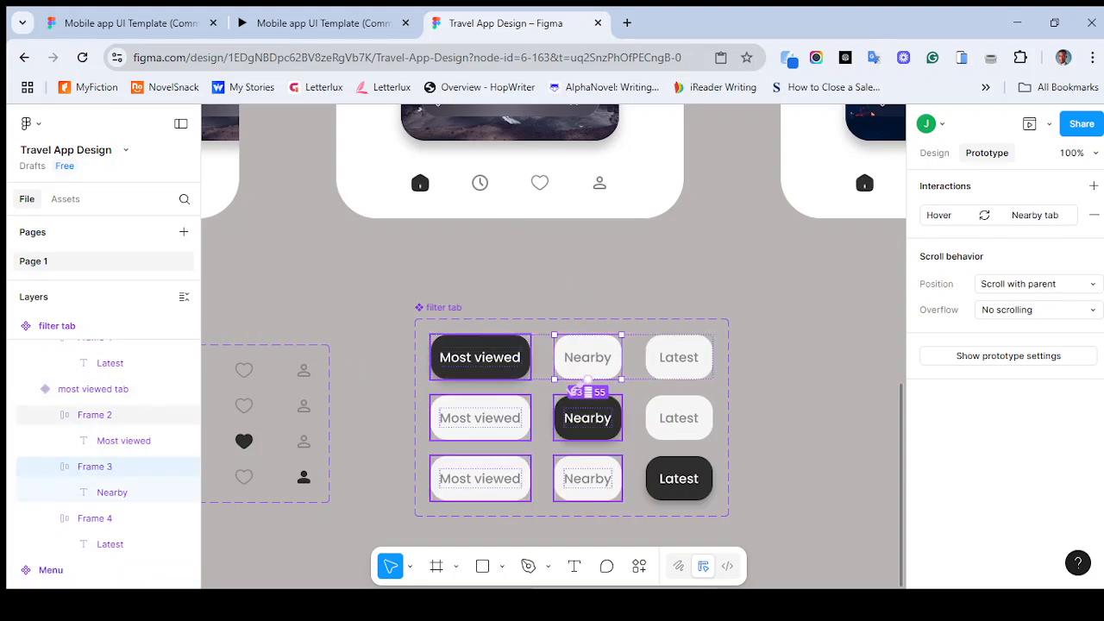
{"action": "key", "text": "ctrl+z"}
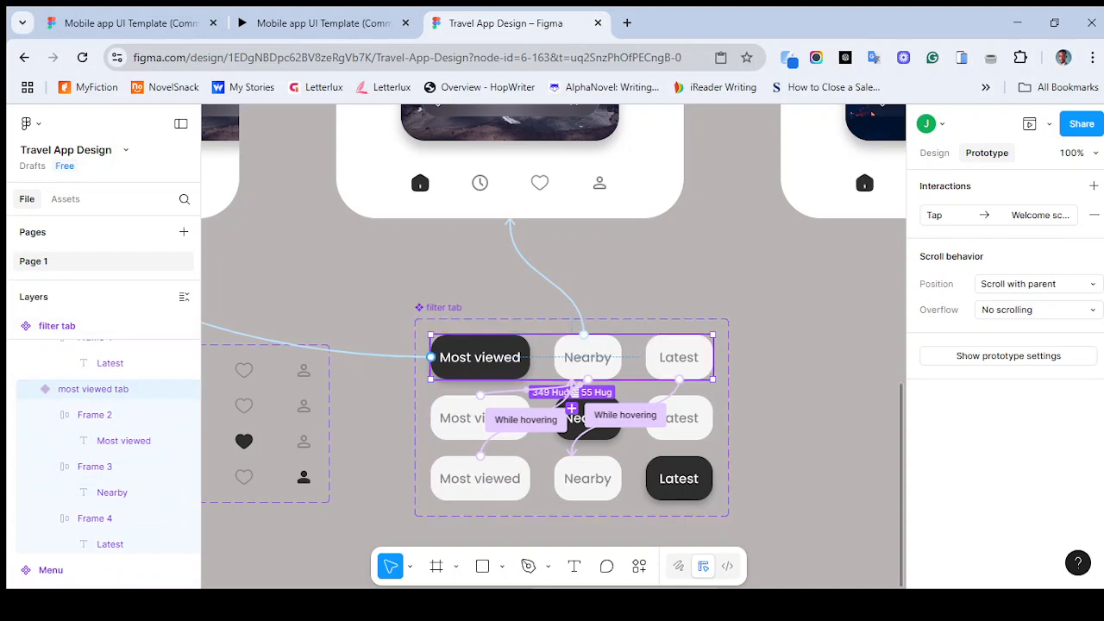
- Compare the Nearby variant's Most viewed tab interactions with the reference template prototype in the other browser tab
{"action": "double_click", "coordinate": [472, 419]}
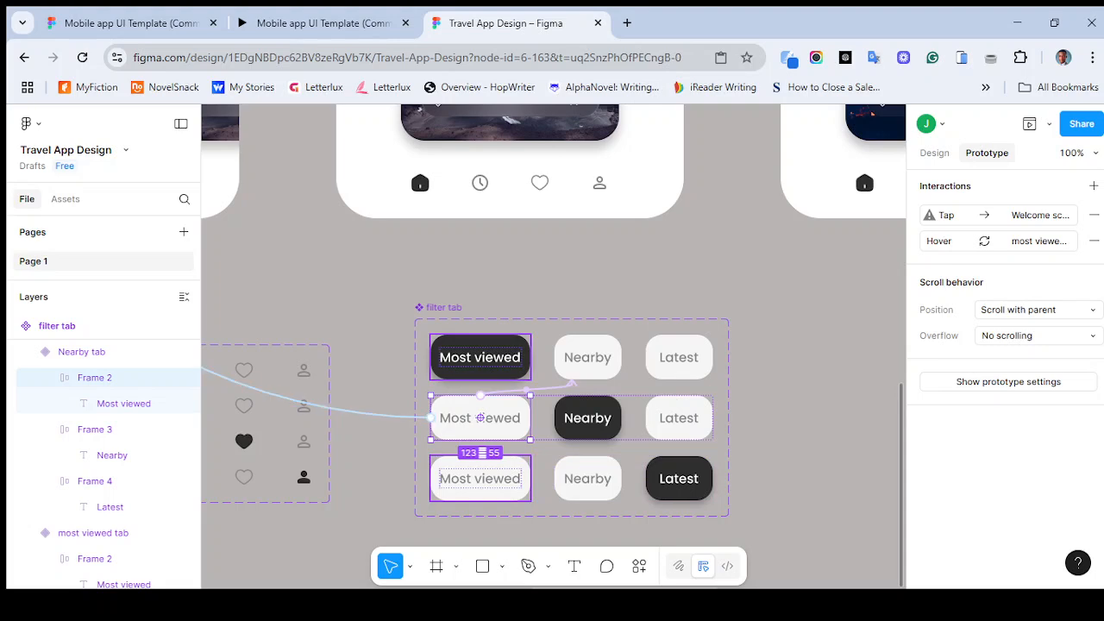
{"action": "scroll", "coordinate": [431, 417], "scroll_direction": "up", "scroll_amount": 1}
{"action": "scroll", "coordinate": [431, 417], "scroll_direction": "left", "scroll_amount": 3}
{"action": "scroll", "coordinate": [431, 417], "scroll_direction": "down", "scroll_amount": 2}
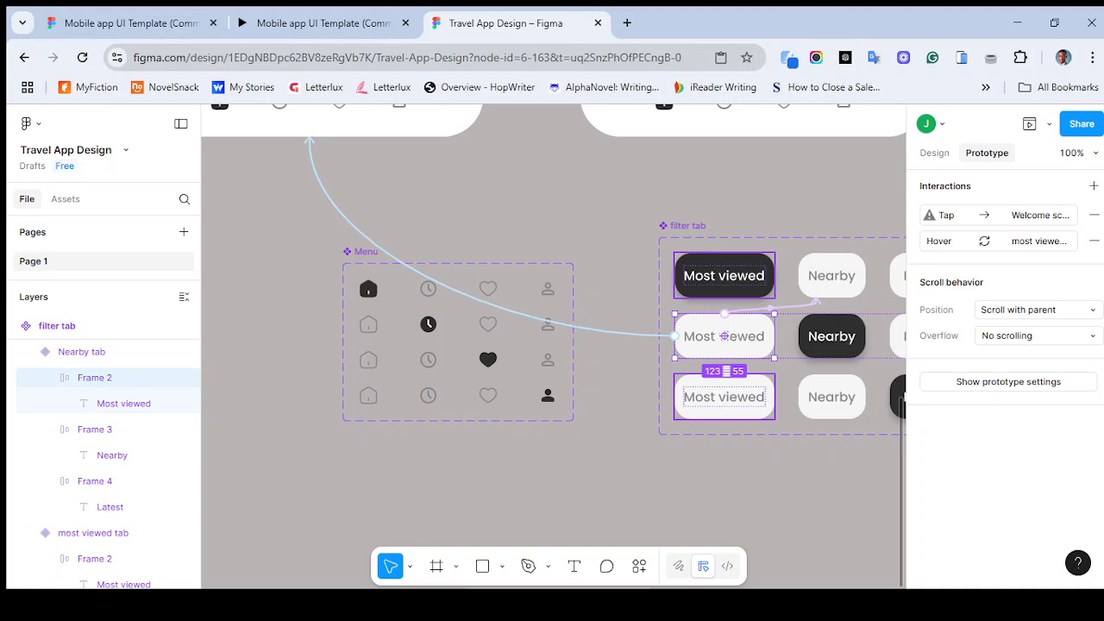
{"action": "scroll", "coordinate": [554, 346], "scroll_direction": "right", "scroll_amount": 1}
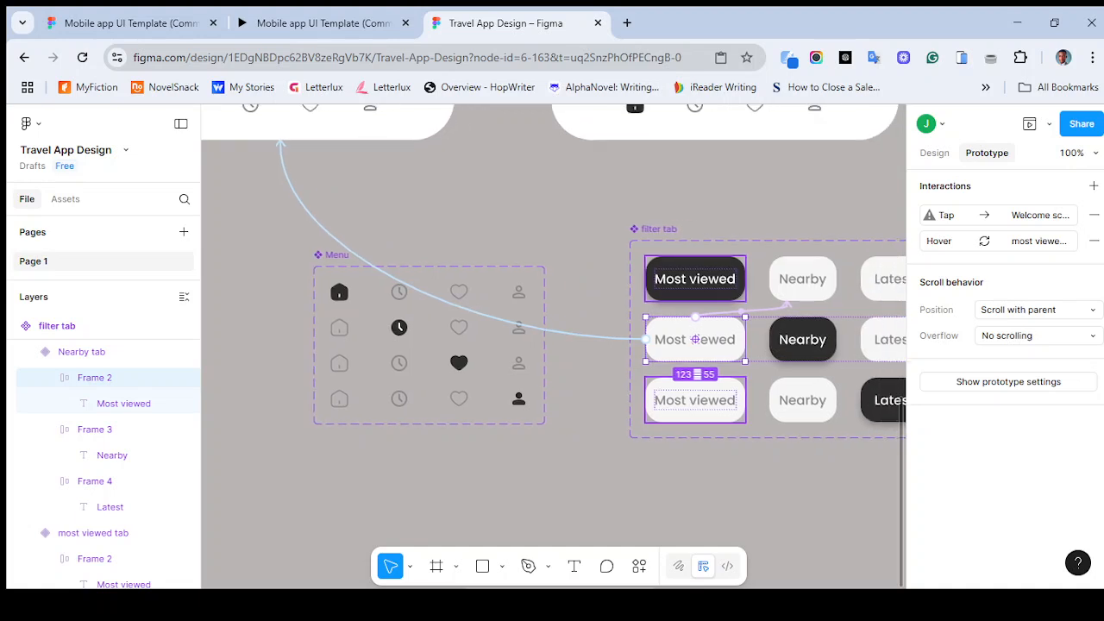
{"action": "key", "text": "ctrl+shift+Tab"}
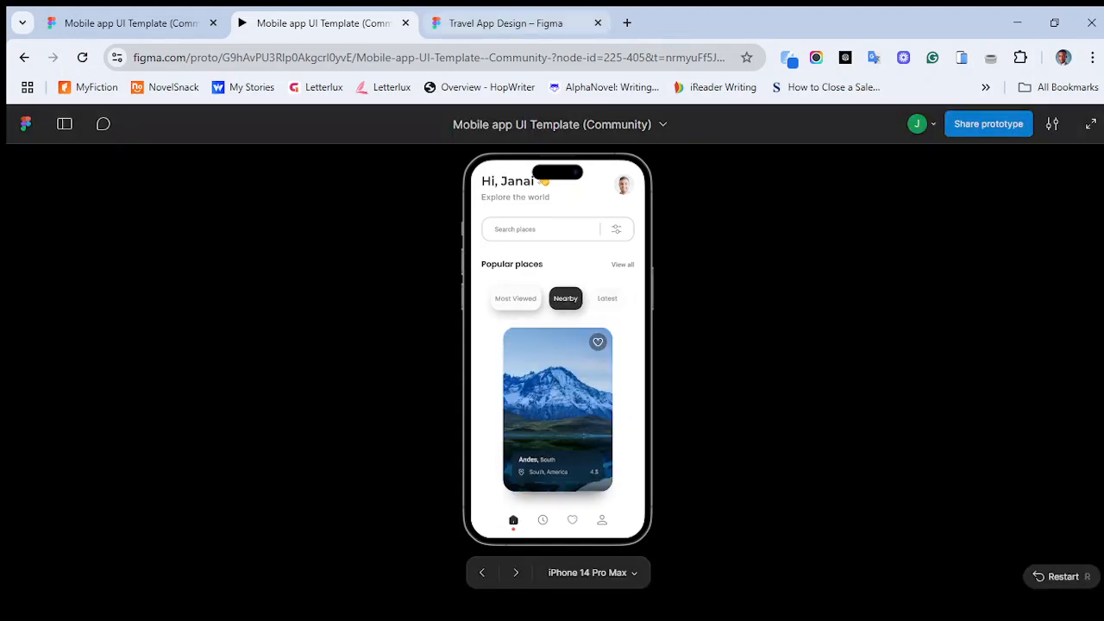
{"action": "key", "text": "ctrl+Tab"}
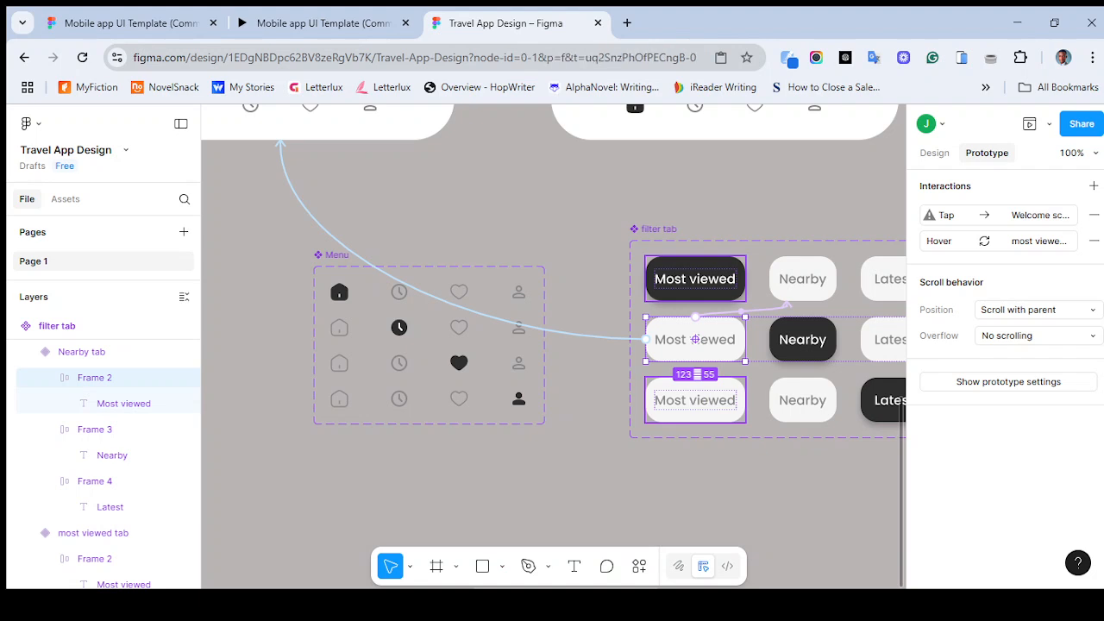
- Remove the tap interaction from the Nearby variant's Most viewed tab, then undo the removal
{"action": "left_click", "coordinate": [572, 345]}
{"action": "left_click", "coordinate": [572, 335]}
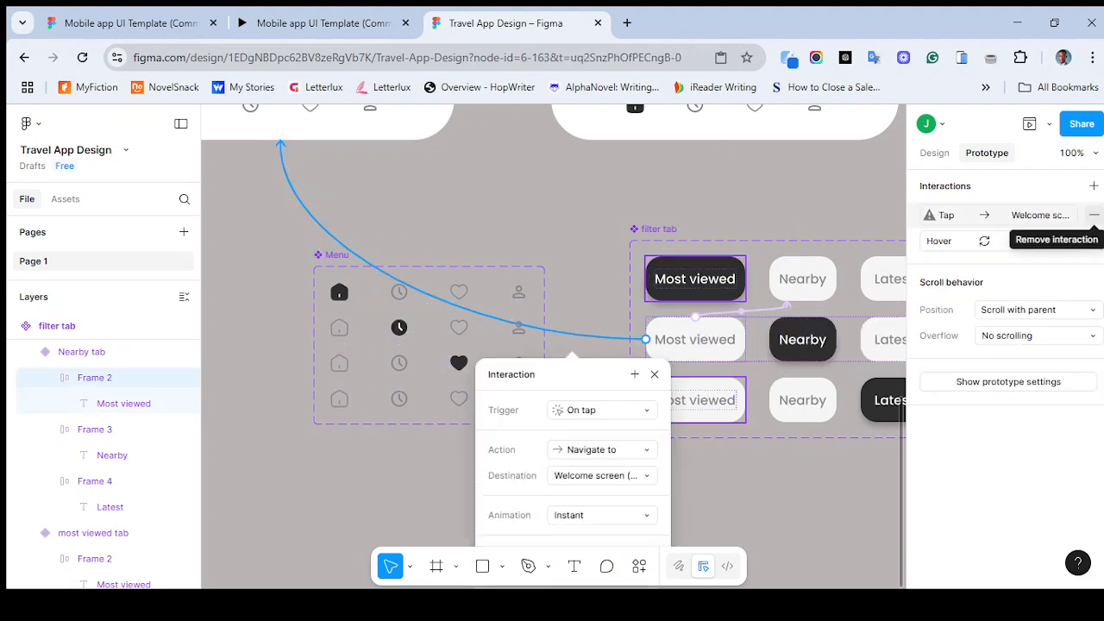
{"action": "left_click", "coordinate": [1093, 215]}
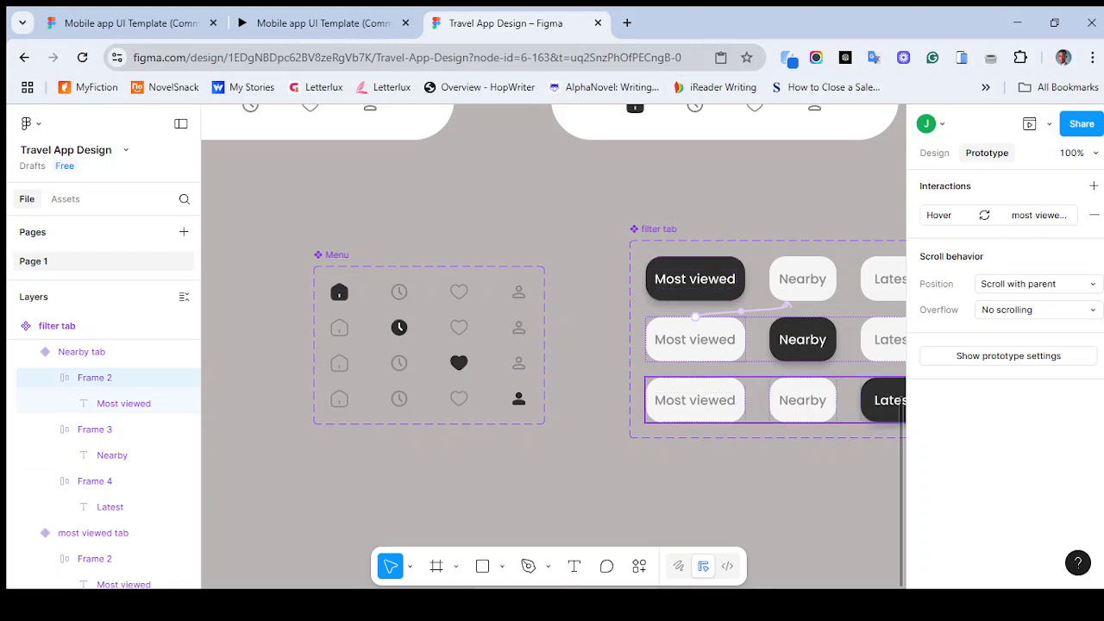
{"action": "left_click", "coordinate": [701, 401]}
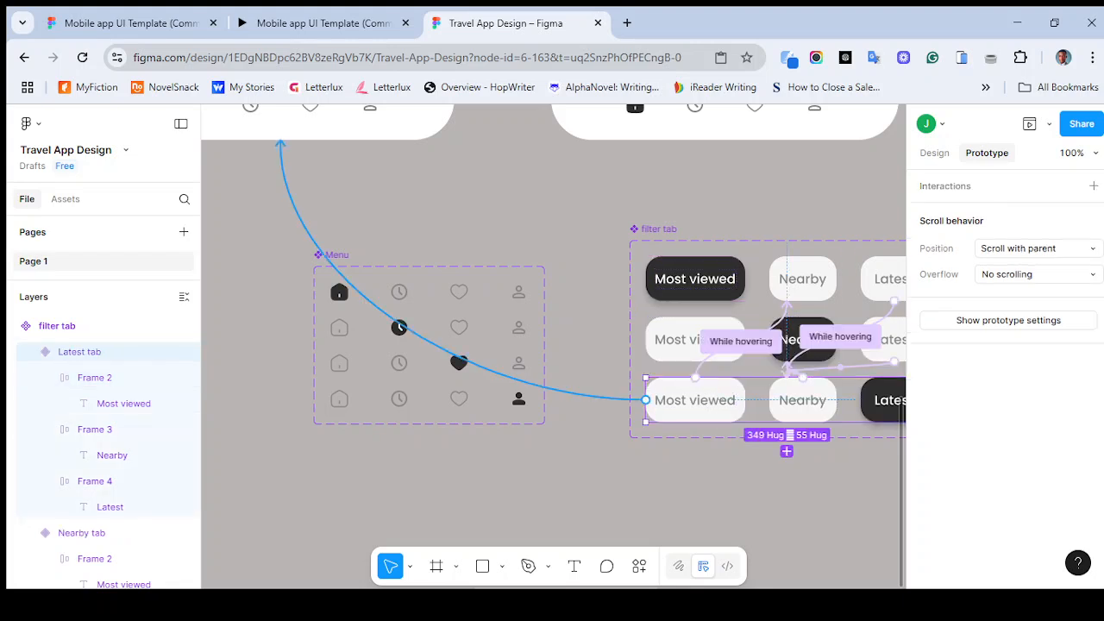
{"action": "key", "text": "ctrl+z"}
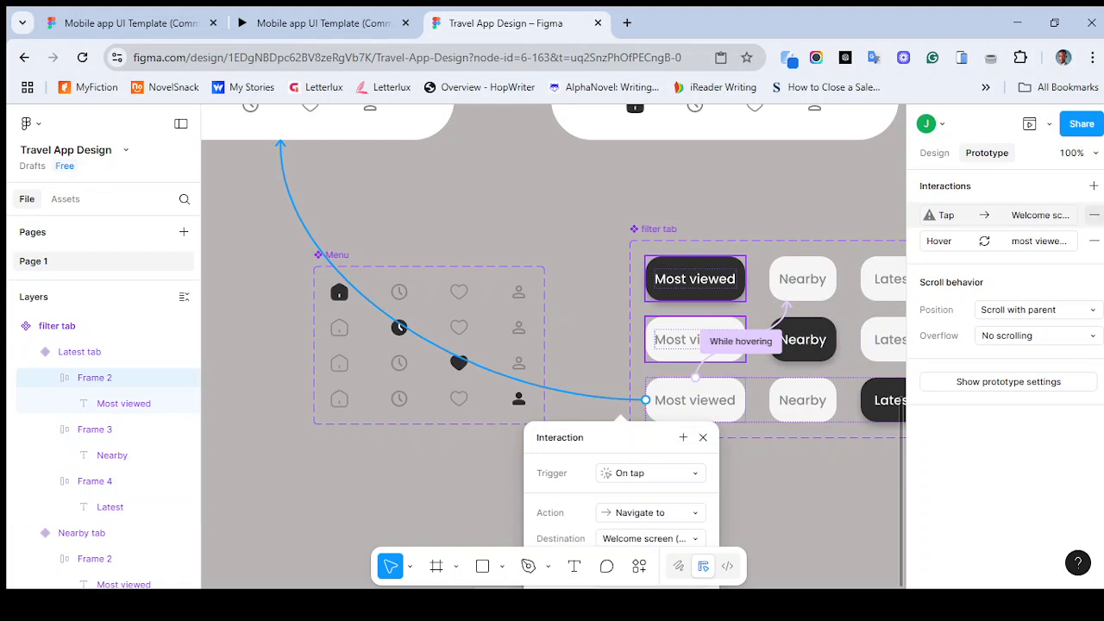
- Remove the tap interactions from the Latest variant's Most viewed tab and from the Most viewed tab variant
{"action": "left_click", "coordinate": [1094, 214]}
{"action": "left_click", "coordinate": [772, 291]}
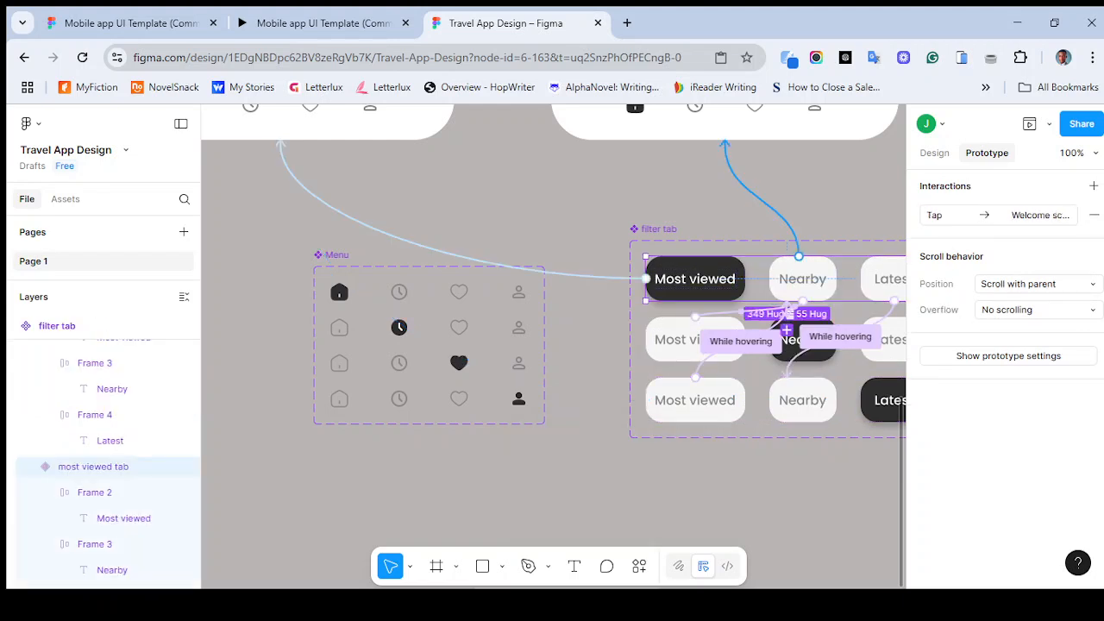
{"action": "left_click", "coordinate": [949, 215]}
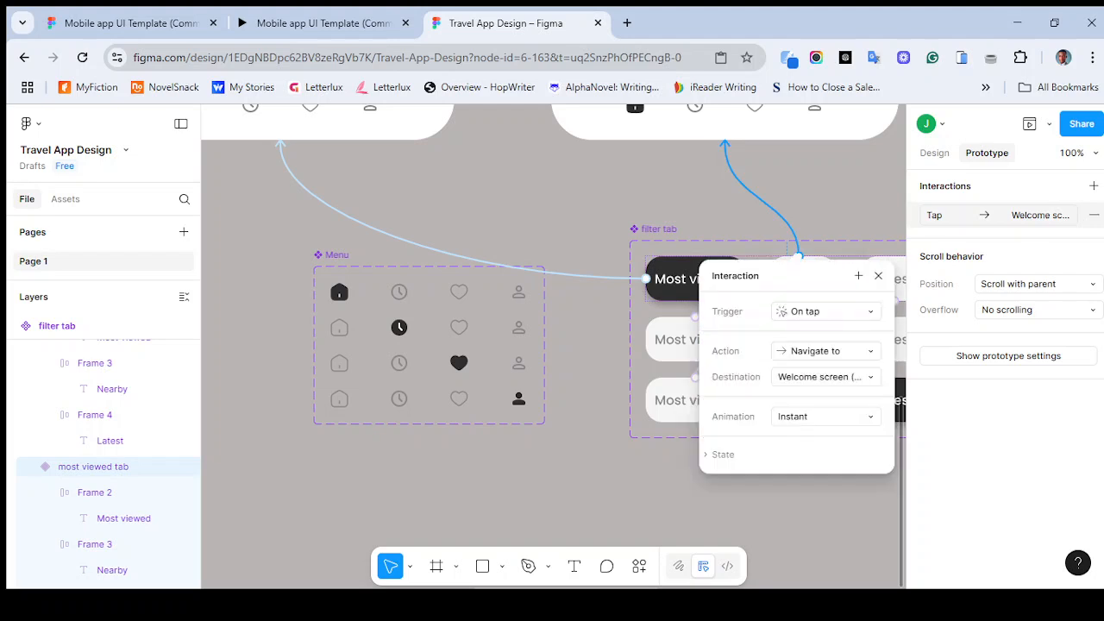
{"action": "left_click", "coordinate": [1093, 215]}
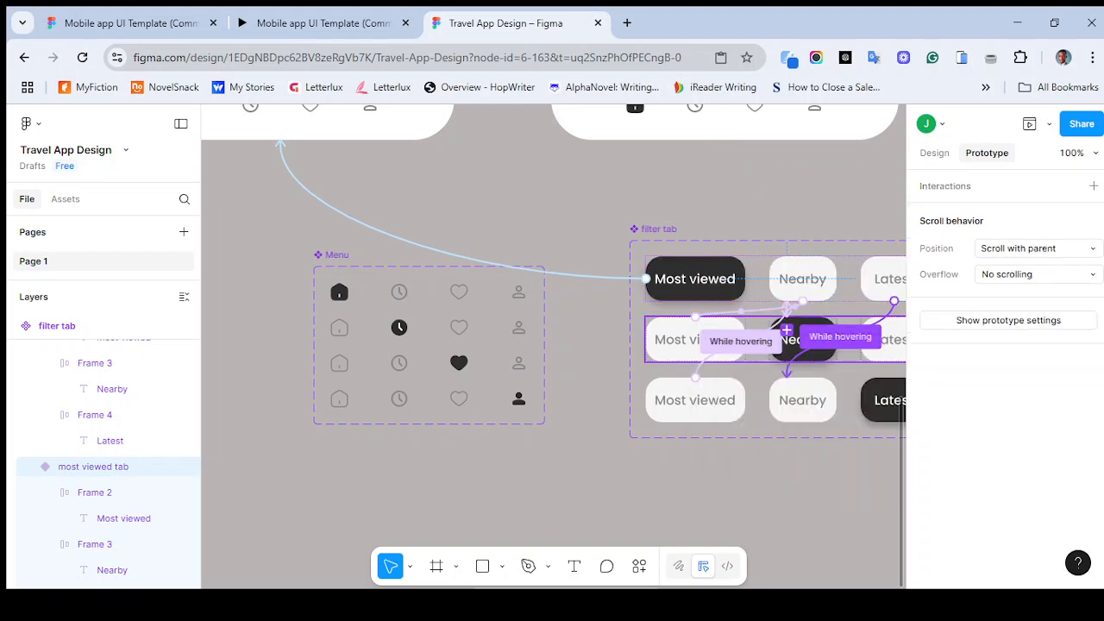
- Inspect the Nearby variant's Nearby tab tap interaction and its destination screen
{"action": "left_click", "coordinate": [646, 278]}
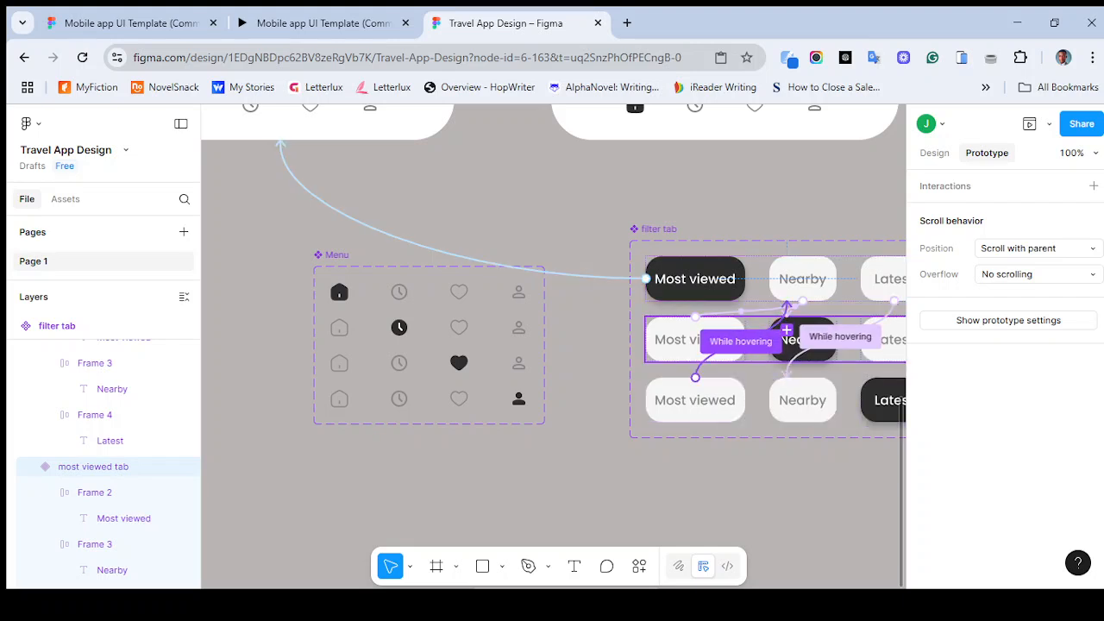
{"action": "key", "text": "ctrl+plus"}
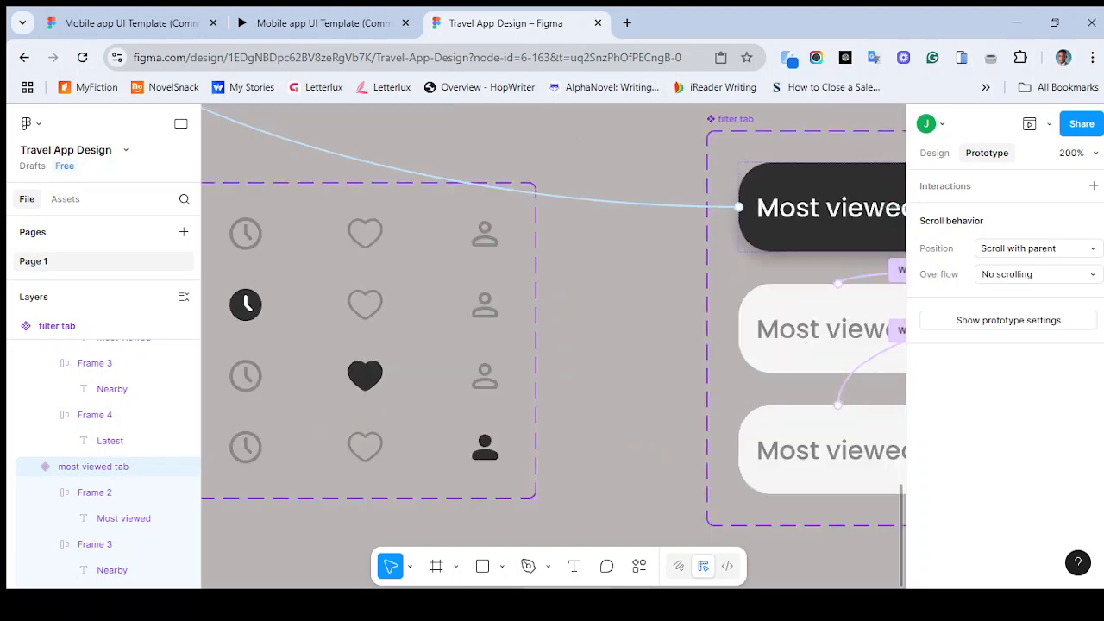
{"action": "scroll", "coordinate": [552, 345], "scroll_direction": "right", "scroll_amount": 3}
{"action": "scroll", "coordinate": [552, 319], "scroll_direction": "right", "scroll_amount": 4}
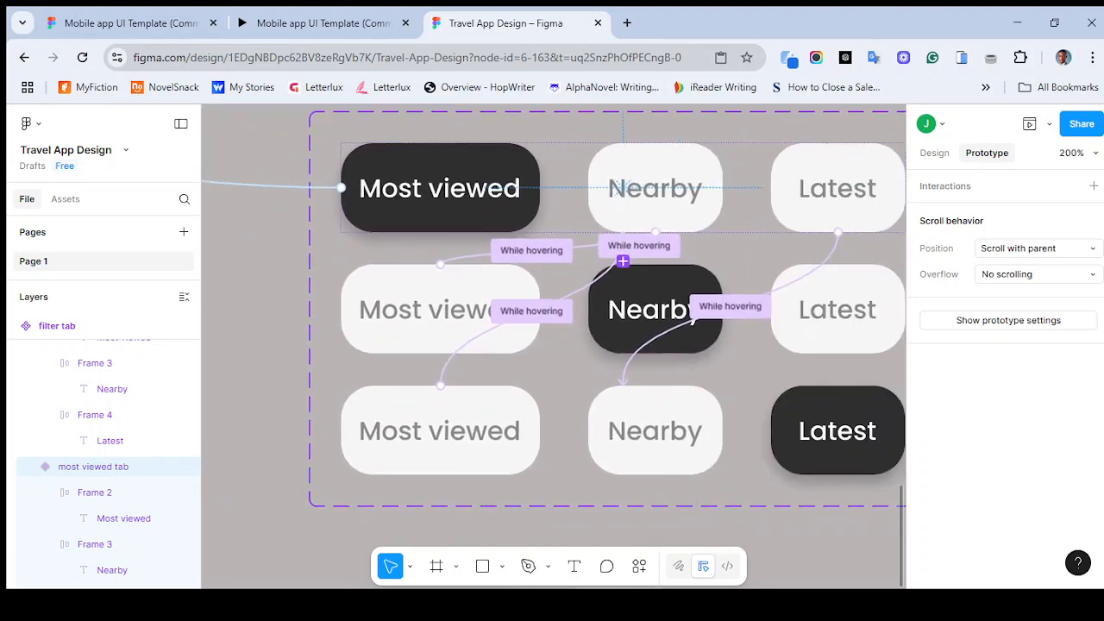
{"action": "double_click", "coordinate": [622, 309]}
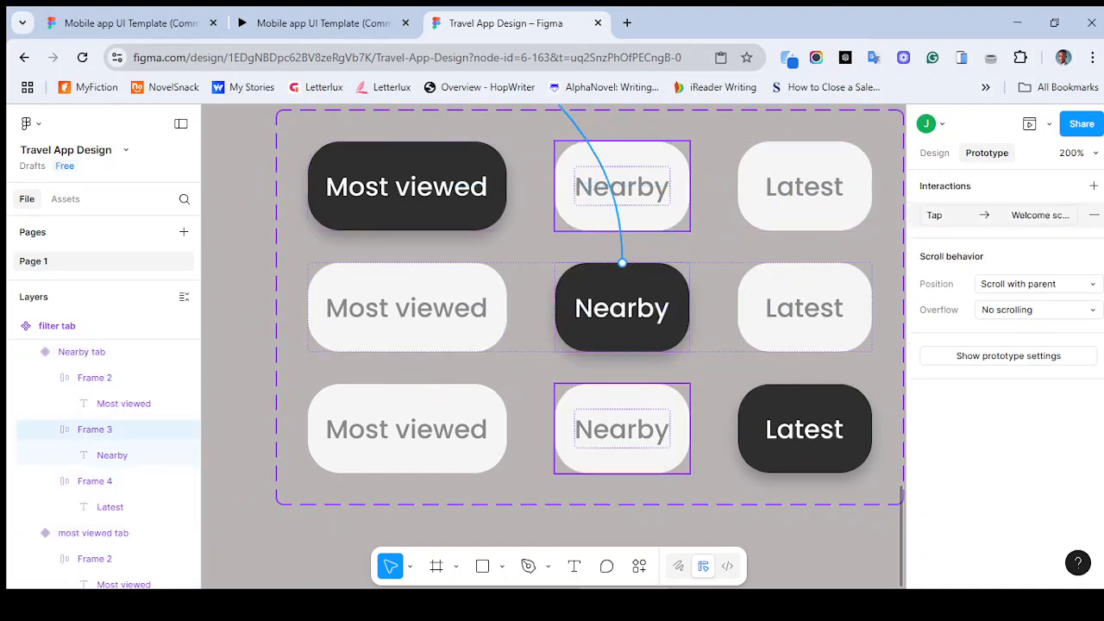
{"action": "left_click", "coordinate": [622, 263]}
{"action": "left_click", "coordinate": [654, 387]}
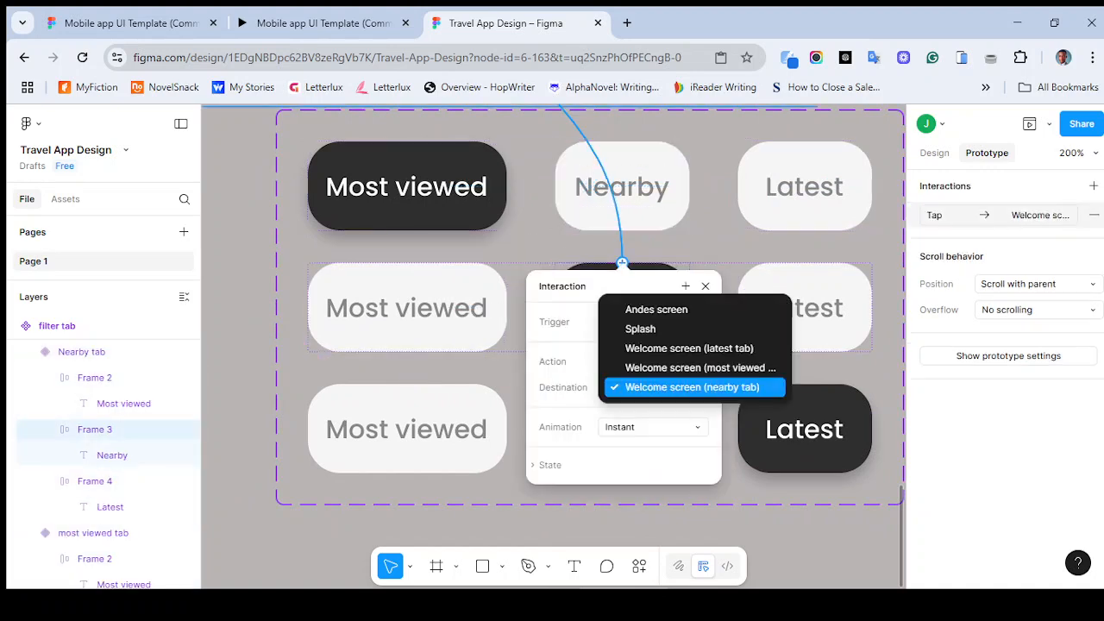
{"action": "left_click", "coordinate": [653, 387]}
- Link the Latest variant's Latest tab On tap, navigating to the latest-tab welcome screen
{"action": "double_click", "coordinate": [804, 430]}
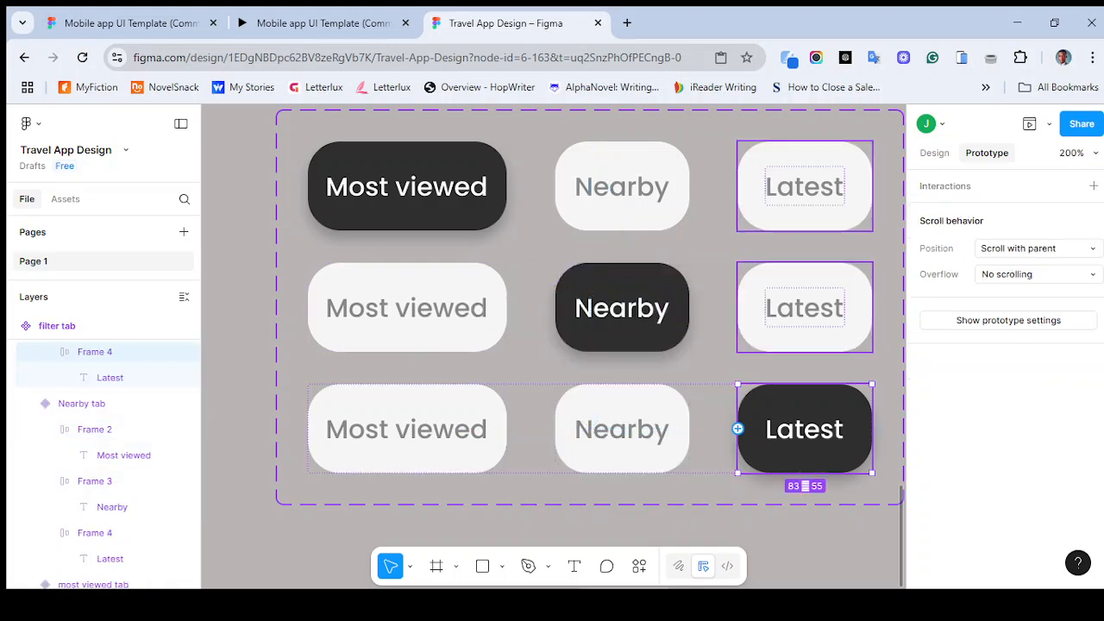
{"action": "key", "text": "minus"}
{"action": "key", "text": "minus"}
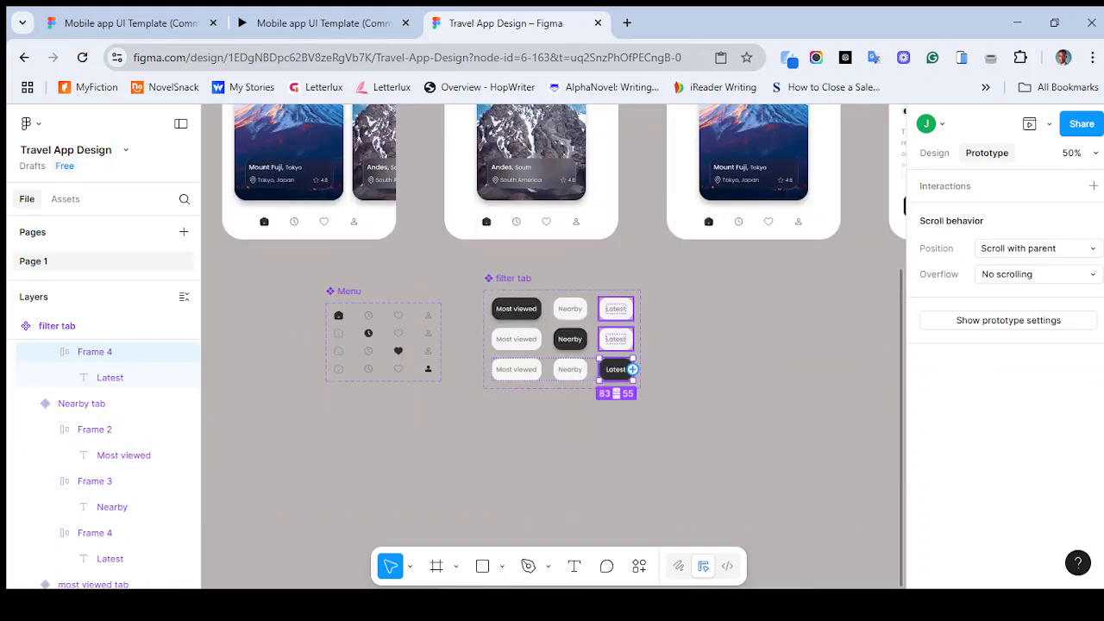
{"action": "left_click_drag", "start_coordinate": [616, 357], "coordinate": [753, 244]}
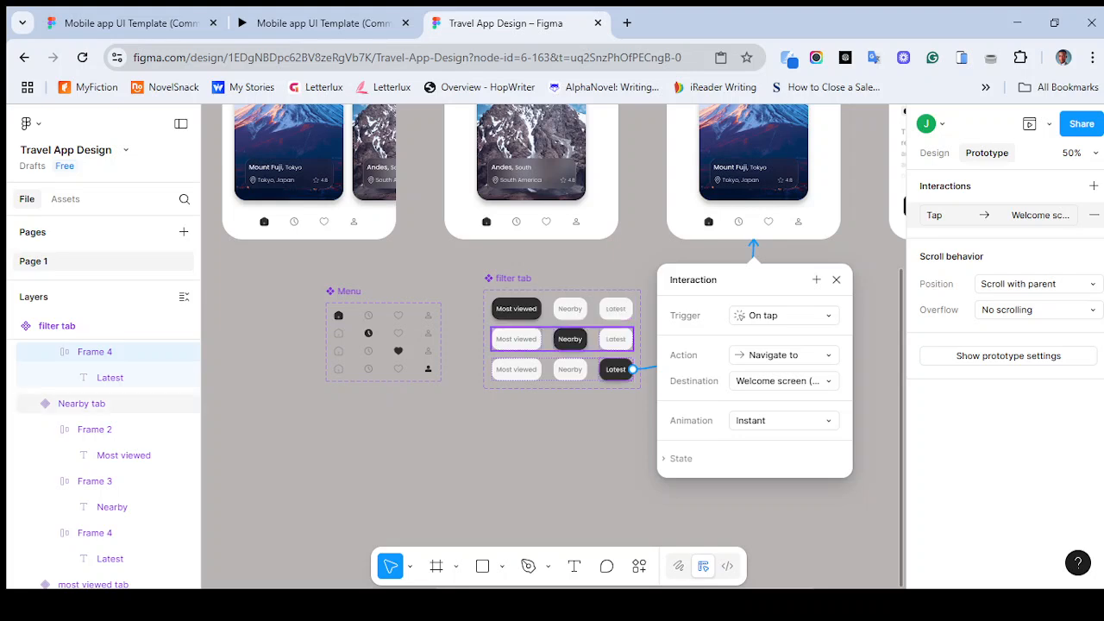
- Review the tap and hover connections across the filter tab variants
{"action": "left_click", "coordinate": [570, 338]}
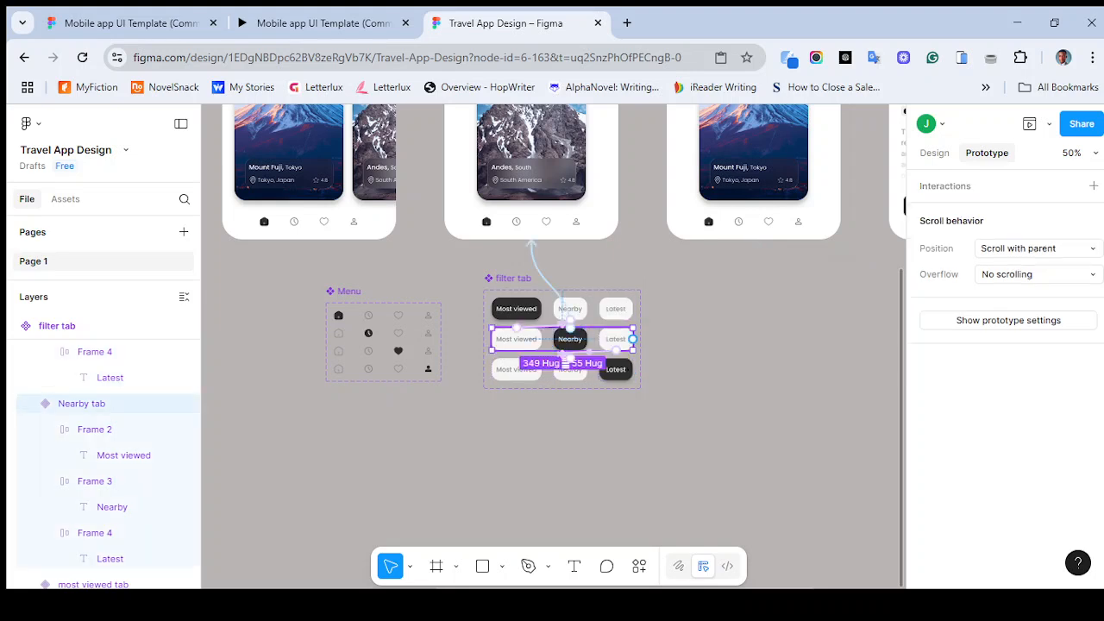
{"action": "left_click", "coordinate": [570, 339]}
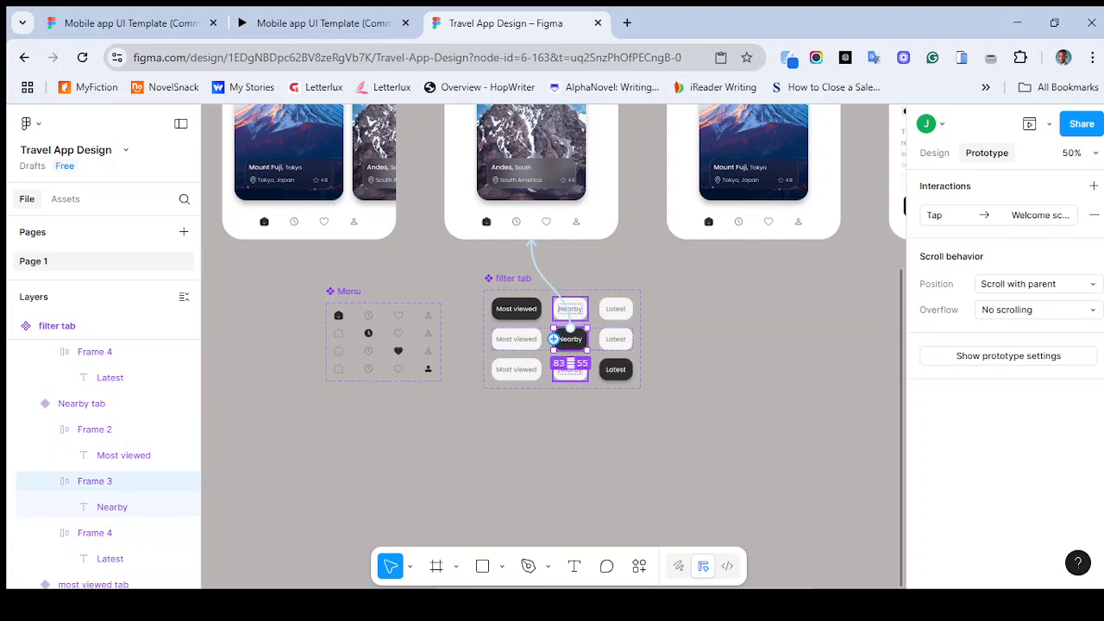
{"action": "double_click", "coordinate": [521, 309]}
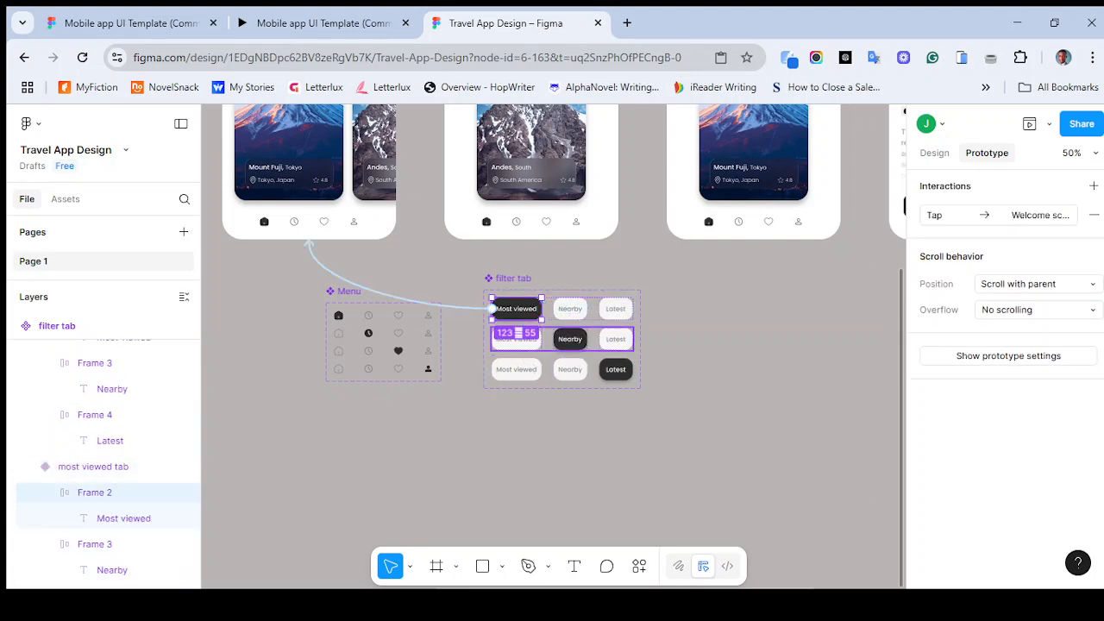
{"action": "left_click", "coordinate": [569, 432]}
{"action": "scroll", "coordinate": [552, 345], "scroll_direction": "up", "scroll_amount": 3}
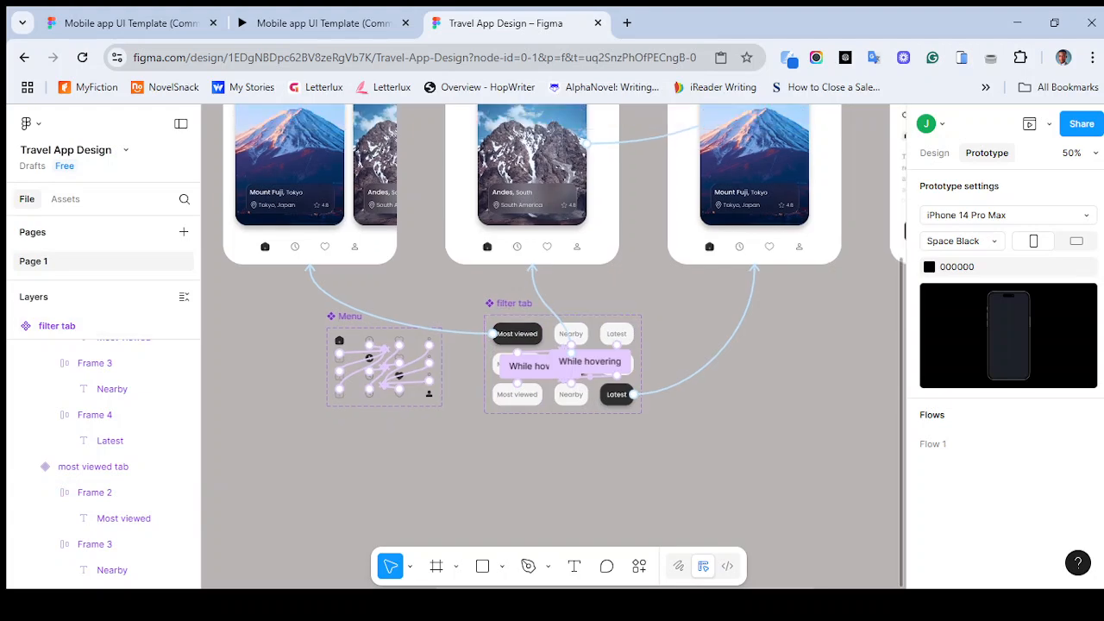
{"action": "scroll", "coordinate": [552, 345], "scroll_direction": "right", "scroll_amount": 1}
{"action": "scroll", "coordinate": [552, 345], "scroll_direction": "down", "scroll_amount": 1}
{"action": "scroll", "coordinate": [552, 345], "scroll_direction": "up", "scroll_amount": 1}
{"action": "scroll", "coordinate": [552, 345], "scroll_direction": "right", "scroll_amount": 1}
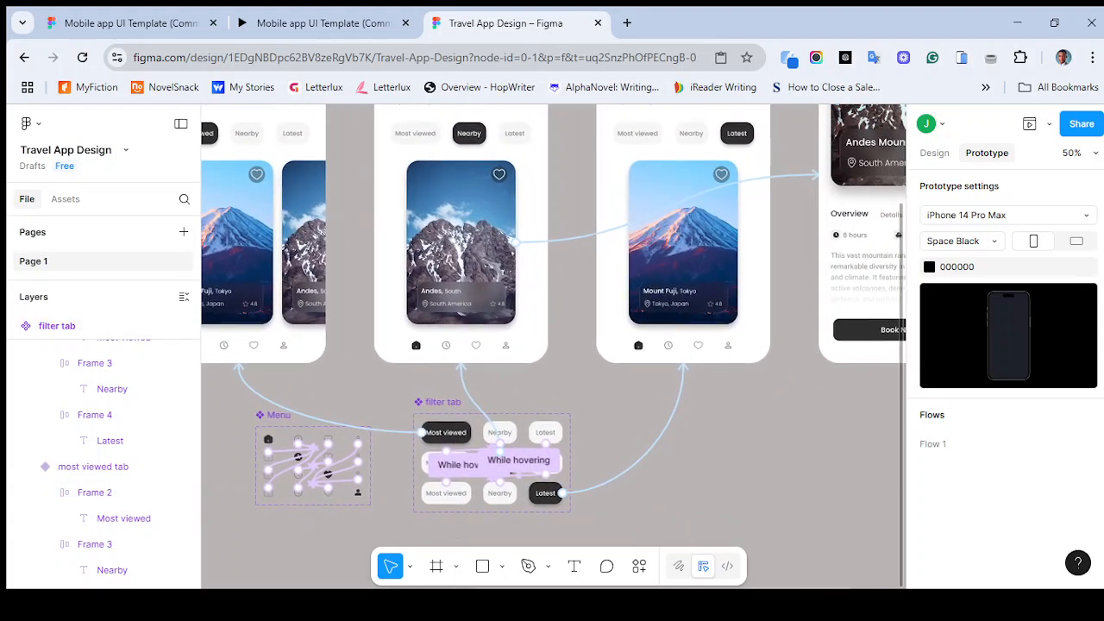
{"action": "scroll", "coordinate": [552, 345], "scroll_direction": "left", "scroll_amount": 1}
{"action": "scroll", "coordinate": [552, 345], "scroll_direction": "down", "scroll_amount": 1}
{"action": "scroll", "coordinate": [552, 345], "scroll_direction": "right", "scroll_amount": 2}
{"action": "scroll", "coordinate": [552, 345], "scroll_direction": "left", "scroll_amount": 1}
{"action": "scroll", "coordinate": [552, 345], "scroll_direction": "down", "scroll_amount": 1}
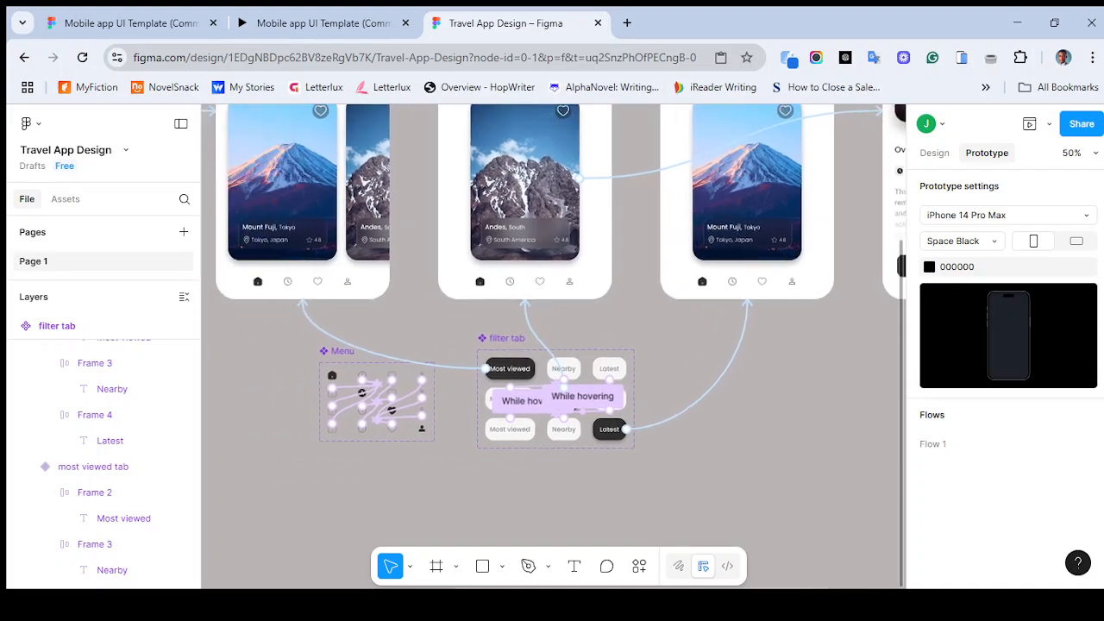
{"action": "key", "text": "ctrl+plus"}
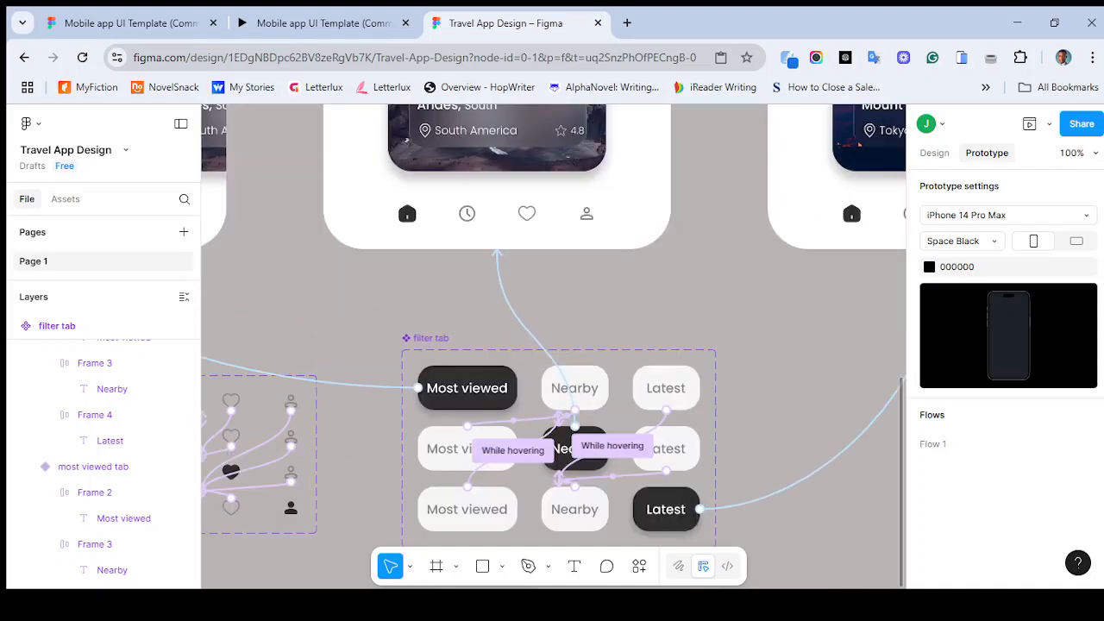
{"action": "key", "text": "ctrl+plus"}
{"action": "scroll", "coordinate": [552, 345], "scroll_direction": "down", "scroll_amount": 1}
{"action": "scroll", "coordinate": [552, 345], "scroll_direction": "down", "scroll_amount": 2}
{"action": "scroll", "coordinate": [552, 345], "scroll_direction": "right", "scroll_amount": 1}
{"action": "scroll", "coordinate": [552, 345], "scroll_direction": "up", "scroll_amount": 1}
{"action": "scroll", "coordinate": [552, 345], "scroll_direction": "left", "scroll_amount": 2}
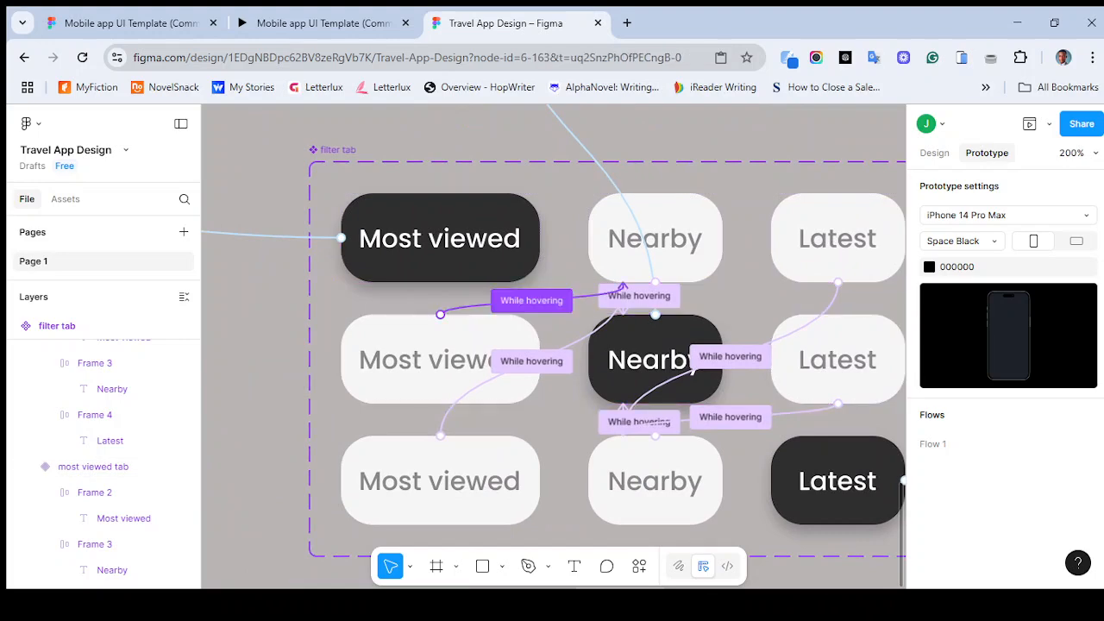
- Inspect the Most viewed tab's hover interaction and the top Most viewed tab's tap interaction
{"action": "left_click", "coordinate": [473, 307]}
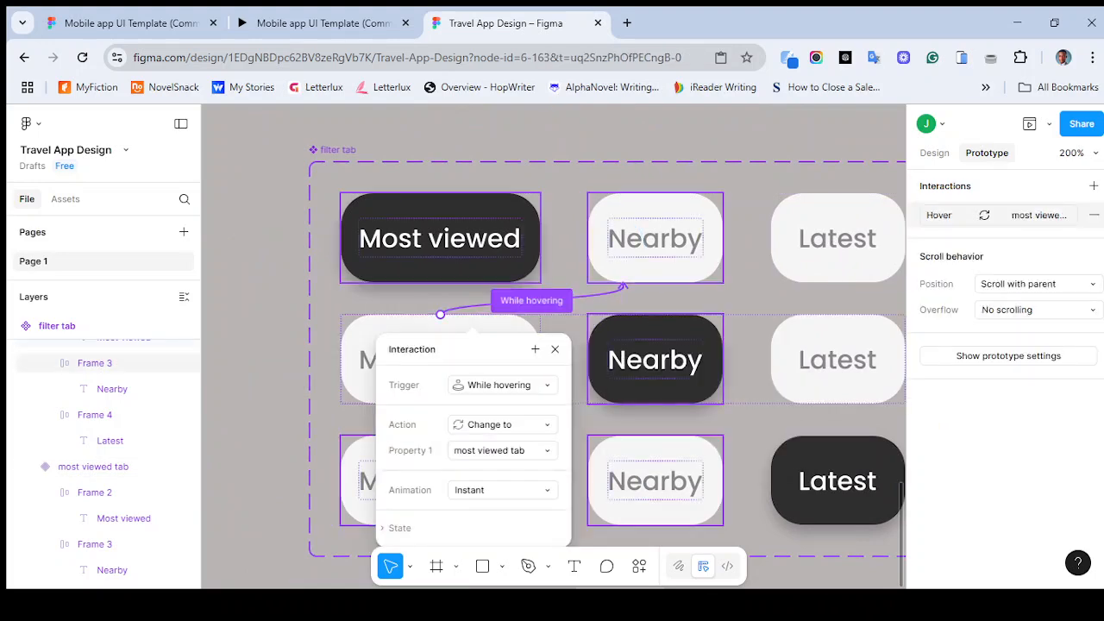
{"action": "left_click", "coordinate": [503, 385]}
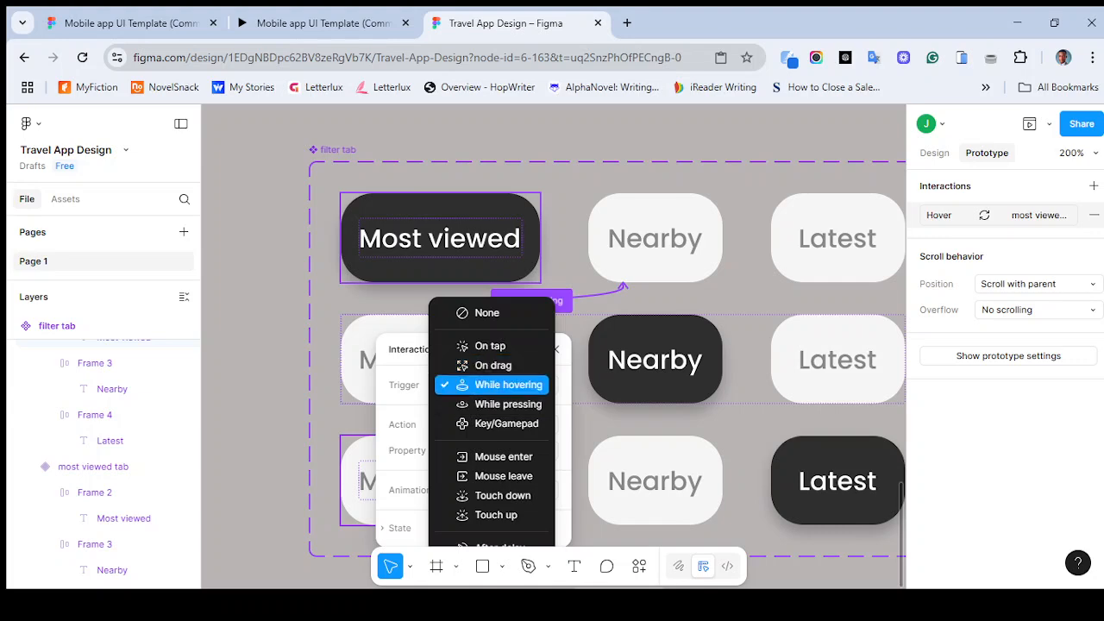
{"action": "left_click", "coordinate": [502, 385]}
{"action": "left_click", "coordinate": [566, 254]}
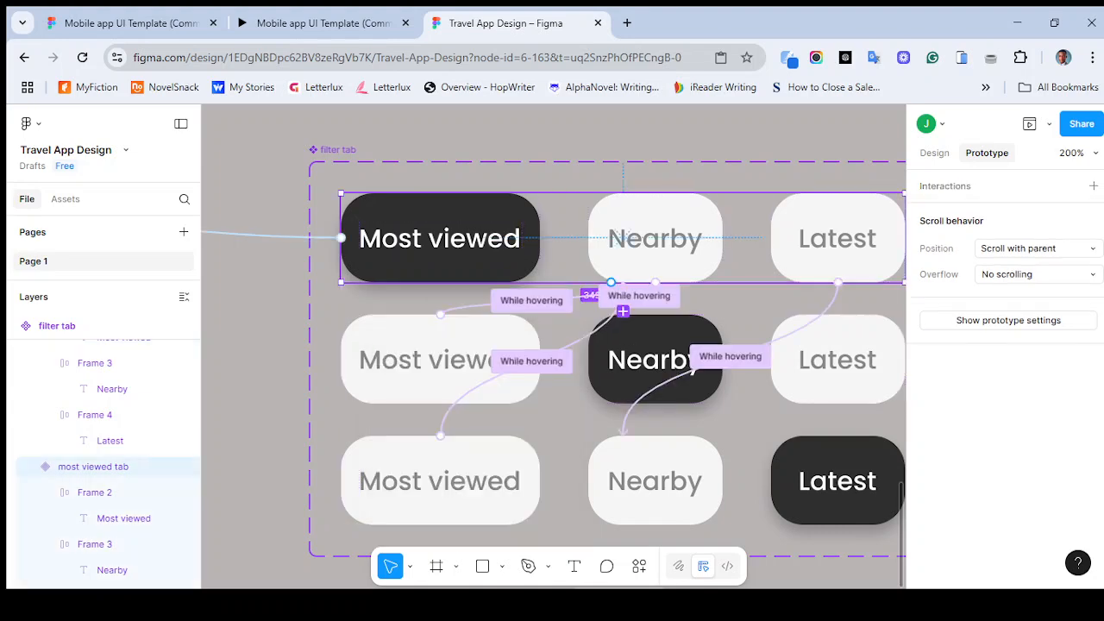
{"action": "key", "text": "ctrl+minus"}
{"action": "left_click_drag", "start_coordinate": [601, 271], "coordinate": [735, 418]}
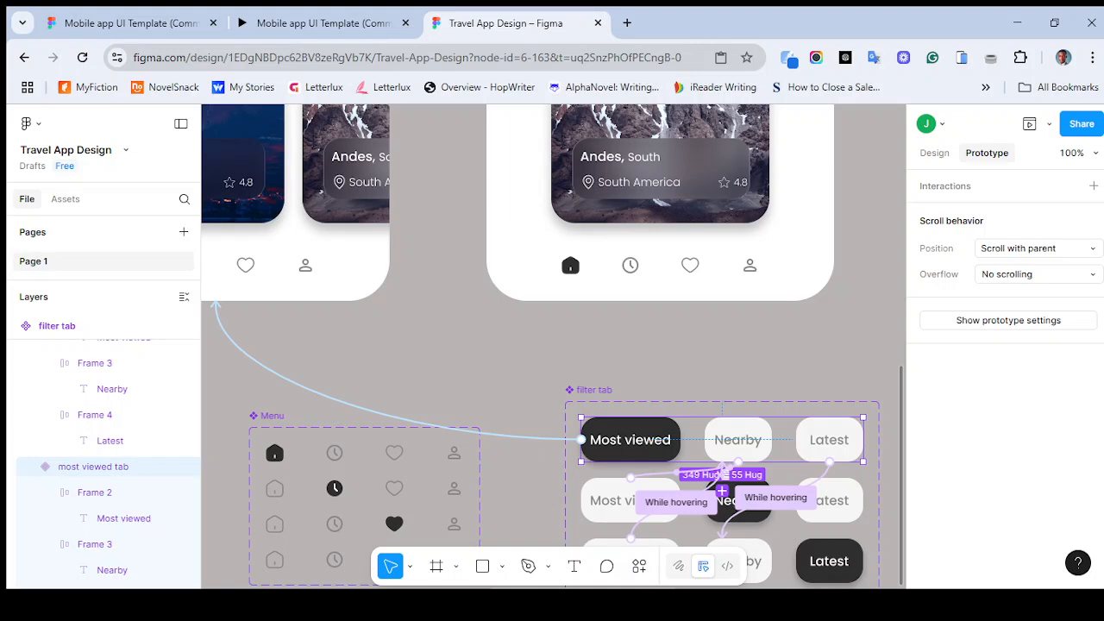
{"action": "left_click_drag", "start_coordinate": [725, 473], "coordinate": [619, 391]}
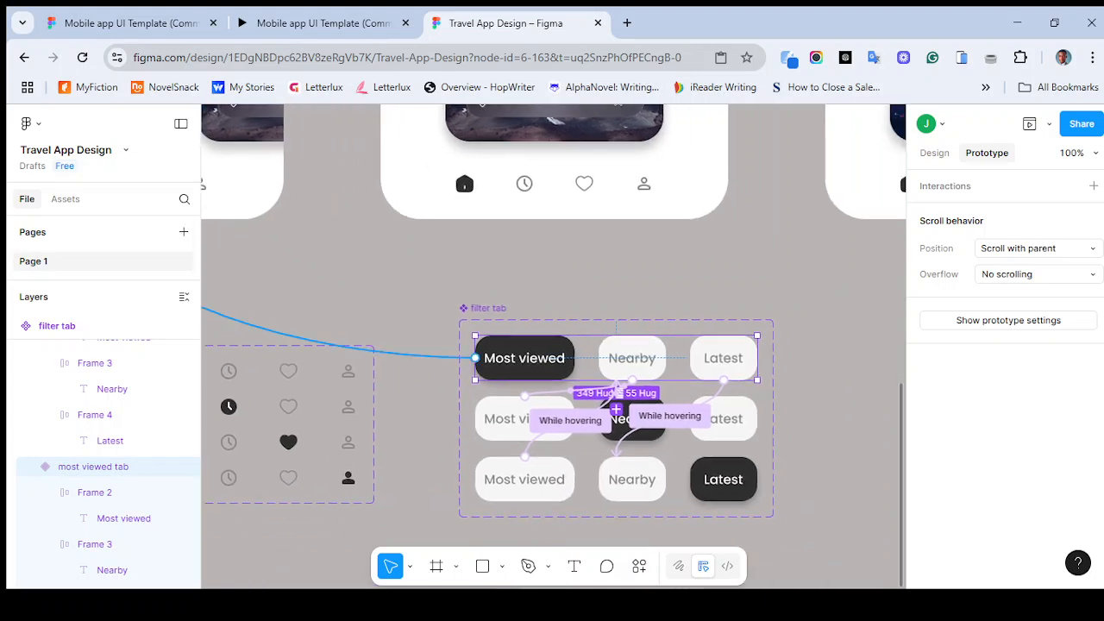
{"action": "left_click", "coordinate": [402, 352]}
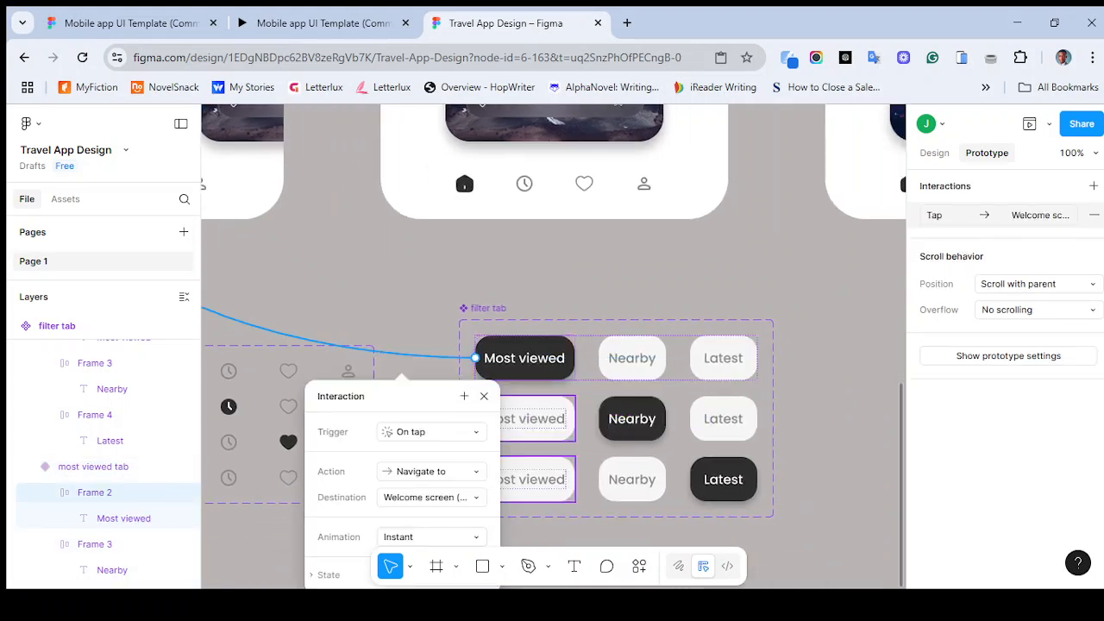
{"action": "left_click", "coordinate": [432, 432]}
{"action": "left_click", "coordinate": [338, 452]}
{"action": "left_click", "coordinate": [484, 396]}
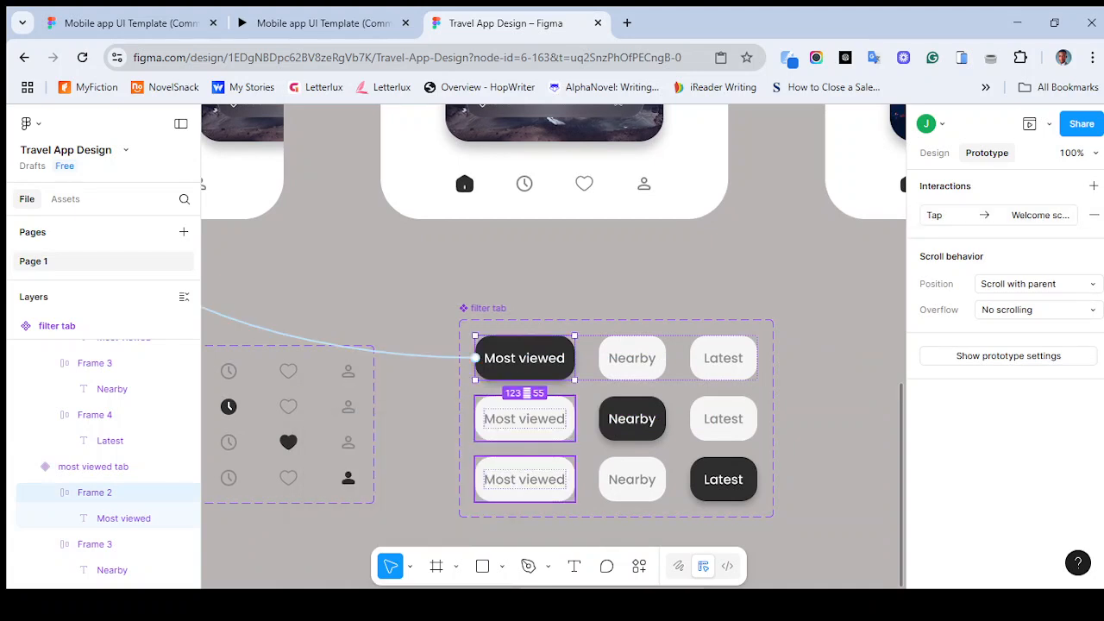
{"action": "key", "text": "minus"}
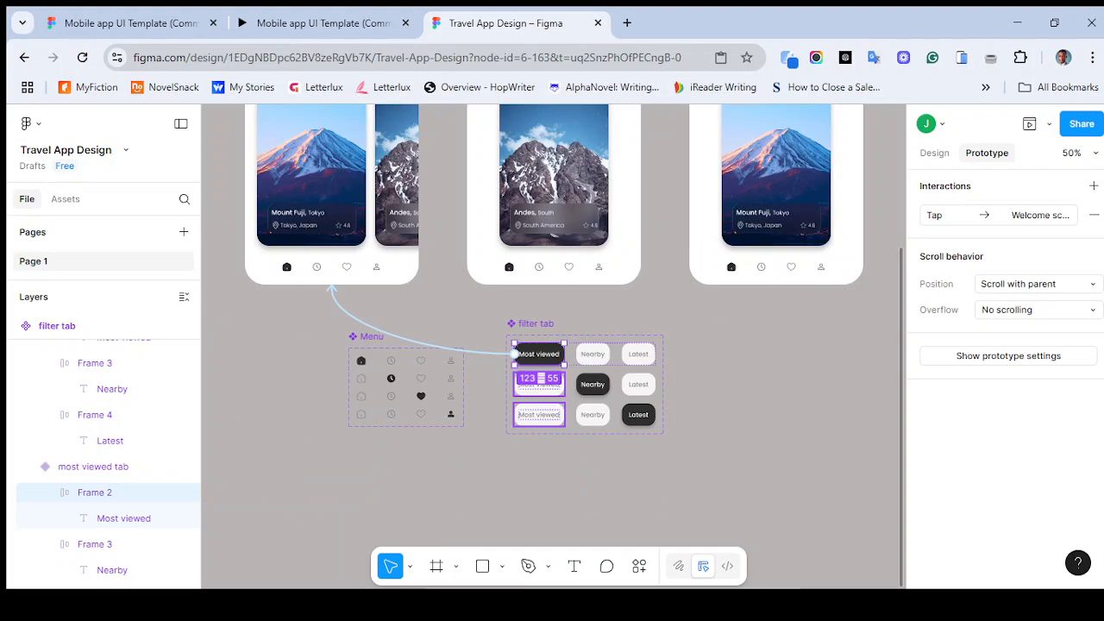
{"action": "scroll", "coordinate": [553, 345], "scroll_direction": "up", "scroll_amount": 1}
{"action": "scroll", "coordinate": [554, 345], "scroll_direction": "left", "scroll_amount": 2}
{"action": "scroll", "coordinate": [553, 345], "scroll_direction": "up", "scroll_amount": 3}
{"action": "scroll", "coordinate": [554, 345], "scroll_direction": "right", "scroll_amount": 2}
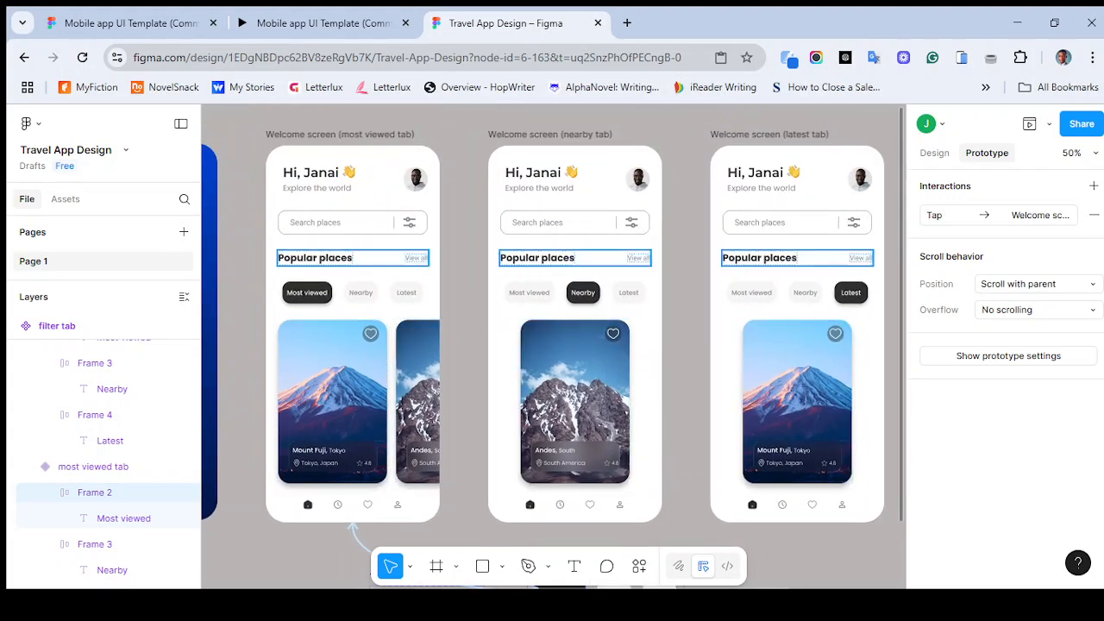
- Link the nearby-tab welcome screen's View all link On tap, navigating to the most-viewed-tab welcome screen
{"action": "left_click", "coordinate": [417, 258]}
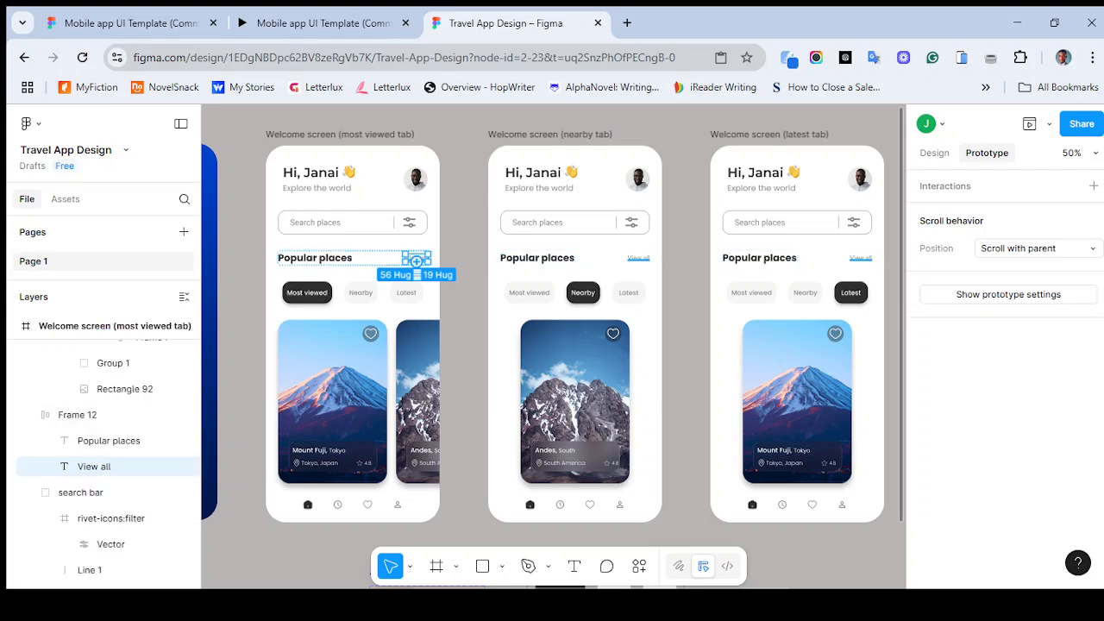
{"action": "mouse_move", "coordinate": [416, 260]}
{"action": "left_mouse_down"}
{"action": "mouse_move", "coordinate": [255, 270]}
{"action": "mouse_move", "coordinate": [420, 254]}
{"action": "mouse_move", "coordinate": [427, 143]}
{"action": "mouse_move", "coordinate": [404, 143]}
{"action": "mouse_move", "coordinate": [385, 166]}
{"action": "mouse_move", "coordinate": [418, 258]}
{"action": "left_mouse_up"}
{"action": "left_click", "coordinate": [638, 257]}
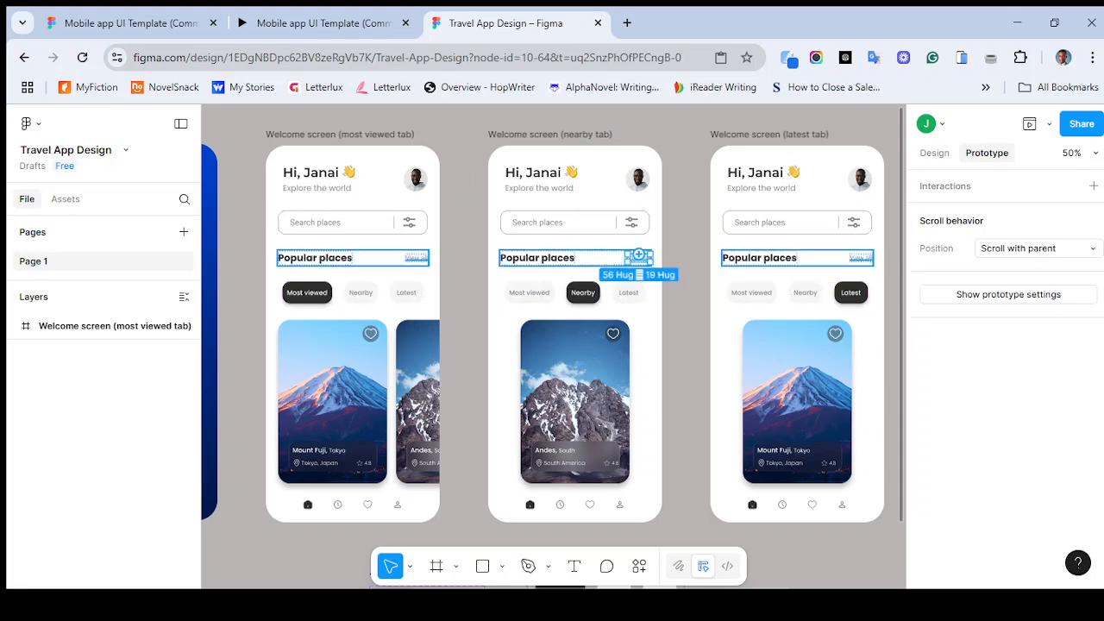
{"action": "left_click_drag", "start_coordinate": [638, 257], "coordinate": [441, 333]}
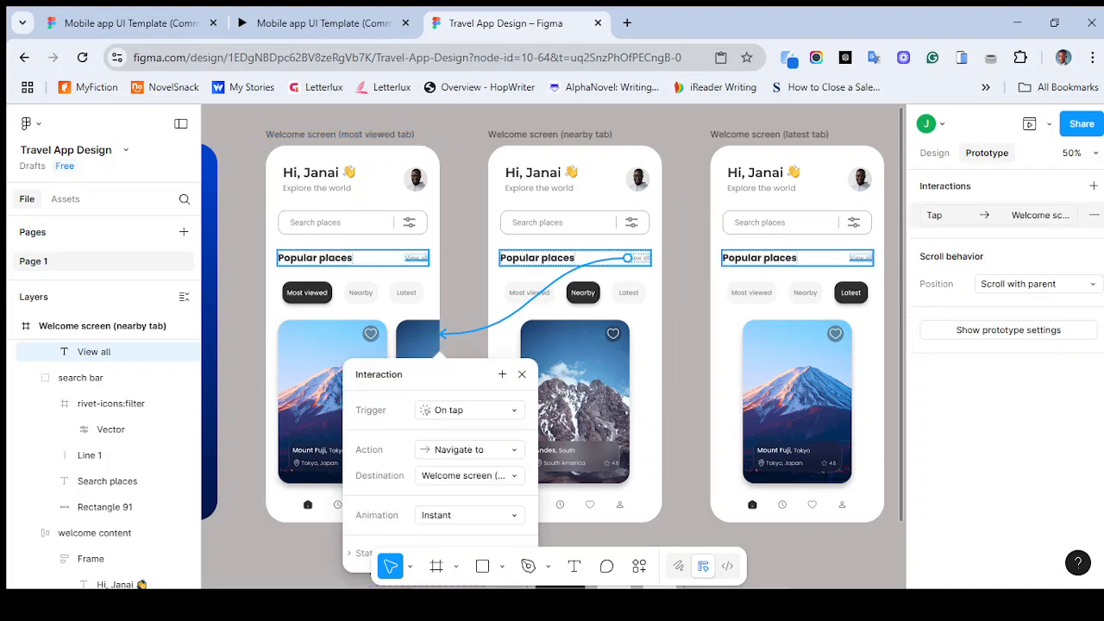
- Link the latest-tab welcome screen's View all link On tap to the most-viewed-tab welcome screen and select matching interactions
{"action": "left_click", "coordinate": [862, 257]}
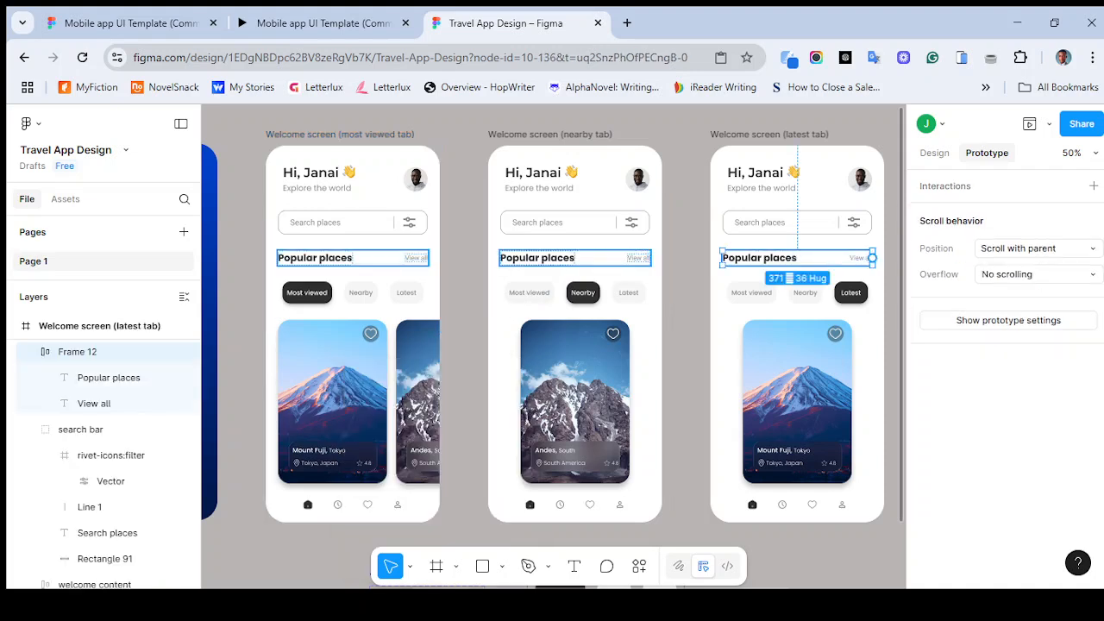
{"action": "left_click", "coordinate": [858, 257]}
{"action": "left_click_drag", "start_coordinate": [849, 257], "coordinate": [442, 333]}
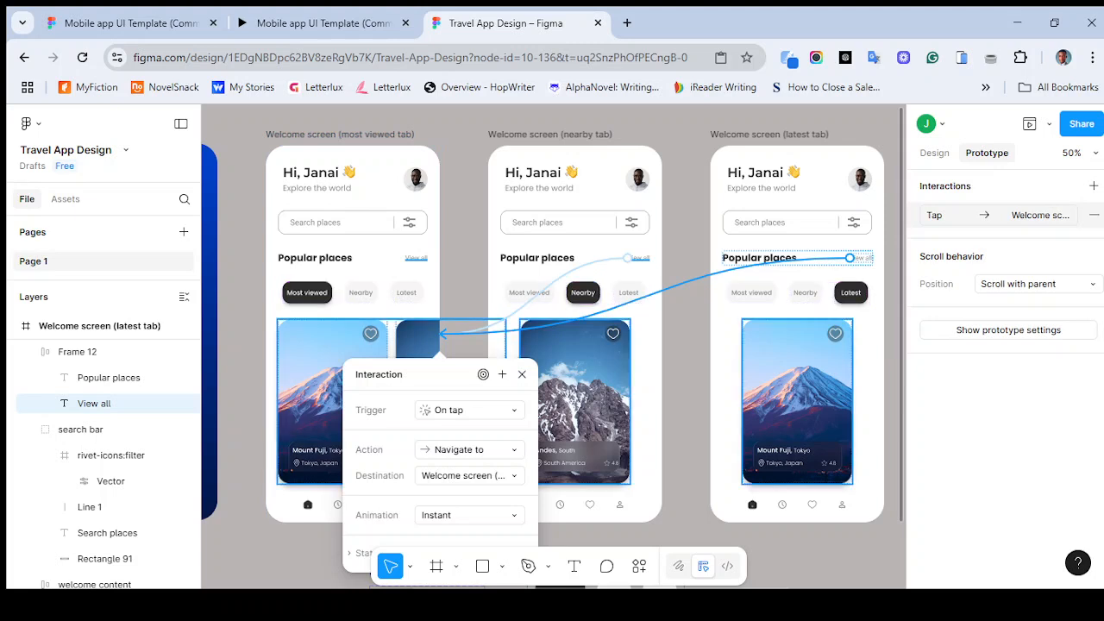
{"action": "left_click", "coordinate": [483, 374]}
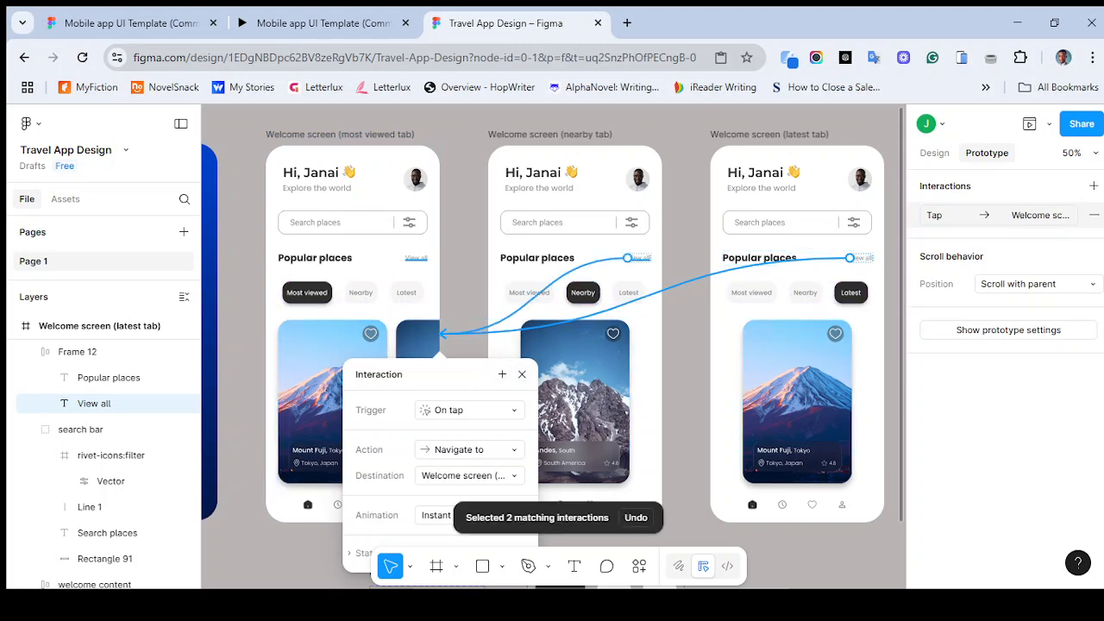
{"action": "left_click", "coordinate": [464, 293]}
{"action": "scroll", "coordinate": [464, 301], "scroll_direction": "left", "scroll_amount": 4}
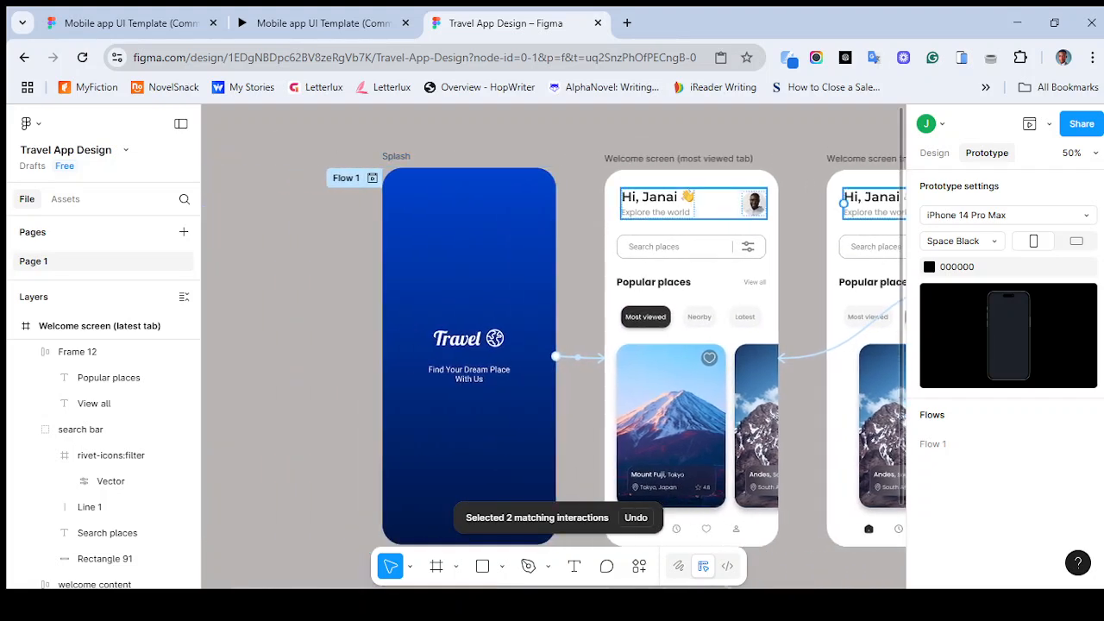
- Present the prototype in a new browser tab
{"action": "left_click", "coordinate": [1049, 124]}
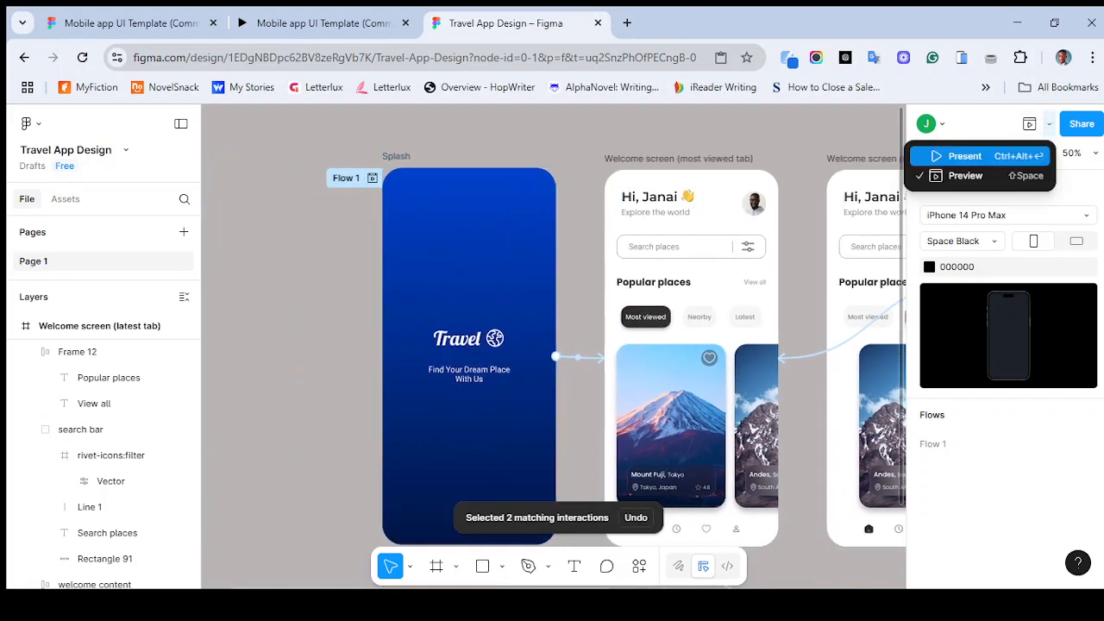
{"action": "left_click", "coordinate": [965, 175]}
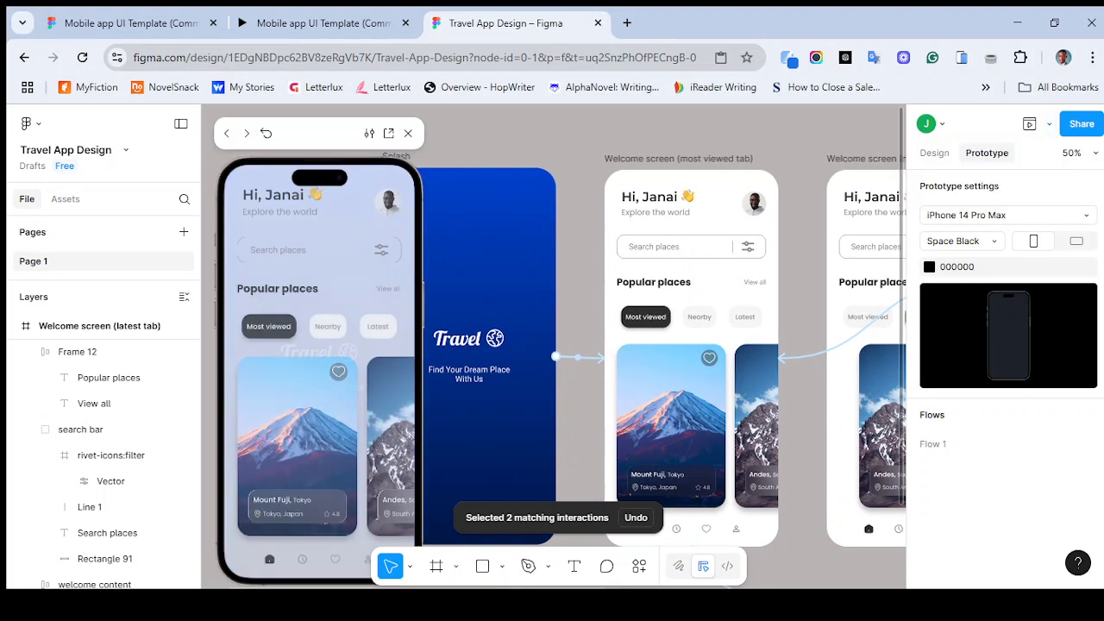
{"action": "left_click", "coordinate": [1048, 123]}
{"action": "left_click", "coordinate": [964, 155]}
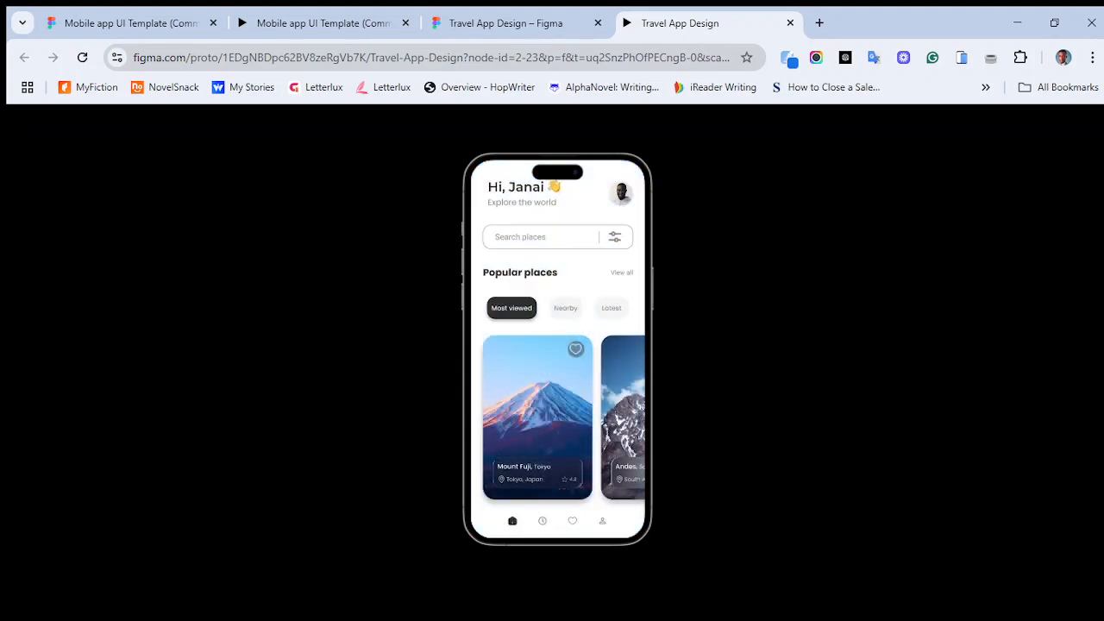
- Test the filter tabs and the bottom navigation icons in the presented prototype
{"action": "left_click", "coordinate": [566, 308]}
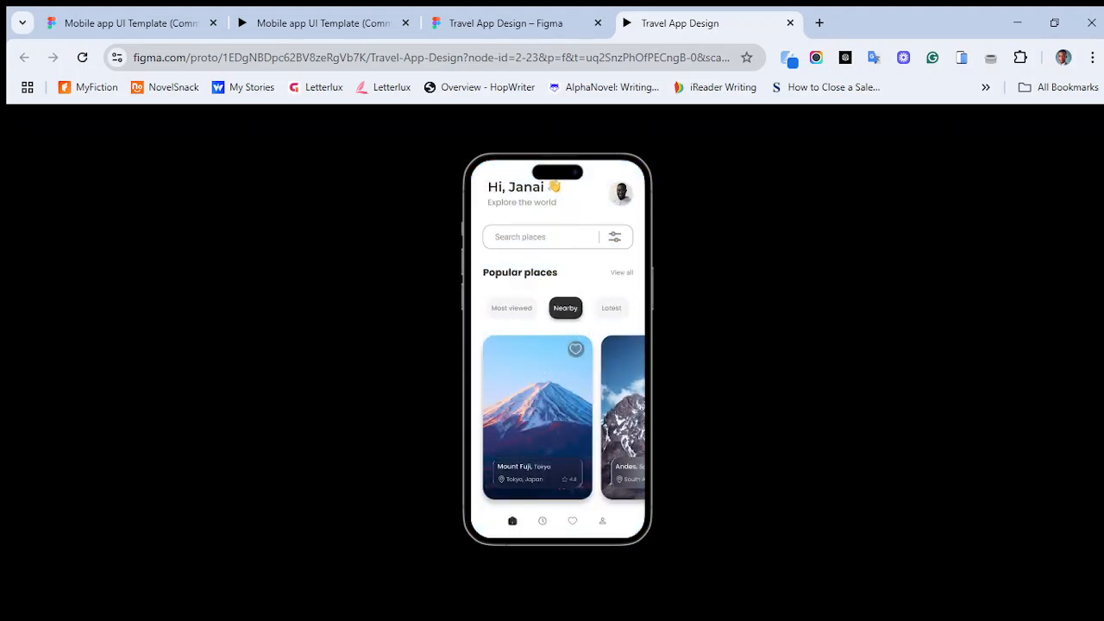
{"action": "left_click", "coordinate": [612, 308]}
{"action": "left_click", "coordinate": [566, 308]}
{"action": "left_click", "coordinate": [511, 308]}
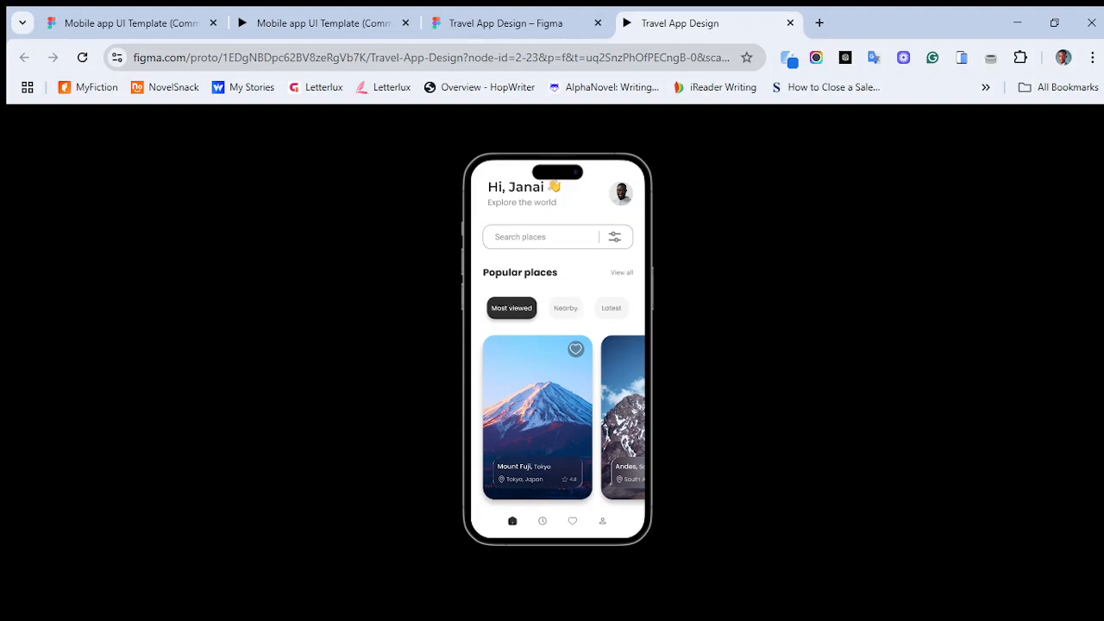
{"action": "left_click", "coordinate": [542, 521]}
{"action": "left_click", "coordinate": [572, 521]}
{"action": "left_click", "coordinate": [602, 521]}
{"action": "left_click", "coordinate": [573, 521]}
{"action": "left_click", "coordinate": [512, 521]}
{"action": "left_click", "coordinate": [573, 521]}
{"action": "left_click", "coordinate": [602, 521]}
{"action": "left_click", "coordinate": [542, 521]}
- Test switching between the Most viewed, Nearby and Latest tabs and tapping the place card
{"action": "left_click", "coordinate": [611, 307]}
{"action": "left_click", "coordinate": [511, 308]}
{"action": "left_click", "coordinate": [566, 308]}
{"action": "left_click", "coordinate": [512, 308]}
{"action": "left_click", "coordinate": [566, 308]}
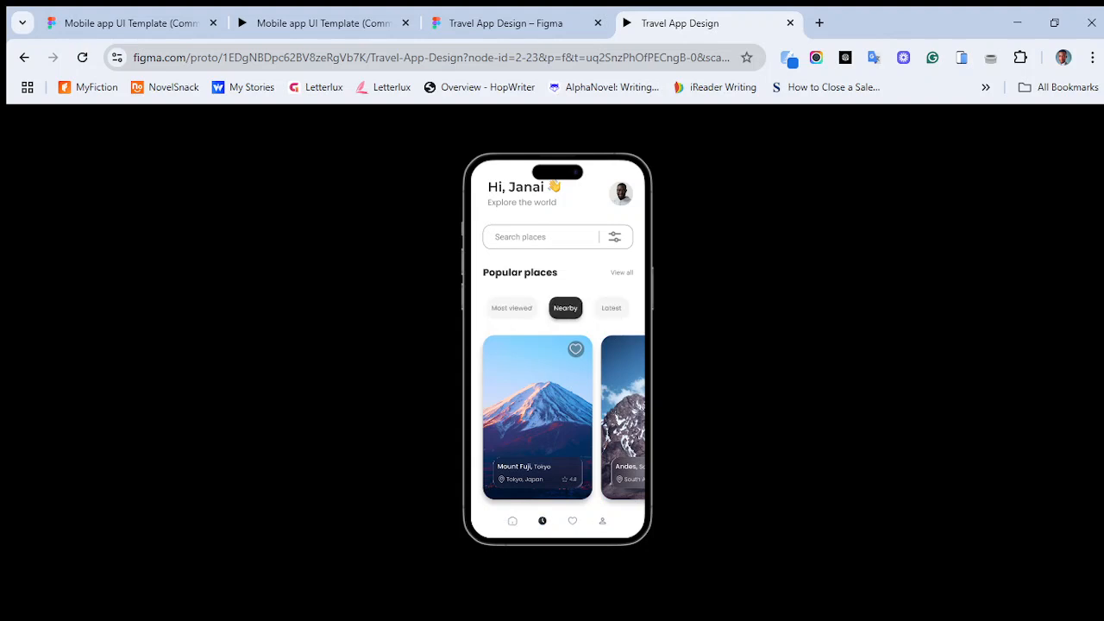
{"action": "left_click", "coordinate": [622, 417]}
{"action": "left_click", "coordinate": [611, 308]}
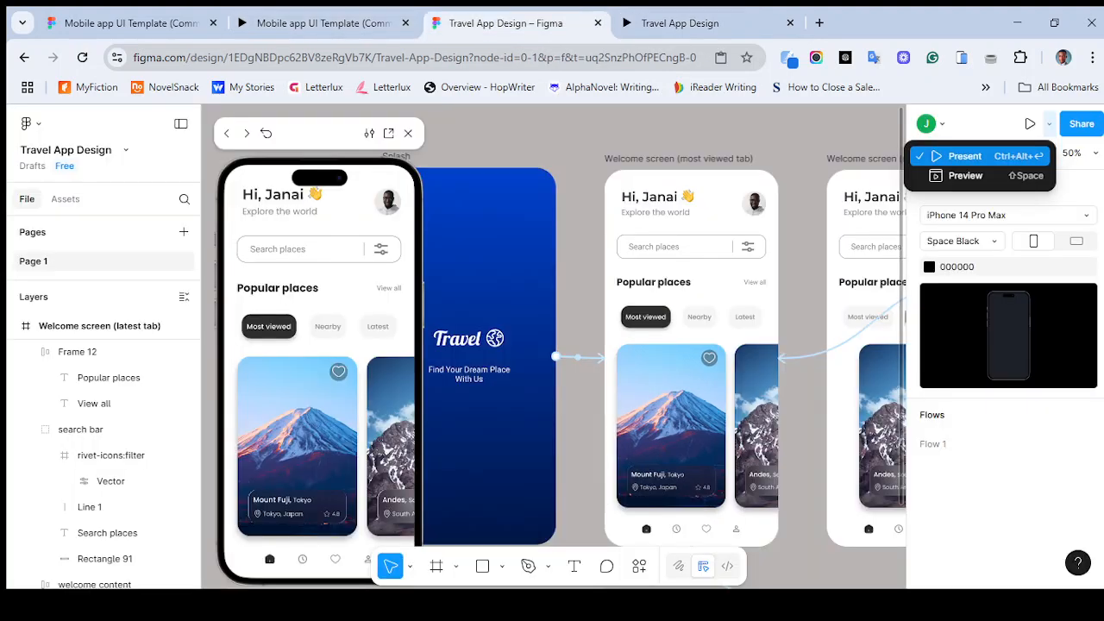
- Try linking the latest-tab welcome screen's Mount Fuji card On tap to the Andes screen
{"action": "left_click", "coordinate": [505, 23]}
{"action": "scroll", "coordinate": [672, 388], "scroll_direction": "right", "scroll_amount": 4}
{"action": "scroll", "coordinate": [673, 389], "scroll_direction": "left", "scroll_amount": 2}
{"action": "scroll", "coordinate": [672, 388], "scroll_direction": "down", "scroll_amount": 1}
{"action": "left_click", "coordinate": [408, 134]}
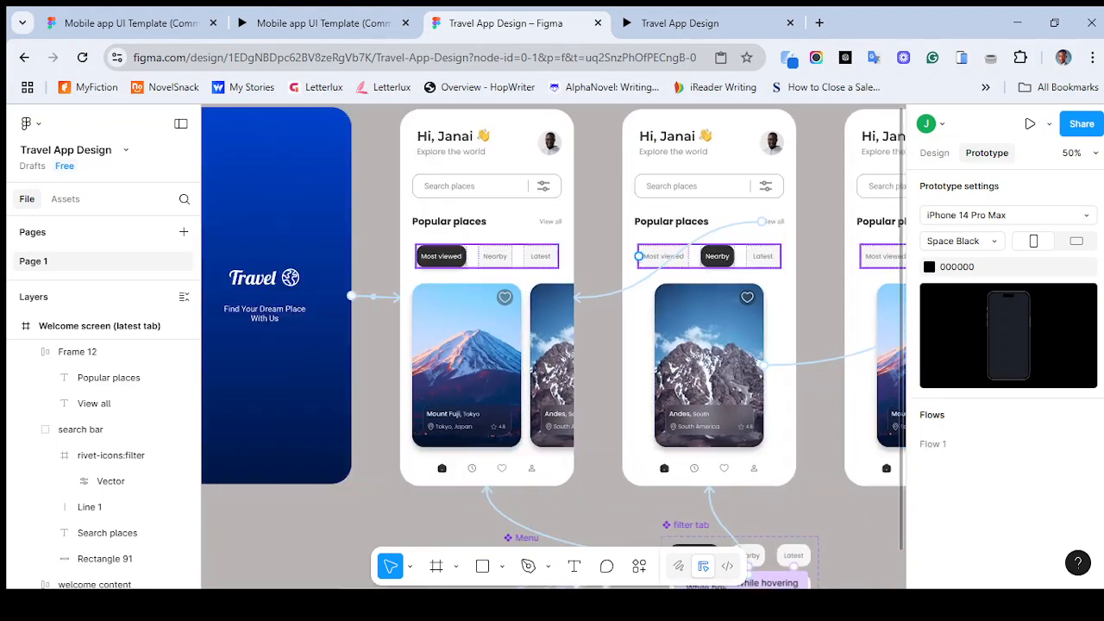
{"action": "scroll", "coordinate": [552, 345], "scroll_direction": "right", "scroll_amount": 4}
{"action": "scroll", "coordinate": [552, 345], "scroll_direction": "down", "scroll_amount": 1}
{"action": "left_click", "coordinate": [604, 371]}
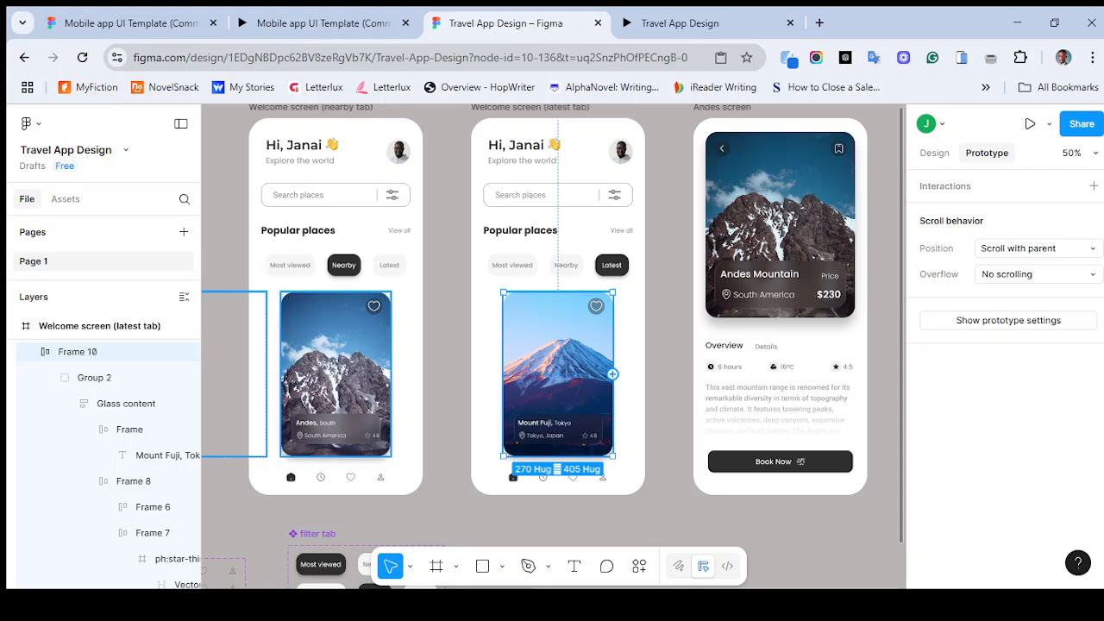
{"action": "left_click_drag", "start_coordinate": [611, 373], "coordinate": [694, 306]}
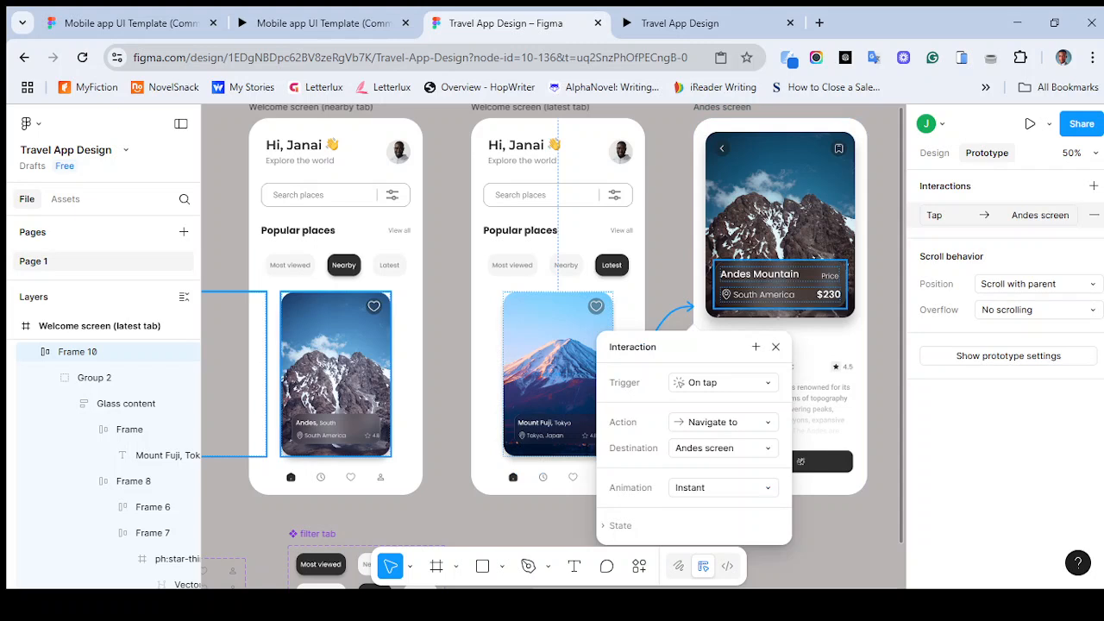
{"action": "left_click", "coordinate": [775, 346]}
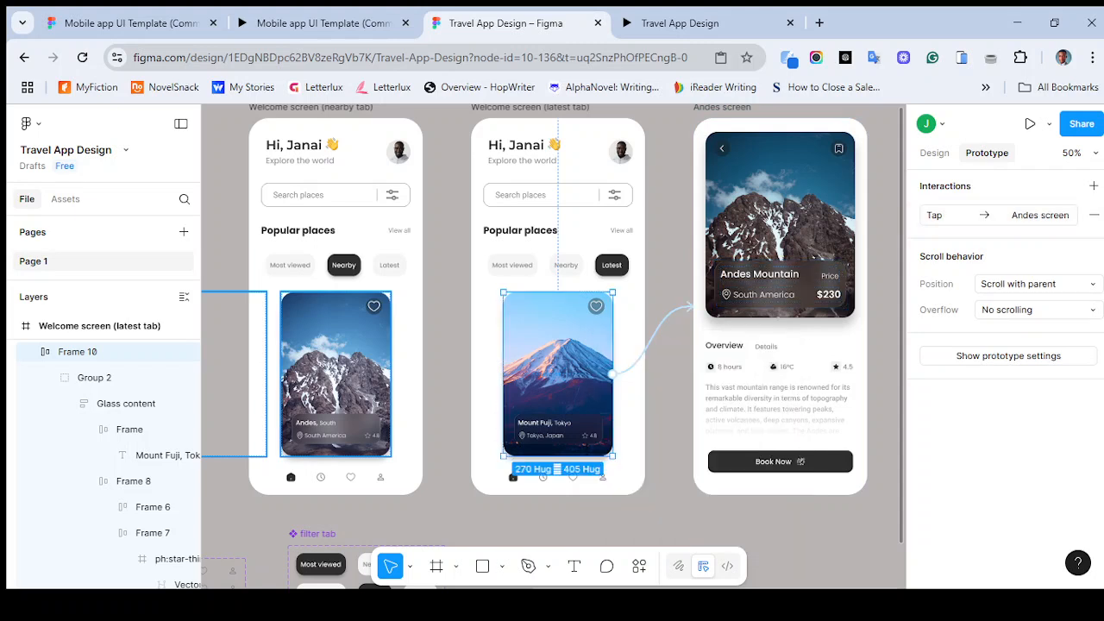
{"action": "left_click", "coordinate": [665, 321]}
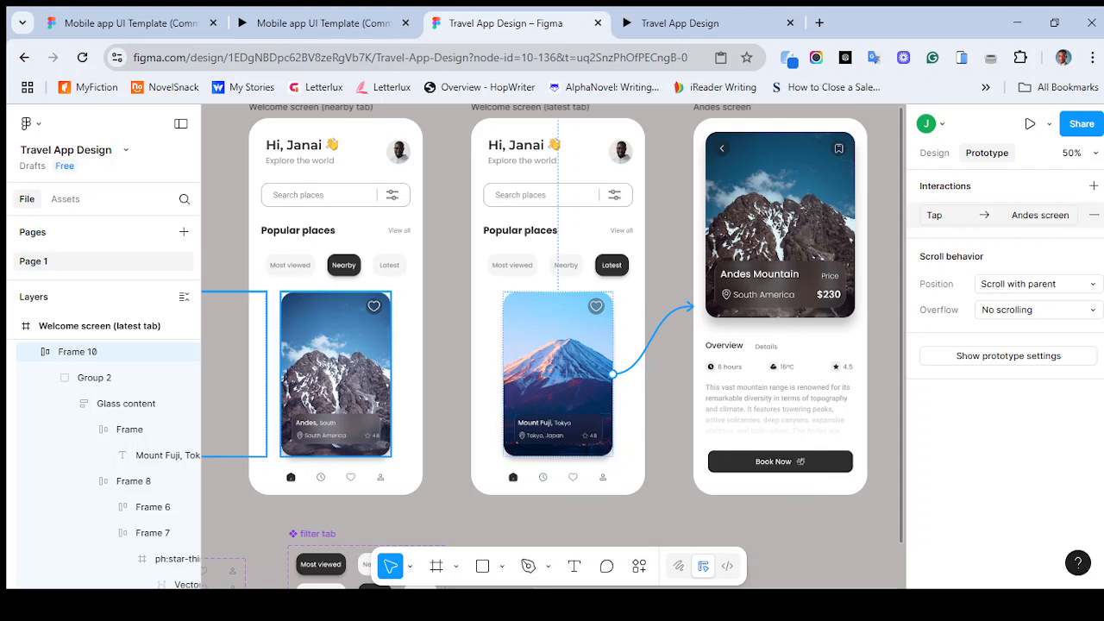
{"action": "left_click", "coordinate": [1093, 215]}
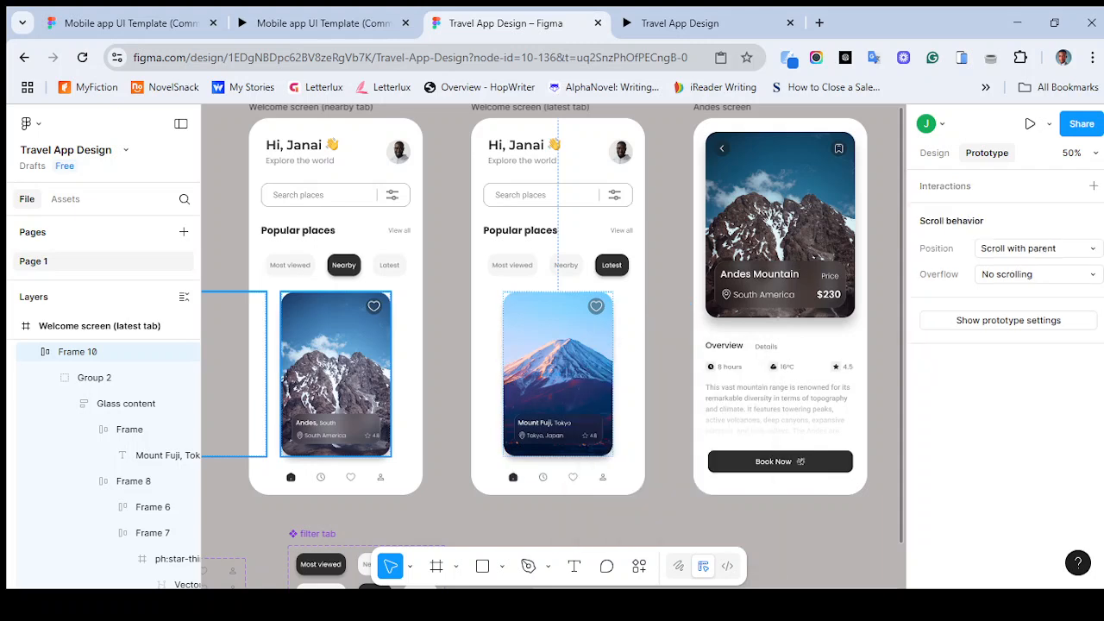
- Step back and forward through the prototype screens and retest the filter tabs
{"action": "left_click", "coordinate": [680, 23]}
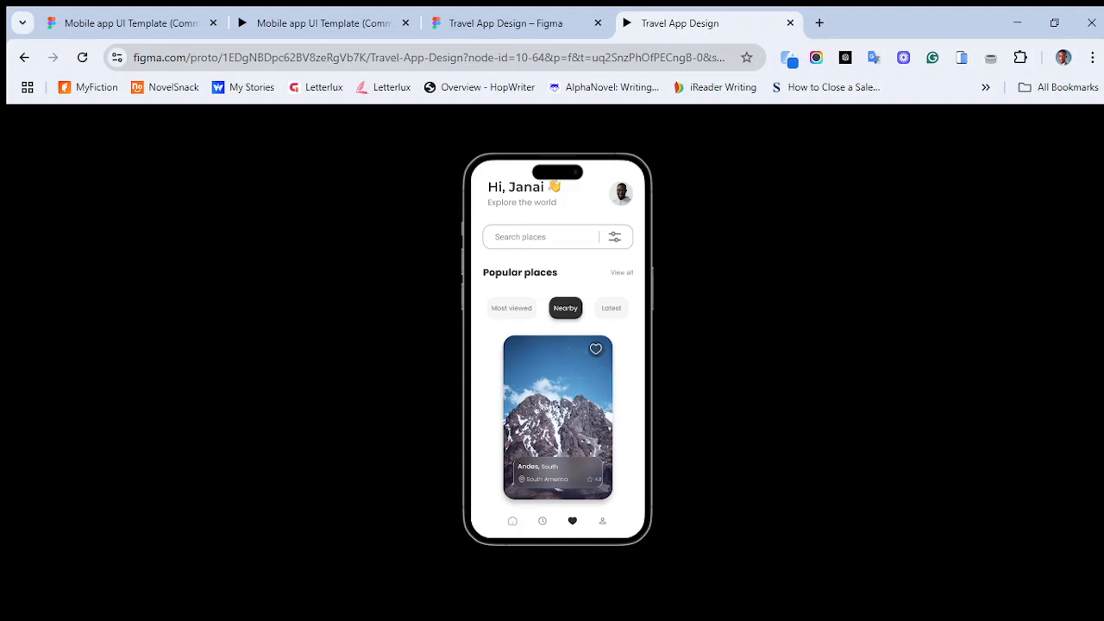
{"action": "key", "text": "Left"}
{"action": "key", "text": "Left"}
{"action": "key", "text": "Left"}
{"action": "key", "text": "Left"}
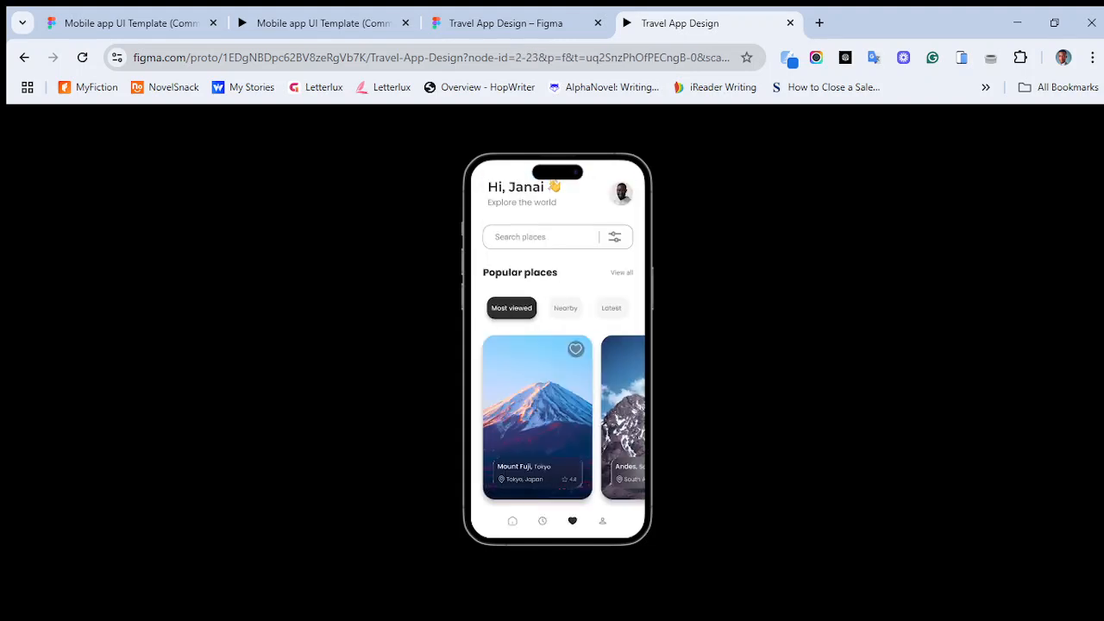
{"action": "key", "text": "Right"}
{"action": "left_click", "coordinate": [499, 190]}
{"action": "left_click", "coordinate": [567, 308]}
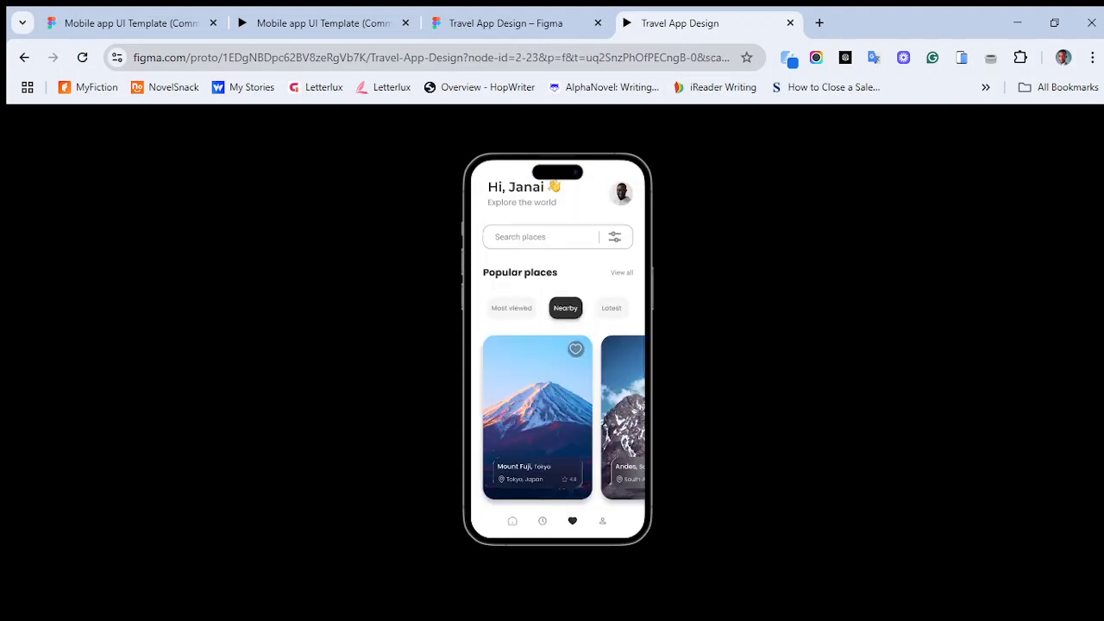
{"action": "left_click", "coordinate": [557, 414]}
{"action": "left_click", "coordinate": [498, 191]}
{"action": "left_click", "coordinate": [611, 308]}
{"action": "left_click", "coordinate": [612, 308]}
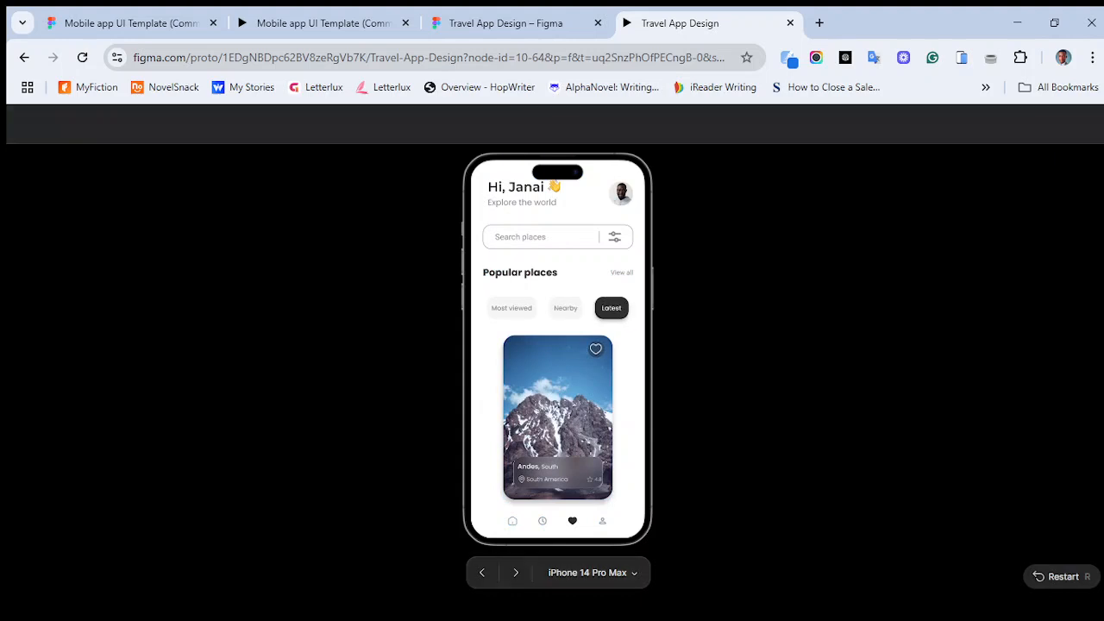
- Retest the tabs and card, restart the prototype, and check the favourites icon
{"action": "left_click", "coordinate": [512, 308]}
{"action": "left_click", "coordinate": [566, 308]}
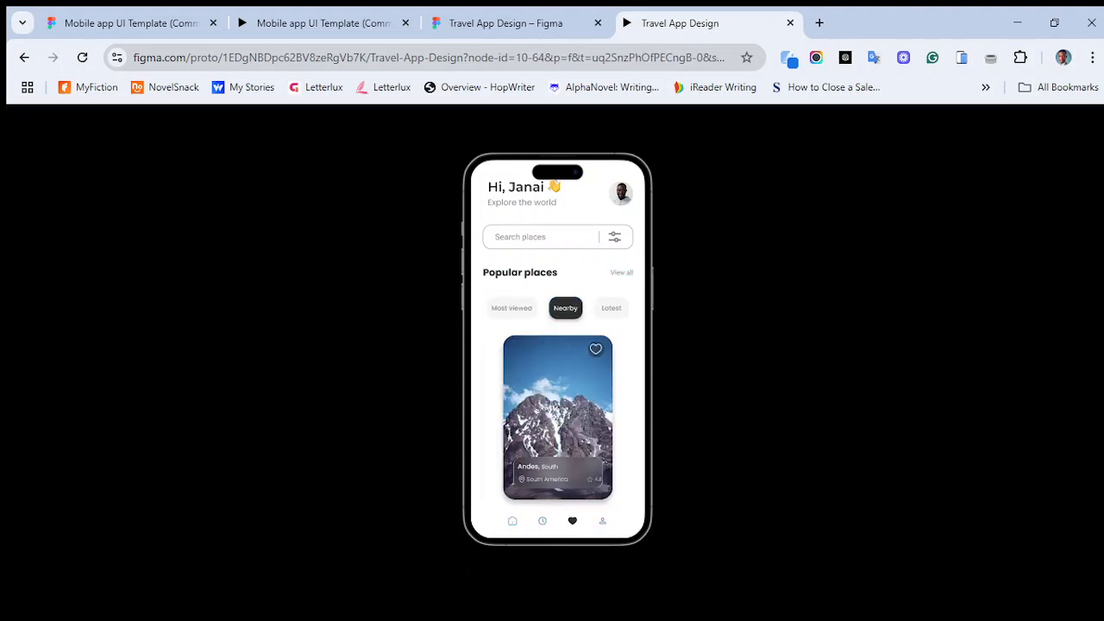
{"action": "left_click", "coordinate": [611, 308]}
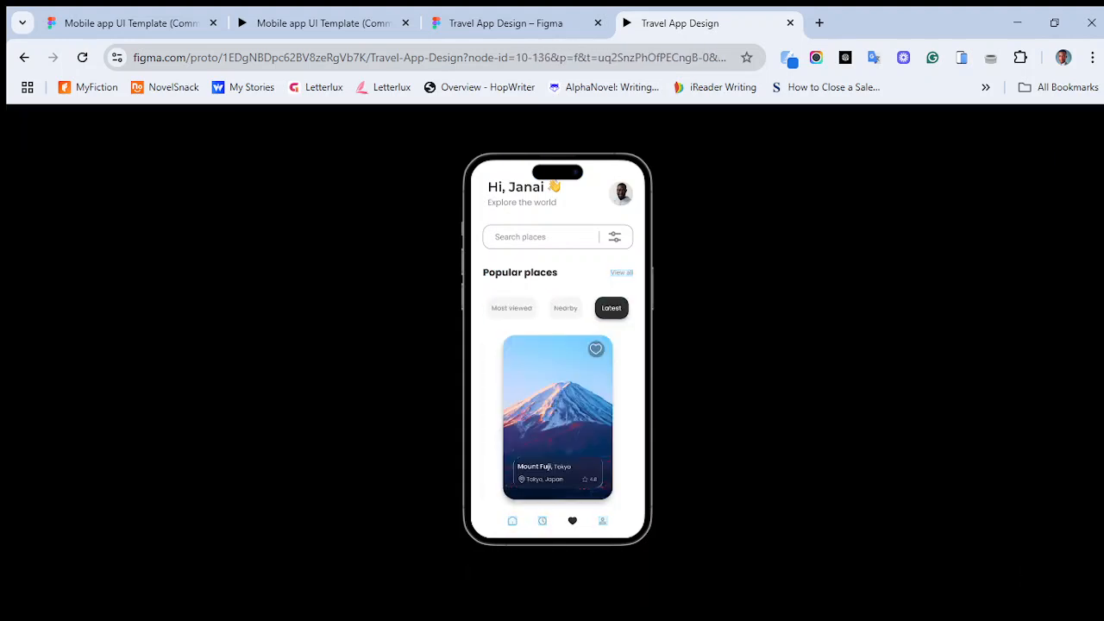
{"action": "left_click", "coordinate": [557, 405]}
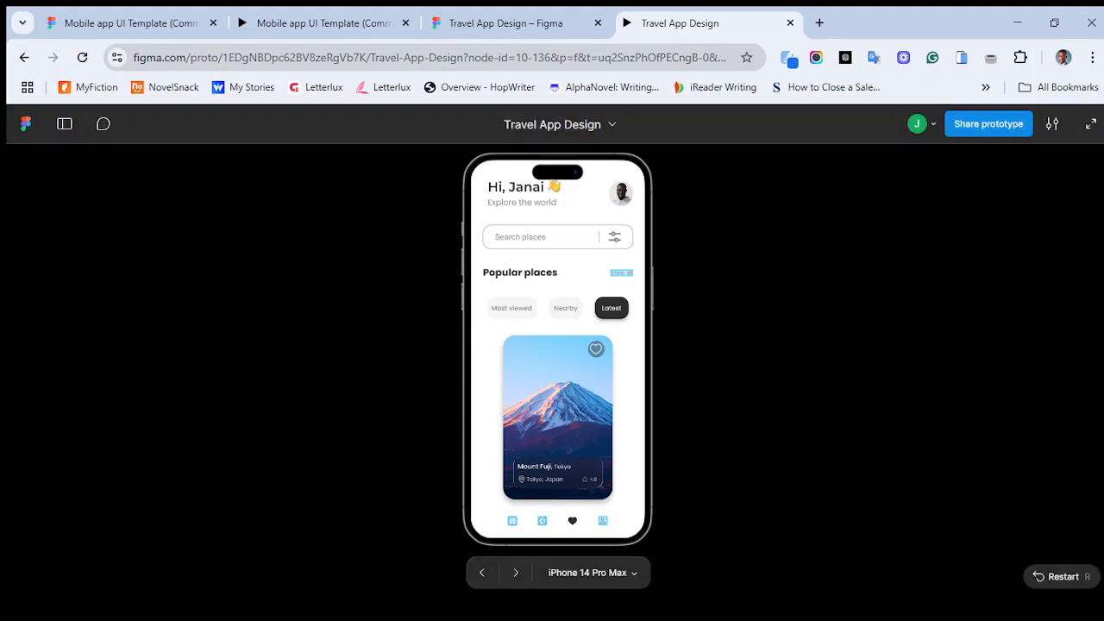
{"action": "key", "text": "r"}
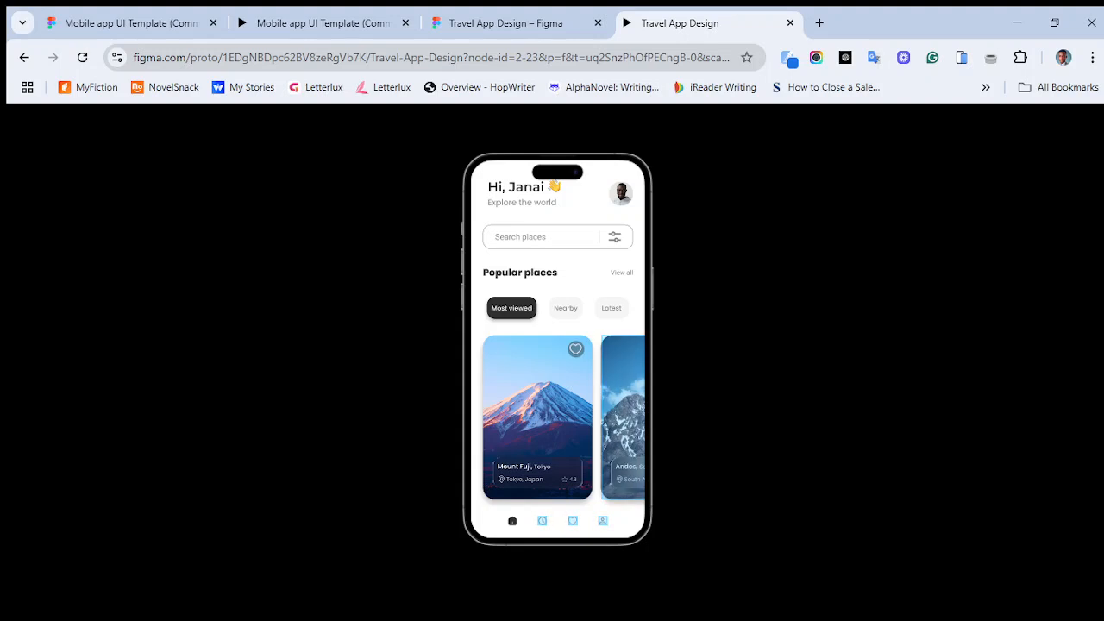
{"action": "left_click", "coordinate": [572, 521]}
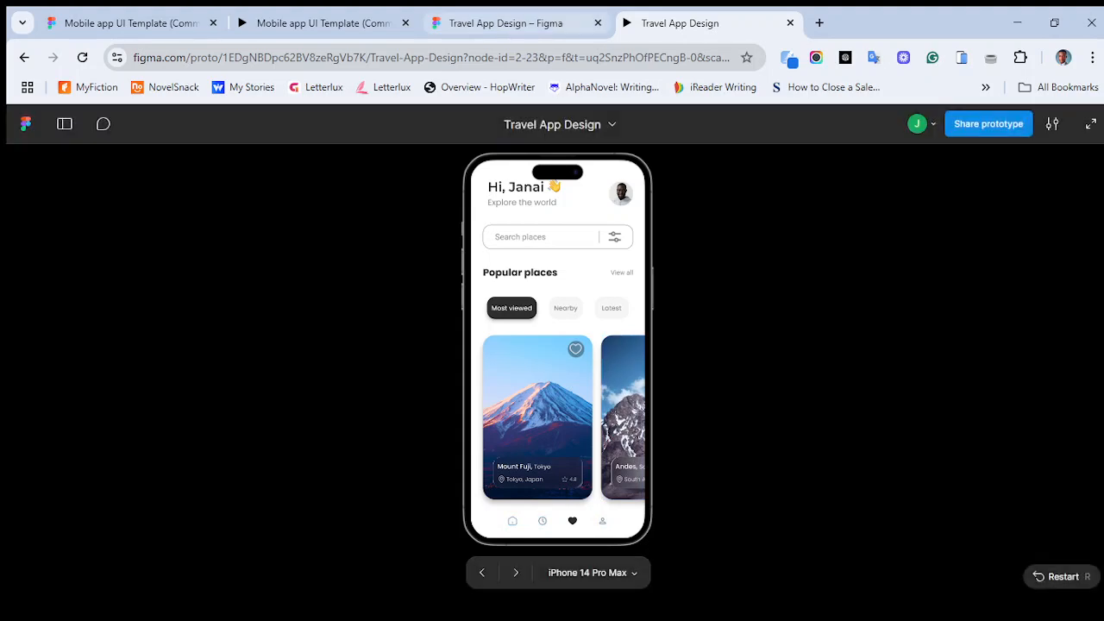
{"action": "left_click", "coordinate": [518, 23]}
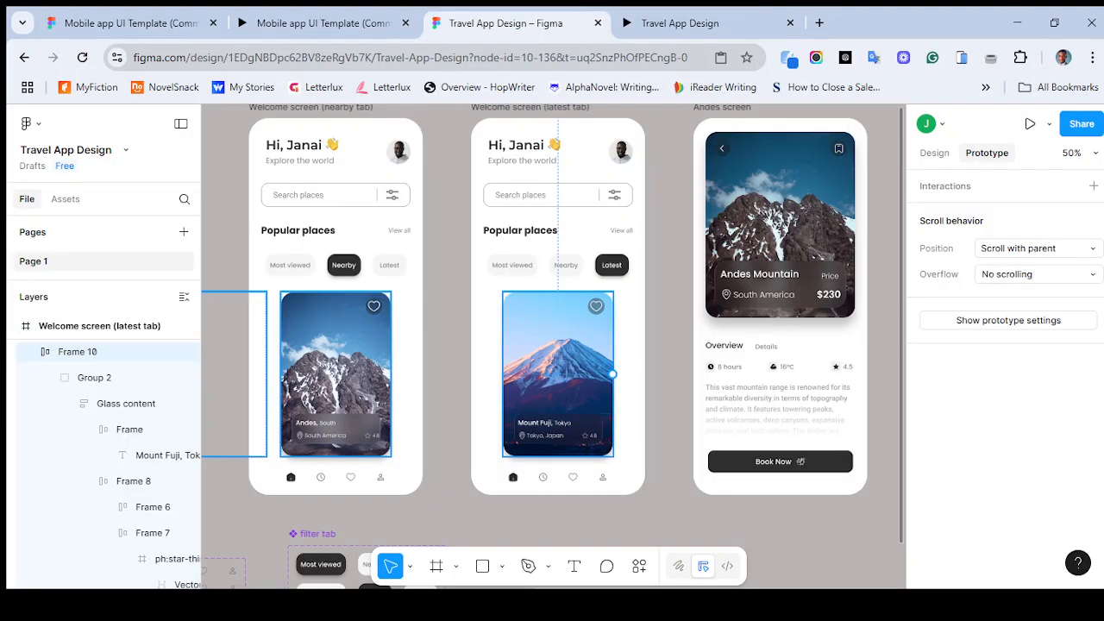
{"action": "key", "text": "ctrl+minus"}
{"action": "key", "text": "ctrl+minus"}
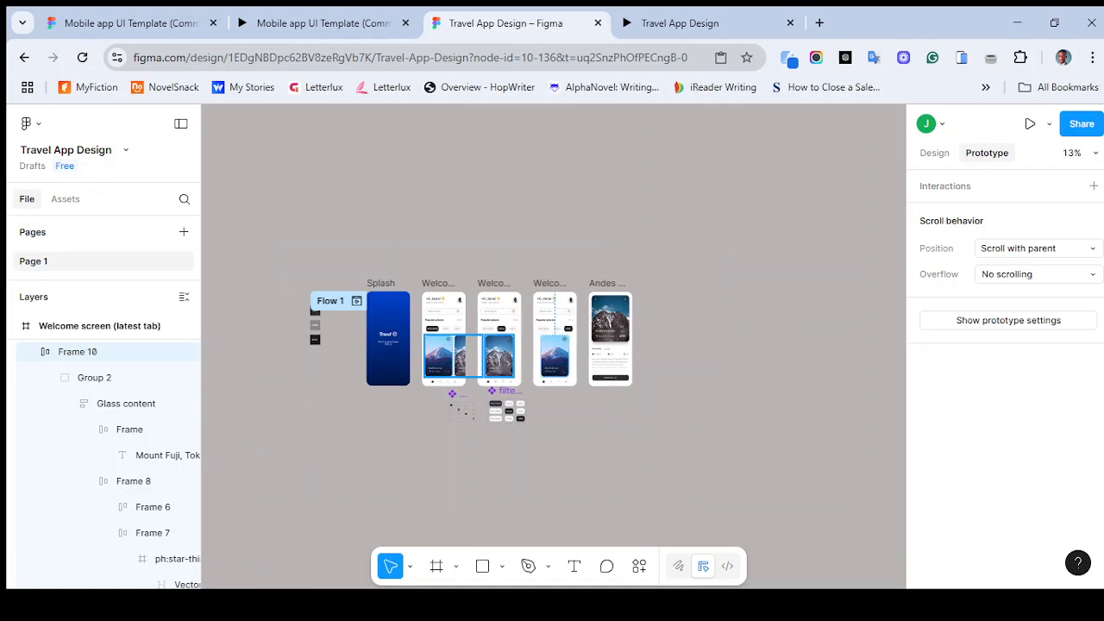
{"action": "scroll", "coordinate": [553, 347], "scroll_direction": "left", "scroll_amount": 3}
{"action": "scroll", "coordinate": [553, 347], "scroll_direction": "right", "scroll_amount": 2}
{"action": "scroll", "coordinate": [553, 347], "scroll_direction": "left", "scroll_amount": 1}
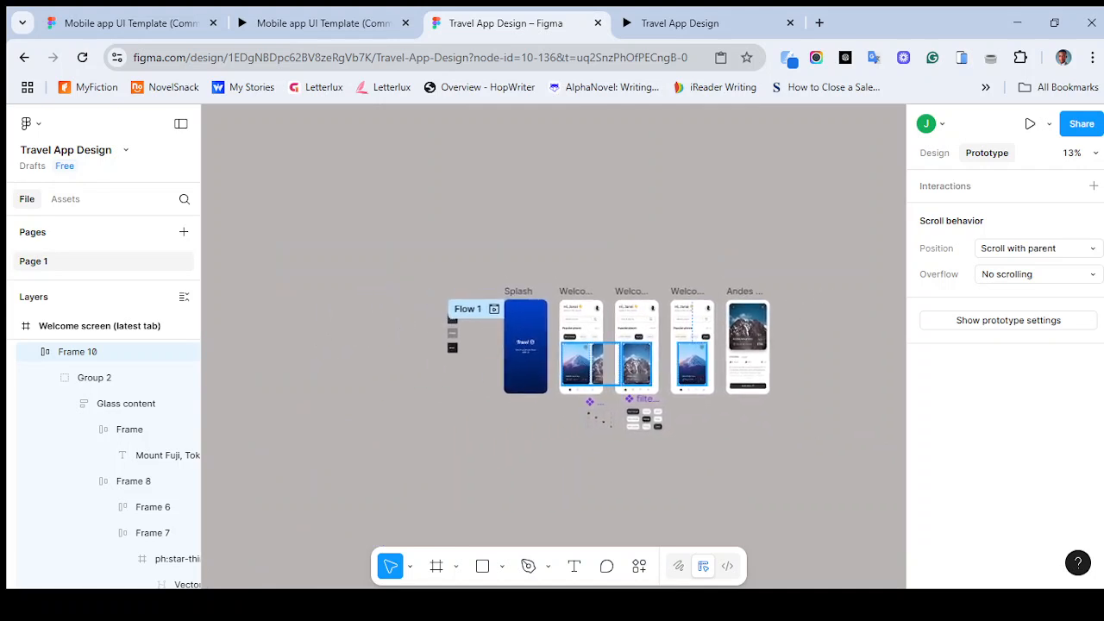
{"action": "key", "text": "ctrl+plus"}
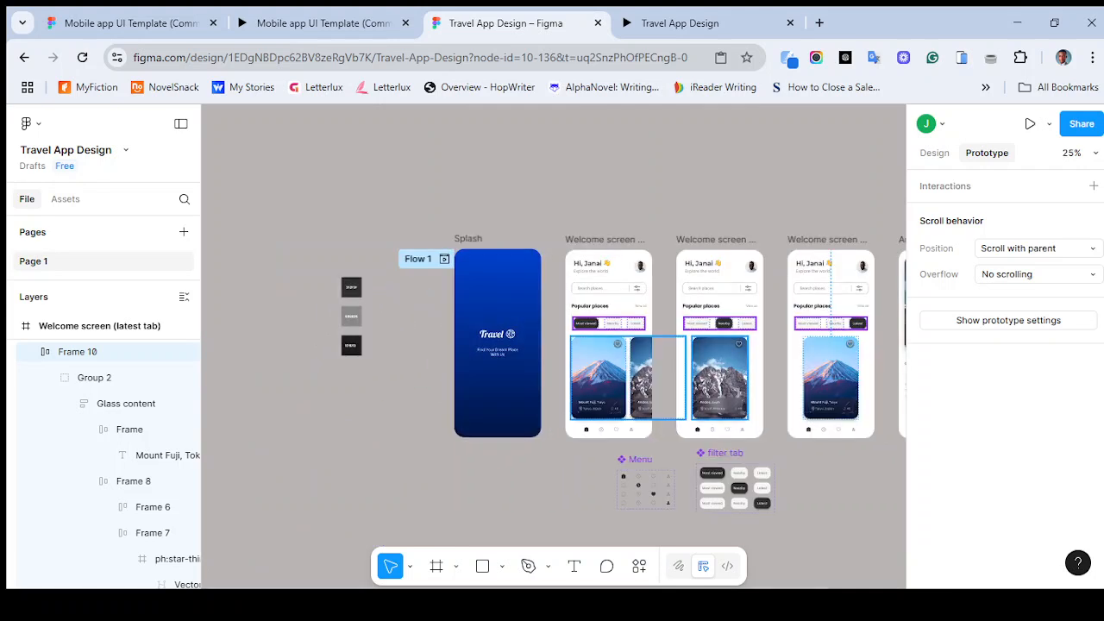